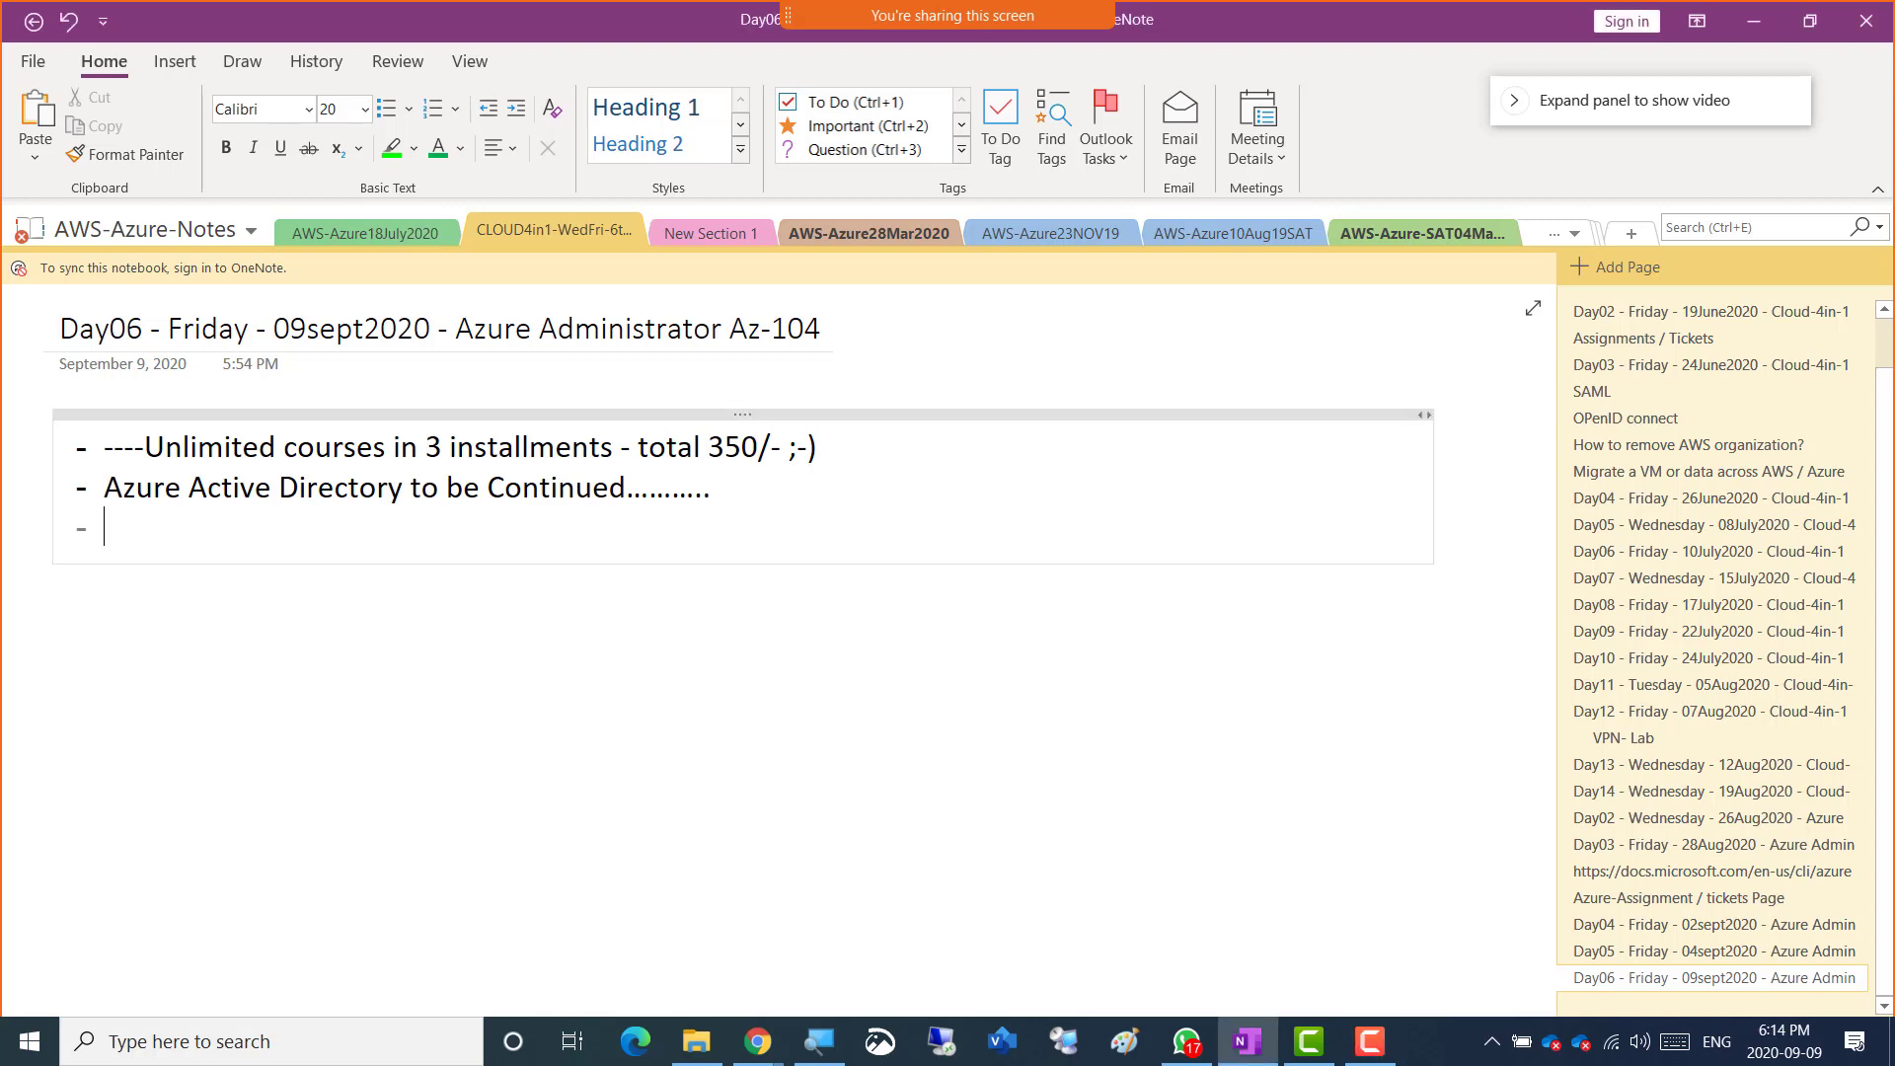
- Change the first bullet to offer unlimited access to 21 courses, end it with a dashed line, and start a sub-bullet under the Azure Active Directory line
{"action": "key", "text": "alt+Tab"}
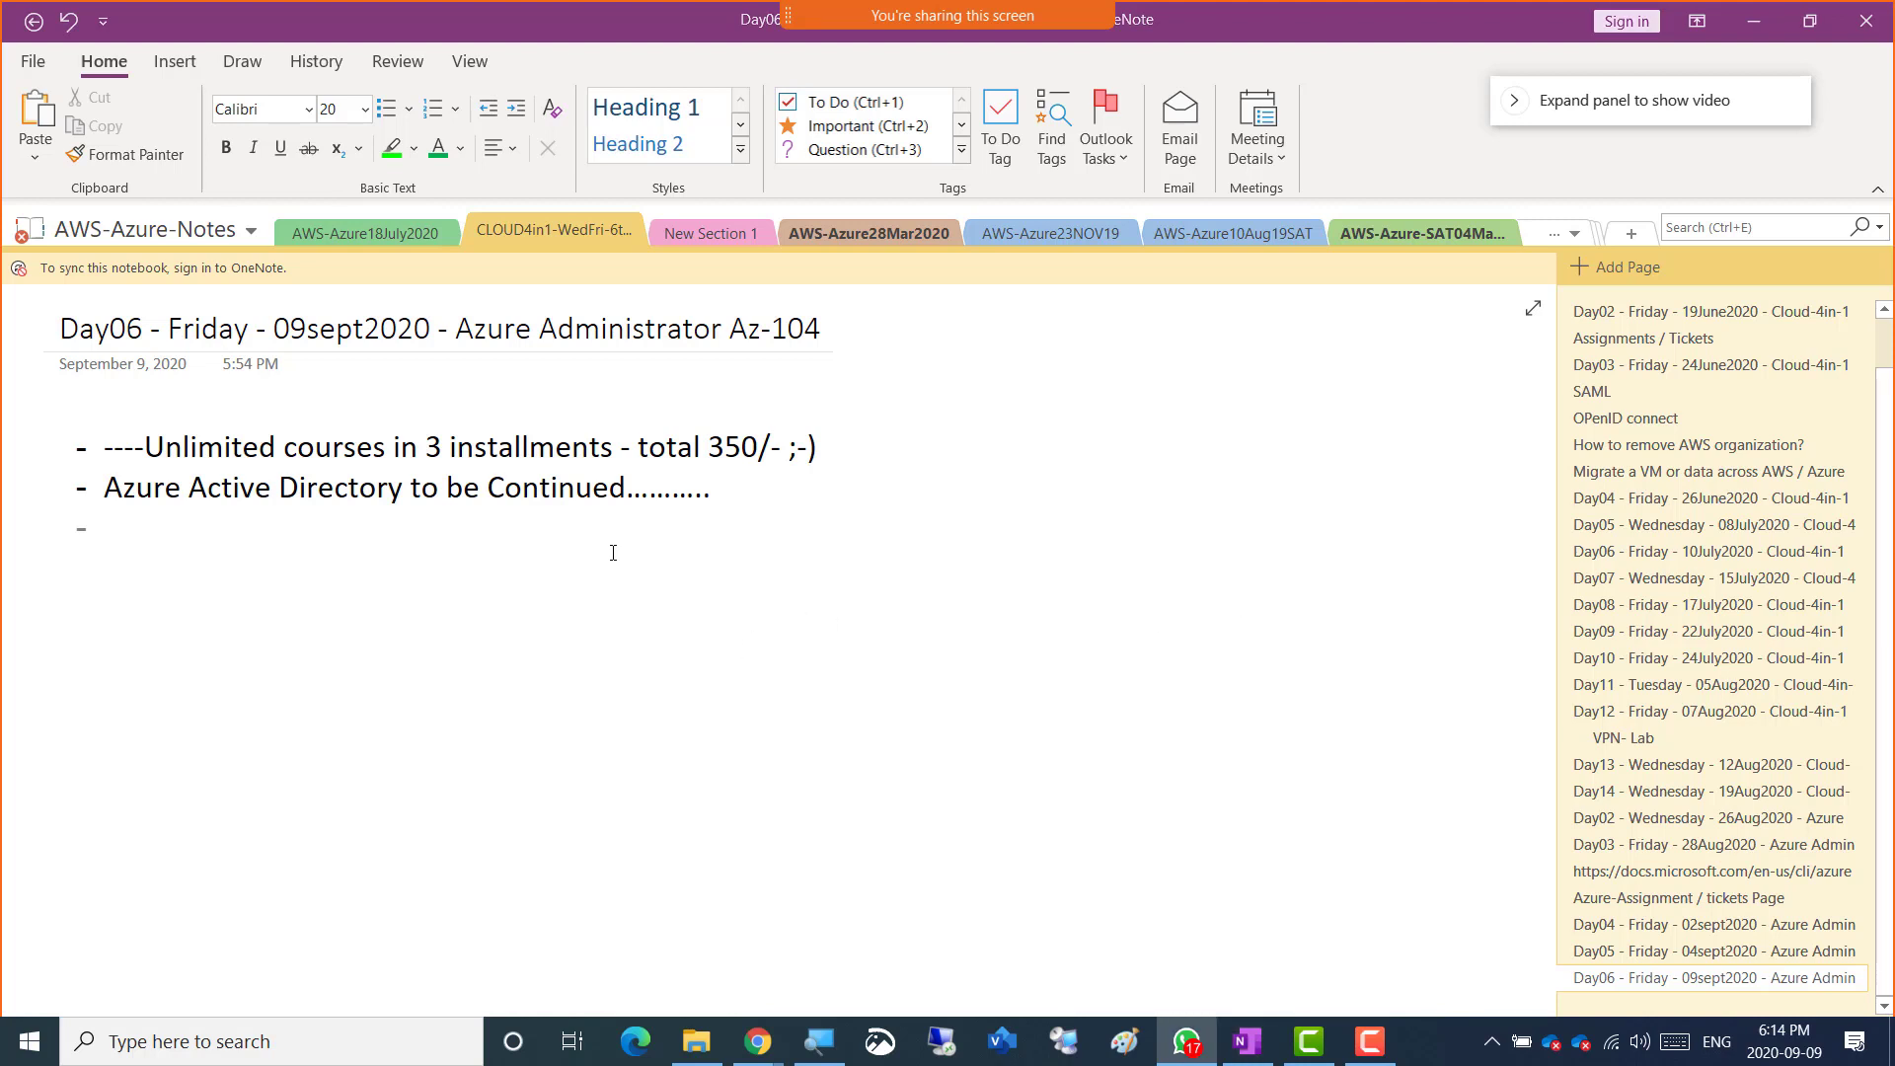
{"action": "left_click", "coordinate": [286, 448]}
{"action": "type", "text": "access"}
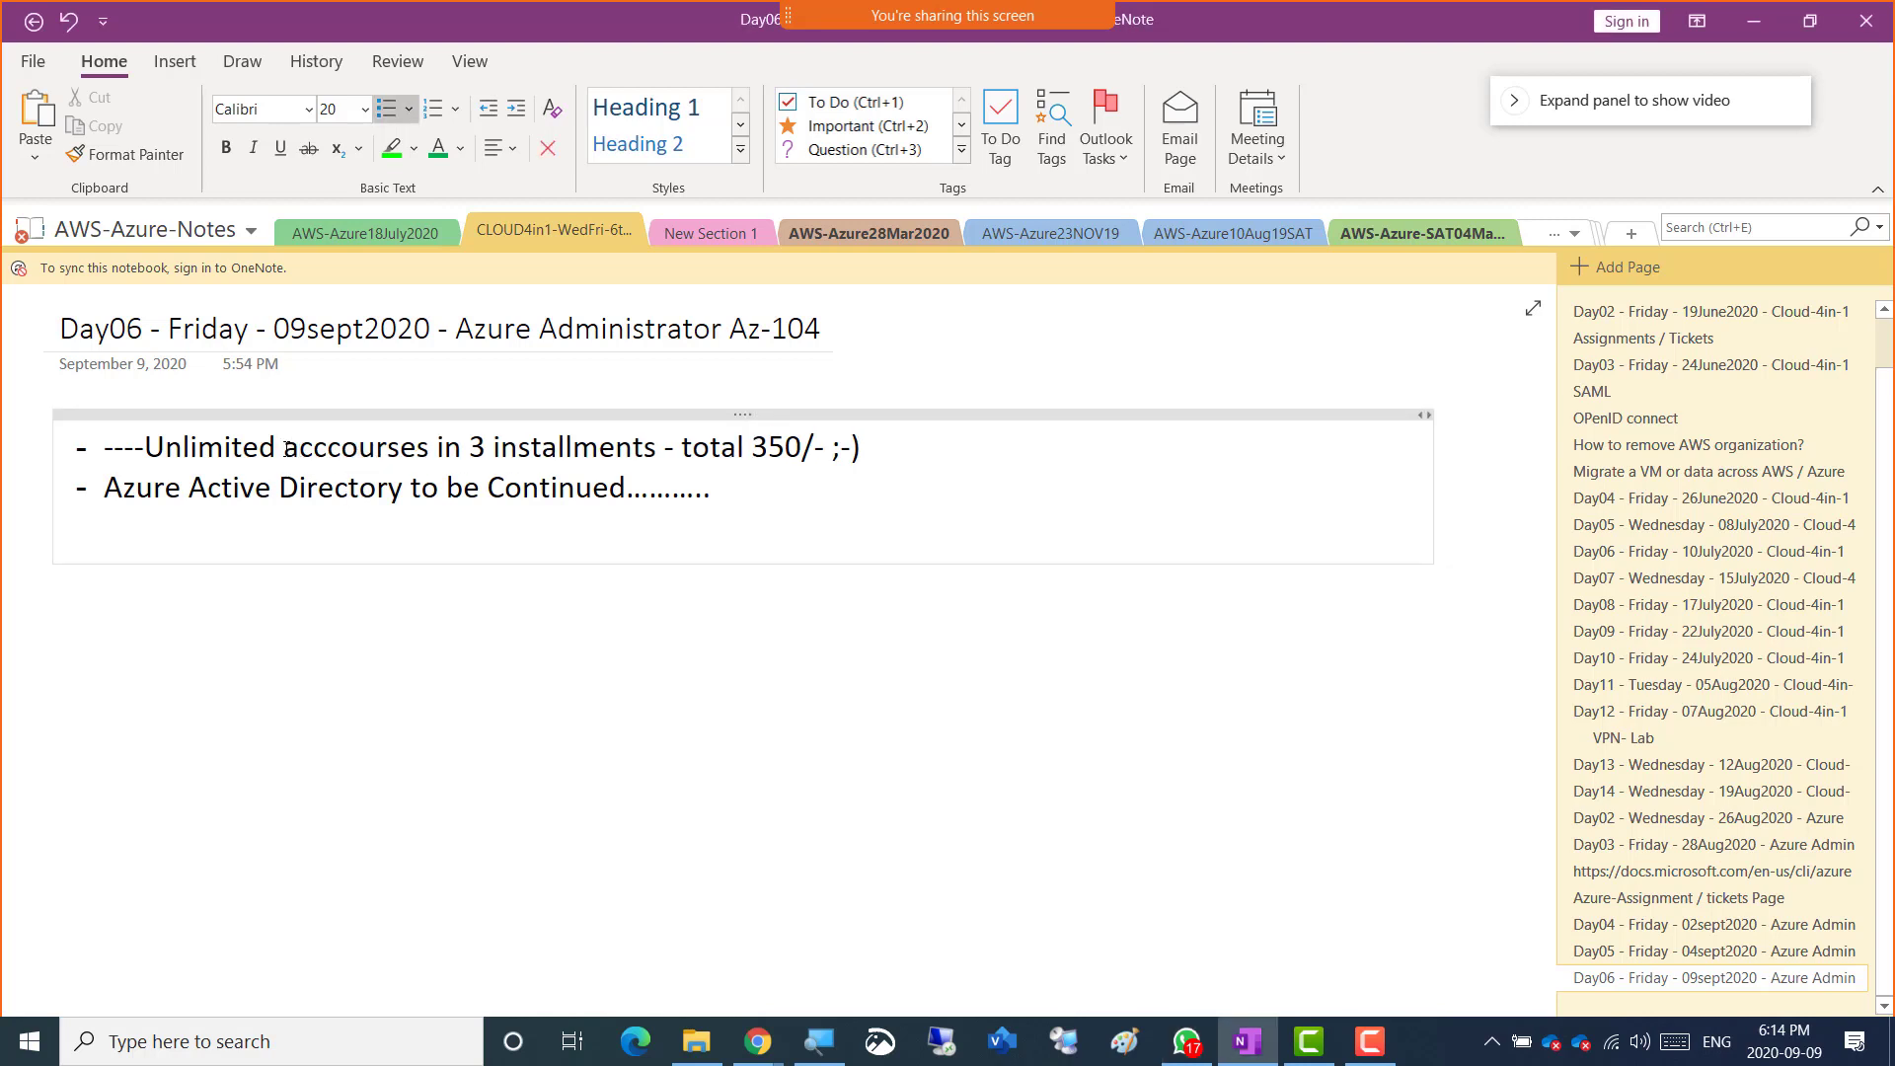
{"action": "type", "text": " to 21"}
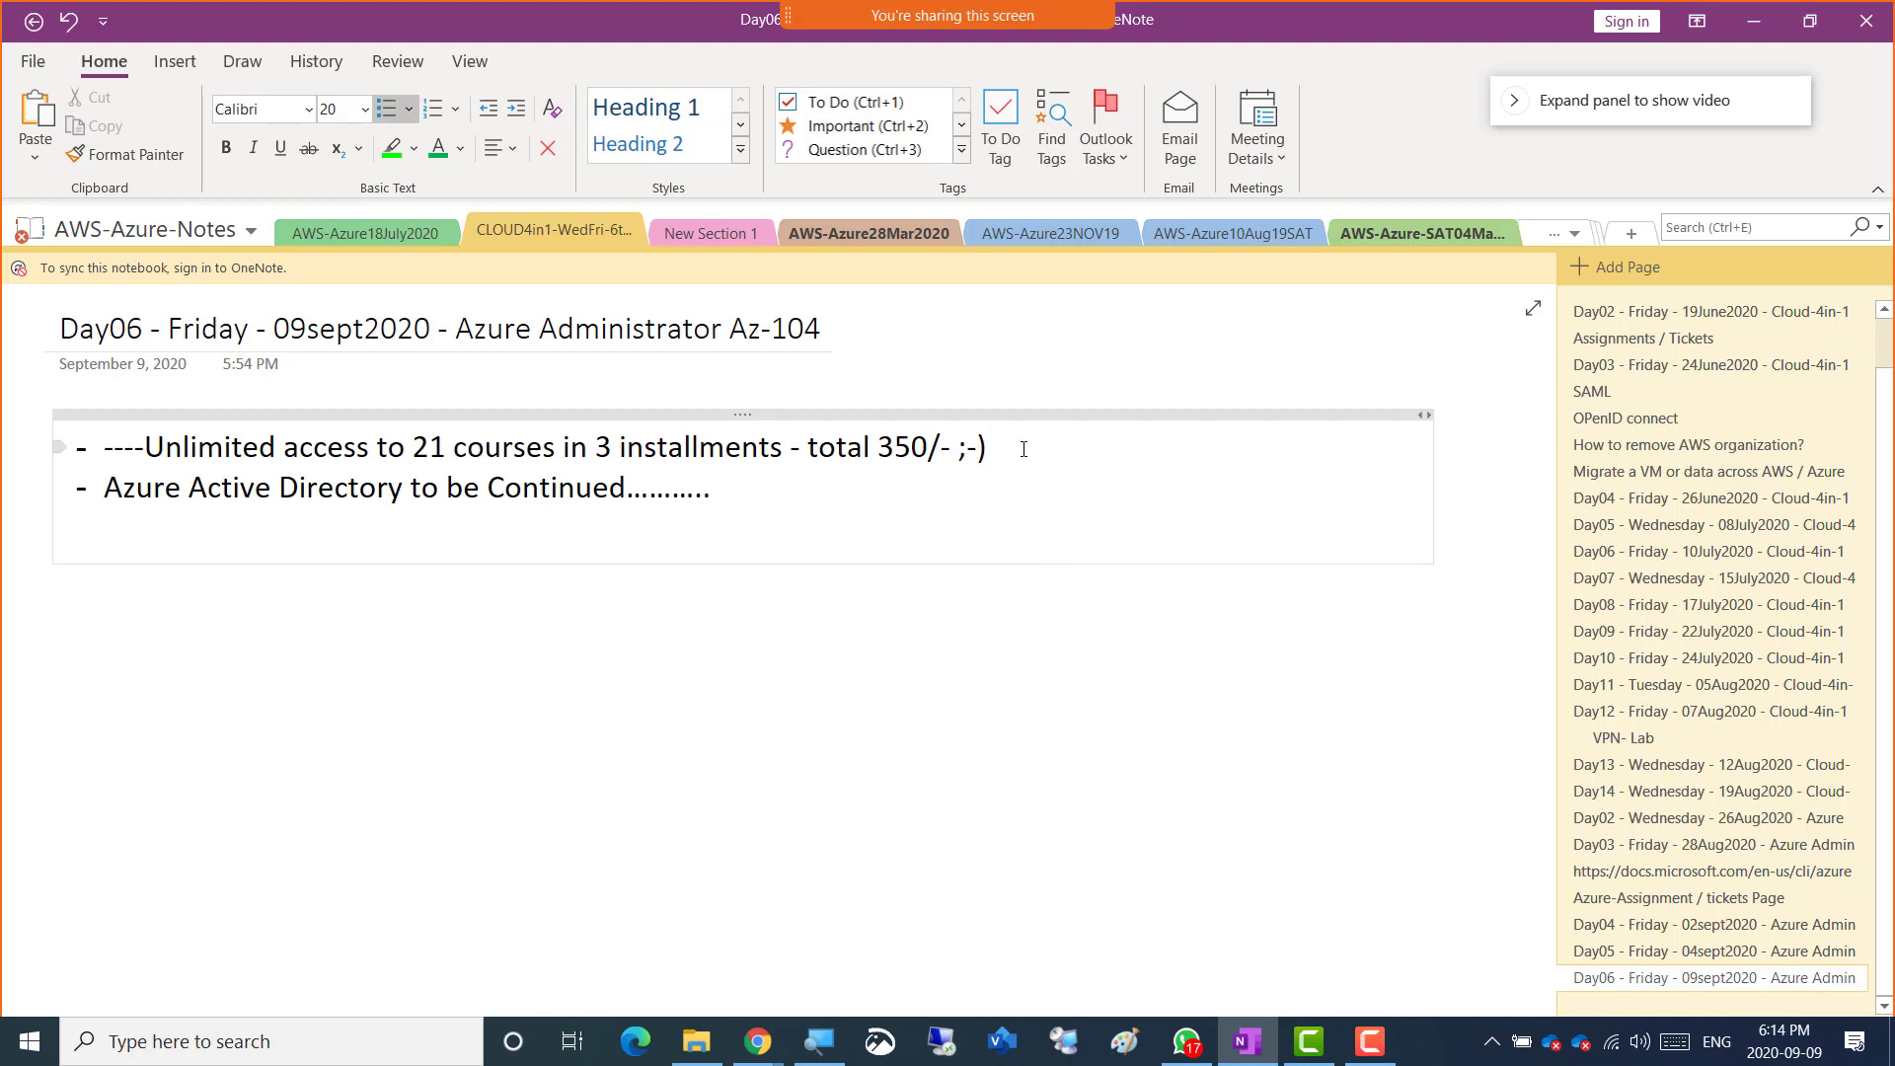
{"action": "type", "text": " -----------"}
{"action": "key", "text": "Return"}
{"action": "key", "text": "Tab"}
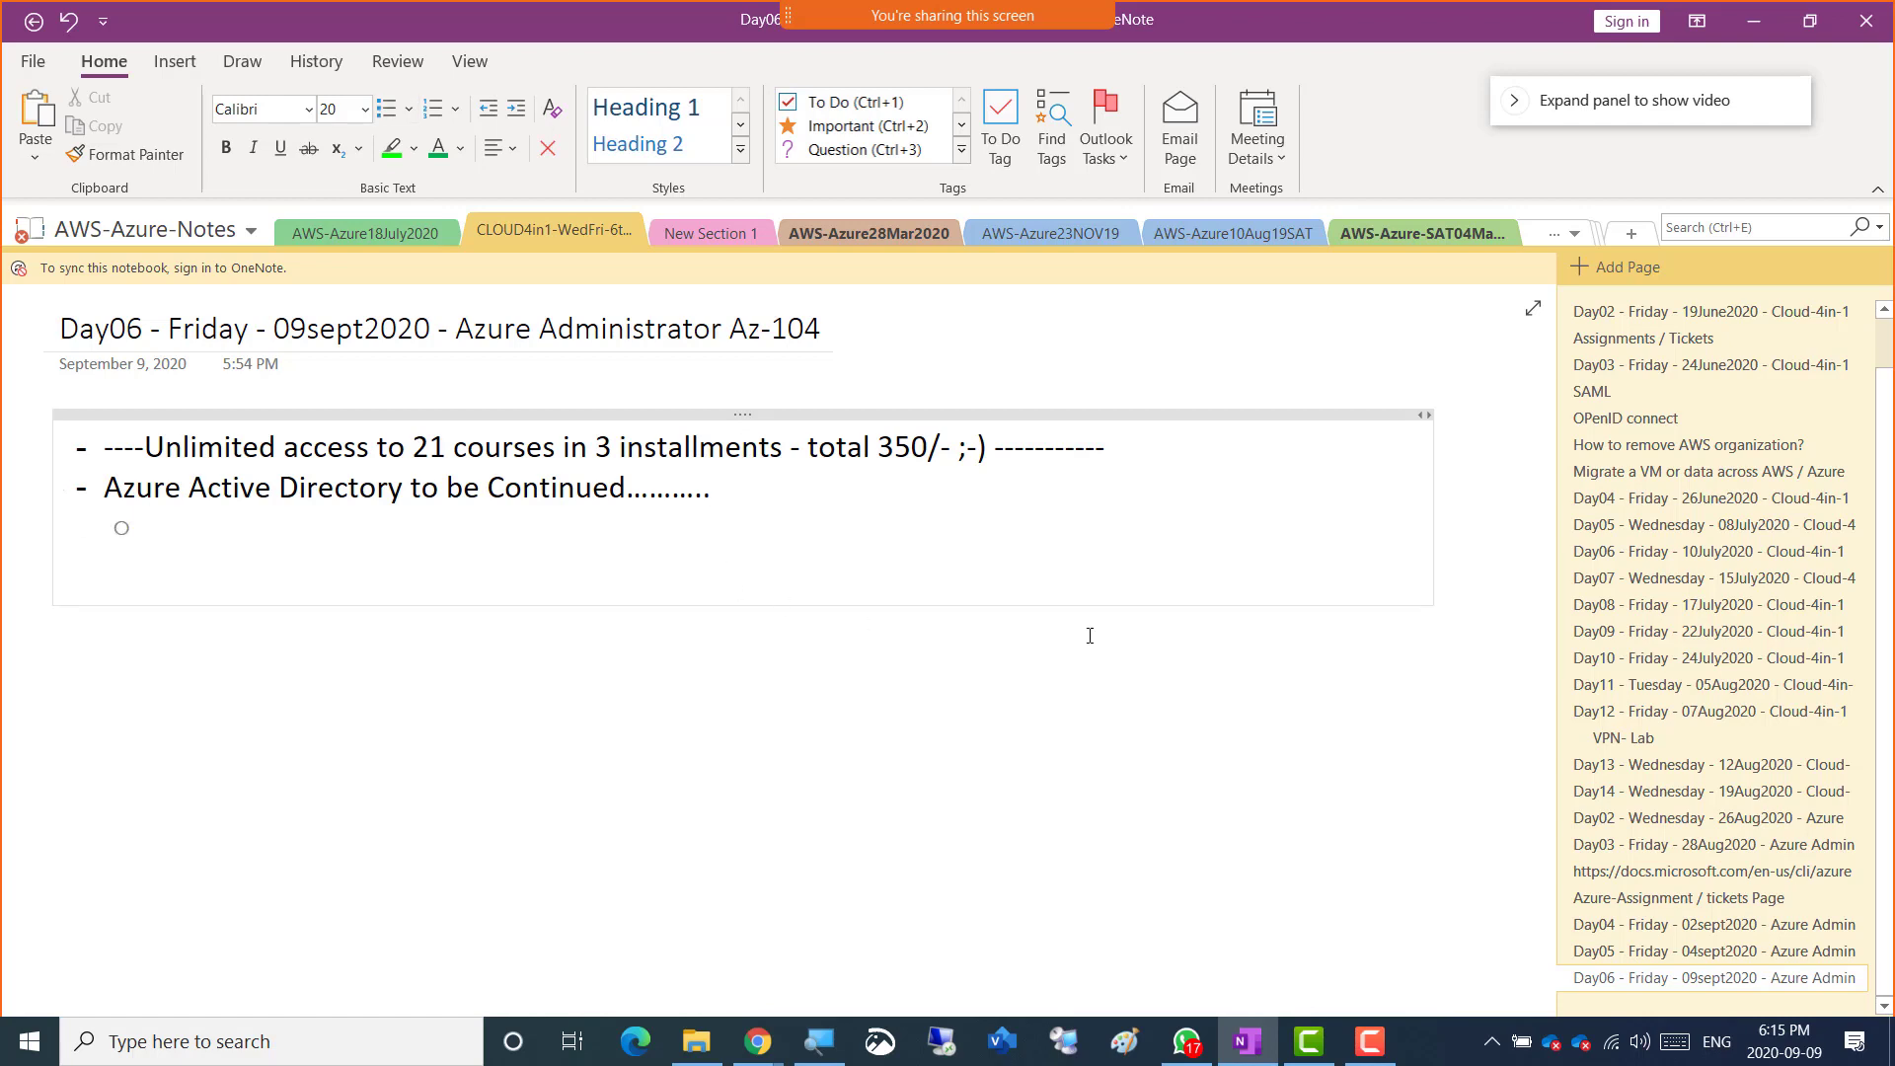
- Switch to the Azure portal in Chrome and open the Azure Active Directory overview of the CLOUDNOW directory
{"action": "key", "text": "alt+Tab"}
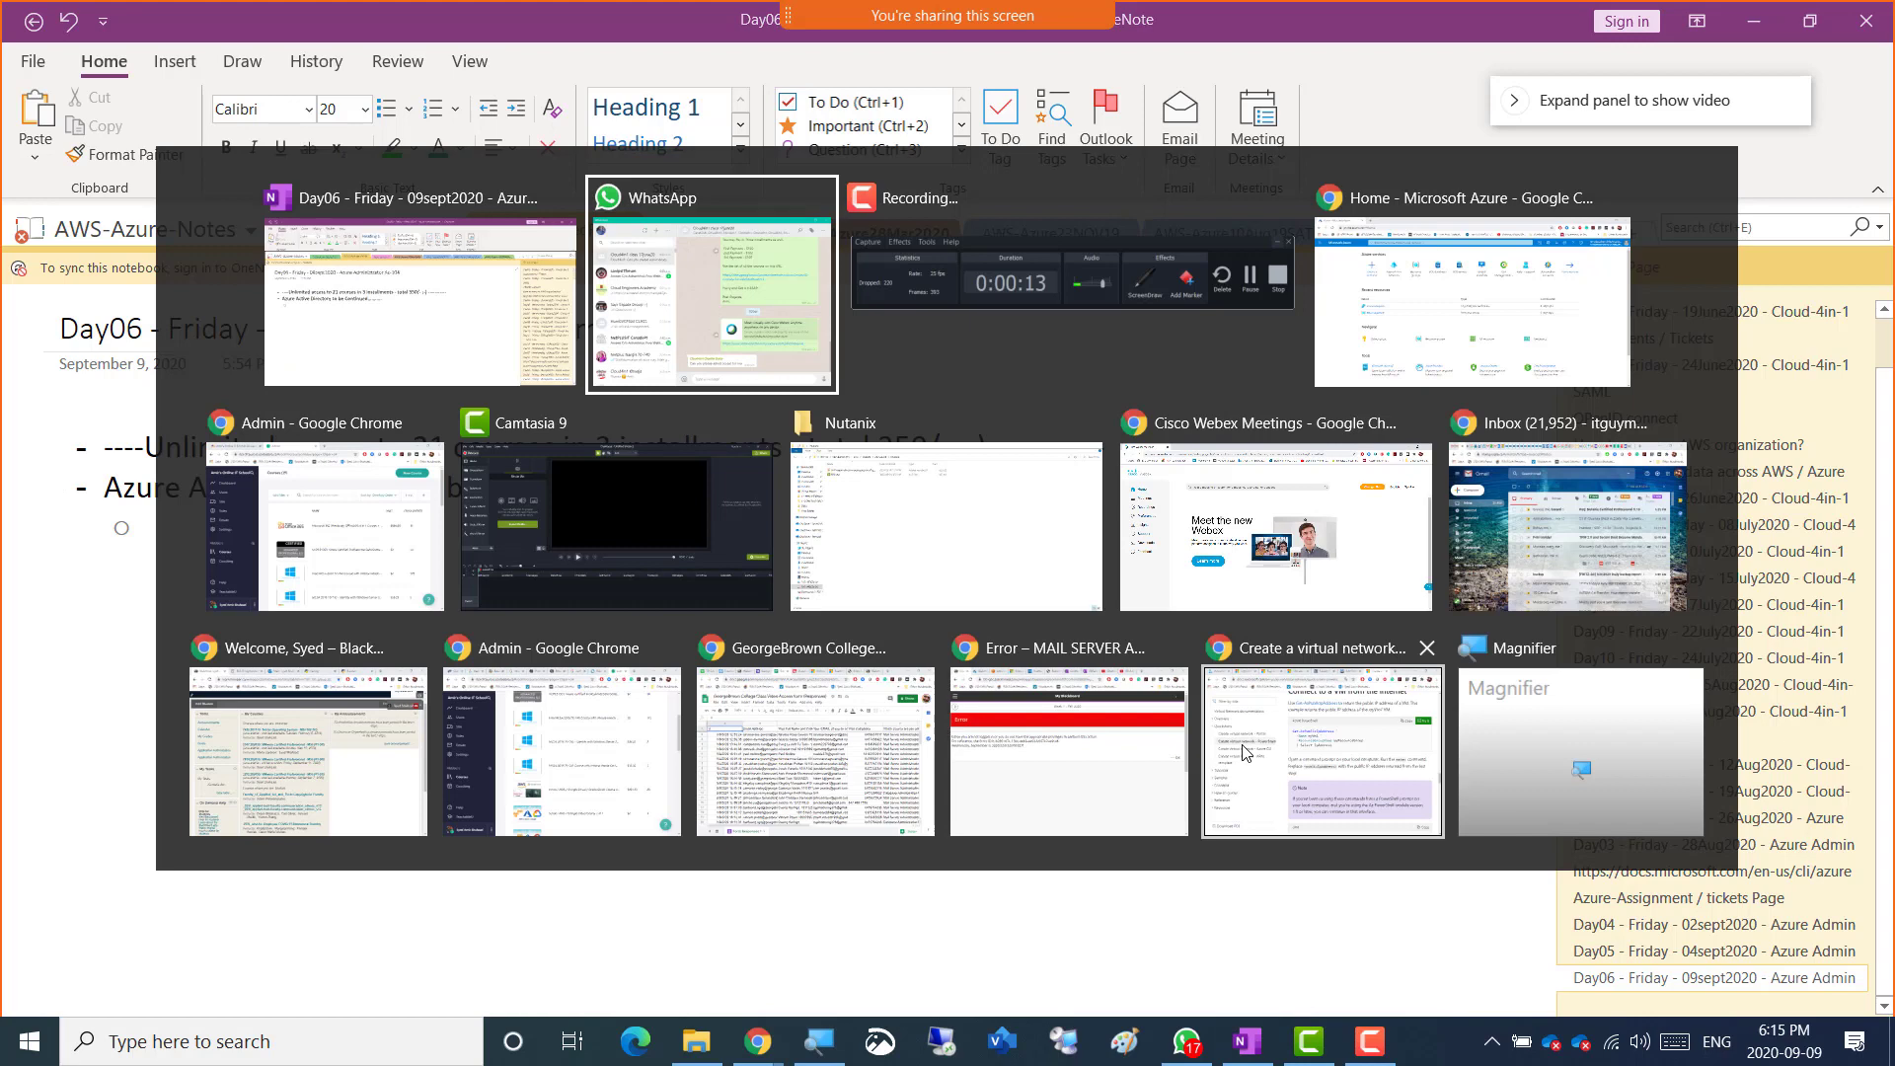
{"action": "key", "text": "alt+Tab"}
{"action": "key", "text": "alt+Tab"}
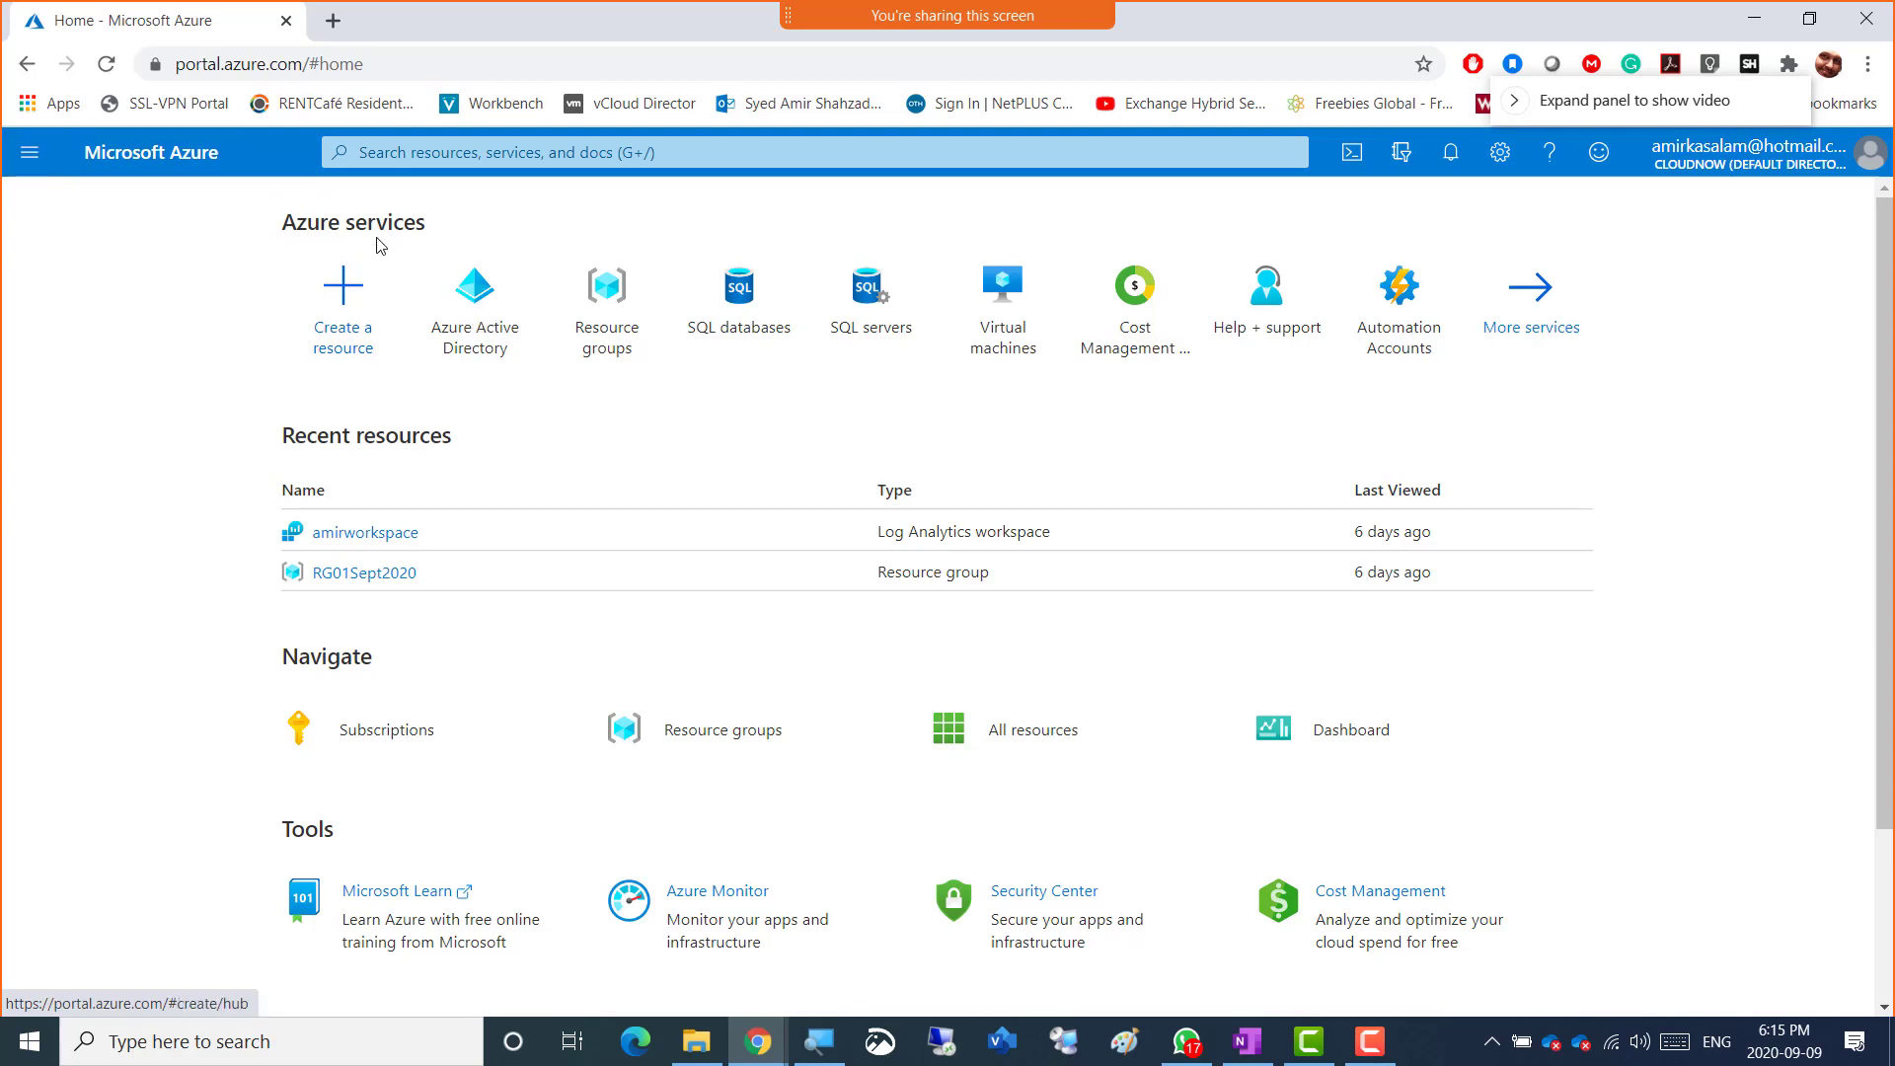
{"action": "left_click", "coordinate": [476, 323]}
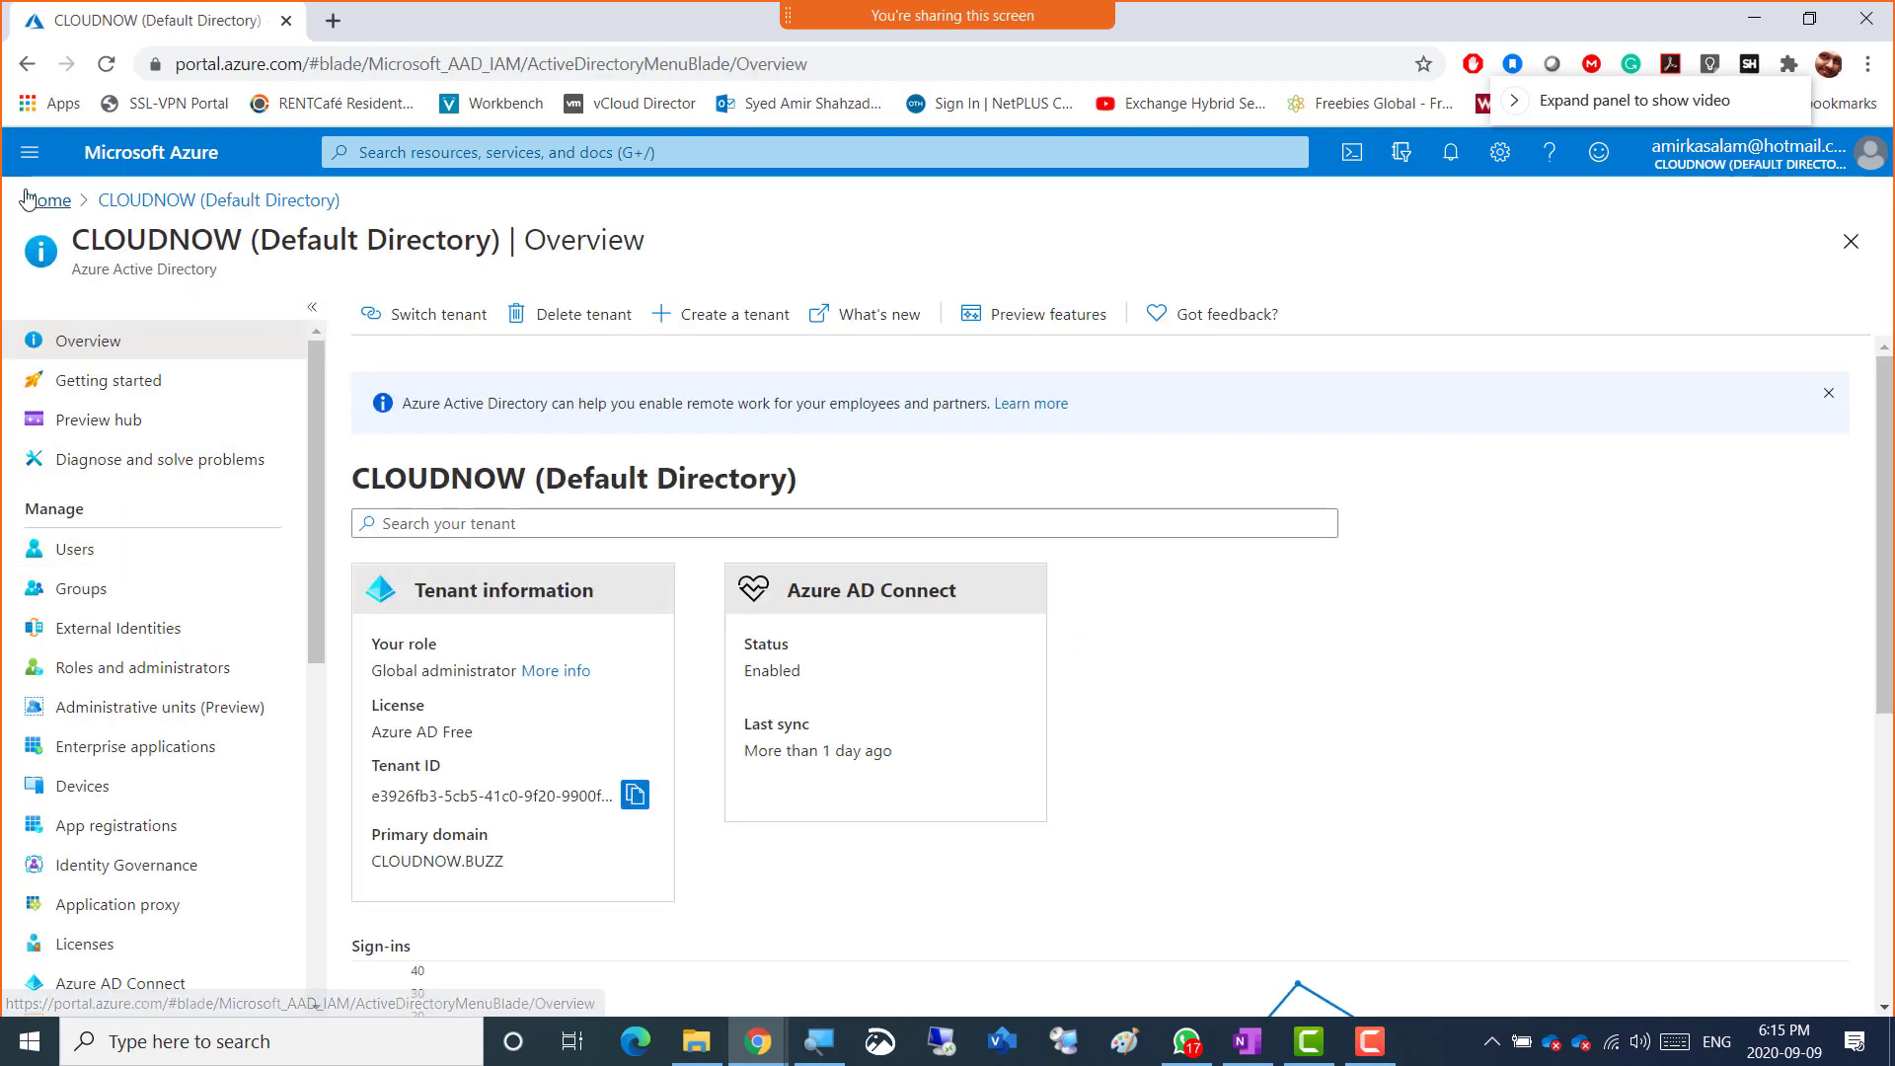
{"action": "left_click", "coordinate": [26, 156]}
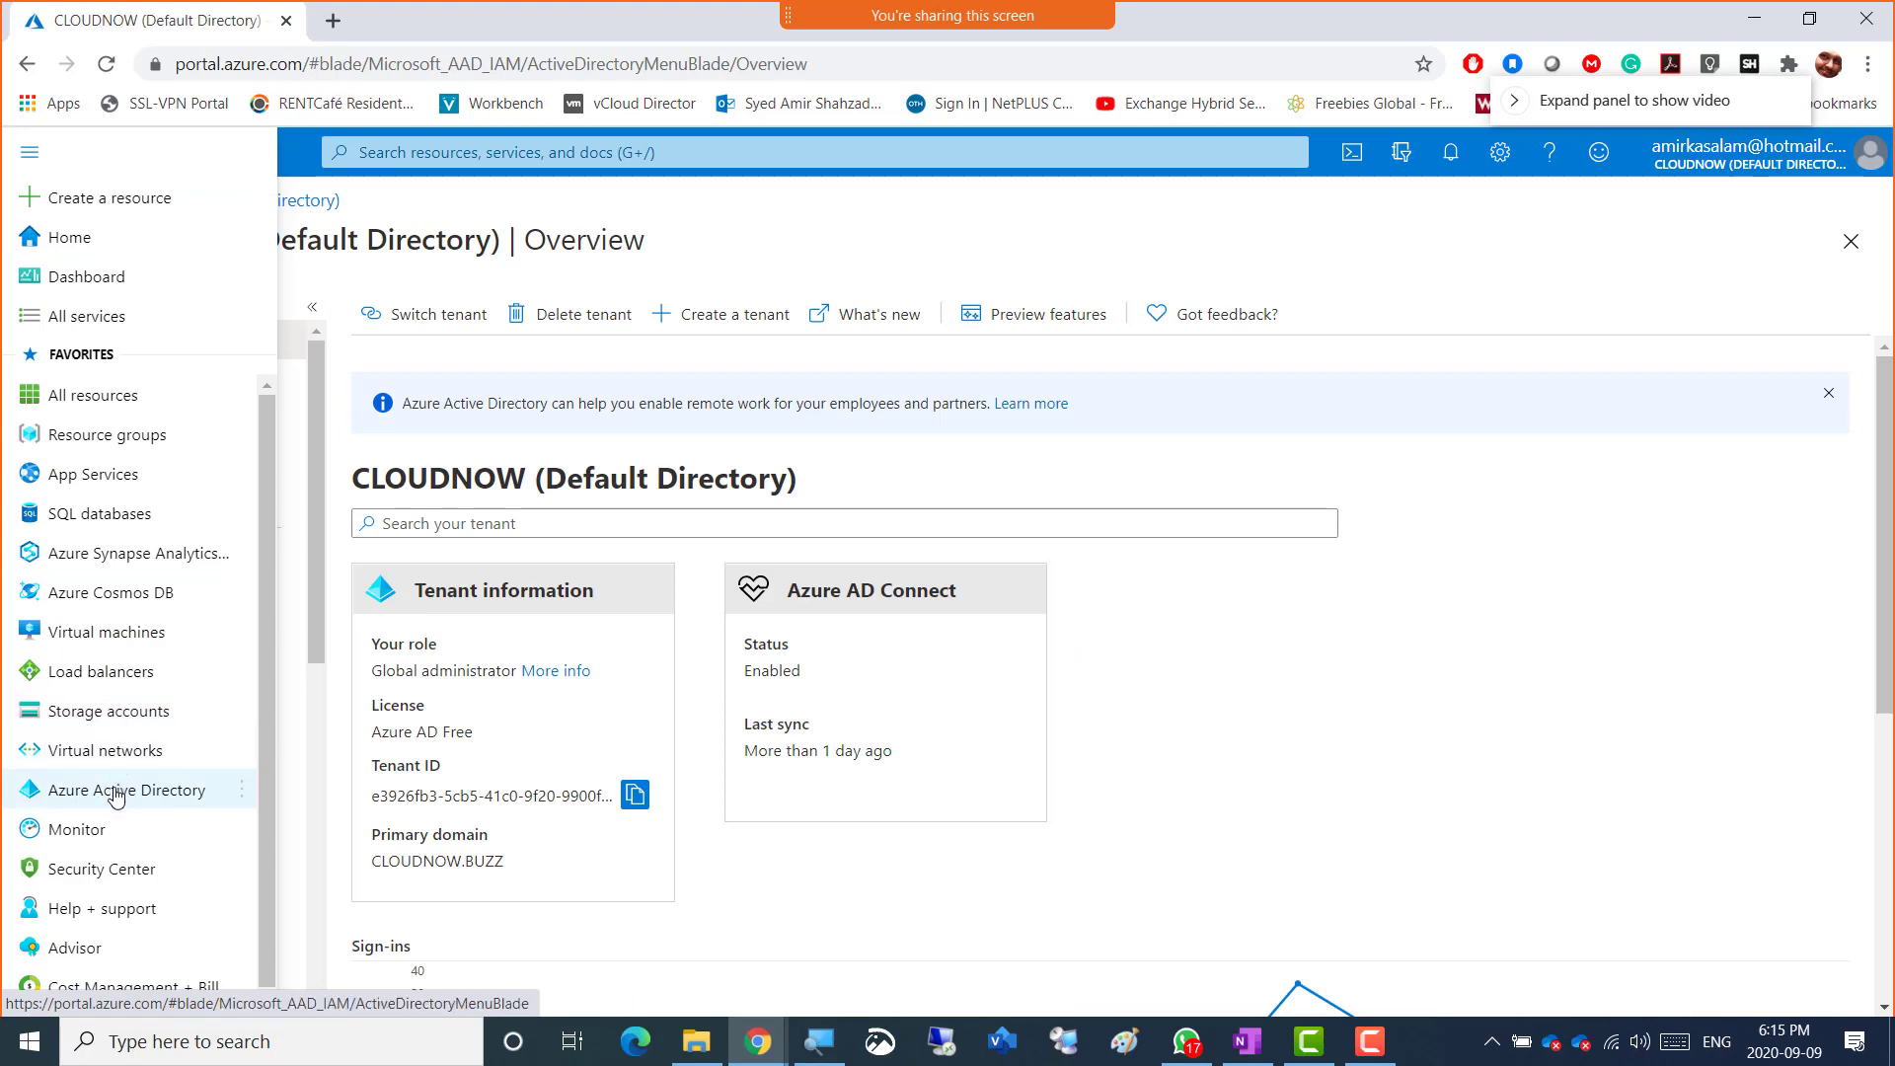
{"action": "left_click", "coordinate": [149, 789]}
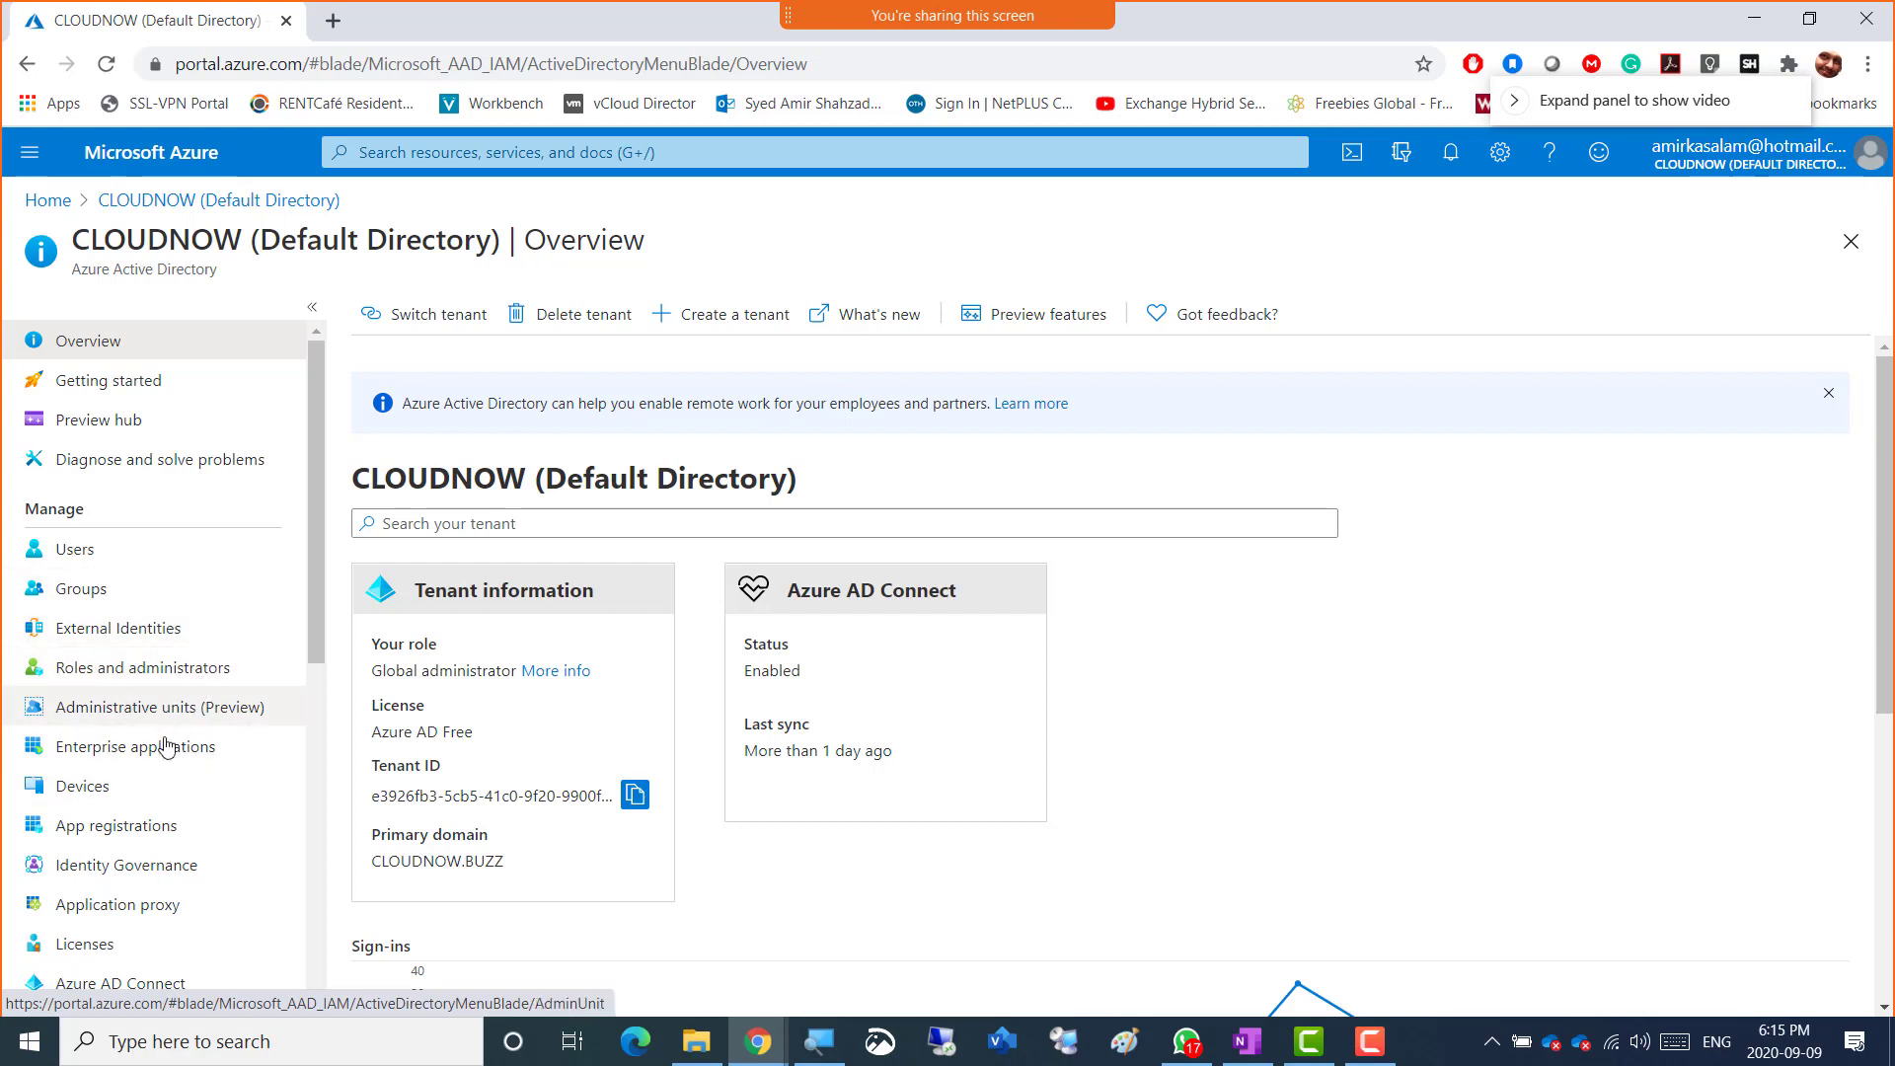
- View the directory's list of enterprise applications and return to the directory overview
{"action": "scroll", "coordinate": [168, 745], "scroll_direction": "down", "scroll_amount": 3}
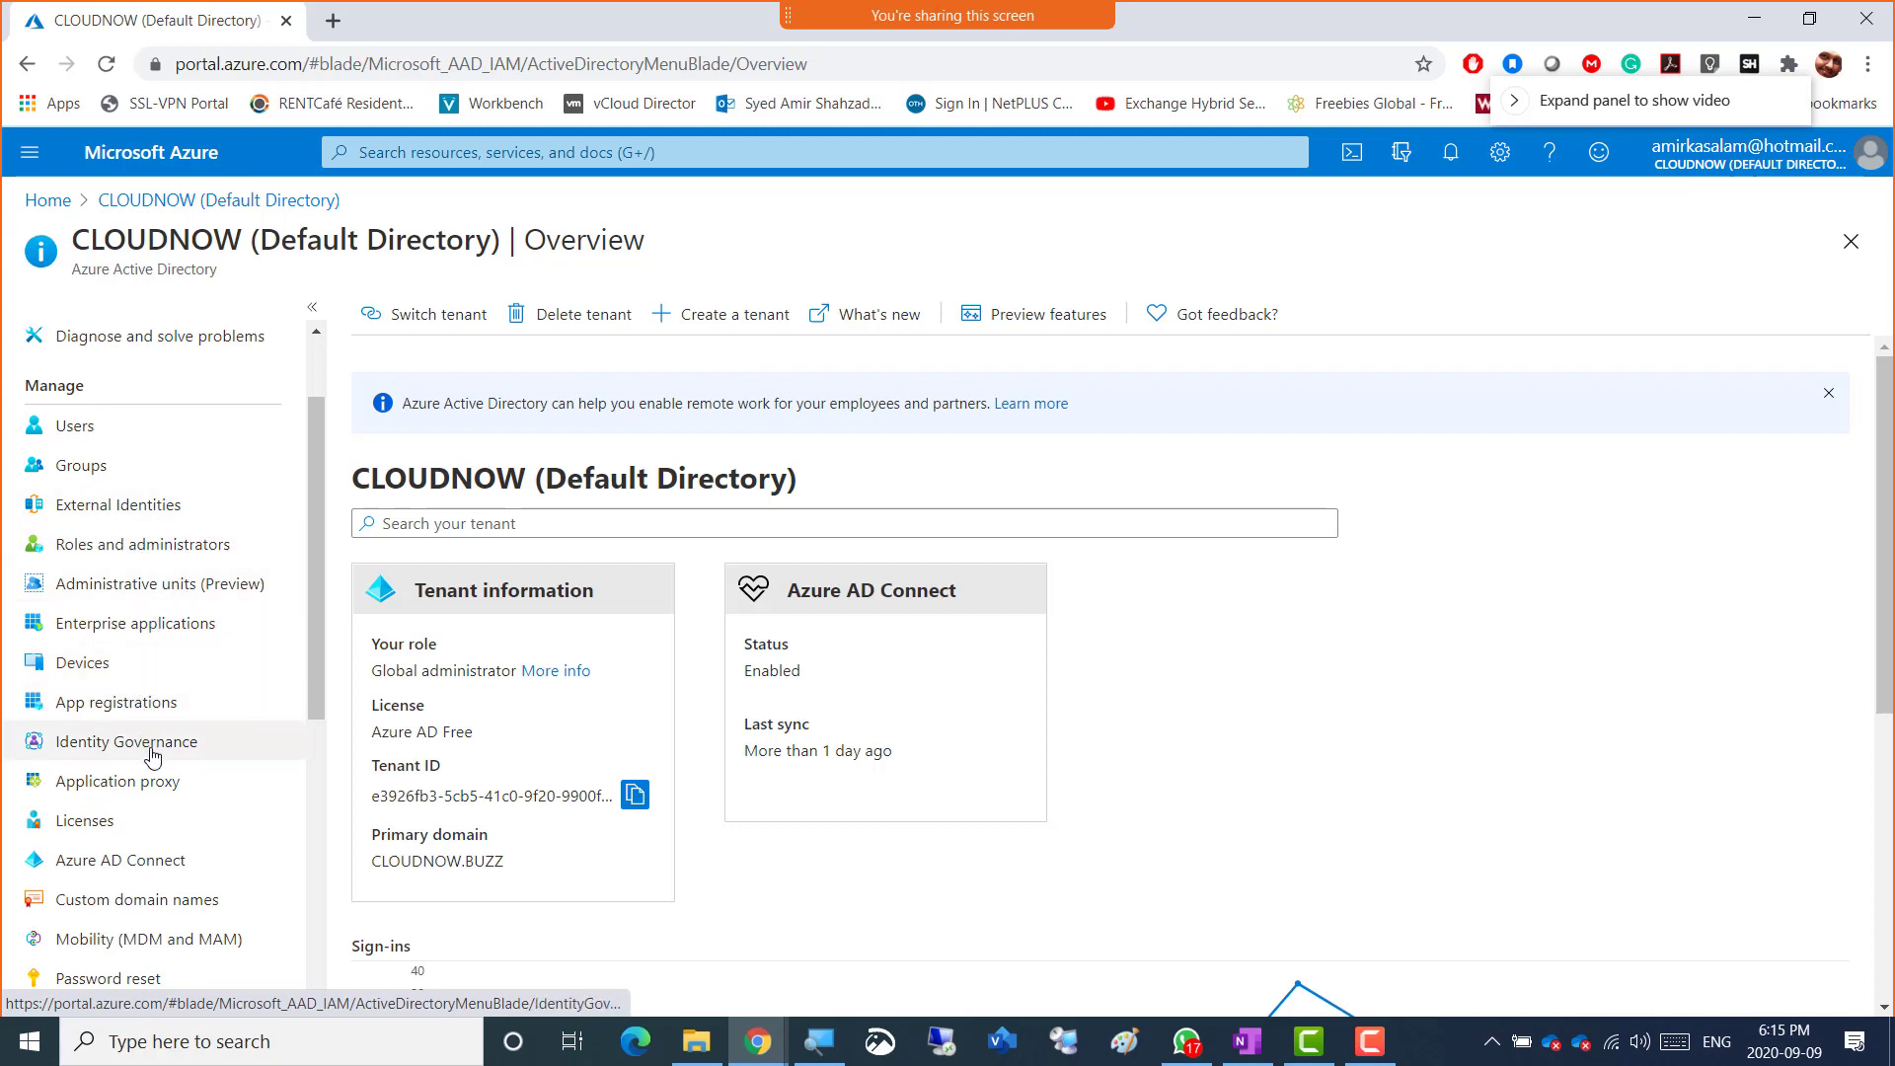
{"action": "left_click", "coordinate": [174, 626]}
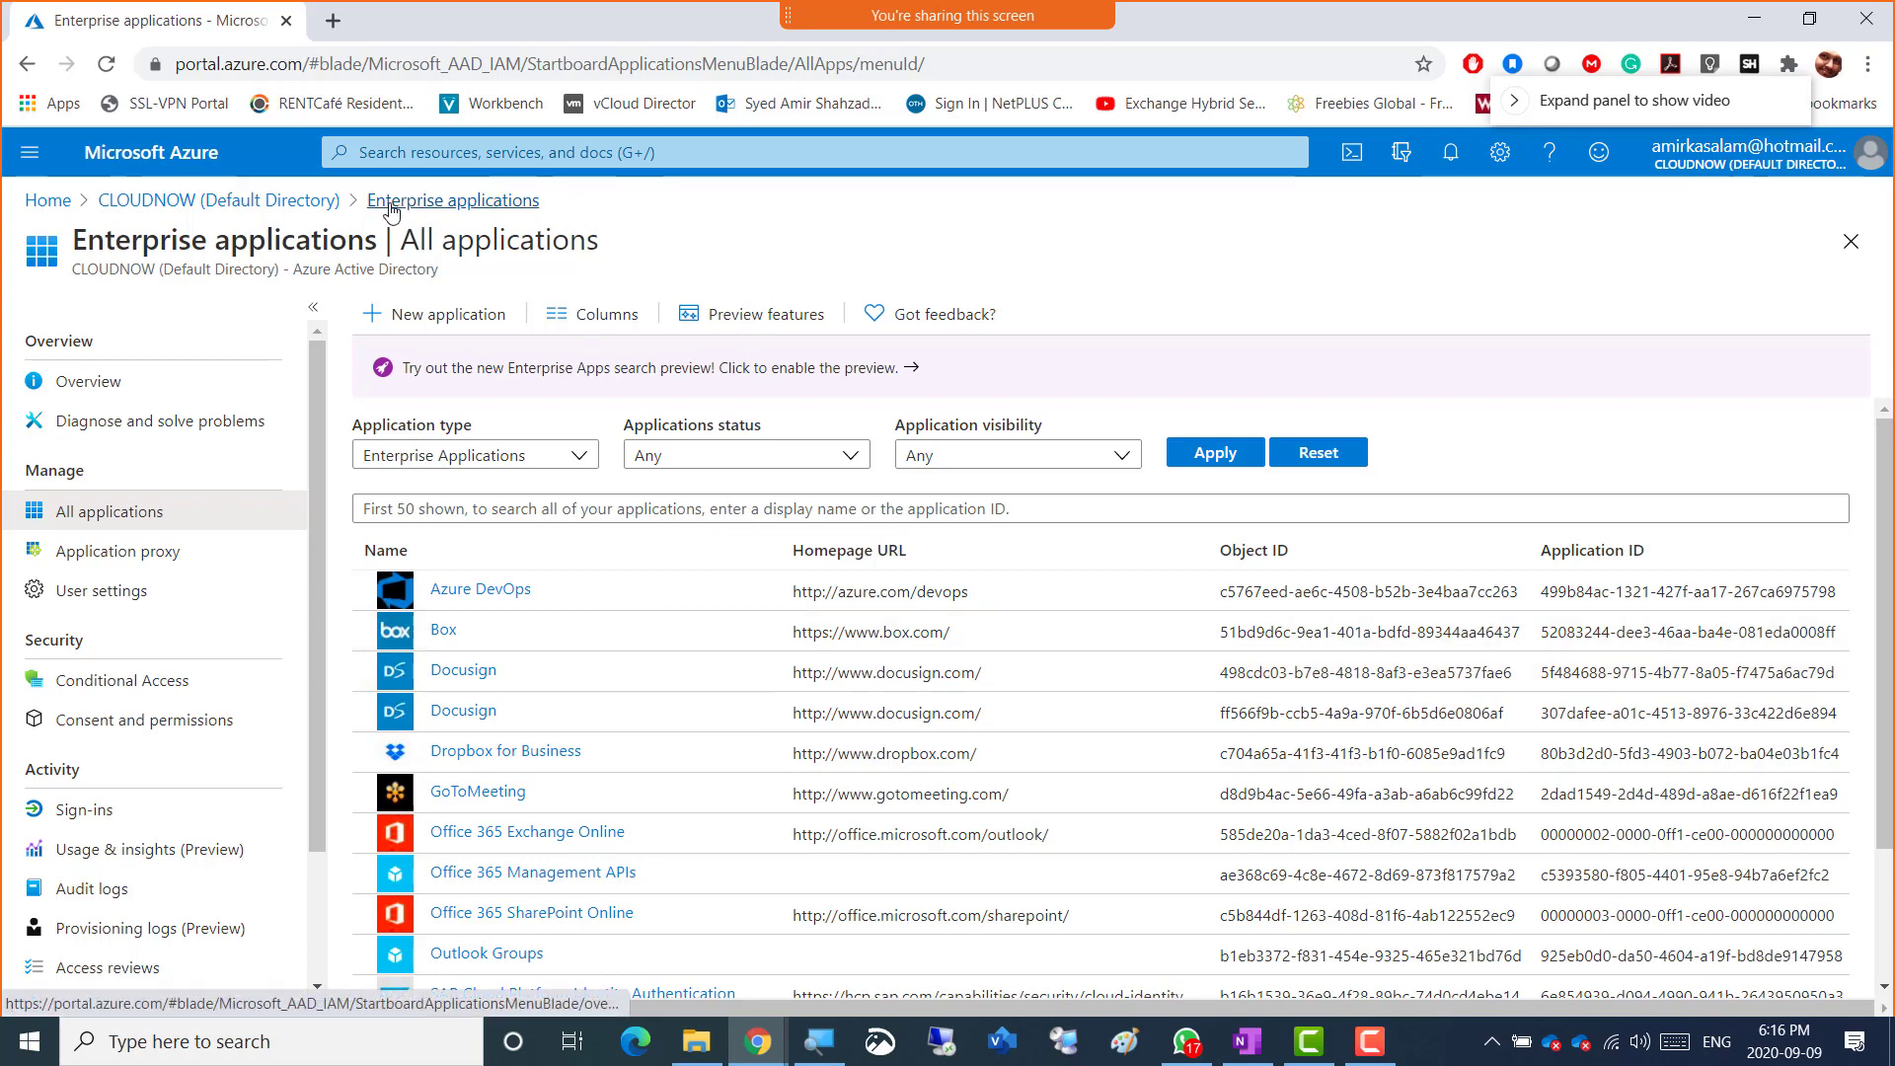
{"action": "left_click", "coordinate": [309, 201]}
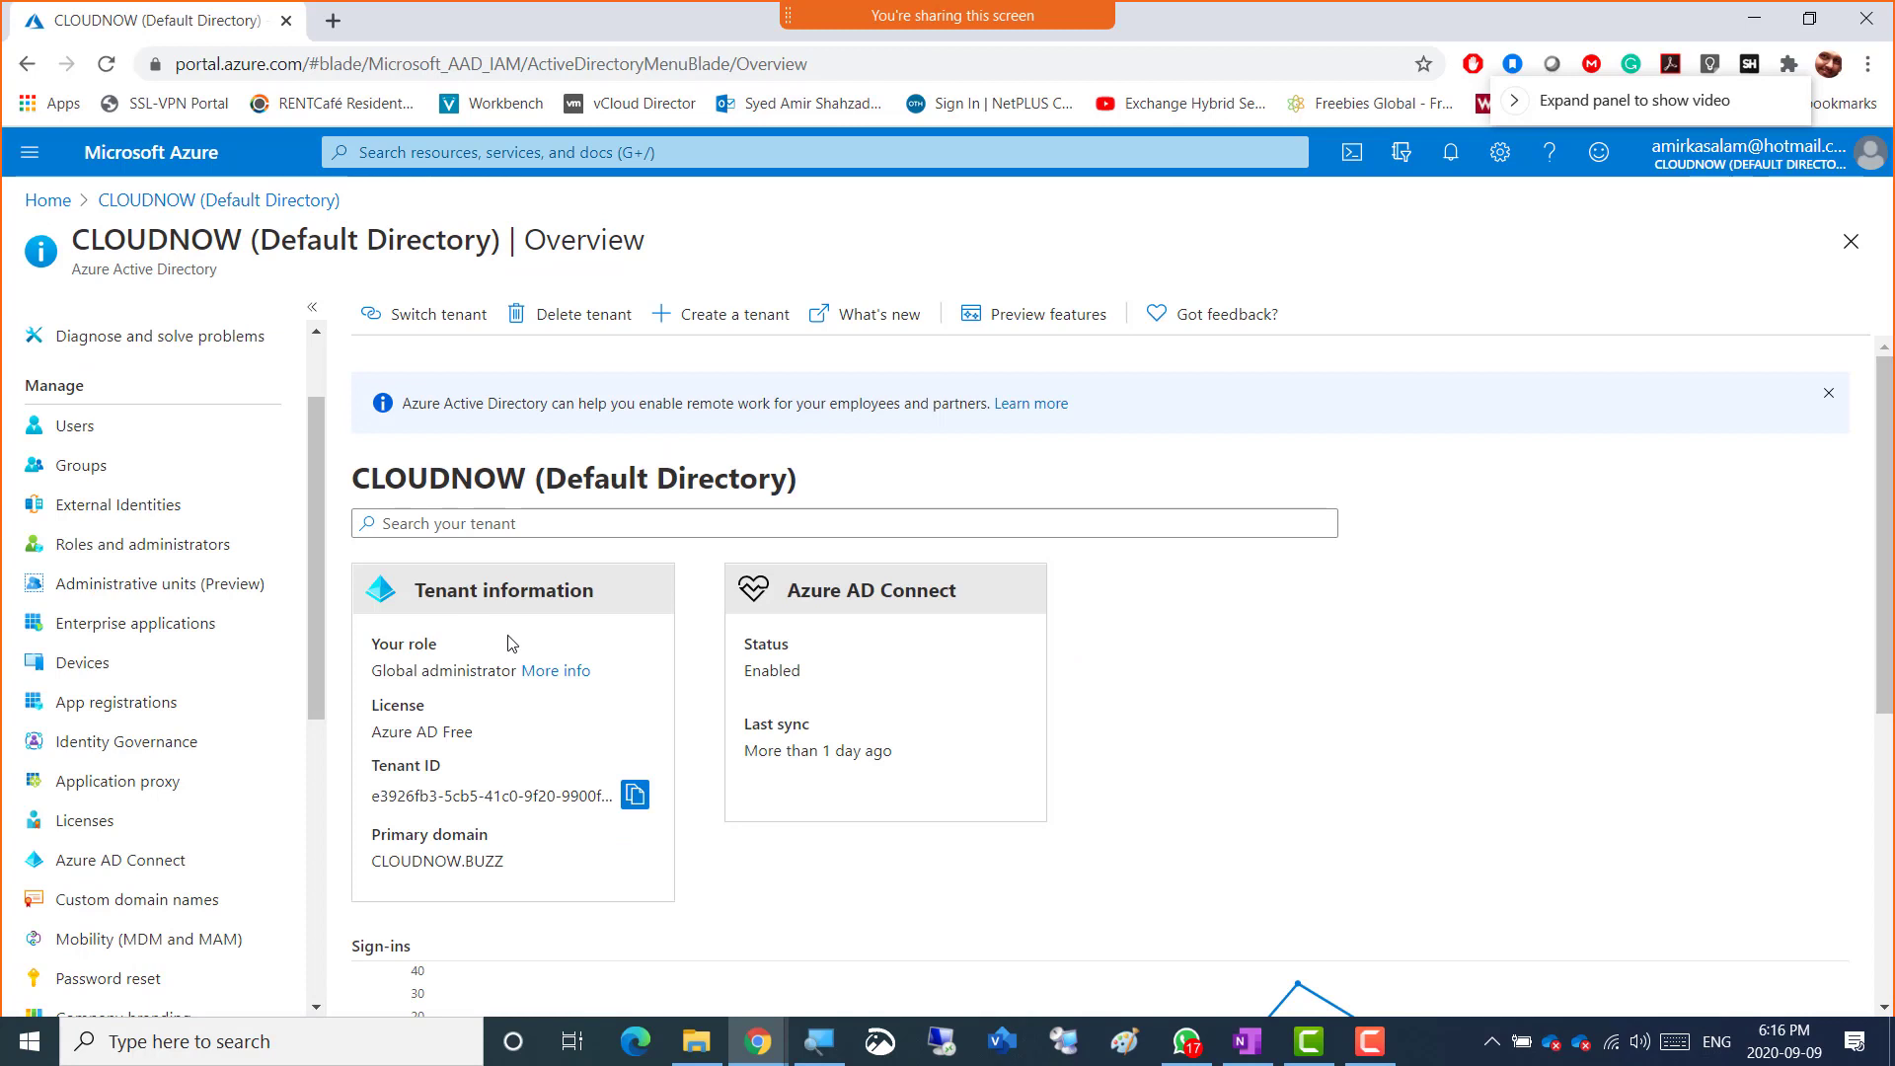
- Open the directory's Devices page and show all devices
{"action": "left_click", "coordinate": [64, 667]}
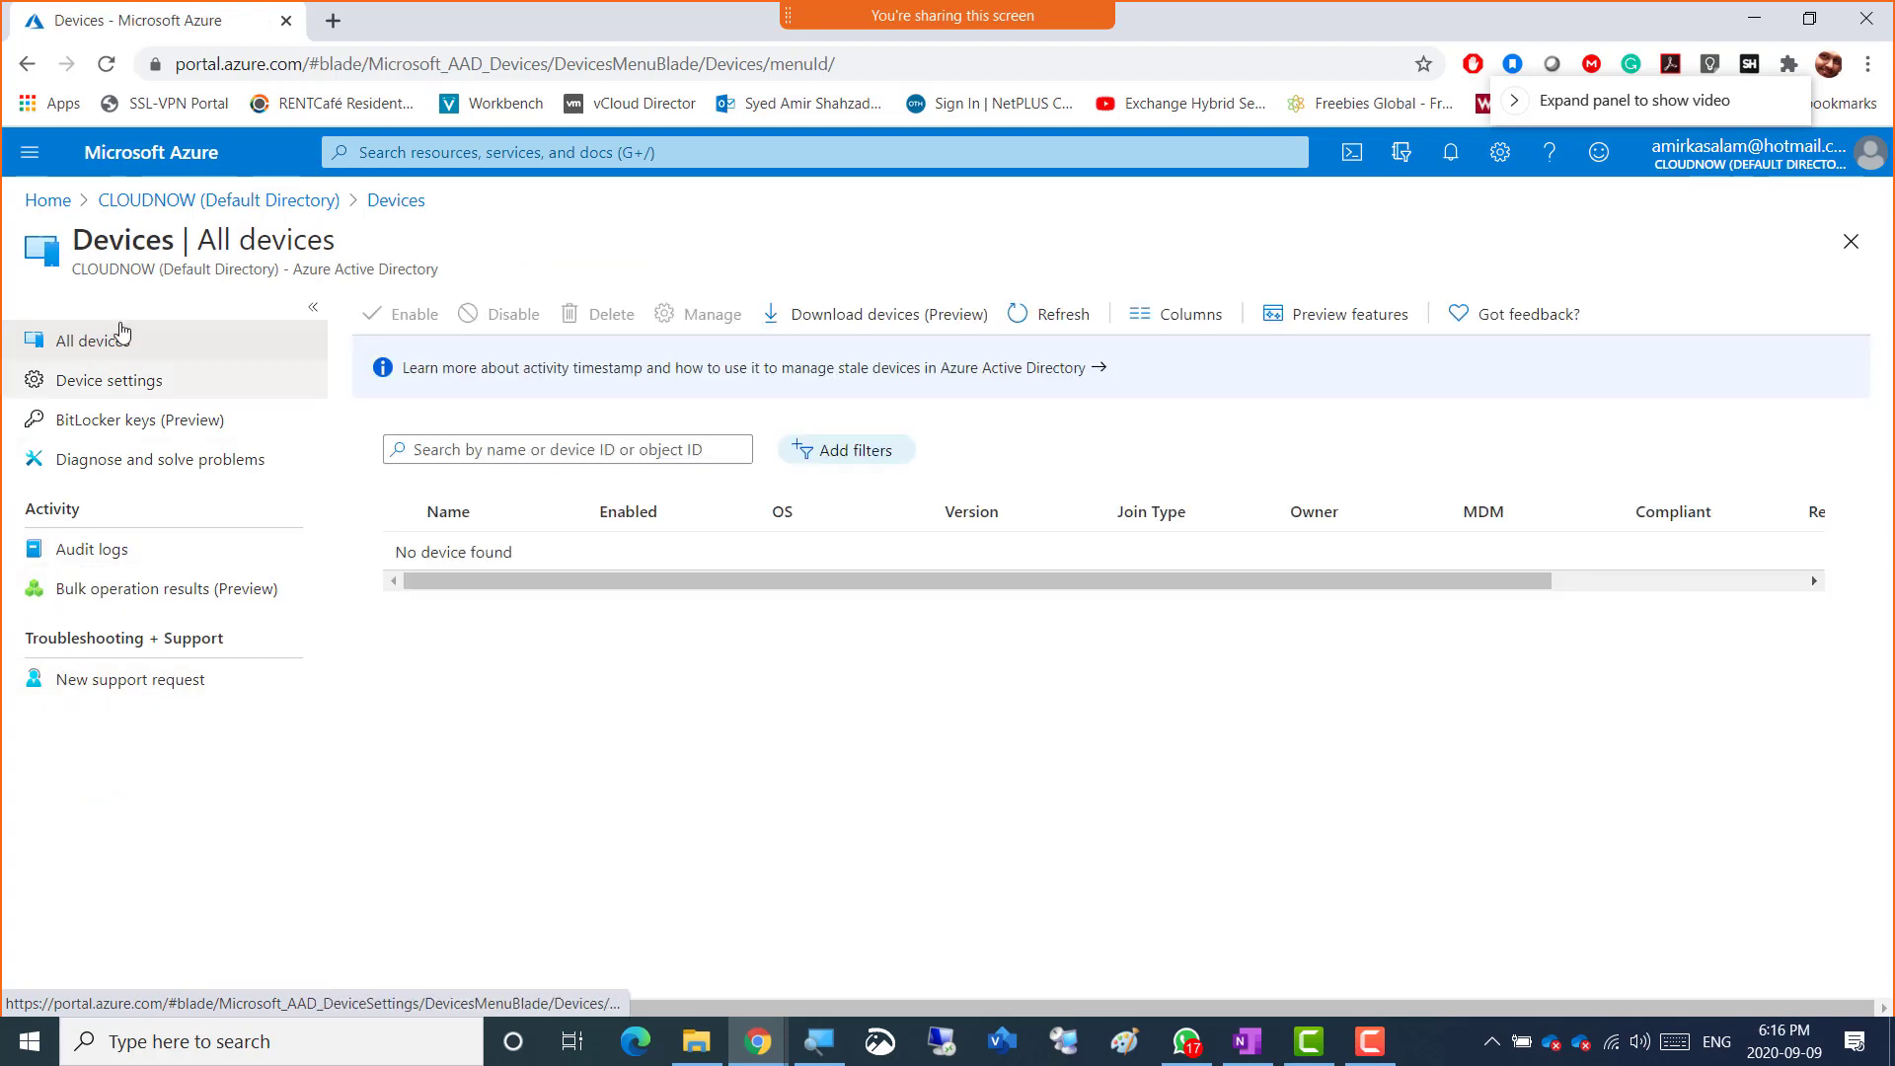
{"action": "left_click", "coordinate": [169, 199]}
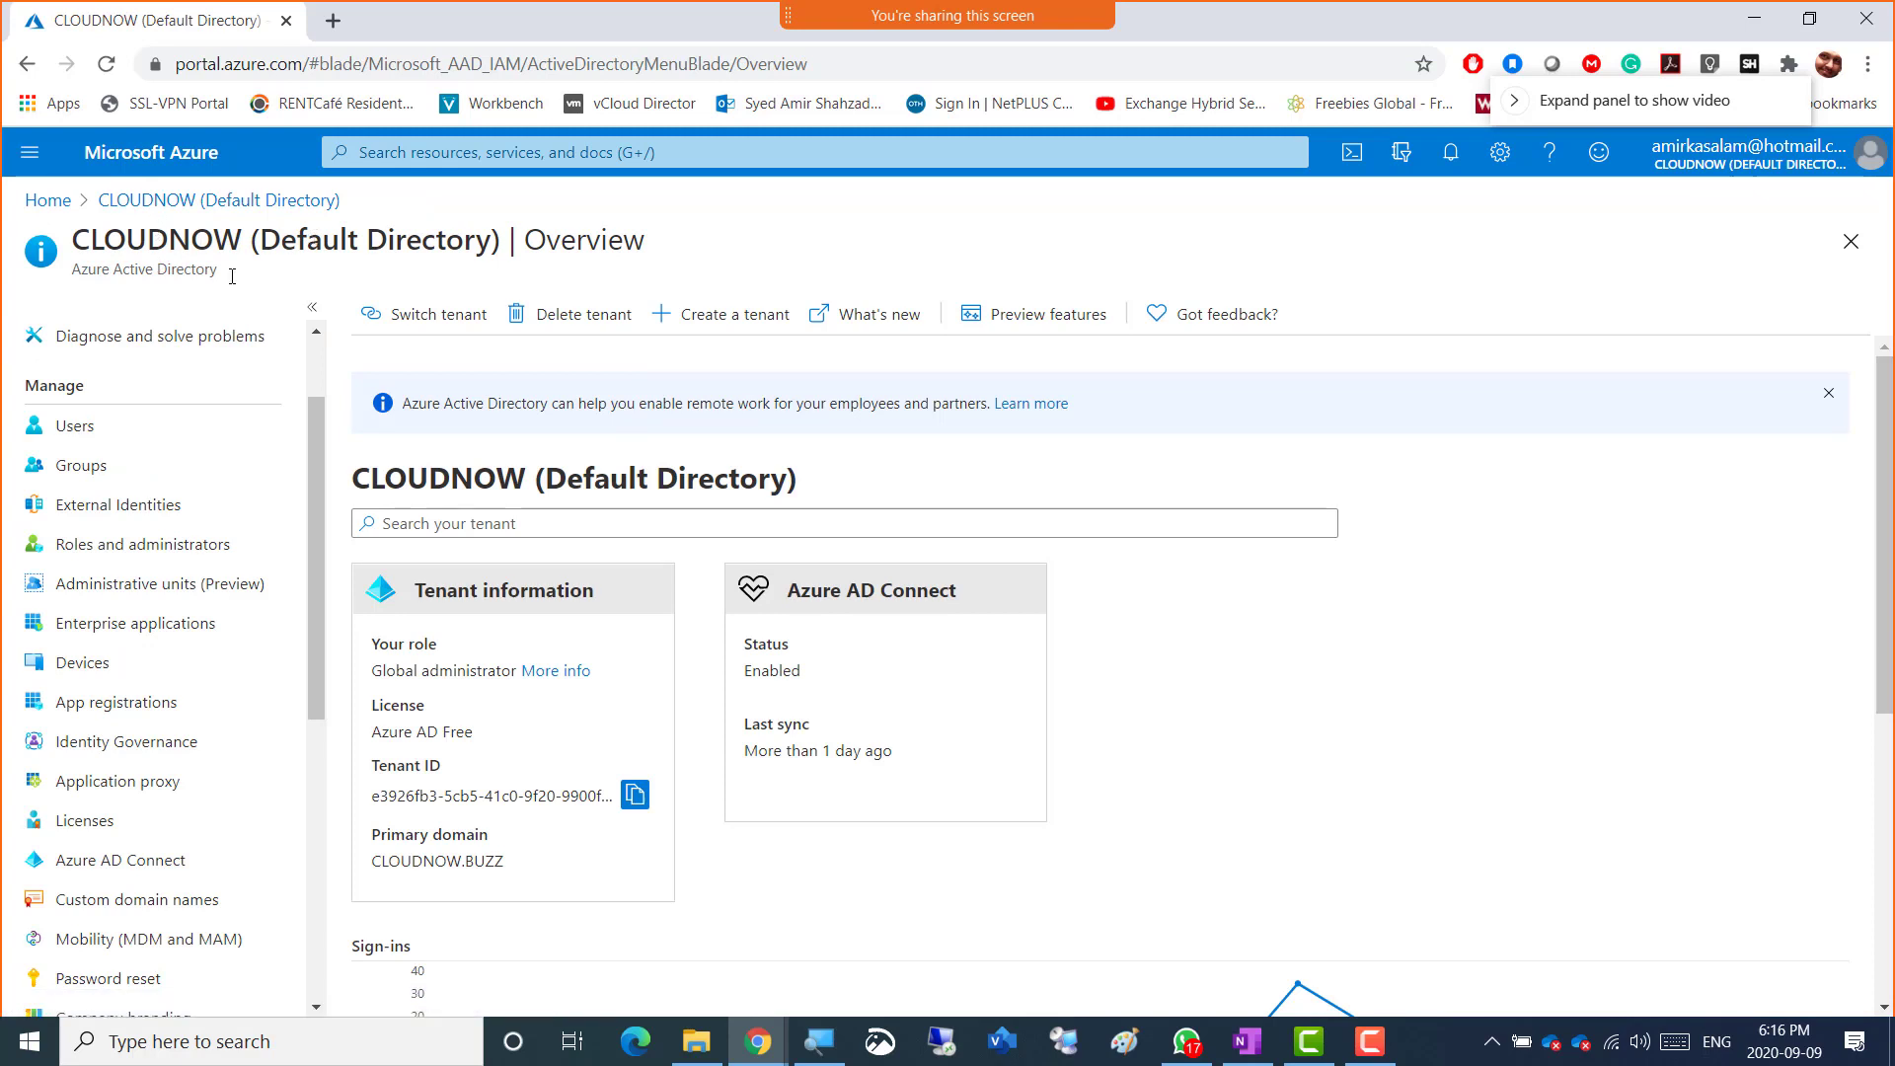
{"action": "left_click", "coordinate": [94, 676]}
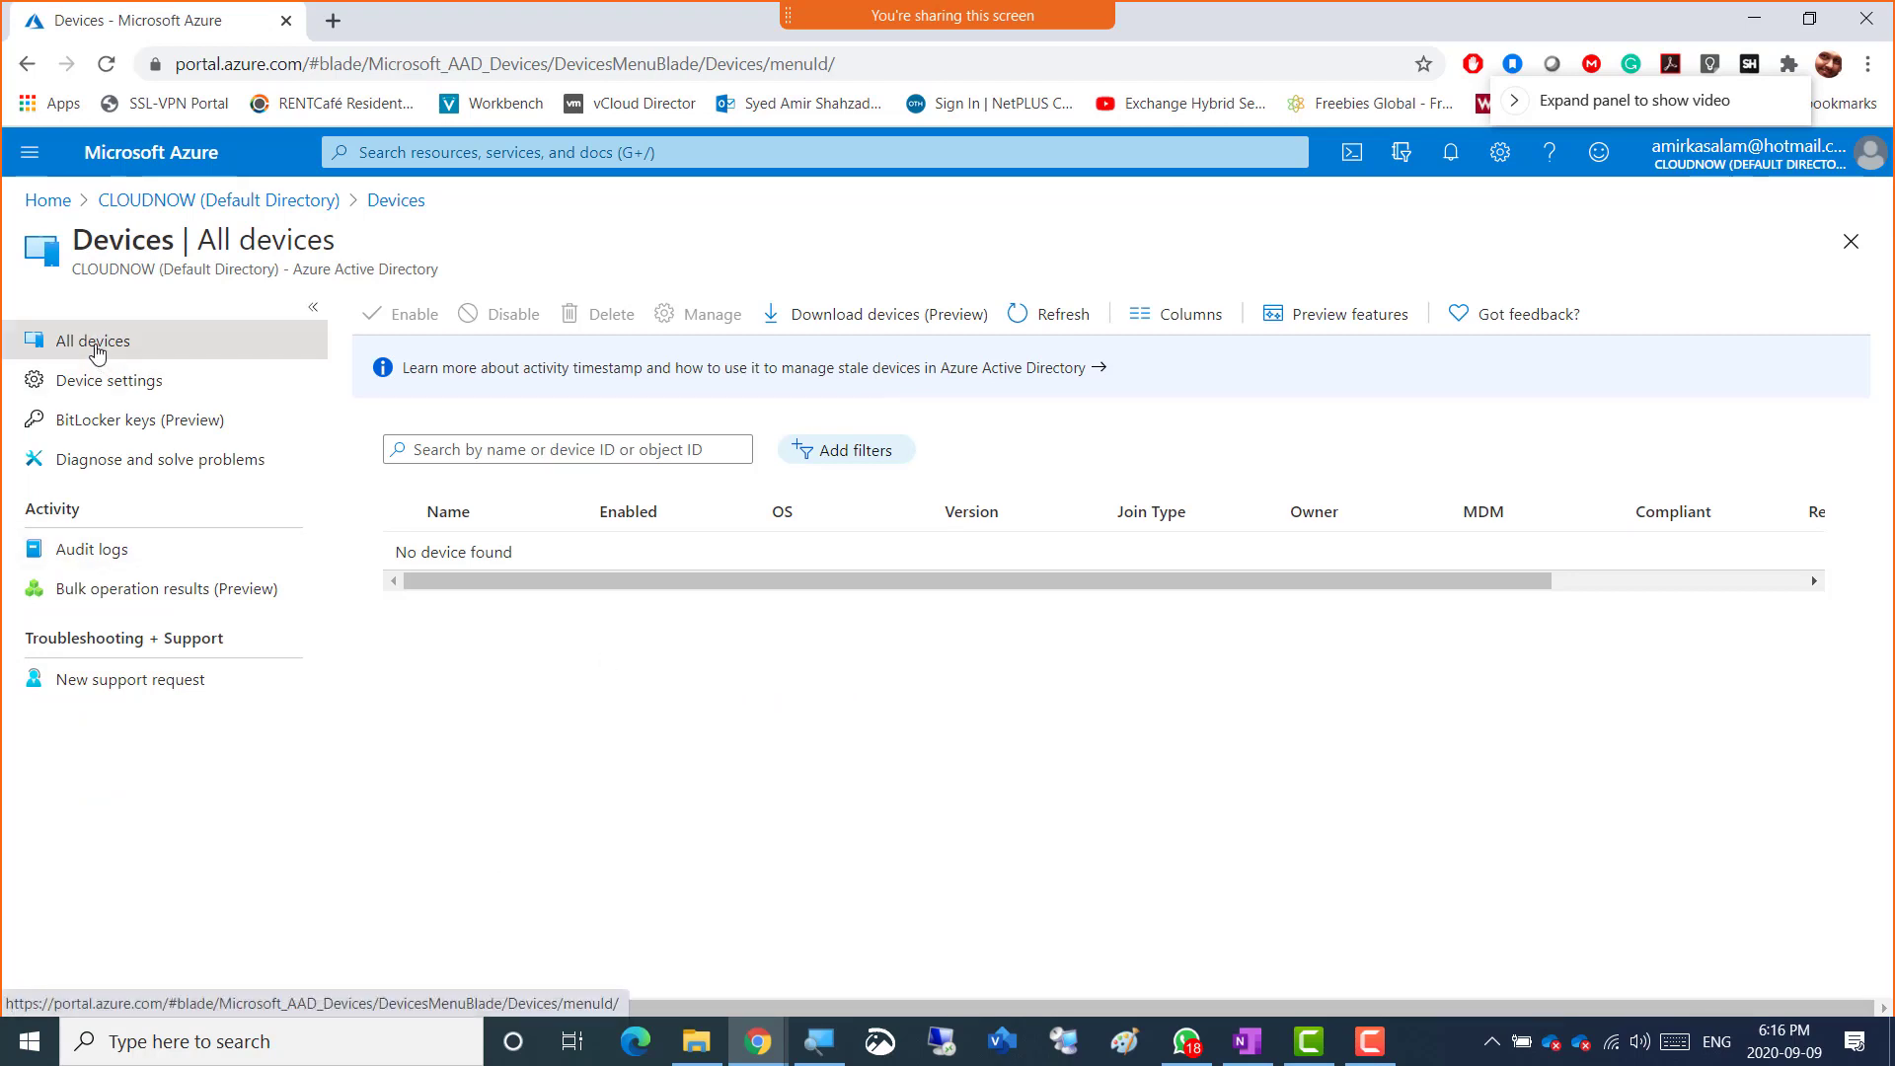
{"action": "left_click", "coordinate": [96, 342]}
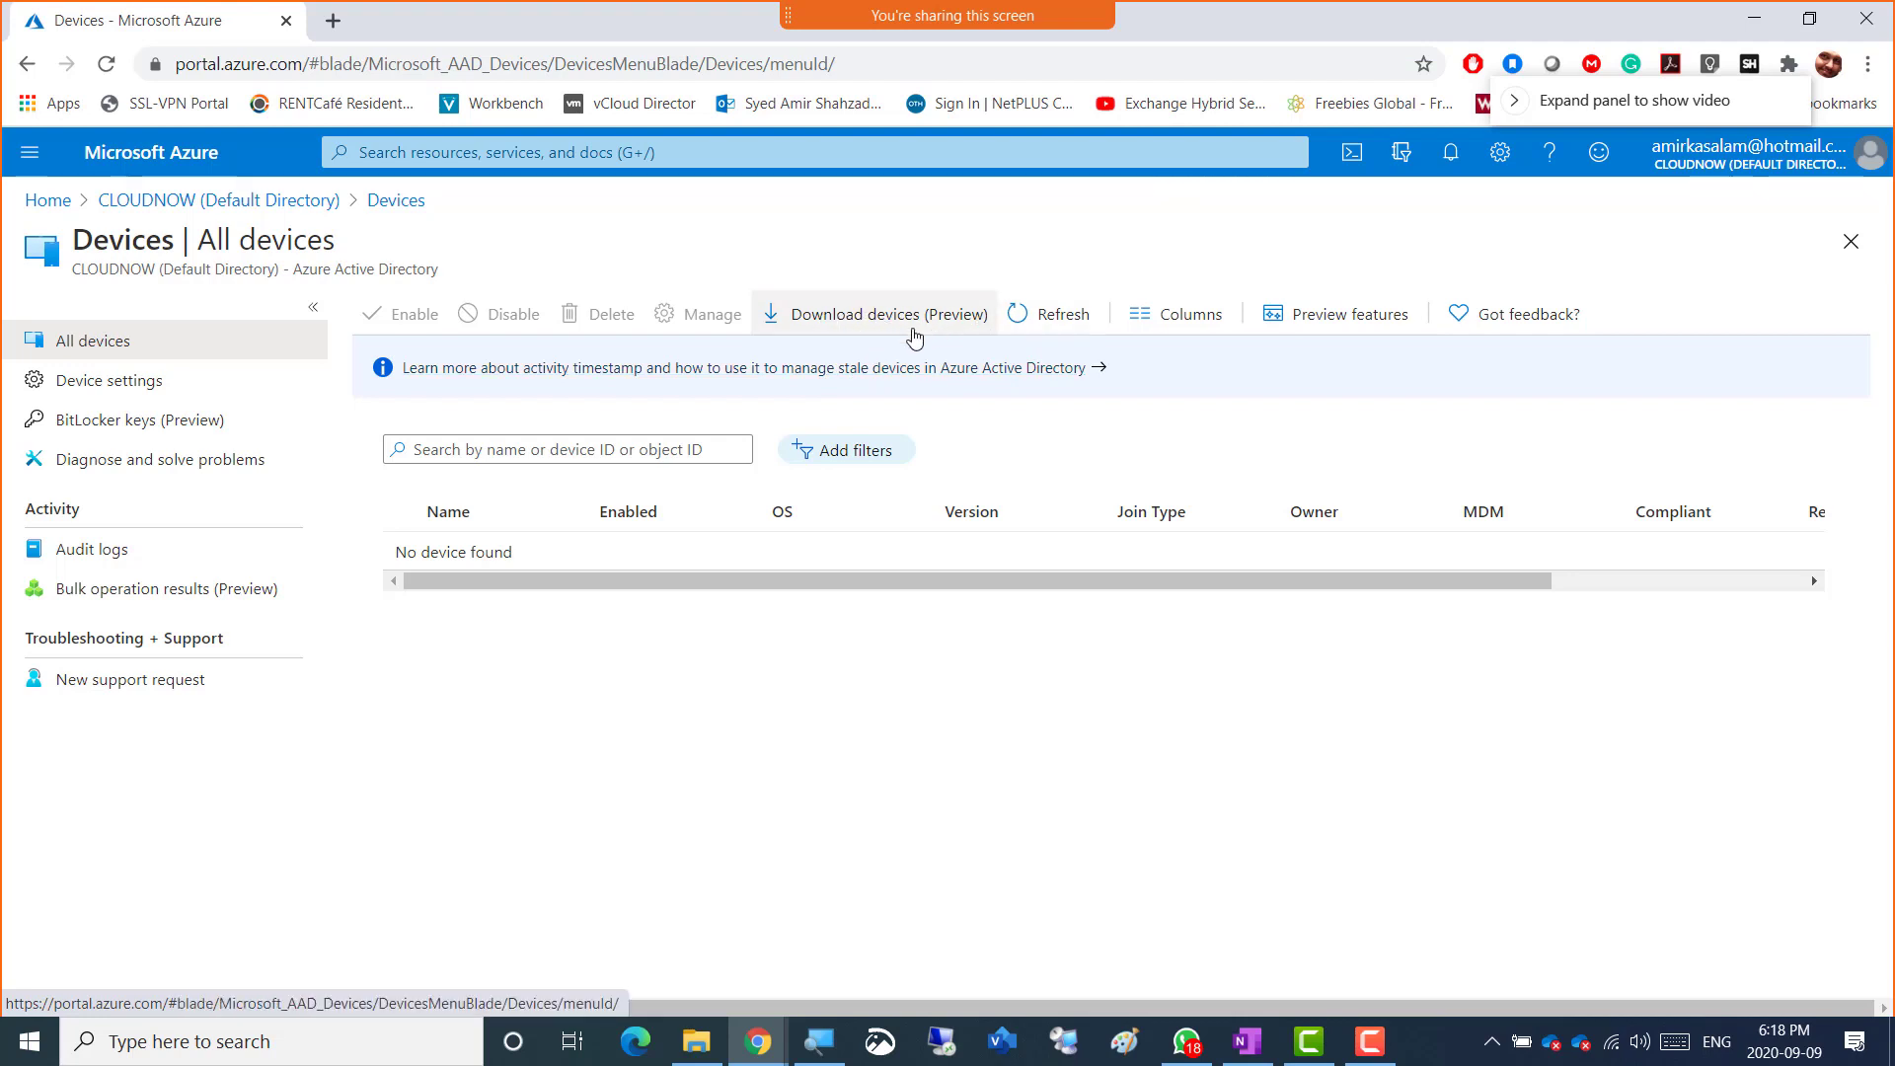
- Open the linked article on managing stale devices and read its sections on detecting stale devices and retrieving the activity timestamp
{"action": "left_click", "coordinate": [897, 380]}
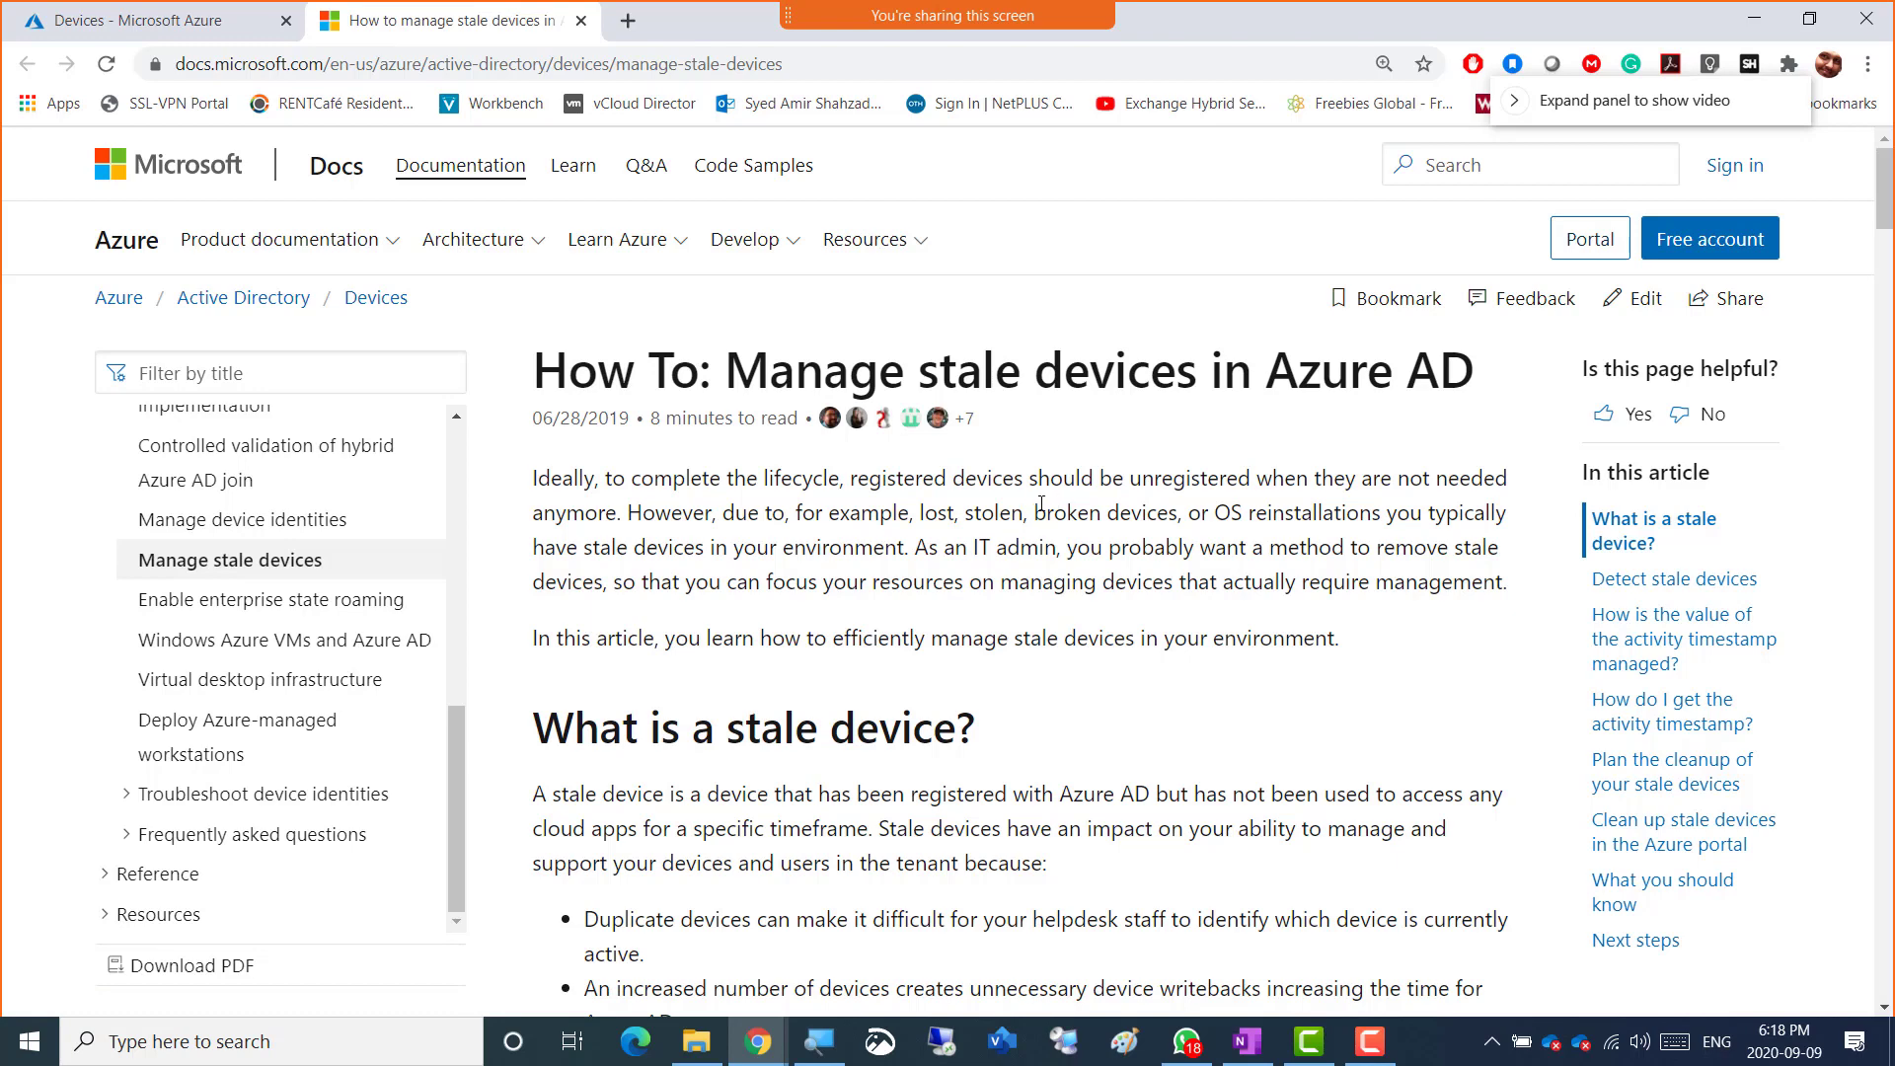
{"action": "left_click_drag", "start_coordinate": [851, 482], "coordinate": [1017, 483]}
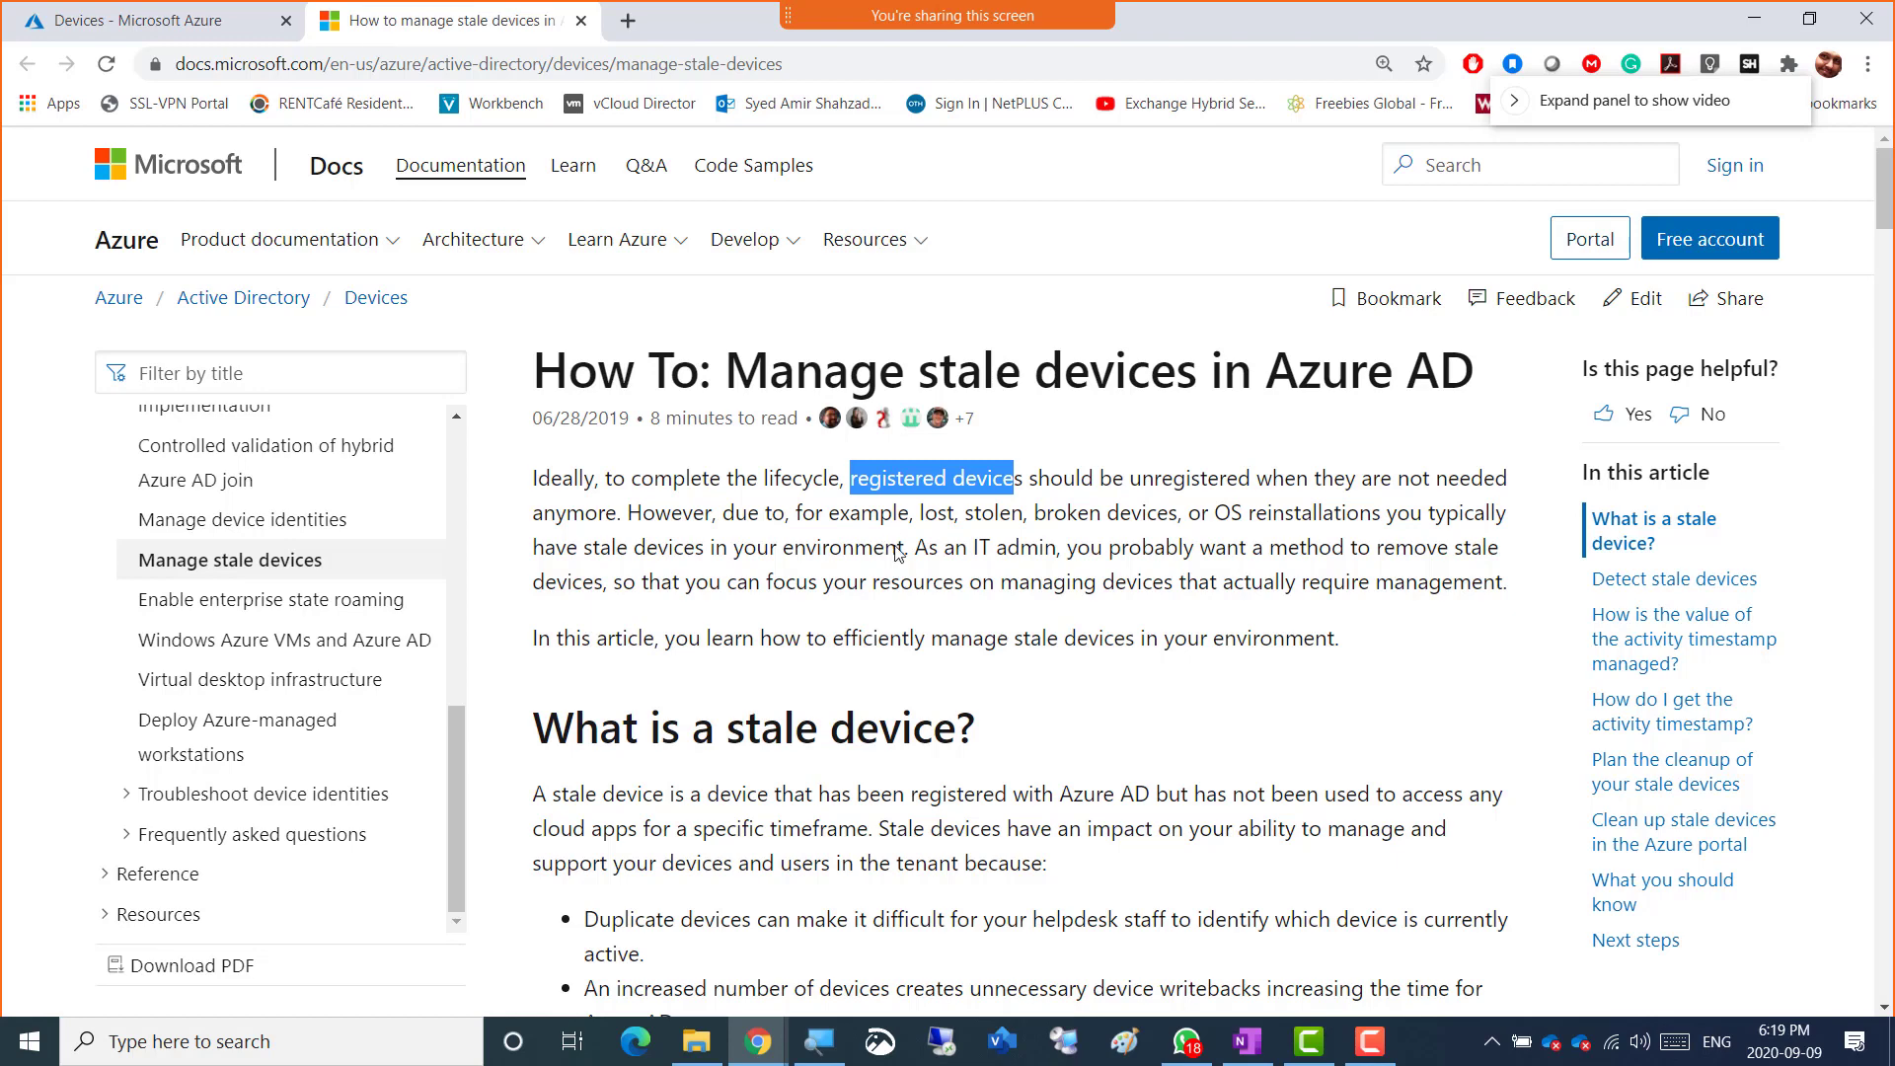
{"action": "scroll", "coordinate": [896, 549], "scroll_direction": "down", "scroll_amount": 2}
{"action": "scroll", "coordinate": [897, 549], "scroll_direction": "down", "scroll_amount": 2}
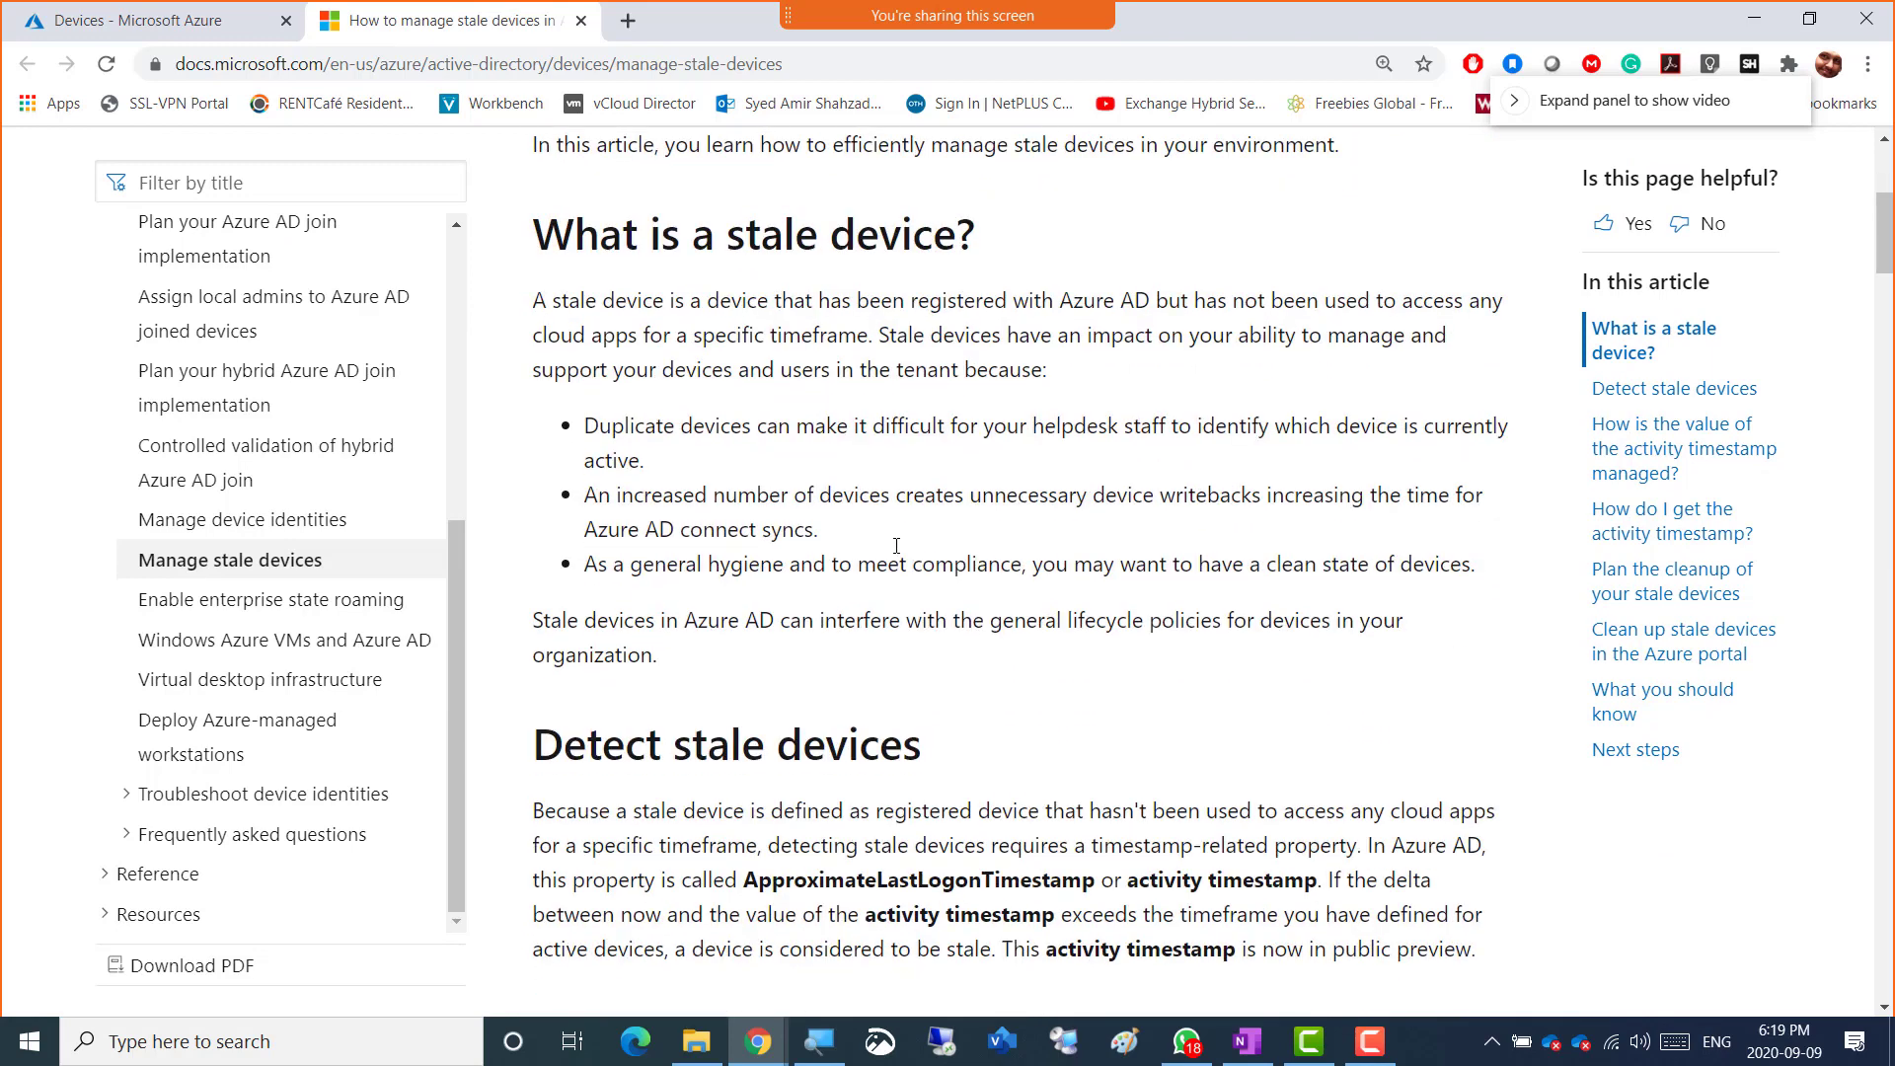
{"action": "scroll", "coordinate": [896, 546], "scroll_direction": "down", "scroll_amount": 2}
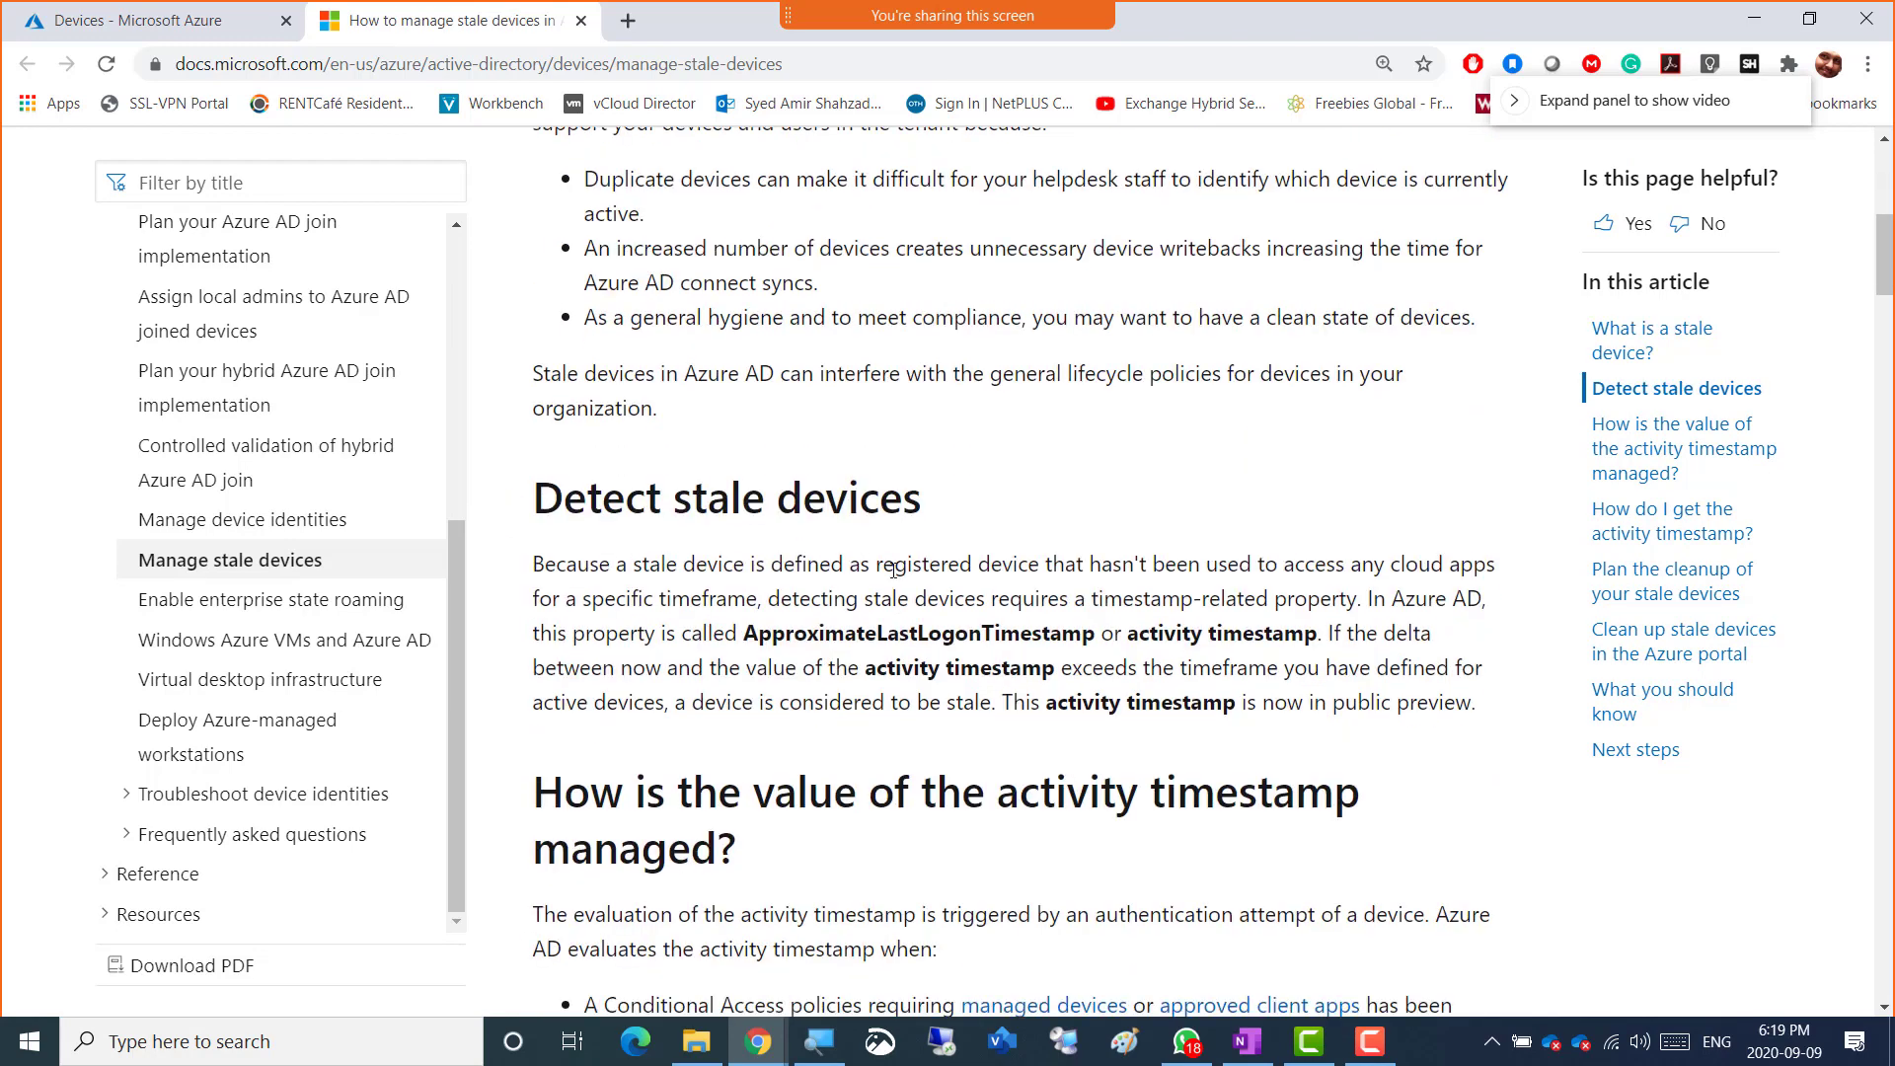
{"action": "scroll", "coordinate": [893, 571], "scroll_direction": "down", "scroll_amount": 4}
{"action": "scroll", "coordinate": [891, 572], "scroll_direction": "down", "scroll_amount": 4}
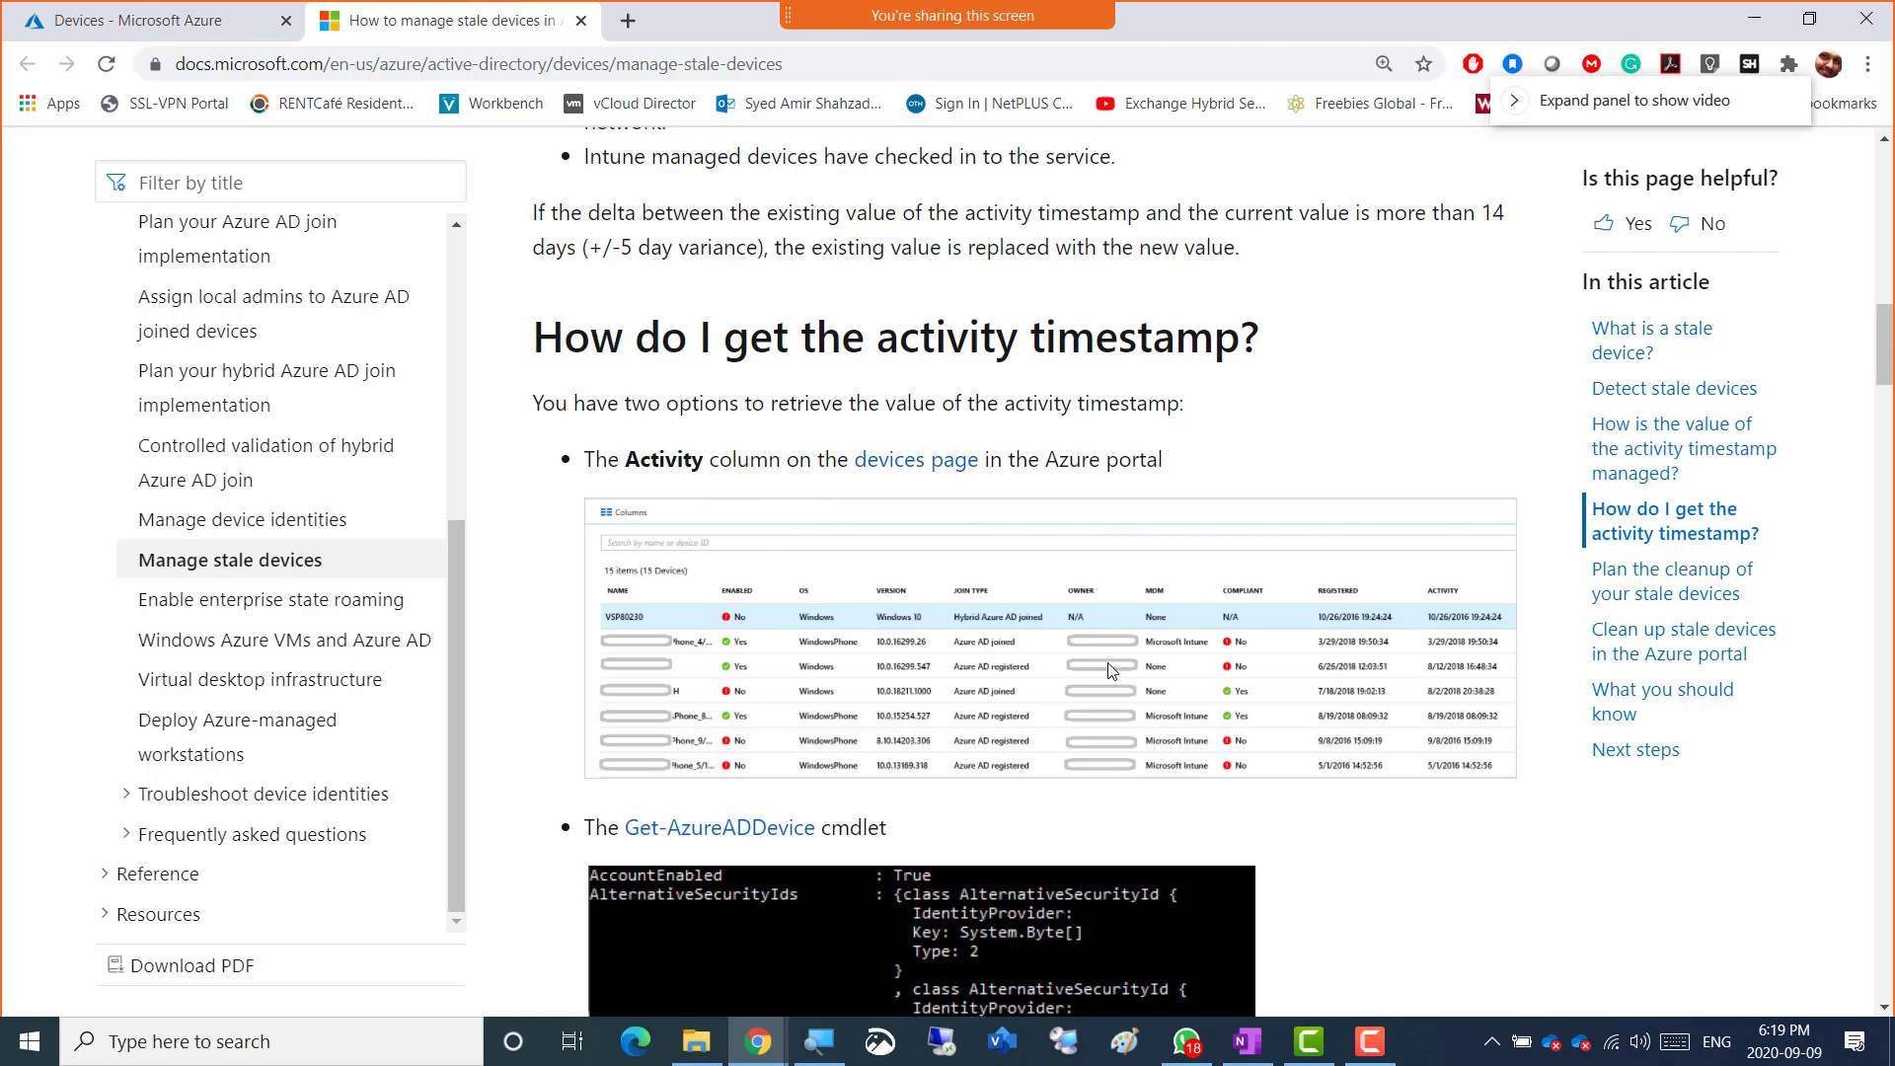
{"action": "scroll", "coordinate": [1183, 598], "scroll_direction": "down", "scroll_amount": 1}
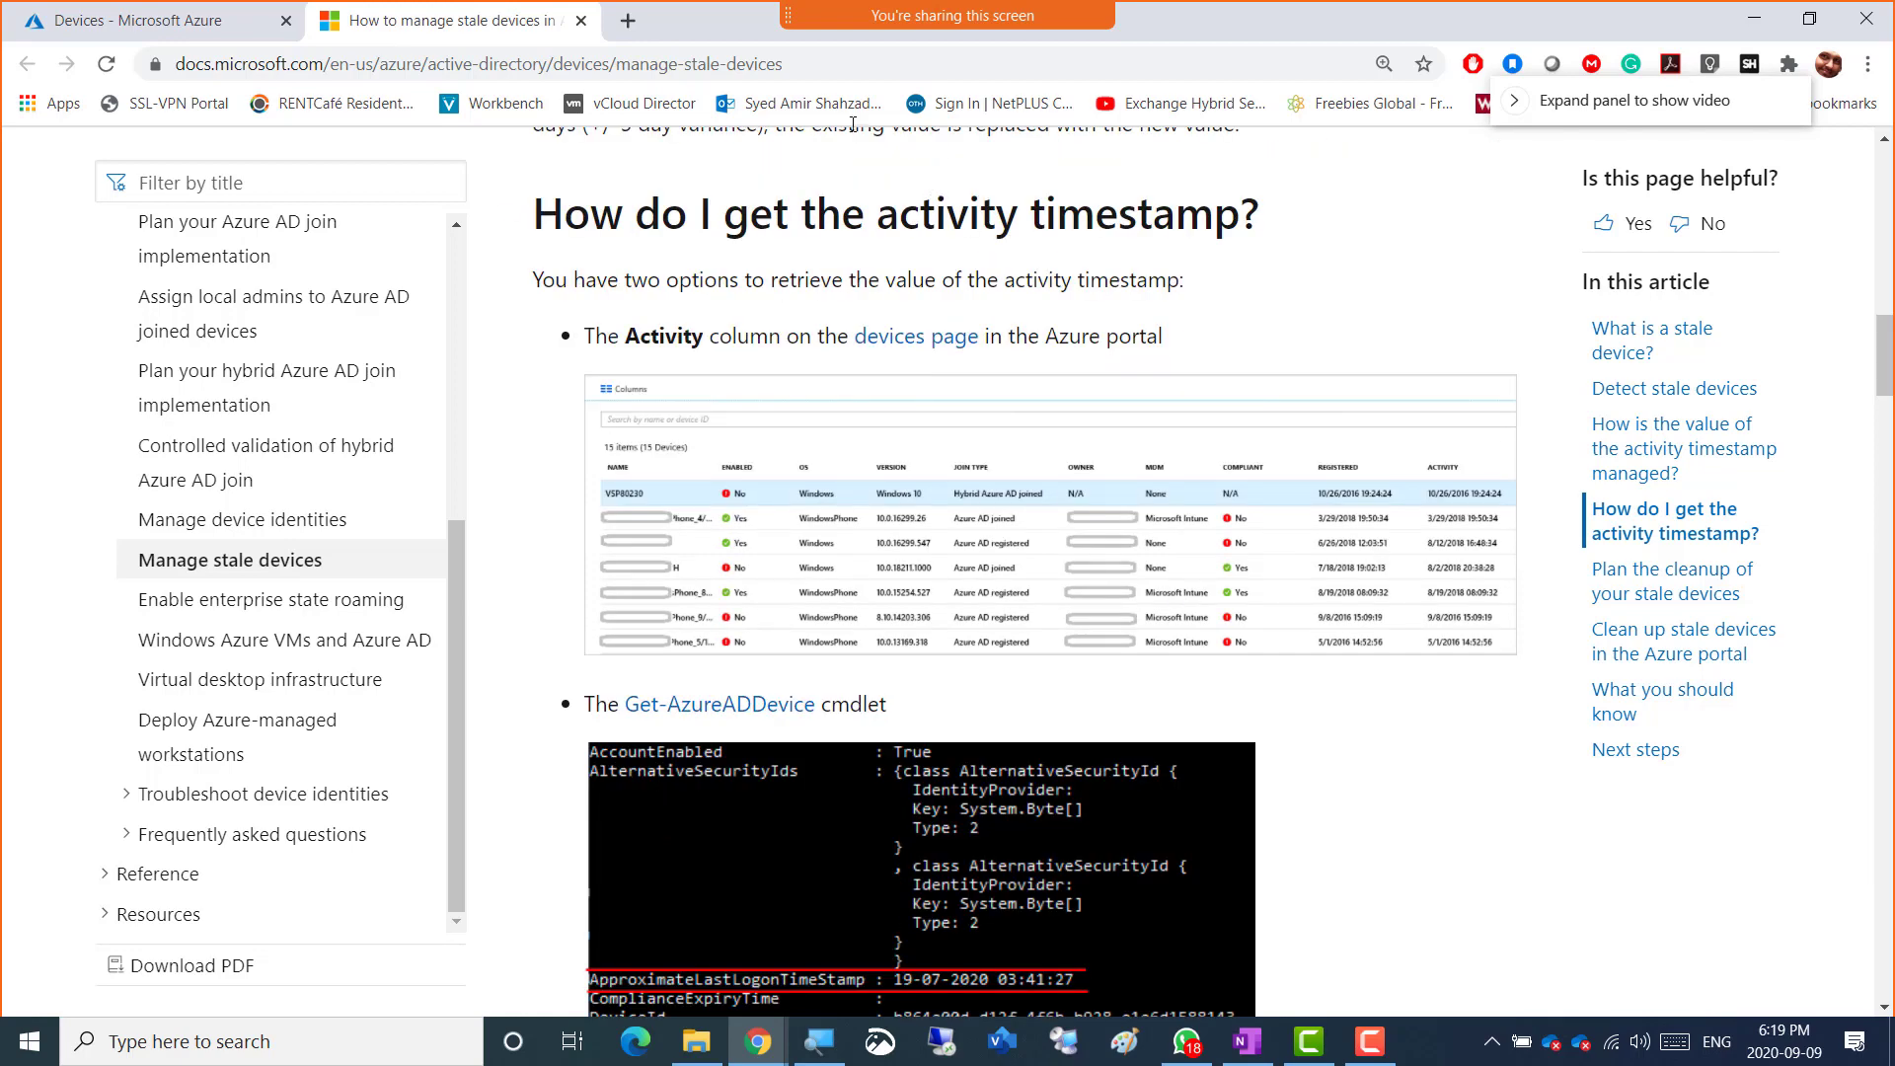
{"action": "scroll", "coordinate": [923, 248], "scroll_direction": "up", "scroll_amount": 20}
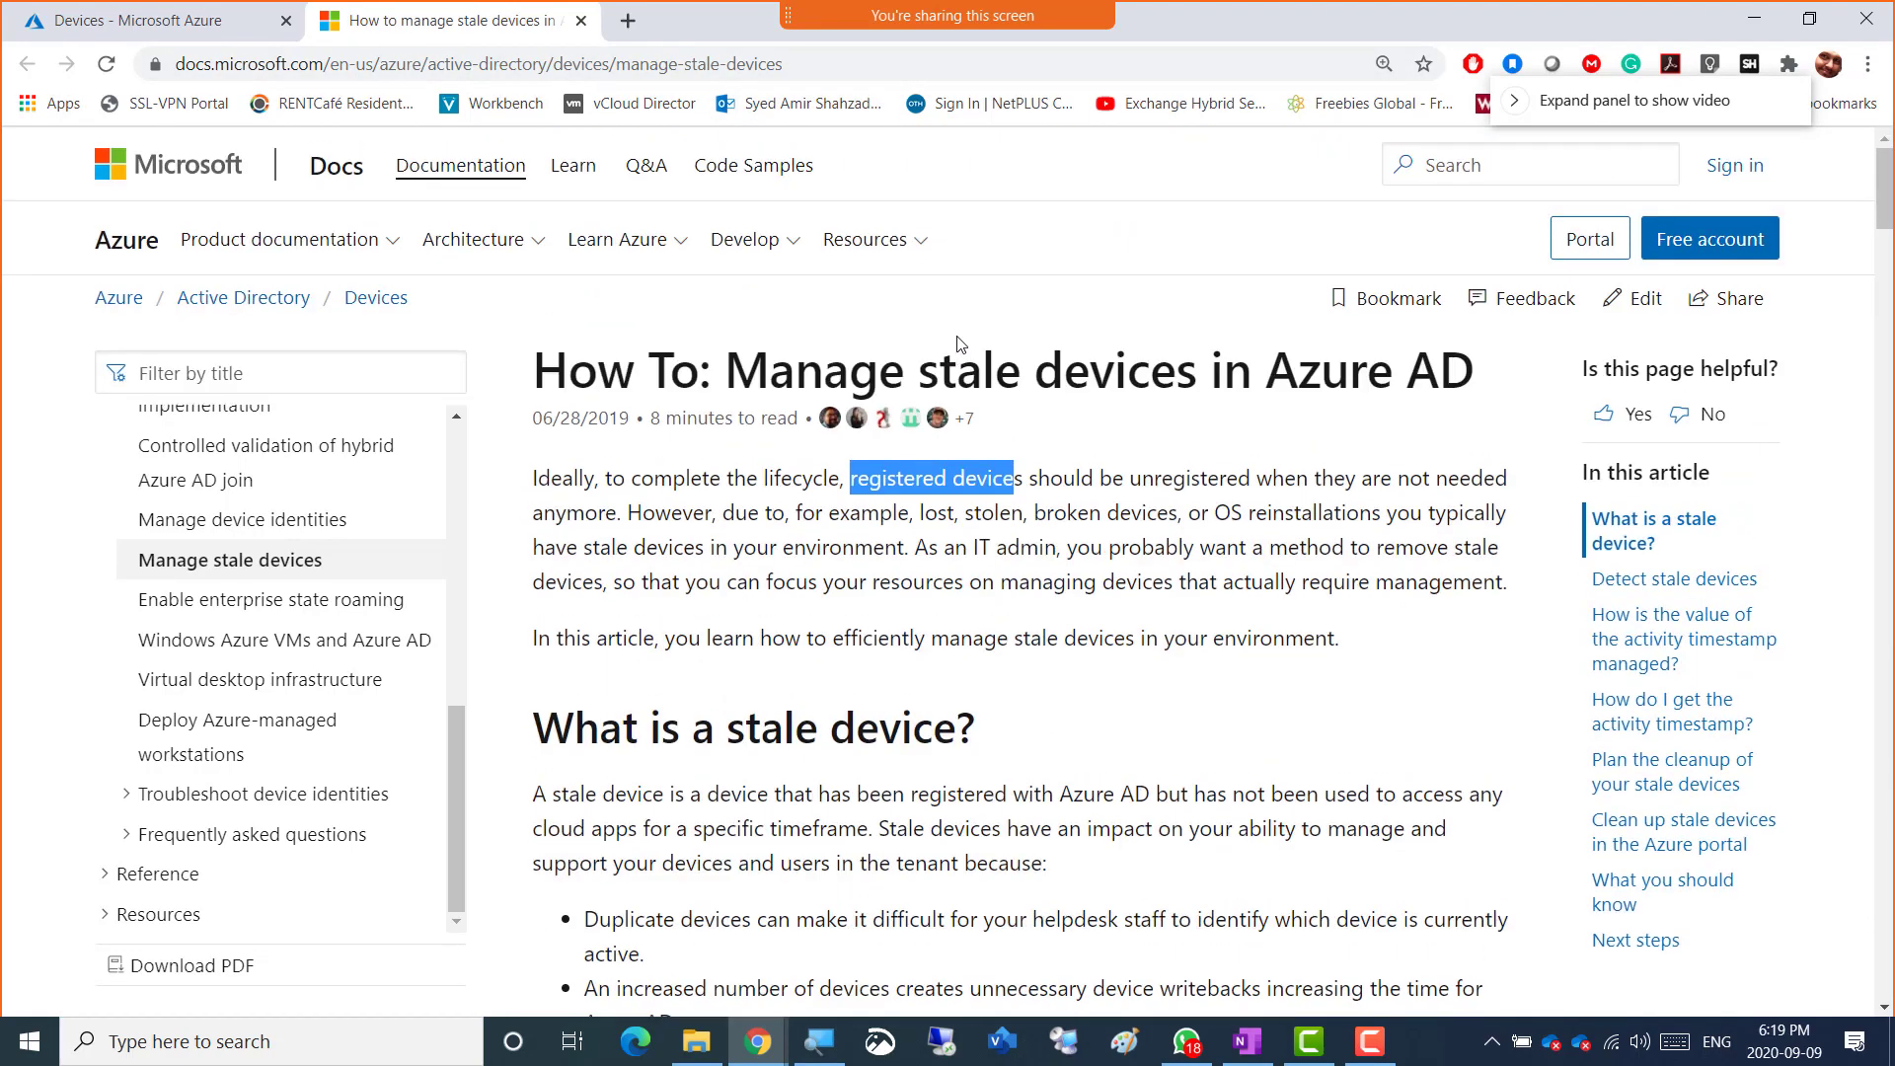
- Highlight the article's title and look through the Azure AD how-to guides in the documentation's table of contents
{"action": "triple_click", "coordinate": [805, 372]}
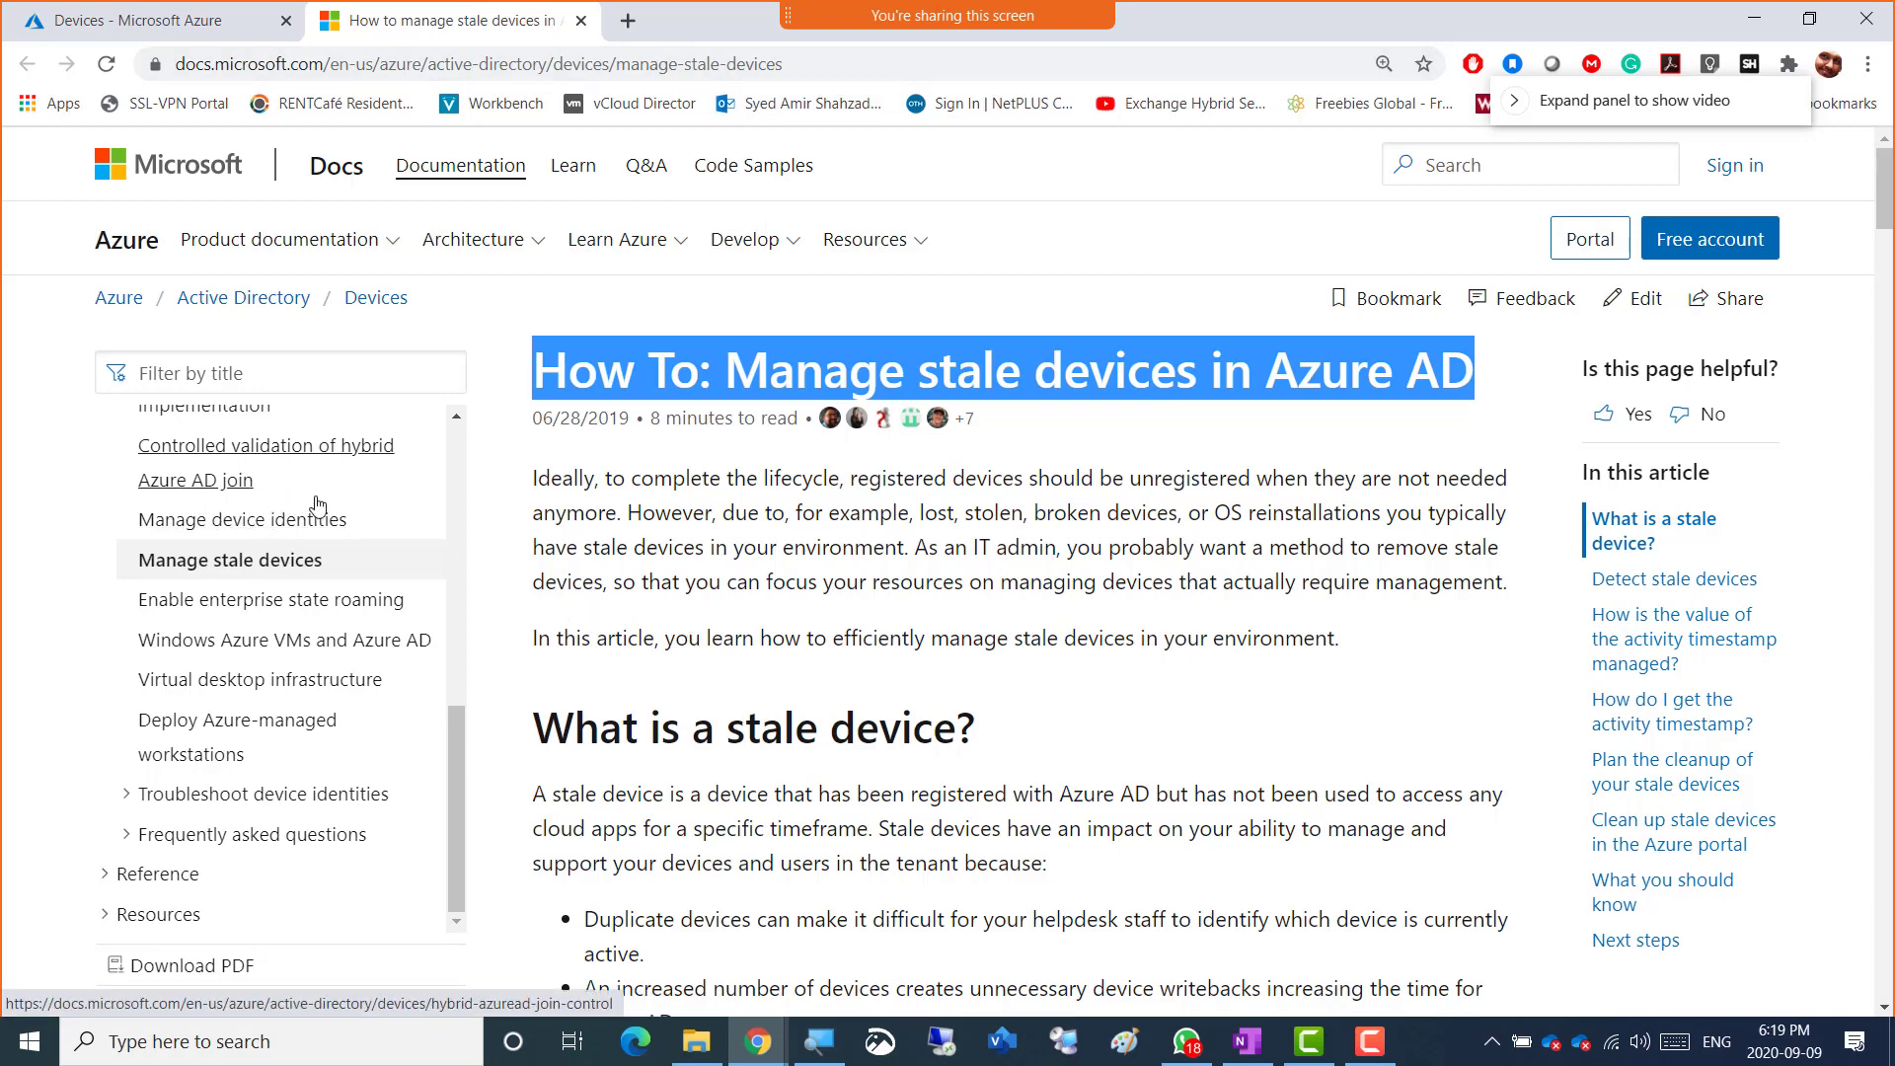
{"action": "scroll", "coordinate": [316, 505], "scroll_direction": "up", "scroll_amount": 1}
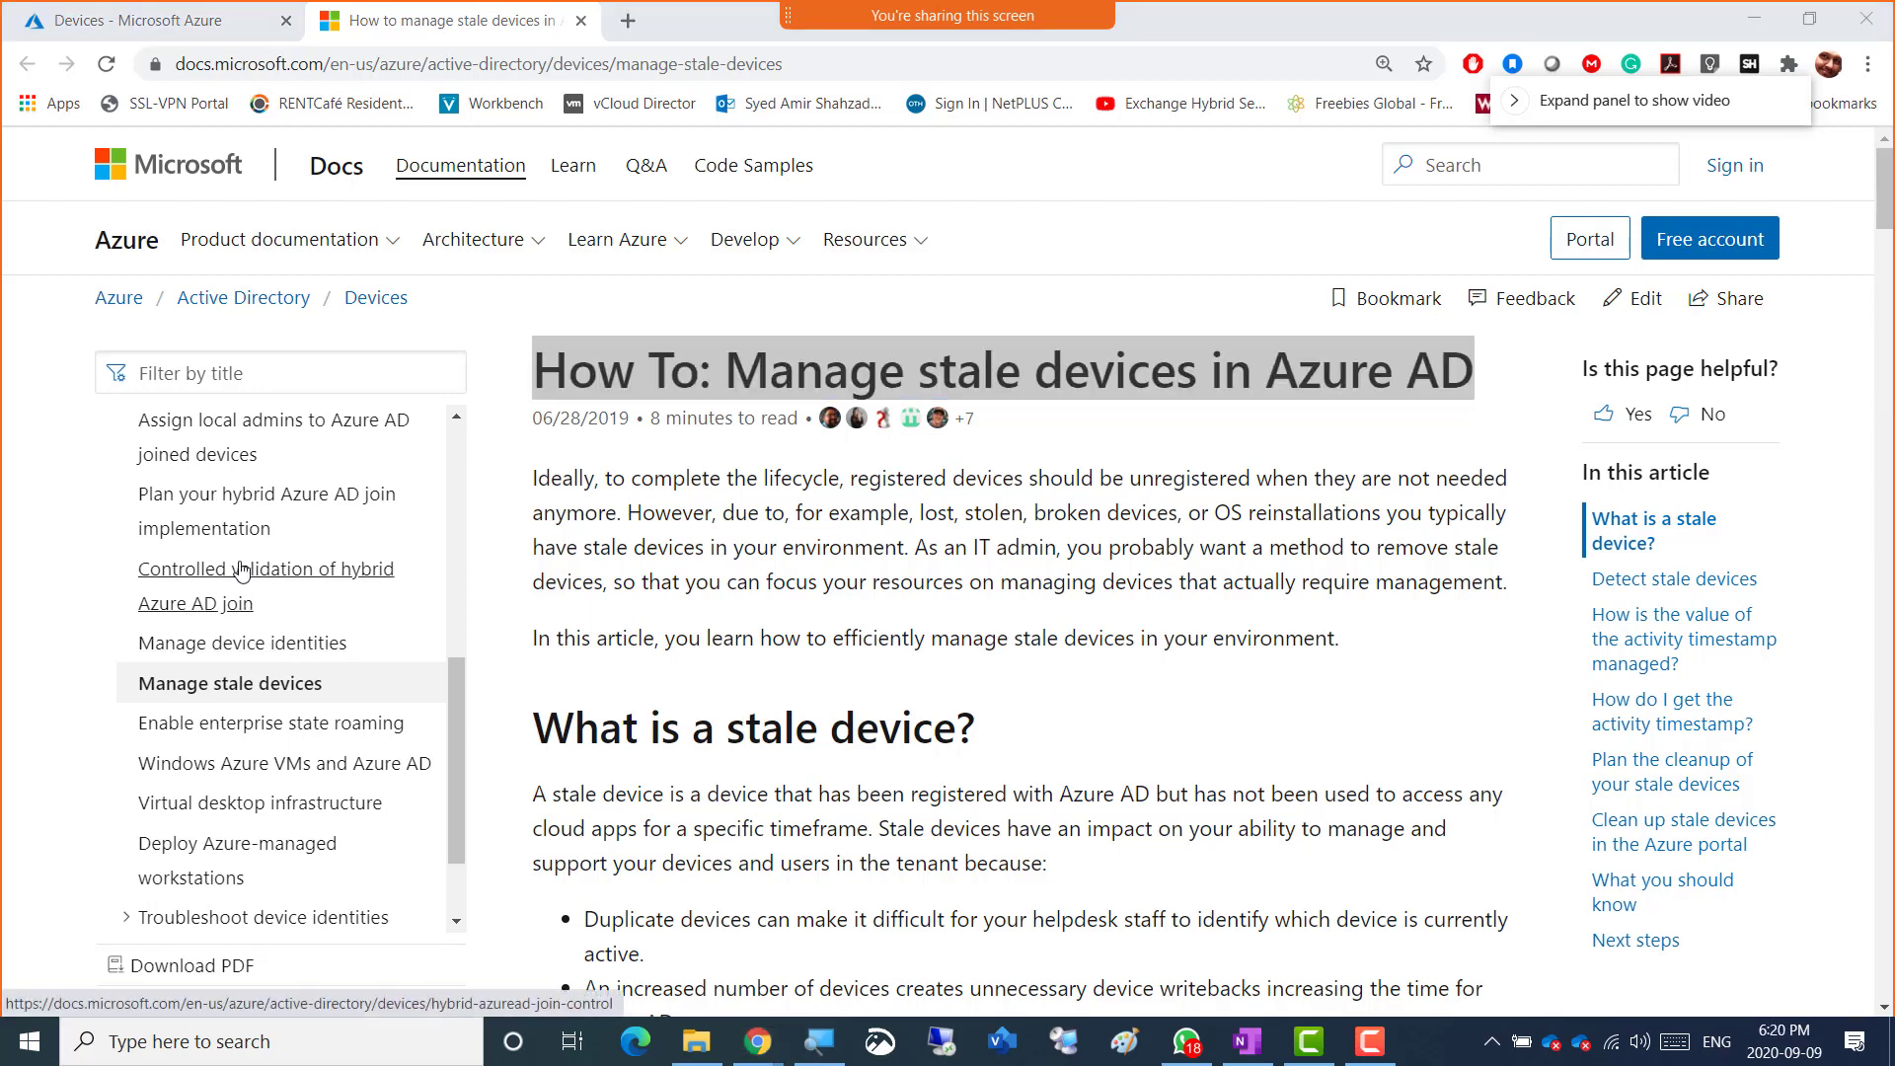
{"action": "scroll", "coordinate": [240, 569], "scroll_direction": "up", "scroll_amount": 1}
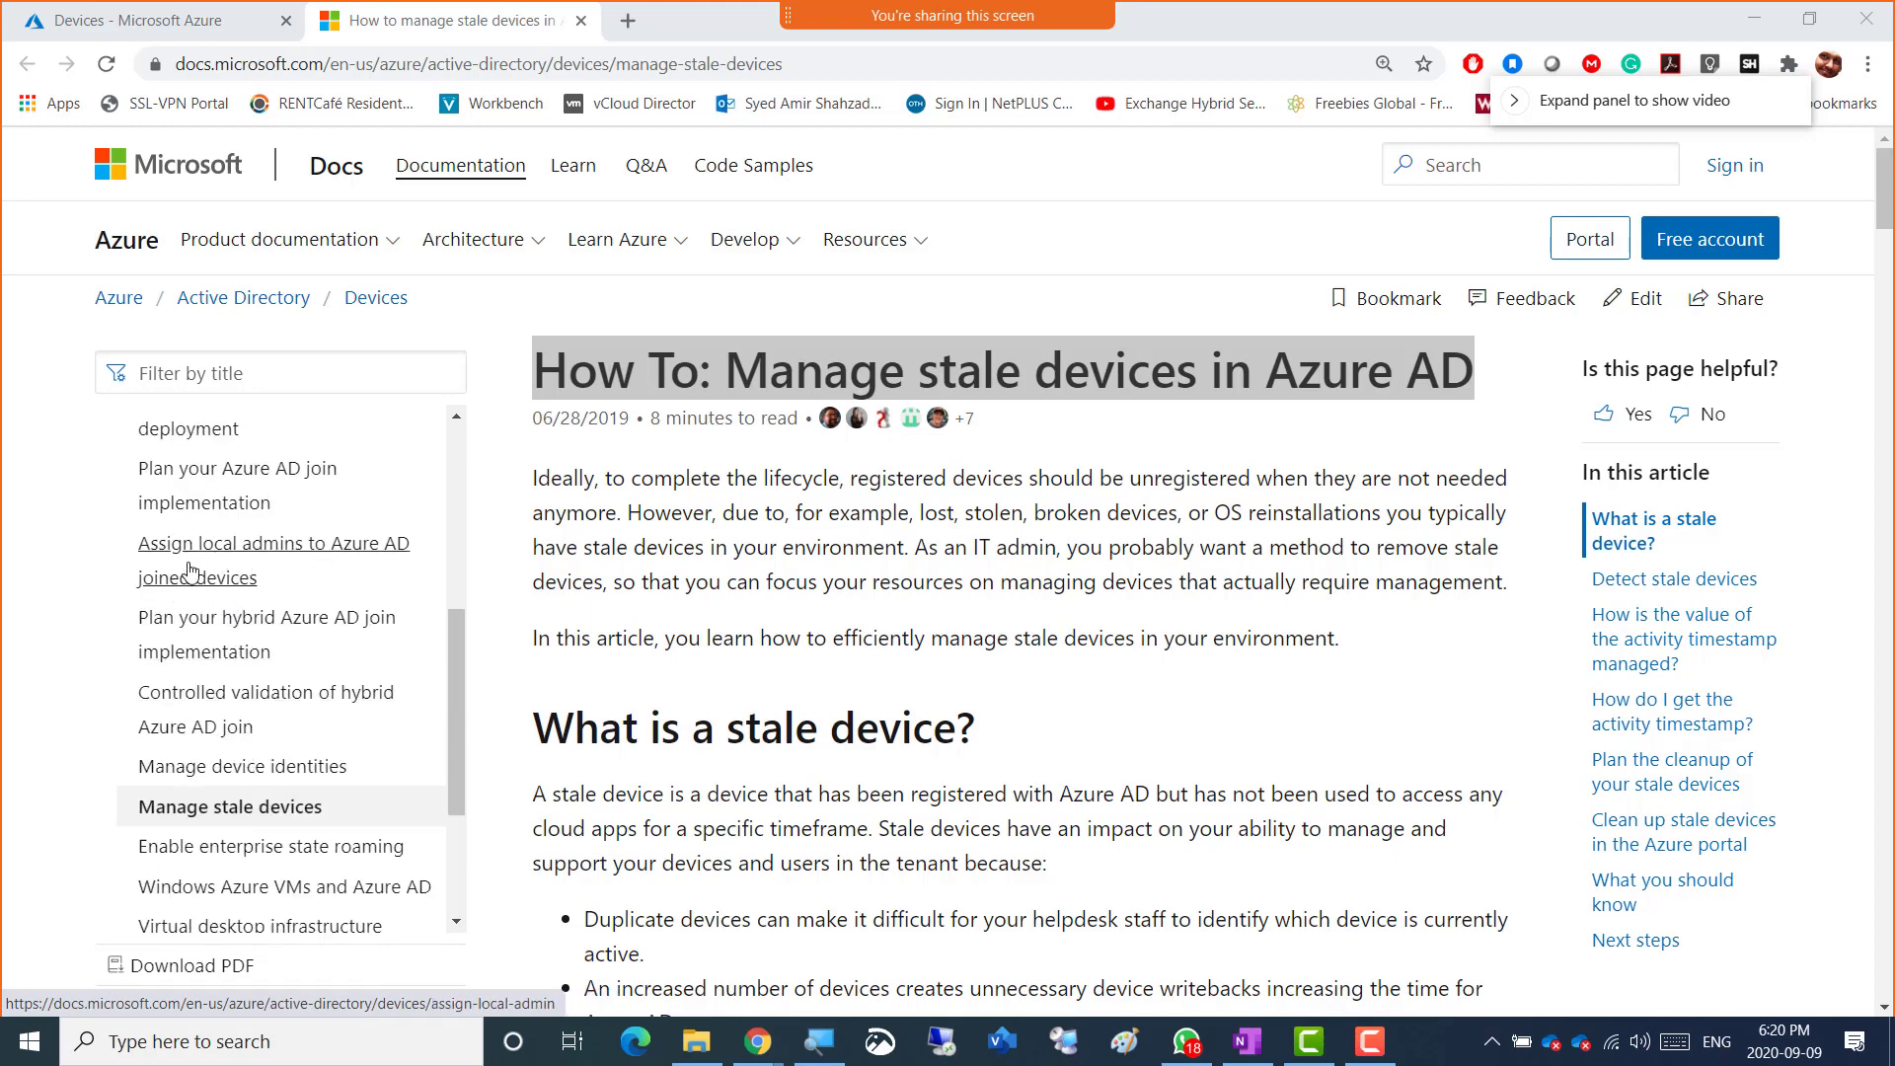
{"action": "scroll", "coordinate": [198, 564], "scroll_direction": "up", "scroll_amount": 1}
{"action": "scroll", "coordinate": [198, 564], "scroll_direction": "up", "scroll_amount": 1}
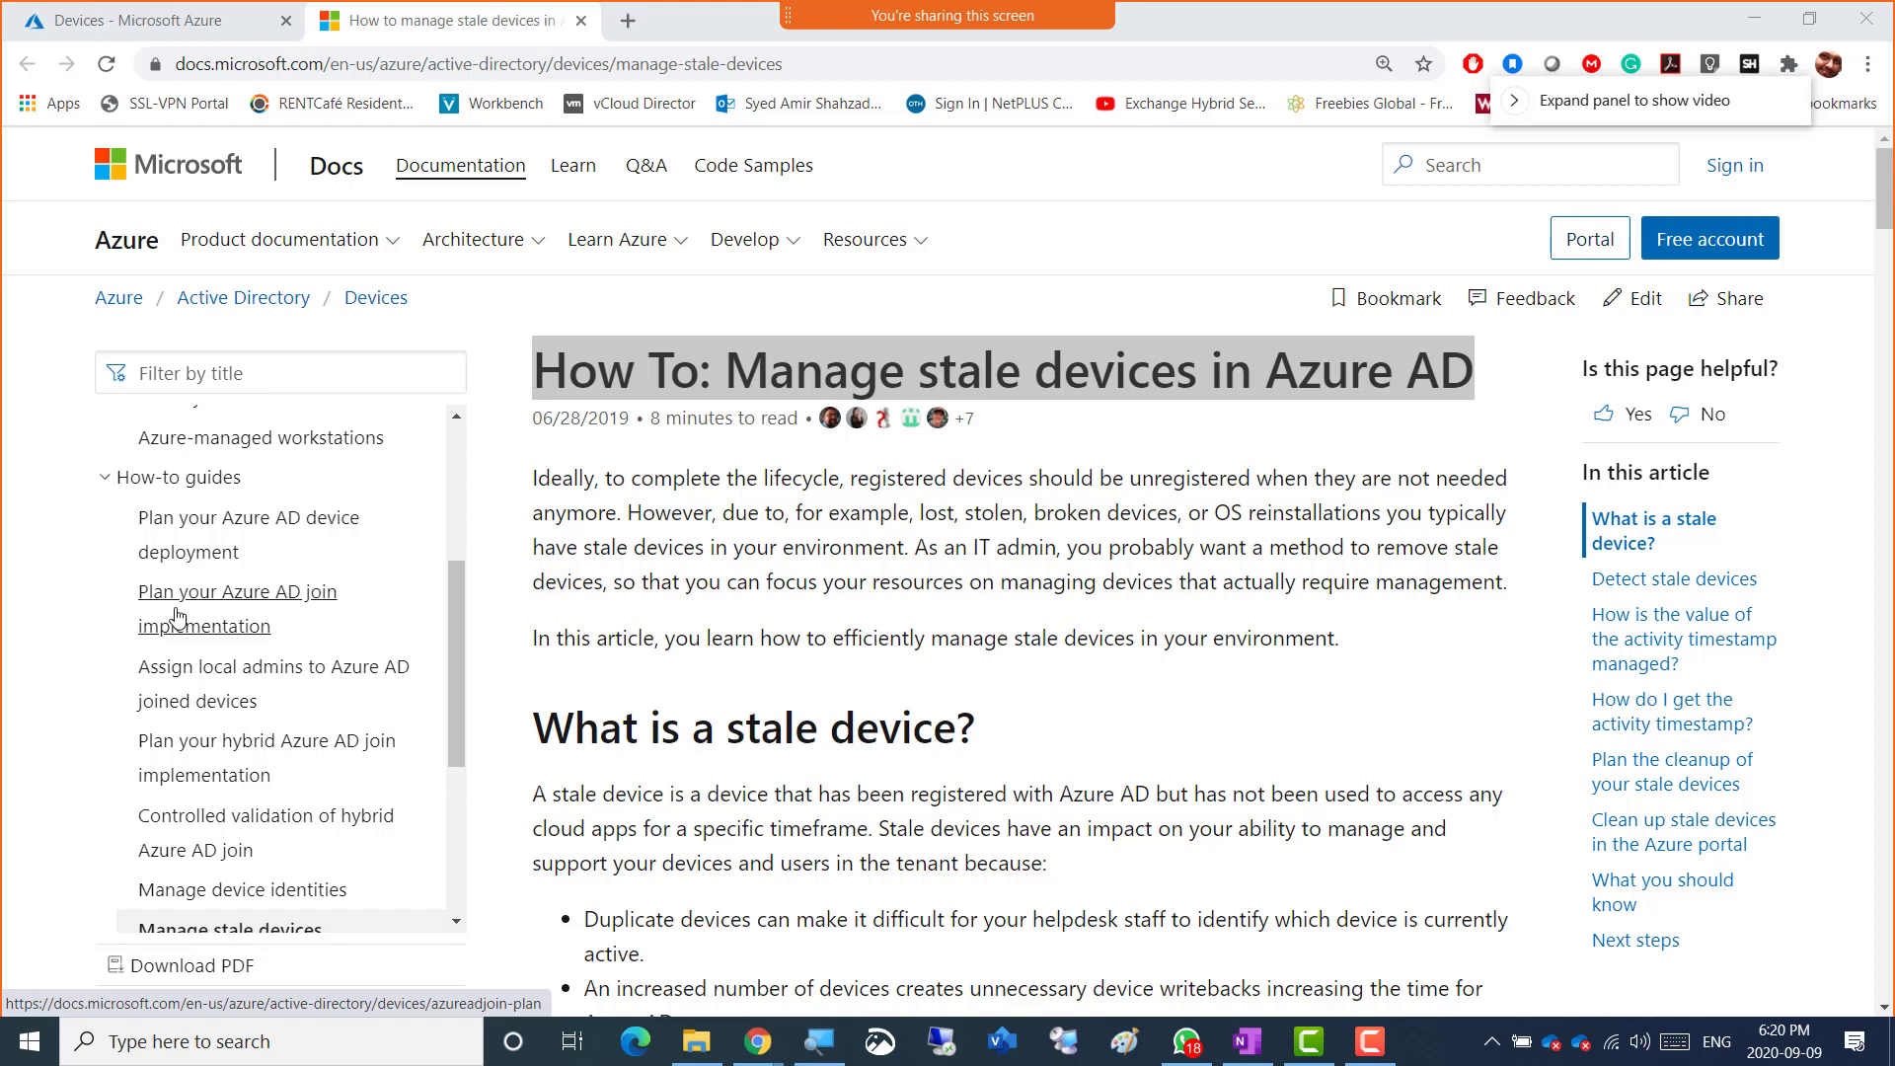
- Examine the article's sections on stale device cleanup, the Activity column example and how the activity timestamp is managed
{"action": "mouse_move", "coordinate": [948, 15]}
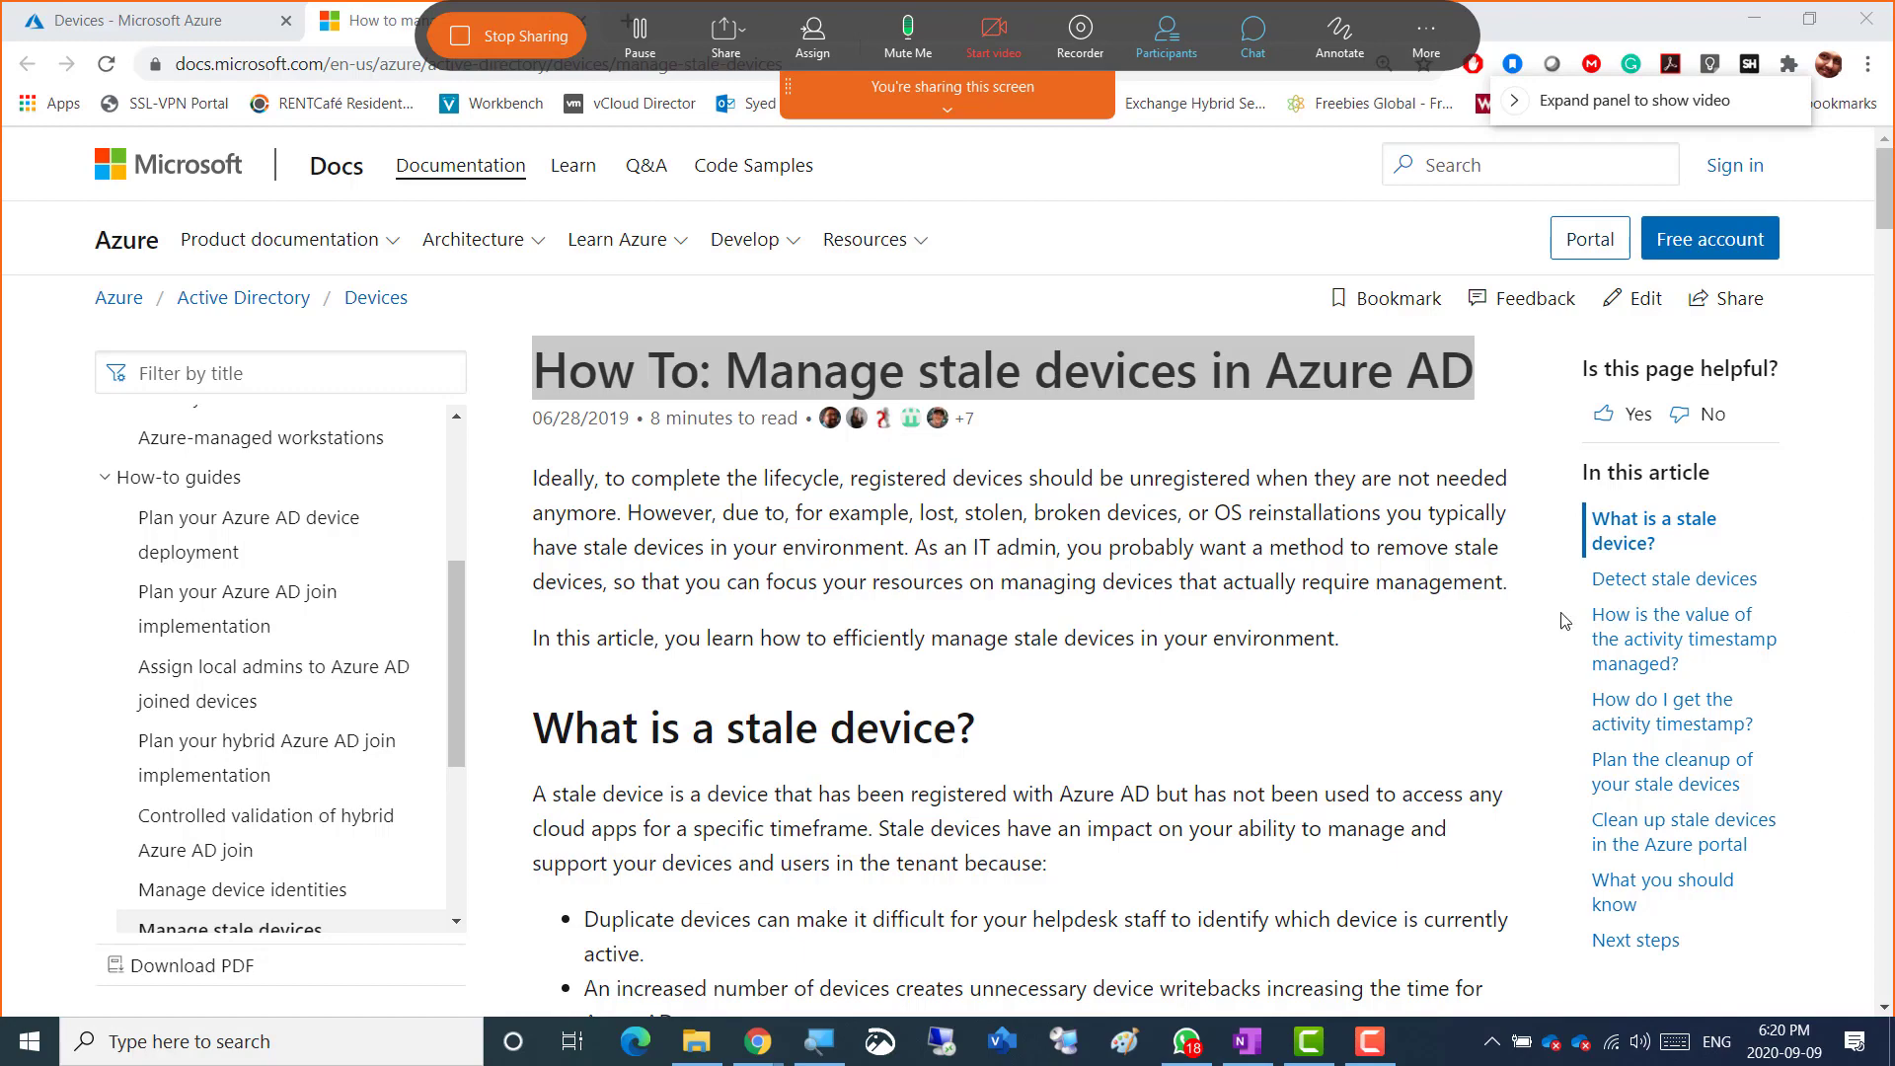
{"action": "scroll", "coordinate": [1173, 742], "scroll_direction": "down", "scroll_amount": 8}
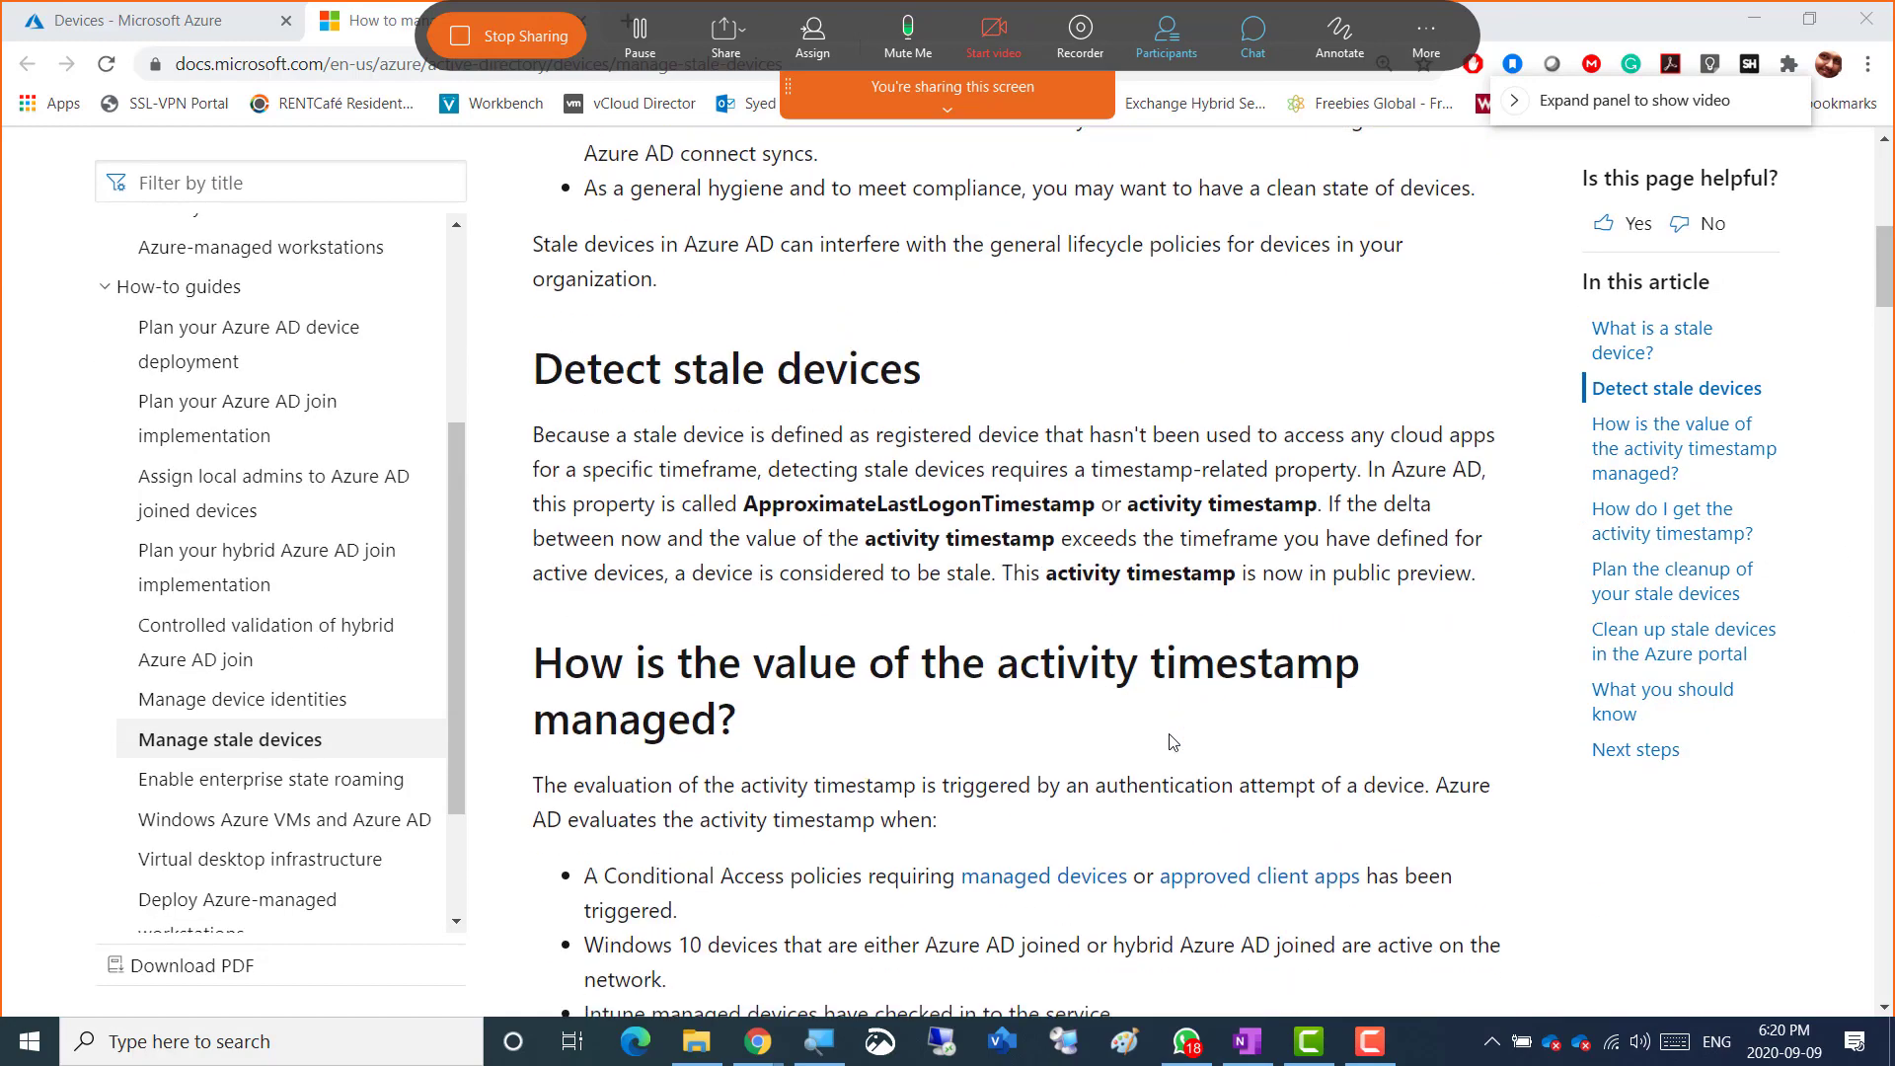
{"action": "scroll", "coordinate": [1174, 740], "scroll_direction": "down", "scroll_amount": 20}
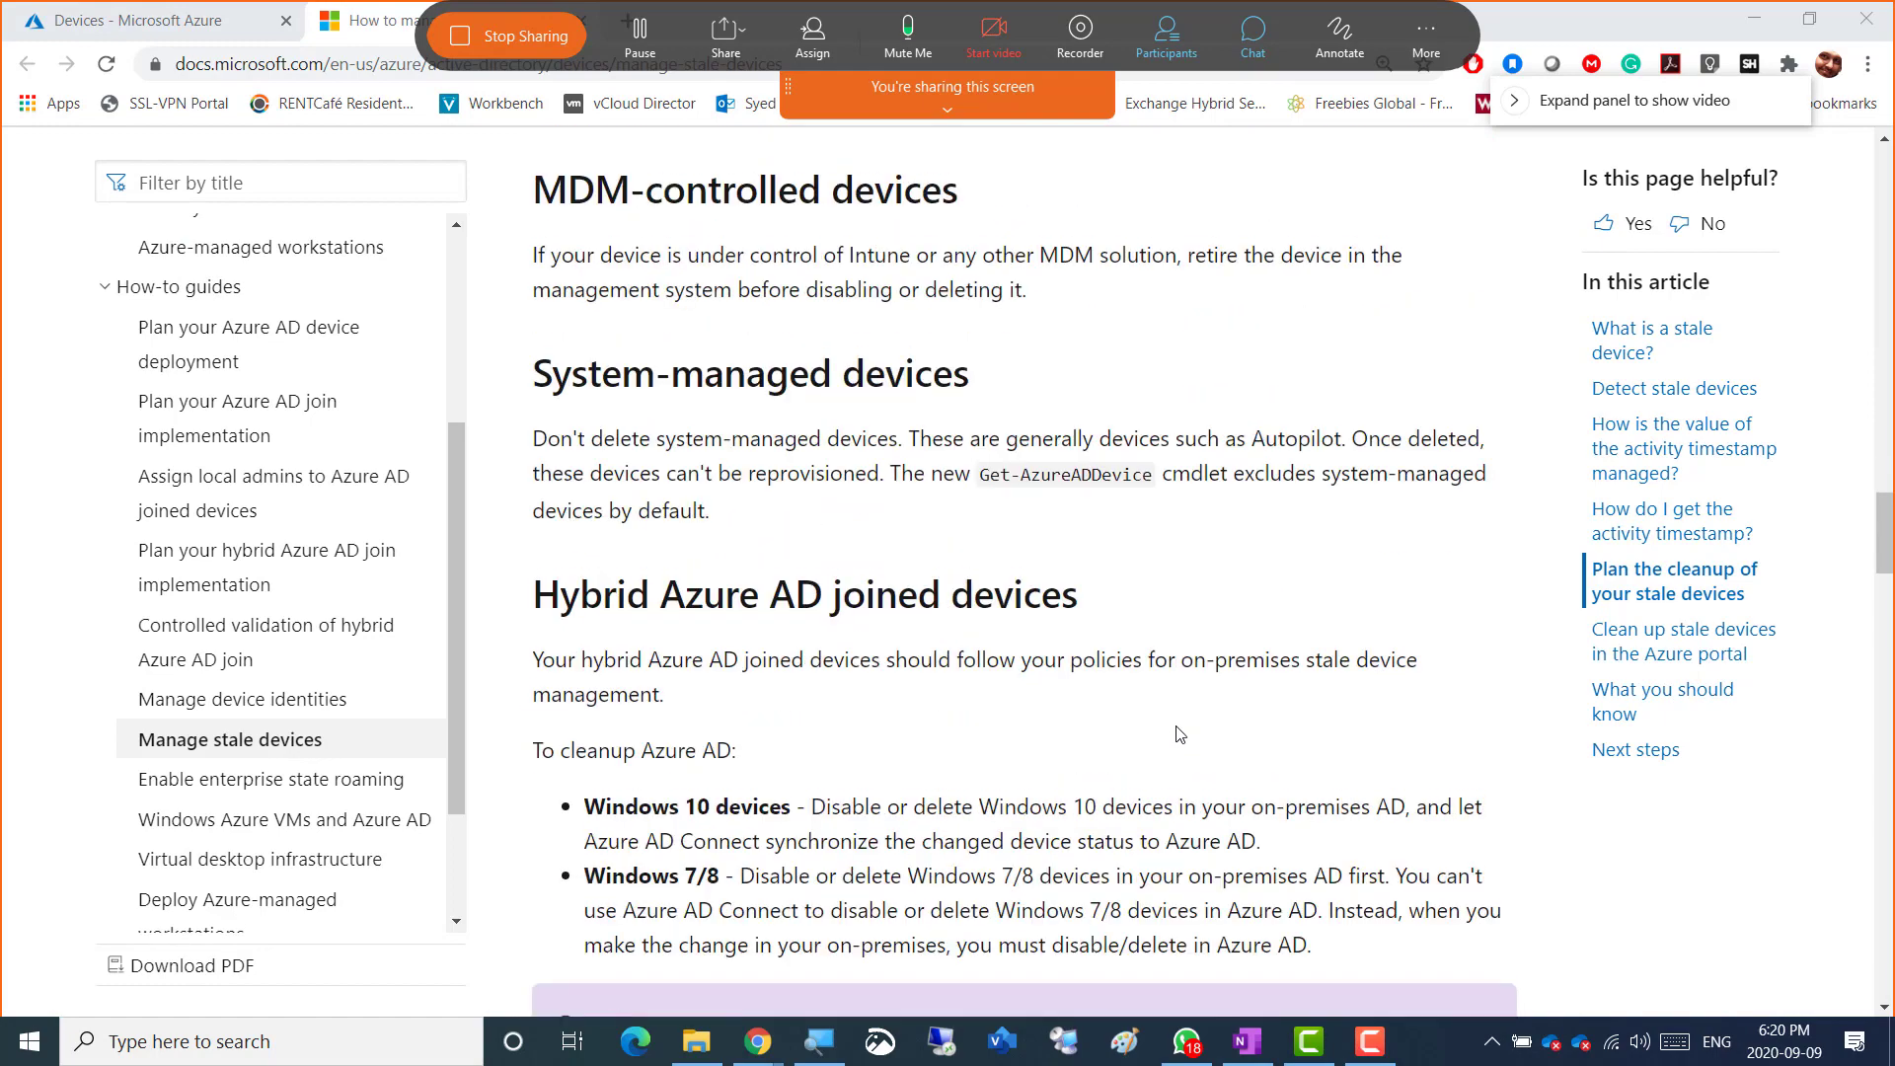
{"action": "scroll", "coordinate": [1178, 736], "scroll_direction": "up", "scroll_amount": 10}
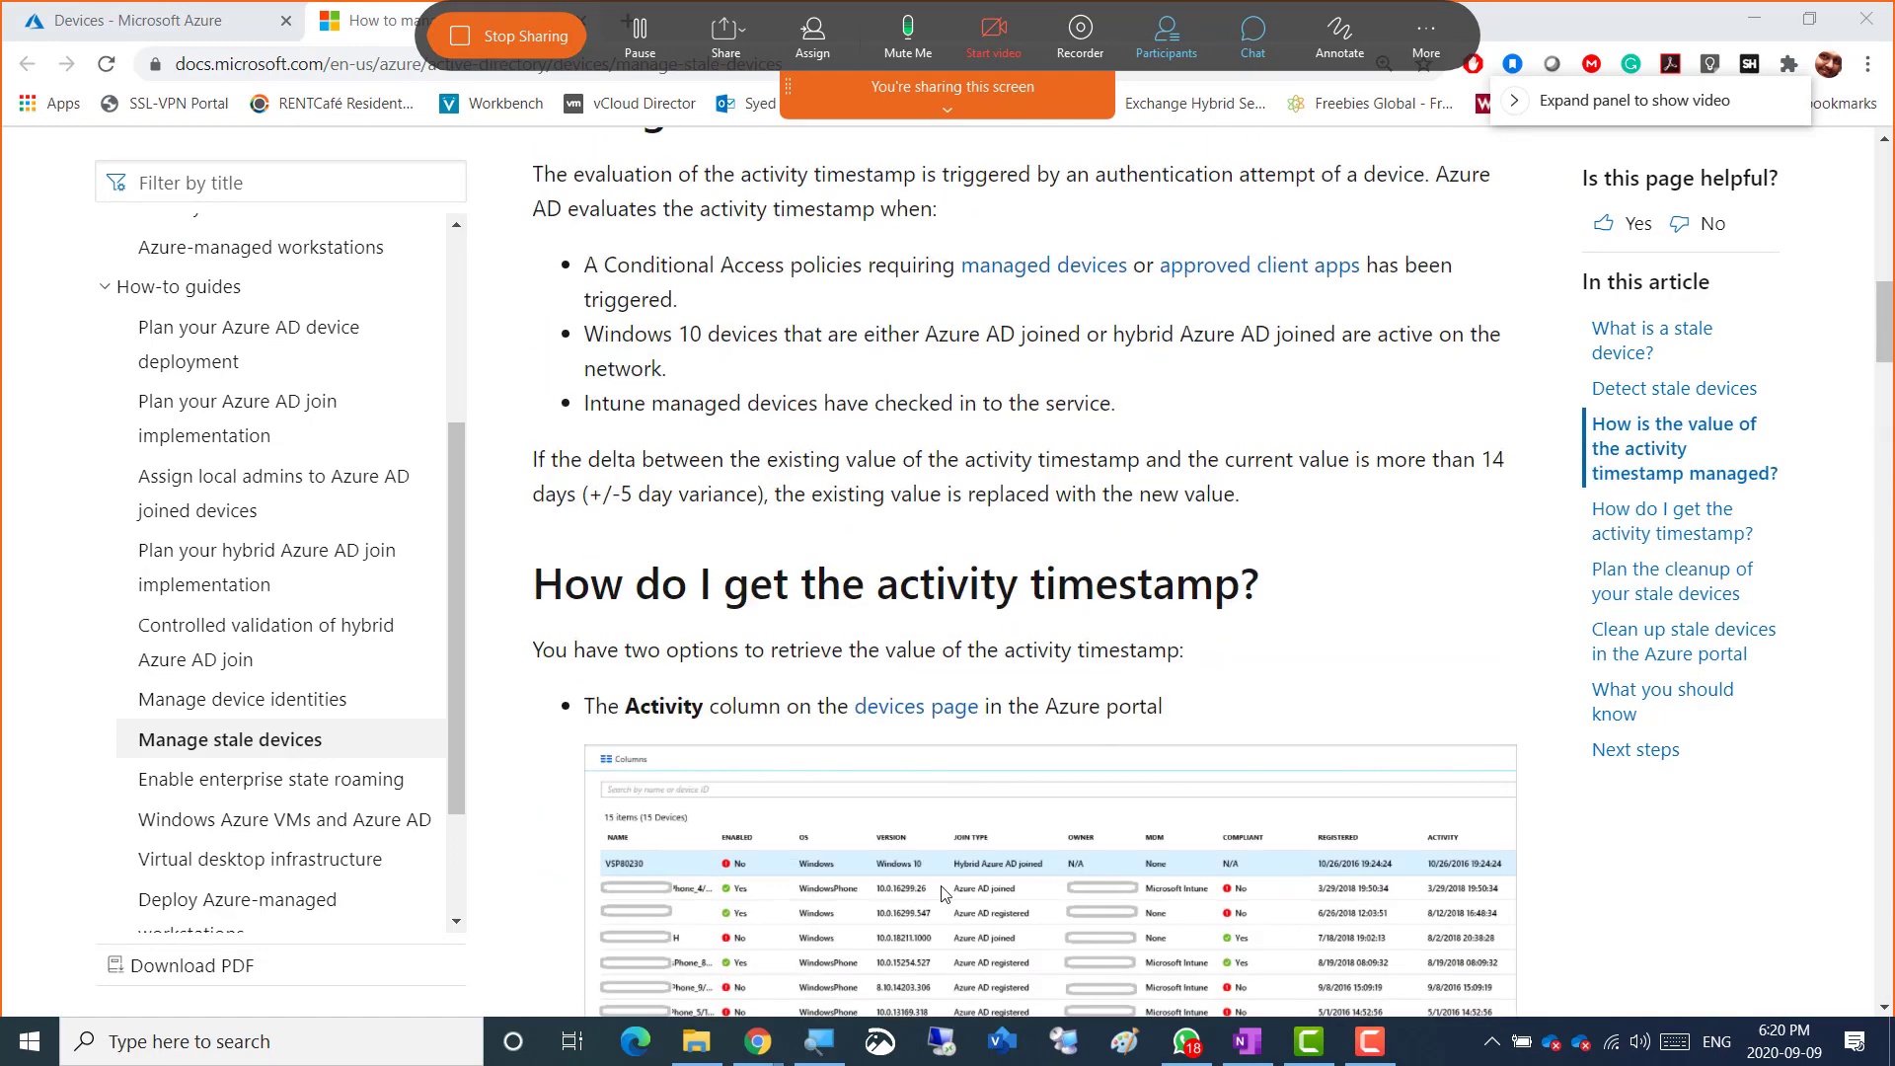
{"action": "scroll", "coordinate": [943, 893], "scroll_direction": "down", "scroll_amount": 1}
{"action": "right_click", "coordinate": [935, 807]}
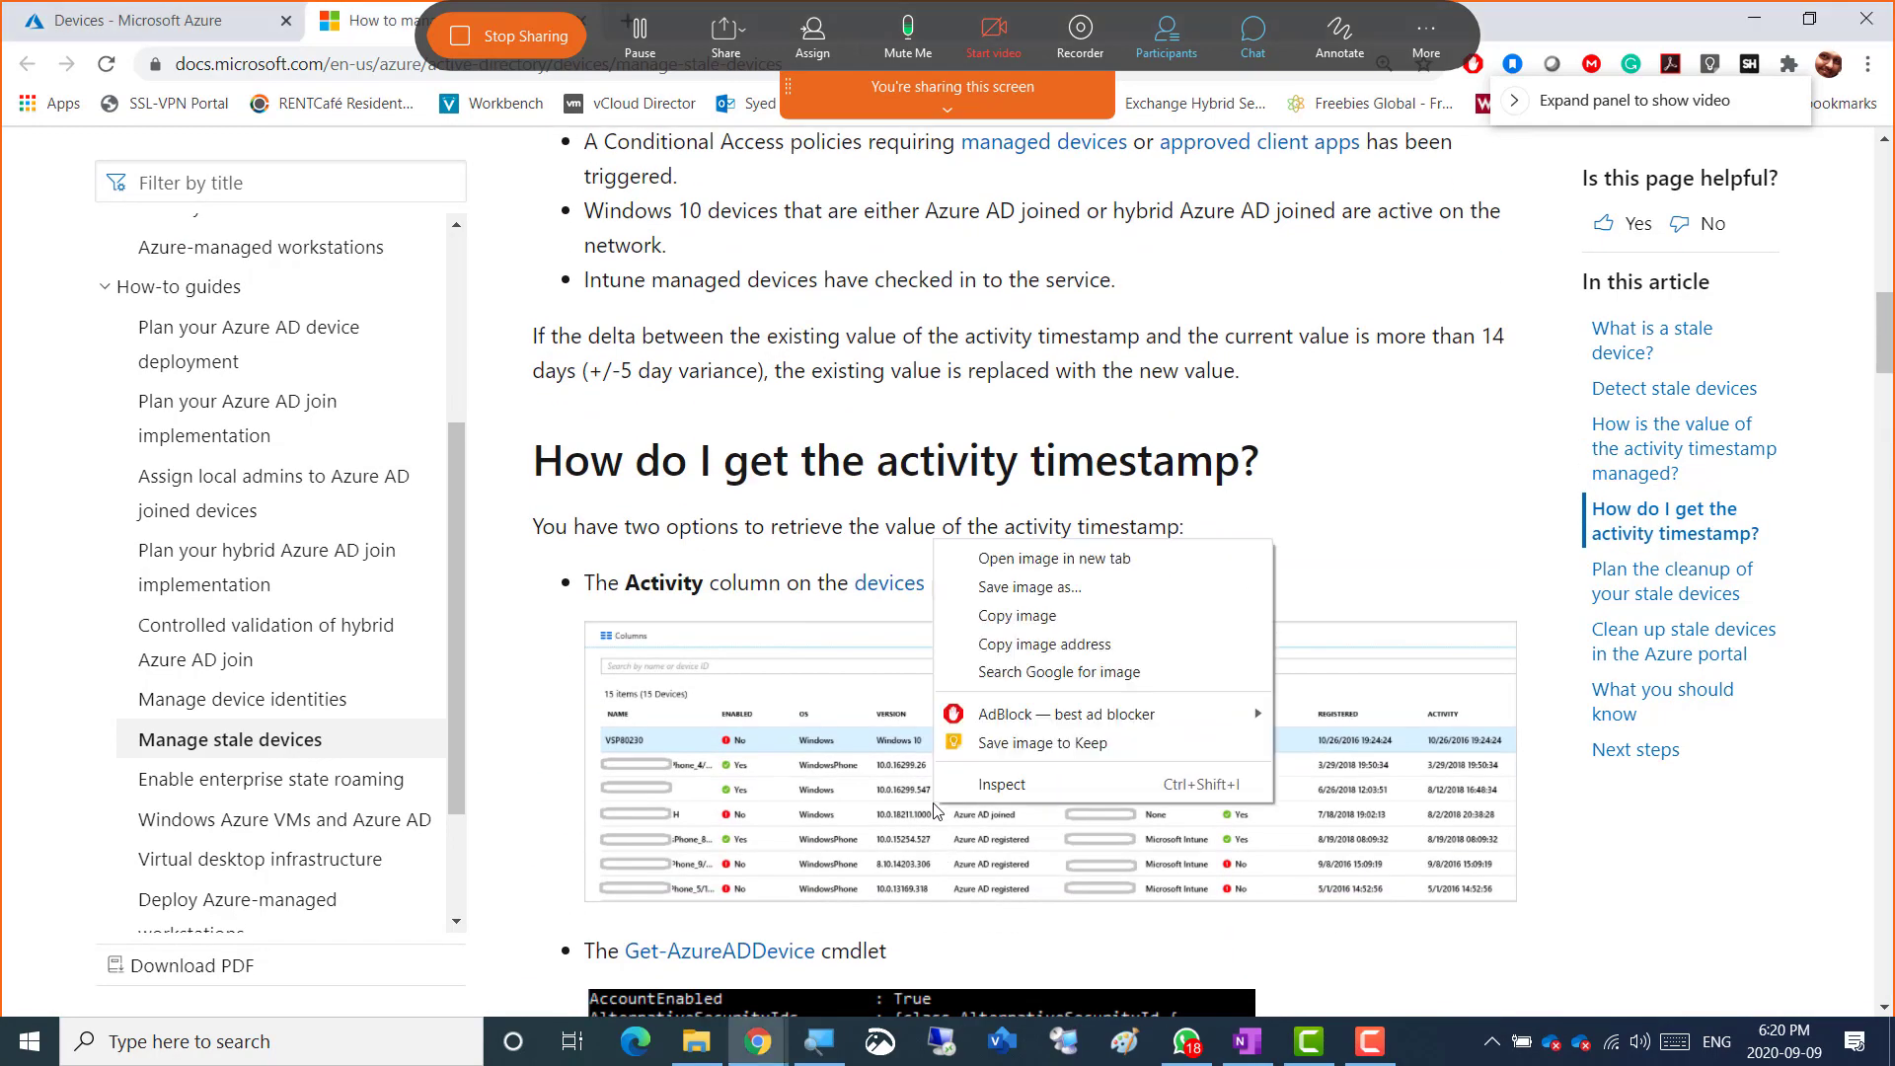
{"action": "left_click", "coordinate": [870, 800]}
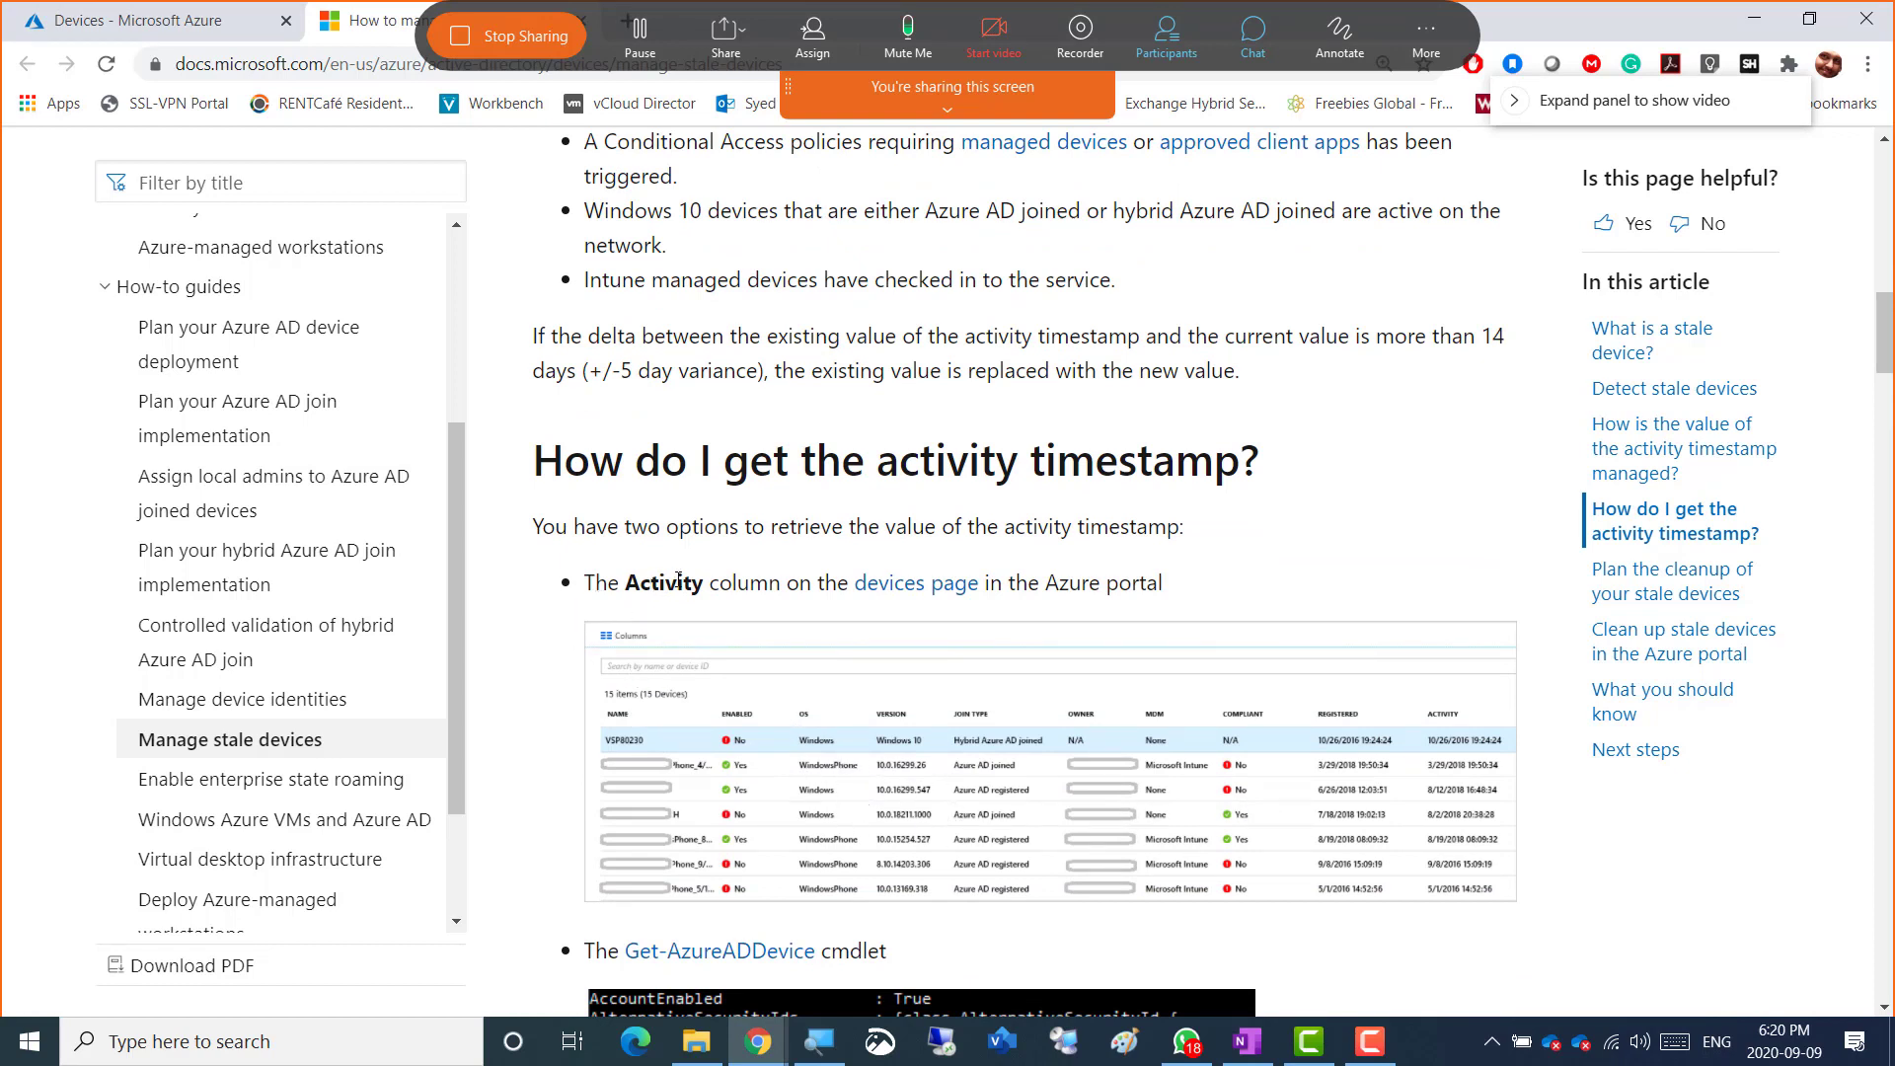
{"action": "scroll", "coordinate": [855, 527], "scroll_direction": "up", "scroll_amount": 4}
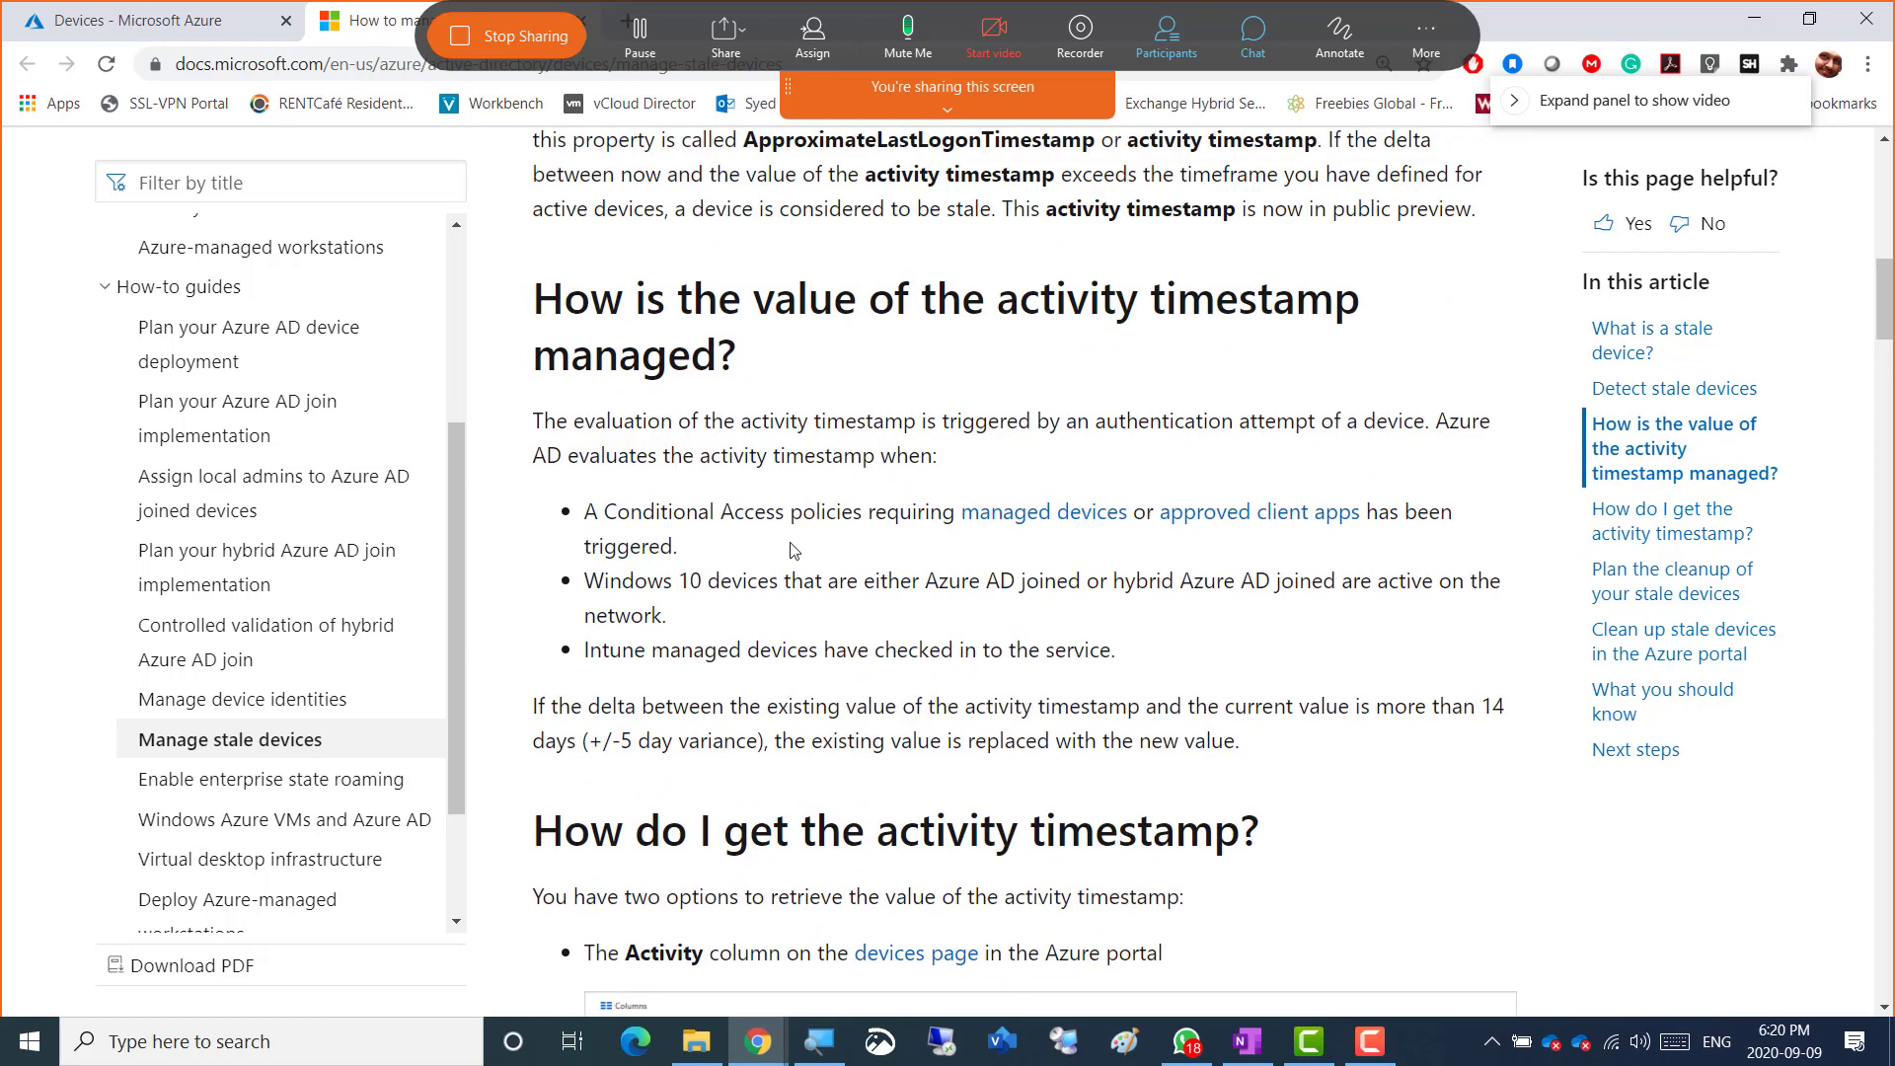
{"action": "scroll", "coordinate": [741, 504], "scroll_direction": "up", "scroll_amount": 3}
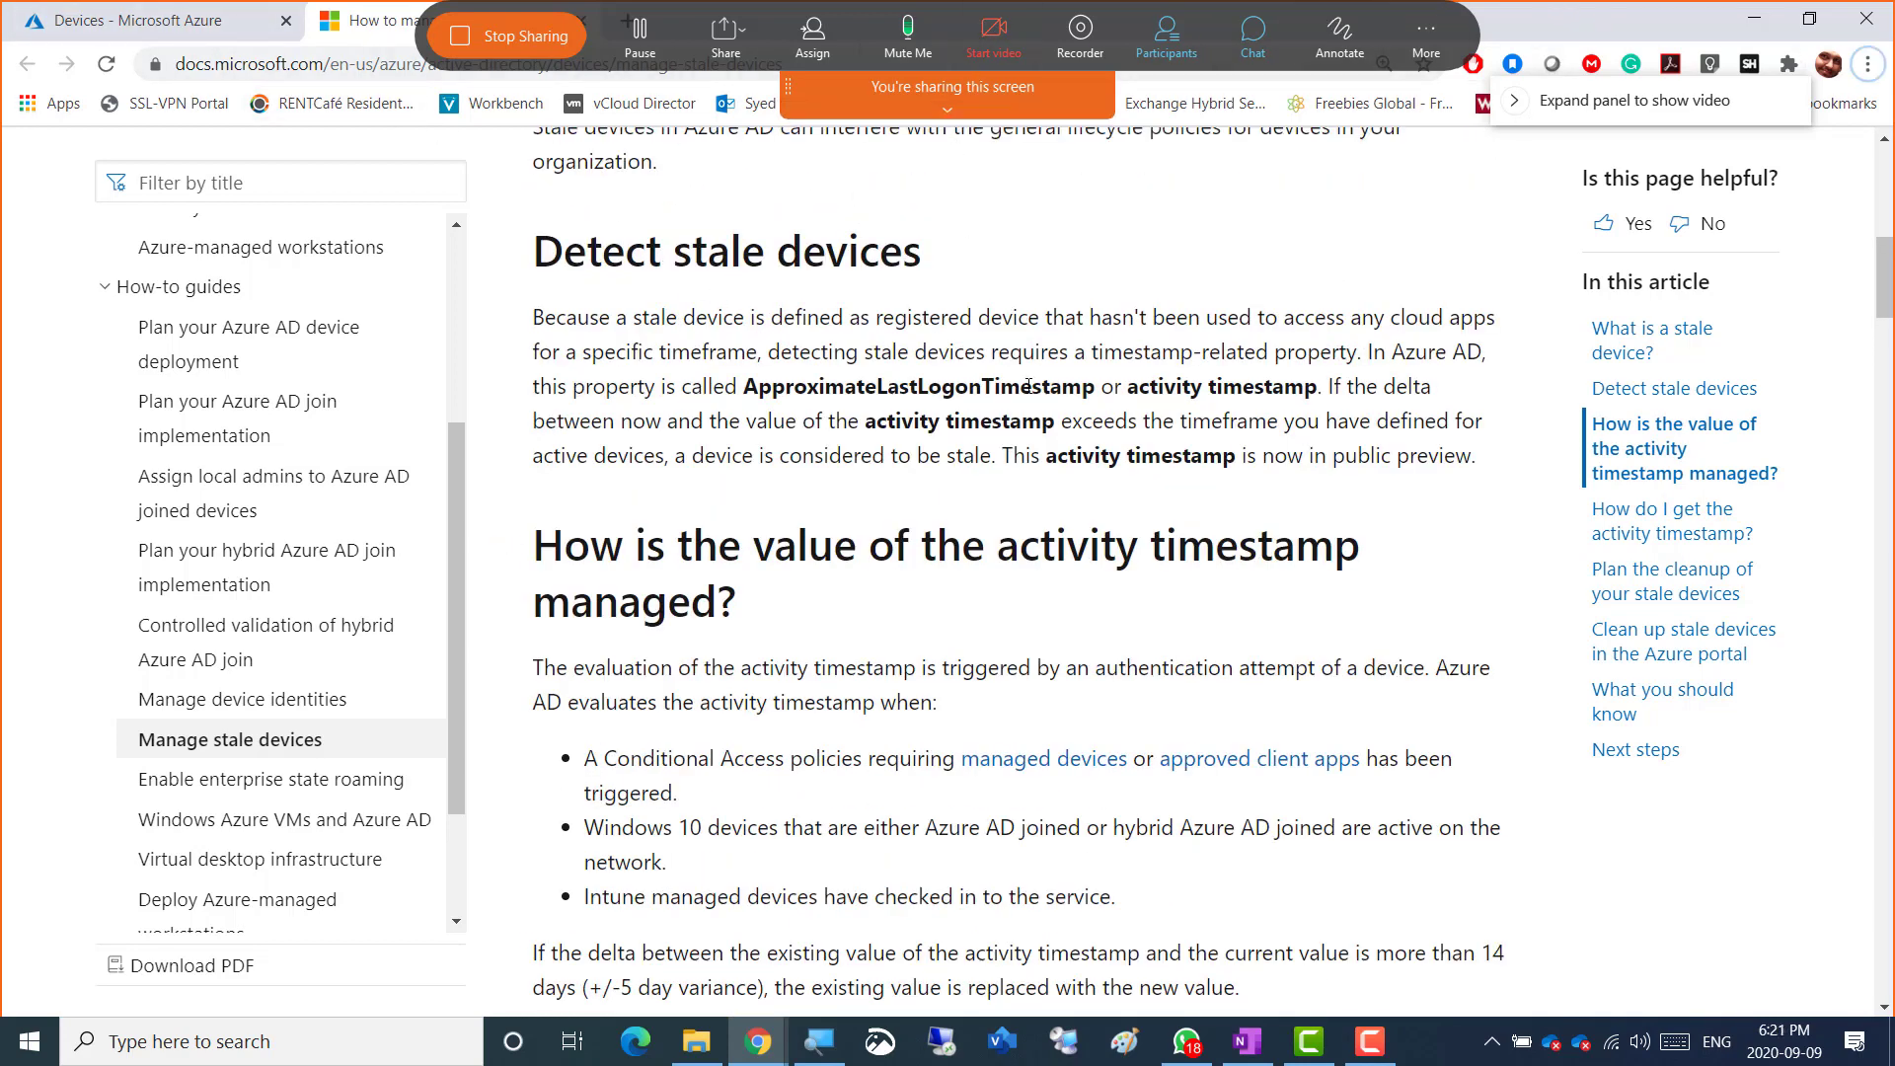
- Return to the Azure portal's Devices page and open the directory's device settings
{"action": "left_click", "coordinate": [69, 26]}
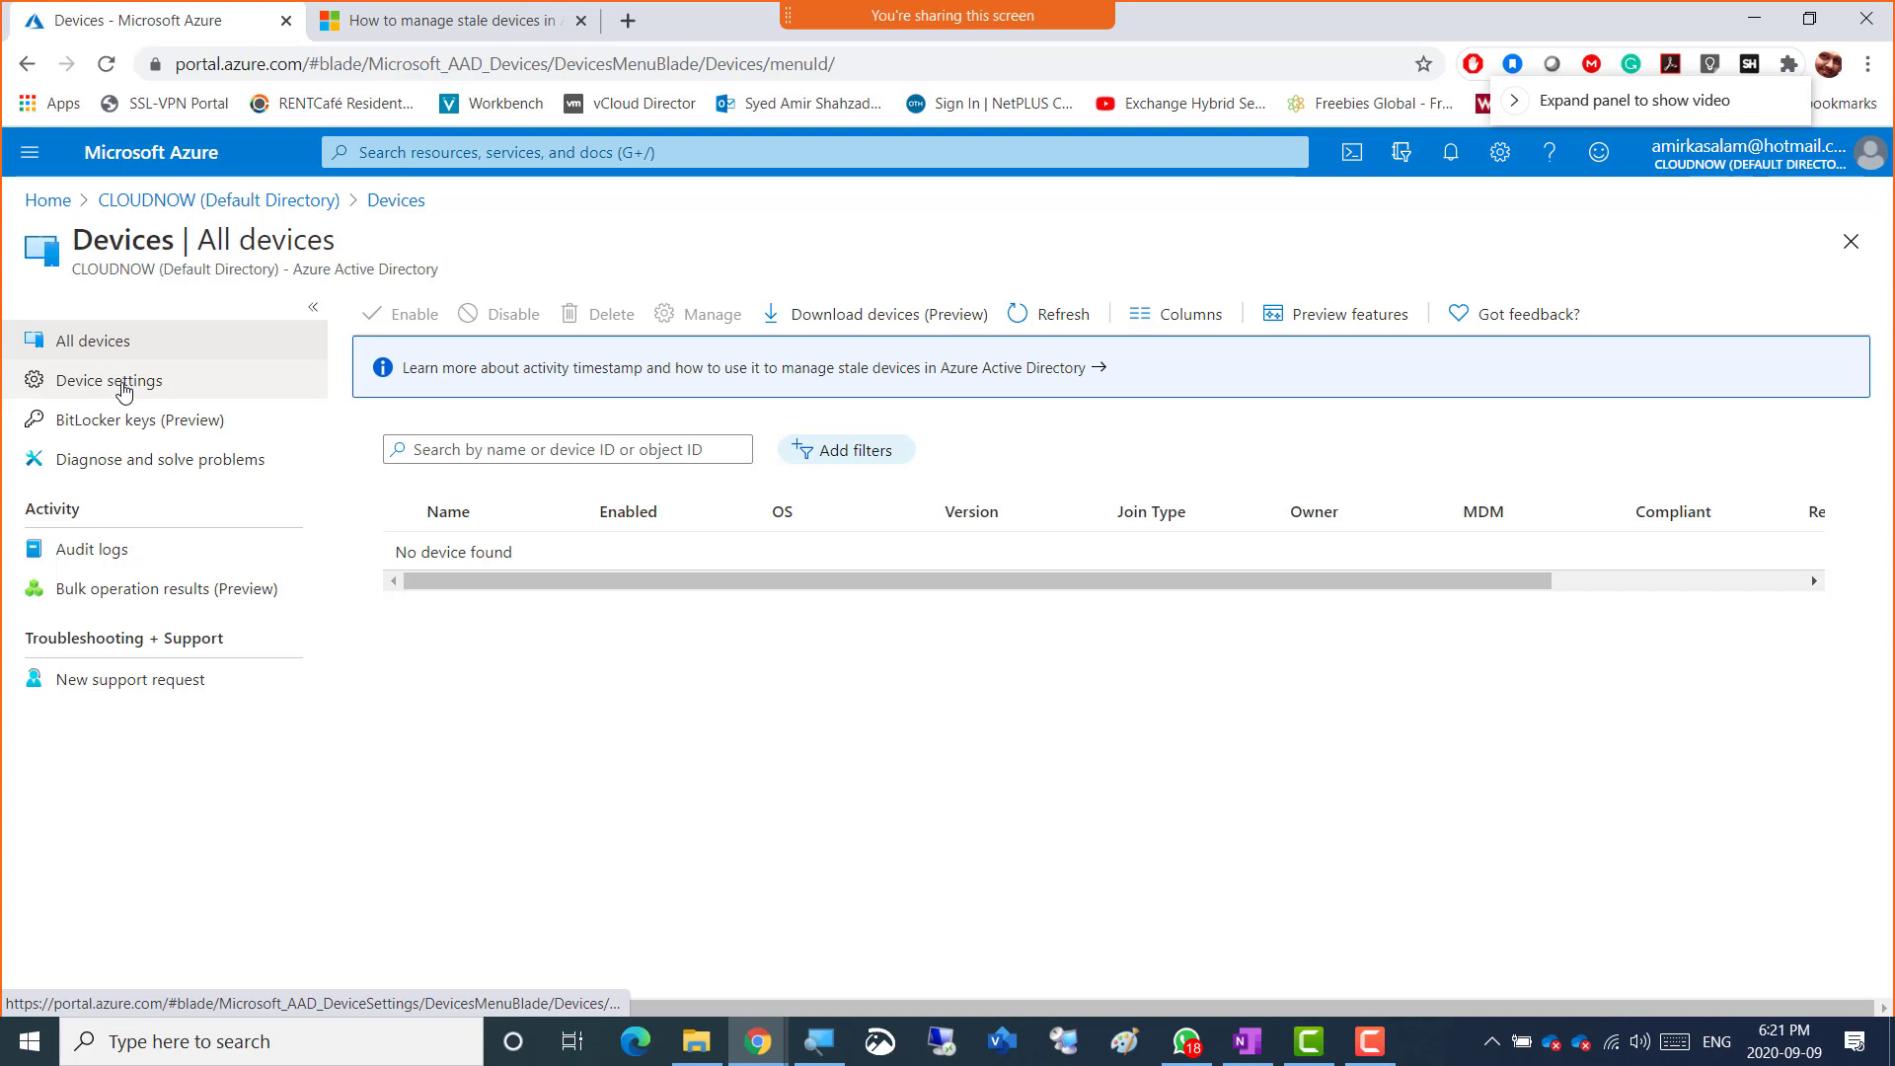
{"action": "left_click", "coordinate": [108, 380]}
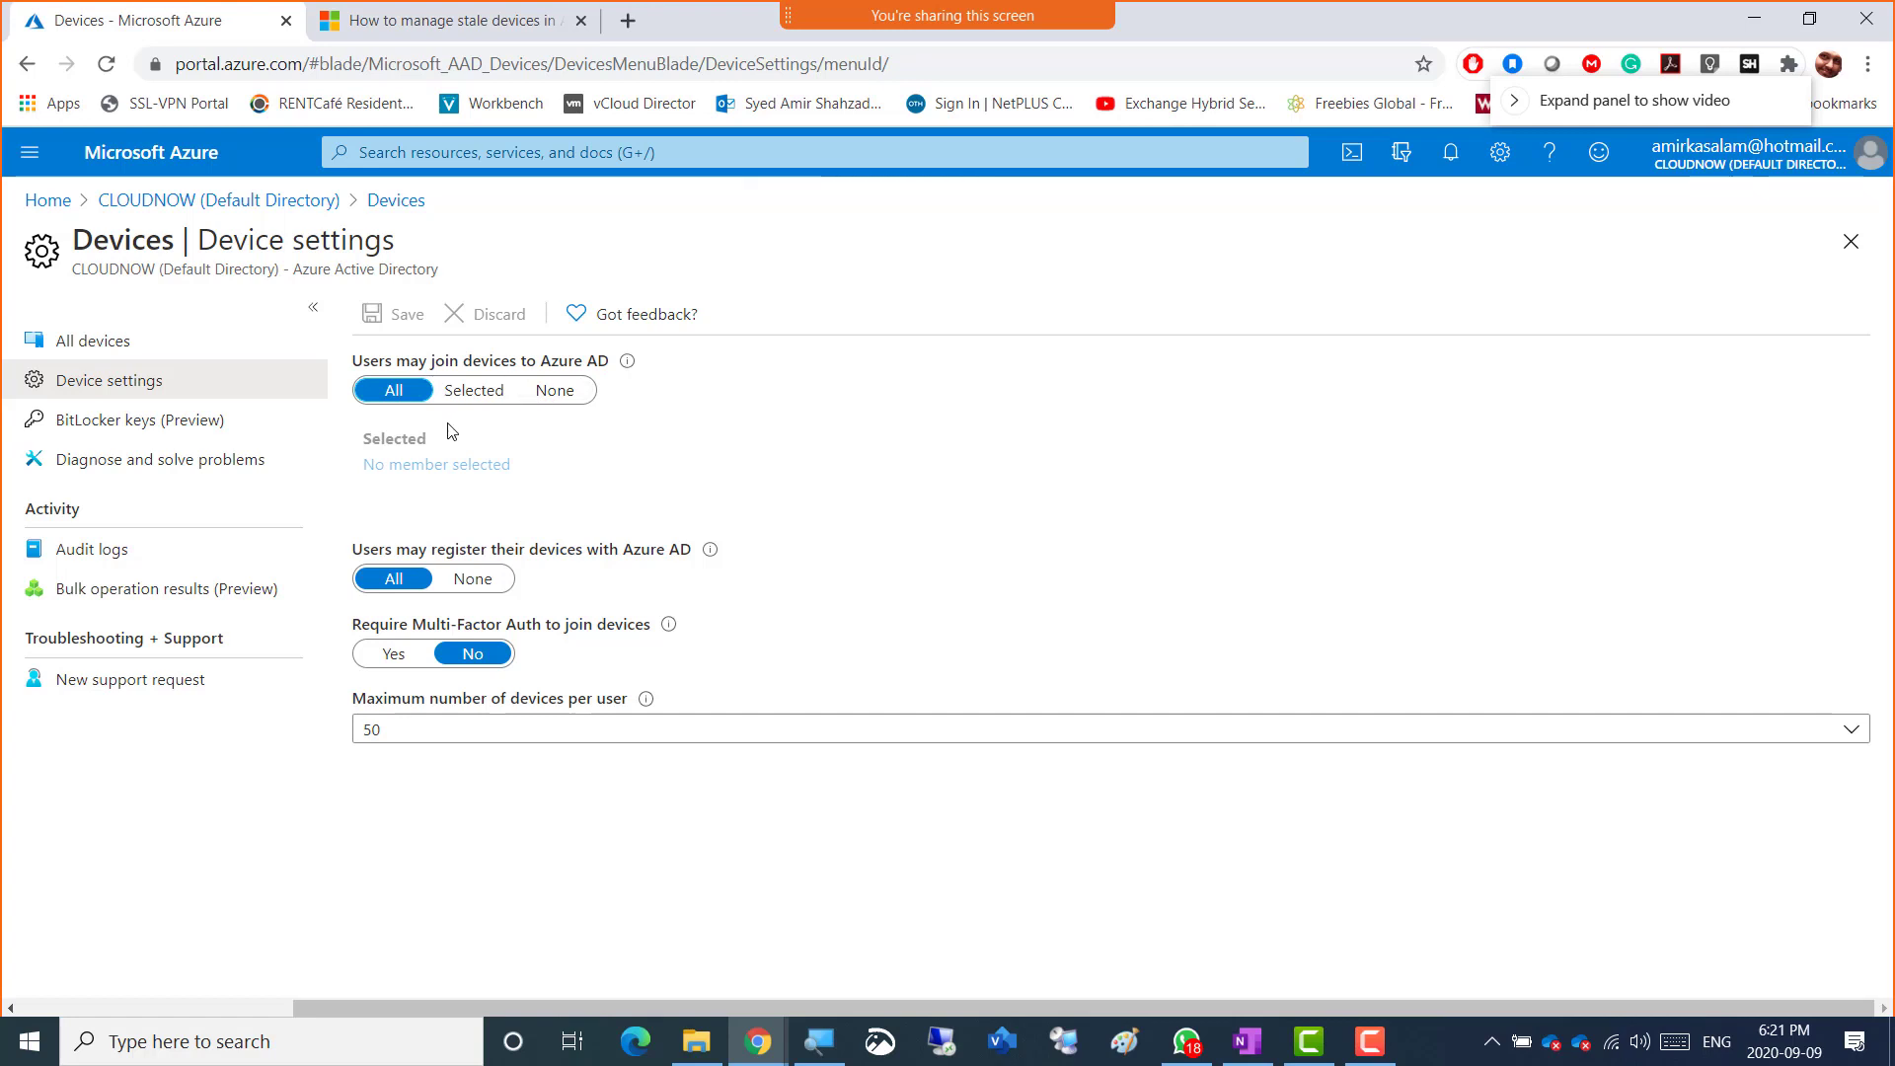
{"action": "mouse_move", "coordinate": [628, 365]}
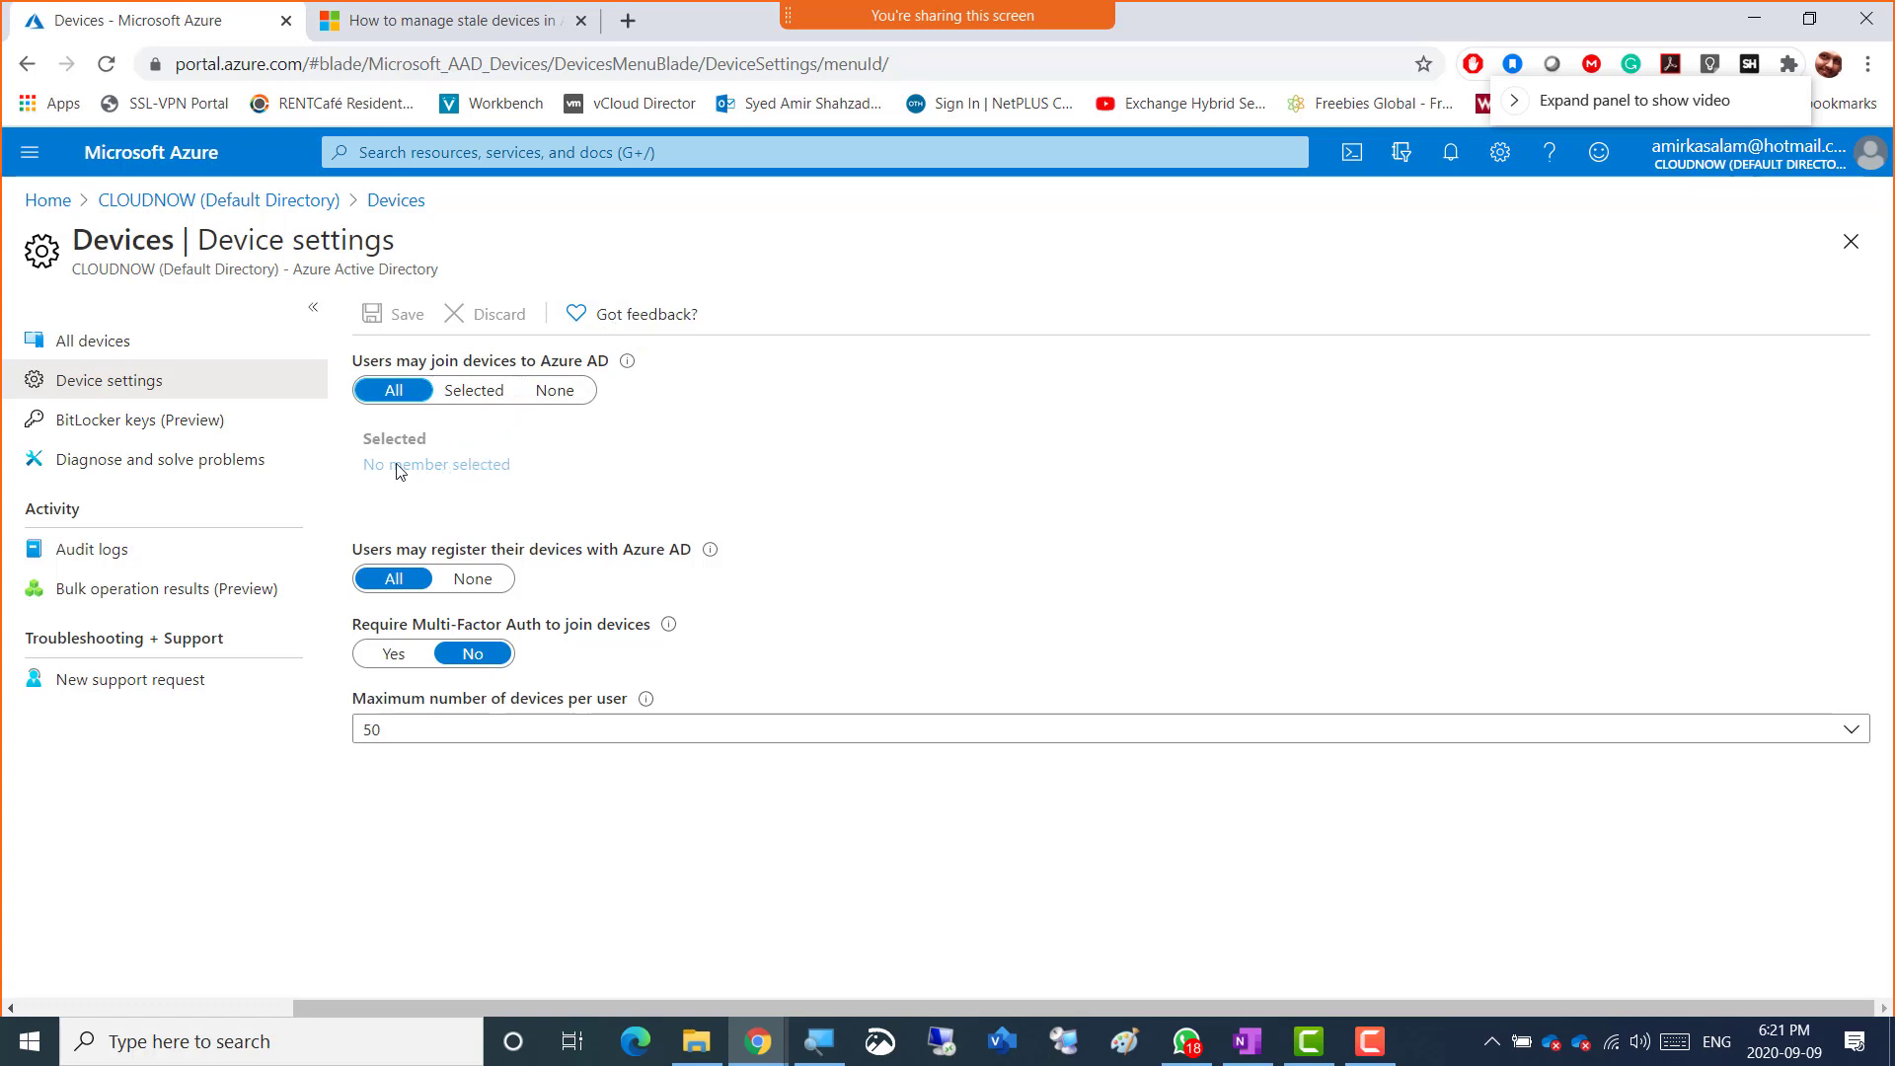
- Try the Selected option for users who may join devices, restore All, and view the choices for maximum devices per user
{"action": "left_click", "coordinate": [504, 393]}
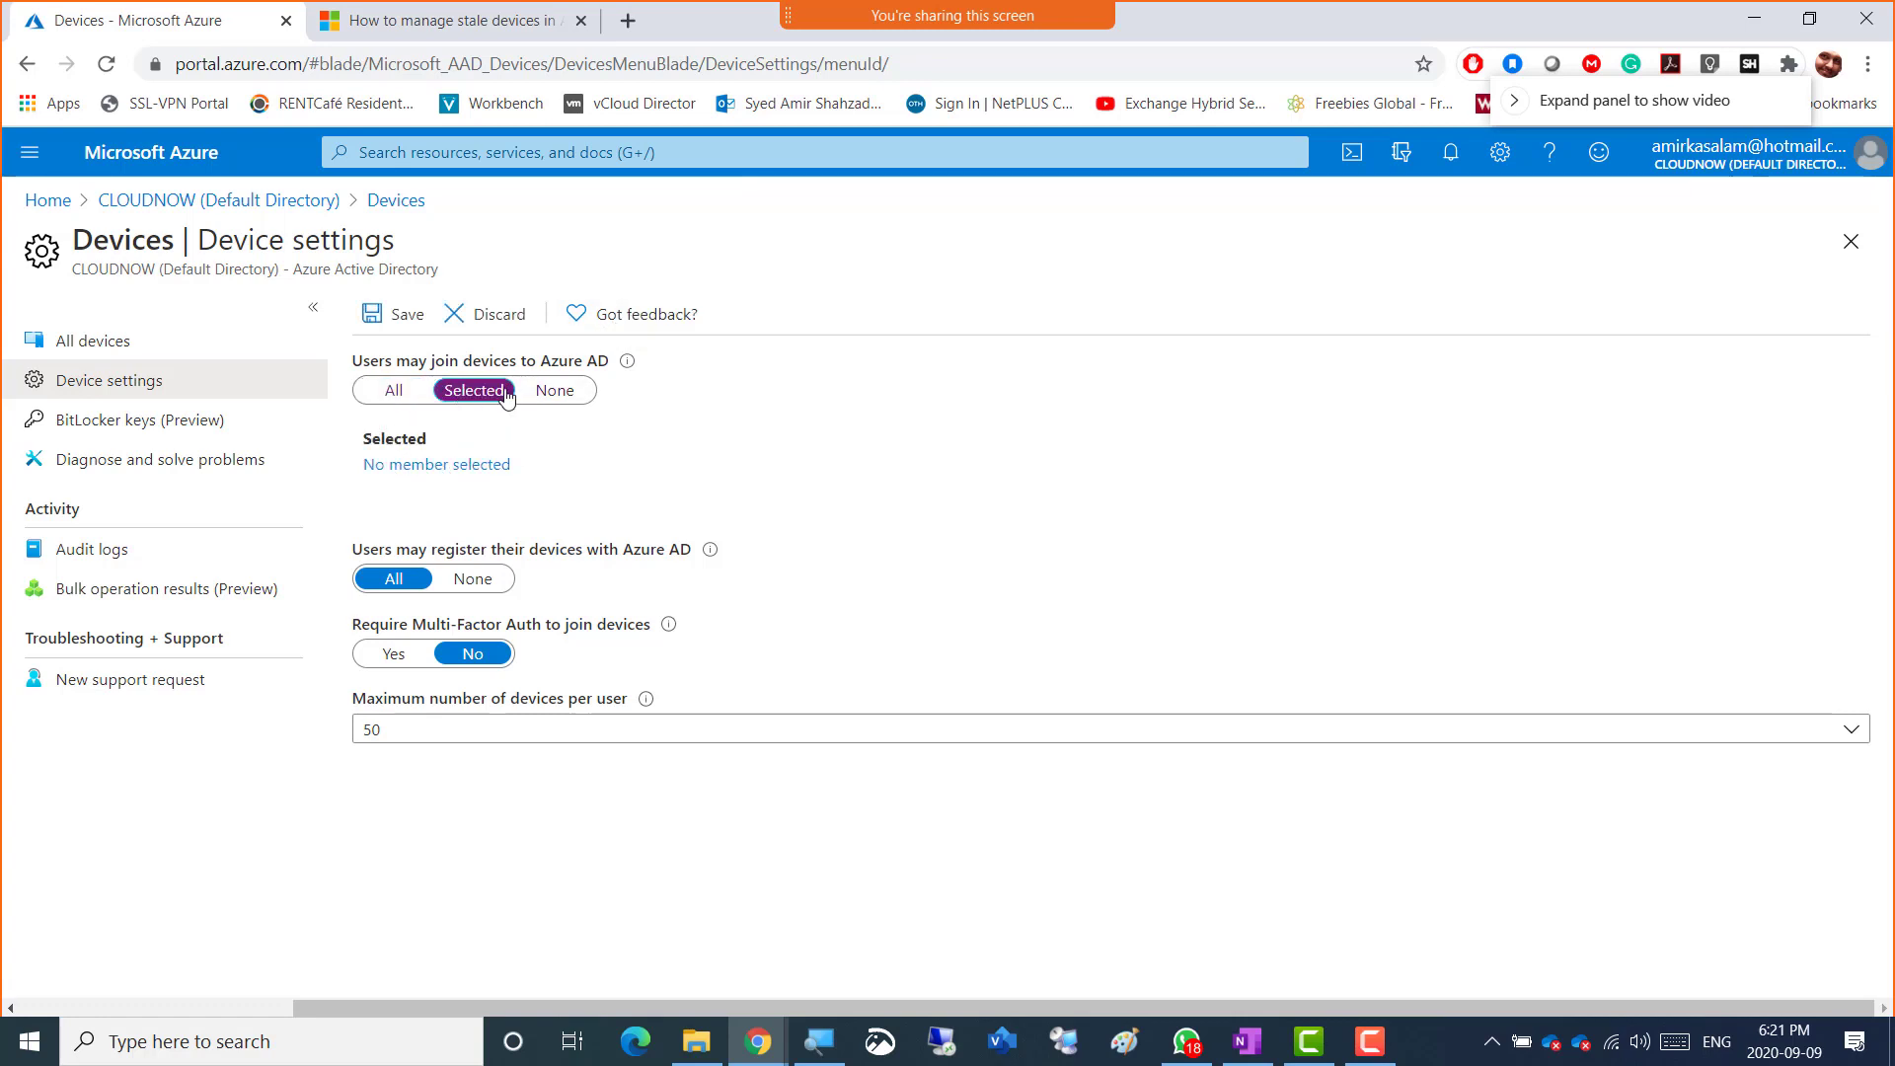
{"action": "left_click", "coordinate": [401, 389]}
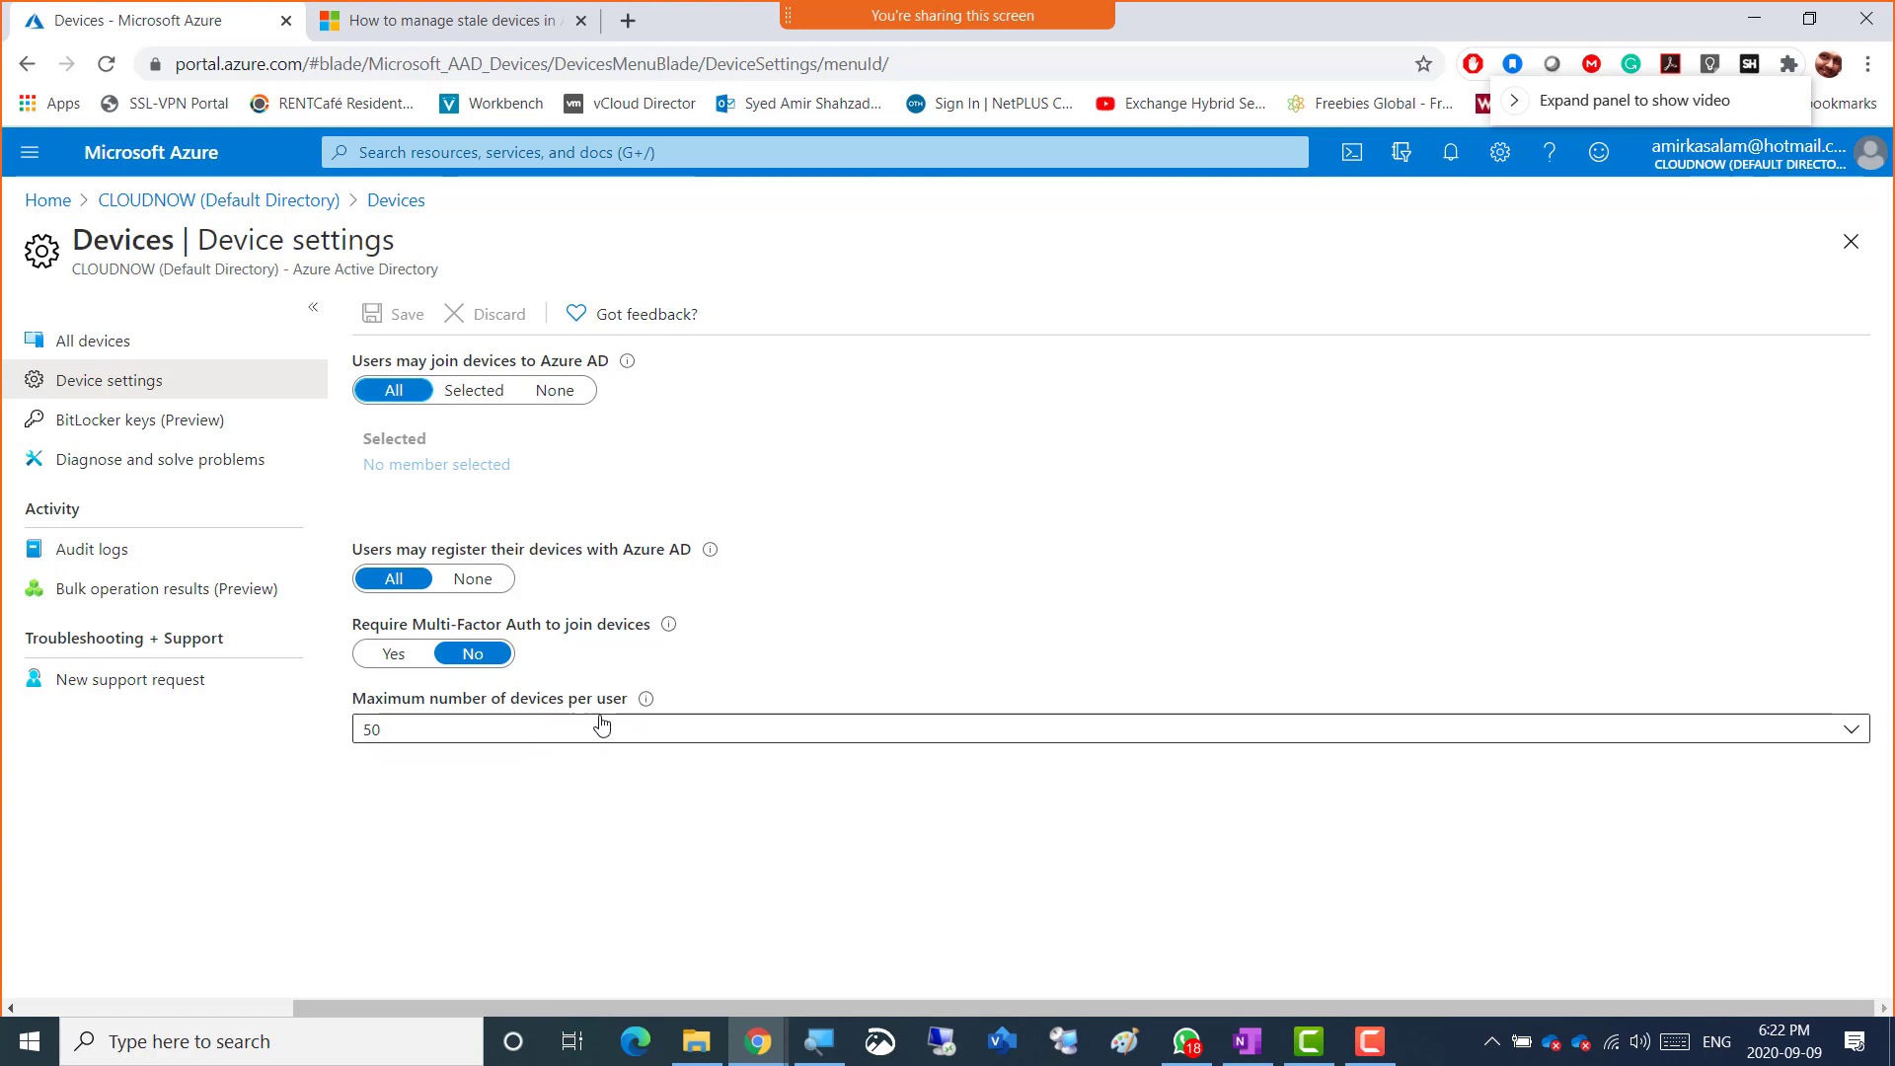
{"action": "left_click", "coordinate": [543, 739]}
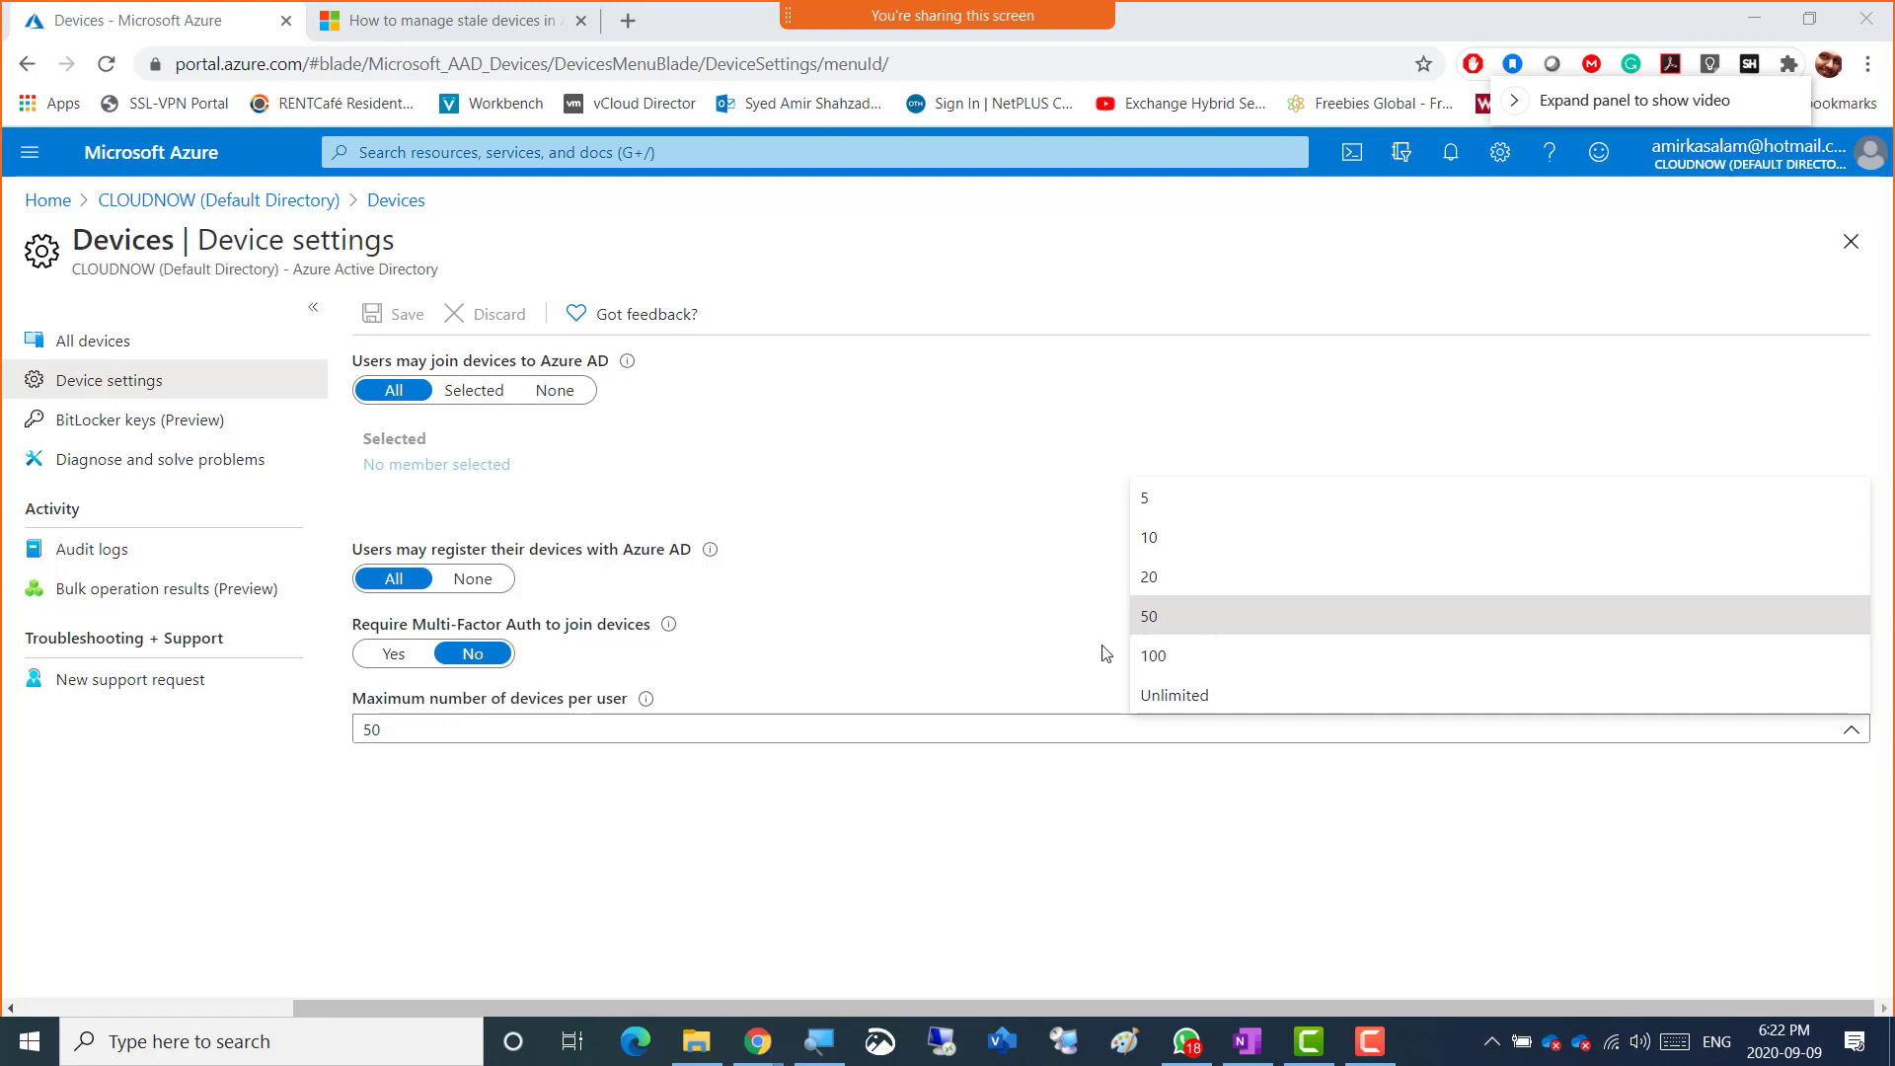
{"action": "left_click", "coordinate": [435, 799]}
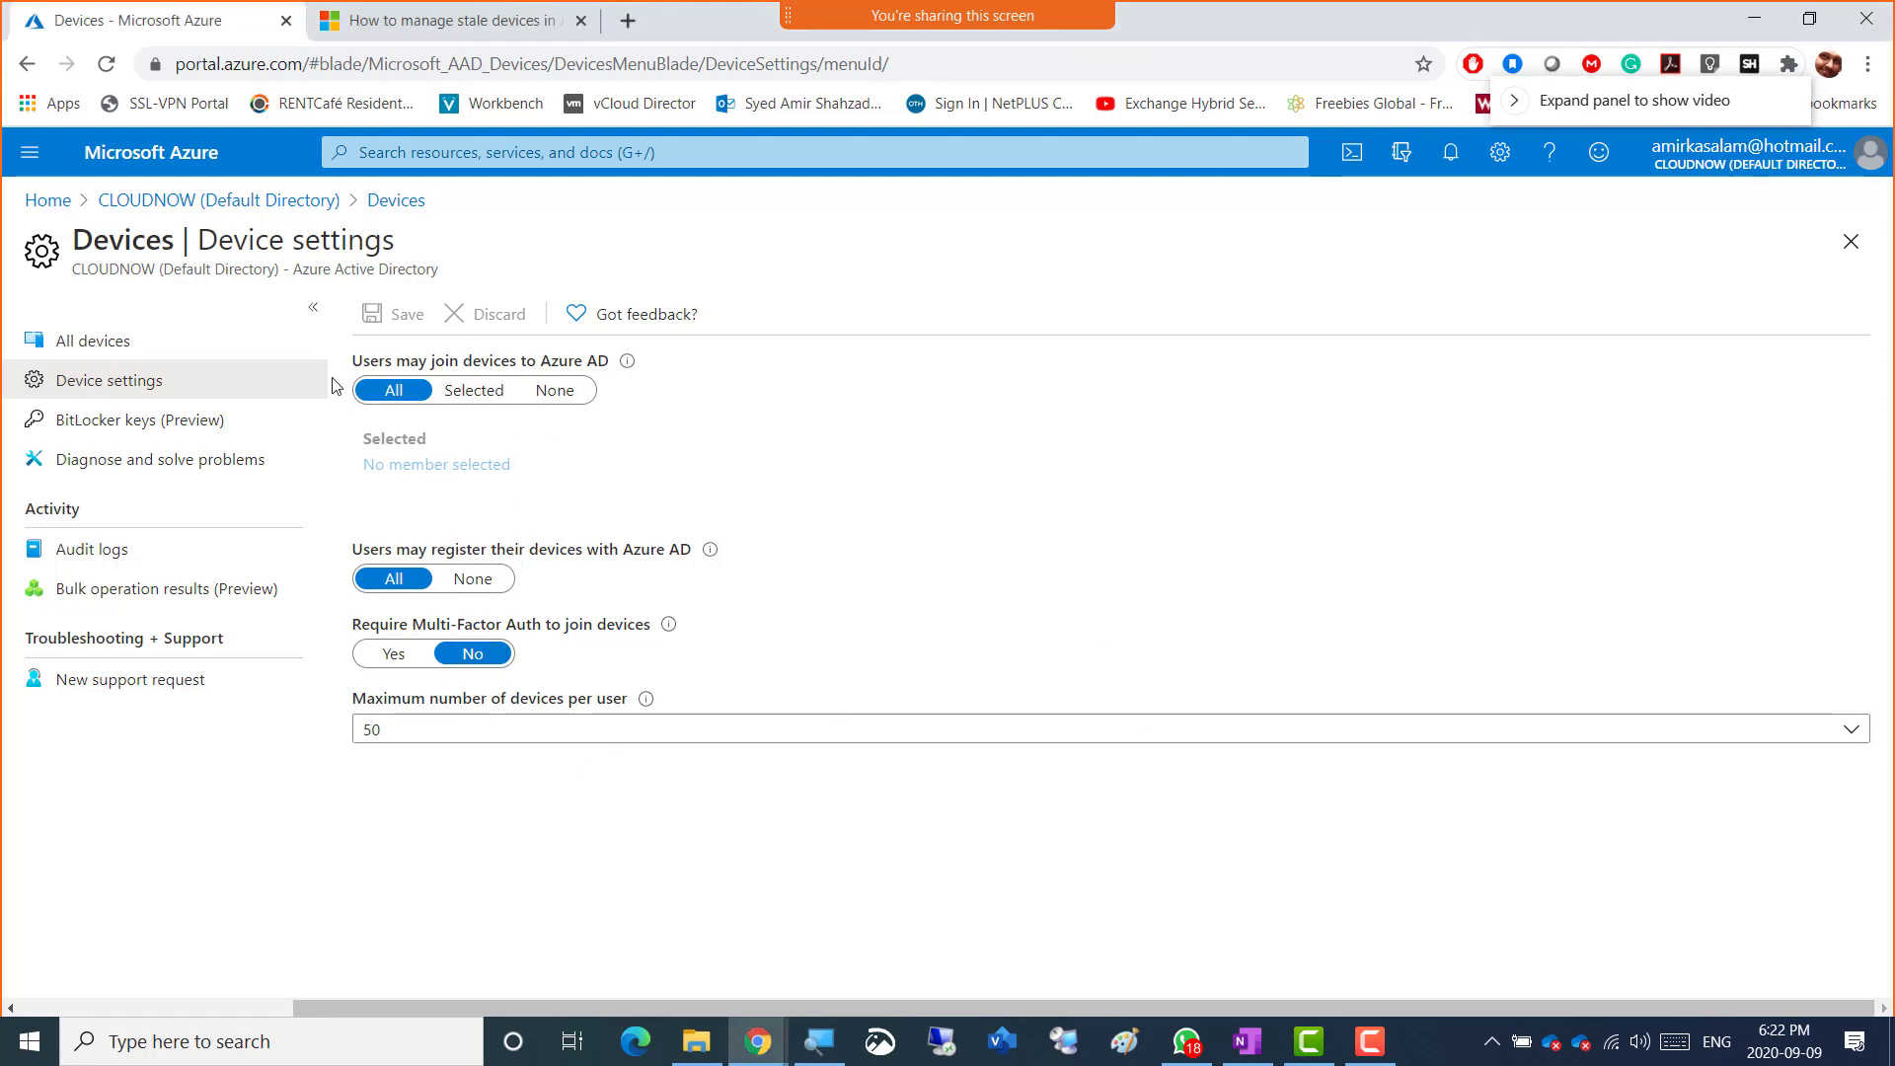
- Open the BitLocker keys page, underline the word BitLocker in the key ID note with the red ScreenDraw pen, and clear the drawing
{"action": "left_click", "coordinate": [67, 425]}
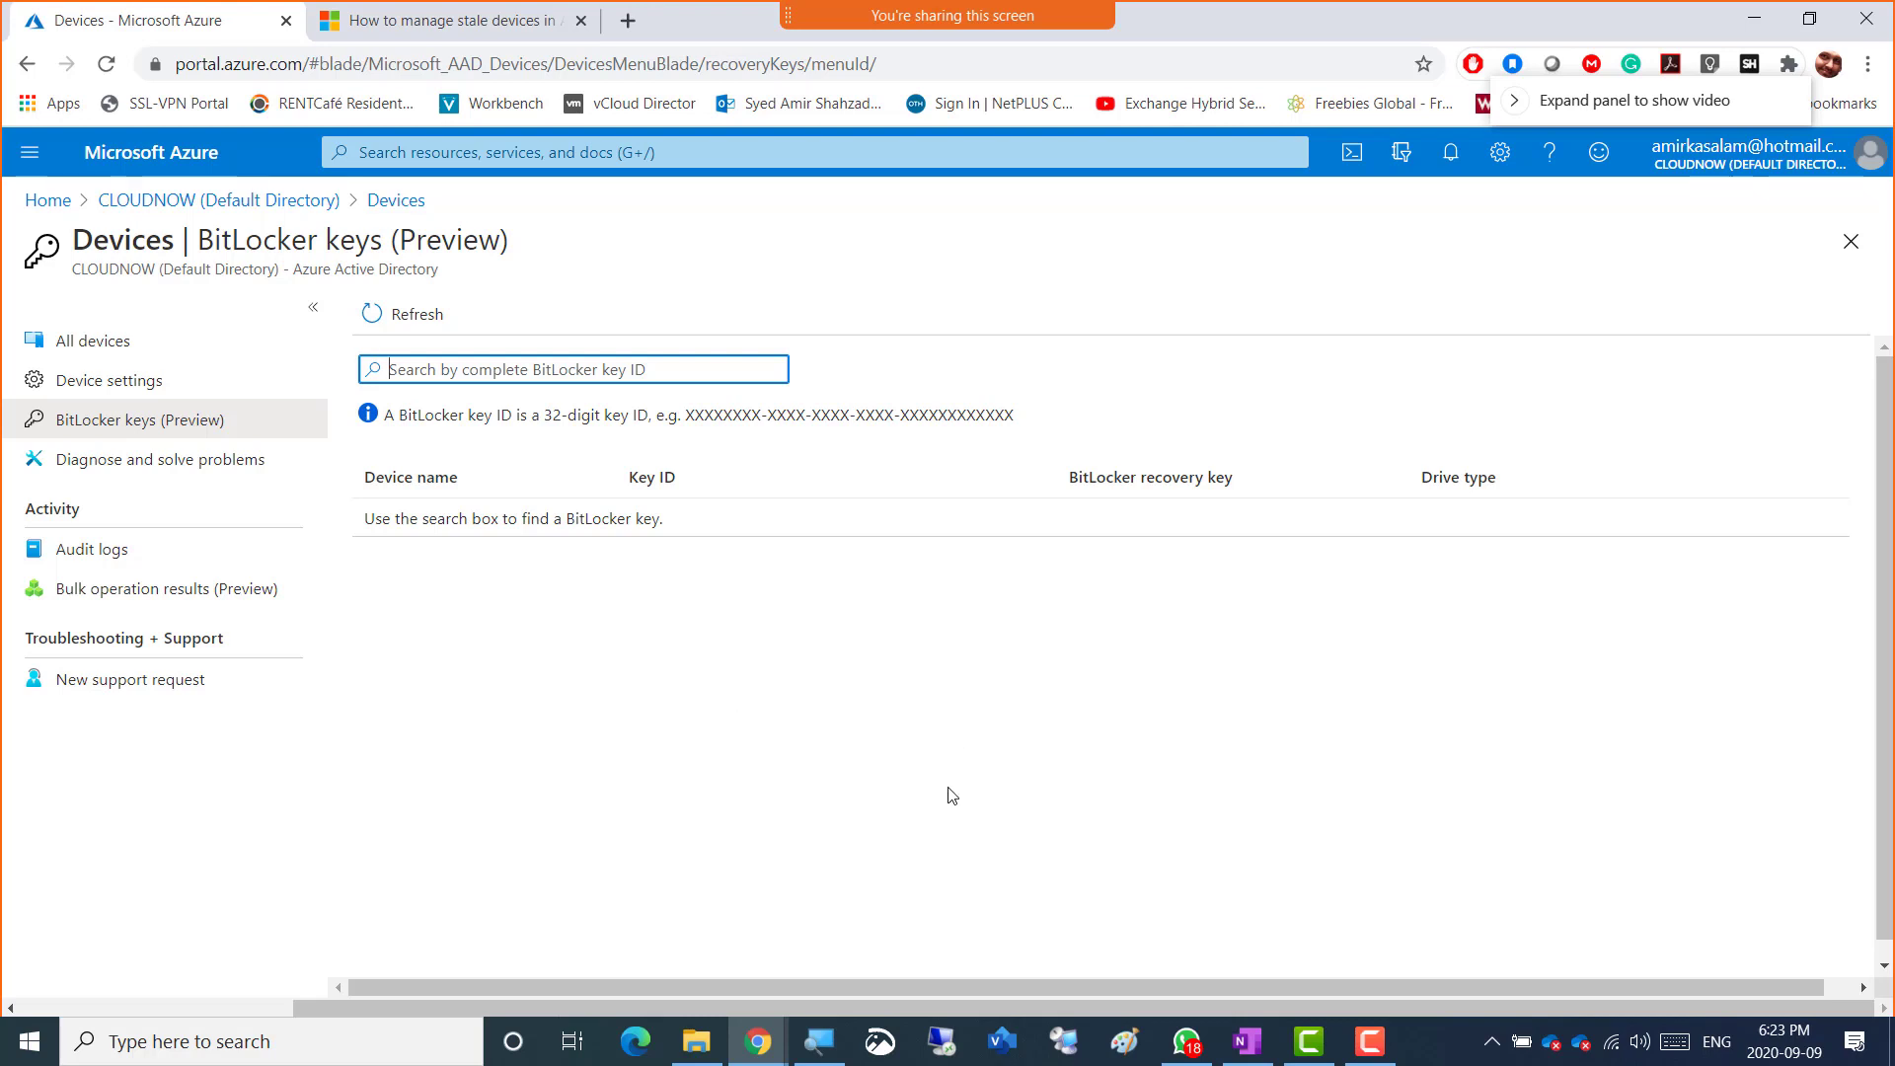
{"action": "left_click", "coordinate": [1370, 1049]}
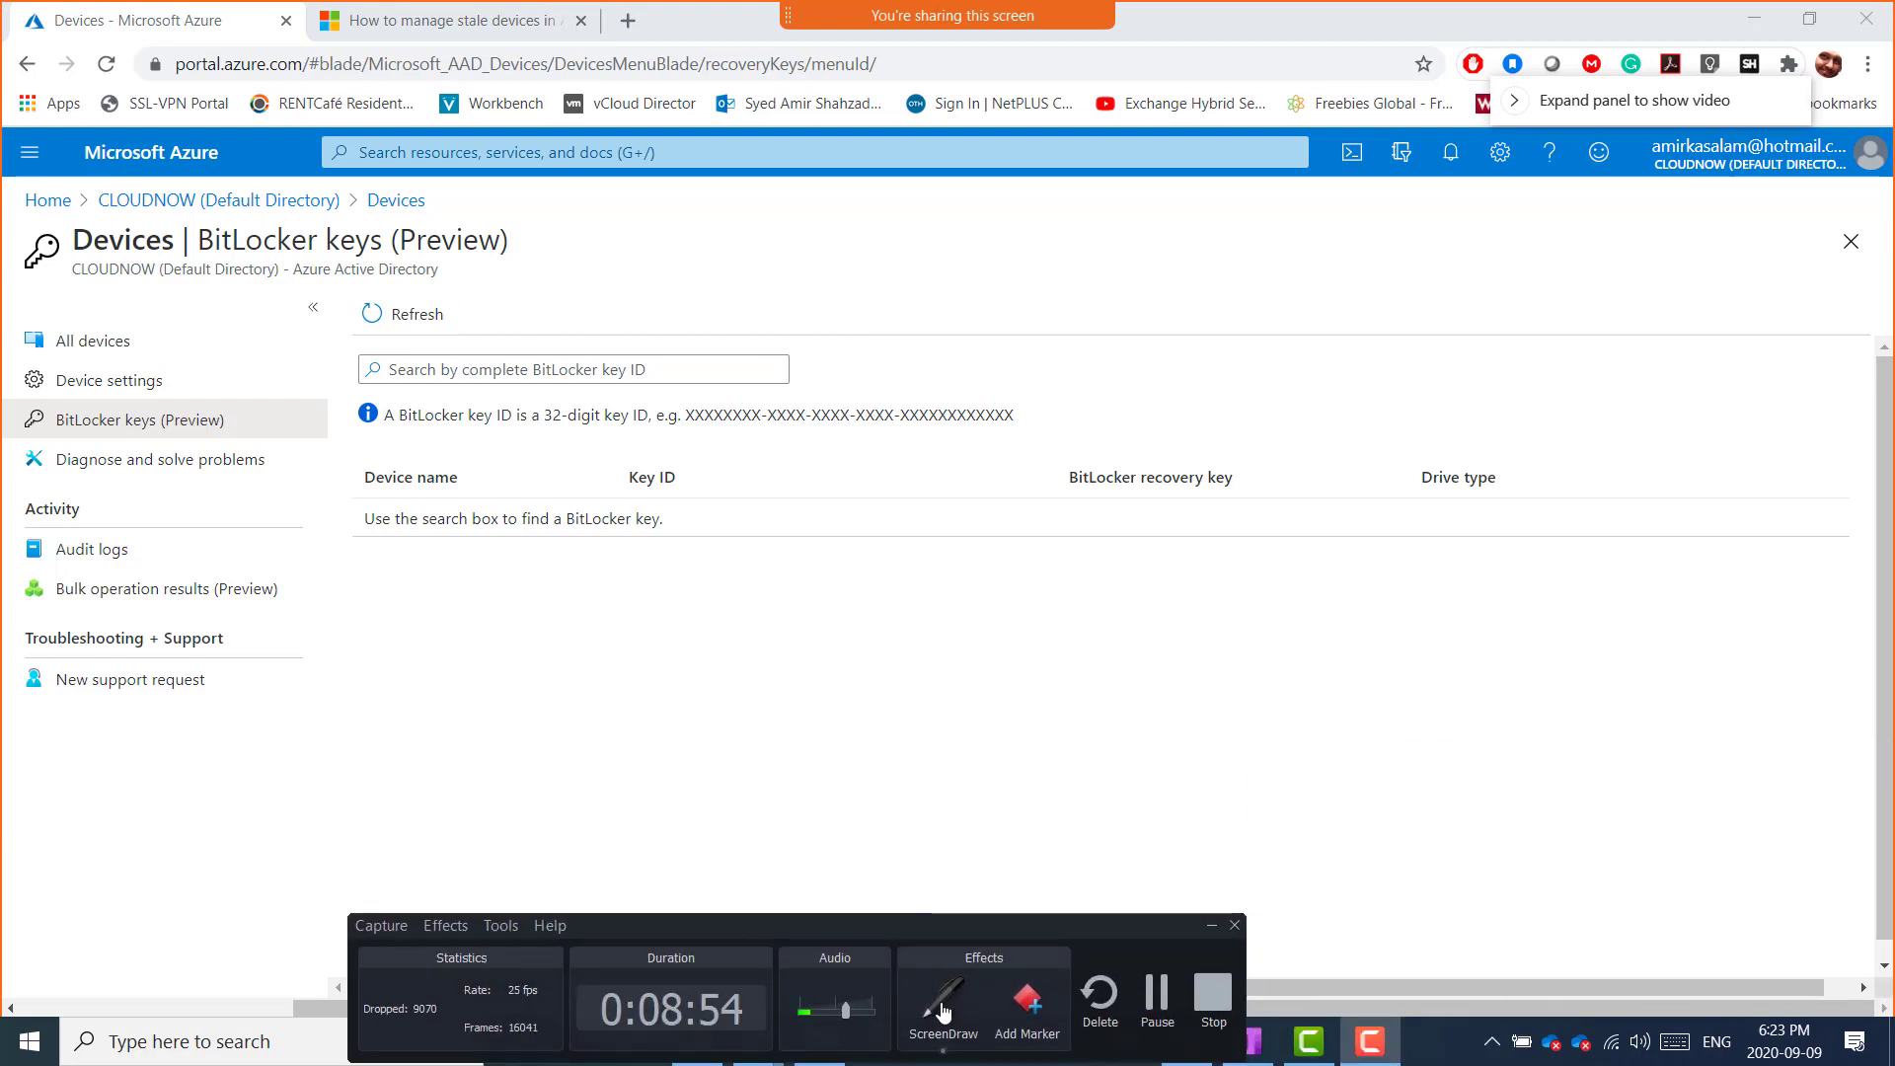
{"action": "left_click", "coordinate": [942, 1002]}
{"action": "left_click", "coordinate": [951, 1029]}
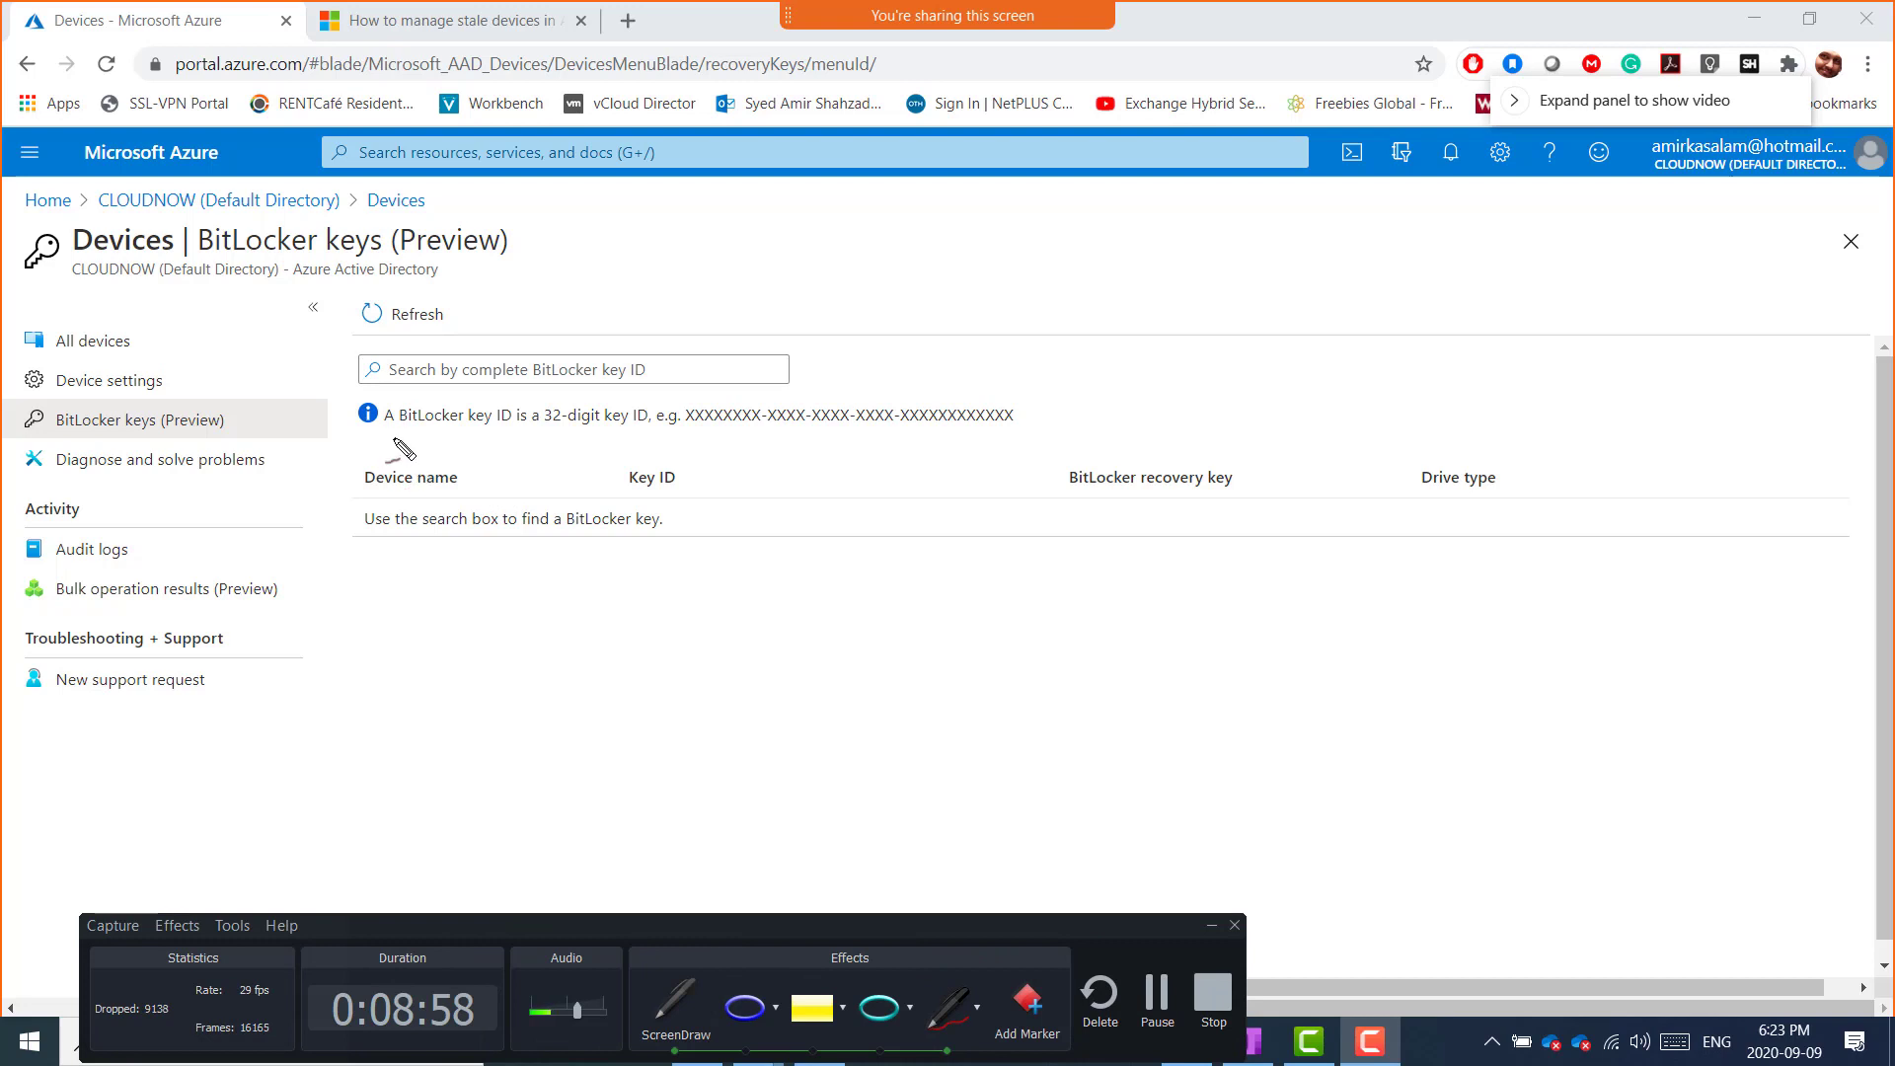
{"action": "left_click_drag", "start_coordinate": [396, 432], "coordinate": [474, 429]}
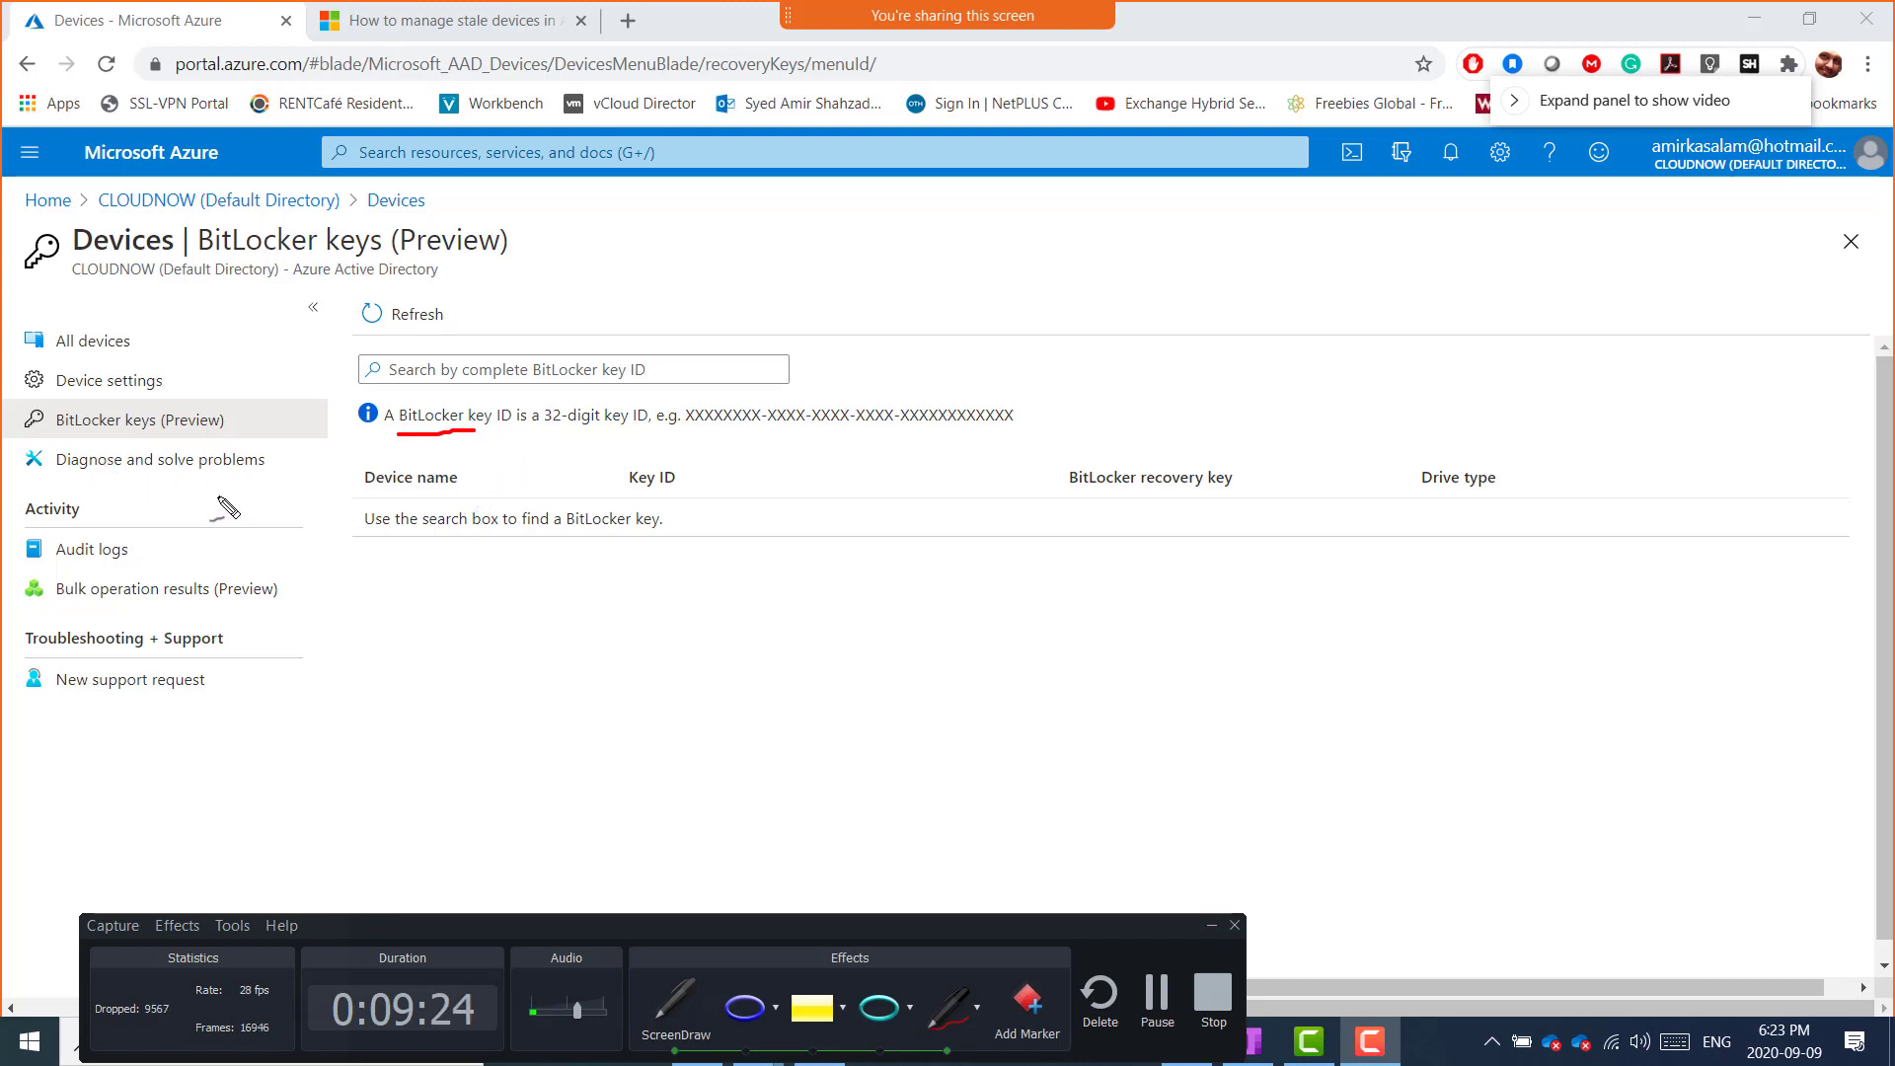
{"action": "key", "text": "Escape"}
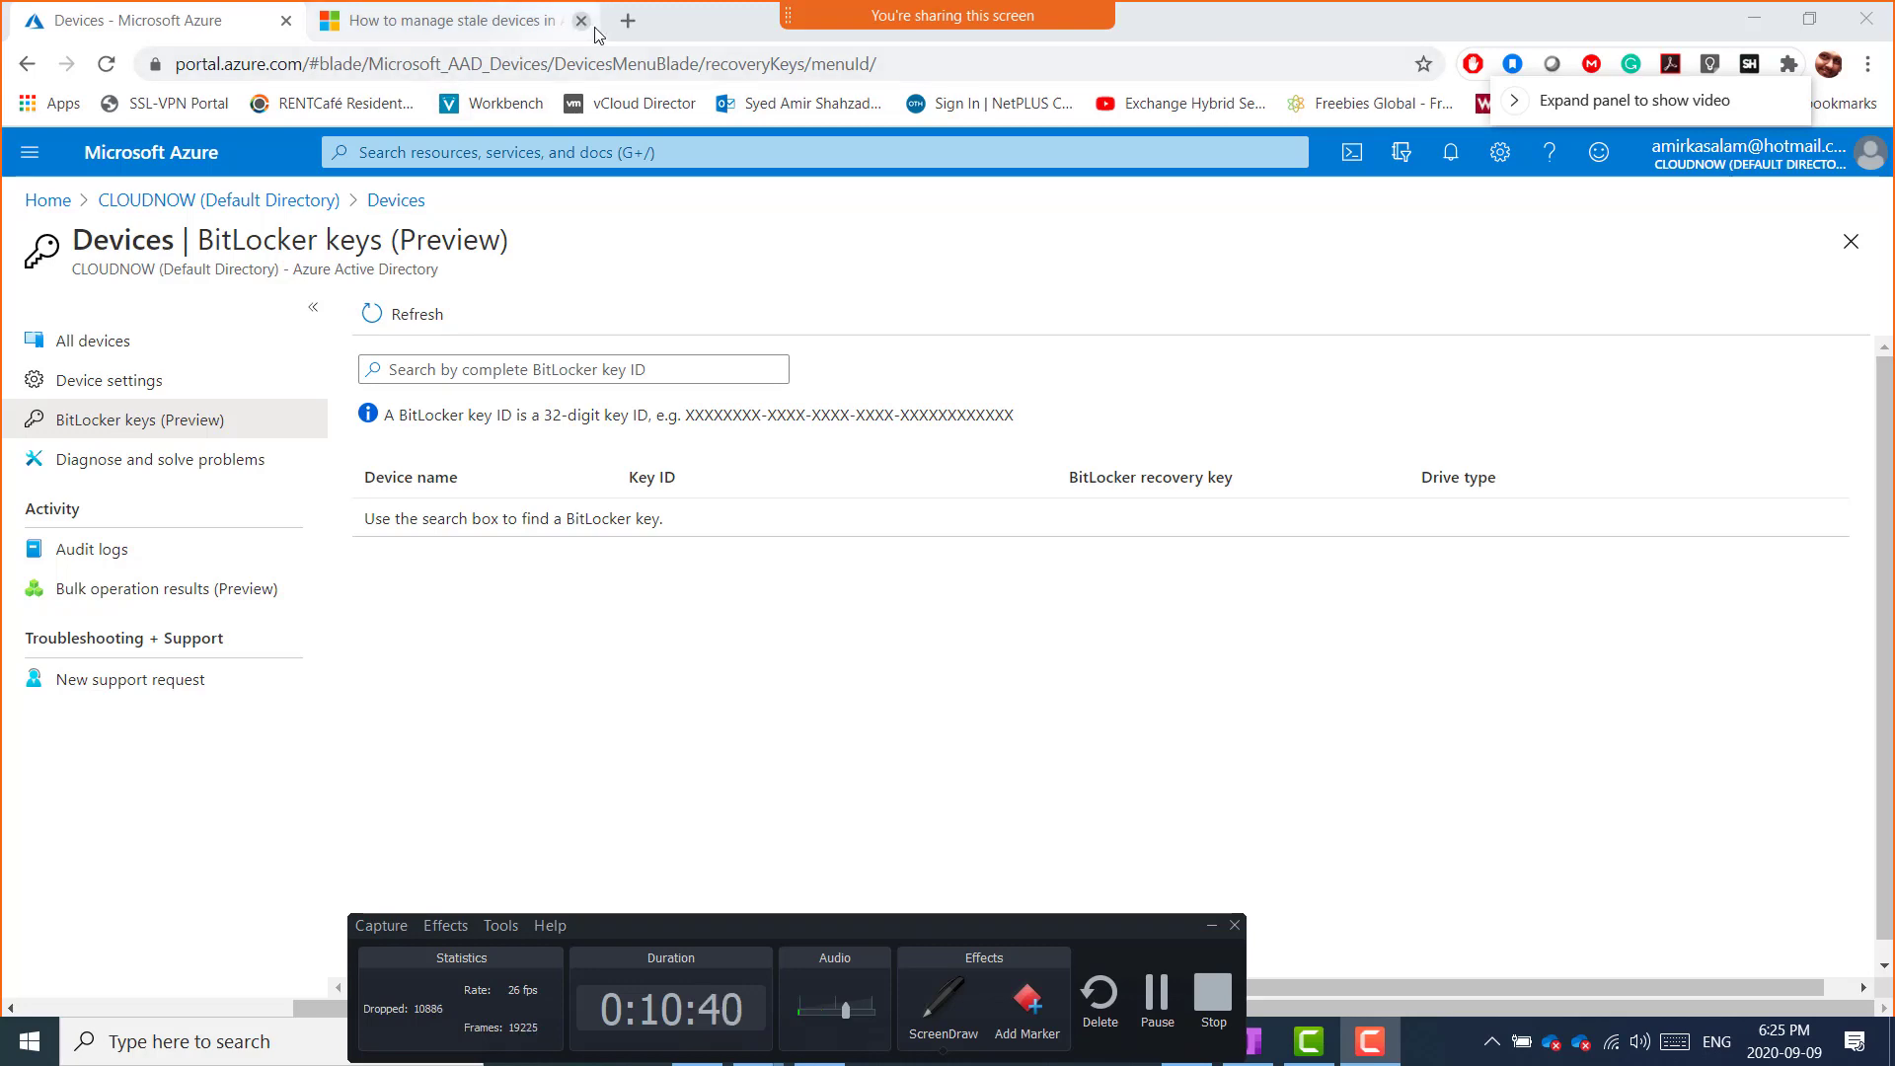
- Search the web for SOTI MDM in a new browser tab and open the SOTI MobiControl MDM solution page
{"action": "left_click", "coordinate": [627, 21]}
{"action": "type", "text": "SOTI"}
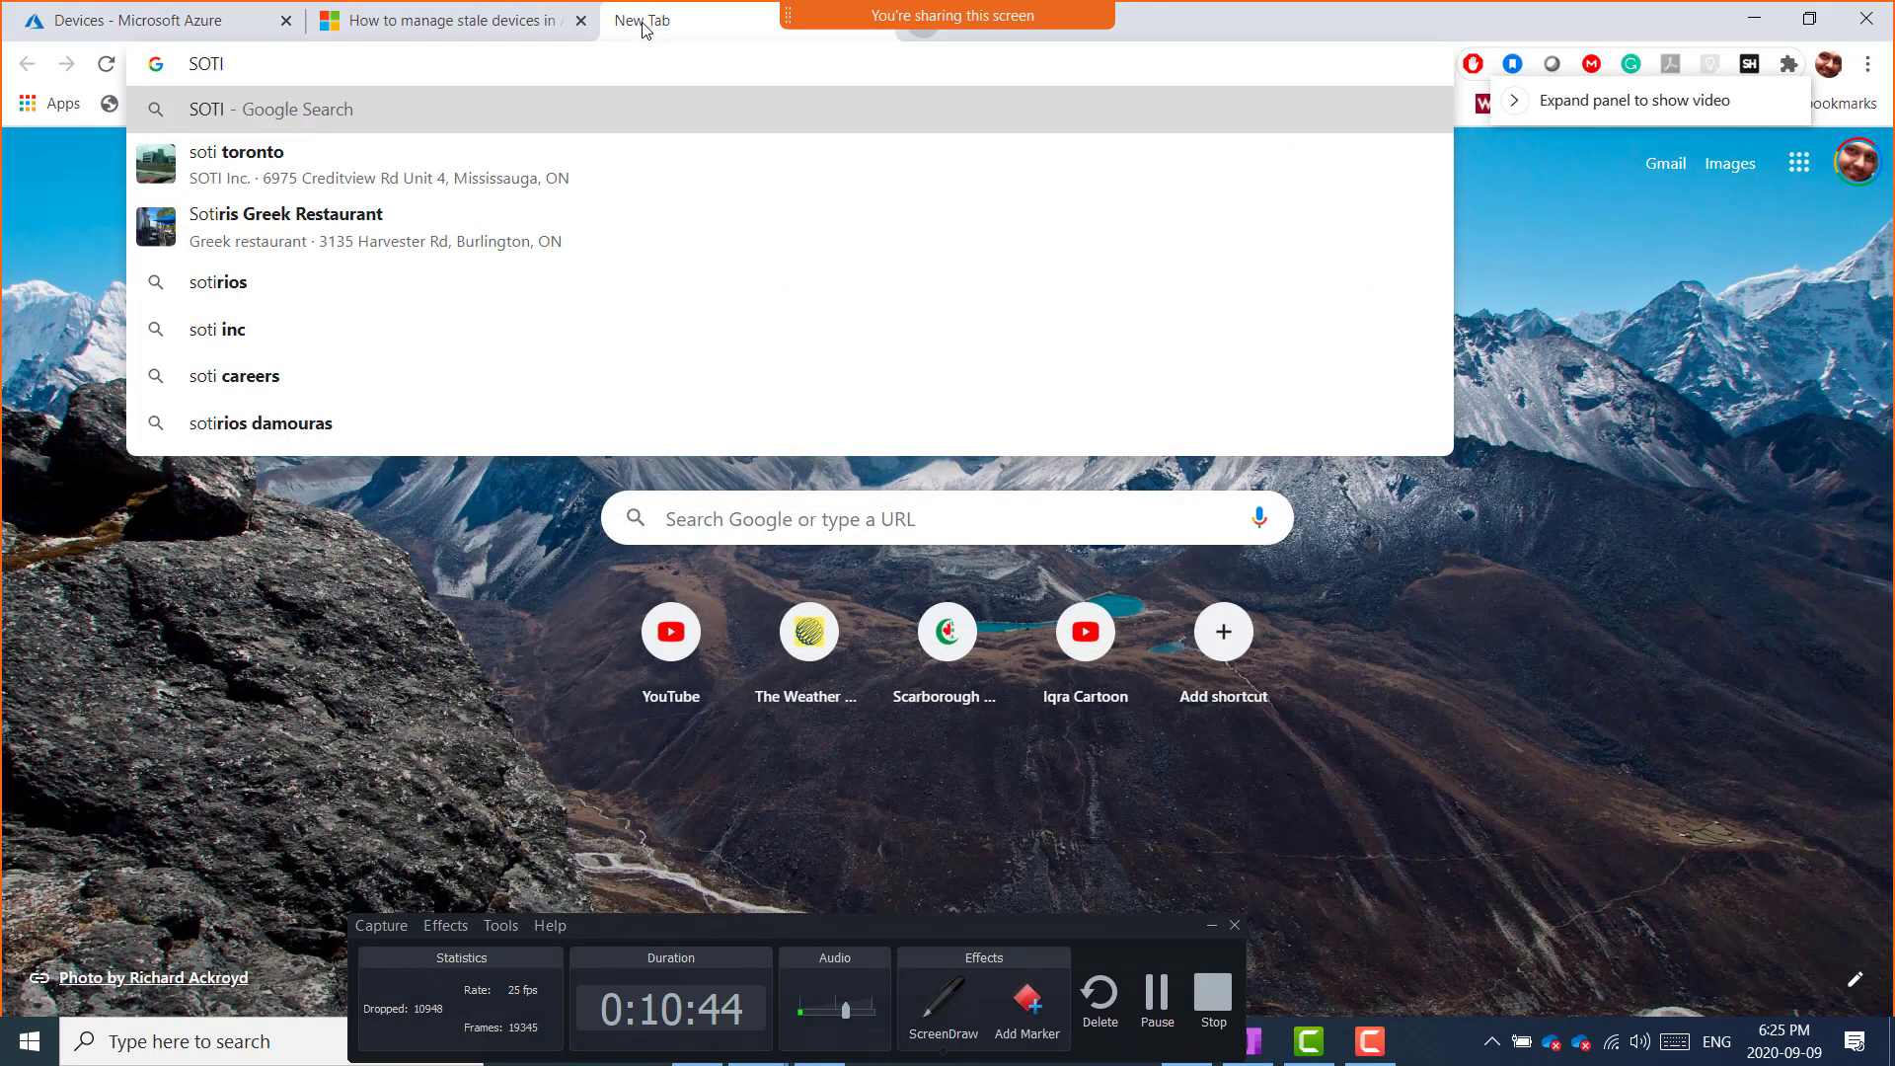
{"action": "type", "text": " MDM"}
{"action": "key", "text": "Return"}
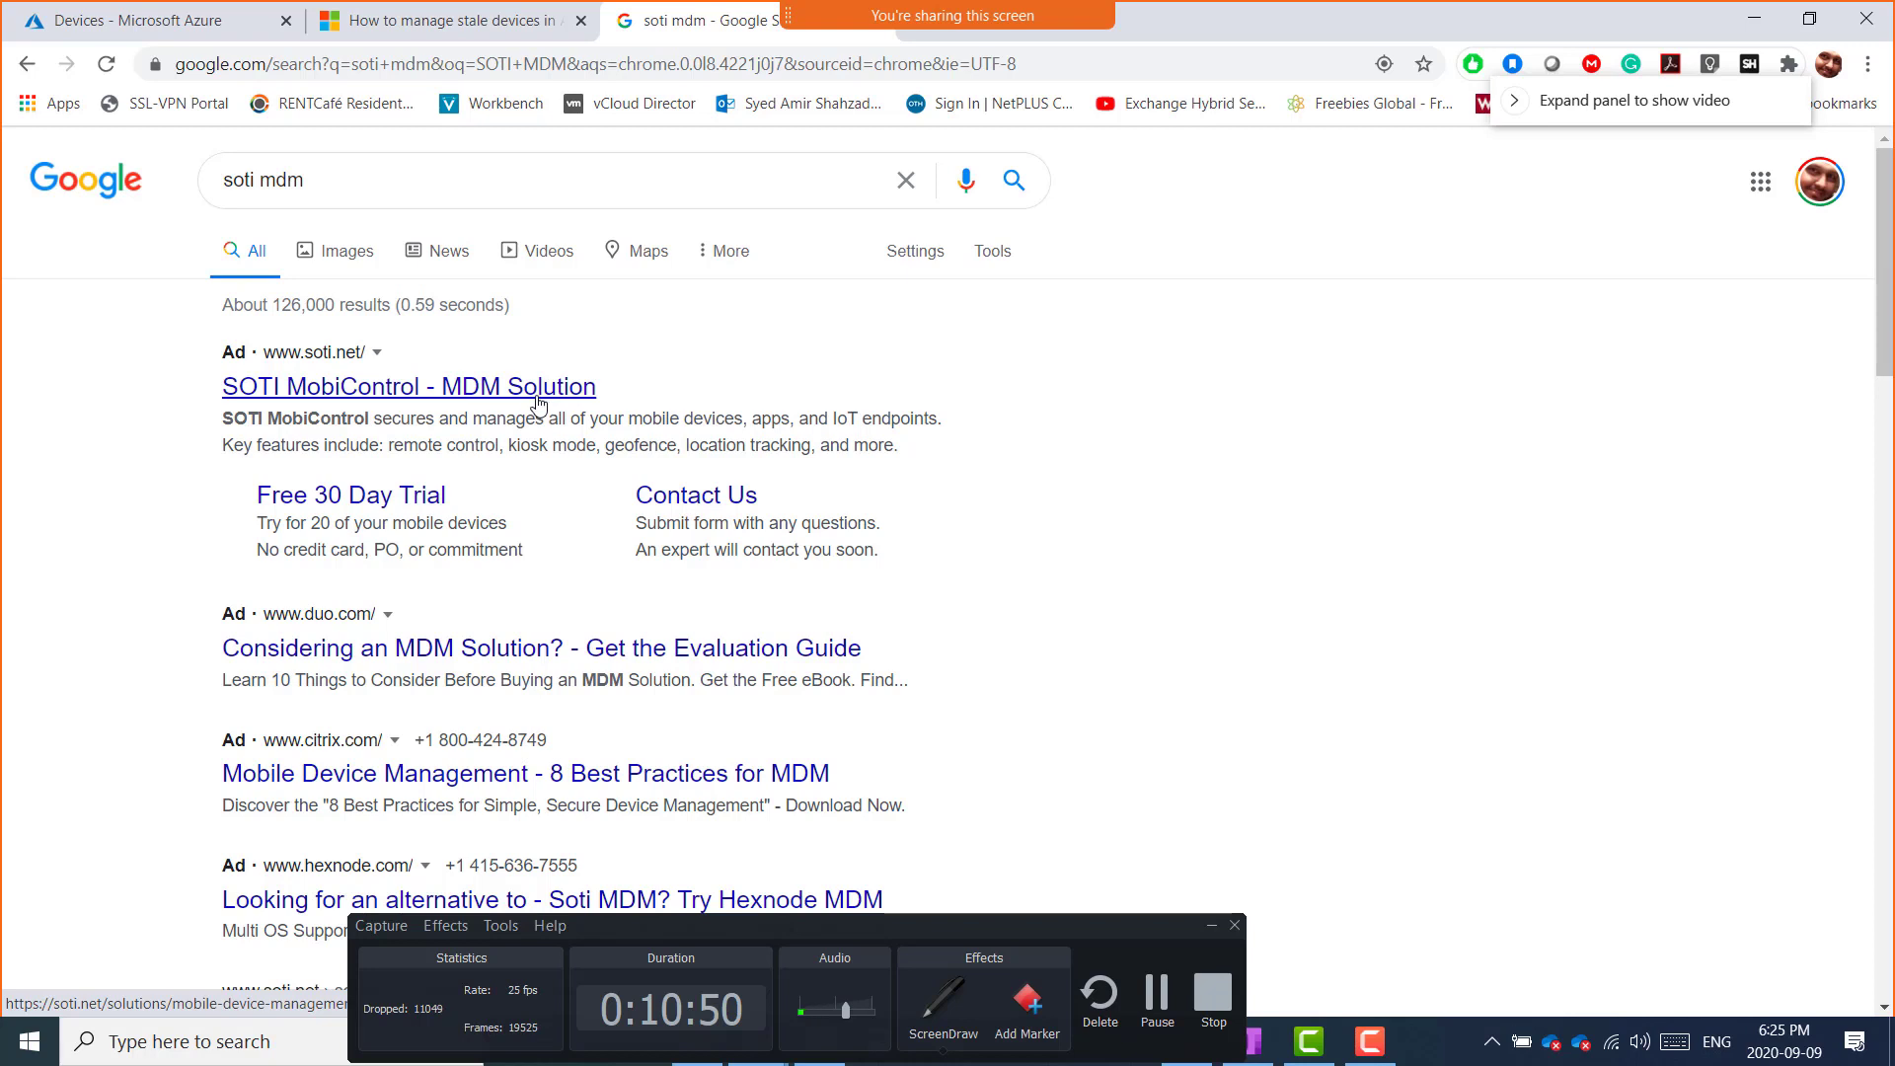
{"action": "left_click", "coordinate": [385, 398]}
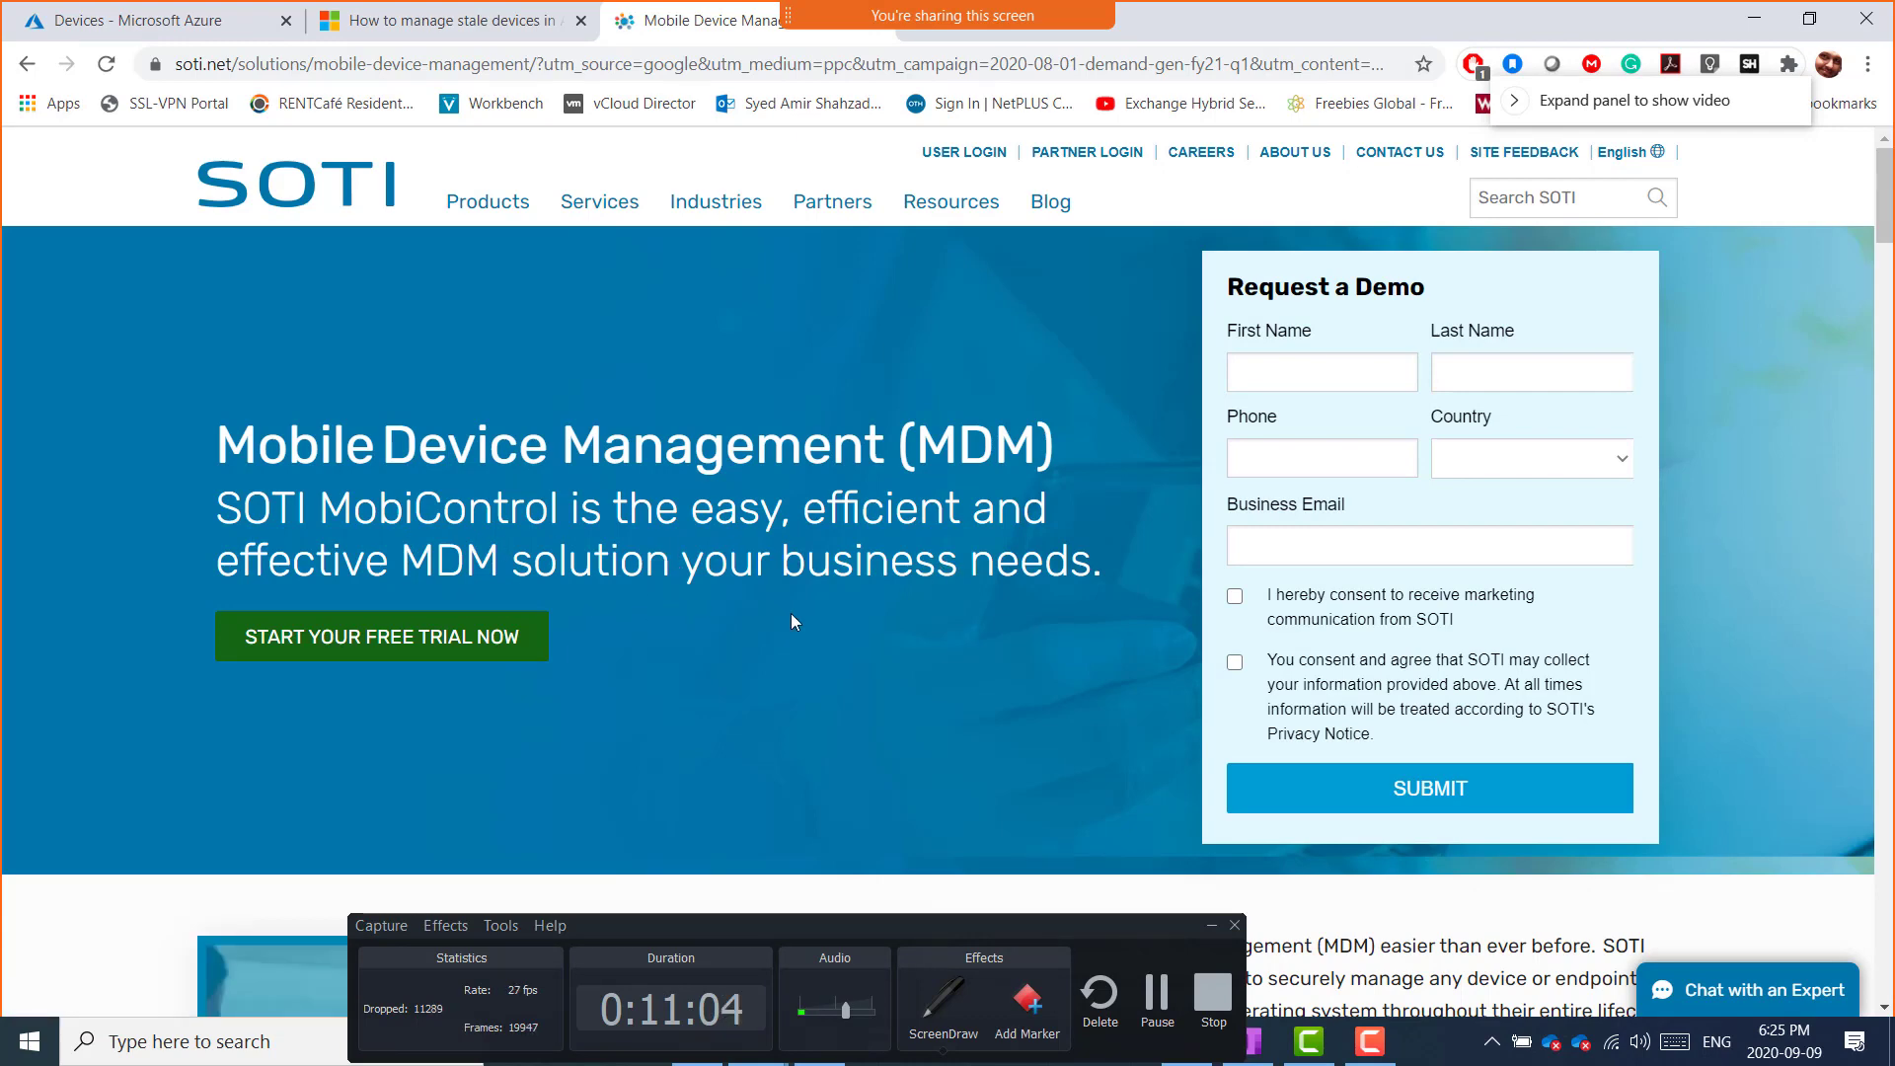
- Examine the SOTI MobiControl page's supported operating systems, MDM features, customer stories and SOTI ONE Platform sections
{"action": "scroll", "coordinate": [791, 613], "scroll_direction": "down", "scroll_amount": 2}
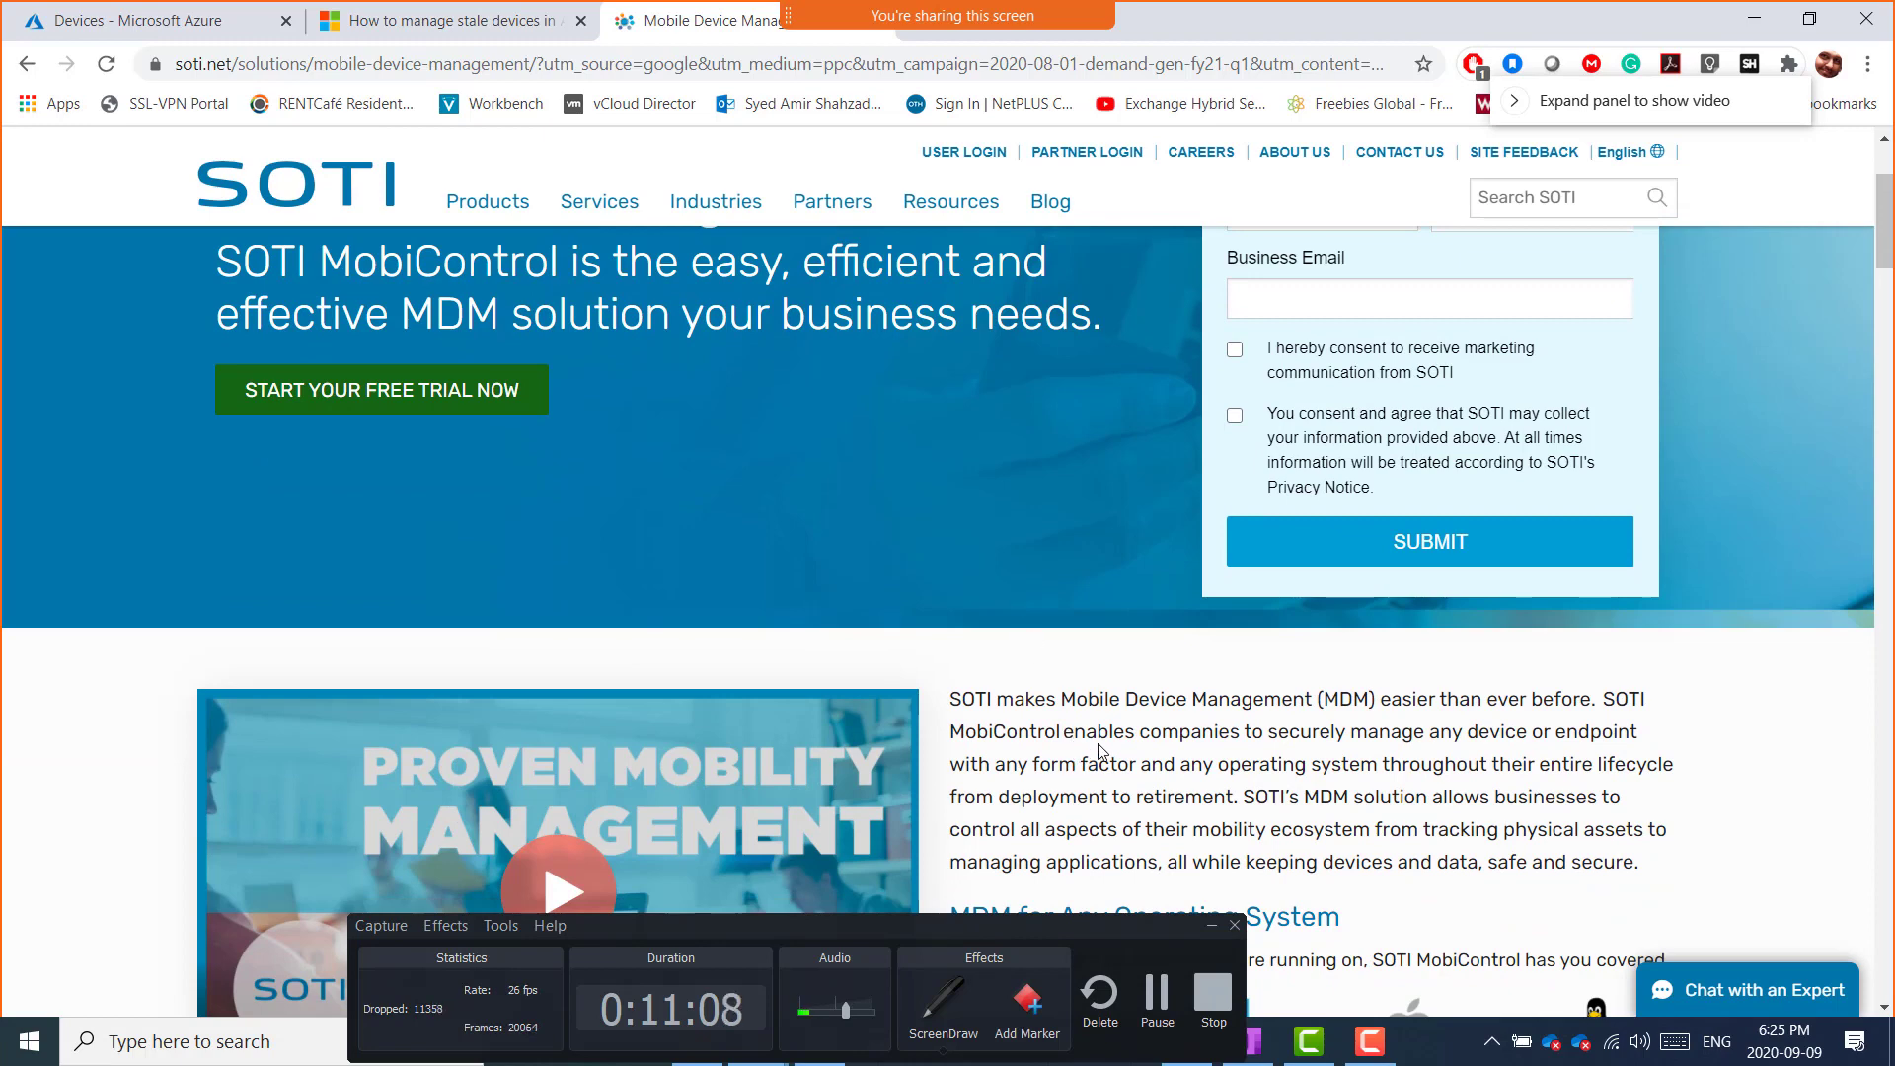
{"action": "scroll", "coordinate": [1103, 750], "scroll_direction": "down", "scroll_amount": 2}
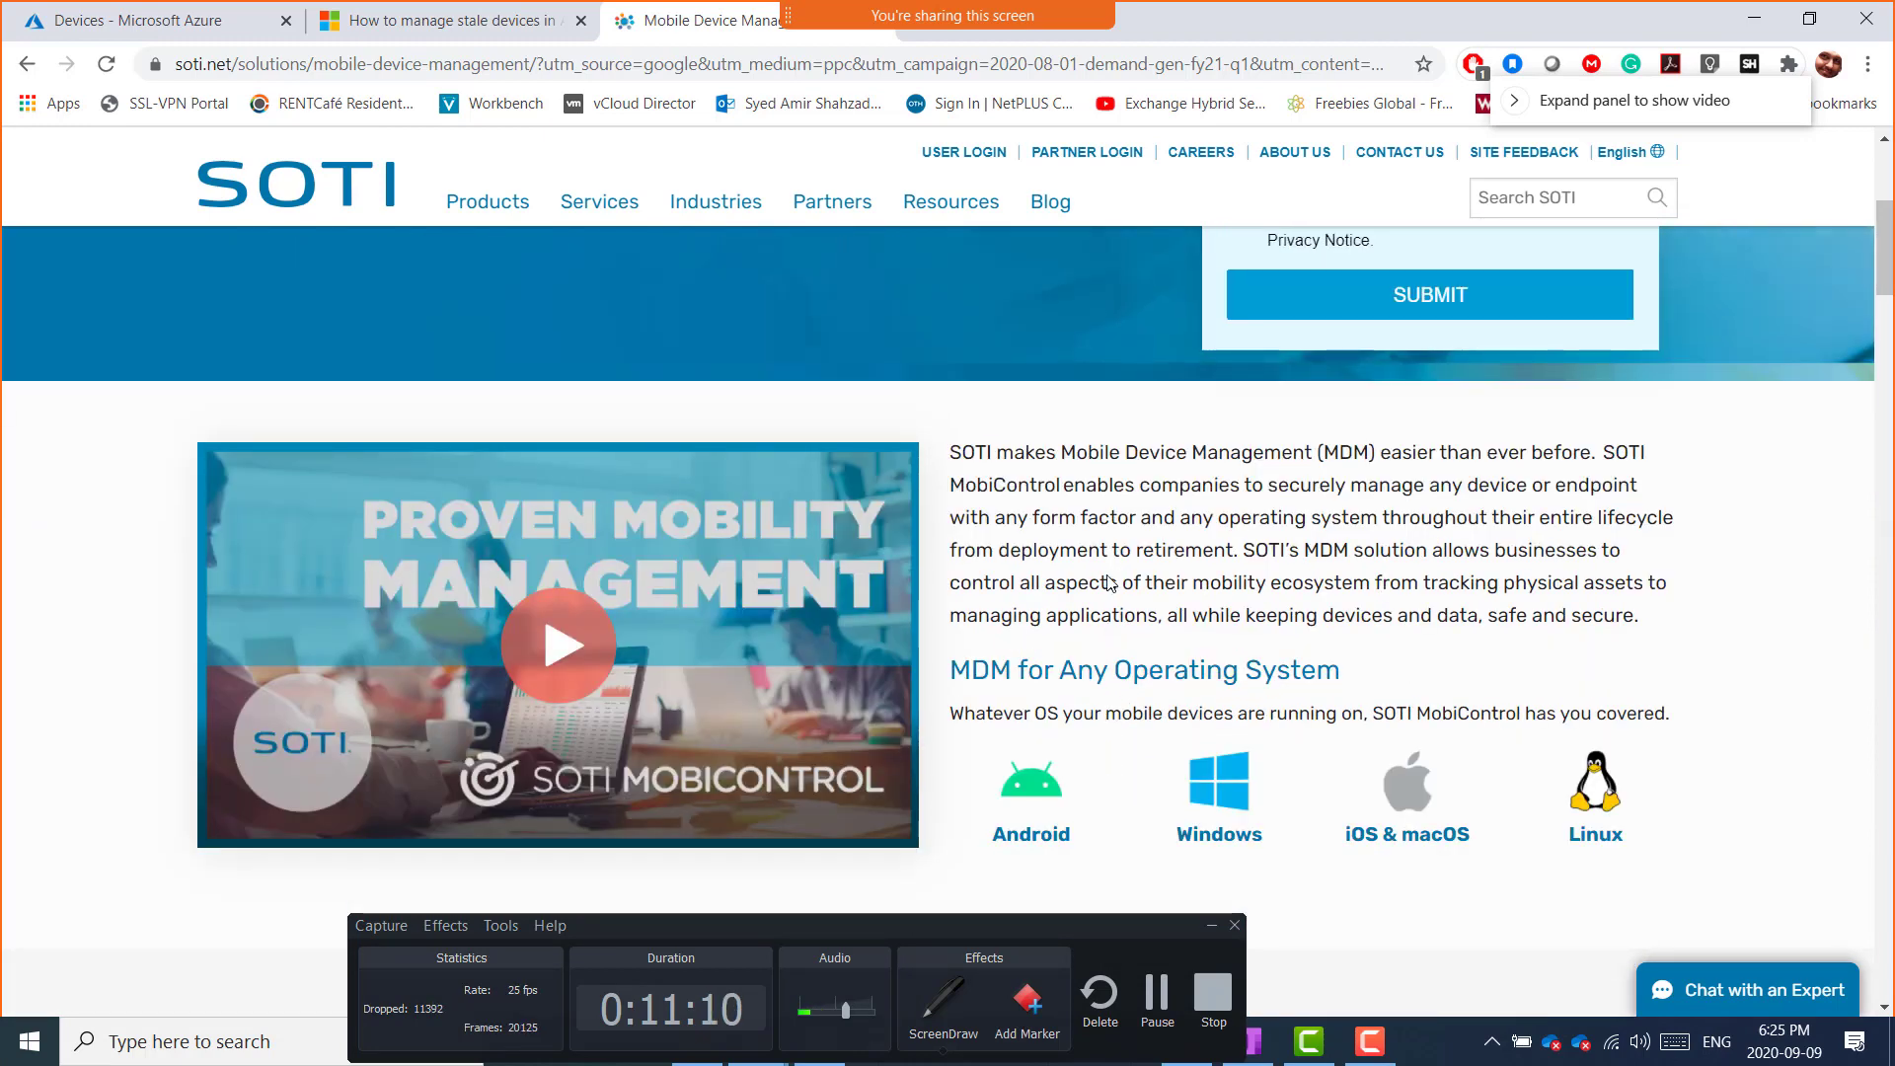
{"action": "scroll", "coordinate": [1110, 580], "scroll_direction": "down", "scroll_amount": 7}
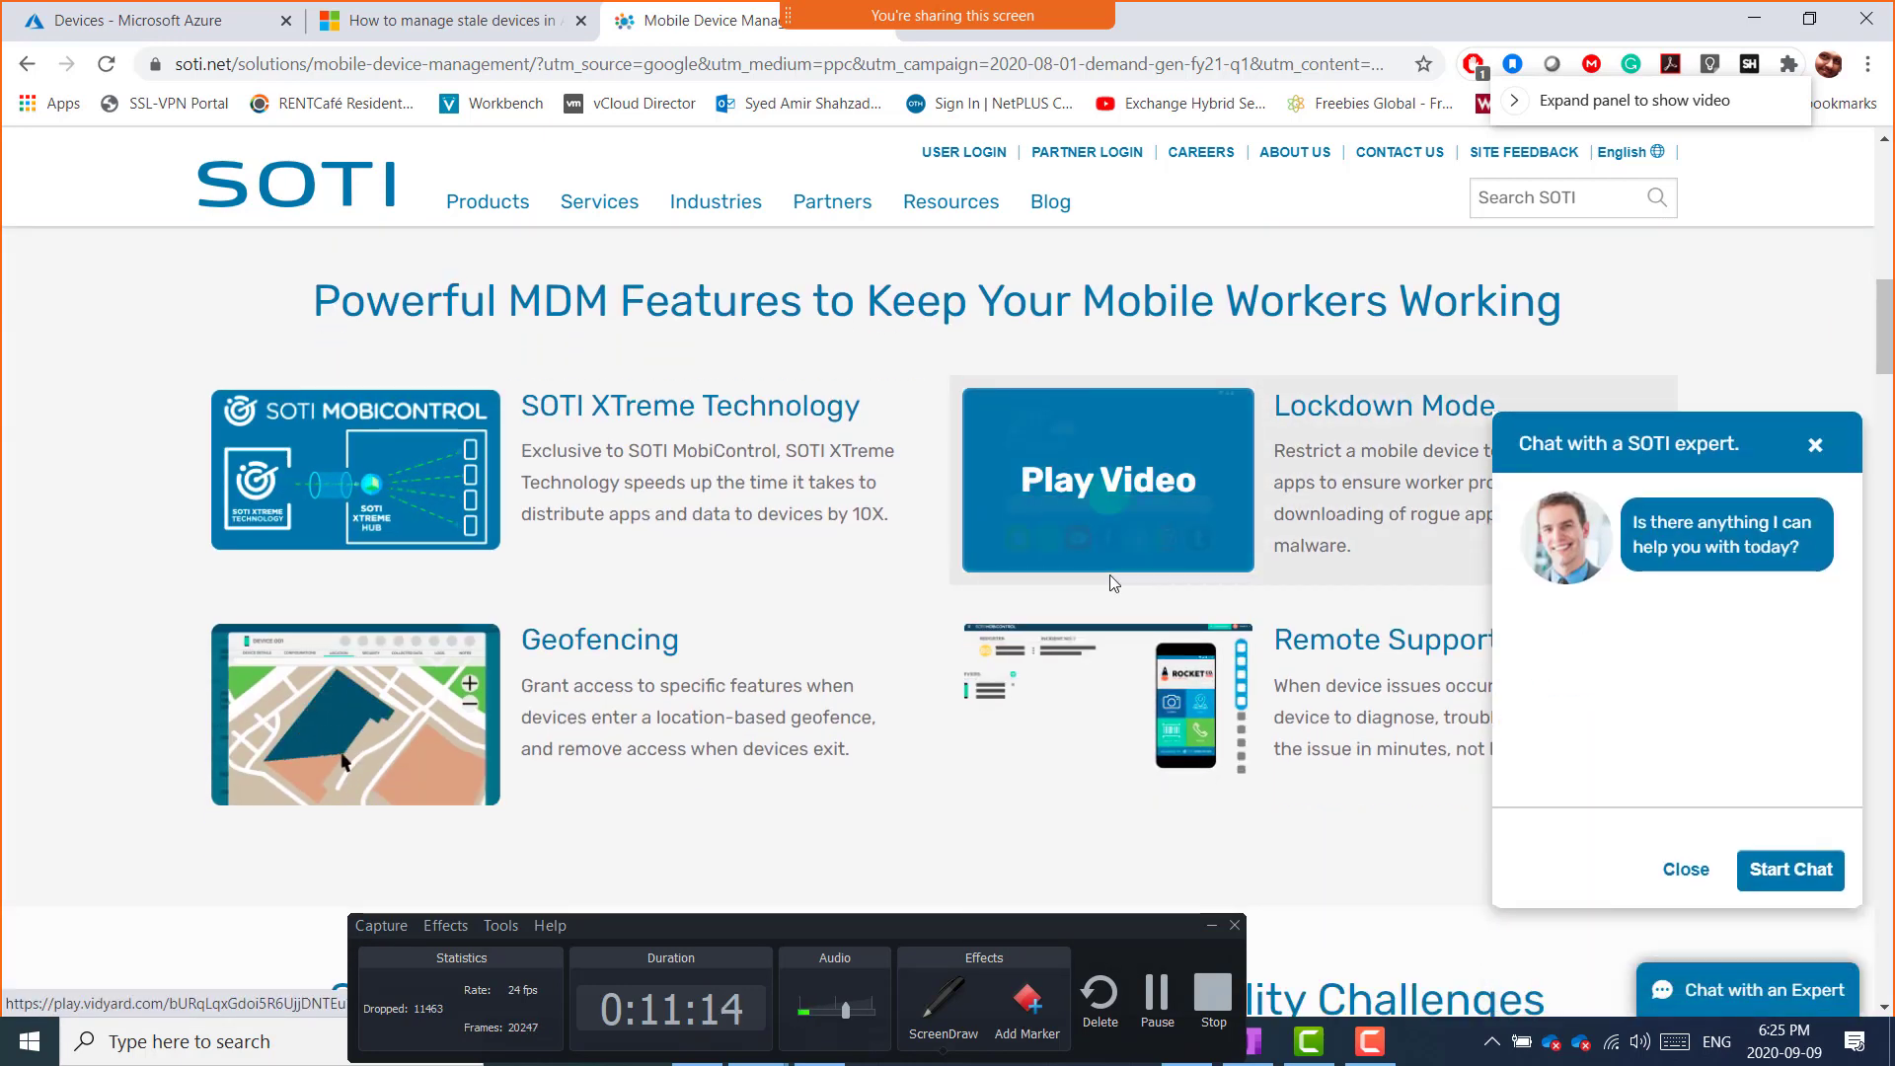
{"action": "scroll", "coordinate": [955, 610], "scroll_direction": "down", "scroll_amount": 10}
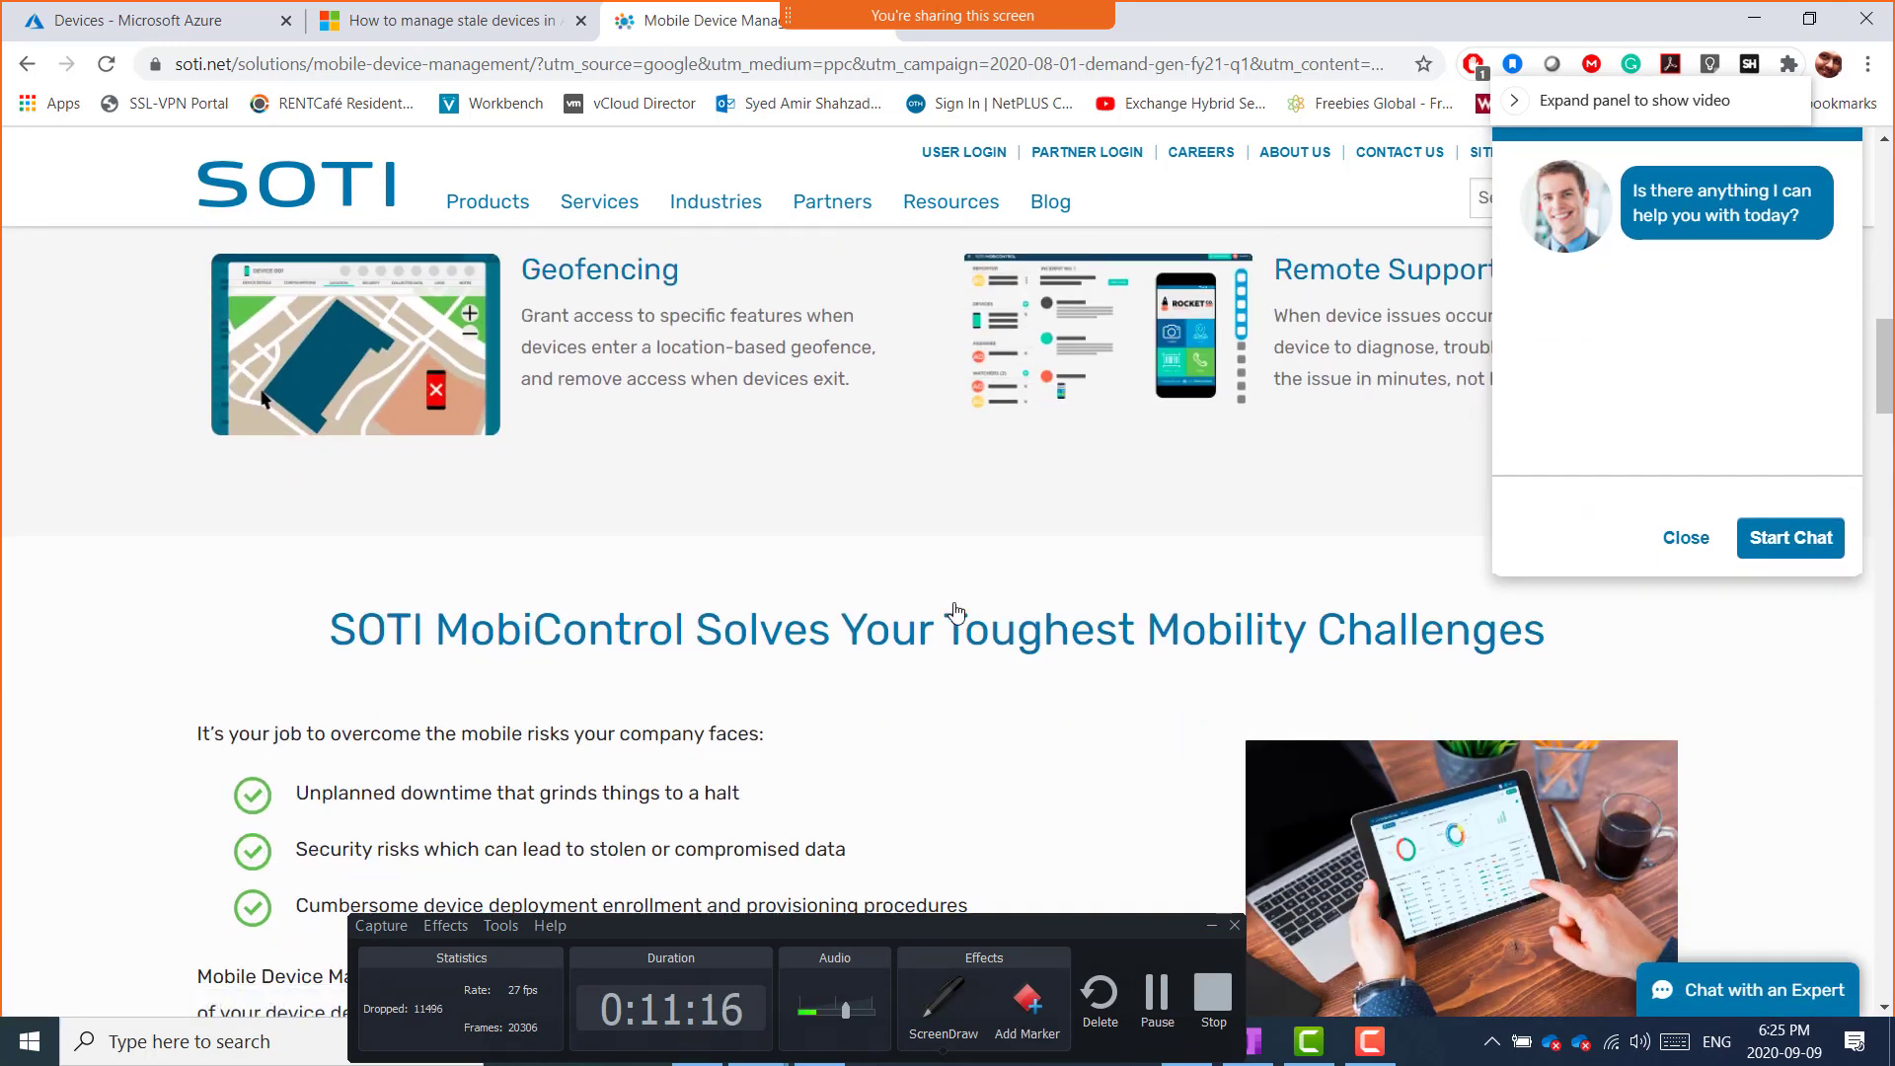
{"action": "scroll", "coordinate": [957, 609], "scroll_direction": "down", "scroll_amount": 9}
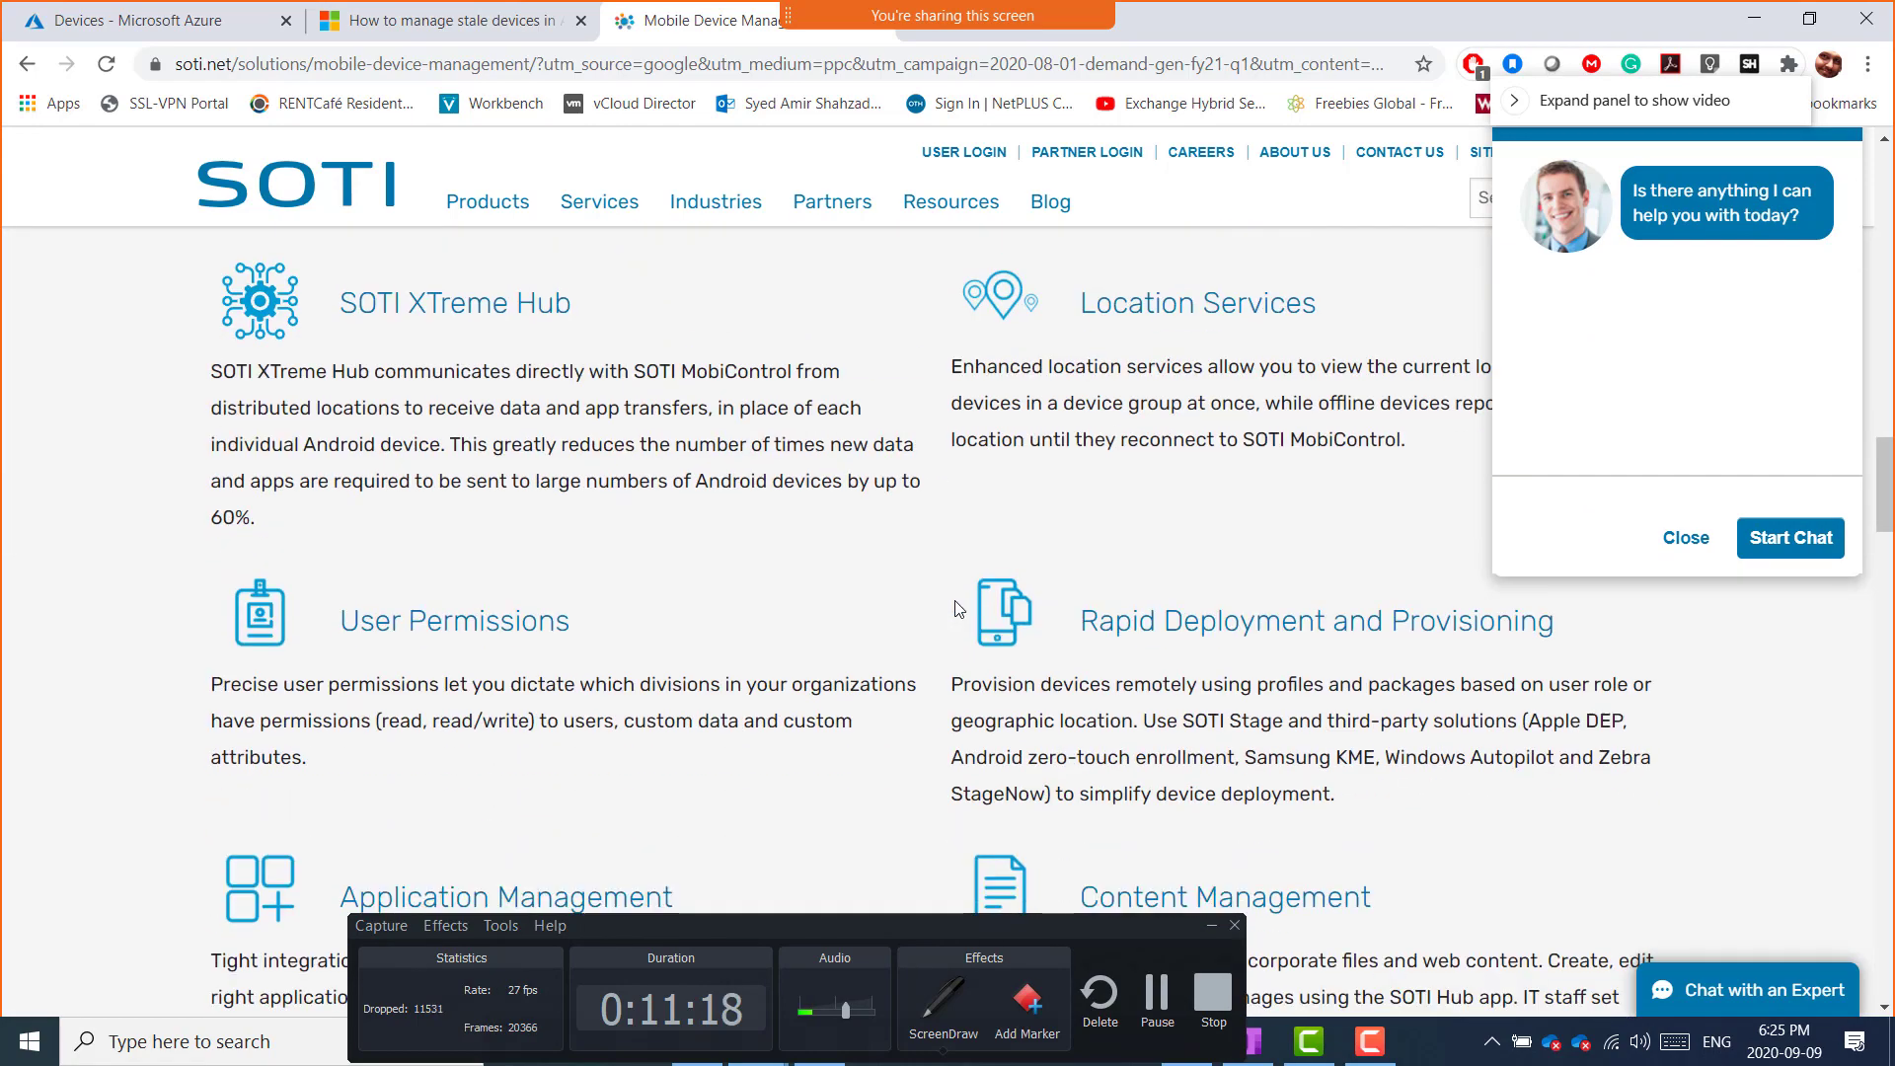
{"action": "scroll", "coordinate": [958, 609], "scroll_direction": "down", "scroll_amount": 9}
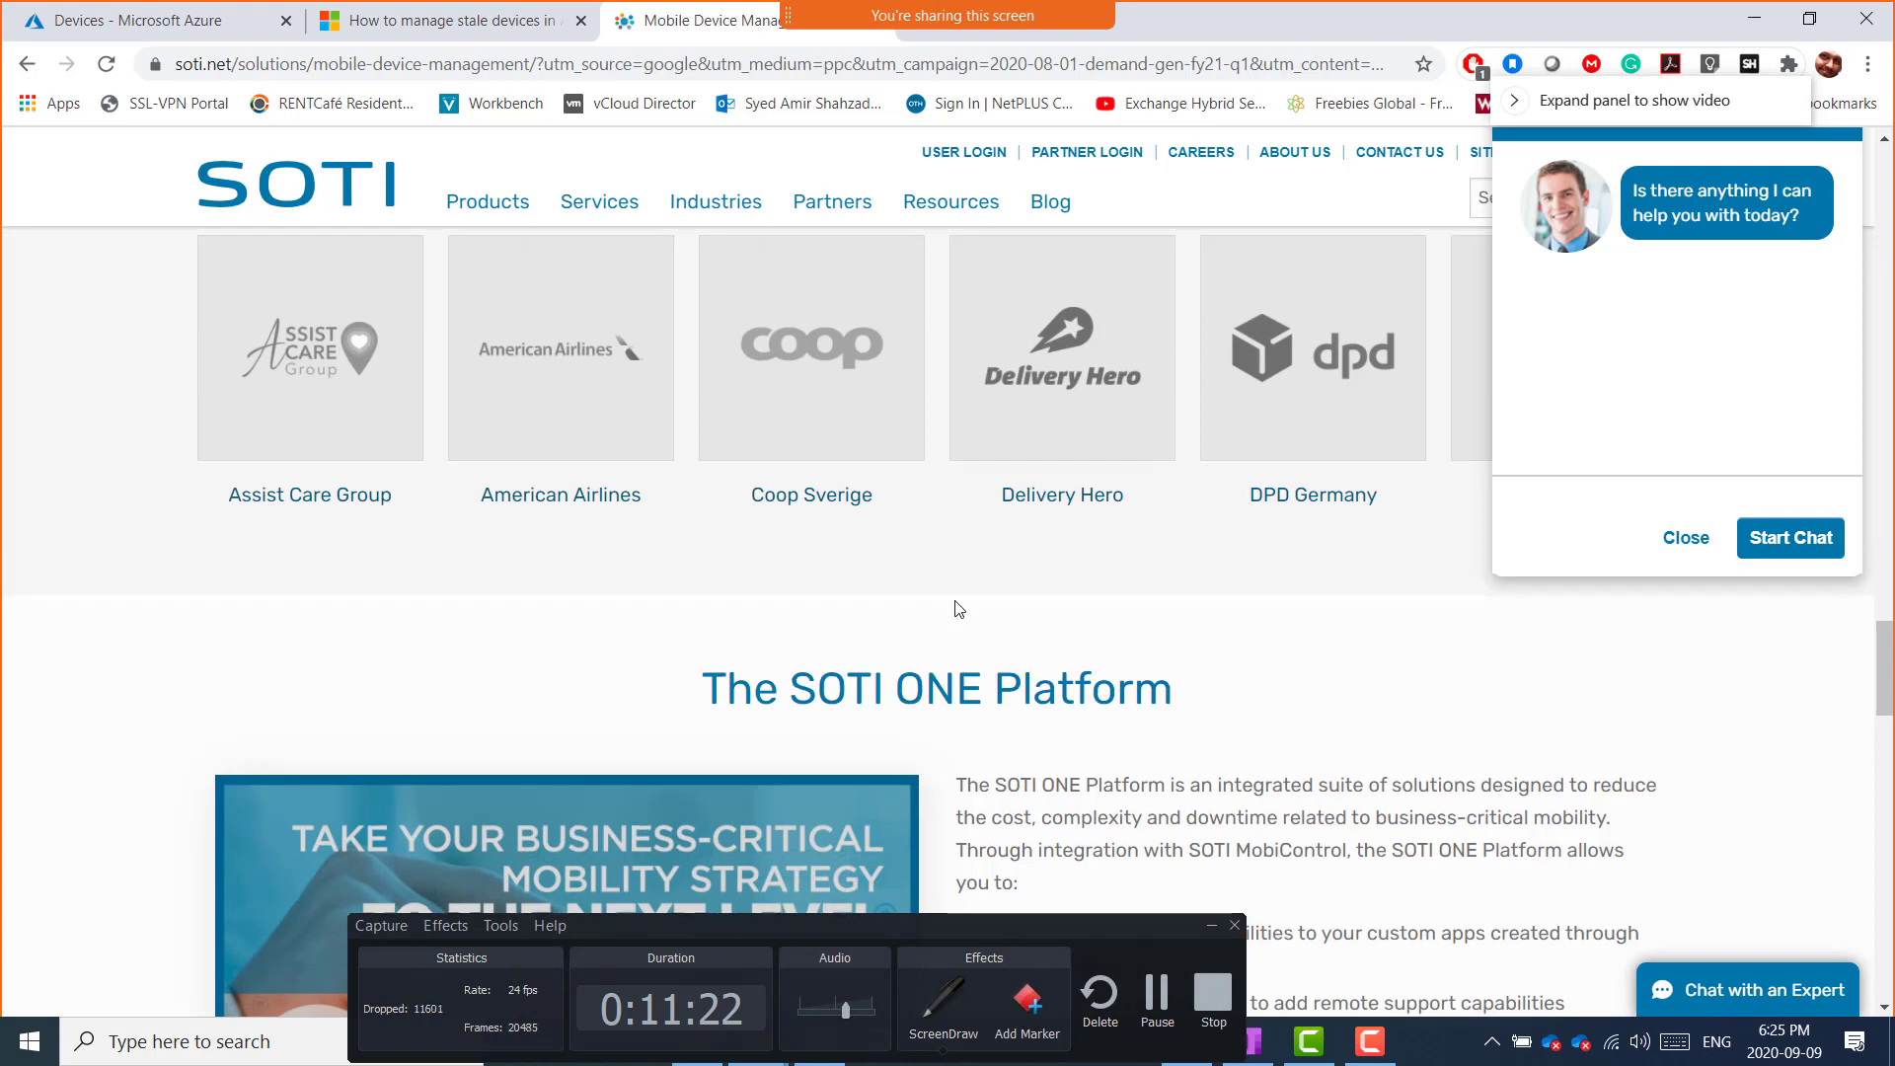
{"action": "scroll", "coordinate": [958, 612], "scroll_direction": "down", "scroll_amount": 5}
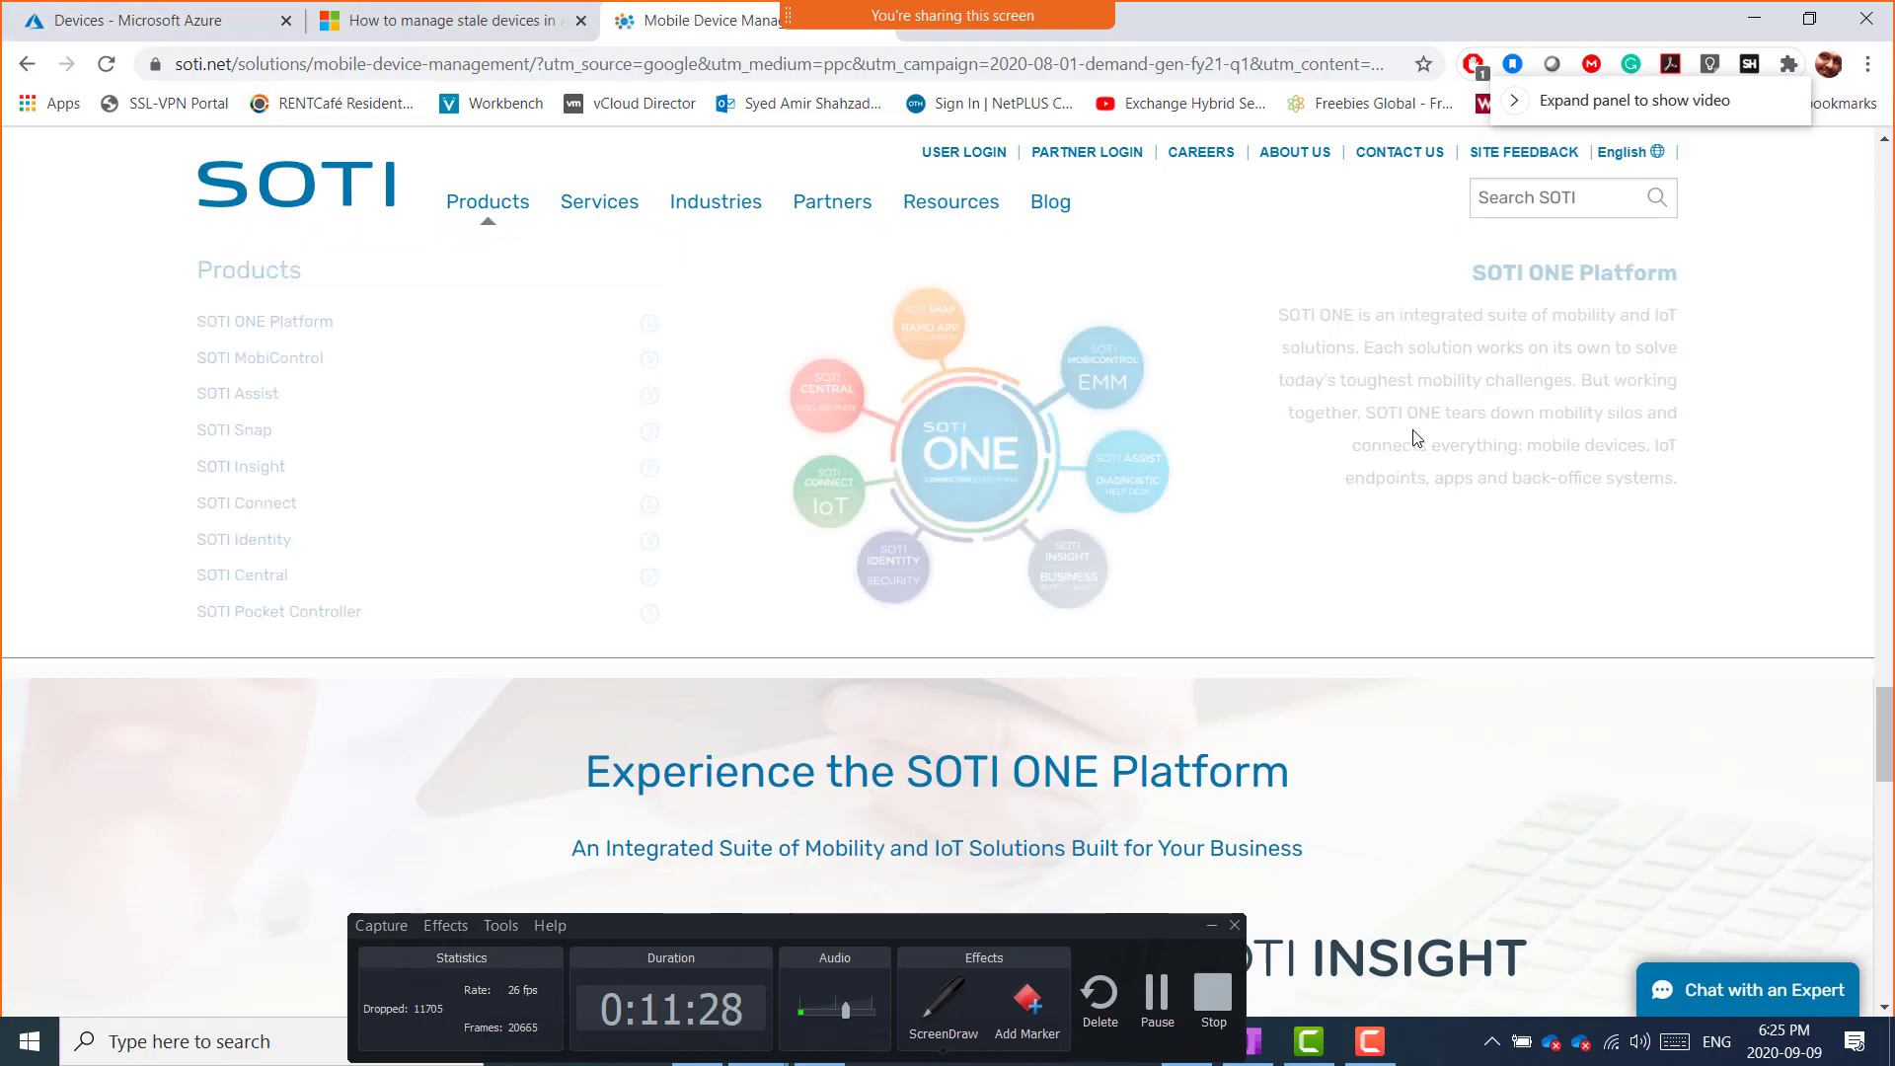
{"action": "scroll", "coordinate": [1360, 727], "scroll_direction": "up", "scroll_amount": 2}
{"action": "scroll", "coordinate": [1360, 727], "scroll_direction": "up", "scroll_amount": 15}
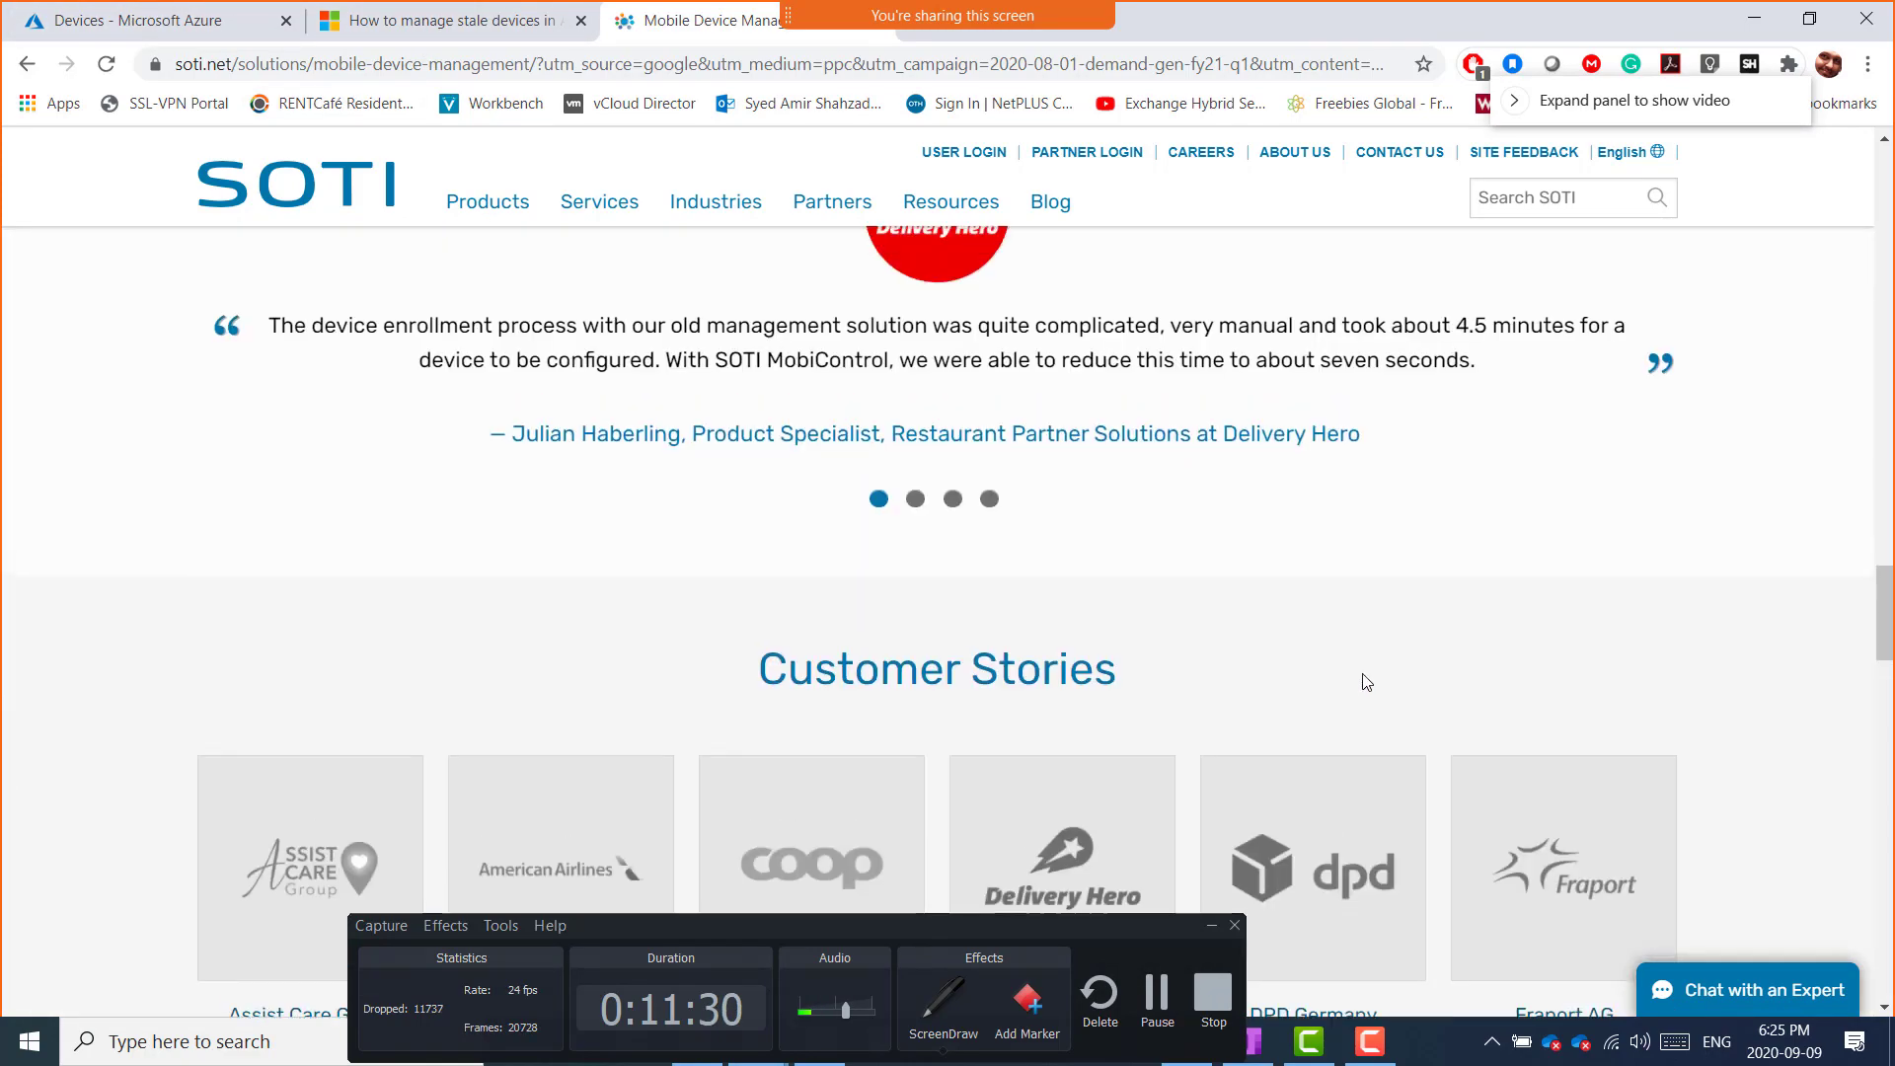
{"action": "scroll", "coordinate": [1366, 682], "scroll_direction": "up", "scroll_amount": 15}
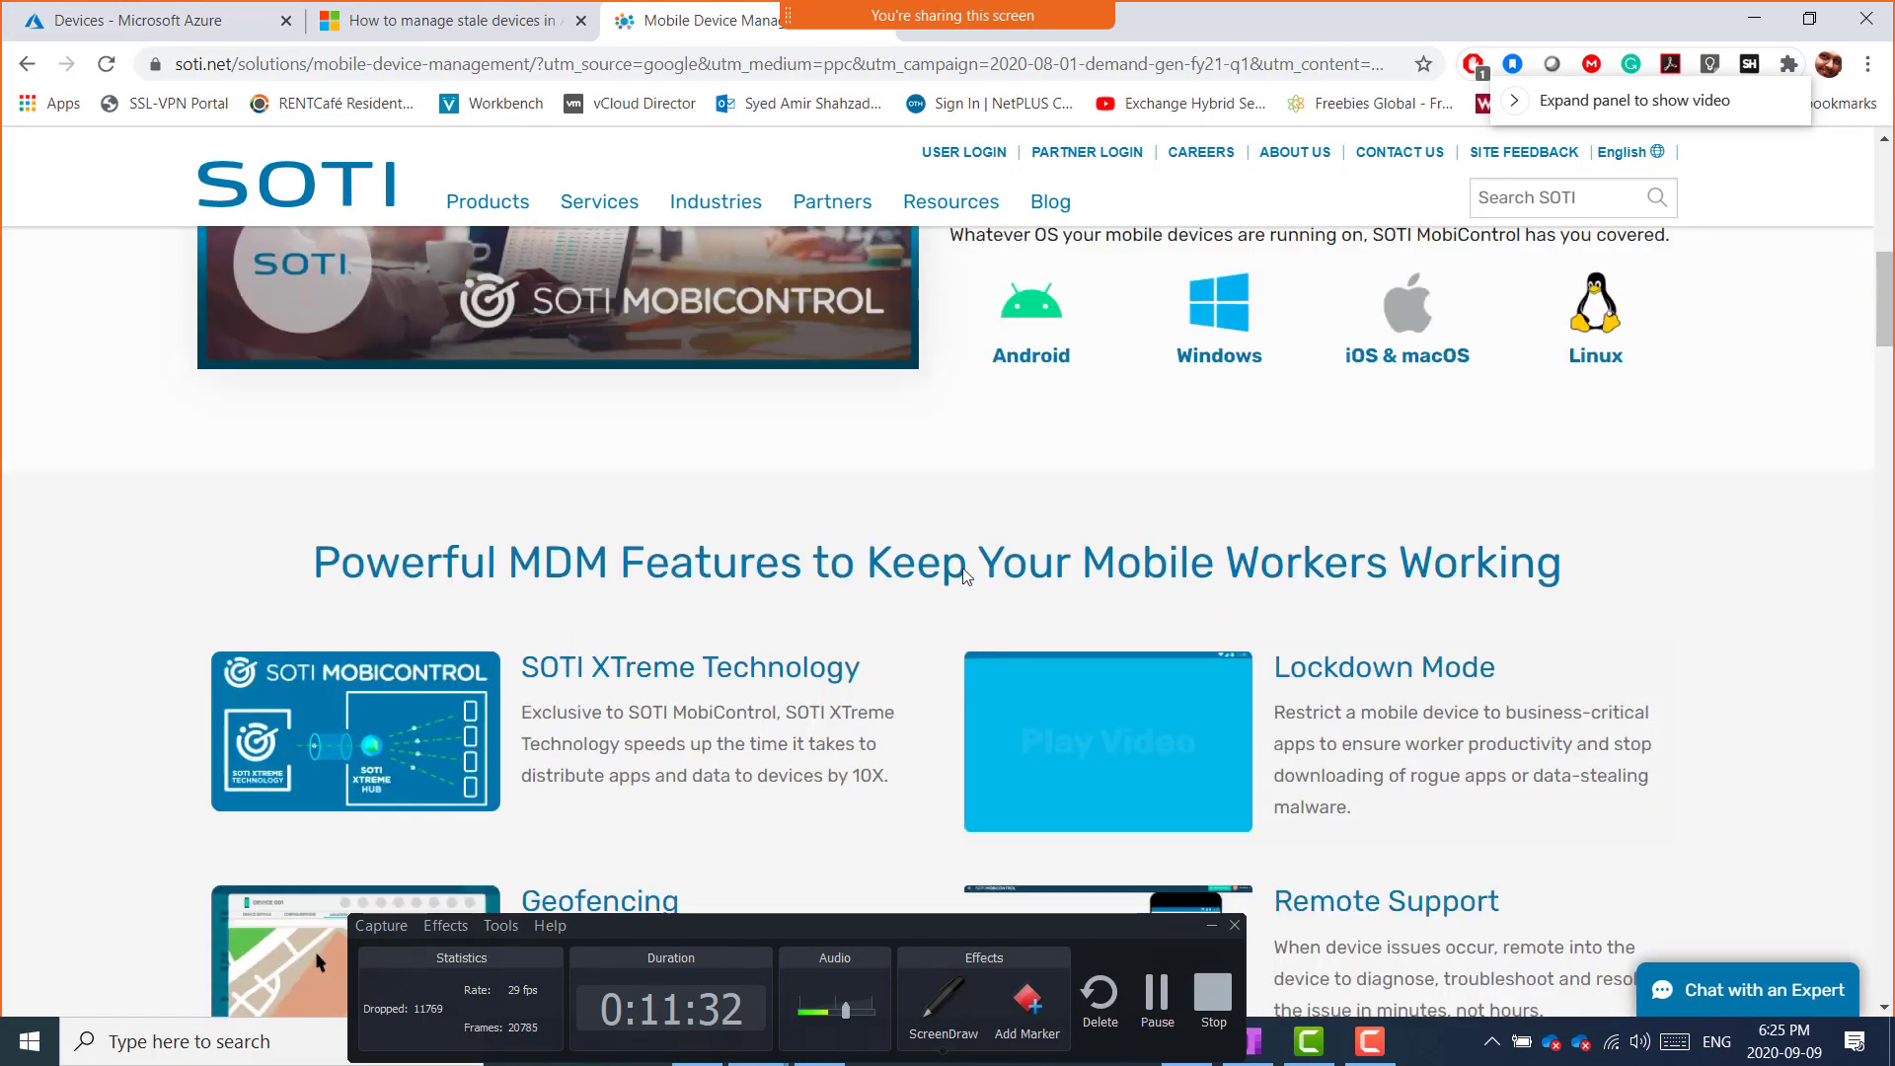
{"action": "scroll", "coordinate": [1175, 543], "scroll_direction": "up", "scroll_amount": 1}
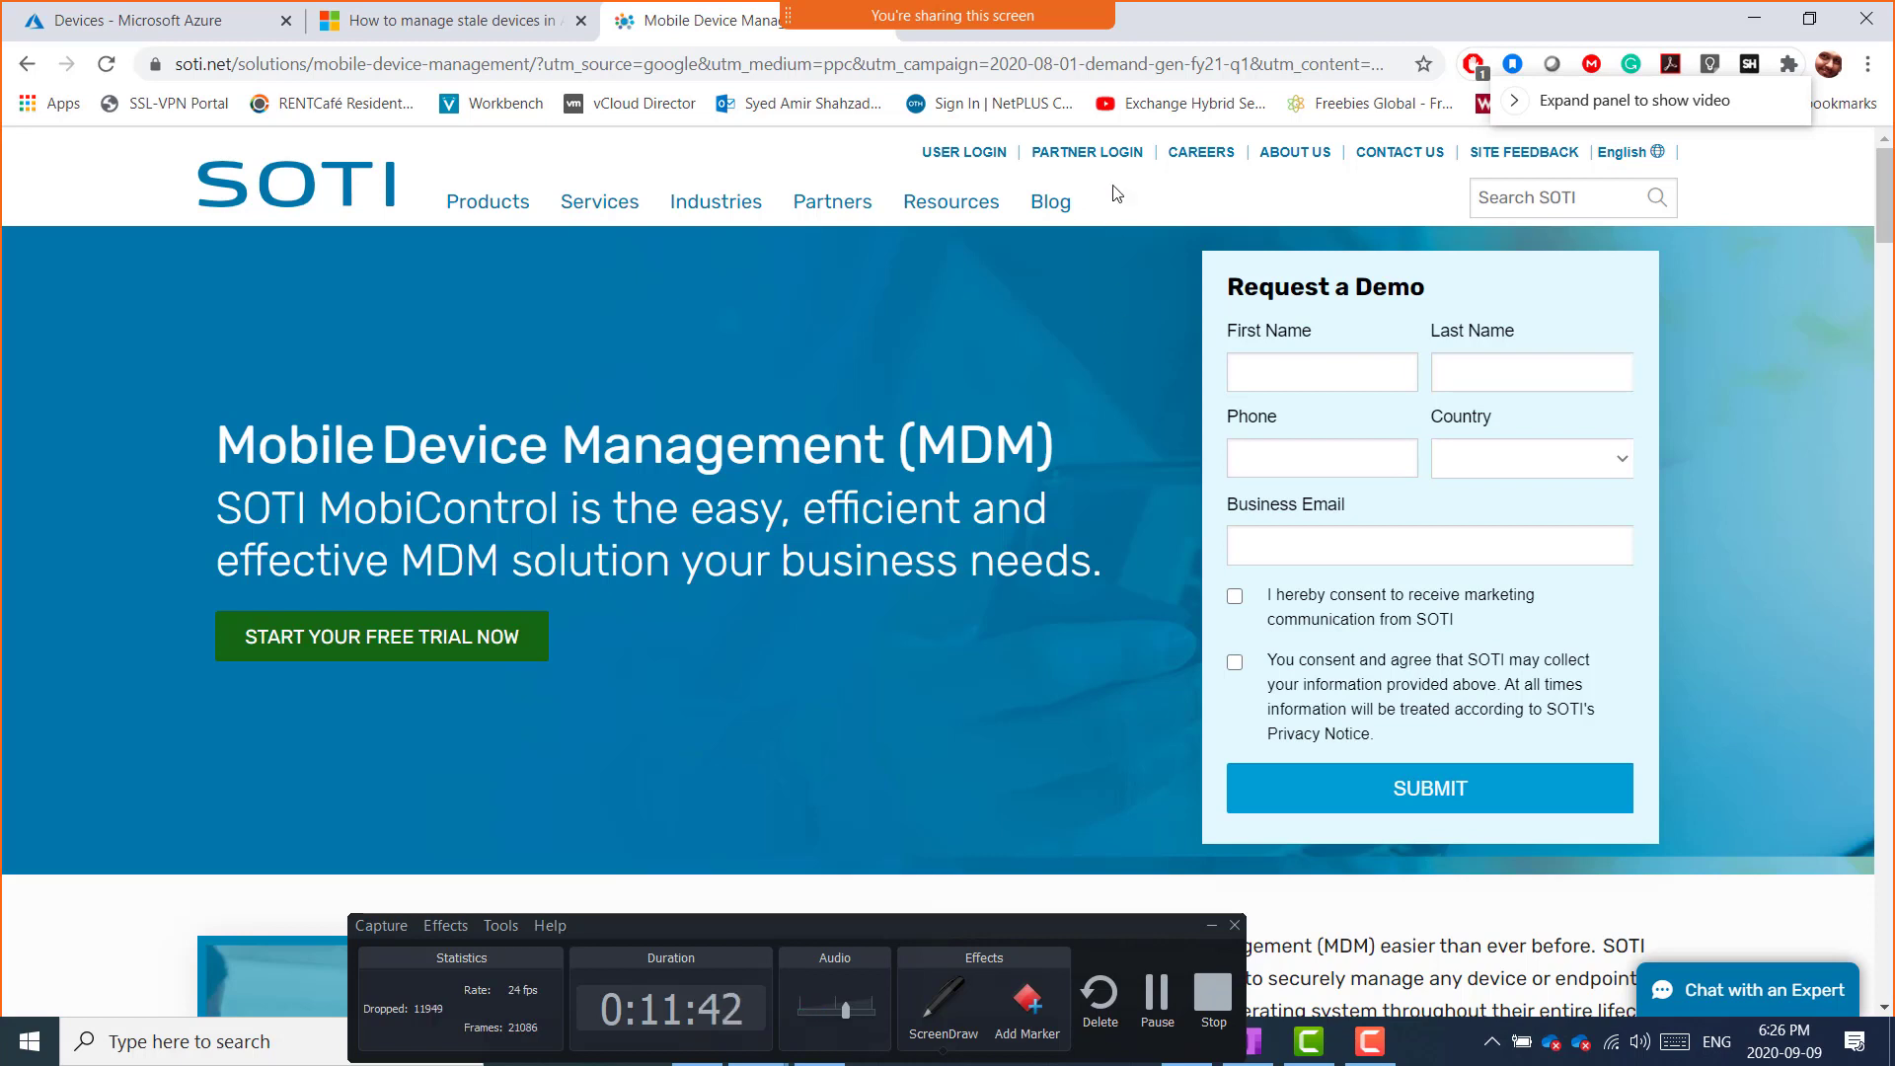
- Search for microsoft intune in a new browser tab, open Microsoft's Intune product page and switch it to Canada - English
{"action": "left_click", "coordinate": [926, 33]}
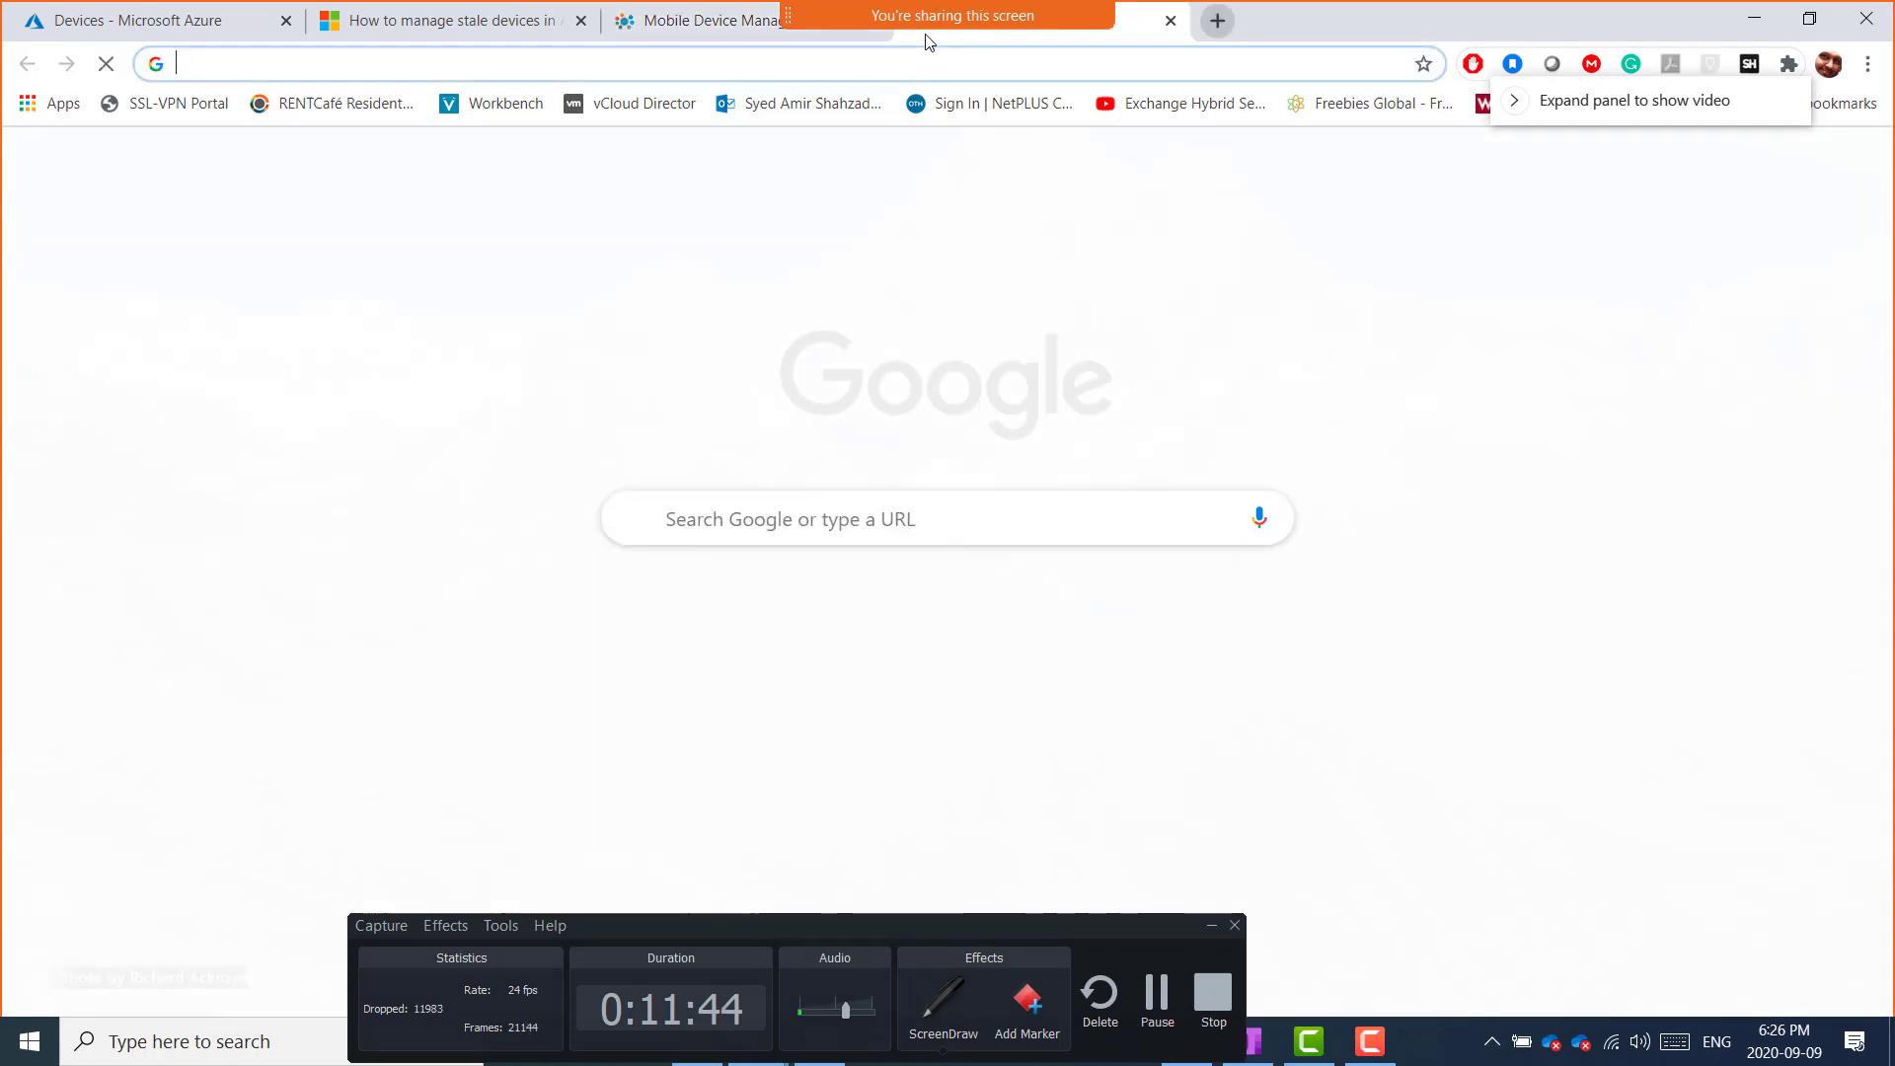
{"action": "type", "text": "mi"}
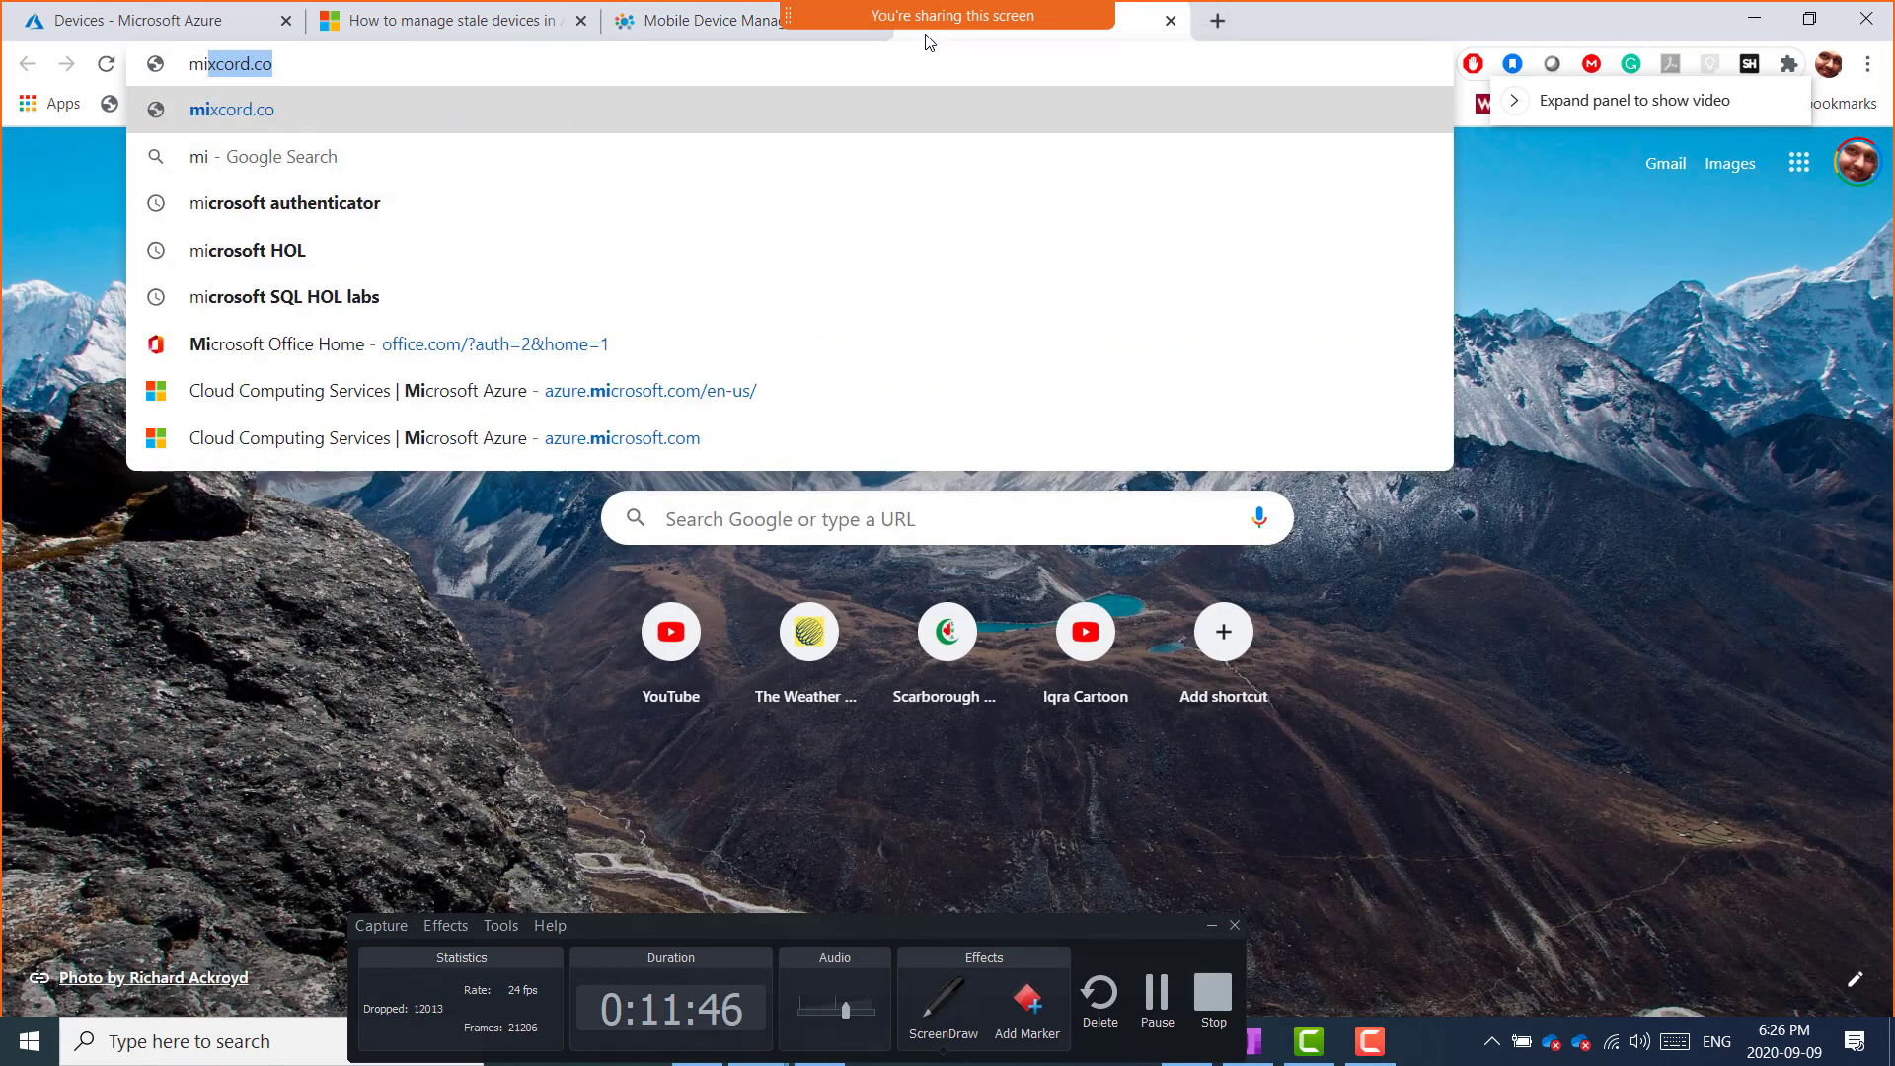
{"action": "type", "text": "crosoft intune"}
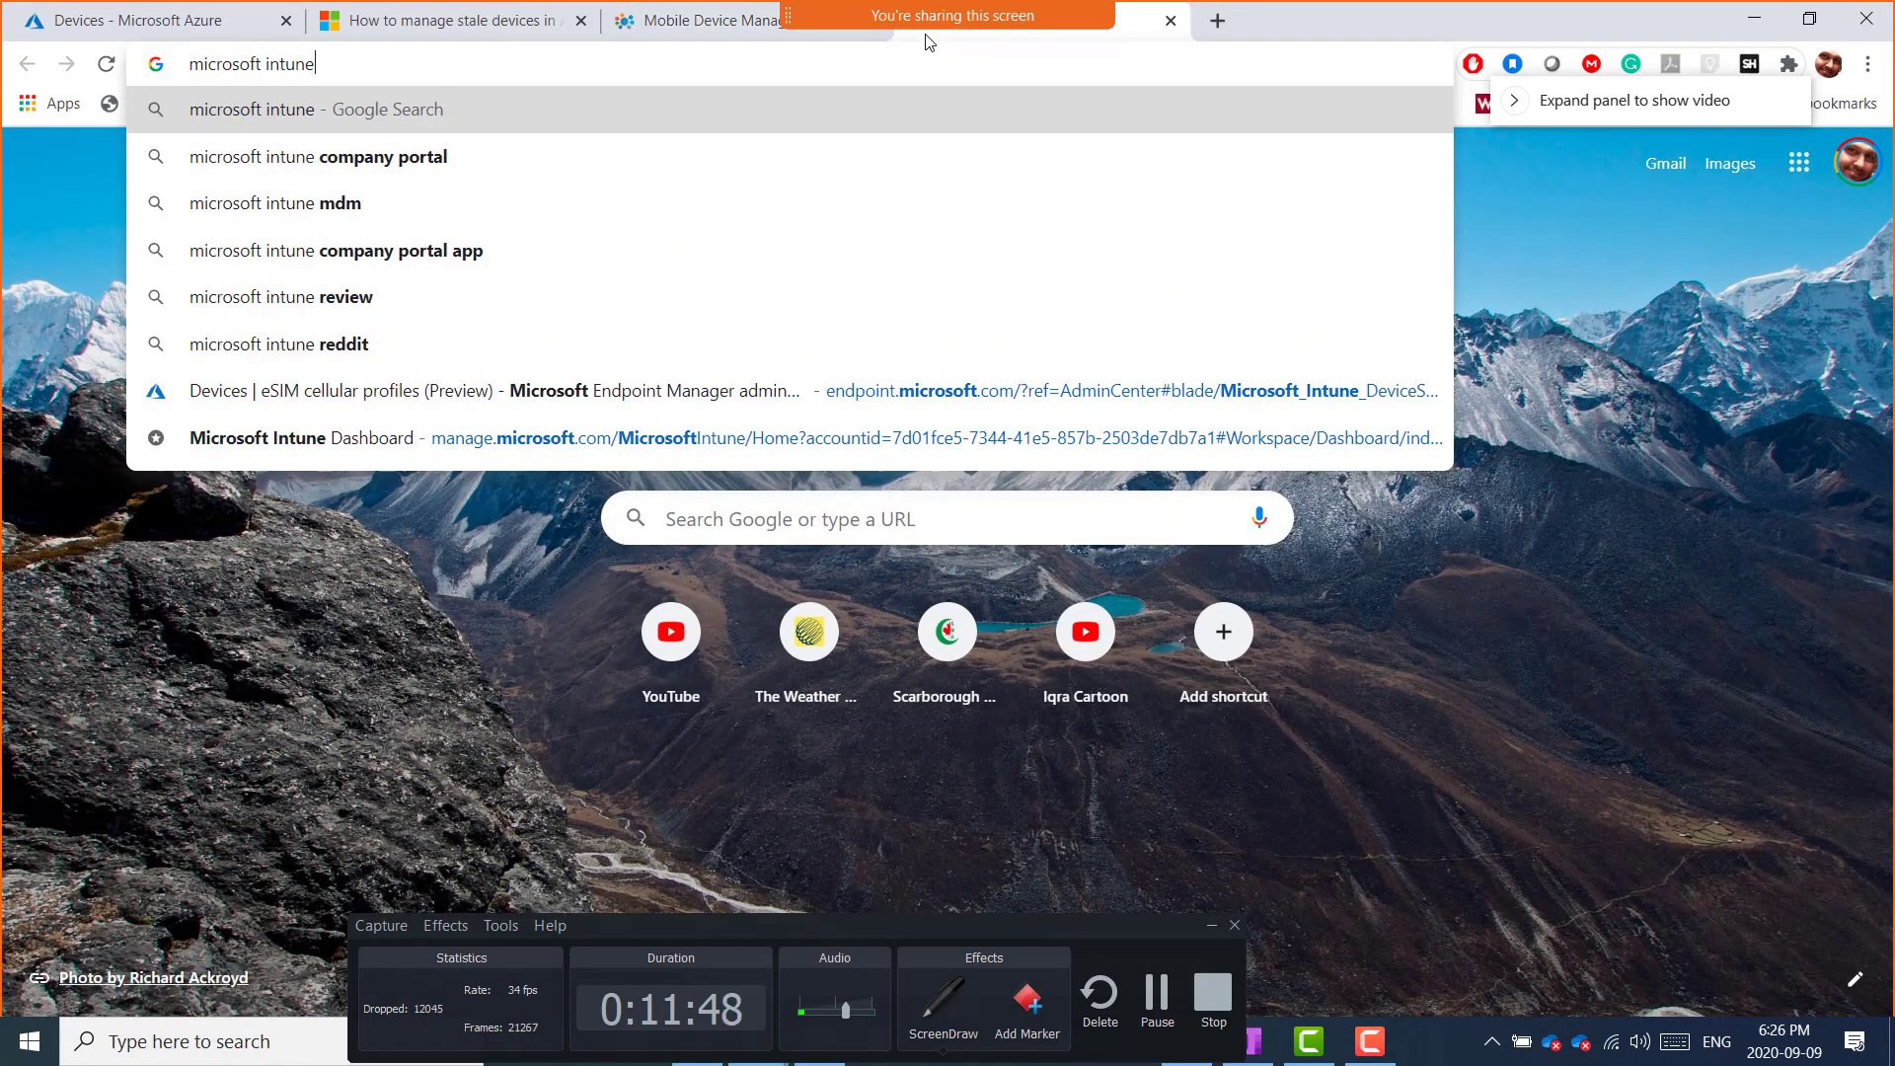
{"action": "key", "text": "Return"}
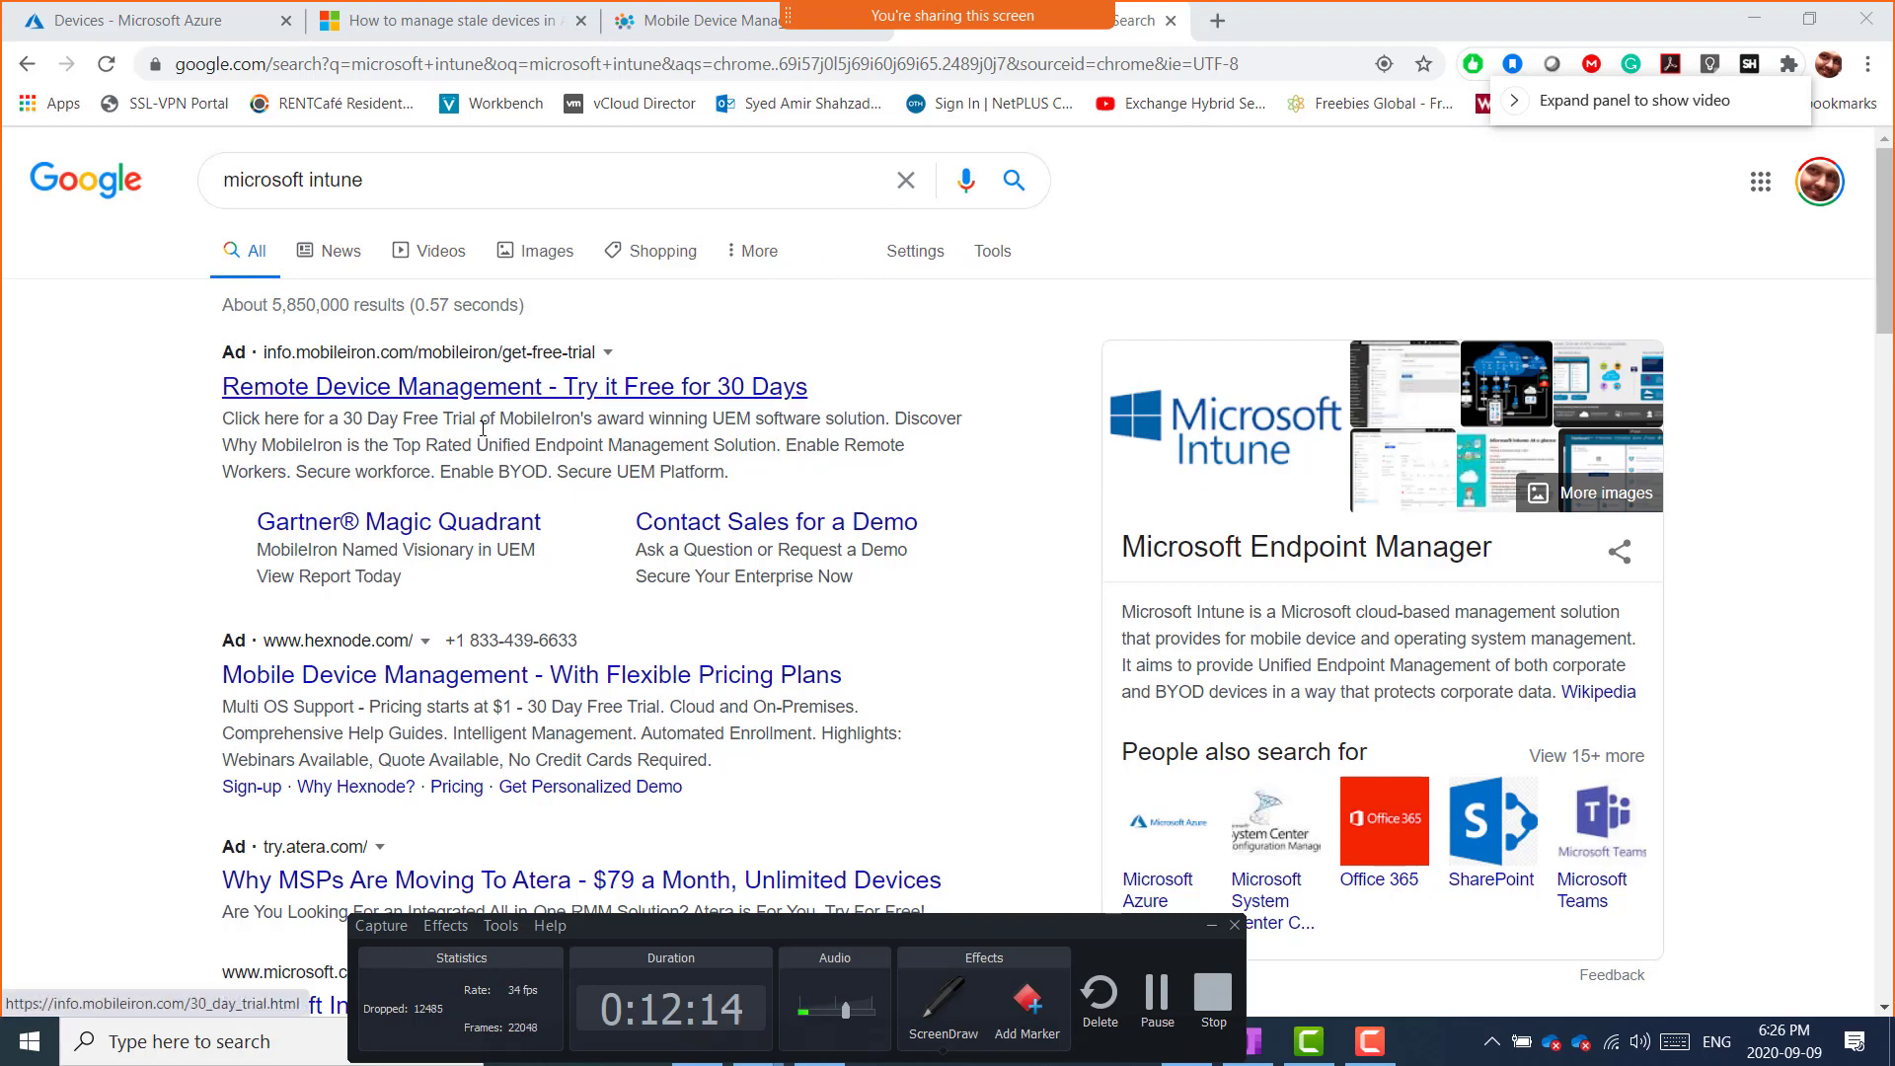
{"action": "scroll", "coordinate": [431, 694], "scroll_direction": "down", "scroll_amount": 5}
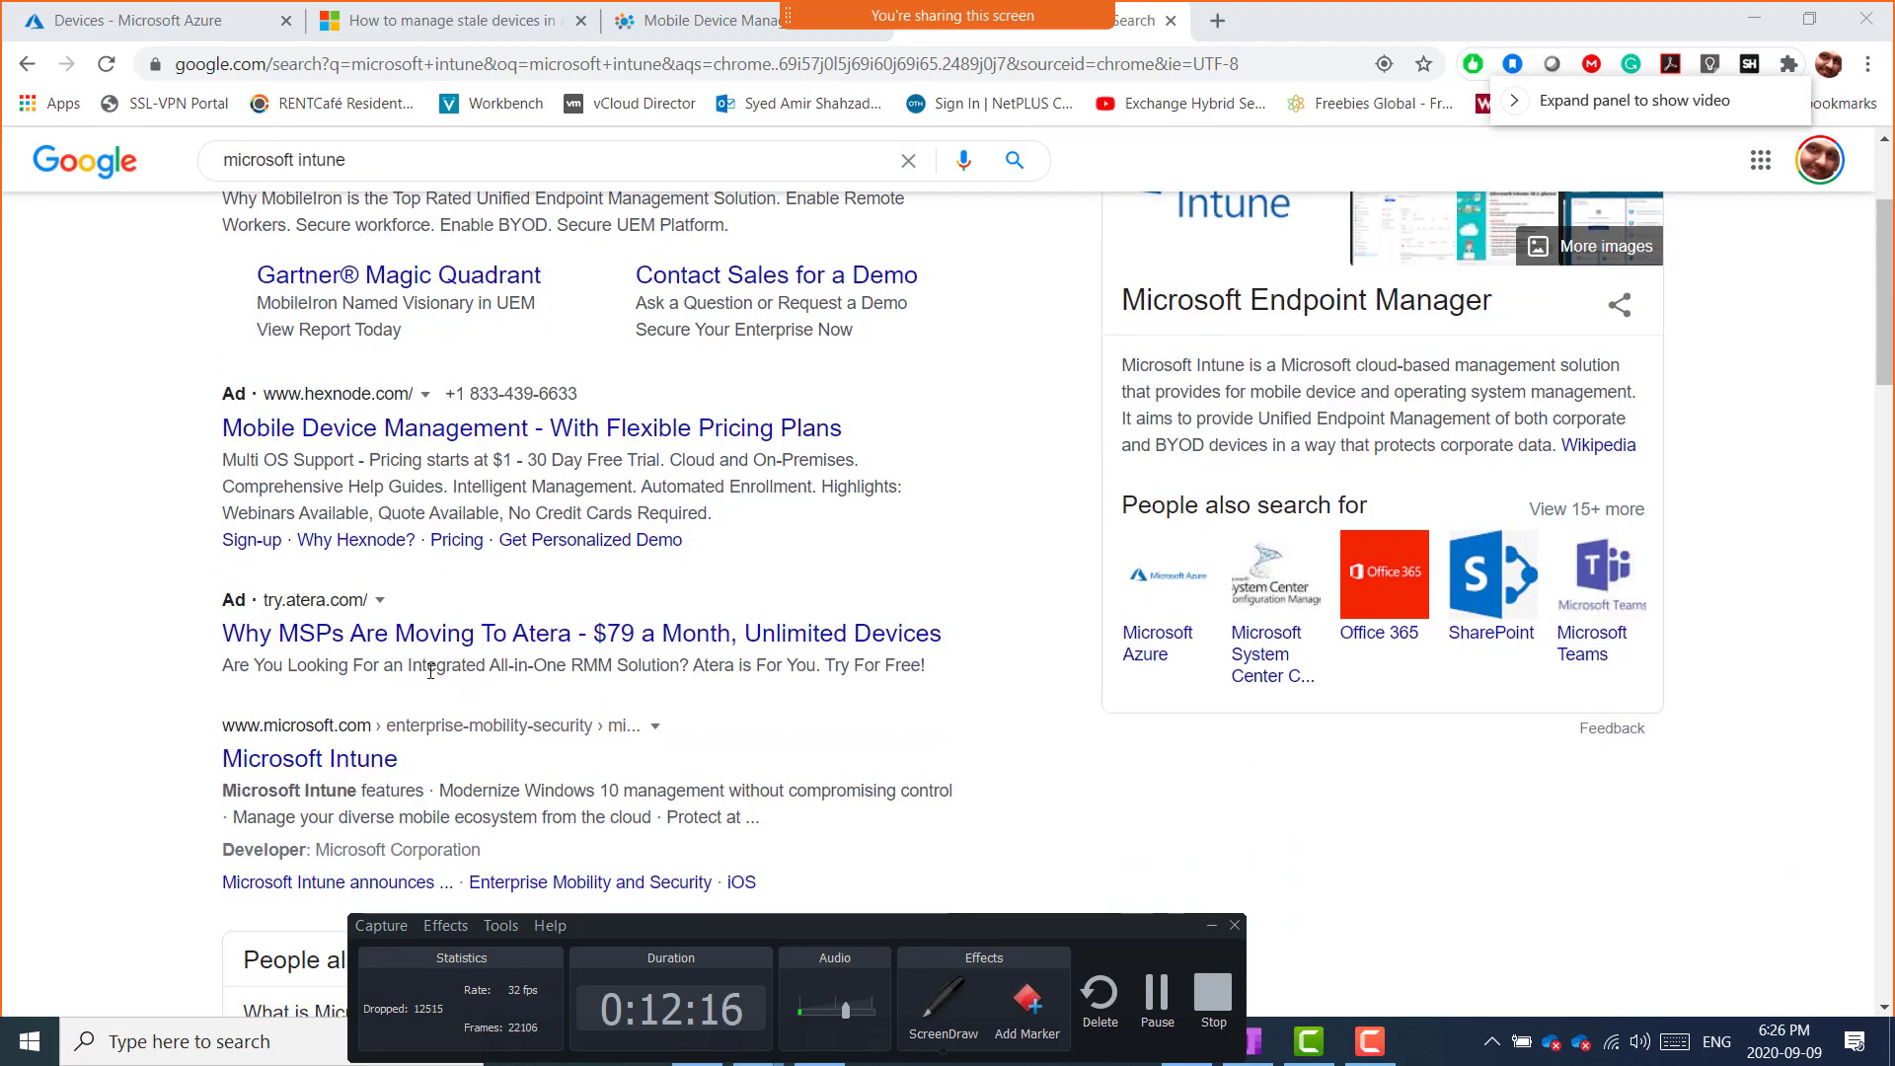
{"action": "left_click", "coordinate": [335, 515]}
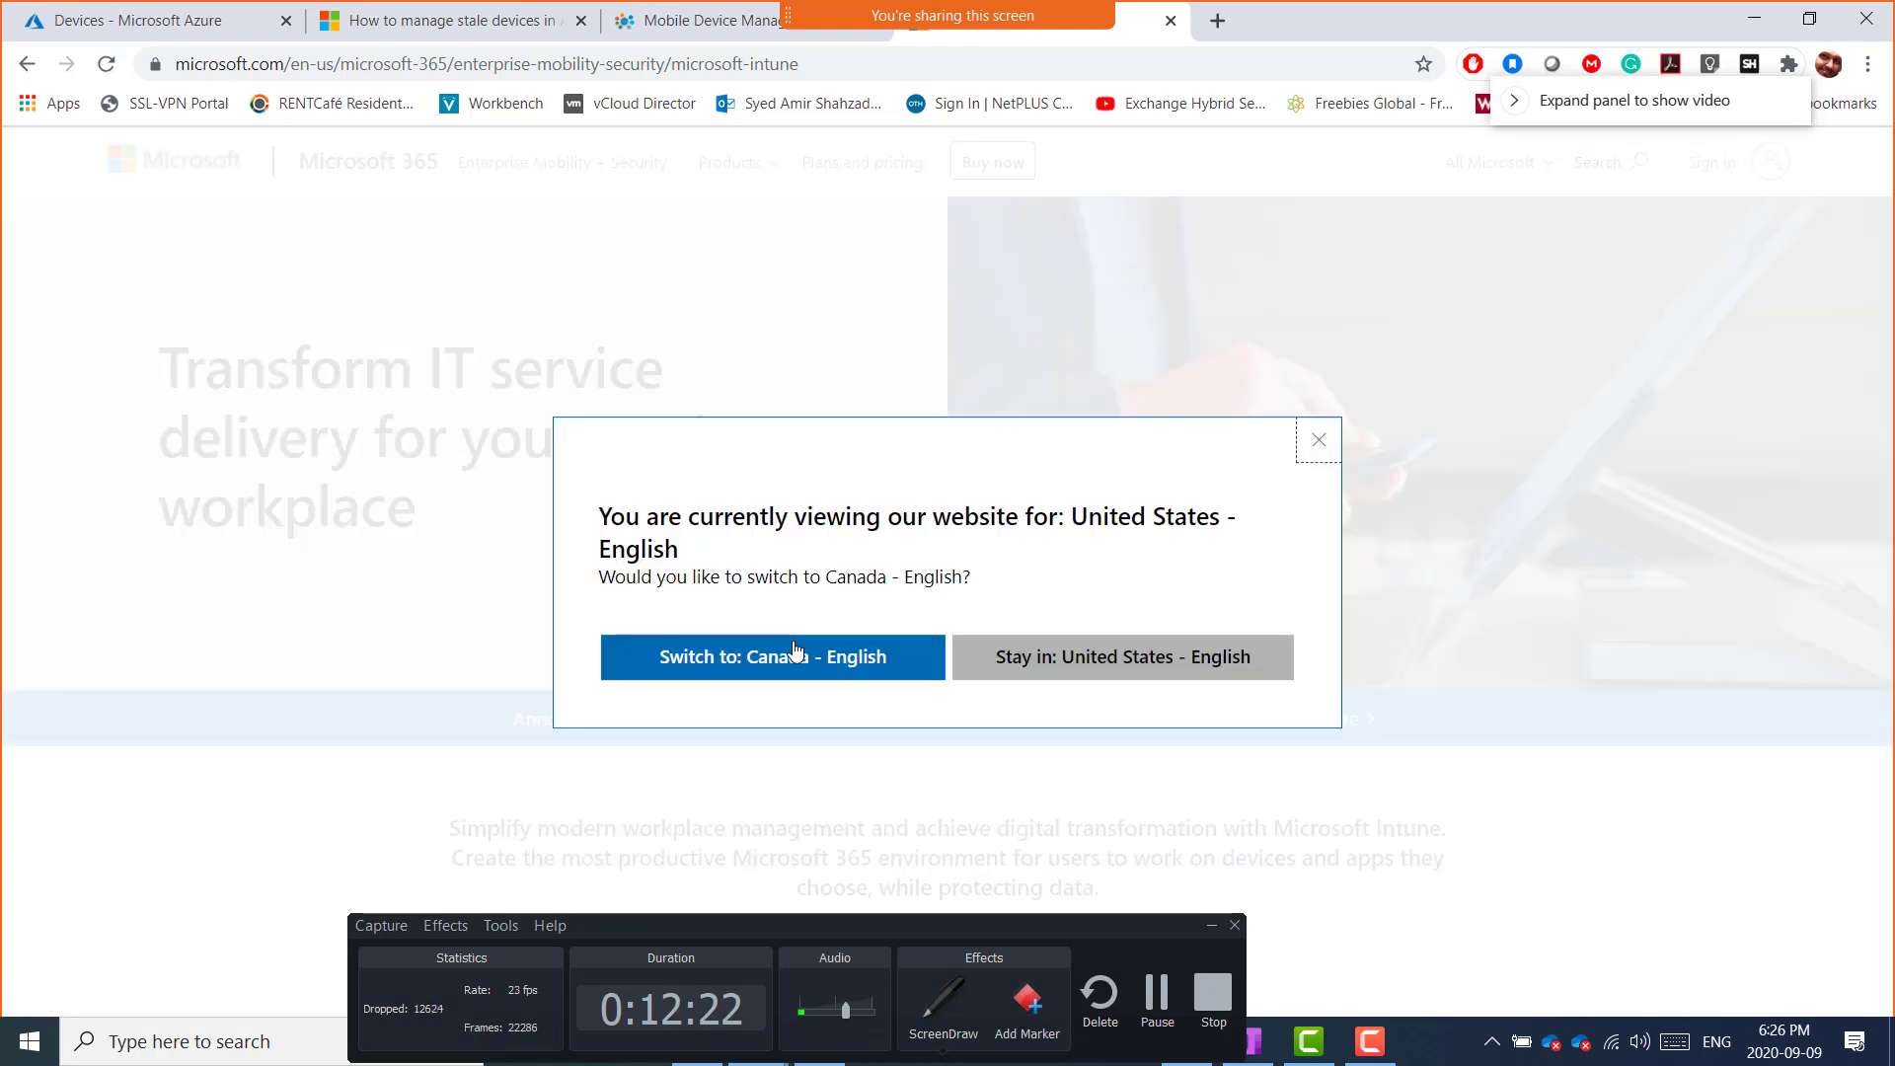
{"action": "left_click", "coordinate": [791, 654]}
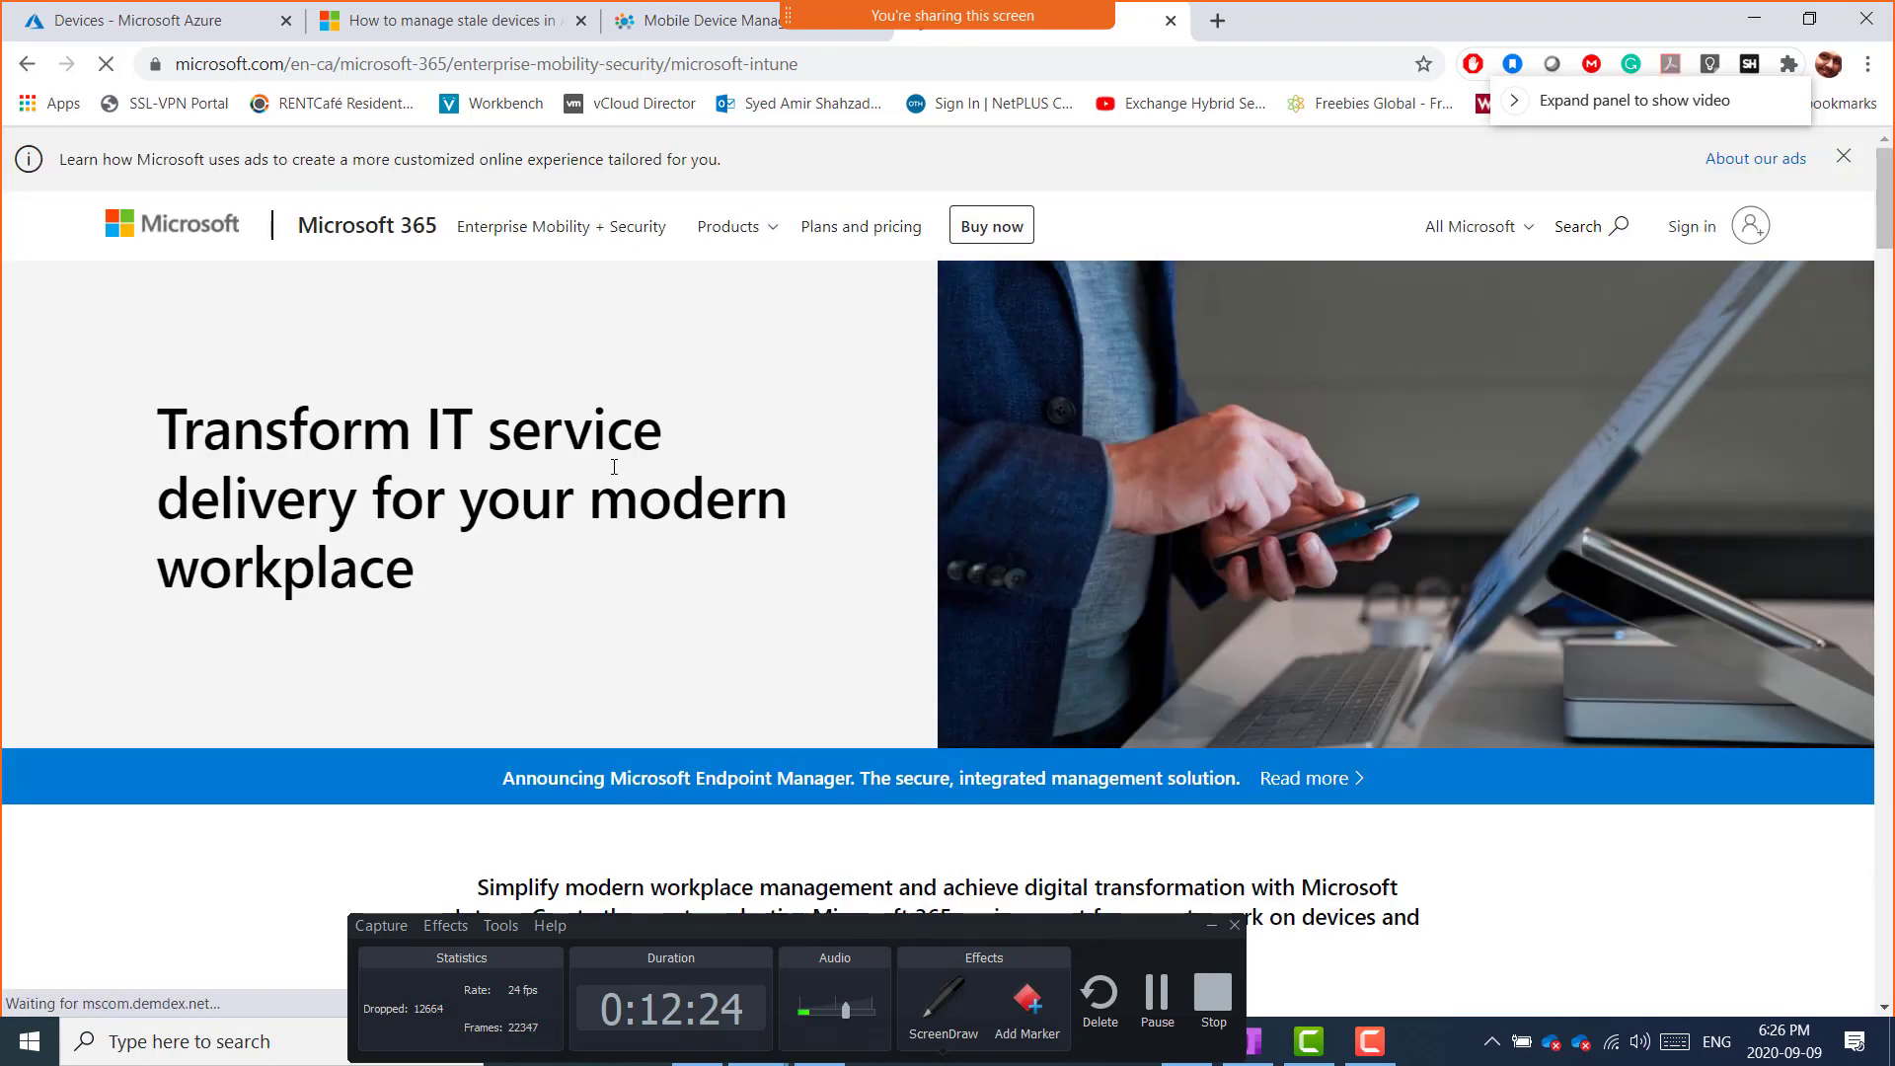
- Look through the Intune page's sections on why to choose Microsoft Intune and how it helps your business
{"action": "scroll", "coordinate": [615, 467], "scroll_direction": "down", "scroll_amount": 1}
{"action": "scroll", "coordinate": [615, 467], "scroll_direction": "down", "scroll_amount": 4}
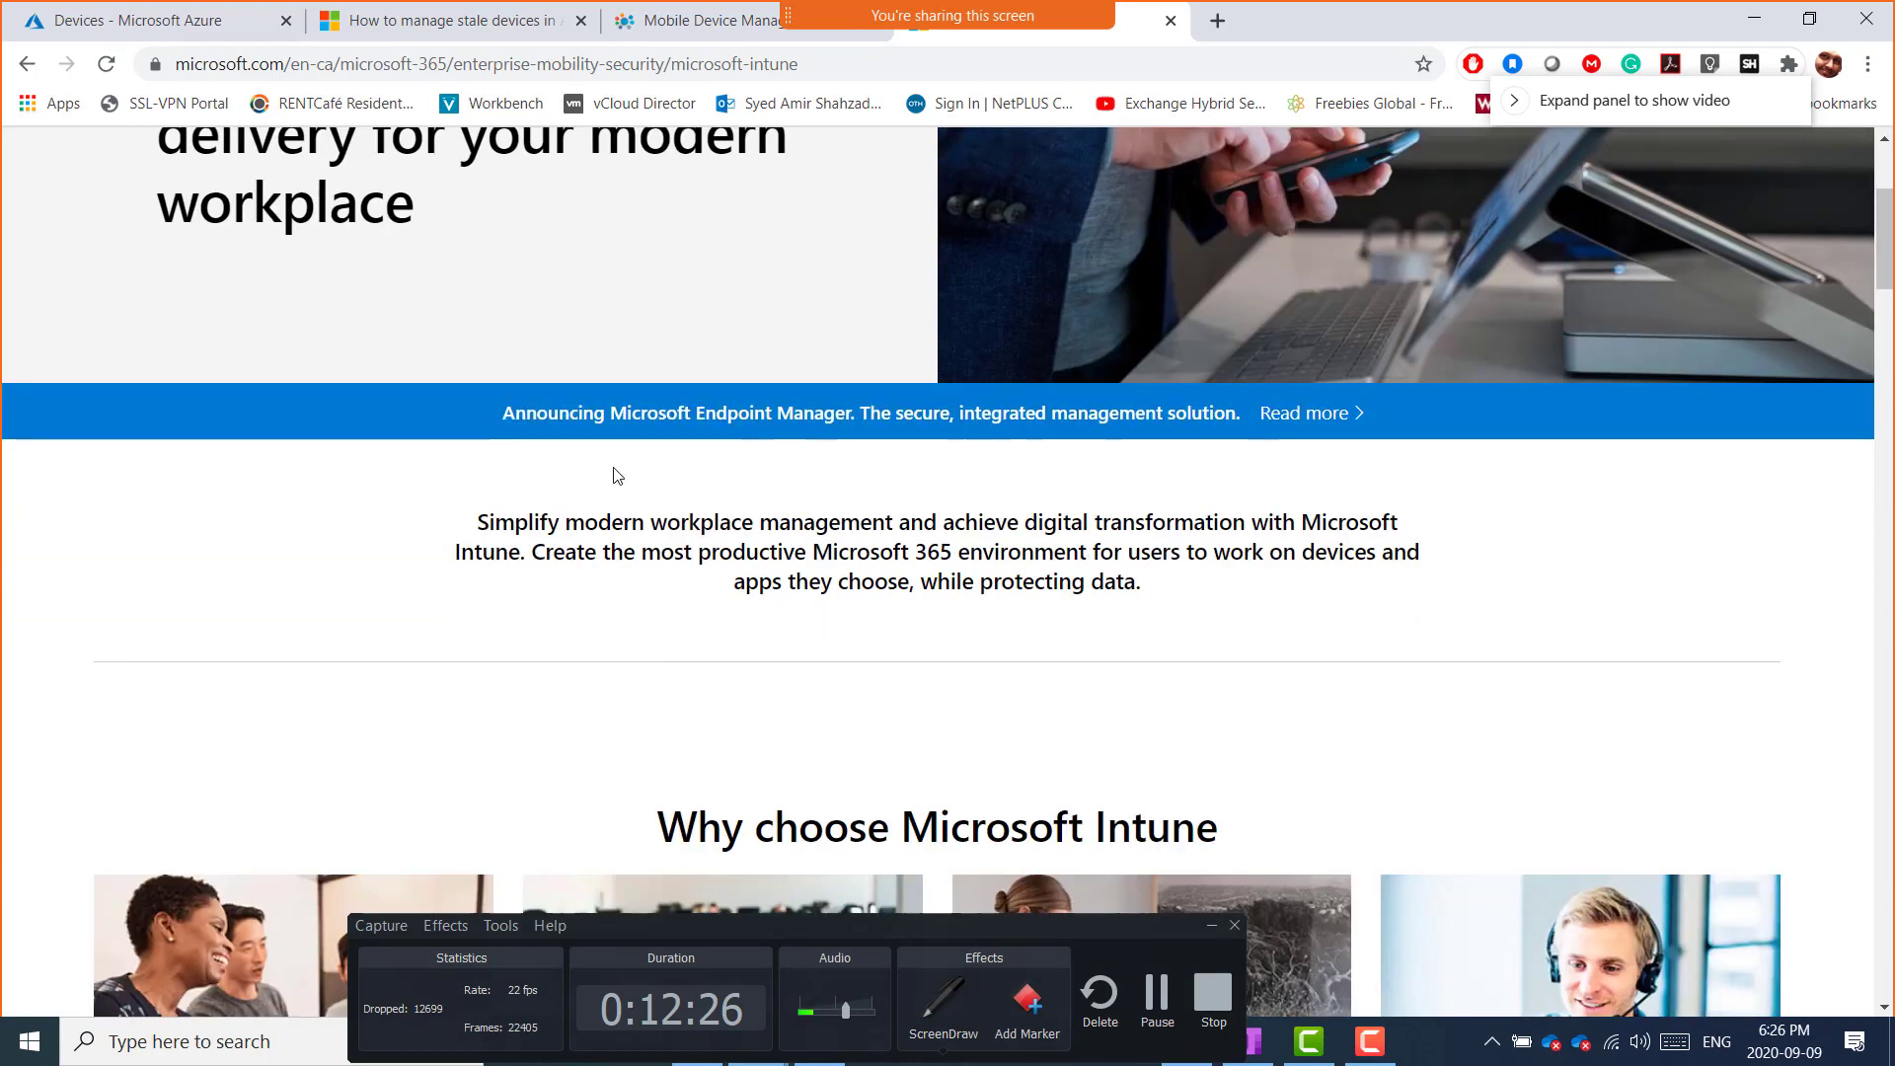
{"action": "scroll", "coordinate": [618, 476], "scroll_direction": "down", "scroll_amount": 5}
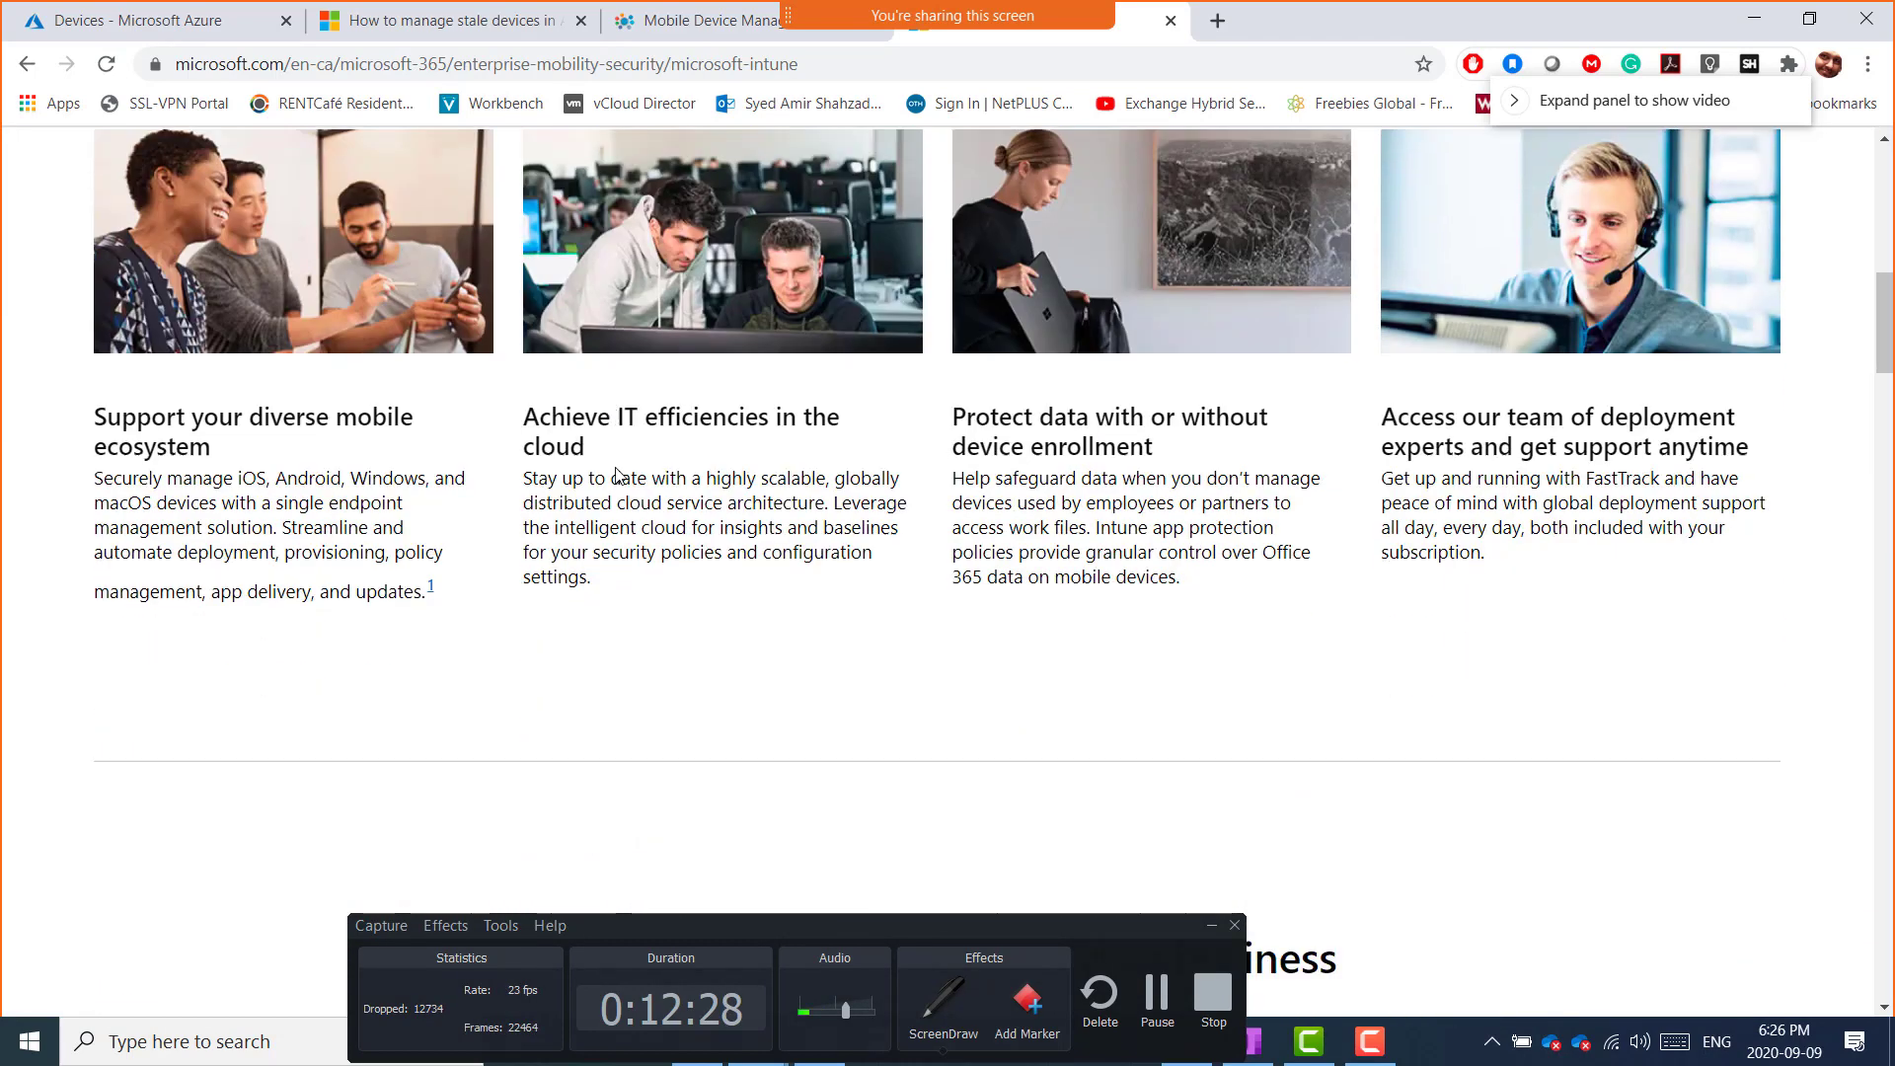
{"action": "scroll", "coordinate": [616, 474], "scroll_direction": "down", "scroll_amount": 5}
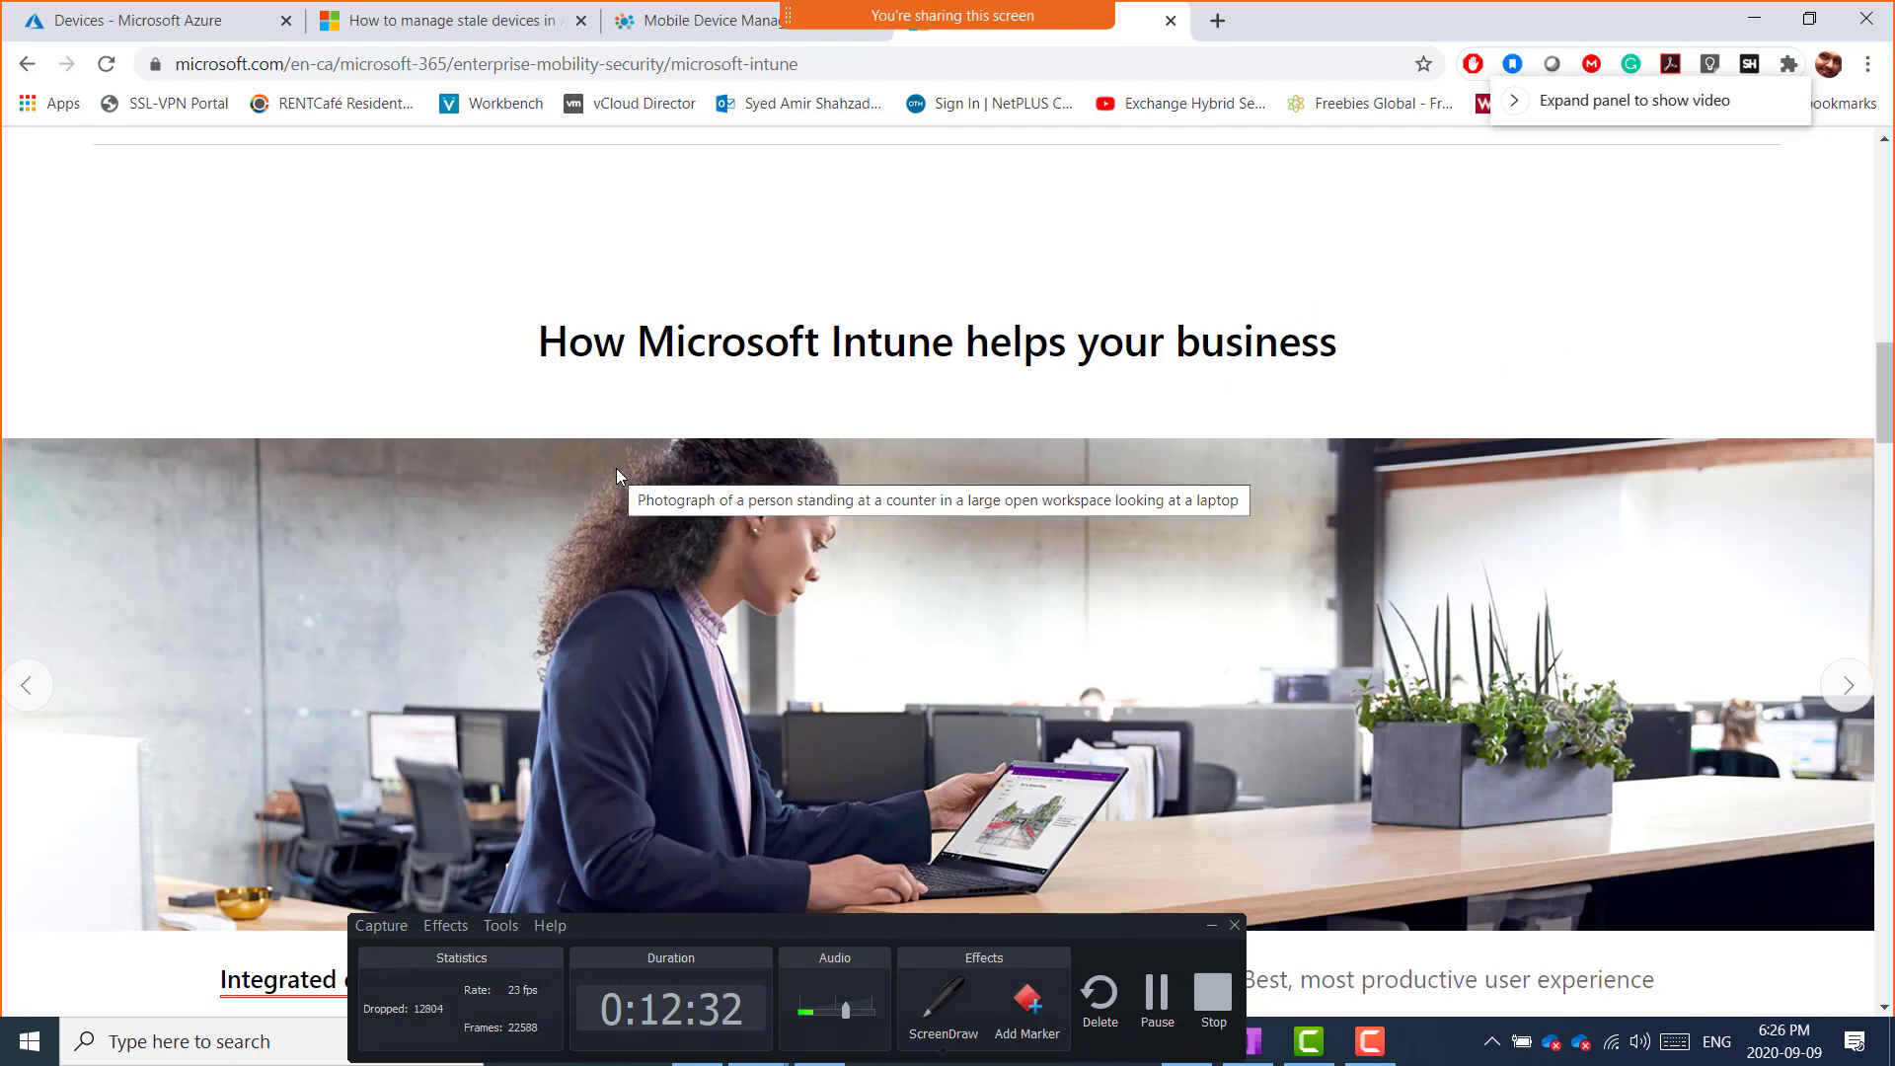
- Examine the Intune page's management capabilities, supported platforms, use cases and technology partners, then return to the page's beginning
{"action": "scroll", "coordinate": [618, 471], "scroll_direction": "down", "scroll_amount": 12}
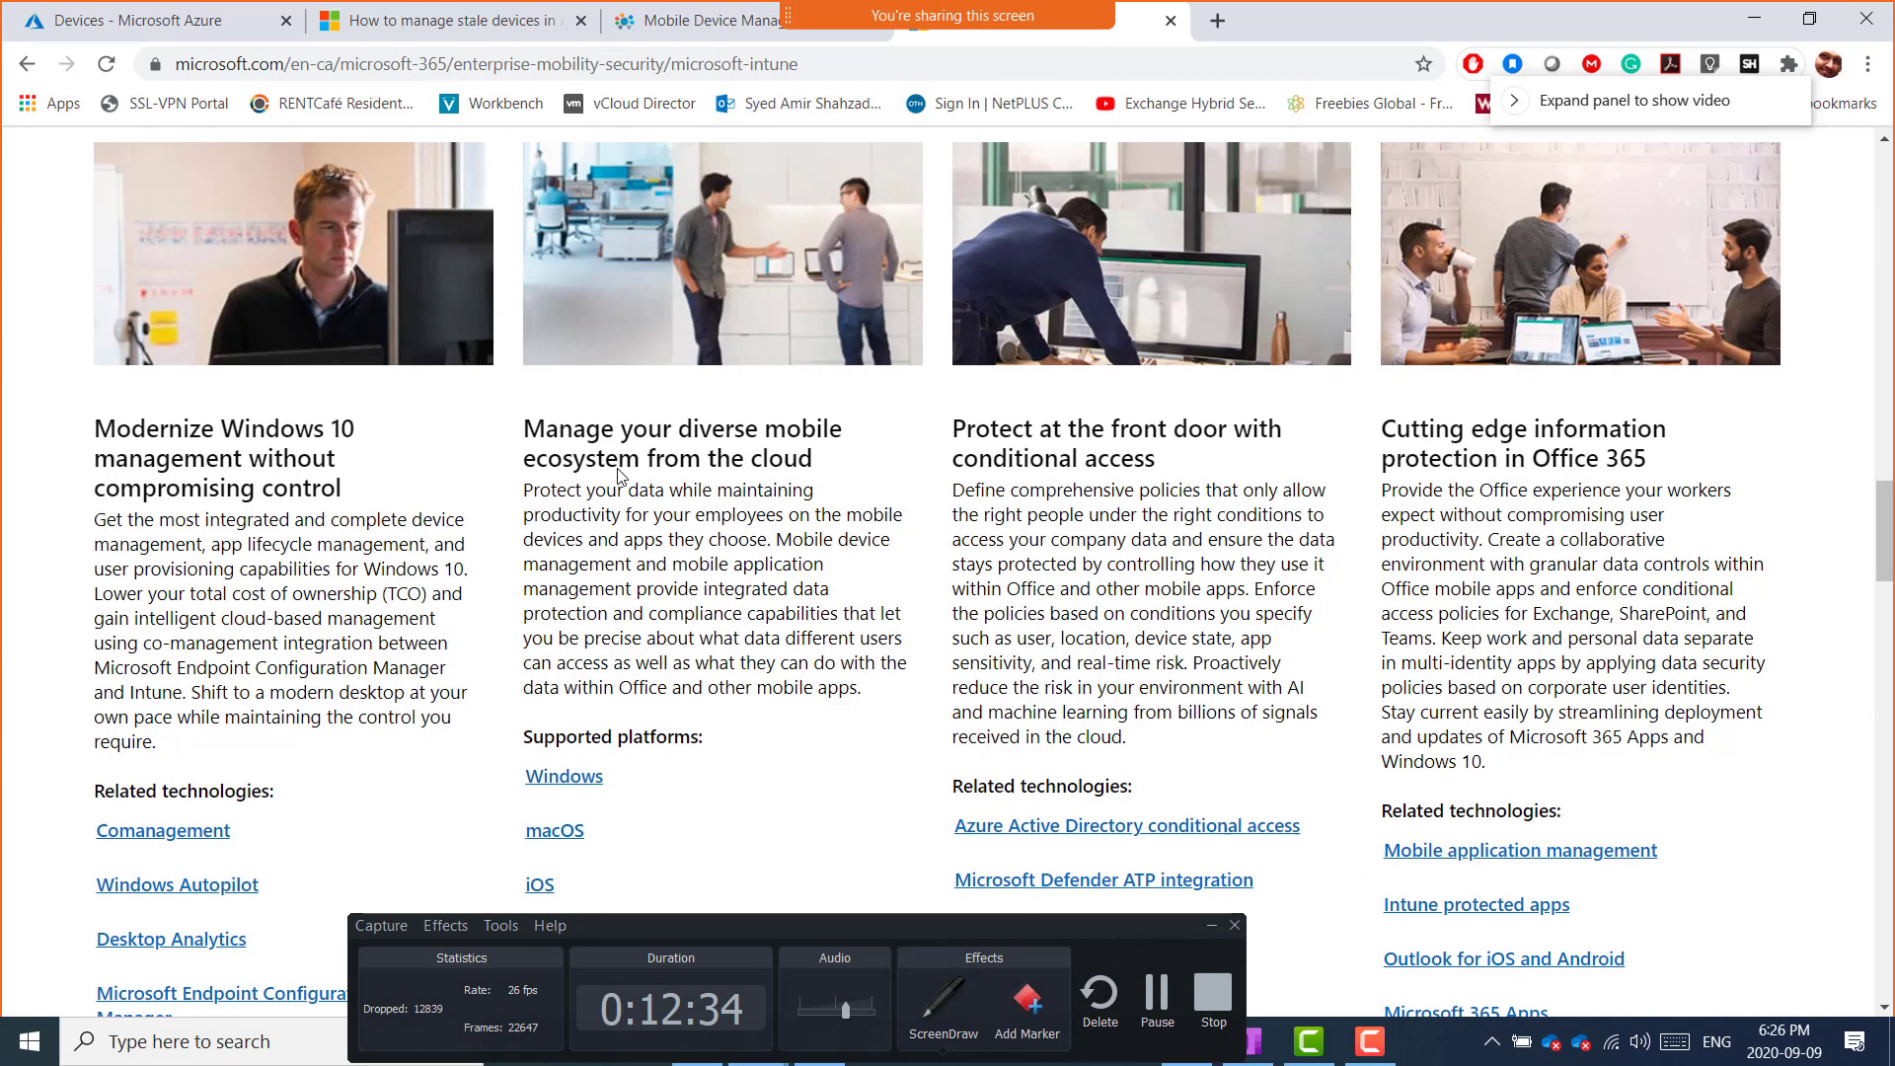
{"action": "scroll", "coordinate": [619, 476], "scroll_direction": "down", "scroll_amount": 5}
{"action": "scroll", "coordinate": [620, 479], "scroll_direction": "down", "scroll_amount": 9}
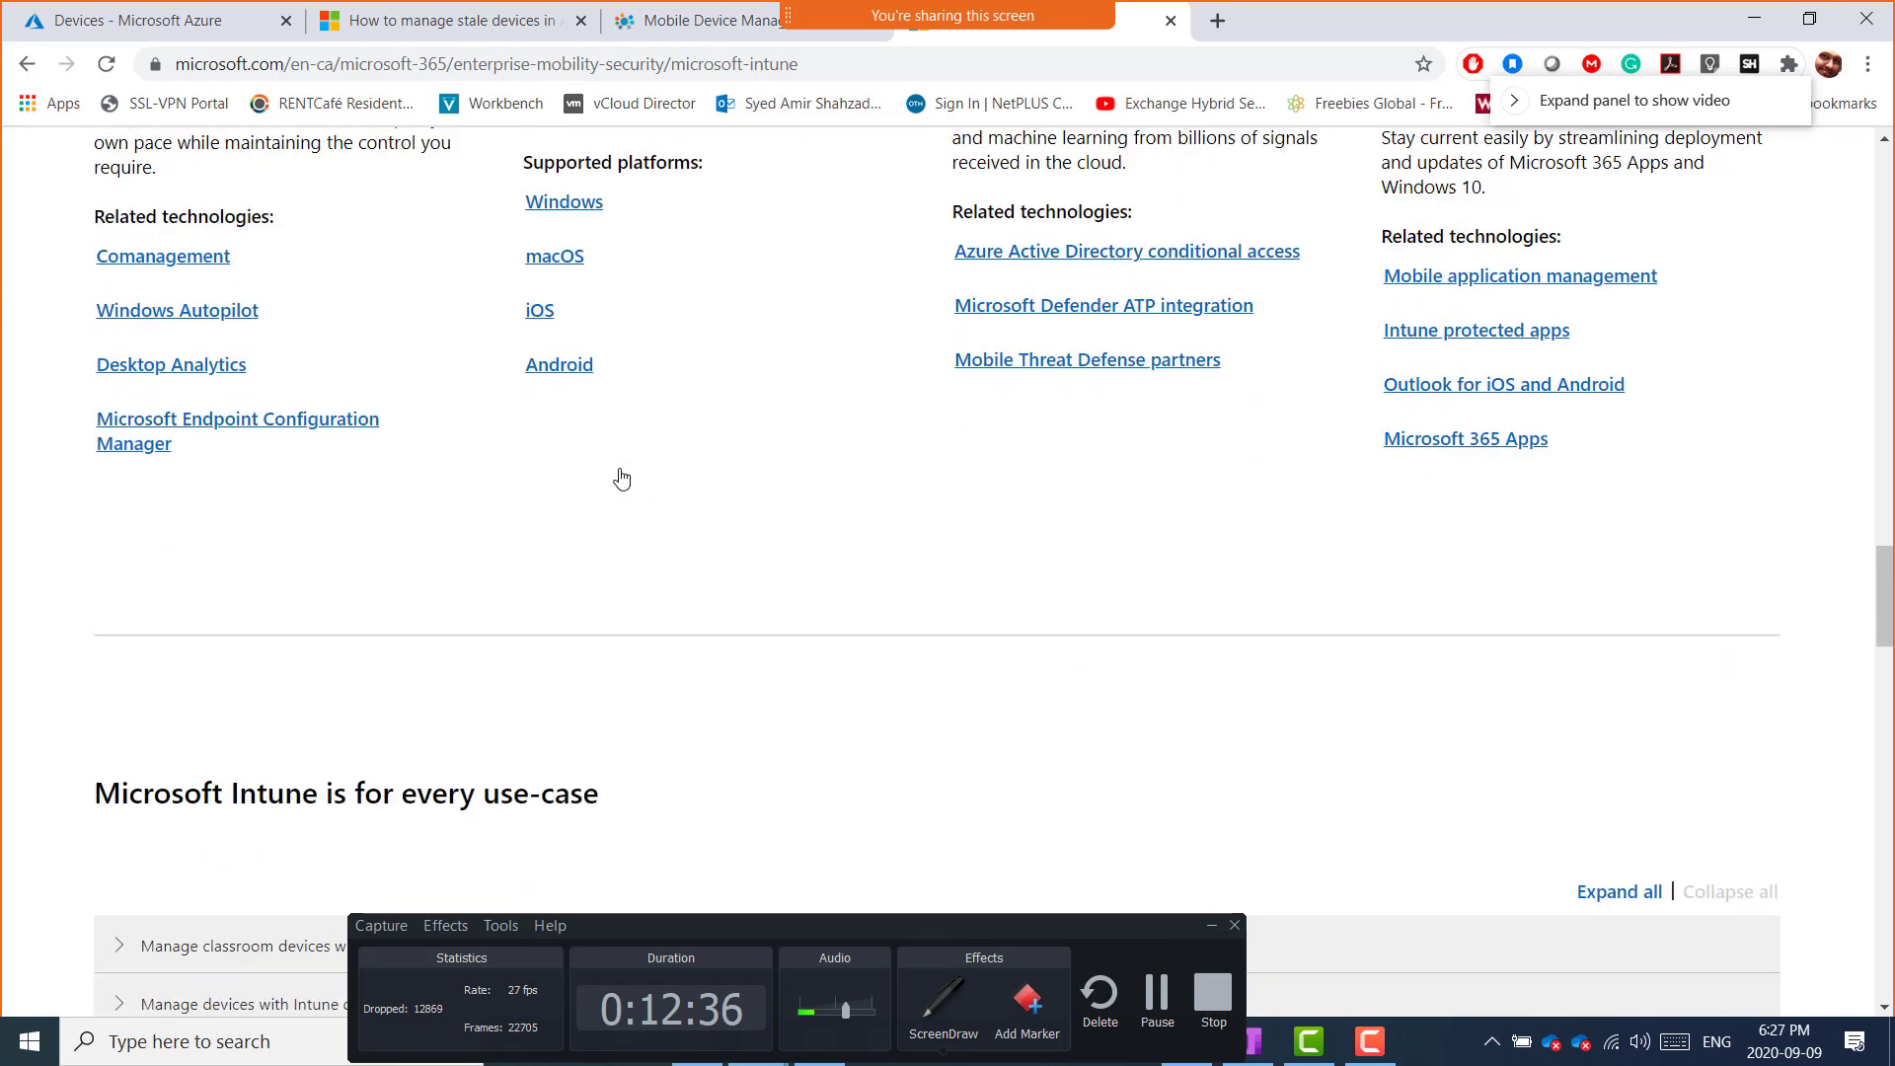
{"action": "scroll", "coordinate": [621, 480], "scroll_direction": "down", "scroll_amount": 8}
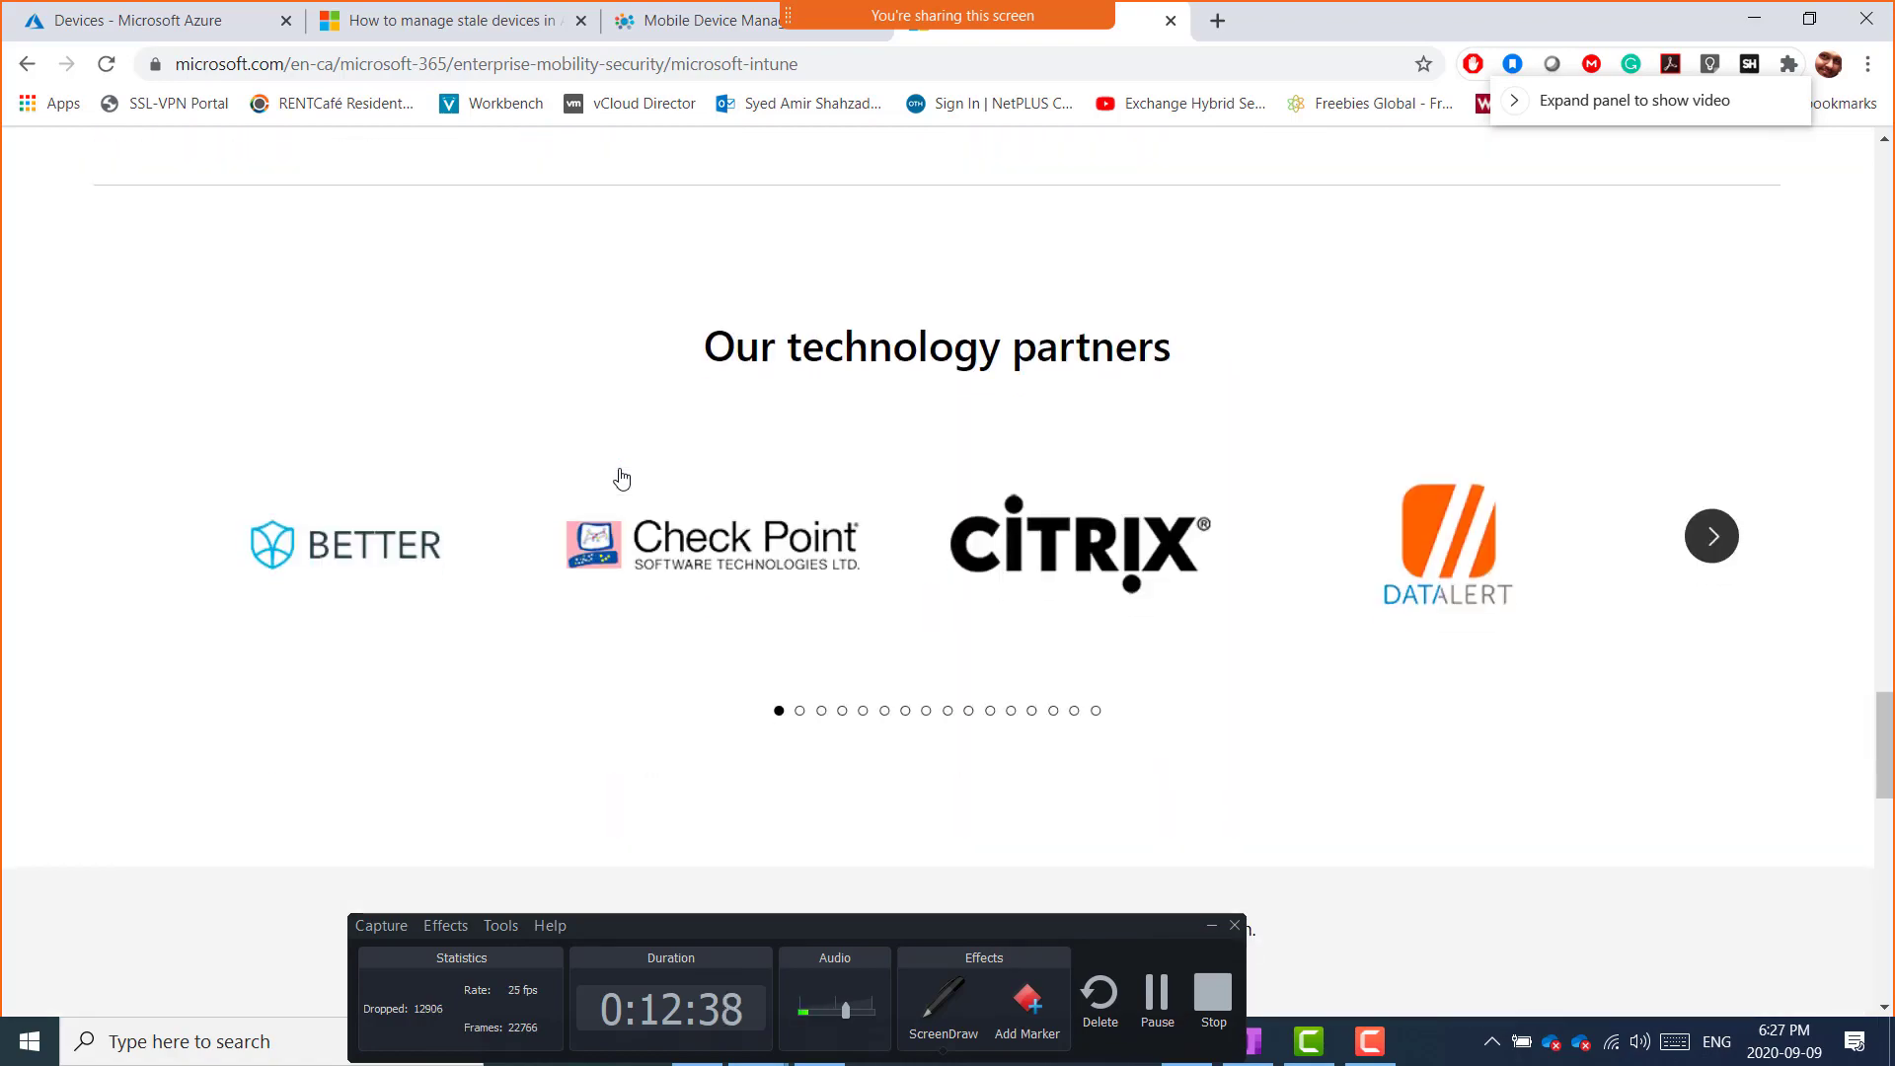
{"action": "scroll", "coordinate": [630, 477], "scroll_direction": "up", "scroll_amount": 20}
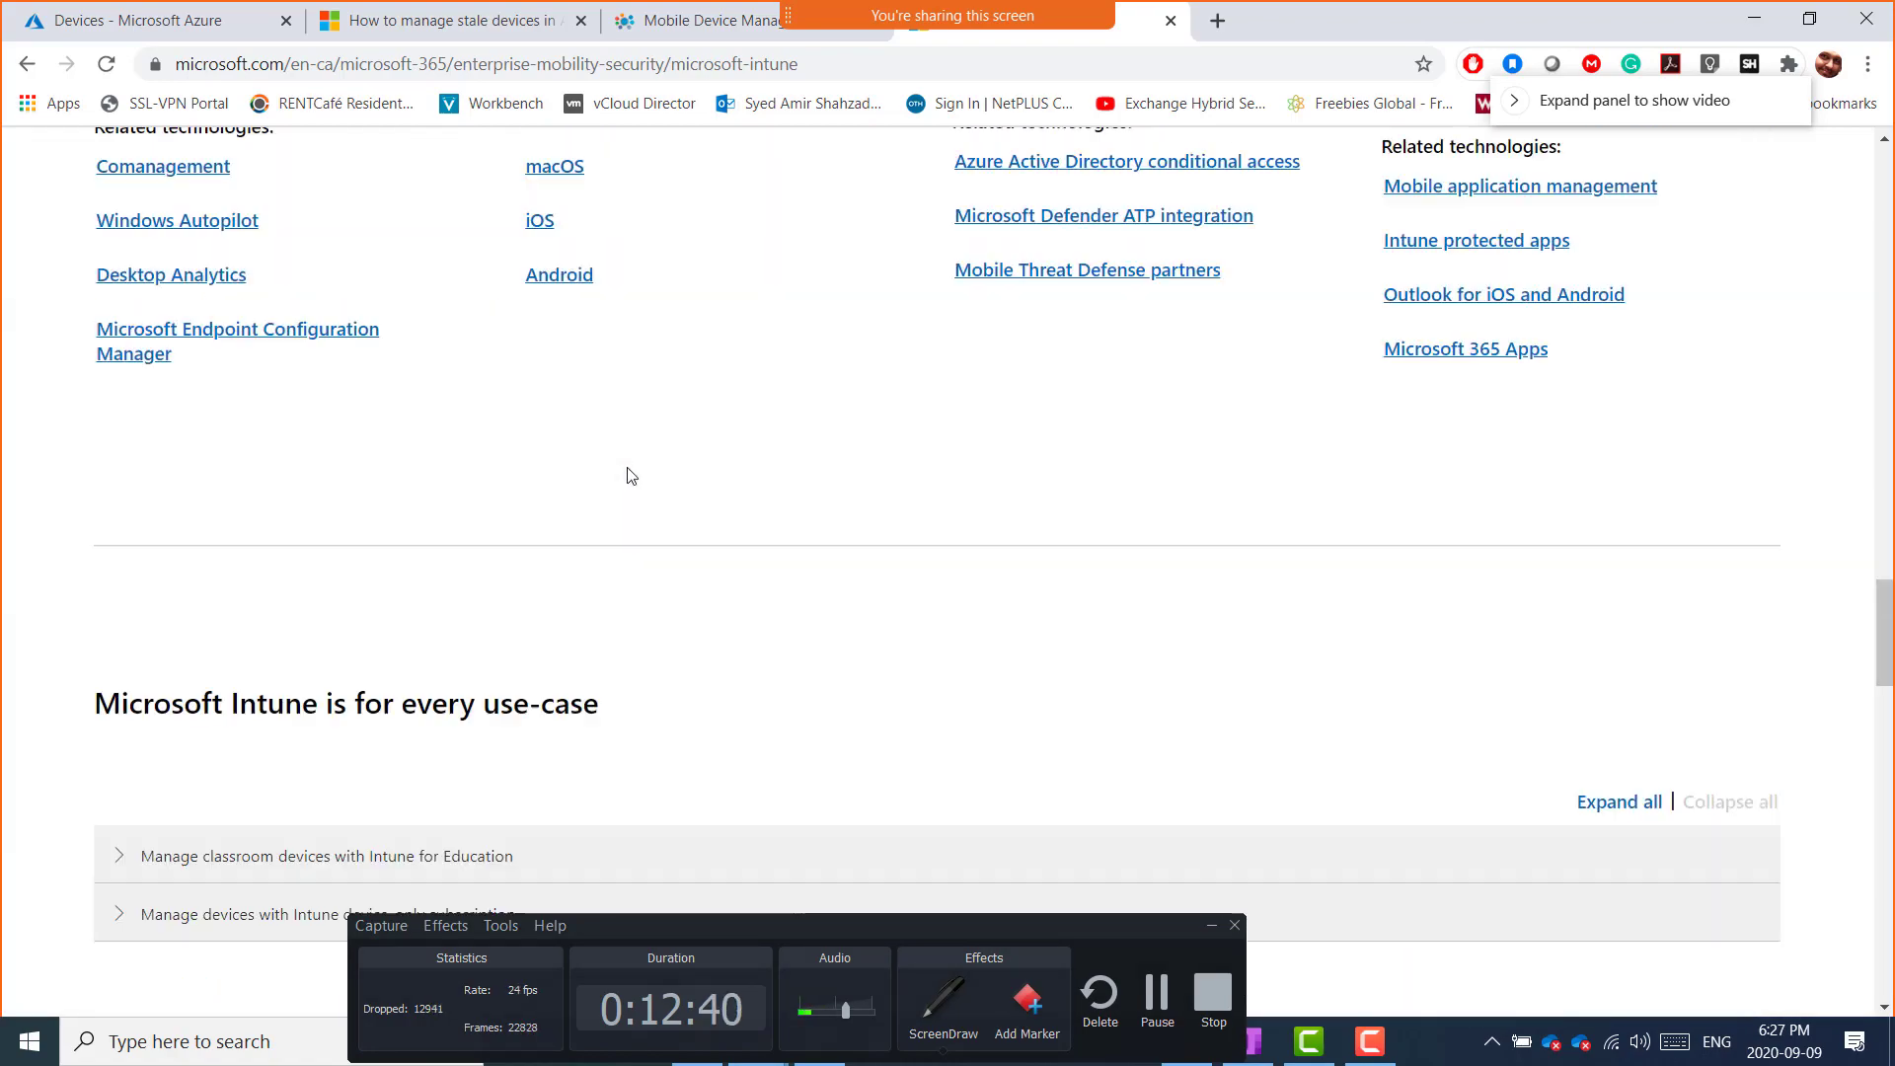
{"action": "scroll", "coordinate": [629, 469], "scroll_direction": "up", "scroll_amount": 10}
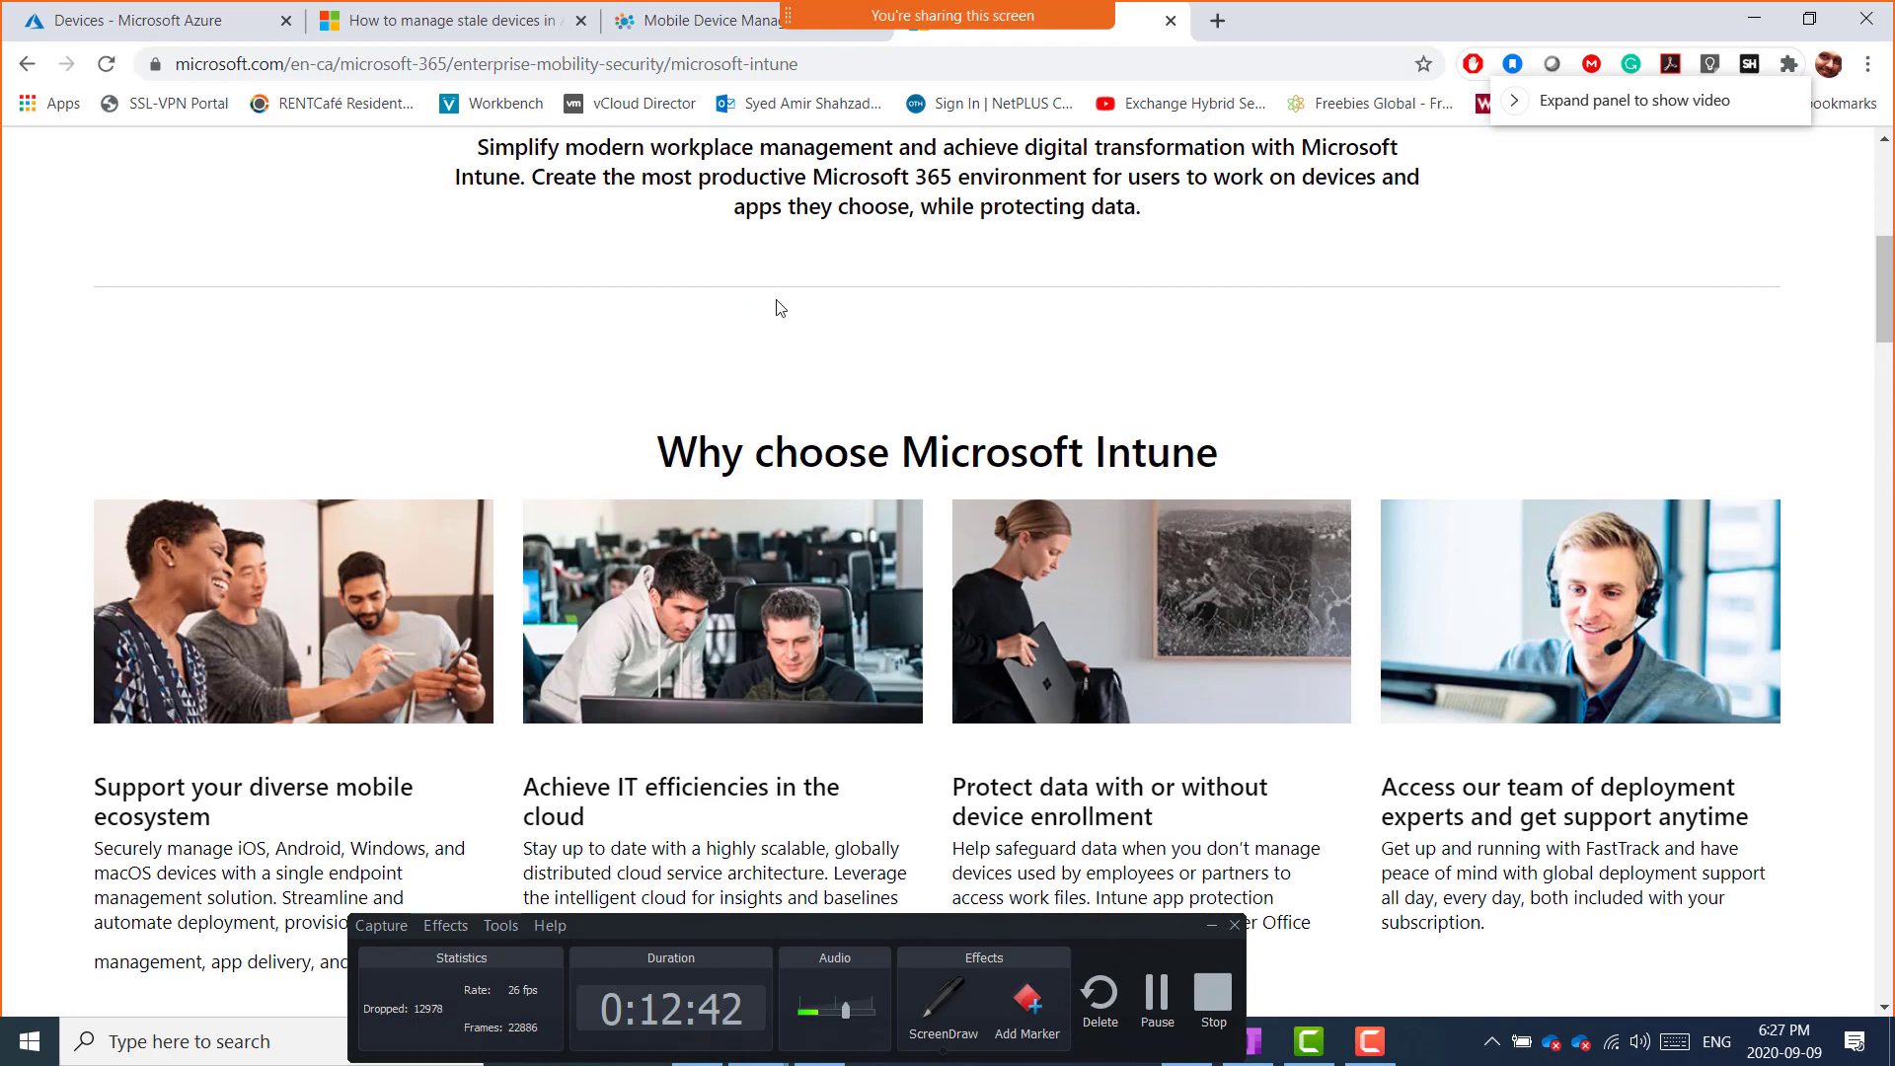
{"action": "scroll", "coordinate": [776, 299], "scroll_direction": "up", "scroll_amount": 7}
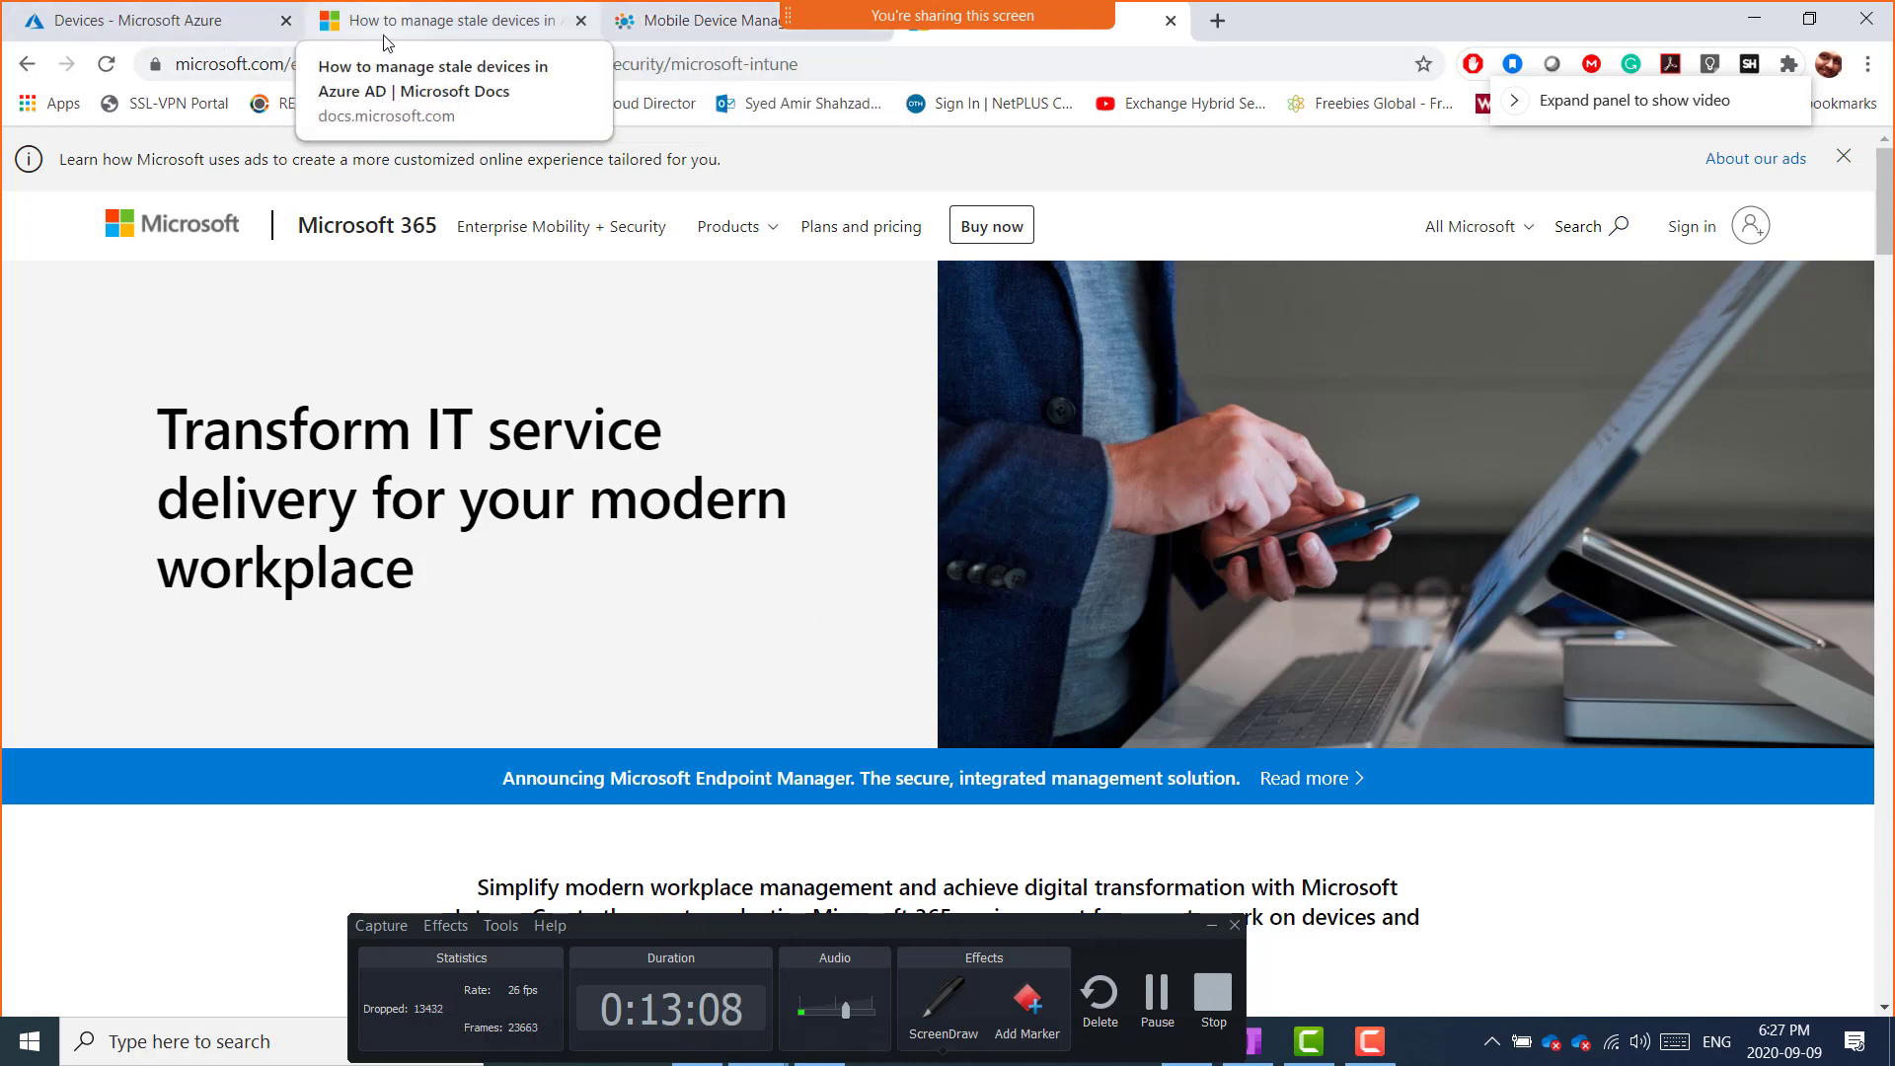
- Return to the Azure portal's Devices blade and review Device settings and the common problems under Diagnose and solve problems
{"action": "left_click", "coordinate": [128, 30]}
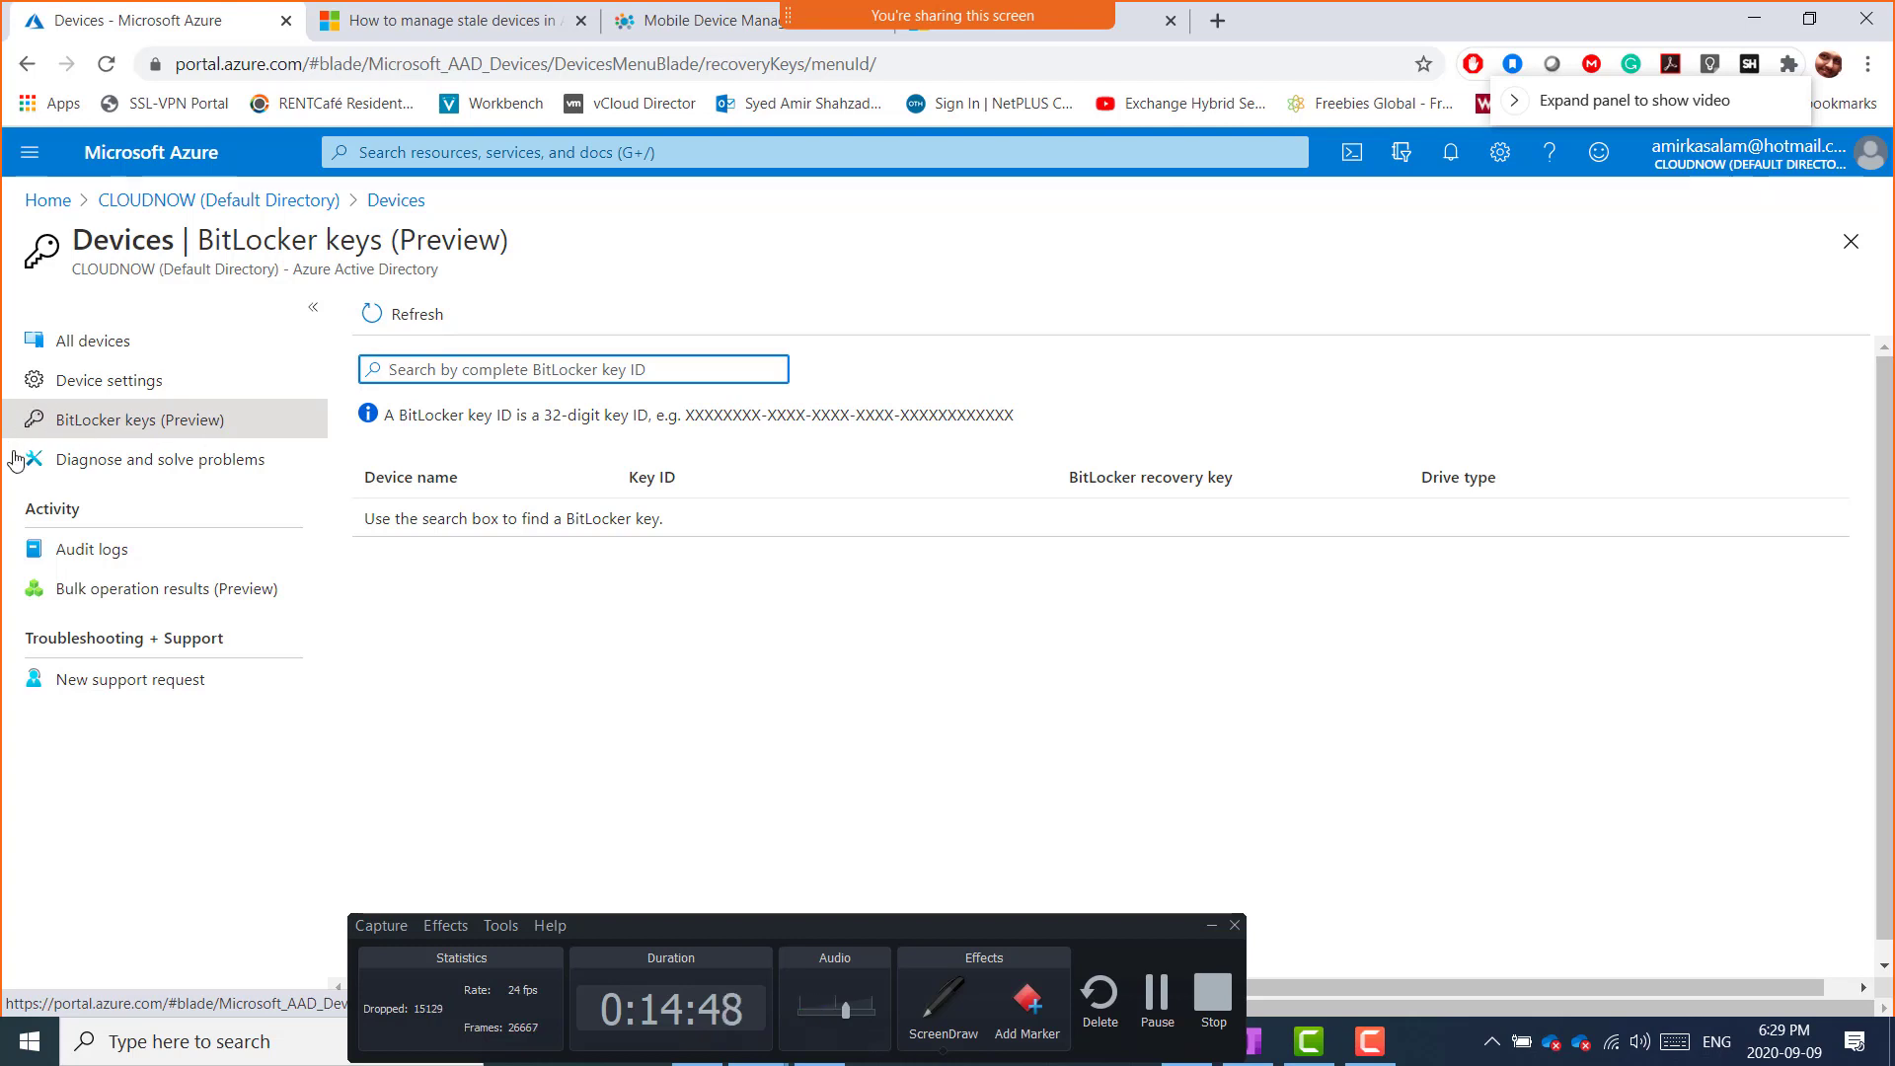
{"action": "left_click", "coordinate": [105, 393]}
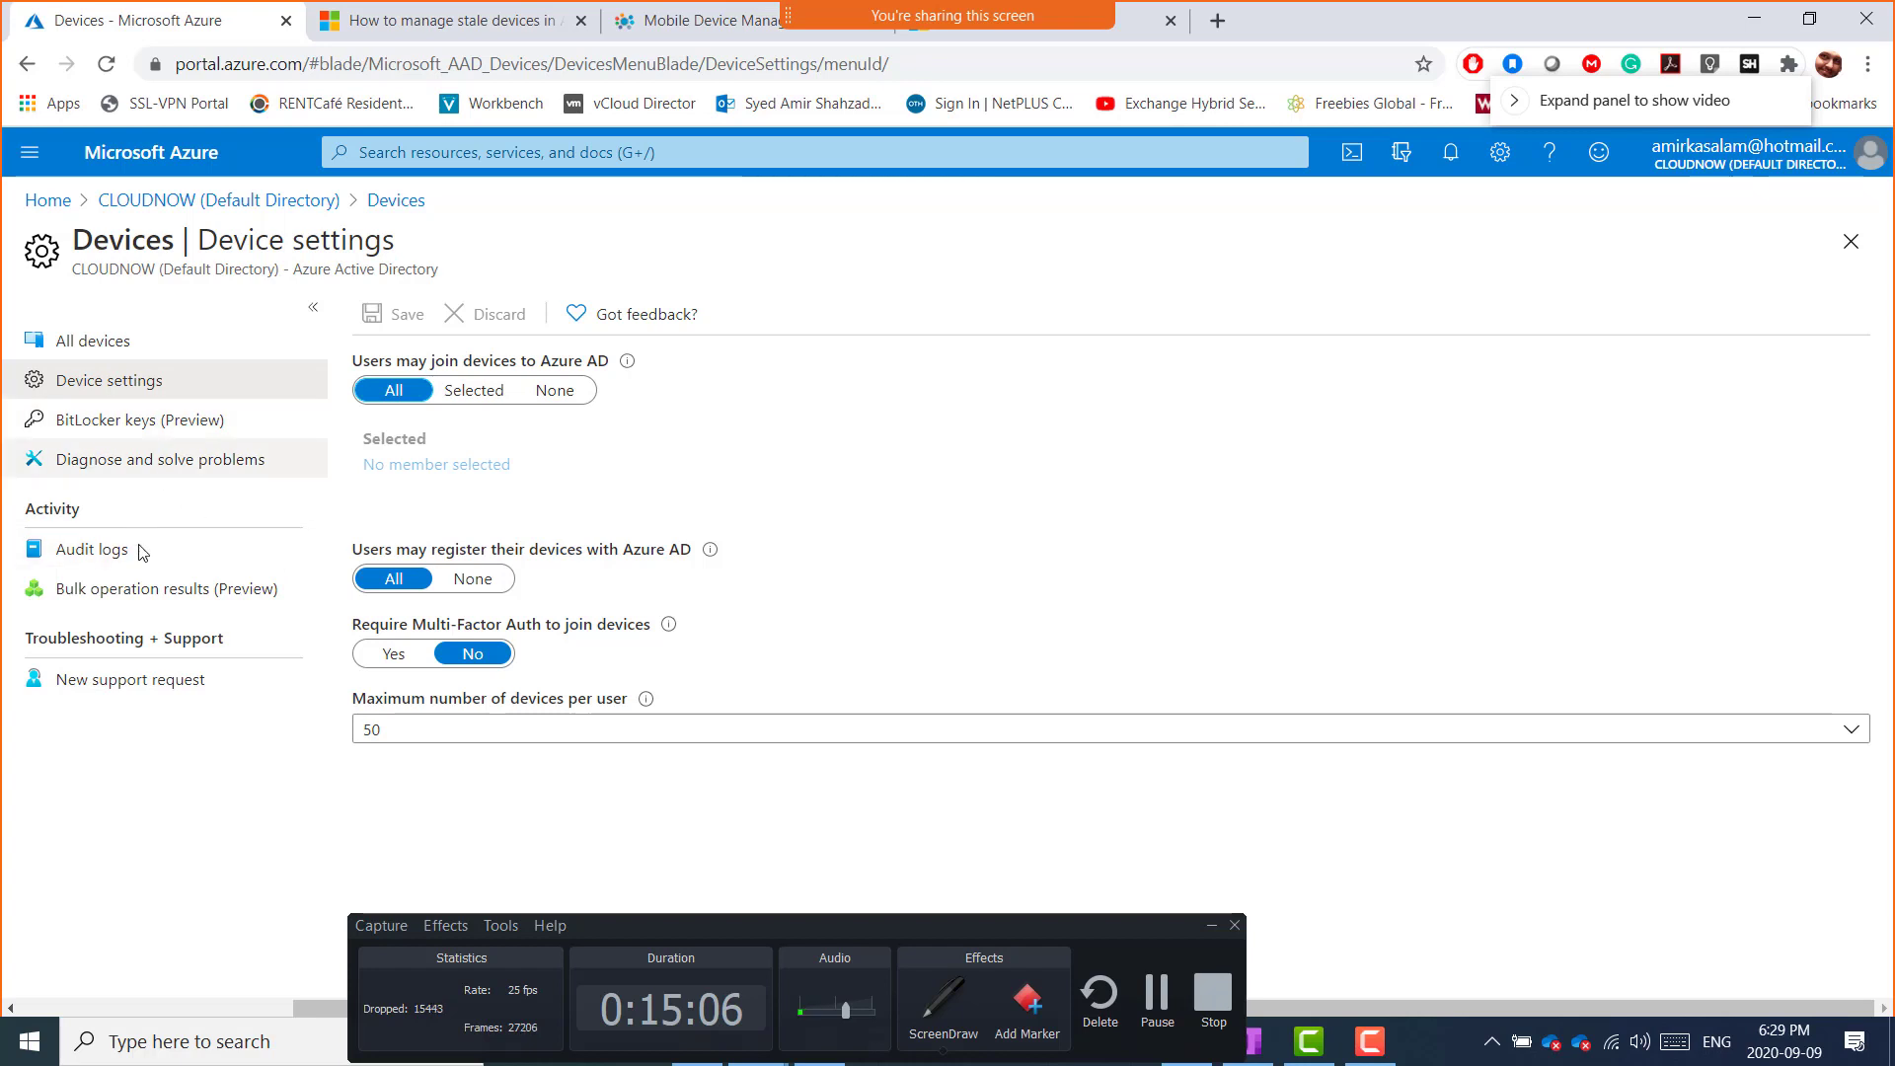
{"action": "left_click", "coordinate": [159, 464]}
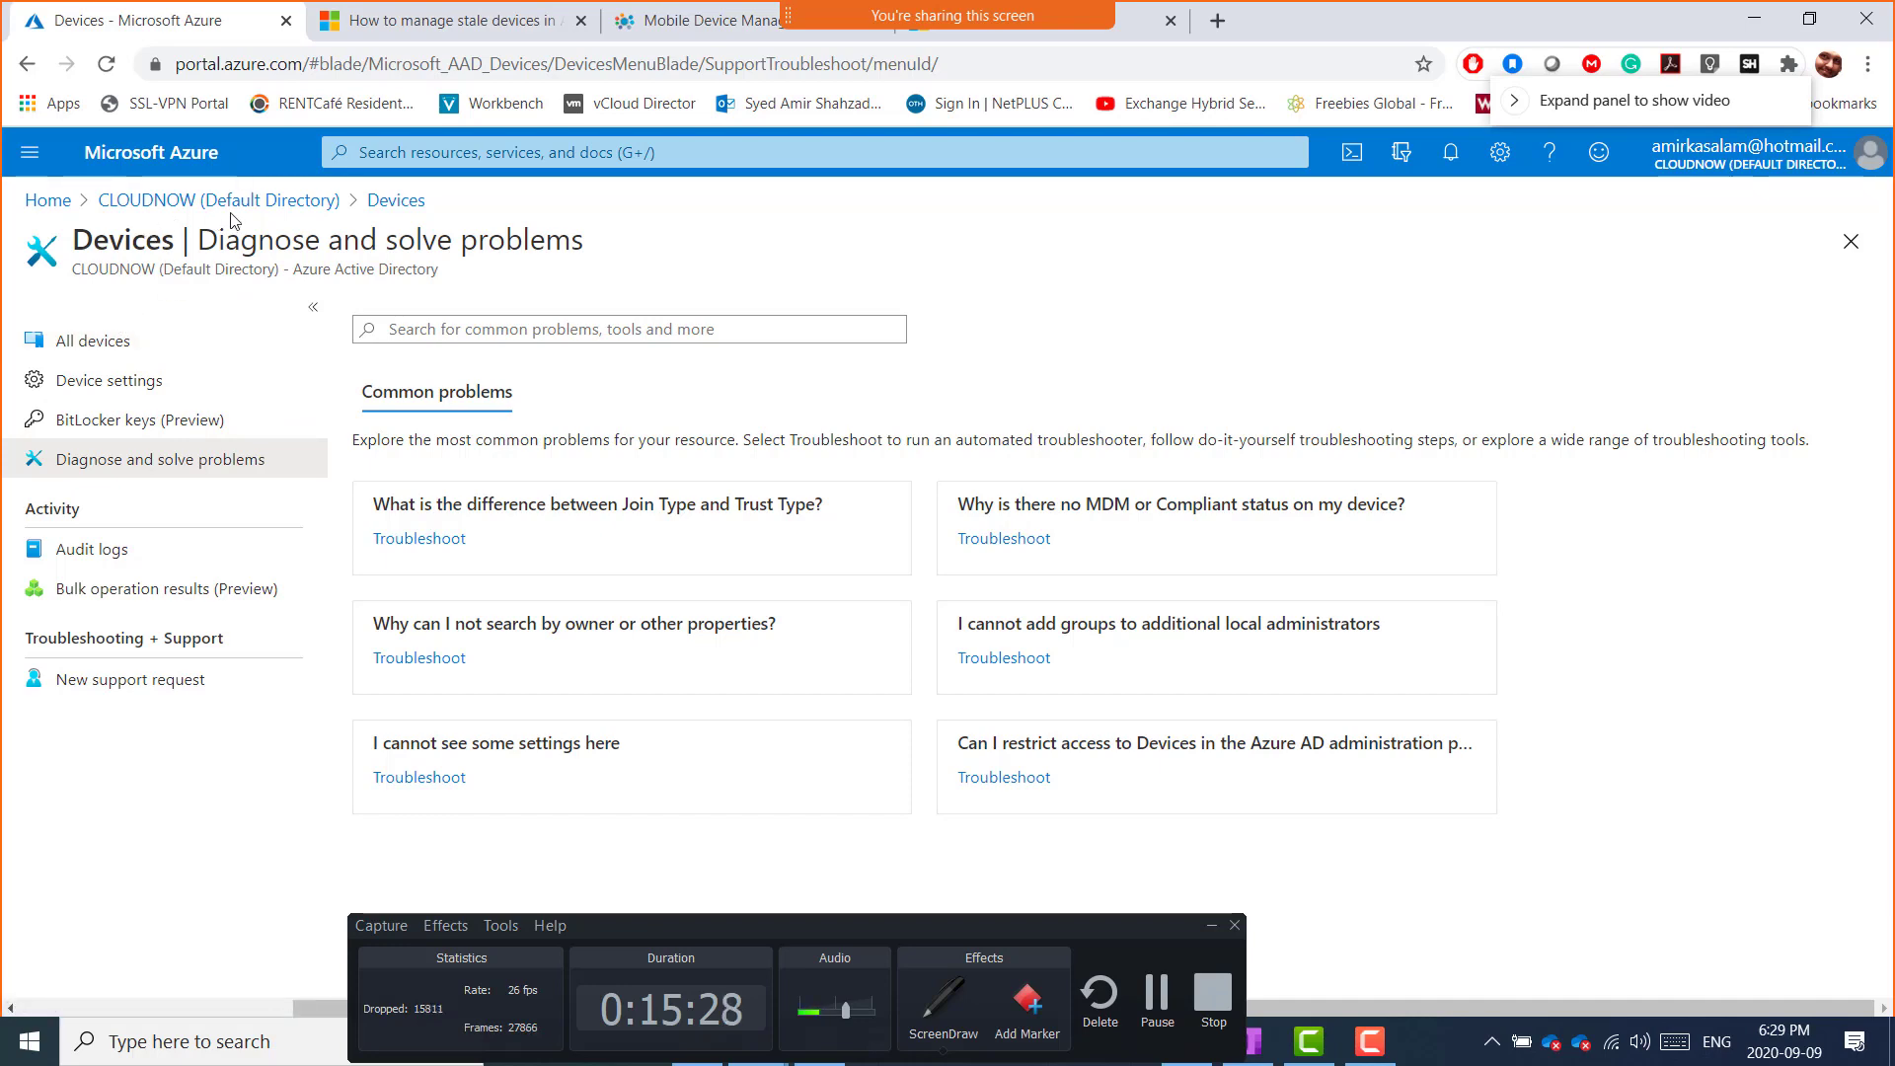
- Return to the CLOUDNOW directory and view its App registrations and Enterprise applications
{"action": "left_click", "coordinate": [256, 200]}
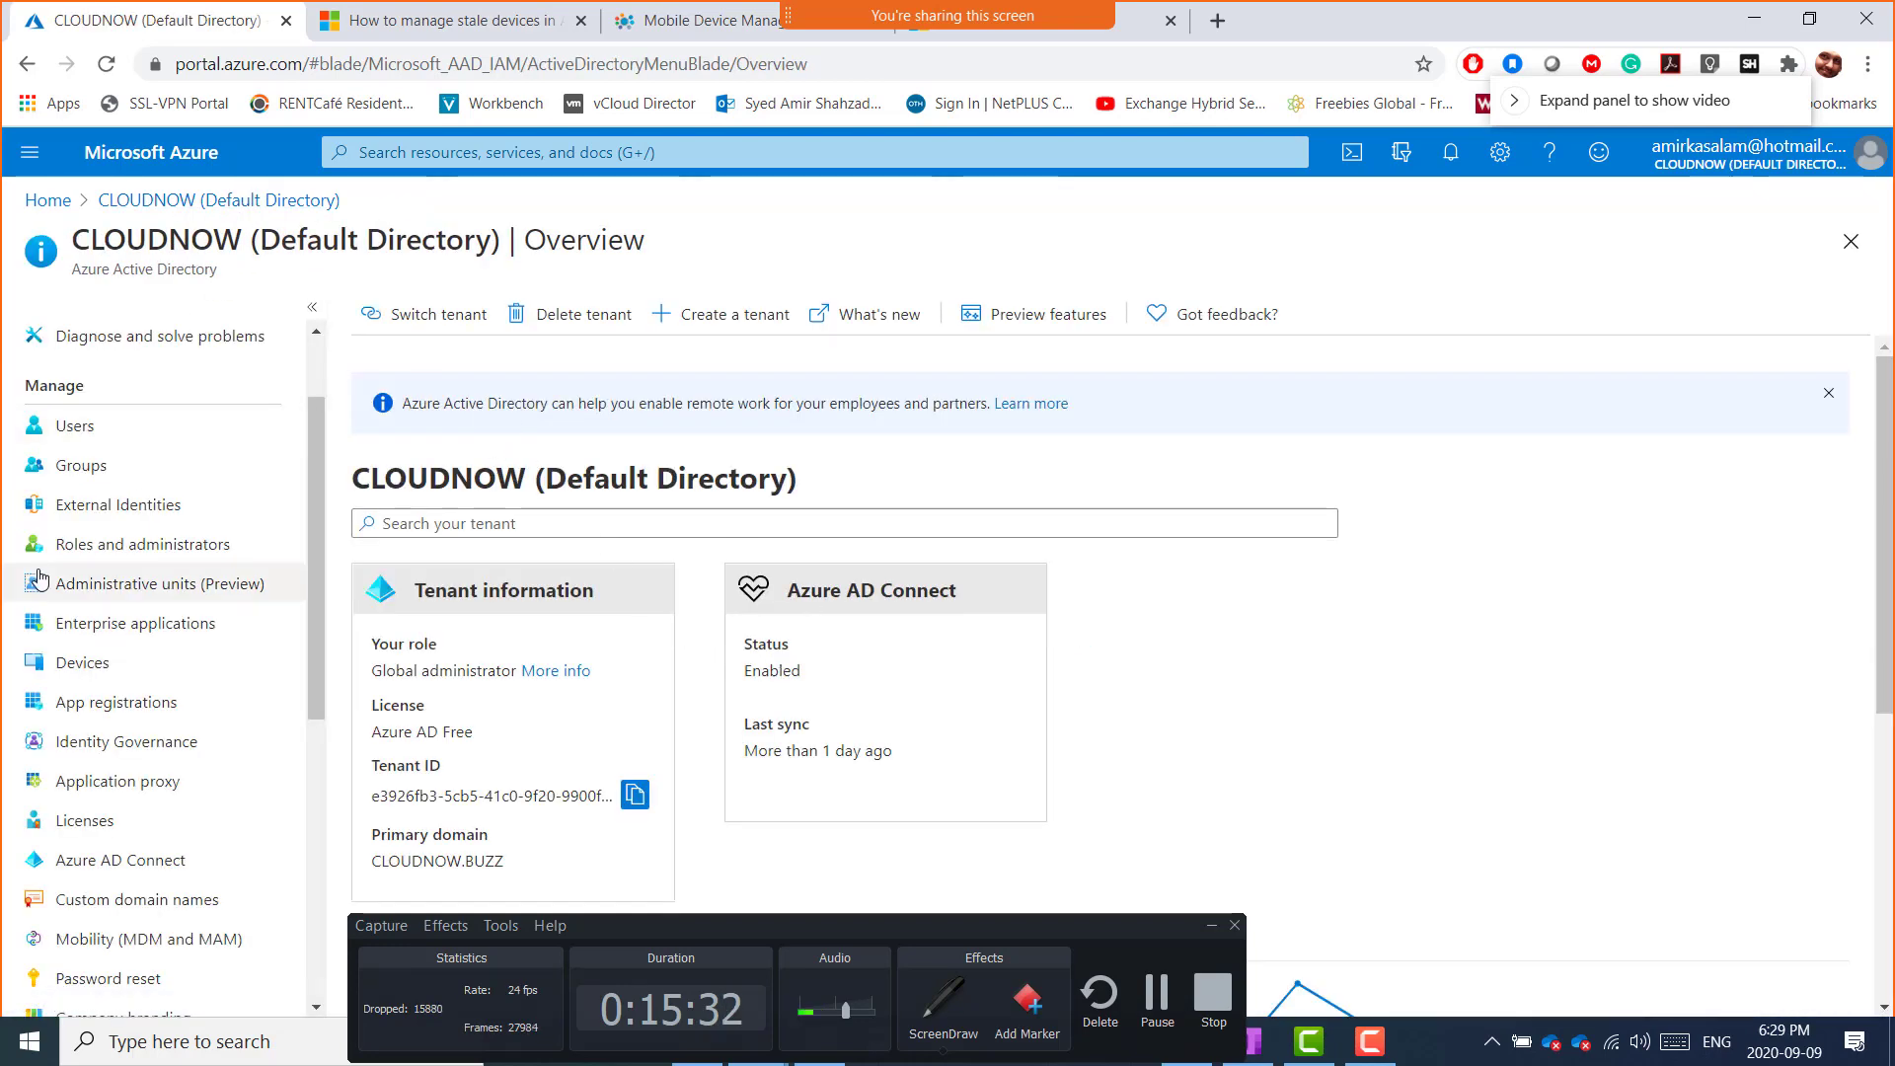
{"action": "scroll", "coordinate": [89, 703], "scroll_direction": "down", "scroll_amount": 1}
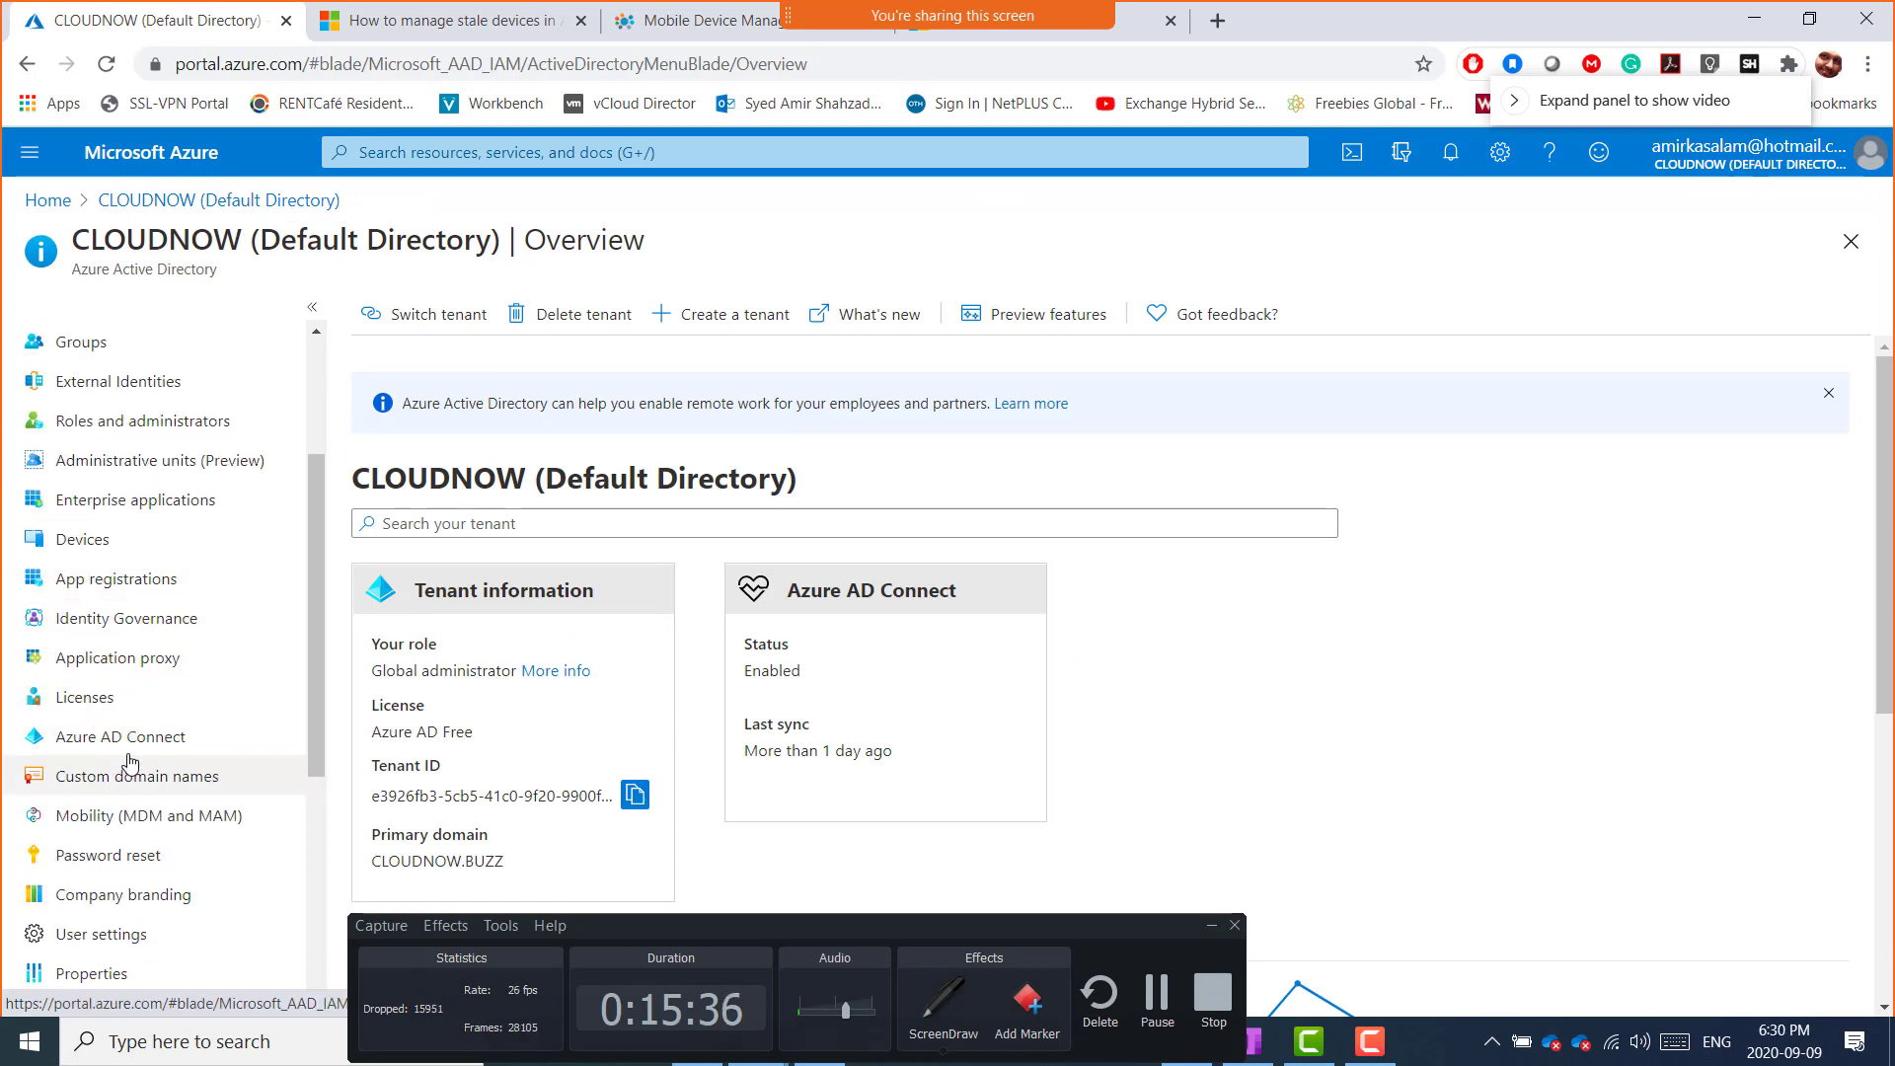
{"action": "left_click", "coordinate": [106, 558]}
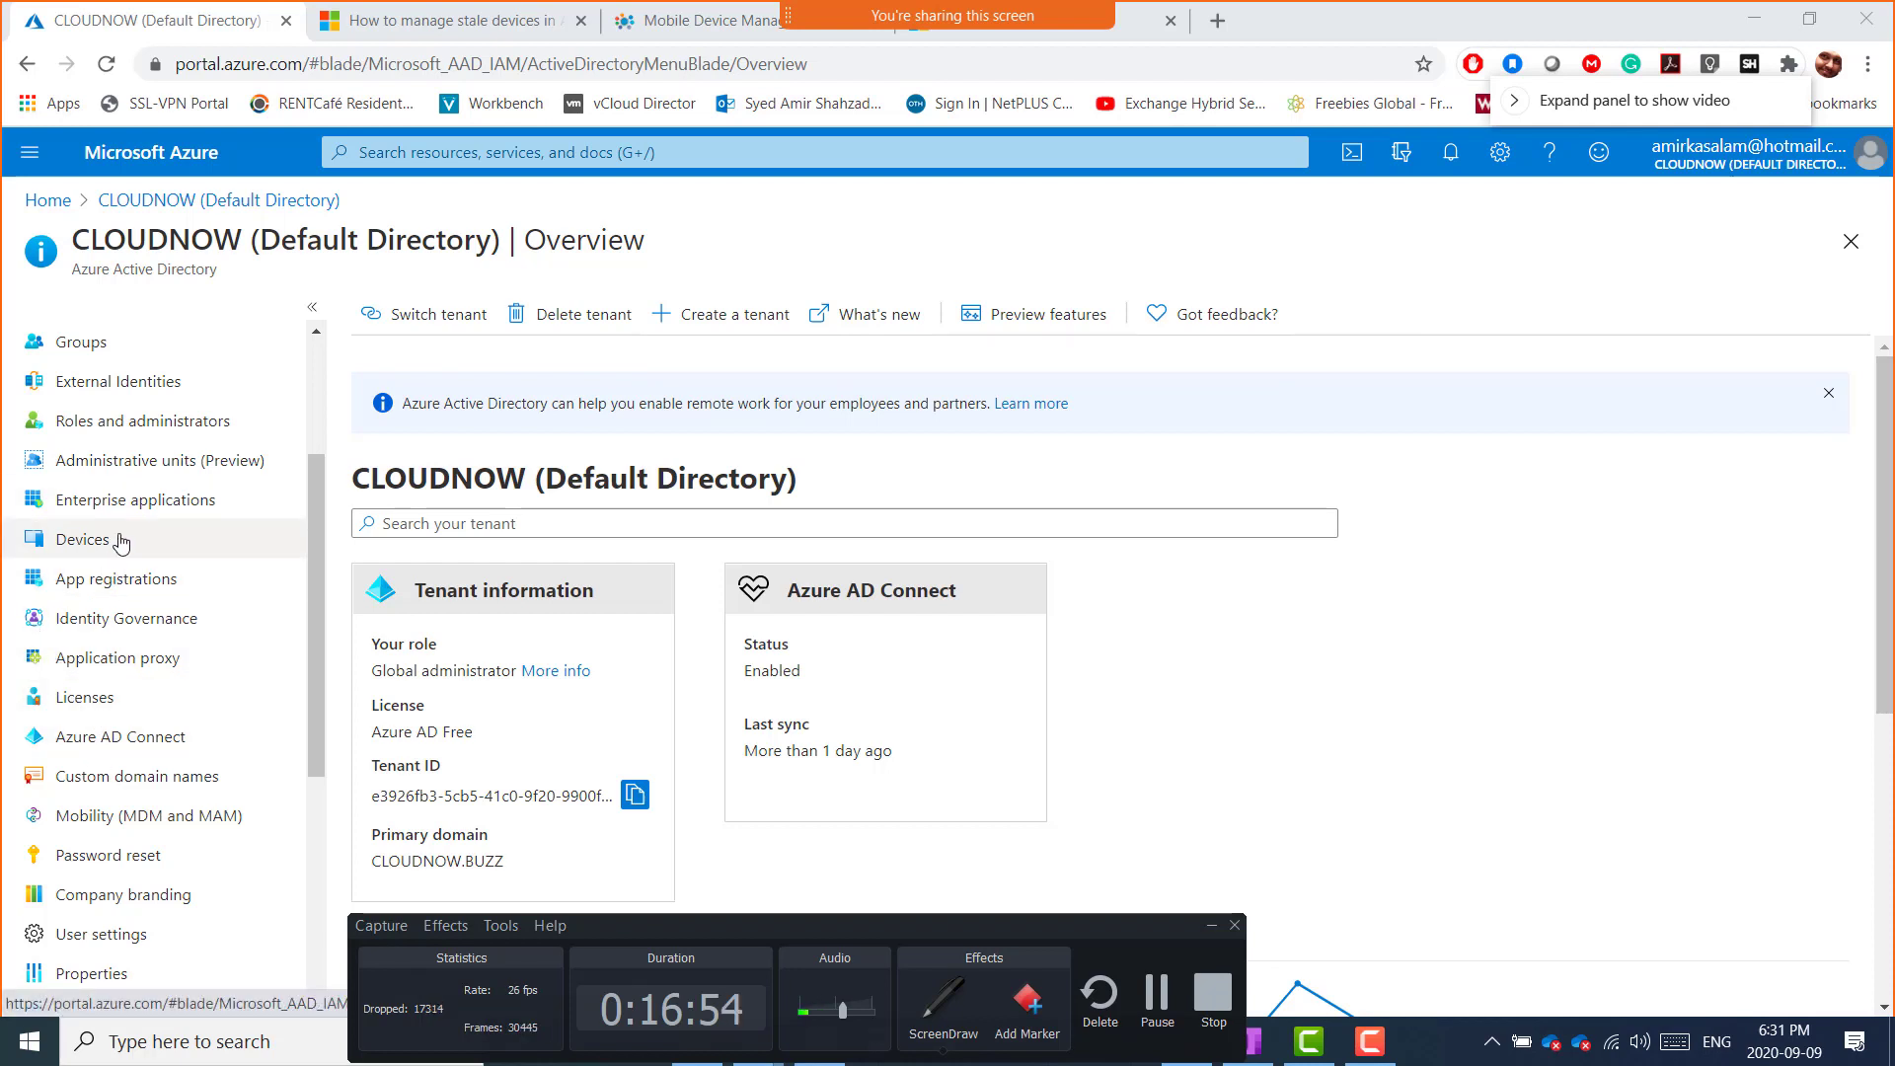
{"action": "left_click", "coordinate": [140, 585]}
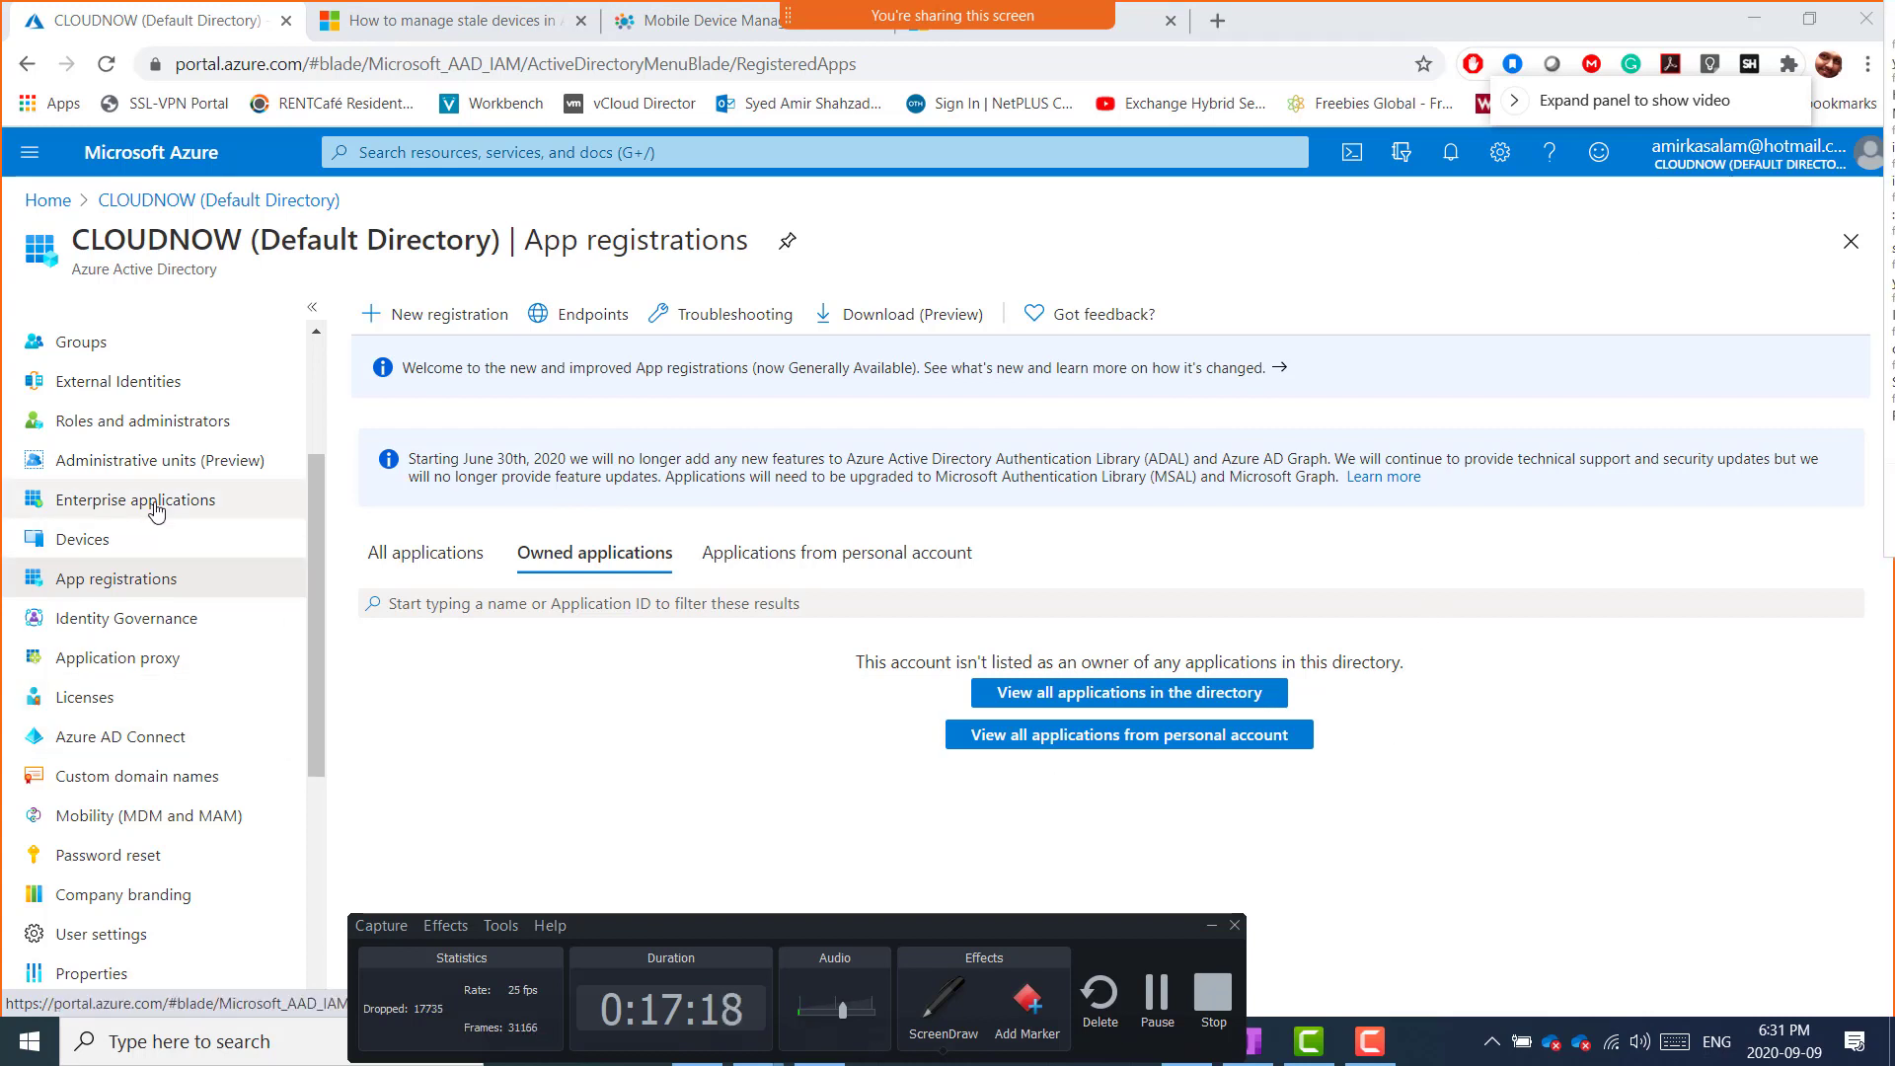
{"action": "left_click", "coordinate": [121, 500]}
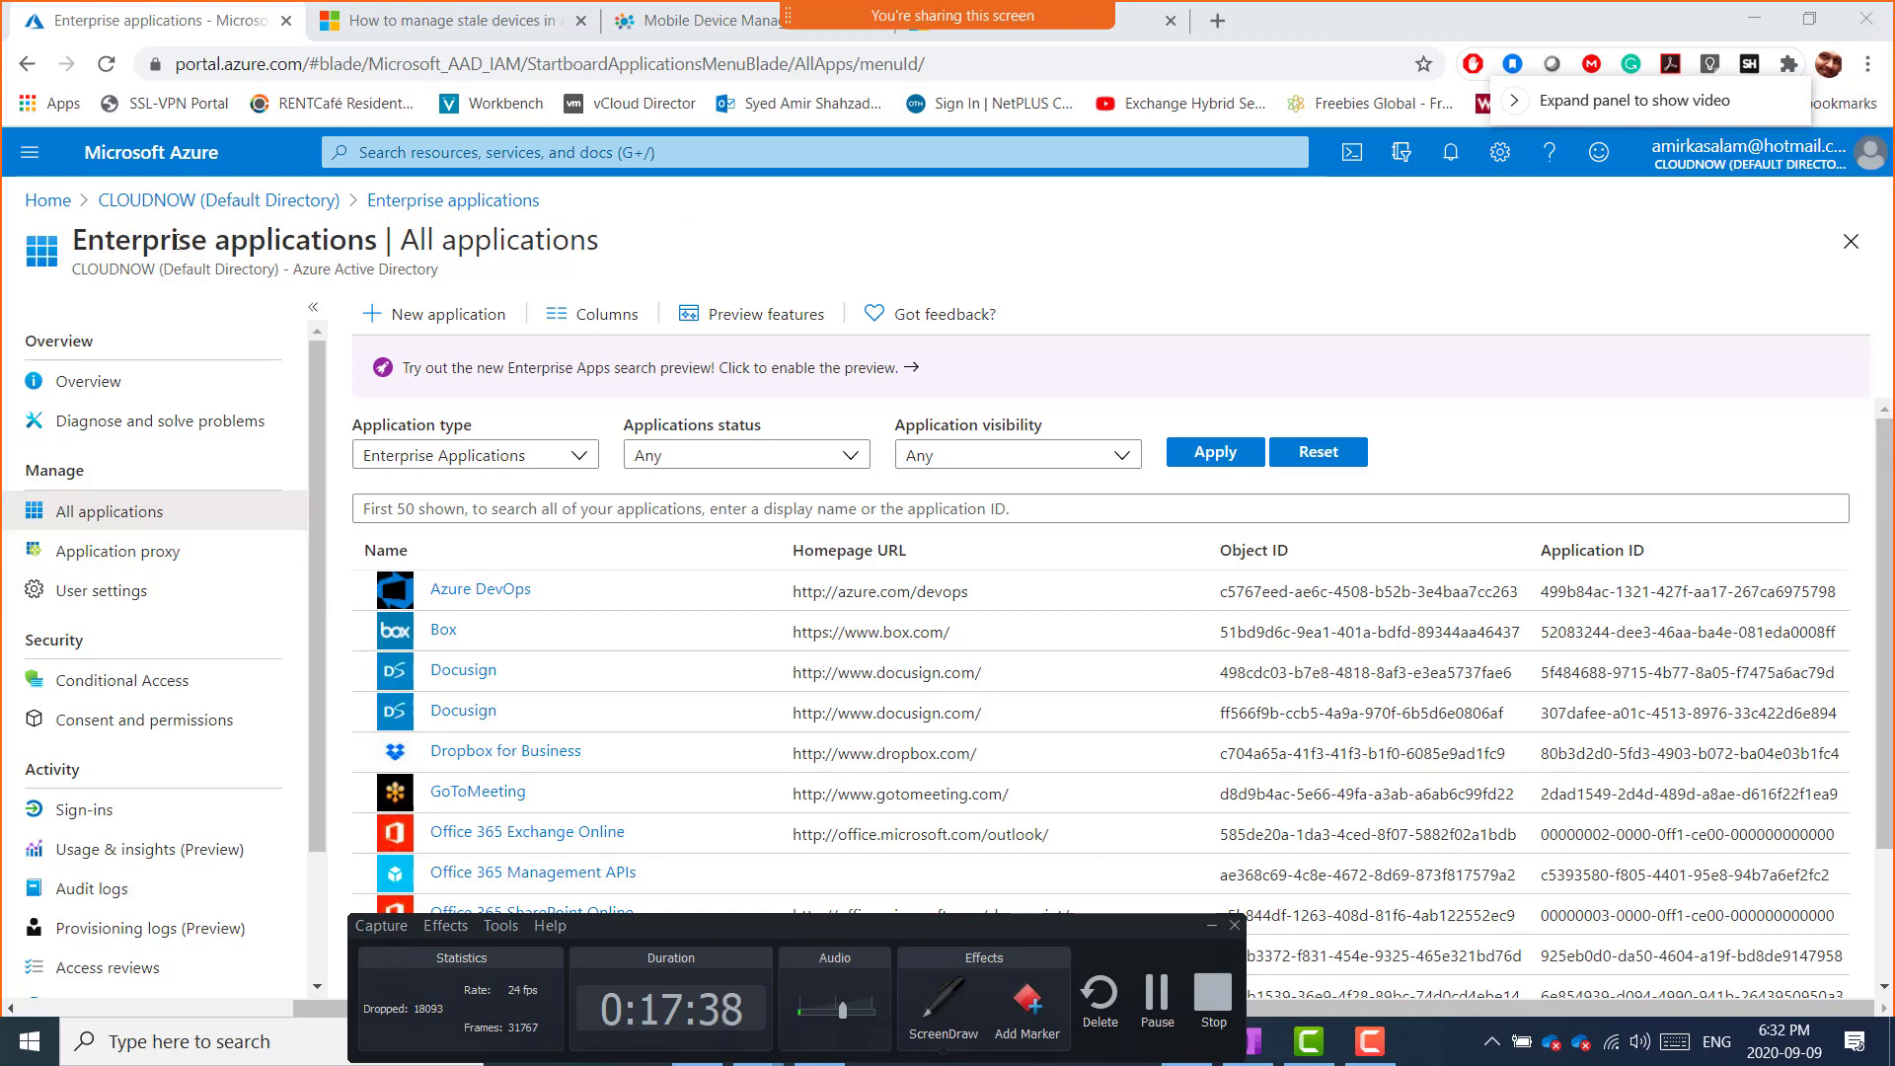
- Go back to the CLOUDNOW directory and review its Devices pages, including BitLocker keys and the All devices list
{"action": "left_click", "coordinate": [247, 201]}
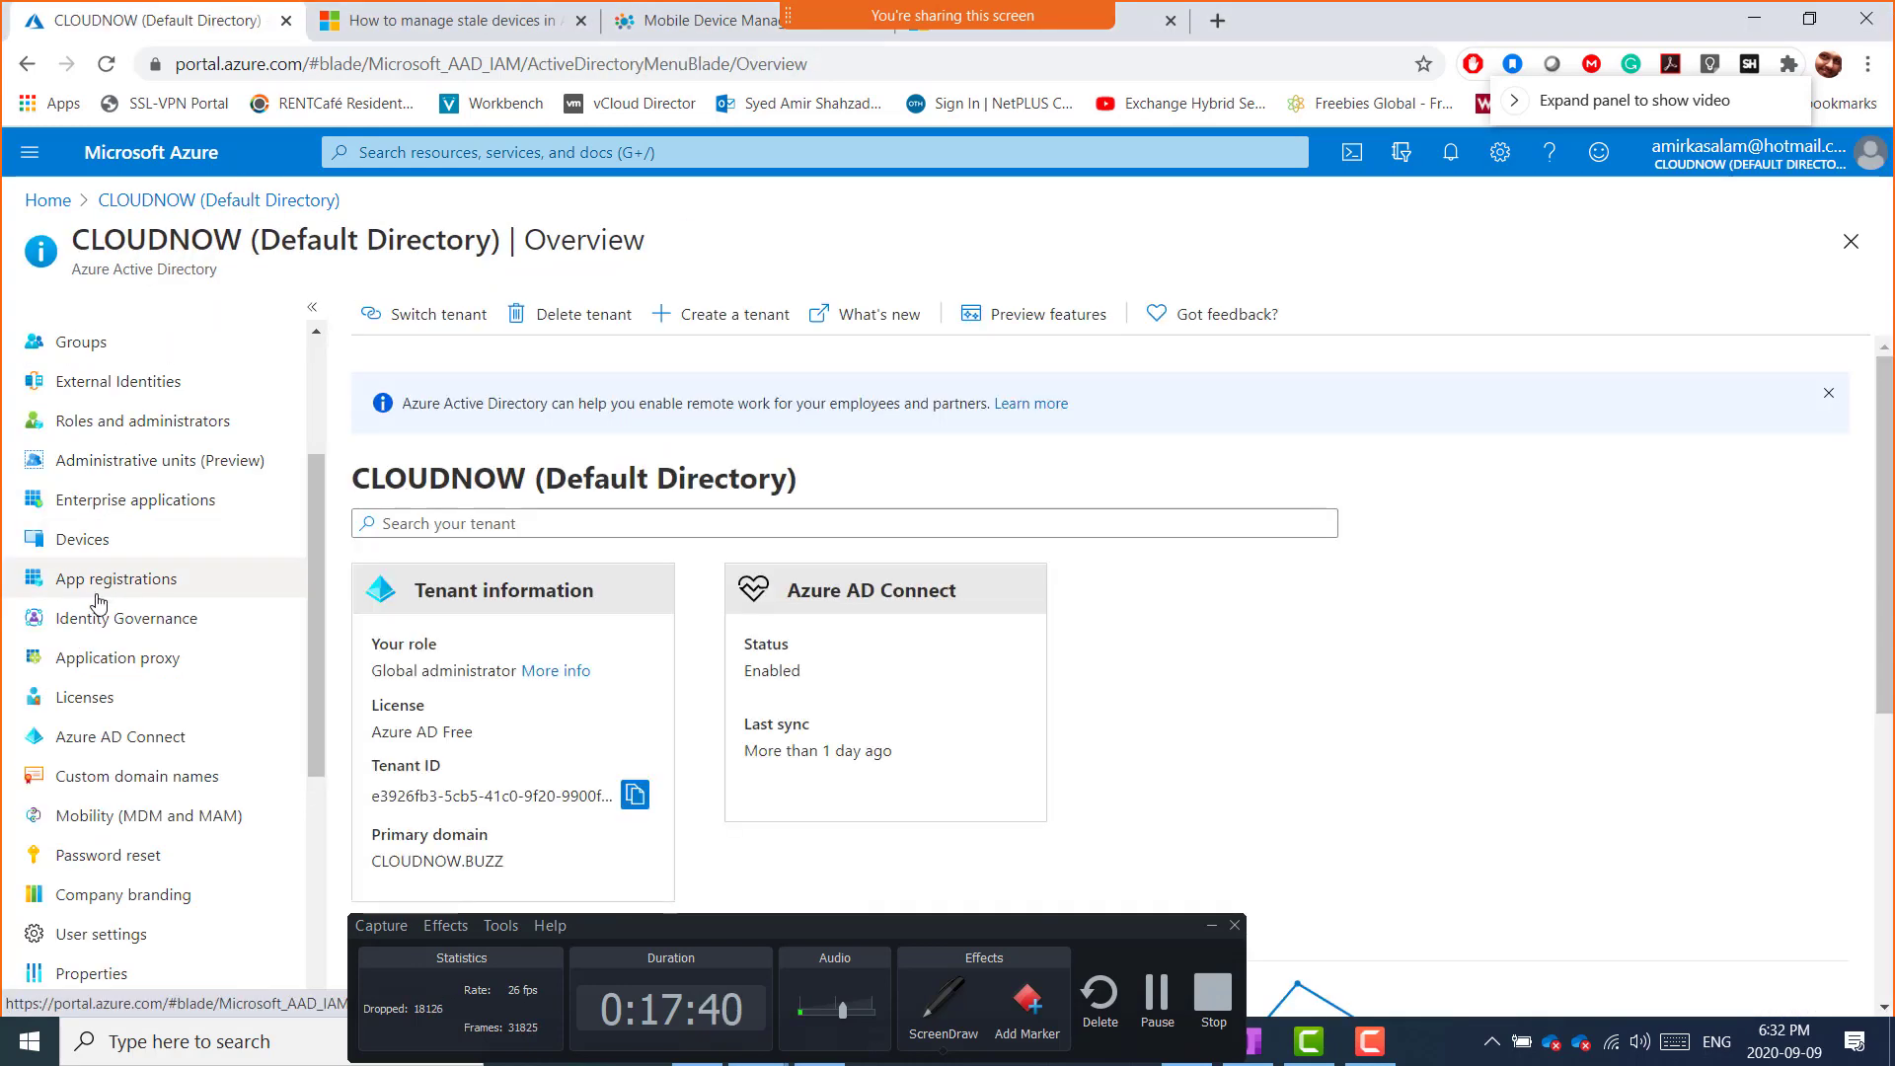
{"action": "left_click", "coordinate": [197, 539]}
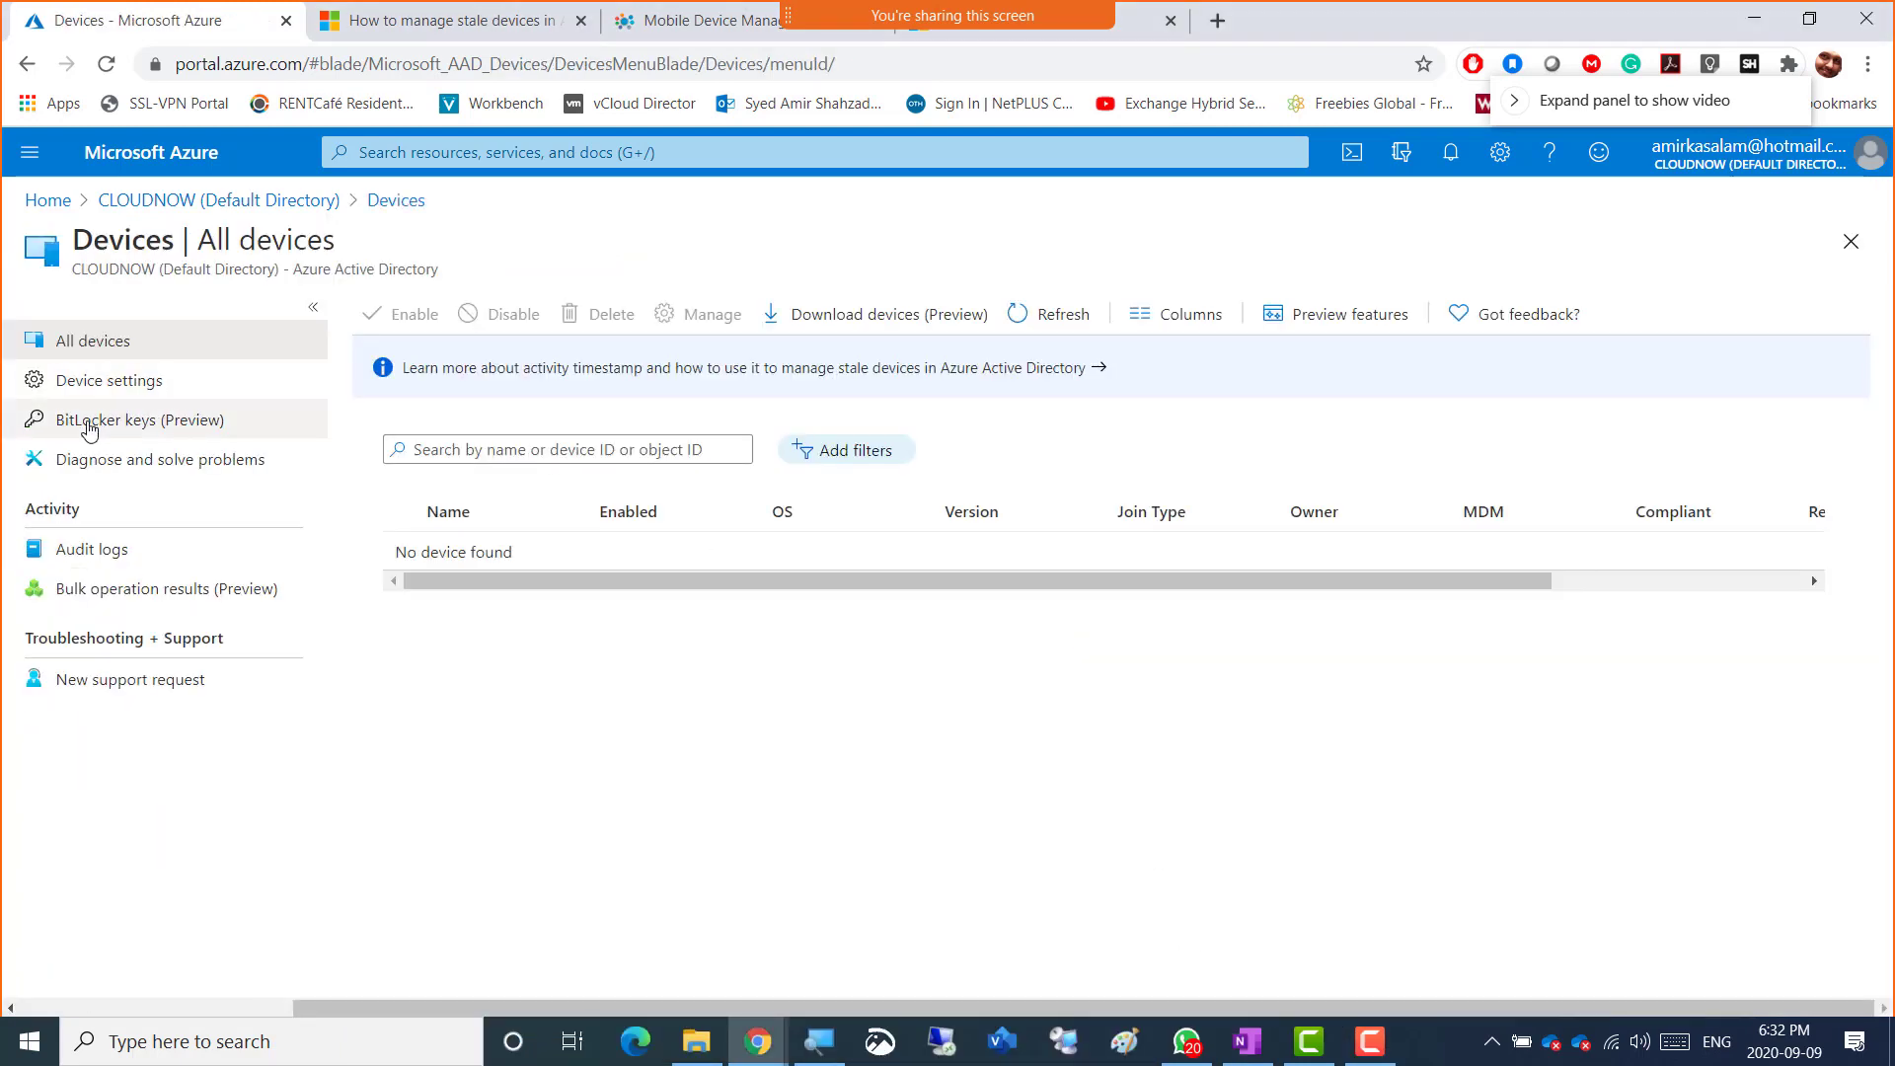
{"action": "left_click", "coordinate": [138, 420]}
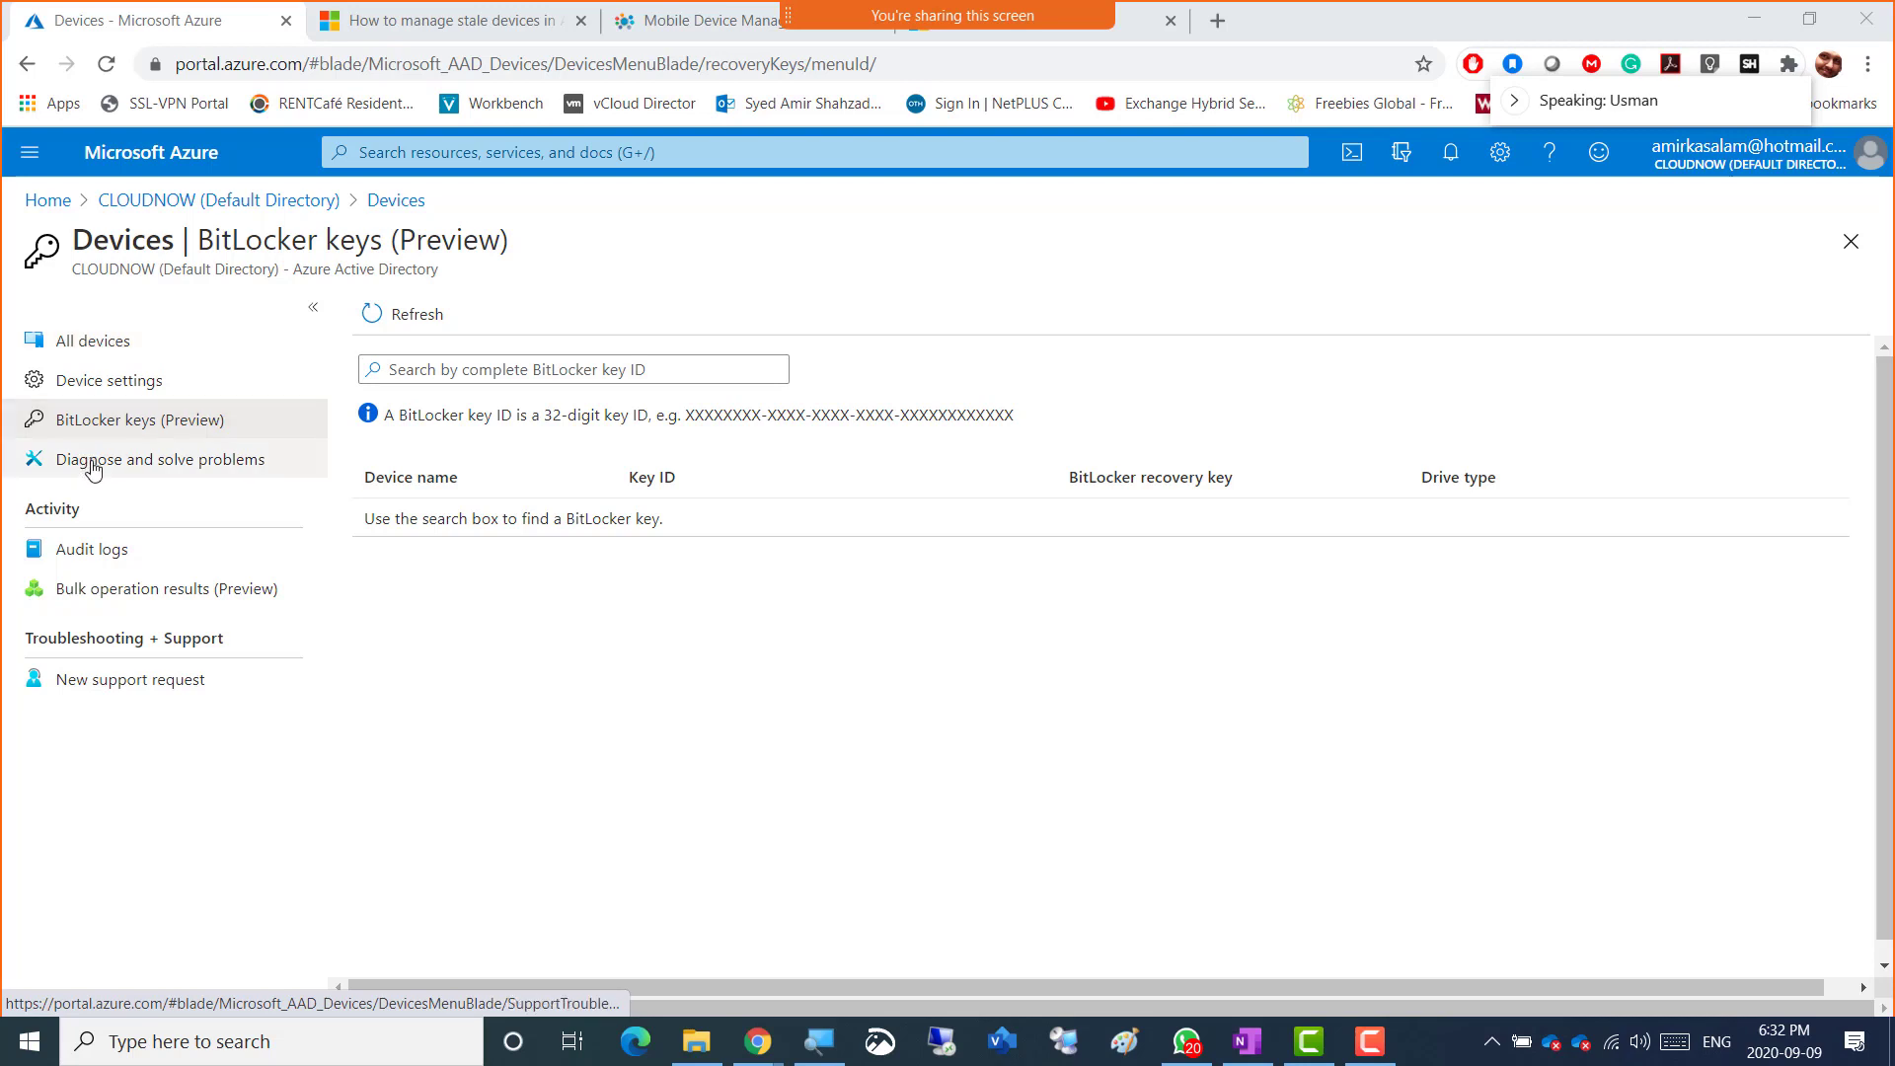
{"action": "left_click", "coordinate": [177, 203]}
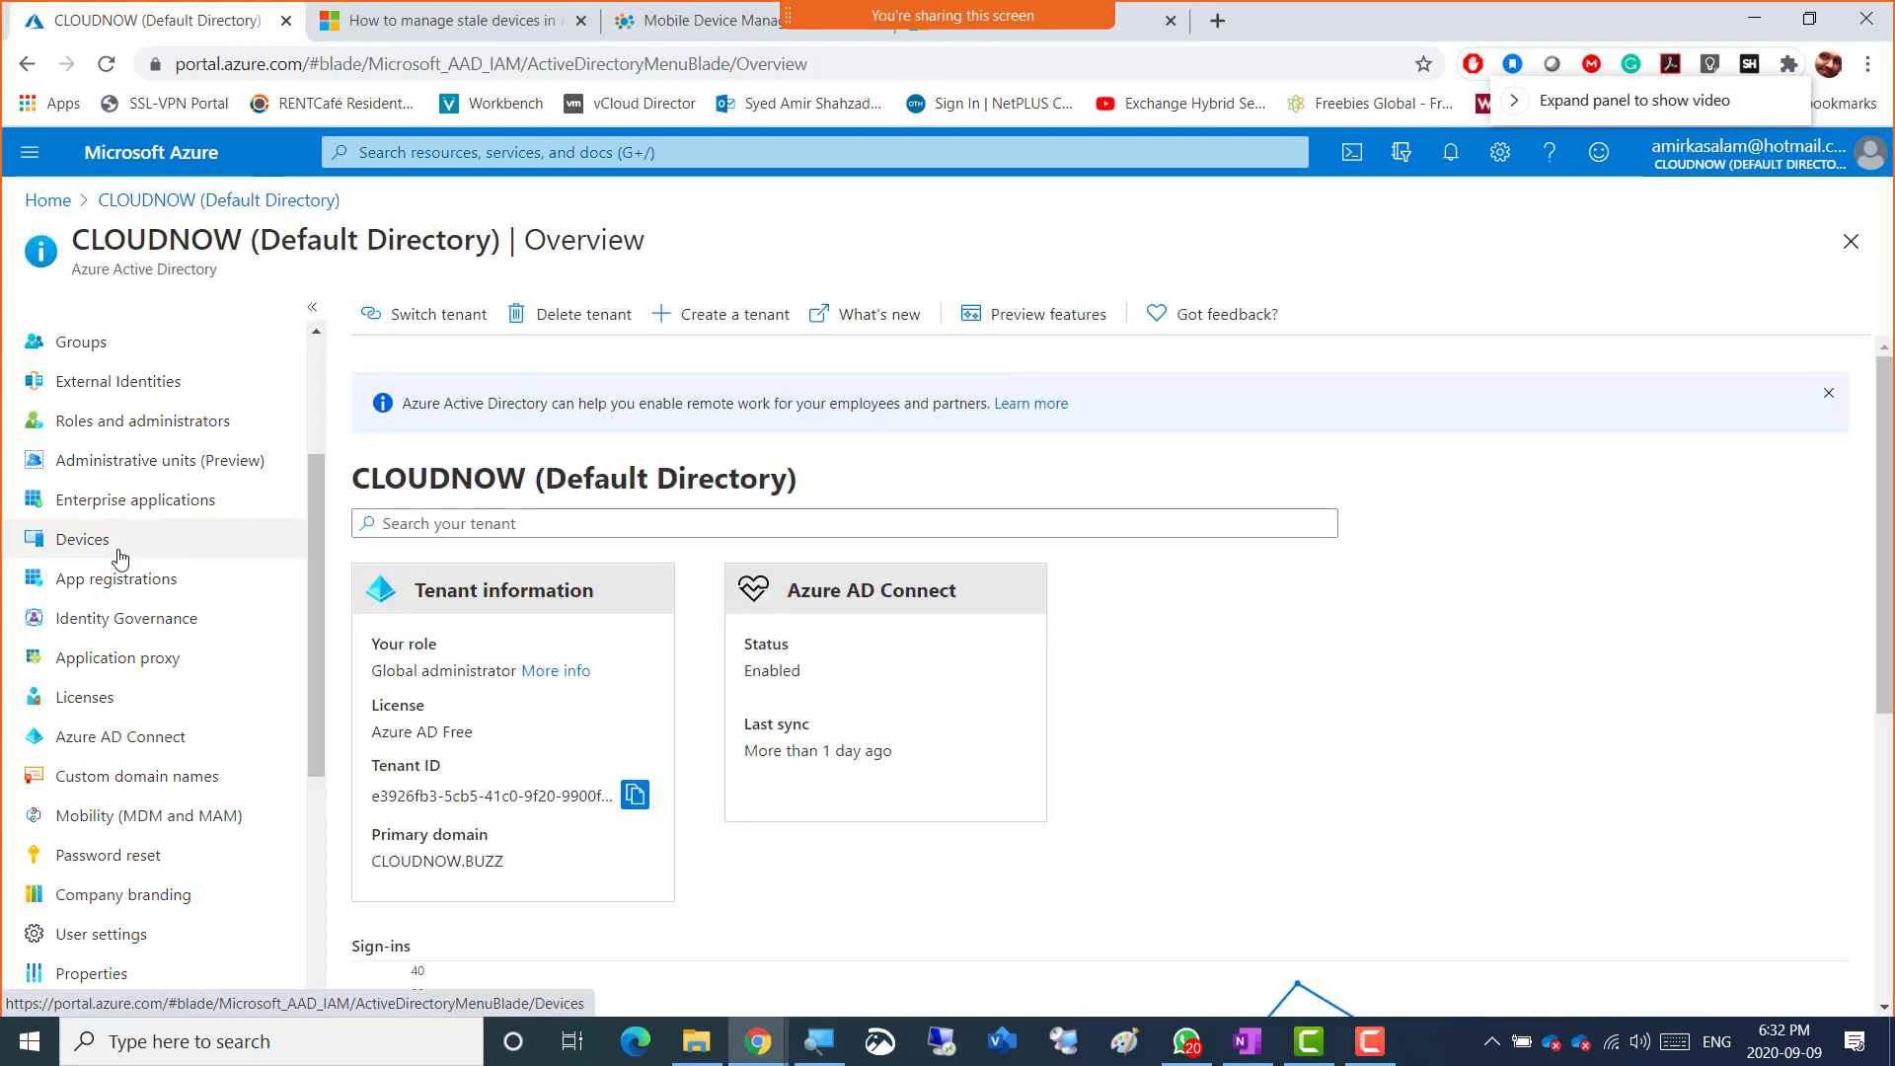
{"action": "left_click", "coordinate": [107, 540]}
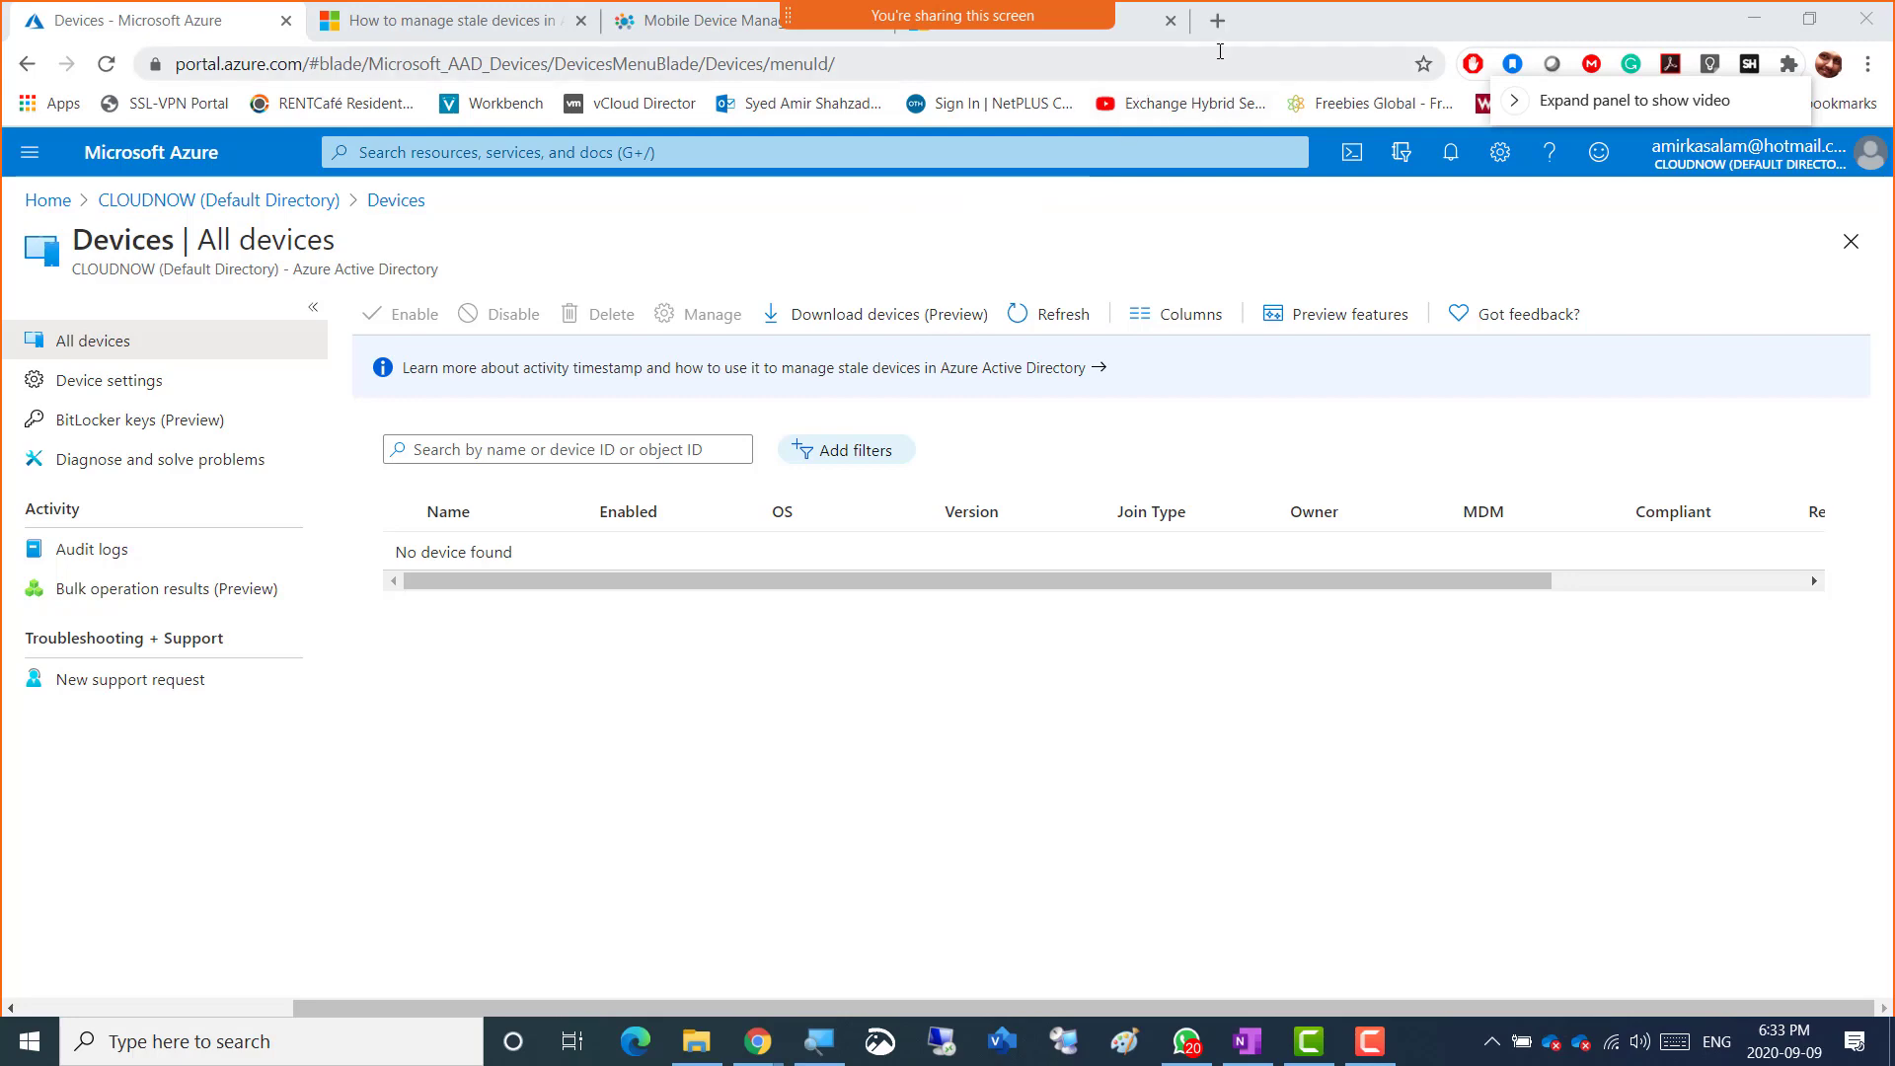
- Open portal.office.com in a new browser tab and sign out of the current personal account
{"action": "left_click", "coordinate": [1217, 19]}
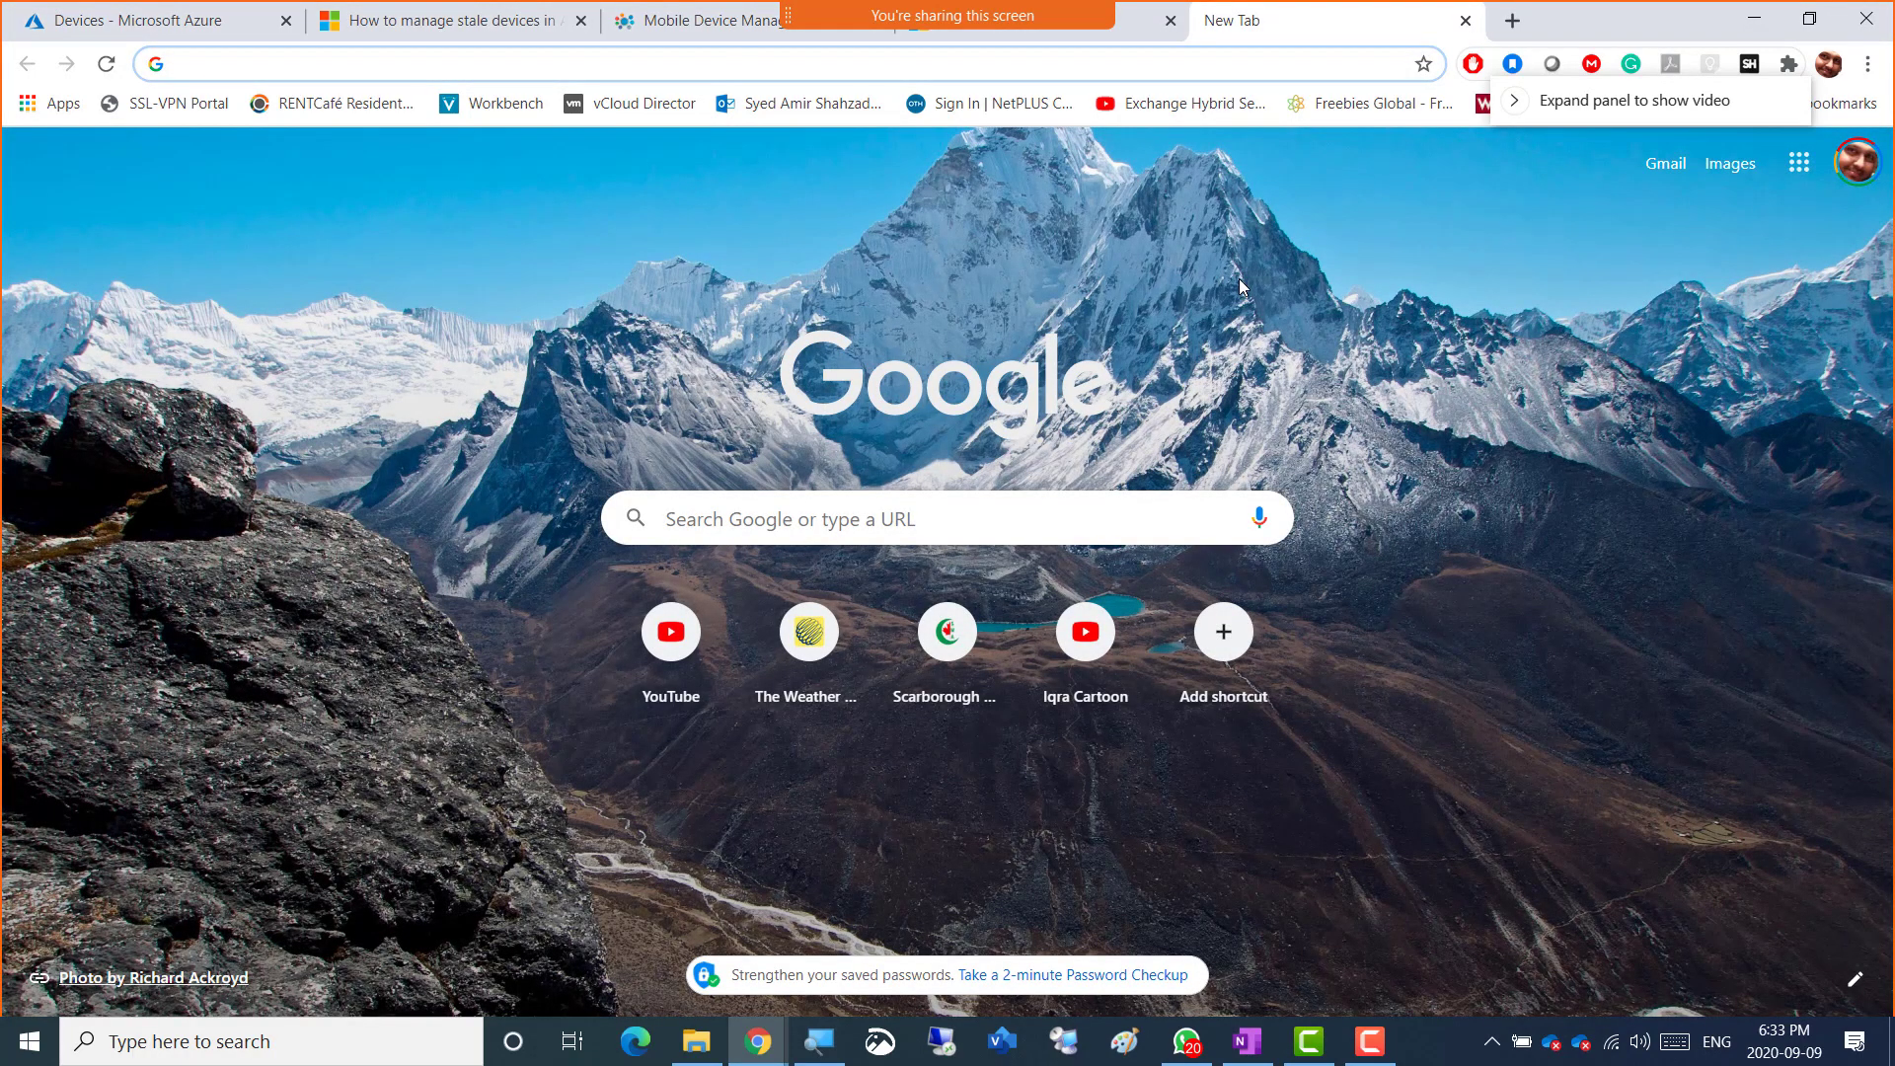
{"action": "type", "text": "portal"}
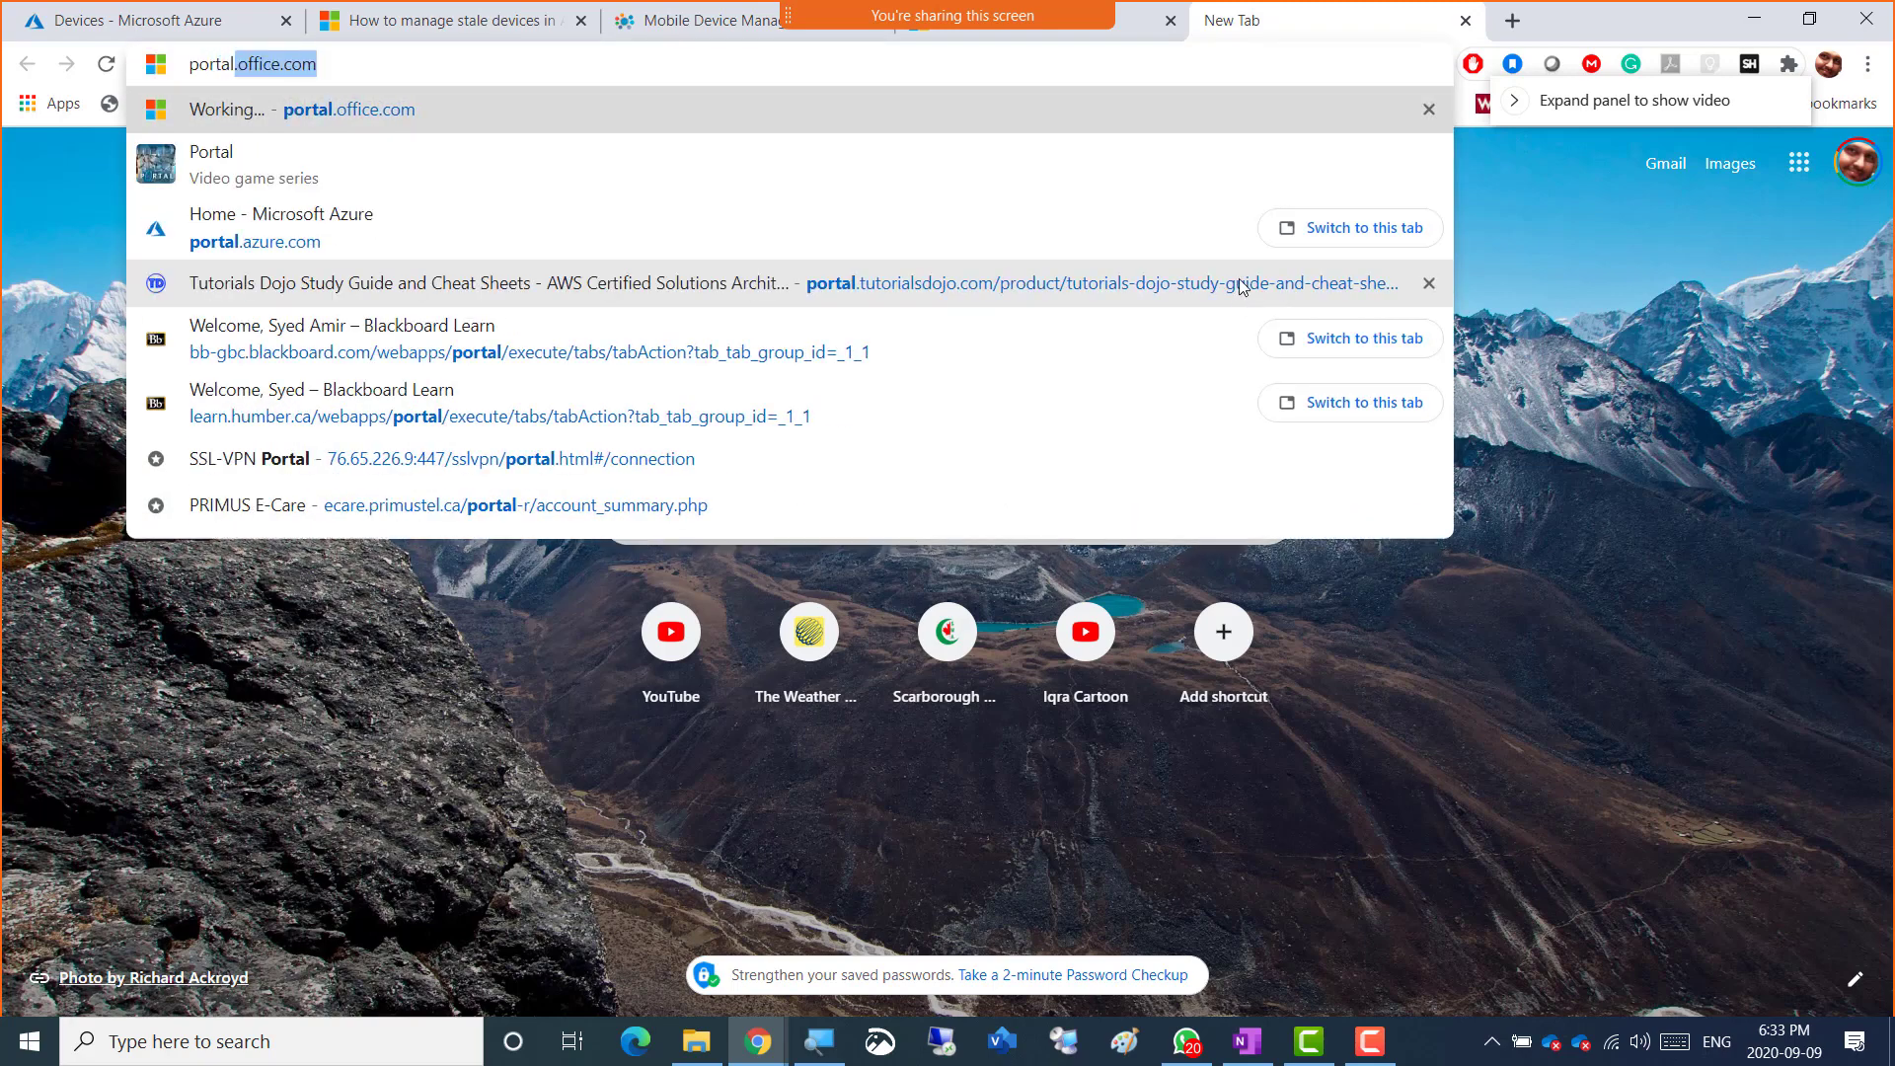
{"action": "key", "text": "Return"}
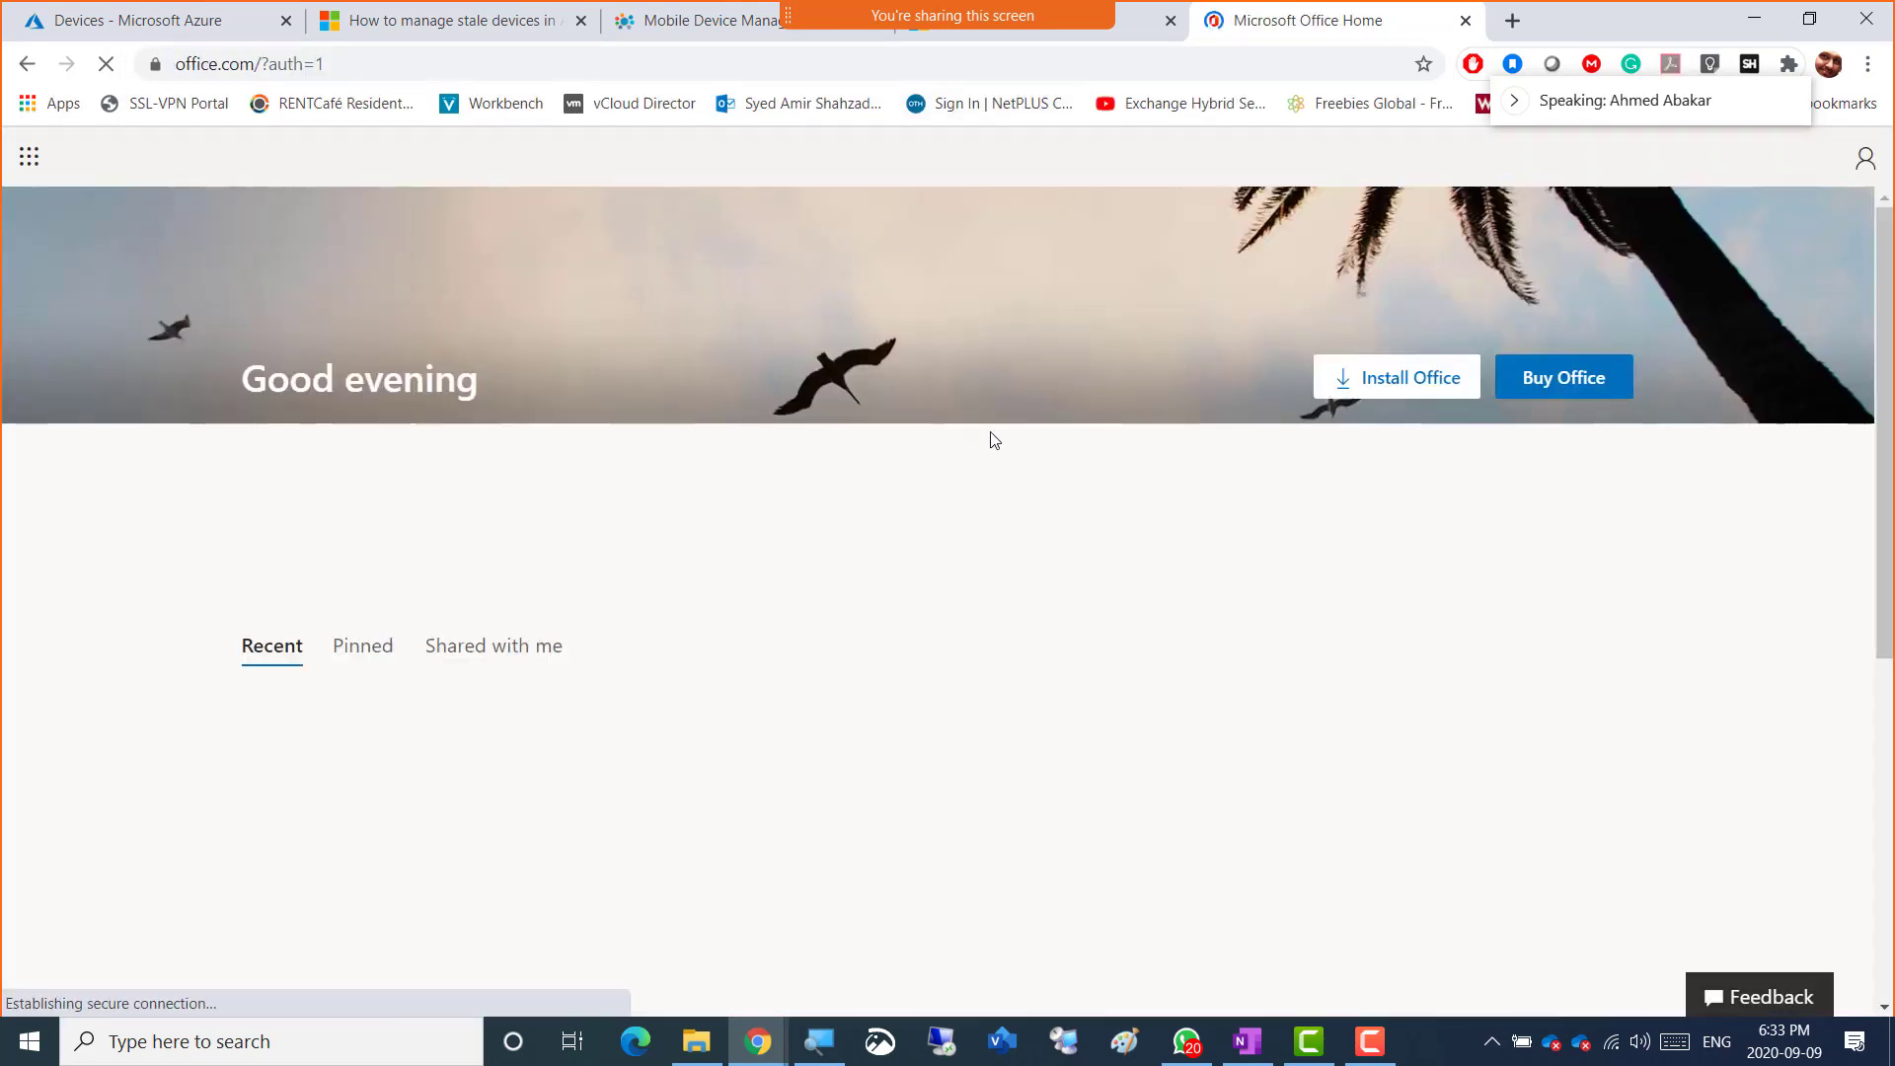
{"action": "left_click", "coordinate": [1865, 158]}
{"action": "left_click", "coordinate": [1683, 408]}
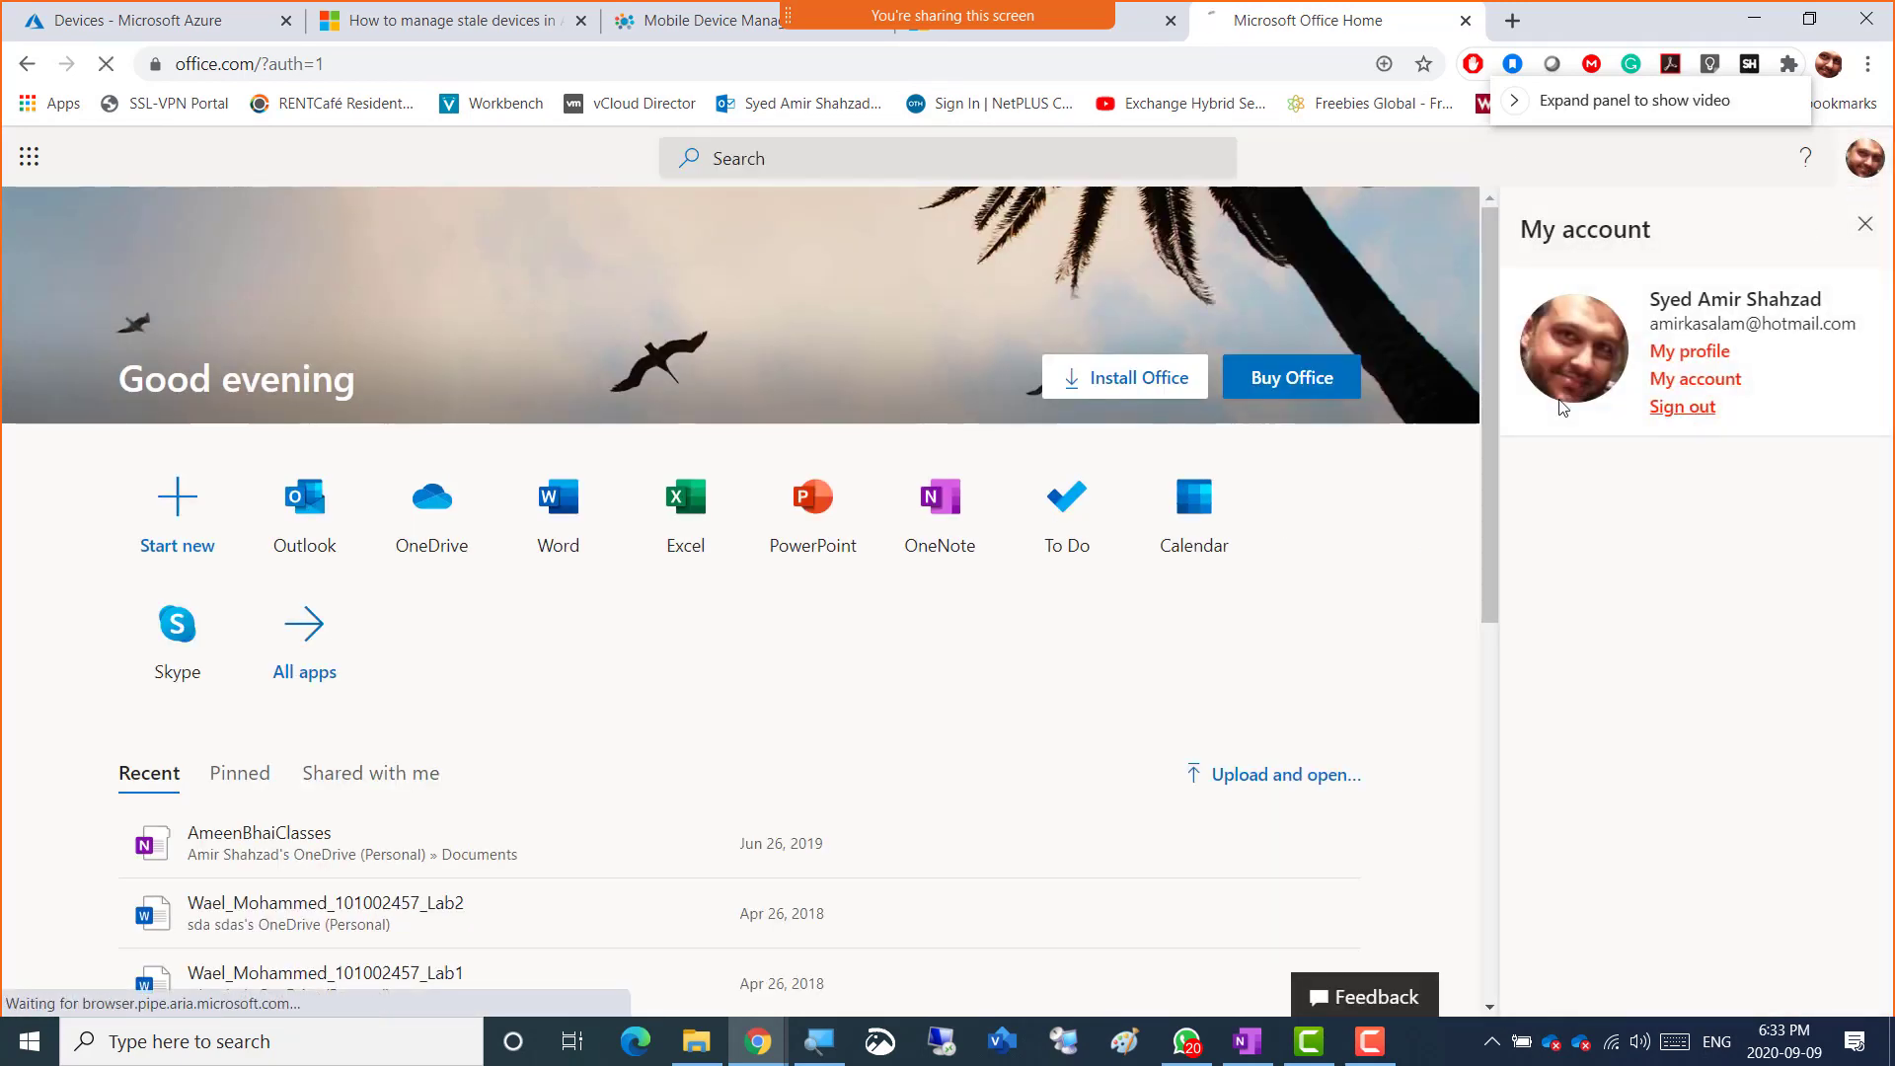
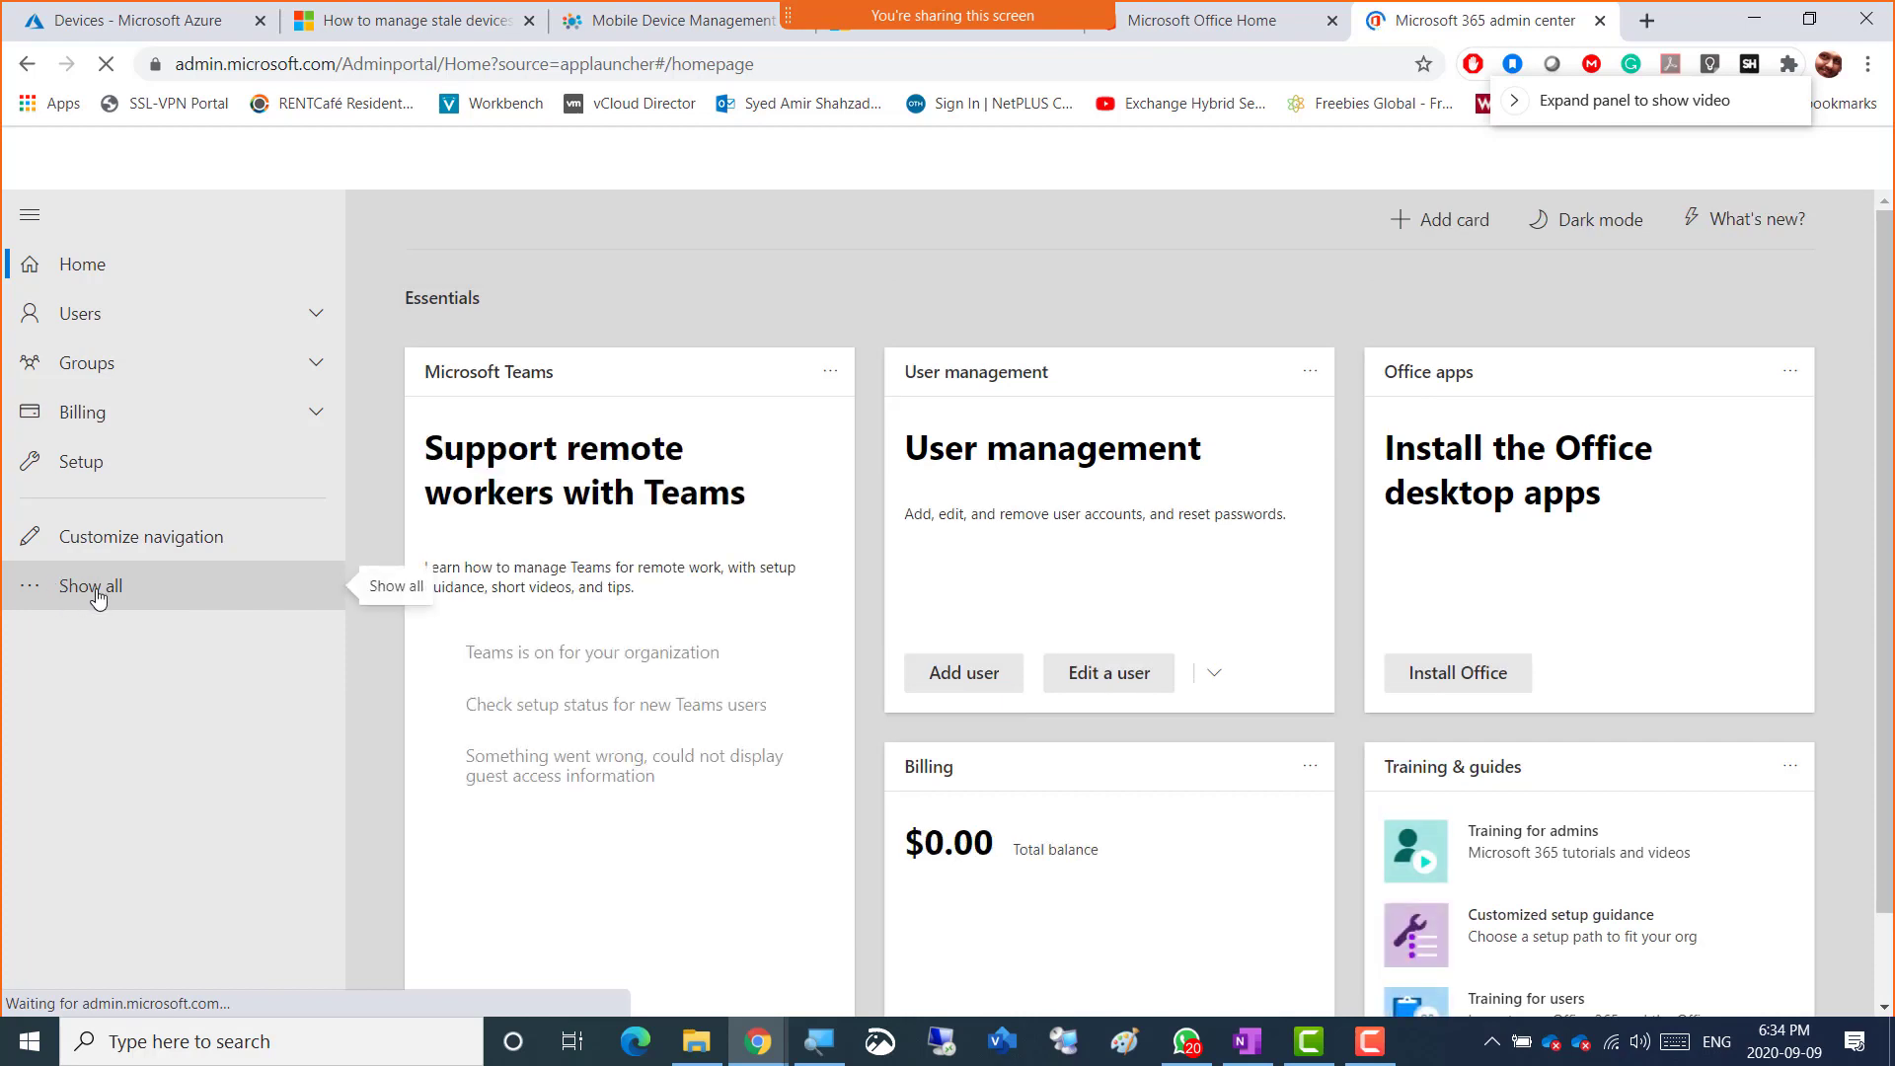
- Open the Azure Active Directory admin center from the Microsoft 365 admin center, proceeding past the additional information request and declining to stay signed in
{"action": "left_click", "coordinate": [60, 587]}
{"action": "scroll", "coordinate": [131, 916], "scroll_direction": "down", "scroll_amount": 4}
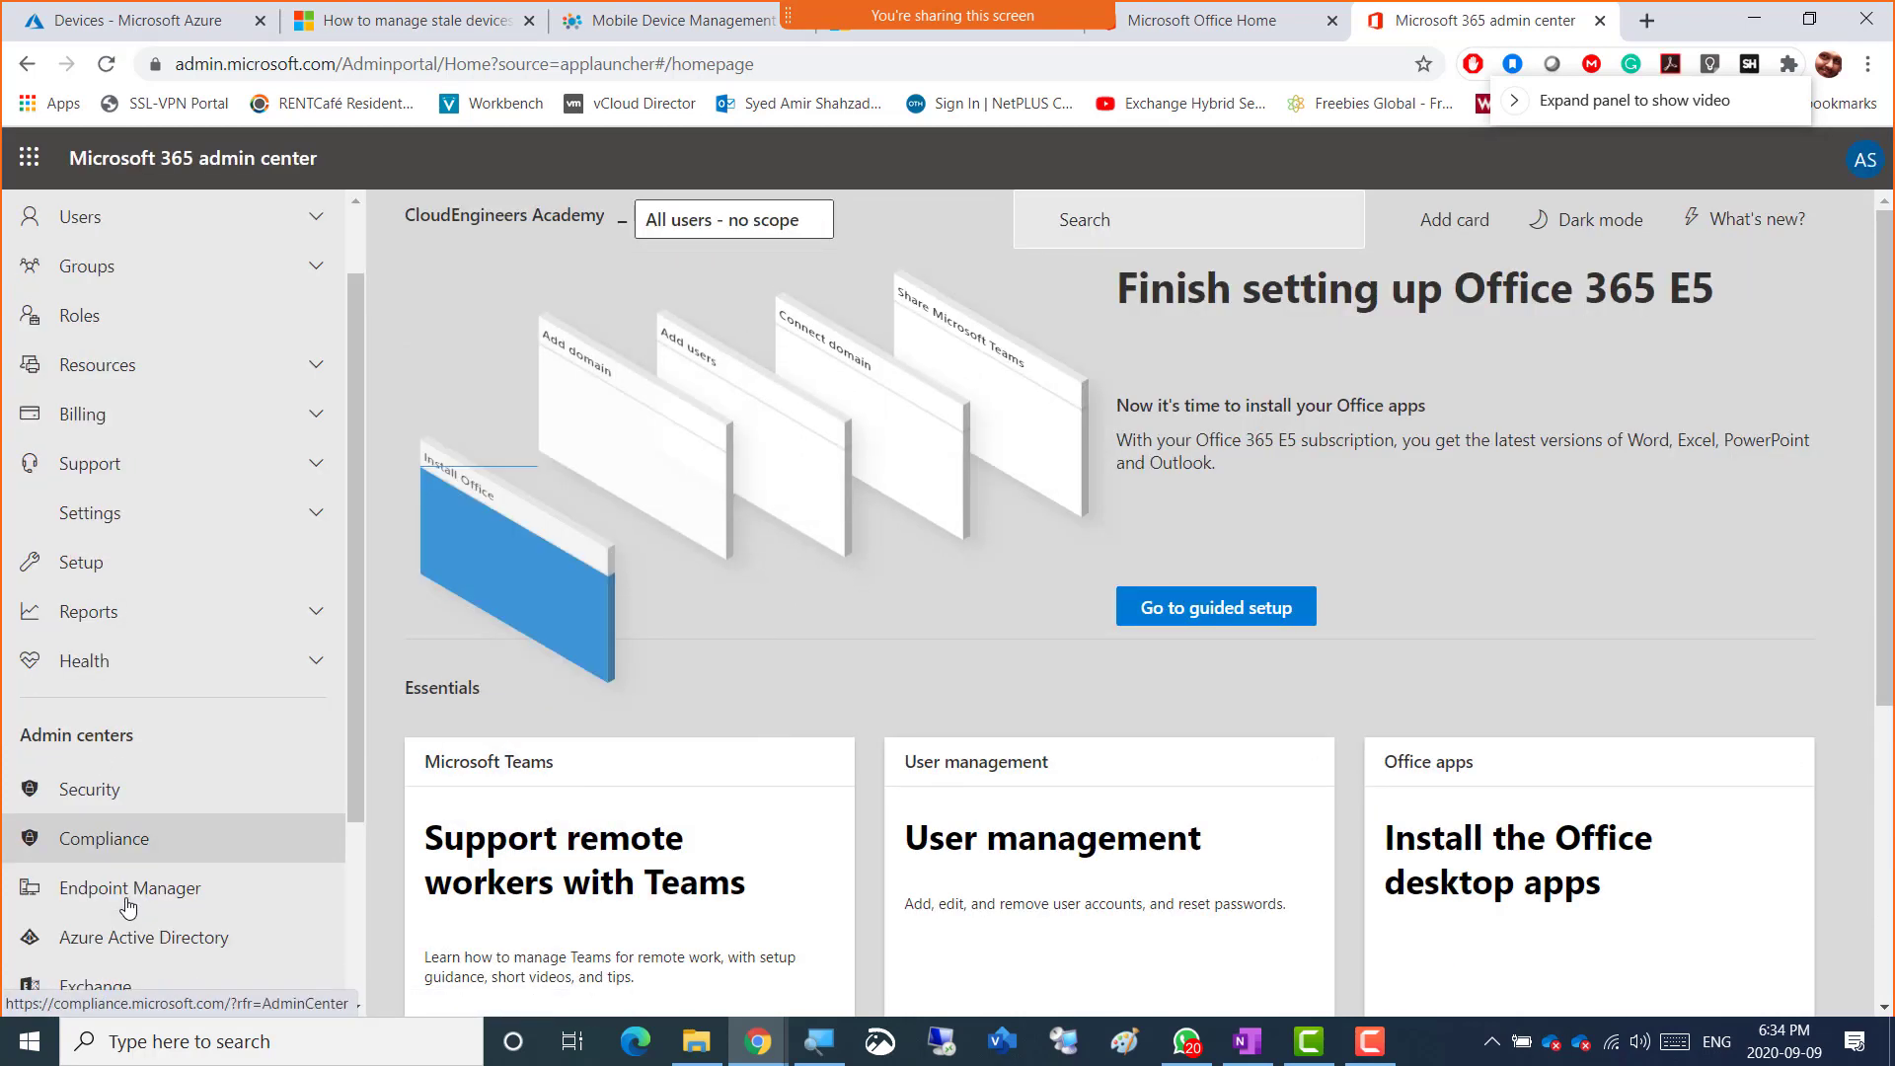
{"action": "left_click", "coordinate": [117, 686]}
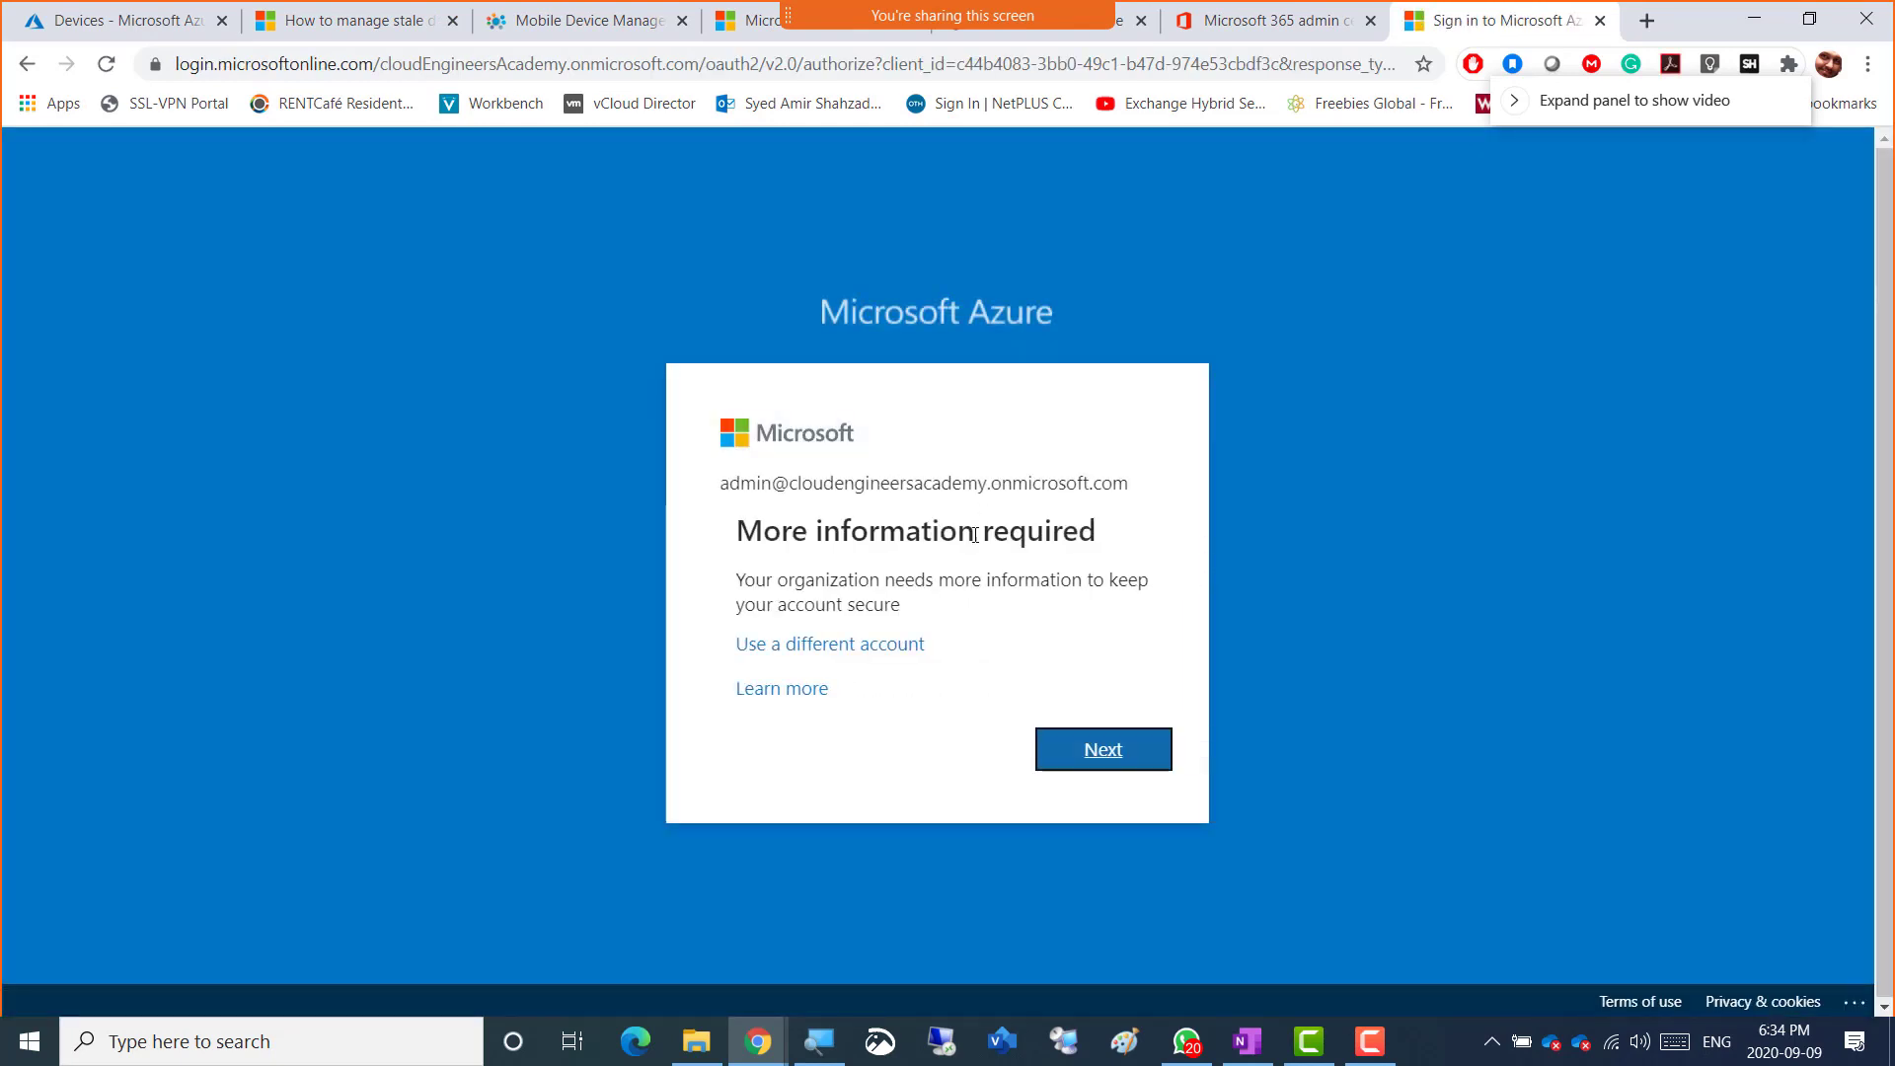
{"action": "left_click", "coordinate": [1066, 773]}
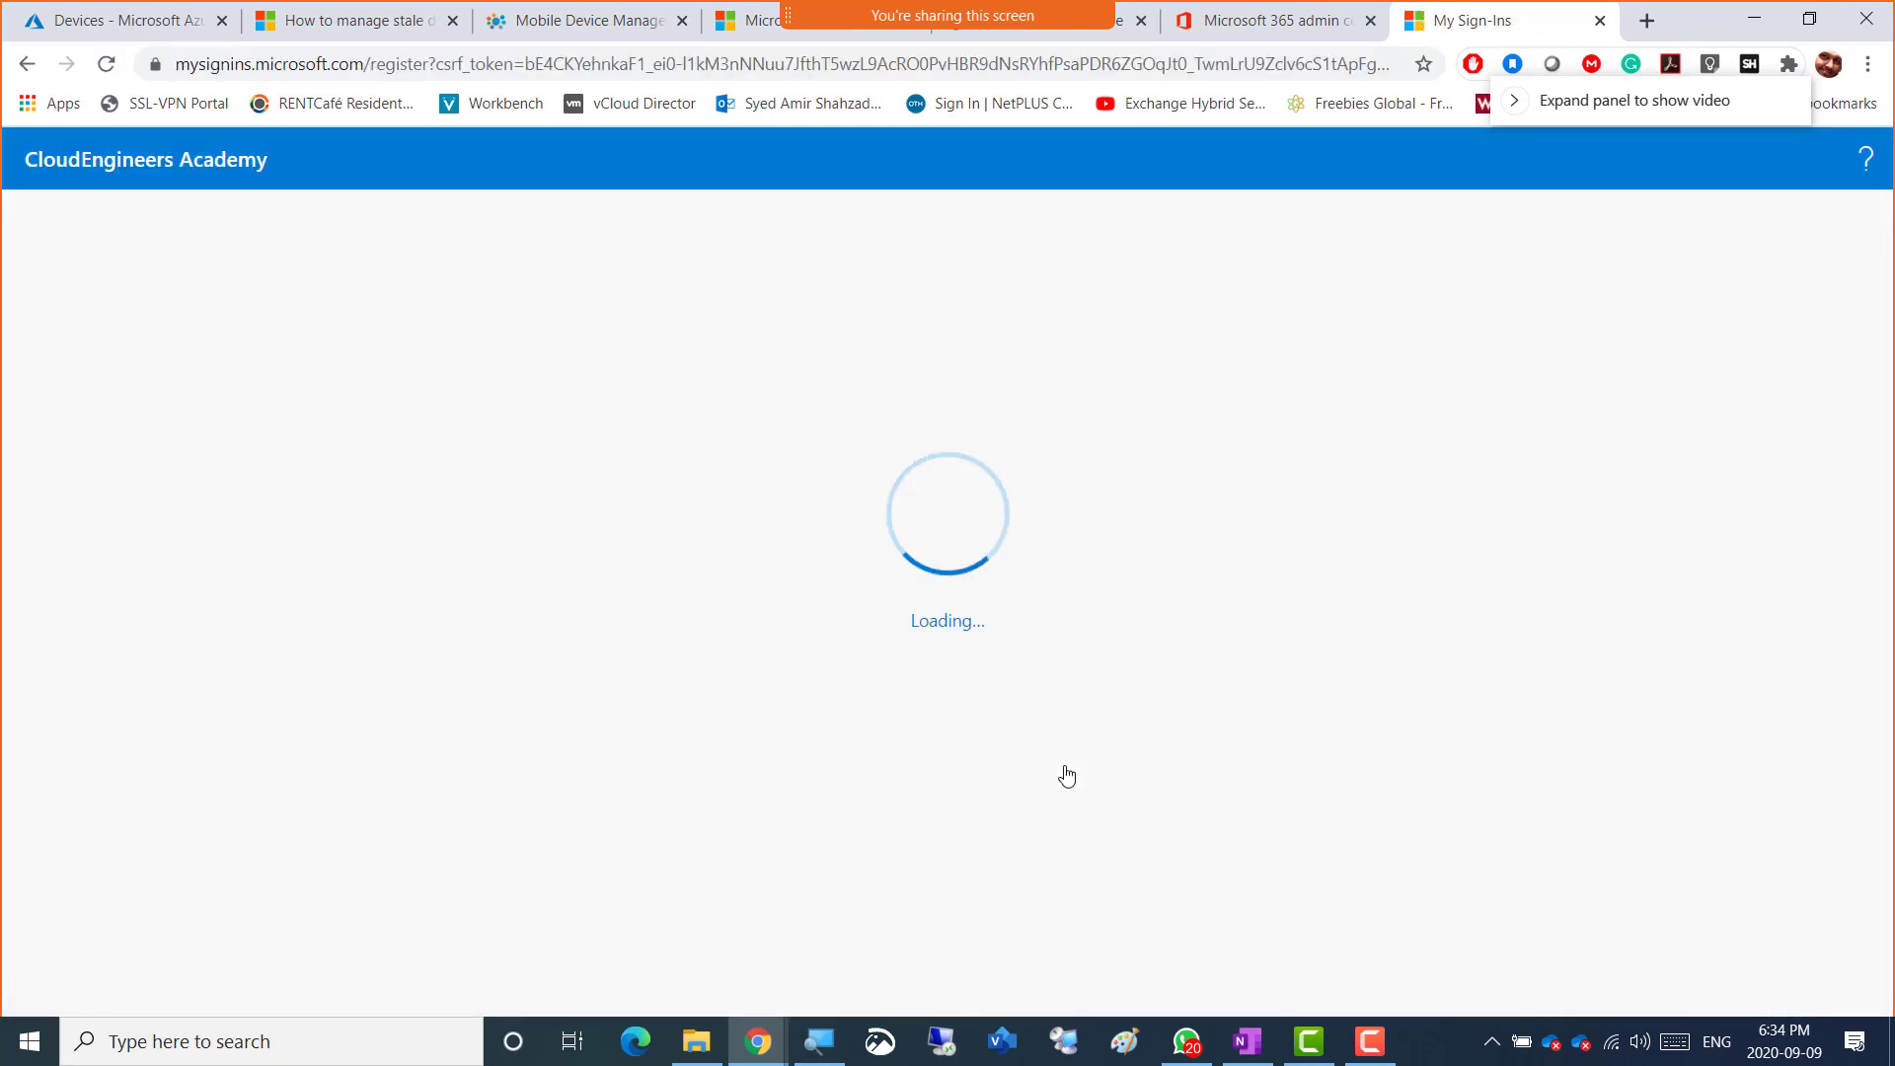
{"action": "left_click", "coordinate": [1290, 869]}
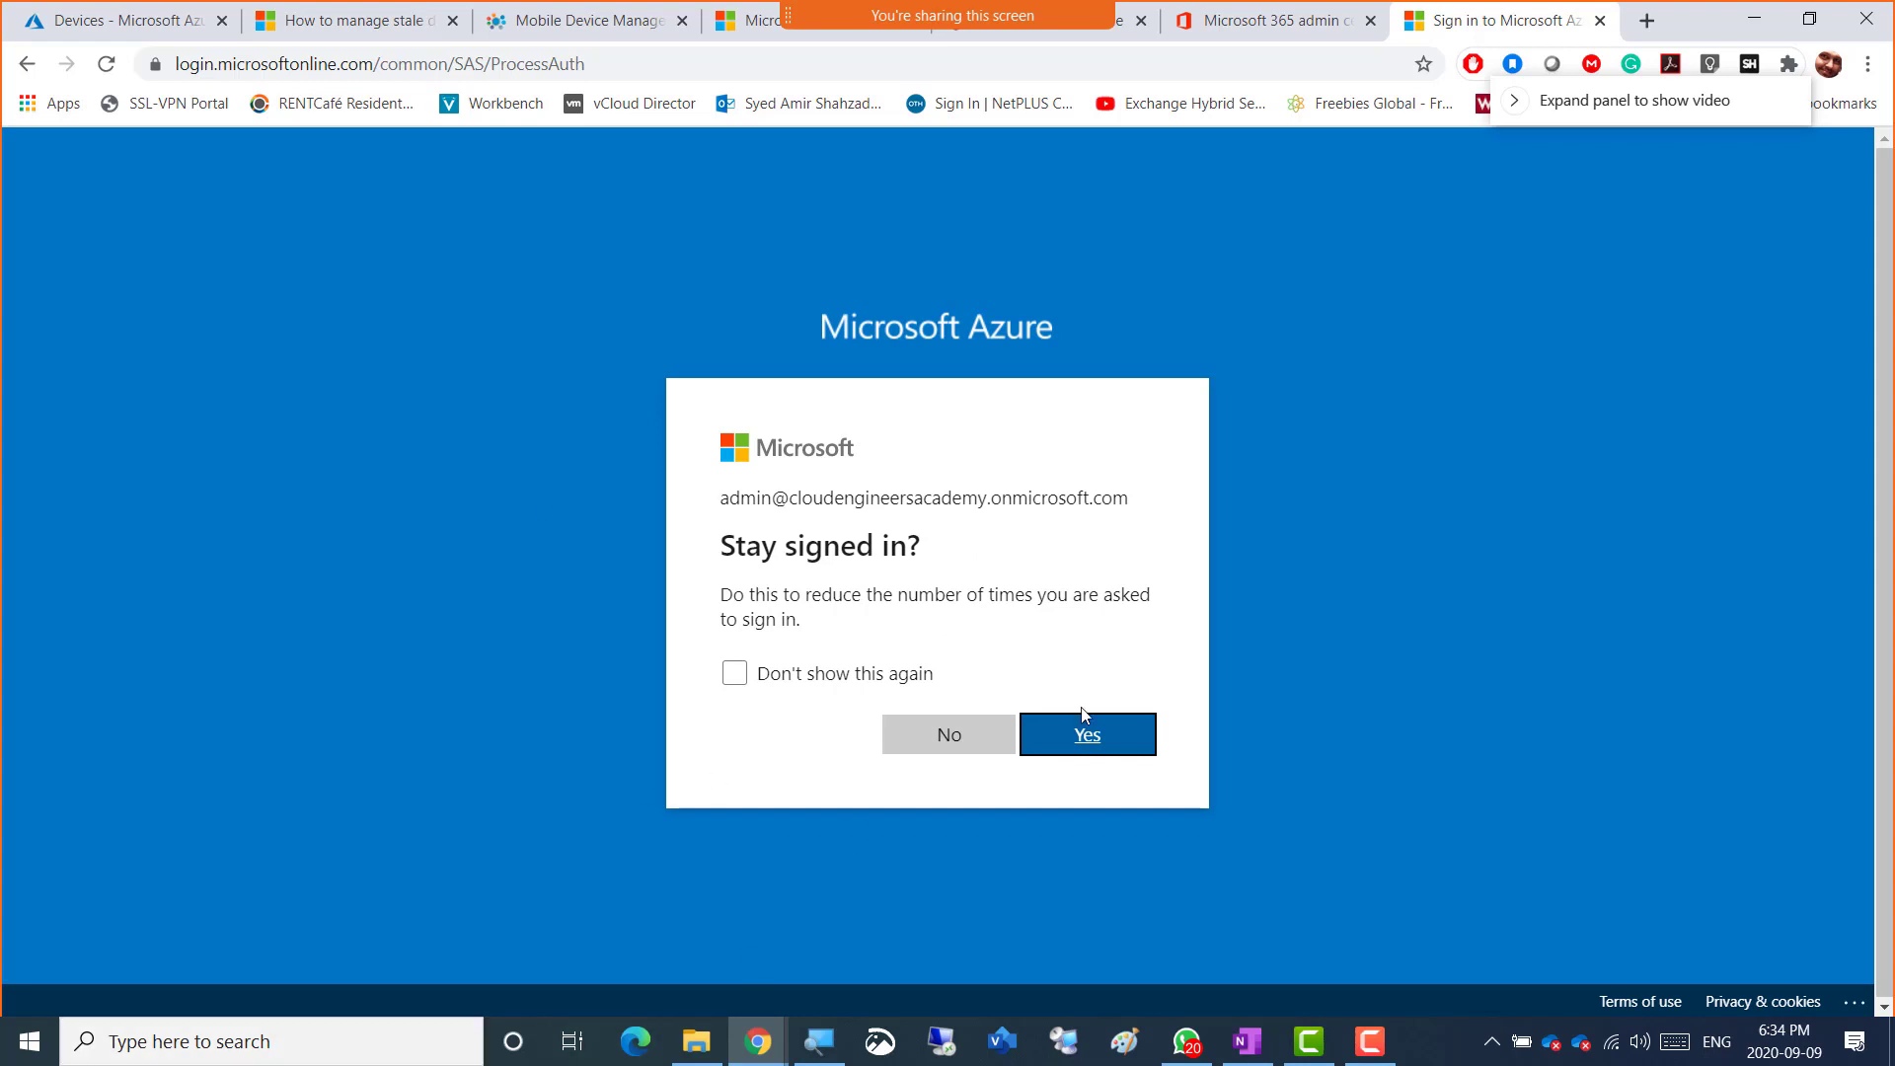
{"action": "left_click", "coordinate": [980, 747]}
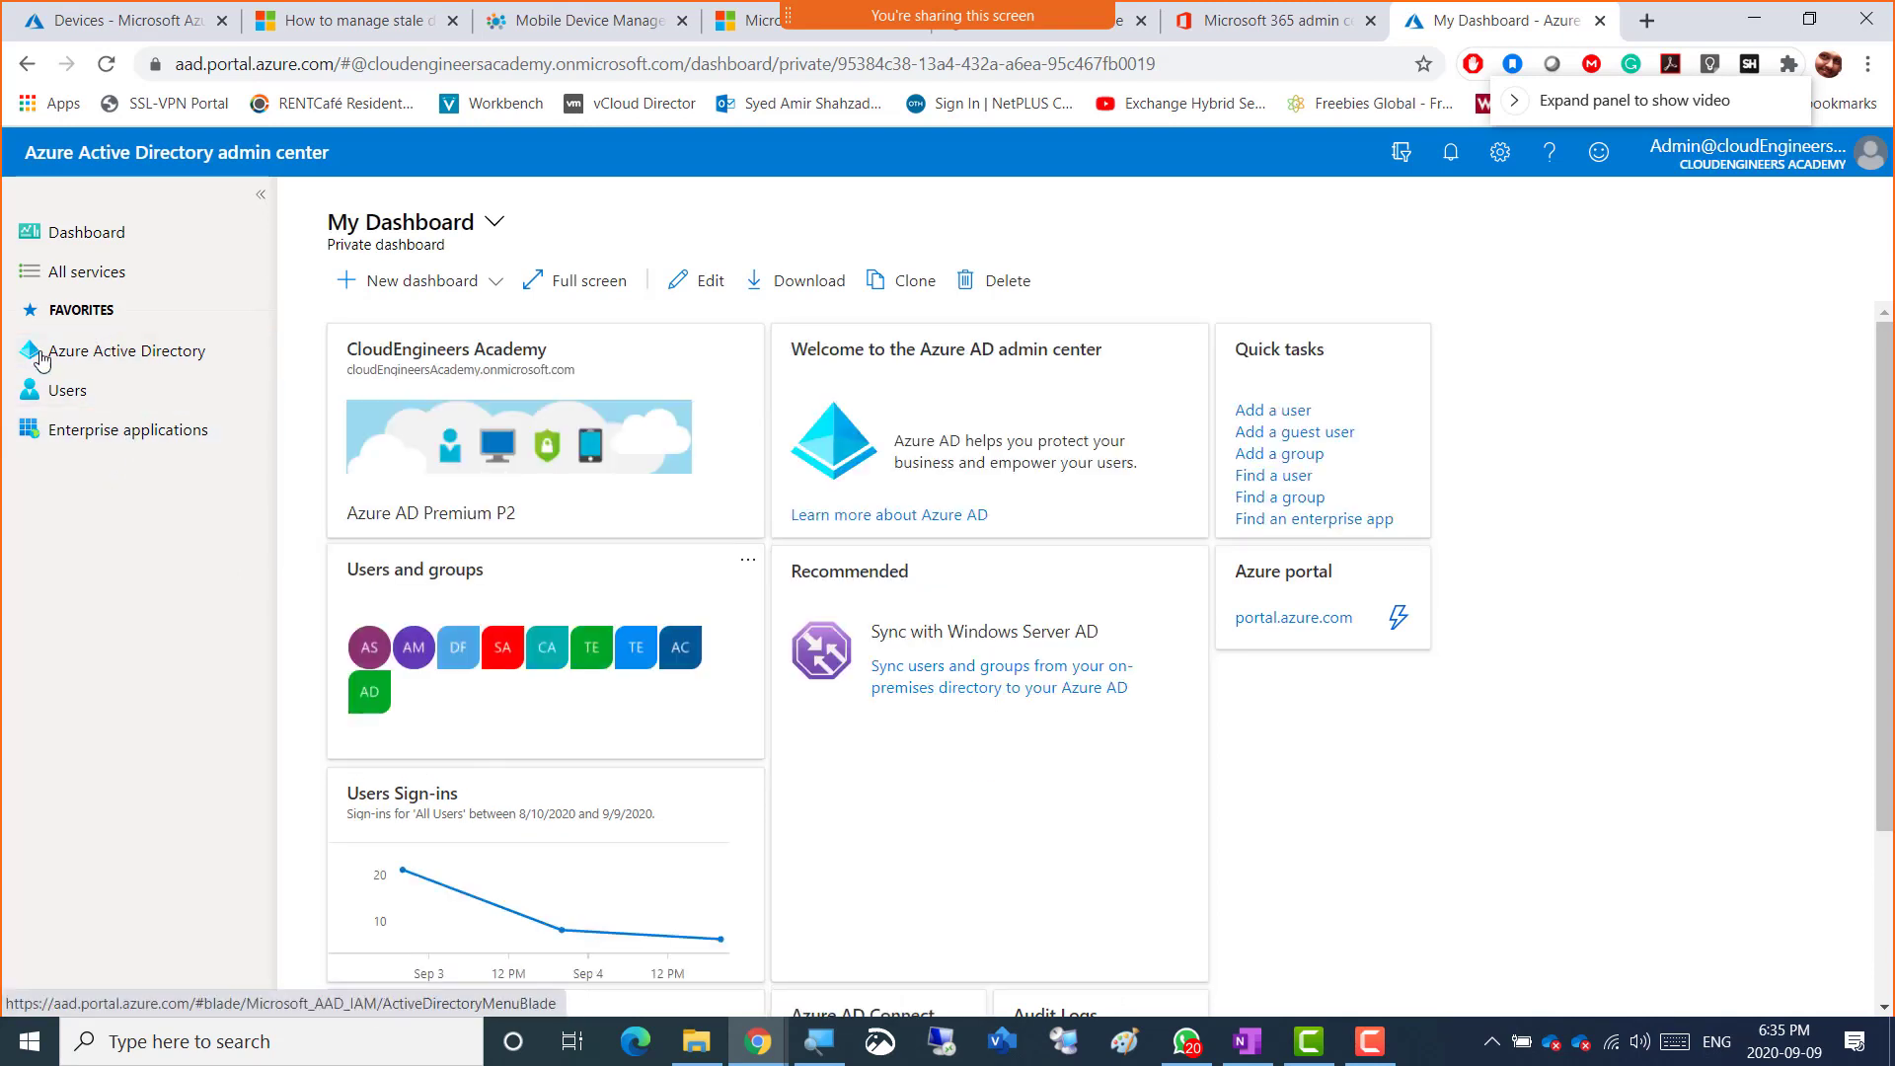
- Open the CloudEngineers Academy directory's Devices blade and view its Enterprise State Roaming settings
{"action": "left_click", "coordinate": [125, 363]}
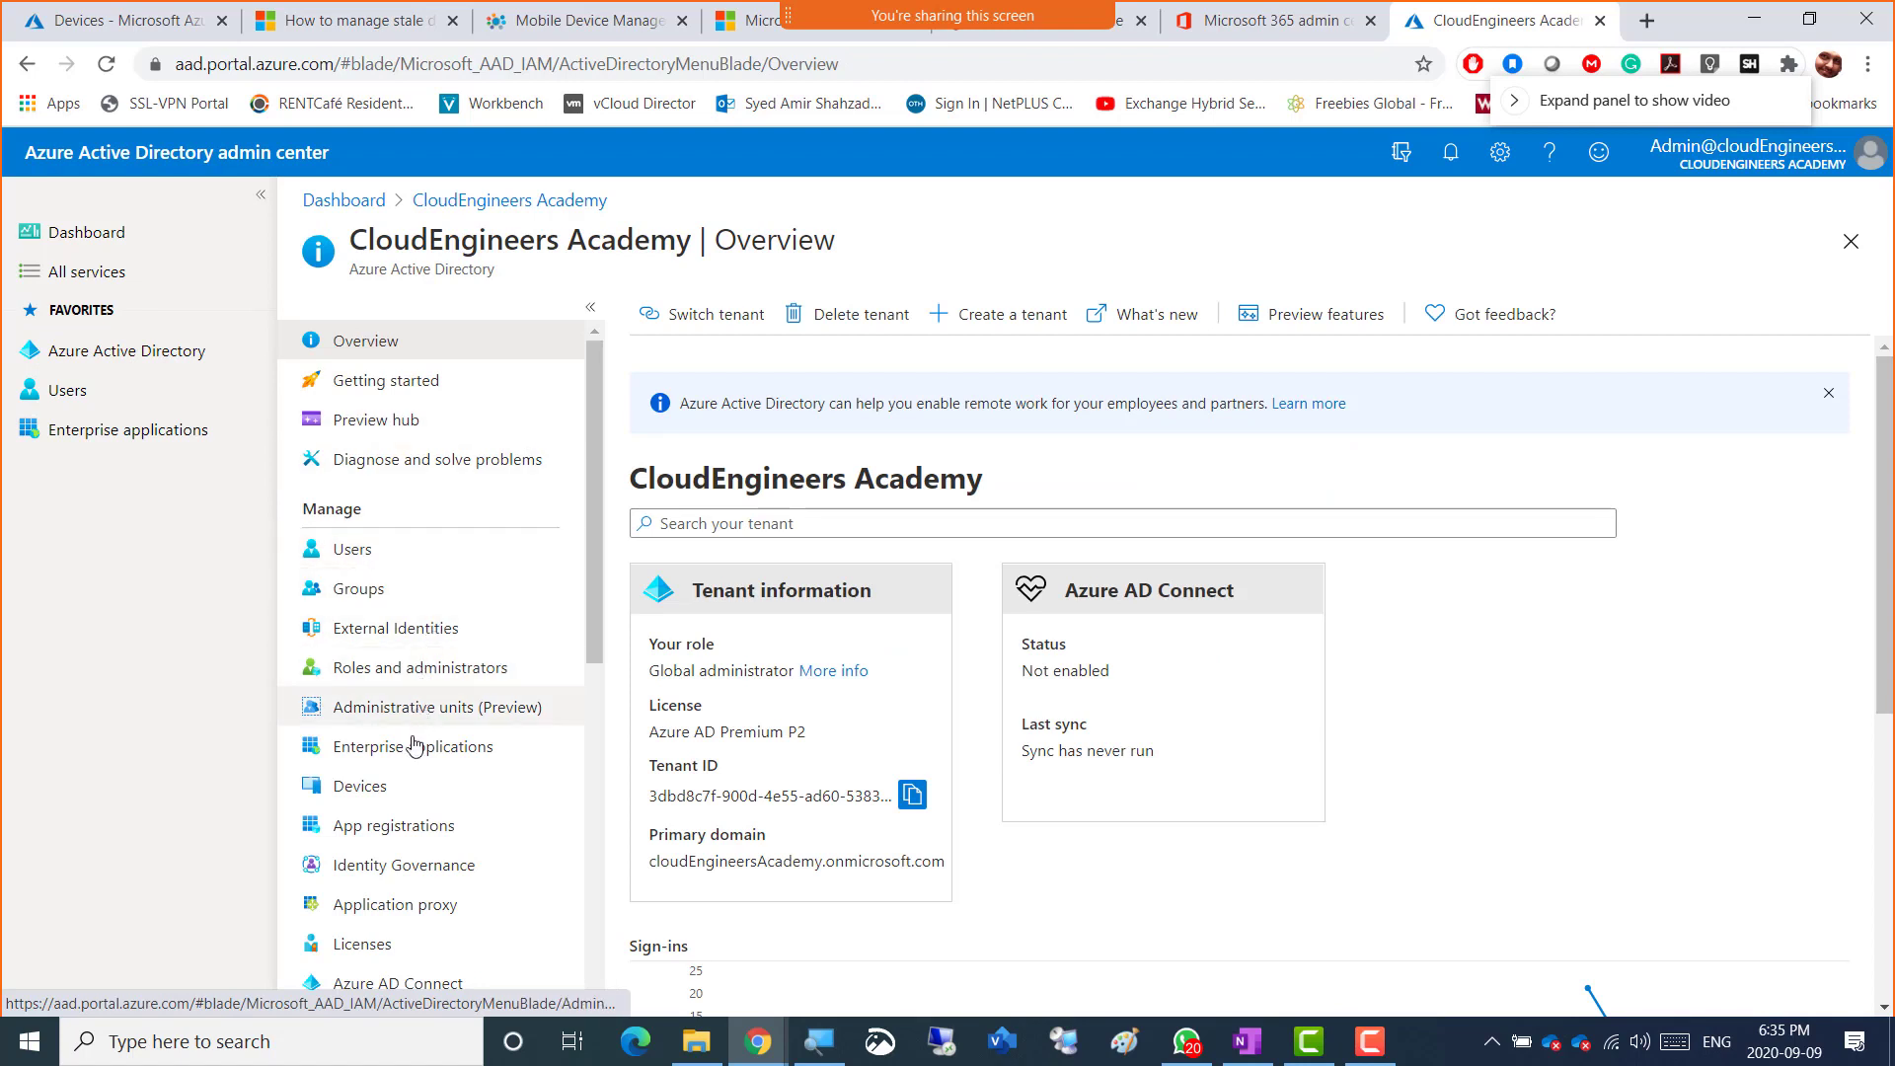
{"action": "left_click", "coordinate": [395, 785]}
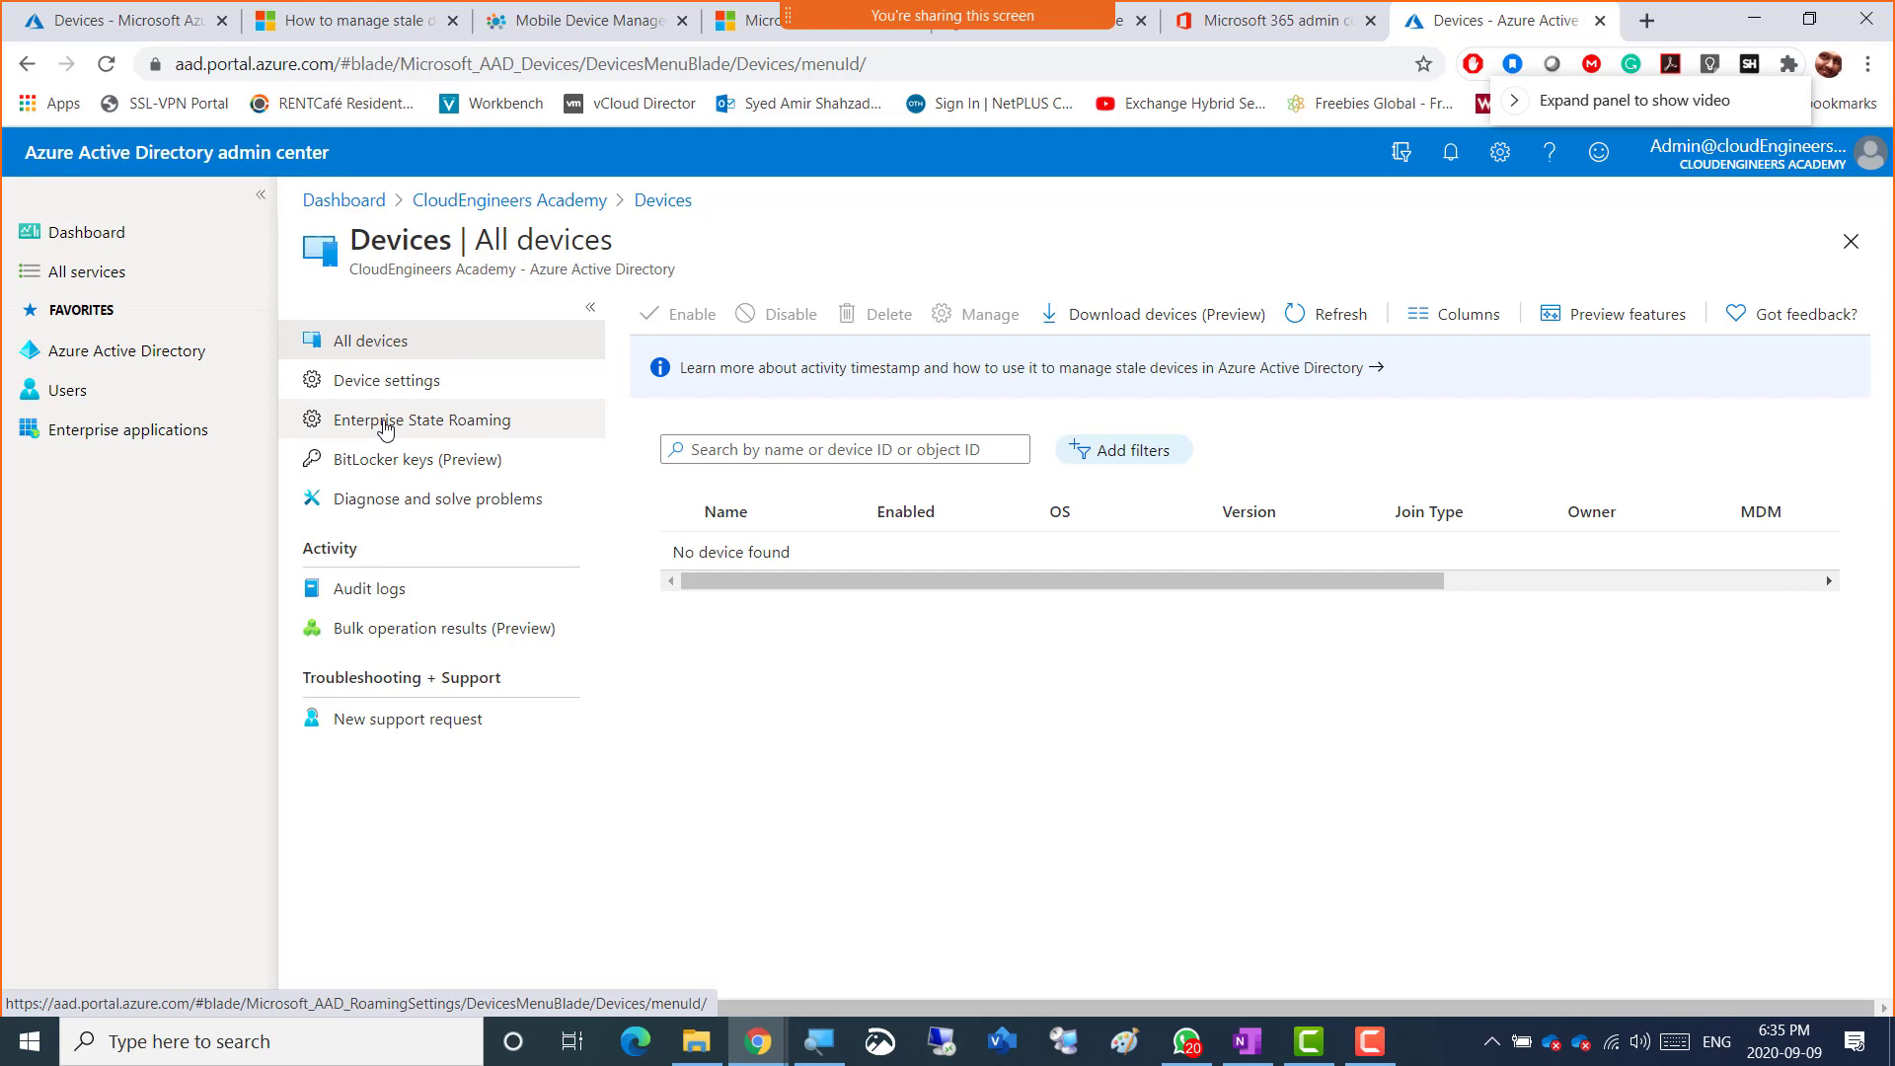
{"action": "left_click", "coordinate": [385, 428]}
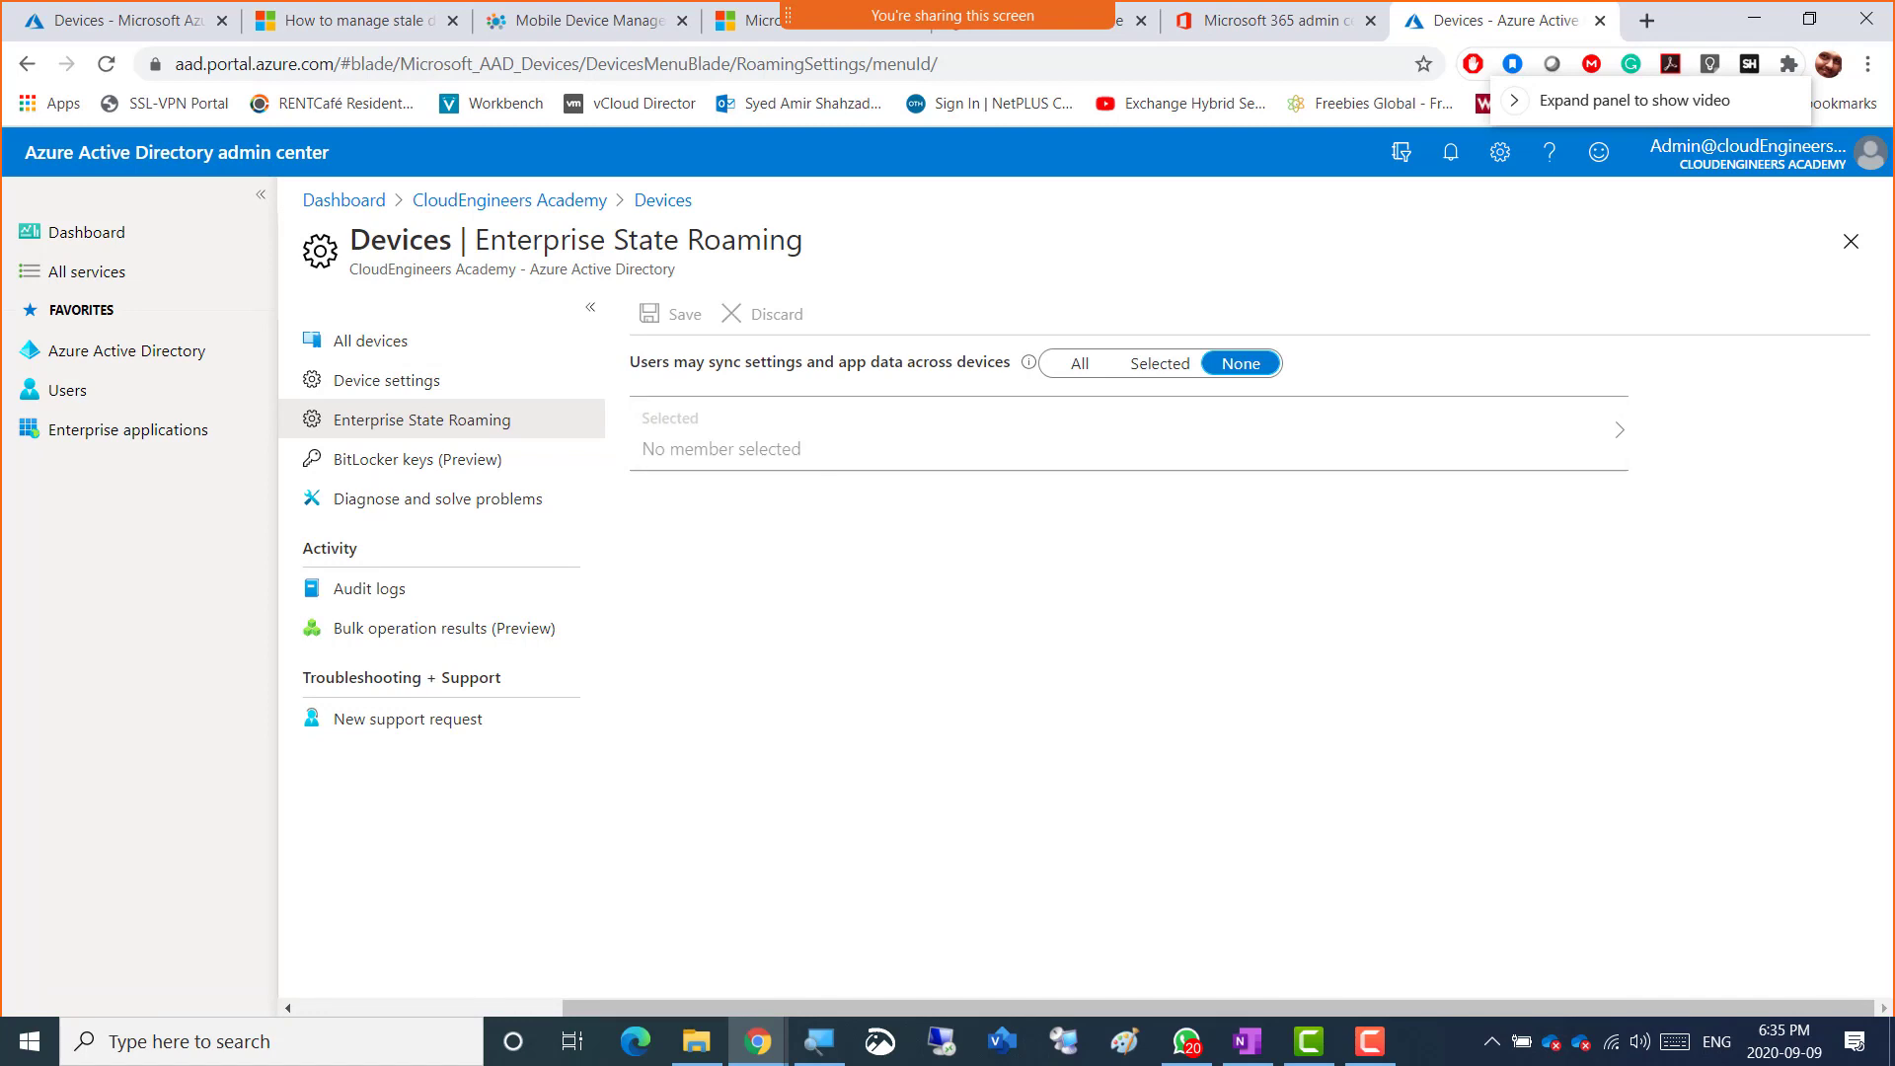
- Open the documentation on enterprise state roaming and read its introduction and the benefits it offers, highlighting the passage on experience across Windows devices
{"action": "left_click", "coordinate": [1029, 363]}
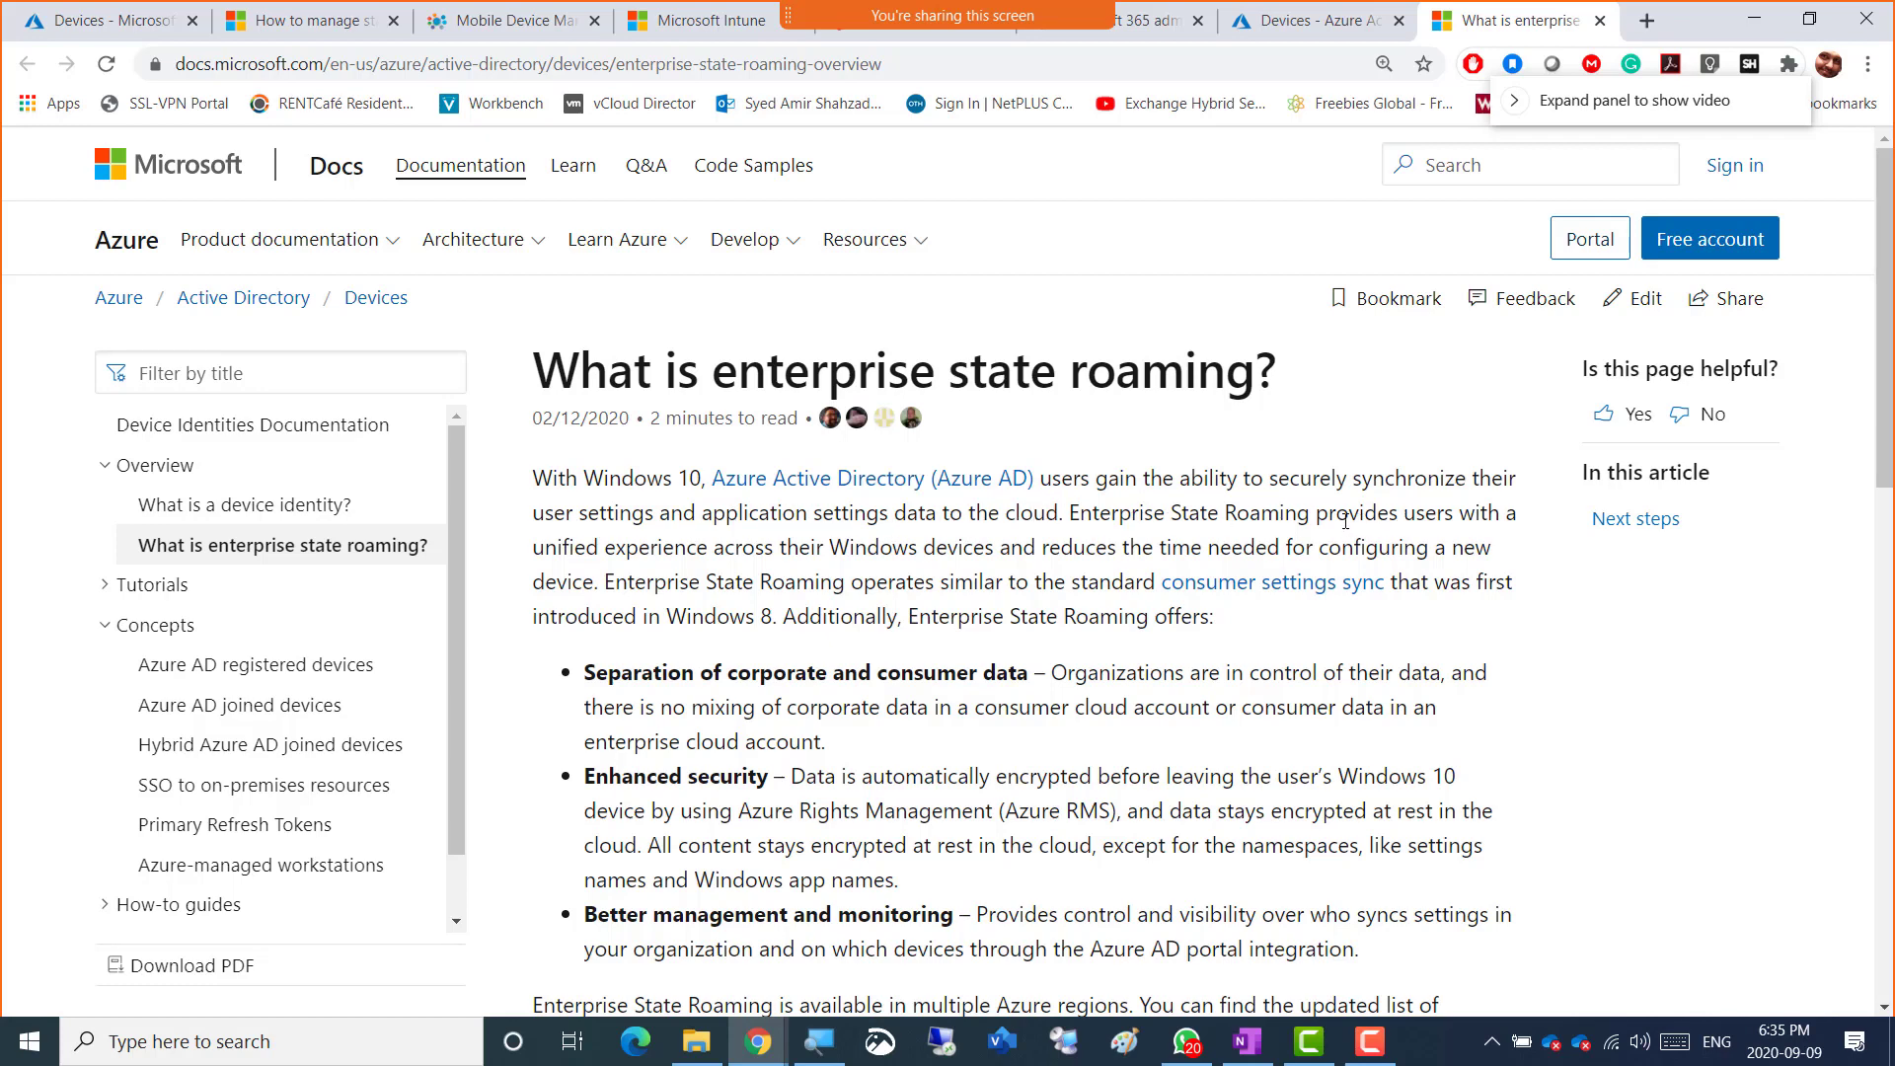
{"action": "left_click_drag", "start_coordinate": [606, 550], "coordinate": [860, 609]}
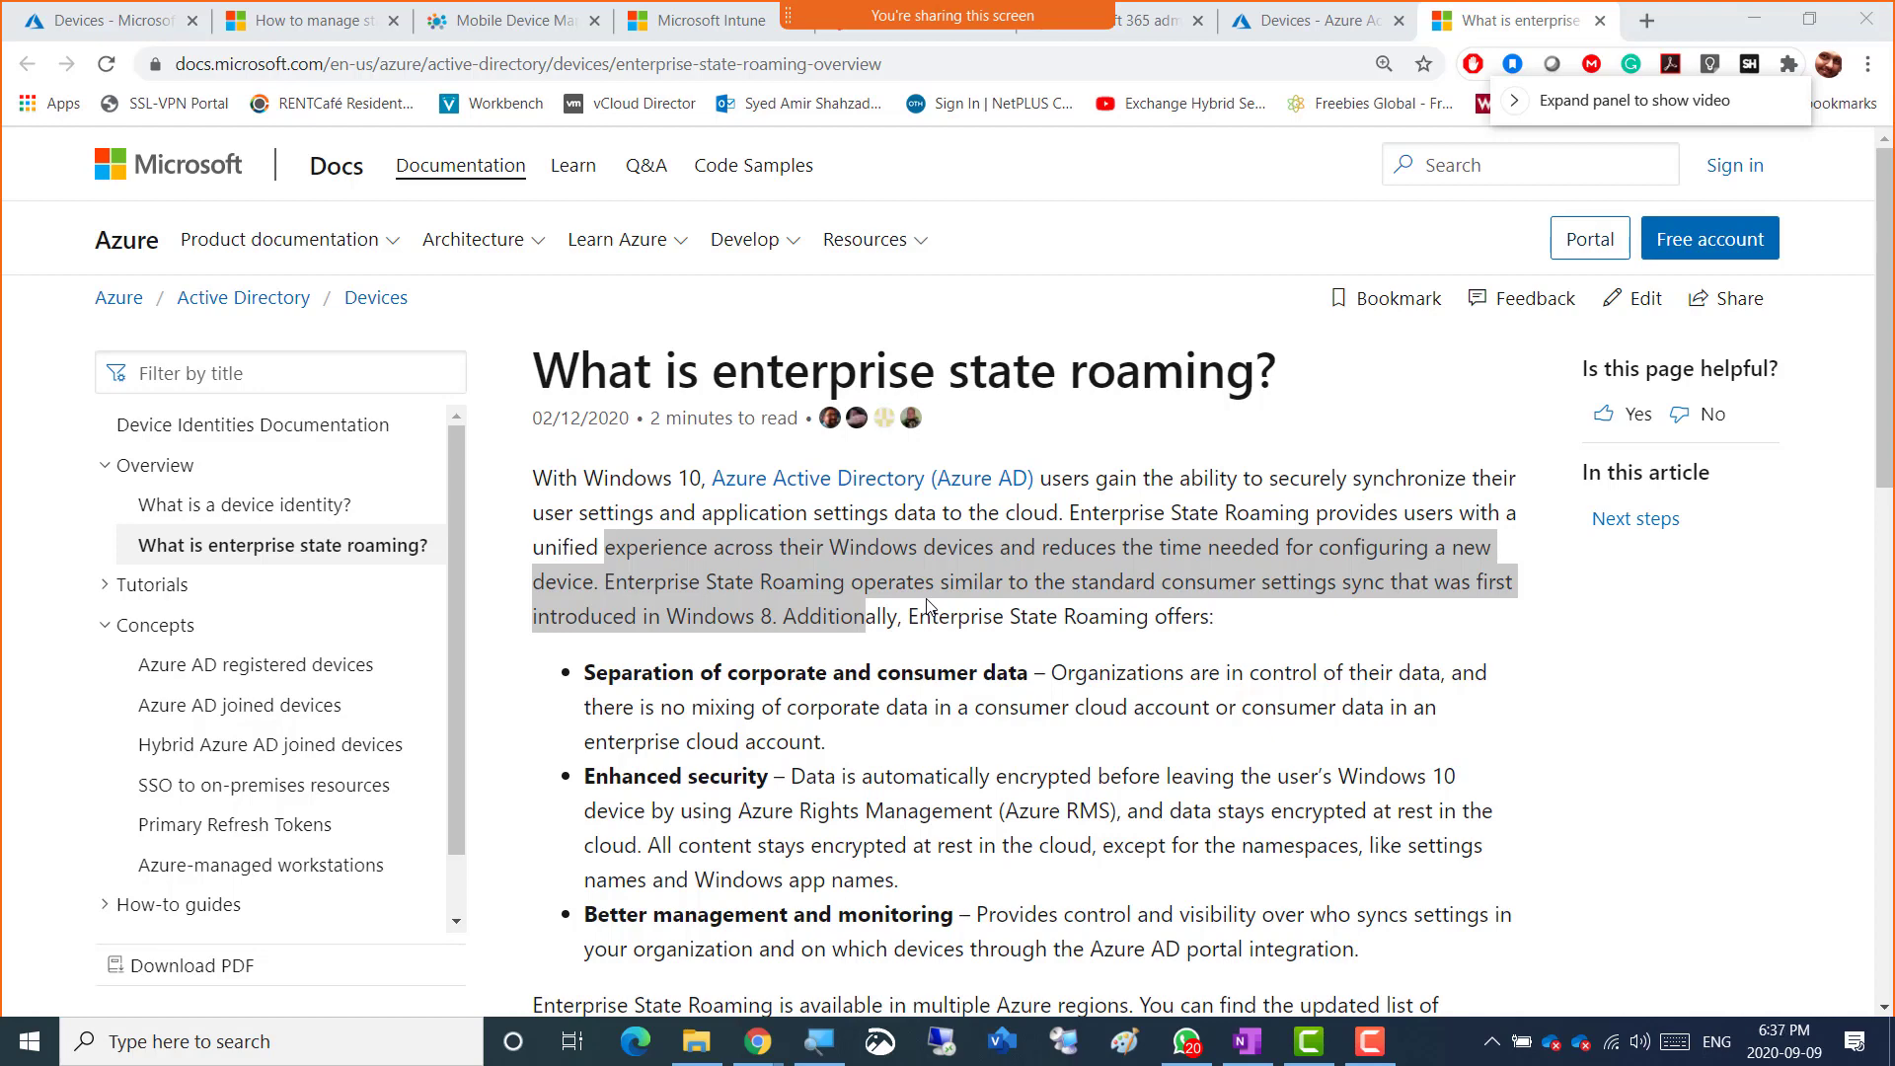
{"action": "scroll", "coordinate": [913, 766], "scroll_direction": "down", "scroll_amount": 3}
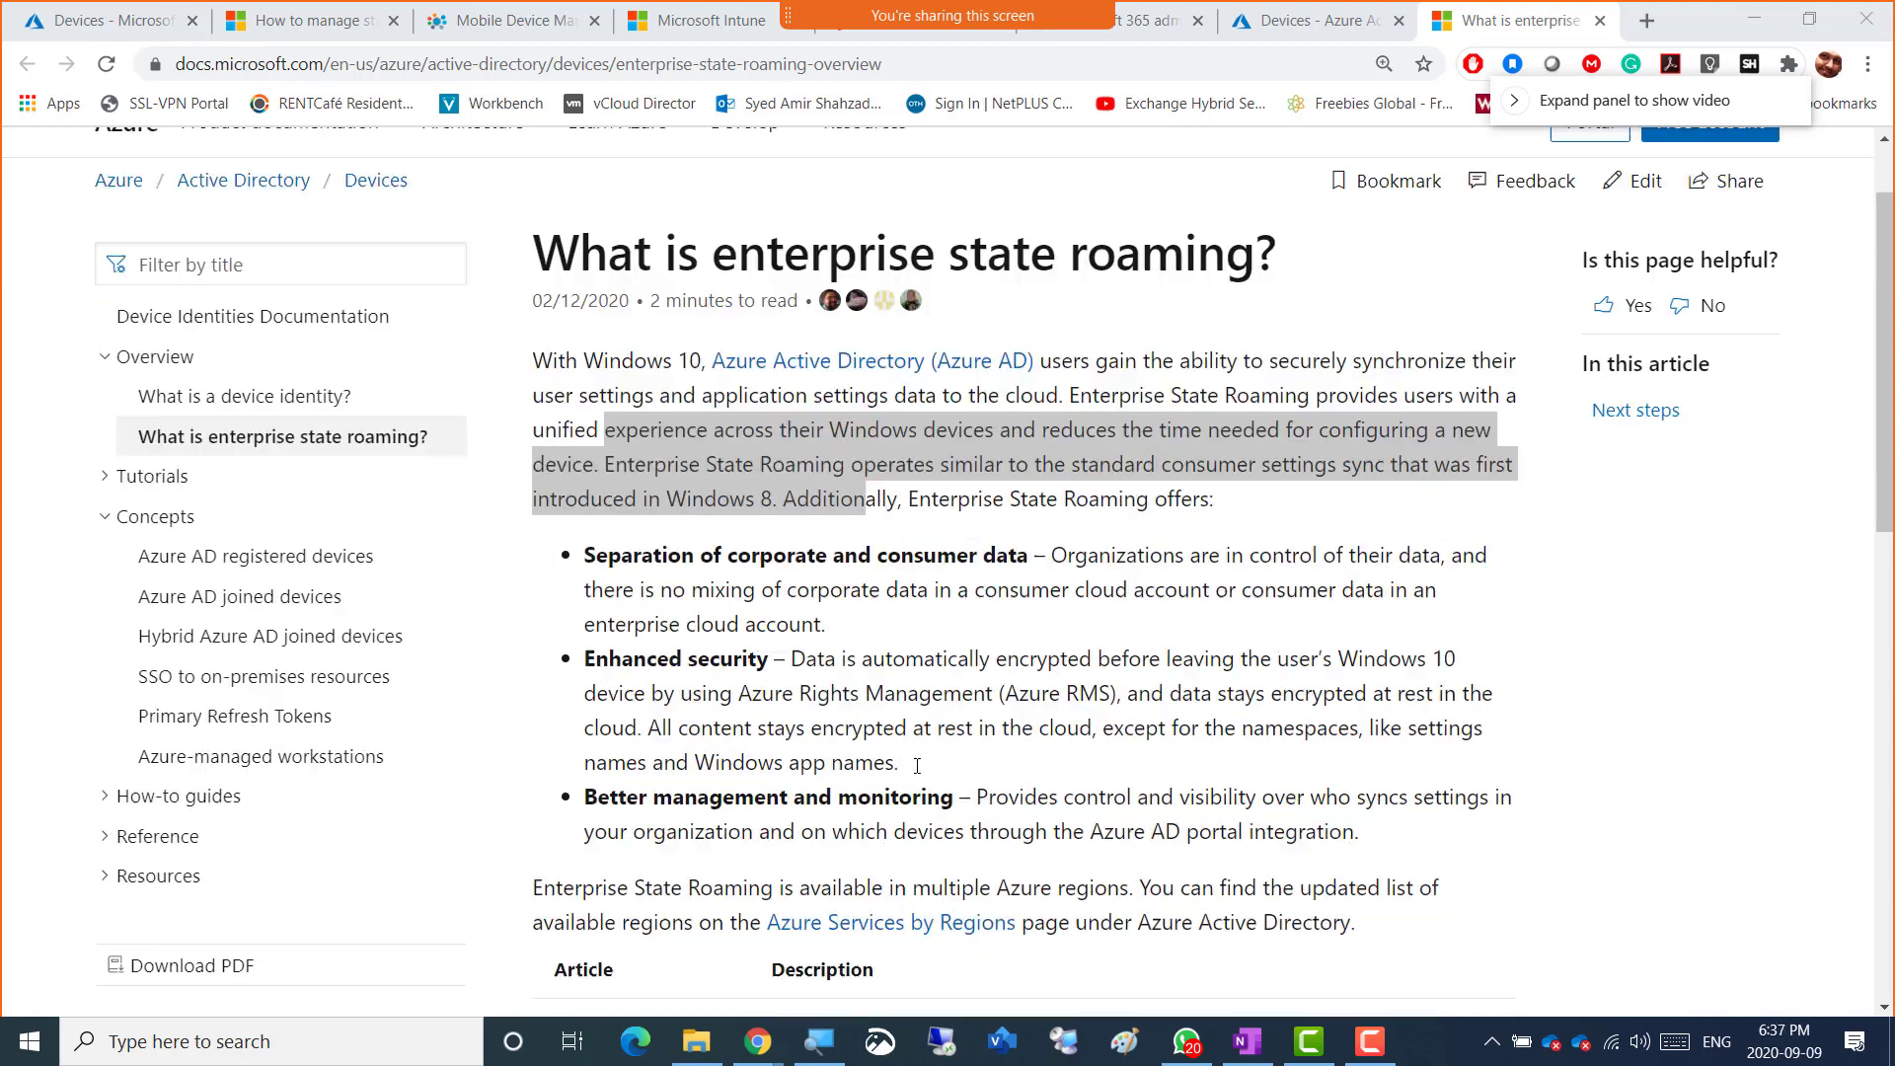
- Skim the rest of the enterprise state roaming article and paste its URL into the Day06 class notes in OneNote, returning to the browser
{"action": "scroll", "coordinate": [902, 546], "scroll_direction": "down", "scroll_amount": 5}
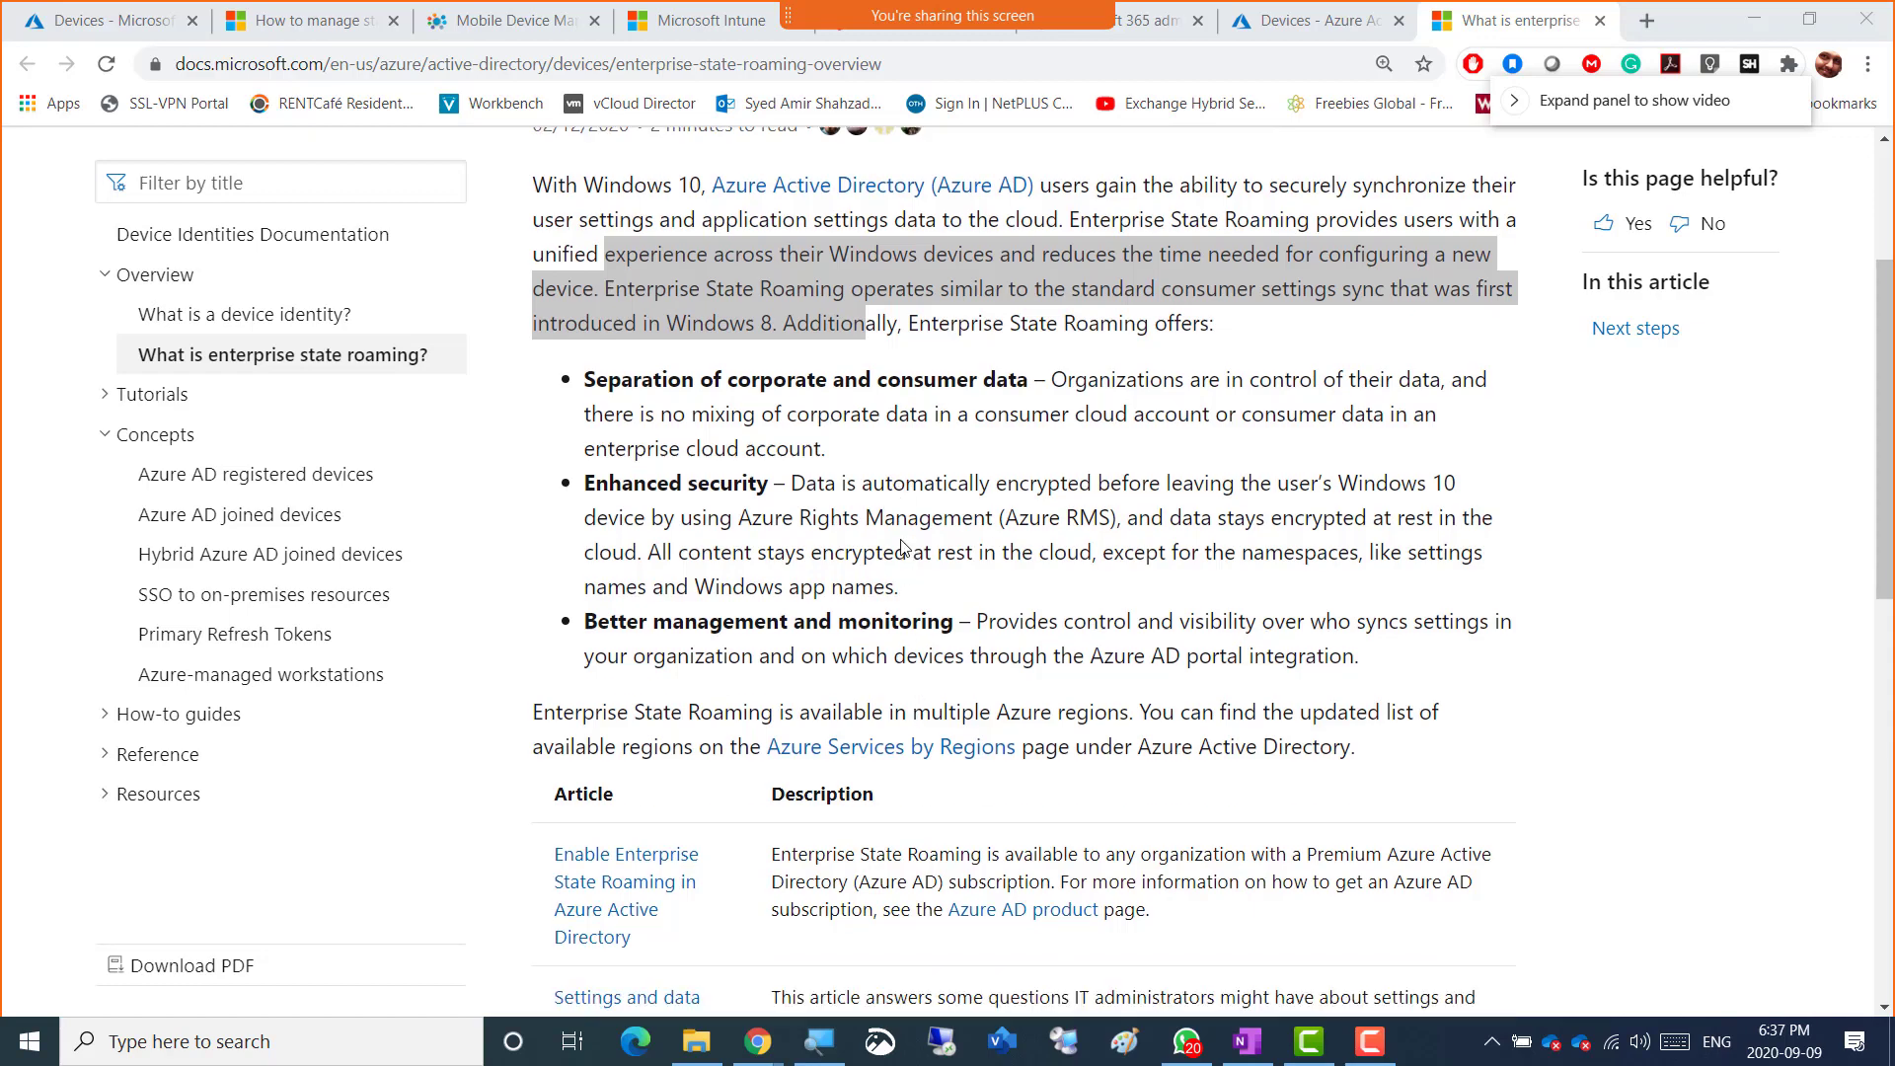
{"action": "scroll", "coordinate": [901, 546], "scroll_direction": "down", "scroll_amount": 6}
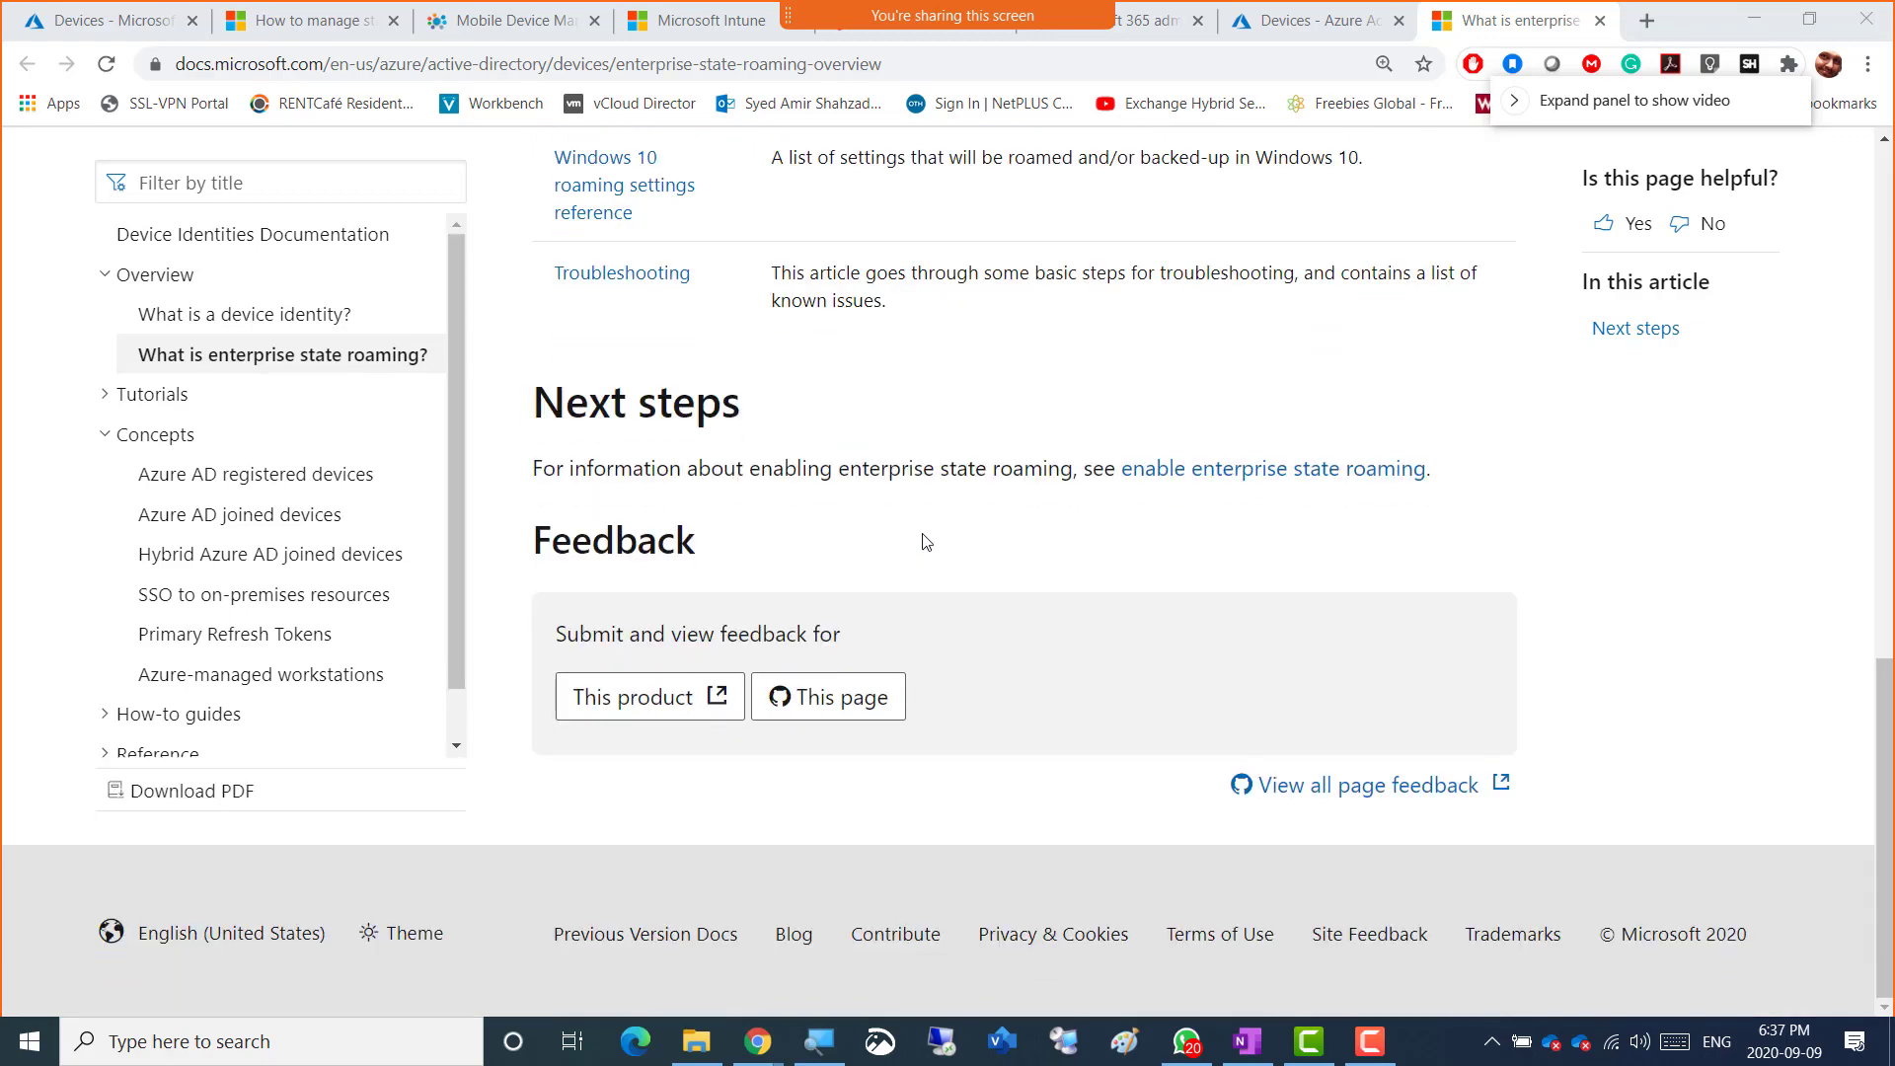
{"action": "scroll", "coordinate": [922, 537], "scroll_direction": "up", "scroll_amount": 13}
{"action": "left_click", "coordinate": [901, 67]}
{"action": "key", "text": "ctrl+c"}
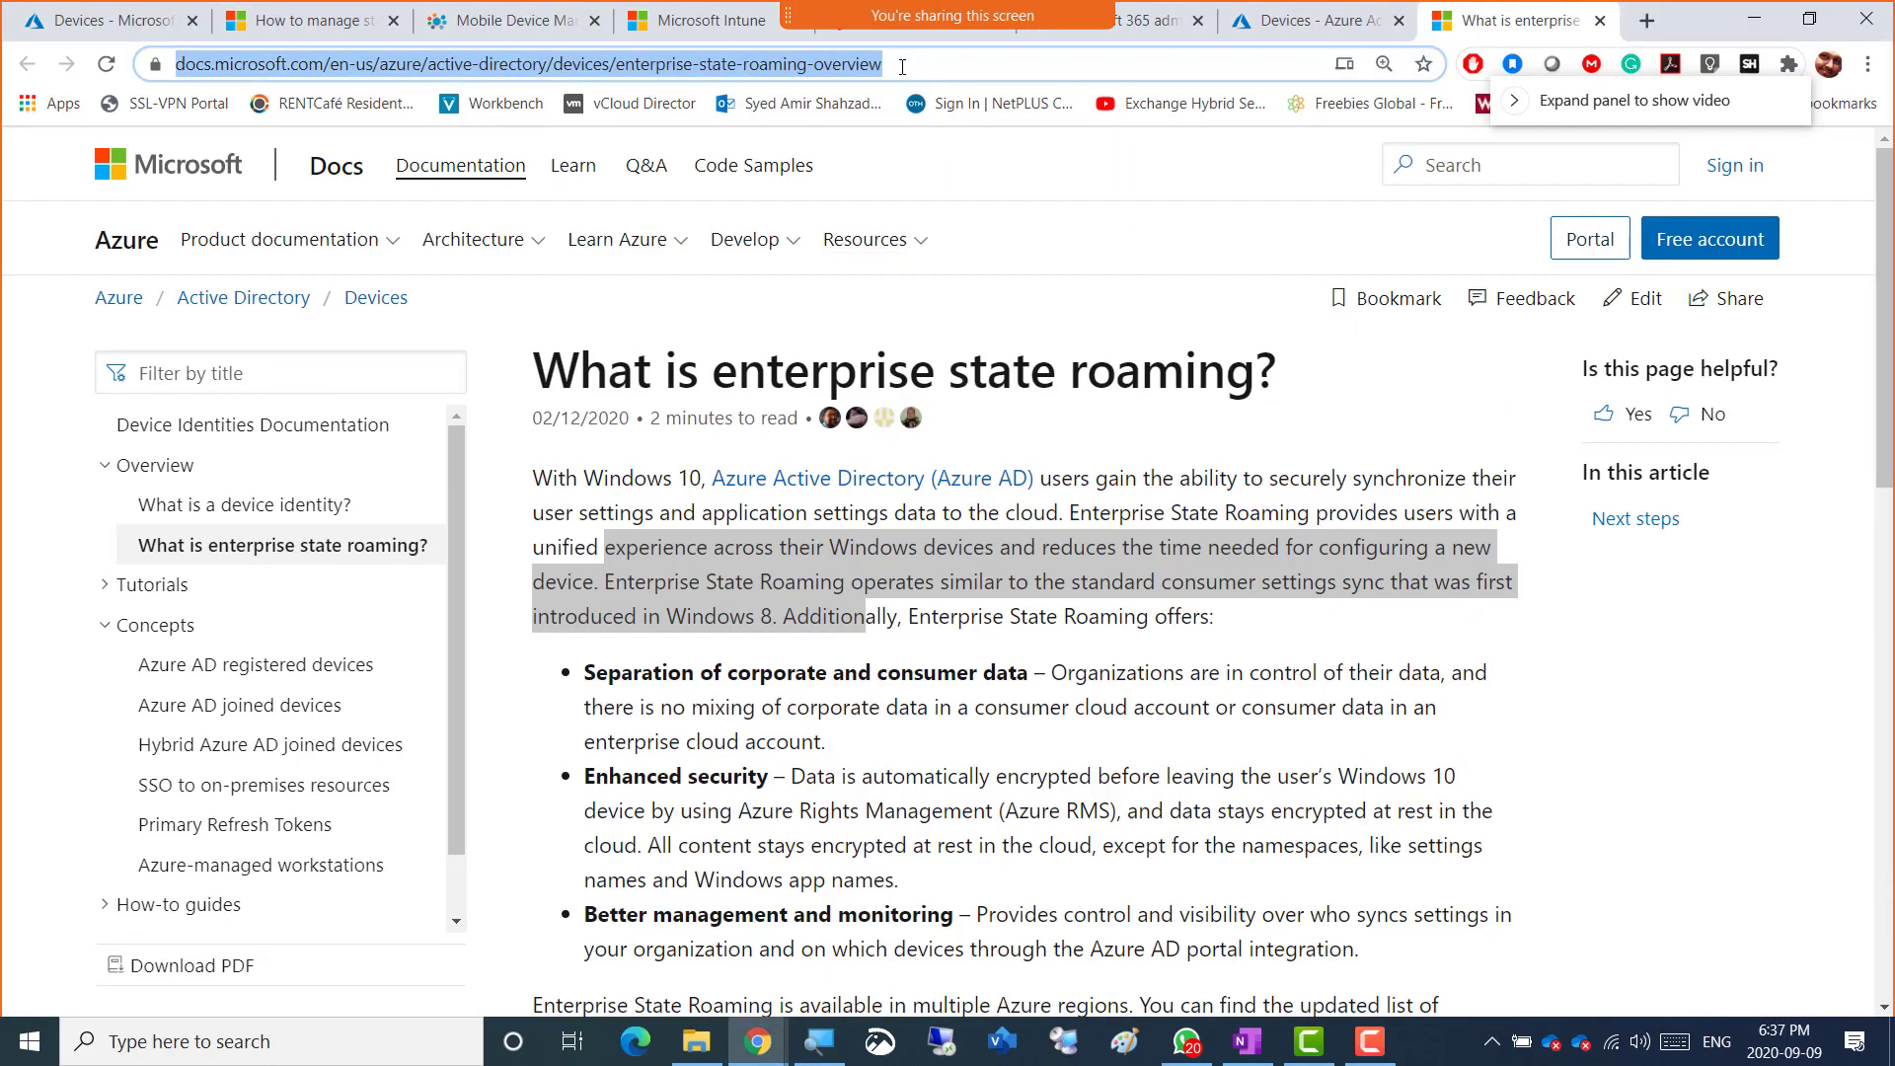
{"action": "left_click", "coordinate": [1247, 1041]}
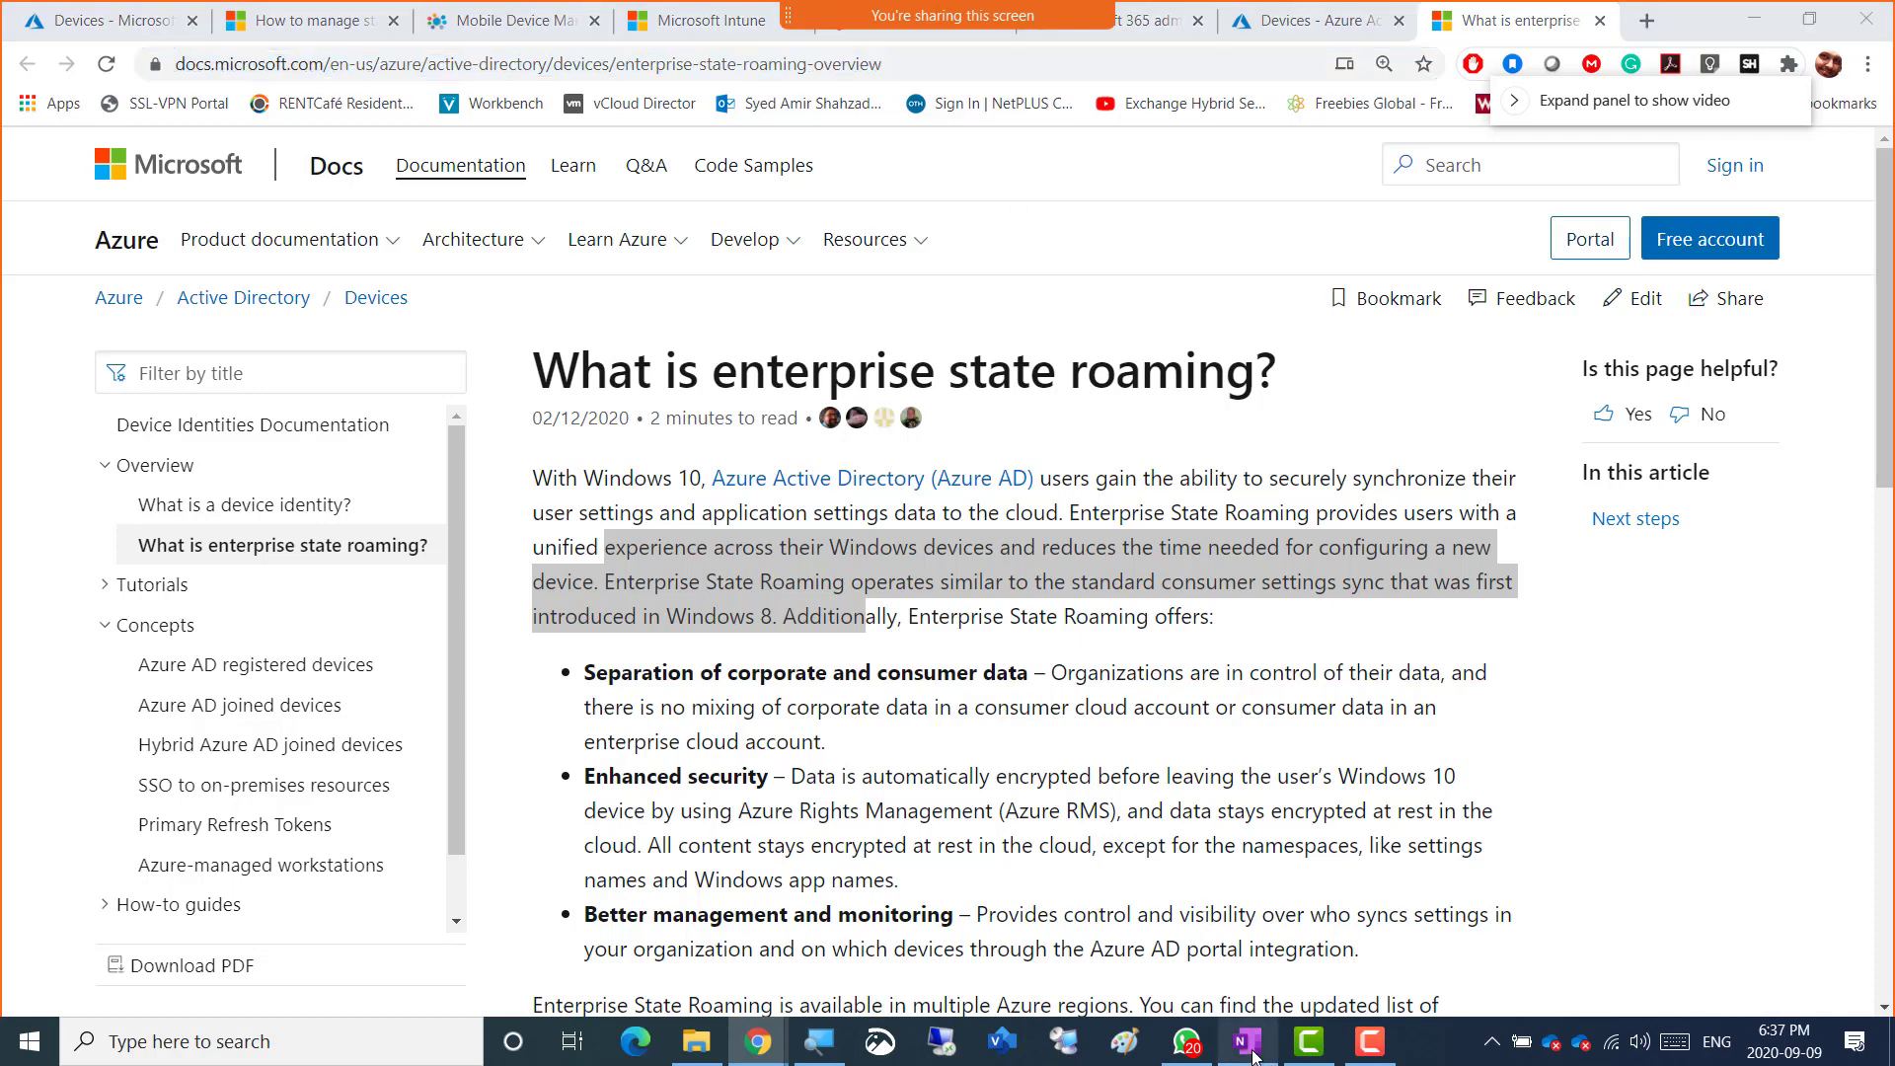
{"action": "key", "text": "ctrl+v"}
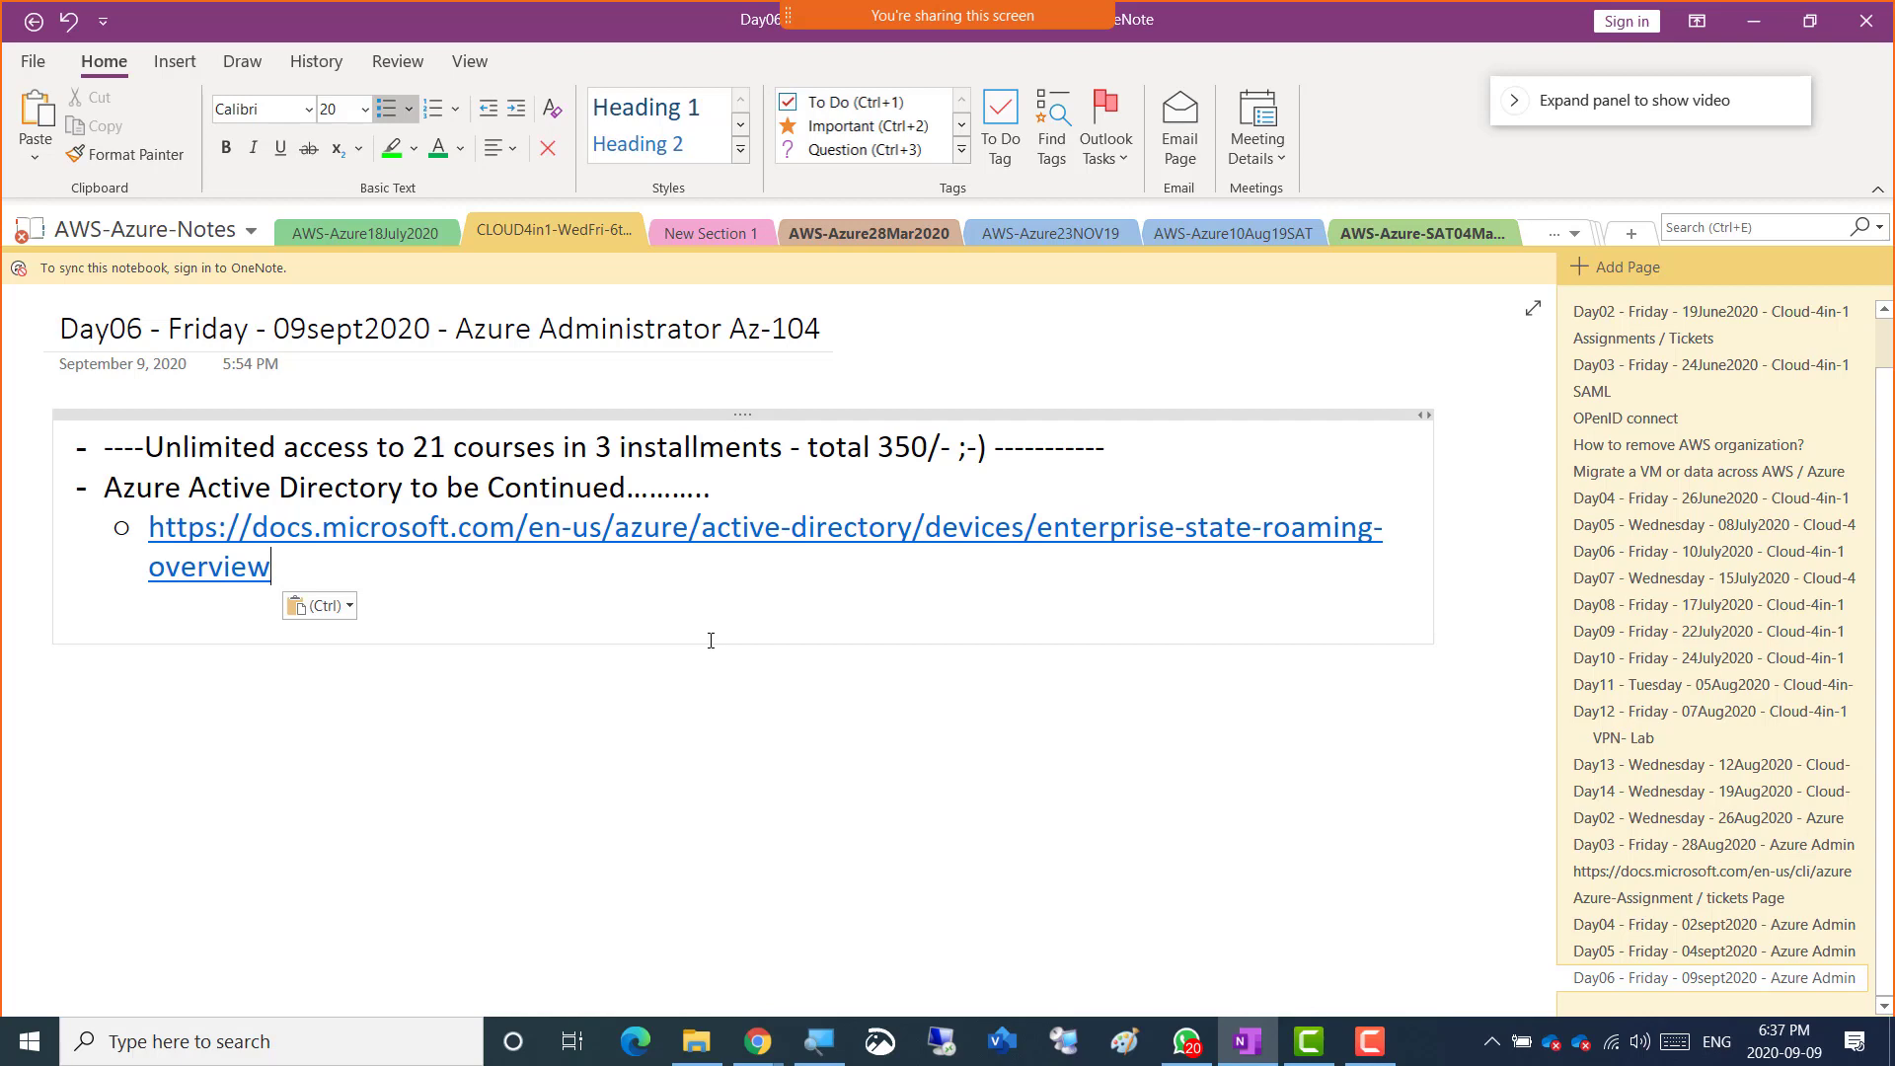
{"action": "key", "text": "alt+Tab"}
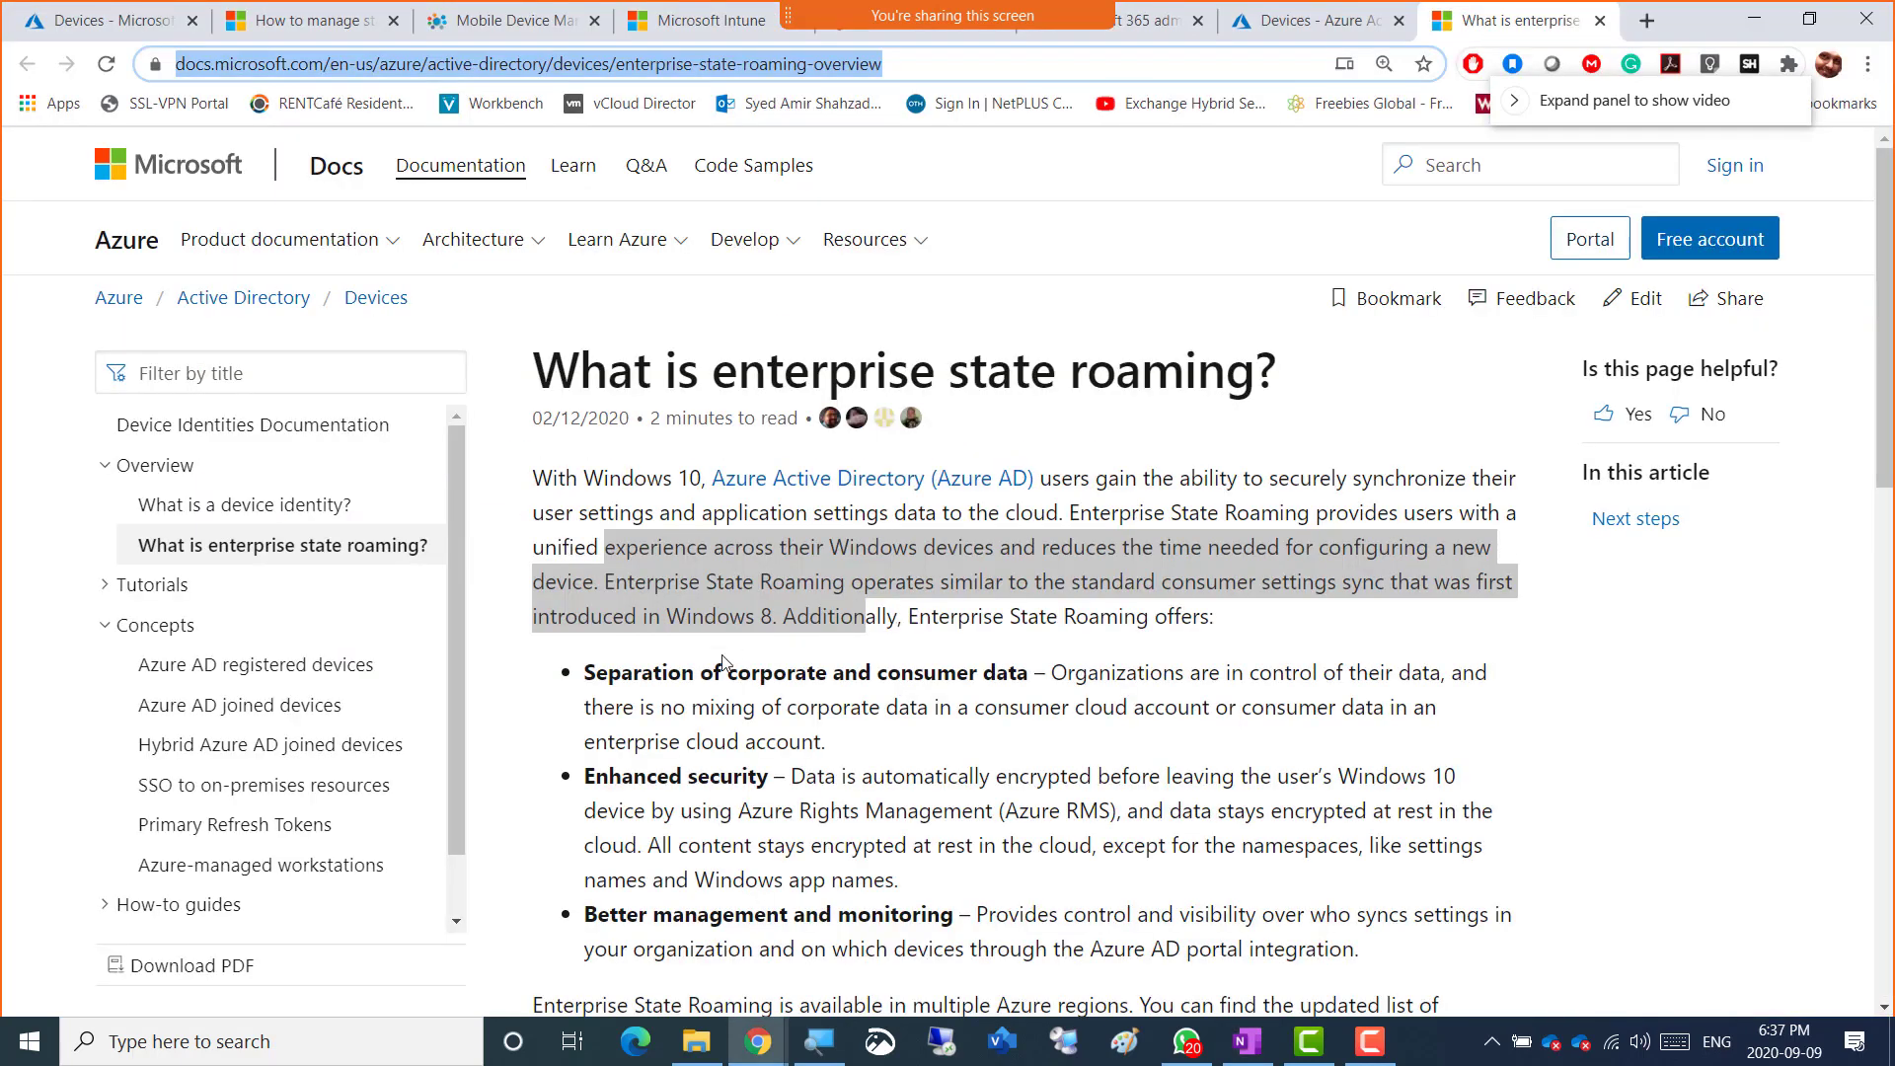
- Compare the Devices blade of the CLOUDNOW default directory with the one in the CloudEngineers Academy directory
{"action": "left_click", "coordinate": [58, 28]}
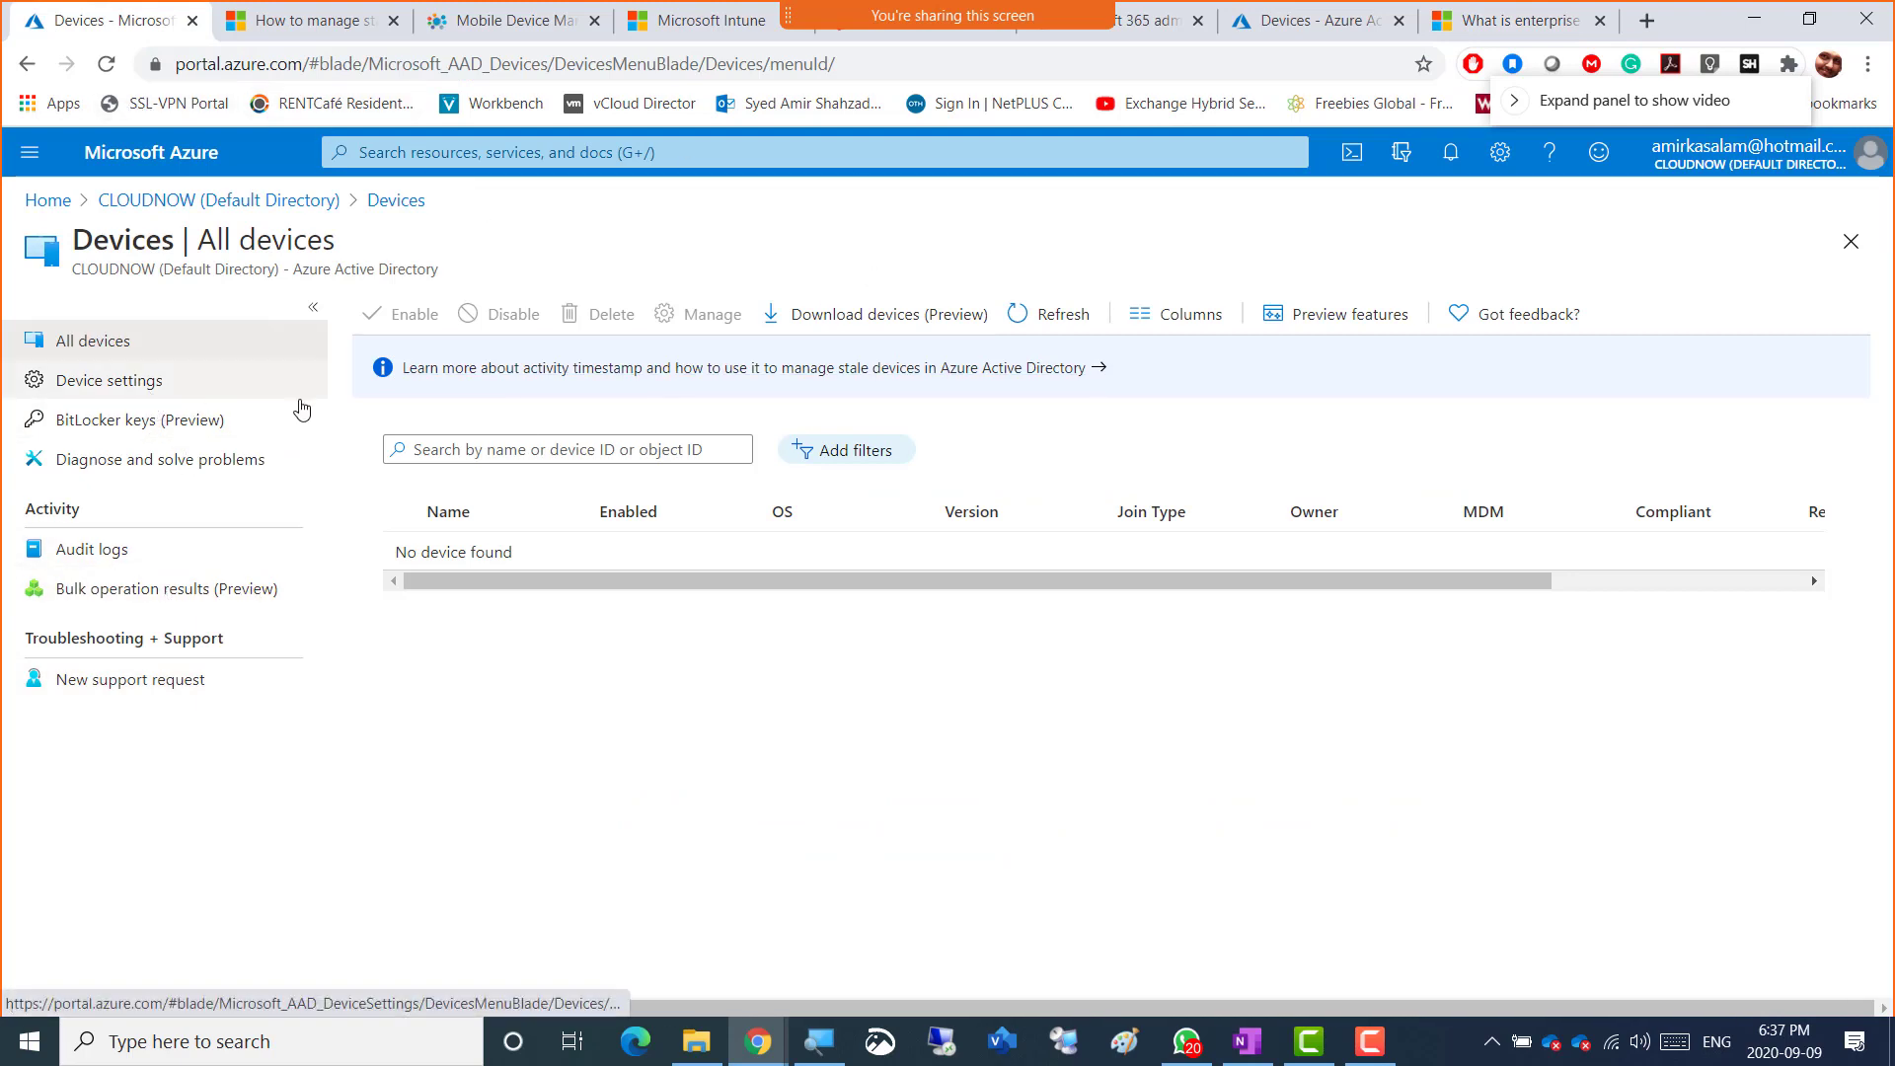
{"action": "left_click", "coordinate": [1312, 22]}
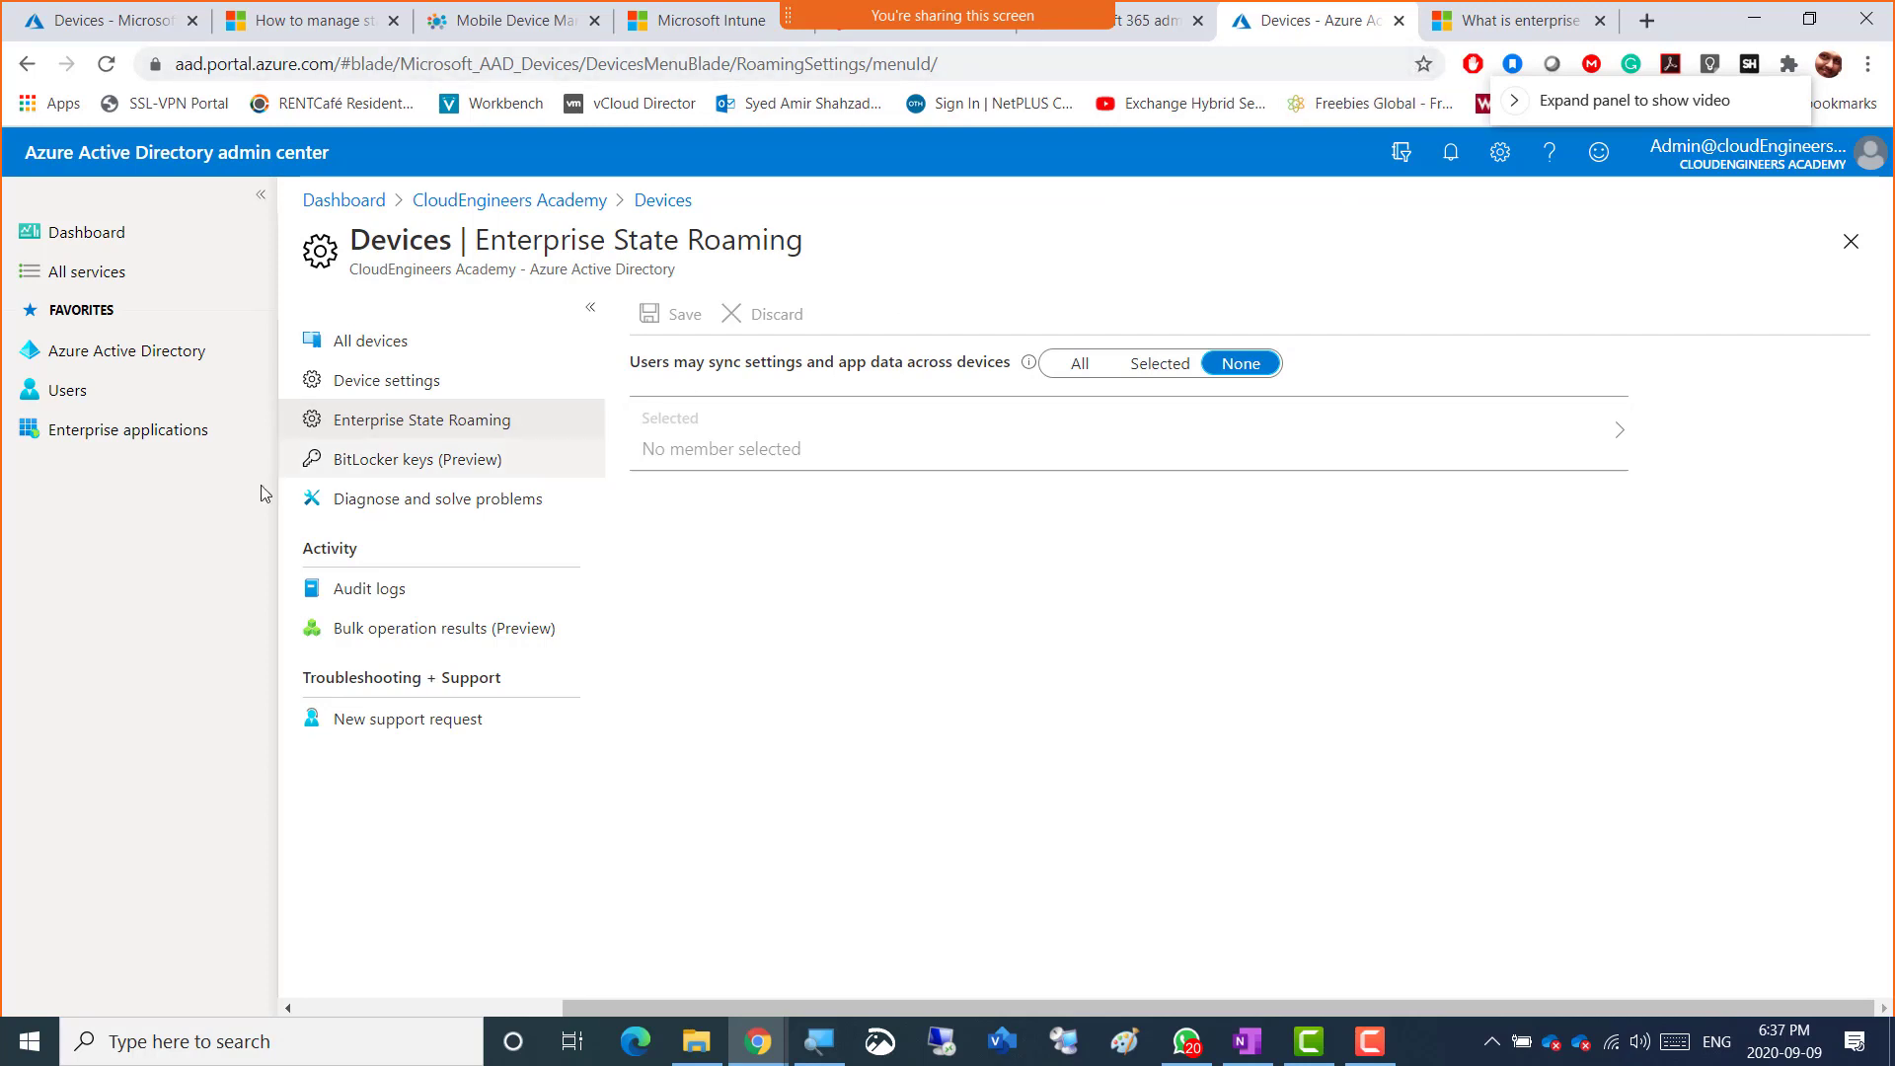
{"action": "left_click", "coordinate": [81, 357]}
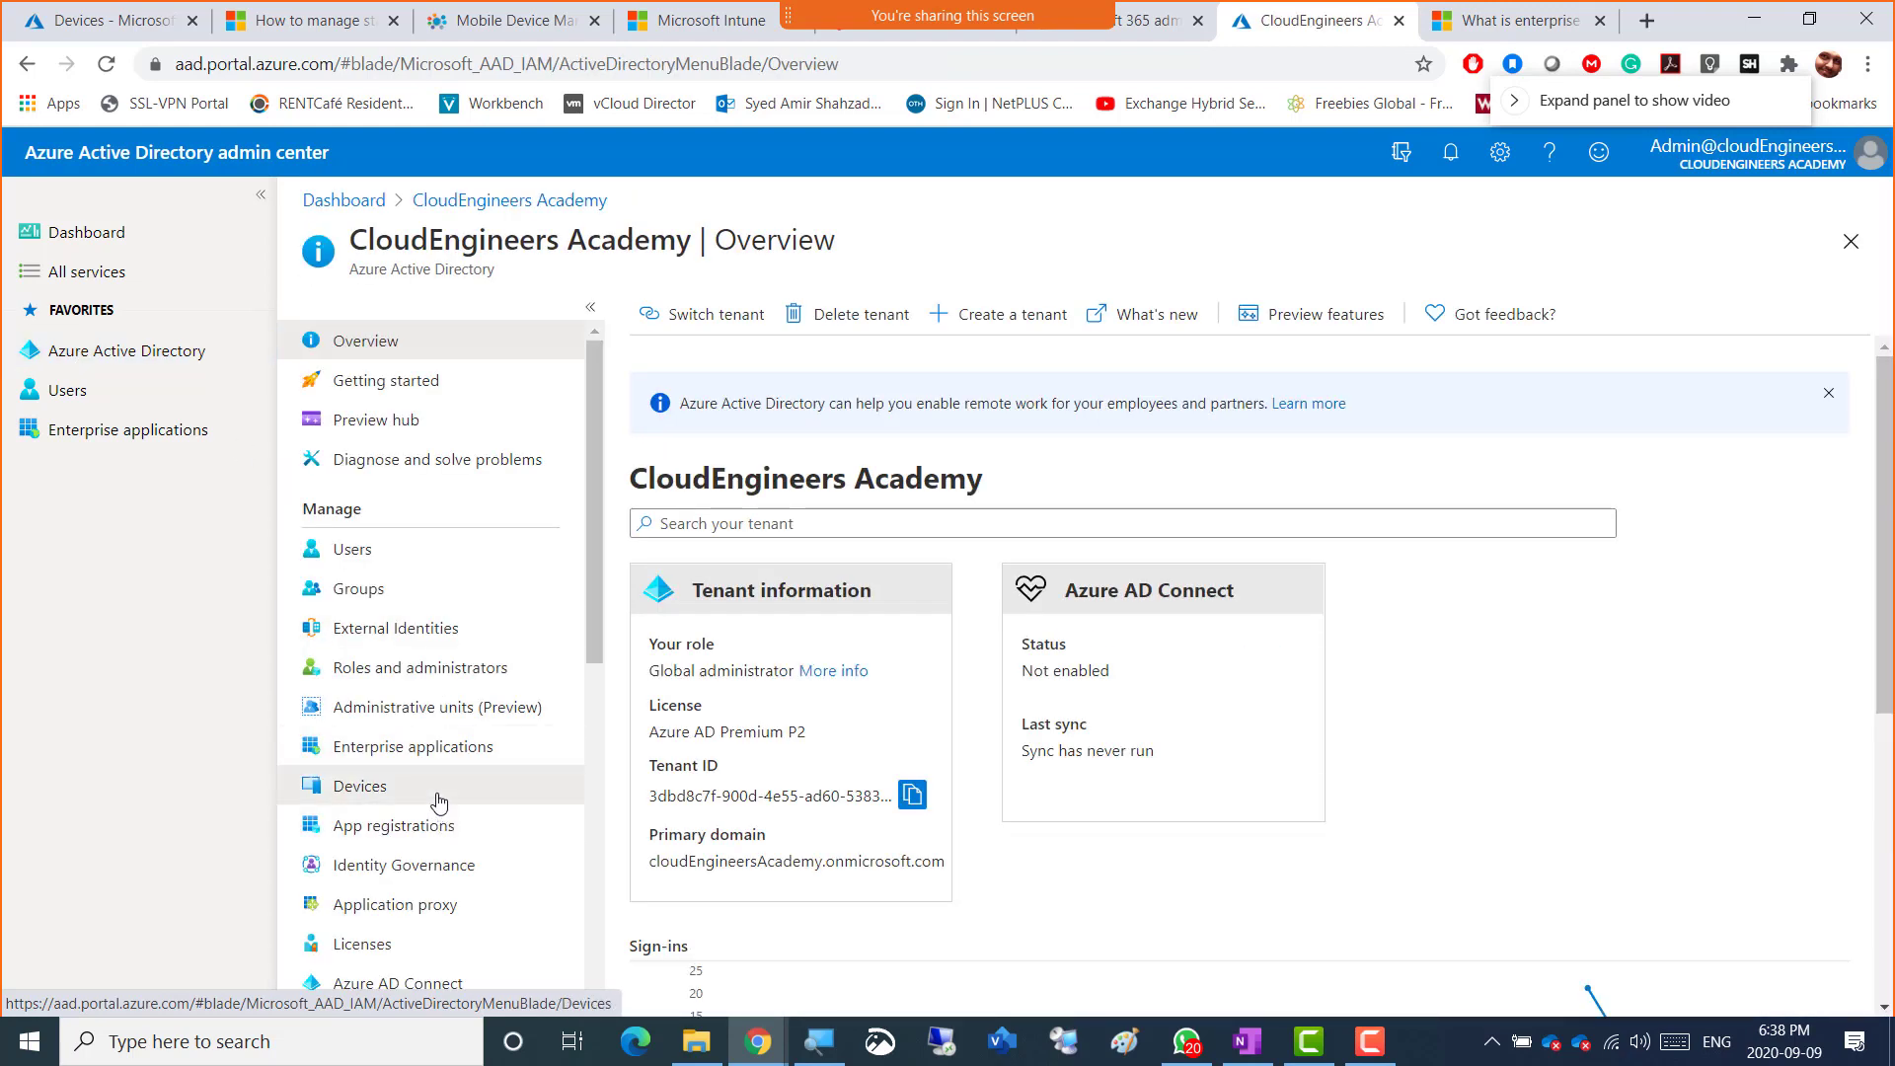
{"action": "left_click", "coordinate": [436, 795]}
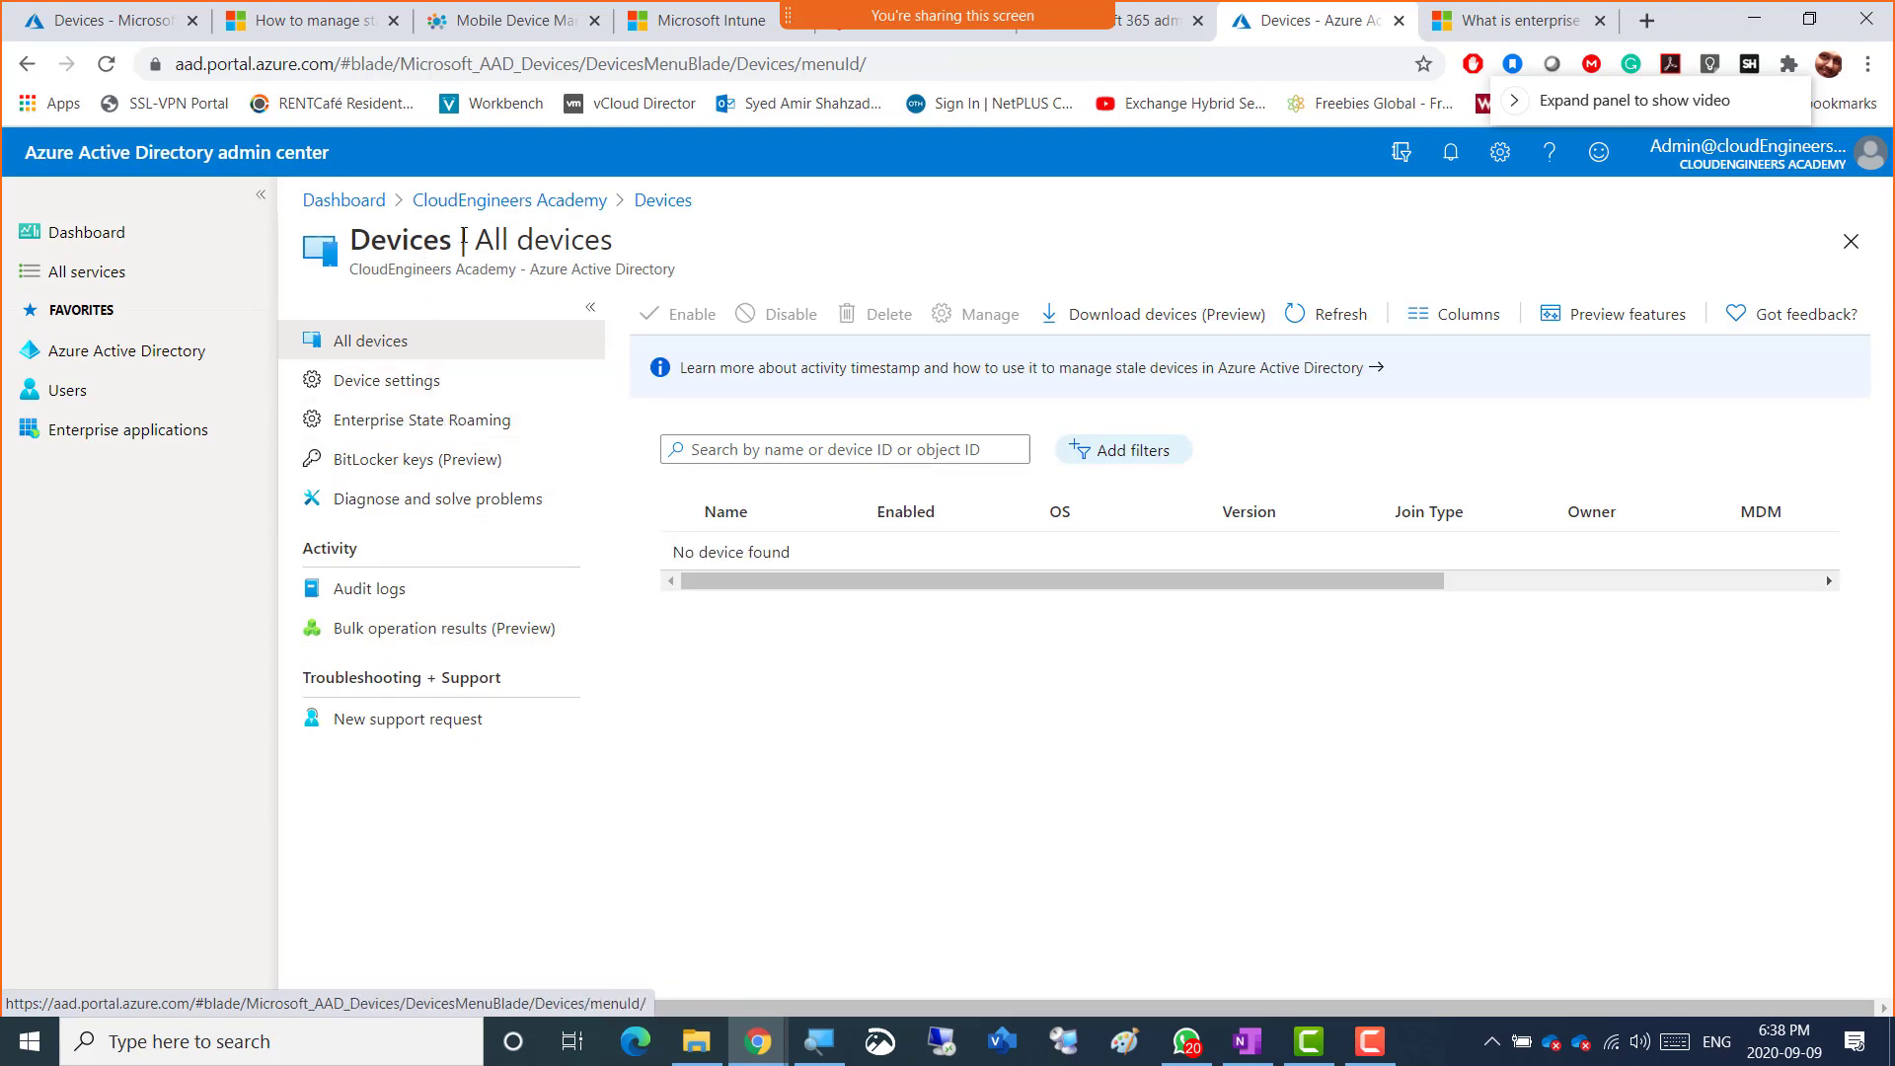
- Return to the CloudEngineers Academy directory overview and view its App registrations
{"action": "left_click", "coordinate": [486, 206]}
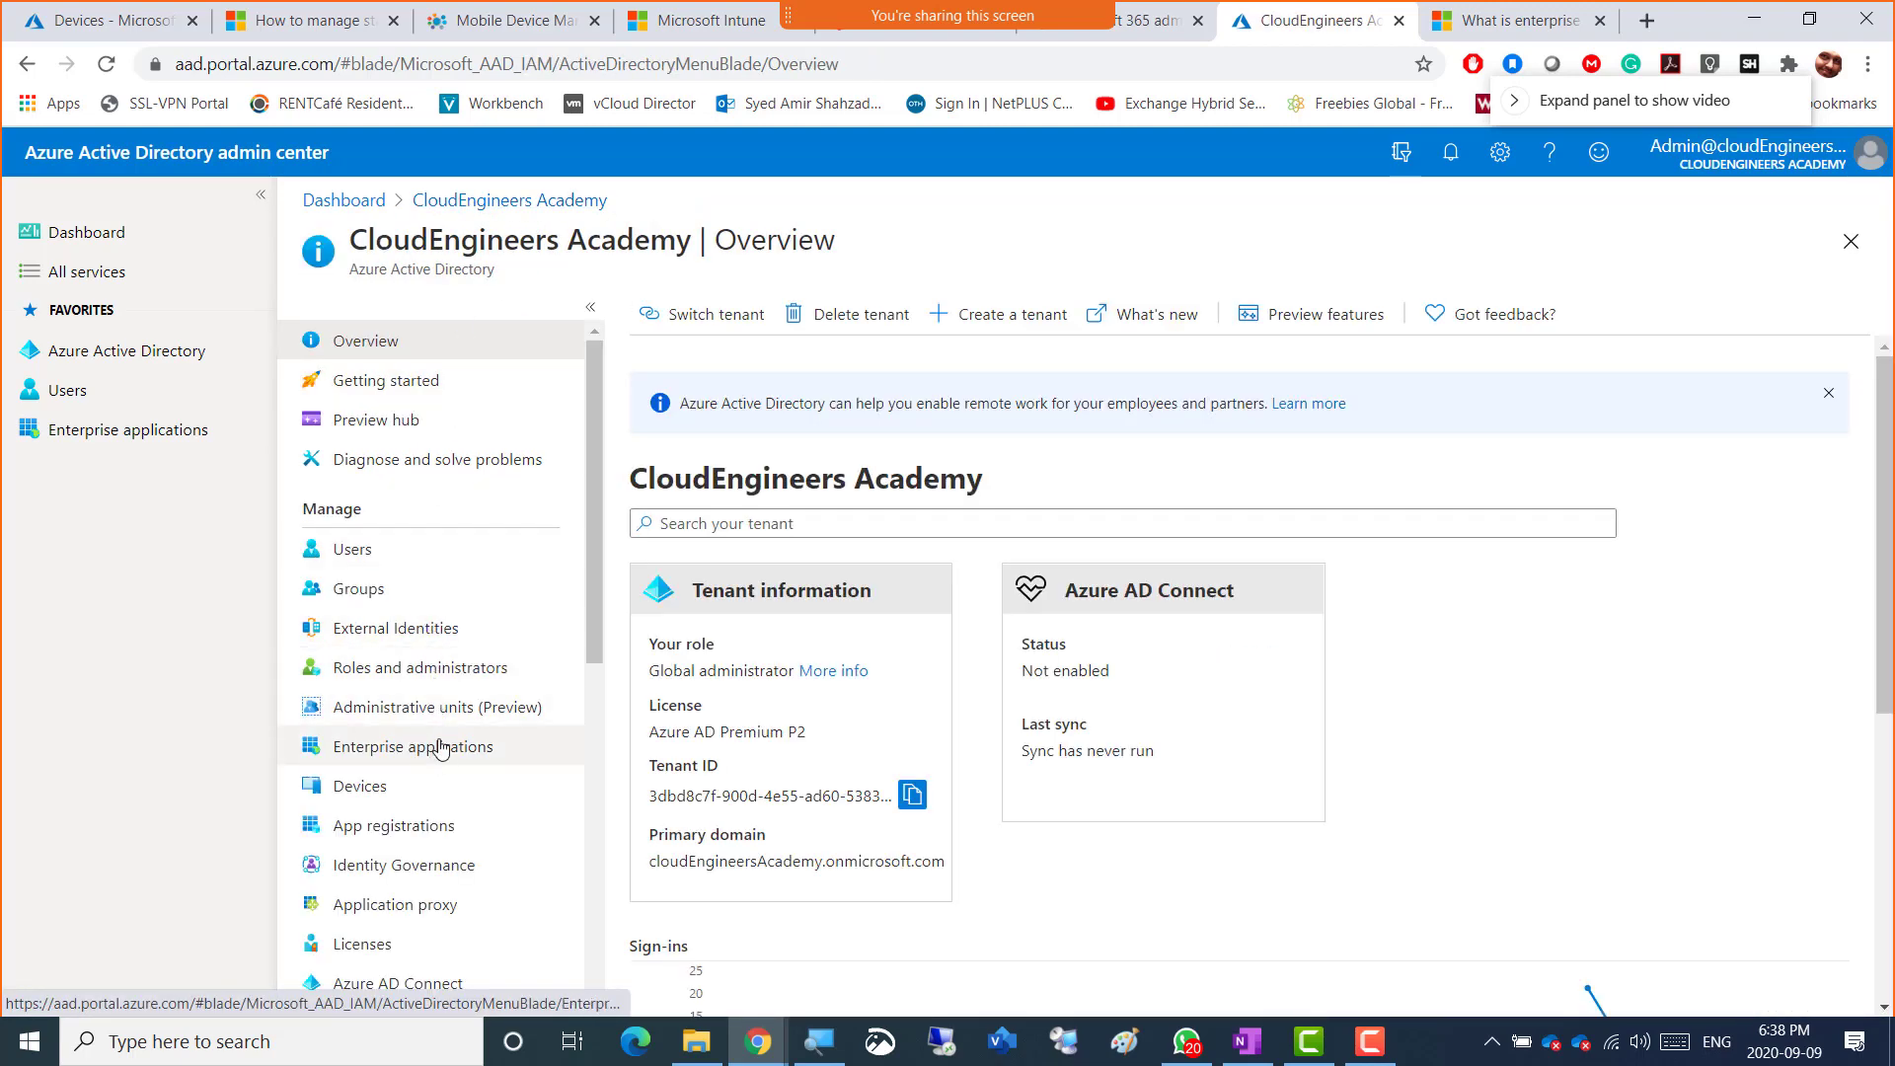
{"action": "scroll", "coordinate": [435, 745], "scroll_direction": "down", "scroll_amount": 3}
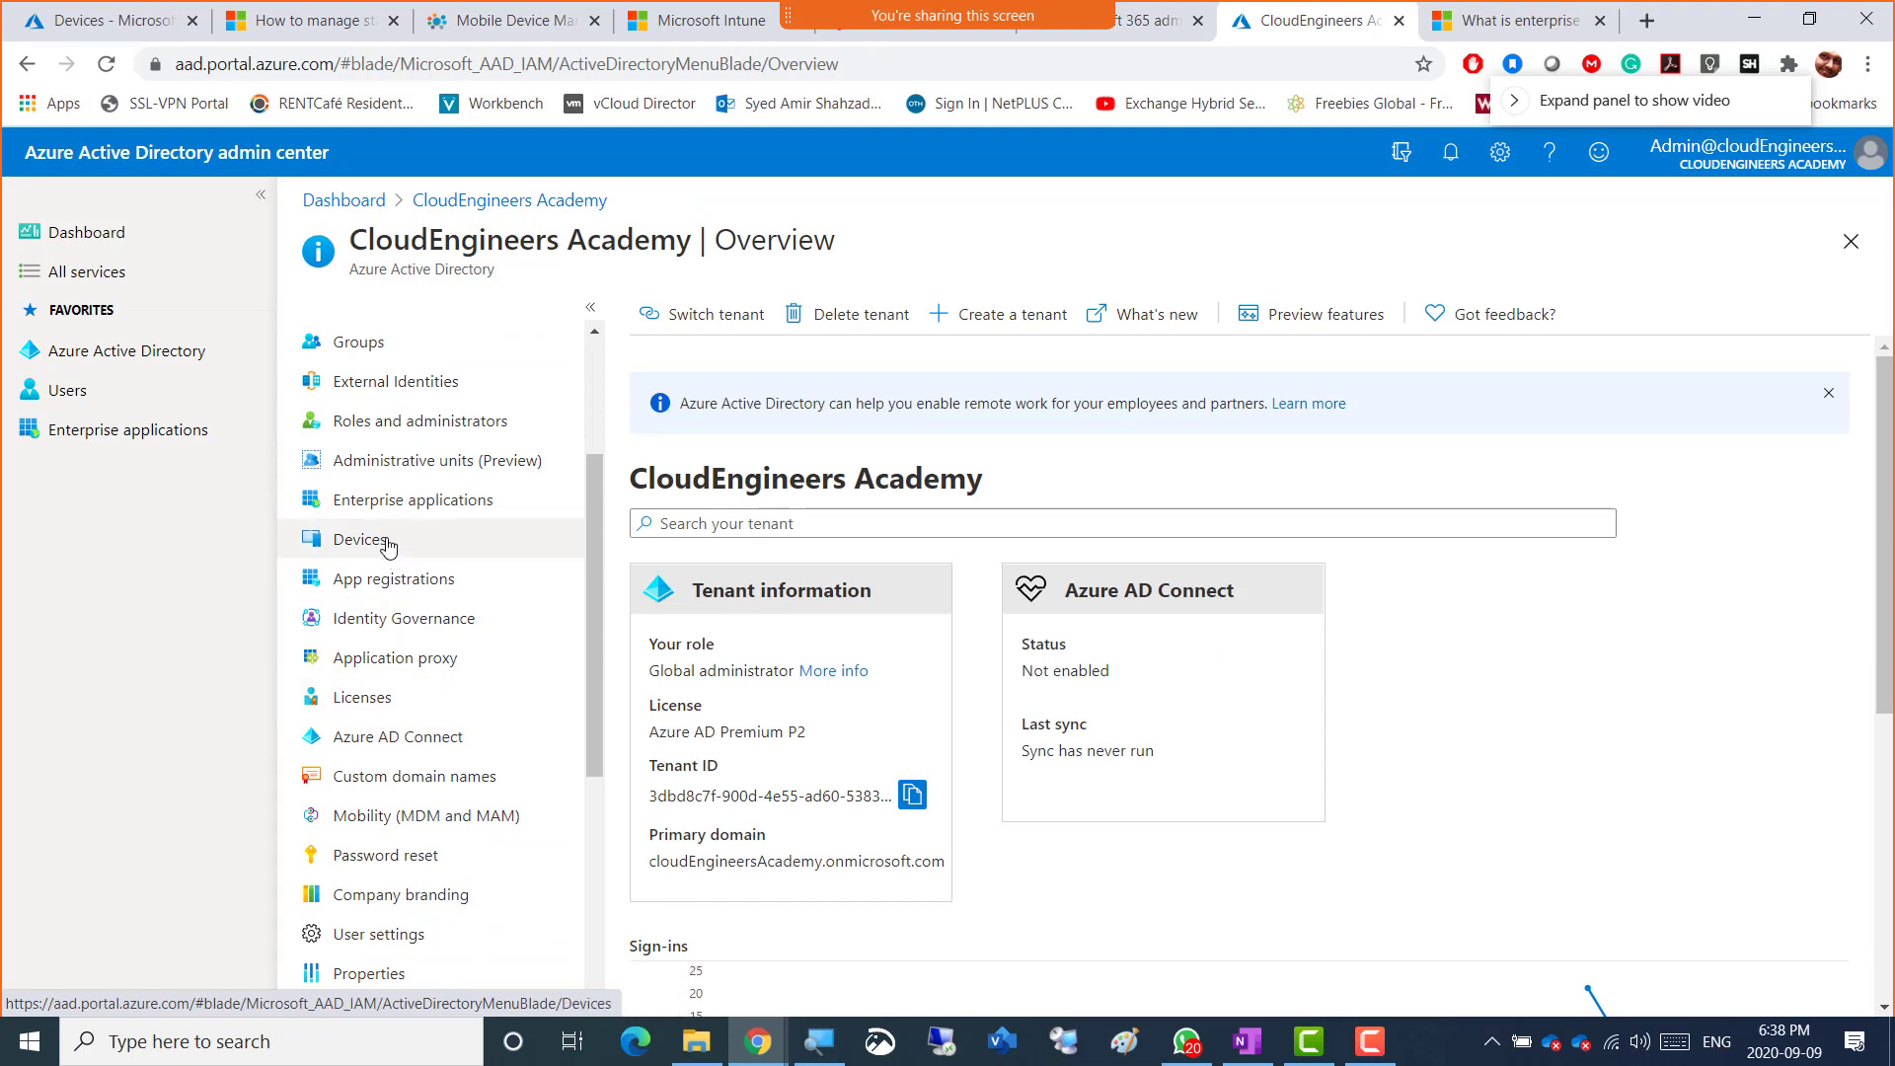
{"action": "left_click", "coordinate": [392, 583]}
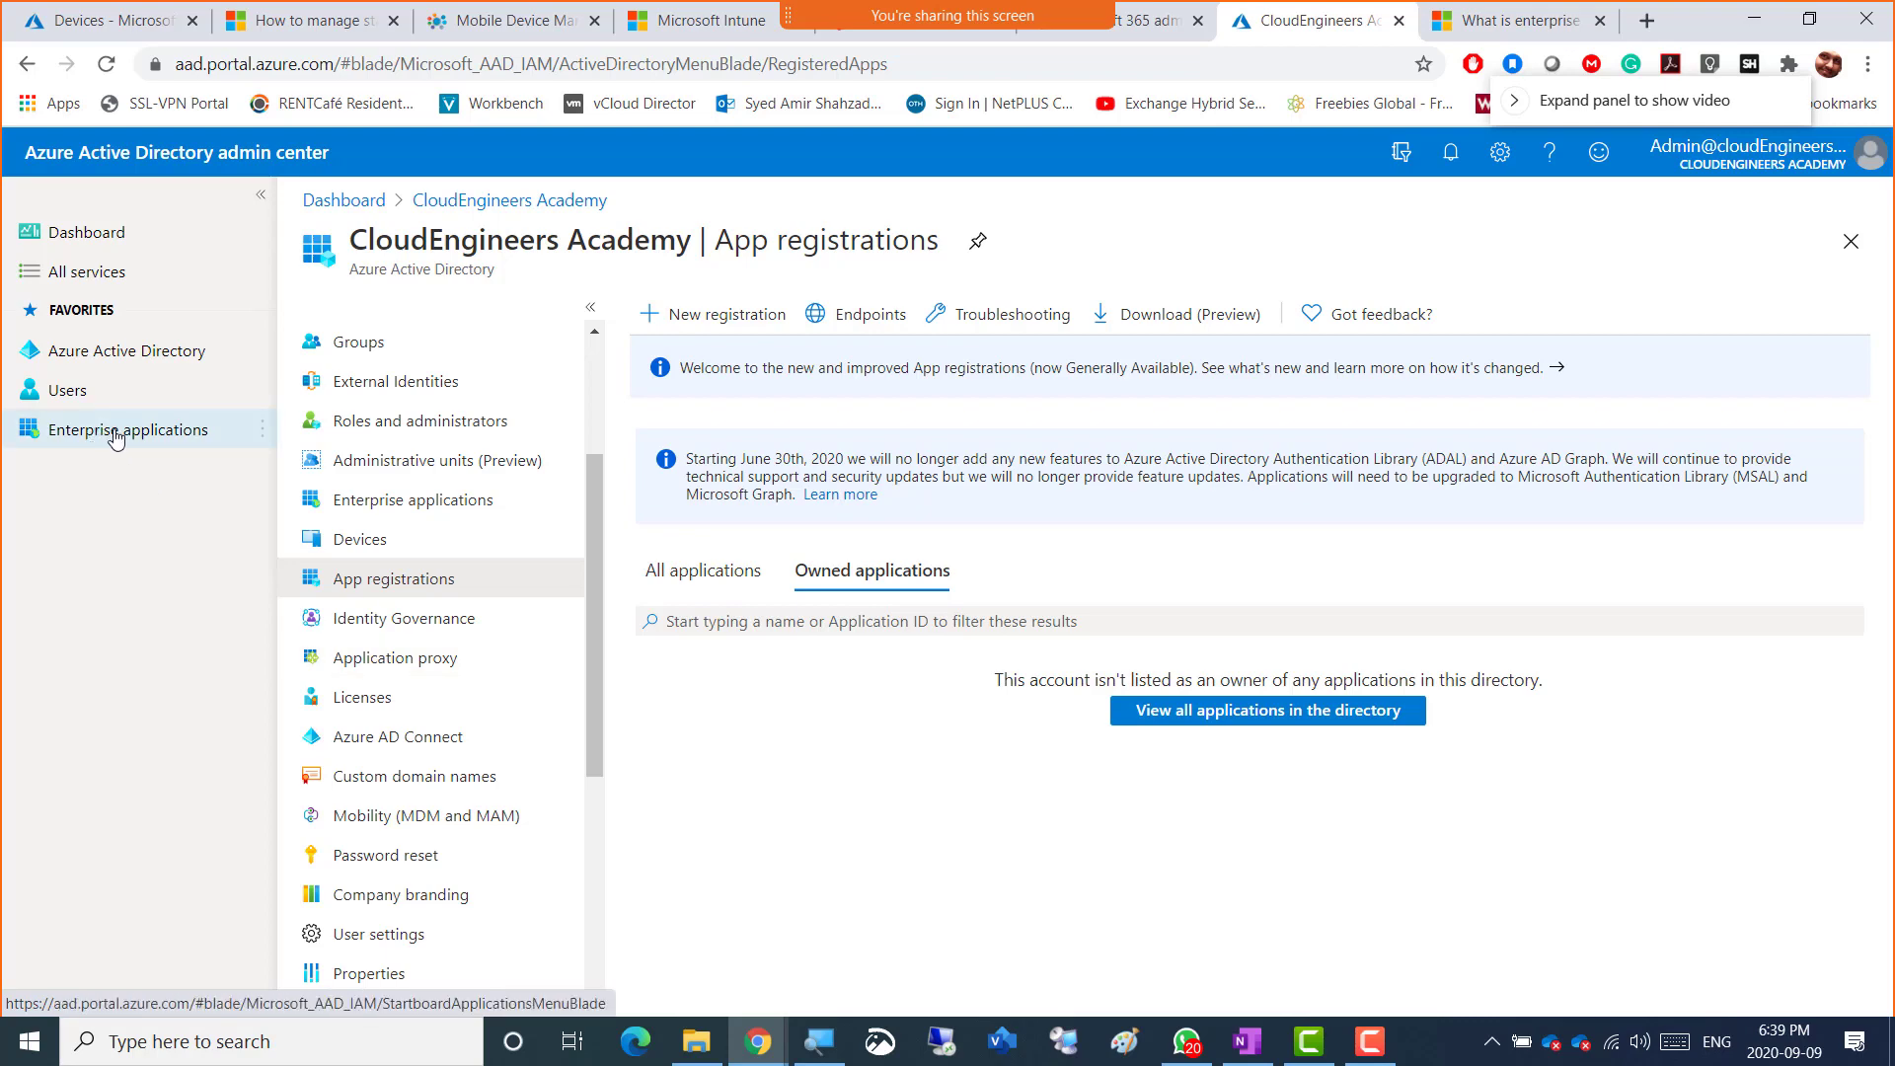
- Add Adobe Creative Cloud from the gallery as a new enterprise application, after reviewing its single sign-on details
{"action": "left_click", "coordinate": [410, 504]}
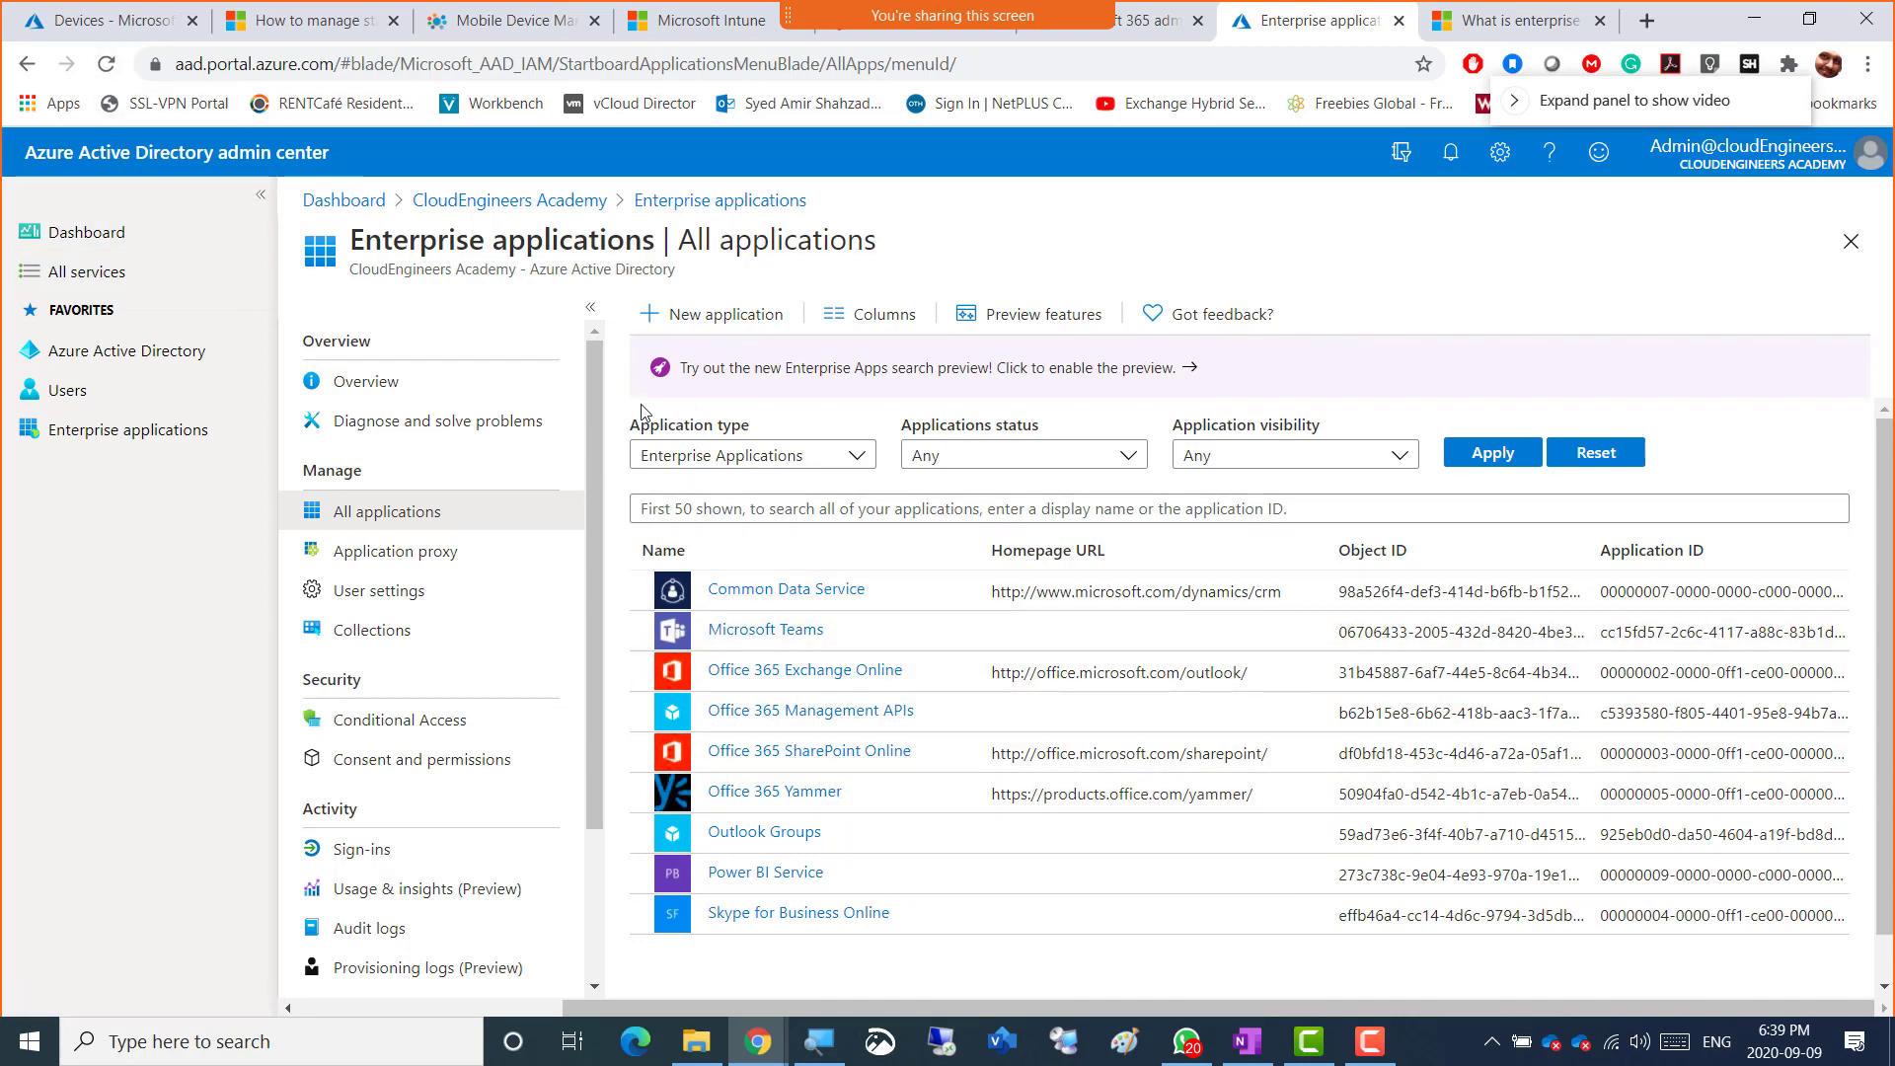
{"action": "left_click", "coordinate": [677, 317]}
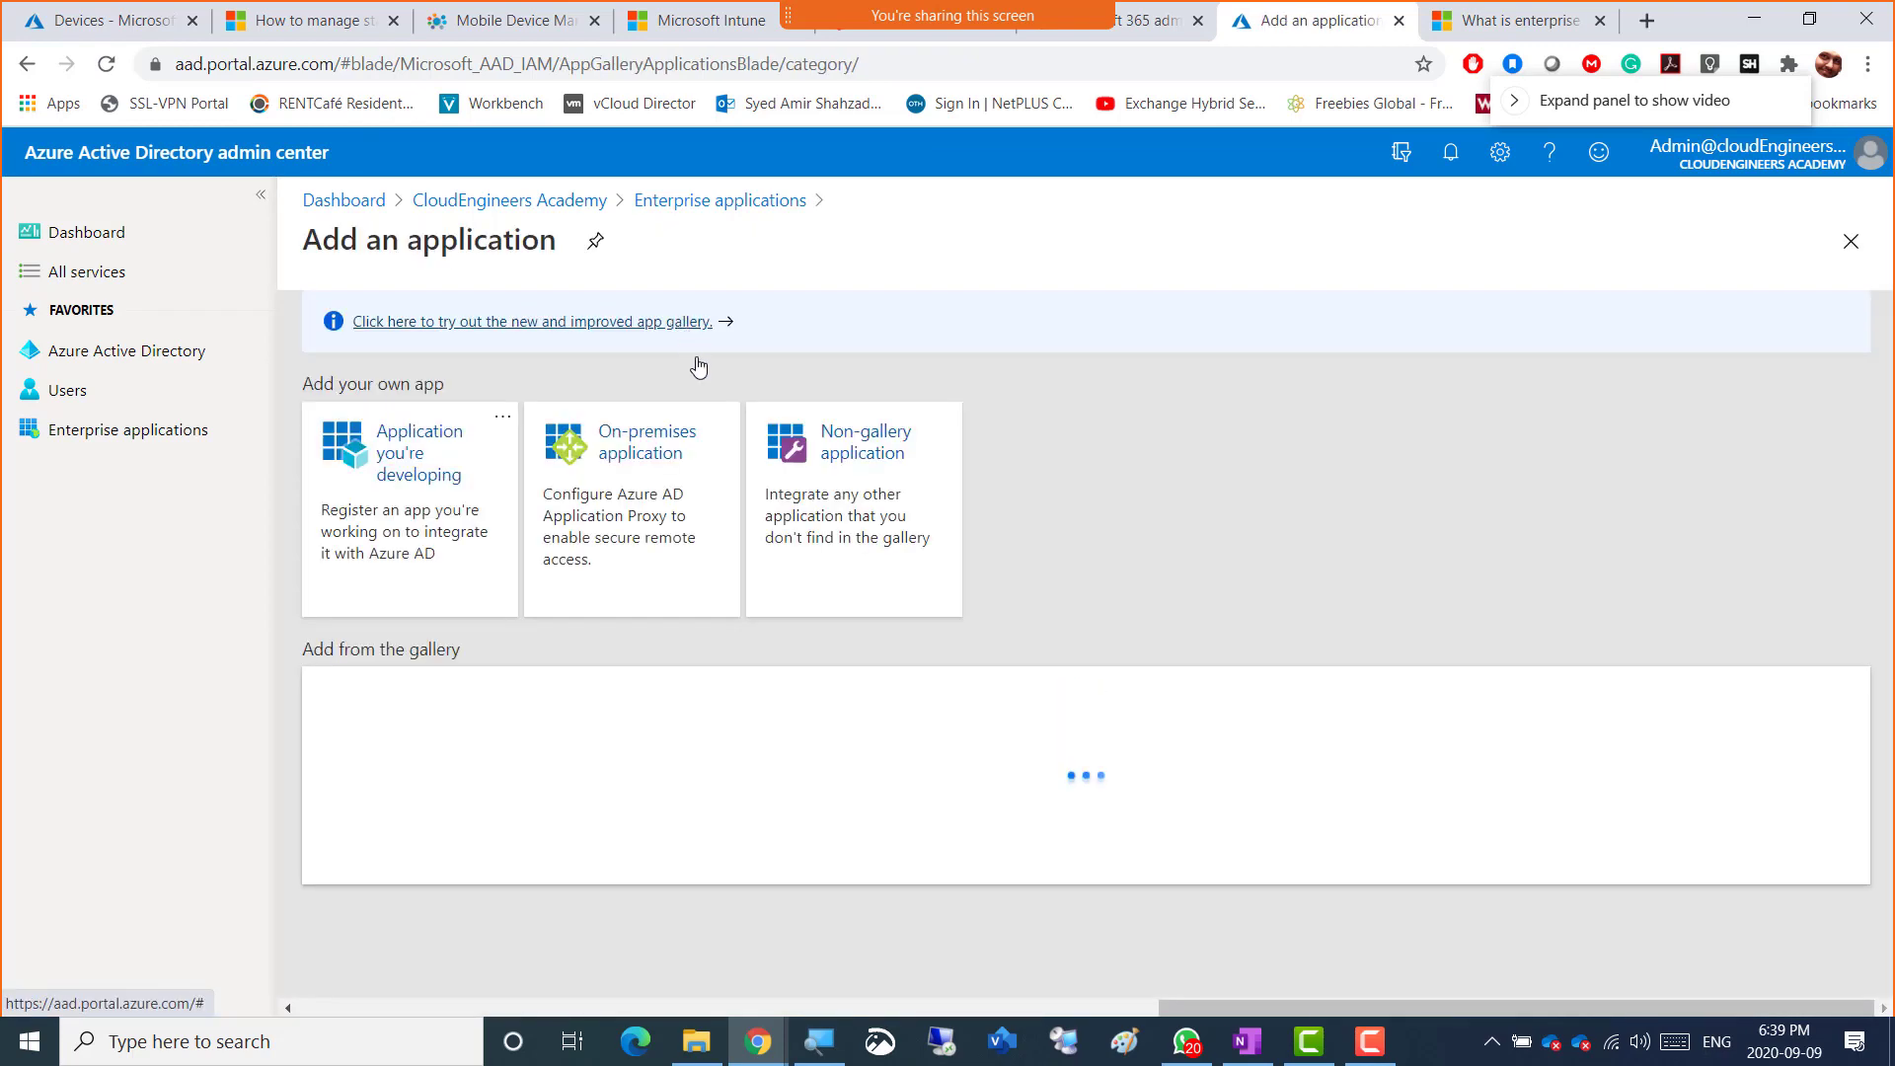
{"action": "scroll", "coordinate": [478, 740], "scroll_direction": "down", "scroll_amount": 1}
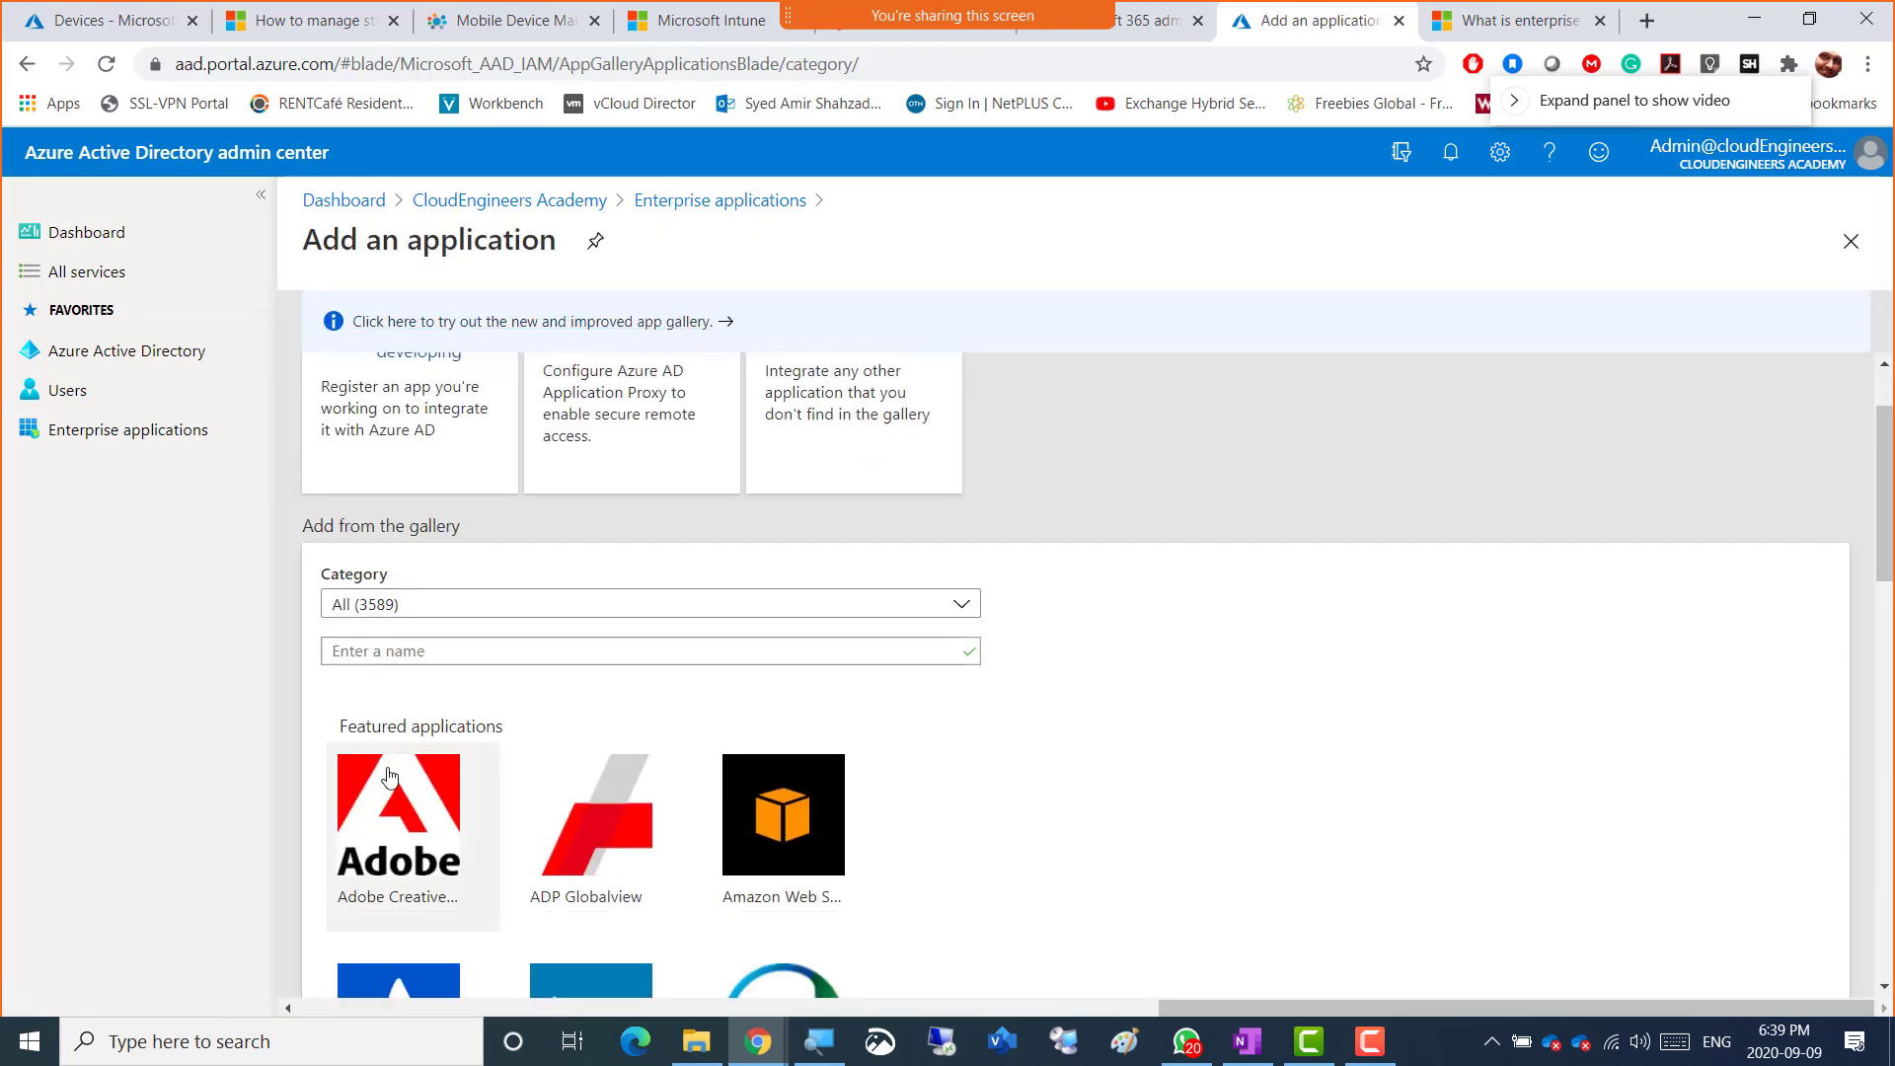
{"action": "left_click", "coordinate": [370, 810]}
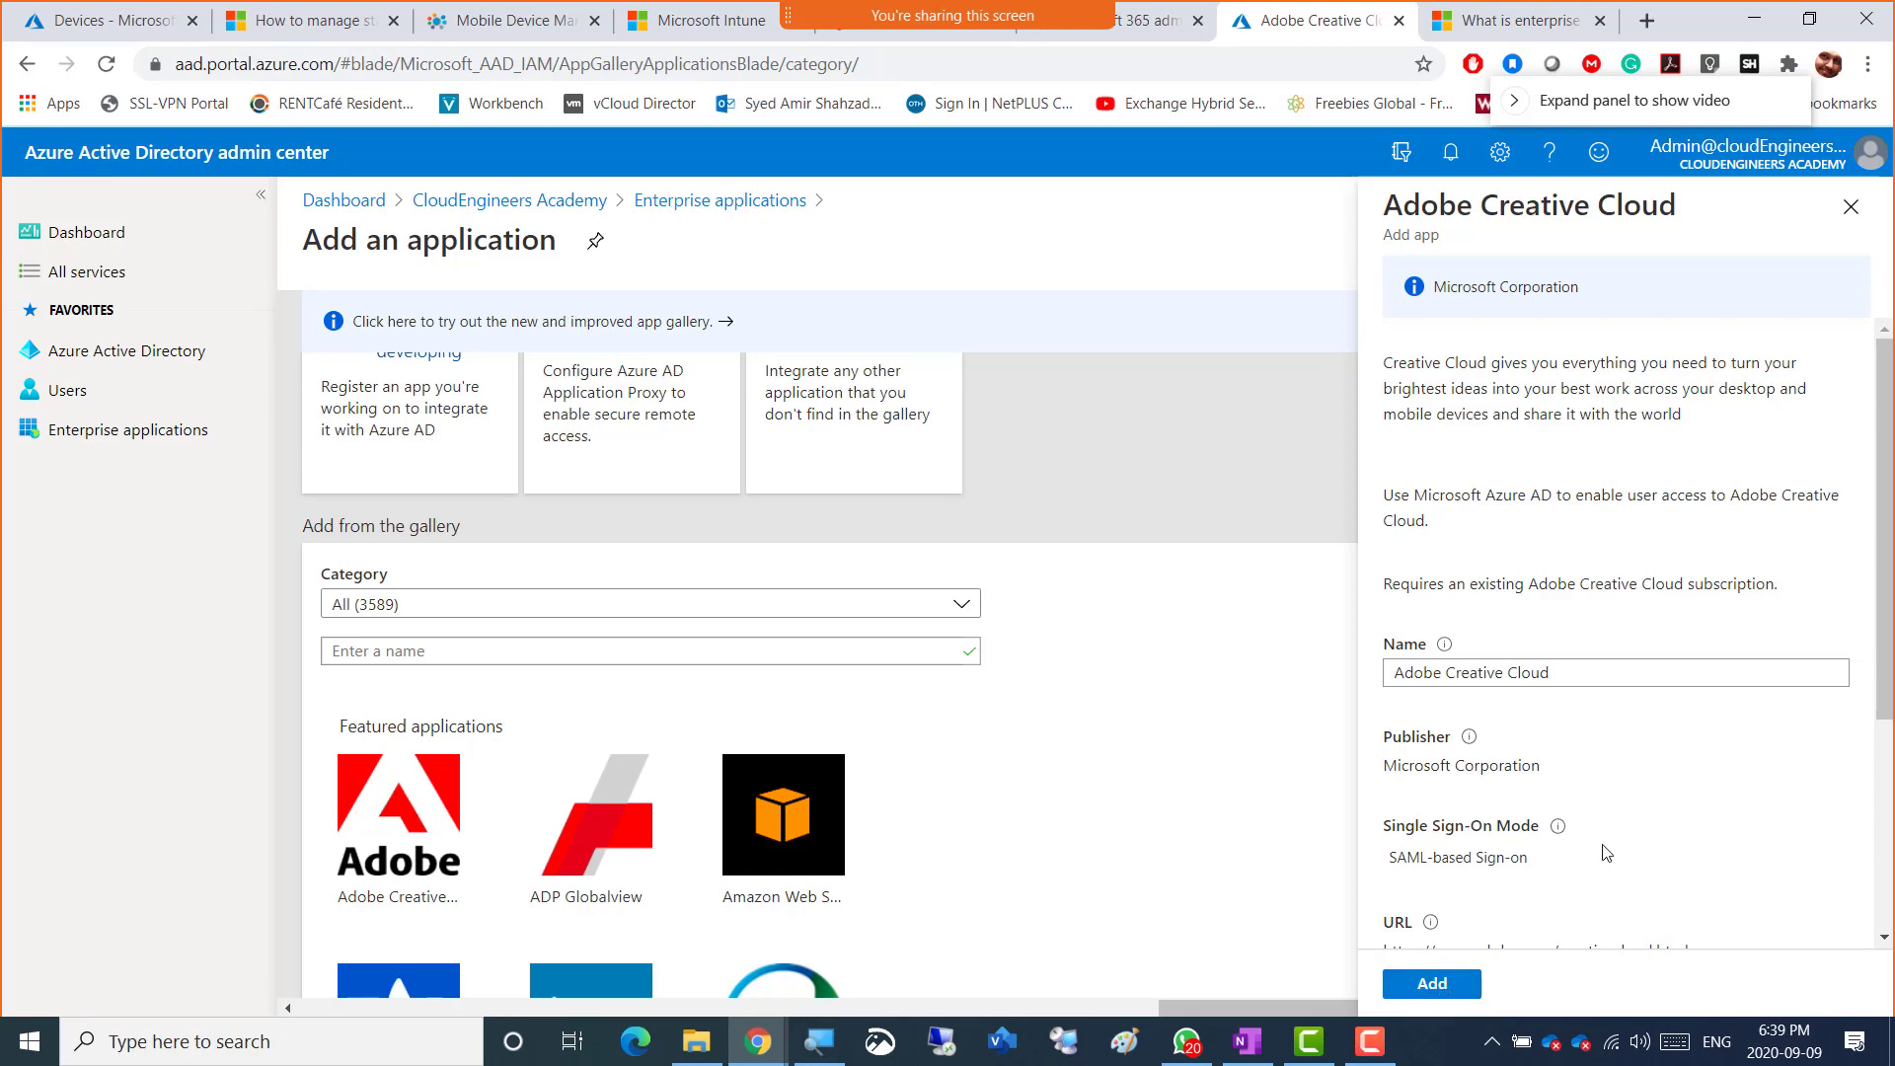
{"action": "scroll", "coordinate": [1607, 857], "scroll_direction": "down", "scroll_amount": 3}
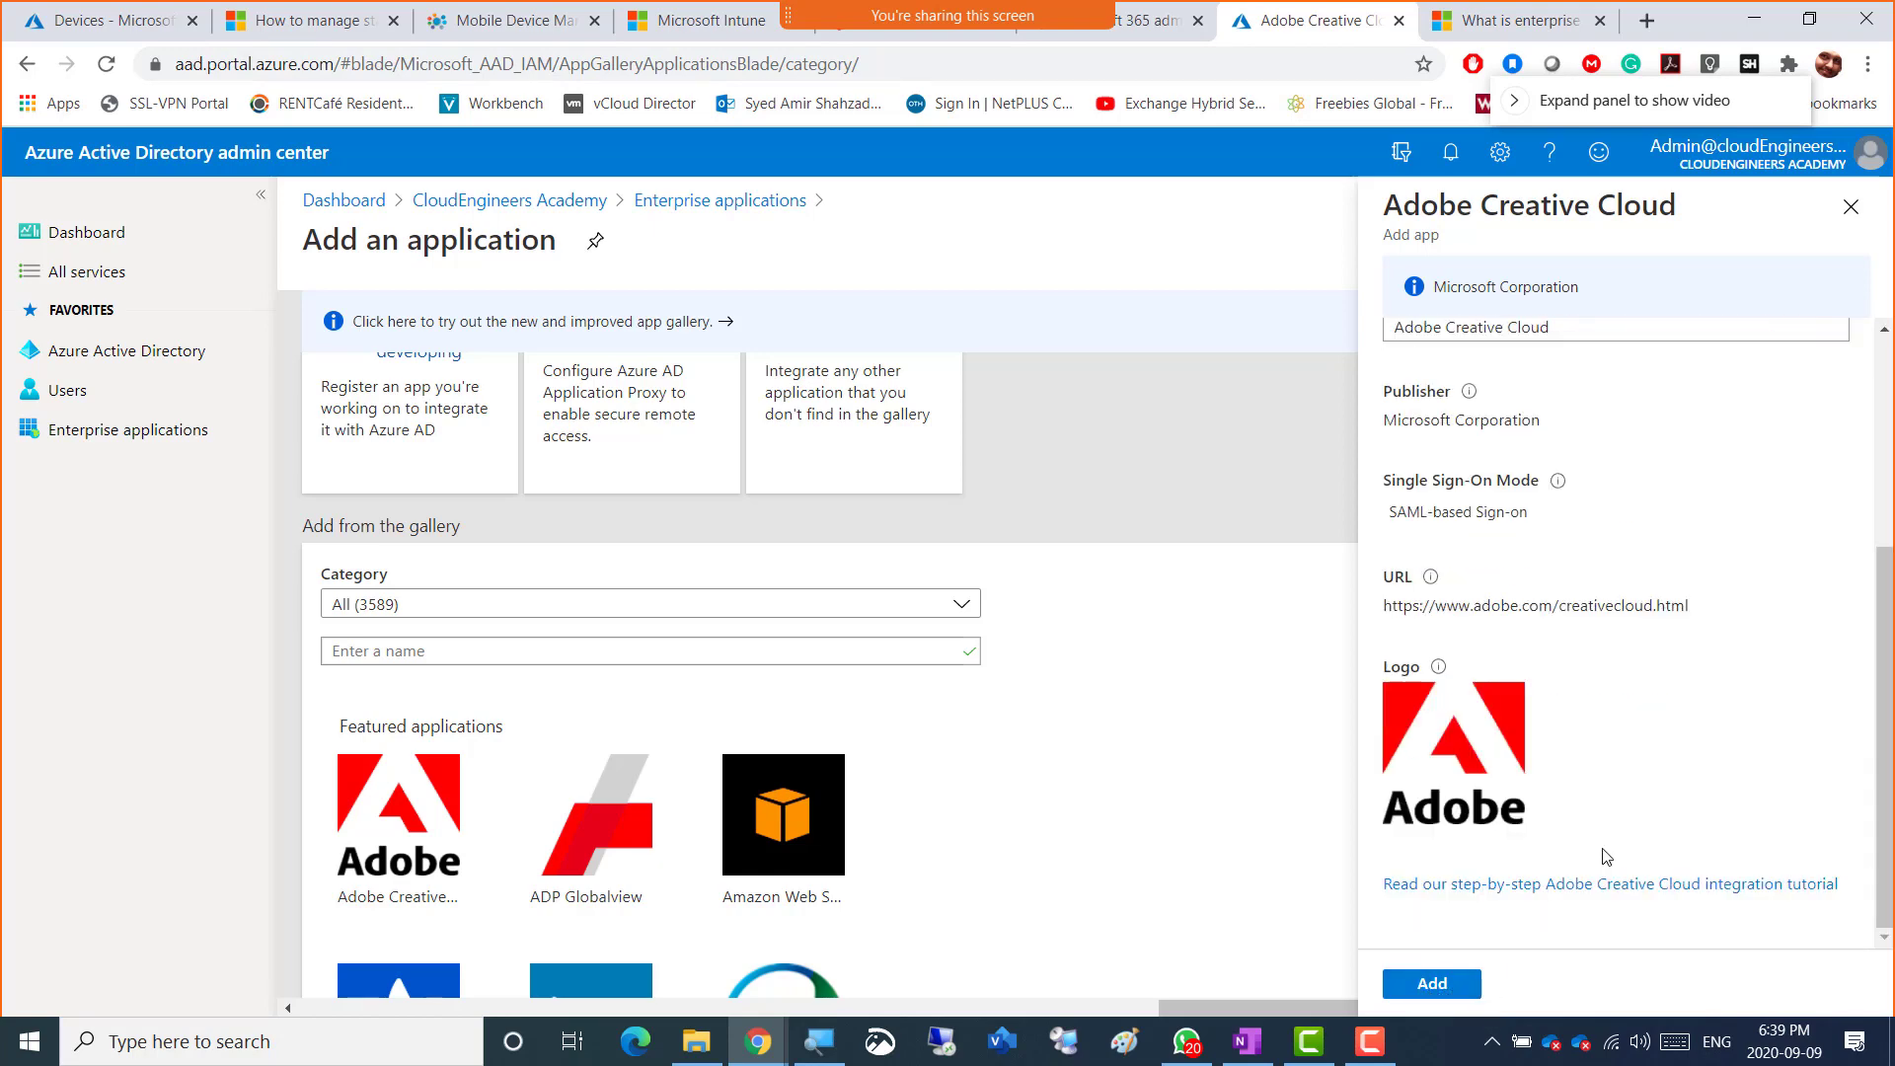
{"action": "left_click", "coordinate": [1433, 984]}
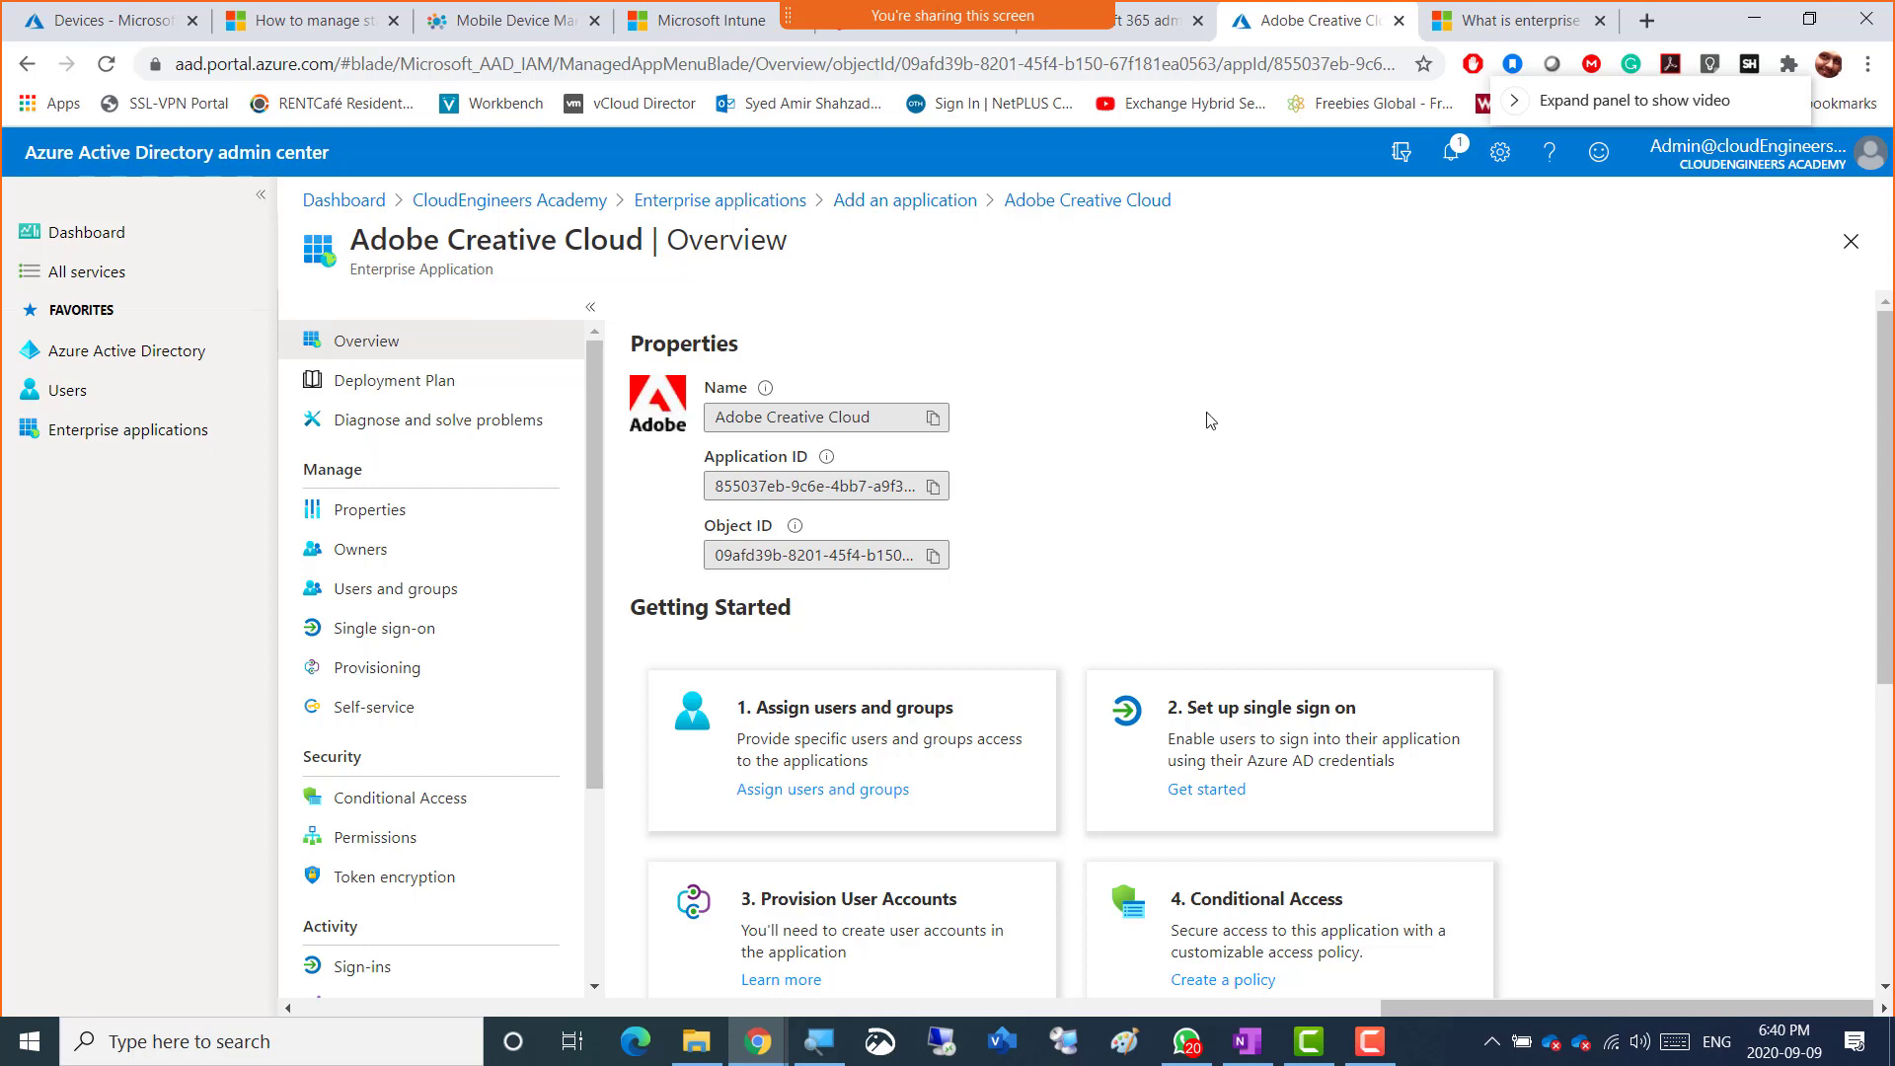
- Return to the list of all enterprise applications and reload it to check for Adobe Creative Cloud
{"action": "left_click", "coordinate": [896, 200]}
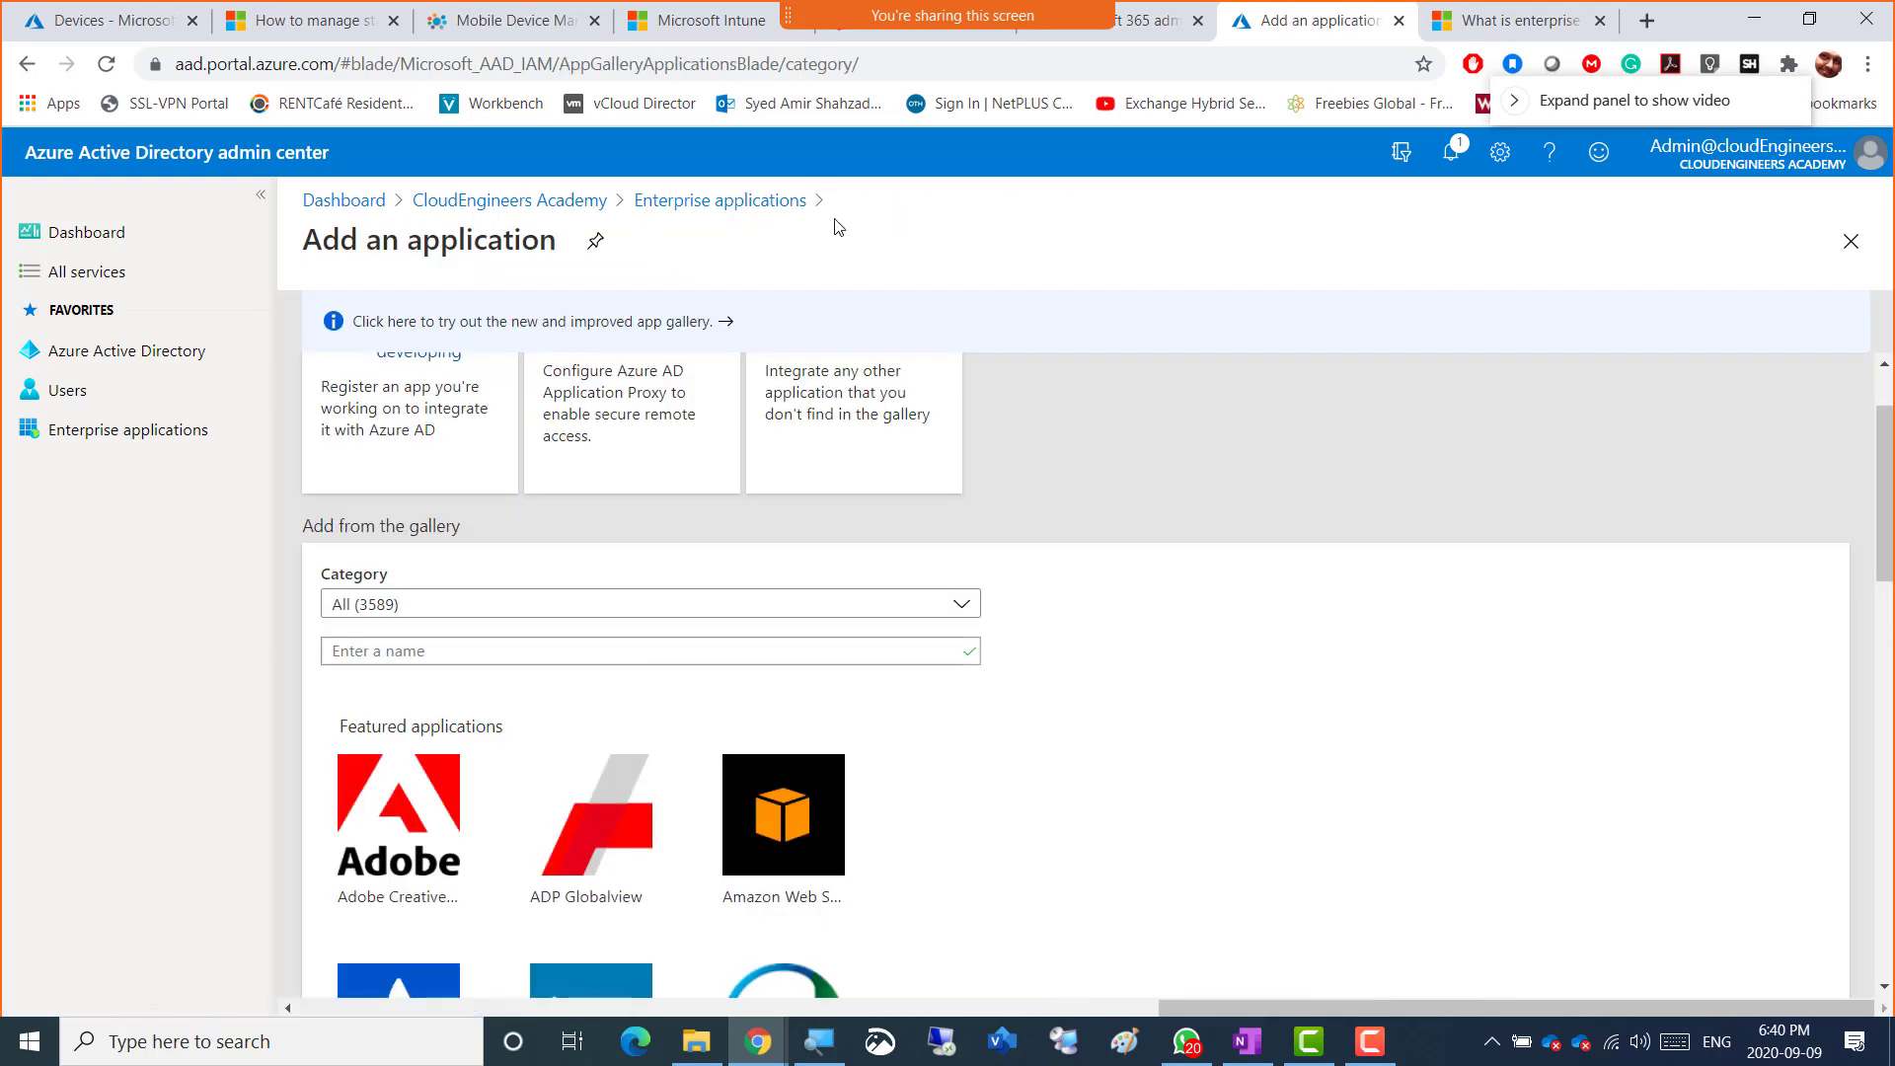
{"action": "left_click", "coordinate": [657, 203]}
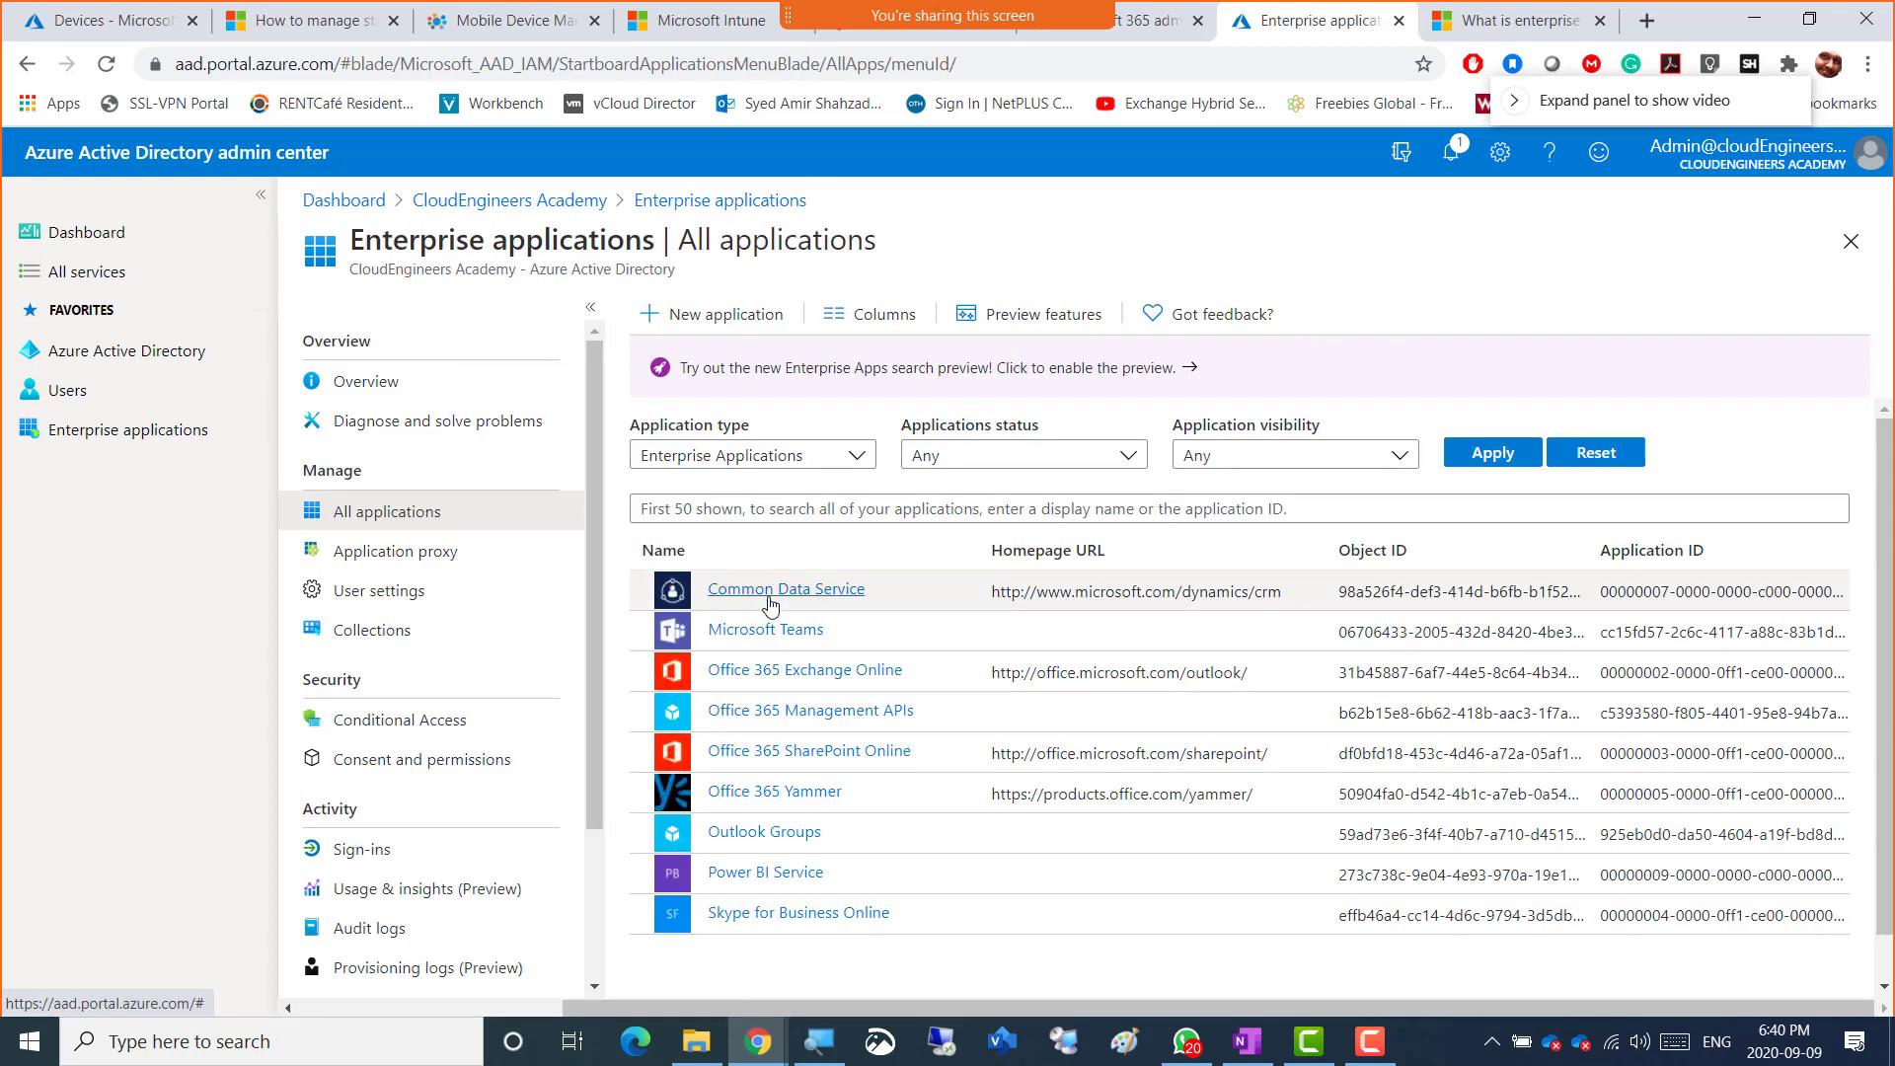
{"action": "left_click", "coordinate": [106, 63]}
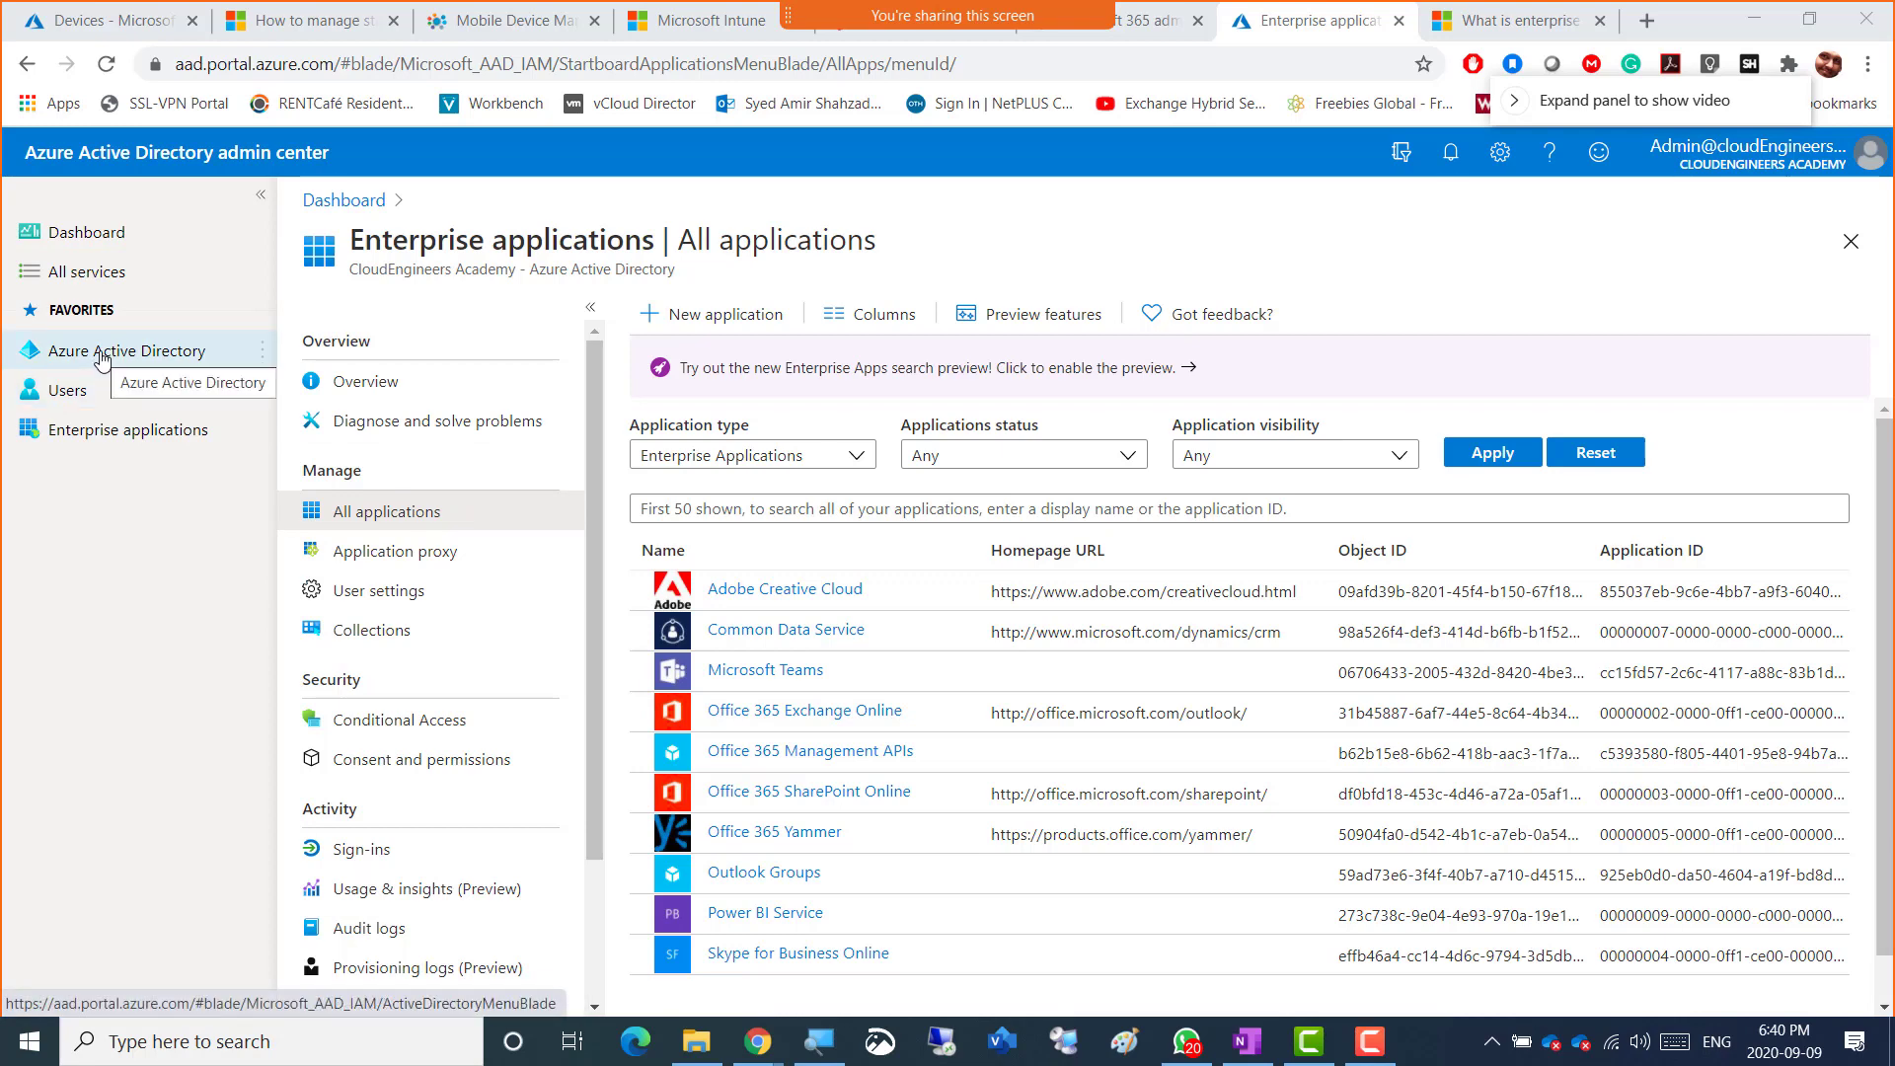
- Register a new single-tenant application named Adobe Reader in the CloudEngineers Academy directory
{"action": "left_click", "coordinate": [171, 365]}
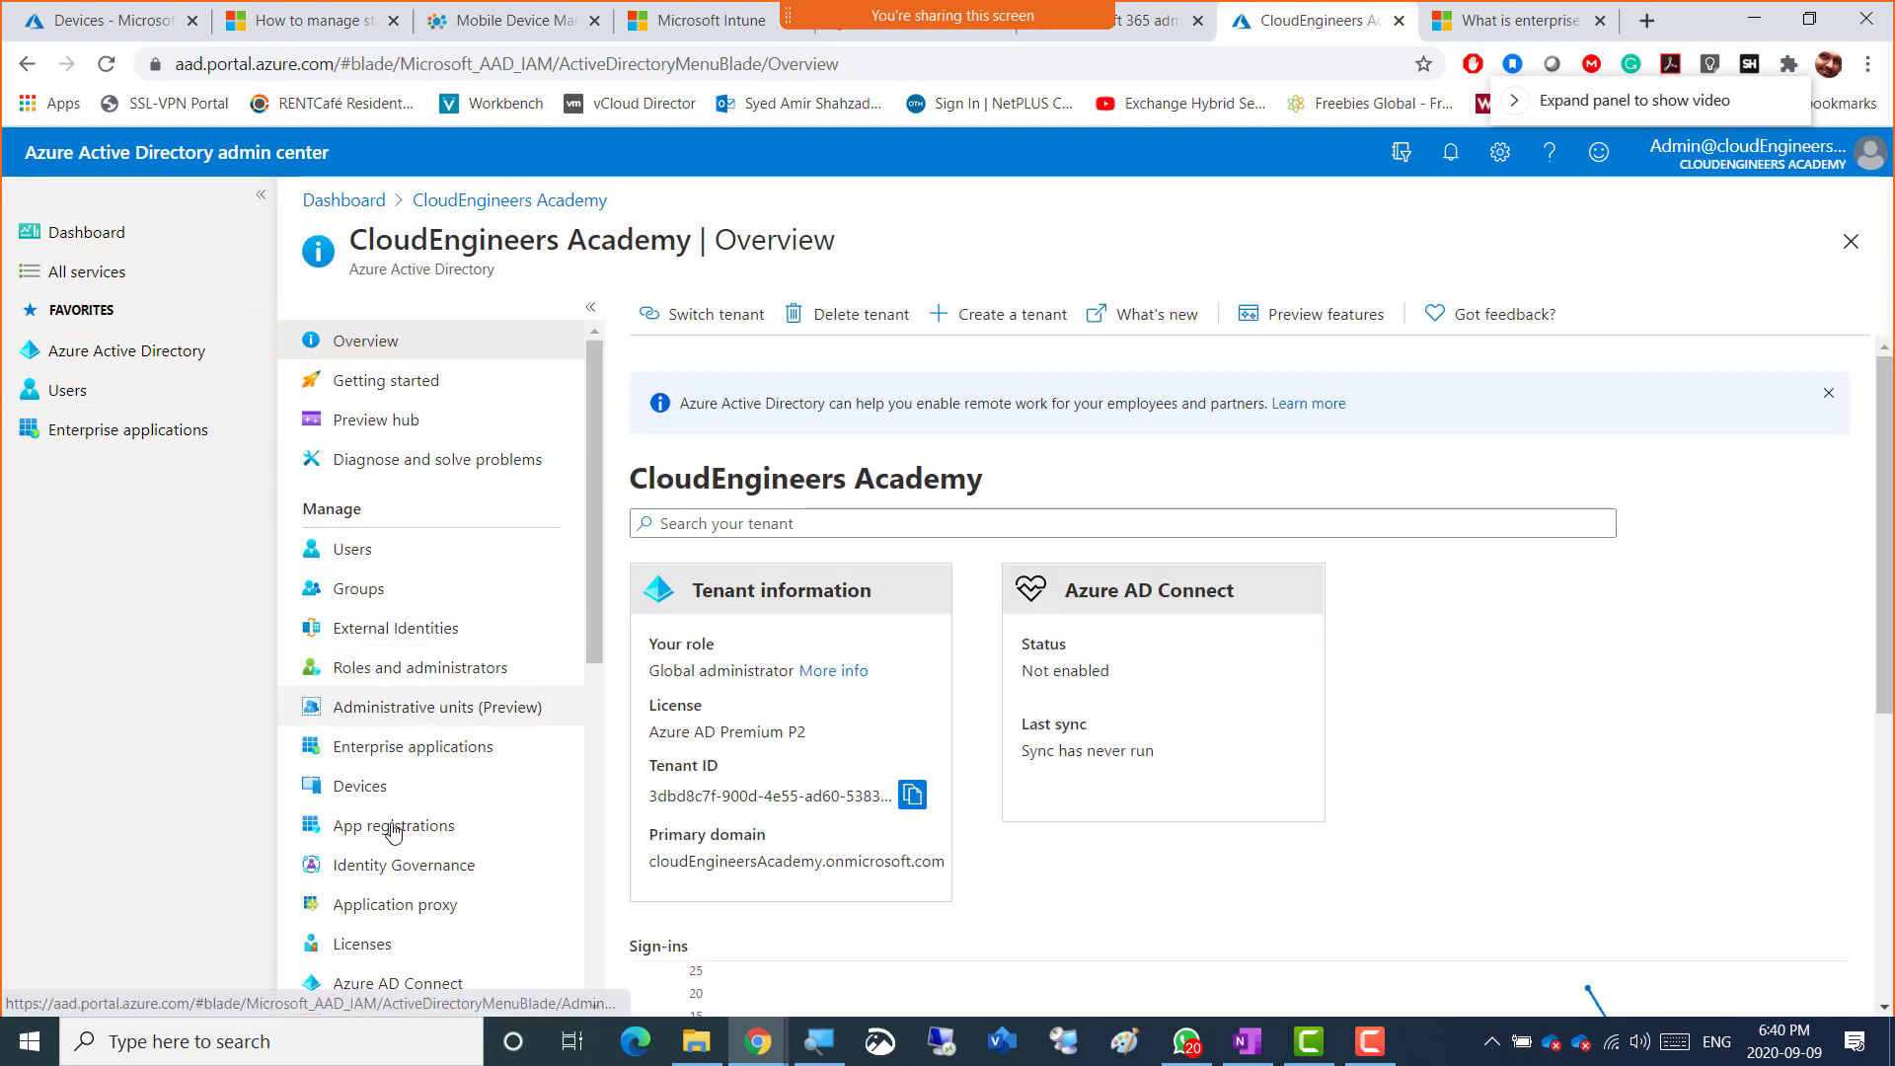
{"action": "left_click", "coordinate": [365, 834]}
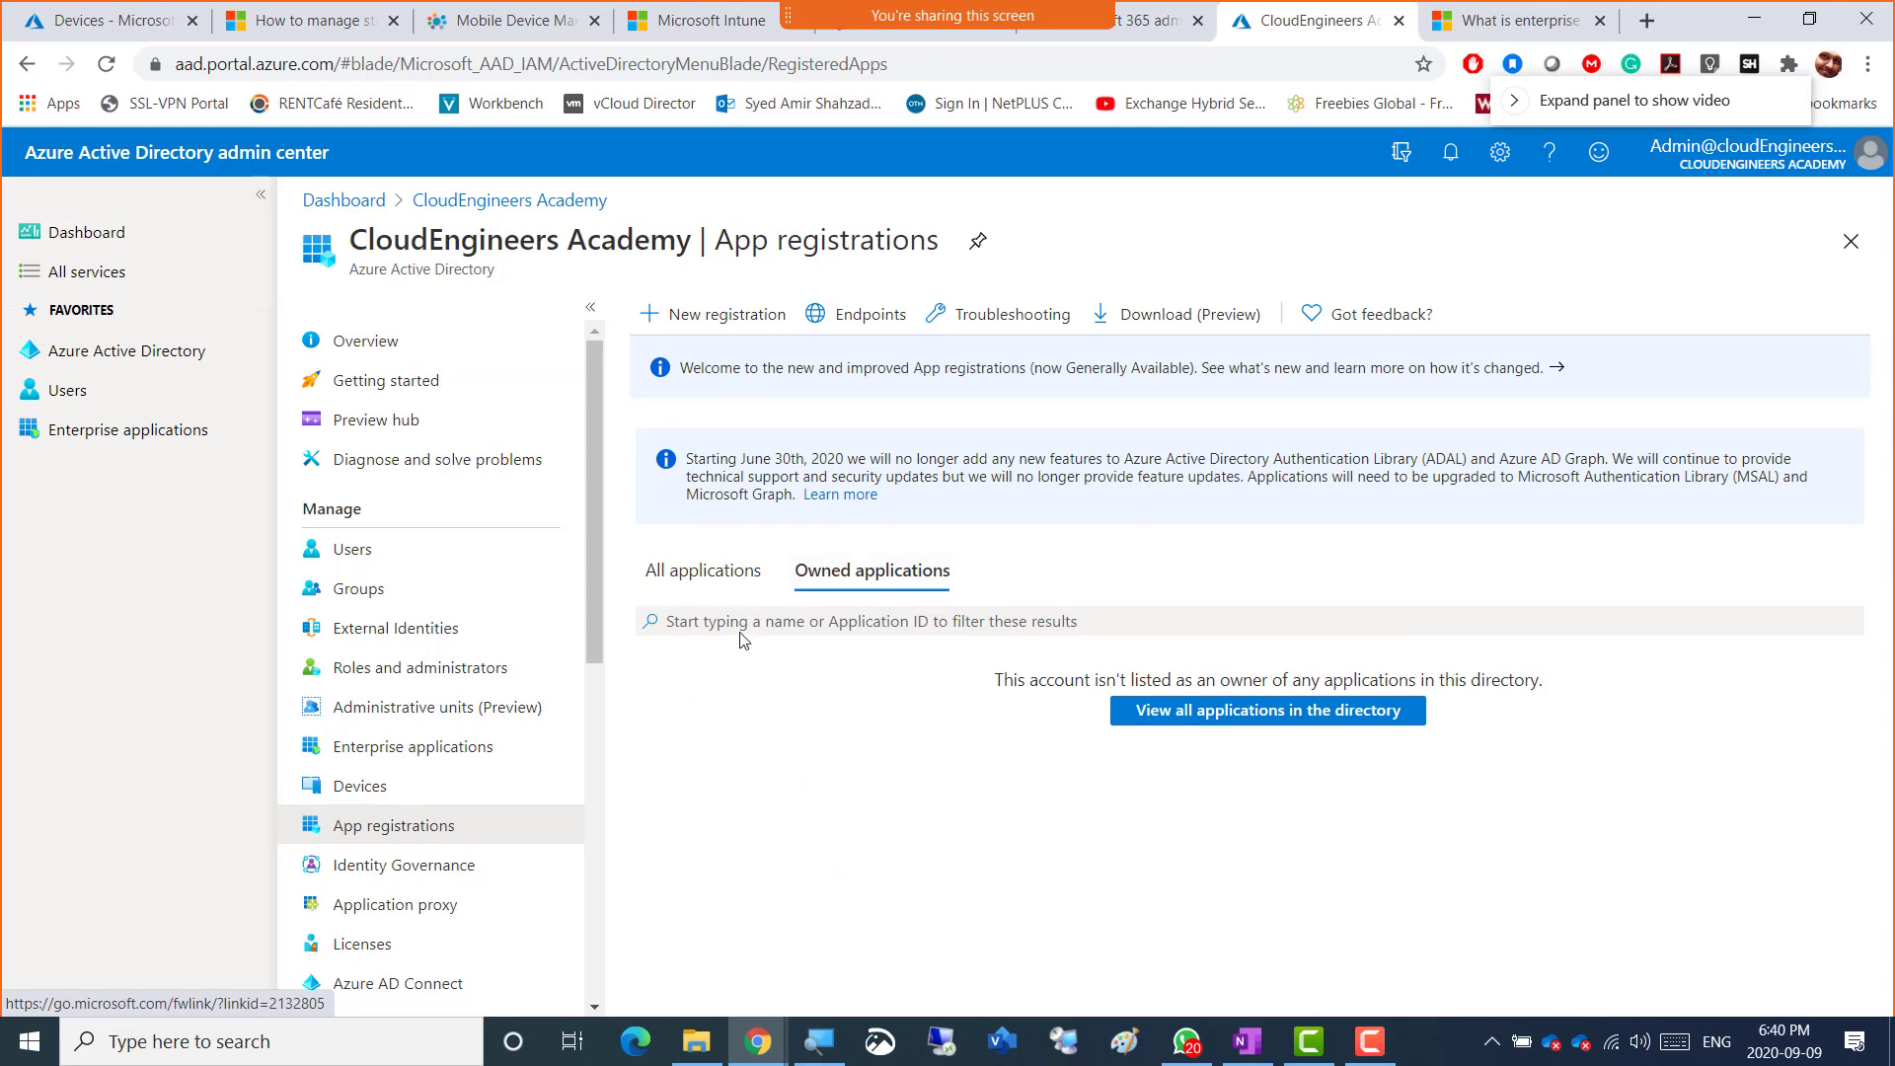
{"action": "left_click", "coordinate": [693, 316]}
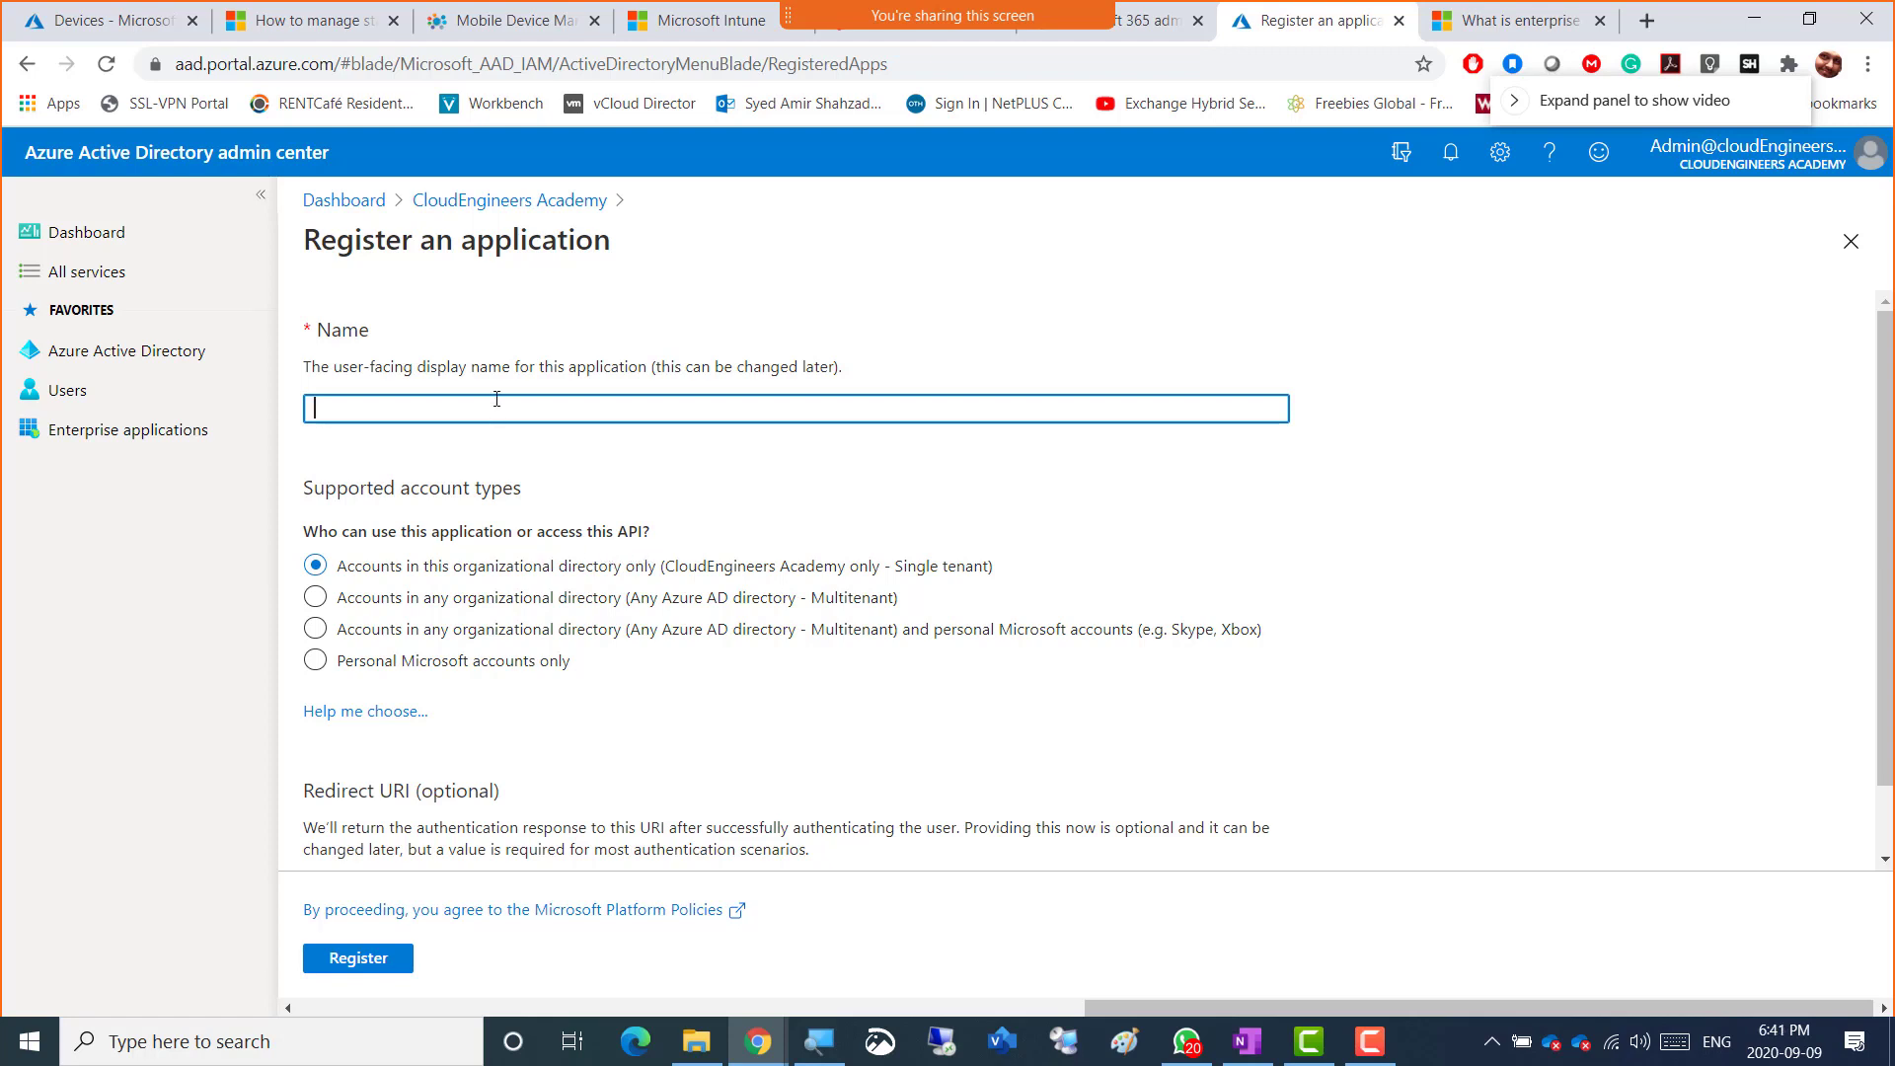
{"action": "type", "text": "dobe Reader"}
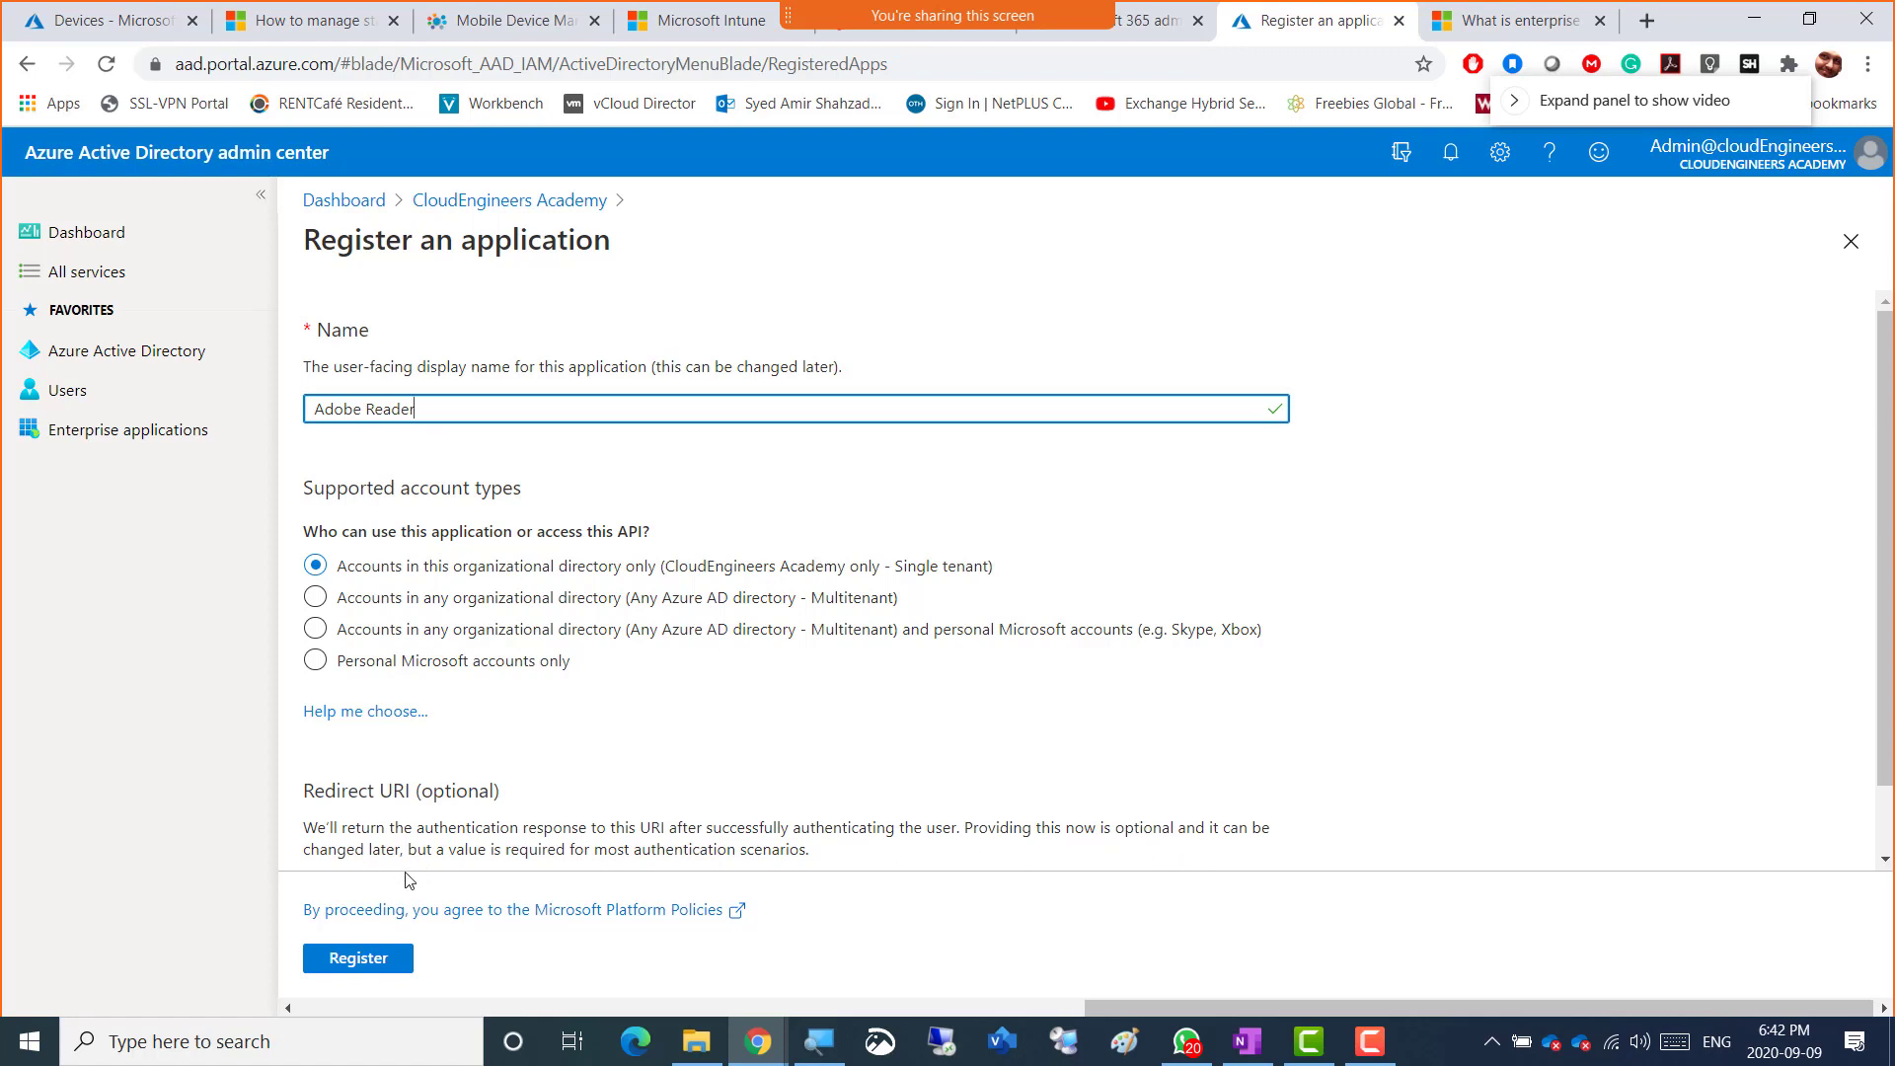
{"action": "left_click", "coordinate": [360, 964]}
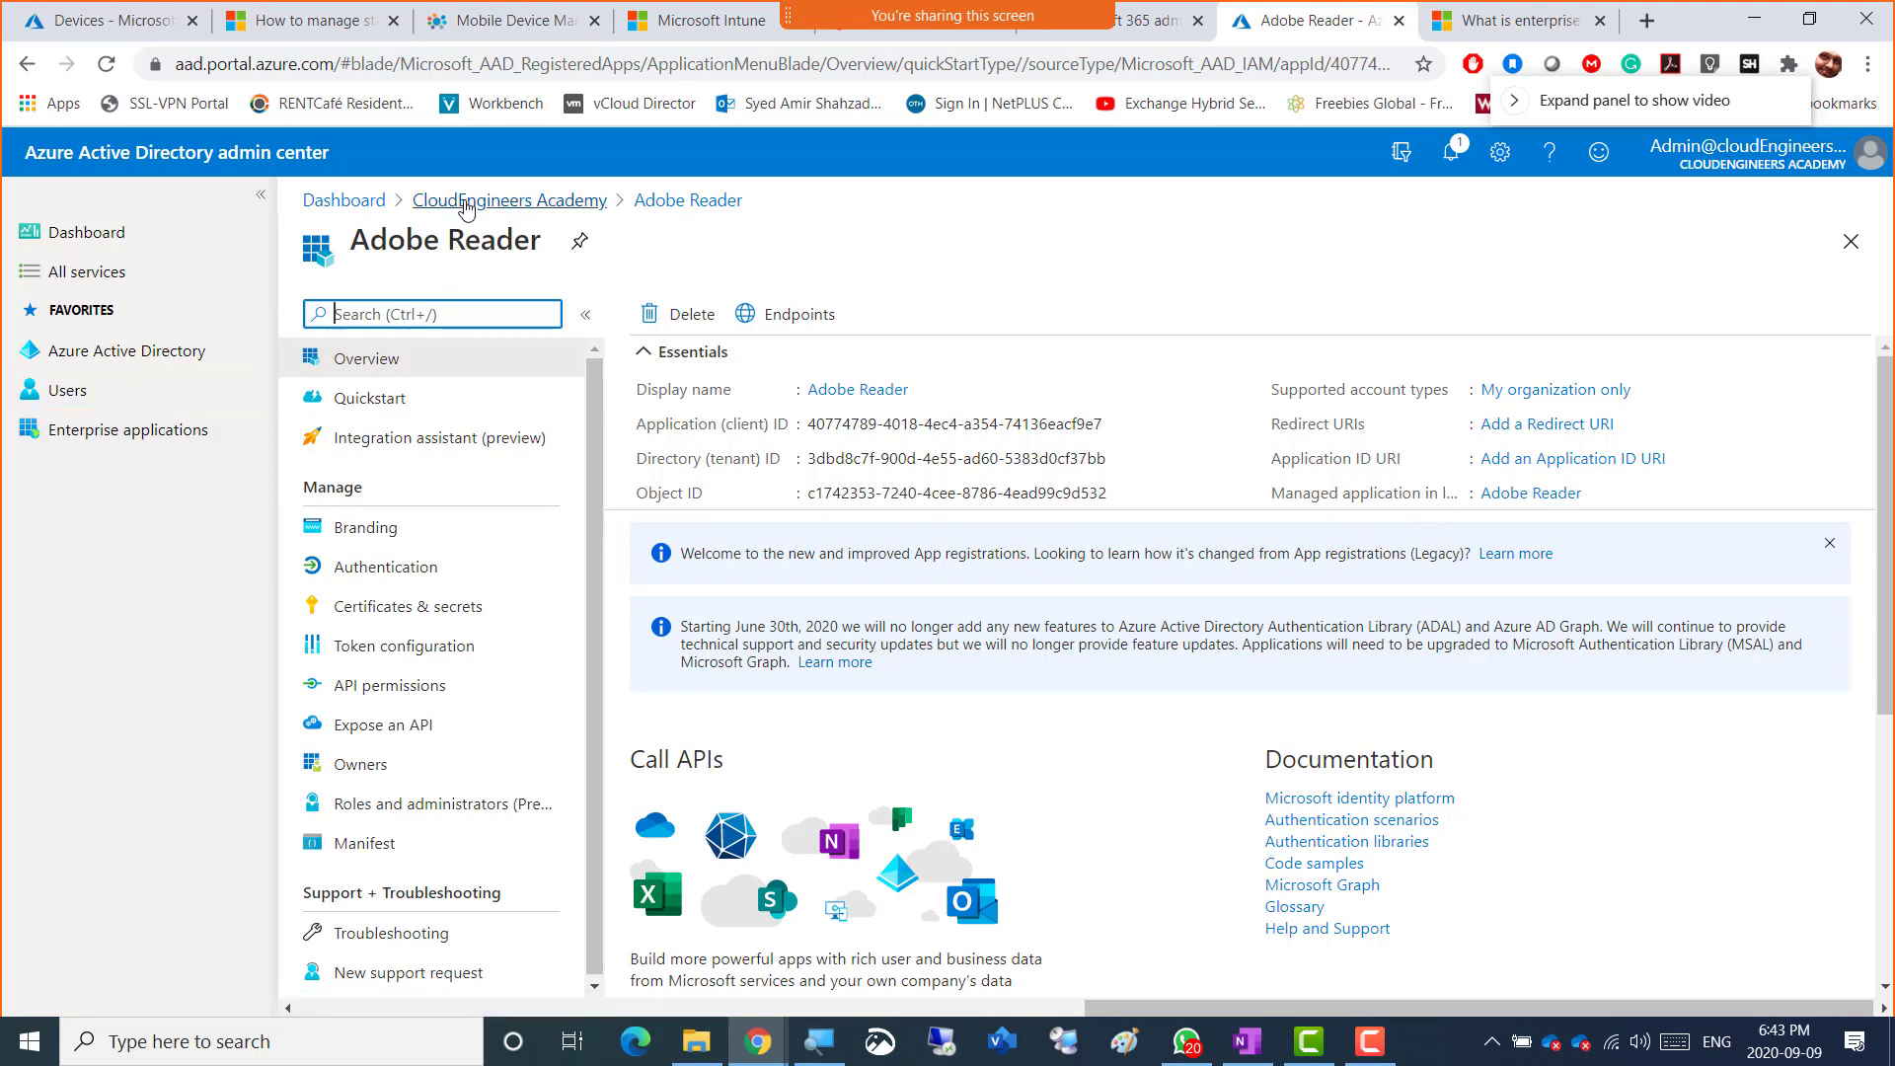
- Compare the all applications and owned applications lists under the directory's App registrations
{"action": "left_click", "coordinate": [462, 201]}
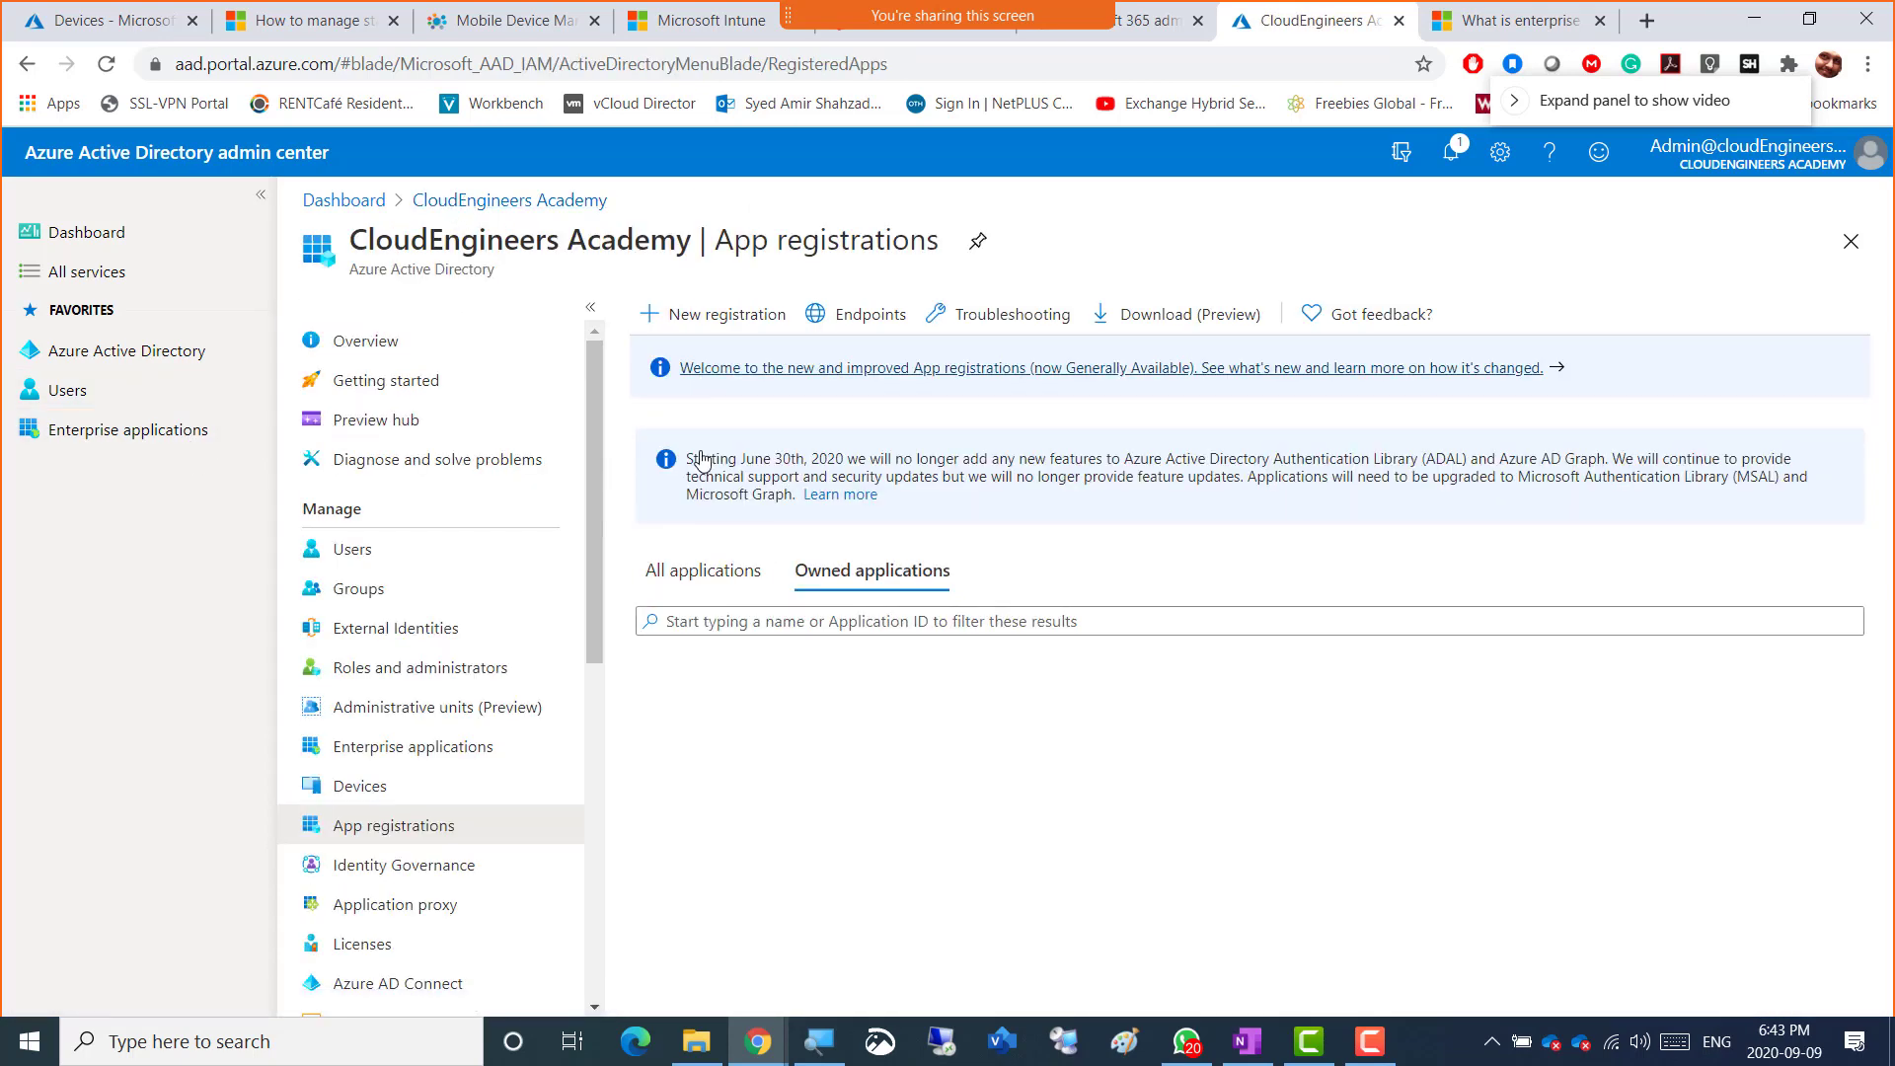
{"action": "left_click", "coordinate": [680, 572]}
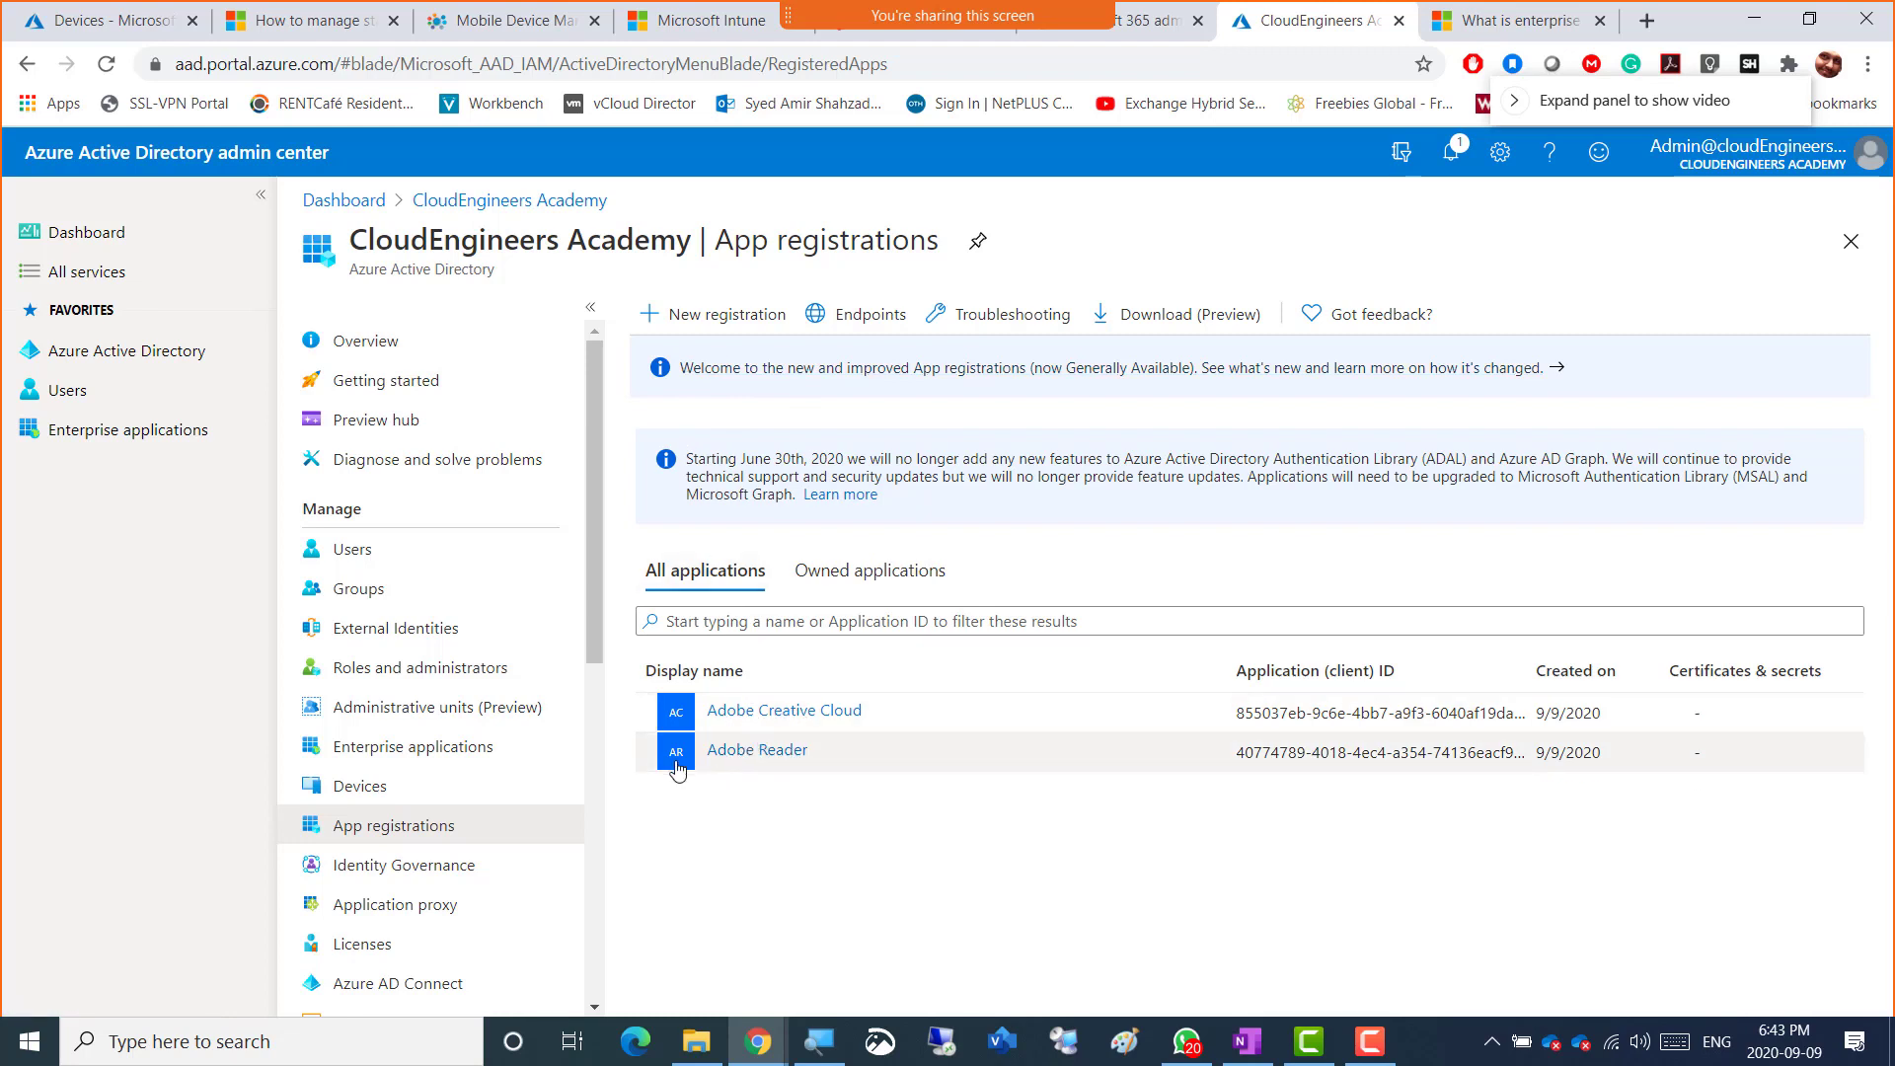
{"action": "left_click", "coordinate": [839, 575]}
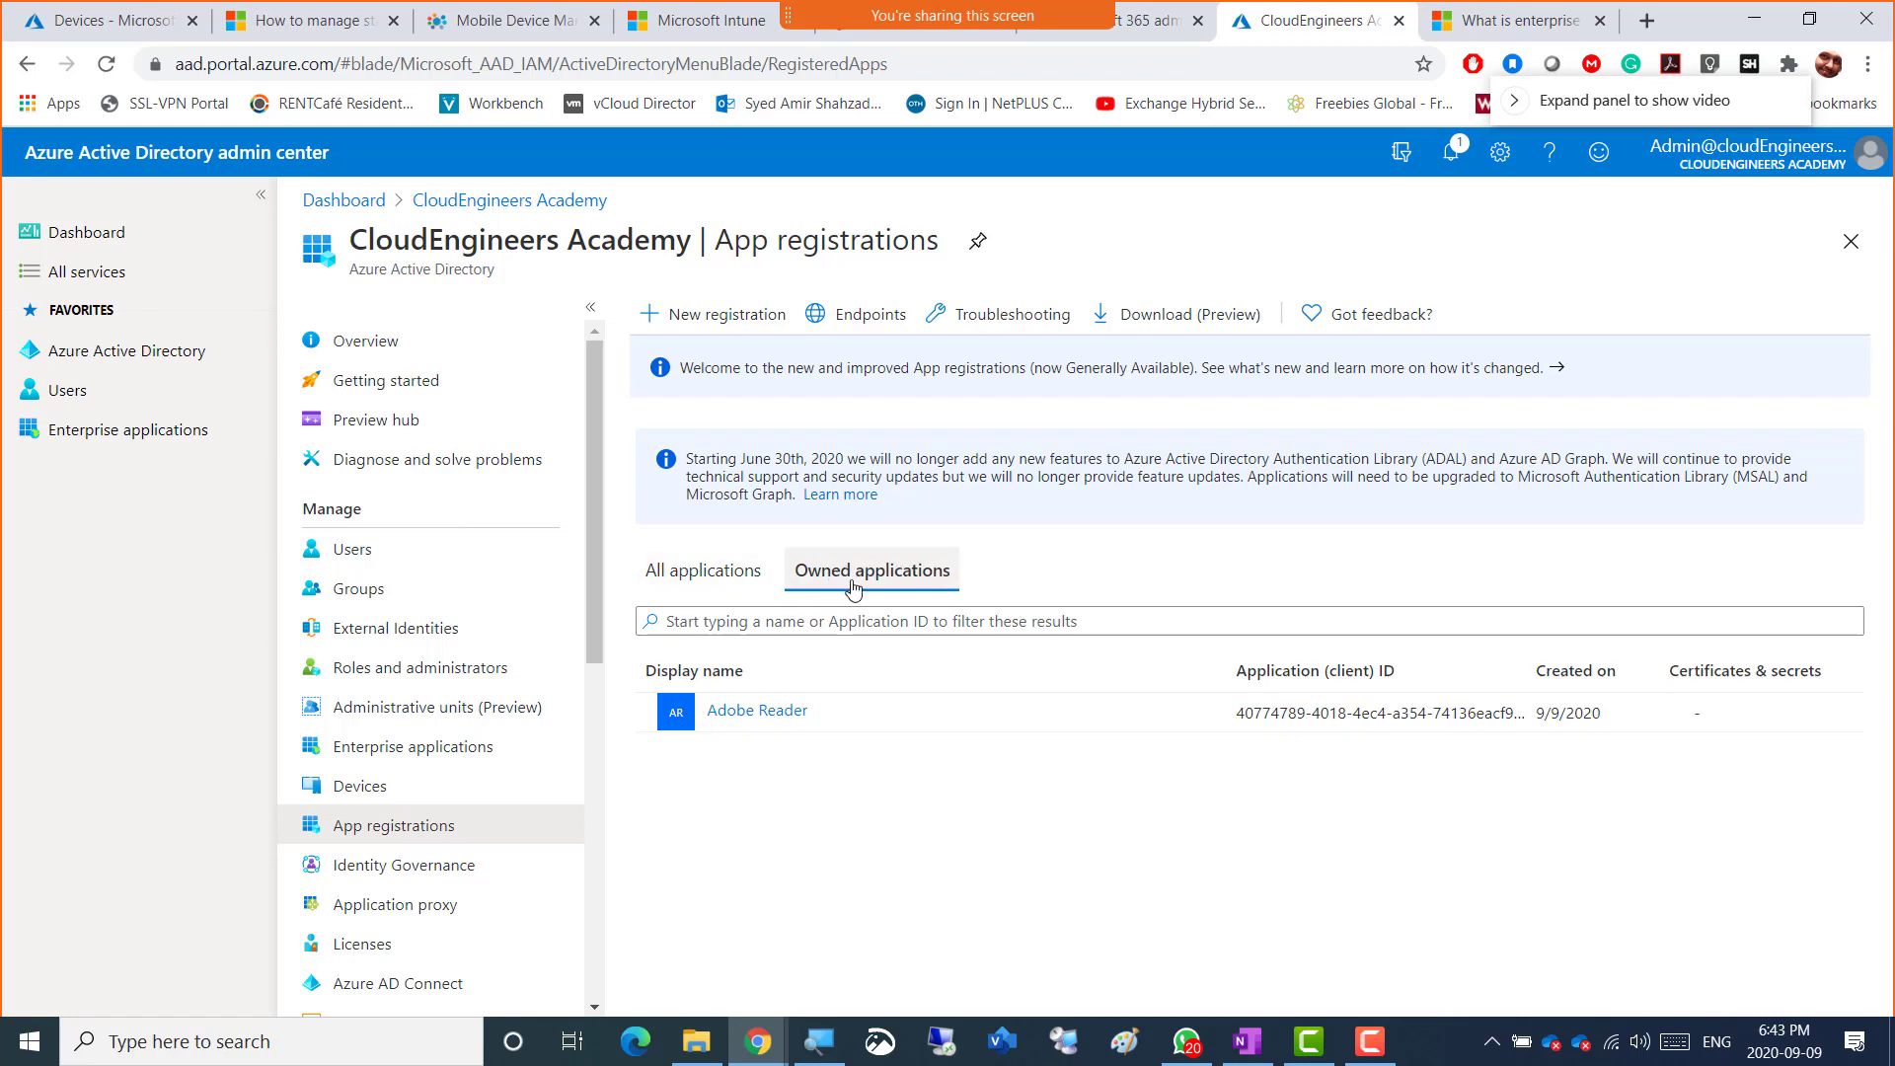
{"action": "left_click", "coordinate": [670, 576]}
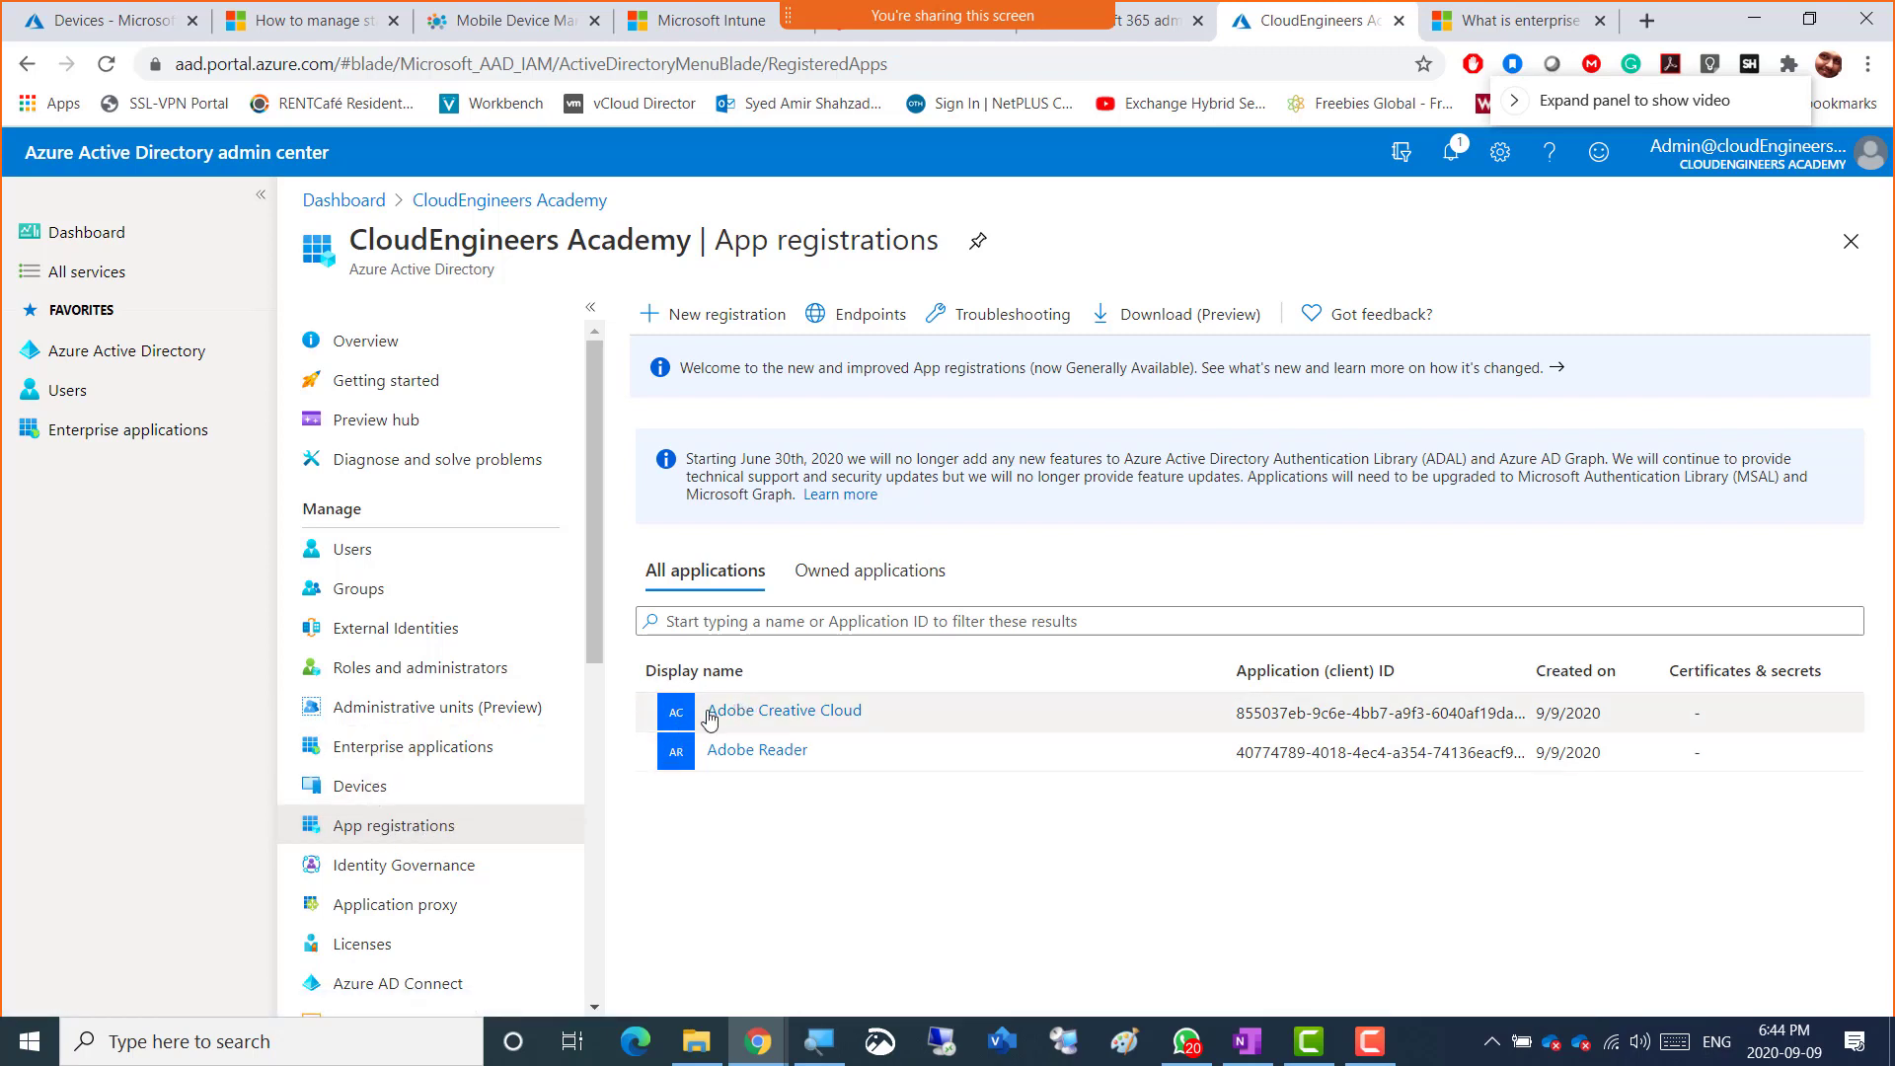
- Review the enterprise applications list and browse the featured gallery applications available for a new application
{"action": "left_click", "coordinate": [412, 751]}
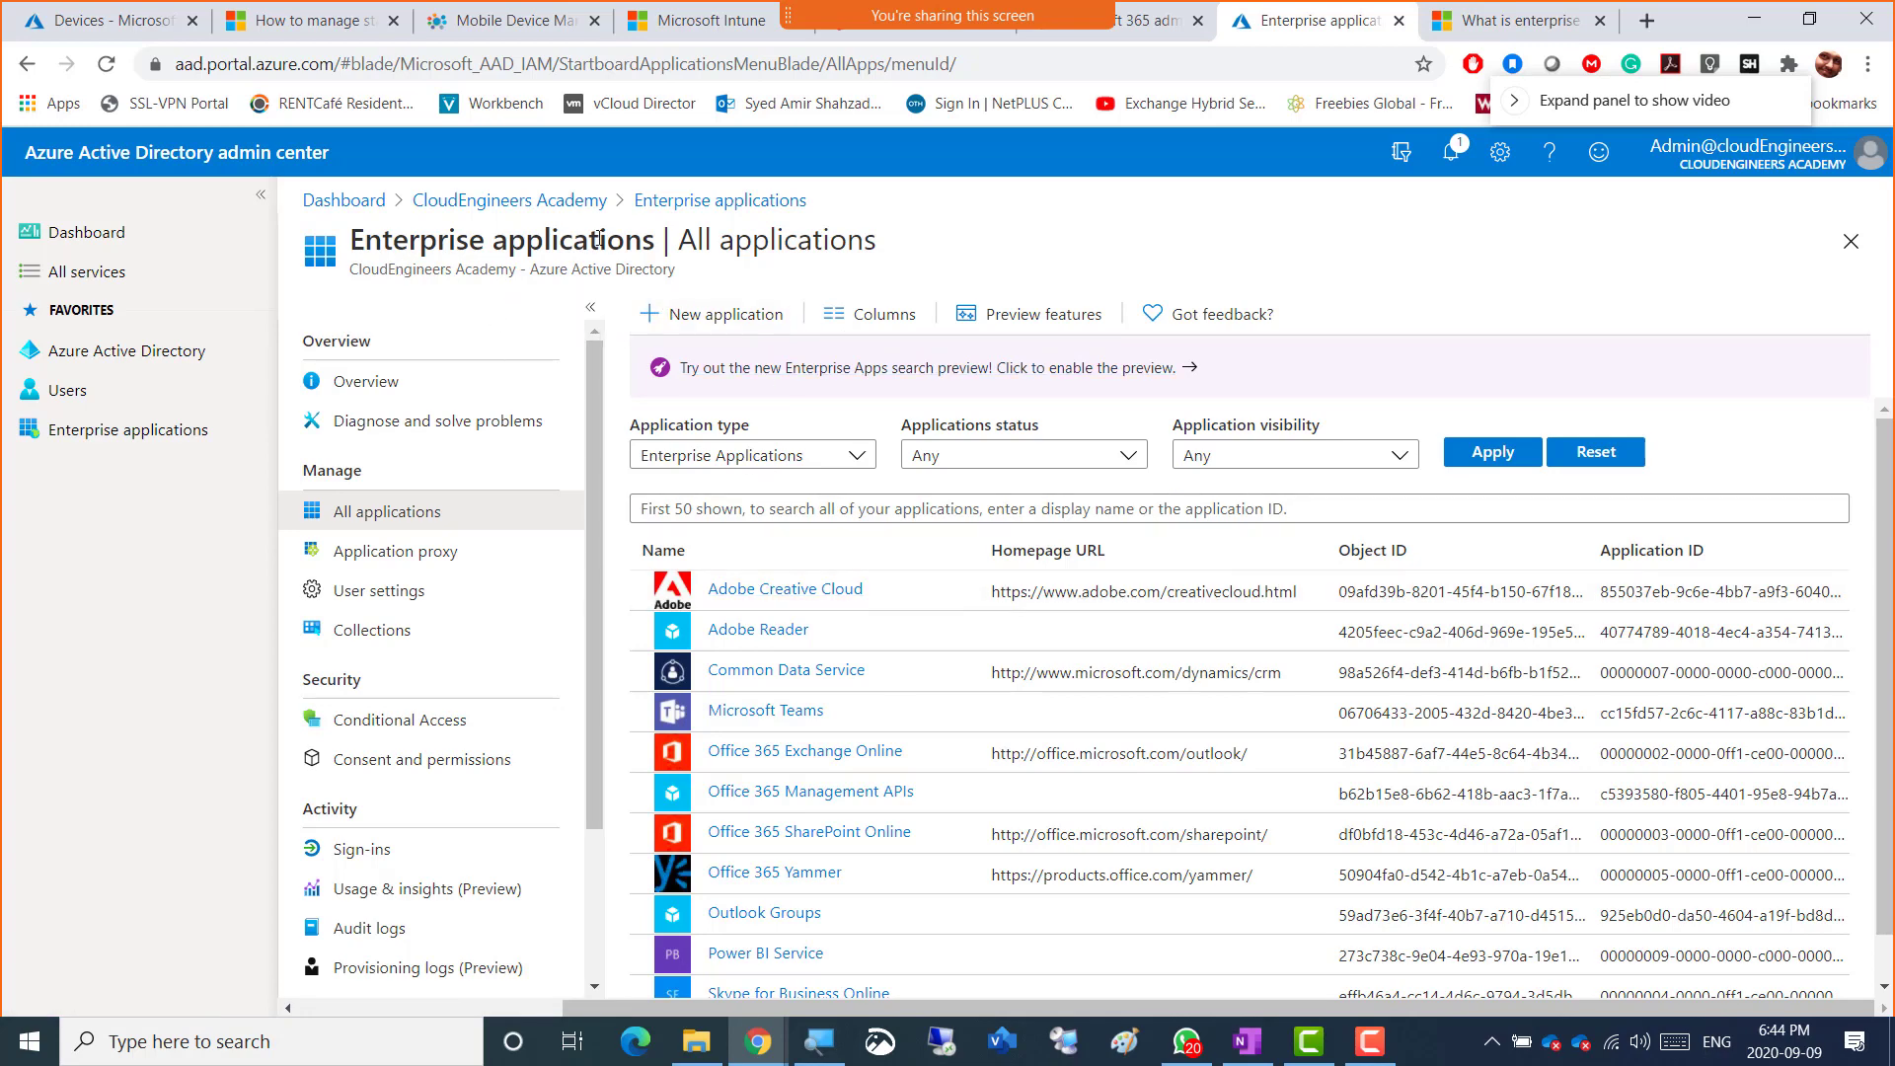
{"action": "left_click_drag", "start_coordinate": [625, 240], "coordinate": [351, 245]}
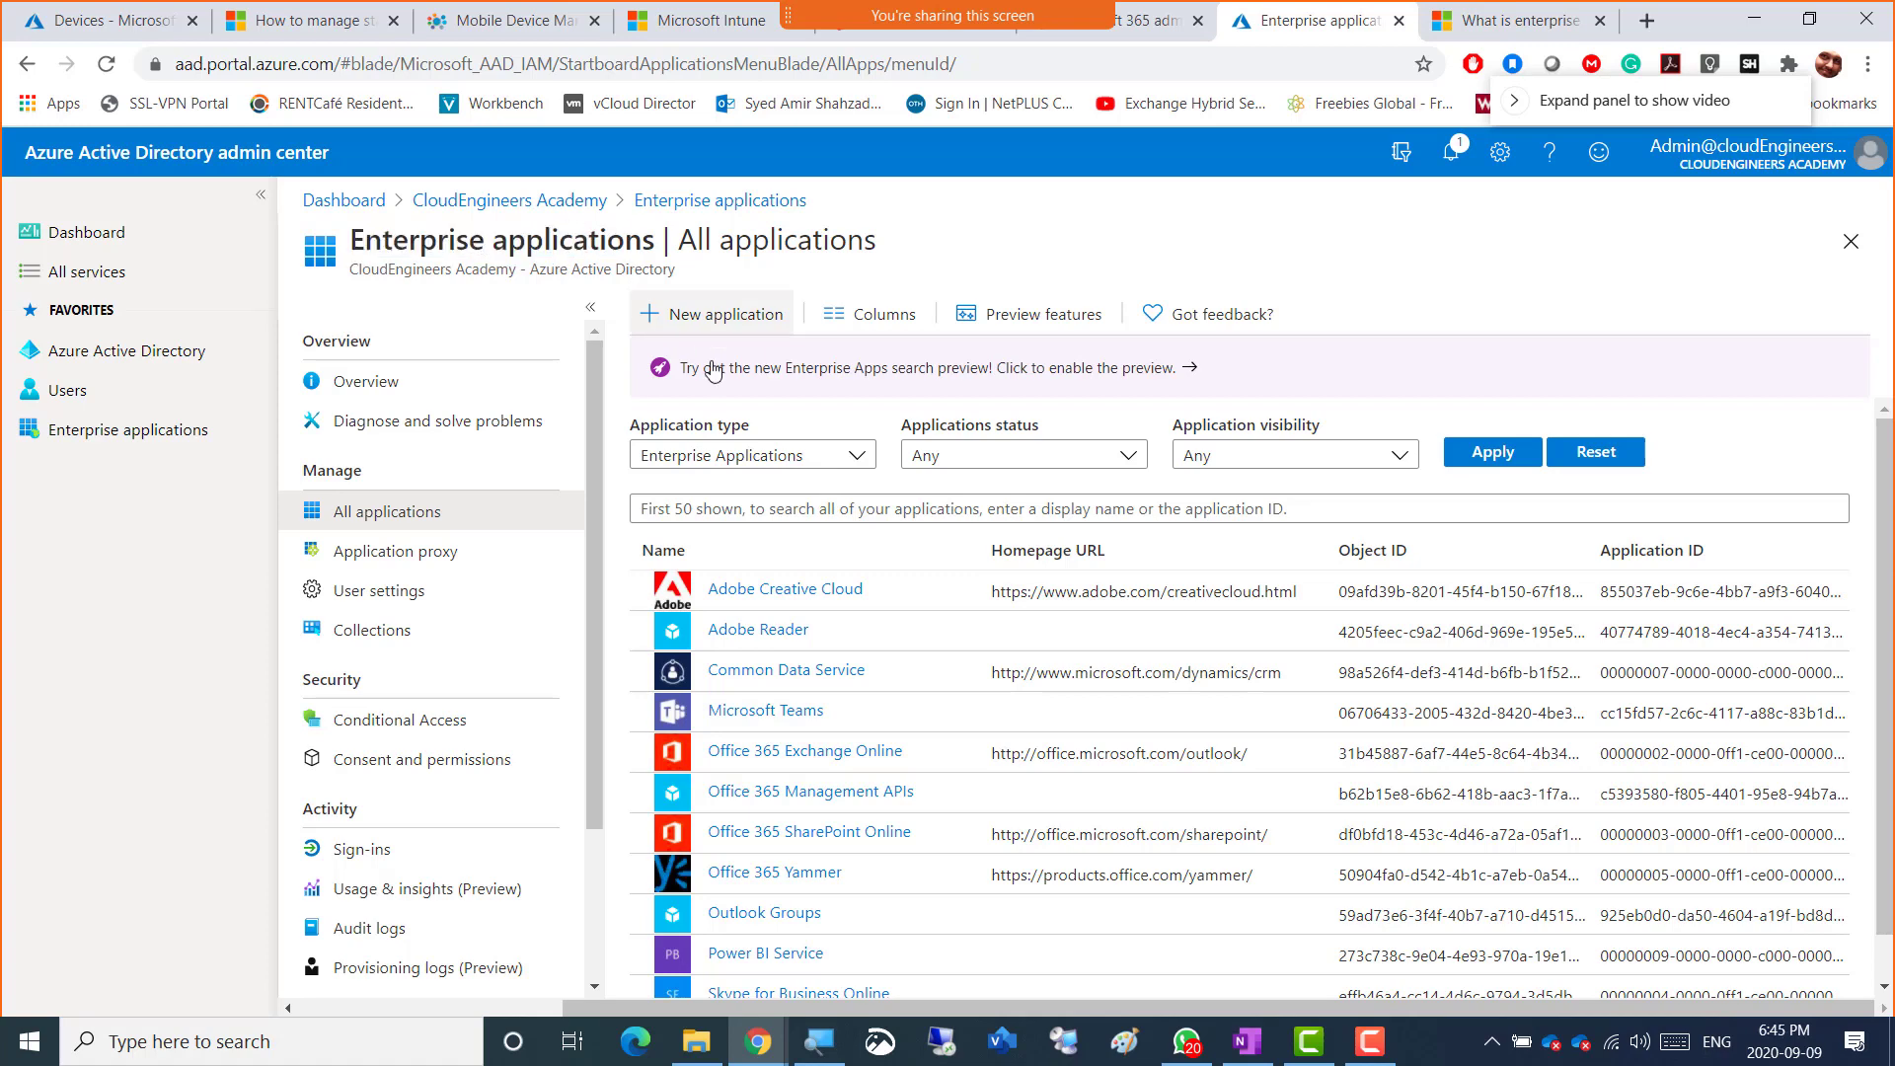
{"action": "left_click", "coordinate": [671, 316]}
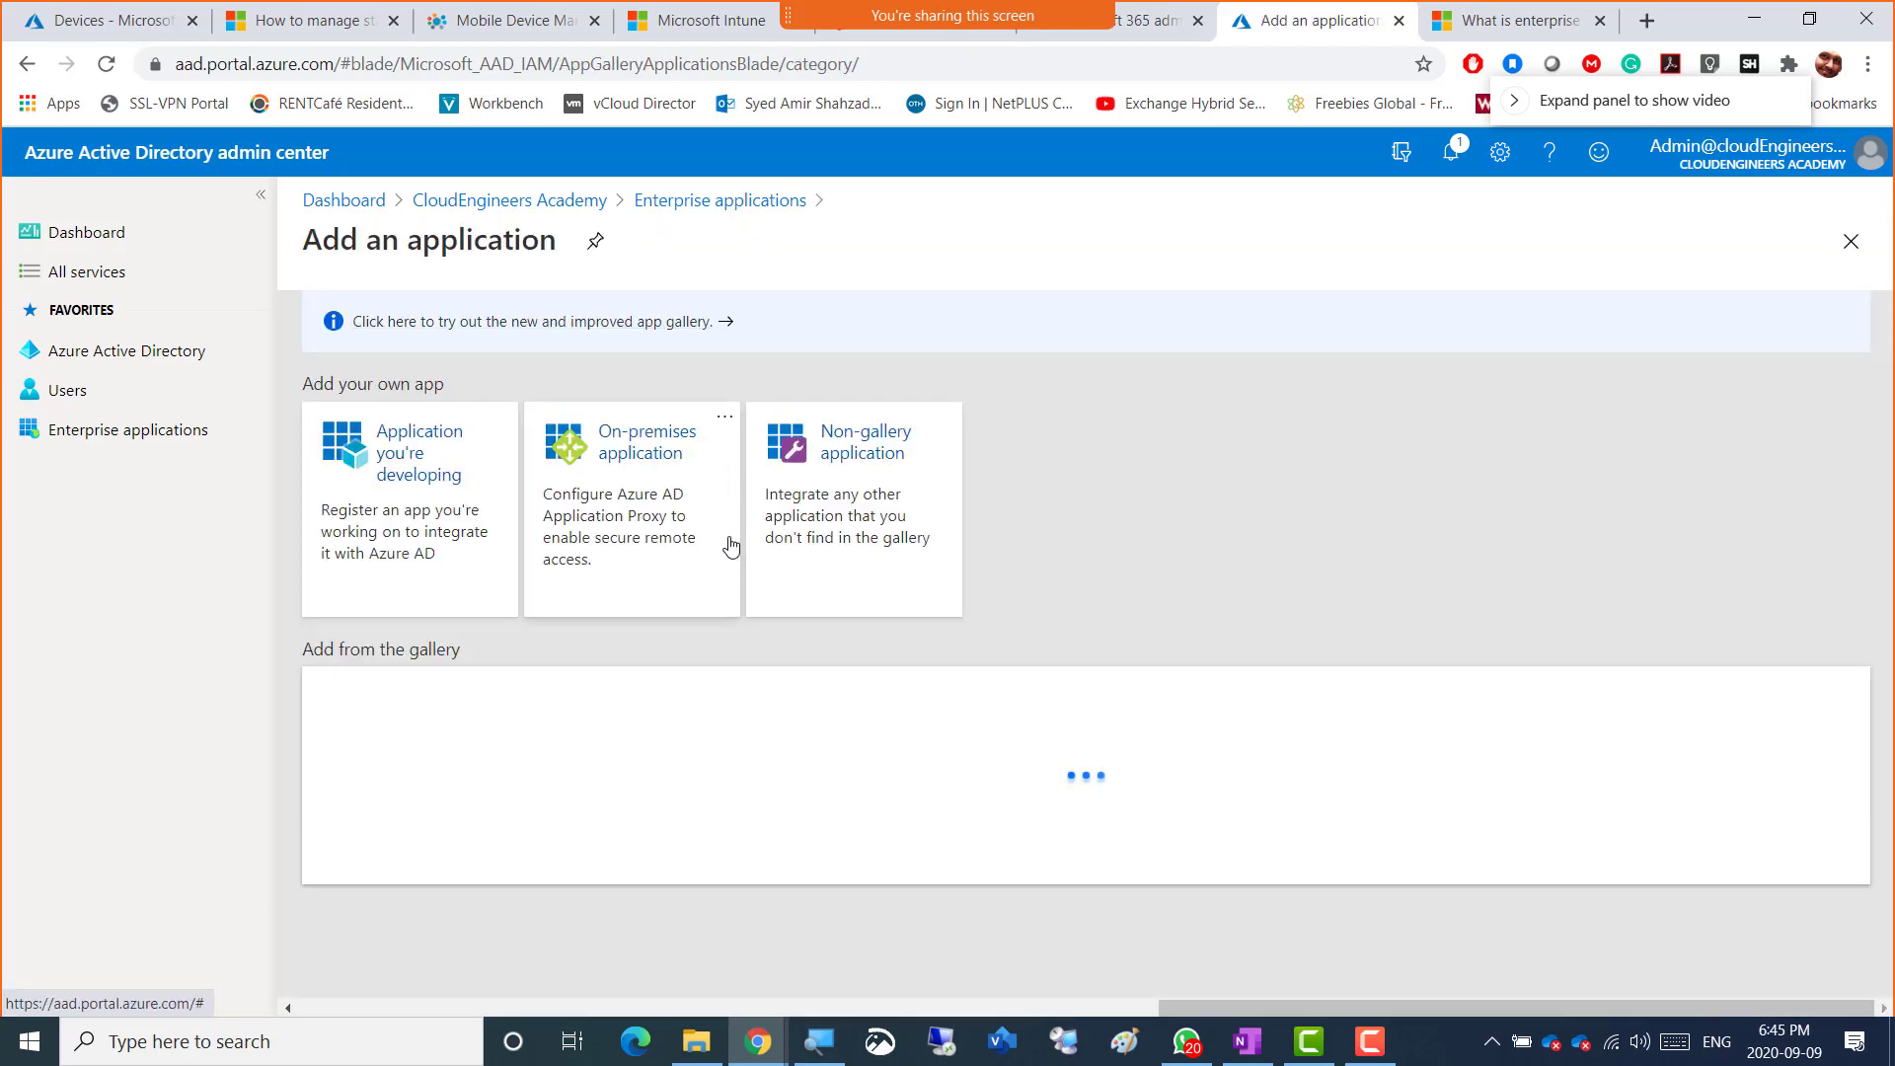
{"action": "scroll", "coordinate": [648, 720], "scroll_direction": "down", "scroll_amount": 1}
{"action": "scroll", "coordinate": [647, 721], "scroll_direction": "down", "scroll_amount": 3}
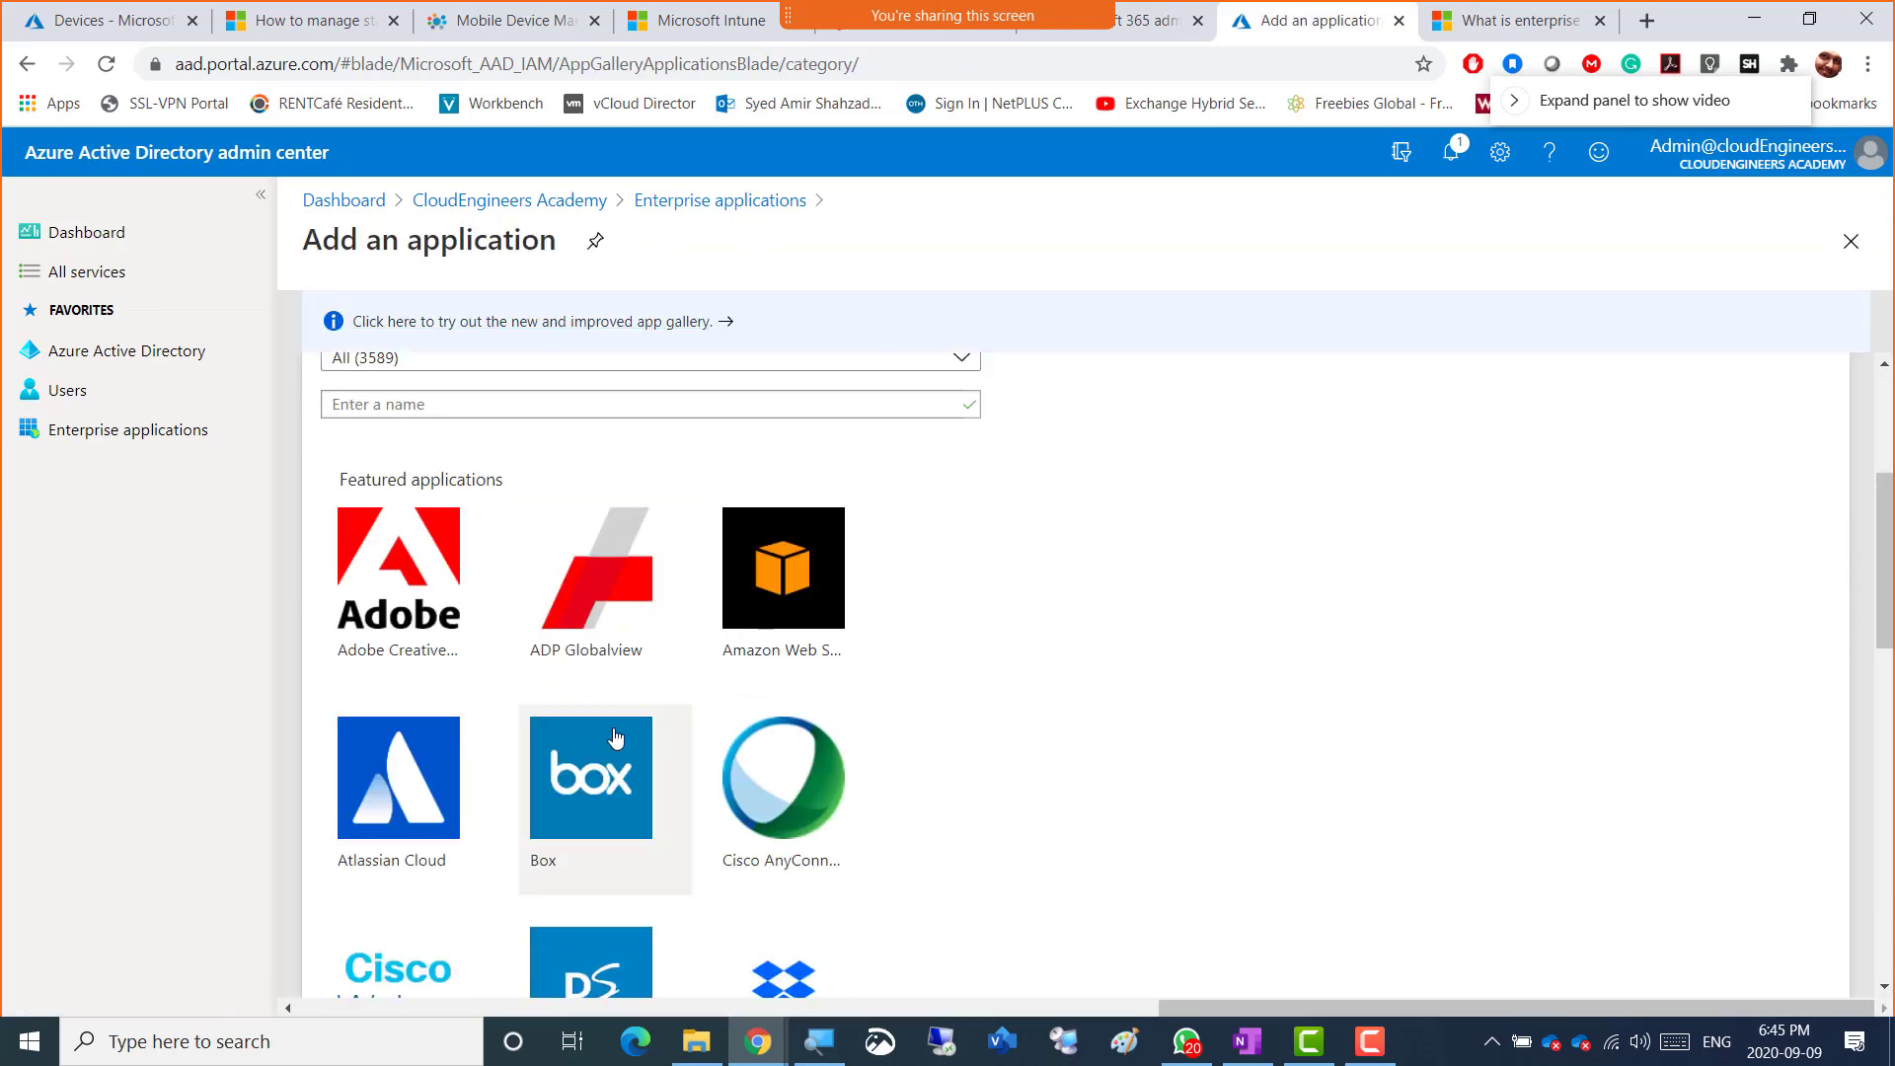
- Add the Cisco AnyConnect gallery application to the tenant under its default name
{"action": "scroll", "coordinate": [514, 790], "scroll_direction": "down", "scroll_amount": 1}
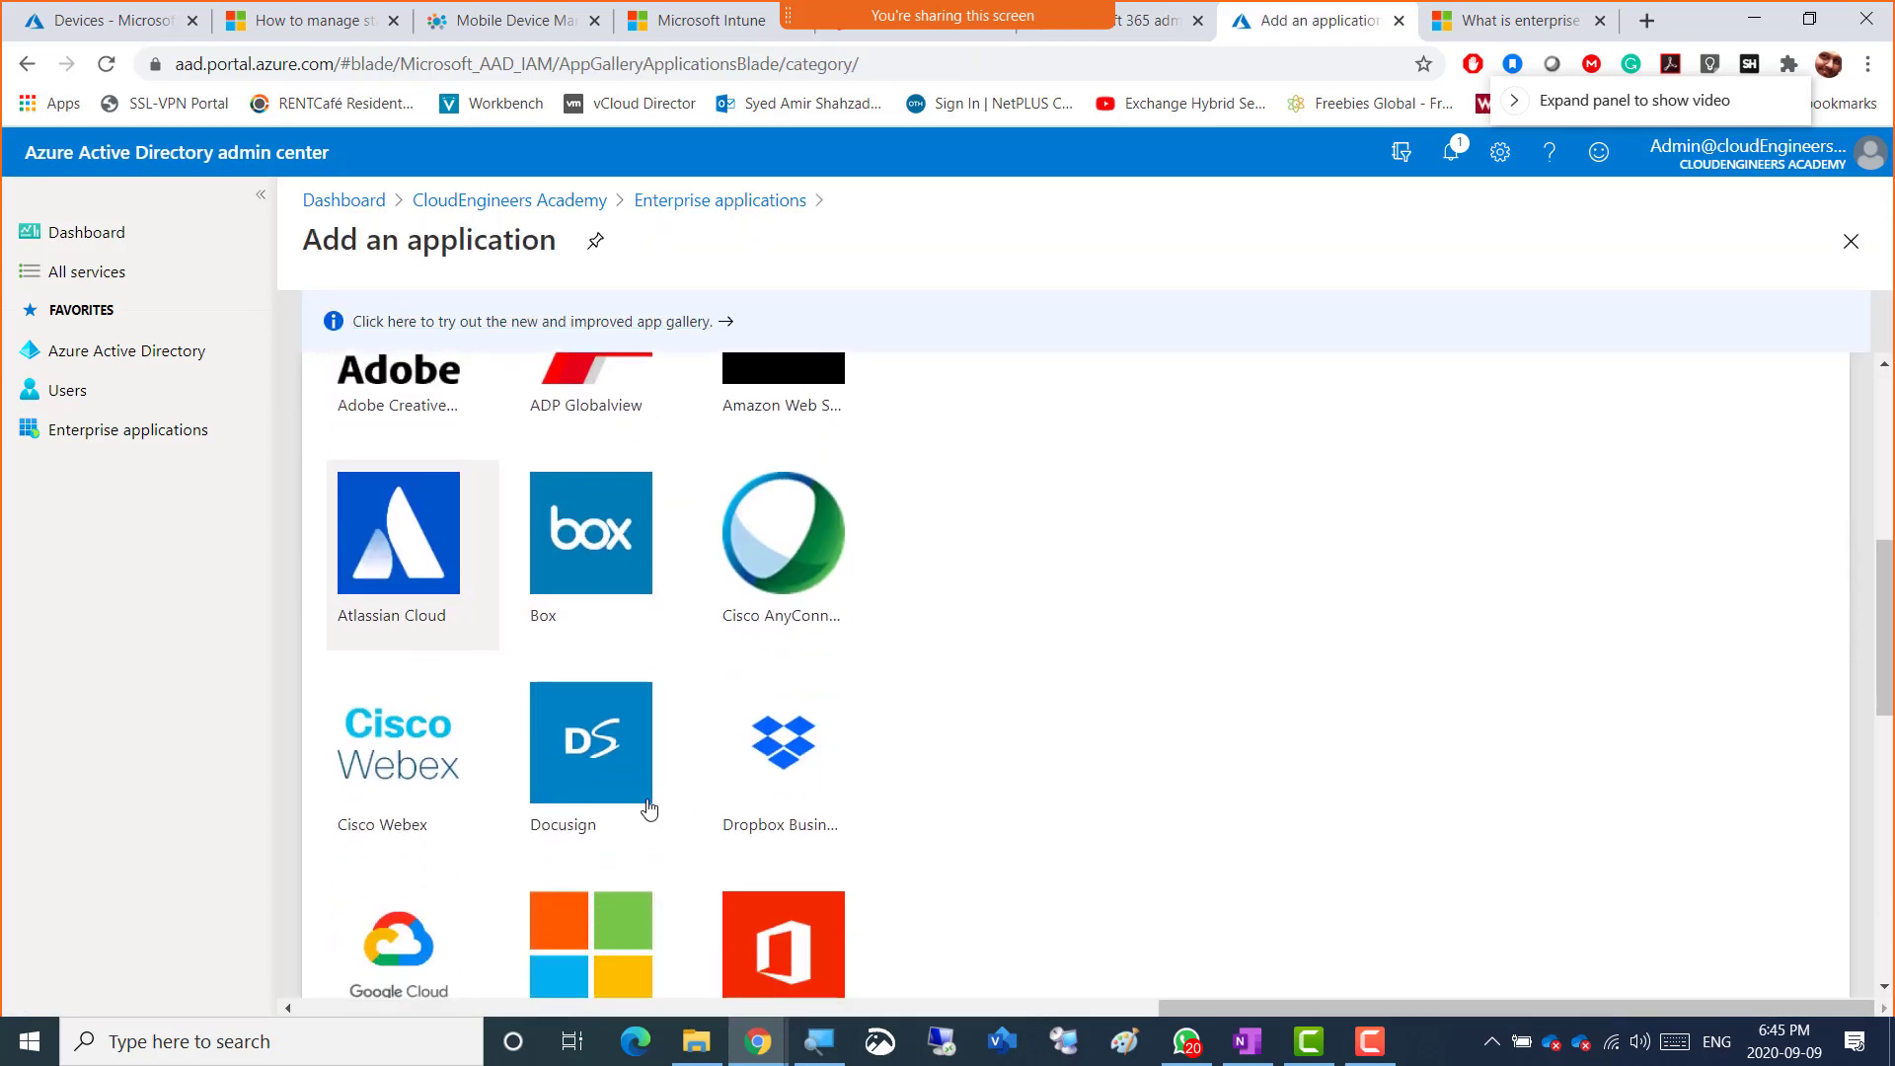
{"action": "left_click", "coordinate": [770, 569]}
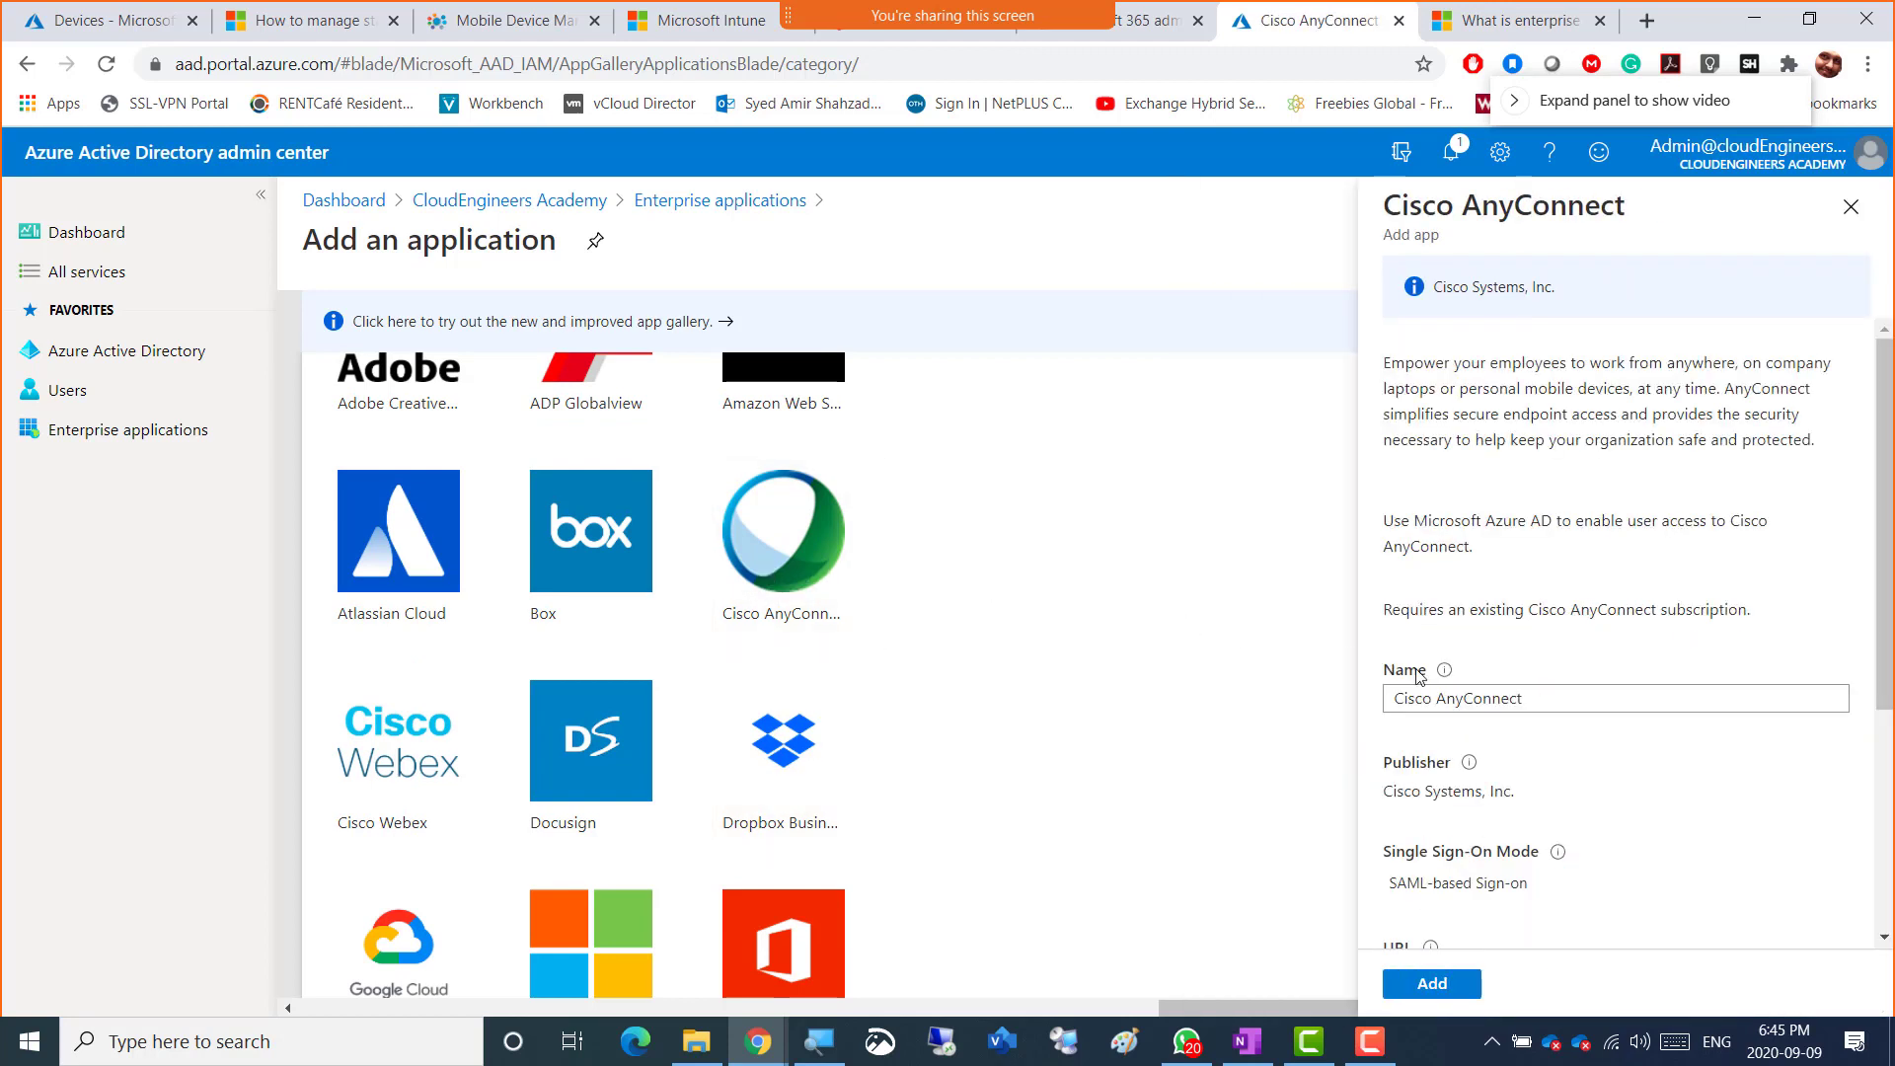
{"action": "scroll", "coordinate": [1604, 683], "scroll_direction": "down", "scroll_amount": 4}
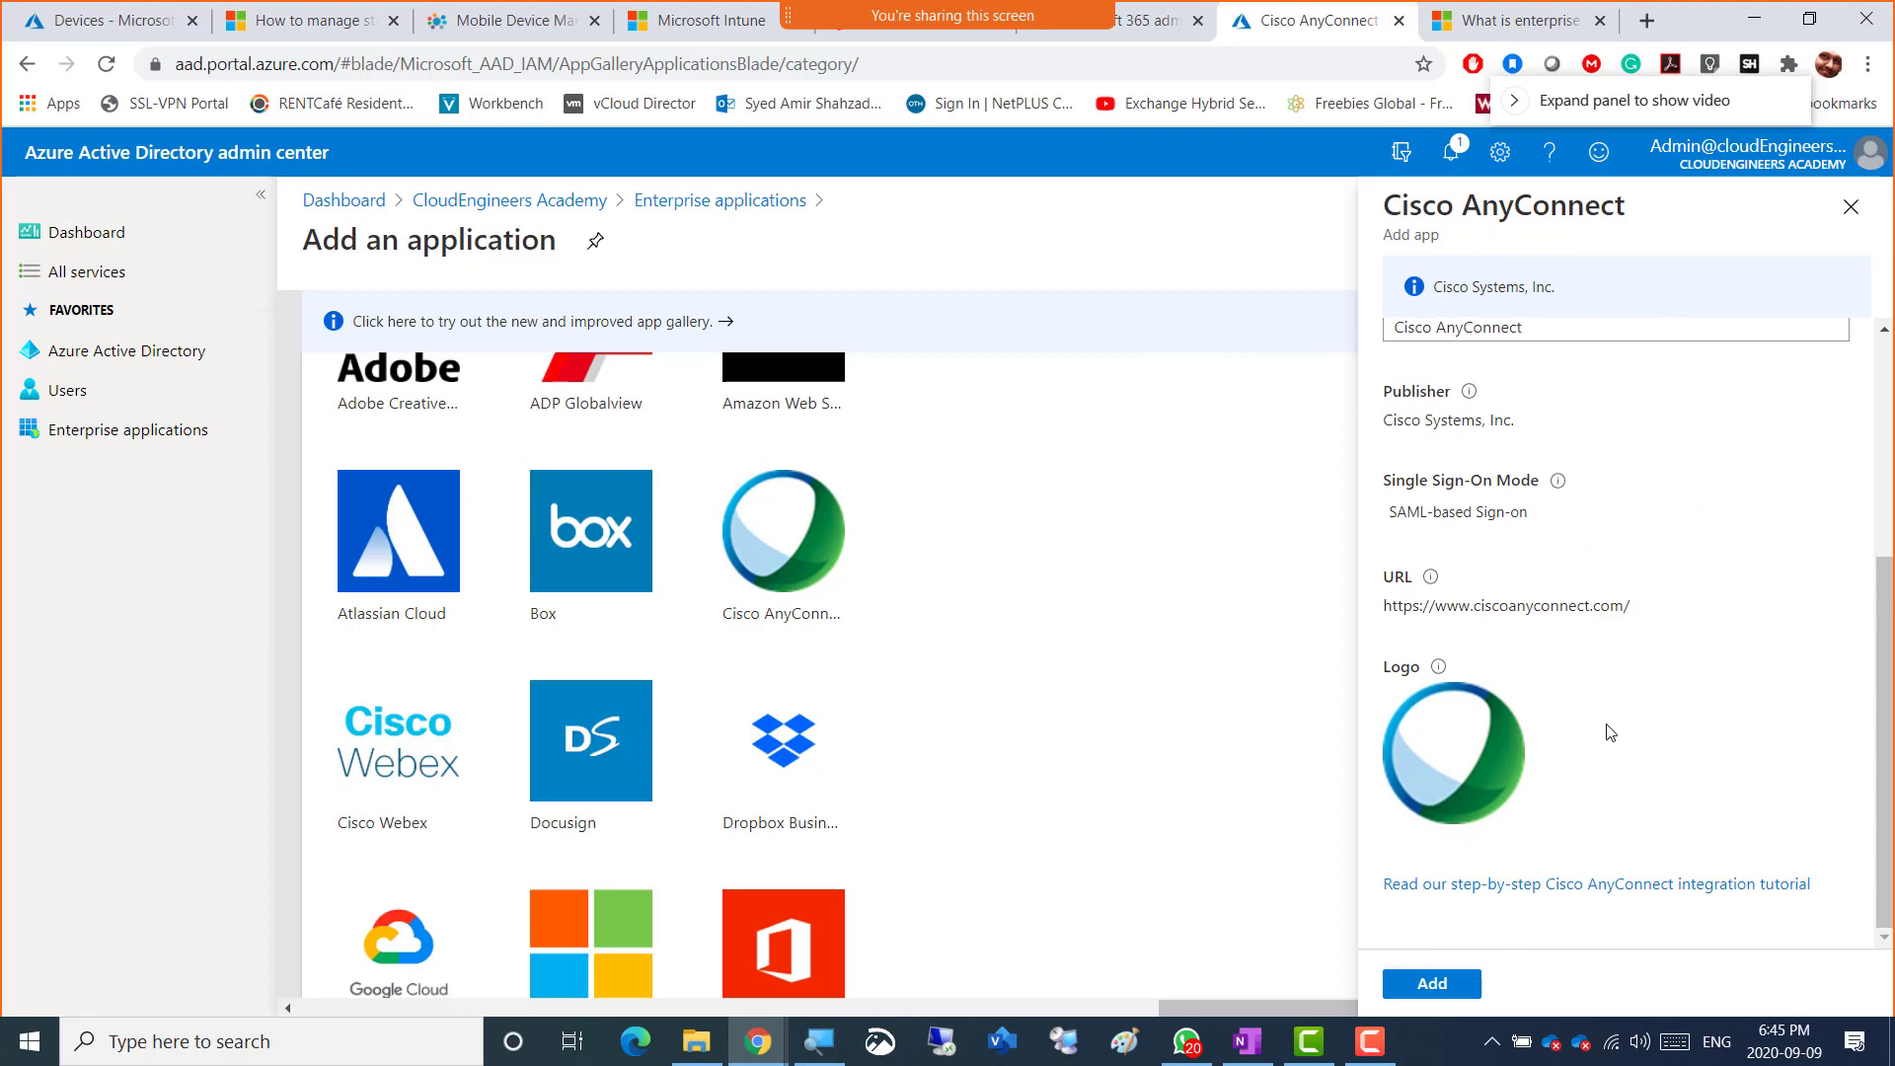
{"action": "left_click", "coordinate": [1449, 984]}
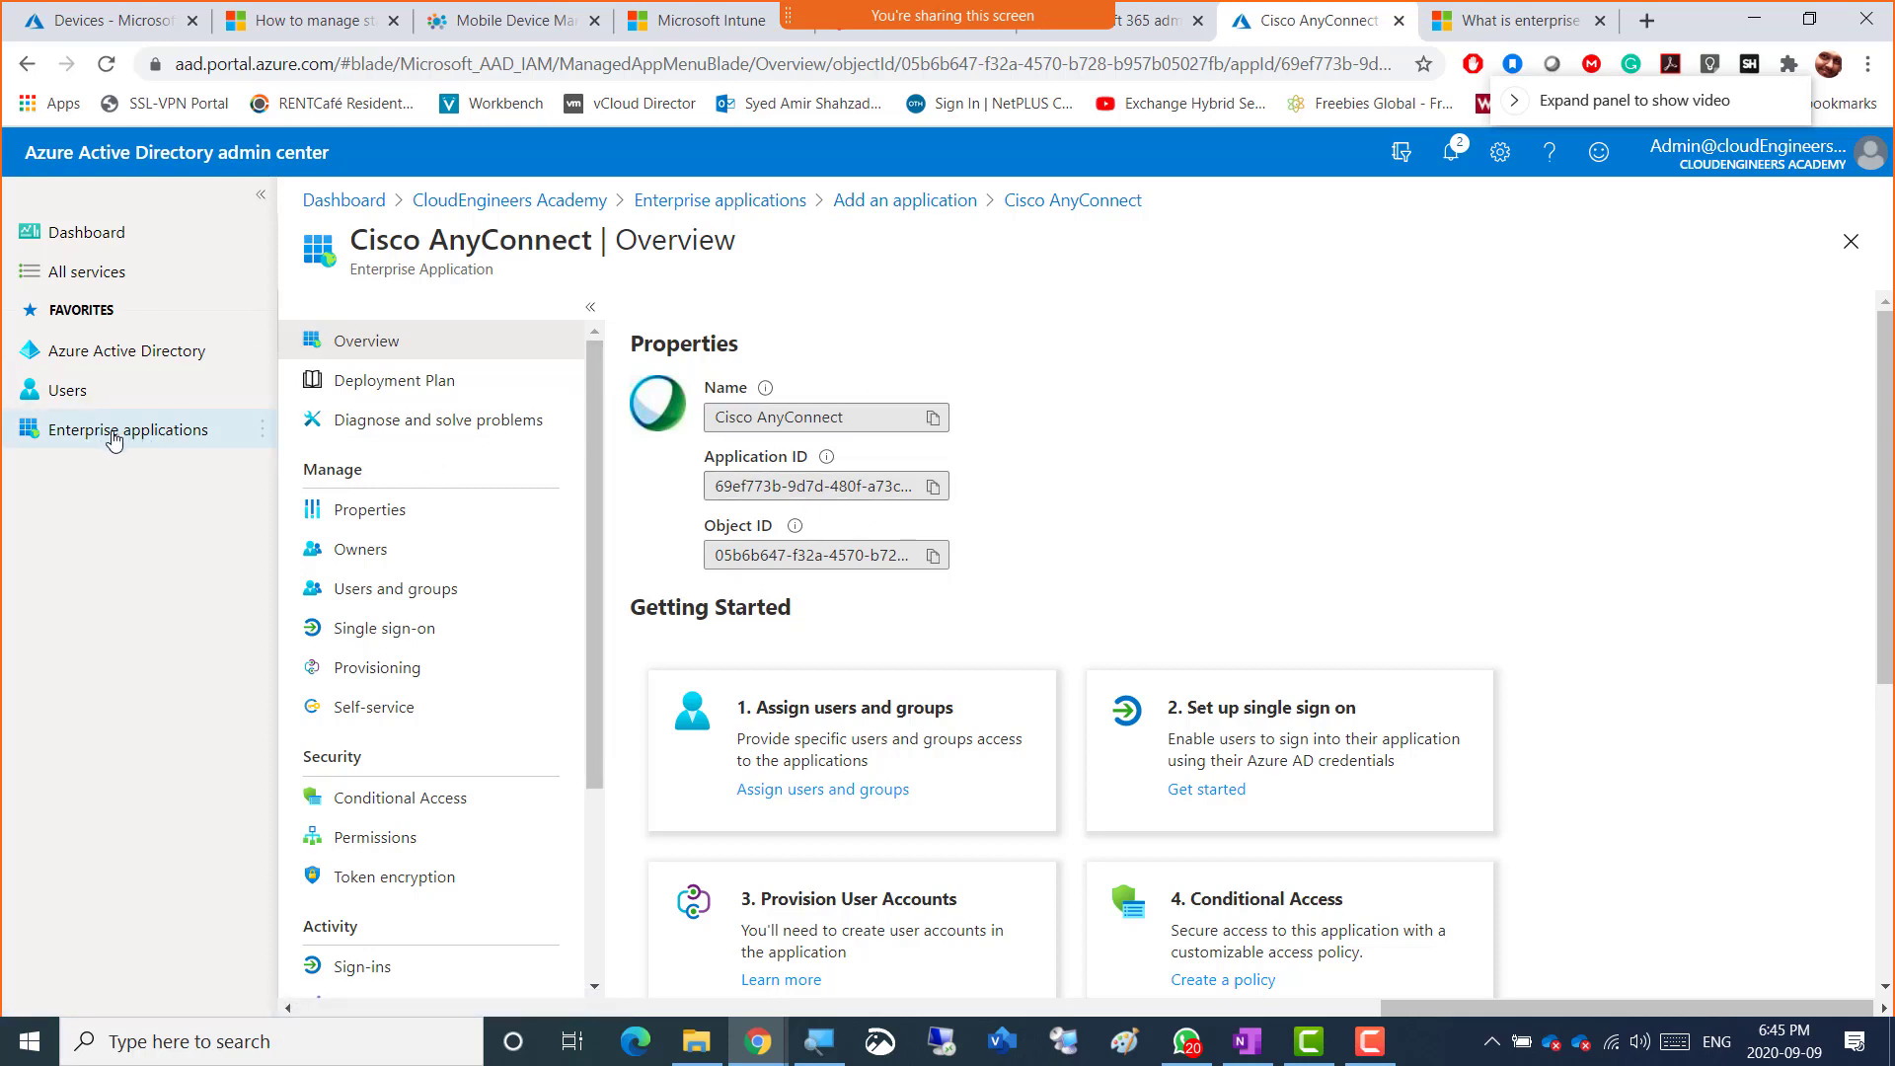
- Return to the list of all enterprise applications and check it for Cisco AnyConnect
{"action": "left_click", "coordinate": [741, 203]}
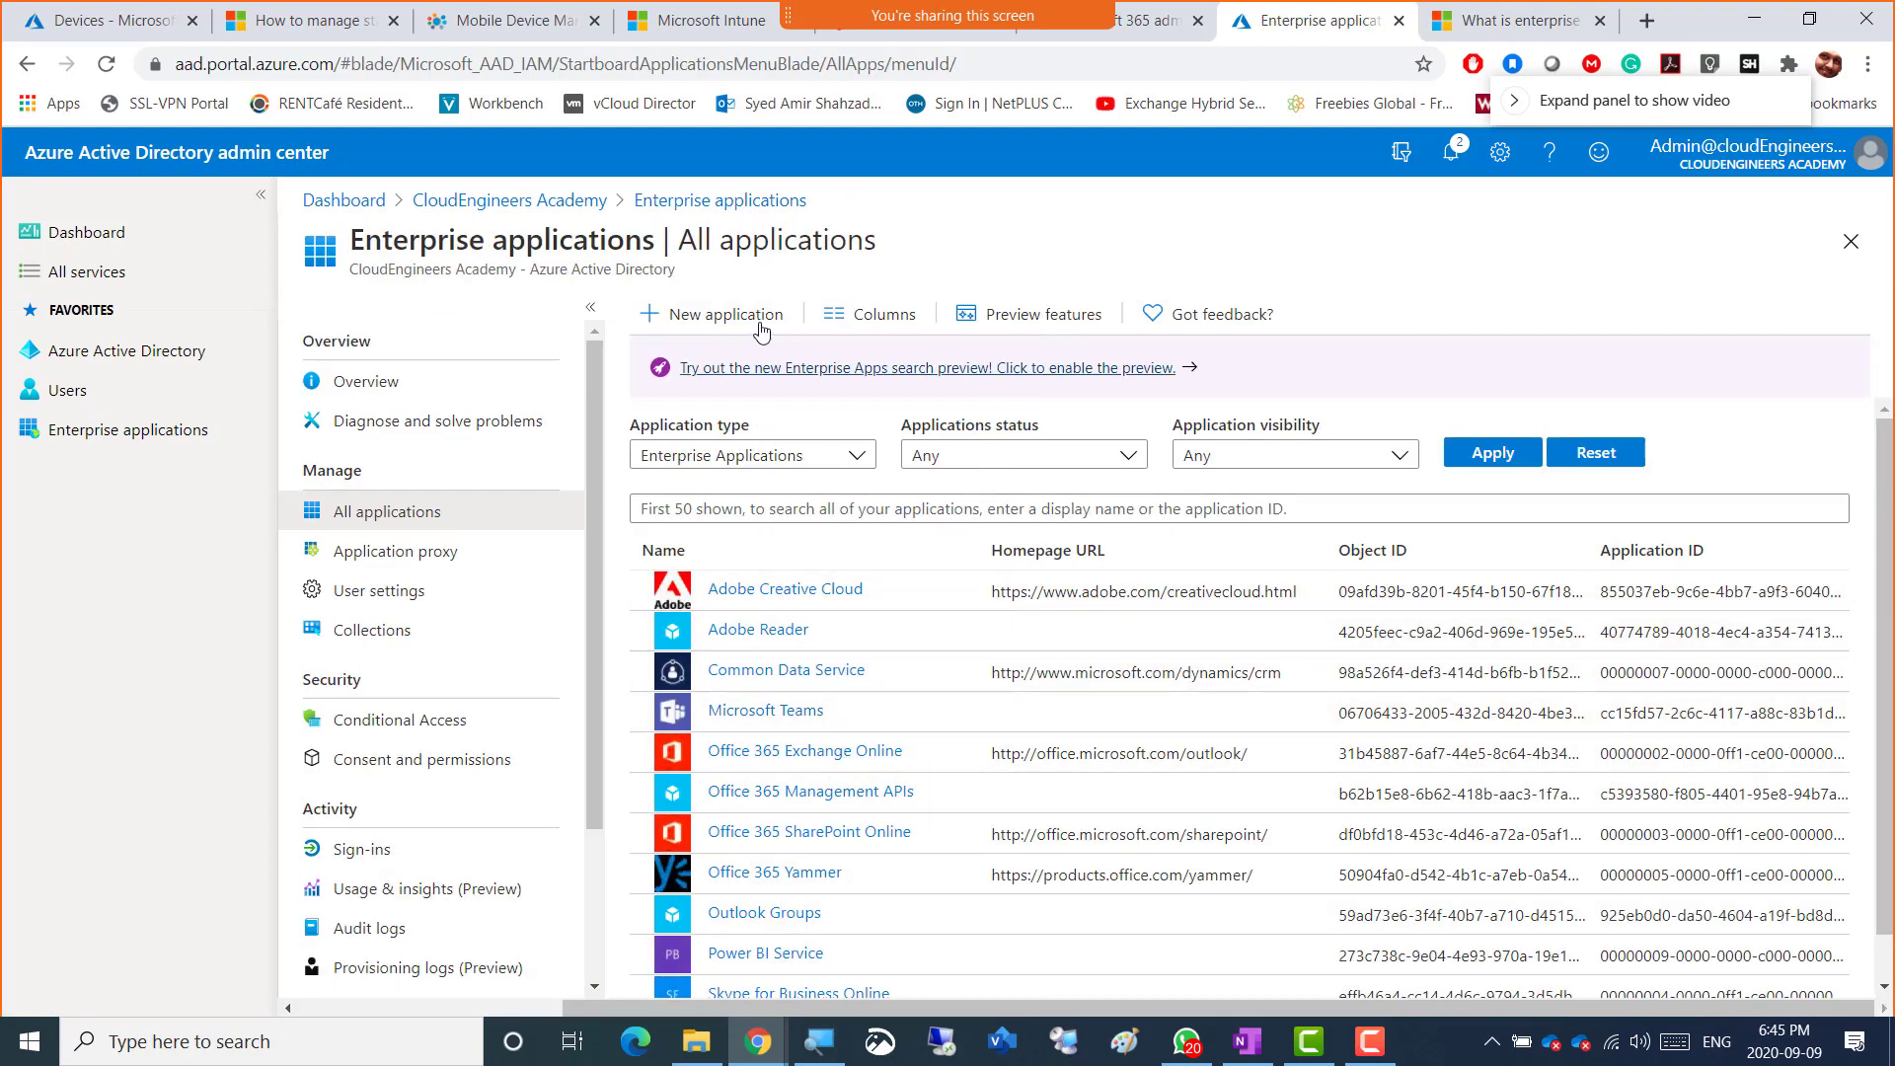
{"action": "scroll", "coordinate": [957, 506], "scroll_direction": "down", "scroll_amount": 1}
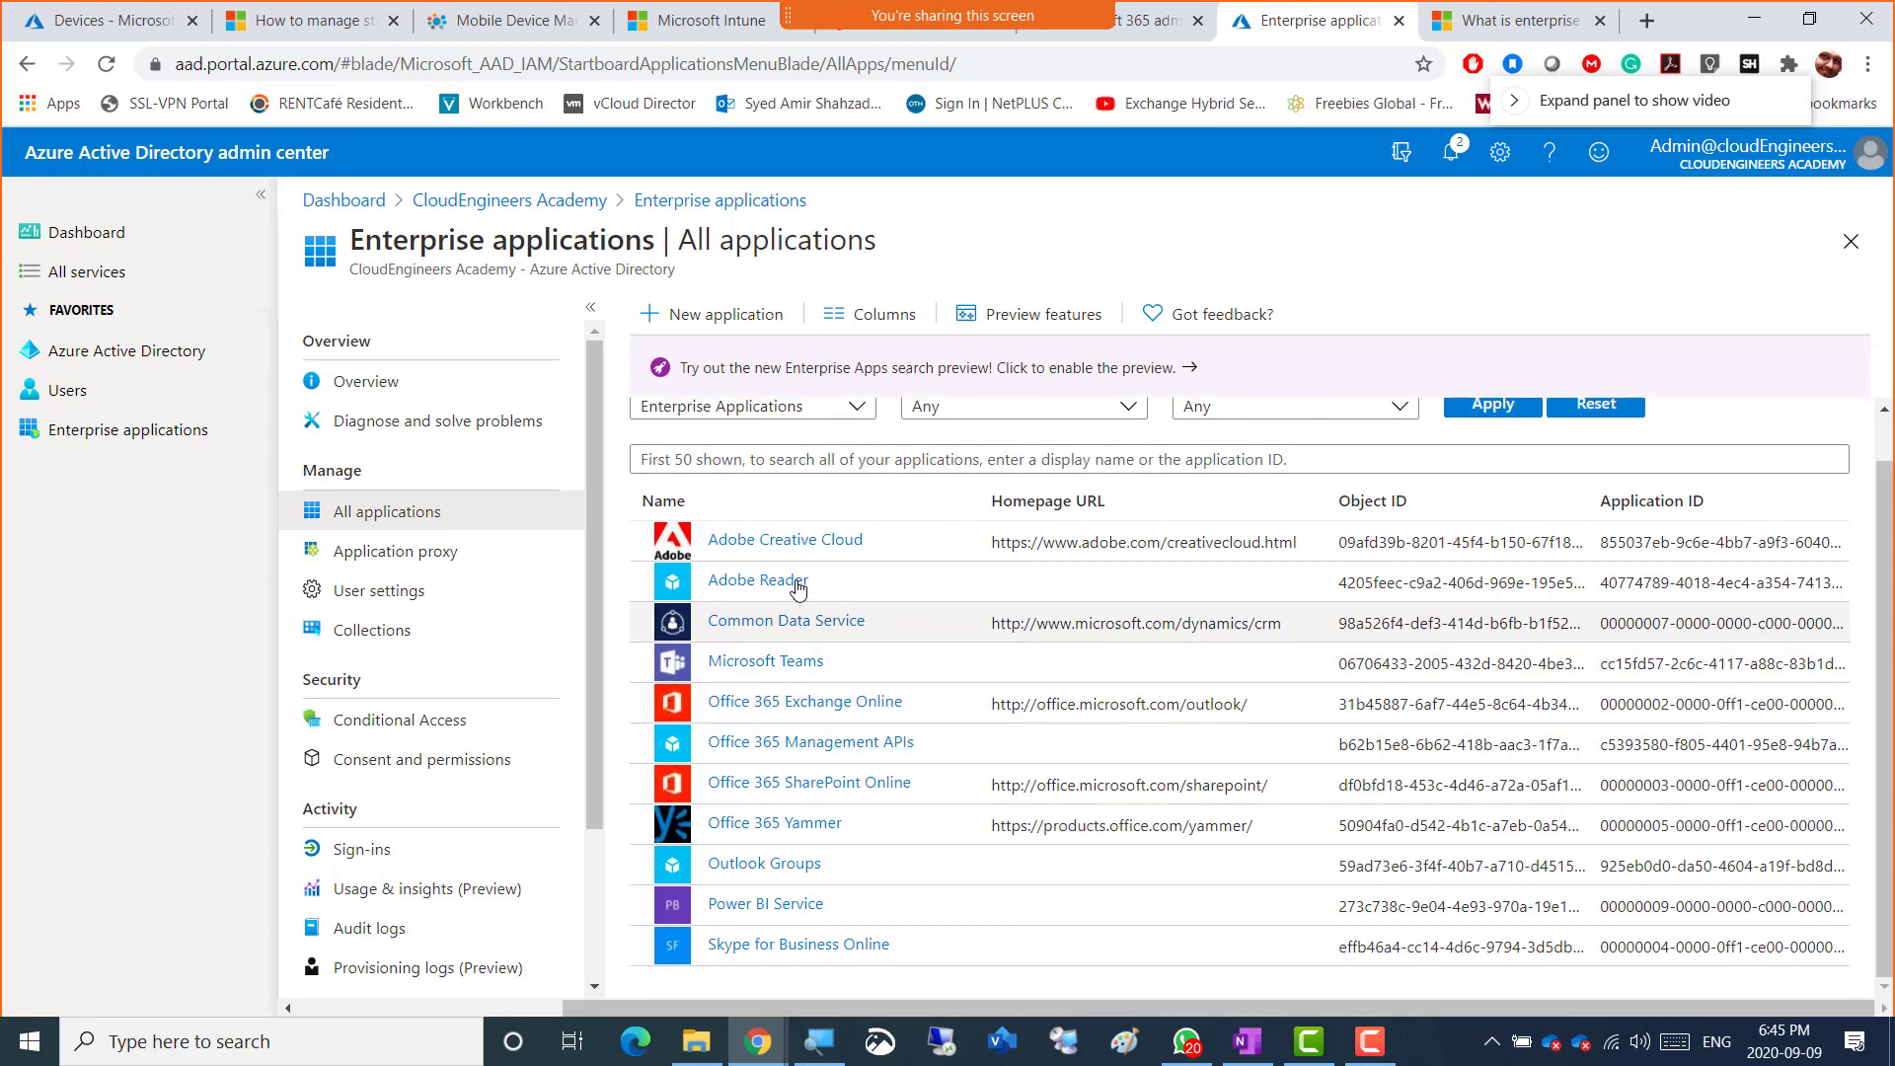
{"action": "scroll", "coordinate": [800, 582], "scroll_direction": "up", "scroll_amount": 1}
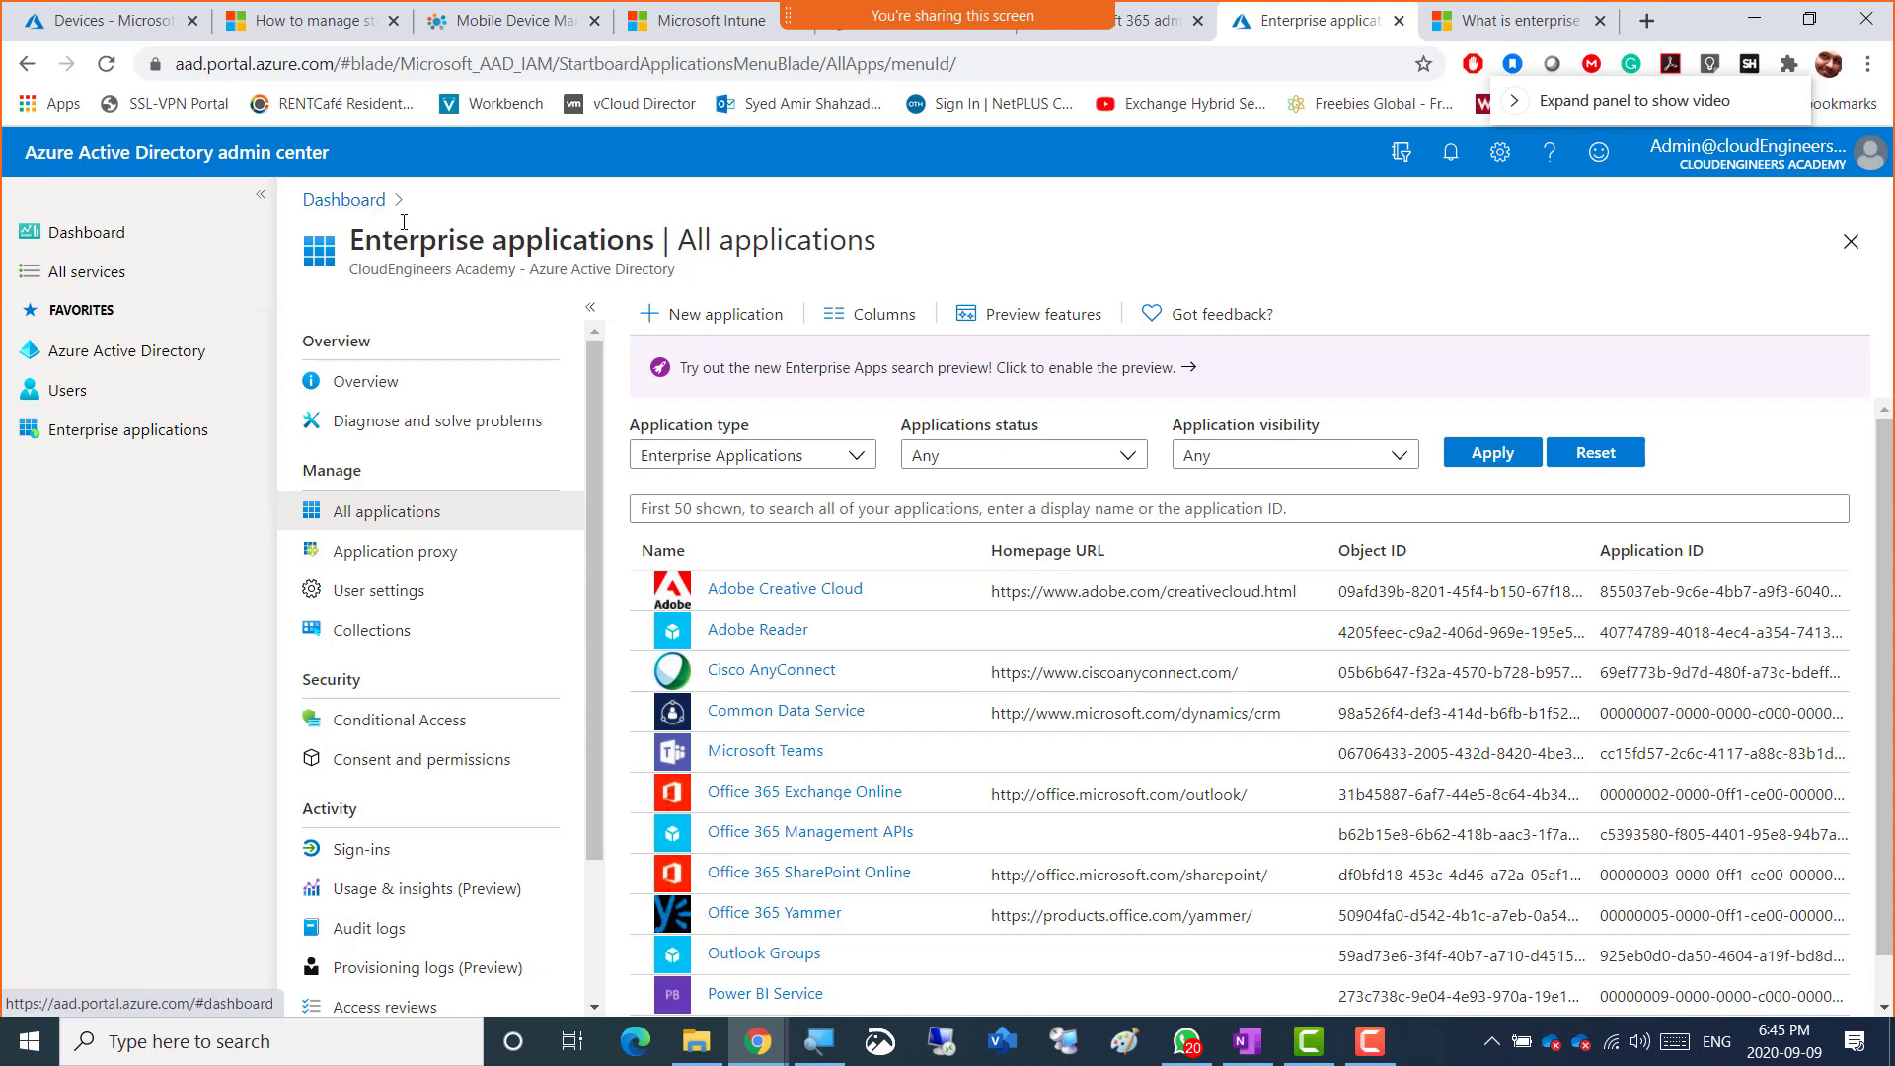
{"action": "left_click_drag", "start_coordinate": [437, 240], "coordinate": [544, 239]}
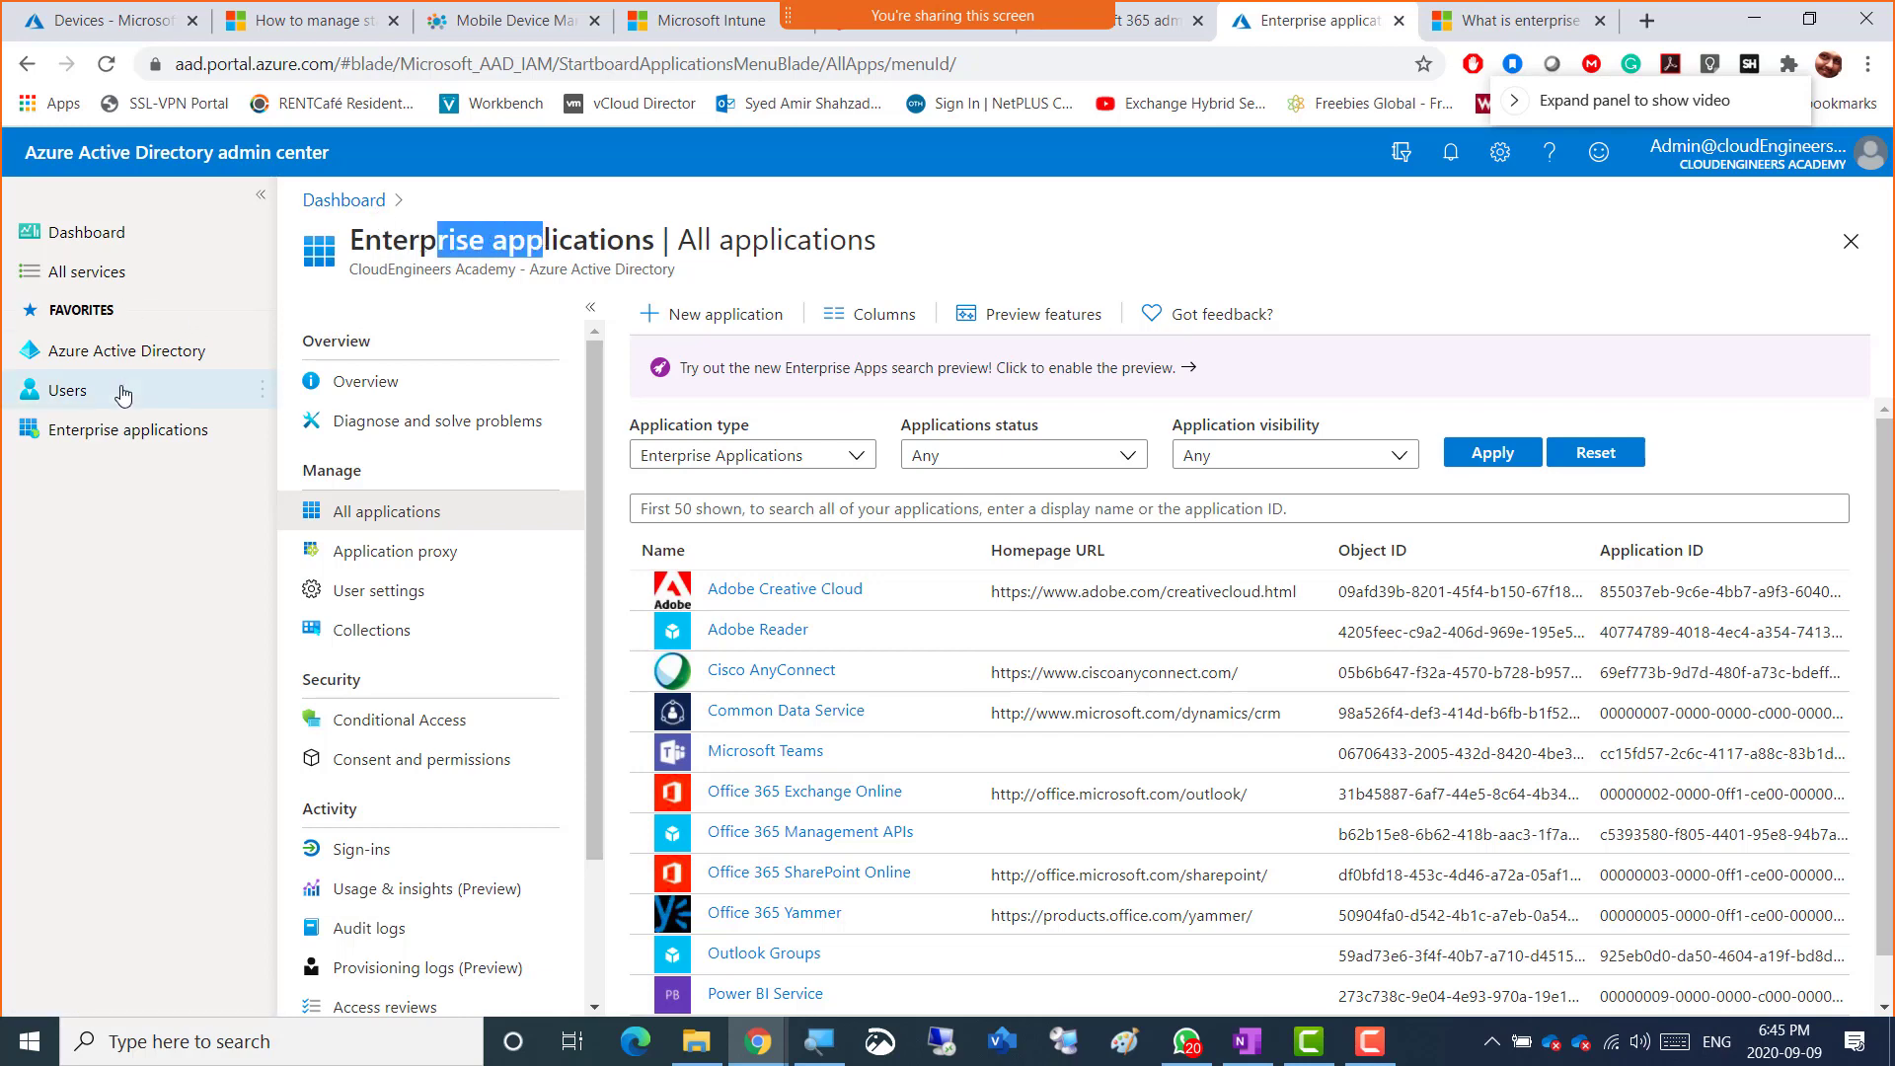
- Open the directory's App registrations and show all applications instead of only the owned ones
{"action": "left_click", "coordinate": [123, 352]}
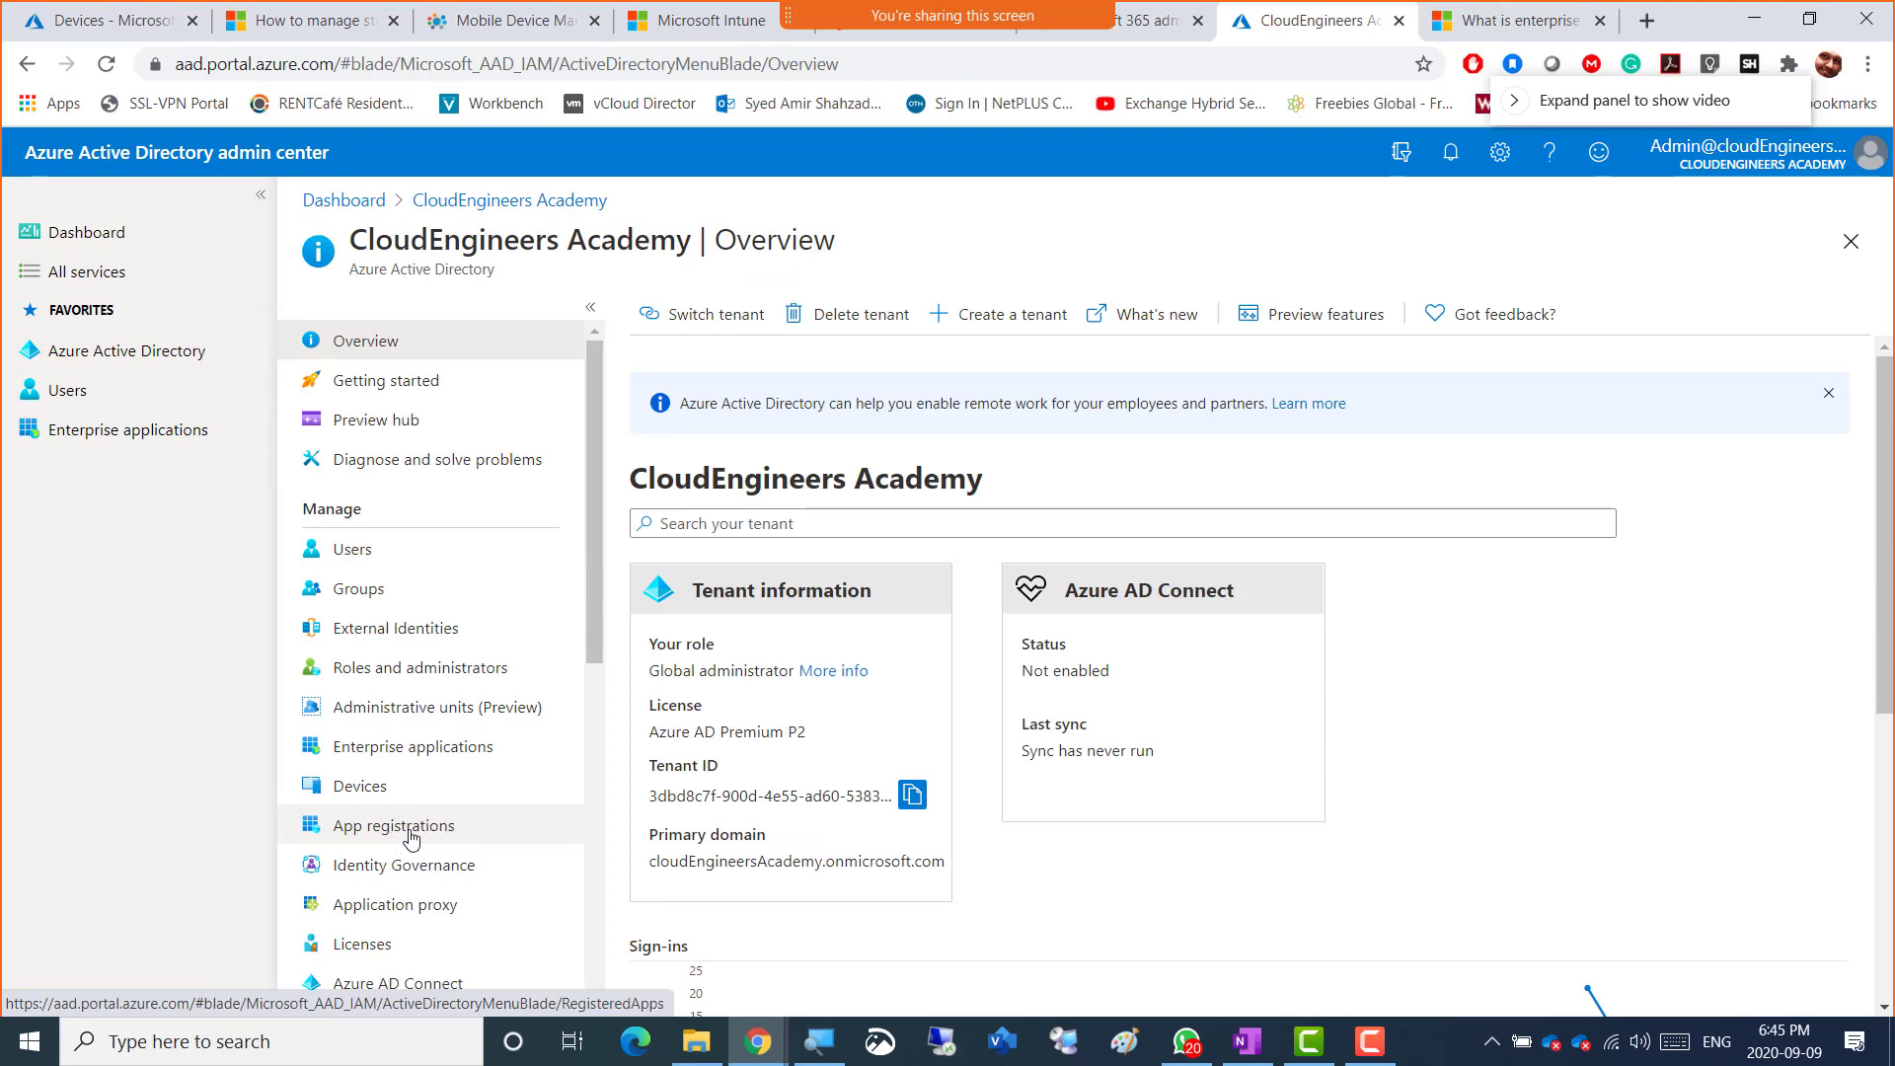
{"action": "left_click", "coordinate": [413, 837]}
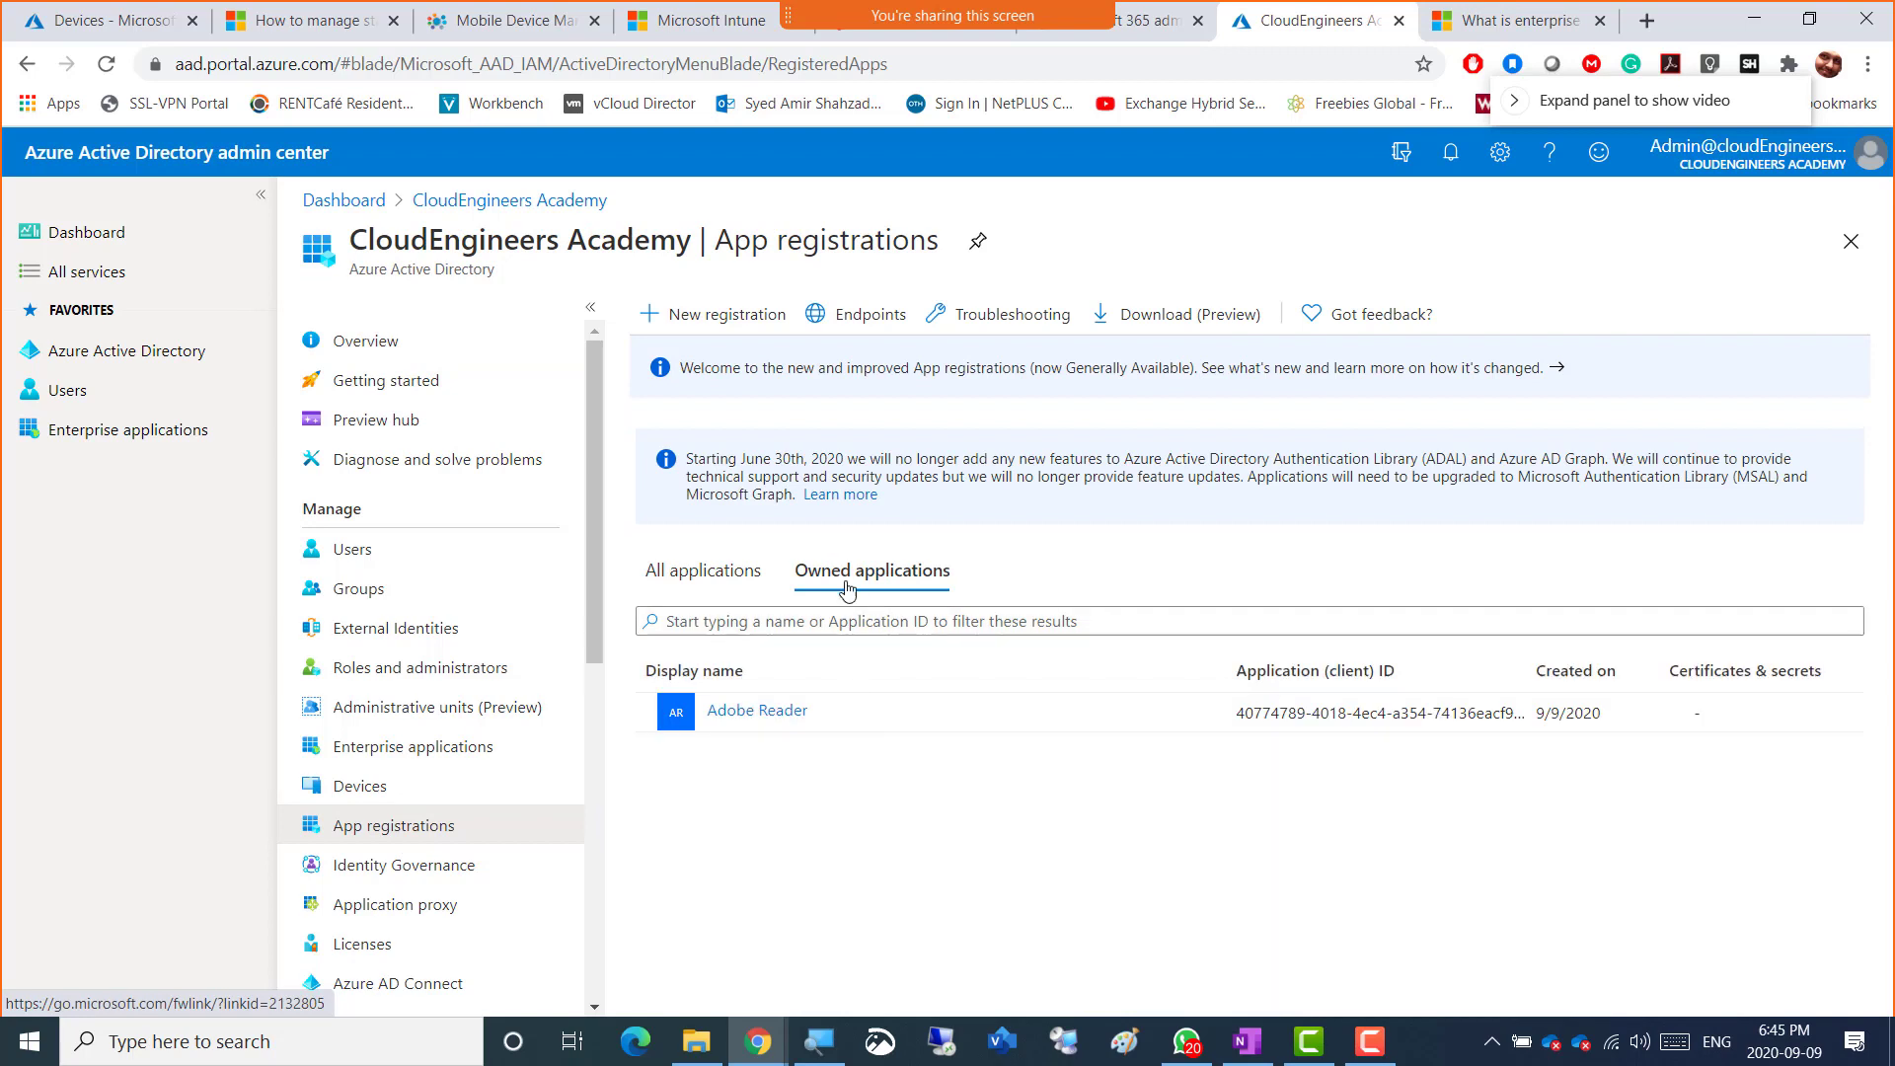
{"action": "left_click", "coordinate": [706, 580]}
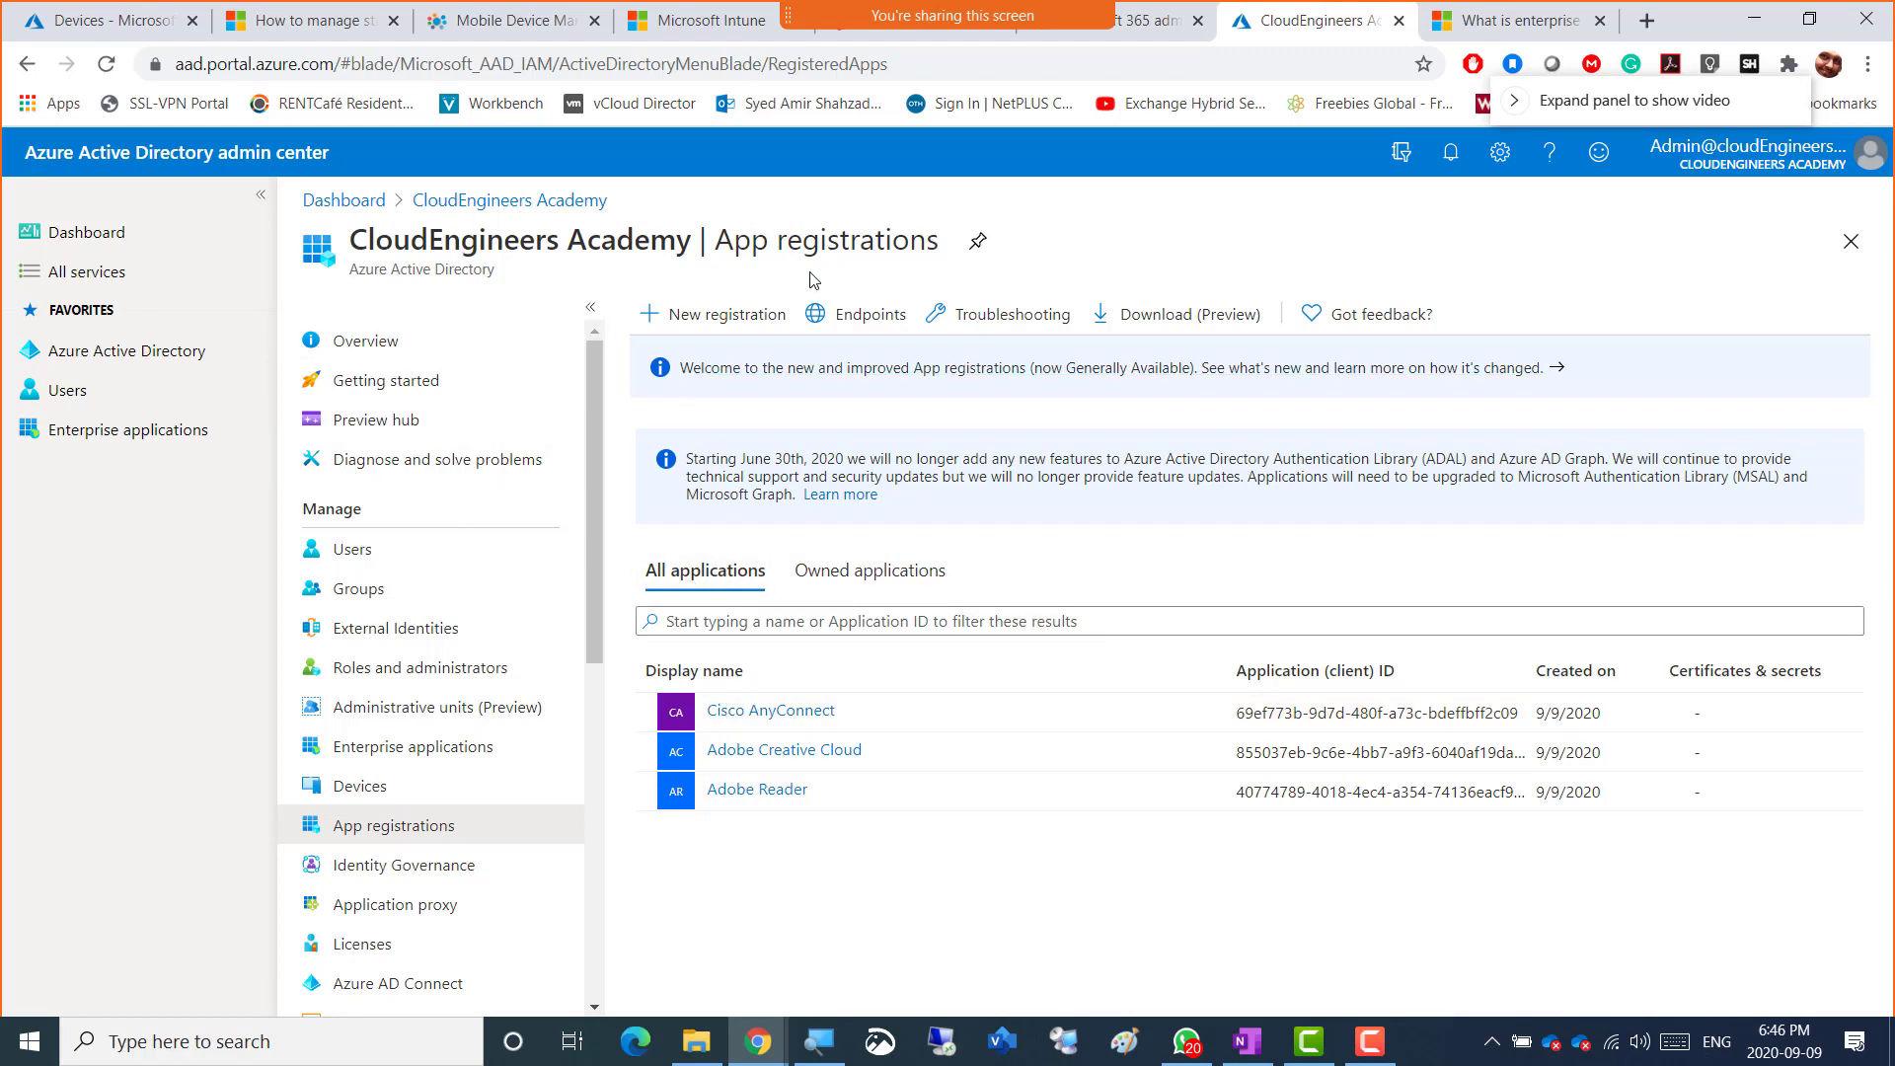
- Review the Cisco AnyConnect registration's branding, authentication, certificates and secrets, and token configuration settings
{"action": "left_click", "coordinate": [745, 713]}
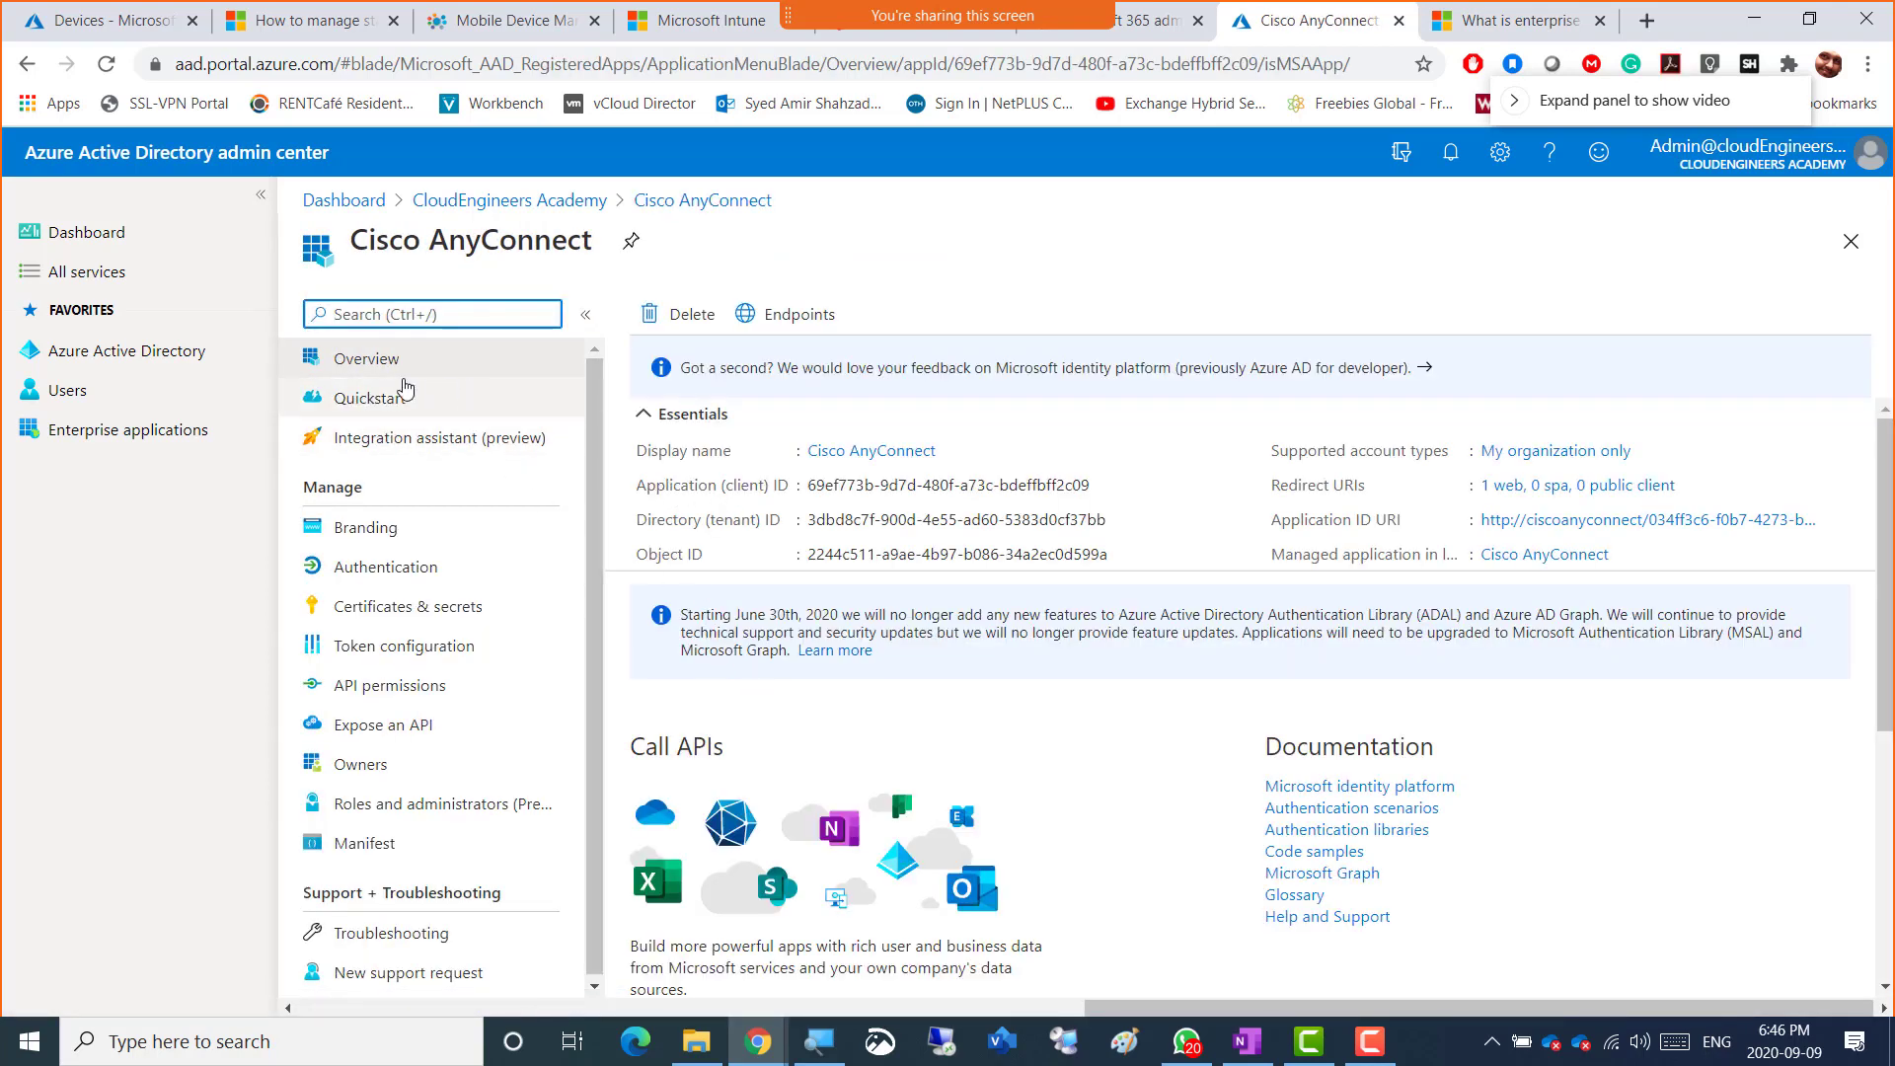
{"action": "left_click", "coordinate": [370, 540]}
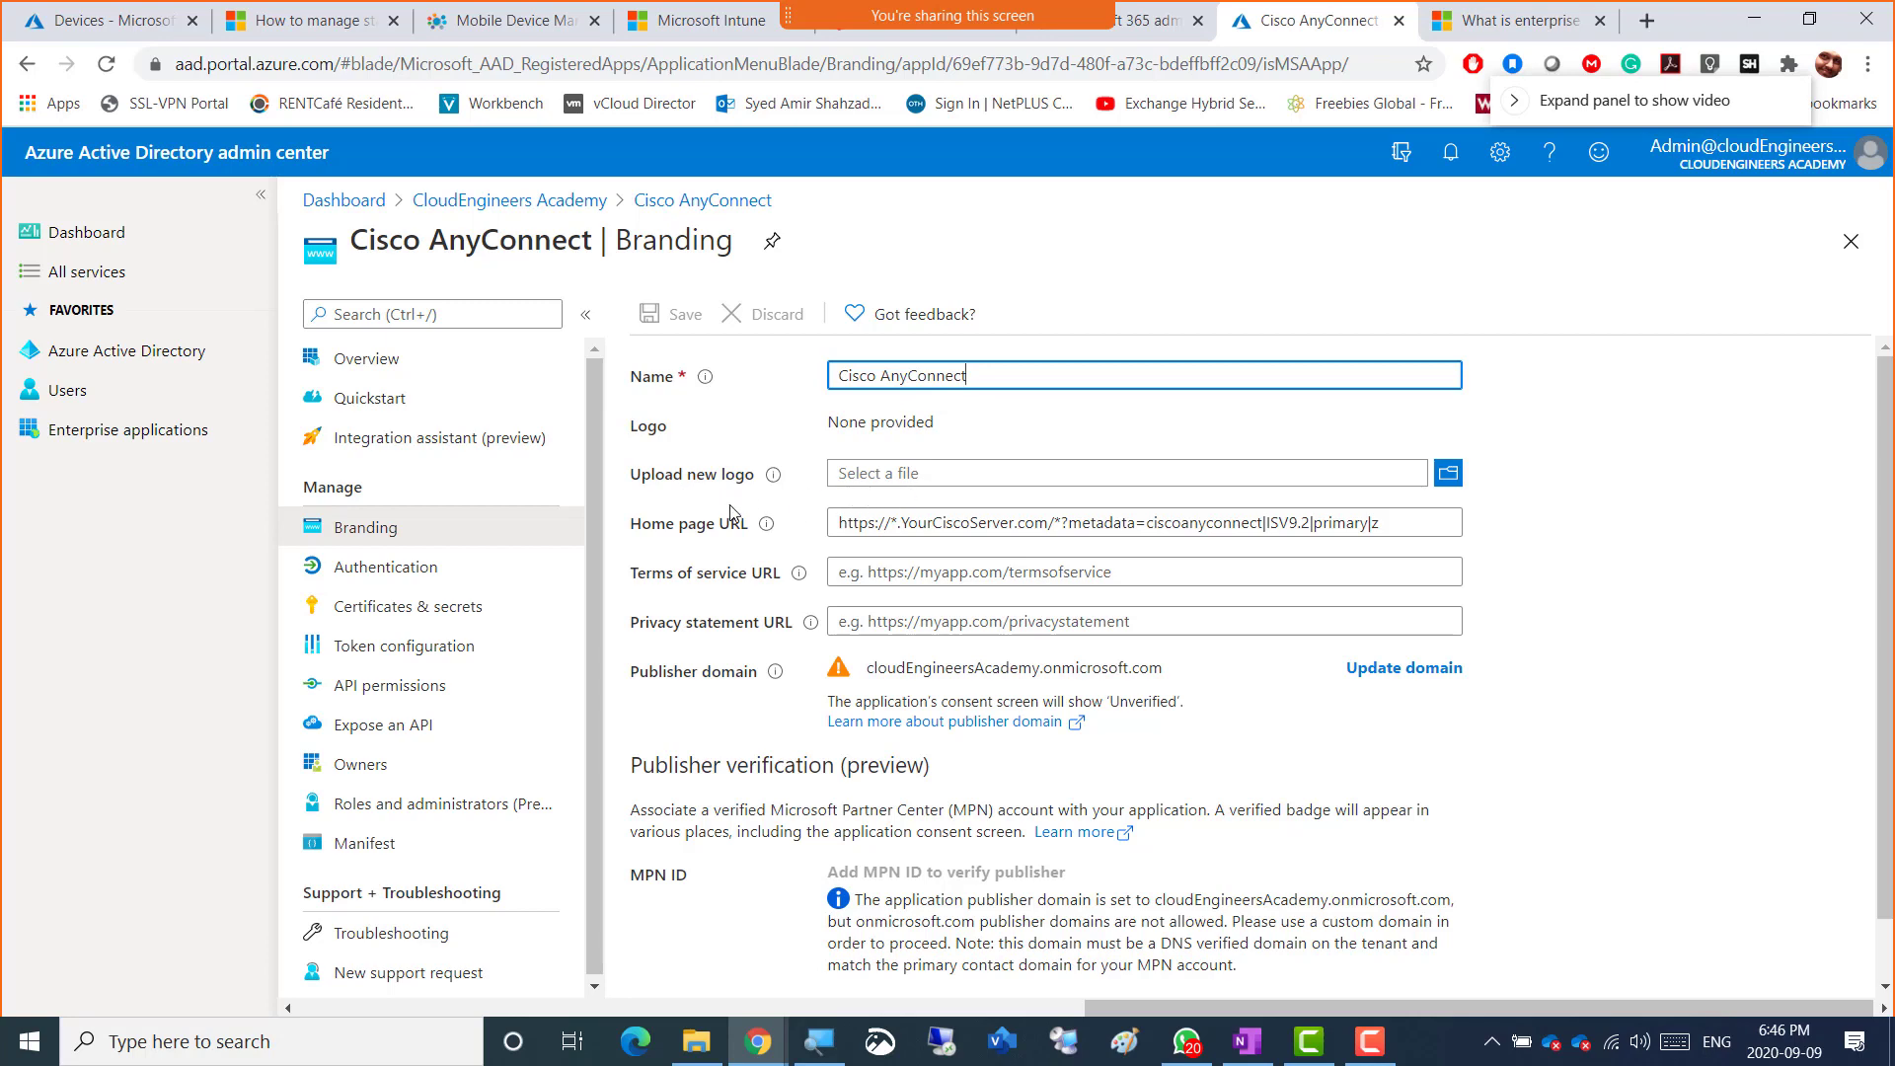
{"action": "left_click", "coordinate": [378, 570]}
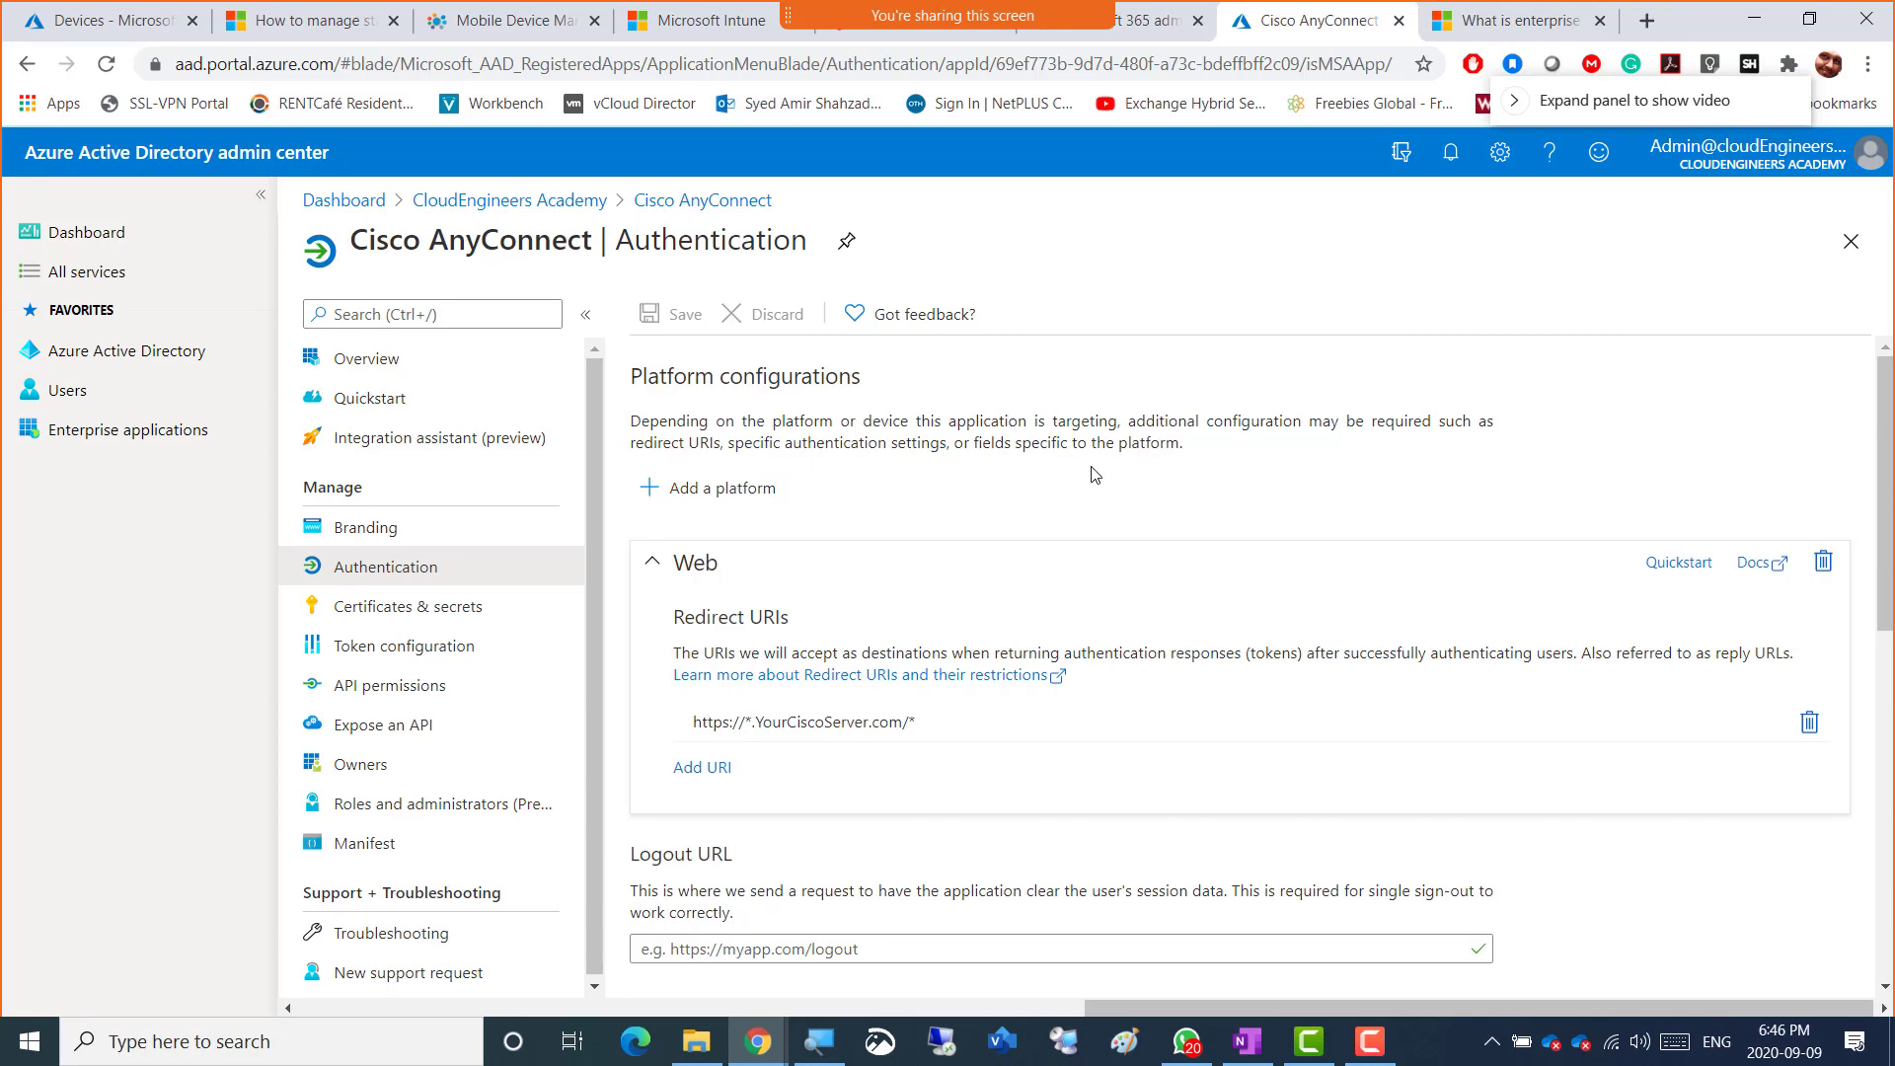
{"action": "scroll", "coordinate": [854, 534], "scroll_direction": "down", "scroll_amount": 4}
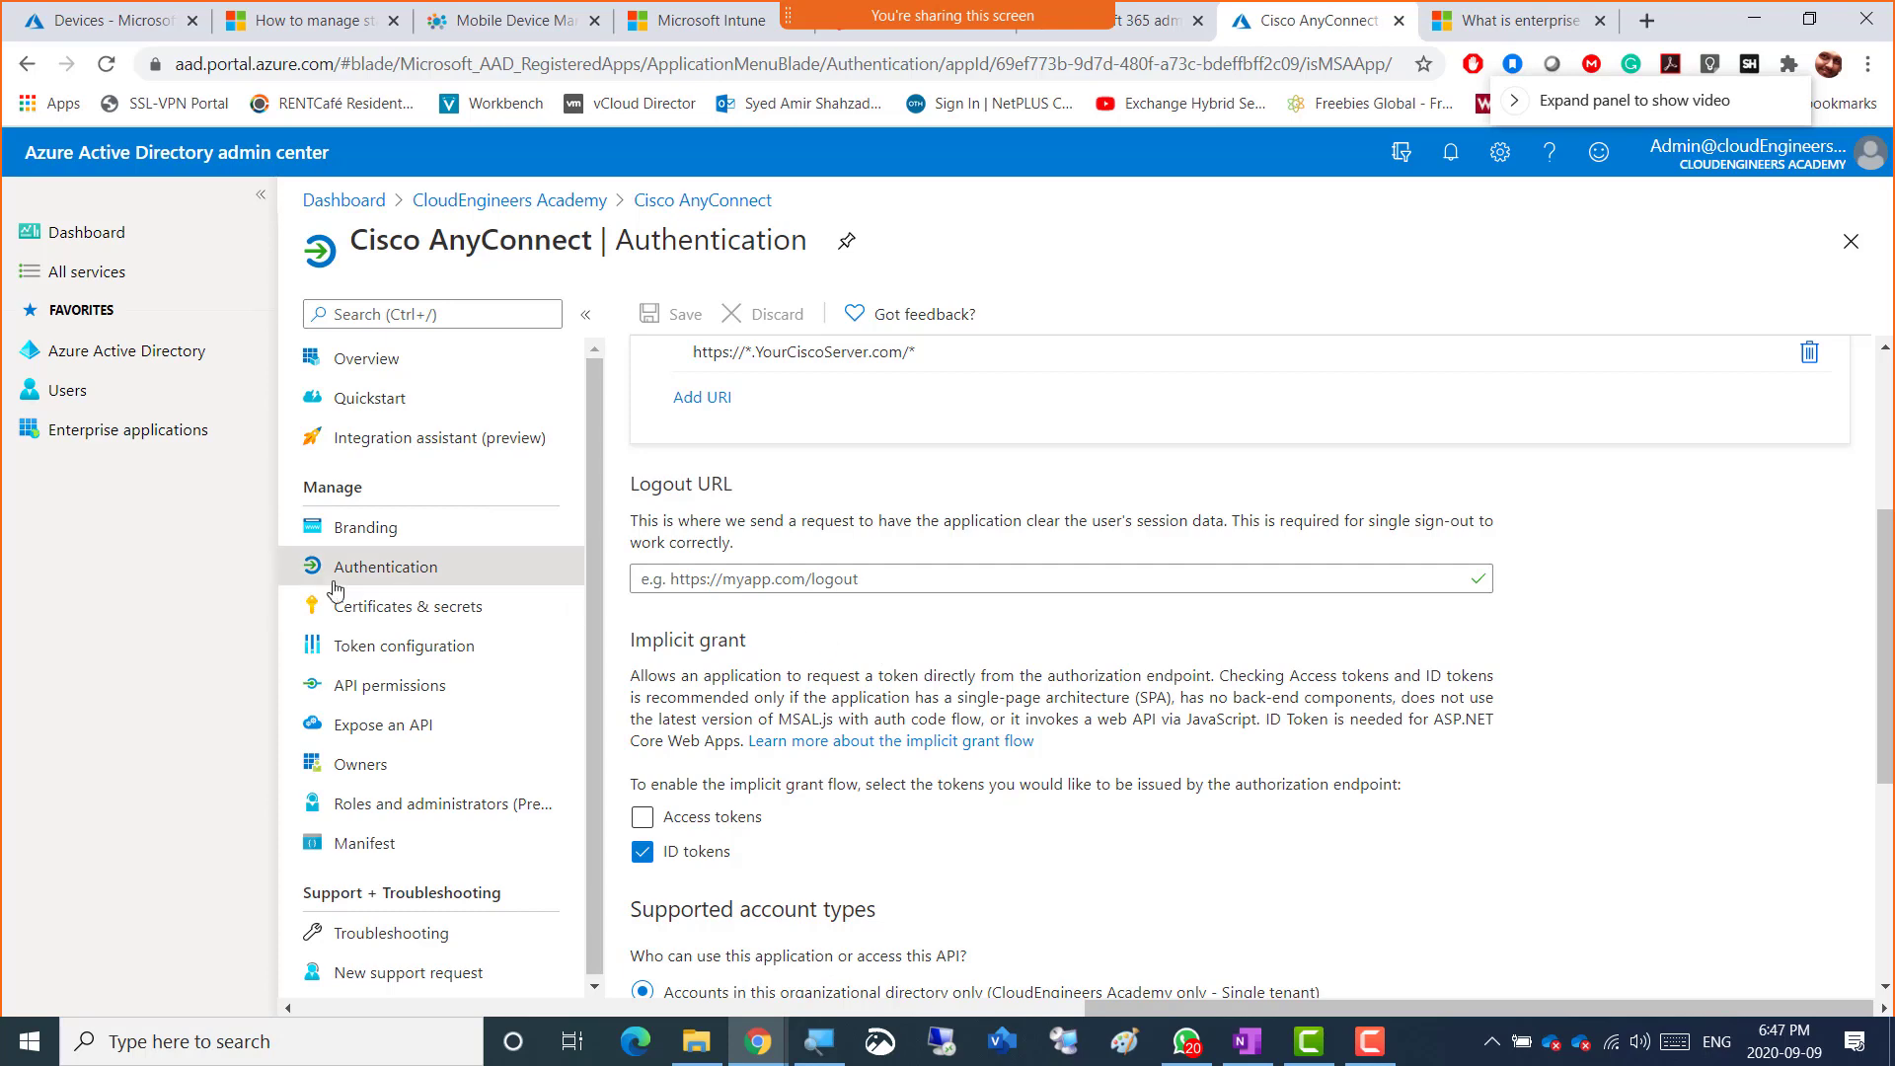
{"action": "left_click", "coordinate": [381, 618]}
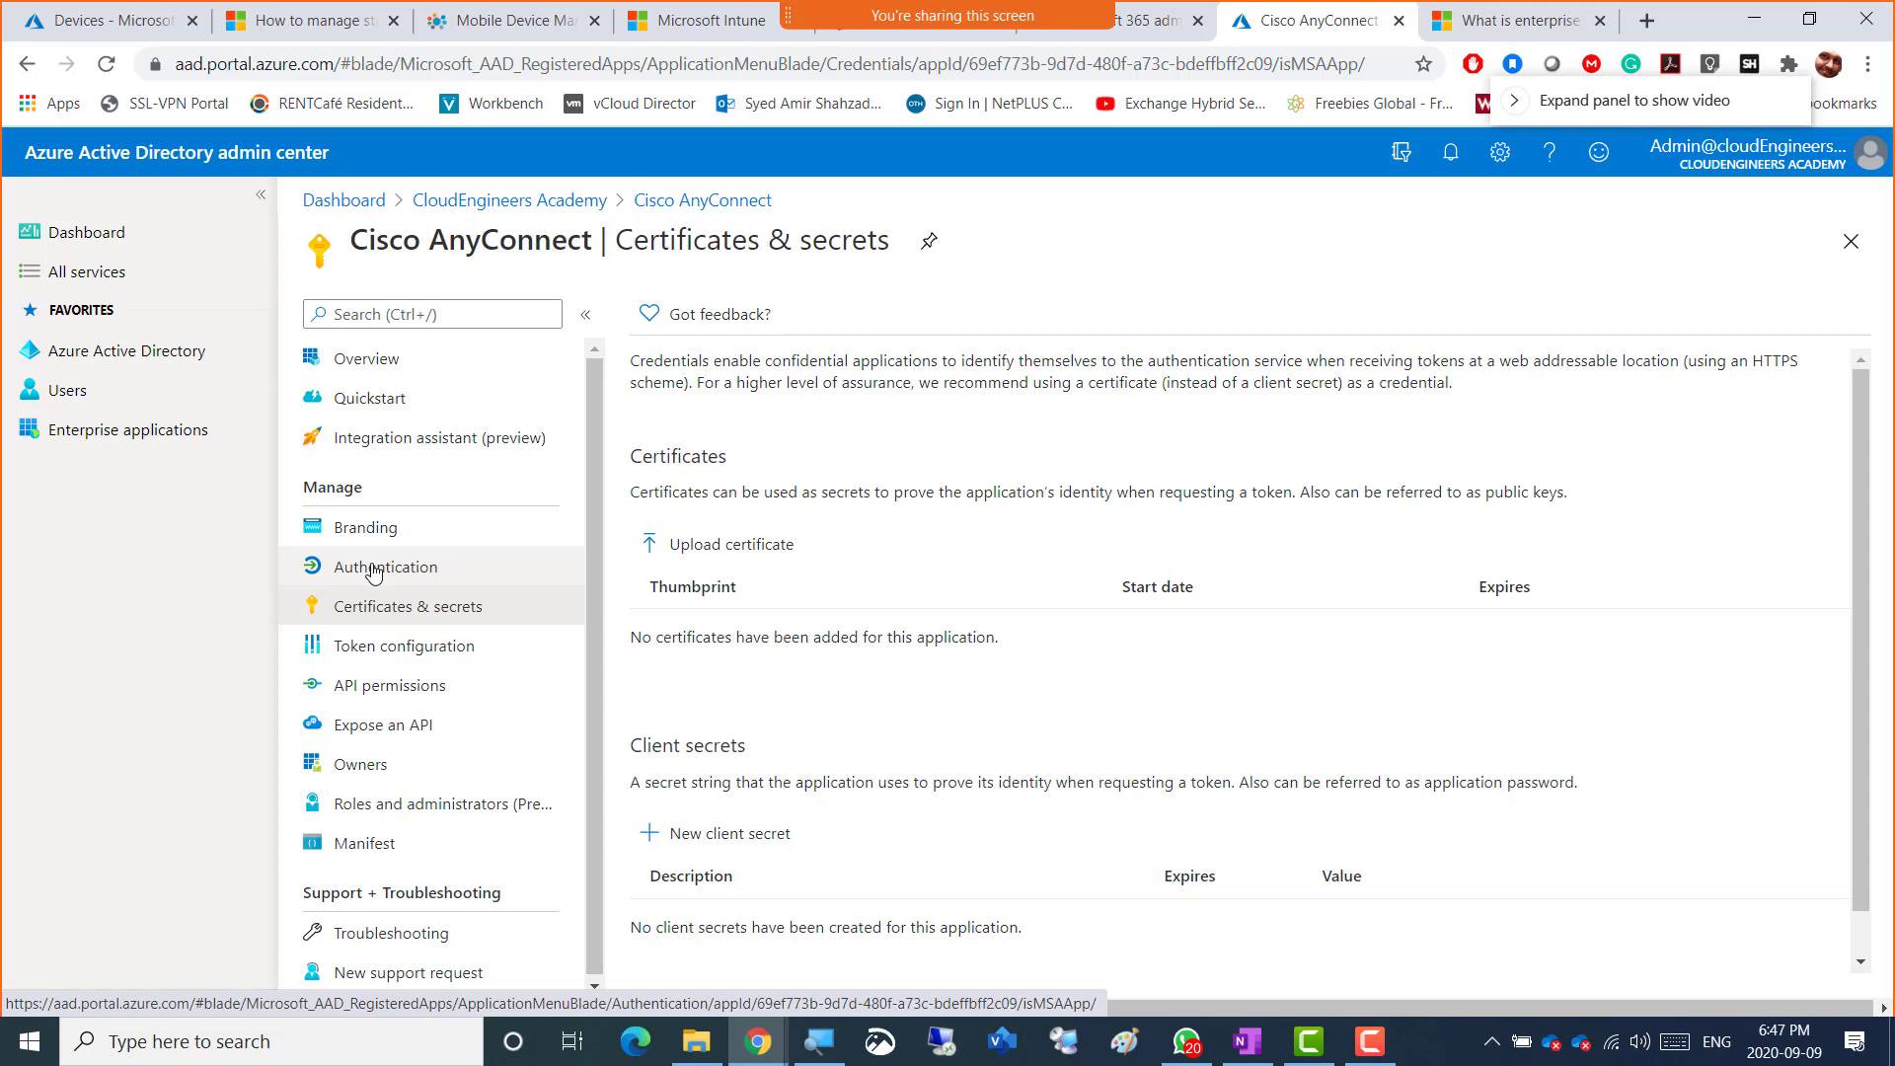
{"action": "left_click", "coordinate": [397, 533]}
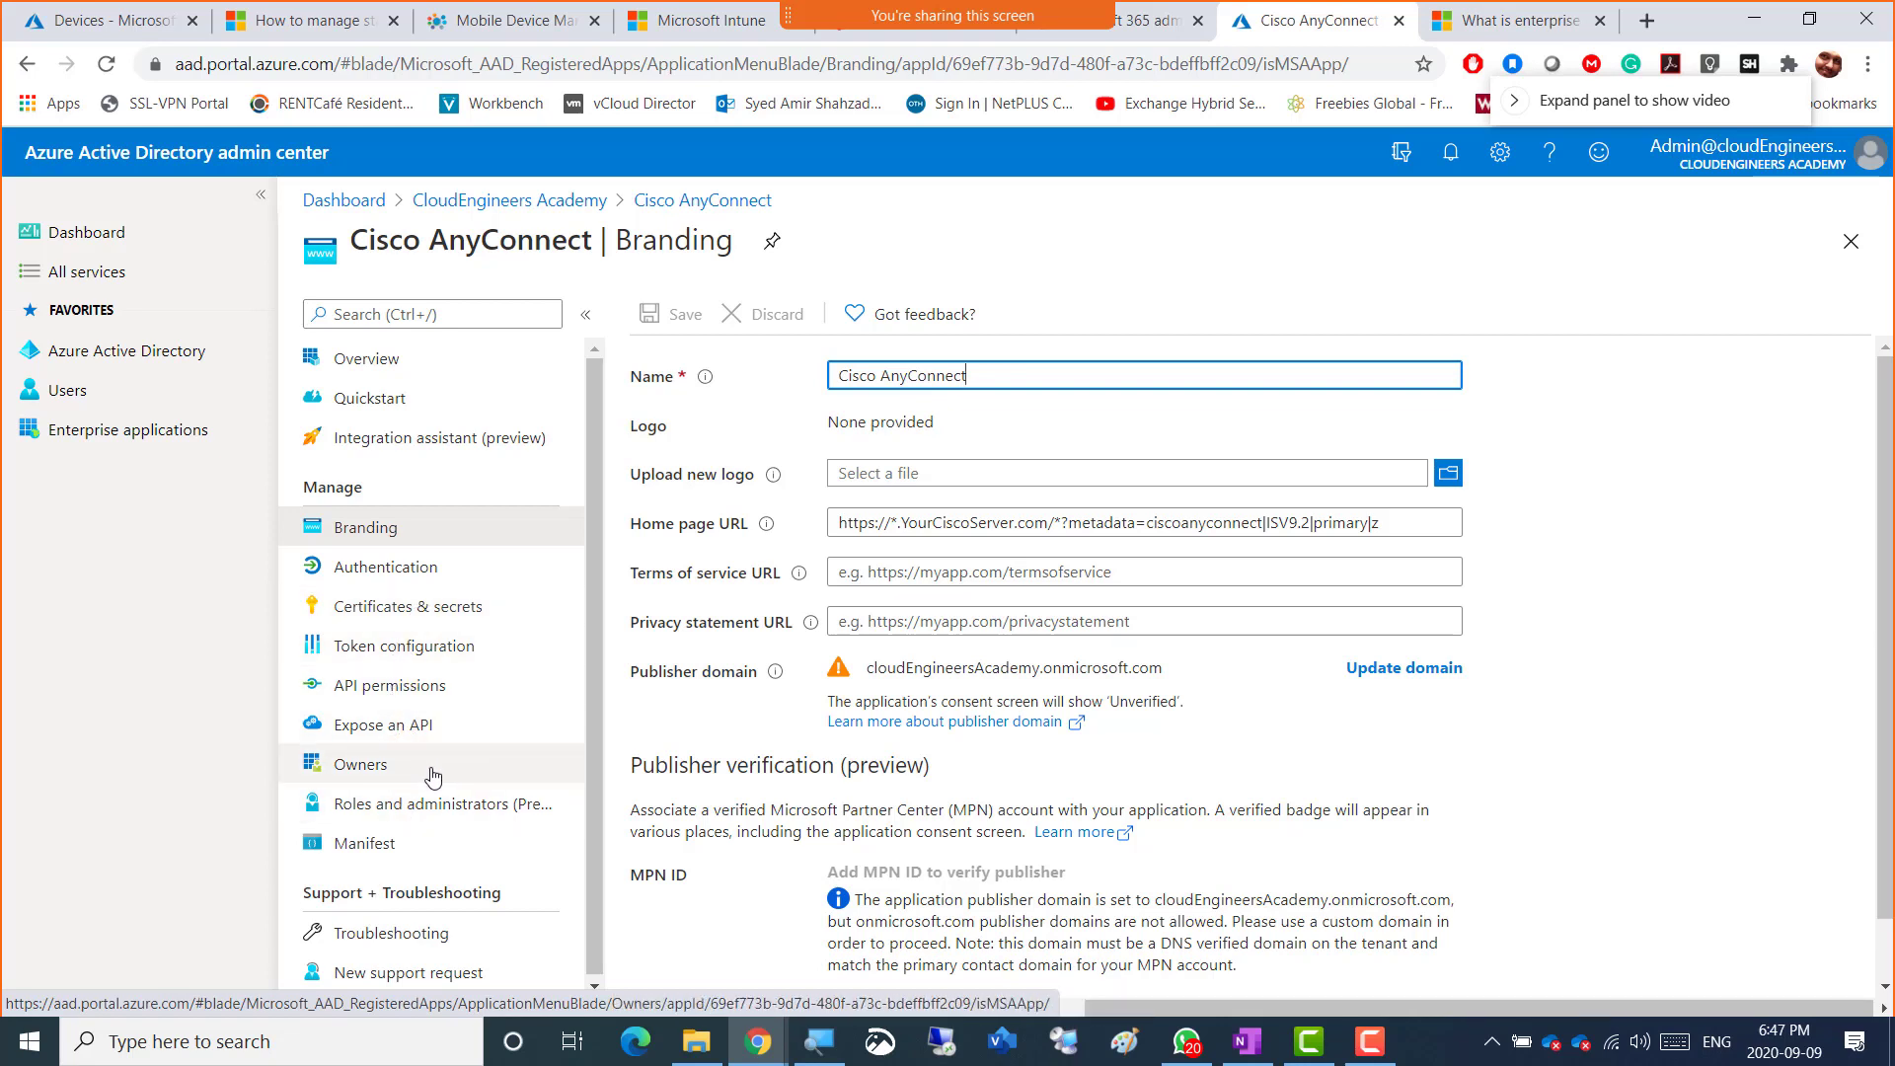
{"action": "left_click", "coordinate": [388, 660]}
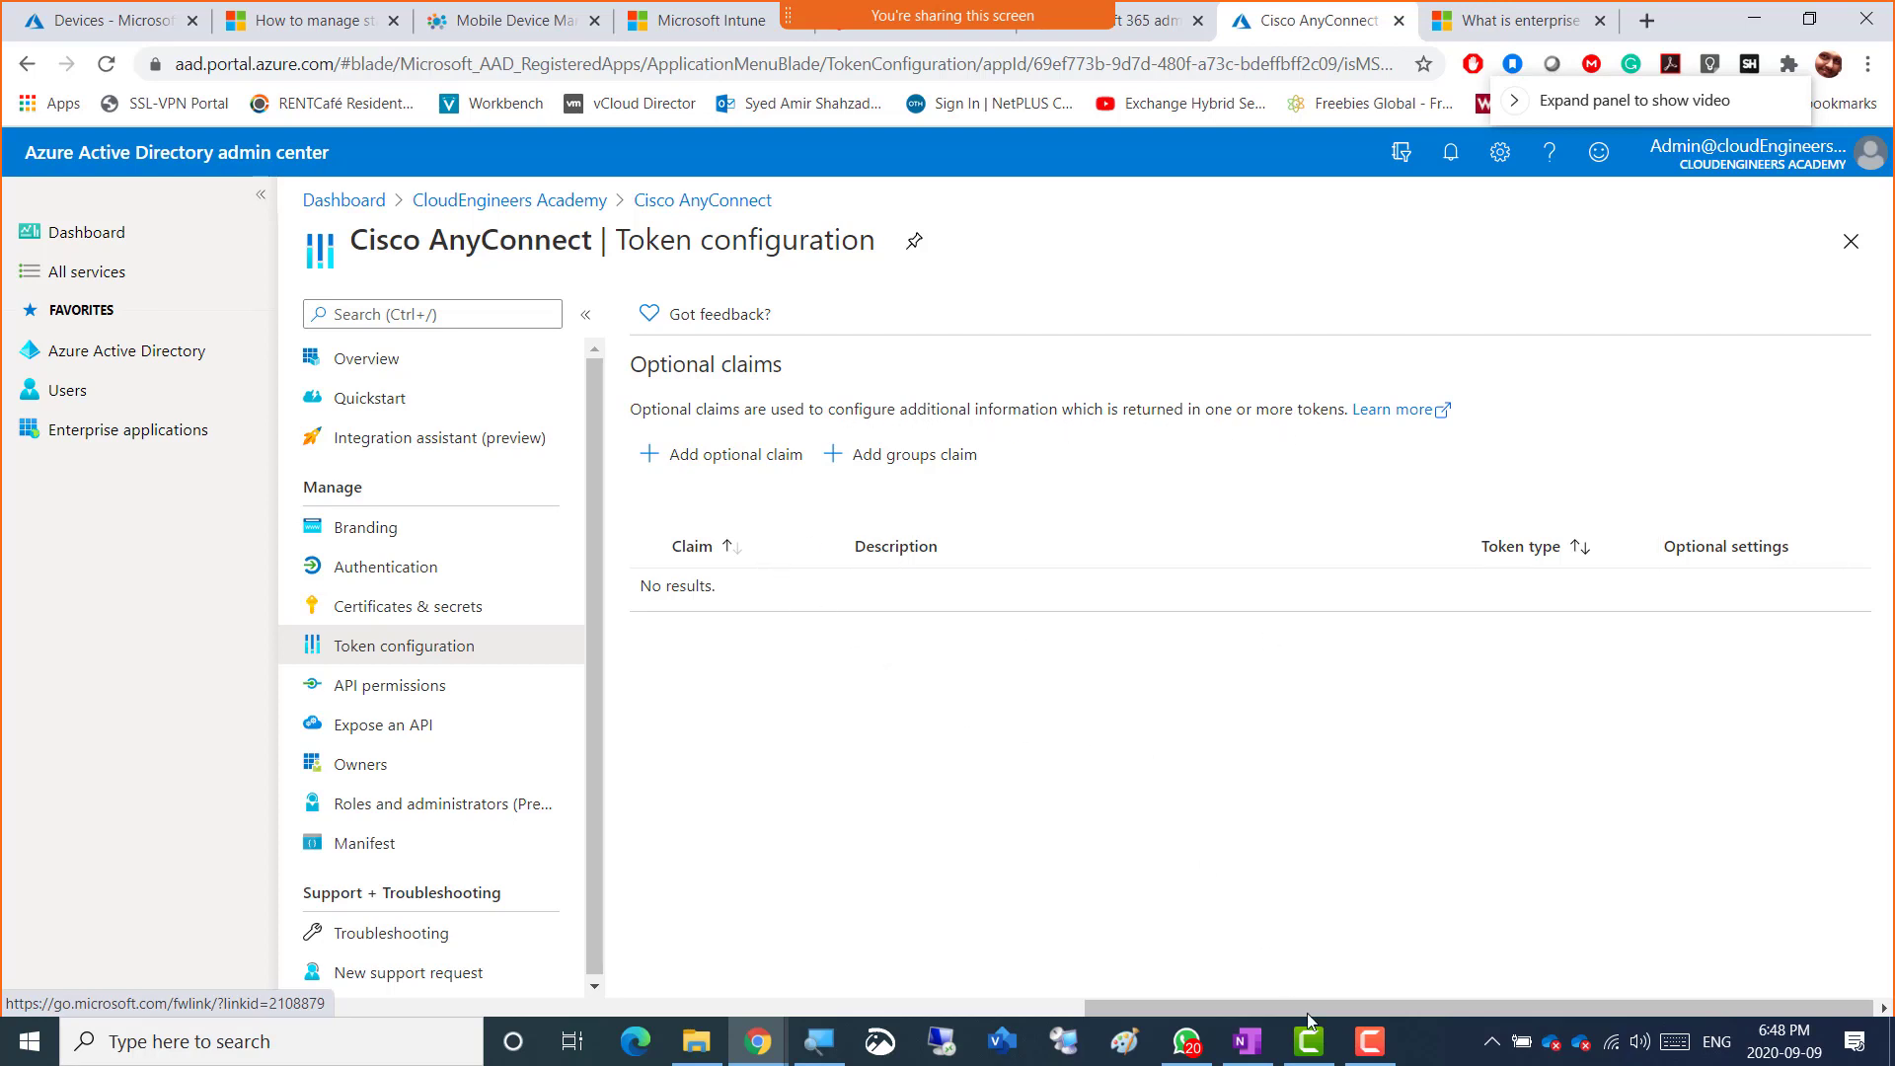
- Switch to the Camtasia recorder, turn on ScreenDraw, and sketch a red triangle labelled On-prem below the empty claims list
{"action": "left_click", "coordinate": [1370, 1042]}
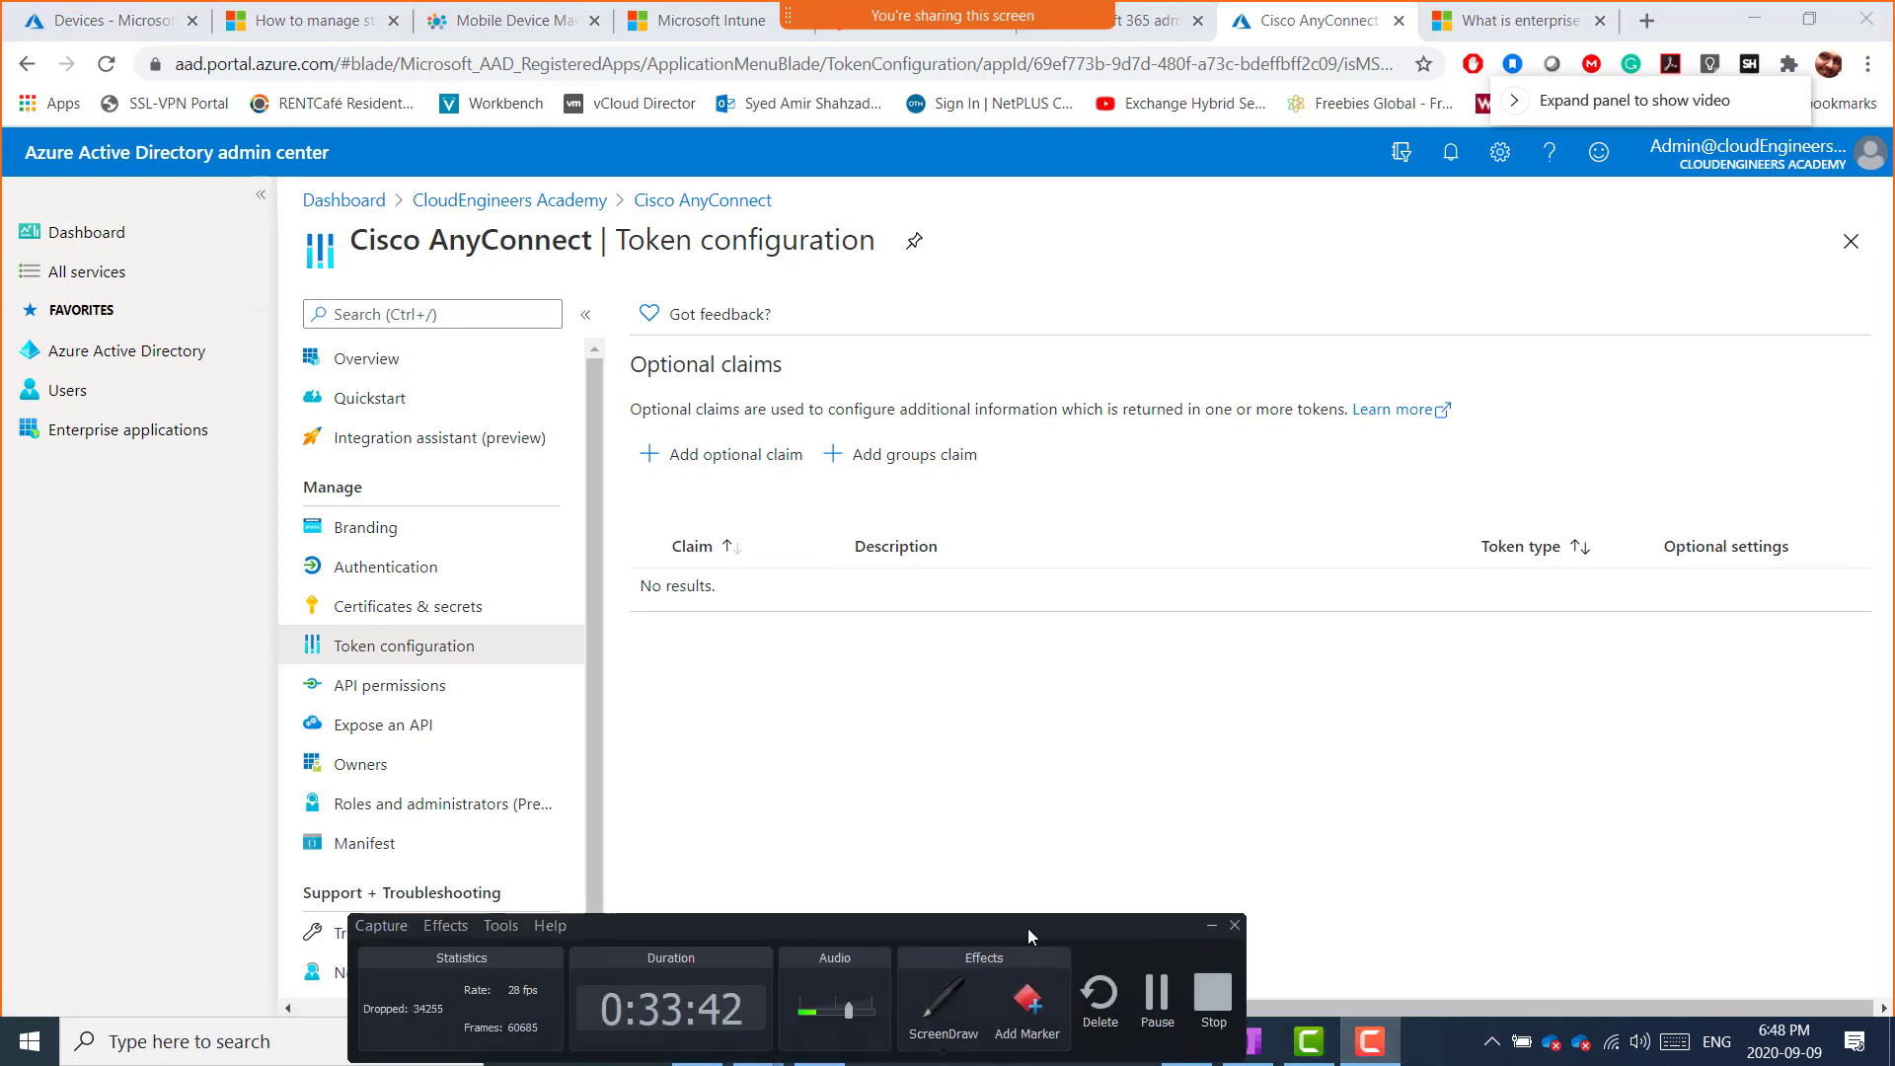
{"action": "left_click_drag", "start_coordinate": [1027, 927], "coordinate": [1269, 895]}
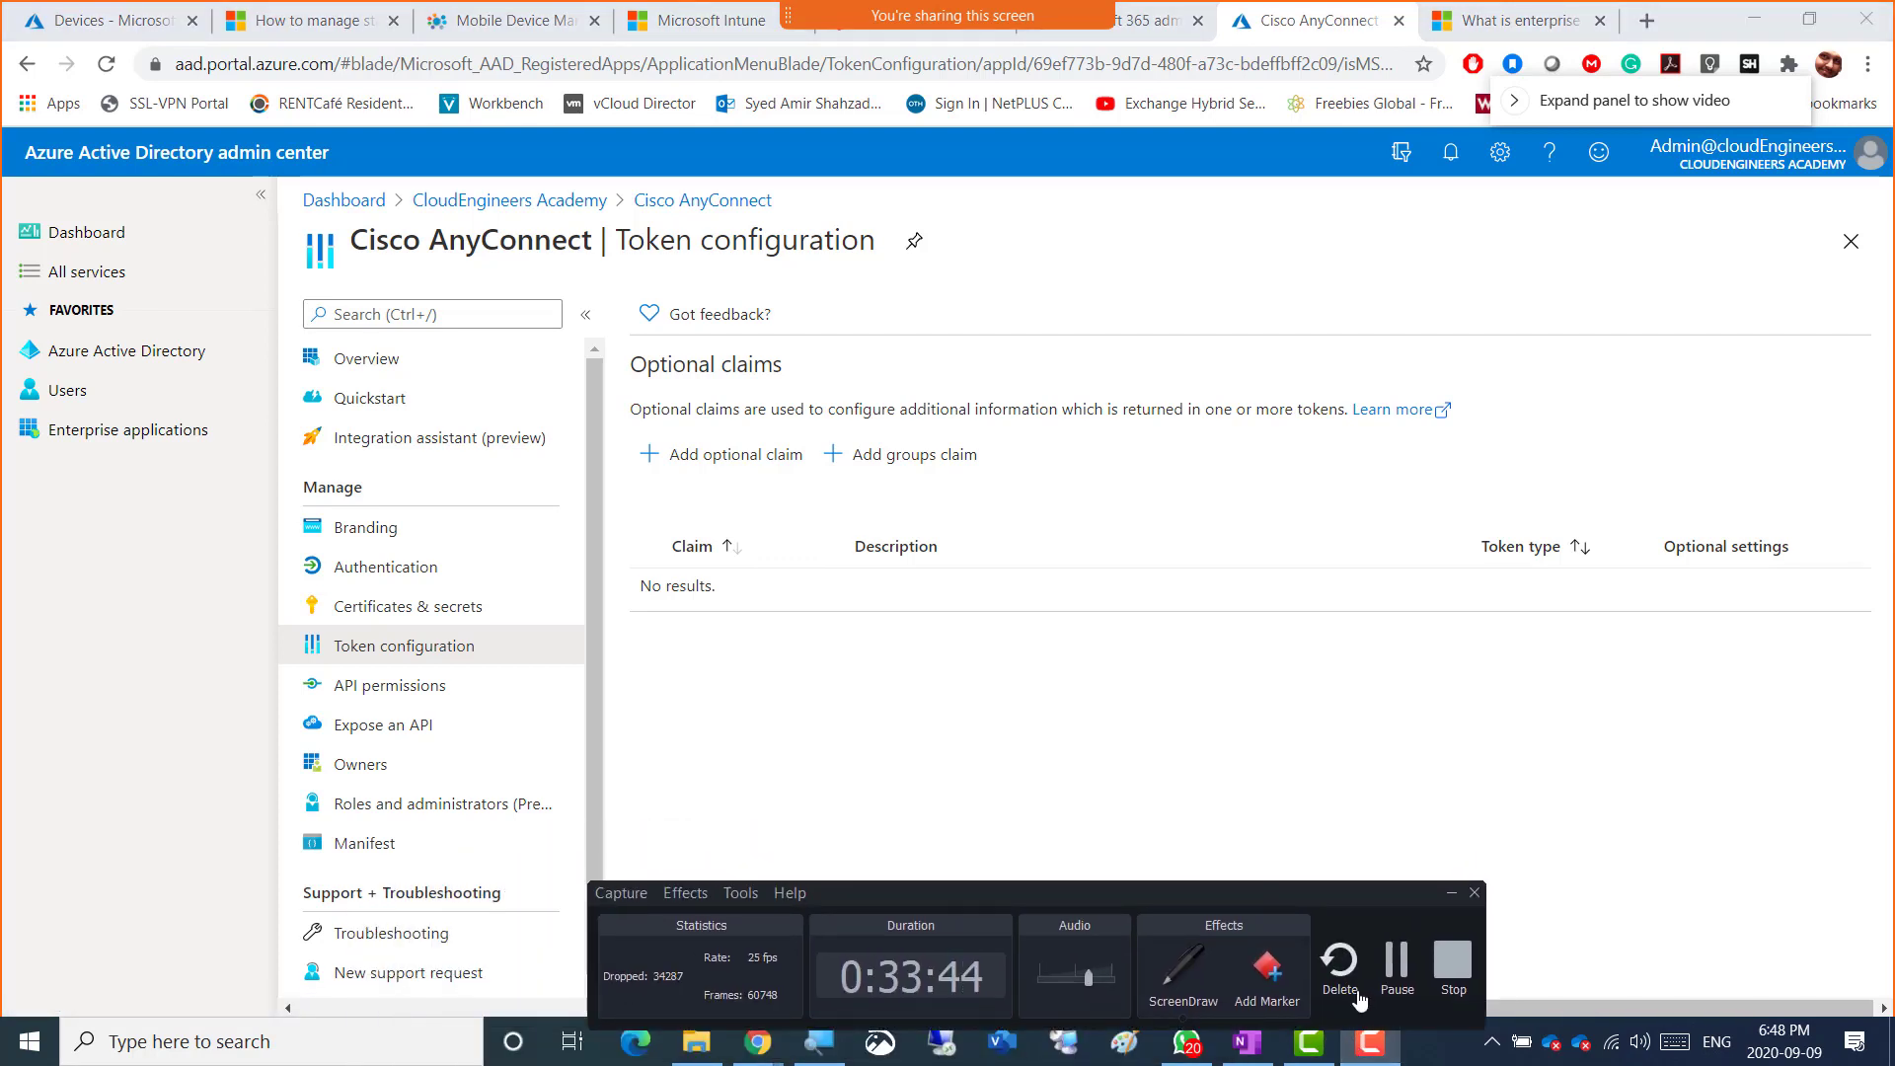
{"action": "left_click", "coordinate": [1183, 982]}
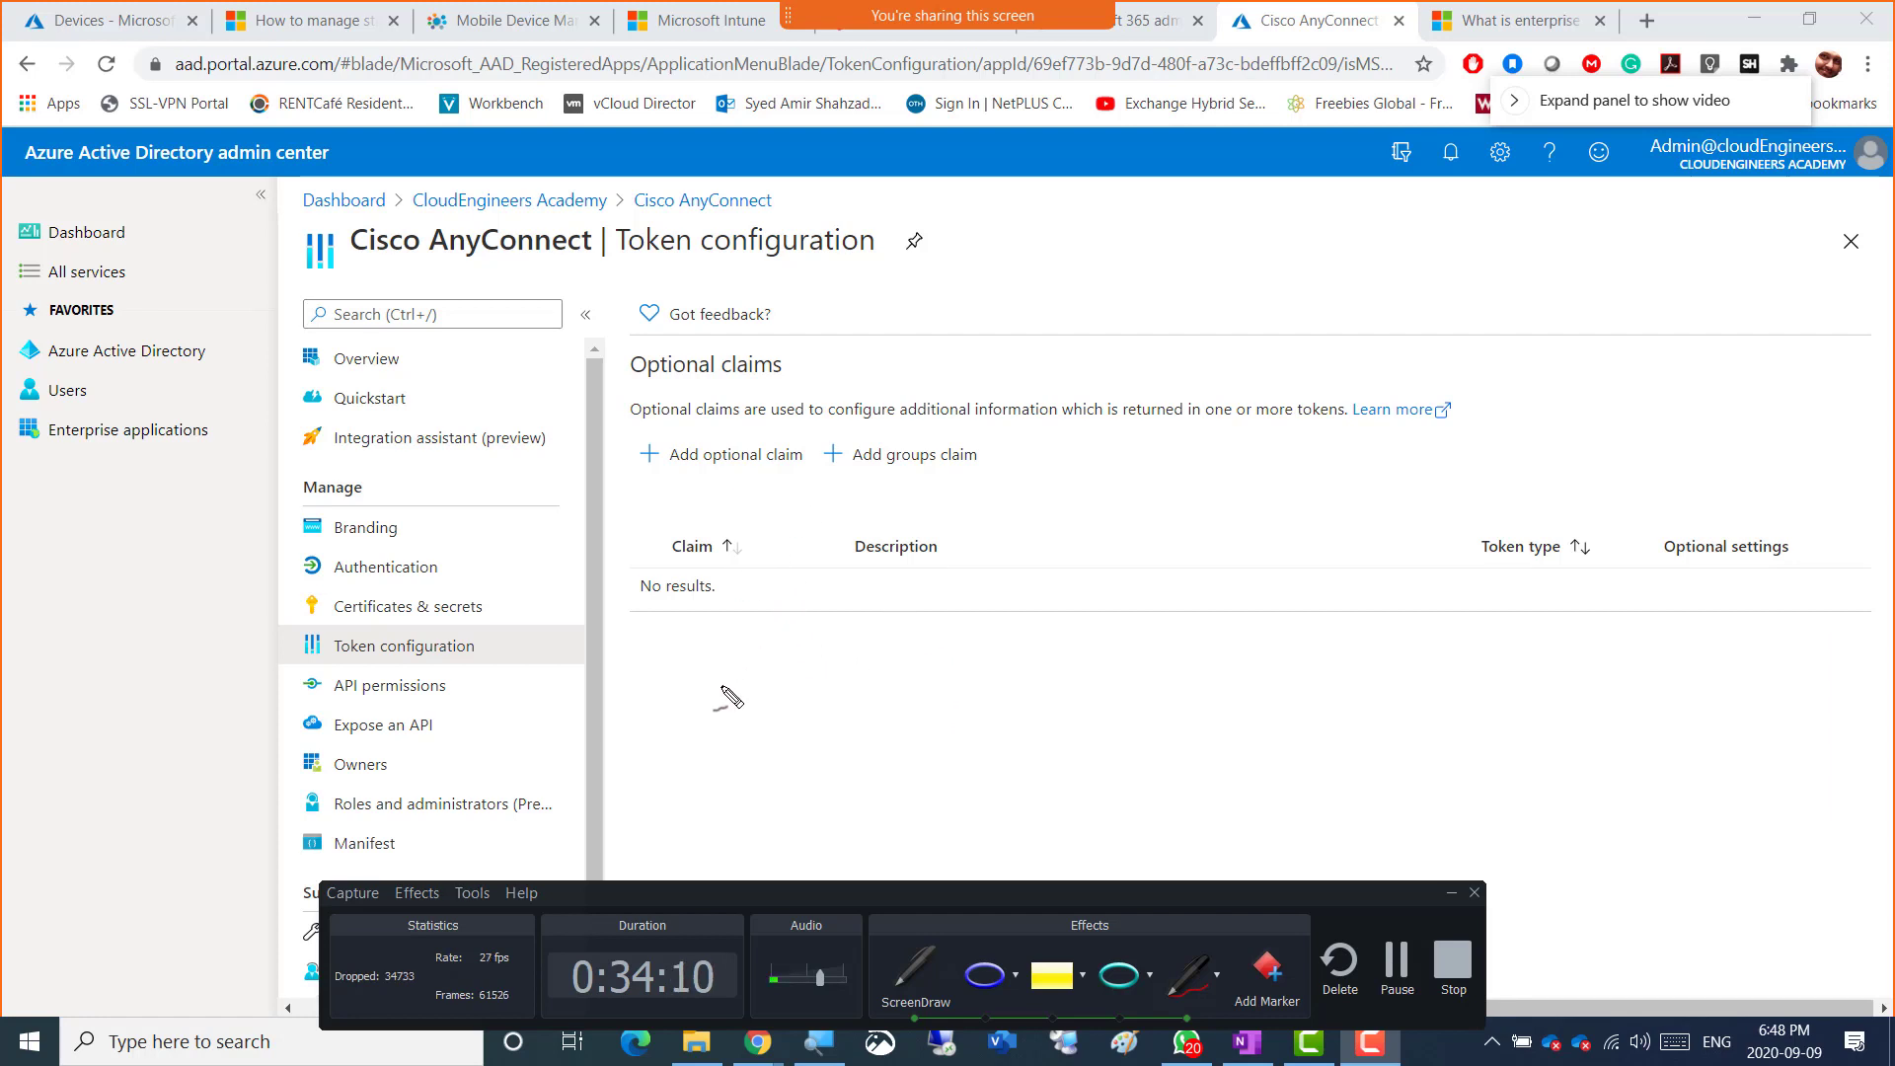
{"action": "mouse_move", "coordinate": [621, 774]}
{"action": "left_mouse_down"}
{"action": "mouse_move", "coordinate": [646, 678]}
{"action": "mouse_move", "coordinate": [647, 785]}
{"action": "mouse_move", "coordinate": [604, 790]}
{"action": "left_mouse_up"}
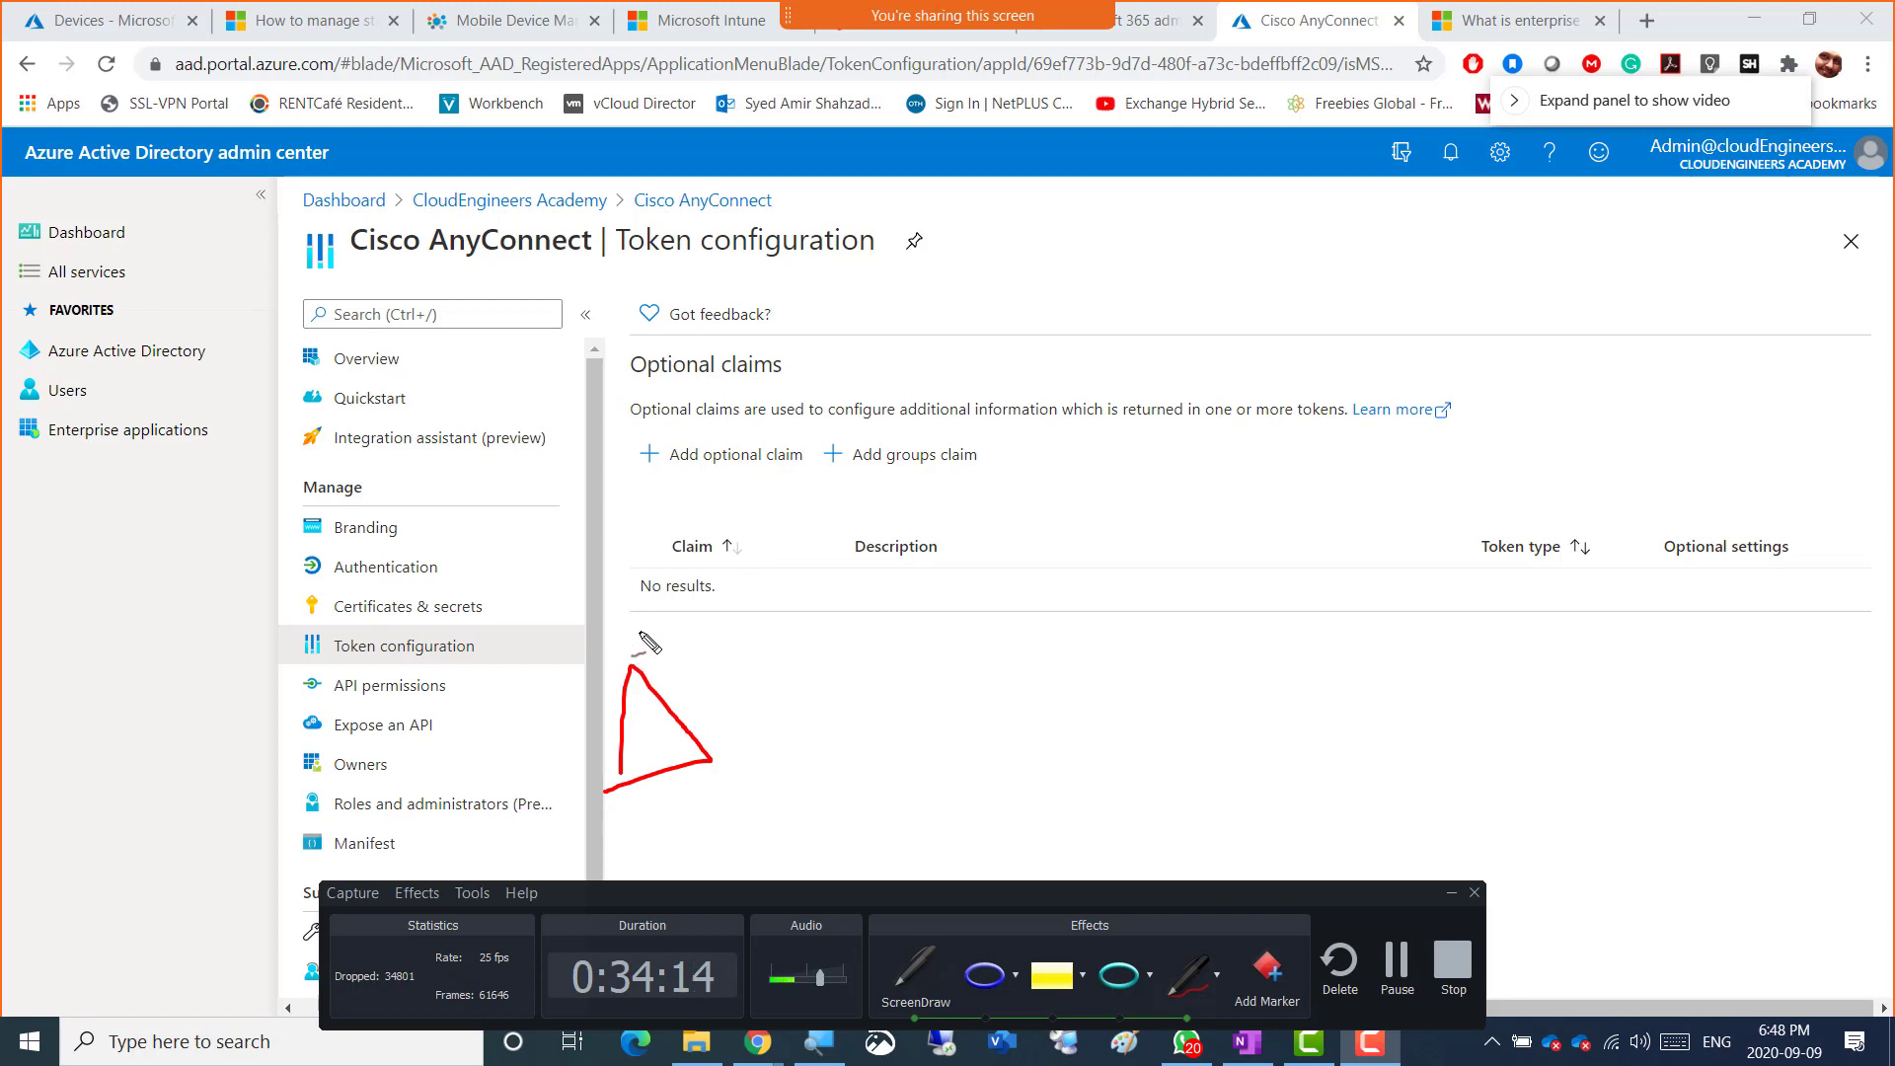
{"action": "mouse_move", "coordinate": [642, 637]}
{"action": "left_mouse_down"}
{"action": "mouse_move", "coordinate": [751, 622]}
{"action": "mouse_move", "coordinate": [812, 566]}
{"action": "left_mouse_up"}
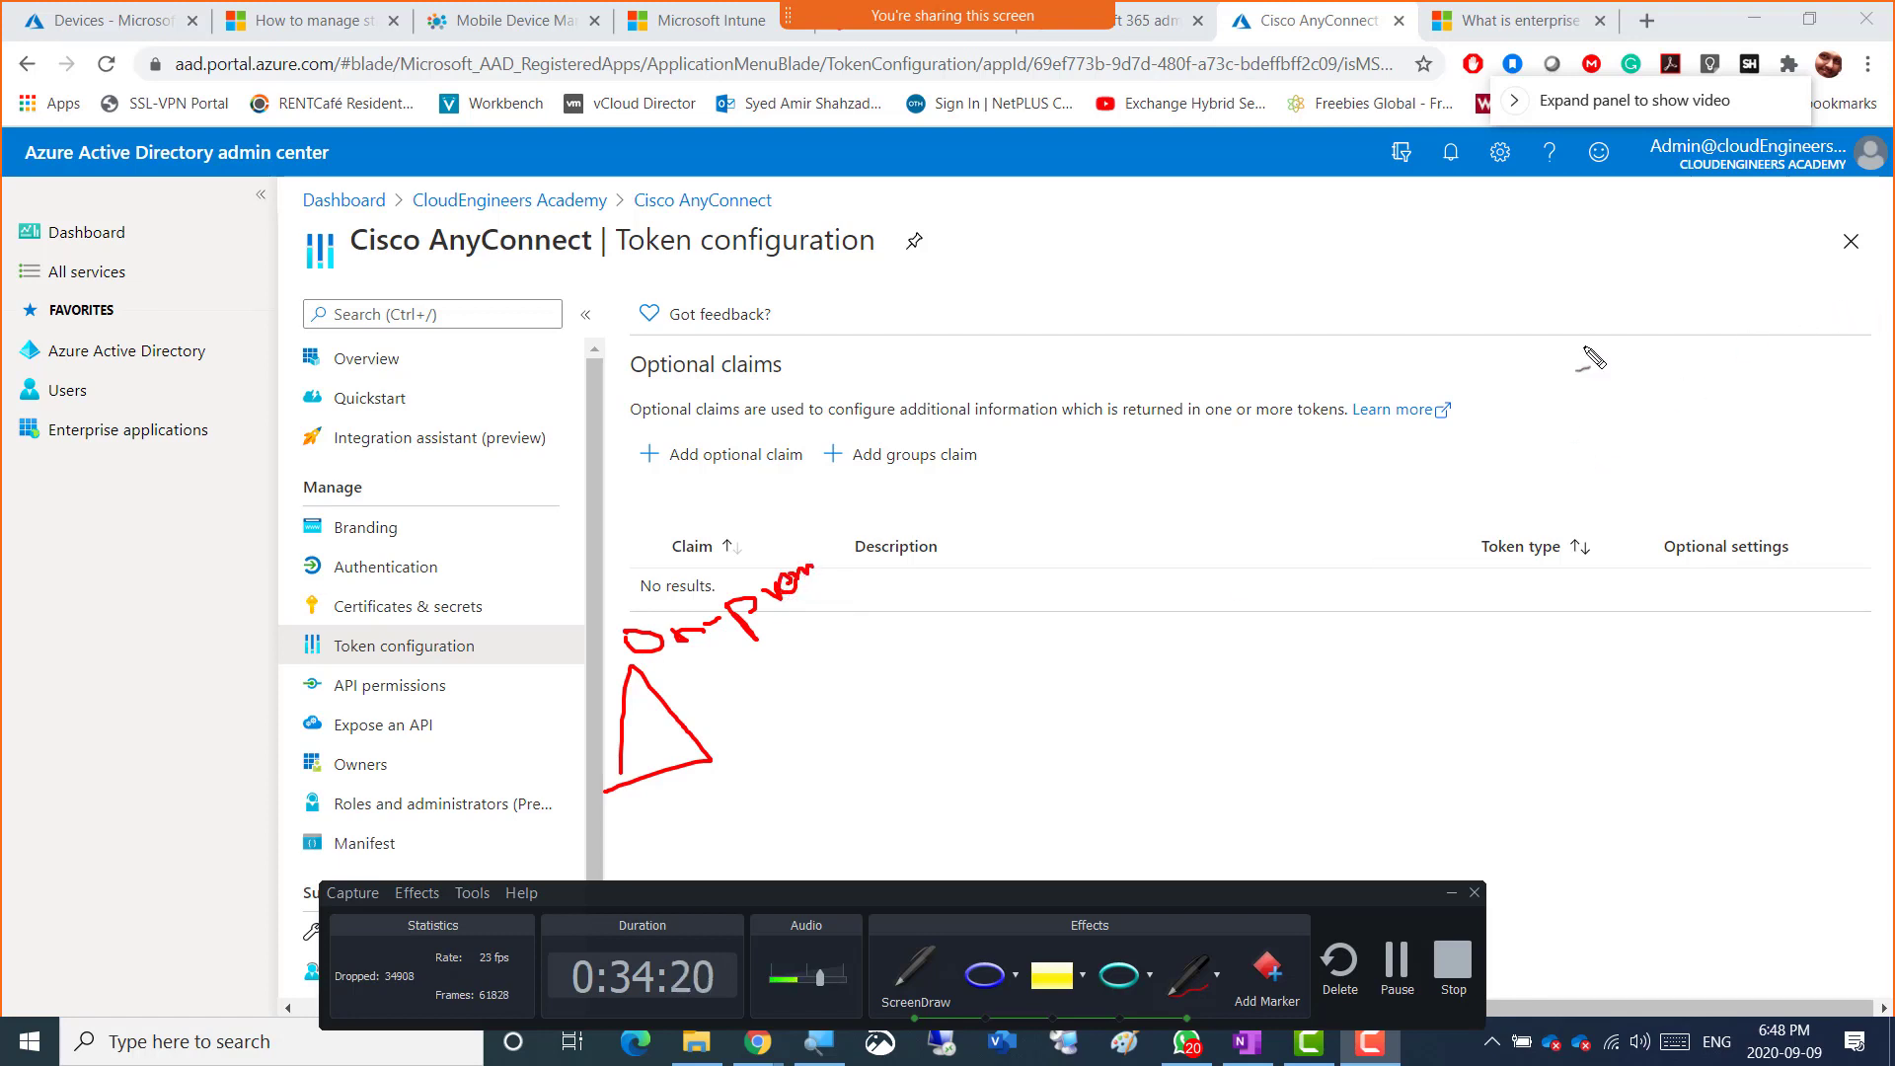
- Handwrite Azure Cloud in red above the token type column and sketch a small box beneath it
{"action": "mouse_move", "coordinate": [1581, 365]}
{"action": "left_mouse_down"}
{"action": "mouse_move", "coordinate": [1590, 330]}
{"action": "mouse_move", "coordinate": [1712, 317]}
{"action": "mouse_move", "coordinate": [1730, 265]}
{"action": "mouse_move", "coordinate": [1726, 296]}
{"action": "left_mouse_up"}
{"action": "mouse_move", "coordinate": [1520, 318]}
{"action": "left_mouse_down"}
{"action": "mouse_move", "coordinate": [1527, 273]}
{"action": "mouse_move", "coordinate": [1589, 301]}
{"action": "mouse_move", "coordinate": [1648, 251]}
{"action": "left_mouse_up"}
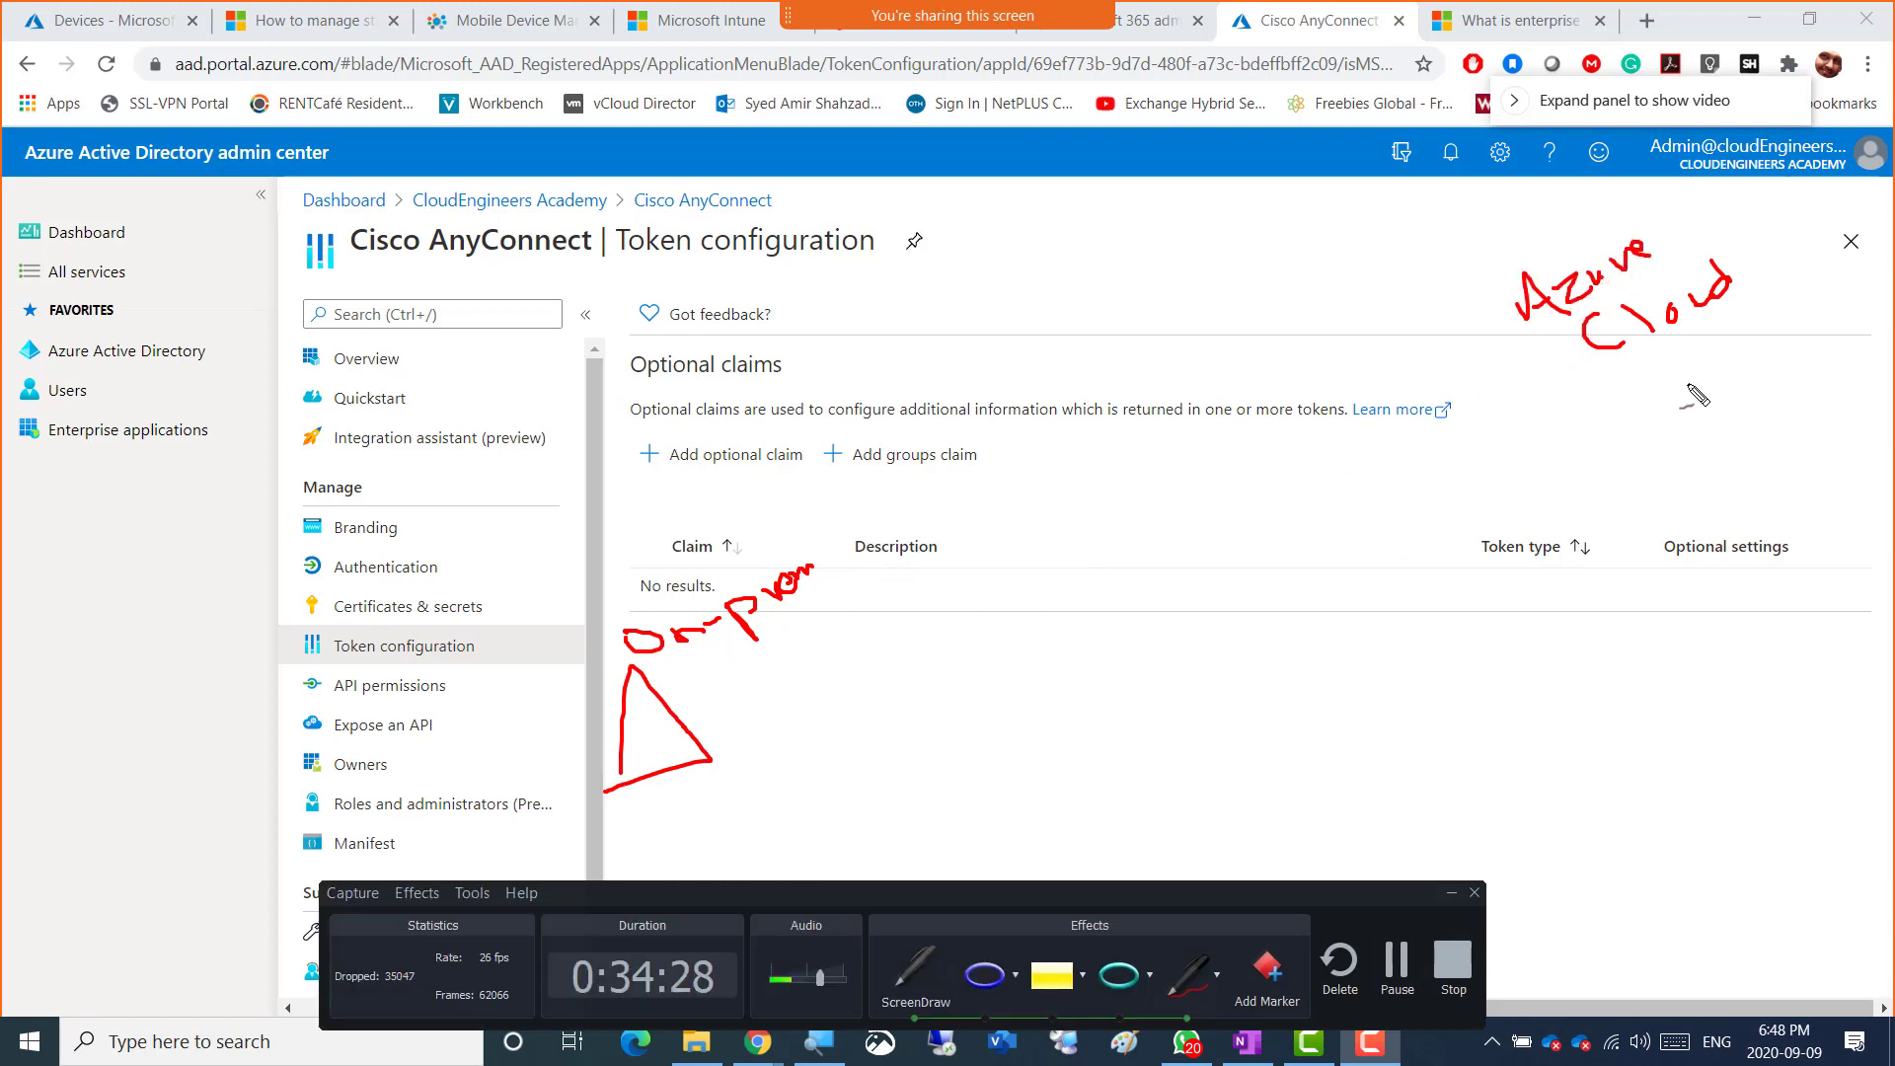
{"action": "mouse_move", "coordinate": [1641, 387]}
{"action": "left_mouse_down"}
{"action": "mouse_move", "coordinate": [1723, 425]}
{"action": "mouse_move", "coordinate": [1640, 391]}
{"action": "left_mouse_up"}
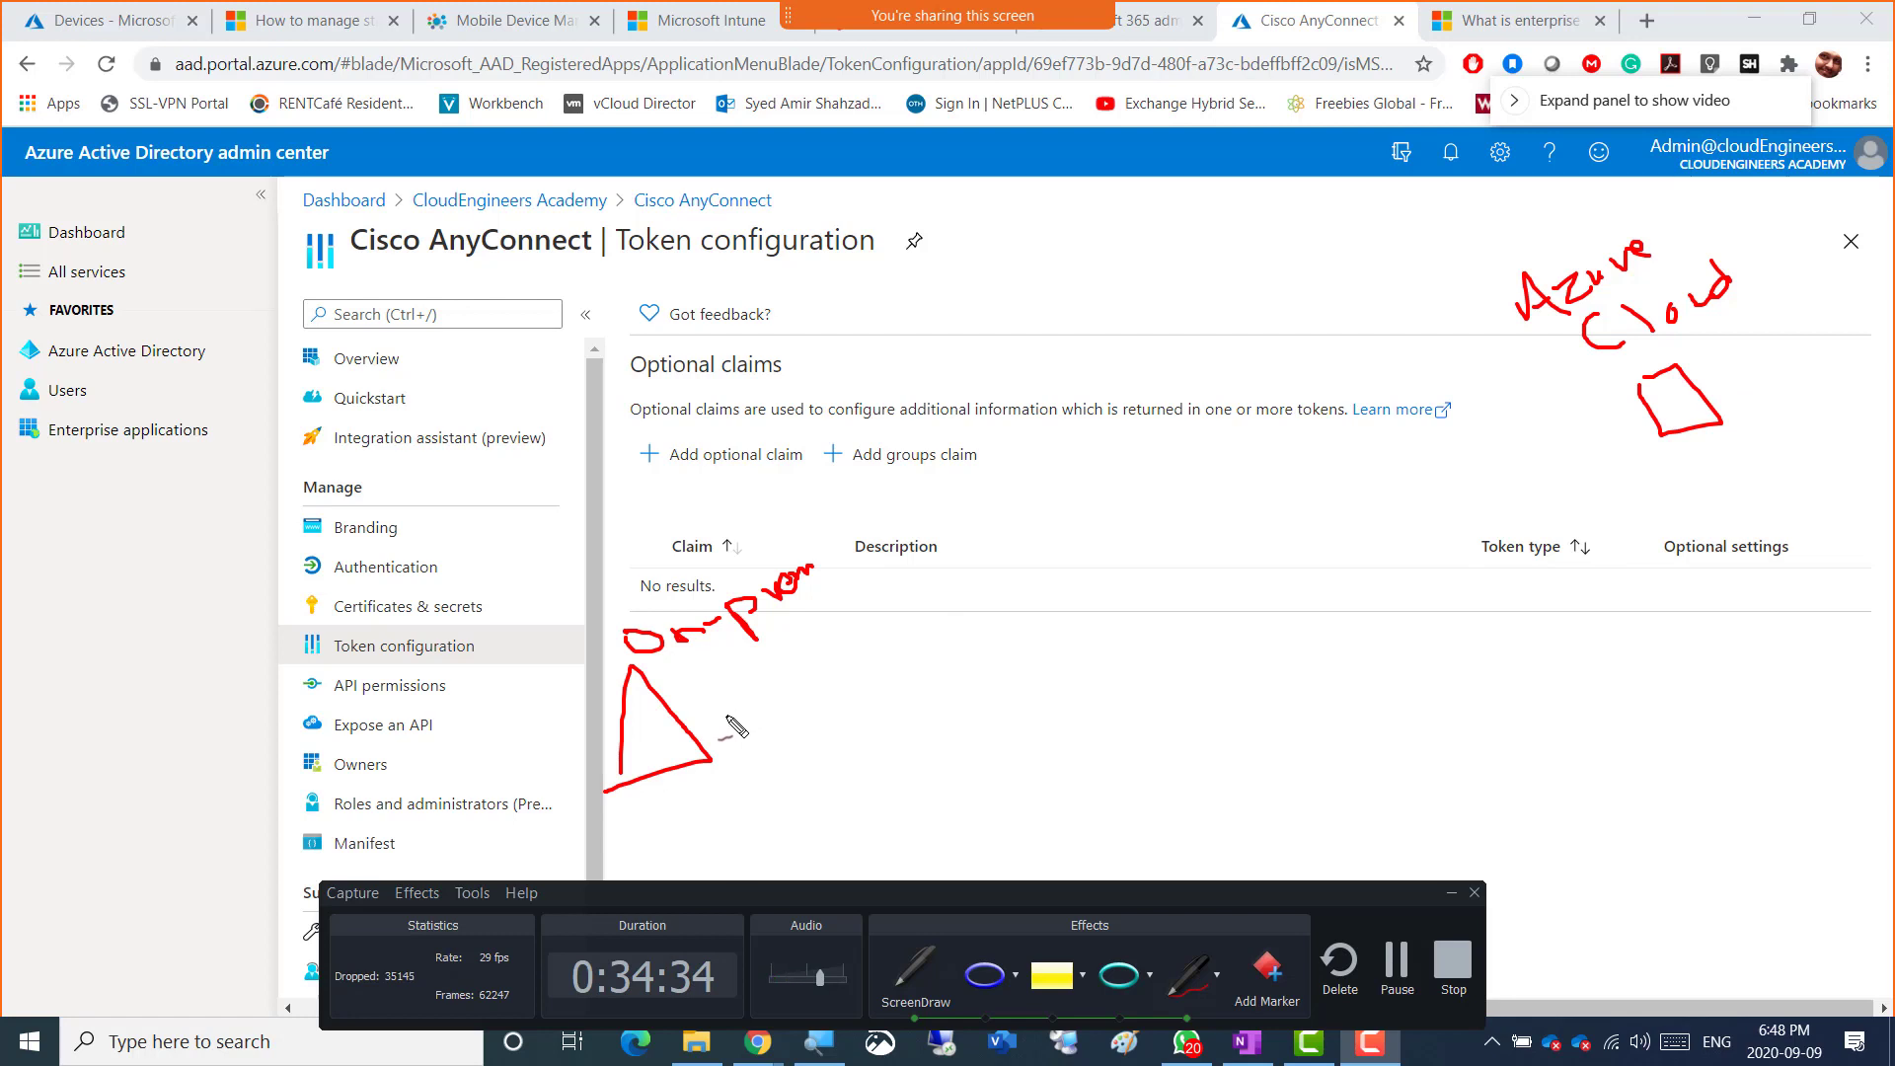
- Sketch a server box beside the on-prem triangle, label it ADFS, and write Single Sign On beneath that label
{"action": "mouse_move", "coordinate": [698, 712]}
{"action": "left_mouse_down"}
{"action": "mouse_move", "coordinate": [723, 701]}
{"action": "mouse_move", "coordinate": [822, 758]}
{"action": "mouse_move", "coordinate": [755, 808]}
{"action": "mouse_move", "coordinate": [701, 708]}
{"action": "left_mouse_up"}
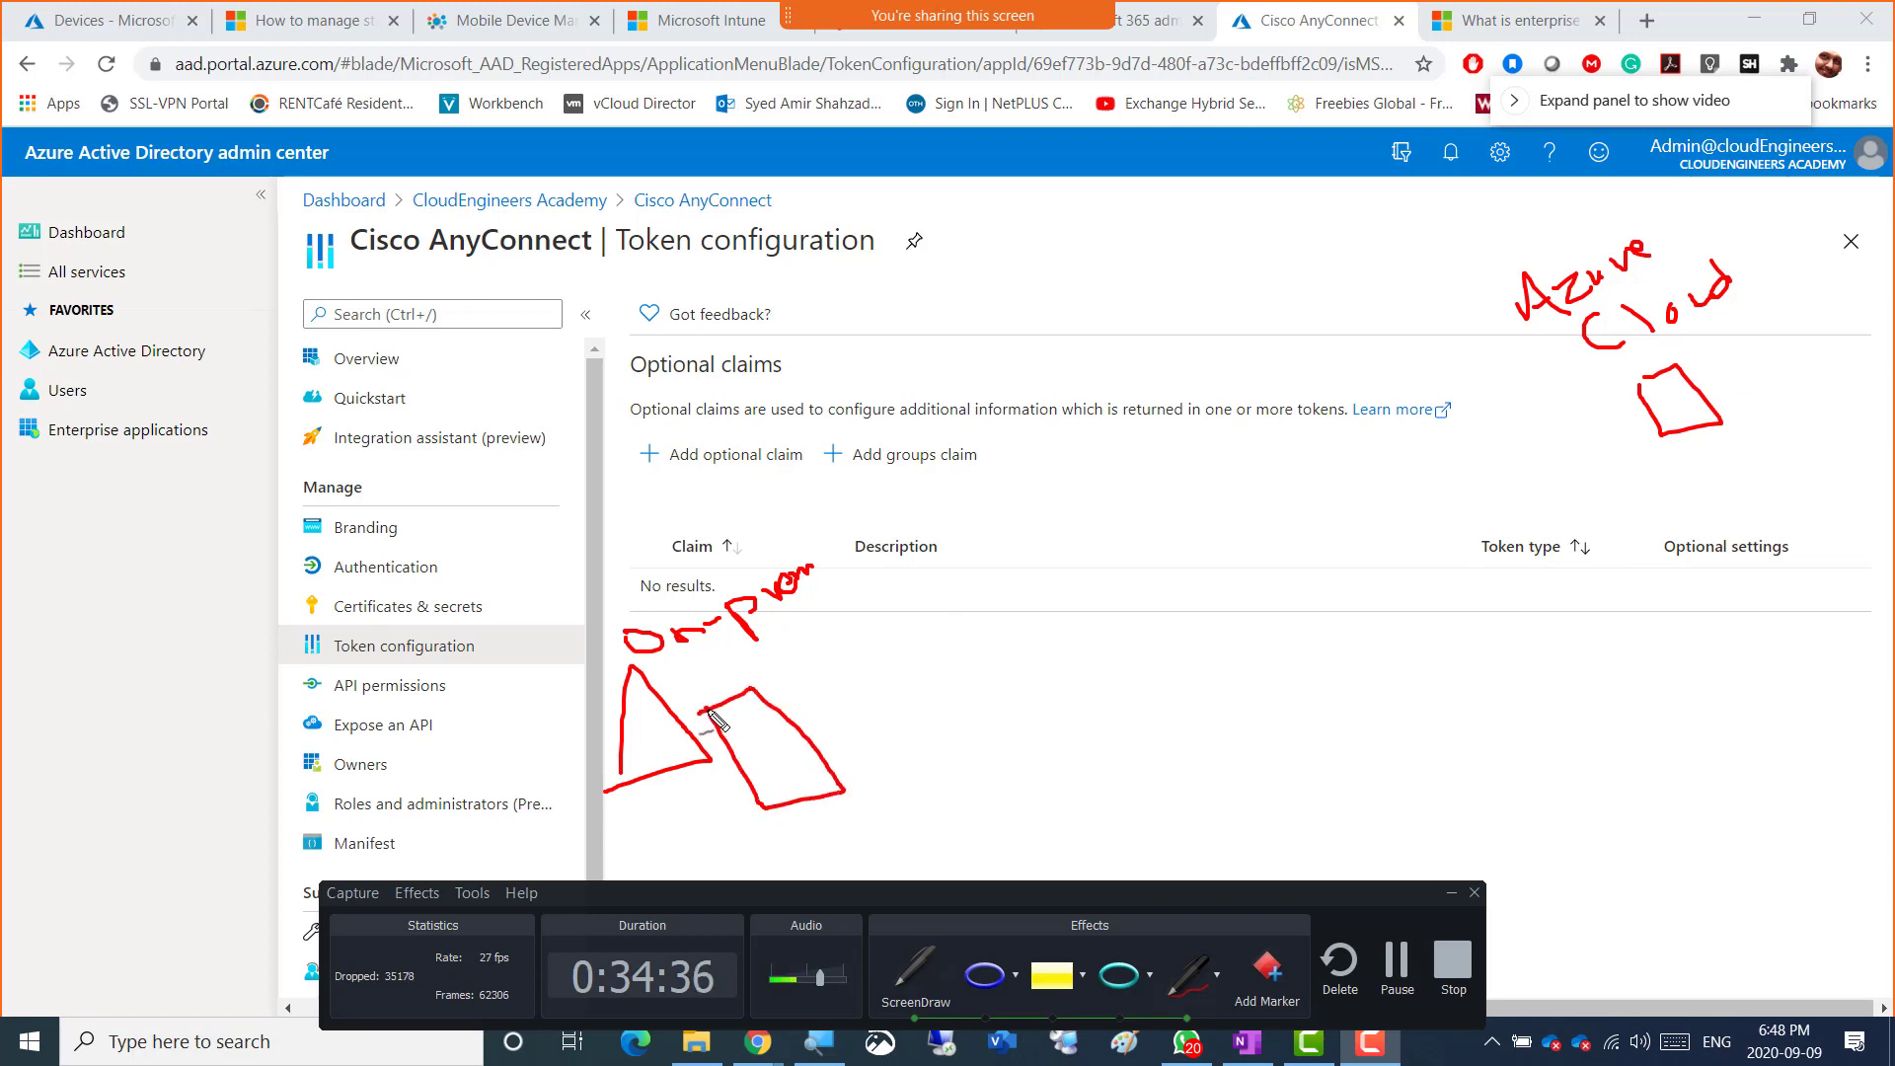
{"action": "mouse_move", "coordinate": [785, 755]}
{"action": "left_mouse_down"}
{"action": "mouse_move", "coordinate": [787, 703]}
{"action": "mouse_move", "coordinate": [837, 726]}
{"action": "mouse_move", "coordinate": [807, 724]}
{"action": "mouse_move", "coordinate": [863, 674]}
{"action": "mouse_move", "coordinate": [871, 703]}
{"action": "mouse_move", "coordinate": [887, 653]}
{"action": "mouse_move", "coordinate": [923, 644]}
{"action": "left_mouse_up"}
{"action": "mouse_move", "coordinate": [882, 681]}
{"action": "left_mouse_down"}
{"action": "mouse_move", "coordinate": [942, 672]}
{"action": "mouse_move", "coordinate": [923, 701]}
{"action": "left_mouse_up"}
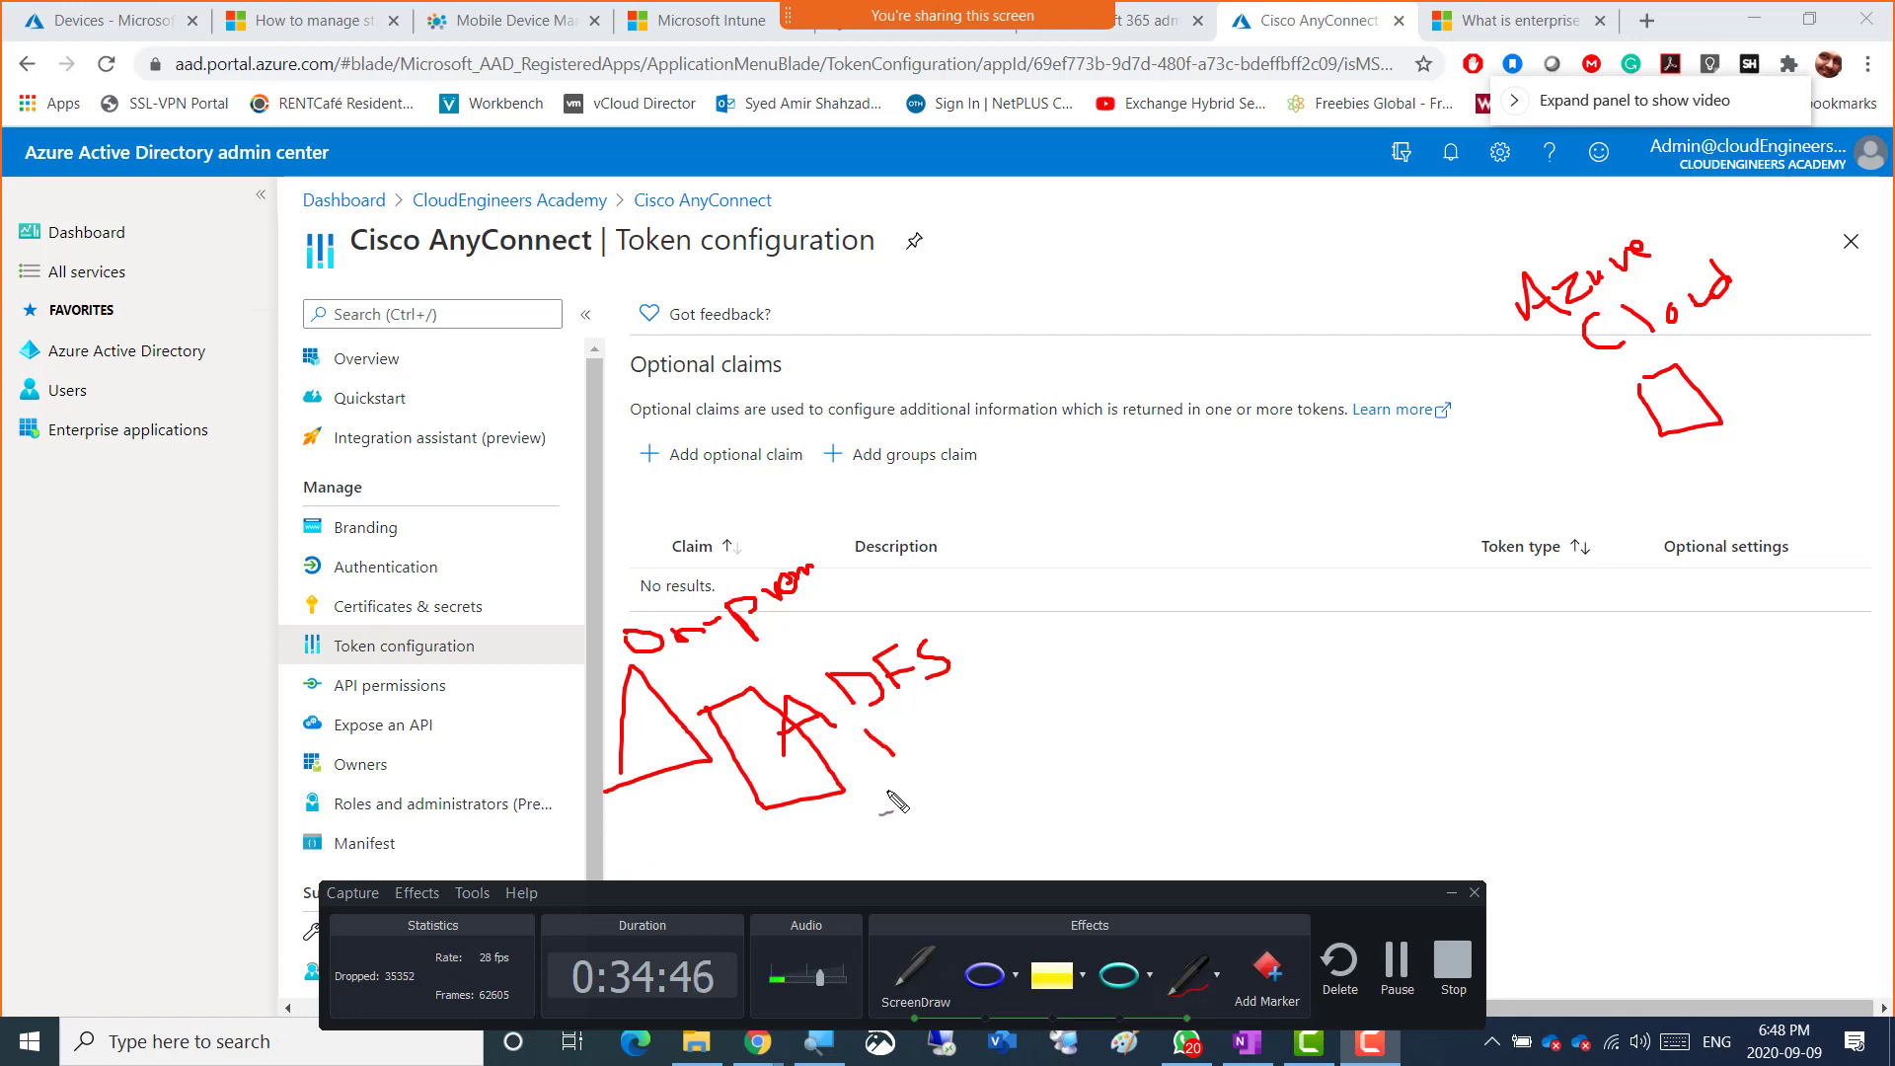
{"action": "mouse_move", "coordinate": [898, 786]}
{"action": "left_mouse_down"}
{"action": "mouse_move", "coordinate": [891, 811]}
{"action": "mouse_move", "coordinate": [957, 780]}
{"action": "mouse_move", "coordinate": [939, 735]}
{"action": "mouse_move", "coordinate": [1071, 802]}
{"action": "mouse_move", "coordinate": [1086, 772]}
{"action": "mouse_move", "coordinate": [1107, 812]}
{"action": "mouse_move", "coordinate": [1091, 839]}
{"action": "mouse_move", "coordinate": [1155, 811]}
{"action": "left_mouse_up"}
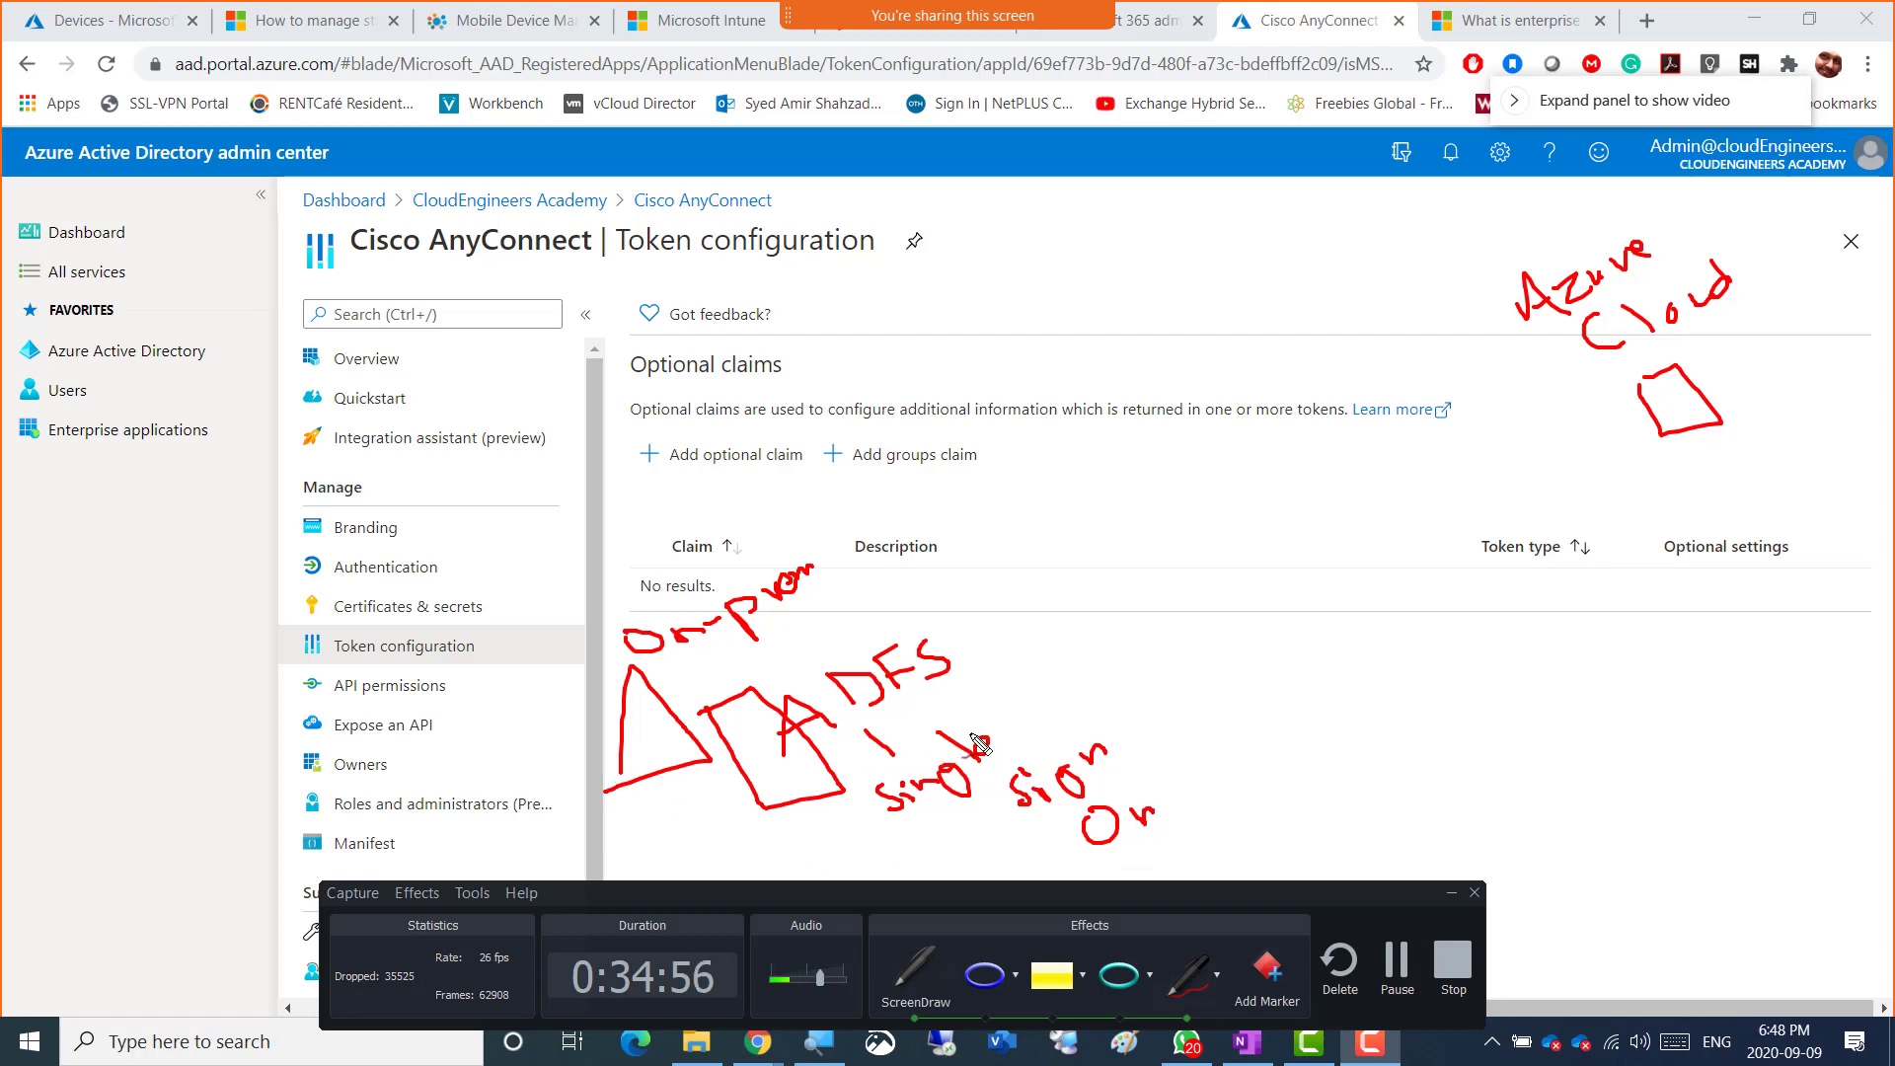
{"action": "mouse_move", "coordinate": [980, 743]}
{"action": "left_mouse_down"}
{"action": "mouse_move", "coordinate": [1021, 752]}
{"action": "mouse_move", "coordinate": [1005, 735]}
{"action": "mouse_move", "coordinate": [1002, 763]}
{"action": "mouse_move", "coordinate": [1022, 743]}
{"action": "left_mouse_up"}
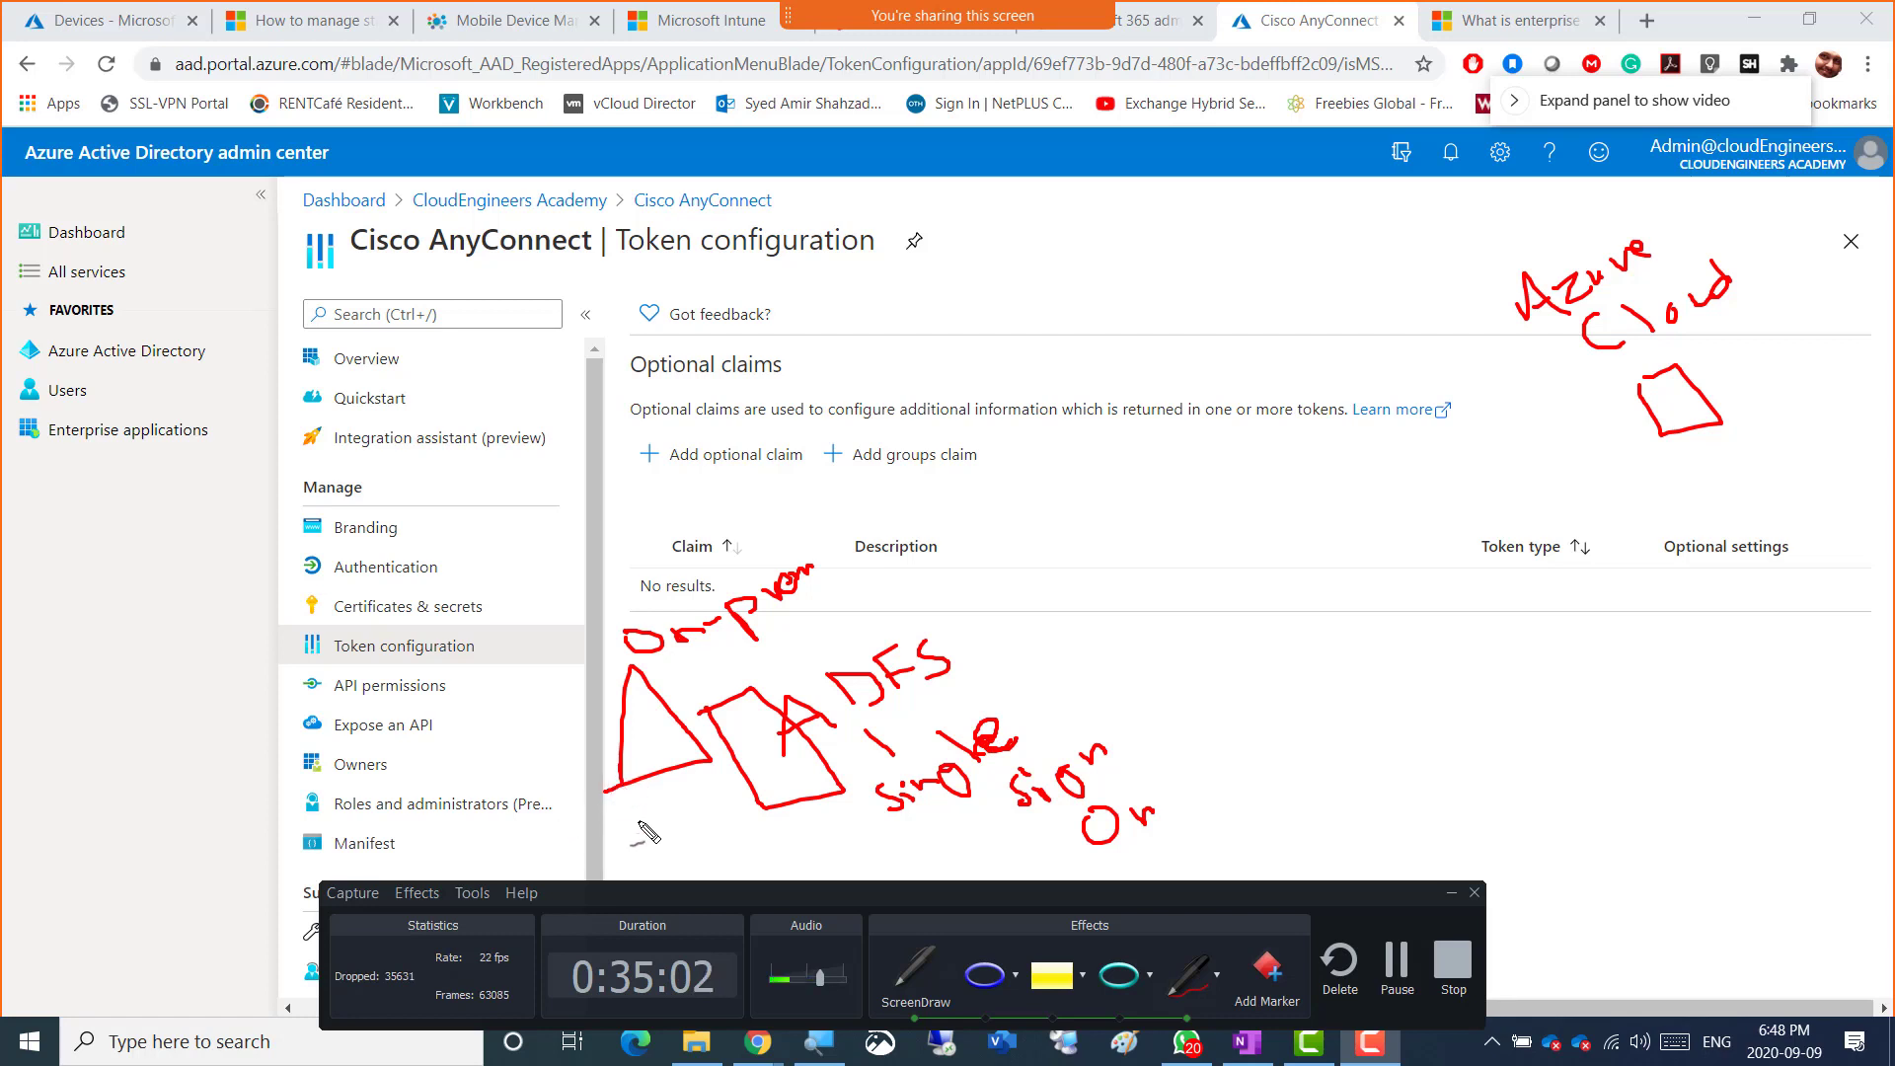
- Label the cloud box and on-prem triangle with URL, and draw an arrow from the on-prem URL through the triangle to the ADFS box
{"action": "left_click_drag", "start_coordinate": [593, 819], "coordinate": [626, 849]}
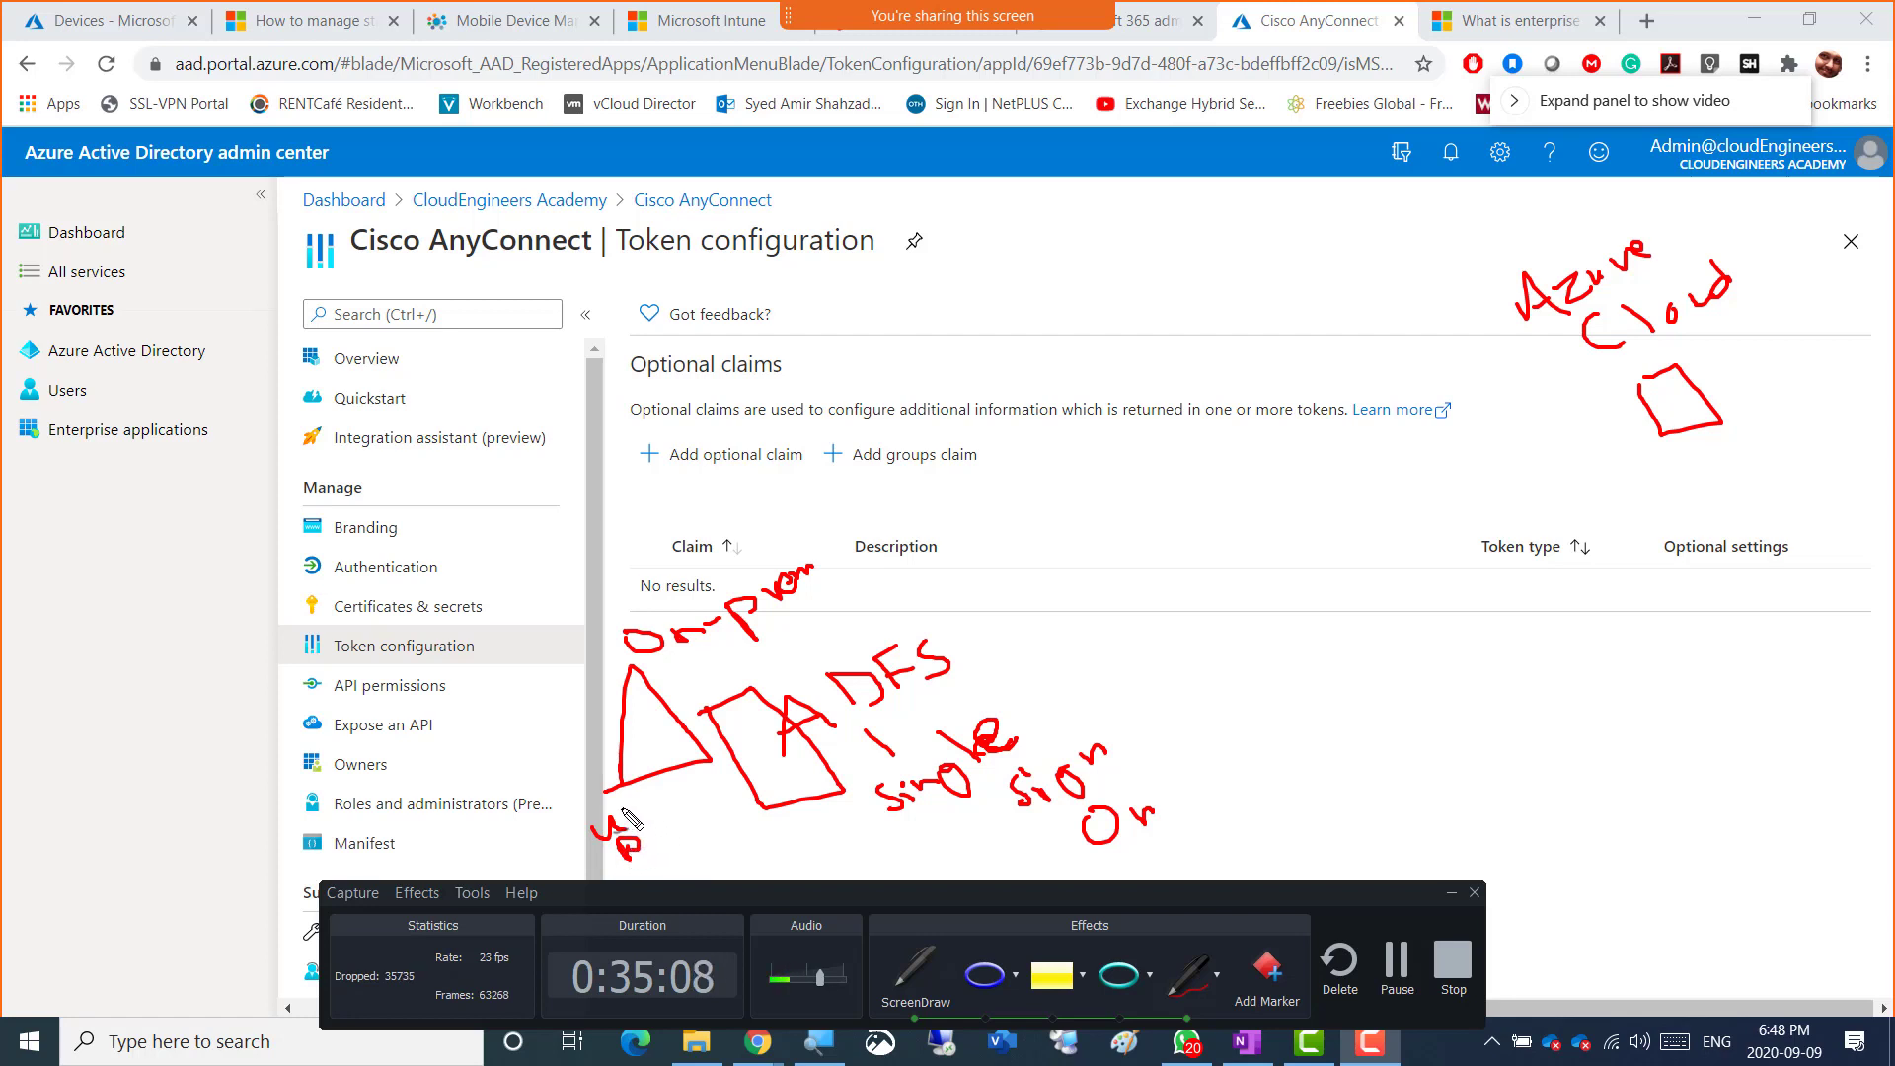
{"action": "mouse_move", "coordinate": [1696, 341]}
{"action": "left_mouse_down"}
{"action": "mouse_move", "coordinate": [1734, 361]}
{"action": "mouse_move", "coordinate": [1774, 336]}
{"action": "left_mouse_up"}
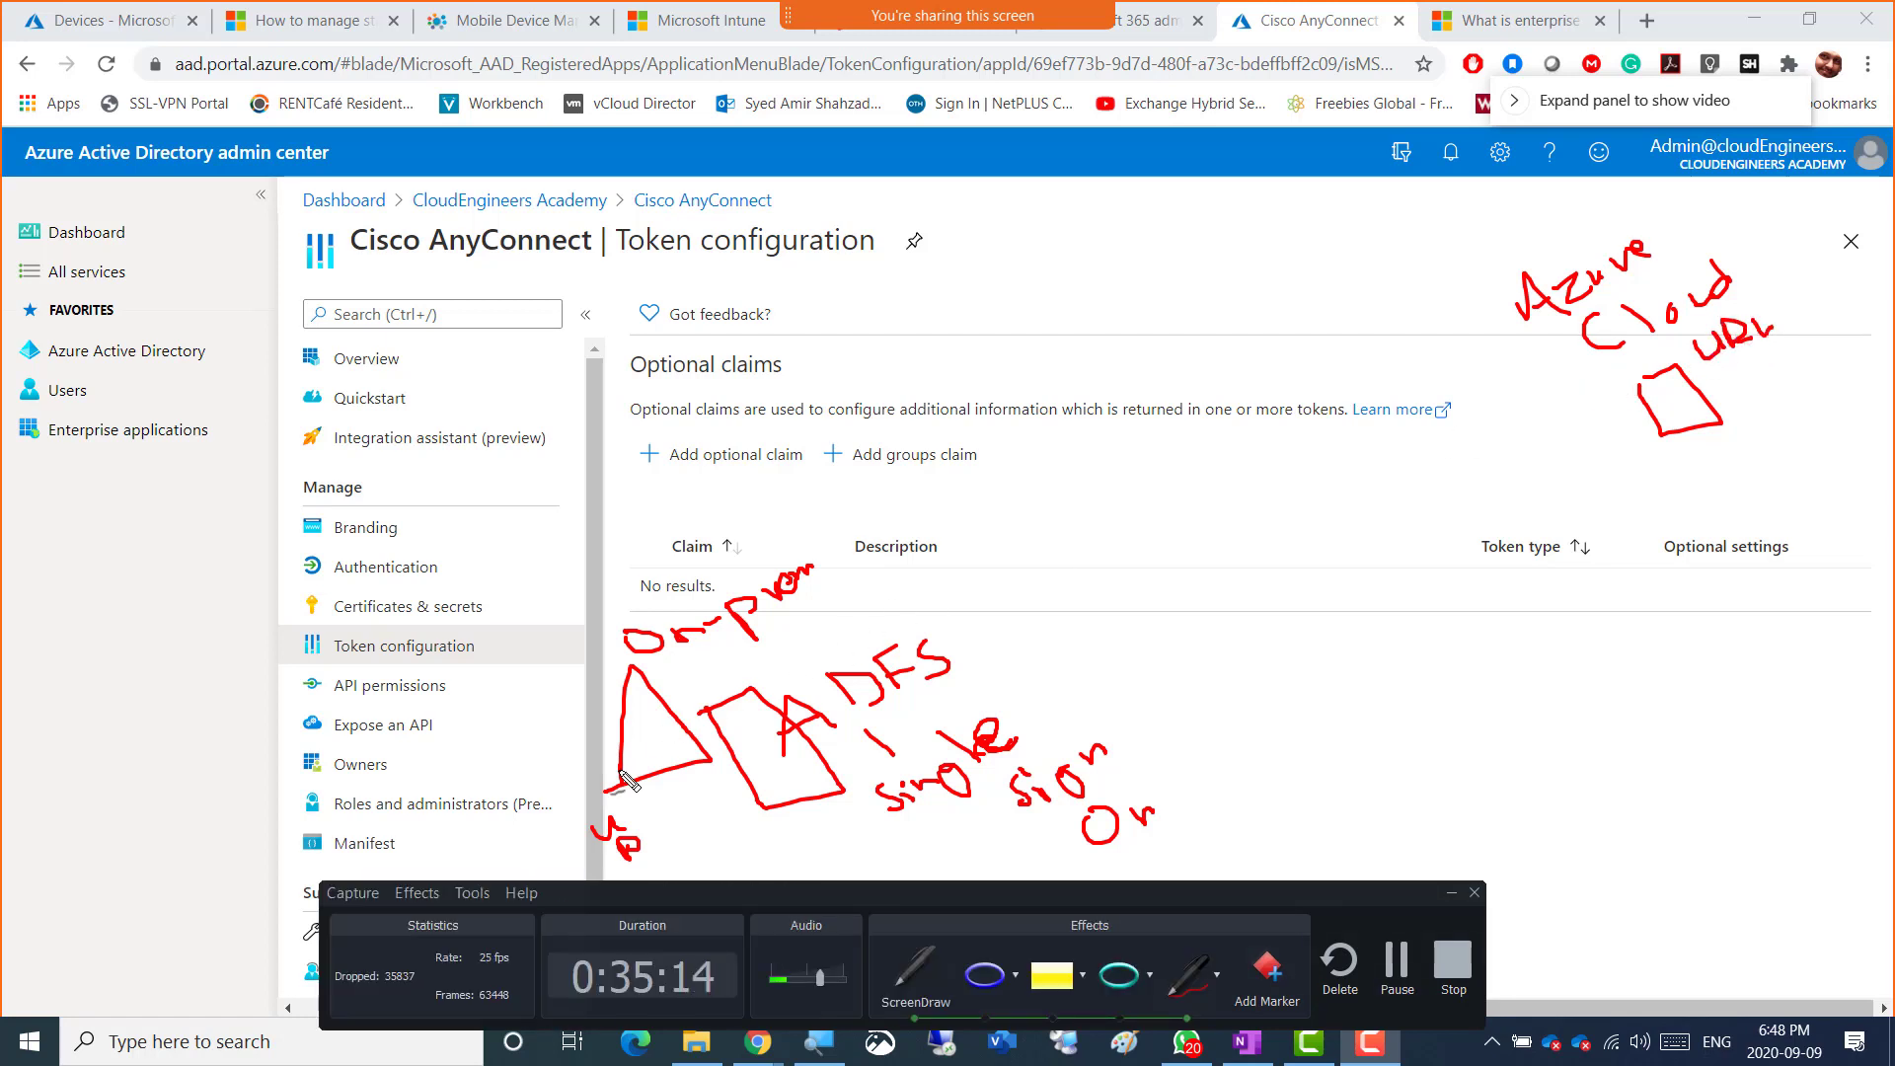
{"action": "mouse_move", "coordinate": [470, 754]}
{"action": "left_mouse_down"}
{"action": "mouse_move", "coordinate": [572, 765]}
{"action": "mouse_move", "coordinate": [607, 742]}
{"action": "left_mouse_up"}
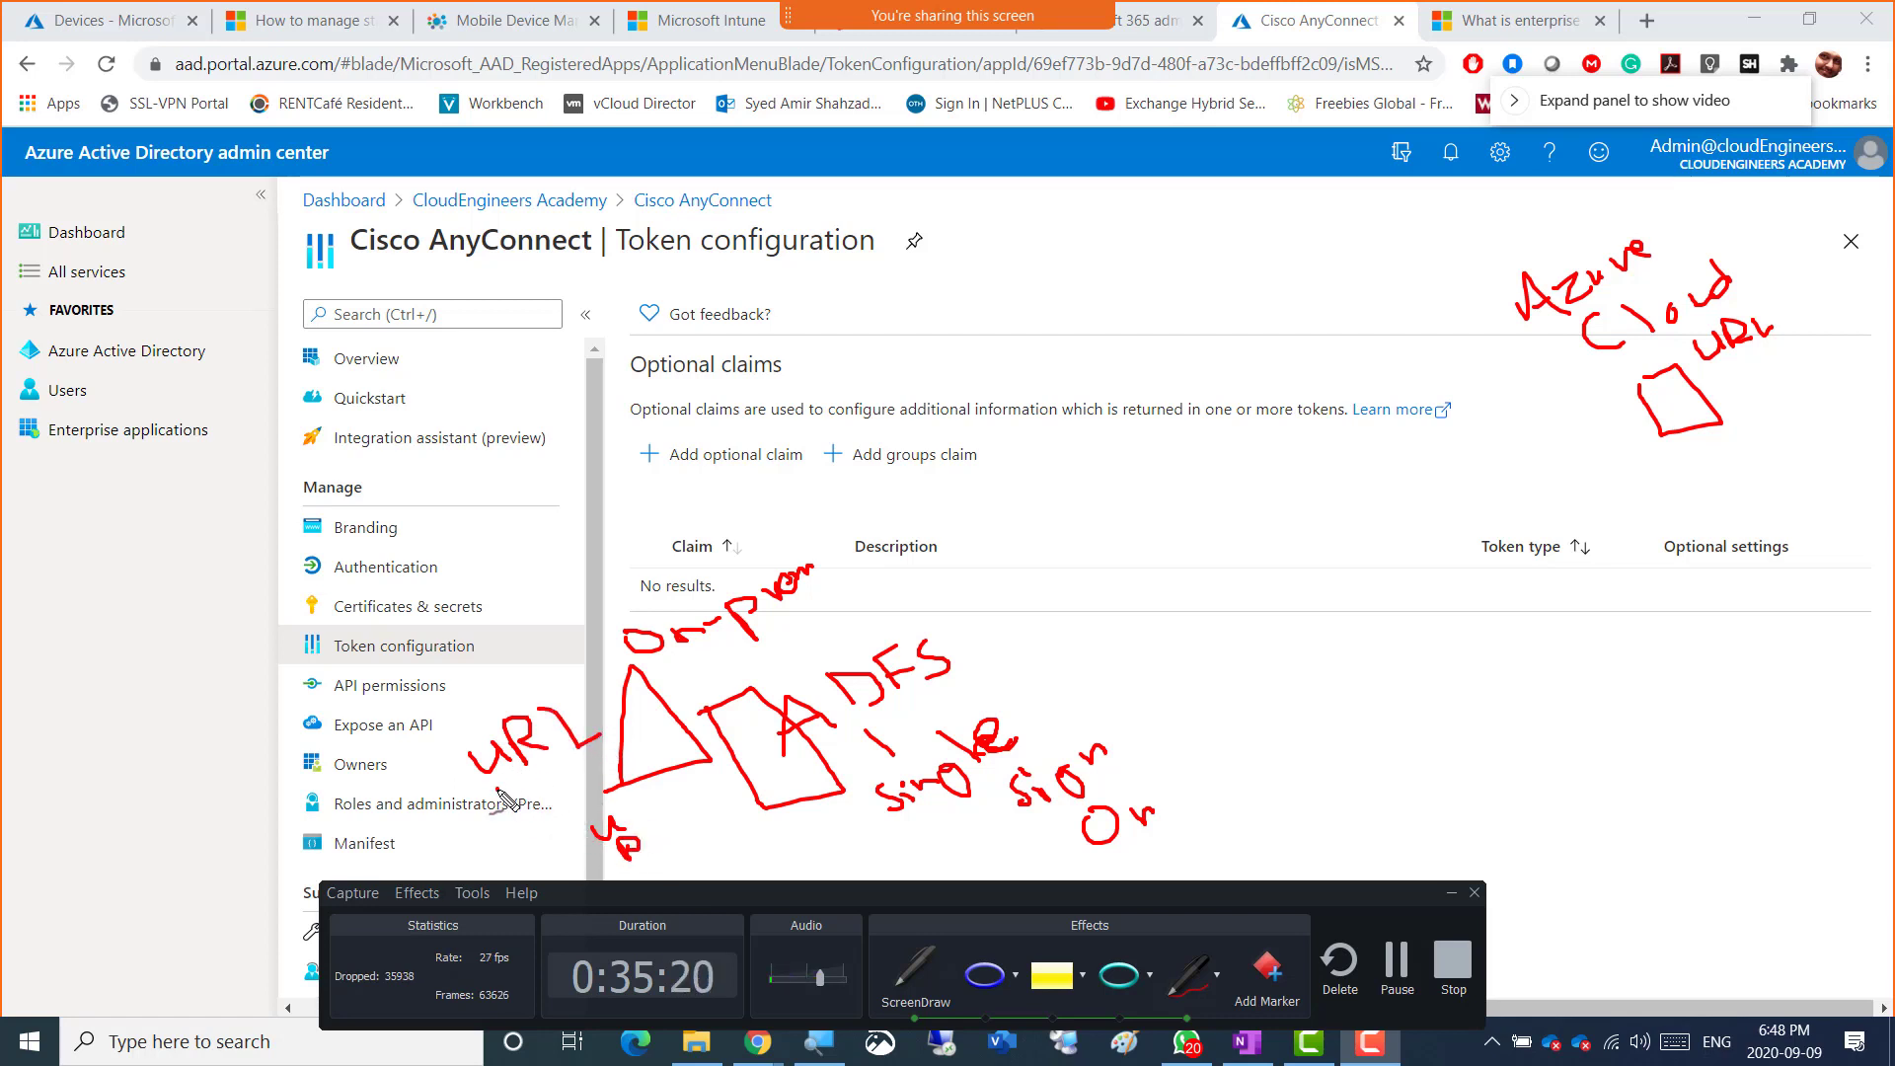
{"action": "left_click_drag", "start_coordinate": [496, 787], "coordinate": [604, 760]}
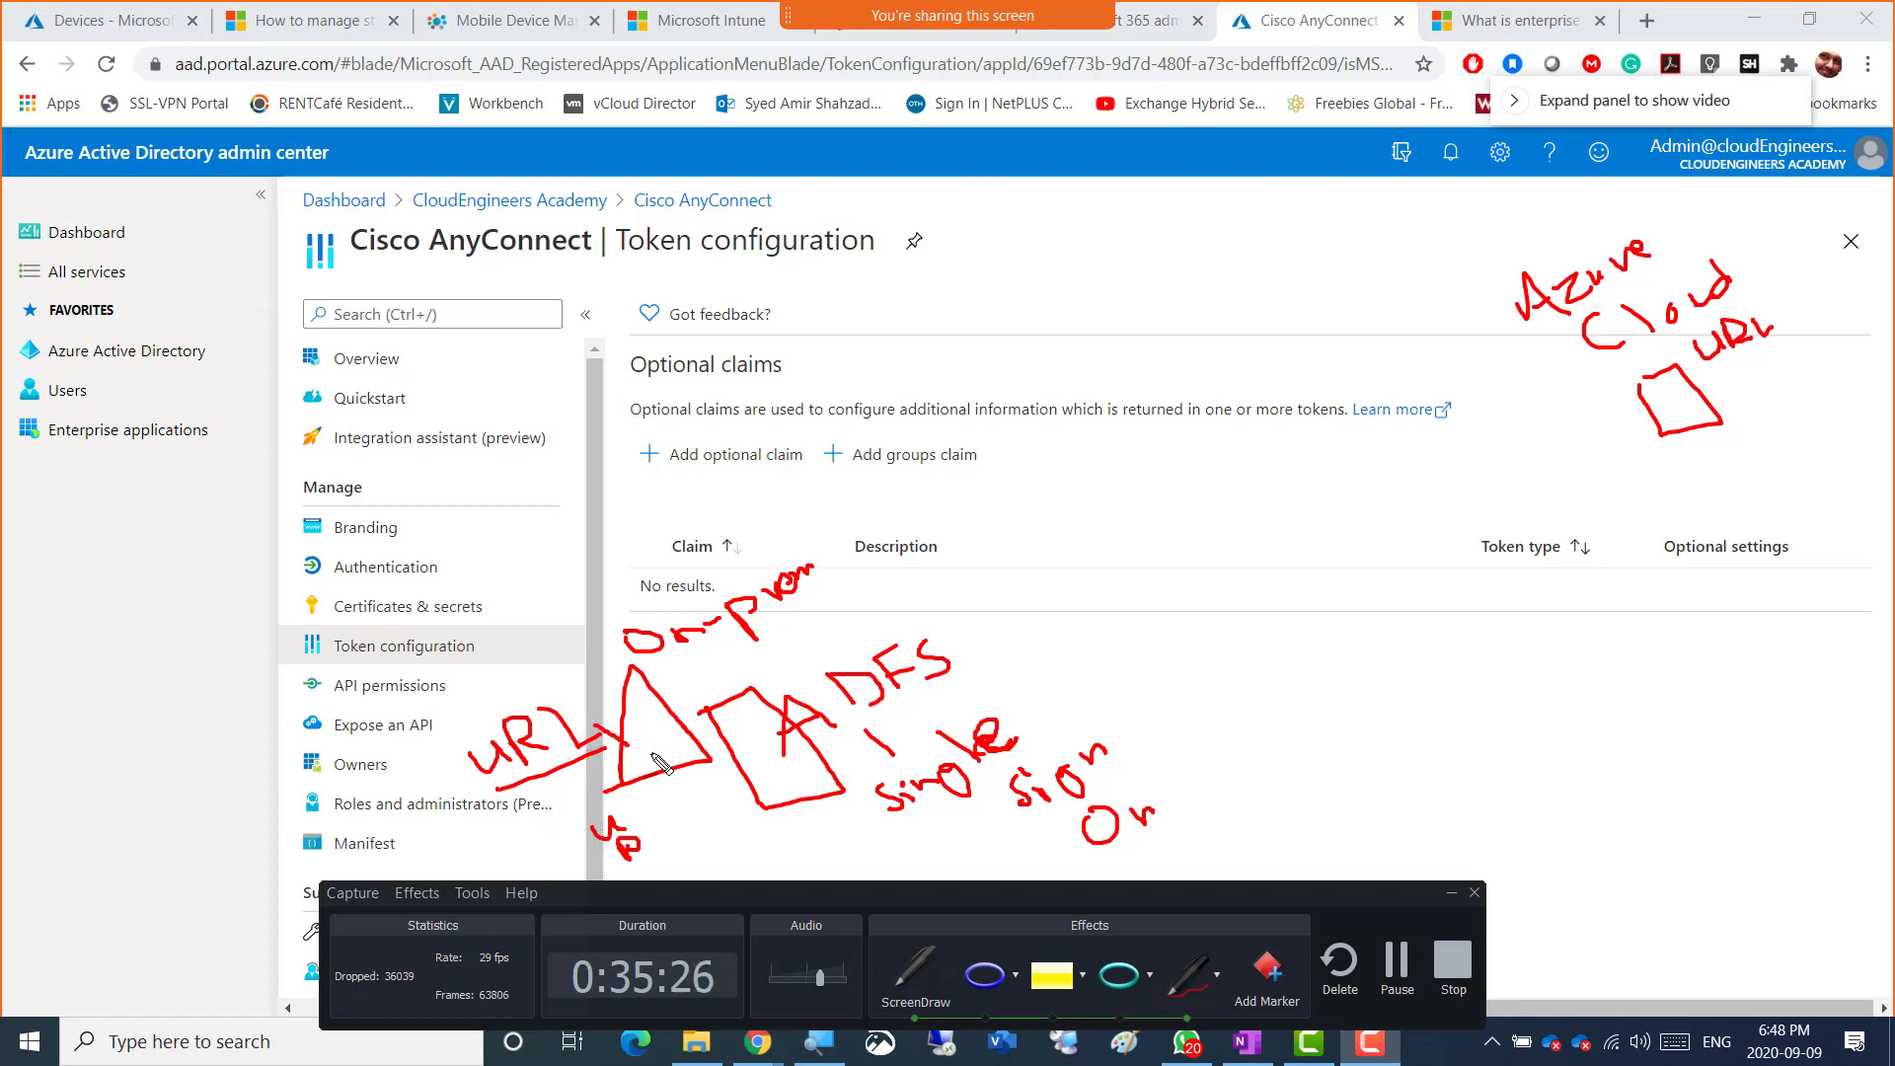
{"action": "mouse_move", "coordinate": [617, 760]}
{"action": "left_mouse_down"}
{"action": "mouse_move", "coordinate": [787, 769]}
{"action": "mouse_move", "coordinate": [775, 782]}
{"action": "left_mouse_up"}
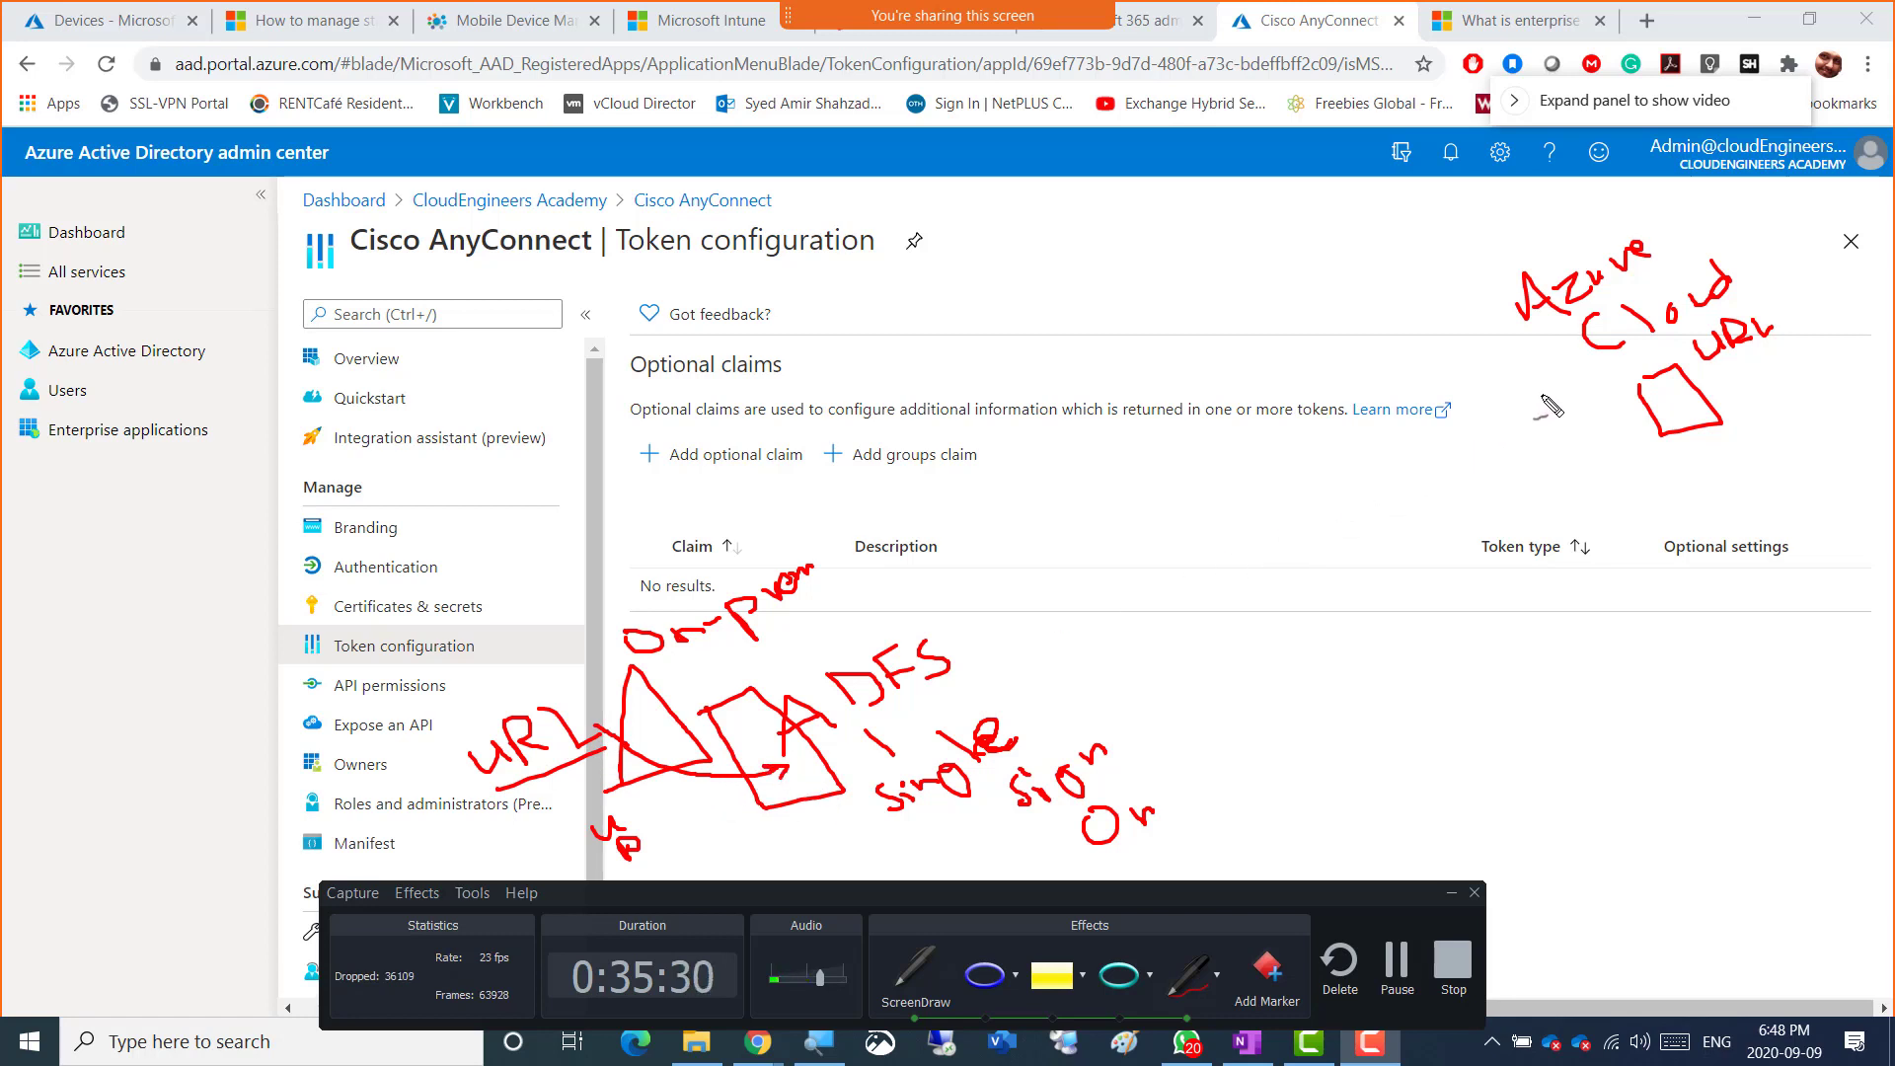
- Draw a tick beside the Azure Cloud box, and handwrite Claim above ADFS with the user's first name, ID and email listed beneath it
{"action": "mouse_move", "coordinate": [1548, 385]}
{"action": "left_mouse_down"}
{"action": "mouse_move", "coordinate": [1571, 403]}
{"action": "mouse_move", "coordinate": [1623, 362]}
{"action": "left_mouse_up"}
{"action": "mouse_move", "coordinate": [970, 593]}
{"action": "left_mouse_down"}
{"action": "mouse_move", "coordinate": [999, 578]}
{"action": "mouse_move", "coordinate": [993, 545]}
{"action": "mouse_move", "coordinate": [1035, 548]}
{"action": "left_mouse_up"}
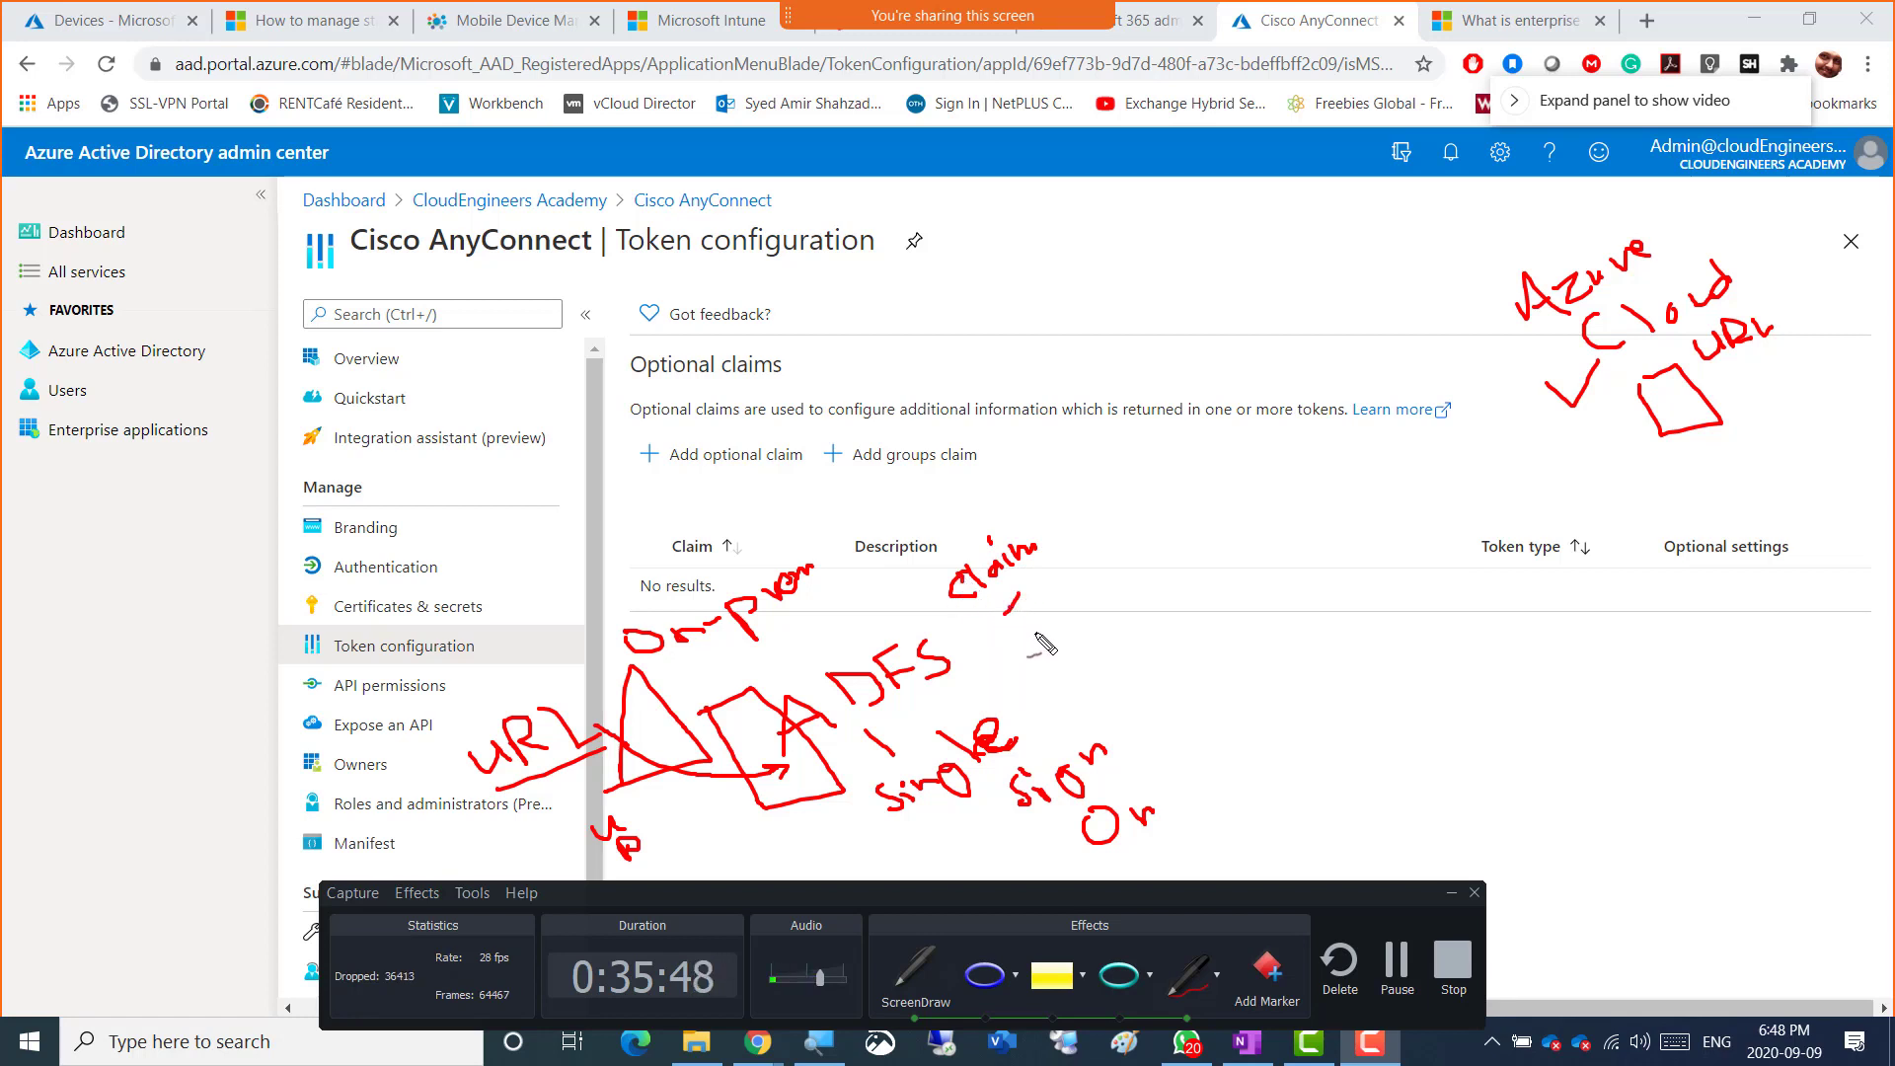
{"action": "mouse_move", "coordinate": [1044, 644]}
{"action": "left_mouse_down"}
{"action": "mouse_move", "coordinate": [1071, 607]}
{"action": "mouse_move", "coordinate": [1058, 585]}
{"action": "mouse_move", "coordinate": [1092, 604]}
{"action": "mouse_move", "coordinate": [1084, 681]}
{"action": "mouse_move", "coordinate": [1051, 691]}
{"action": "mouse_move", "coordinate": [1096, 654]}
{"action": "mouse_move", "coordinate": [991, 654]}
{"action": "mouse_move", "coordinate": [1105, 707]}
{"action": "mouse_move", "coordinate": [1168, 646]}
{"action": "mouse_move", "coordinate": [1194, 646]}
{"action": "mouse_move", "coordinate": [1212, 679]}
{"action": "left_mouse_up"}
{"action": "left_click", "coordinate": [1122, 684]}
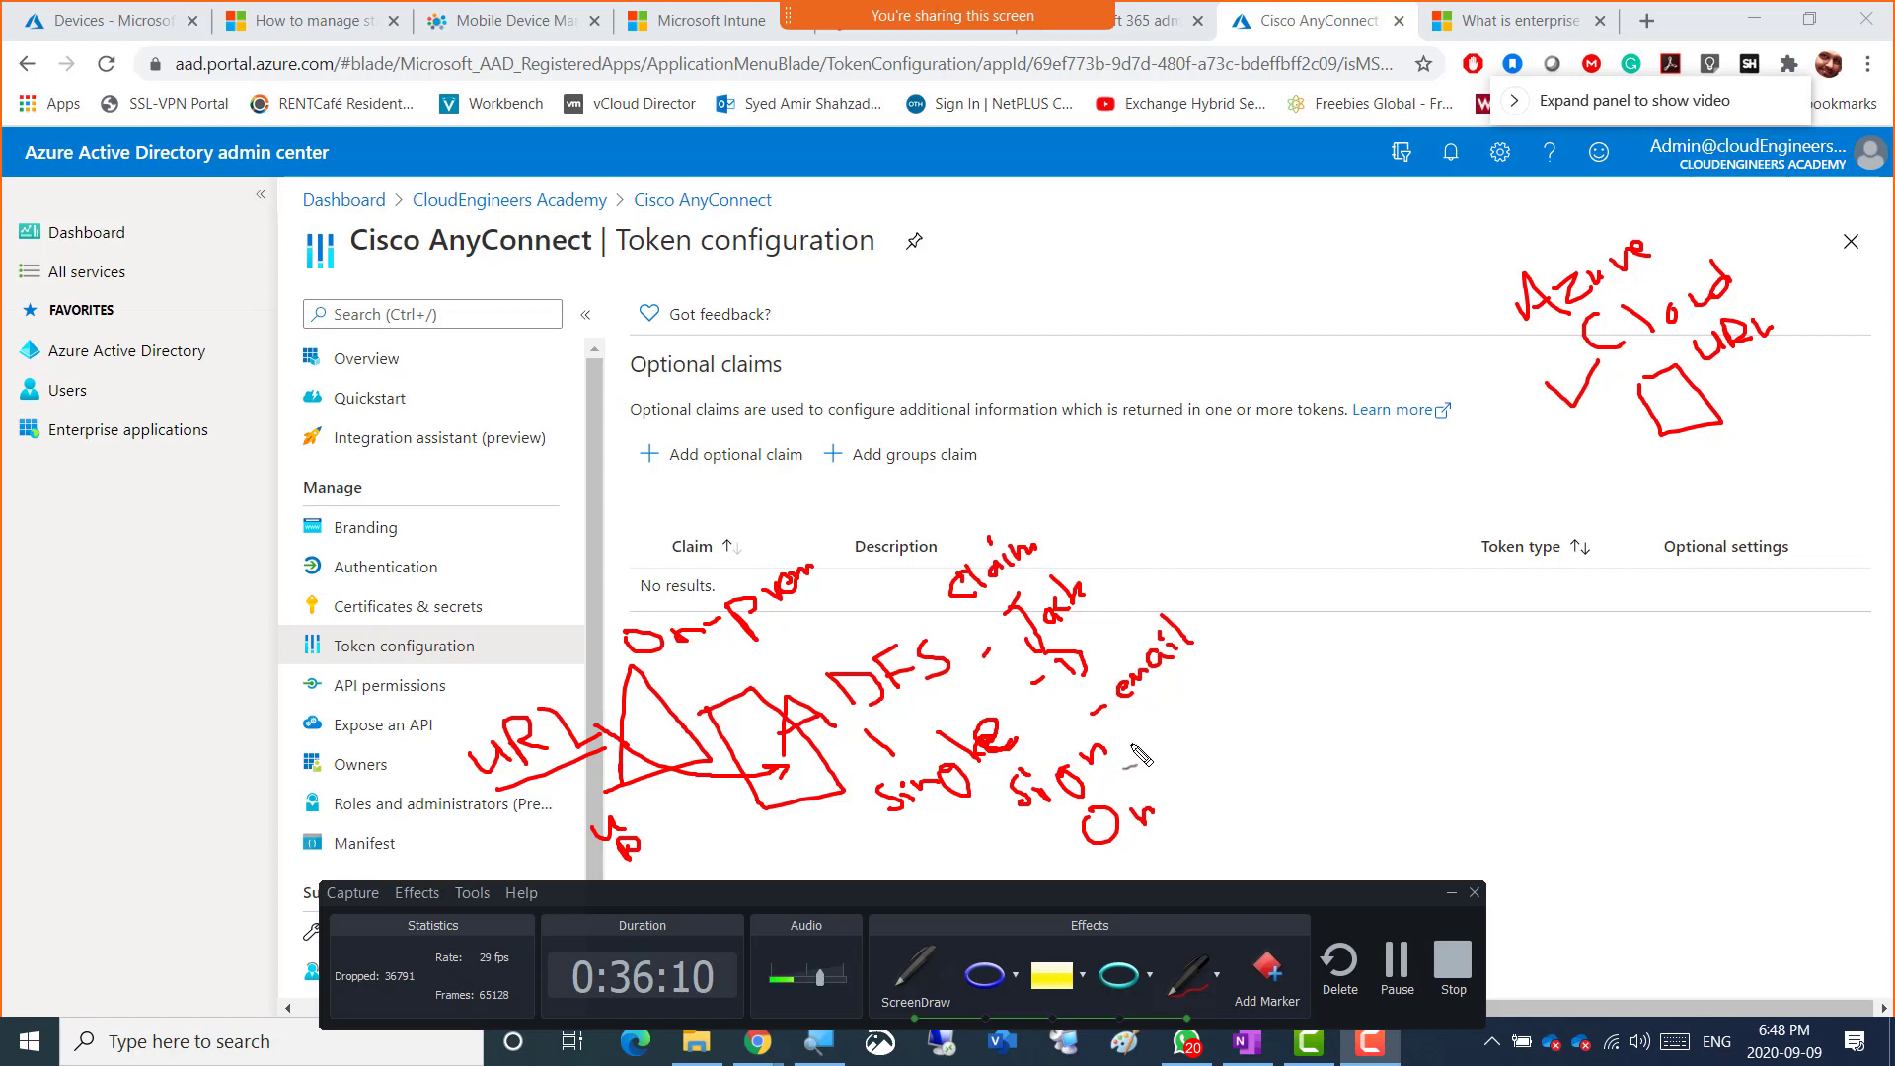
- Add mange and security to the handwritten claim list and draw a loop around the whole list
{"action": "mouse_move", "coordinate": [1135, 738]}
{"action": "left_mouse_down"}
{"action": "mouse_move", "coordinate": [1255, 660]}
{"action": "mouse_move", "coordinate": [1271, 691]}
{"action": "mouse_move", "coordinate": [1263, 643]}
{"action": "mouse_move", "coordinate": [1280, 654]}
{"action": "left_mouse_up"}
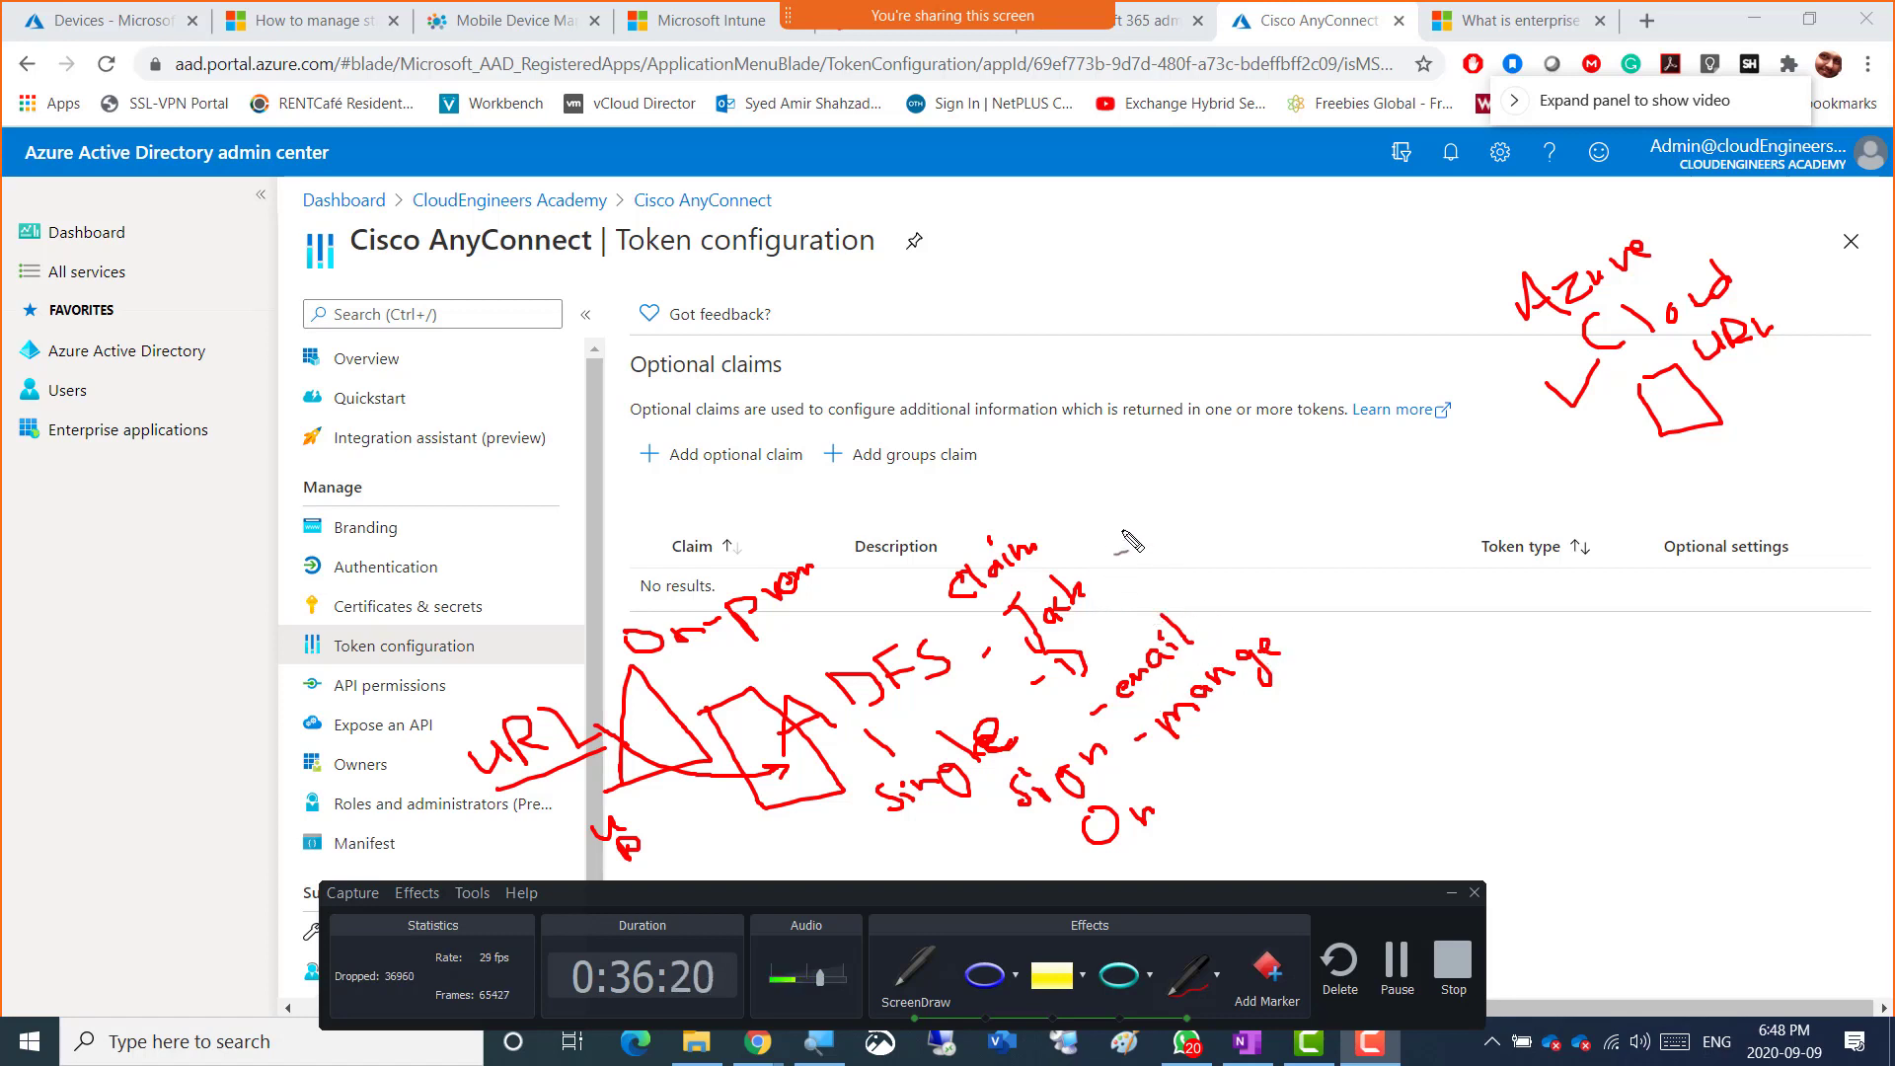
{"action": "mouse_move", "coordinate": [1295, 647]}
{"action": "left_mouse_down"}
{"action": "mouse_move", "coordinate": [1056, 571]}
{"action": "mouse_move", "coordinate": [992, 641]}
{"action": "mouse_move", "coordinate": [1150, 764]}
{"action": "mouse_move", "coordinate": [1340, 711]}
{"action": "mouse_move", "coordinate": [1296, 649]}
{"action": "left_mouse_up"}
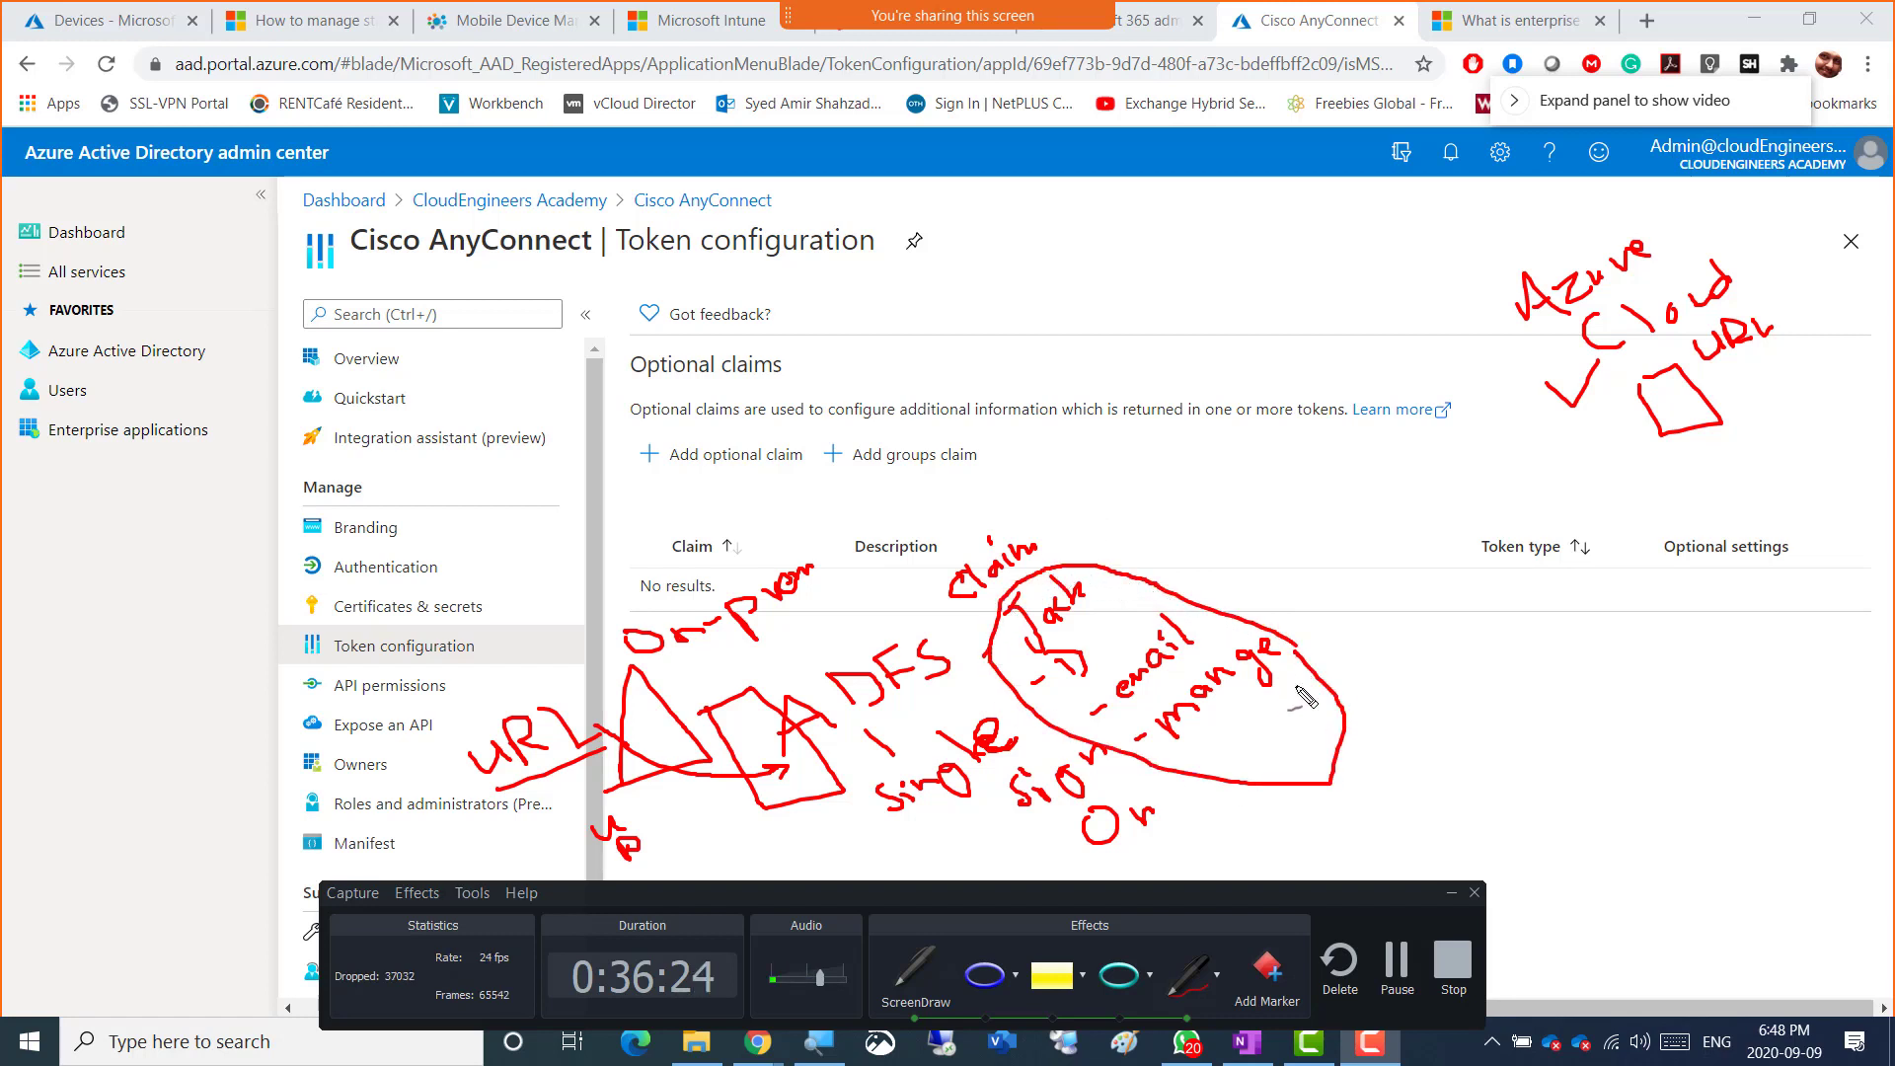
{"action": "mouse_move", "coordinate": [1236, 747]}
{"action": "left_mouse_down"}
{"action": "mouse_move", "coordinate": [1222, 779]}
{"action": "mouse_move", "coordinate": [1252, 748]}
{"action": "mouse_move", "coordinate": [1255, 765]}
{"action": "mouse_move", "coordinate": [1284, 755]}
{"action": "mouse_move", "coordinate": [1297, 709]}
{"action": "mouse_move", "coordinate": [1328, 706]}
{"action": "mouse_move", "coordinate": [1318, 679]}
{"action": "mouse_move", "coordinate": [1347, 691]}
{"action": "mouse_move", "coordinate": [1354, 736]}
{"action": "left_mouse_up"}
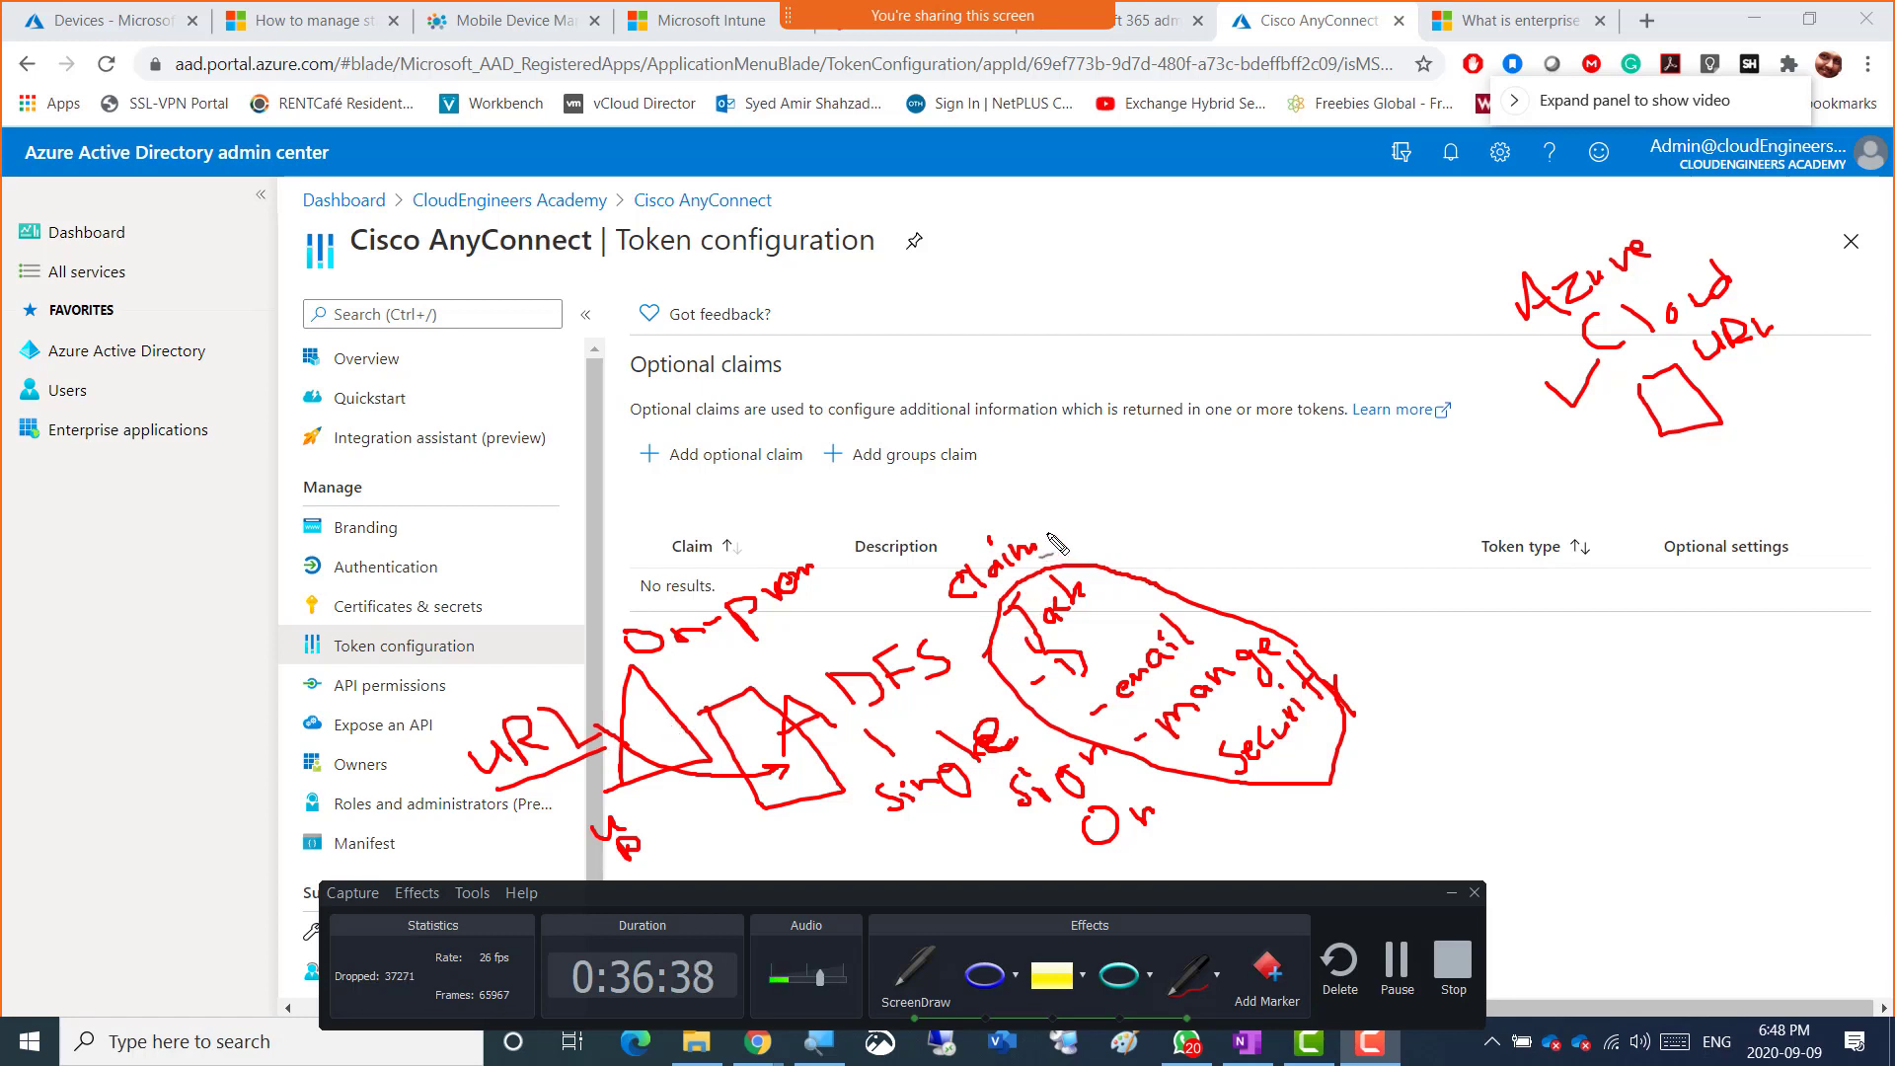
- Circle the handwritten Claim heading and write Token above it
{"action": "mouse_move", "coordinate": [1029, 497]}
{"action": "left_mouse_down"}
{"action": "mouse_move", "coordinate": [903, 604]}
{"action": "mouse_move", "coordinate": [969, 620]}
{"action": "mouse_move", "coordinate": [1090, 538]}
{"action": "mouse_move", "coordinate": [1032, 497]}
{"action": "left_mouse_up"}
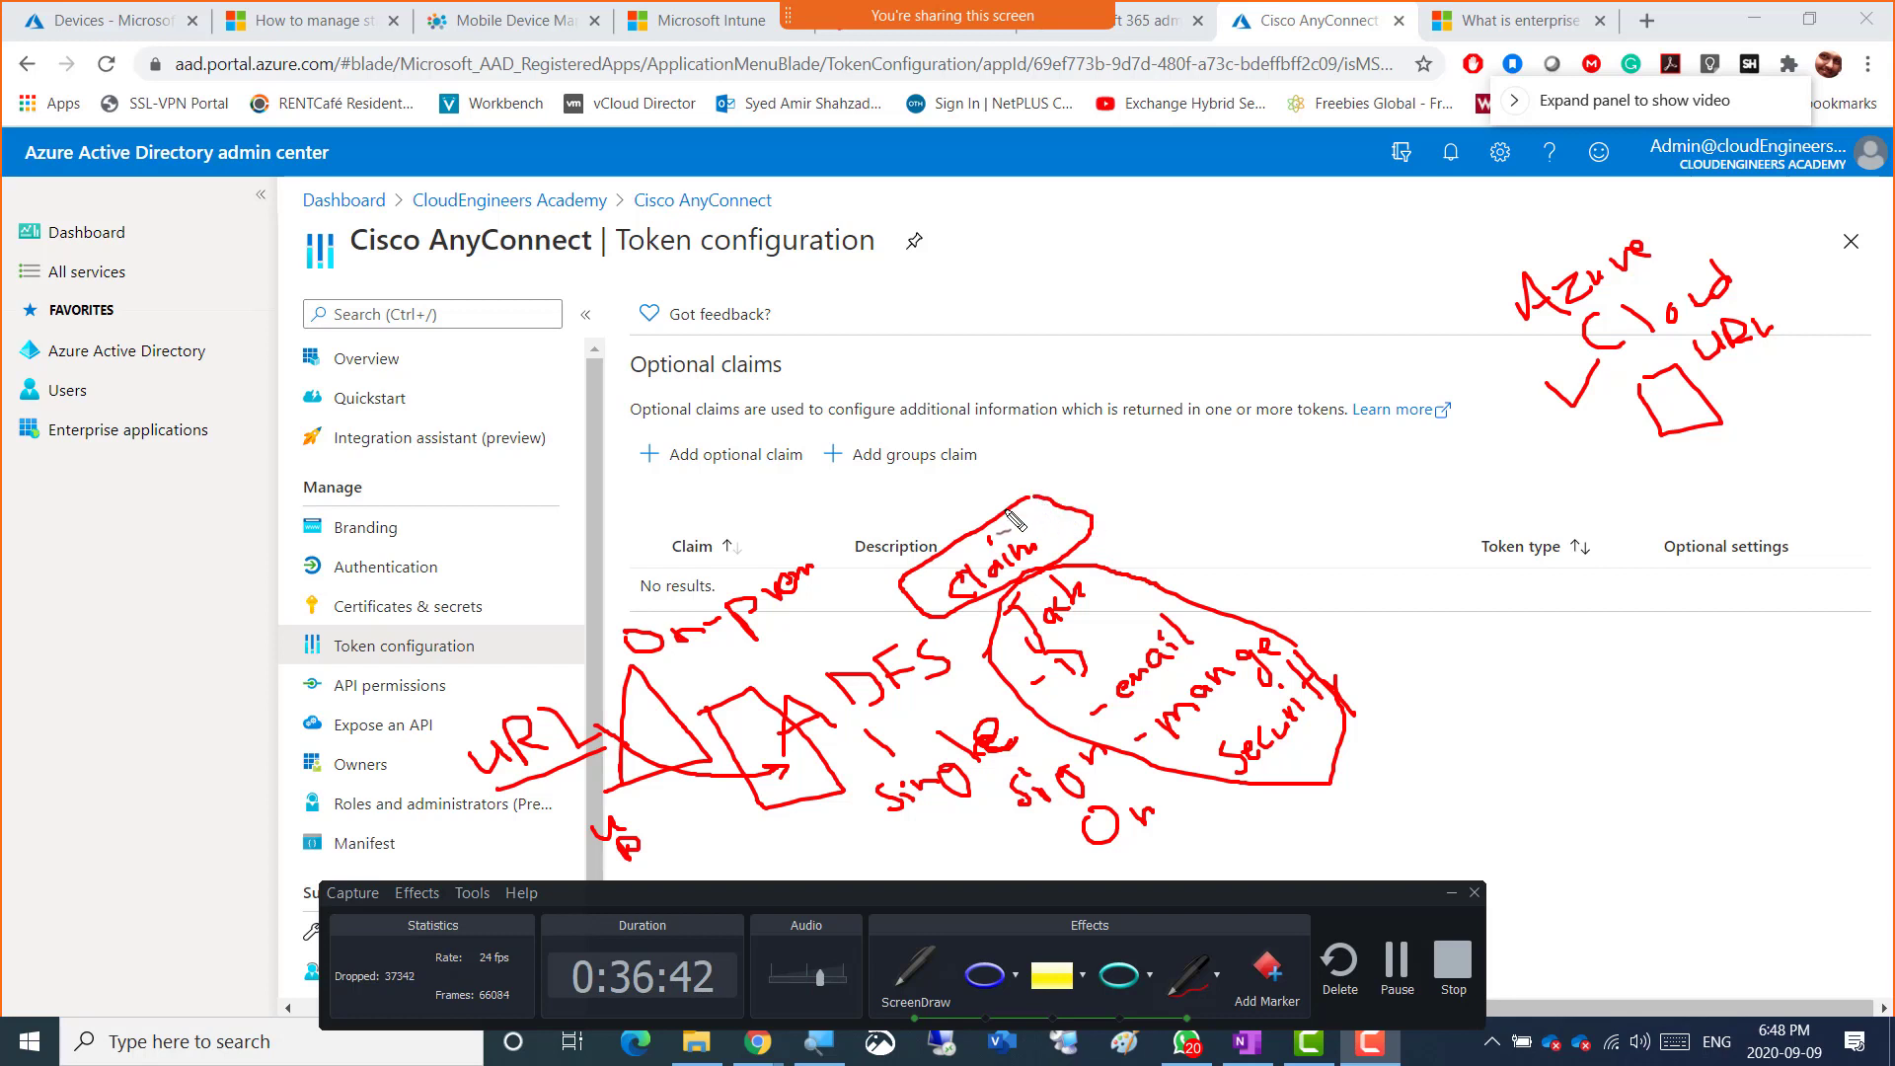
{"action": "mouse_move", "coordinate": [896, 526]}
{"action": "left_mouse_down"}
{"action": "mouse_move", "coordinate": [944, 488]}
{"action": "mouse_move", "coordinate": [925, 526]}
{"action": "left_mouse_up"}
{"action": "mouse_move", "coordinate": [955, 505]}
{"action": "left_mouse_down"}
{"action": "mouse_move", "coordinate": [953, 523]}
{"action": "mouse_move", "coordinate": [990, 521]}
{"action": "mouse_move", "coordinate": [1038, 476]}
{"action": "left_mouse_up"}
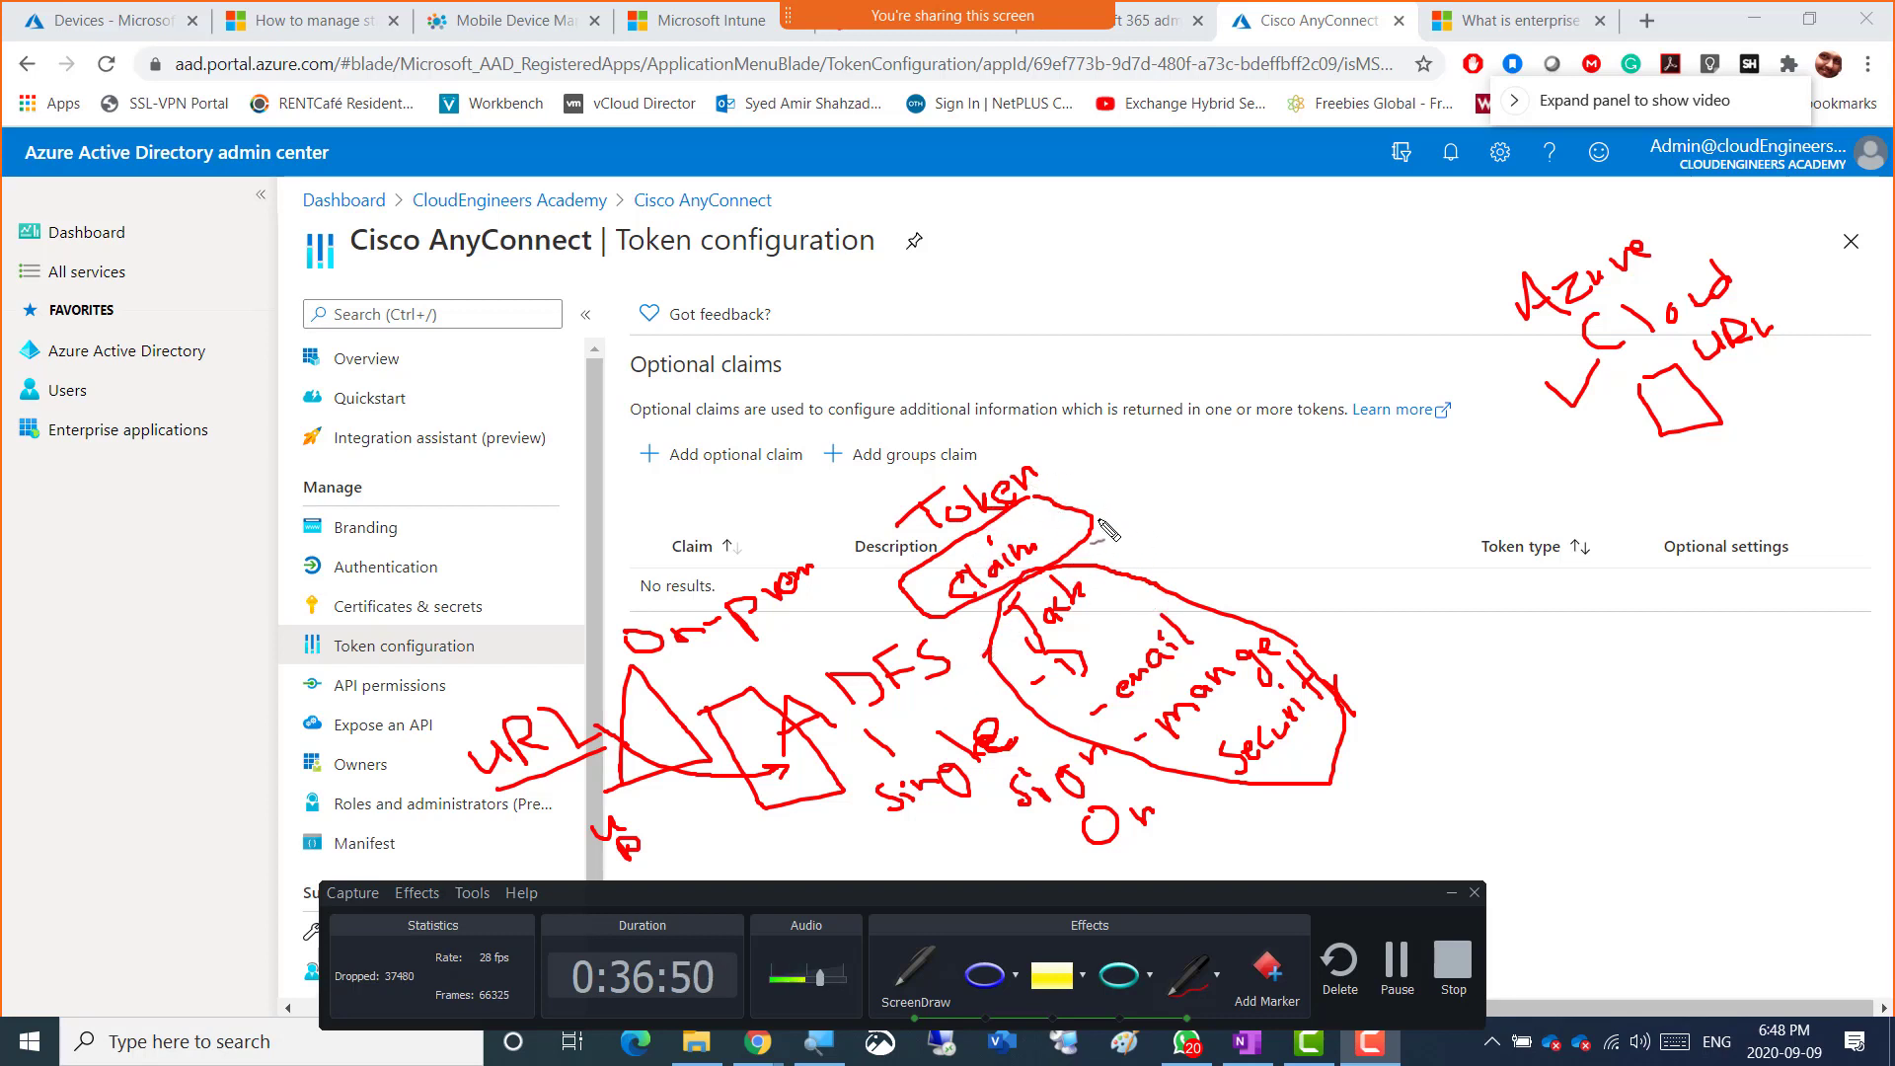
- Draw the exchange arrows between the token and Azure Cloud, ticking the claim items and pointing ADFS back to the on-prem triangle
{"action": "mouse_move", "coordinate": [1080, 486]}
{"action": "left_mouse_down"}
{"action": "mouse_move", "coordinate": [1422, 521]}
{"action": "mouse_move", "coordinate": [1571, 441]}
{"action": "left_mouse_up"}
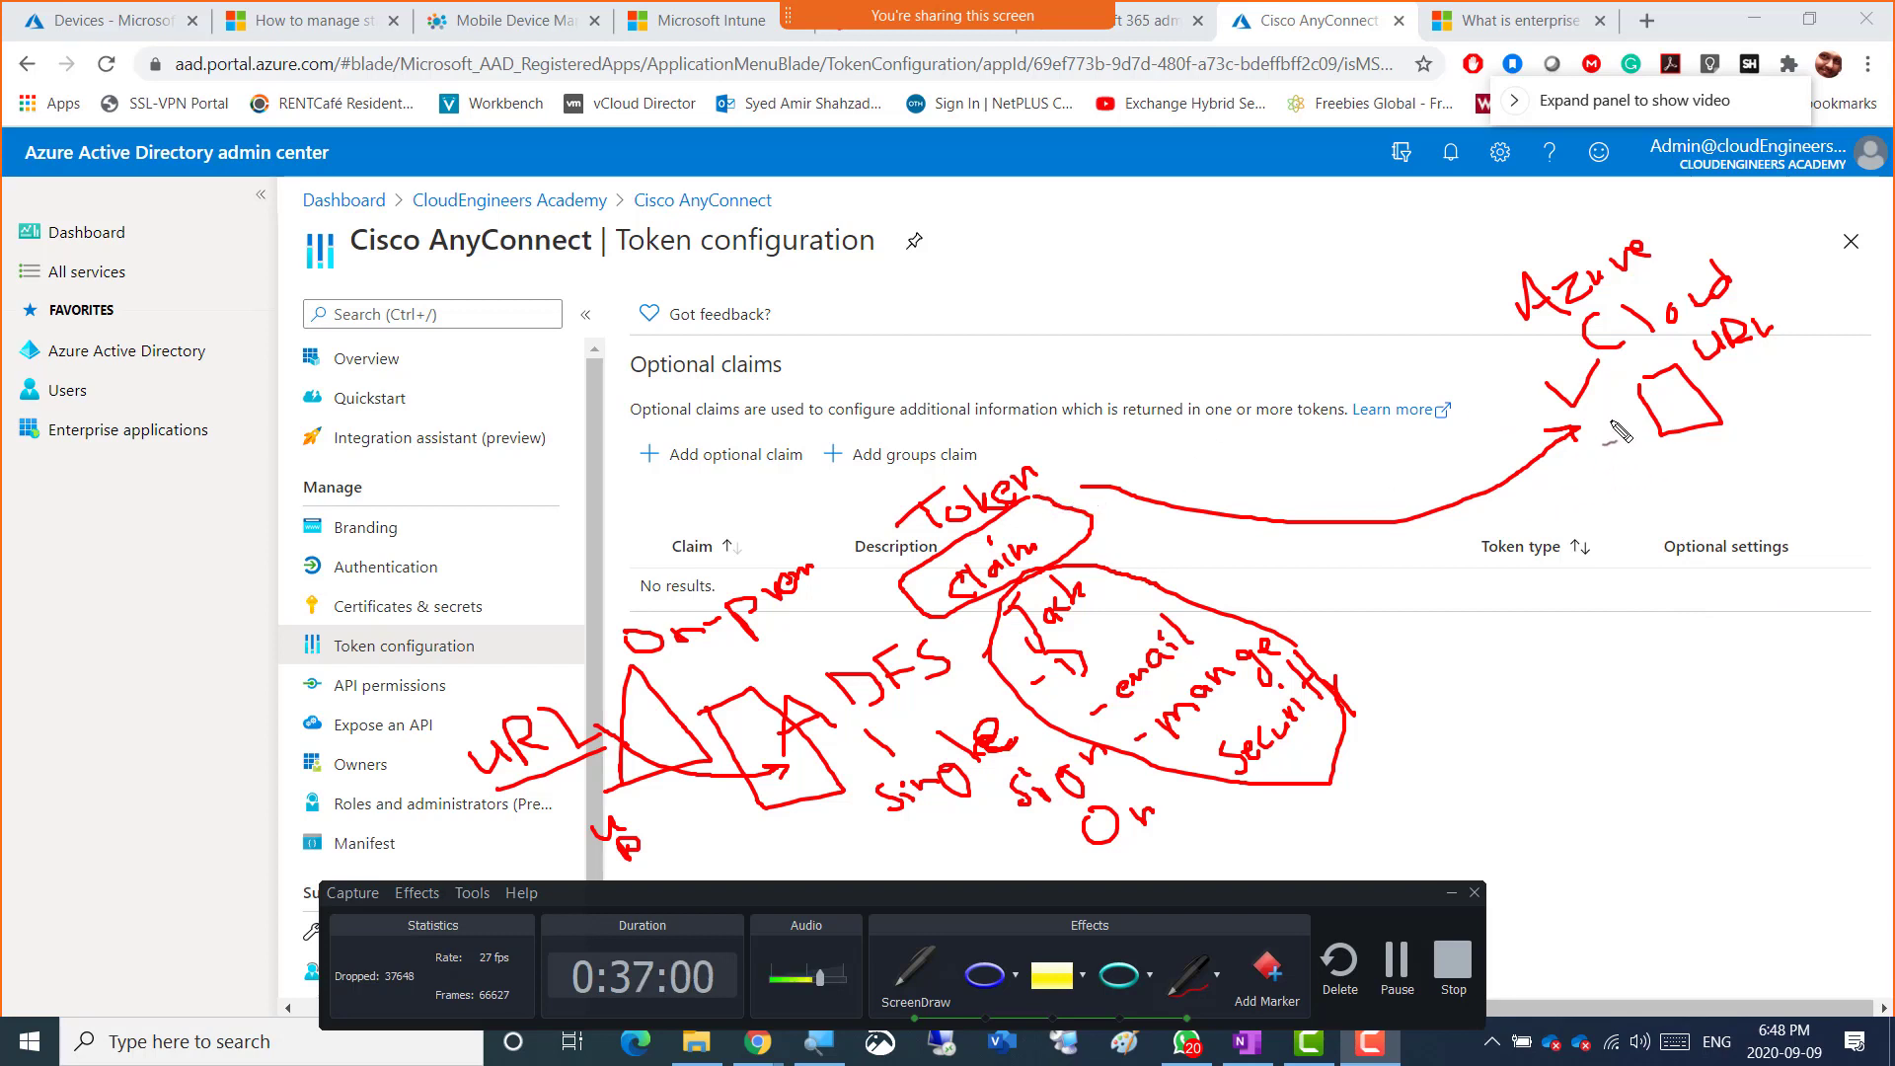
{"action": "mouse_move", "coordinate": [1611, 420]}
{"action": "left_mouse_down"}
{"action": "mouse_move", "coordinate": [1545, 518]}
{"action": "mouse_move", "coordinate": [1282, 571]}
{"action": "mouse_move", "coordinate": [1119, 553]}
{"action": "mouse_move", "coordinate": [1140, 566]}
{"action": "left_mouse_up"}
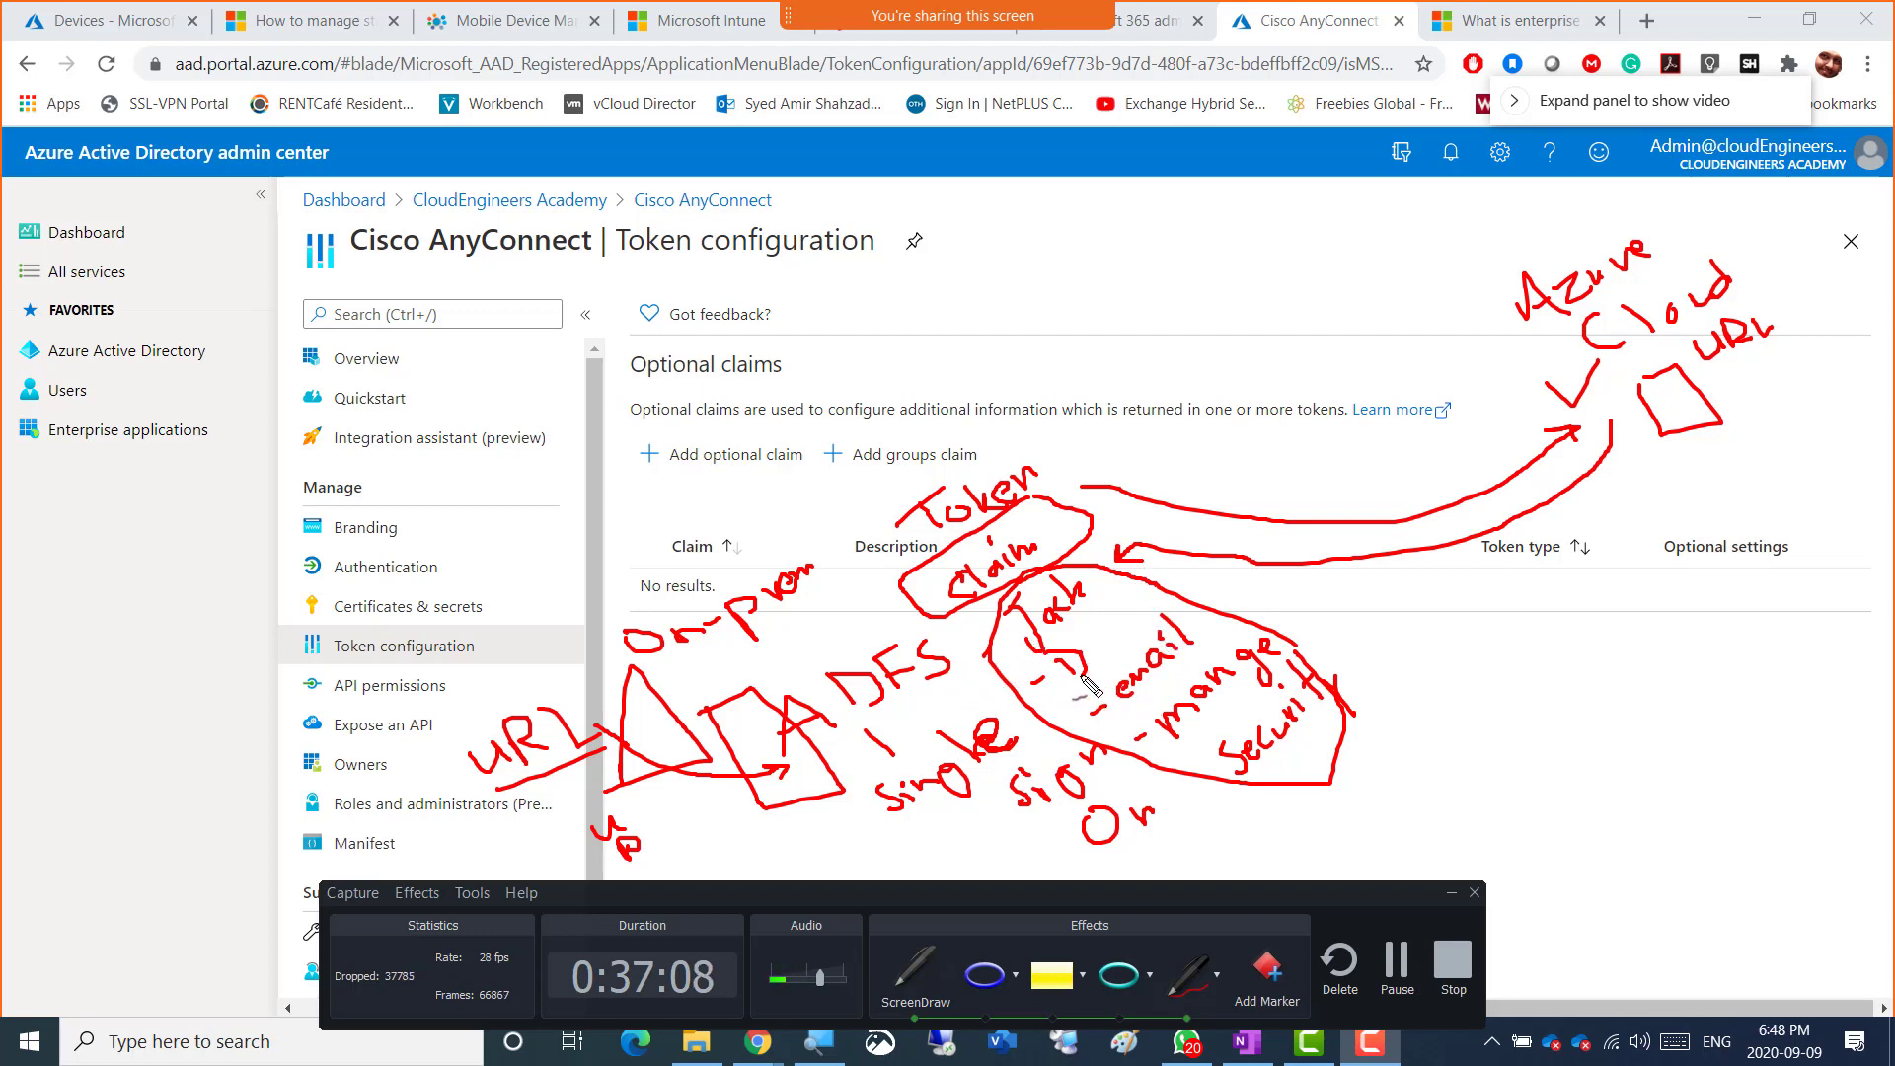
{"action": "mouse_move", "coordinate": [1087, 651]}
{"action": "left_mouse_down"}
{"action": "mouse_move", "coordinate": [1107, 607]}
{"action": "mouse_move", "coordinate": [1208, 598]}
{"action": "mouse_move", "coordinate": [1333, 641]}
{"action": "left_mouse_up"}
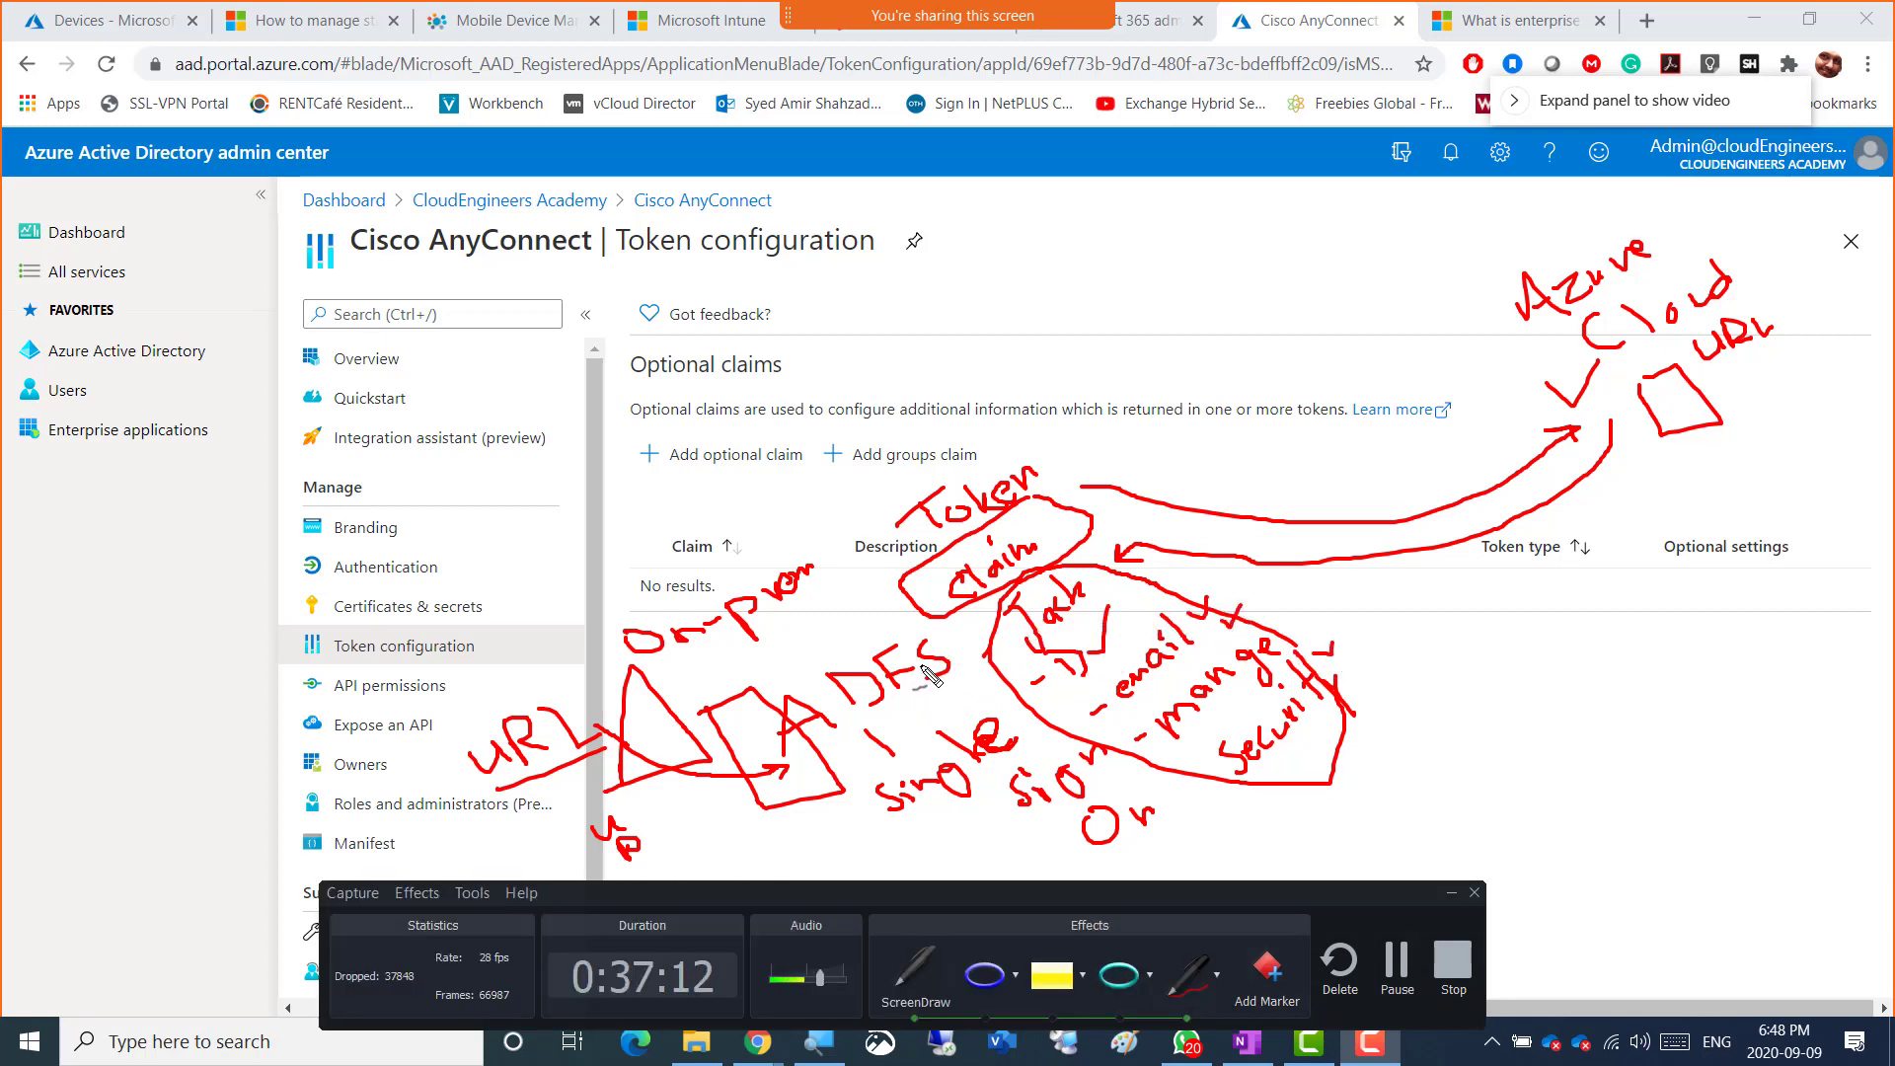
{"action": "mouse_move", "coordinate": [761, 738]}
{"action": "left_mouse_down"}
{"action": "mouse_move", "coordinate": [657, 711]}
{"action": "mouse_move", "coordinate": [670, 727]}
{"action": "left_mouse_up"}
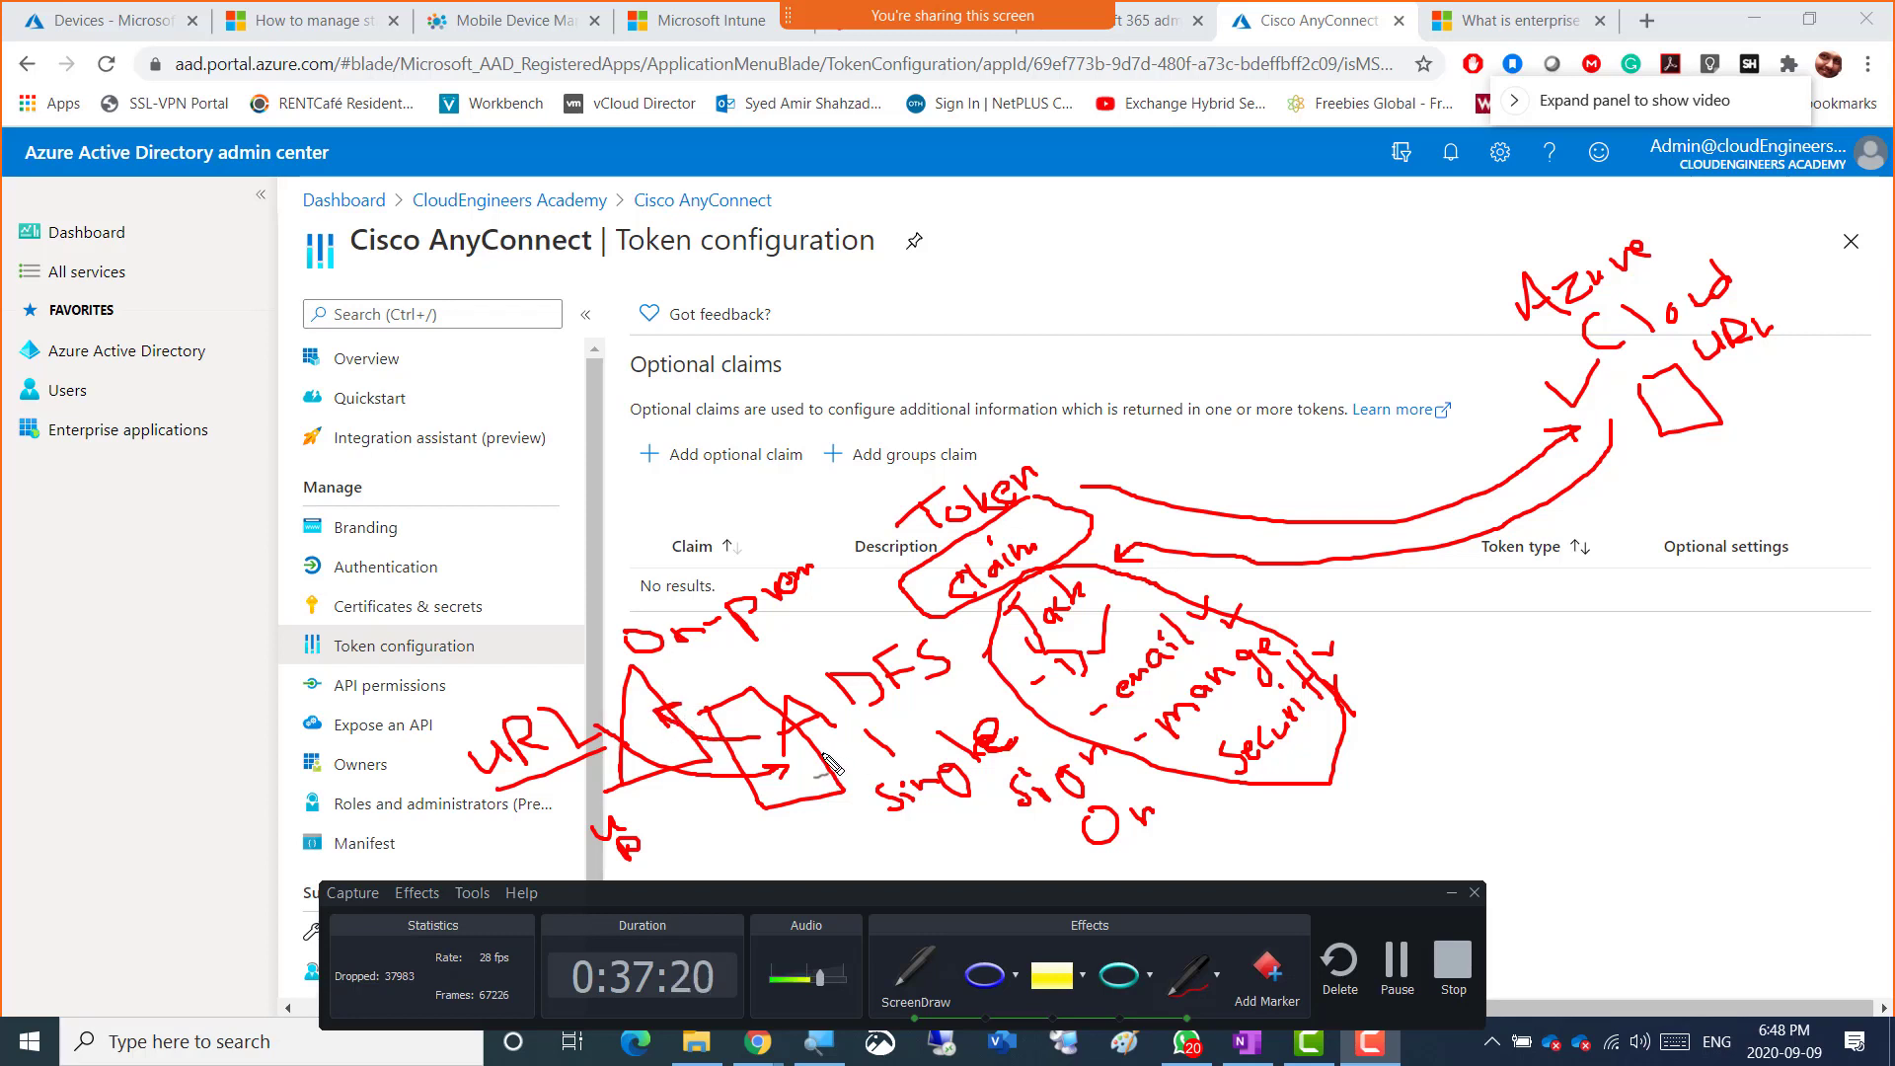
{"action": "mouse_move", "coordinate": [1234, 584]}
{"action": "left_mouse_down"}
{"action": "mouse_move", "coordinate": [1373, 585]}
{"action": "mouse_move", "coordinate": [1614, 523]}
{"action": "mouse_move", "coordinate": [1650, 452]}
{"action": "mouse_move", "coordinate": [1669, 455]}
{"action": "left_mouse_up"}
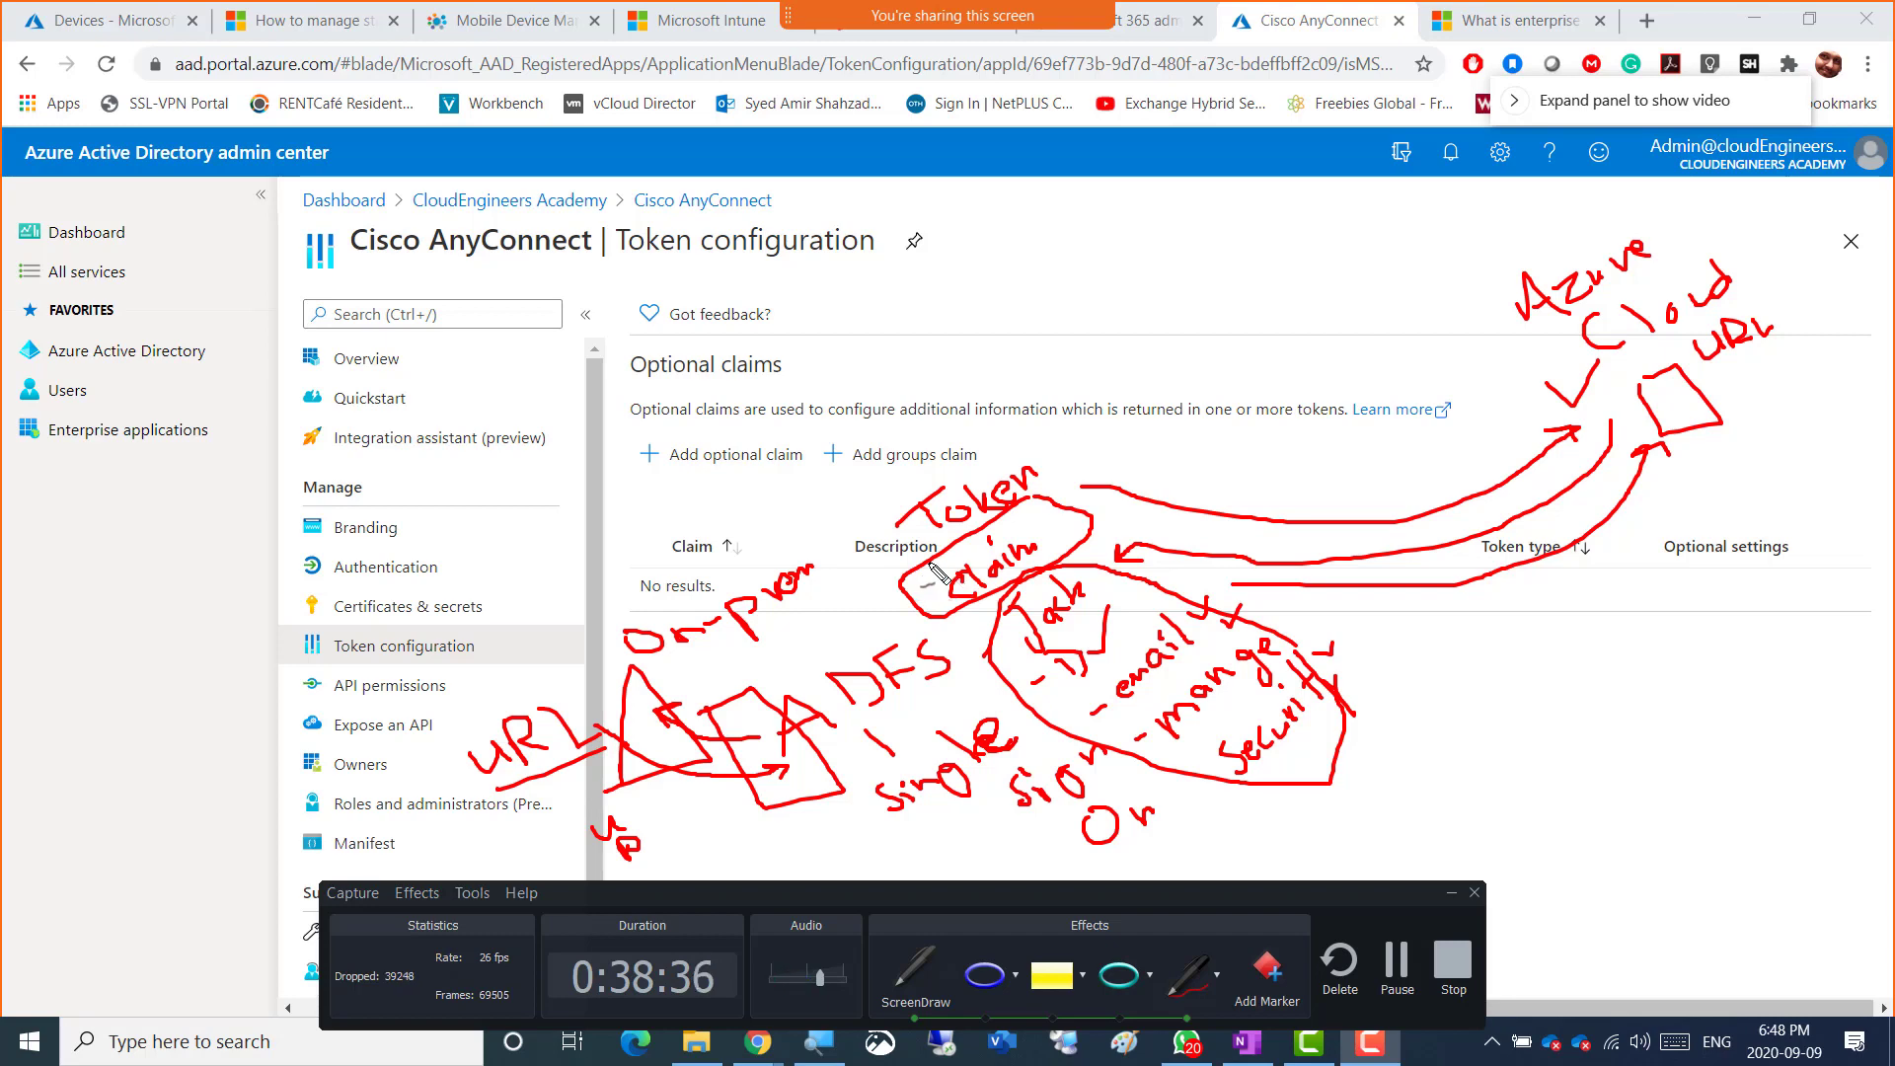
- Capture a screenshot of the annotated Token configuration page and paste it into the Day06 page in OneNote
{"action": "key", "text": "super+shift+s"}
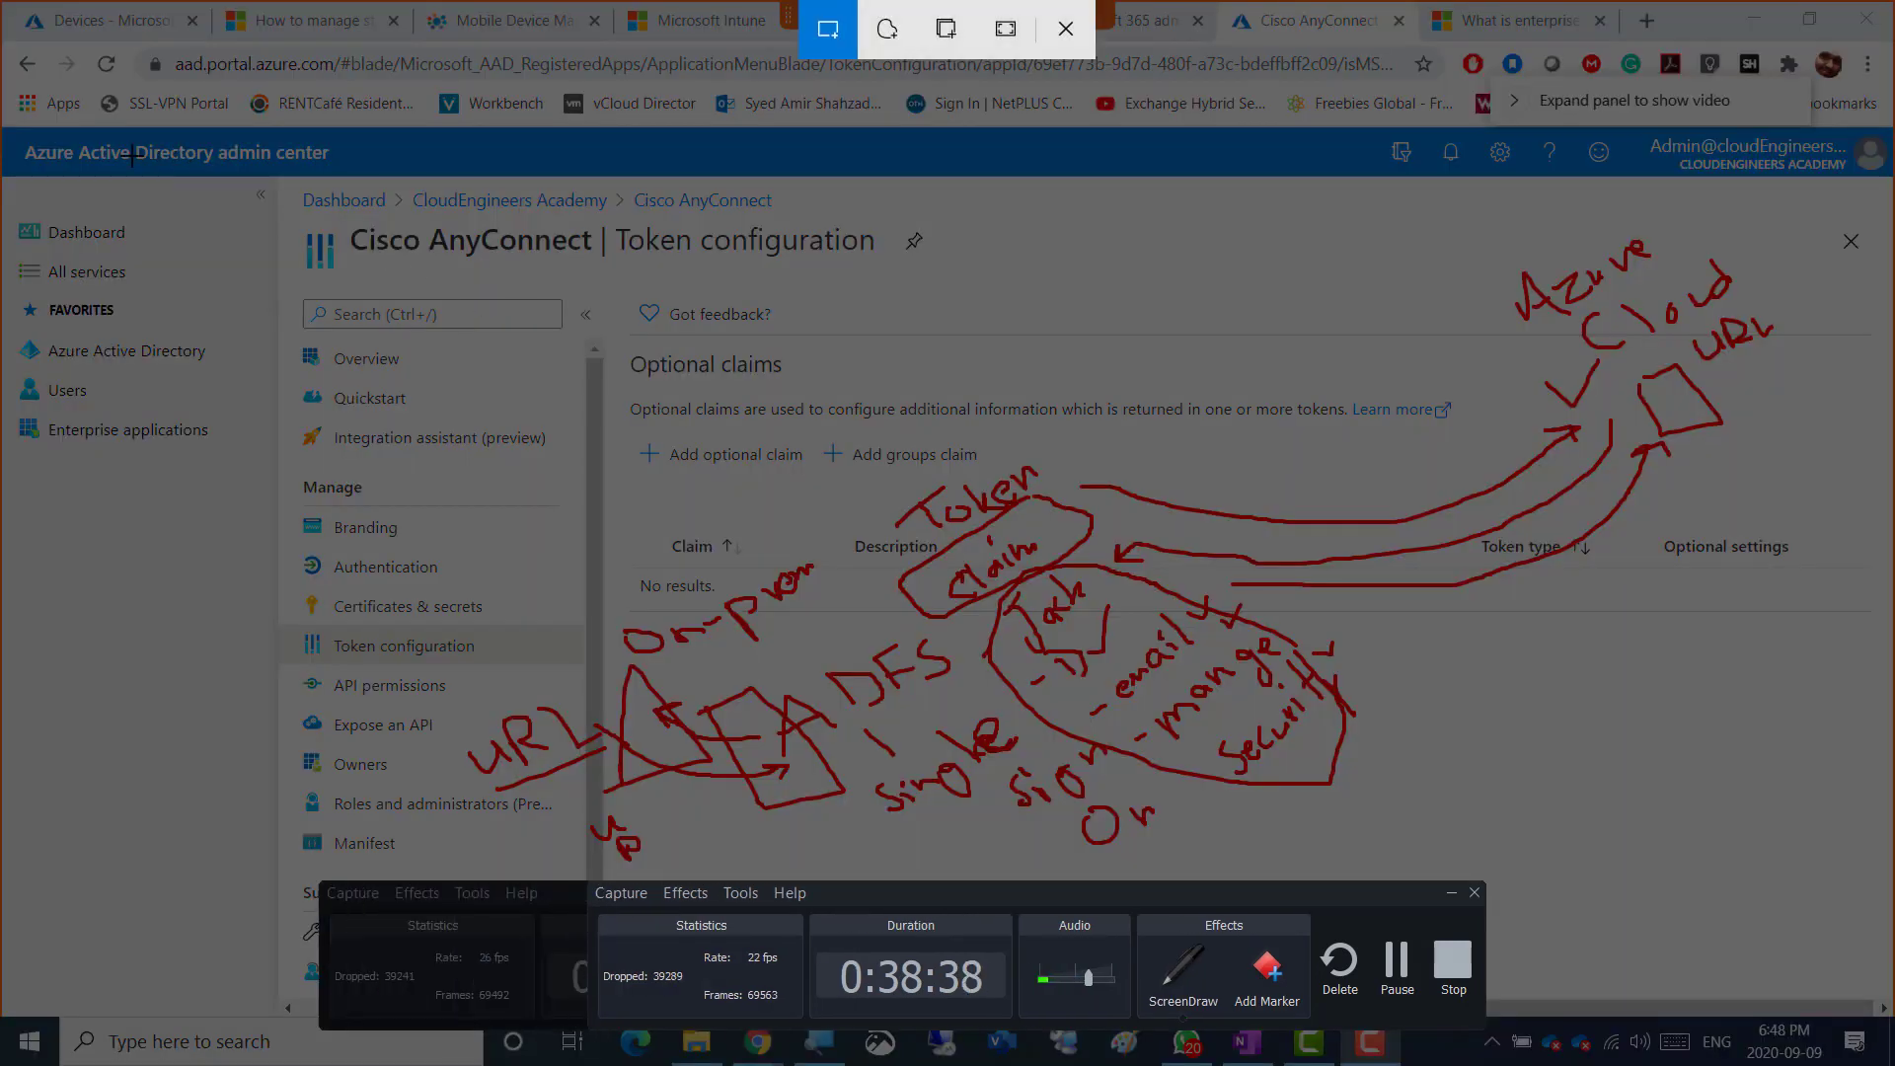
{"action": "mouse_move", "coordinate": [133, 156]}
{"action": "left_mouse_down"}
{"action": "mouse_move", "coordinate": [1212, 628]}
{"action": "mouse_move", "coordinate": [1489, 1016]}
{"action": "mouse_move", "coordinate": [1817, 1011]}
{"action": "left_mouse_up"}
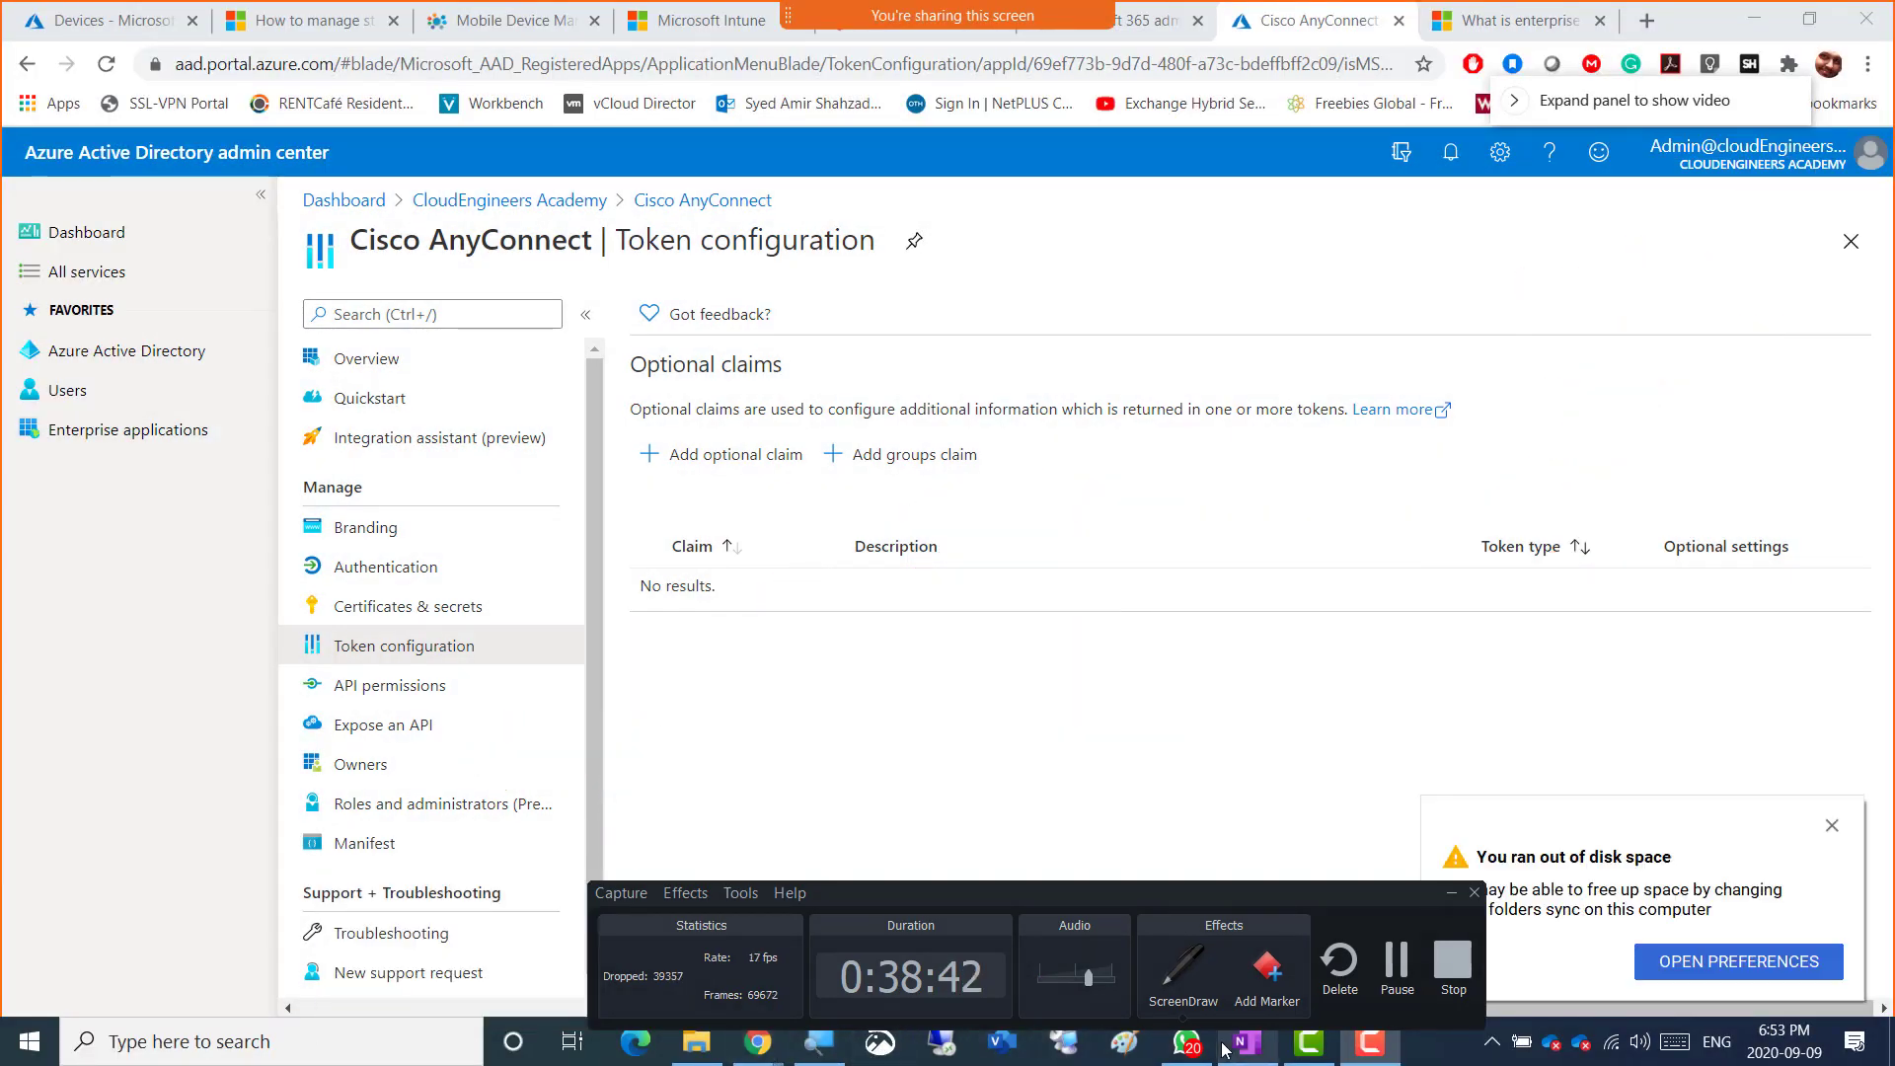
{"action": "left_click", "coordinate": [1225, 1046]}
{"action": "key", "text": "Return"}
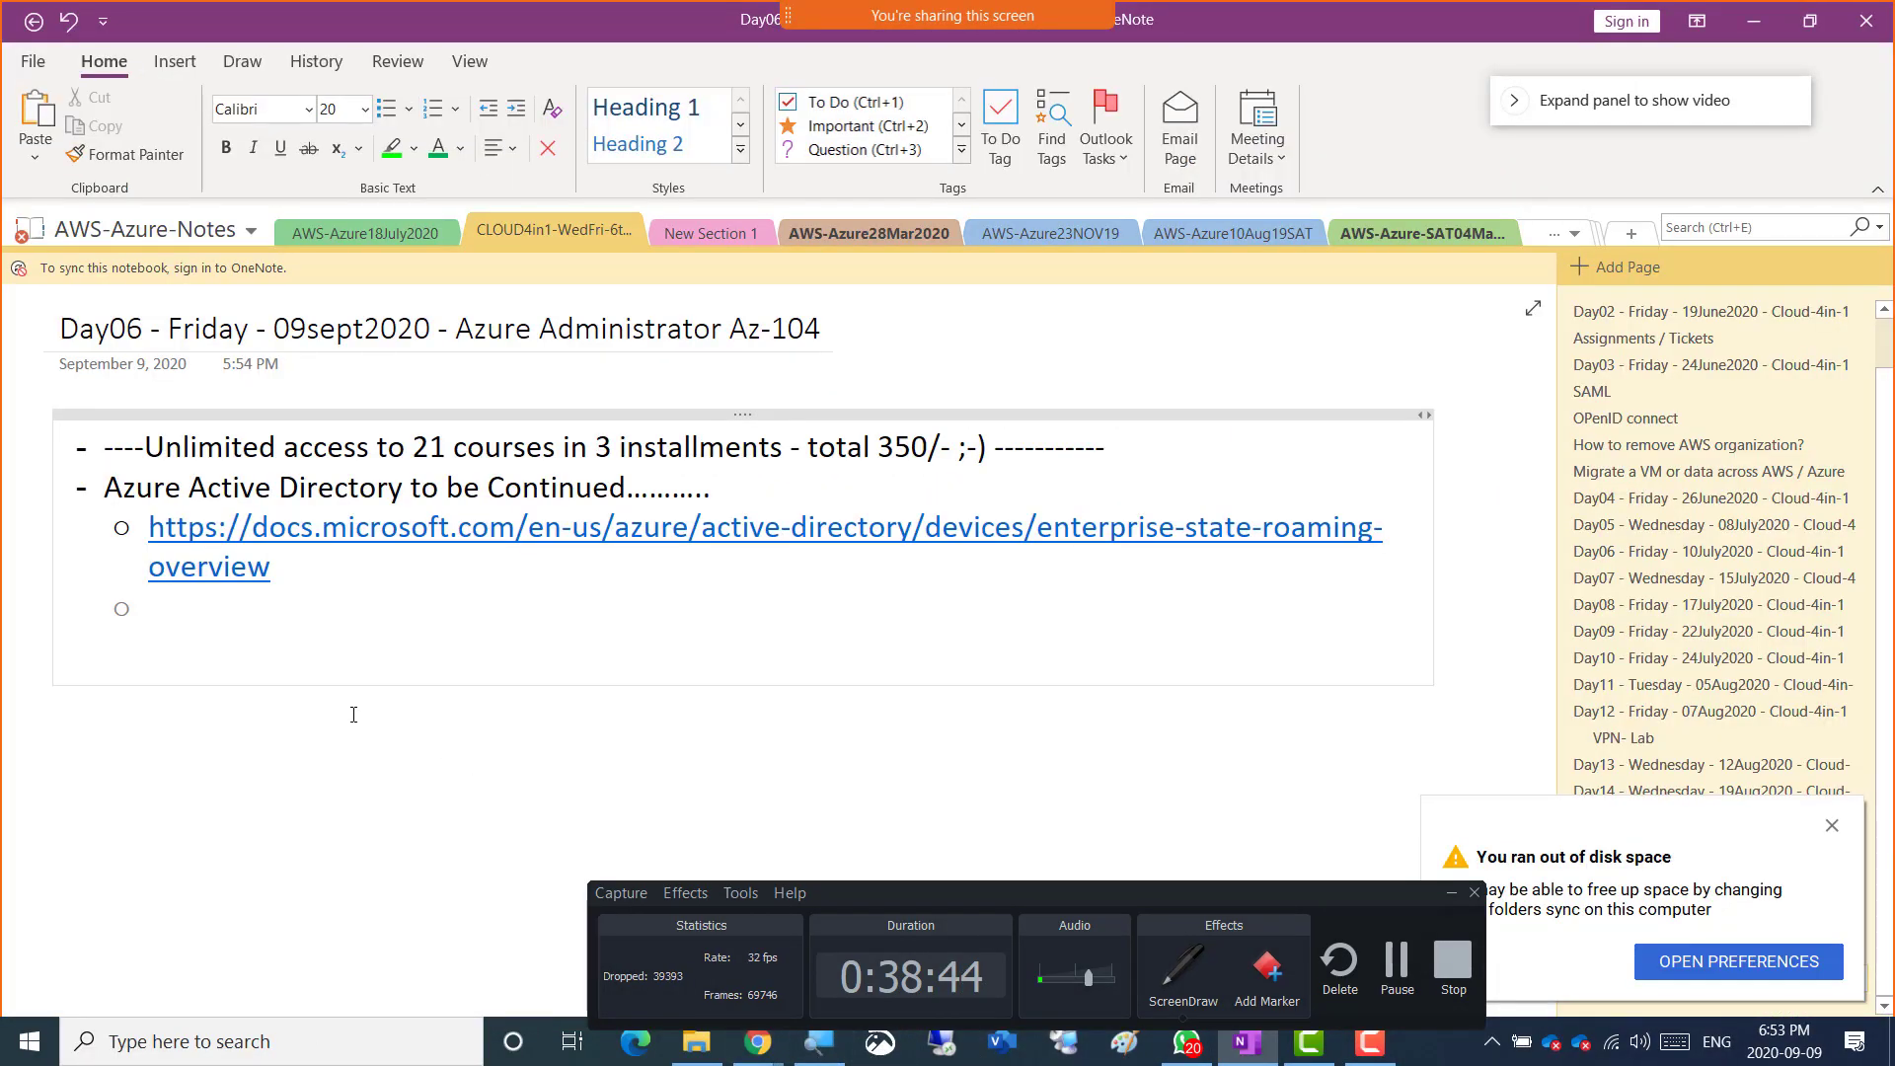
{"action": "key", "text": "ctrl+v"}
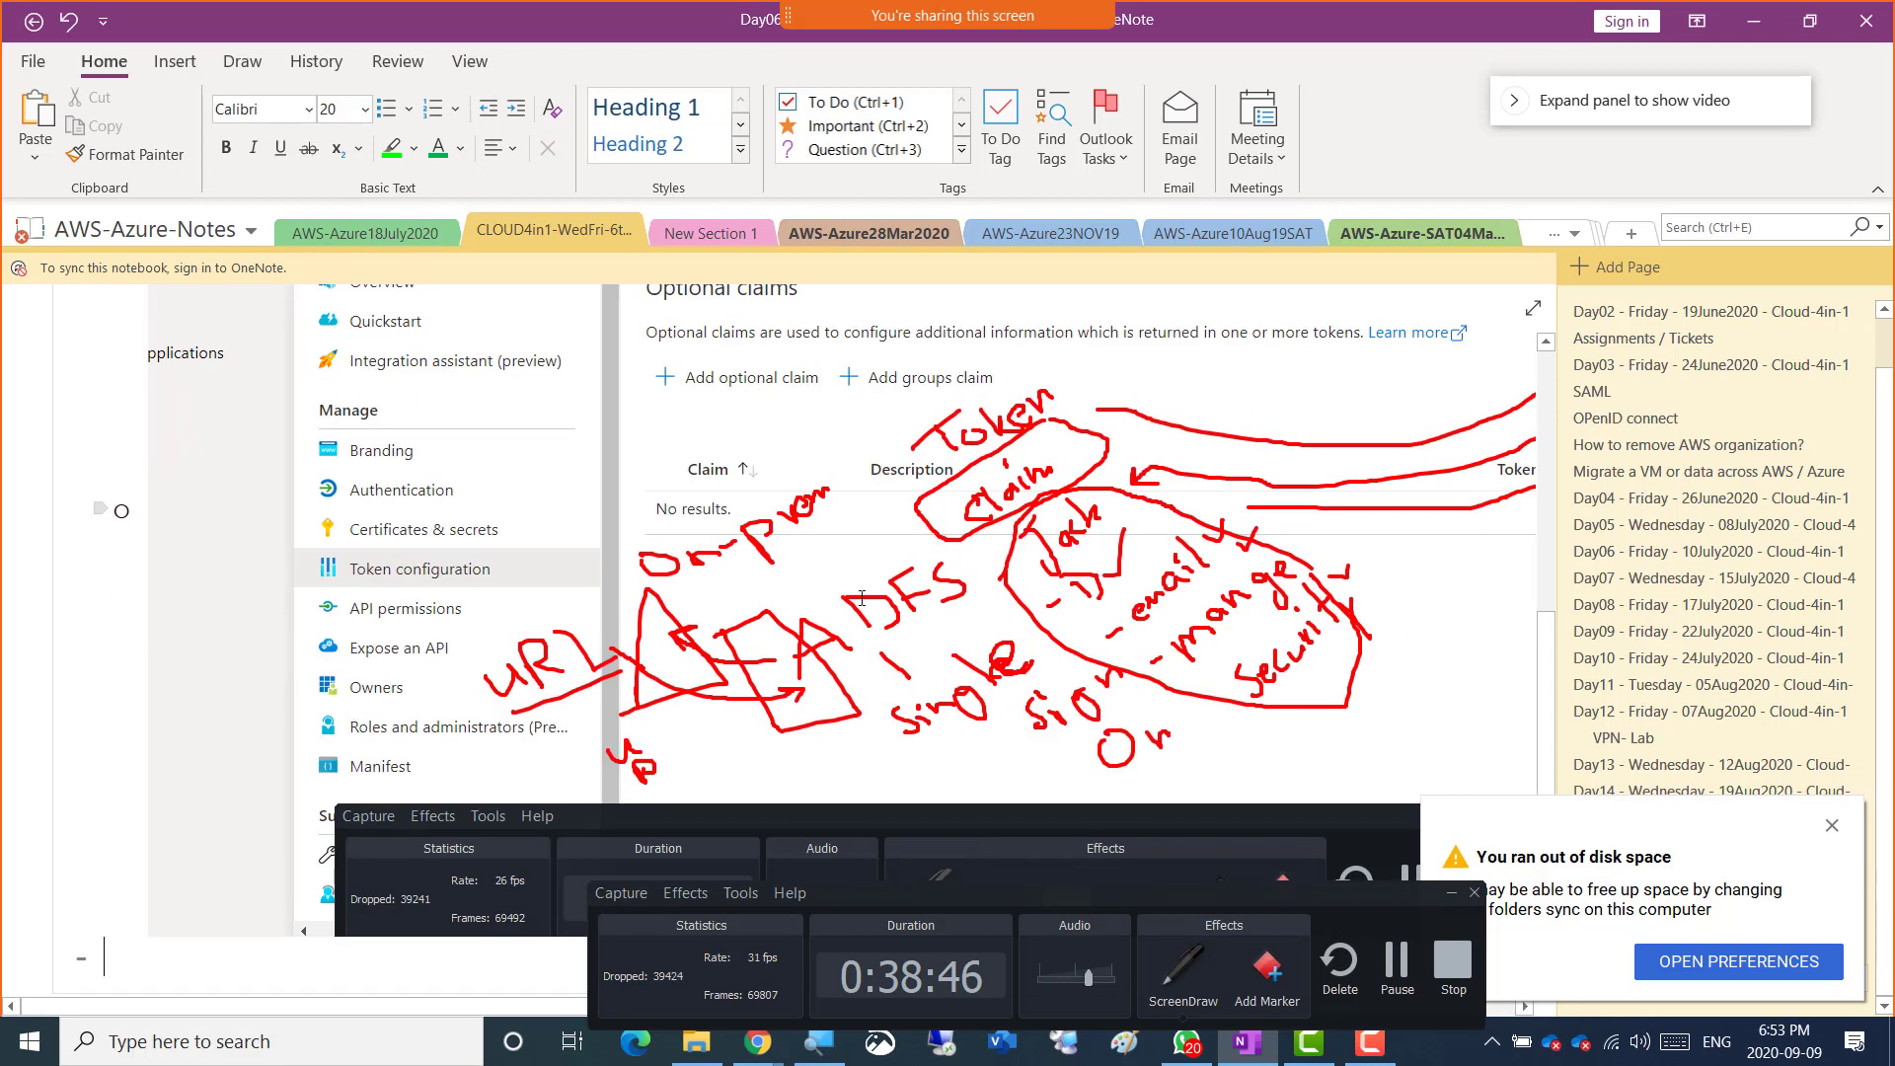
- Switch back to the Azure AD browser window, minimize the recorder and dismiss the disk space notification
{"action": "key", "text": "alt+Tab"}
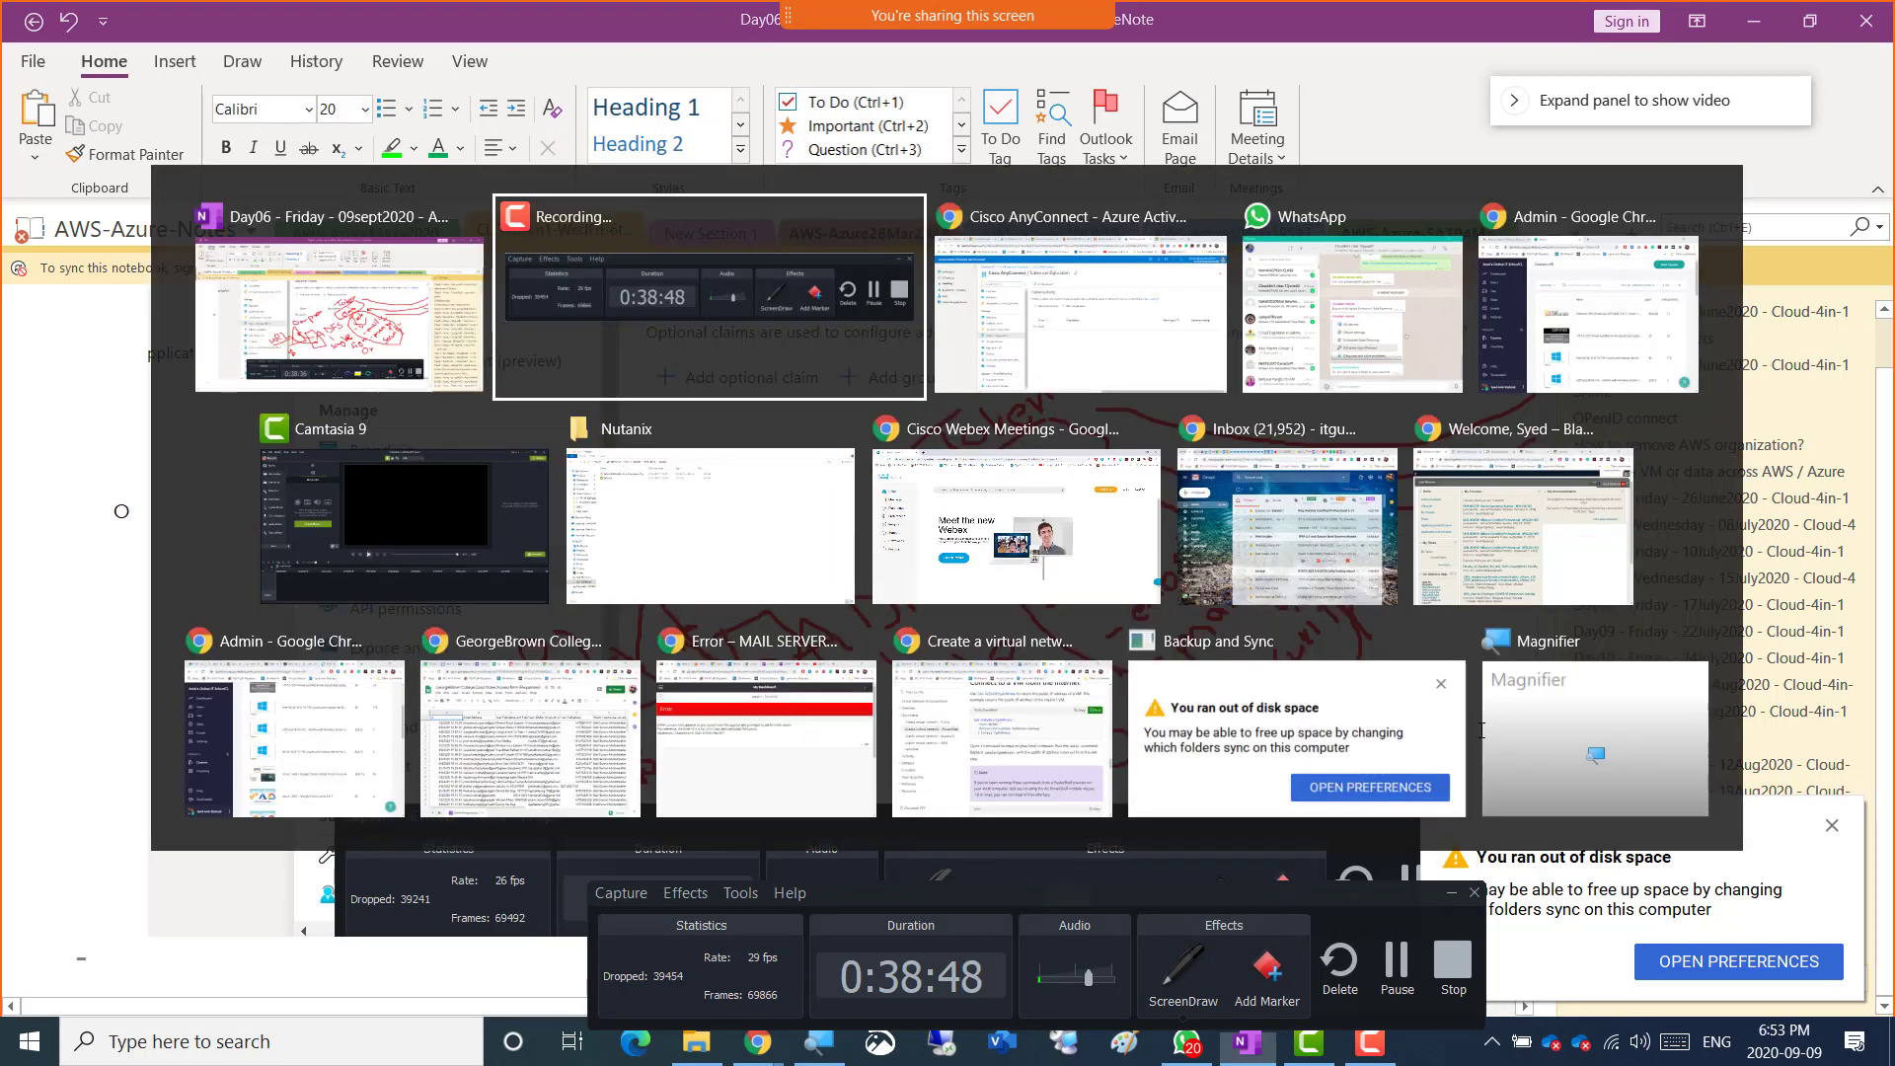
{"action": "key", "text": "Tab"}
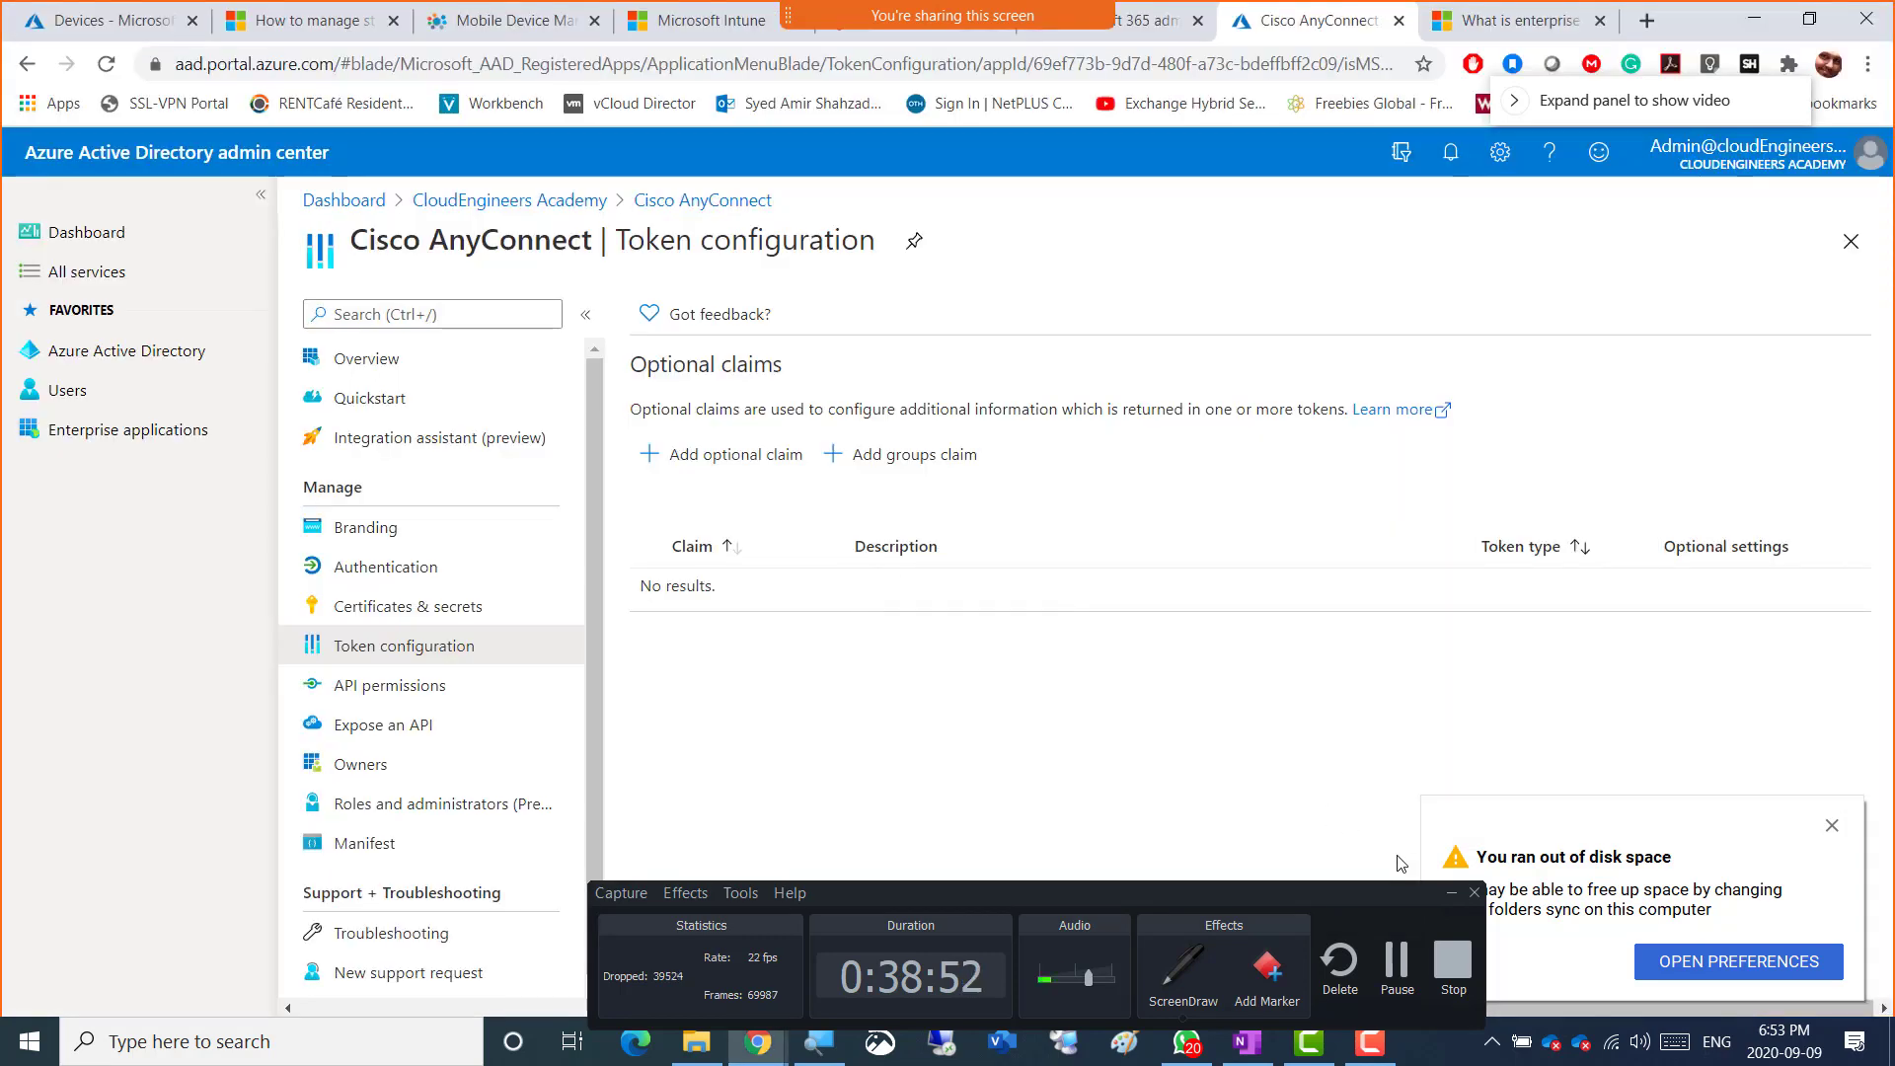
{"action": "left_click", "coordinate": [1451, 892]}
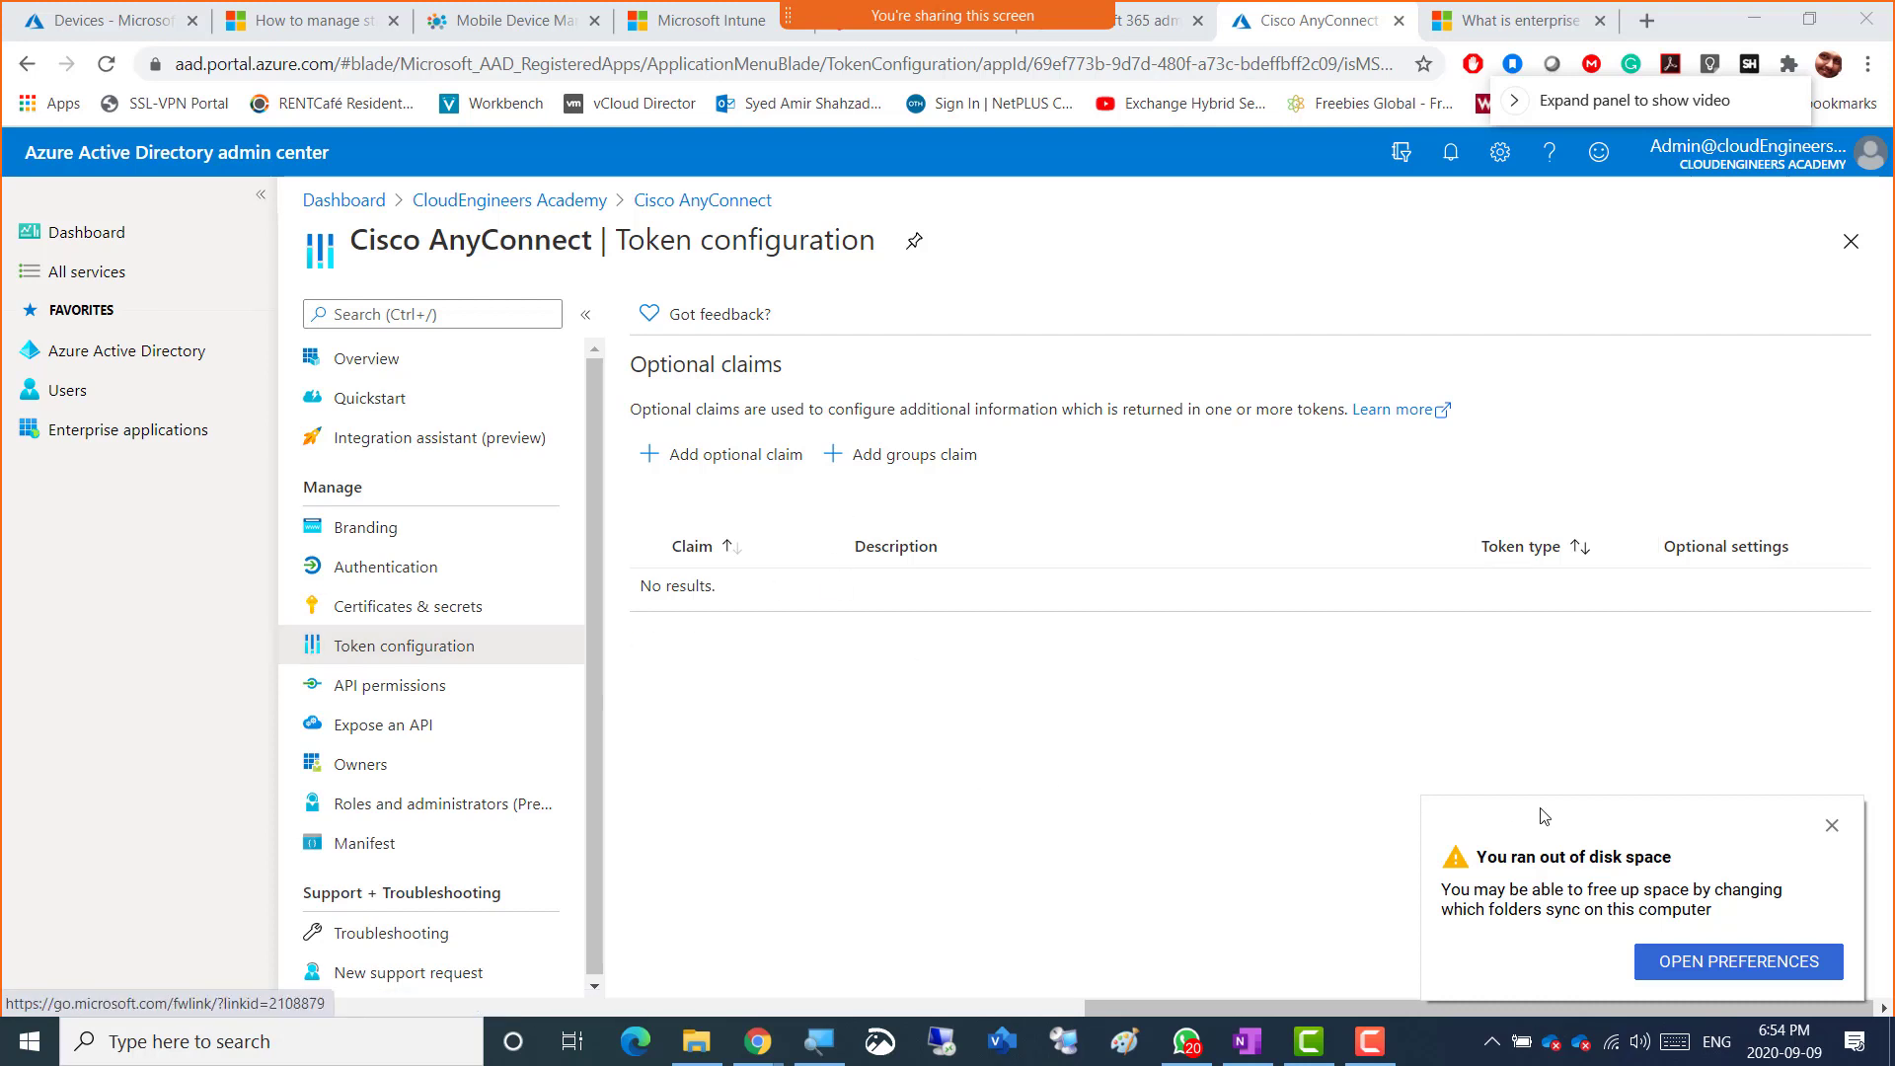
{"action": "left_click", "coordinate": [1832, 826]}
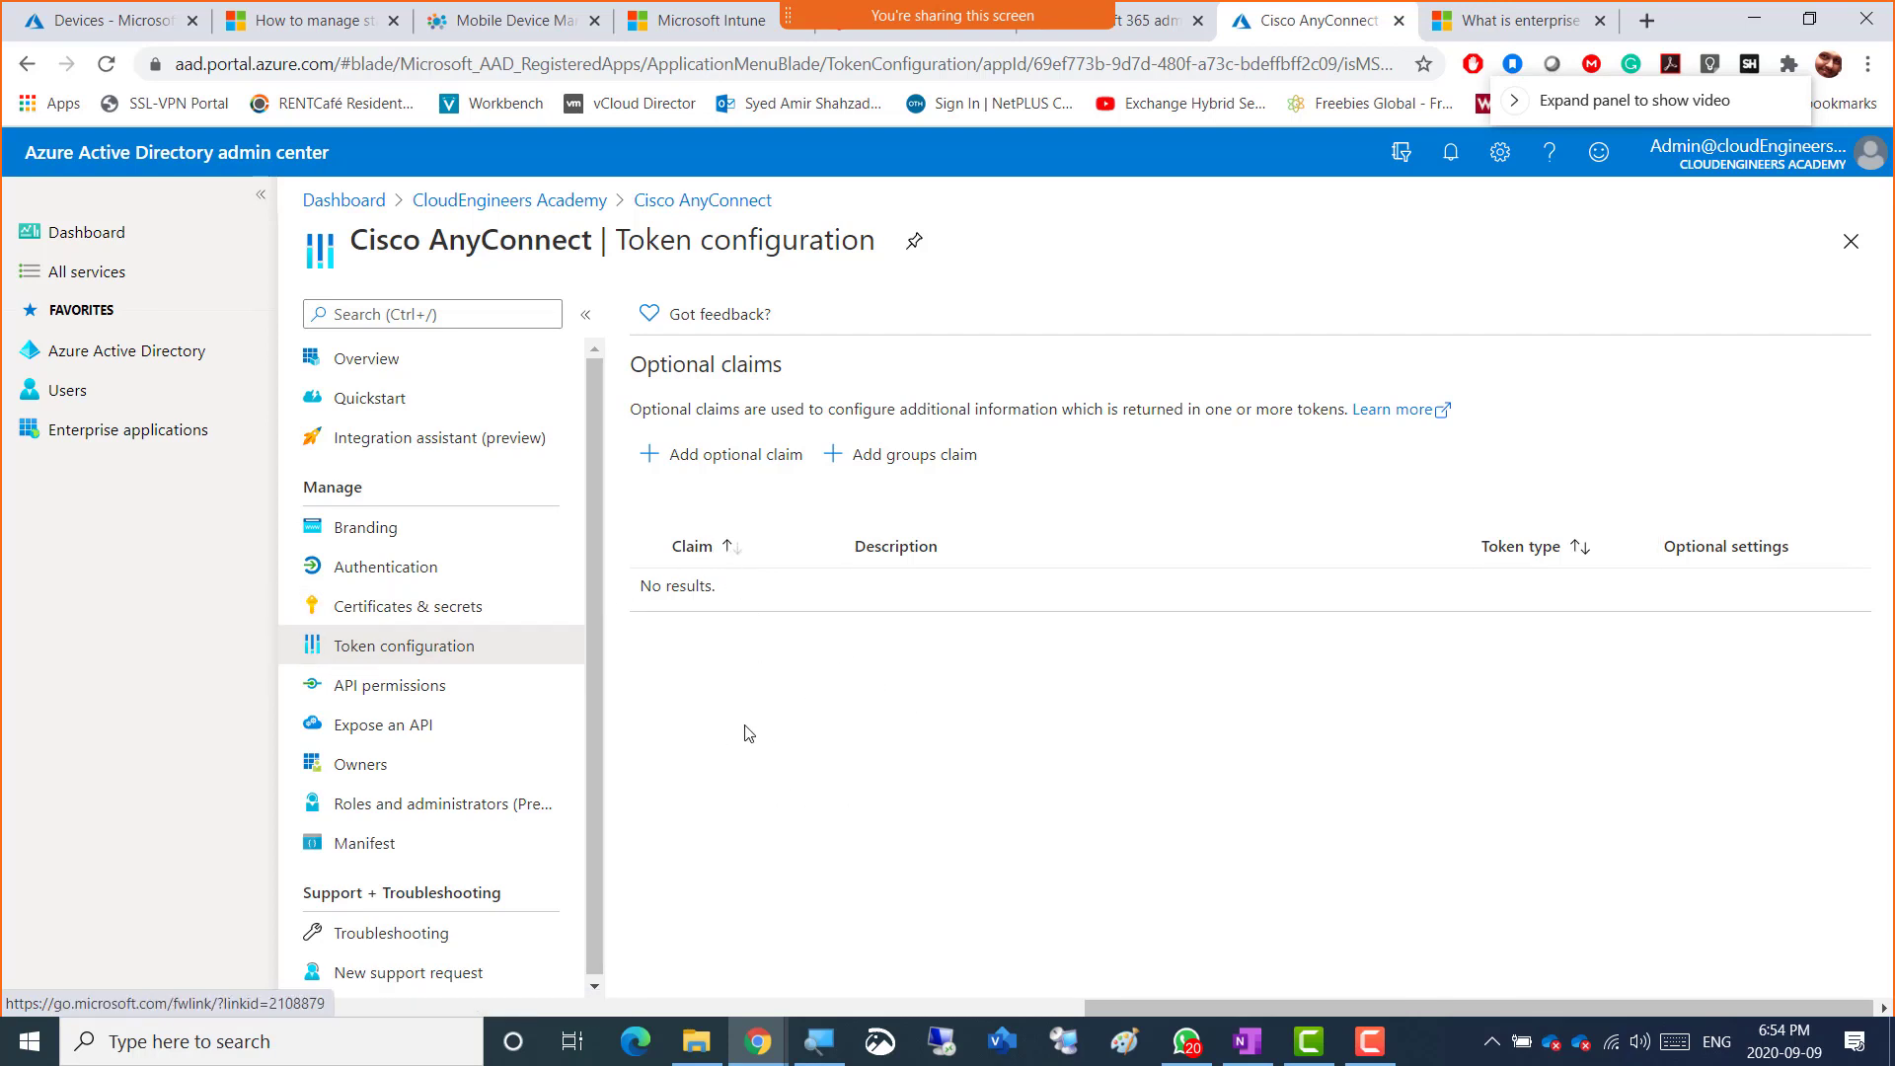
- Open Cisco AnyConnect's API permissions and highlight the consent process and users/admins wording in the Configured permissions description
{"action": "left_click", "coordinate": [434, 696]}
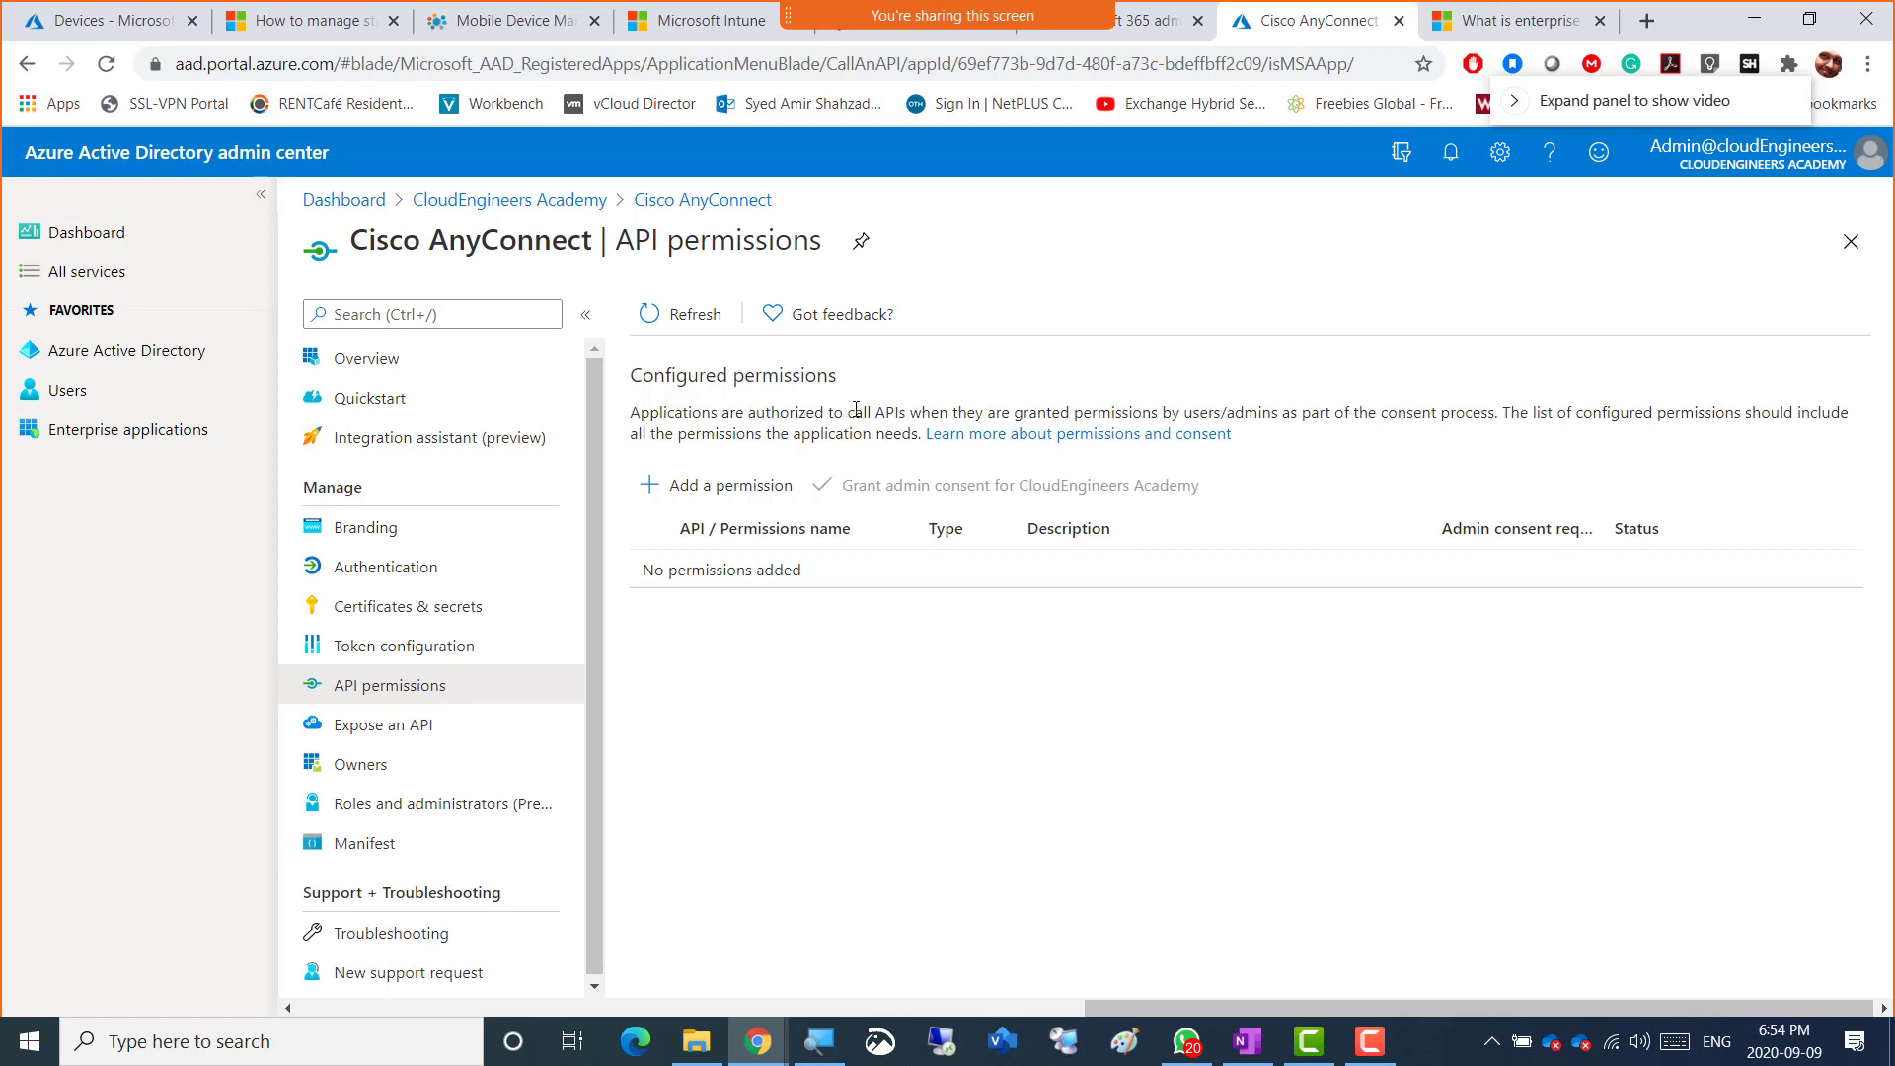
{"action": "left_click_drag", "start_coordinate": [876, 410], "coordinate": [913, 411]}
{"action": "left_click_drag", "start_coordinate": [1497, 415], "coordinate": [1384, 412]}
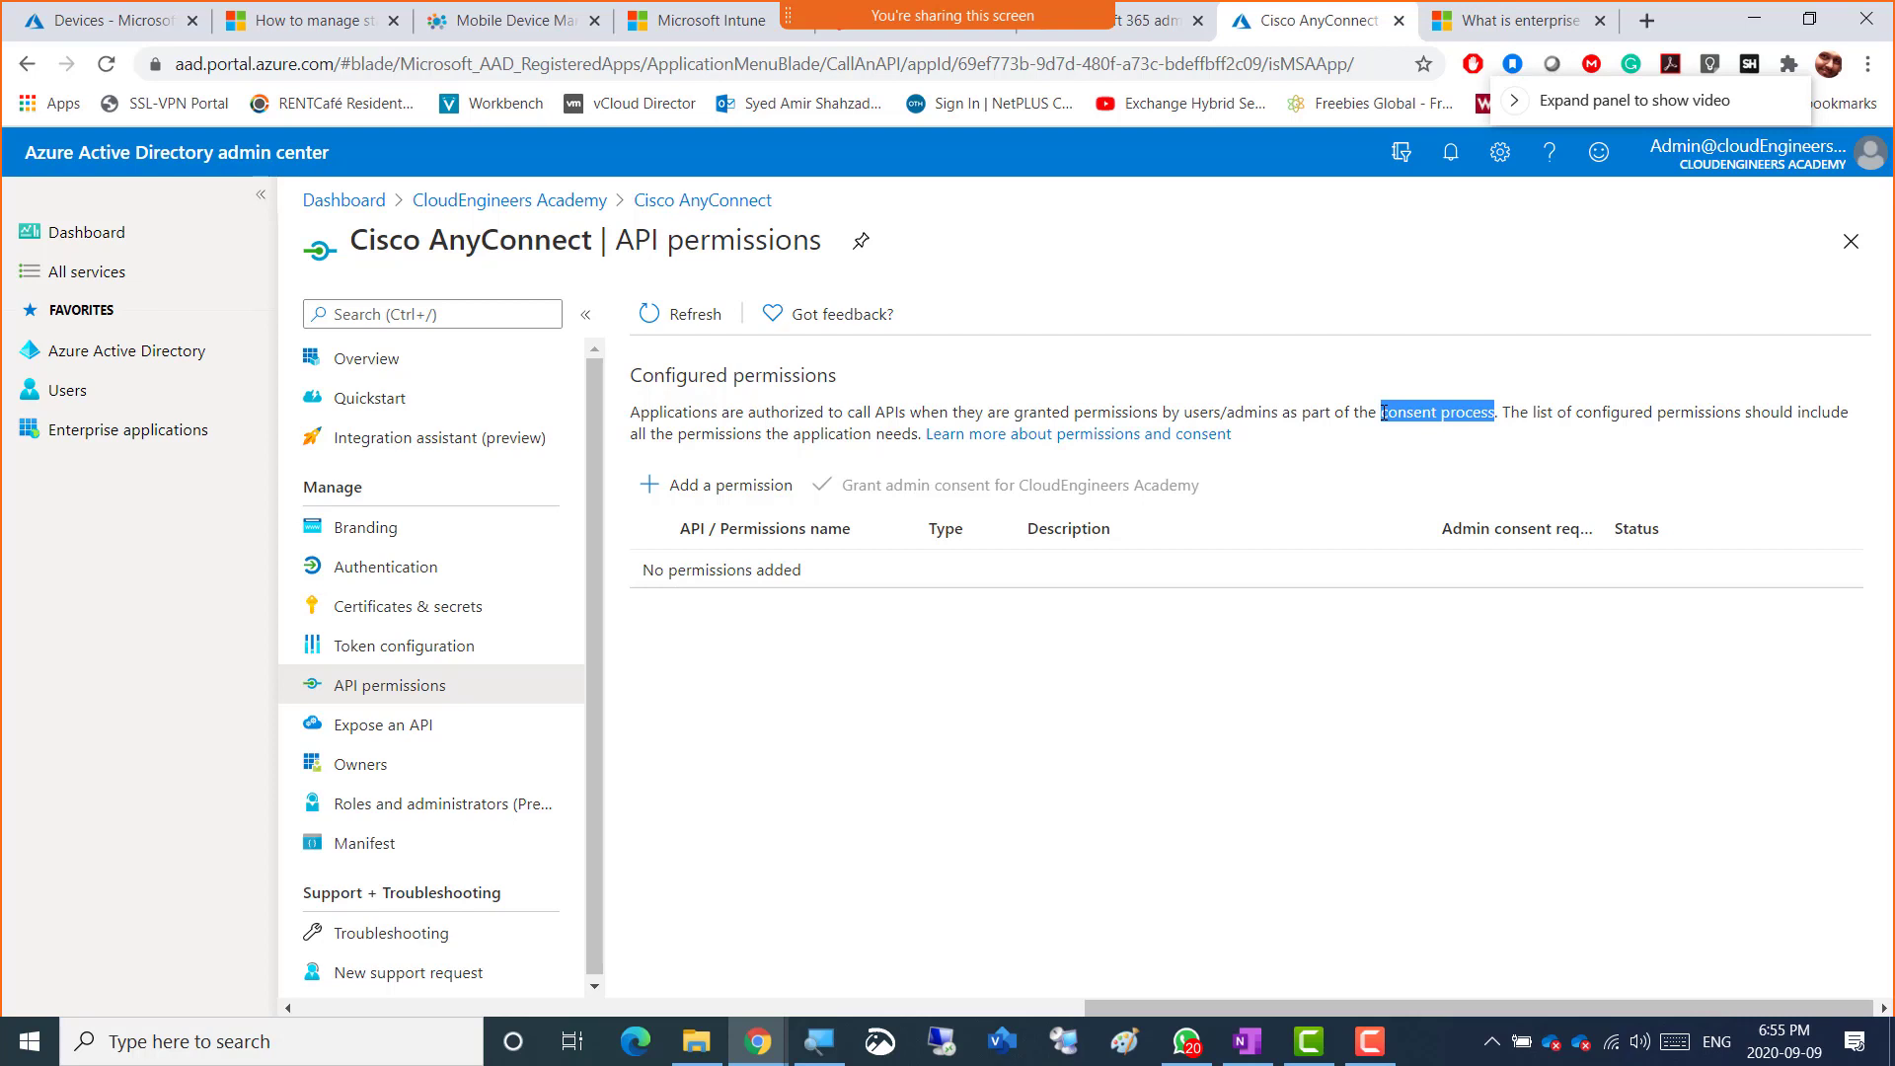
{"action": "left_click_drag", "start_coordinate": [1214, 411], "coordinate": [1292, 405]}
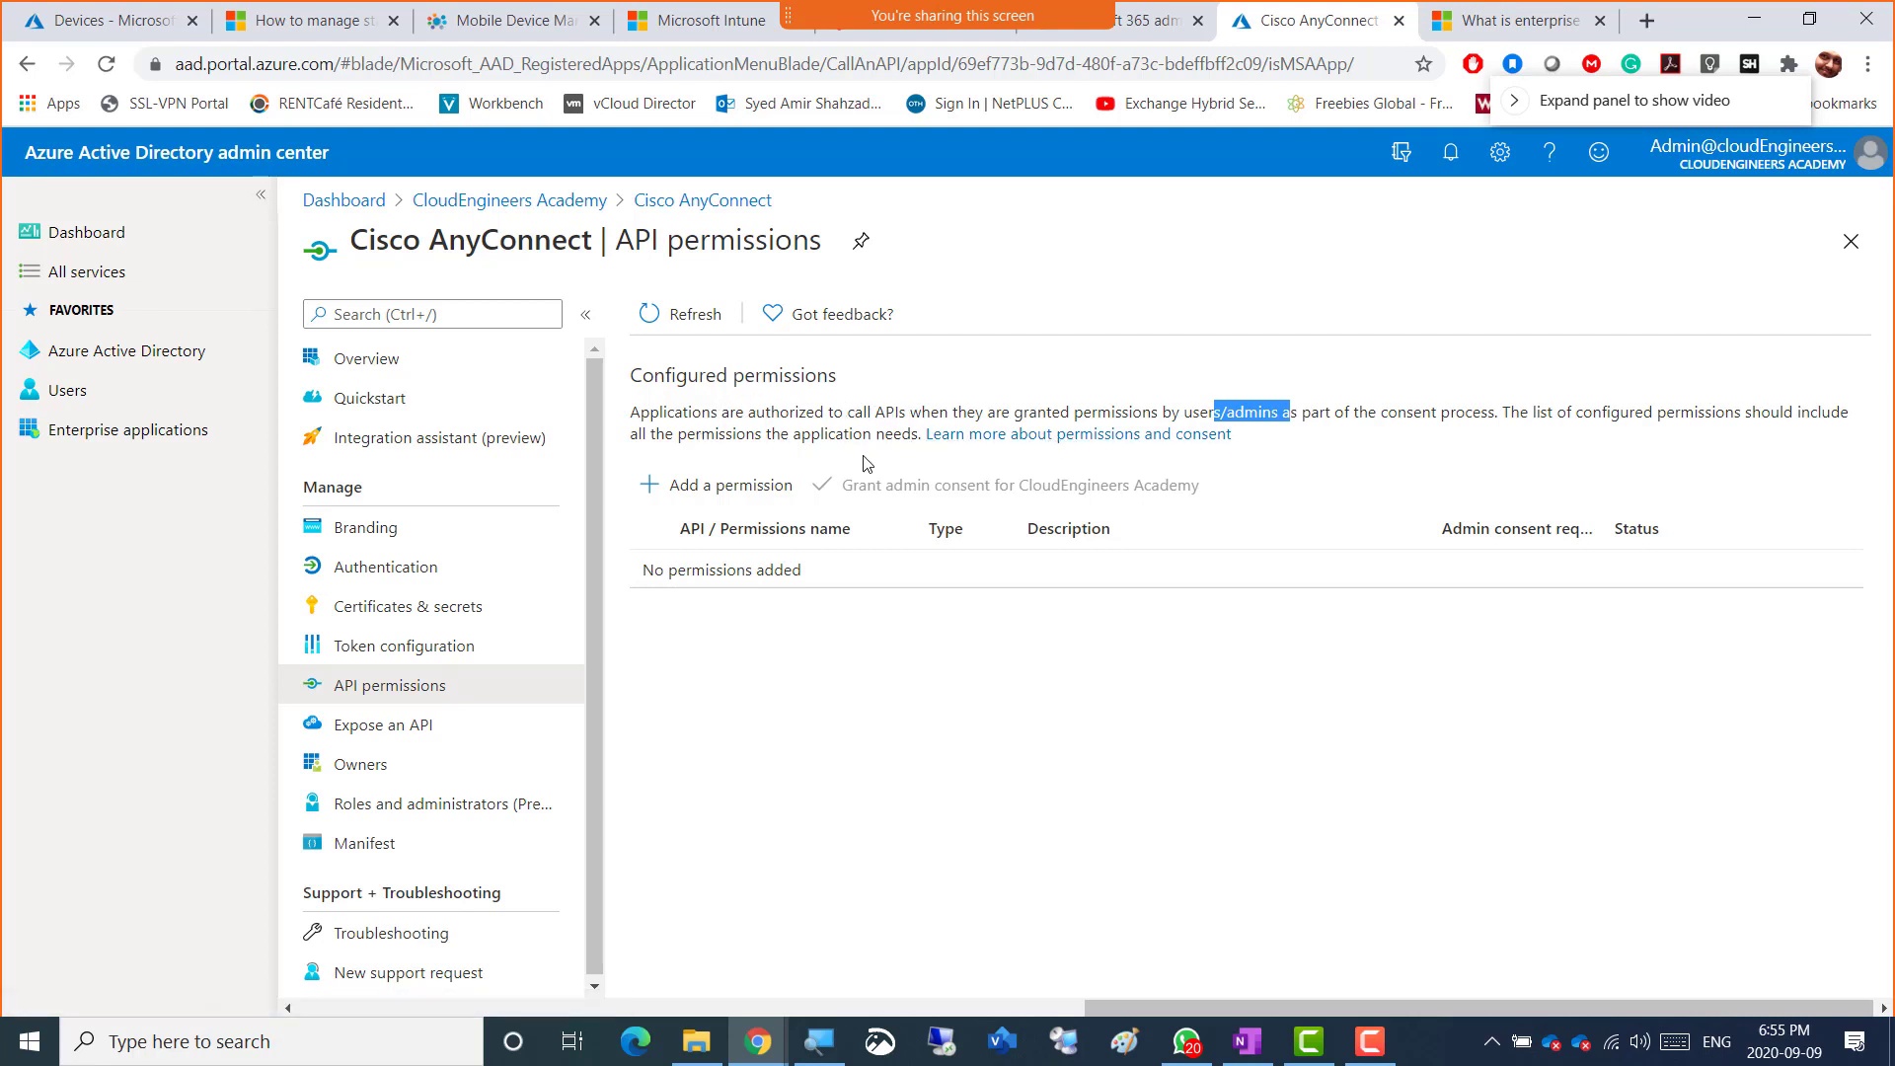
- Turn on ScreenDraw in the Camtasia recorder and sketch a red triangle below the permissions list, labelled Tor and App
{"action": "left_click", "coordinate": [1370, 1041]}
{"action": "left_click", "coordinate": [1171, 988]}
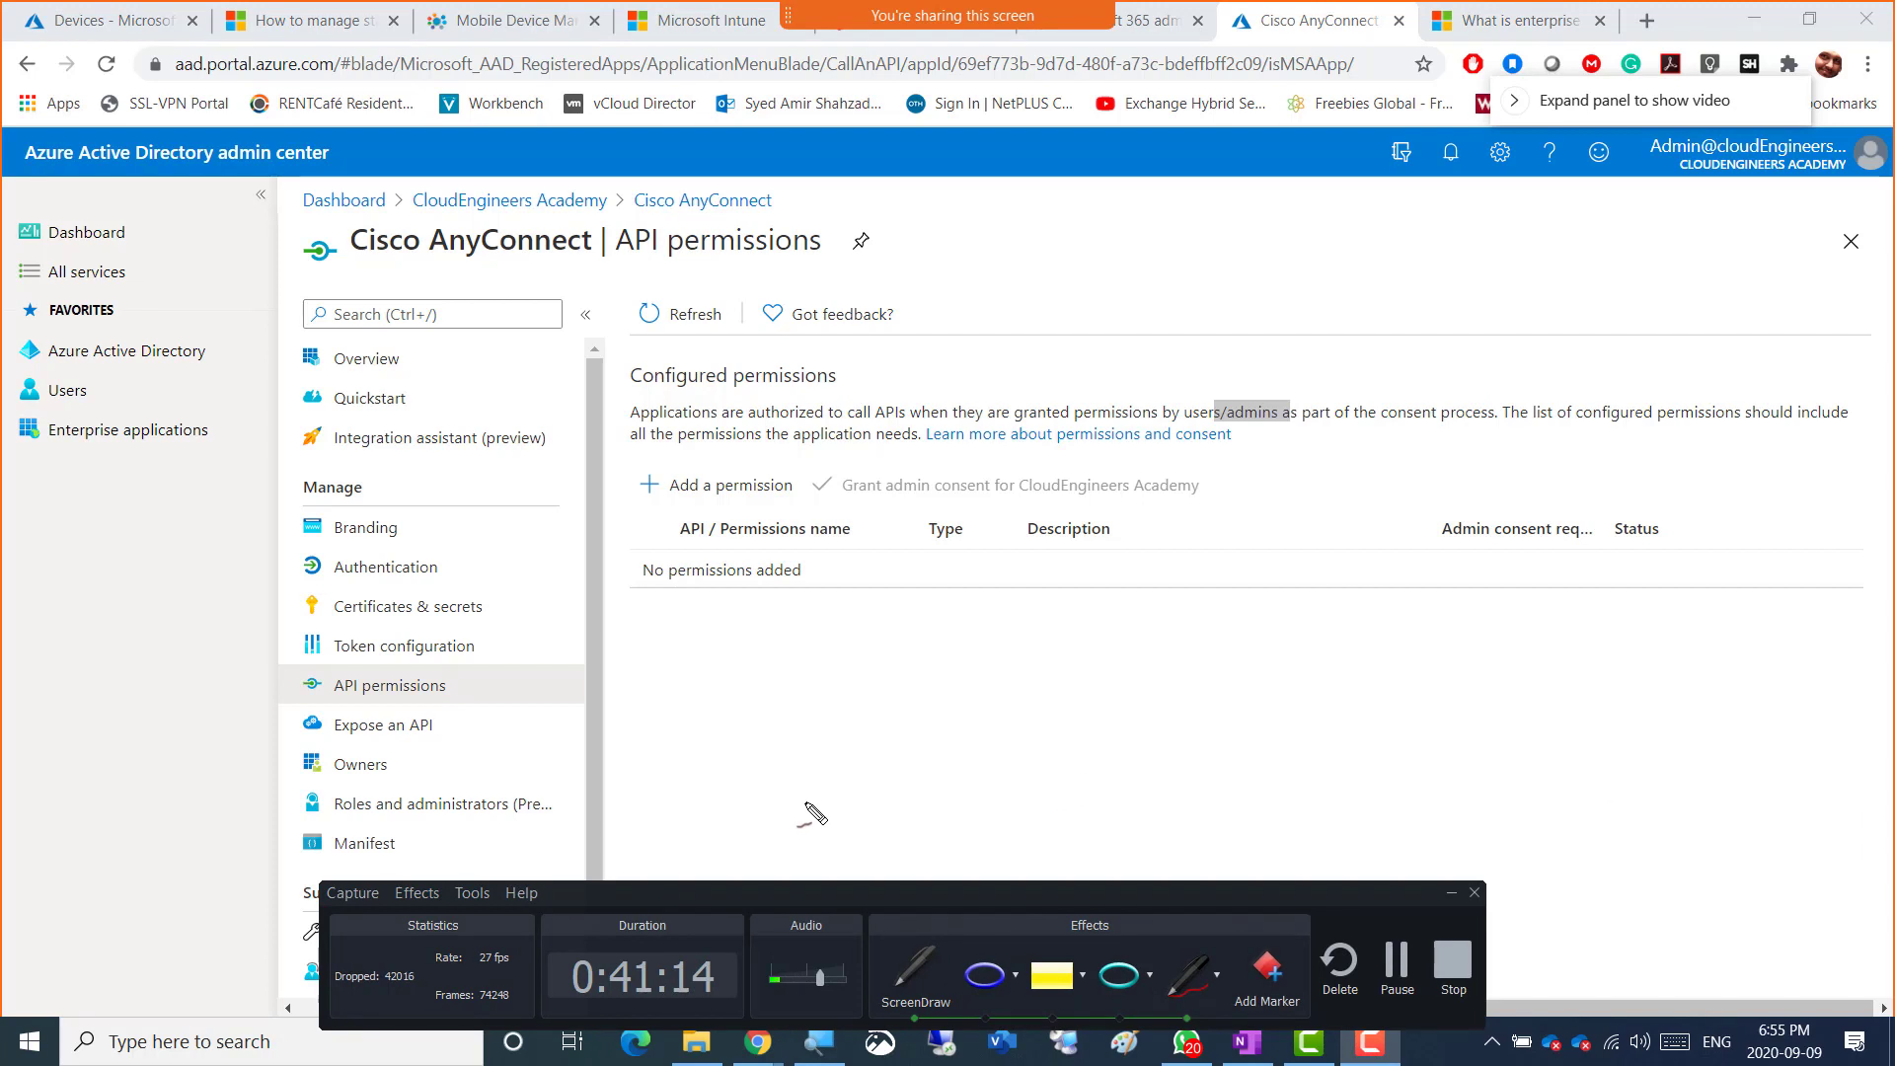
{"action": "mouse_move", "coordinate": [794, 801]}
{"action": "left_mouse_down"}
{"action": "mouse_move", "coordinate": [796, 691]}
{"action": "mouse_move", "coordinate": [897, 798]}
{"action": "mouse_move", "coordinate": [790, 813]}
{"action": "left_mouse_up"}
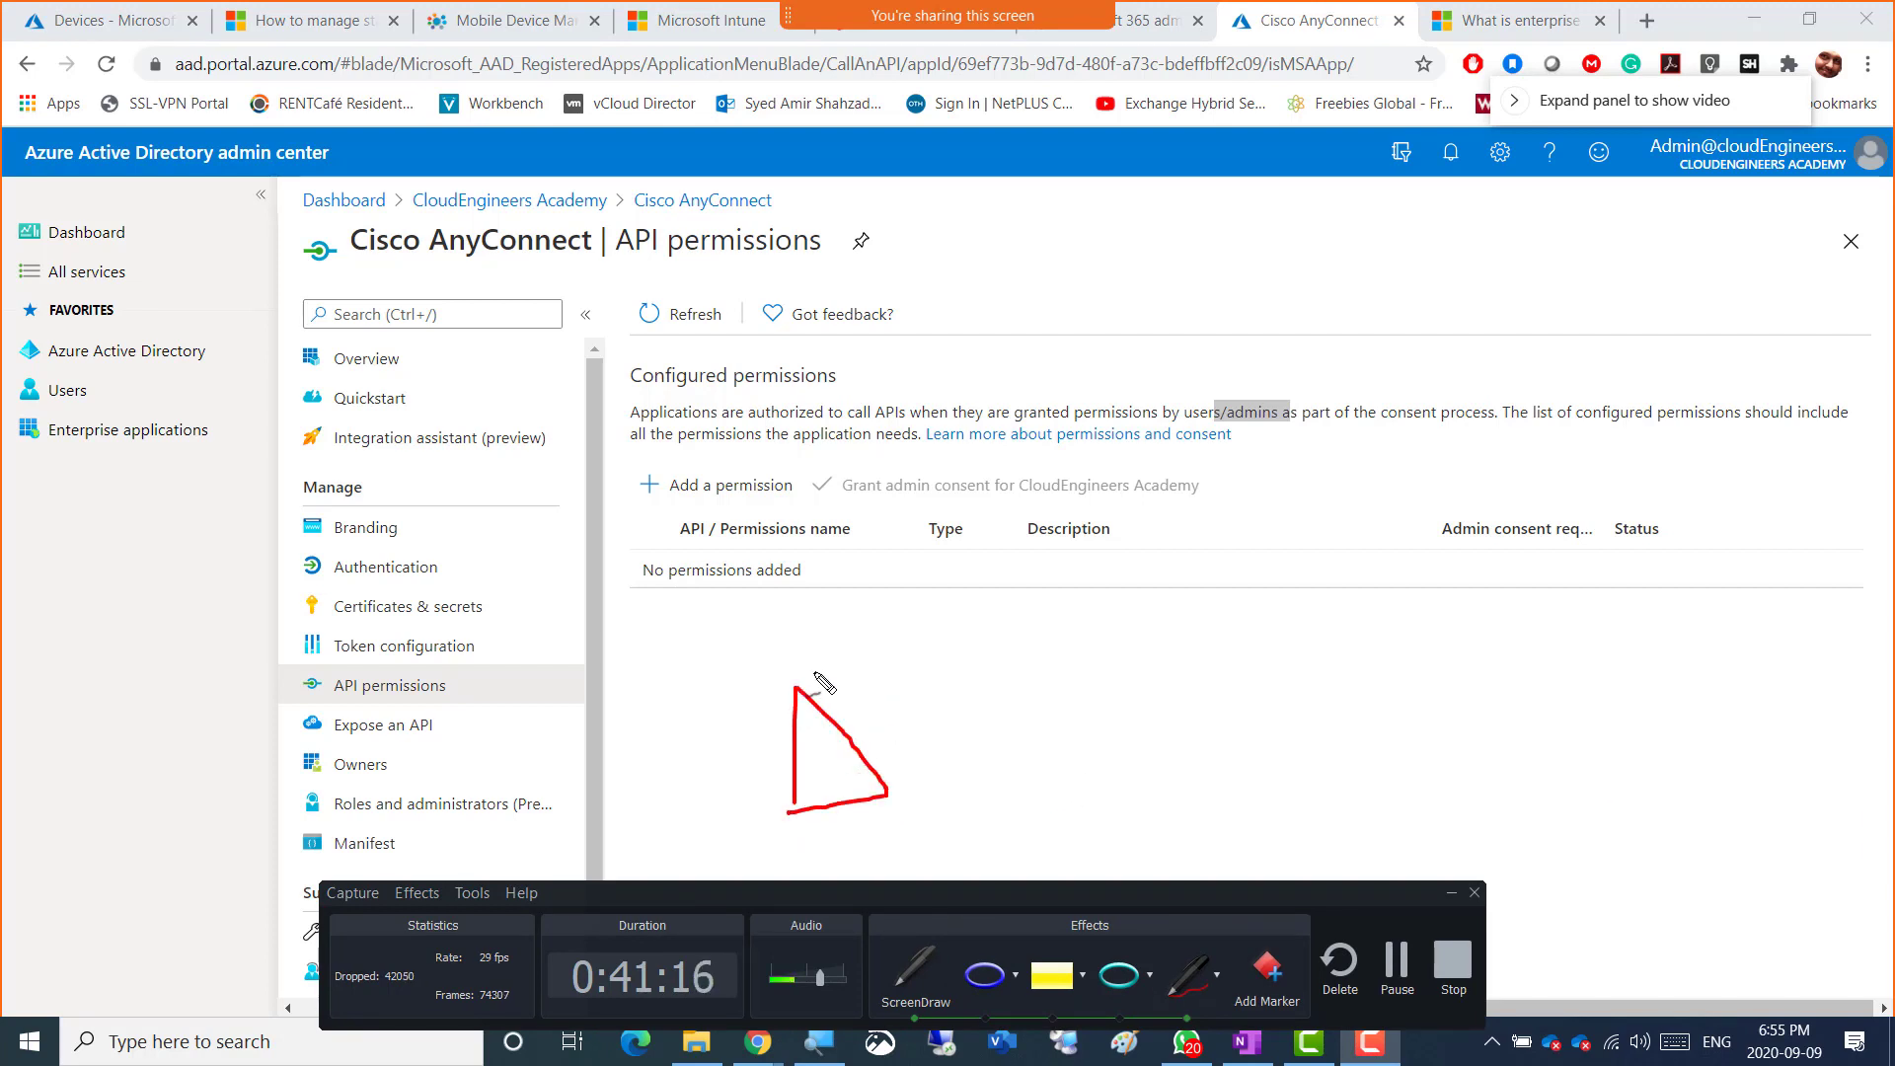
{"action": "mouse_move", "coordinate": [780, 624]}
{"action": "left_mouse_down"}
{"action": "mouse_move", "coordinate": [772, 671]}
{"action": "mouse_move", "coordinate": [815, 642]}
{"action": "left_mouse_up"}
{"action": "mouse_move", "coordinate": [902, 746]}
{"action": "left_mouse_down"}
{"action": "mouse_move", "coordinate": [928, 718]}
{"action": "mouse_move", "coordinate": [959, 743]}
{"action": "mouse_move", "coordinate": [931, 731]}
{"action": "mouse_move", "coordinate": [981, 729]}
{"action": "mouse_move", "coordinate": [951, 694]}
{"action": "left_mouse_up"}
- Handwrite Azure Cloud above the Status column and draw an arrow to it from the triangle's App label, with App written along the line
{"action": "mouse_move", "coordinate": [1558, 324]}
{"action": "left_mouse_down"}
{"action": "mouse_move", "coordinate": [1615, 268]}
{"action": "mouse_move", "coordinate": [1599, 295]}
{"action": "mouse_move", "coordinate": [1674, 249]}
{"action": "mouse_move", "coordinate": [1696, 261]}
{"action": "left_mouse_up"}
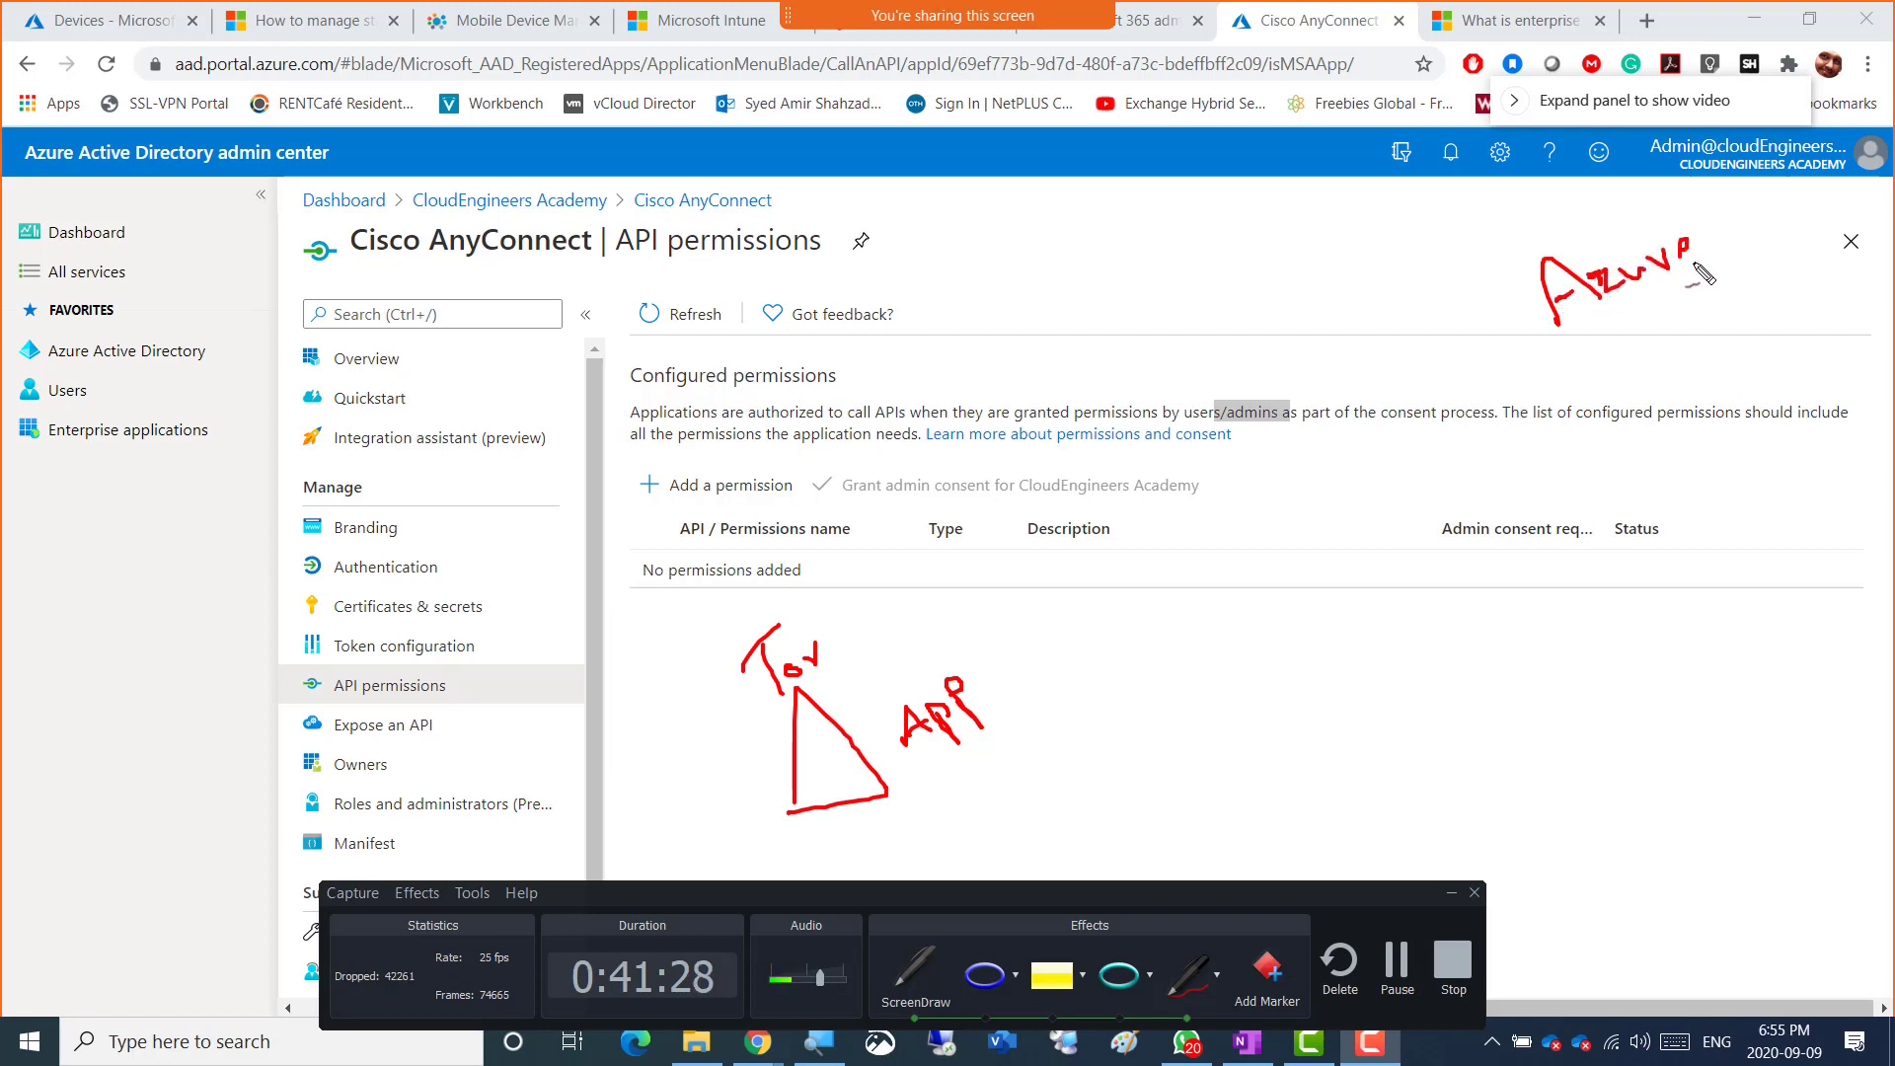
{"action": "mouse_move", "coordinate": [1652, 329]}
{"action": "left_mouse_down"}
{"action": "mouse_move", "coordinate": [1665, 356]}
{"action": "mouse_move", "coordinate": [1763, 313]}
{"action": "mouse_move", "coordinate": [1731, 322]}
{"action": "left_mouse_up"}
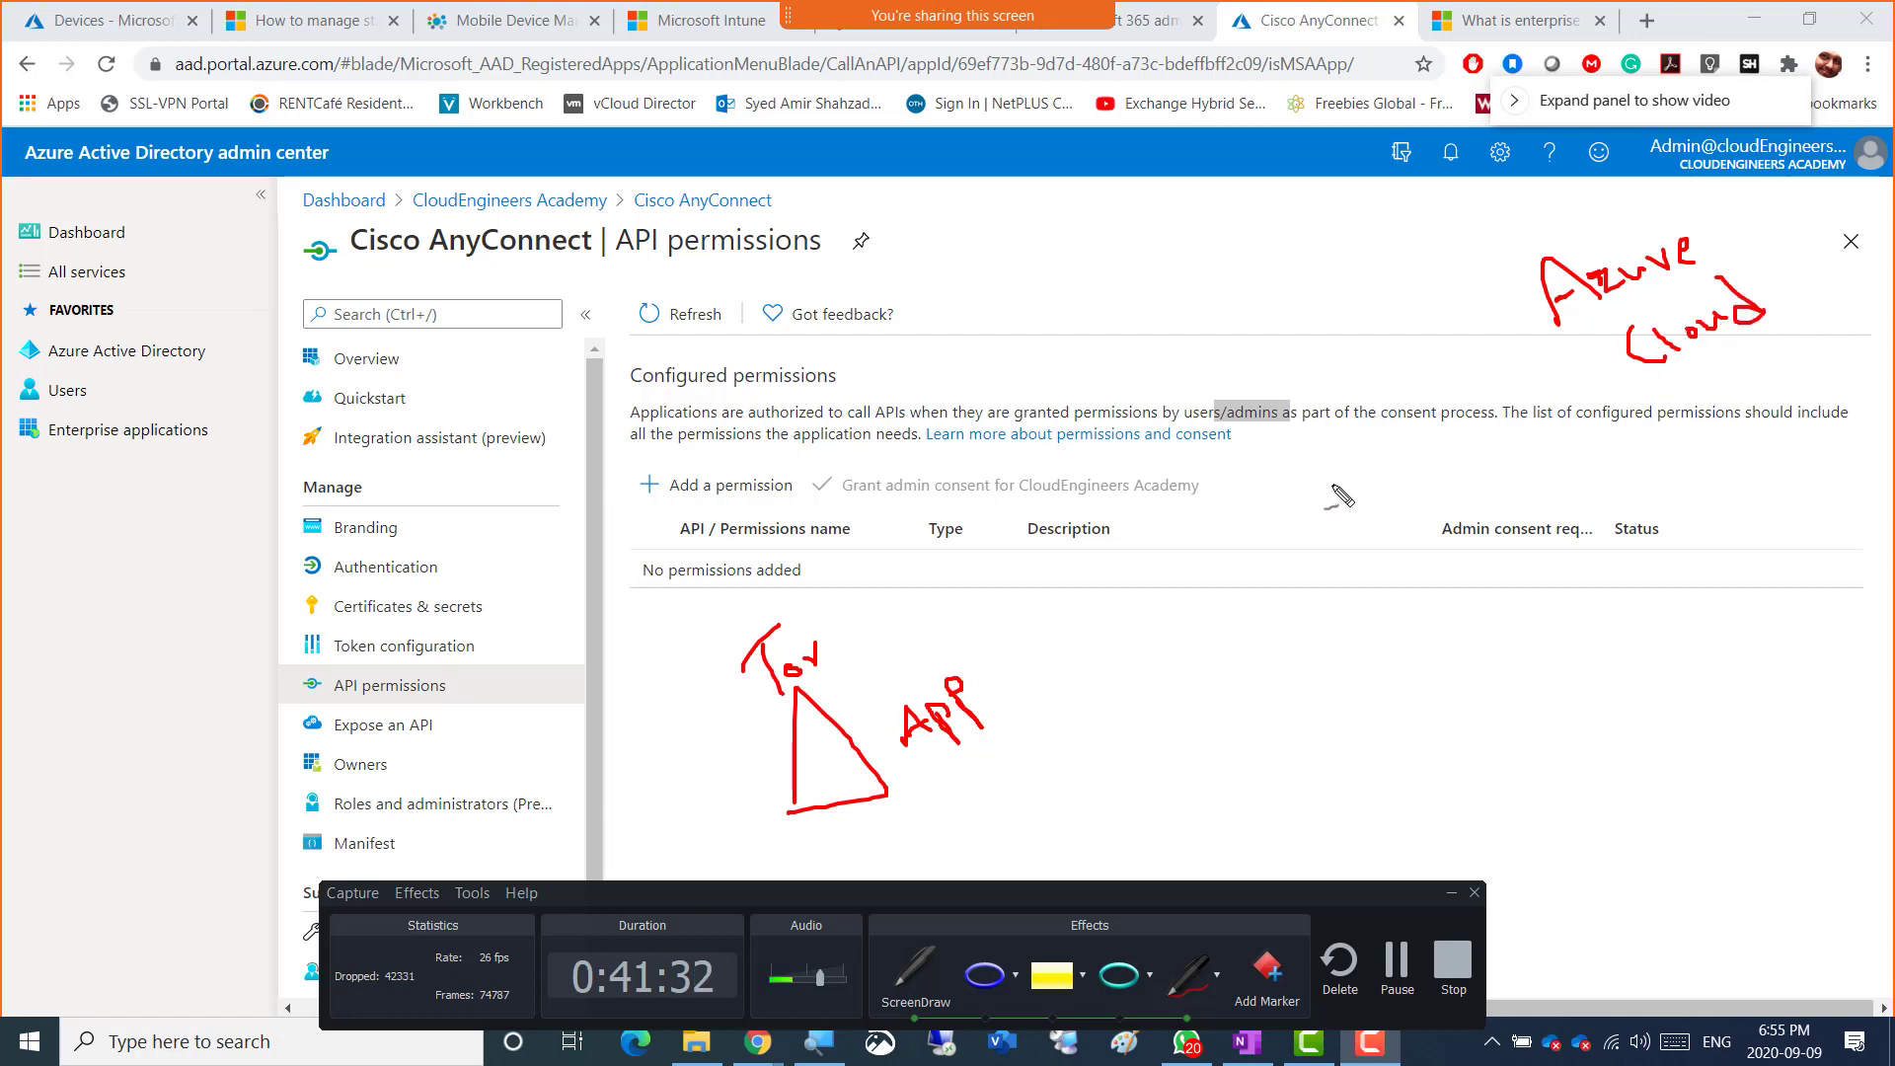
{"action": "mouse_move", "coordinate": [999, 697]}
{"action": "left_mouse_down"}
{"action": "mouse_move", "coordinate": [1315, 476]}
{"action": "mouse_move", "coordinate": [1332, 427]}
{"action": "mouse_move", "coordinate": [1372, 452]}
{"action": "mouse_move", "coordinate": [1362, 419]}
{"action": "mouse_move", "coordinate": [1387, 440]}
{"action": "mouse_move", "coordinate": [1535, 389]}
{"action": "mouse_move", "coordinate": [1518, 403]}
{"action": "left_mouse_up"}
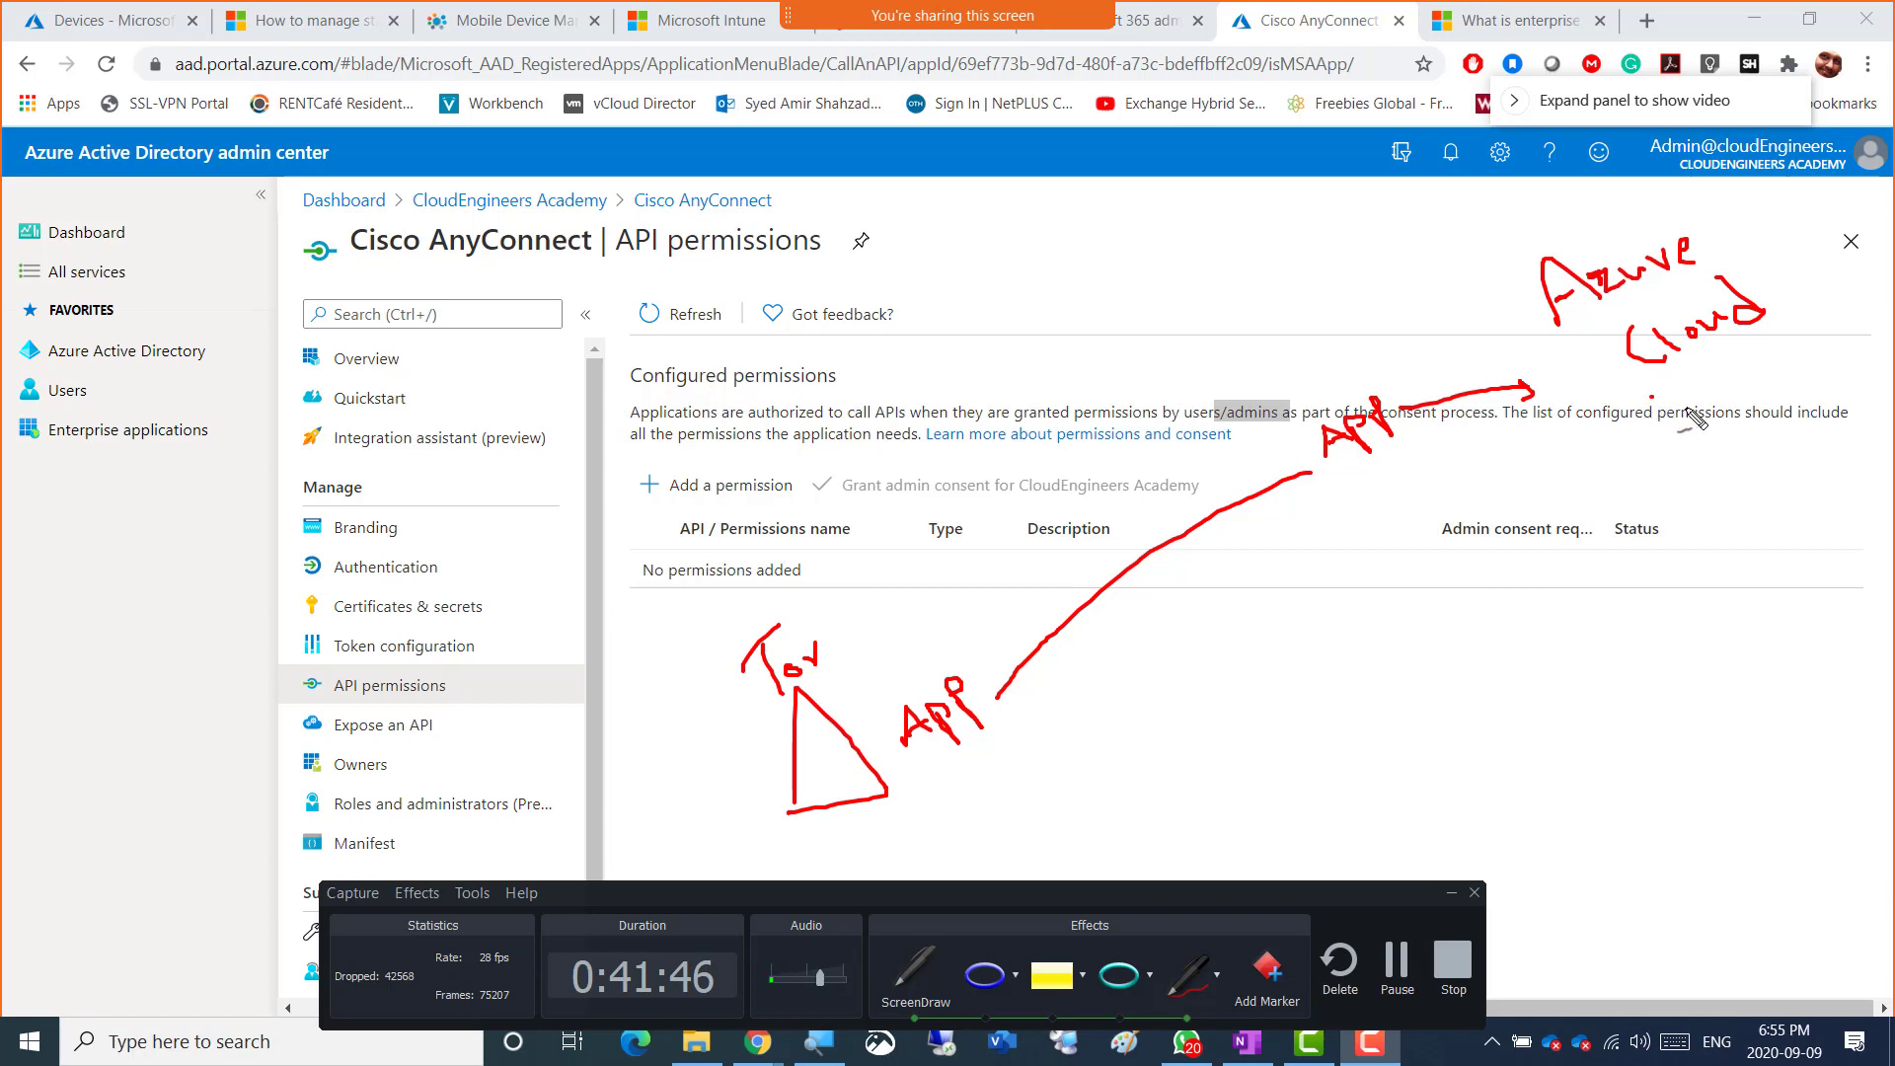
- Write VM and Storage beneath Azure Cloud and API above the arrow's App label, and circle users/admins in the description
{"action": "left_click_drag", "start_coordinate": [1650, 395], "coordinate": [1739, 369]}
{"action": "mouse_move", "coordinate": [1720, 434]}
{"action": "left_mouse_down"}
{"action": "mouse_move", "coordinate": [1708, 466]}
{"action": "mouse_move", "coordinate": [1782, 425]}
{"action": "mouse_move", "coordinate": [1818, 434]}
{"action": "left_mouse_up"}
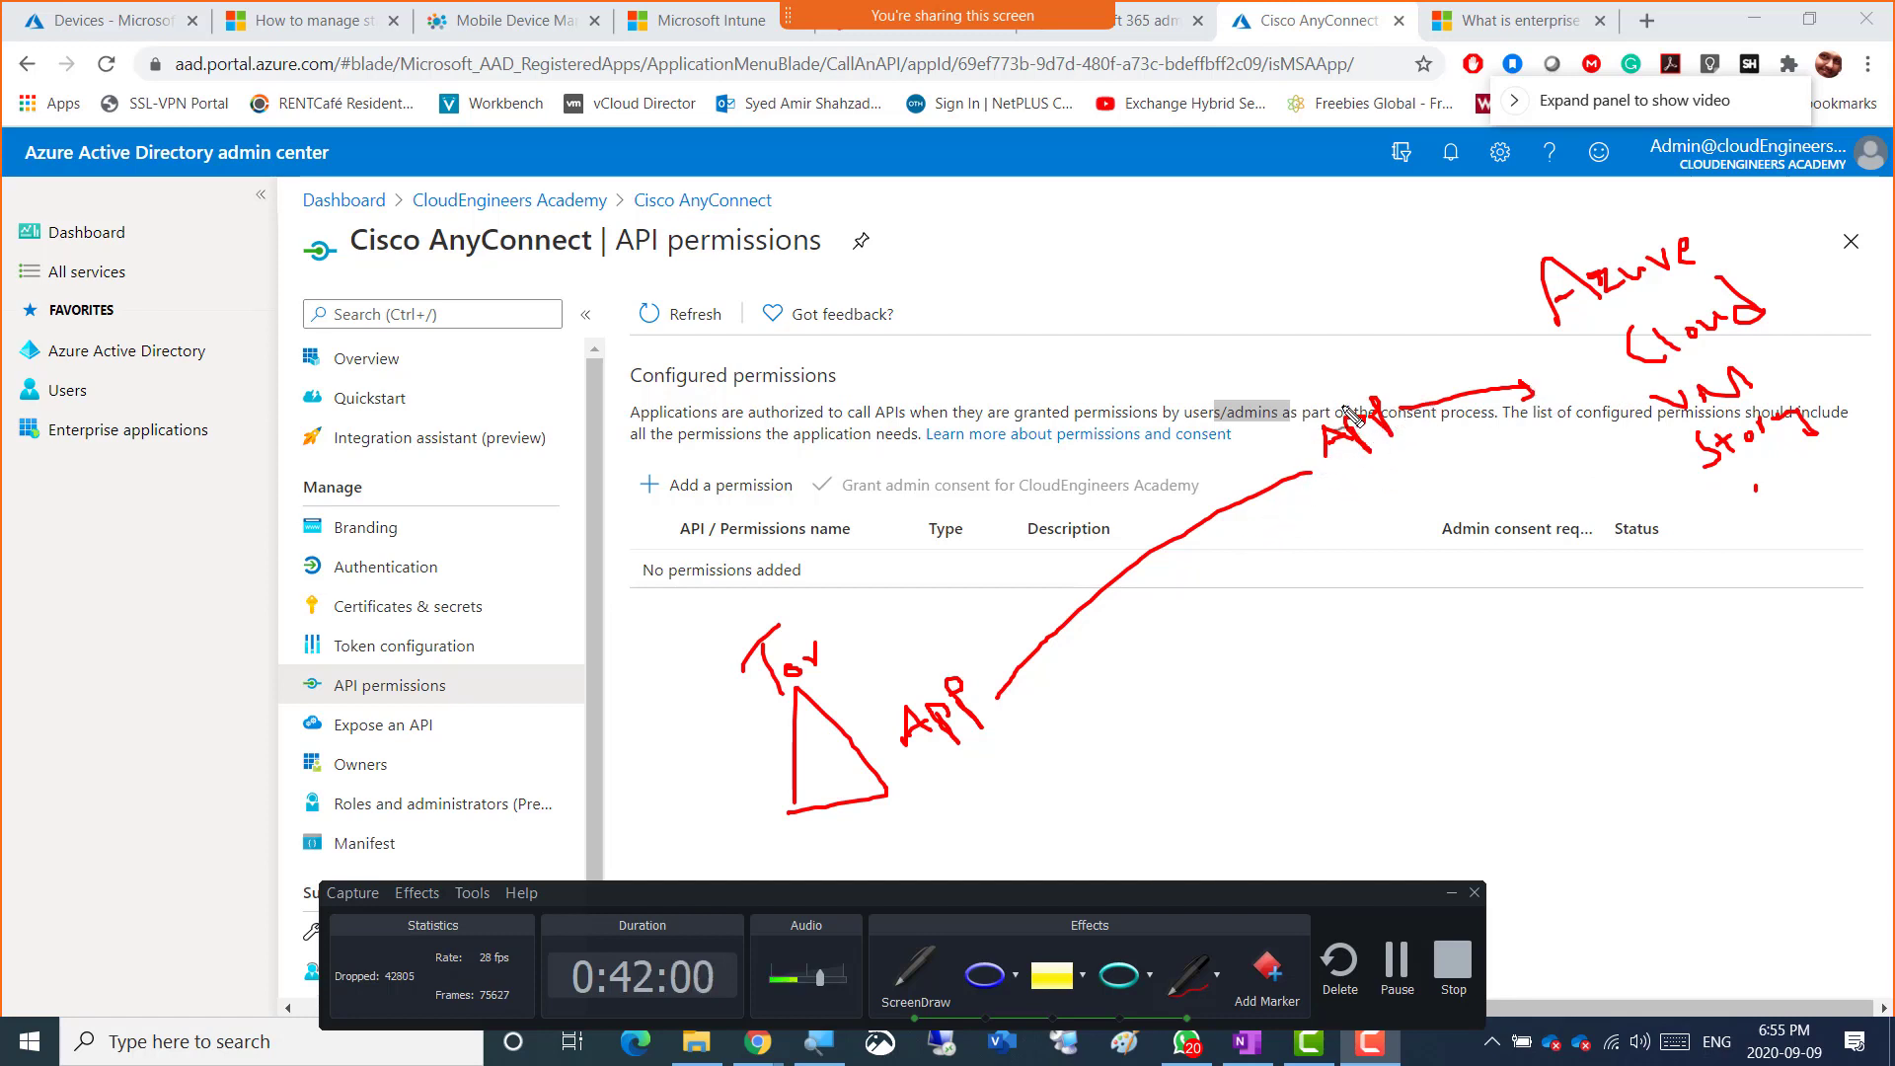
{"action": "mouse_move", "coordinate": [1313, 341]}
{"action": "left_mouse_down"}
{"action": "mouse_move", "coordinate": [1318, 393]}
{"action": "mouse_move", "coordinate": [1401, 314]}
{"action": "mouse_move", "coordinate": [1423, 352]}
{"action": "left_mouse_up"}
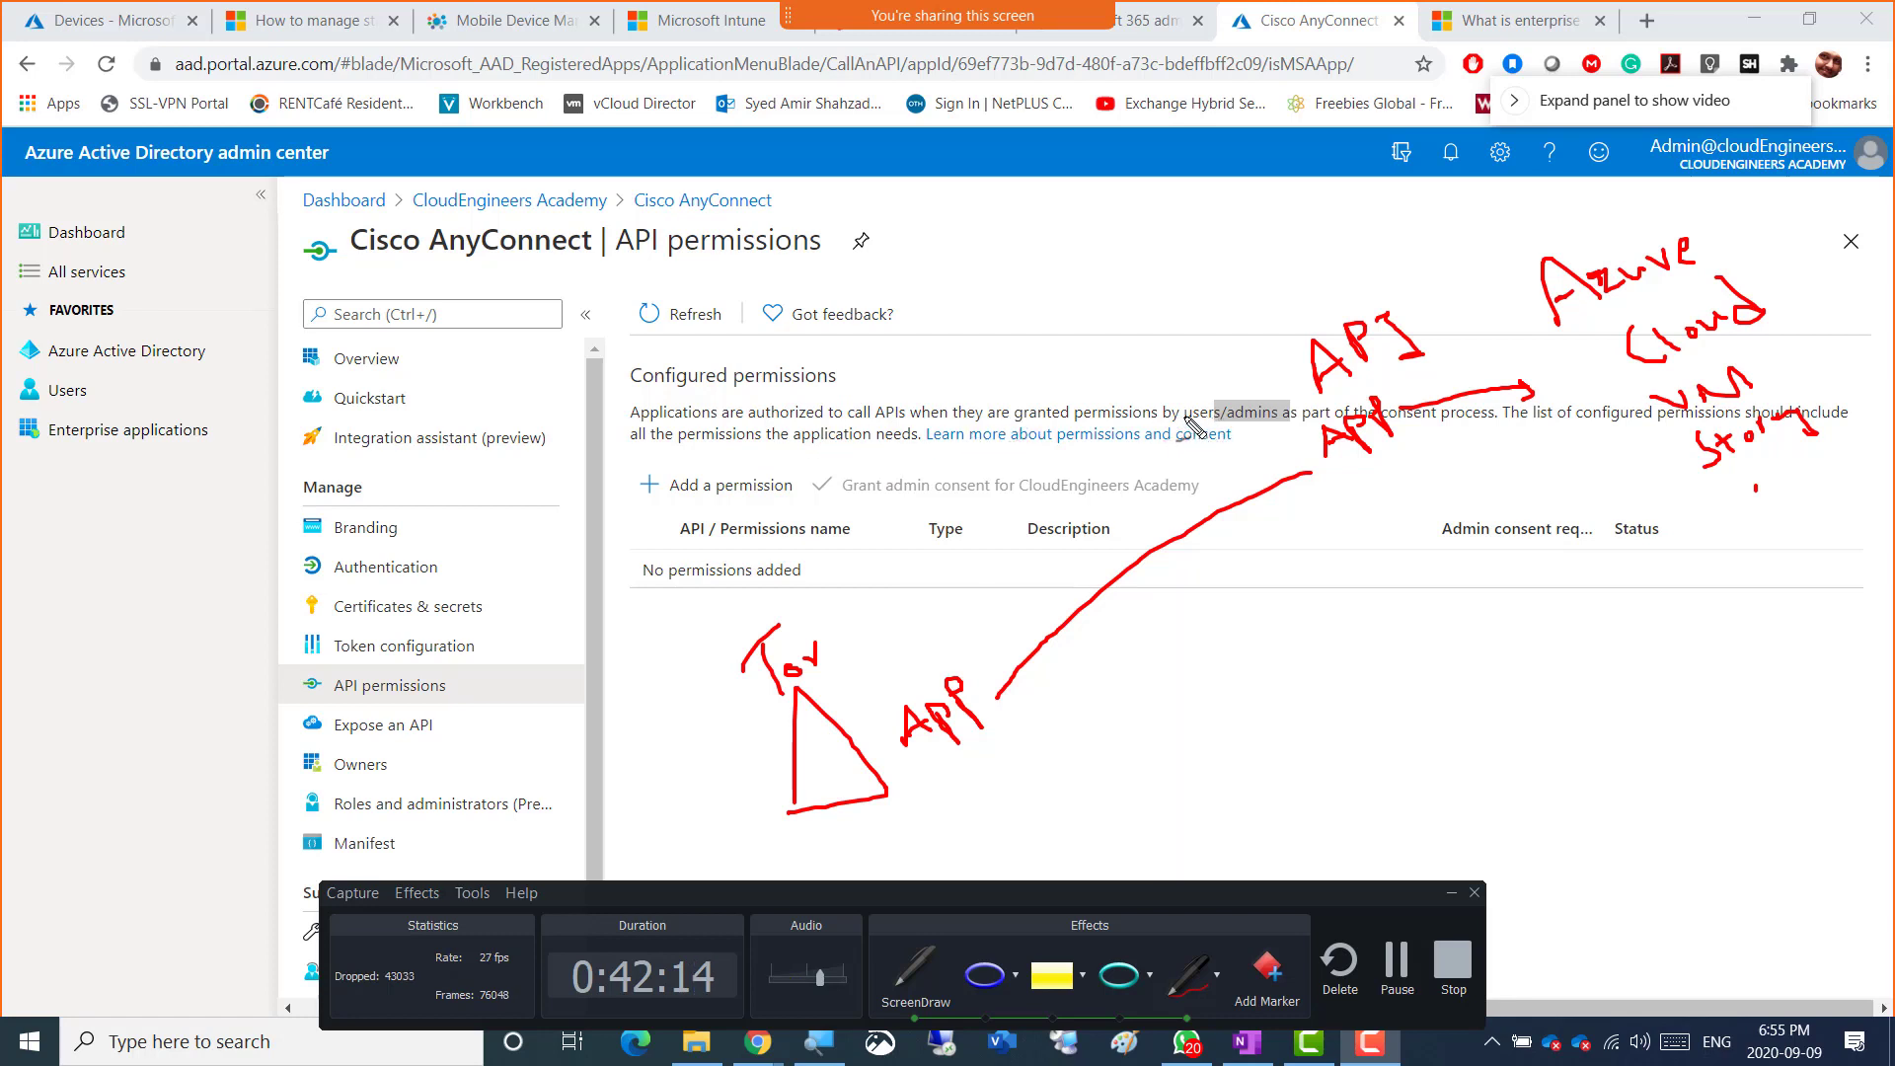
{"action": "mouse_move", "coordinate": [1178, 397]}
{"action": "left_mouse_down"}
{"action": "mouse_move", "coordinate": [1201, 423]}
{"action": "mouse_move", "coordinate": [1293, 429]}
{"action": "mouse_move", "coordinate": [1280, 385]}
{"action": "mouse_move", "coordinate": [1180, 415]}
{"action": "left_mouse_up"}
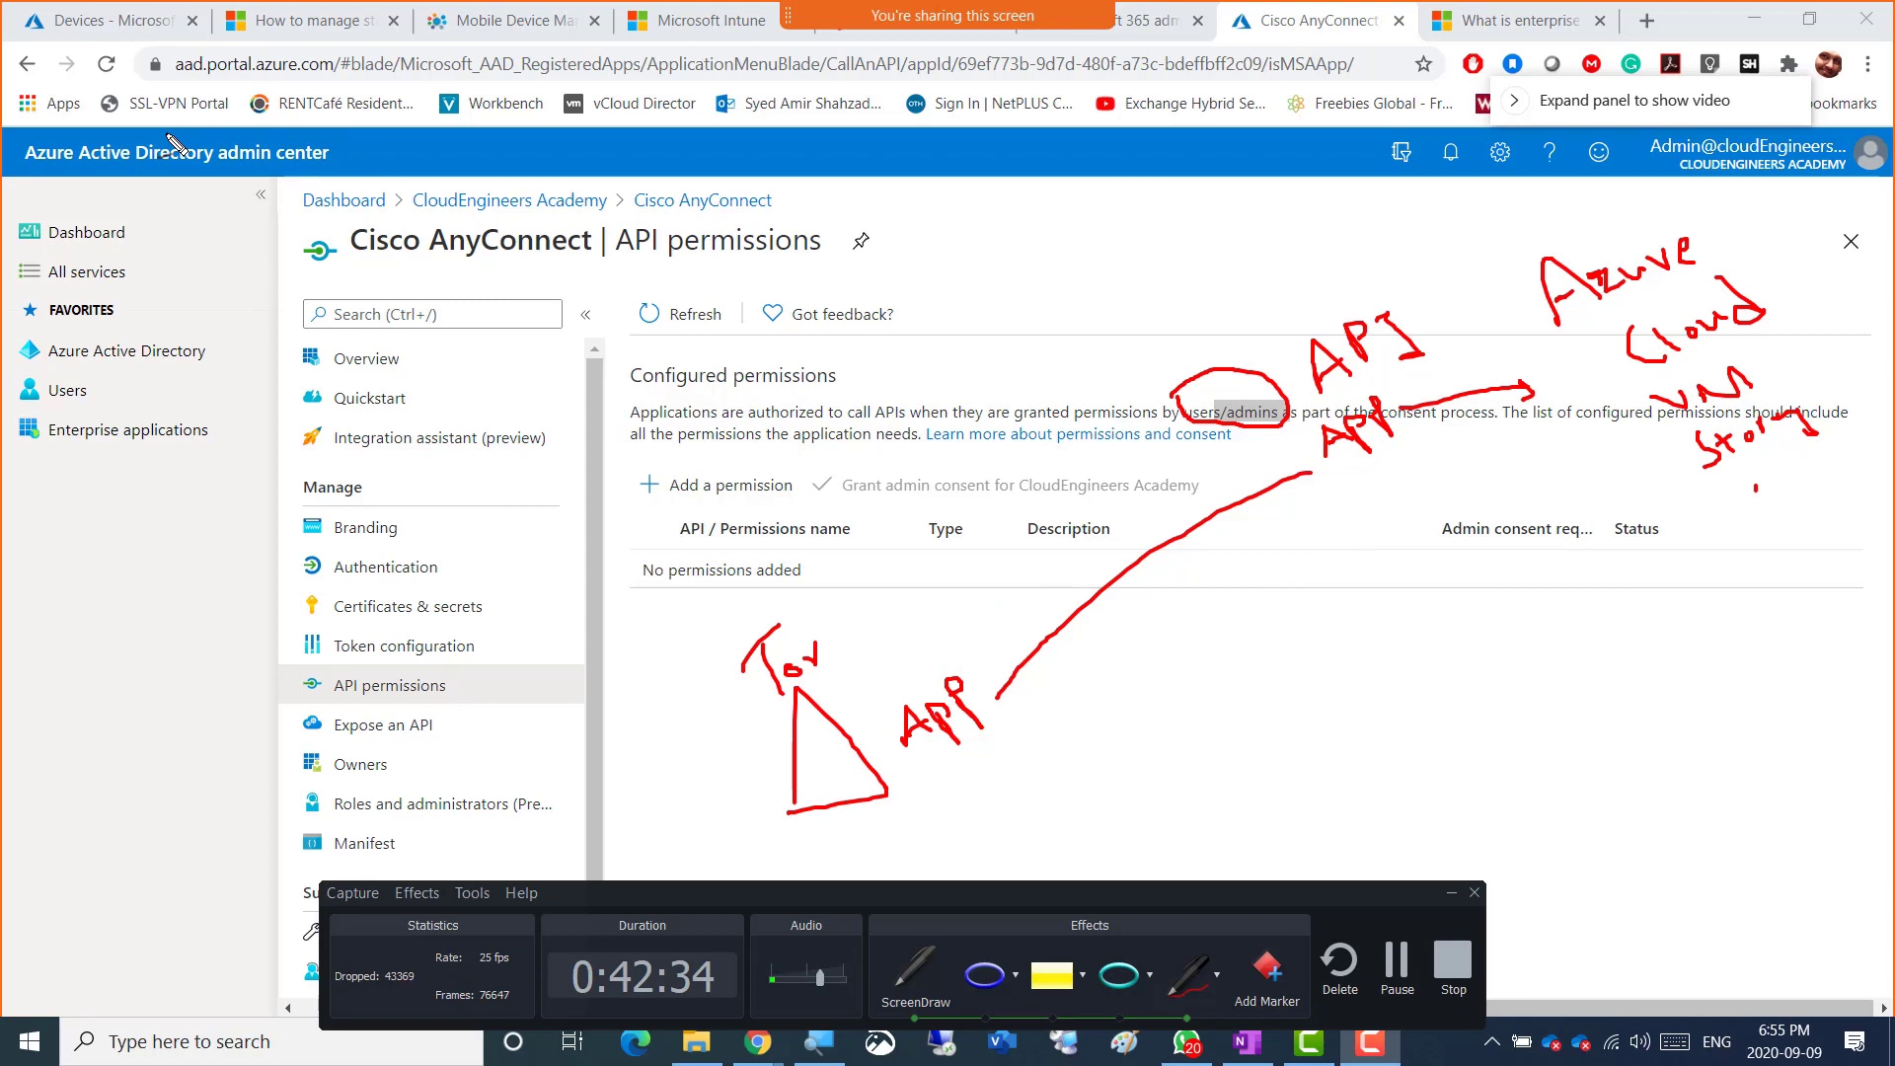
- Capture the annotated API permissions page, paste it below the claims diagram in the OneNote Day06 notes, and return to the Azure AD browser window
{"action": "key", "text": "super+shift+s"}
{"action": "mouse_move", "coordinate": [201, 132]}
{"action": "left_mouse_down"}
{"action": "mouse_move", "coordinate": [1540, 693]}
{"action": "mouse_move", "coordinate": [1878, 956]}
{"action": "left_mouse_up"}
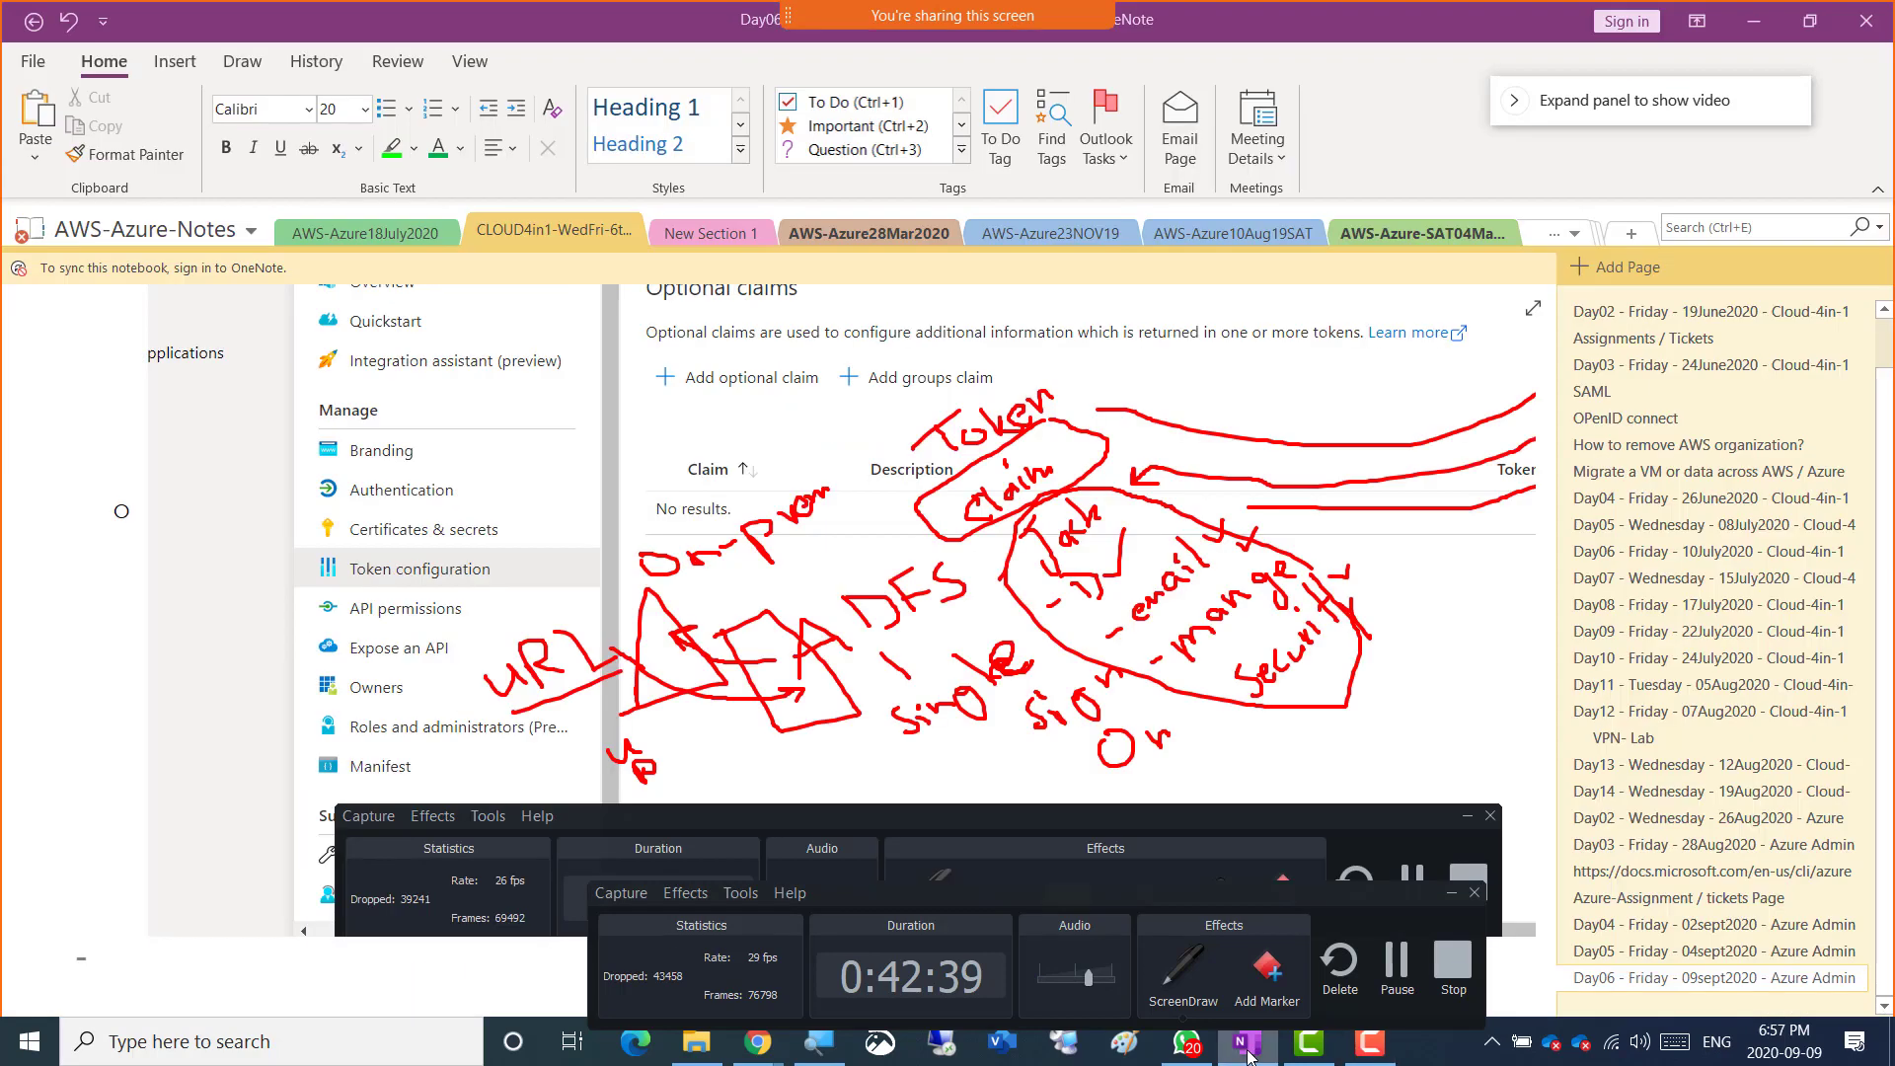
{"action": "left_click", "coordinate": [1246, 1042]}
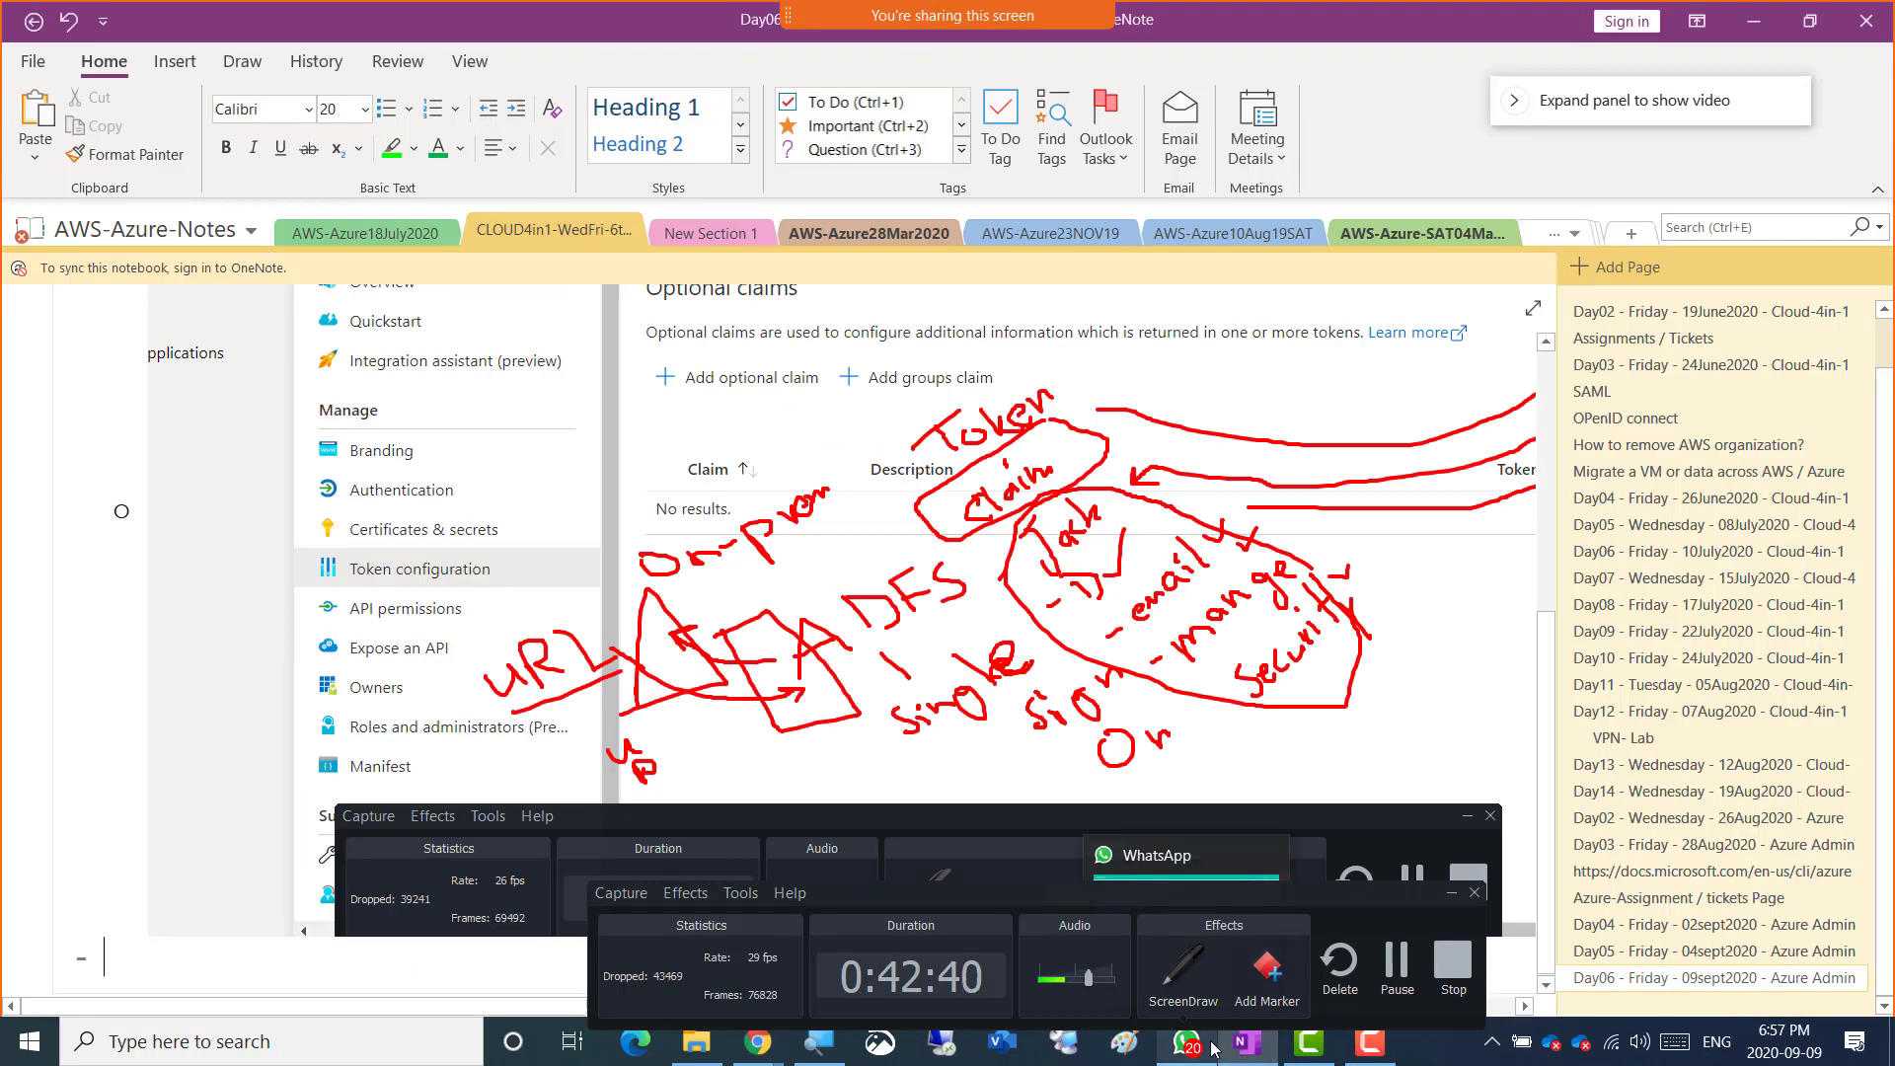
{"action": "scroll", "coordinate": [1308, 571], "scroll_direction": "down", "scroll_amount": 5}
{"action": "key", "text": "alt+Tab"}
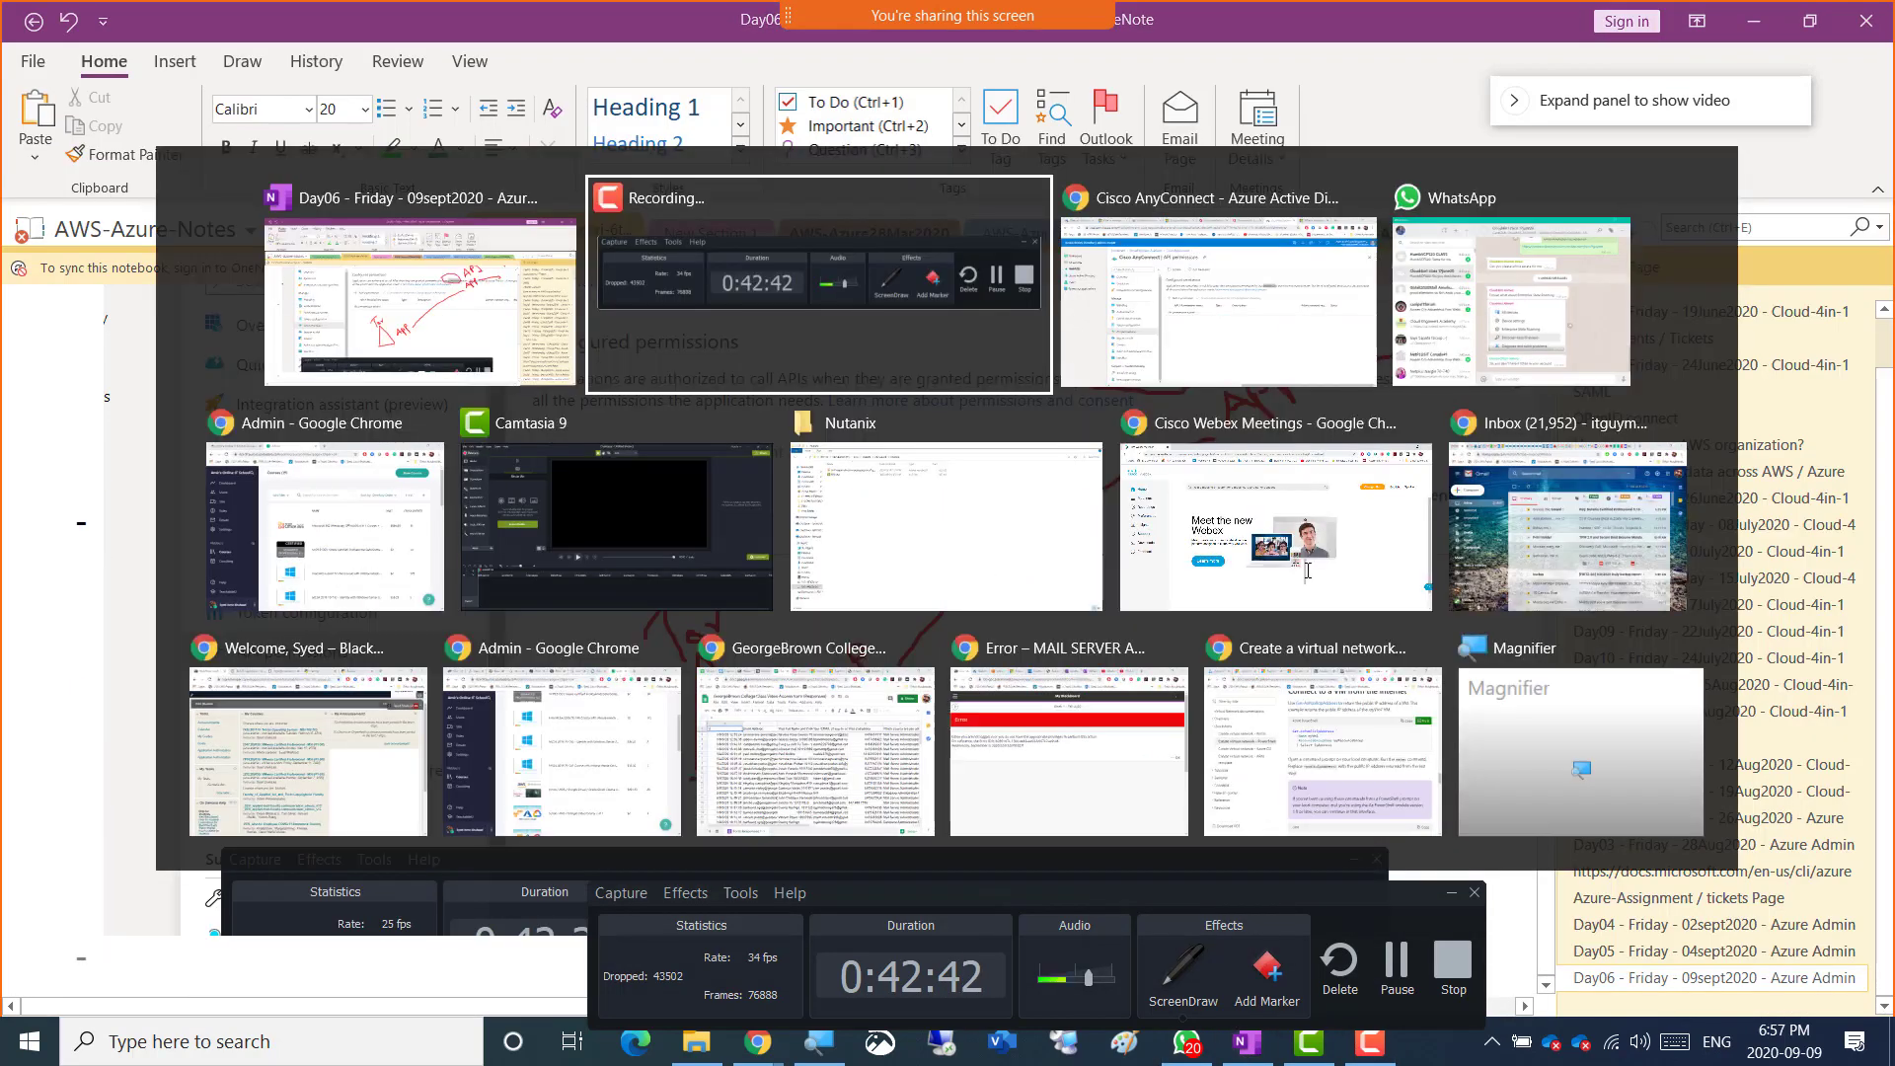
{"action": "key", "text": "alt+Tab"}
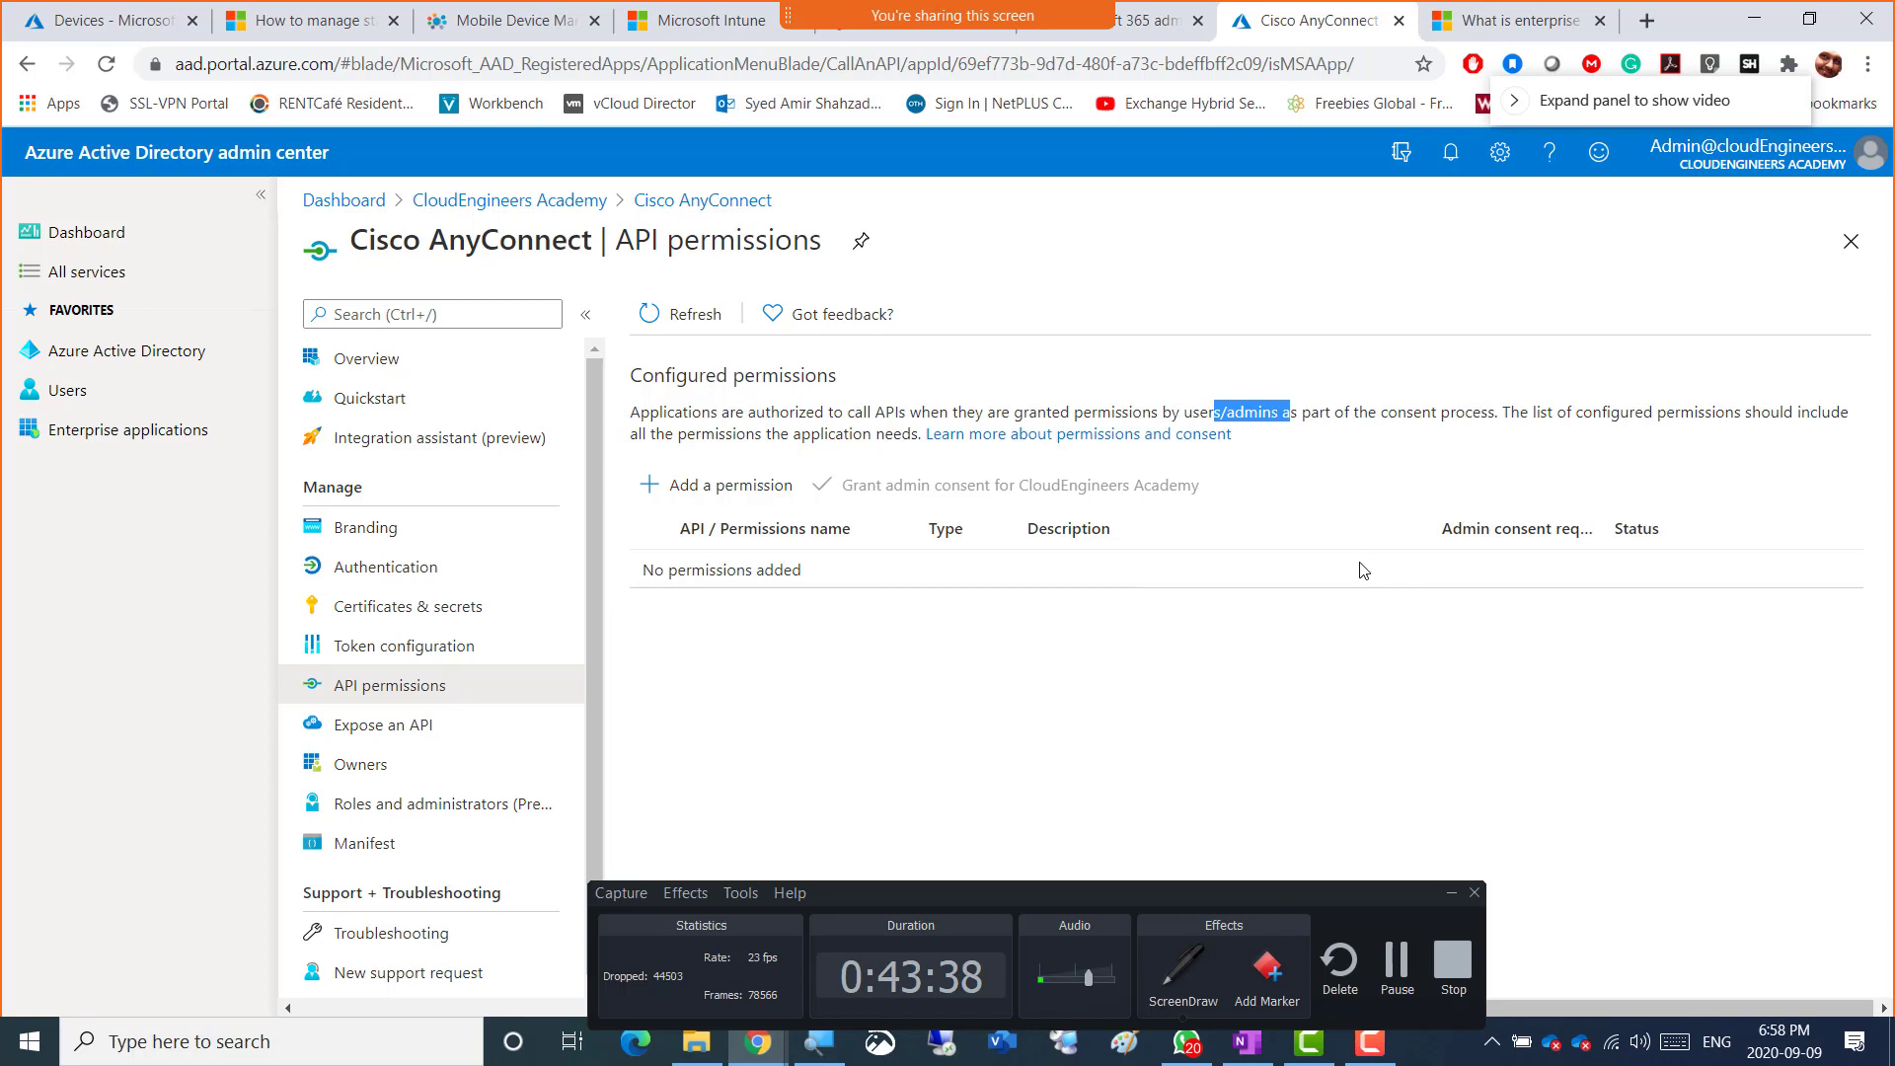
- Open a new permission request for Cisco AnyConnect, examine the Microsoft APIs from Microsoft Graph to the supported legacy APIs, and close the request without adding any
{"action": "left_click", "coordinate": [1295, 477]}
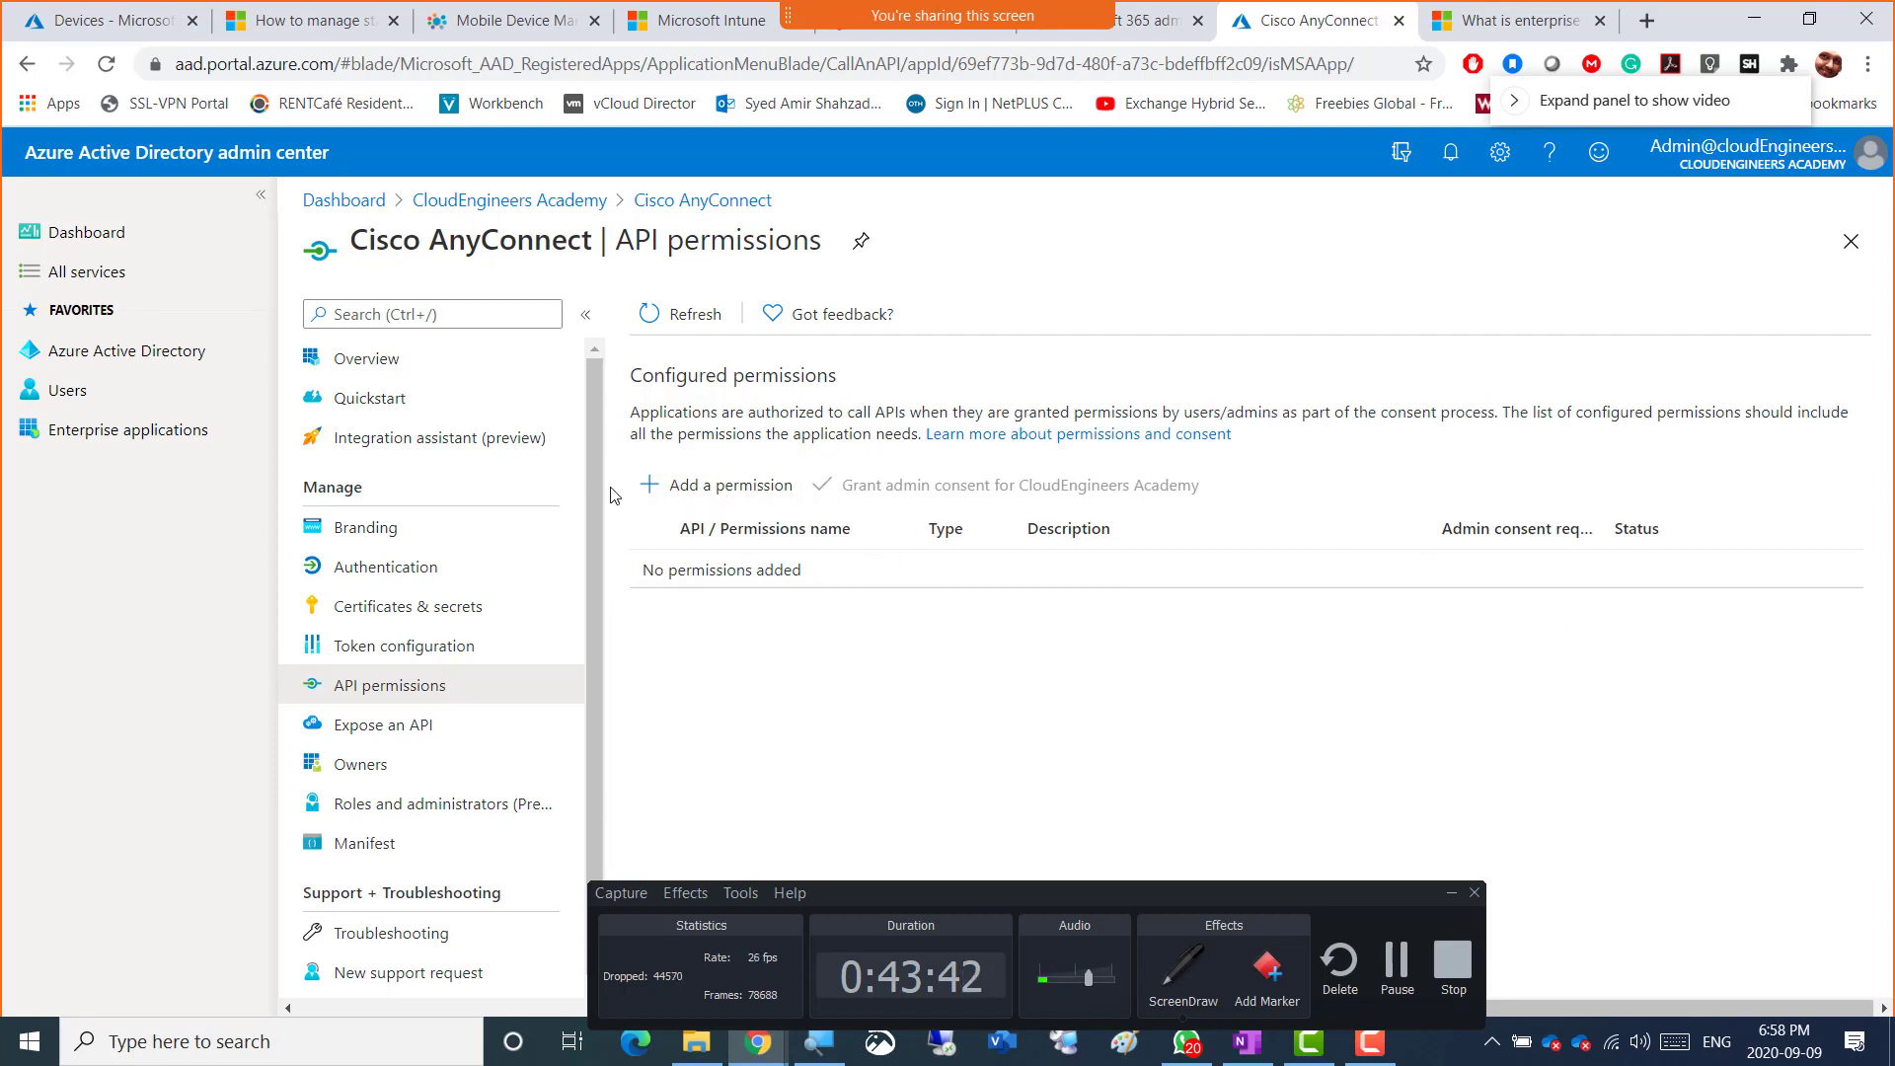
{"action": "left_click", "coordinate": [671, 489]}
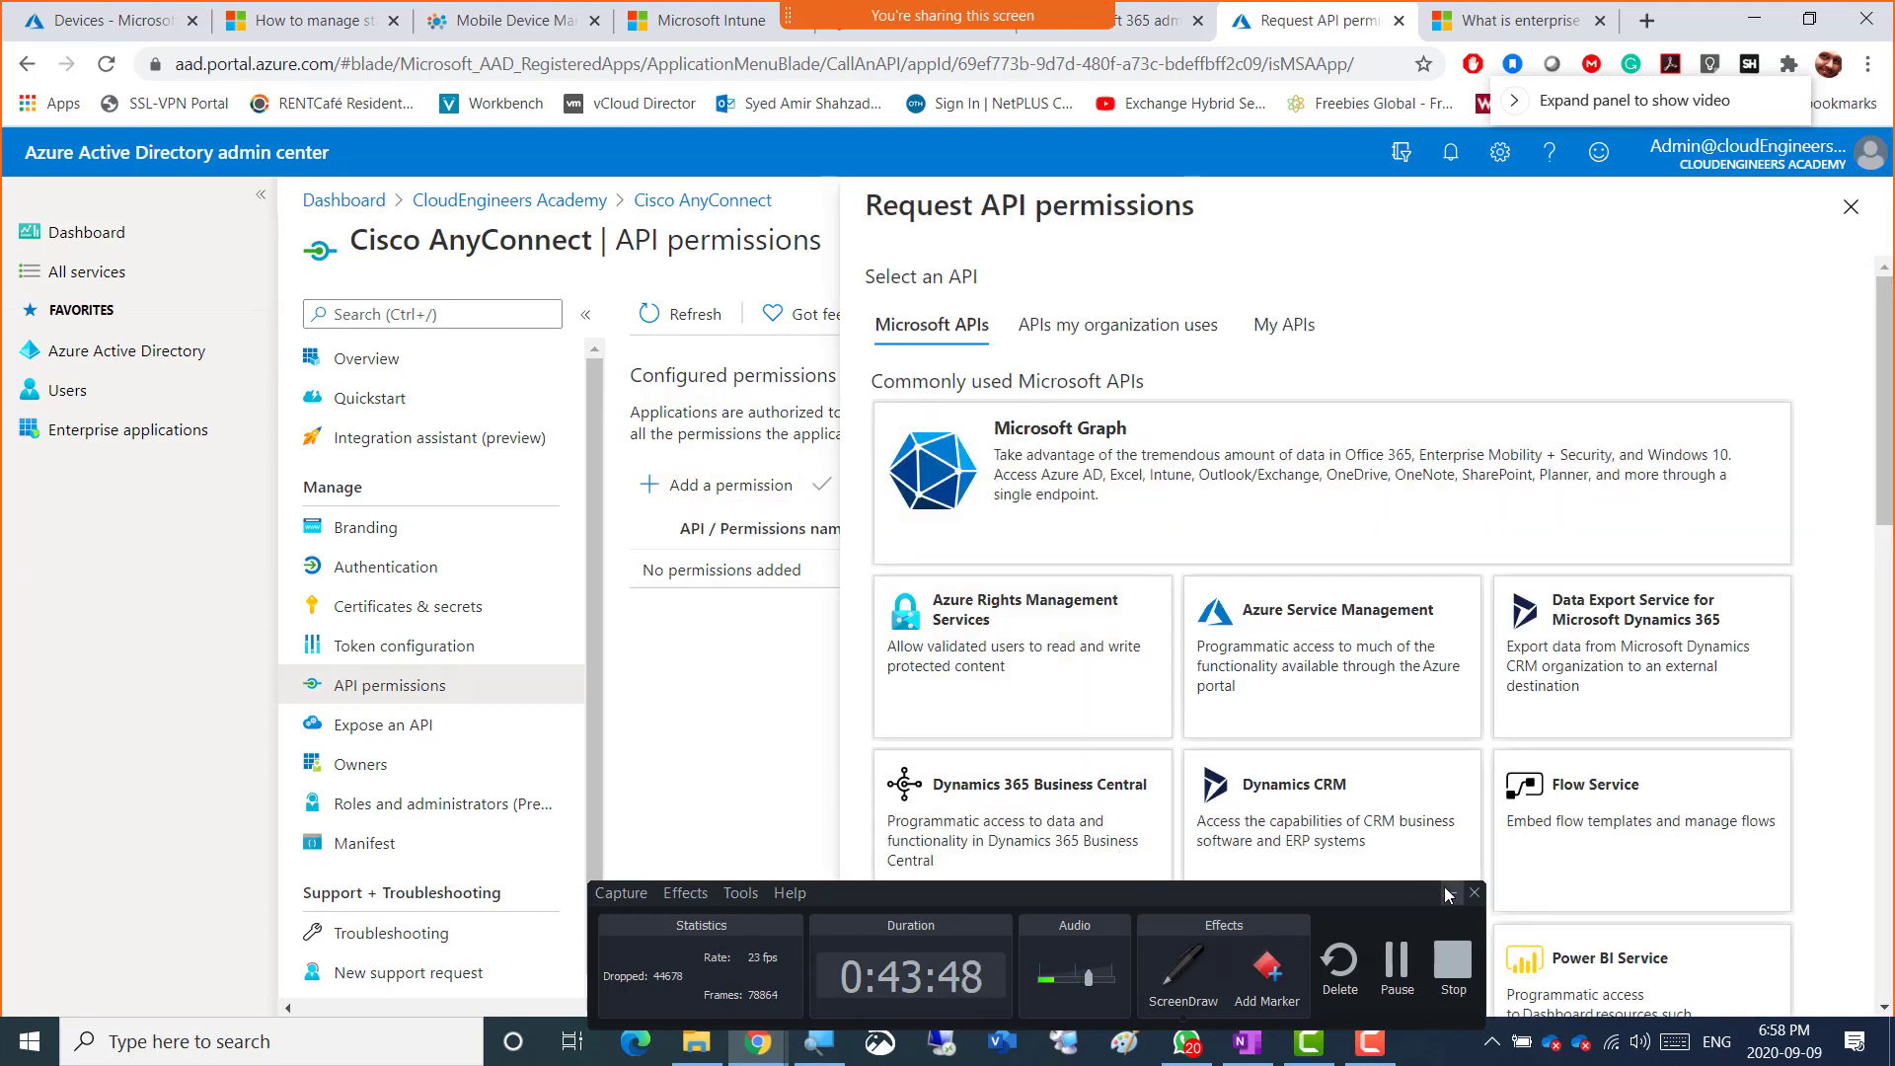
{"action": "left_click", "coordinate": [1447, 892]}
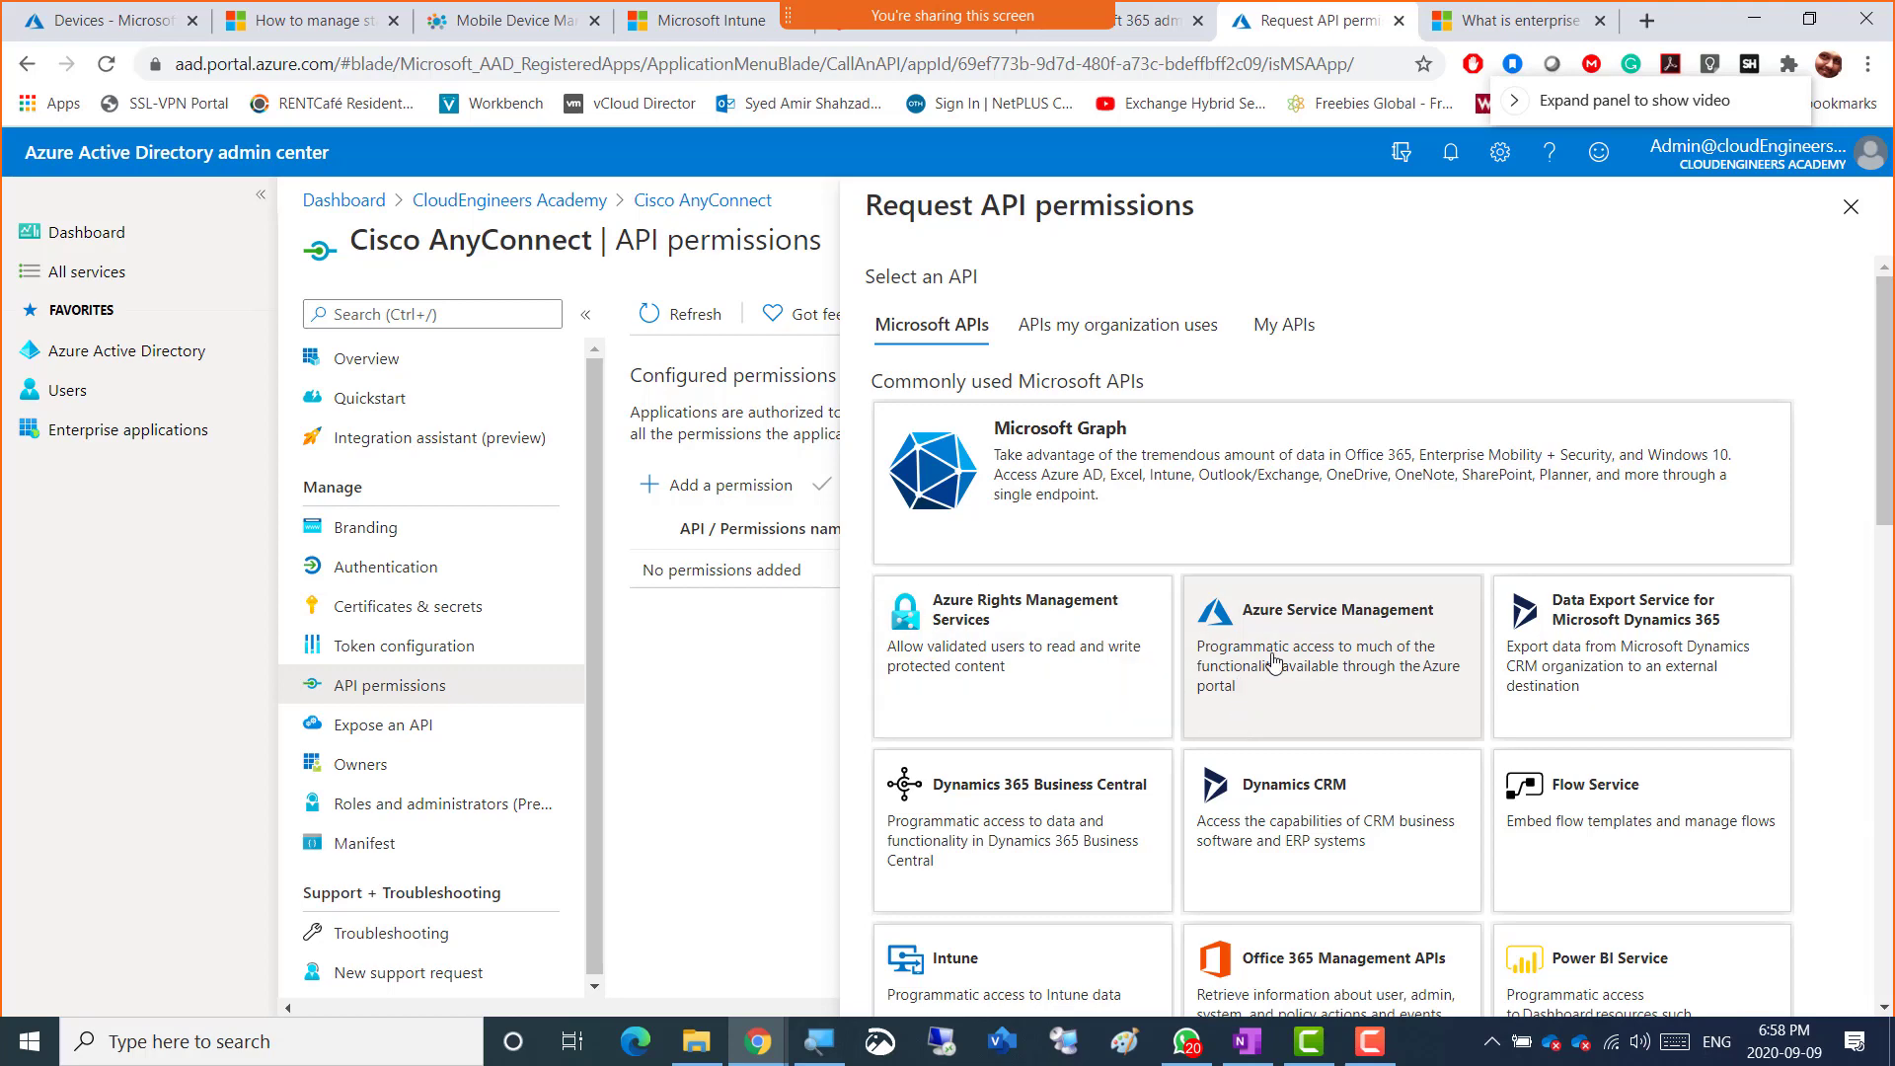
{"action": "scroll", "coordinate": [1009, 960], "scroll_direction": "down", "scroll_amount": 1}
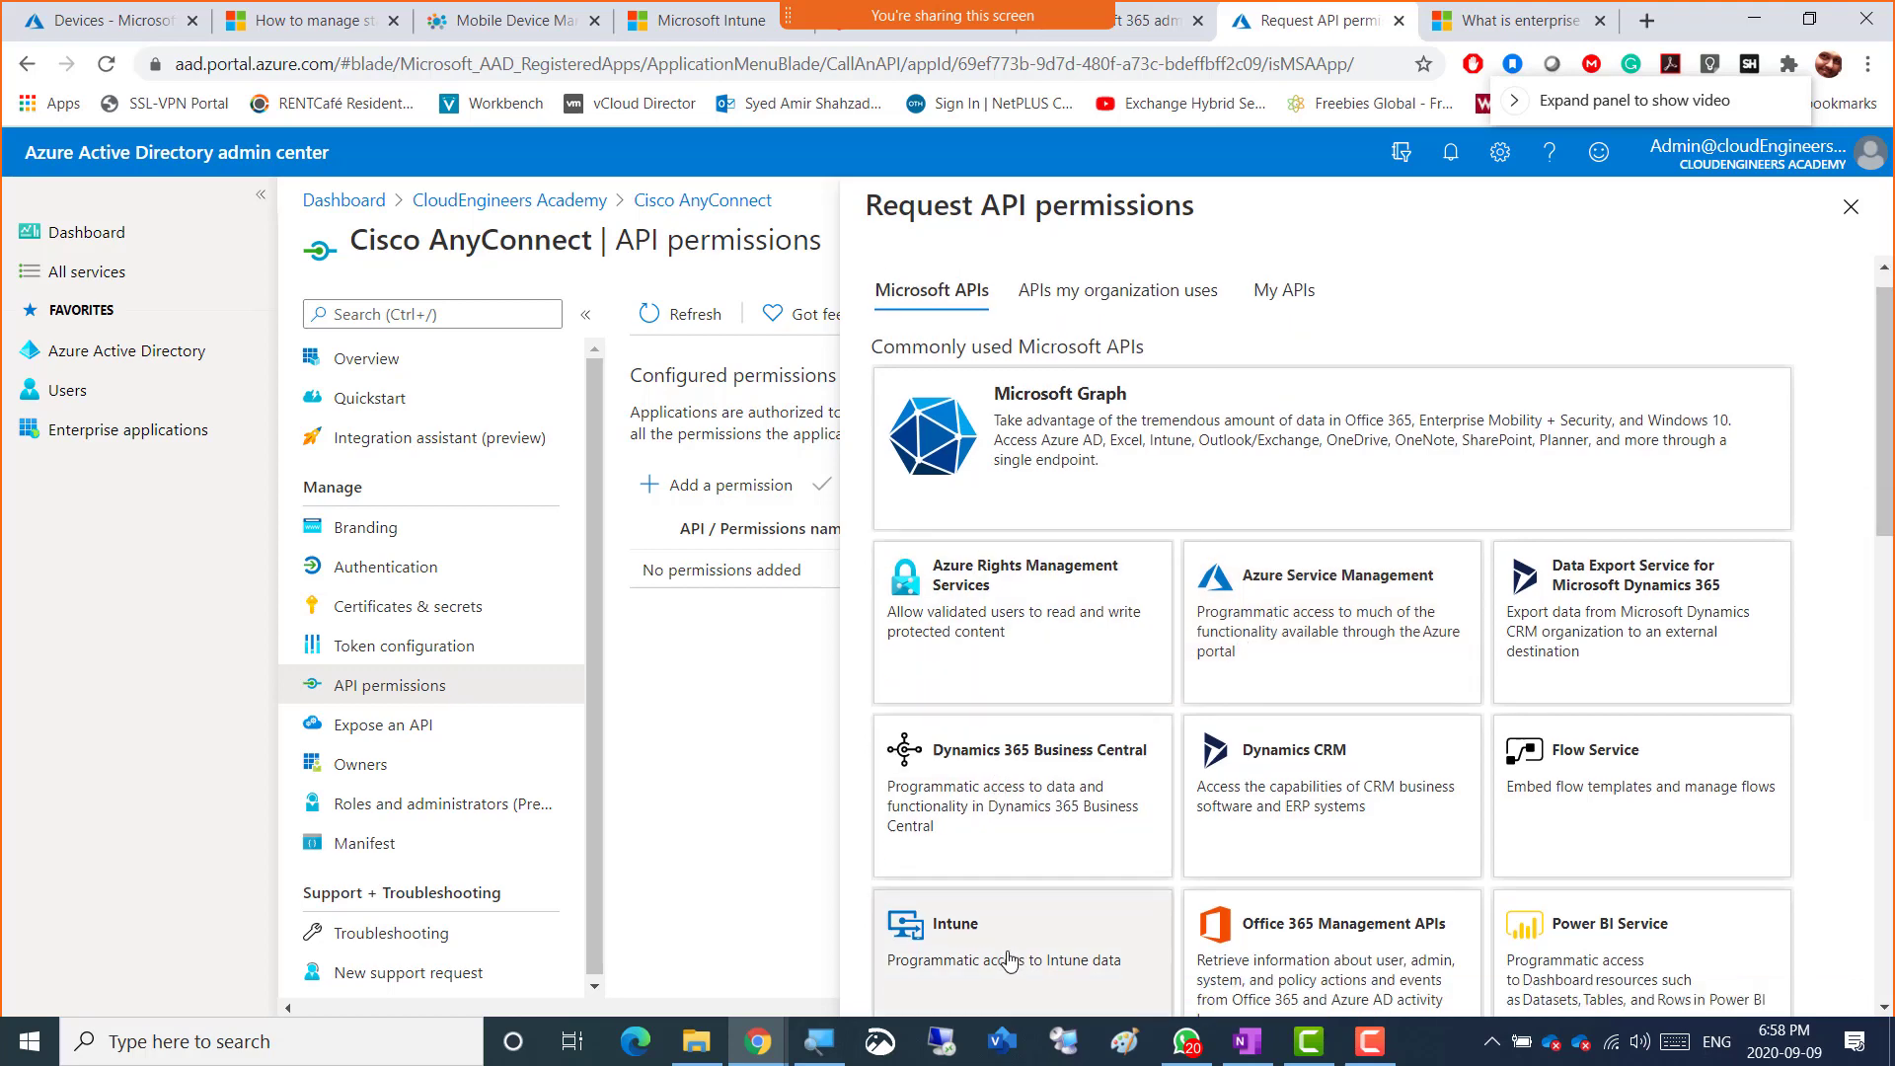
{"action": "scroll", "coordinate": [1009, 959], "scroll_direction": "down", "scroll_amount": 1}
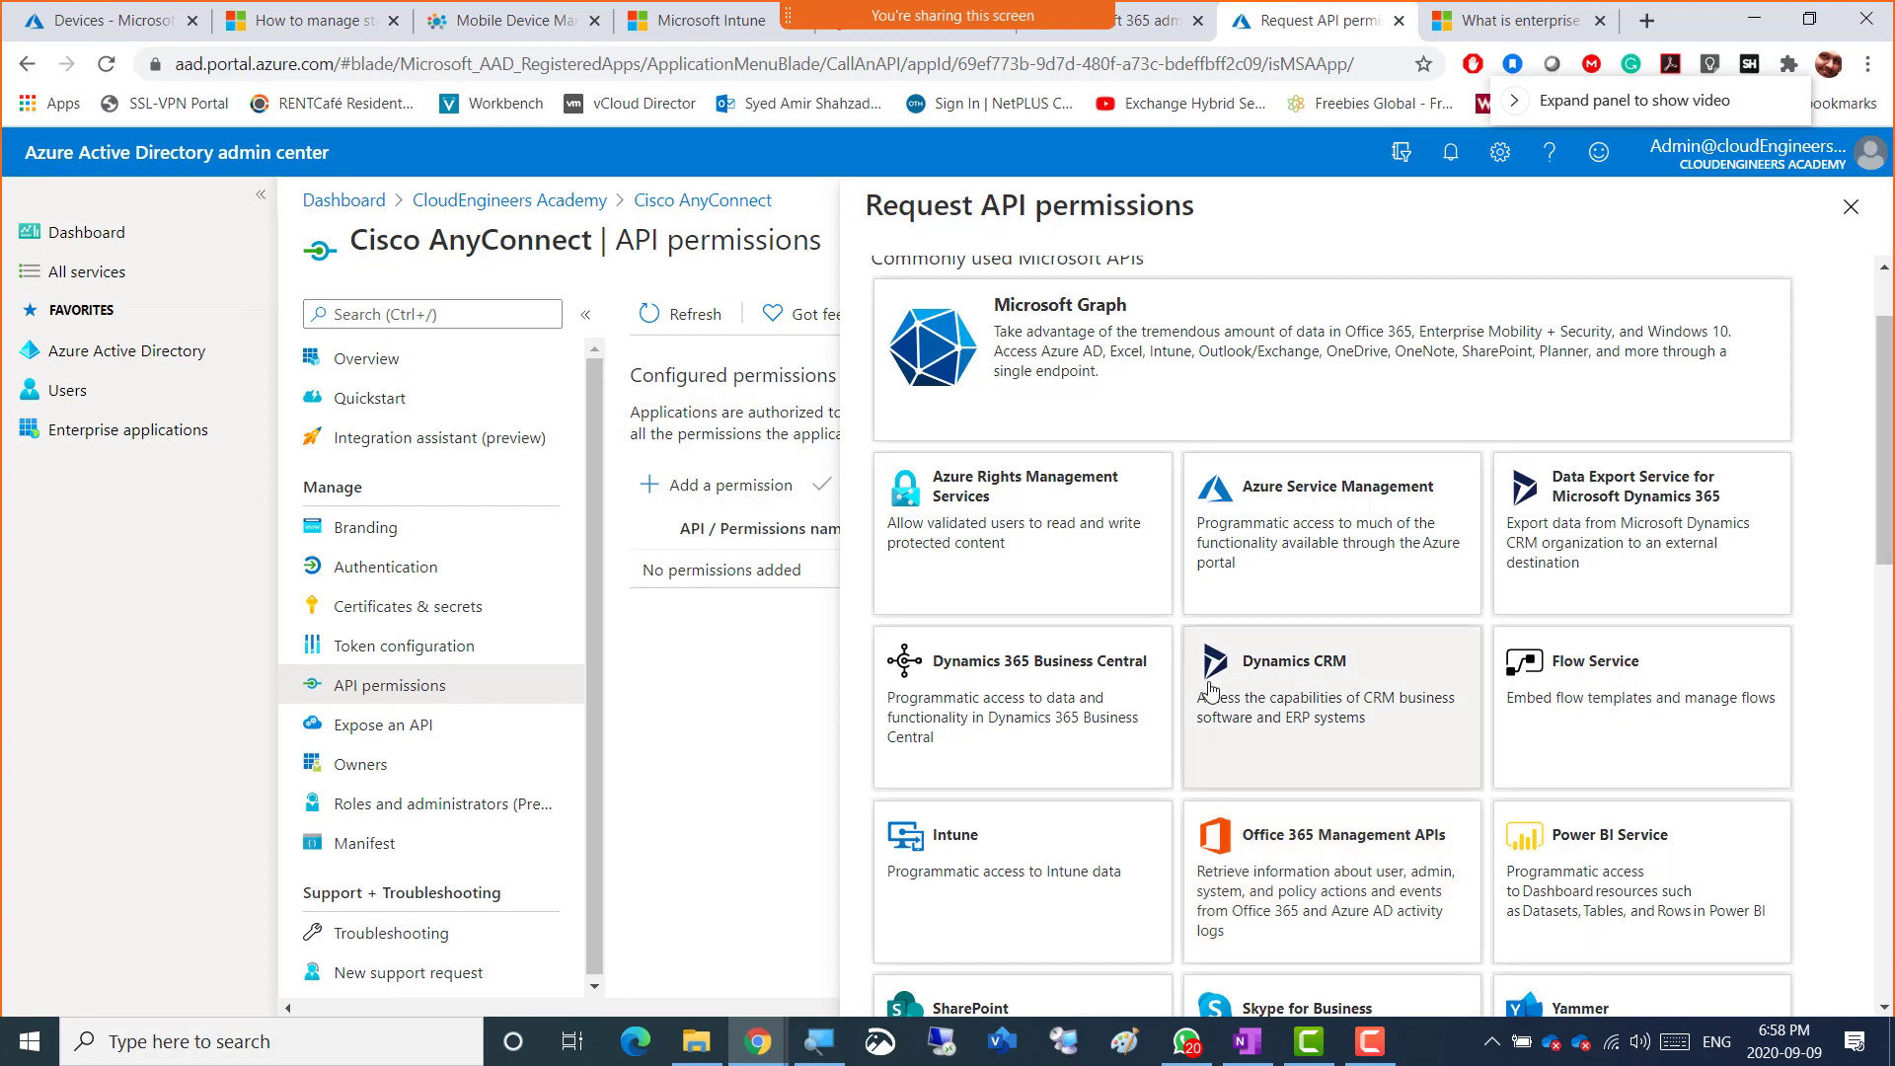
{"action": "scroll", "coordinate": [975, 711], "scroll_direction": "down", "scroll_amount": 5}
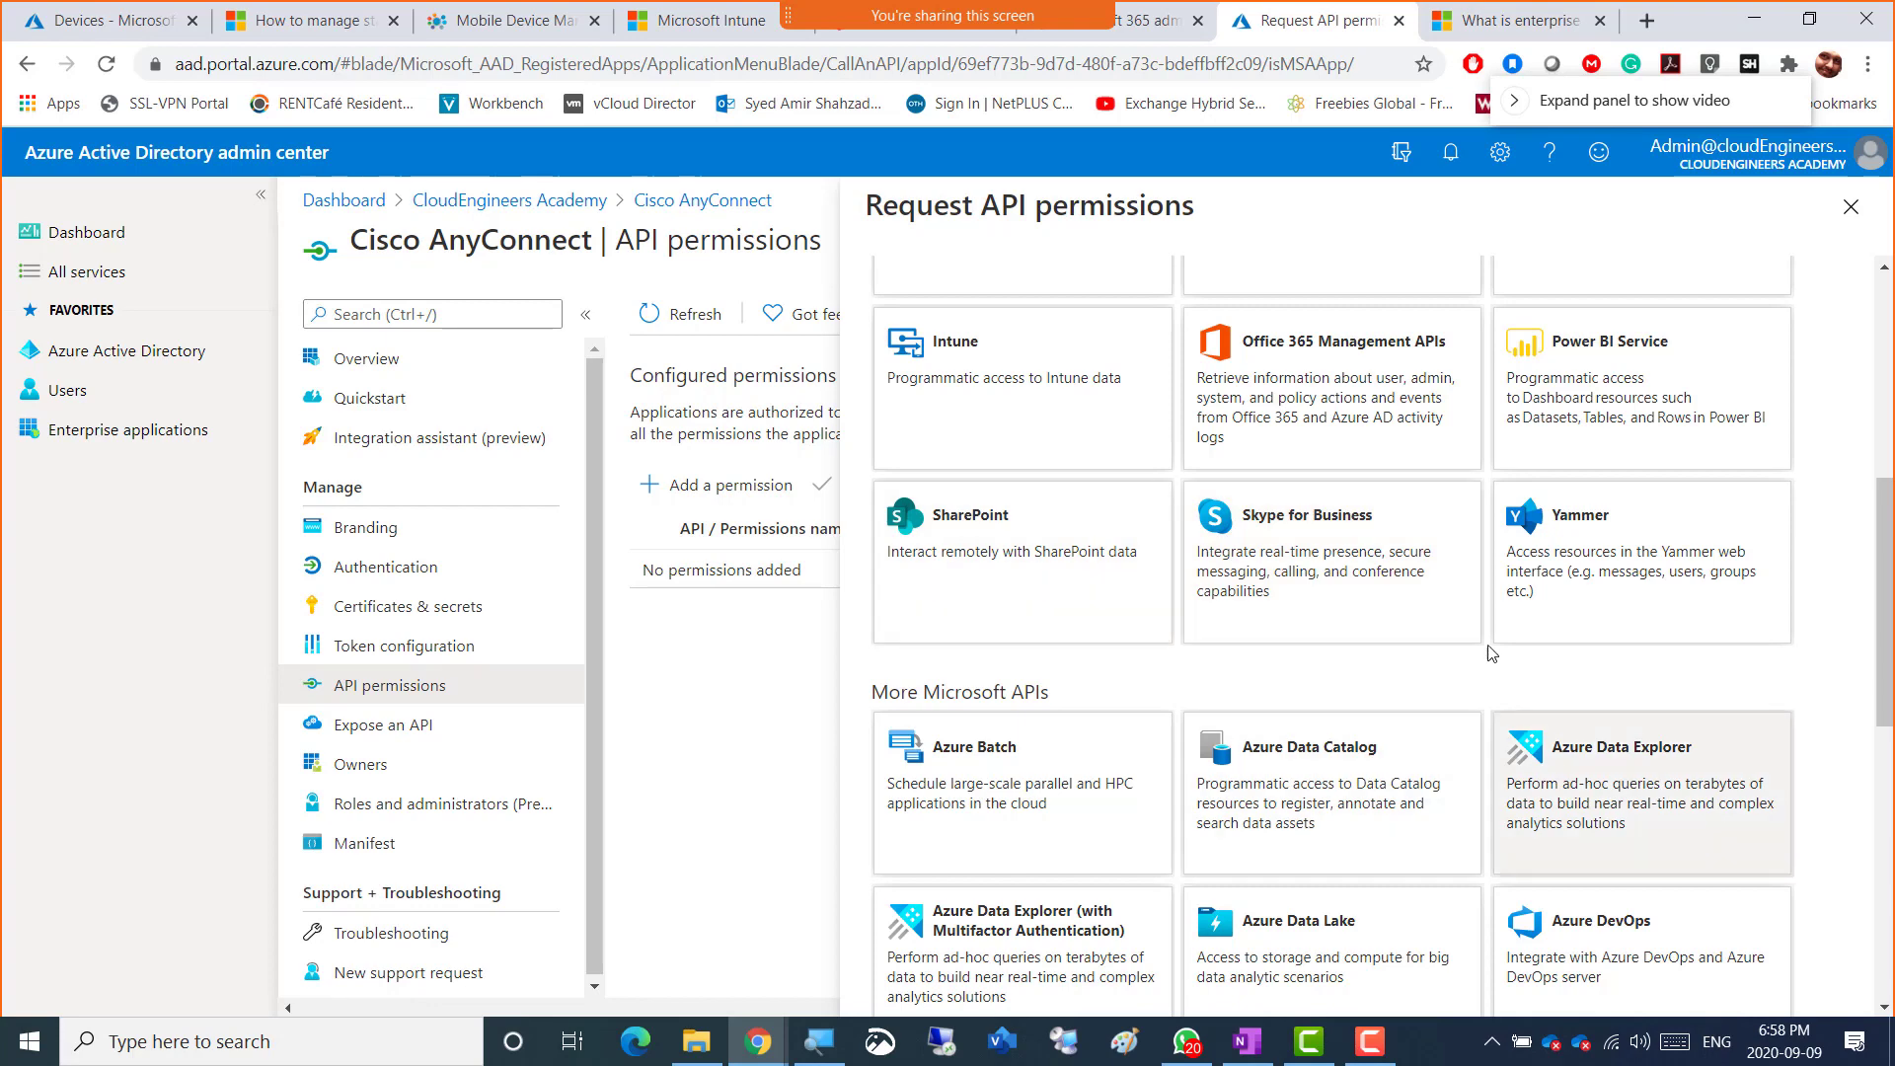
{"action": "scroll", "coordinate": [1135, 882], "scroll_direction": "down", "scroll_amount": 3}
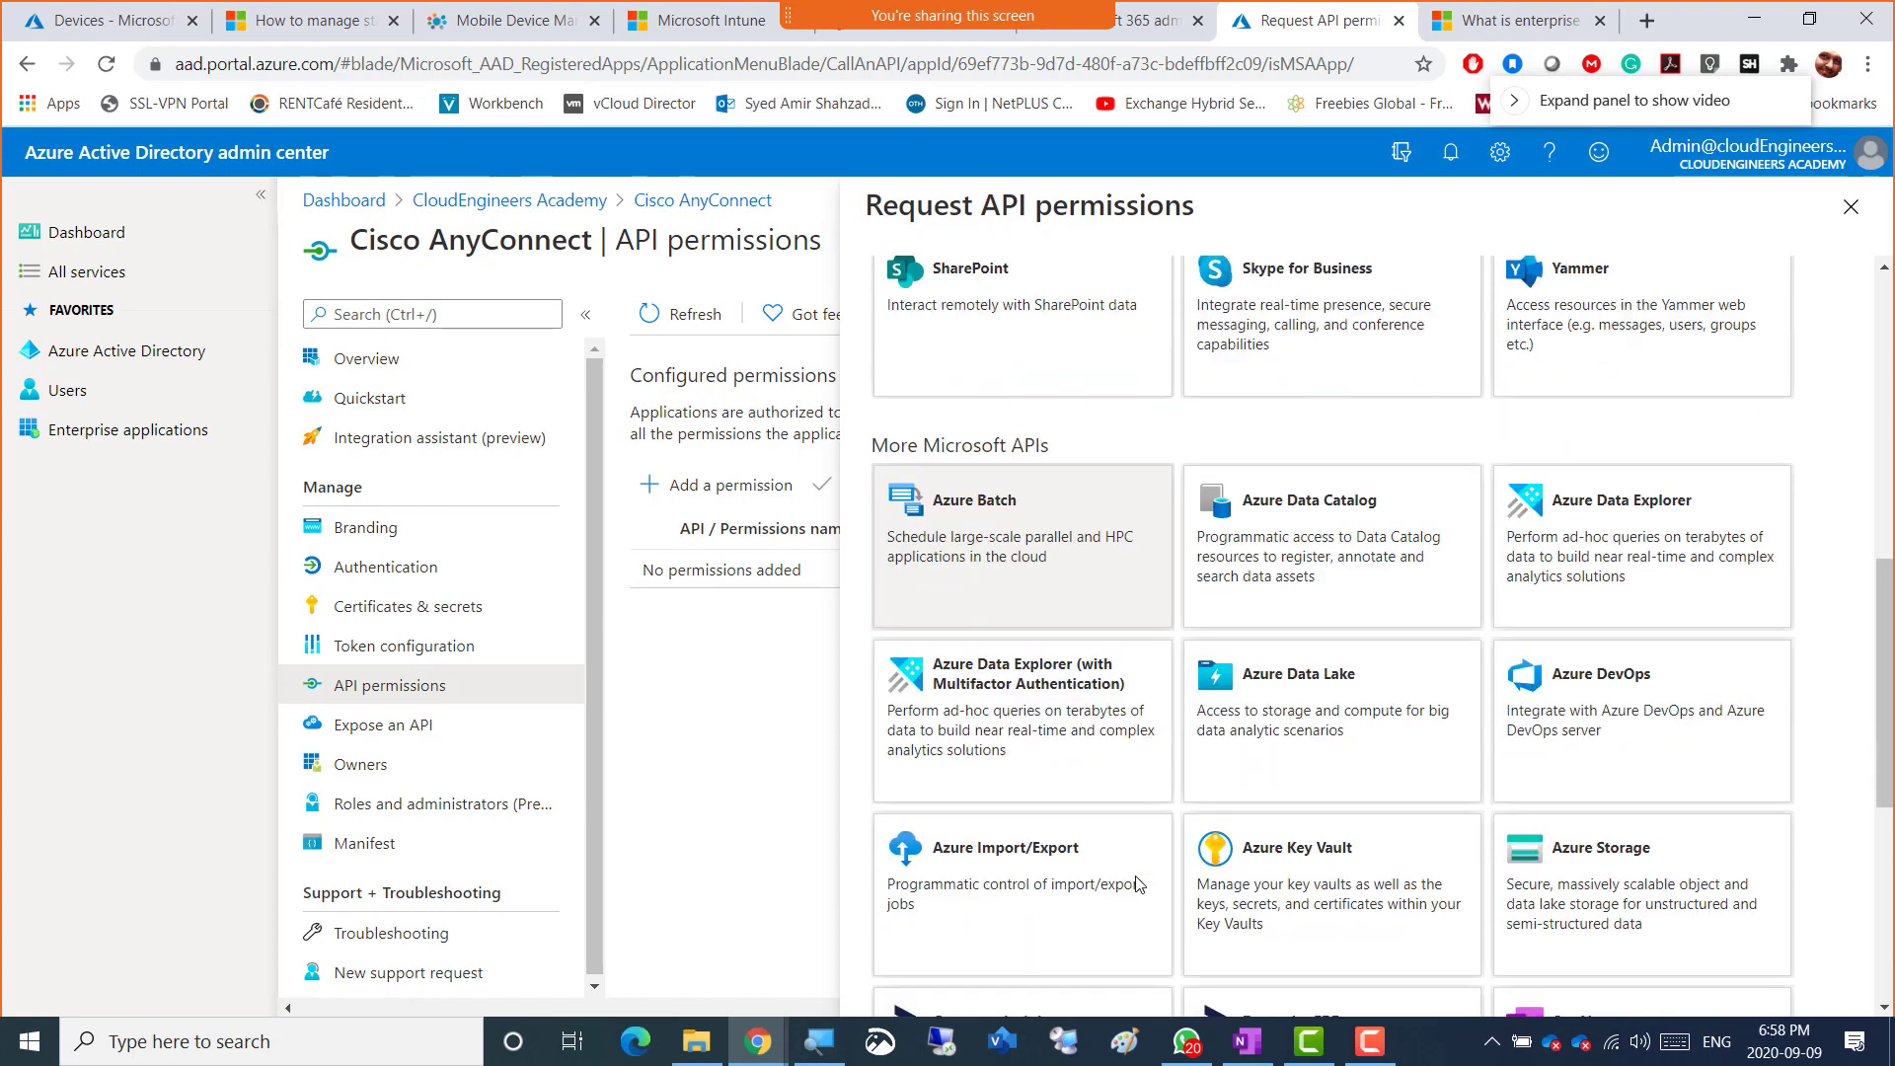
{"action": "scroll", "coordinate": [1137, 883], "scroll_direction": "down", "scroll_amount": 1}
{"action": "scroll", "coordinate": [1021, 916], "scroll_direction": "down", "scroll_amount": 2}
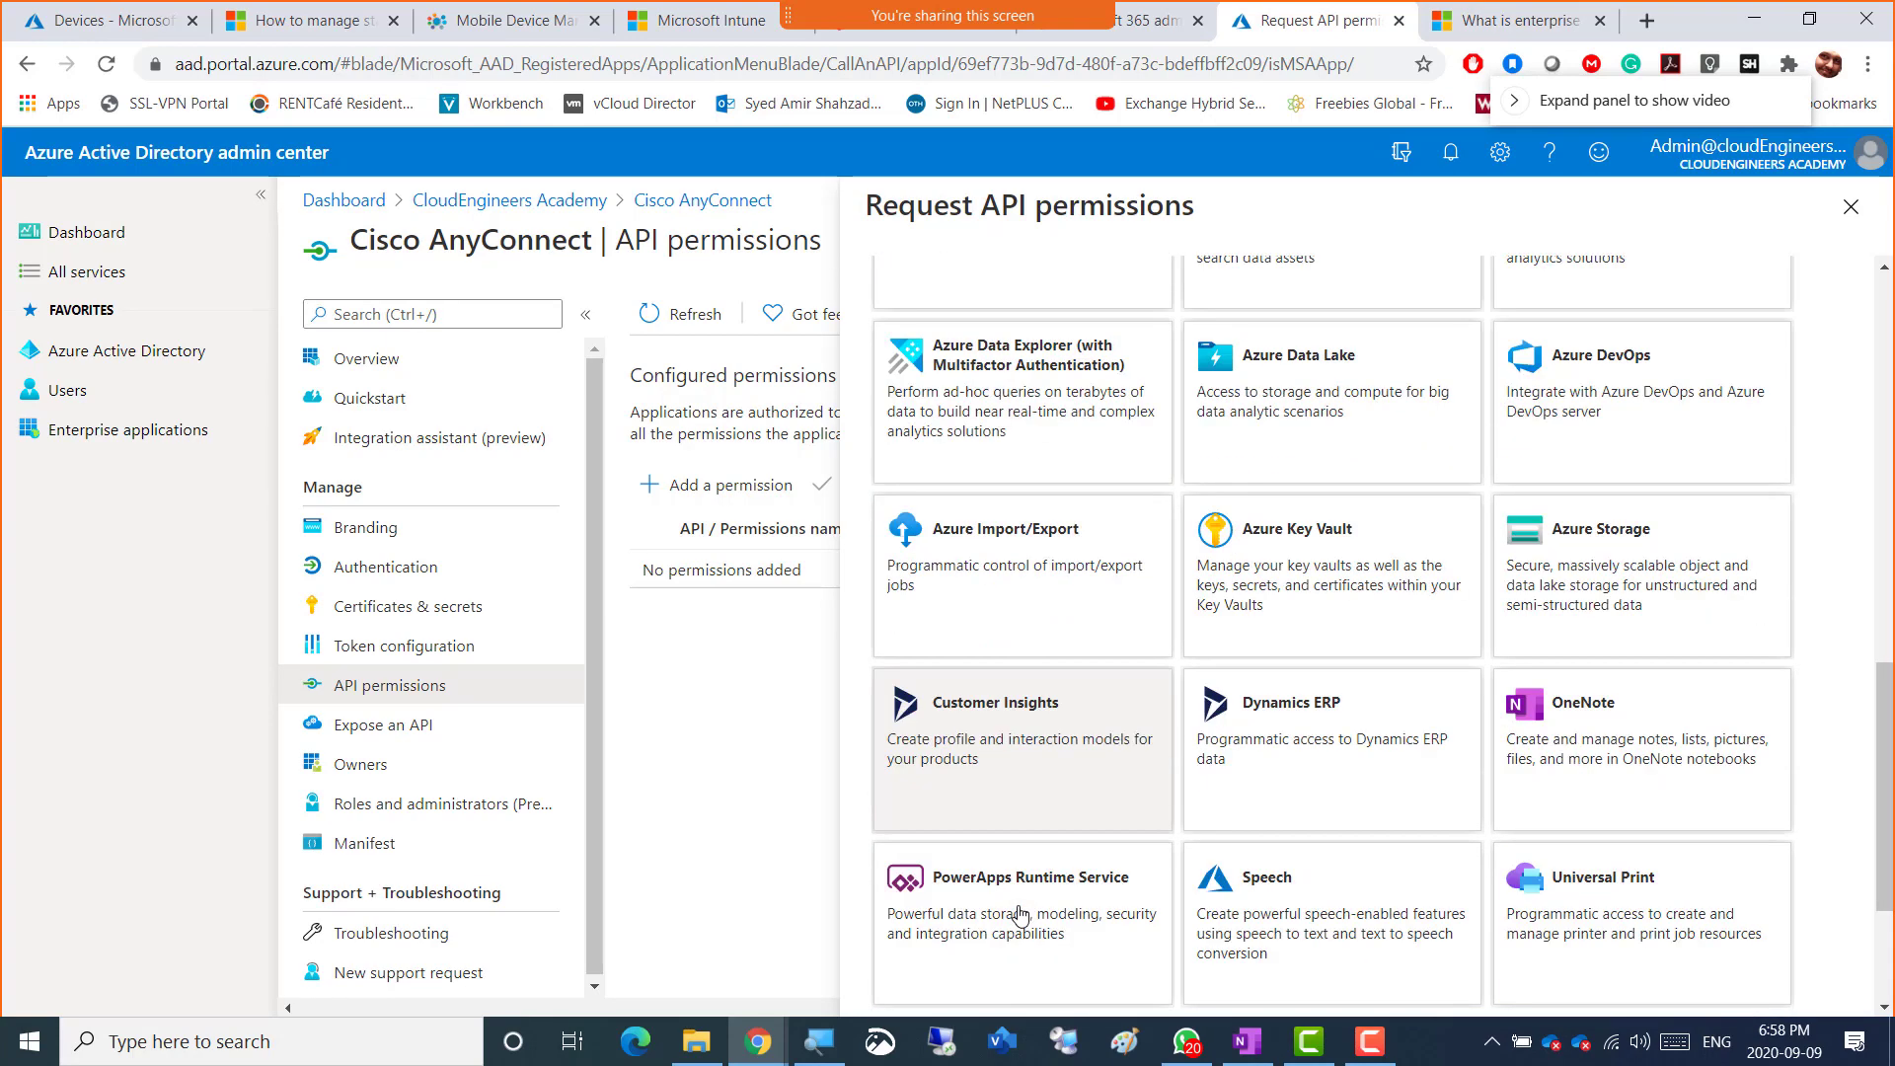
{"action": "scroll", "coordinate": [1021, 916], "scroll_direction": "down", "scroll_amount": 2}
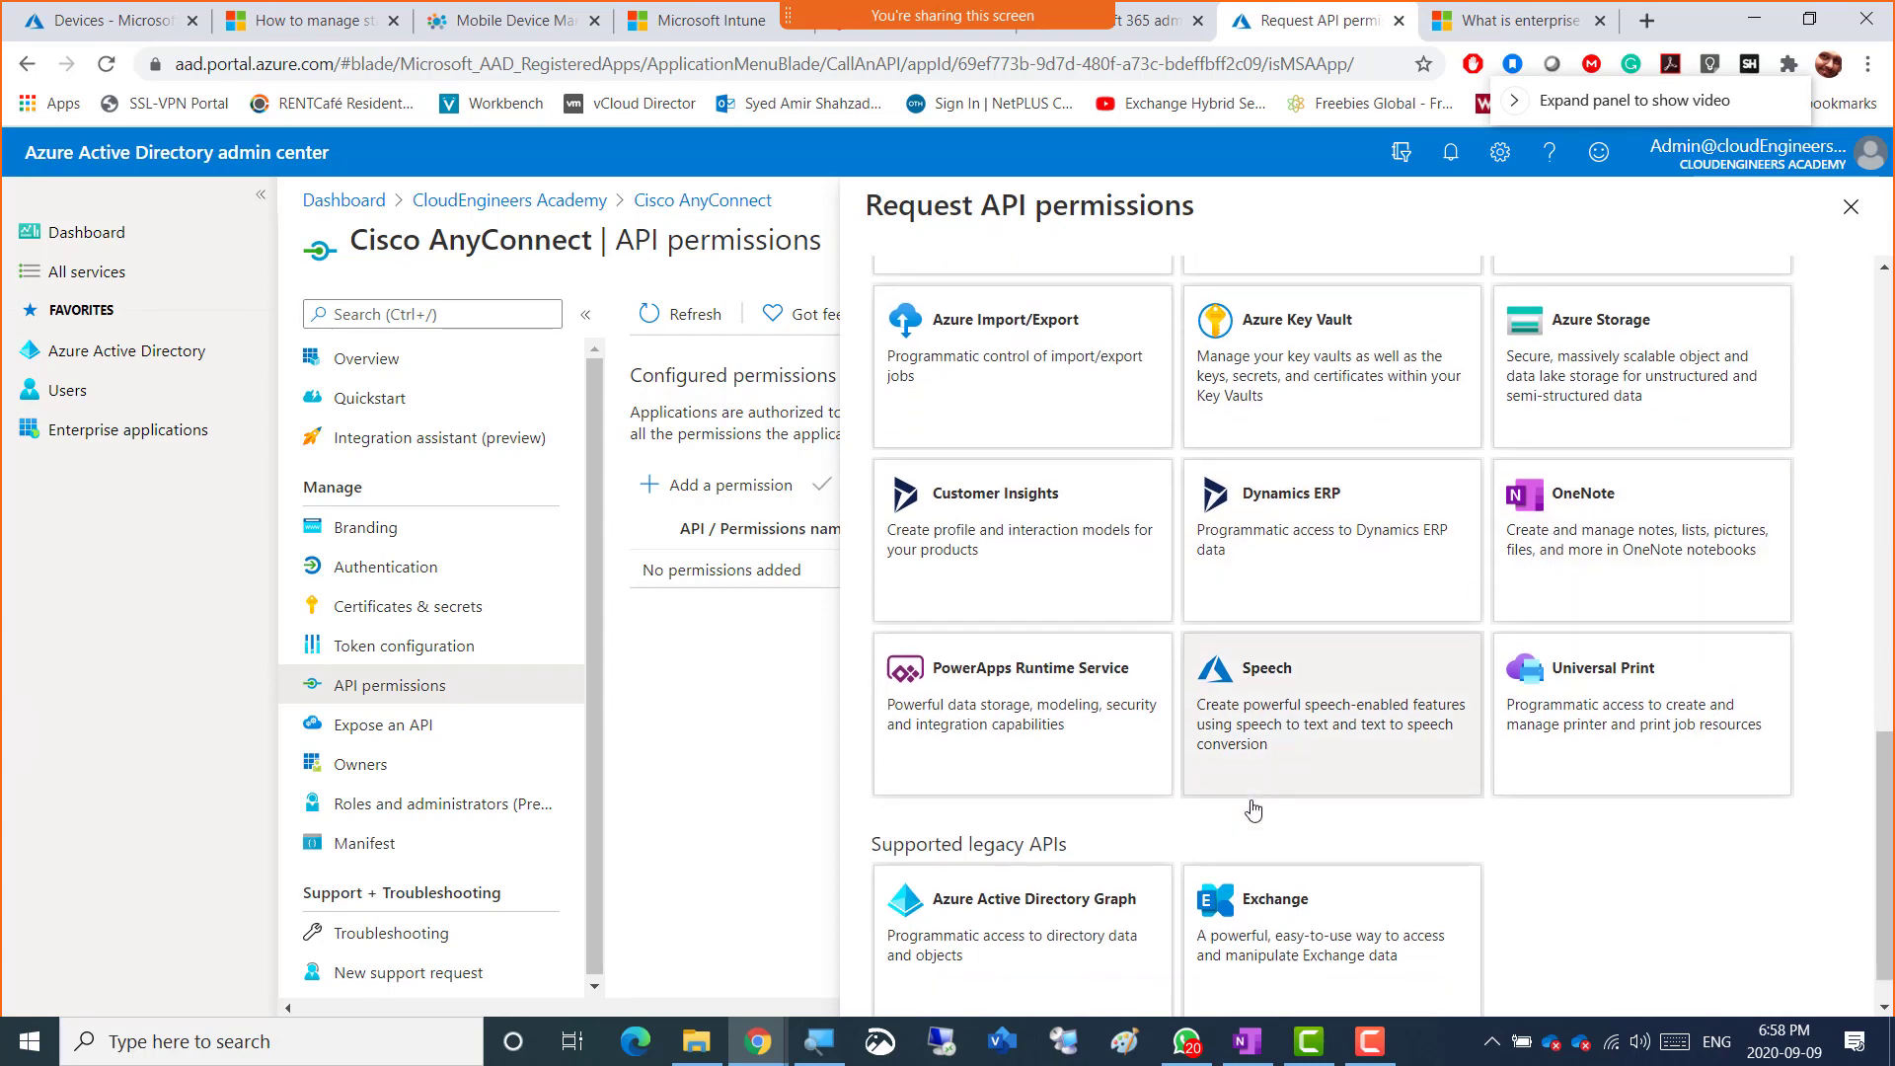
{"action": "scroll", "coordinate": [1253, 811], "scroll_direction": "down", "scroll_amount": 1}
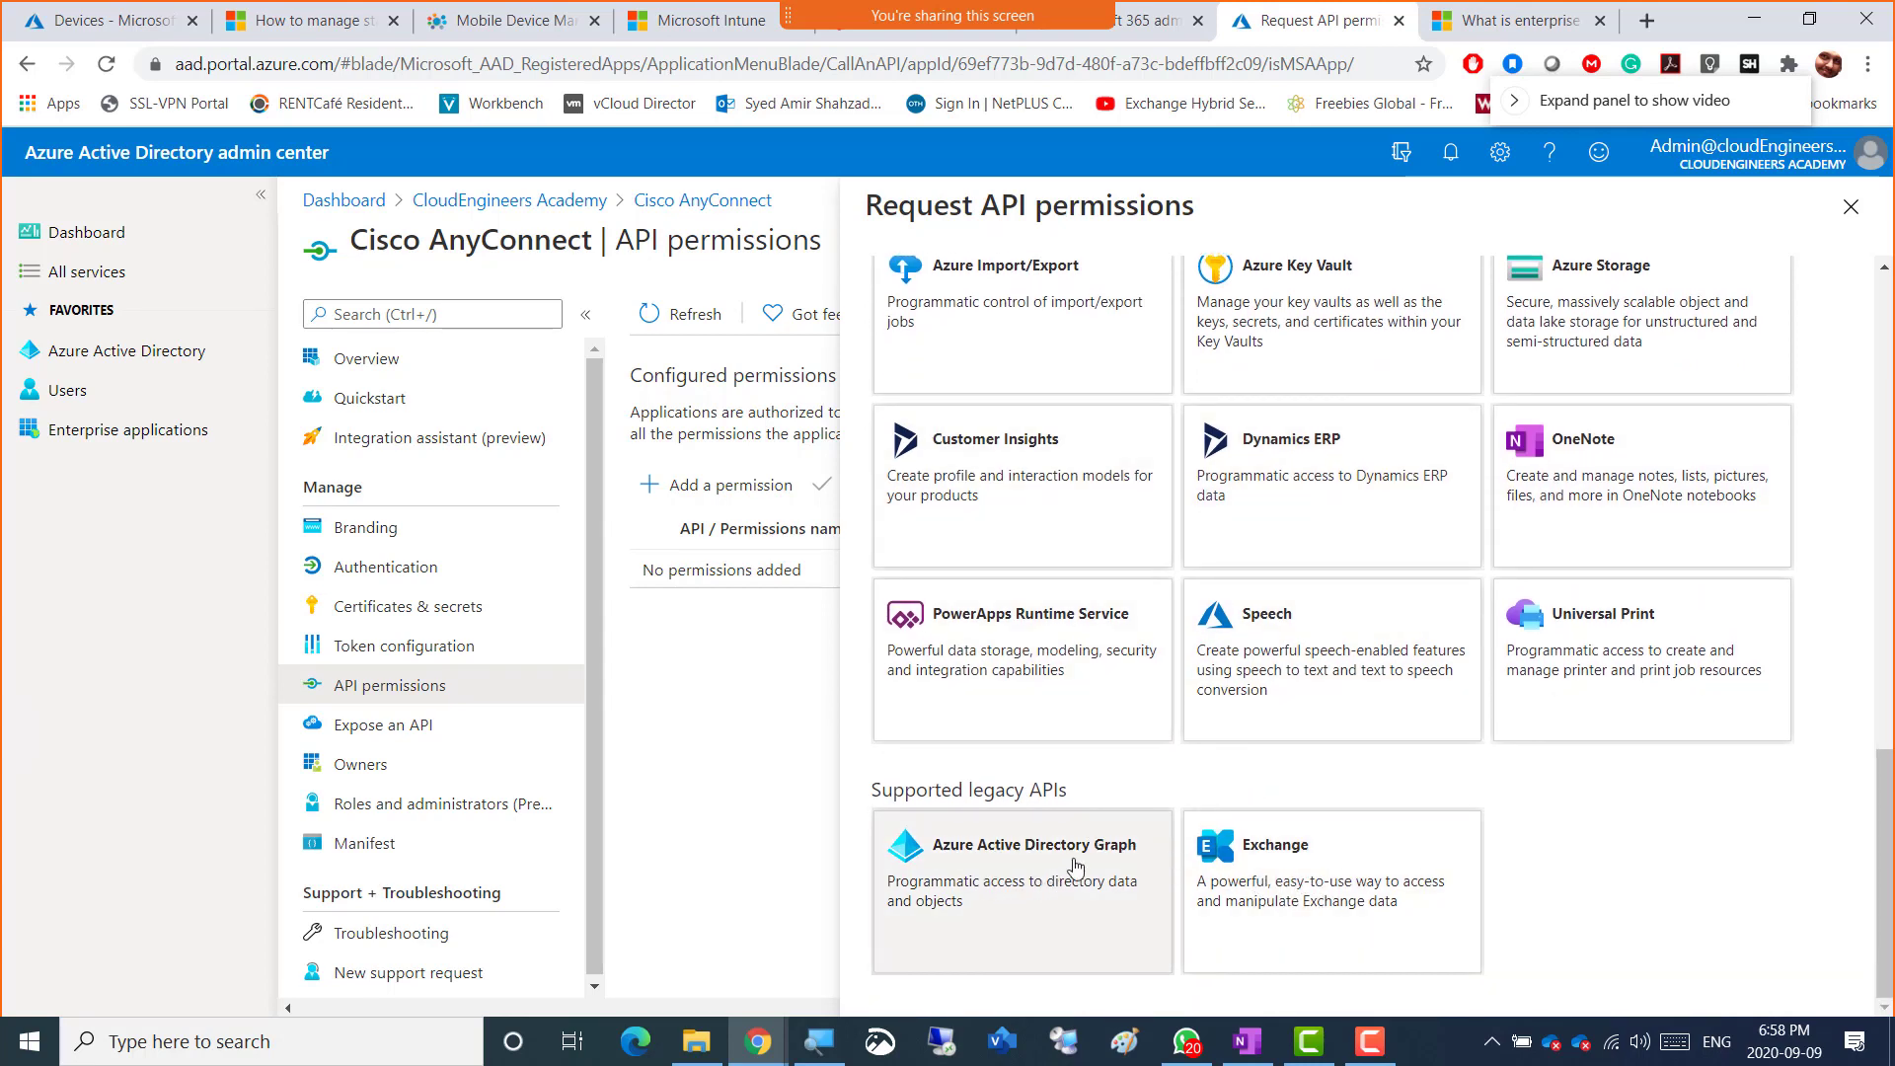
{"action": "scroll", "coordinate": [1081, 864], "scroll_direction": "up", "scroll_amount": 10}
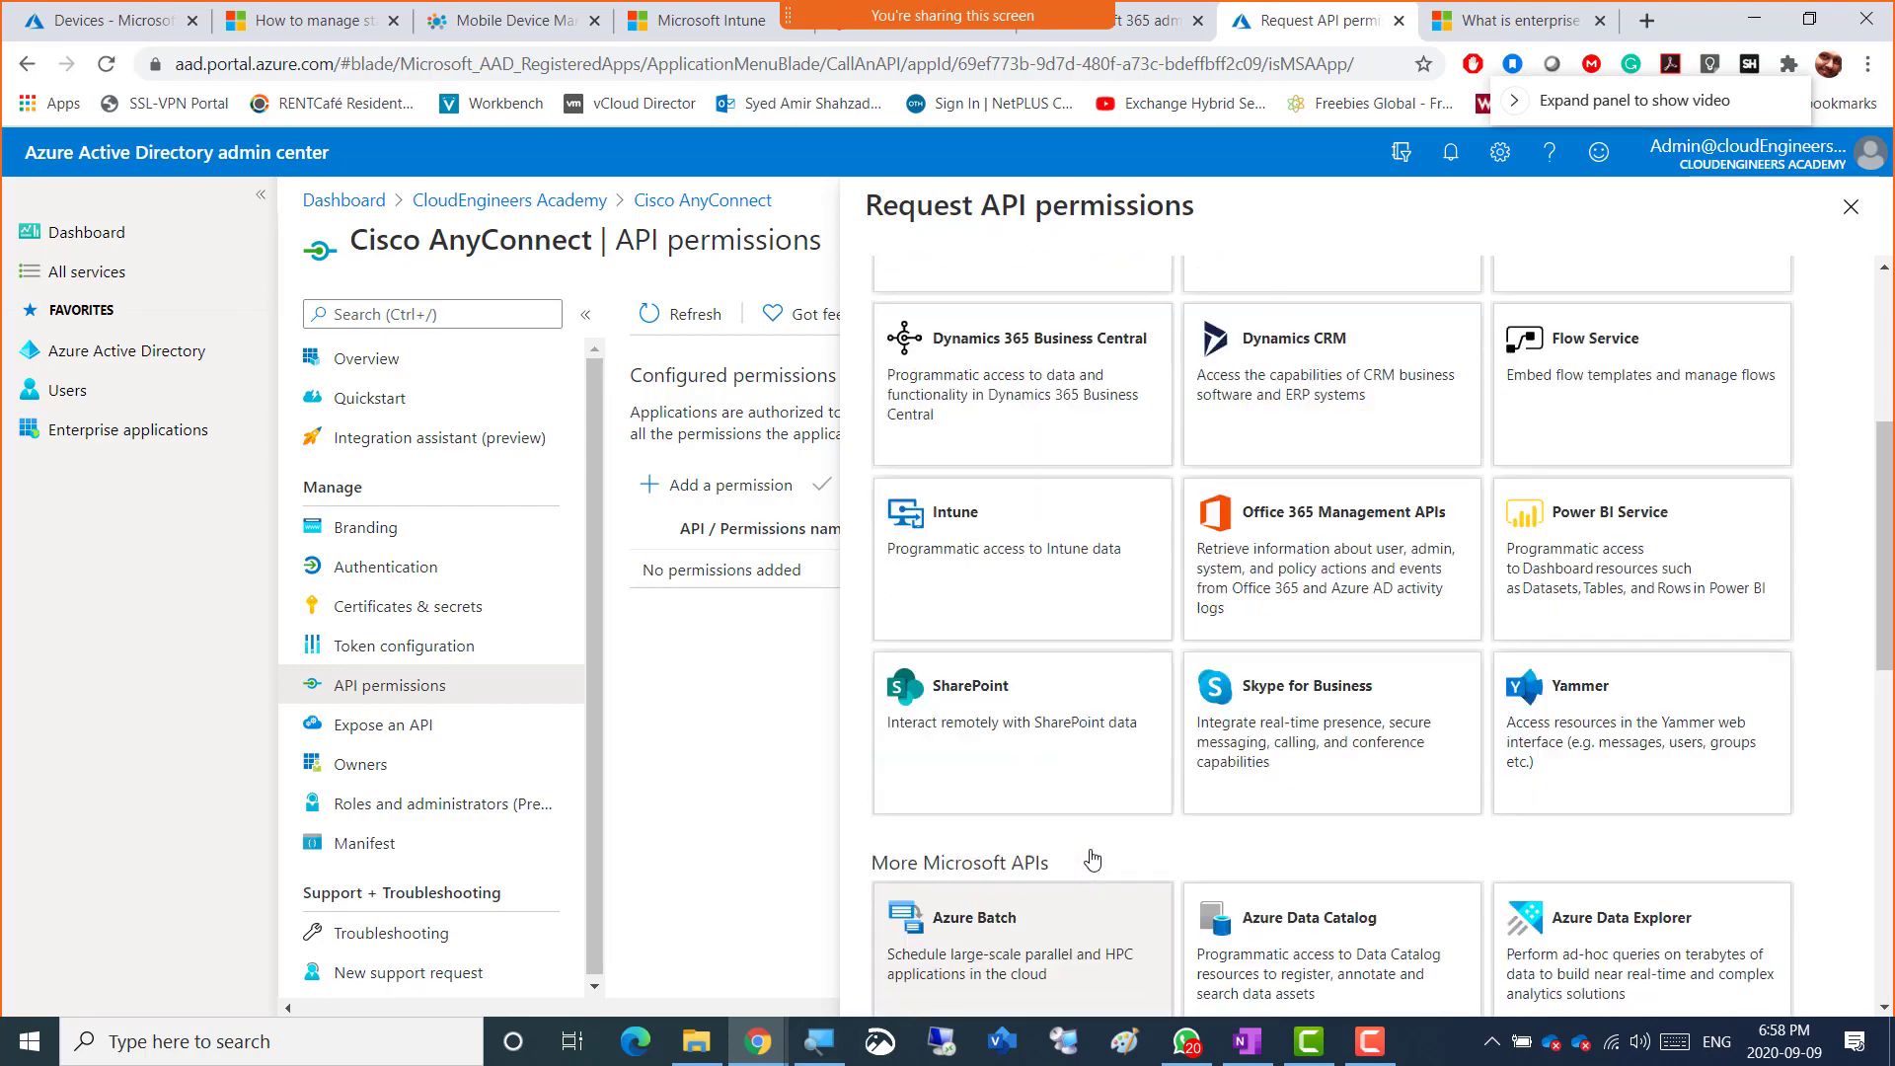
{"action": "scroll", "coordinate": [1093, 861], "scroll_direction": "up", "scroll_amount": 5}
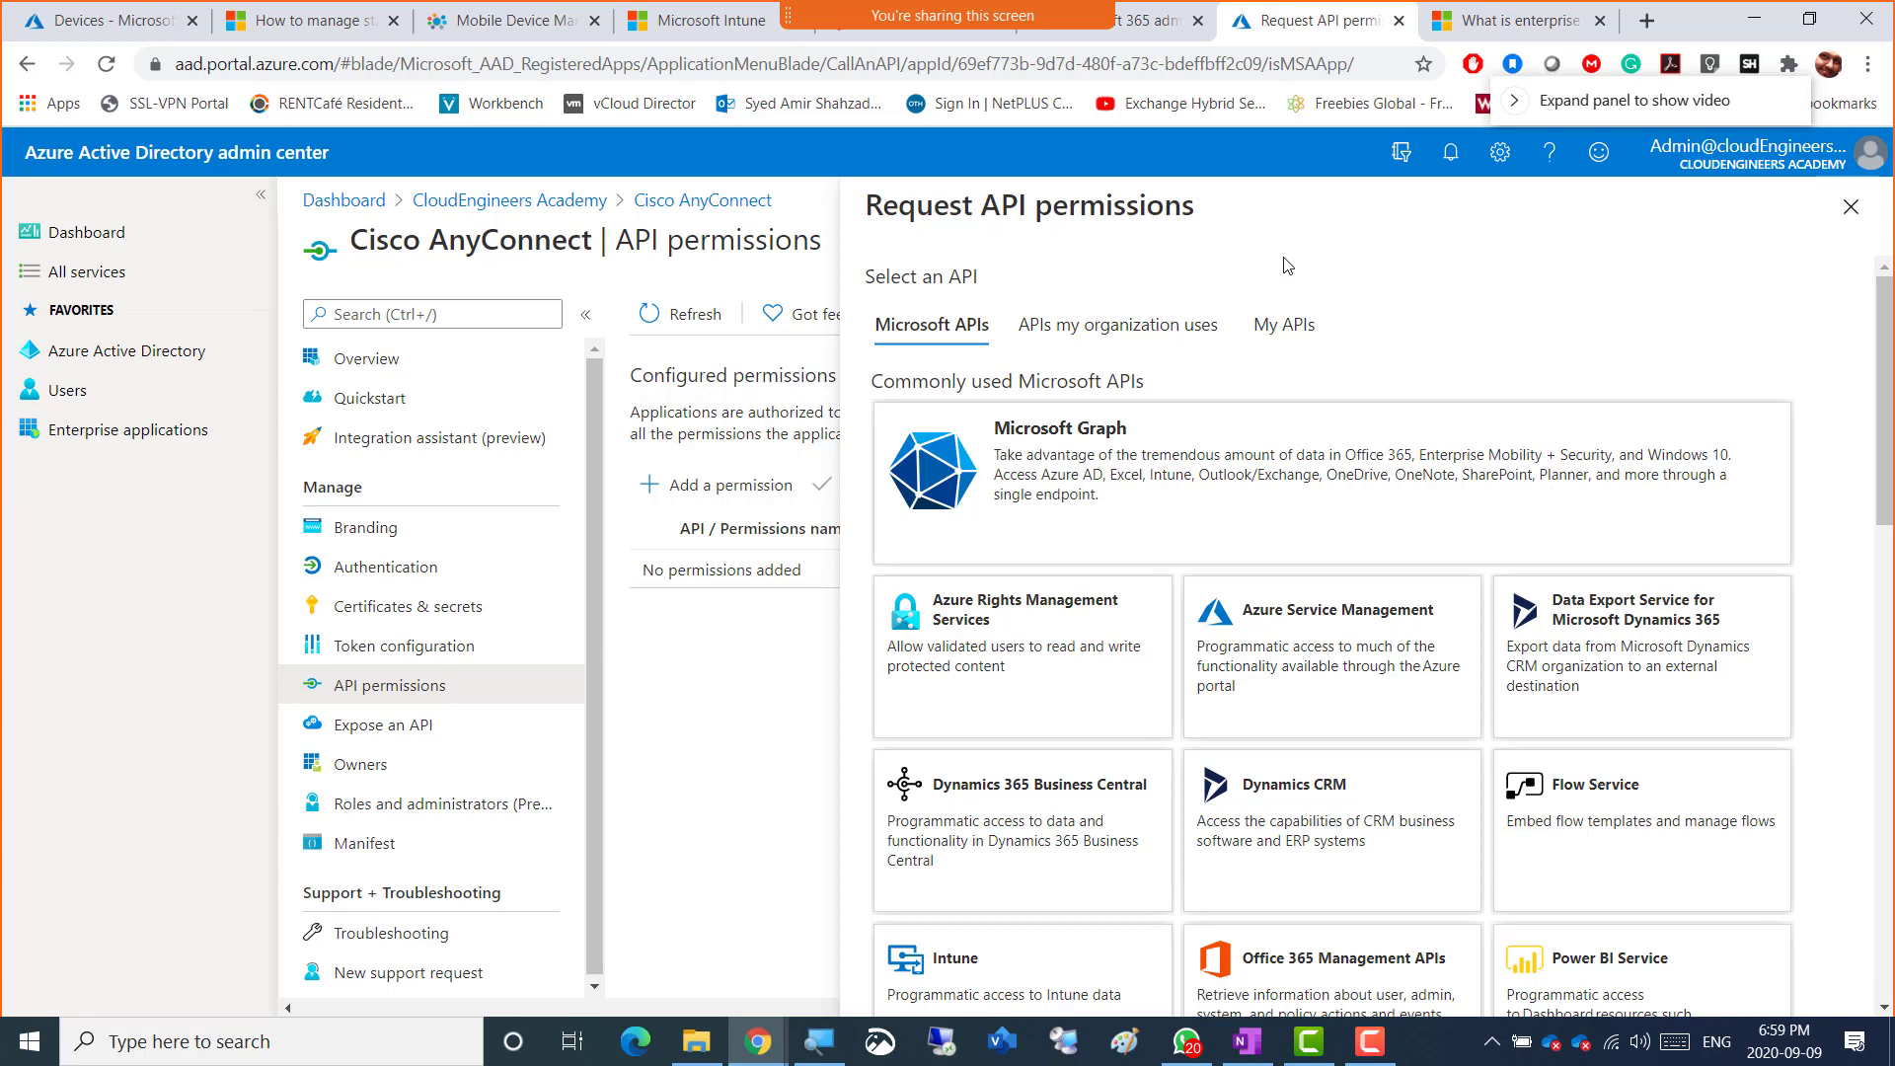
{"action": "left_click", "coordinate": [1851, 206]}
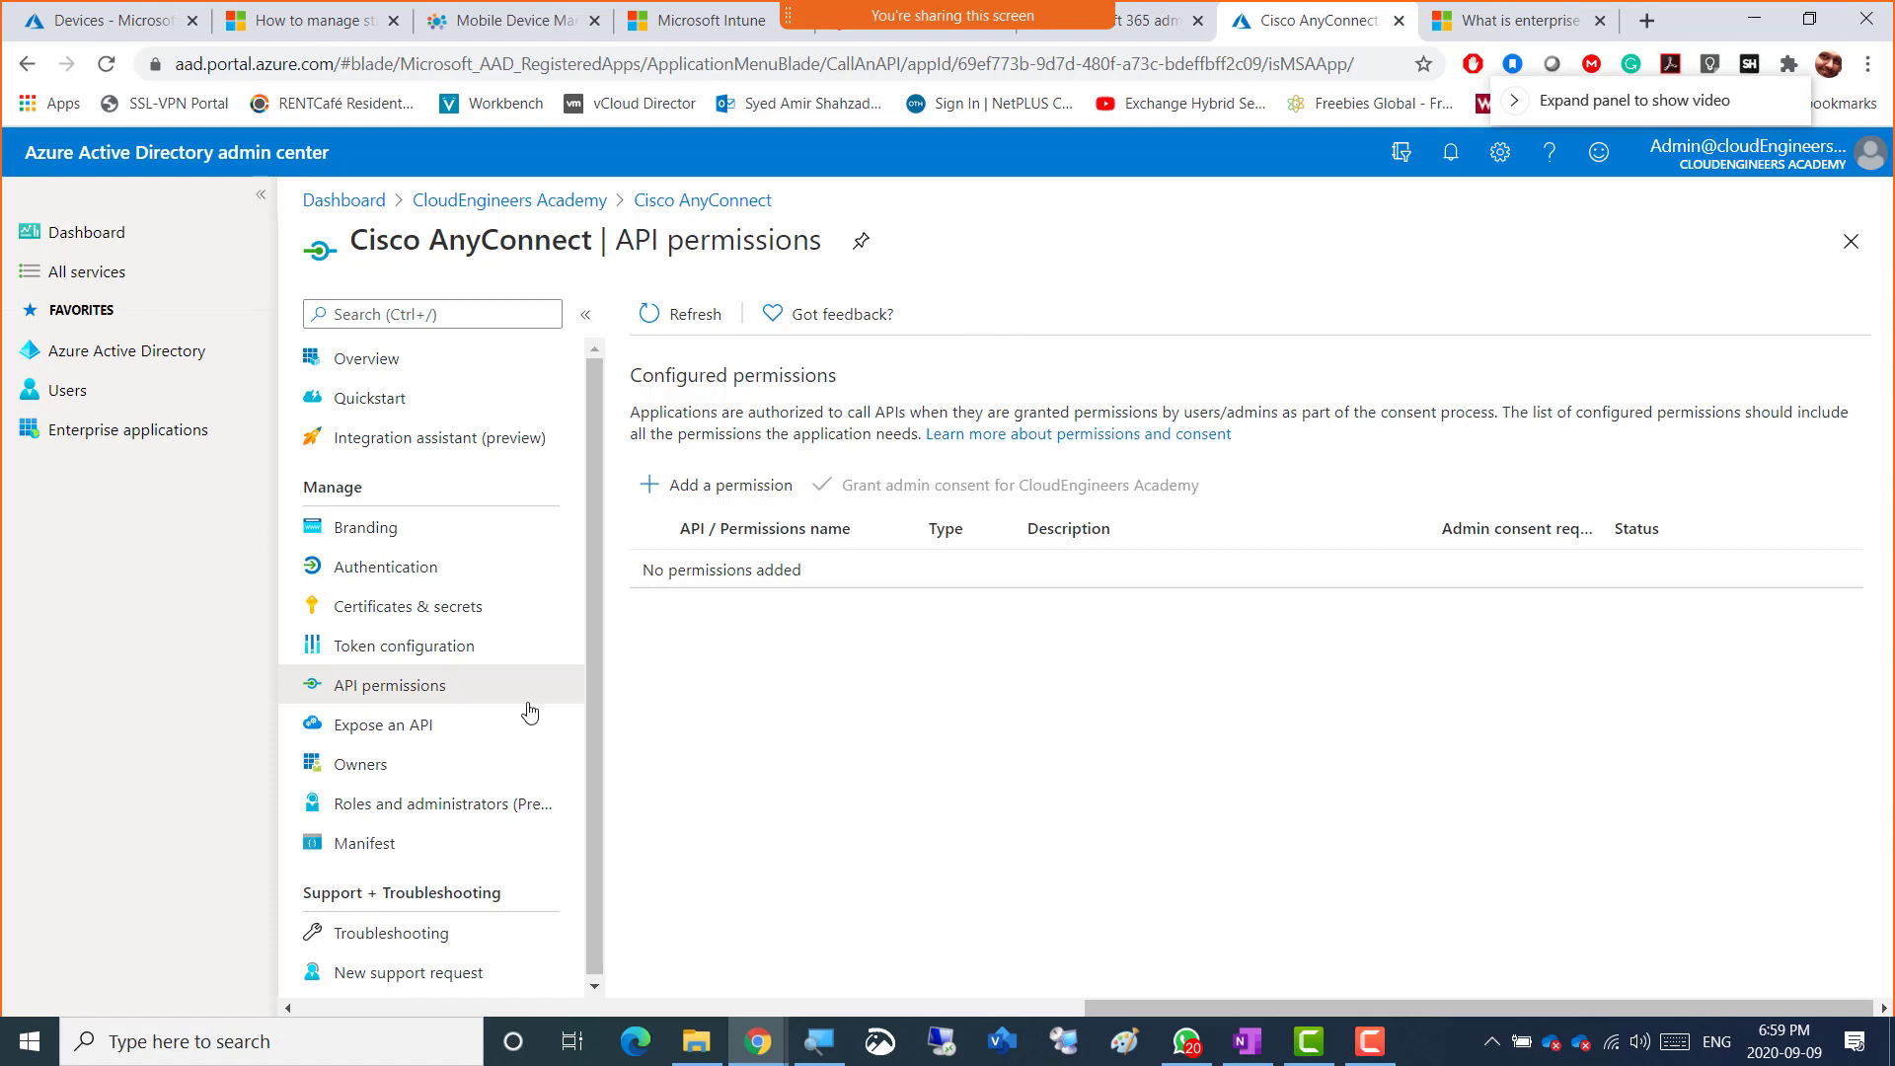
- Review Cisco AnyConnect's Expose an API, Owners, Roles and administrators, and Manifest pages, and return to API permissions
{"action": "left_click", "coordinate": [391, 728]}
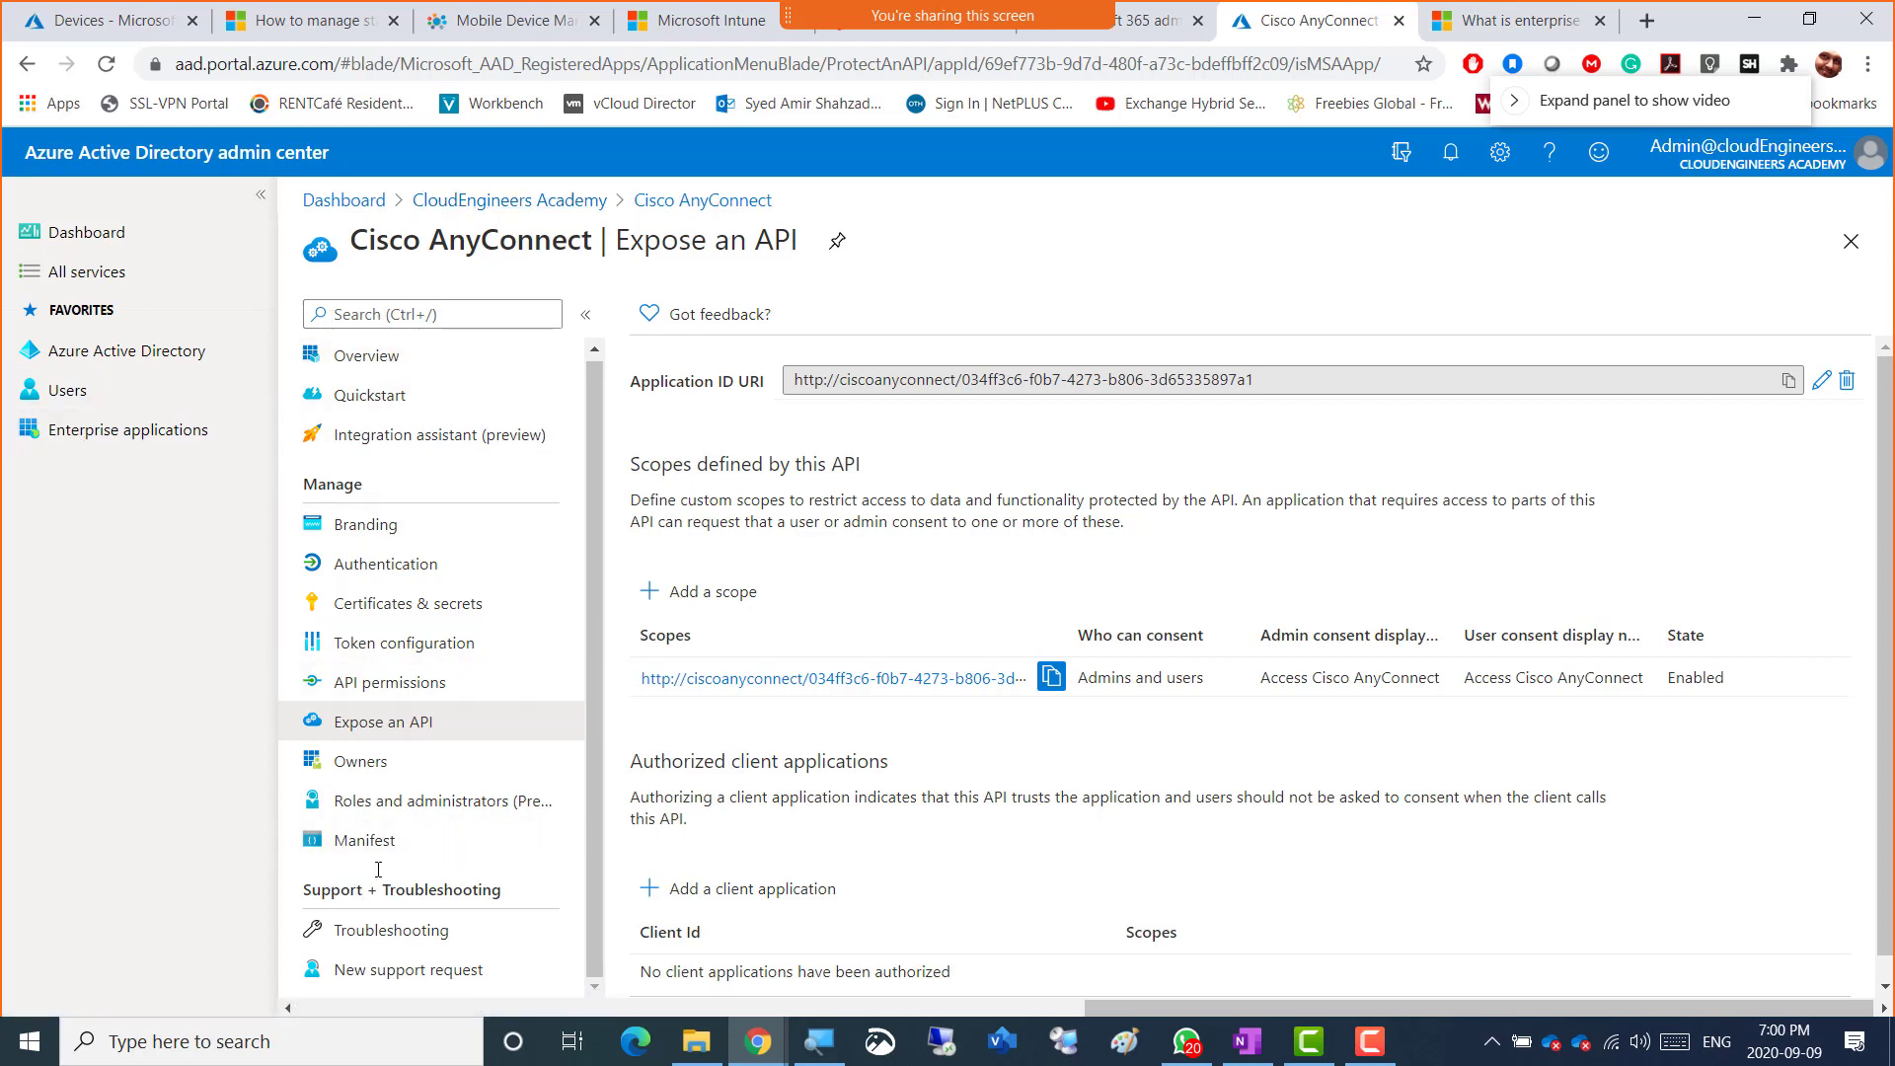
{"action": "left_click", "coordinate": [372, 775]}
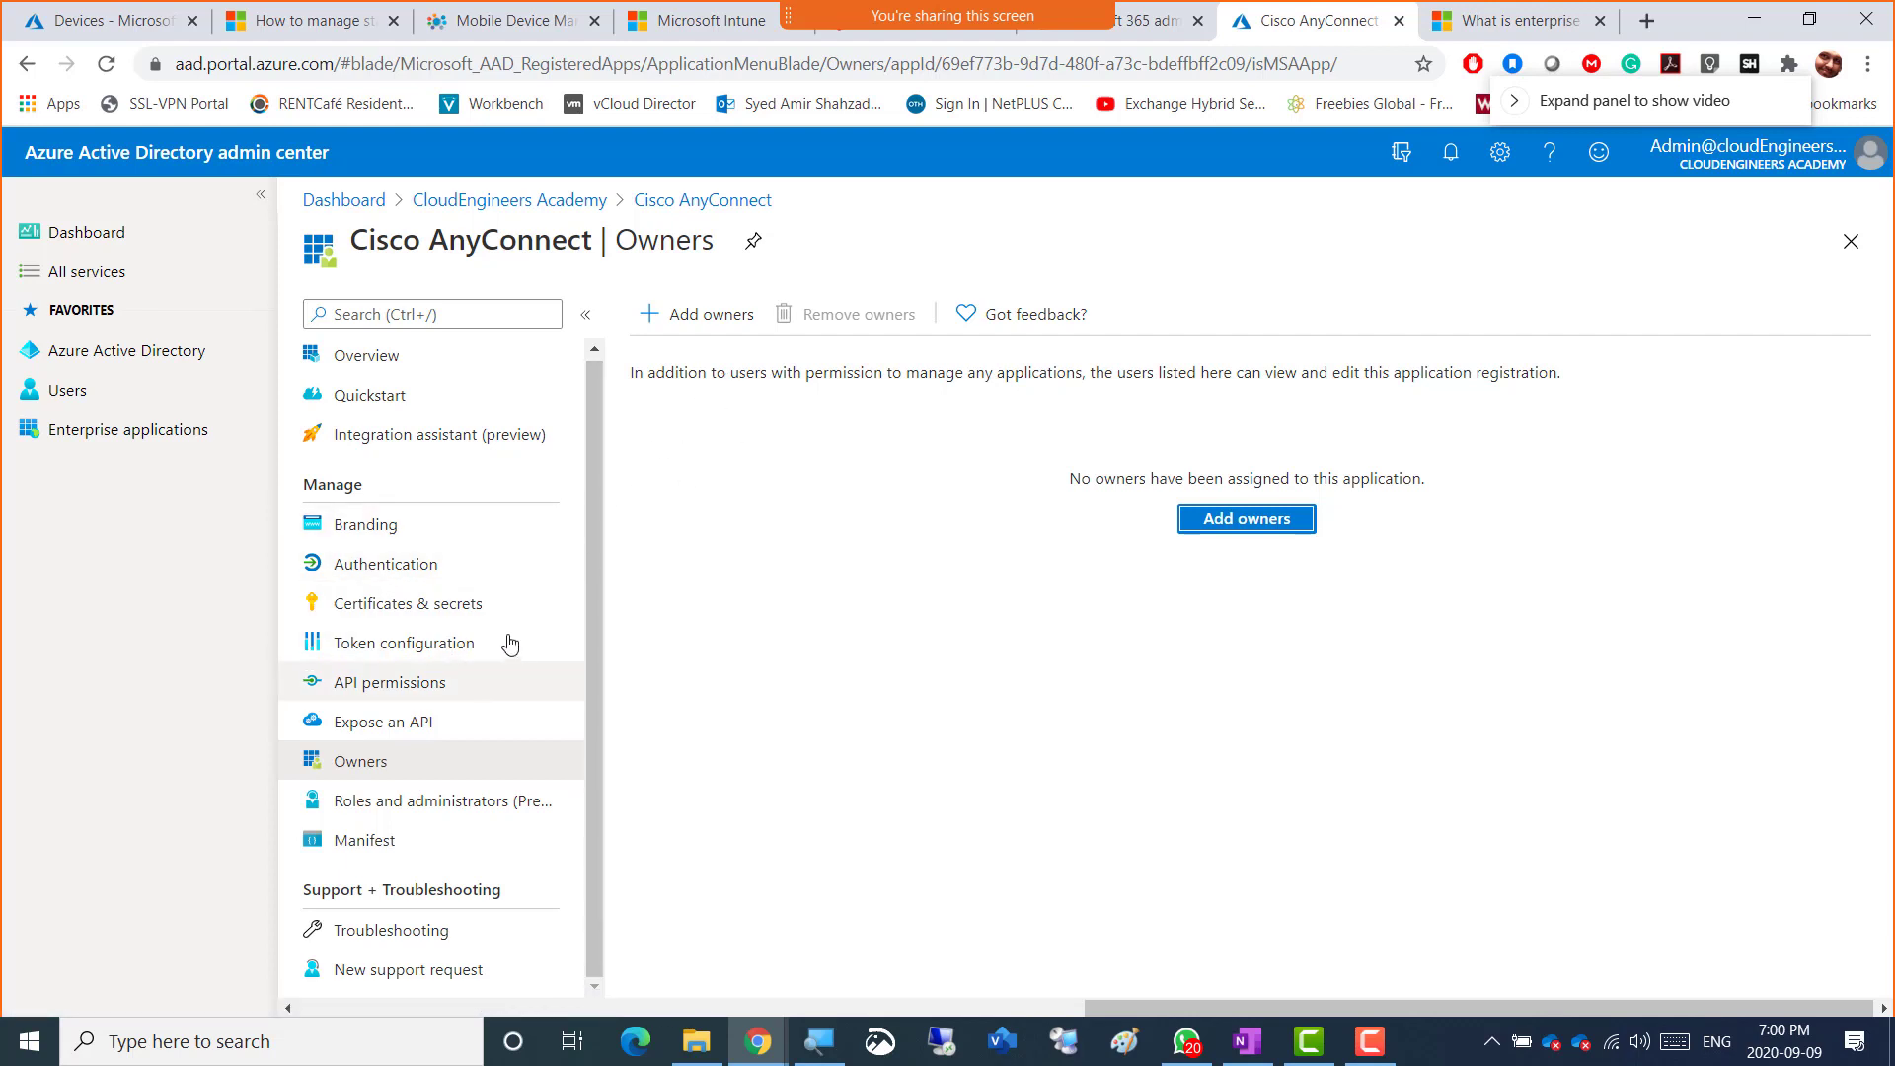
{"action": "left_click", "coordinate": [386, 812]}
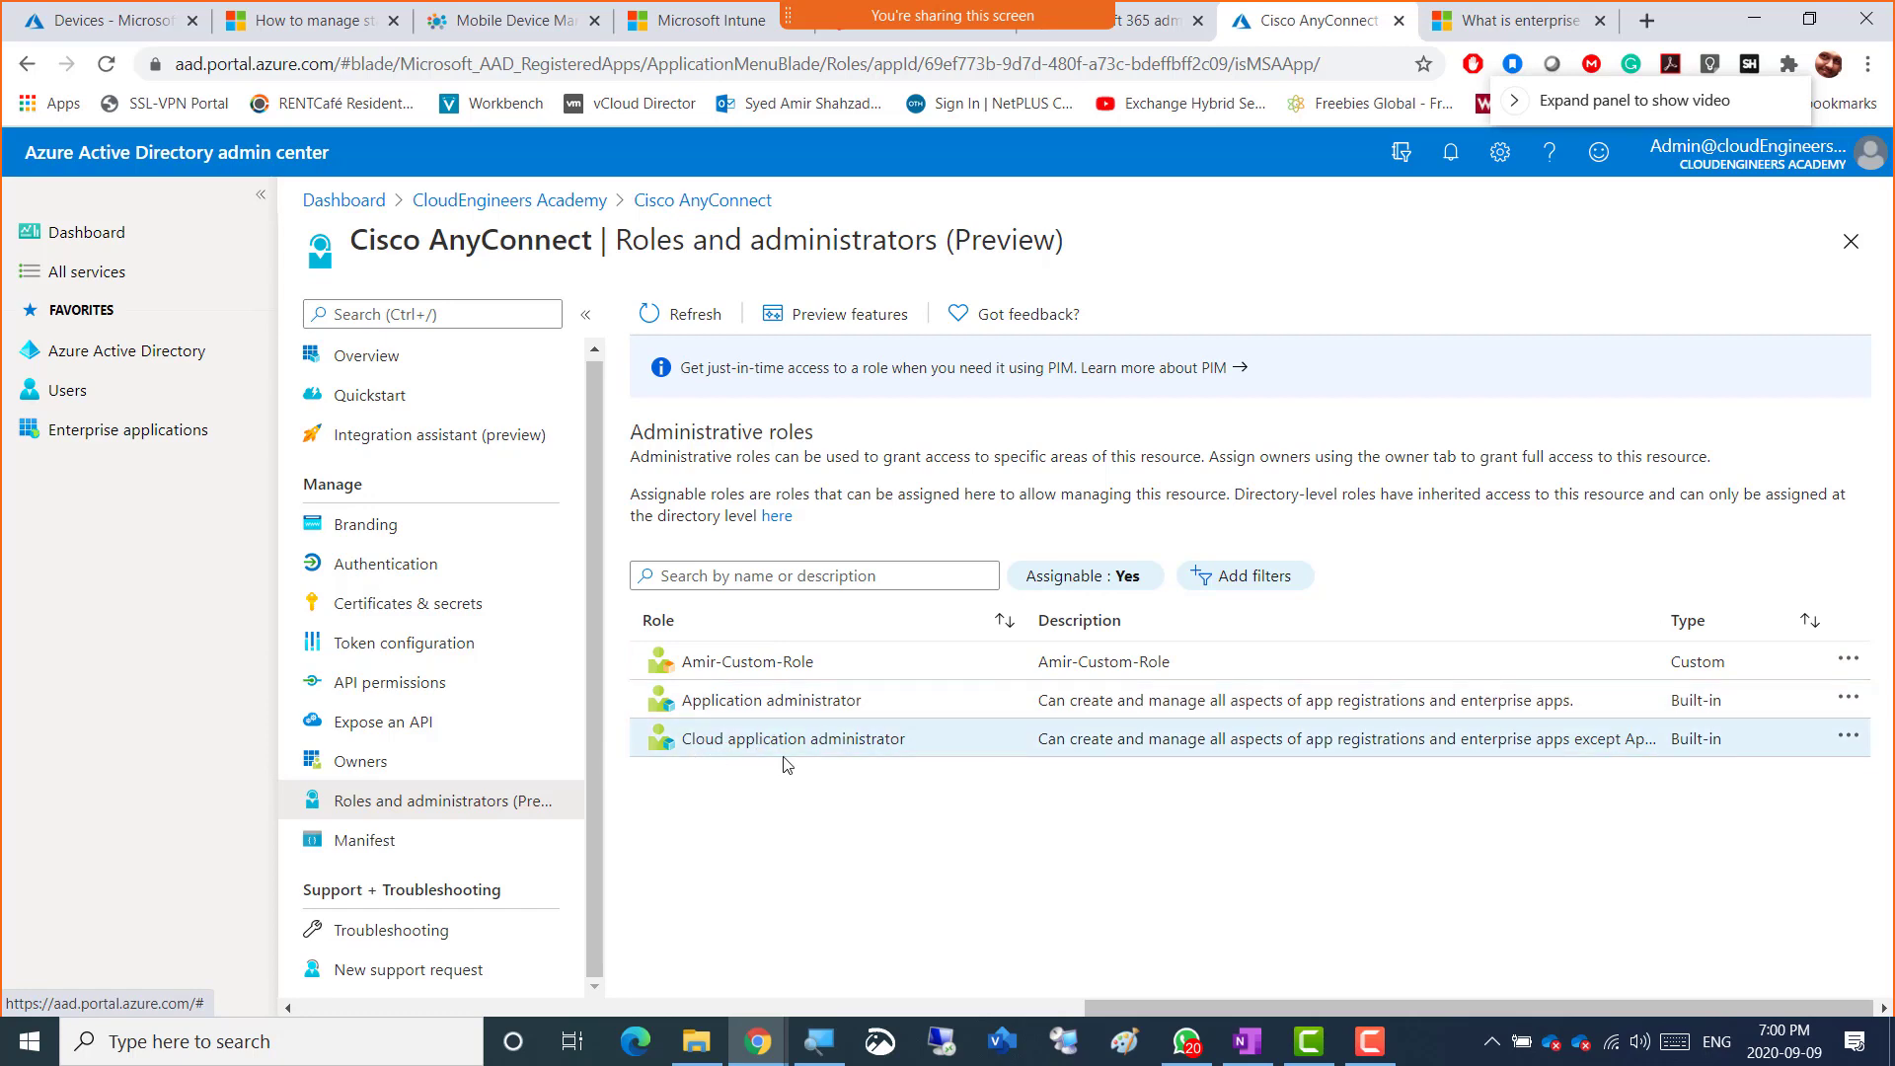
{"action": "left_click", "coordinate": [384, 849]}
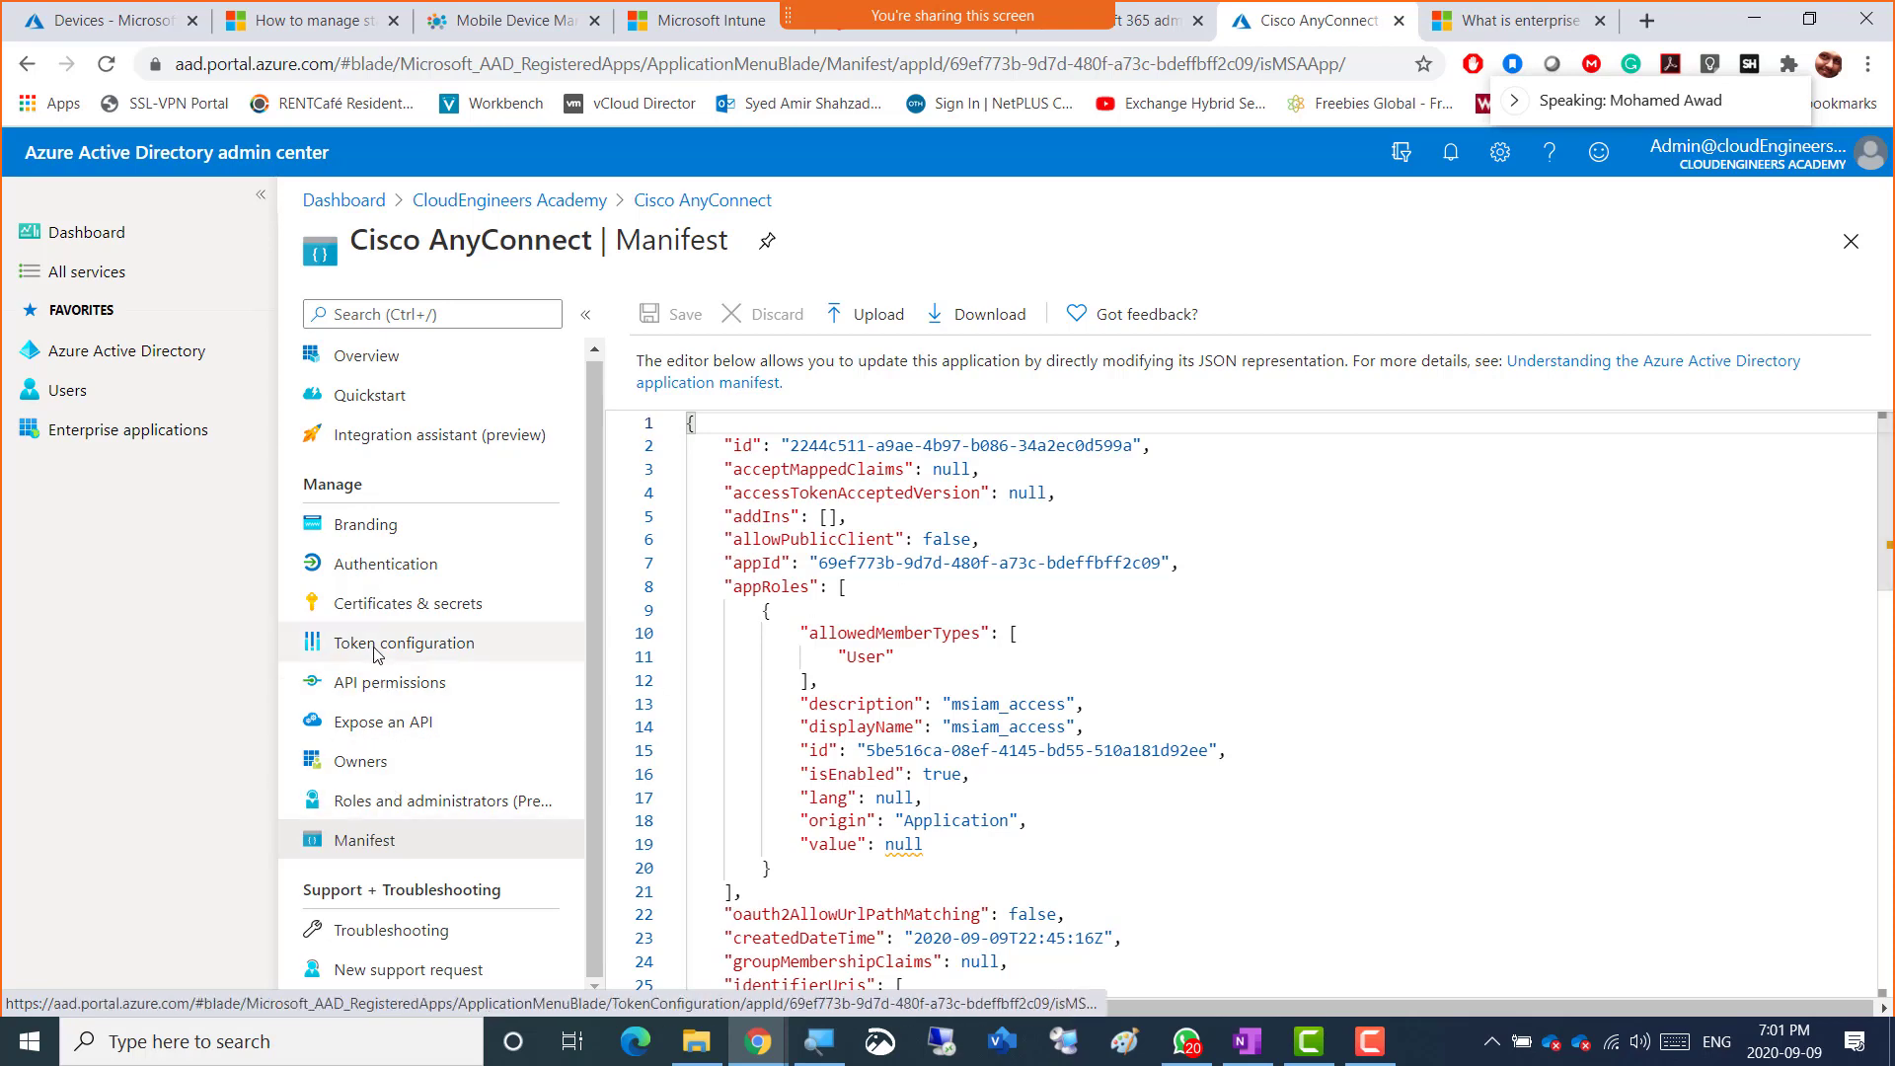
{"action": "left_click", "coordinate": [365, 679]}
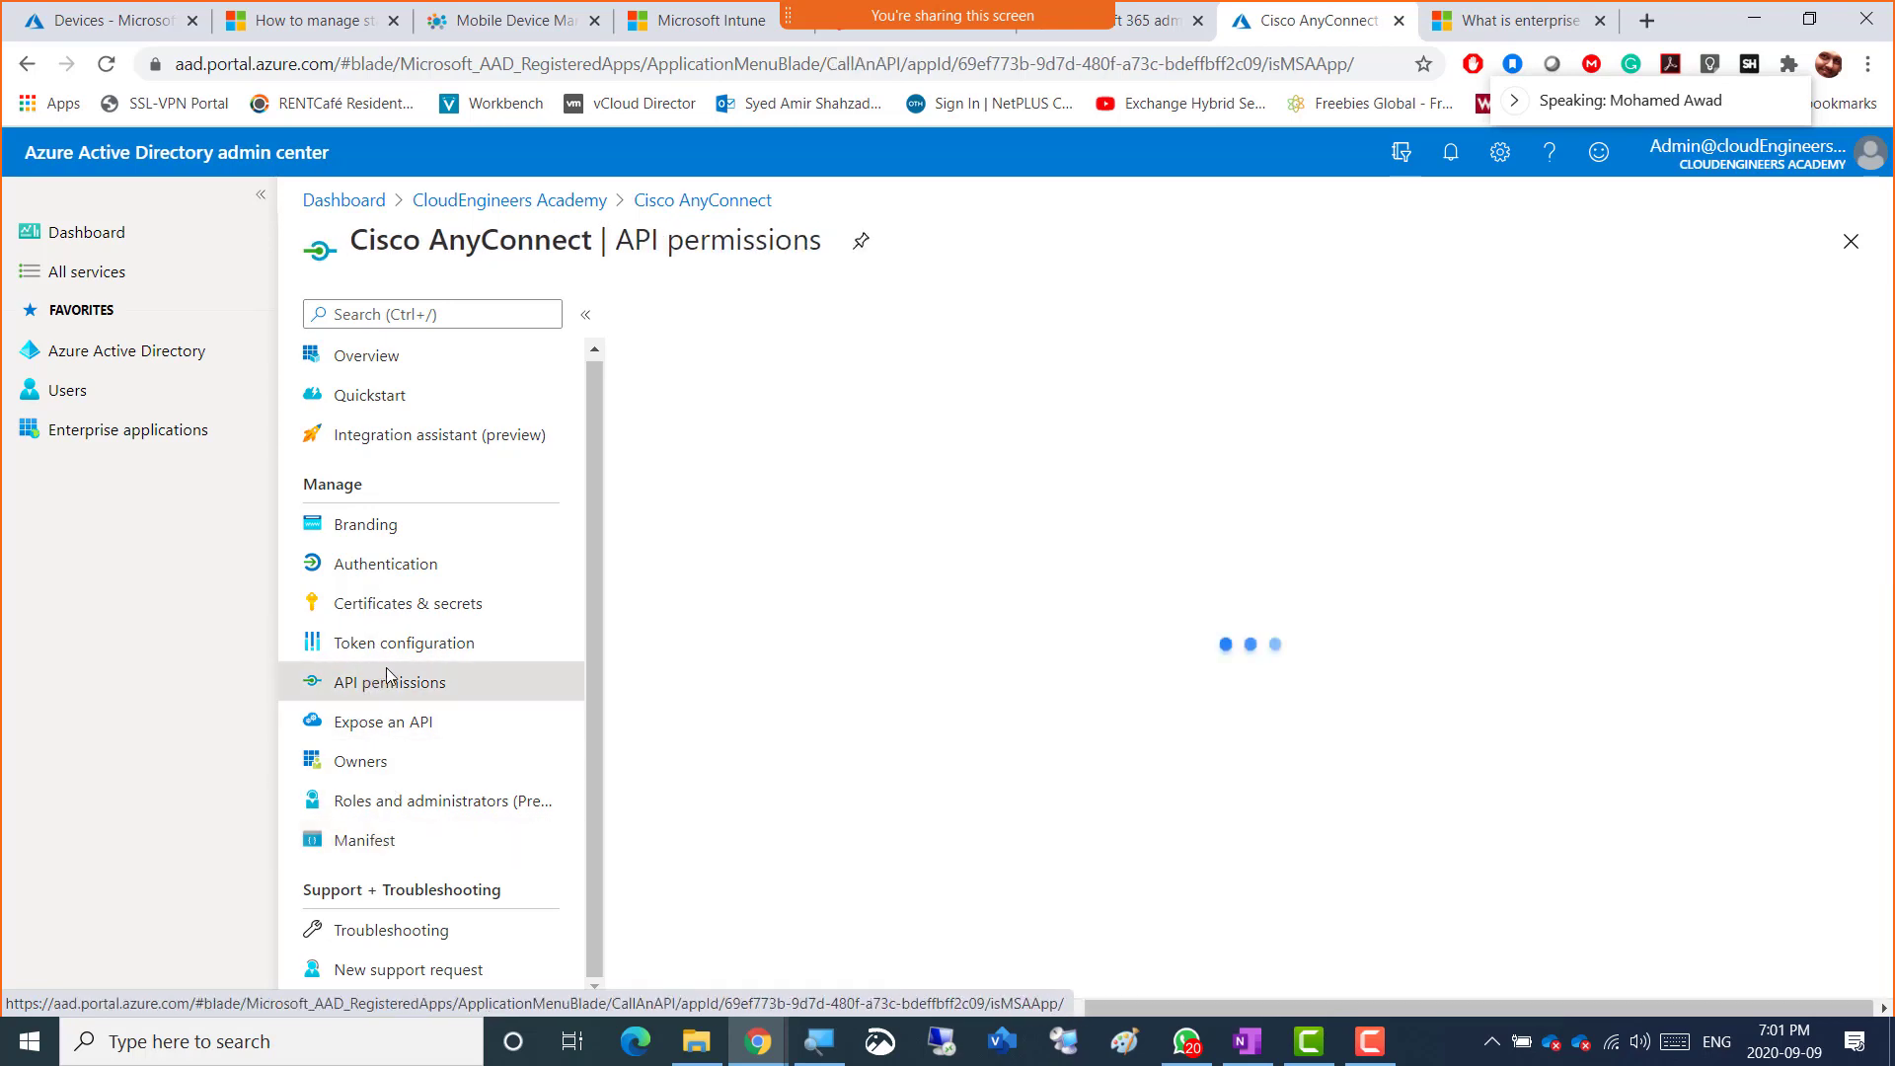
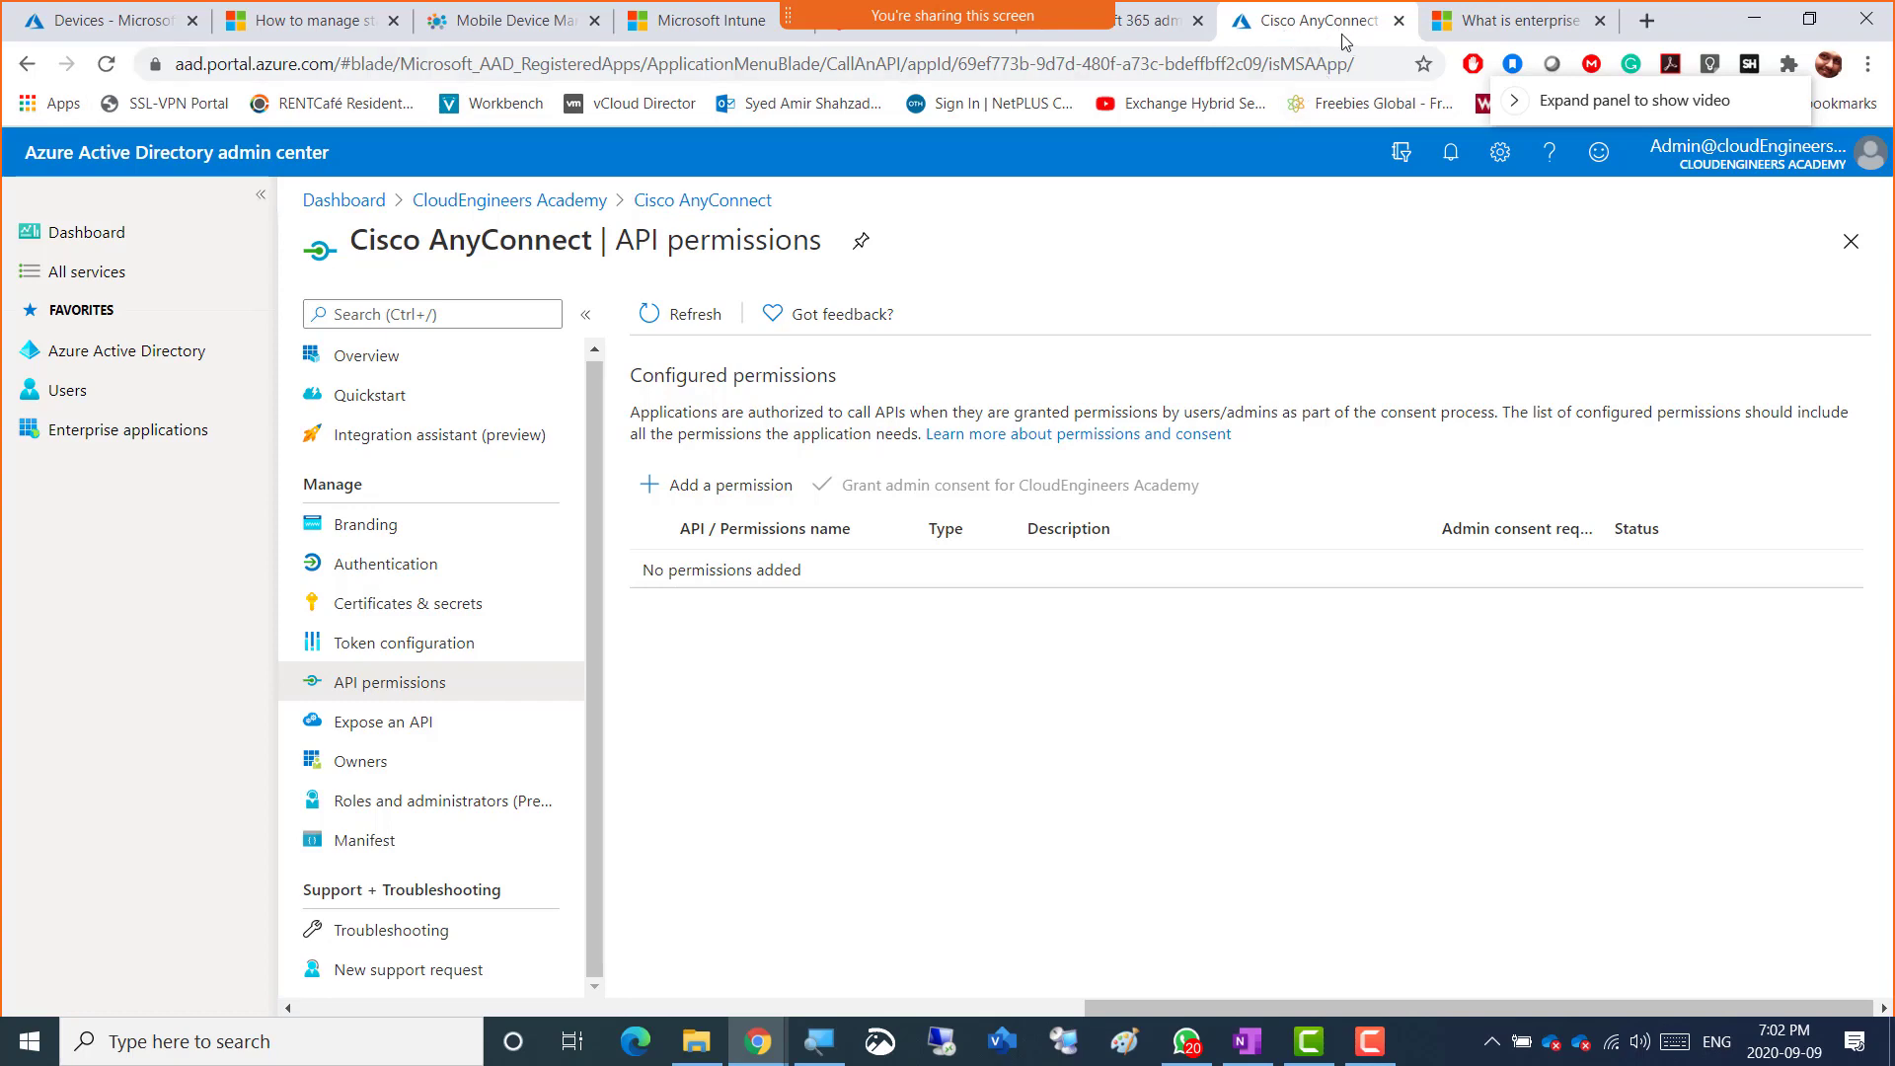
- Switch to the Azure portal's CLOUDNOW directory and view the group memberships of the Admin user
{"action": "left_click", "coordinate": [76, 33]}
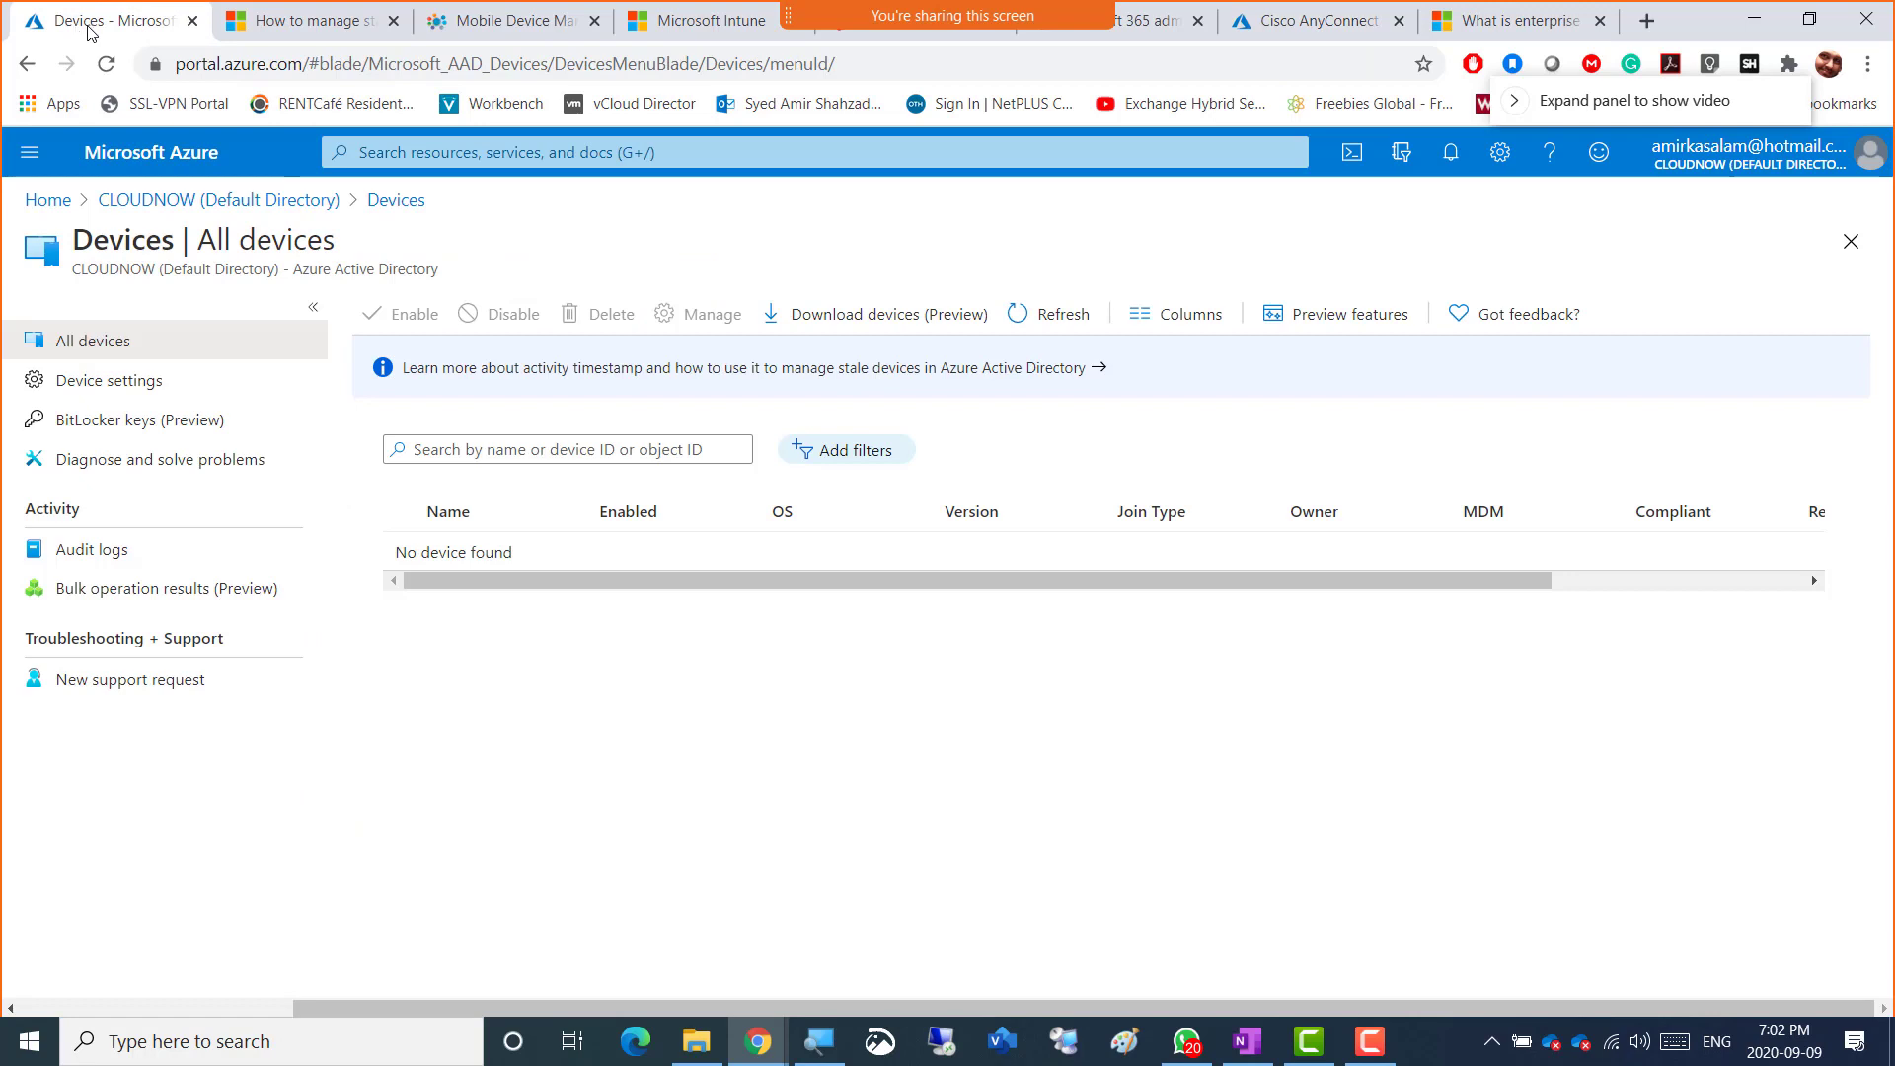
{"action": "left_click", "coordinate": [149, 208]}
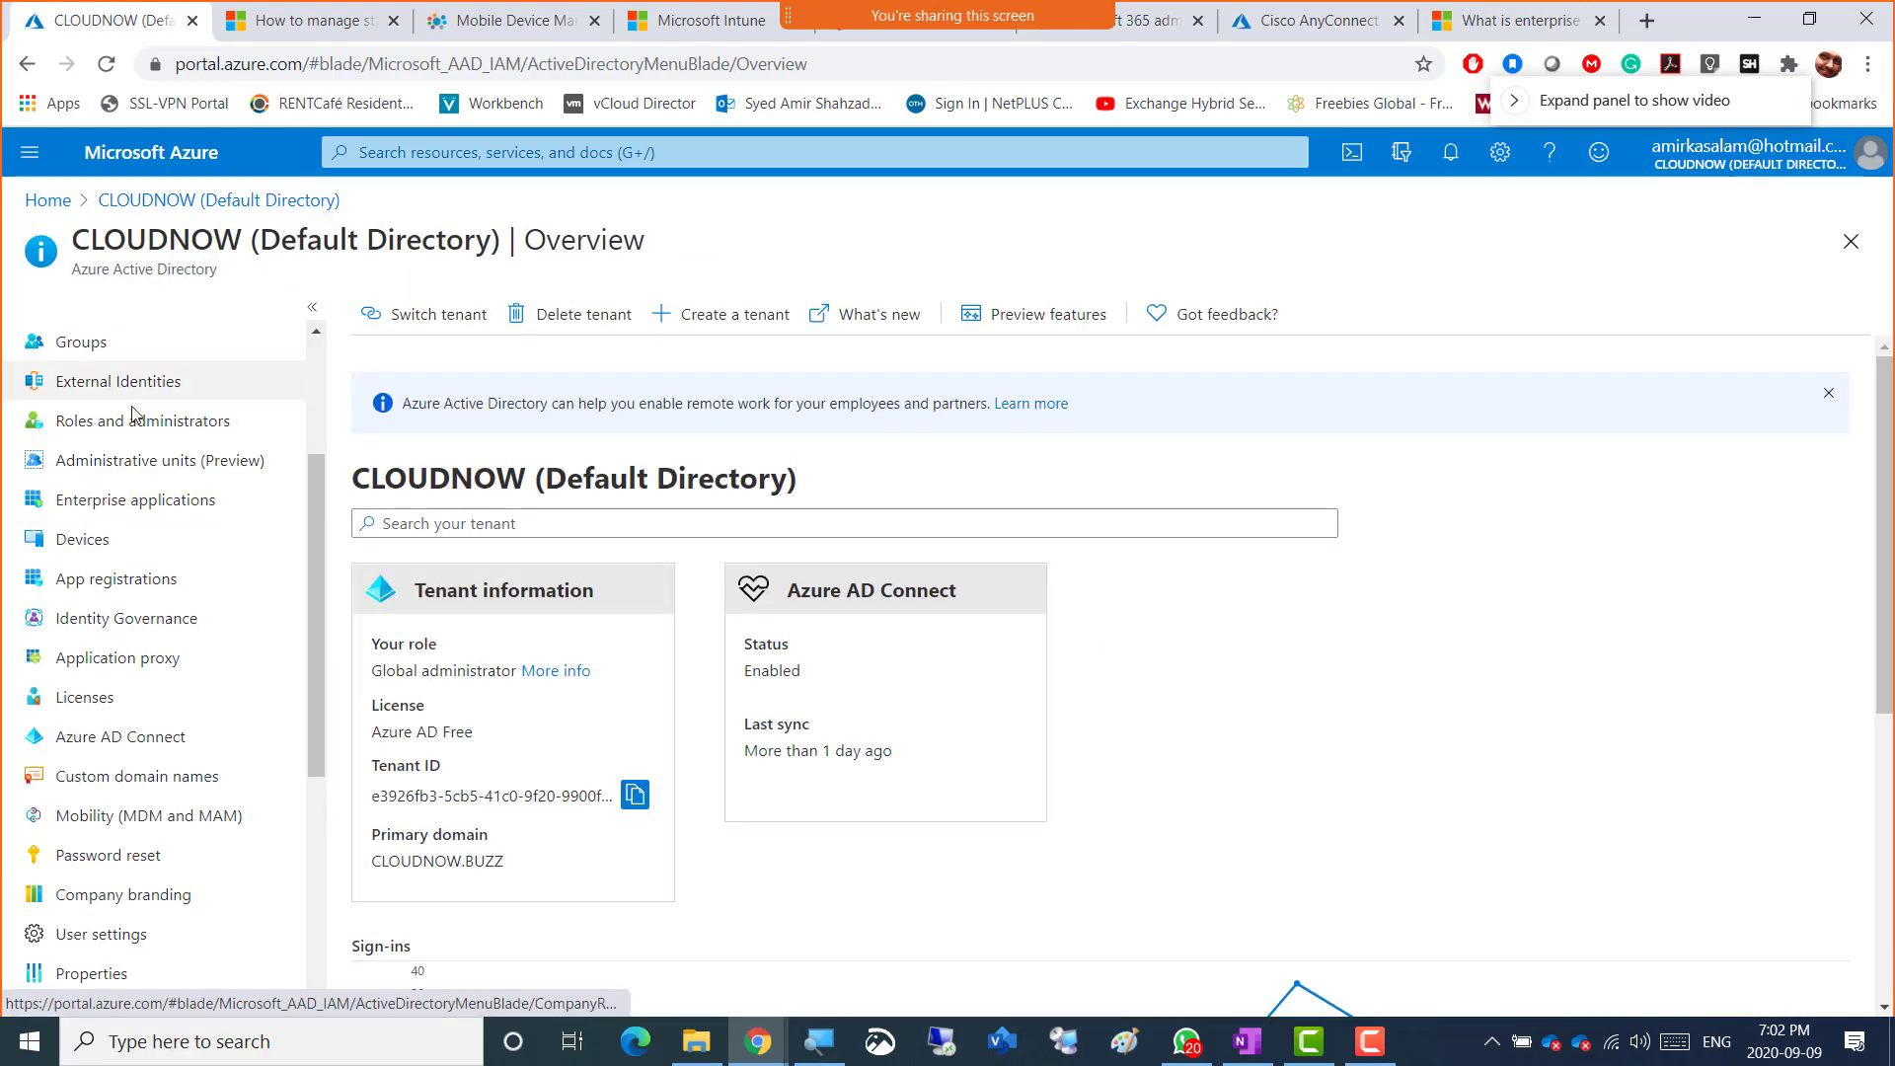
{"action": "scroll", "coordinate": [135, 413], "scroll_direction": "up", "scroll_amount": 3}
{"action": "left_click", "coordinate": [74, 549]}
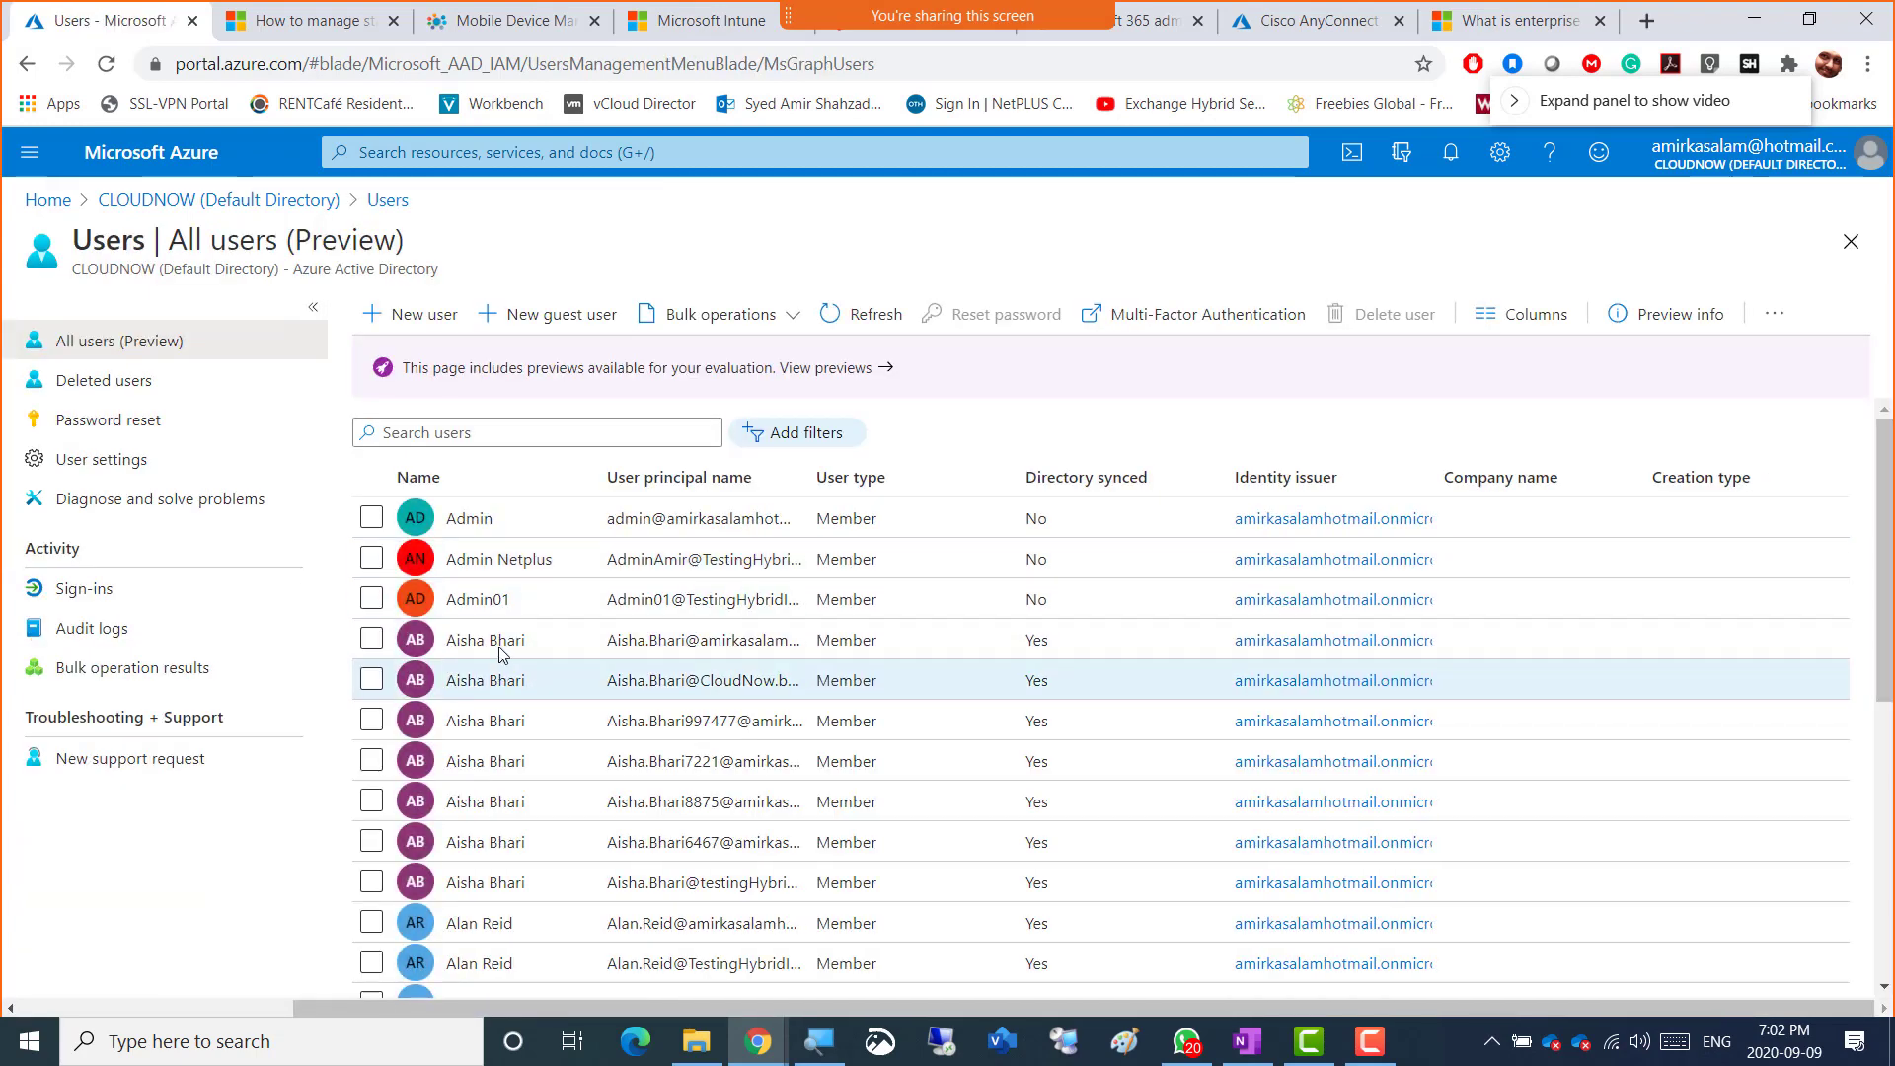
{"action": "left_click", "coordinate": [479, 528]}
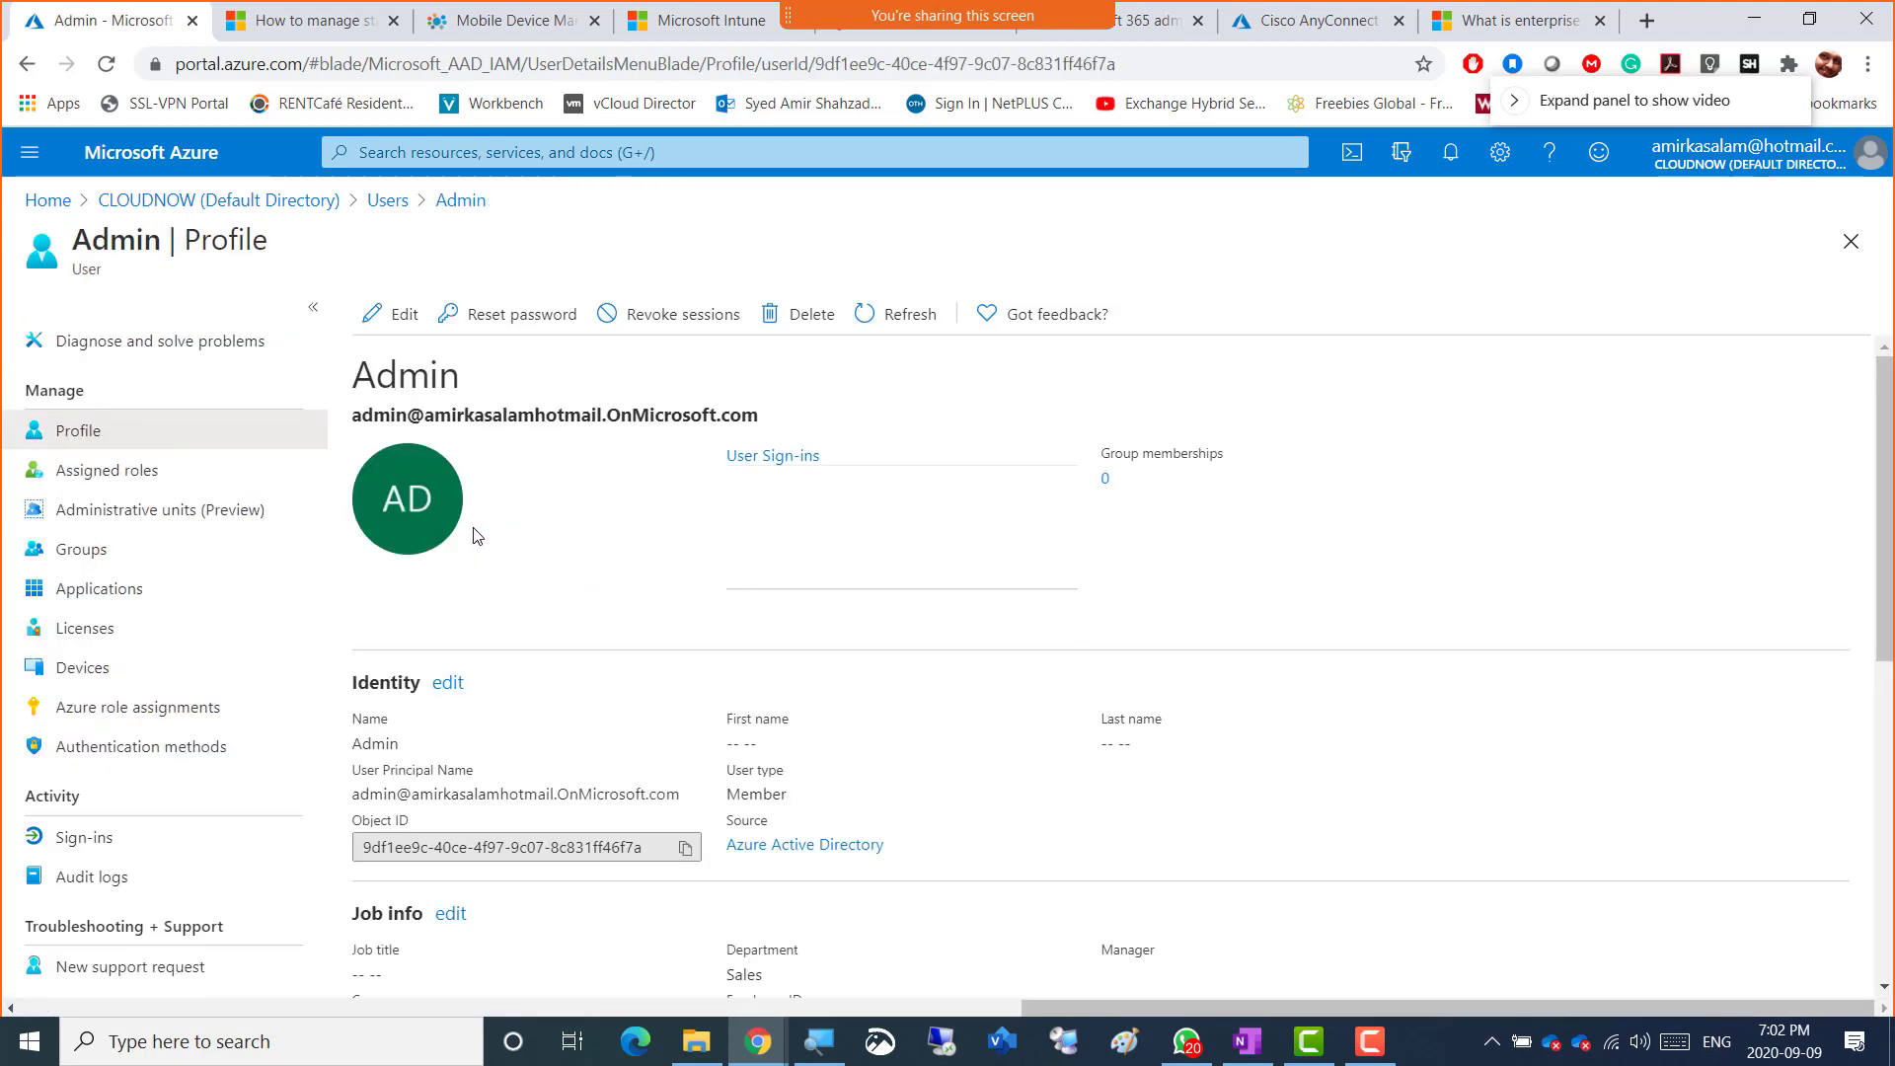
{"action": "left_click", "coordinate": [87, 553]}
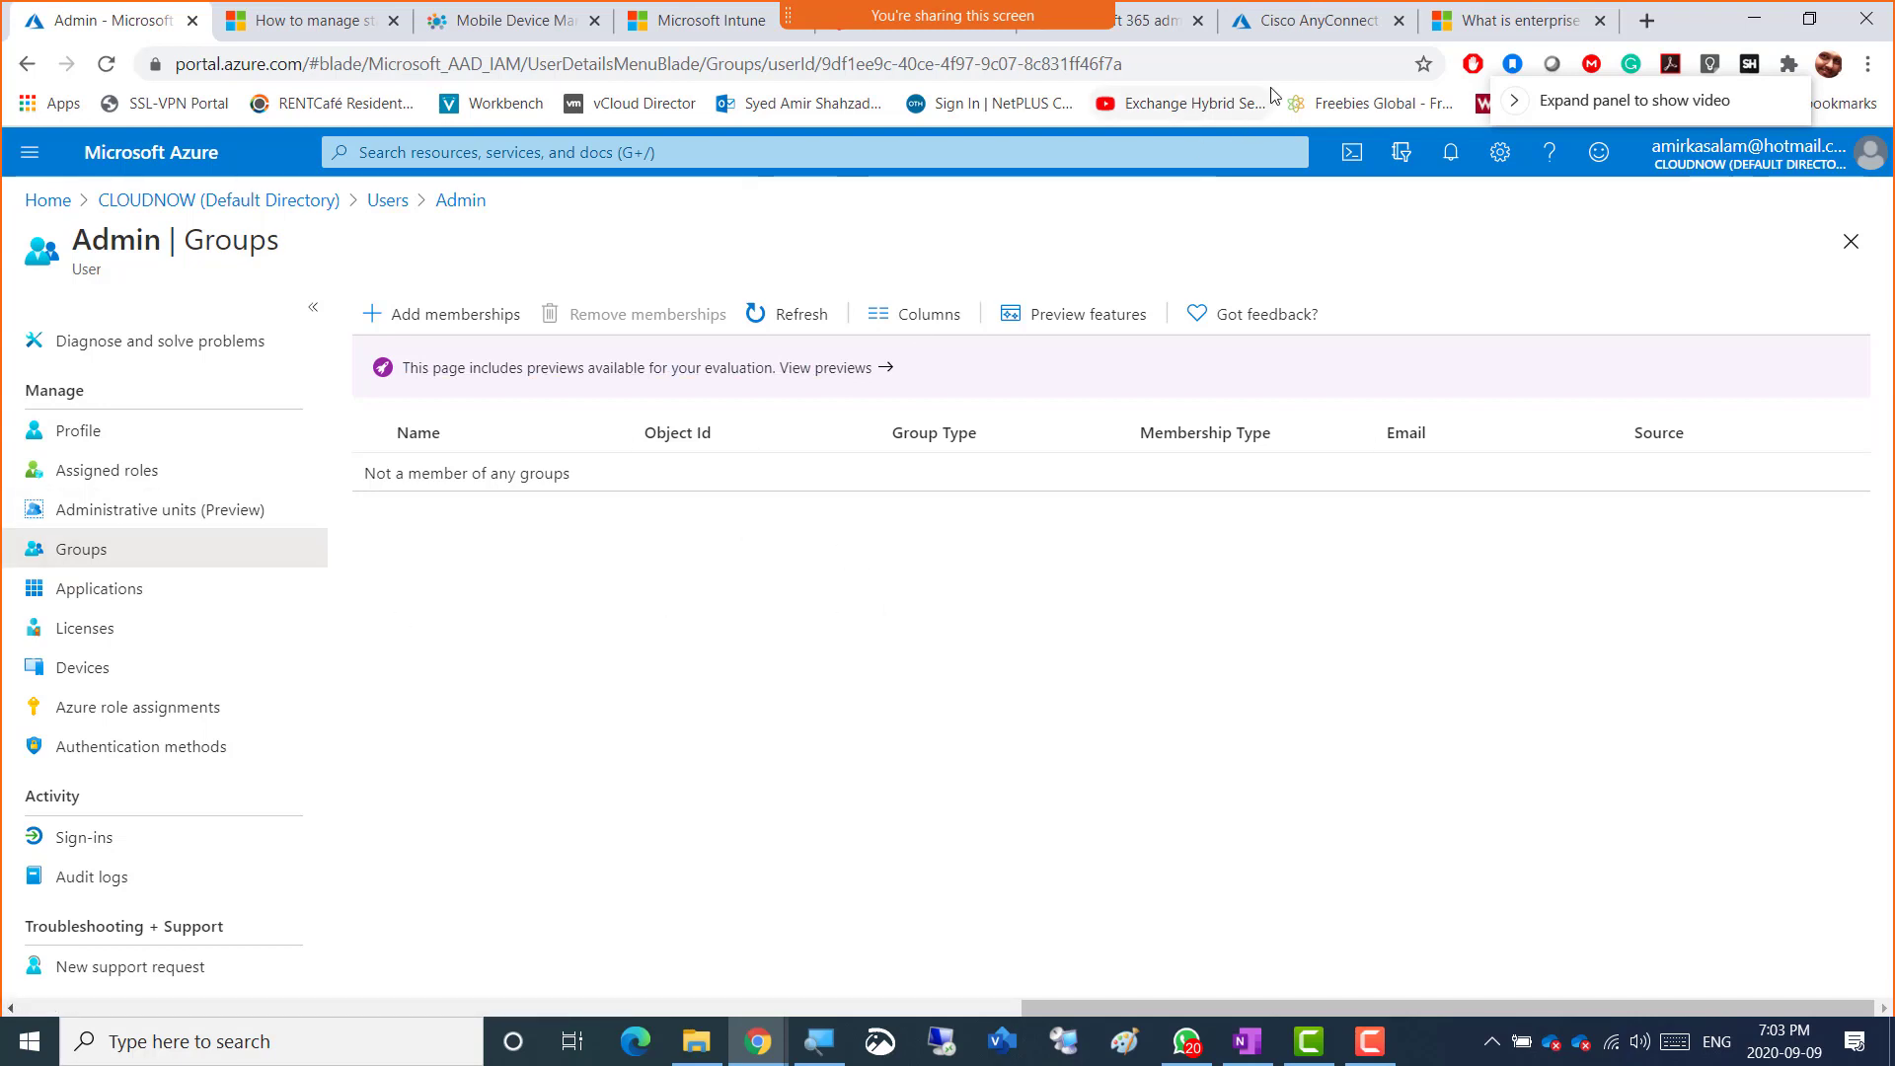
- Search Google in a new browser tab for "azure powershell how to know which user is a member of whcih group"
{"action": "left_click", "coordinate": [1646, 20]}
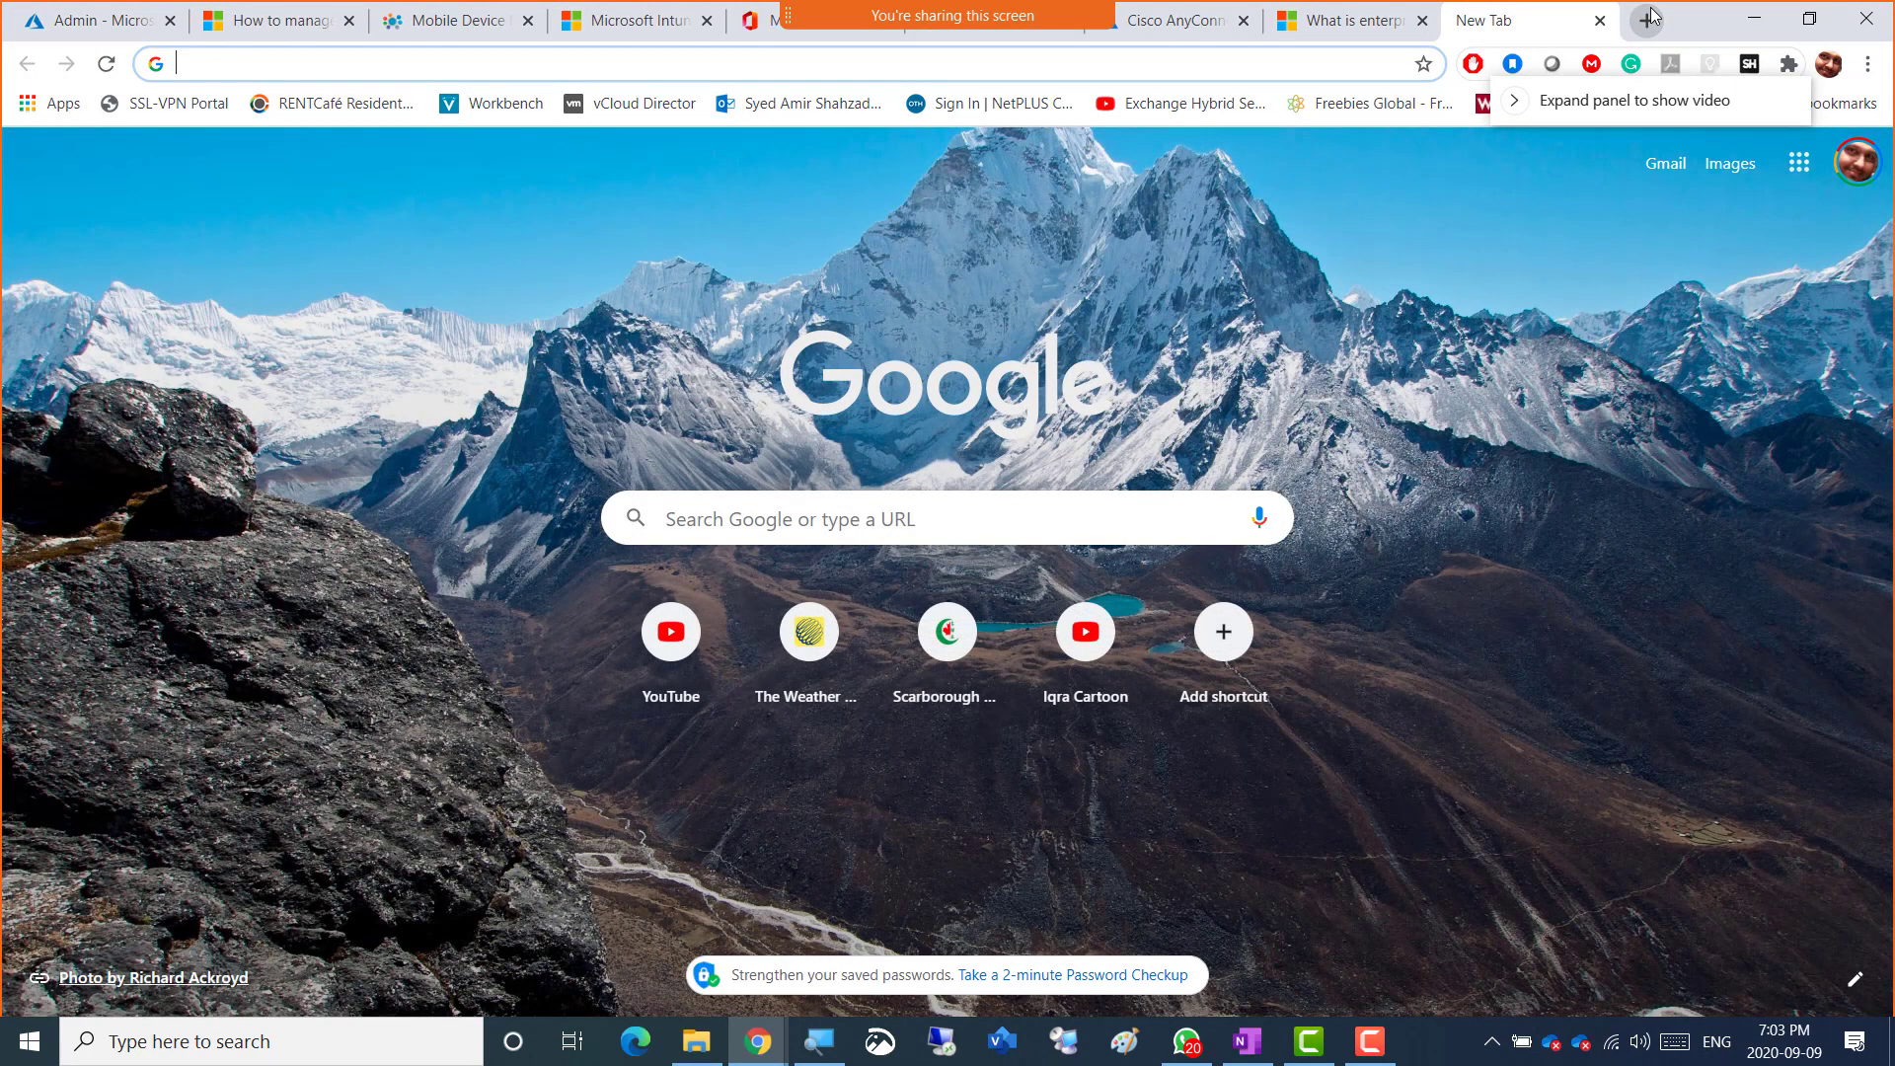
{"action": "type", "text": "azure powers"}
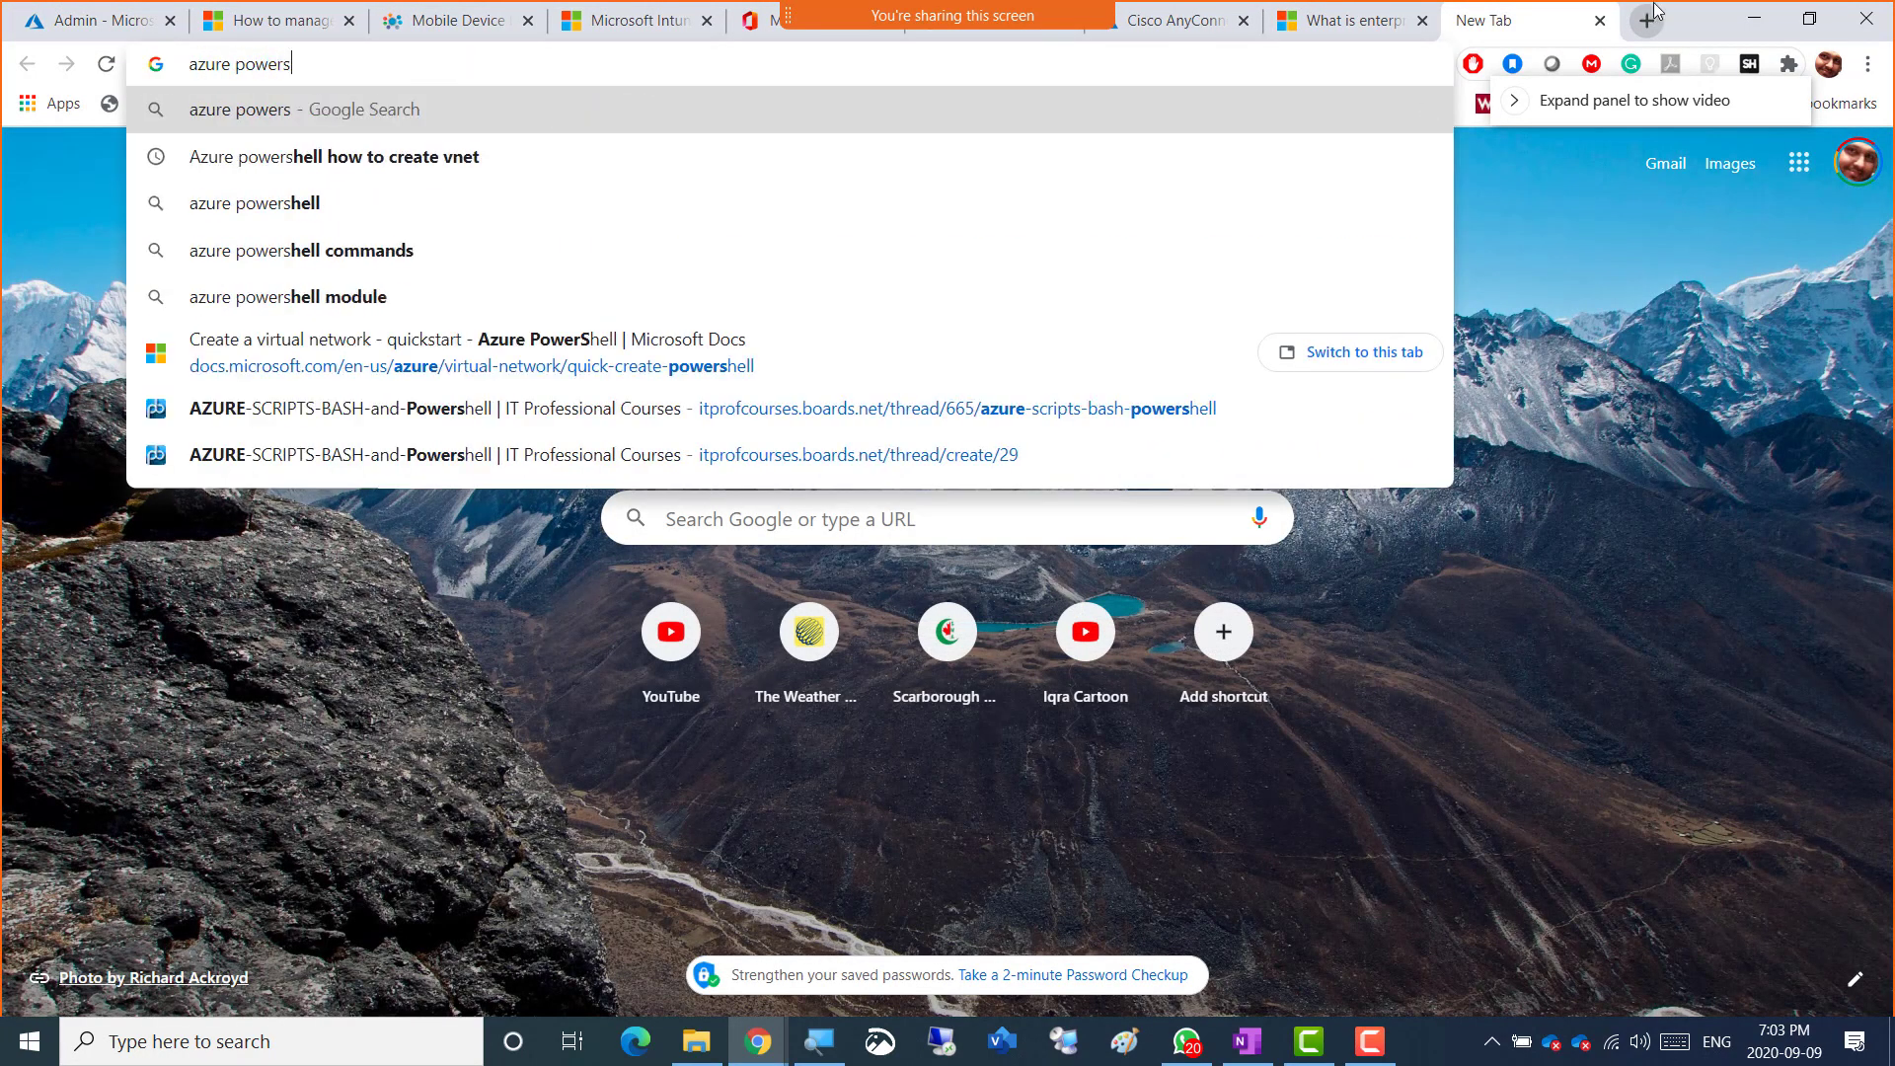
{"action": "type", "text": "hell how"}
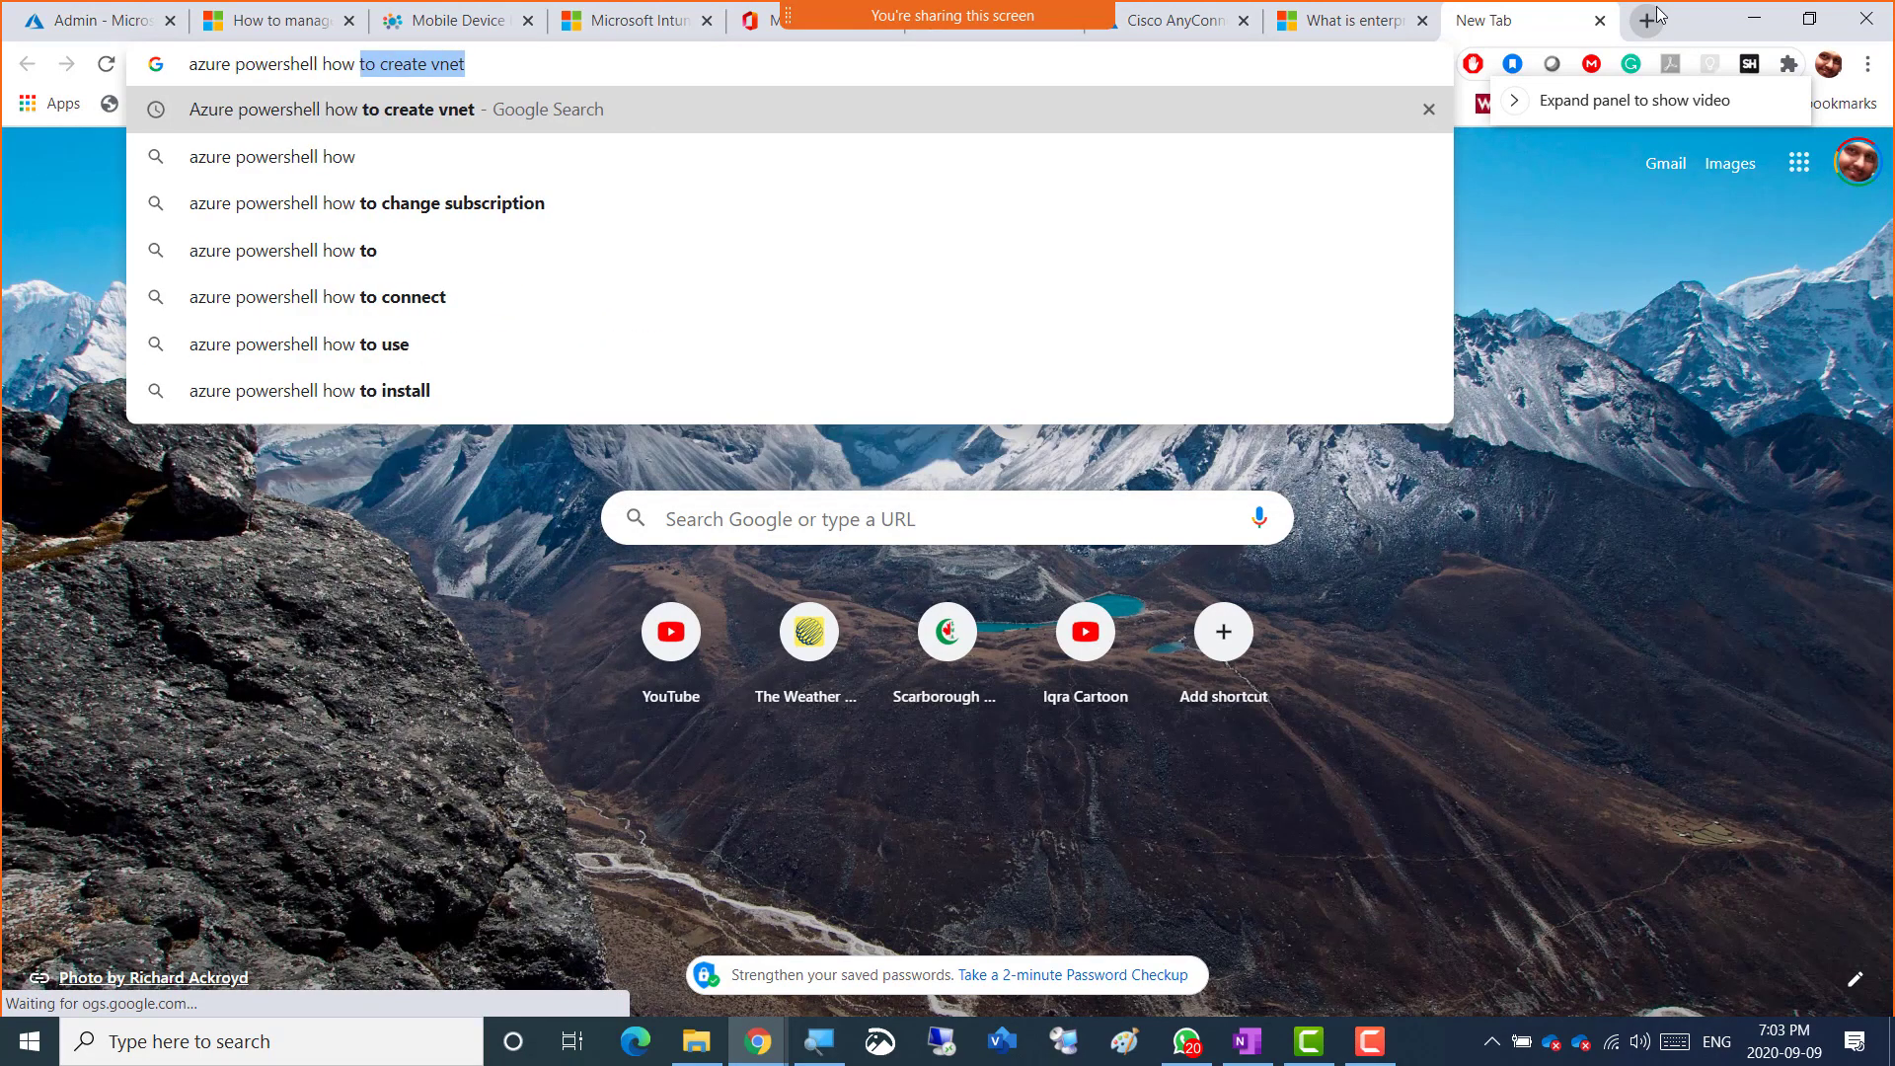
{"action": "type", "text": " to know"}
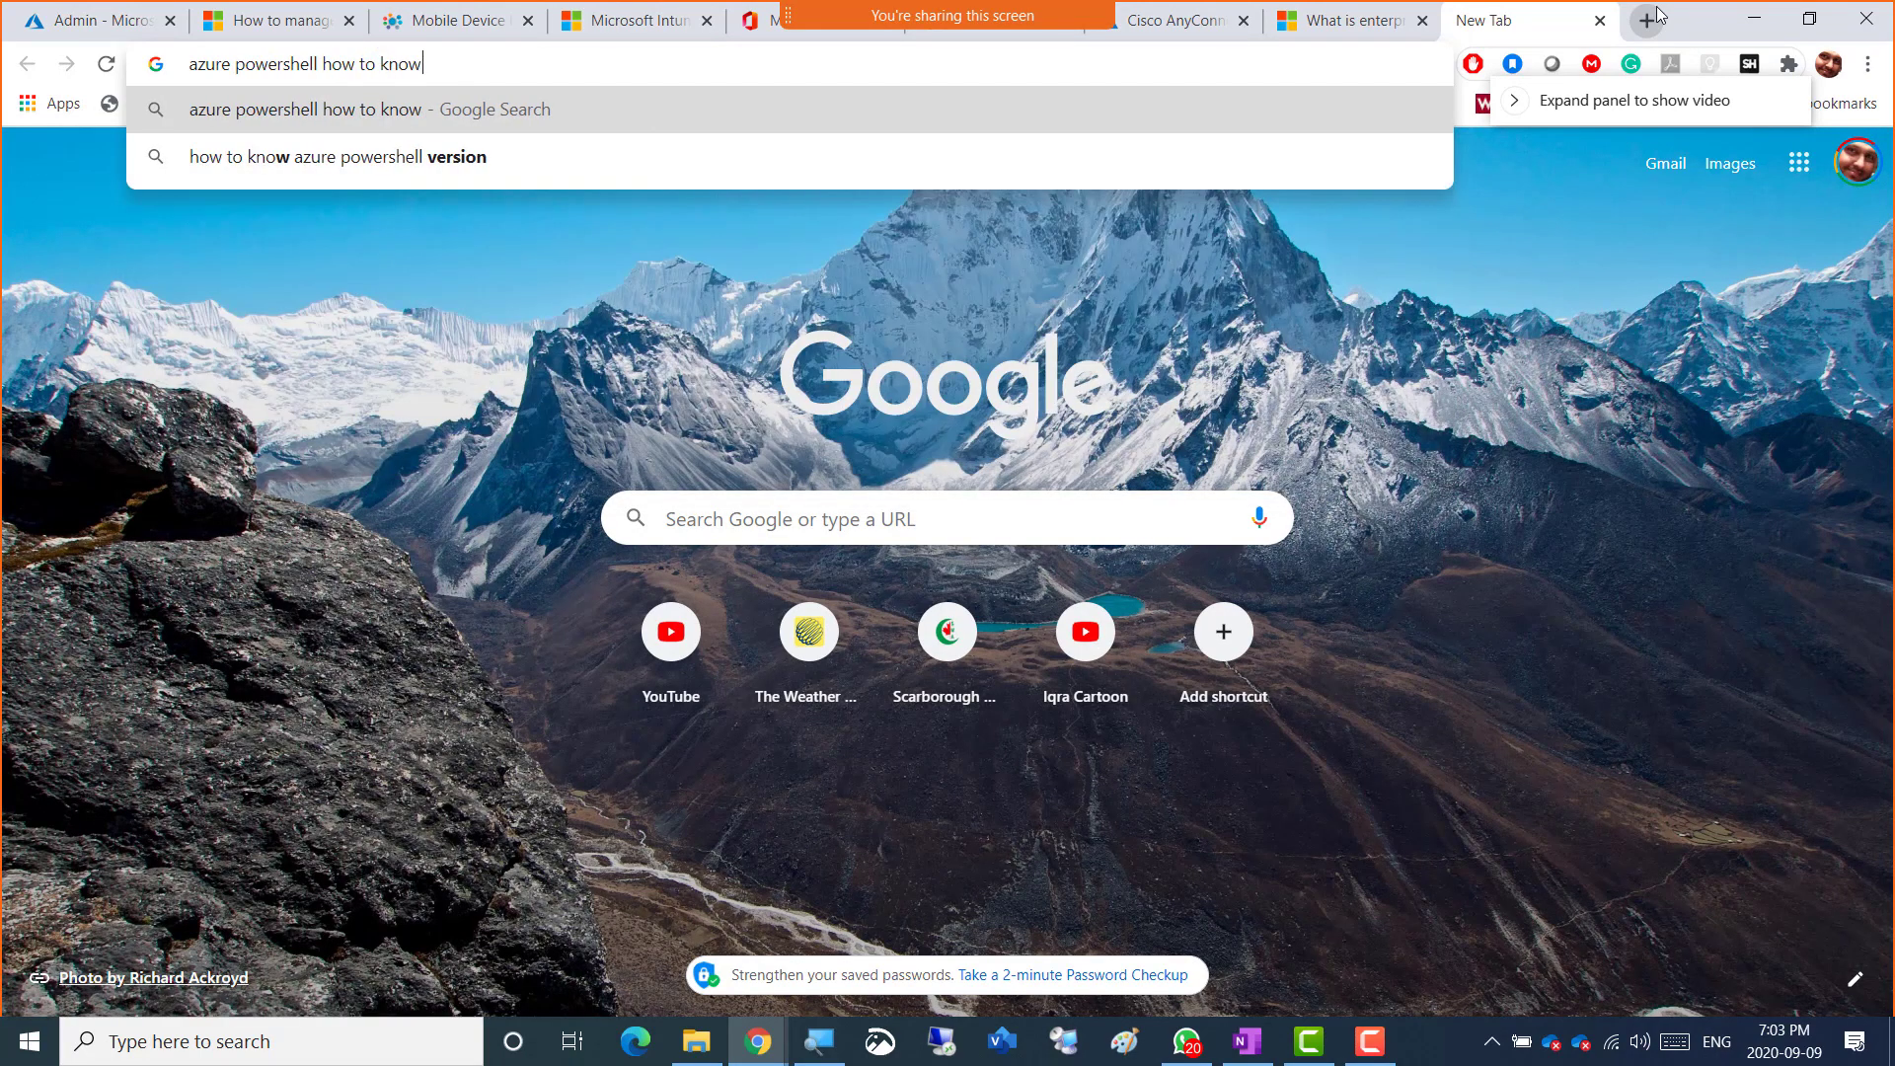
{"action": "type", "text": " which user "}
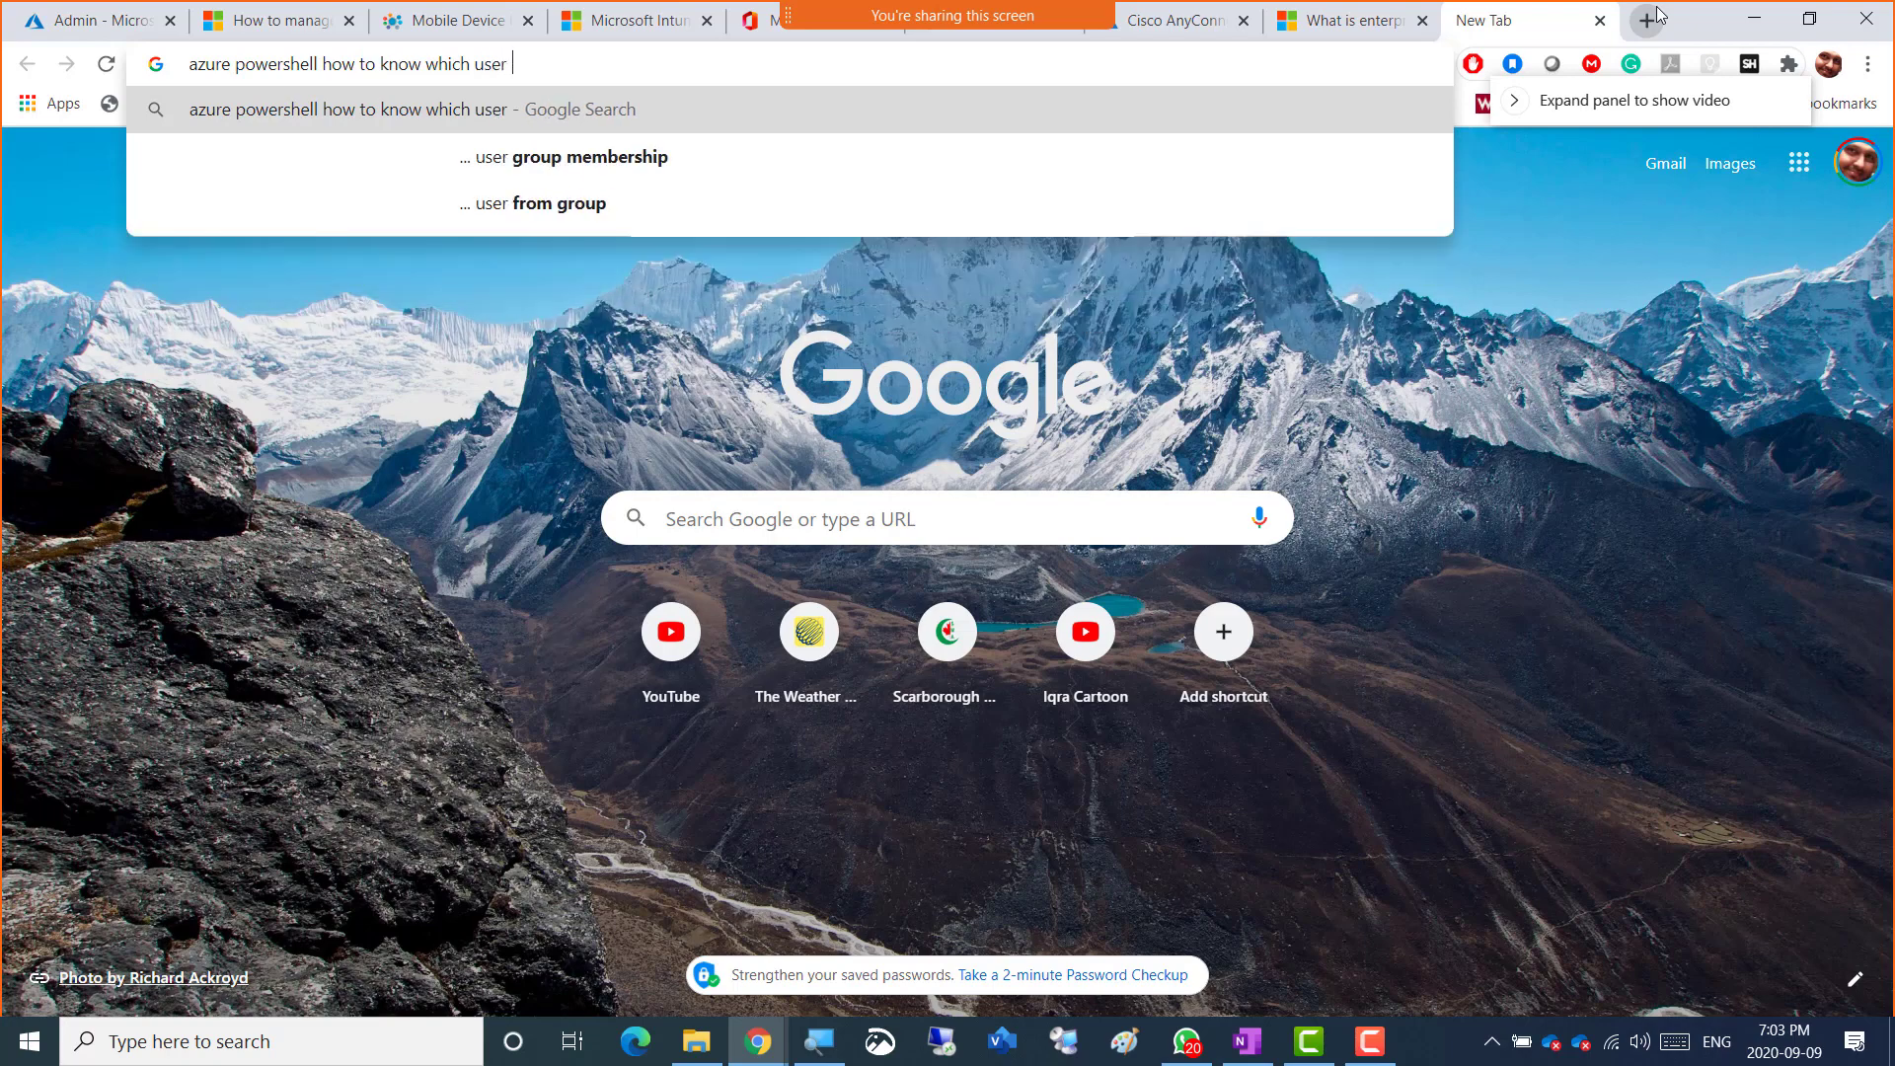
{"action": "type", "text": "is a member of w"}
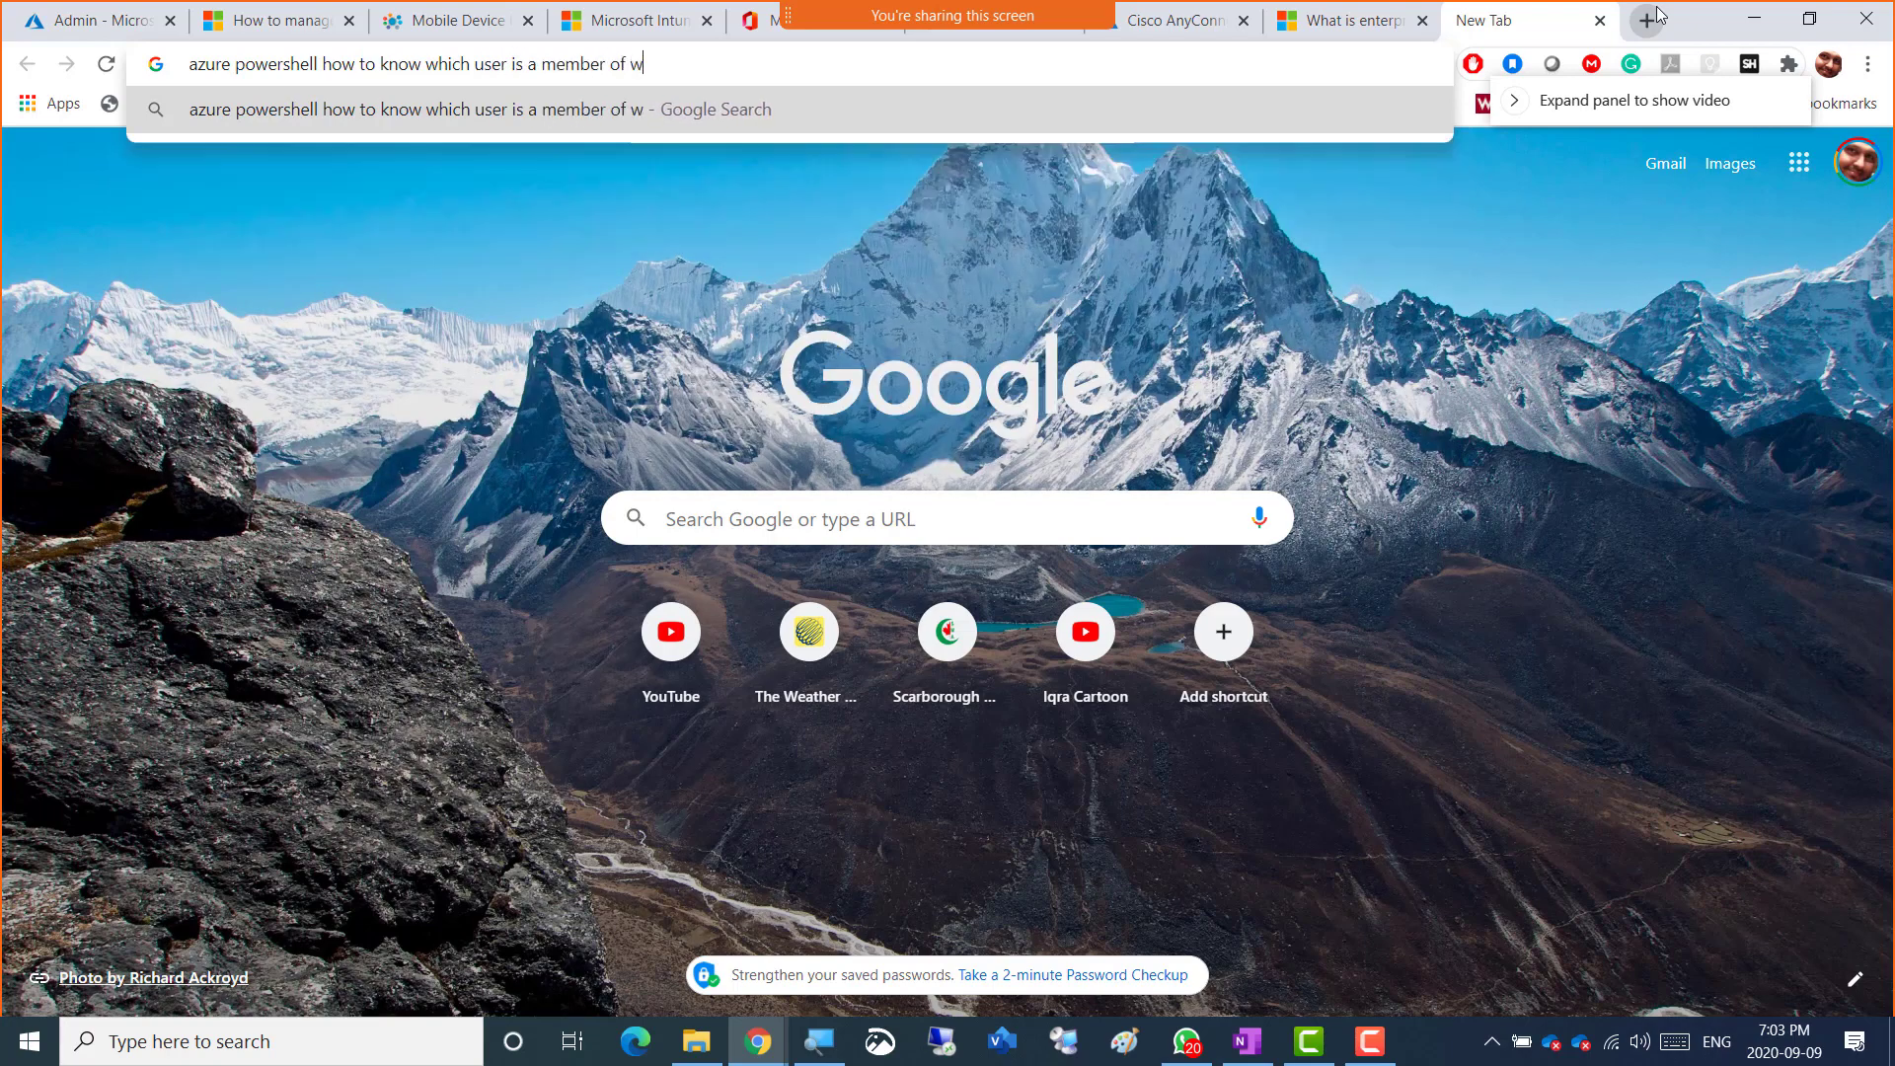
{"action": "type", "text": "hcih group"}
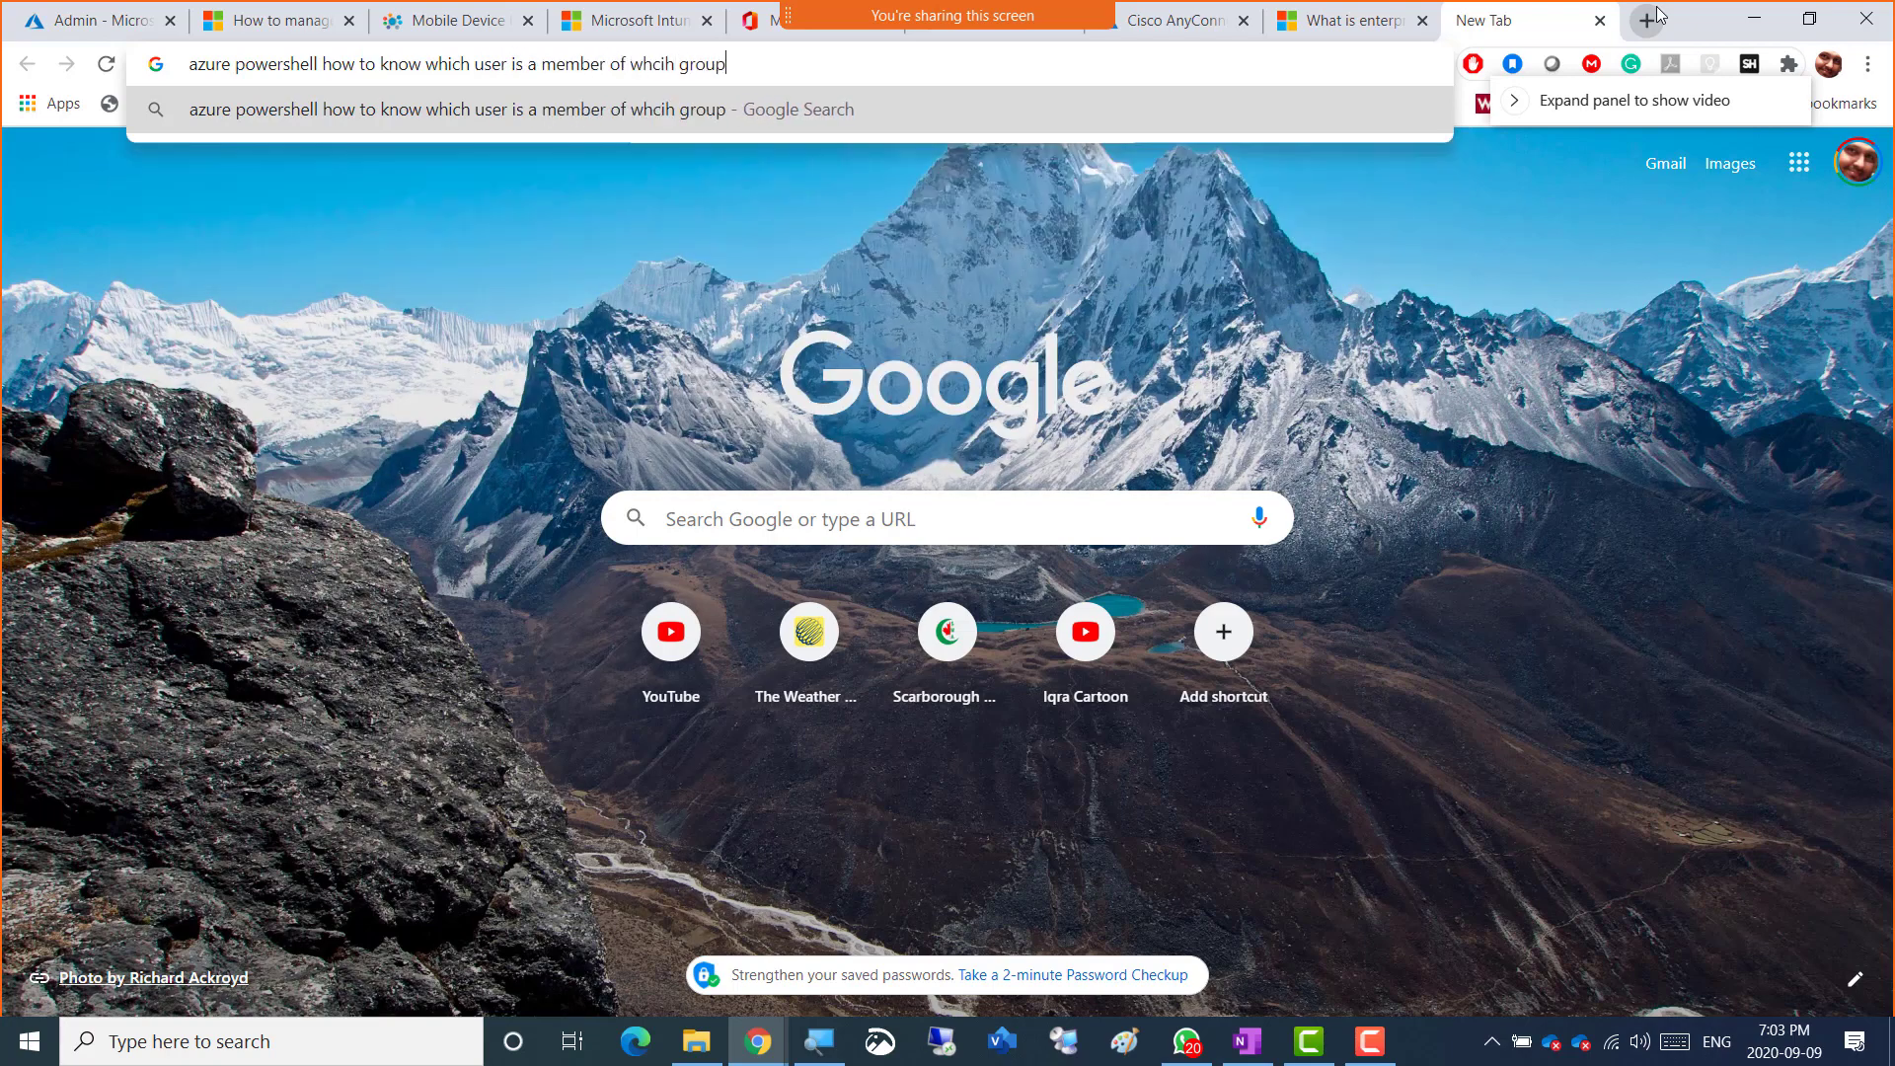
{"action": "key", "text": "Return"}
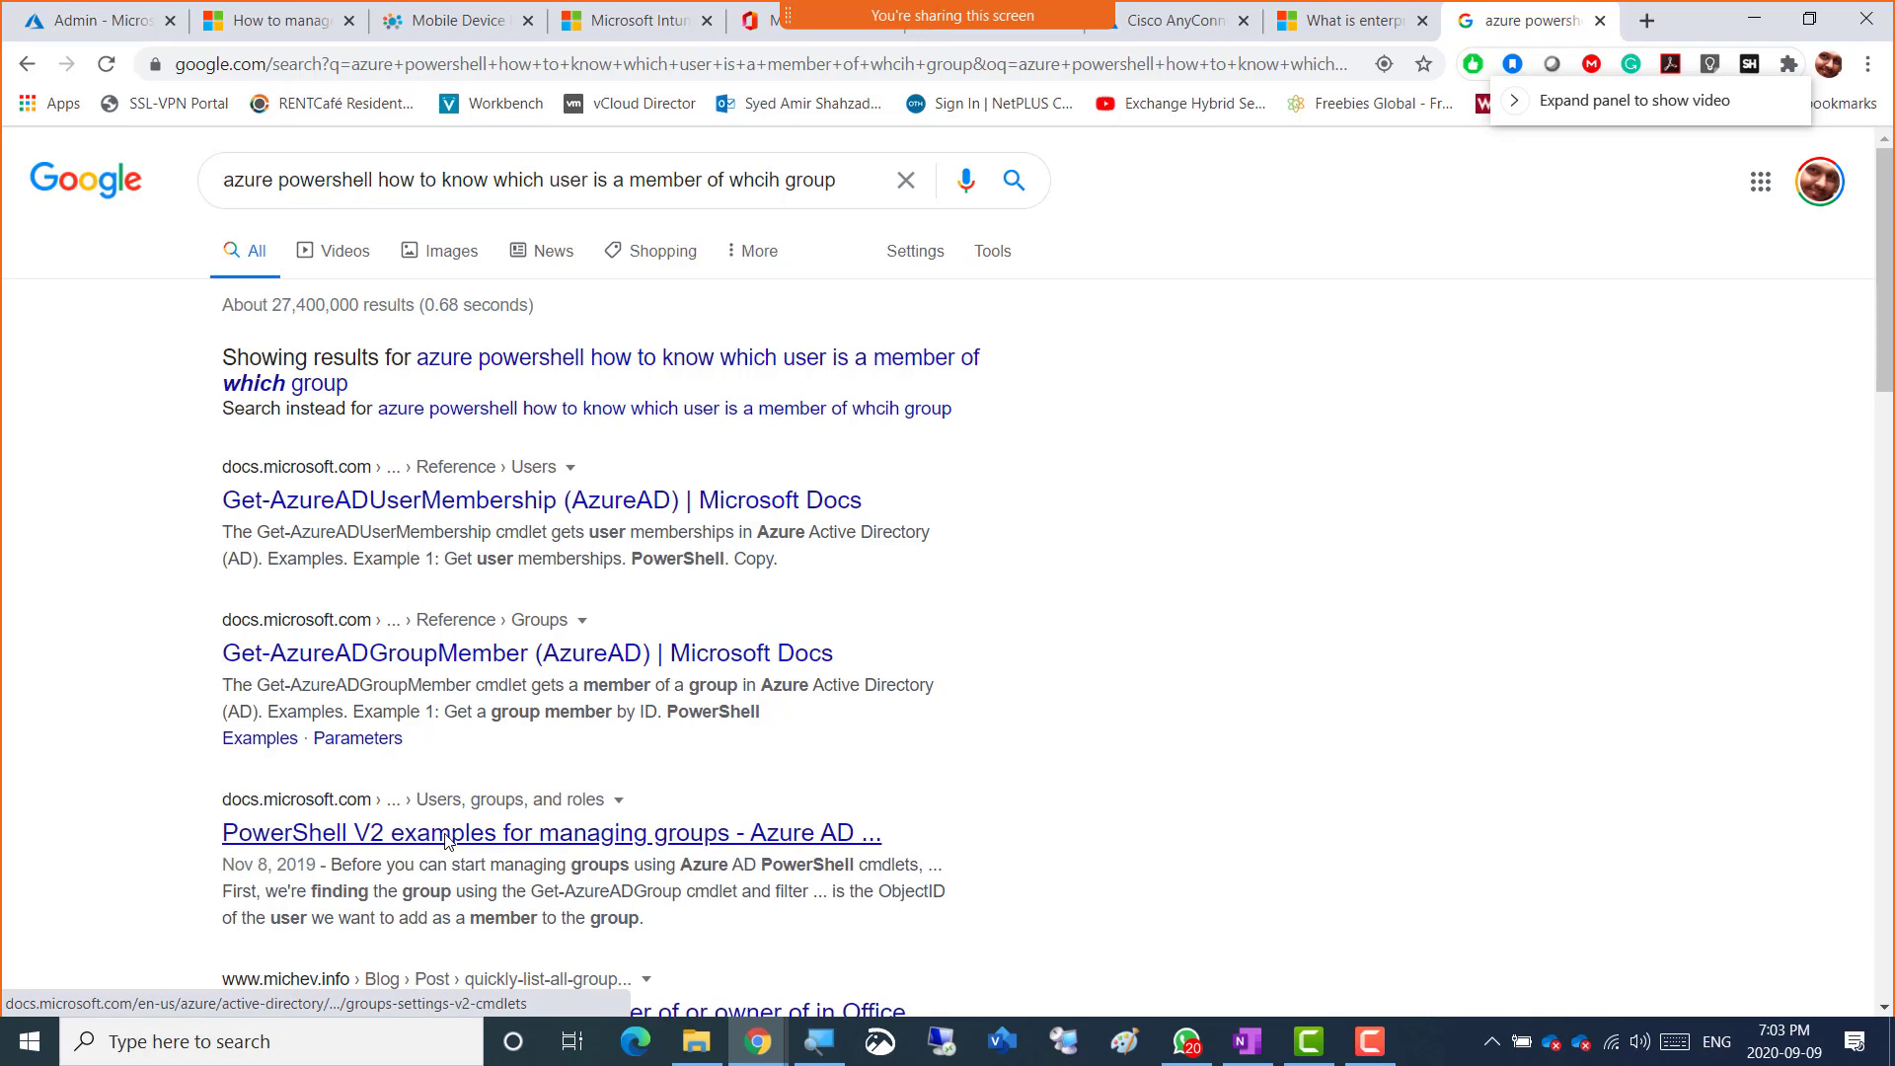
- Open the Microsoft Docs page for Get-AzureADUserMembership and examine its syntax, user membership example and parameters
{"action": "left_click", "coordinate": [432, 512]}
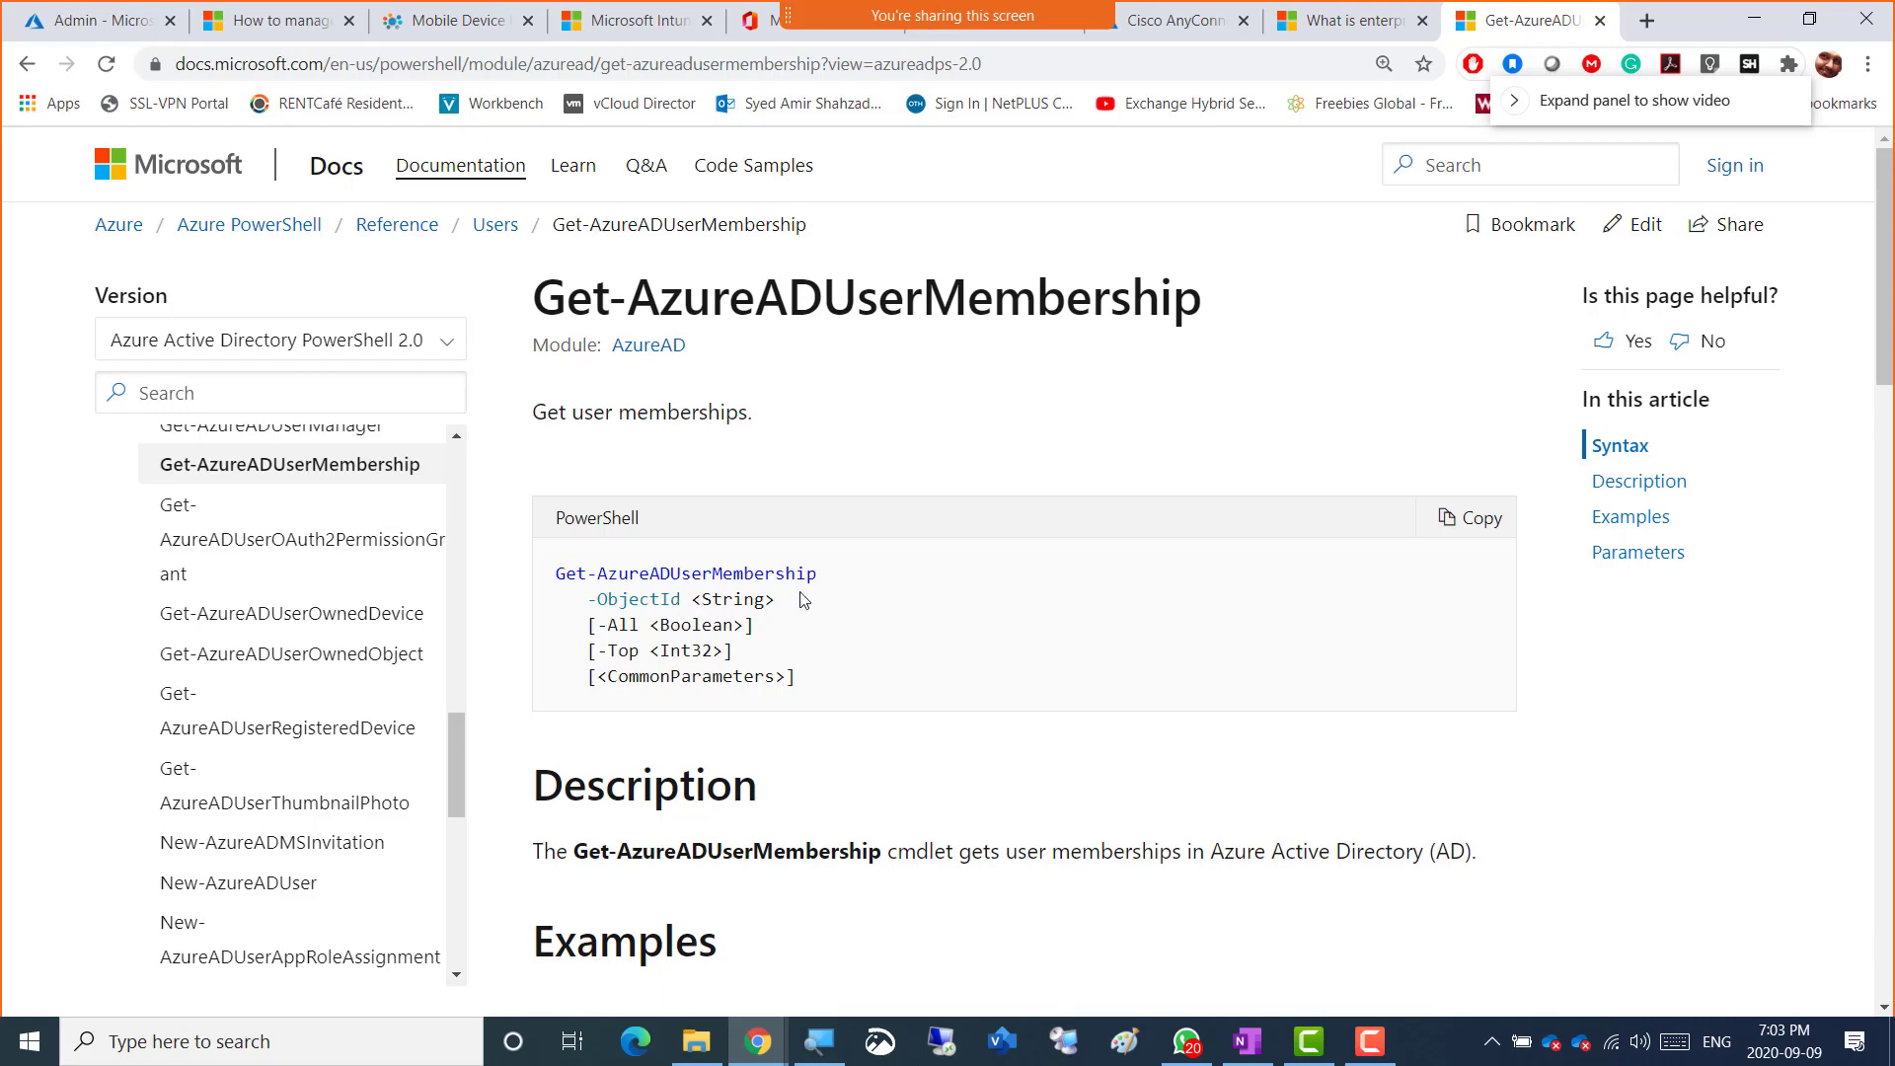
{"action": "scroll", "coordinate": [801, 731], "scroll_direction": "down", "scroll_amount": 6}
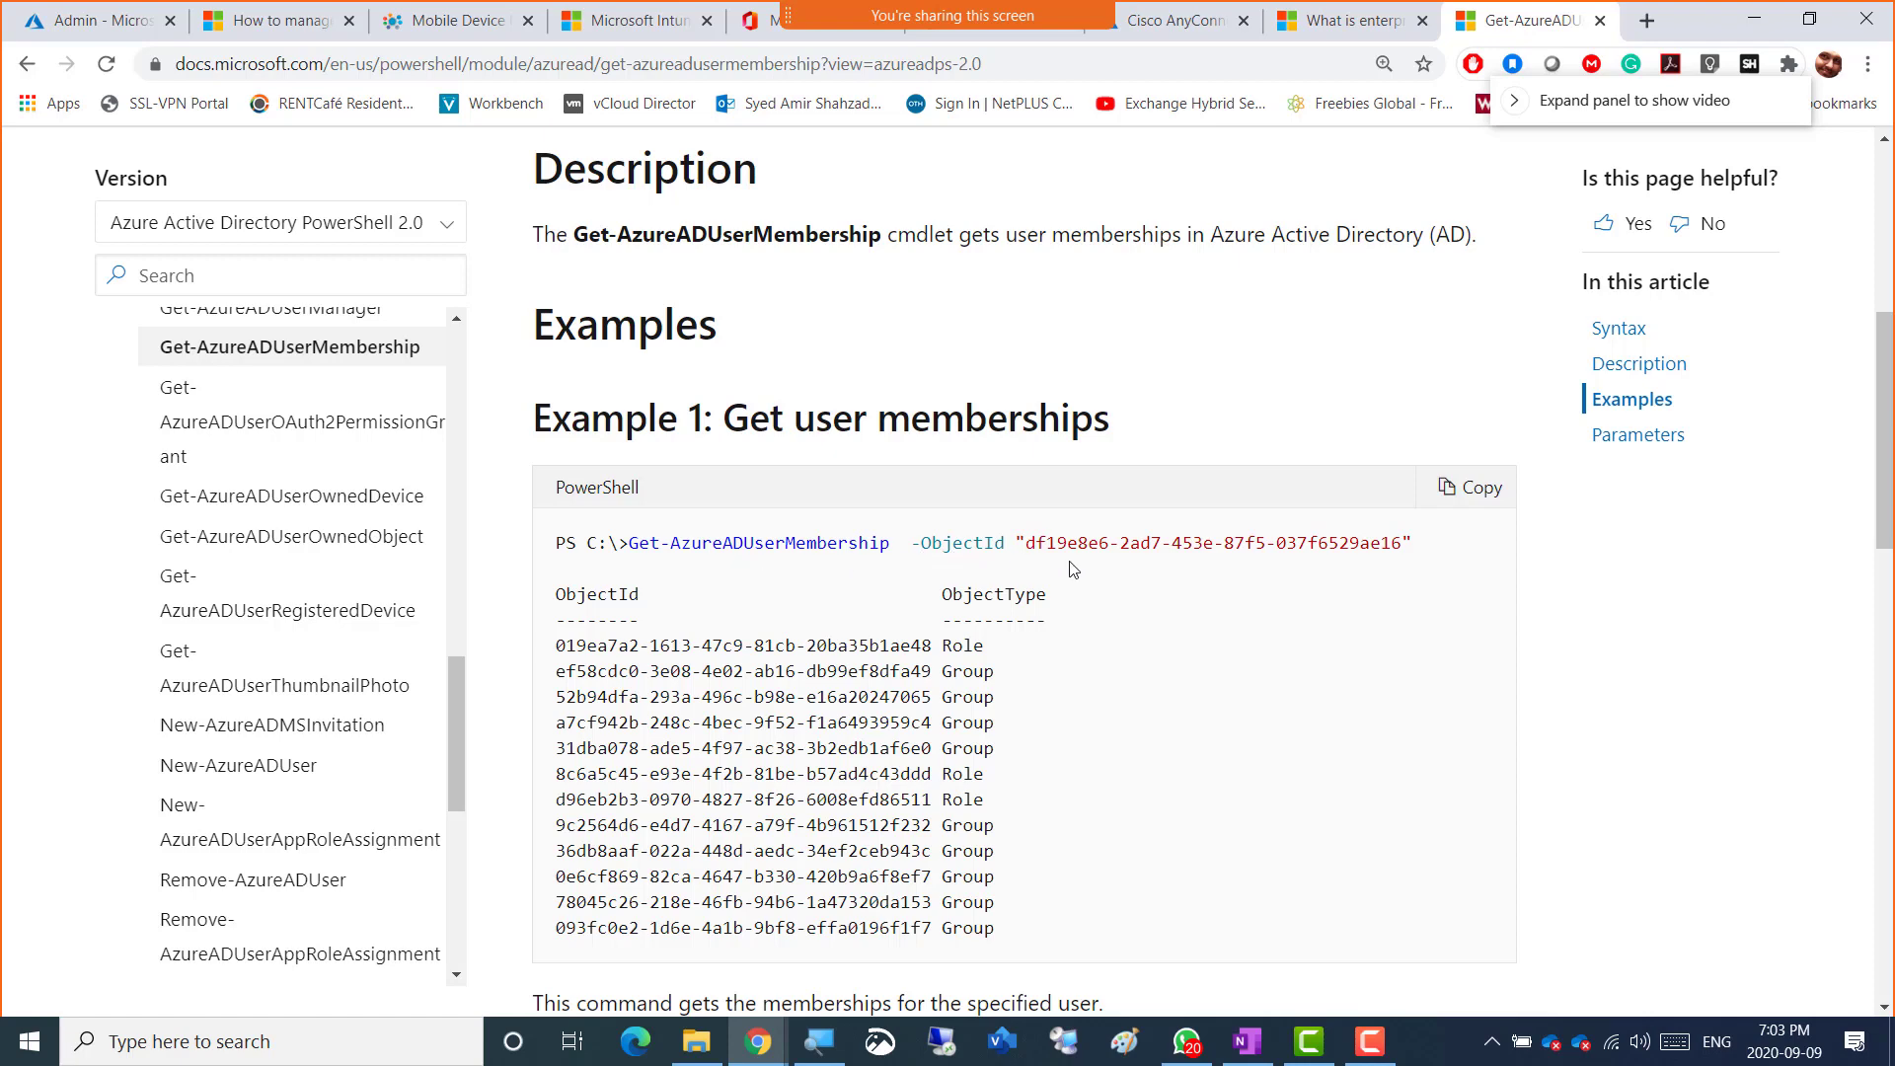
{"action": "scroll", "coordinate": [1232, 601], "scroll_direction": "down", "scroll_amount": 5}
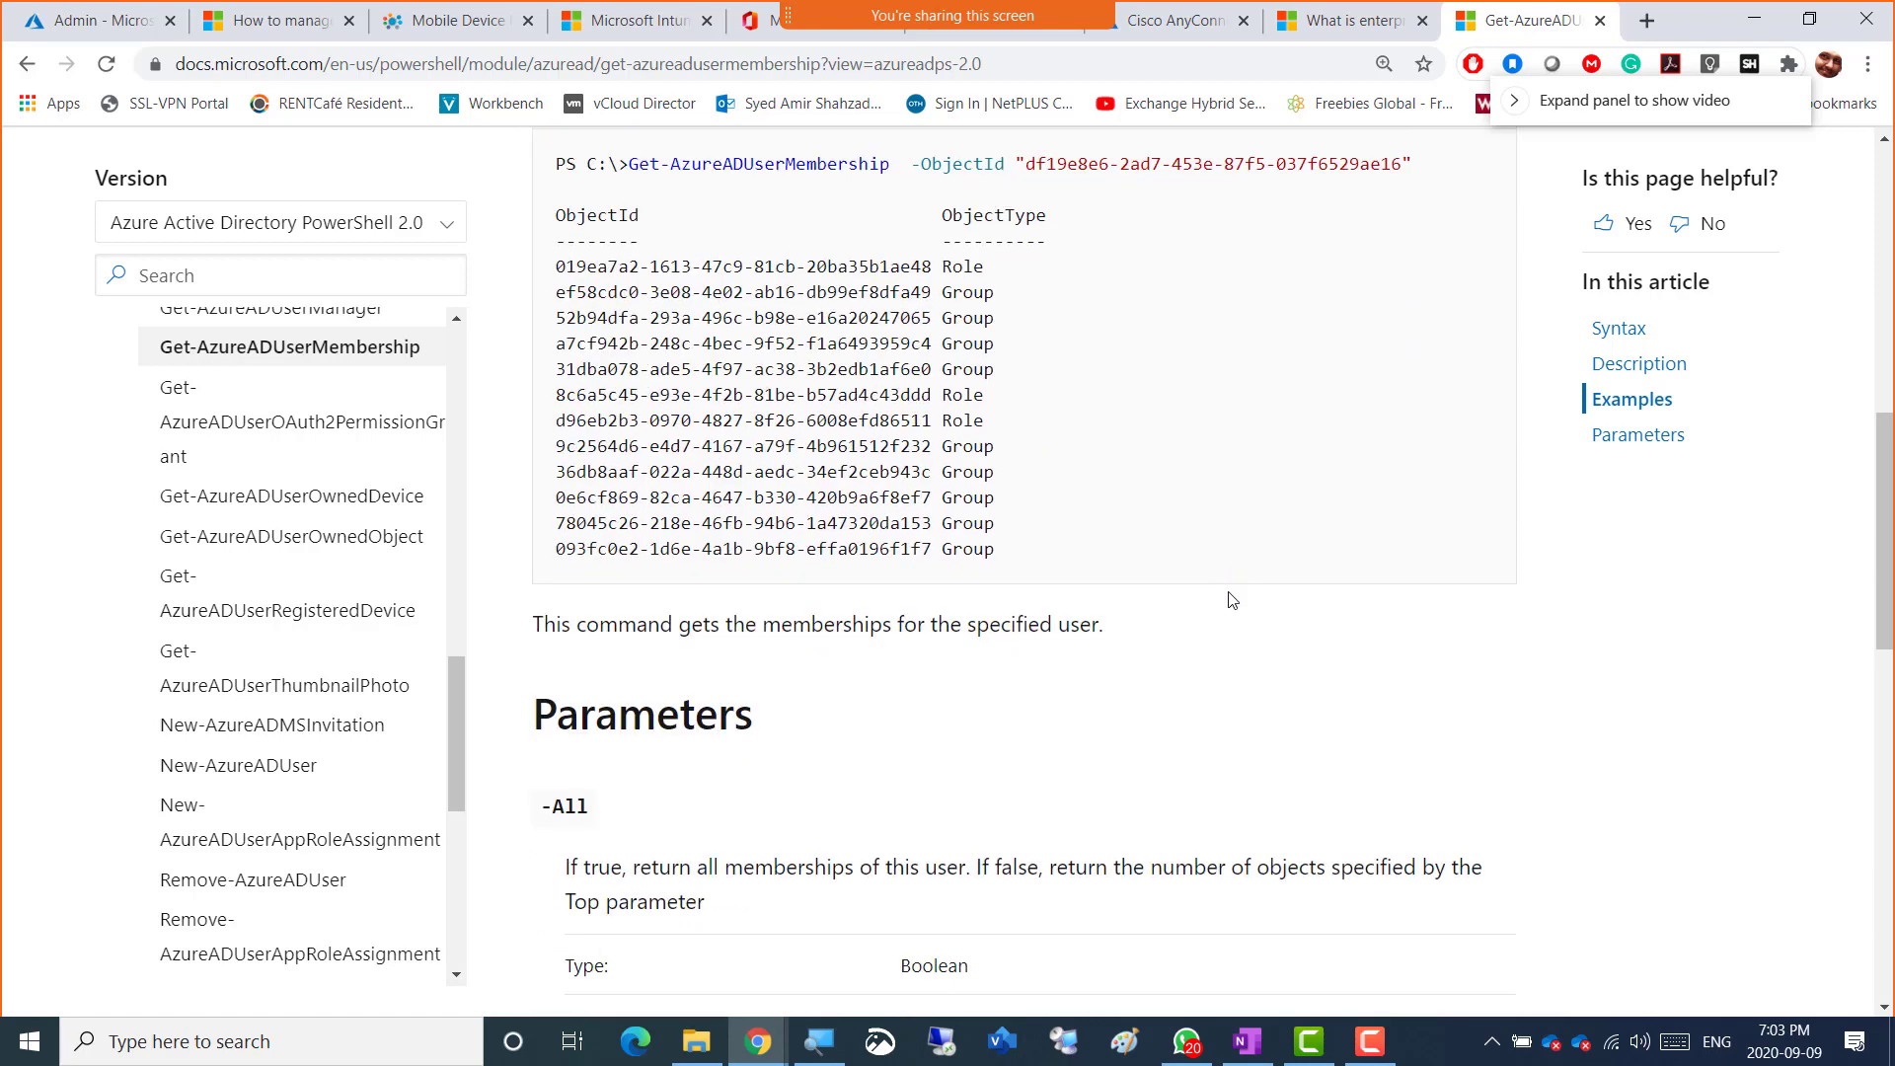
- Examine Example 1's user membership output, highlighting several group and role object IDs
{"action": "scroll", "coordinate": [1232, 601], "scroll_direction": "up", "scroll_amount": 3}
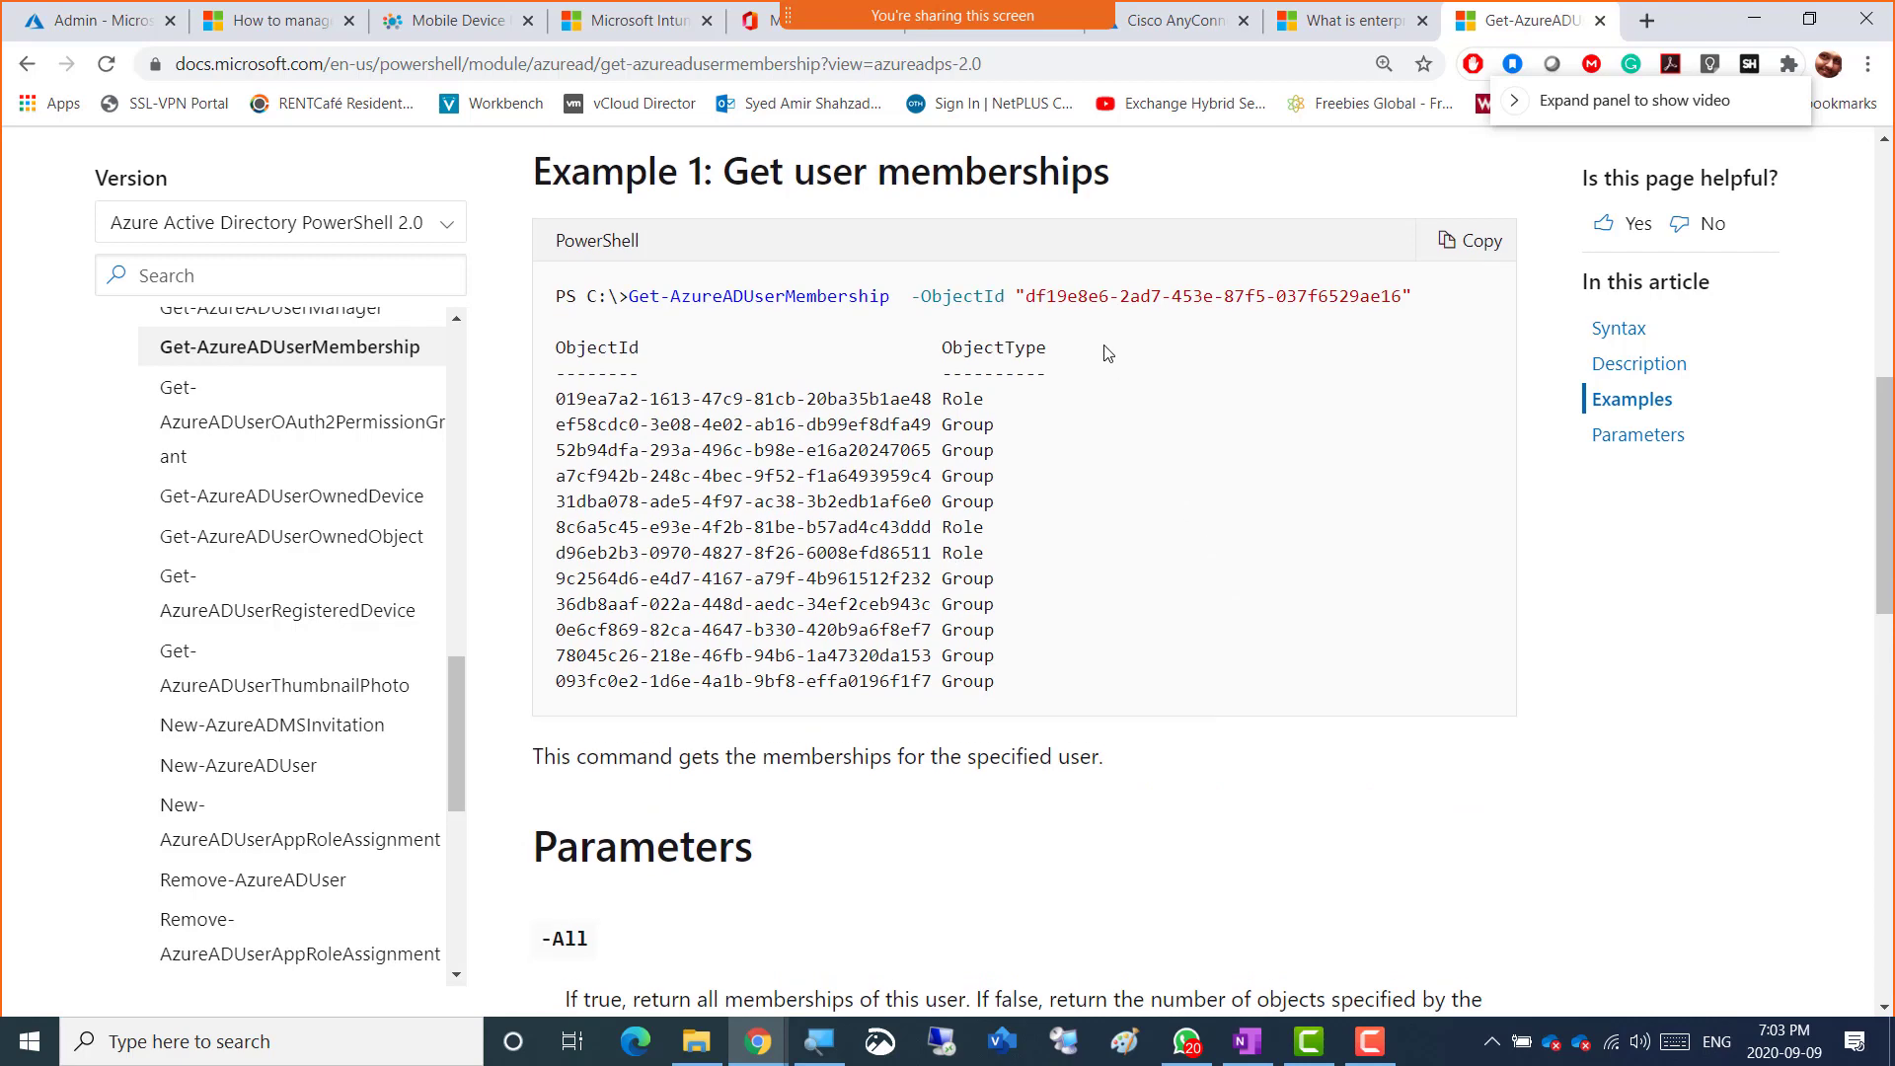
{"action": "scroll", "coordinate": [1135, 548], "scroll_direction": "down", "scroll_amount": 3}
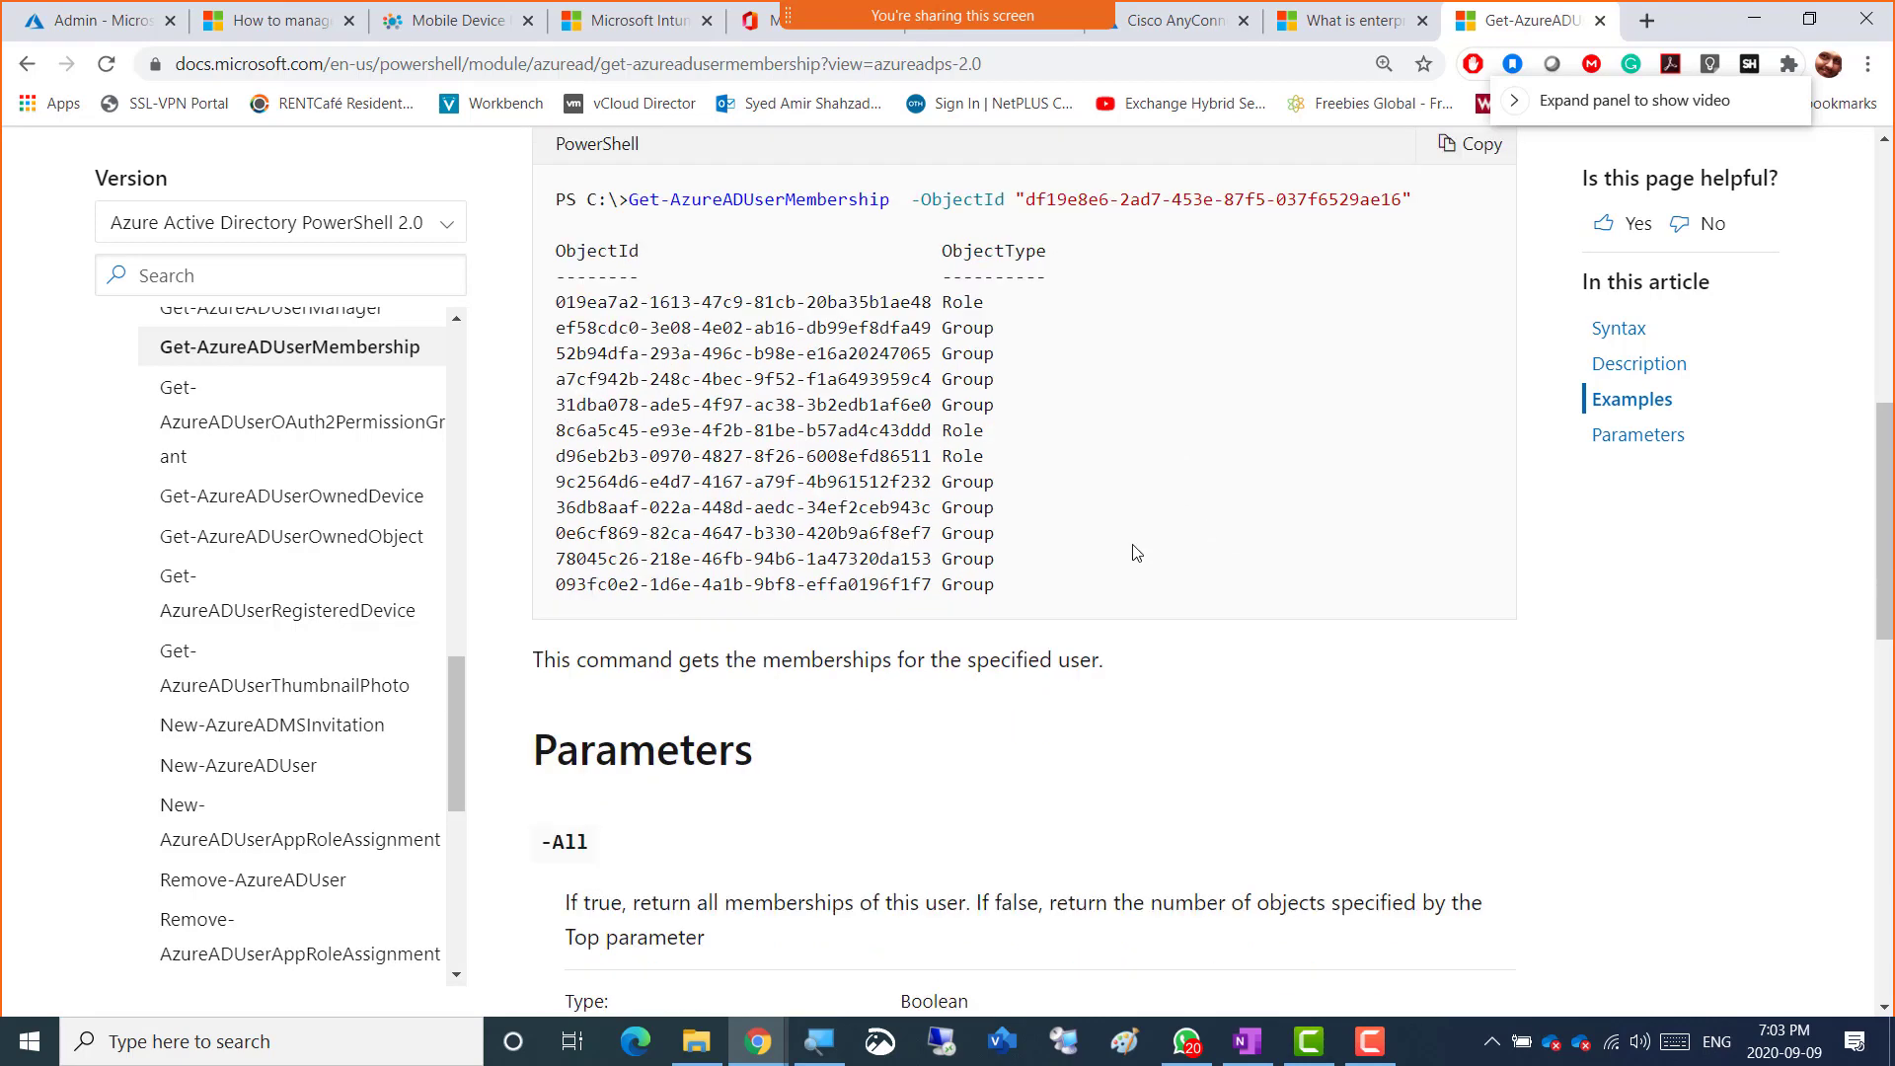
{"action": "scroll", "coordinate": [756, 431], "scroll_direction": "up", "scroll_amount": 3}
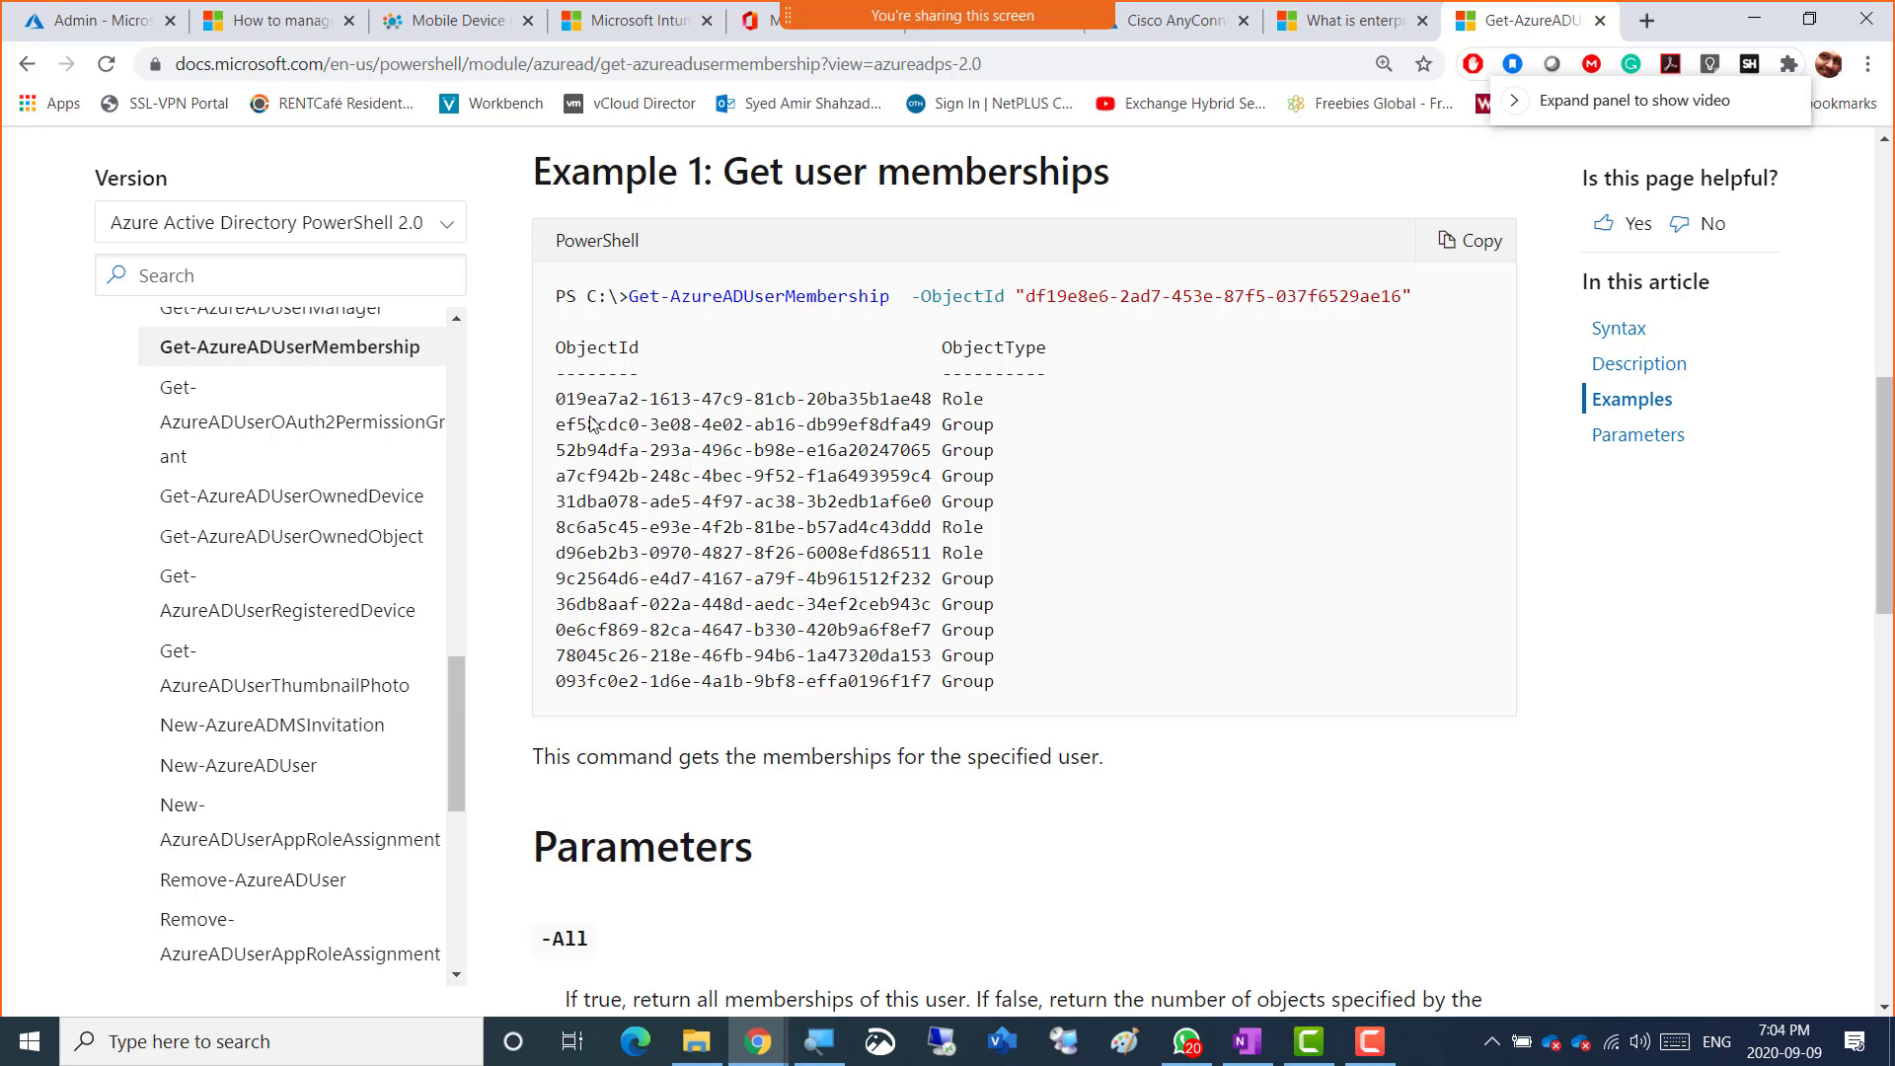
{"action": "left_click_drag", "start_coordinate": [557, 399], "coordinate": [724, 399]}
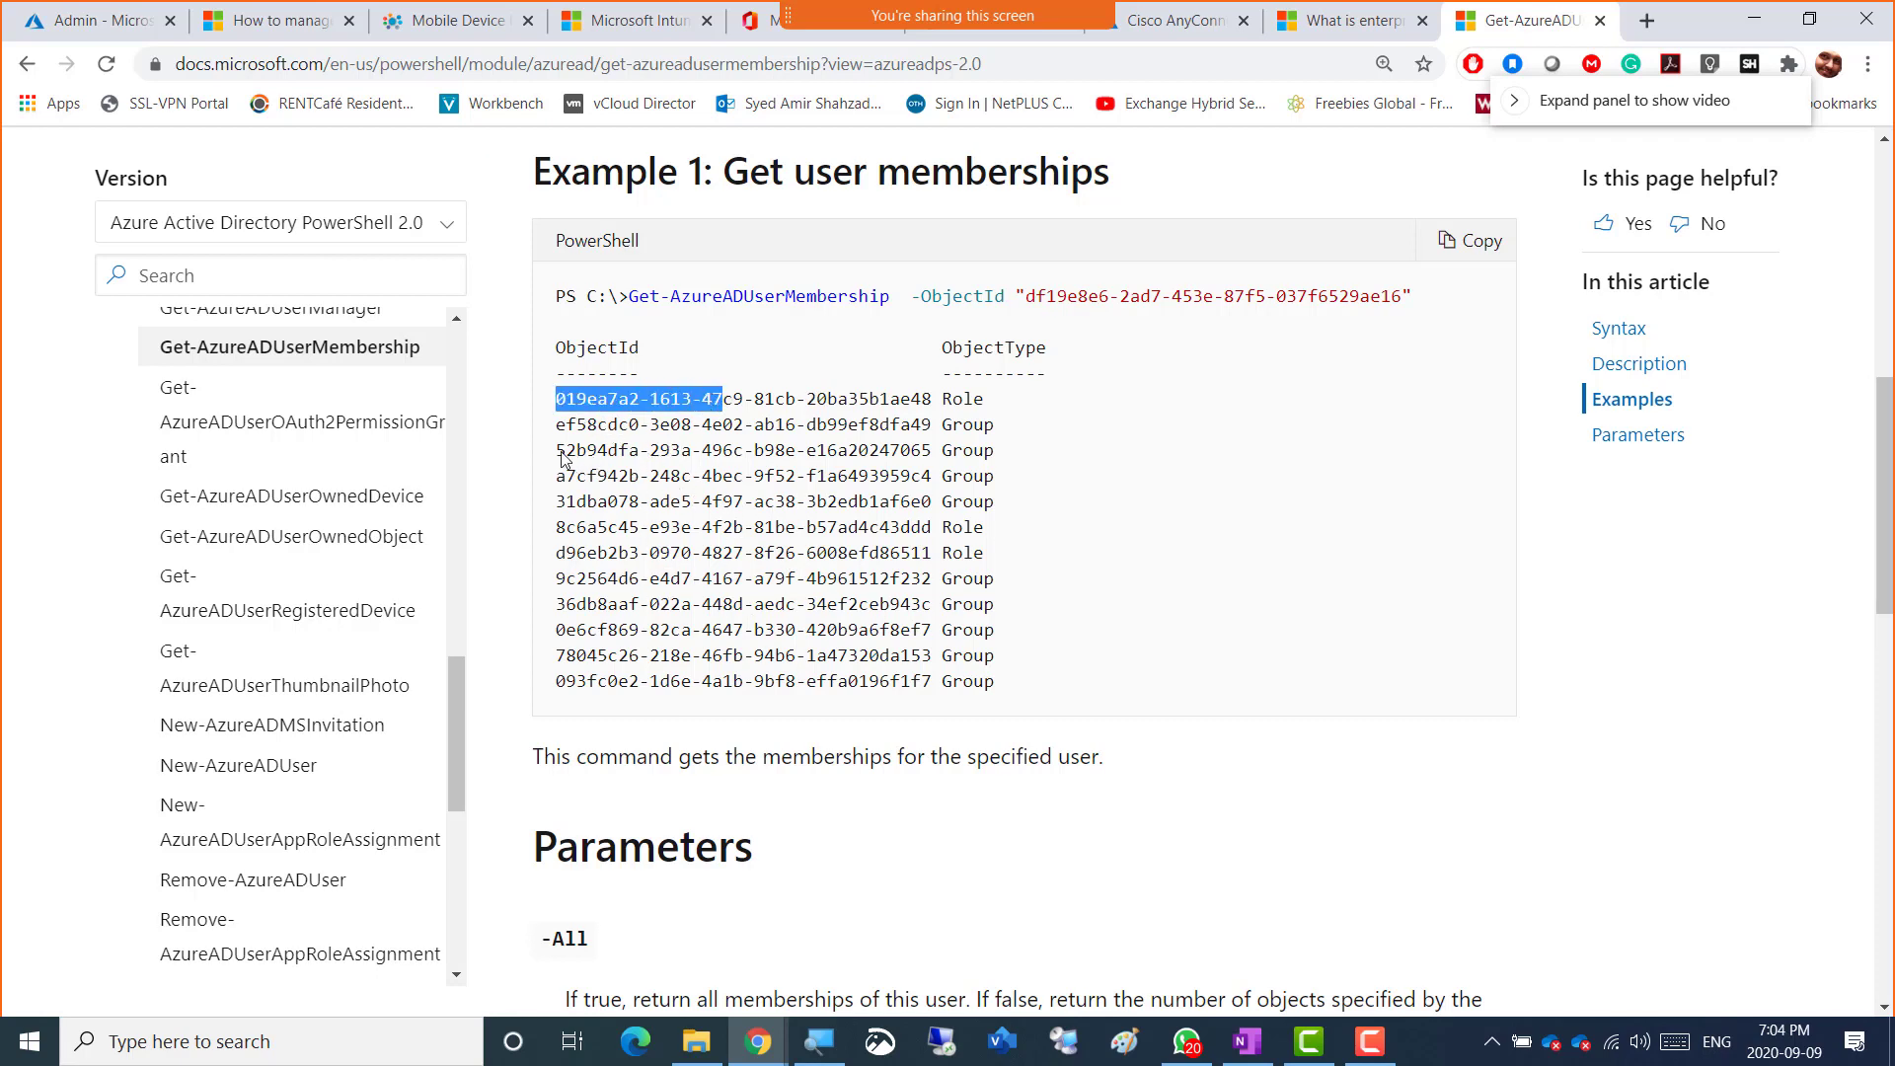
{"action": "left_click_drag", "start_coordinate": [556, 453], "coordinate": [711, 458]}
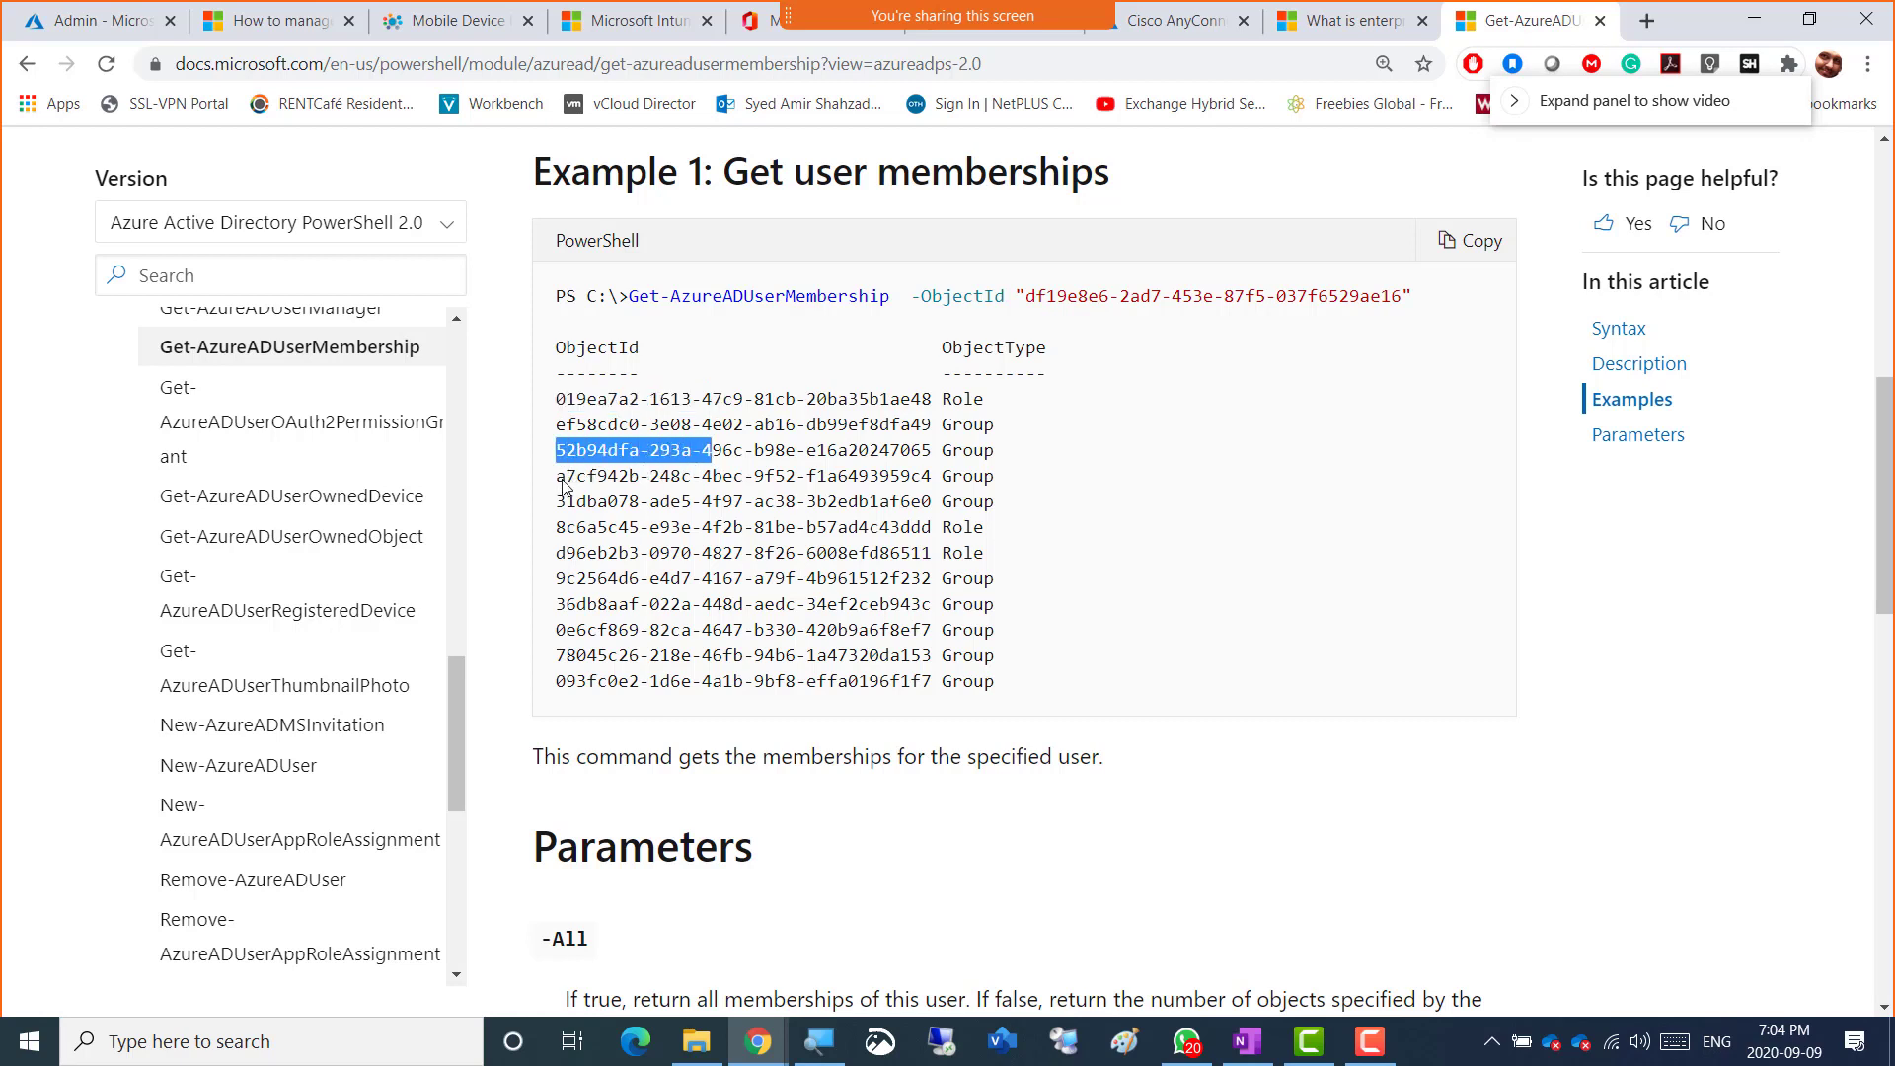
{"action": "left_click_drag", "start_coordinate": [558, 485], "coordinate": [918, 478]}
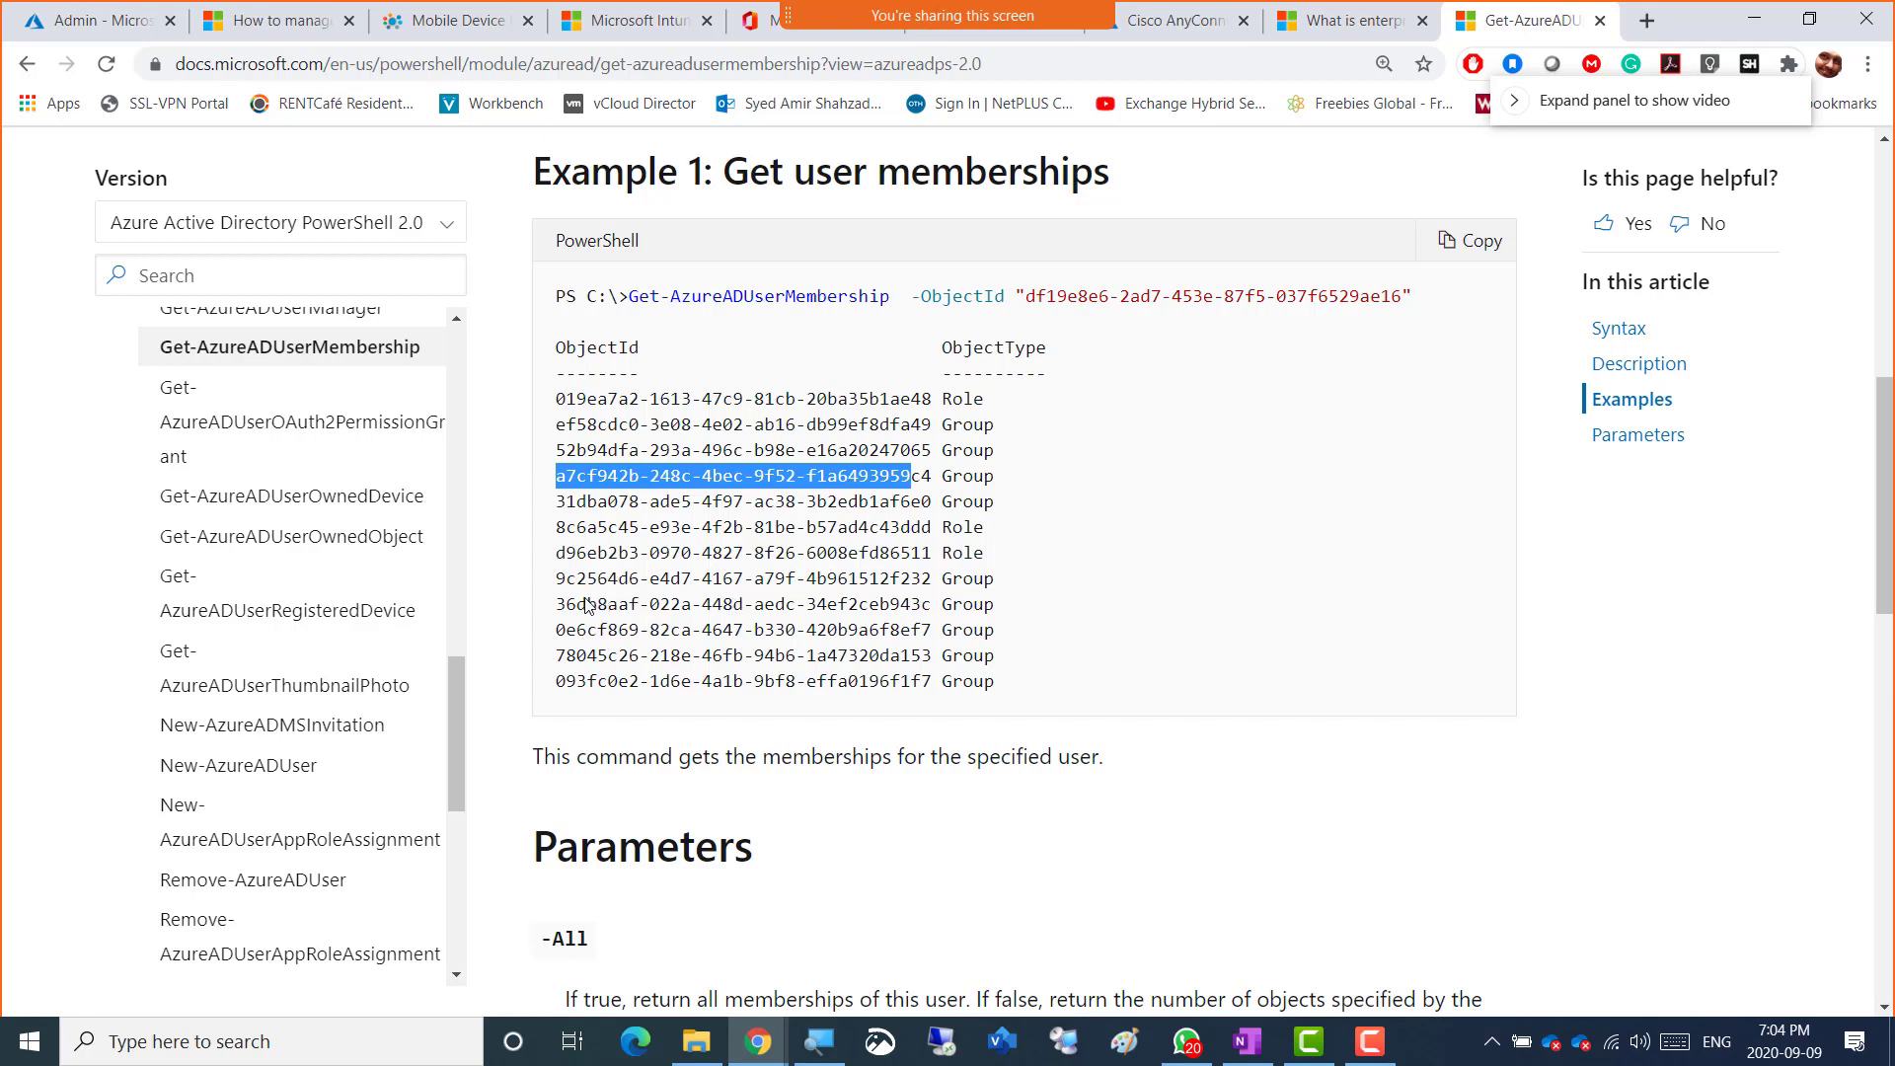
{"action": "left_click_drag", "start_coordinate": [562, 609], "coordinate": [787, 609]}
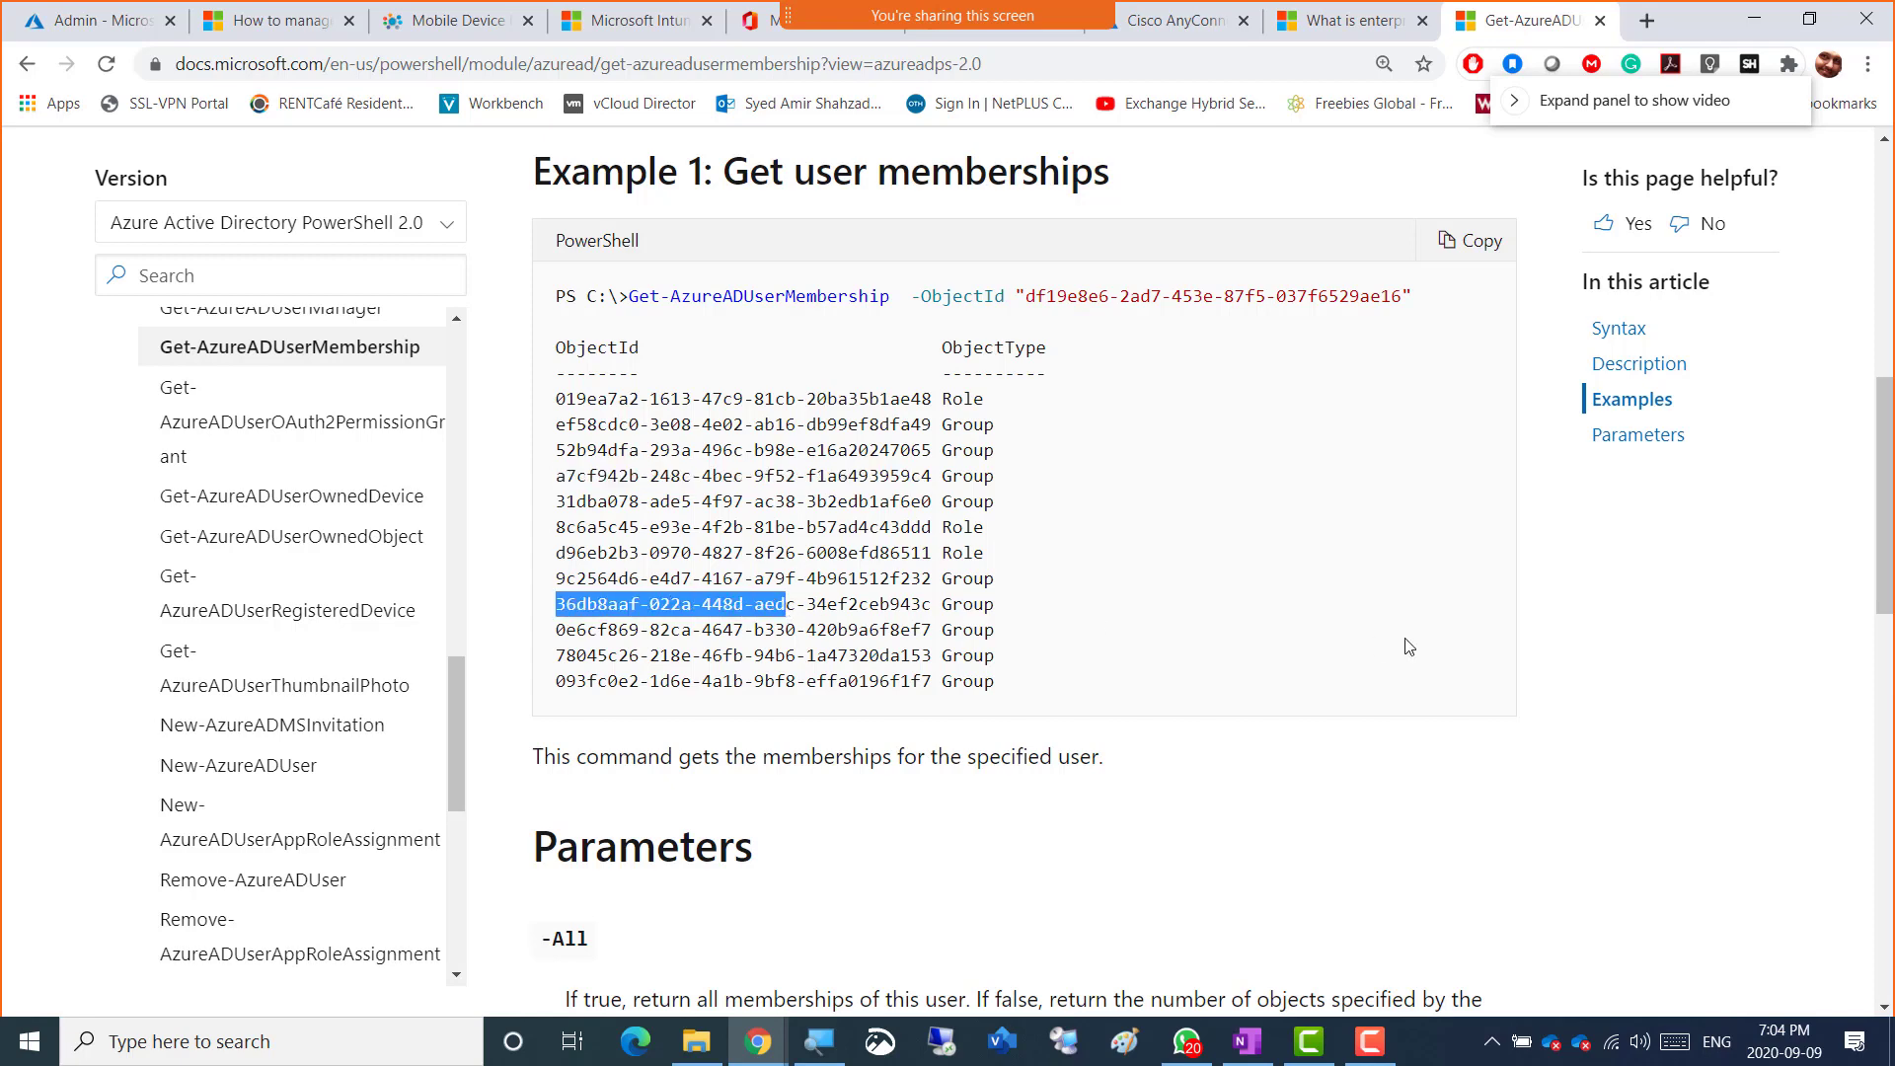
- Review the cmdlet's -All and -ObjectId parameters, and return through the example and description to the article's beginning
{"action": "scroll", "coordinate": [1093, 708], "scroll_direction": "down", "scroll_amount": 7}
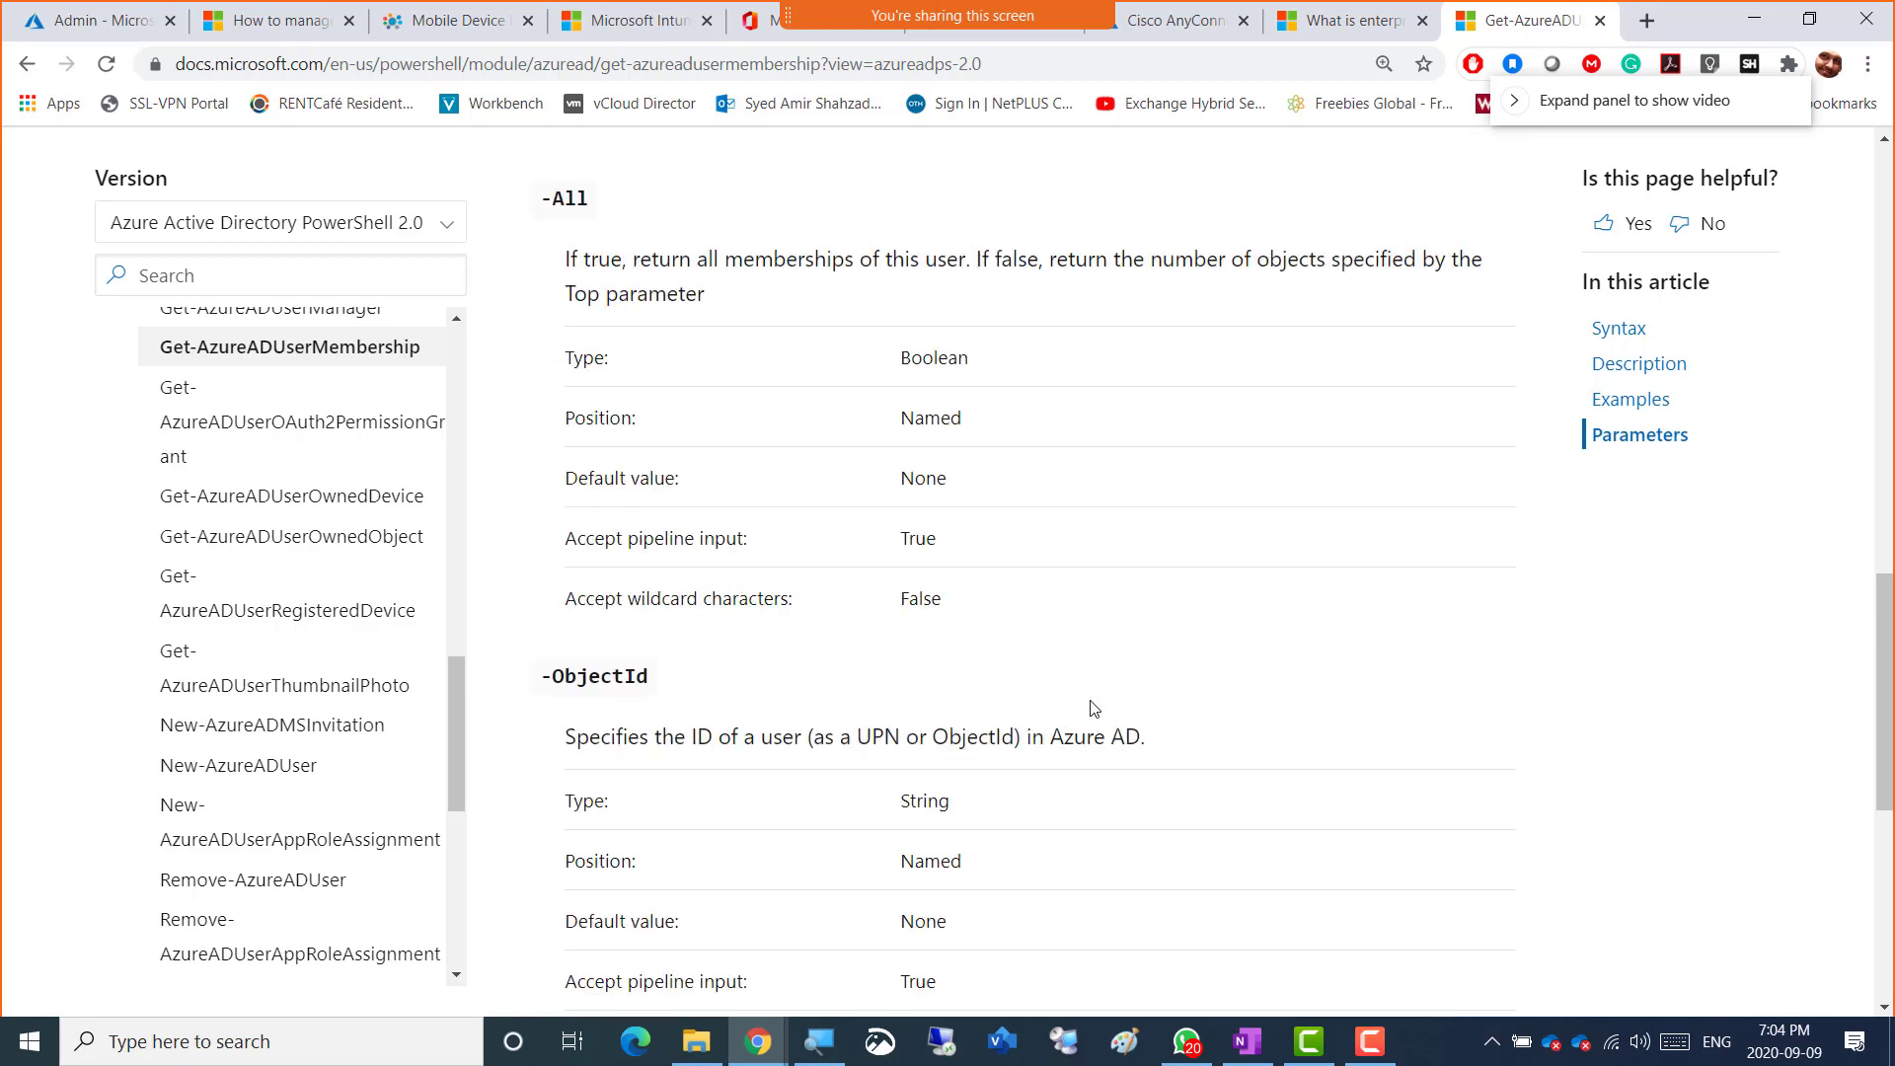
{"action": "scroll", "coordinate": [1093, 707], "scroll_direction": "down", "scroll_amount": 7}
{"action": "scroll", "coordinate": [1094, 707], "scroll_direction": "up", "scroll_amount": 10}
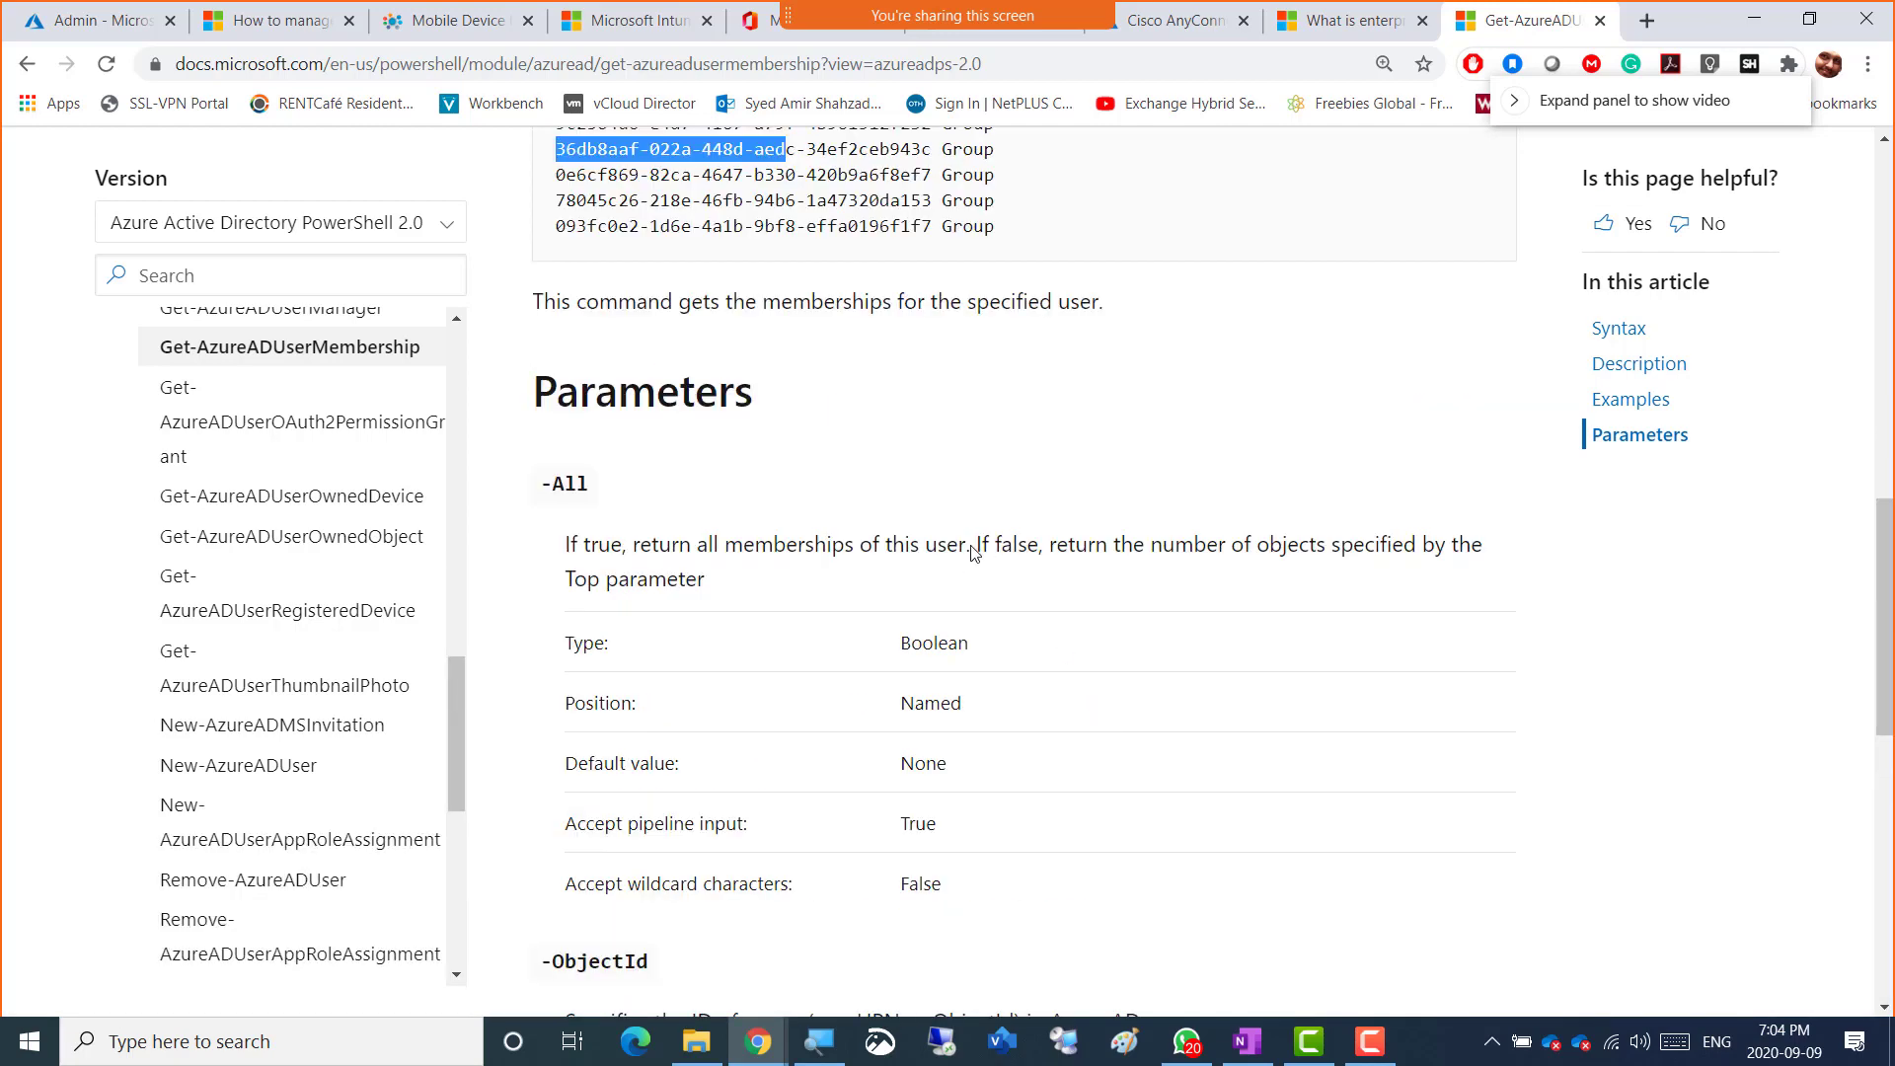
{"action": "scroll", "coordinate": [974, 553], "scroll_direction": "up", "scroll_amount": 5}
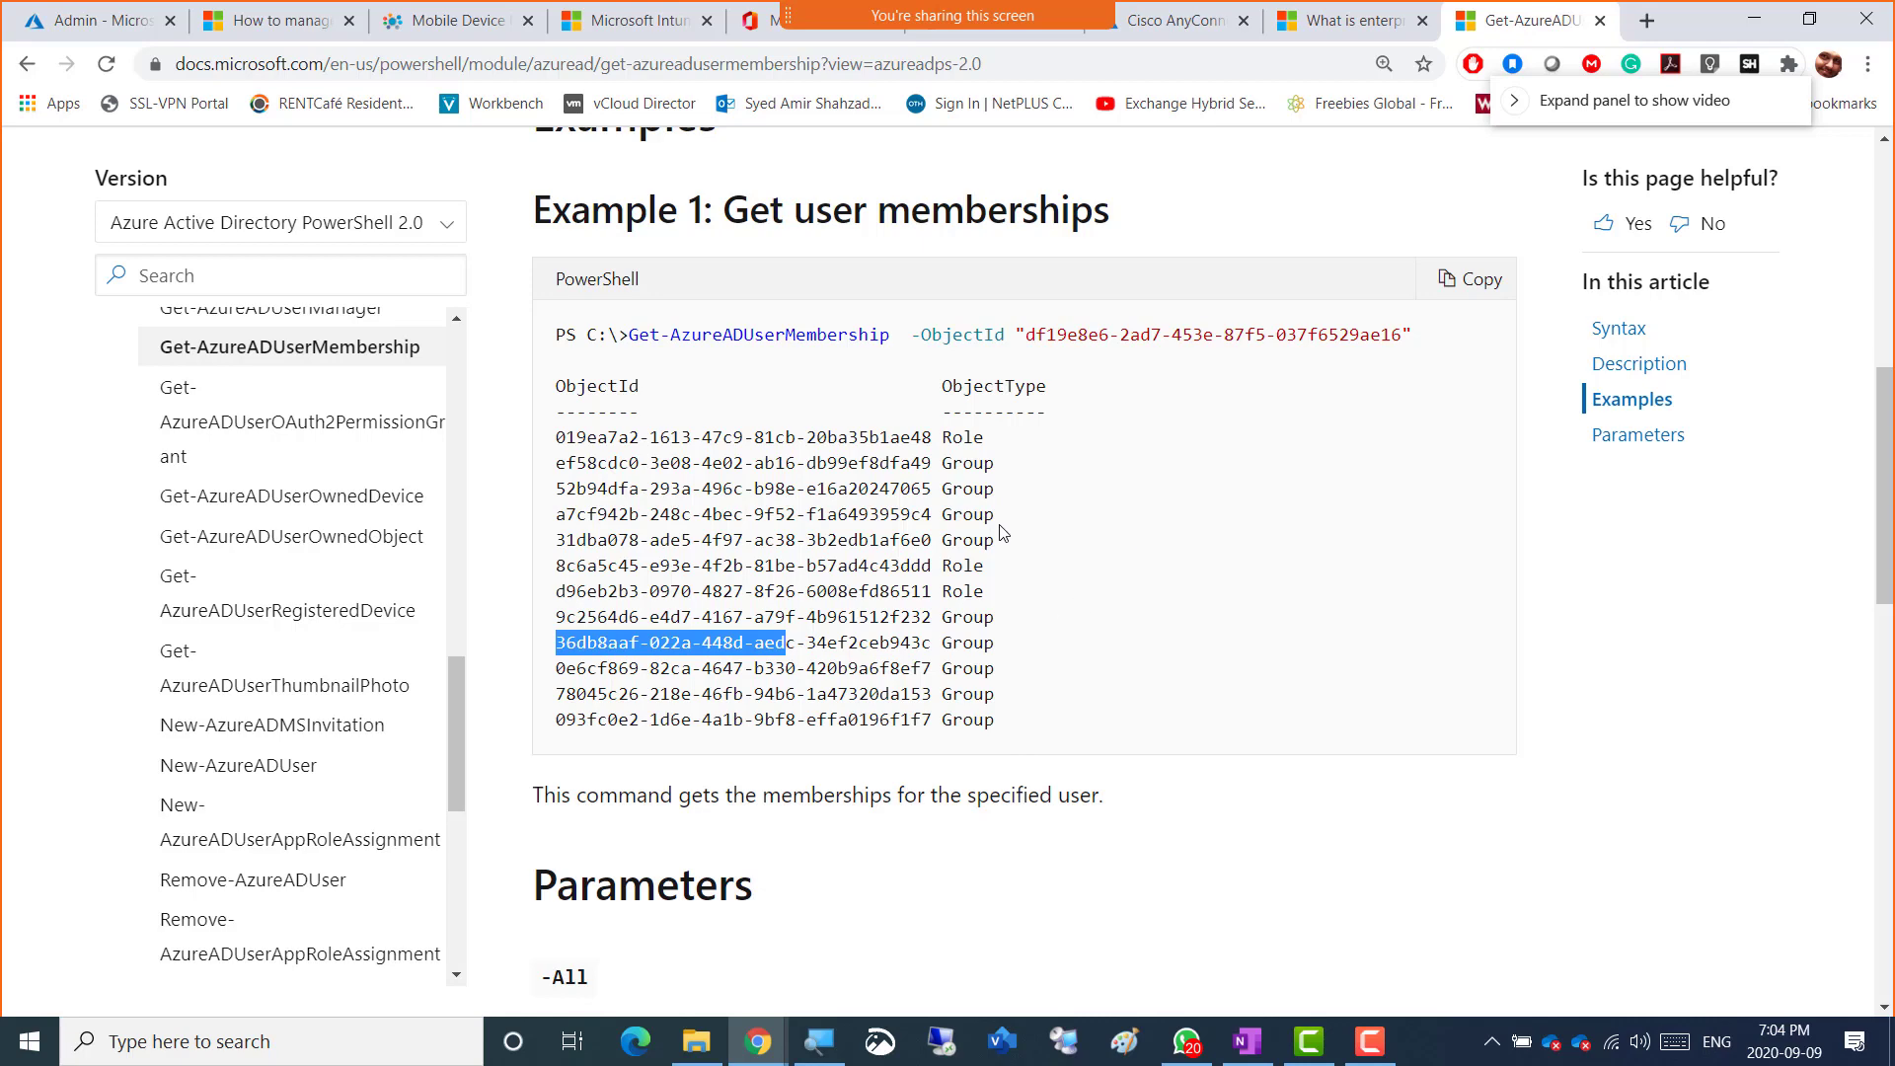
{"action": "scroll", "coordinate": [992, 459], "scroll_direction": "up", "scroll_amount": 5}
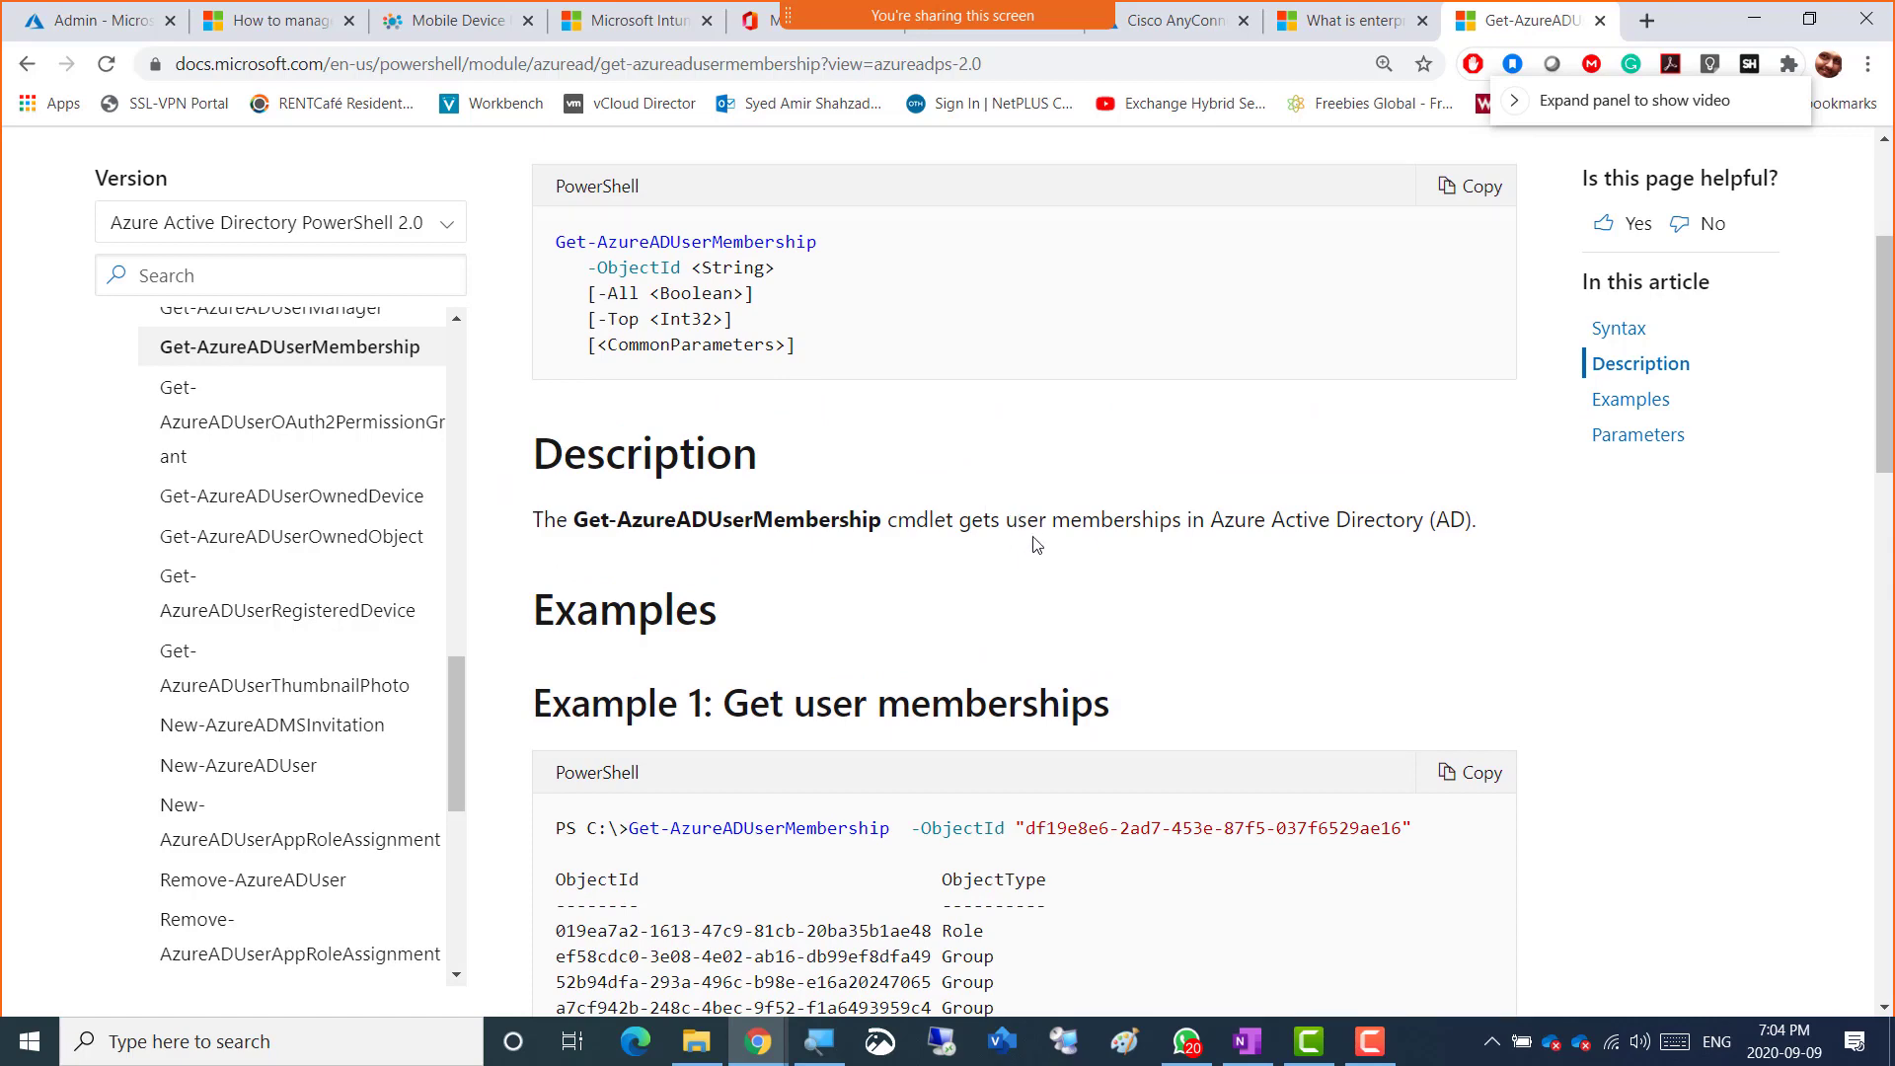
{"action": "scroll", "coordinate": [1037, 541], "scroll_direction": "up", "scroll_amount": 3}
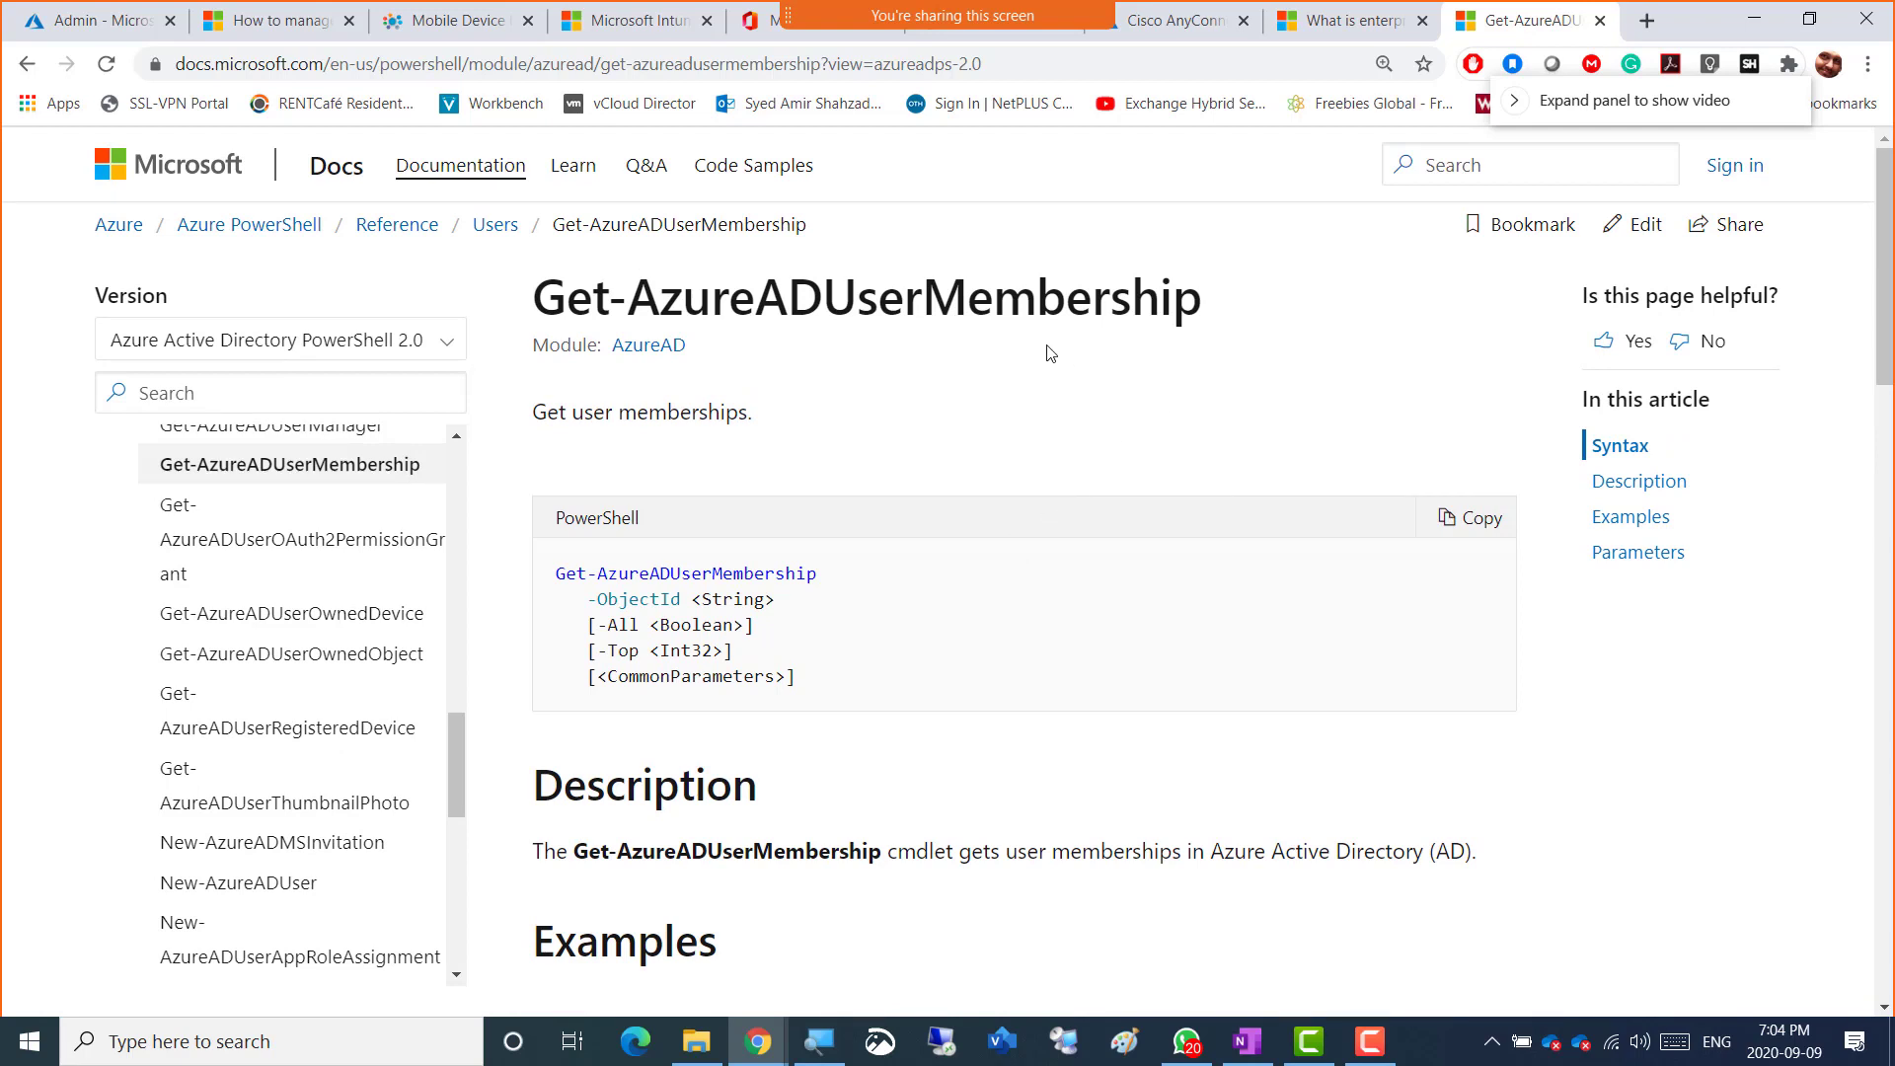
- Copy the Get-AzureADUserMembership article's web address into the Day06 - Friday - 09sept2020 - Azure Admin page in OneNote
{"action": "left_click", "coordinate": [1030, 61]}
{"action": "key", "text": "ctrl+c"}
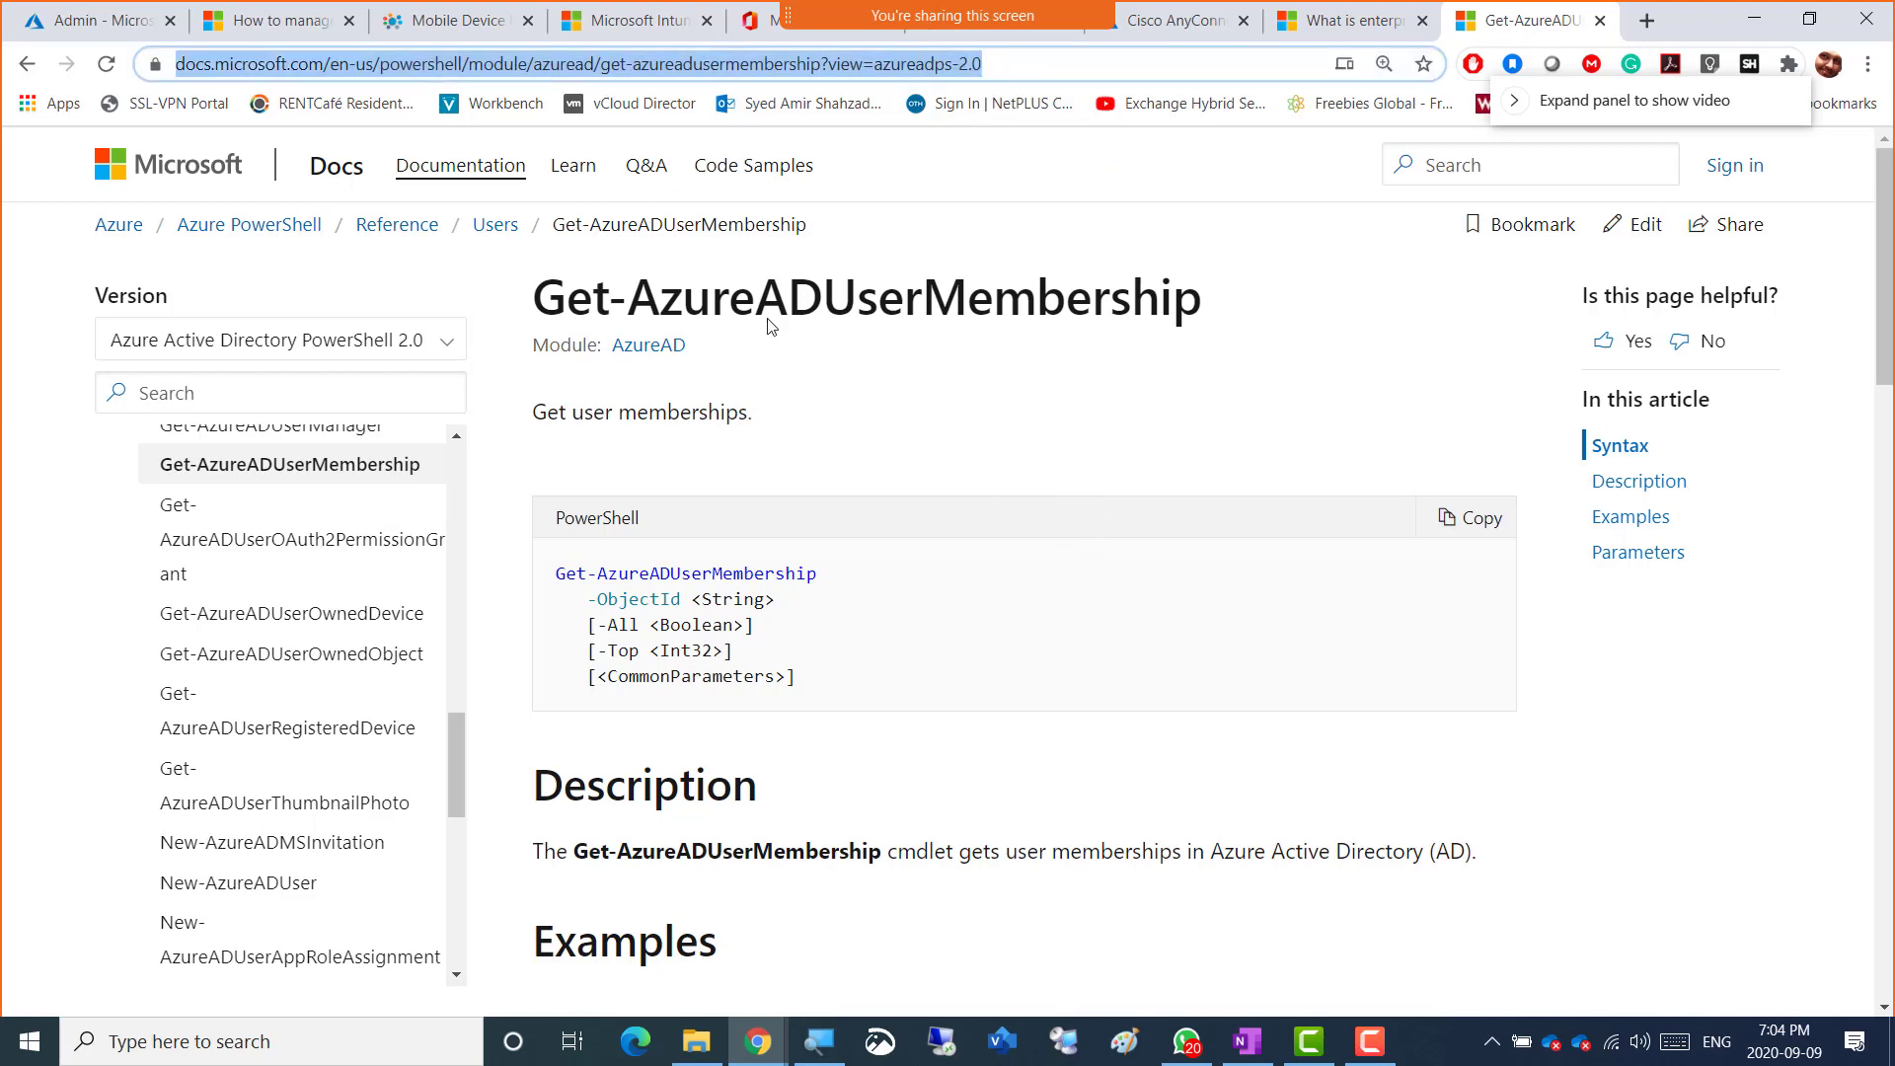
{"action": "left_click", "coordinate": [1247, 1042]}
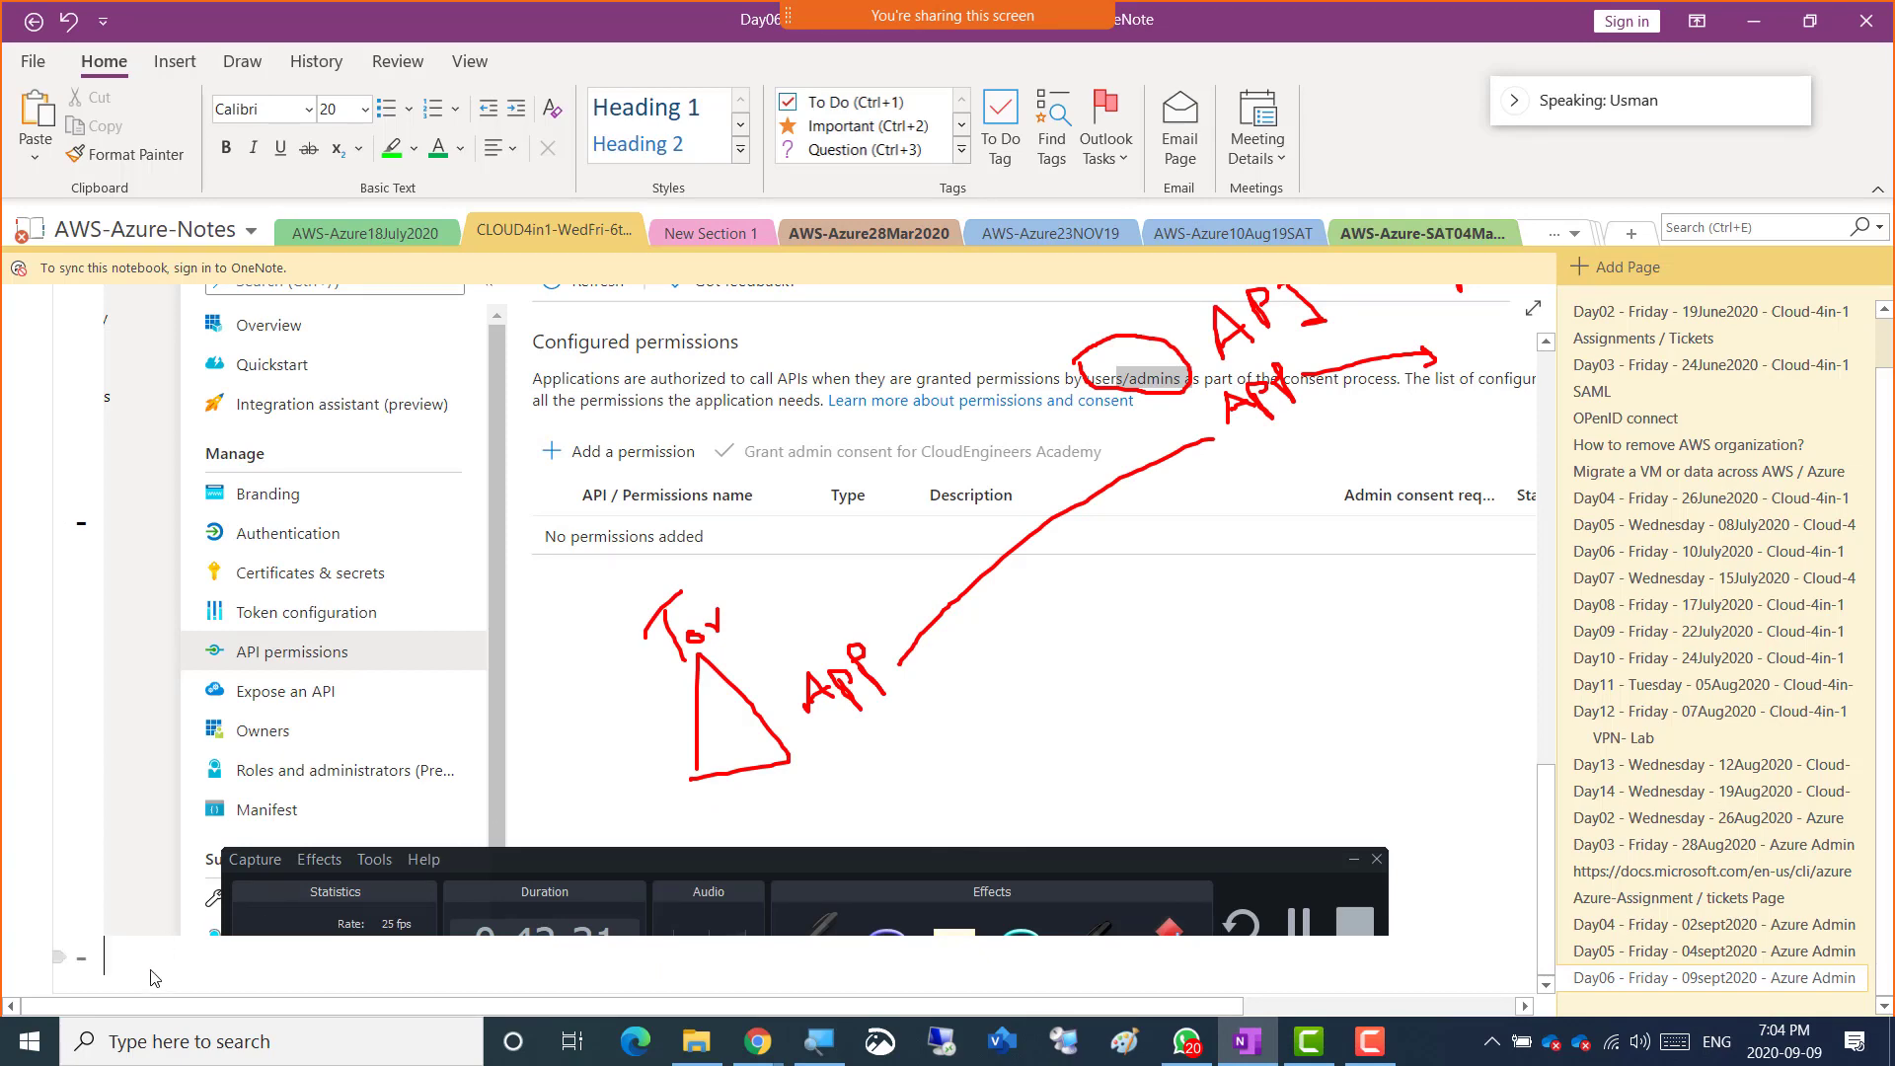
{"action": "key", "text": "ctrl+v"}
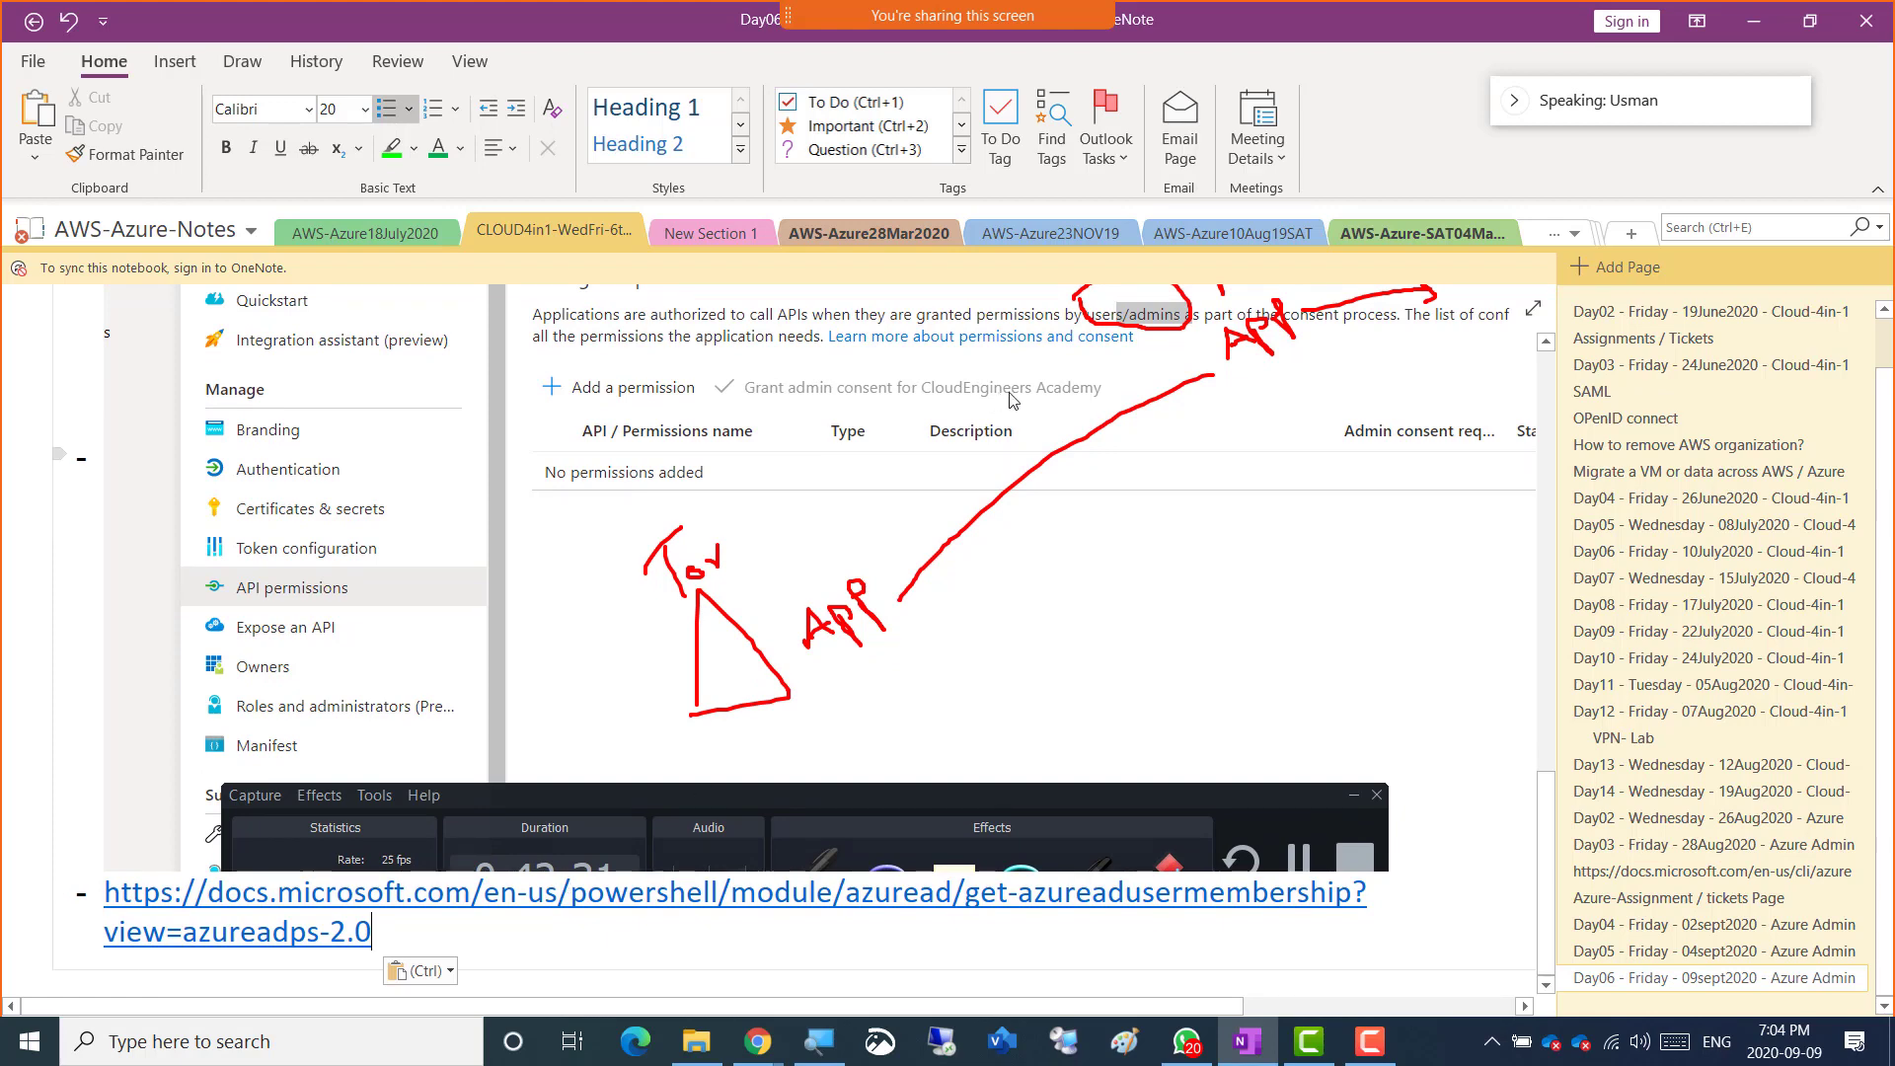
- Switch to the Azure portal in Chrome and go back from the Admin user's groups to the CLOUDNOW directory's user list
{"action": "key", "text": "alt+Tab"}
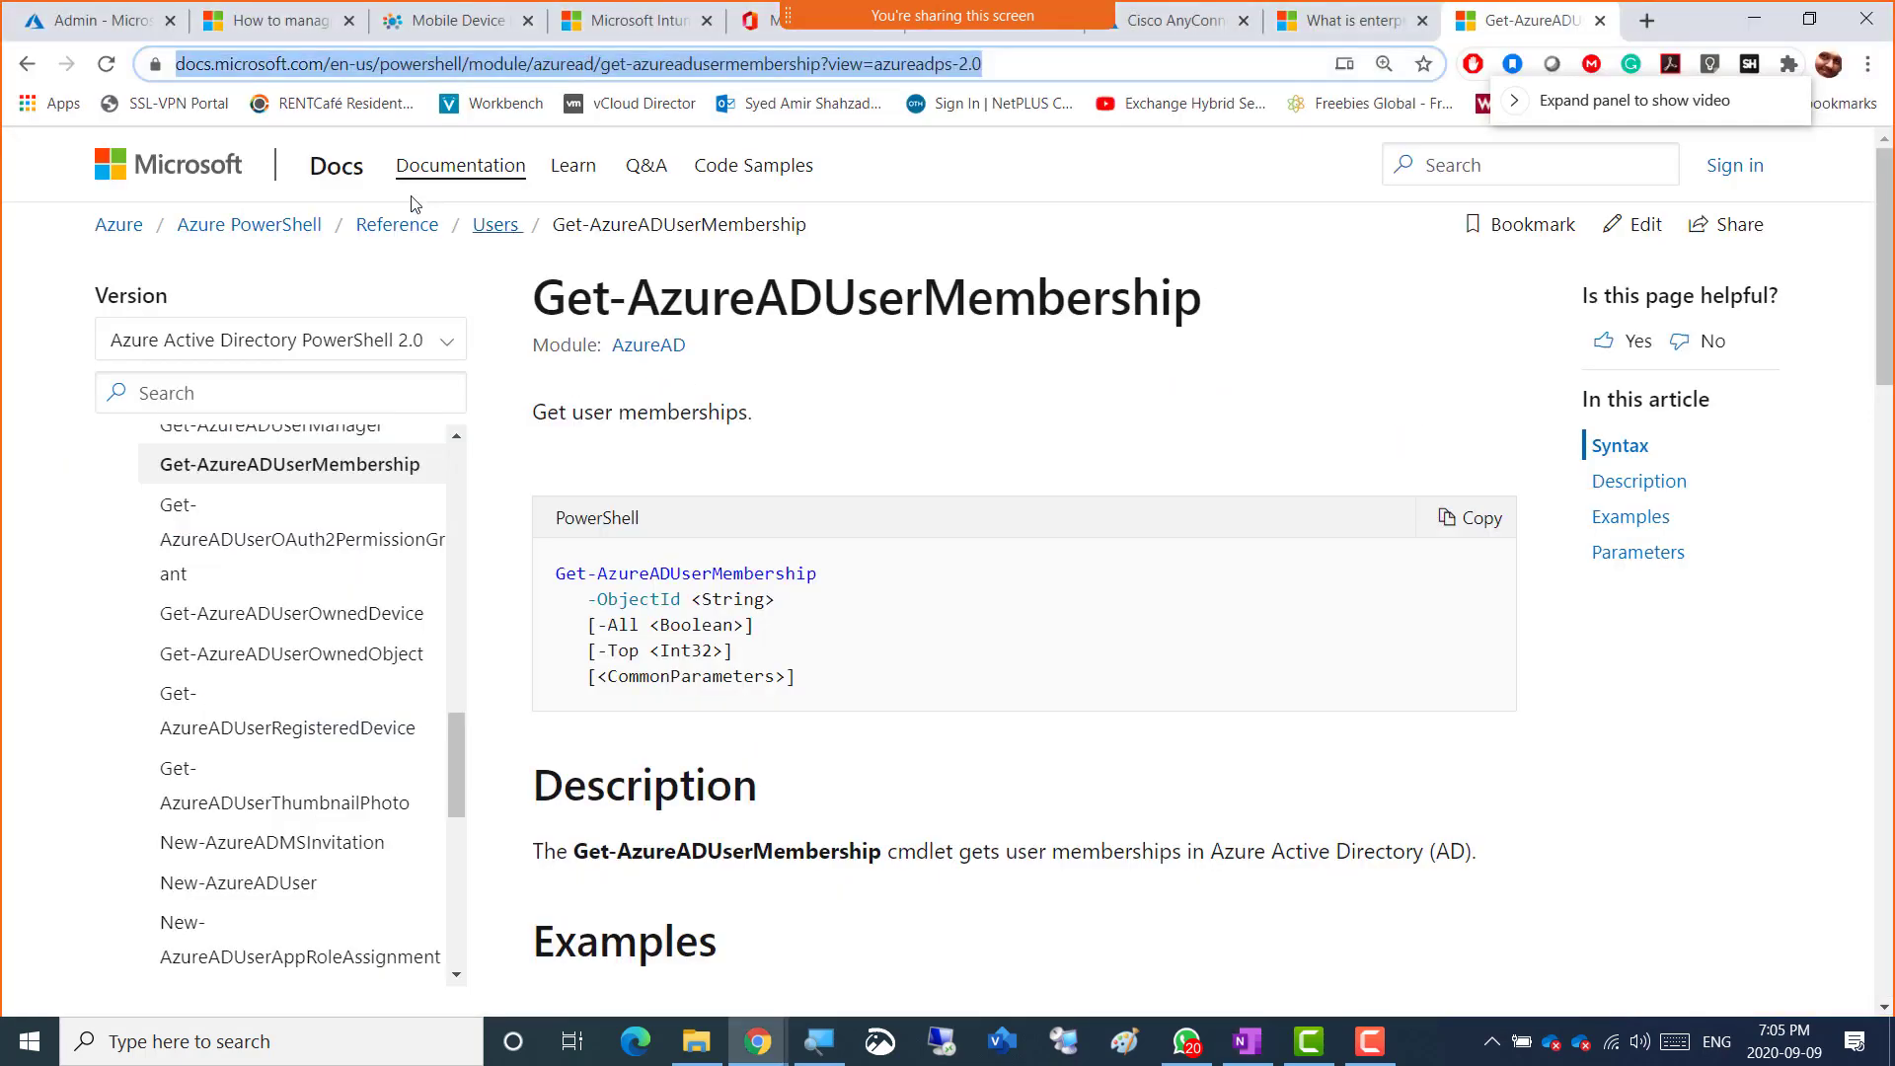
{"action": "left_click", "coordinate": [99, 20]}
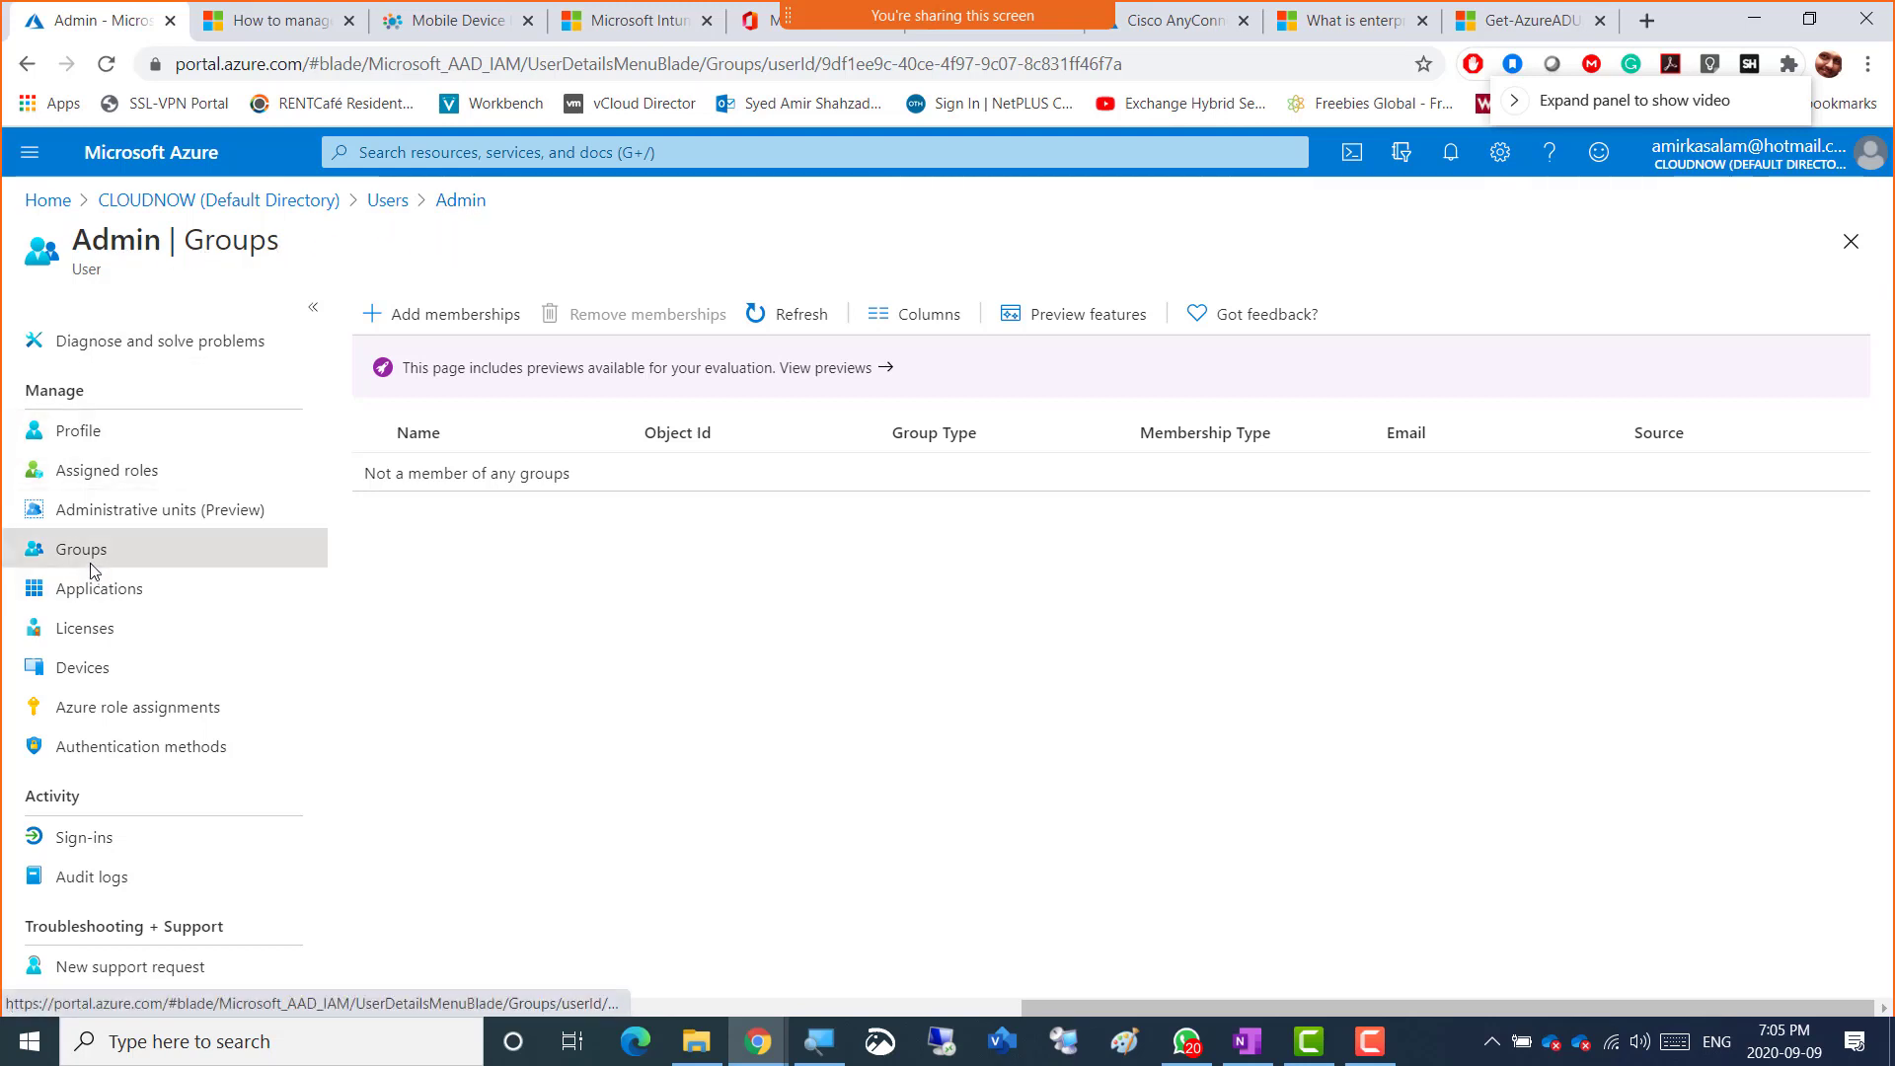
{"action": "left_click", "coordinate": [387, 201]}
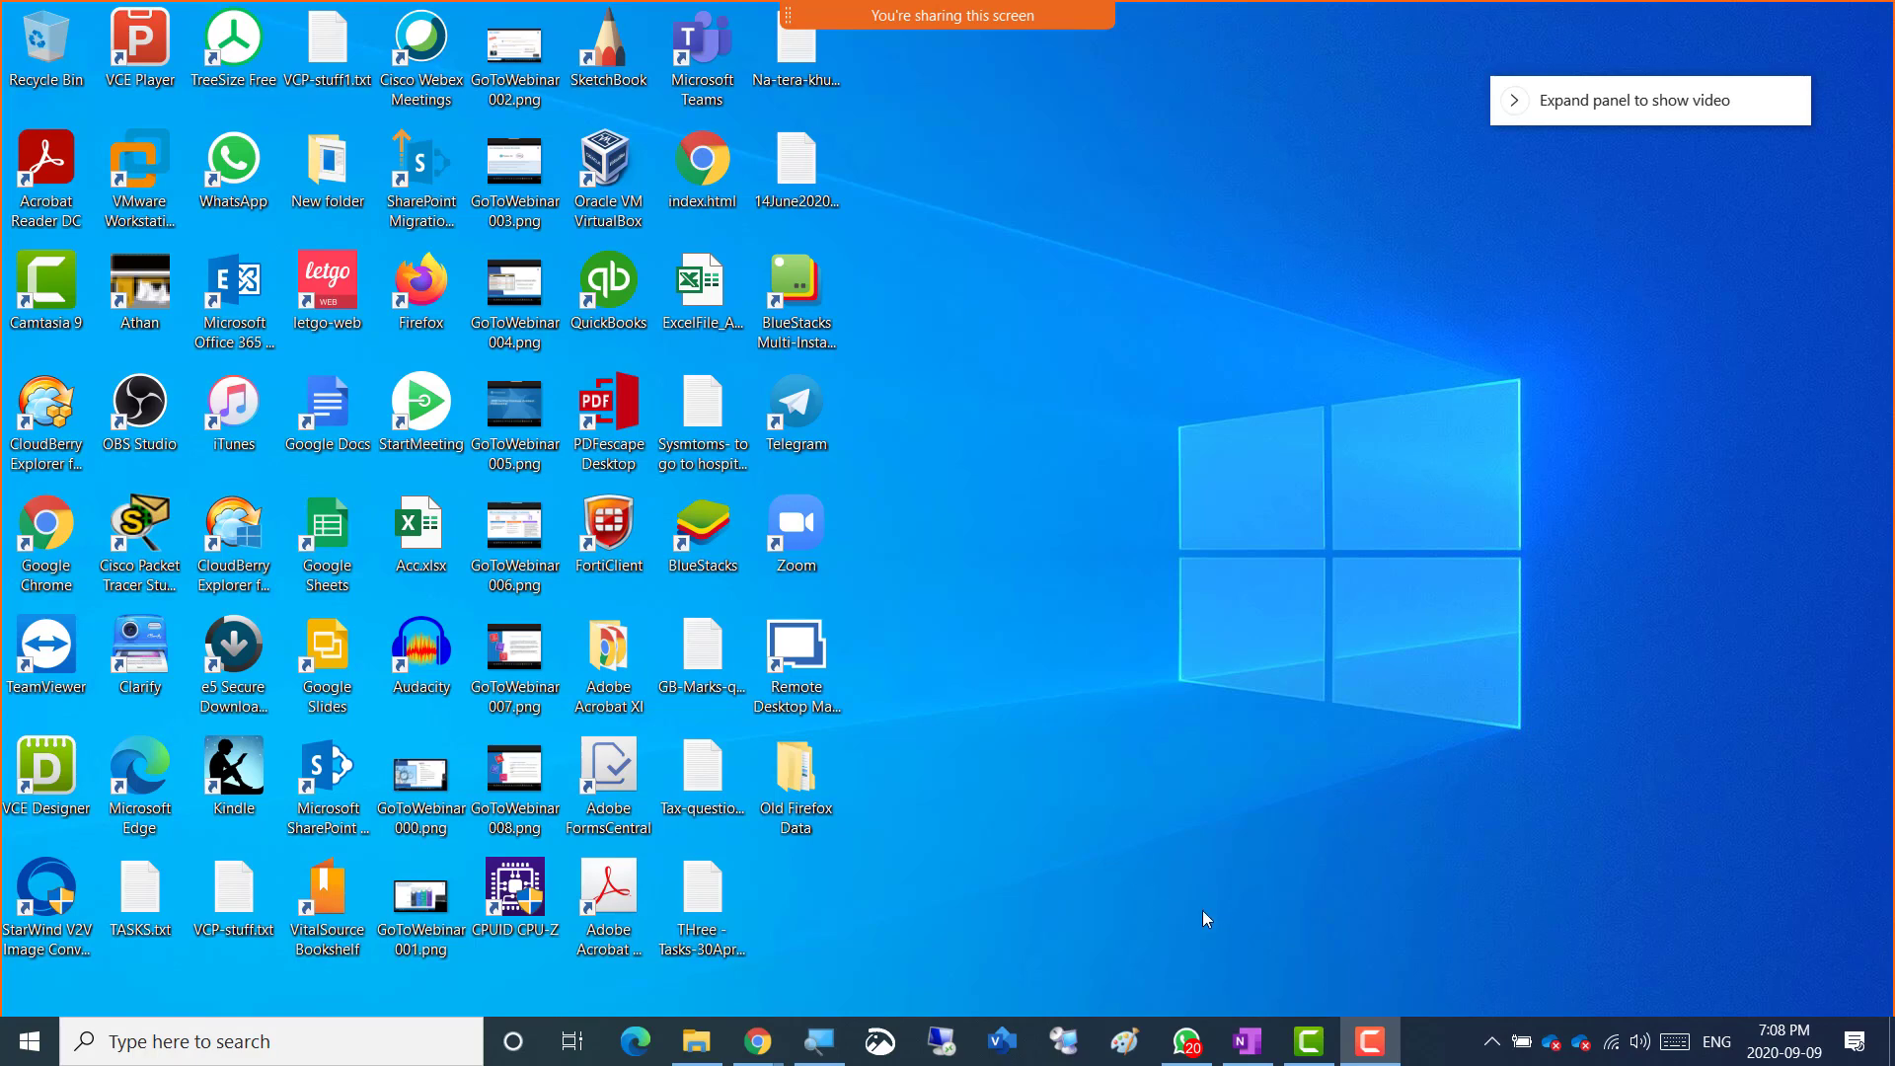
{"action": "left_click", "coordinate": [1372, 1042]}
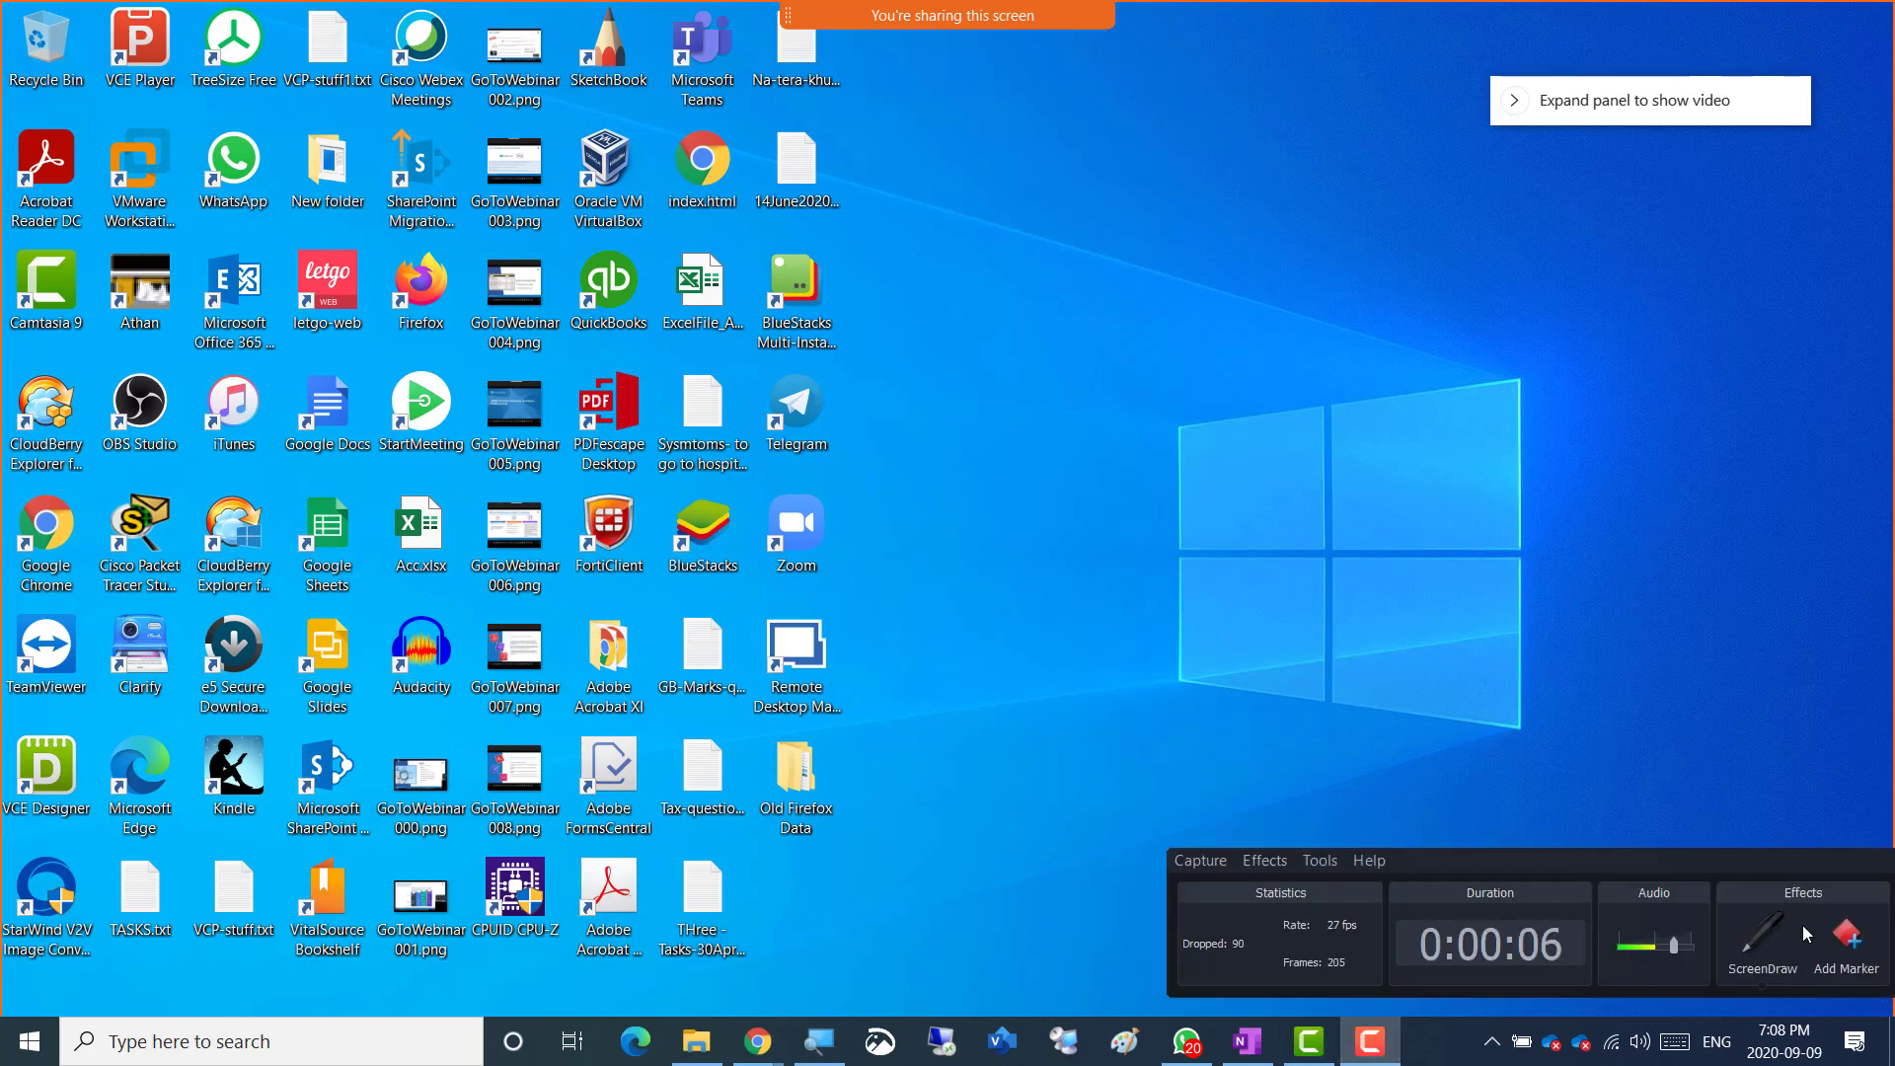
{"action": "left_click_drag", "start_coordinate": [1664, 857], "coordinate": [1141, 869]}
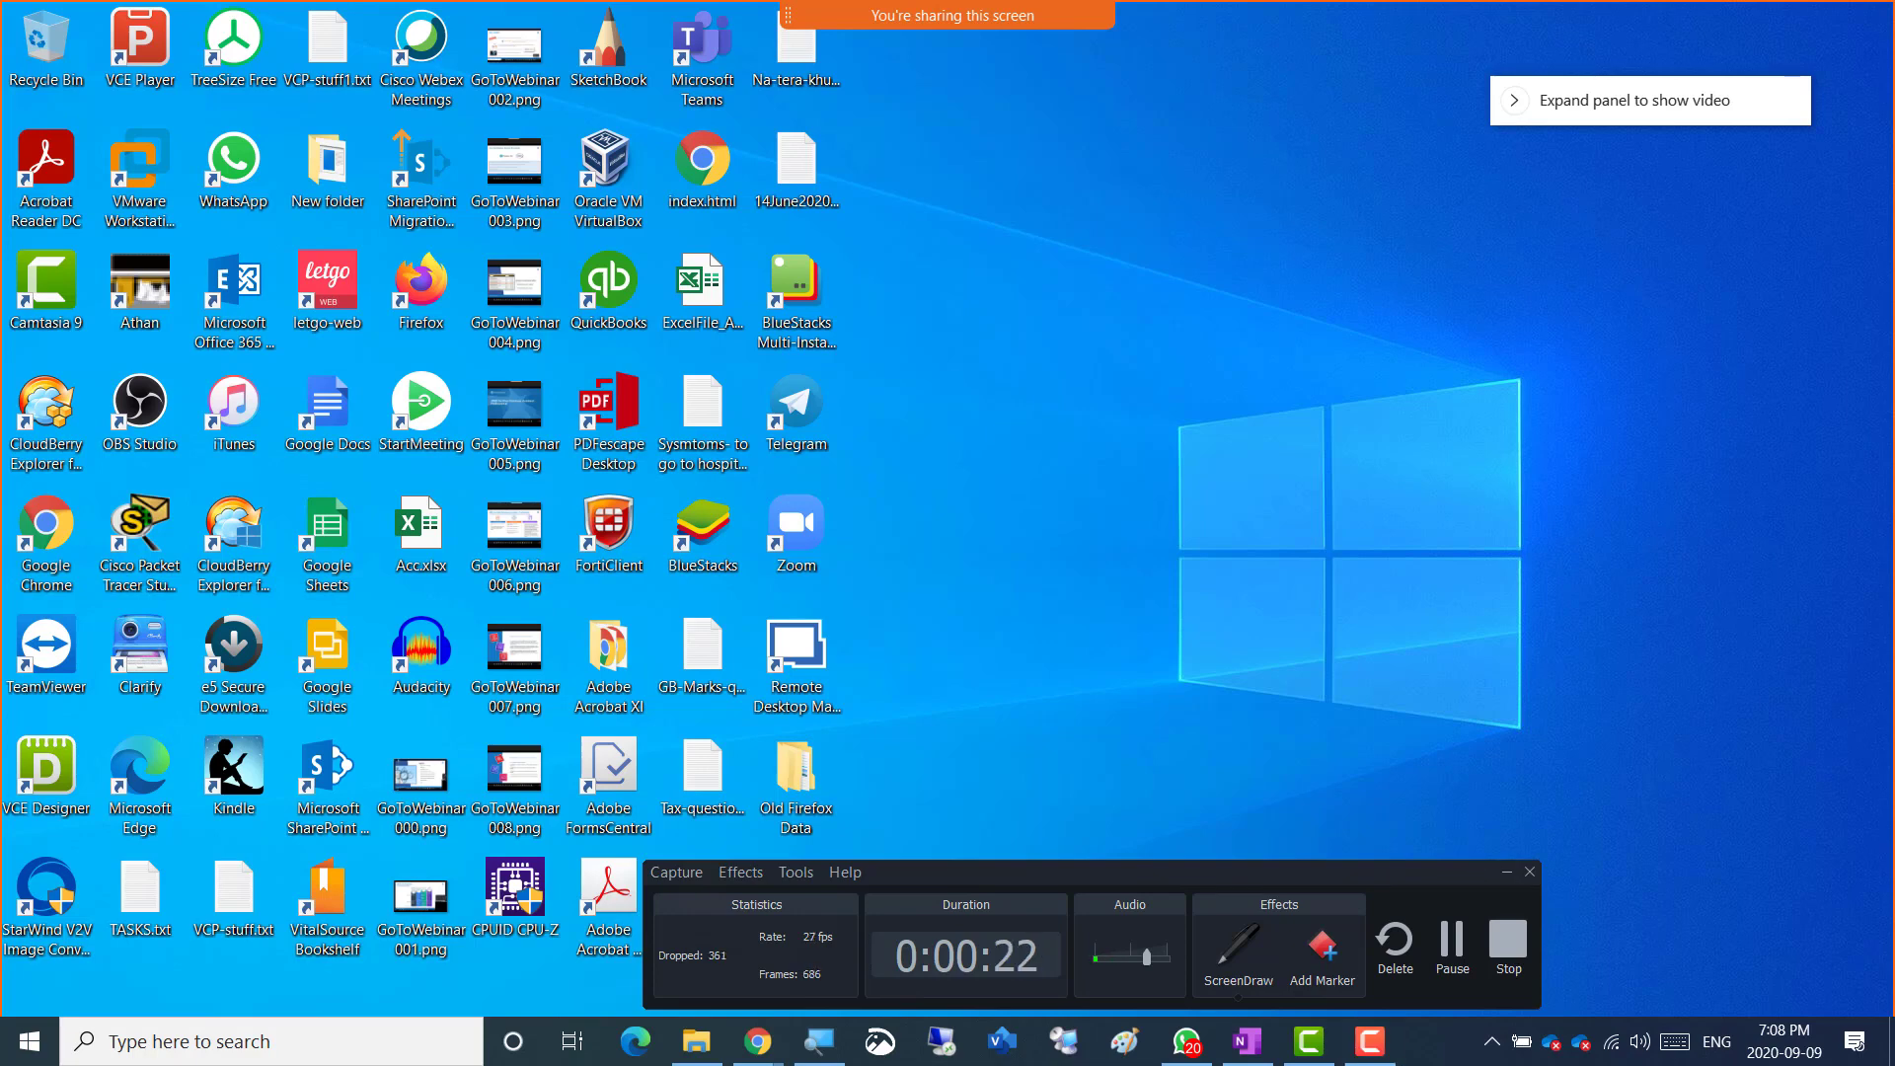
{"action": "left_click", "coordinate": [1504, 873]}
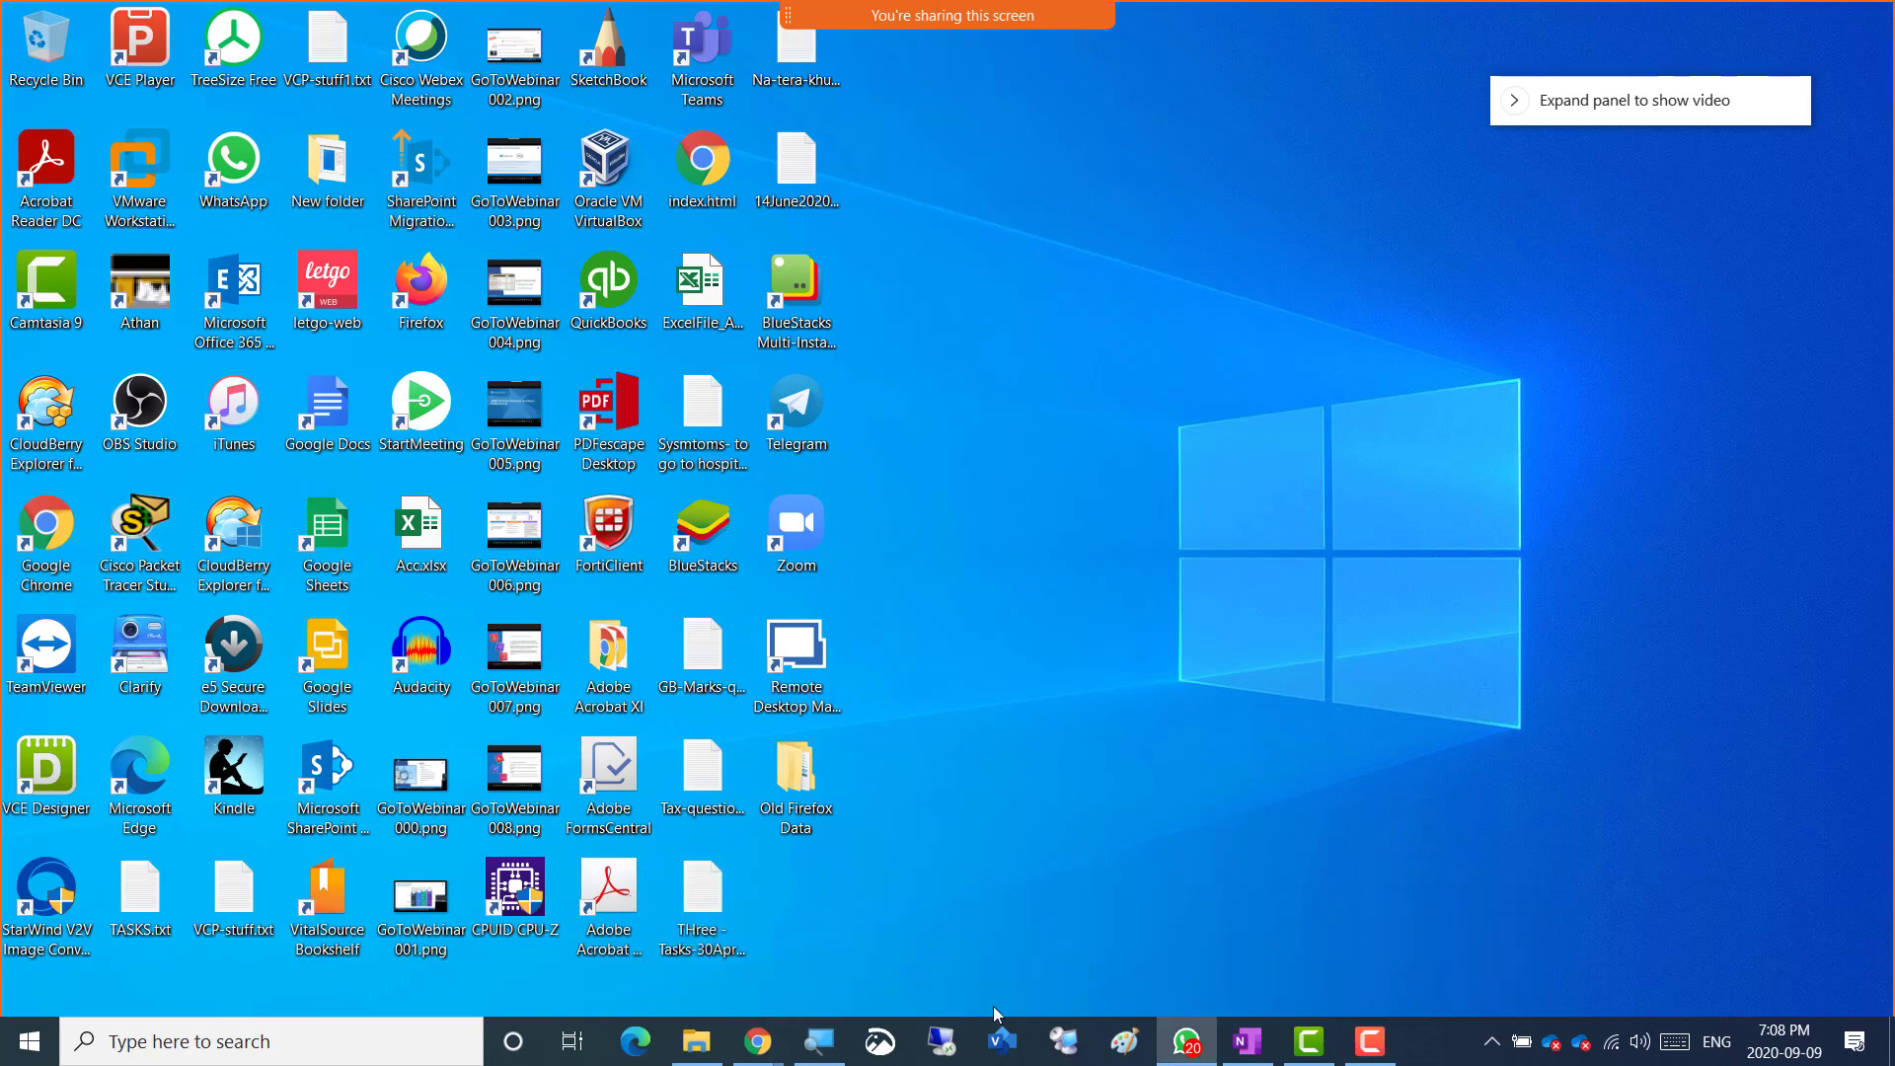
- Switch back to Chrome, review Cisco AnyConnect's Manifest in the Azure AD admin center, and return to CloudEngineers Academy's app registrations
{"action": "mouse_move", "coordinate": [760, 1051]}
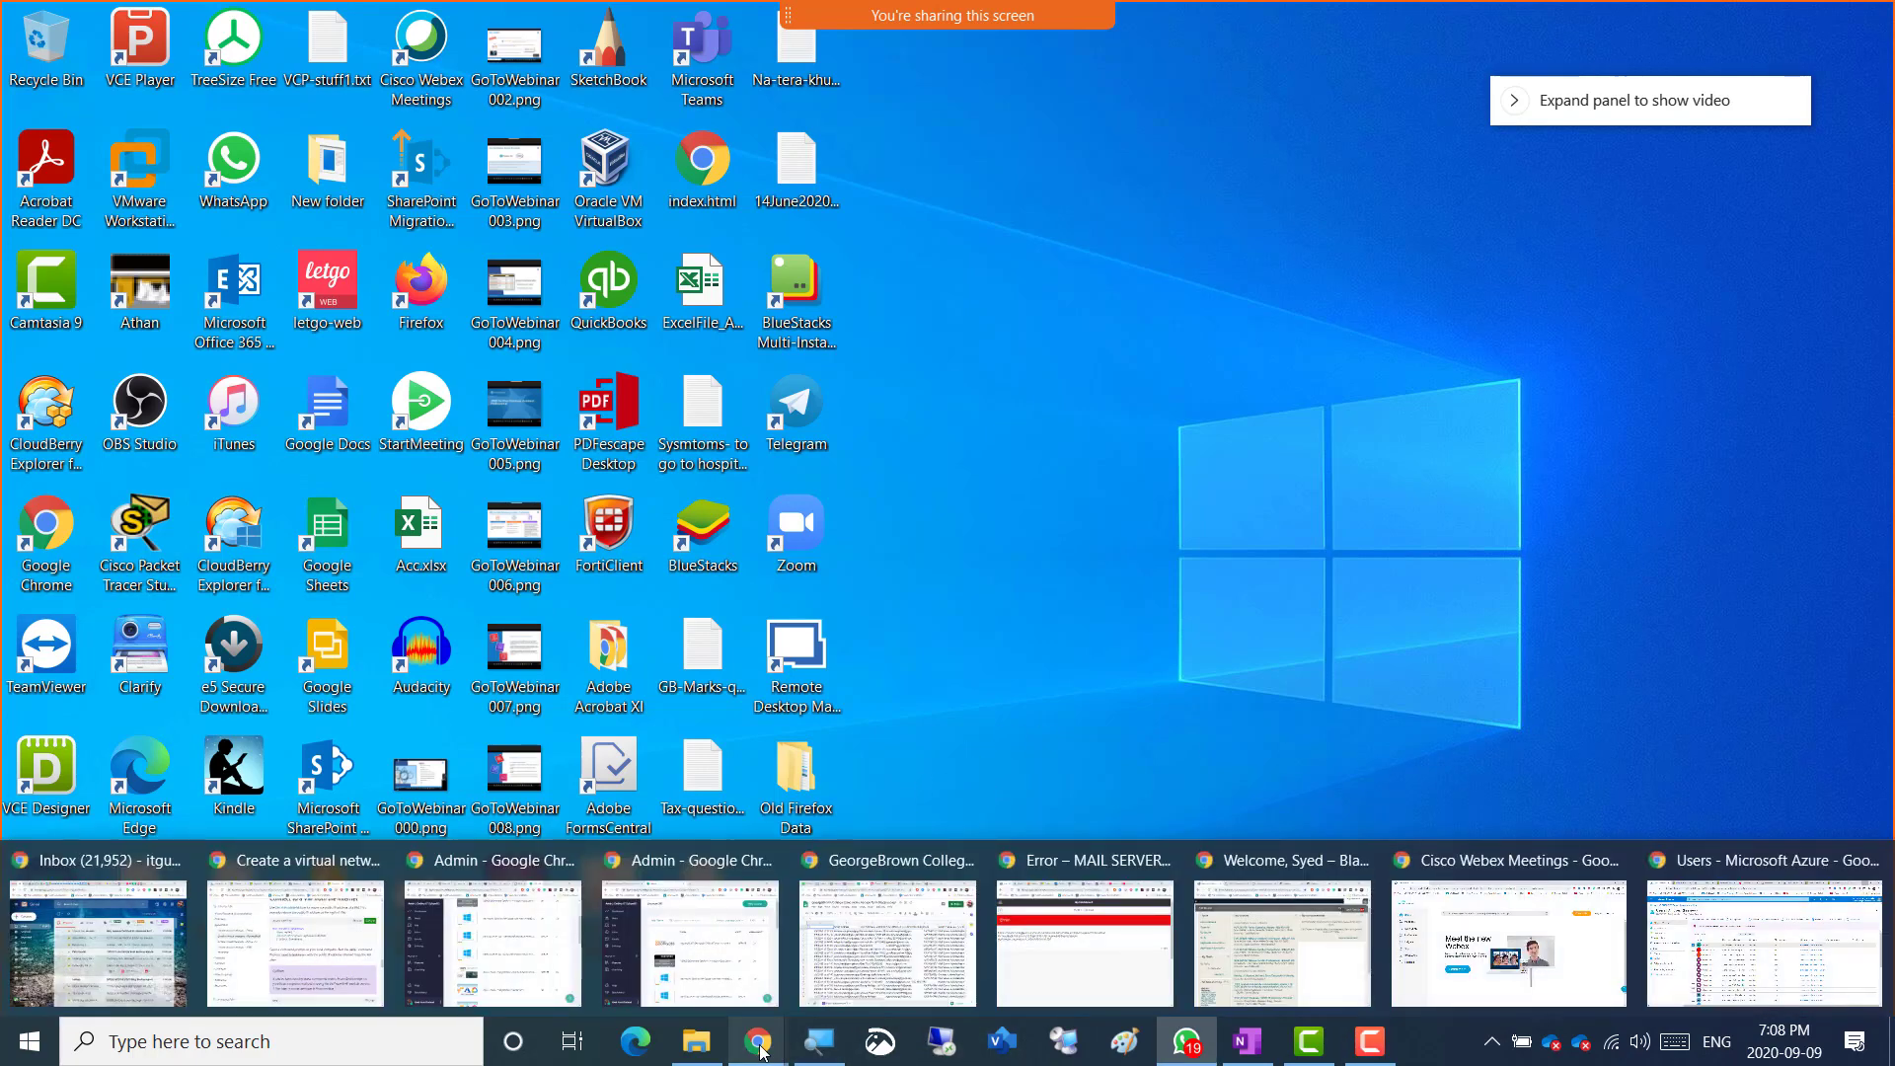
{"action": "left_click", "coordinate": [1740, 931]}
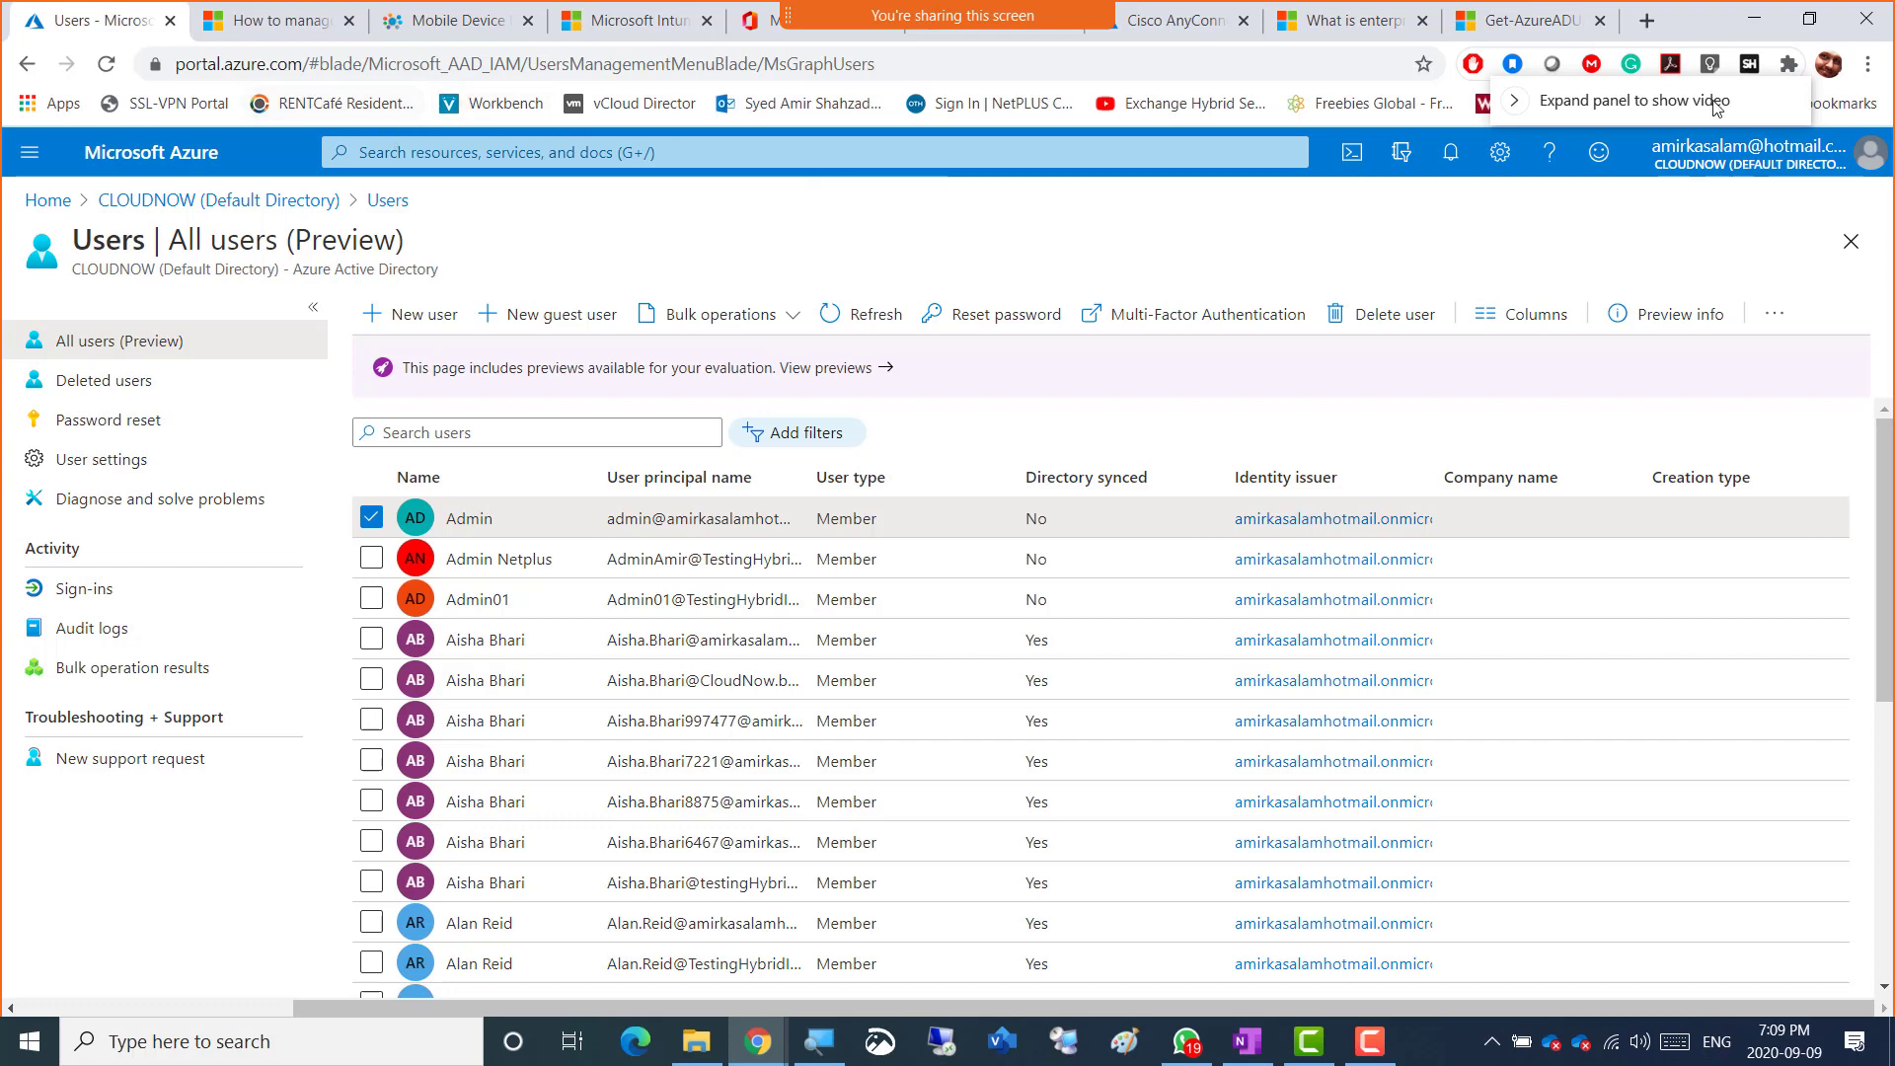
{"action": "left_click", "coordinate": [1174, 20]}
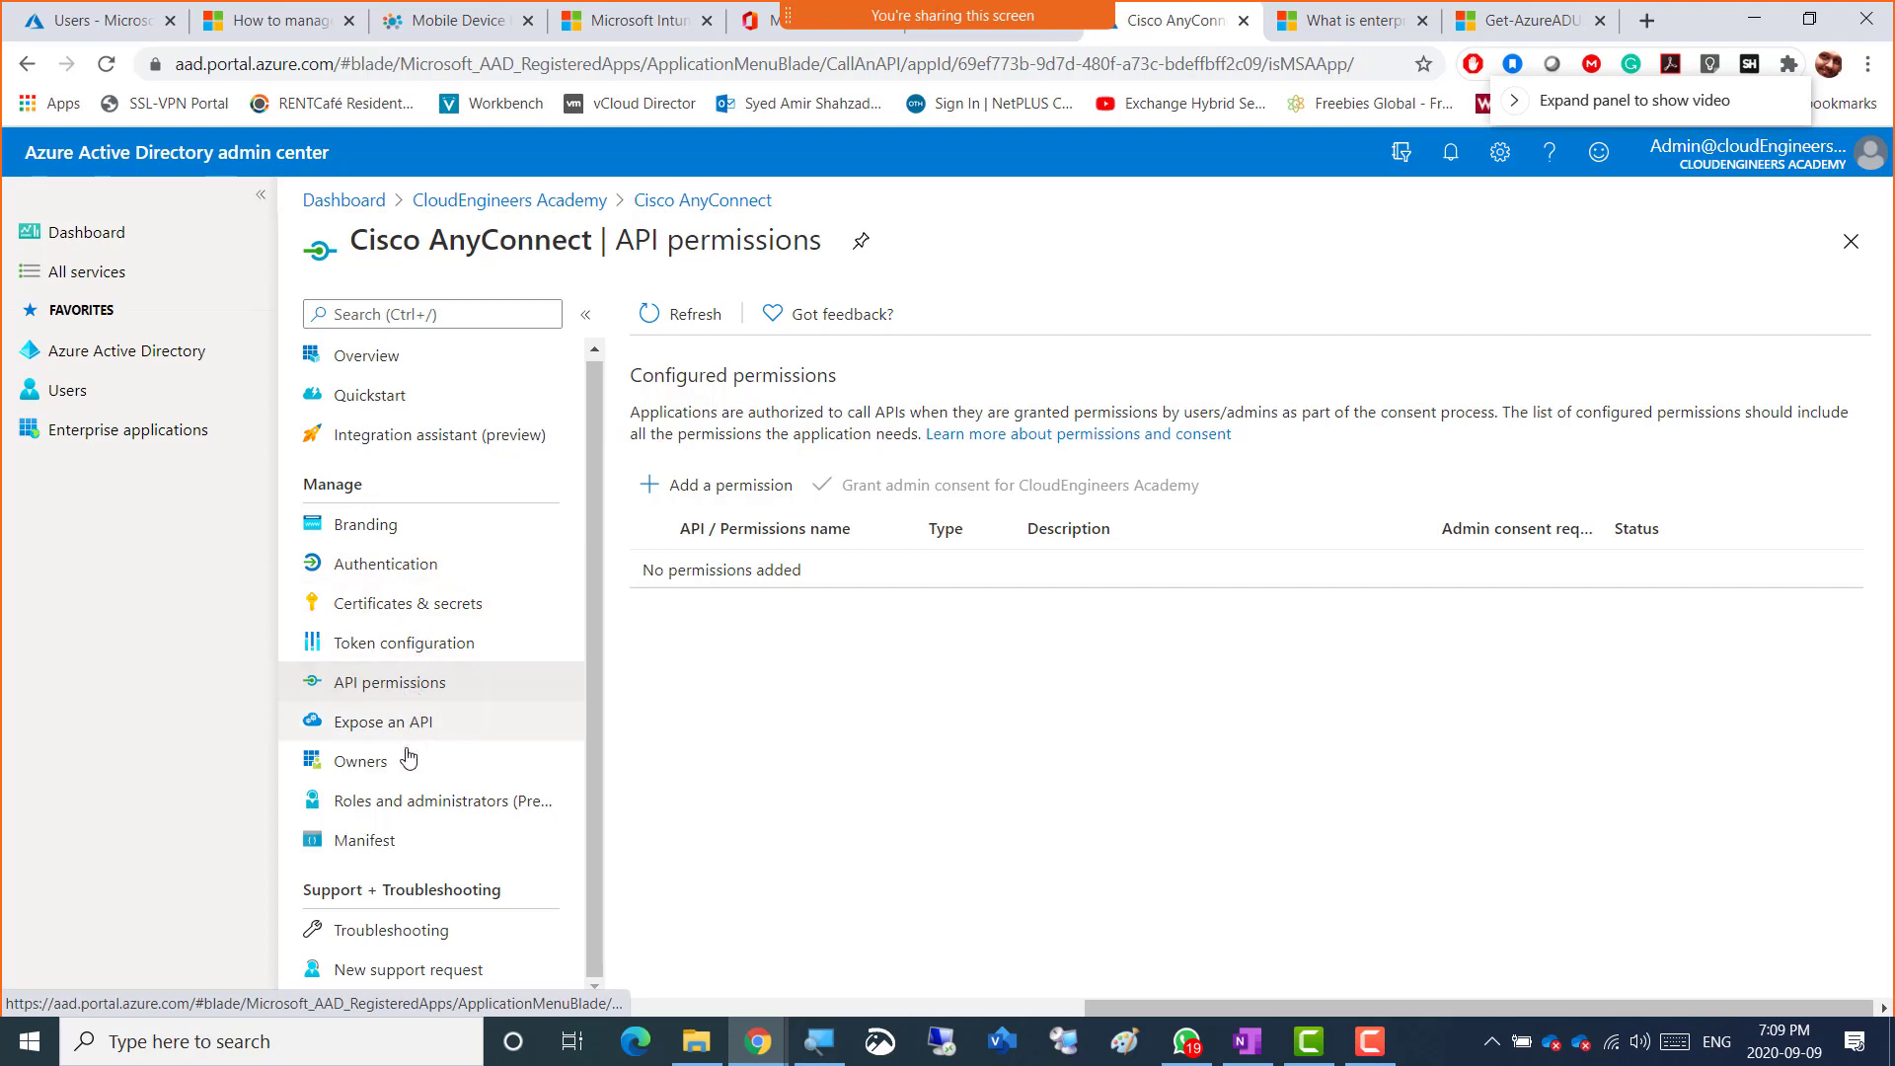
{"action": "left_click", "coordinate": [378, 839]}
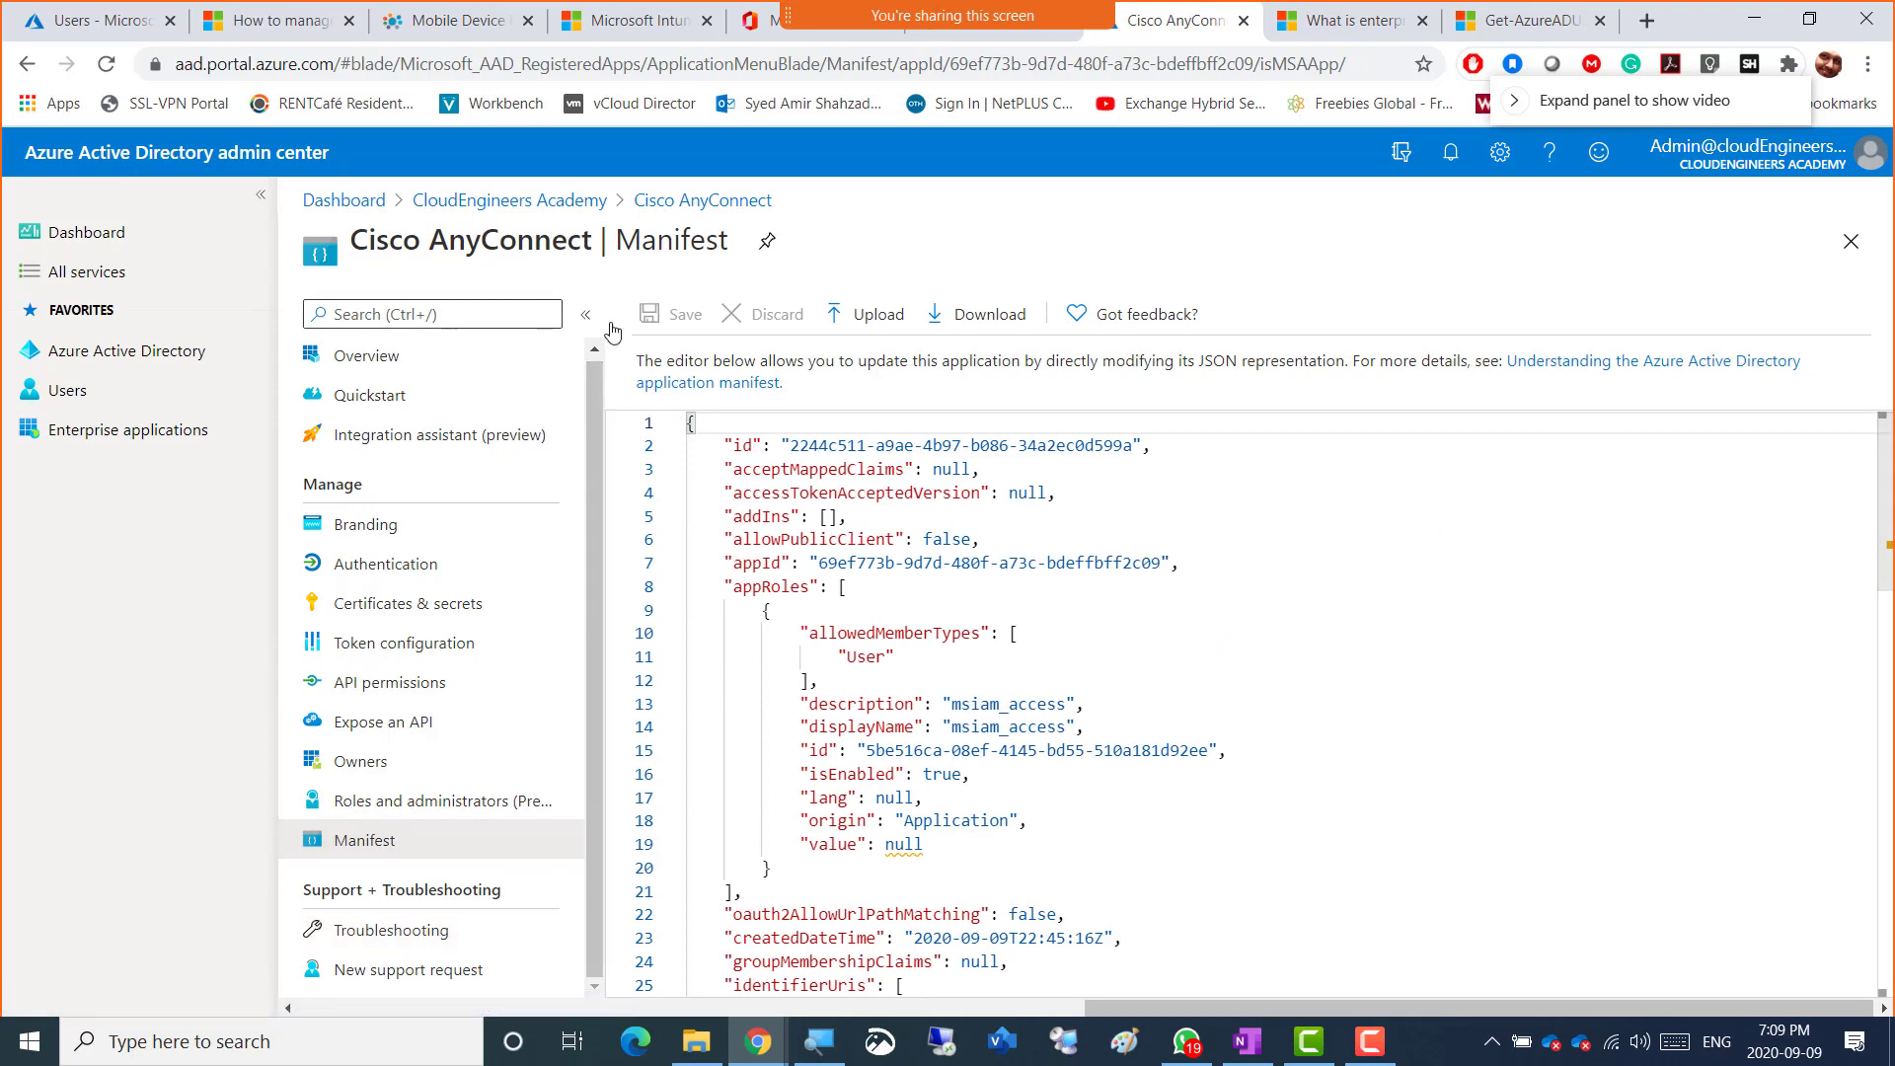
{"action": "left_click", "coordinate": [541, 201]}
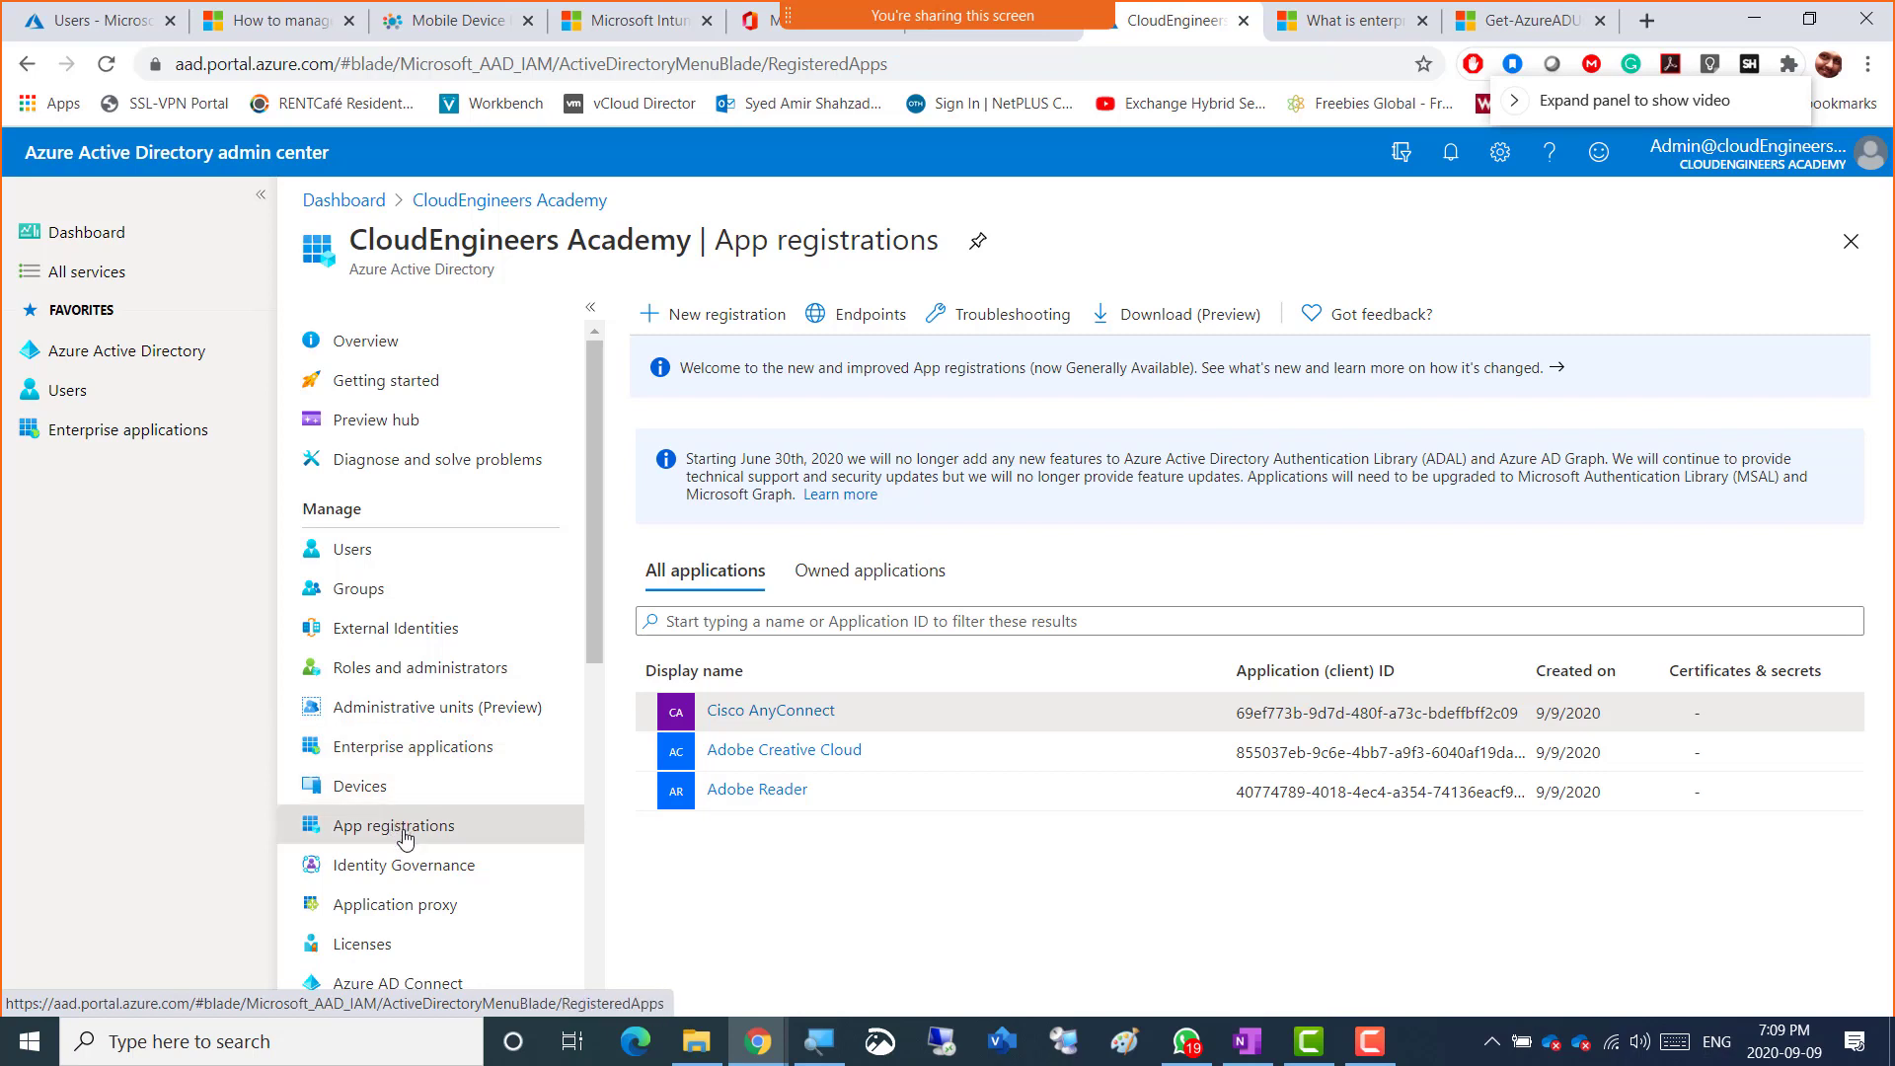
{"action": "left_click", "coordinate": [719, 715]}
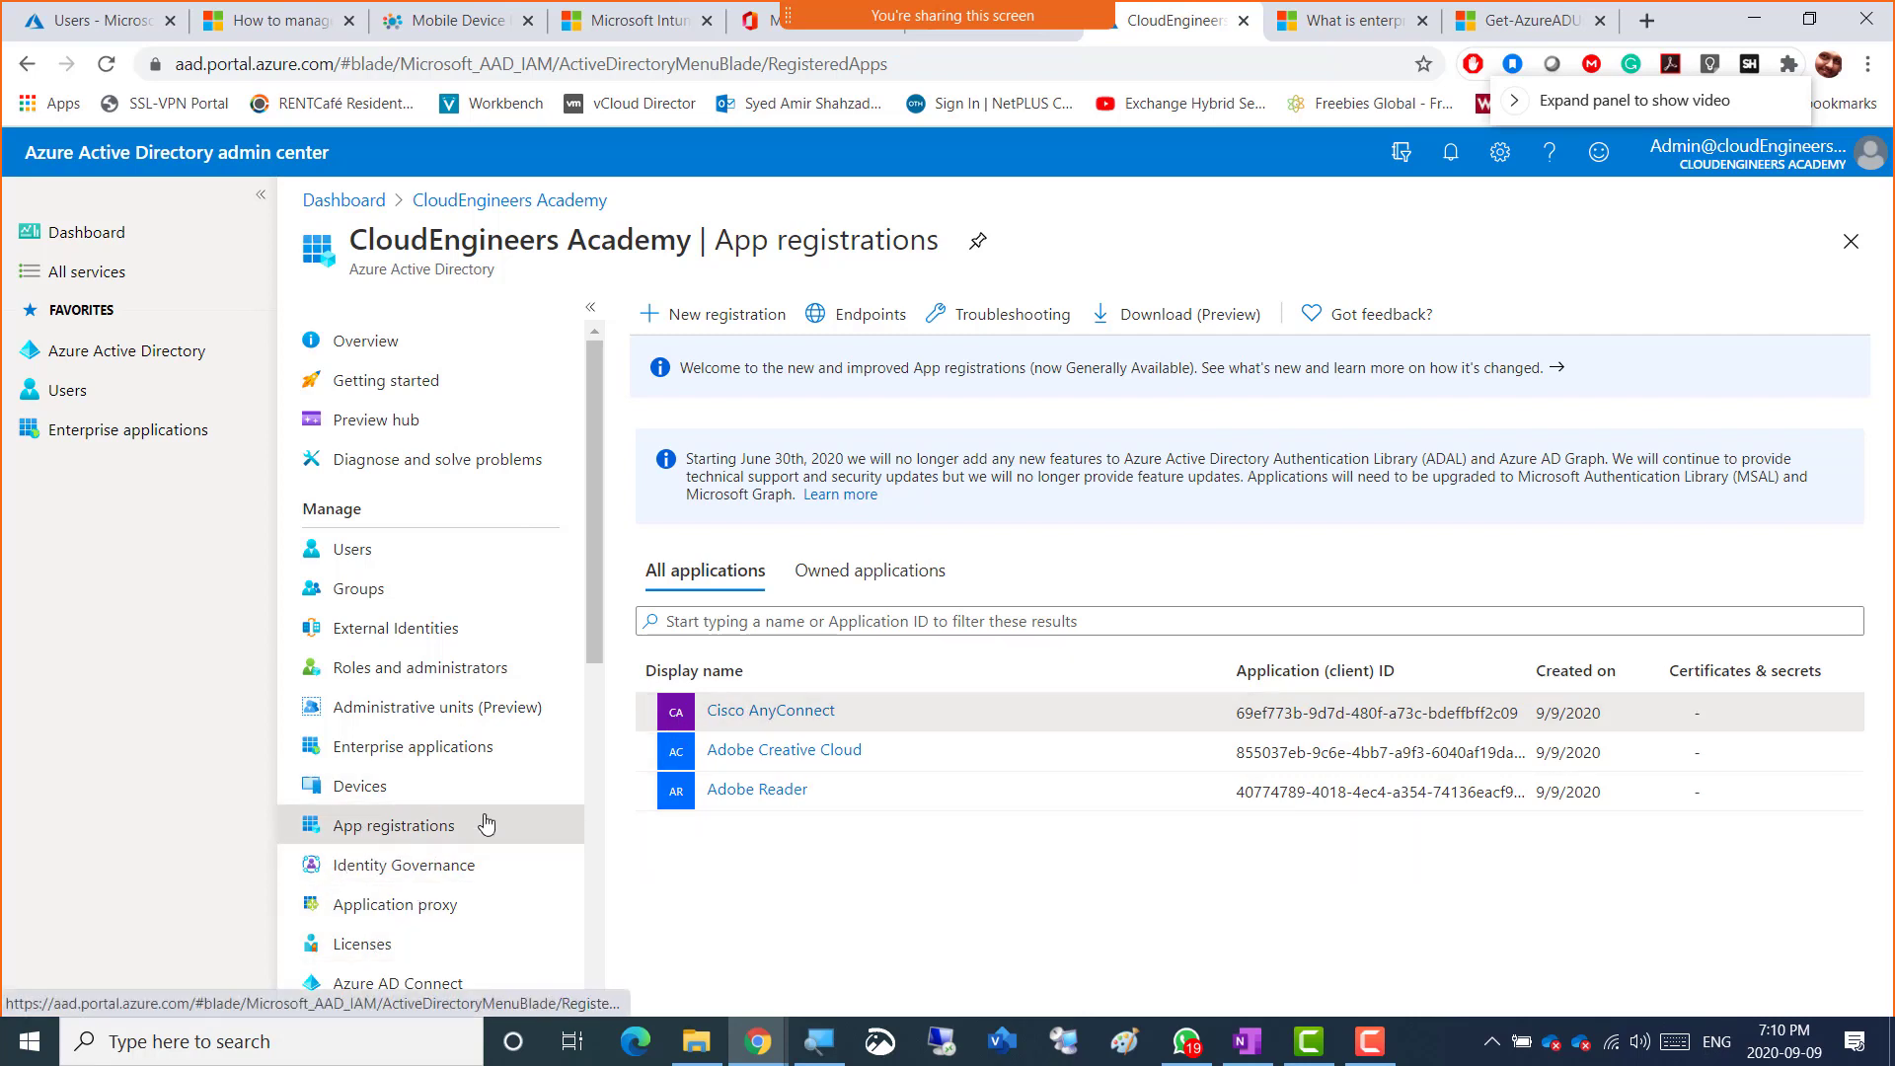
- Open Identity Governance for CloudEngineers Academy and review the Getting started page, highlighting the Onboard instruction for access reviews
{"action": "left_click", "coordinate": [400, 868]}
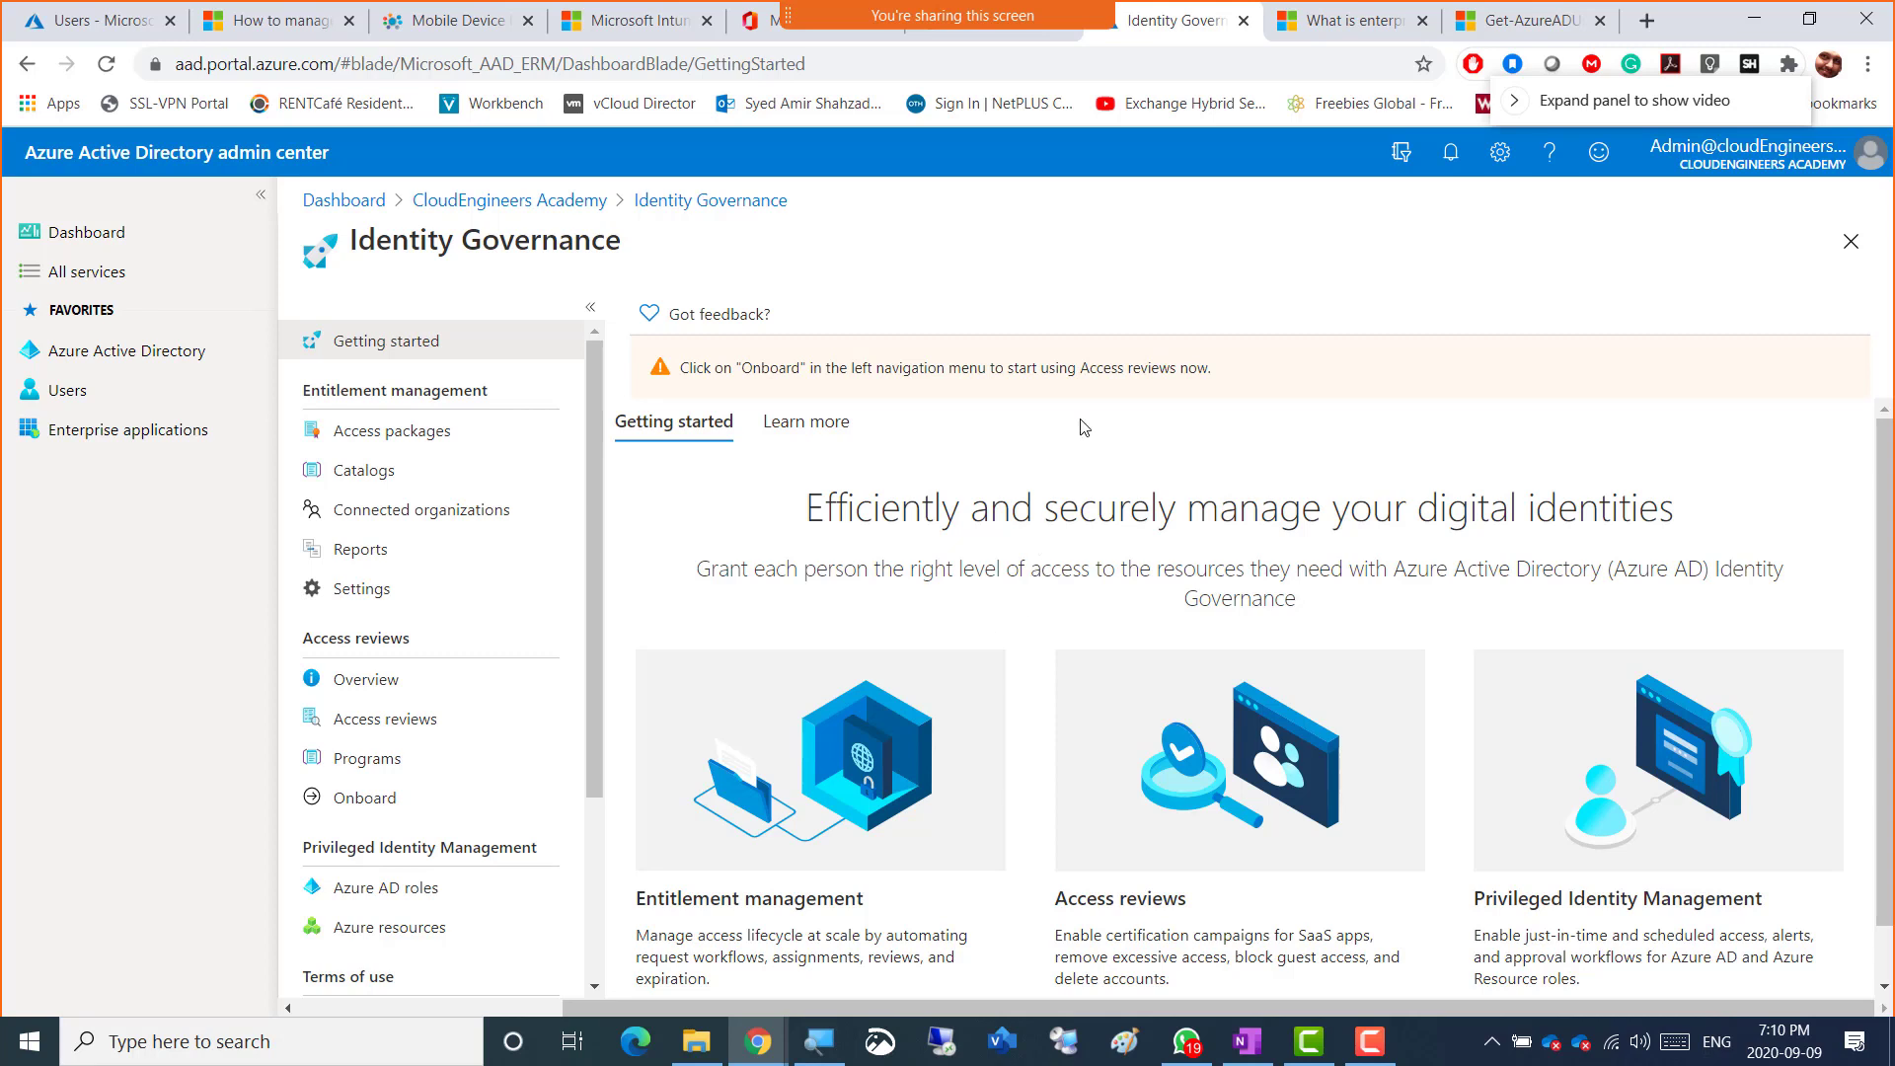
{"action": "scroll", "coordinate": [1058, 522], "scroll_direction": "down", "scroll_amount": 1}
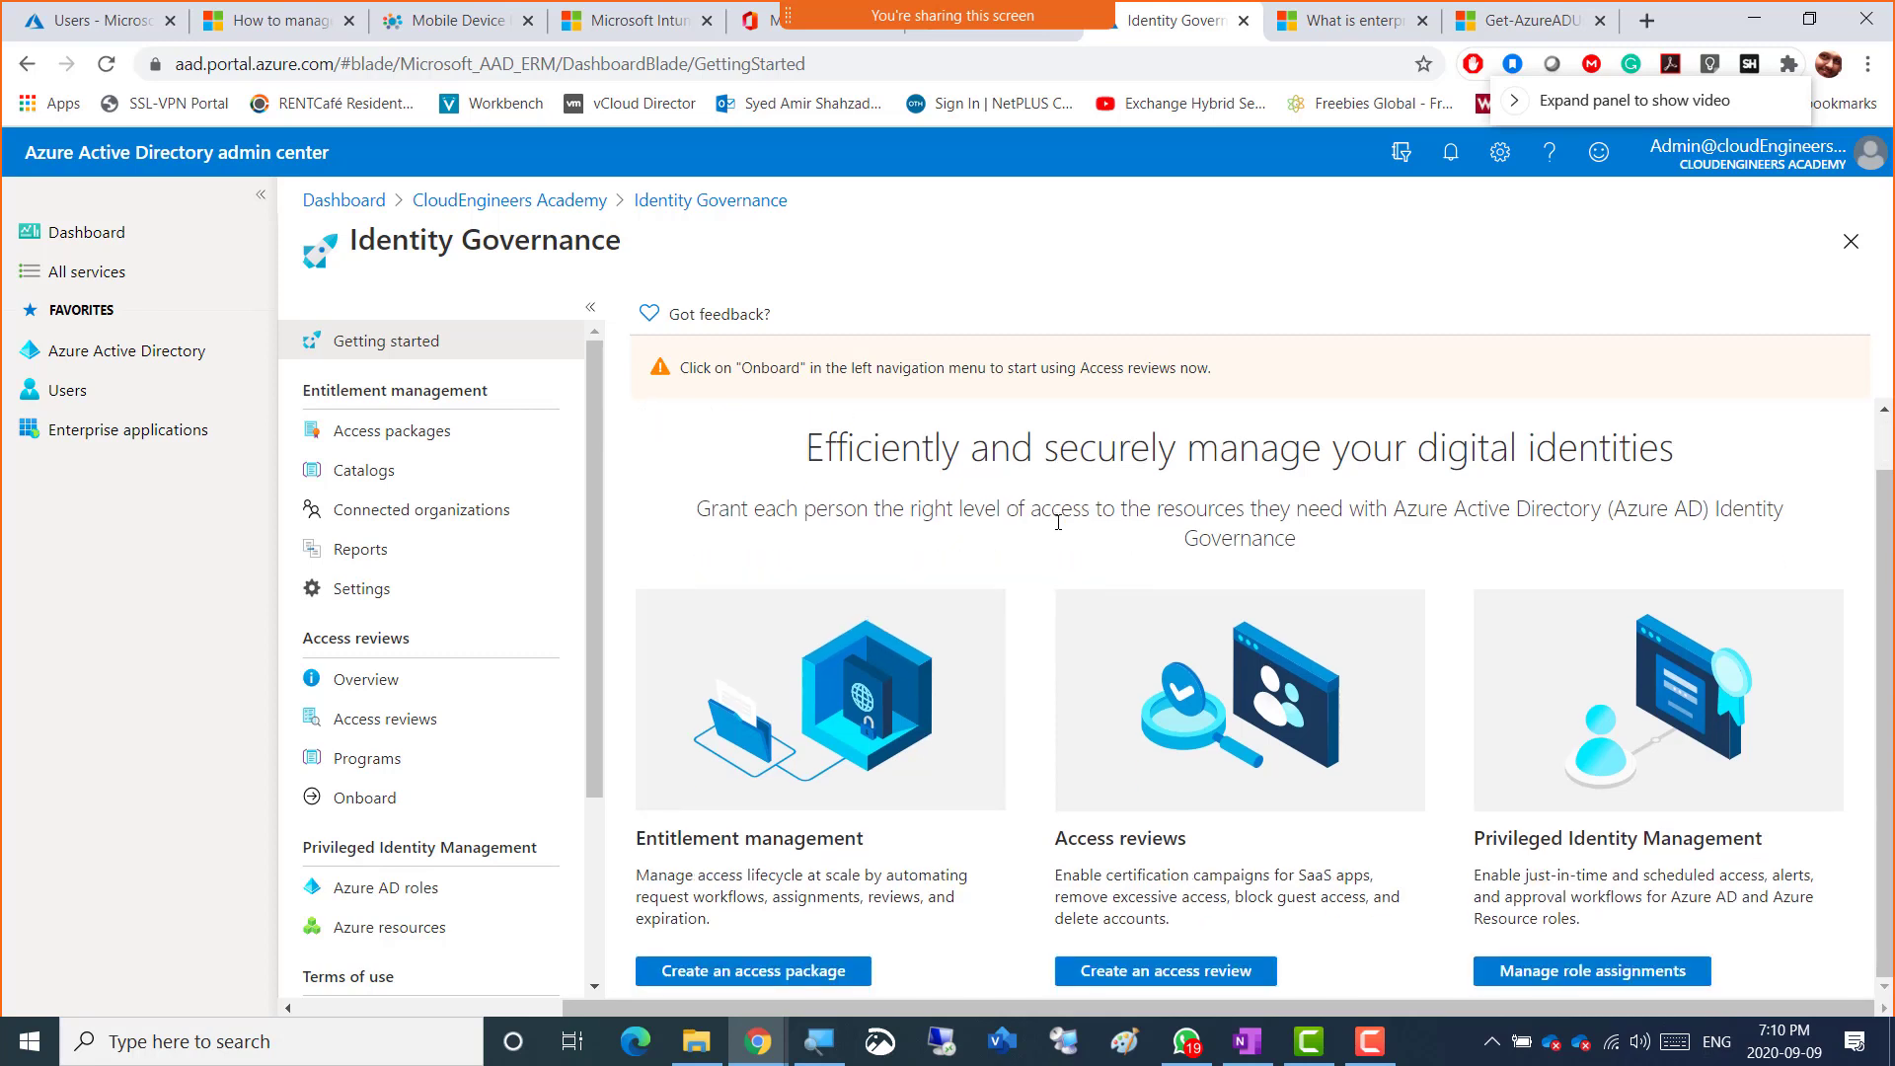
{"action": "scroll", "coordinate": [1058, 522], "scroll_direction": "up", "scroll_amount": 1}
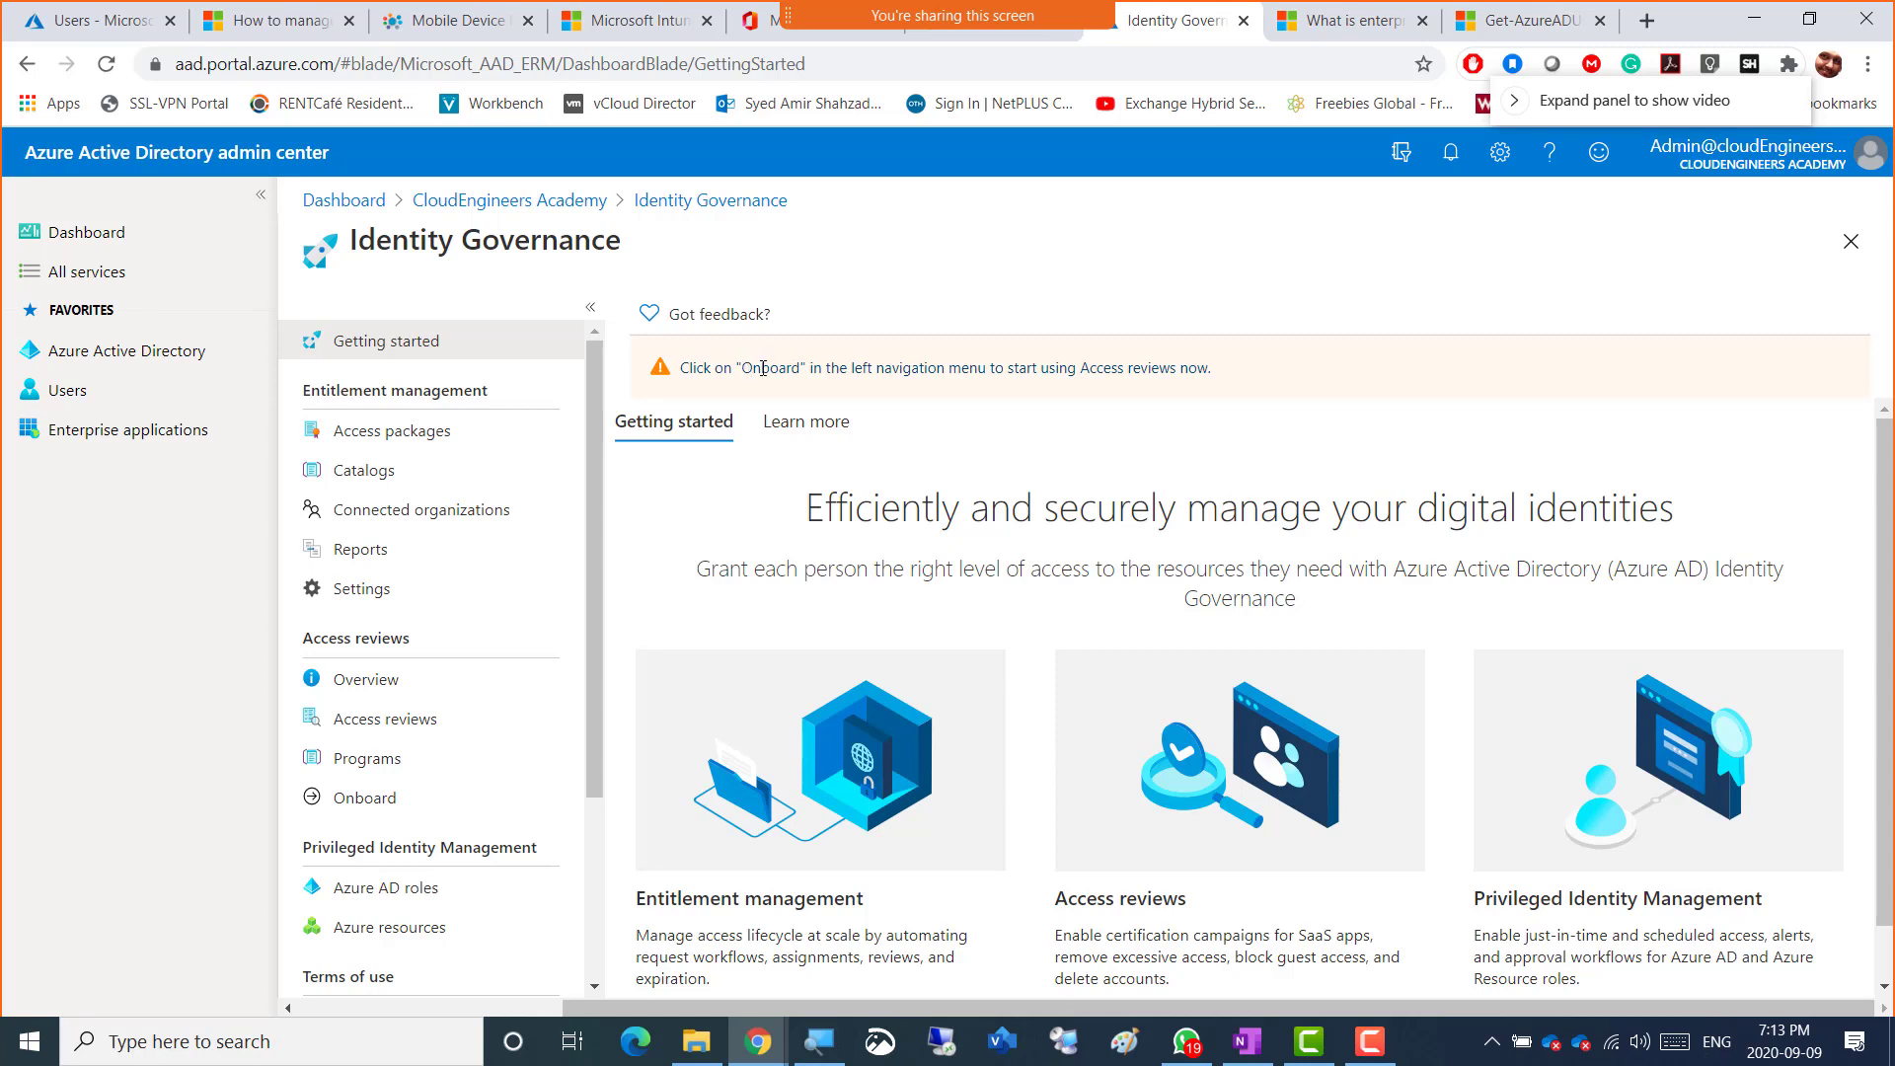
{"action": "left_click_drag", "start_coordinate": [738, 367], "coordinate": [826, 374]}
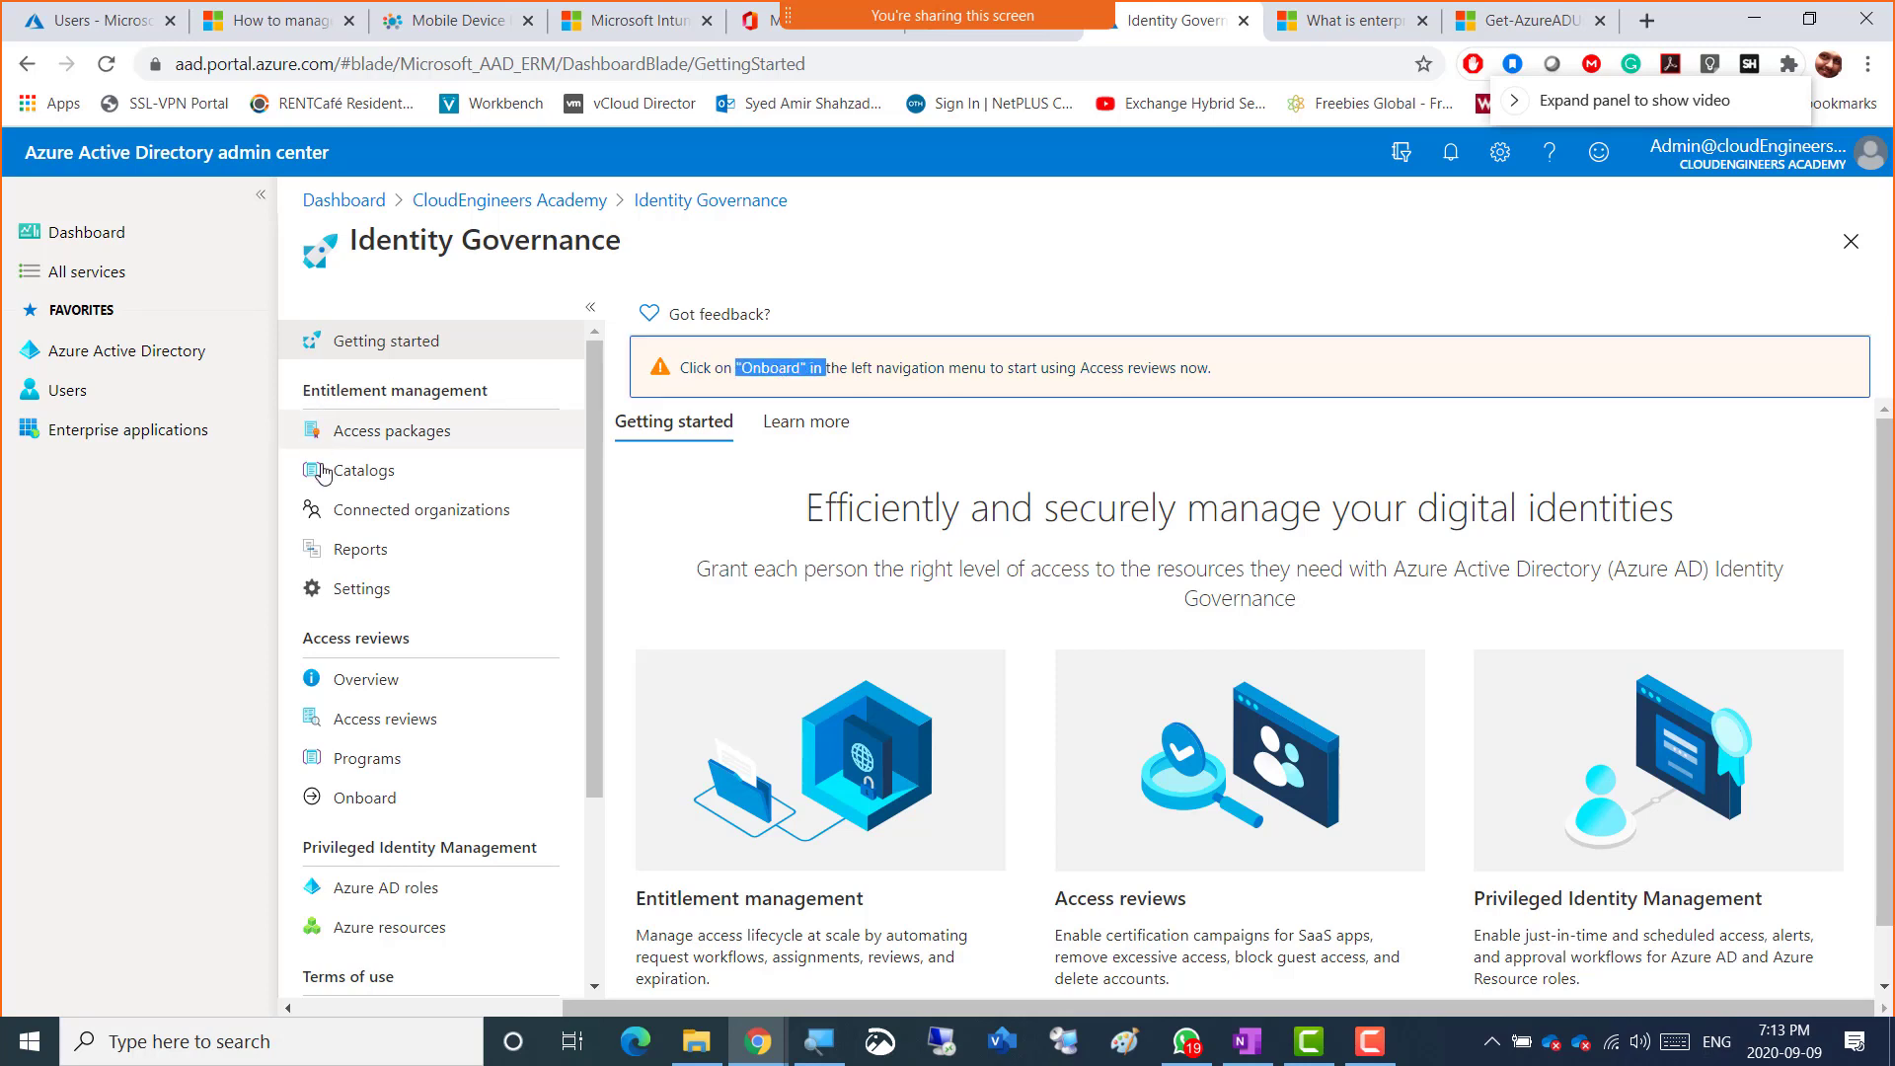
- Open the access reviews Onboard page and examine its listed capabilities, highlighting the point about increasing visibility of access rights
{"action": "left_click", "coordinate": [370, 802]}
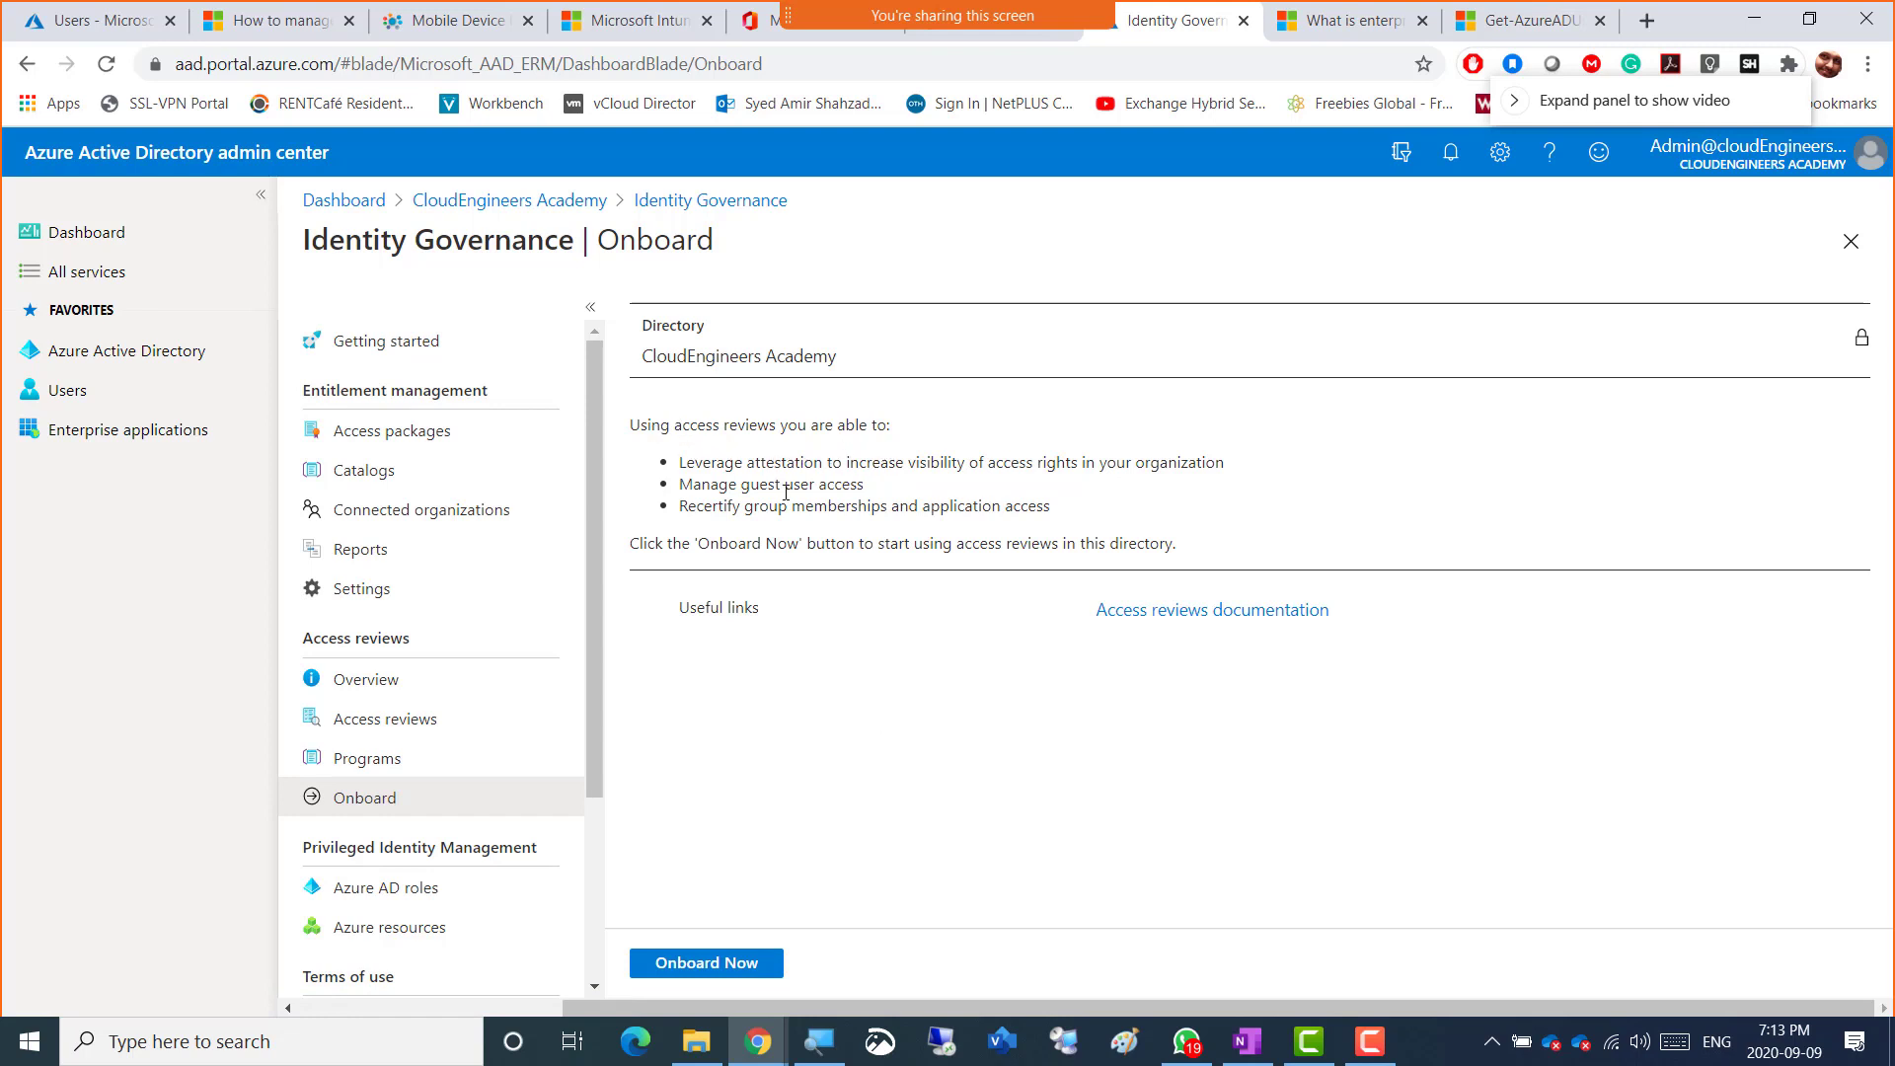
{"action": "left_click_drag", "start_coordinate": [746, 462], "coordinate": [674, 464]}
{"action": "left_click", "coordinate": [1249, 467]}
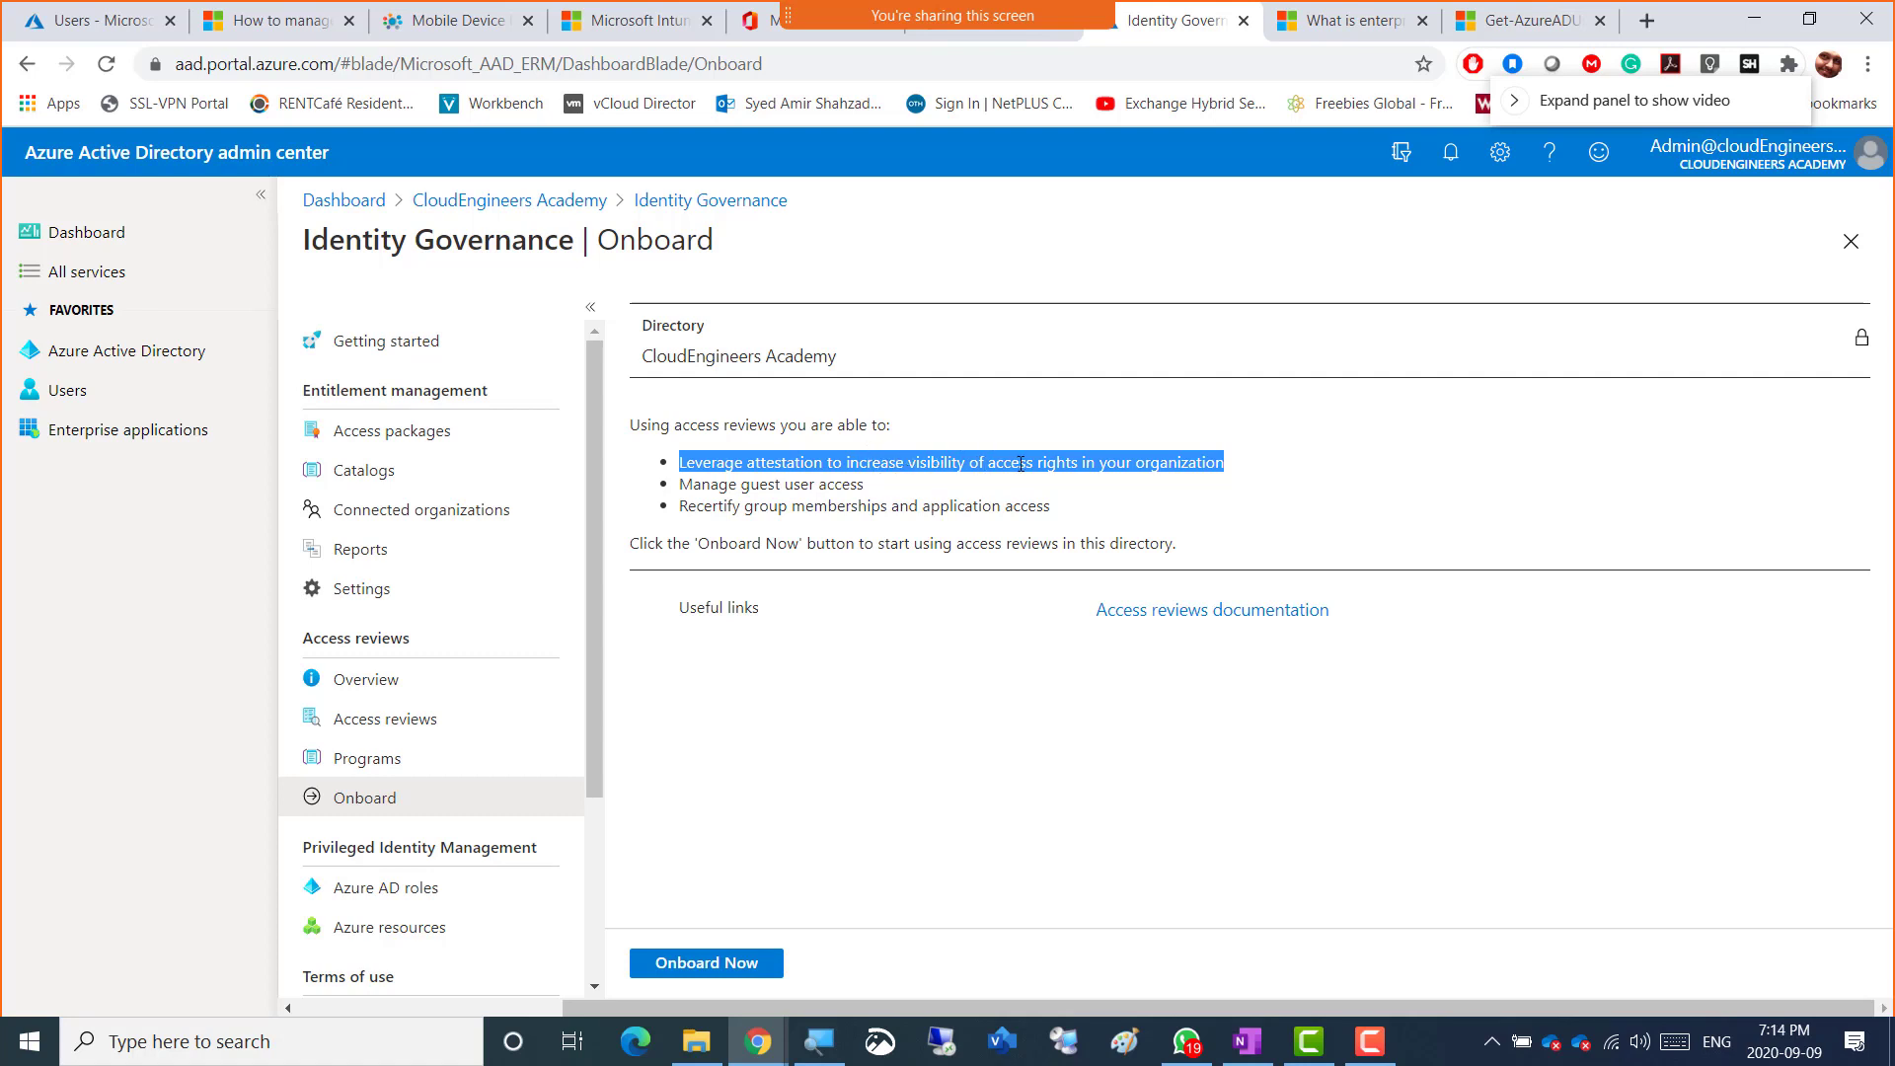
{"action": "left_click", "coordinate": [1081, 462]}
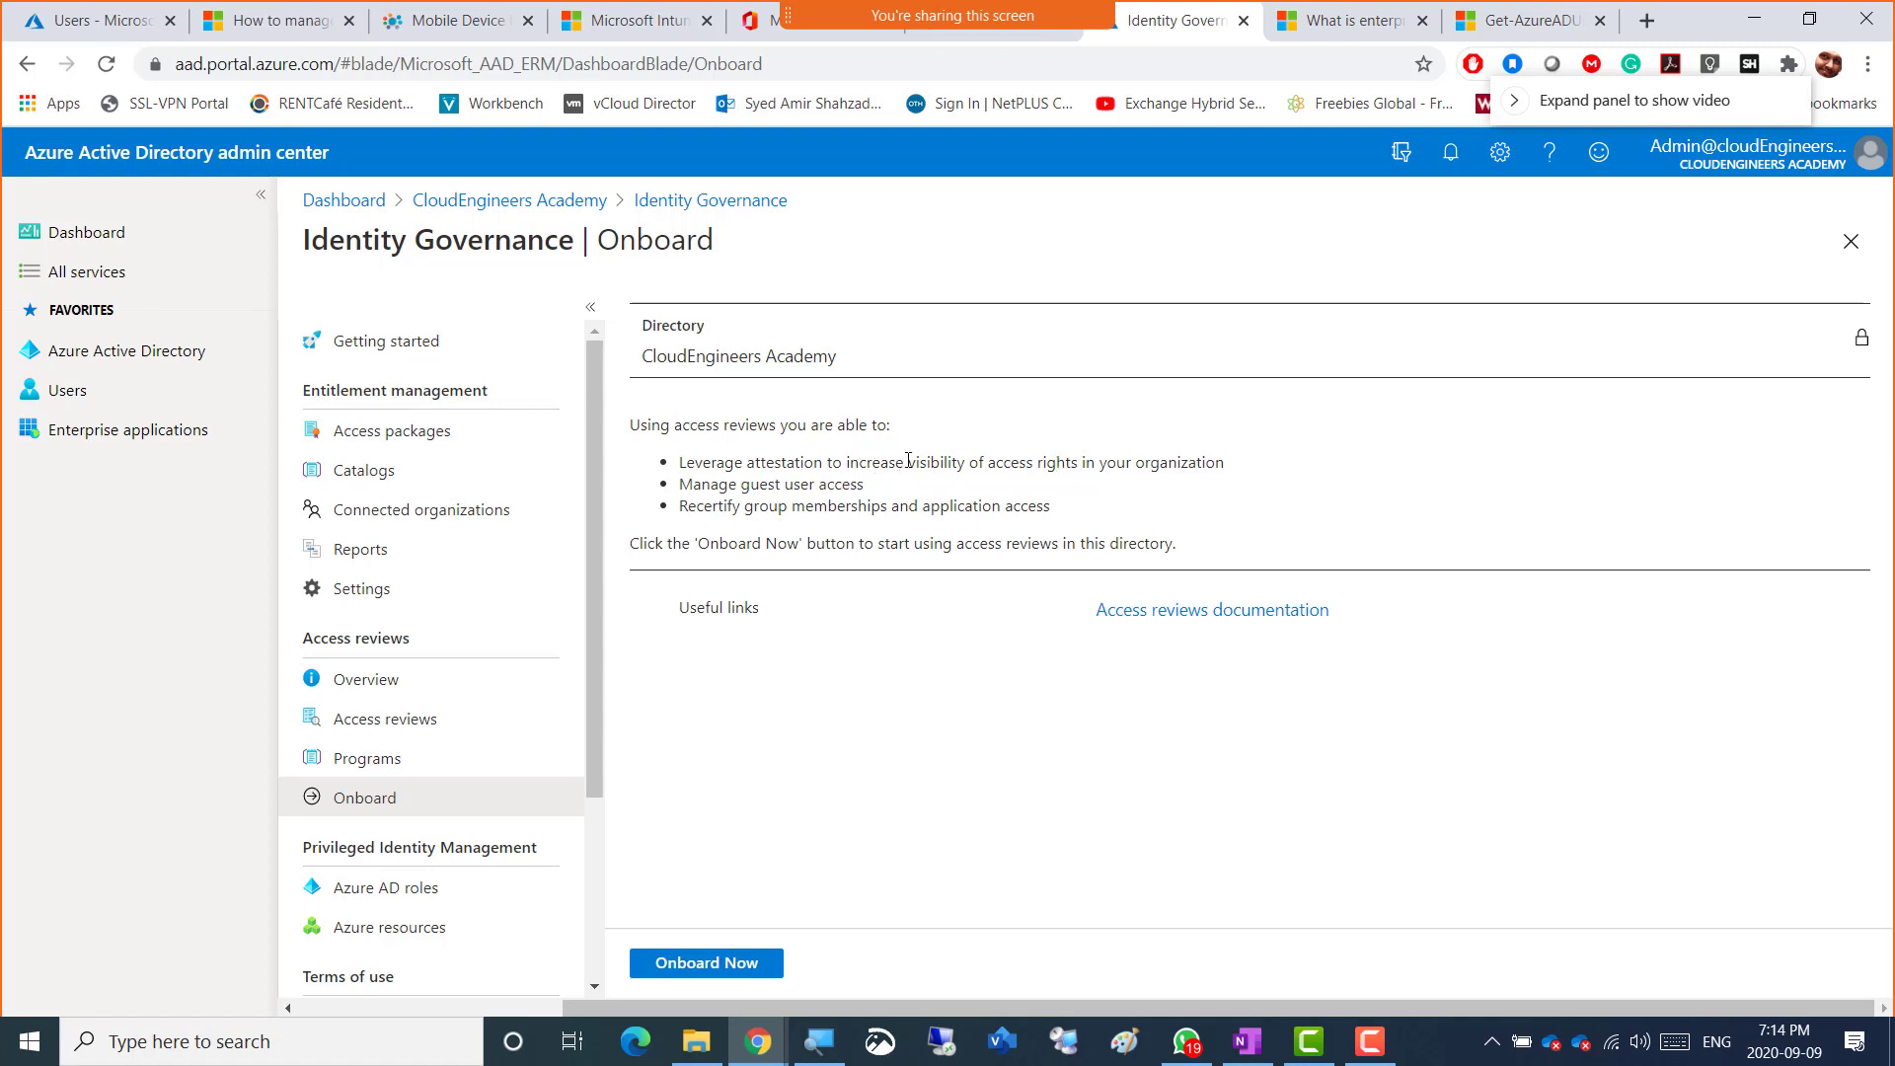
{"action": "left_click_drag", "start_coordinate": [908, 461], "coordinate": [980, 463]}
{"action": "left_click", "coordinate": [913, 466]}
{"action": "left_click_drag", "start_coordinate": [913, 466], "coordinate": [1086, 462]}
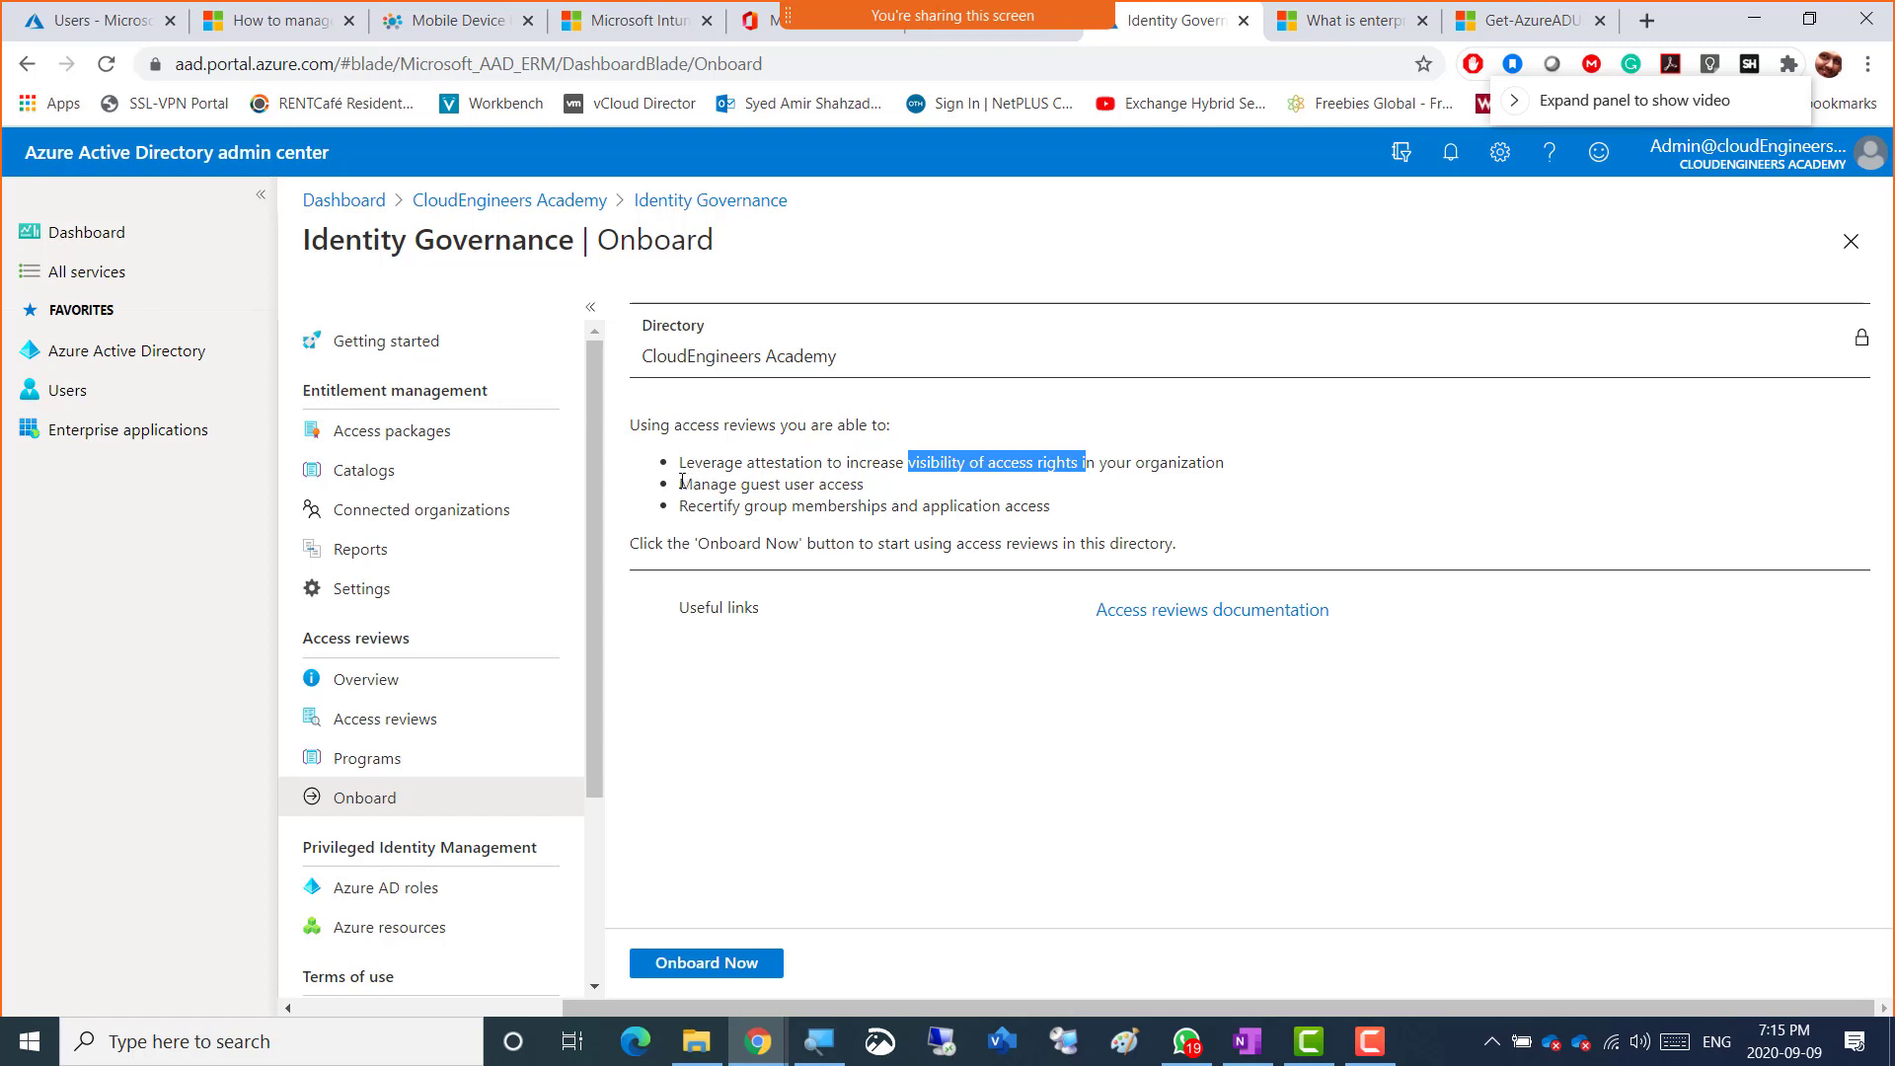
- Examine the remaining access review capabilities on the Onboard page, highlighting guest user access and recertification of group memberships
{"action": "left_click_drag", "start_coordinate": [680, 482], "coordinate": [832, 486]}
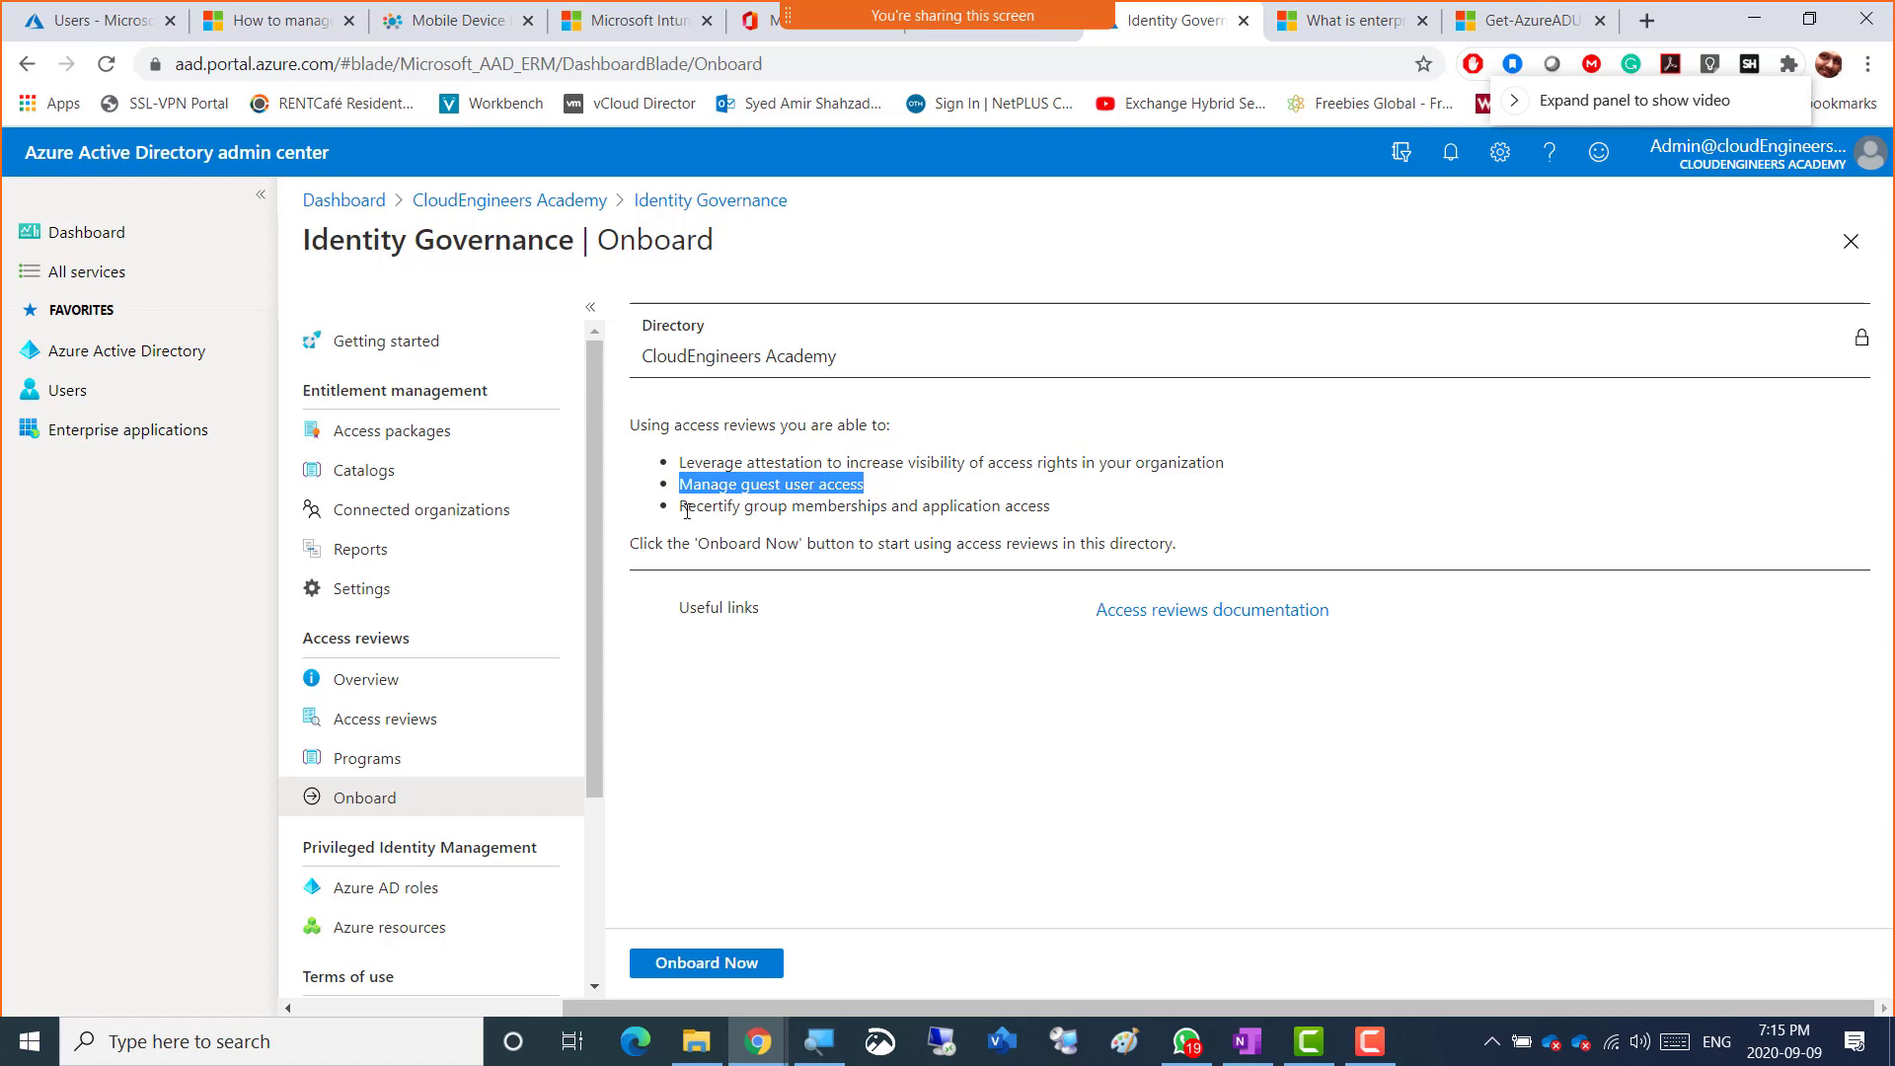
{"action": "left_click_drag", "start_coordinate": [688, 509], "coordinate": [1063, 517]}
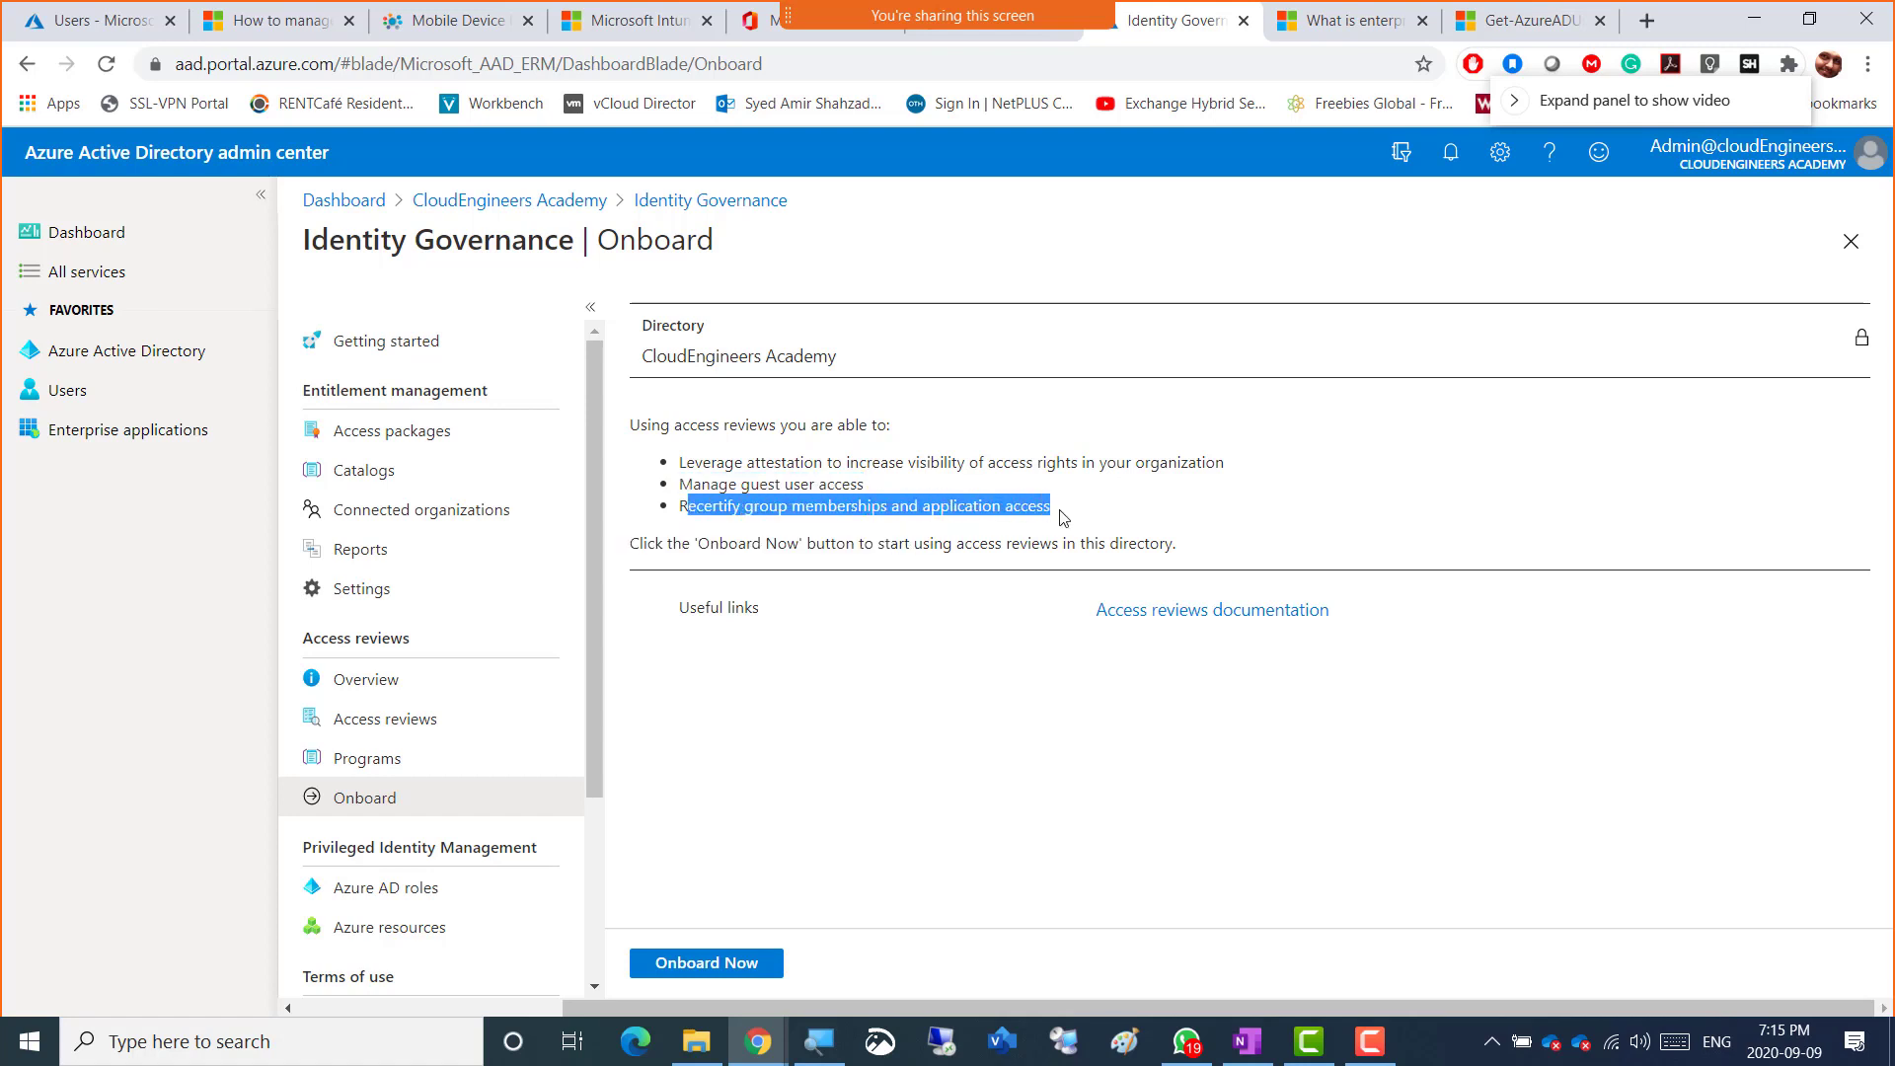
{"action": "left_click", "coordinate": [892, 512]}
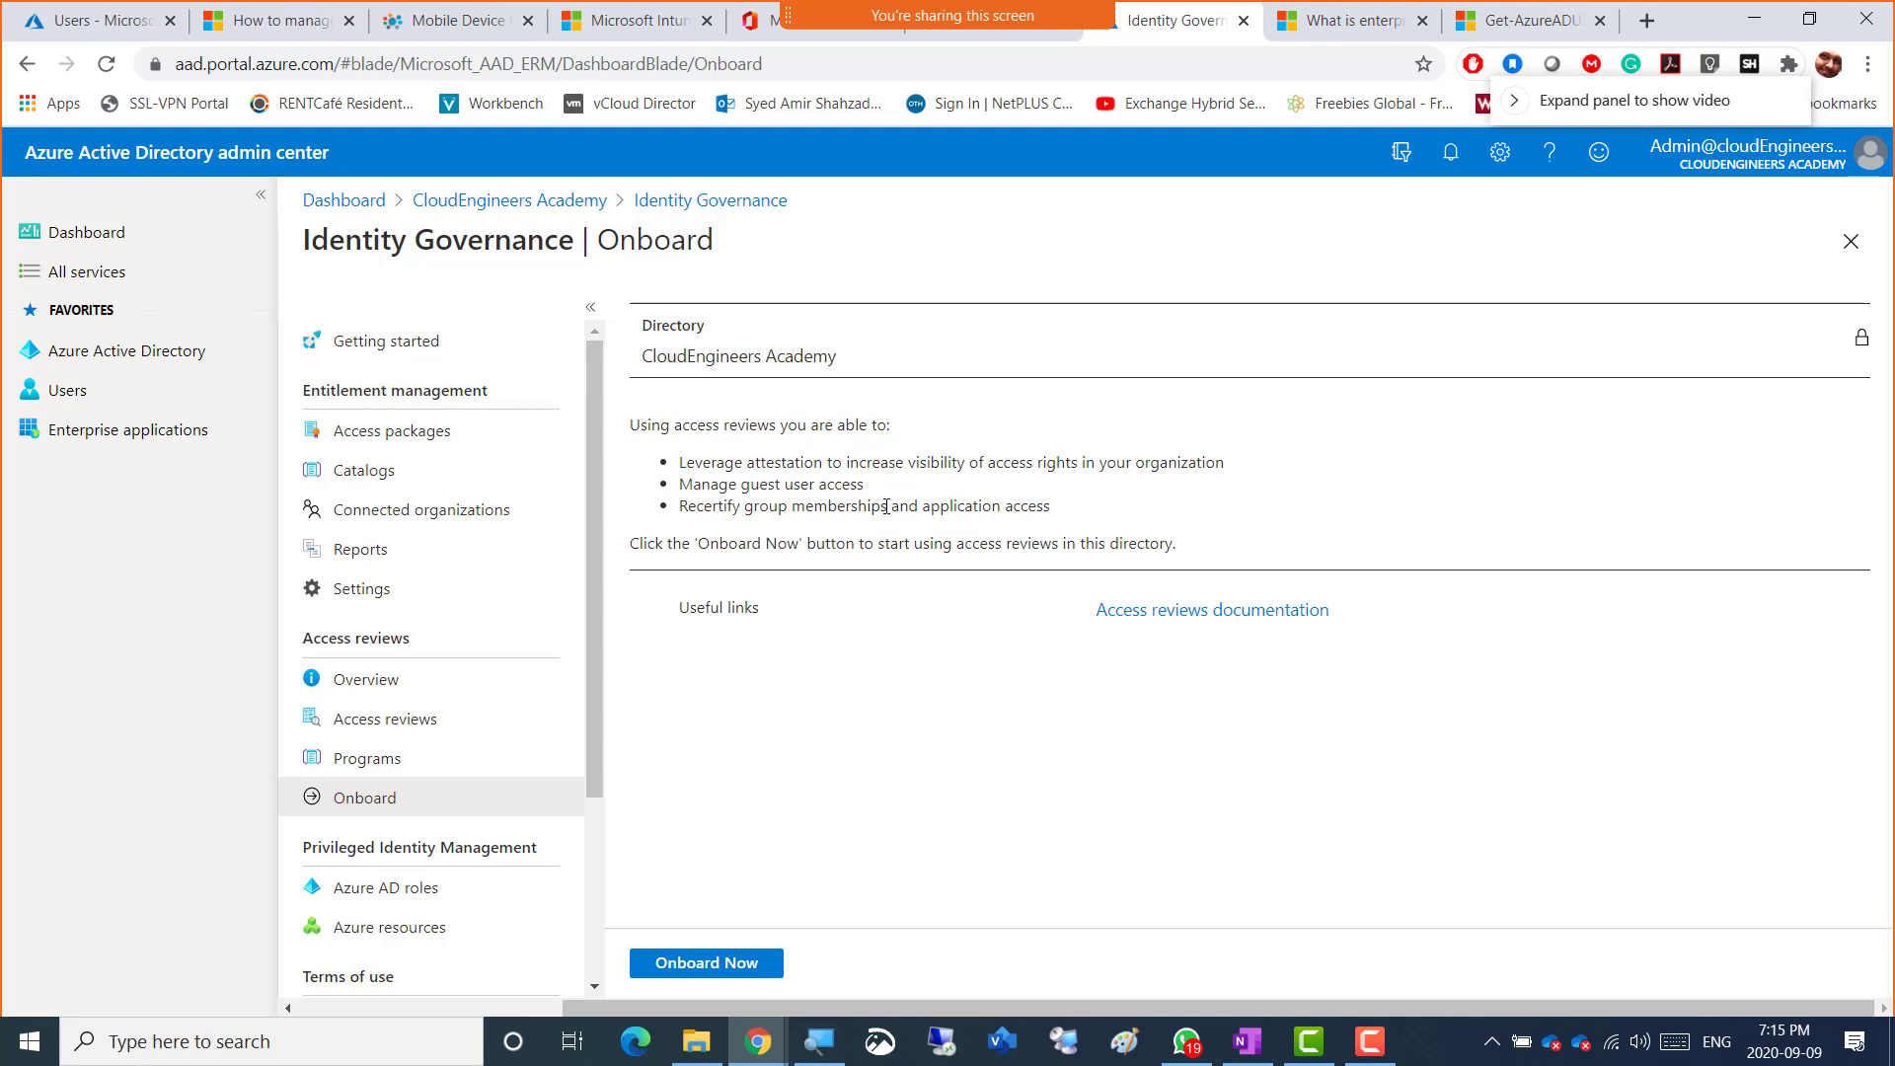
{"action": "left_click_drag", "start_coordinate": [886, 507], "coordinate": [792, 508]}
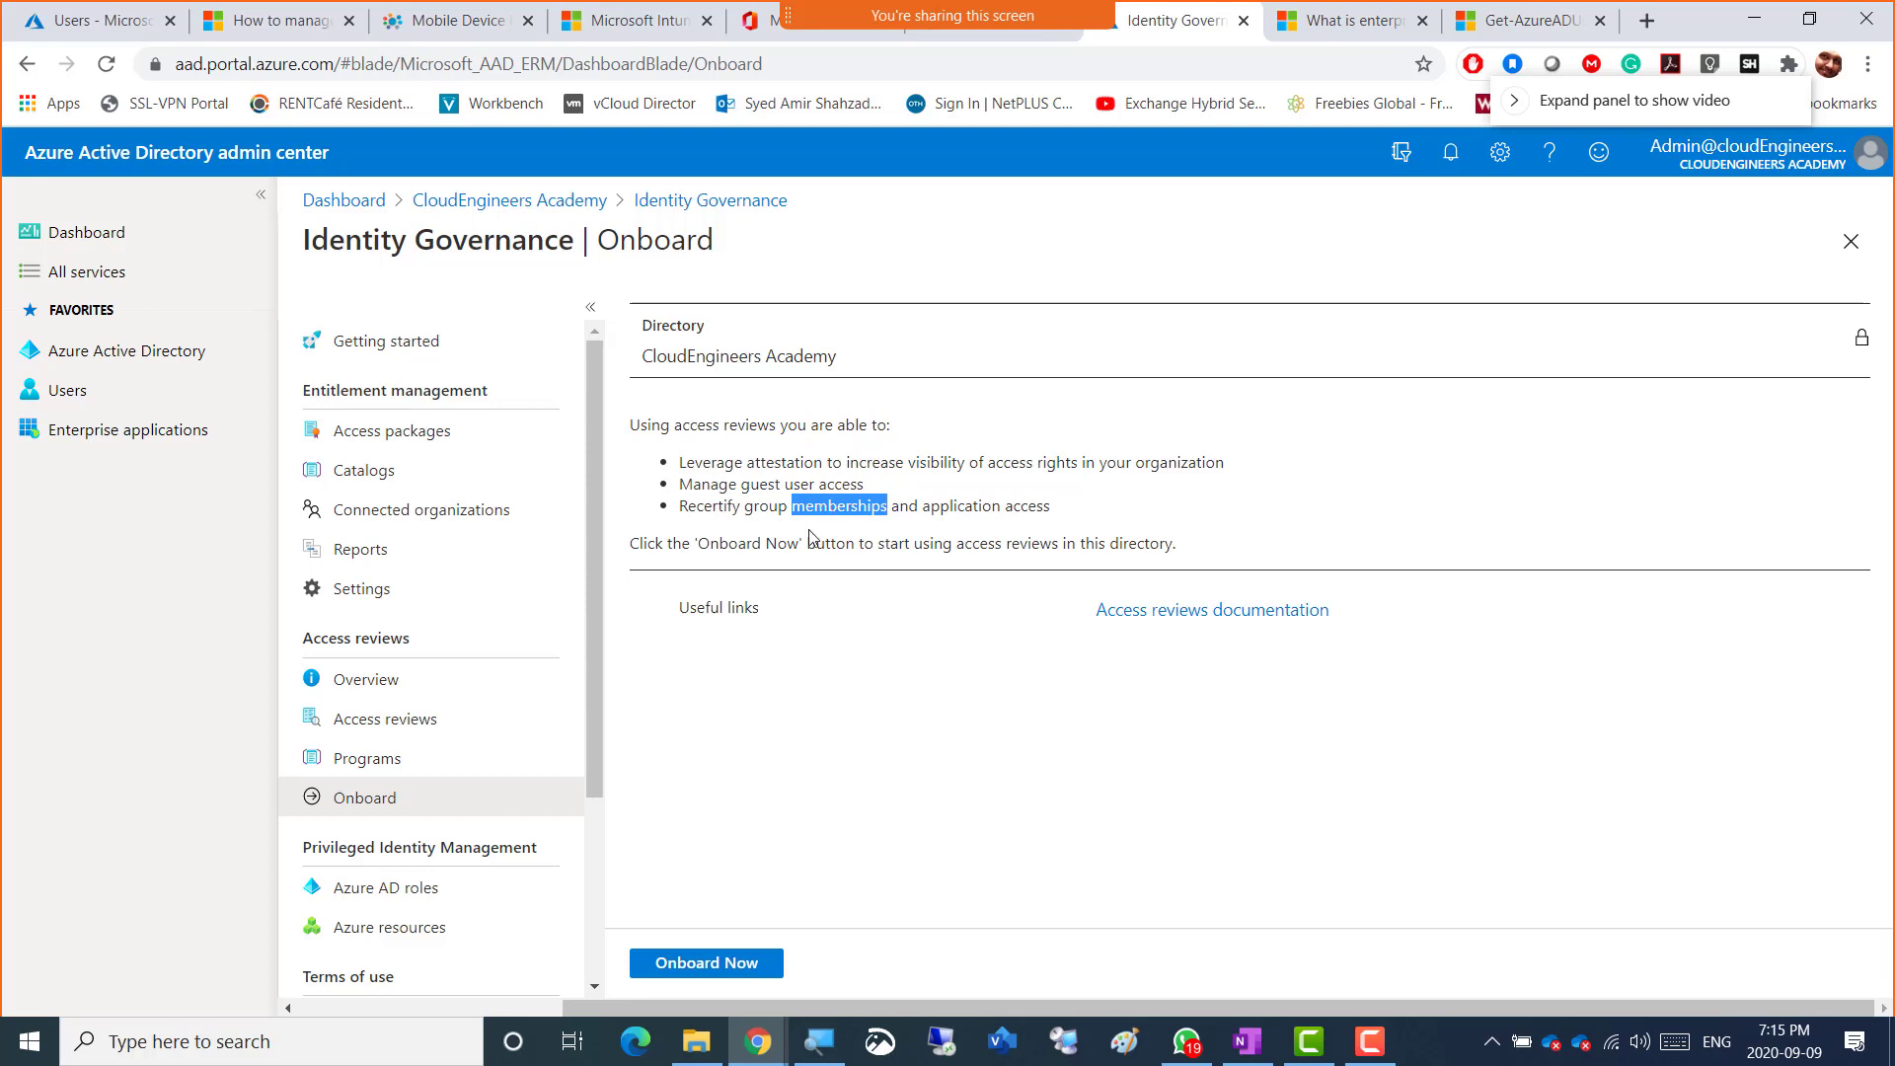
{"action": "left_click", "coordinate": [835, 511]}
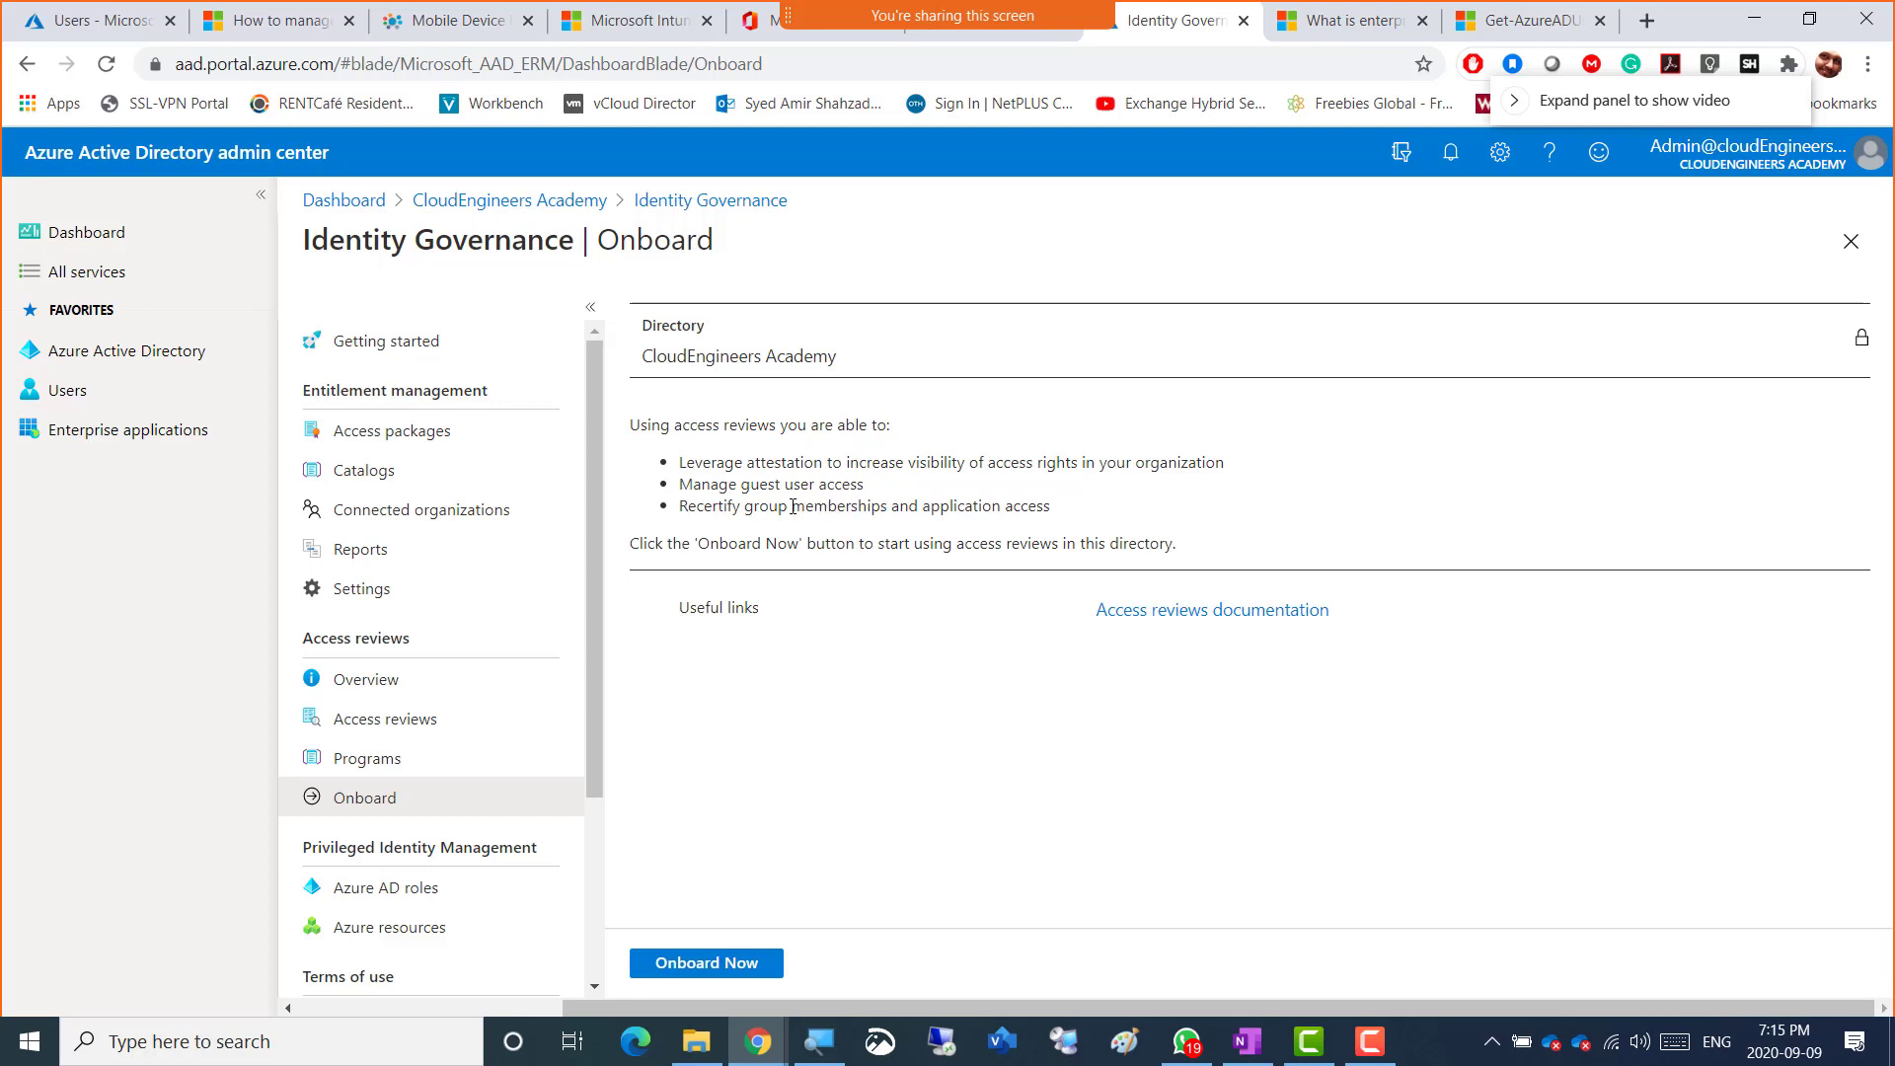
{"action": "left_click_drag", "start_coordinate": [794, 507], "coordinate": [882, 509]}
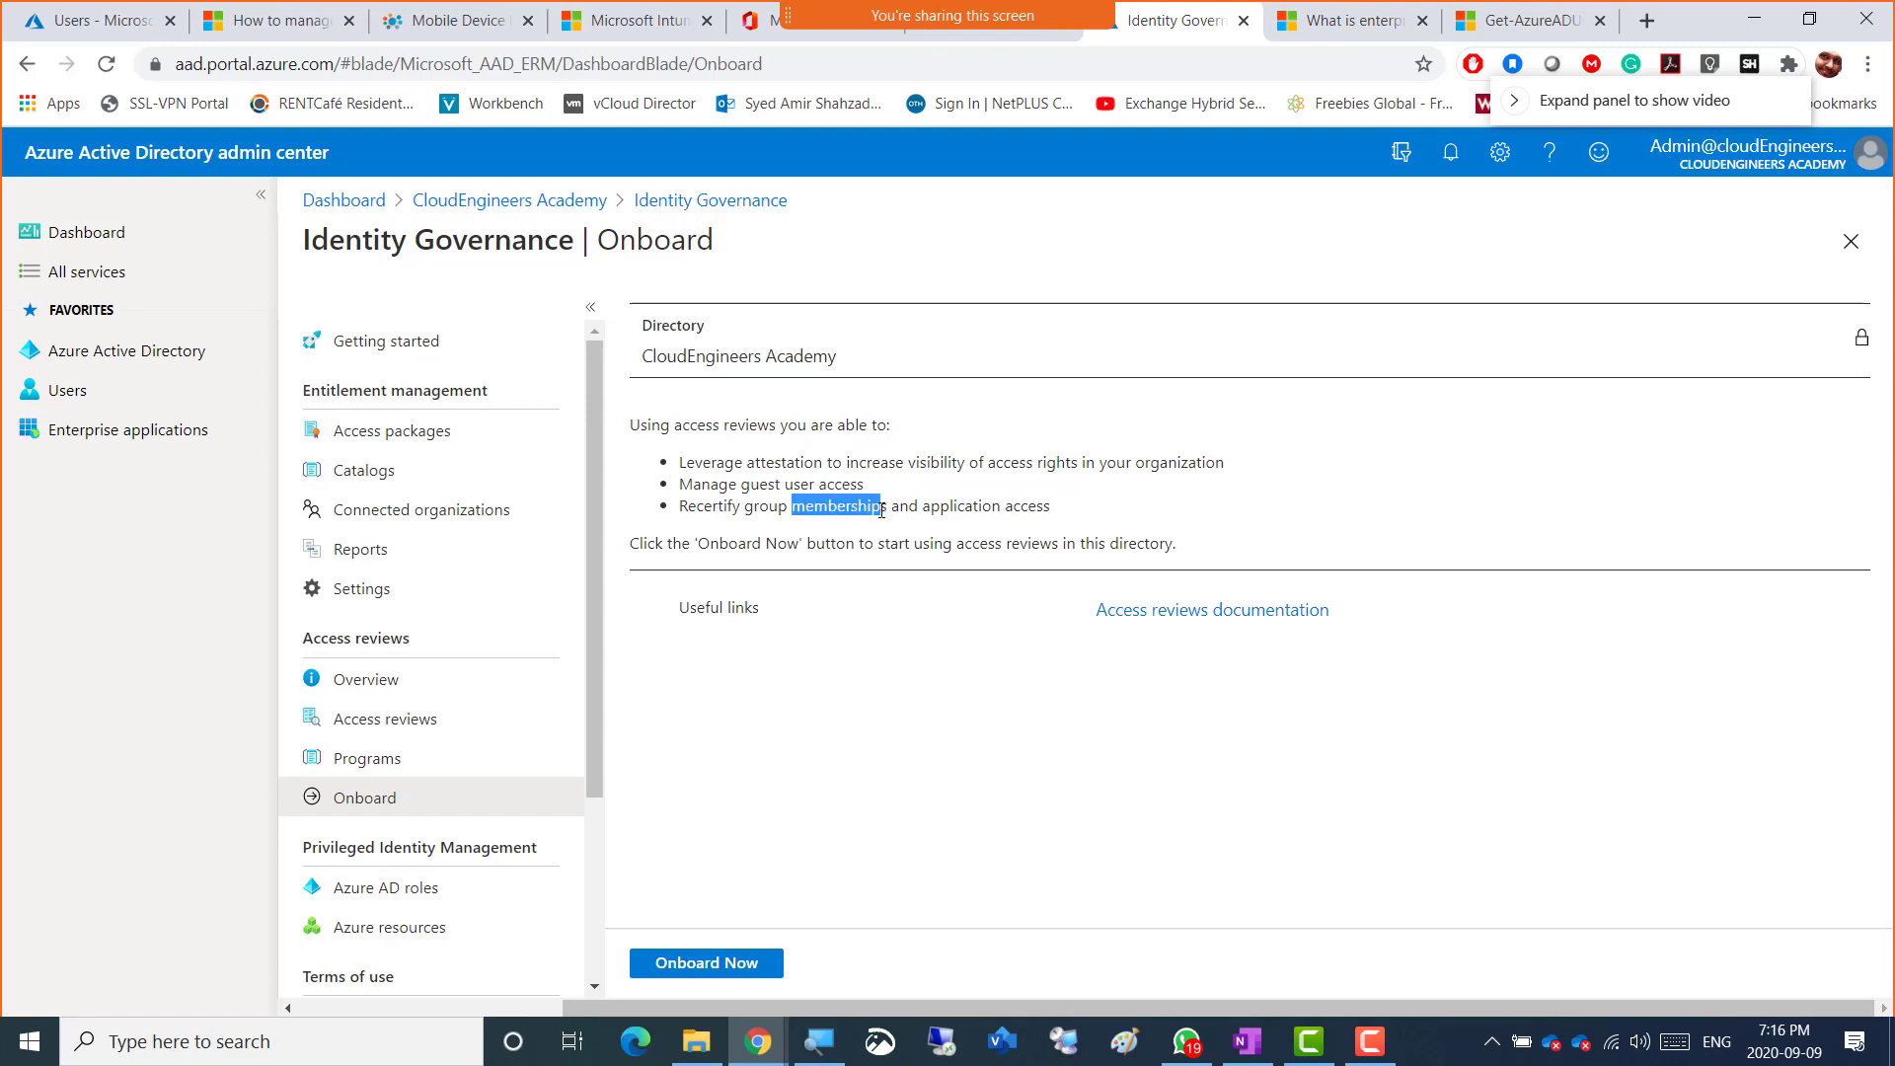
{"action": "left_click", "coordinate": [789, 513]}
{"action": "left_click_drag", "start_coordinate": [788, 504], "coordinate": [891, 510]}
- Onboard the CloudEngineers Academy directory to access reviews and reopen its Identity Governance page
{"action": "left_click", "coordinate": [700, 975]}
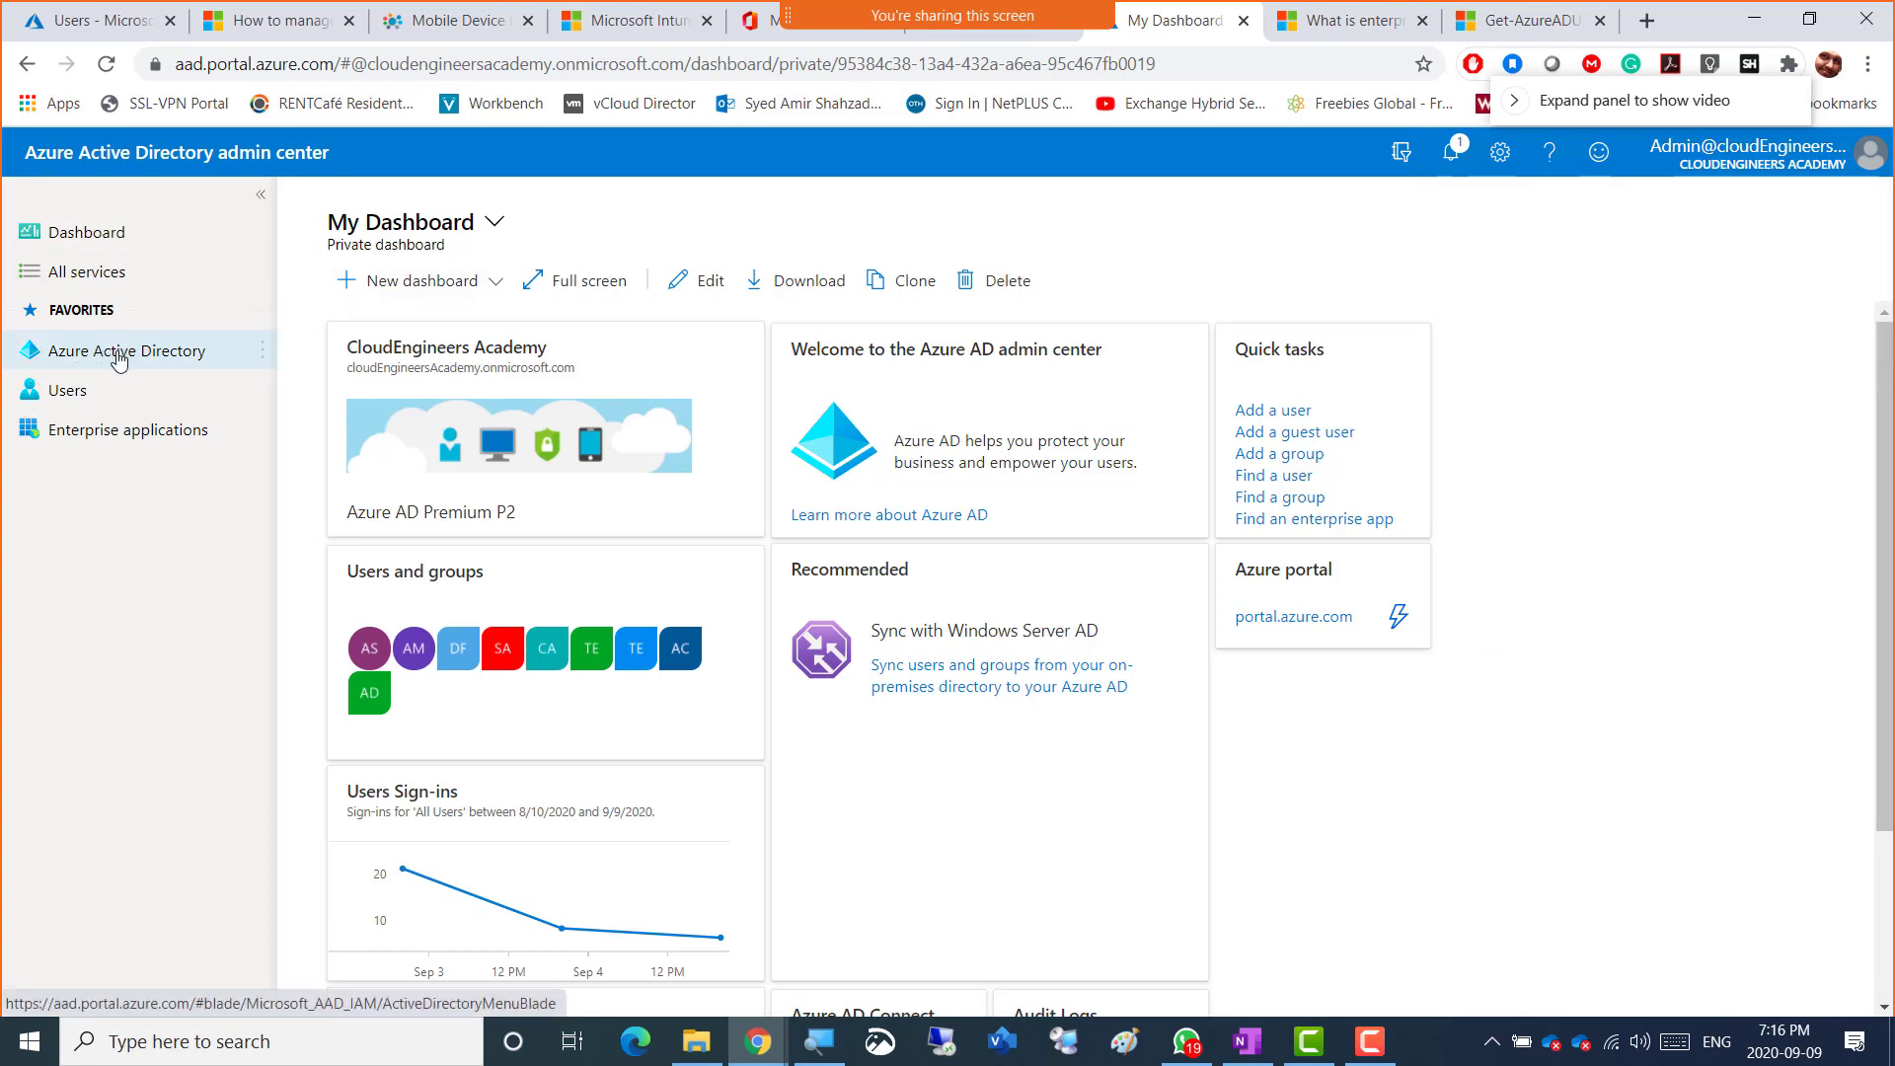
{"action": "left_click", "coordinate": [111, 361]}
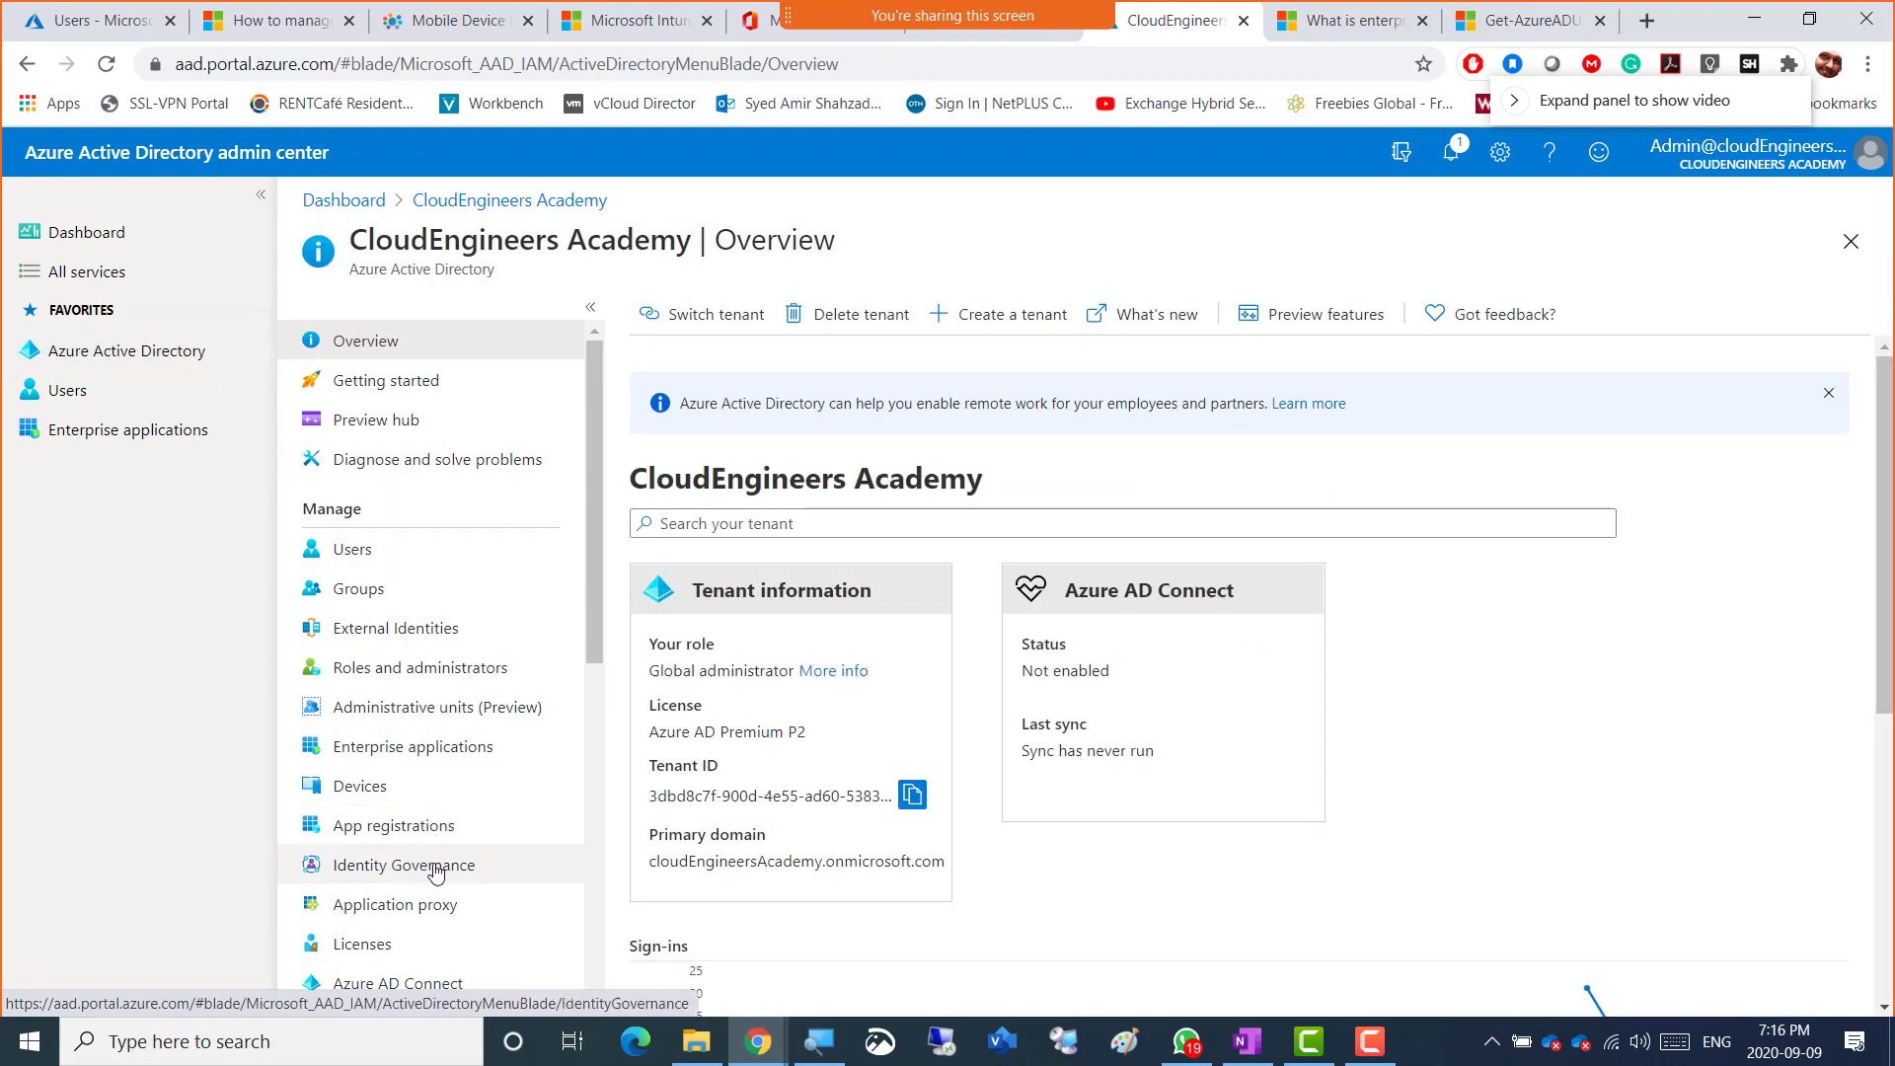
{"action": "left_click", "coordinate": [416, 871]}
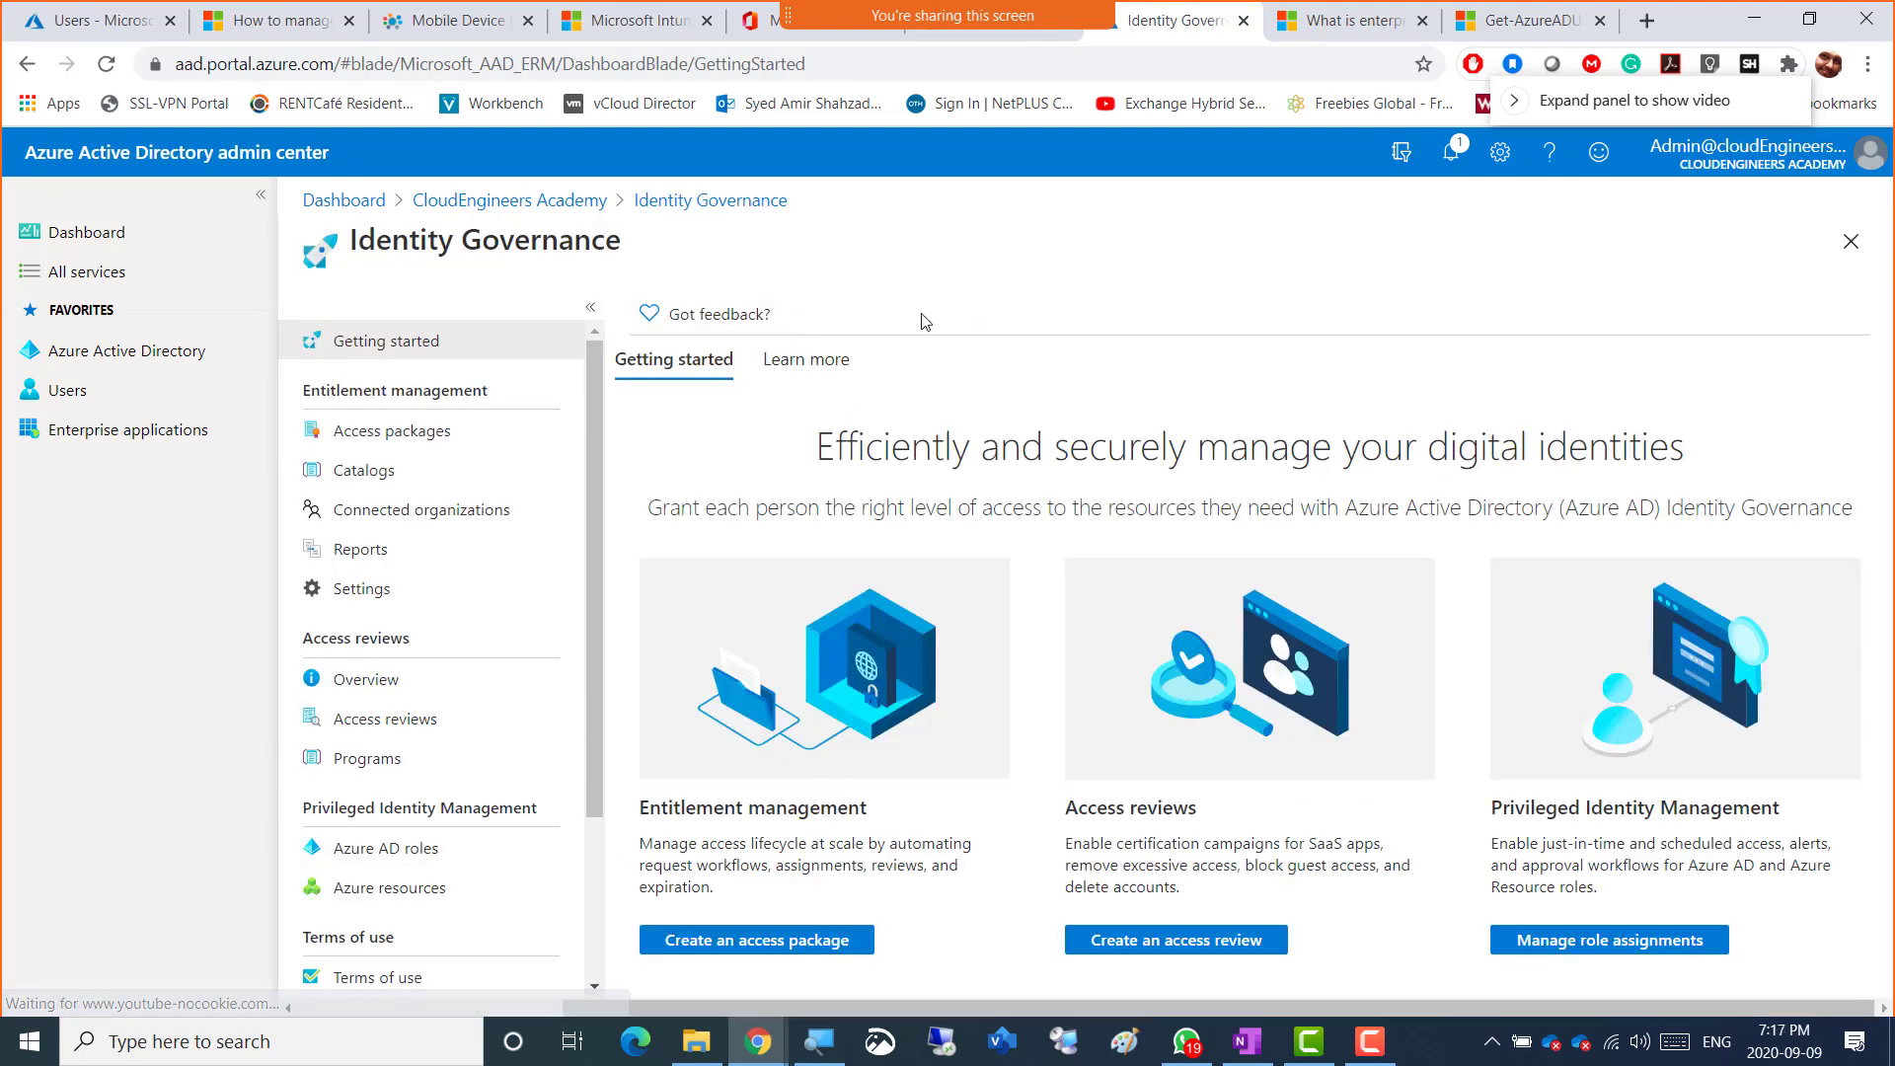
- Review the Getting started introduction, highlighting the heading and the sentence about granting each person the right level of access
{"action": "left_click_drag", "start_coordinate": [815, 456], "coordinate": [1685, 457]}
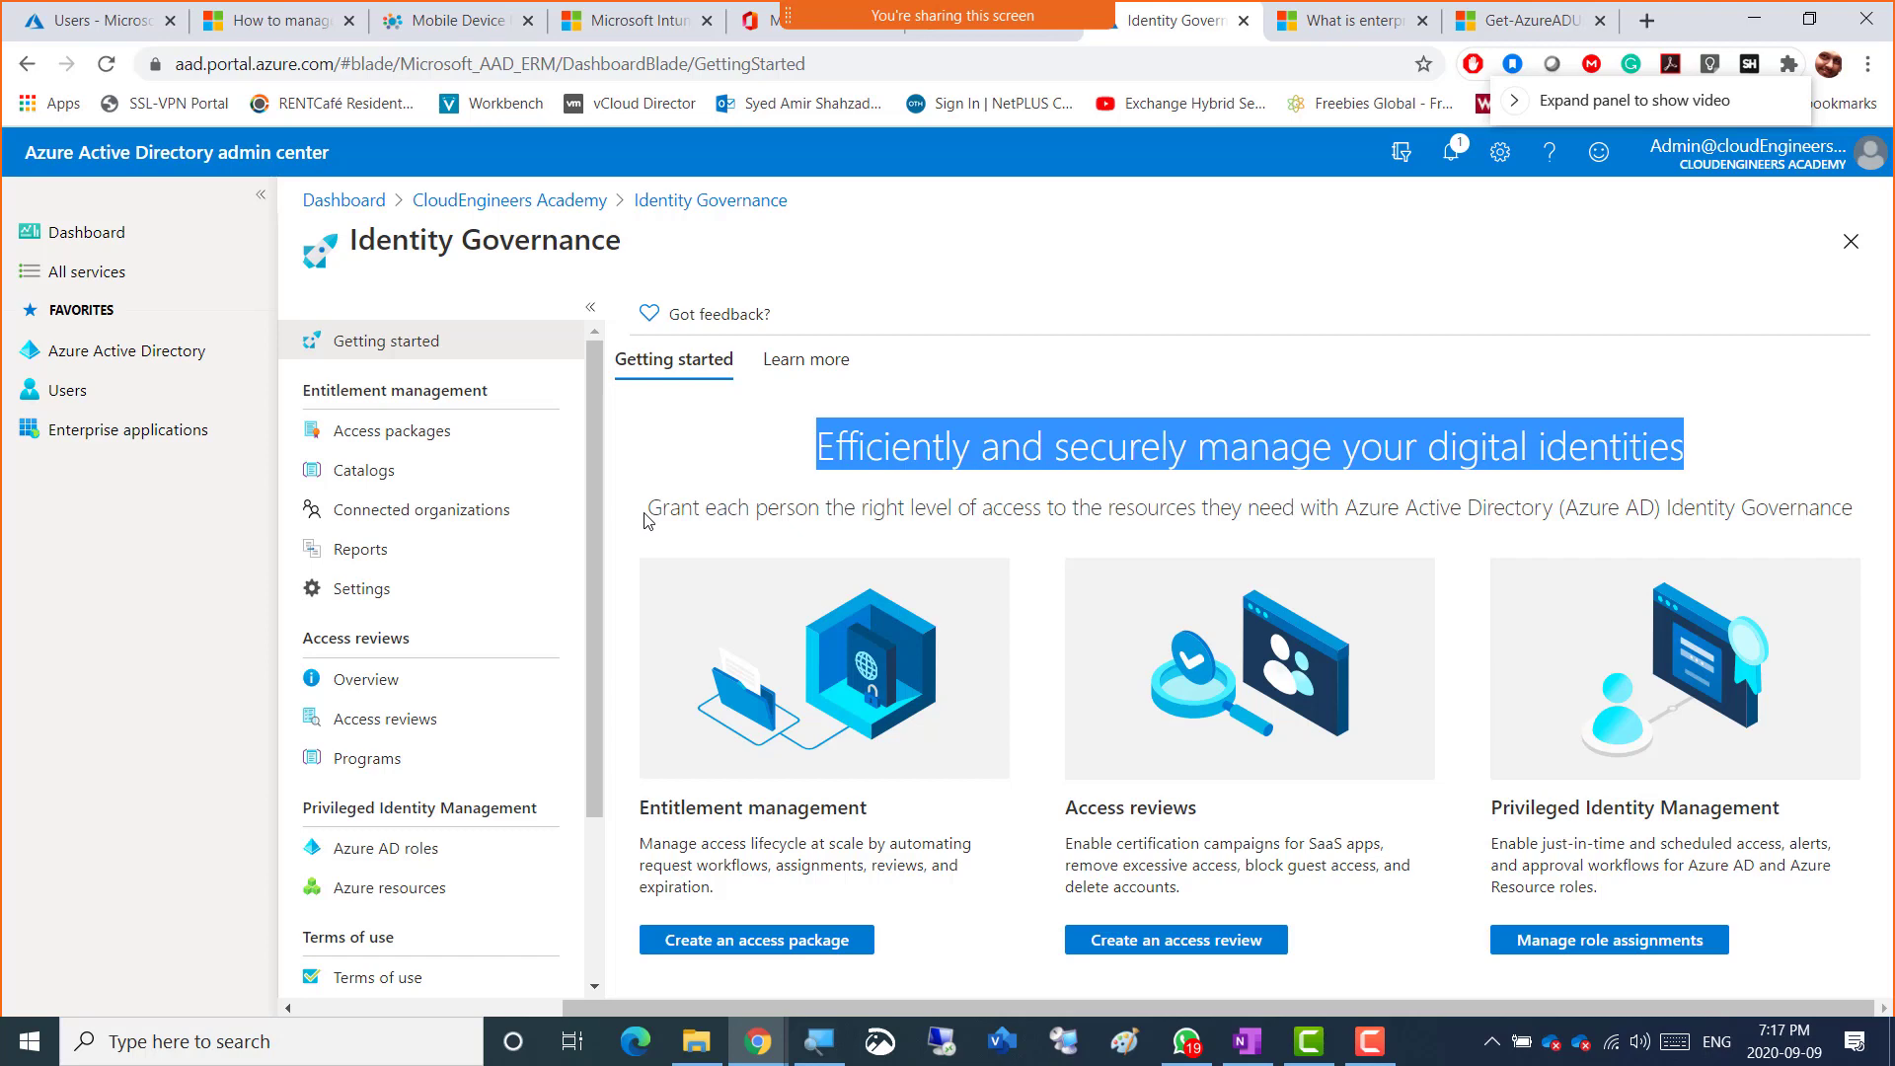
{"action": "left_click_drag", "start_coordinate": [647, 508], "coordinate": [1827, 489]}
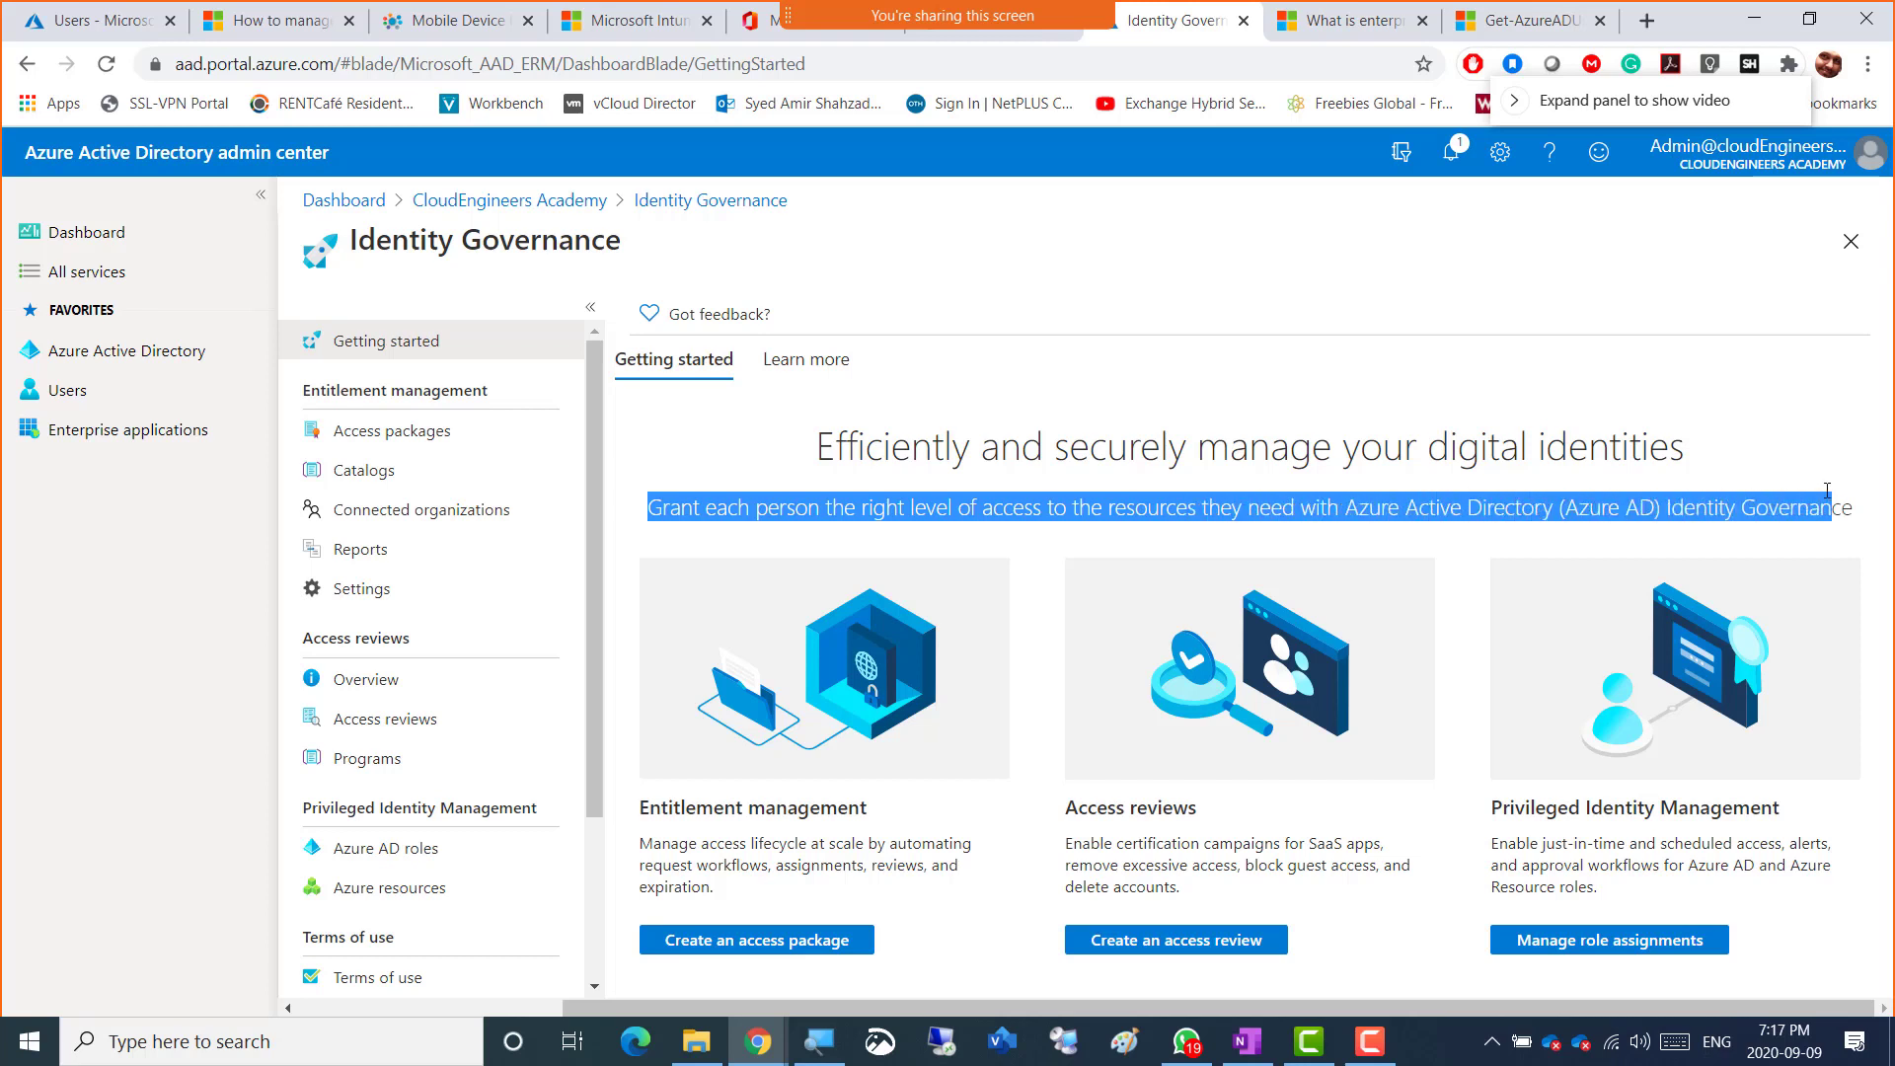
{"action": "left_click", "coordinate": [655, 512]}
{"action": "left_click_drag", "start_coordinate": [652, 509], "coordinate": [1301, 509]}
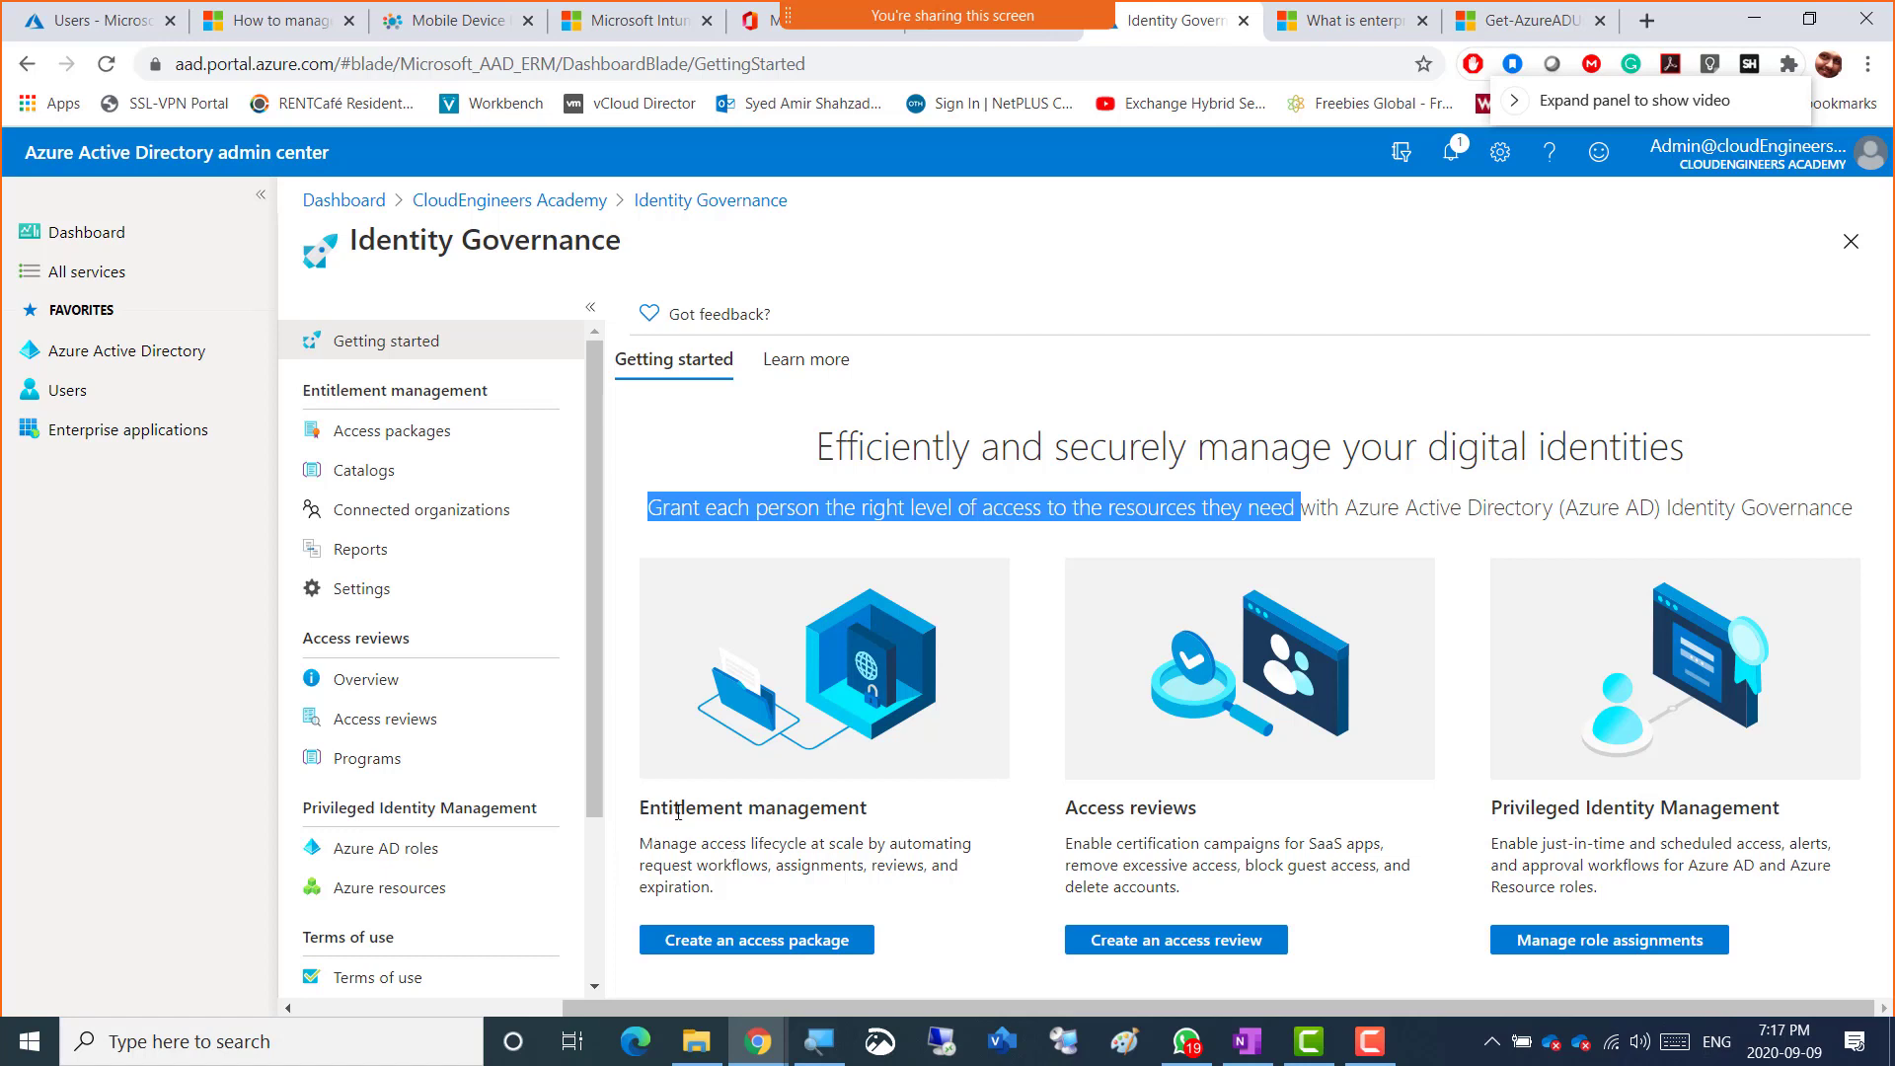
- Examine the Entitlement management, Access reviews and Privileged Identity Management sections, highlighting the Entitlement management heading and access lifecycle text
{"action": "left_click_drag", "start_coordinate": [673, 808], "coordinate": [959, 832]}
{"action": "left_click_drag", "start_coordinate": [1116, 808], "coordinate": [1162, 807]}
{"action": "left_click_drag", "start_coordinate": [1528, 809], "coordinate": [1799, 819]}
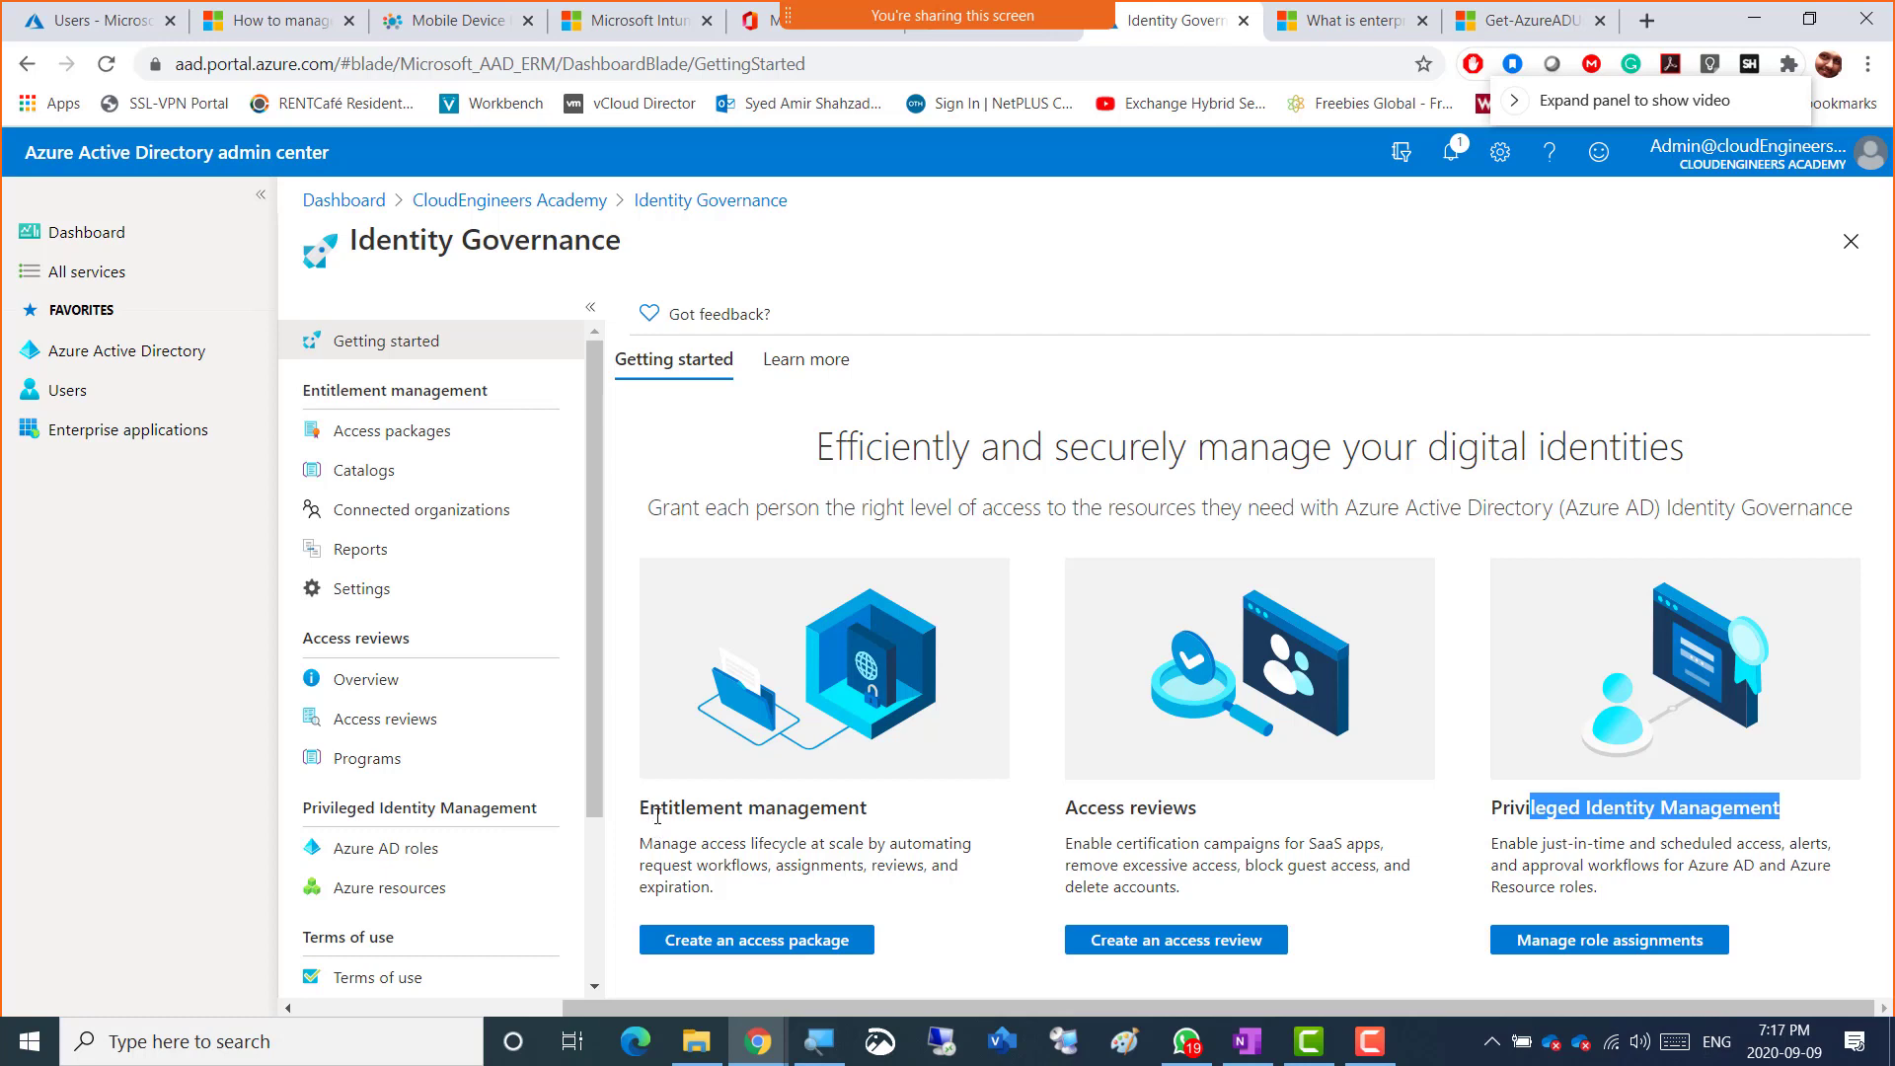
{"action": "left_click_drag", "start_coordinate": [643, 807], "coordinate": [910, 818]}
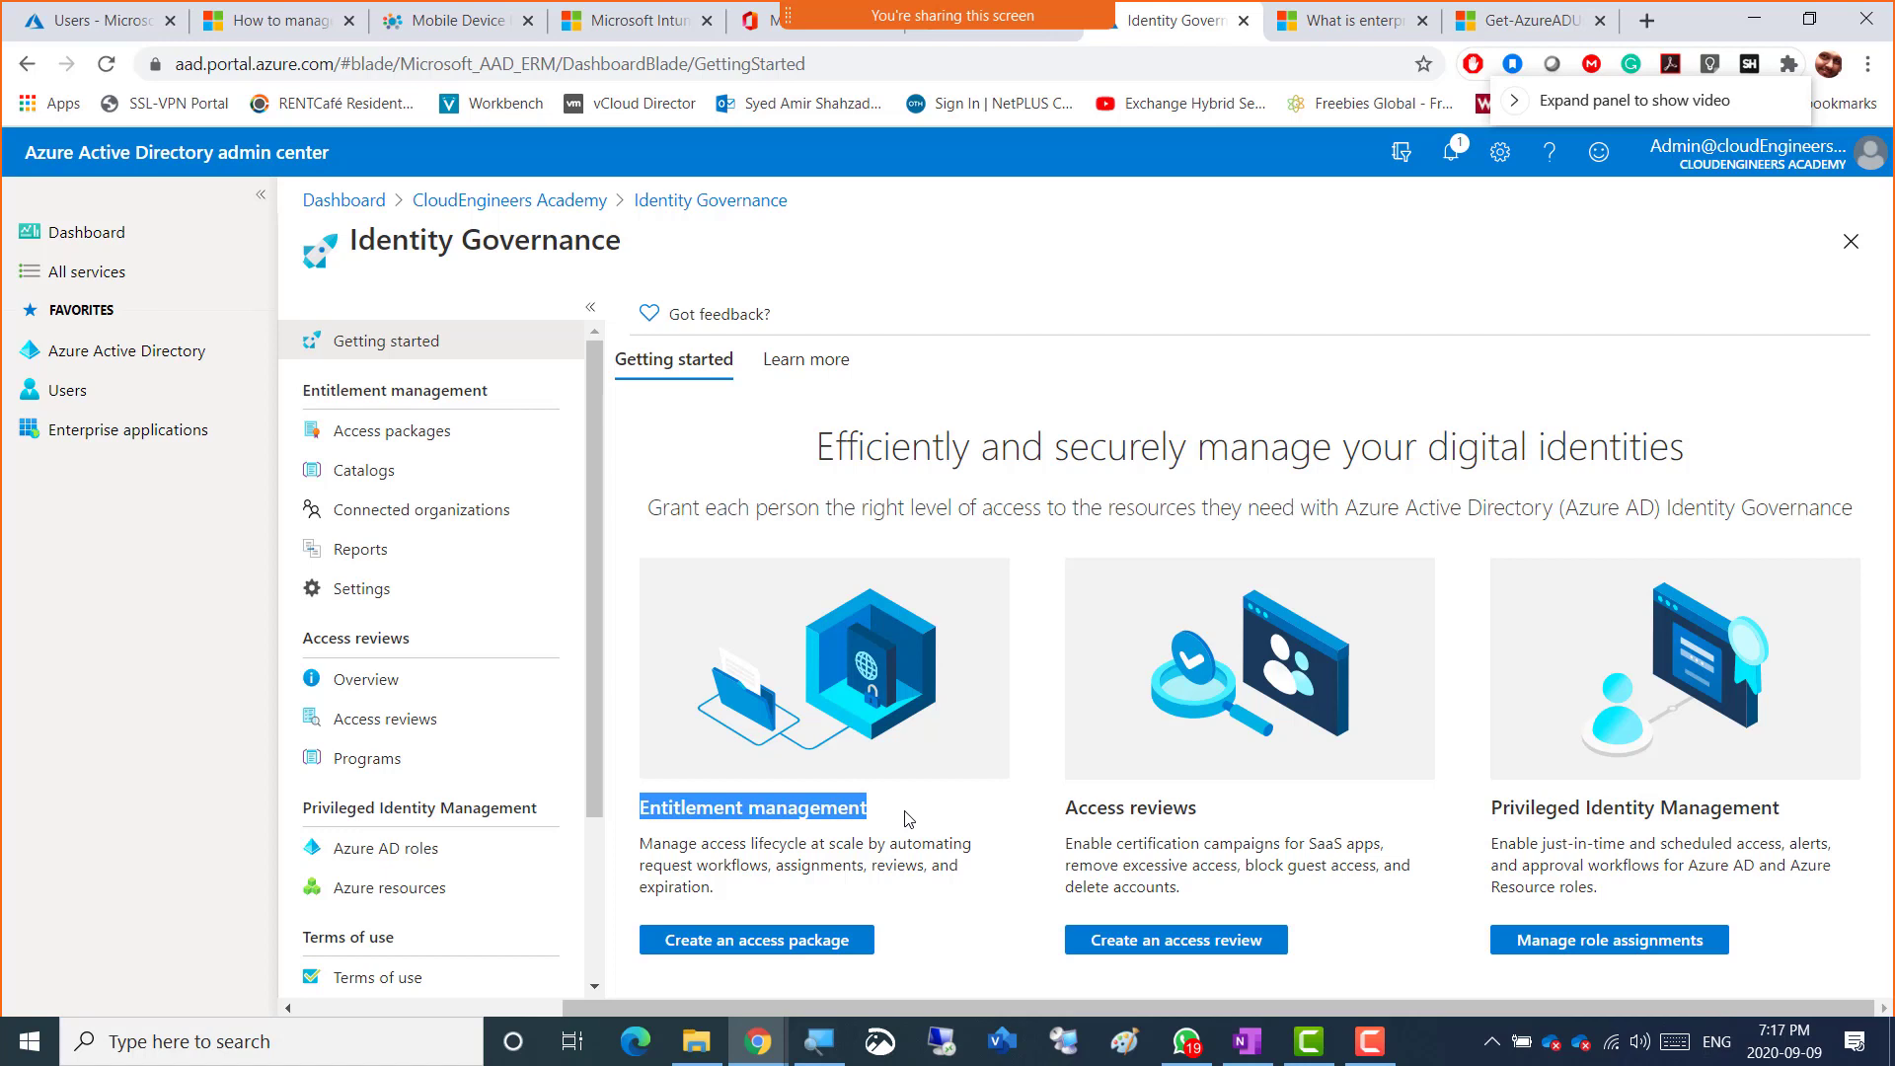
{"action": "left_click", "coordinate": [644, 812]}
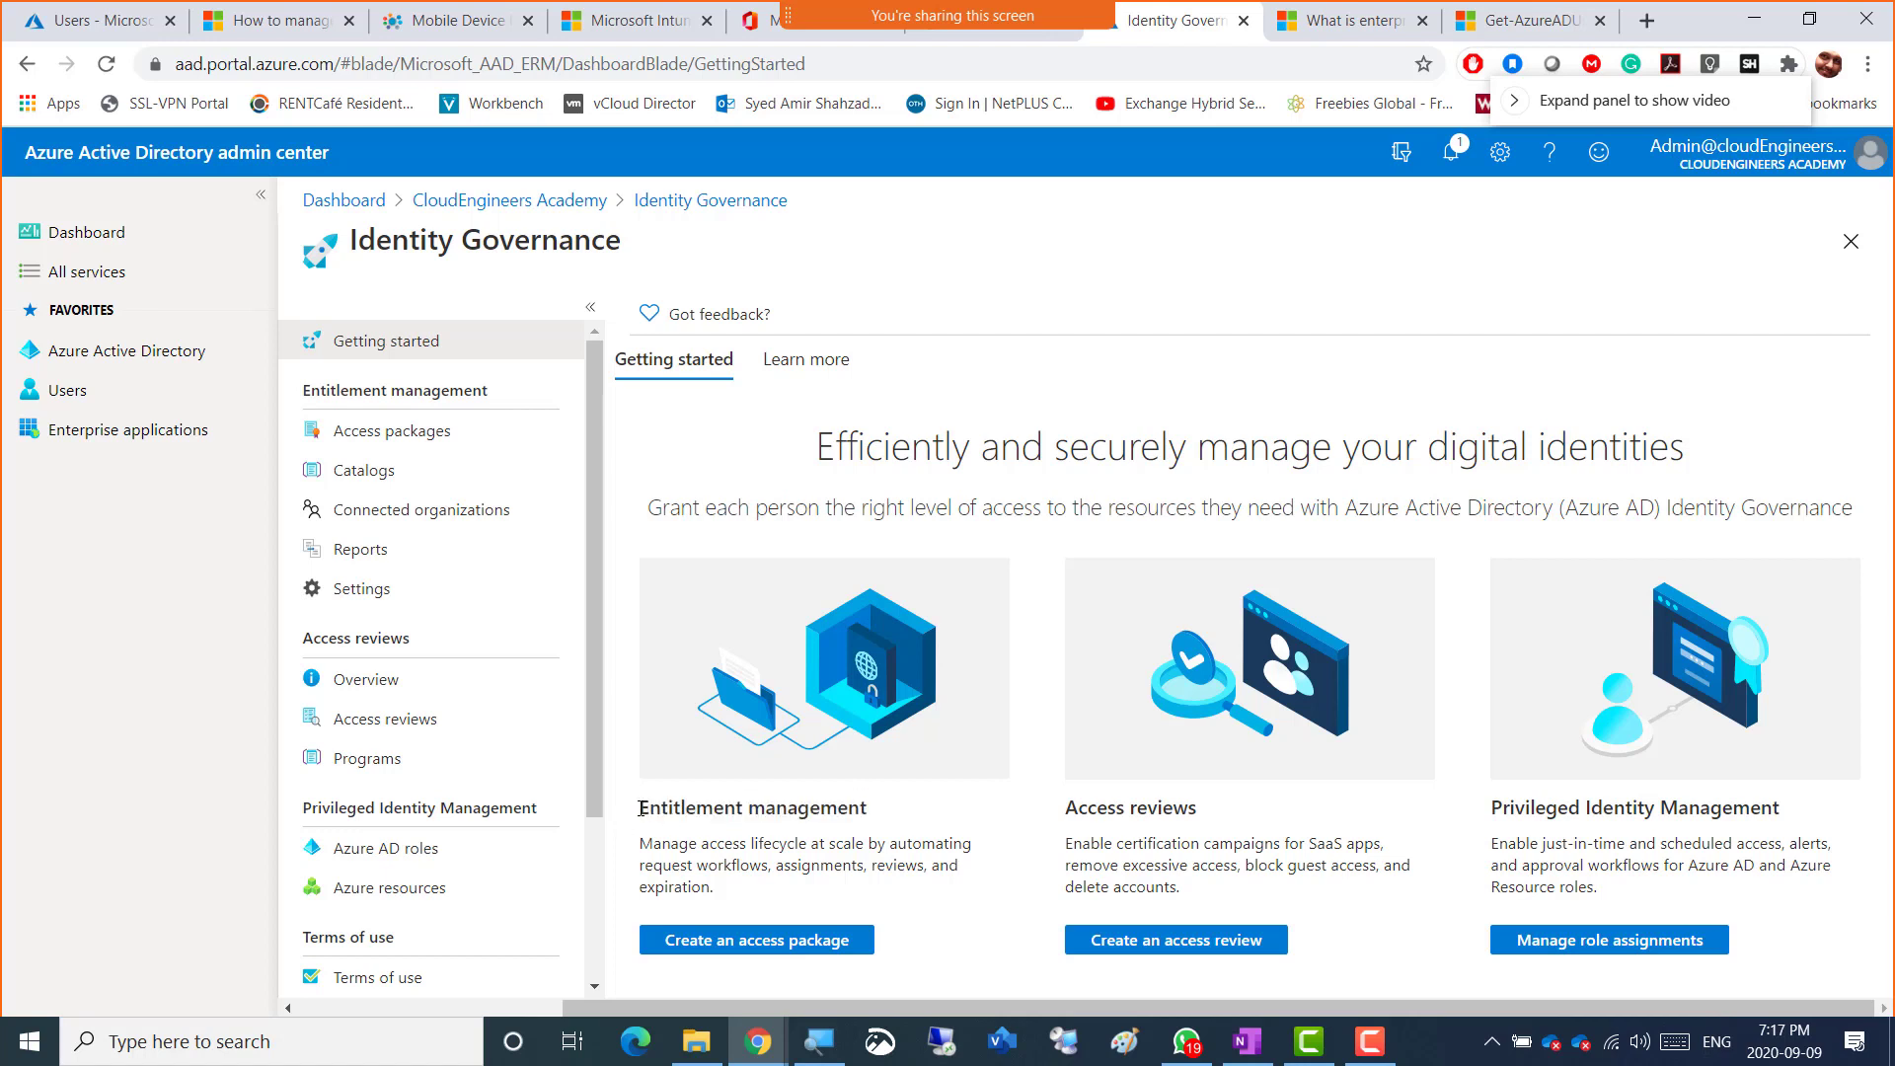
{"action": "left_click_drag", "start_coordinate": [642, 809], "coordinate": [745, 811]}
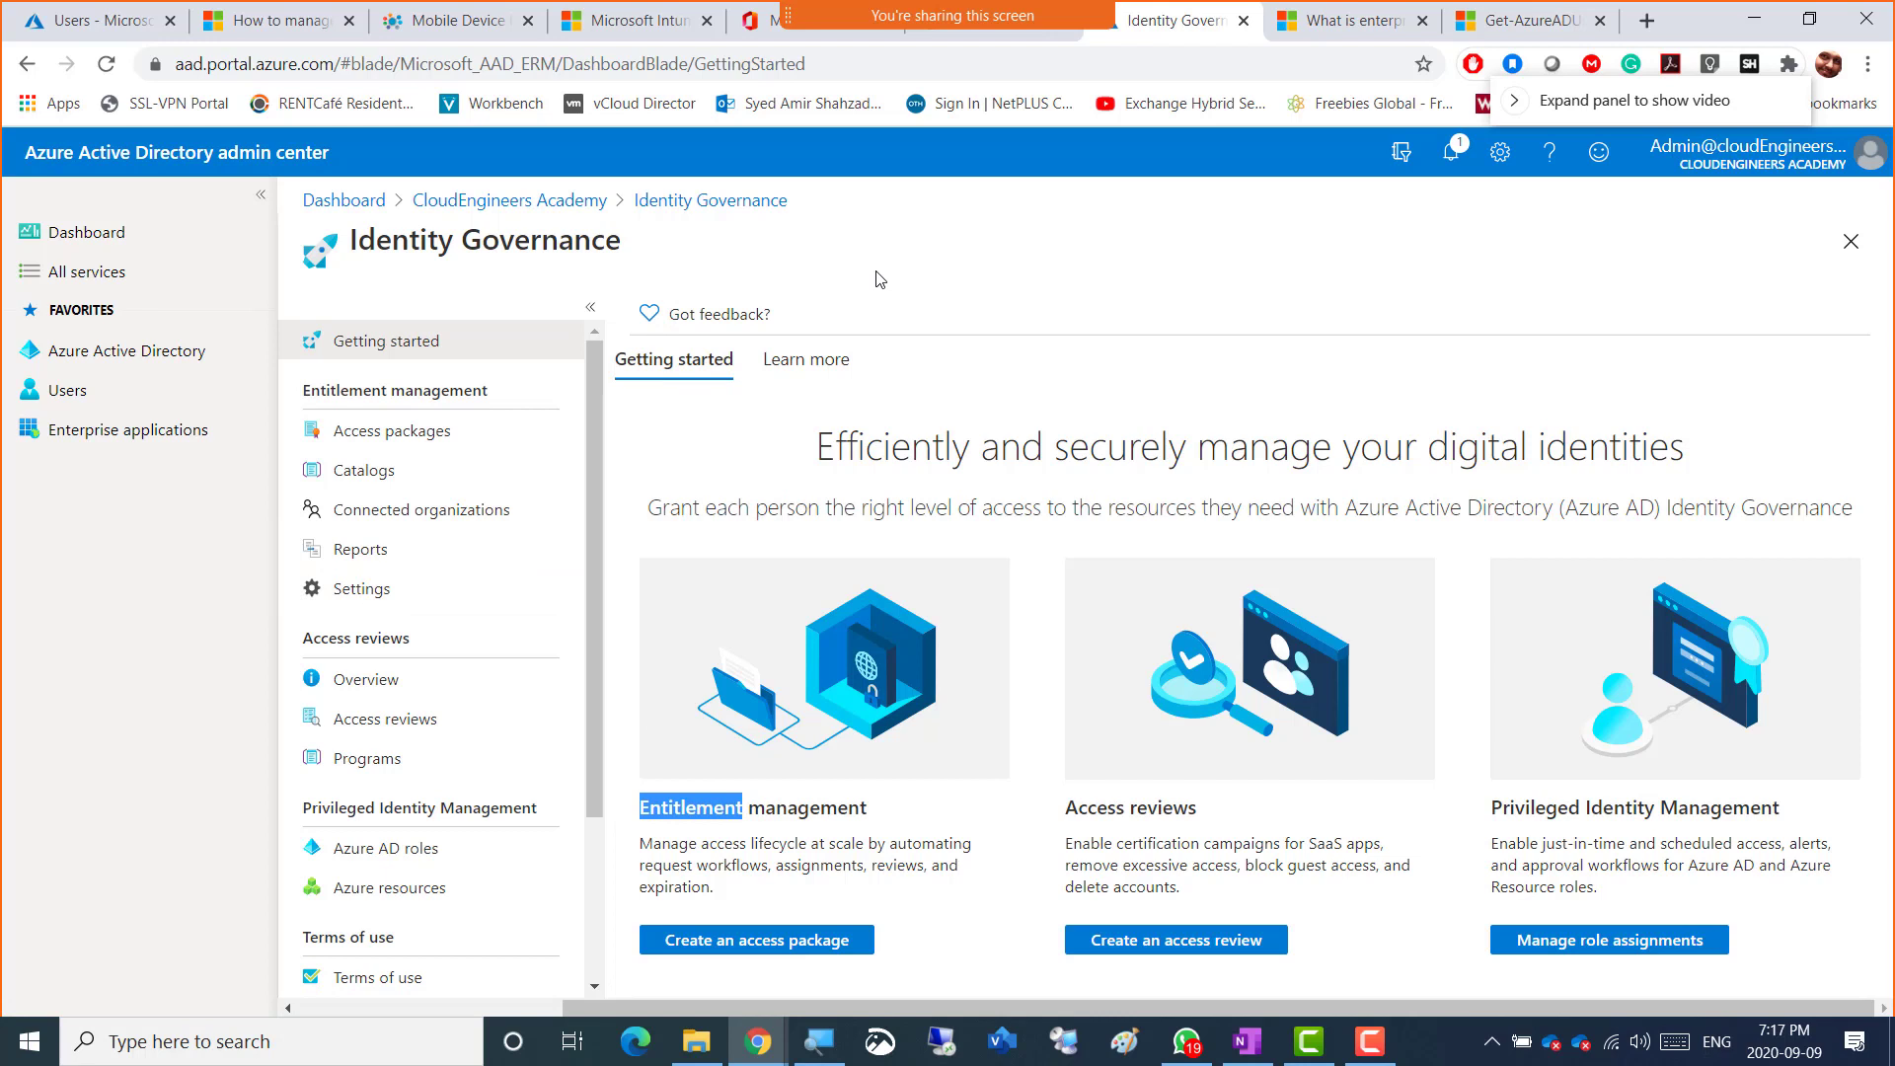
{"action": "left_click", "coordinate": [708, 810]}
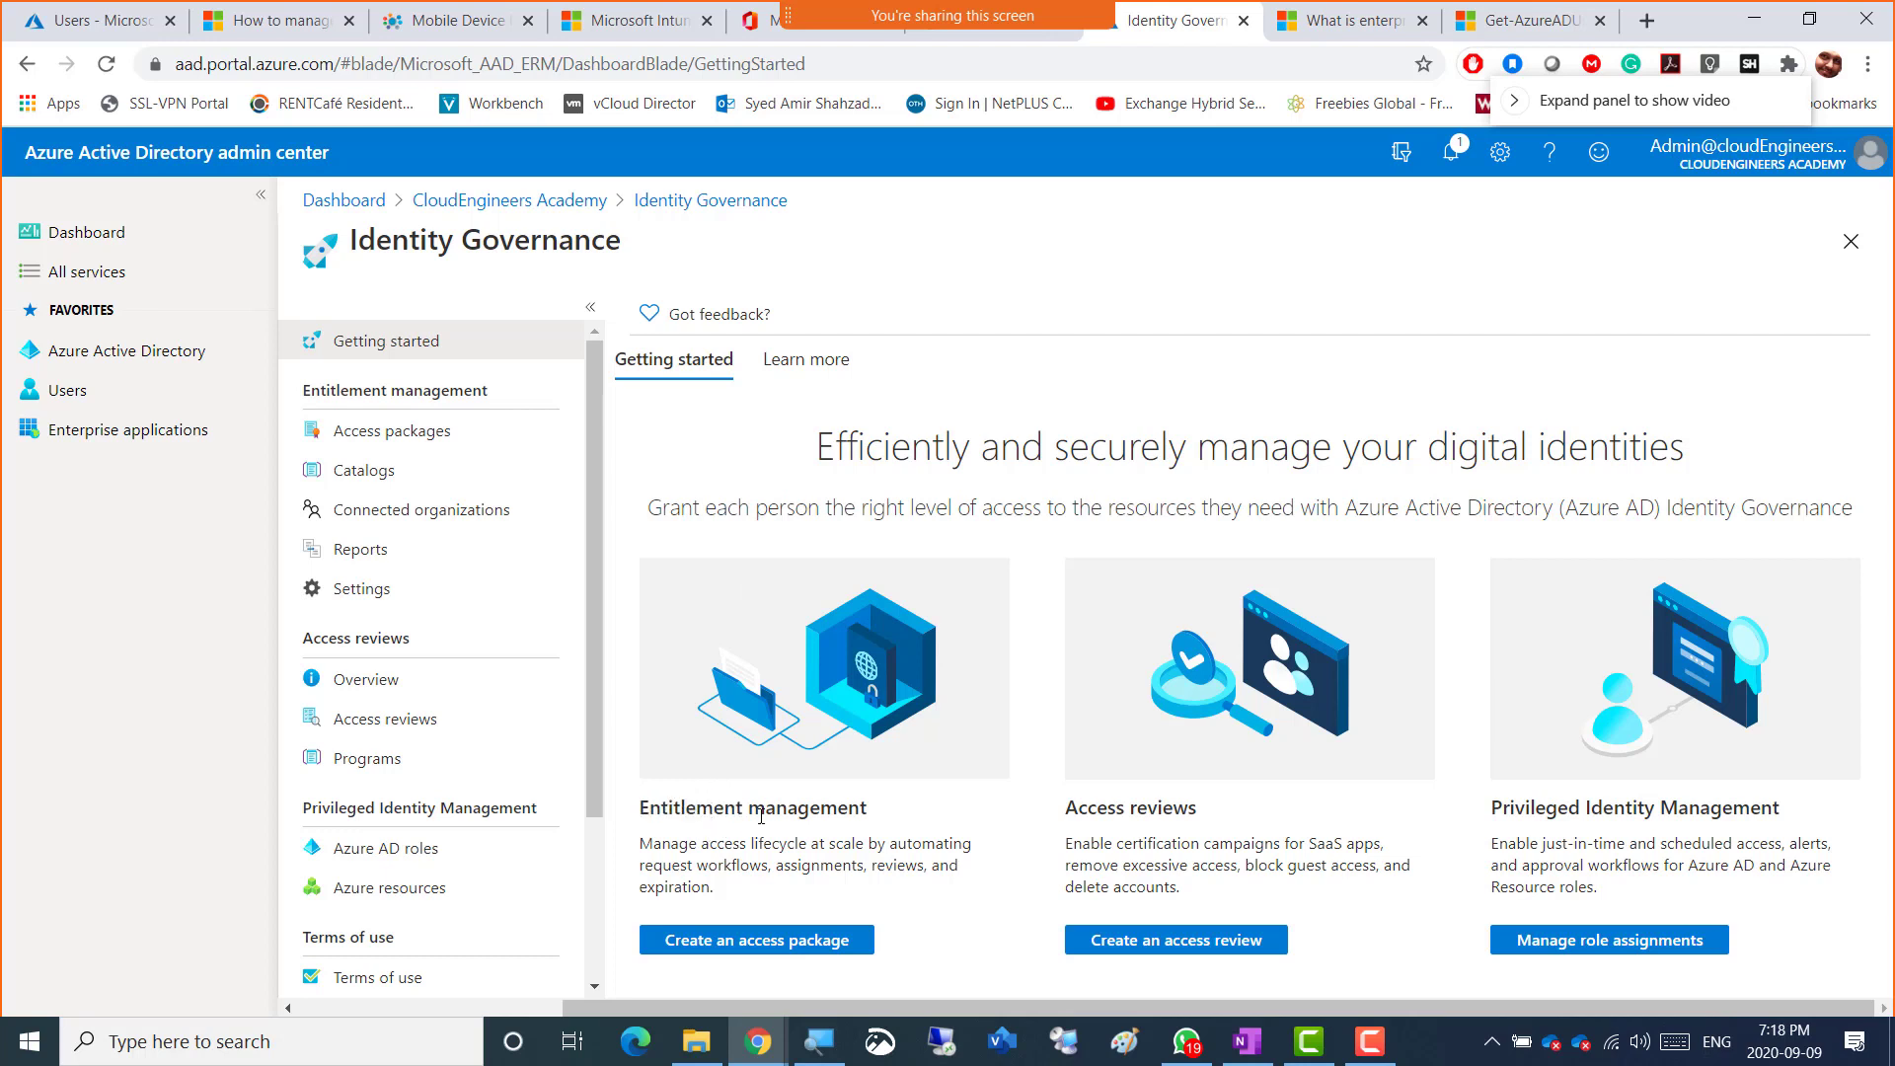
{"action": "left_click_drag", "start_coordinate": [866, 810], "coordinate": [636, 810]}
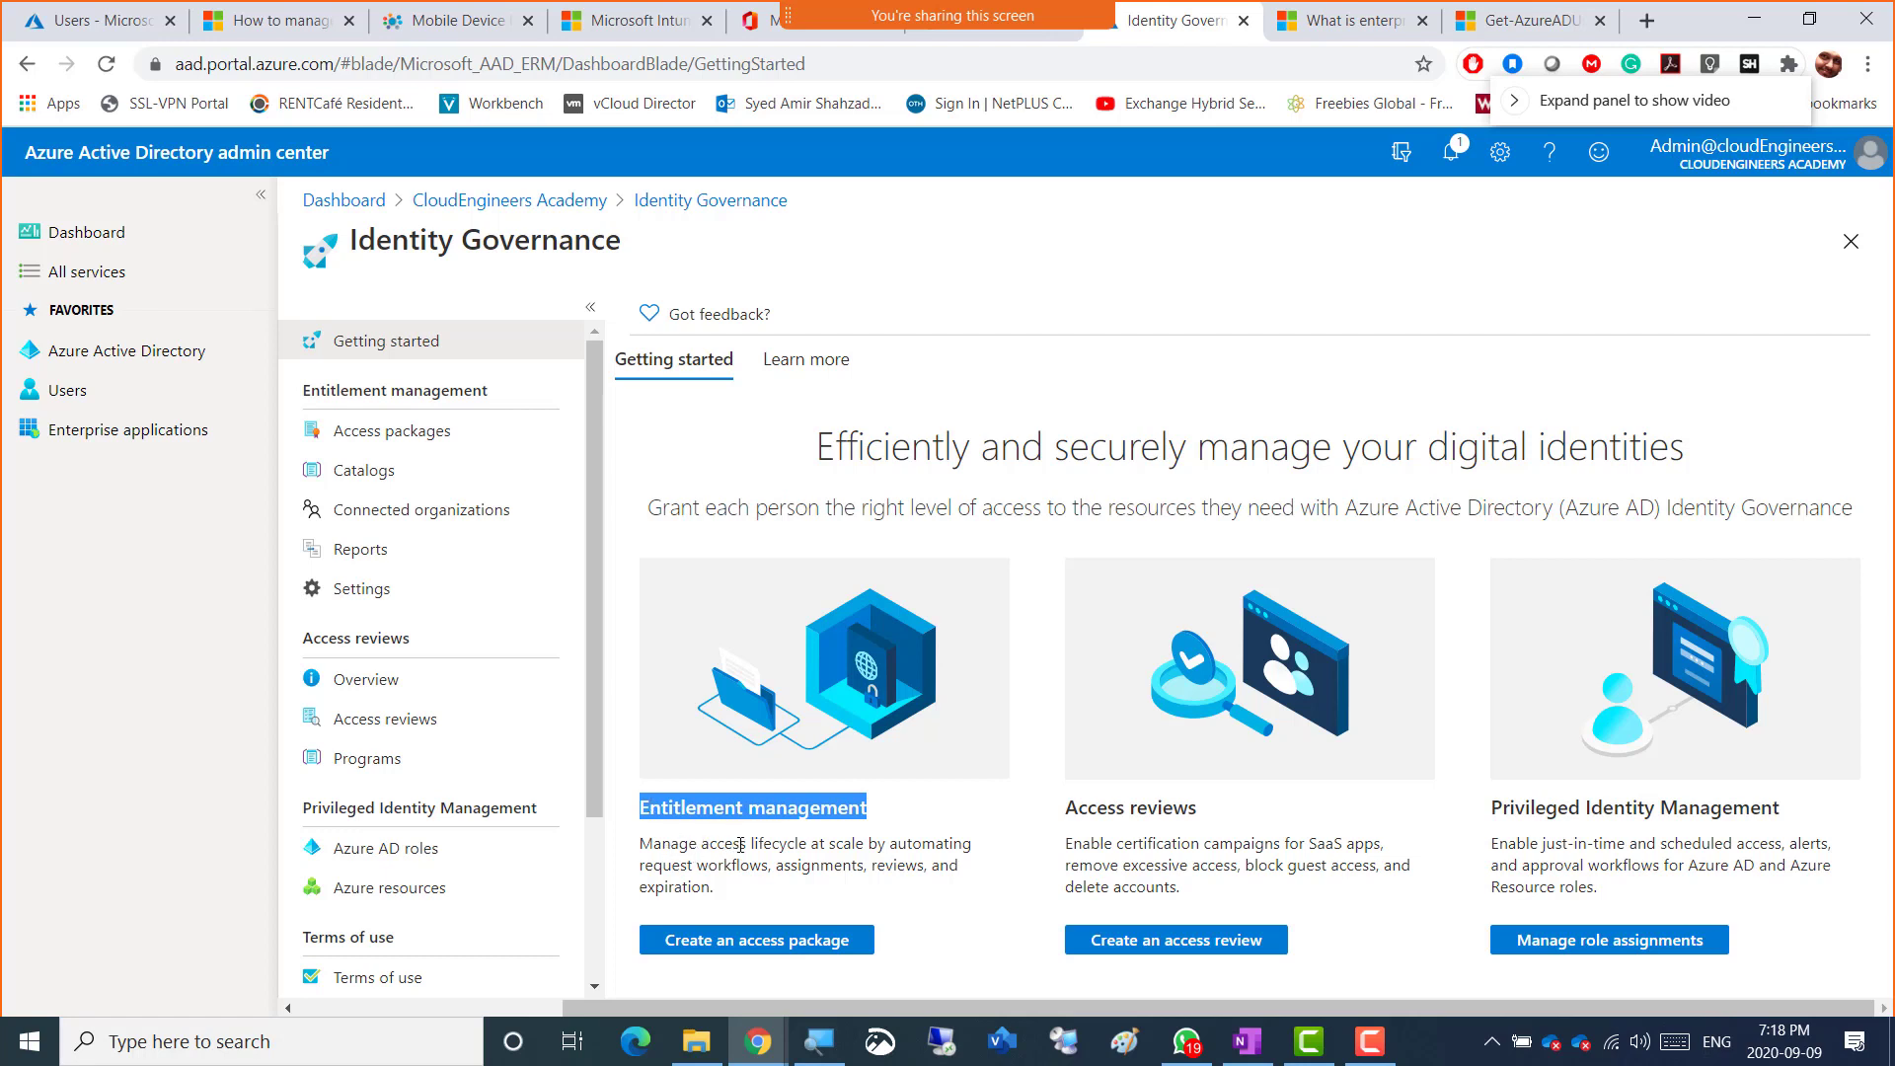
{"action": "left_click_drag", "start_coordinate": [739, 844], "coordinate": [906, 845]}
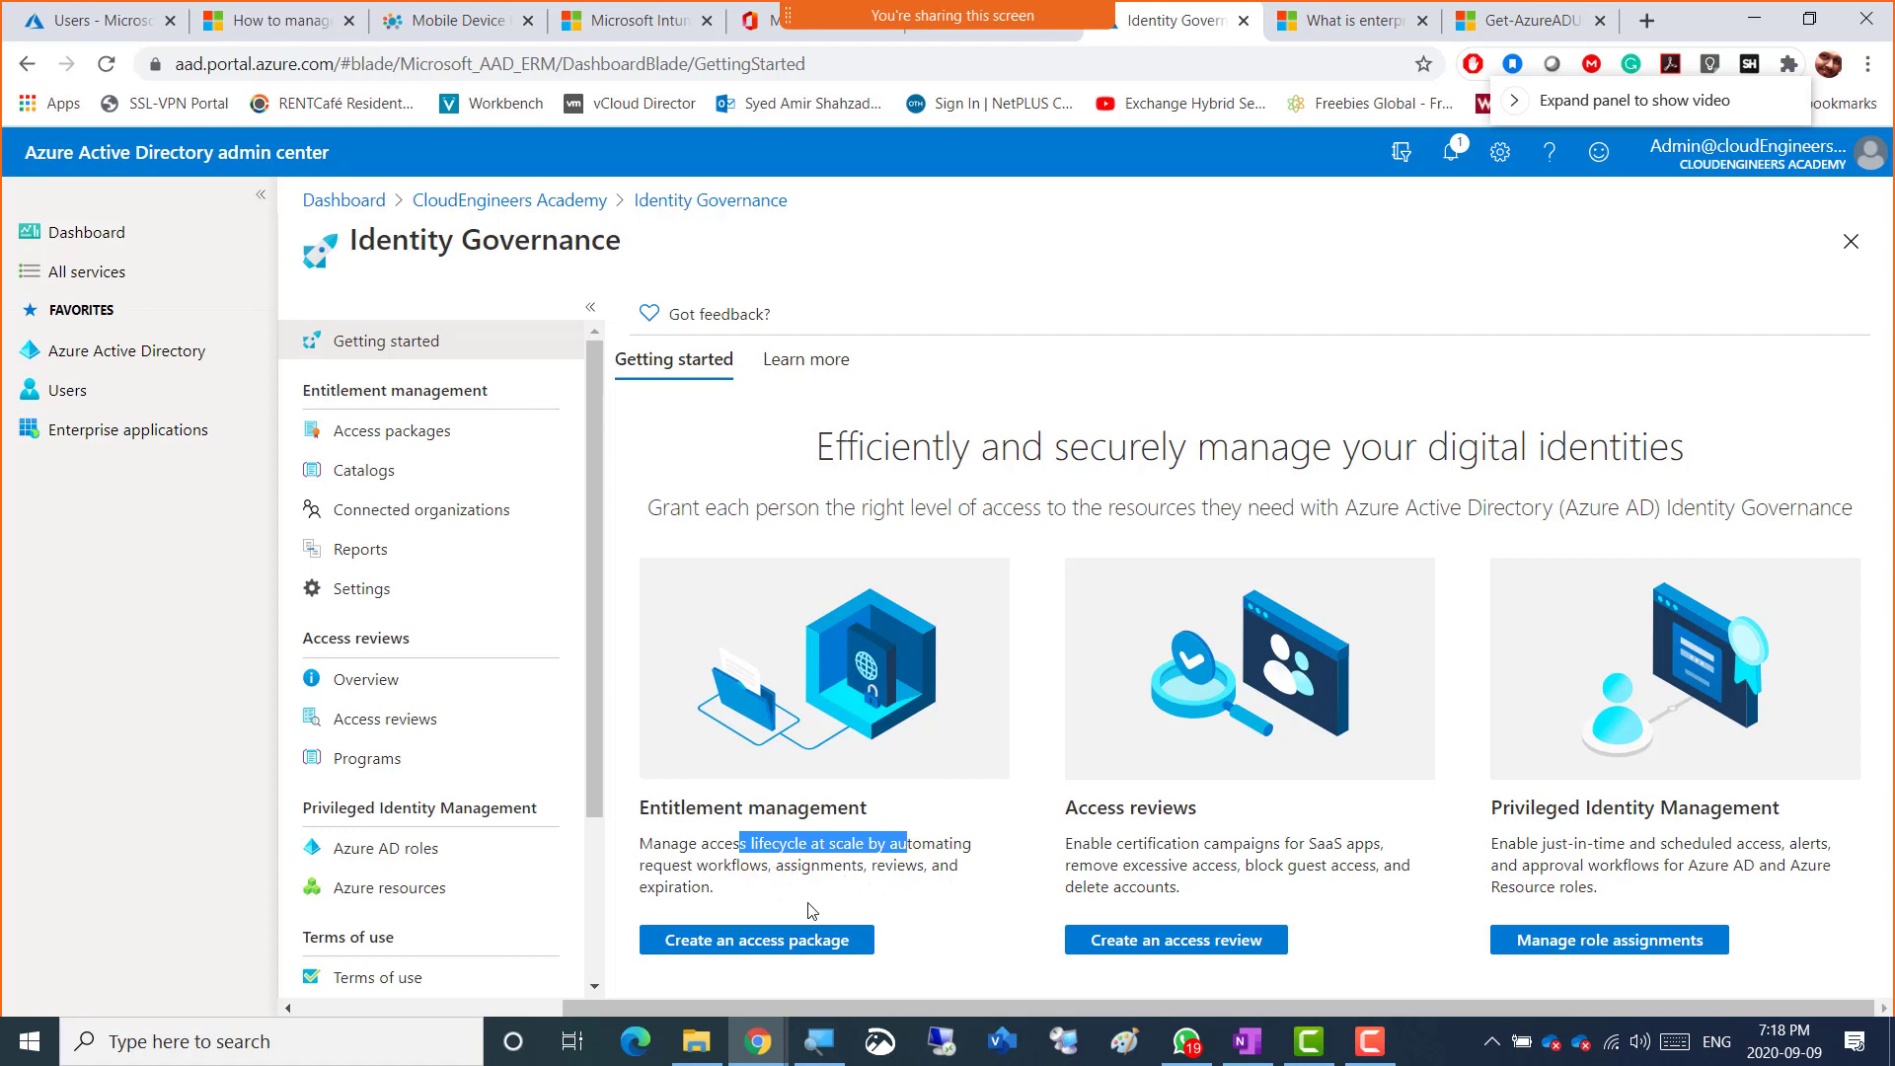
- Start an access package named and described "Application Access to Contractors" in the General catalog, and open group selection for its resource roles
{"action": "left_click", "coordinate": [735, 956]}
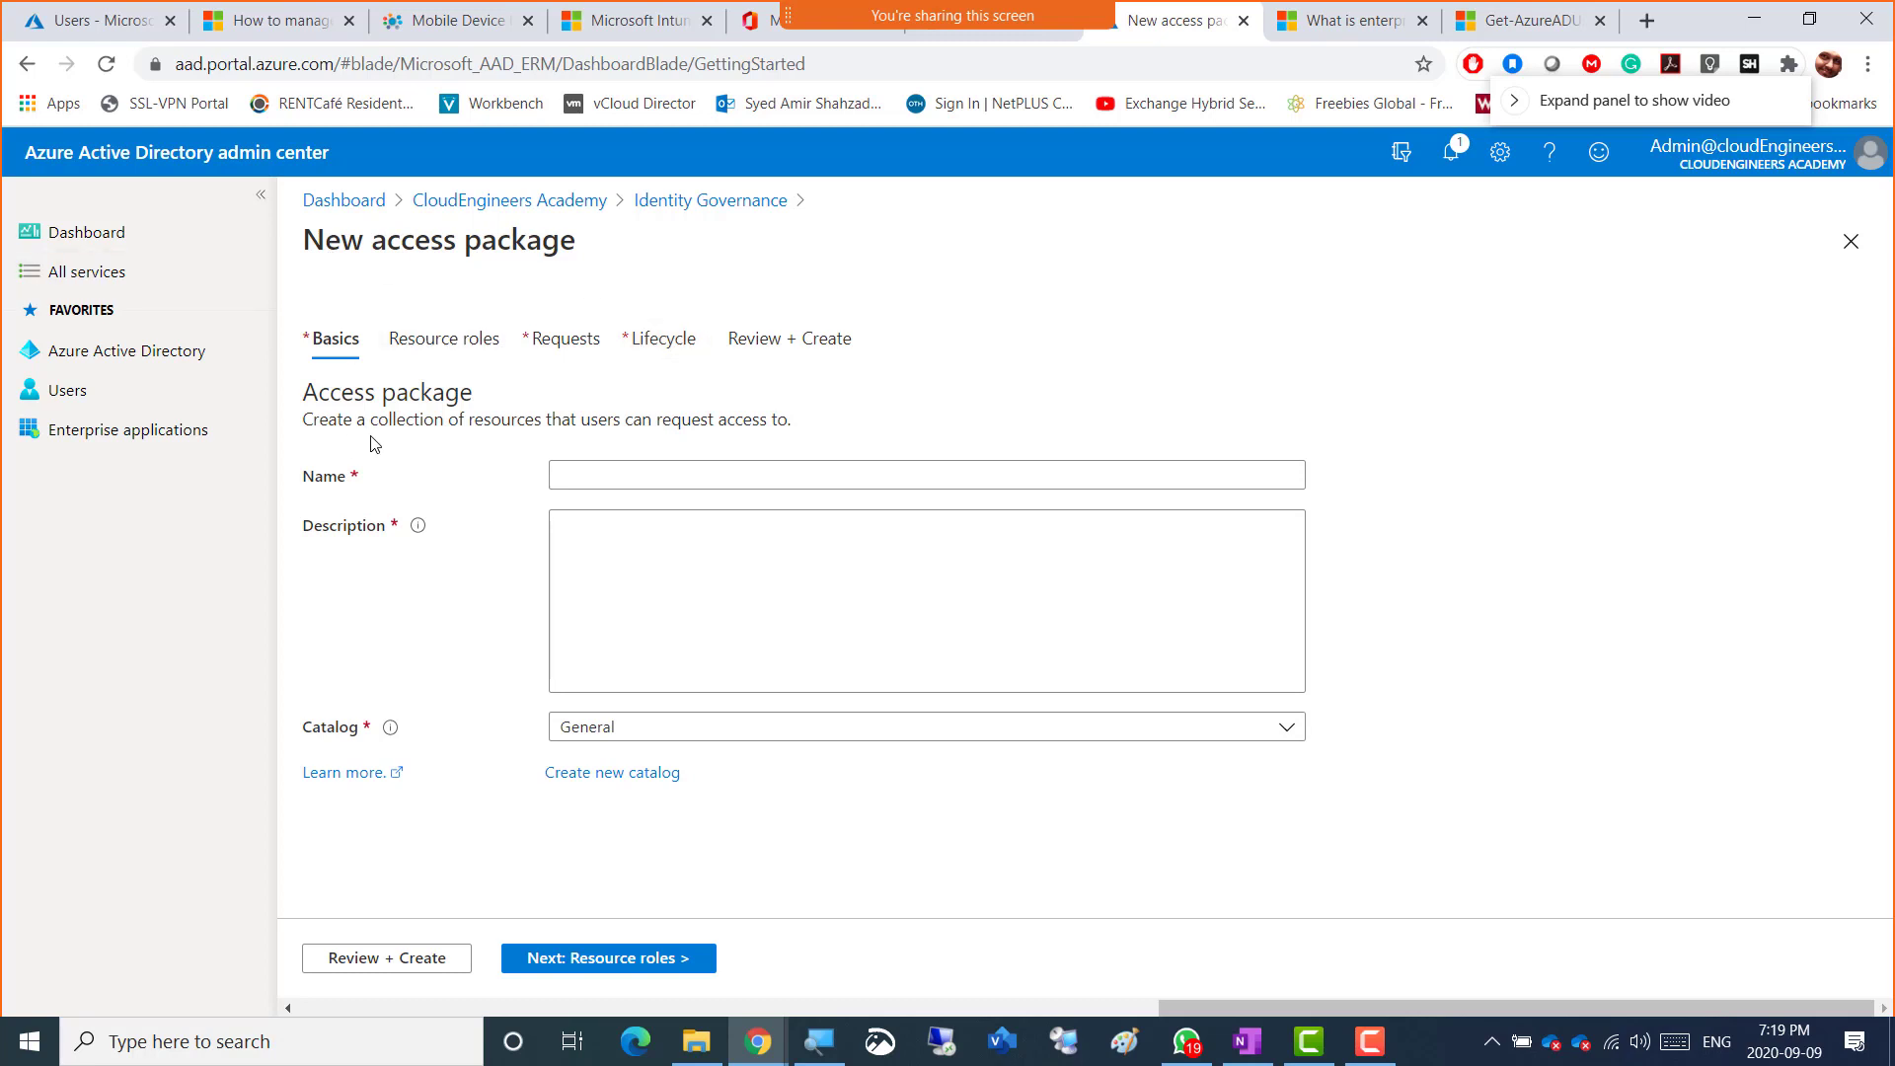
{"action": "left_click", "coordinate": [629, 471]}
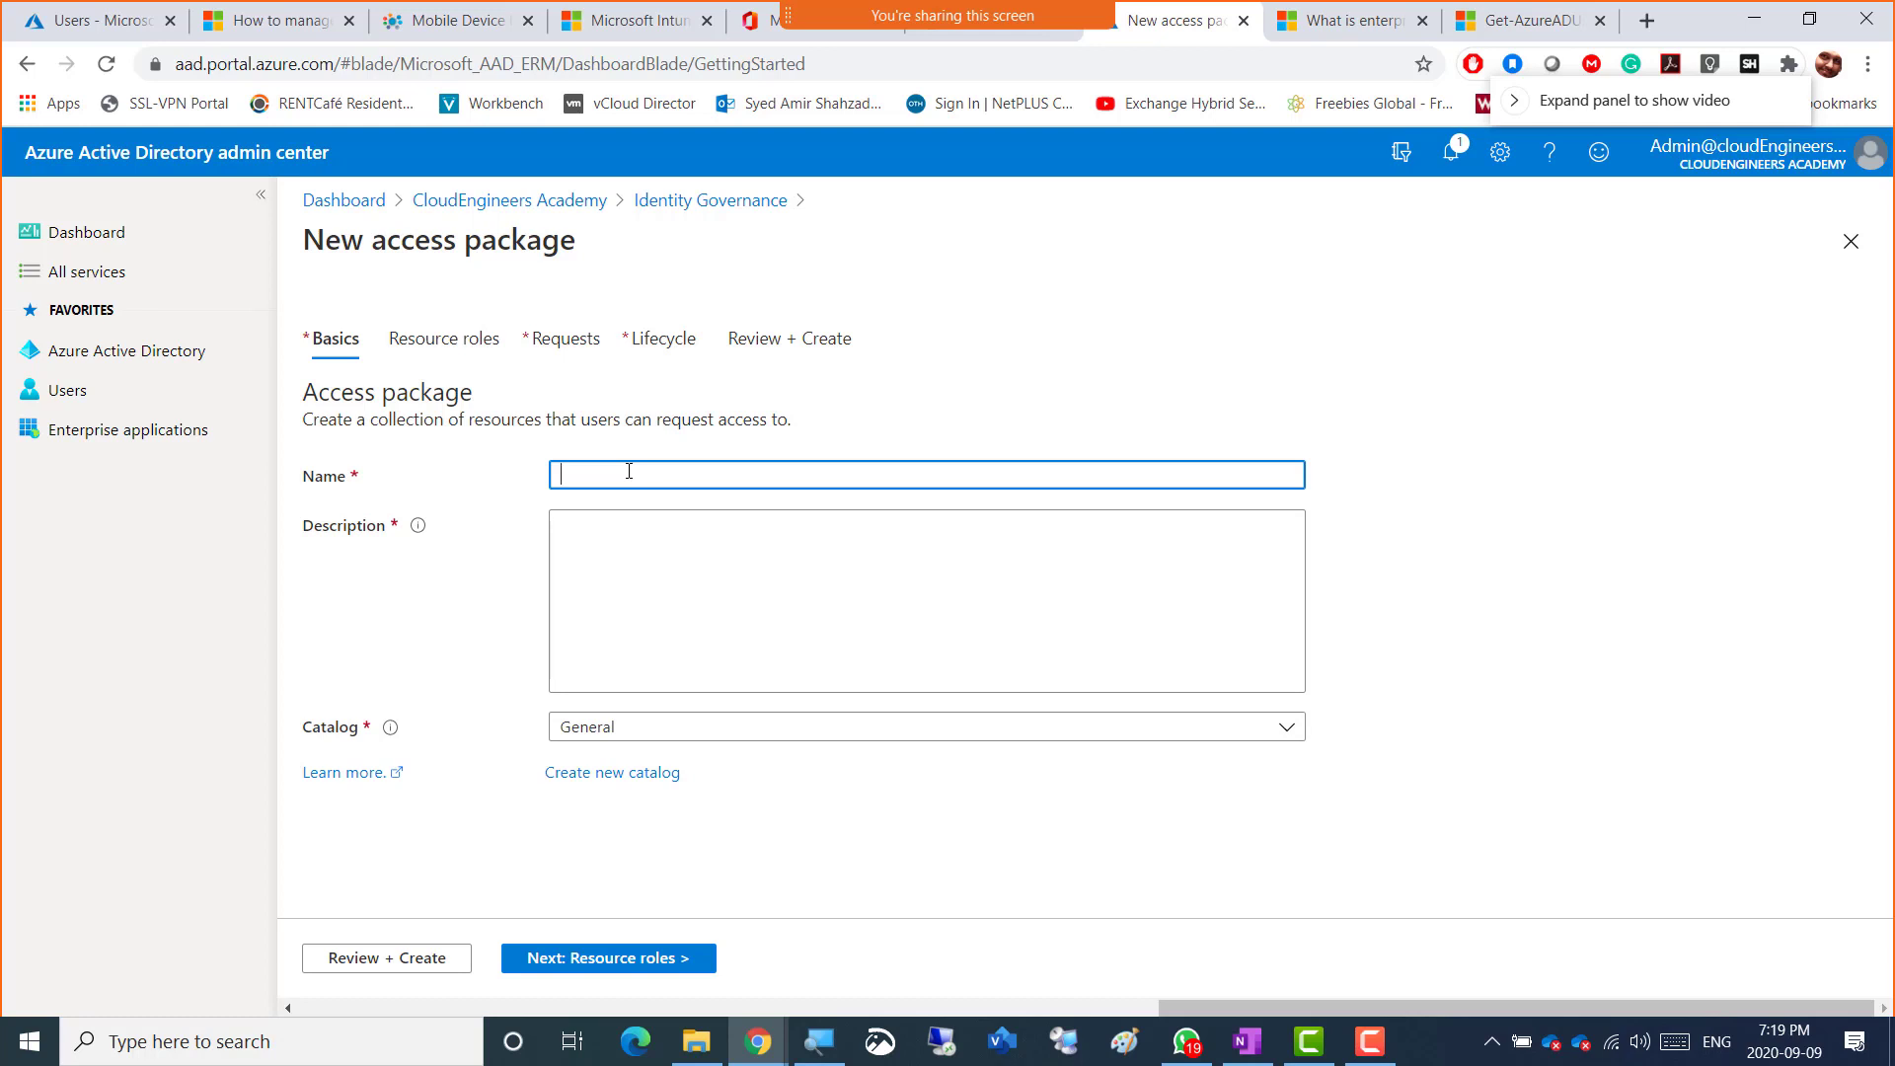
{"action": "type", "text": "Application Access to Contractors"}
{"action": "key", "text": "ctrl+a"}
{"action": "key", "text": "ctrl+c"}
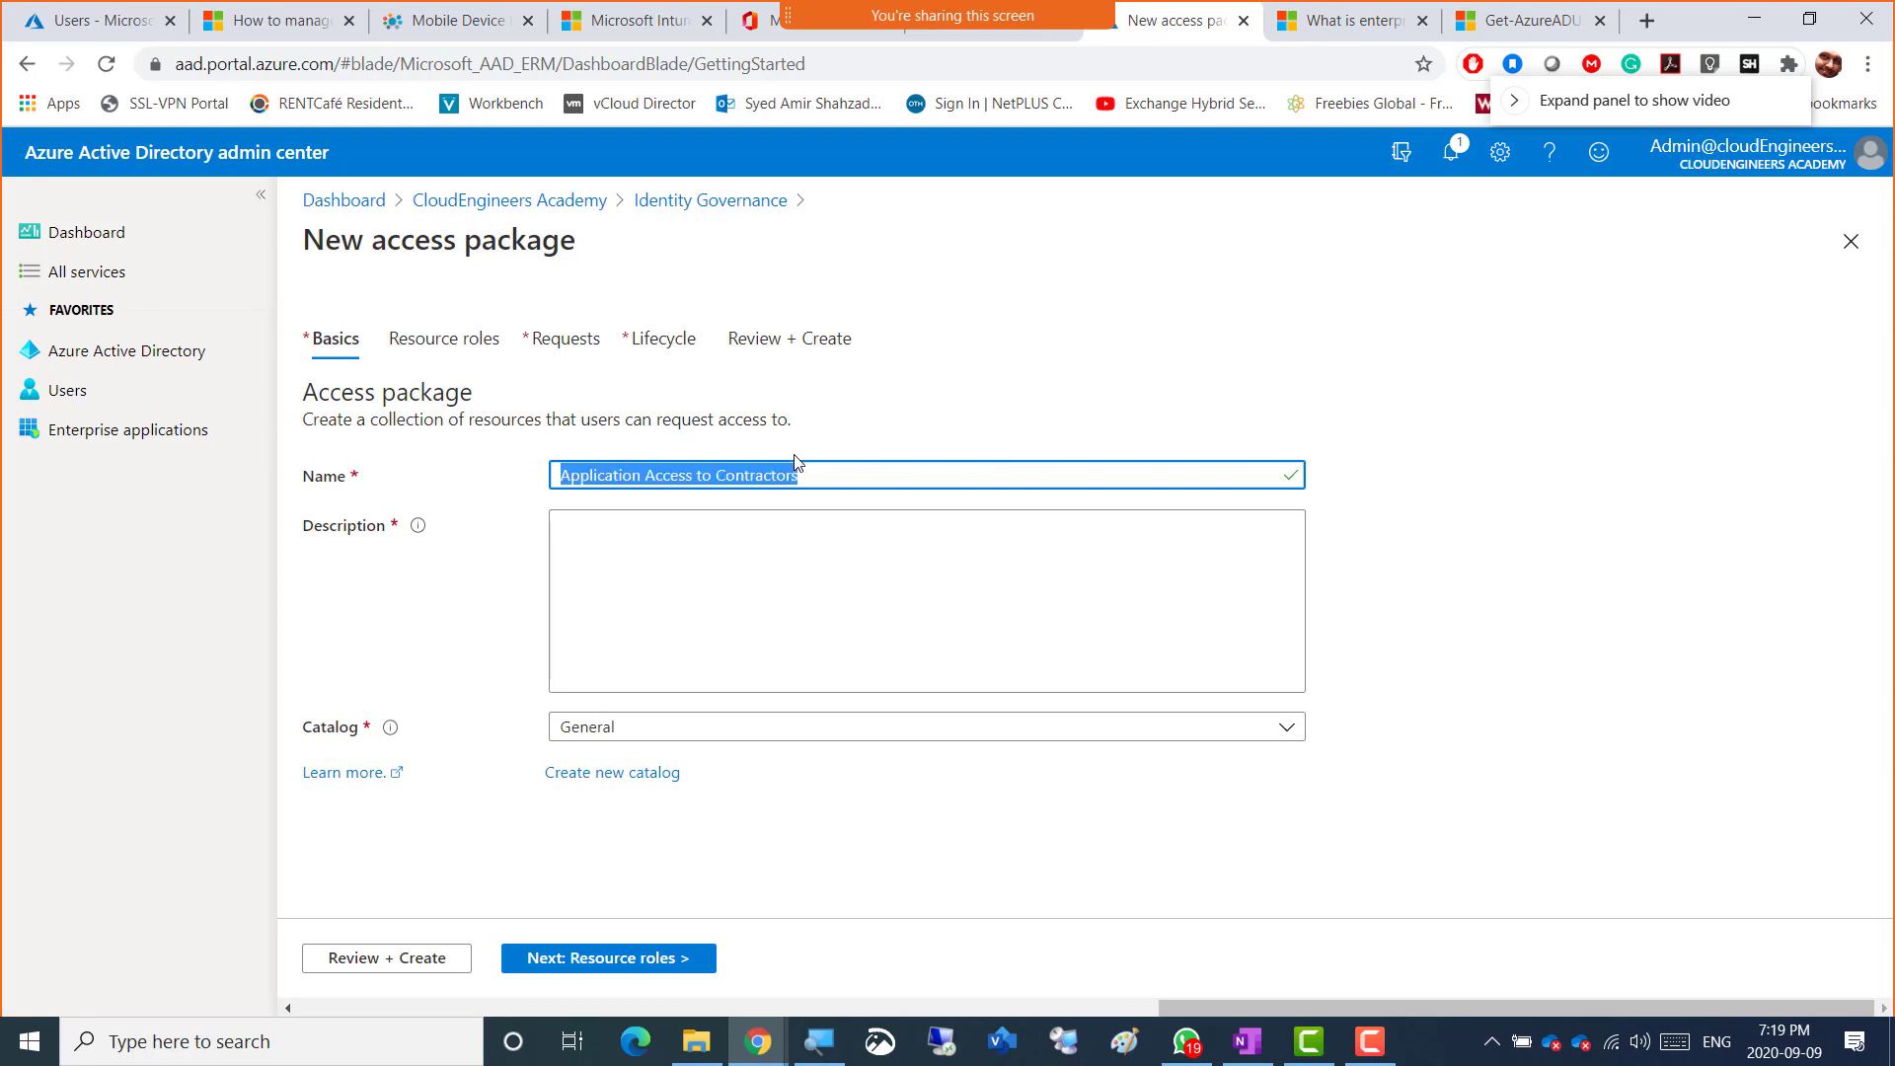
{"action": "left_click", "coordinate": [613, 541]}
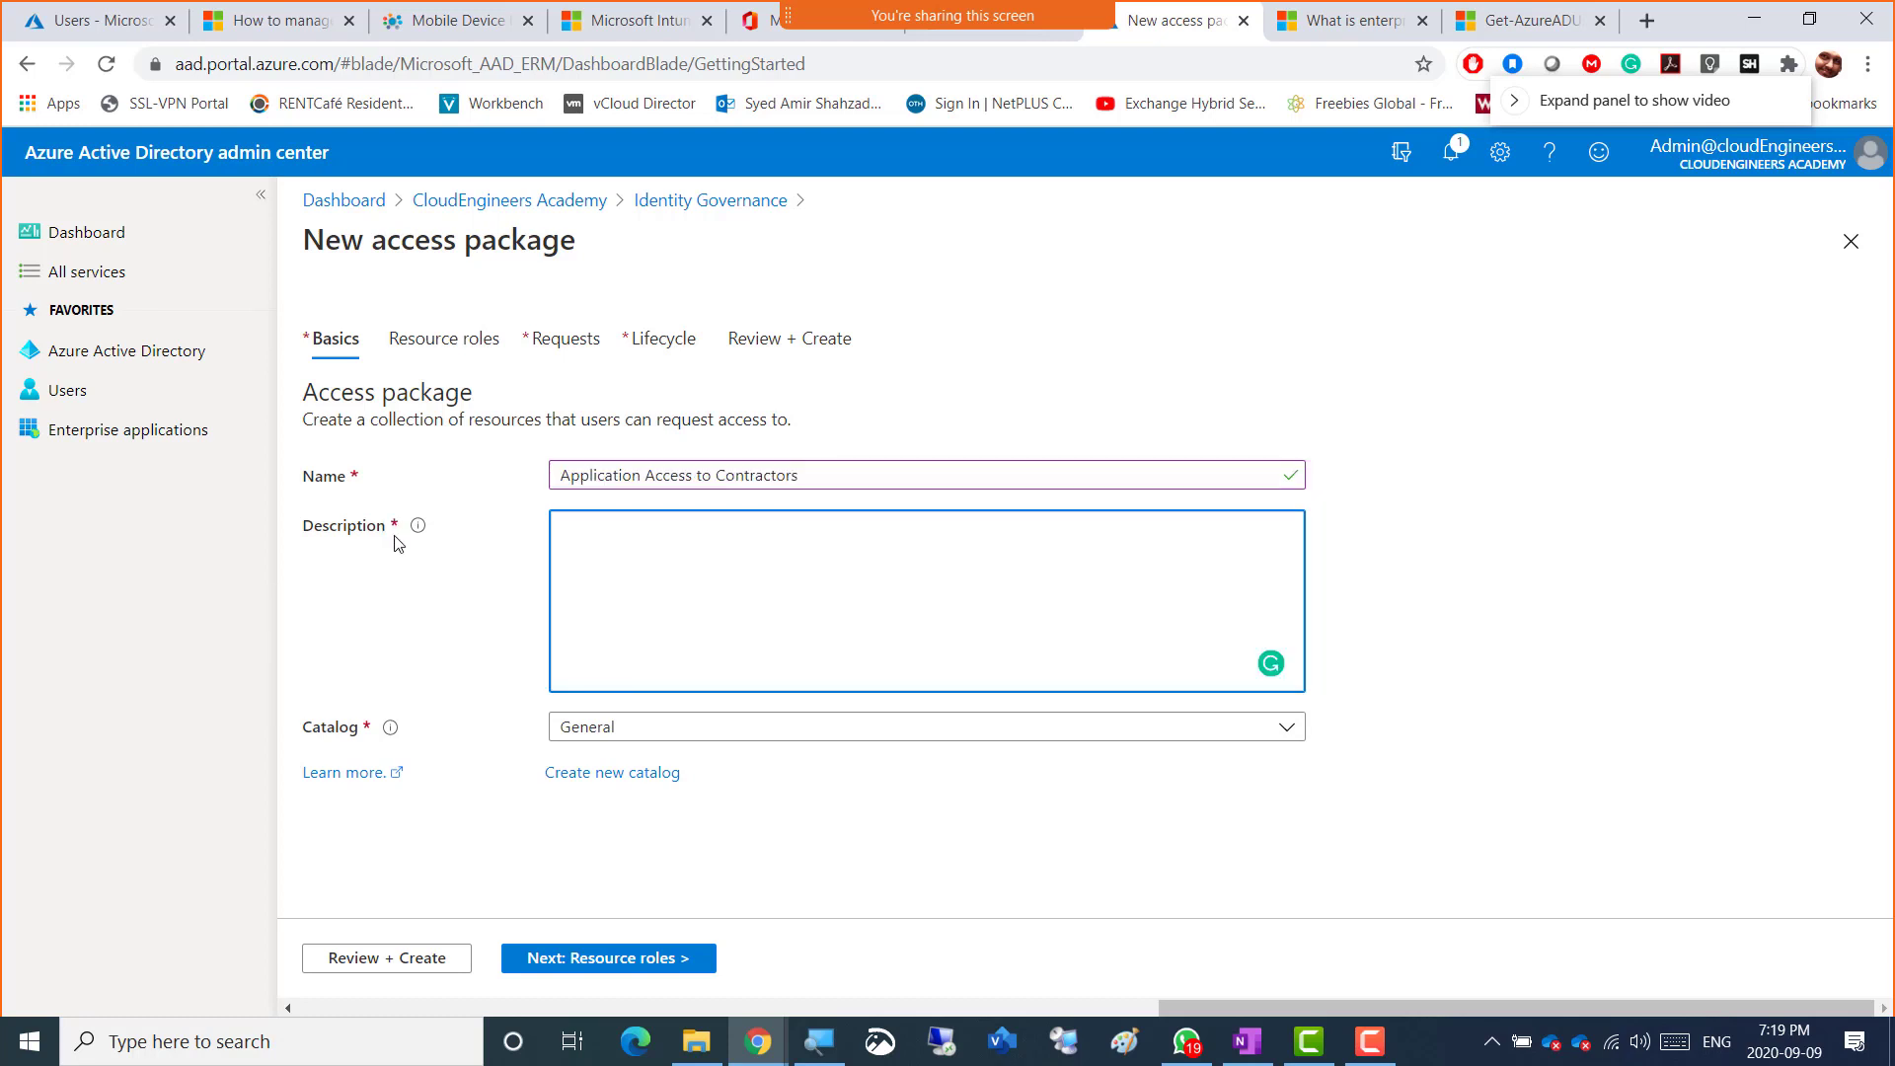
{"action": "key", "text": "ctrl+v"}
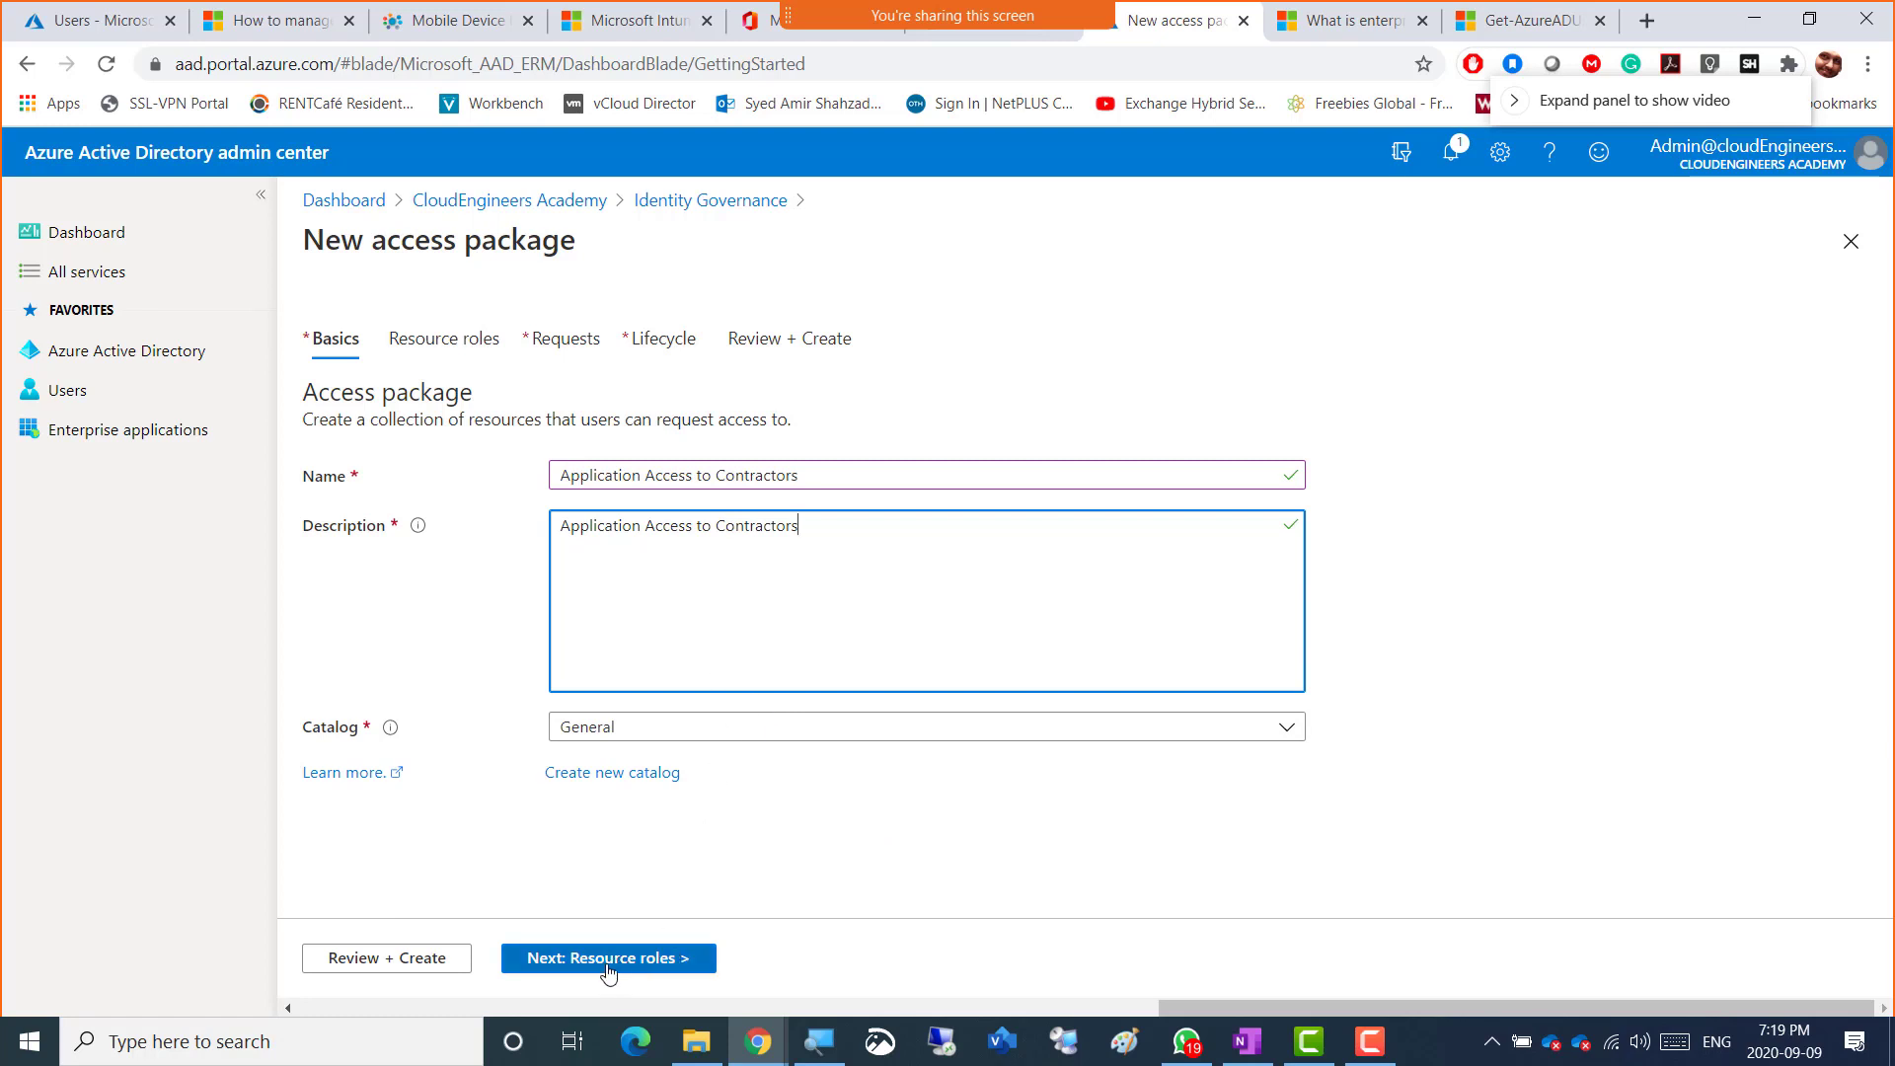
{"action": "left_click", "coordinate": [661, 967]}
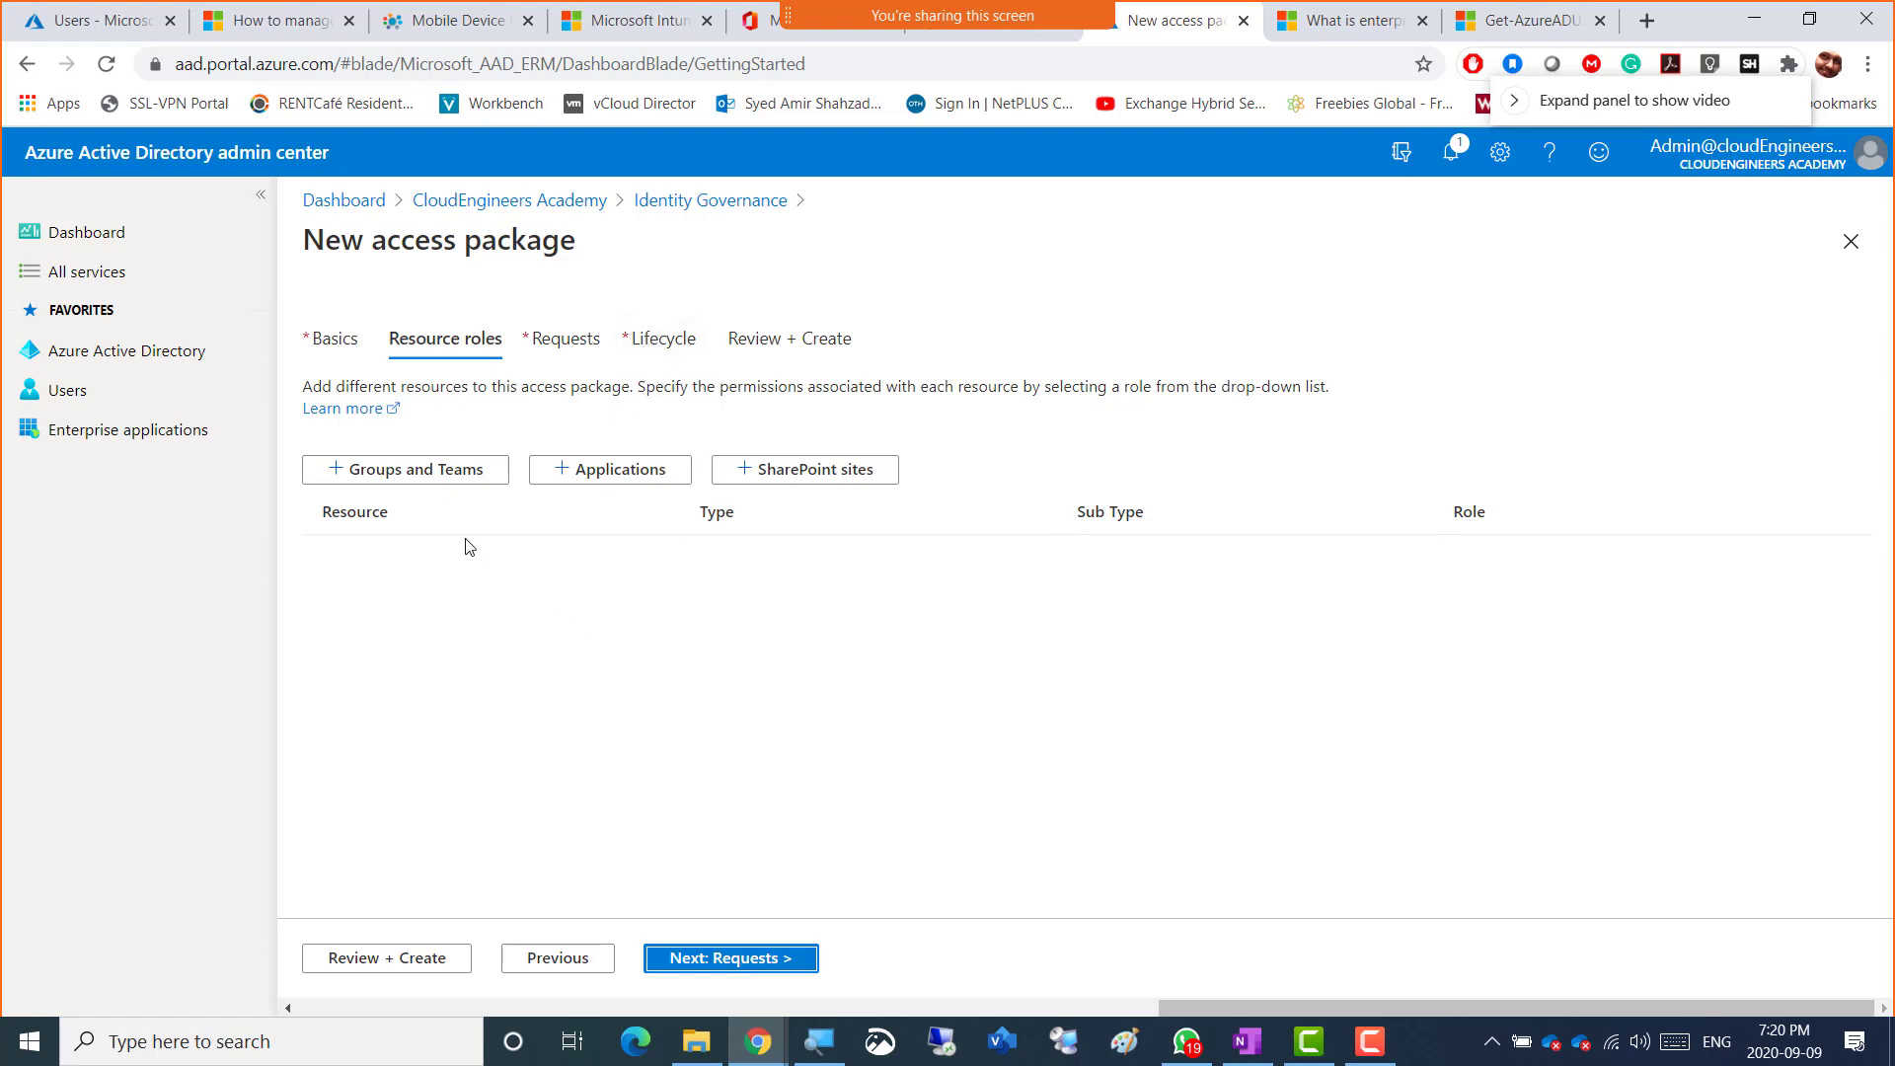
{"action": "left_click", "coordinate": [392, 484]}
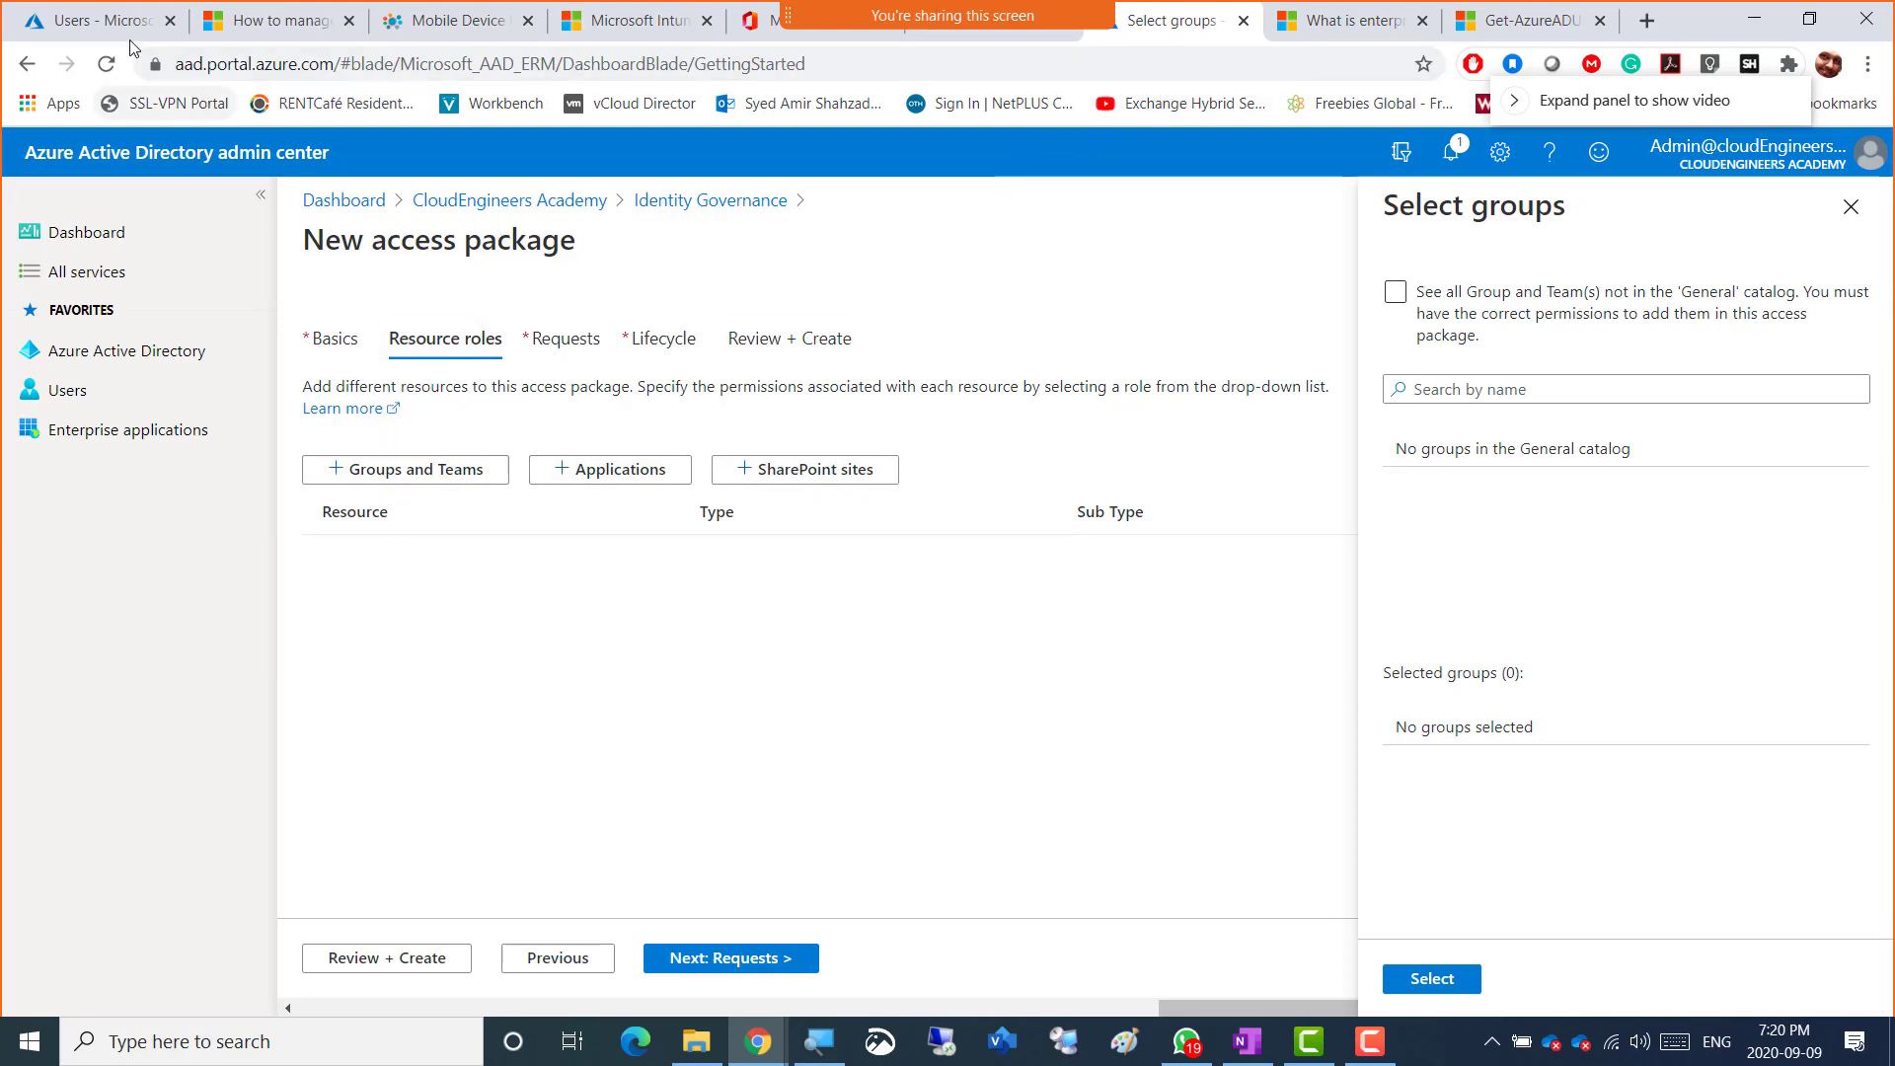
- Switch to the Azure portal and open Identity Governance for the CLOUDNOW directory
{"action": "left_click", "coordinate": [92, 25]}
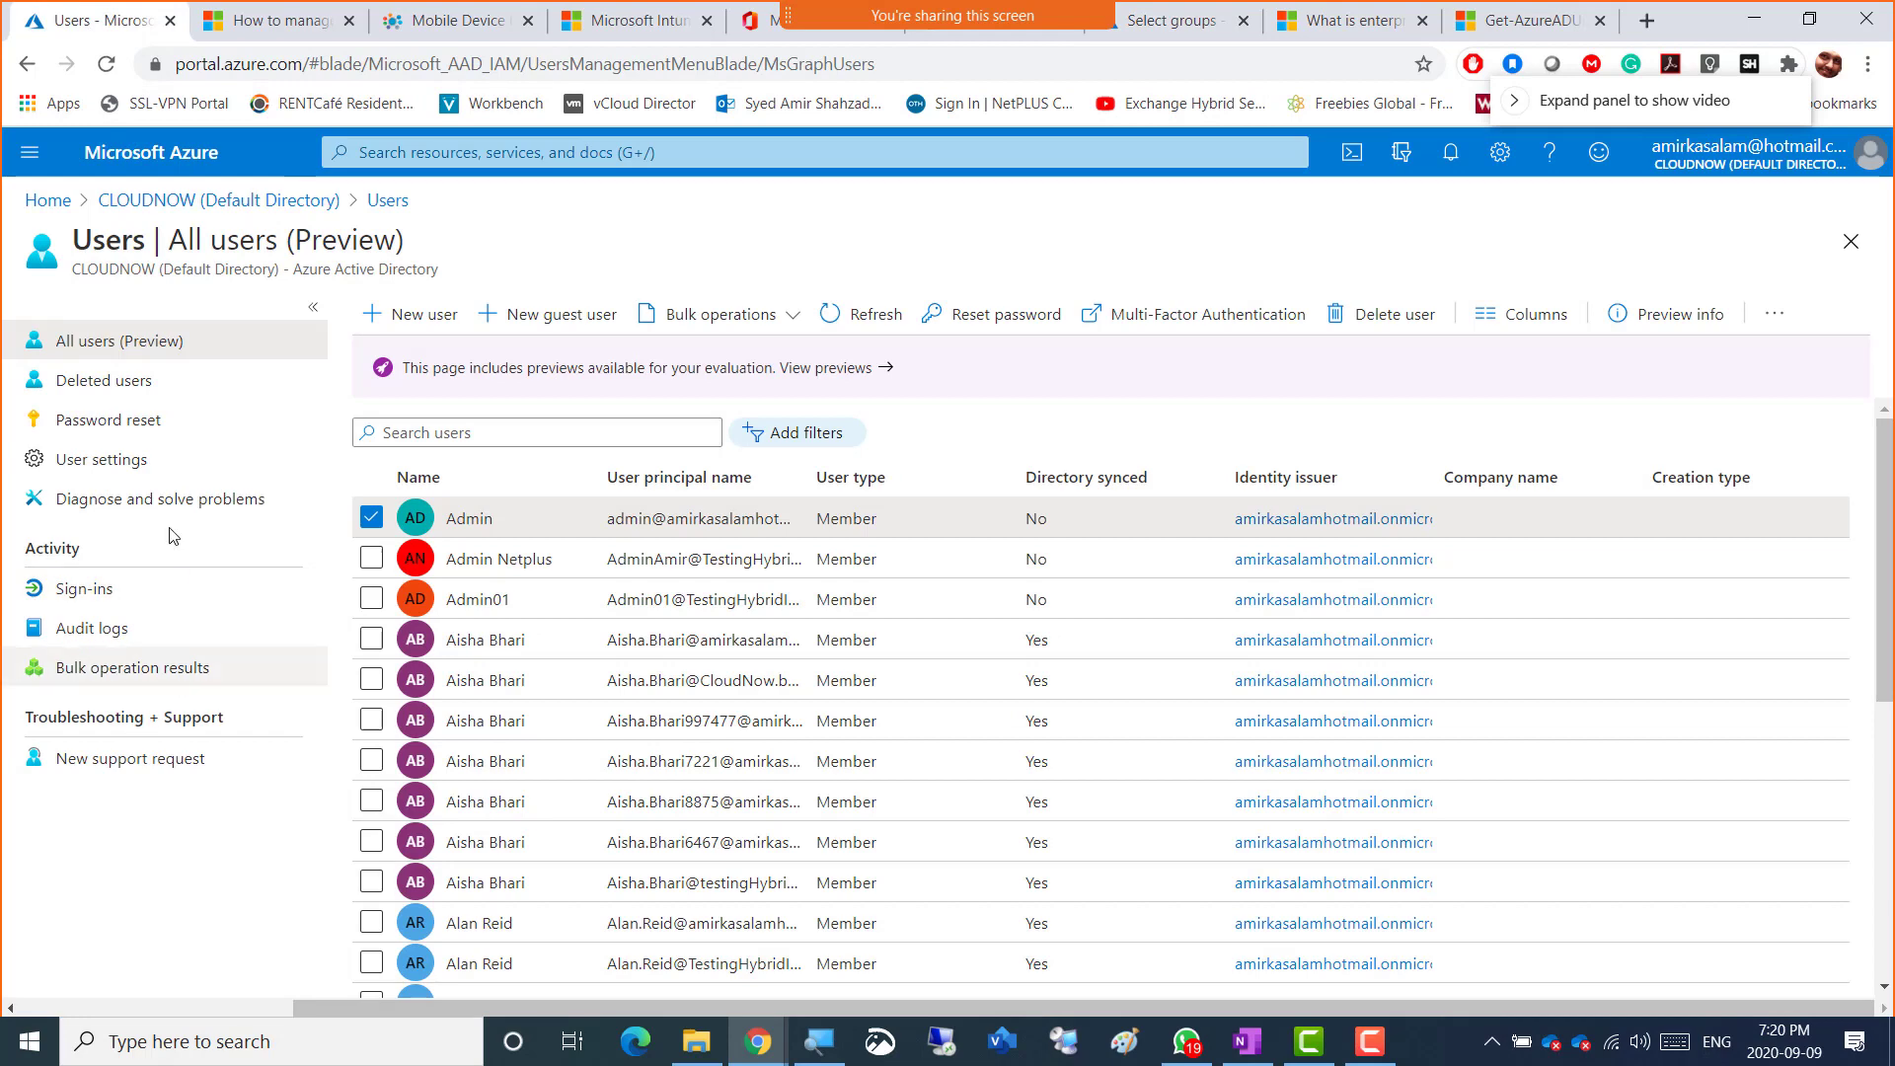
{"action": "left_click", "coordinate": [168, 200]}
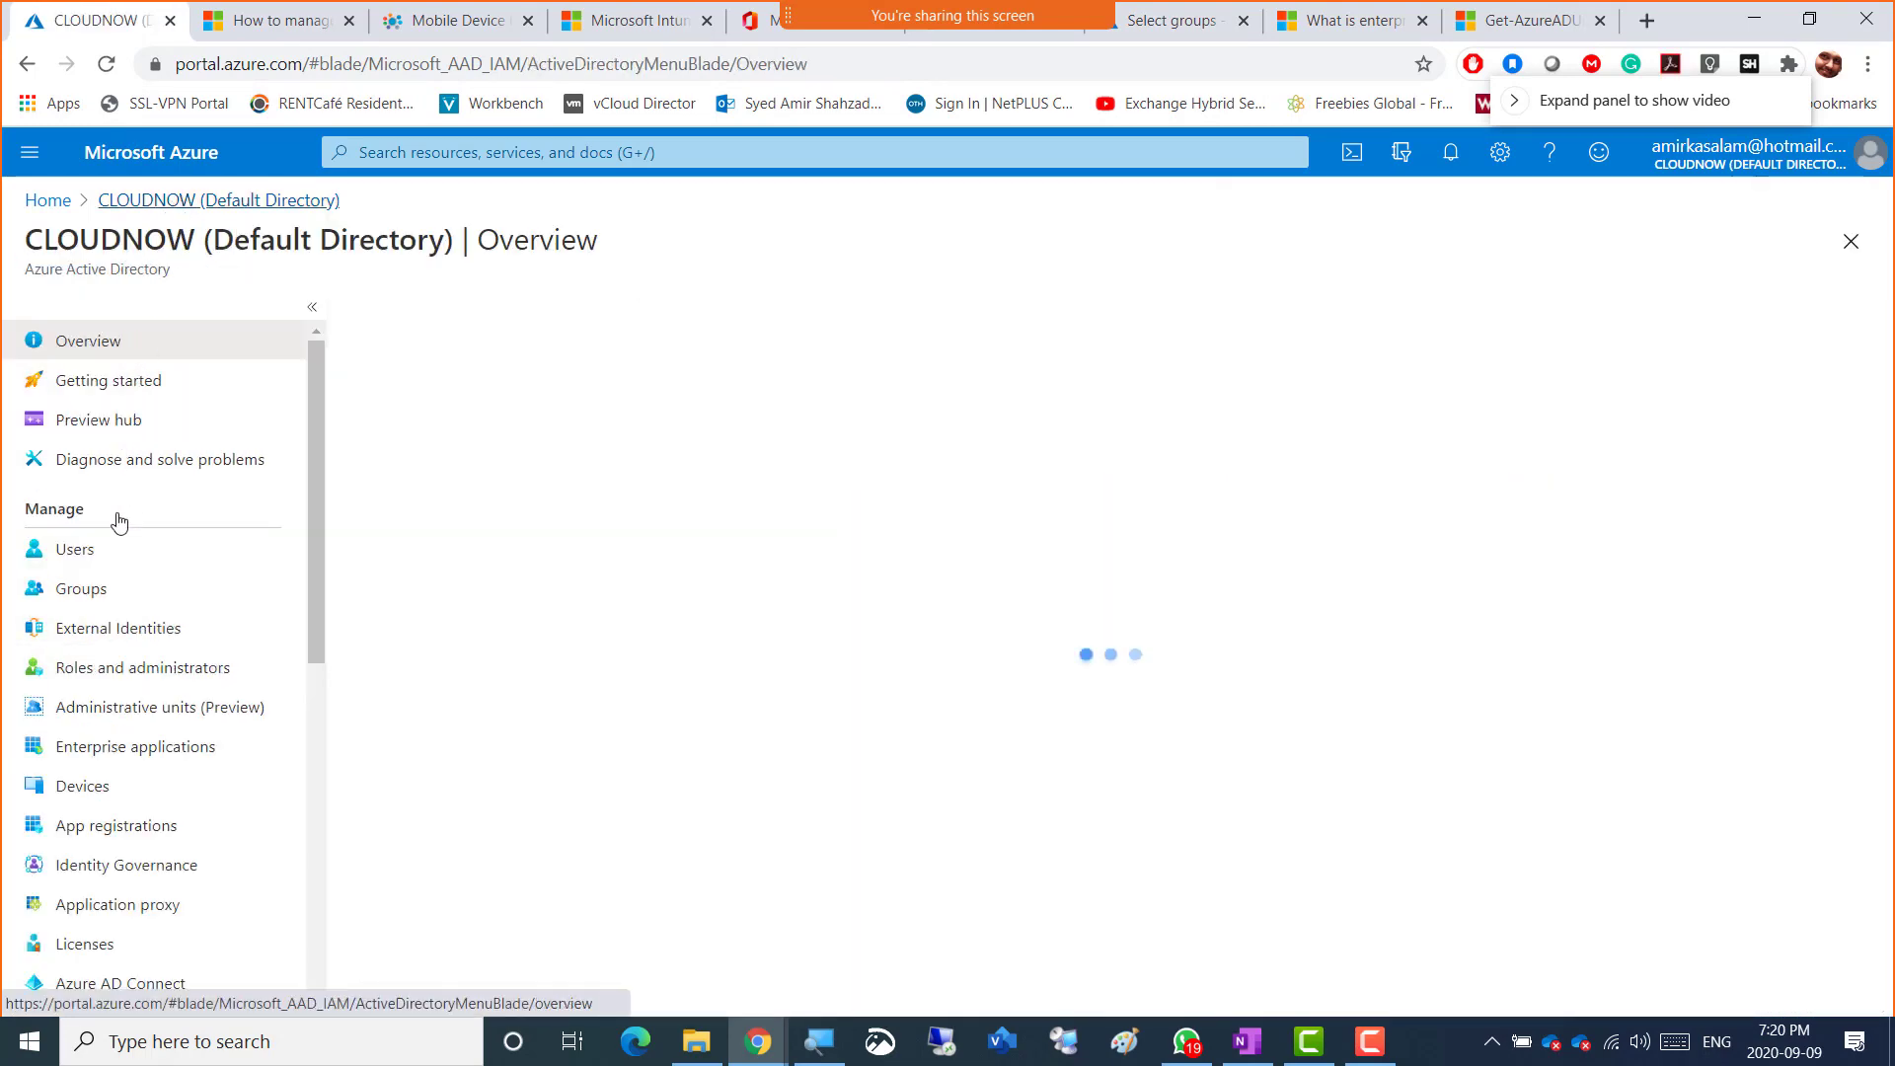
{"action": "left_click", "coordinate": [117, 868]}
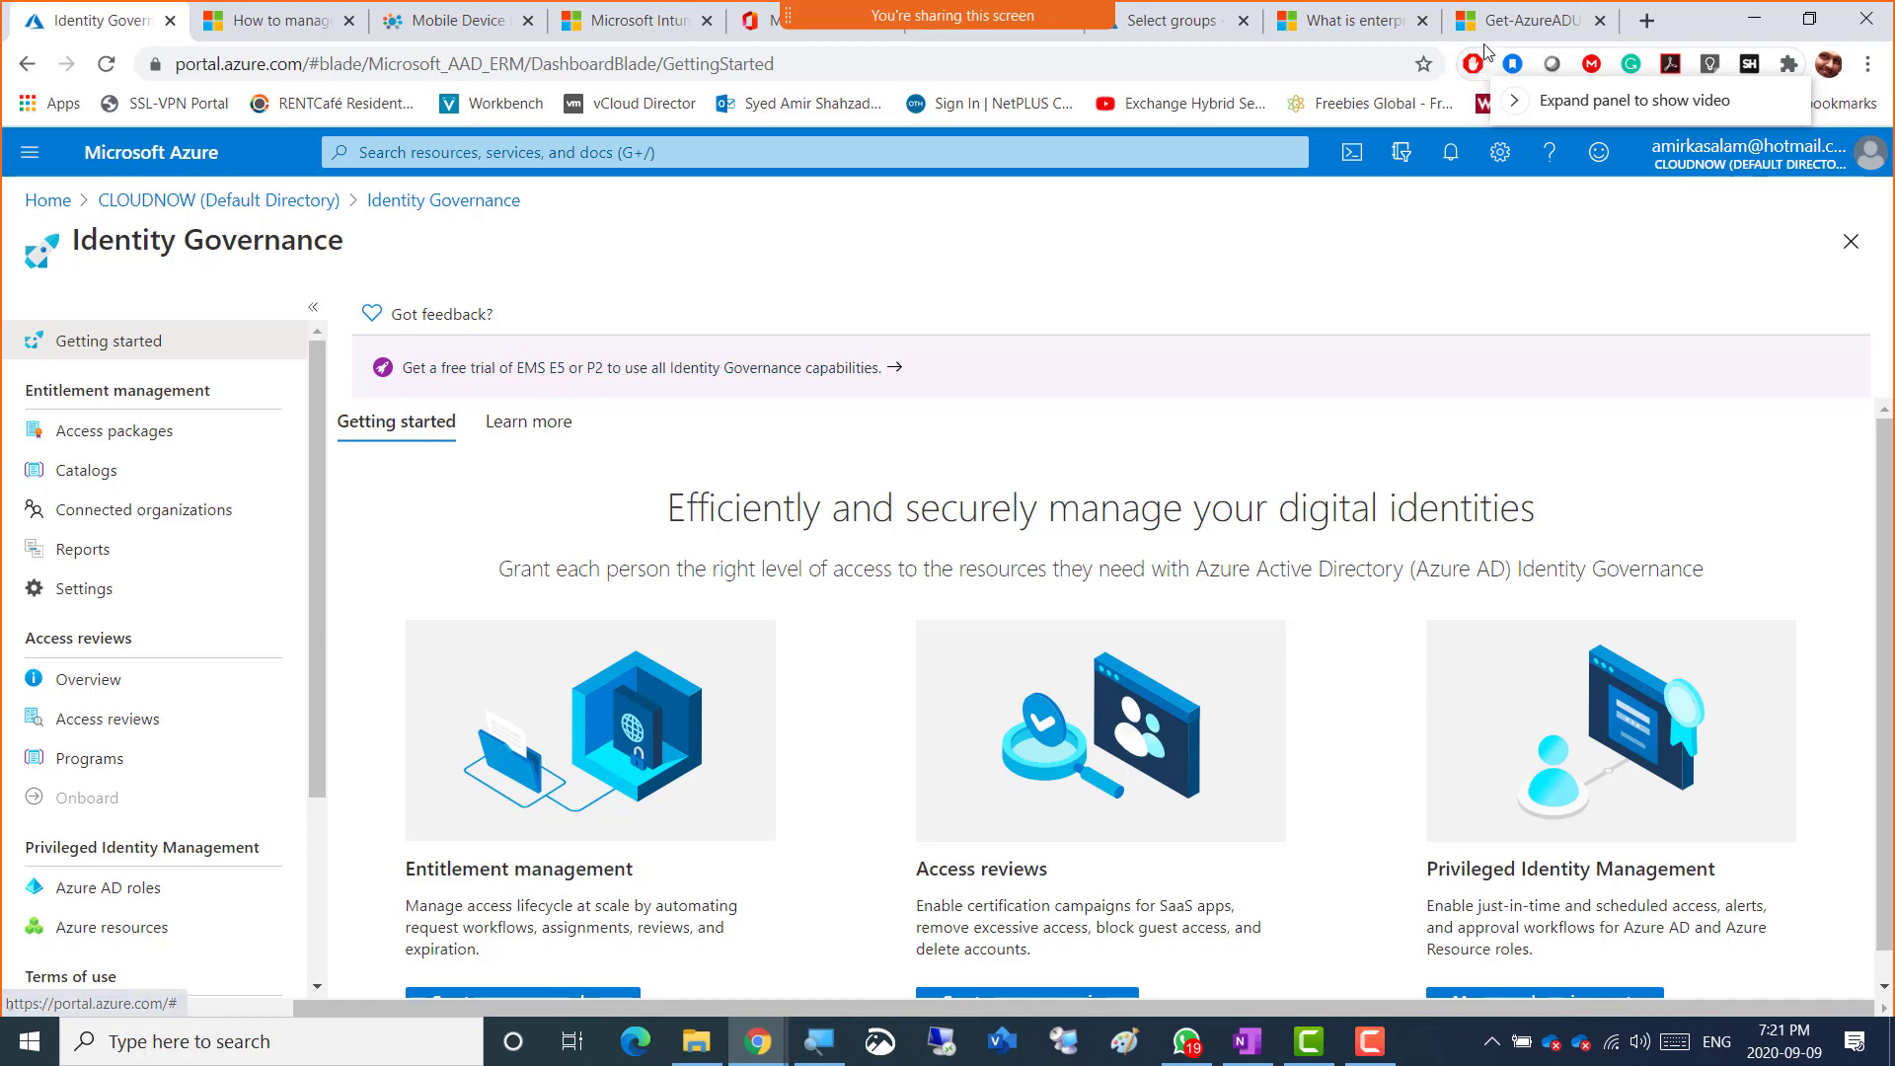
- Return to the new access package and try to show groups and teams outside the General catalog
{"action": "left_click", "coordinate": [1219, 27]}
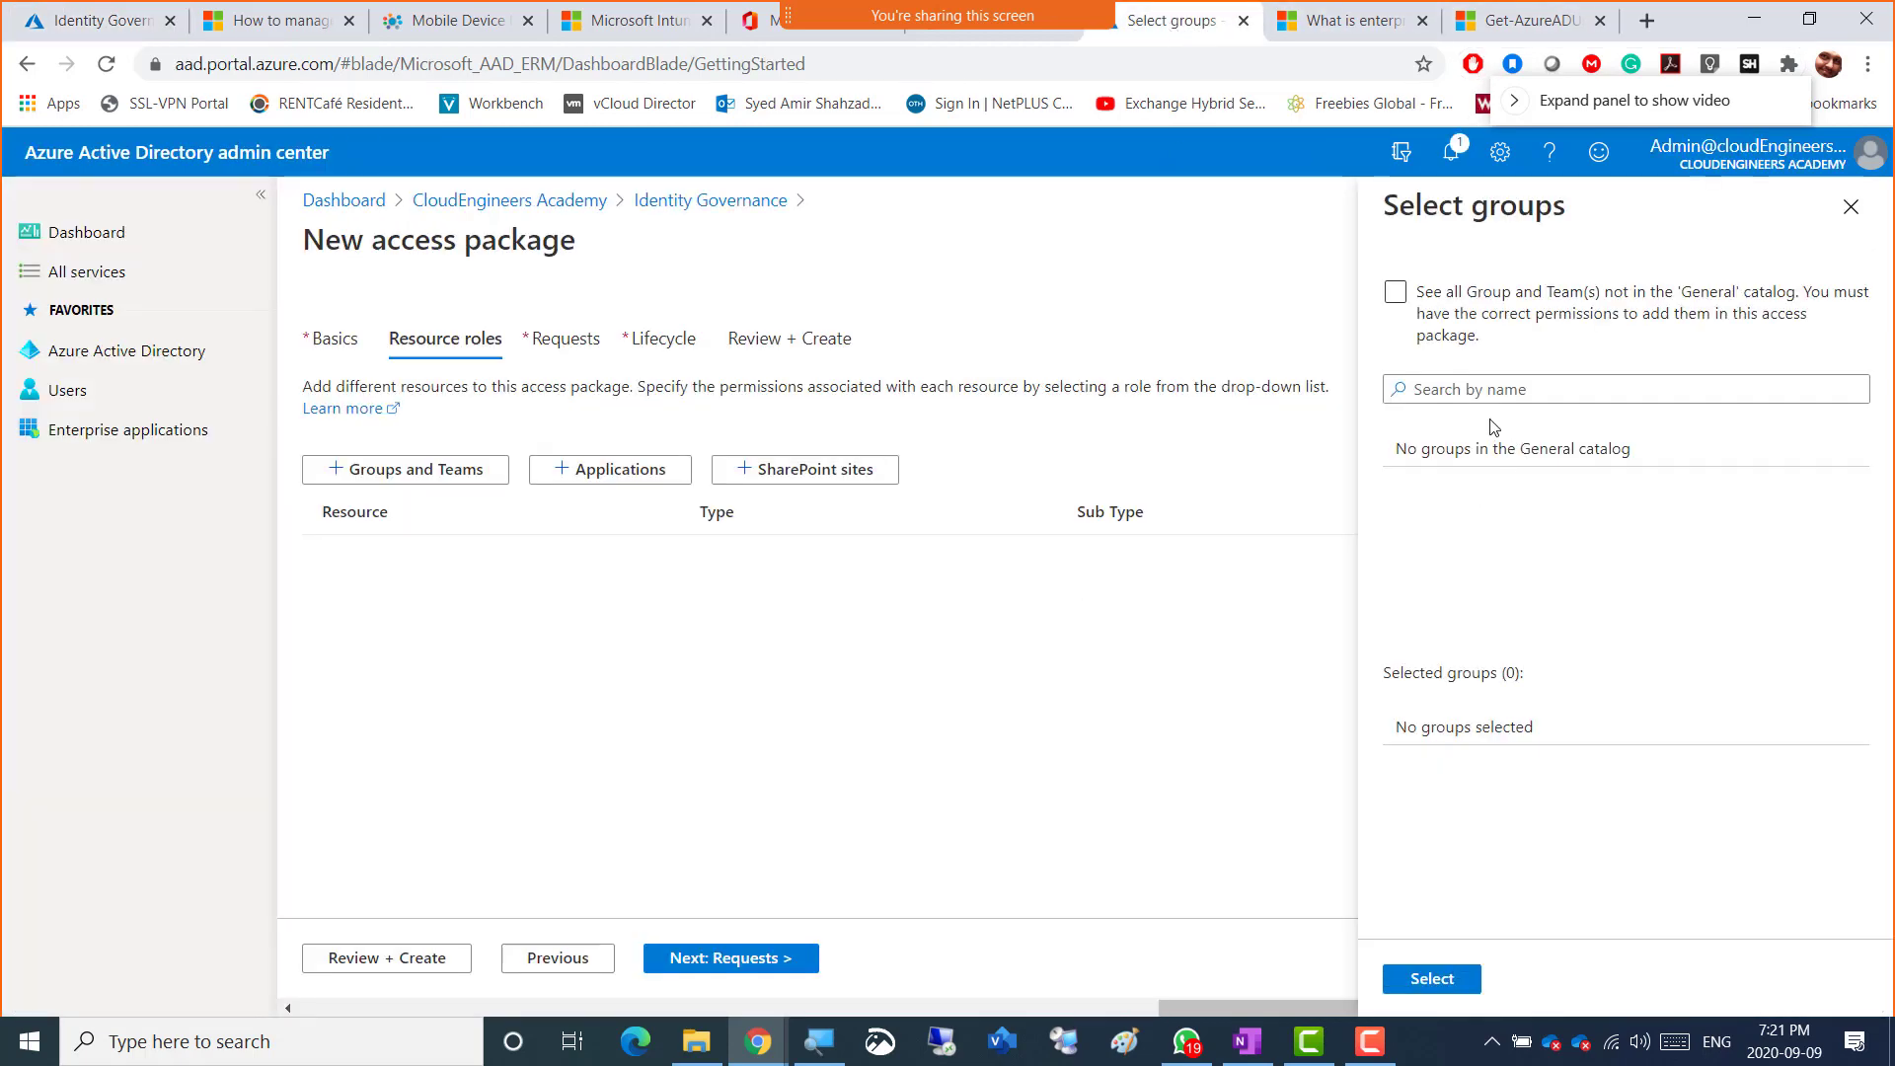
{"action": "left_click", "coordinate": [1481, 344]}
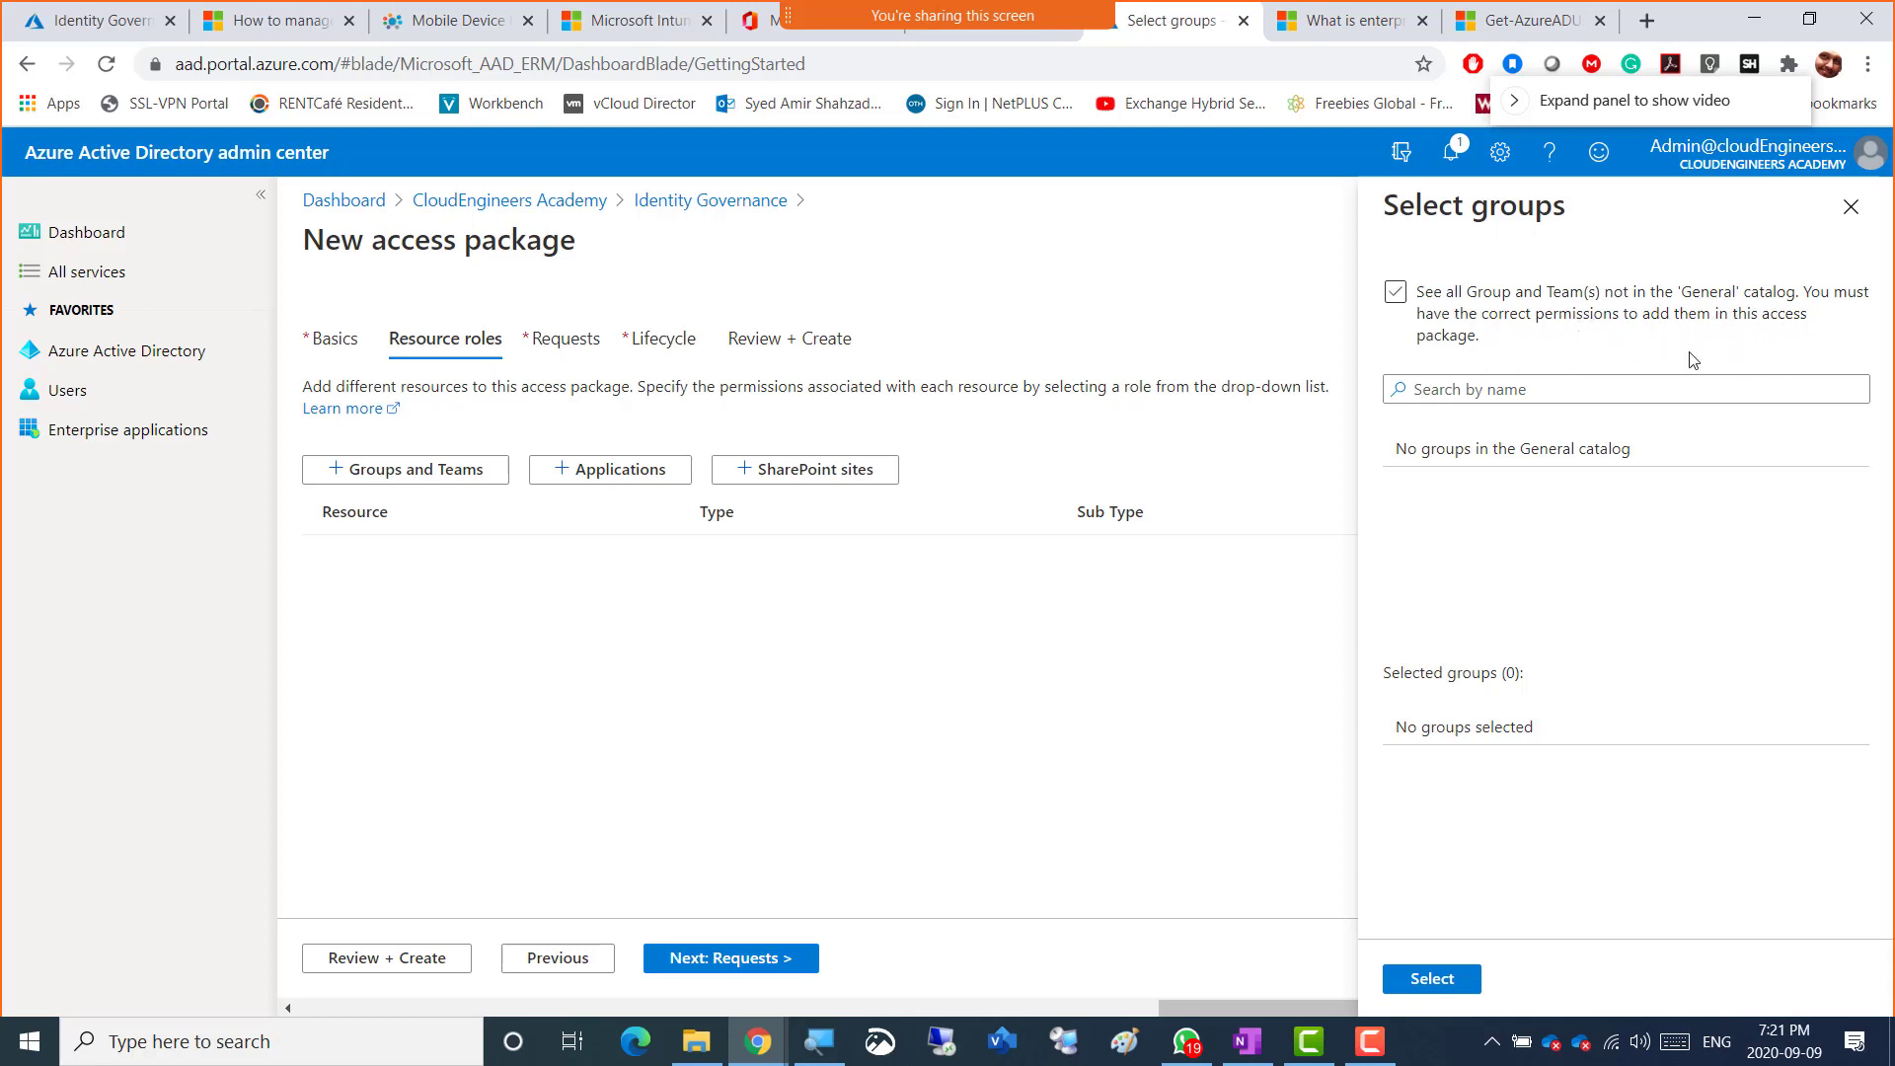
{"action": "left_click", "coordinate": [1459, 394]}
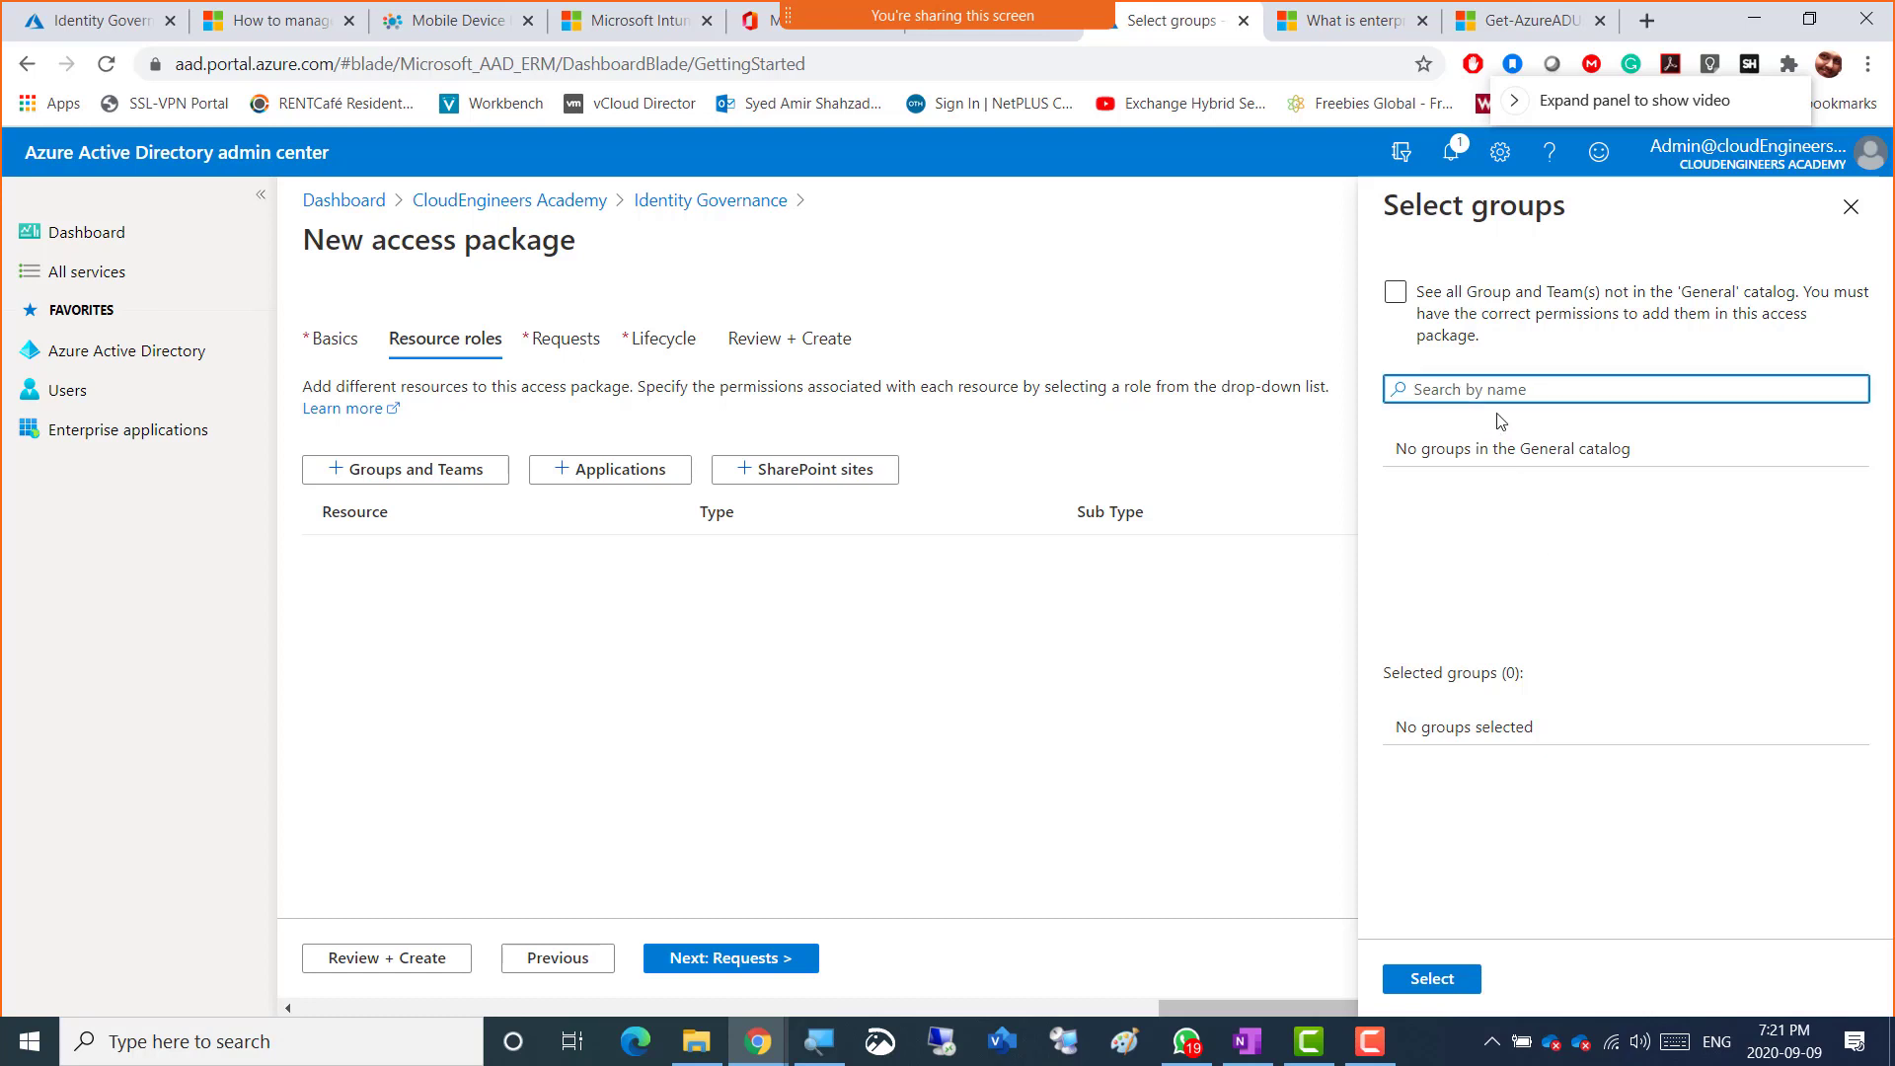
- Duplicate the access package browser tab and complete its sign-in, skipping the Microsoft Authenticator setup and choosing to stay signed in
{"action": "right_click", "coordinate": [1181, 44]}
{"action": "left_click", "coordinate": [1234, 175]}
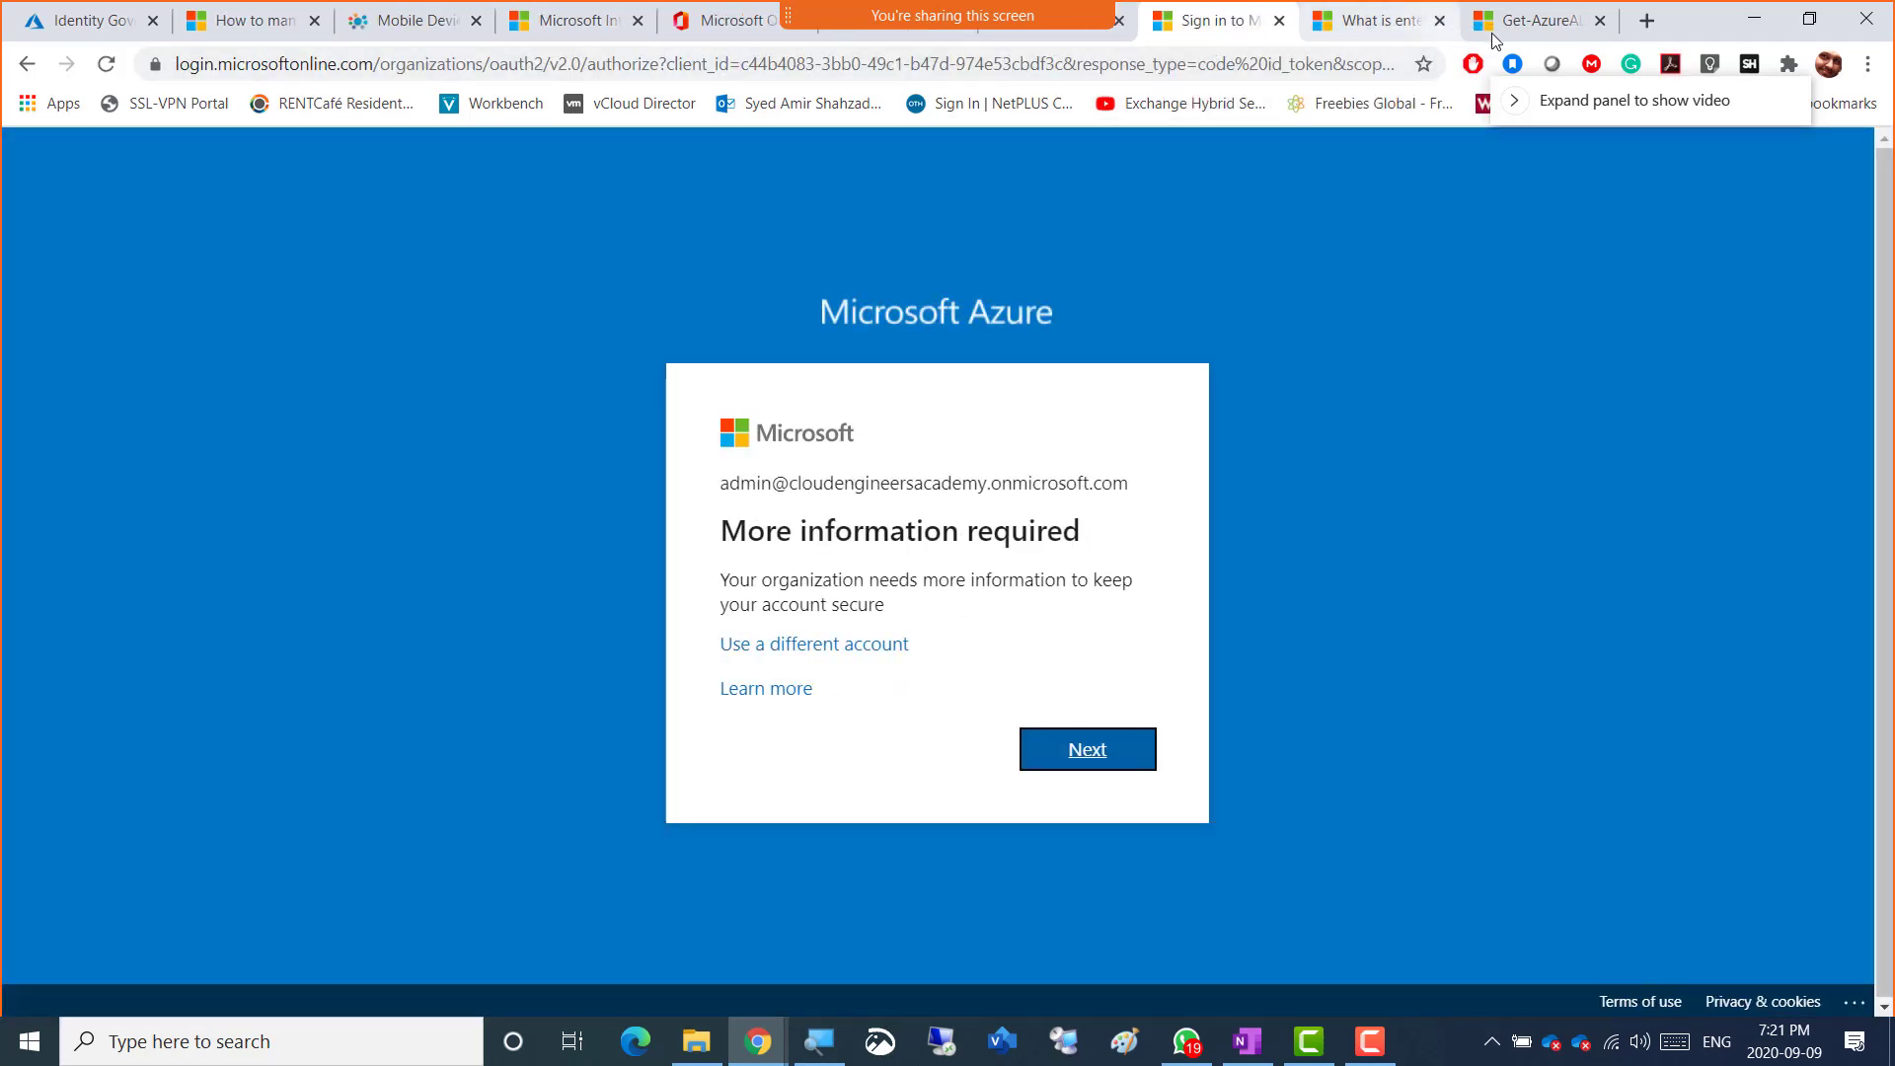
{"action": "left_click", "coordinate": [1069, 760]}
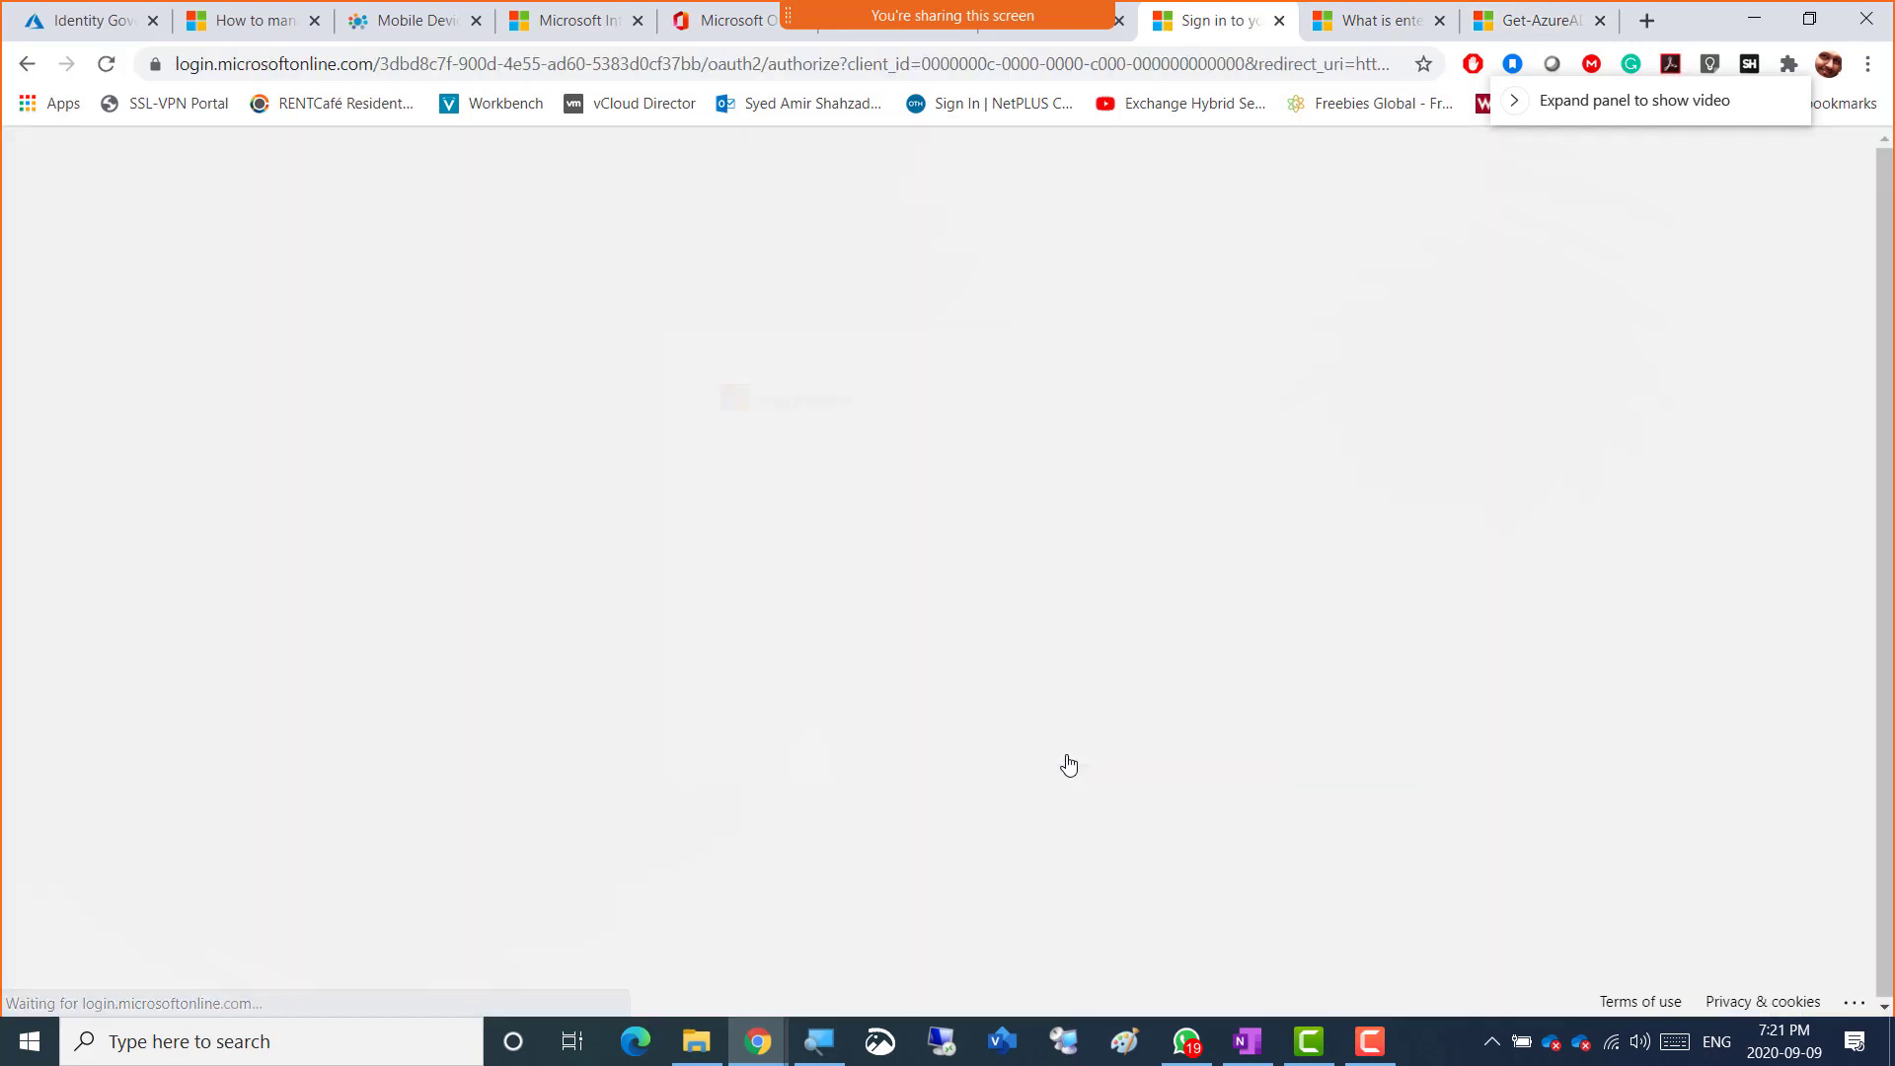
{"action": "left_click", "coordinate": [1094, 721]}
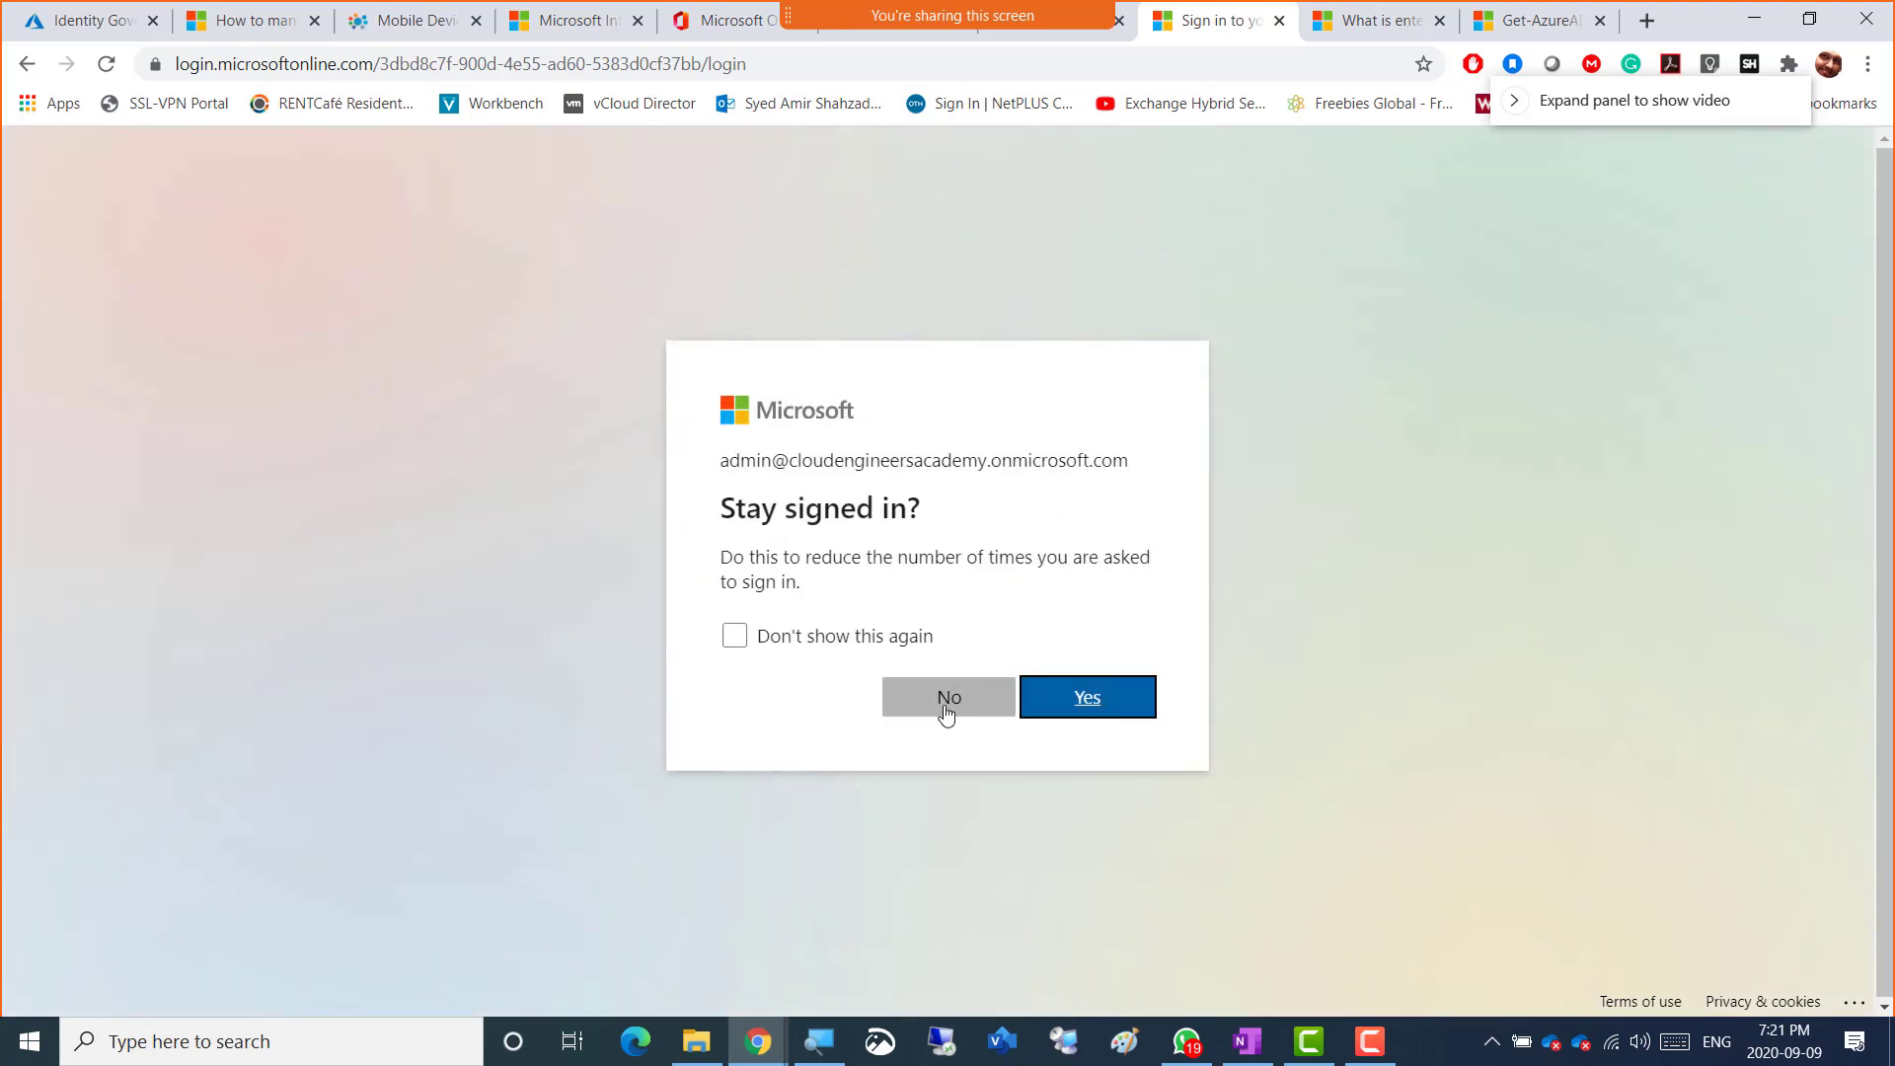
{"action": "left_click", "coordinate": [1076, 709]}
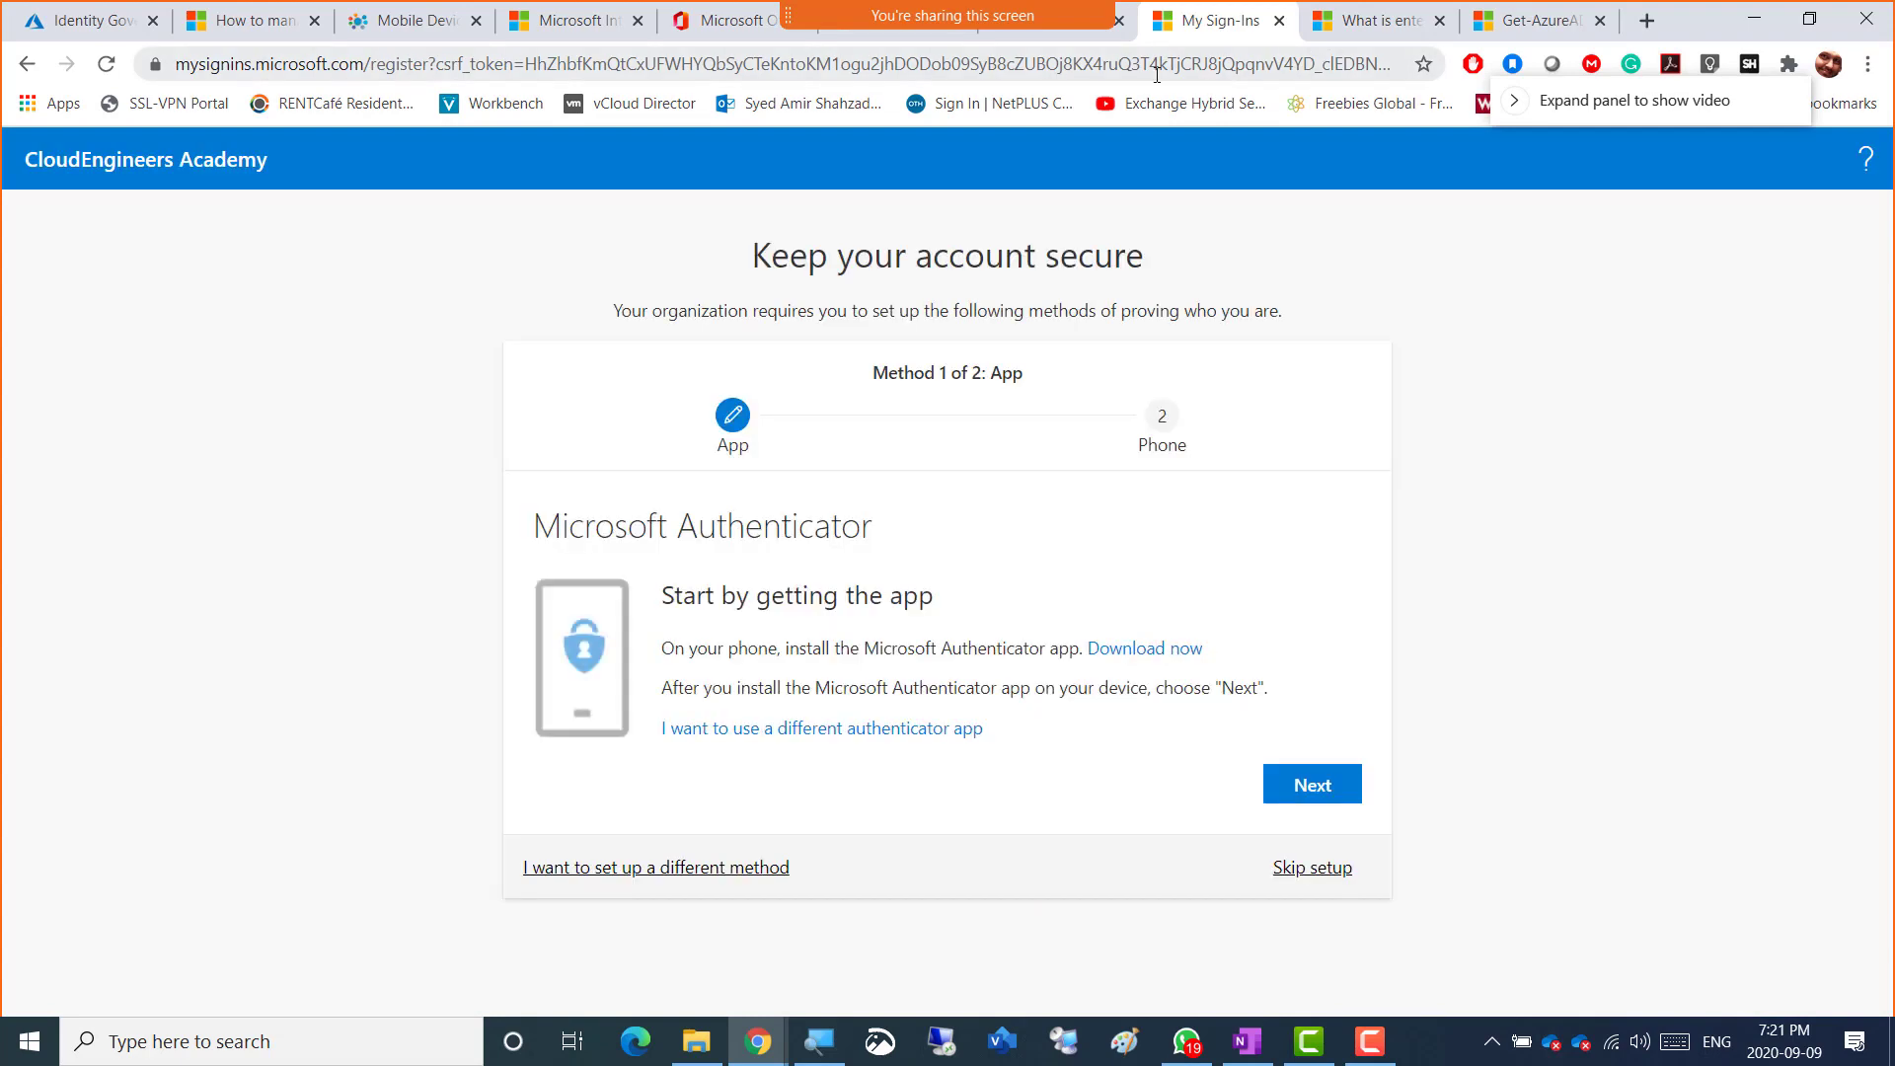
{"action": "left_click", "coordinate": [1288, 867]}
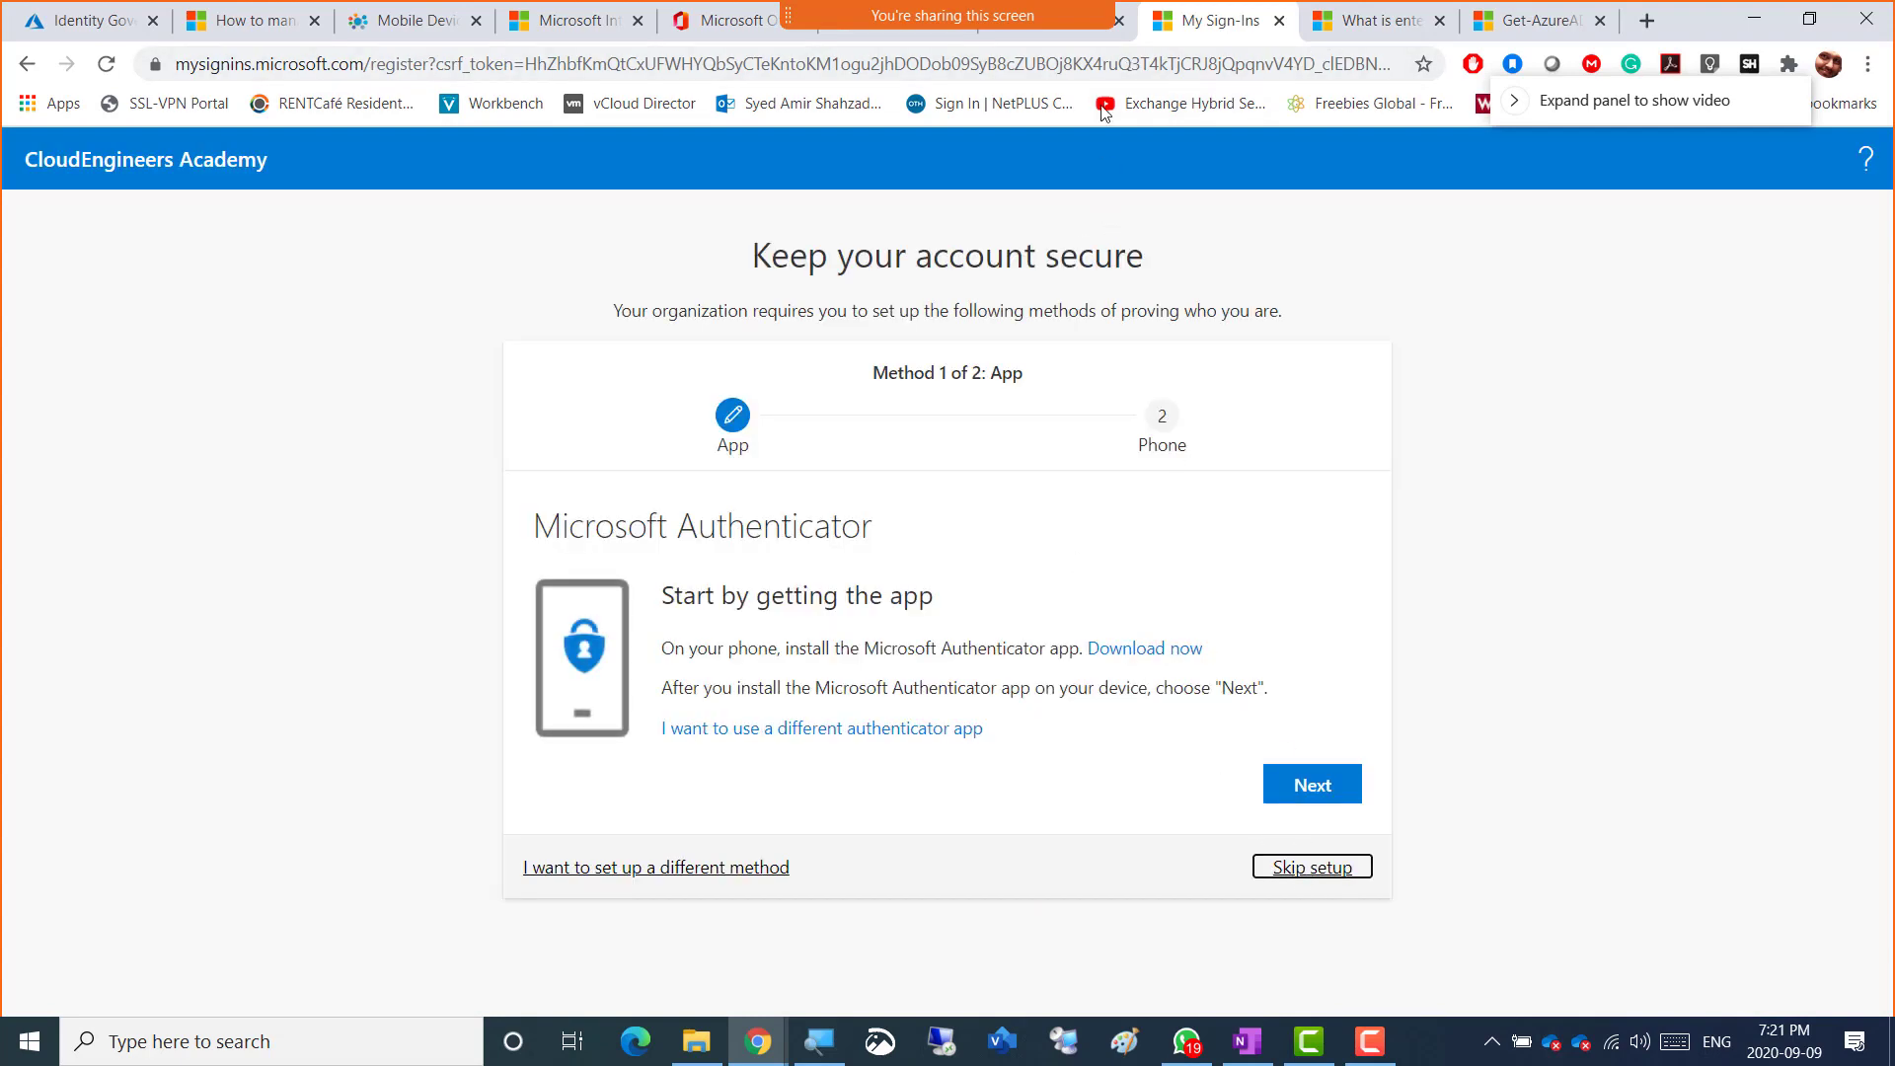
{"action": "left_click", "coordinate": [1074, 39]}
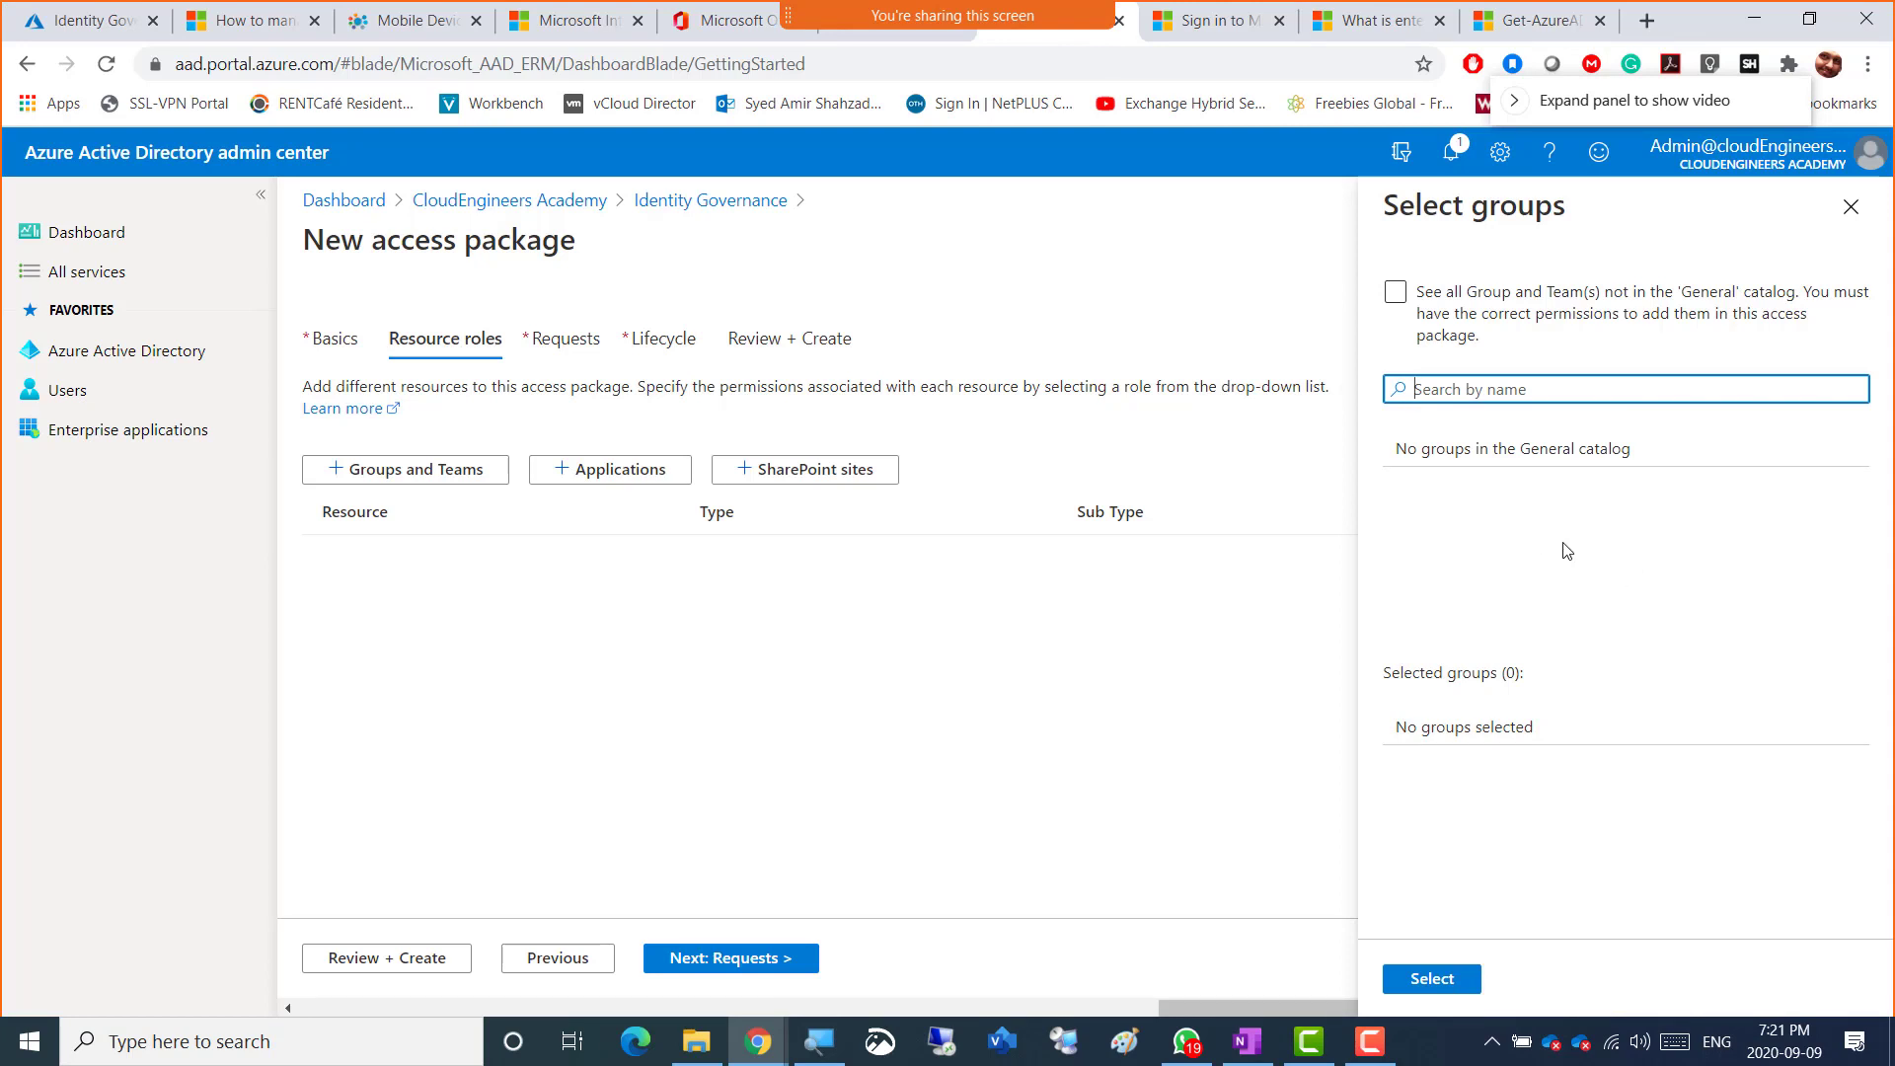
{"action": "left_click", "coordinate": [1212, 25]}
{"action": "left_click", "coordinate": [965, 735]}
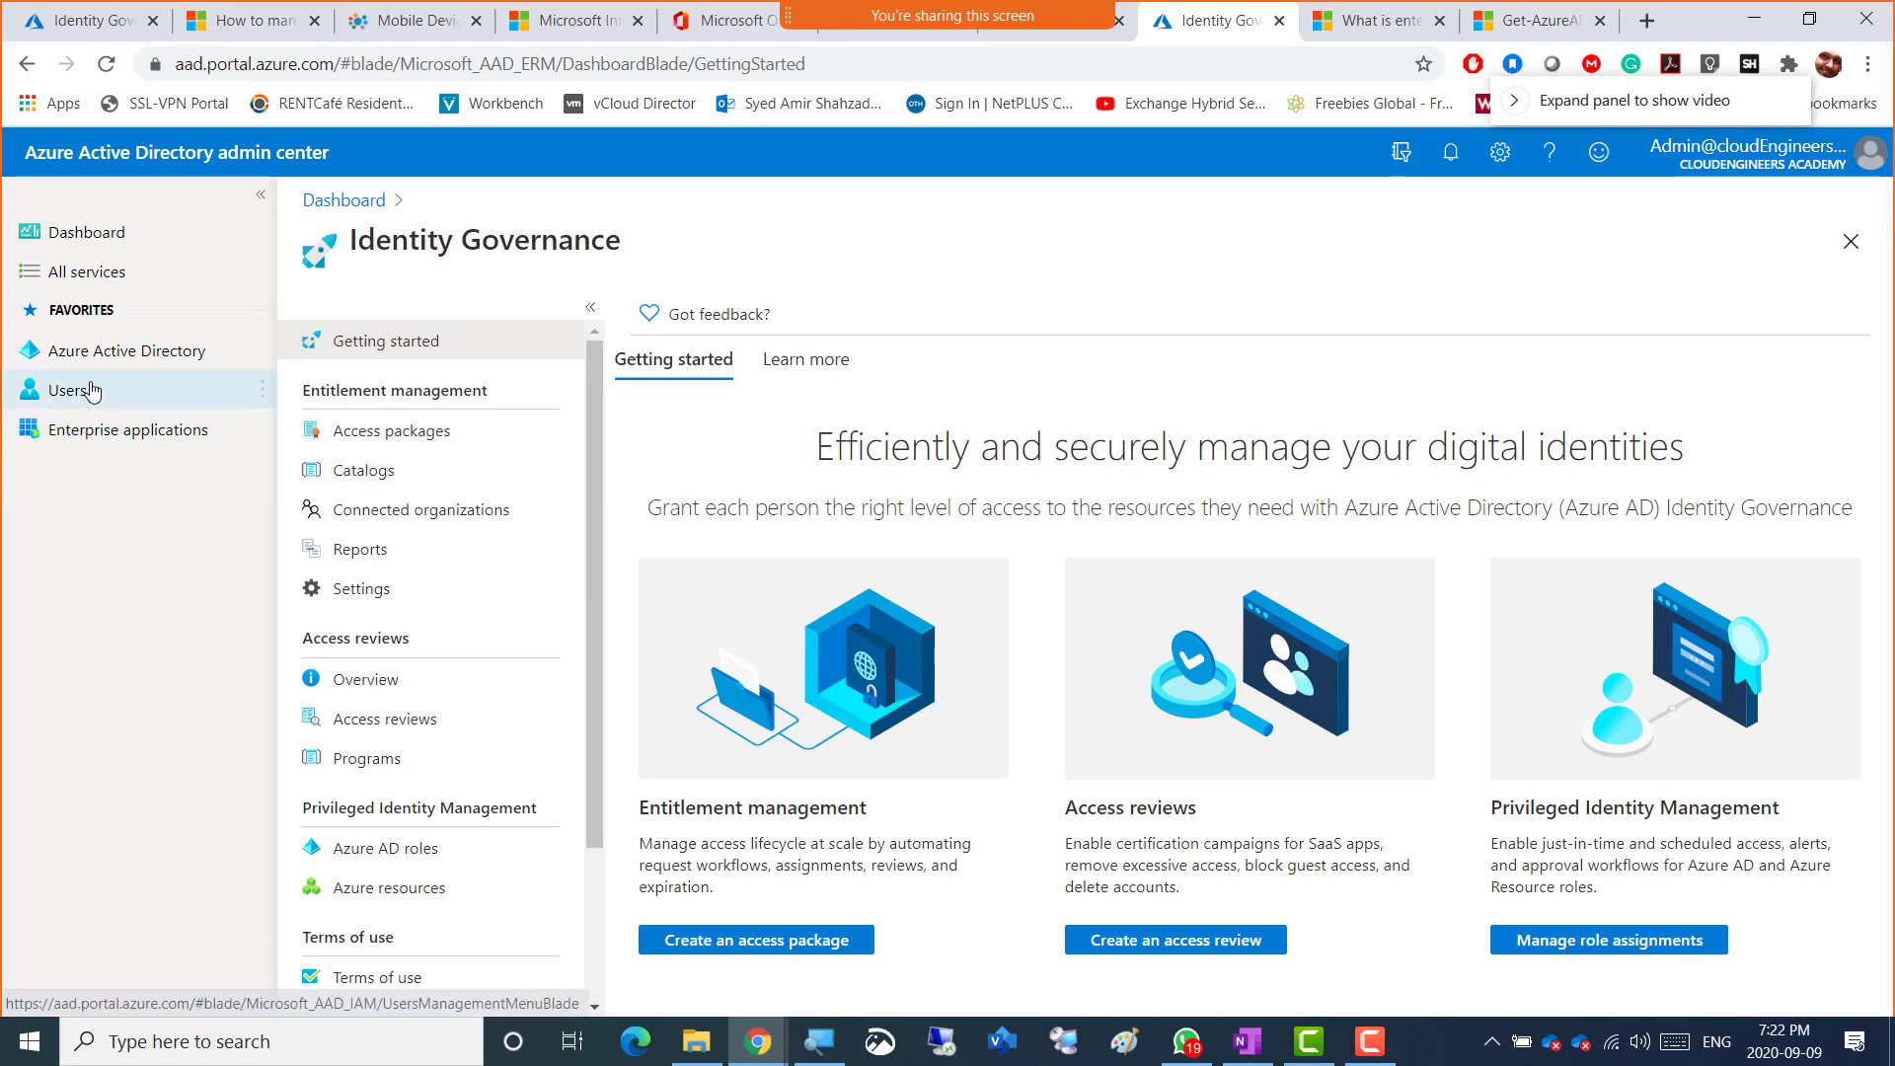
- View the CloudEngineers Academy directory's users and open its list of all groups
{"action": "left_click", "coordinate": [119, 353]}
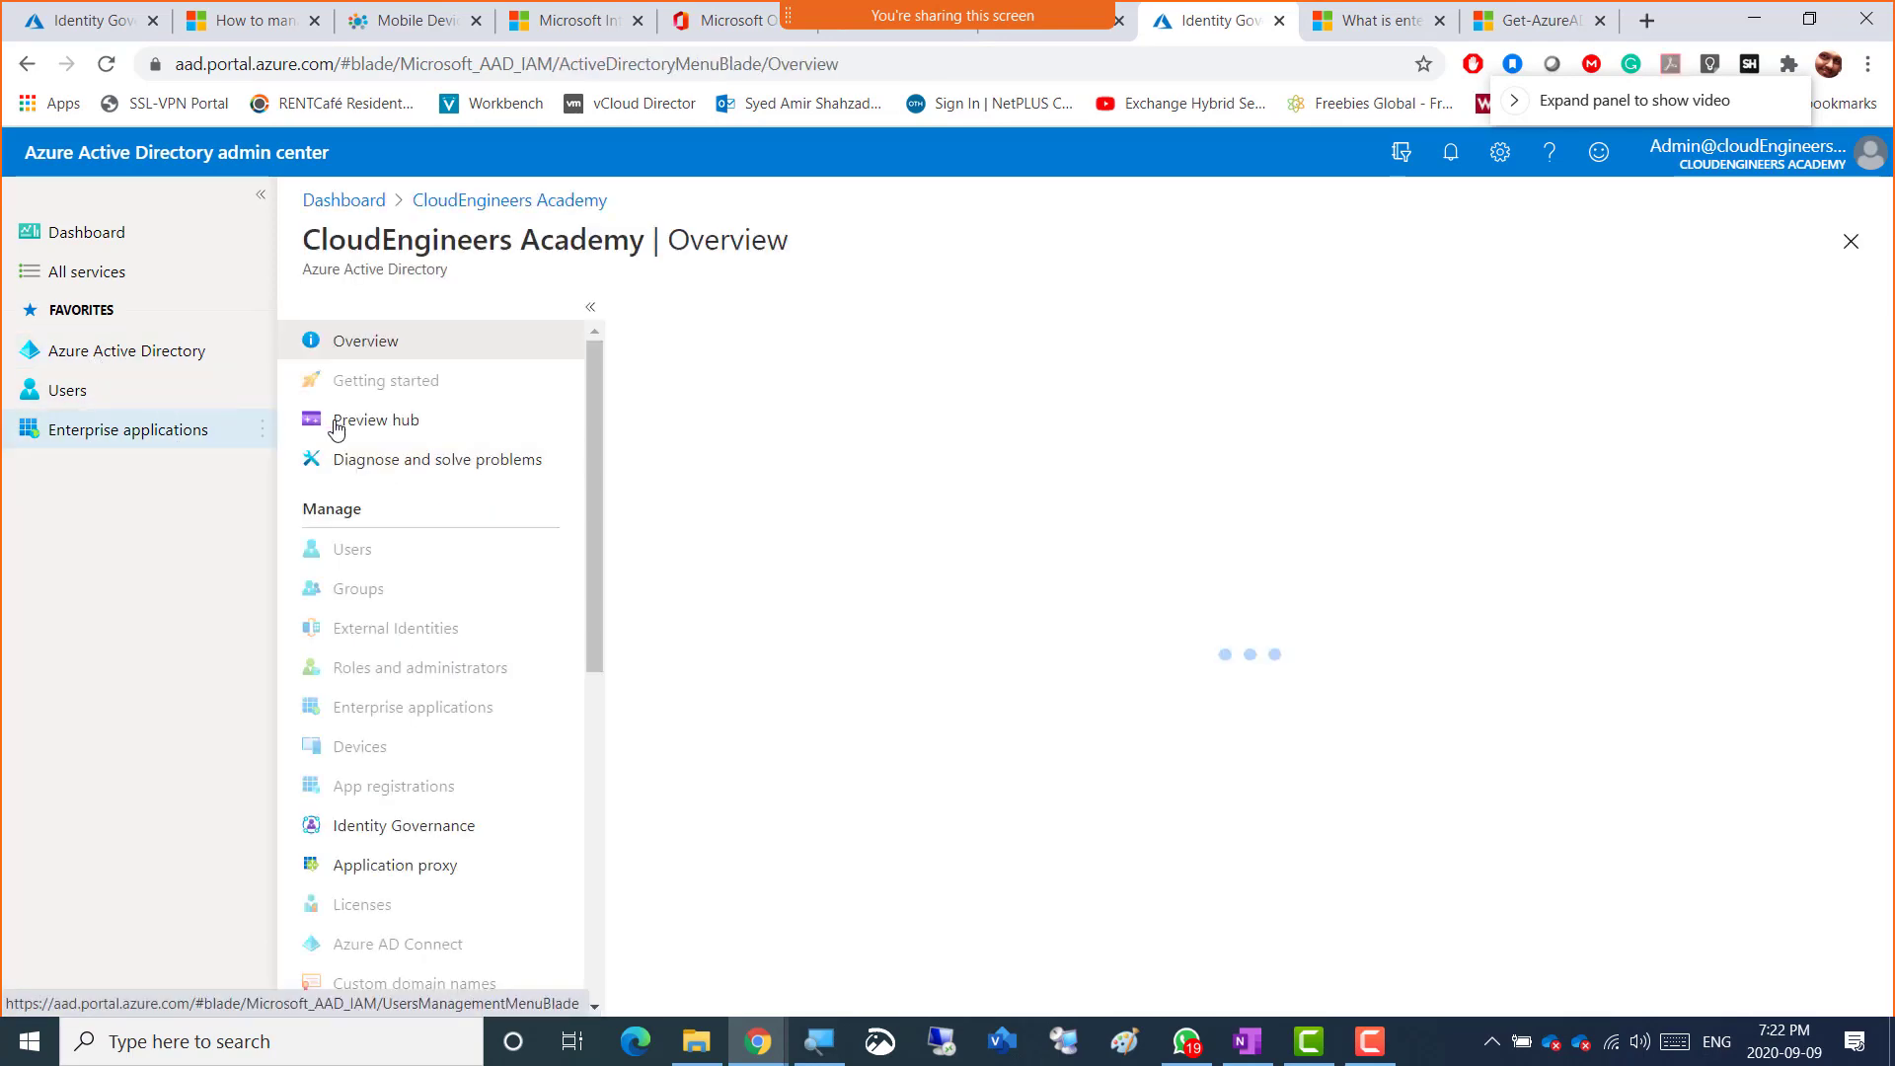
{"action": "left_click", "coordinate": [376, 555]}
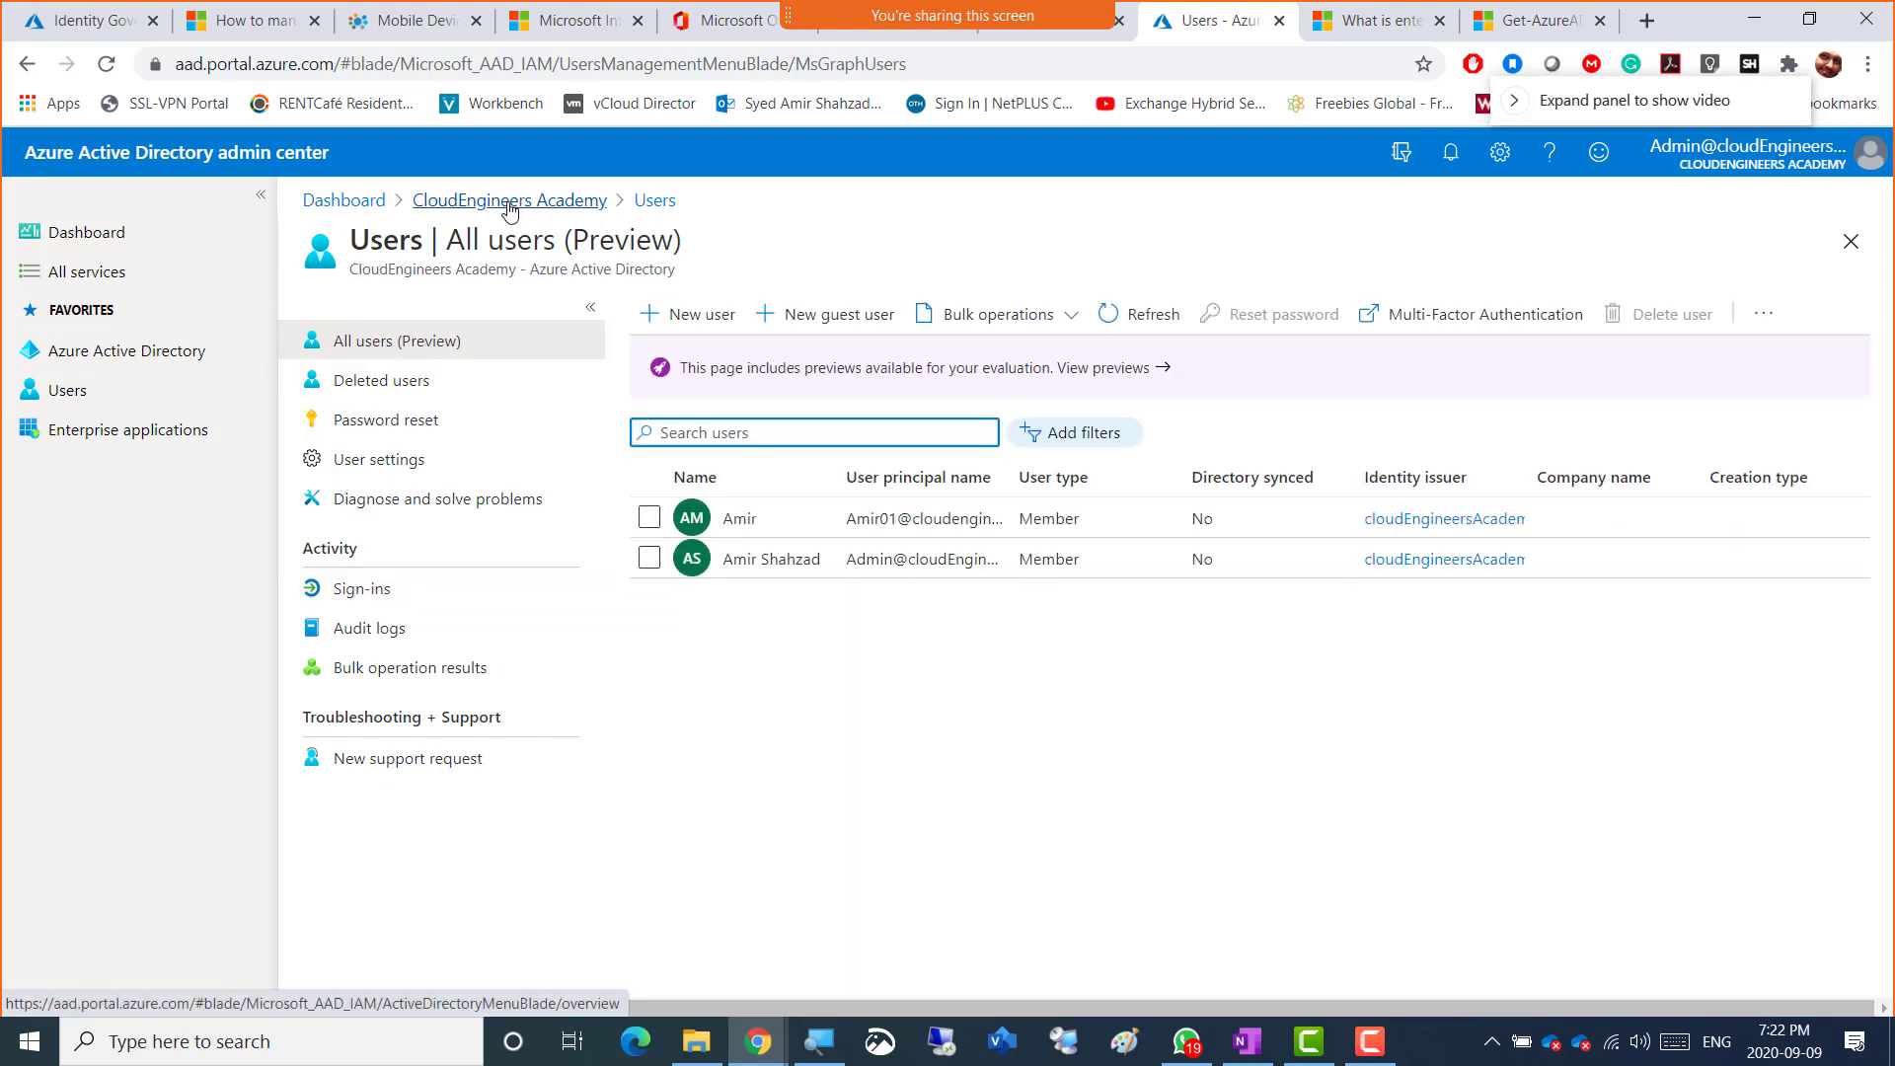
{"action": "left_click", "coordinate": [510, 201]}
{"action": "left_click", "coordinate": [392, 593]}
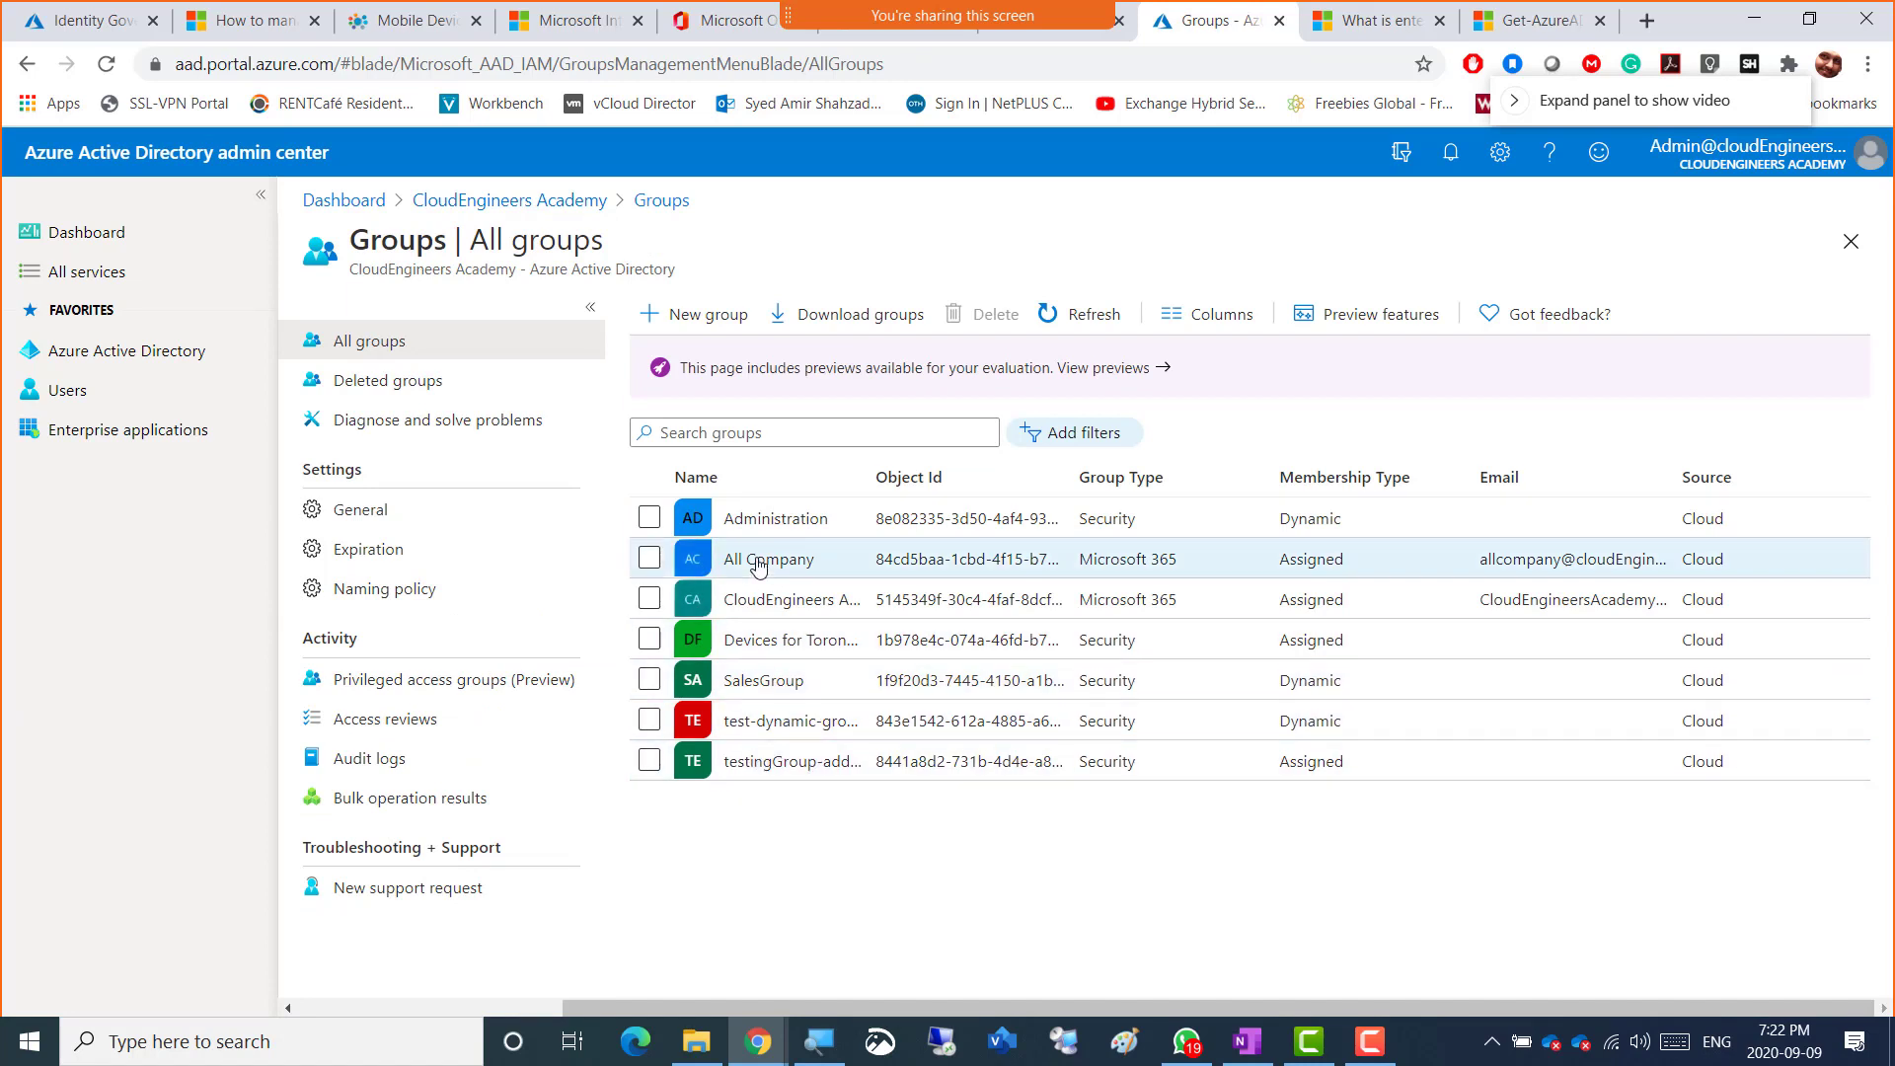
- Create a security group named and described "Marketing1" with Assigned membership, and refresh the groups list
{"action": "left_click", "coordinate": [697, 315]}
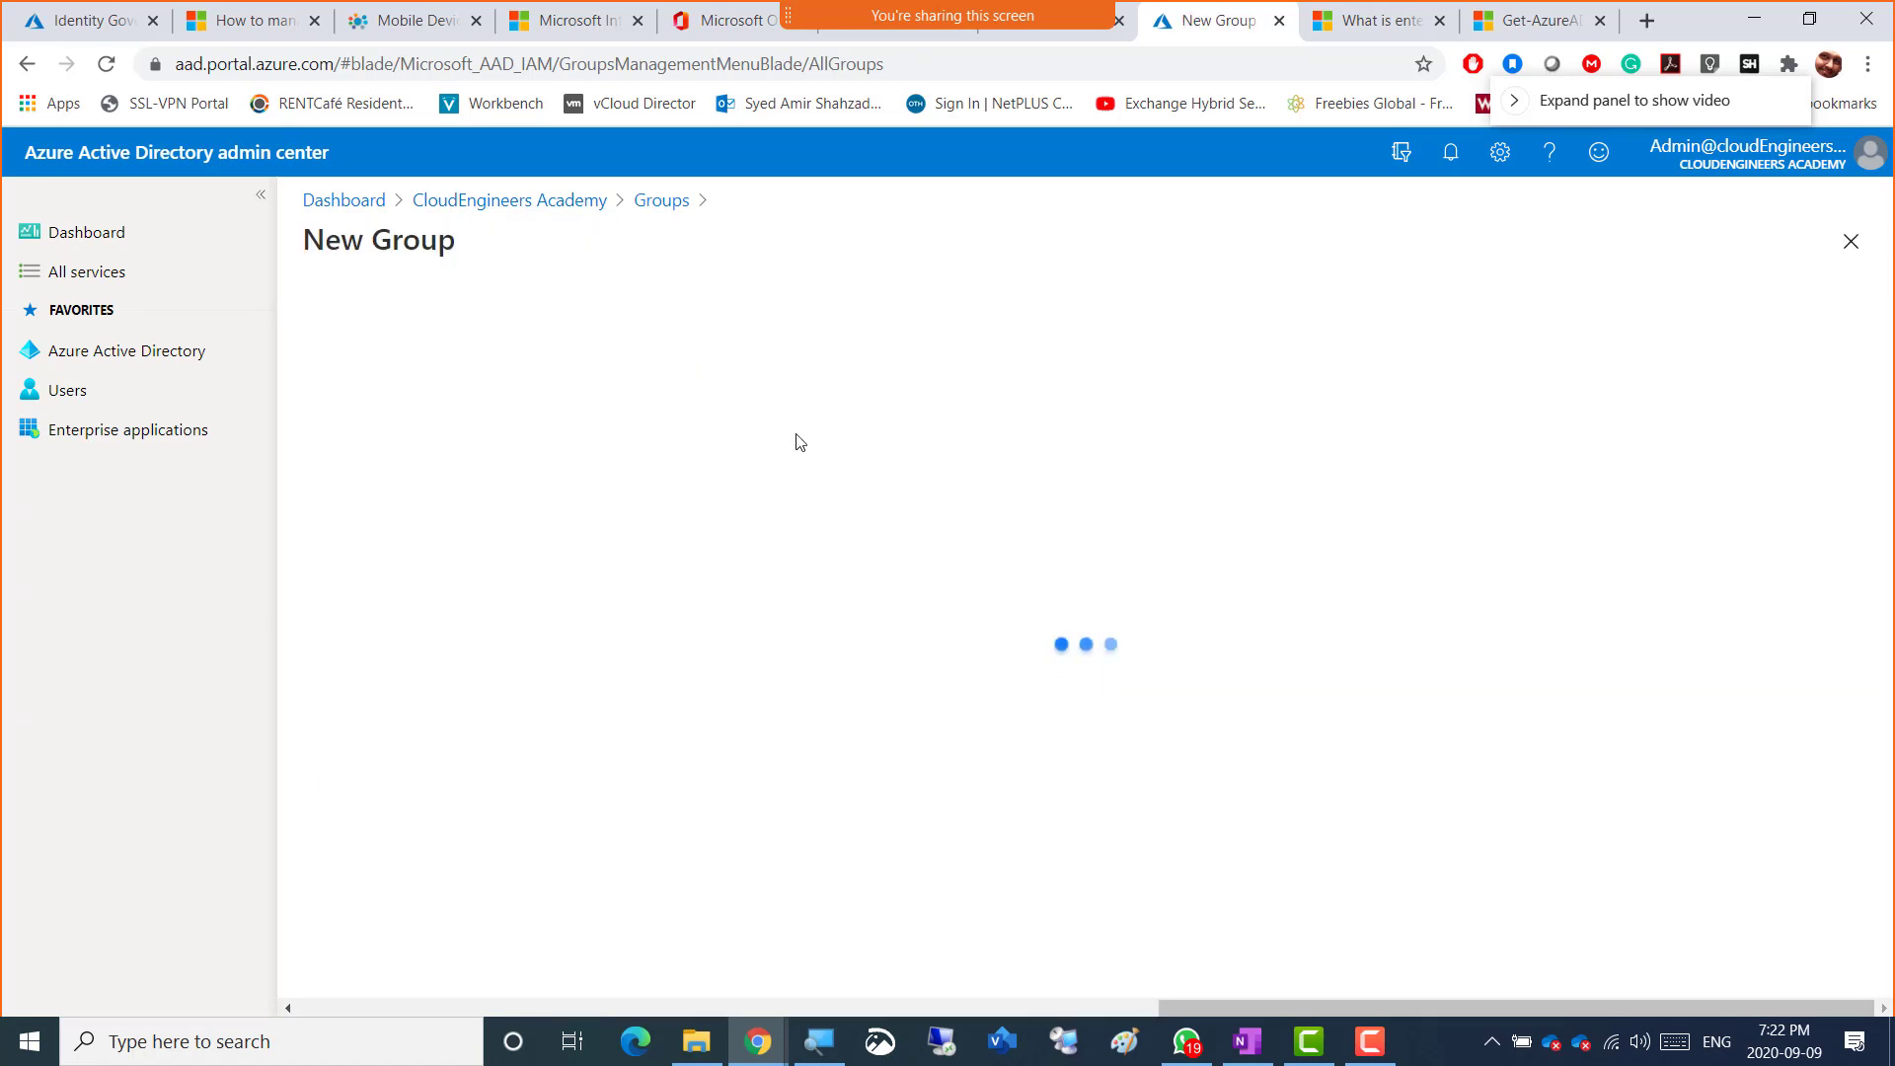
{"action": "left_click", "coordinate": [347, 434]}
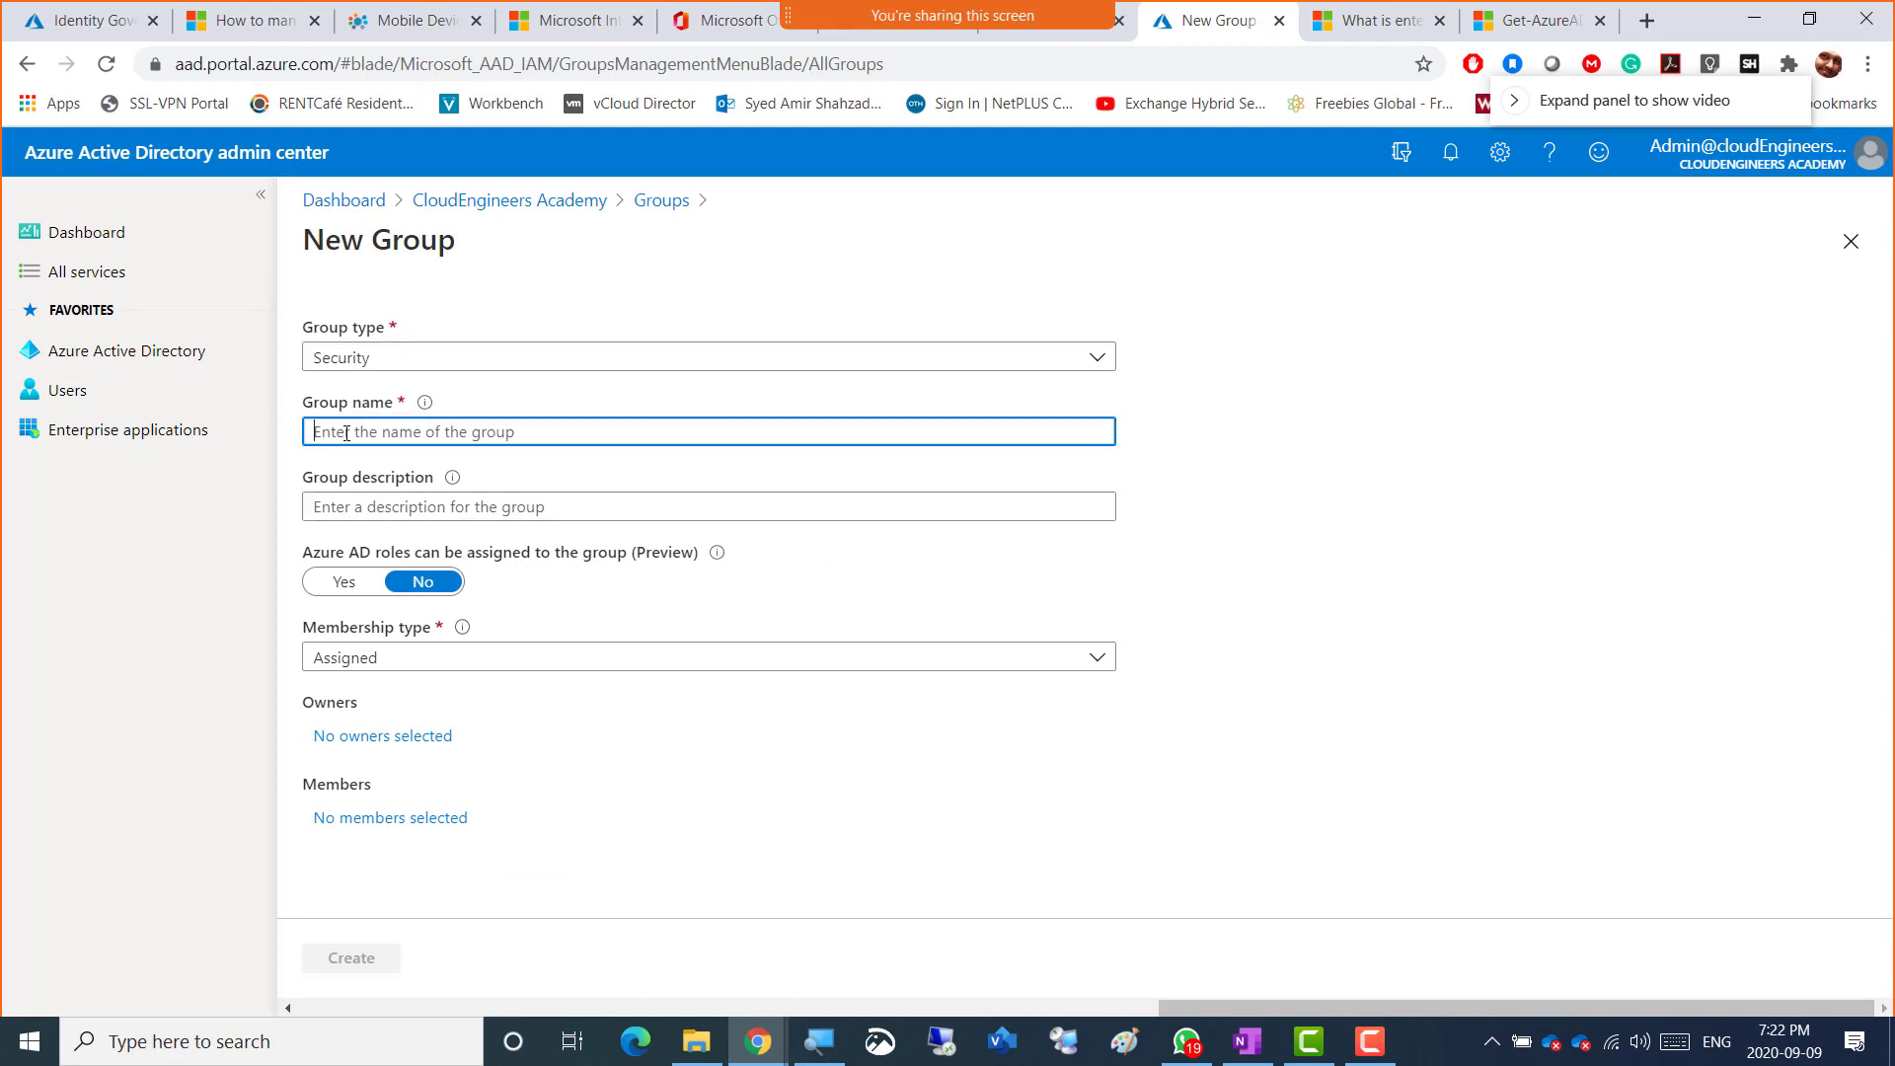
{"action": "type", "text": "Marketing1"}
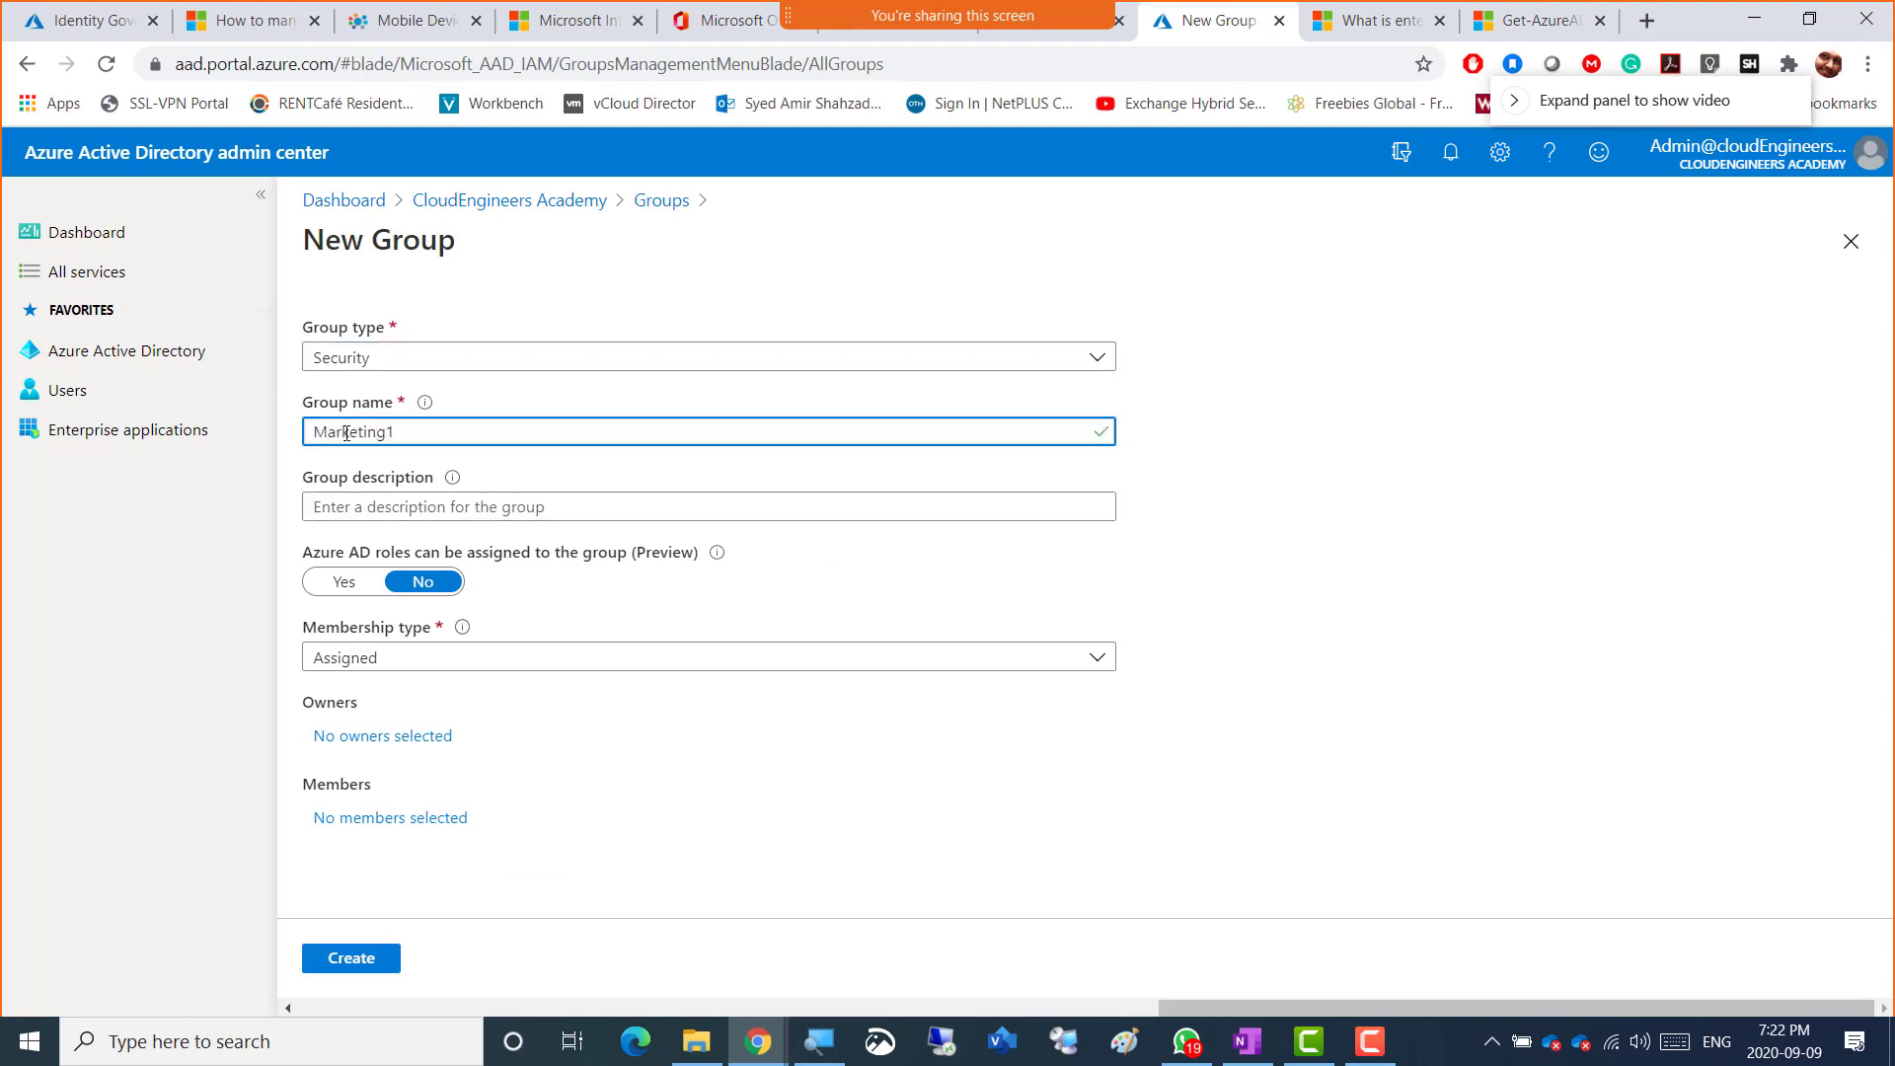
{"action": "double_click", "coordinate": [347, 433]}
{"action": "key", "text": "ctrl+c"}
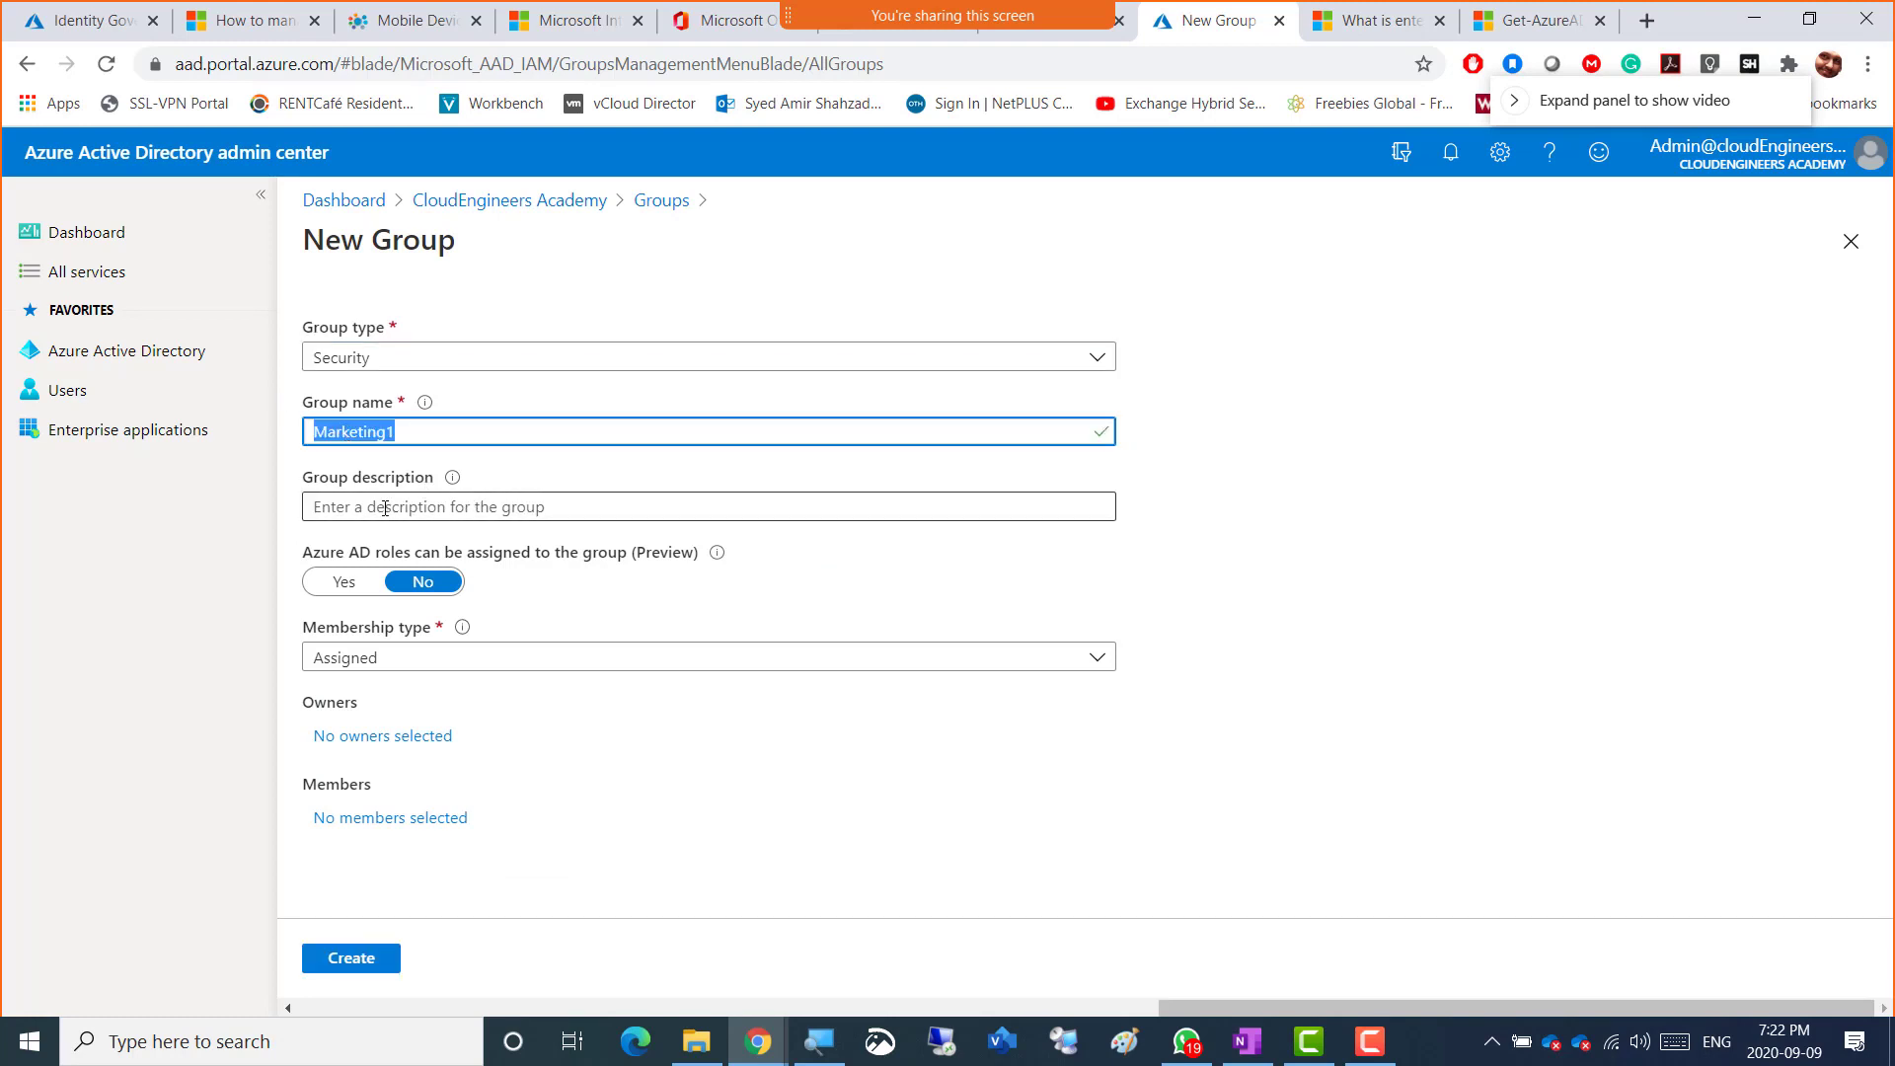
{"action": "left_click", "coordinate": [472, 506]}
{"action": "key", "text": "ctrl+v"}
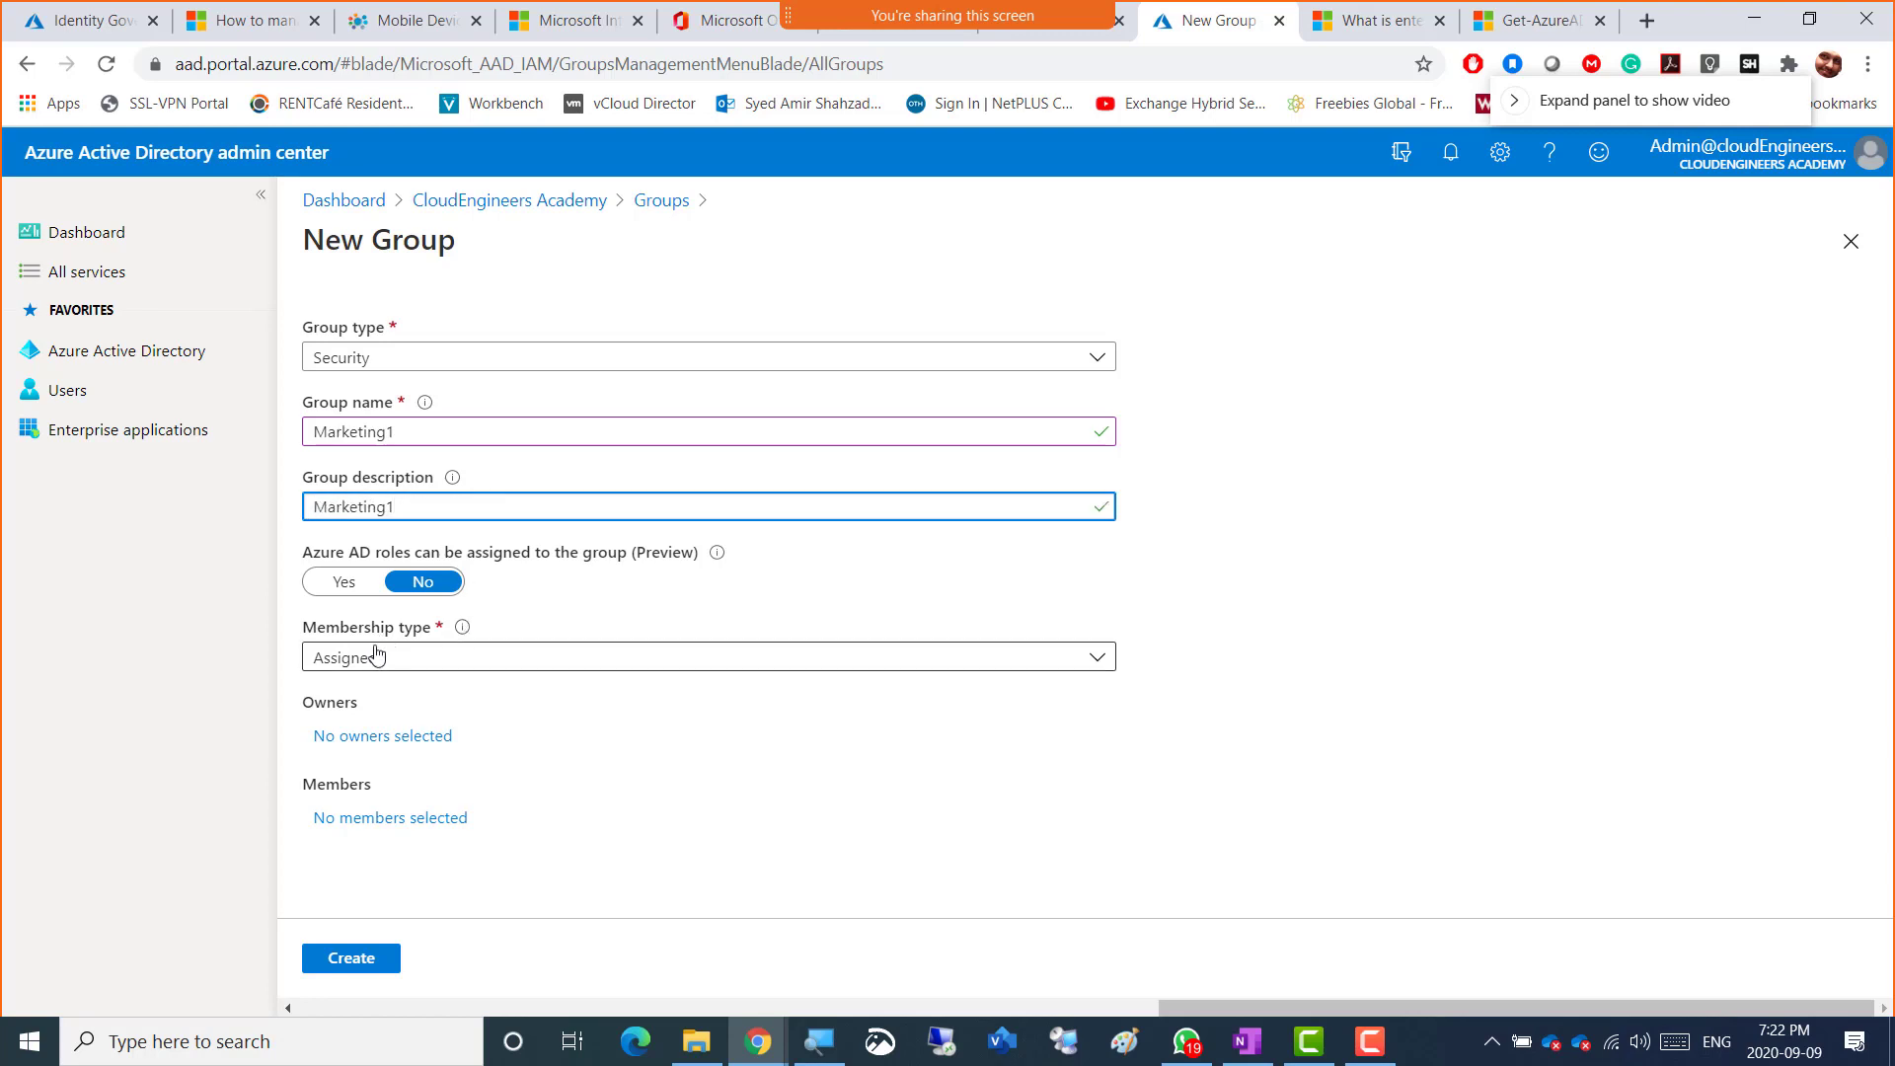
{"action": "left_click", "coordinate": [362, 666]}
{"action": "left_click", "coordinate": [353, 694]}
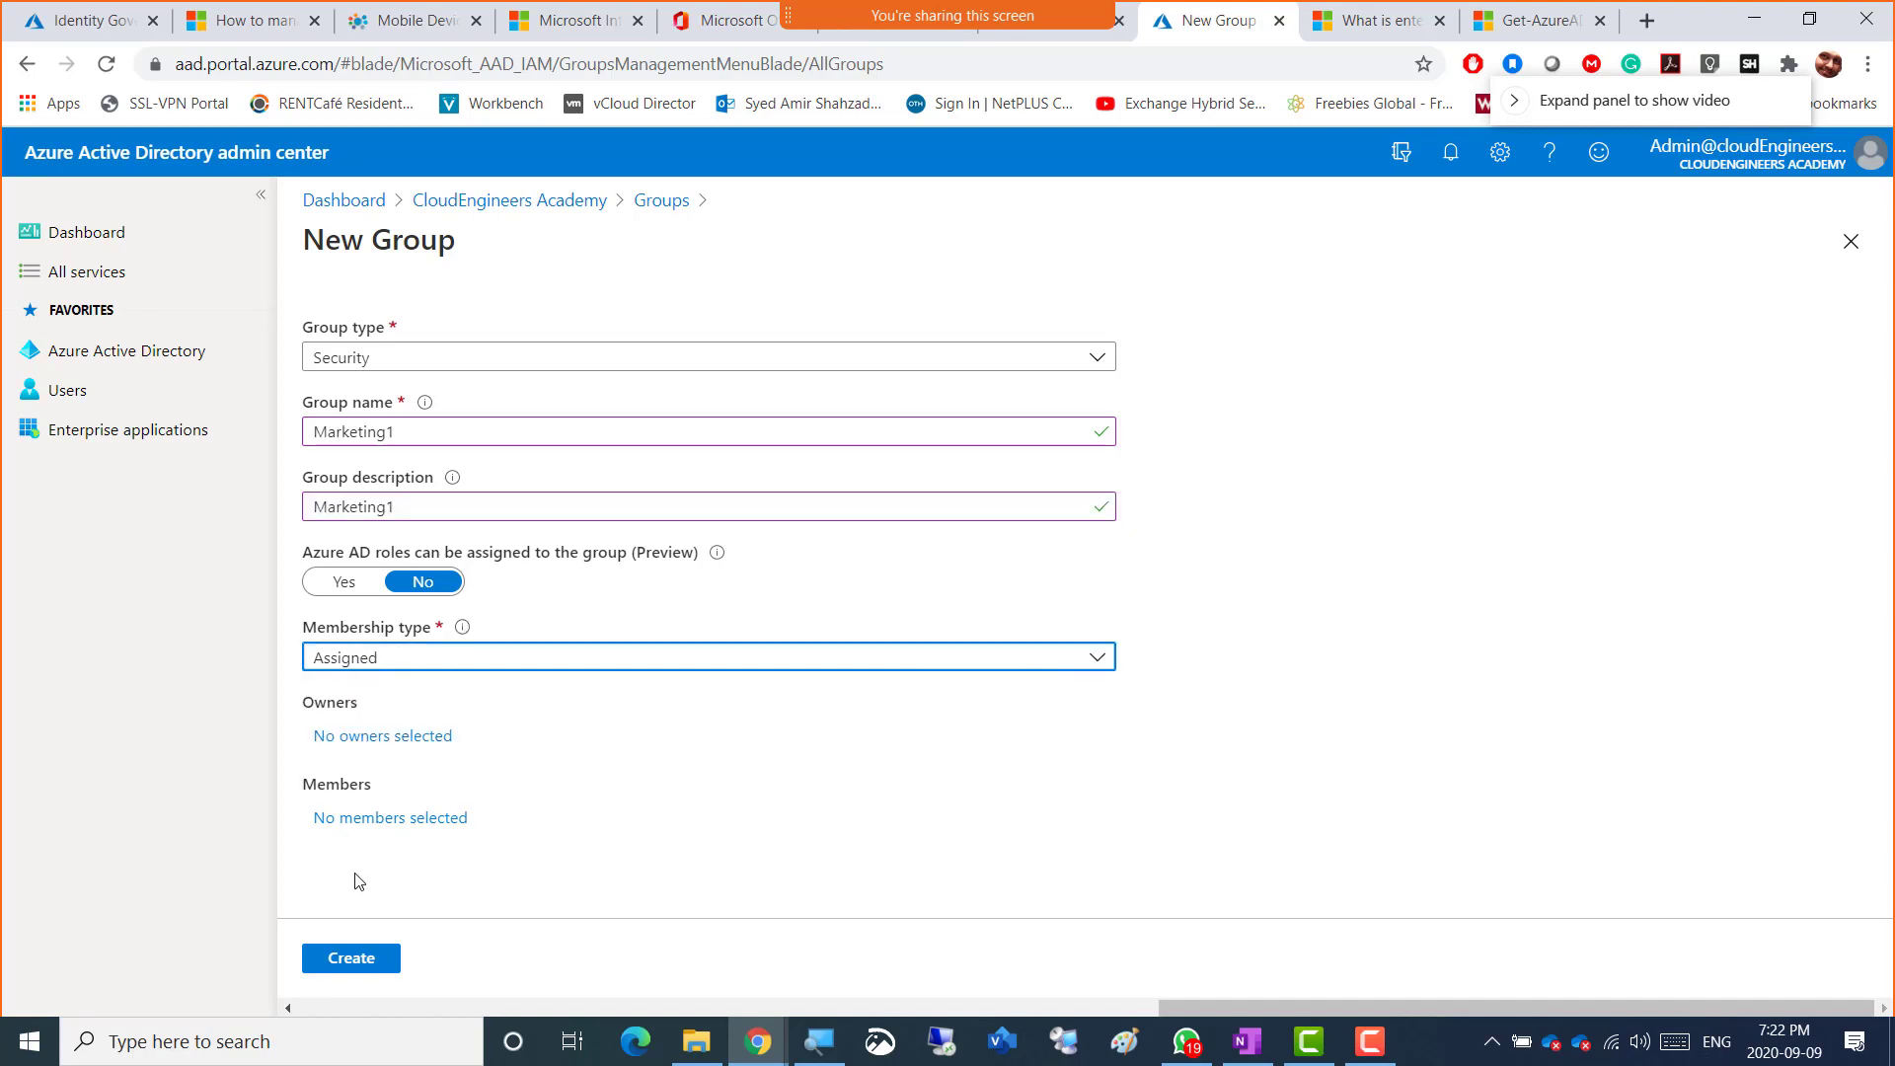
{"action": "left_click", "coordinate": [352, 958]}
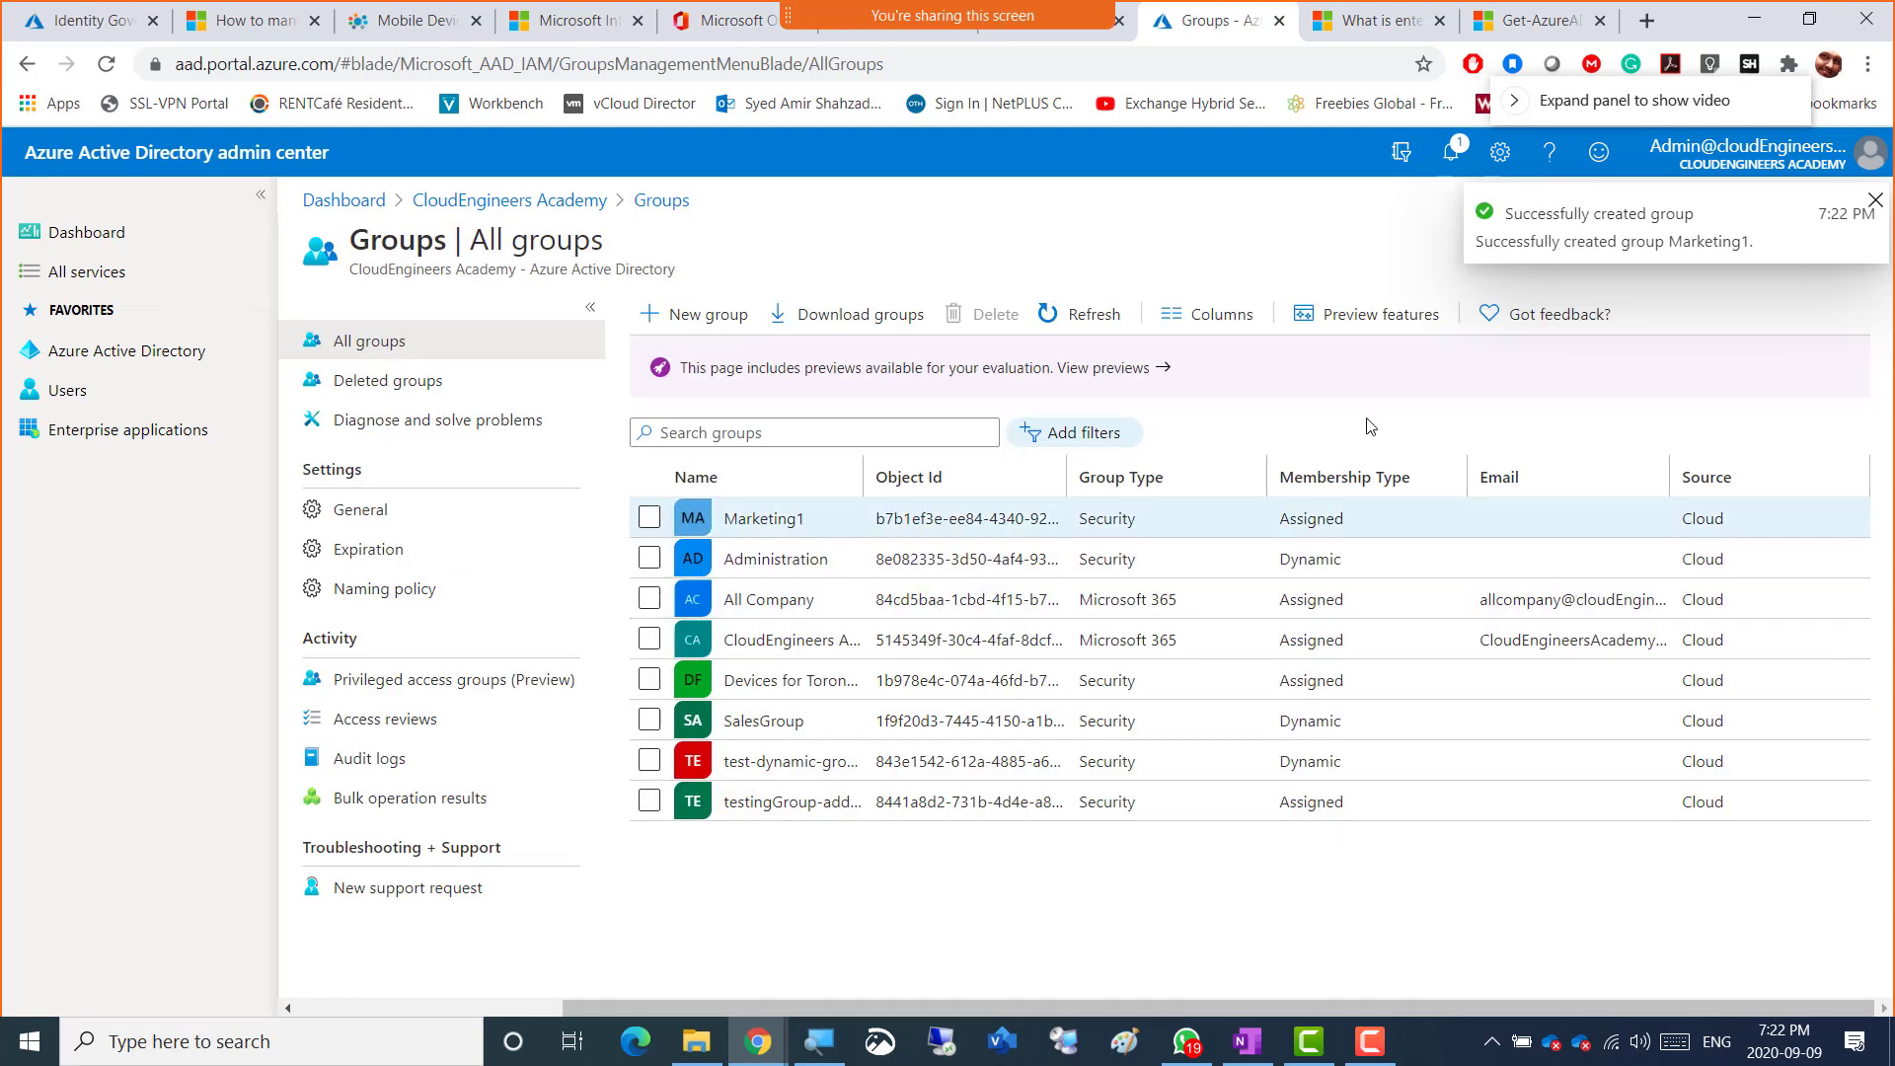
{"action": "left_click", "coordinate": [1081, 311]}
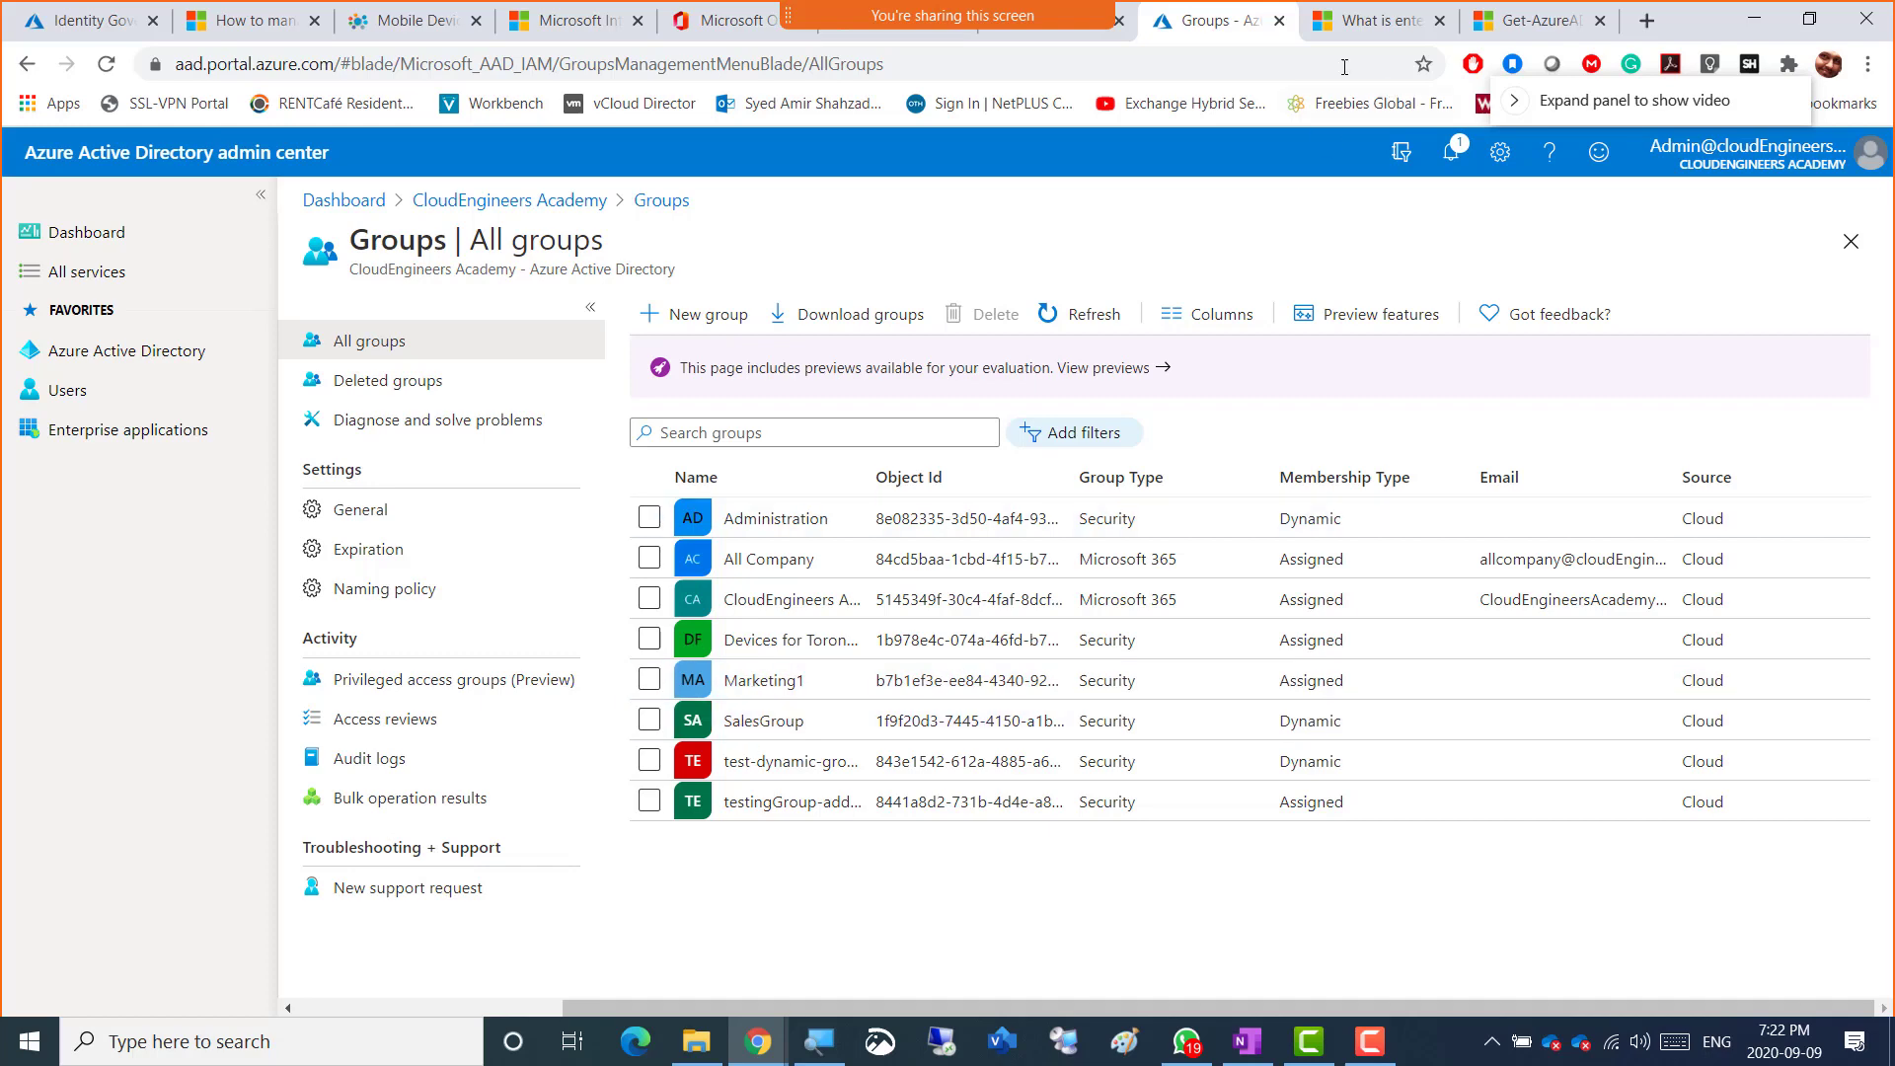
- Return to the new access package and recheck its group selection for the General catalog, reopening the Resource roles stage
{"action": "left_click", "coordinate": [1082, 36]}
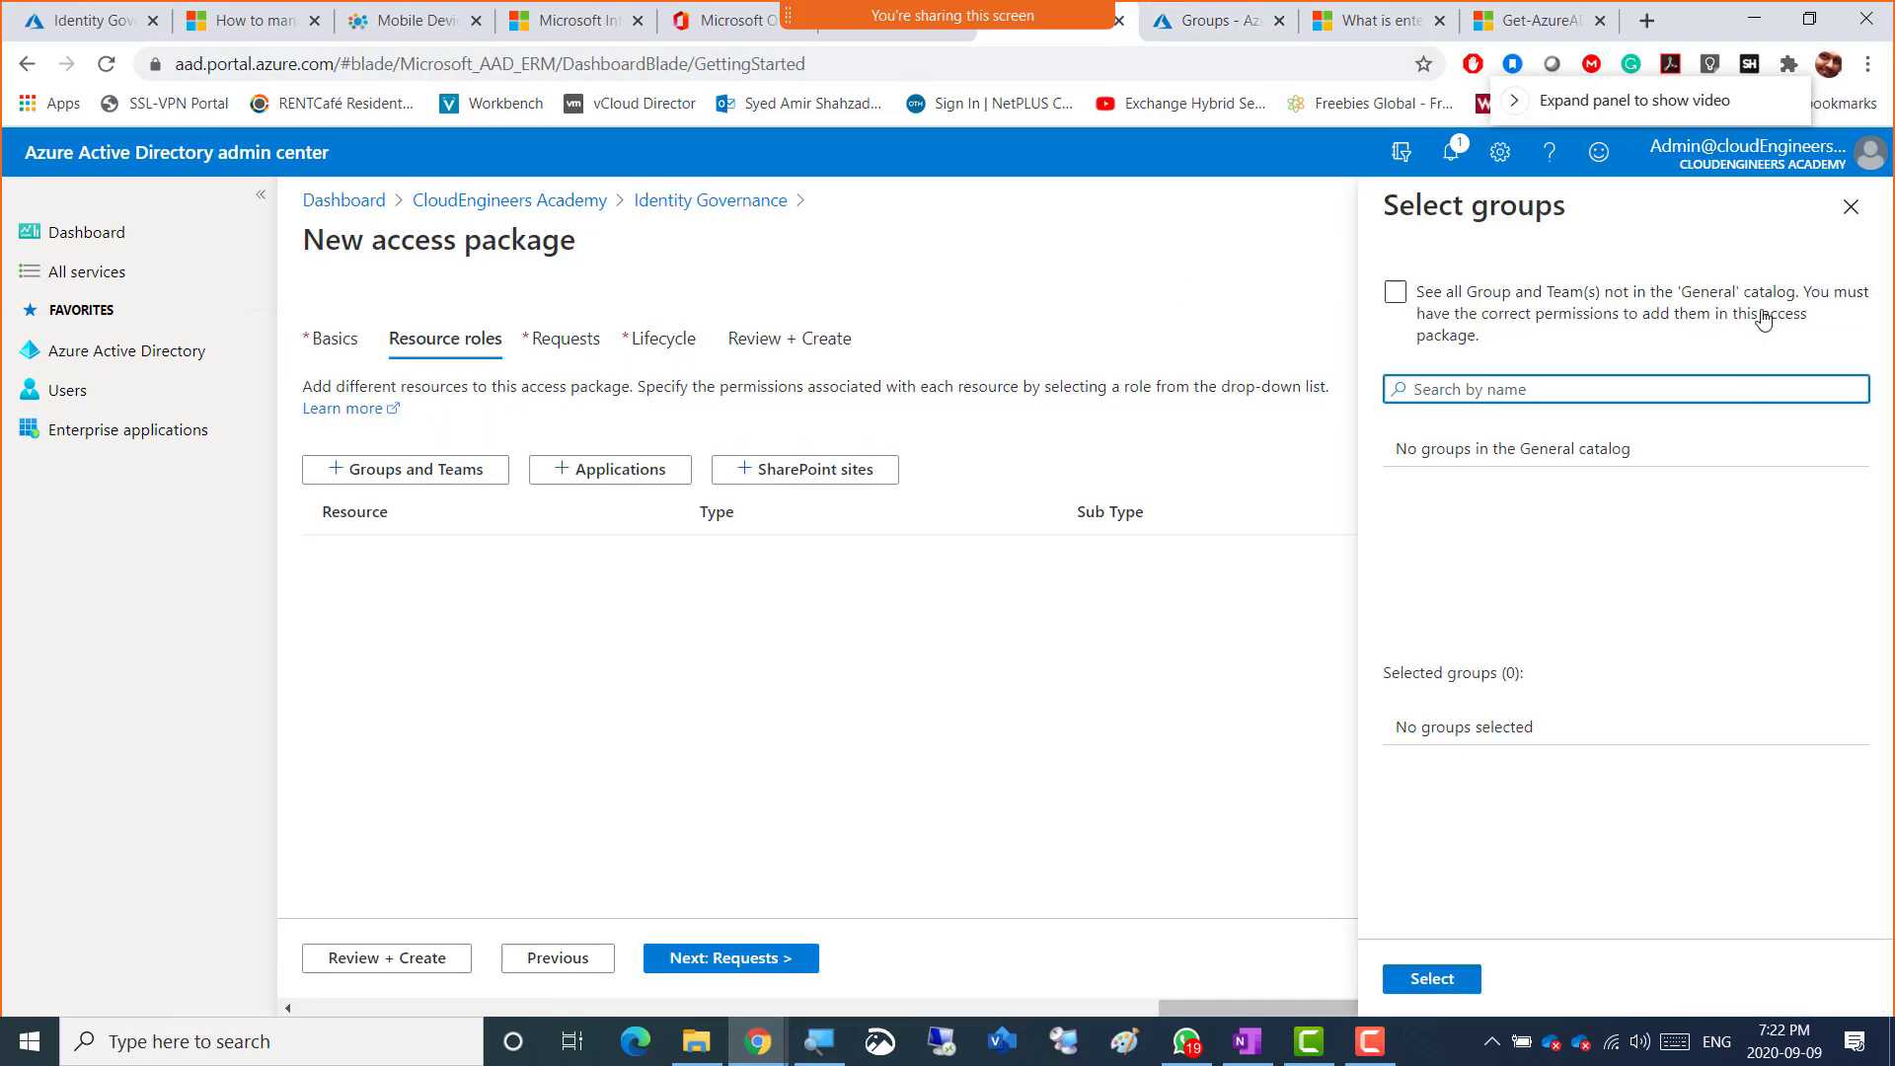
{"action": "left_click", "coordinate": [1851, 206]}
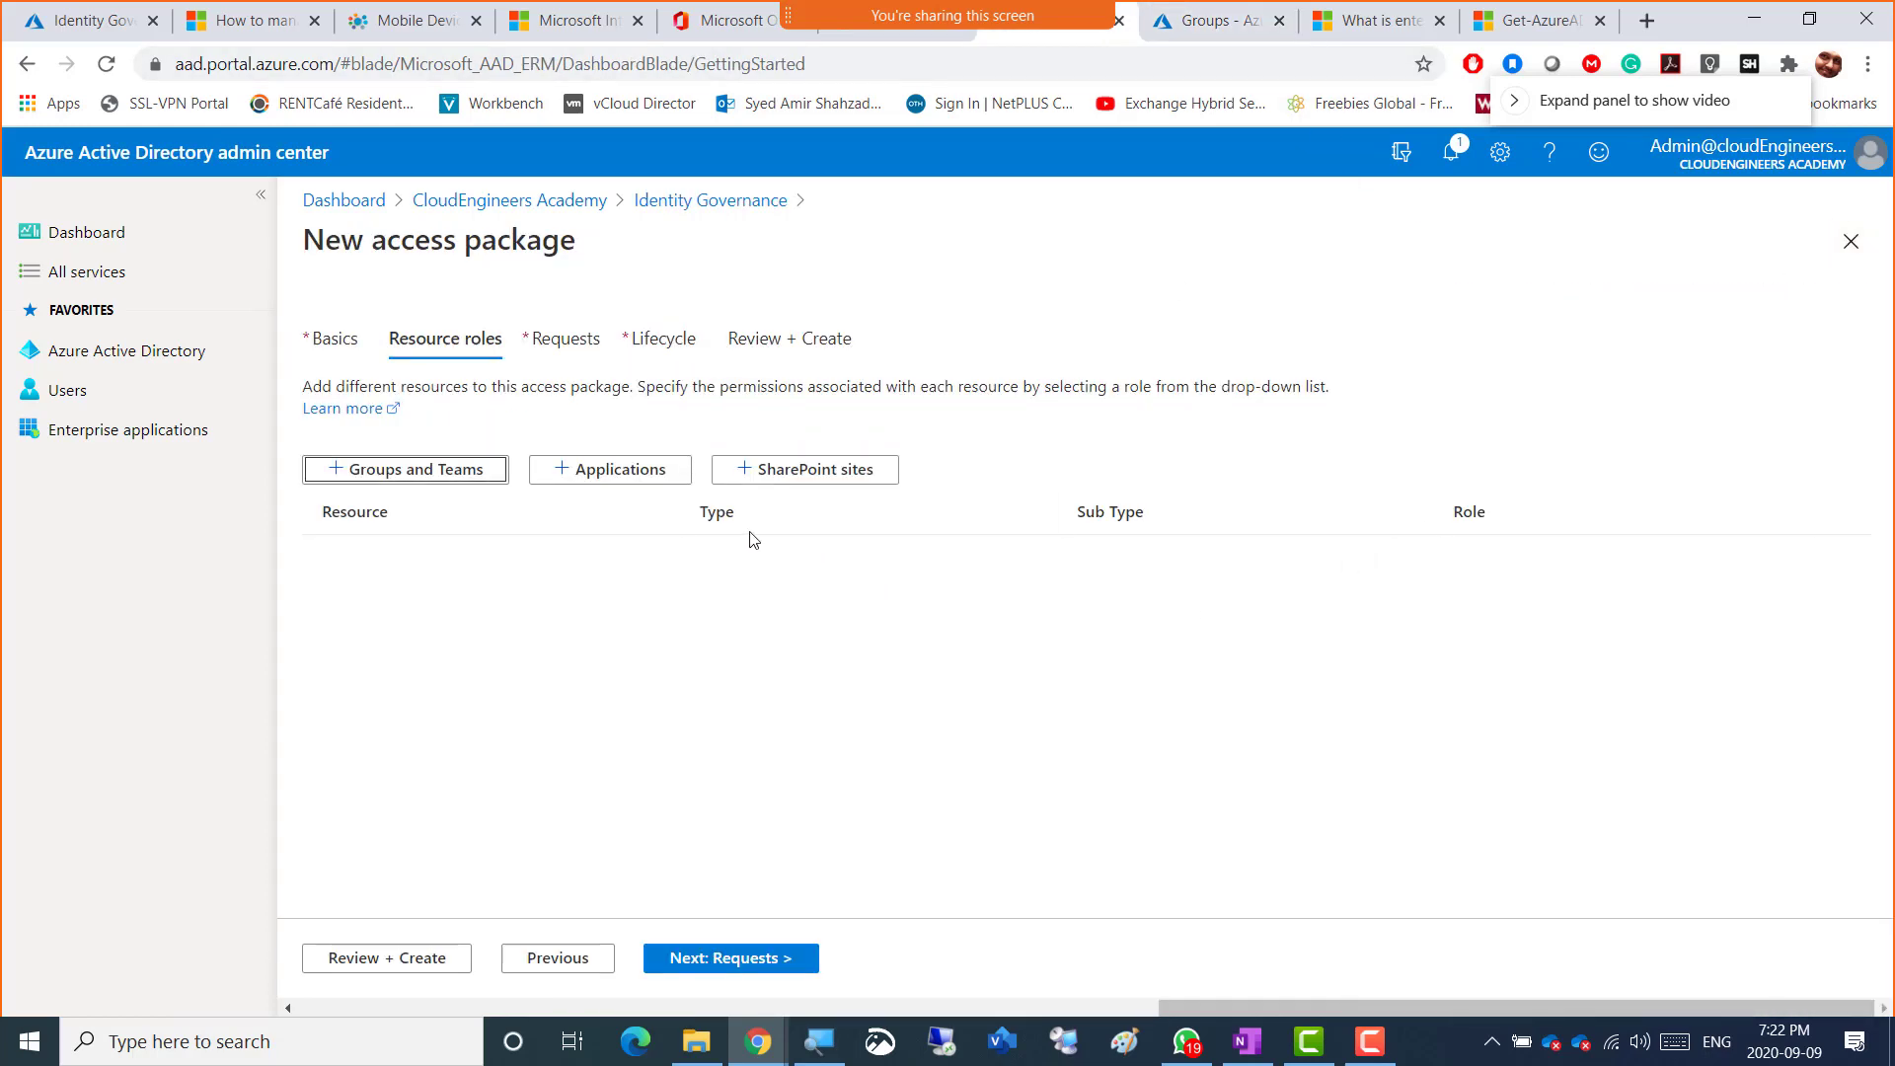
{"action": "left_click", "coordinate": [410, 479]}
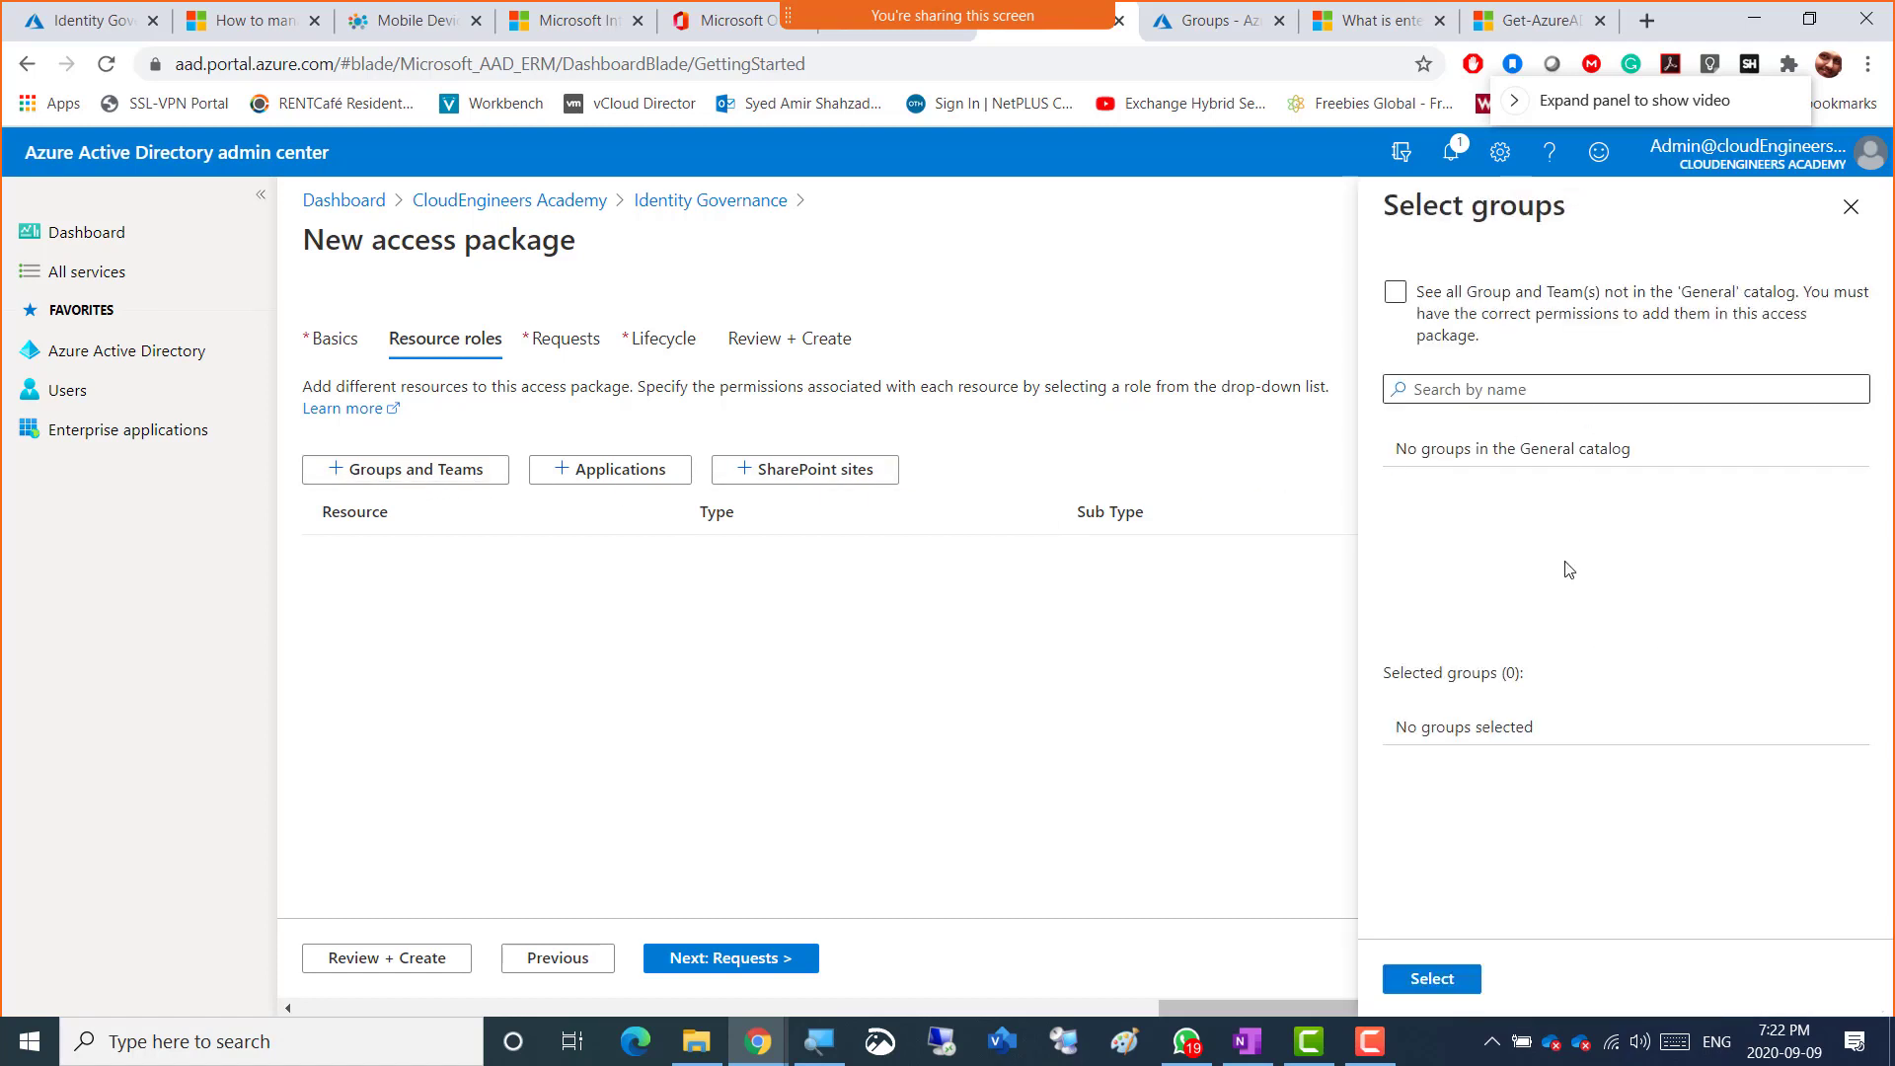
{"action": "left_click", "coordinate": [1851, 207]}
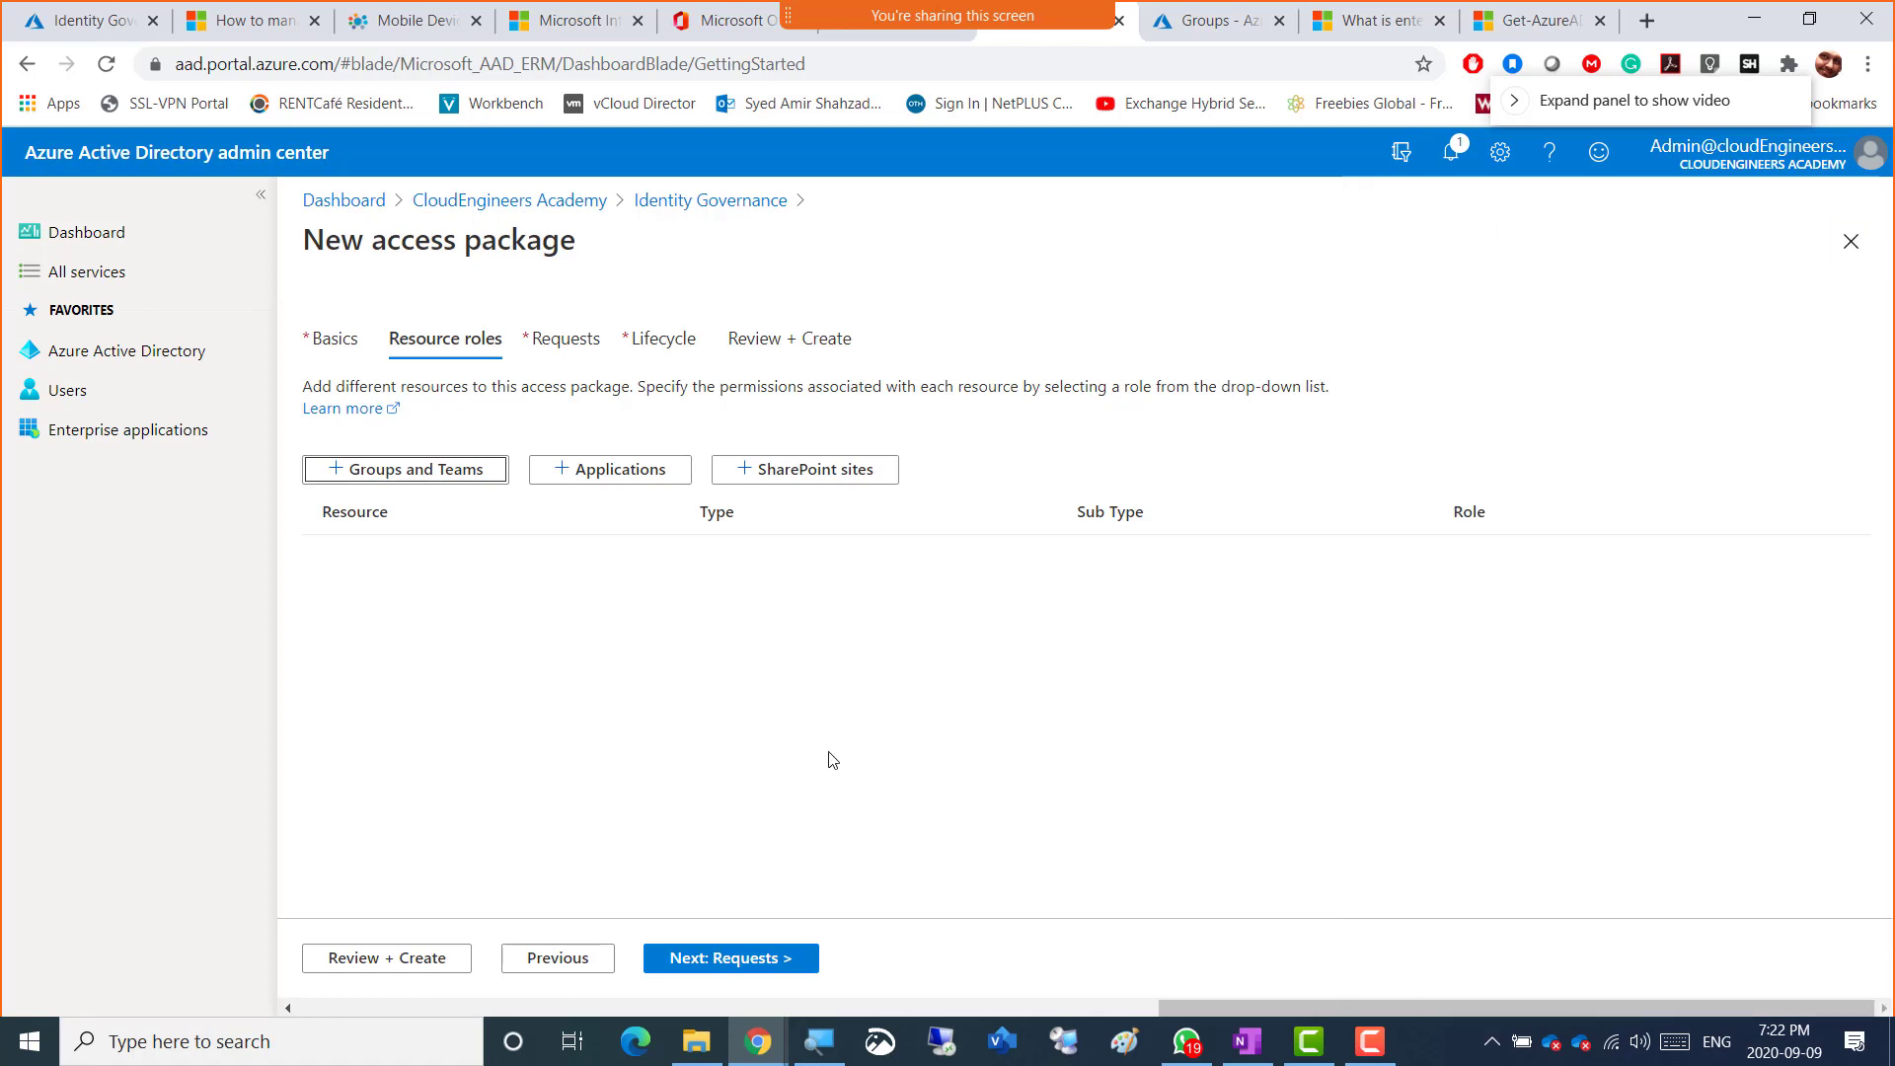
{"action": "left_click", "coordinate": [541, 959]}
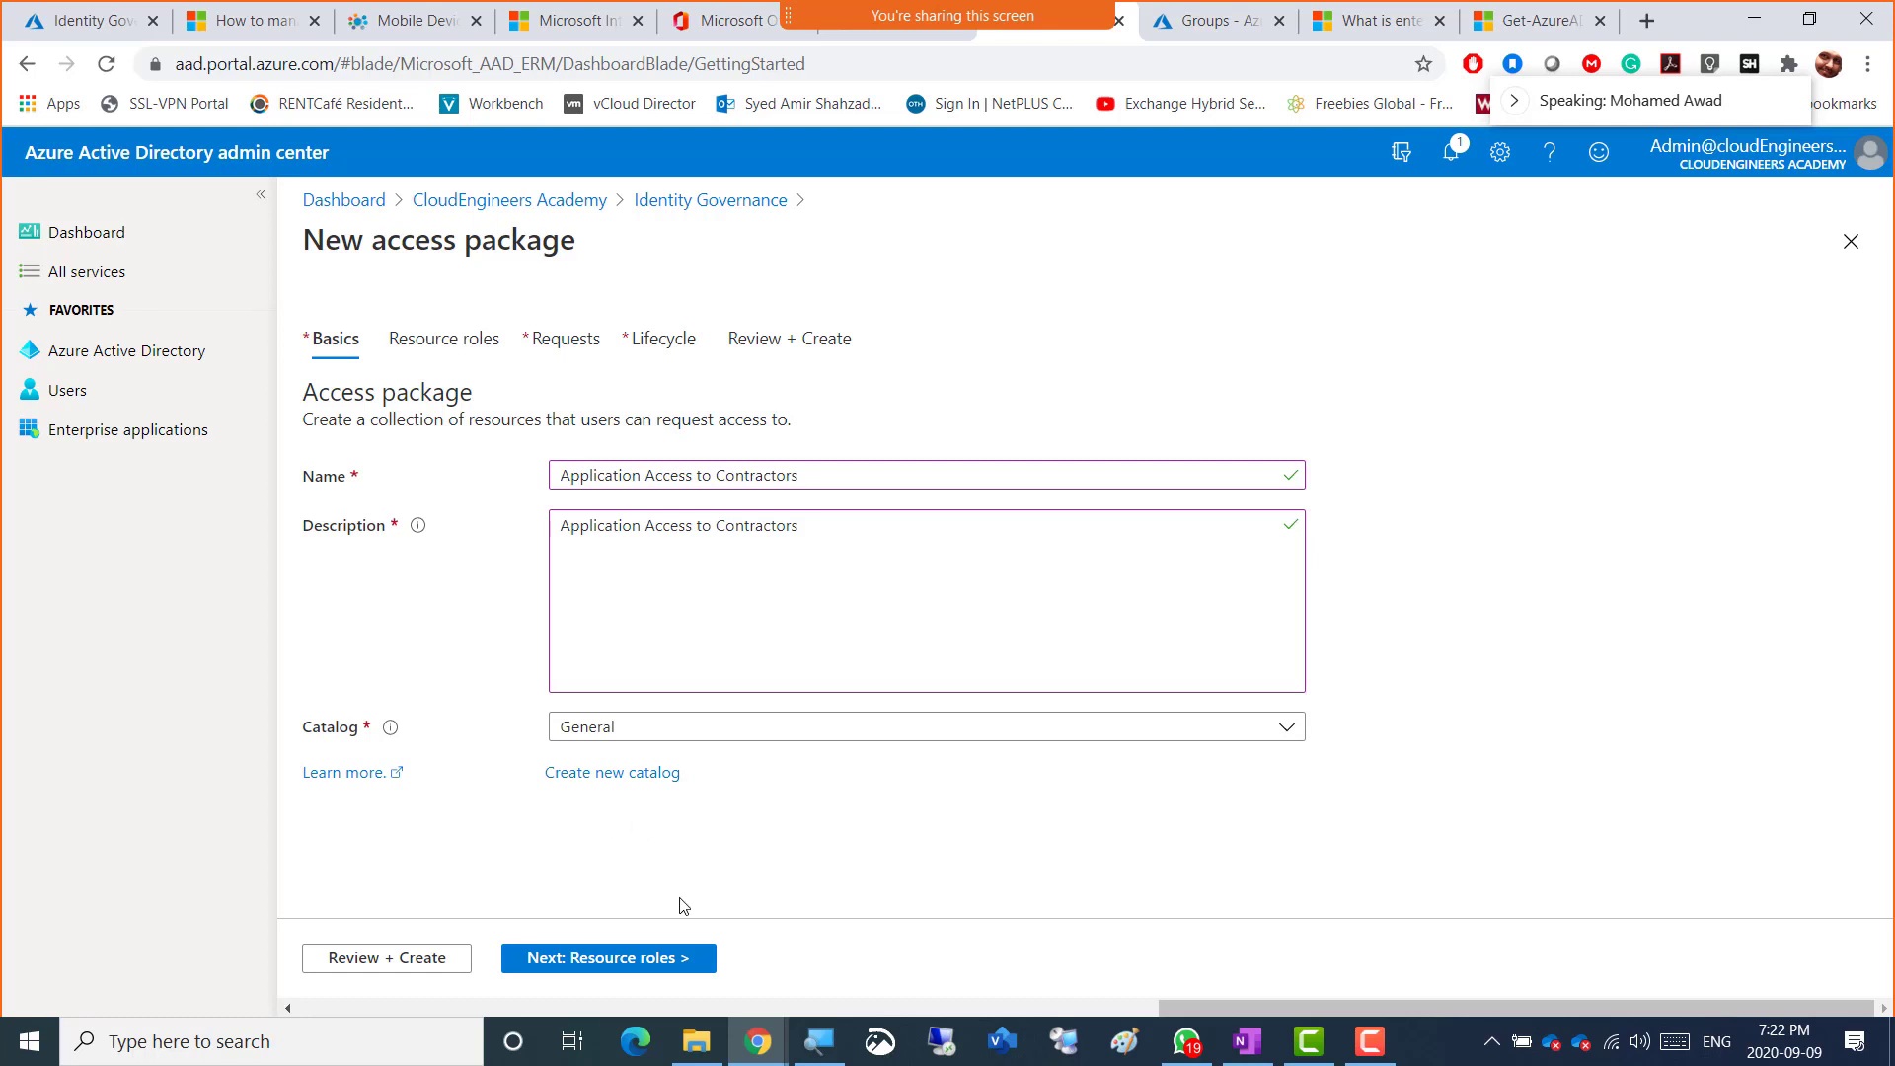
{"action": "left_click", "coordinate": [606, 963]}
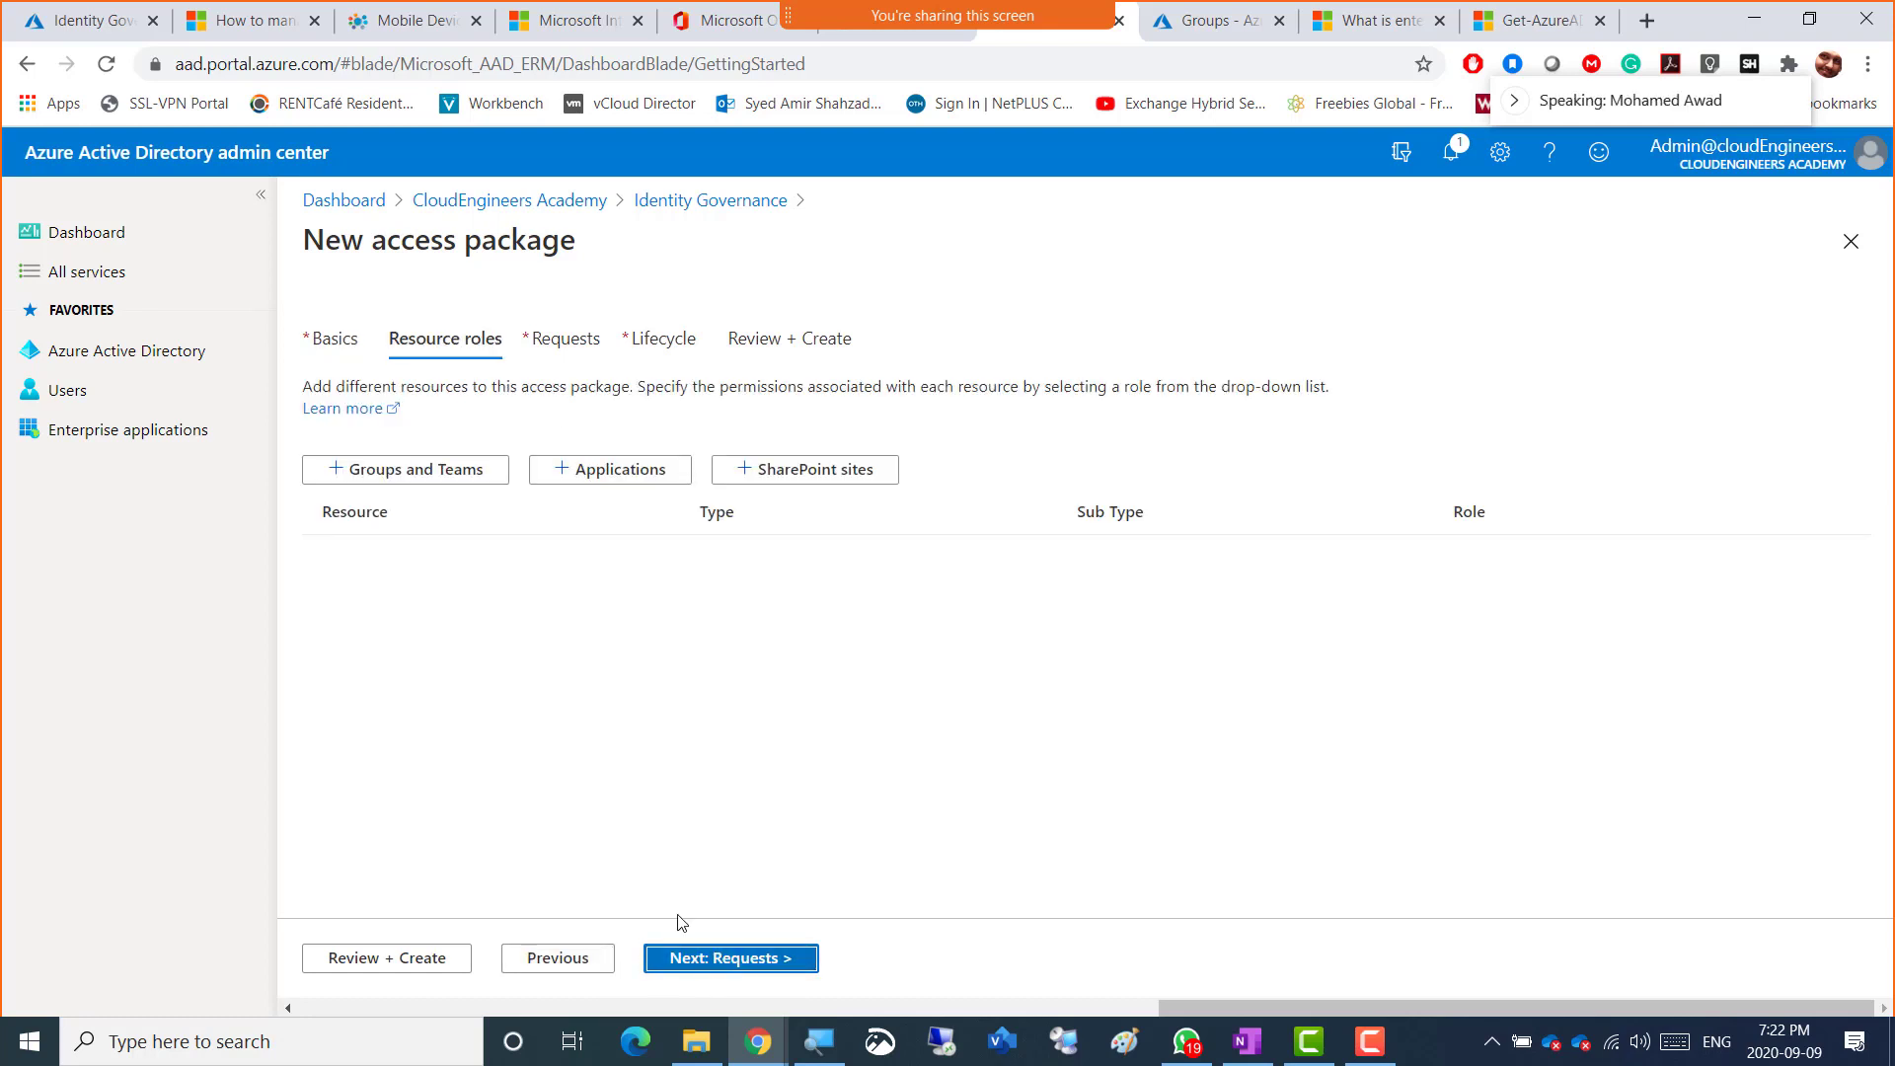
{"action": "left_click", "coordinate": [373, 470]}
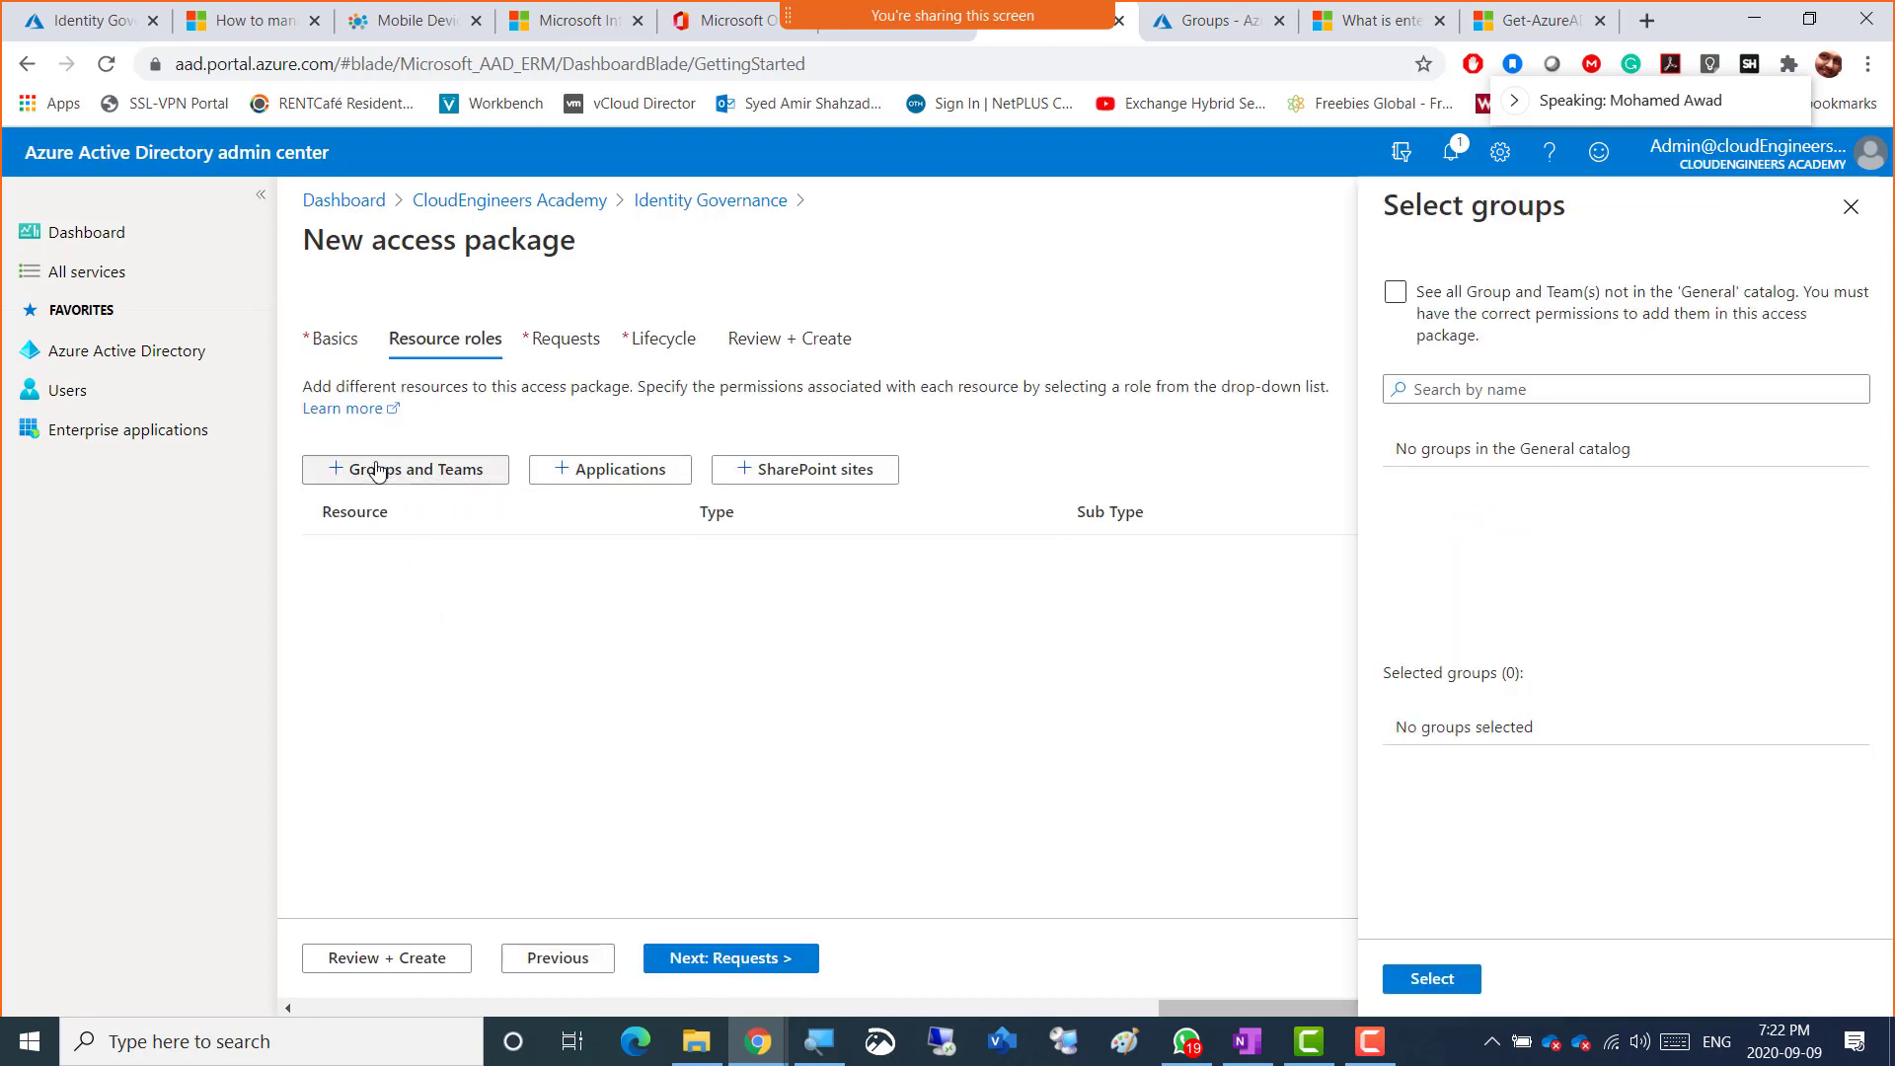
- Open the Marketing1 group and examine its Azure role assignments and properties
{"action": "left_click", "coordinate": [1204, 20]}
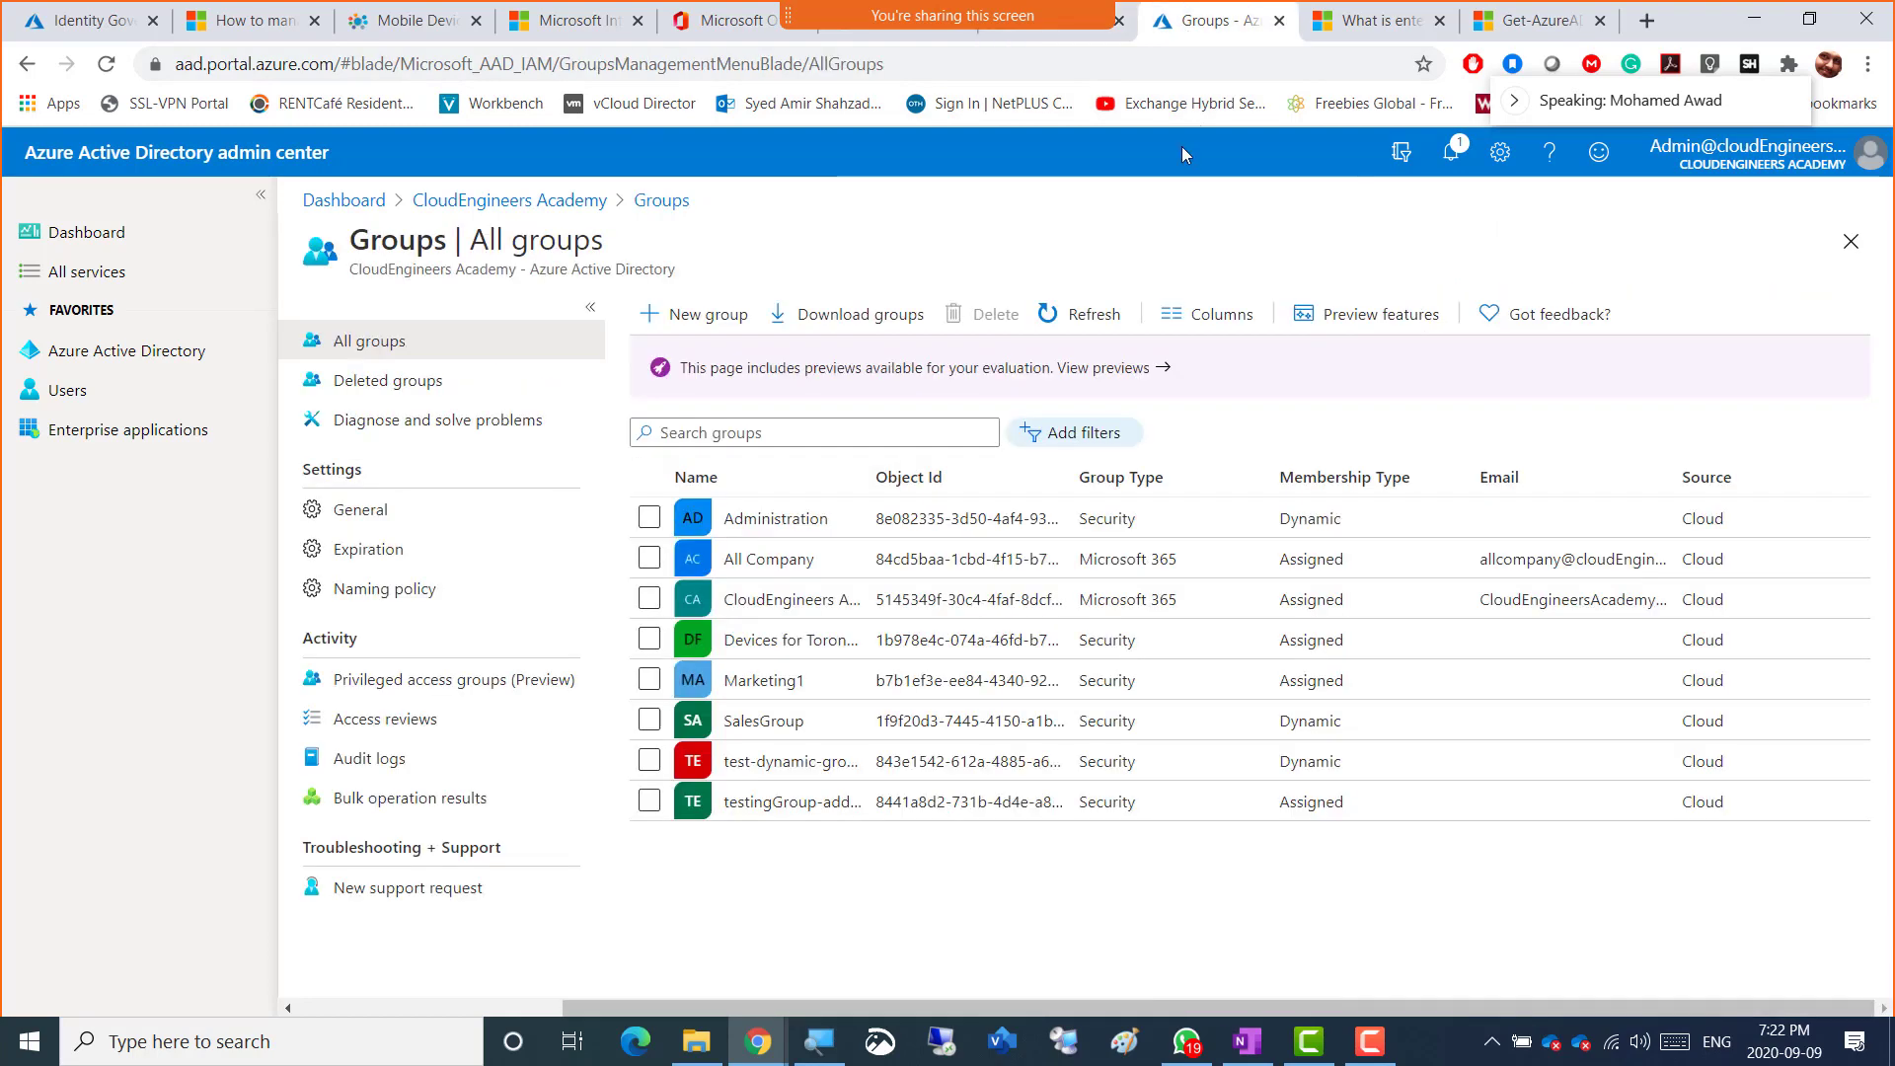
{"action": "left_click", "coordinate": [779, 692]}
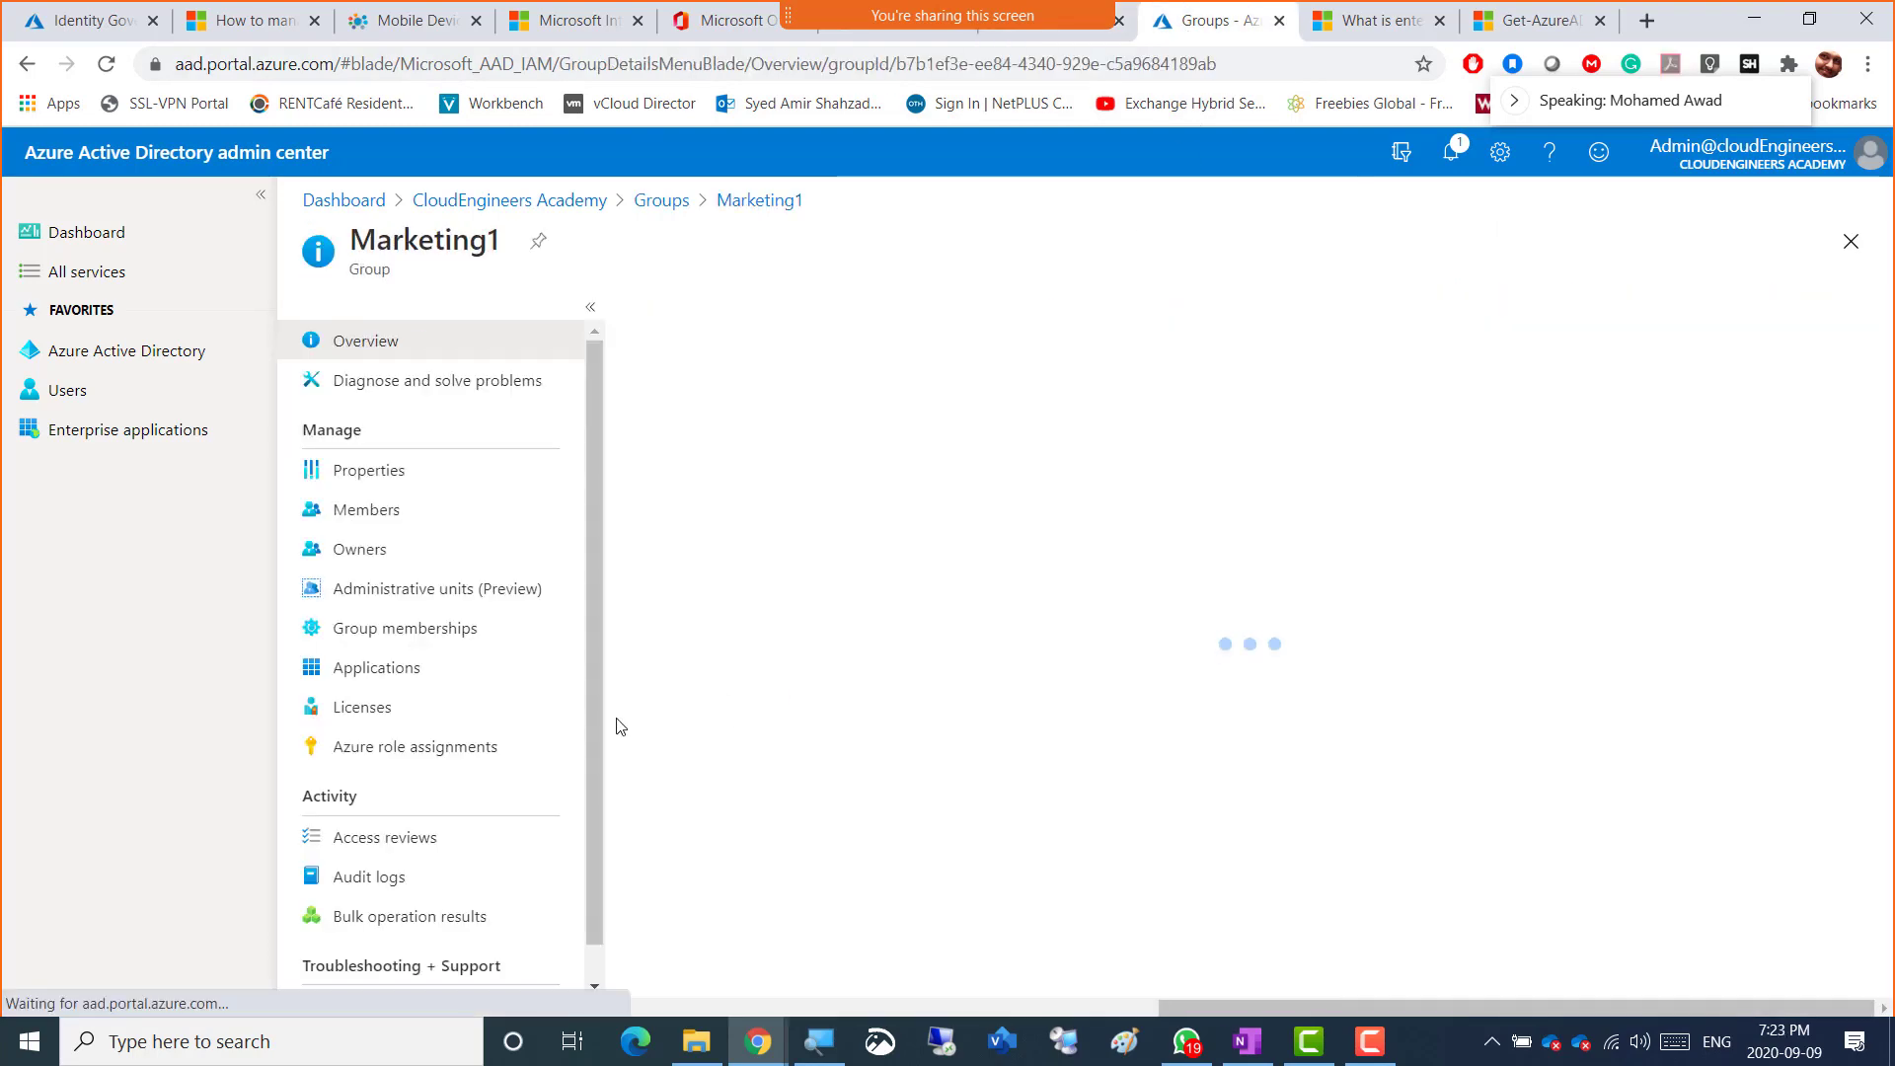
{"action": "left_click", "coordinate": [379, 750]}
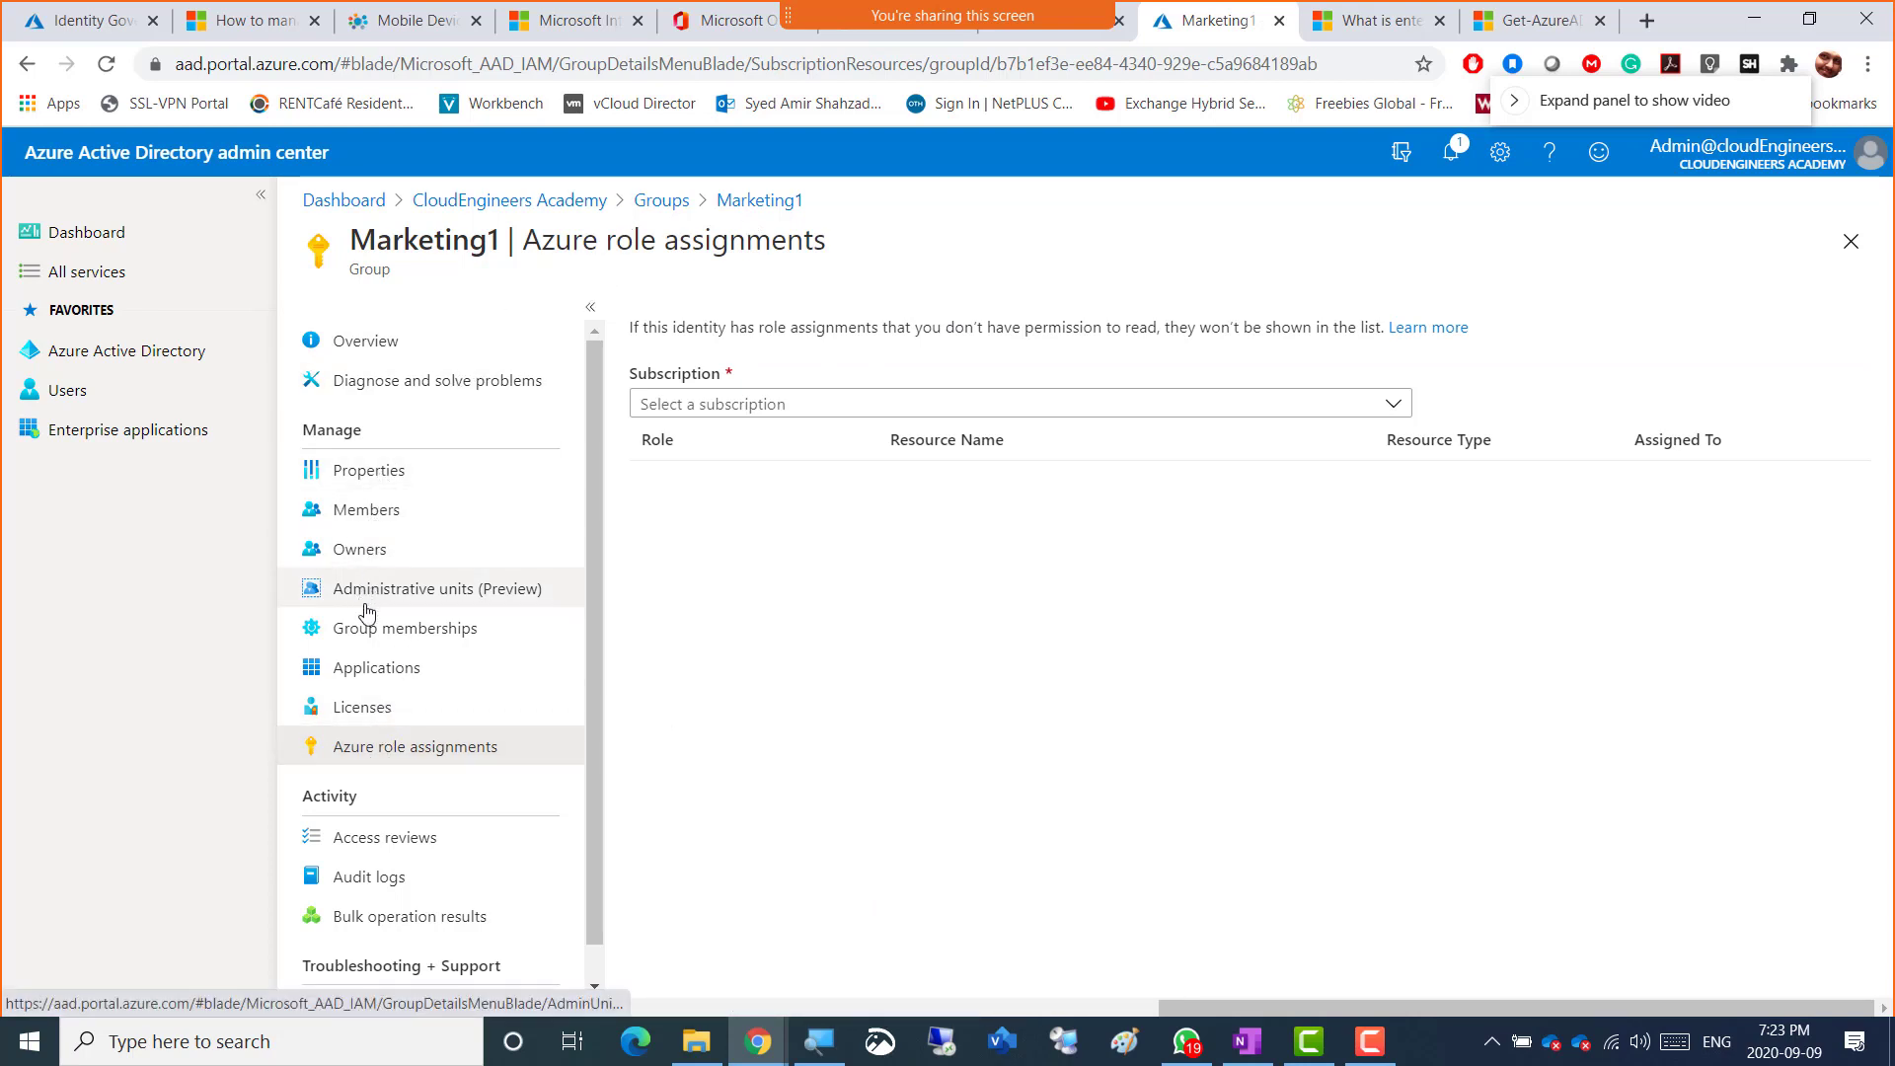
{"action": "left_click", "coordinate": [367, 472]}
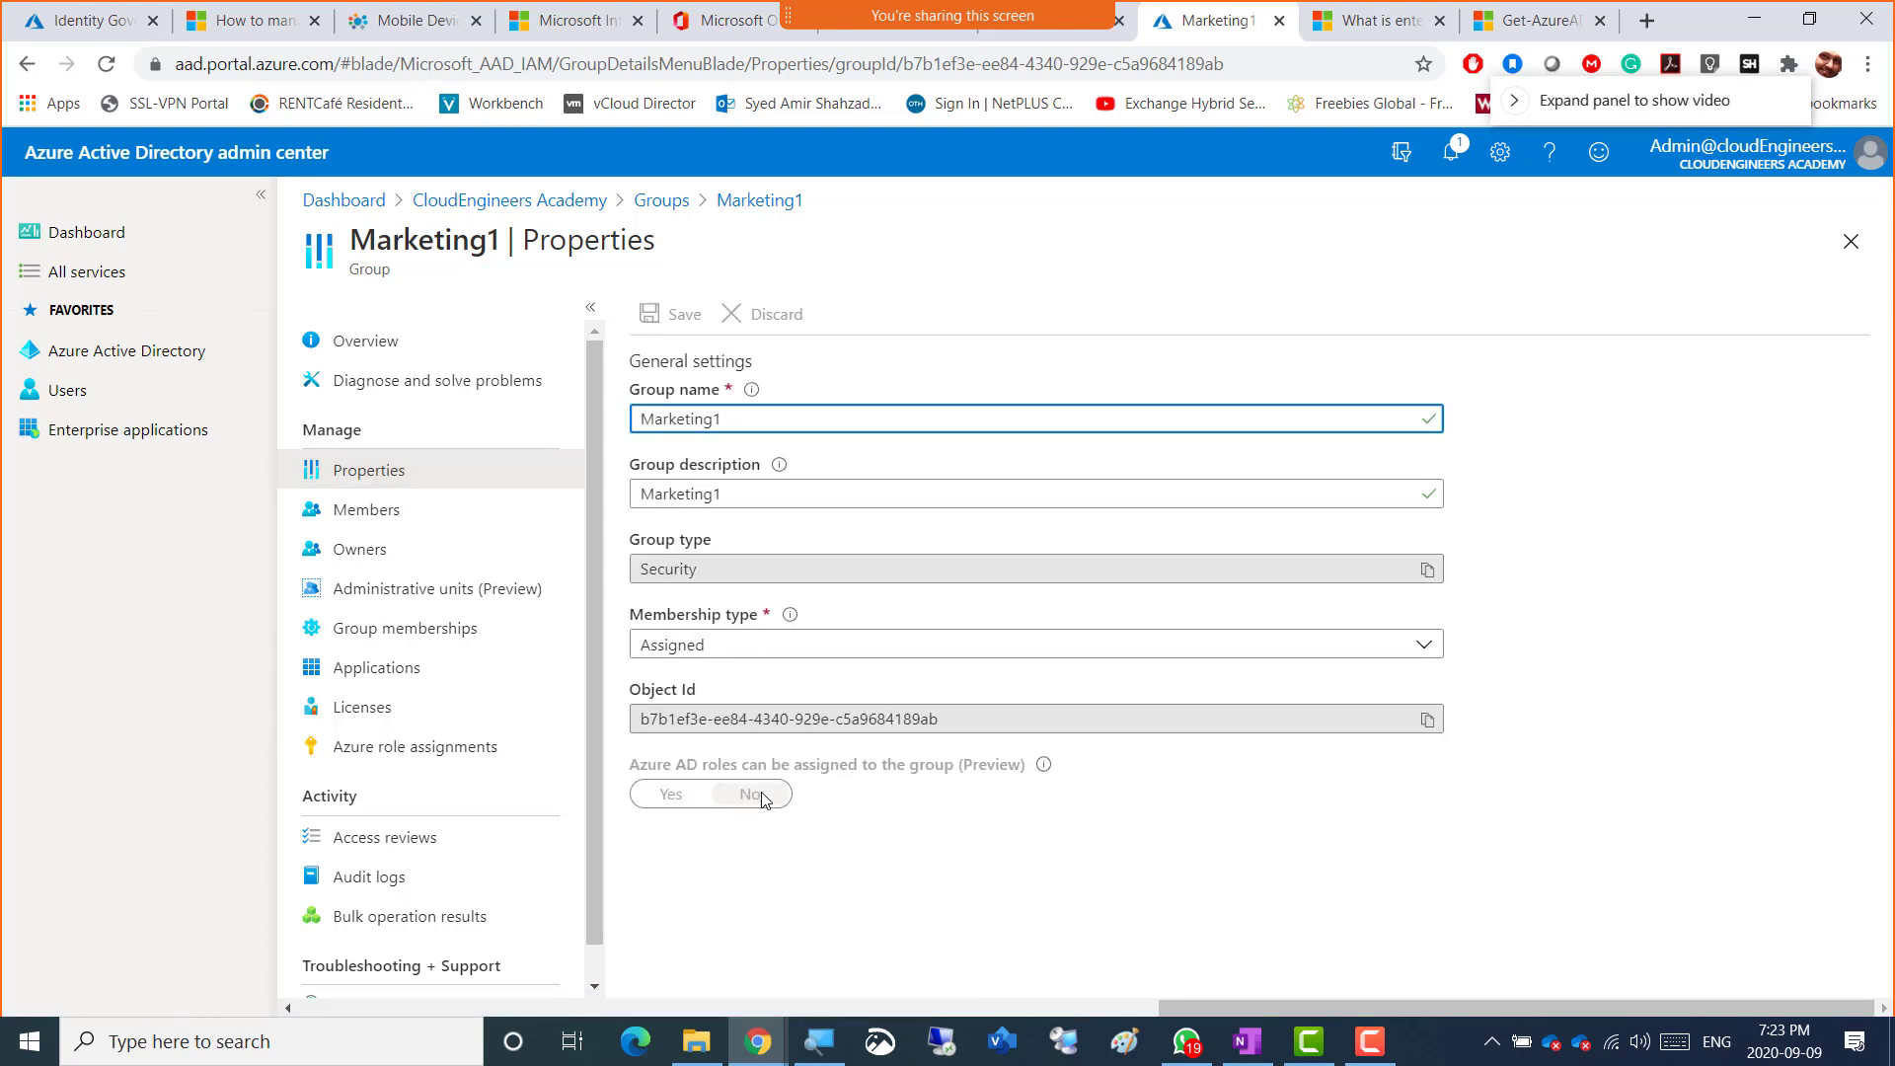
- Try the Dynamic User membership type for the Marketing1 group and discard the change
{"action": "left_click", "coordinate": [708, 647]}
{"action": "left_click", "coordinate": [713, 719]}
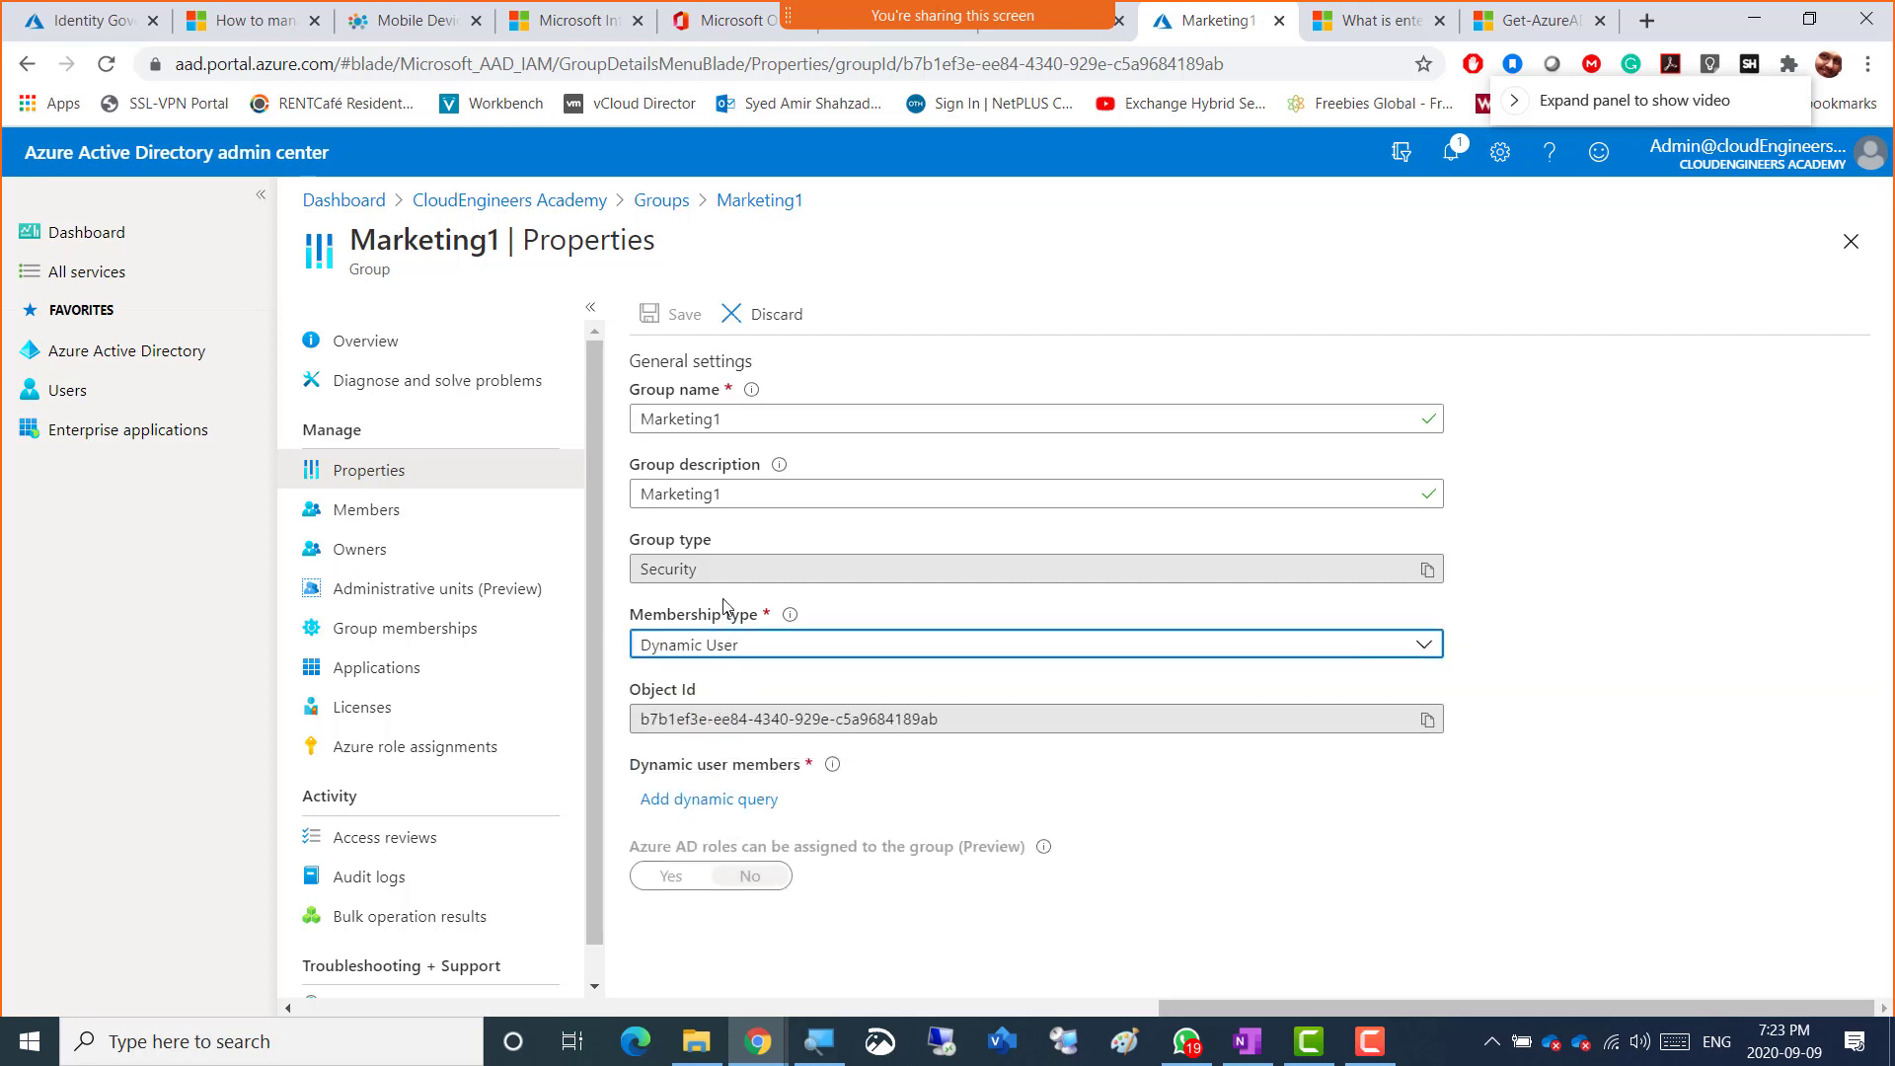
{"action": "left_click", "coordinate": [769, 316]}
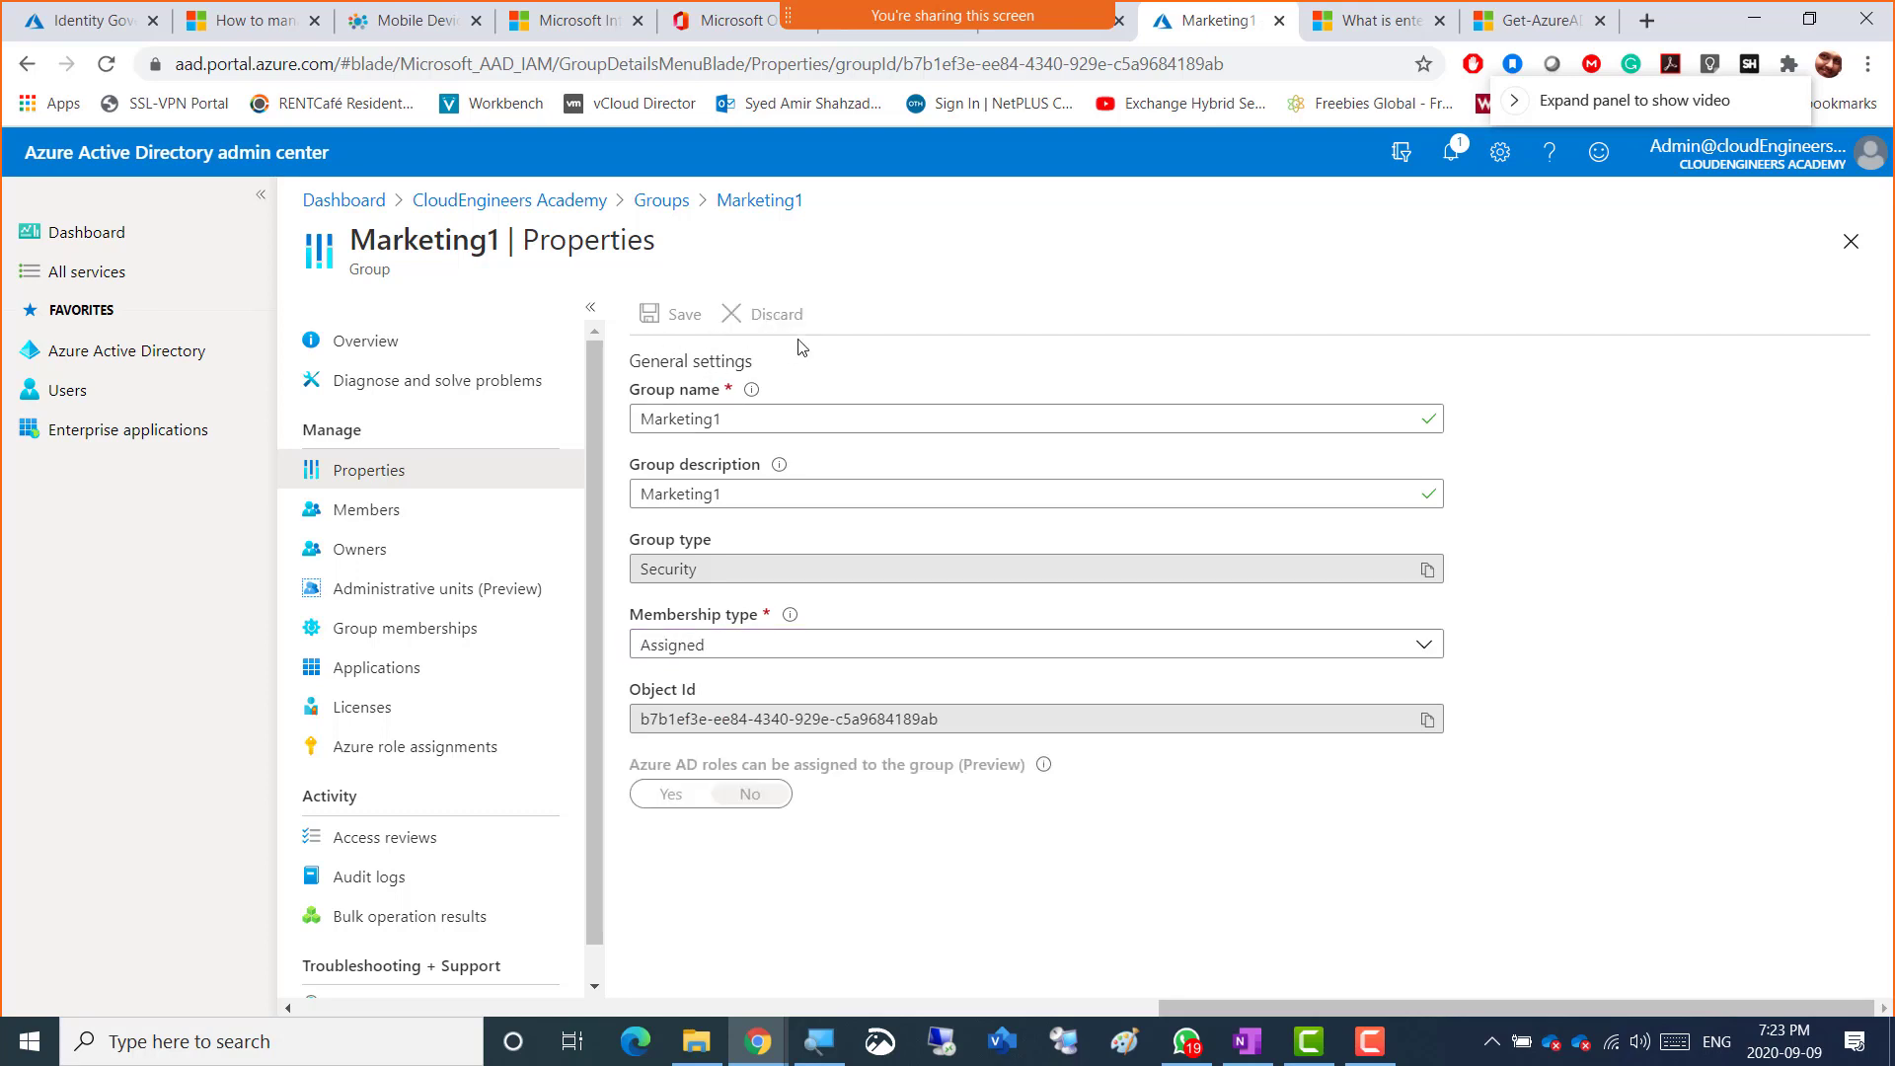
- Create a security group named and described "Marketing2" with Azure AD role assignment enabled, and refresh the groups list
{"action": "left_click", "coordinate": [652, 202]}
{"action": "left_click", "coordinate": [677, 313]}
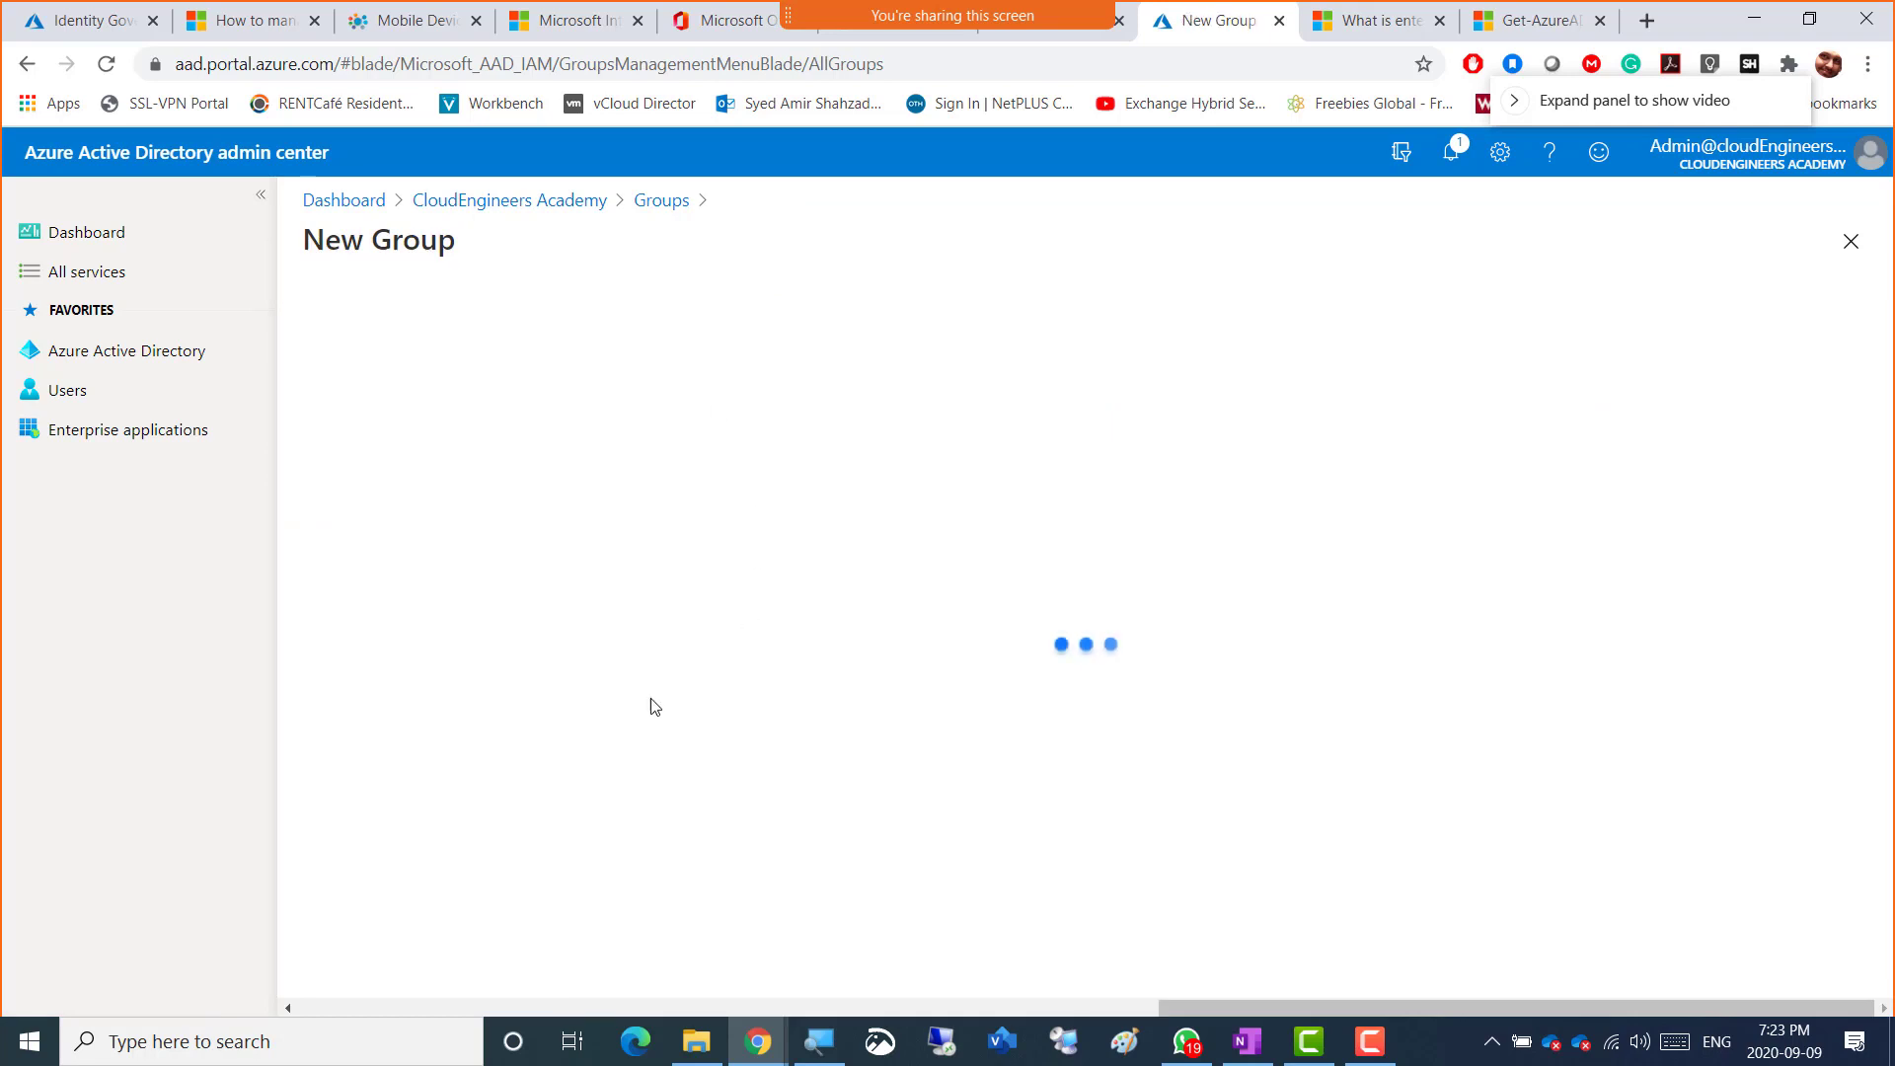
{"action": "left_click", "coordinate": [346, 584]}
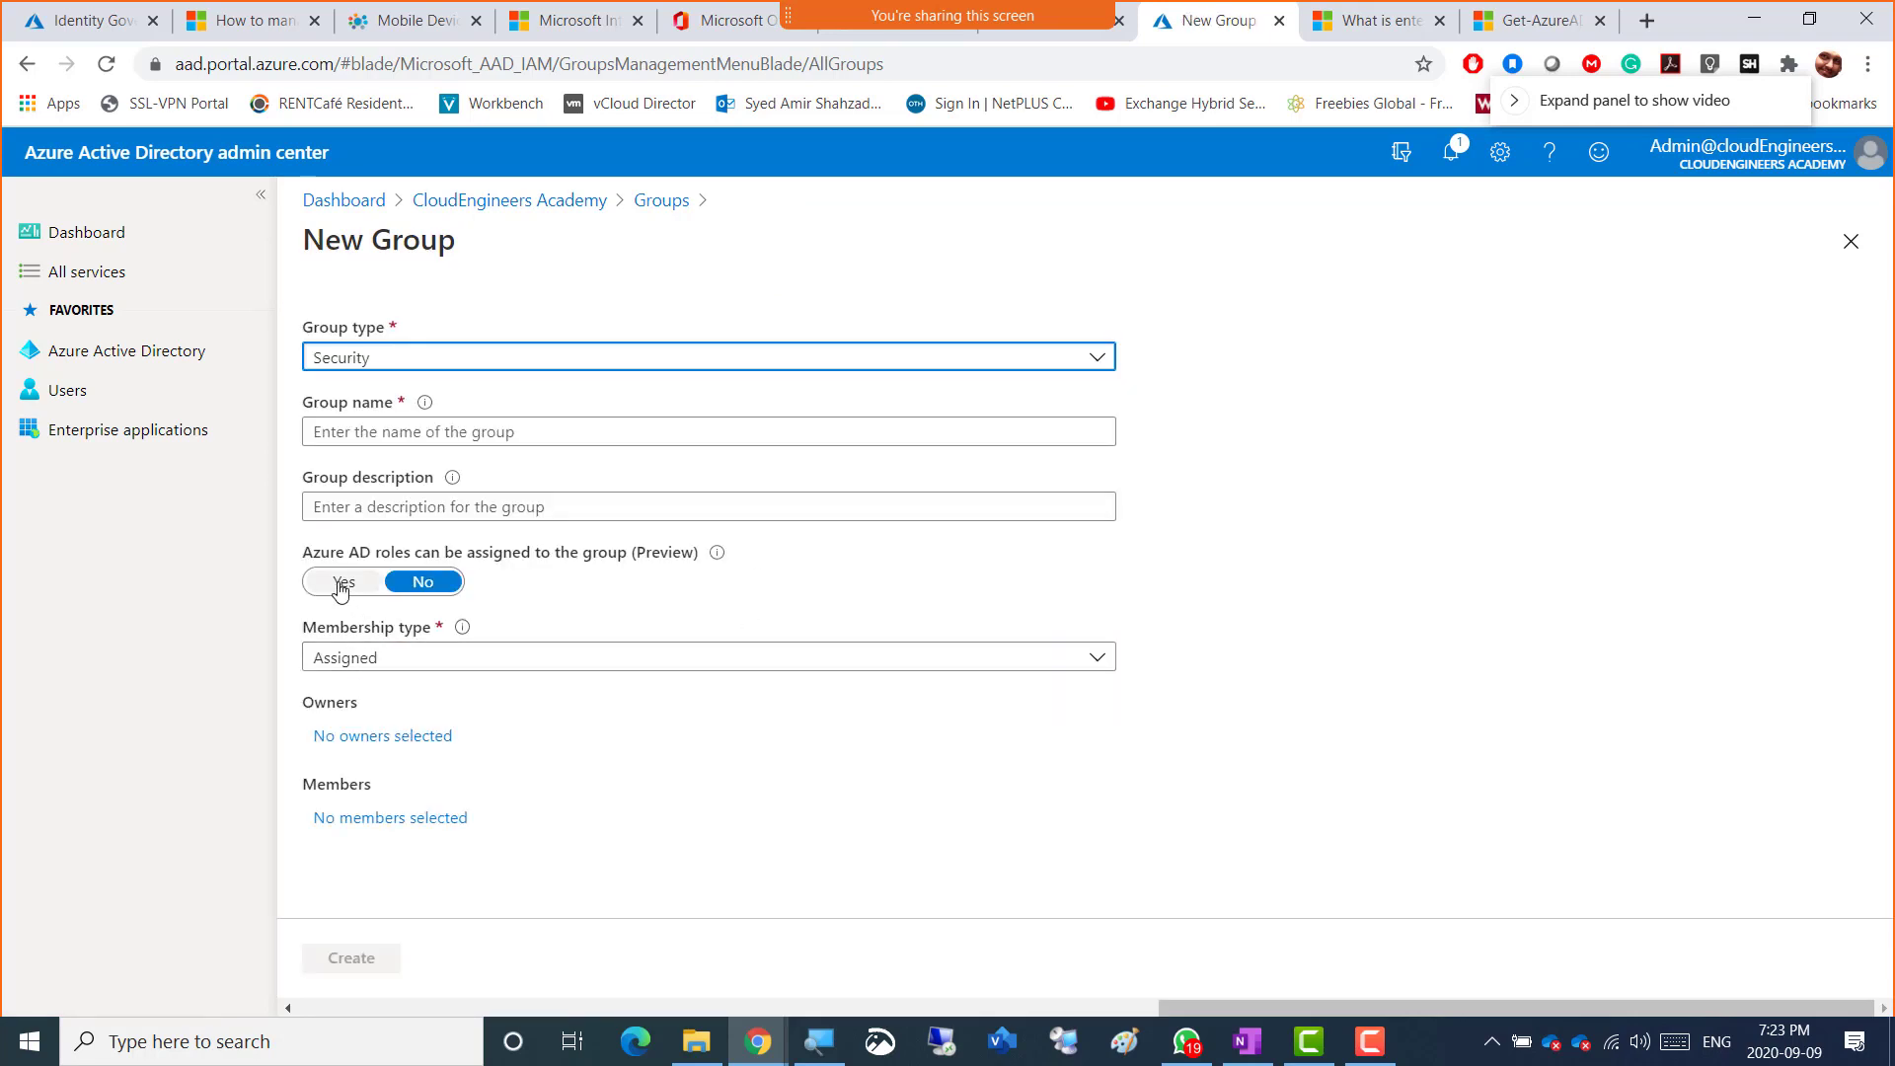
{"action": "left_click", "coordinate": [371, 433]}
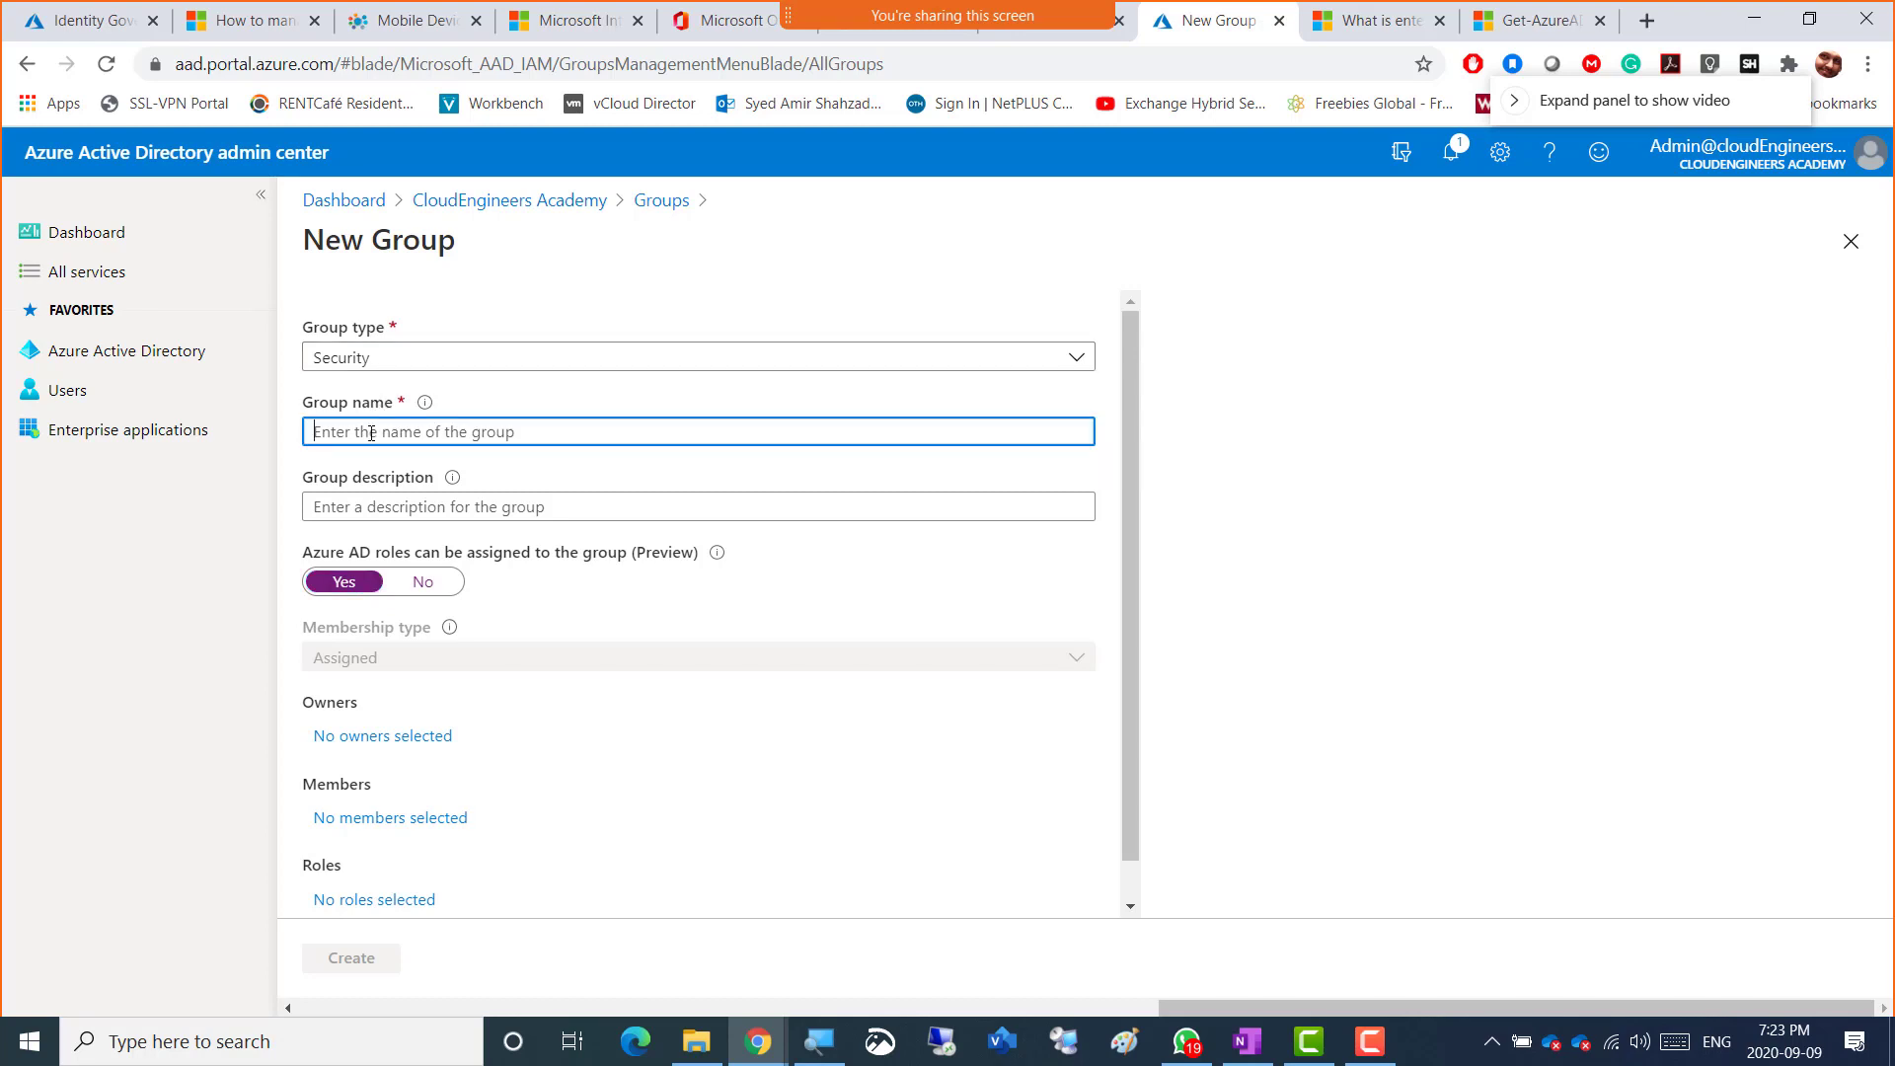
{"action": "type", "text": "Mar"}
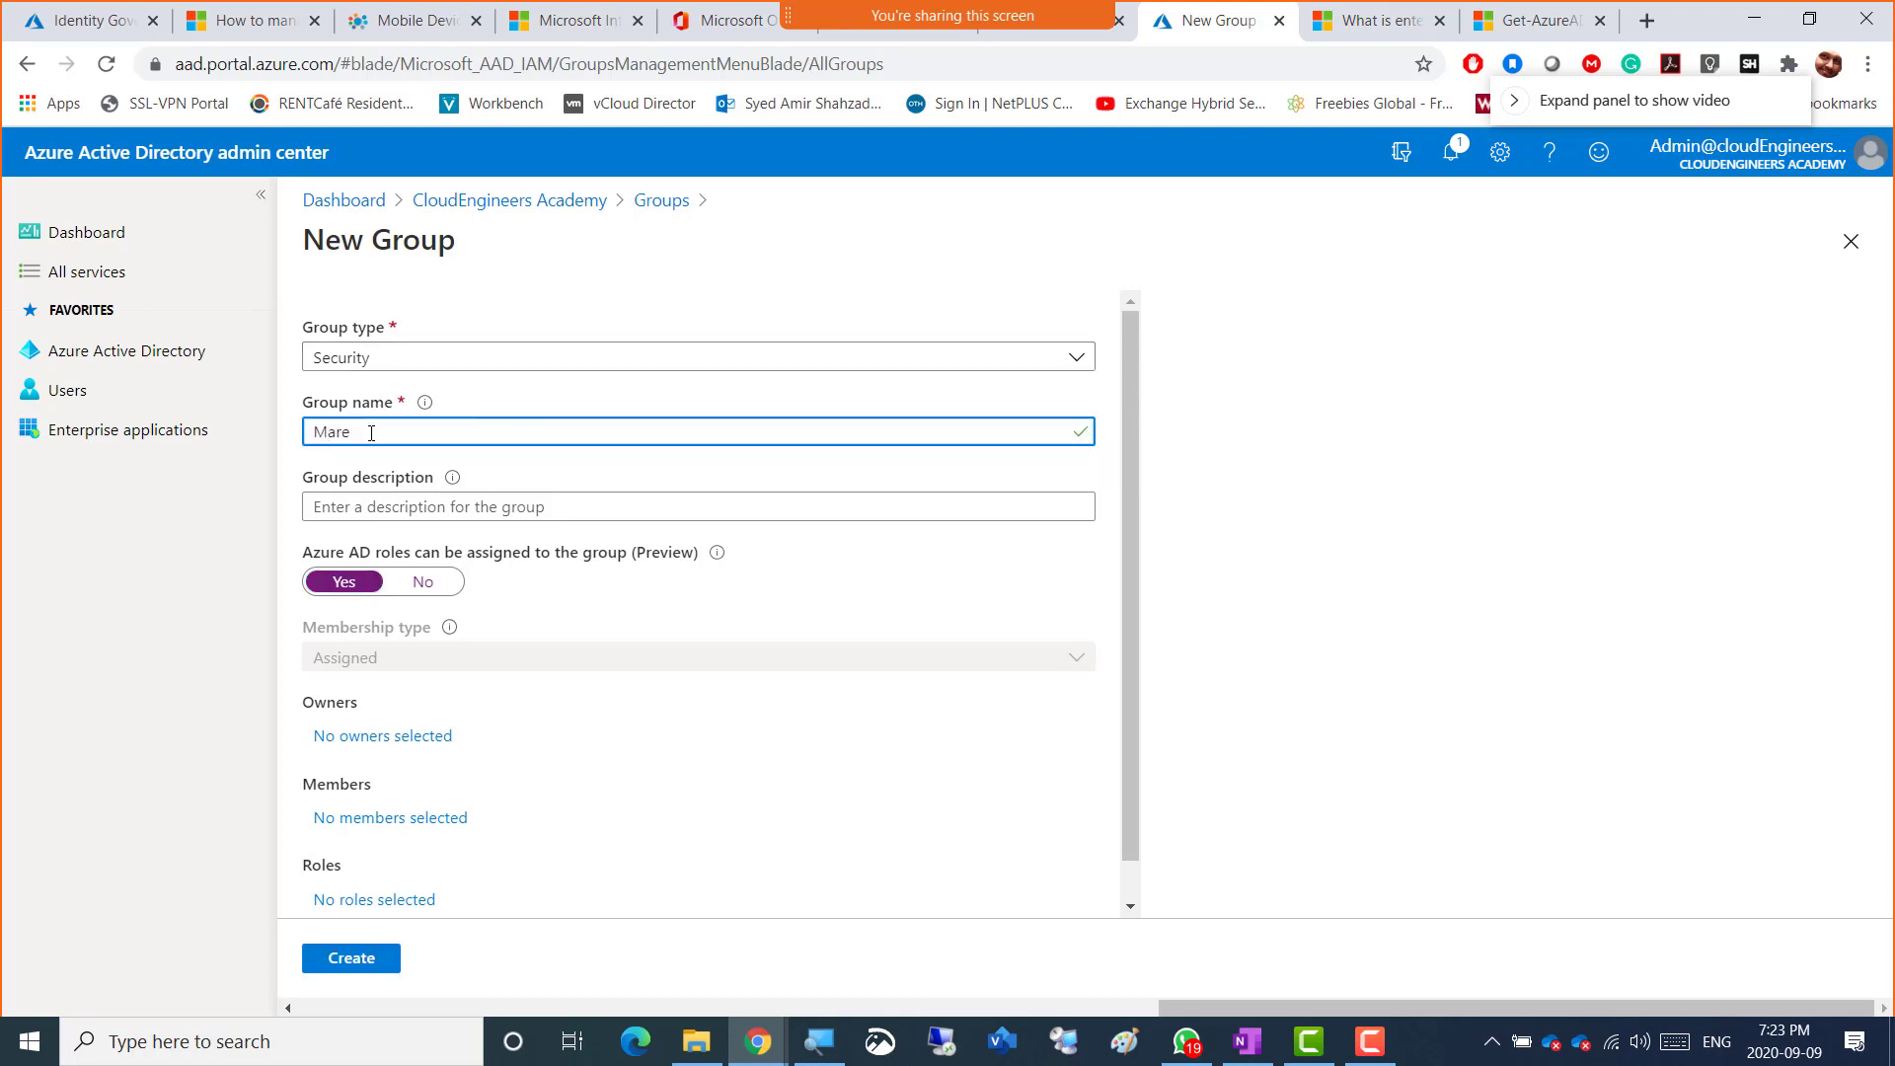
{"action": "type", "text": "keting2"}
{"action": "key", "text": "Tab"}
{"action": "type", "text": "Ma"}
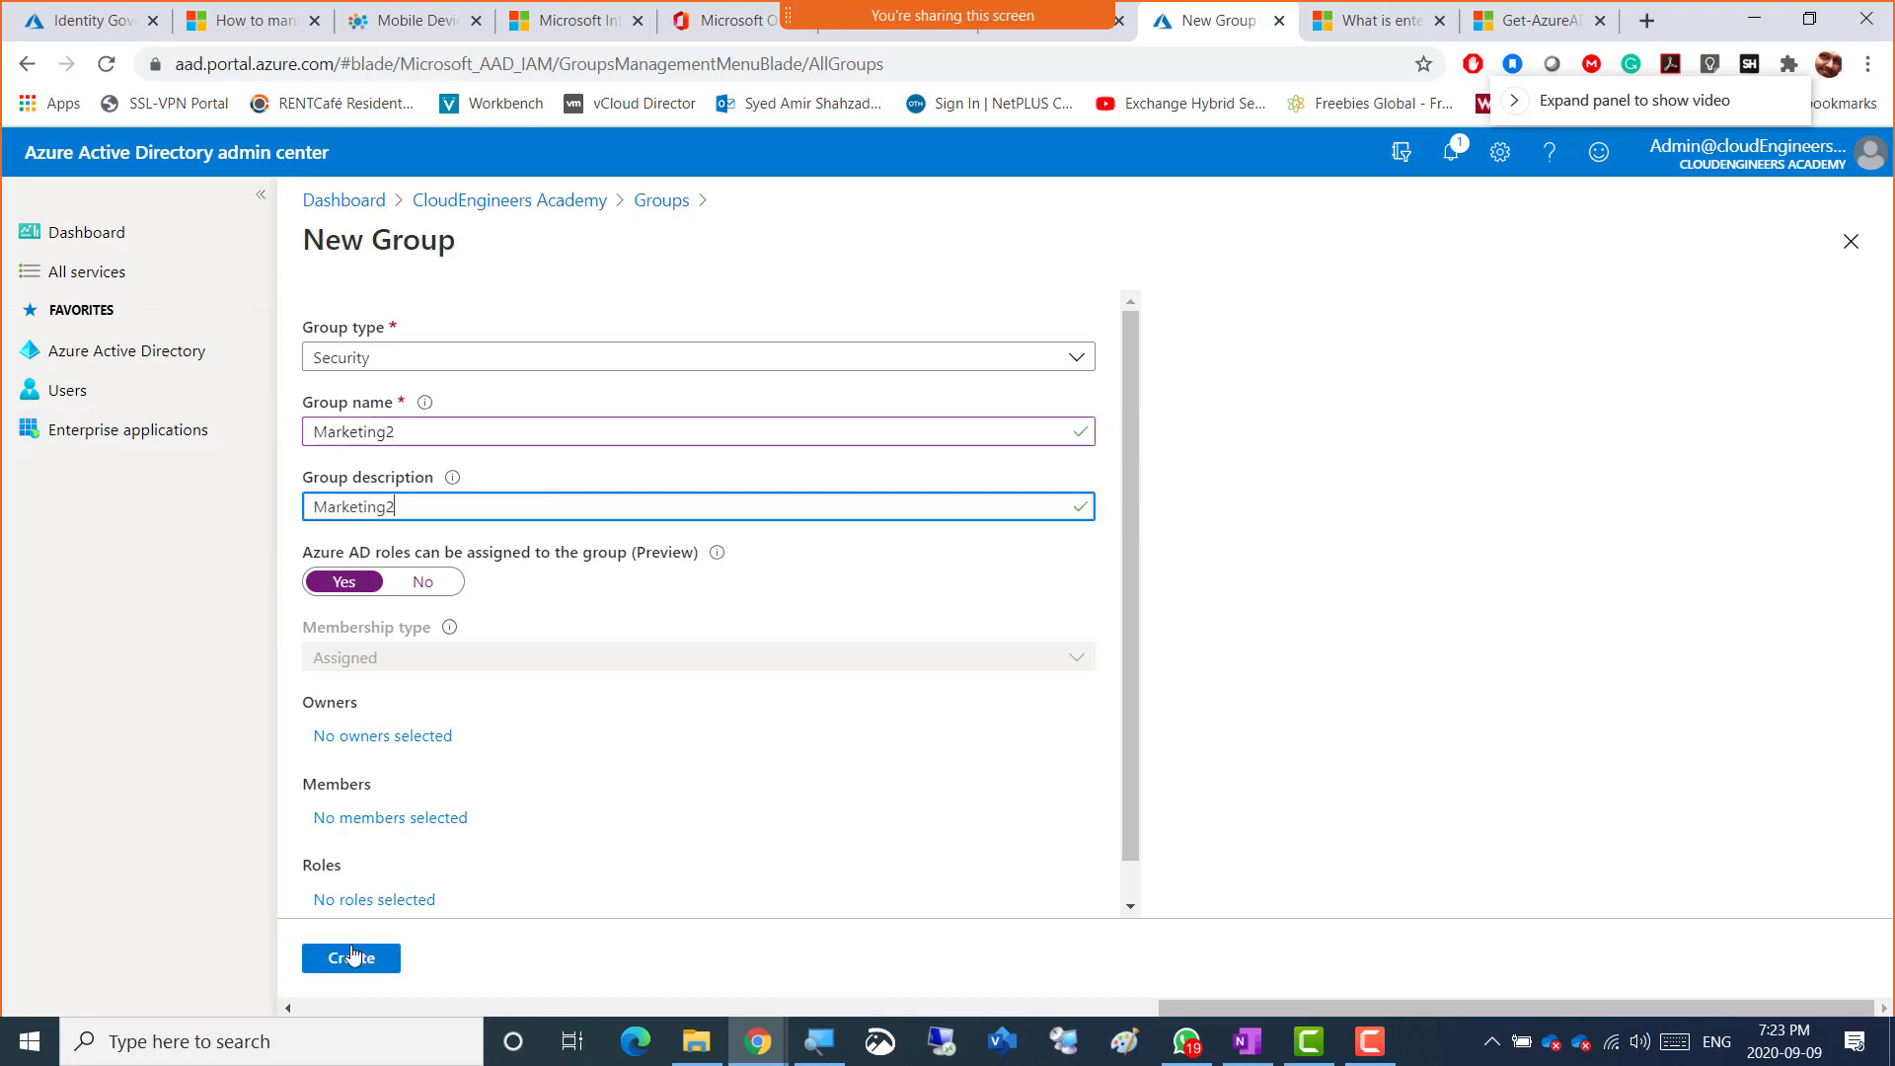
{"action": "left_click", "coordinate": [346, 959]}
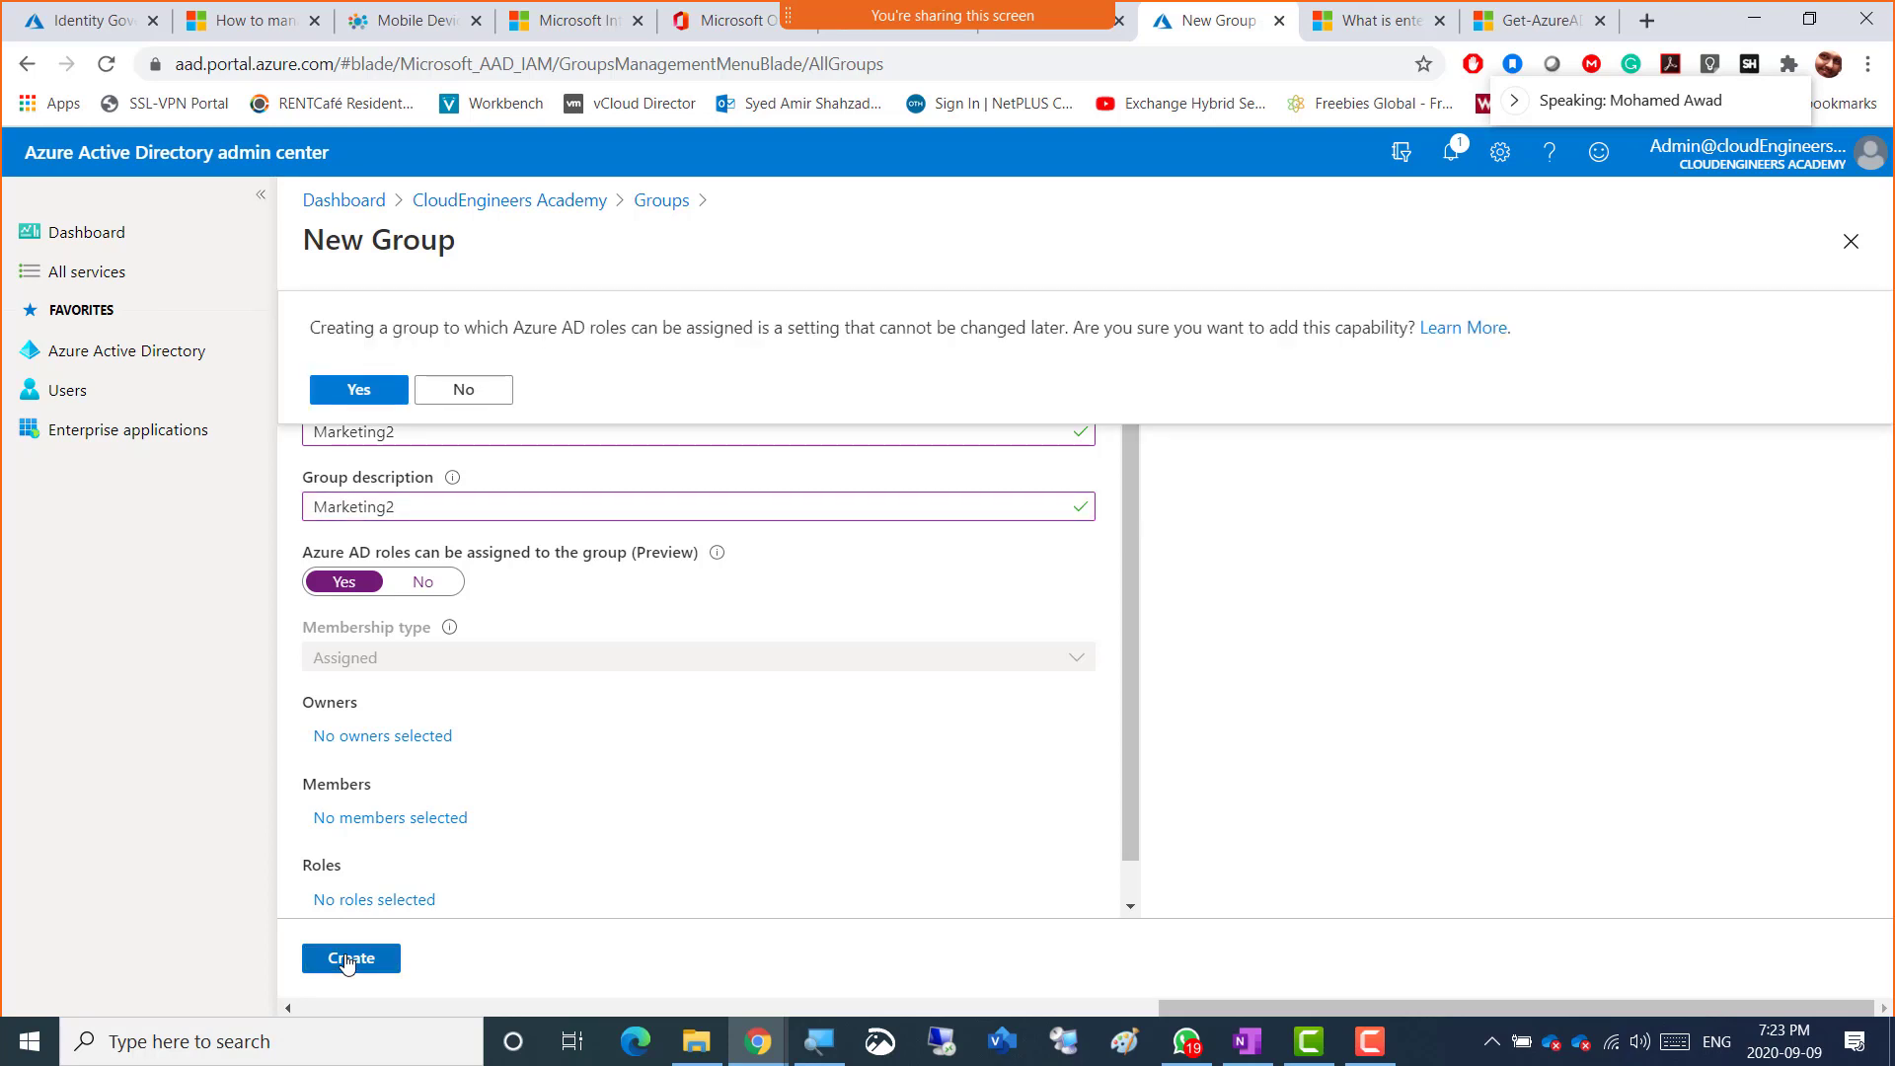
{"action": "left_click", "coordinate": [360, 391]}
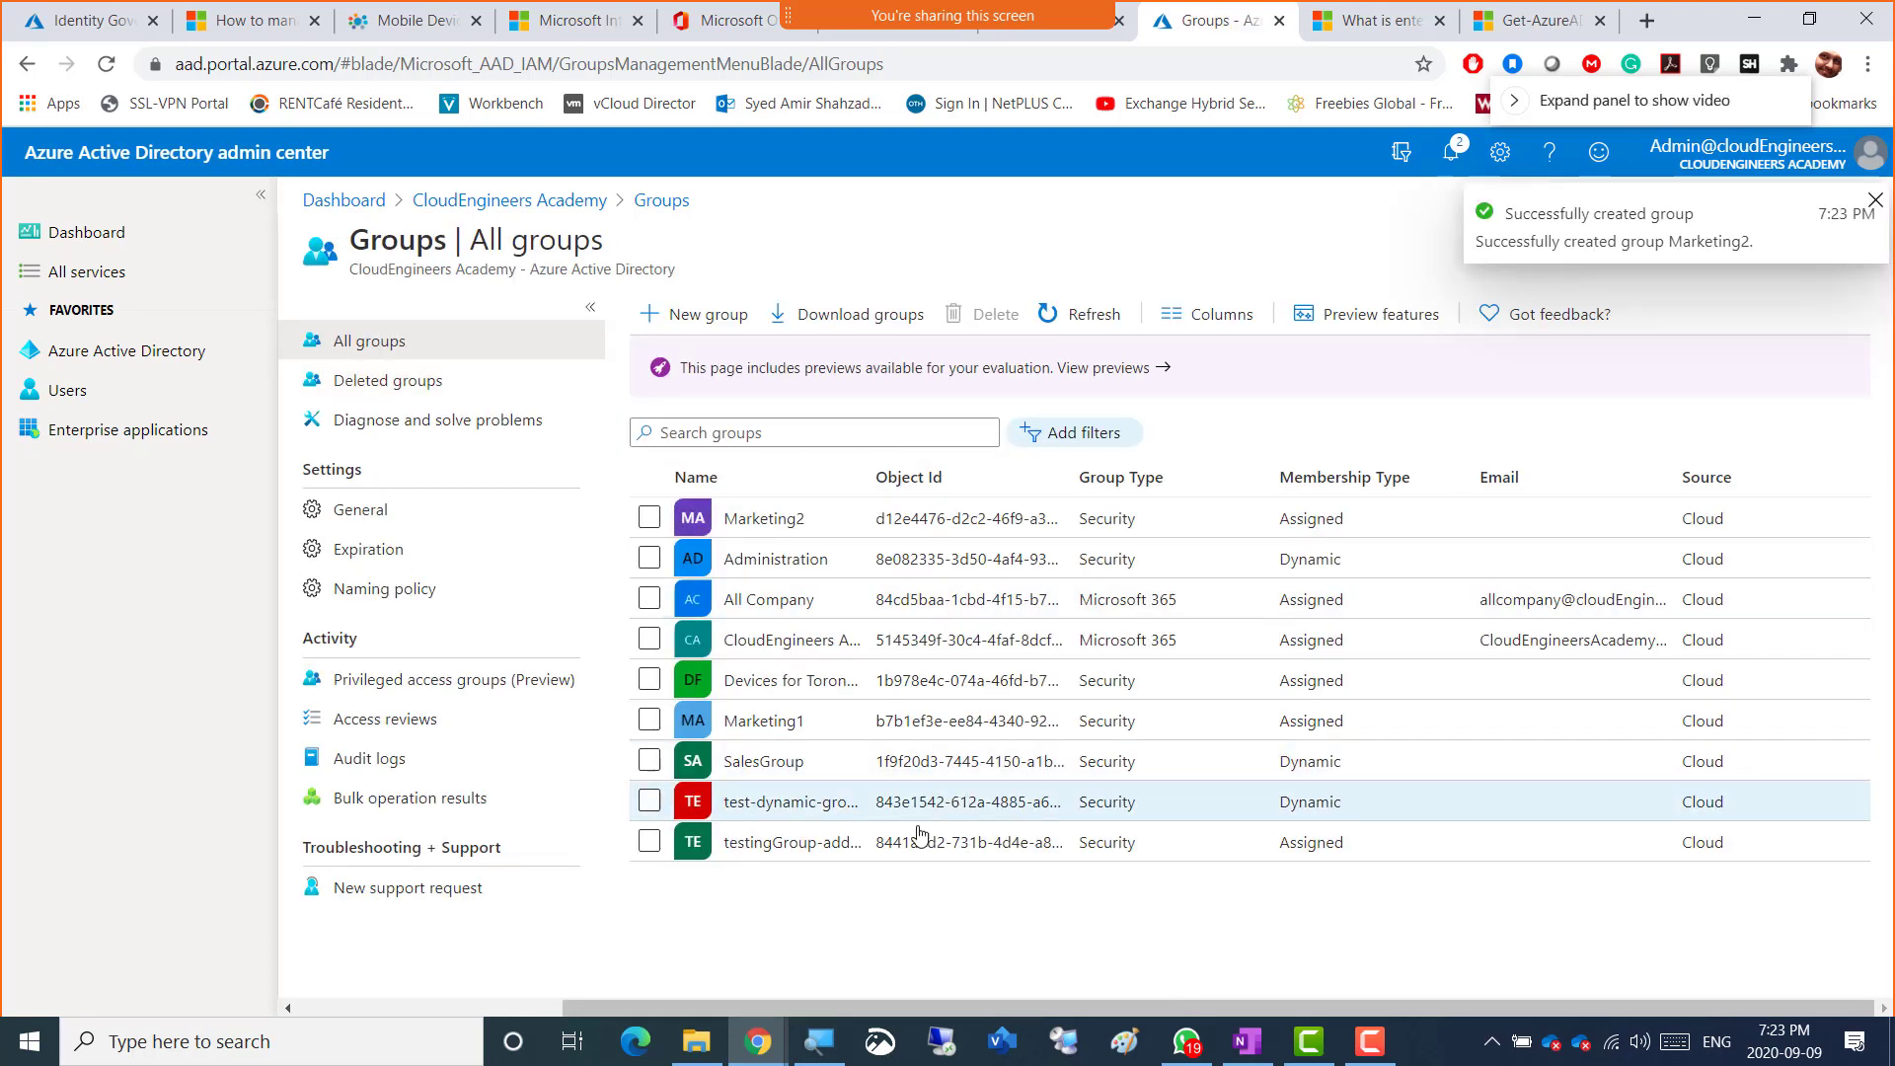
{"action": "left_click", "coordinate": [1086, 314]}
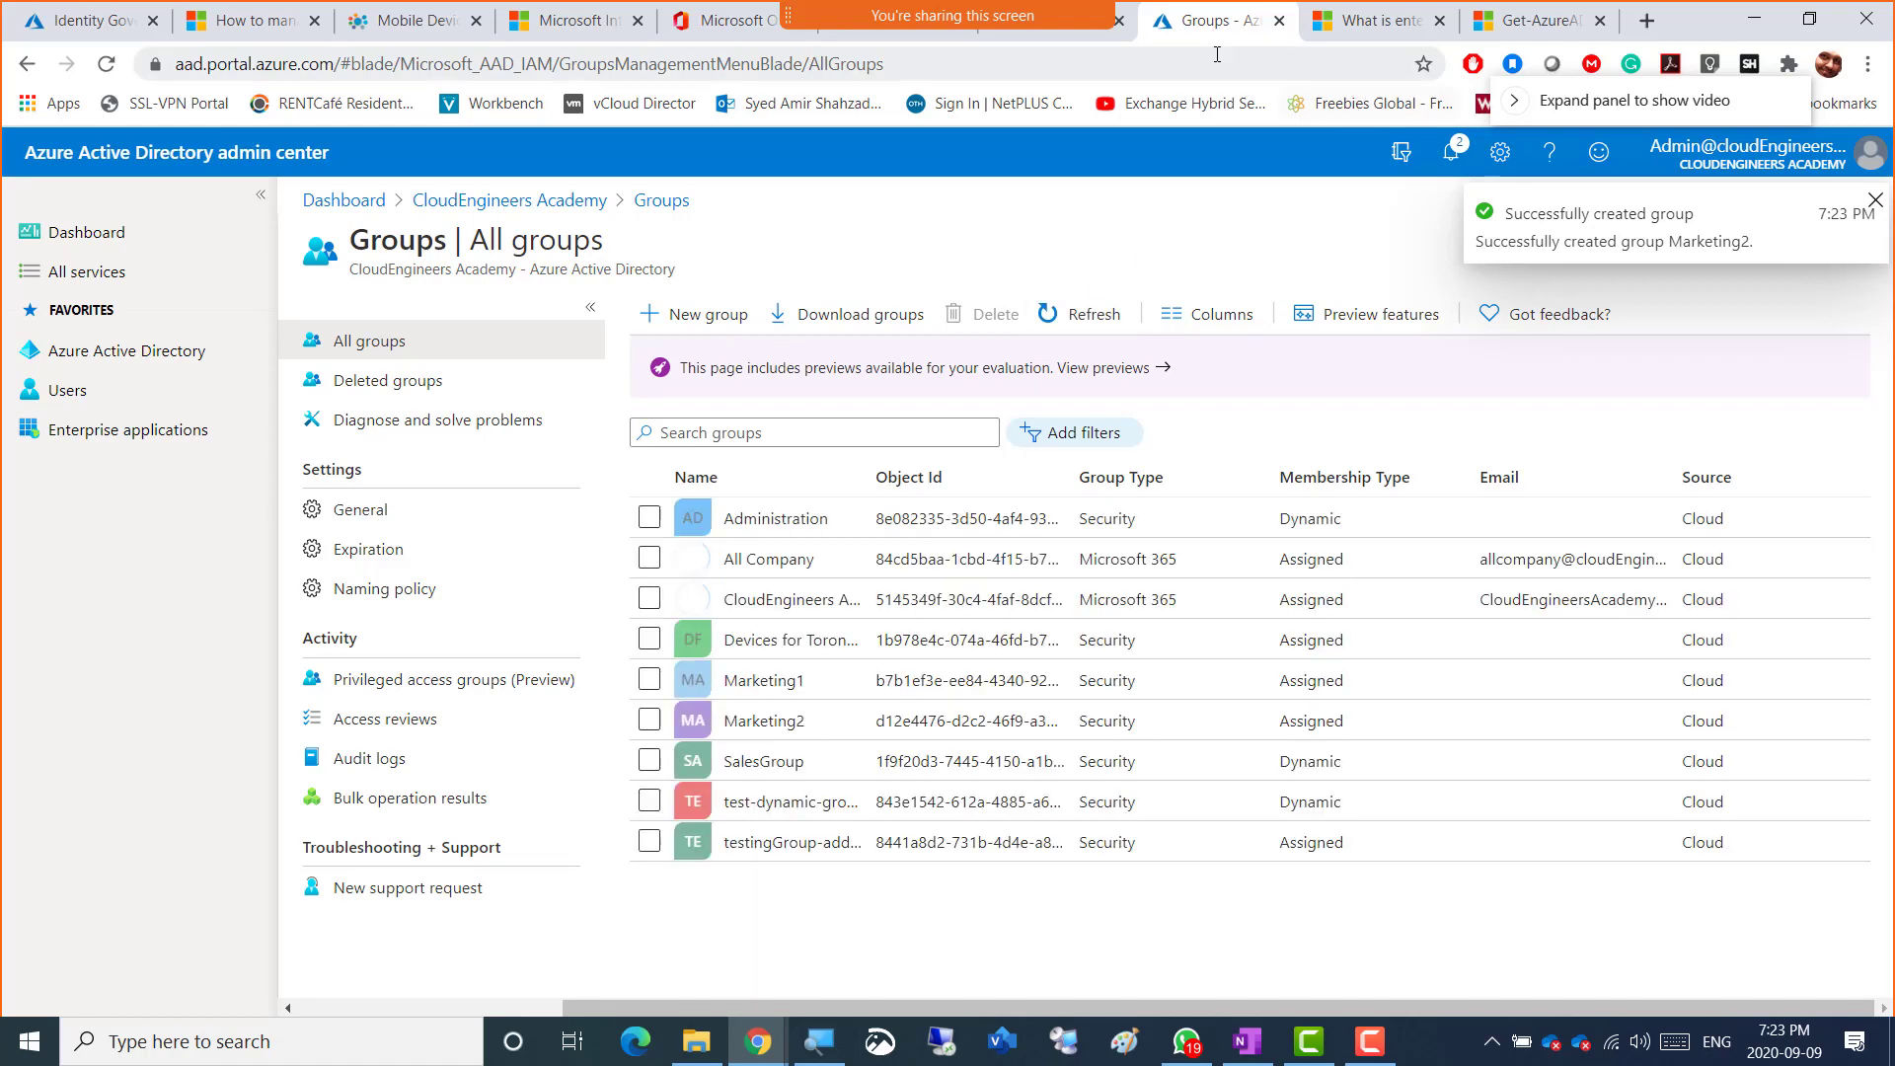
- Return to the new access package and recheck which groups its General catalog offers as resources
{"action": "left_click", "coordinate": [1087, 39]}
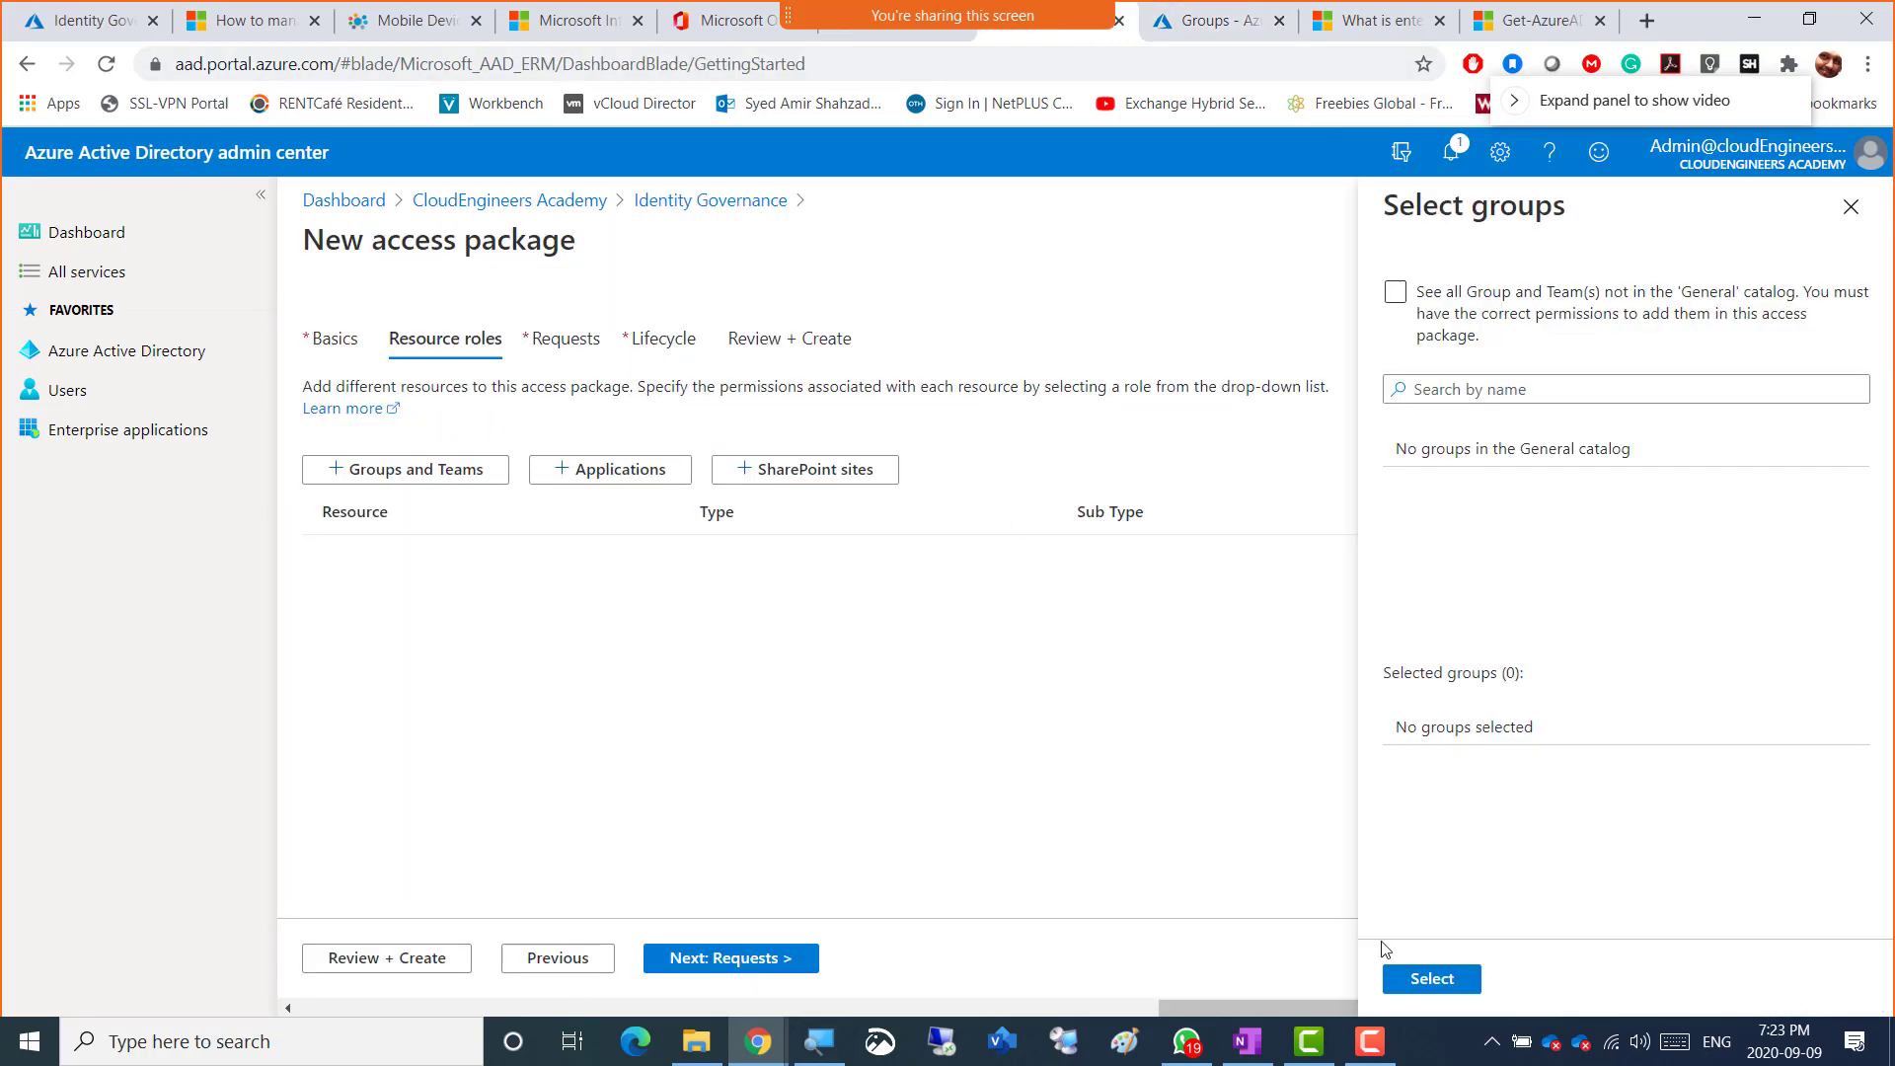
{"action": "left_click", "coordinate": [1850, 207]}
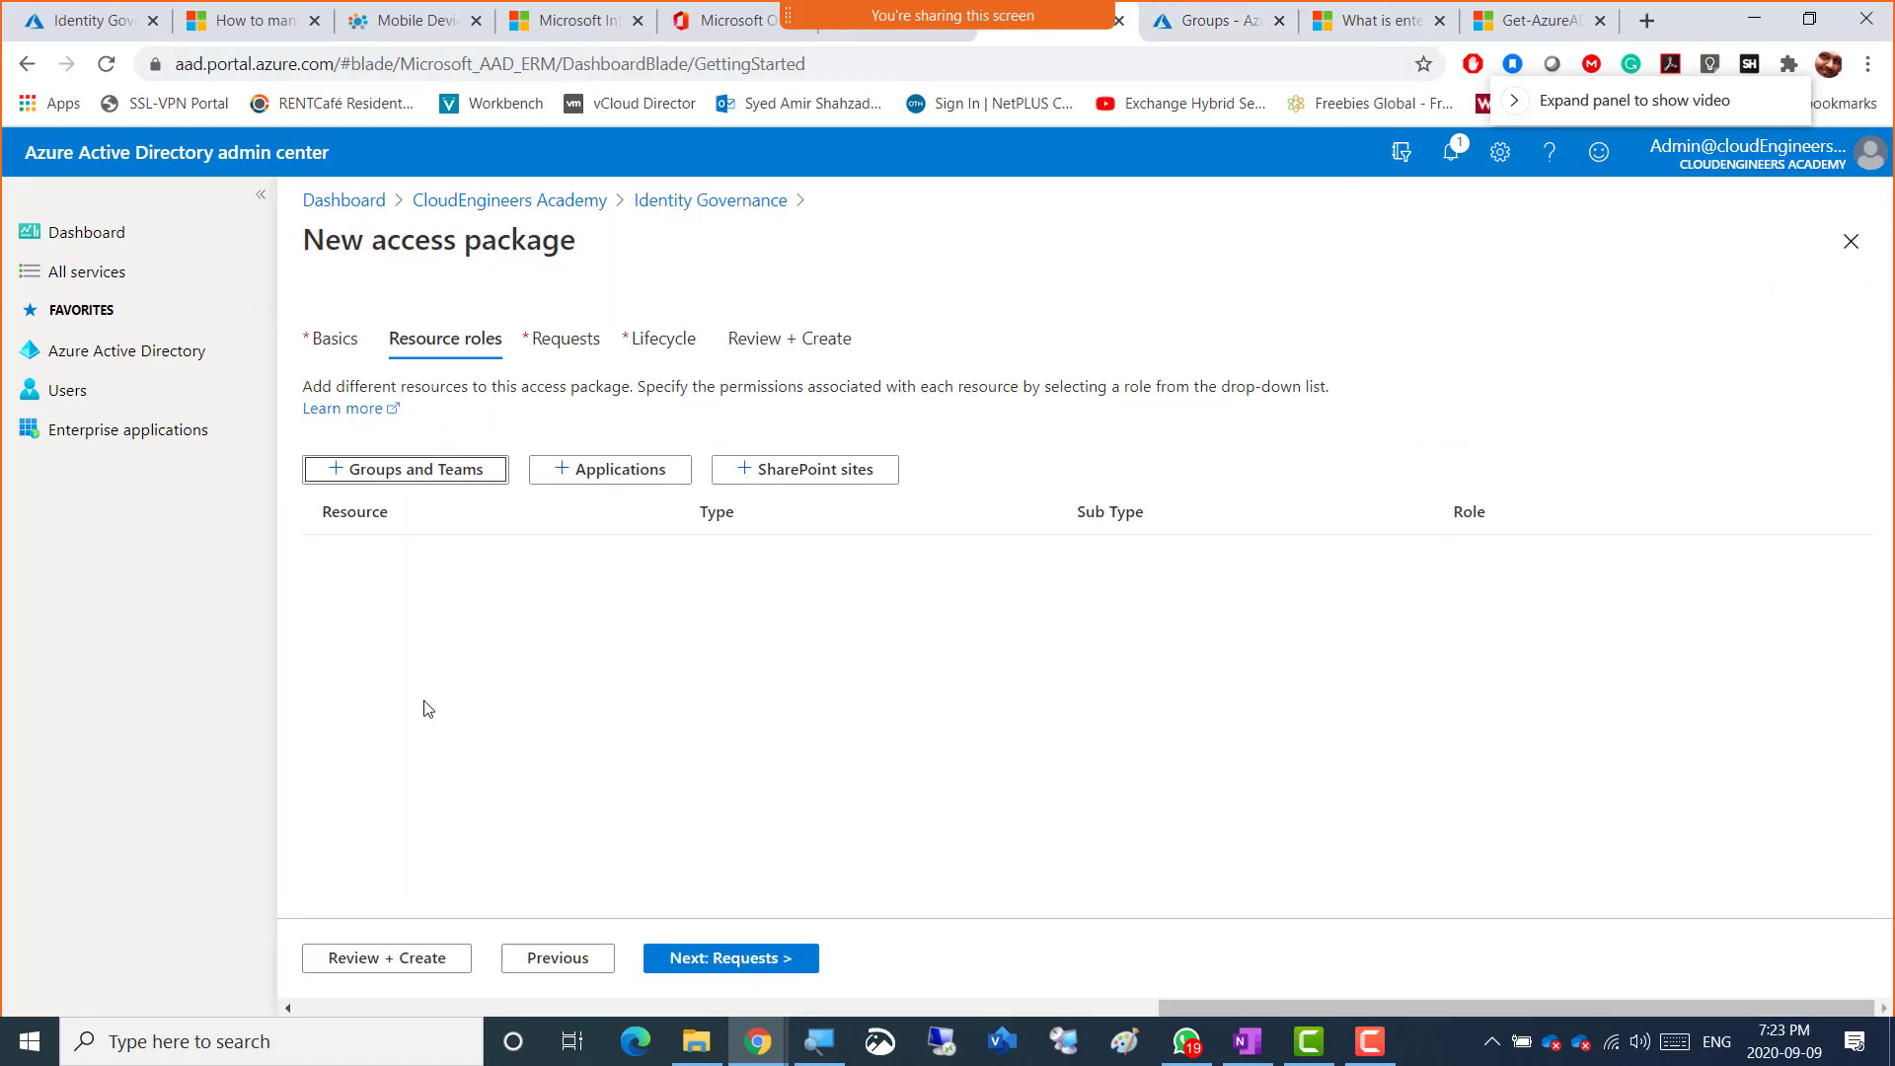
{"action": "left_click", "coordinate": [365, 468]}
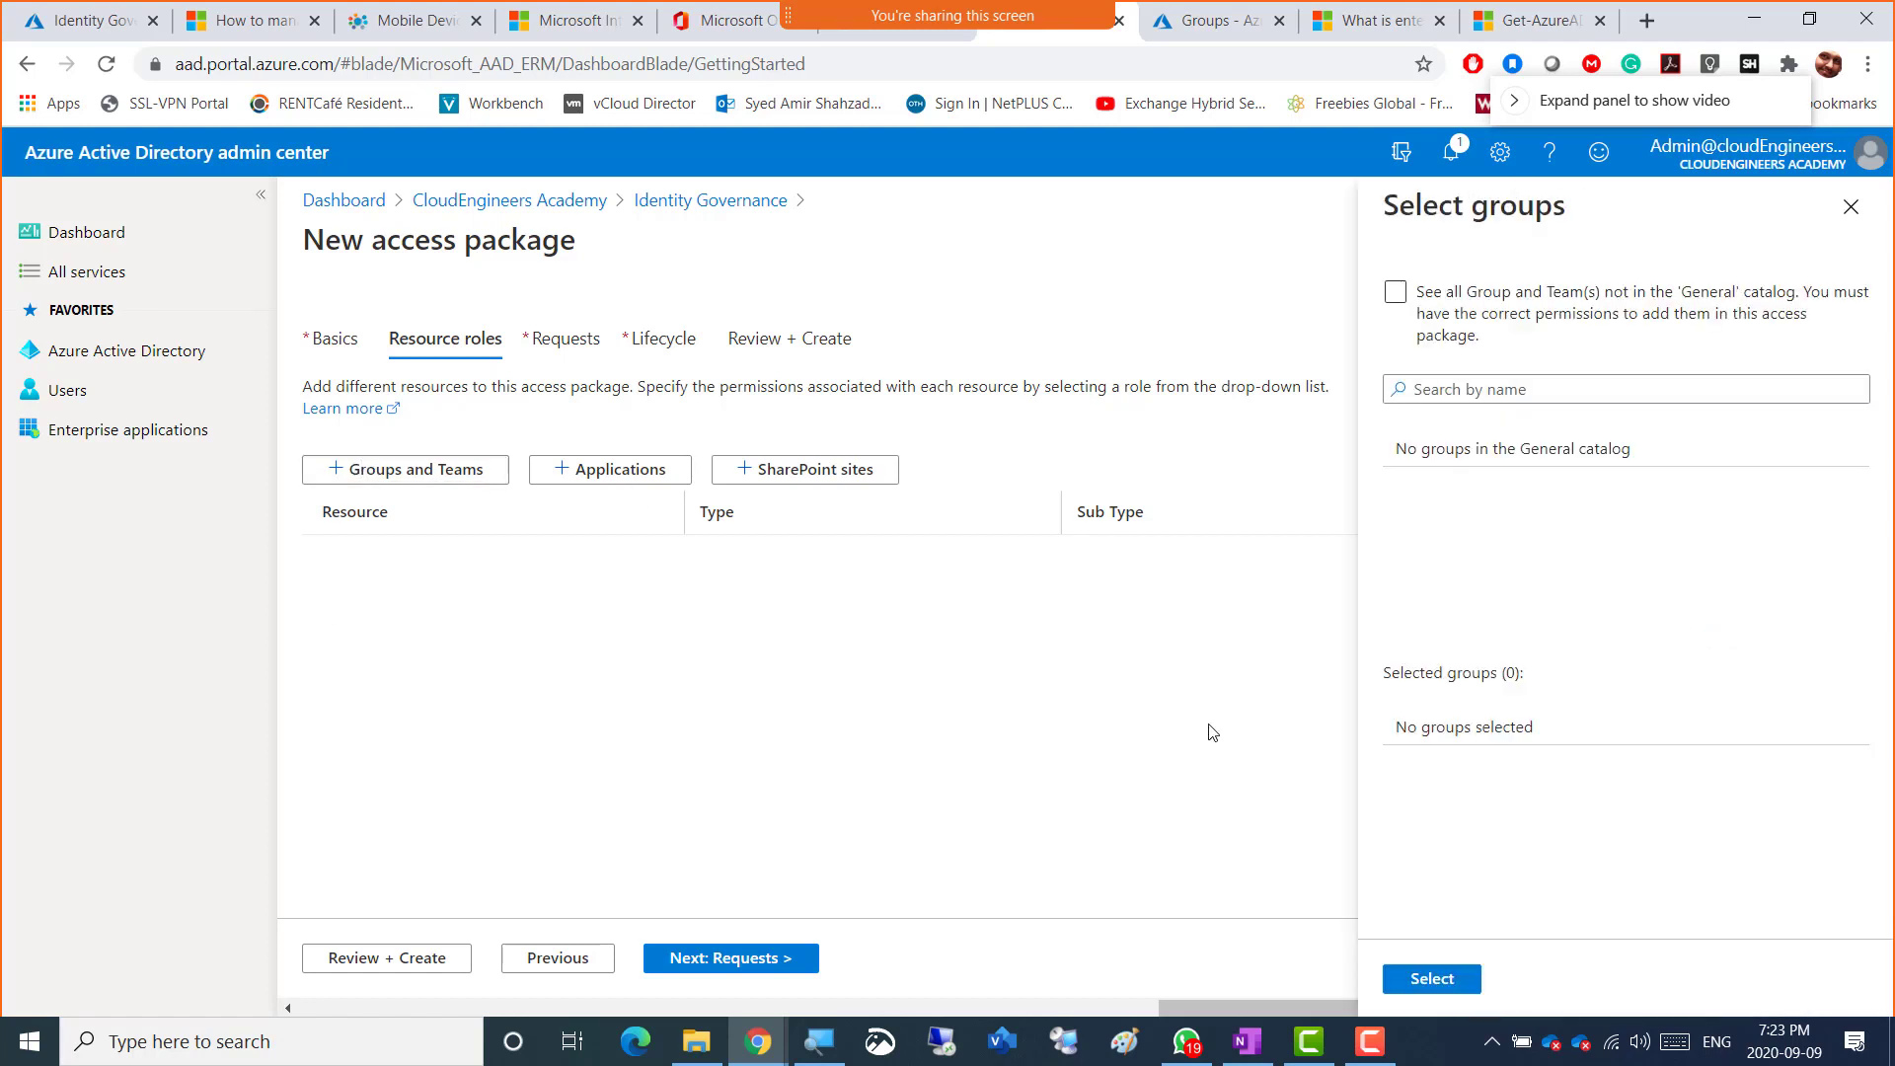
{"action": "left_click", "coordinate": [1851, 206]}
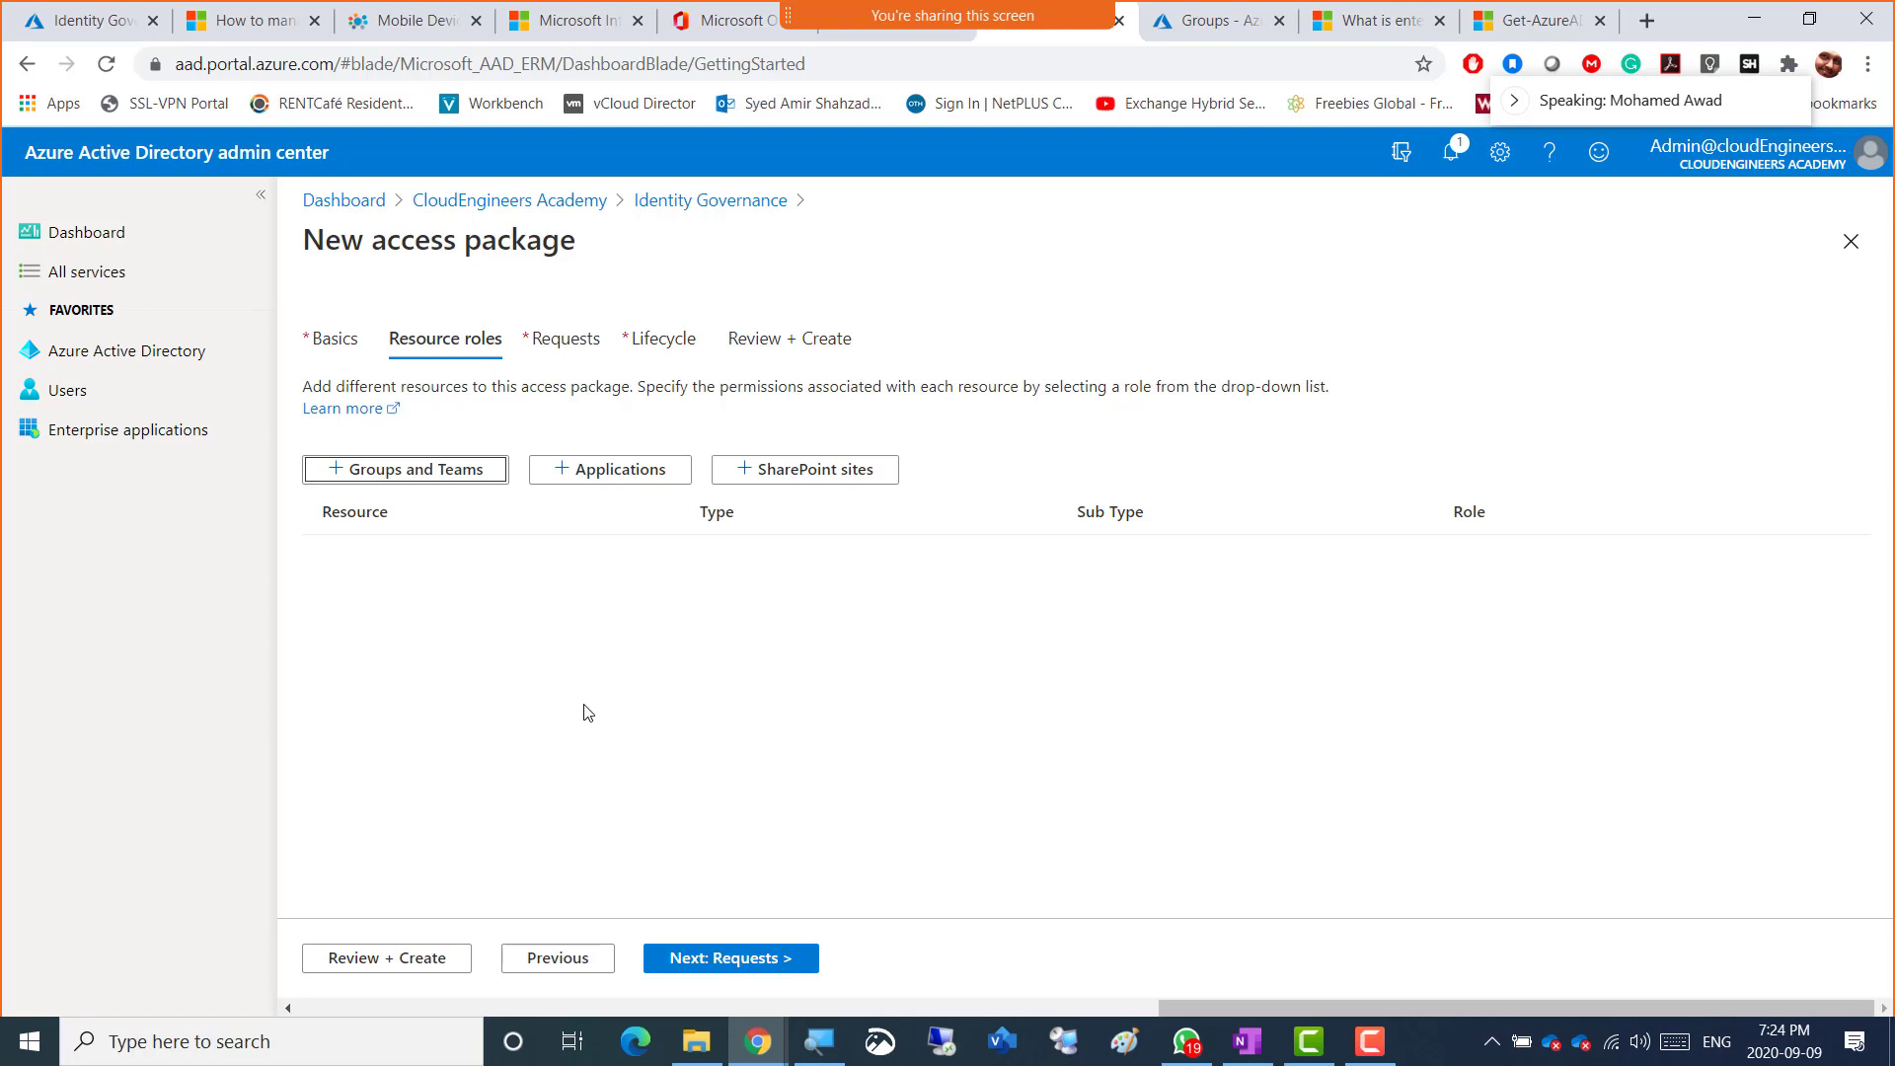
- Include groups outside the General catalog and add Marketing1, Marketing2 and SalesGroup to the access package's resources
{"action": "left_click", "coordinate": [389, 472]}
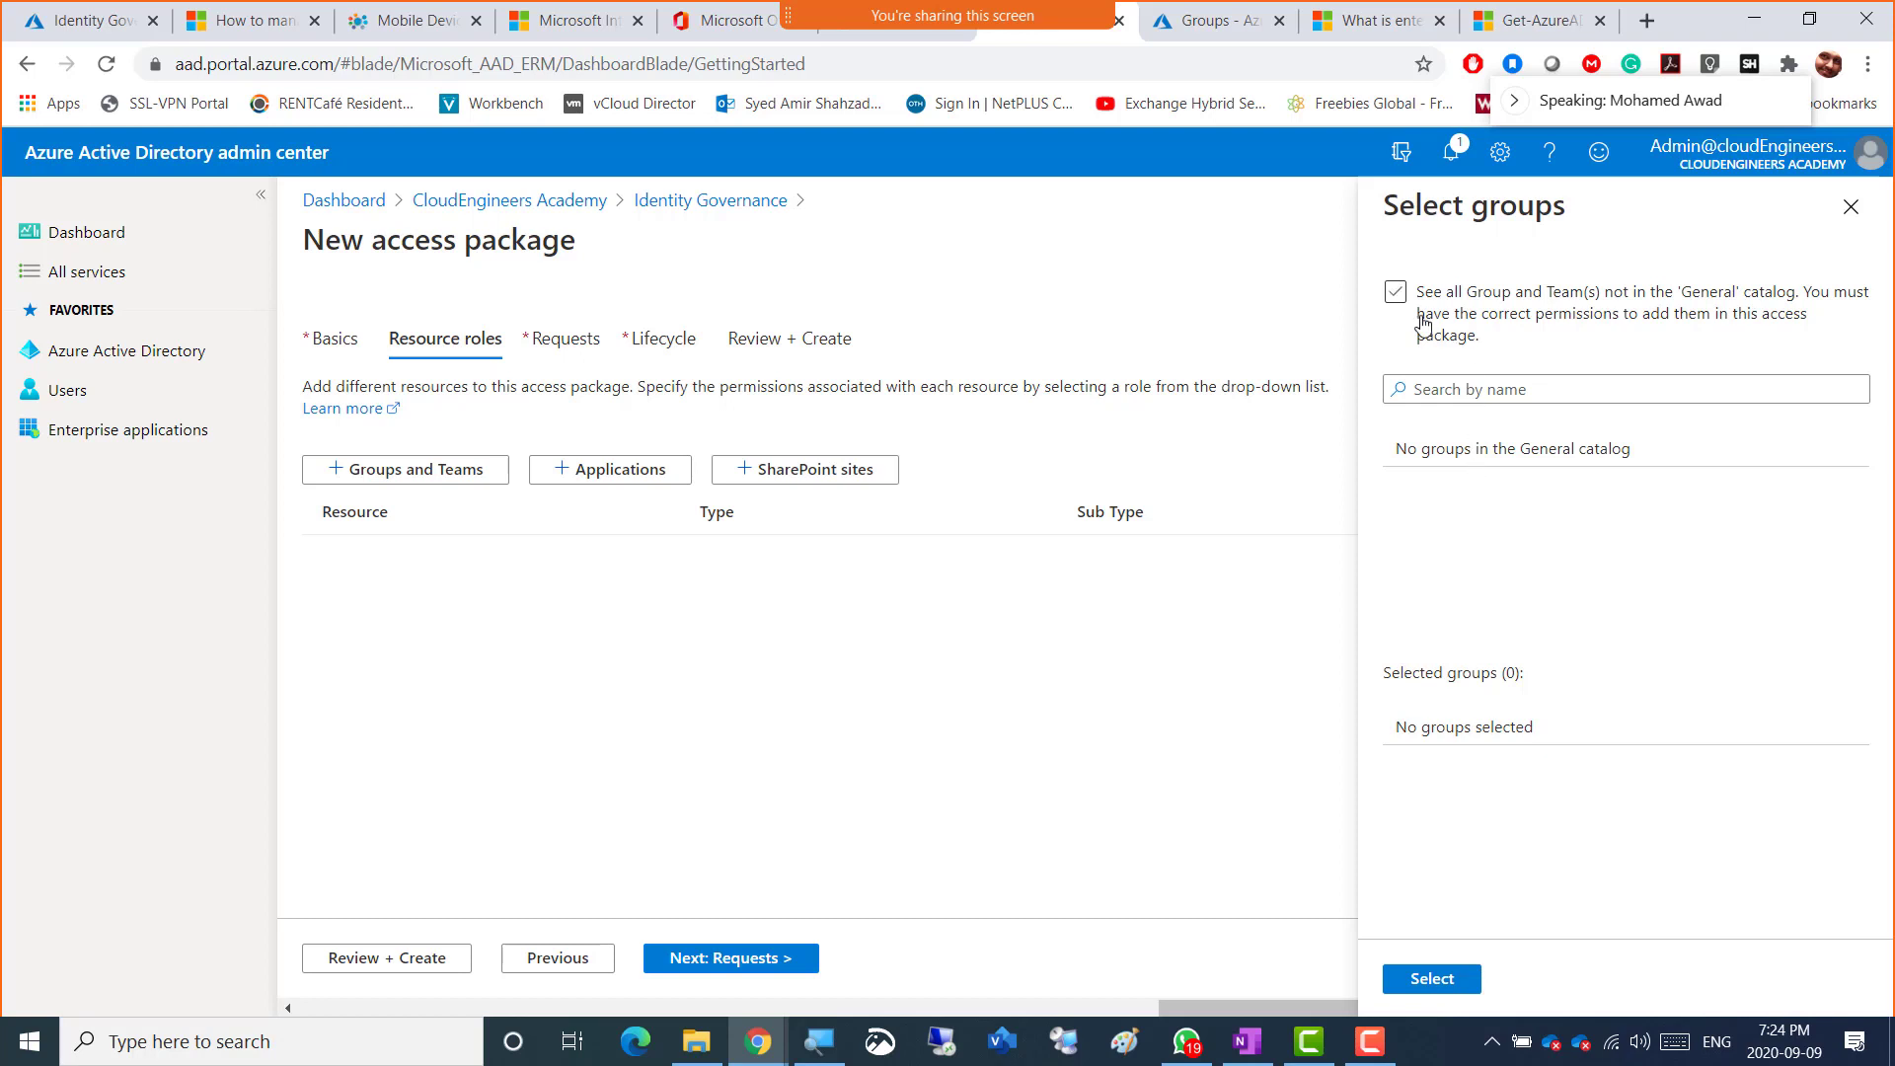
{"action": "left_click", "coordinate": [1396, 294]}
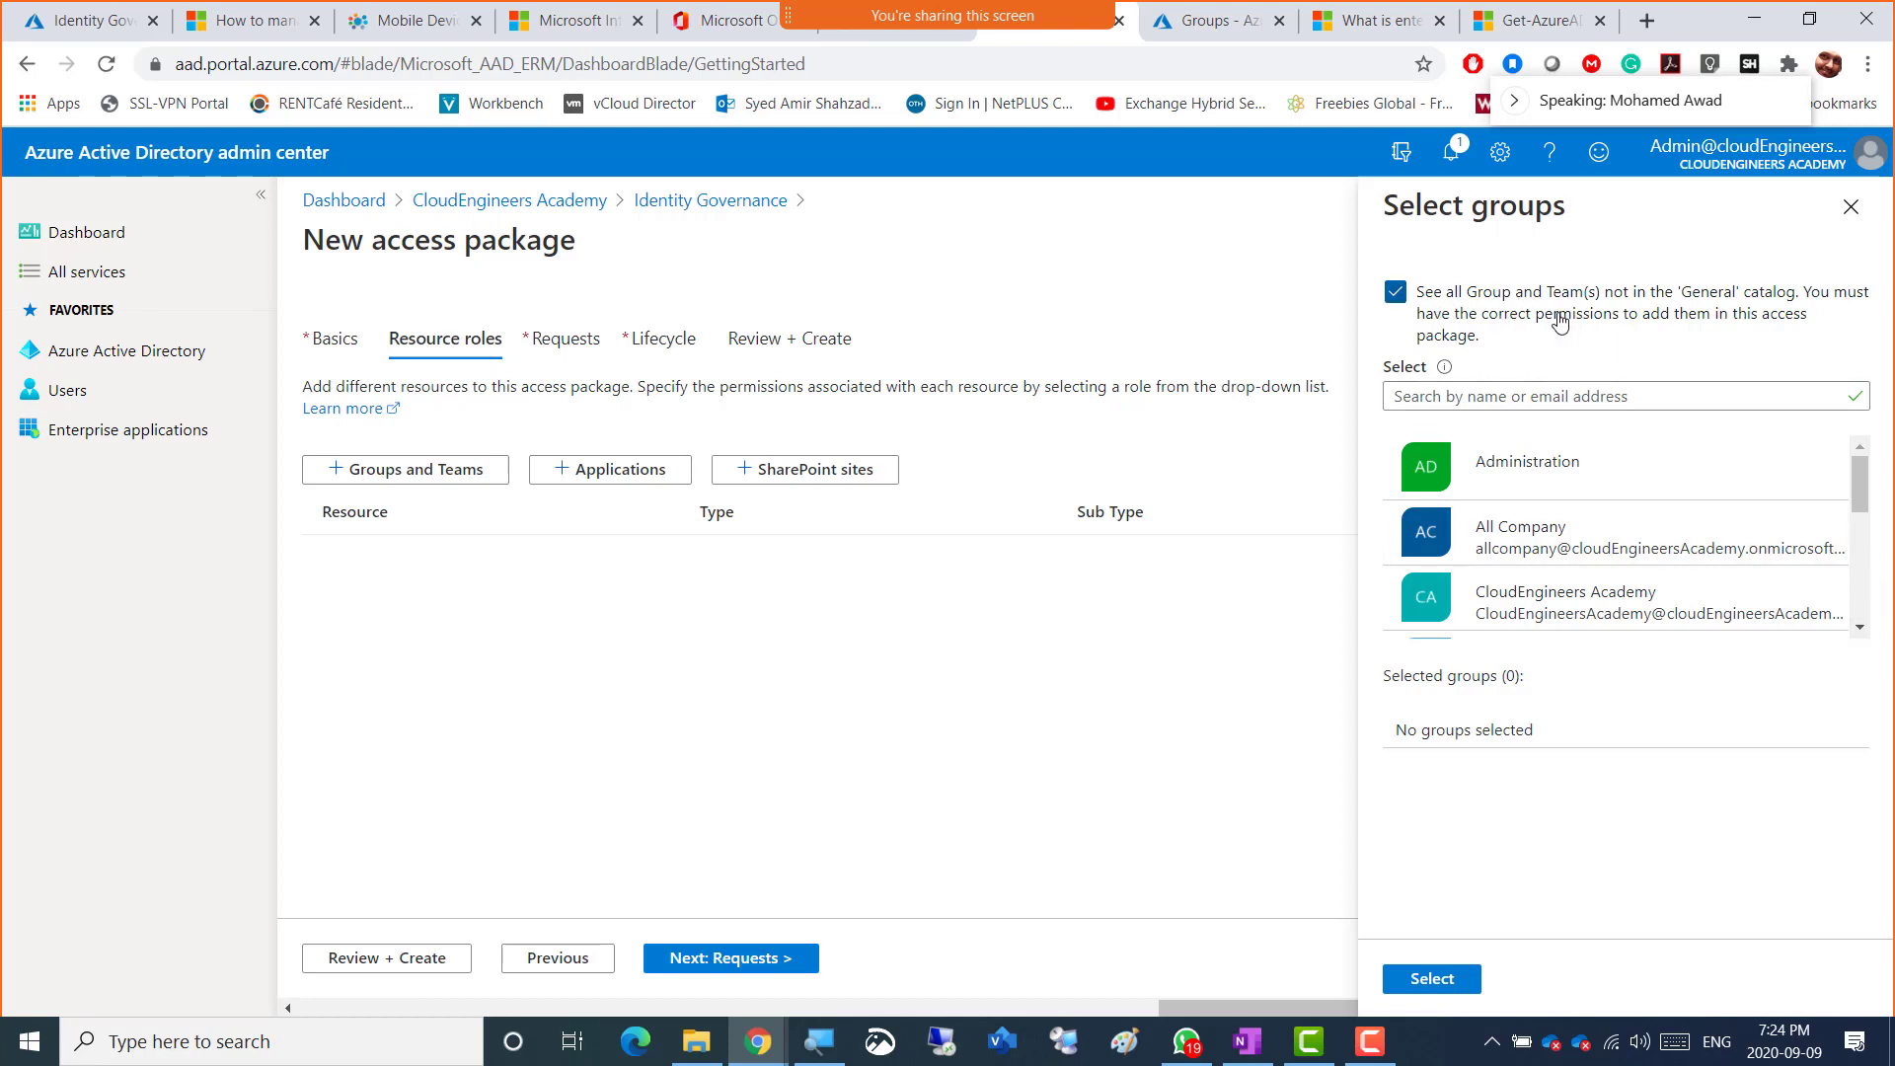
{"action": "left_click", "coordinate": [1859, 630]}
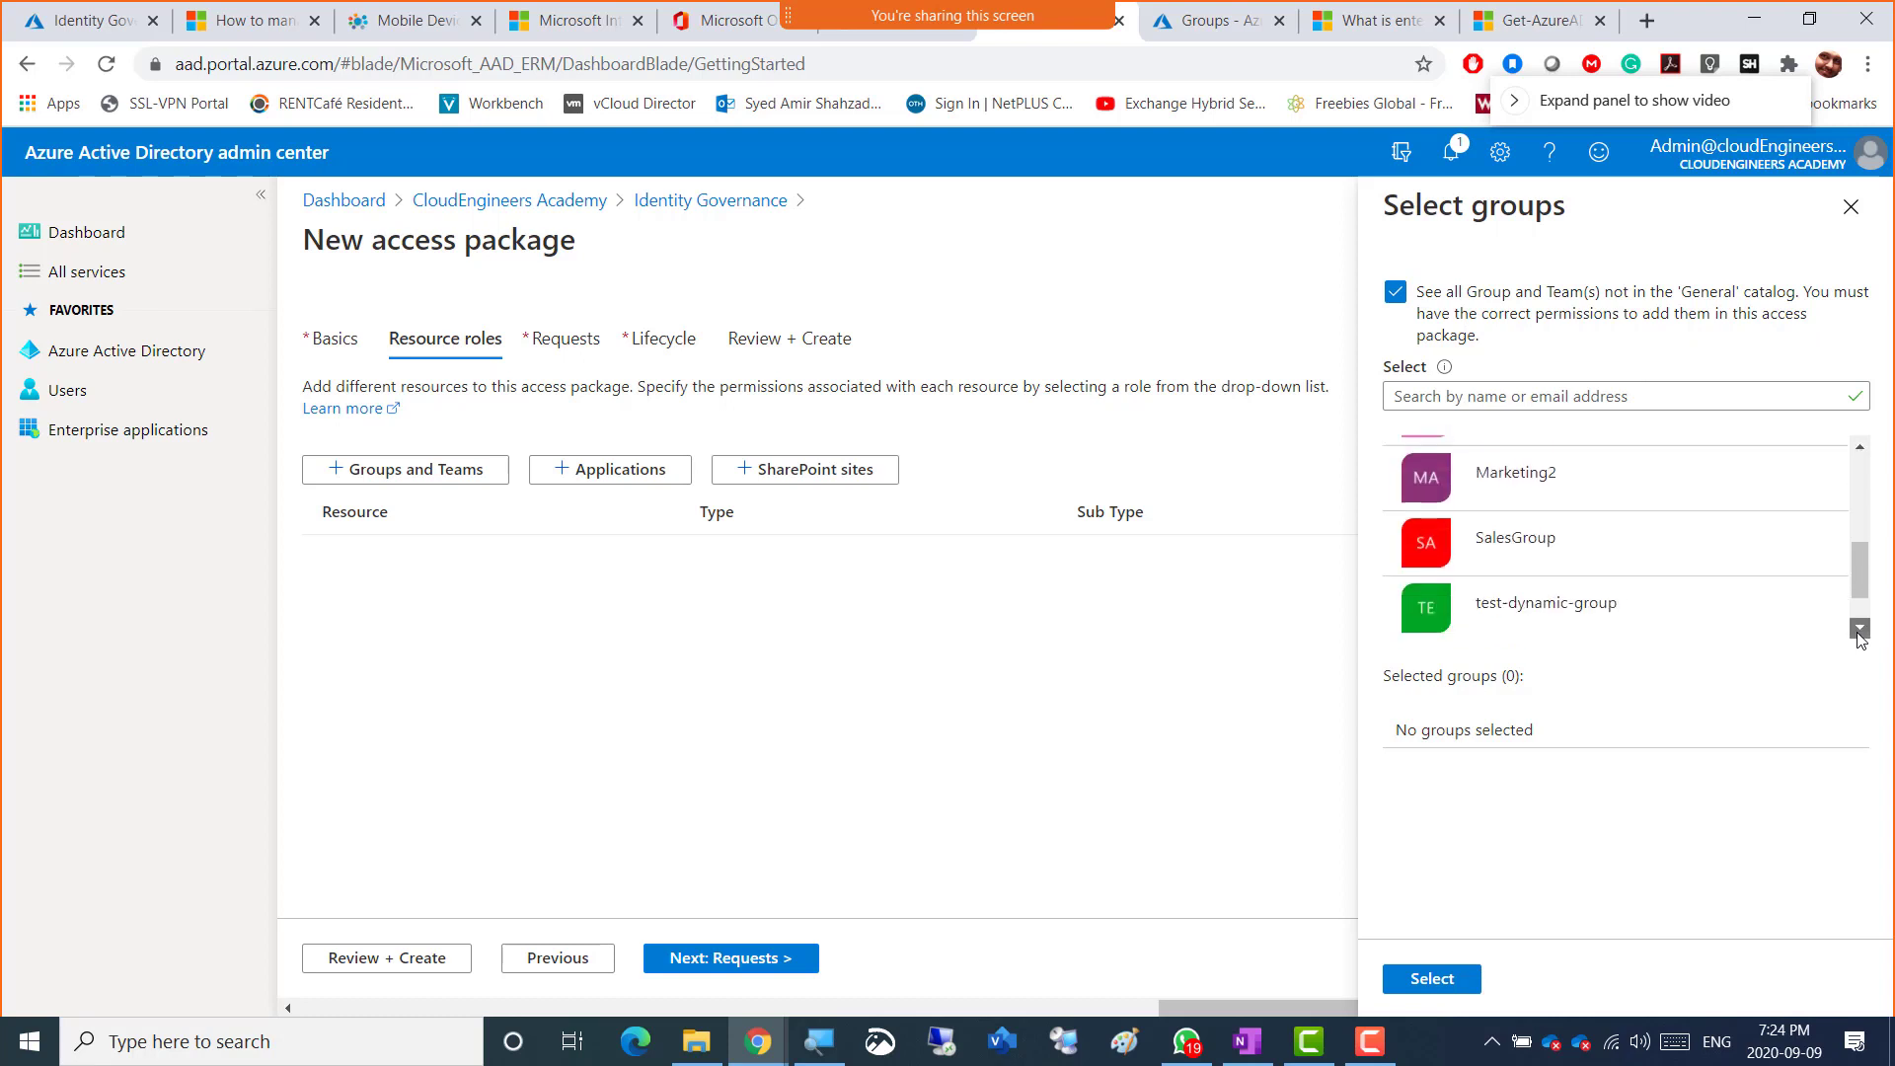
{"action": "left_click", "coordinate": [1859, 632]}
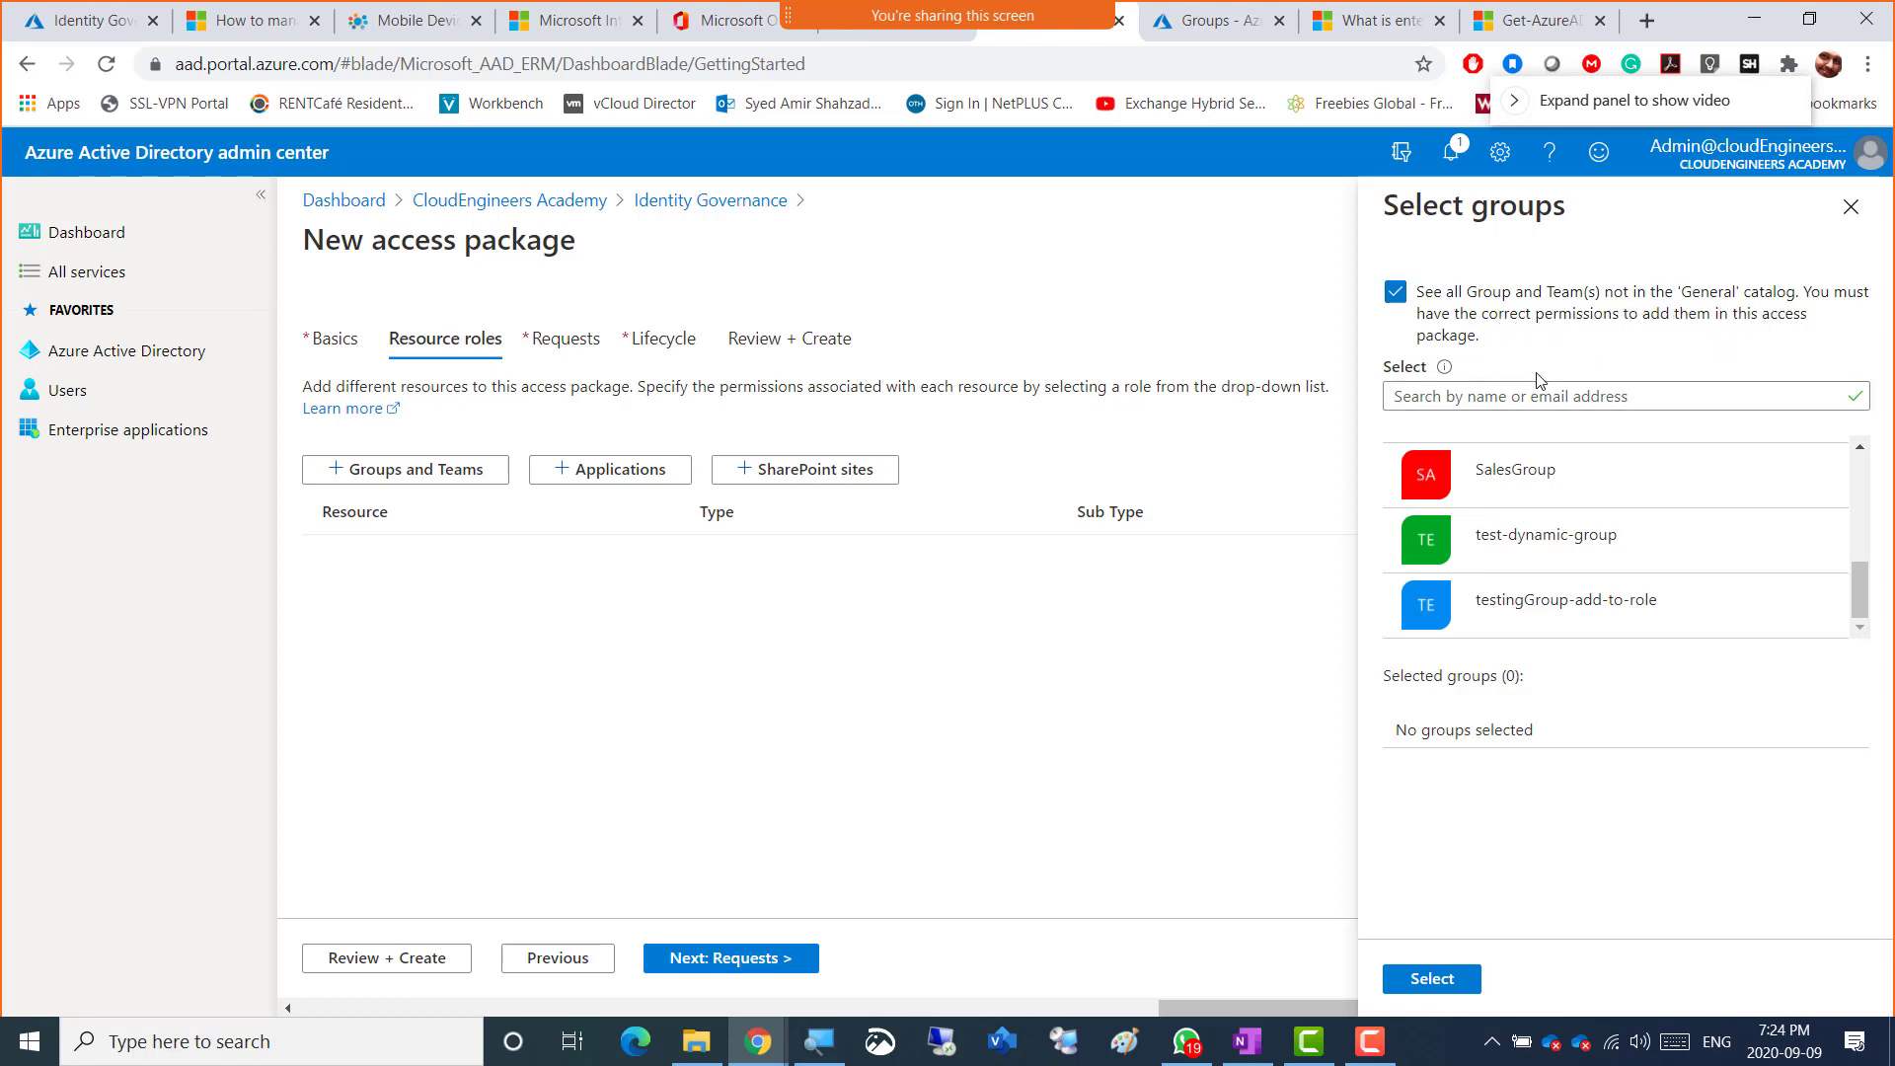
{"action": "scroll", "coordinate": [1629, 587], "scroll_direction": "up", "scroll_amount": 5}
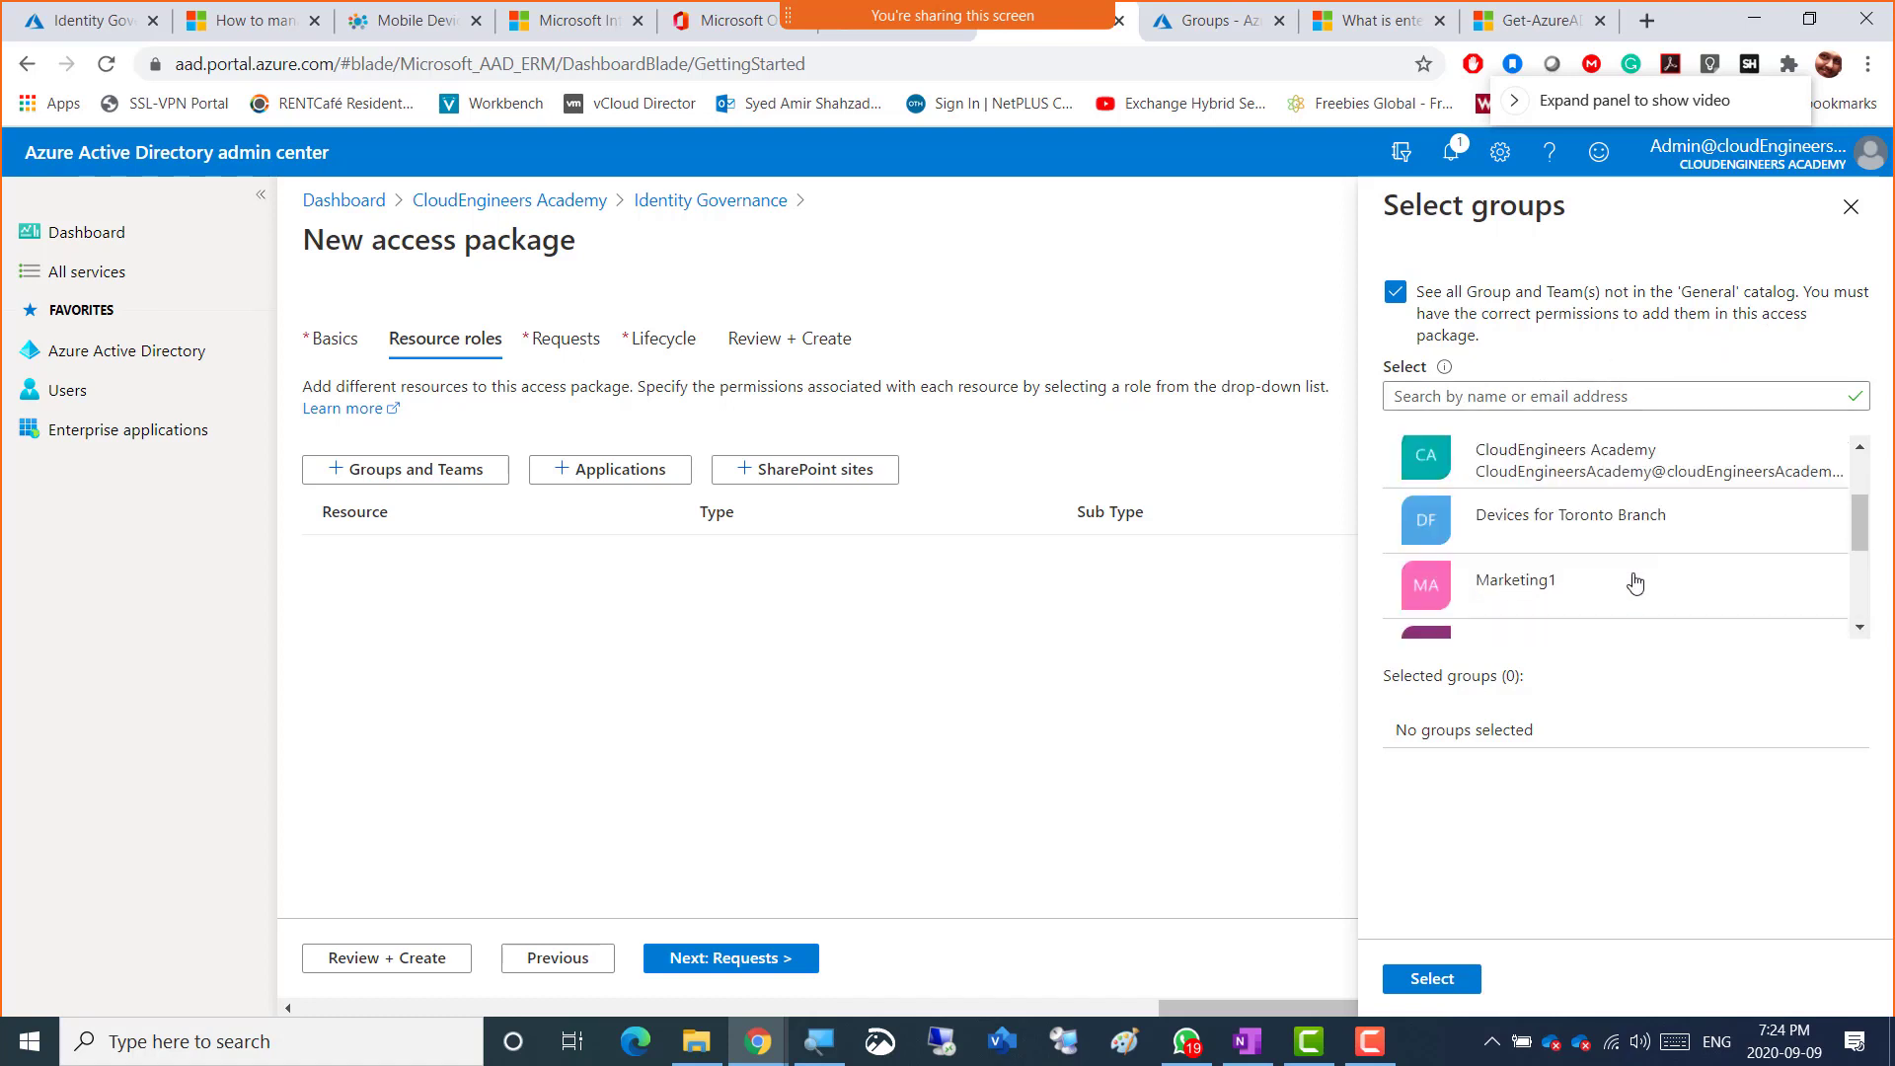
{"action": "scroll", "coordinate": [1569, 533], "scroll_direction": "down", "scroll_amount": 5}
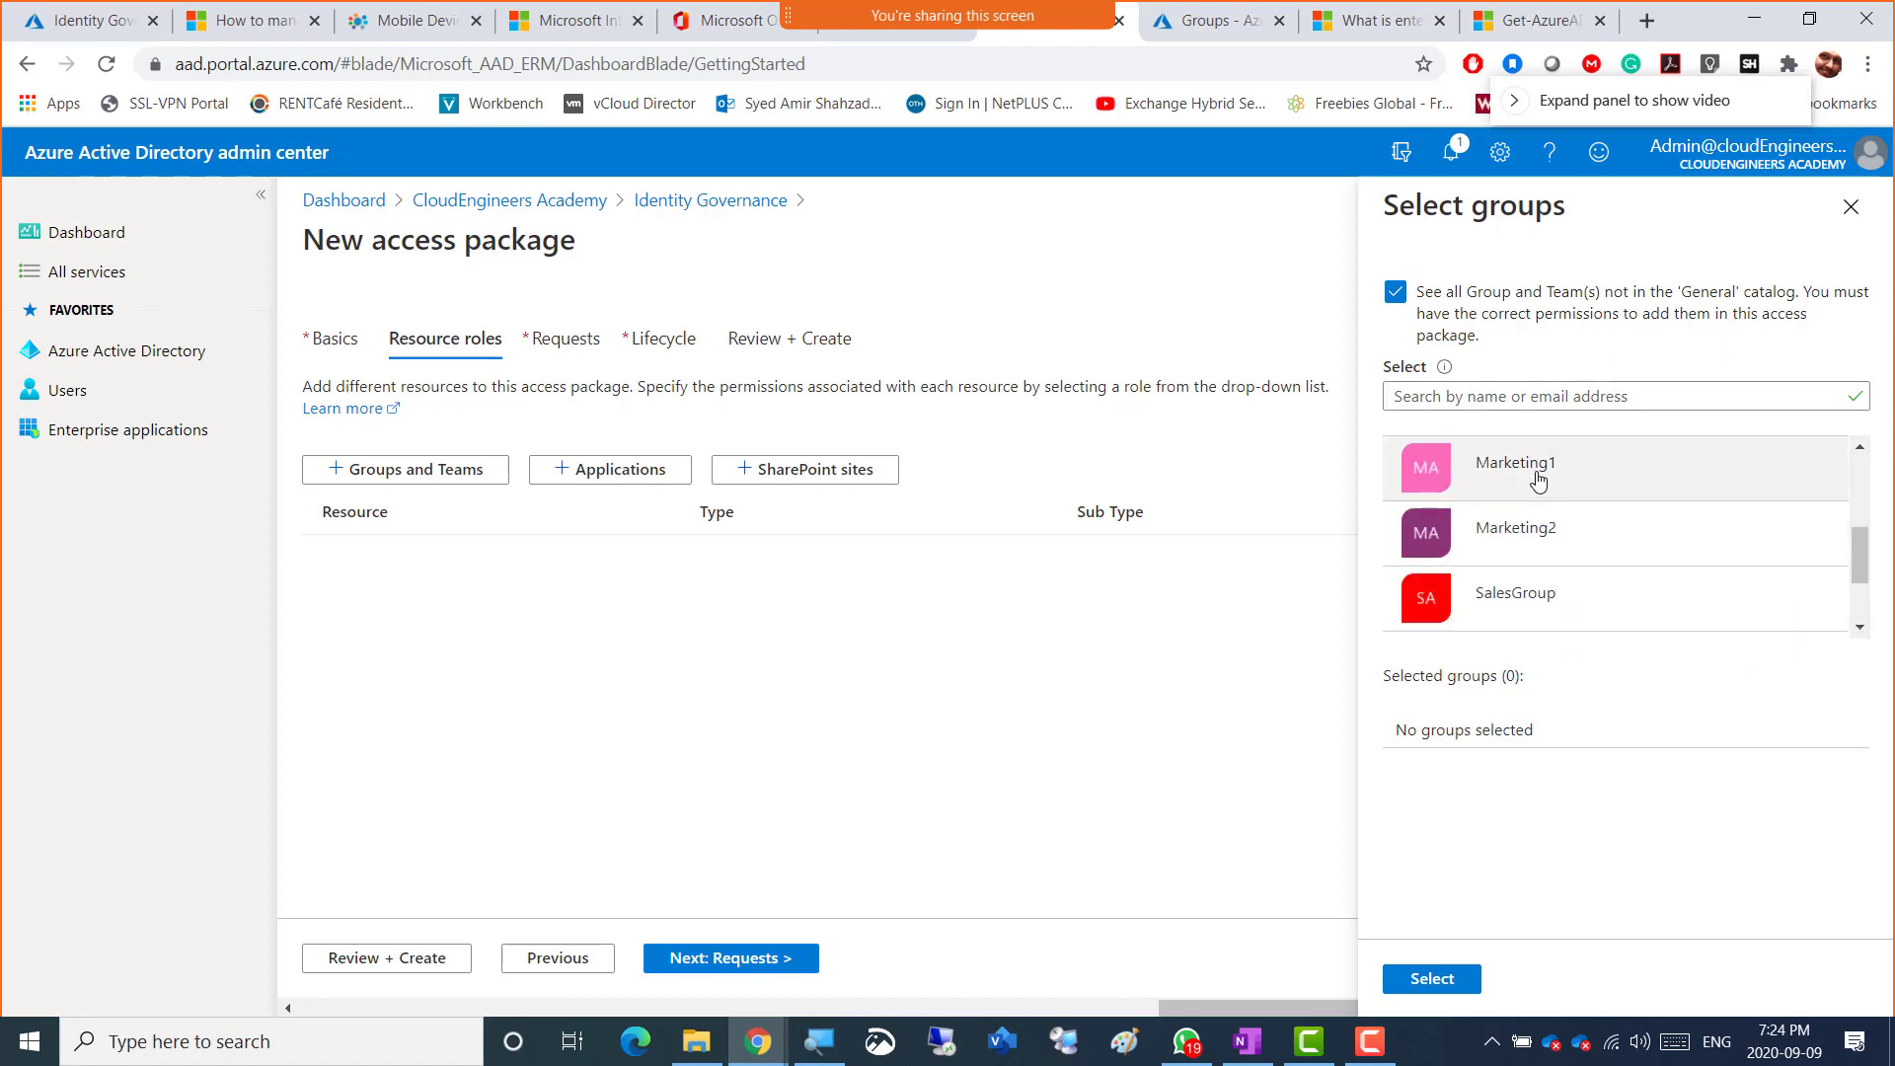
{"action": "left_click", "coordinate": [1535, 474]}
{"action": "left_click", "coordinate": [1525, 533]}
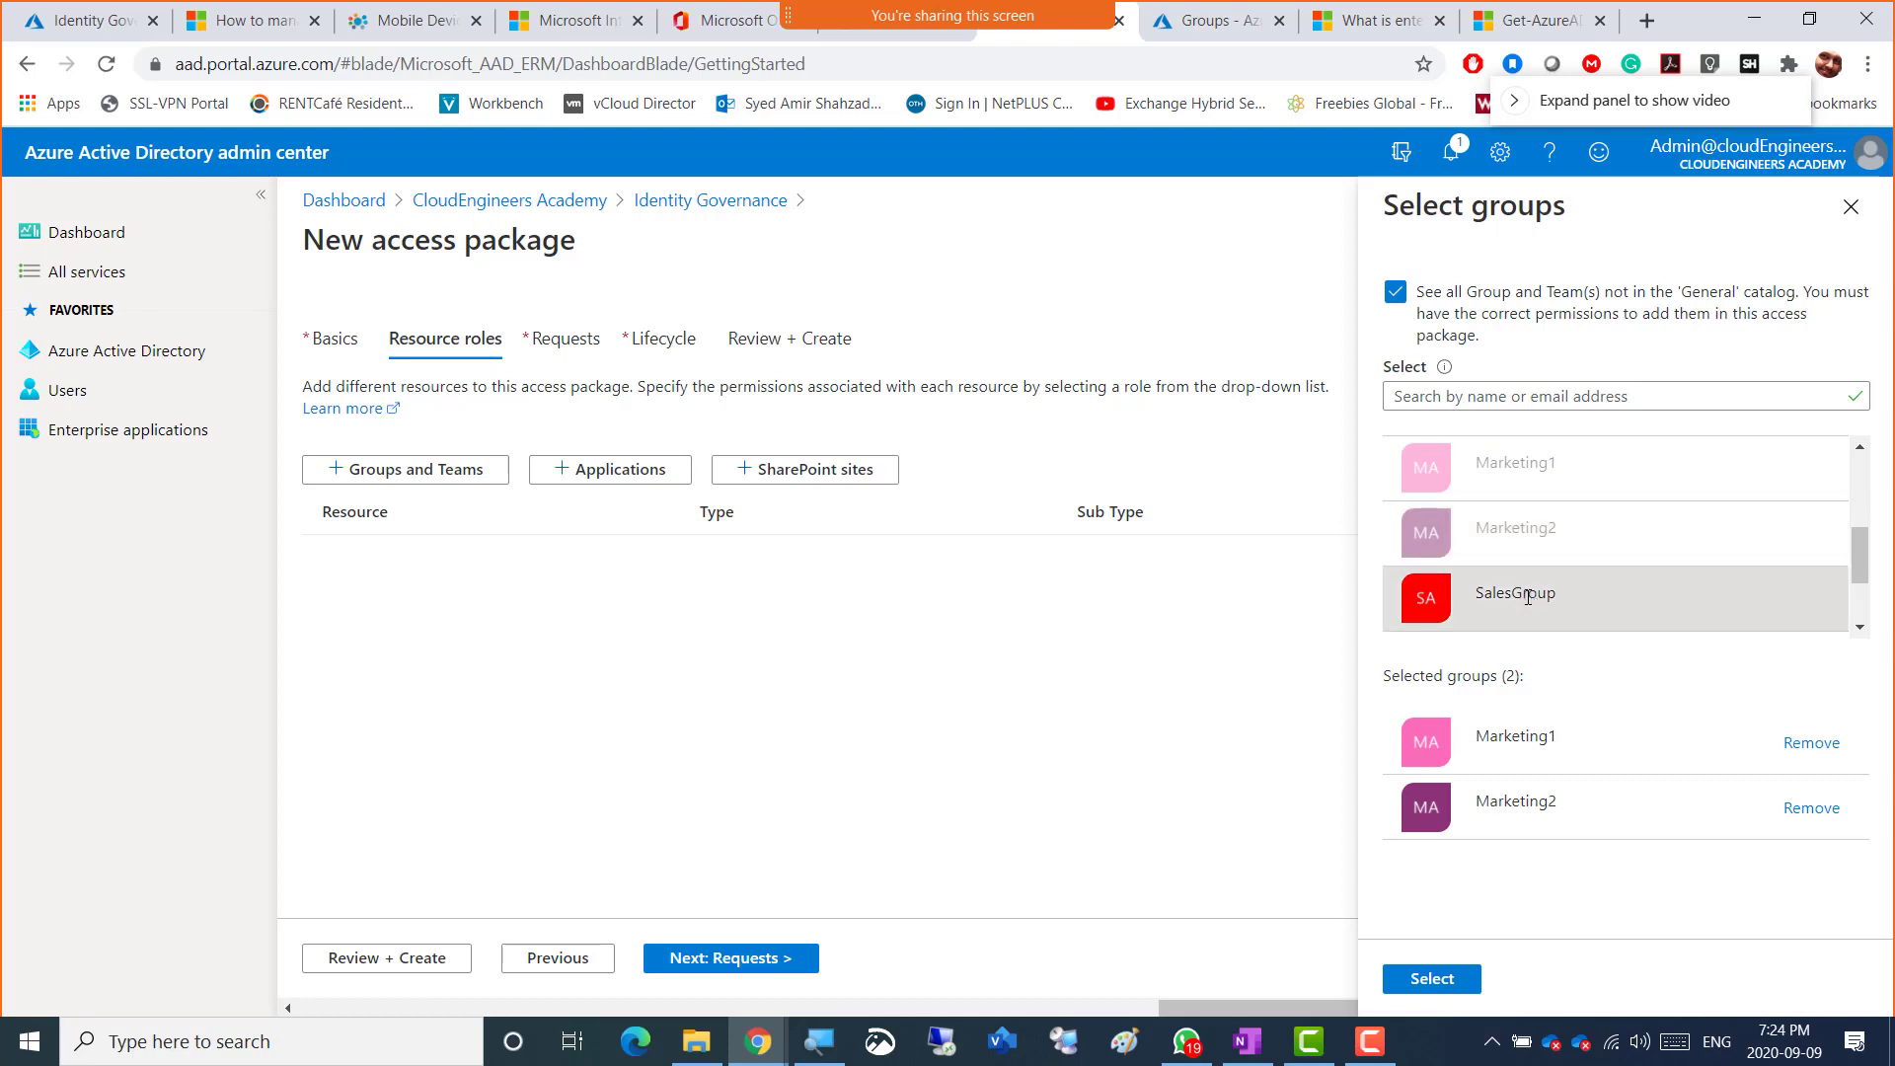
{"action": "left_click", "coordinate": [1531, 592]}
{"action": "left_click", "coordinate": [1428, 983]}
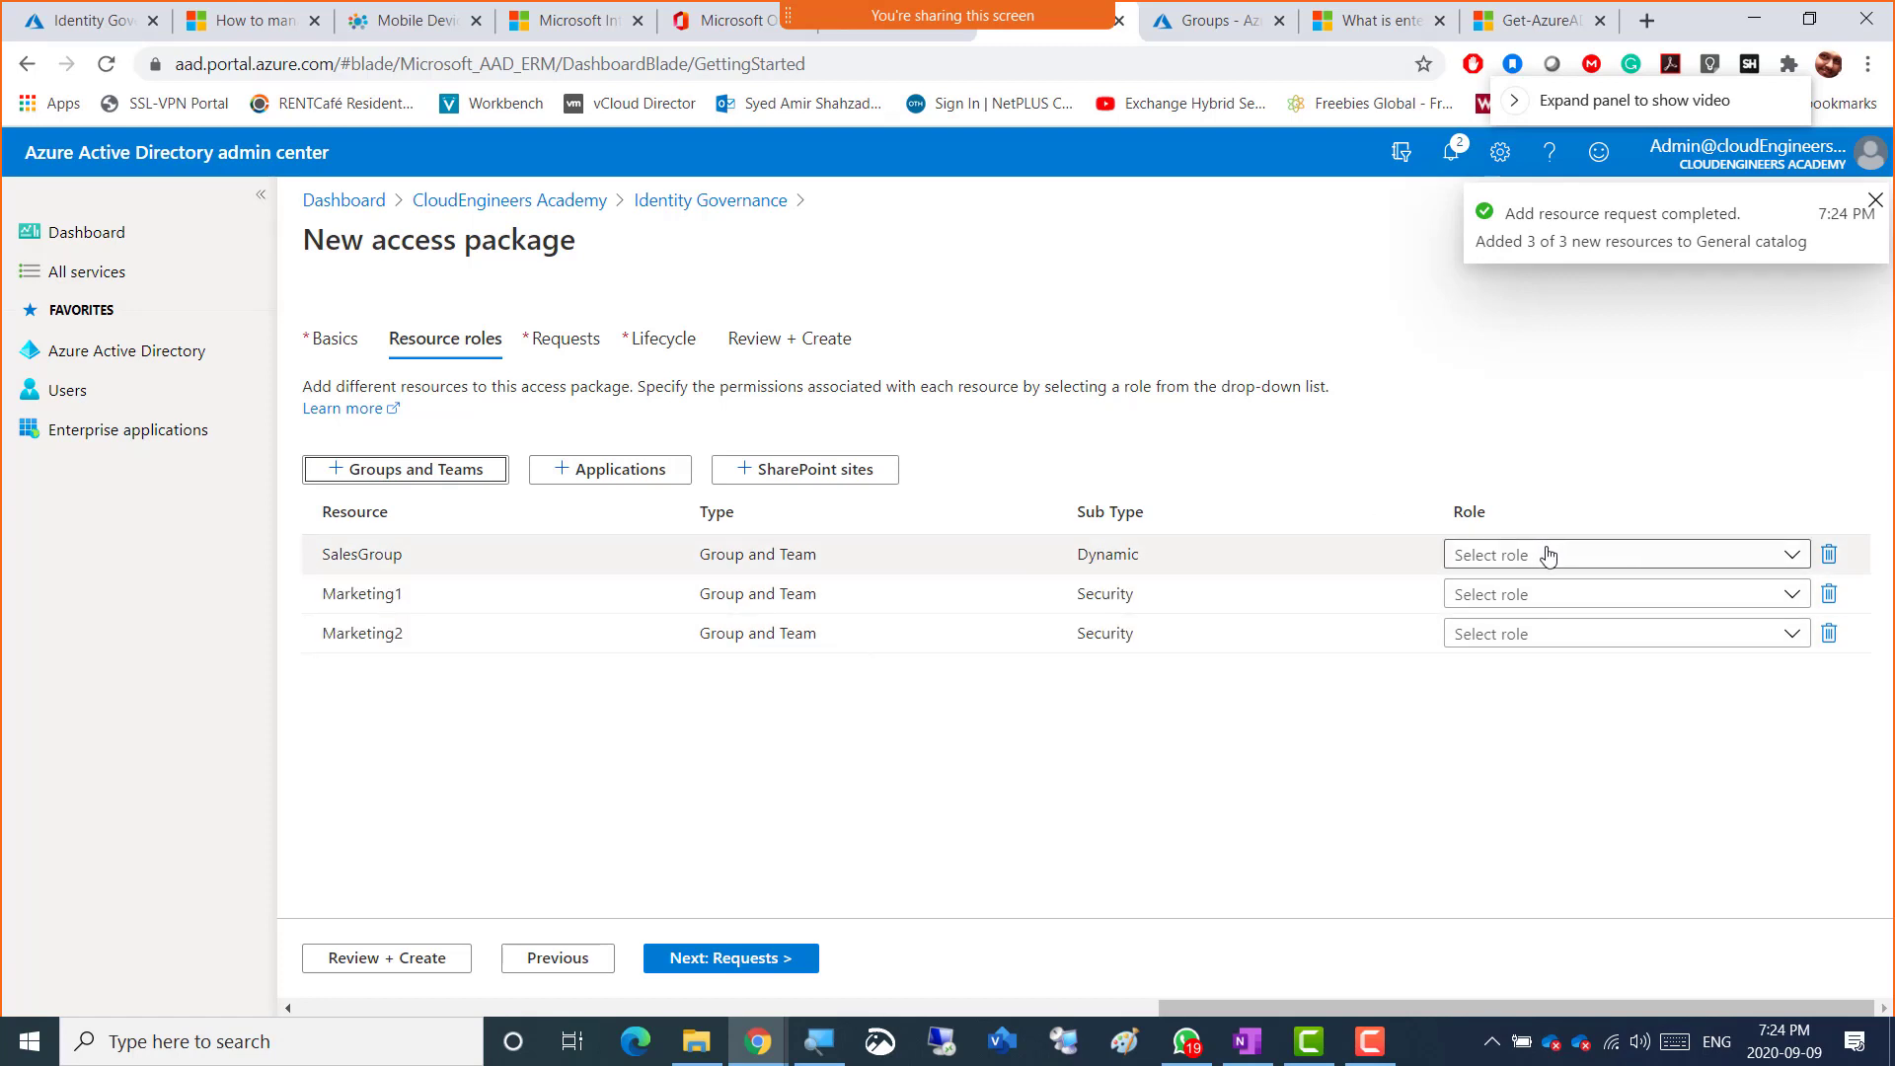
- Include applications outside the General catalog and add Adobe Creative Cloud to the access package's resources
{"action": "left_click", "coordinate": [592, 473]}
{"action": "left_click", "coordinate": [1395, 296]}
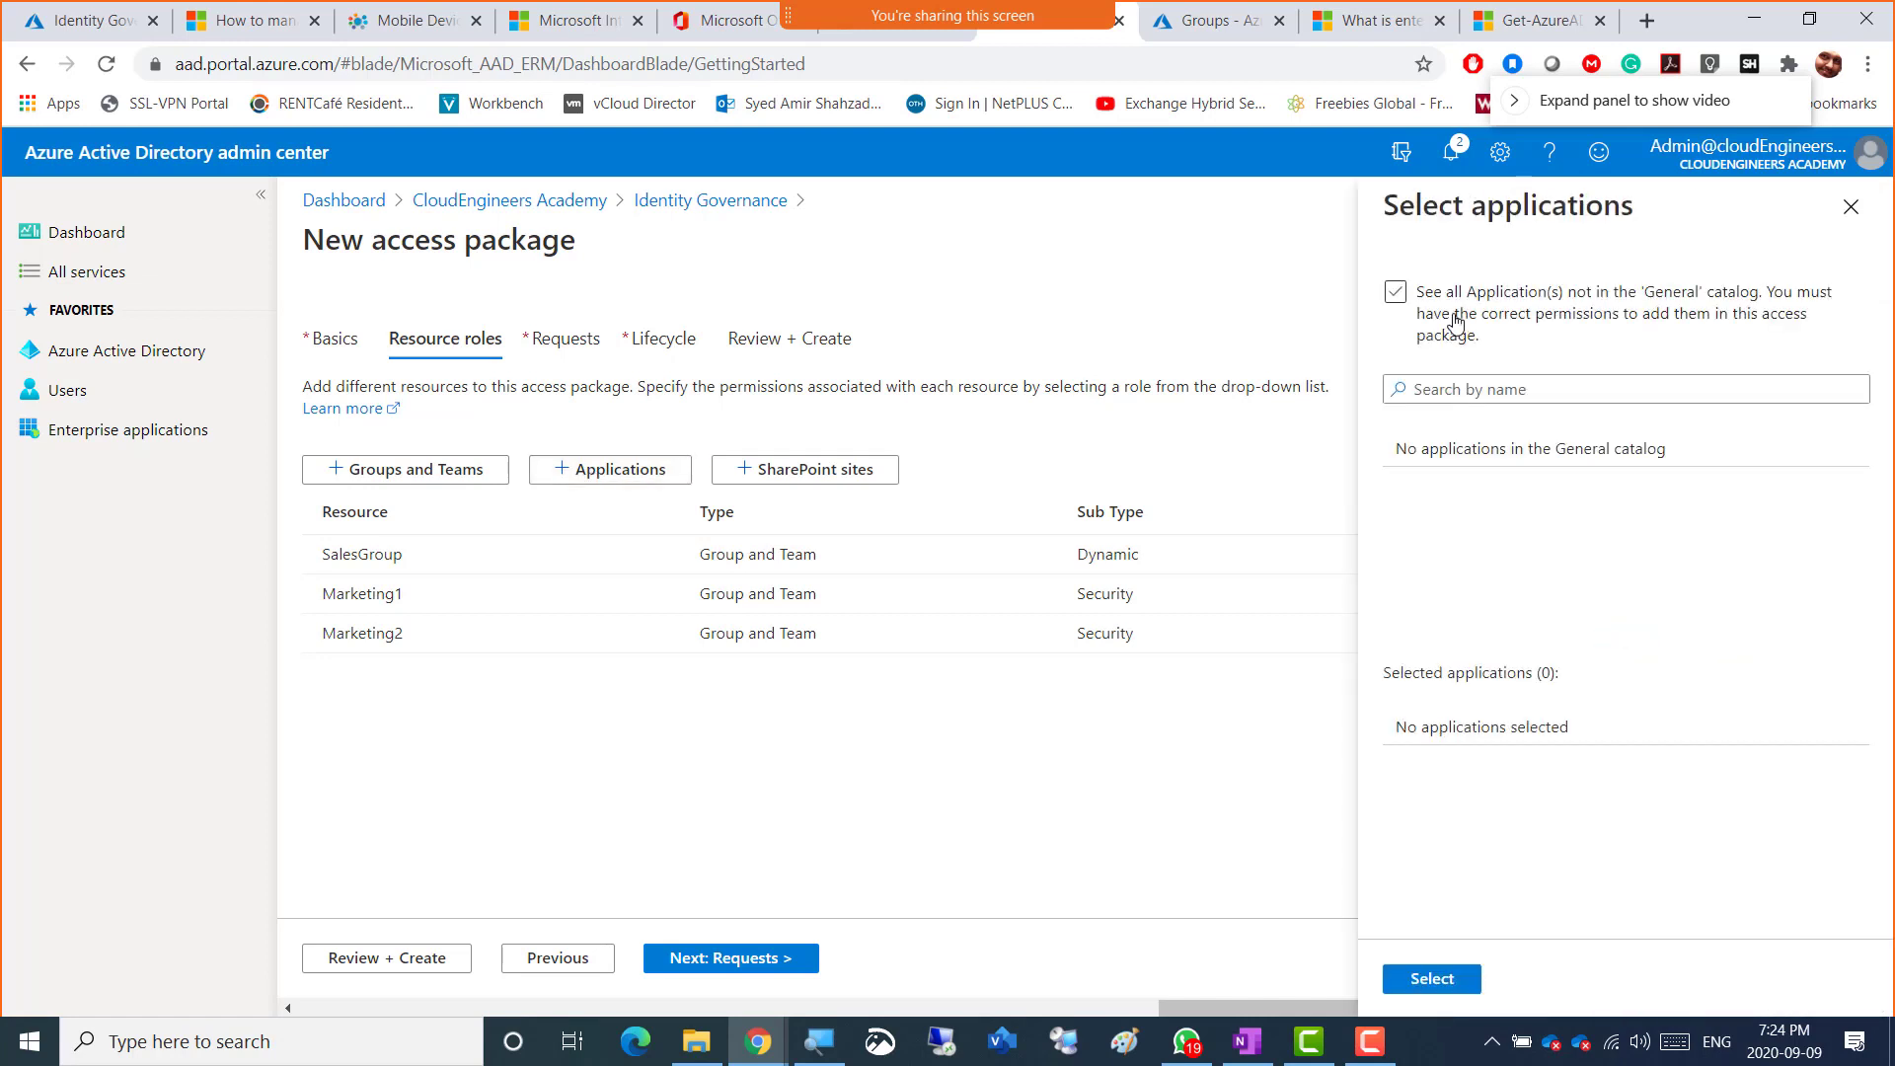
{"action": "left_click", "coordinate": [1395, 296]}
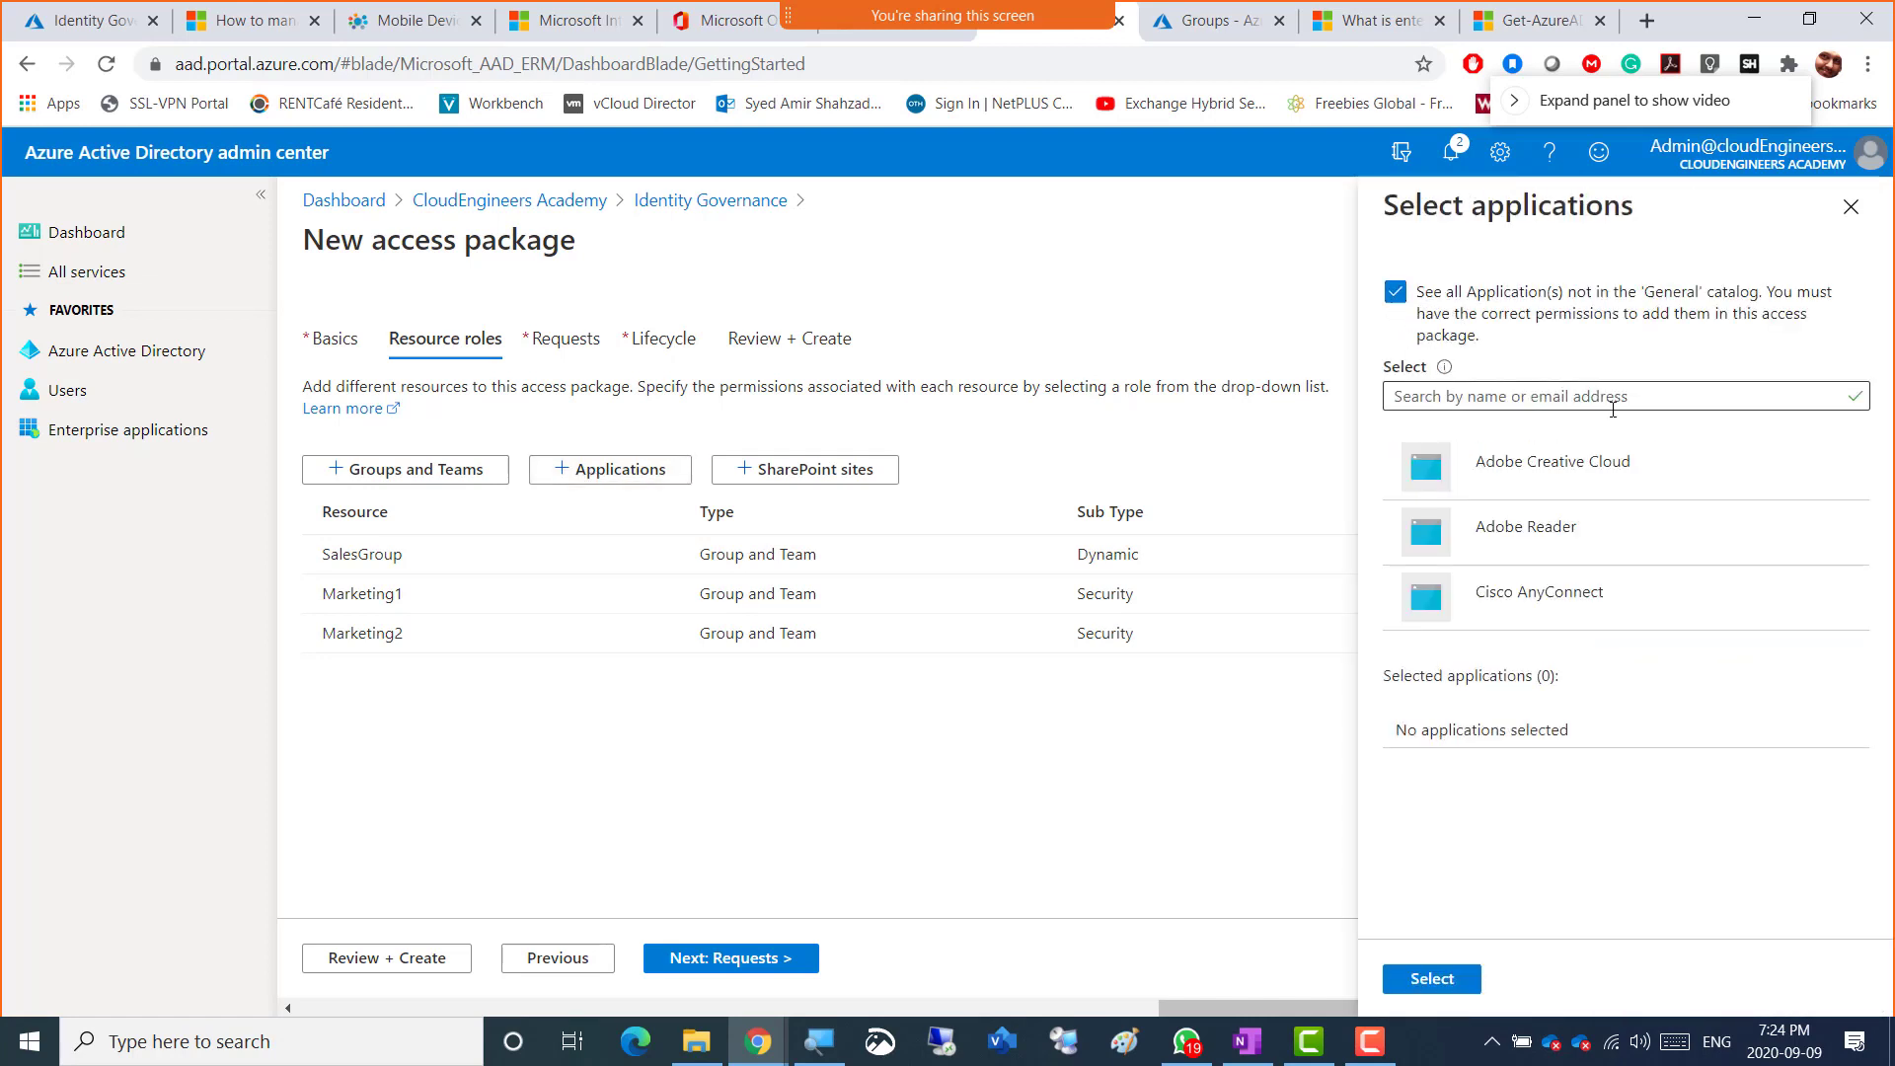
{"action": "left_click", "coordinate": [1569, 478]}
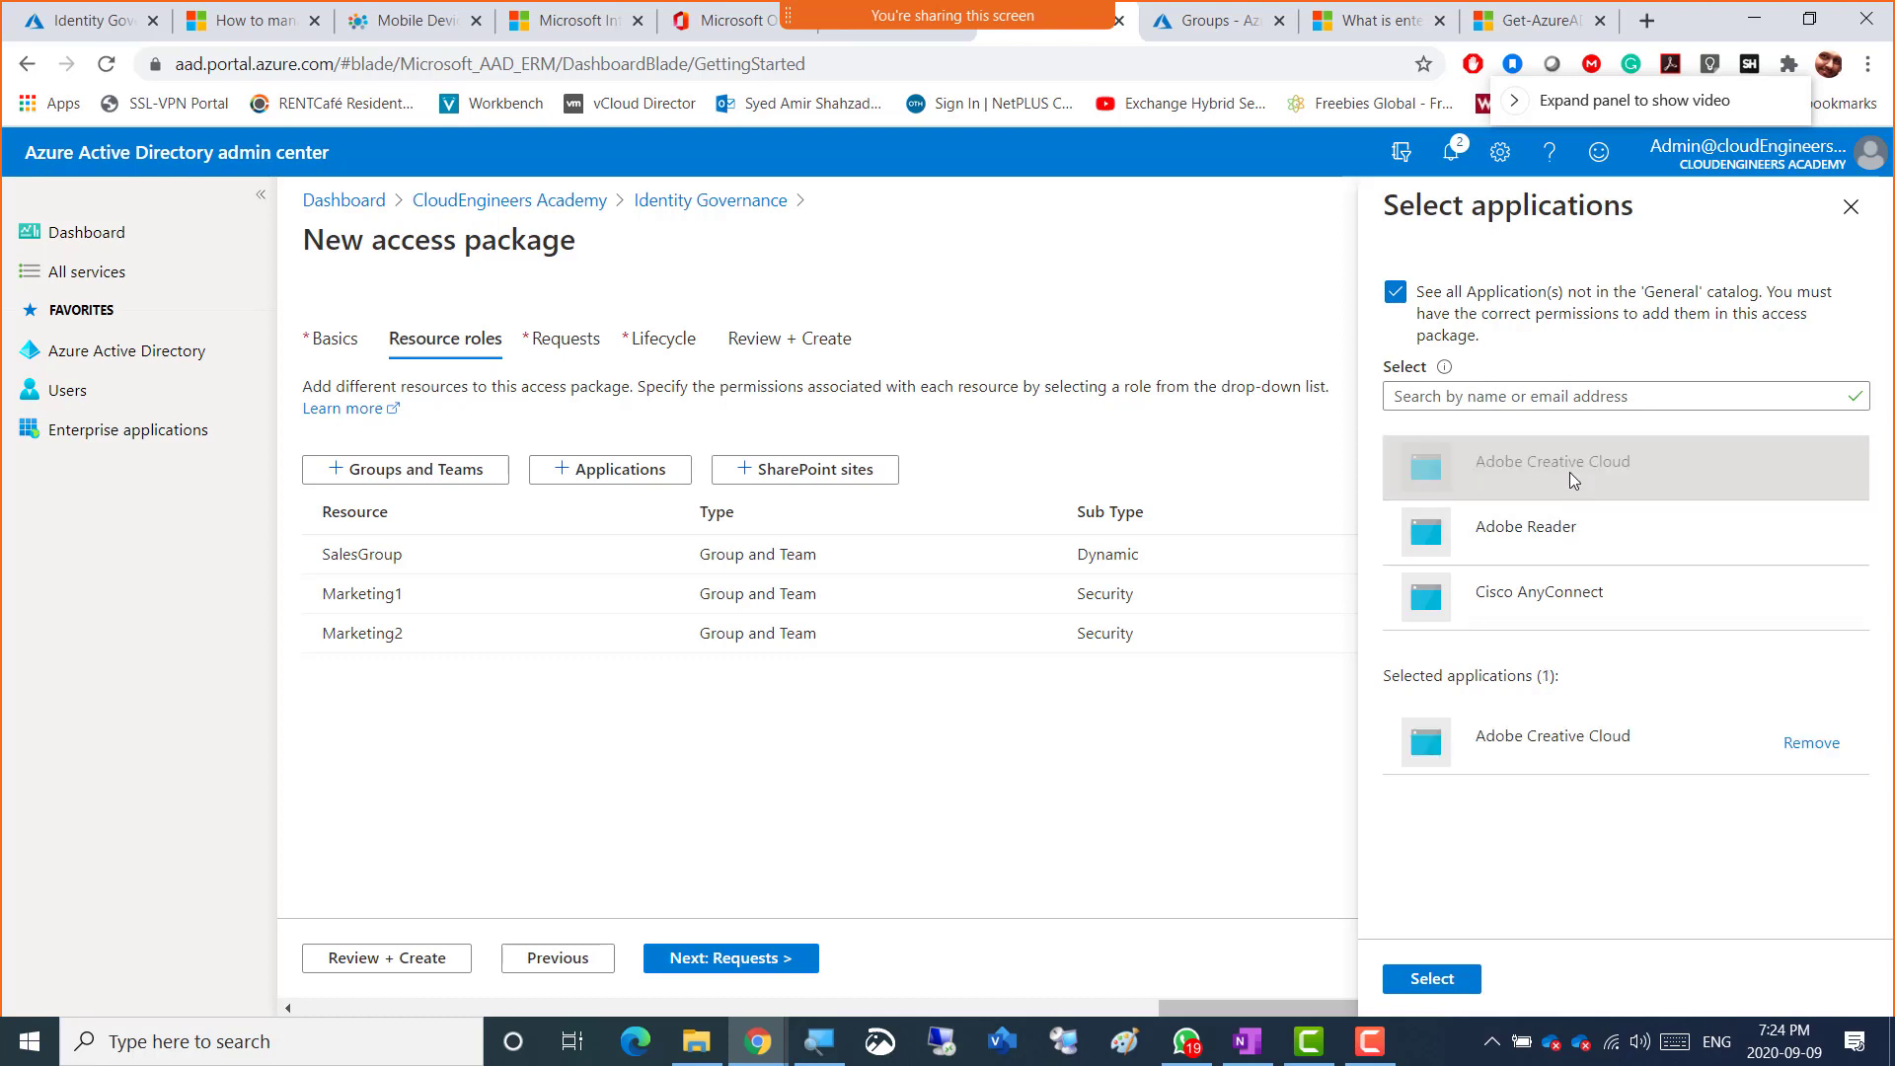
{"action": "left_click", "coordinate": [1433, 979]}
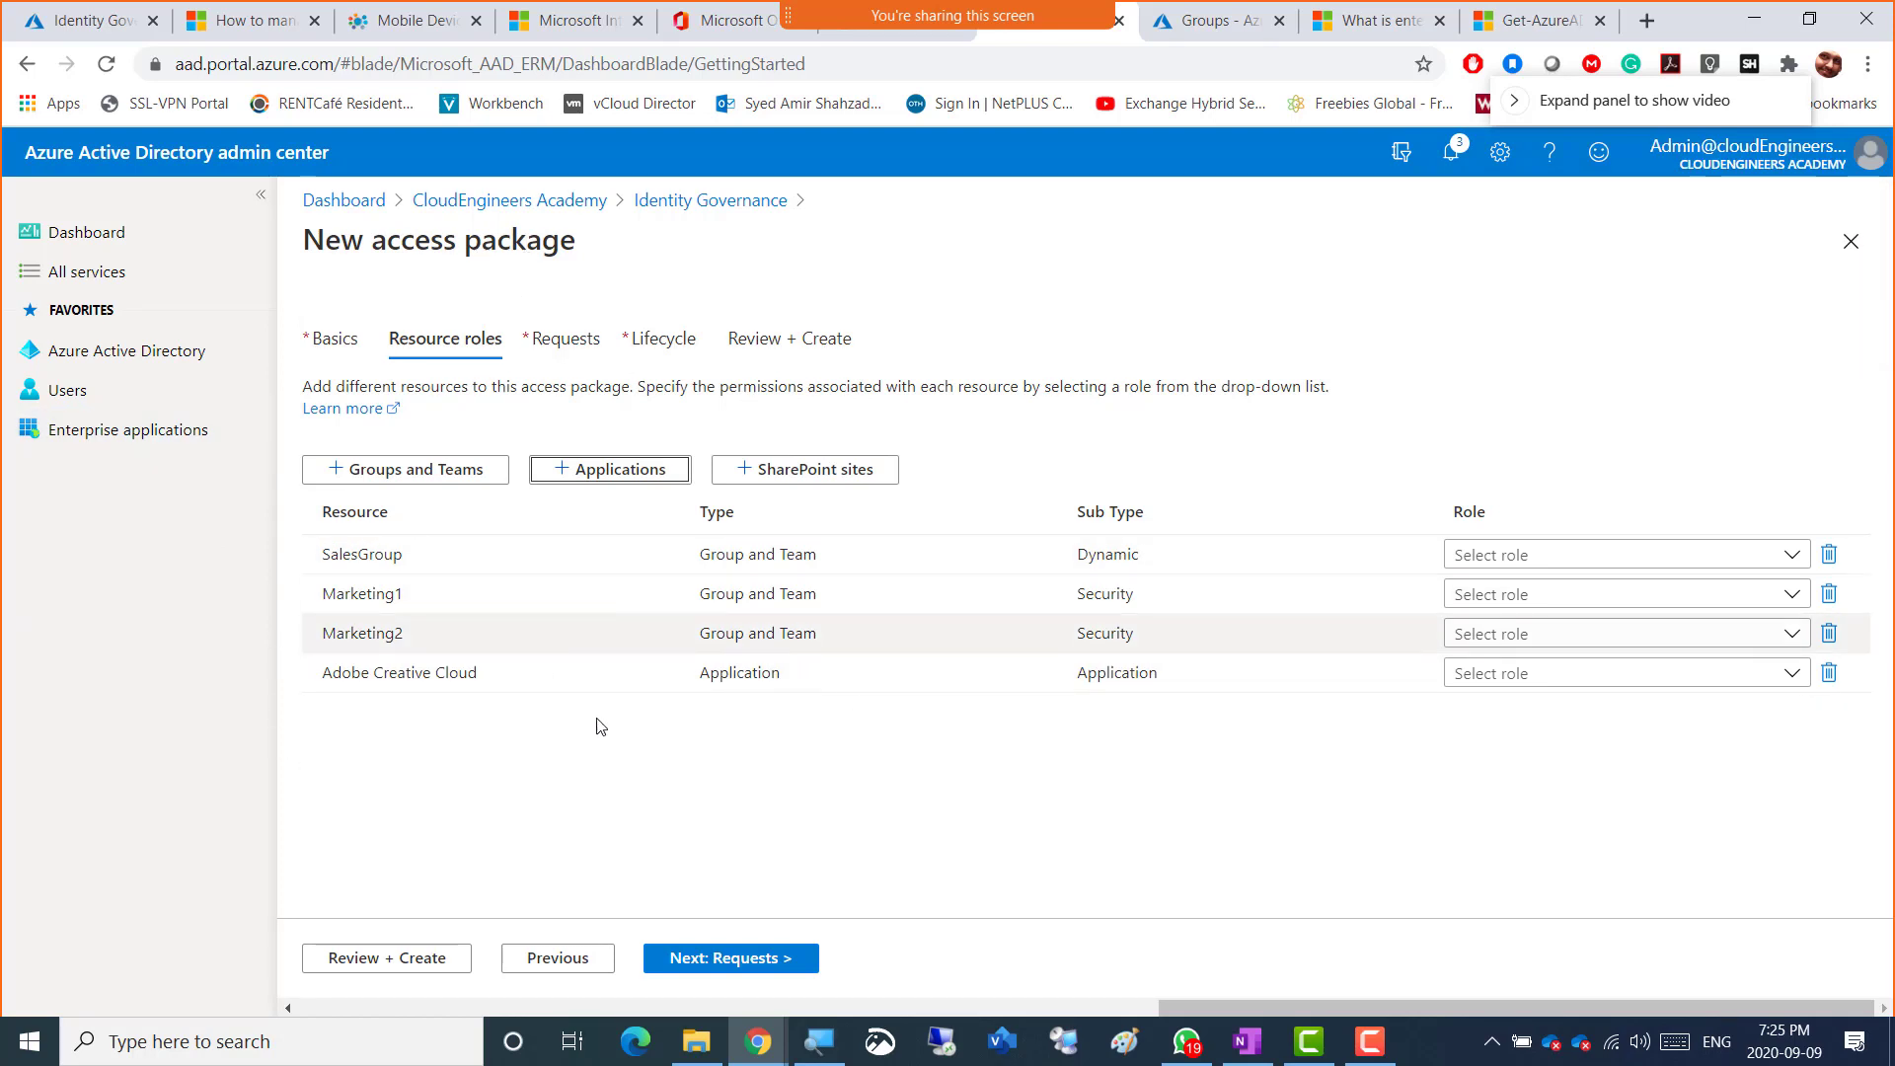
{"action": "left_click", "coordinate": [861, 470]}
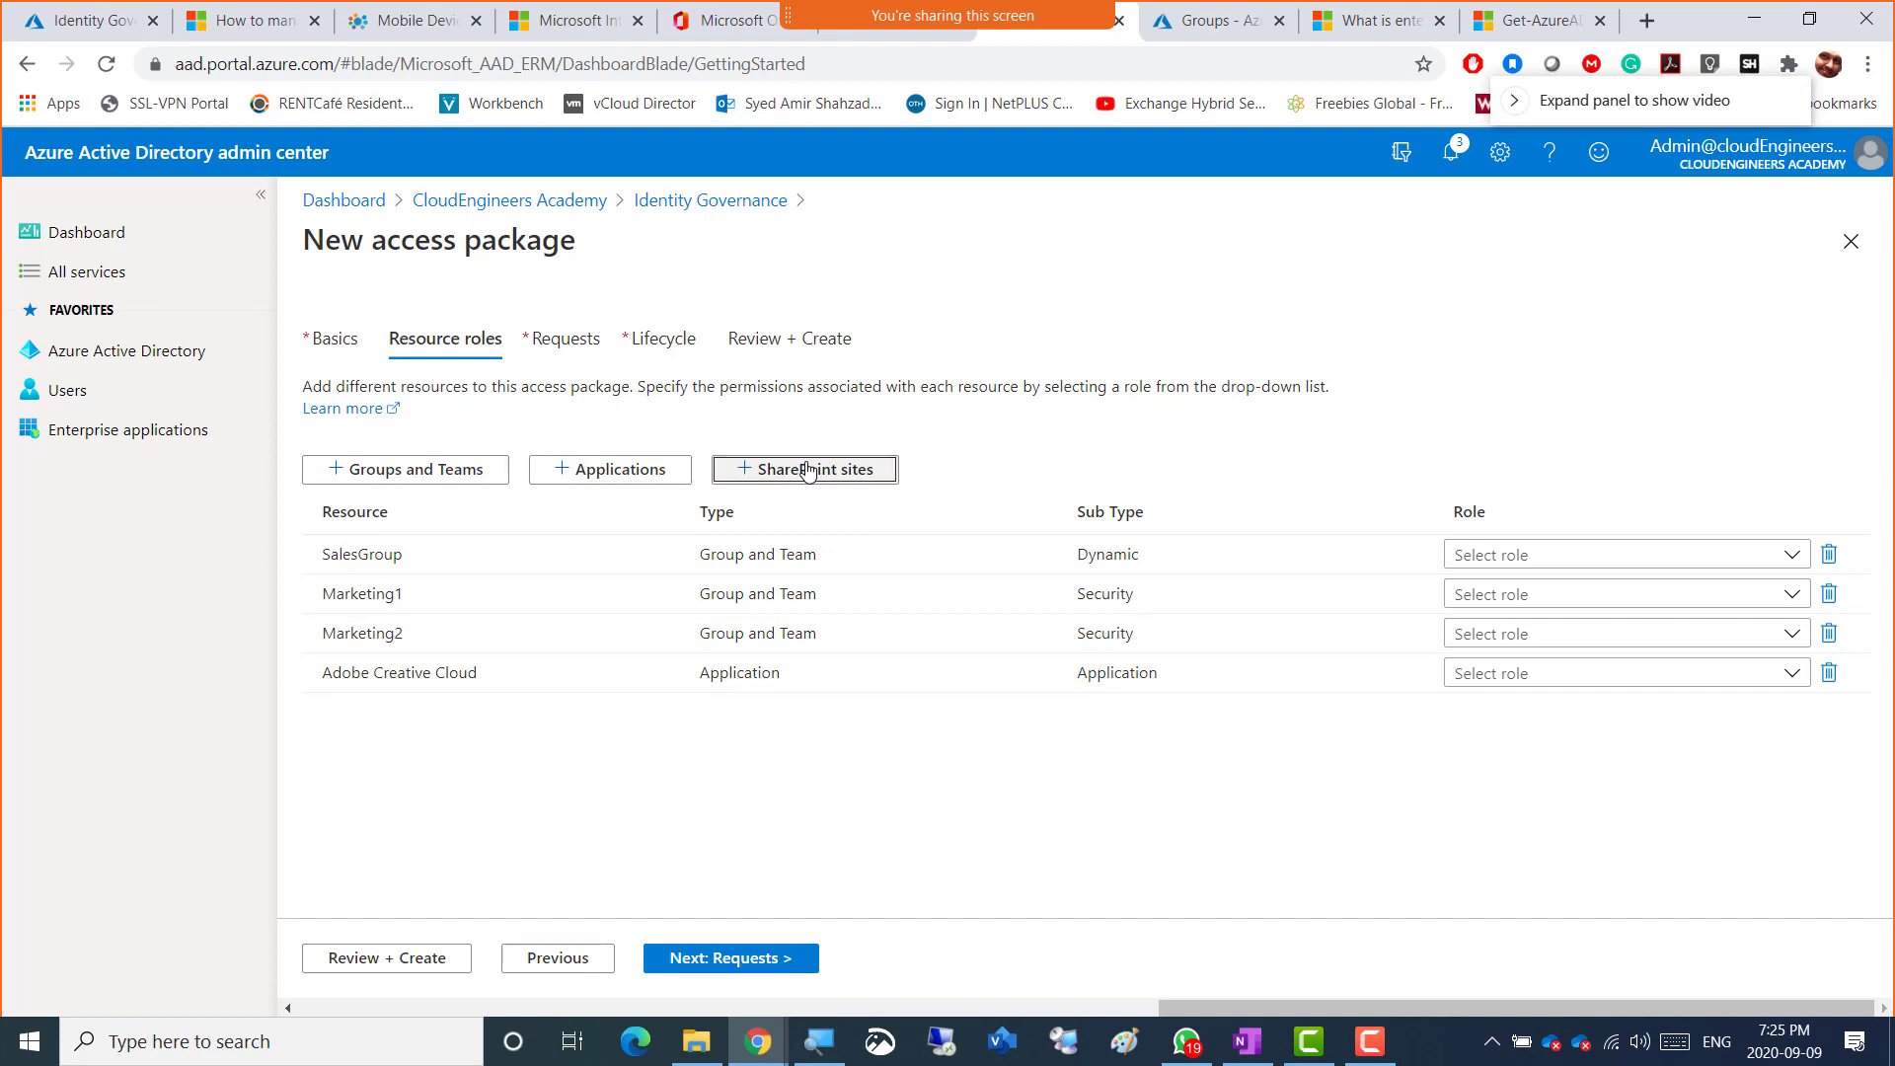
{"action": "left_click", "coordinate": [1398, 293]}
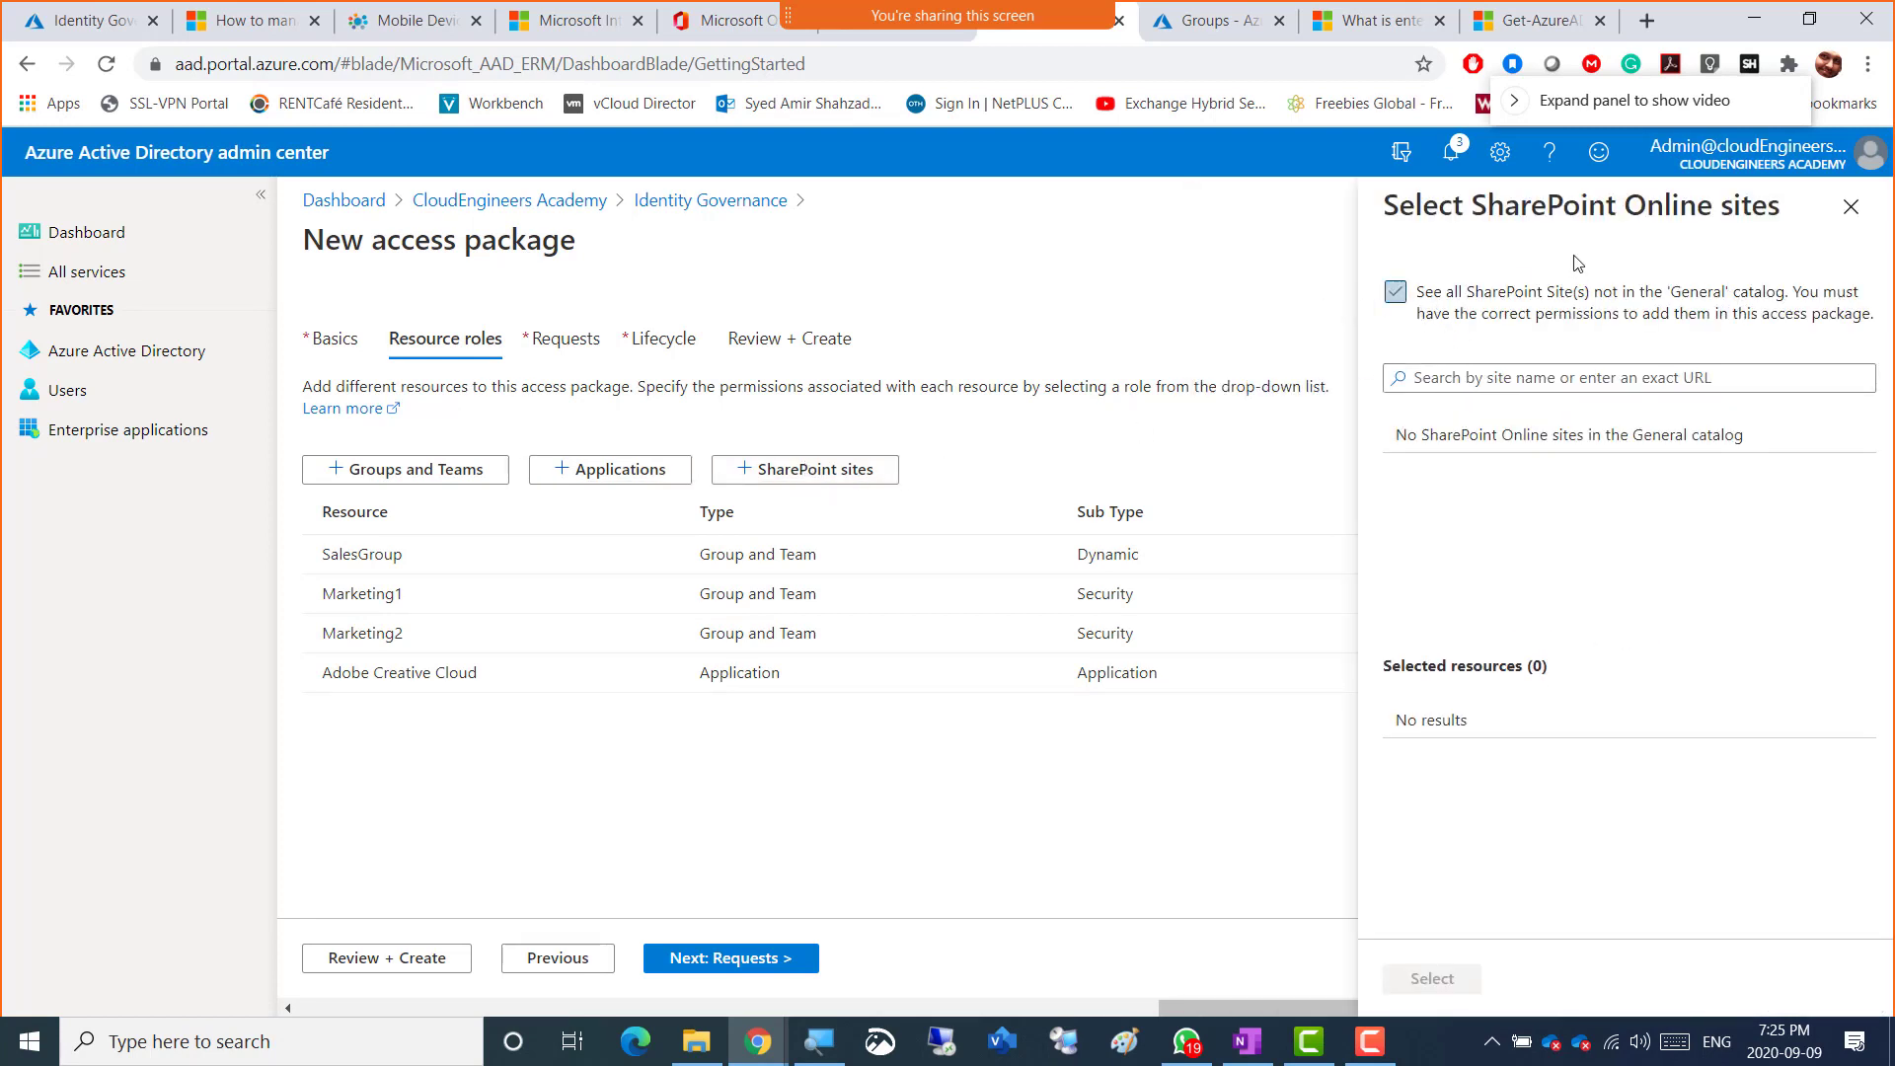
{"action": "left_click", "coordinate": [1397, 293]}
{"action": "left_click", "coordinate": [1851, 206]}
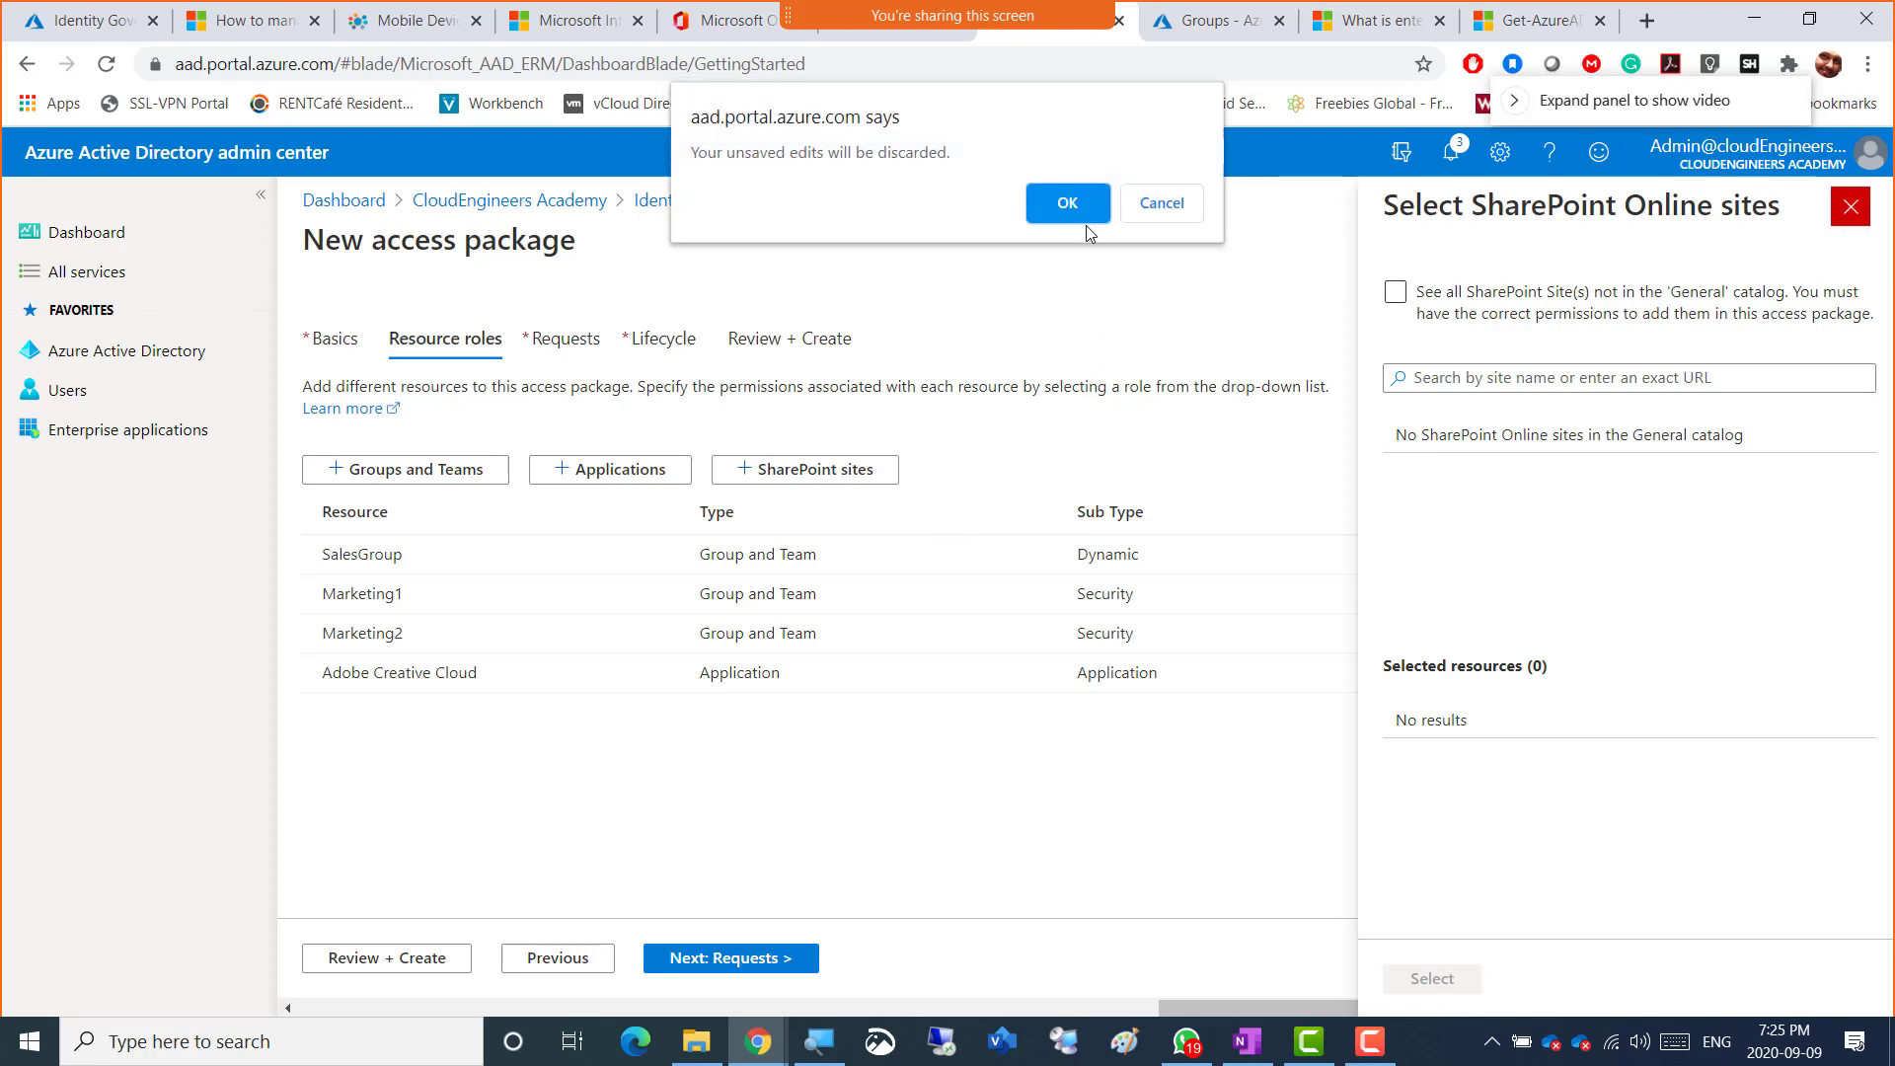
{"action": "left_click", "coordinate": [1054, 195]}
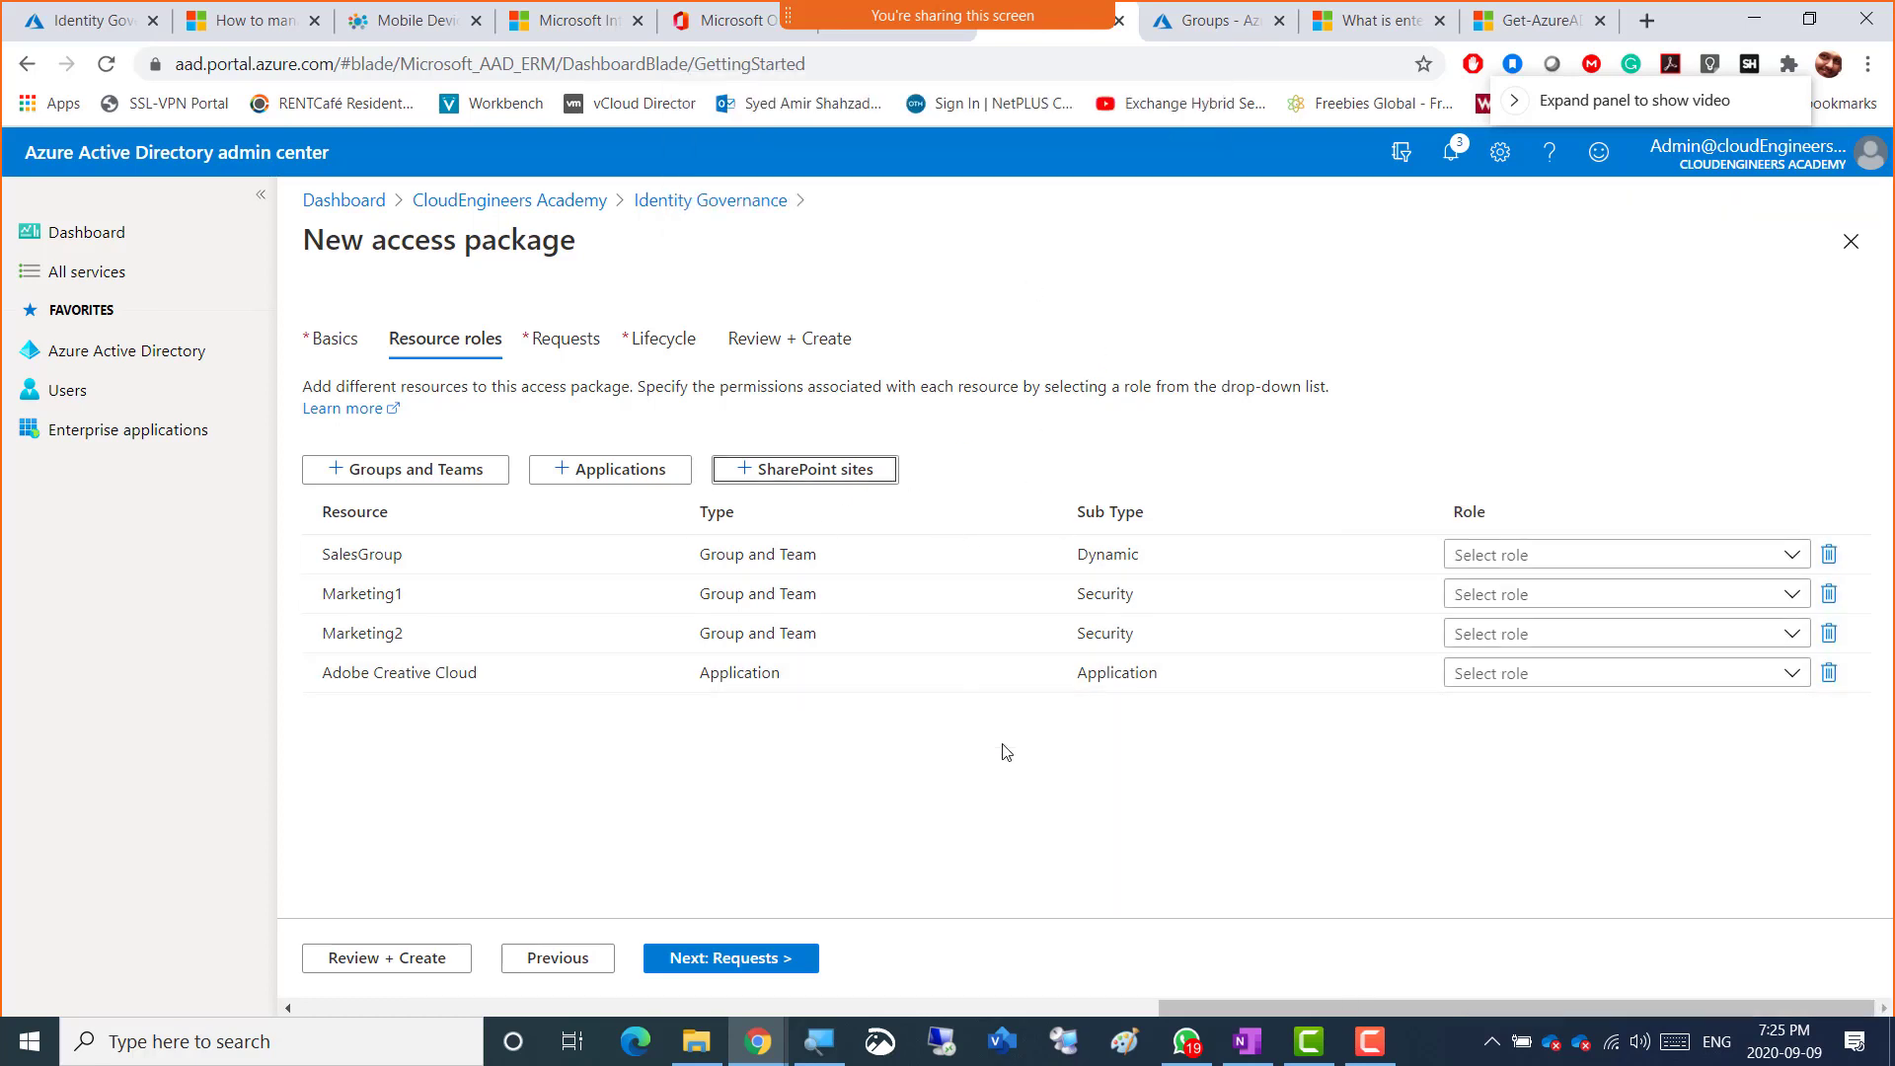
- Assign Owner to SalesGroup and Marketing2, Member to Marketing1 and msiam_access to Adobe Creative Cloud, and proceed to the request settings
{"action": "left_click", "coordinate": [1533, 555]}
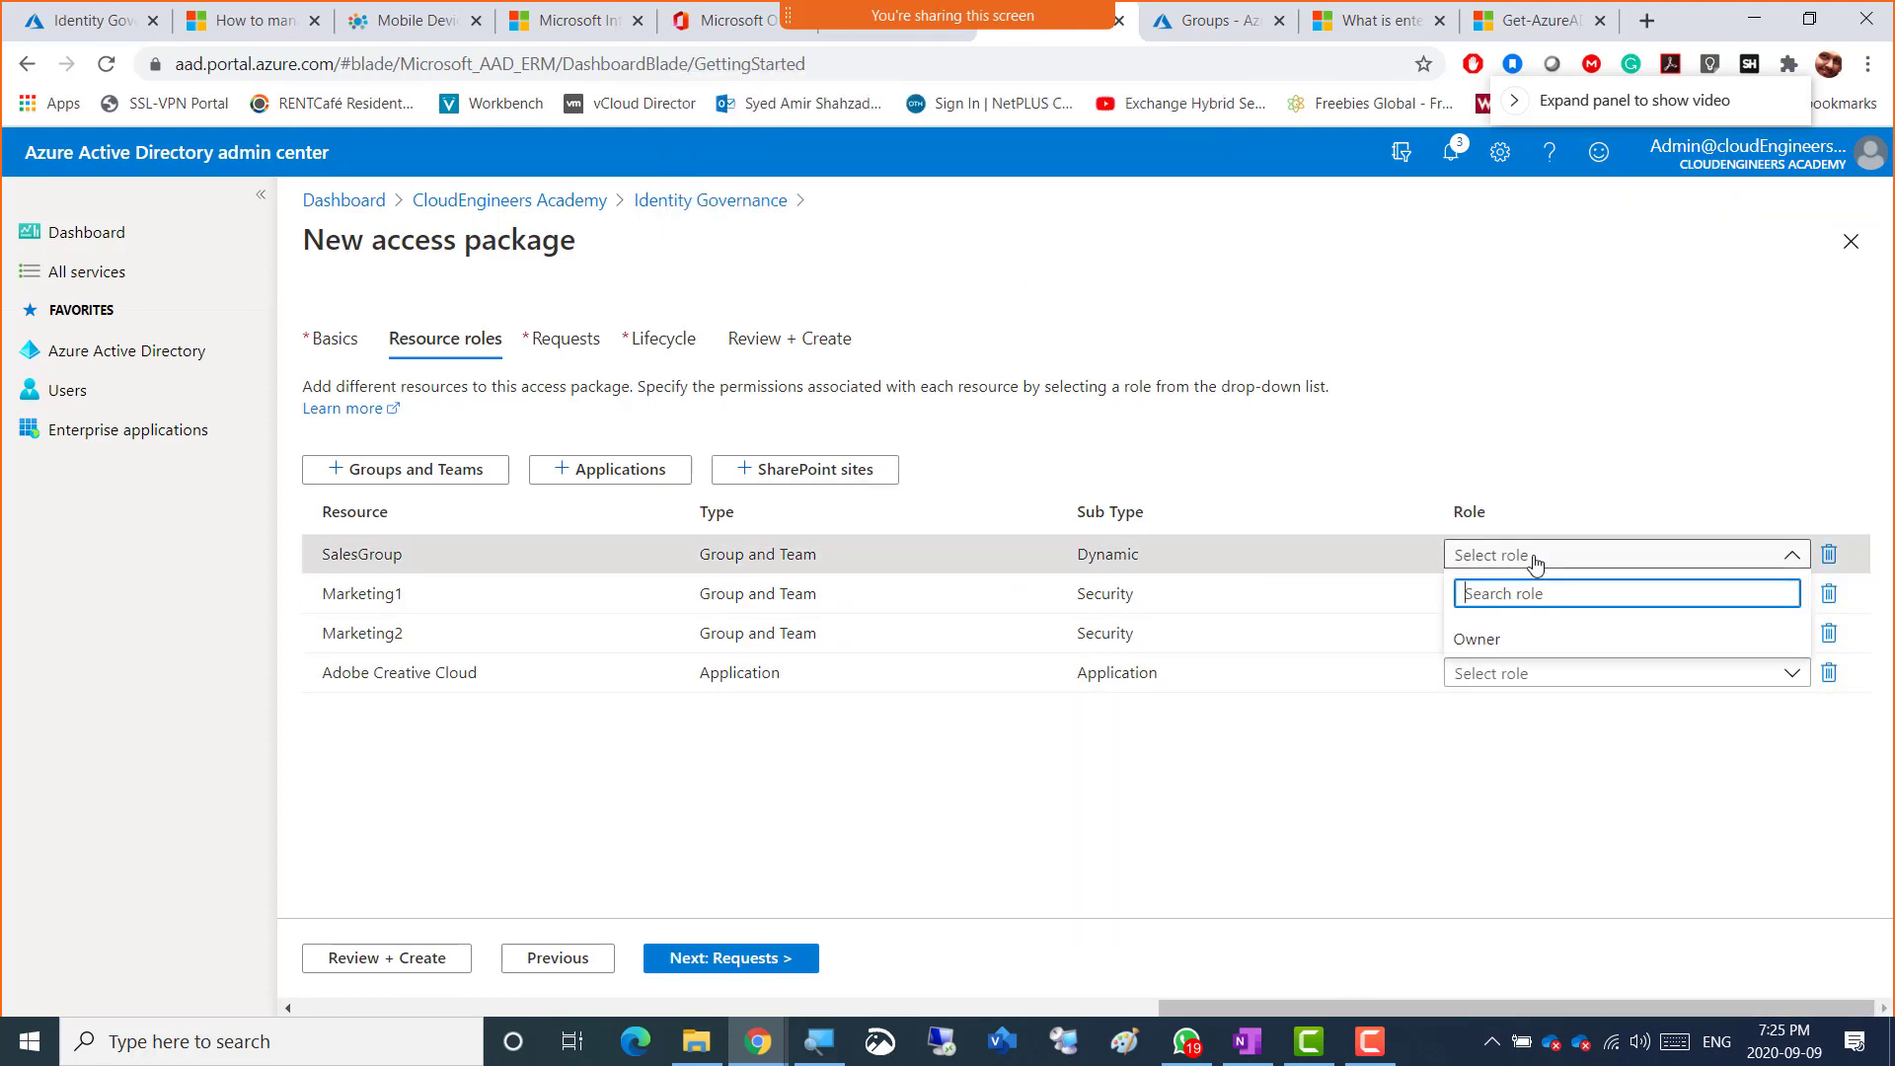
{"action": "left_click", "coordinate": [1521, 638]}
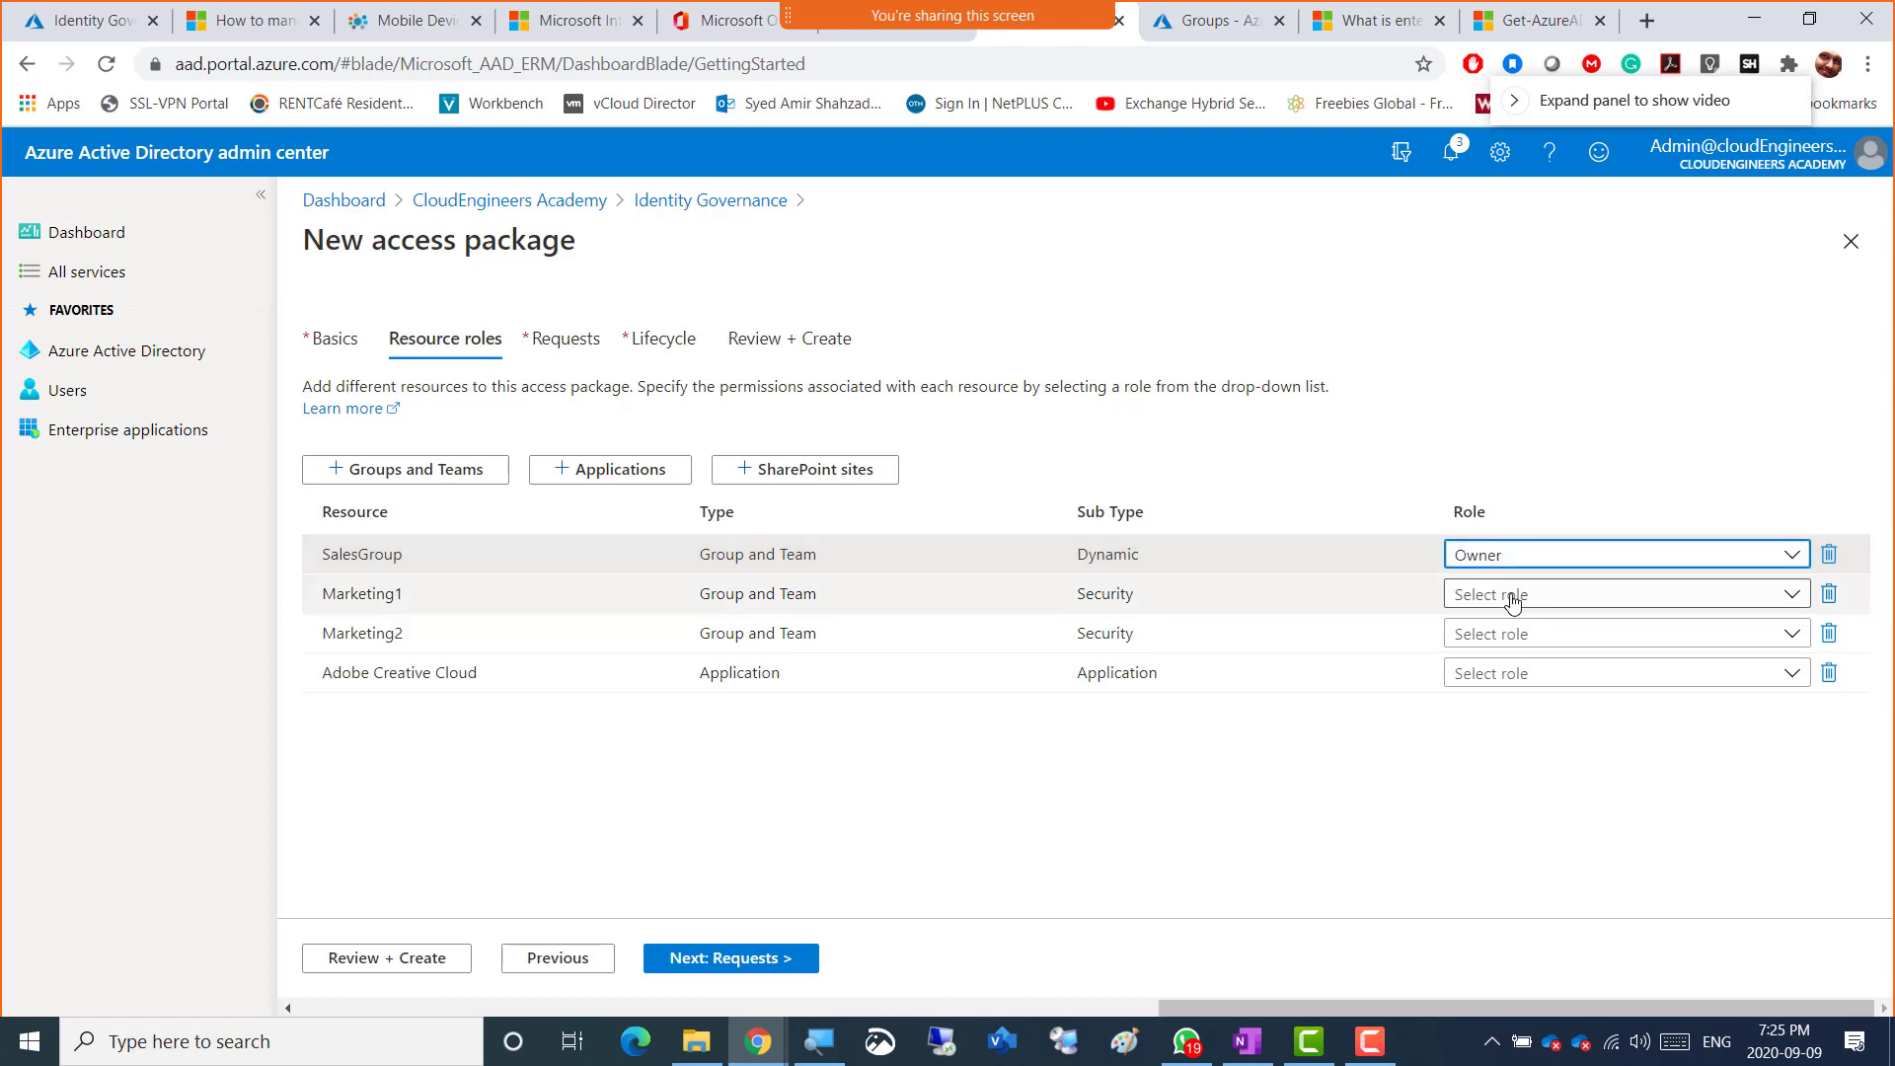
{"action": "left_click", "coordinate": [1510, 597]}
{"action": "left_click", "coordinate": [1502, 716]}
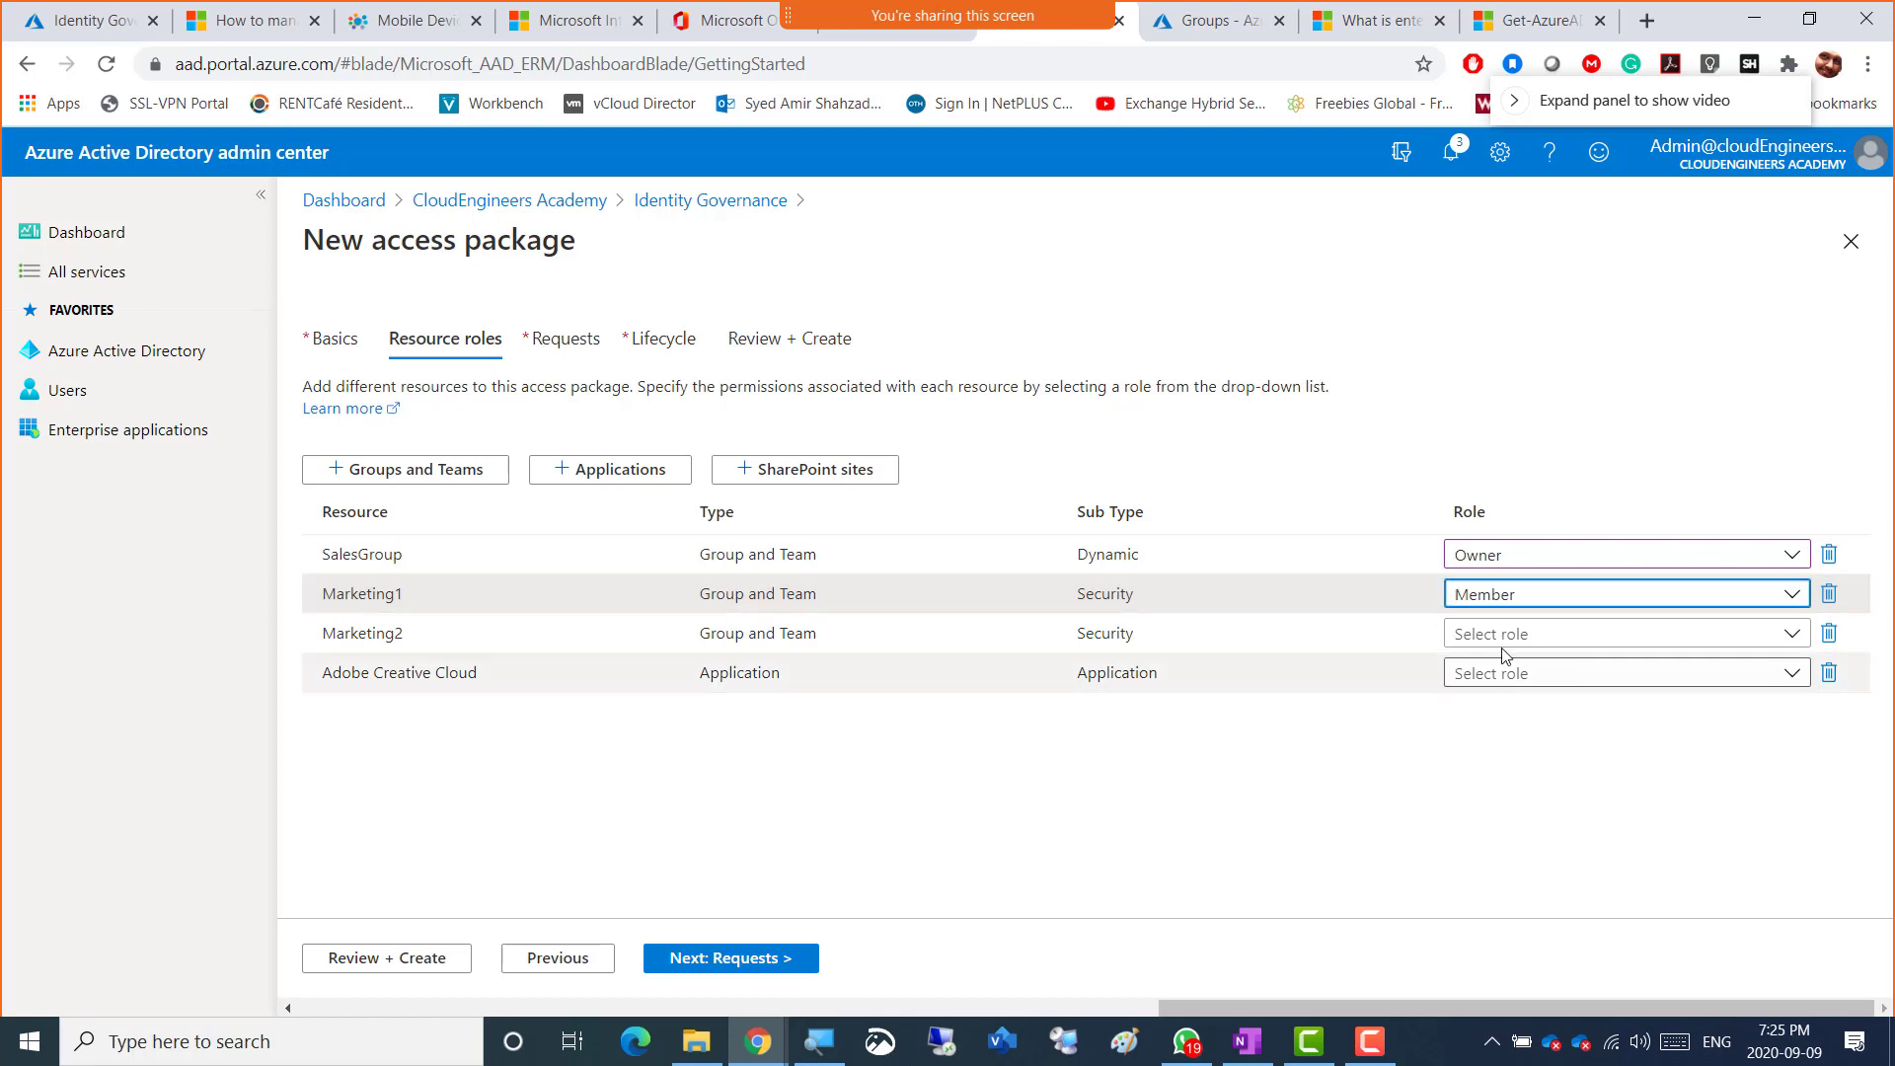
{"action": "left_click", "coordinate": [1502, 637]}
{"action": "left_click", "coordinate": [1502, 717]}
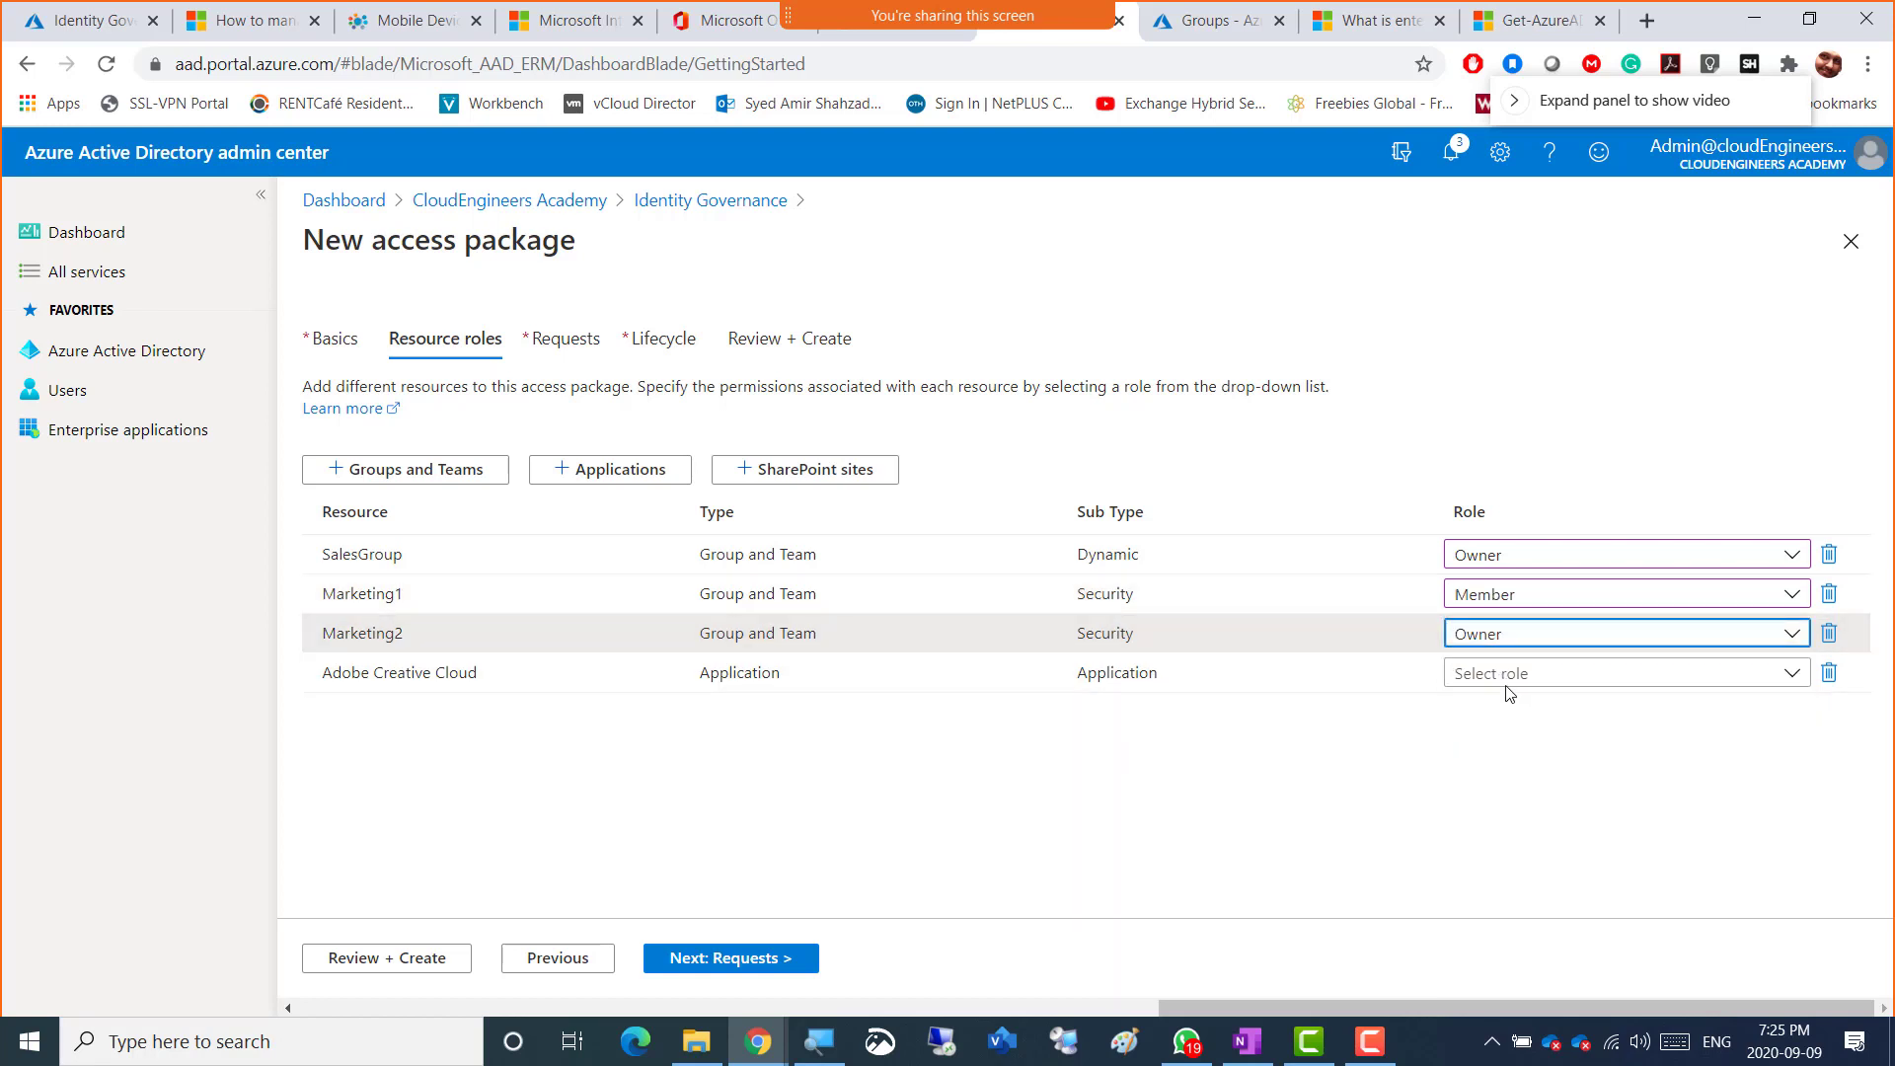
{"action": "left_click", "coordinate": [1499, 675]}
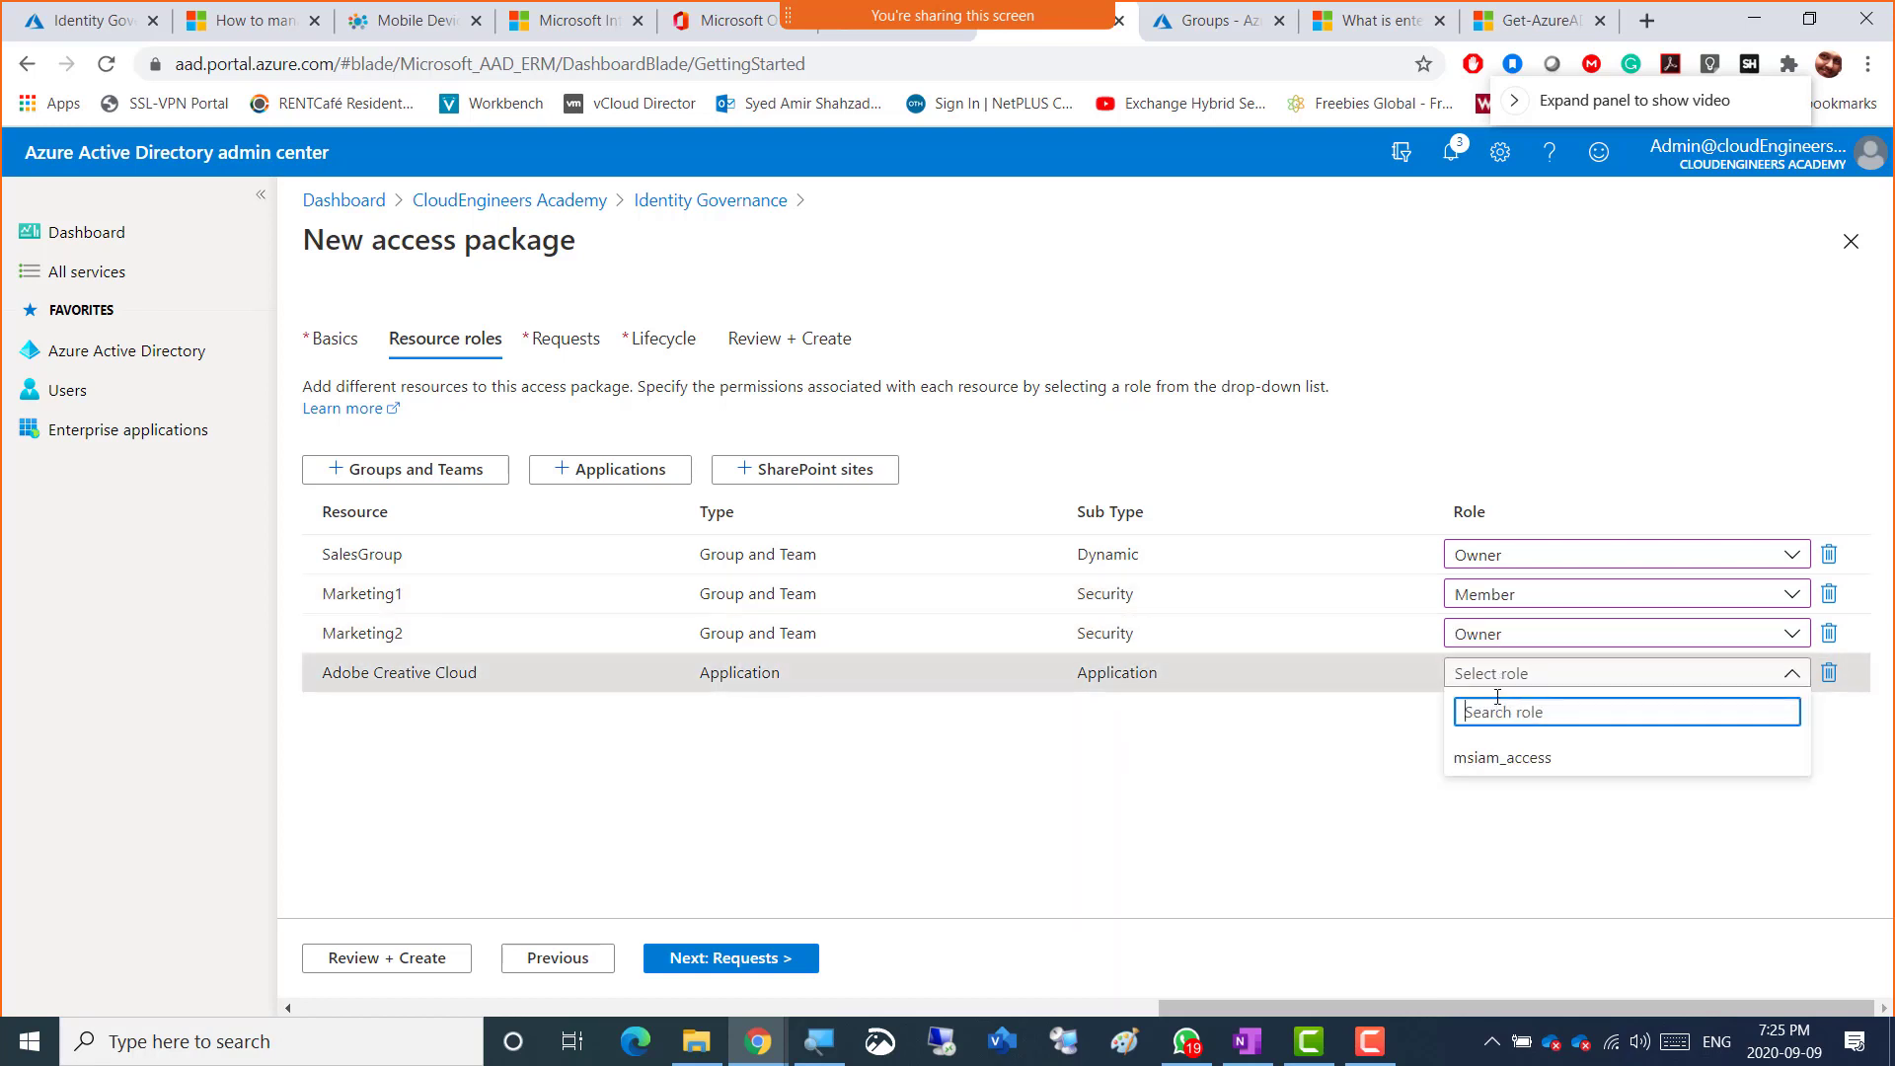
{"action": "left_click", "coordinate": [1498, 758]}
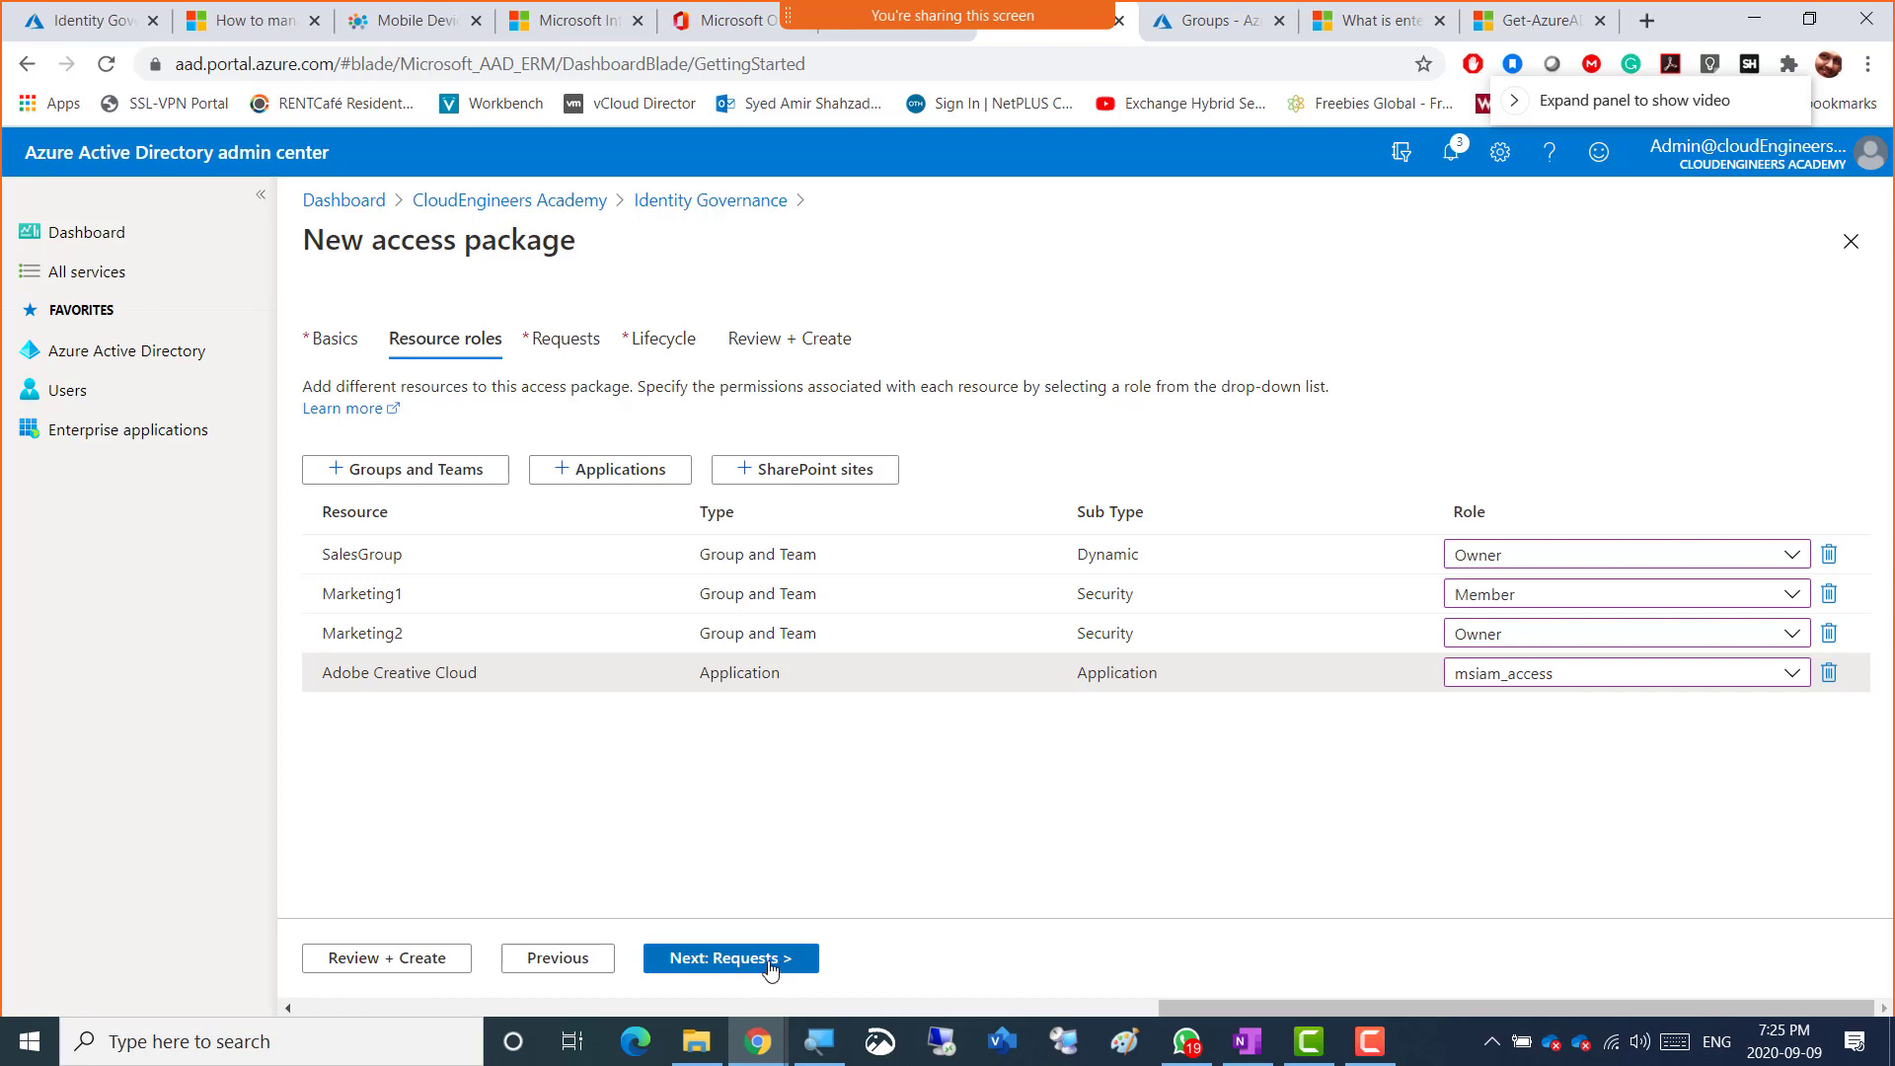
{"action": "left_click", "coordinate": [772, 970]}
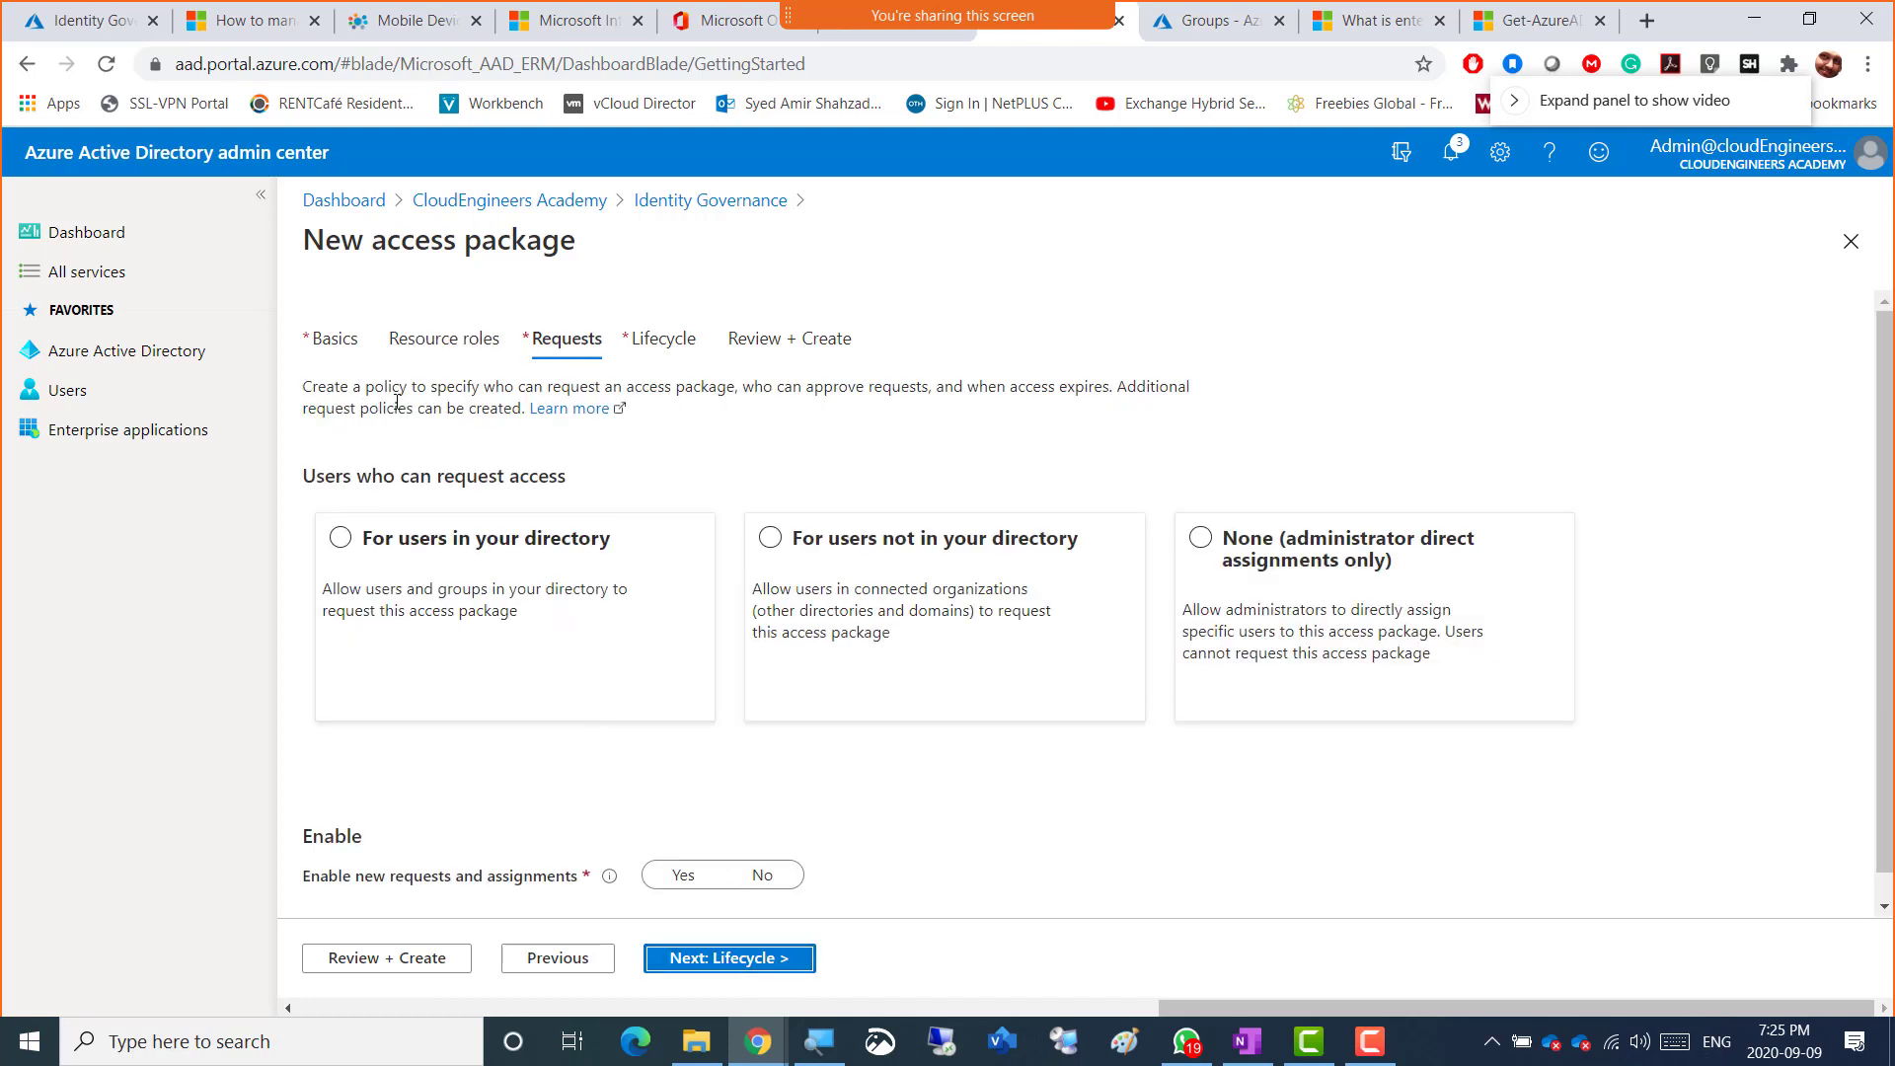
- Read the request policy description, recheck the package's resource roles, and return to the request settings
{"action": "left_click_drag", "start_coordinate": [496, 386], "coordinate": [707, 382]}
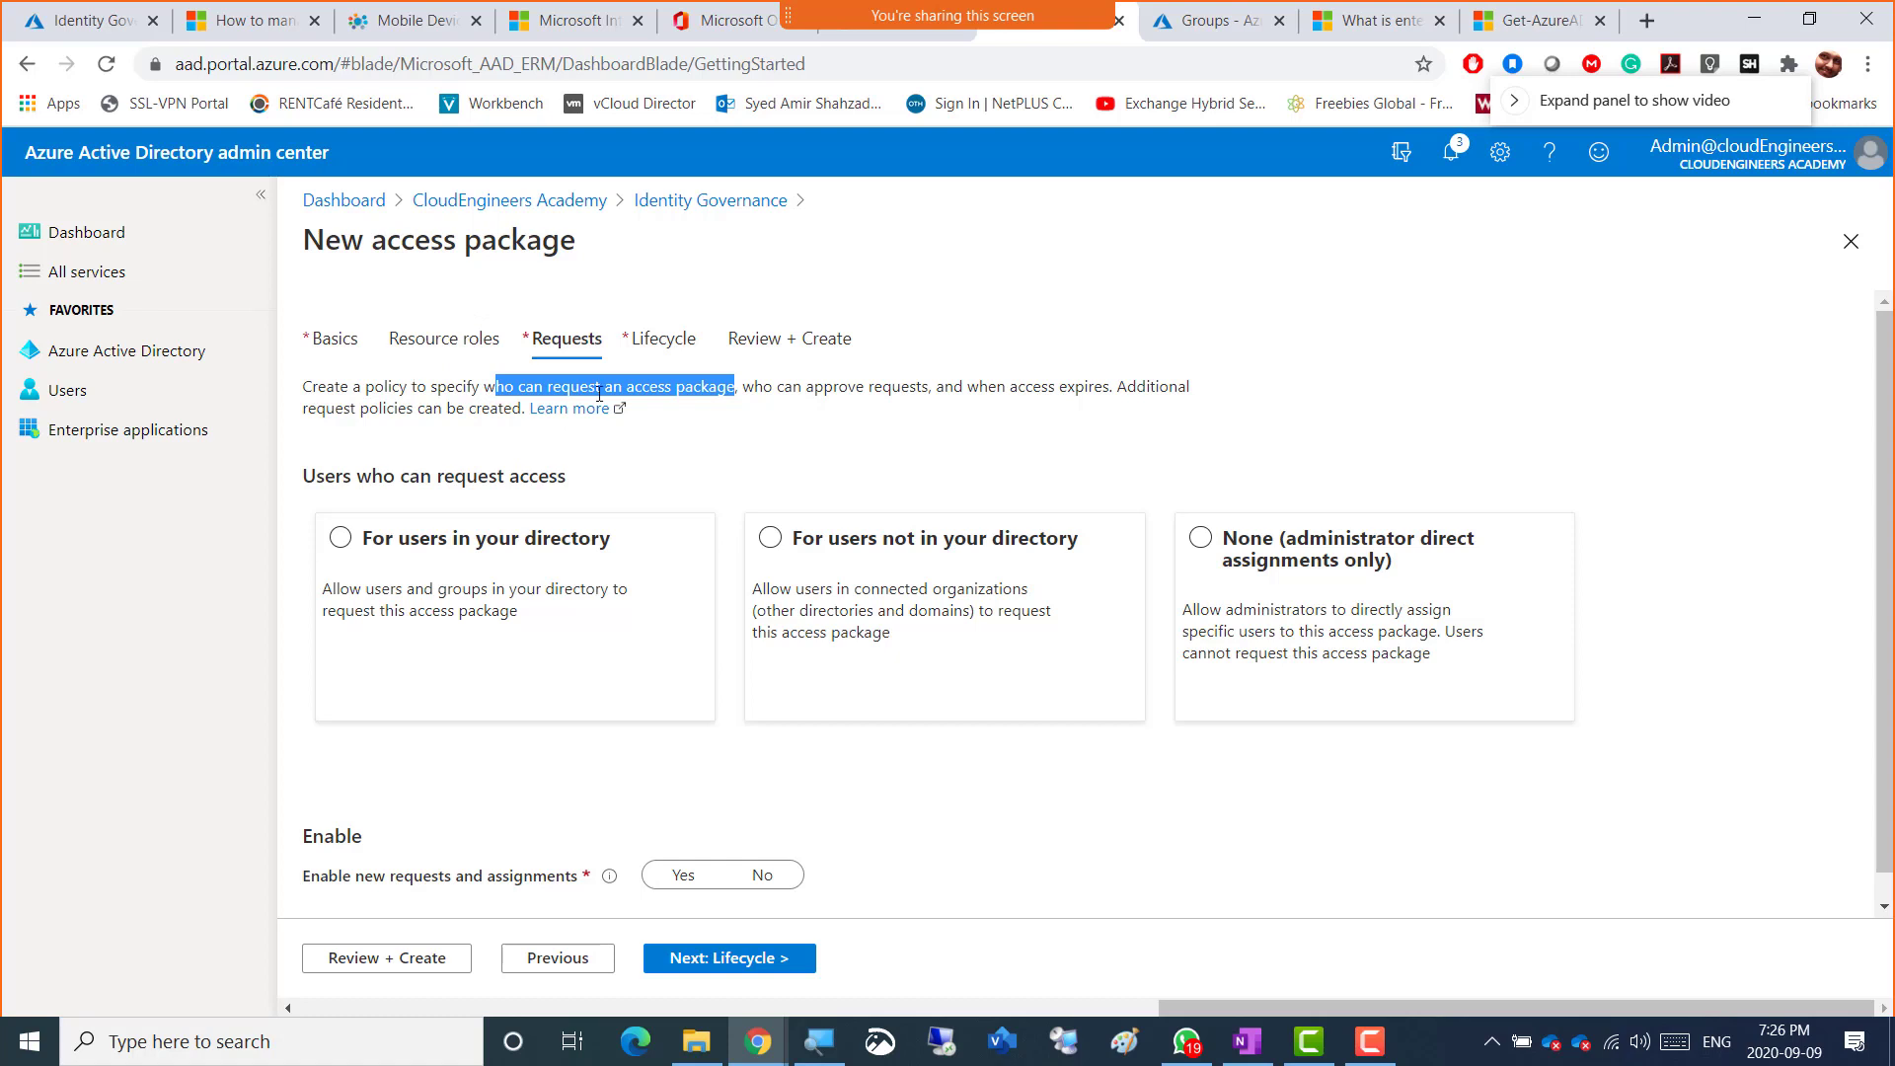
{"action": "left_click", "coordinate": [688, 390]}
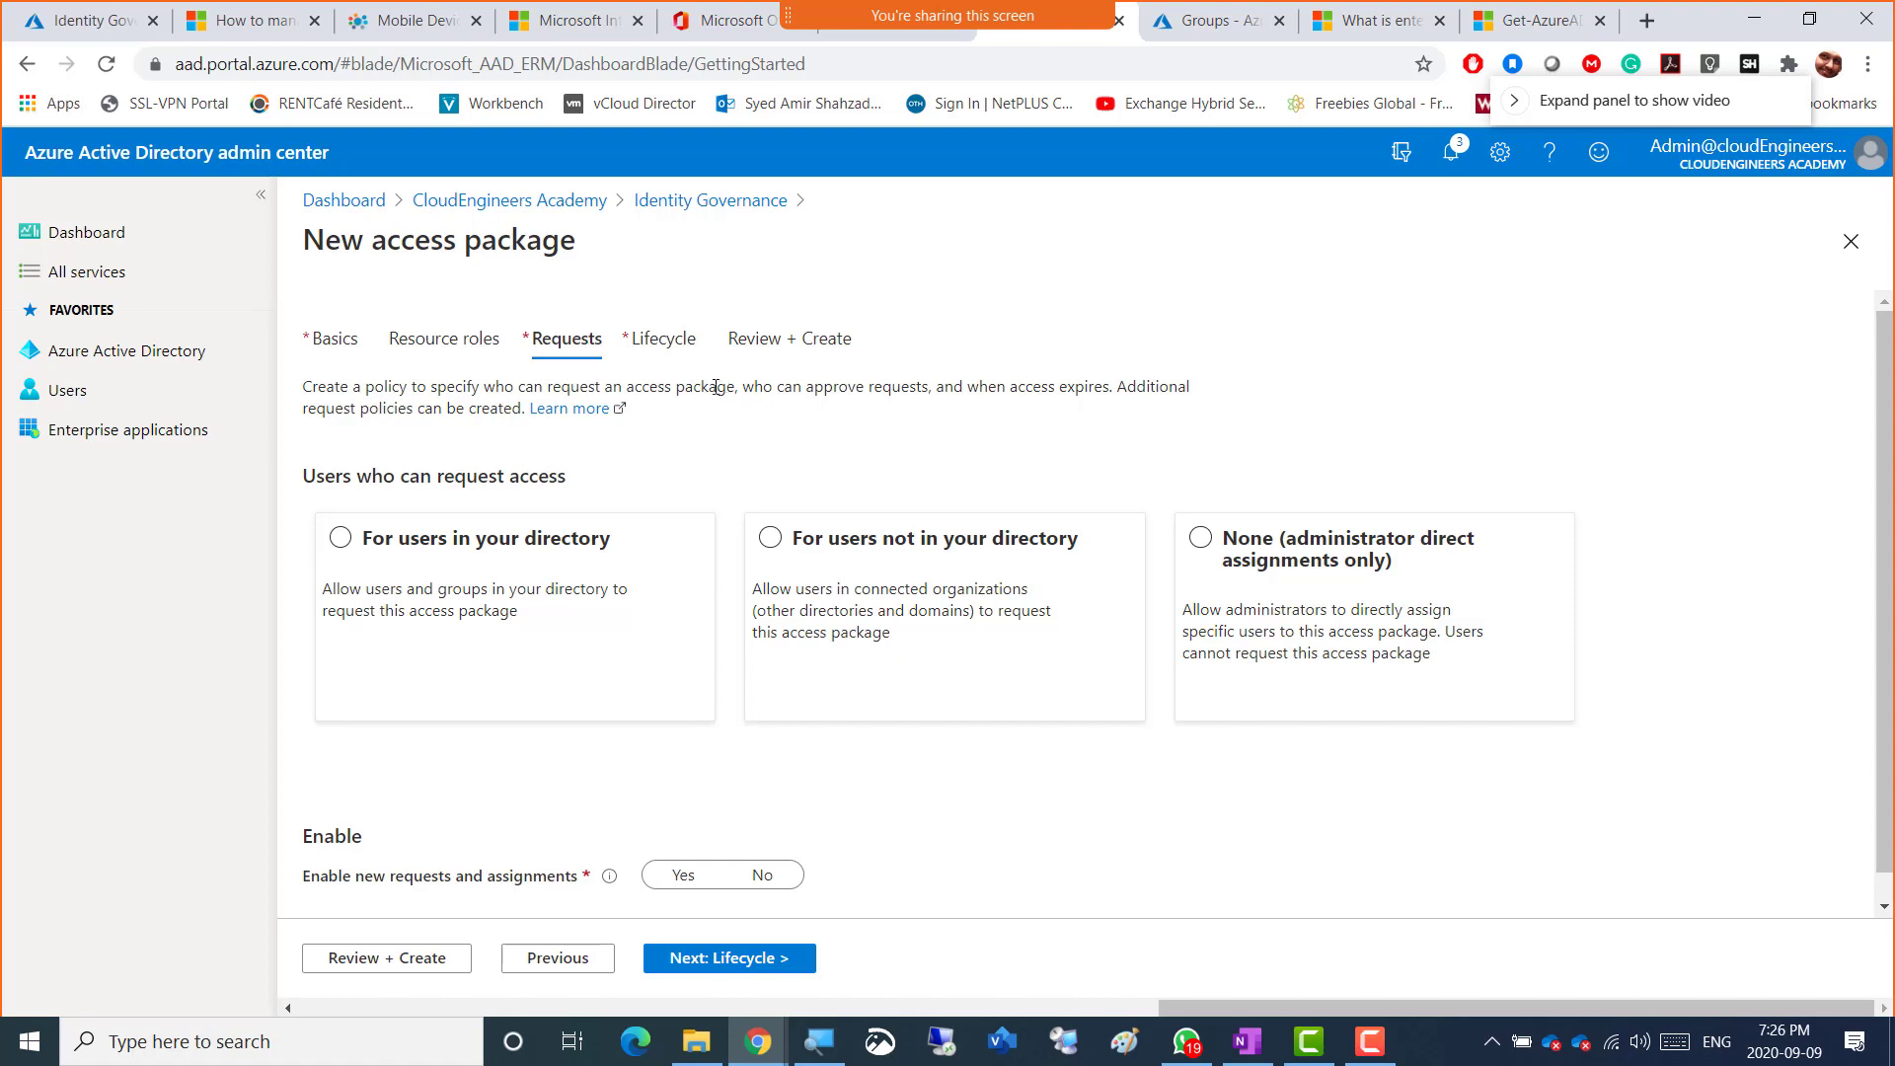
{"action": "left_click_drag", "start_coordinate": [742, 388], "coordinate": [522, 384]}
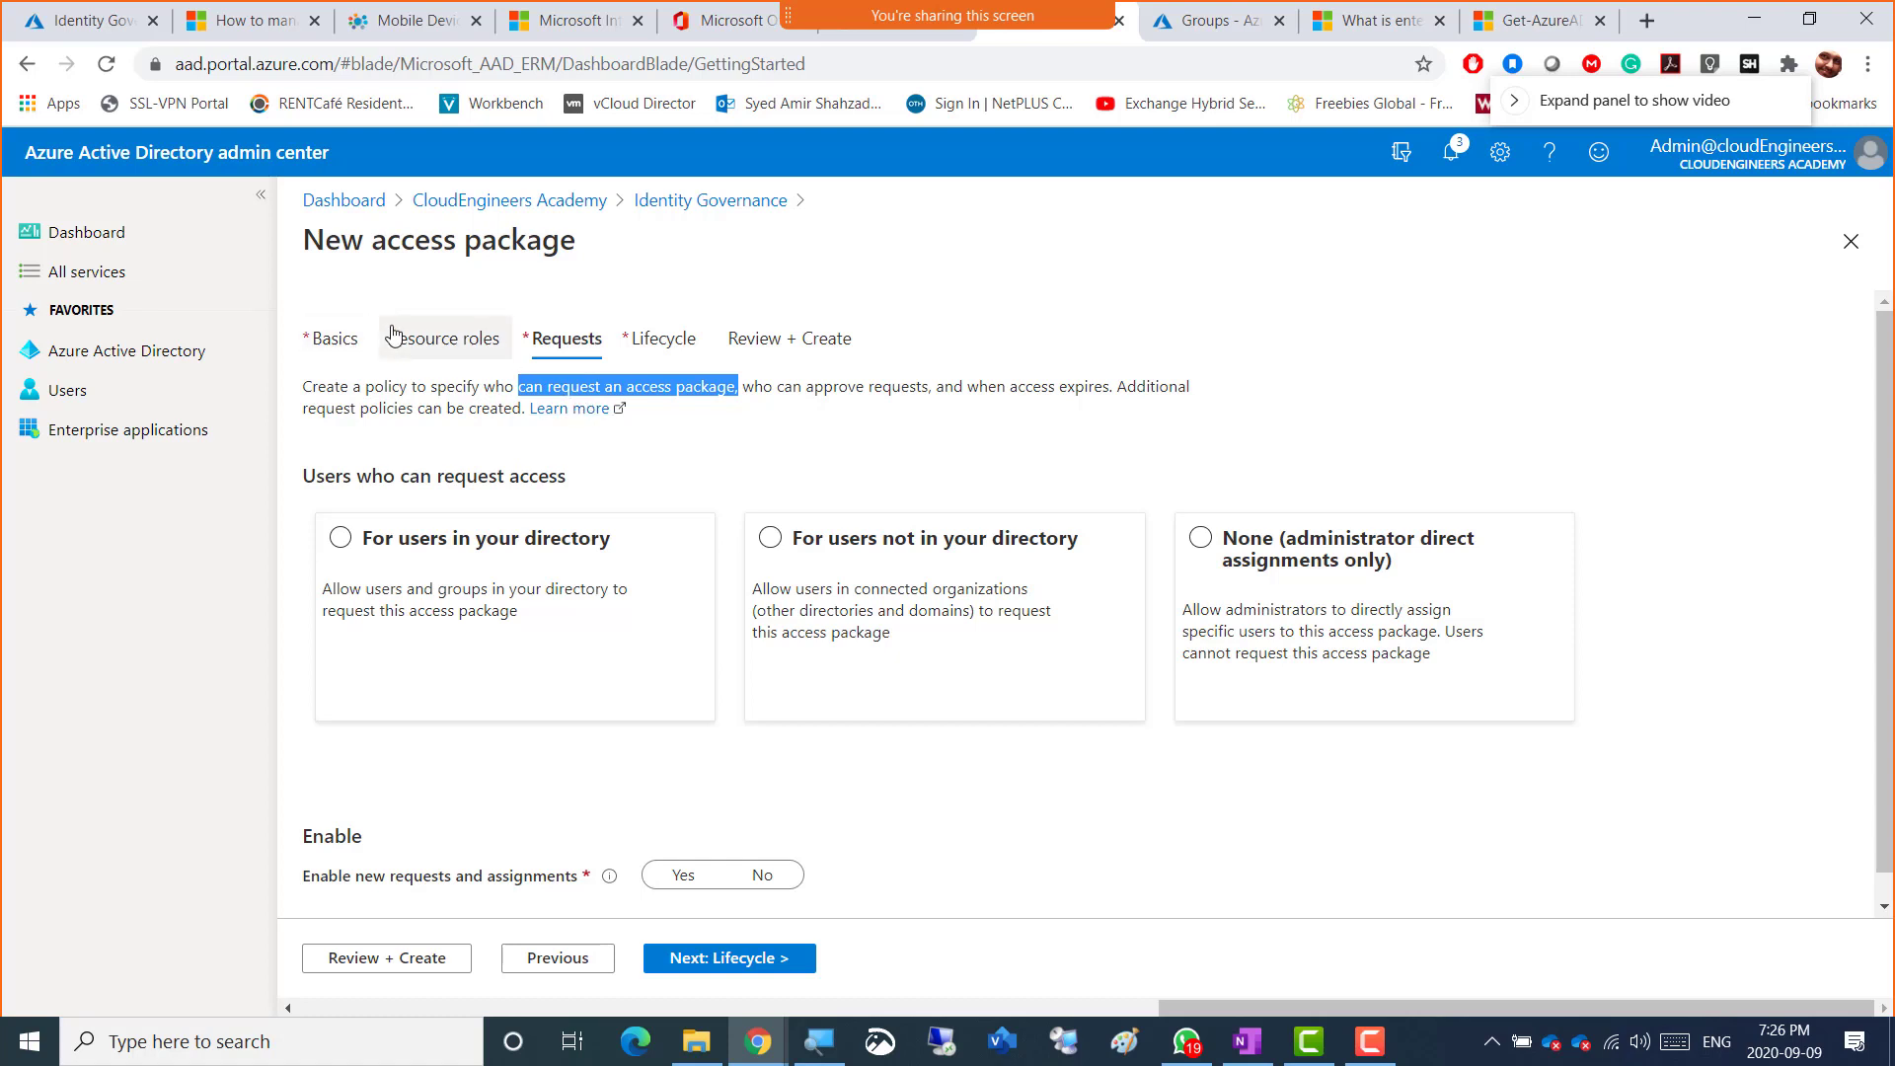
{"action": "left_click", "coordinate": [570, 959]}
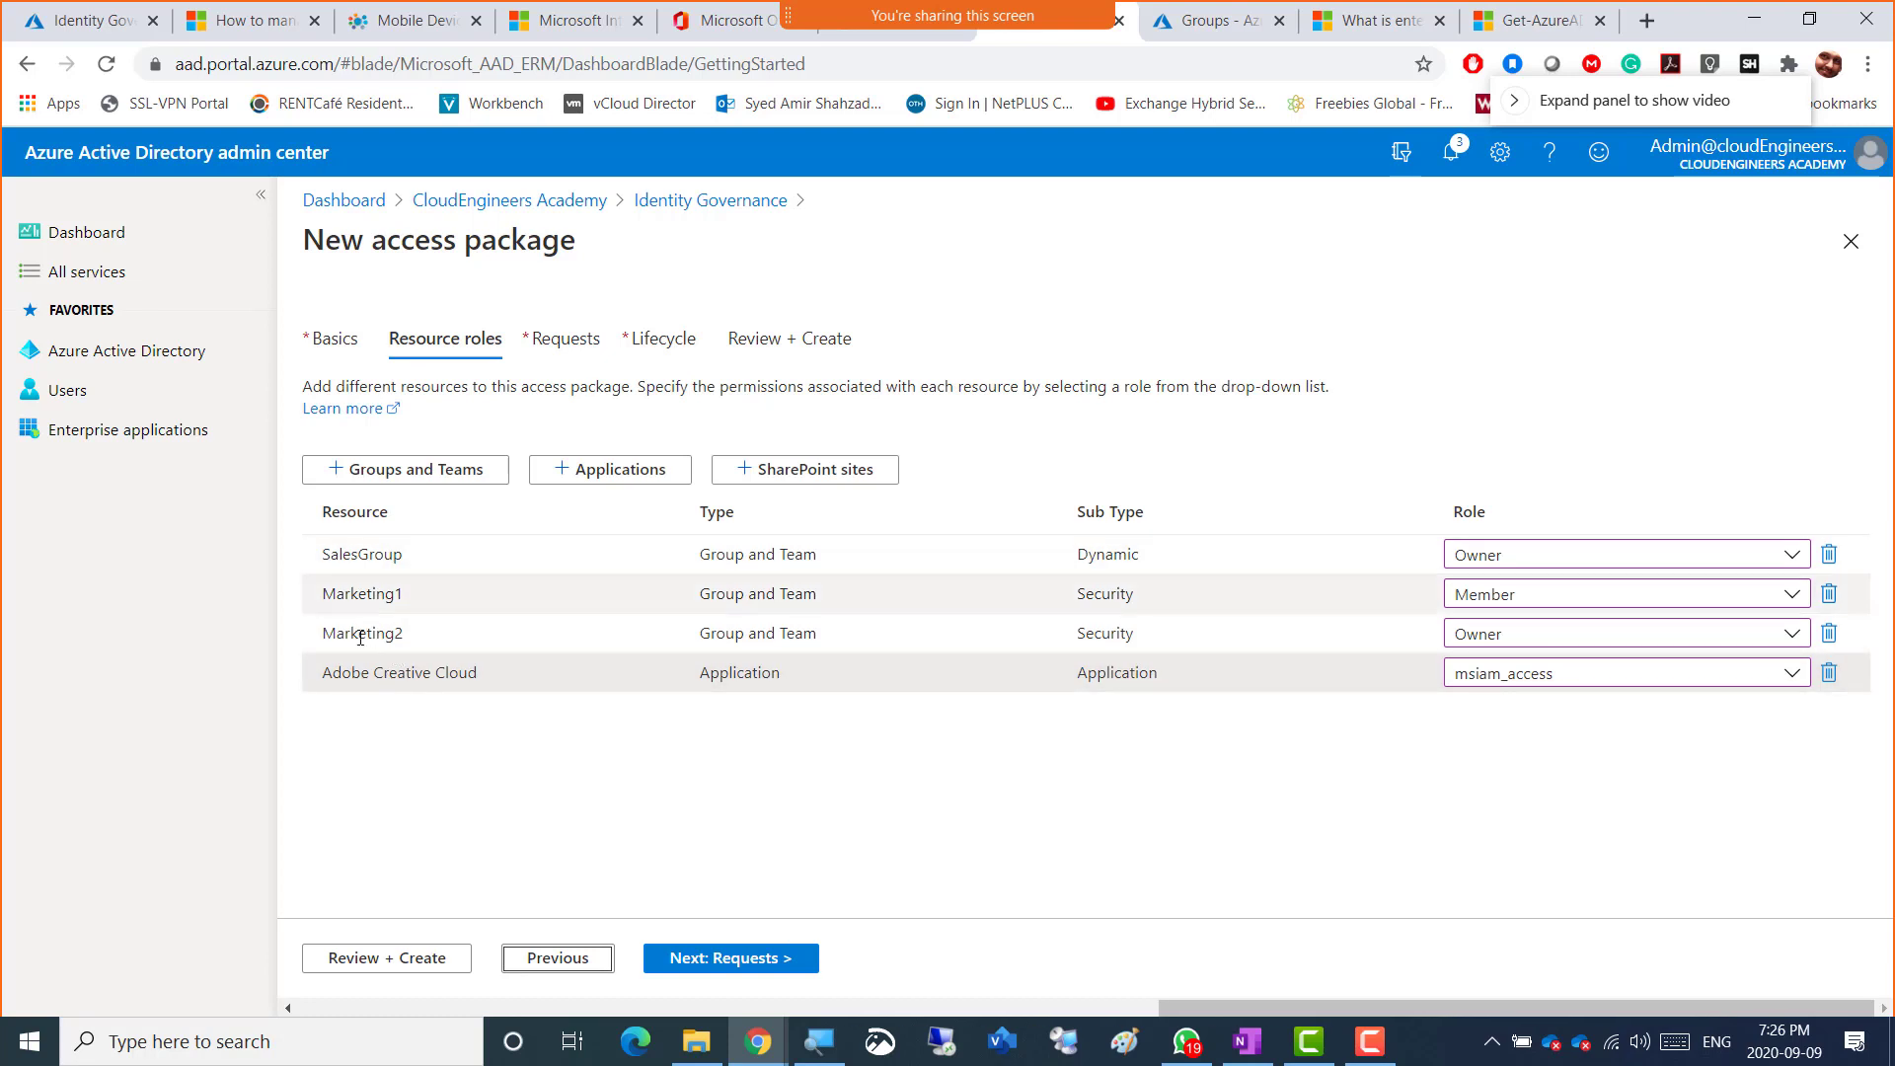
{"action": "left_click", "coordinate": [573, 340]}
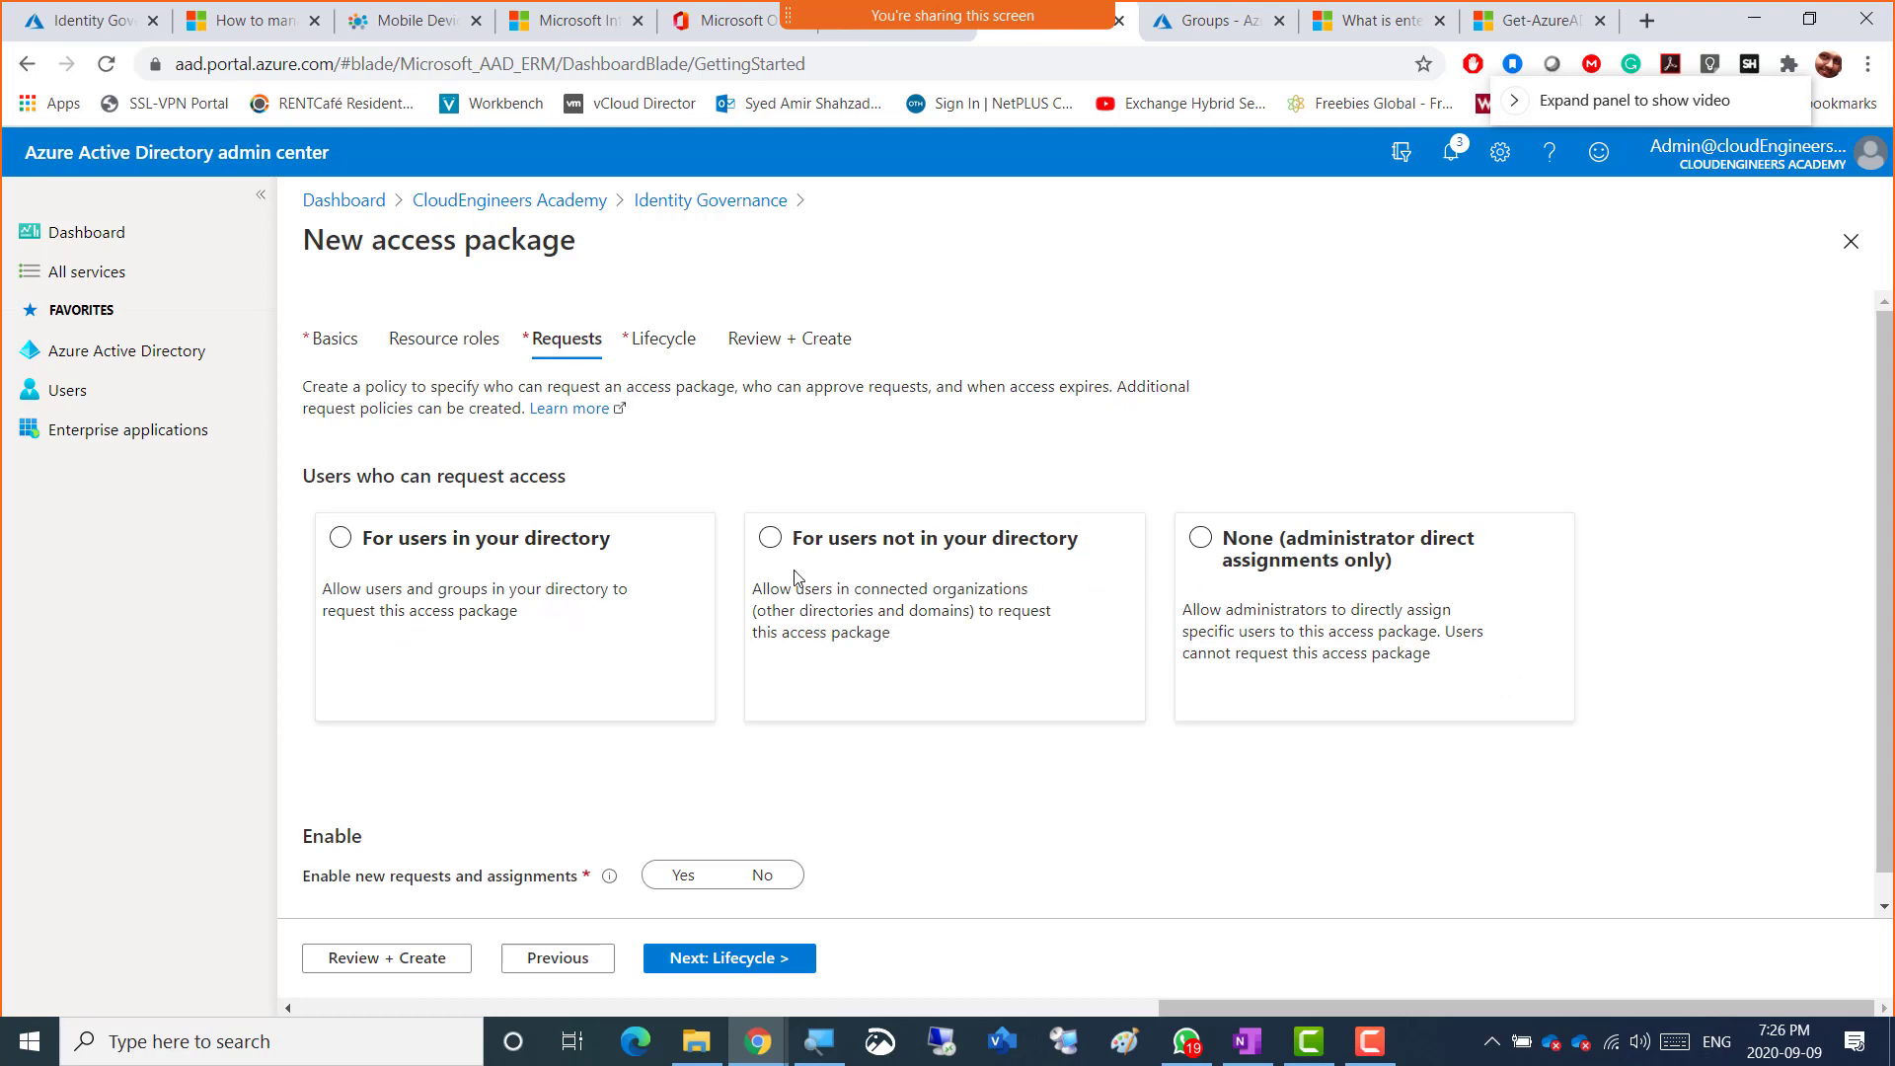
- Allow users in the directory to request the package, limited to all members (excluding guests)
{"action": "left_click", "coordinate": [431, 547]}
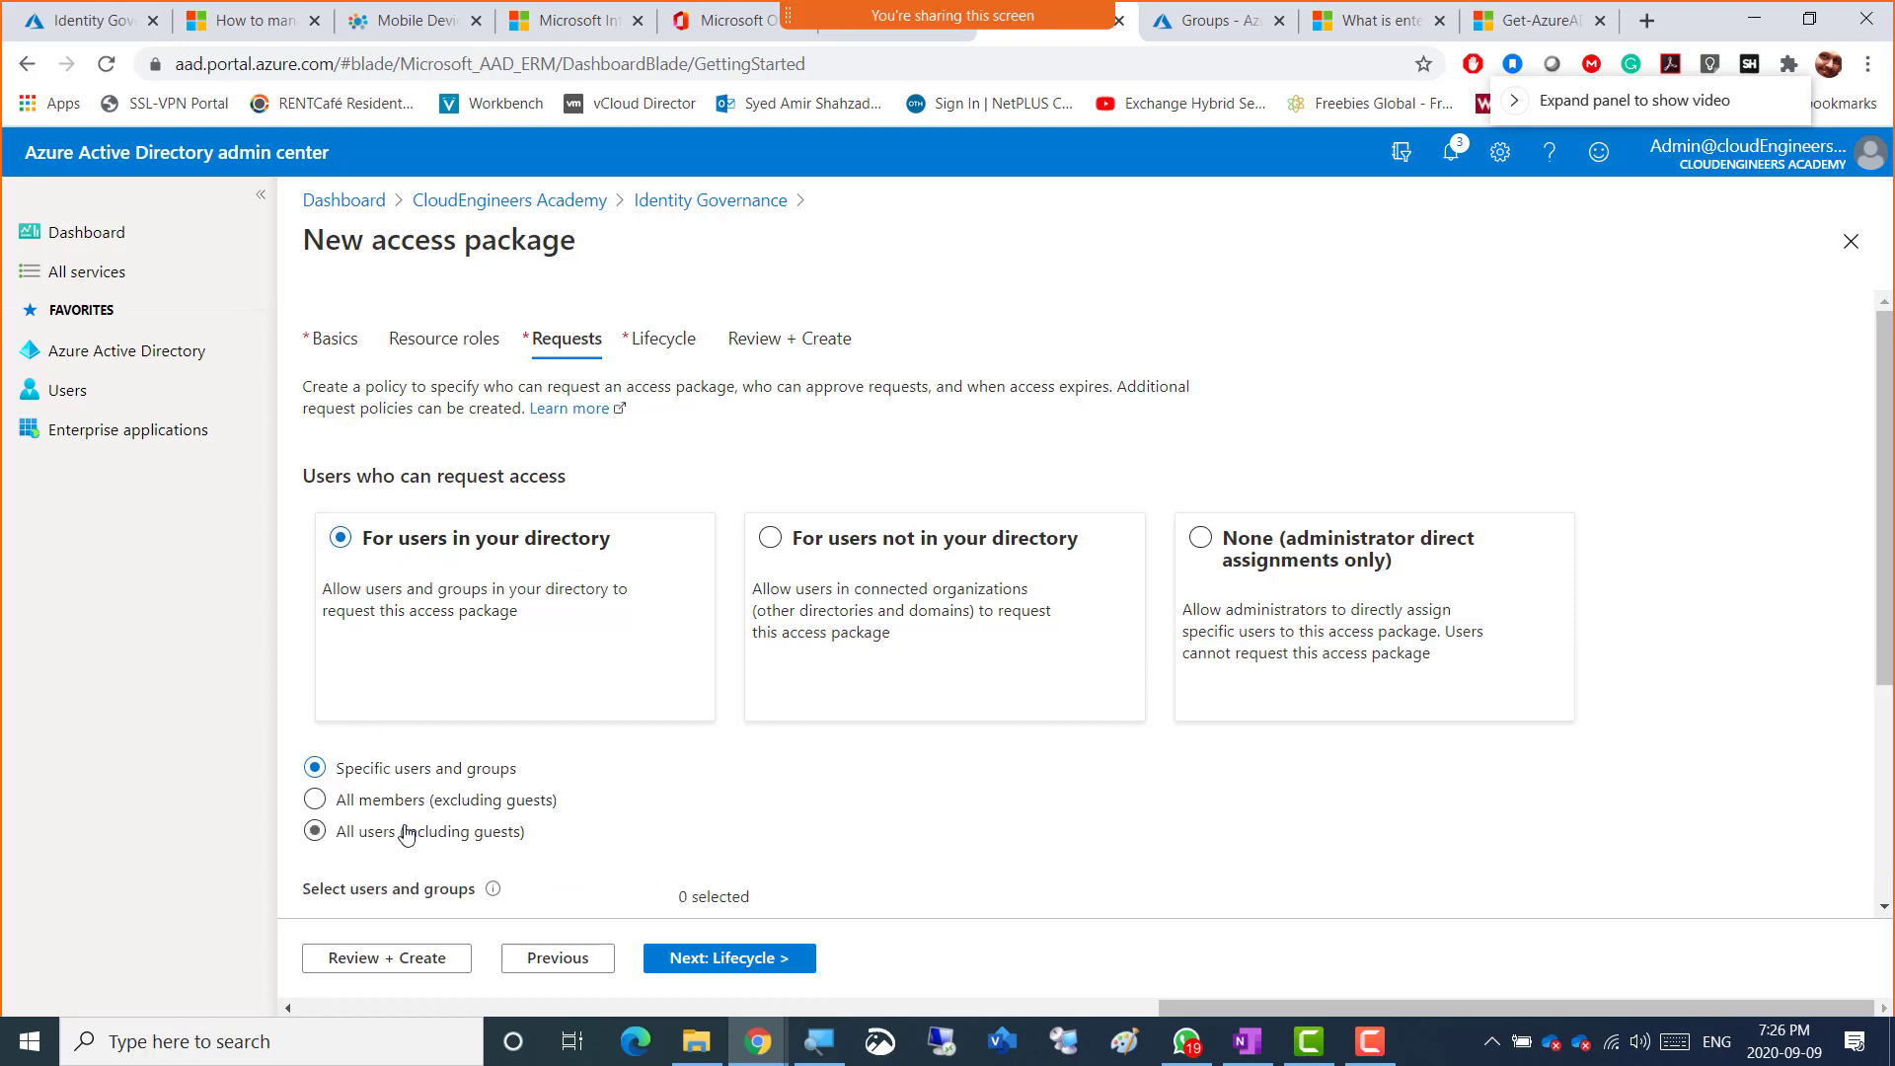
{"action": "left_click", "coordinate": [336, 803]}
{"action": "left_click", "coordinate": [367, 772]}
{"action": "scroll", "coordinate": [504, 792], "scroll_direction": "down", "scroll_amount": 2}
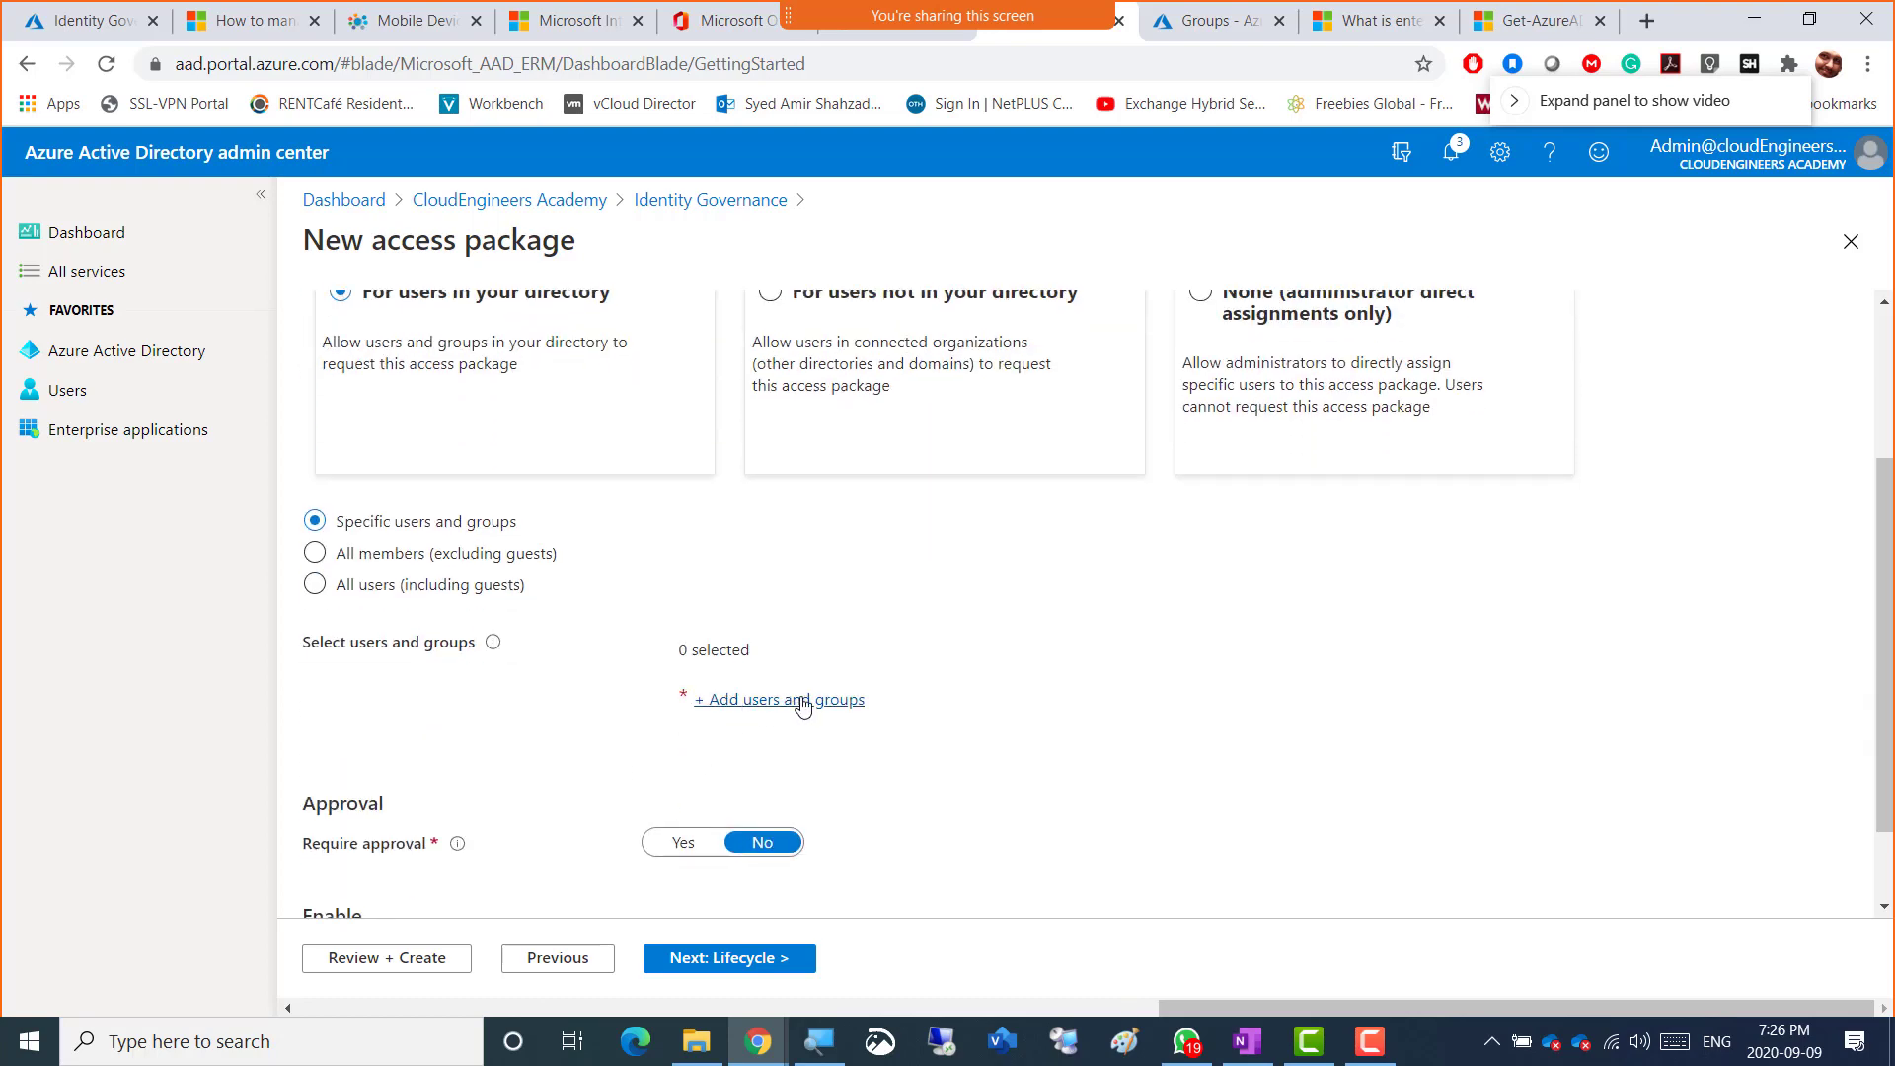
{"action": "left_click", "coordinate": [359, 555]}
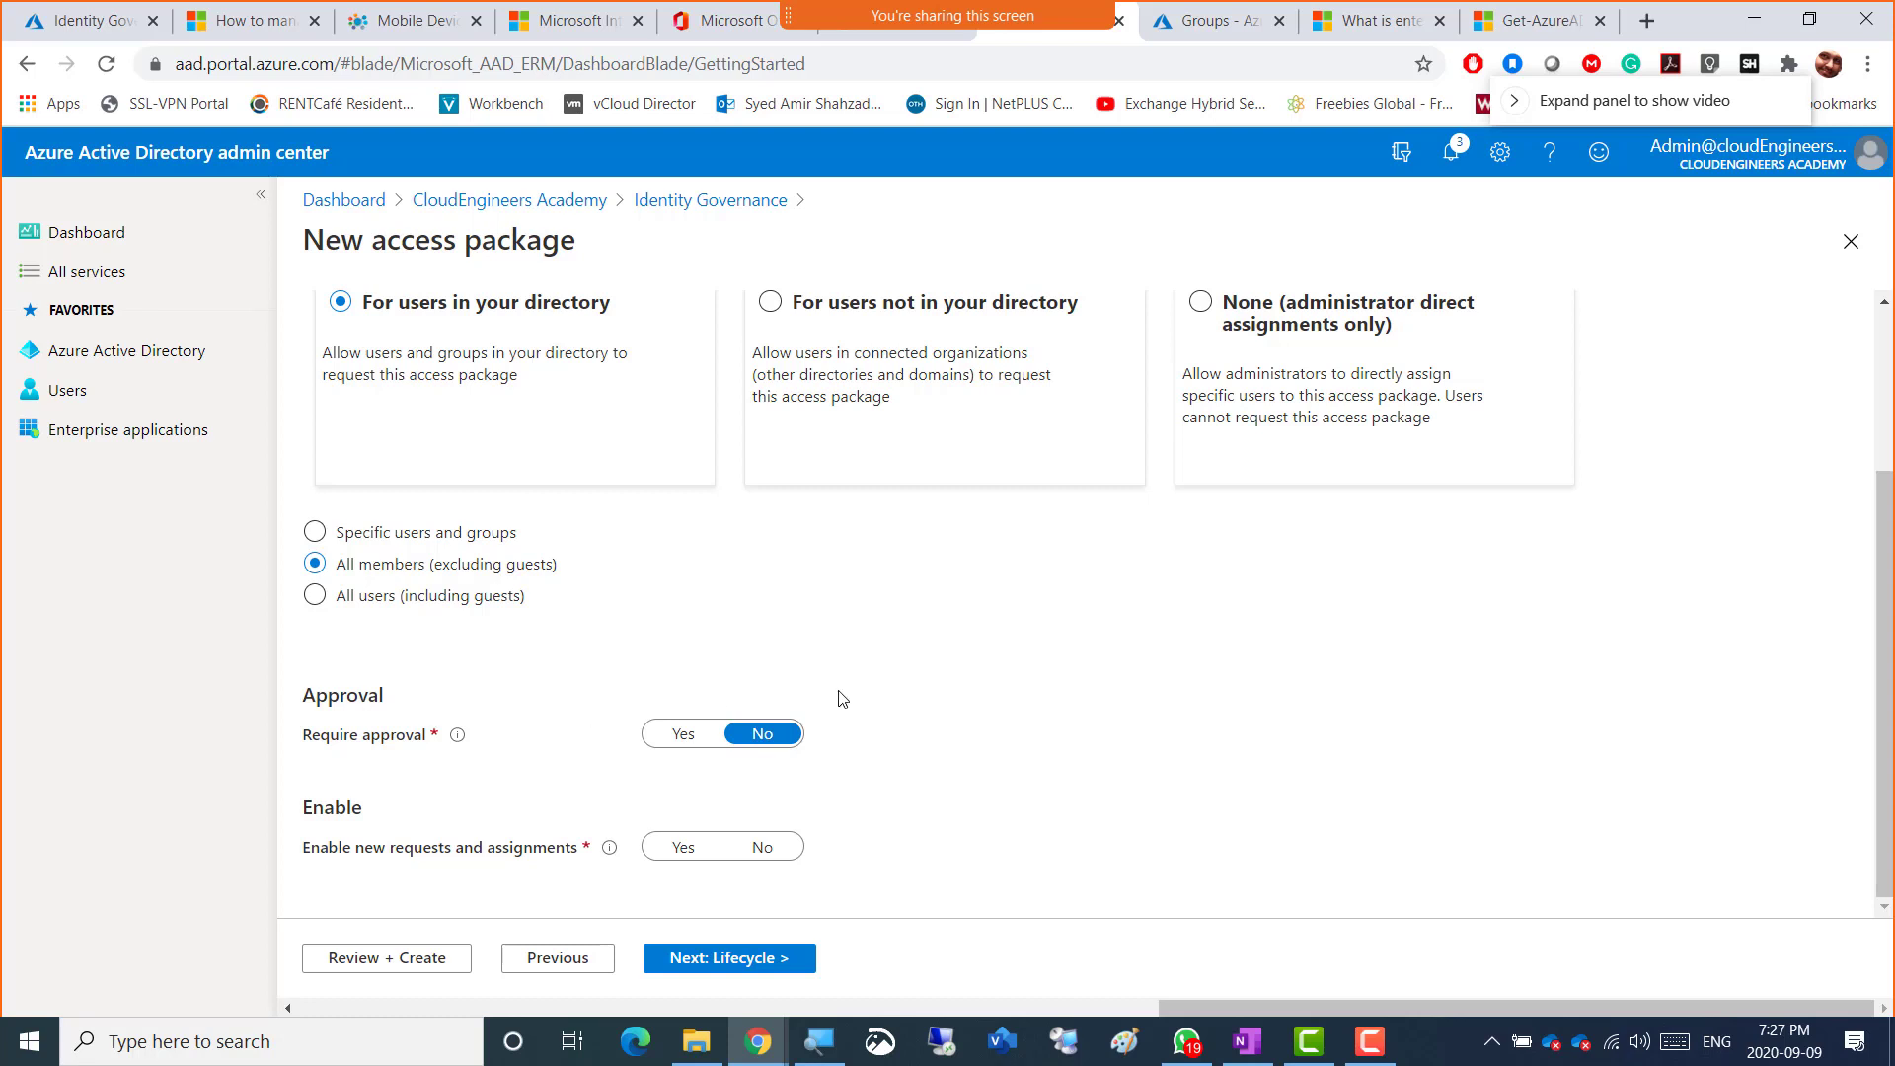
- Require approval for access package requests, with 1 approval stage
{"action": "left_click", "coordinate": [679, 734]}
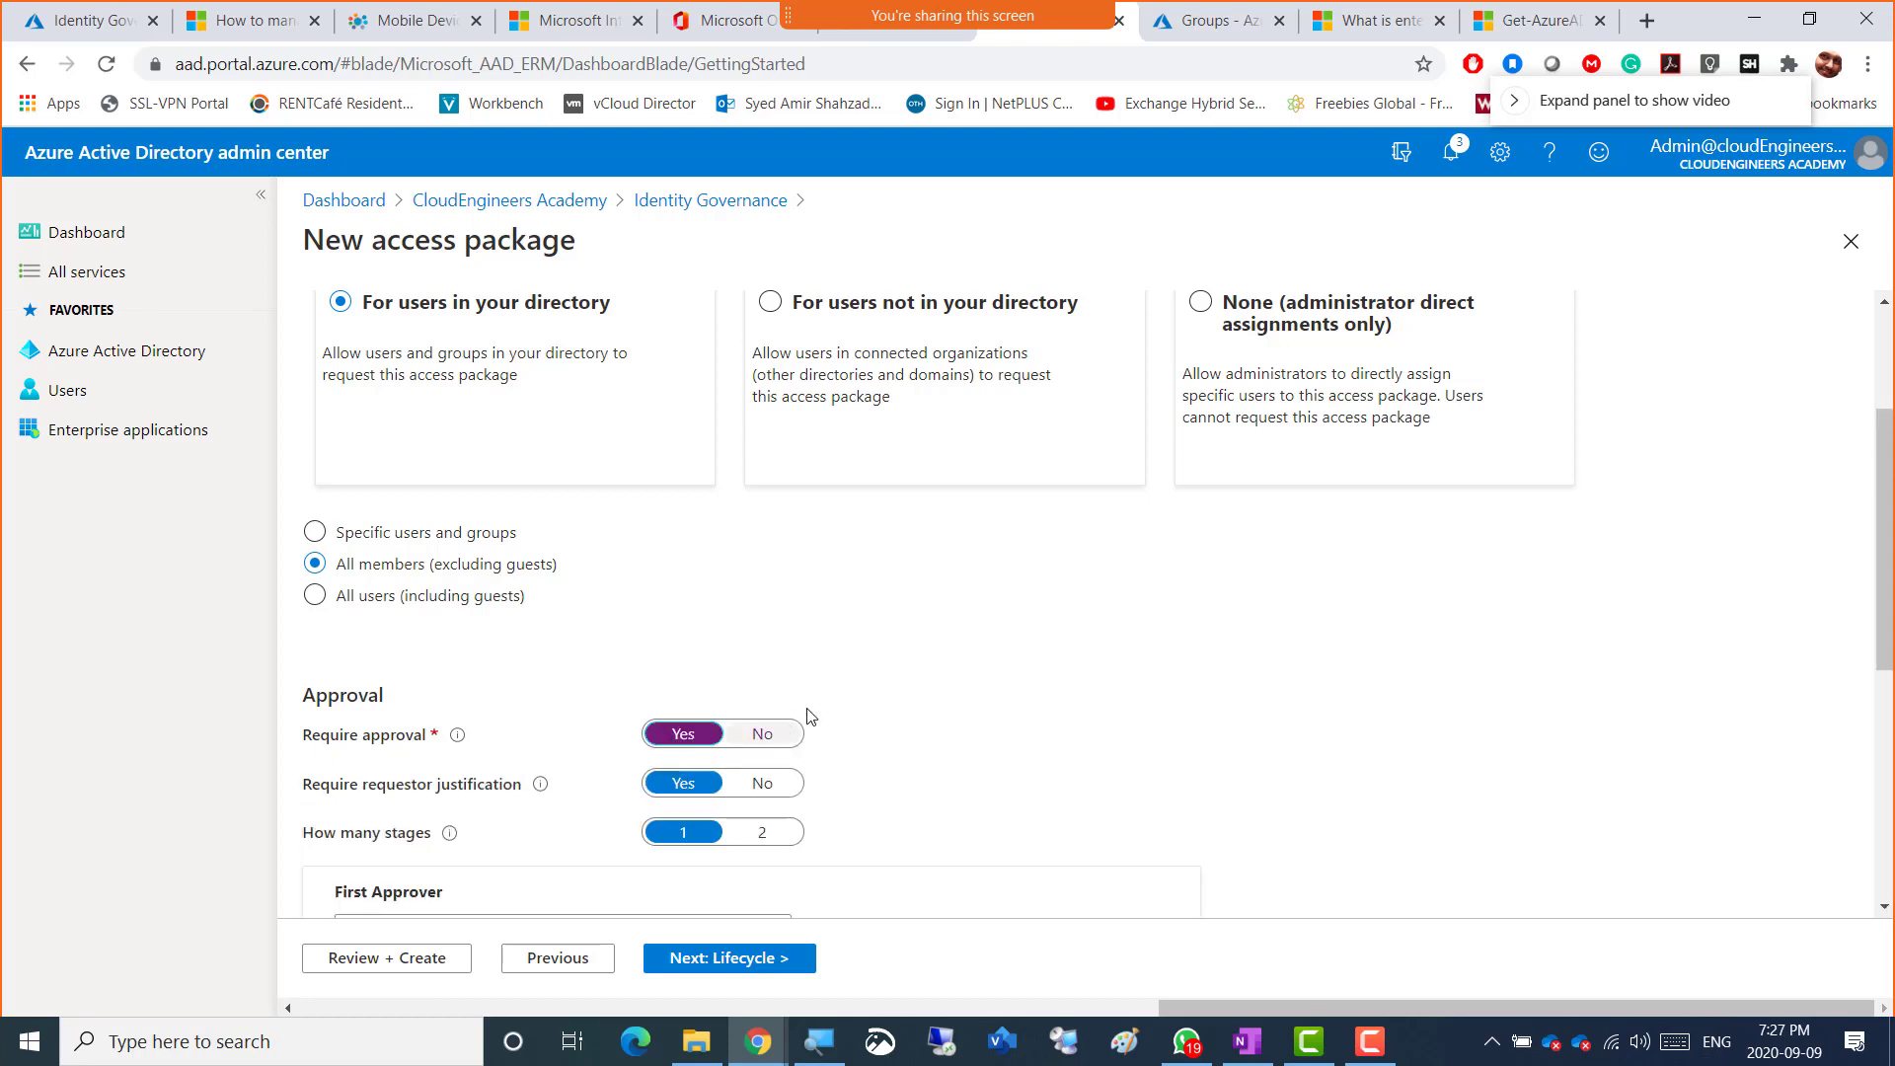
{"action": "scroll", "coordinate": [885, 701], "scroll_direction": "down", "scroll_amount": 3}
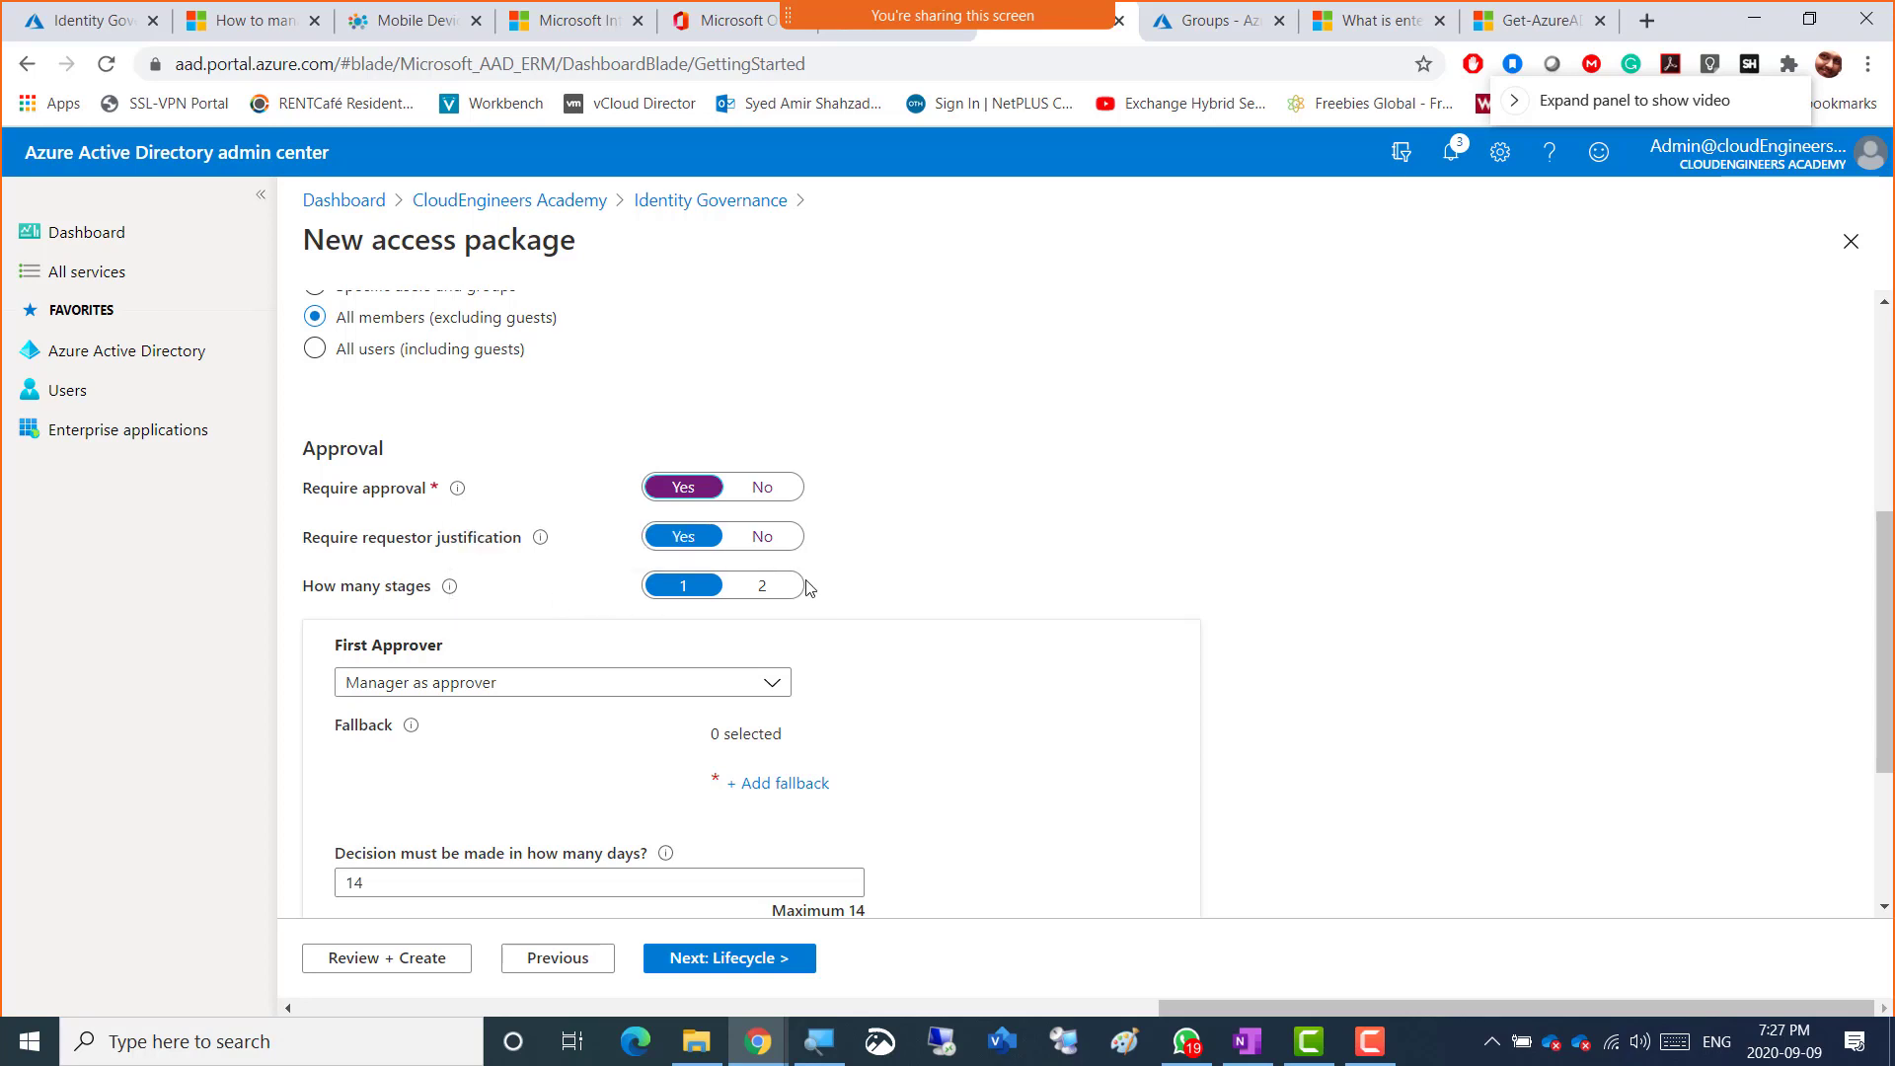
{"action": "scroll", "coordinate": [902, 550], "scroll_direction": "down", "scroll_amount": 1}
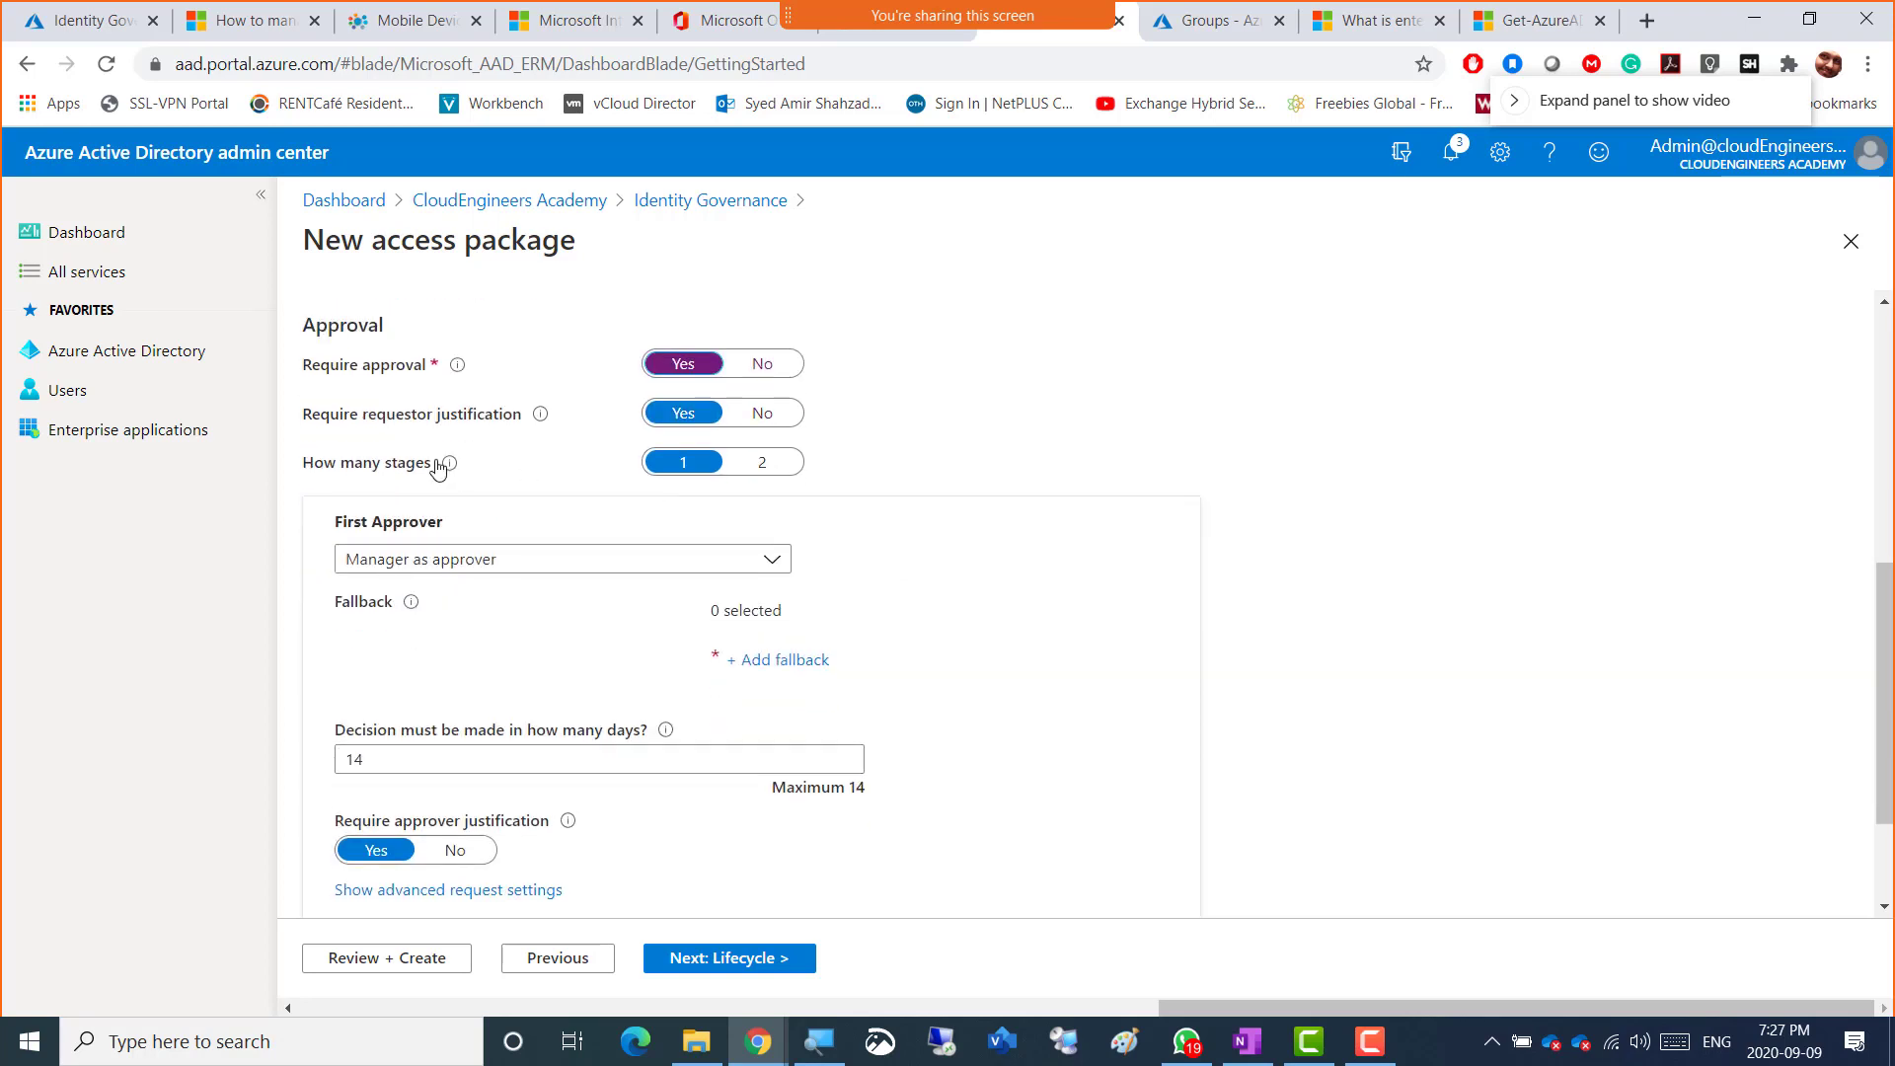
{"action": "left_click", "coordinate": [763, 463]}
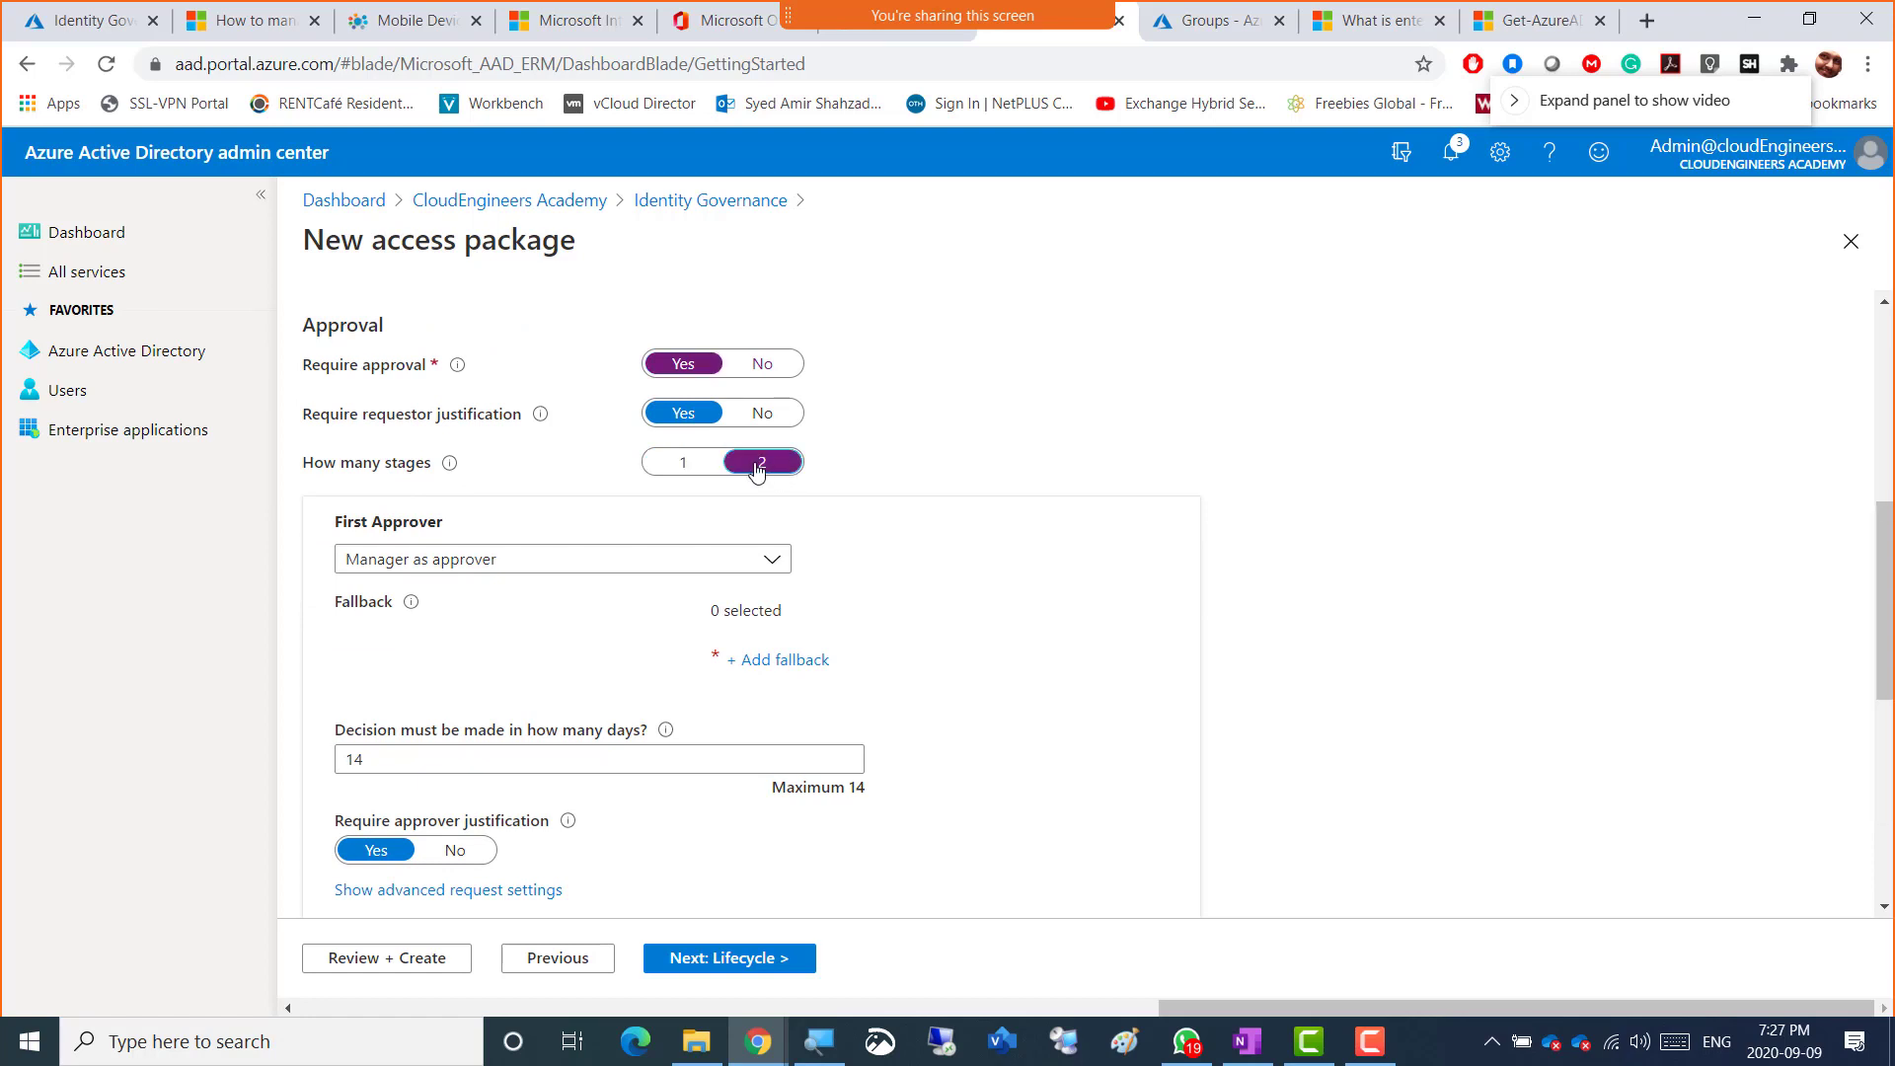
{"action": "left_click", "coordinate": [688, 470]}
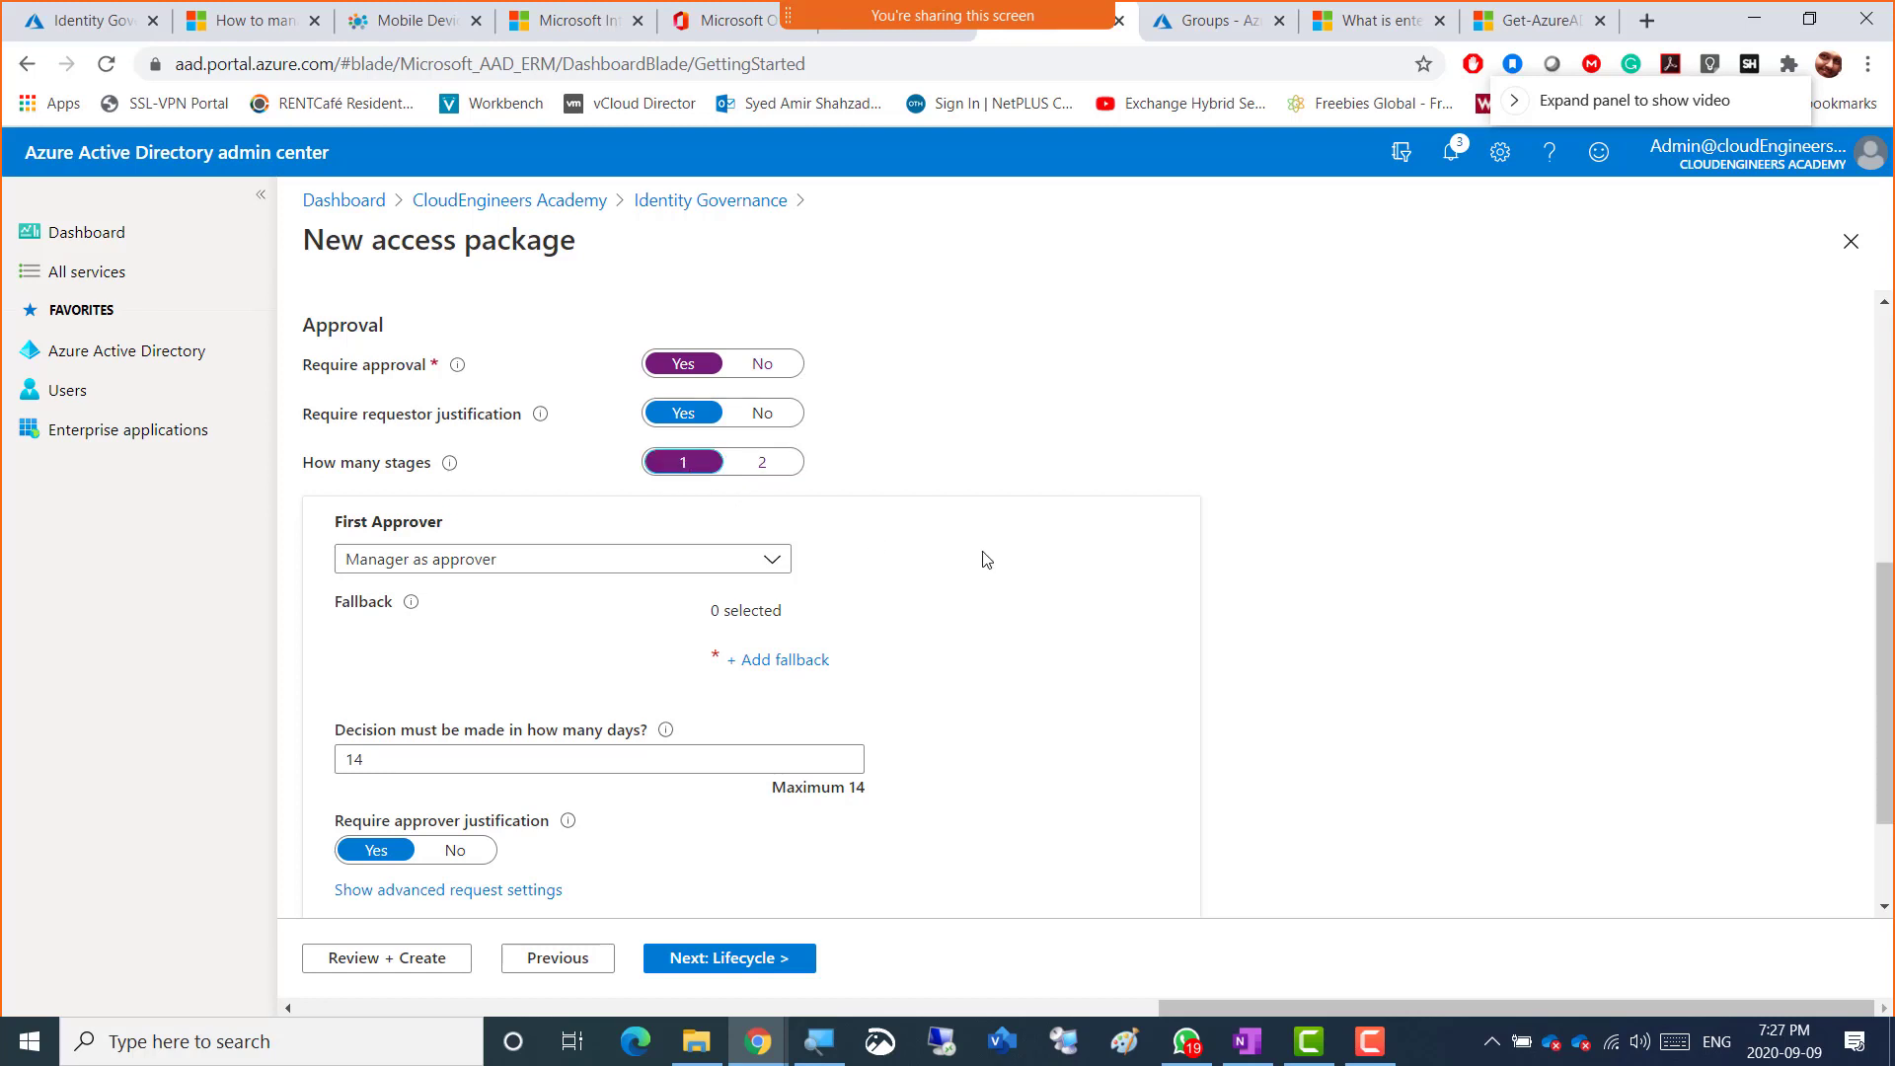
- Keep the manager as first approver and add an individual user account as the fallback approver
{"action": "scroll", "coordinate": [986, 560], "scroll_direction": "down", "scroll_amount": 1}
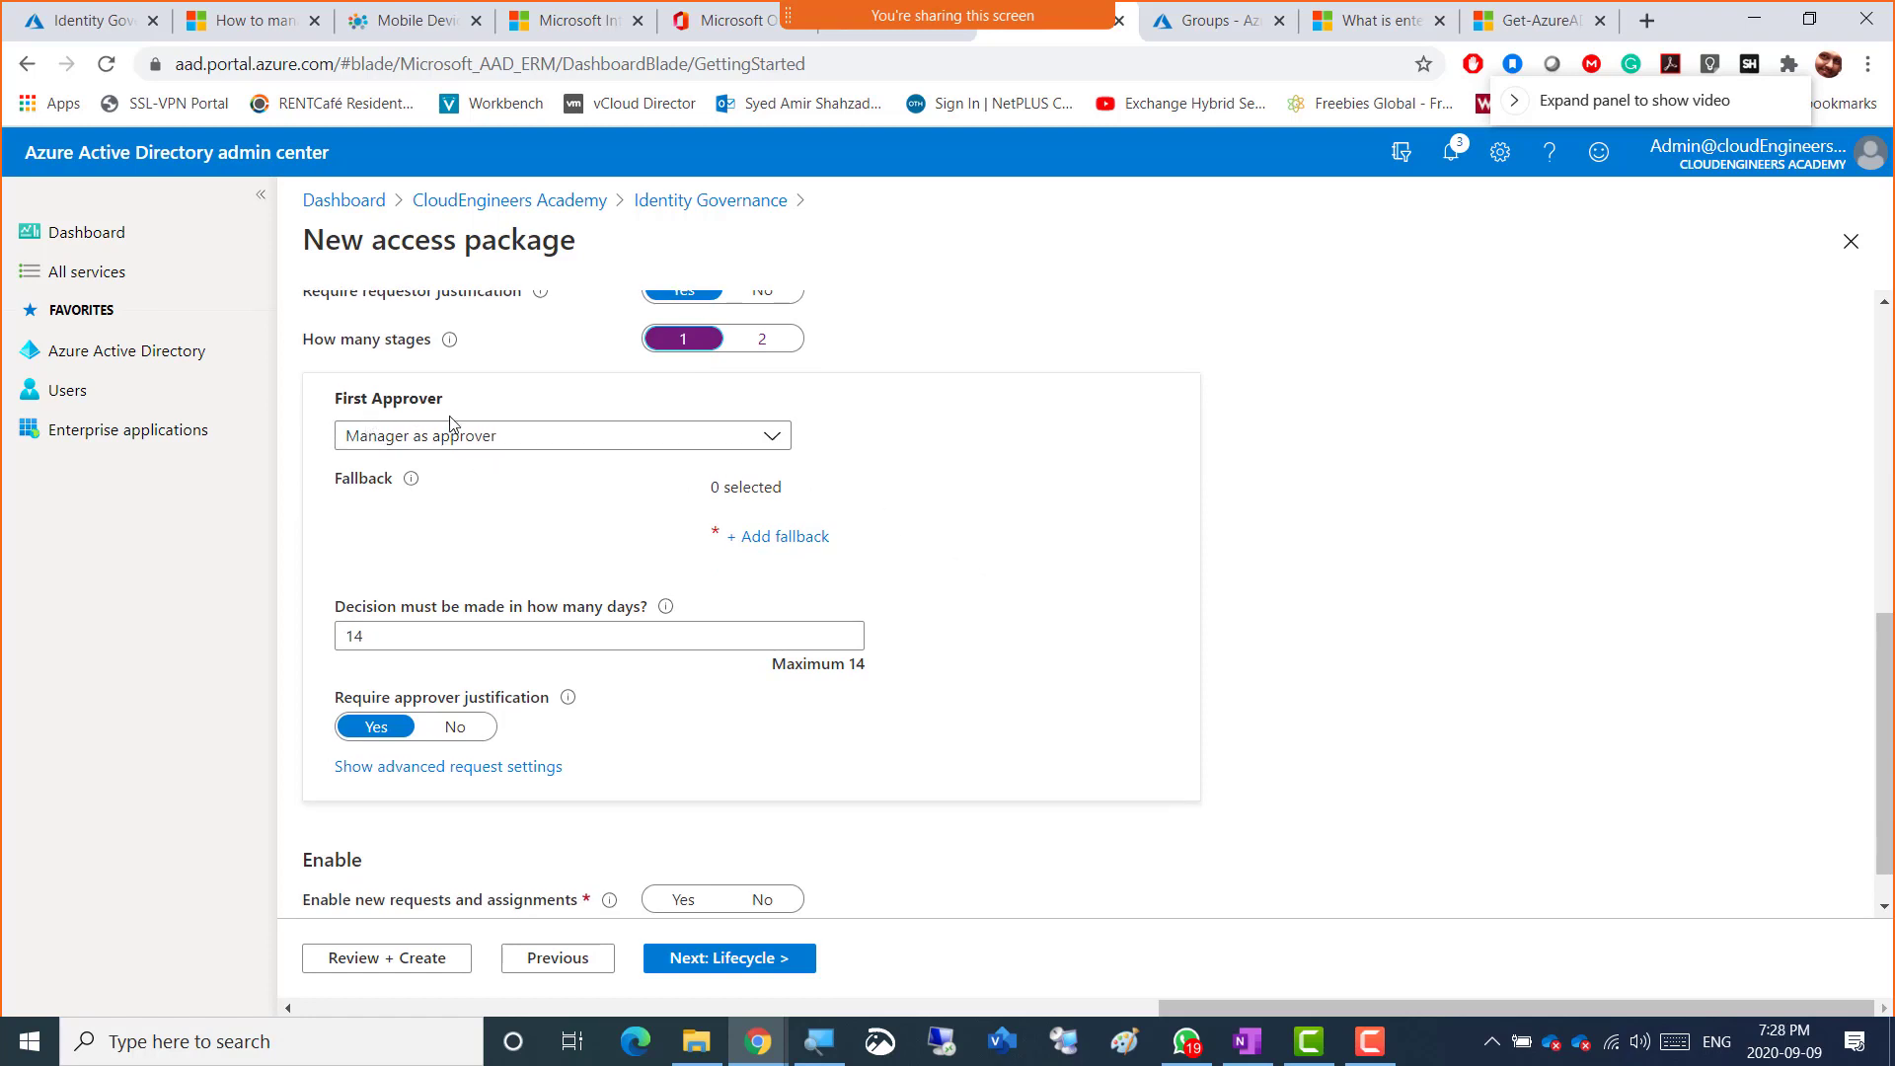
{"action": "left_click", "coordinate": [471, 446]}
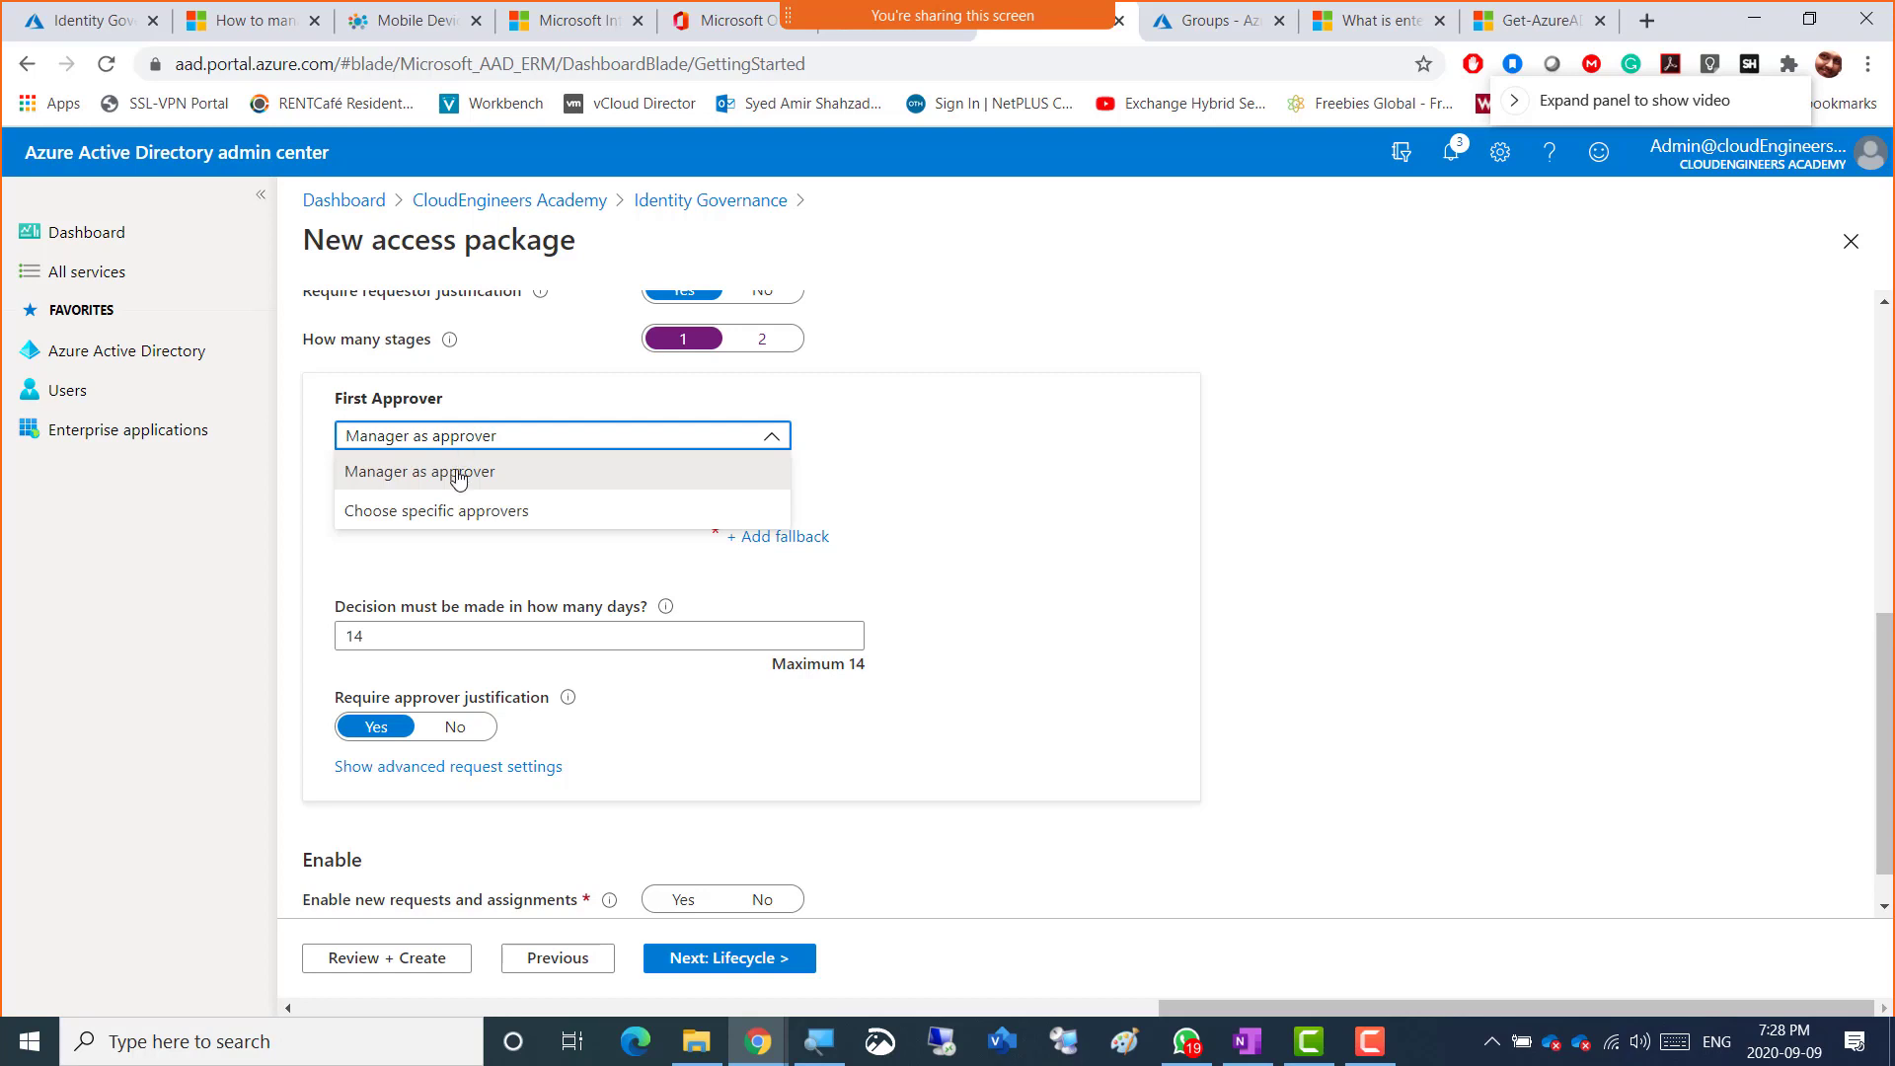
{"action": "left_click", "coordinate": [460, 444]}
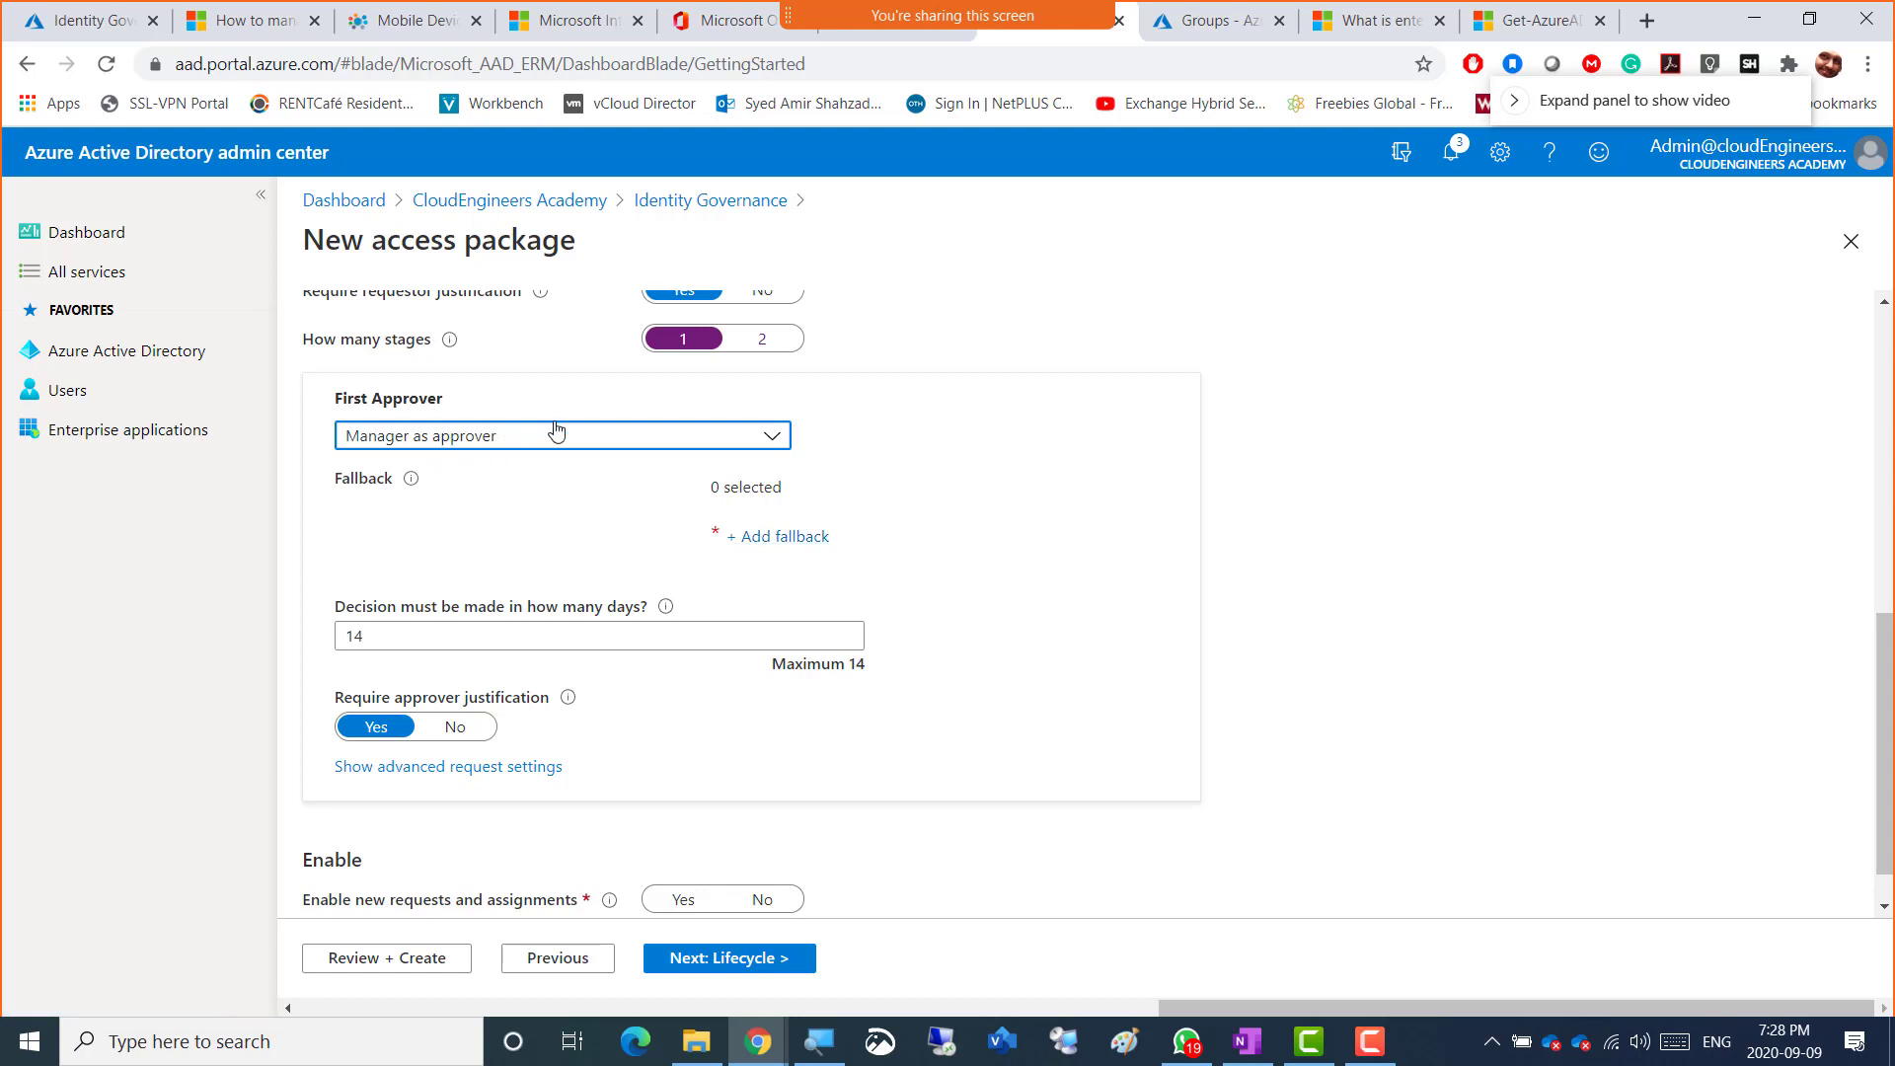
{"action": "left_click", "coordinate": [776, 546]}
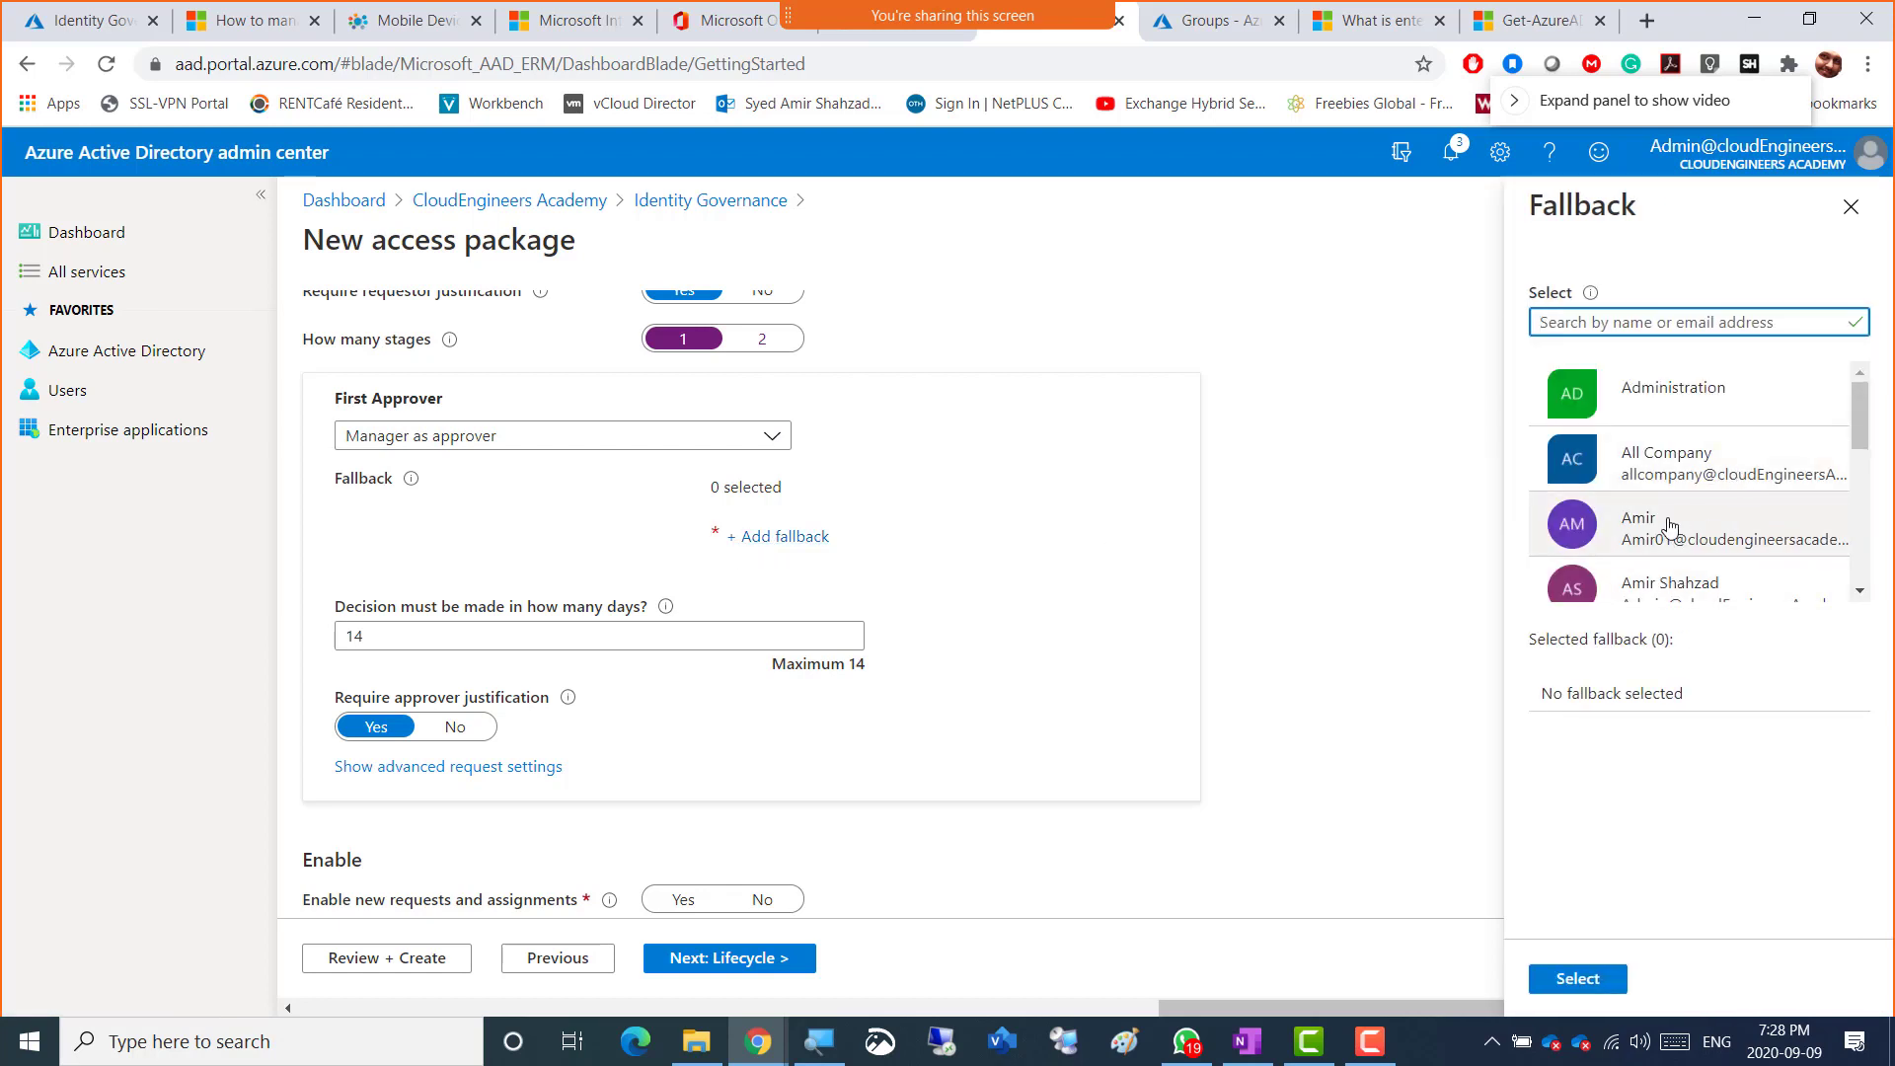
{"action": "scroll", "coordinate": [1673, 528], "scroll_direction": "down", "scroll_amount": 2}
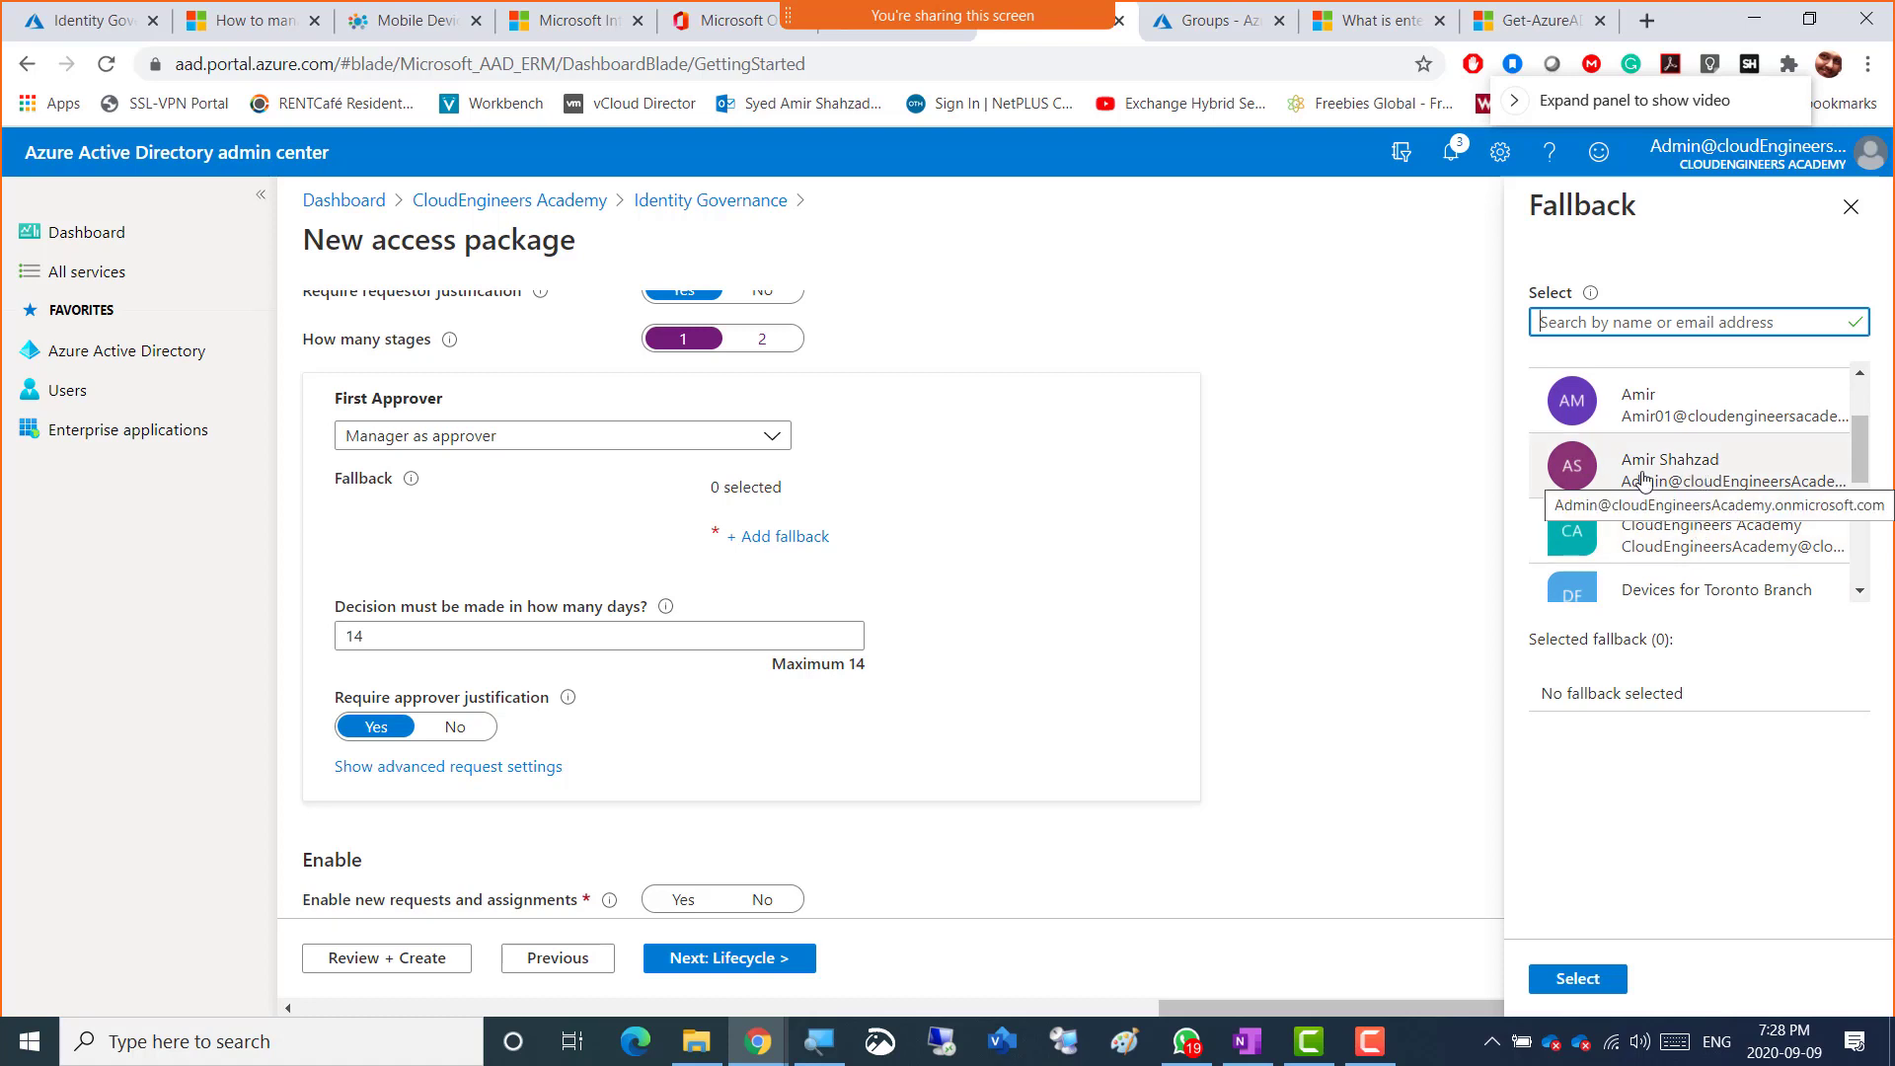
{"action": "left_click", "coordinate": [1676, 415]}
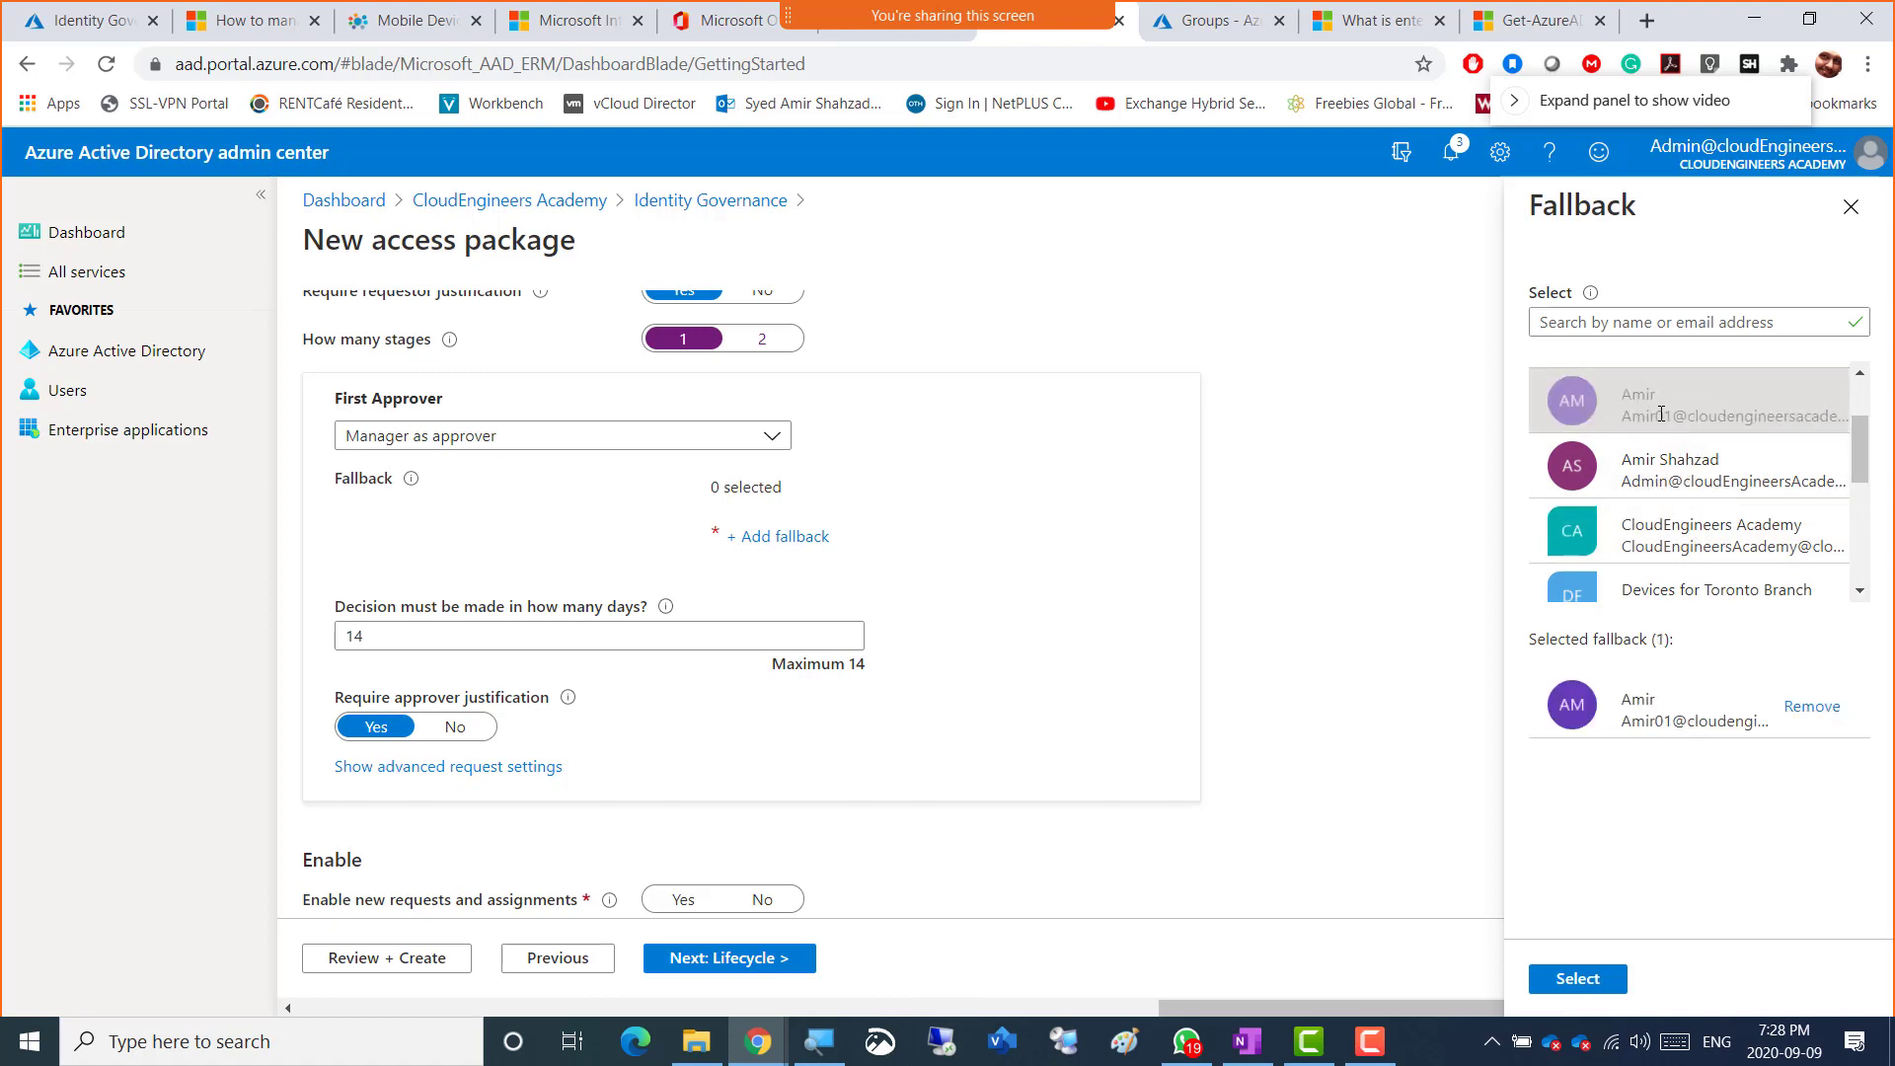
{"action": "left_click", "coordinate": [1572, 982]}
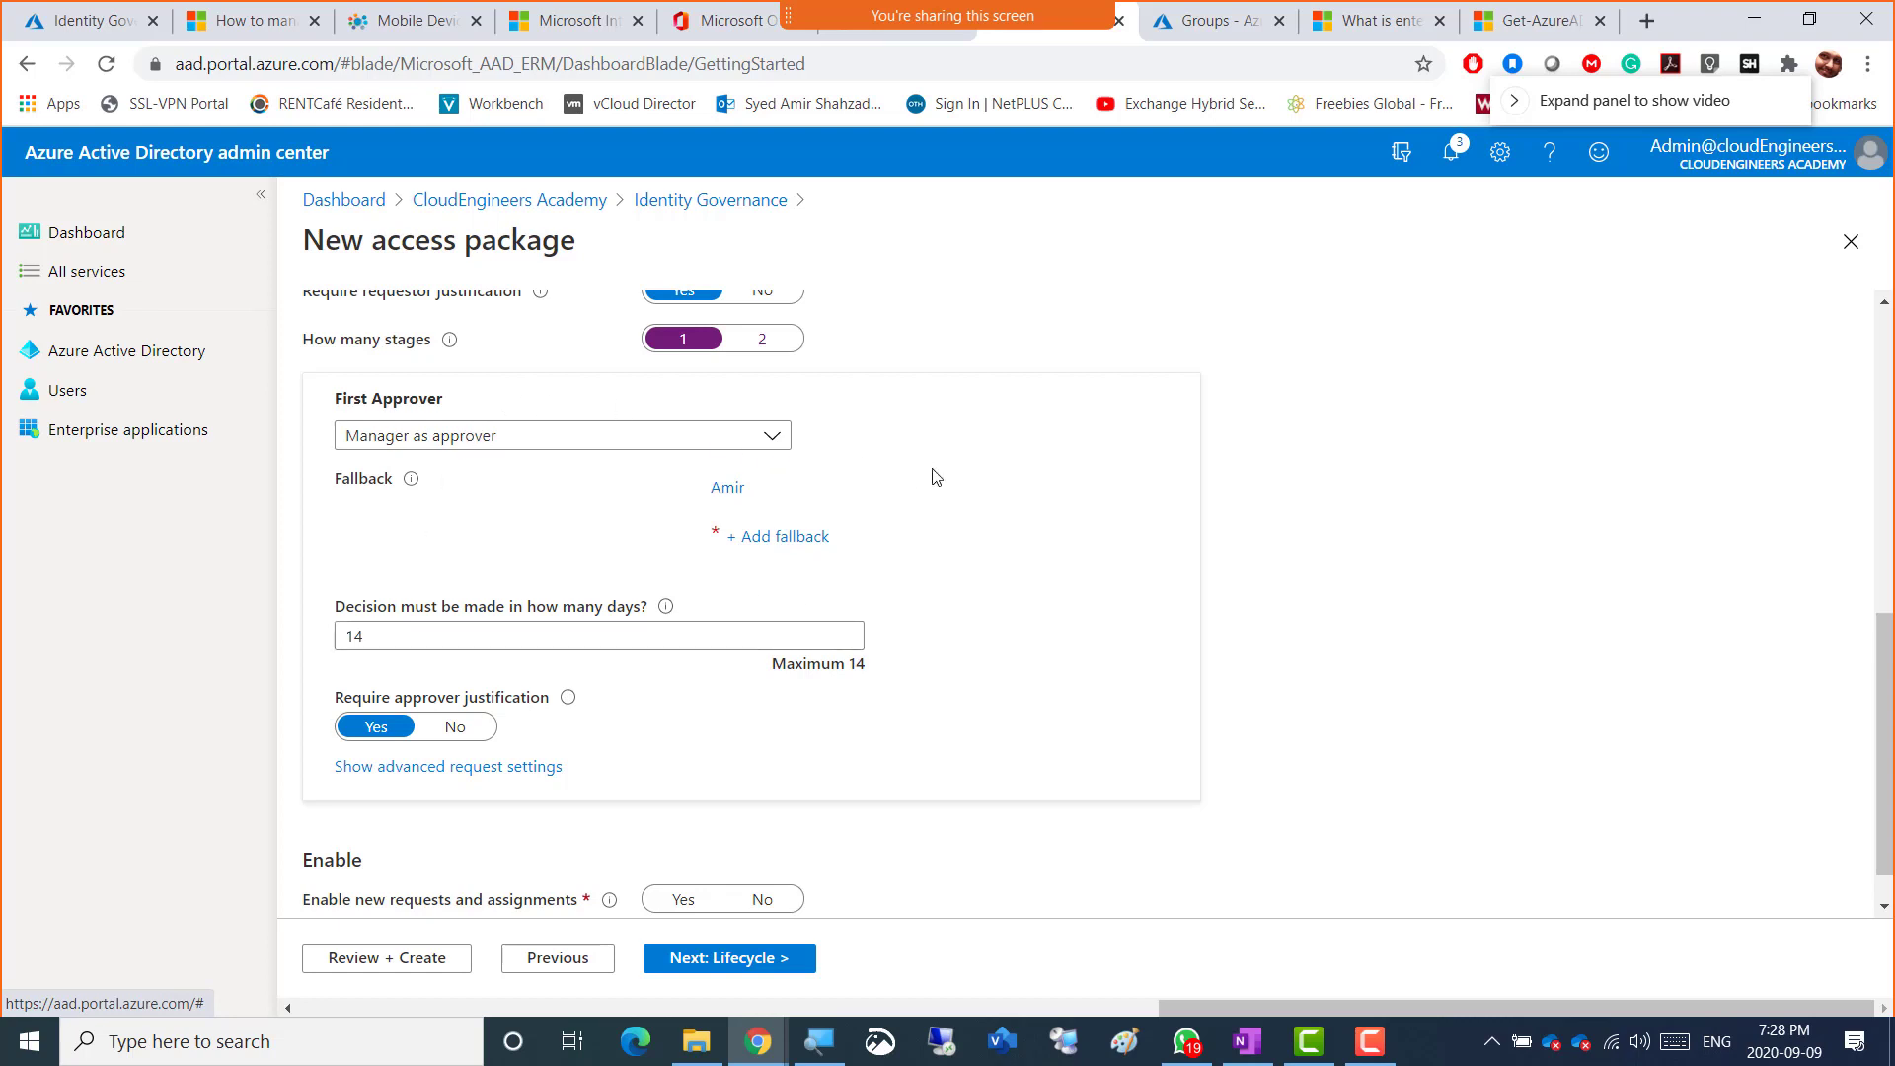
- Review the decision deadline setting and the explanation of the approver justification requirement
{"action": "scroll", "coordinate": [931, 474], "scroll_direction": "up", "scroll_amount": 1}
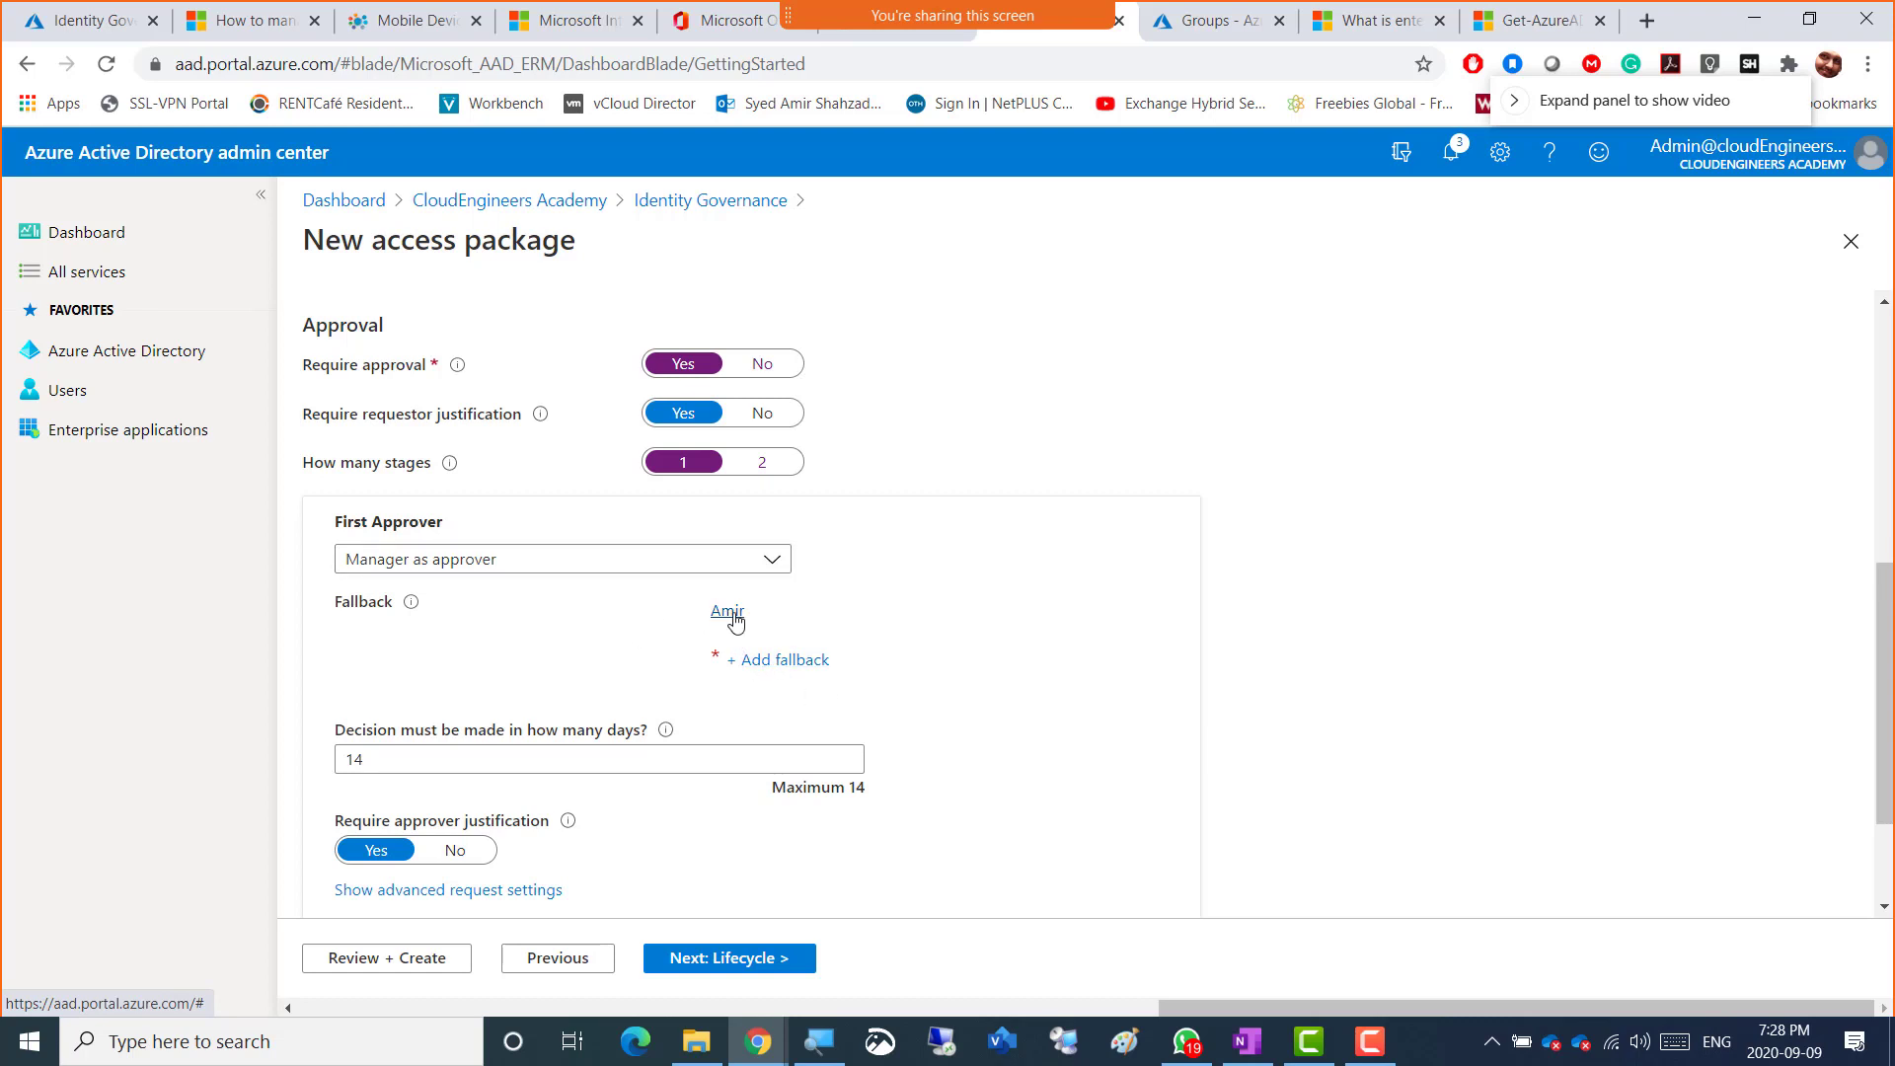
{"action": "double_click", "coordinate": [373, 765]}
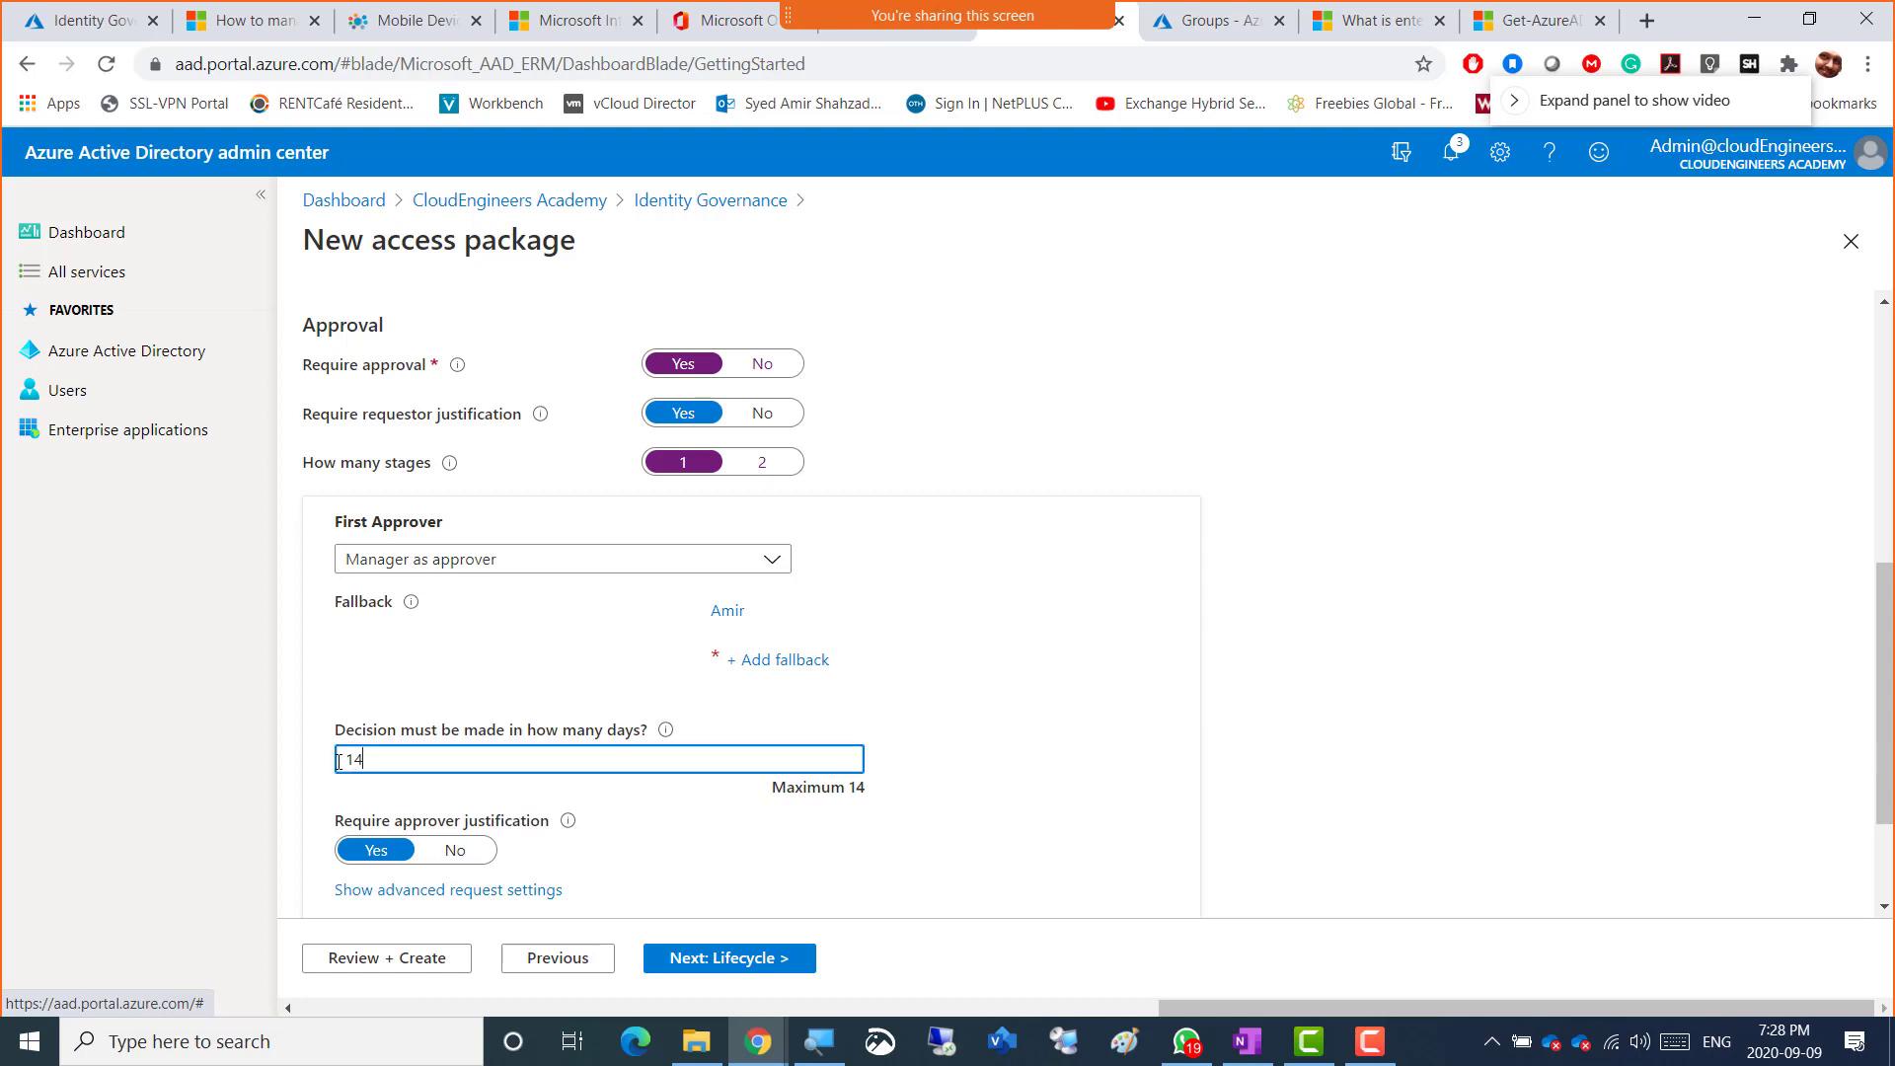
{"action": "scroll", "coordinate": [1032, 787], "scroll_direction": "down", "scroll_amount": 2}
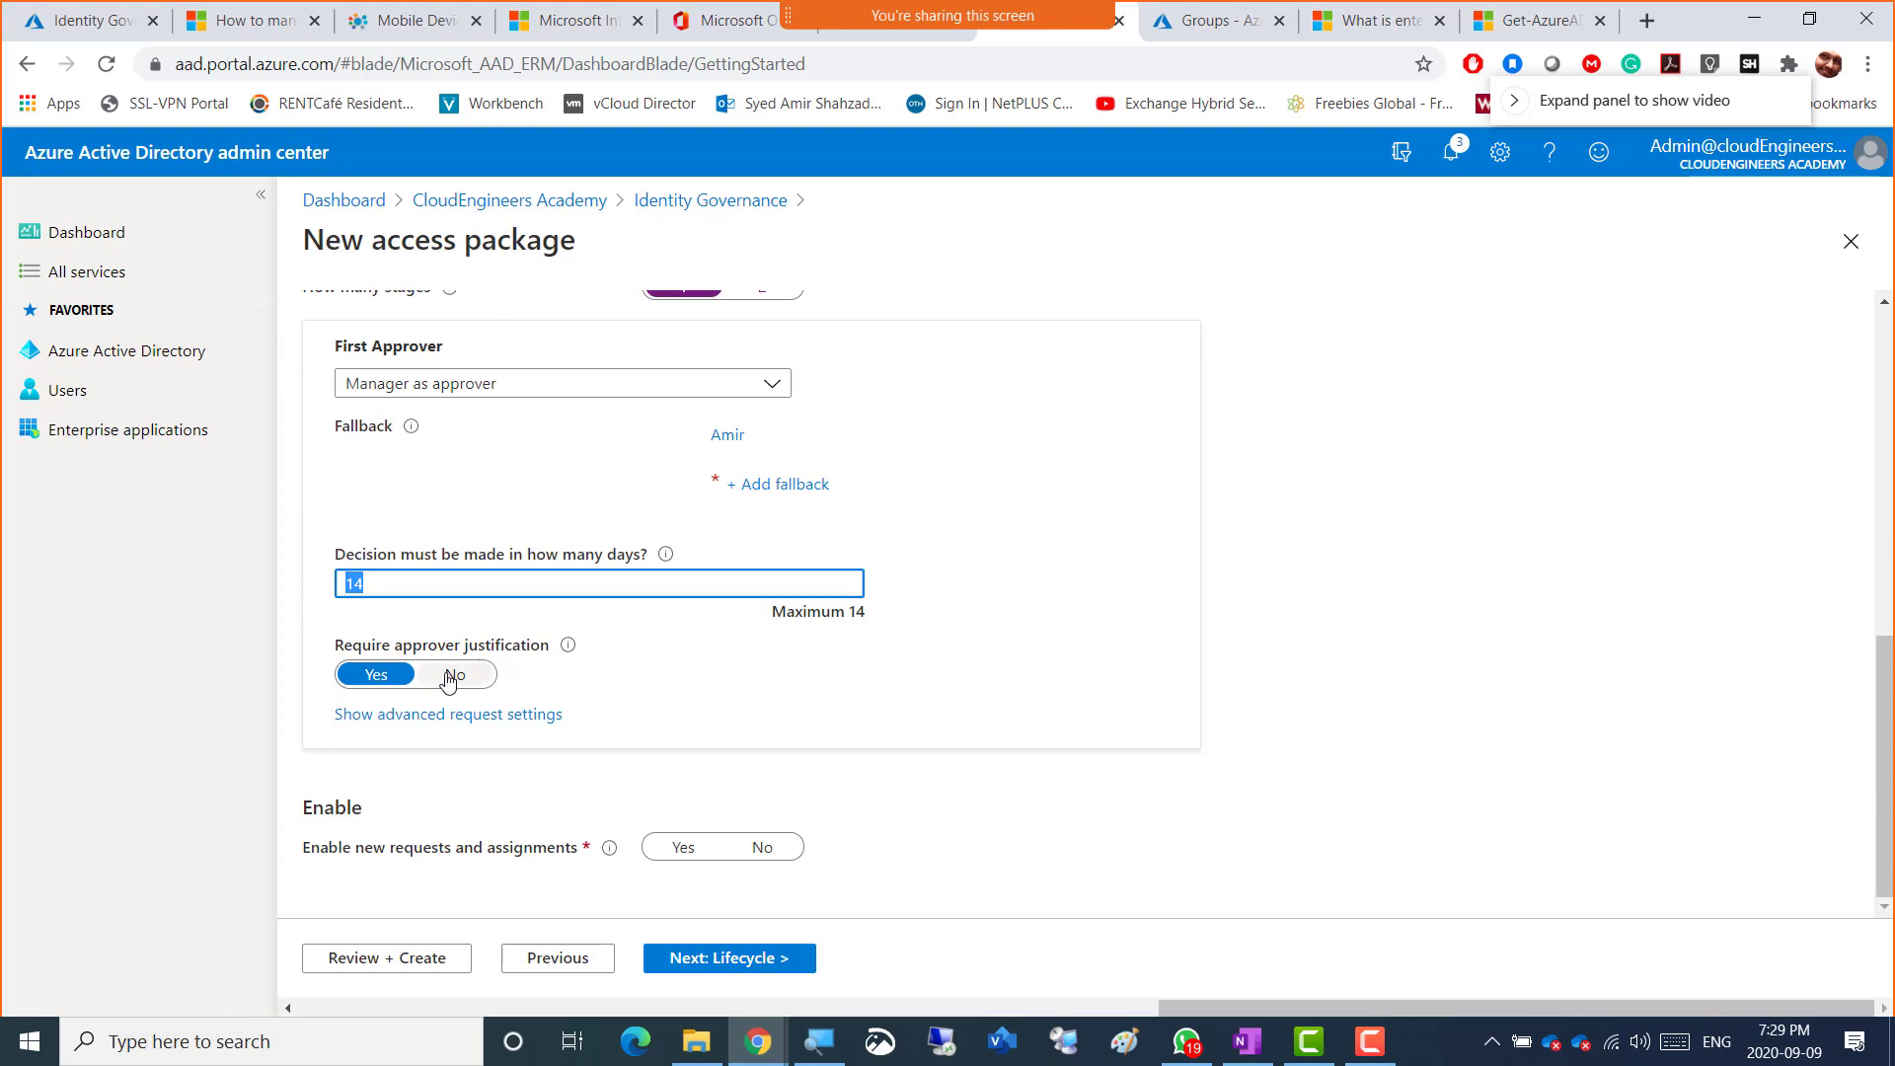
{"action": "mouse_move", "coordinate": [568, 654]}
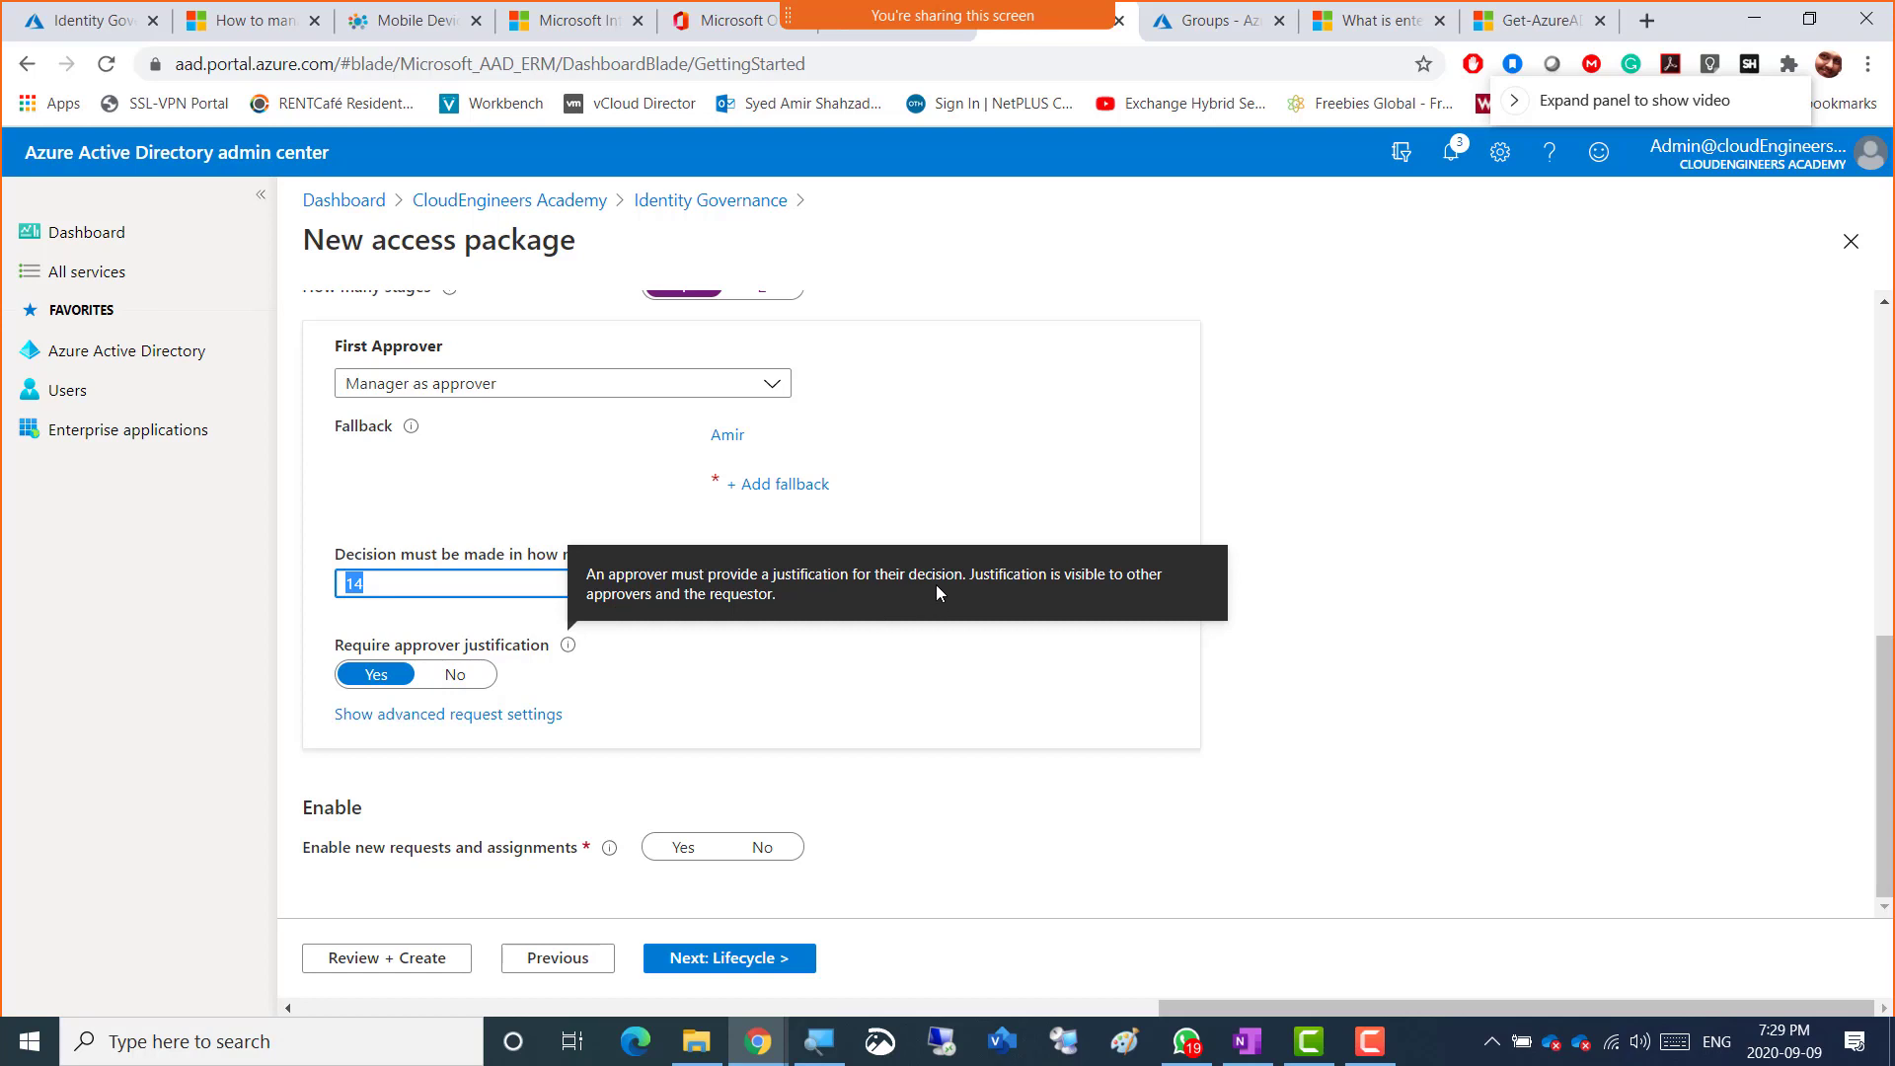
- Show the advanced request settings and try forwarding requests to alternate approvers, returning the option to No
{"action": "left_click", "coordinate": [781, 700]}
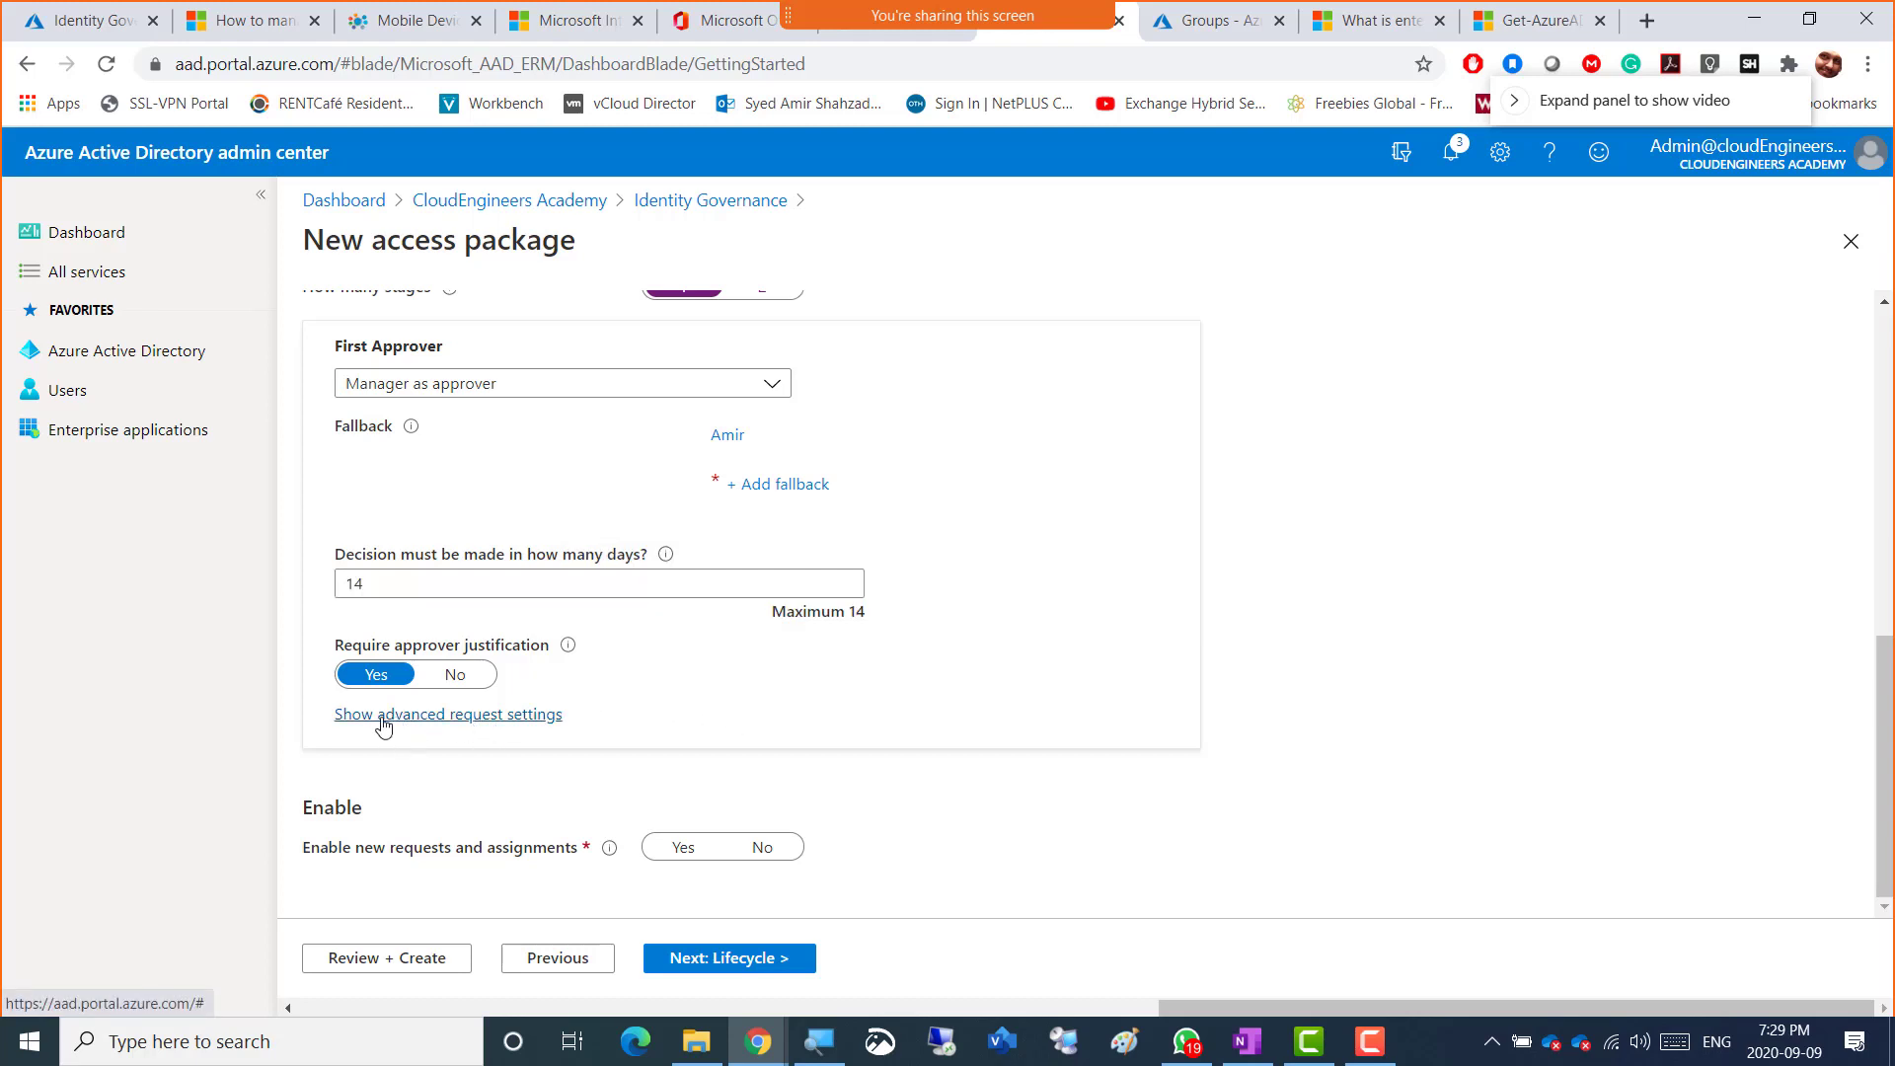
{"action": "left_click", "coordinate": [413, 716]}
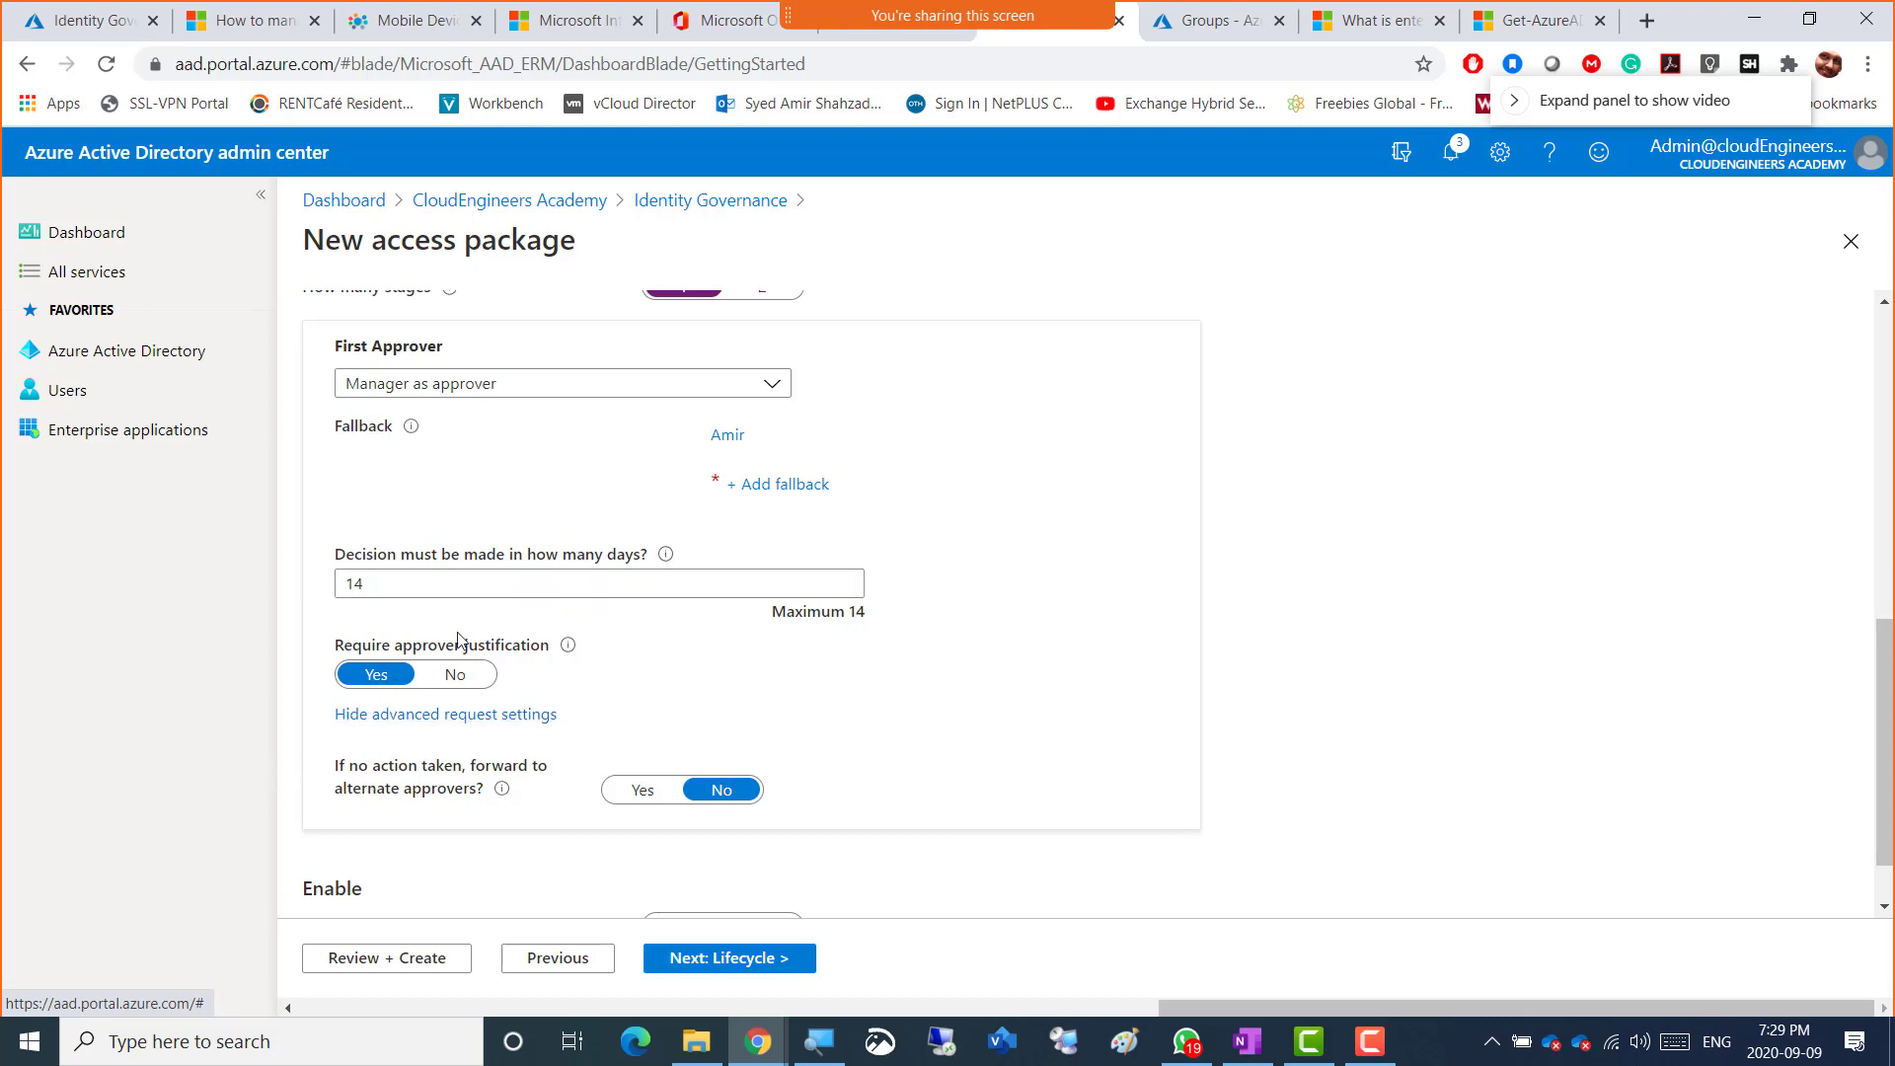
{"action": "scroll", "coordinate": [491, 802], "scroll_direction": "down", "scroll_amount": 1}
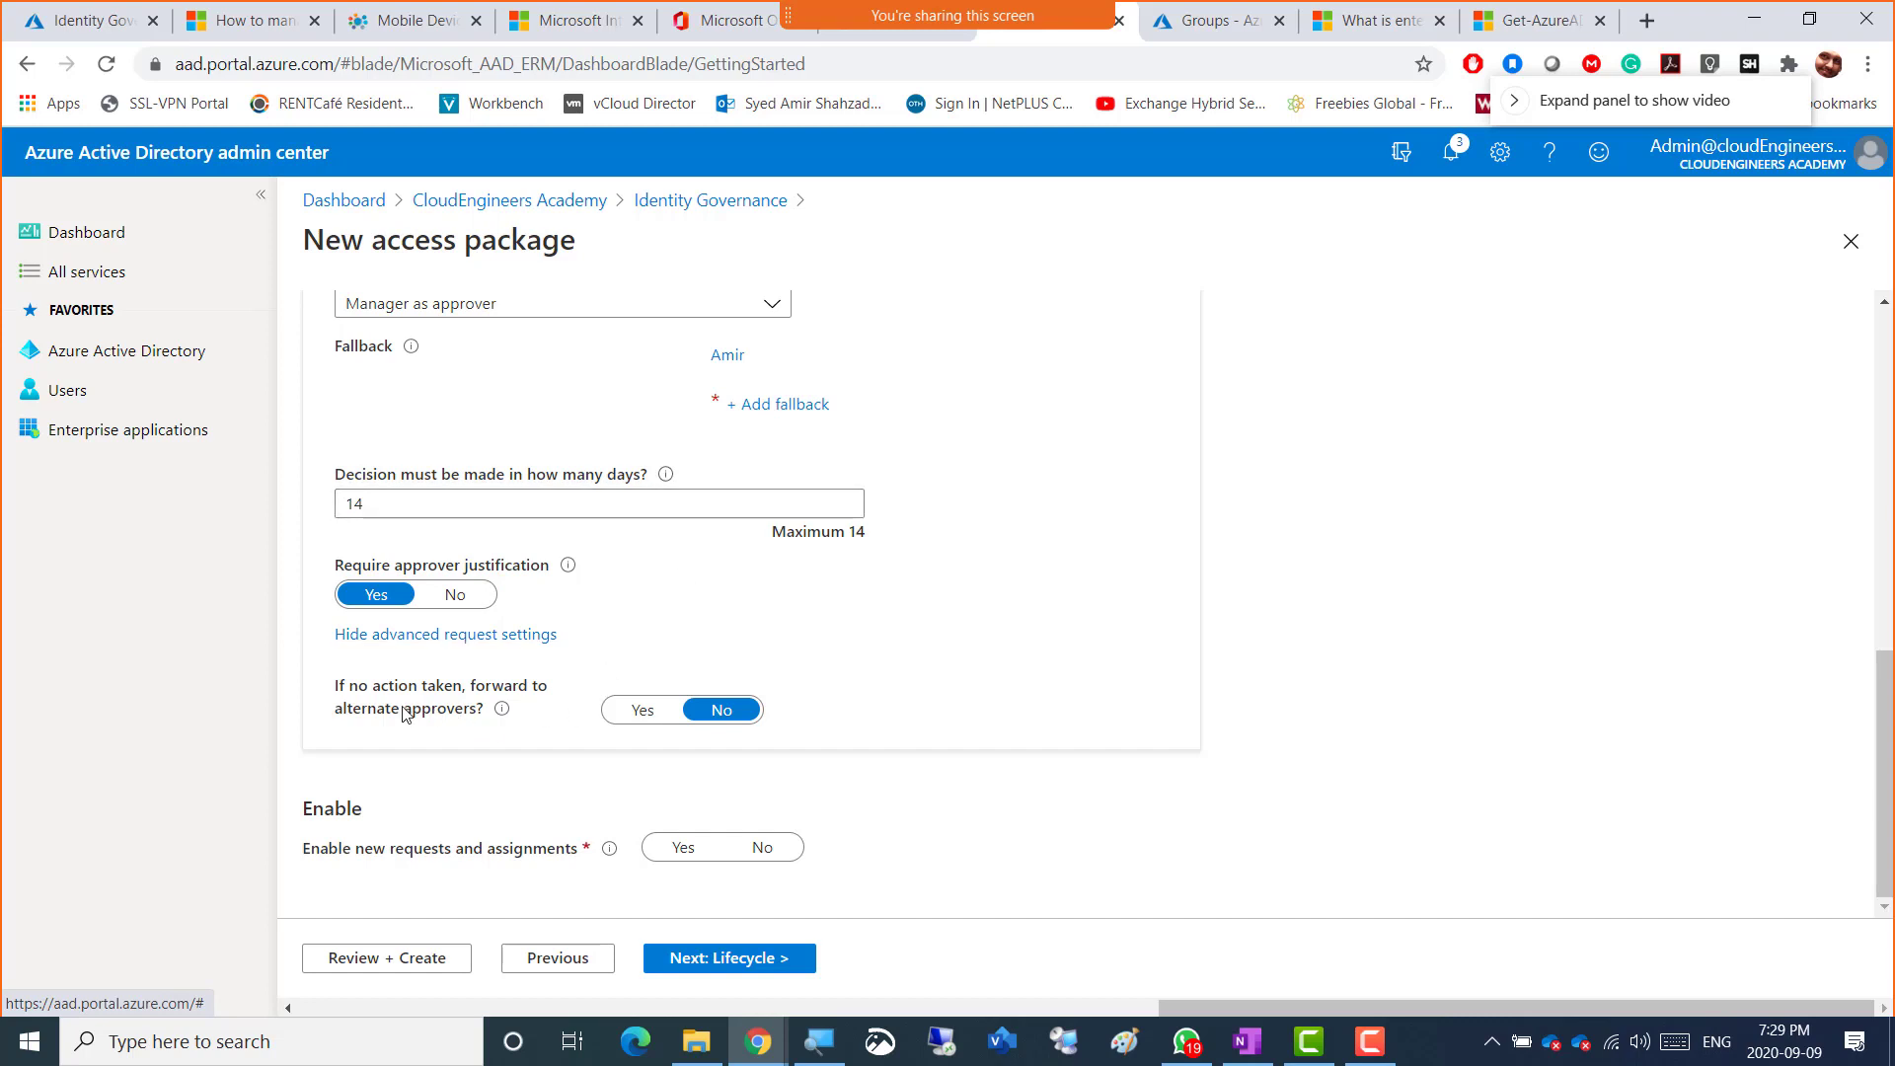
{"action": "left_click", "coordinate": [627, 711]}
{"action": "scroll", "coordinate": [799, 724], "scroll_direction": "down", "scroll_amount": 1}
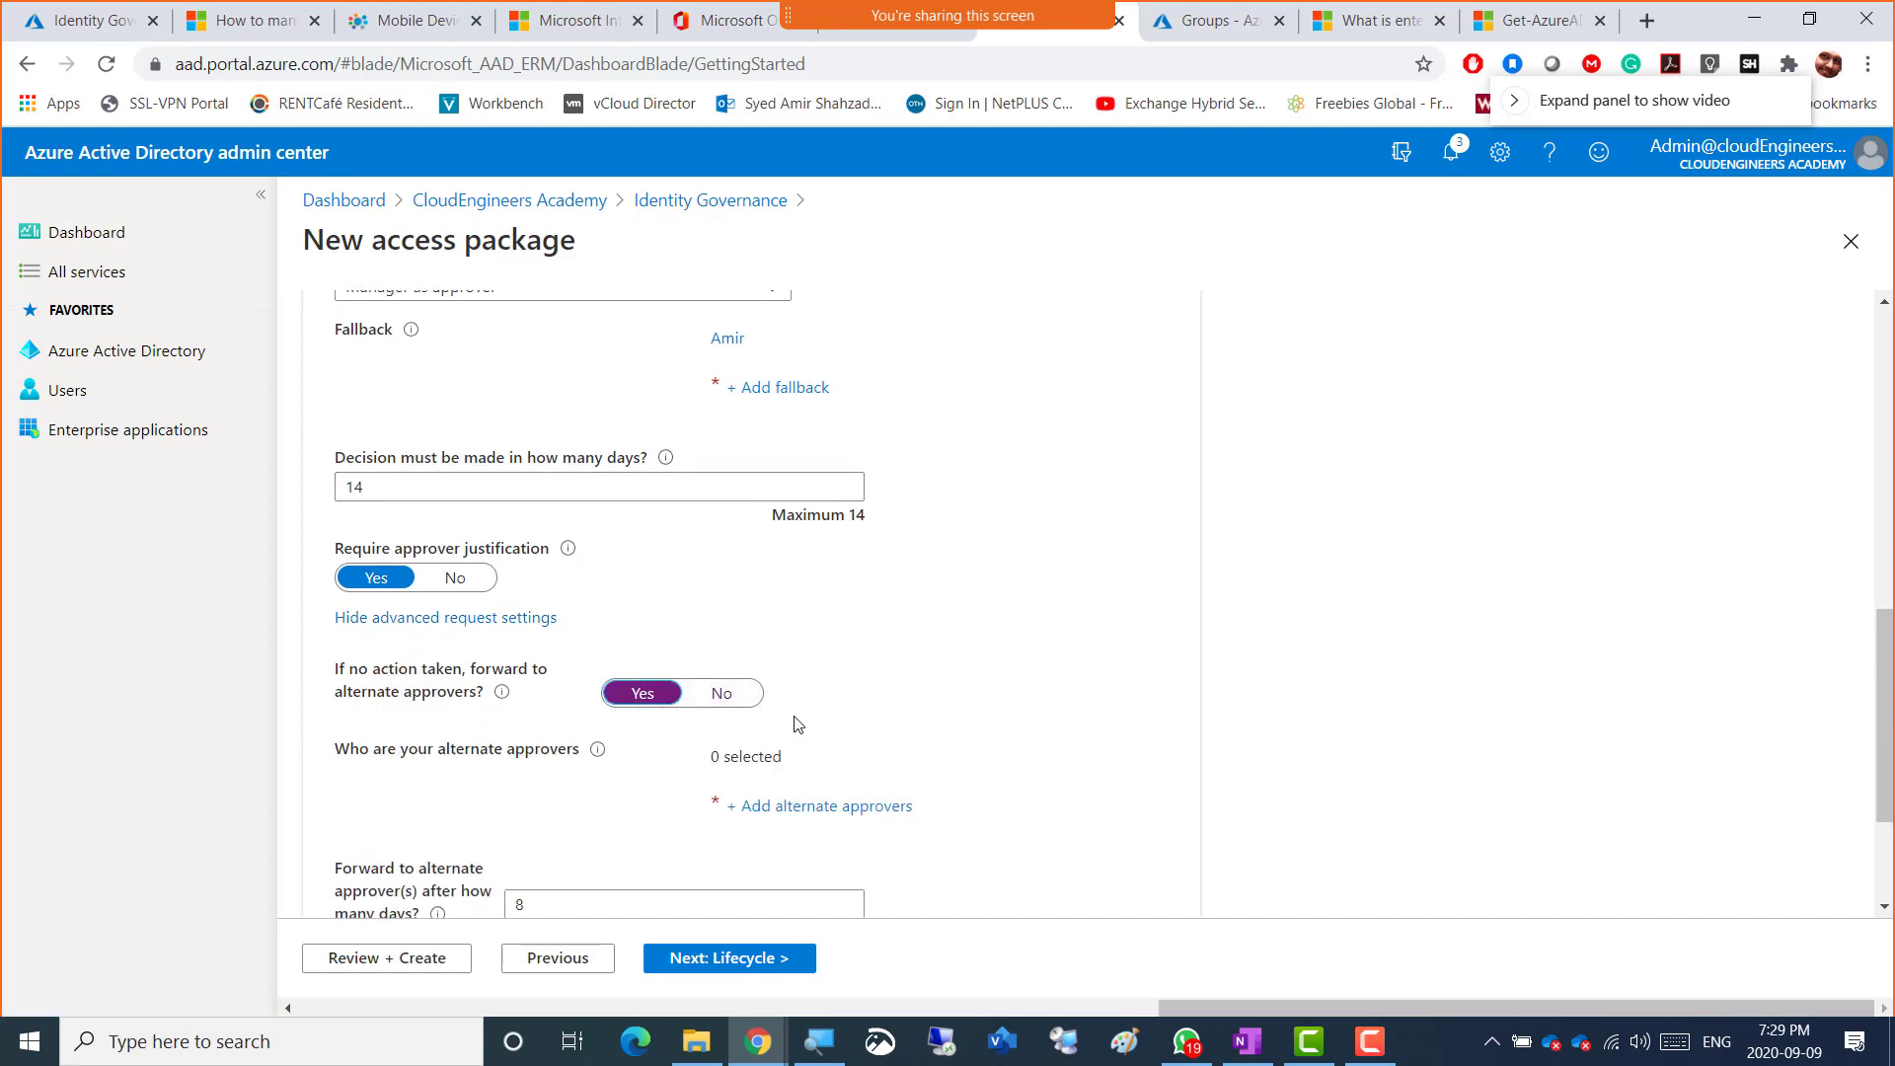
{"action": "scroll", "coordinate": [799, 723], "scroll_direction": "down", "scroll_amount": 1}
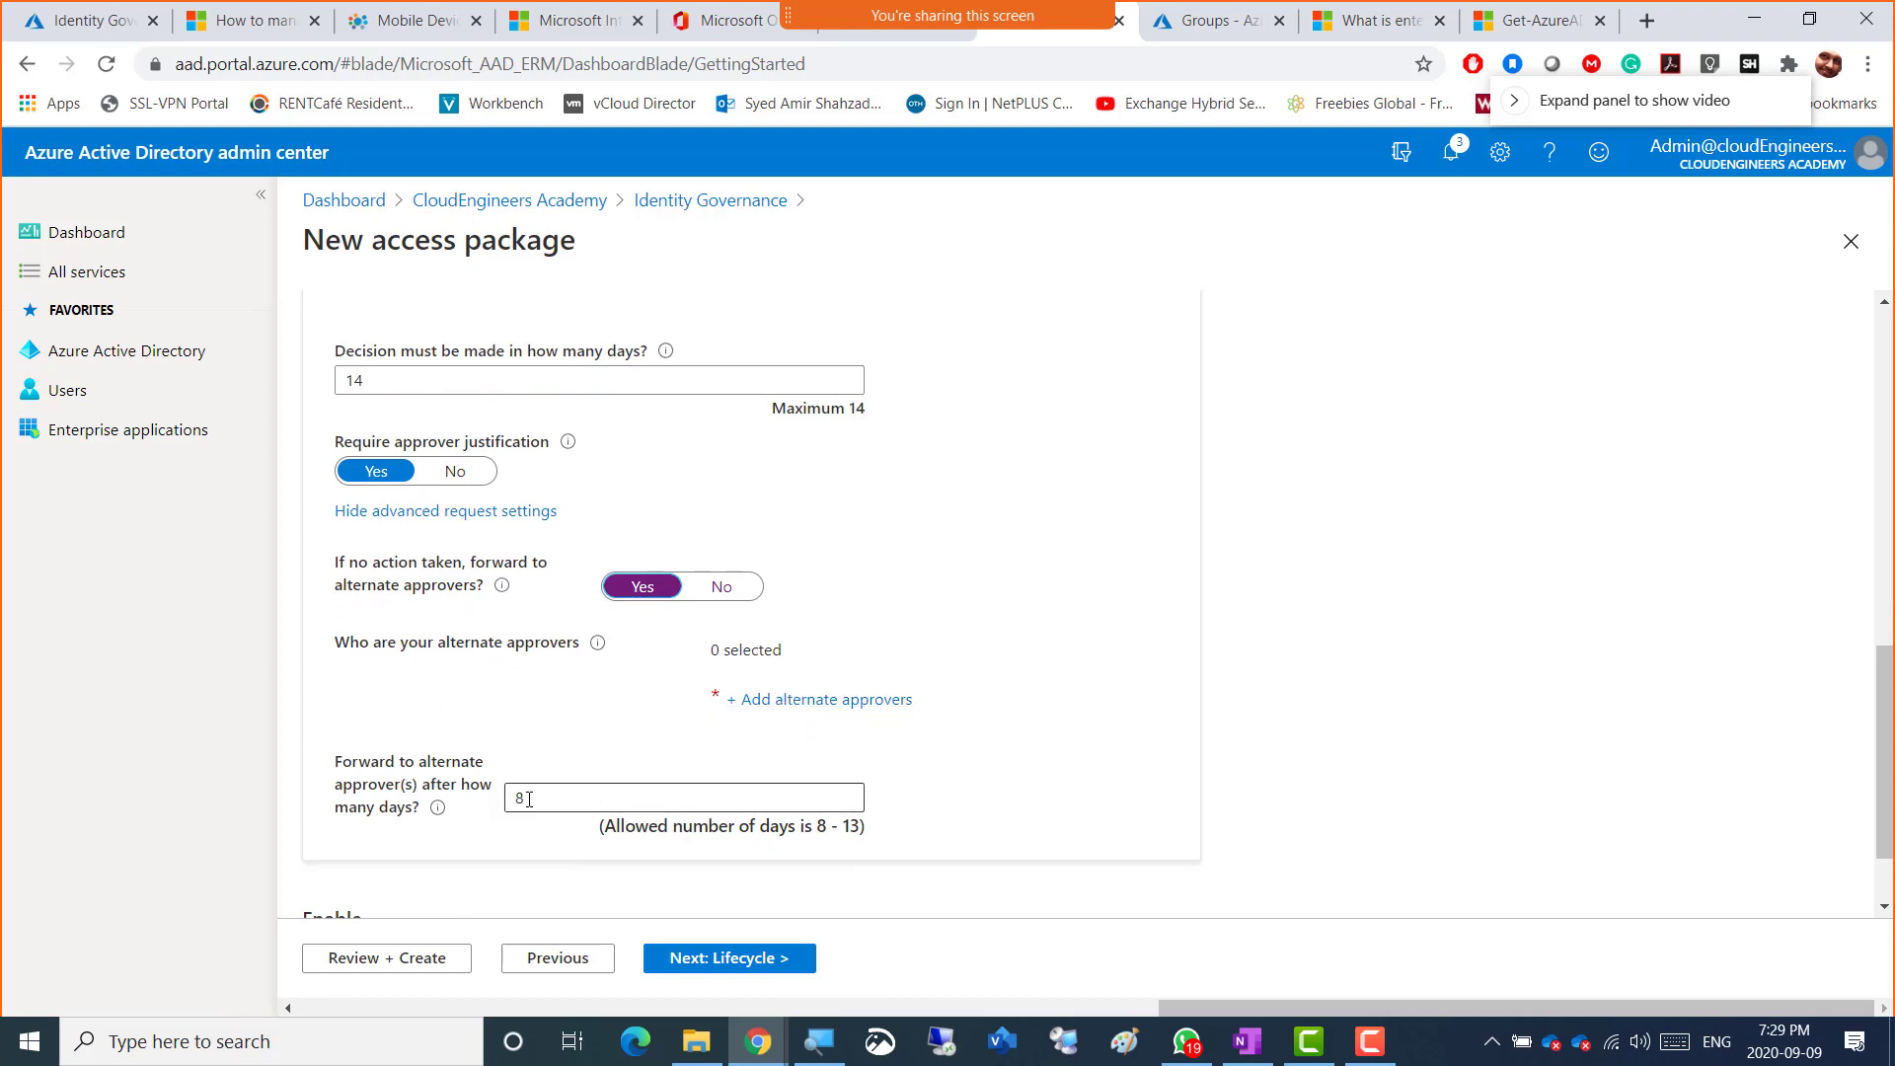
{"action": "left_click_drag", "start_coordinate": [529, 799], "coordinate": [499, 801]}
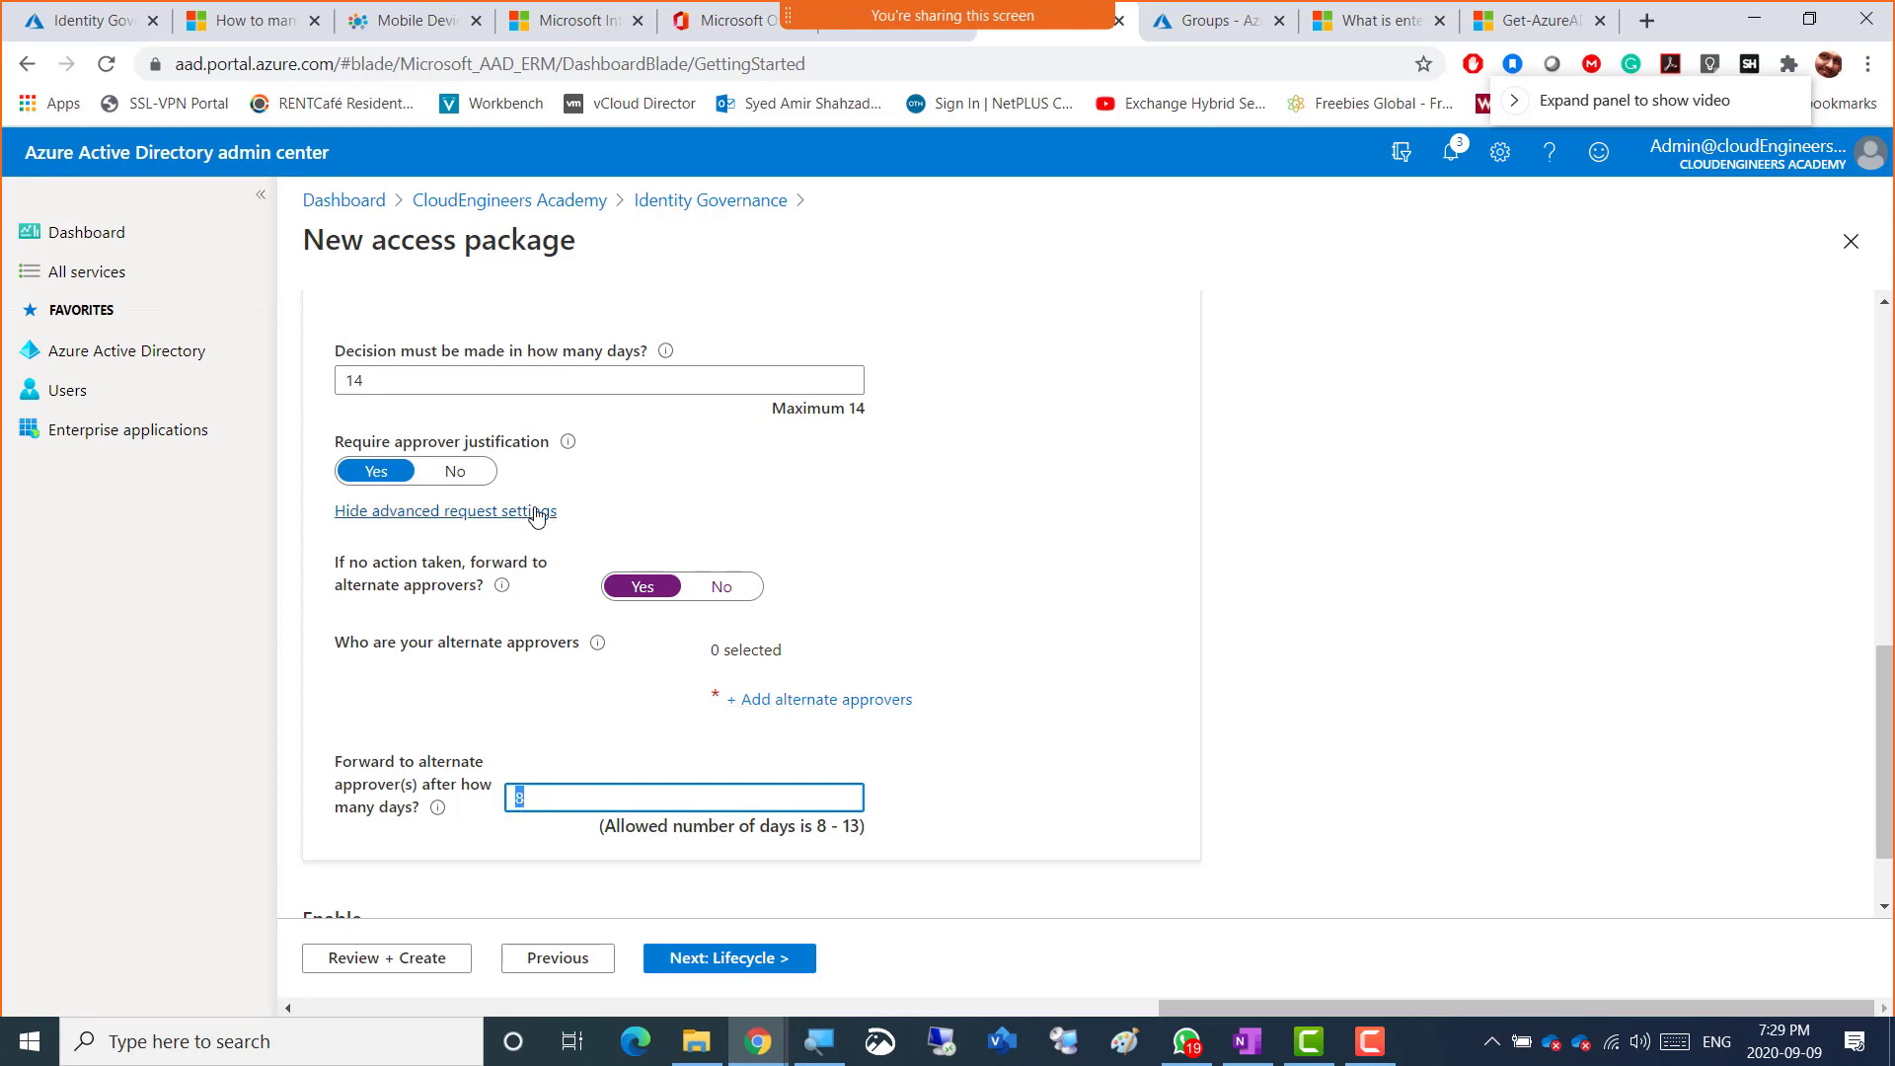
{"action": "left_click", "coordinate": [714, 589]}
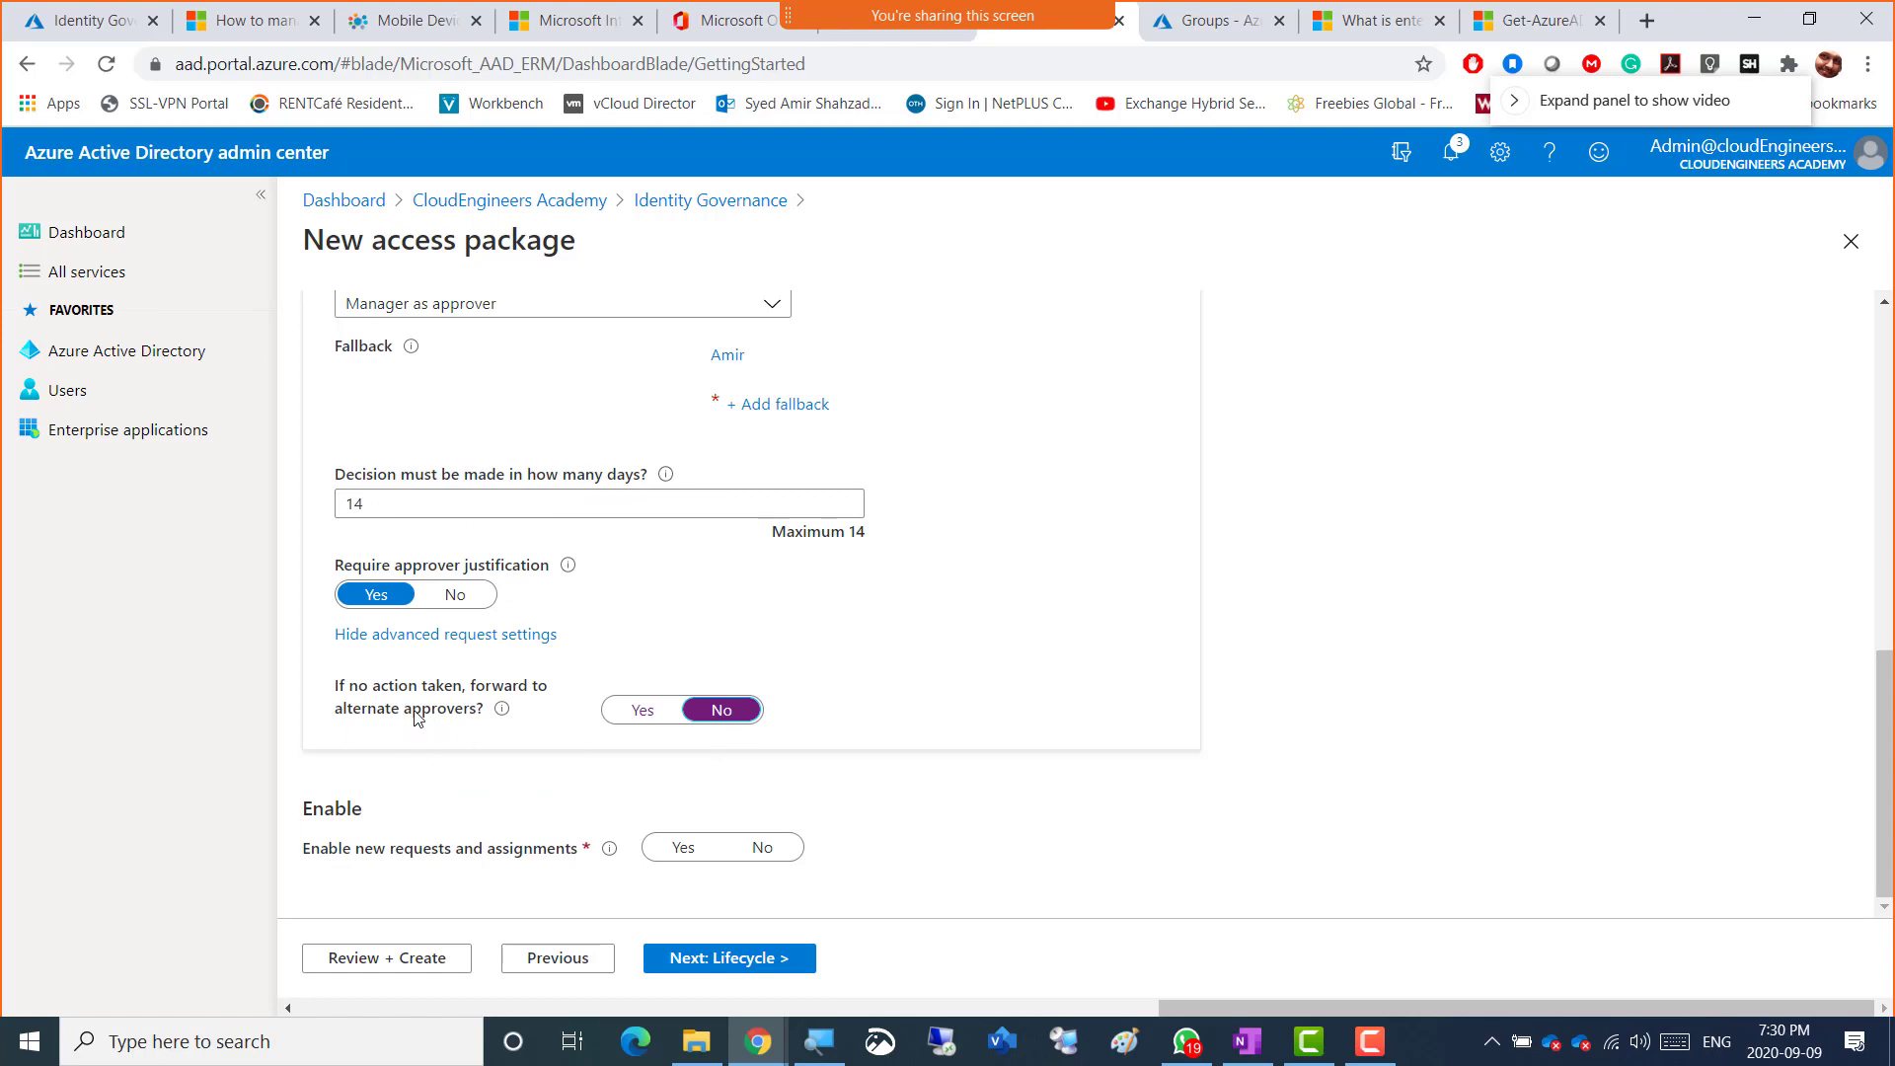
- Enable new requests and assignments for the access package and continue to the lifecycle settings
{"action": "mouse_move", "coordinate": [665, 474]}
{"action": "left_click", "coordinate": [684, 853]}
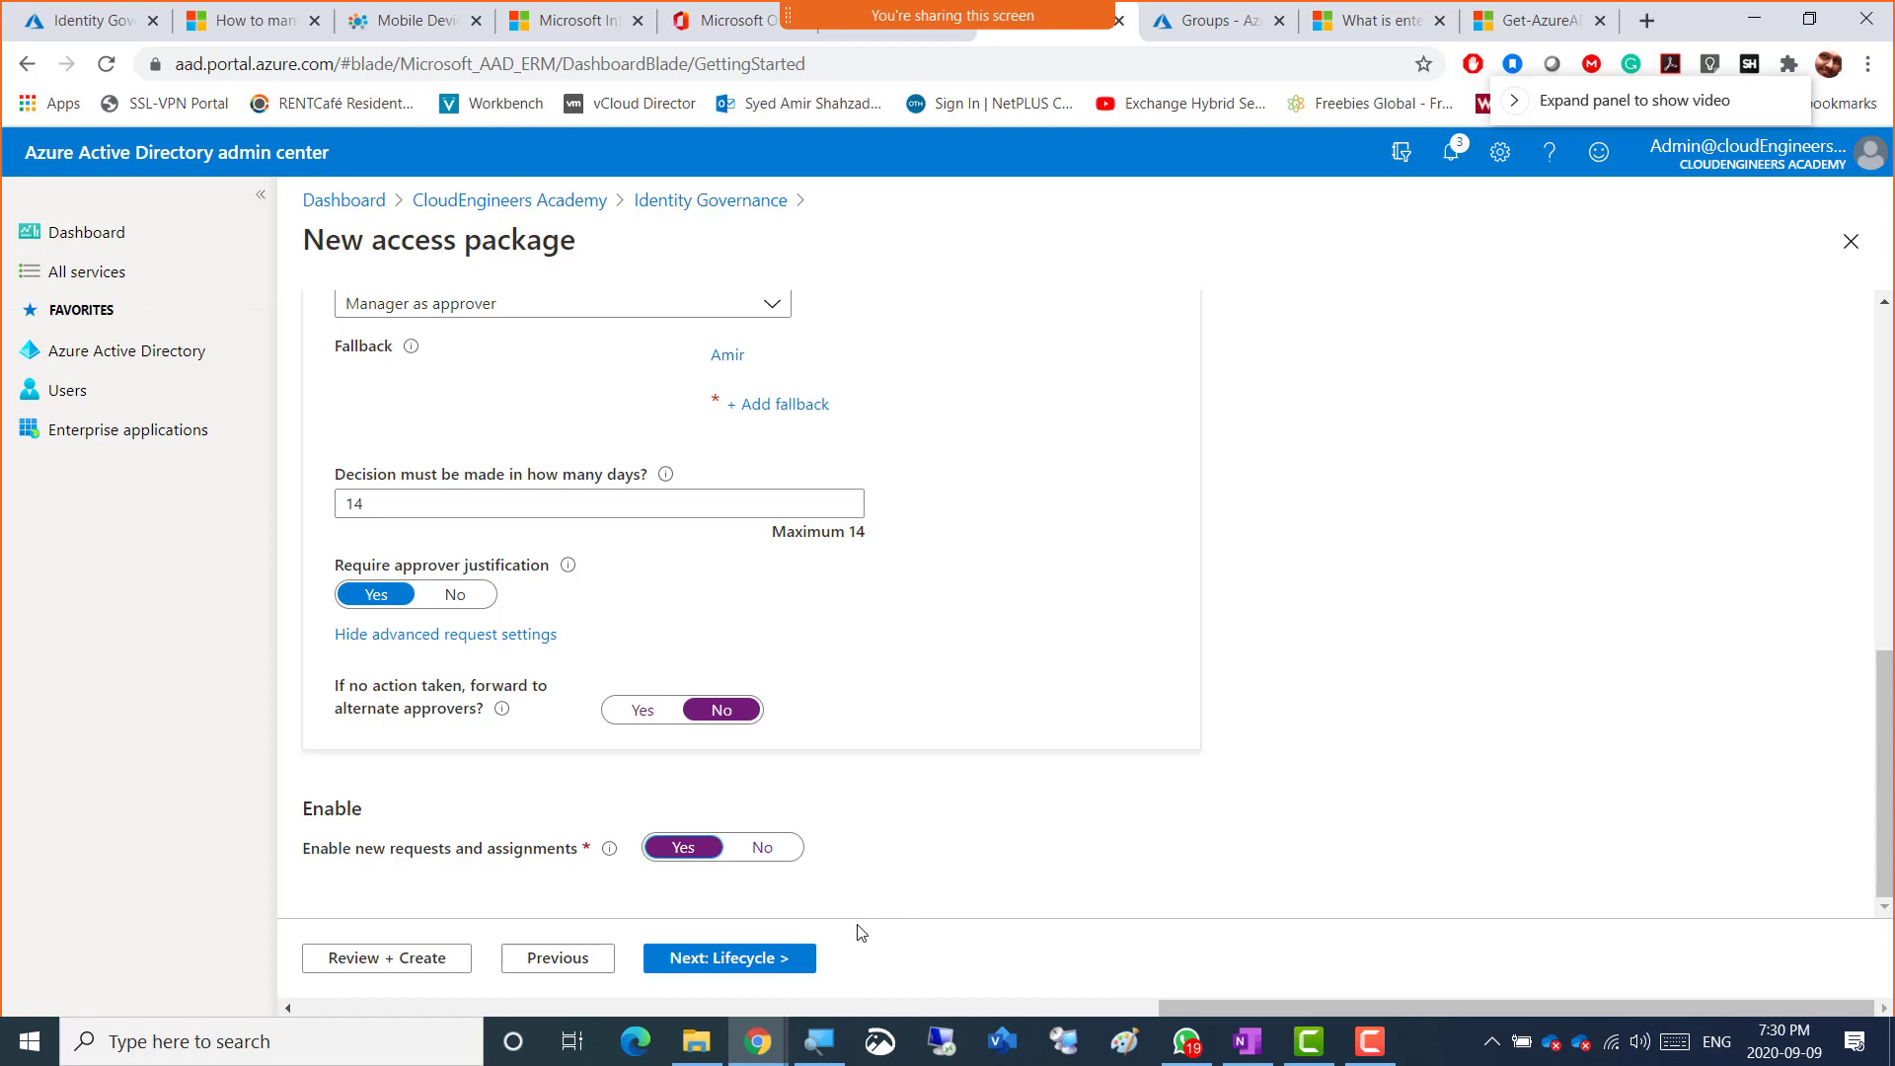
{"action": "left_click", "coordinate": [754, 965]}
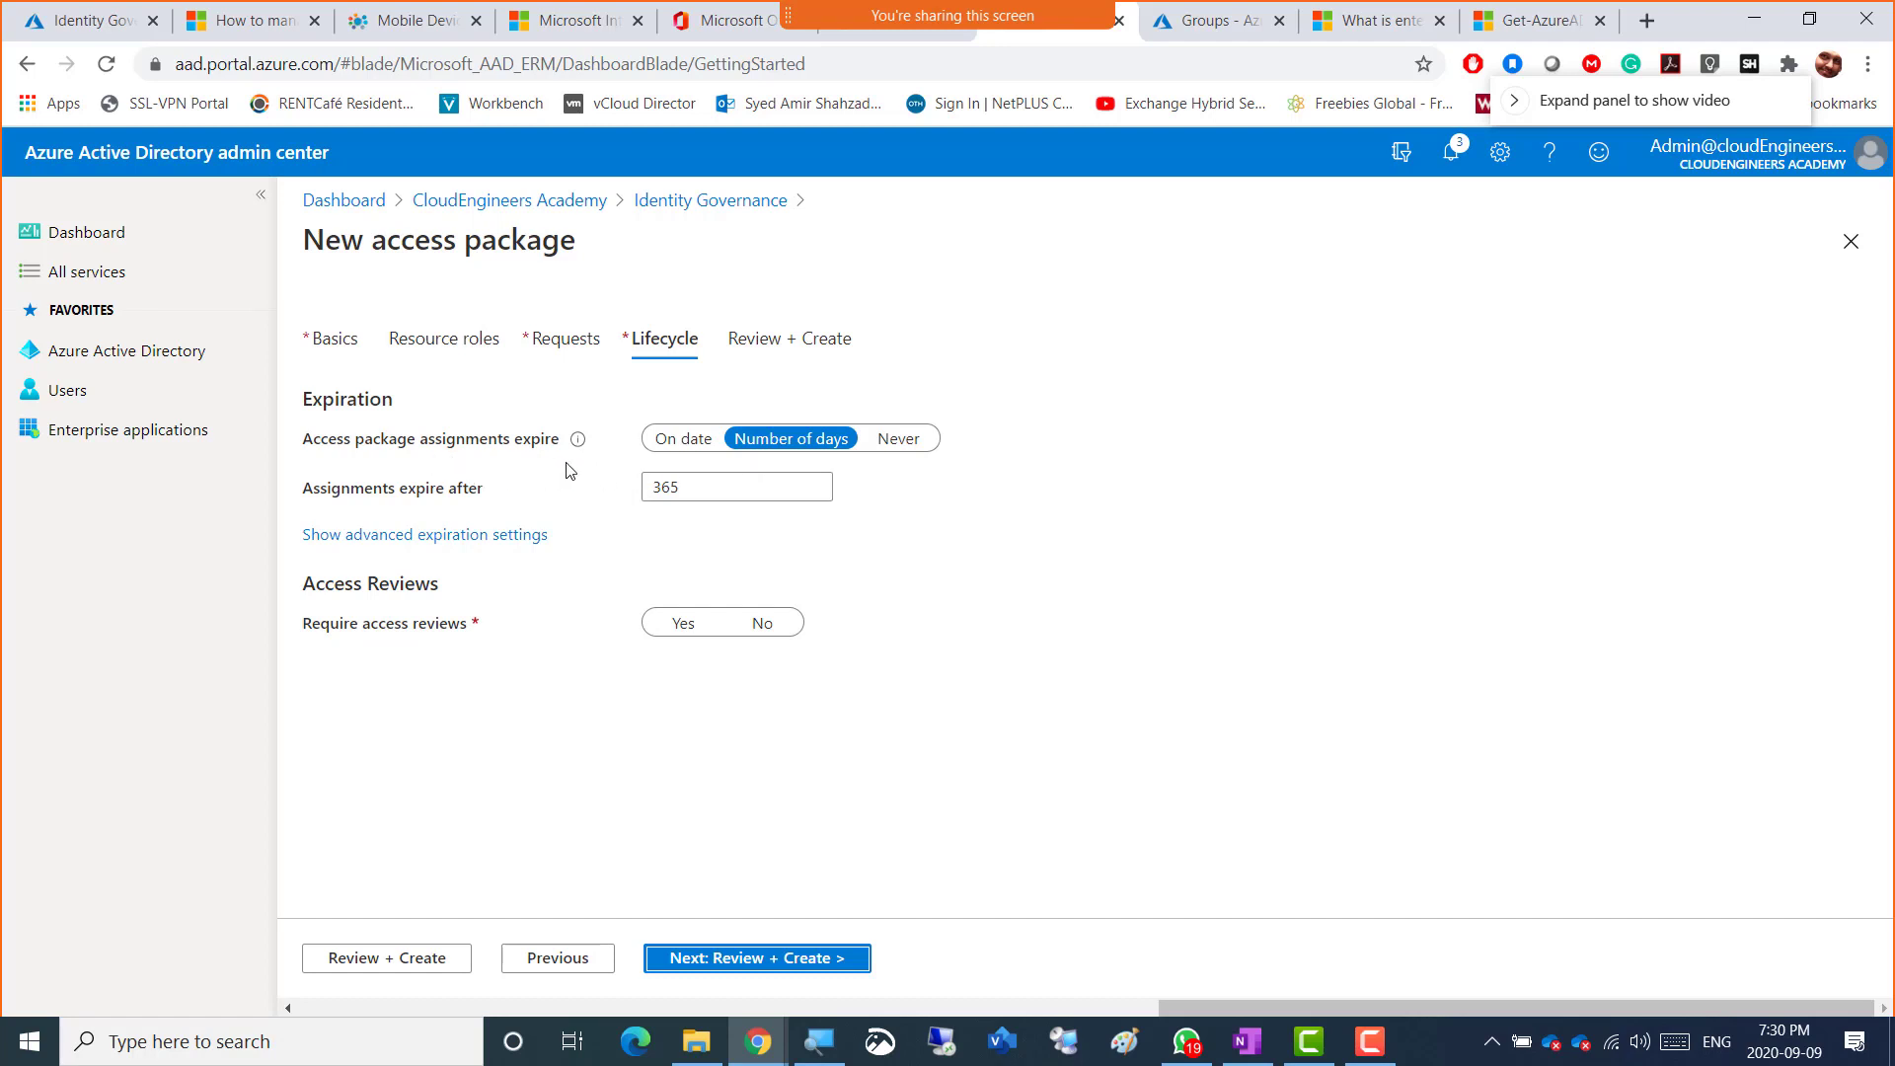
- Show the advanced expiration settings and try allowing users to extend access, returning the option to No
{"action": "left_click_drag", "start_coordinate": [770, 483], "coordinate": [624, 503]}
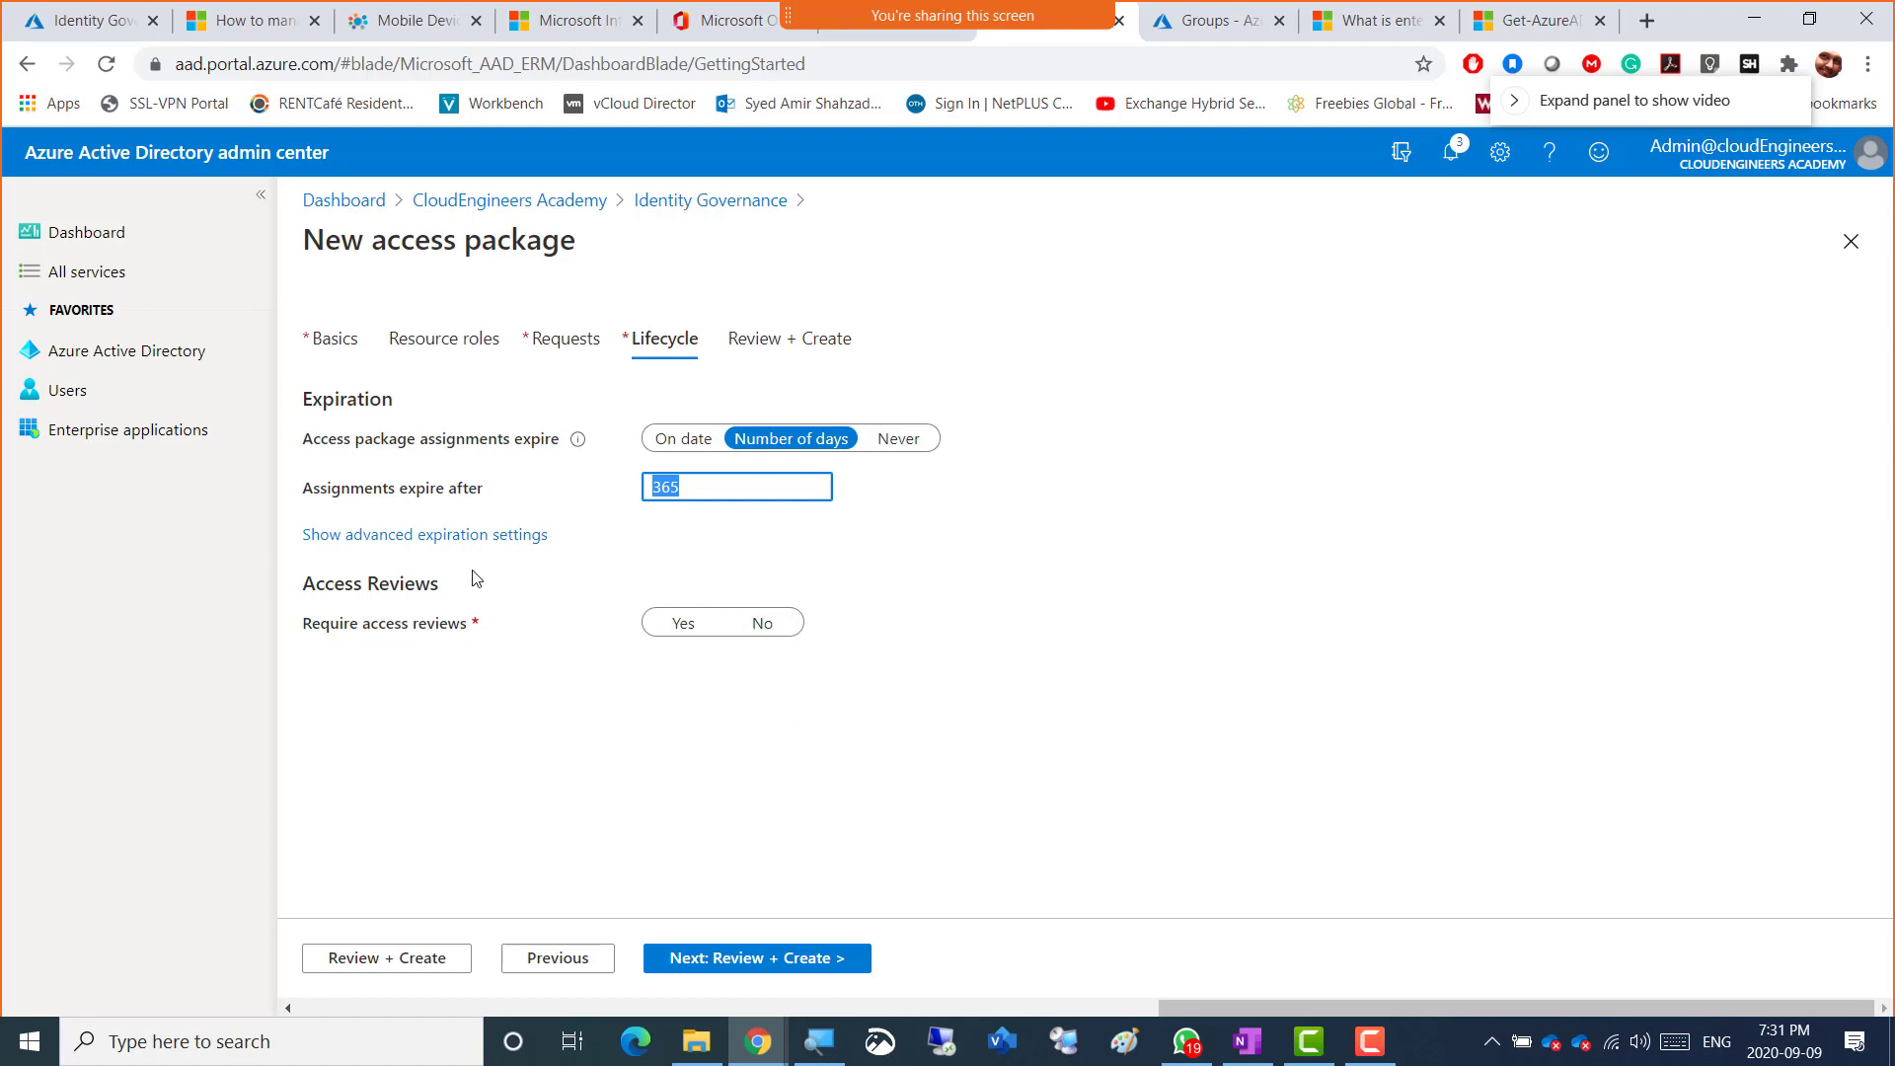
{"action": "left_click", "coordinate": [449, 536]}
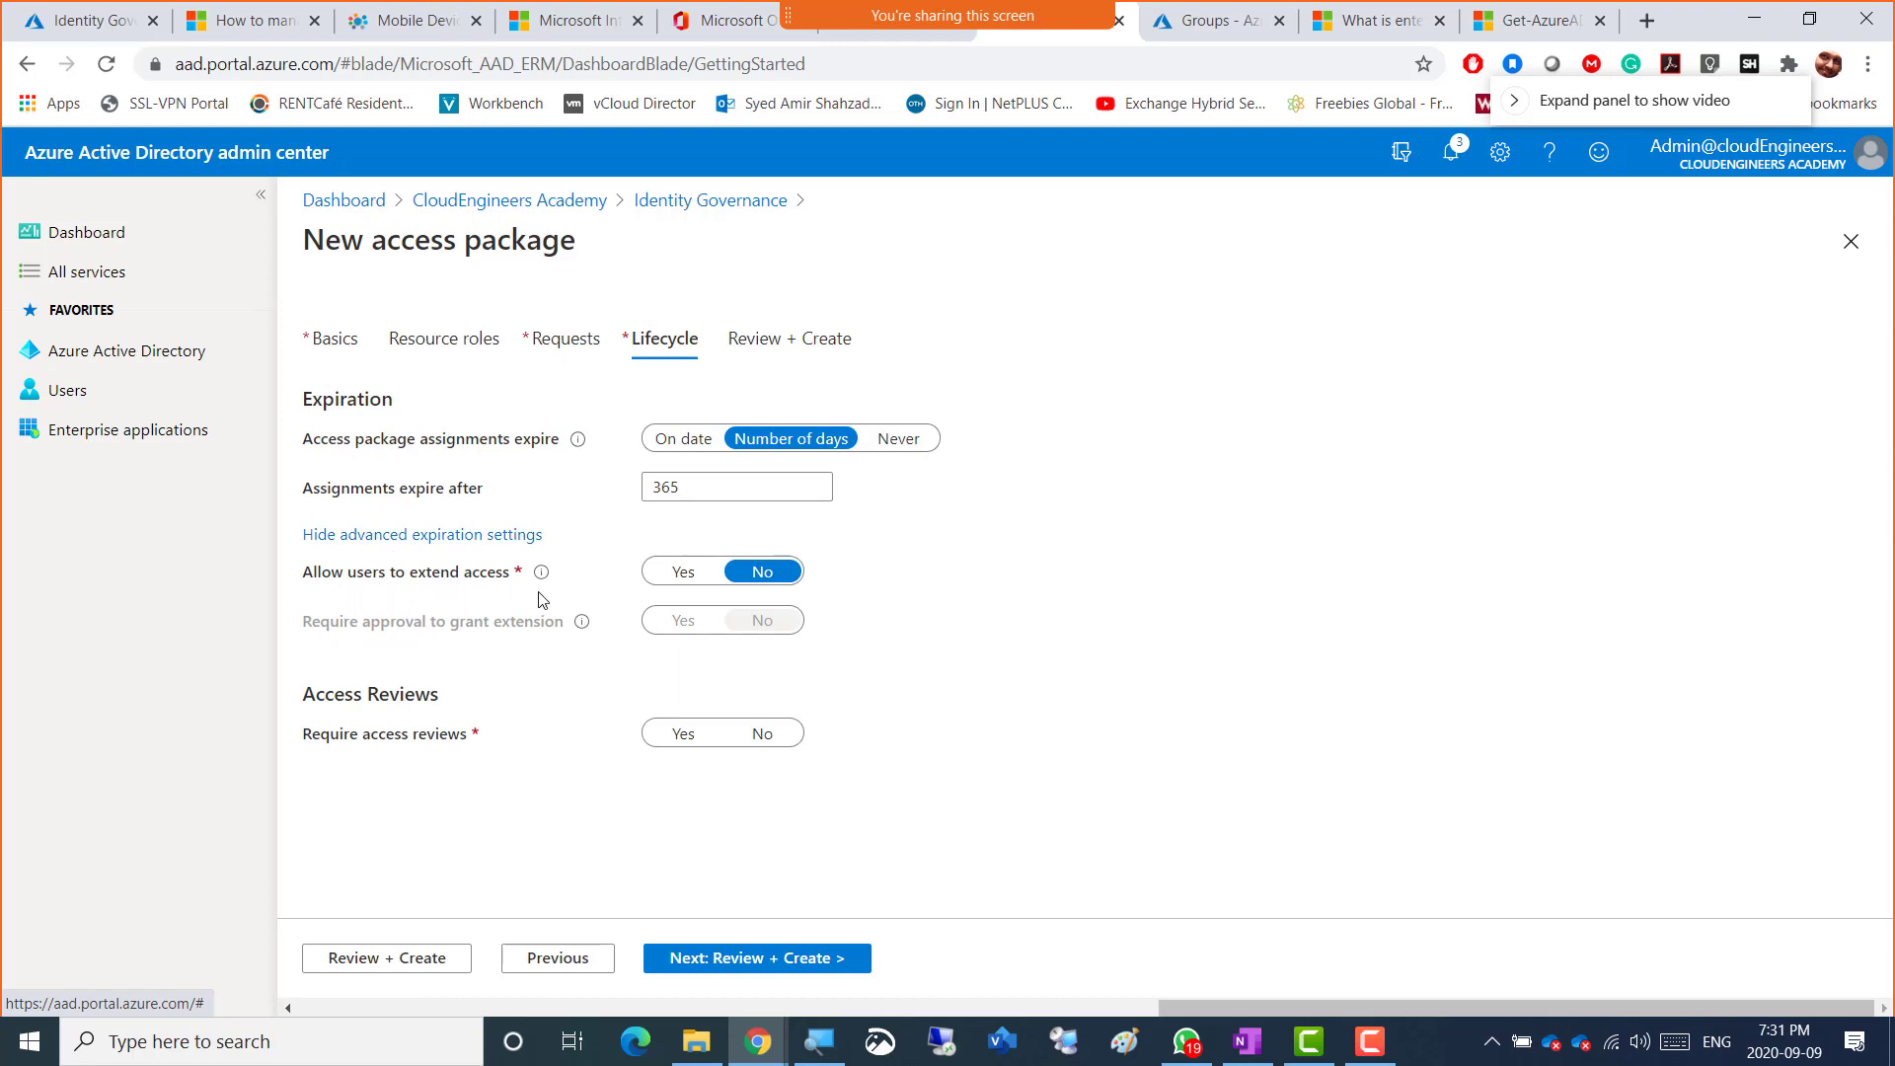
{"action": "left_click", "coordinate": [691, 575]}
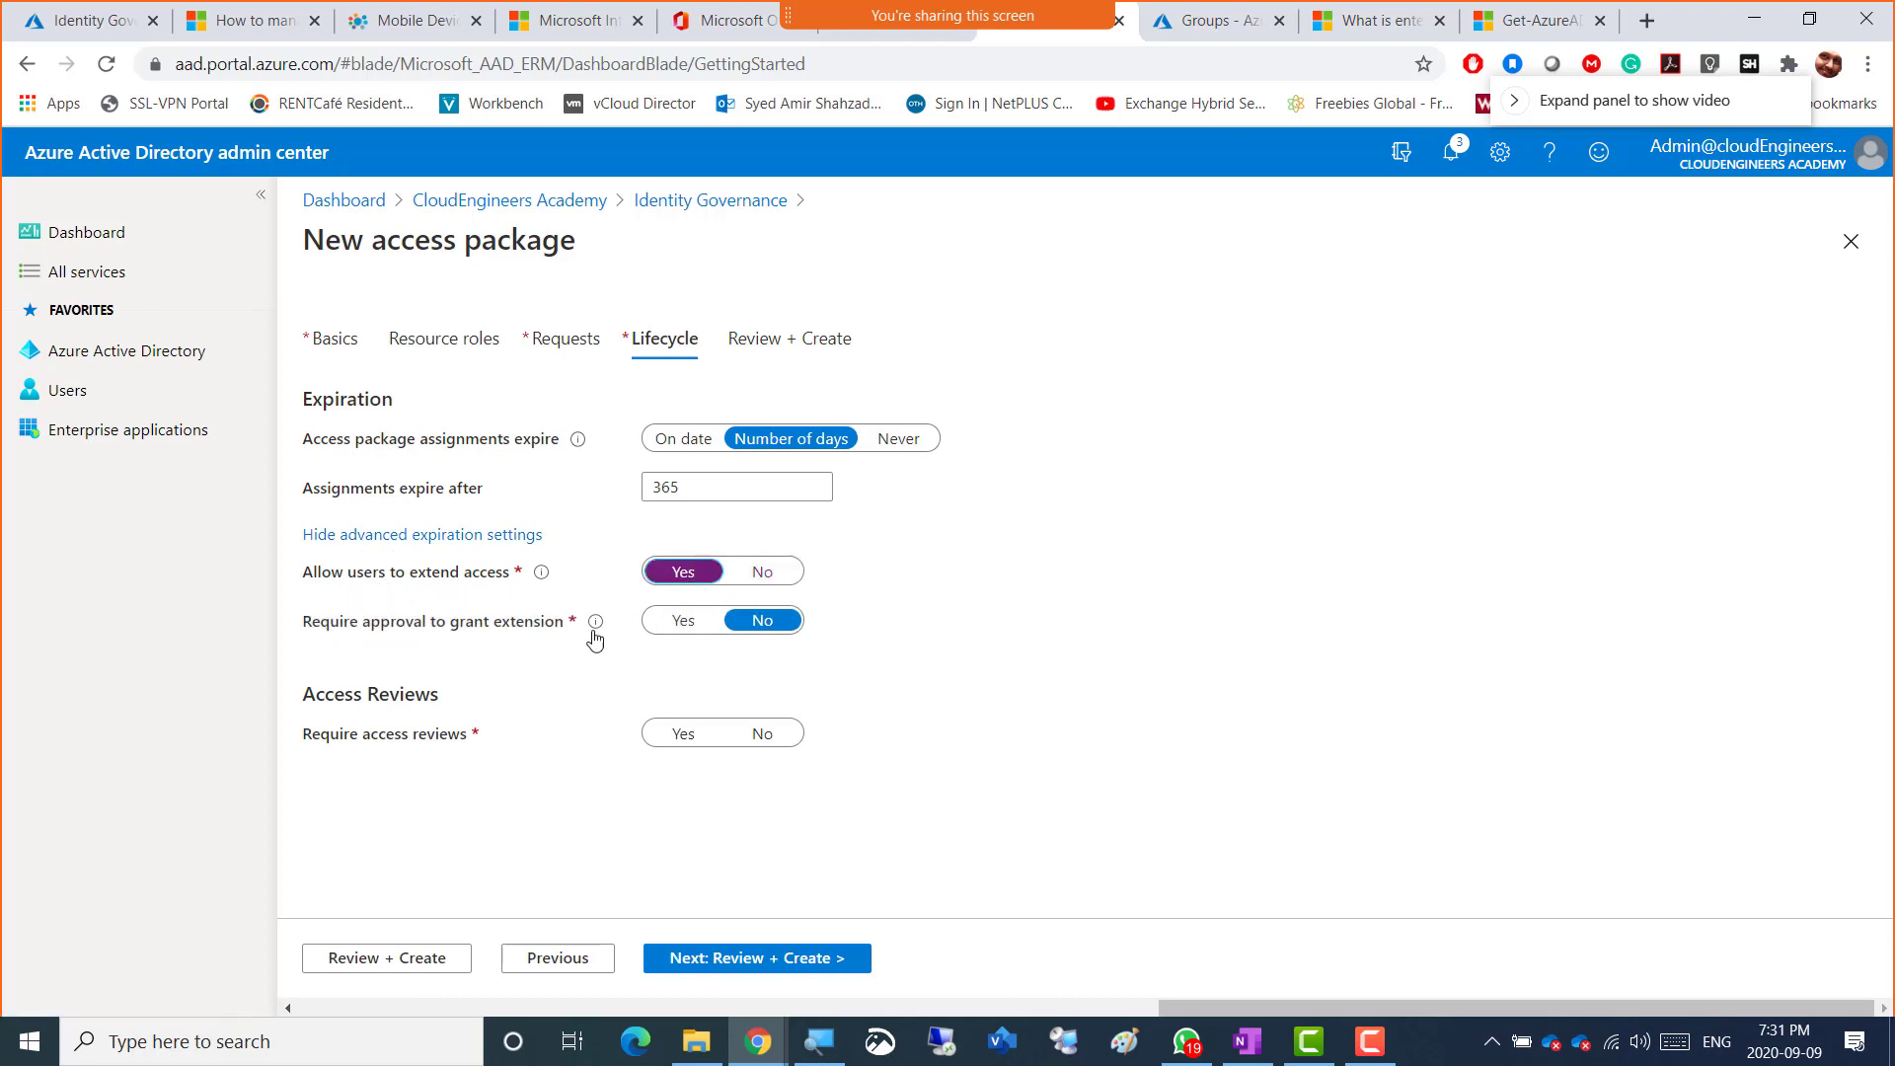
{"action": "left_click", "coordinate": [755, 575]}
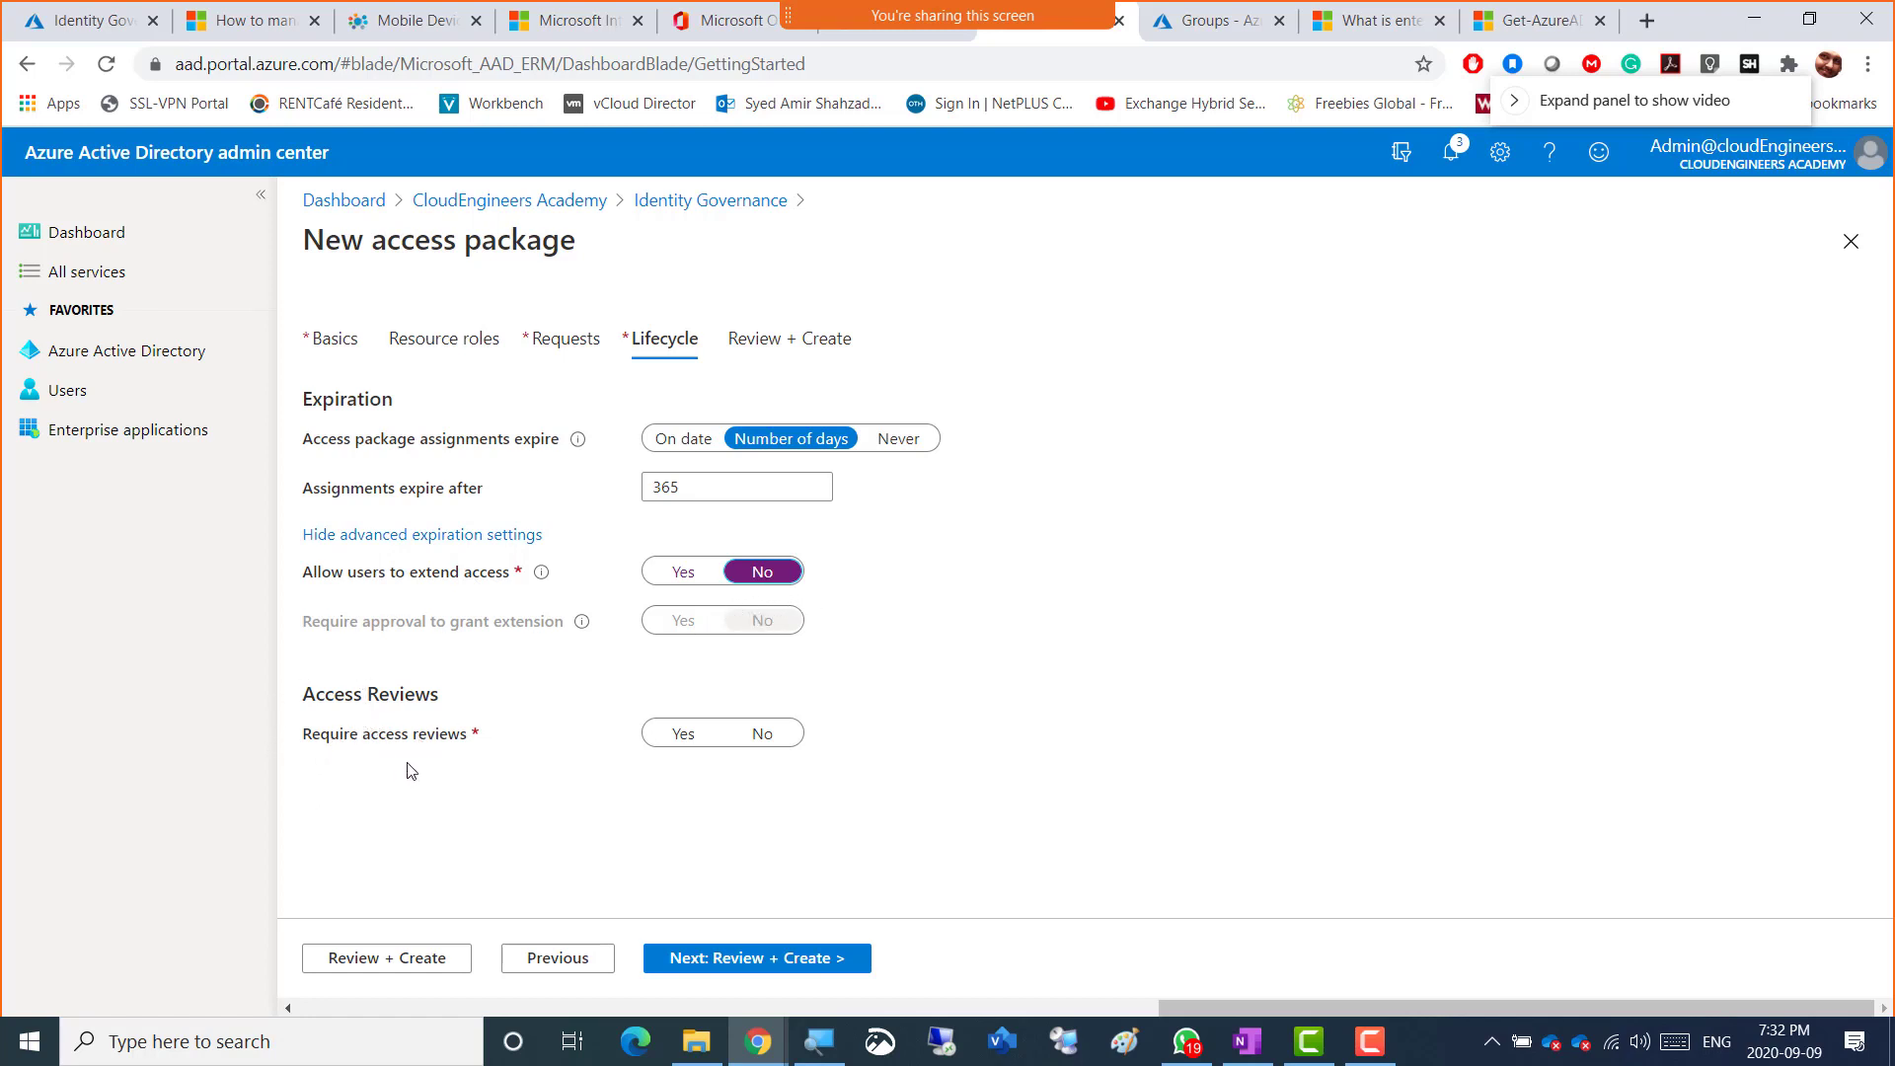
- Require access reviews for the package and, after trying specific reviewers, select self-review
{"action": "left_click", "coordinate": [681, 739]}
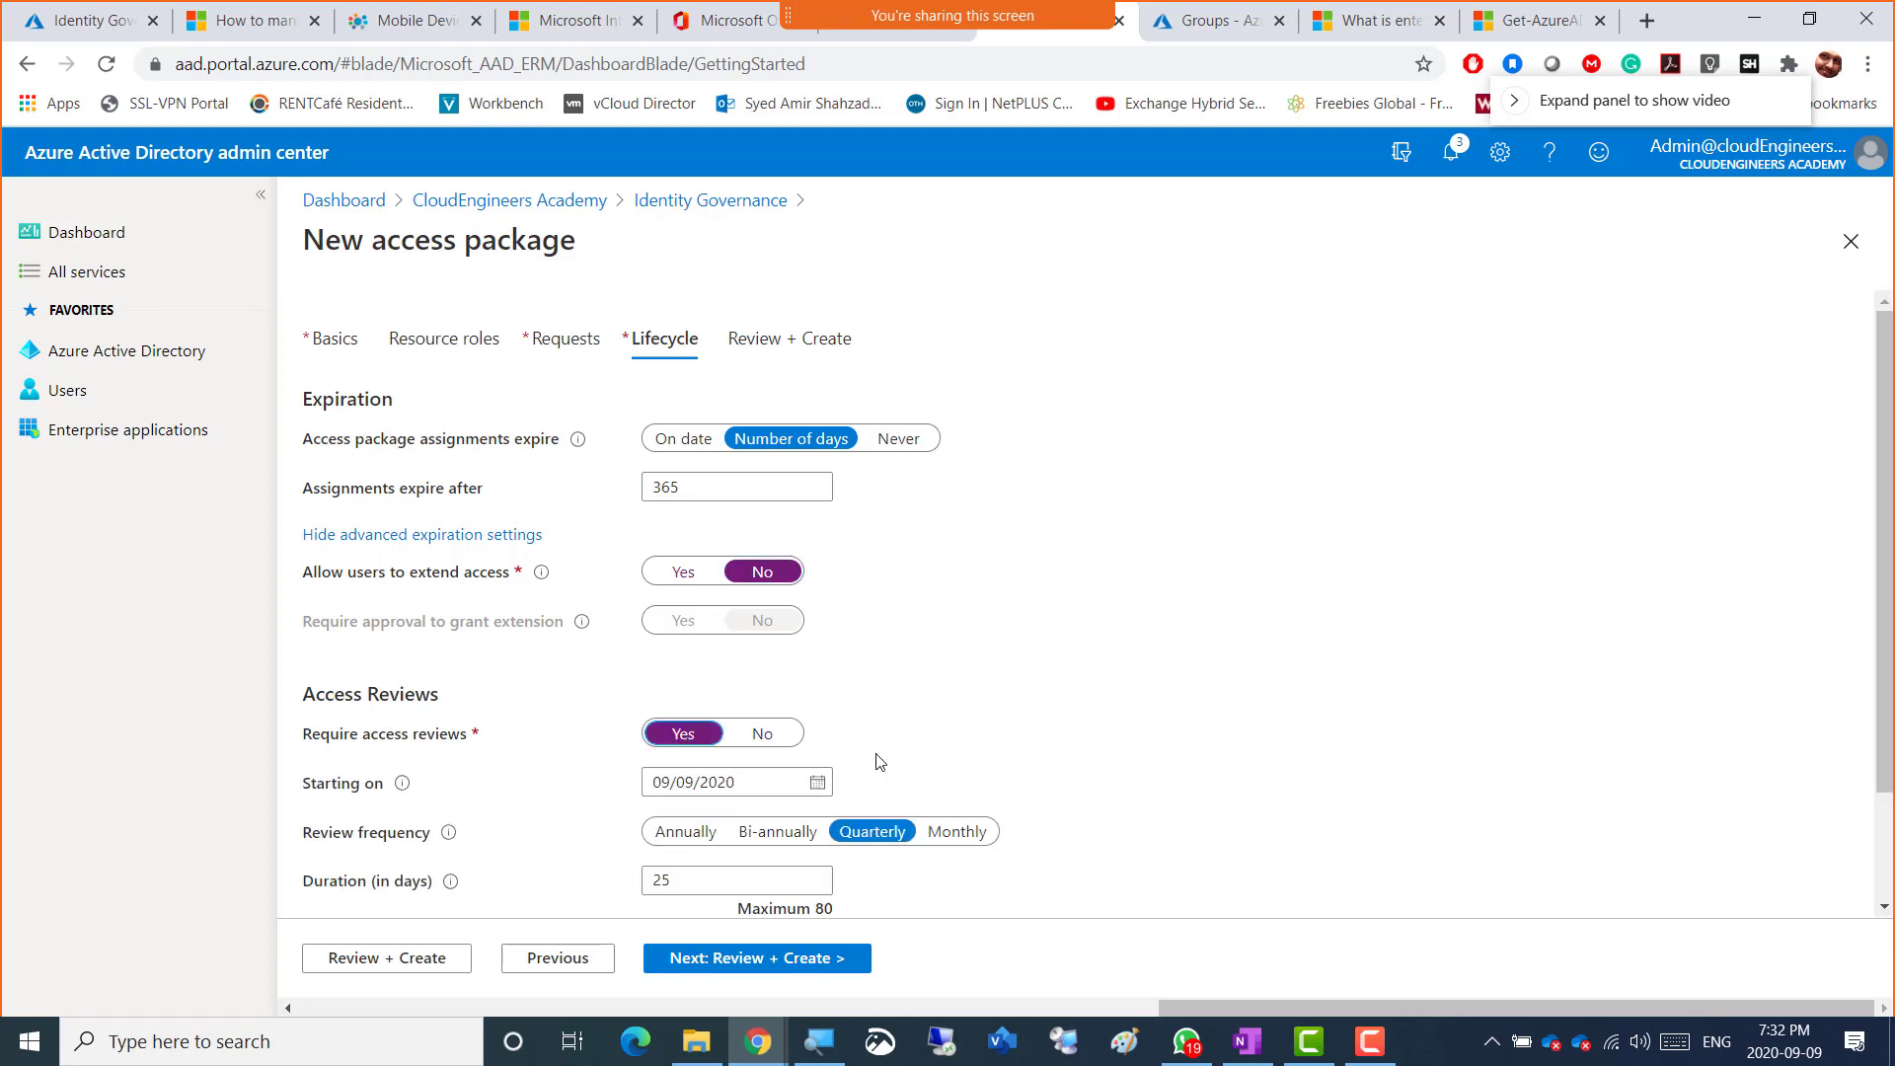
{"action": "scroll", "coordinate": [1047, 717], "scroll_direction": "down", "scroll_amount": 2}
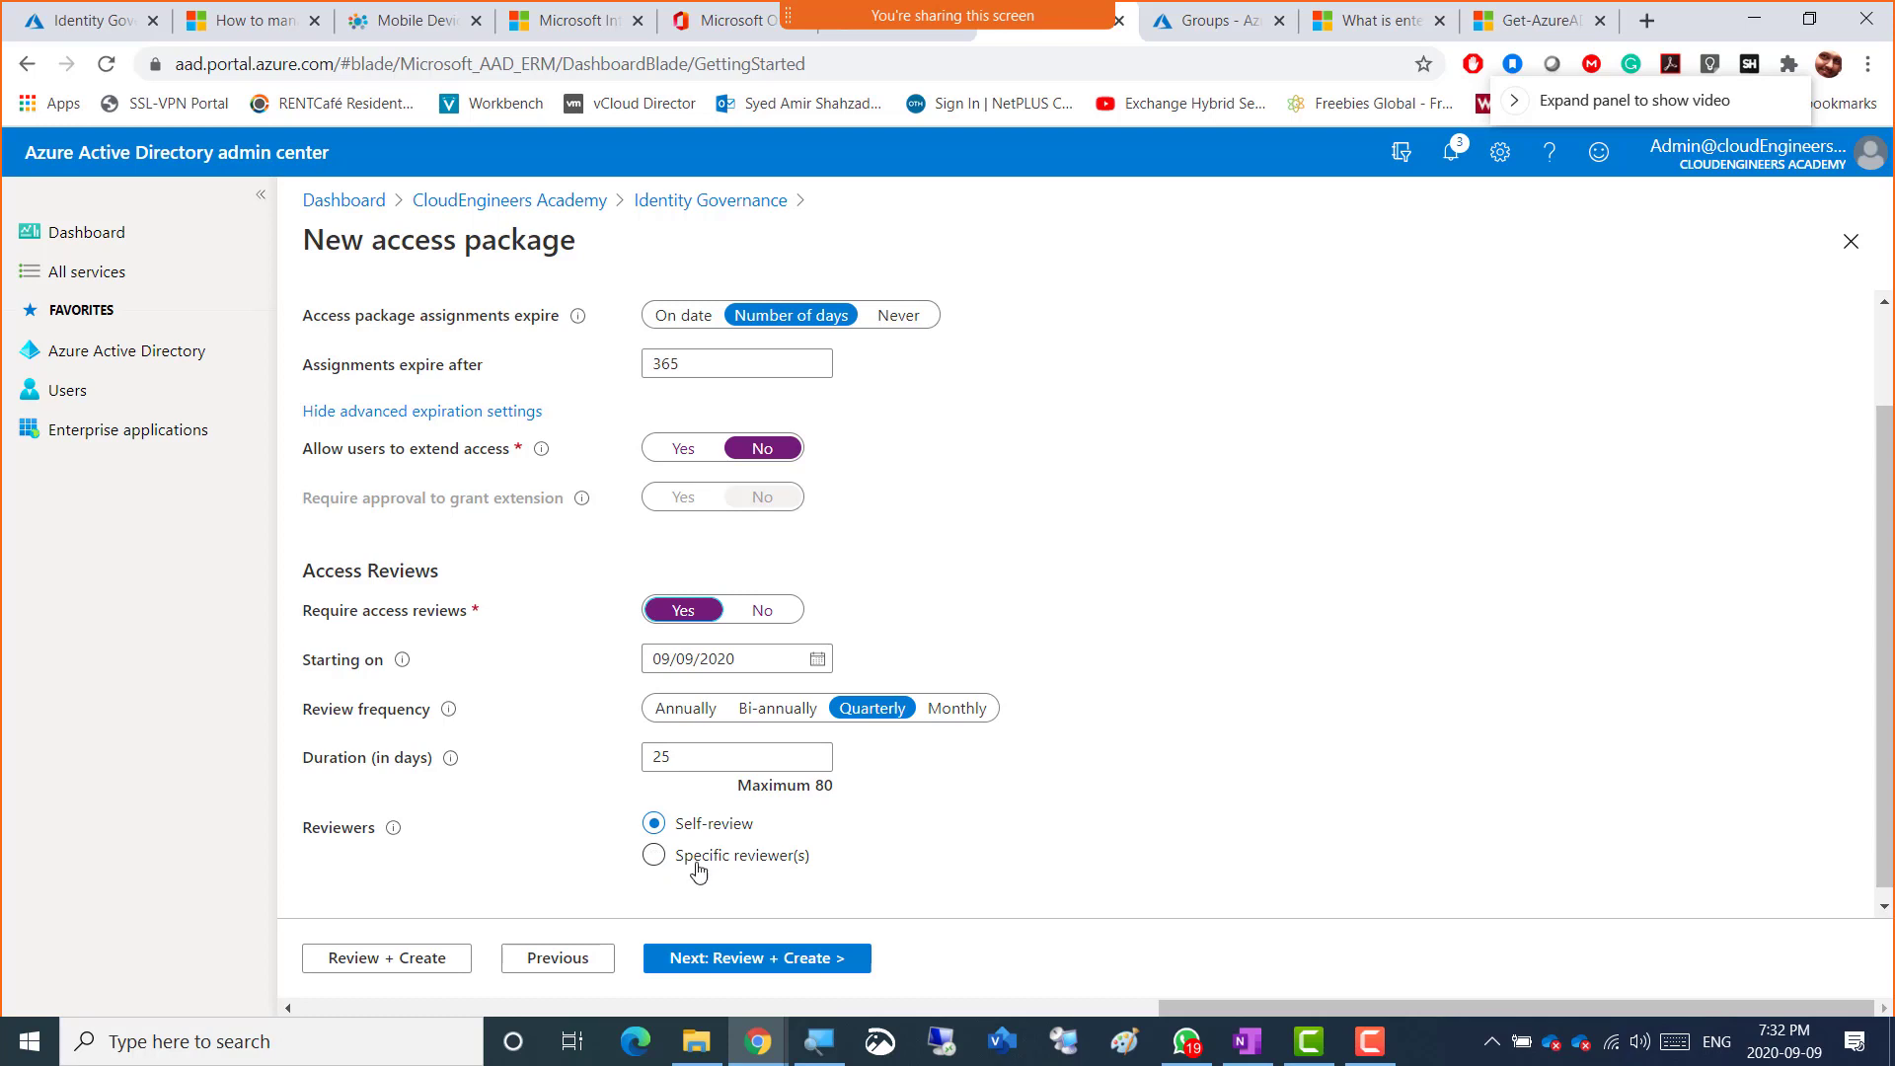
{"action": "left_click", "coordinate": [657, 857]}
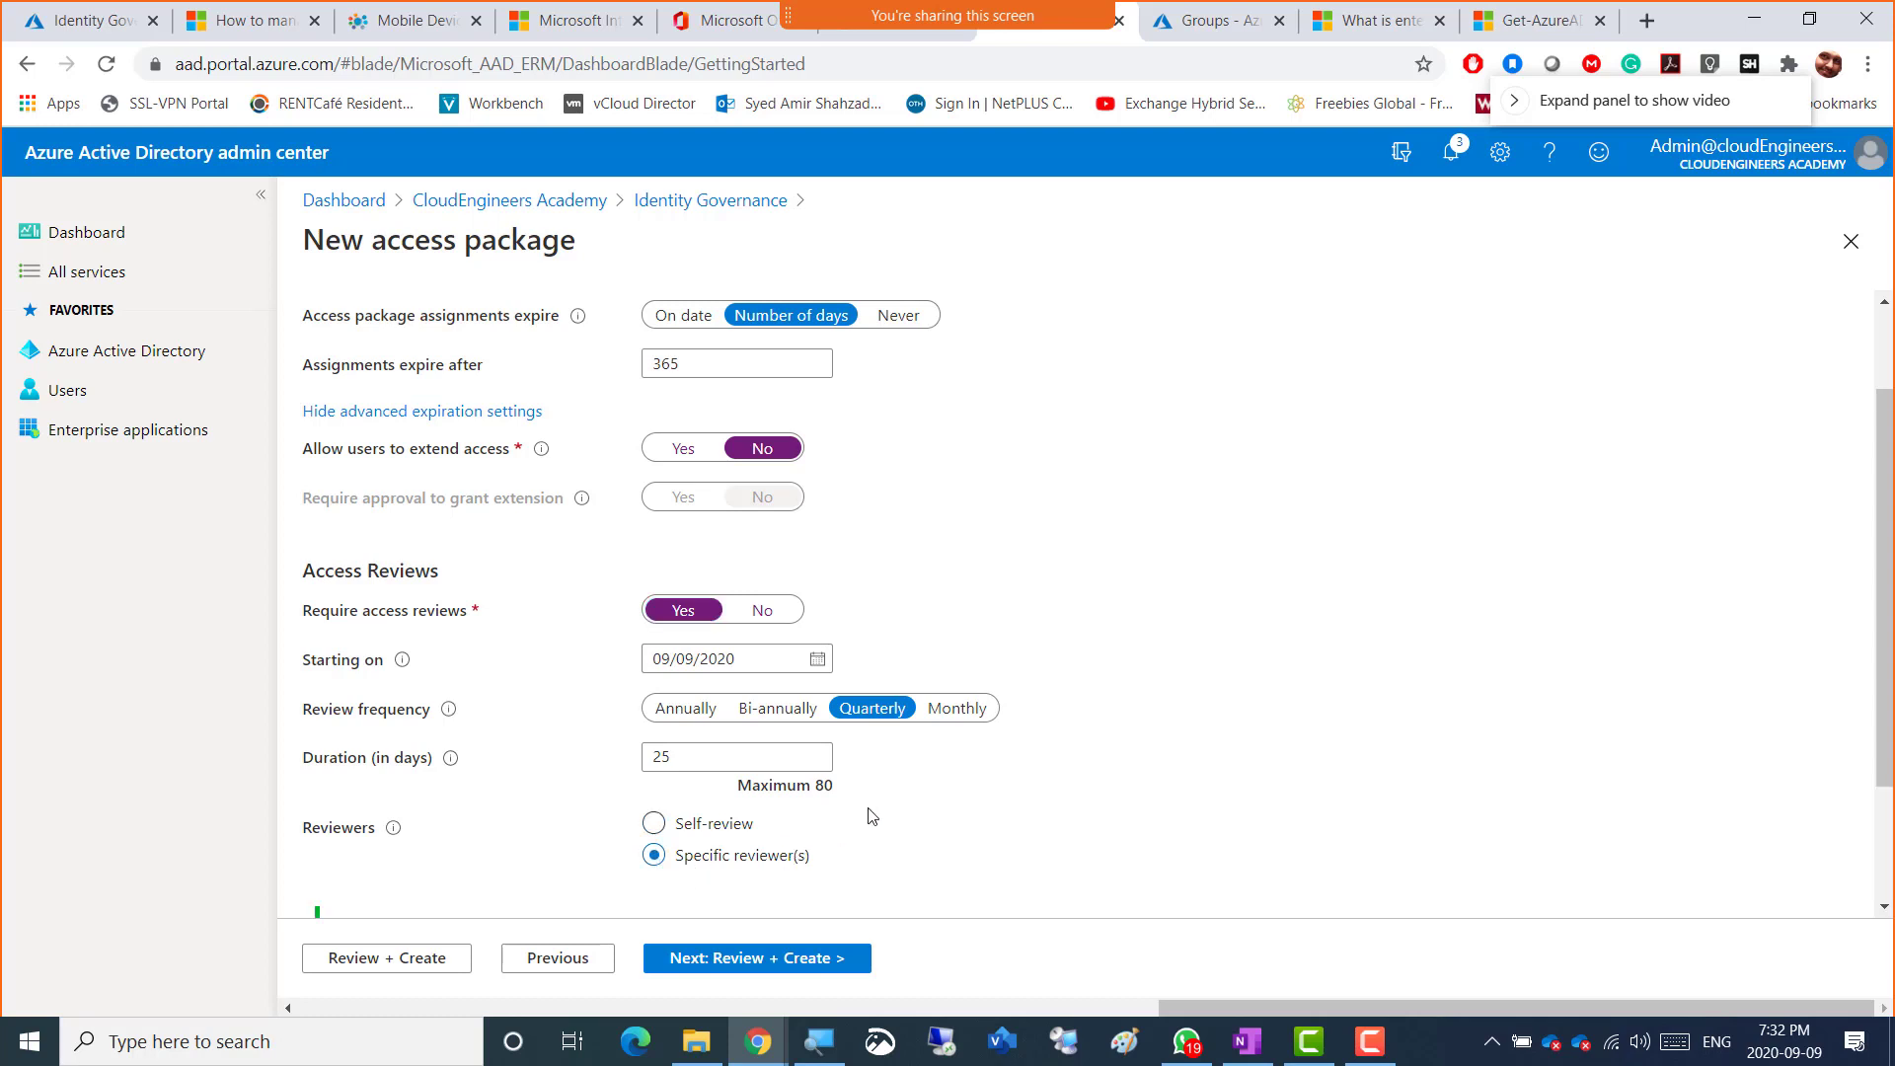
{"action": "scroll", "coordinate": [868, 815], "scroll_direction": "down", "scroll_amount": 2}
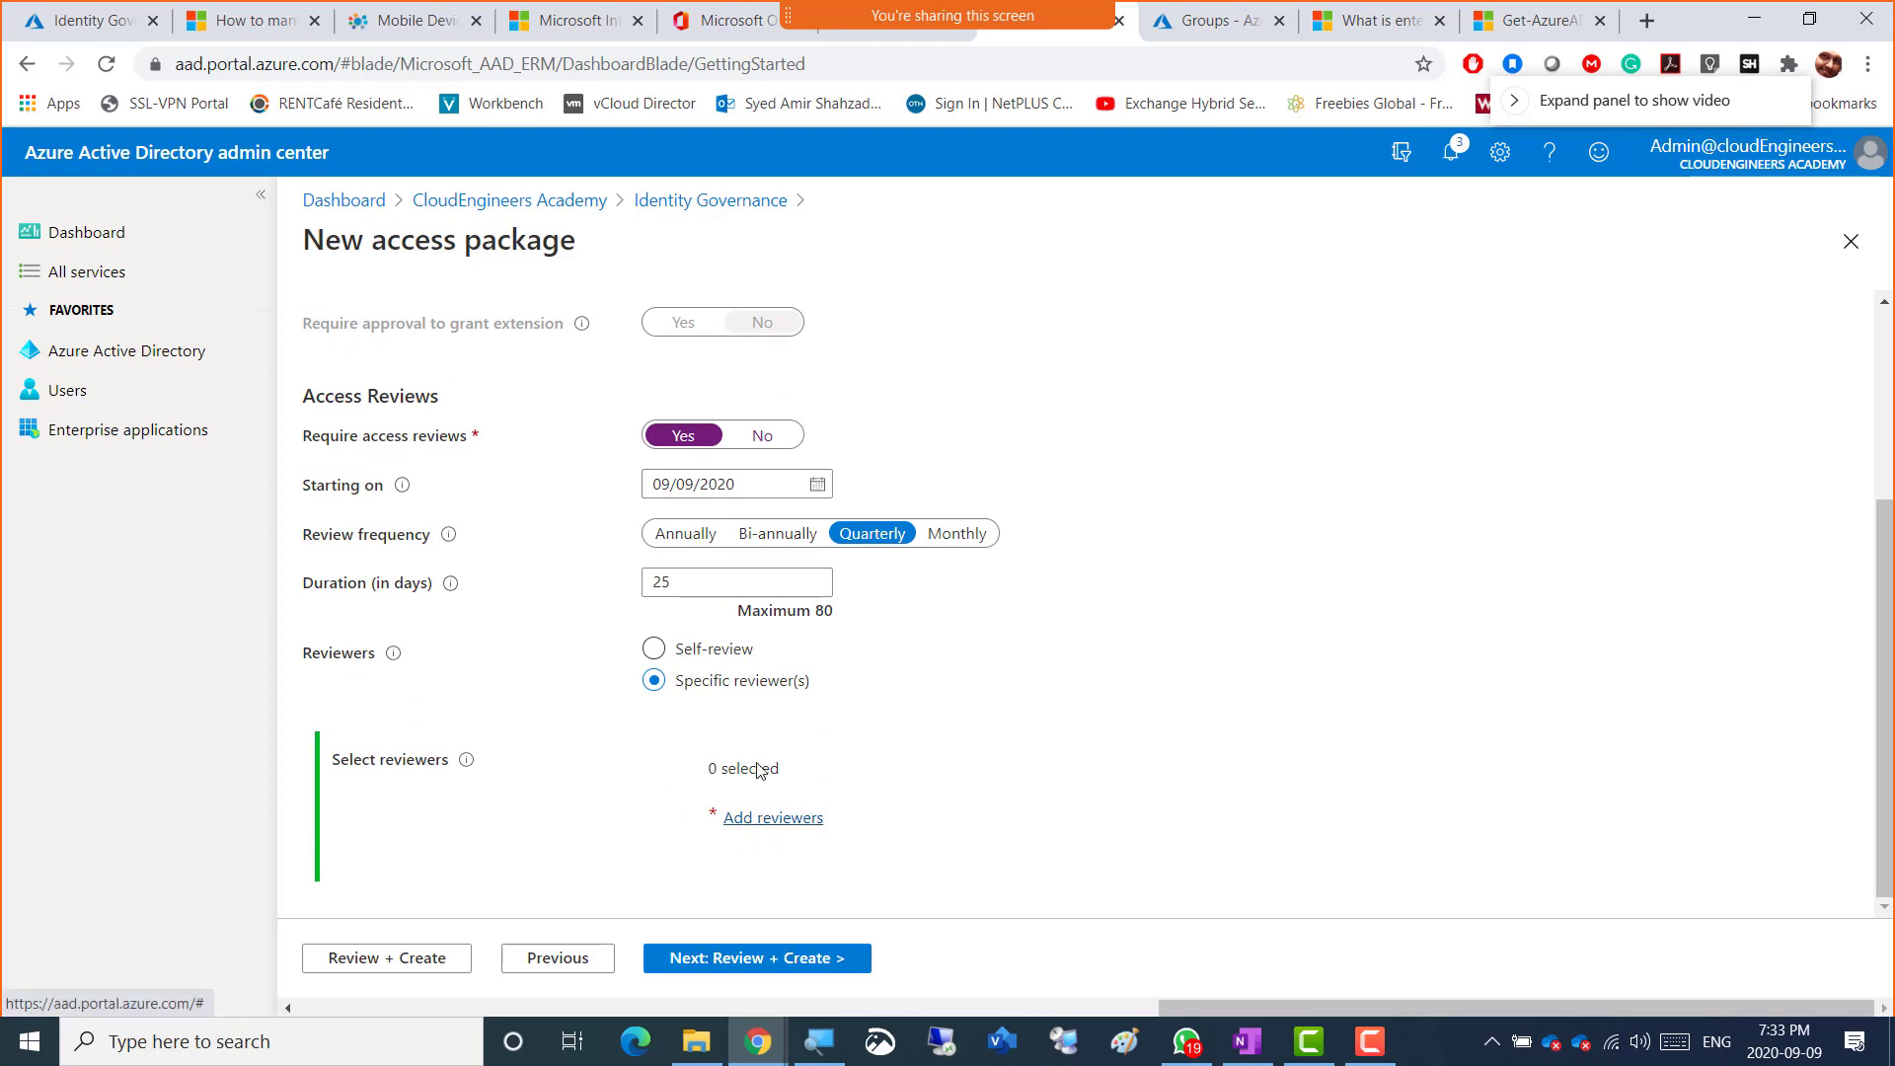
{"action": "left_click", "coordinate": [654, 649]}
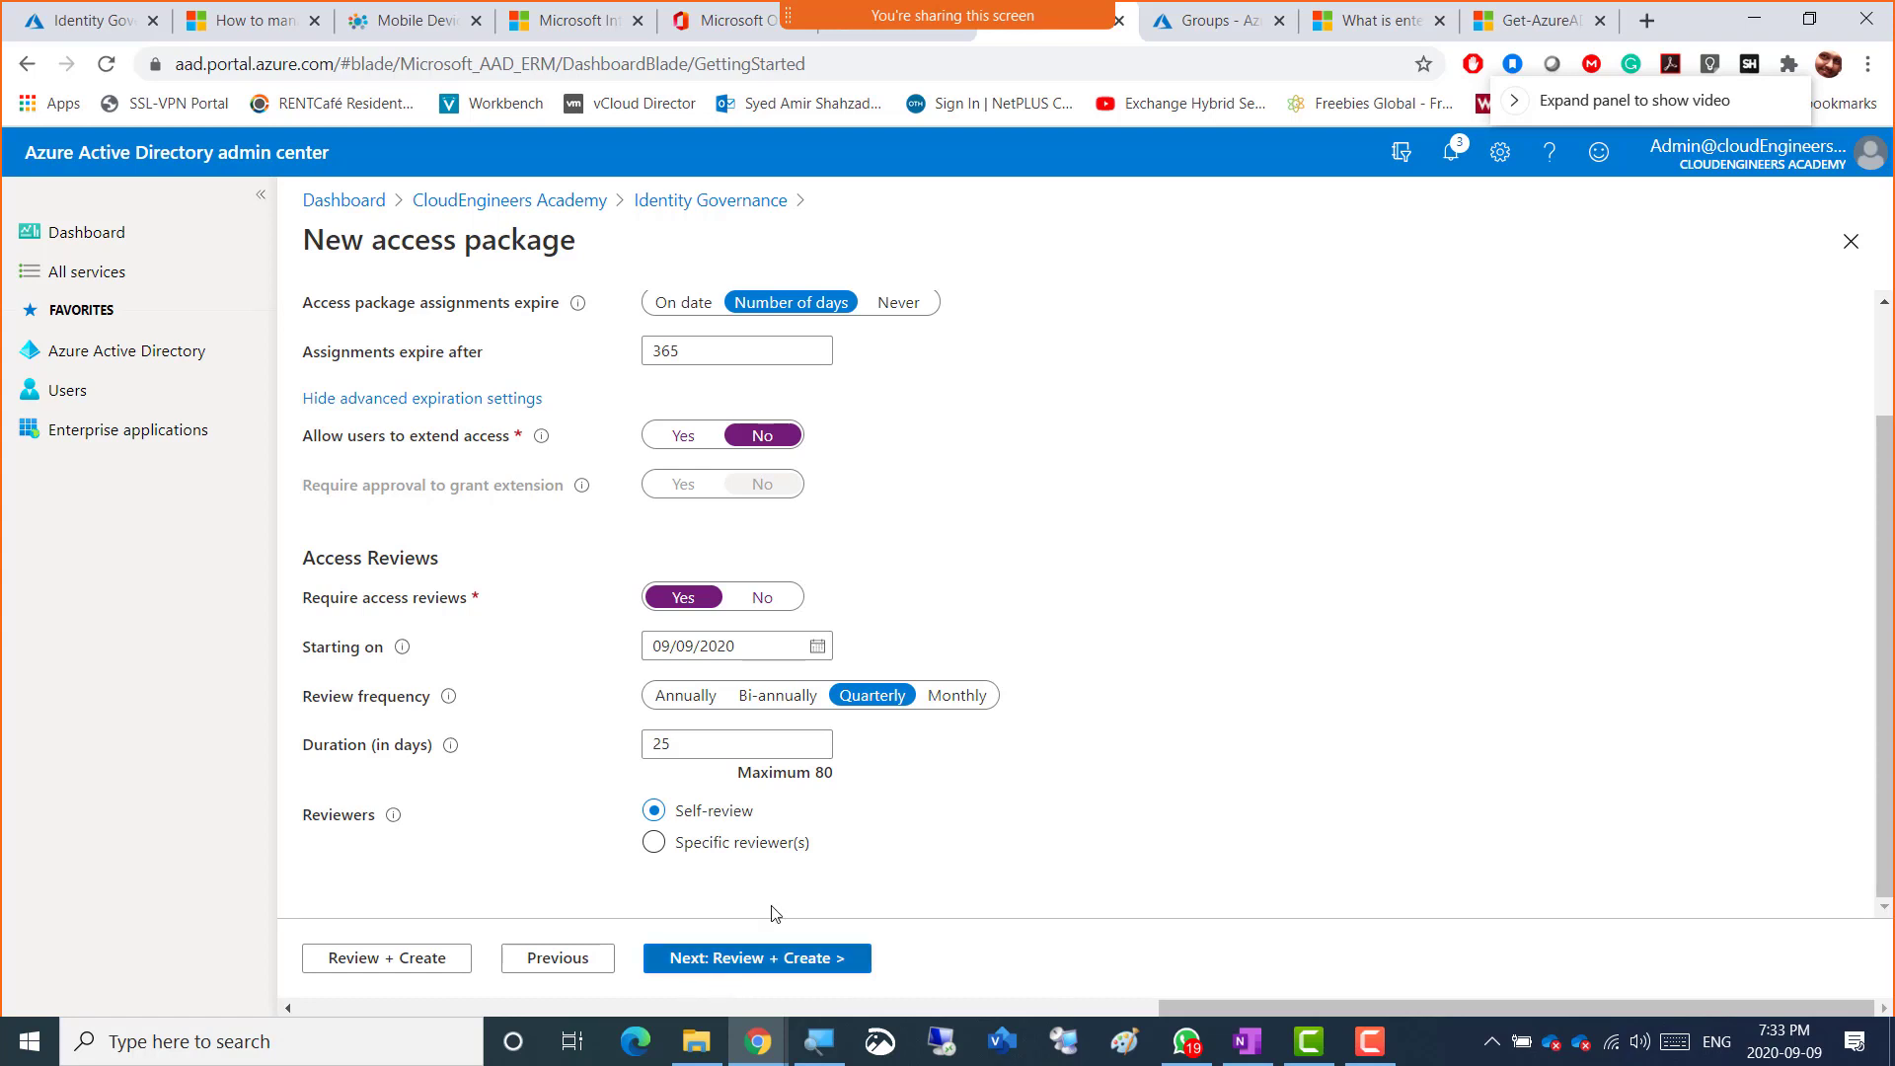
- Recheck the assignment expiration period and the access review frequency, duration and reviewer settings, including a brief look at the summary
{"action": "scroll", "coordinate": [955, 790], "scroll_direction": "up", "scroll_amount": 2}
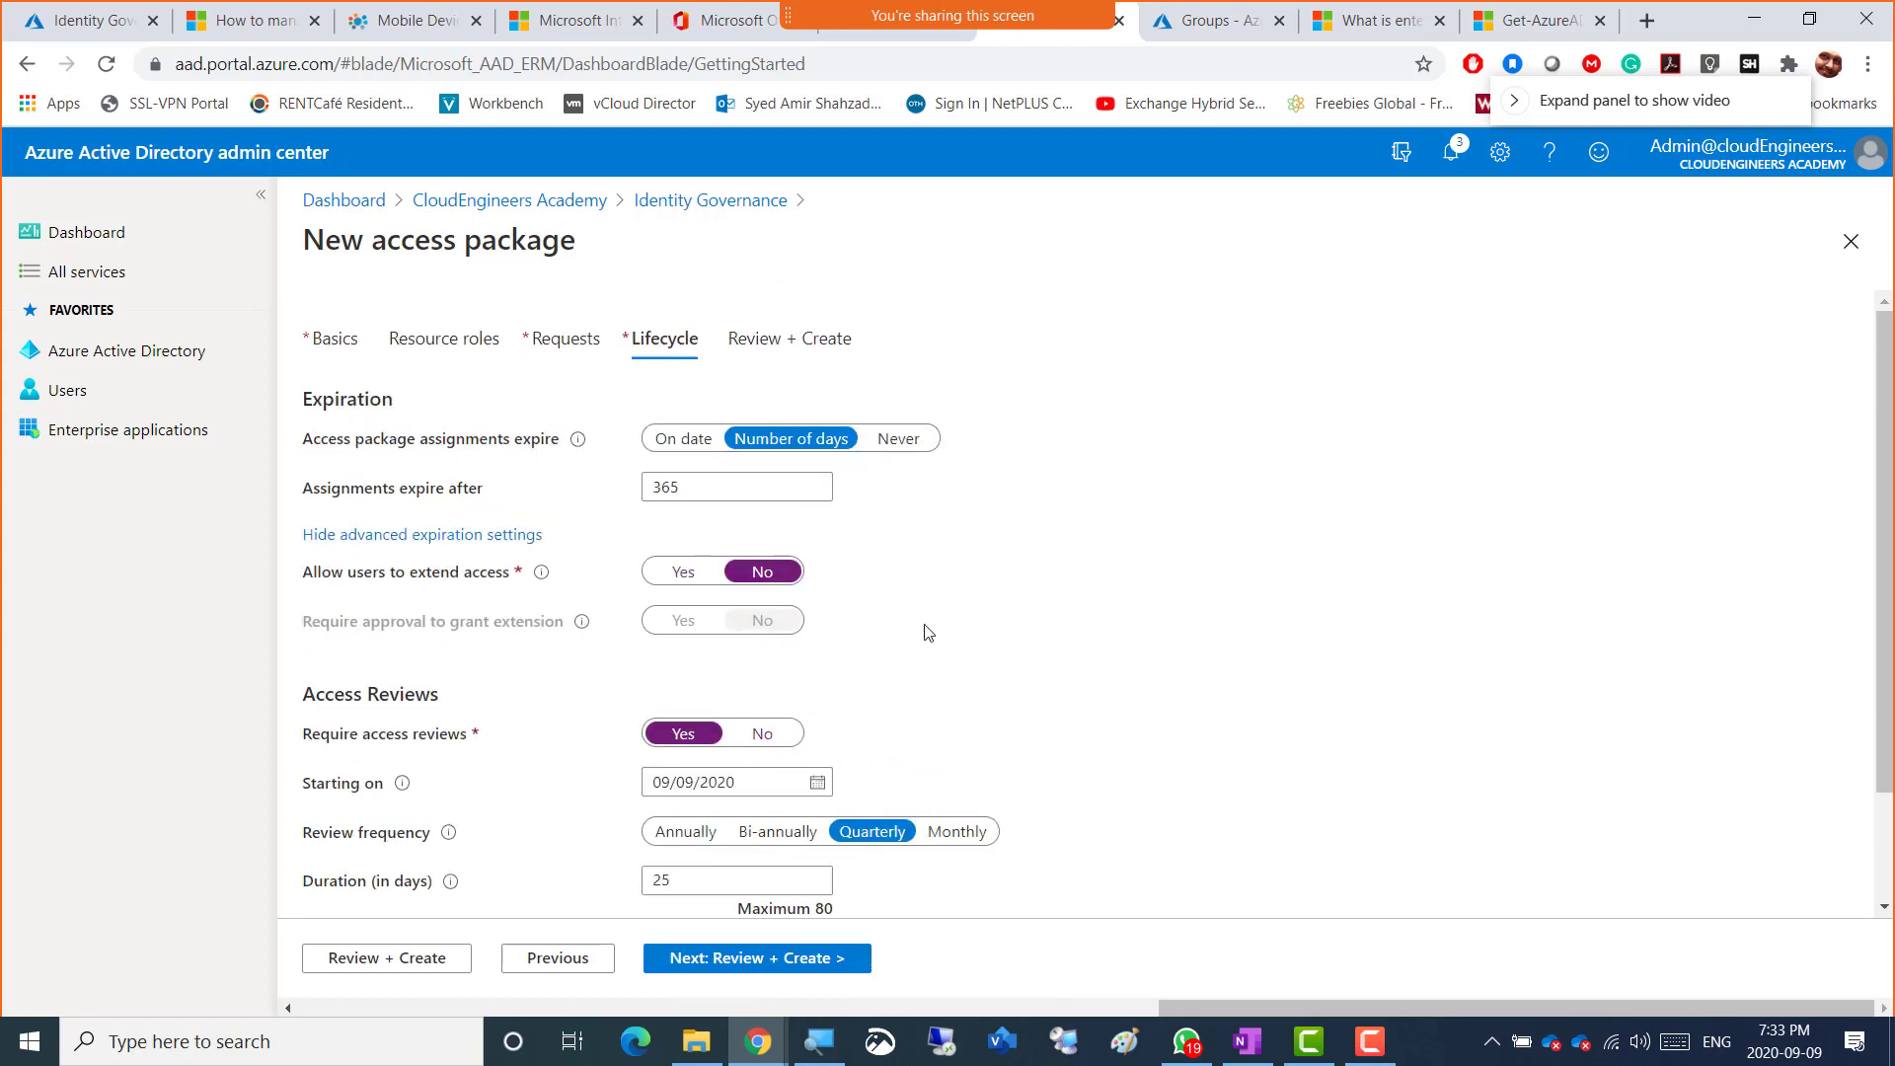
{"action": "scroll", "coordinate": [926, 855], "scroll_direction": "down", "scroll_amount": 2}
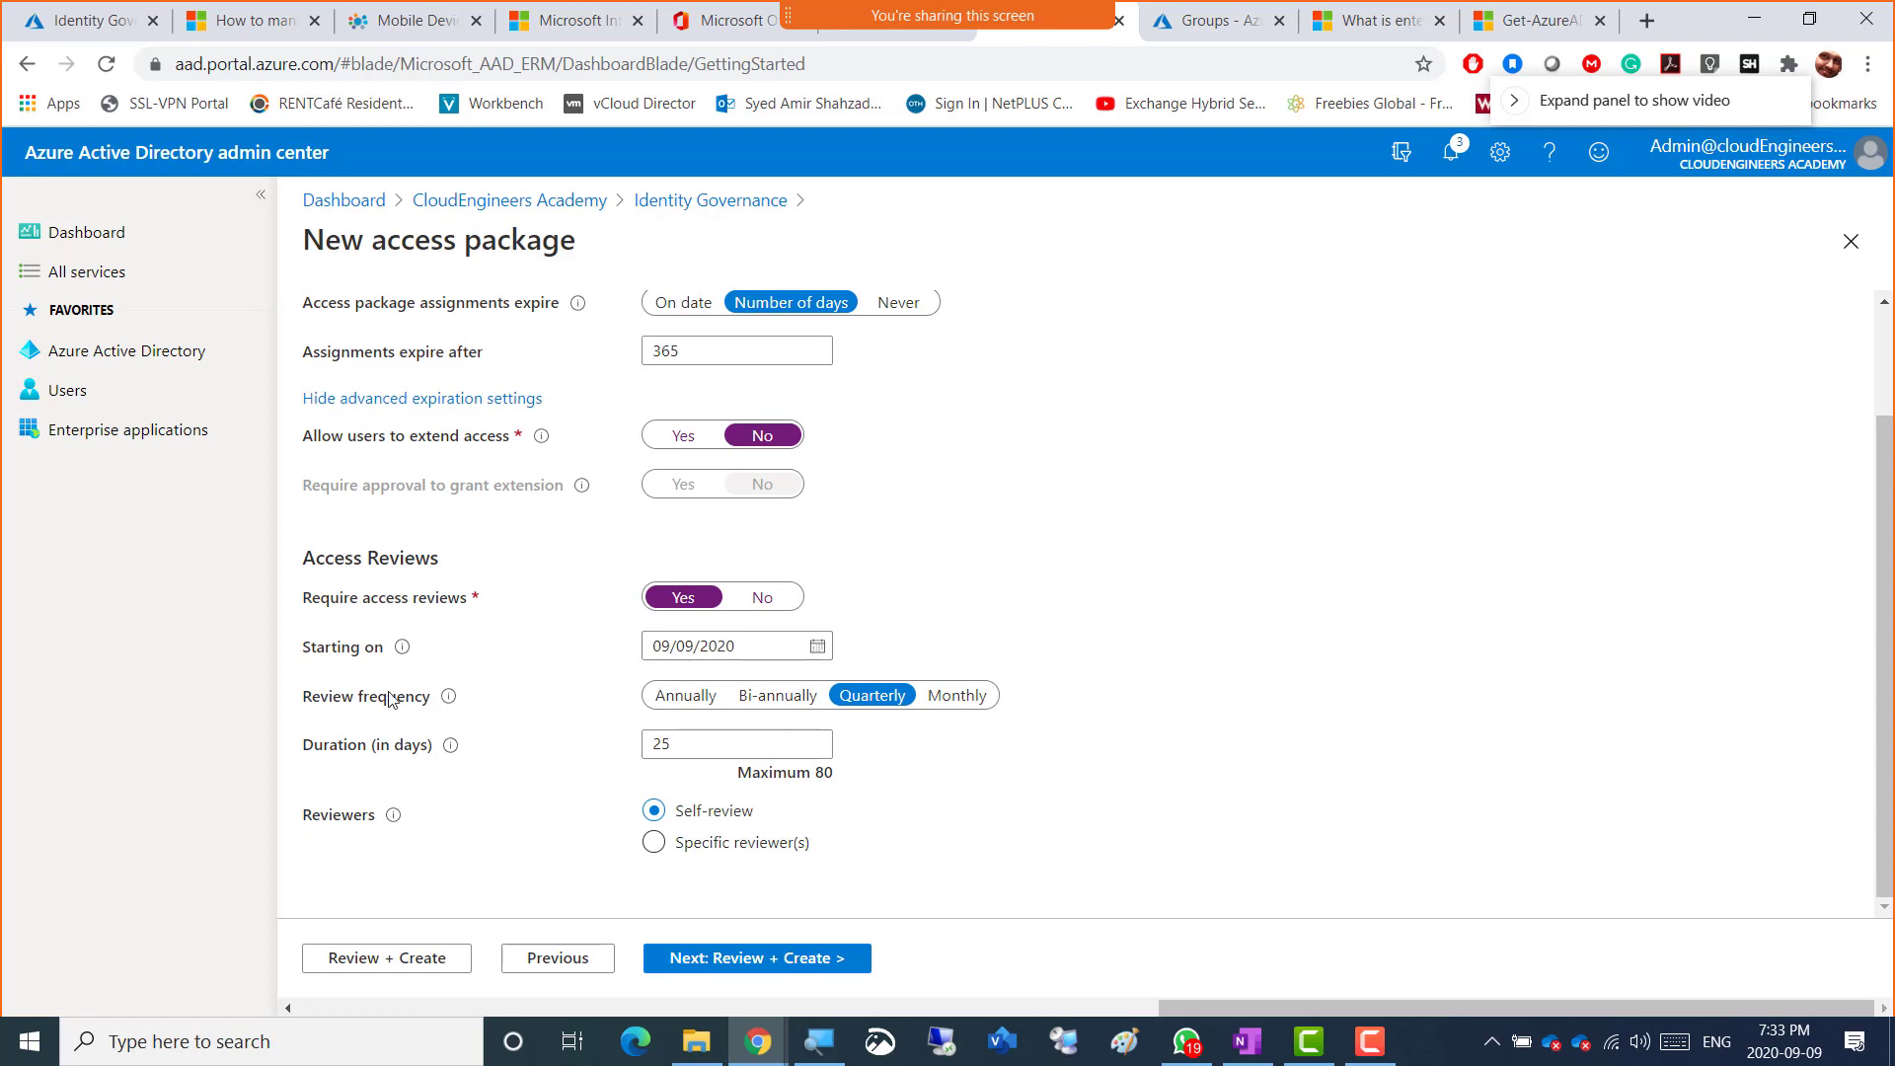
{"action": "left_click", "coordinate": [755, 747]}
{"action": "left_click", "coordinate": [778, 967]}
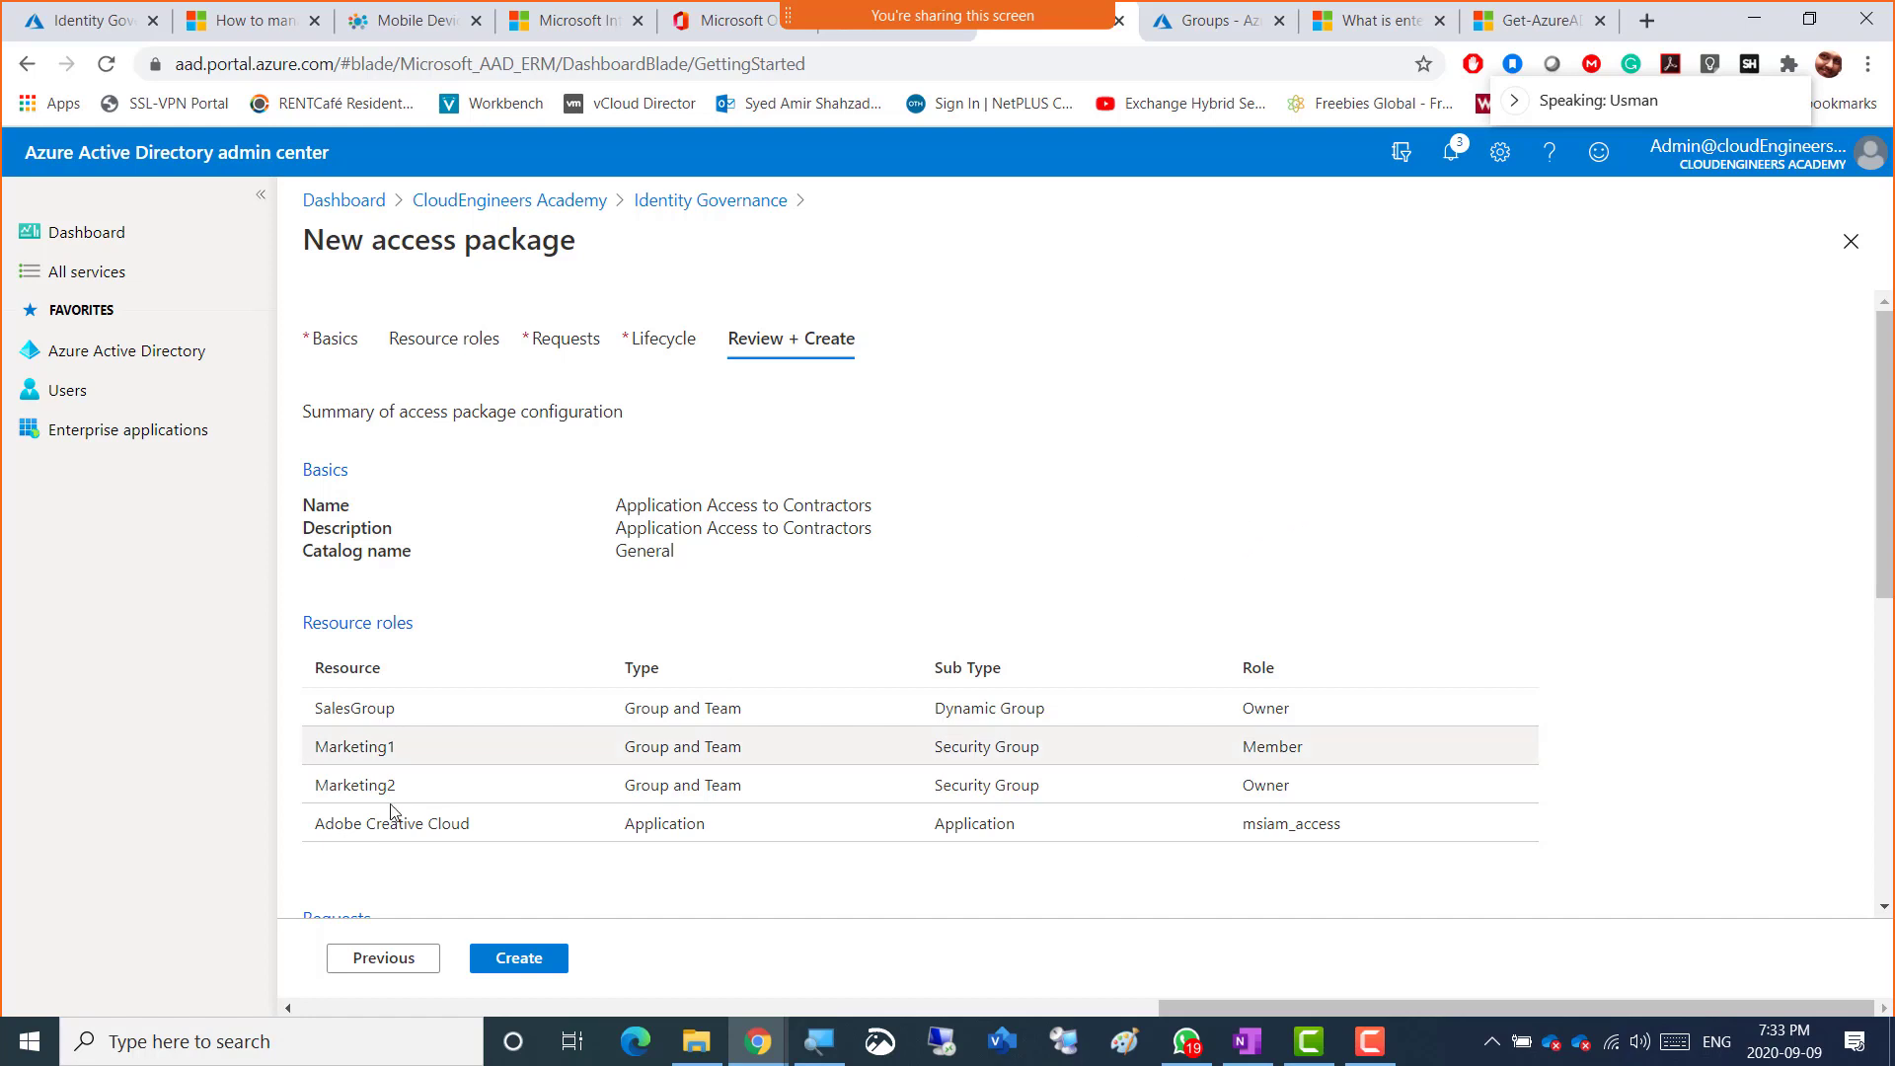
{"action": "left_click", "coordinate": [361, 966]}
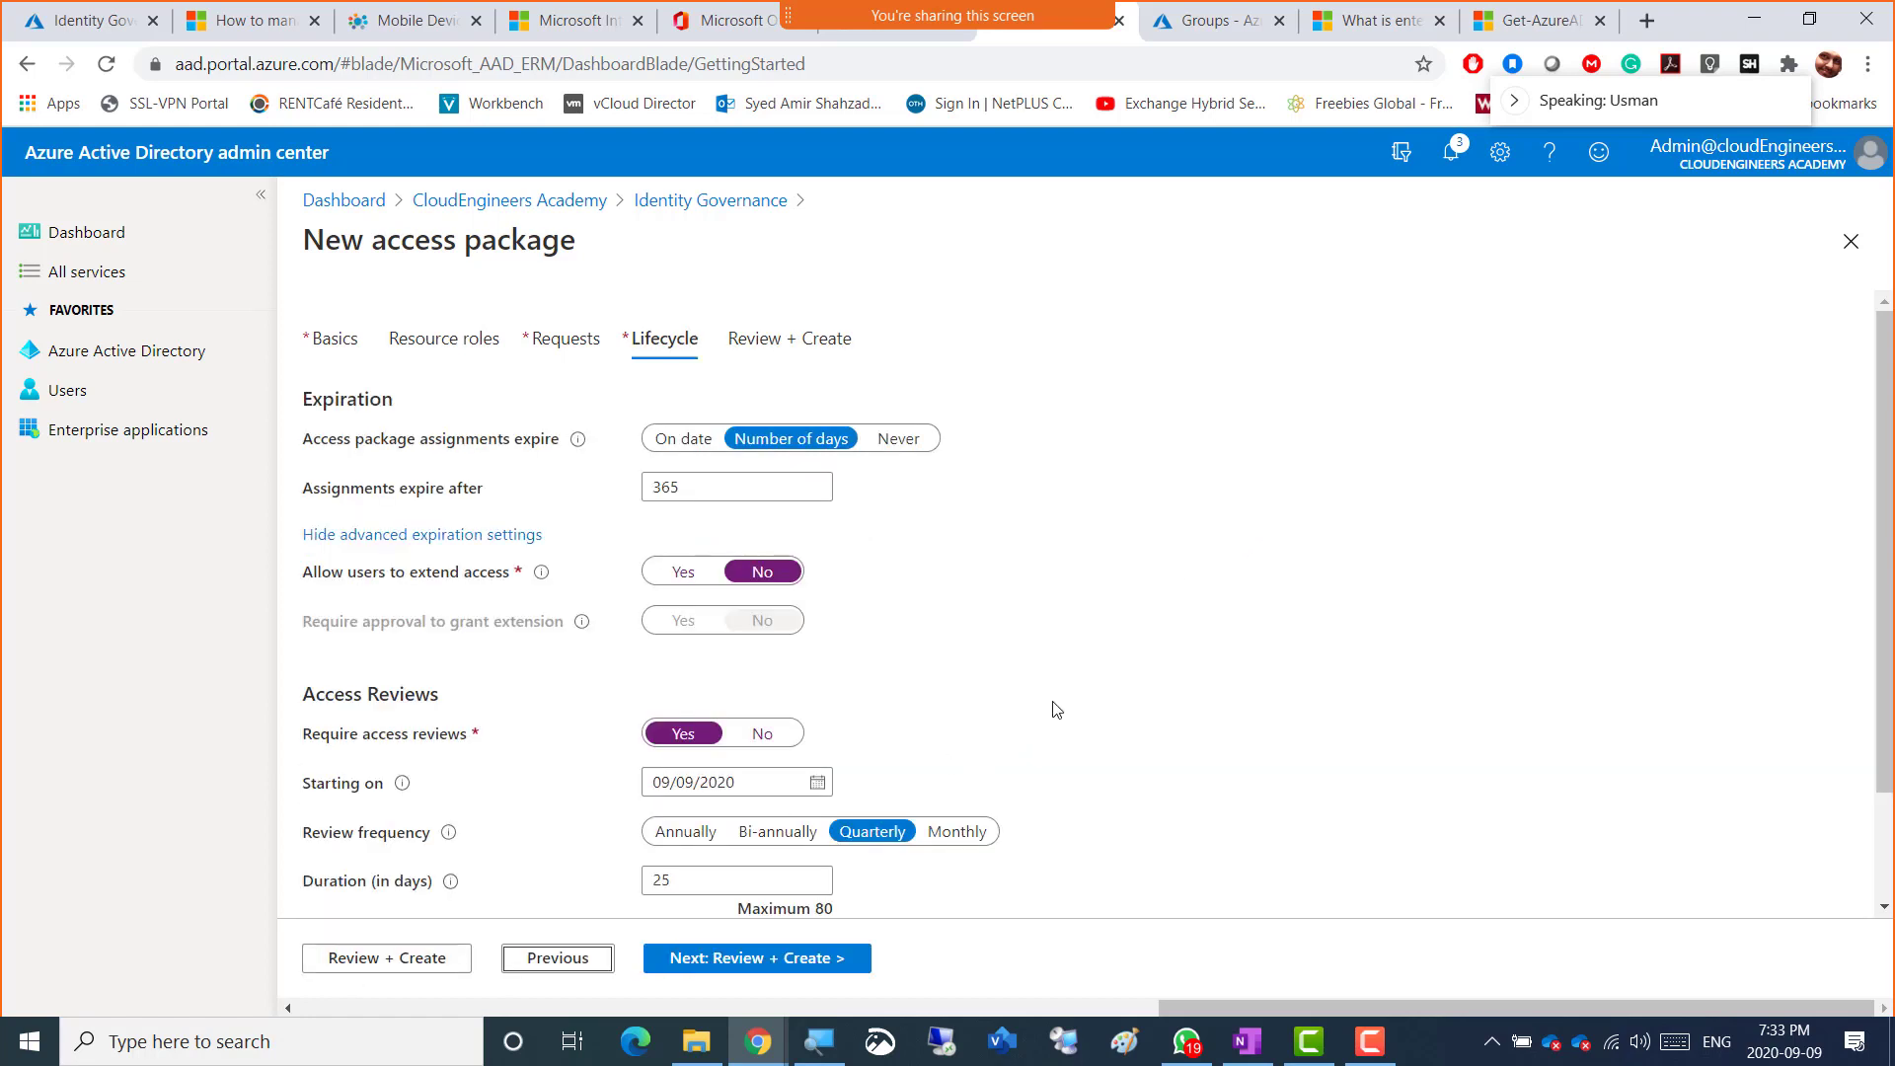
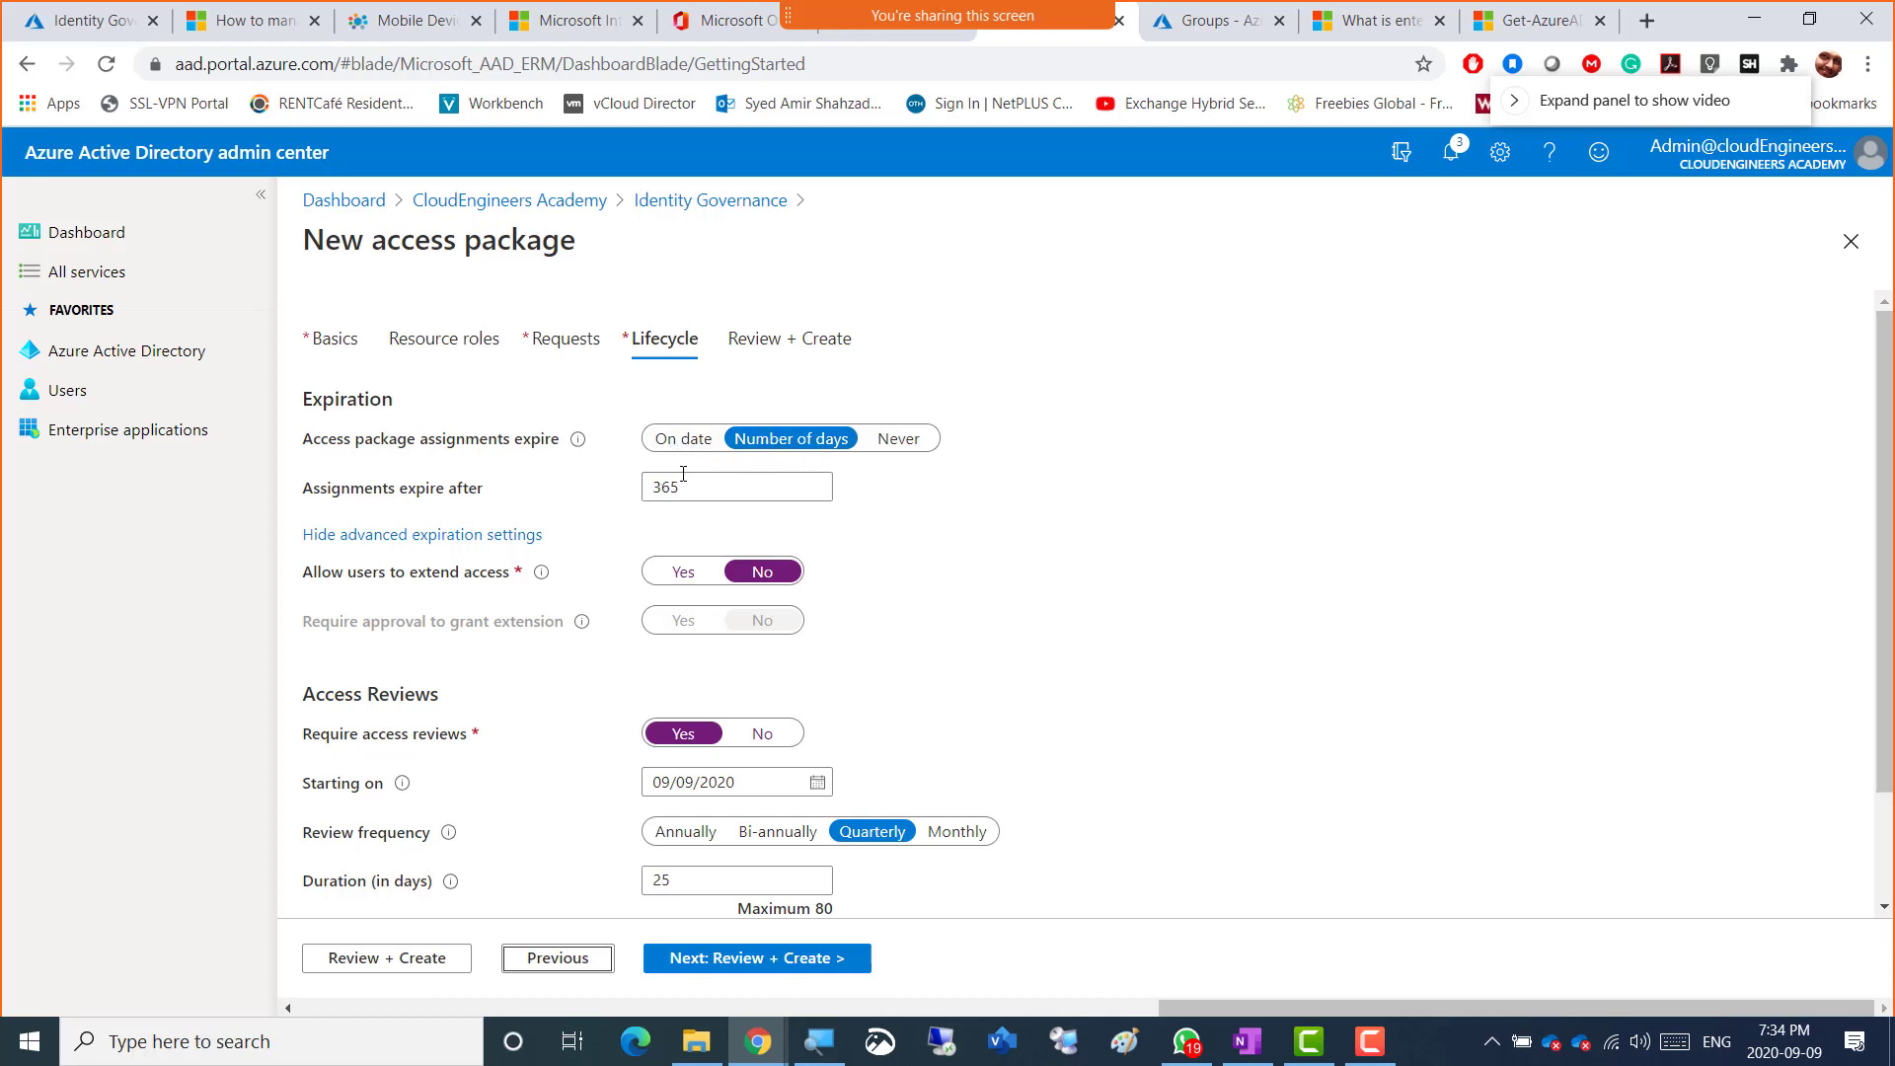
{"action": "left_click_drag", "start_coordinate": [684, 489], "coordinate": [628, 491]}
{"action": "left_click", "coordinate": [638, 494]}
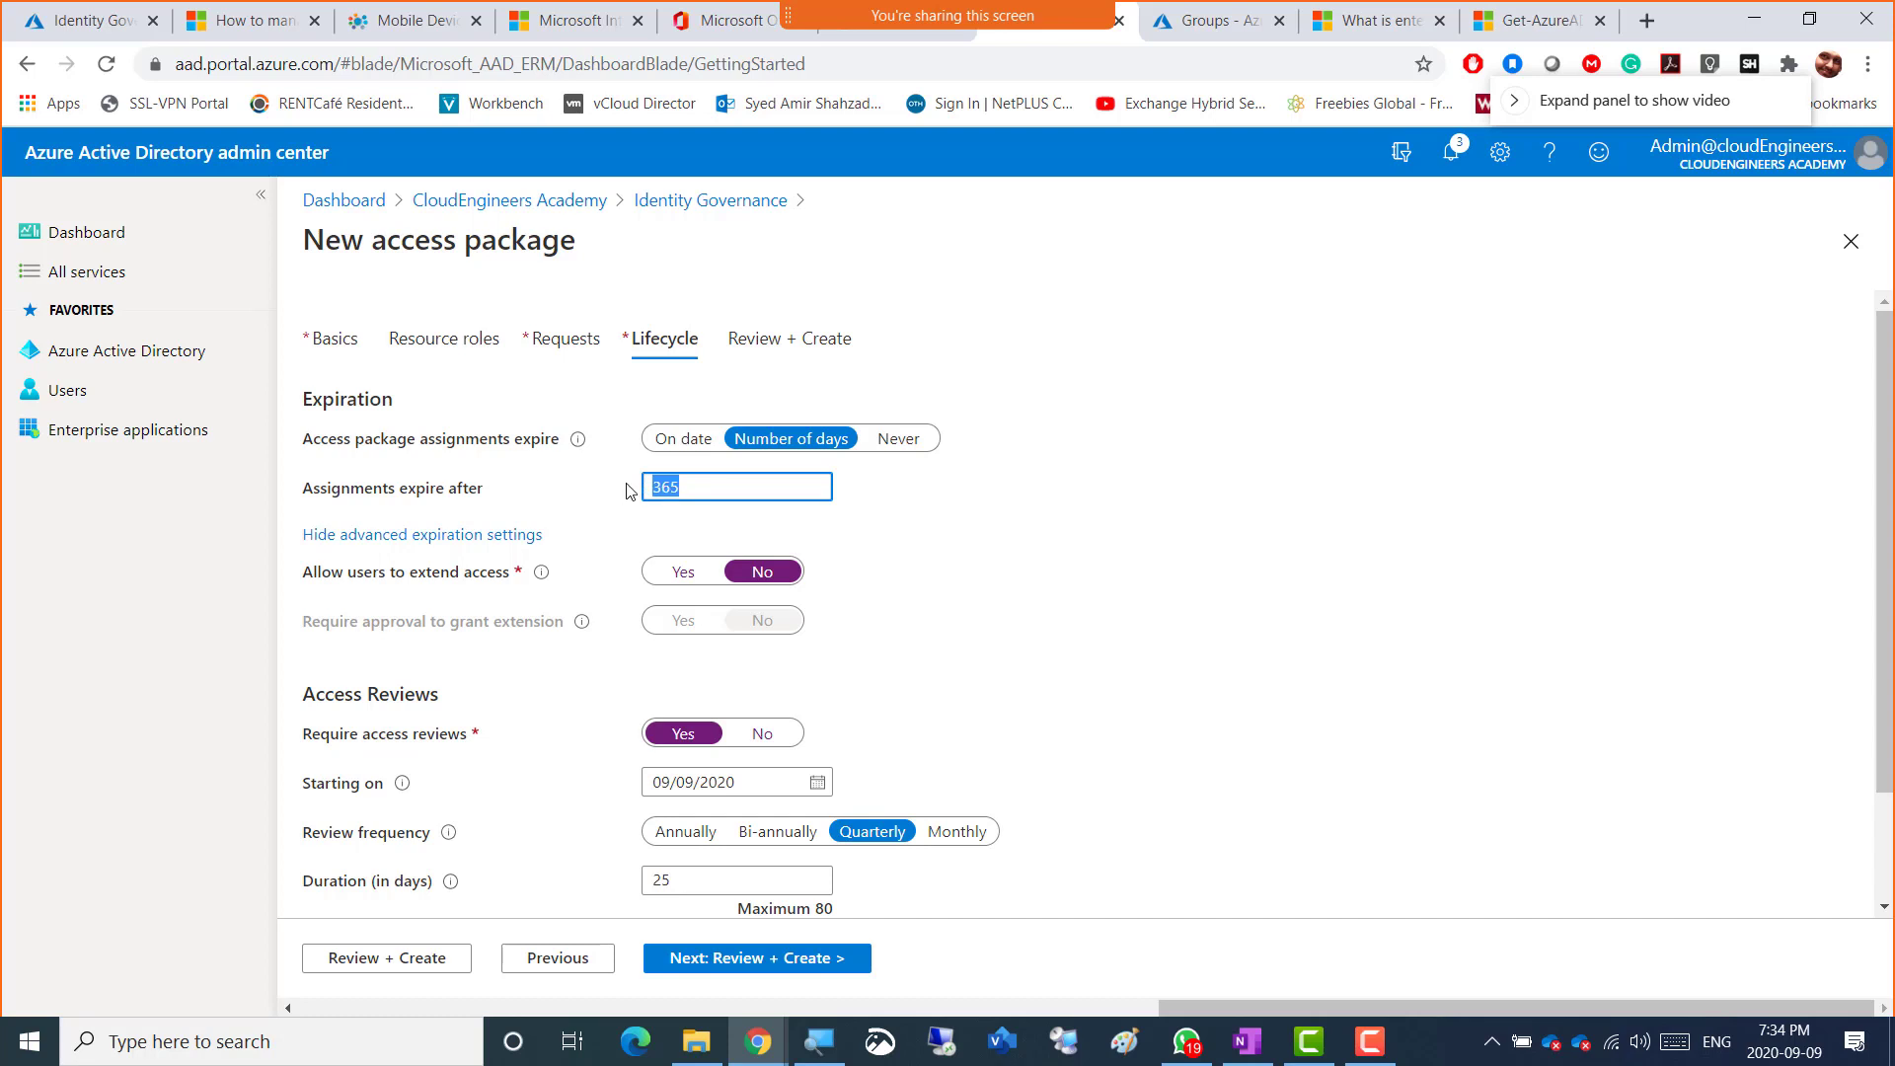
{"action": "left_click", "coordinate": [680, 487]}
{"action": "left_click_drag", "start_coordinate": [706, 486], "coordinate": [647, 481]}
{"action": "scroll", "coordinate": [993, 617], "scroll_direction": "down", "scroll_amount": 2}
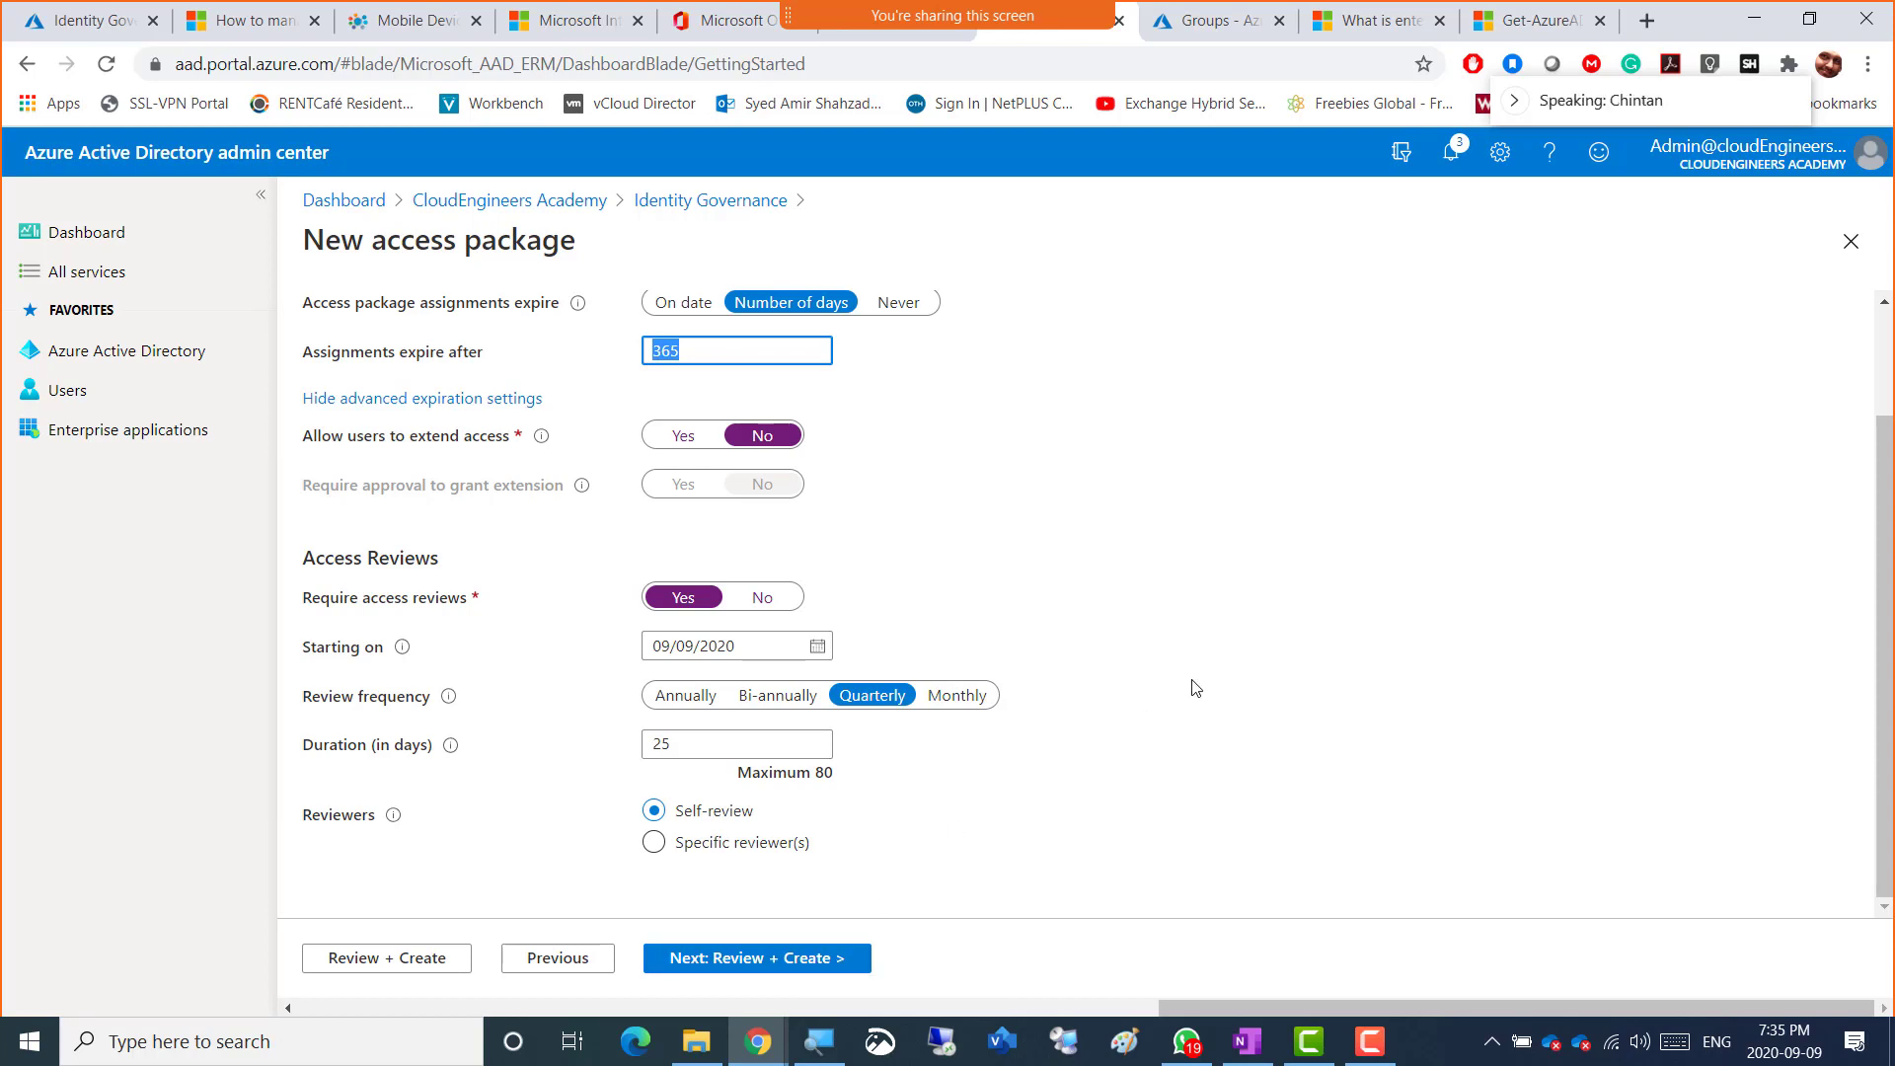
{"action": "scroll", "coordinate": [1195, 686], "scroll_direction": "up", "scroll_amount": 2}
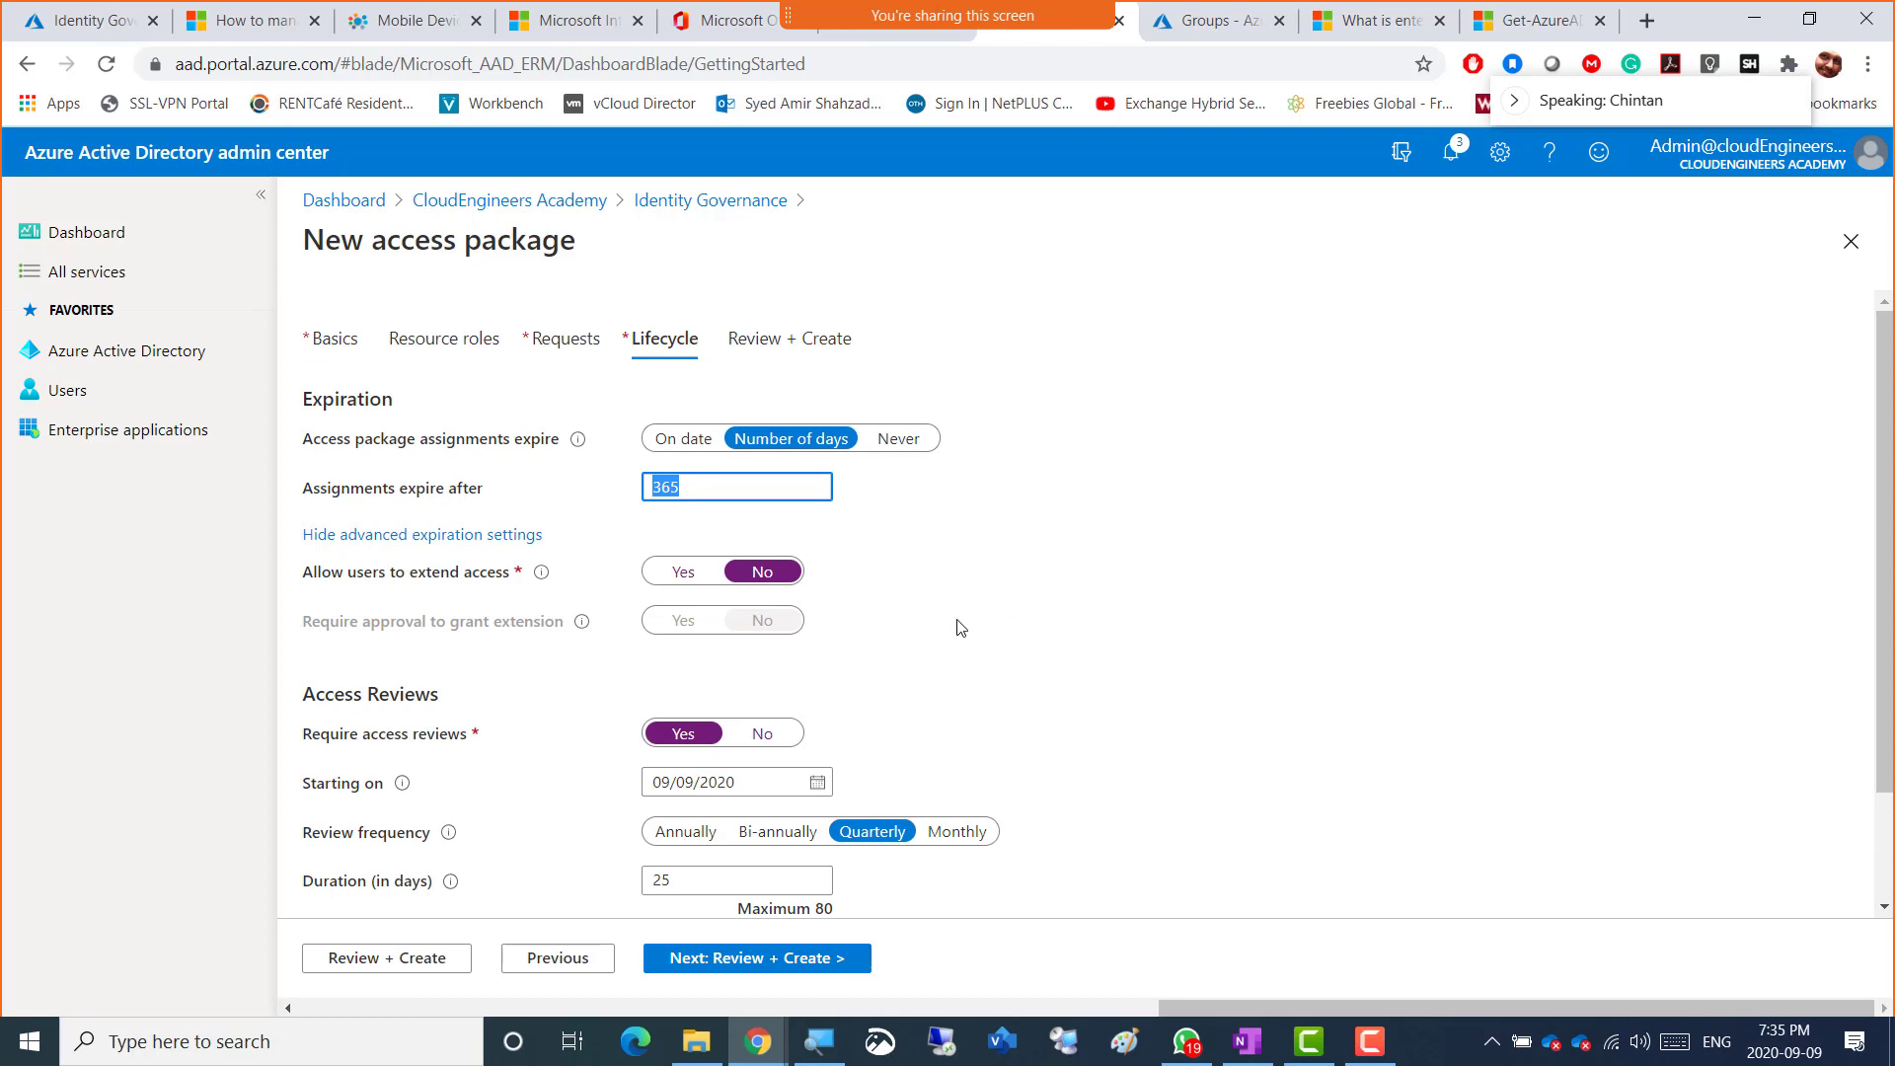
{"action": "scroll", "coordinate": [960, 627], "scroll_direction": "down", "scroll_amount": 2}
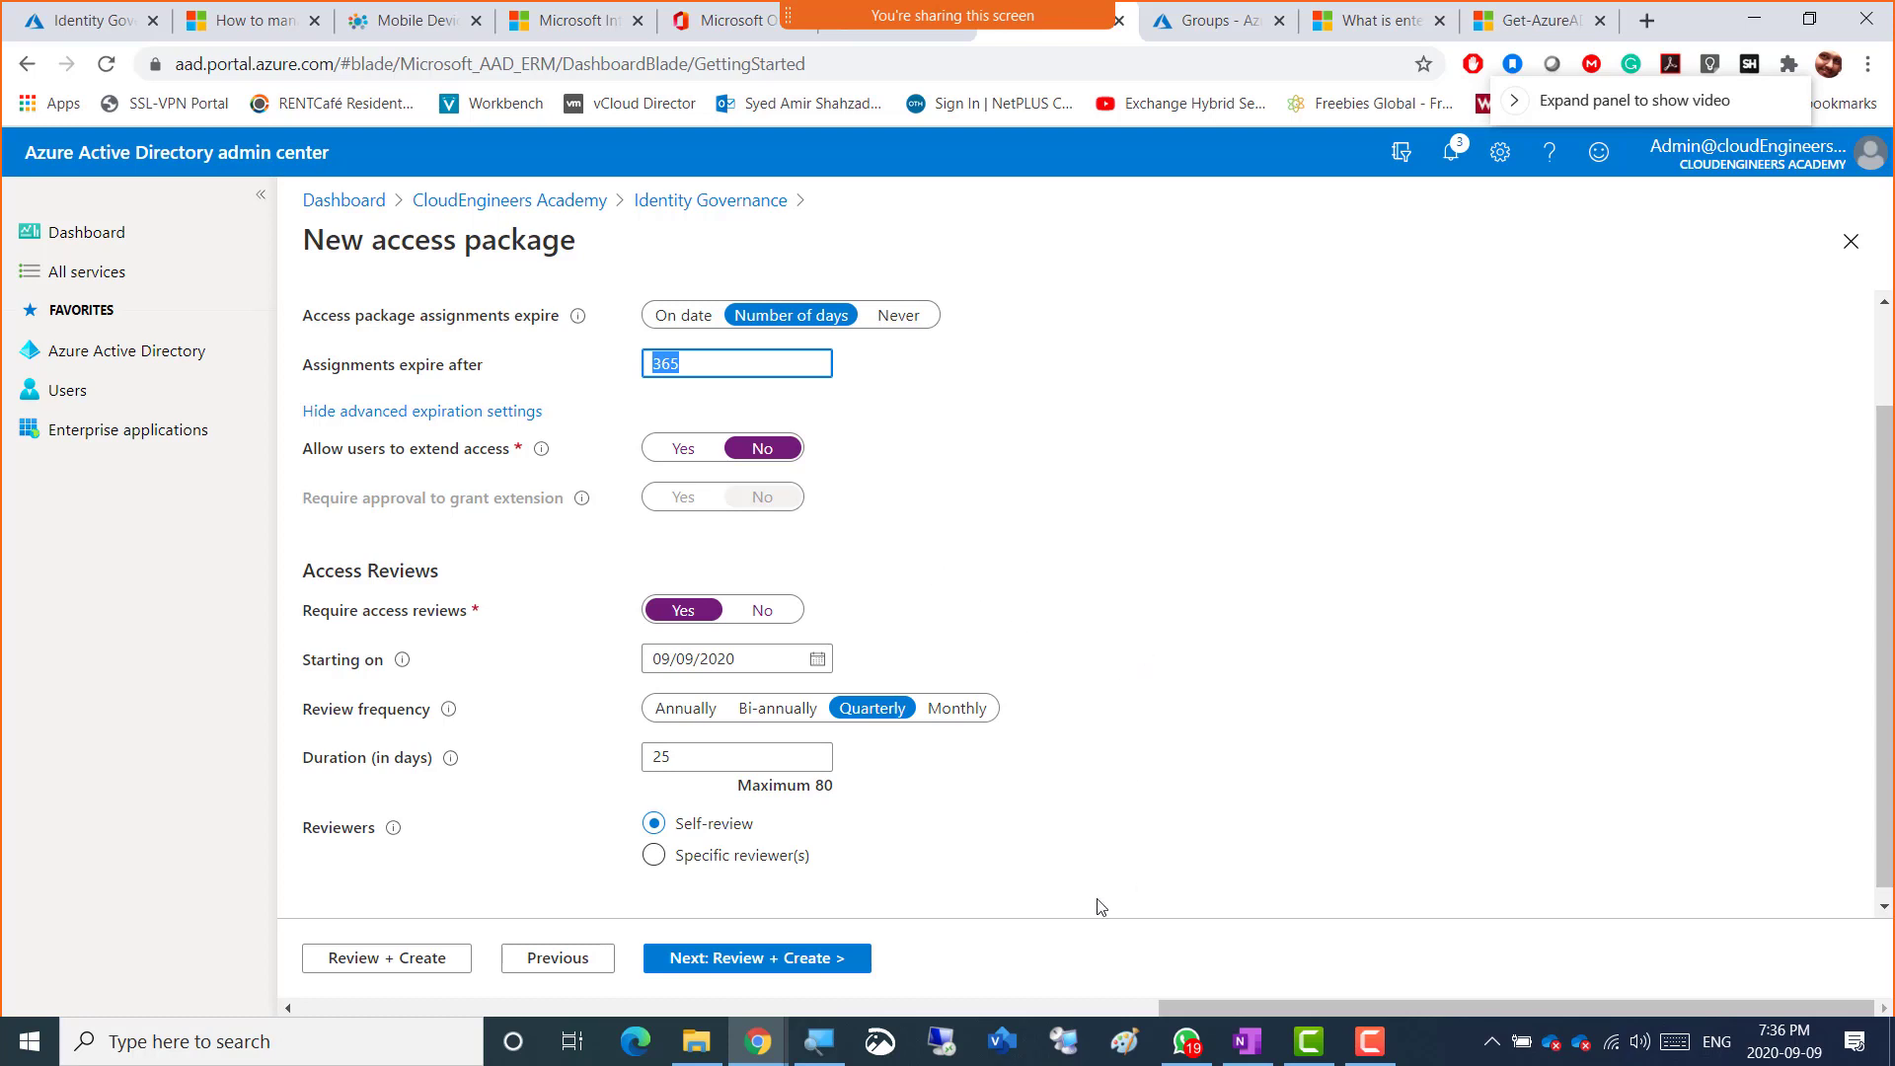
- Check the access package's configuration summary, from basics and resource roles to lifecycle, and create the package
{"action": "left_click", "coordinate": [796, 972]}
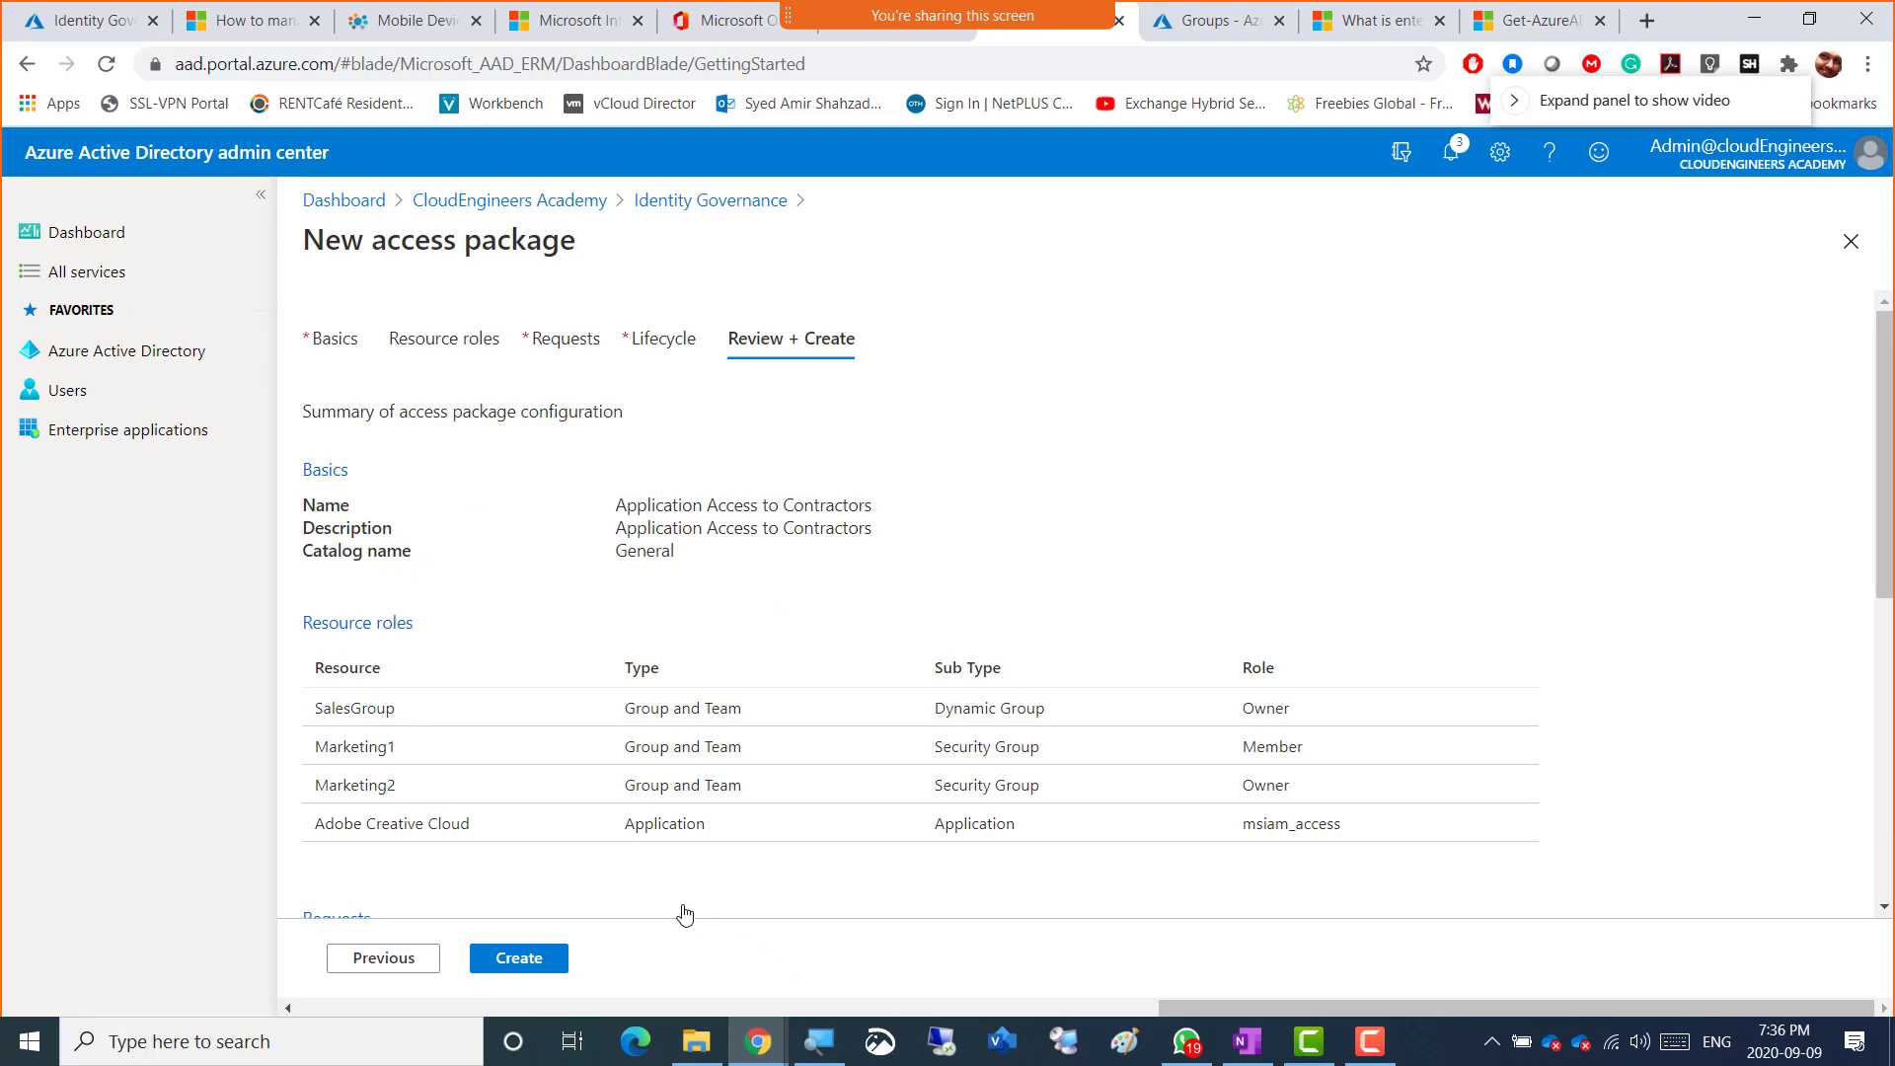
{"action": "scroll", "coordinate": [586, 742], "scroll_direction": "down", "scroll_amount": 5}
{"action": "scroll", "coordinate": [586, 742], "scroll_direction": "down", "scroll_amount": 2}
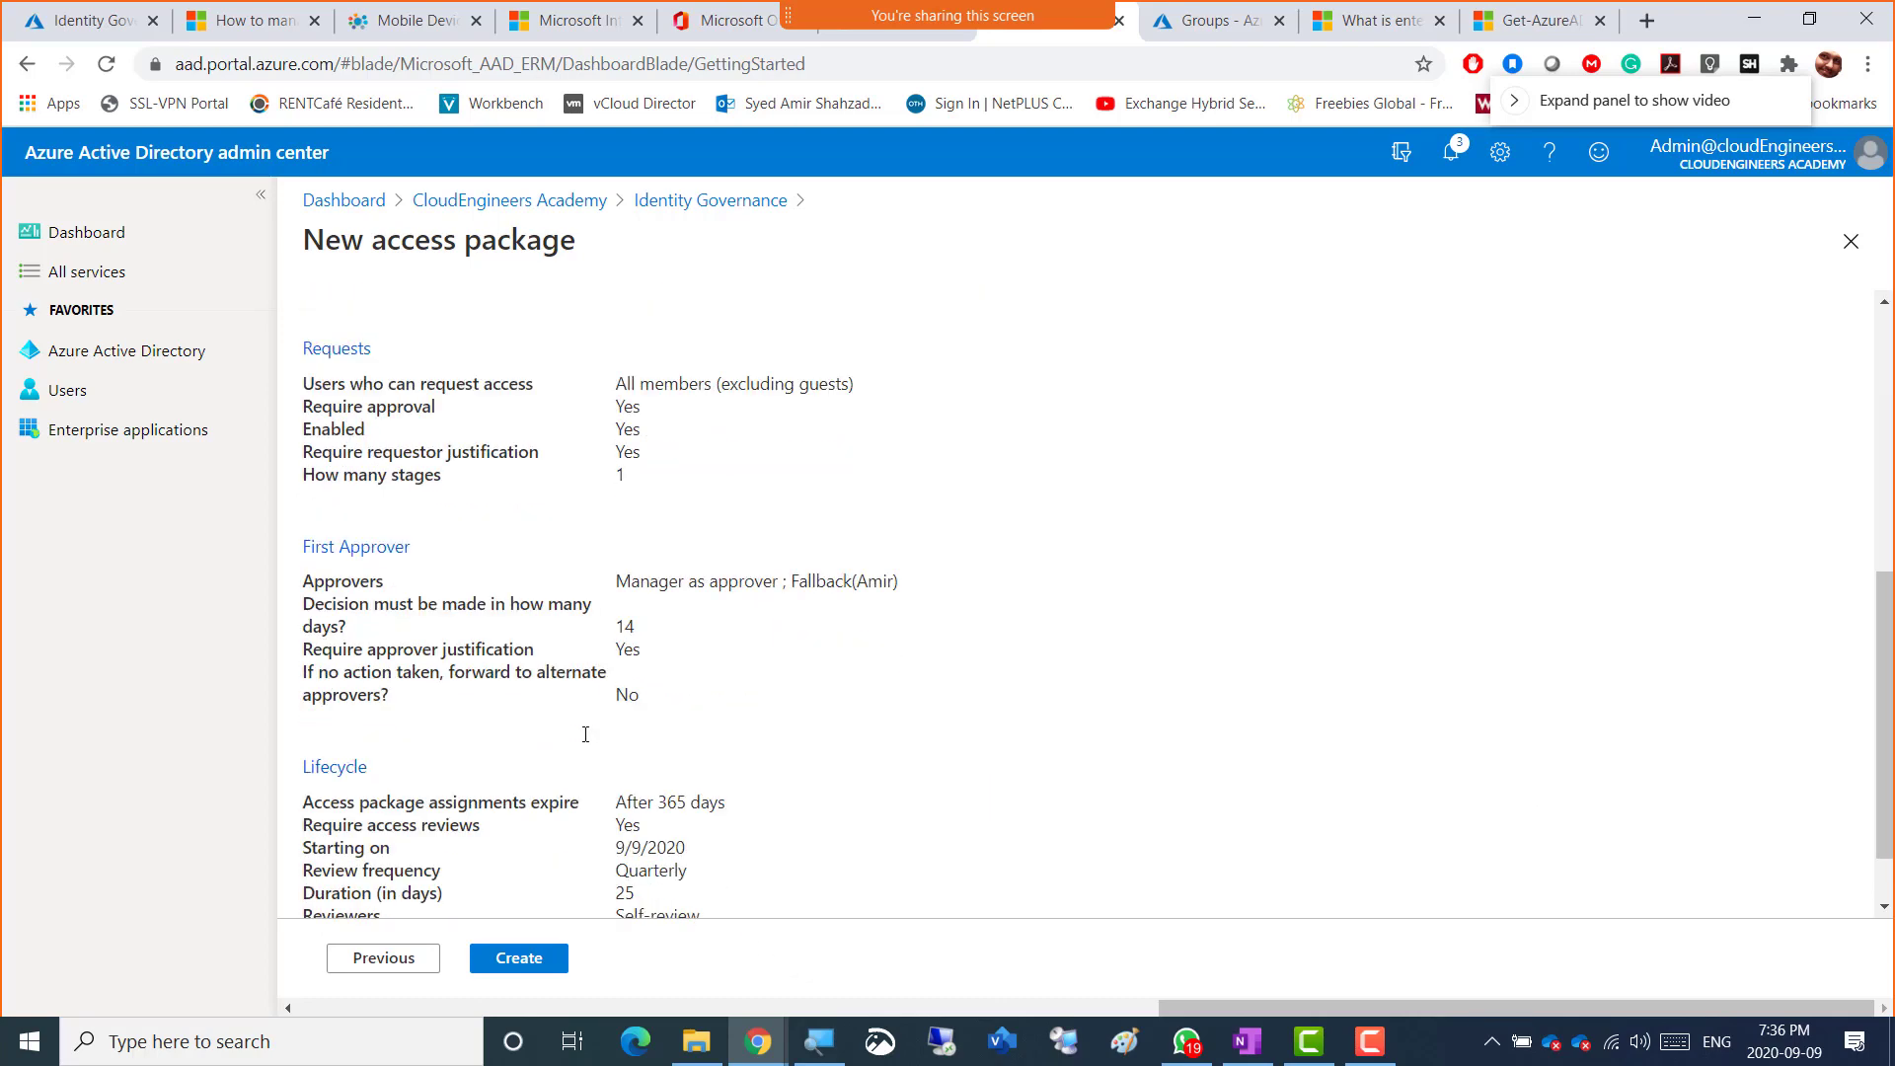
{"action": "scroll", "coordinate": [586, 742], "scroll_direction": "up", "scroll_amount": 1}
{"action": "scroll", "coordinate": [585, 742], "scroll_direction": "up", "scroll_amount": 6}
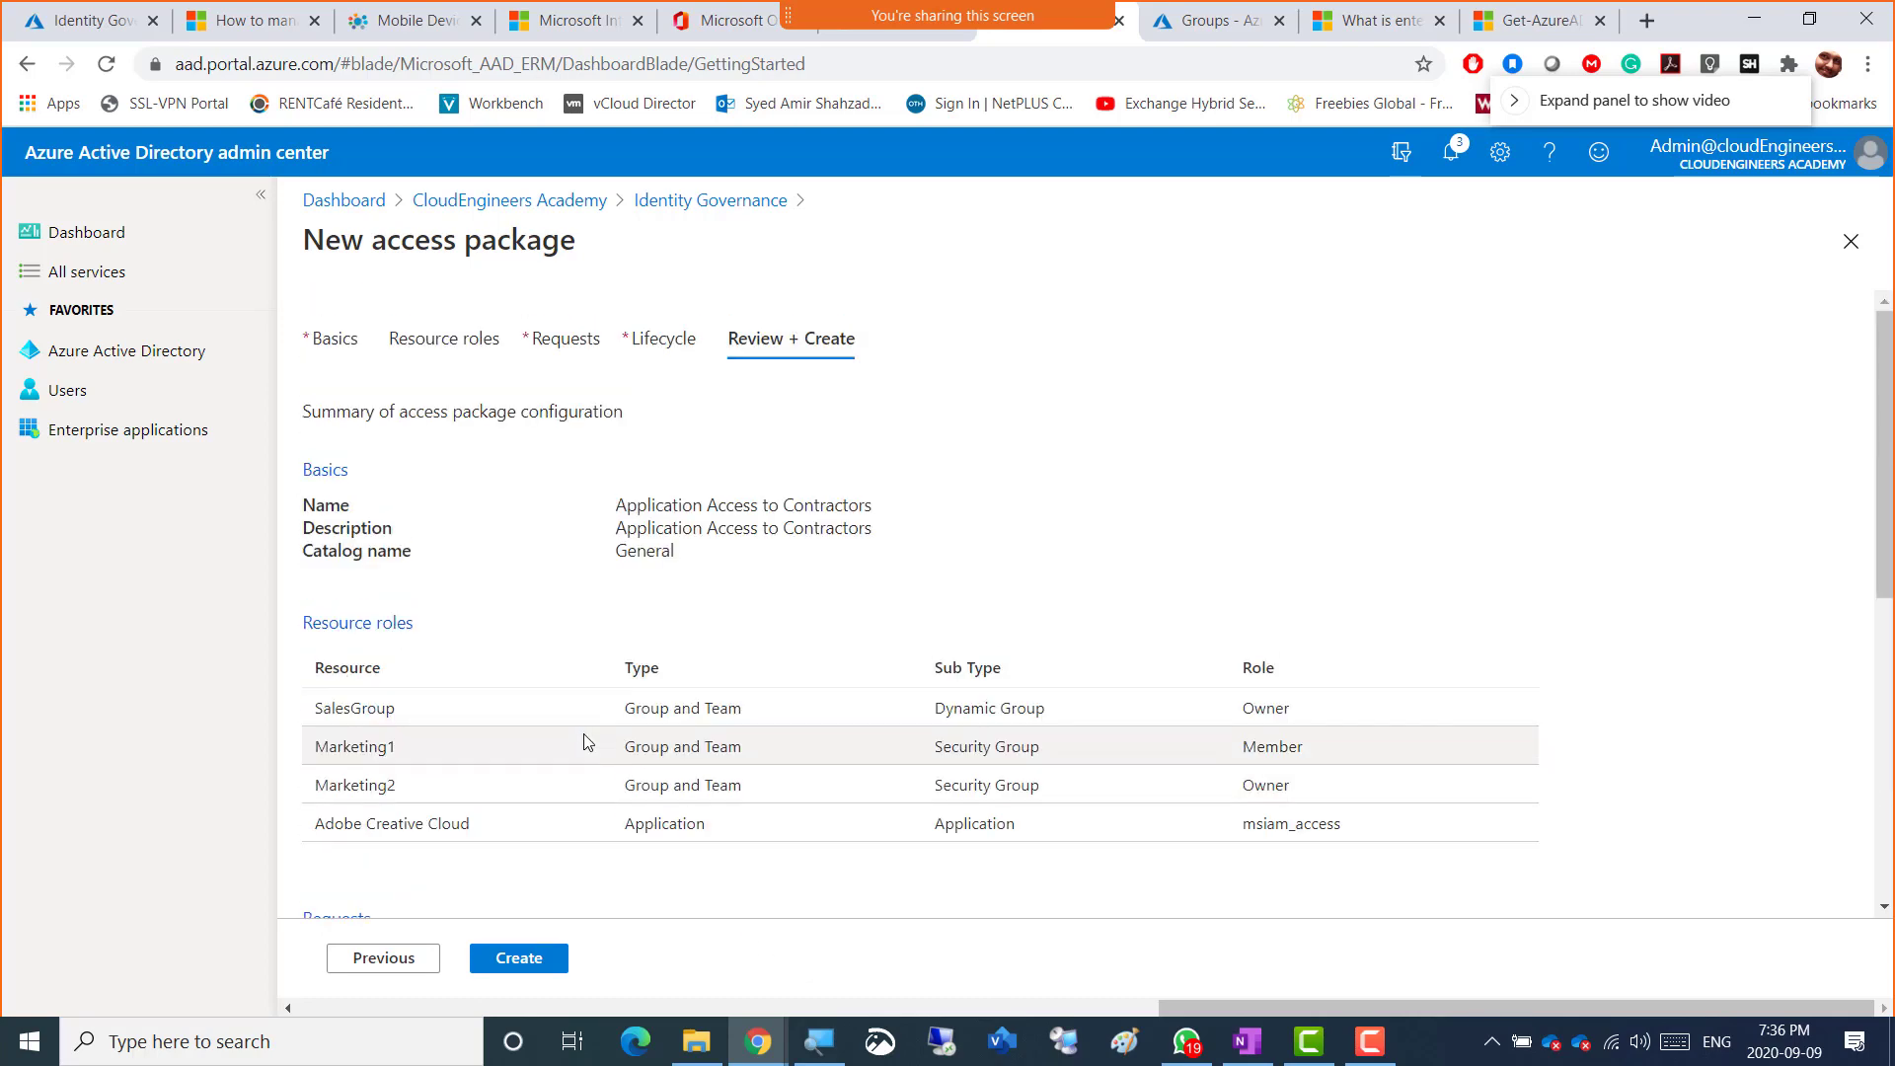
{"action": "scroll", "coordinate": [585, 742], "scroll_direction": "down", "scroll_amount": 6}
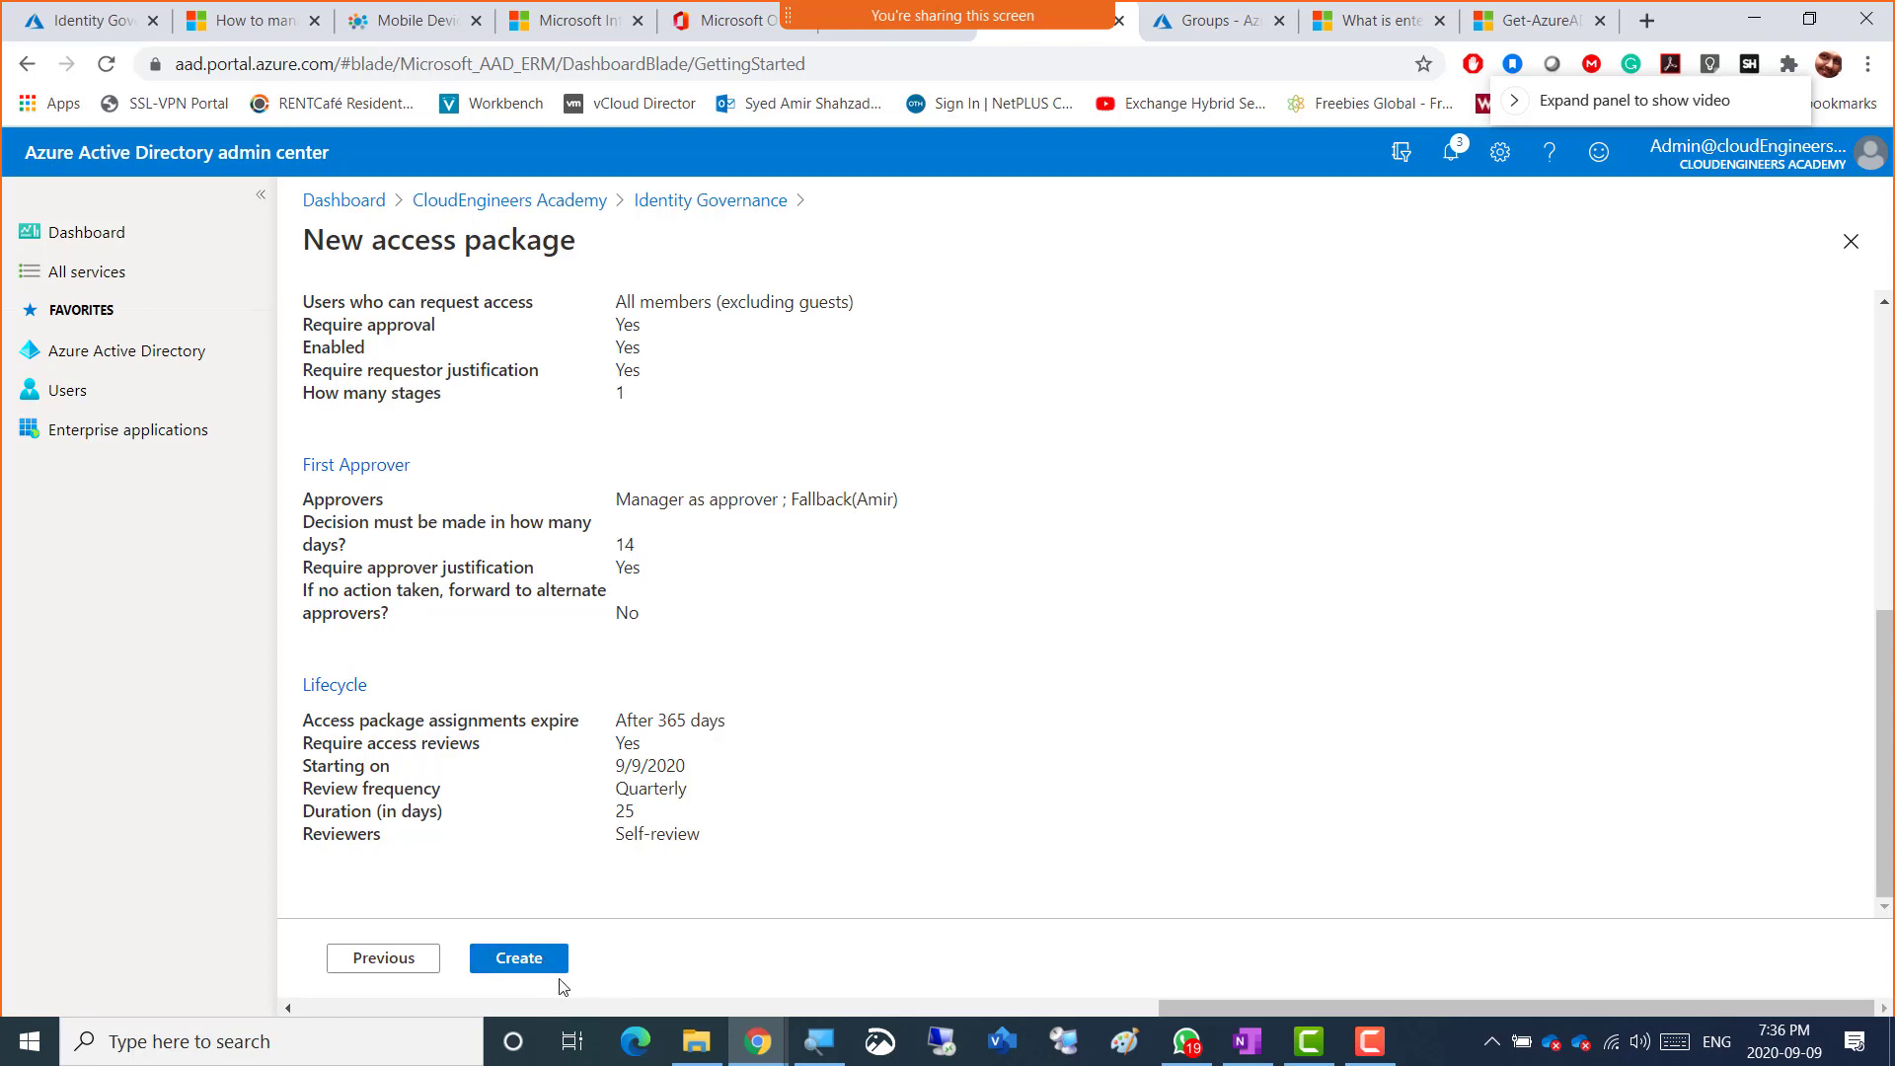
{"action": "left_click", "coordinate": [533, 958]}
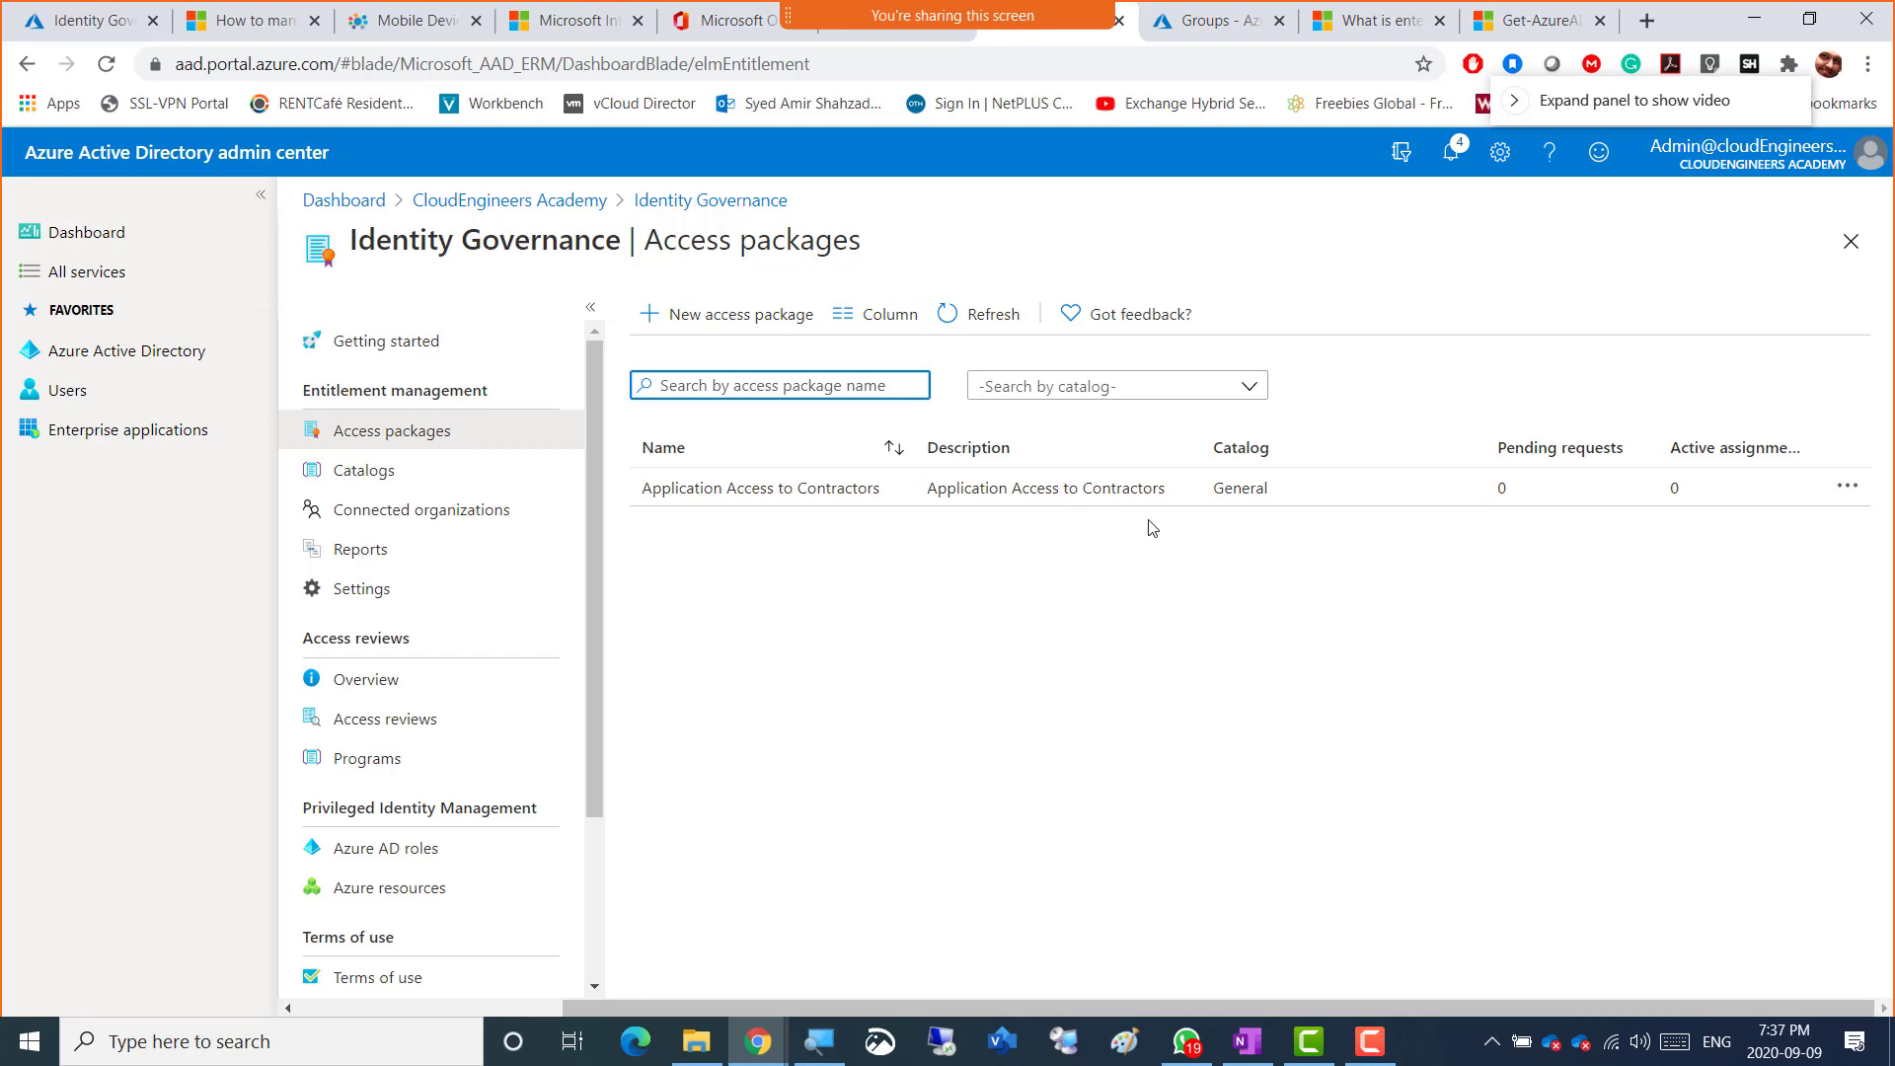
- Switch to the All groups page and refresh the list of groups
{"action": "left_click", "coordinate": [1219, 29]}
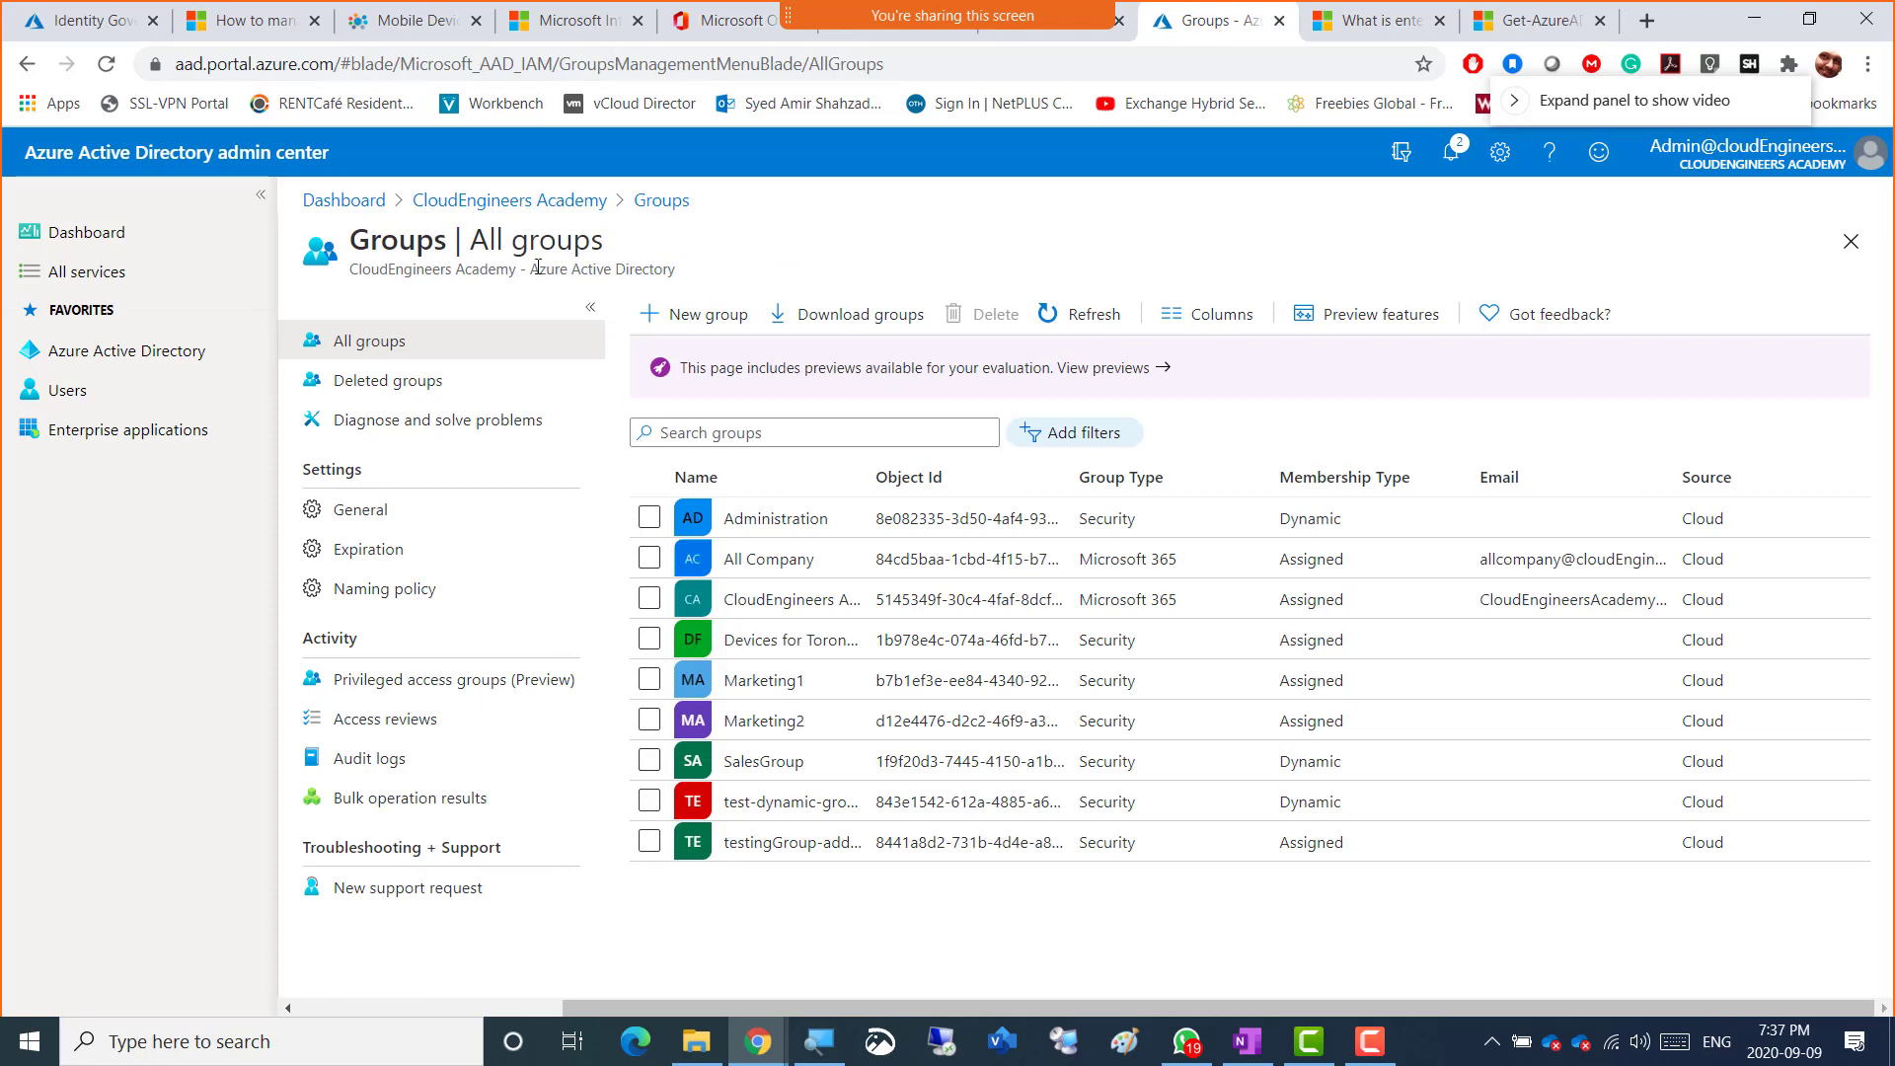
{"action": "left_click", "coordinate": [1091, 316]}
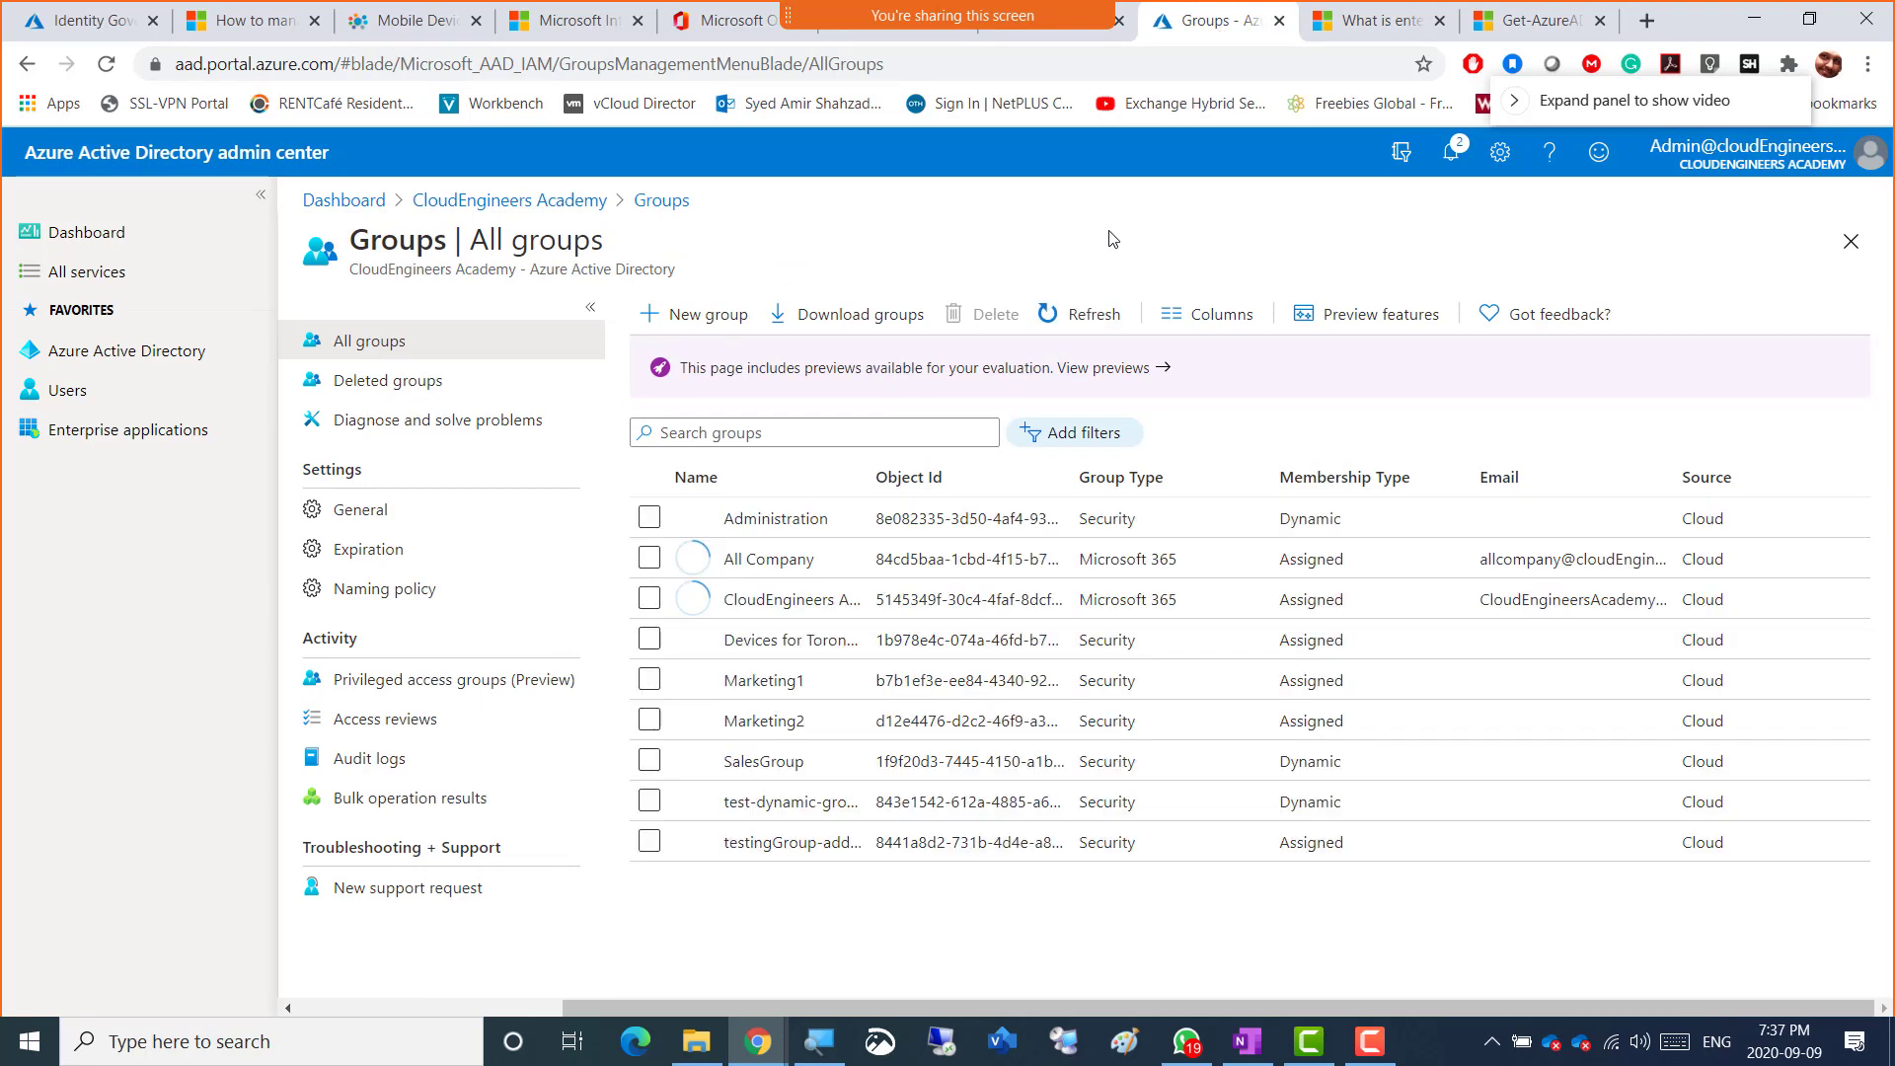
{"action": "left_click", "coordinate": [1087, 311]}
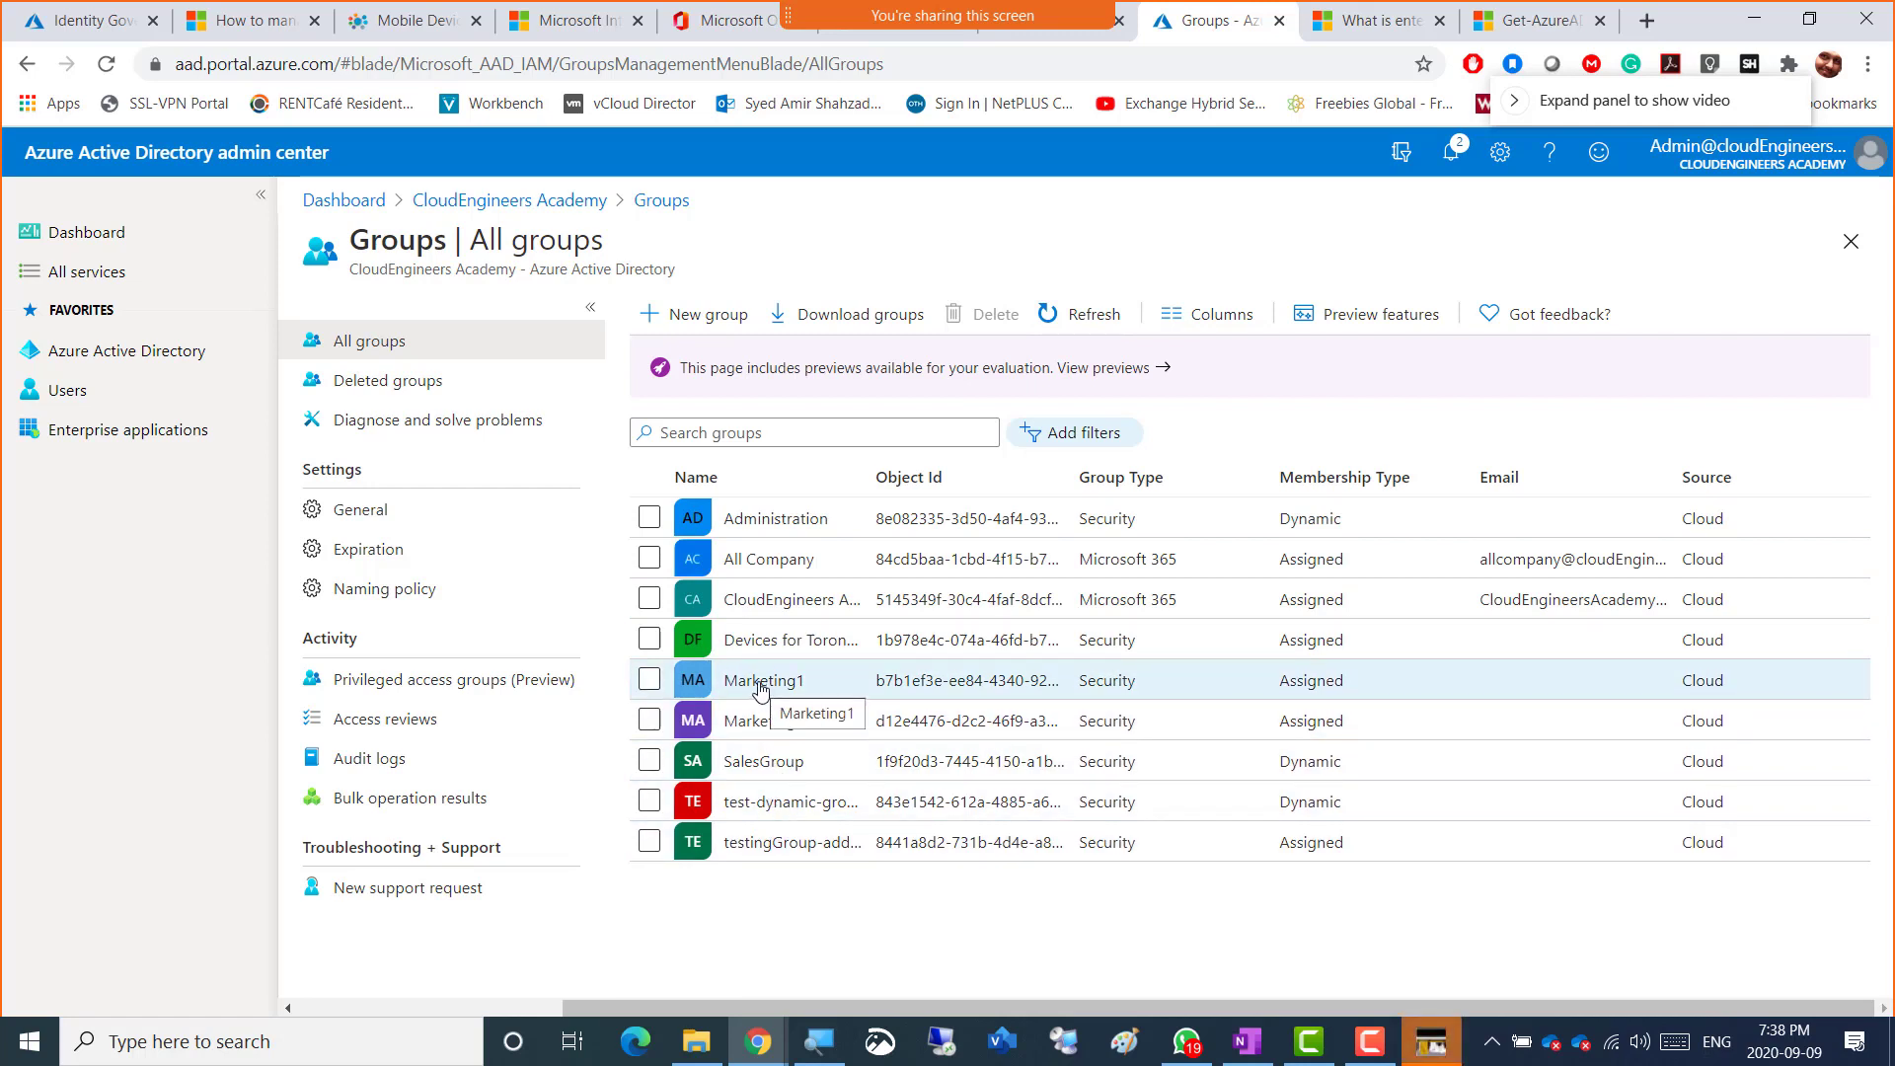
- Add the first individual user listed after Adobe Creative Cloud as a member of the Marketing1 group and open that member's profile
{"action": "left_click", "coordinate": [760, 688]}
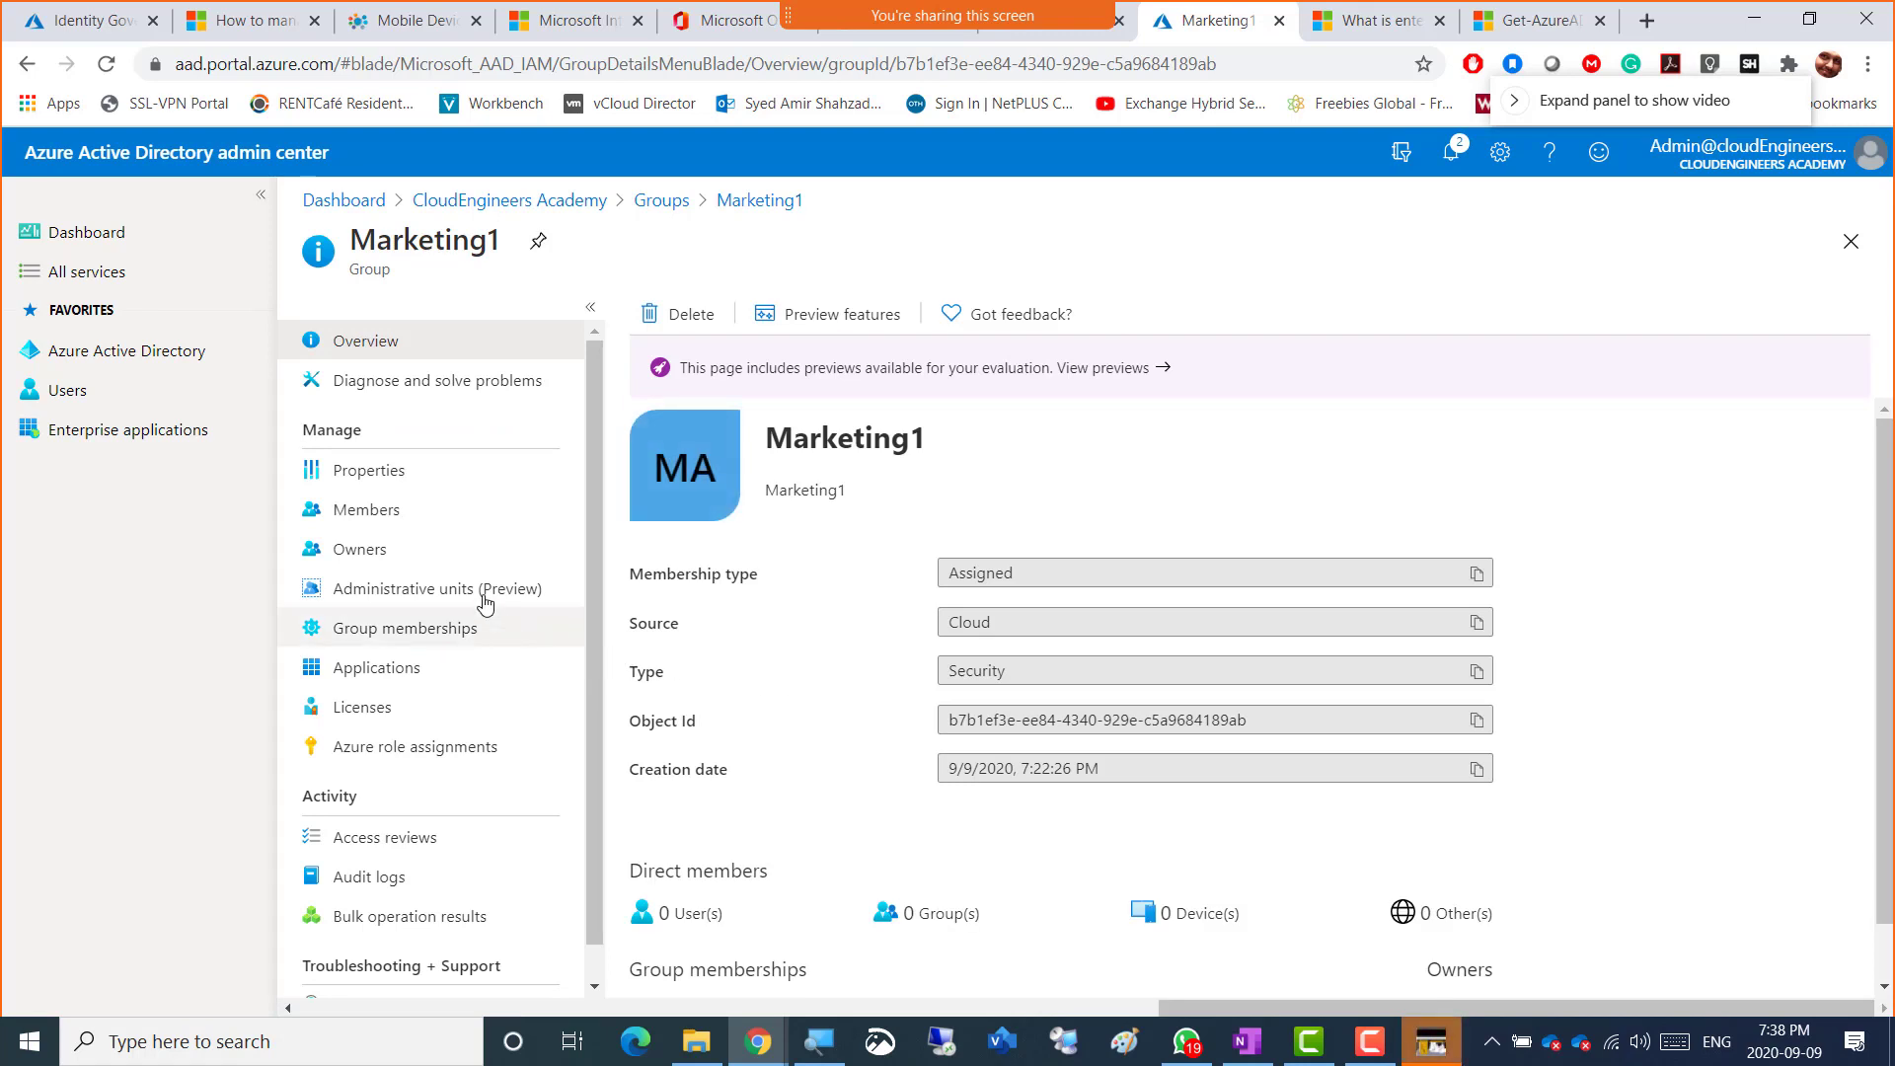
{"action": "left_click", "coordinate": [381, 639]}
{"action": "left_click", "coordinate": [387, 514]}
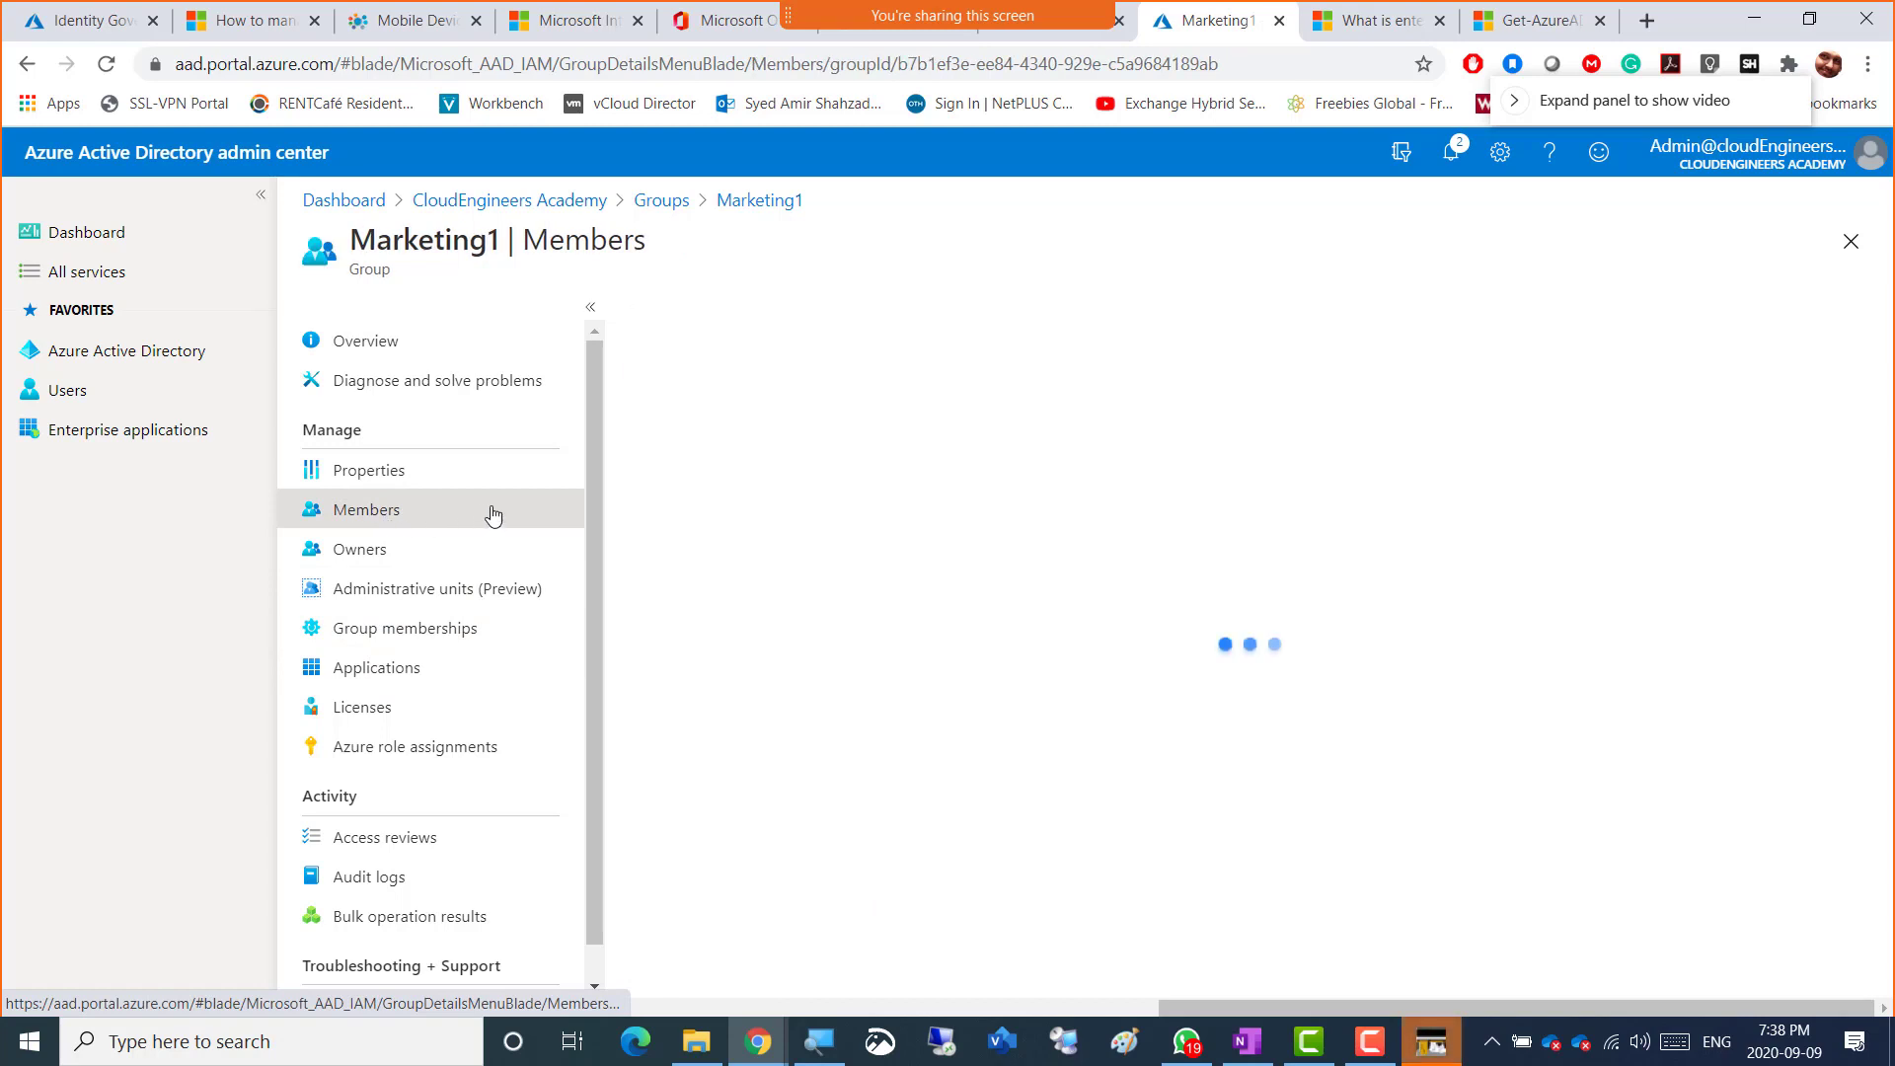
{"action": "left_click", "coordinate": [691, 314]}
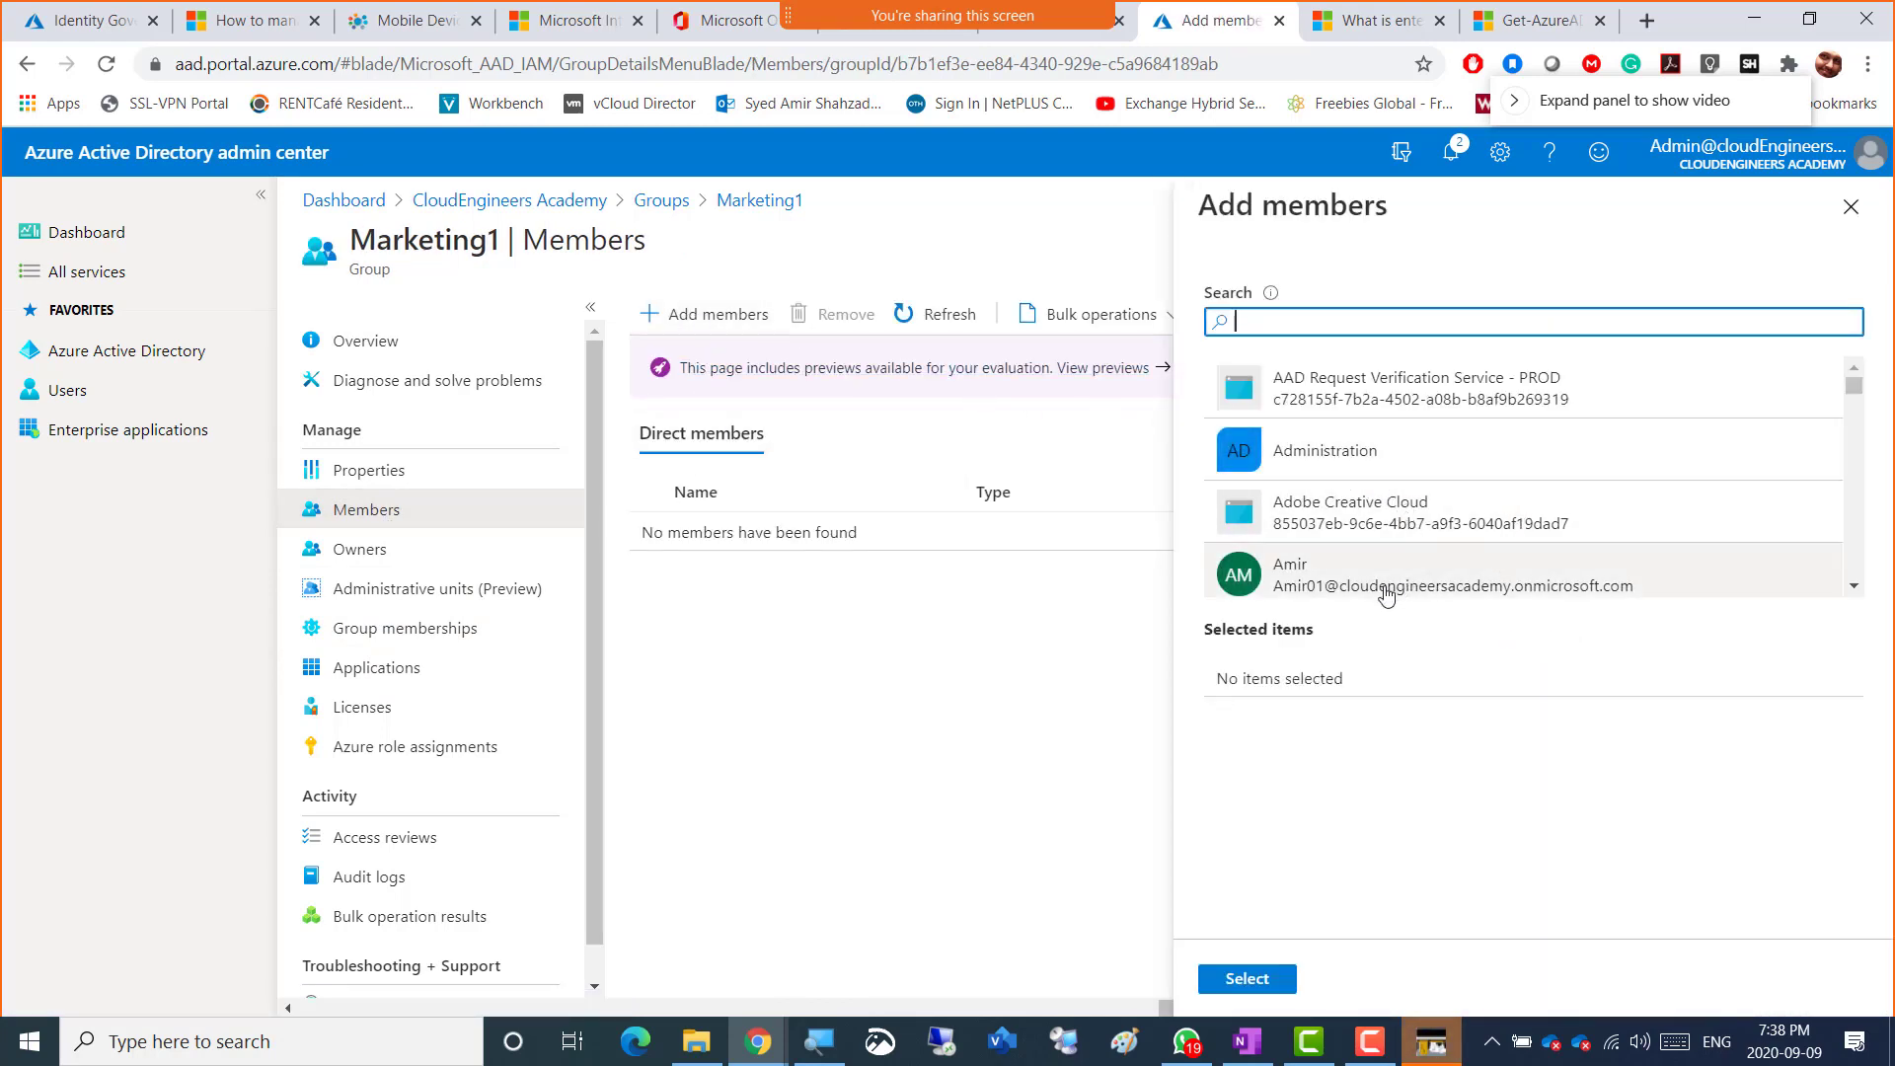
{"action": "left_click", "coordinate": [1324, 593]}
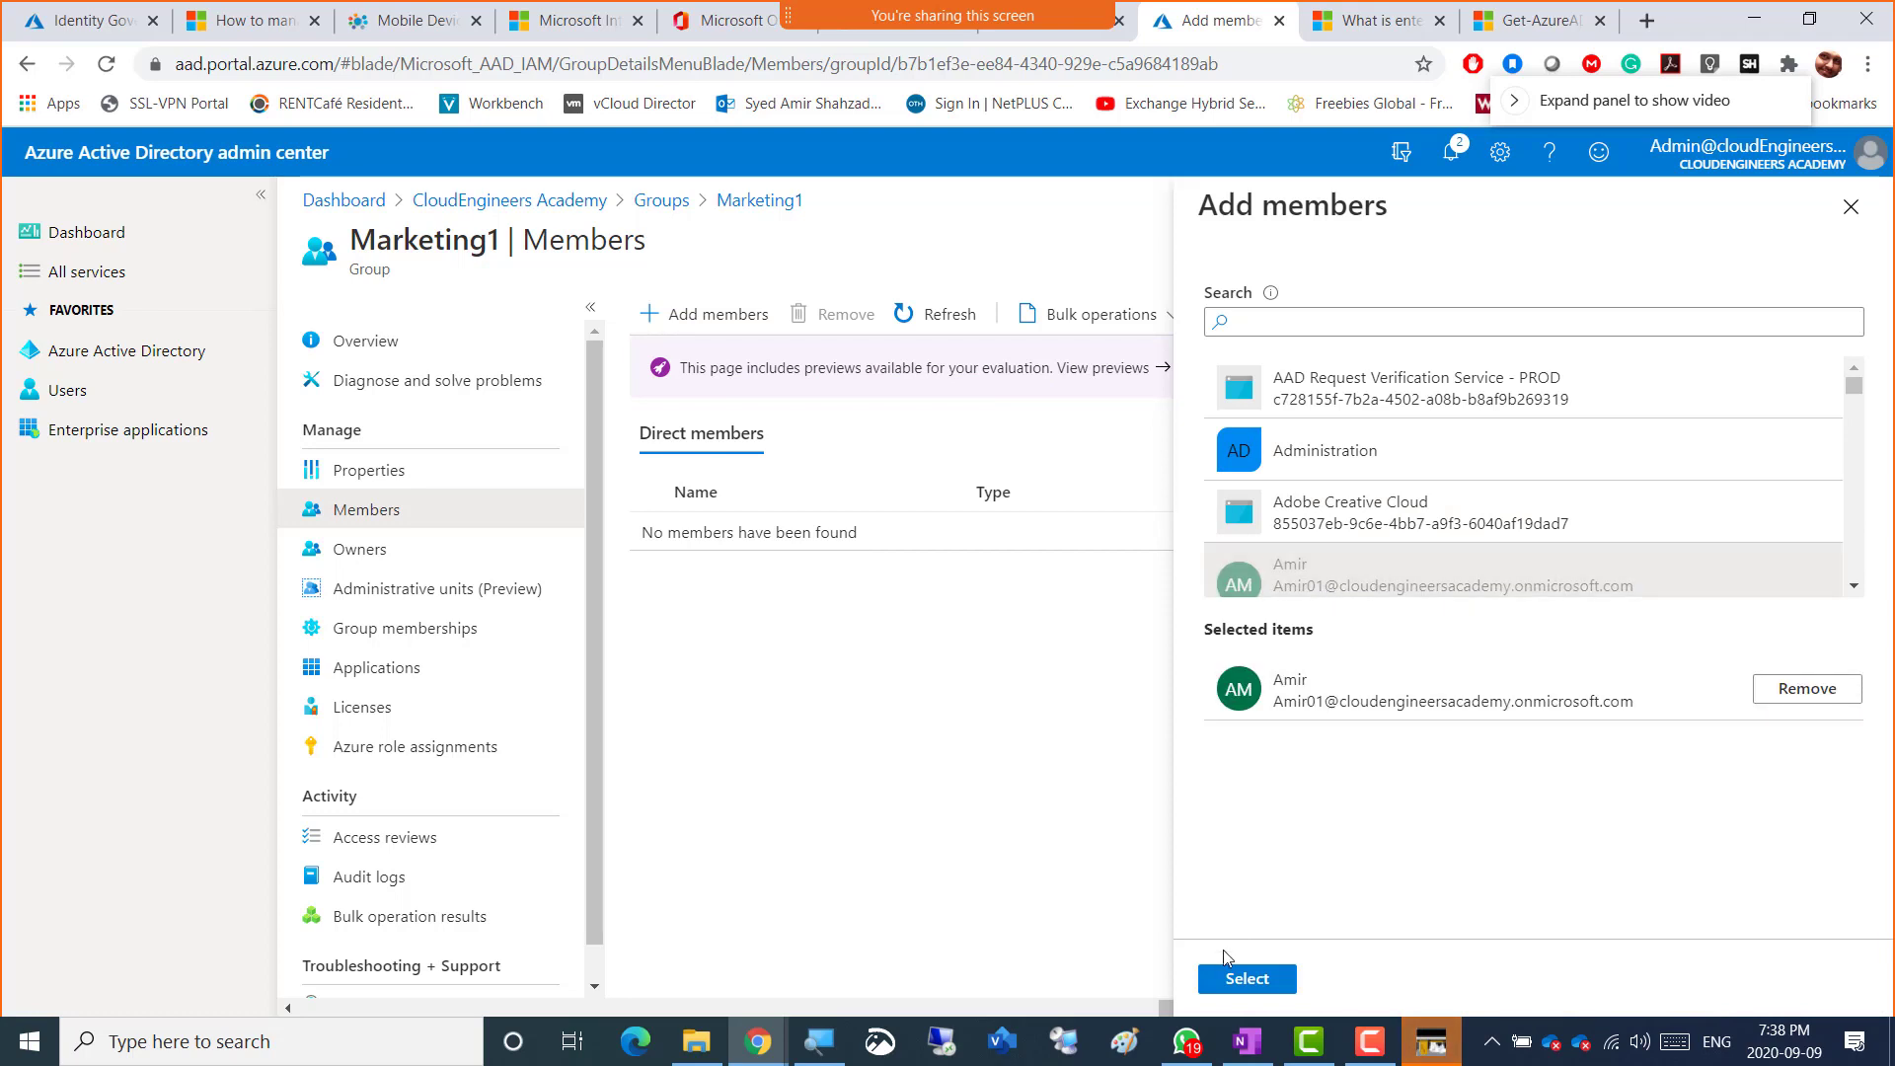
{"action": "left_click", "coordinate": [1234, 980]}
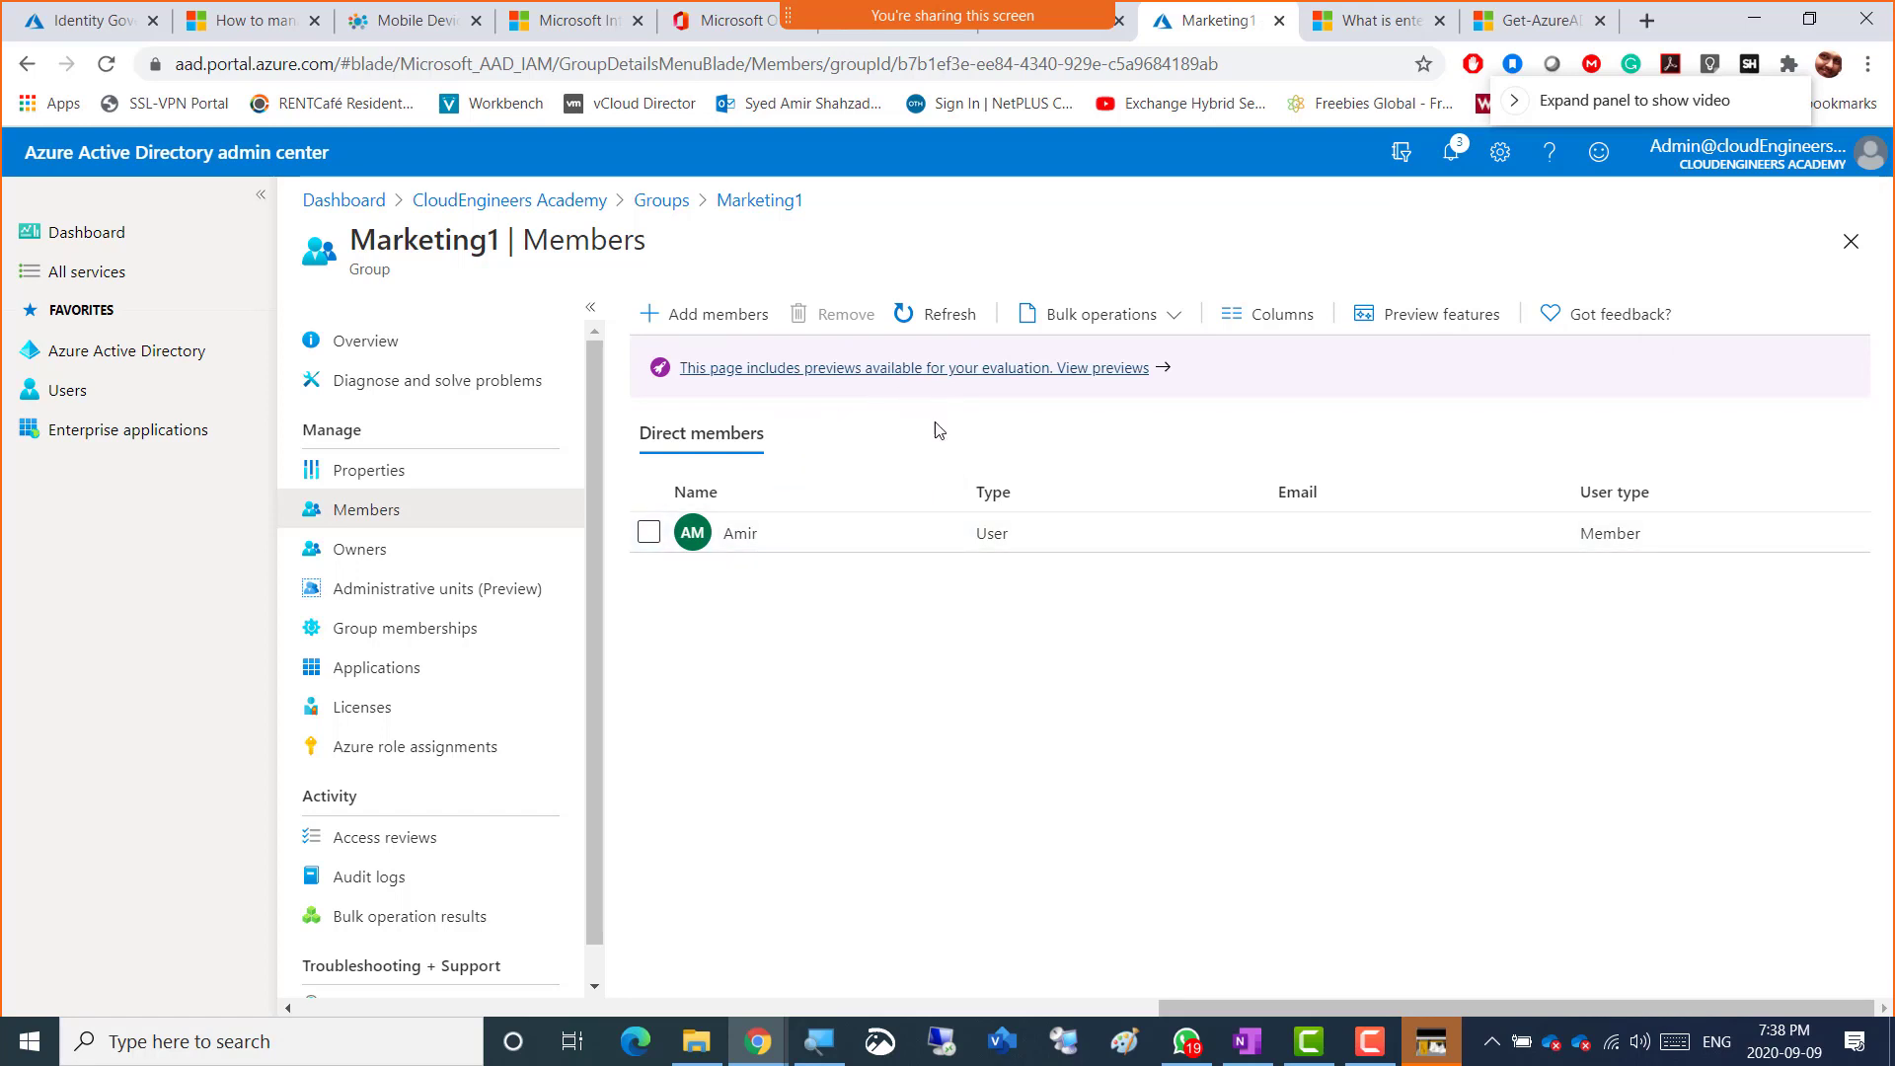
{"action": "left_click", "coordinate": [851, 538]}
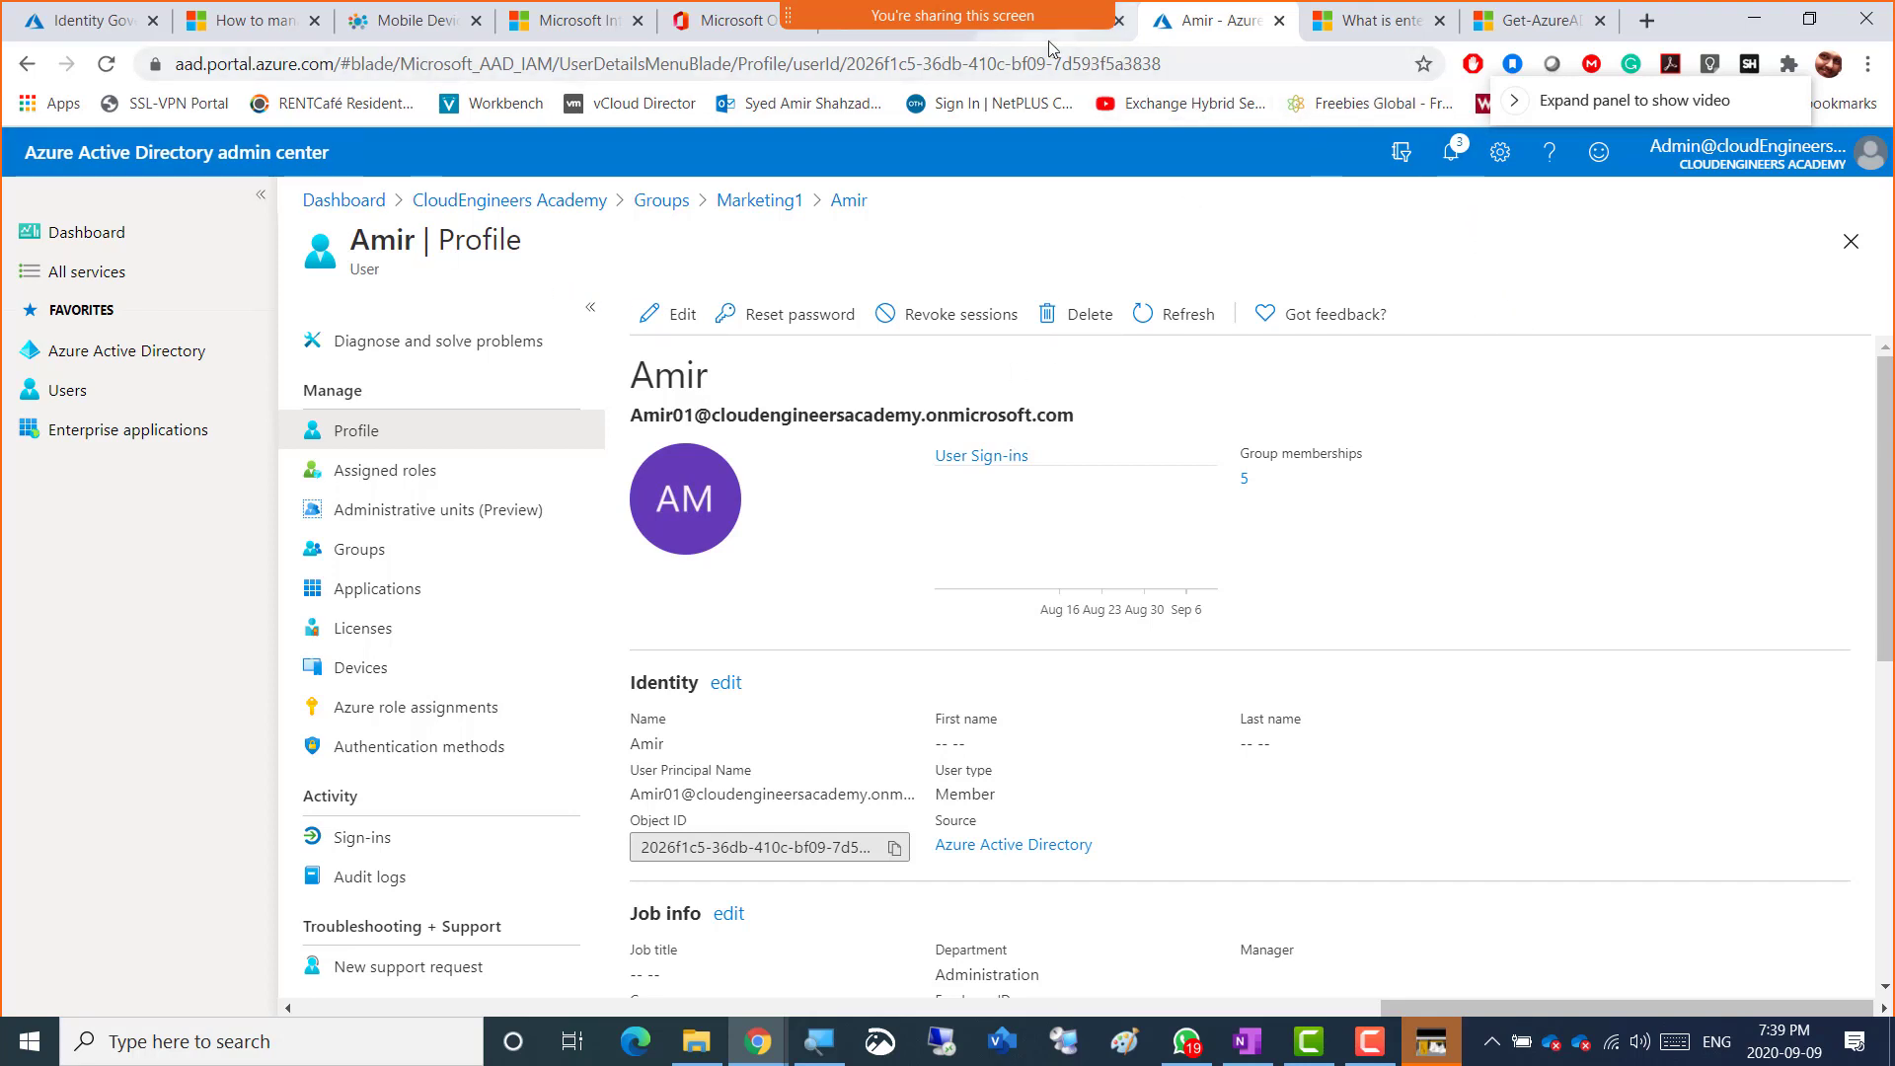
- Return to Identity Governance and review the Access reviews and Privileged Identity Management sections of its Getting started page
{"action": "left_click", "coordinate": [987, 32]}
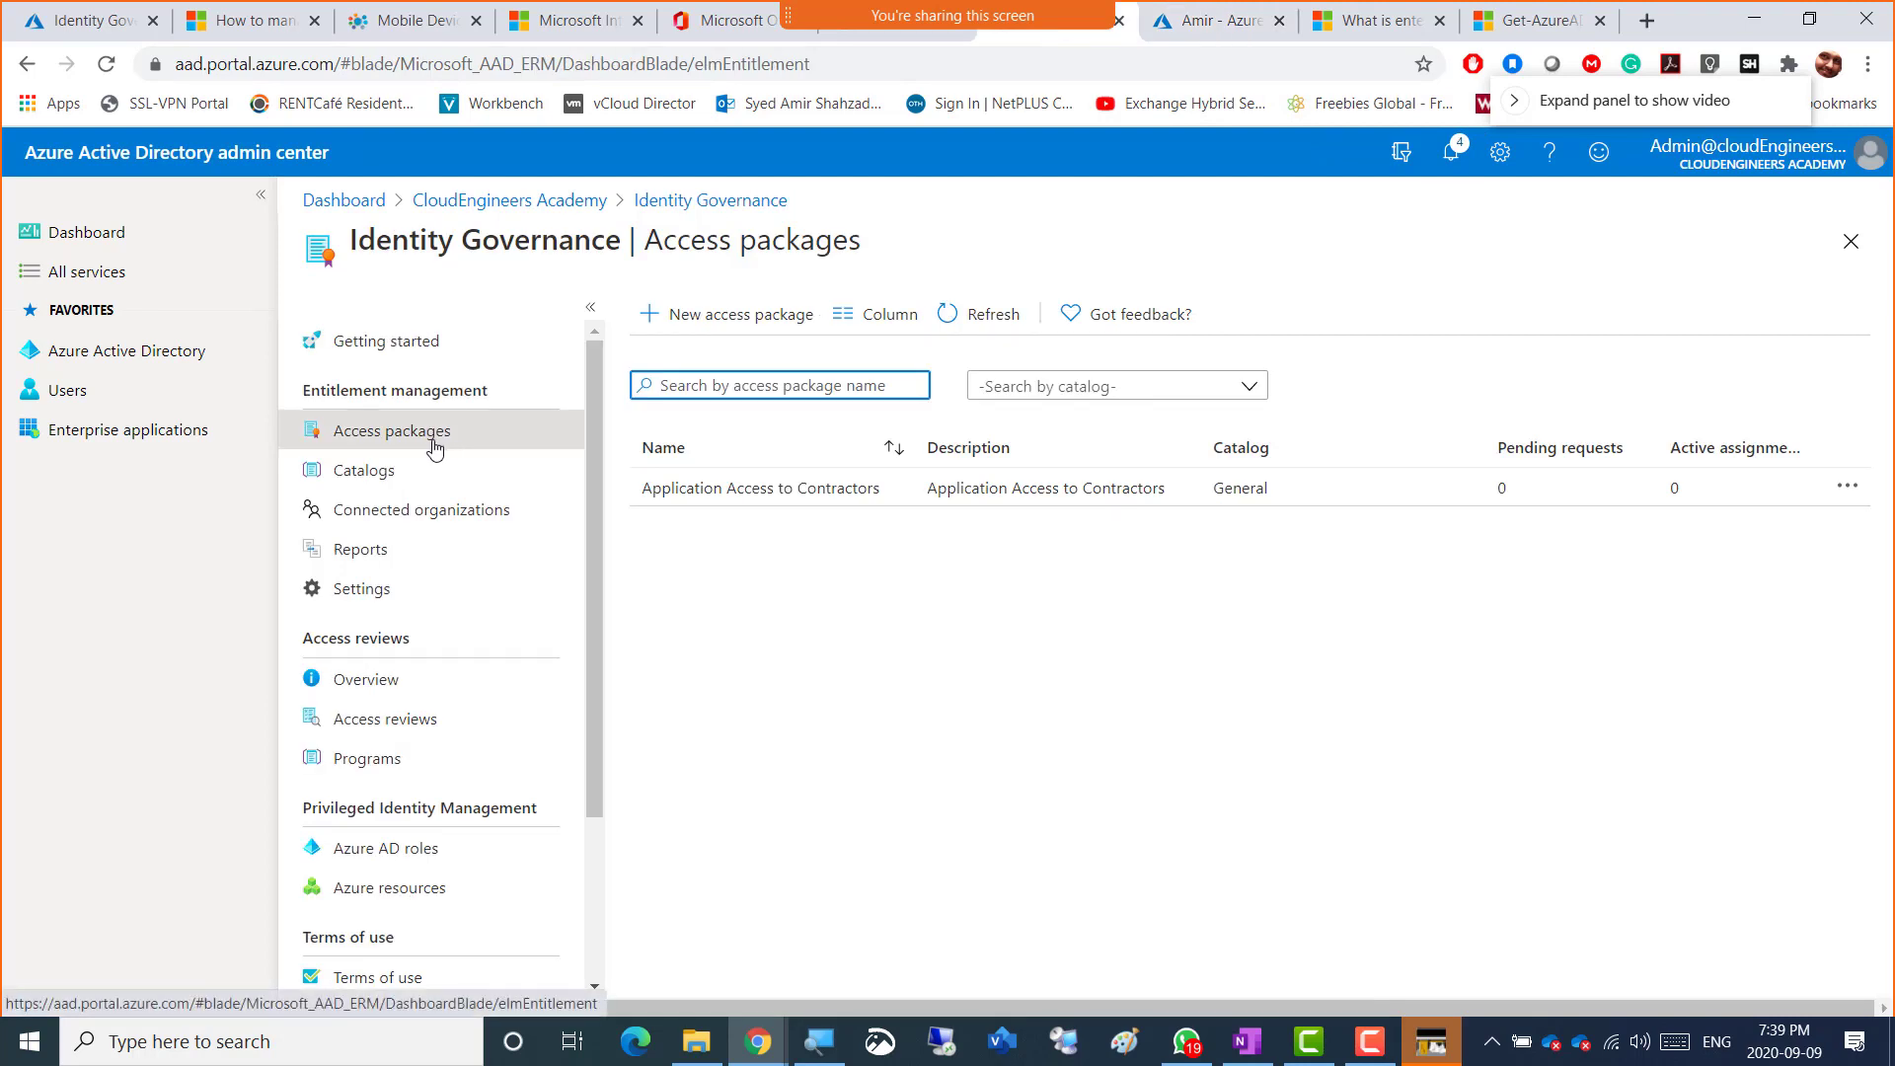
{"action": "left_click", "coordinate": [373, 348]}
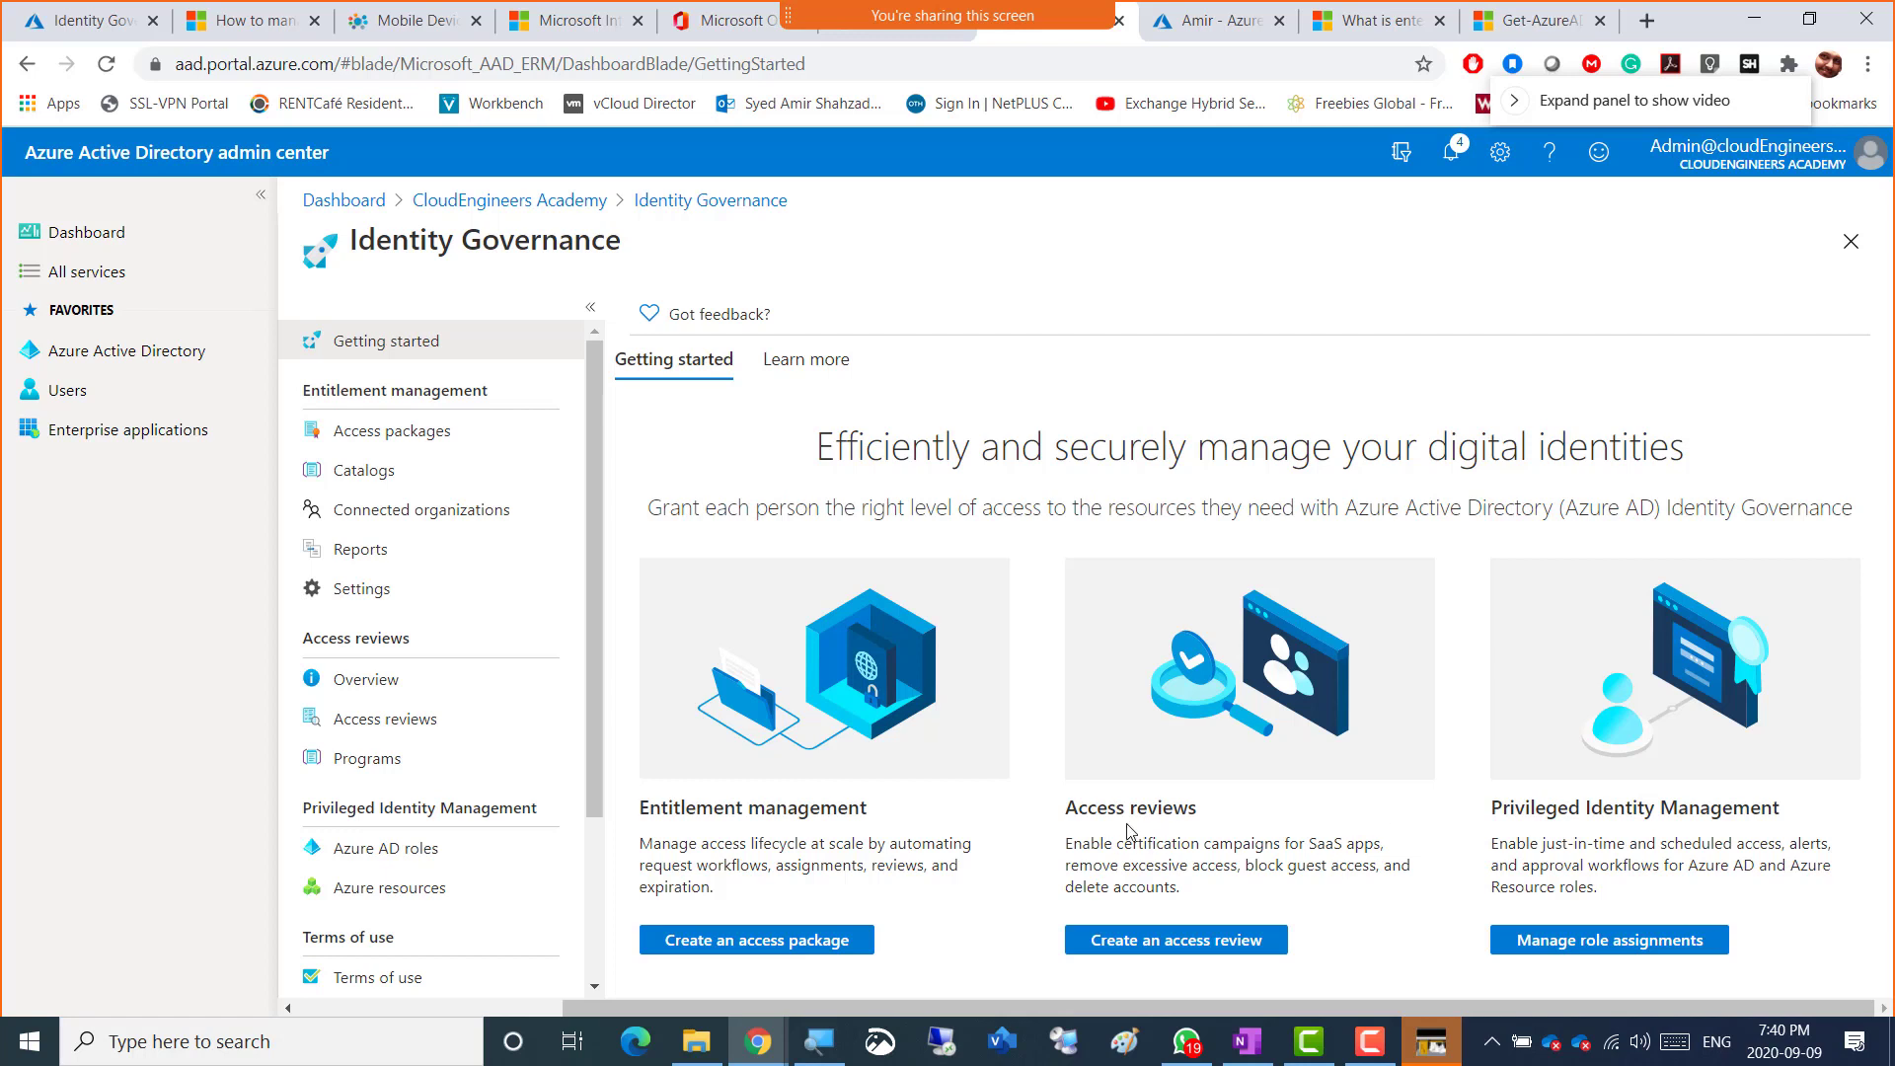
{"action": "left_click_drag", "start_coordinate": [1087, 811], "coordinate": [1202, 826]}
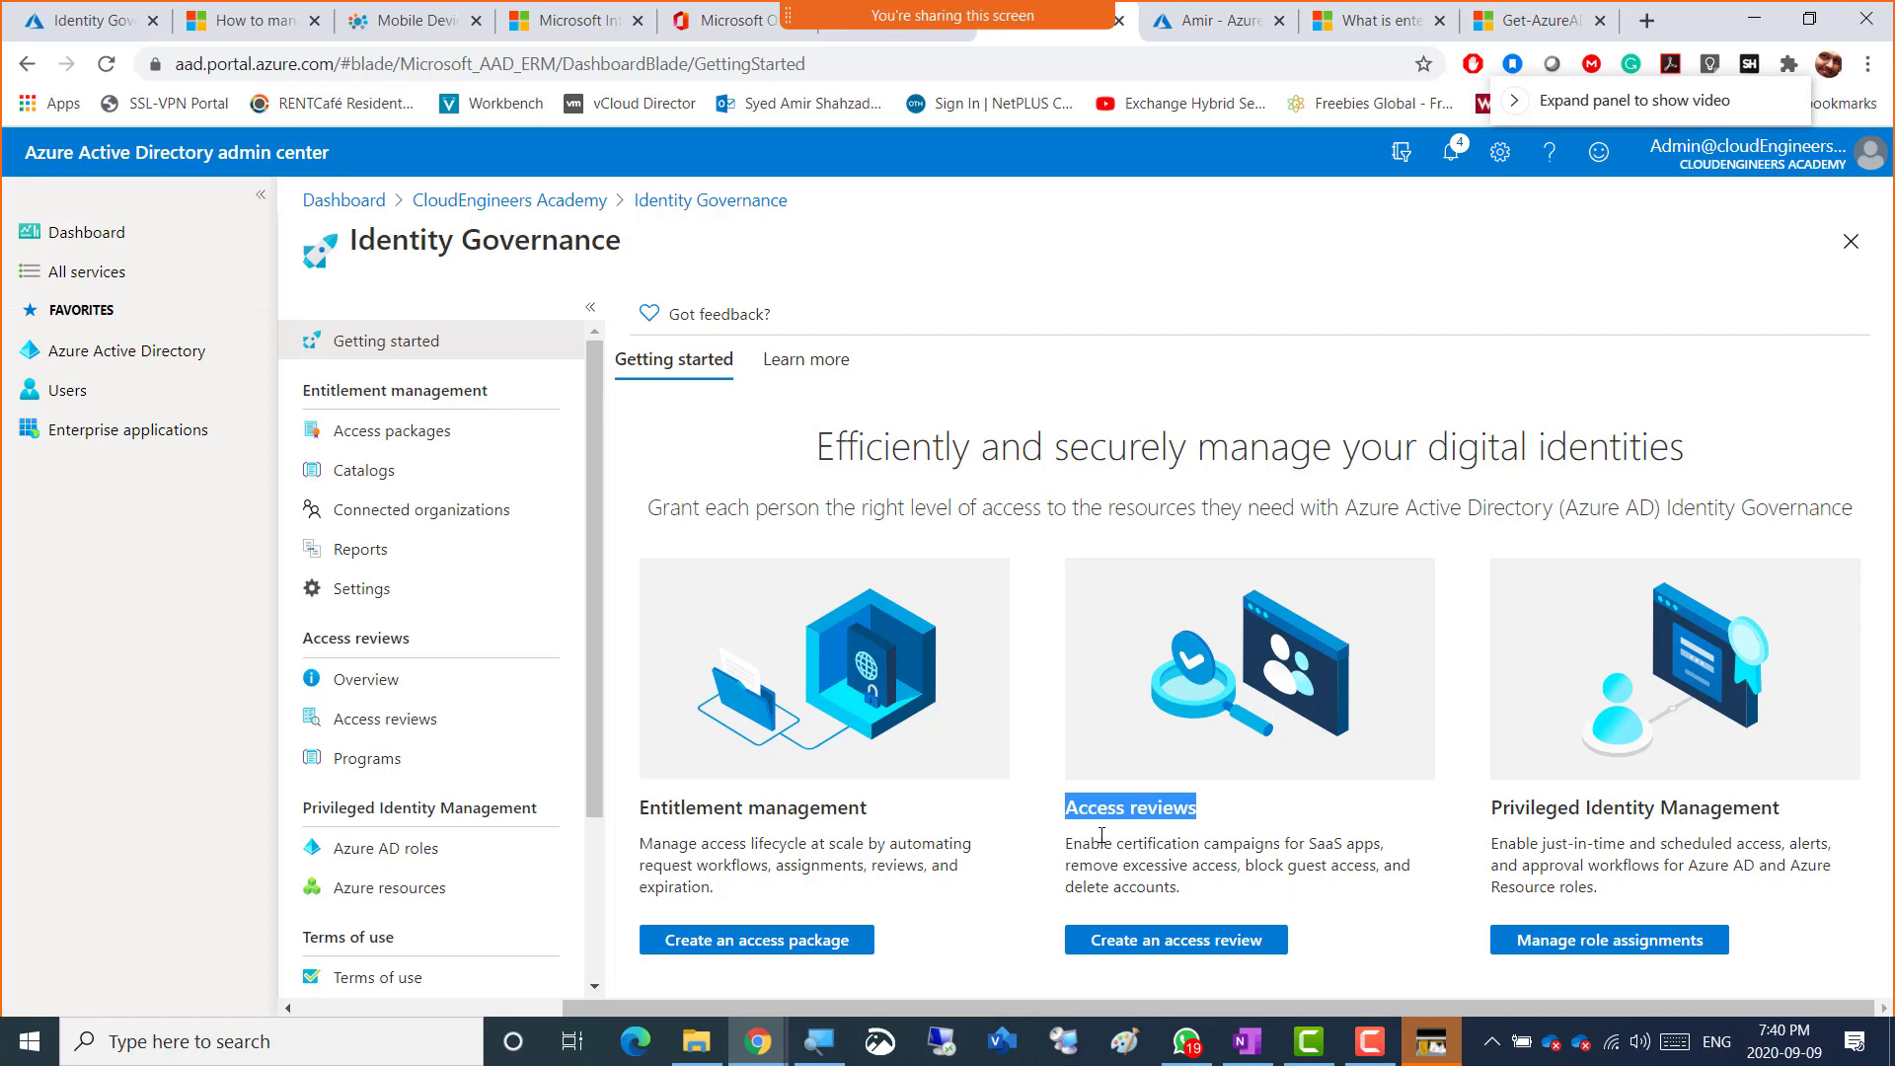
{"action": "left_click_drag", "start_coordinate": [1546, 808], "coordinate": [1774, 807]}
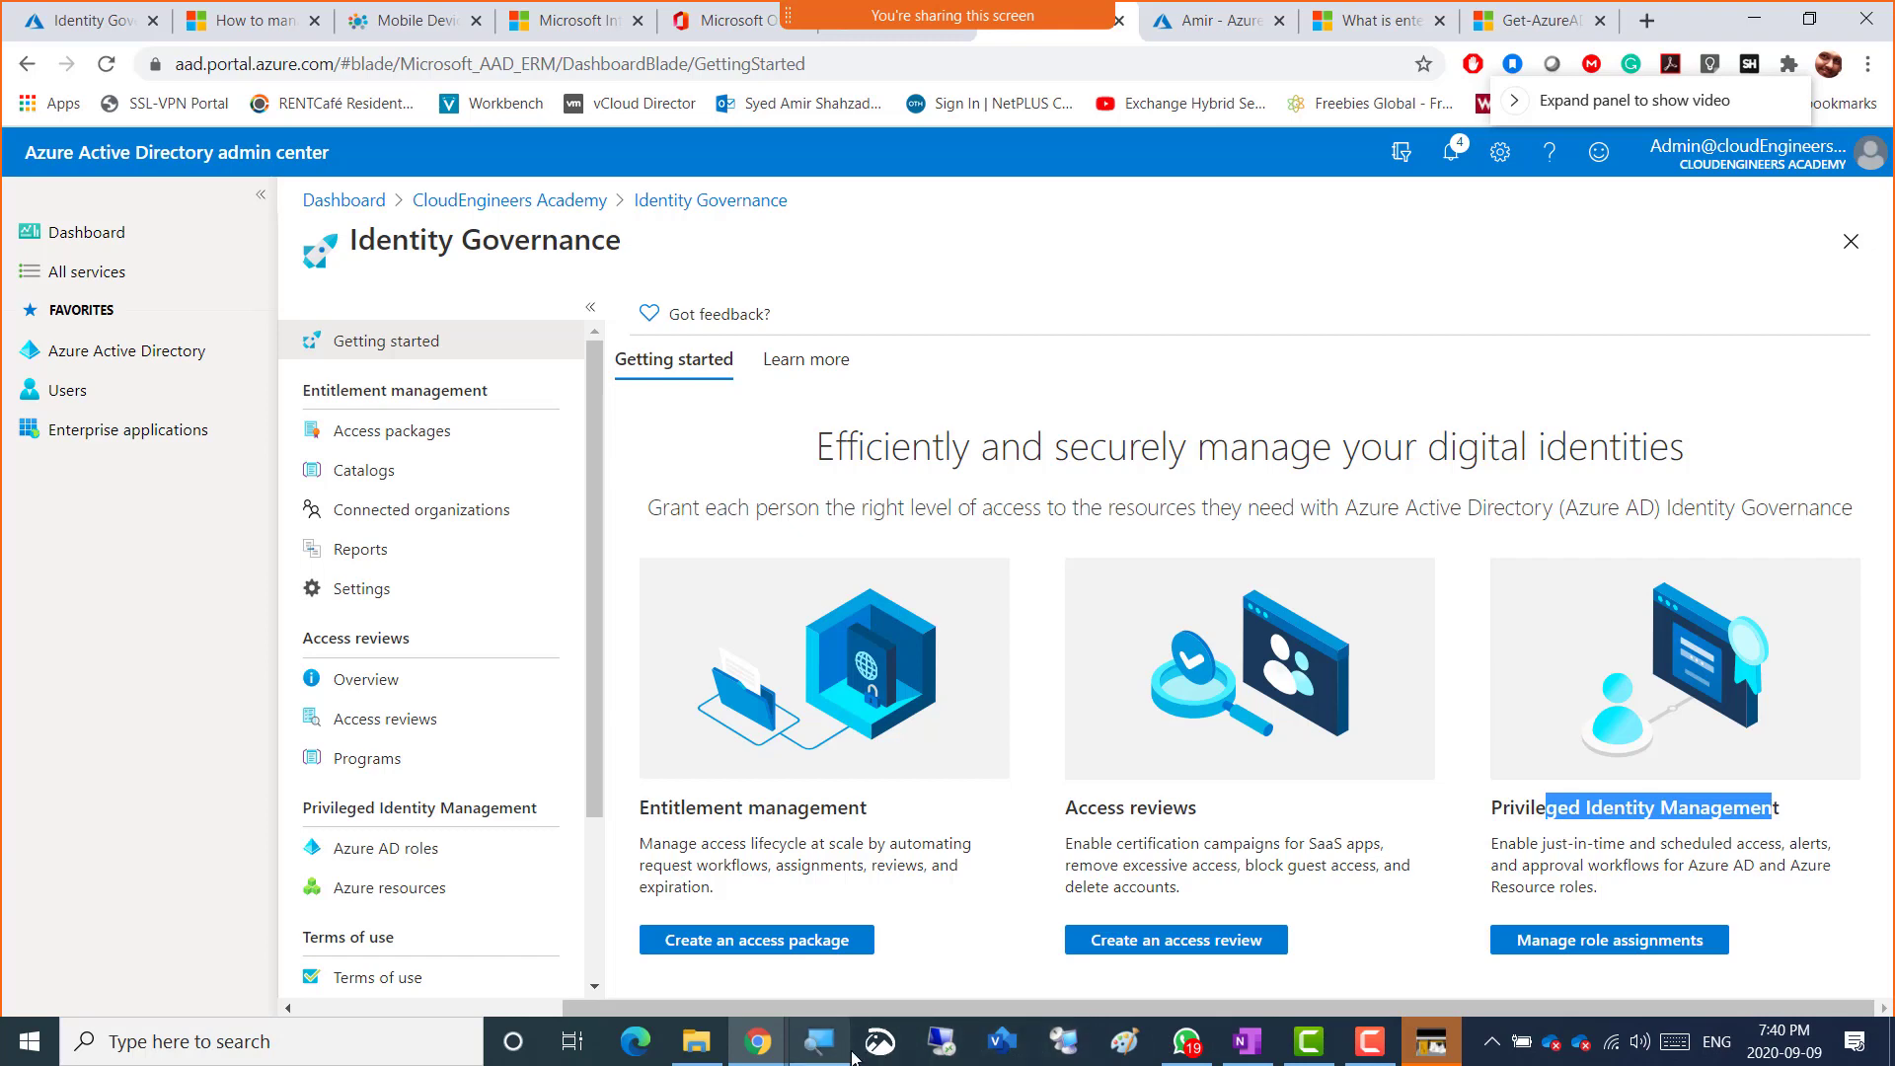
- Switch to OneNote and add the line "----BREAK-----------Class Starts 8pm-------" below the get-azureadusermembership link
{"action": "left_click", "coordinate": [1246, 1041]}
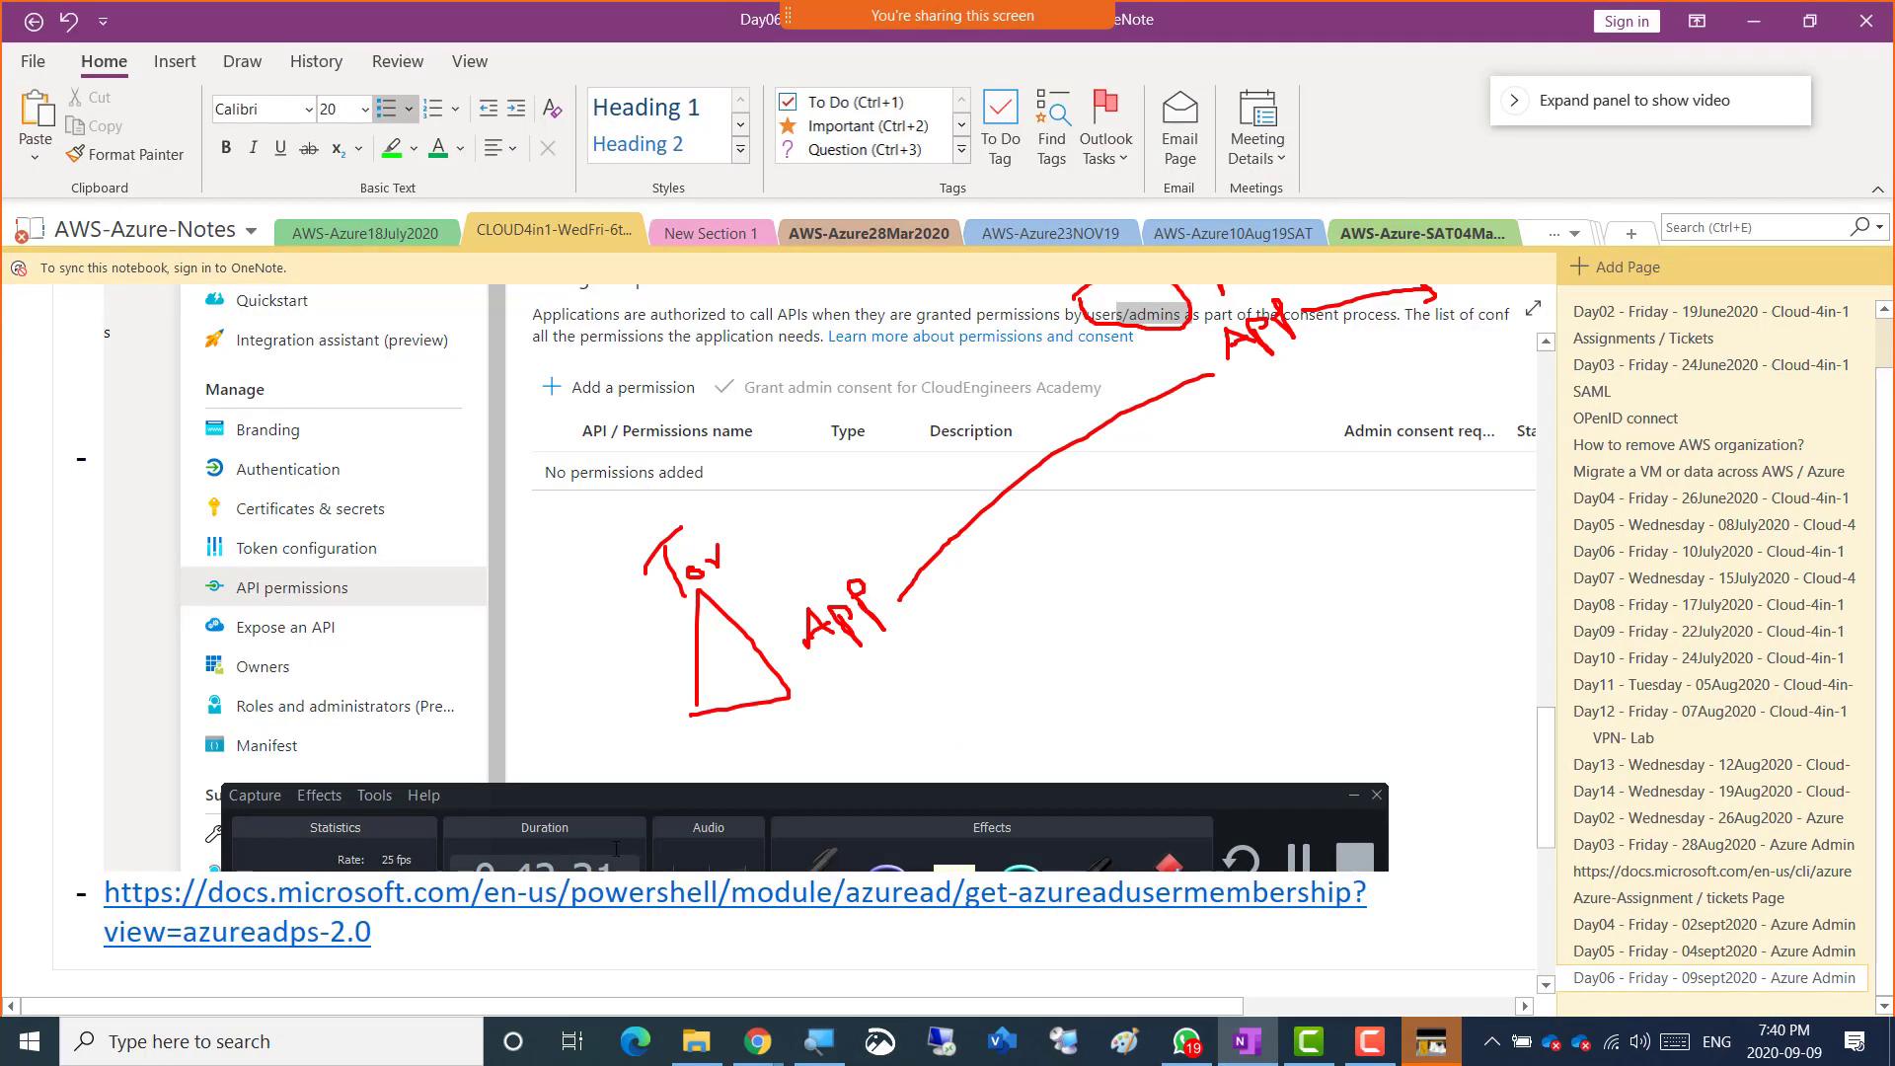
{"action": "key", "text": "Return"}
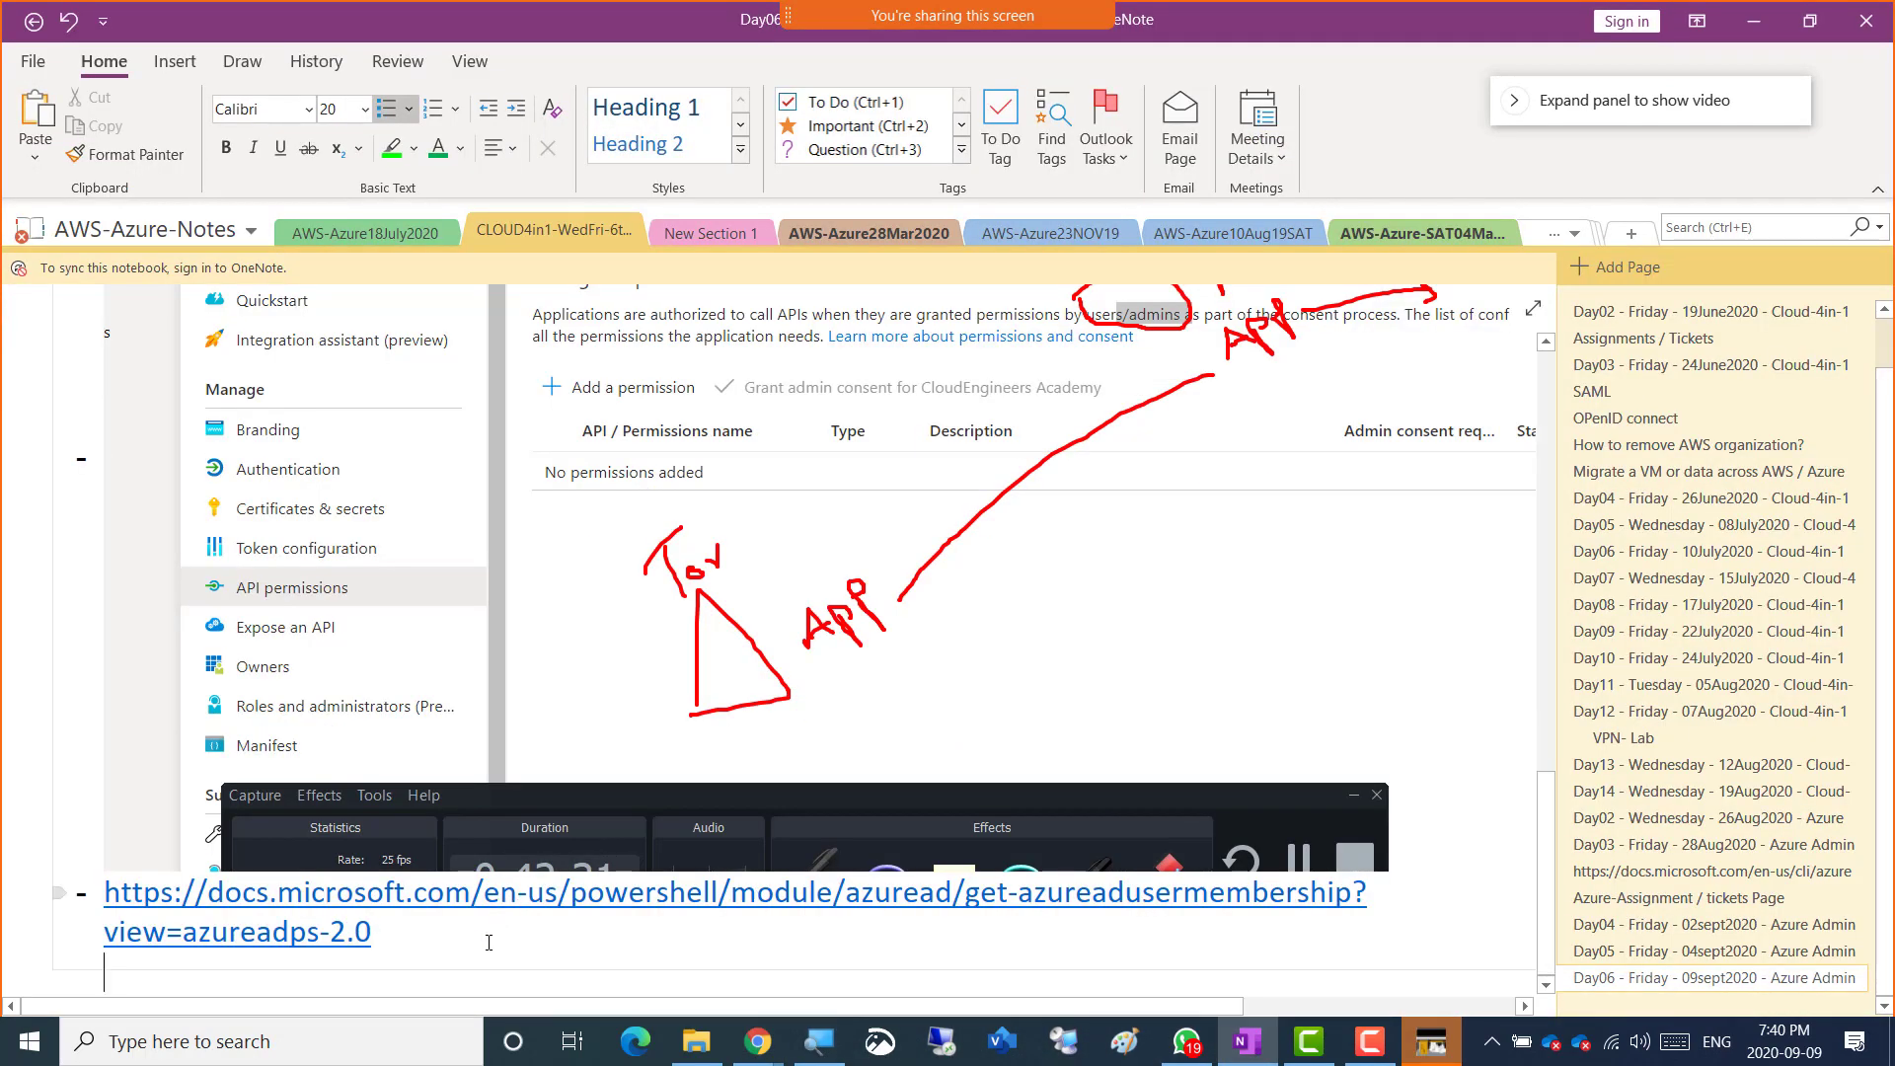
{"action": "type", "text": "---"}
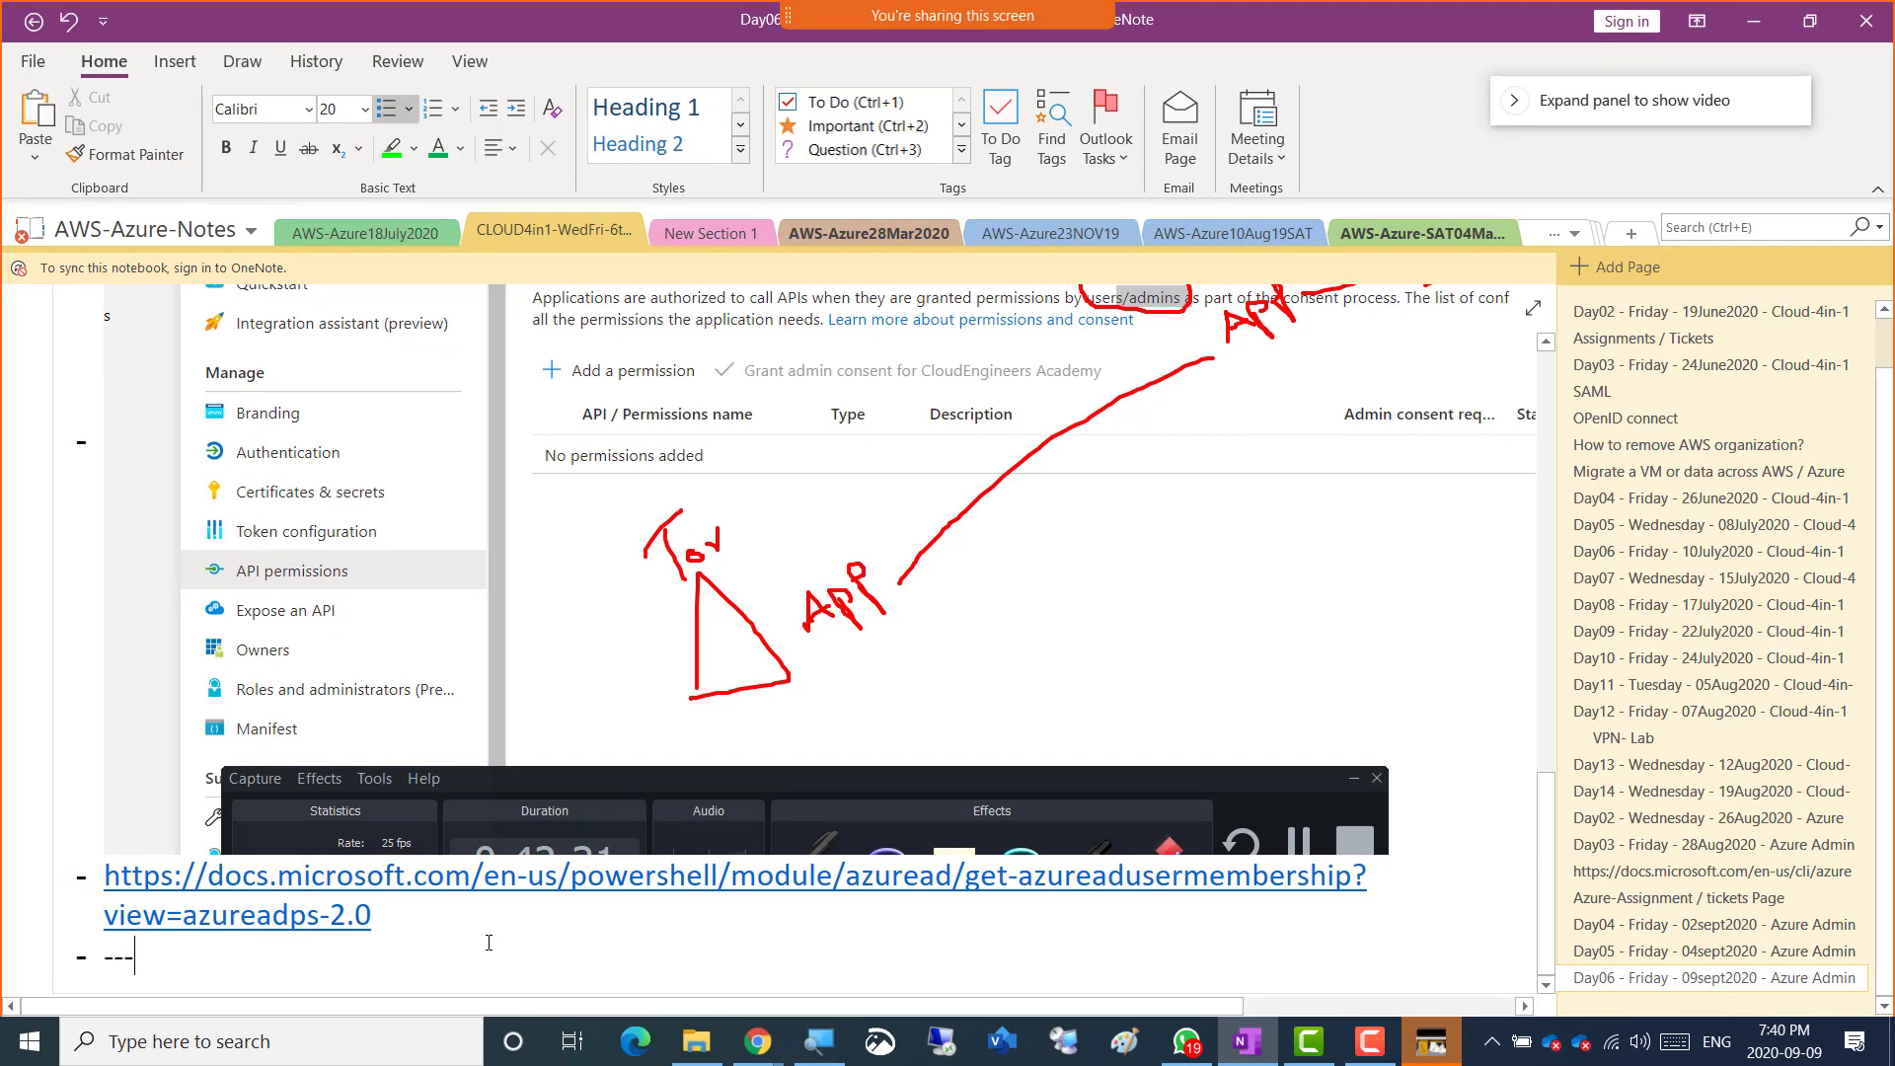
{"action": "type", "text": "-BREAK-----------"}
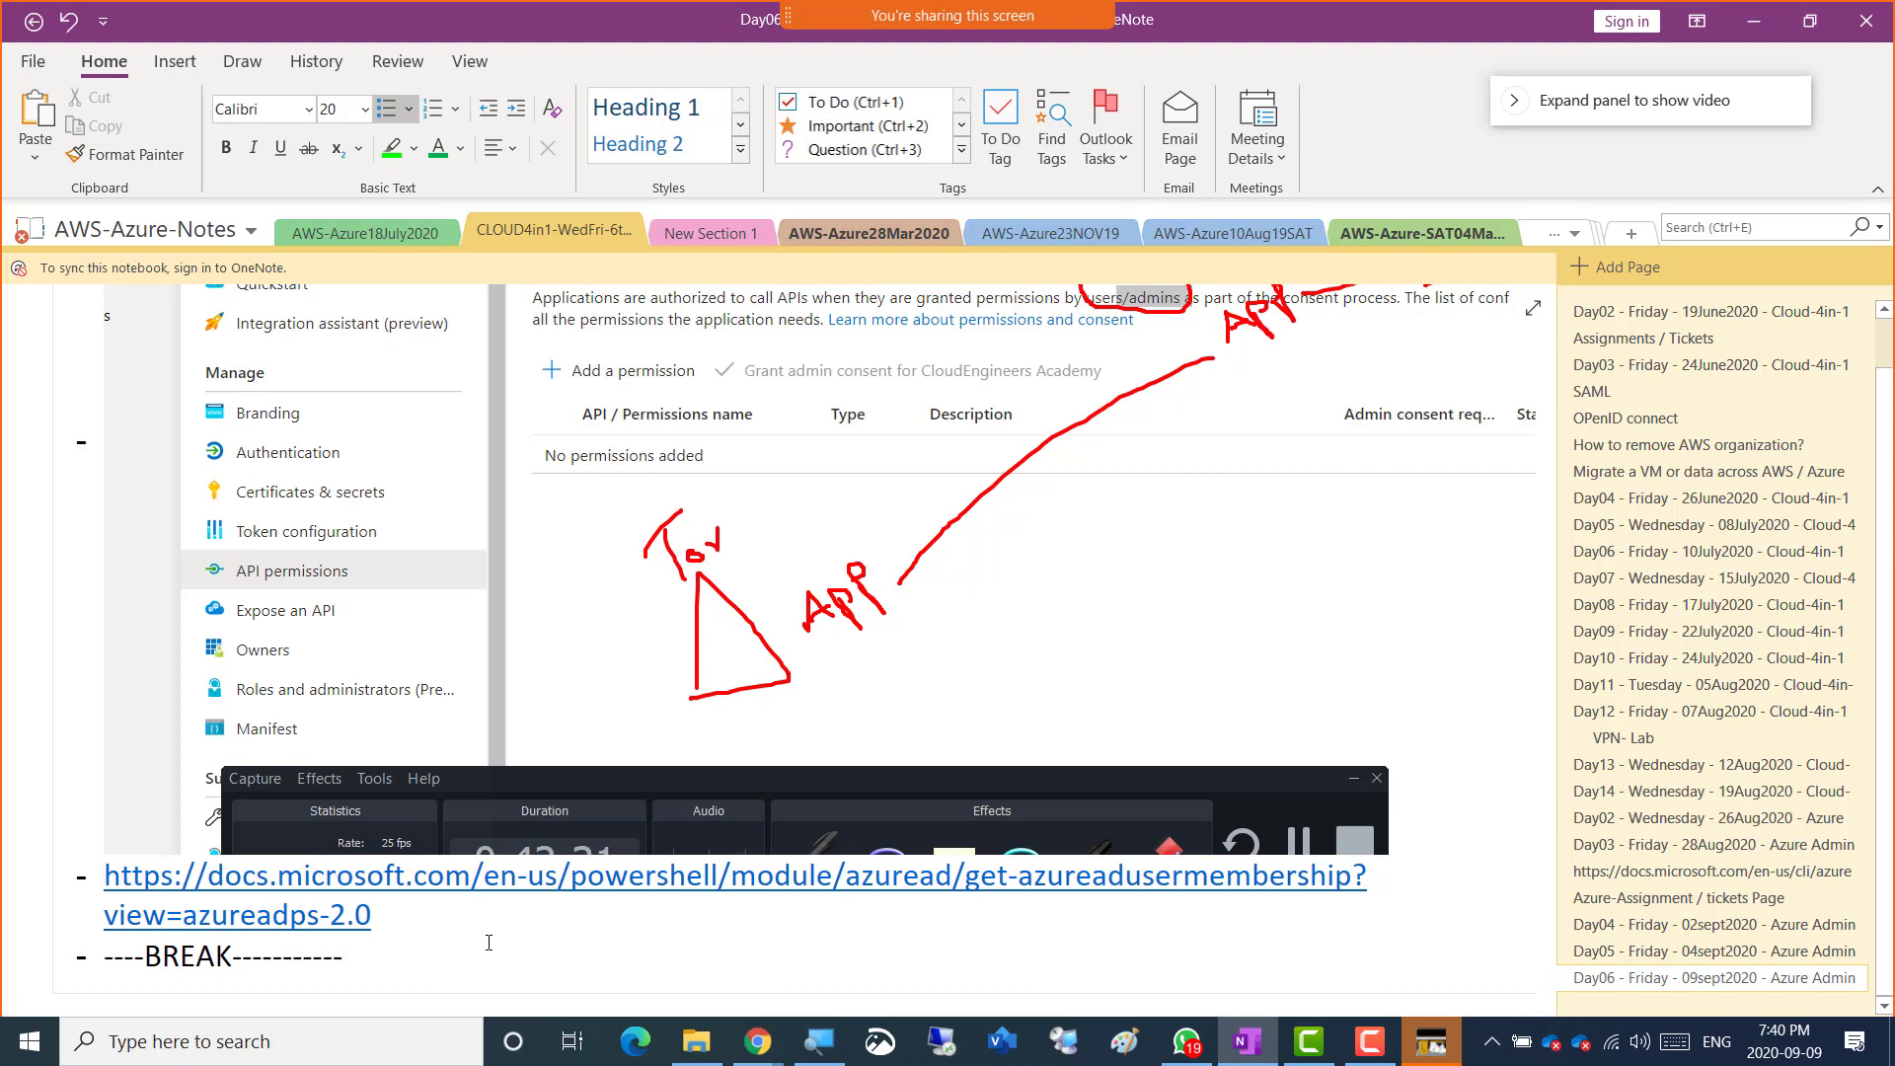
{"action": "type", "text": "Clas Starts"}
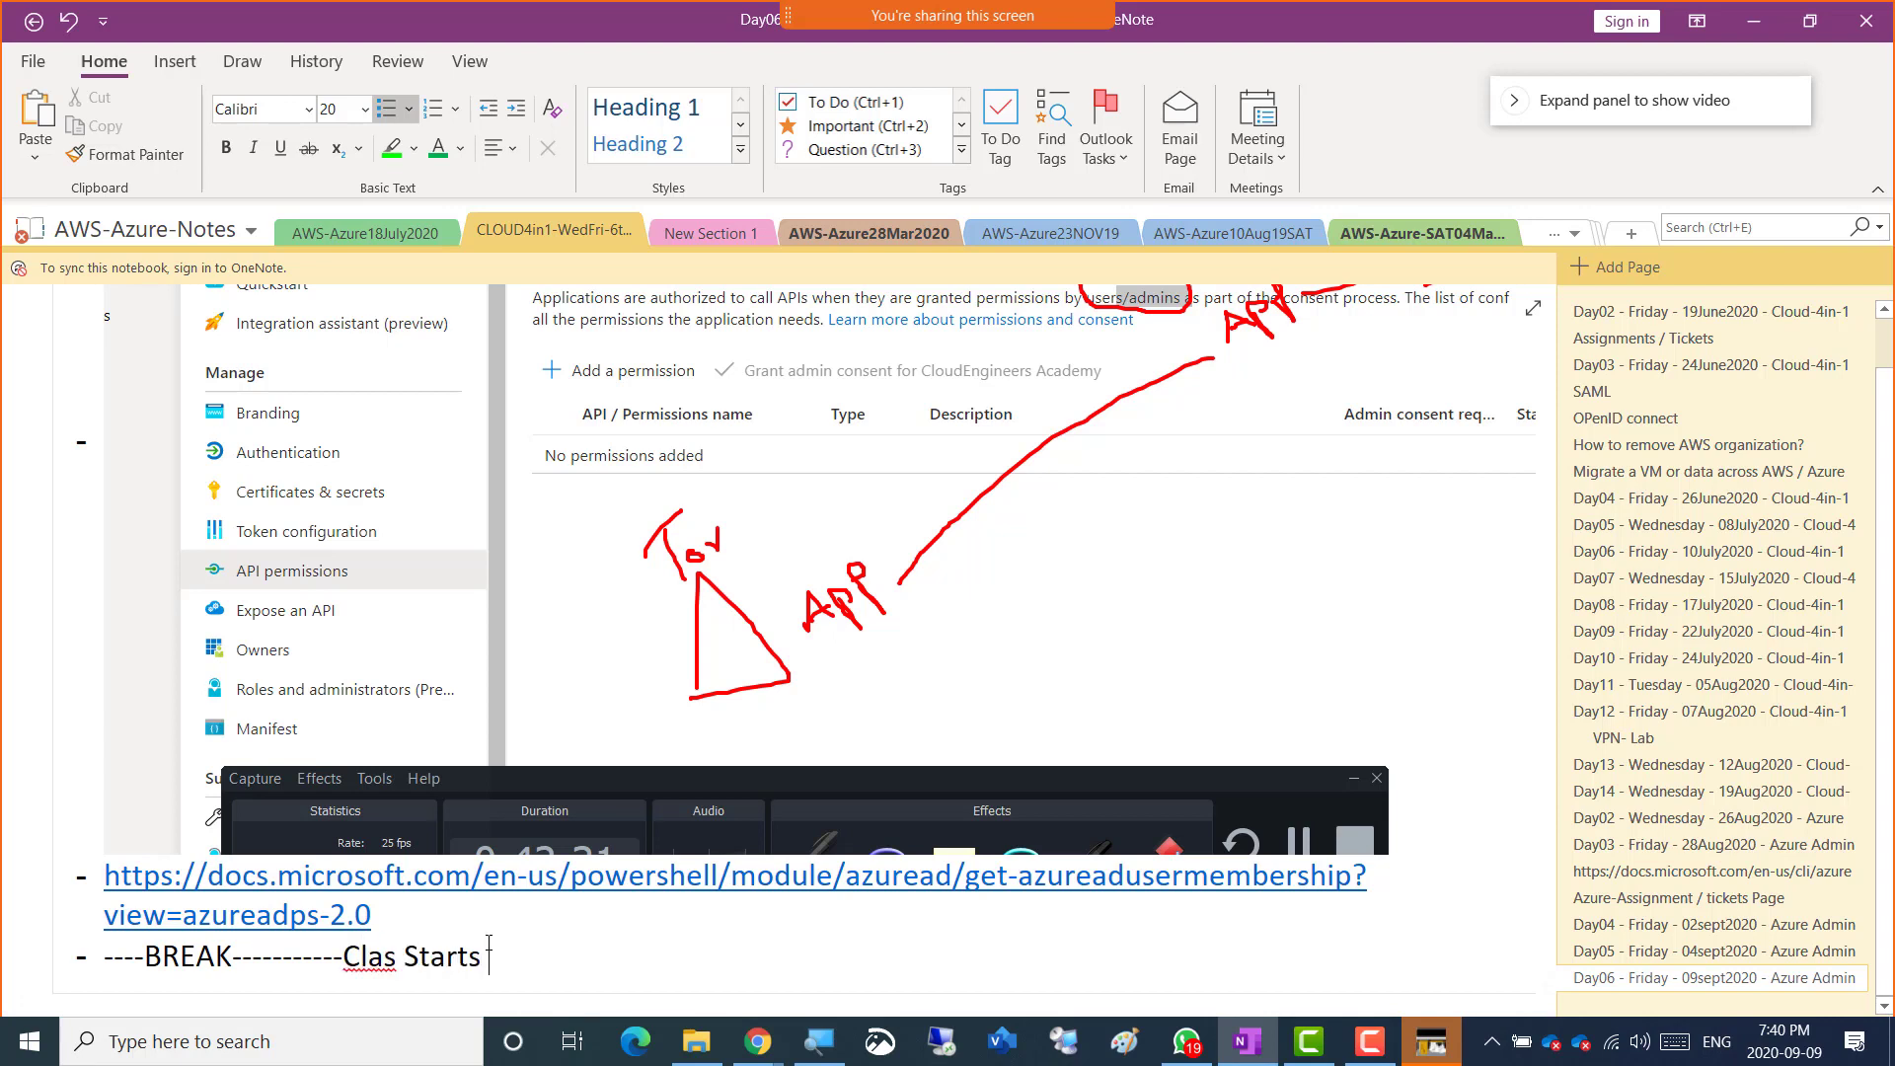
{"action": "type", "text": " 8pm-------"}
{"action": "key", "text": "ctrl+Left"}
{"action": "type", "text": "s"}
{"action": "key", "text": "End"}
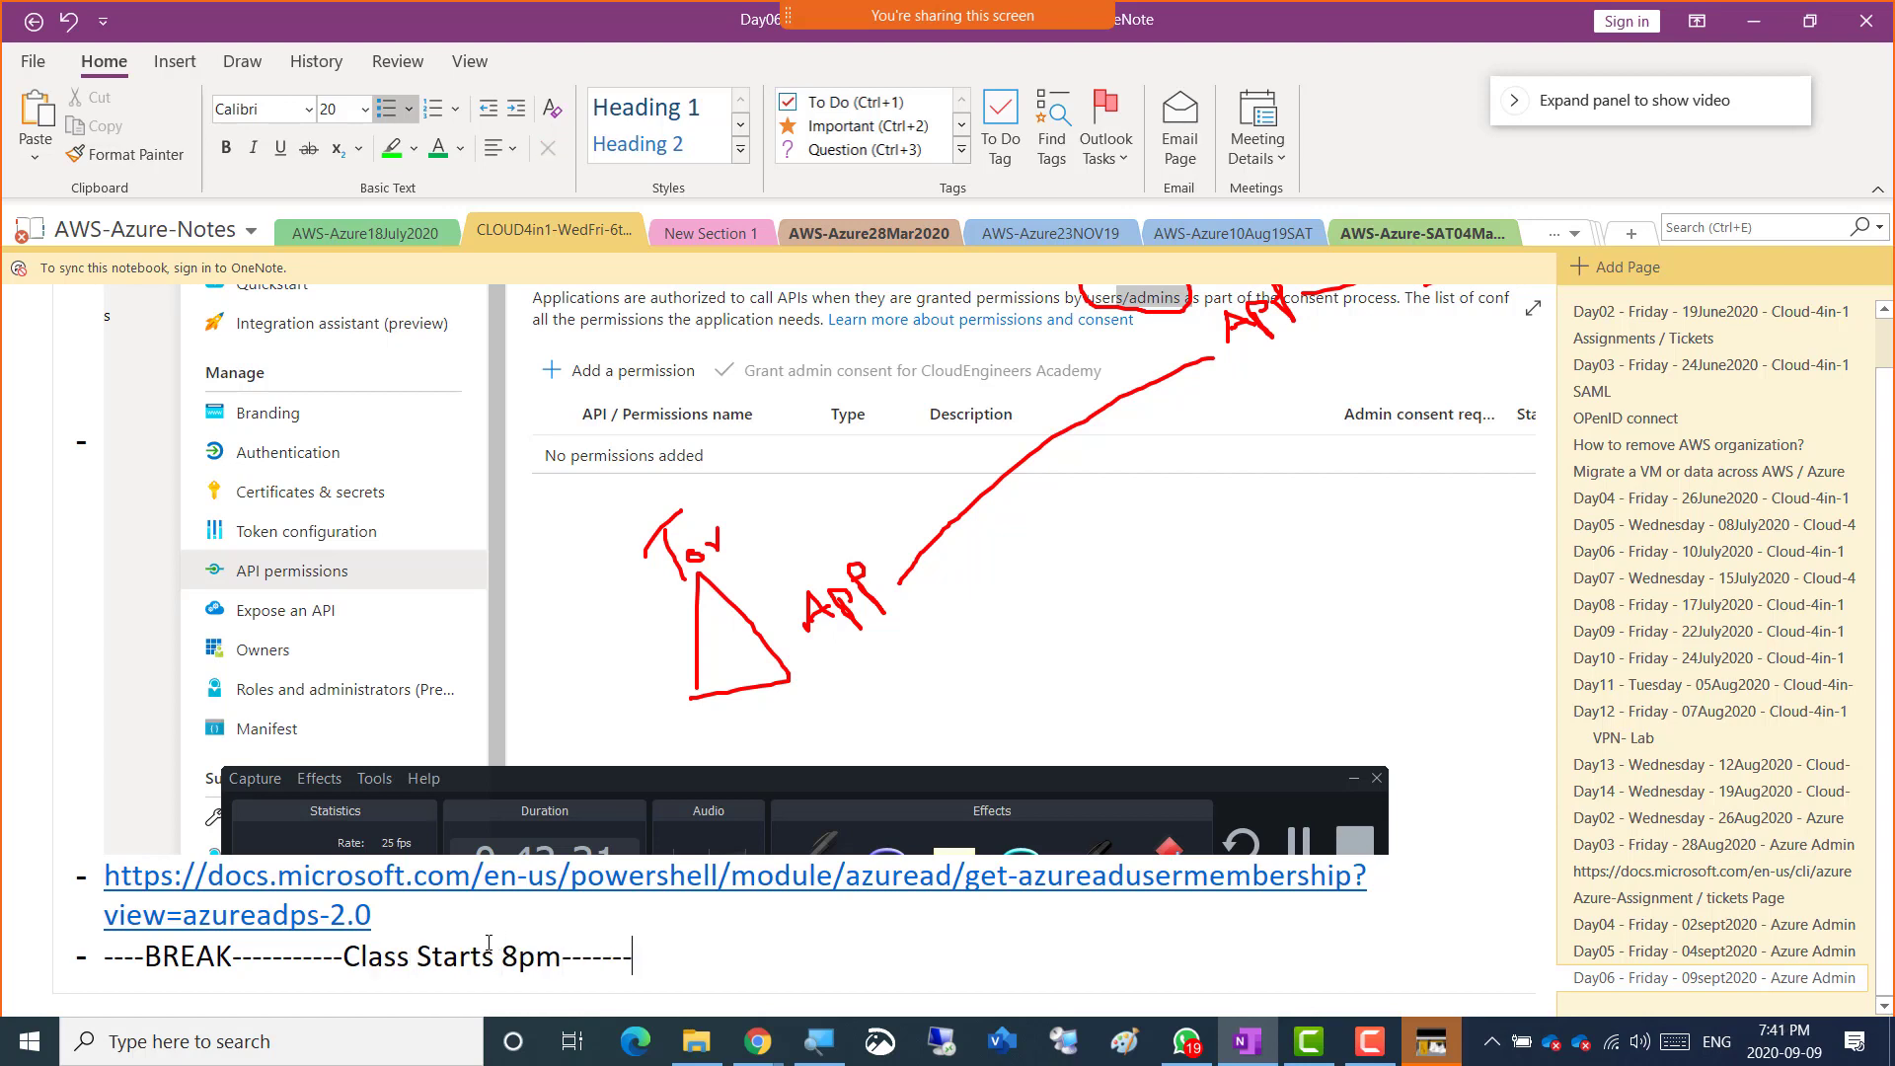
- Change the font color of the whole break line to standard red
{"action": "key", "text": "shift+Home"}
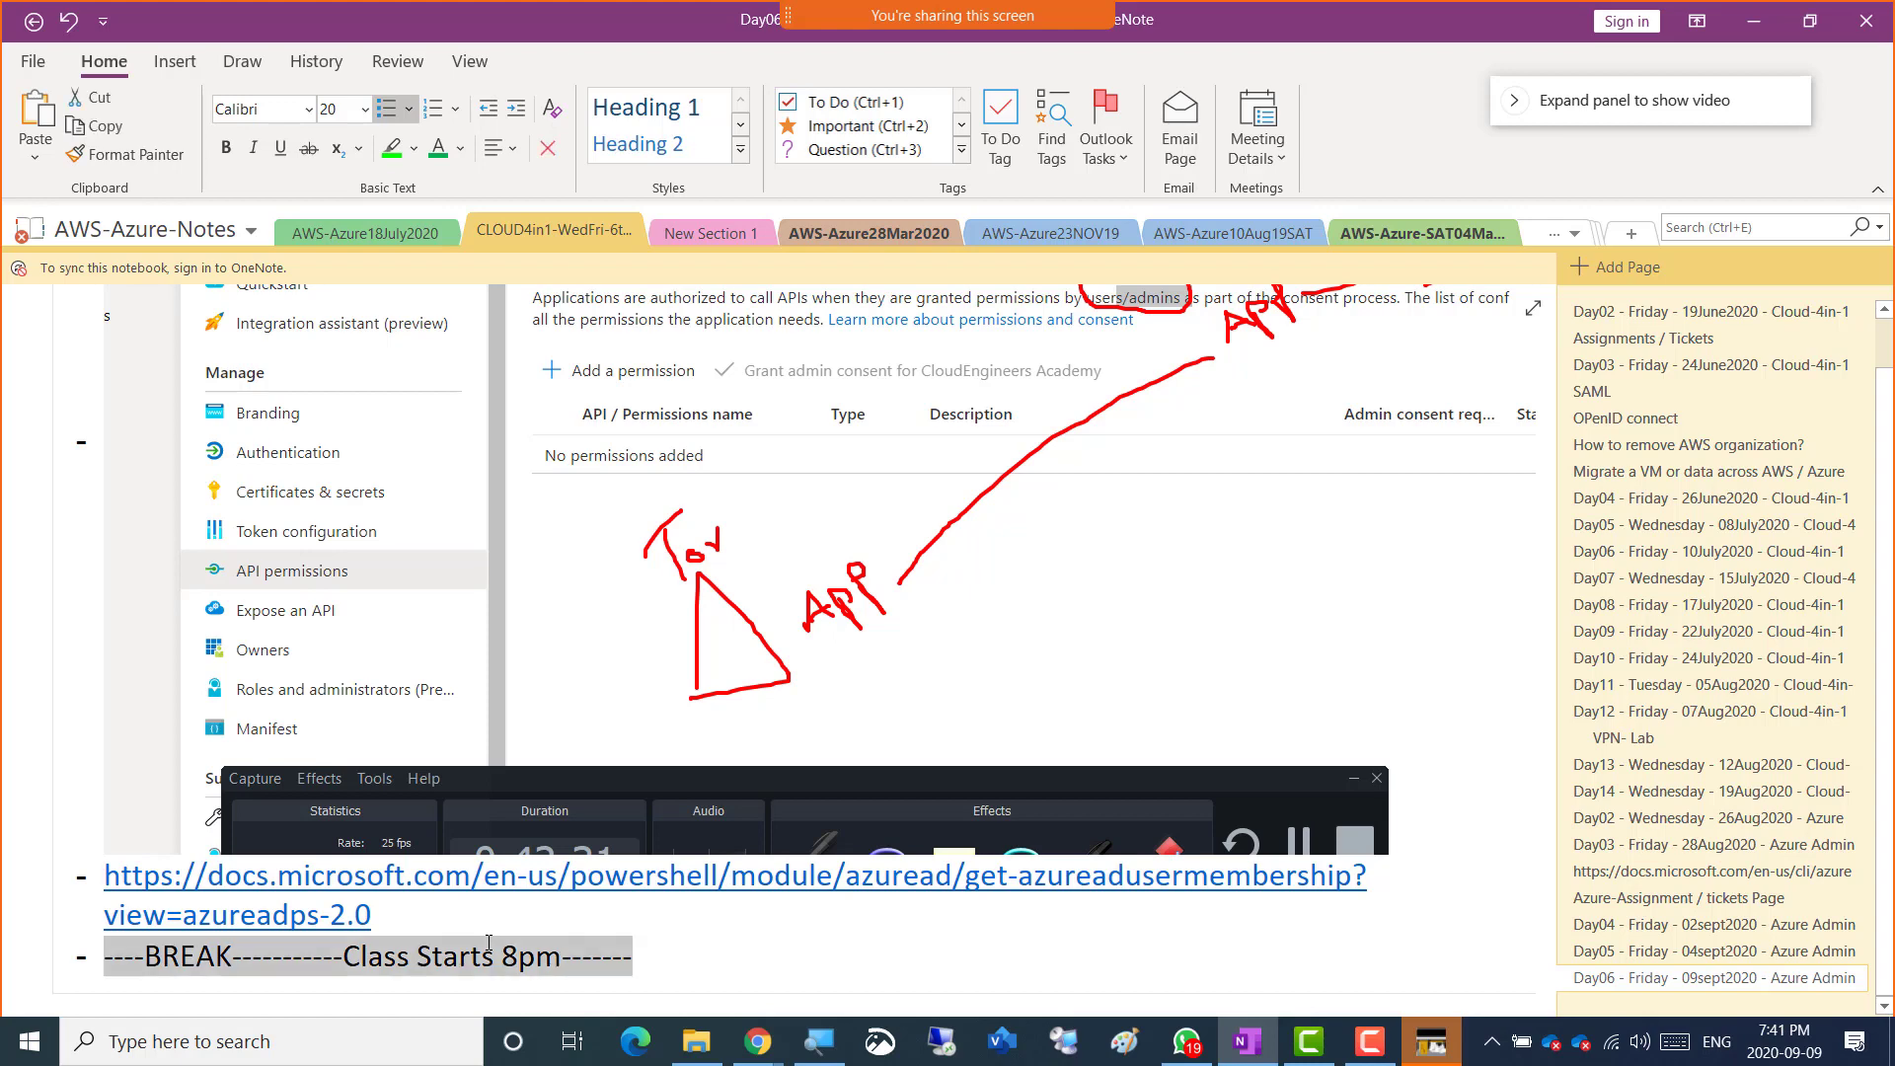
{"action": "left_click", "coordinate": [460, 148]}
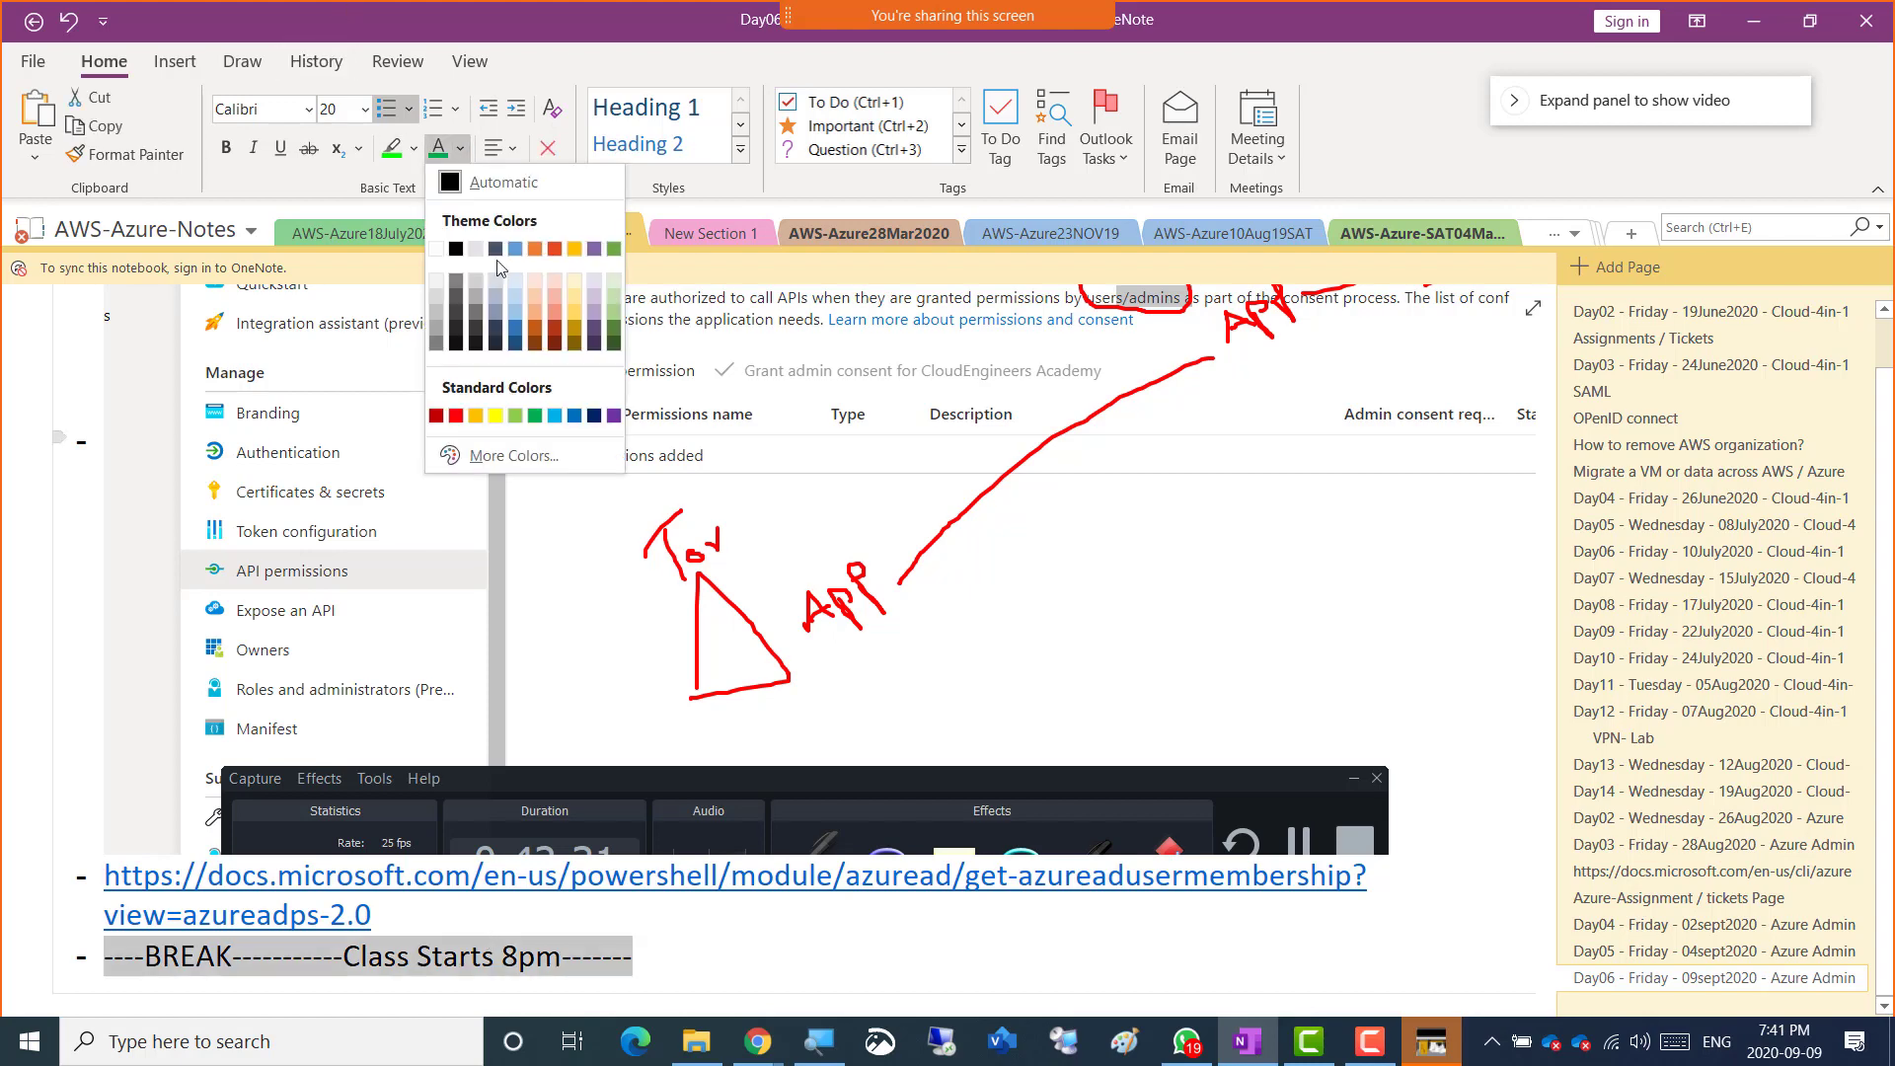
{"action": "left_click", "coordinate": [455, 415]}
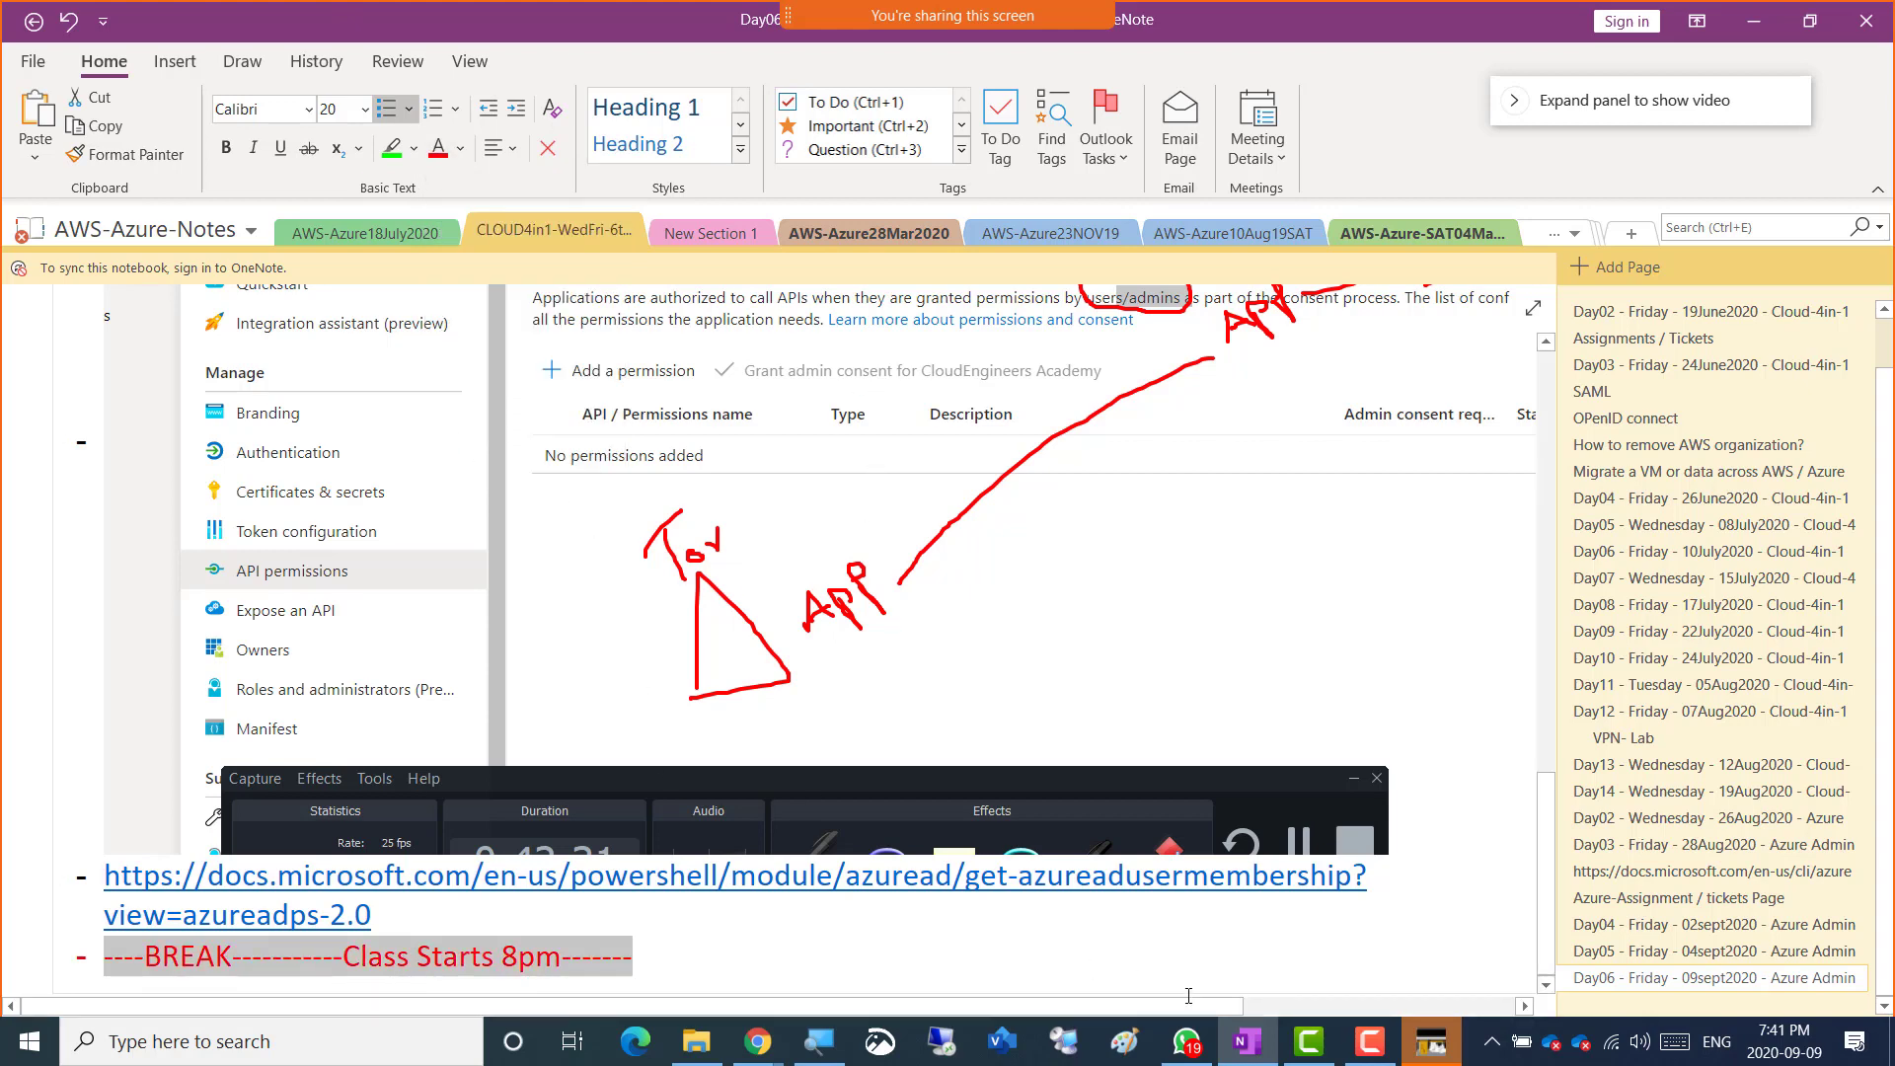
{"action": "left_click", "coordinate": [1370, 1042]}
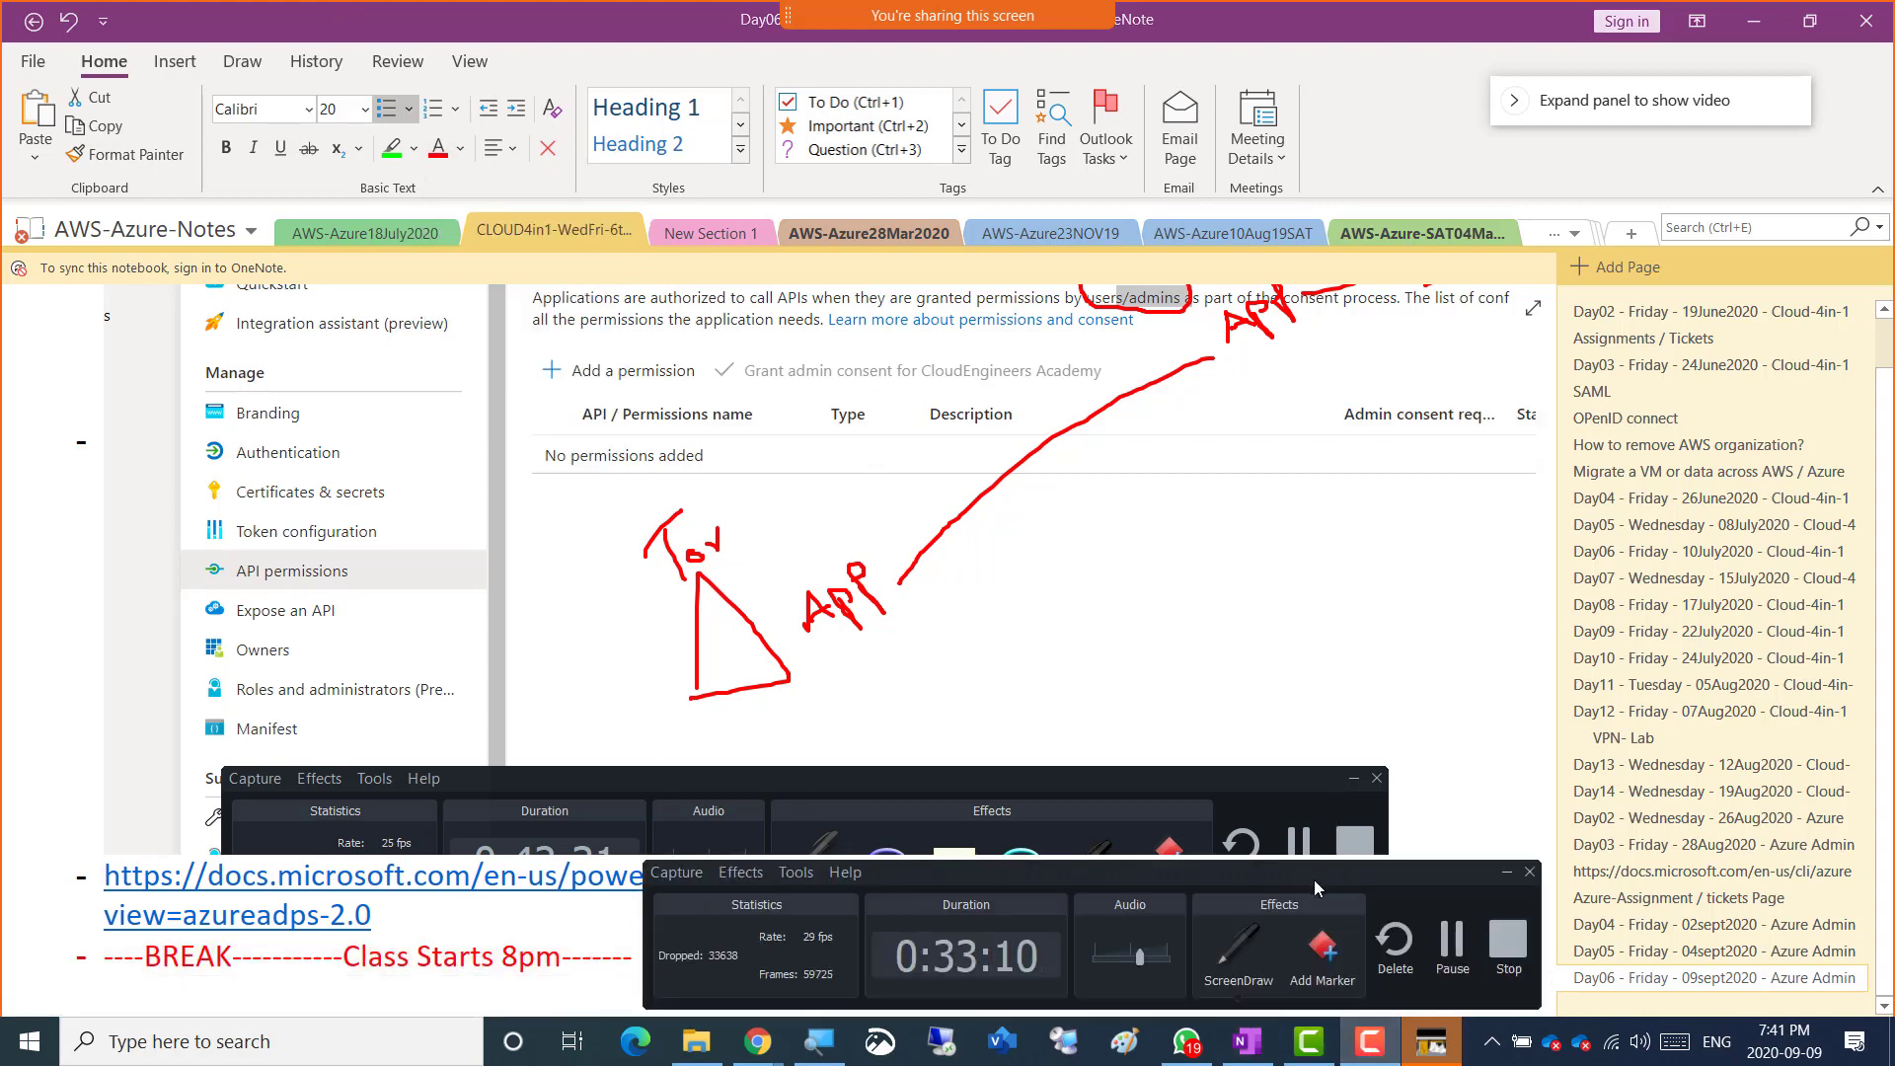
{"action": "left_click_drag", "start_coordinate": [1313, 880], "coordinate": [704, 809]}
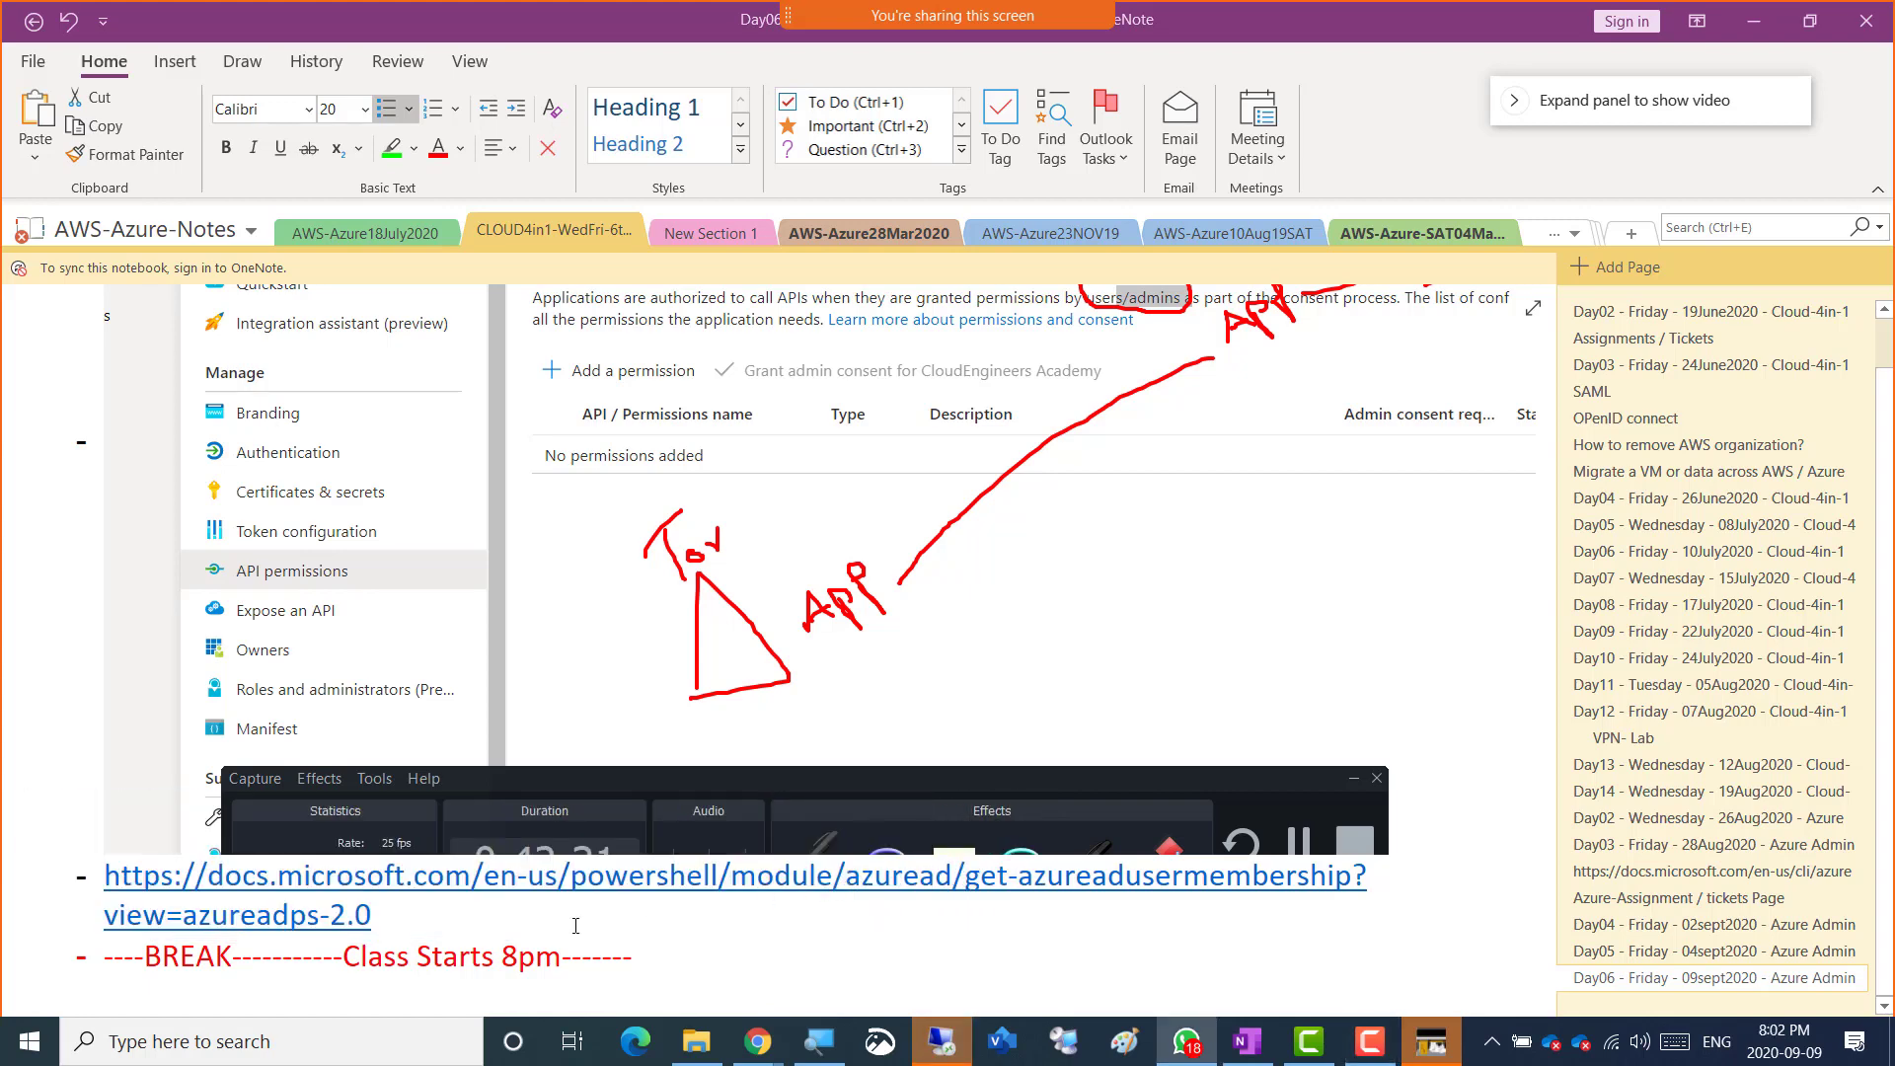
- Start a new bullet below the break line and switch back to the Identity Governance page in Chrome
{"action": "left_click", "coordinate": [637, 953]}
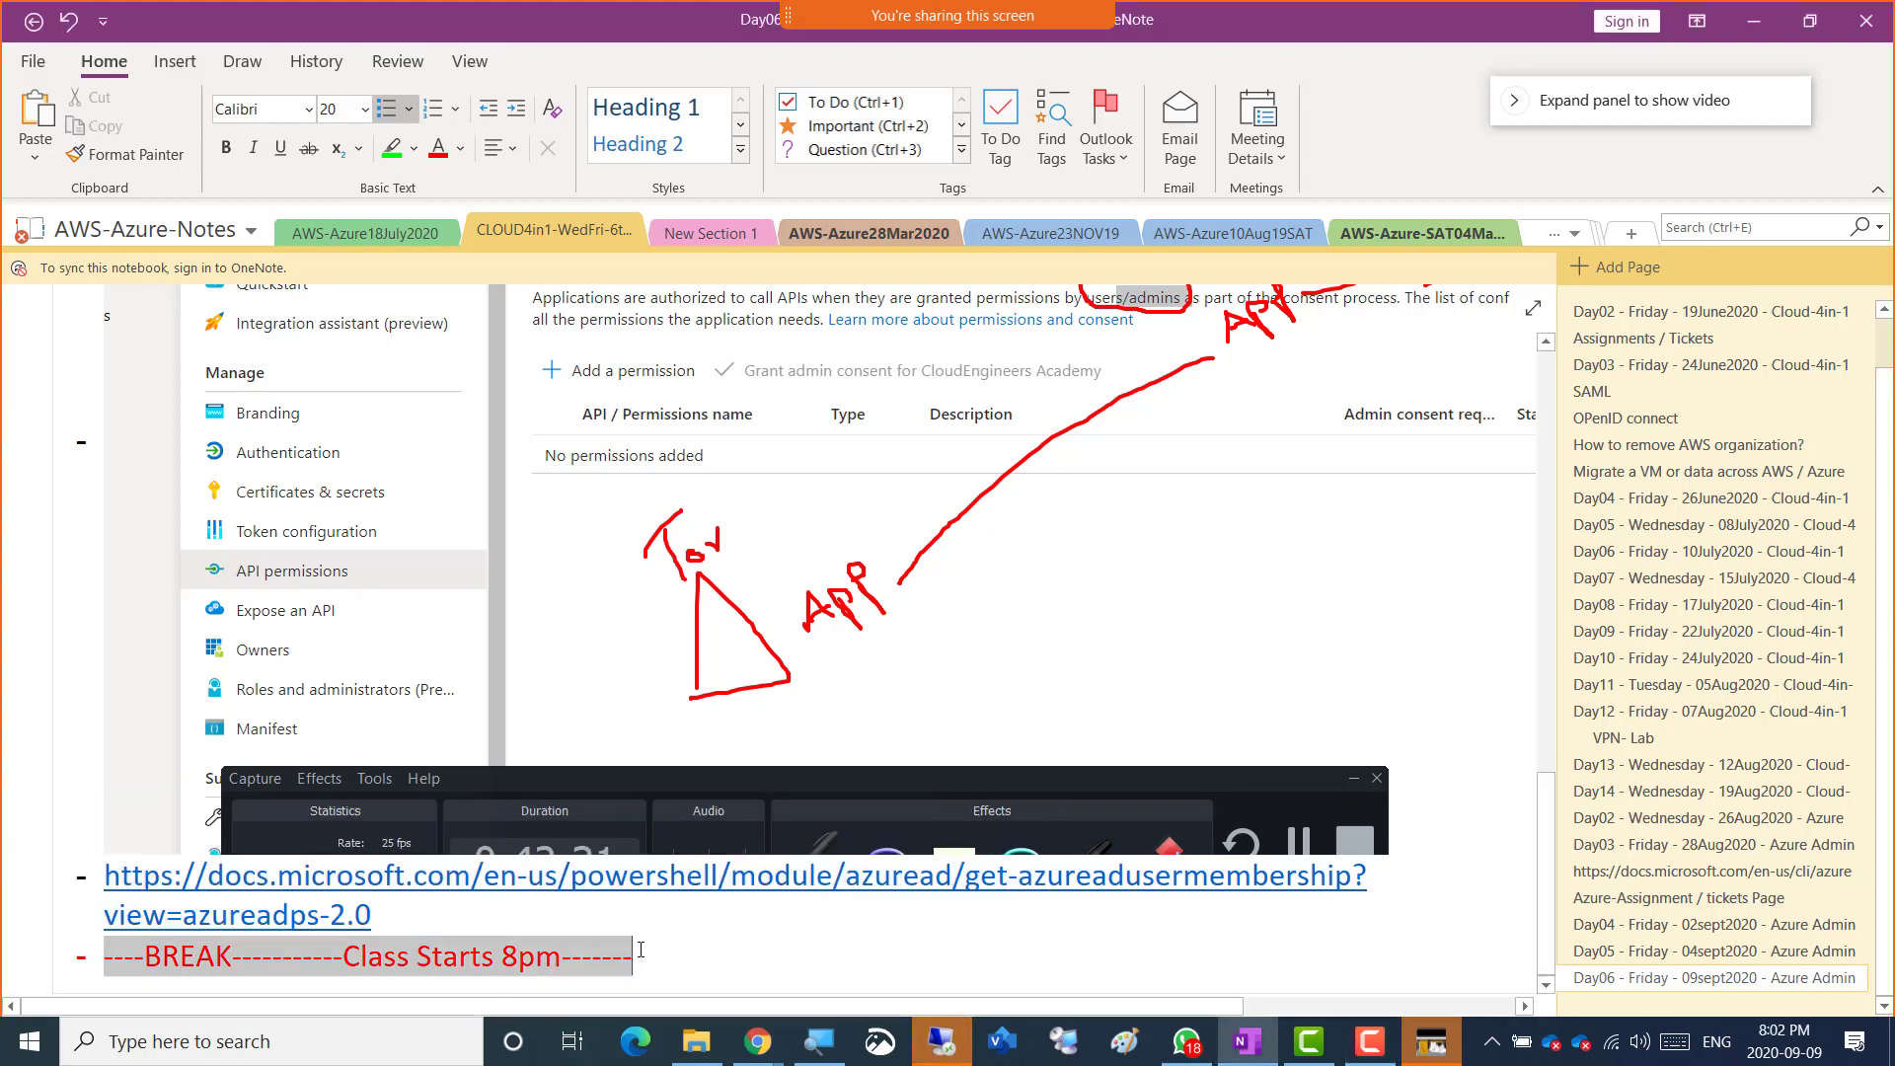
{"action": "key", "text": "Return"}
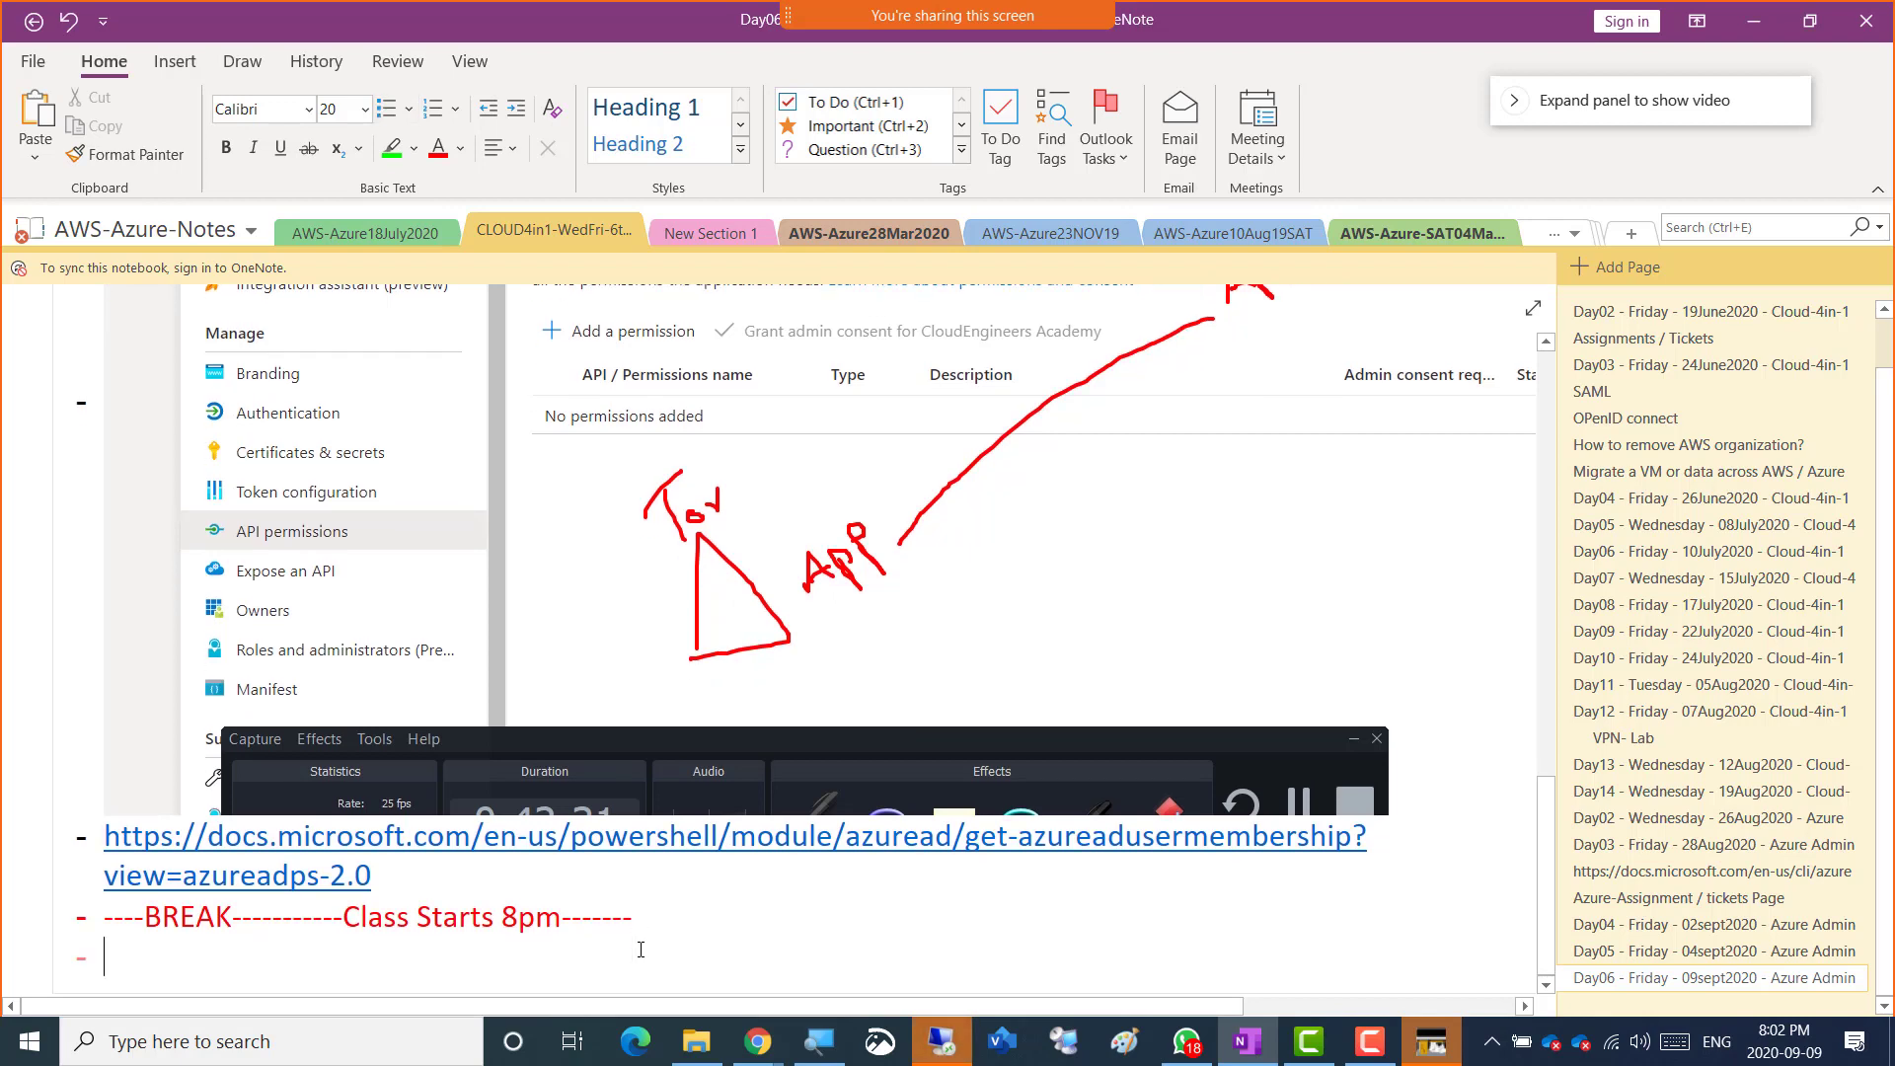
{"action": "key", "text": "alt+Tab"}
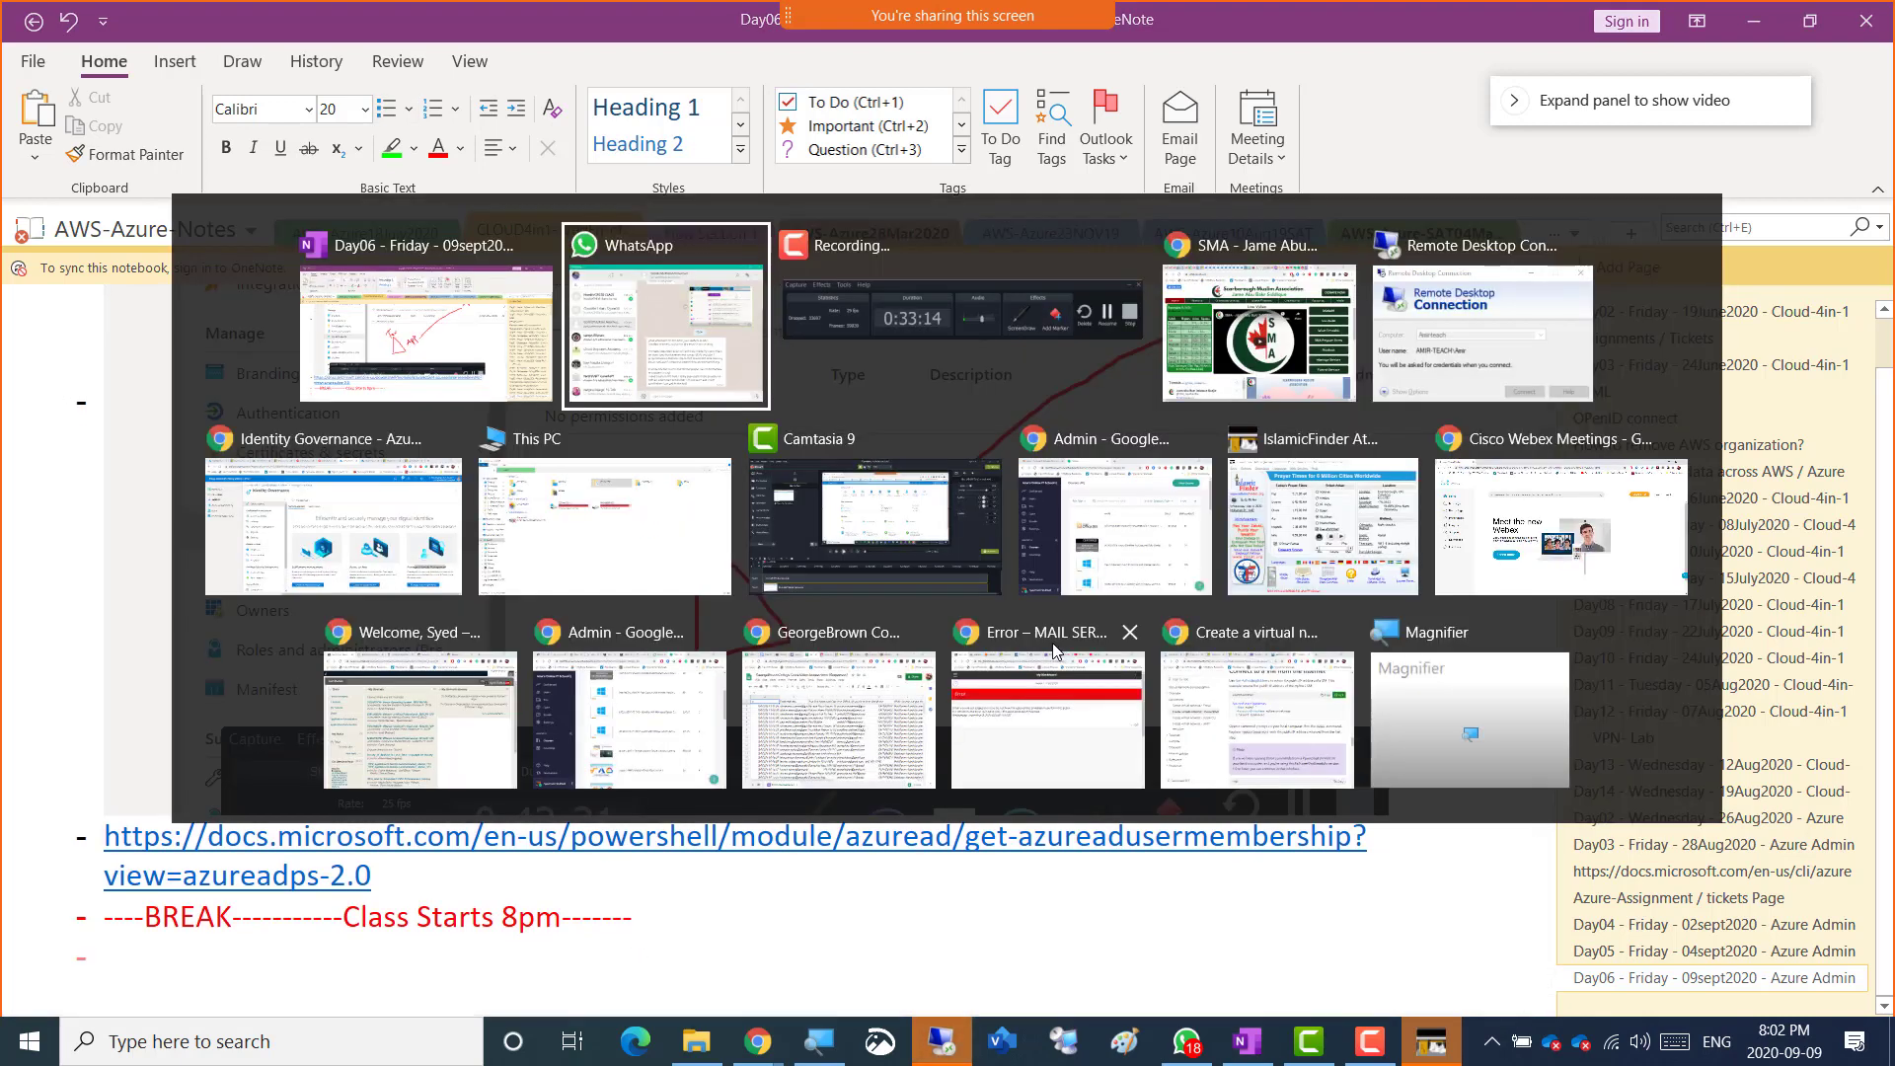
{"action": "key", "text": "alt+Tab"}
{"action": "key", "text": "alt+Tab"}
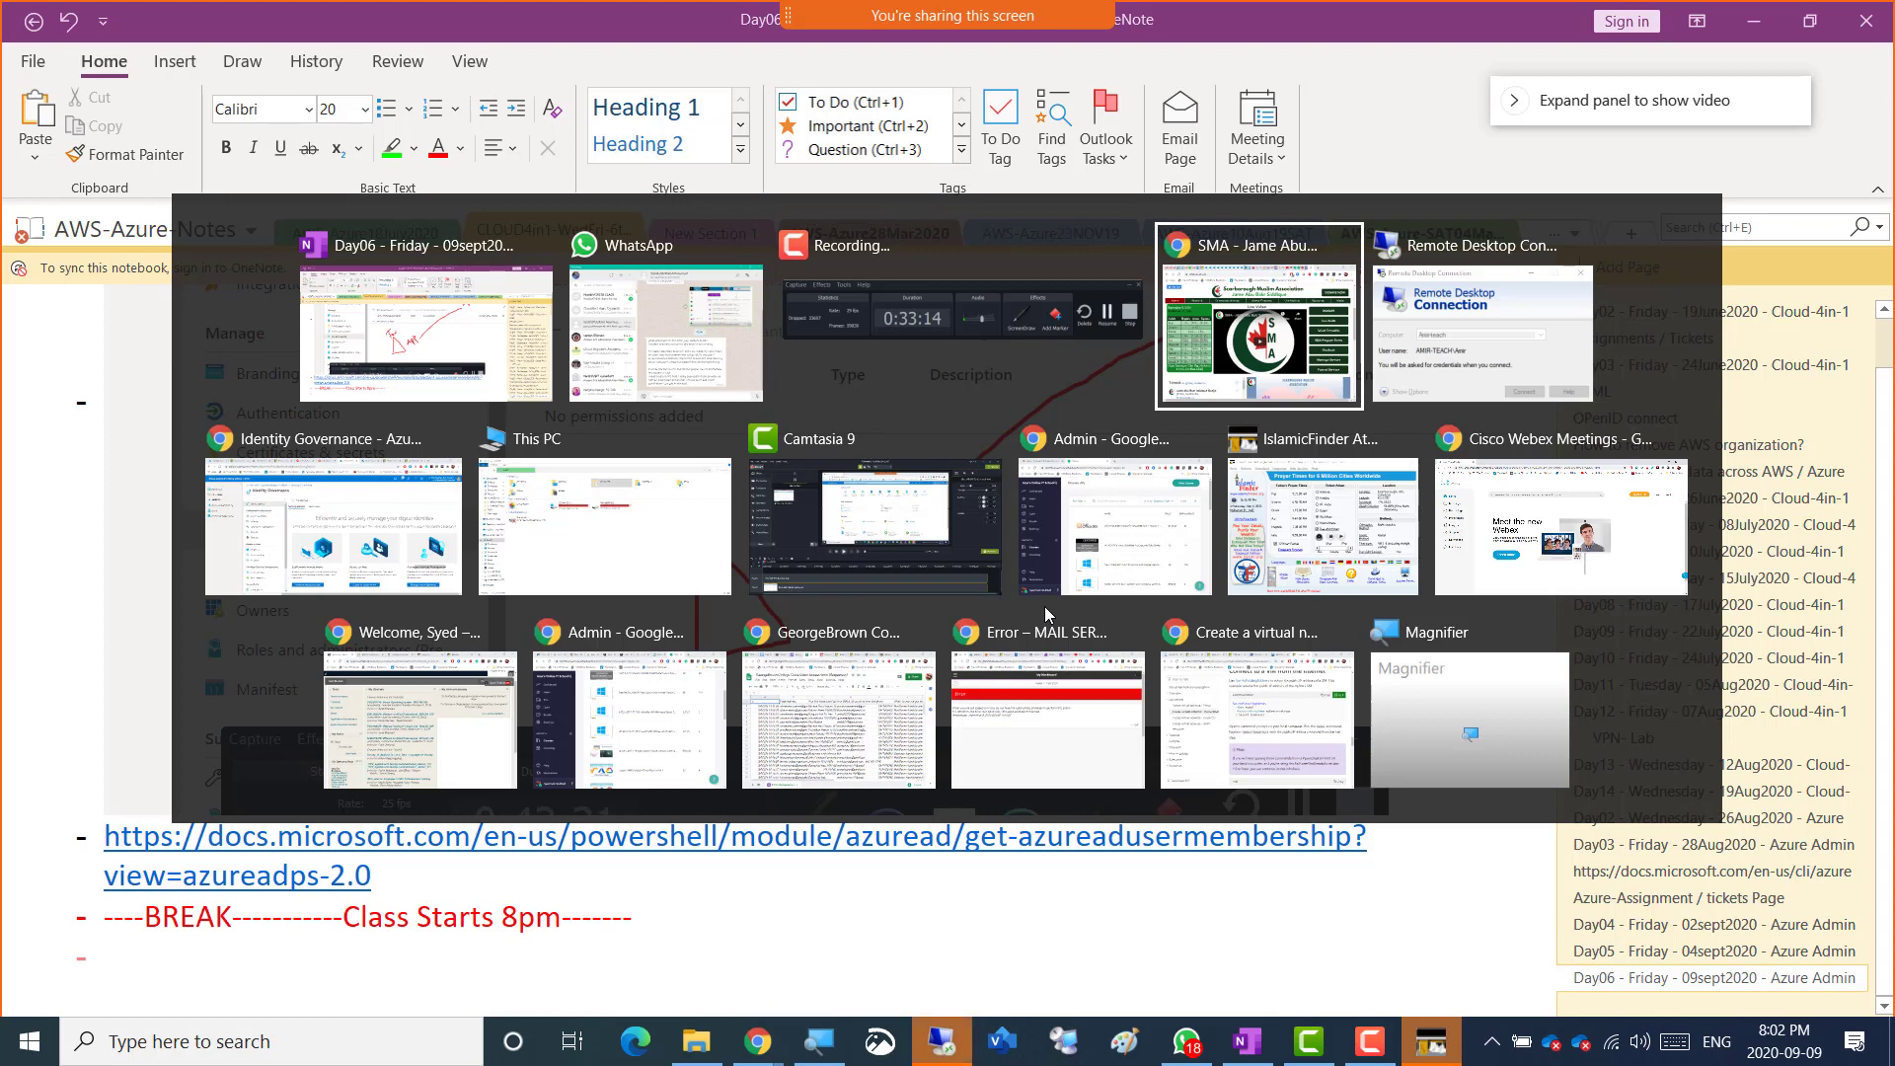
{"action": "key", "text": "alt+Tab"}
{"action": "key", "text": "alt+Tab"}
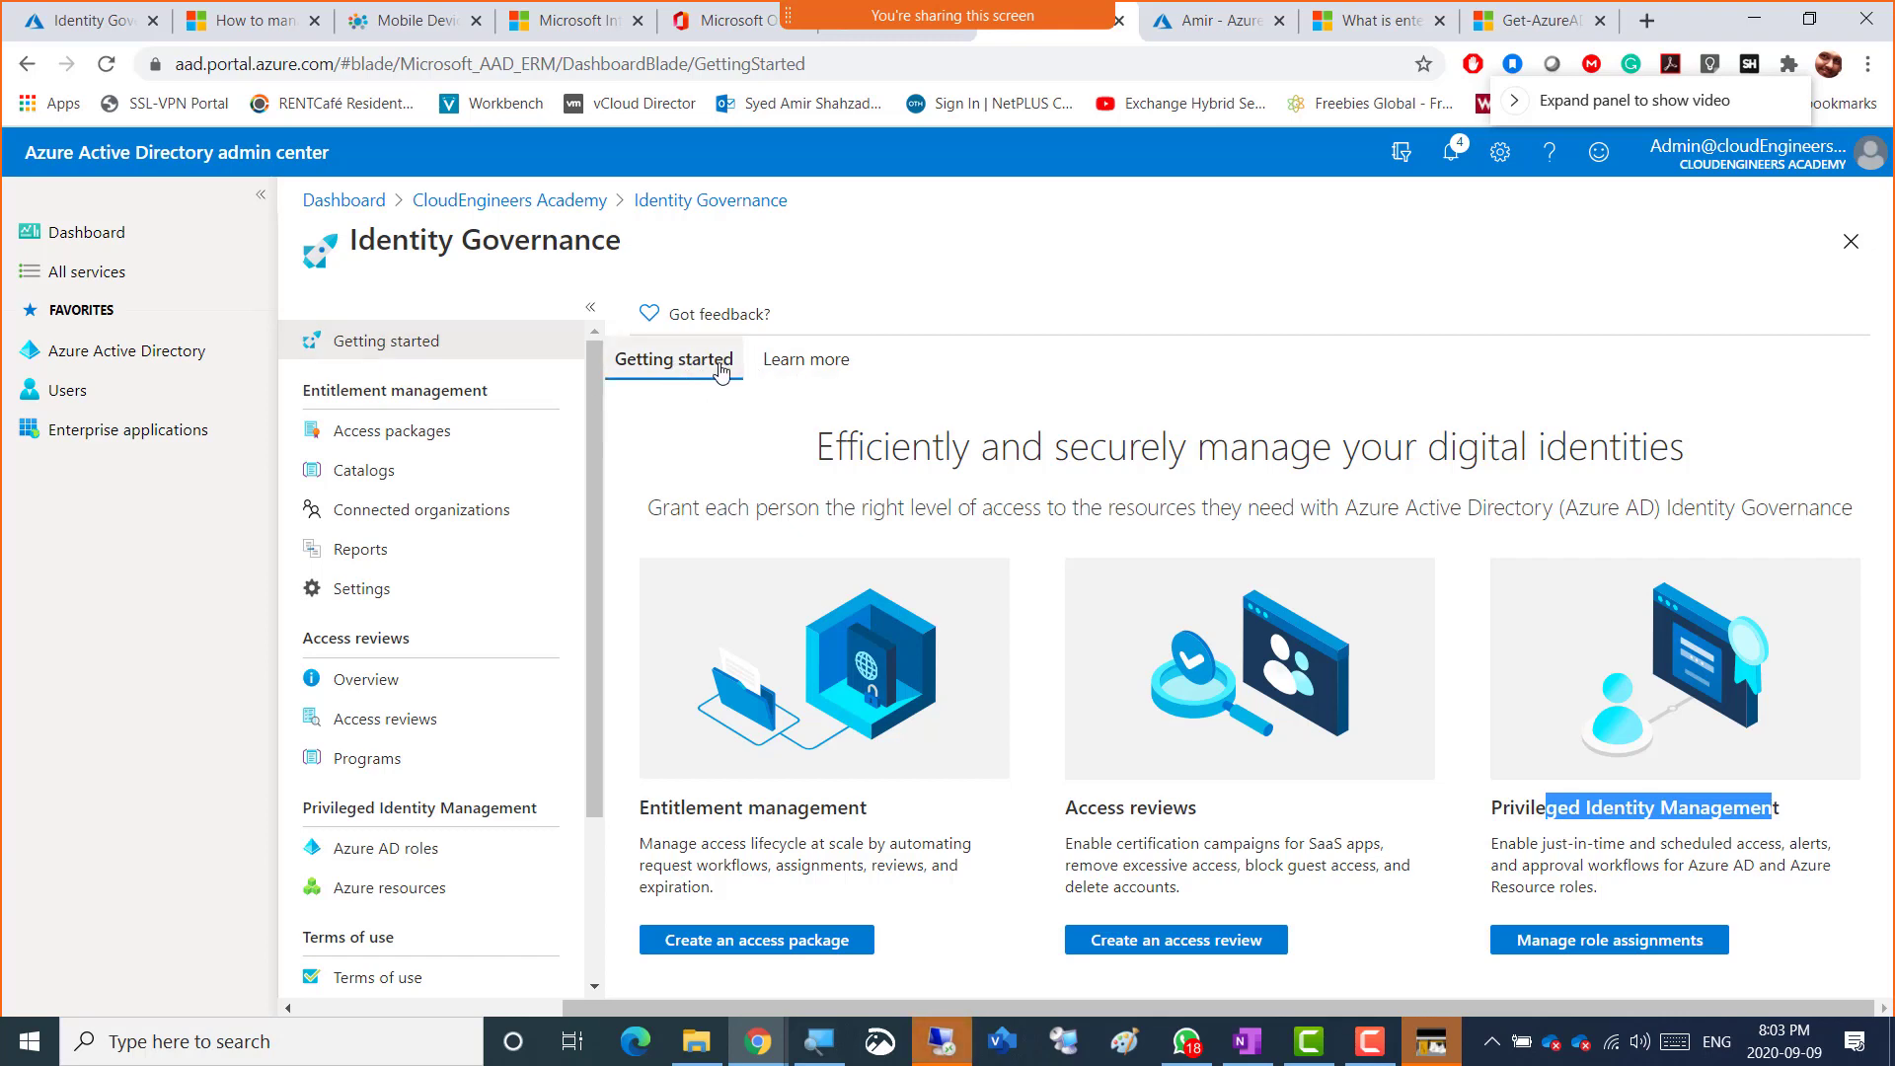
- Look through the documentation links and videos in the Learn more section of Identity Governance
{"action": "left_click", "coordinate": [812, 377]}
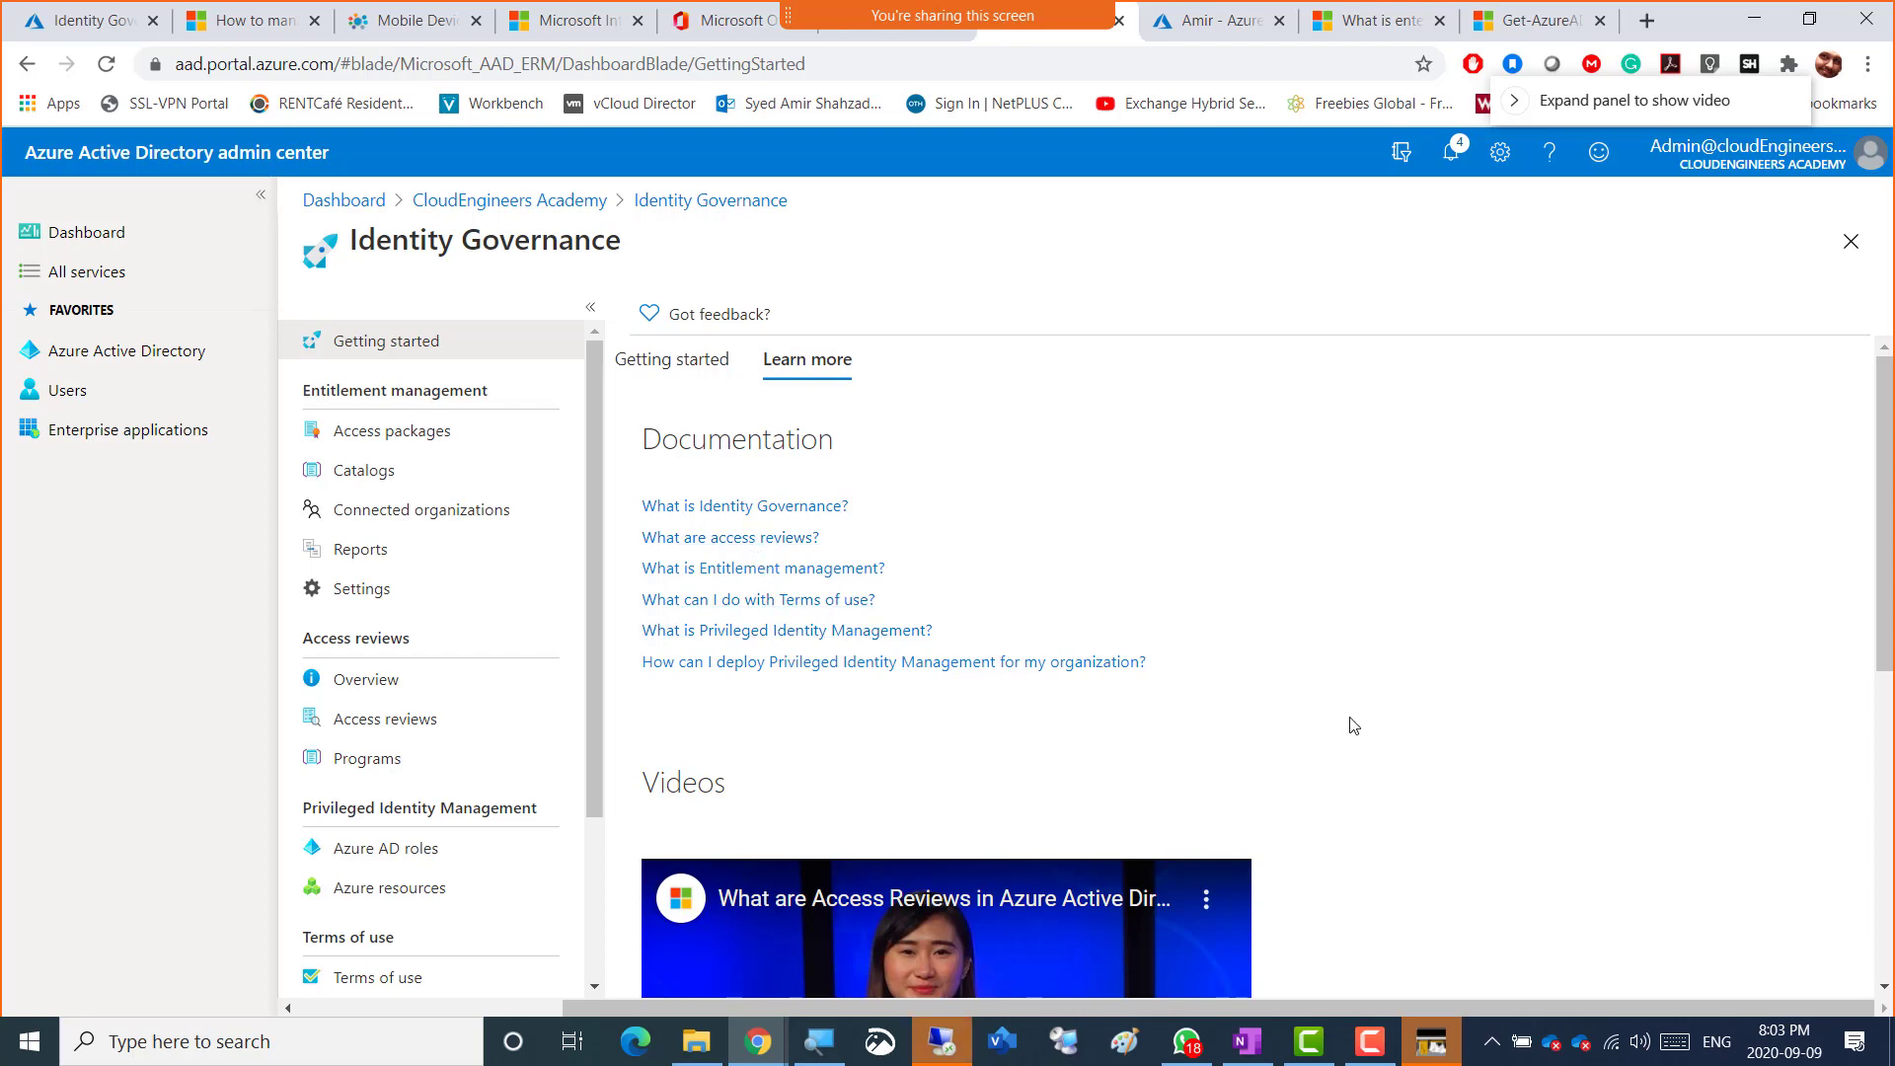
{"action": "scroll", "coordinate": [1367, 729], "scroll_direction": "down", "scroll_amount": 3}
{"action": "scroll", "coordinate": [1369, 731], "scroll_direction": "down", "scroll_amount": 2}
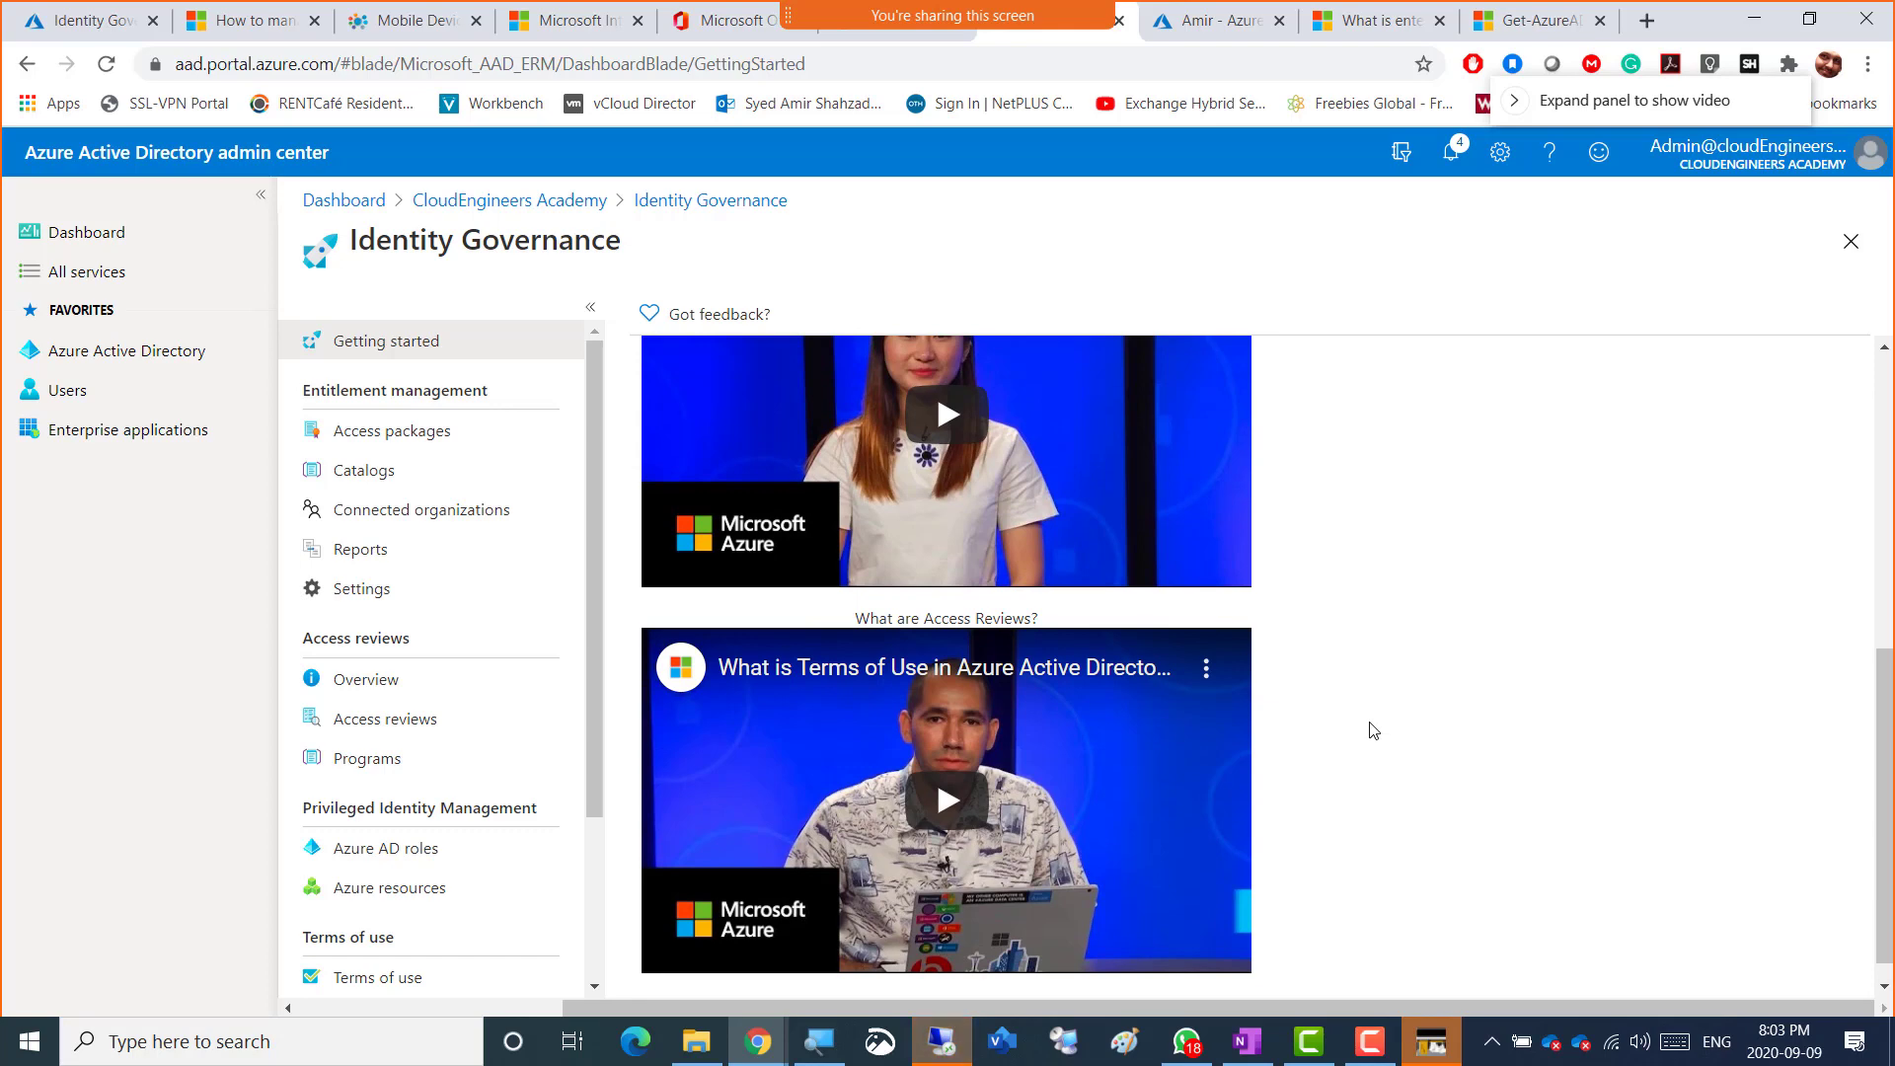
{"action": "scroll", "coordinate": [1372, 730], "scroll_direction": "down", "scroll_amount": 1}
{"action": "scroll", "coordinate": [1370, 728], "scroll_direction": "up", "scroll_amount": 5}
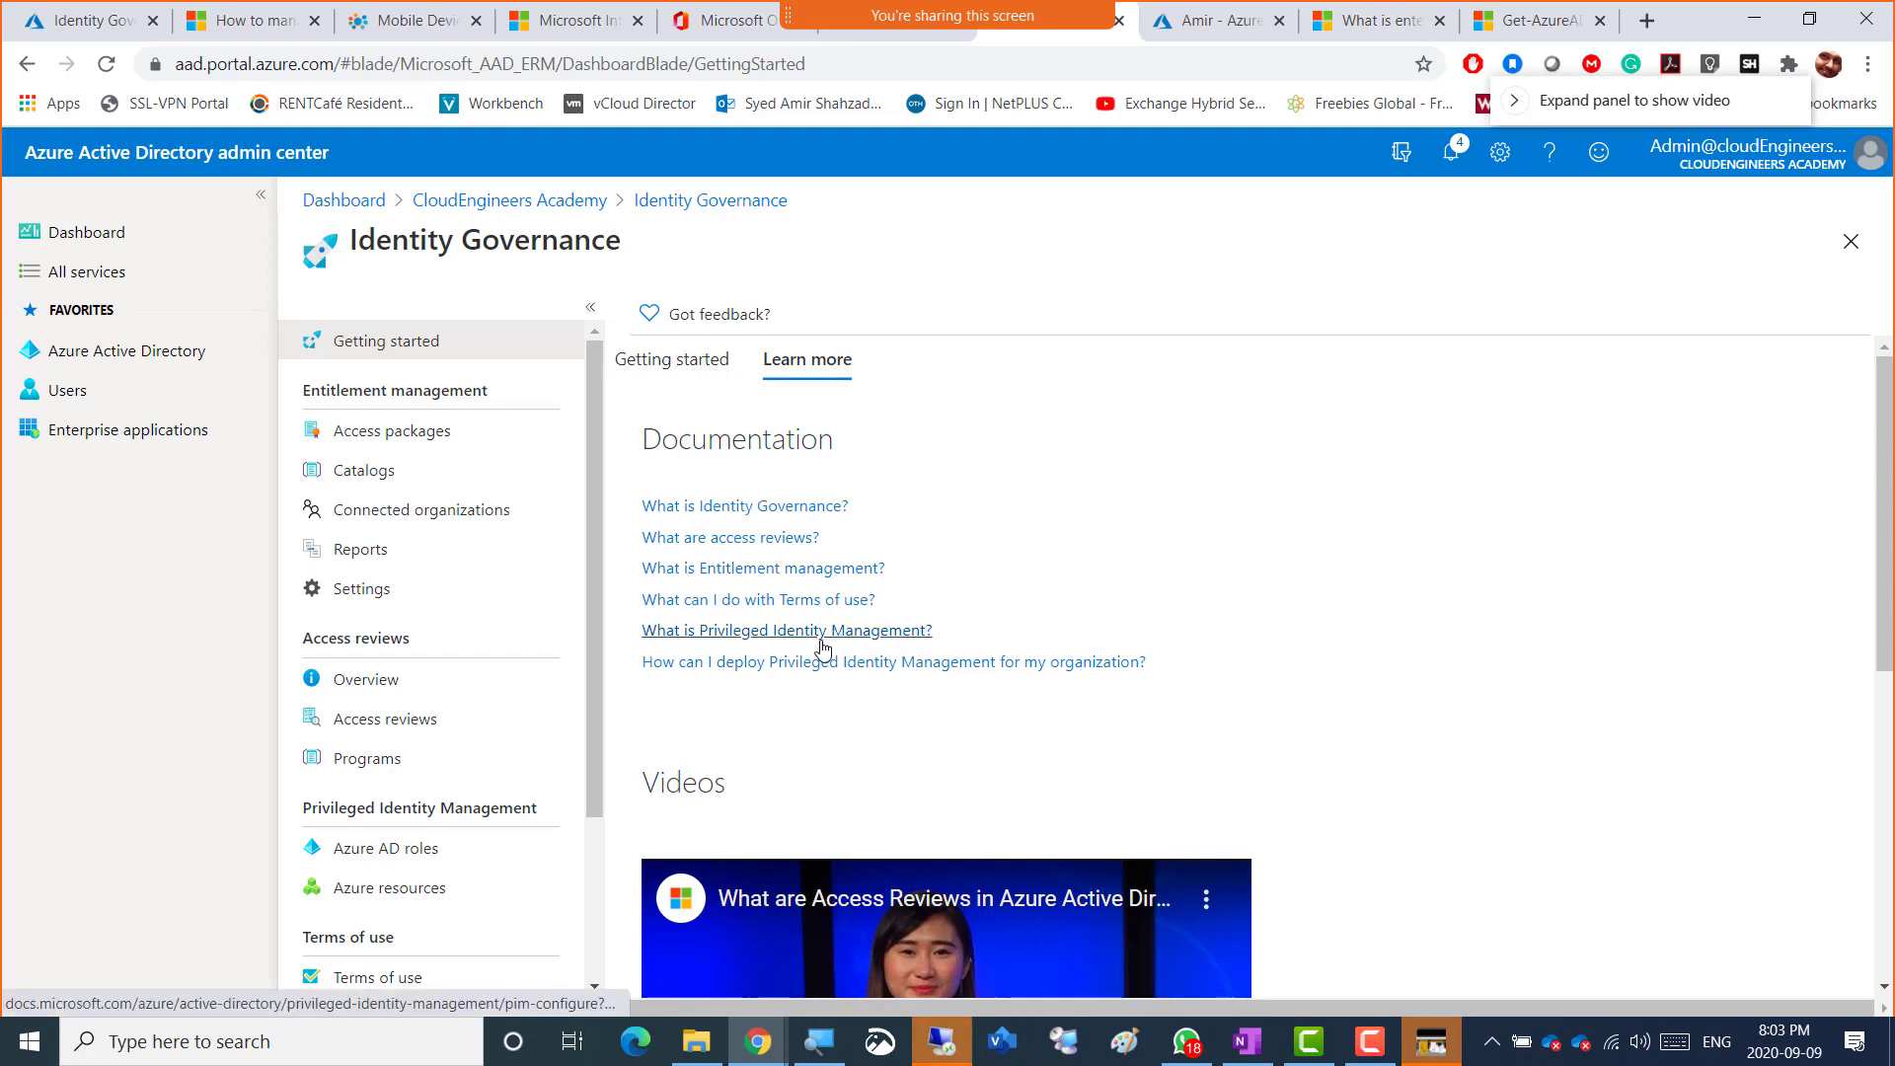
- Read the Access reviews description on the Getting started page and open the form for creating an access review
{"action": "left_click", "coordinate": [663, 368]}
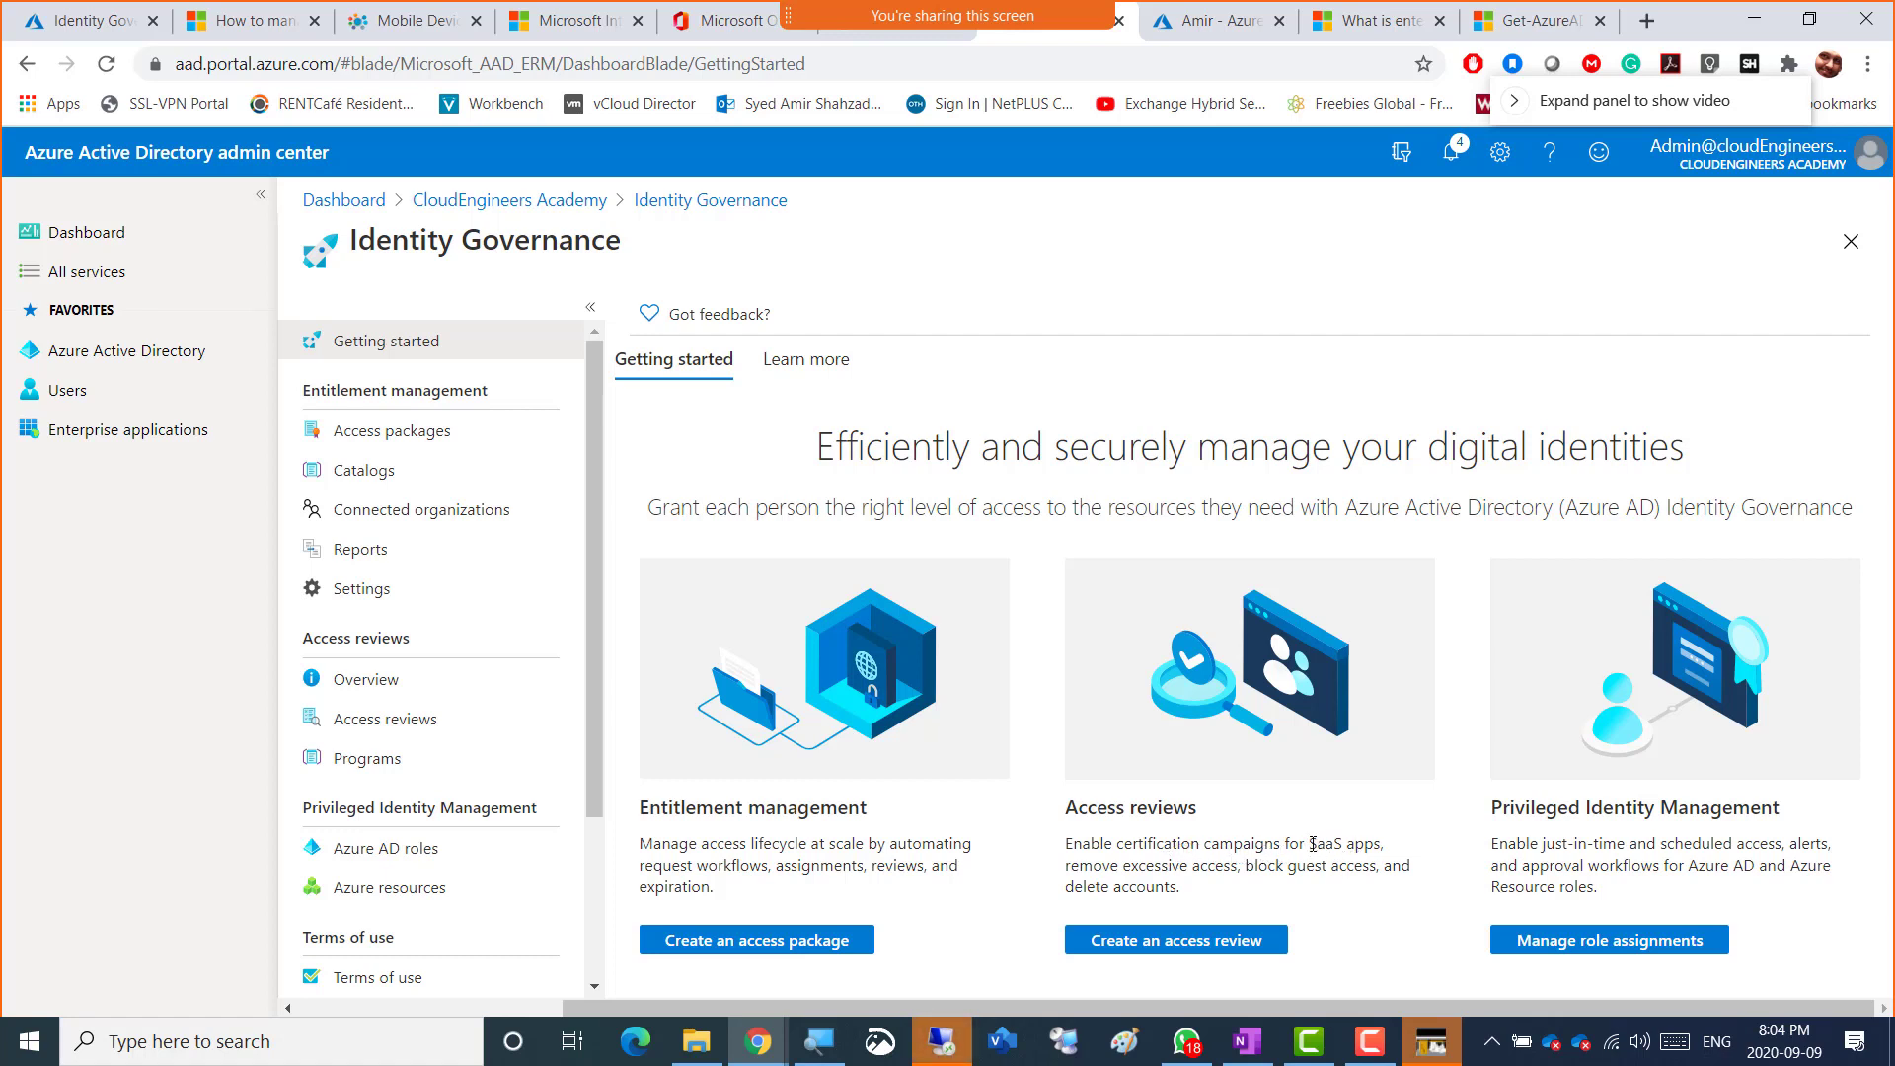
{"action": "left_click_drag", "start_coordinate": [1309, 844], "coordinate": [1342, 844]}
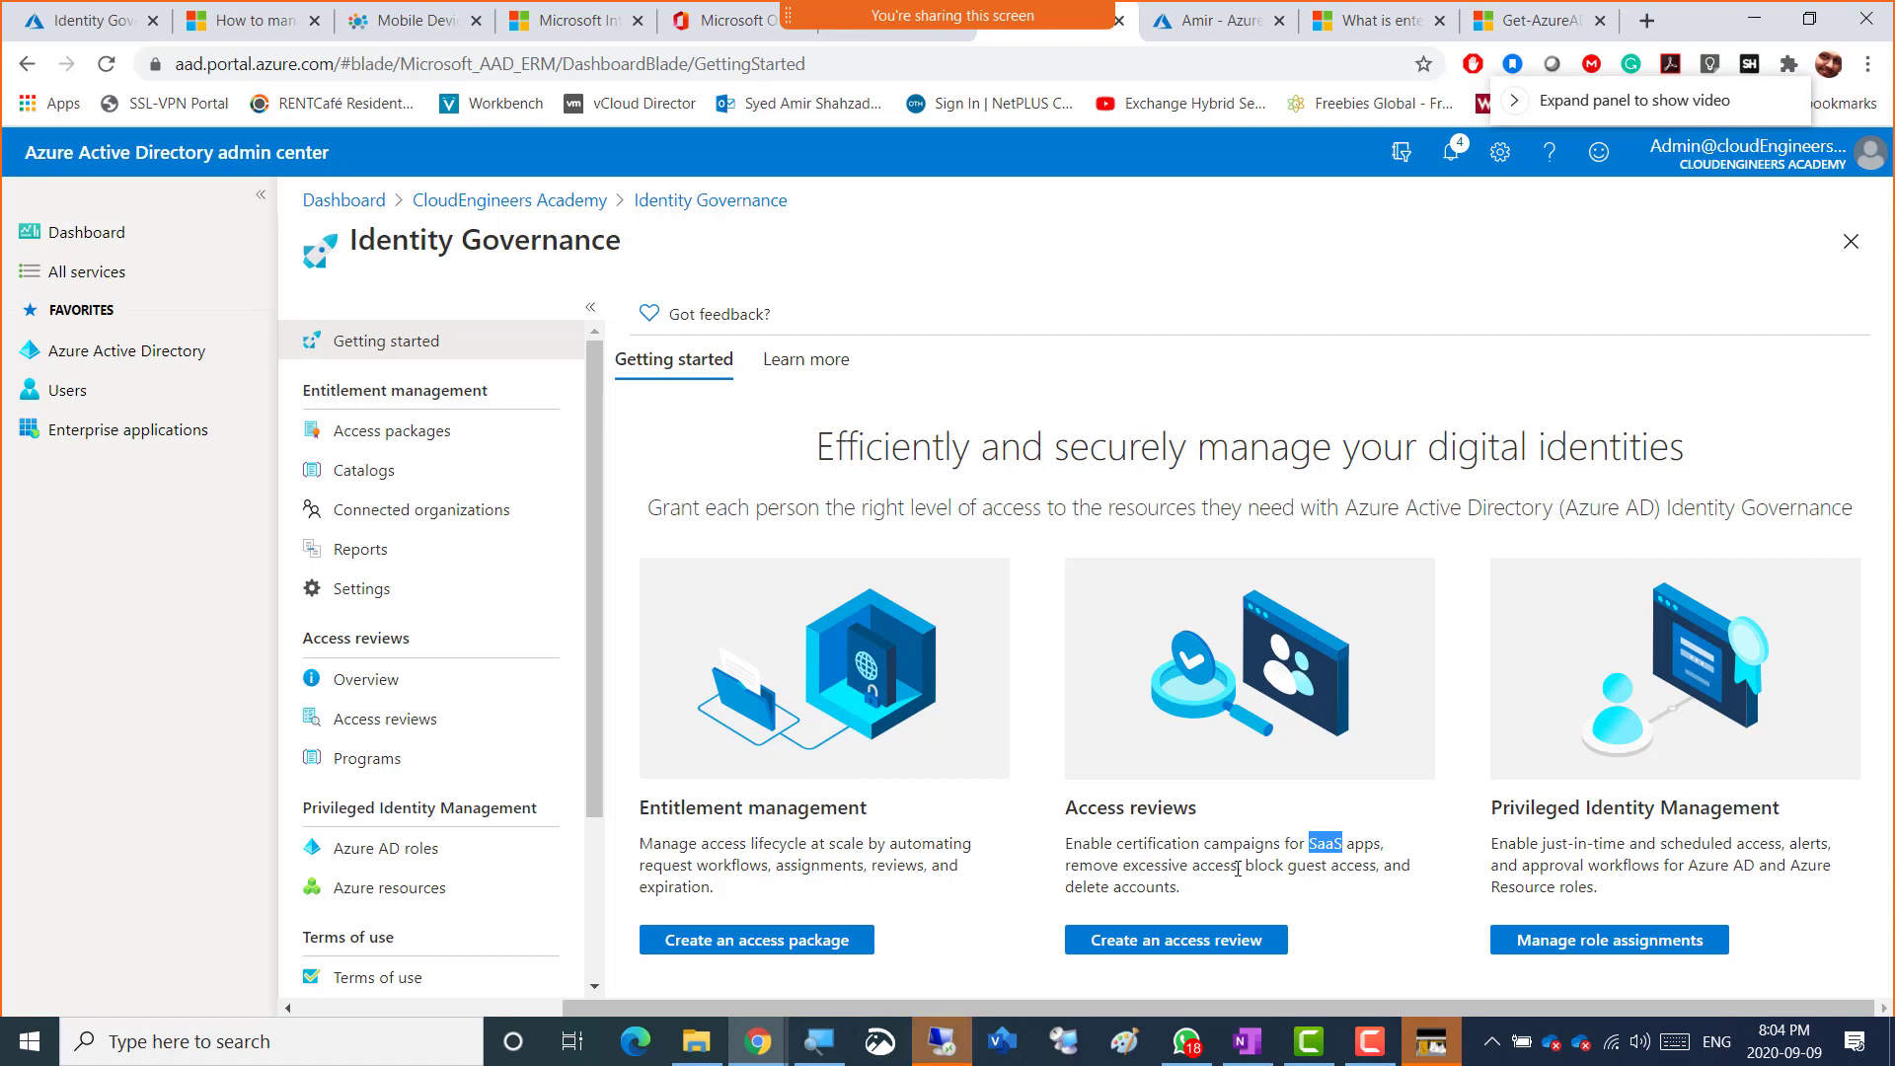
{"action": "left_click_drag", "start_coordinate": [1238, 868], "coordinate": [1066, 879]}
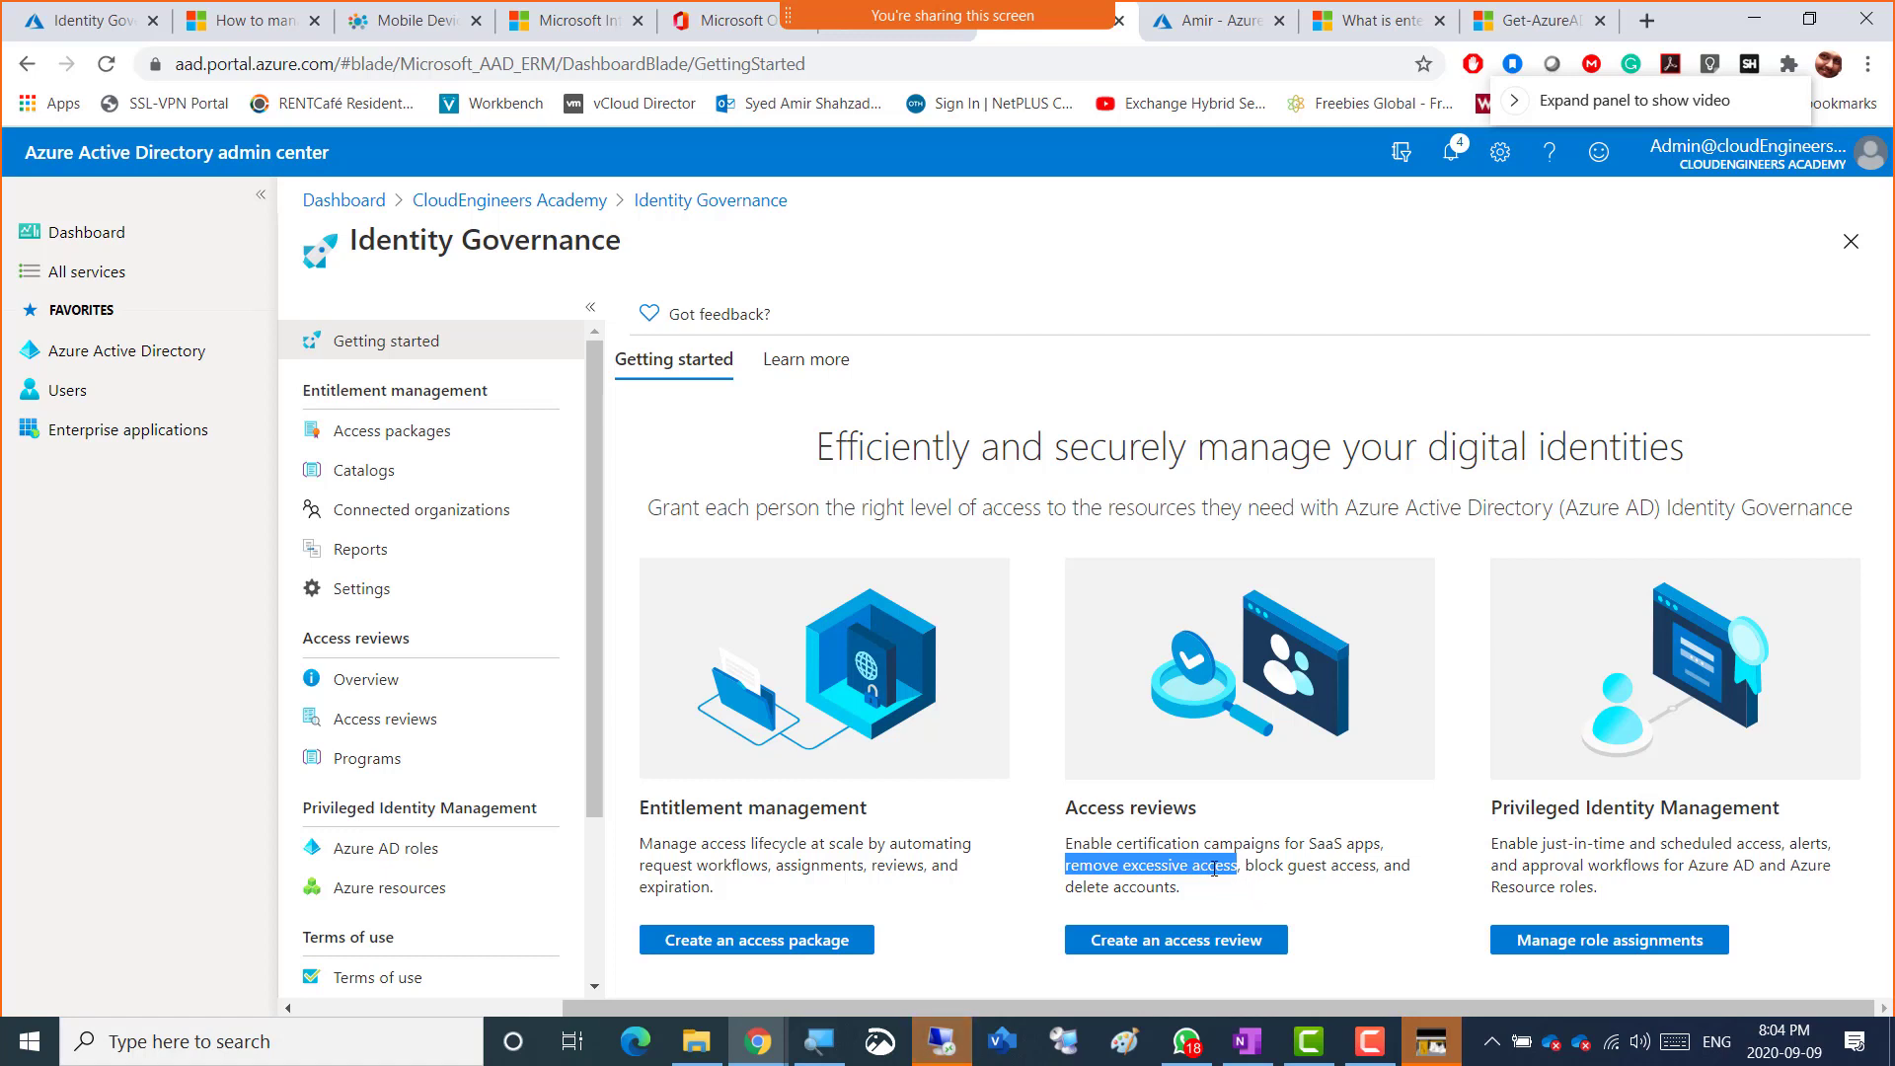
{"action": "left_click_drag", "start_coordinate": [1246, 864], "coordinate": [1374, 868]}
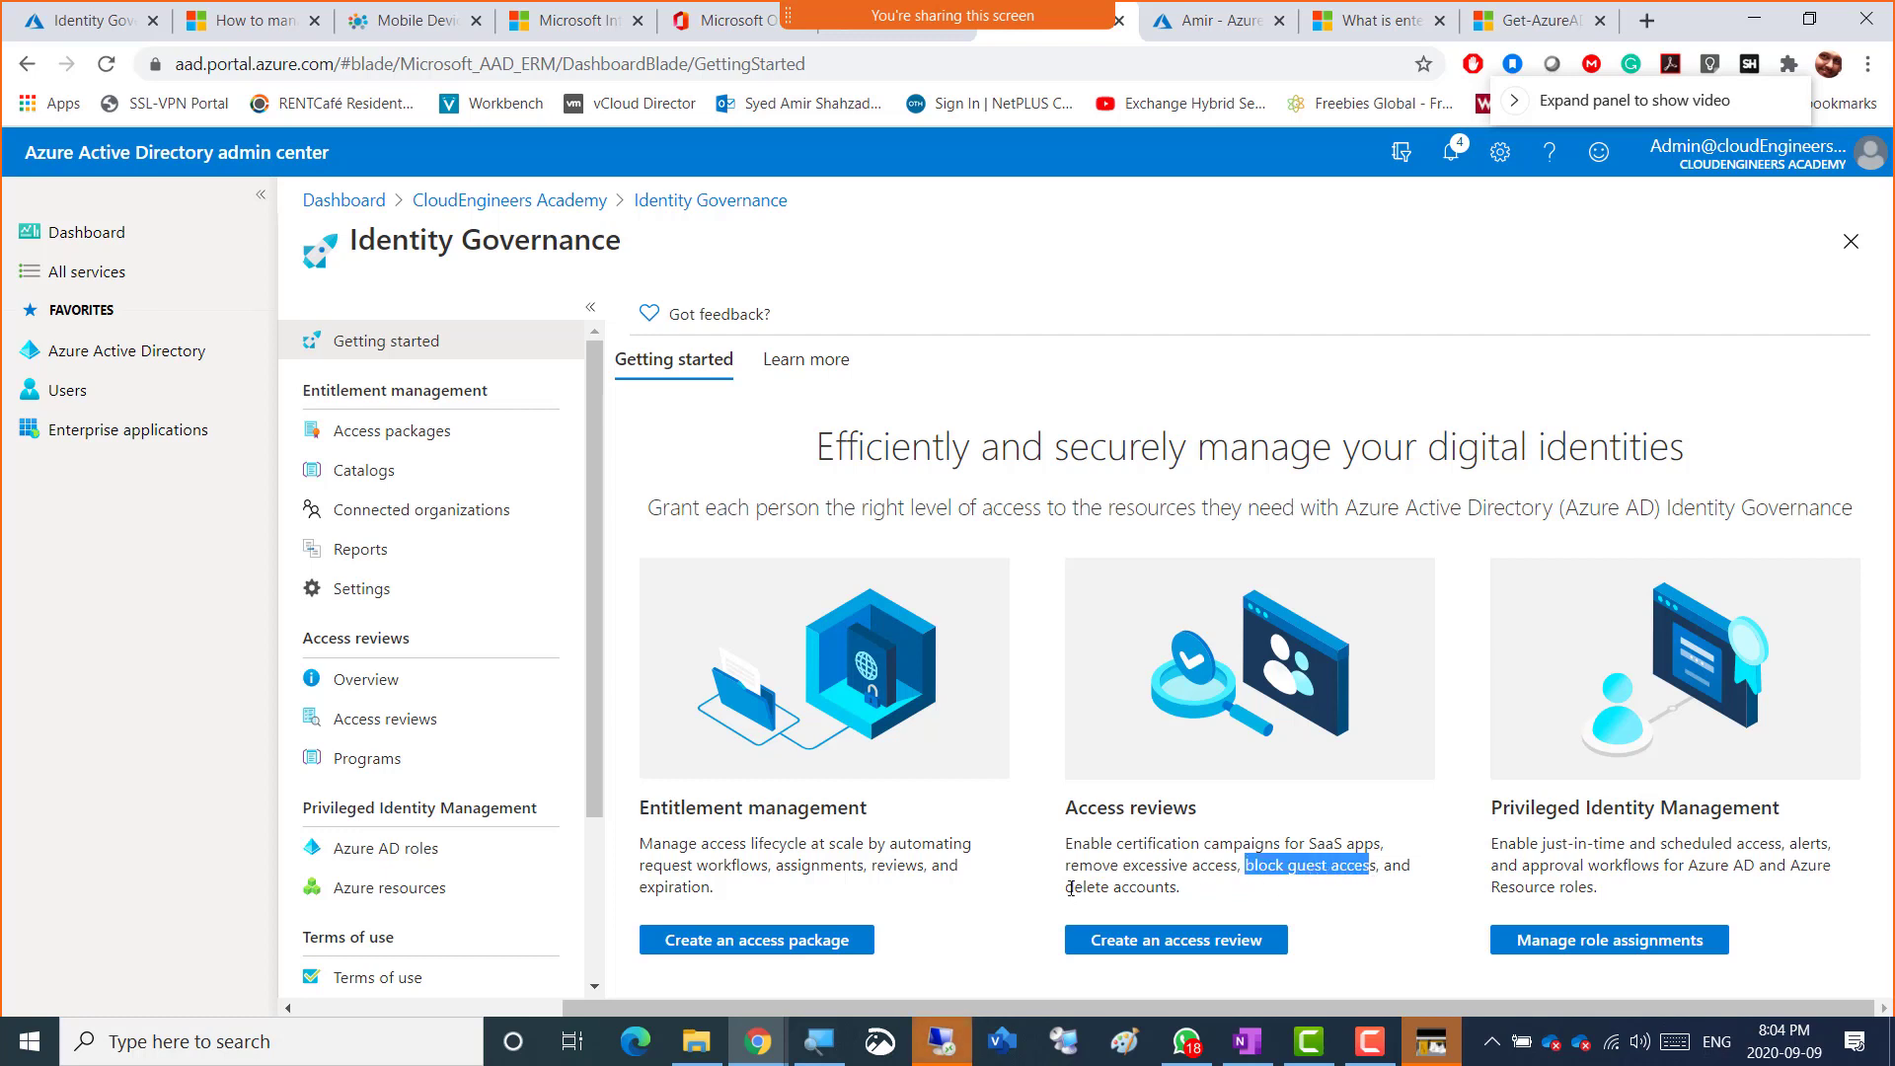
{"action": "left_click_drag", "start_coordinate": [1069, 887], "coordinate": [1174, 888]}
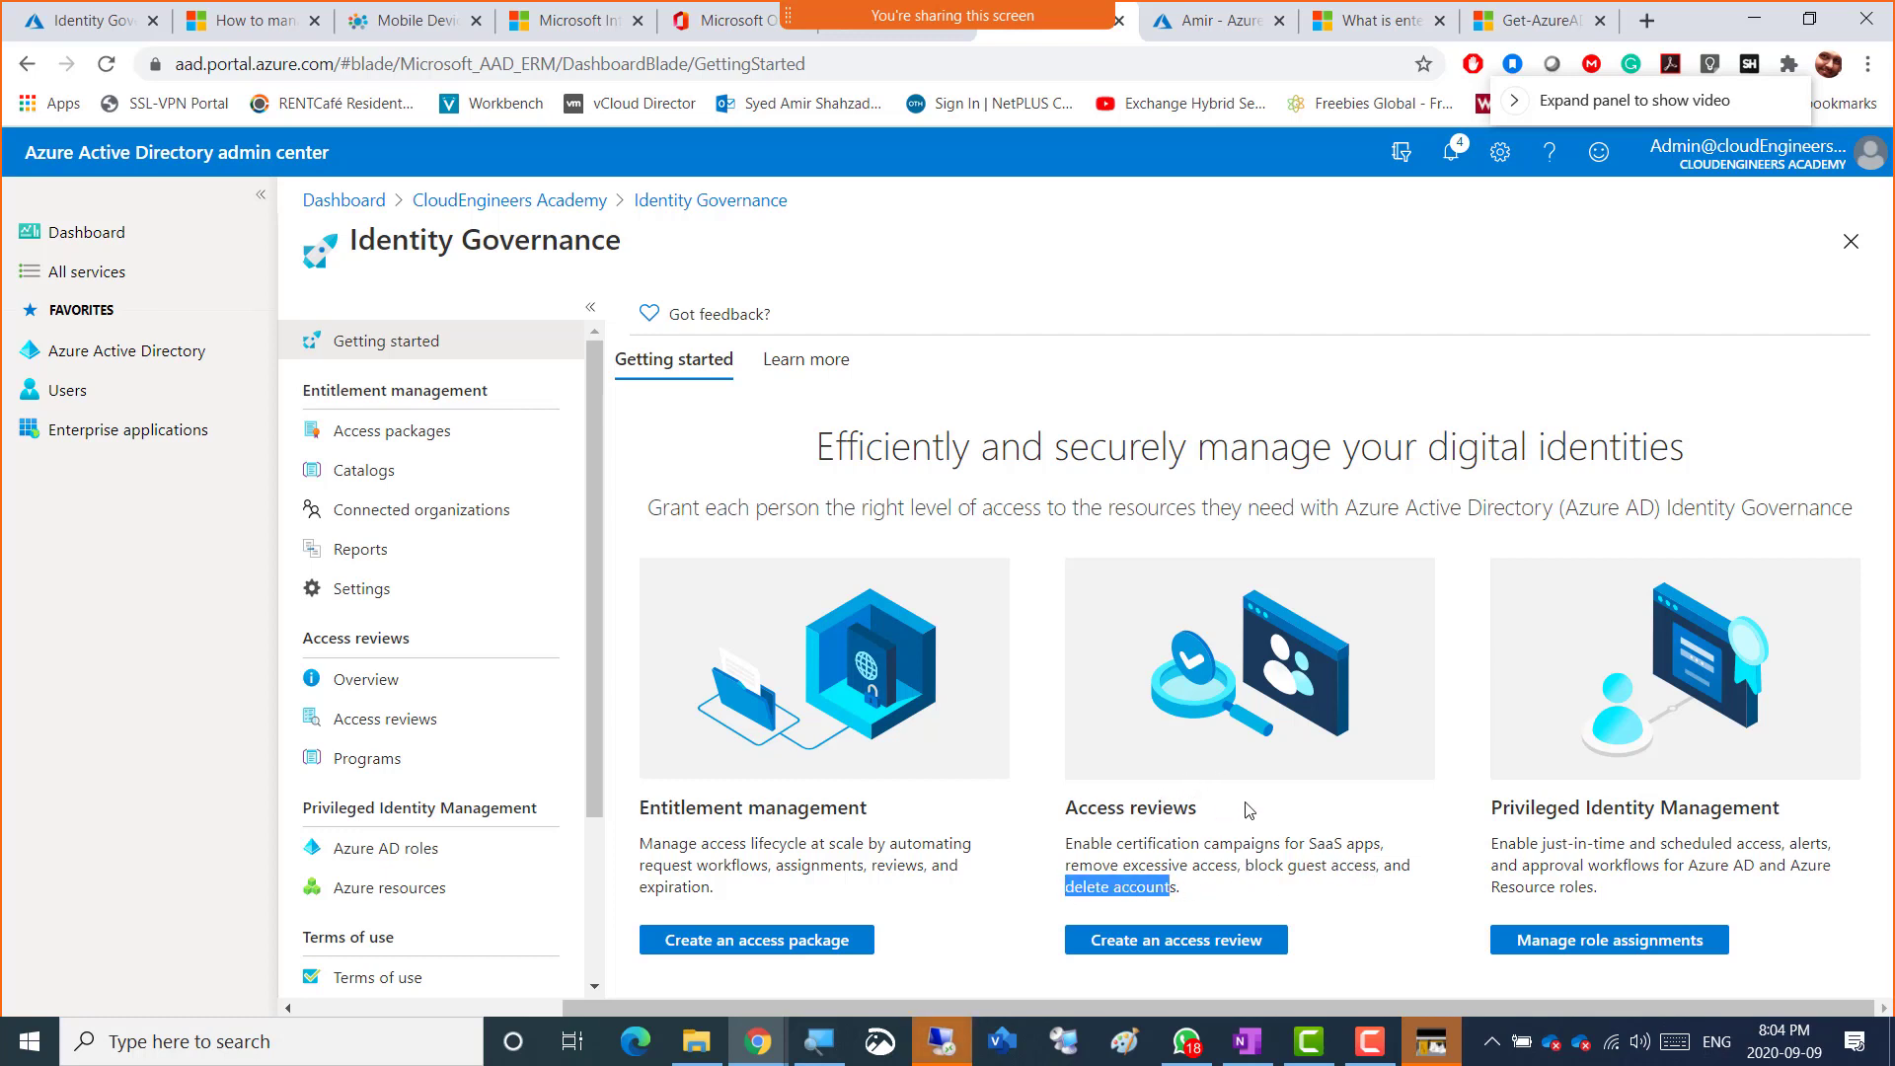
{"action": "left_click", "coordinate": [1173, 944]}
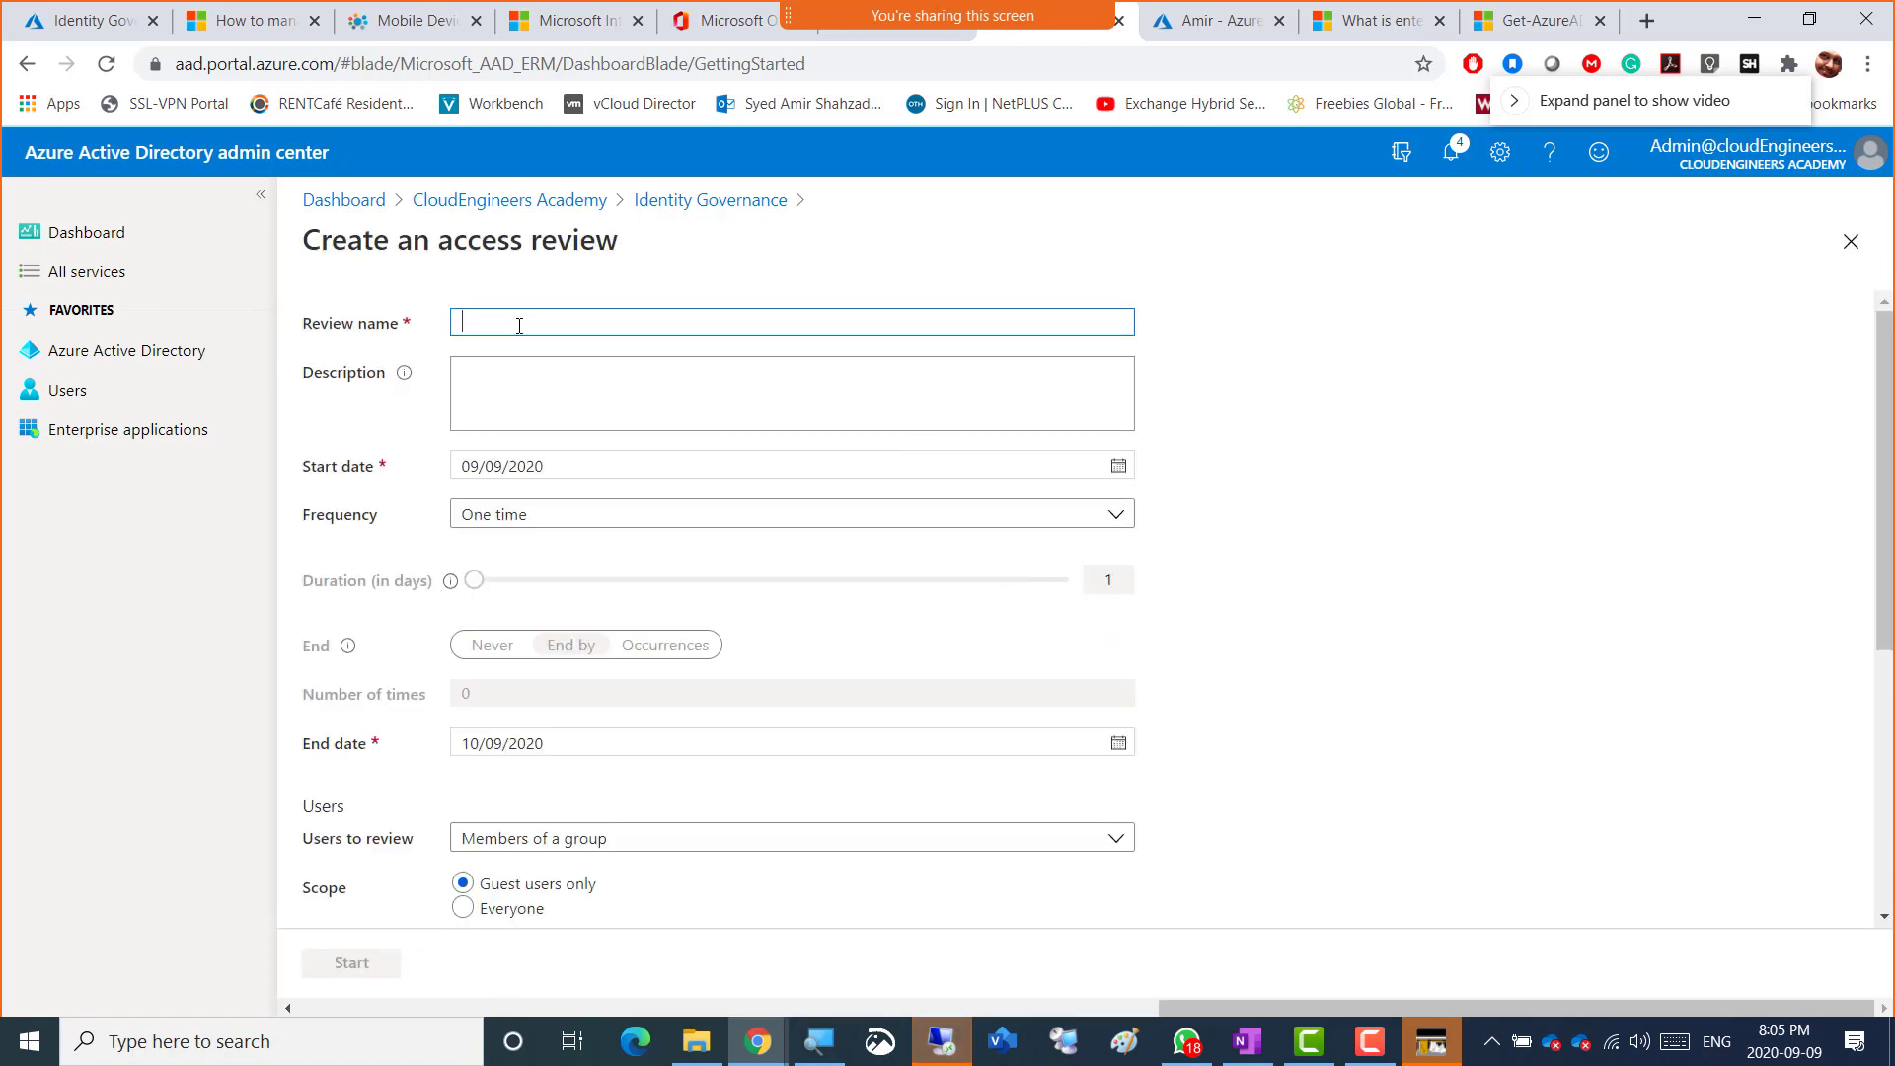
- Name the review "Access review for Company Resources" and enter the same text as its description
{"action": "type", "text": "Ac"}
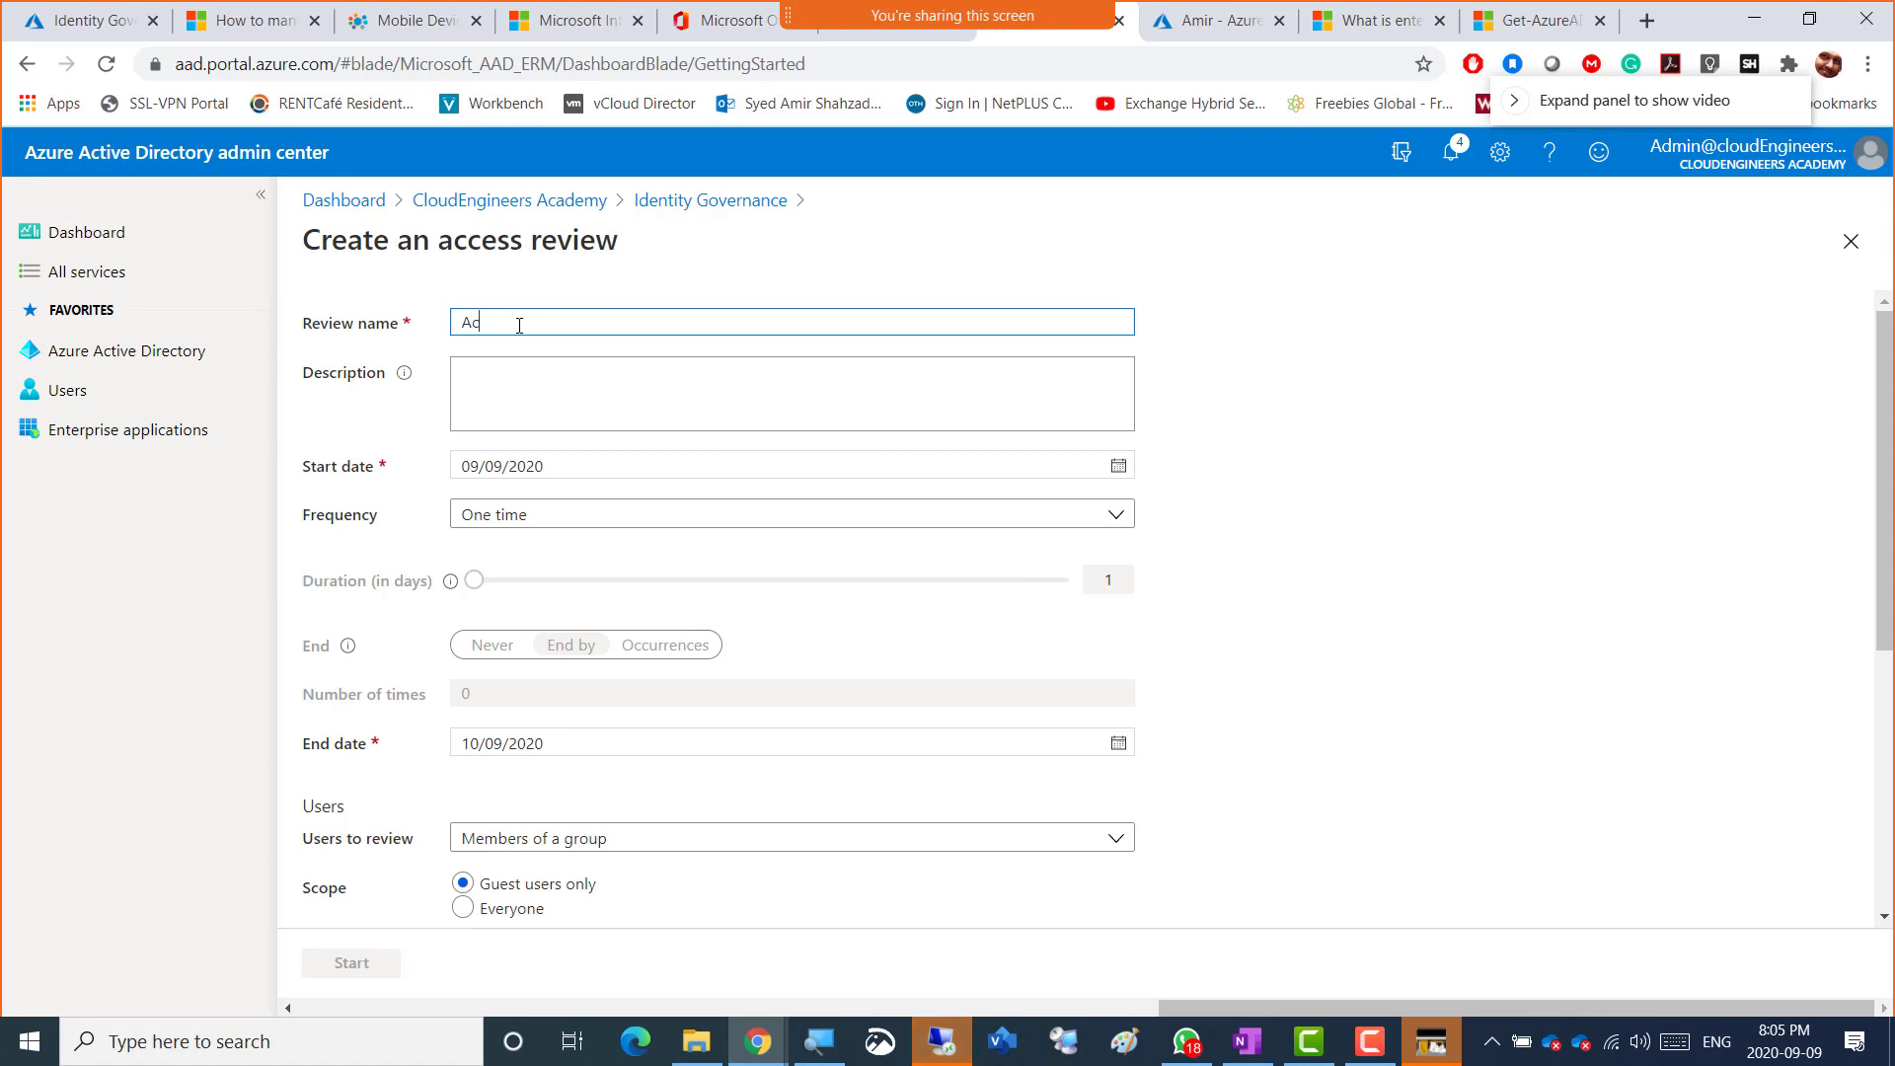
{"action": "type", "text": "cess review for C"}
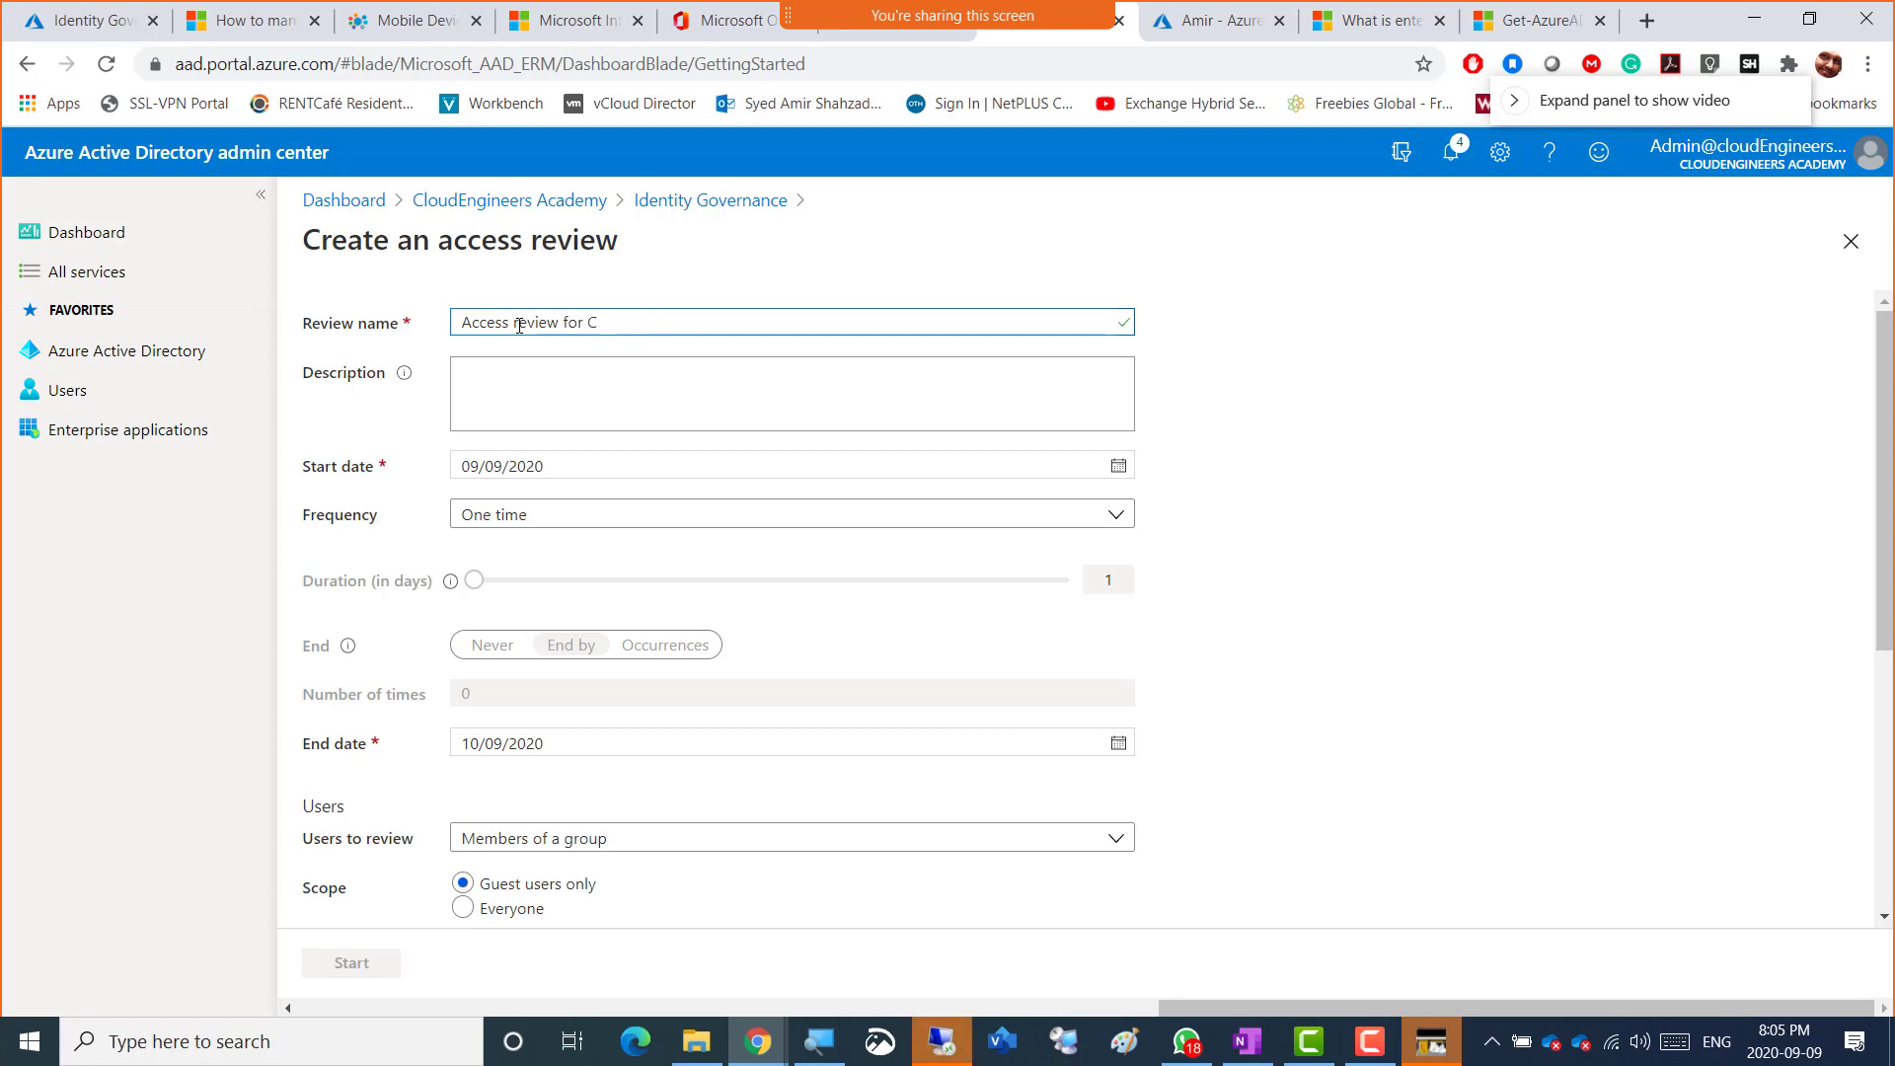
{"action": "type", "text": "pompanompany Resources"}
{"action": "key", "text": "ctrl+a"}
{"action": "key", "text": "ctrl+c"}
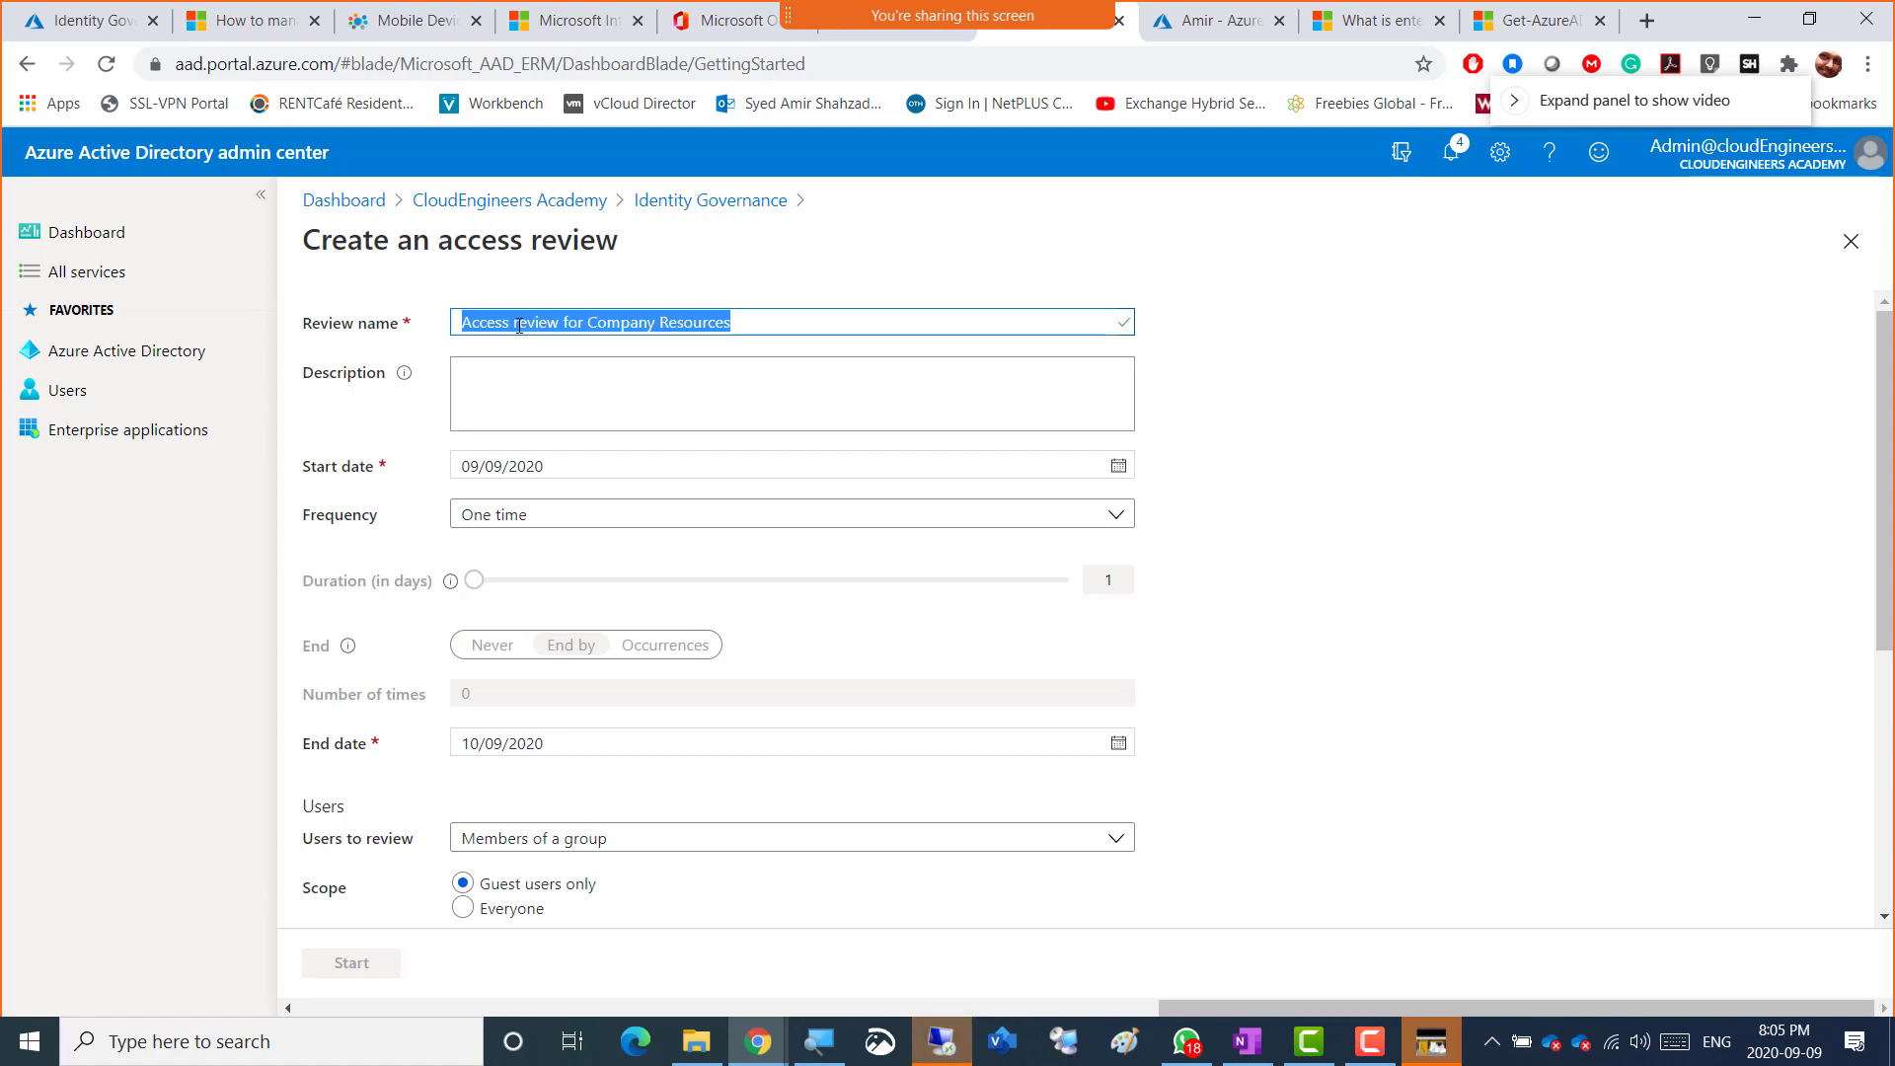
{"action": "left_click", "coordinate": [565, 387]}
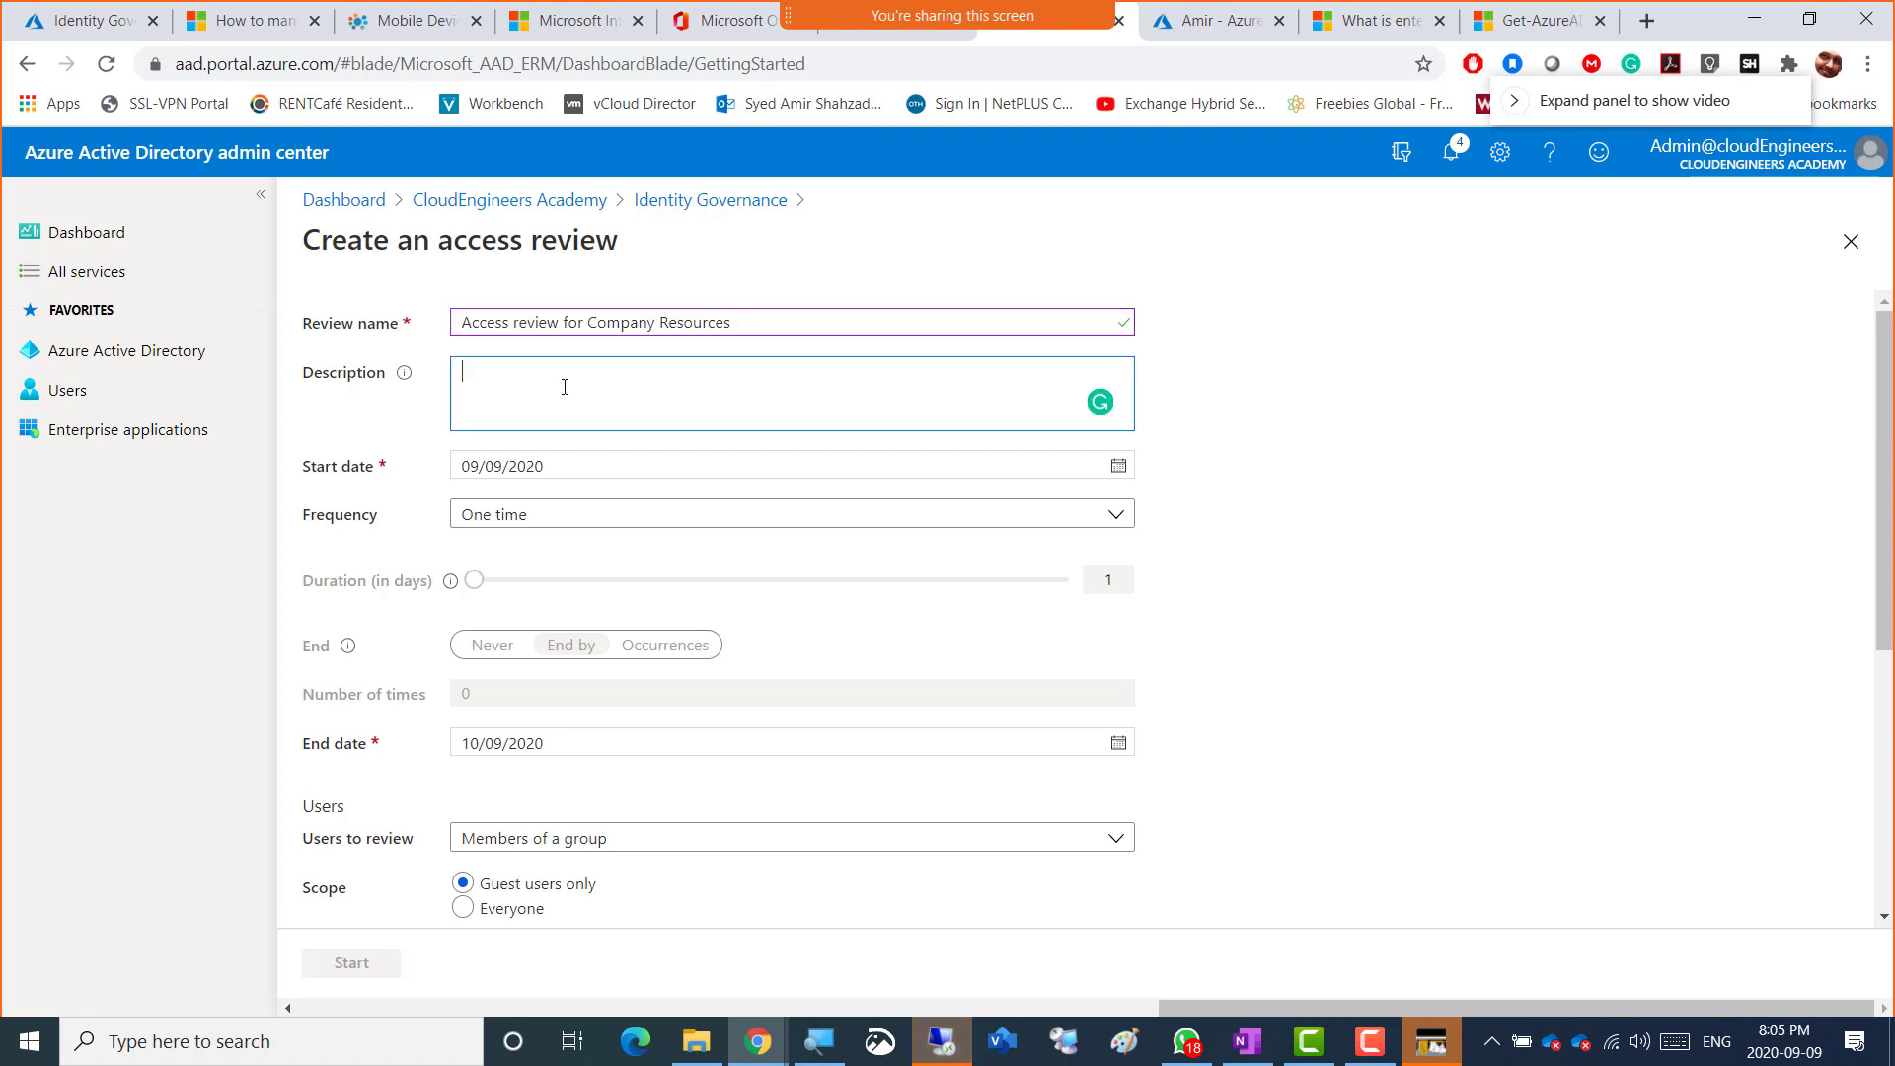
{"action": "key", "text": "ctrl+v"}
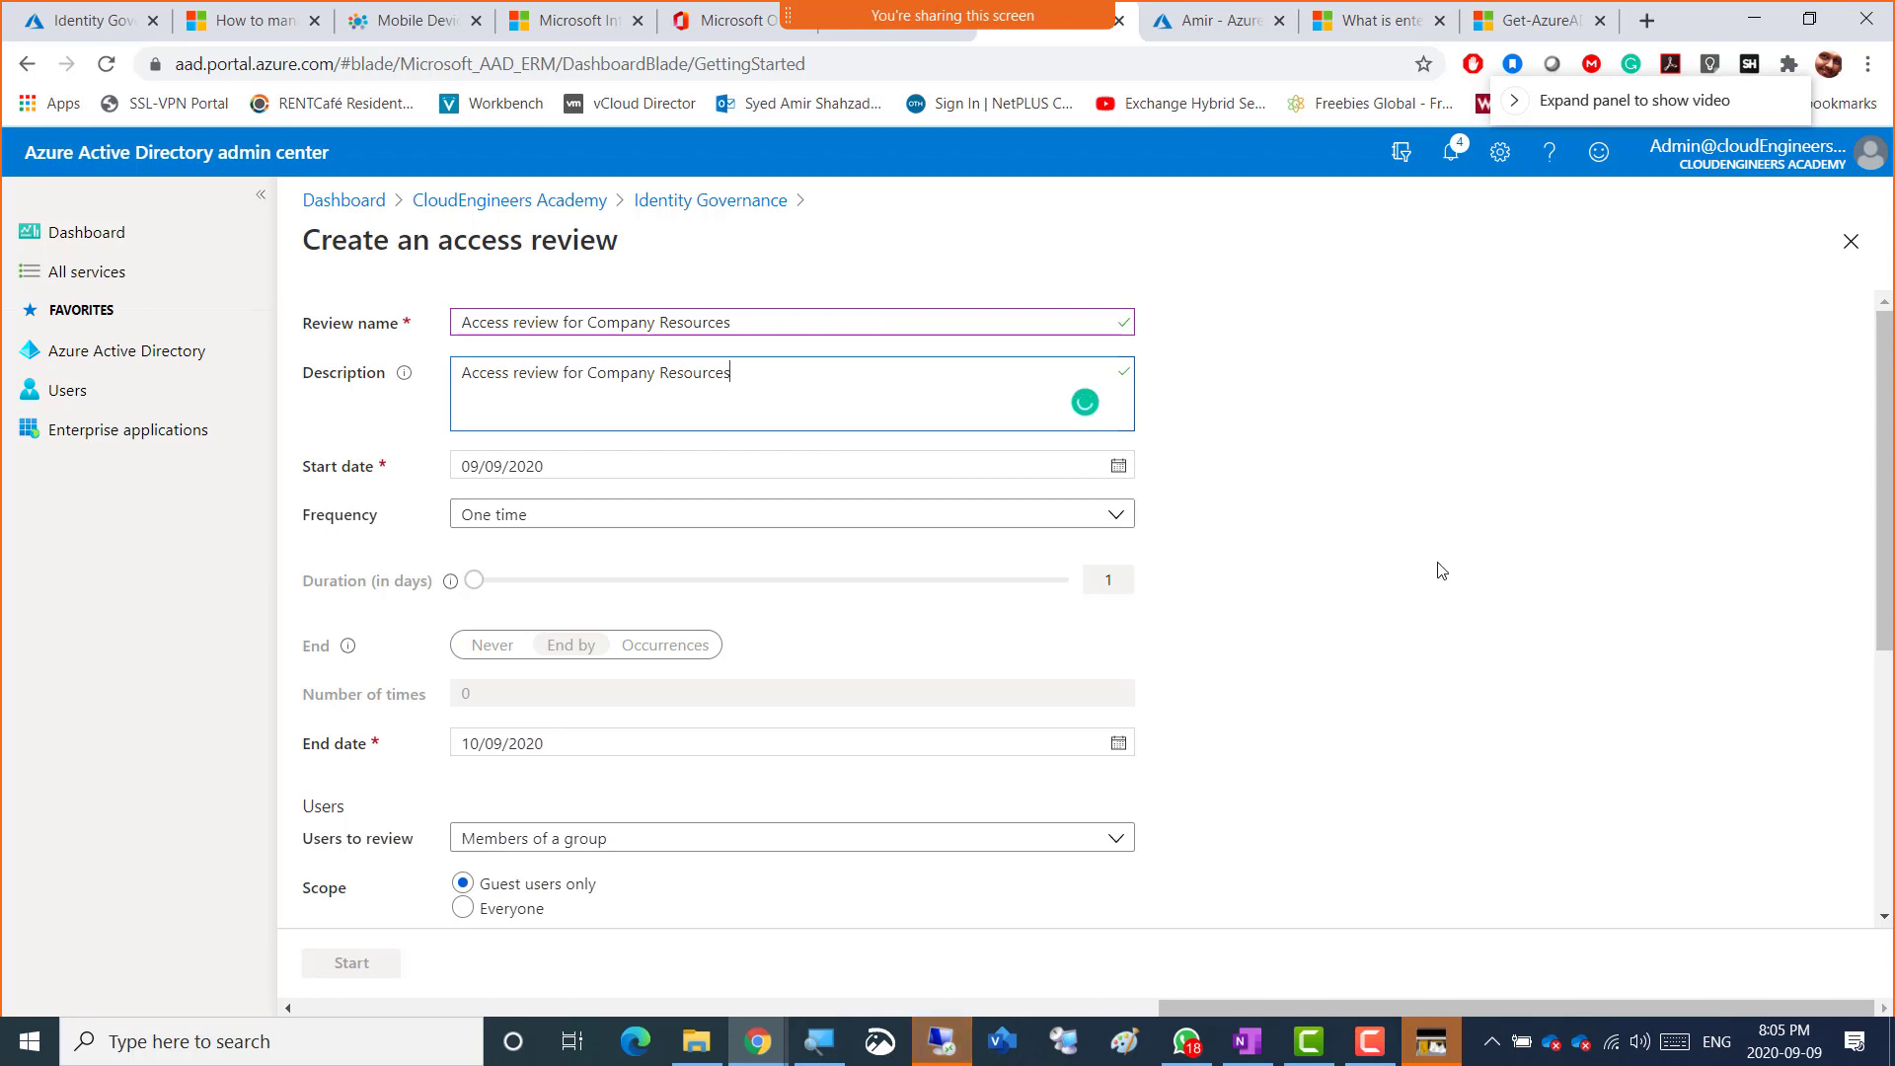
{"action": "left_click", "coordinate": [1339, 507]}
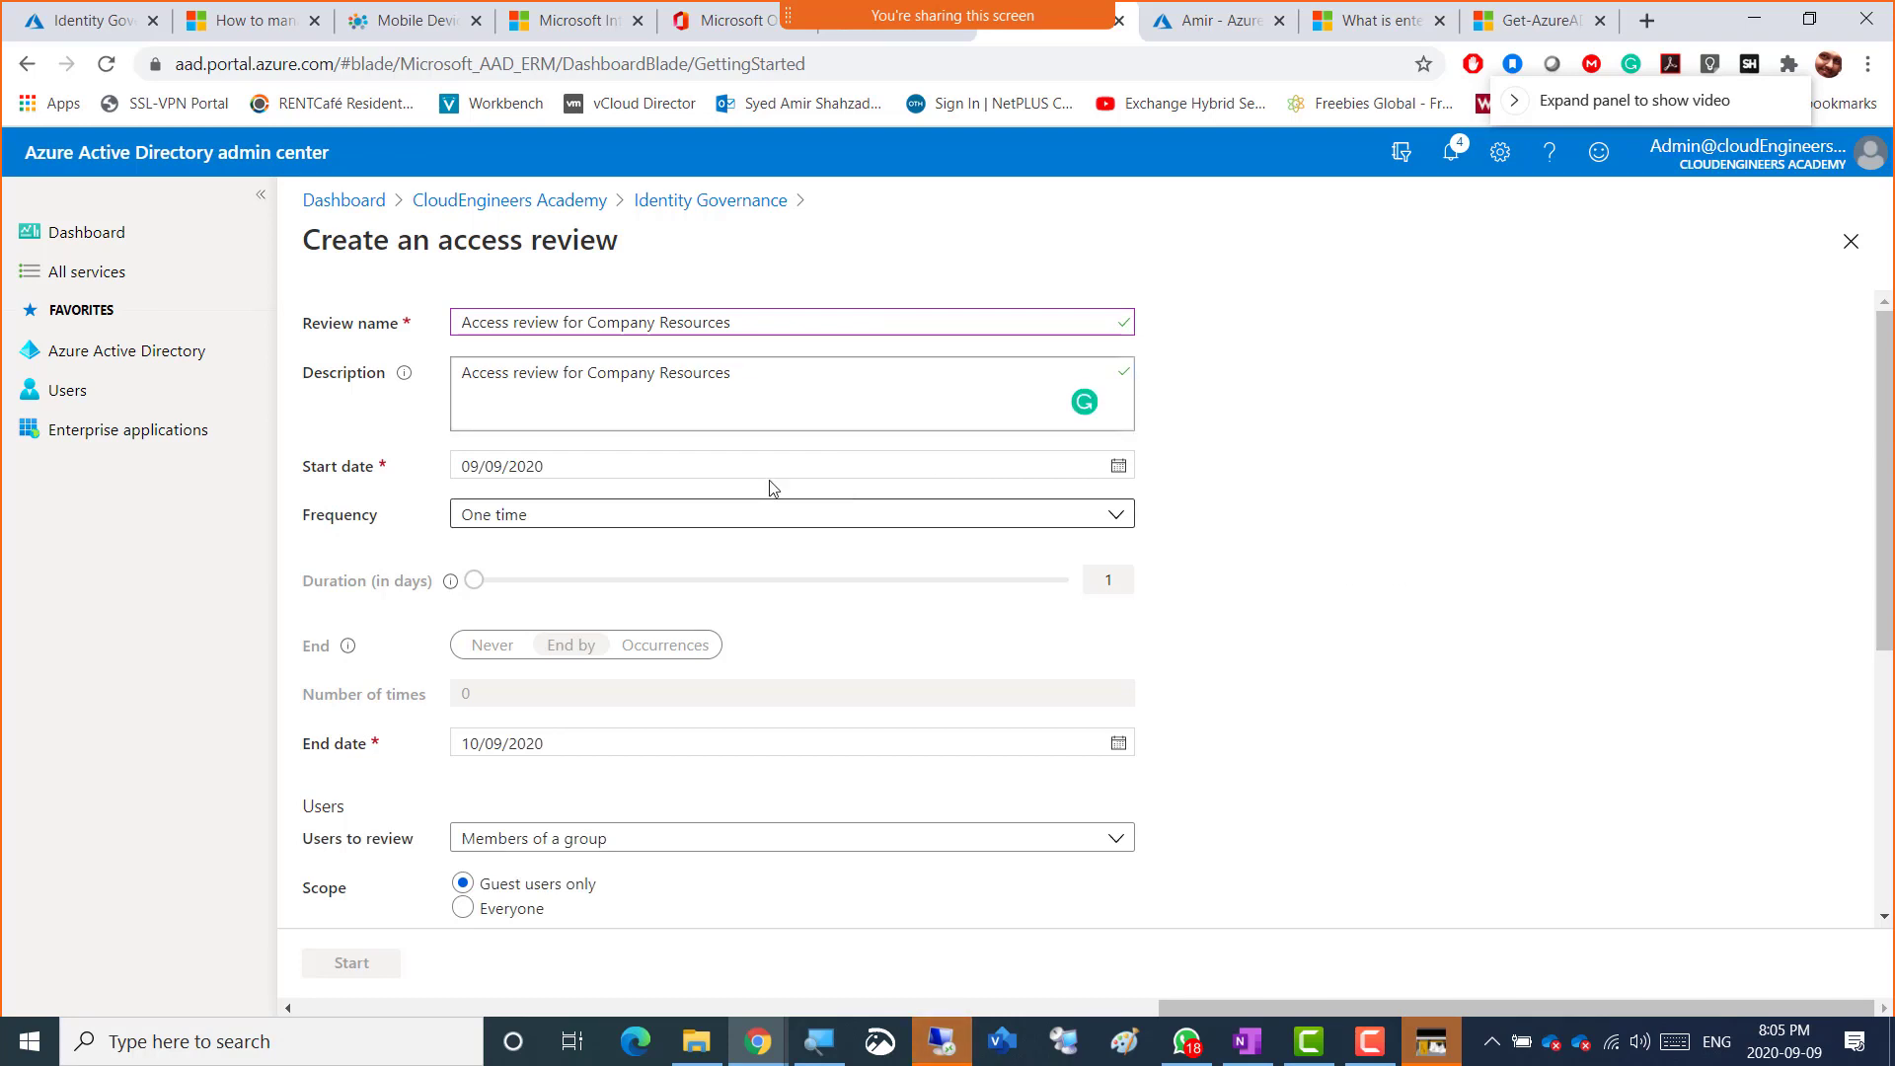
- Look through the frequency options, try Weekly, and set the access review's frequency to Monthly
{"action": "left_click", "coordinate": [575, 520]}
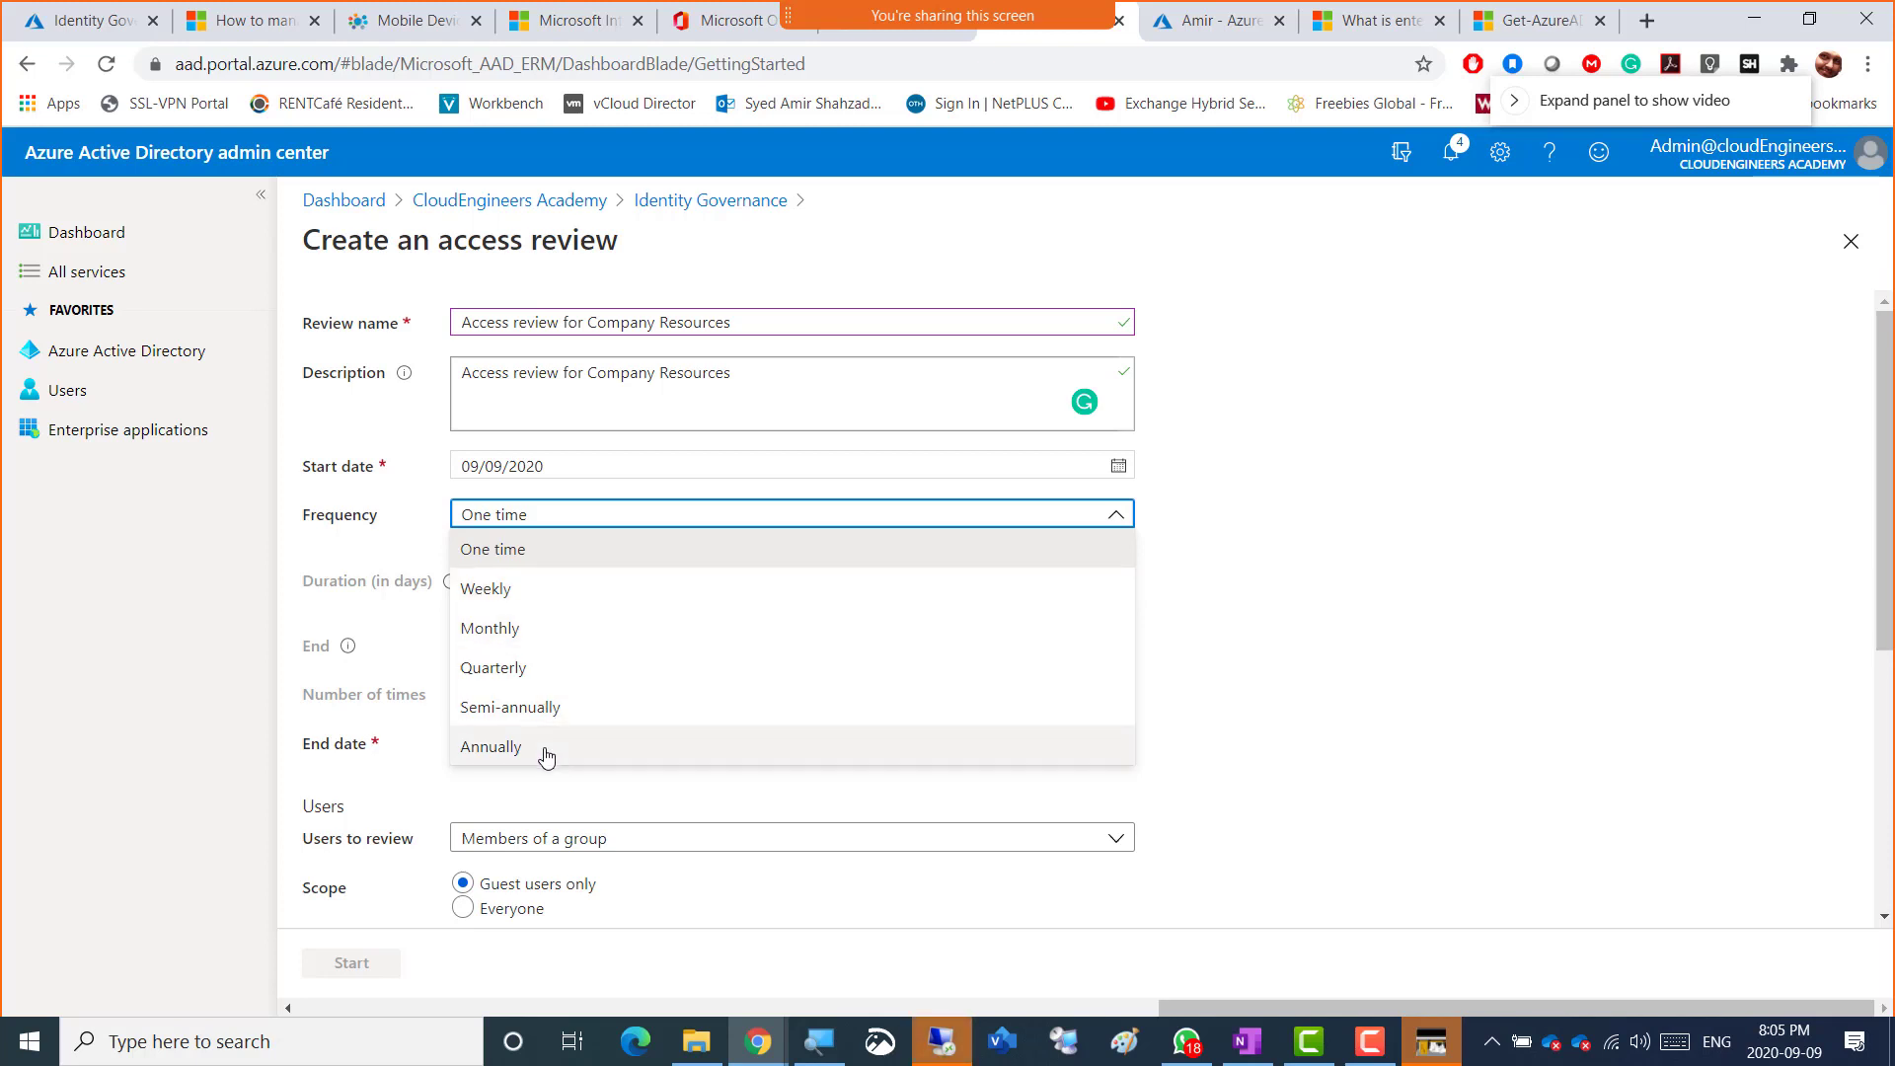
{"action": "left_click", "coordinate": [1323, 600]}
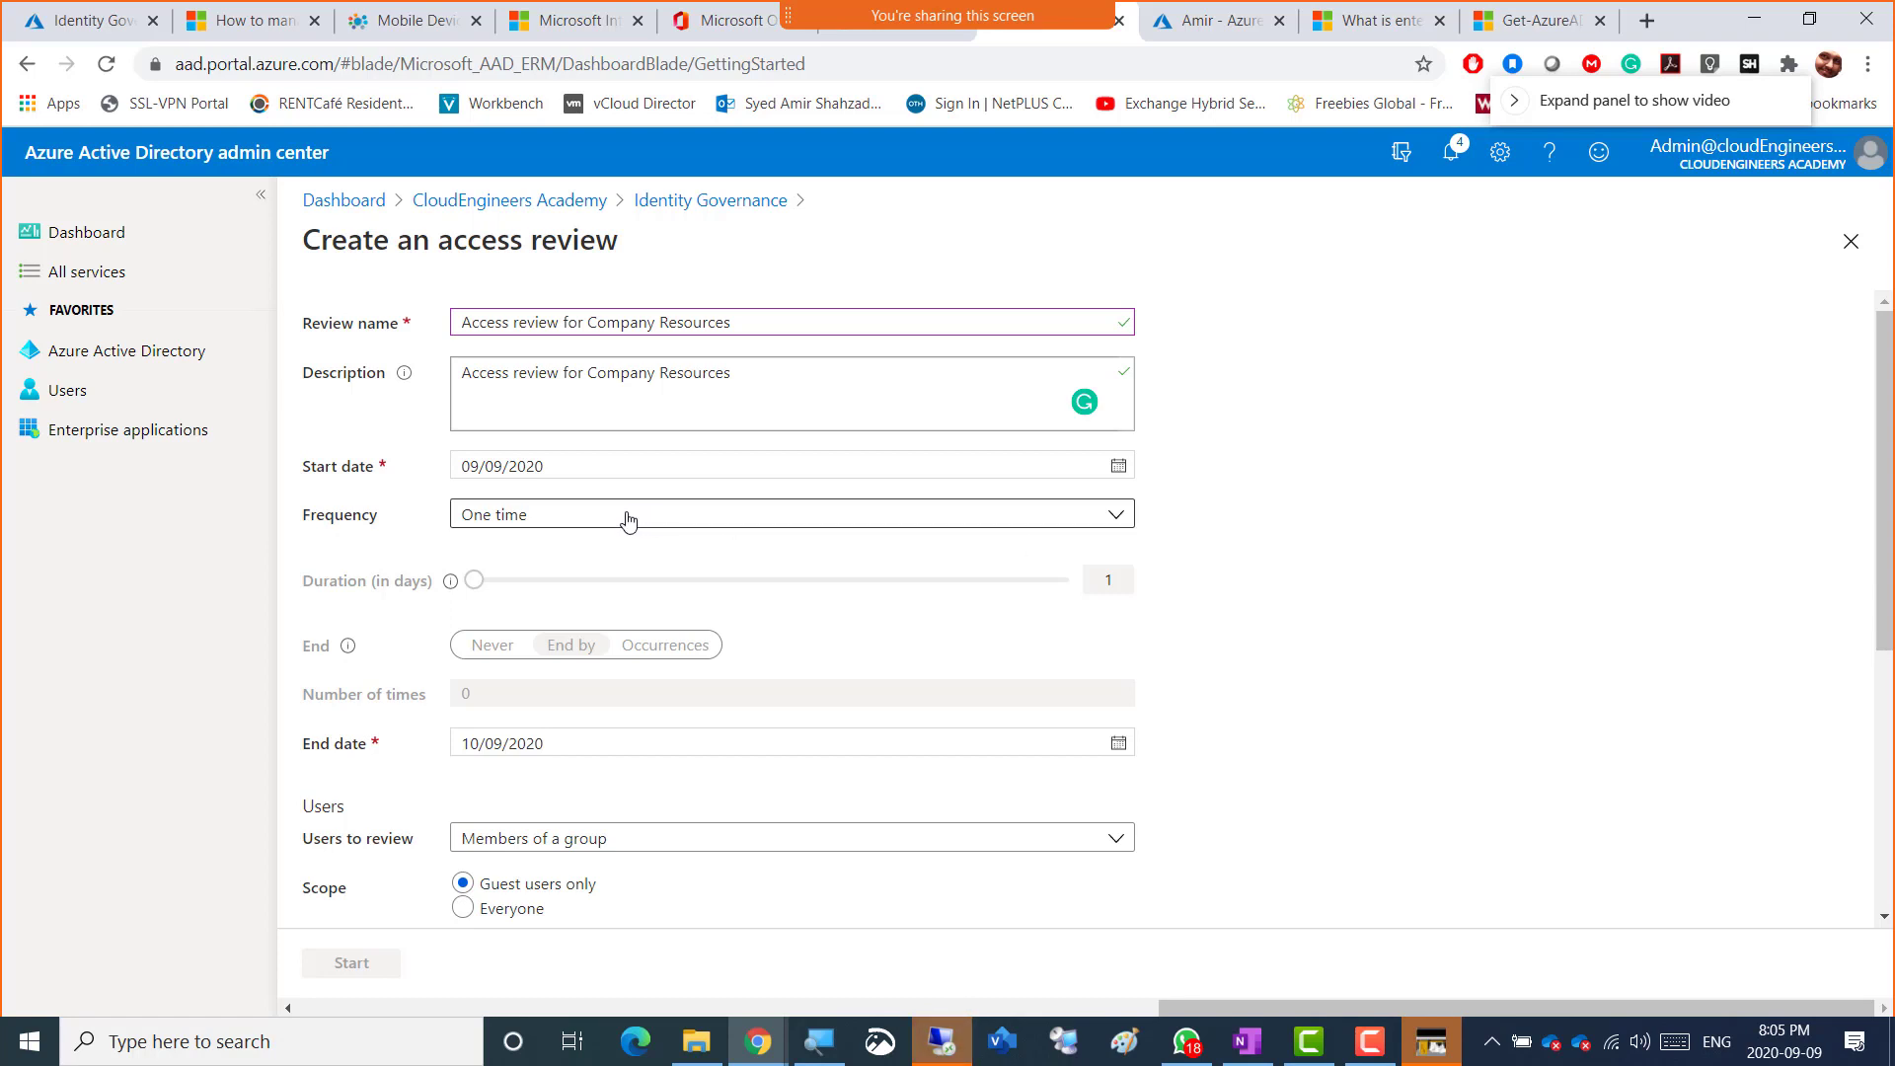
{"action": "left_click", "coordinate": [592, 520]}
{"action": "left_click", "coordinate": [557, 592]}
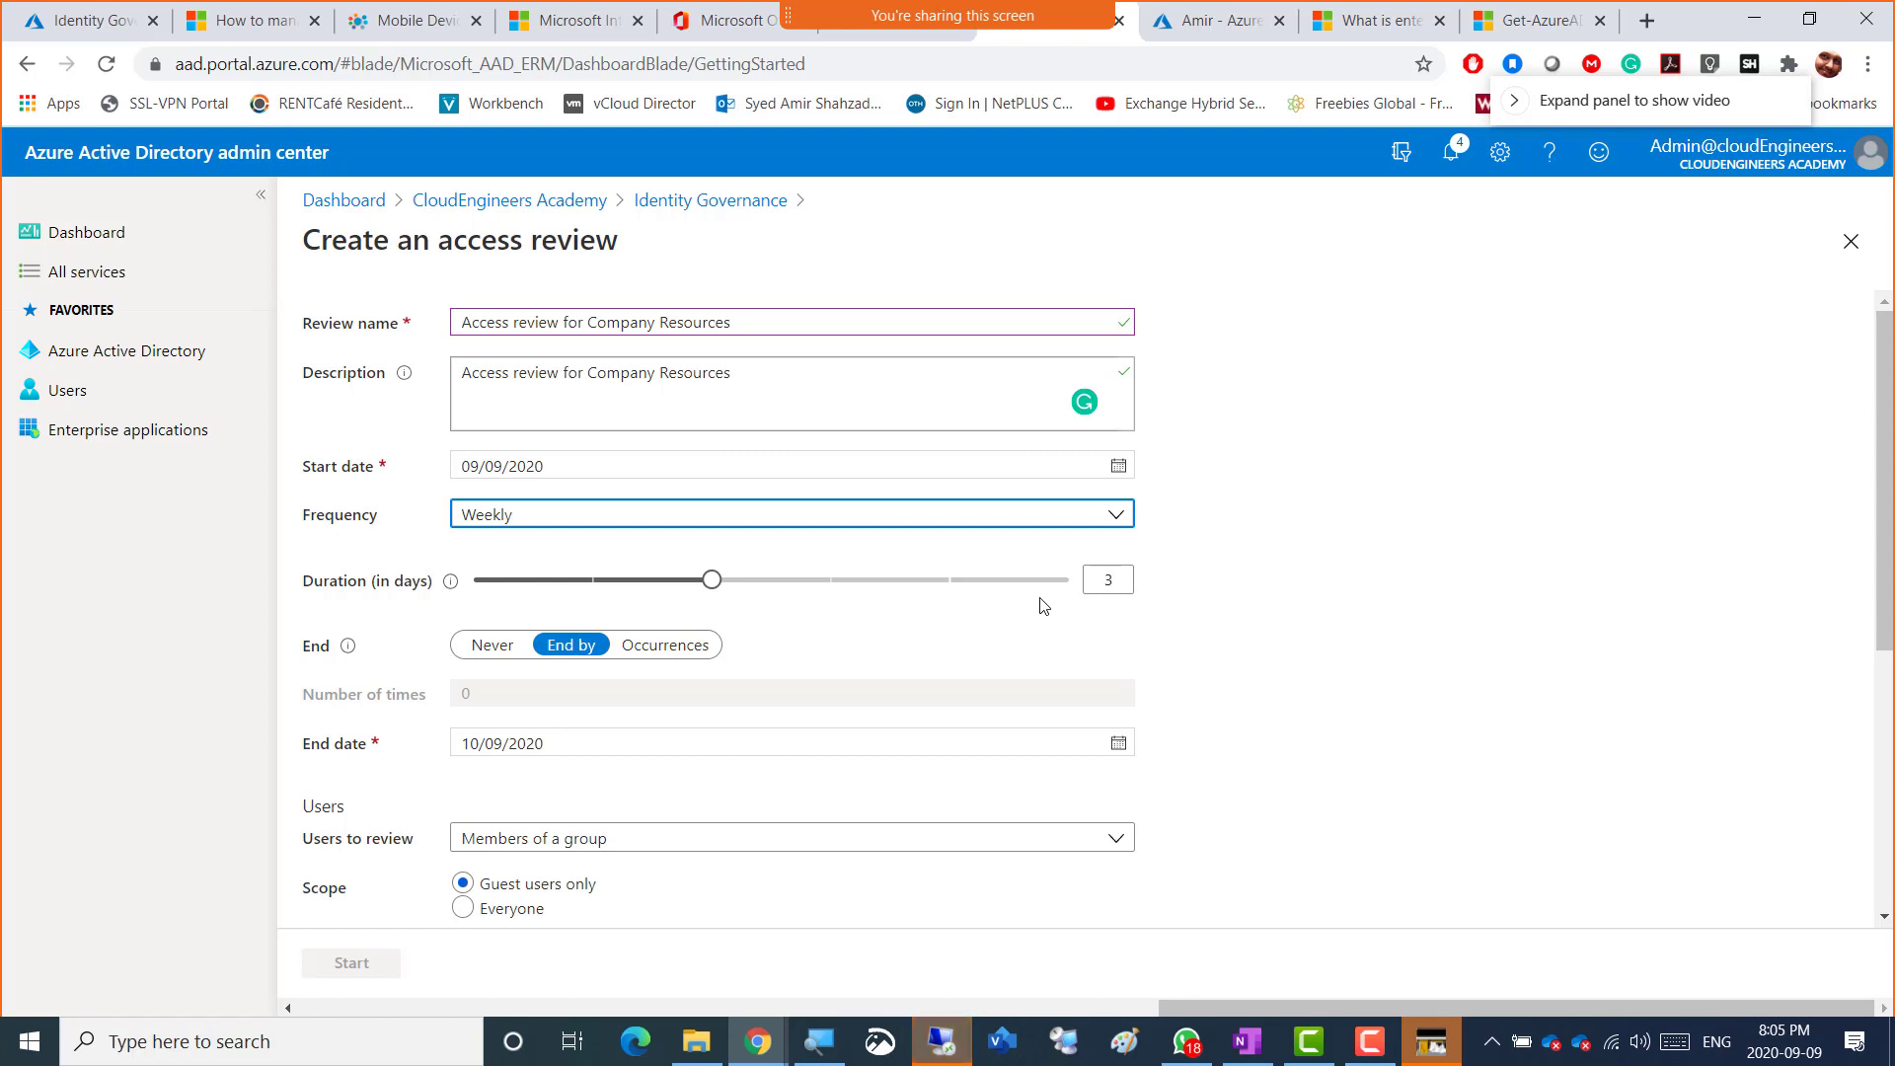
{"action": "left_click", "coordinate": [489, 517]}
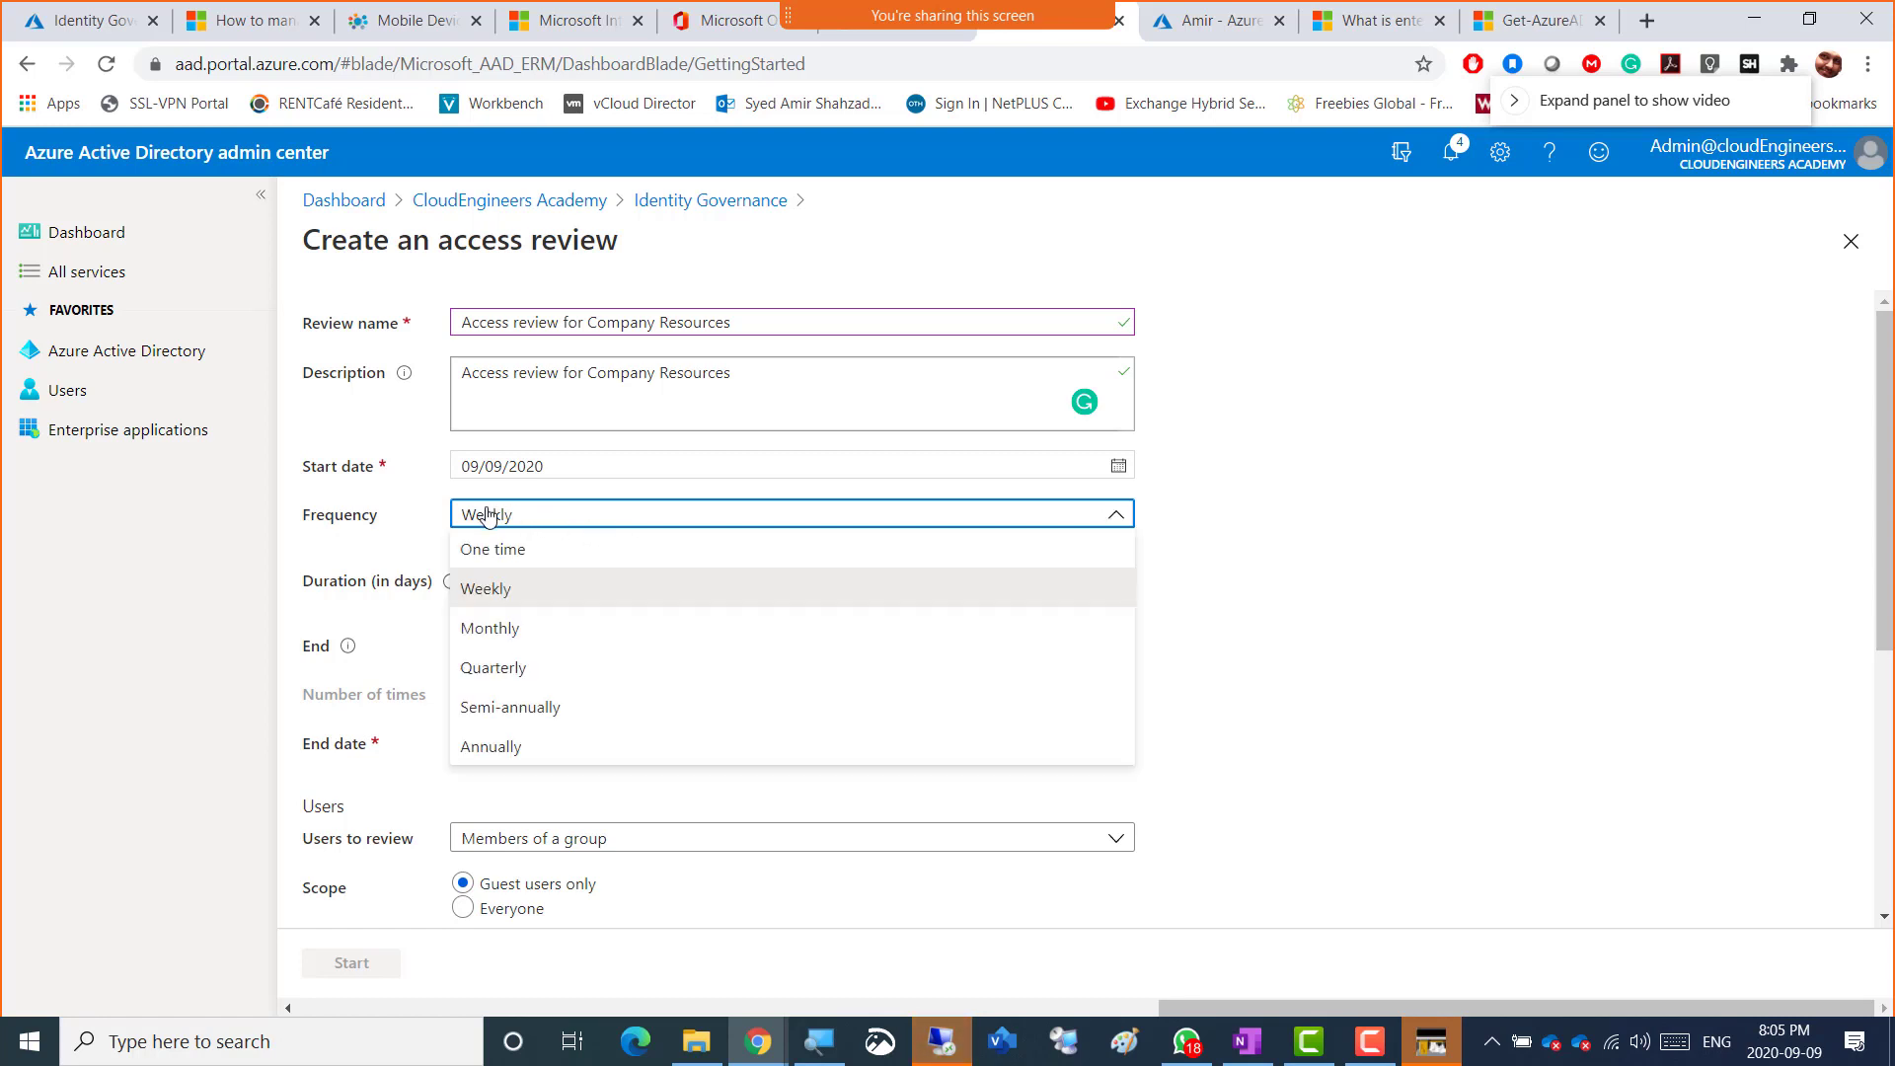
{"action": "left_click", "coordinate": [489, 515]}
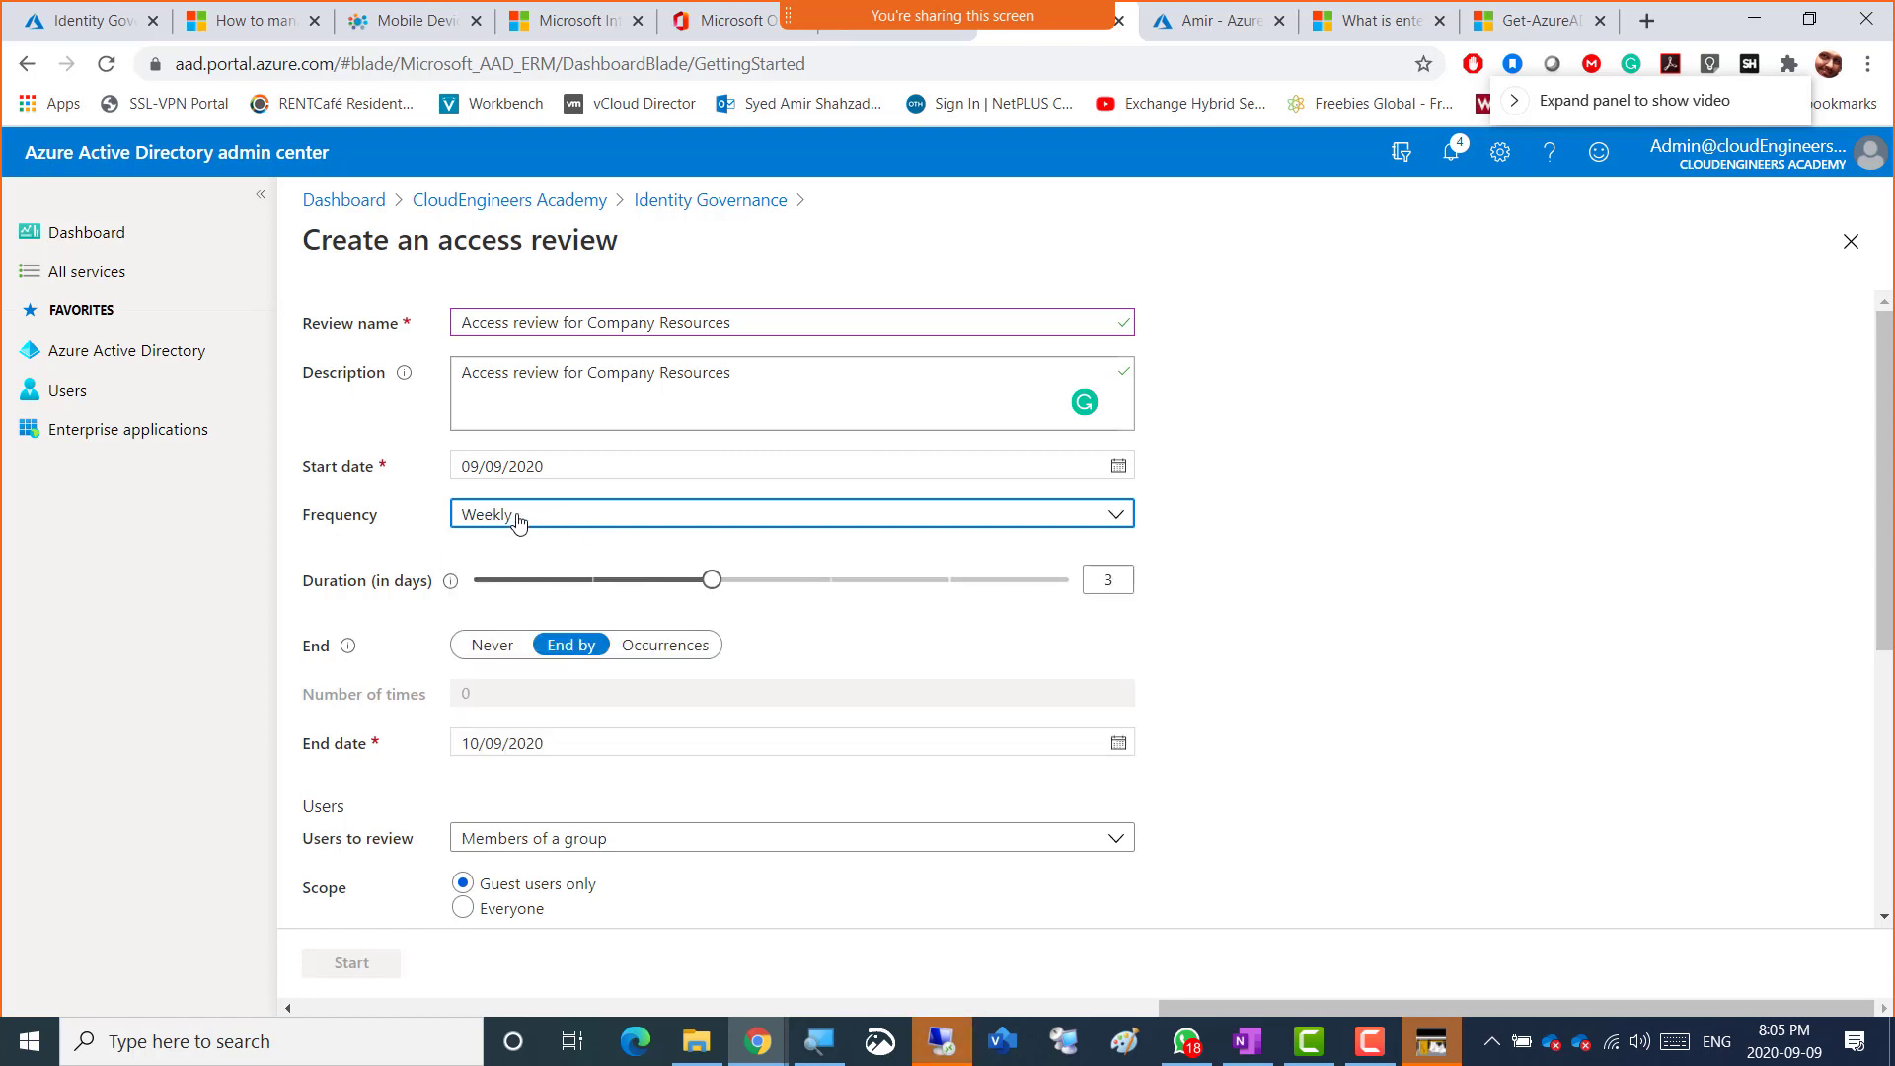
{"action": "left_click", "coordinate": [496, 516]}
{"action": "left_click", "coordinate": [509, 627]}
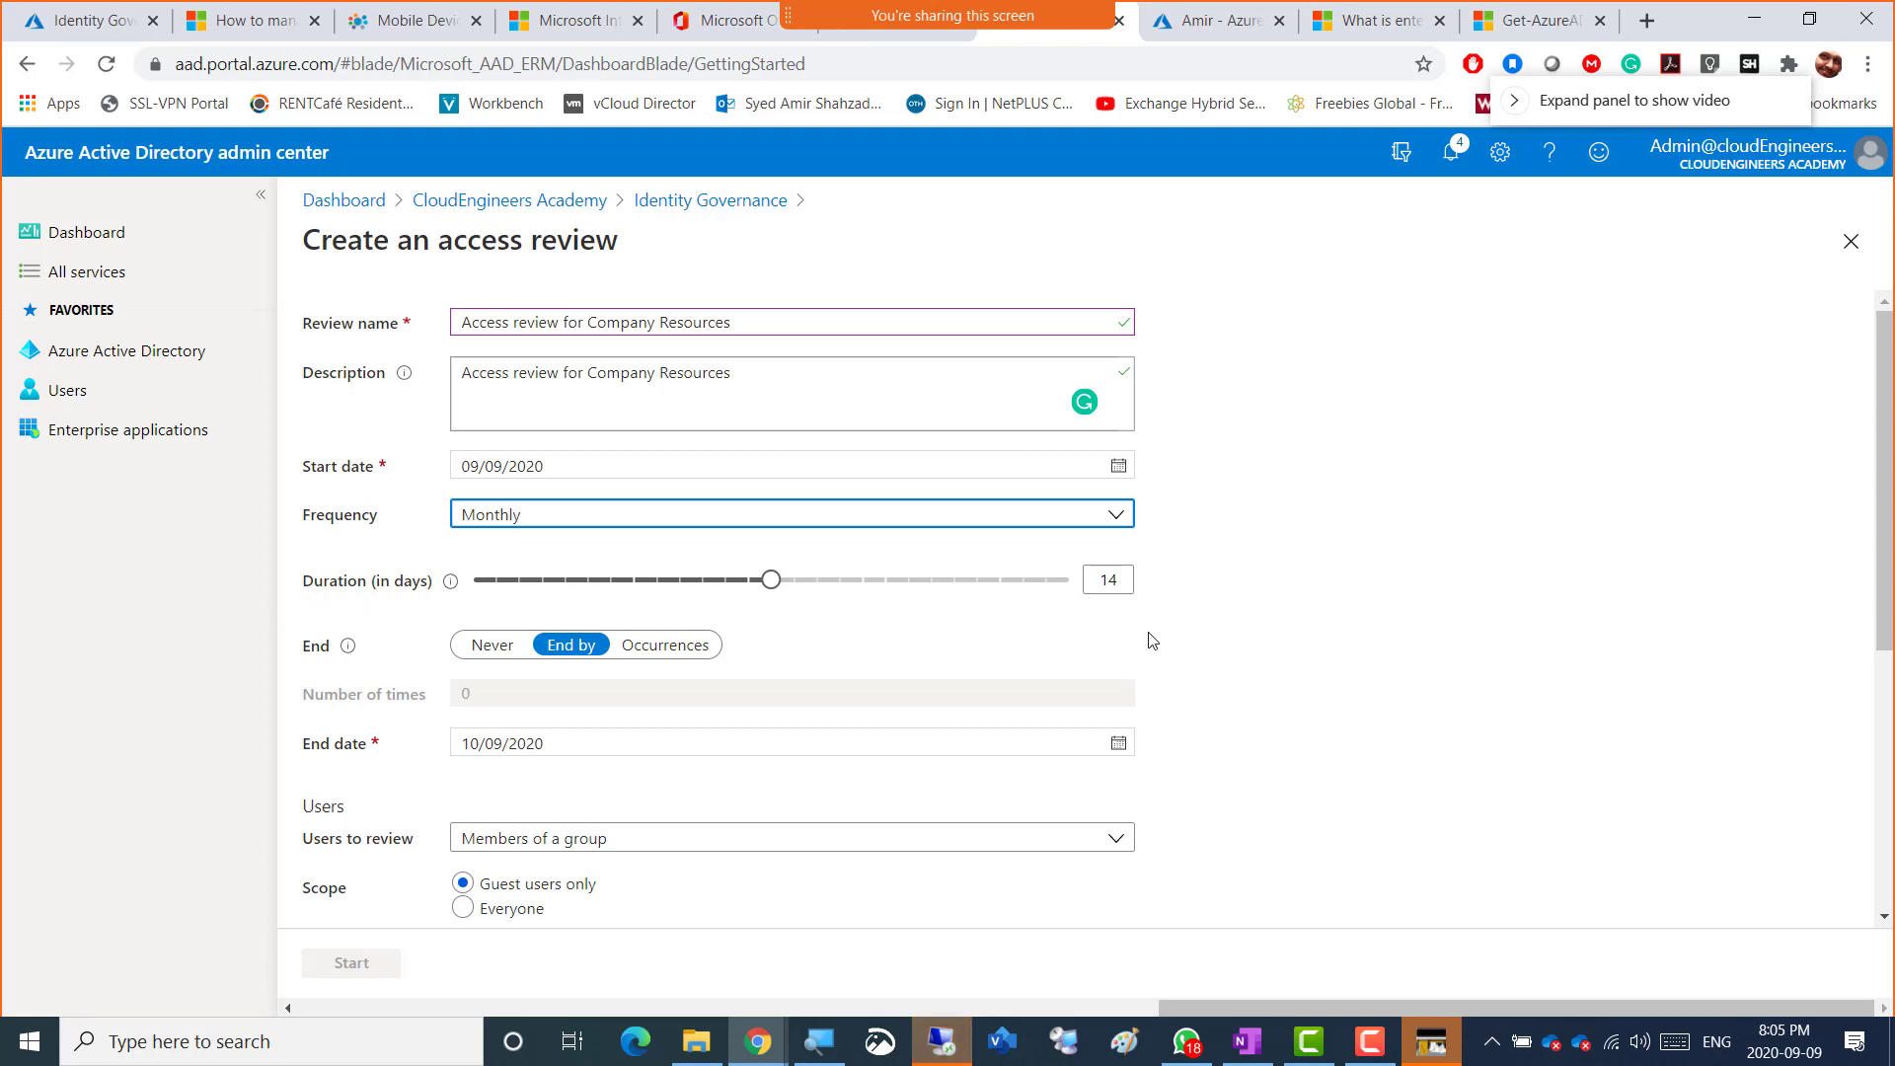
{"action": "left_click", "coordinate": [1290, 621]}
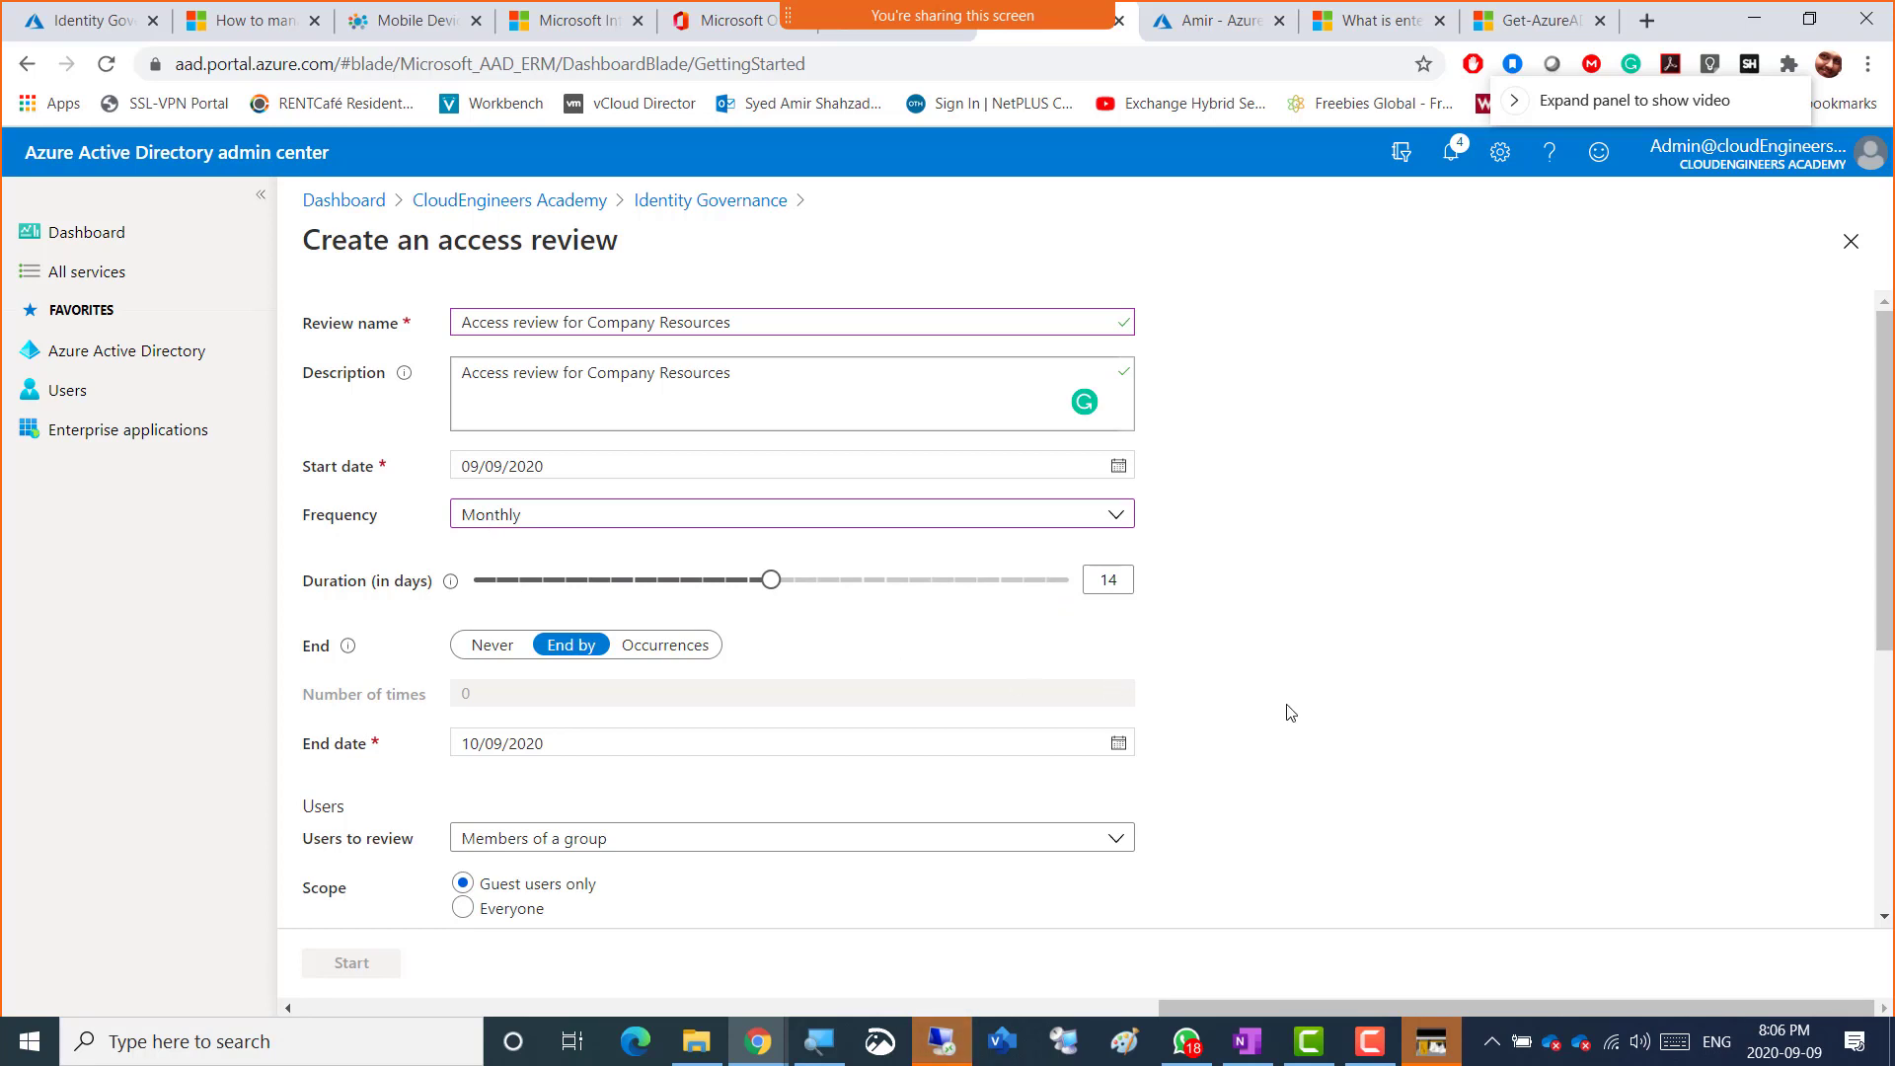
- Select Marketing1 as the group whose members the access review covers
{"action": "scroll", "coordinate": [1288, 711], "scroll_direction": "down", "scroll_amount": 3}
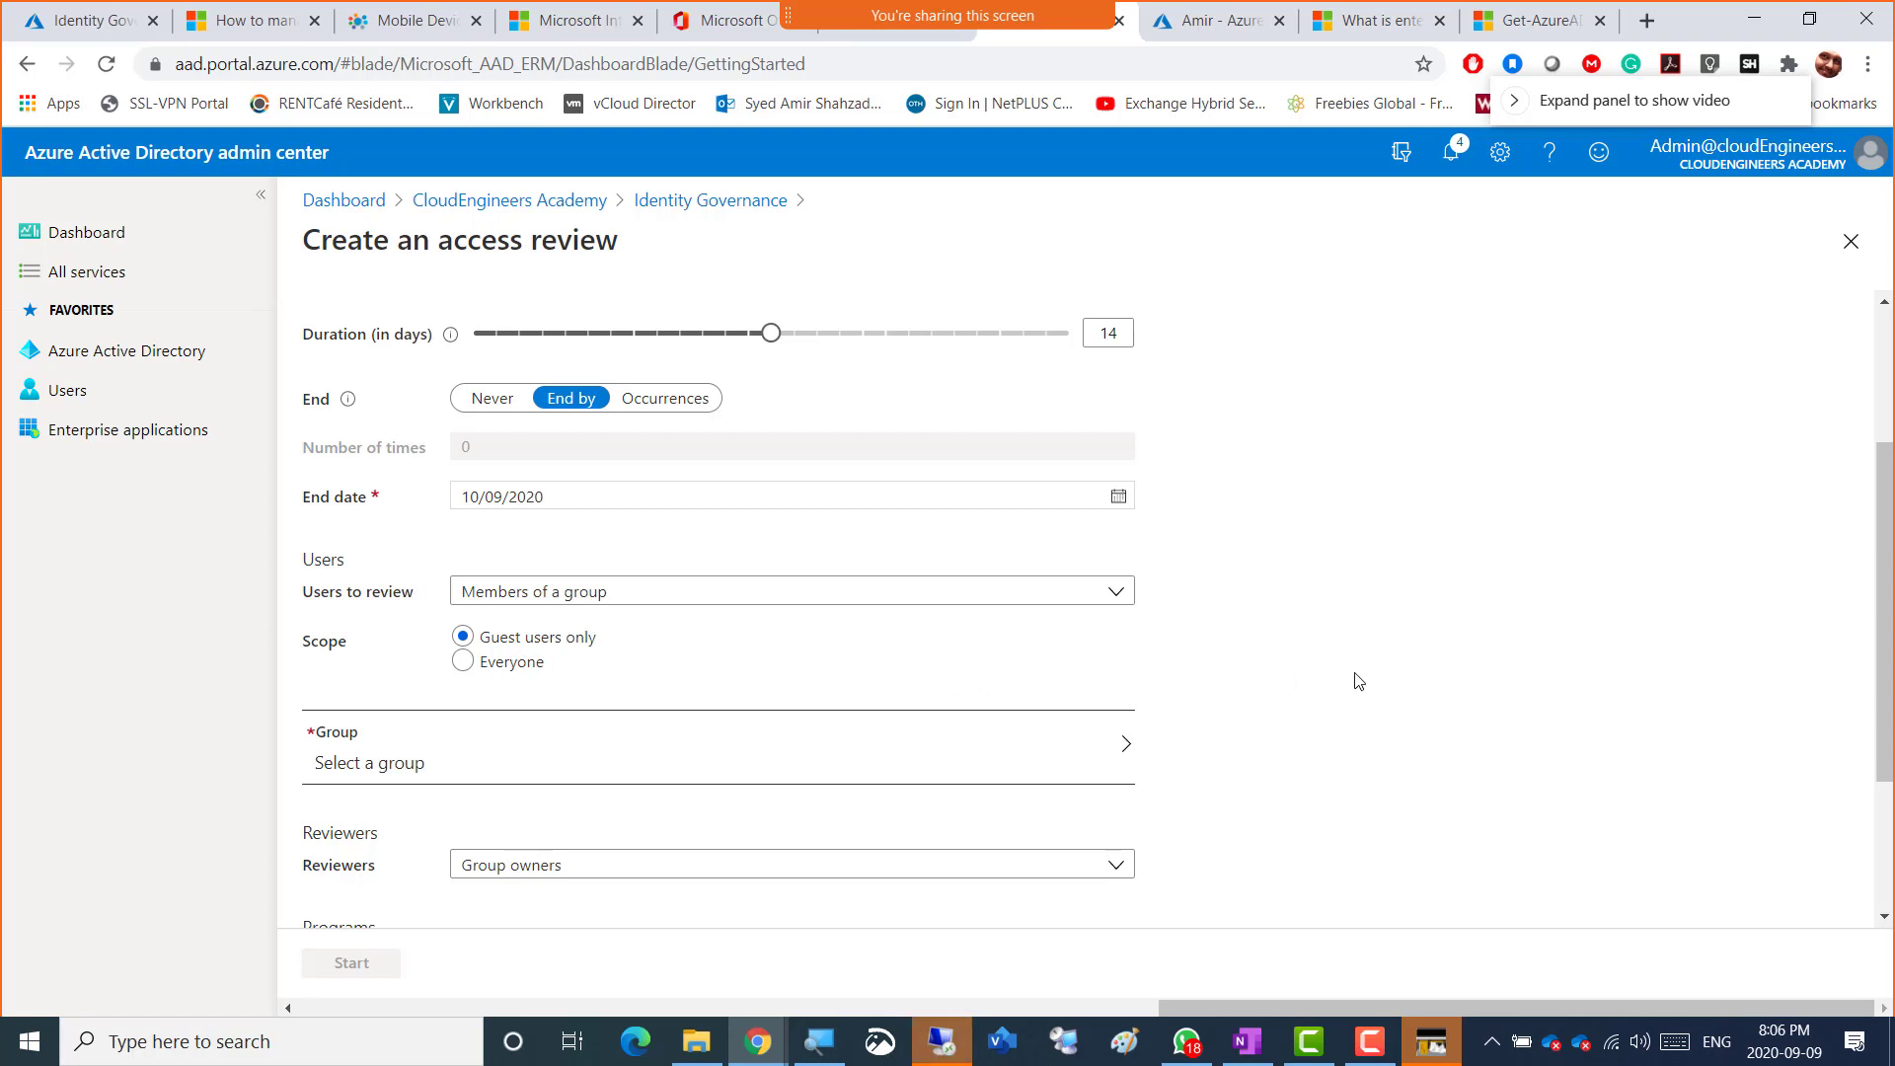
{"action": "scroll", "coordinate": [1358, 681], "scroll_direction": "up", "scroll_amount": 3}
{"action": "scroll", "coordinate": [1346, 667], "scroll_direction": "down", "scroll_amount": 4}
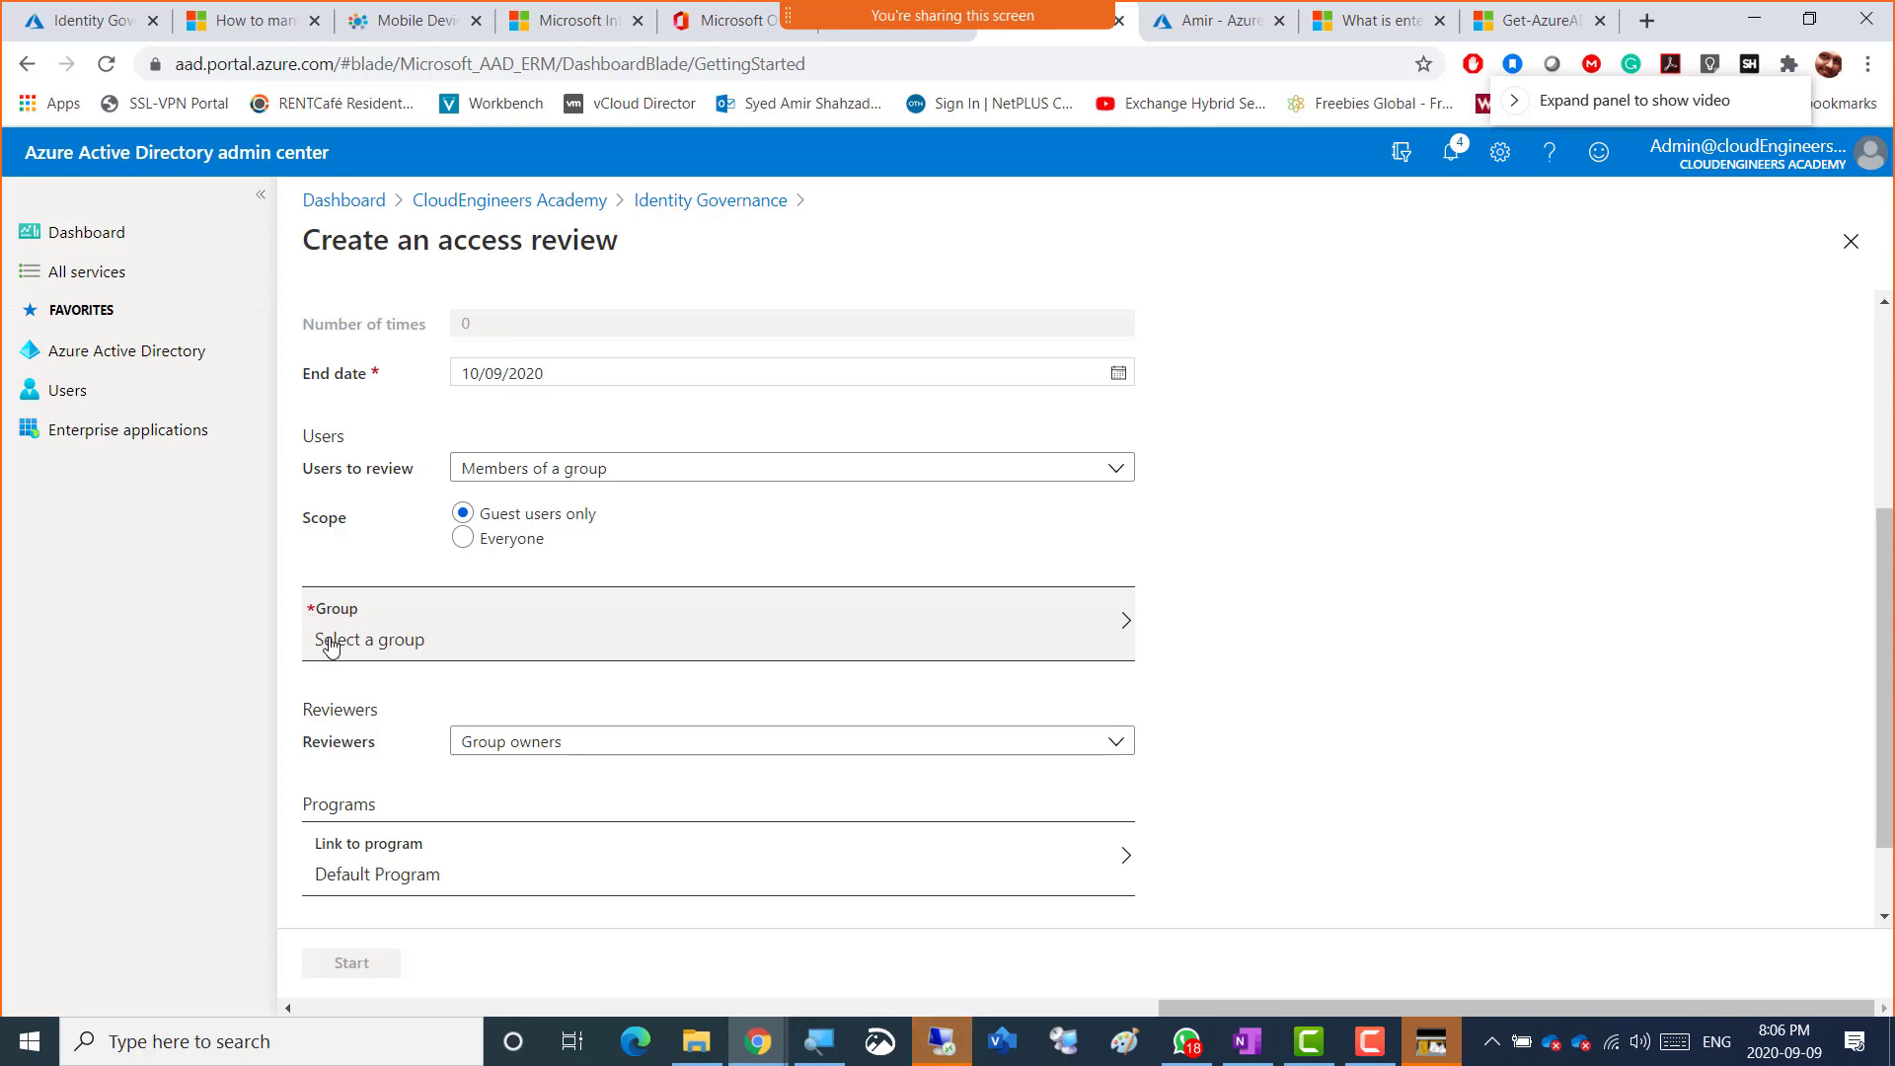
{"action": "left_click", "coordinate": [500, 658]}
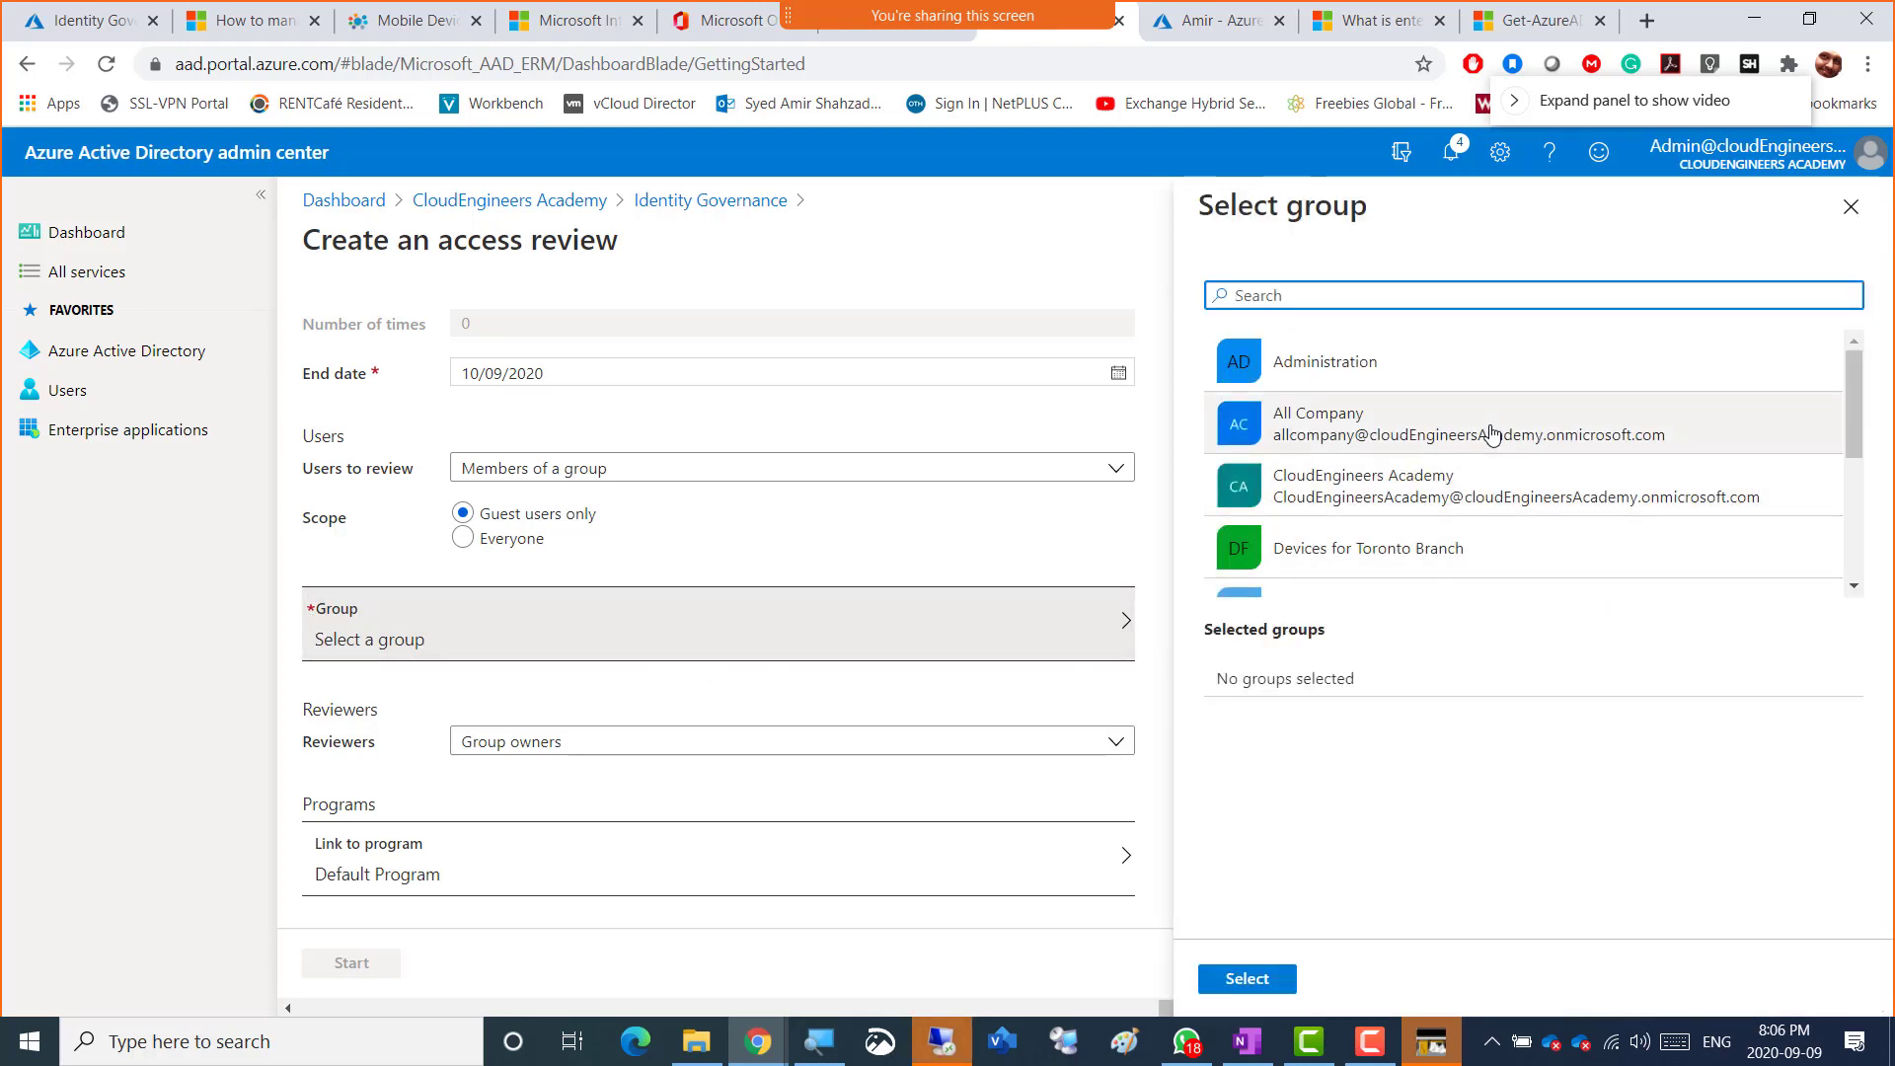
{"action": "scroll", "coordinate": [1495, 437], "scroll_direction": "down", "scroll_amount": 5}
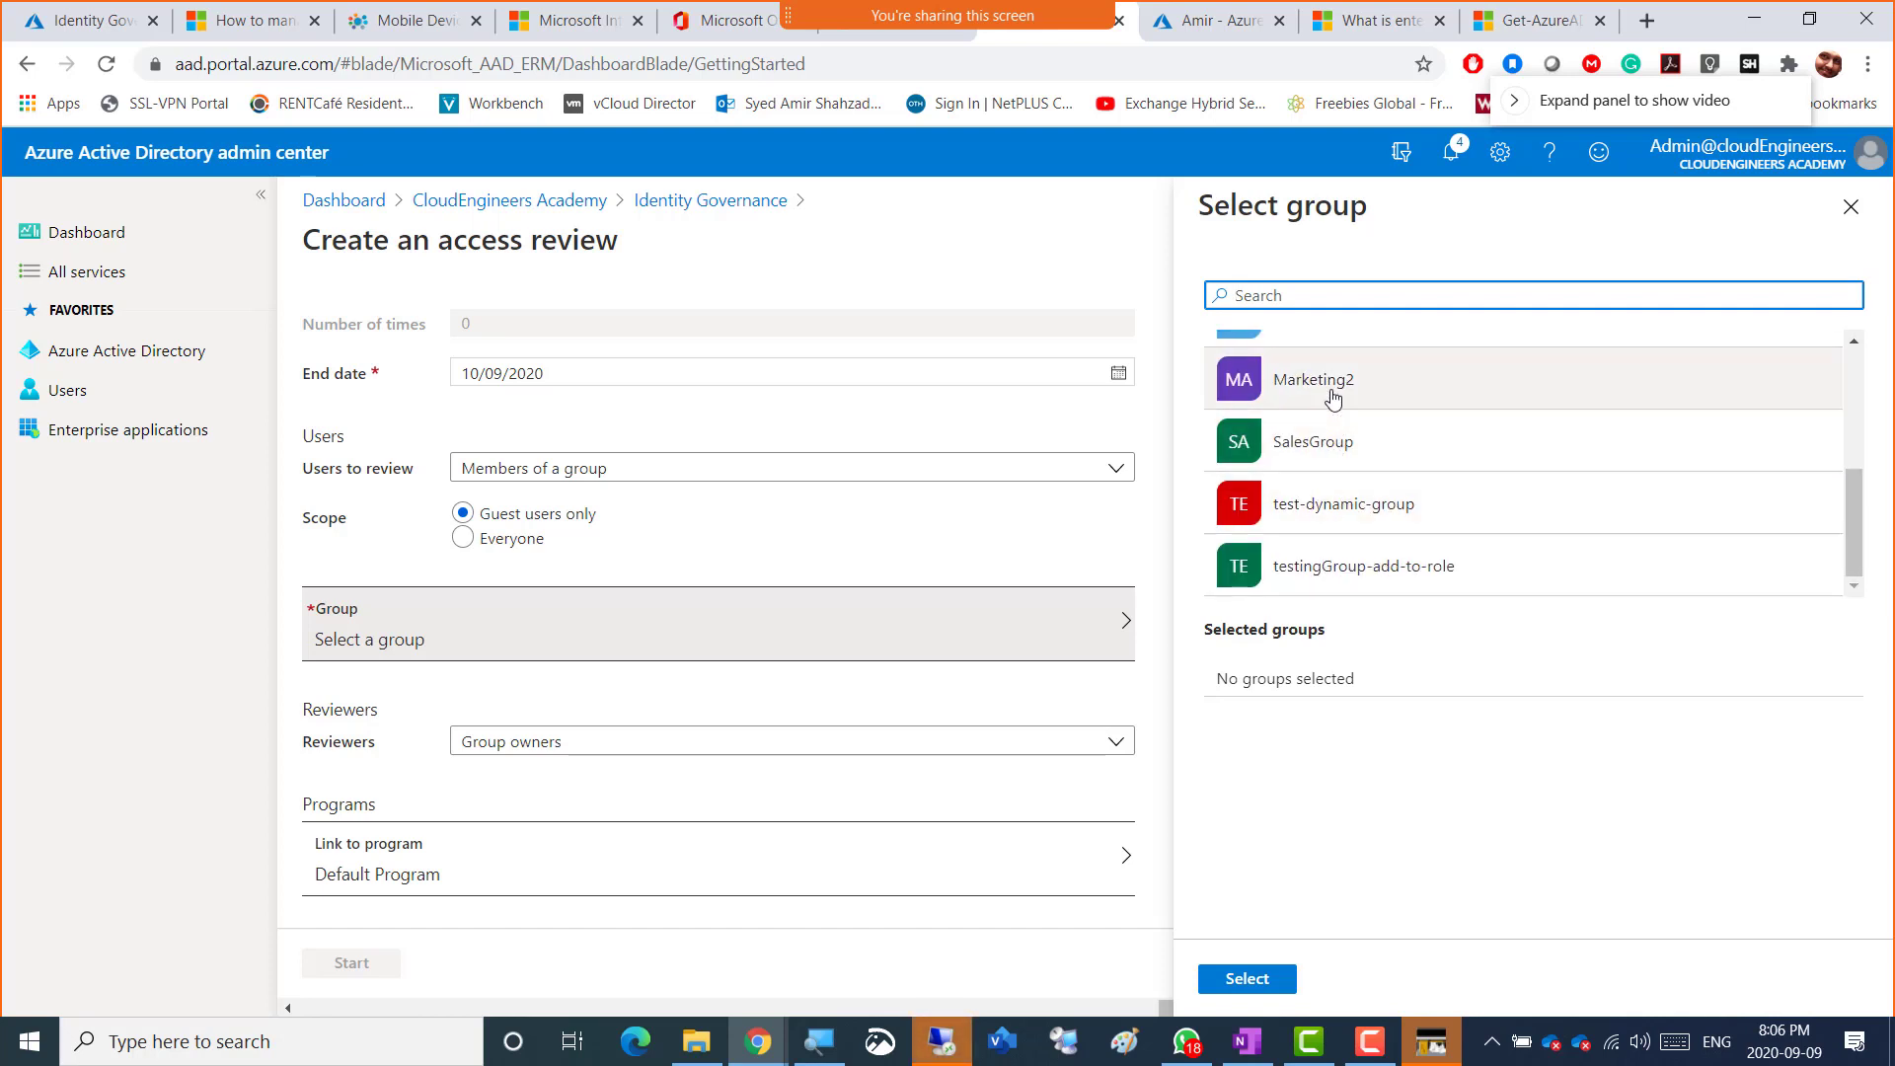
{"action": "scroll", "coordinate": [1339, 396], "scroll_direction": "up", "scroll_amount": 2}
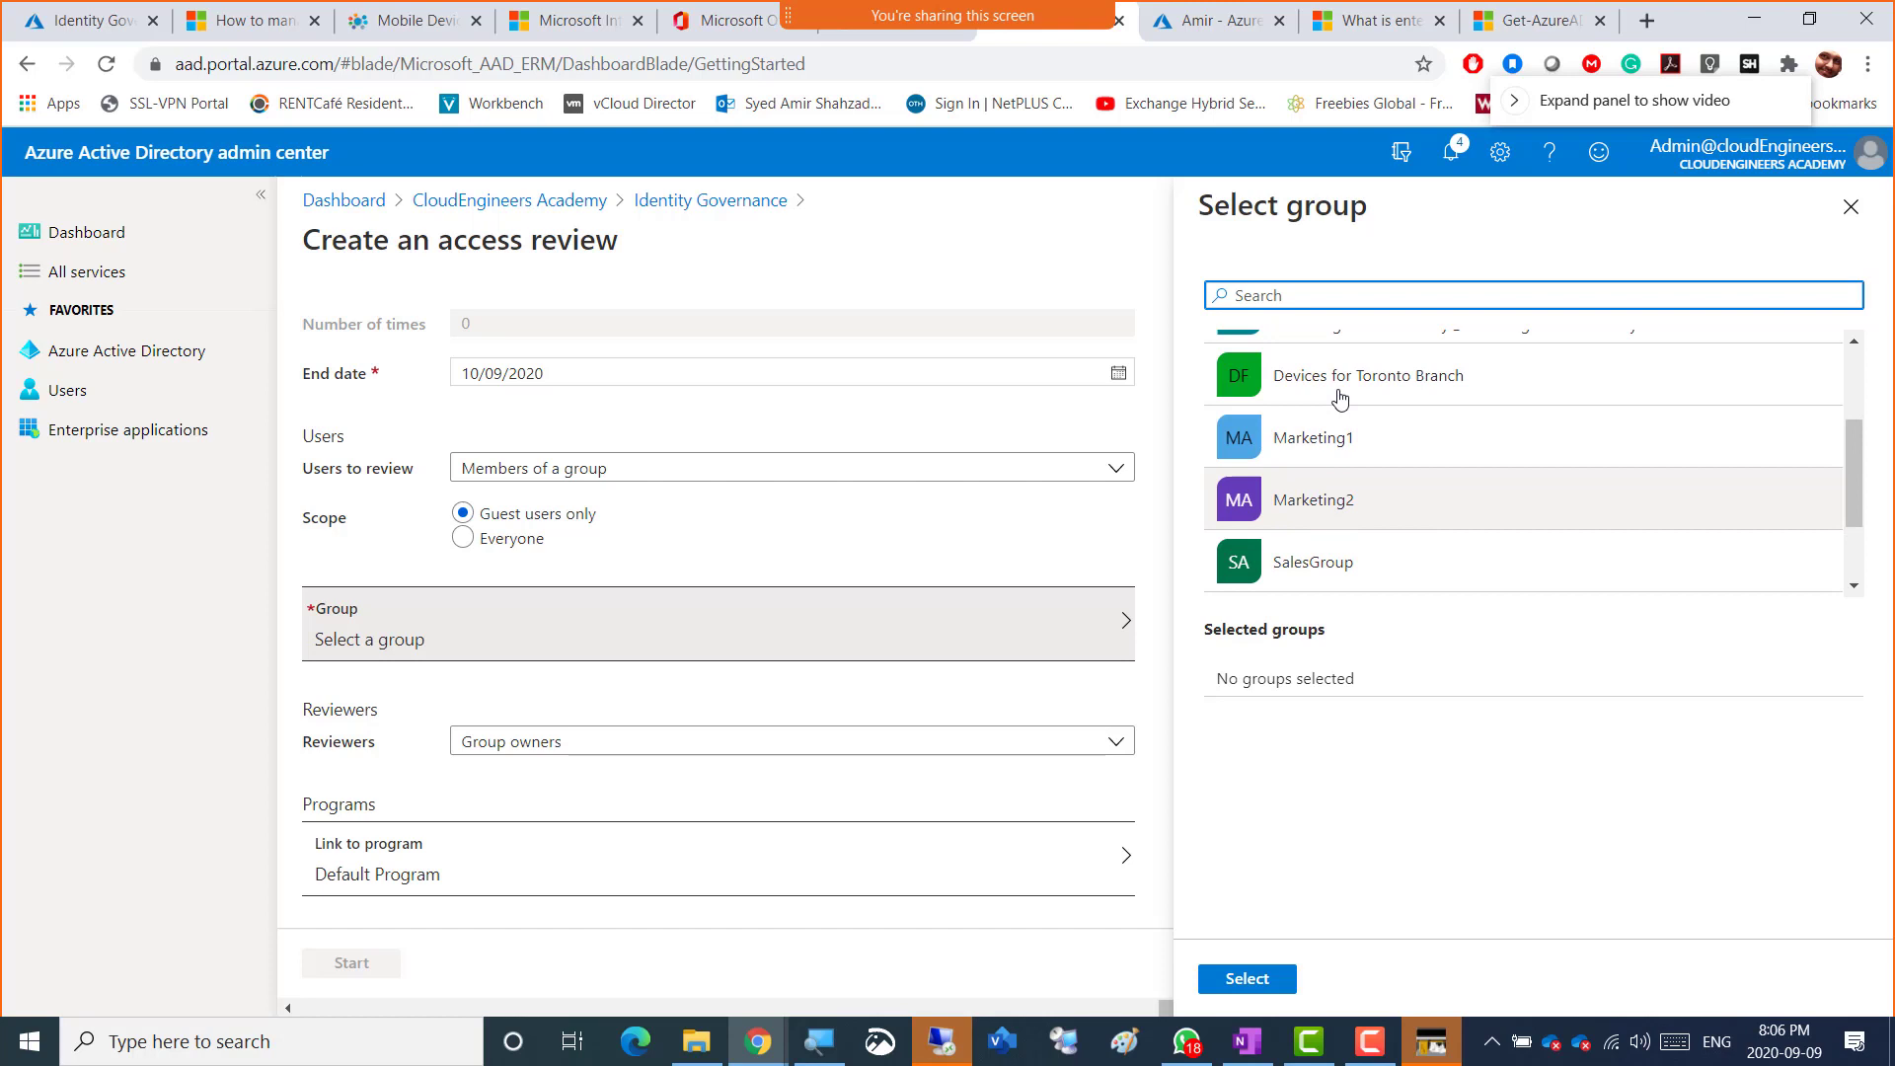
{"action": "left_click", "coordinate": [1345, 455]}
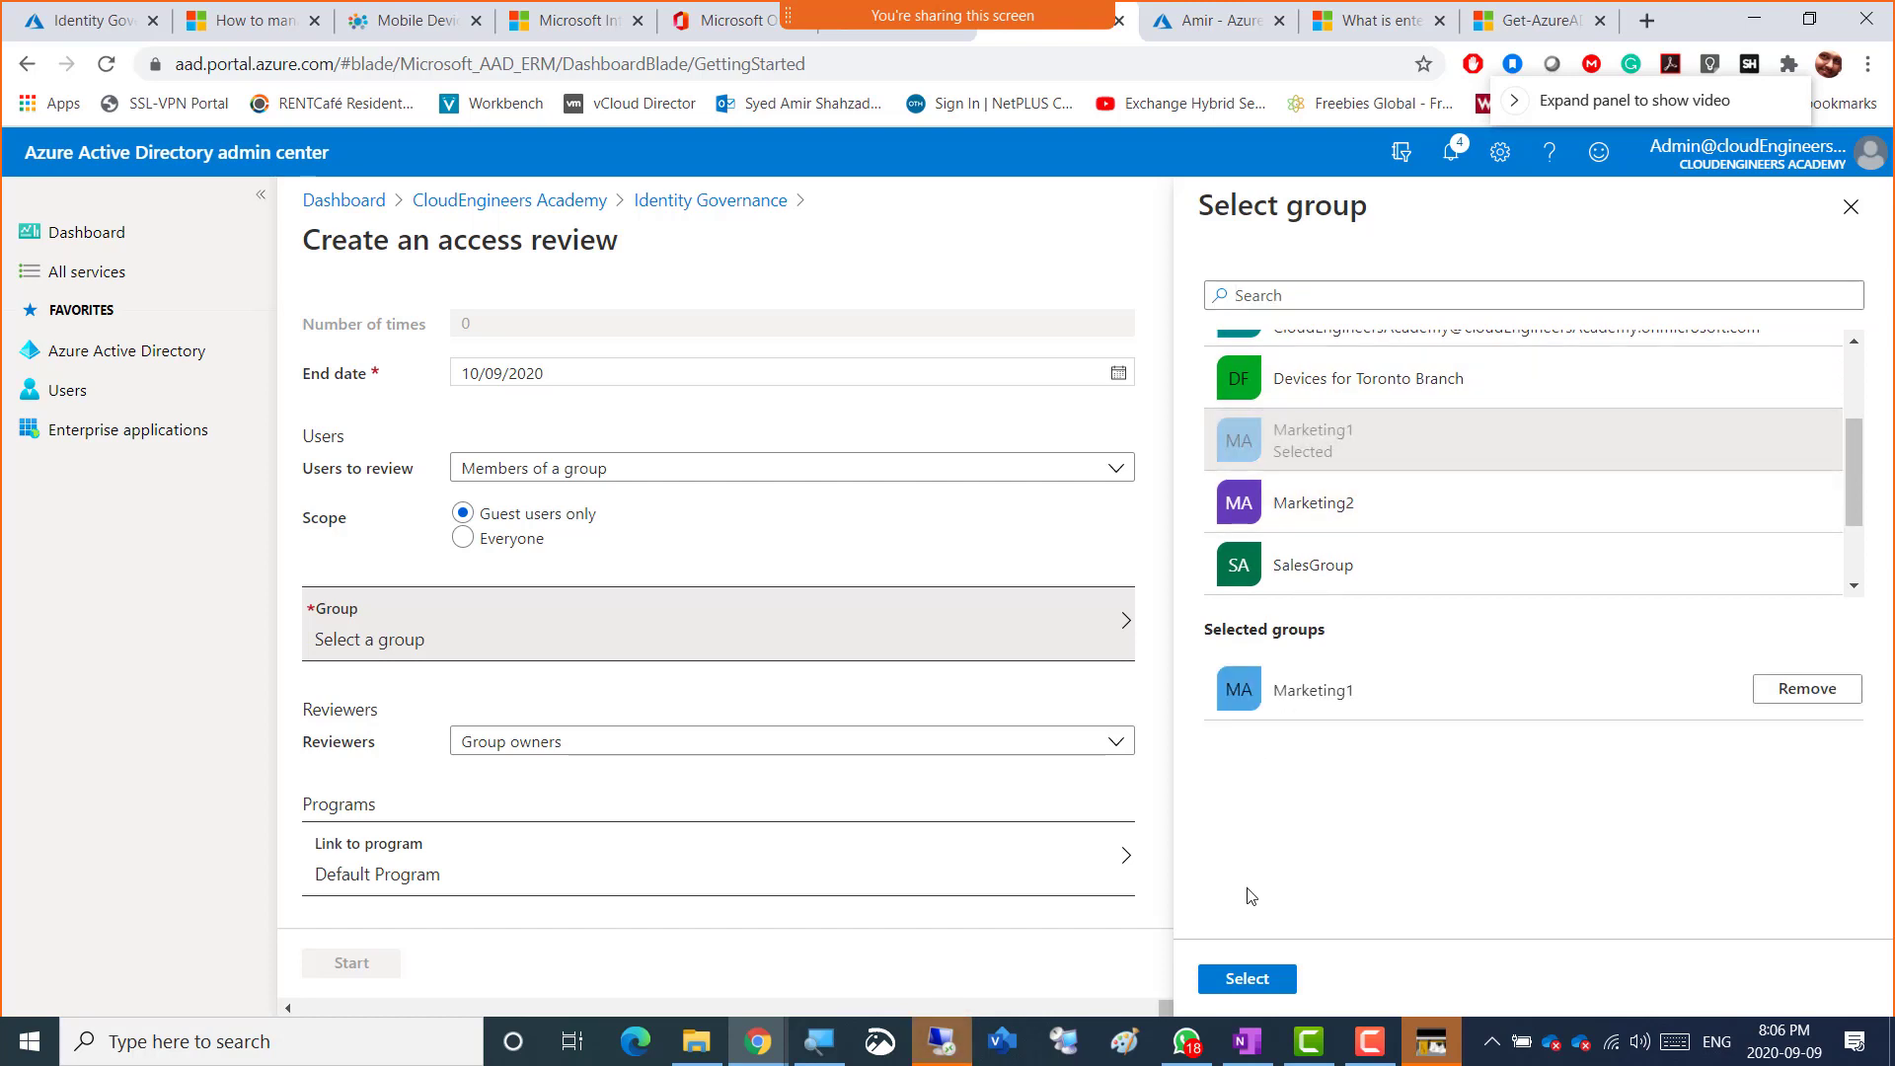
{"action": "left_click", "coordinate": [1247, 980]}
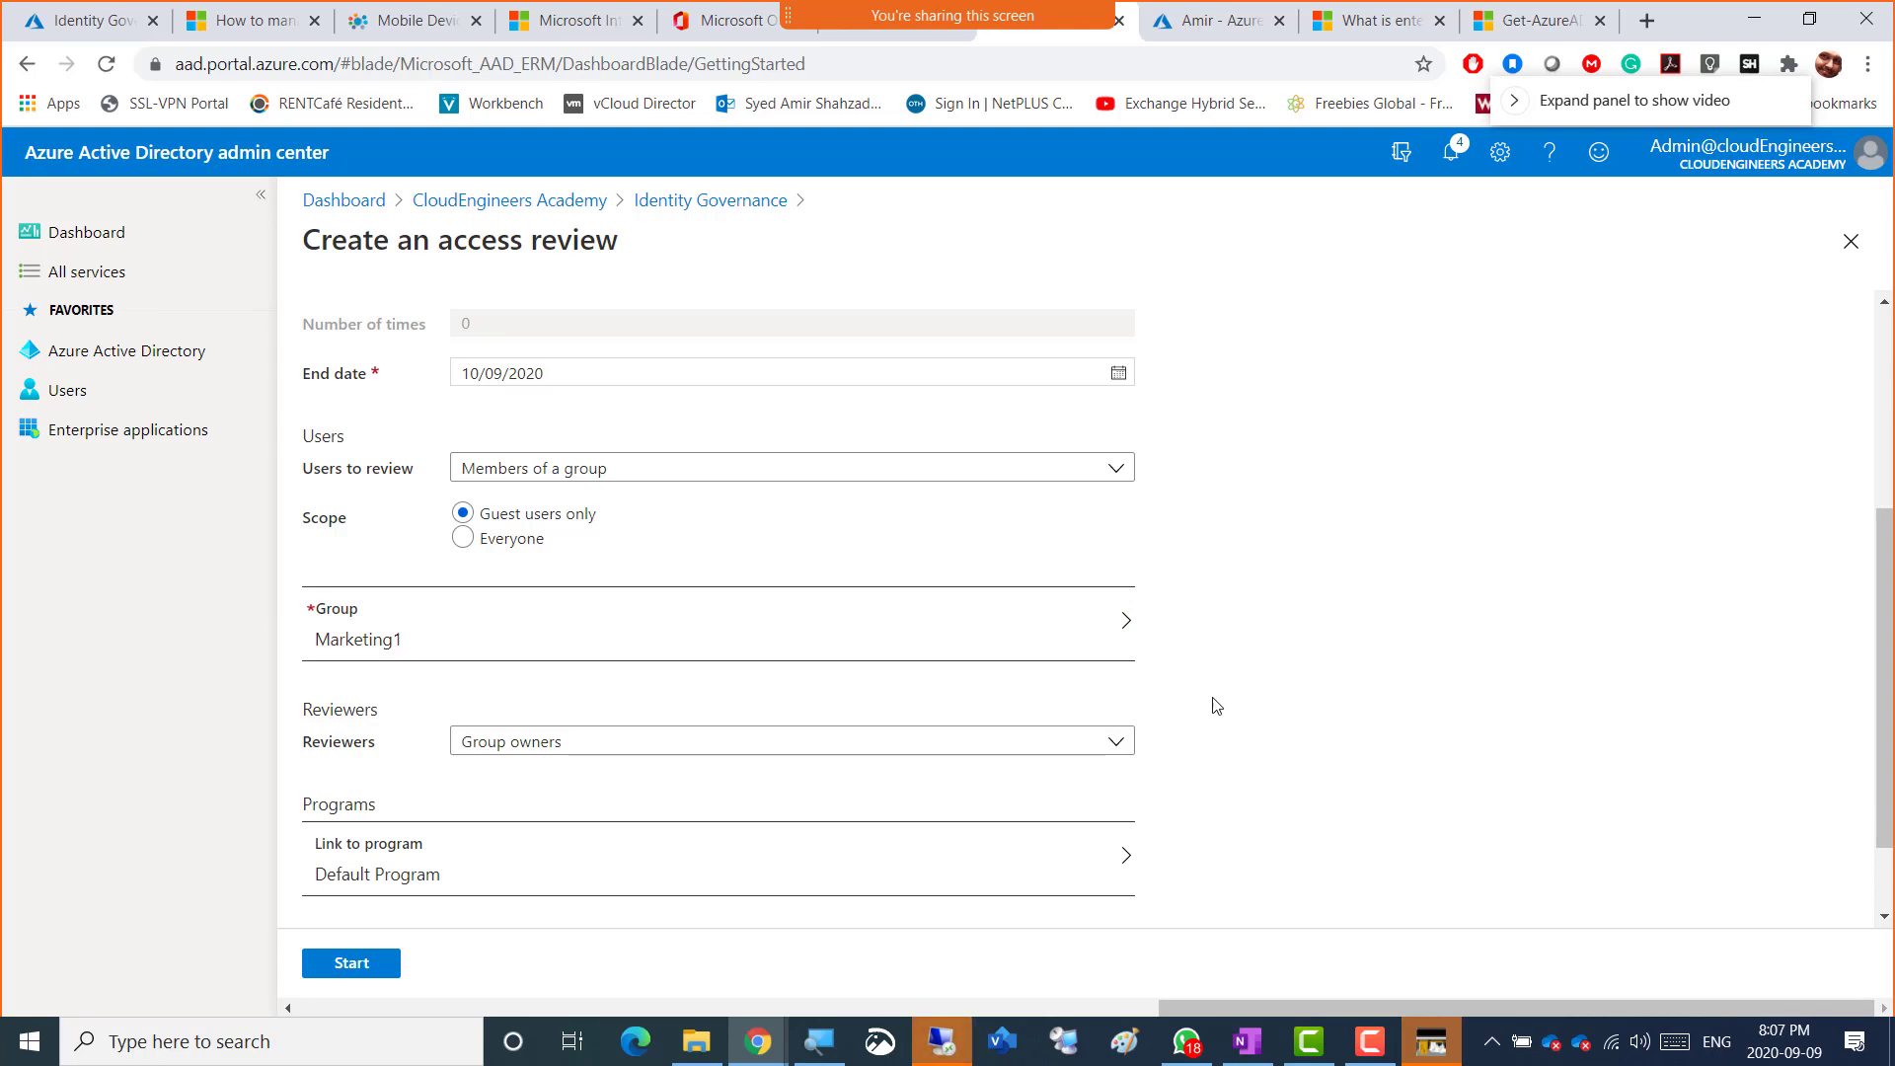
- Set the access review's reviewers to Selected users
{"action": "scroll", "coordinate": [1303, 702], "scroll_direction": "down", "scroll_amount": 1}
{"action": "scroll", "coordinate": [1303, 703], "scroll_direction": "down", "scroll_amount": 1}
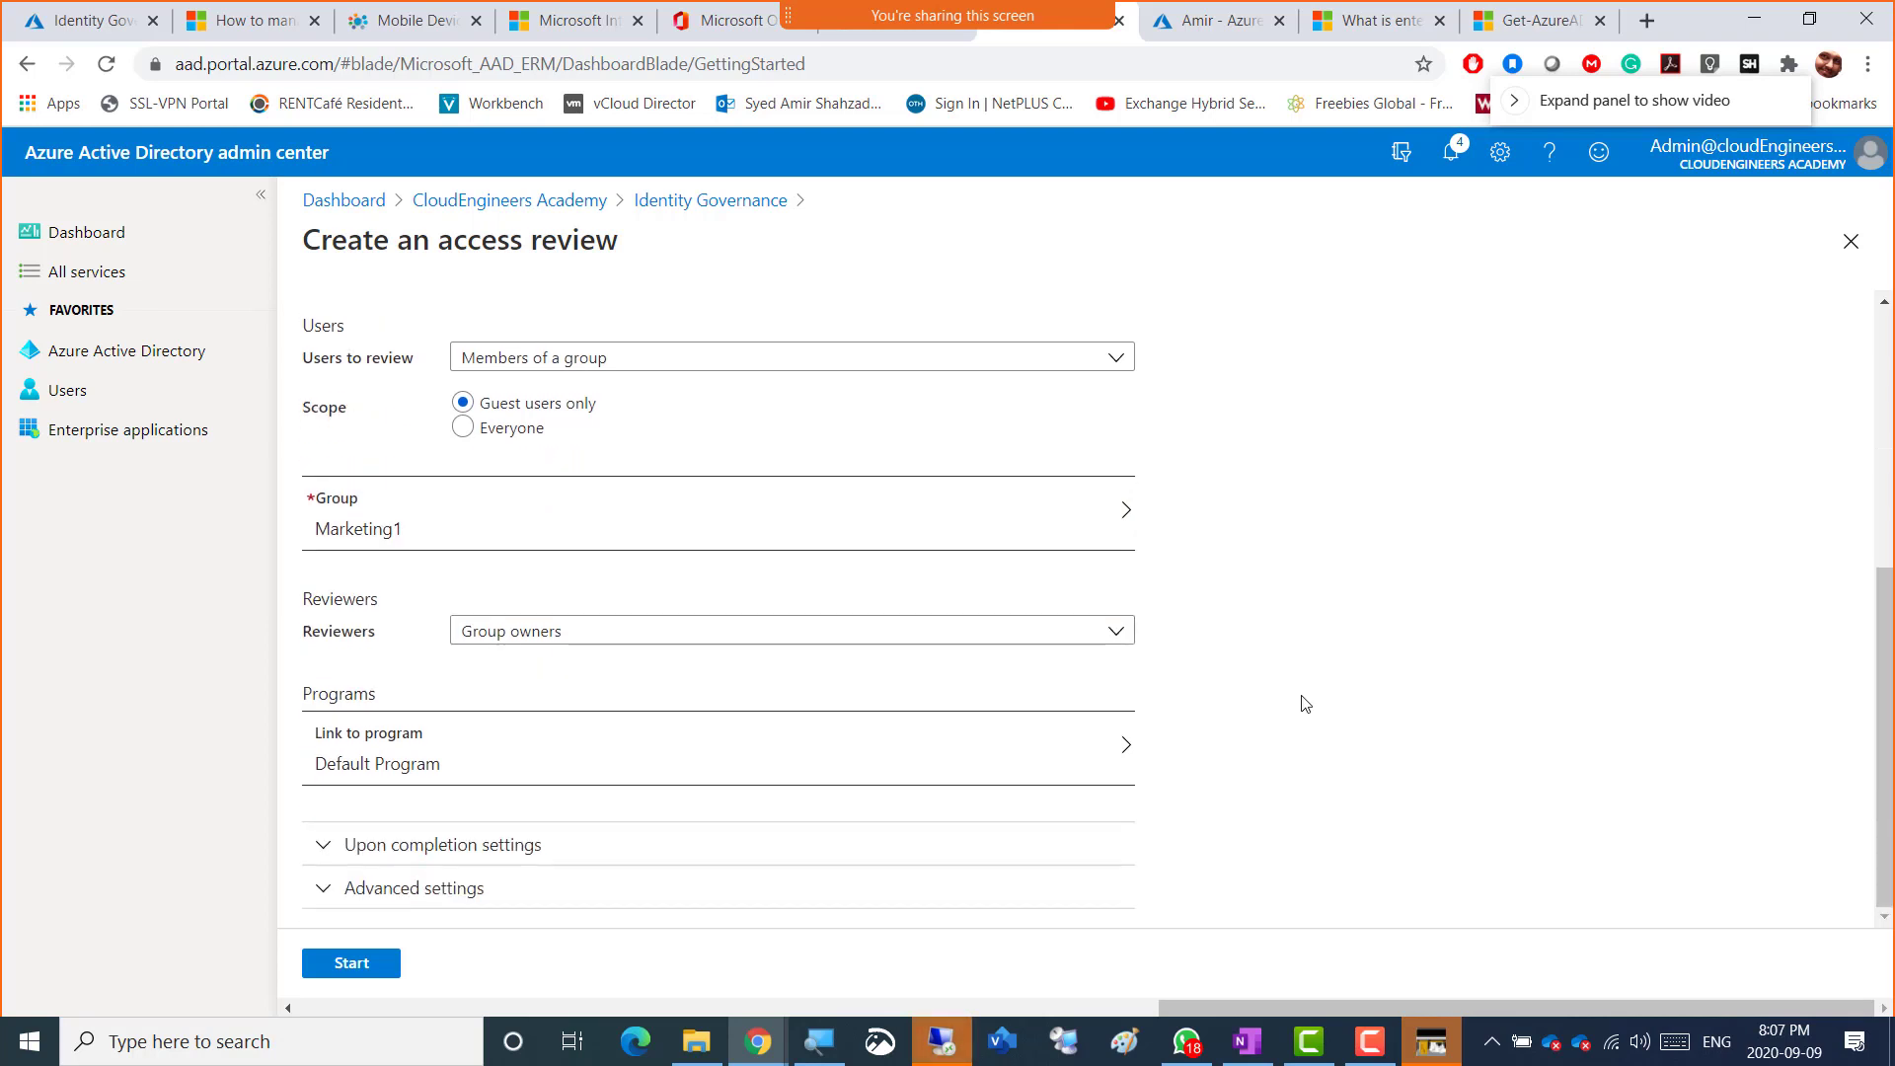
{"action": "left_click", "coordinate": [1072, 636]}
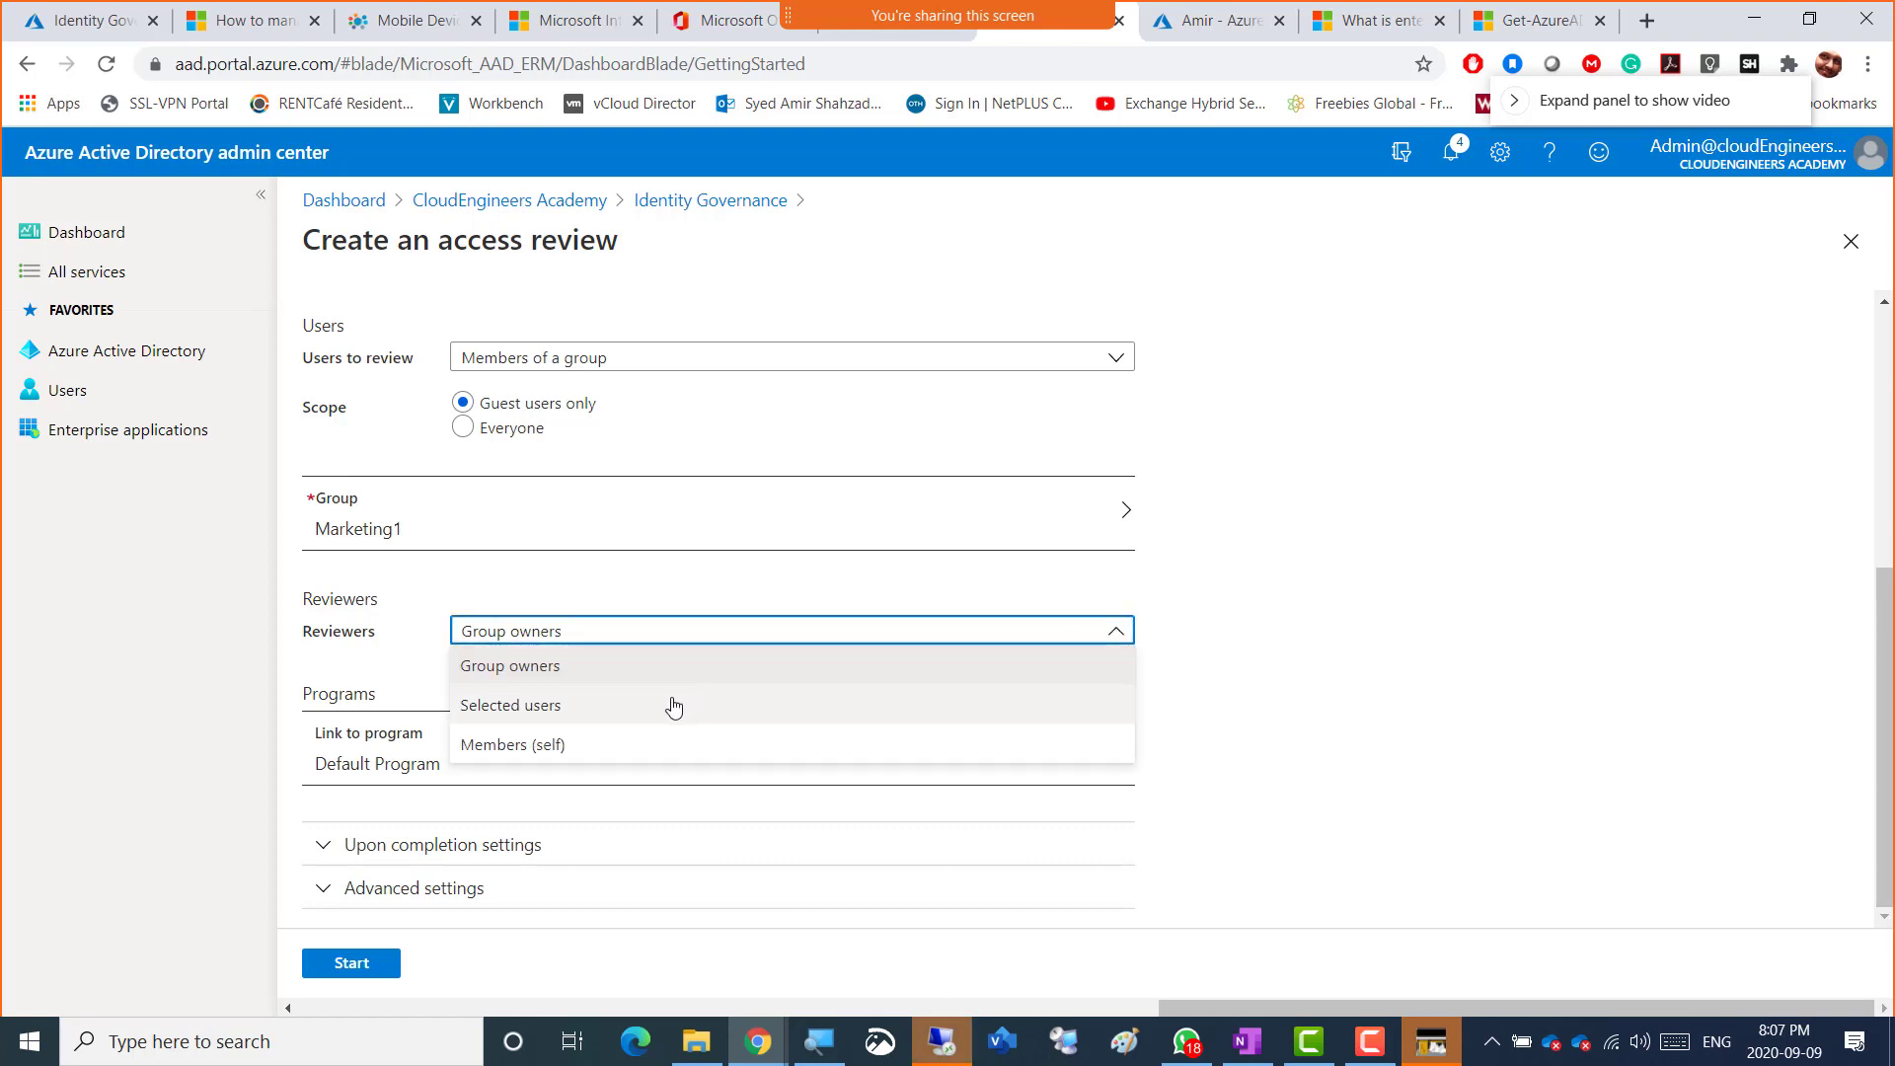
{"action": "left_click", "coordinate": [554, 711]}
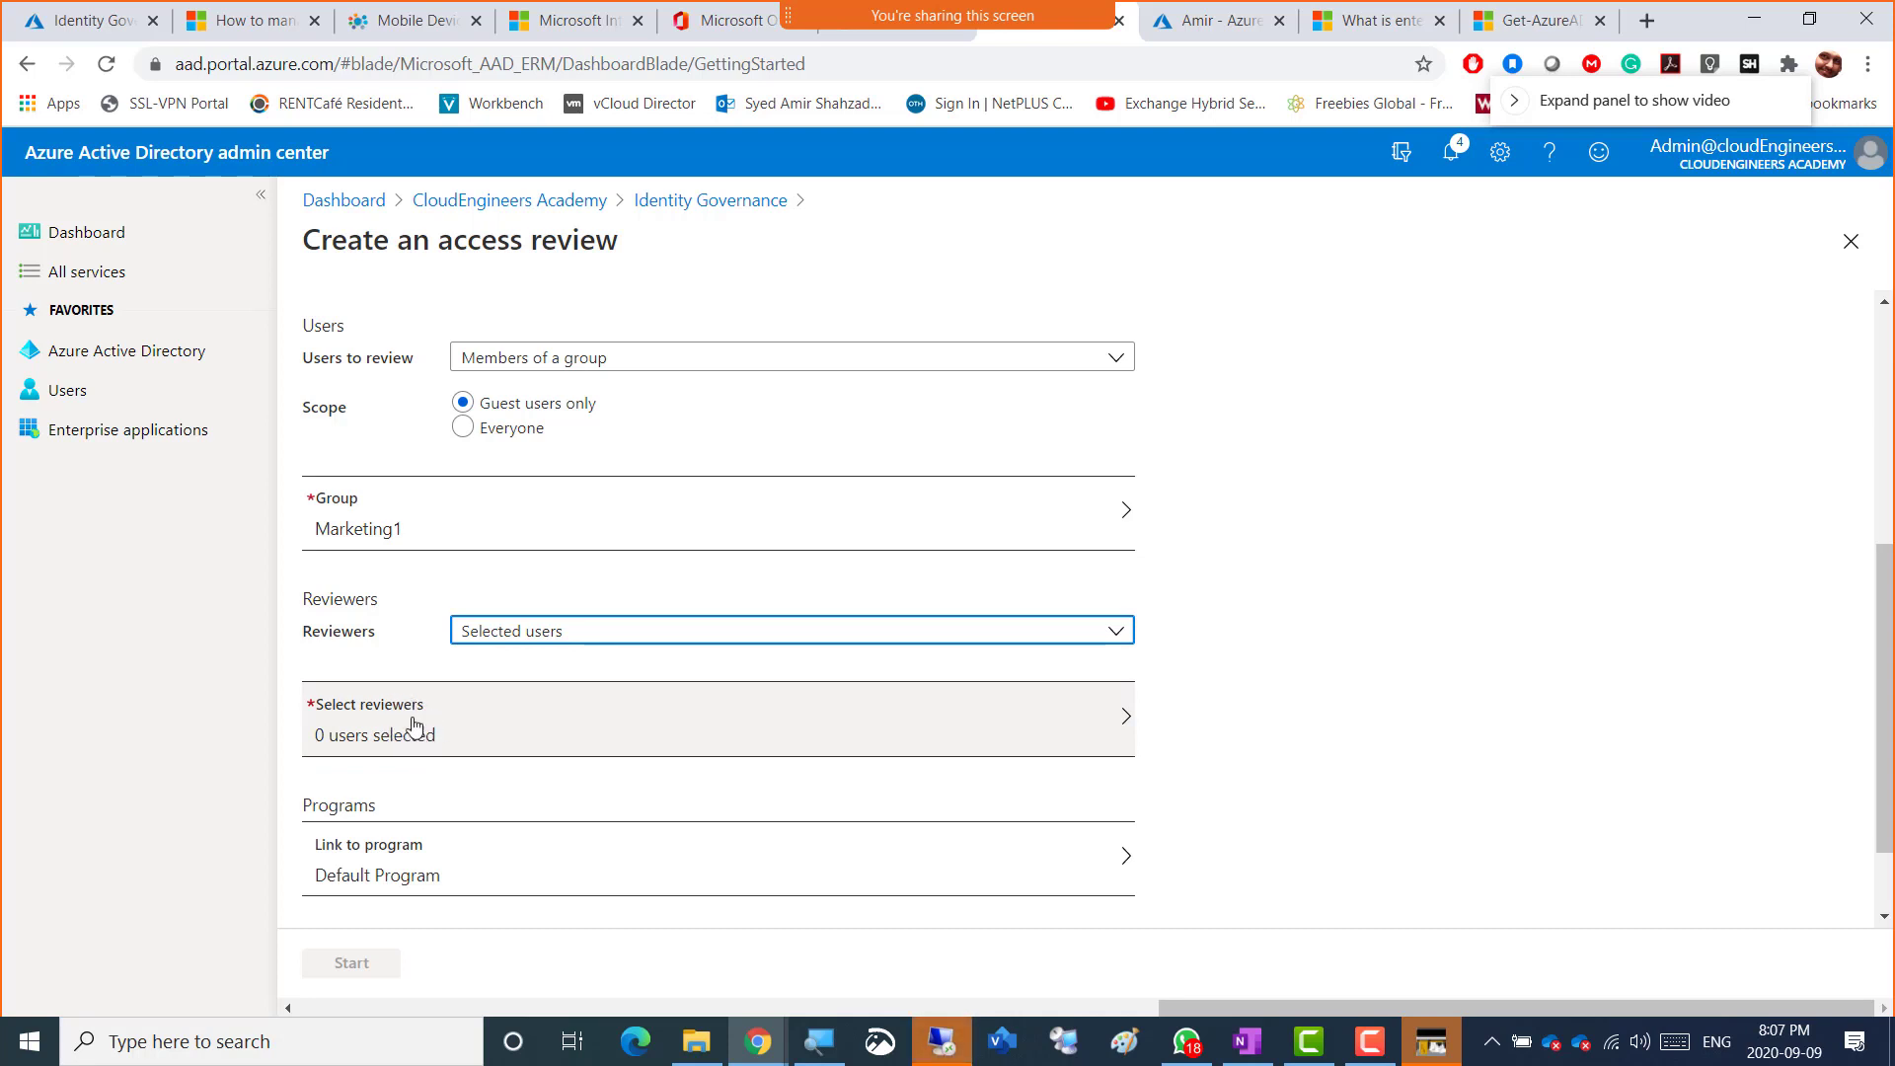
- Try the Weekly and One time frequencies for the review and return the frequency to Monthly
{"action": "scroll", "coordinate": [1273, 578], "scroll_direction": "up", "scroll_amount": 3}
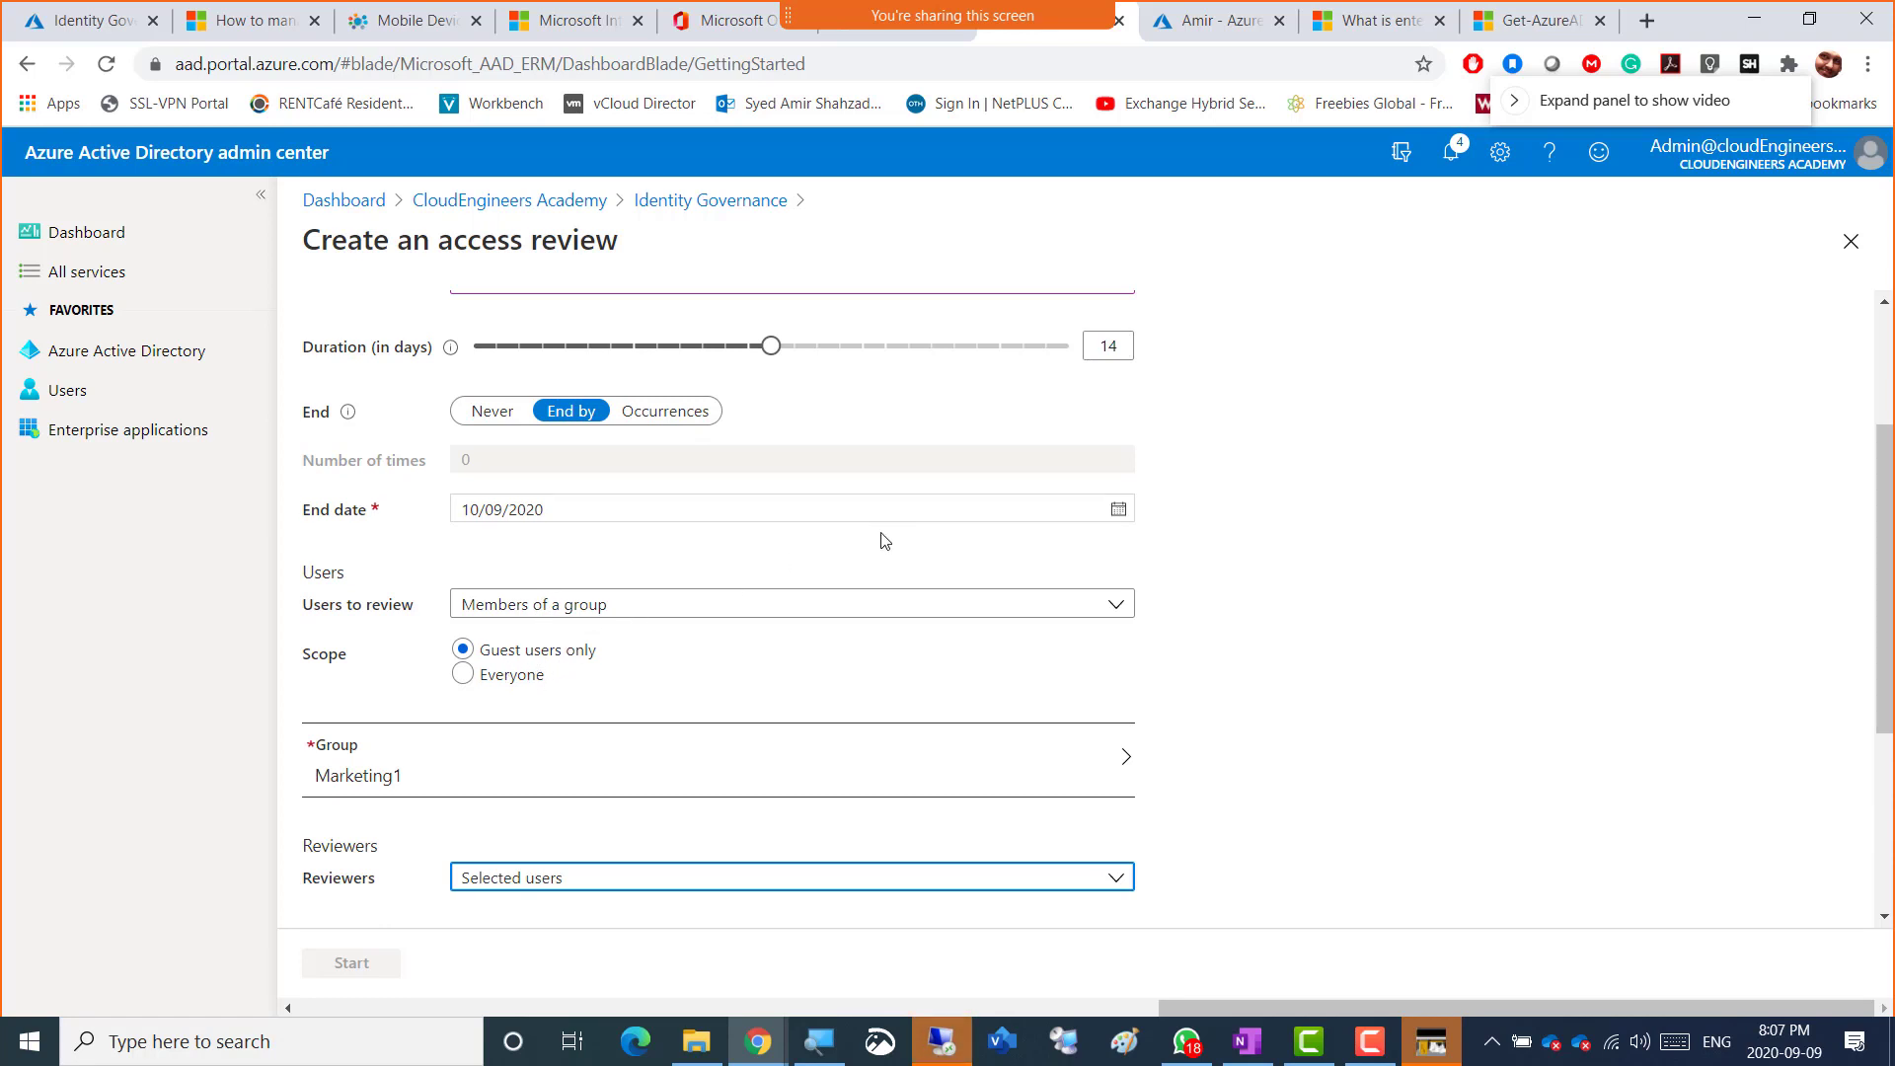
{"action": "scroll", "coordinate": [879, 537], "scroll_direction": "up", "scroll_amount": 1}
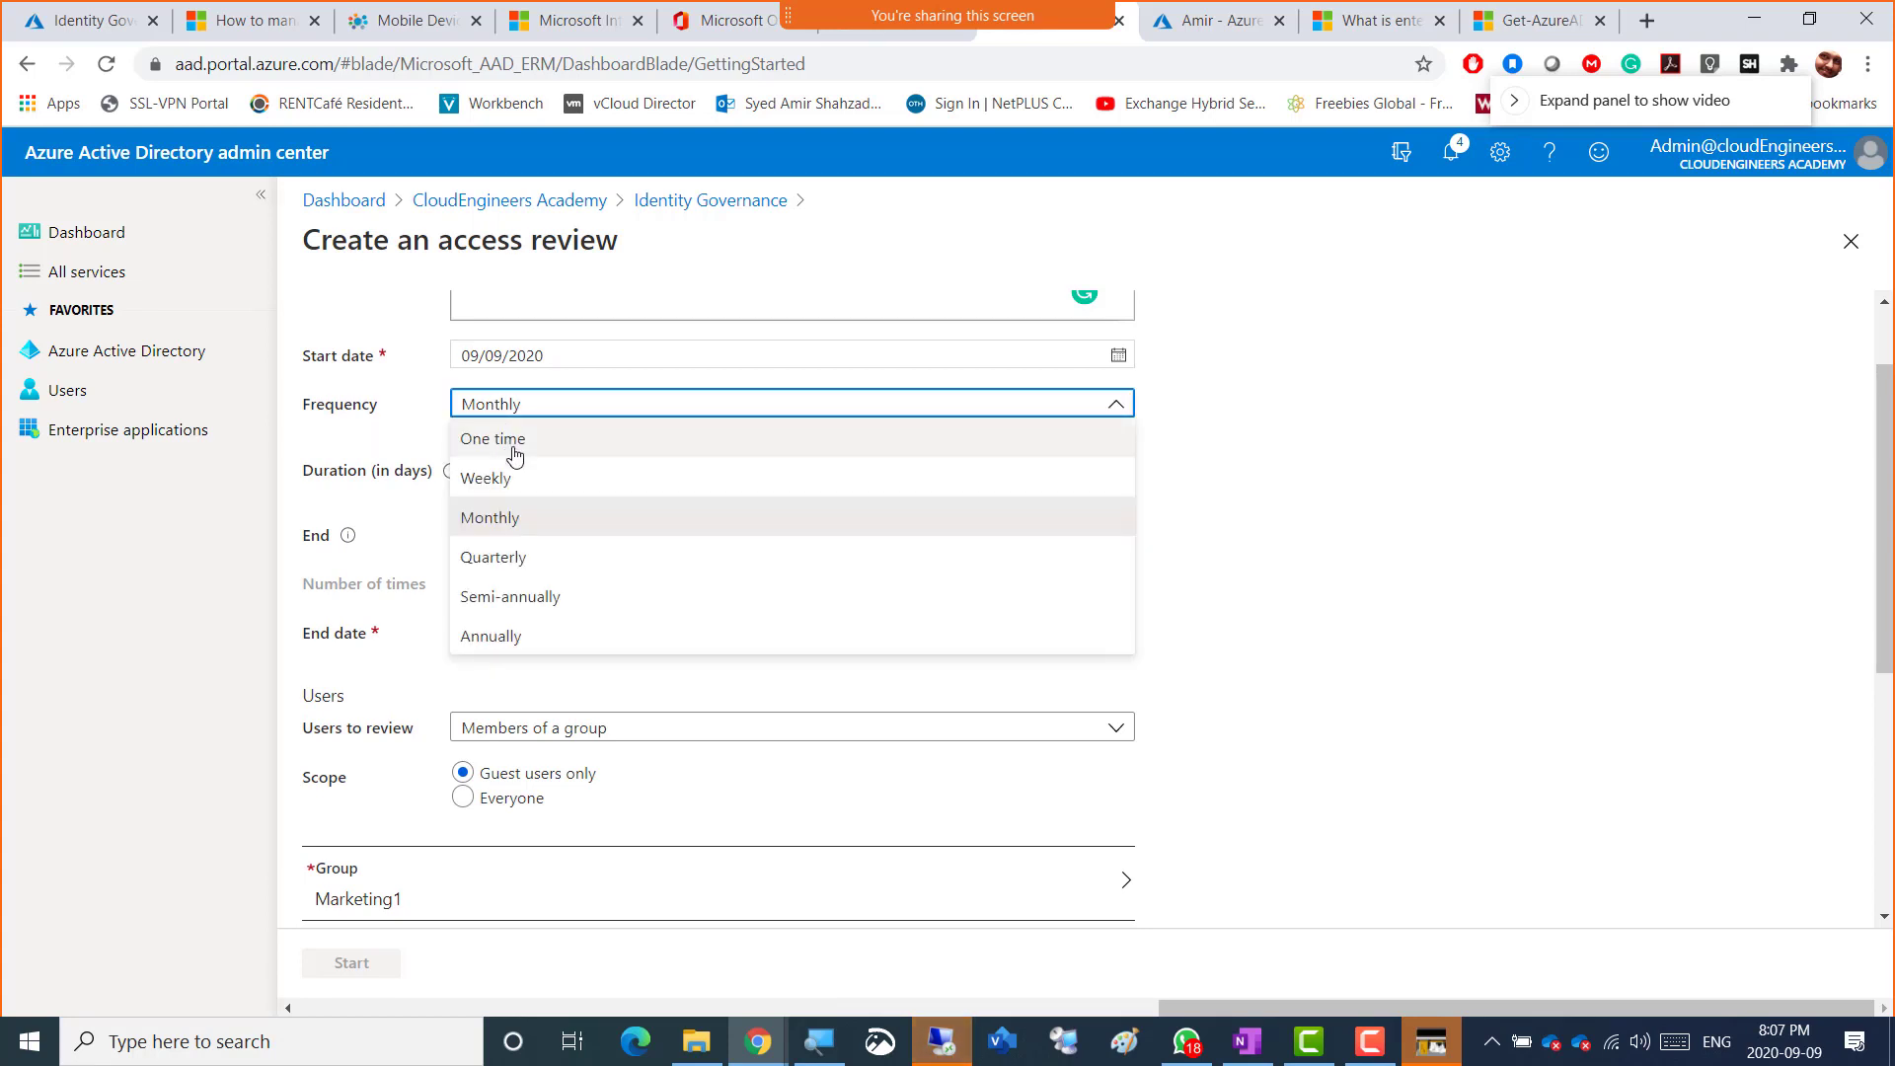
{"action": "left_click", "coordinate": [511, 480]}
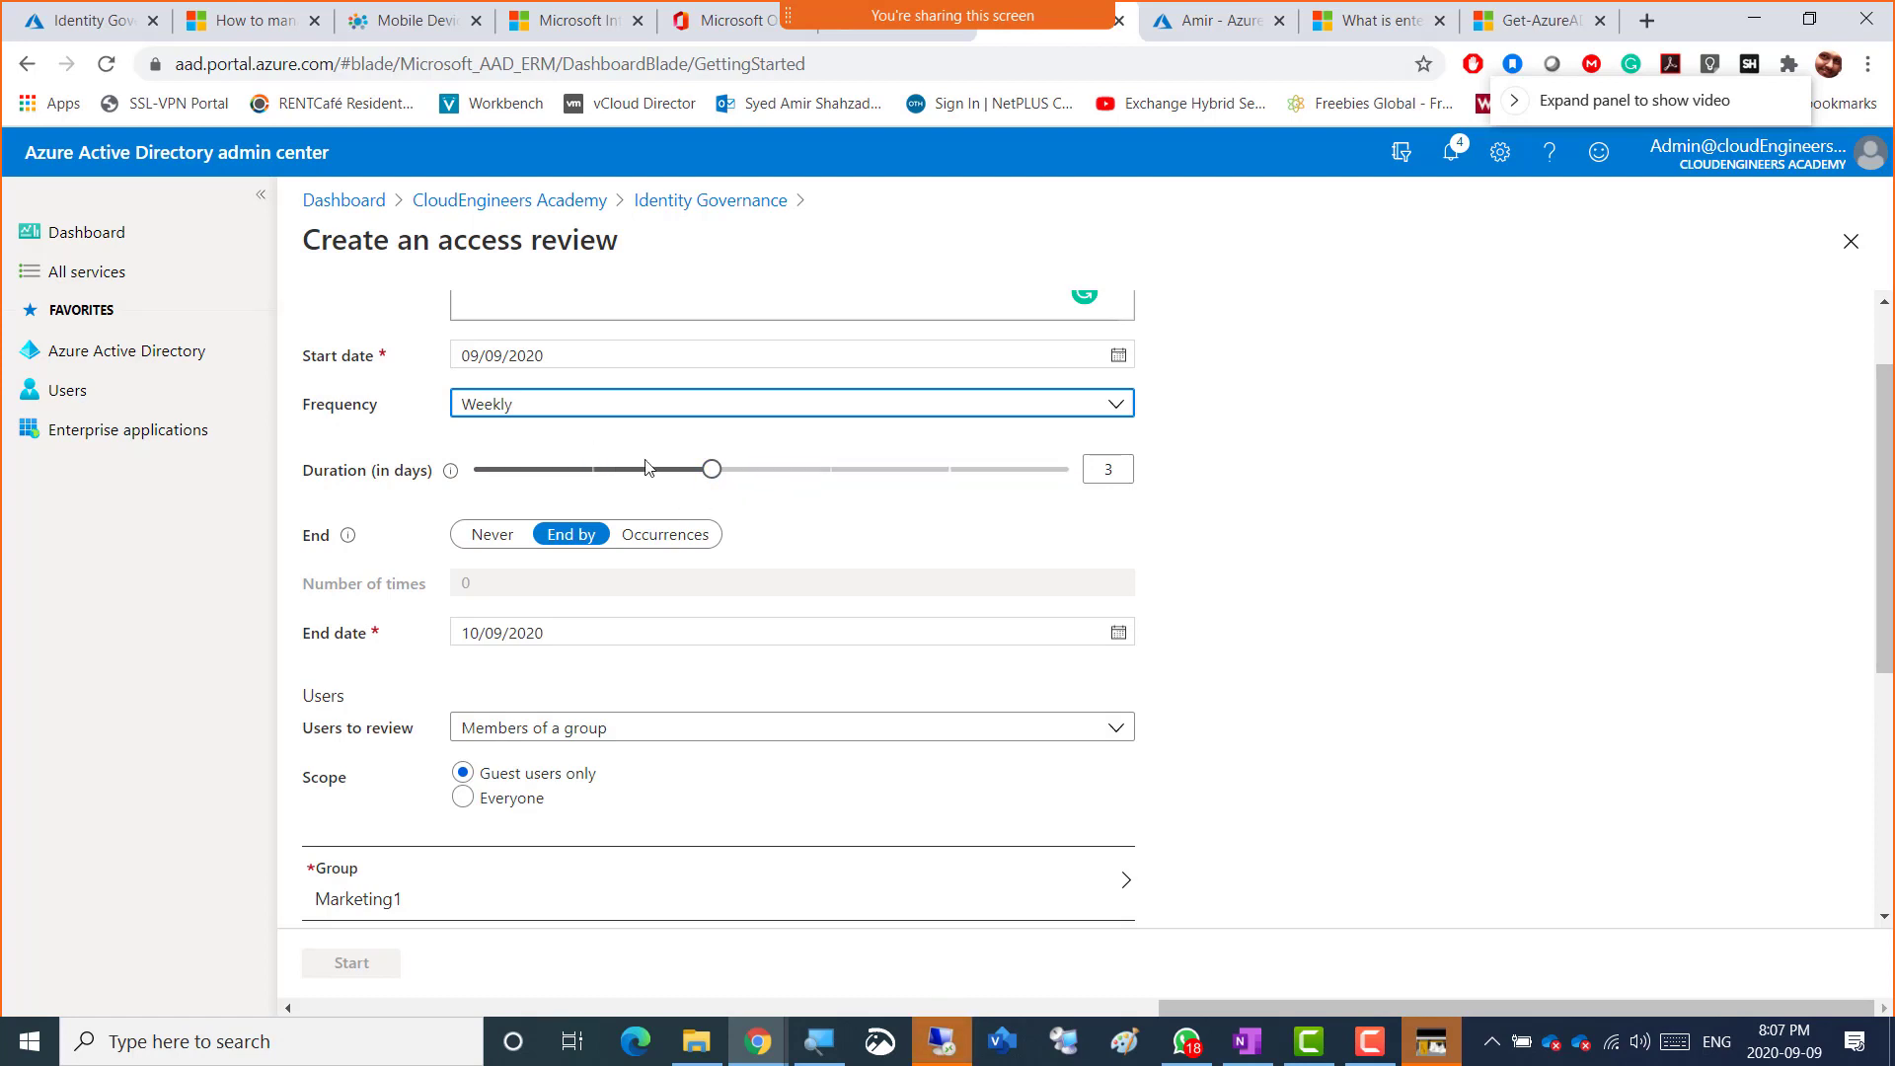
{"action": "left_click", "coordinate": [504, 410]}
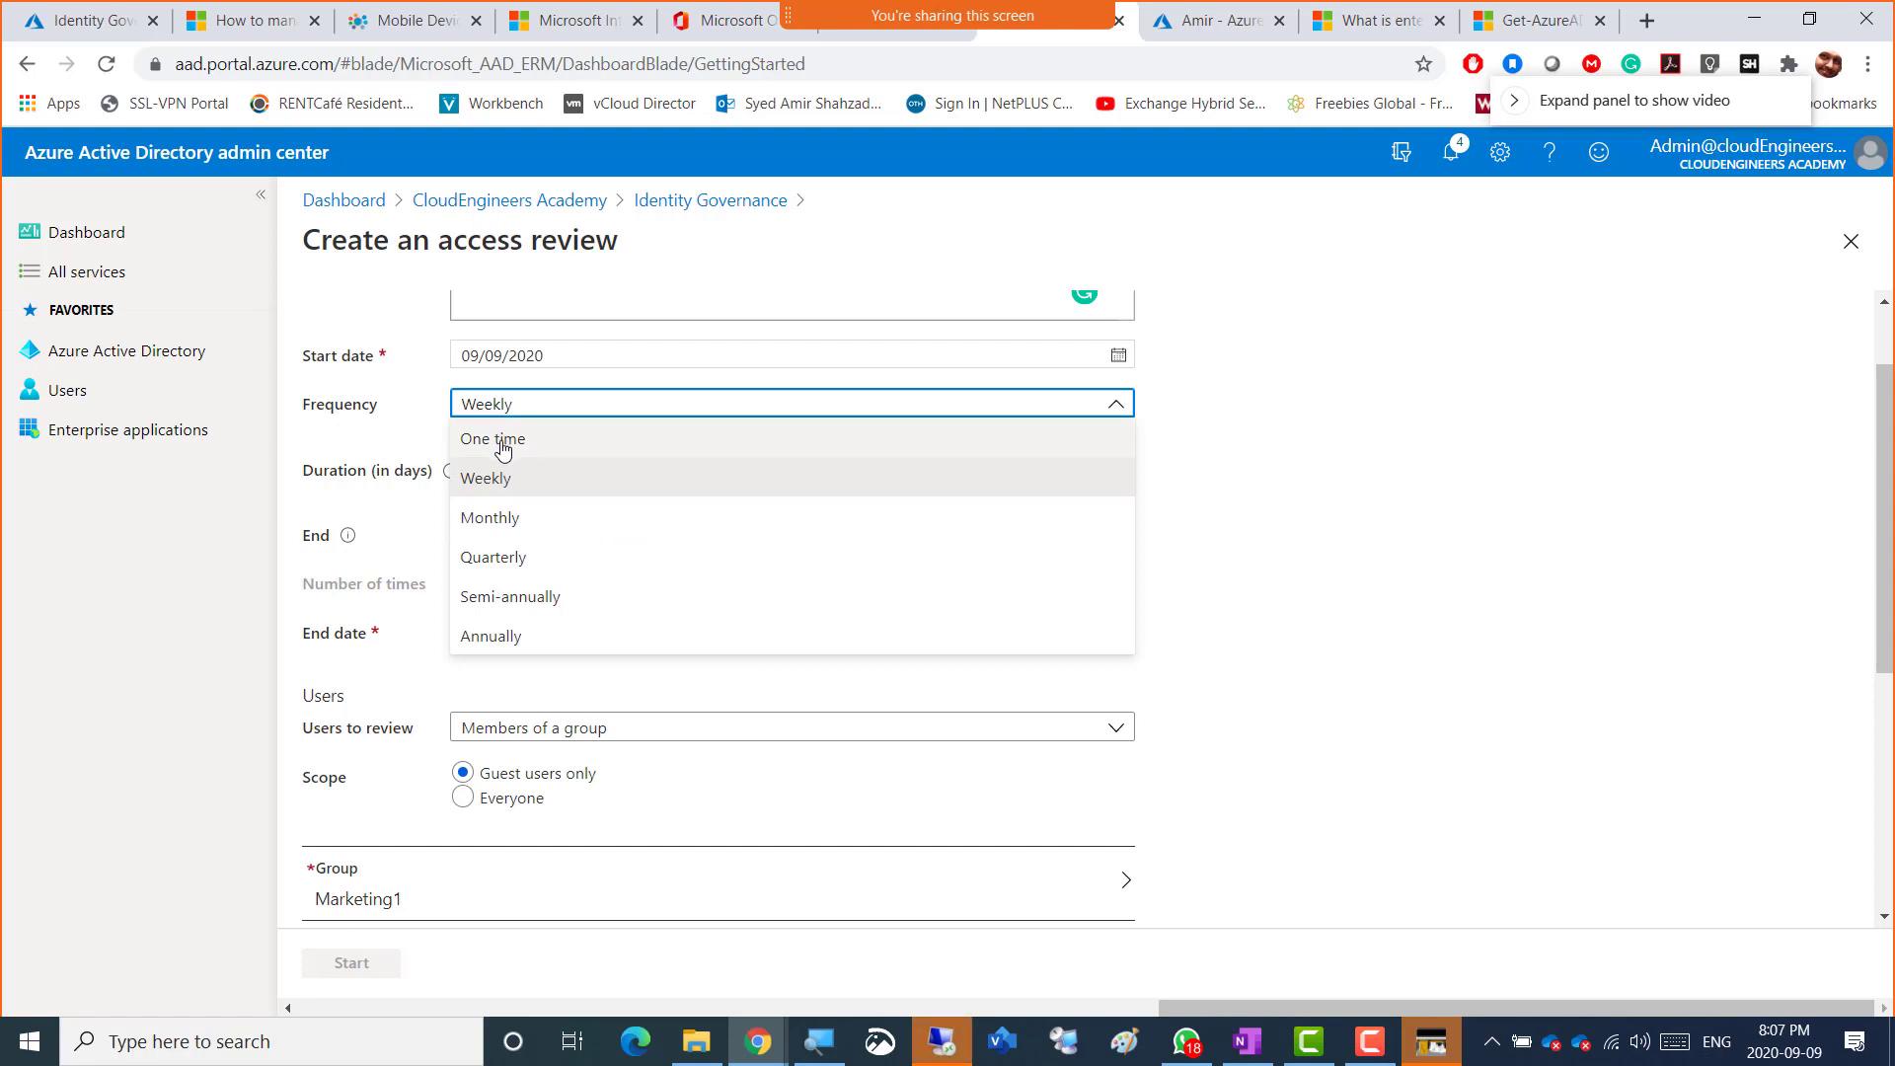
{"action": "left_click", "coordinate": [499, 438]}
{"action": "left_click", "coordinate": [513, 409]}
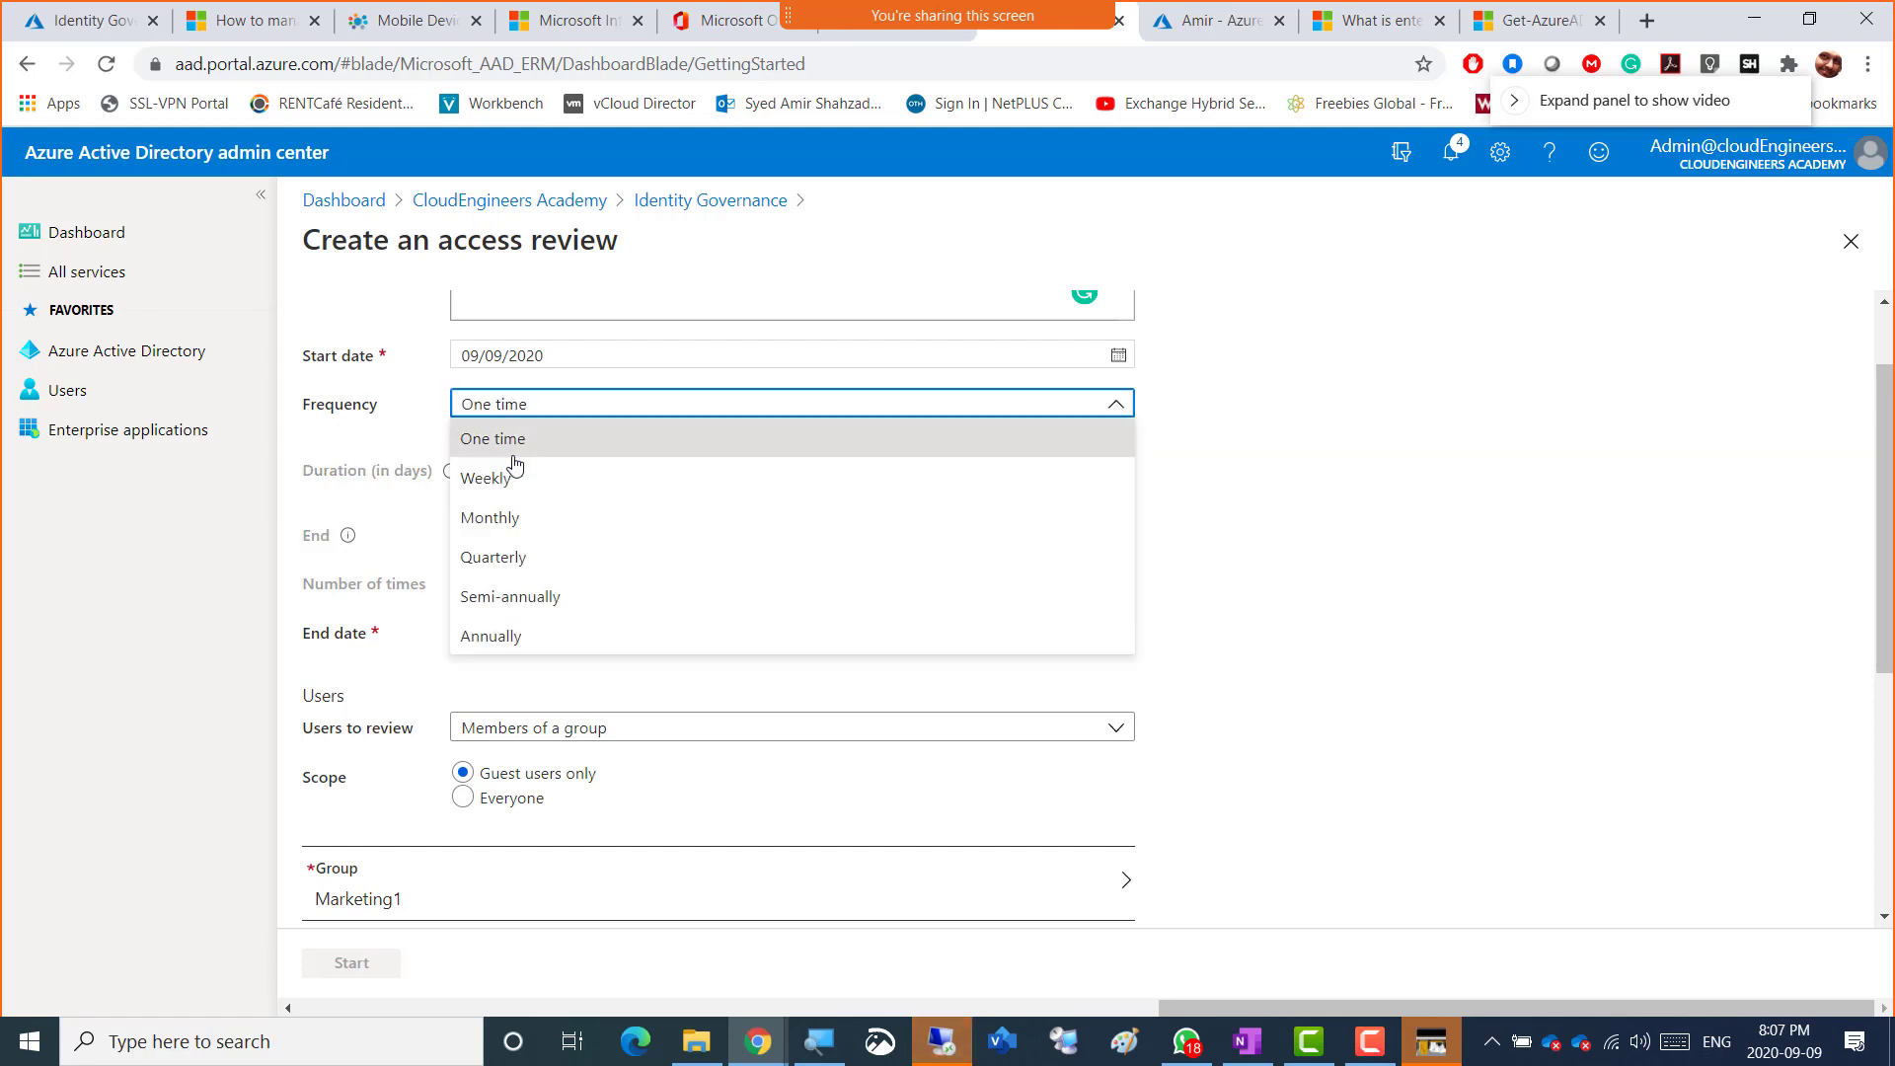
{"action": "left_click", "coordinate": [493, 517]}
- Choose the first listed user as the reviewer for the access review
{"action": "scroll", "coordinate": [1296, 620], "scroll_direction": "down", "scroll_amount": 5}
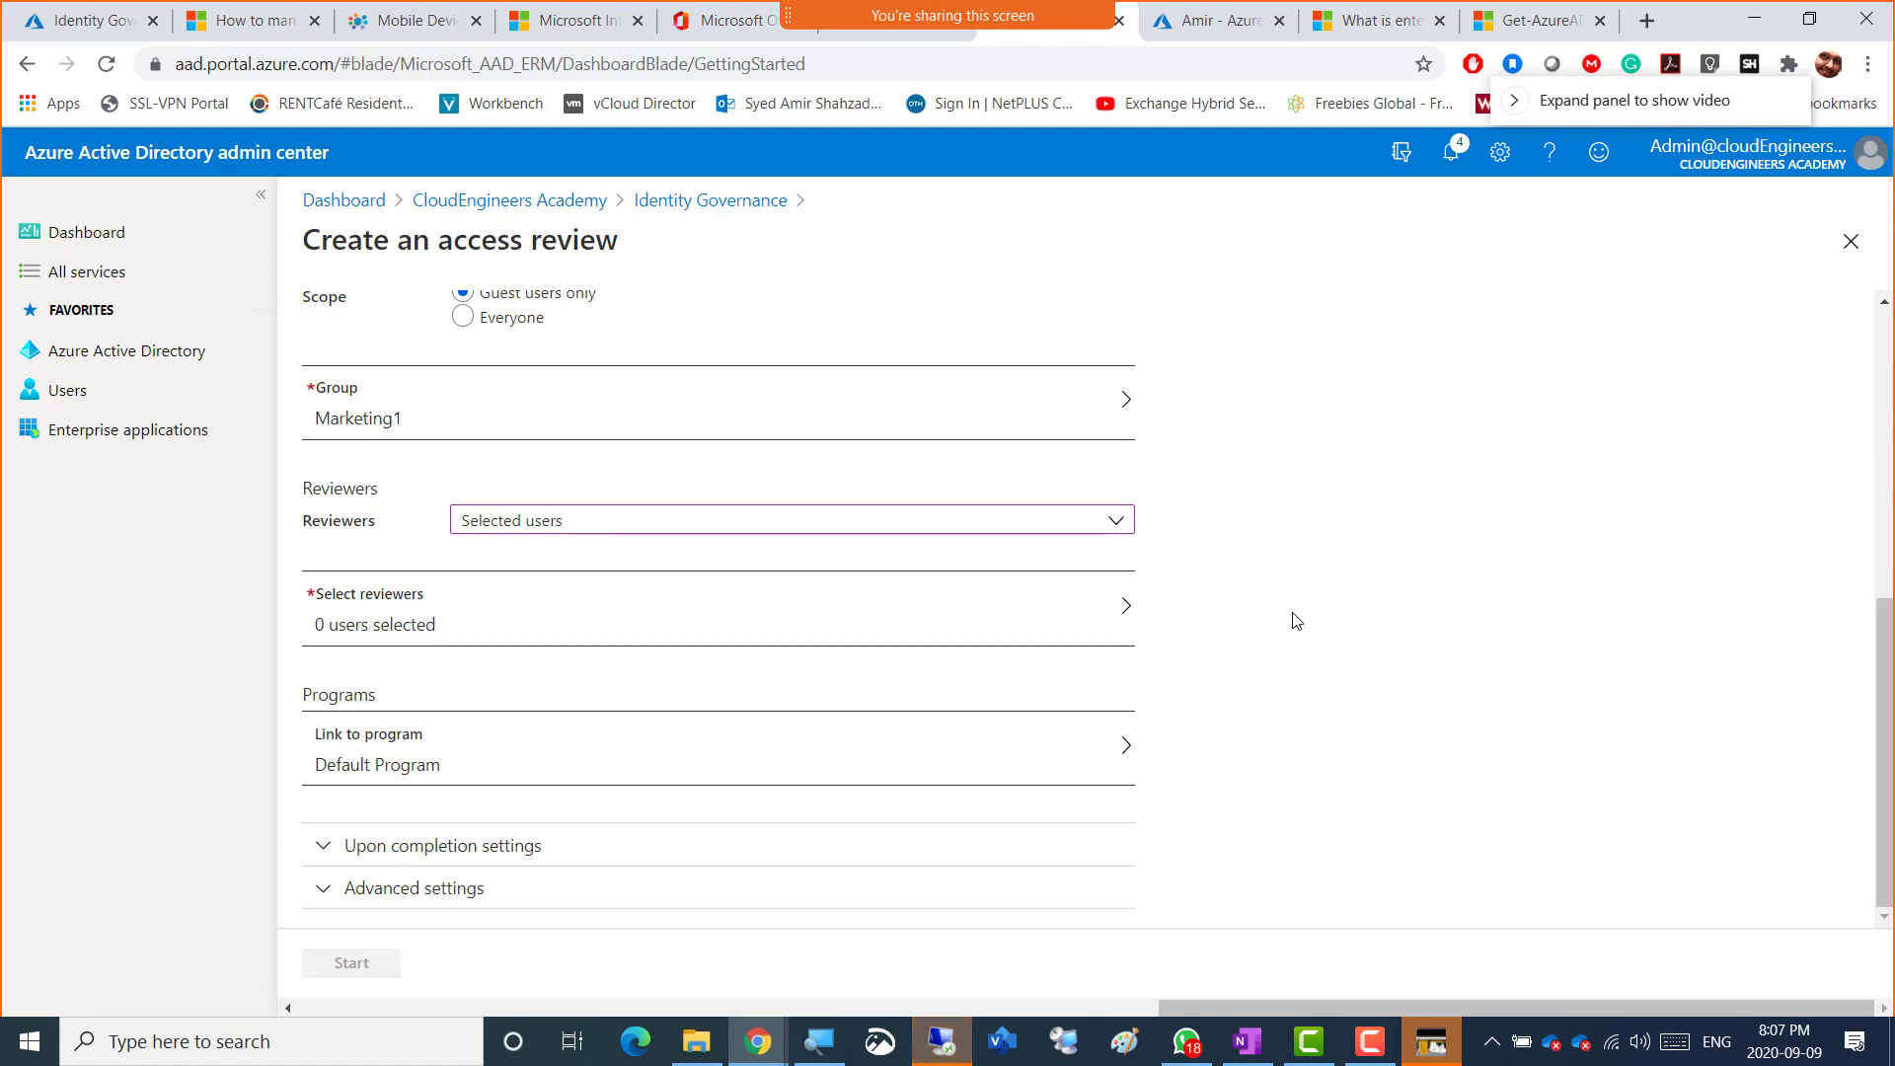
{"action": "left_click", "coordinate": [424, 628]}
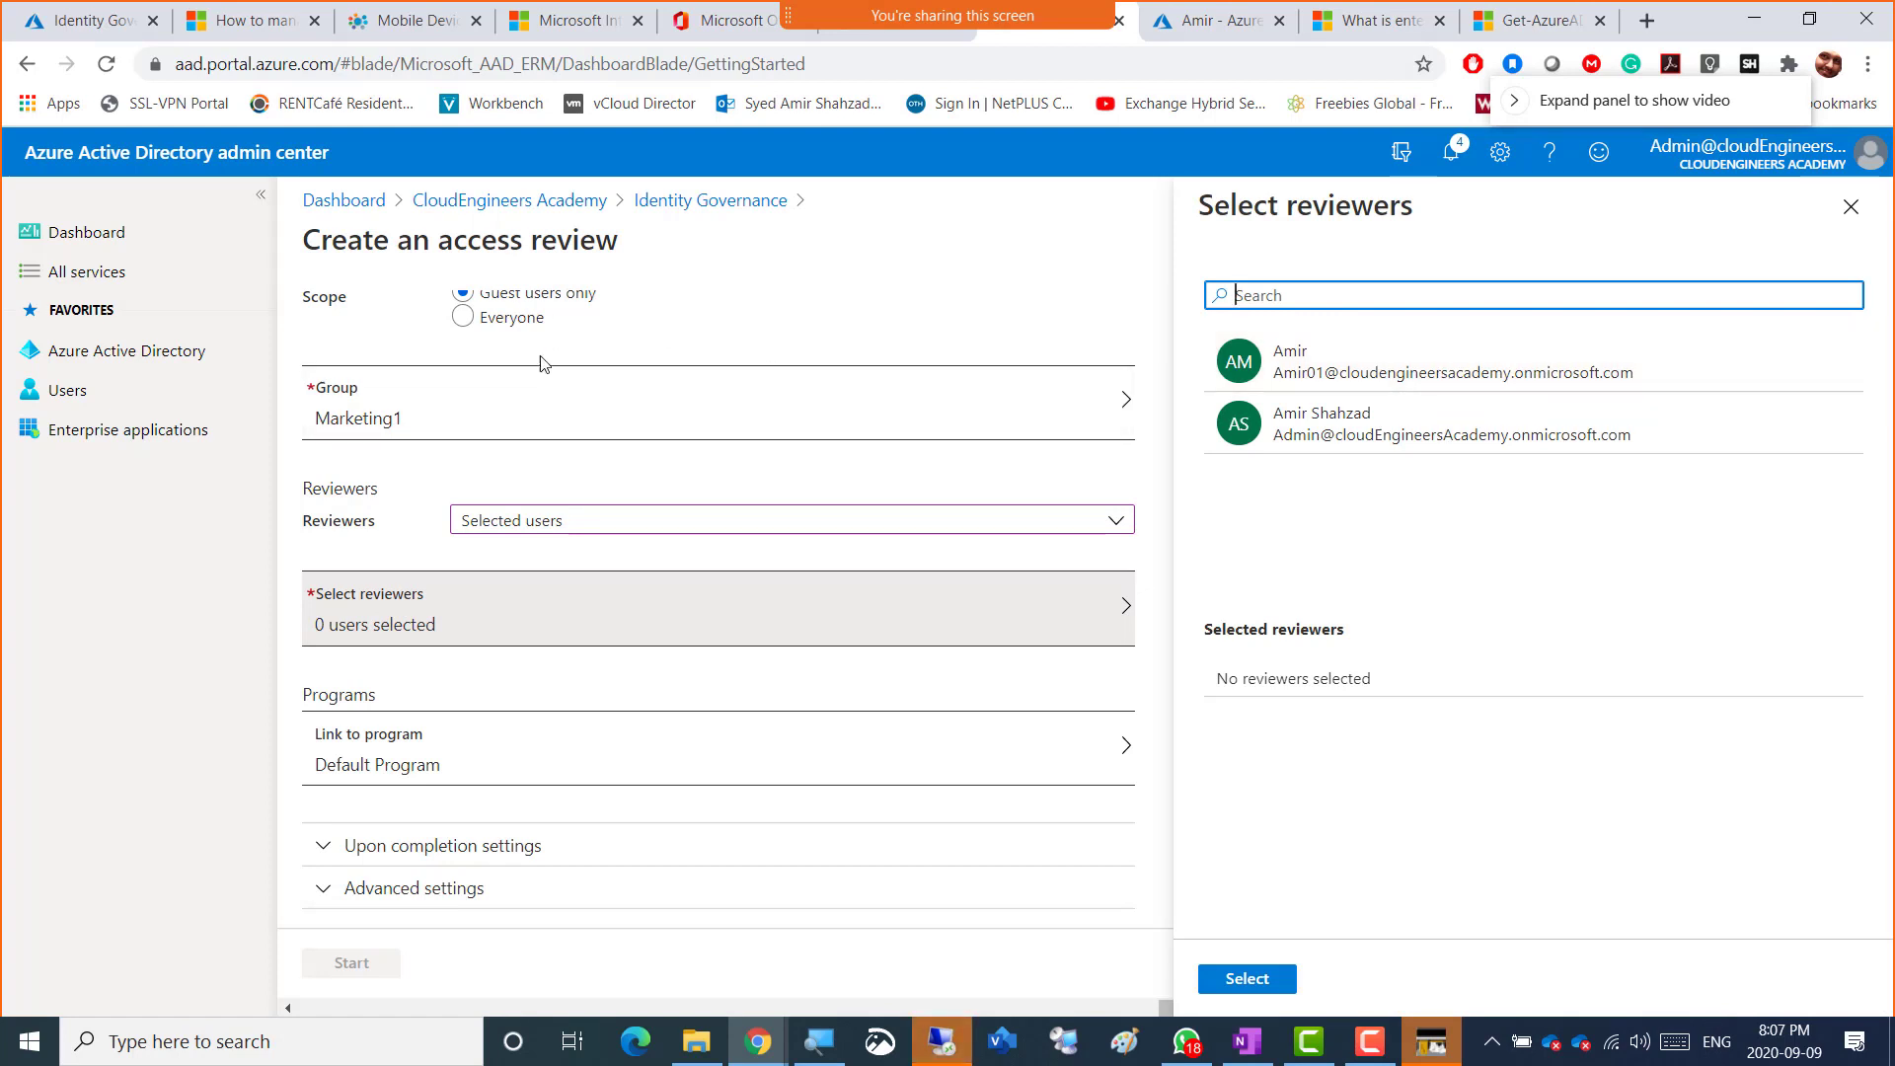
{"action": "left_click", "coordinate": [1340, 371]}
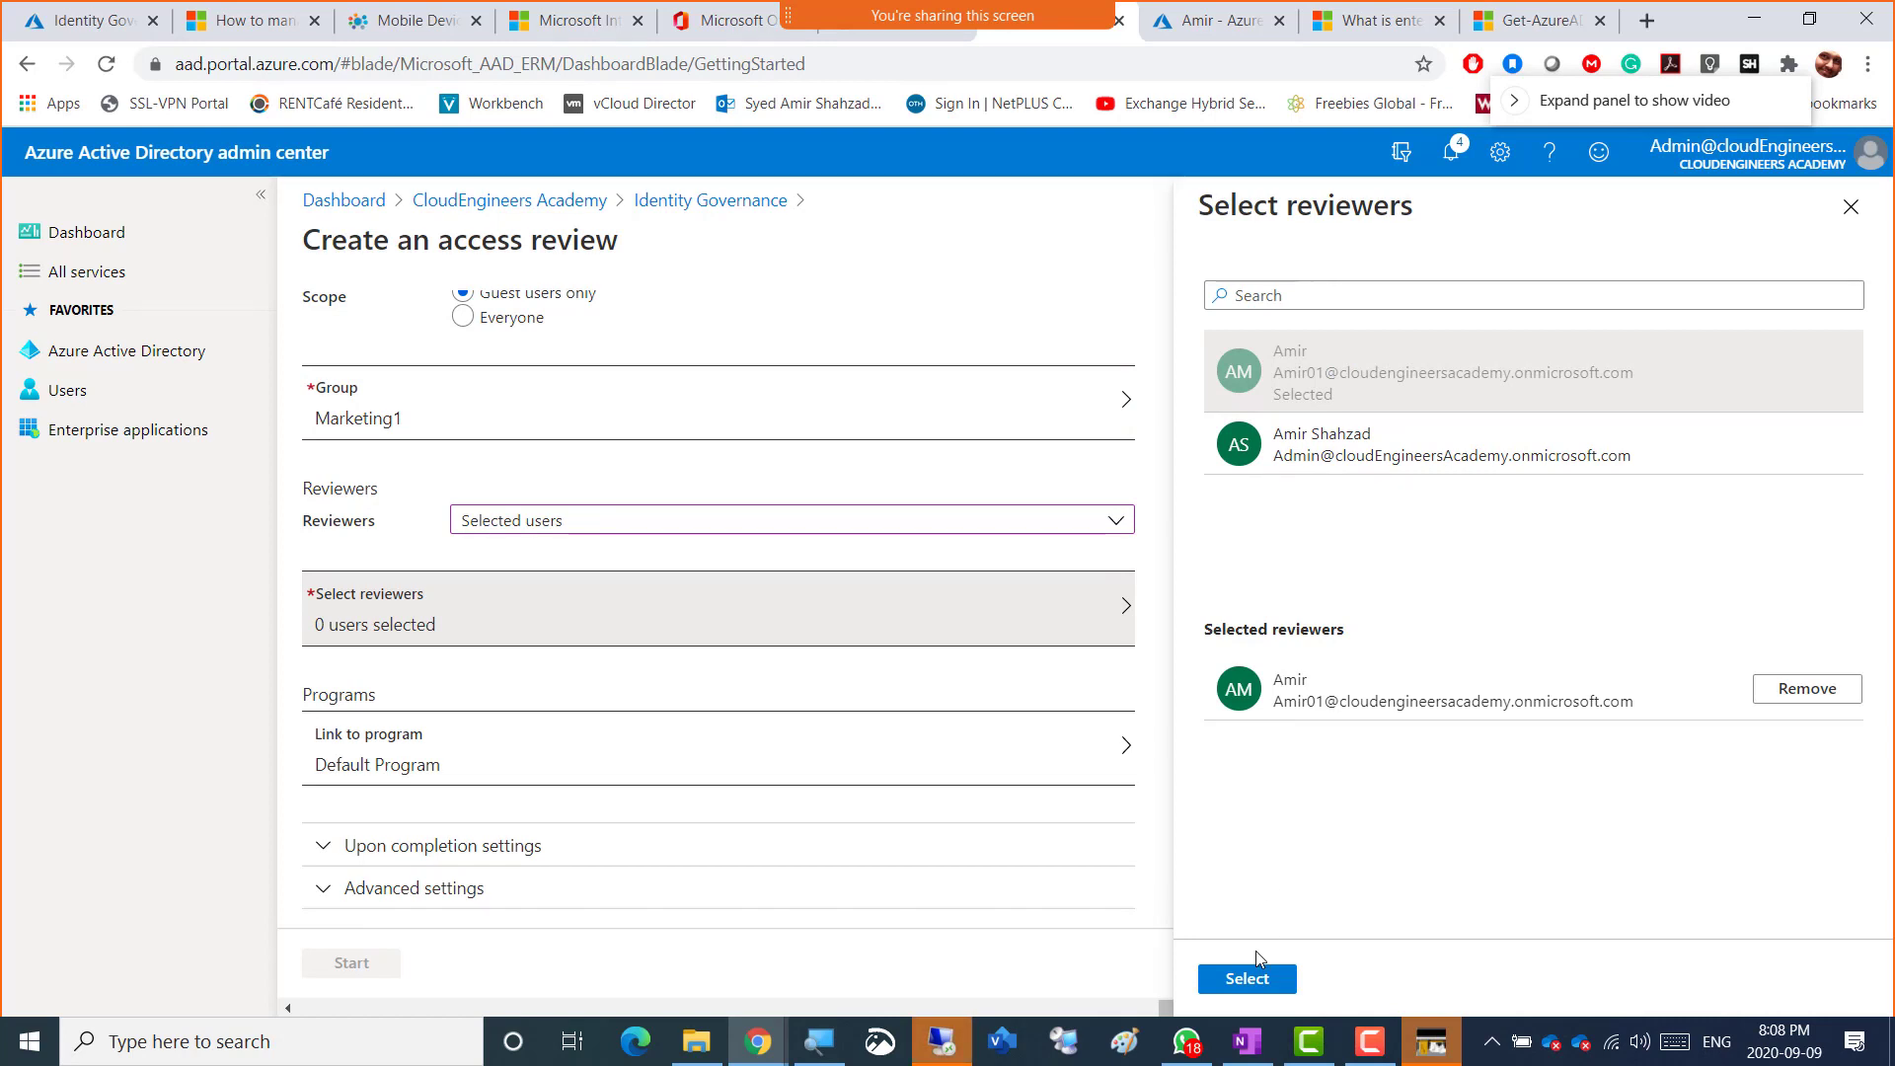
{"action": "left_click", "coordinate": [1247, 978]}
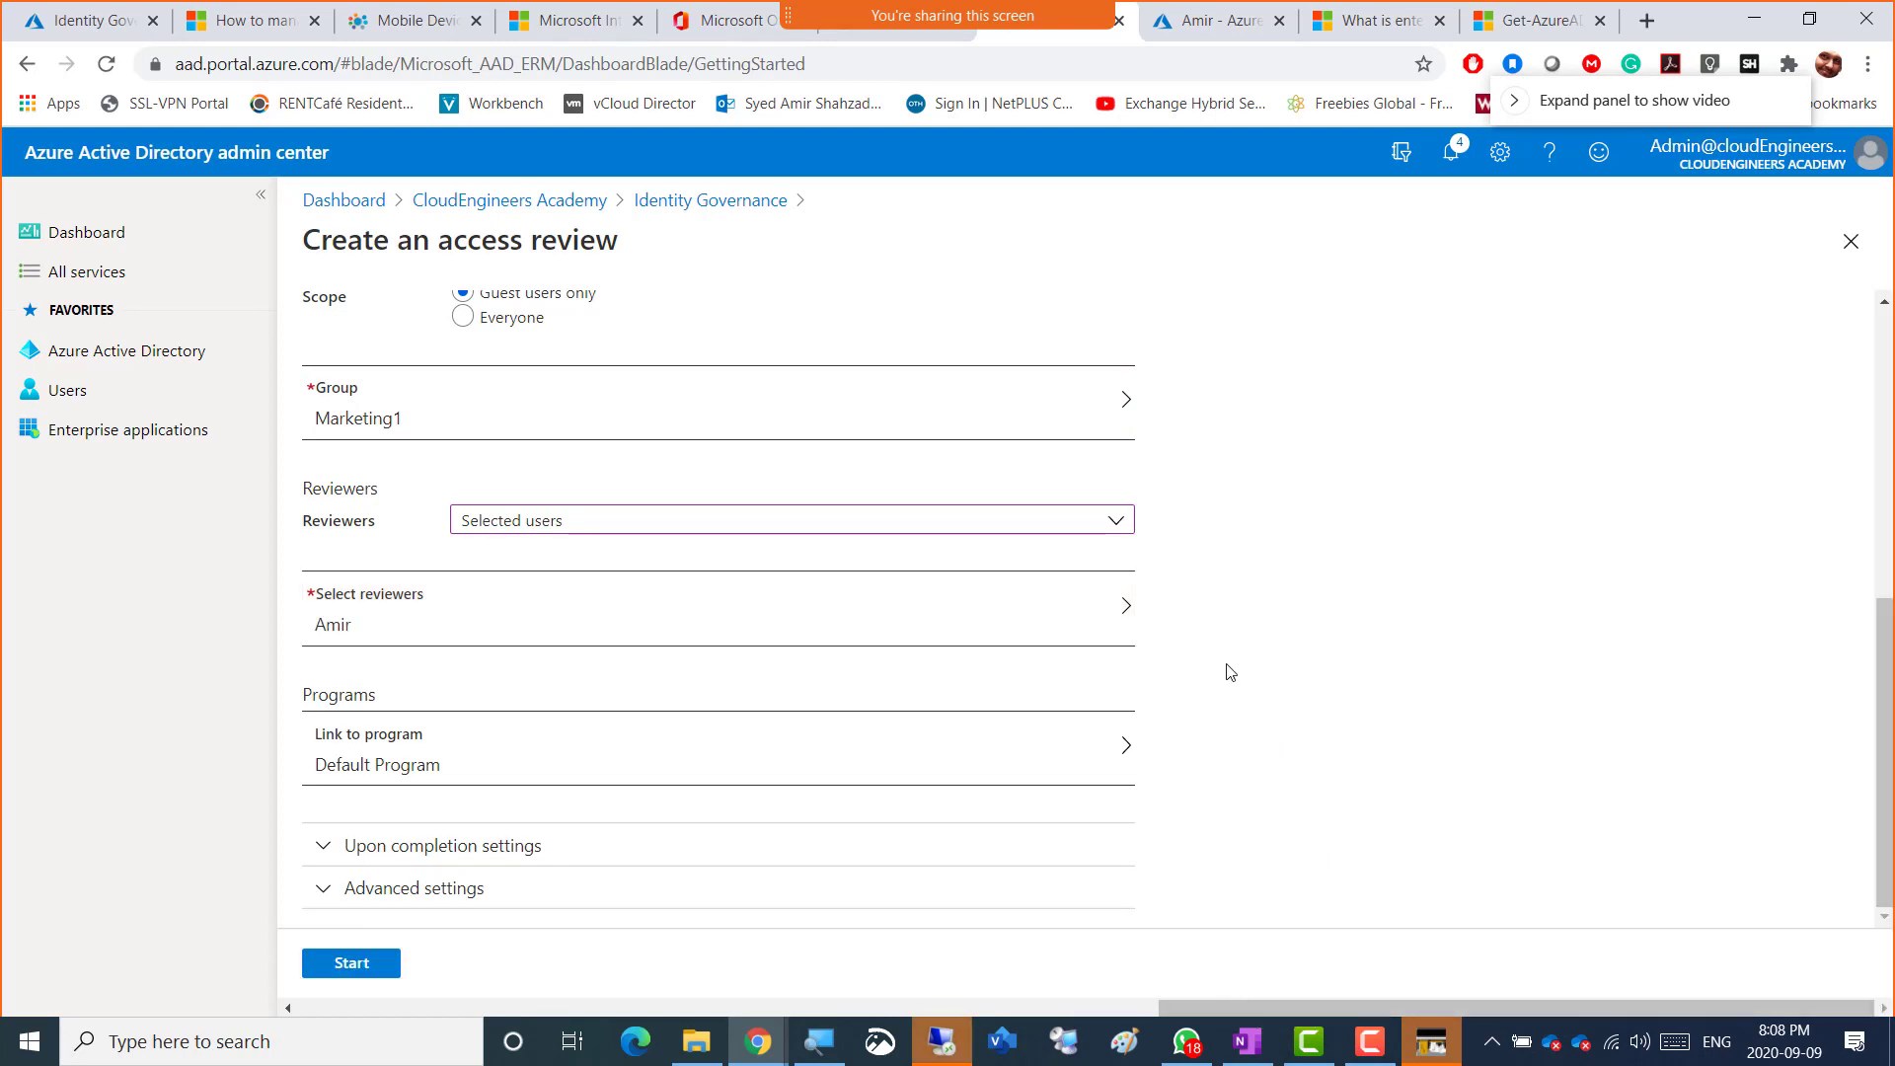
- Link the review to Default Program and expand the Upon completion settings
{"action": "left_click", "coordinate": [376, 758]}
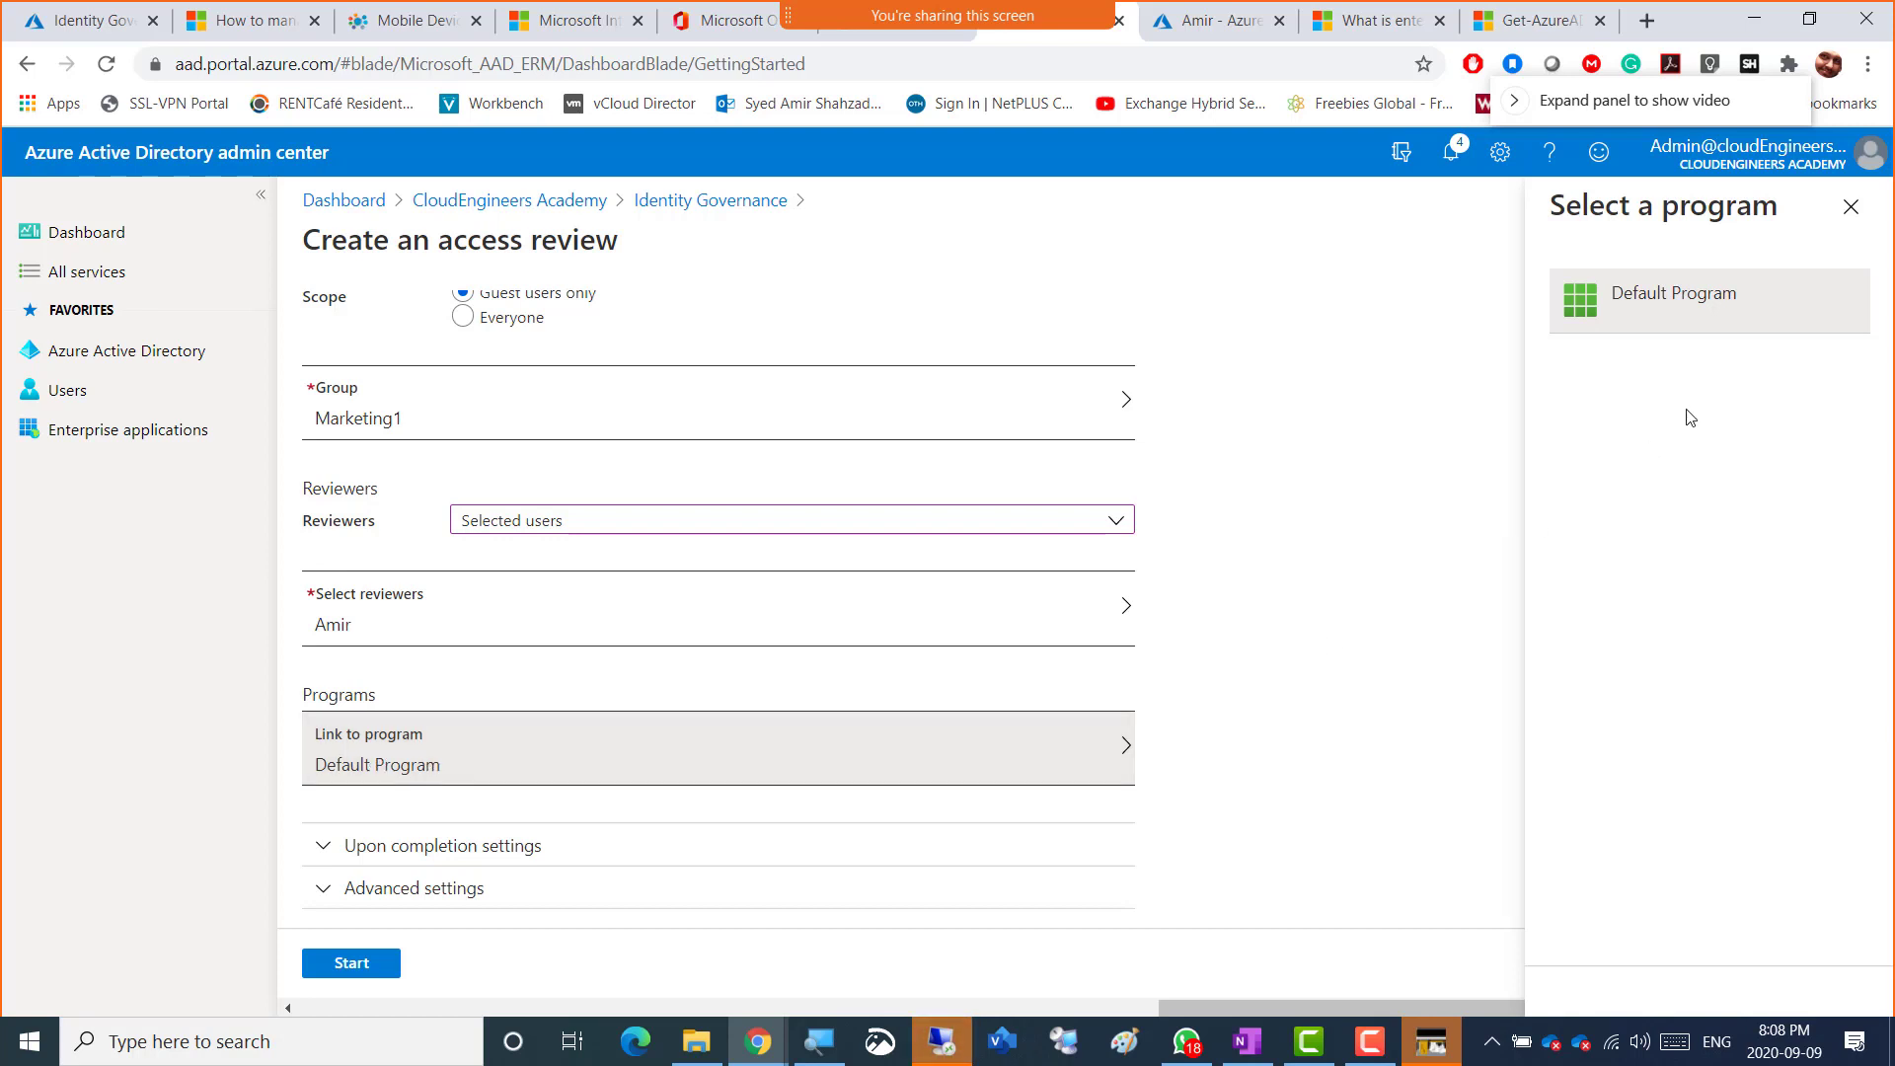
{"action": "left_click", "coordinate": [1719, 309]}
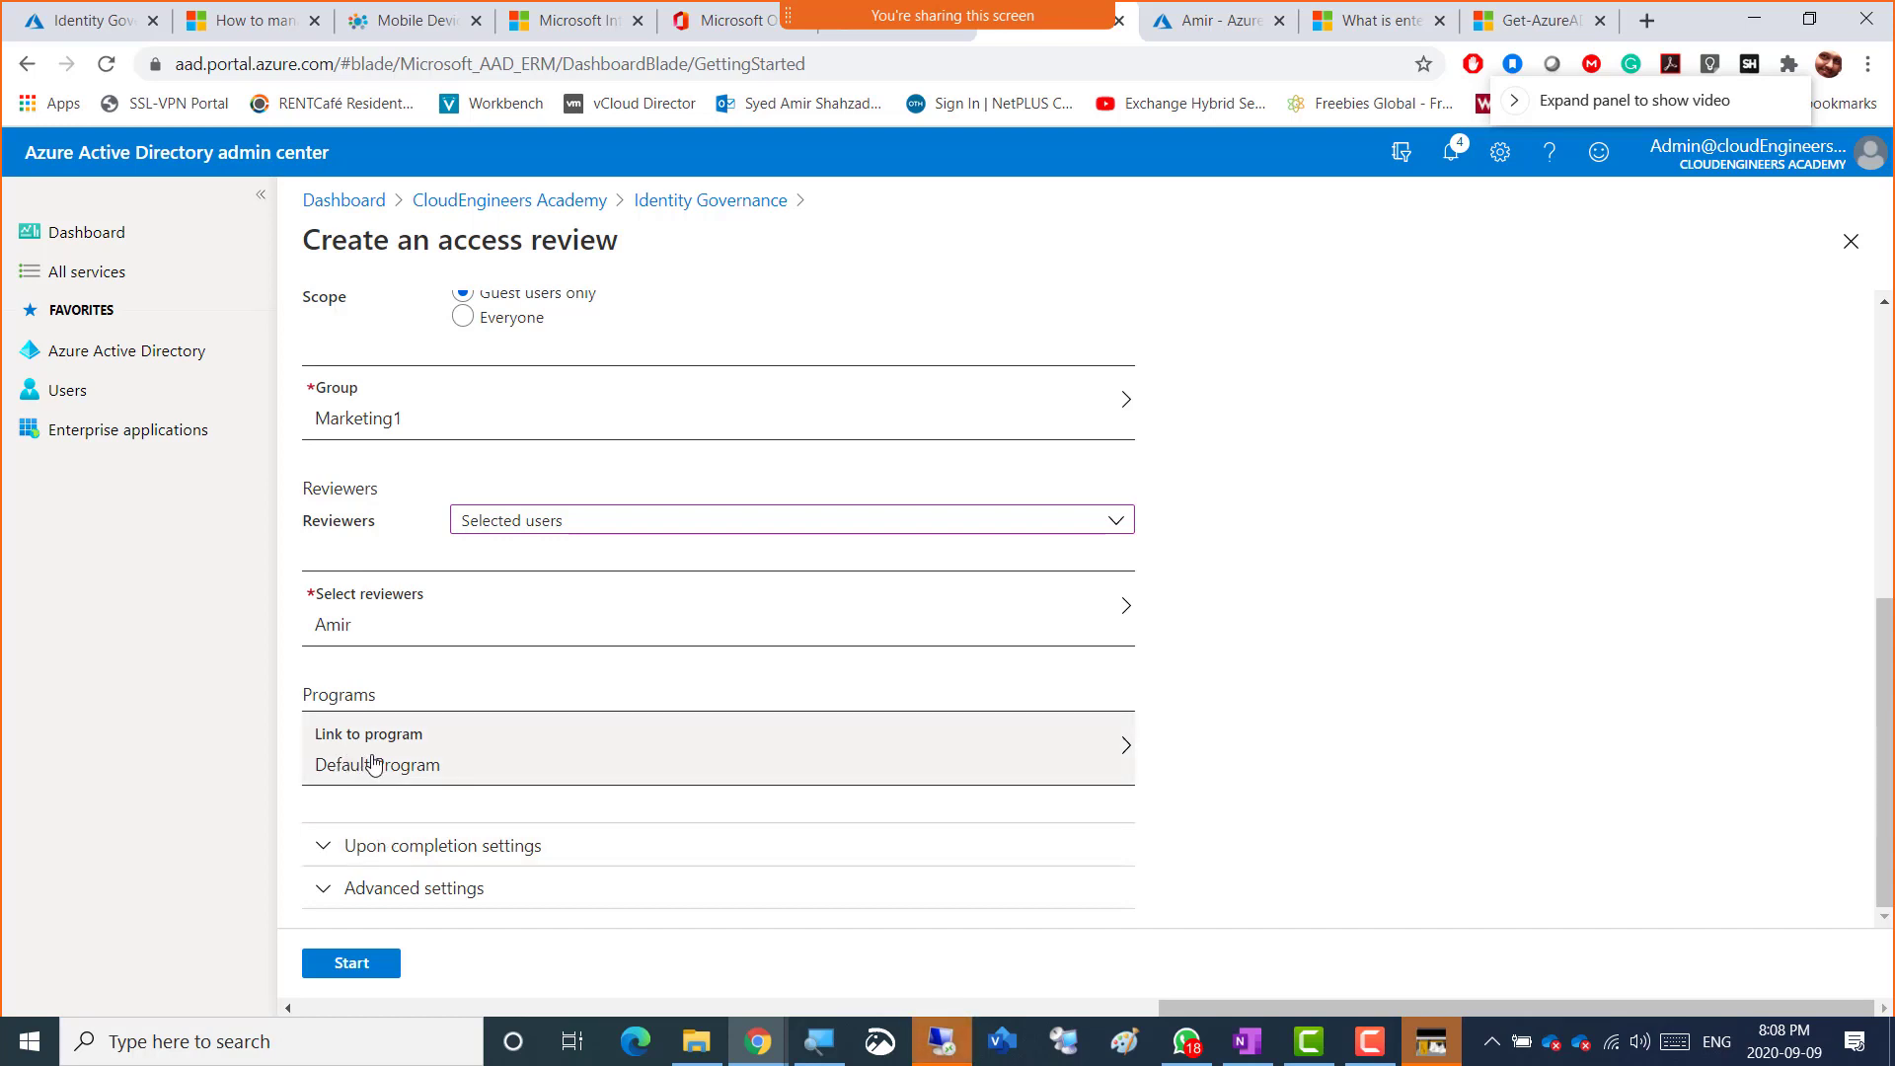
{"action": "left_click", "coordinate": [415, 859]}
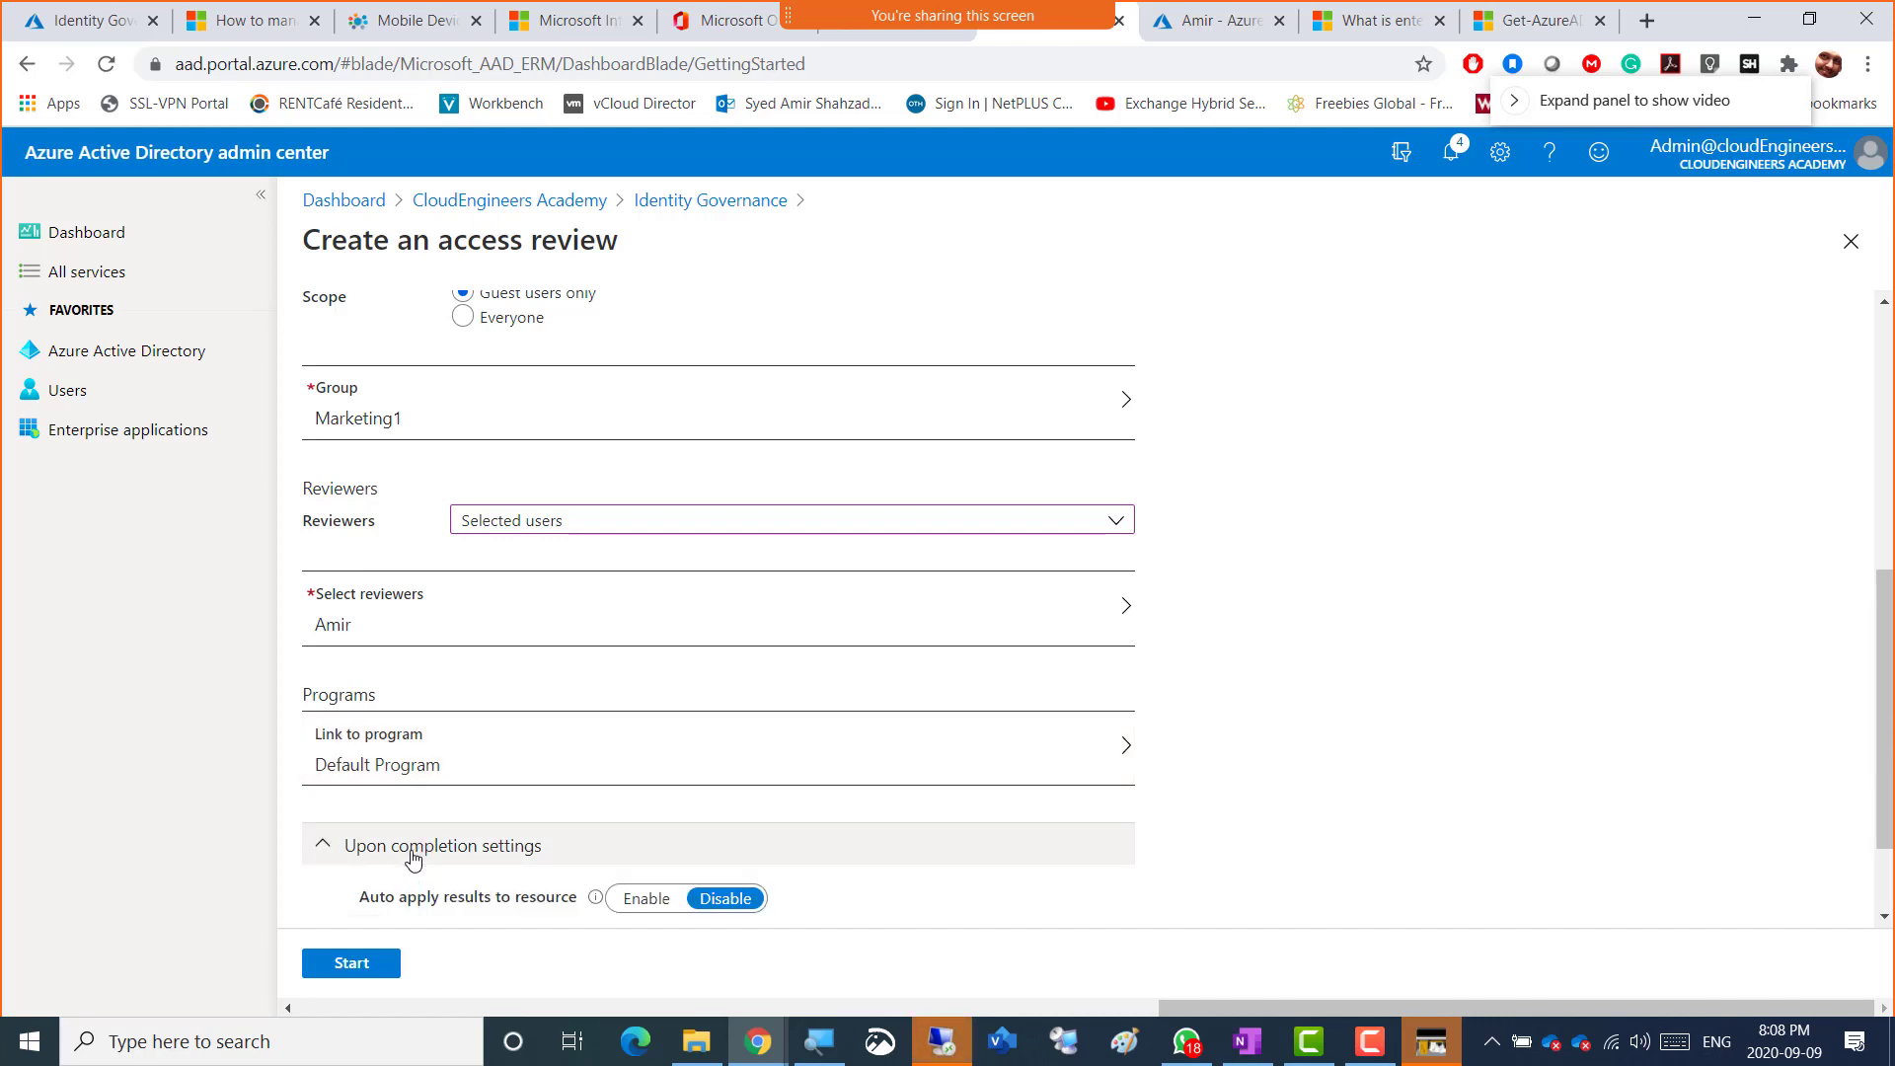
- Set the If reviewers don't respond option to No change in the review's completion settings
{"action": "scroll", "coordinate": [1263, 746], "scroll_direction": "down", "scroll_amount": 1}
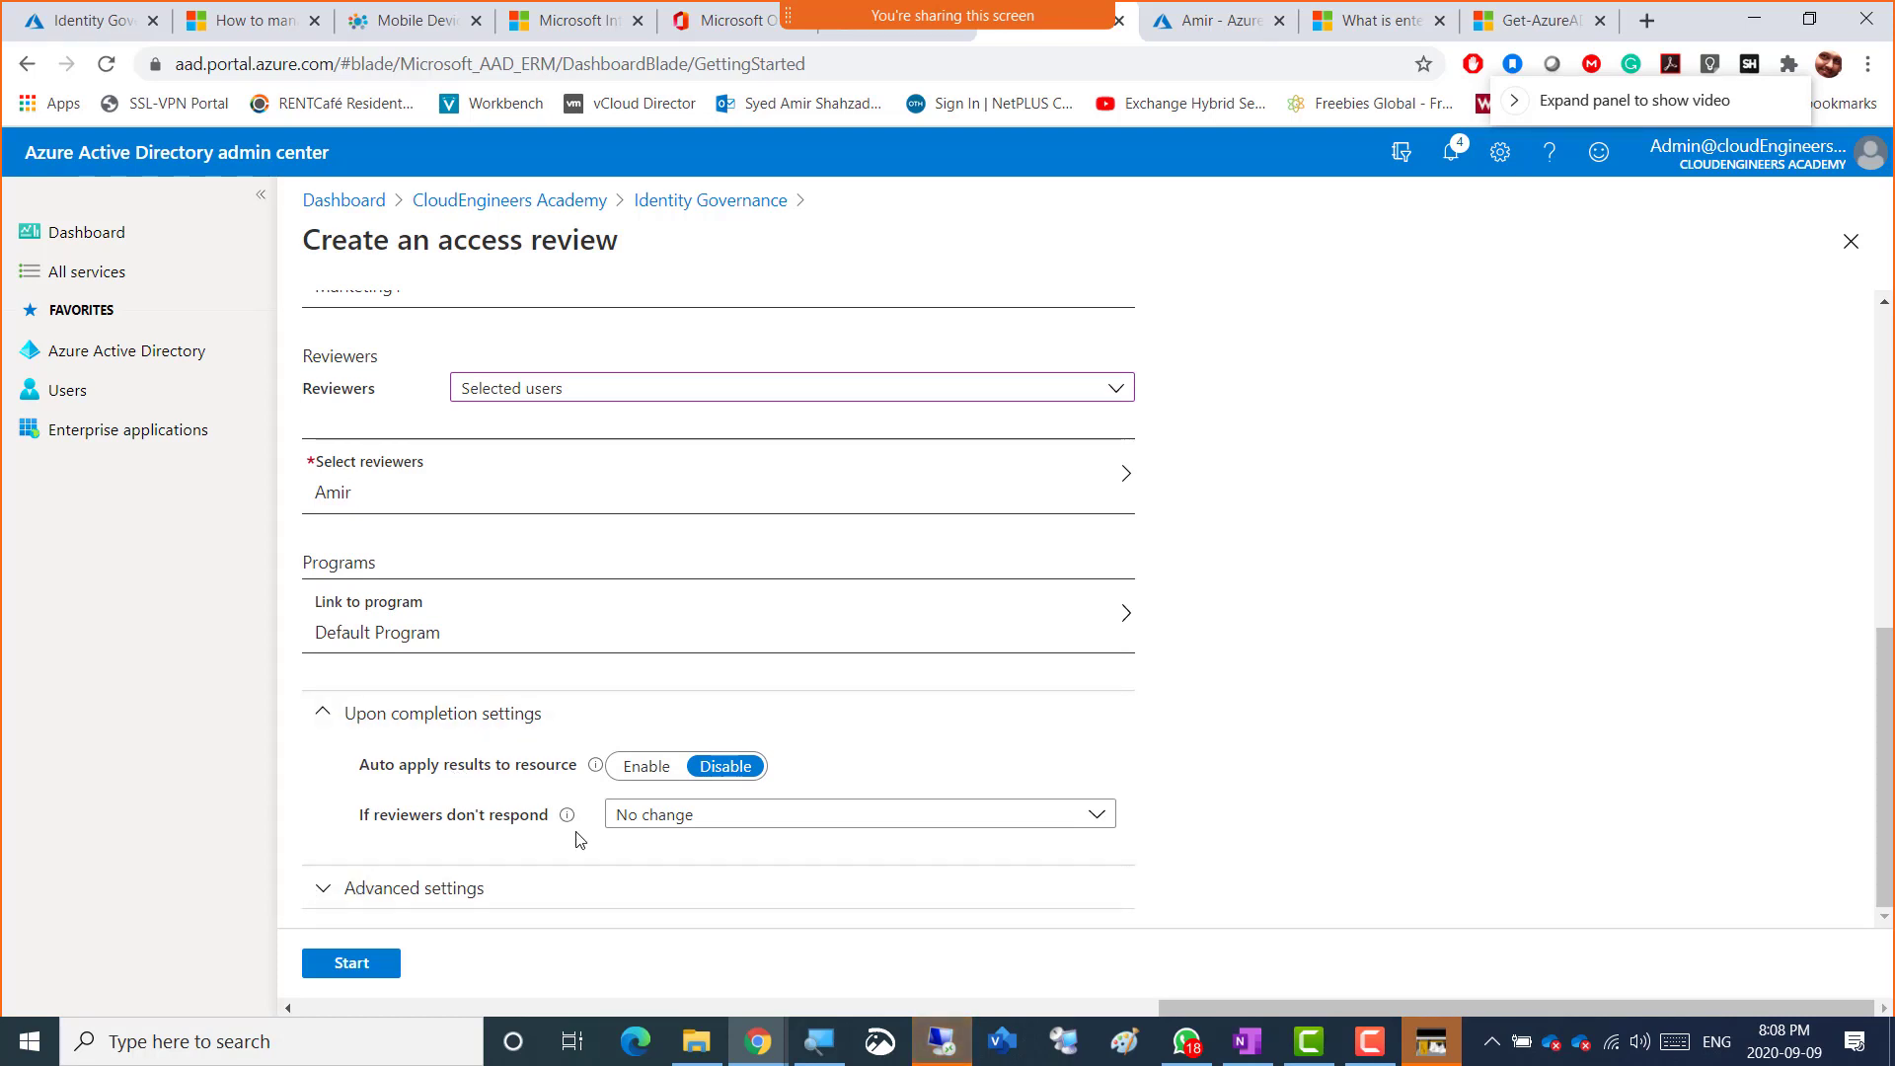
{"action": "left_click", "coordinate": [697, 823]}
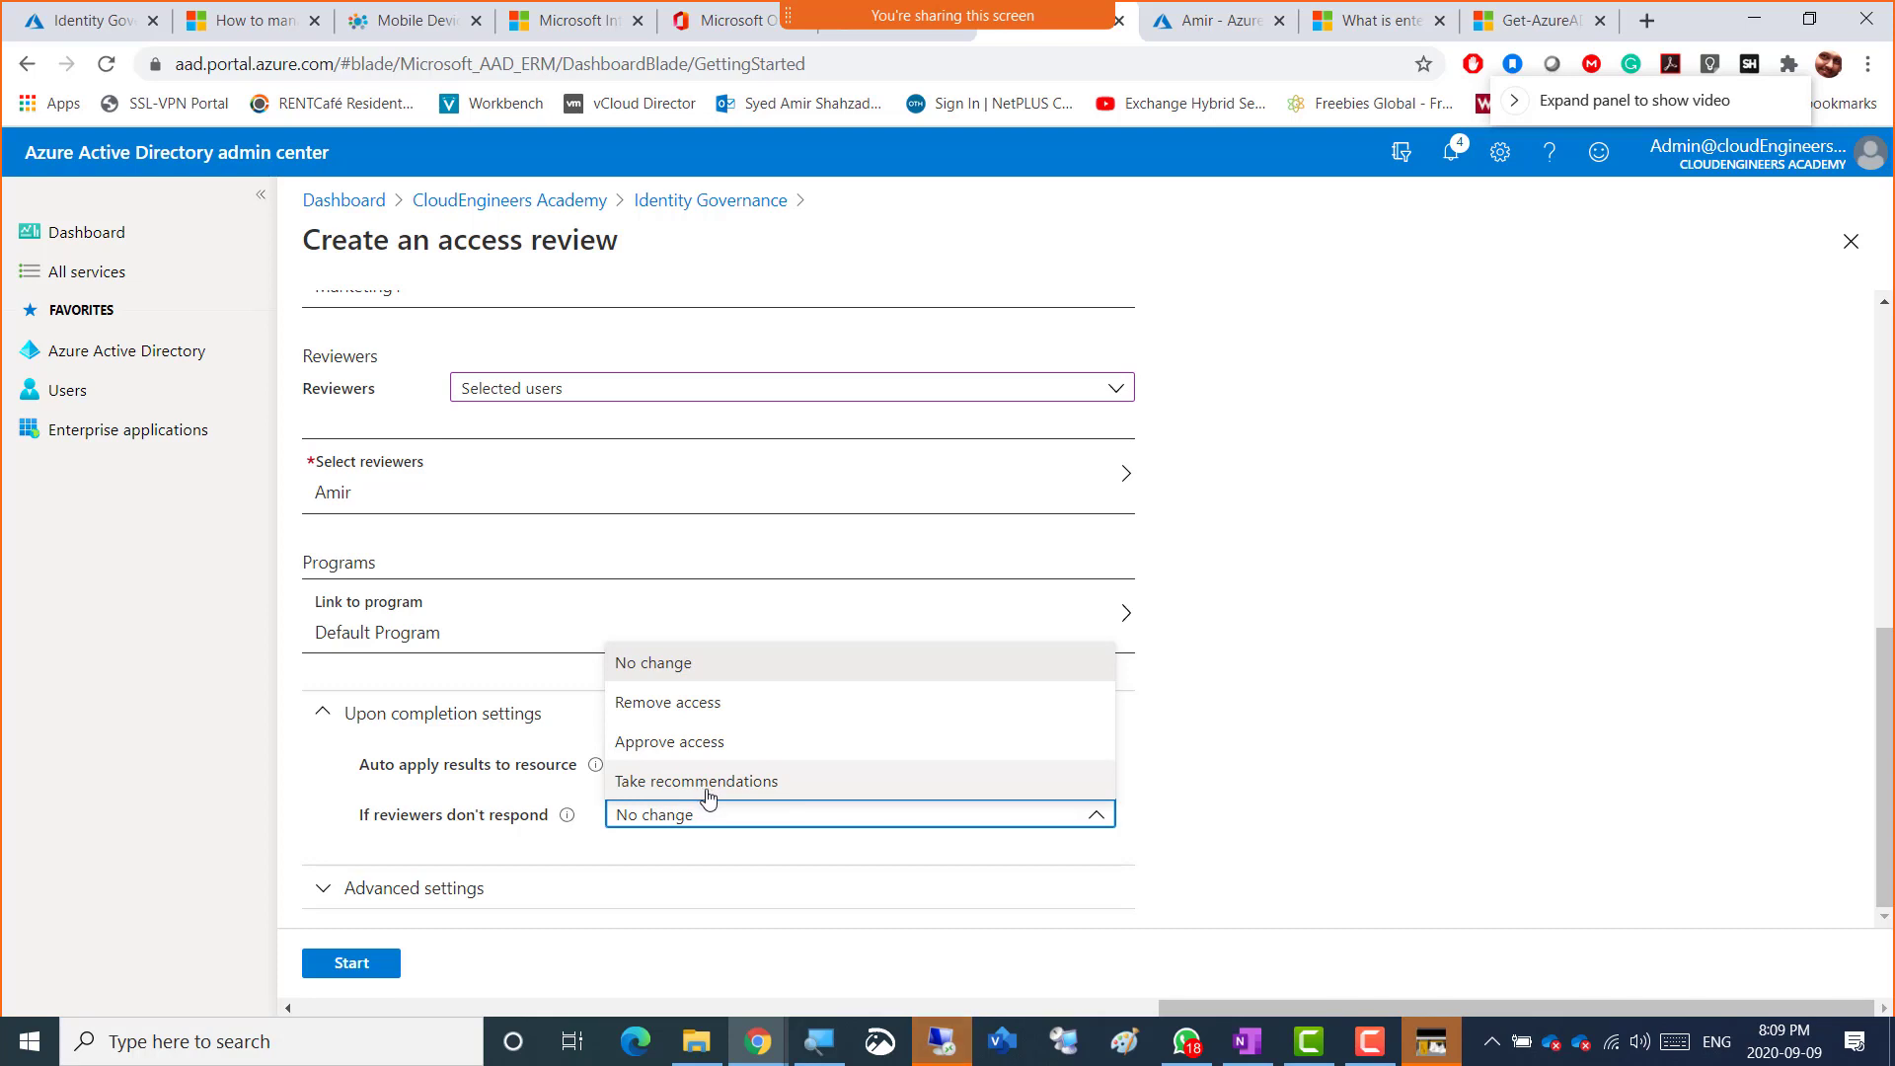
{"action": "left_click", "coordinate": [721, 678]}
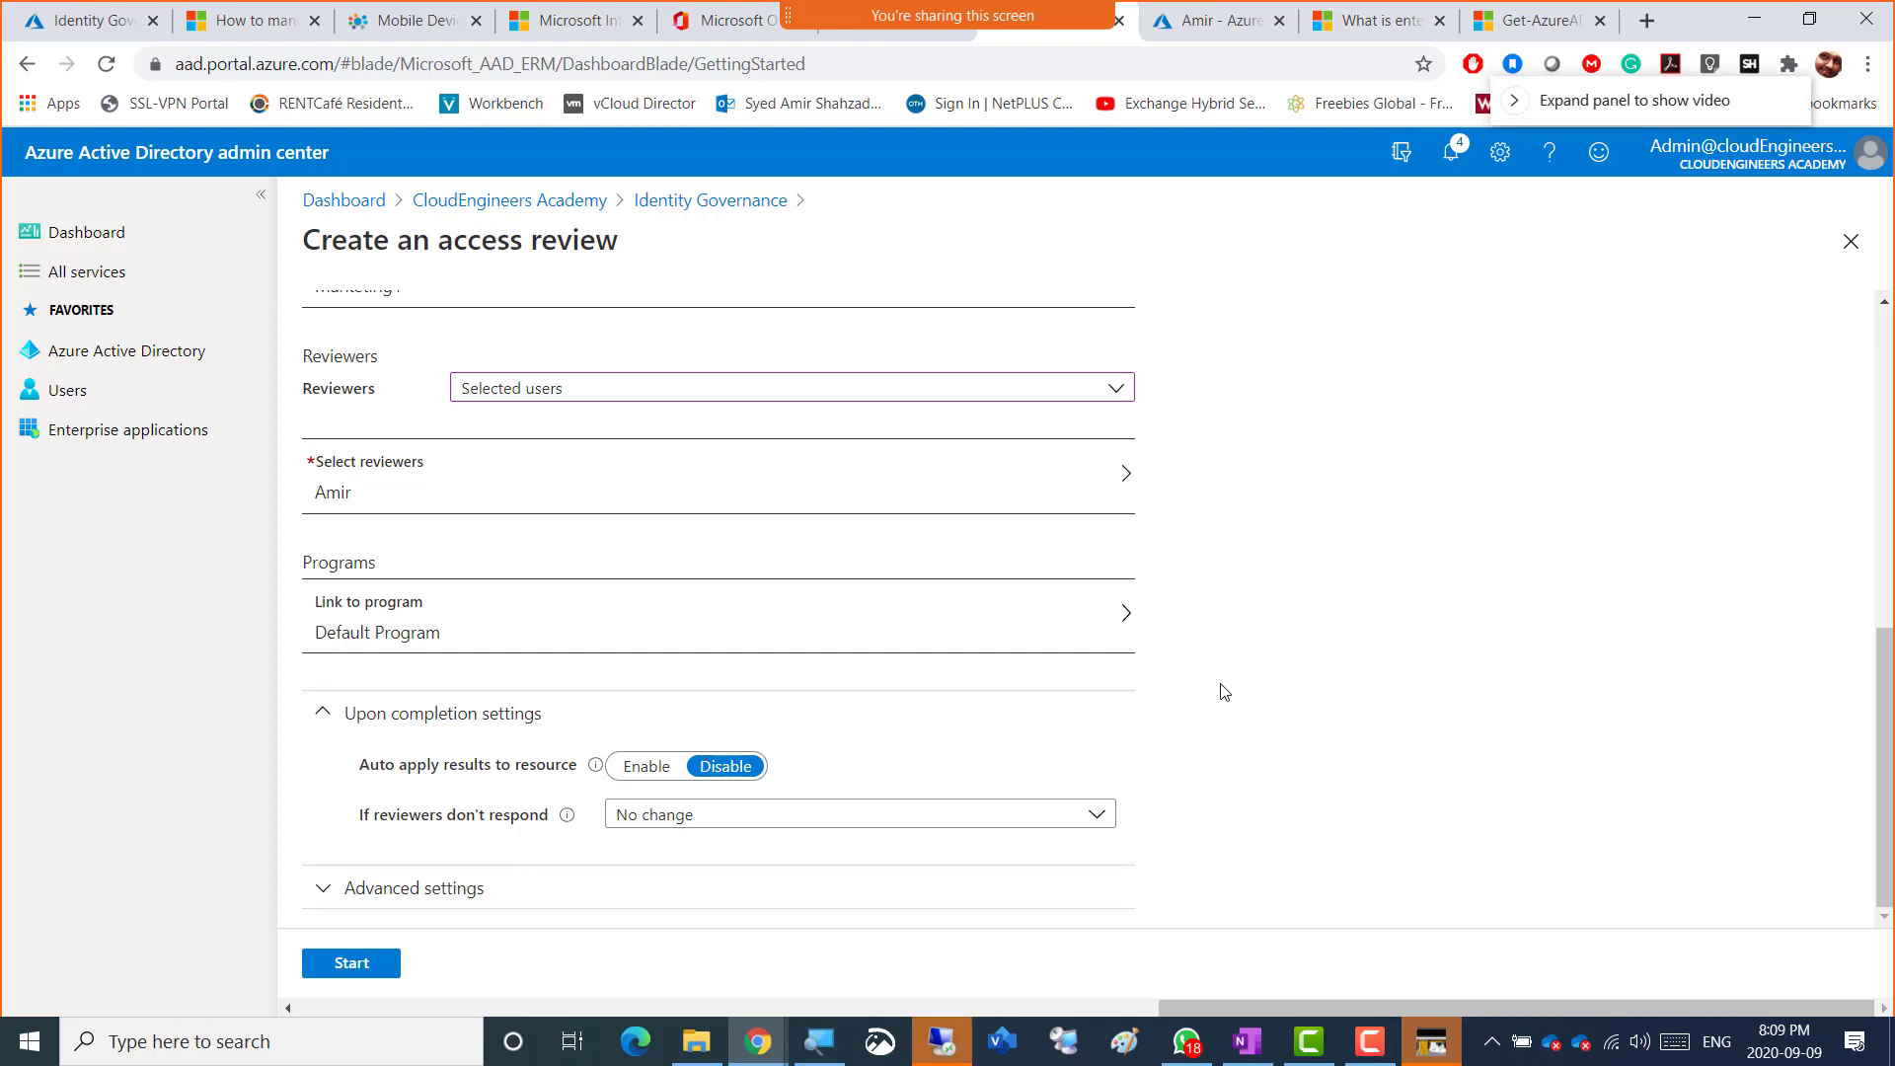
- Expand the Advanced settings and read the explanations for recommendations, mail notifications, reminders and additional reviewer email content
{"action": "left_click", "coordinate": [414, 898]}
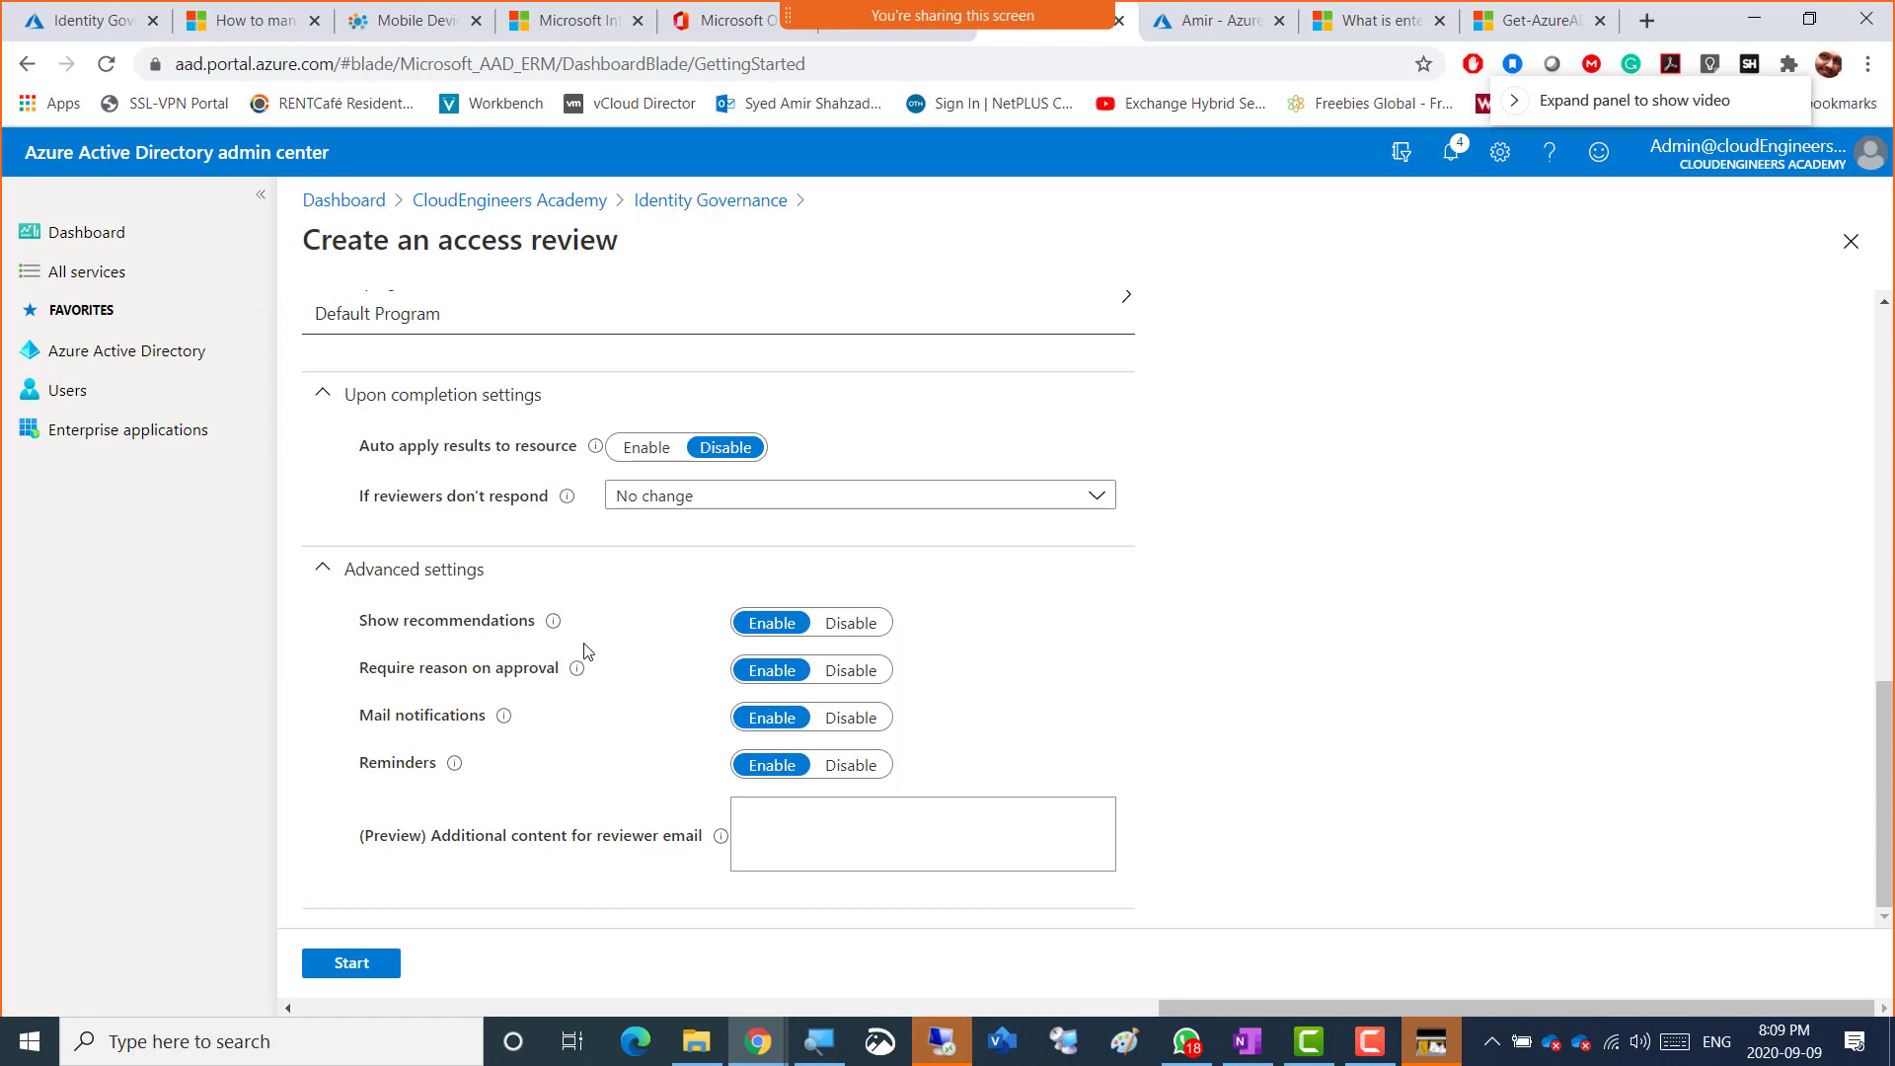
{"action": "mouse_move", "coordinate": [549, 625]}
{"action": "mouse_move", "coordinate": [506, 730]}
{"action": "mouse_move", "coordinate": [456, 766]}
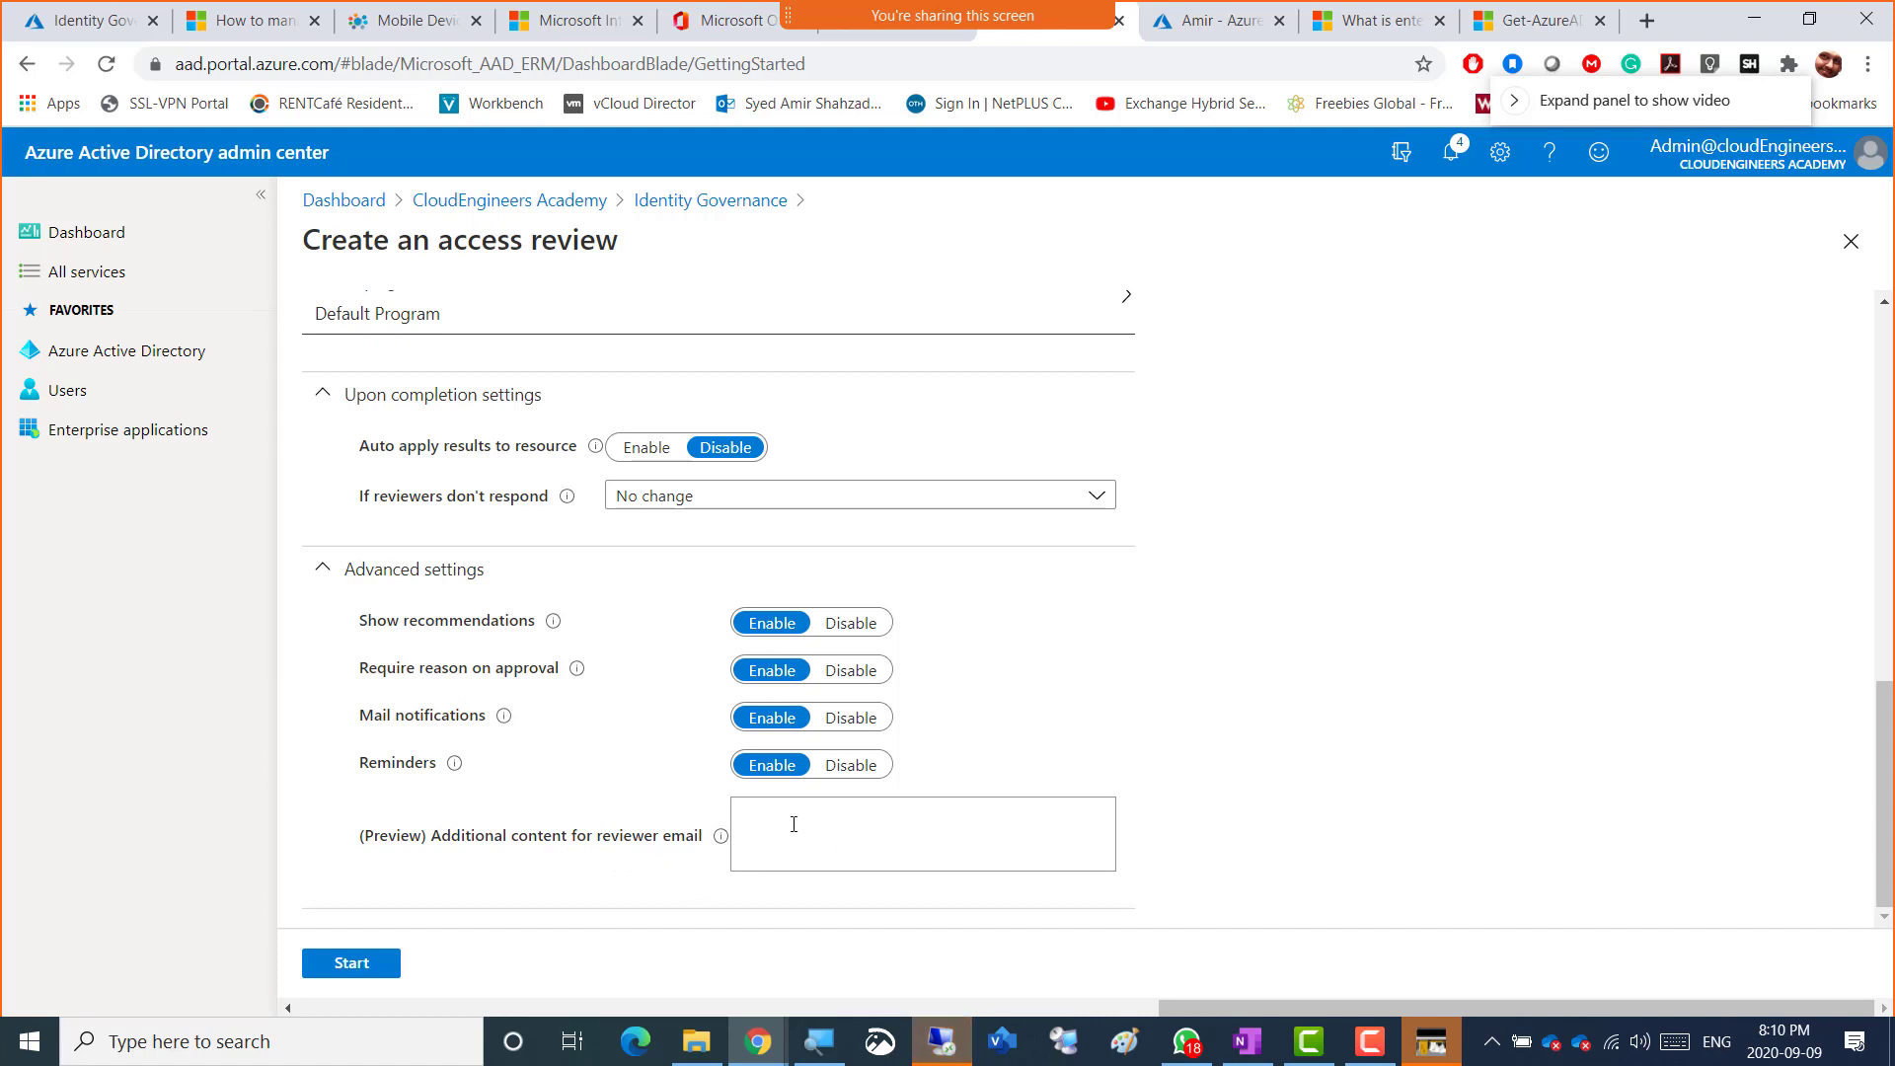
{"action": "mouse_move", "coordinate": [723, 844]}
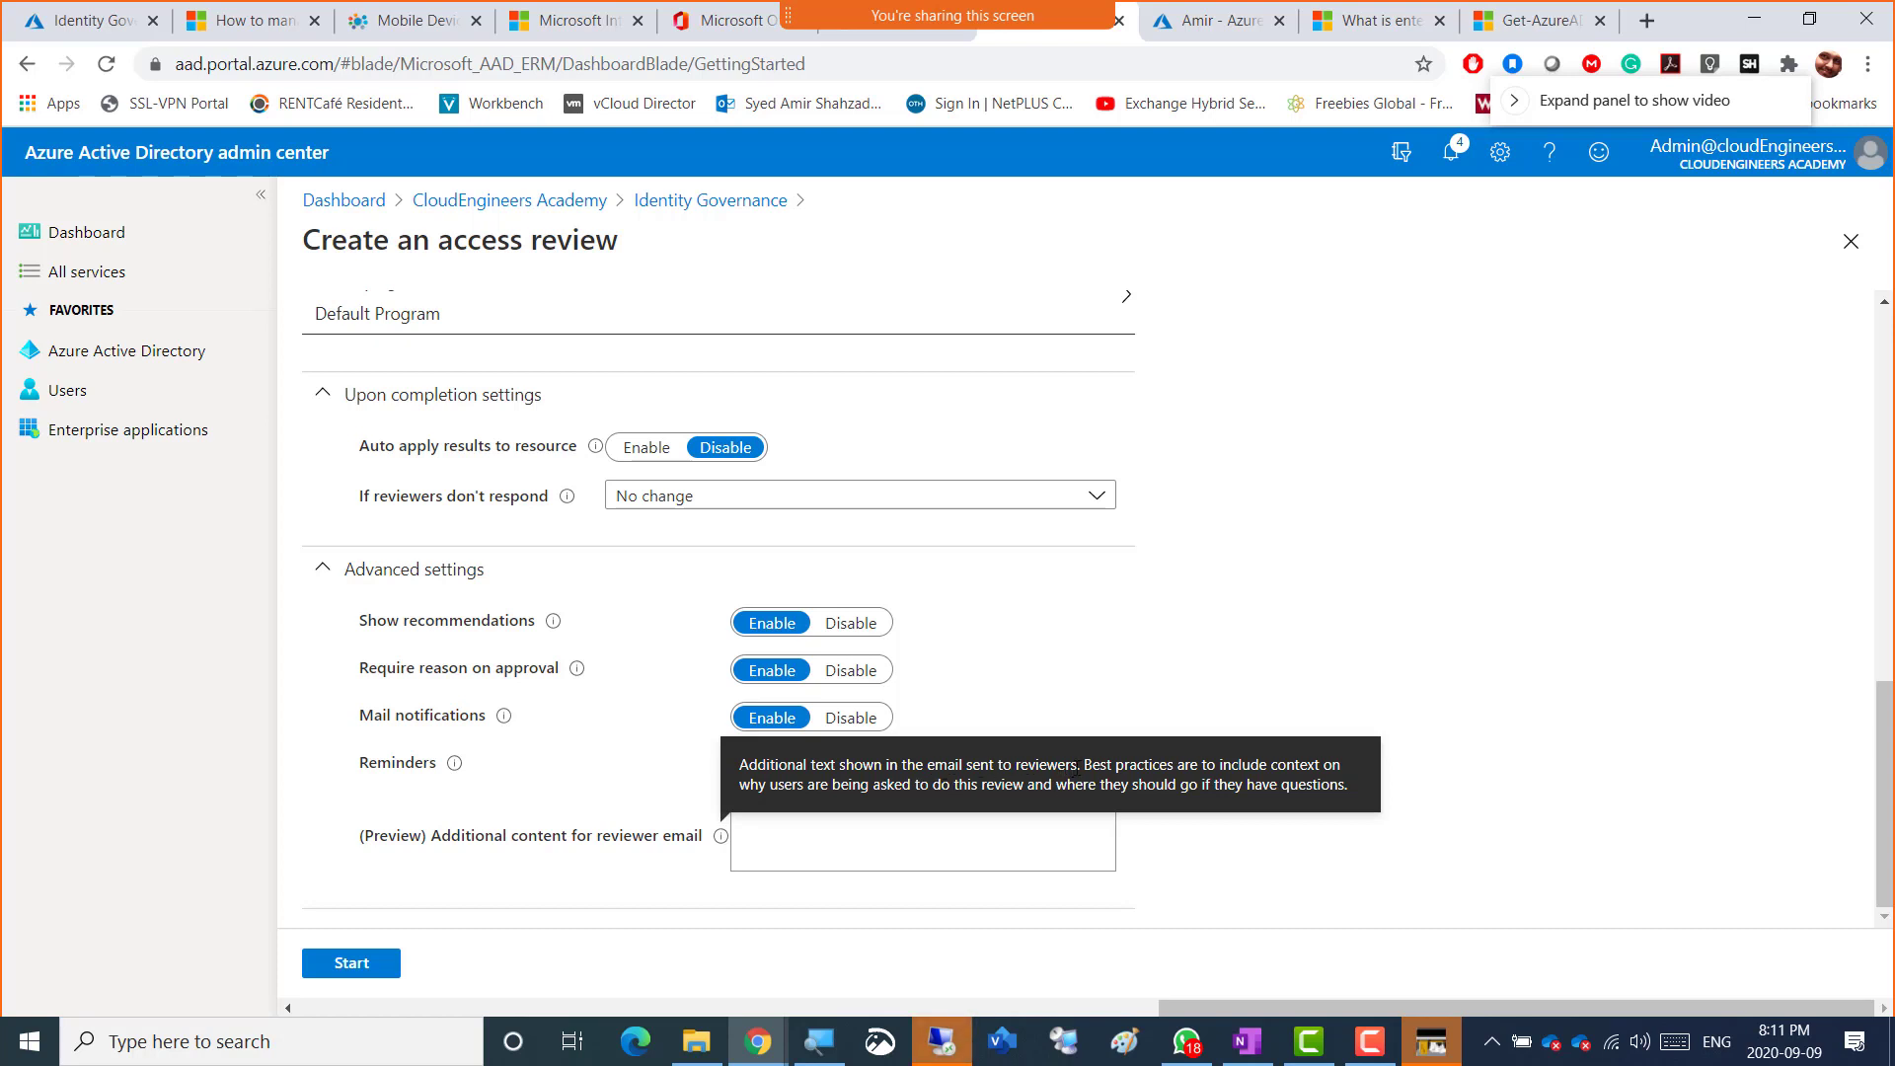
{"action": "left_click_drag", "start_coordinate": [1078, 765], "coordinate": [1016, 765]}
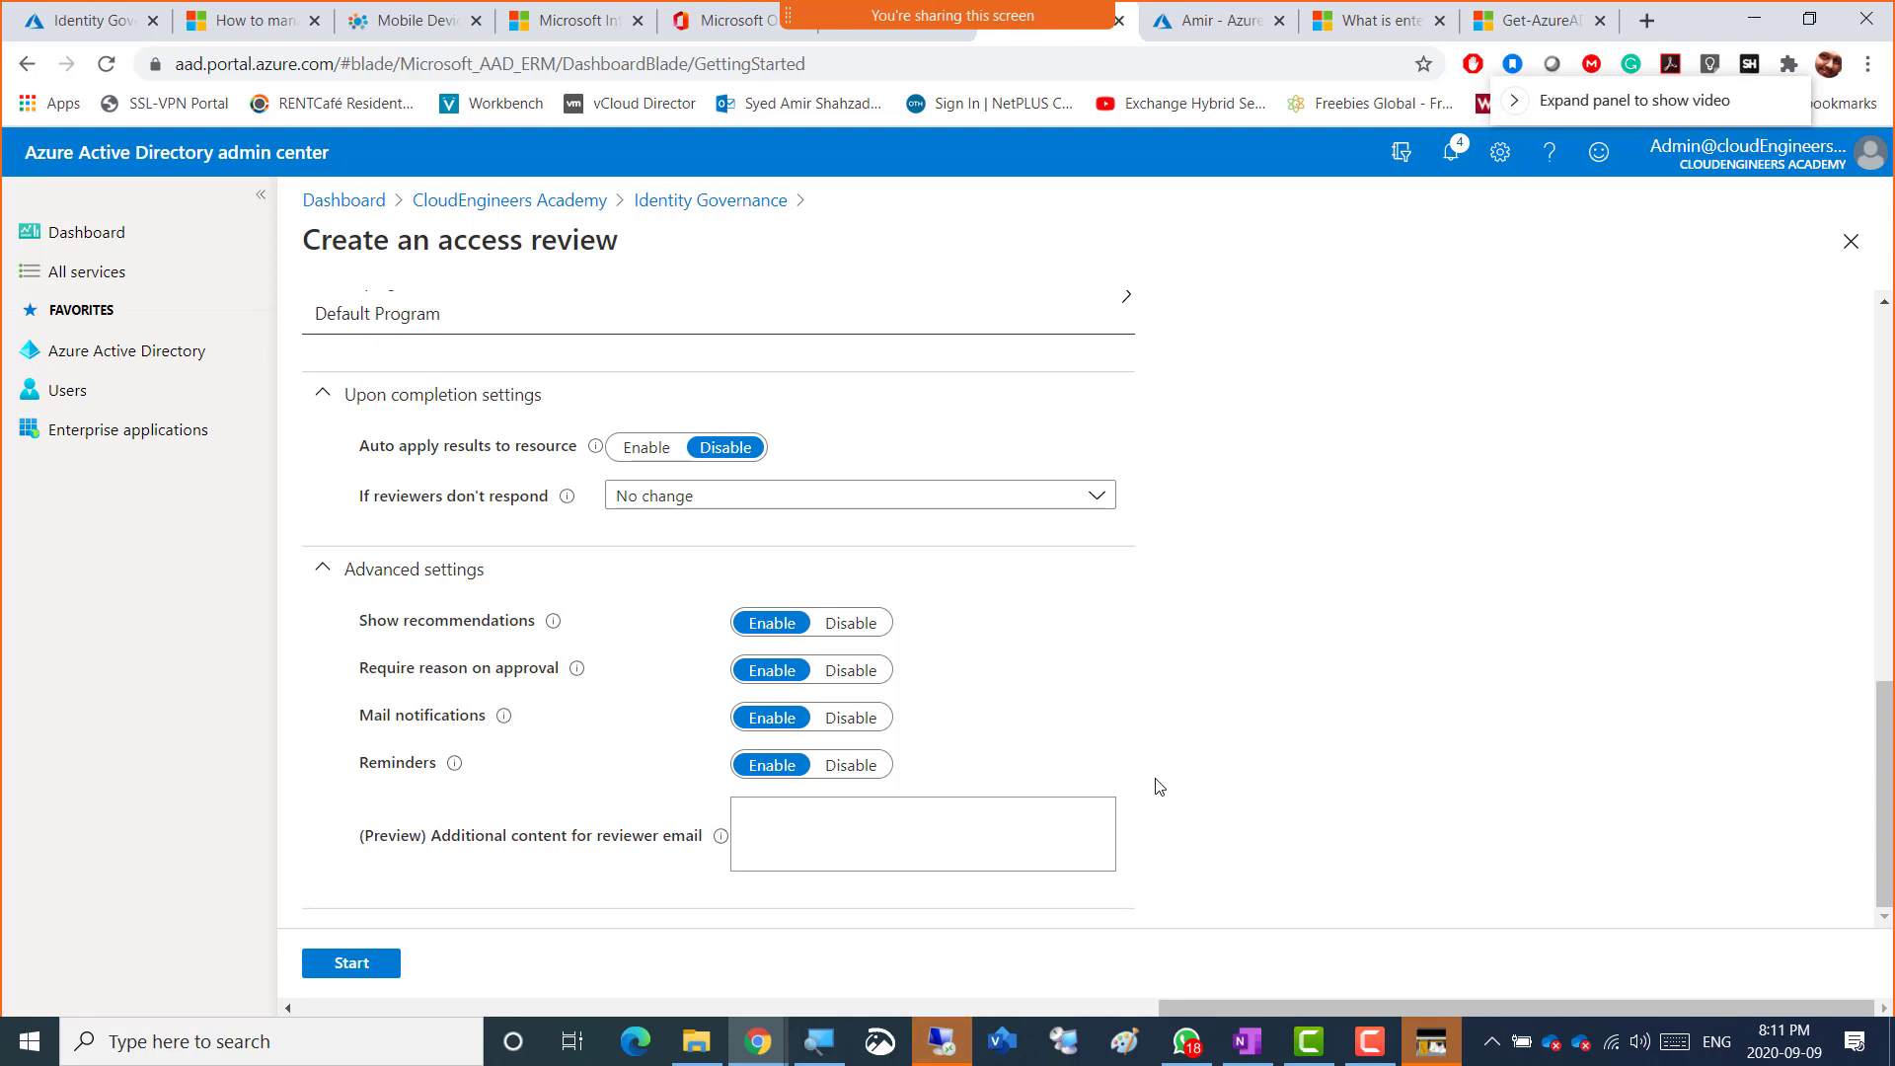
- Check the completed review form, including the frequency choices, and start the access review with Monthly frequency
{"action": "scroll", "coordinate": [1158, 787], "scroll_direction": "up", "scroll_amount": 10}
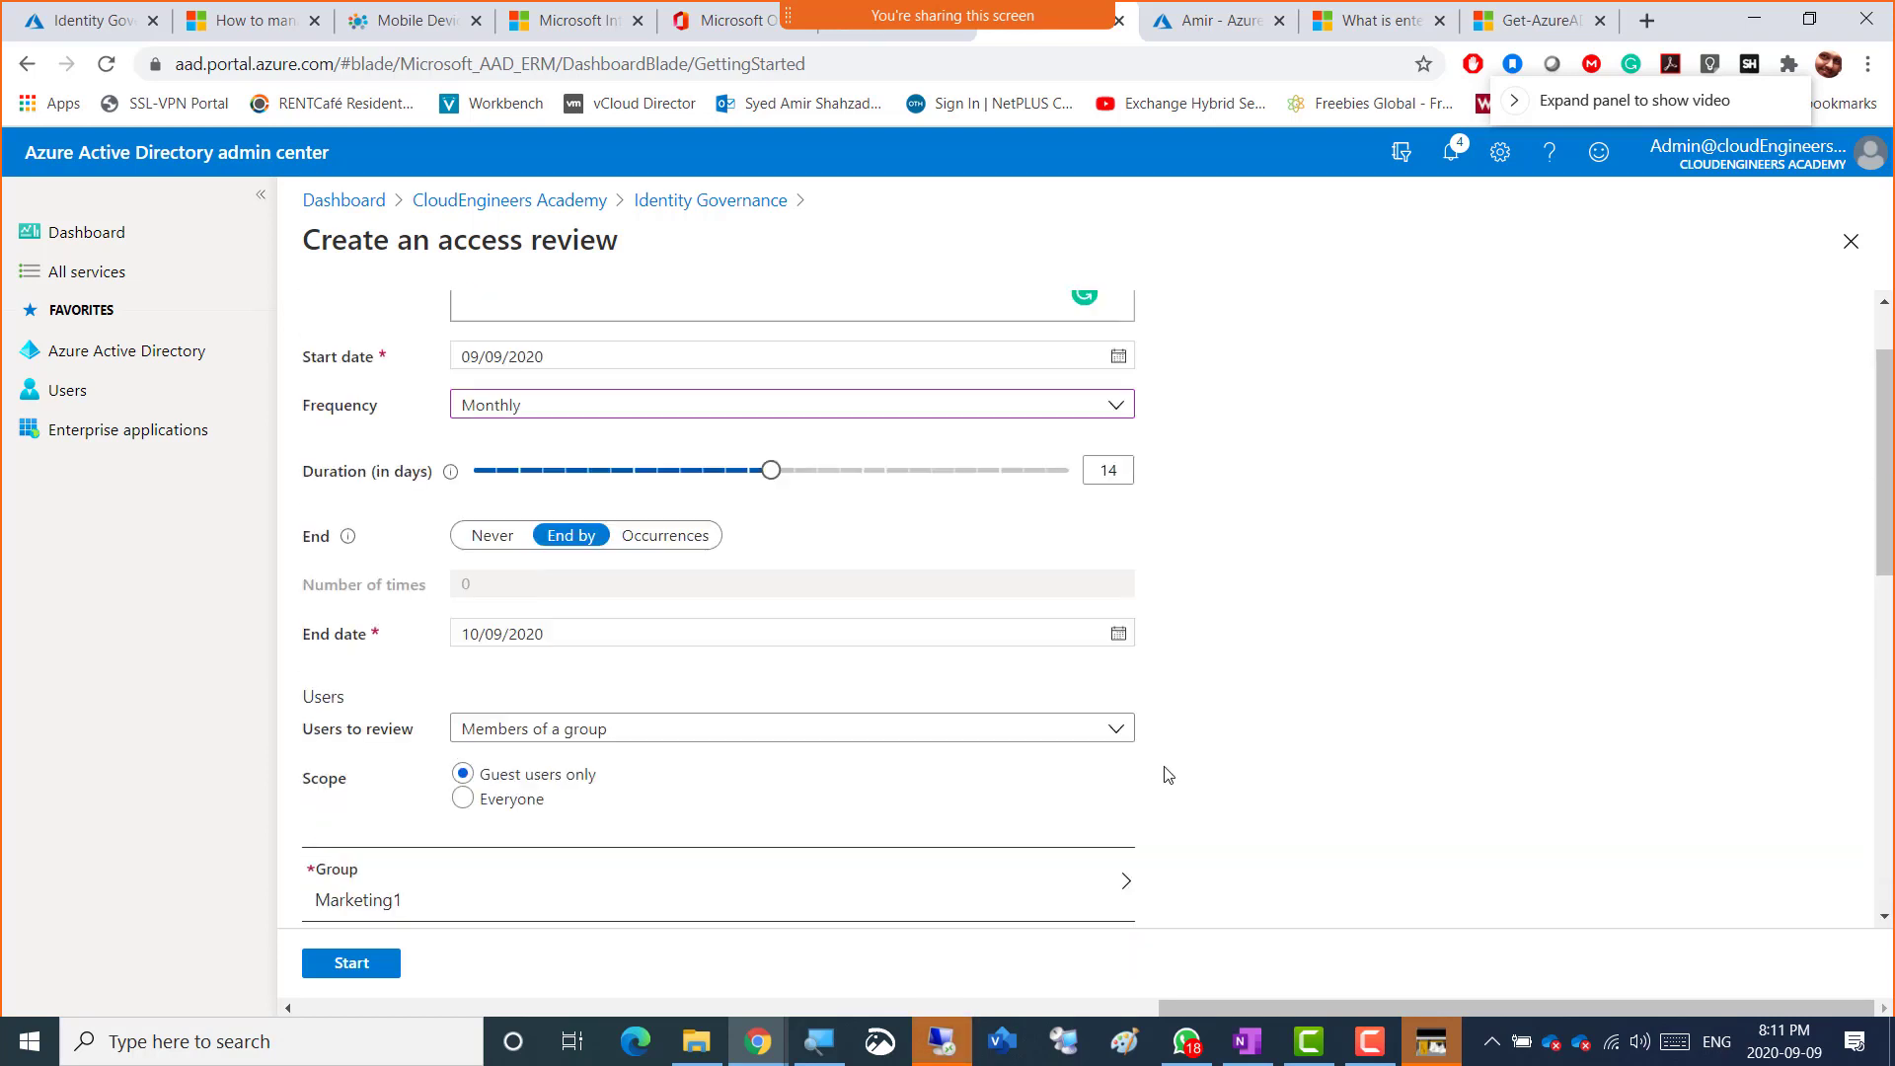
{"action": "scroll", "coordinate": [1168, 767], "scroll_direction": "up", "scroll_amount": 1}
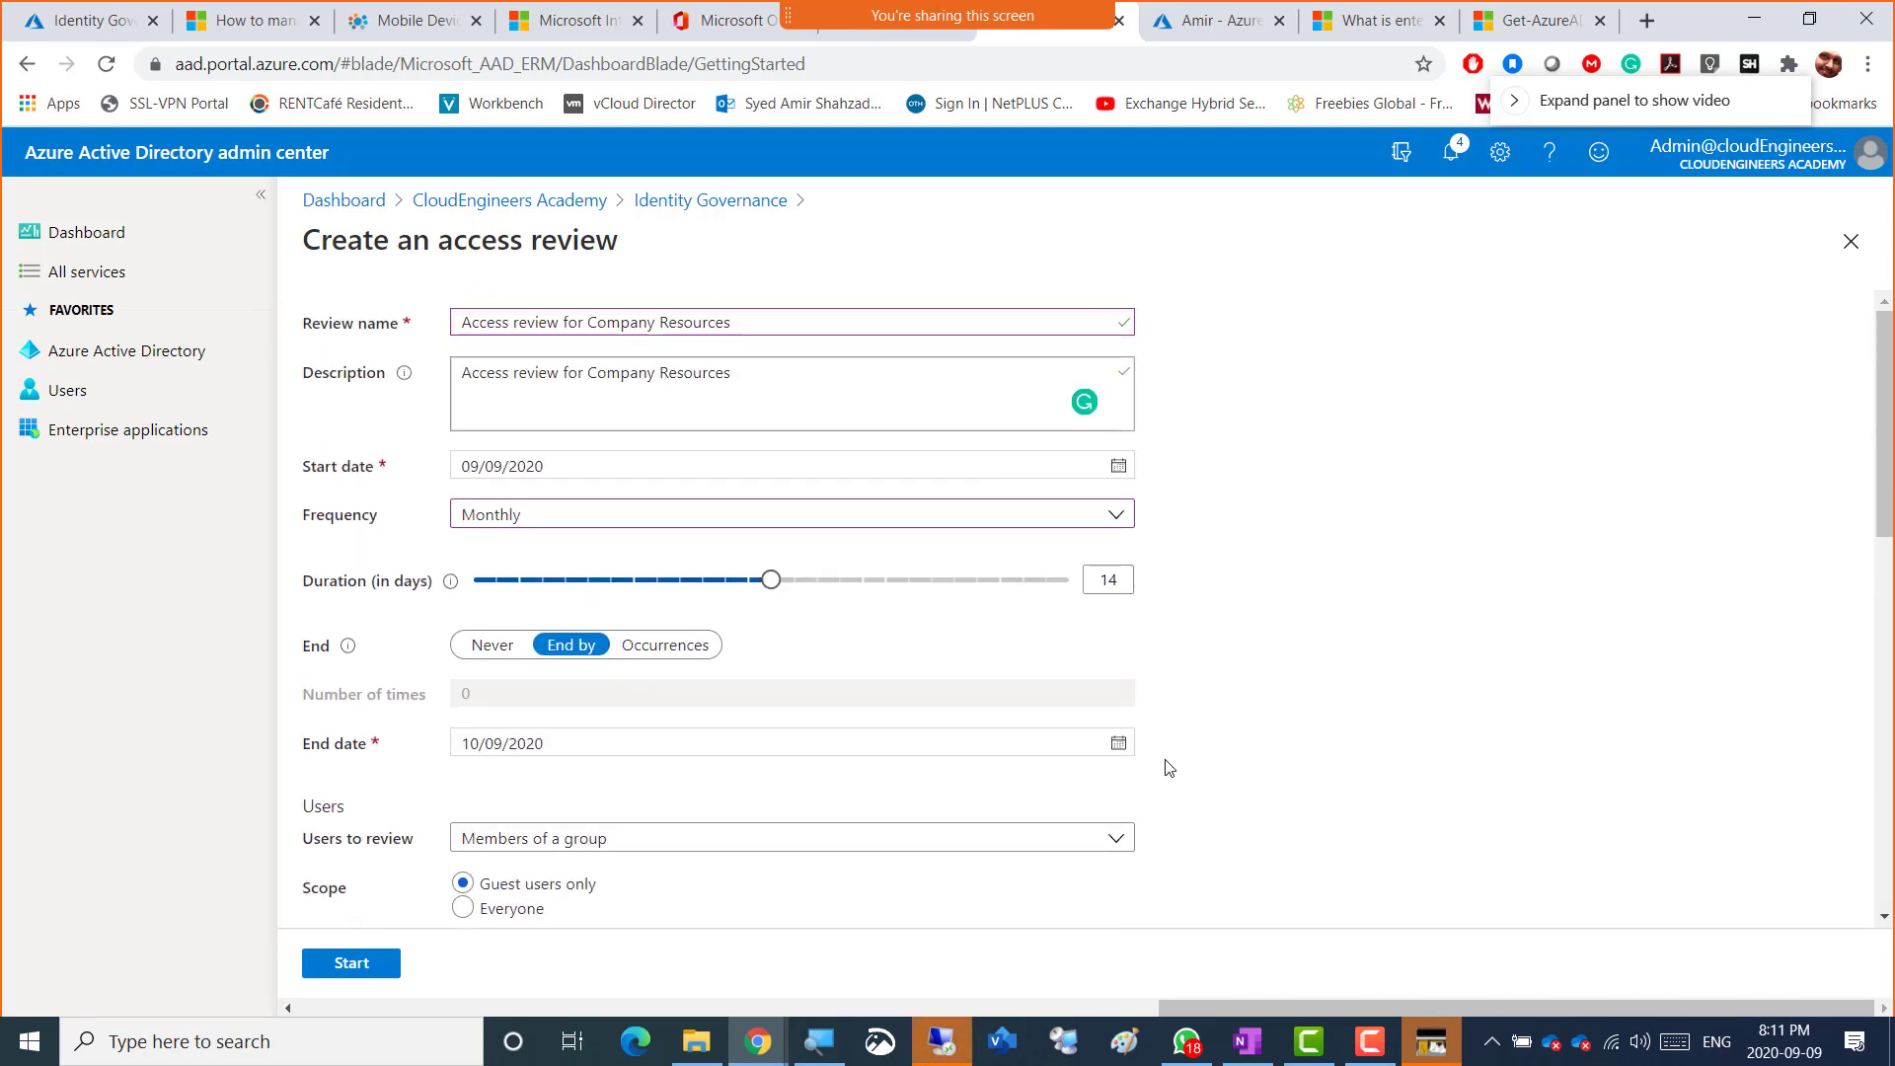
{"action": "scroll", "coordinate": [1125, 731], "scroll_direction": "down", "scroll_amount": 2}
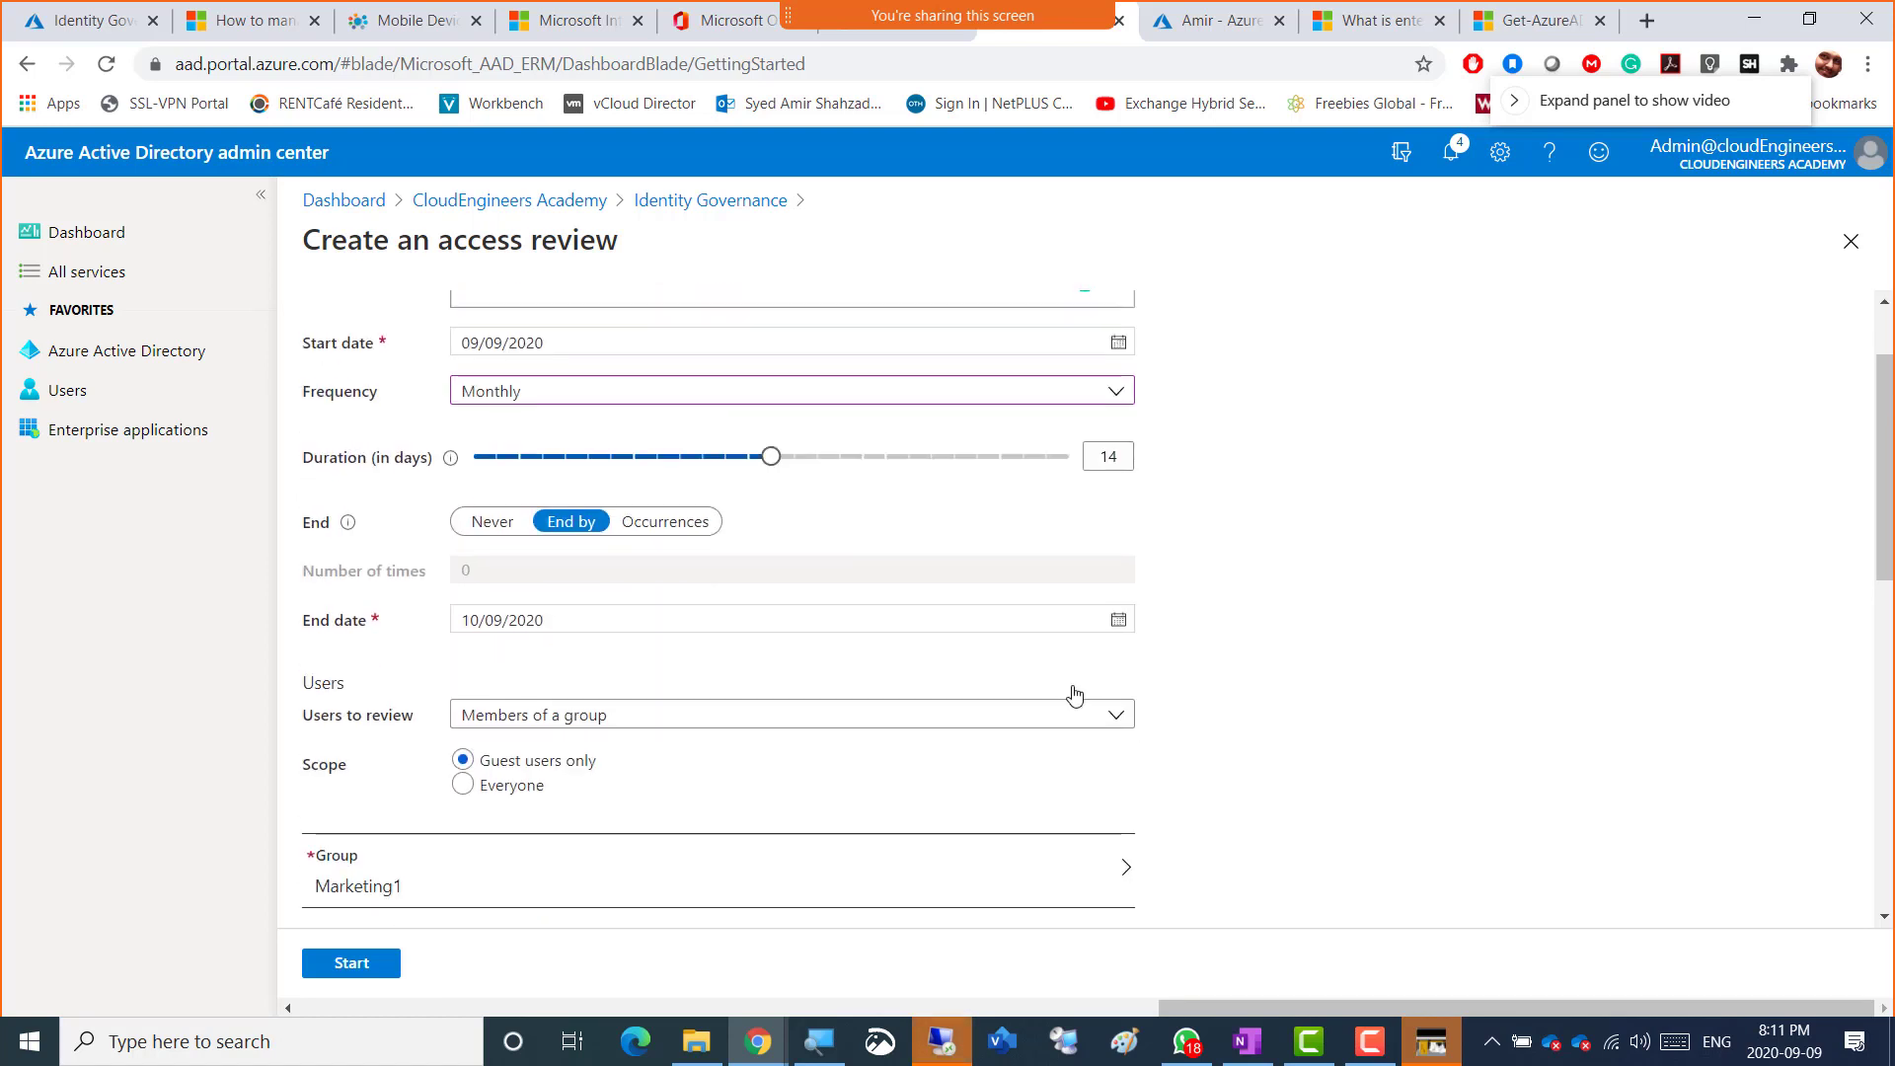
{"action": "left_click", "coordinate": [491, 400]}
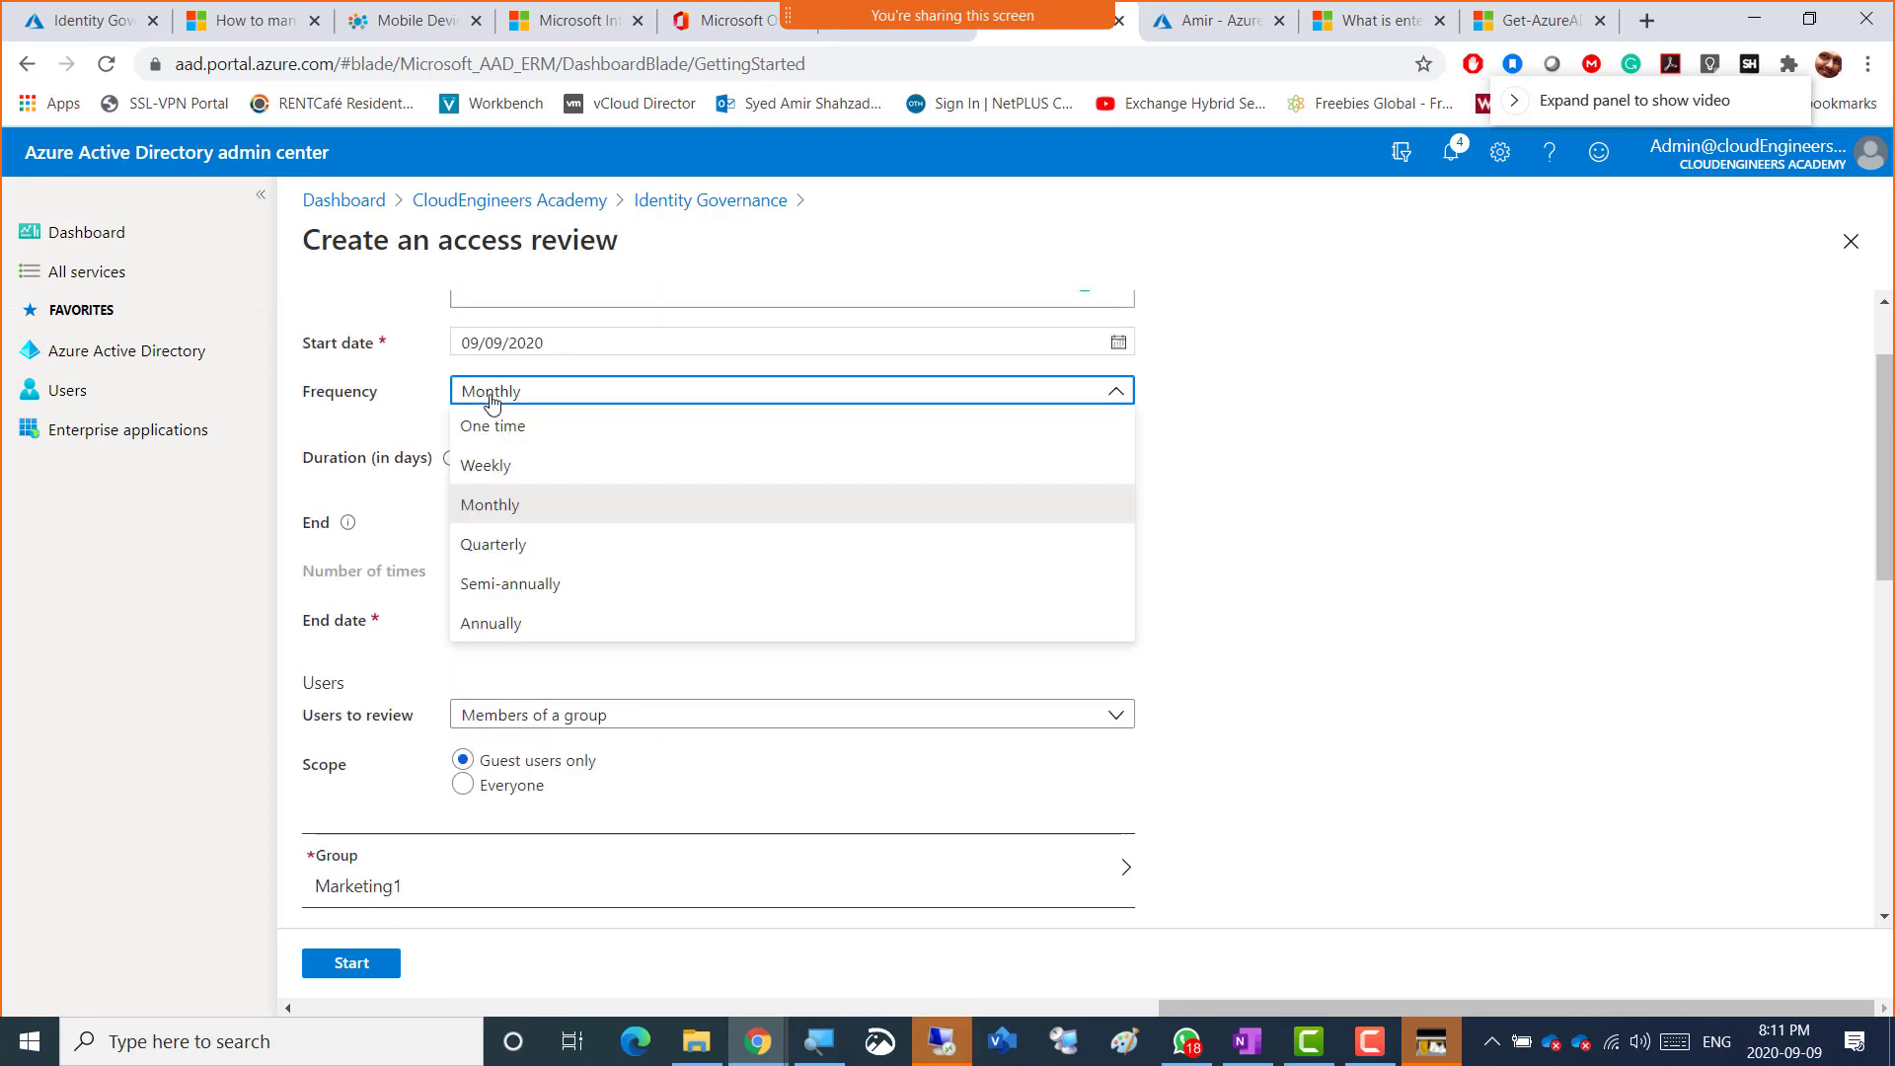
{"action": "left_click", "coordinate": [491, 399]}
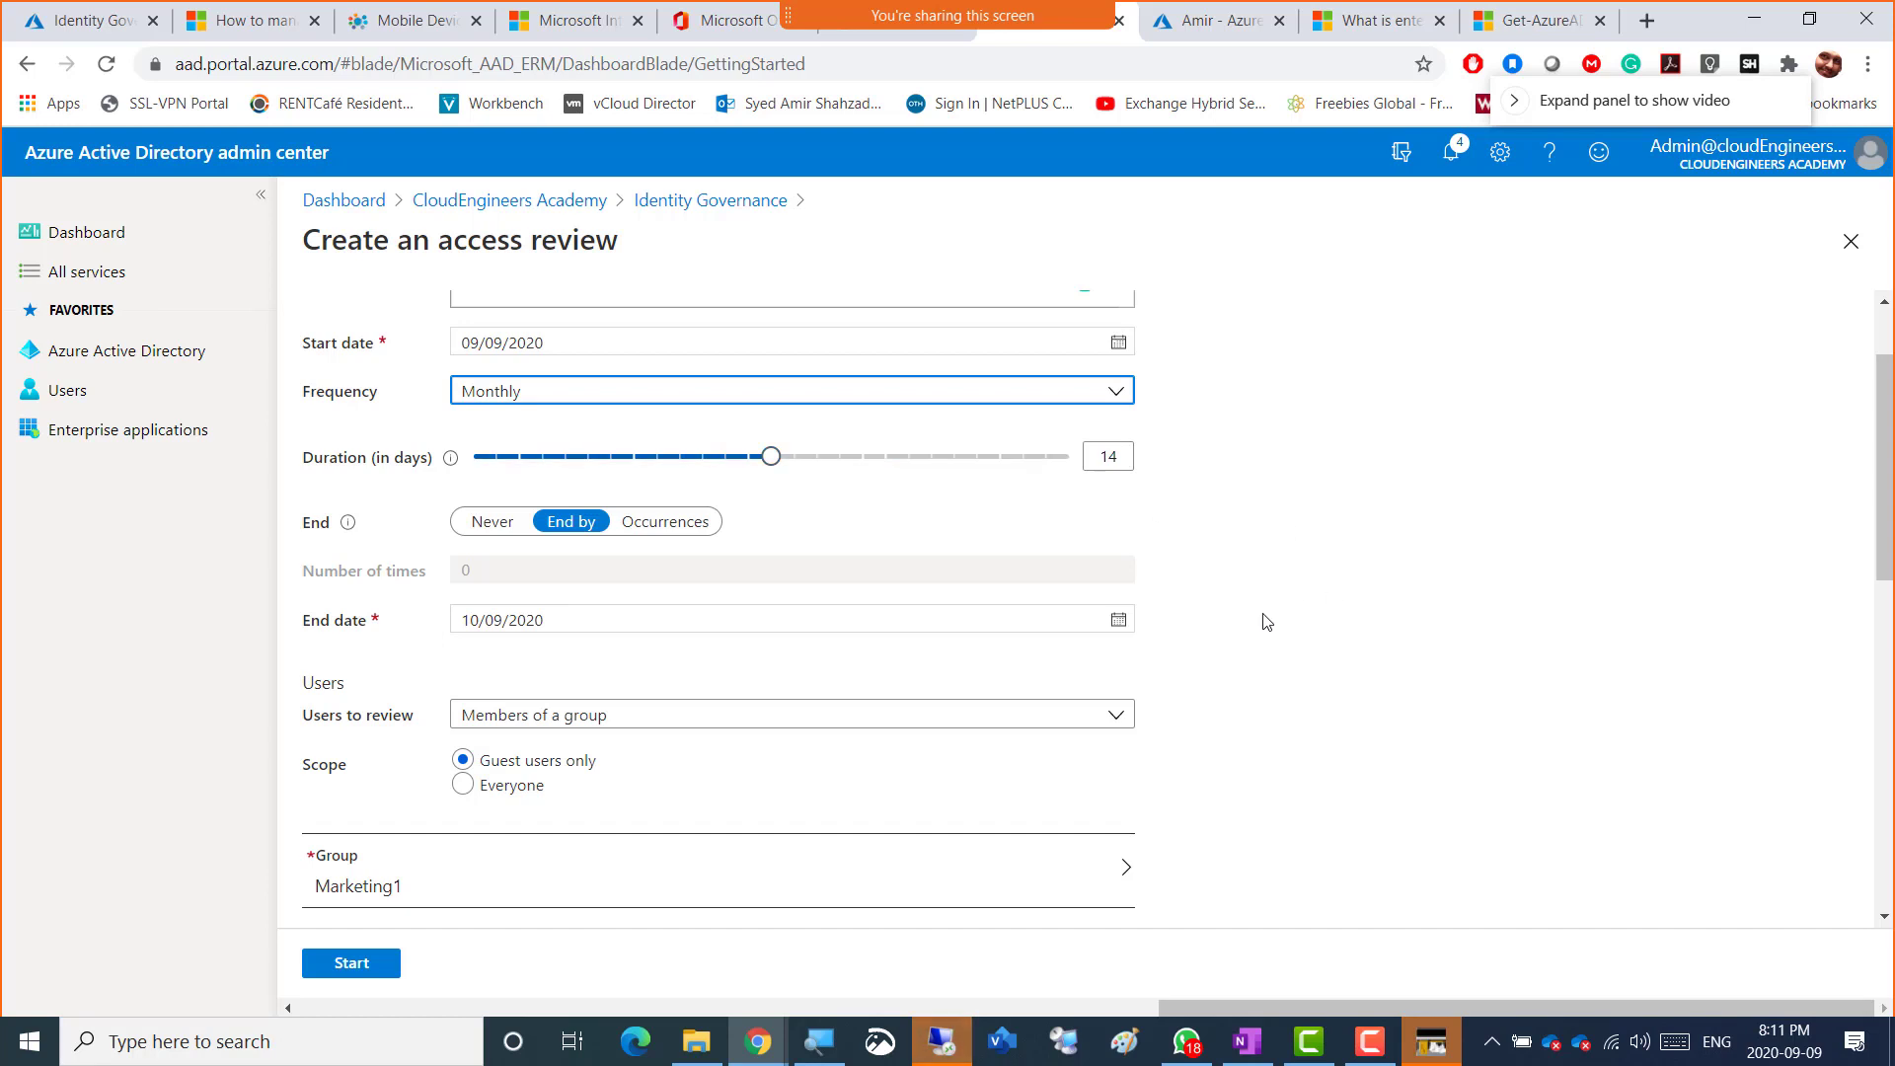
{"action": "scroll", "coordinate": [1310, 703], "scroll_direction": "down", "scroll_amount": 9}
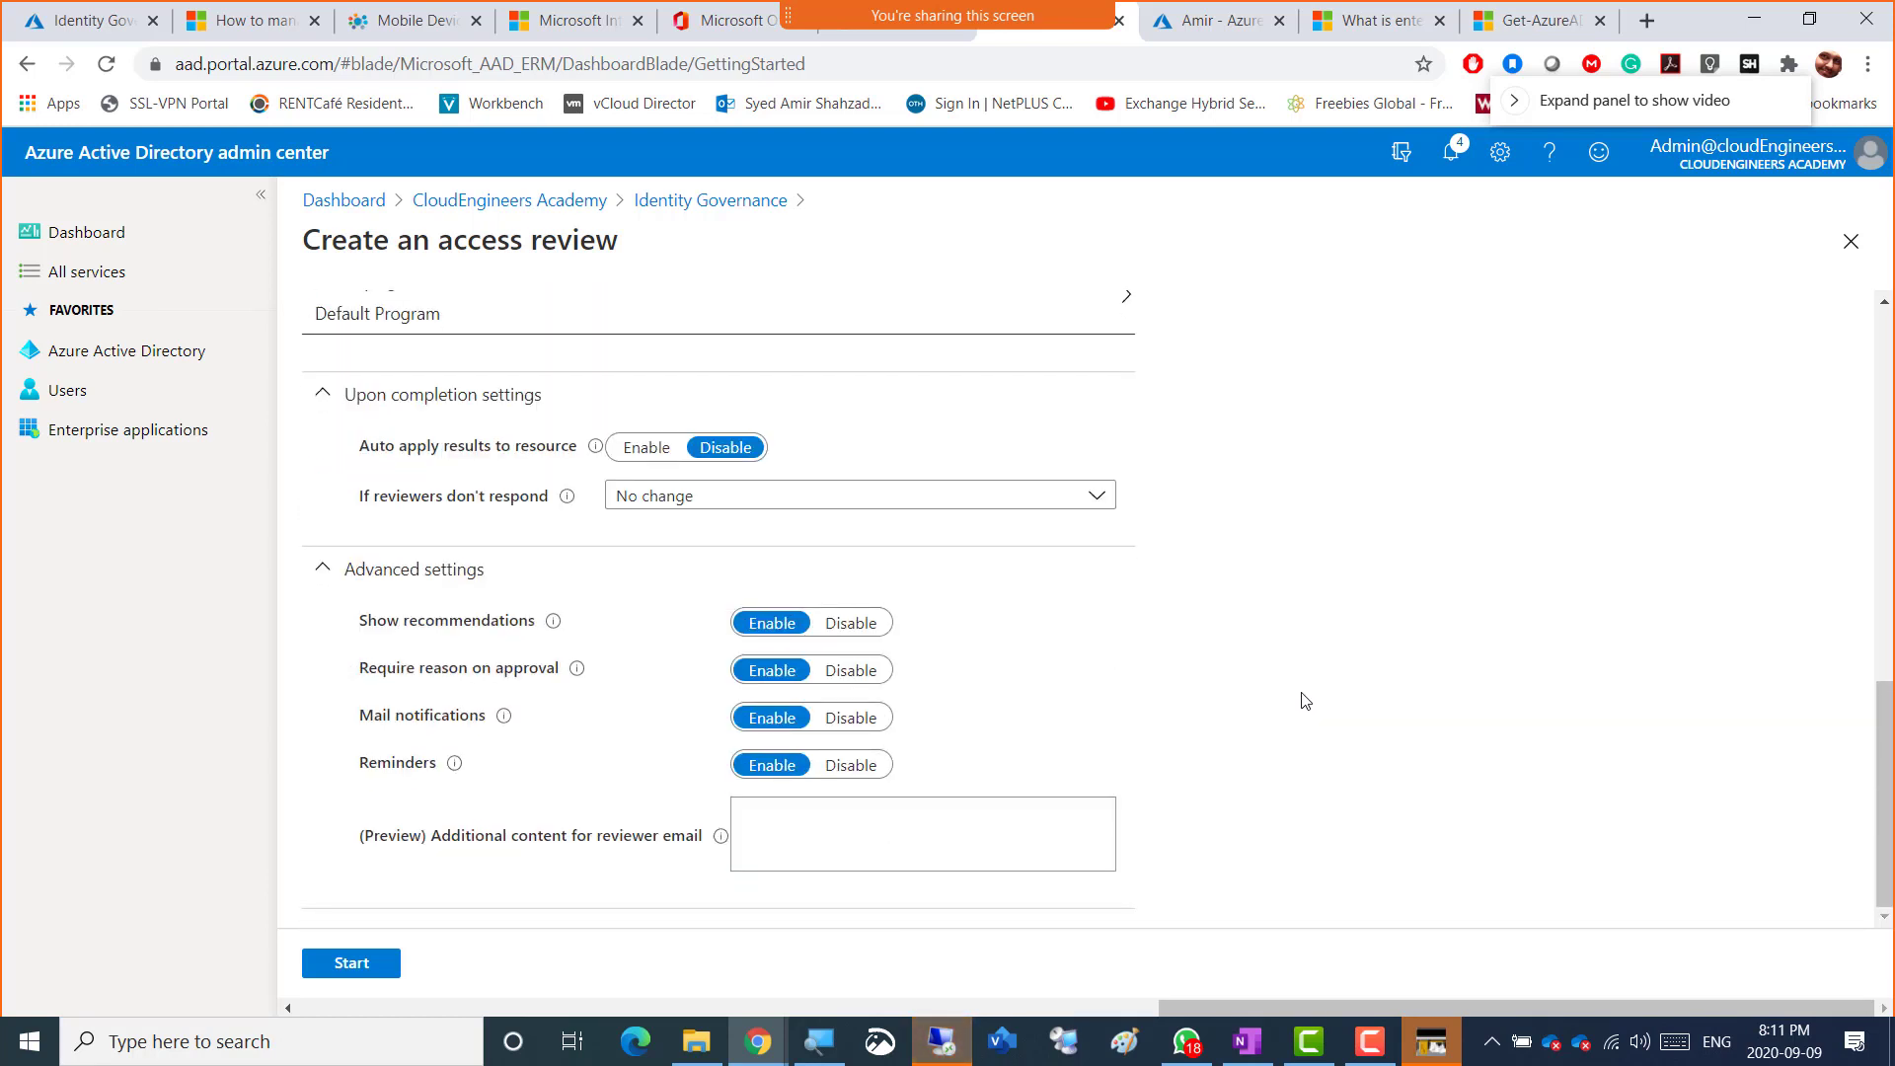
{"action": "left_click", "coordinate": [337, 967]}
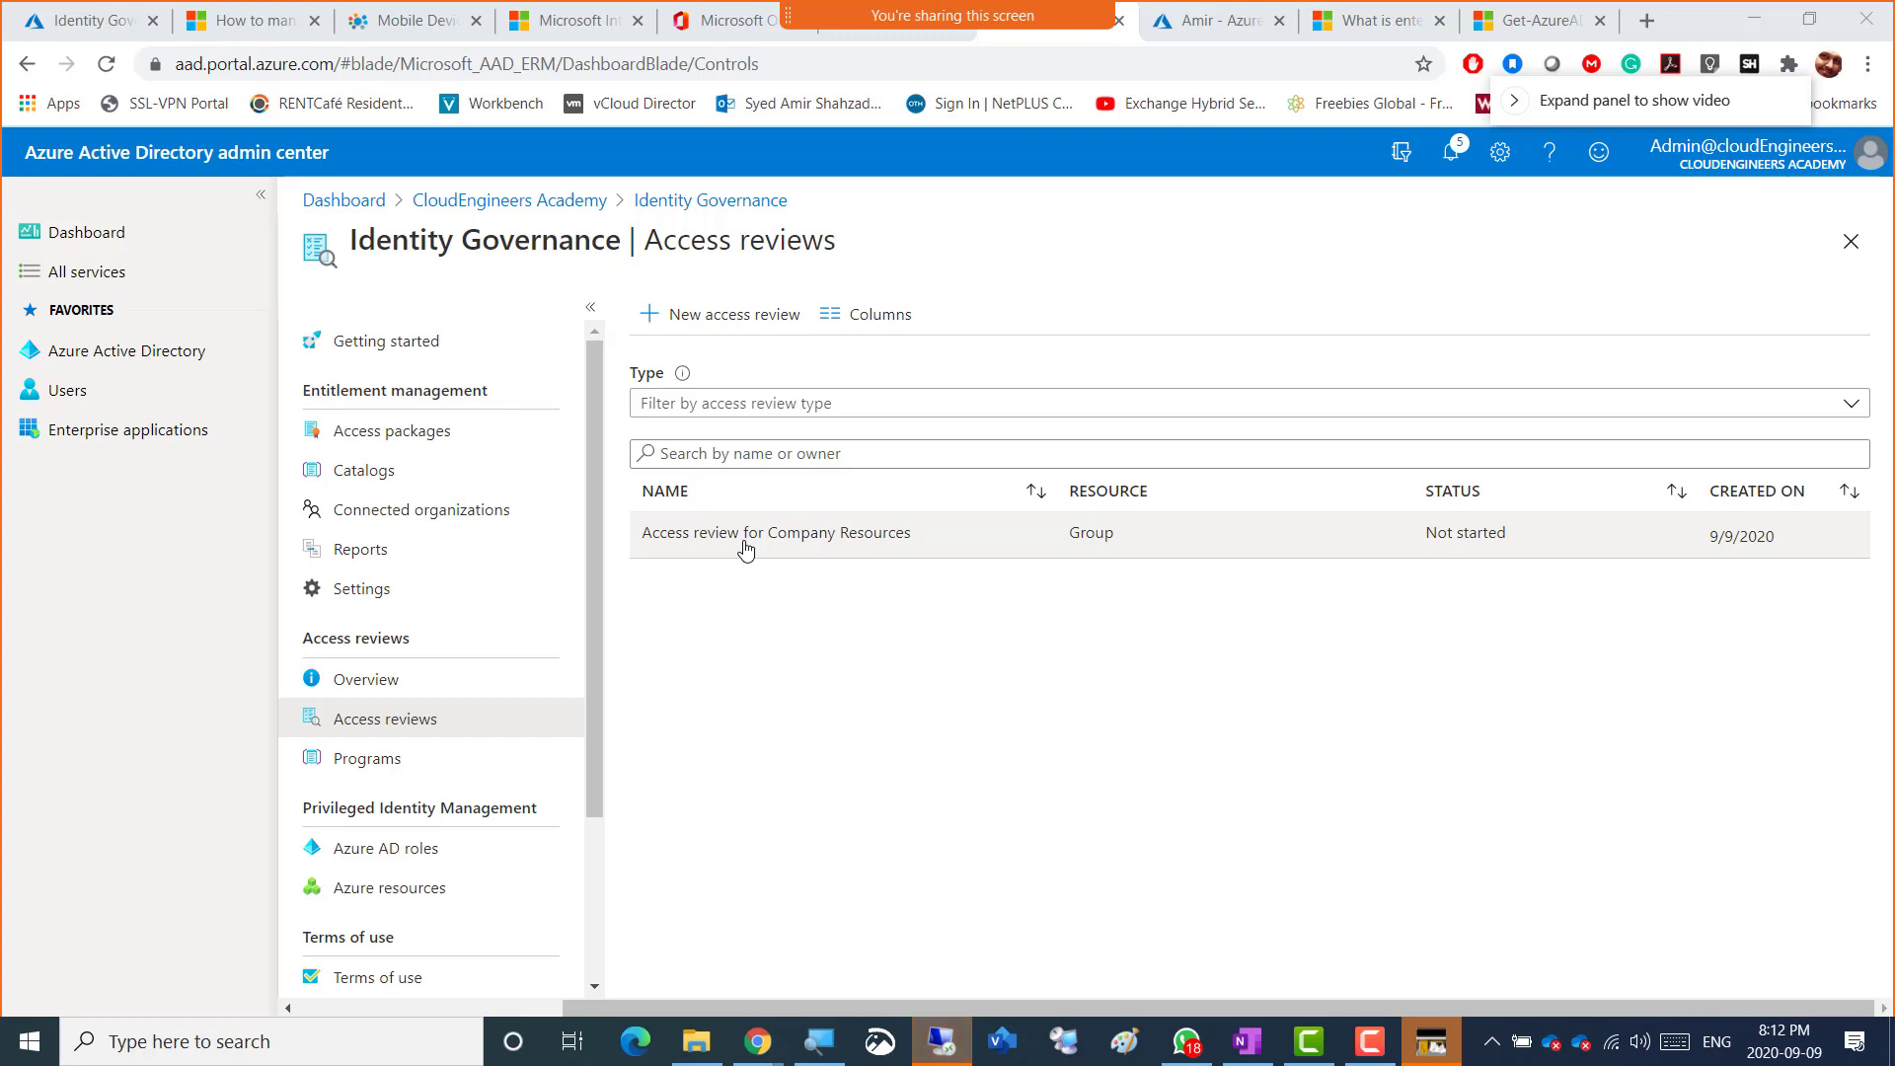
- Create an access review program named test with the description Test
{"action": "left_click", "coordinate": [370, 769]}
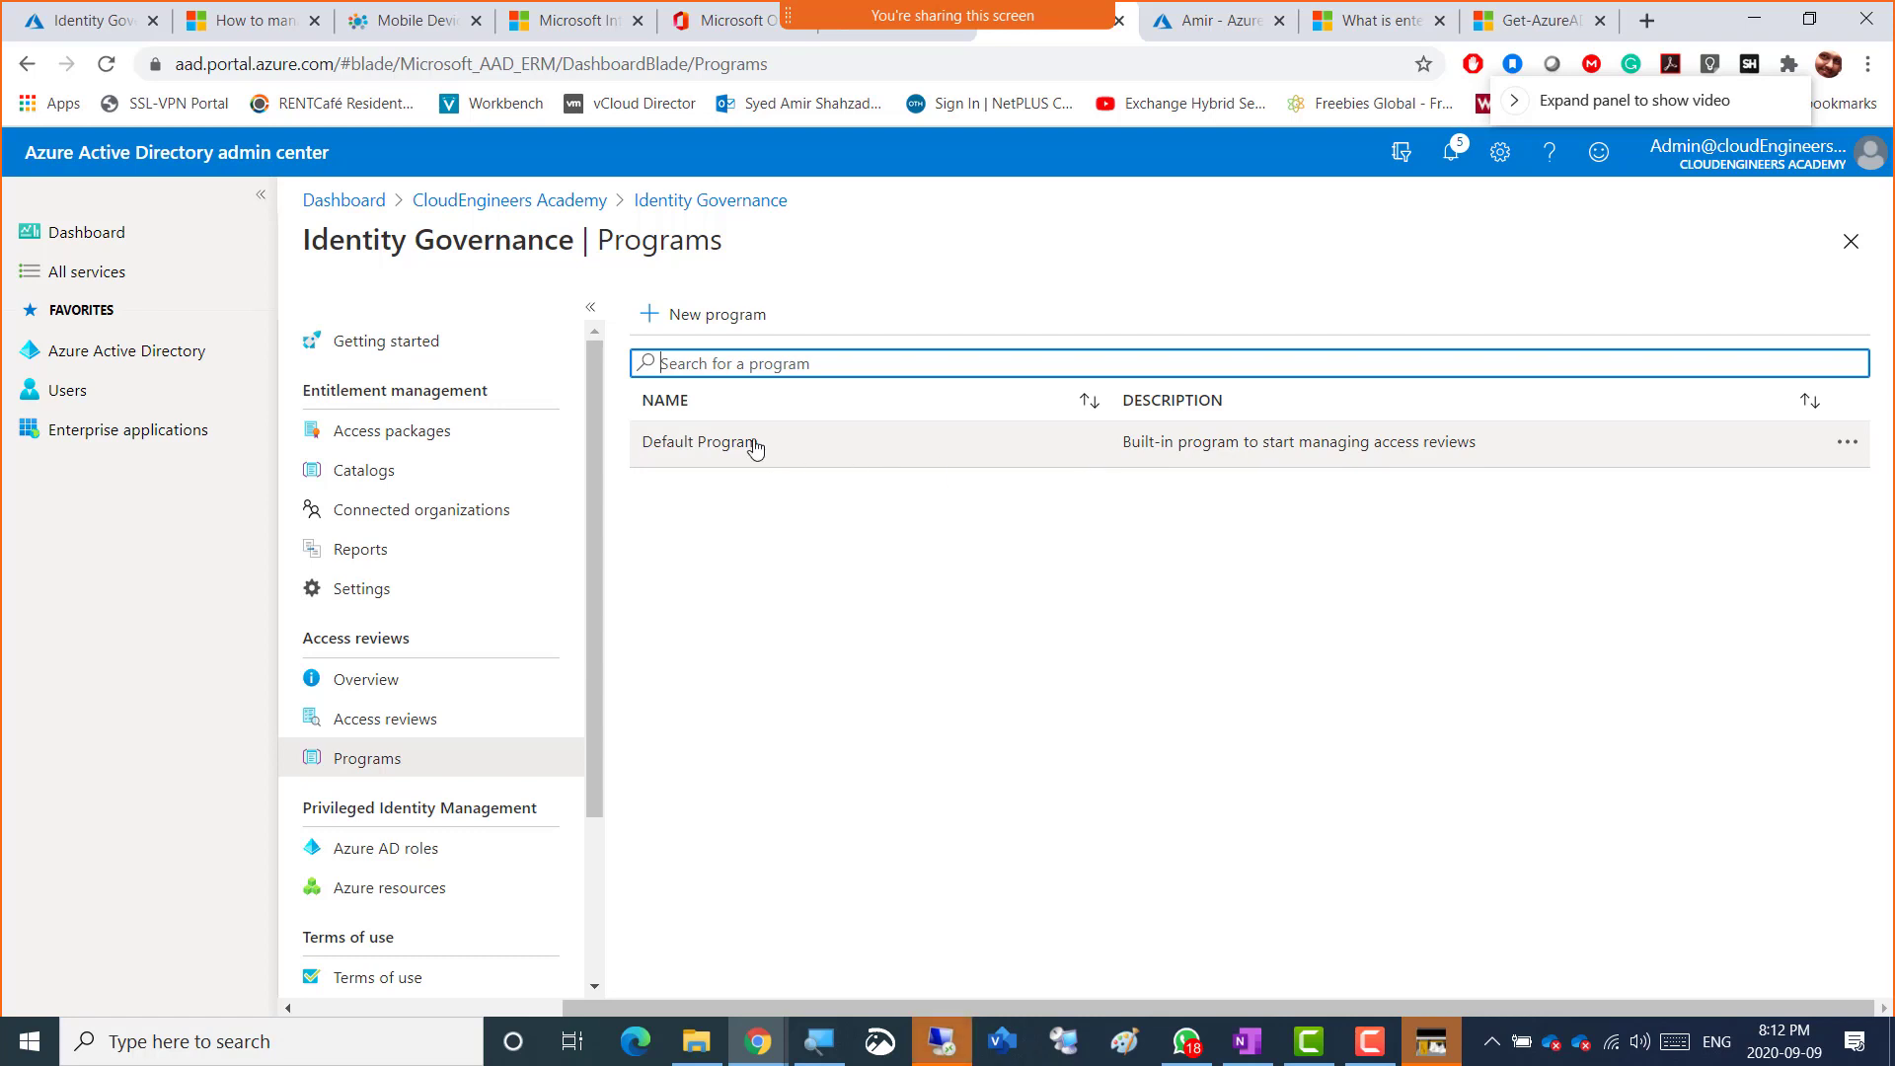
{"action": "left_click", "coordinate": [702, 318]}
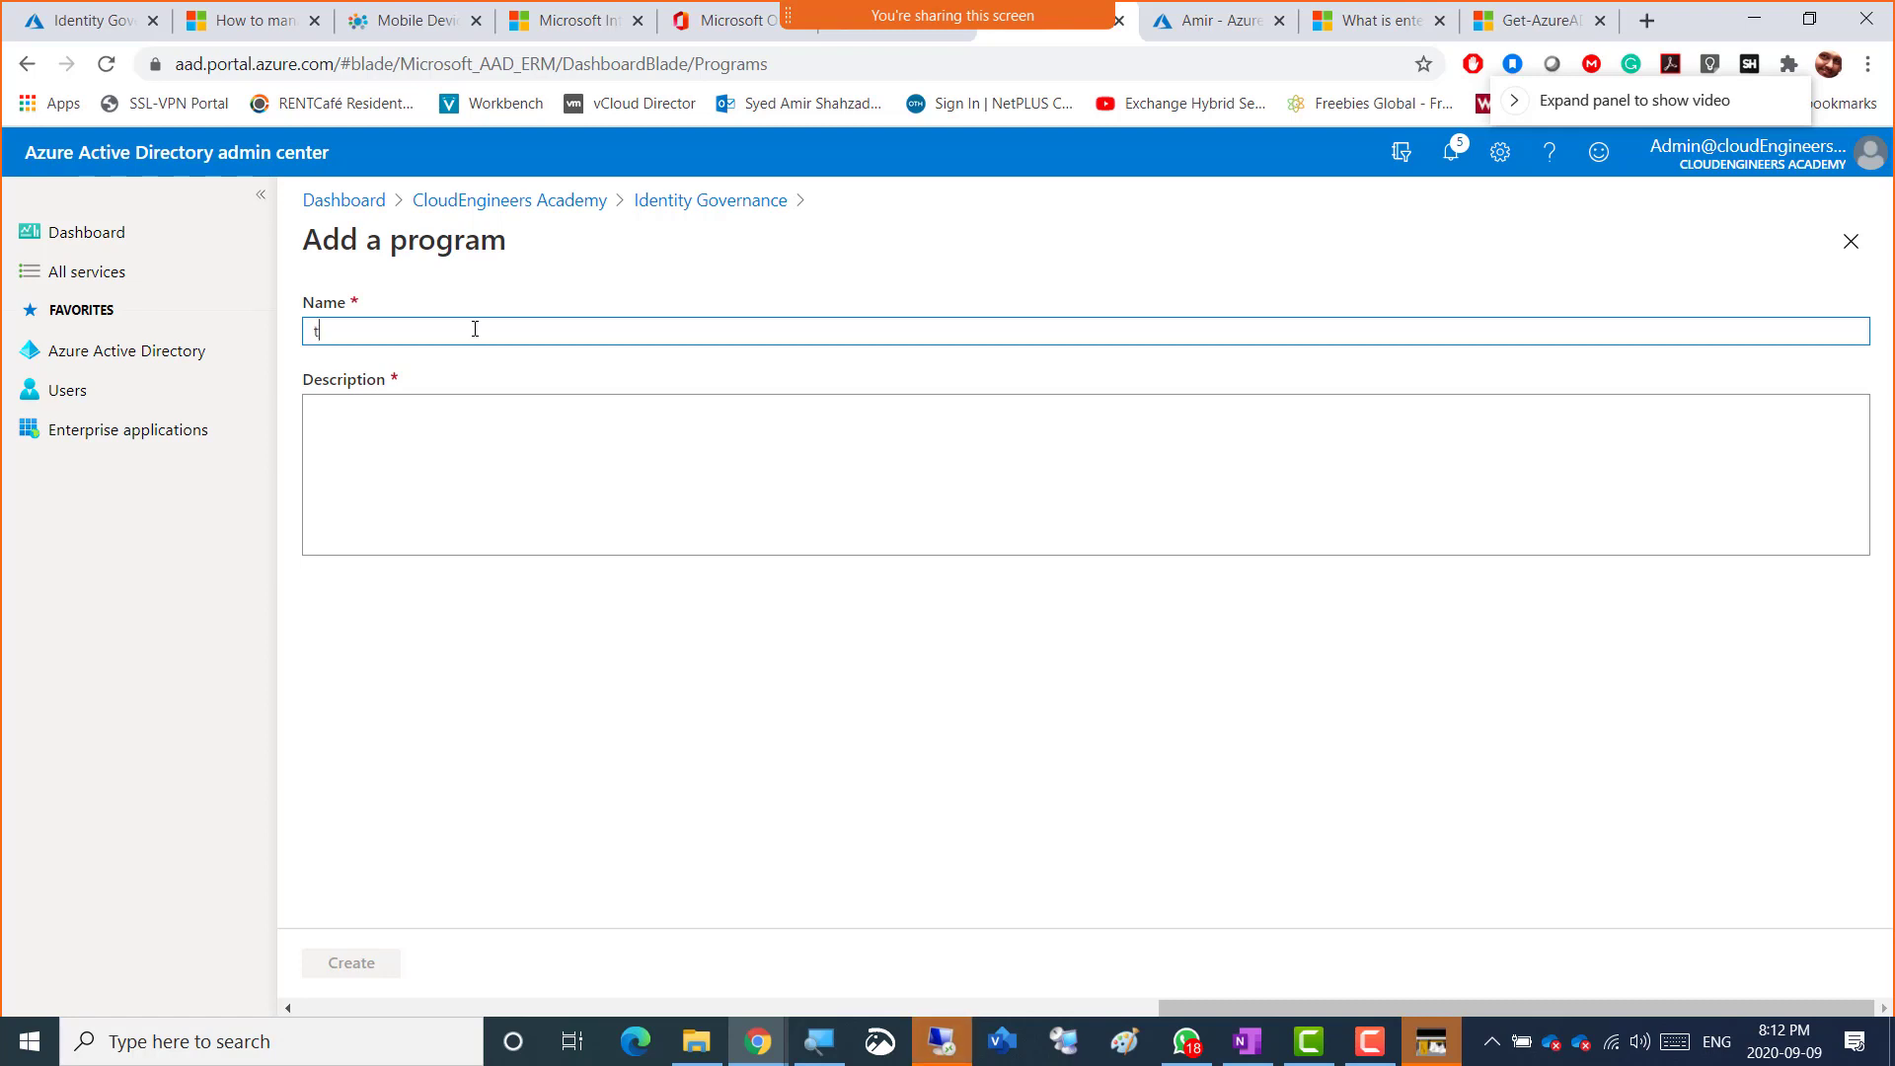
{"action": "key", "text": "Tab"}
{"action": "type", "text": "T"}
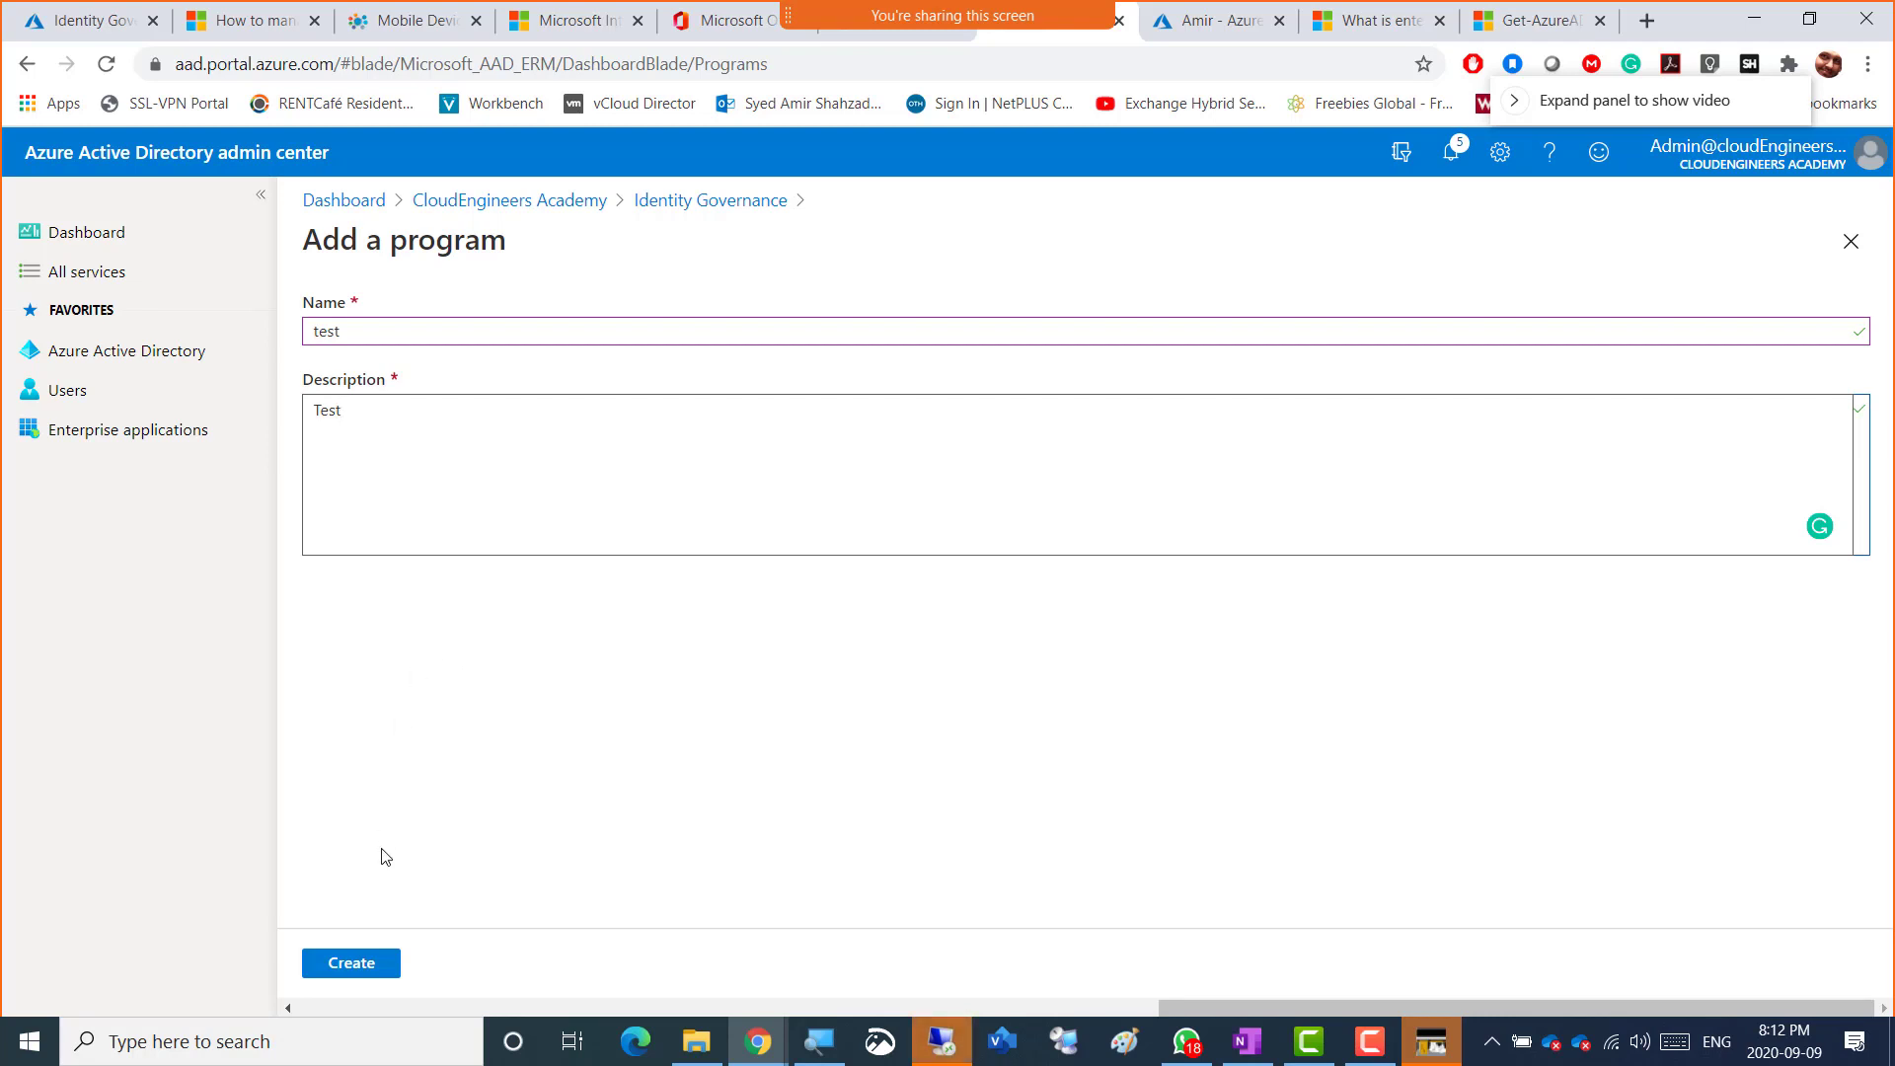
{"action": "left_click", "coordinate": [351, 963]}
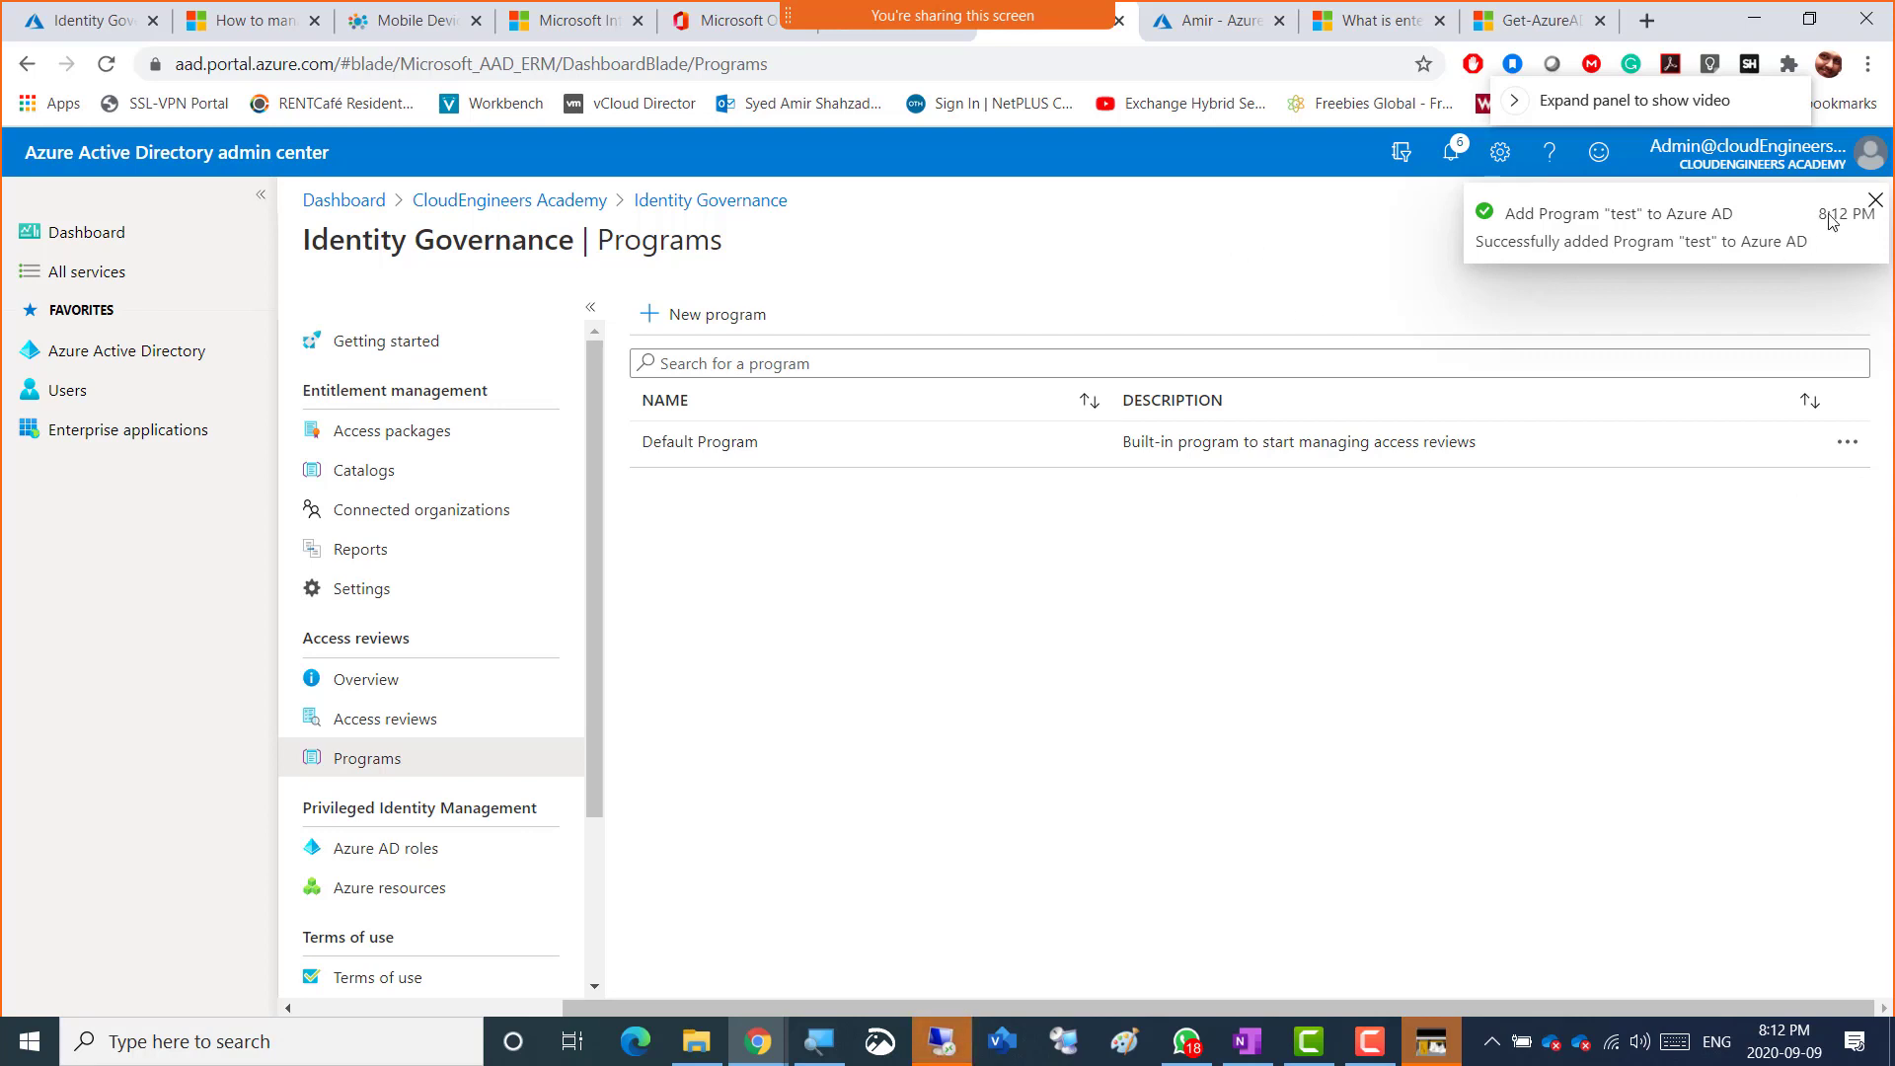
{"action": "left_click", "coordinate": [1876, 200]}
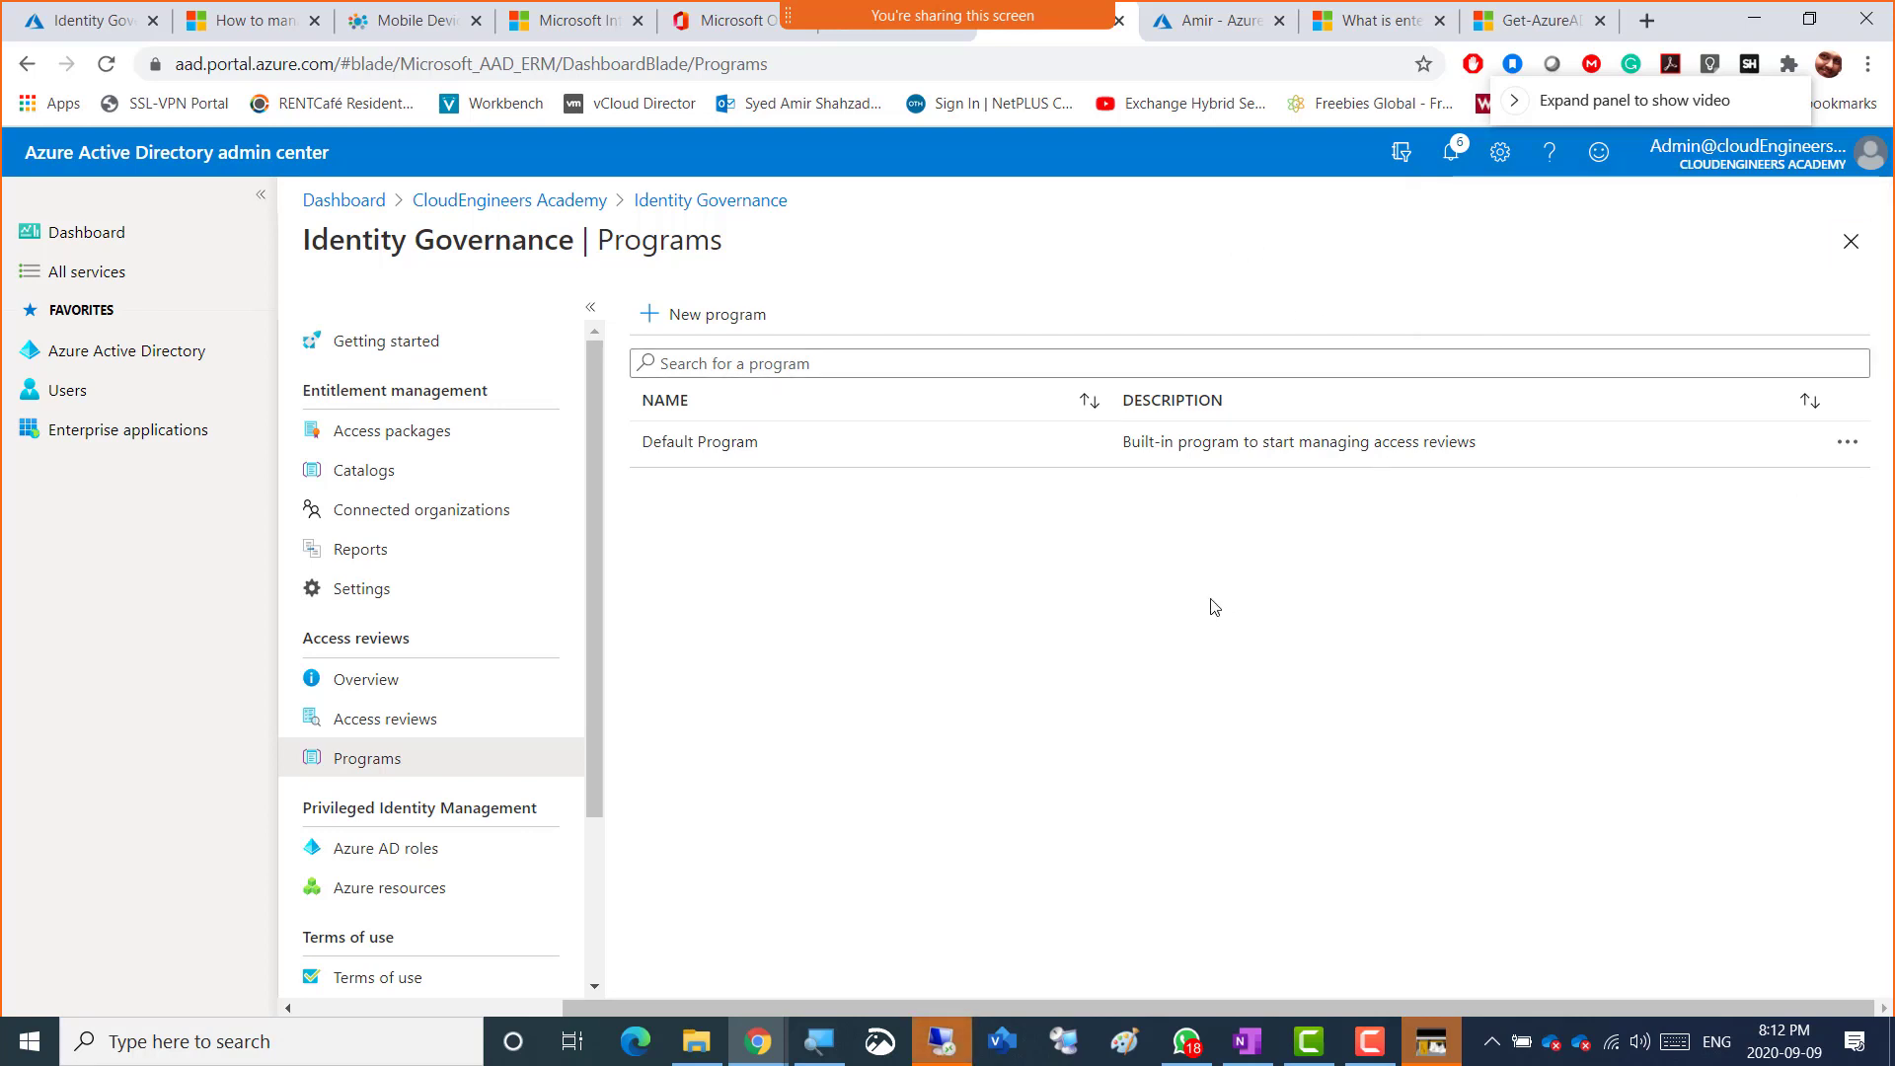
- Reload the programs list, view the test program's overview and return to the list
{"action": "left_click", "coordinate": [372, 724]}
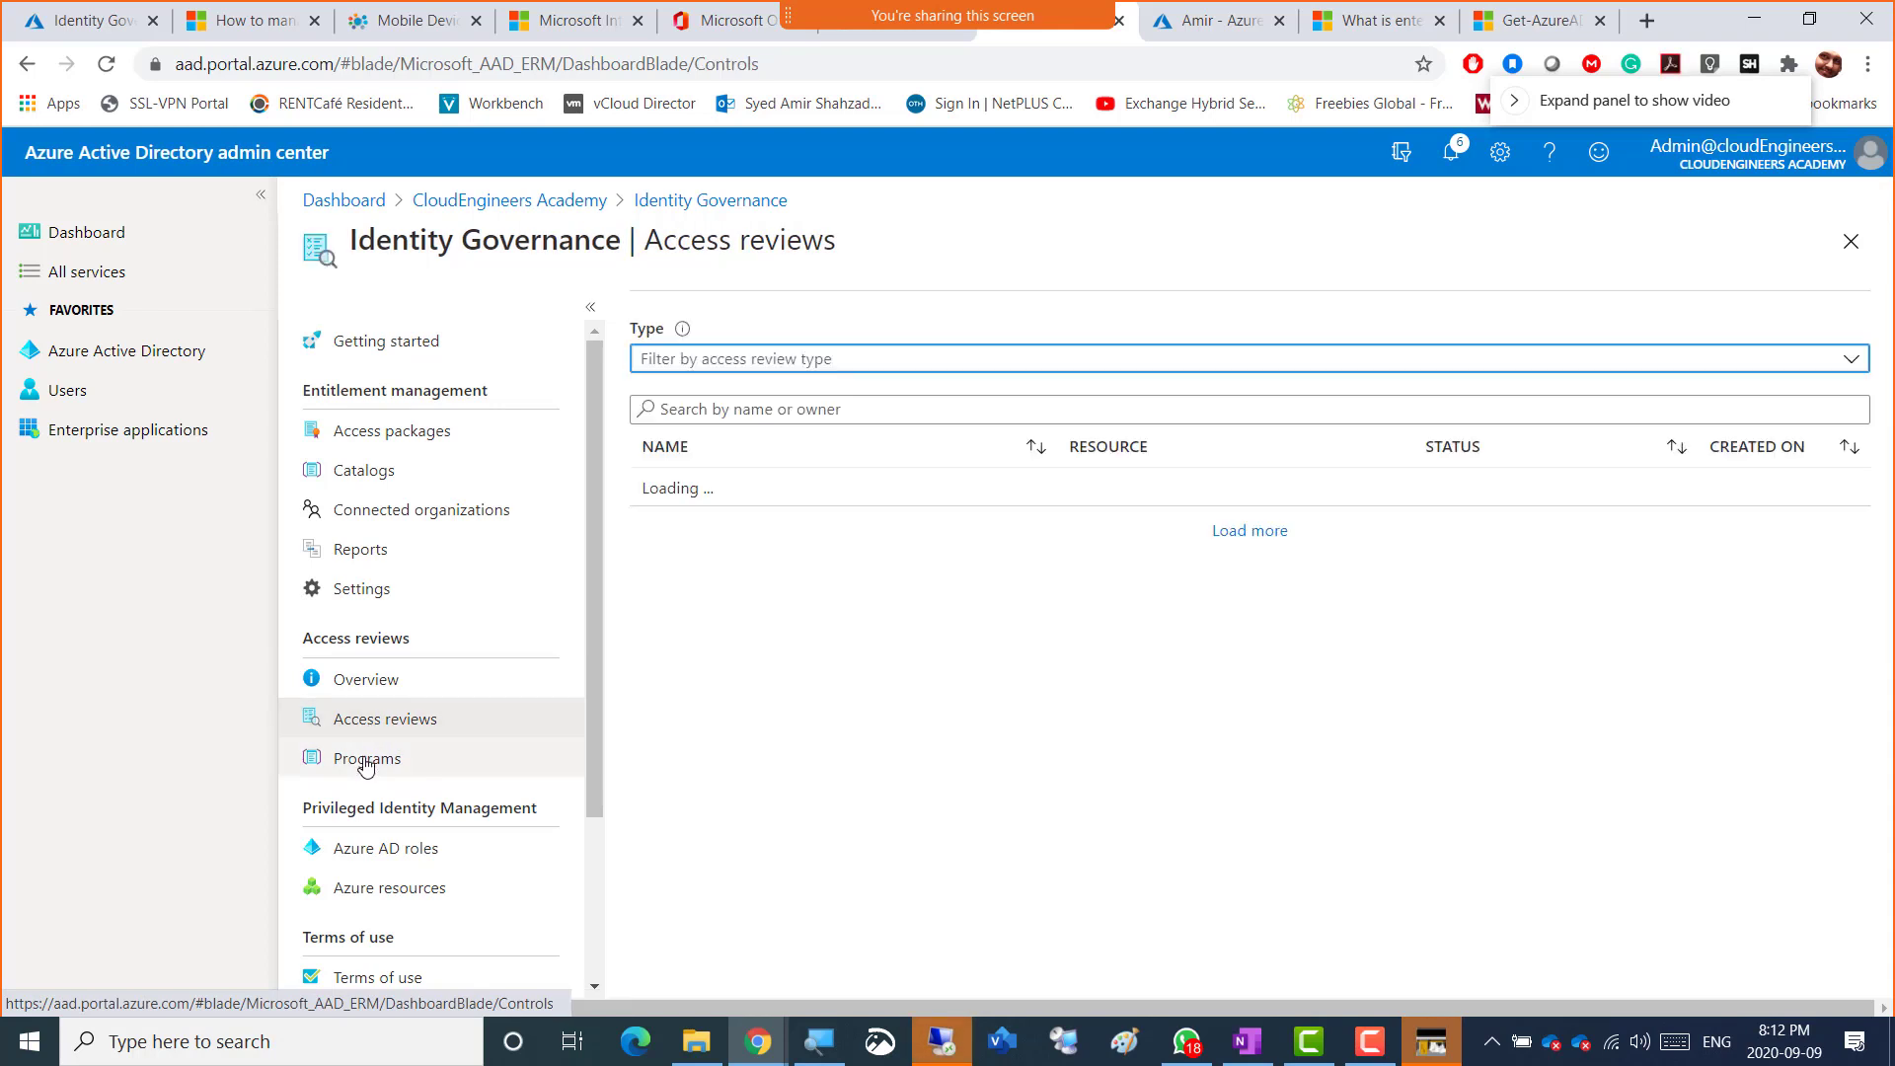
{"action": "left_click", "coordinate": [366, 760]}
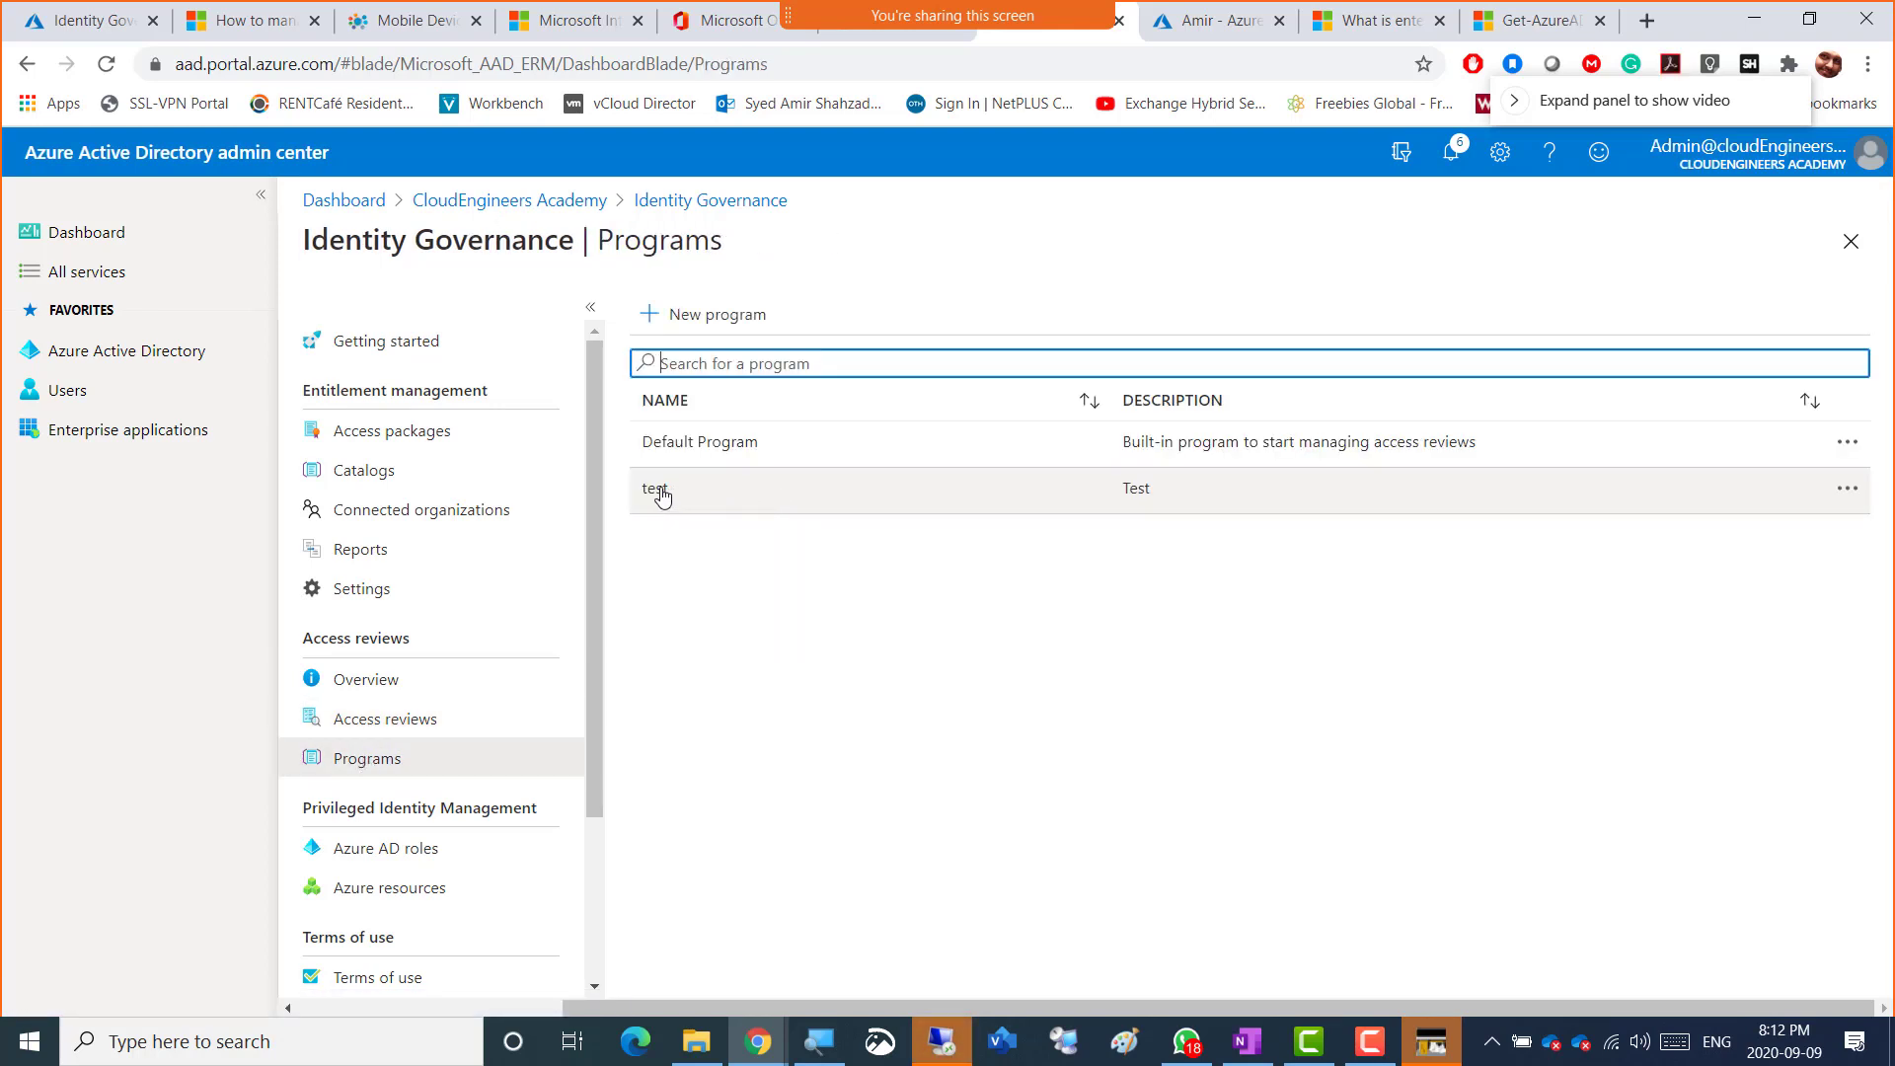
{"action": "left_click", "coordinate": [662, 496]}
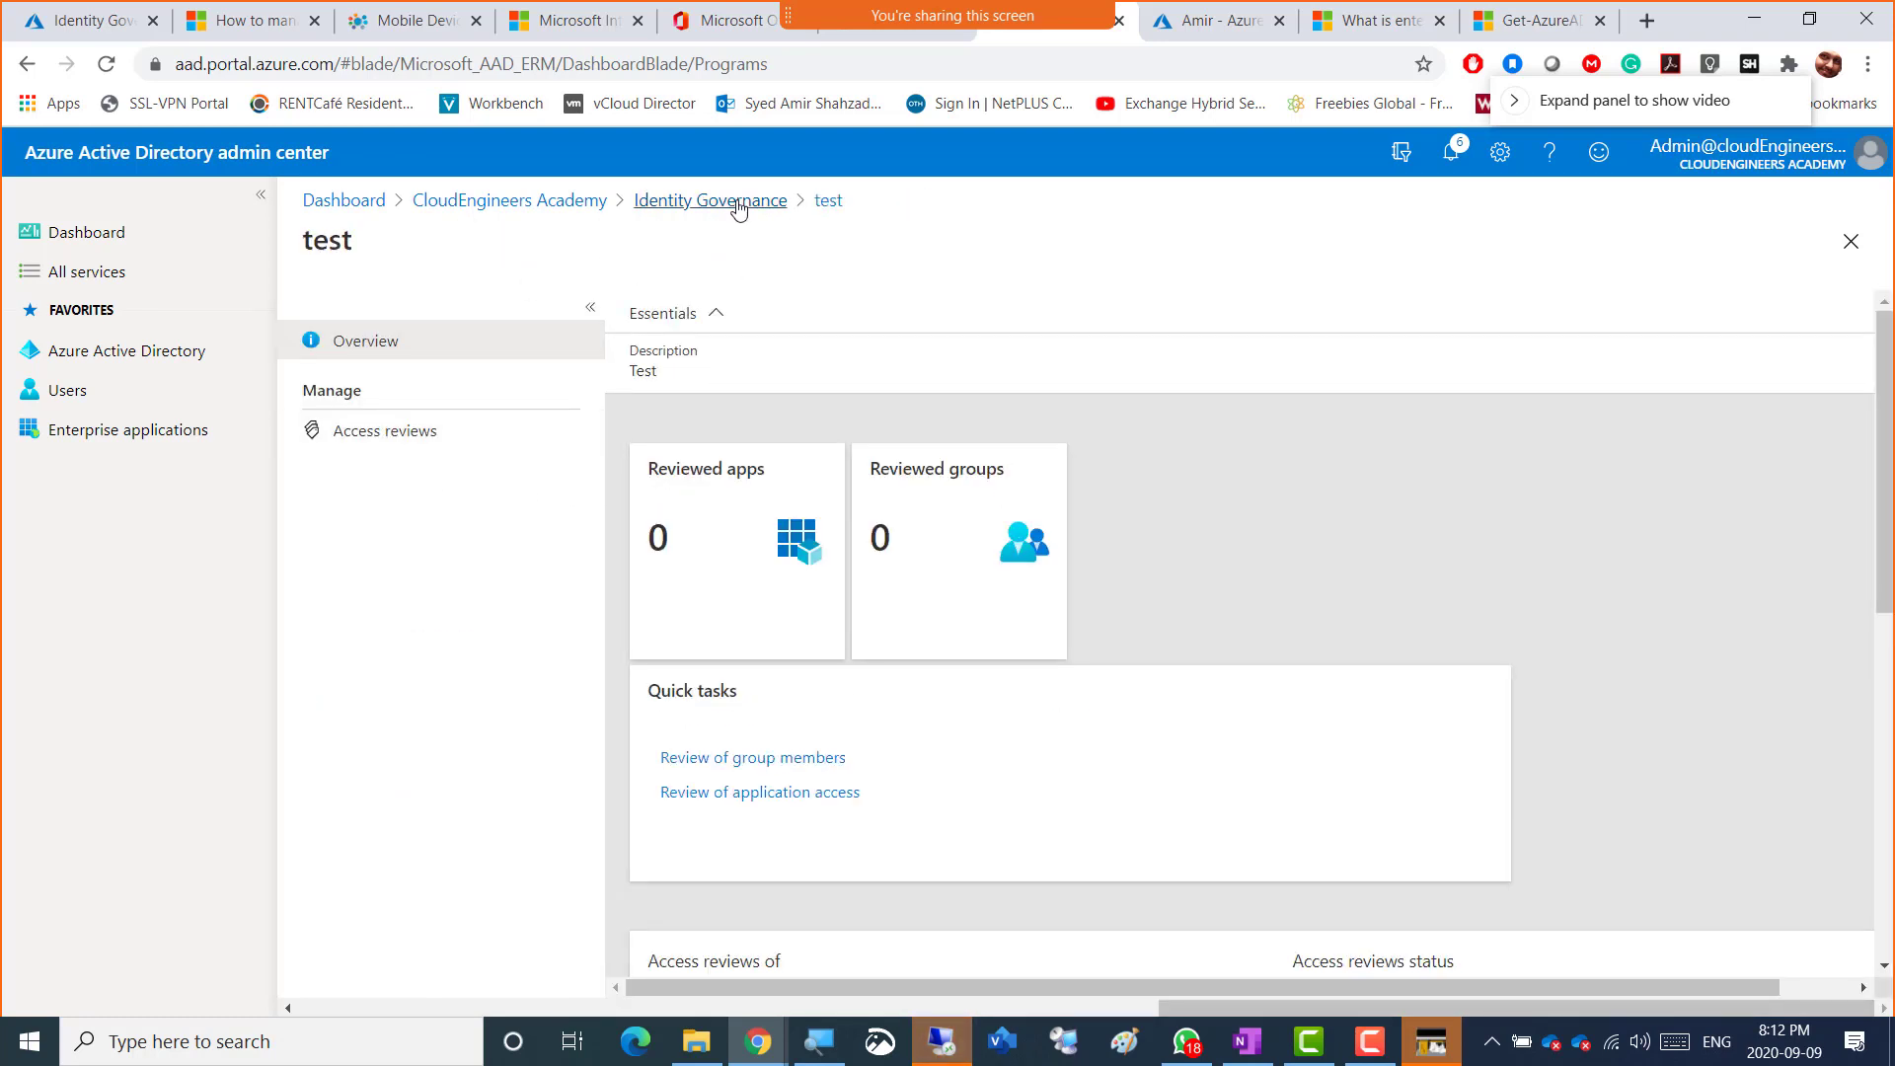
{"action": "left_click", "coordinate": [731, 202]}
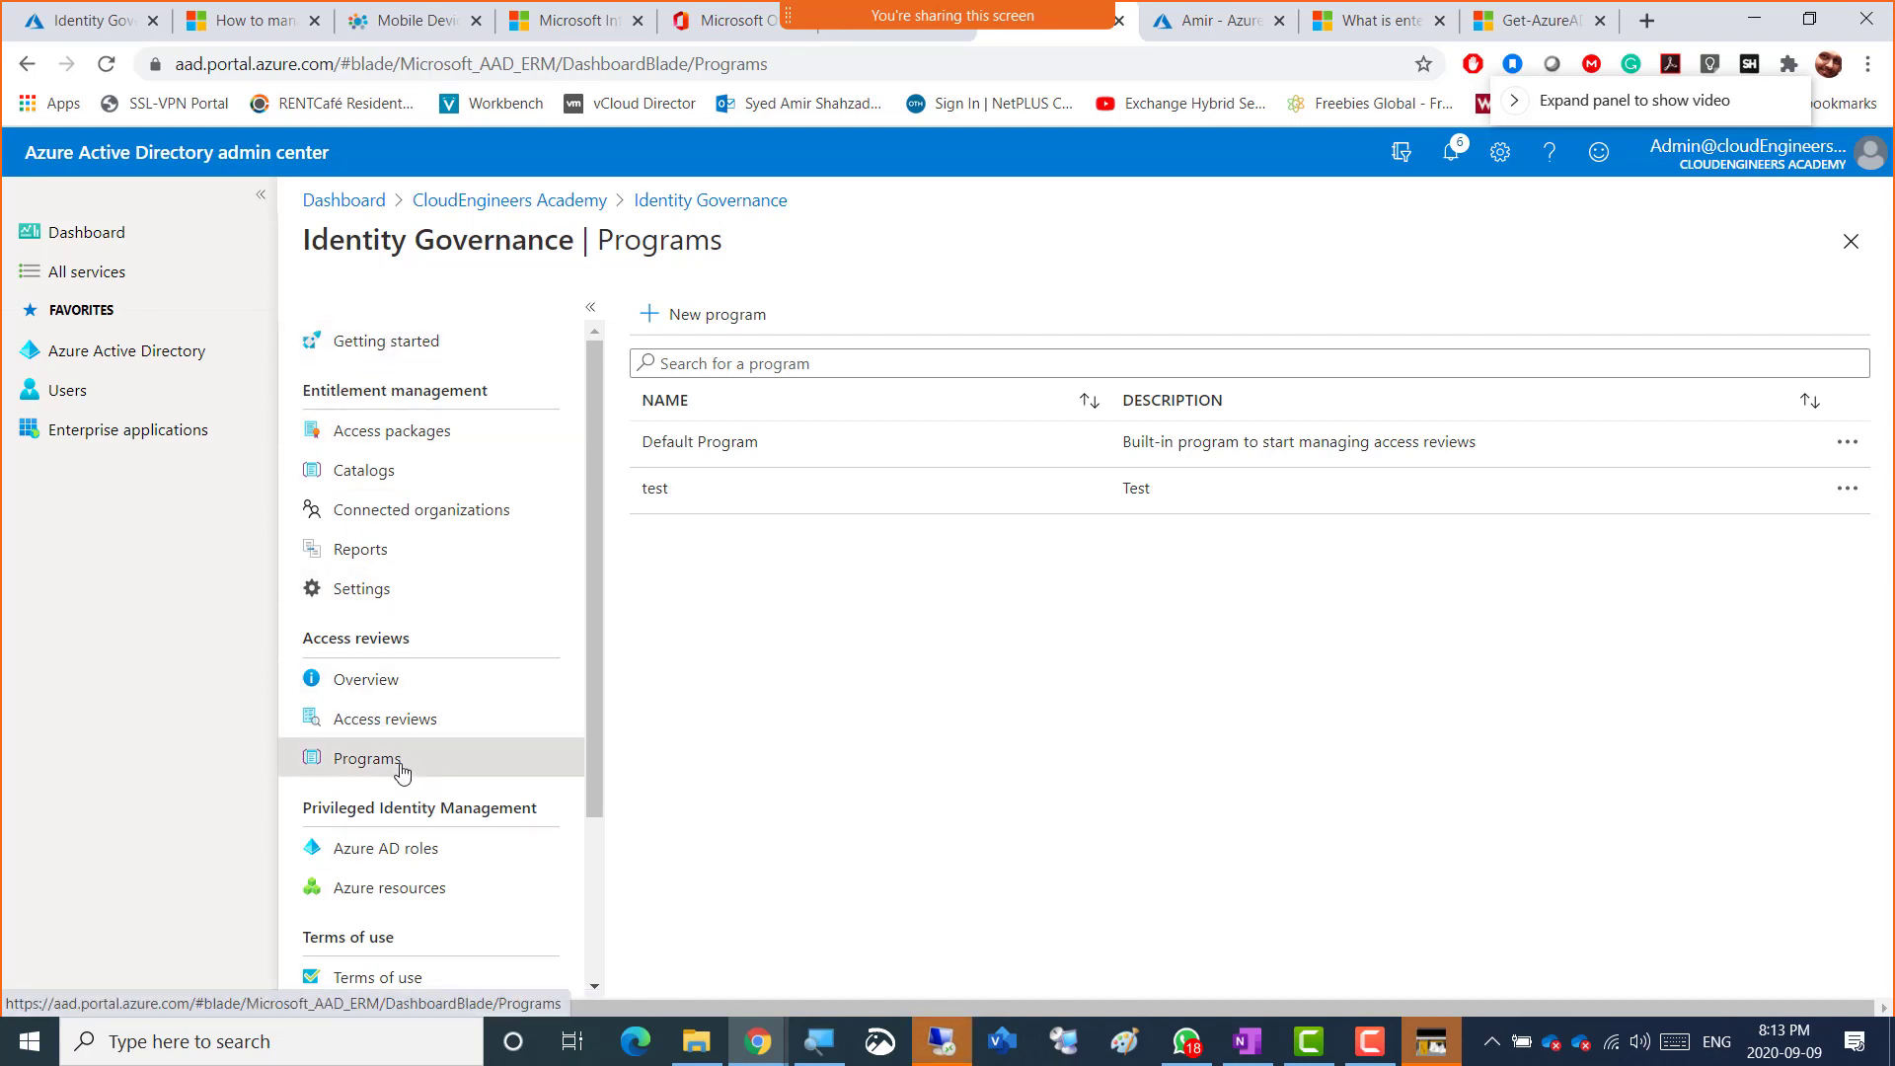
- Open Default Program and examine its reviewed groups, access review charts and recent access reviews
{"action": "left_click", "coordinate": [716, 444]}
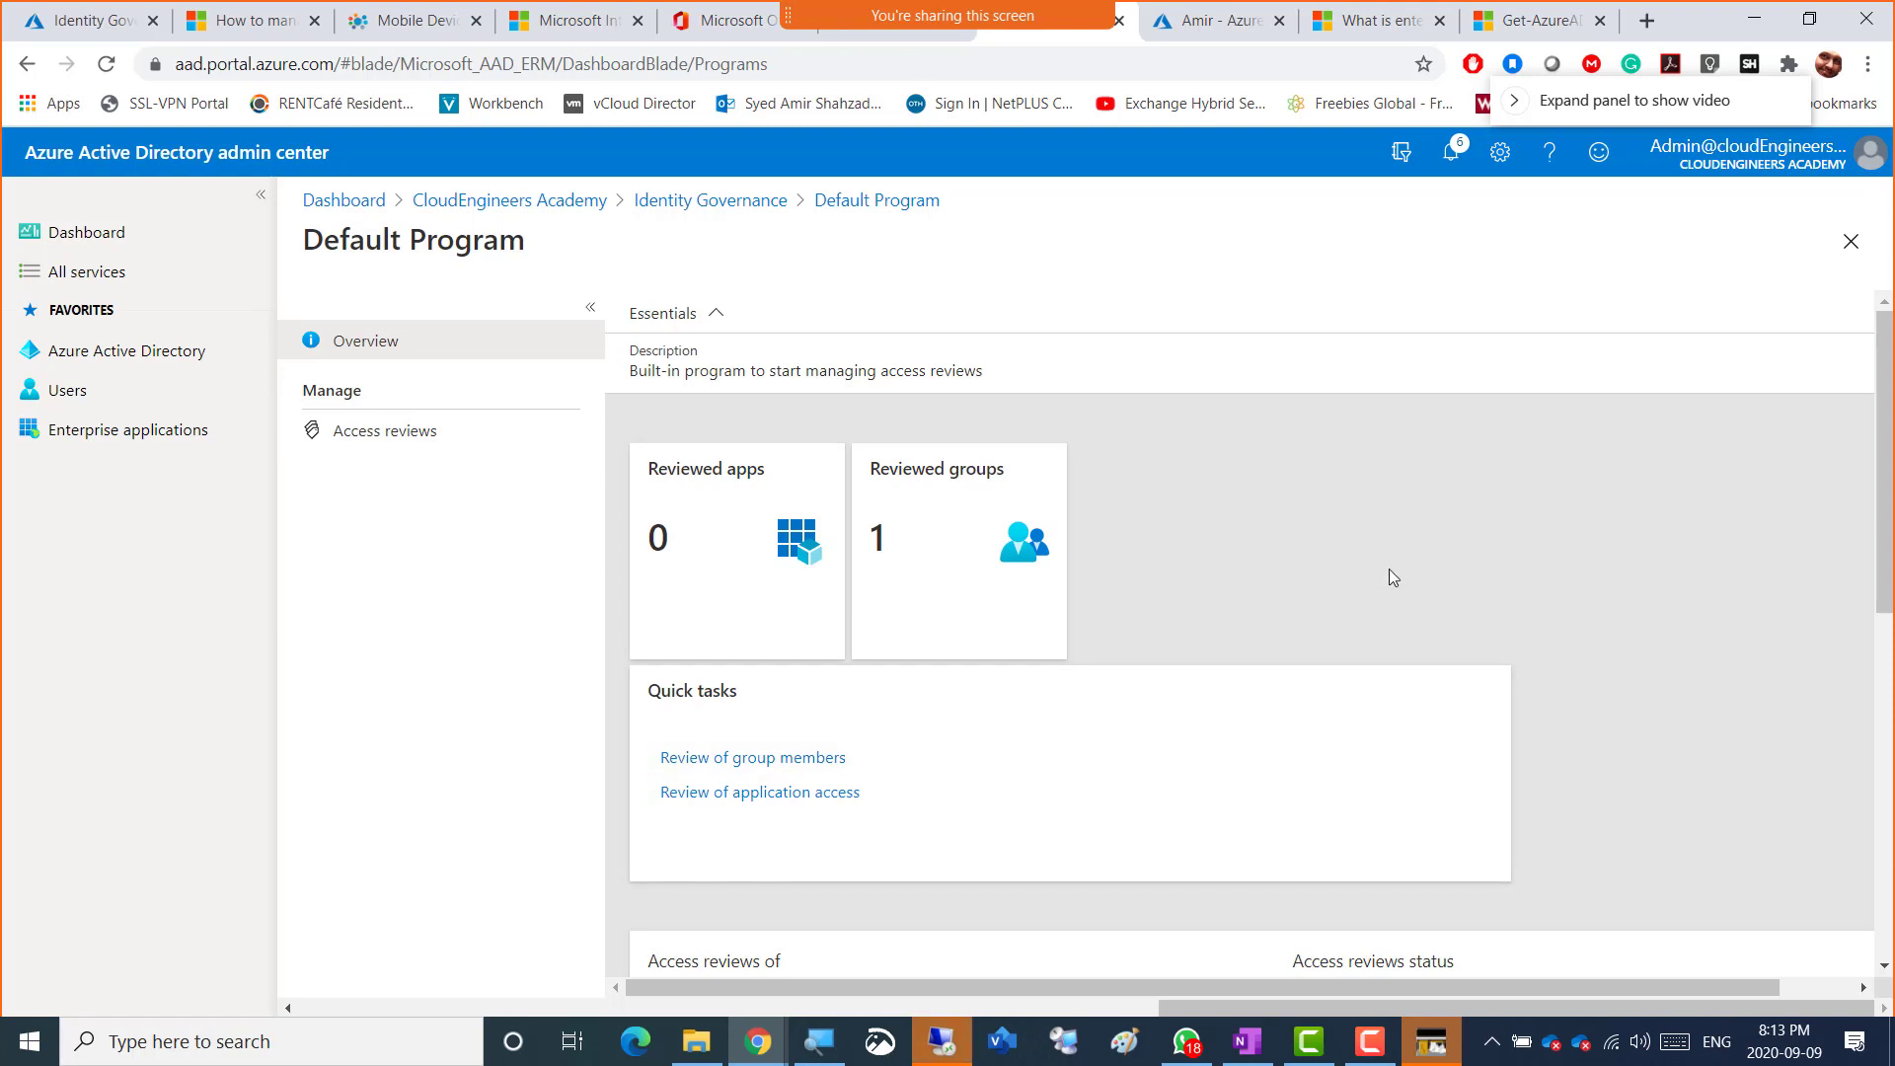
{"action": "scroll", "coordinate": [1389, 569], "scroll_direction": "down", "scroll_amount": 5}
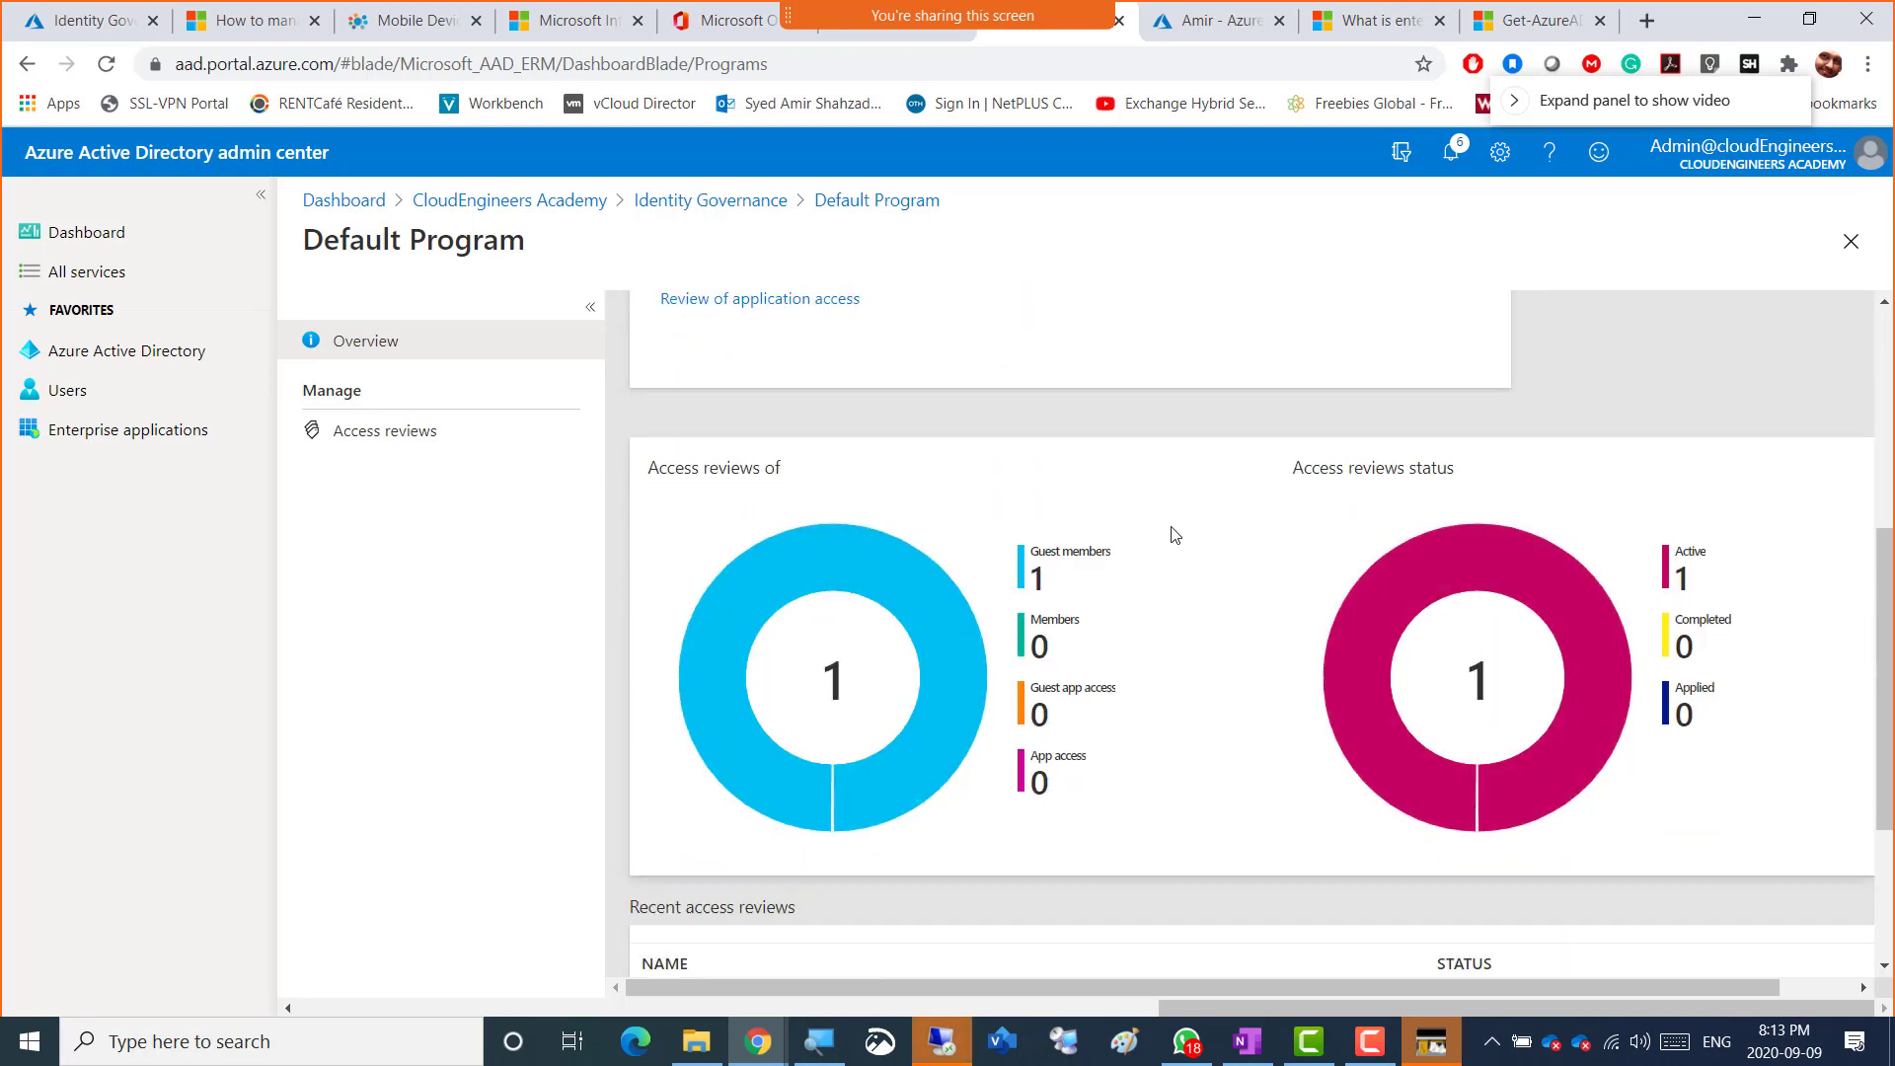
{"action": "scroll", "coordinate": [1174, 535], "scroll_direction": "up", "scroll_amount": 3}
{"action": "scroll", "coordinate": [1173, 536], "scroll_direction": "up", "scroll_amount": 3}
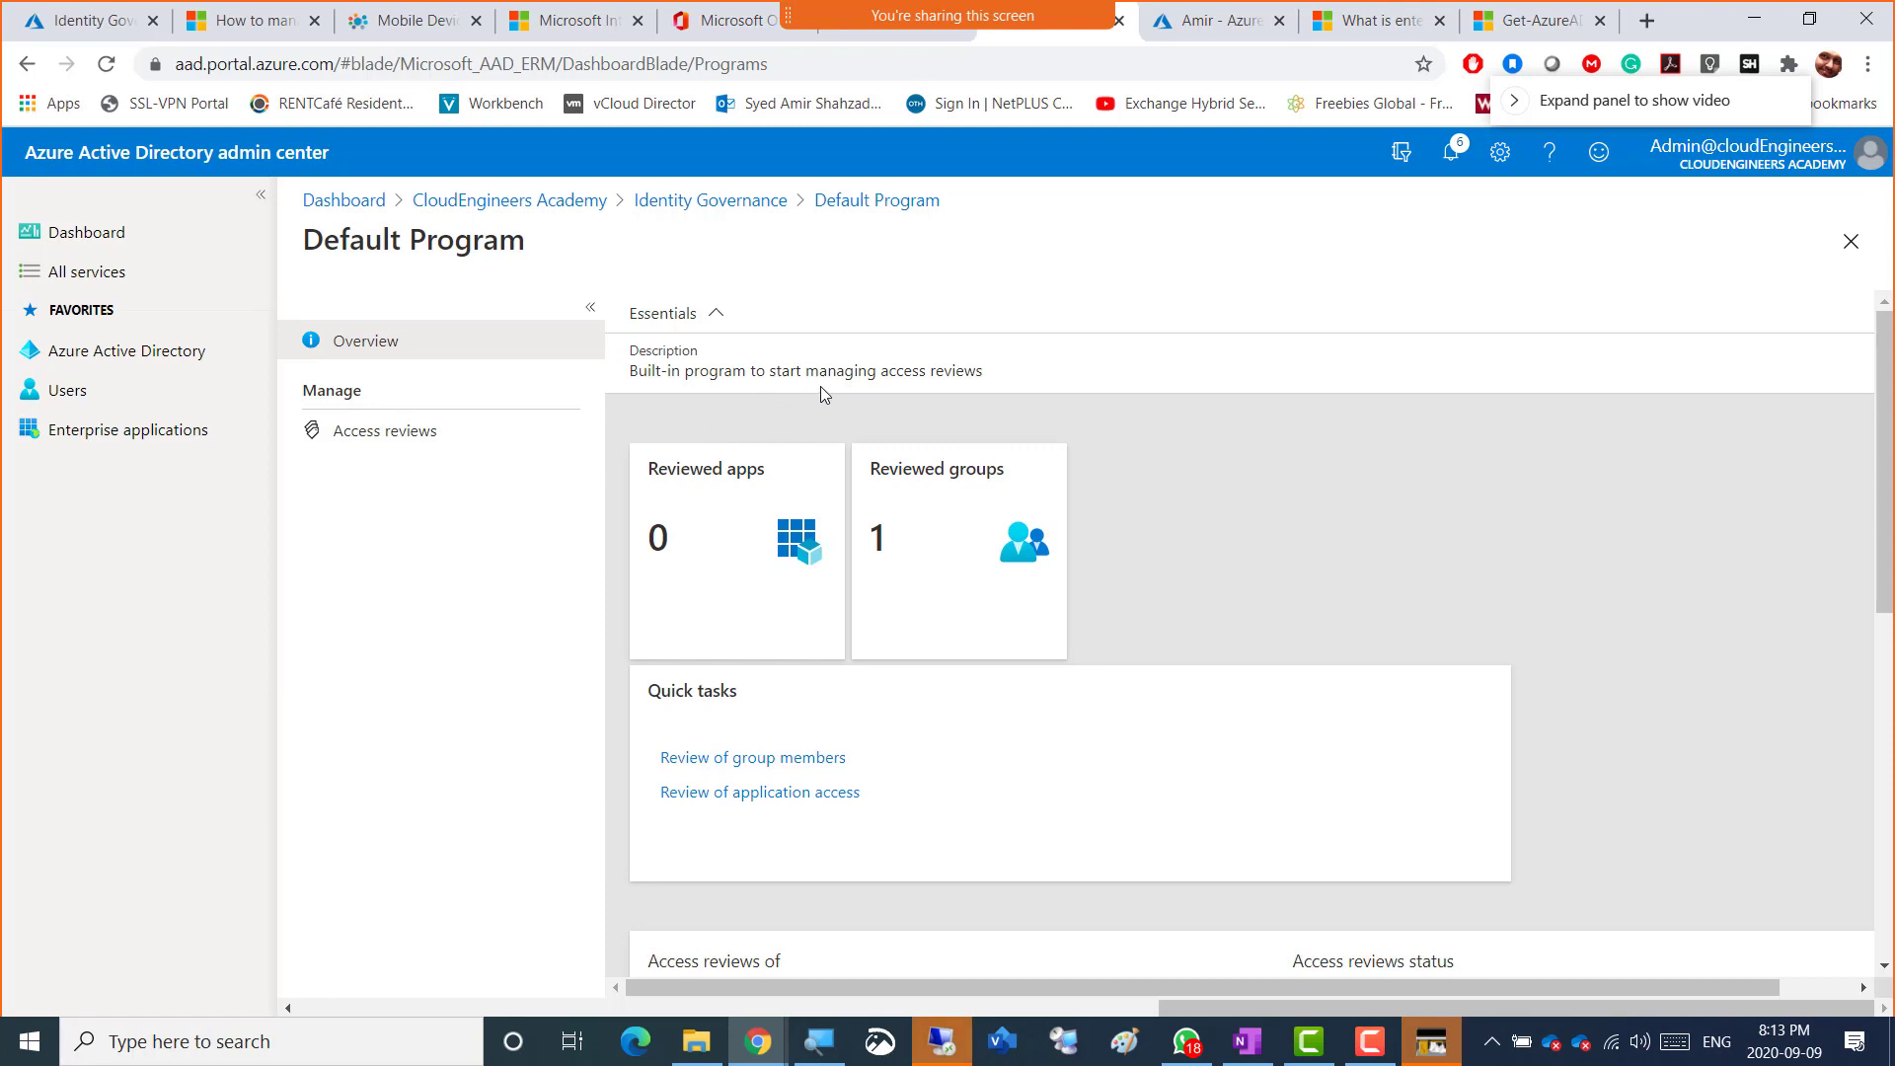
{"action": "scroll", "coordinate": [1101, 528], "scroll_direction": "down", "scroll_amount": 5}
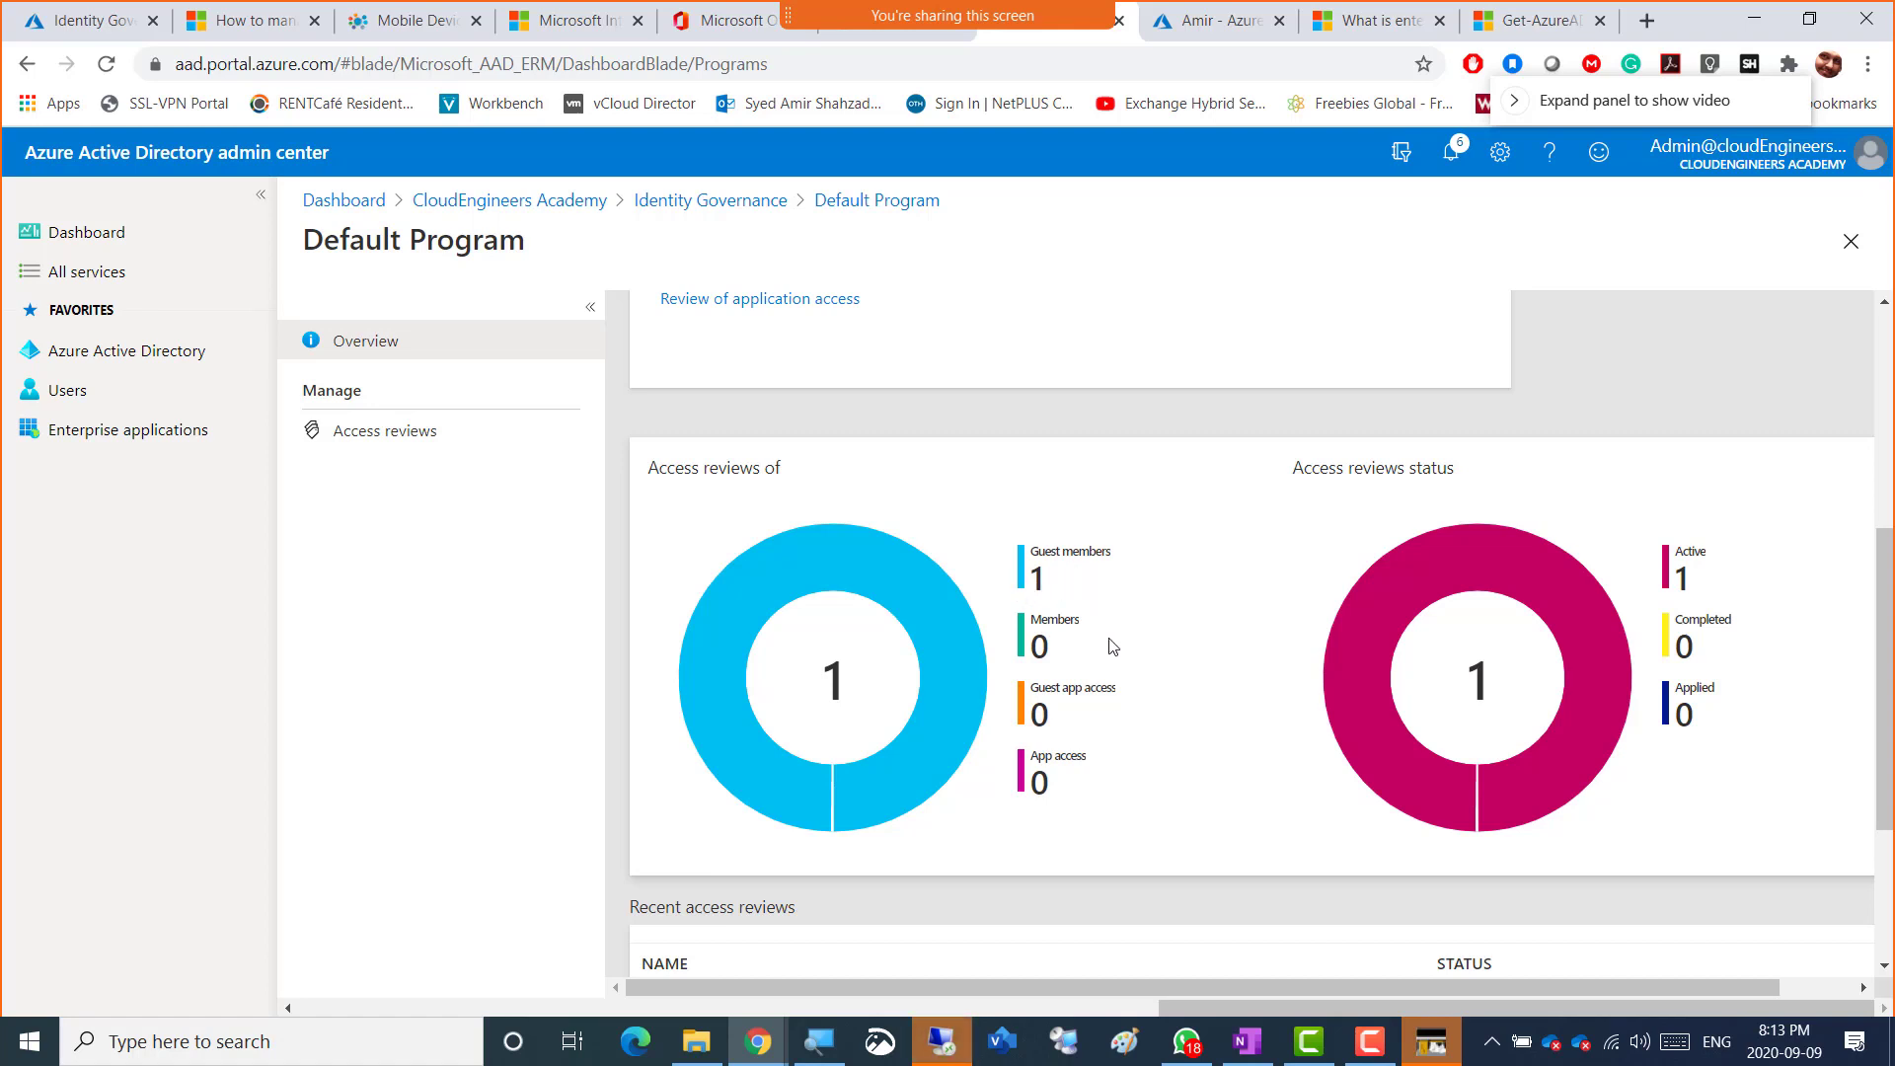
{"action": "scroll", "coordinate": [1112, 646], "scroll_direction": "down", "scroll_amount": 3}
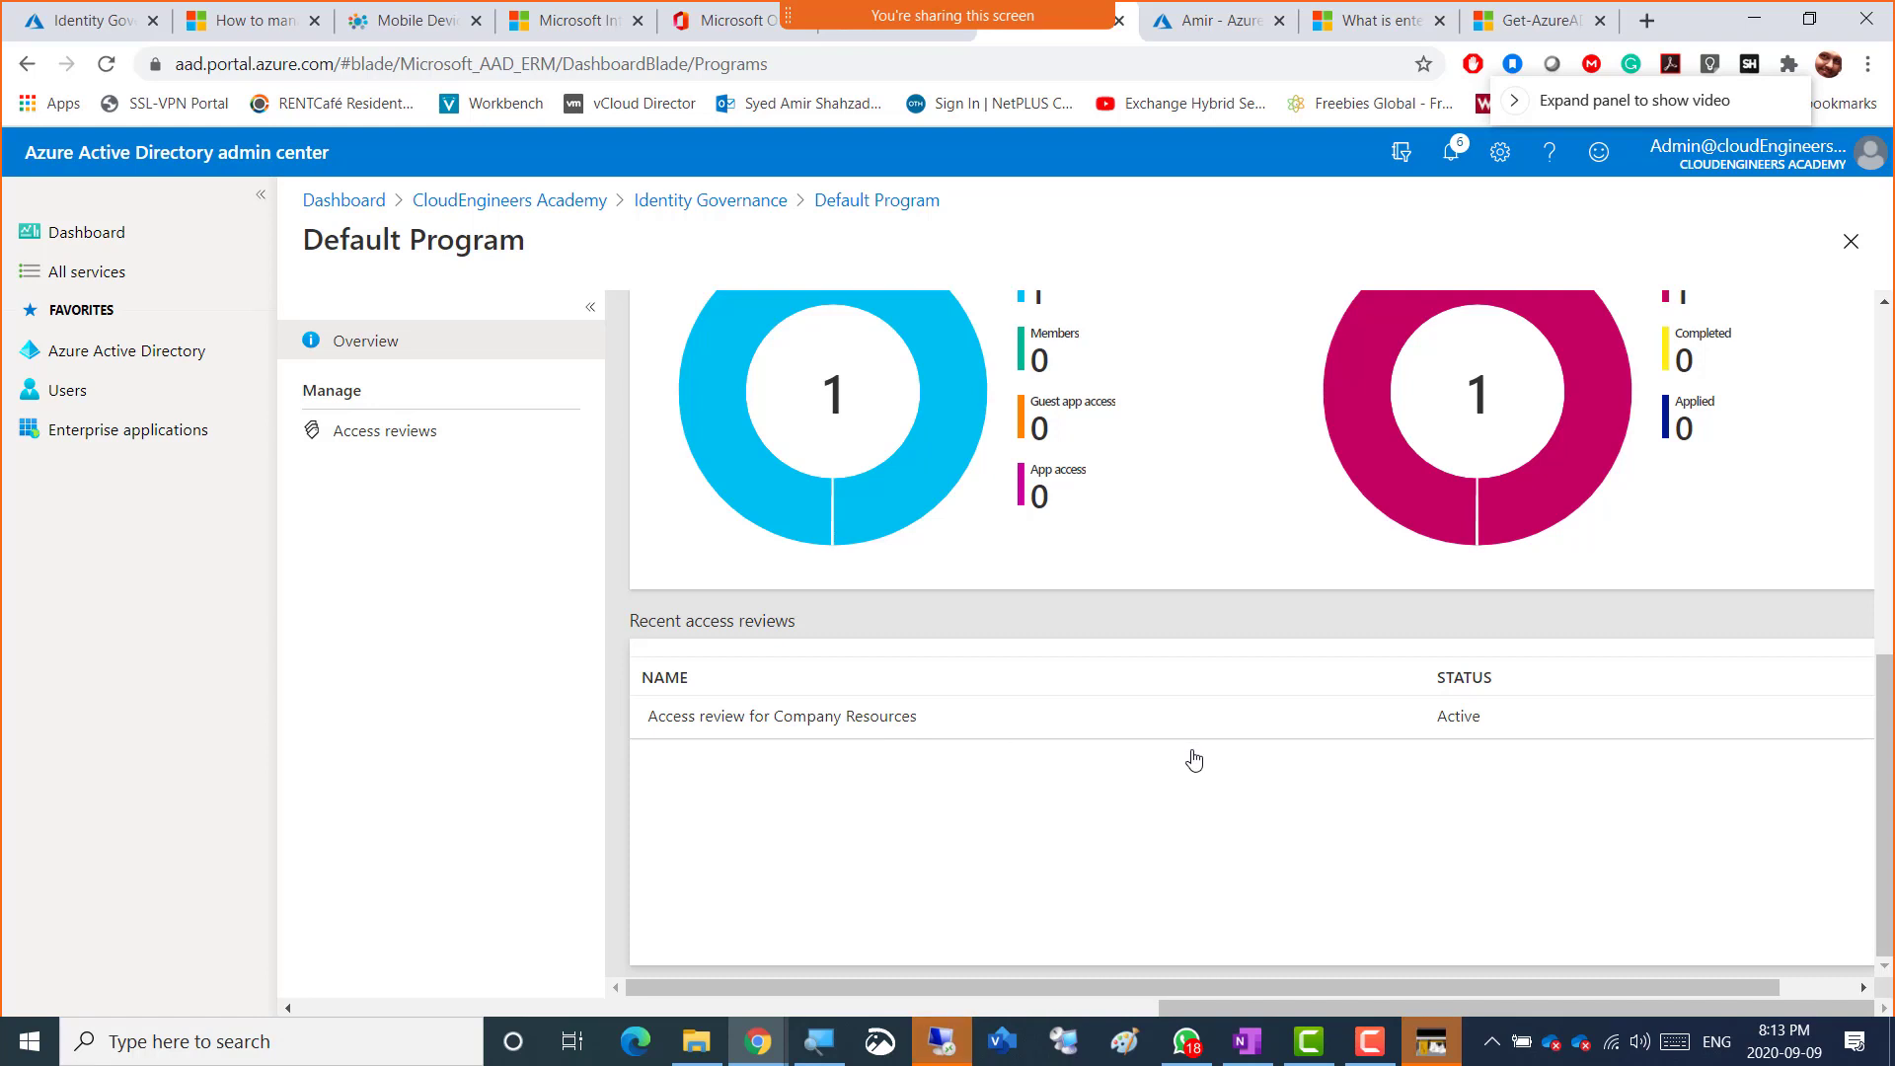
{"action": "scroll", "coordinate": [1087, 609], "scroll_direction": "up", "scroll_amount": 8}
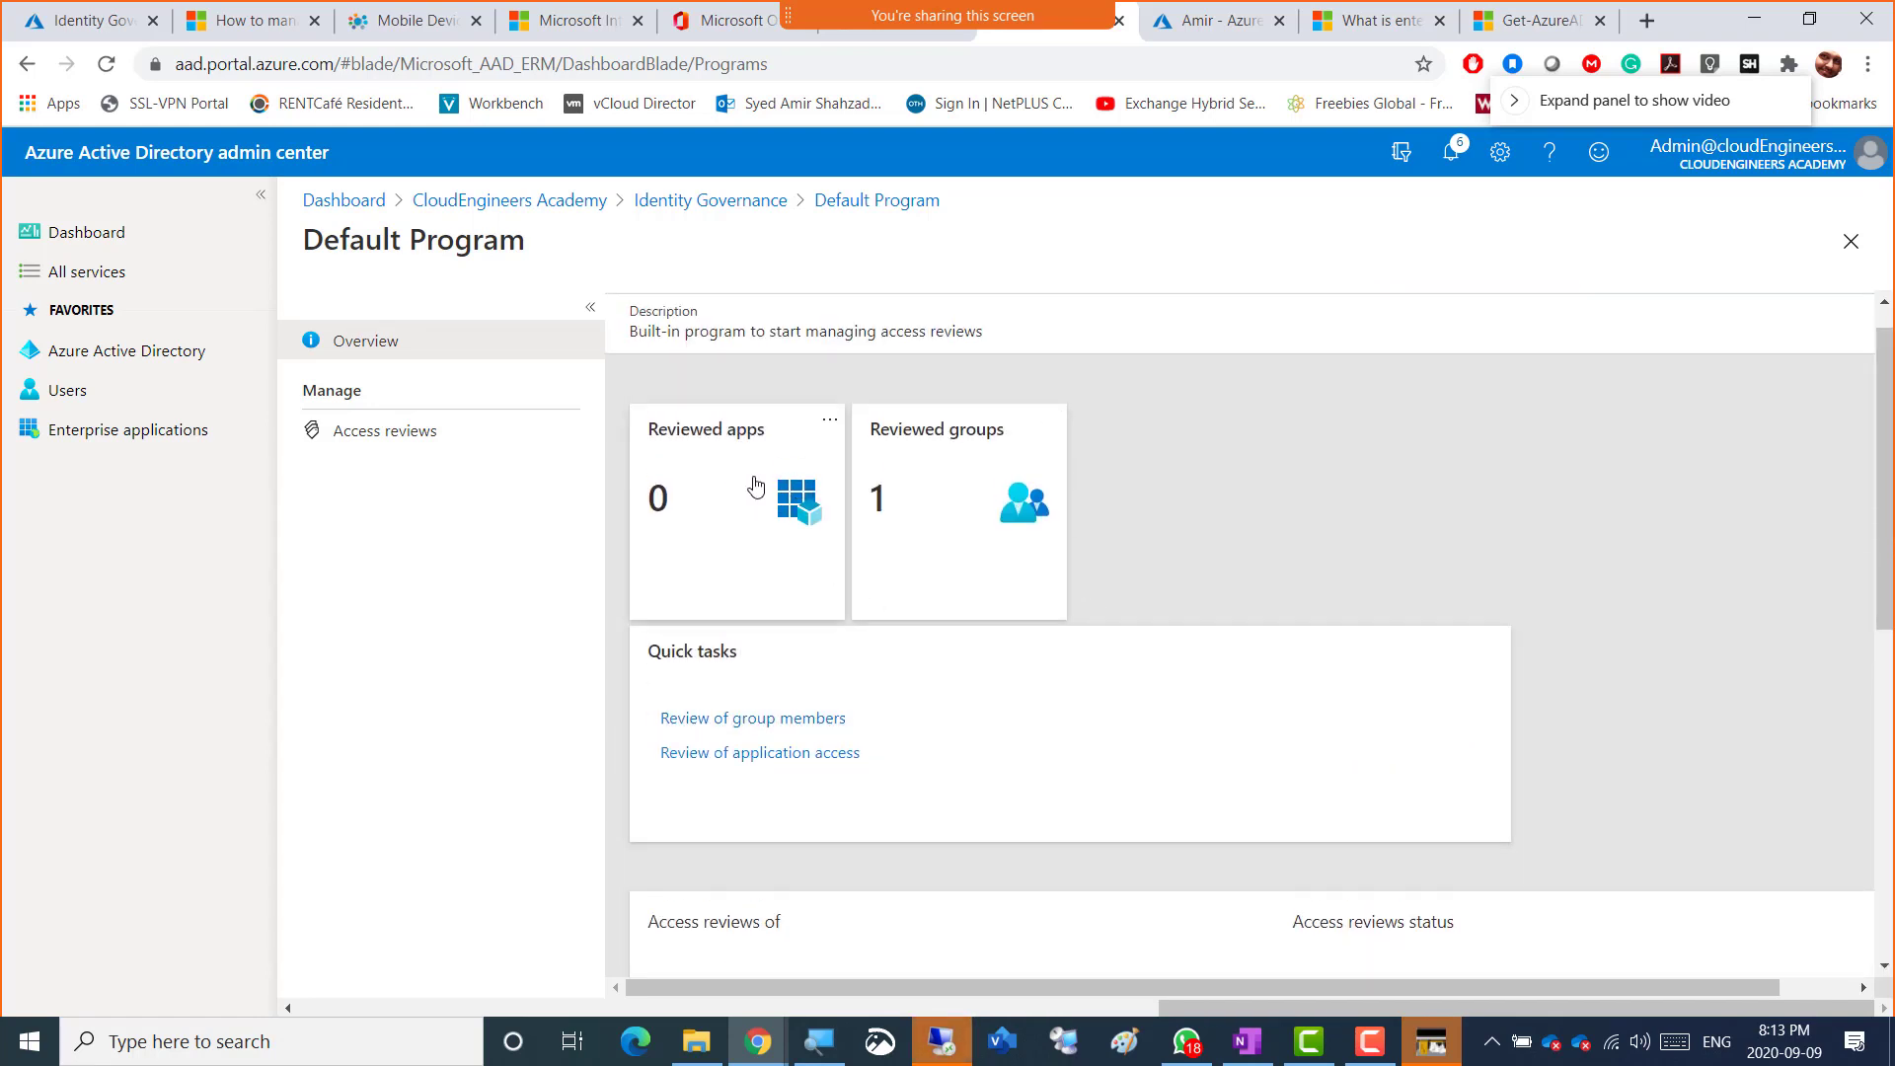
- Open Default Program's reviewed apps, inspect the scope and application options of a new access review, and close the form without creating one
{"action": "left_click", "coordinate": [829, 420]}
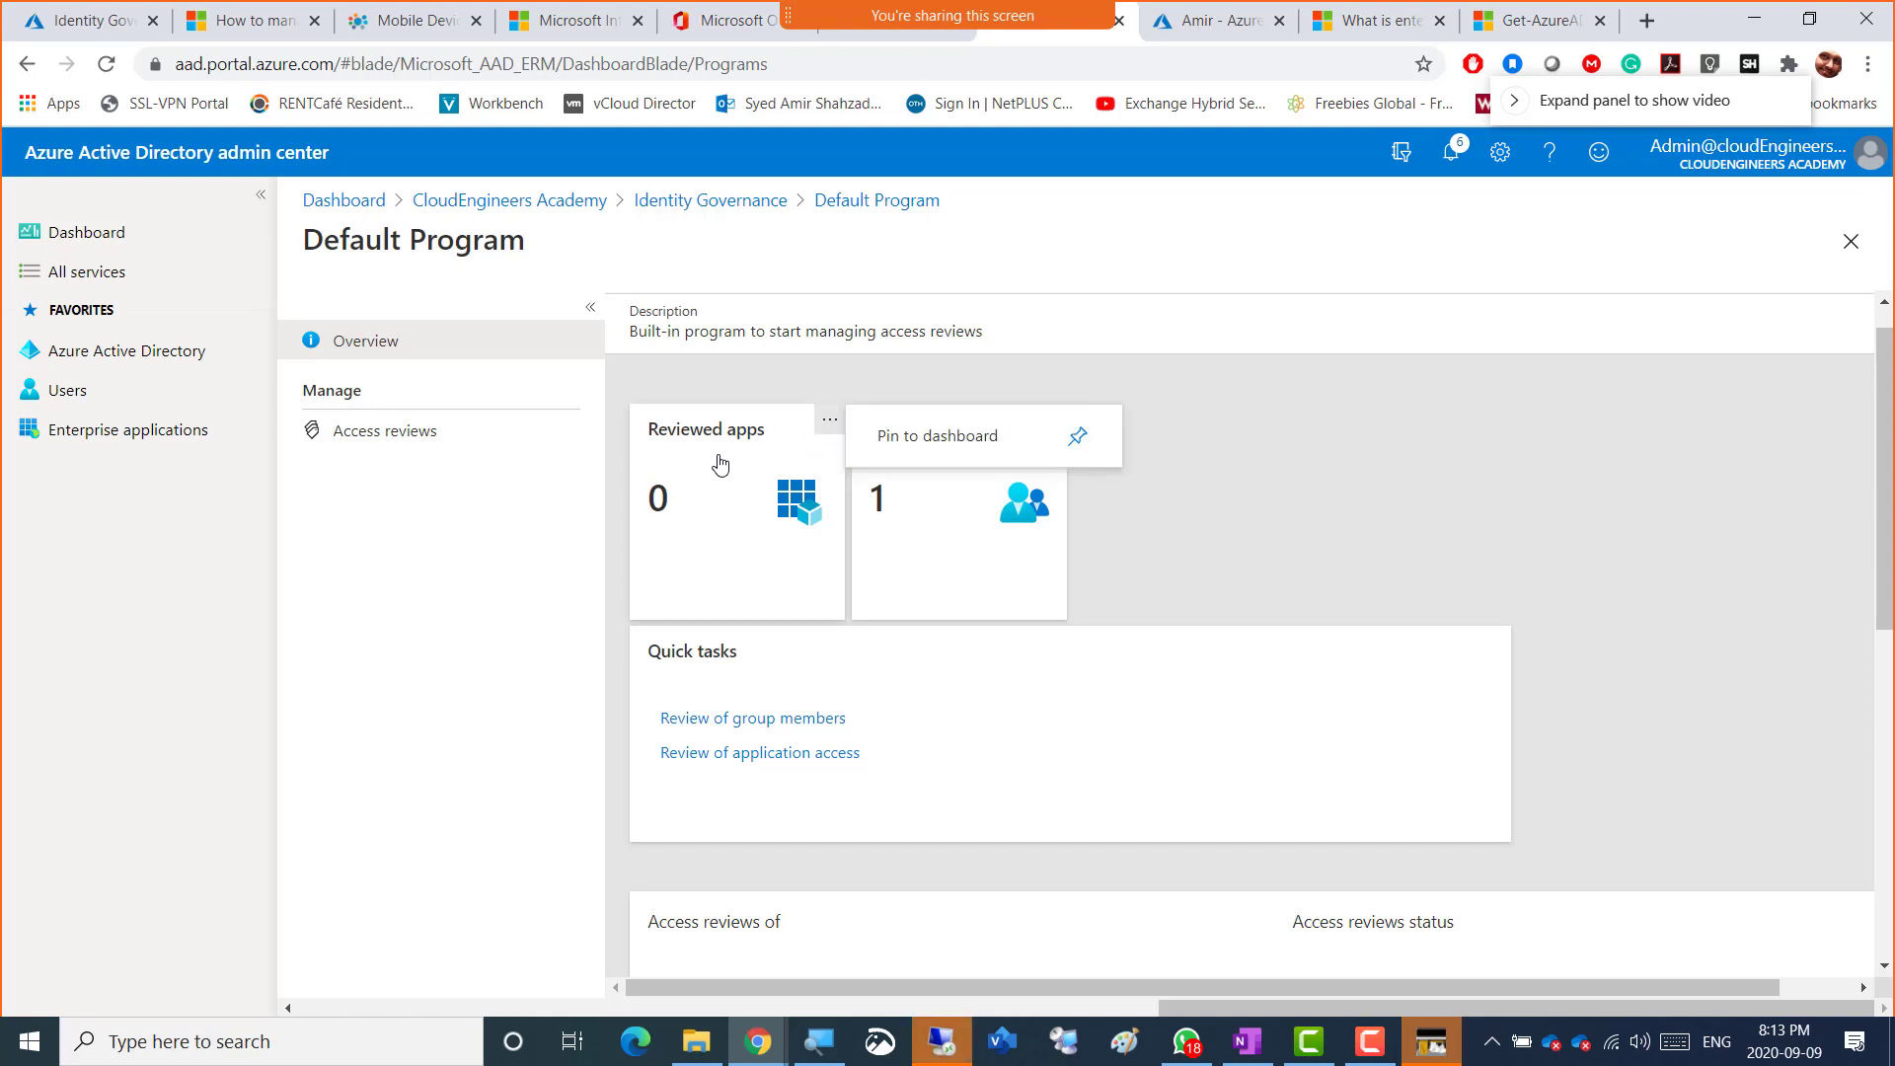
{"action": "left_click", "coordinate": [693, 504]}
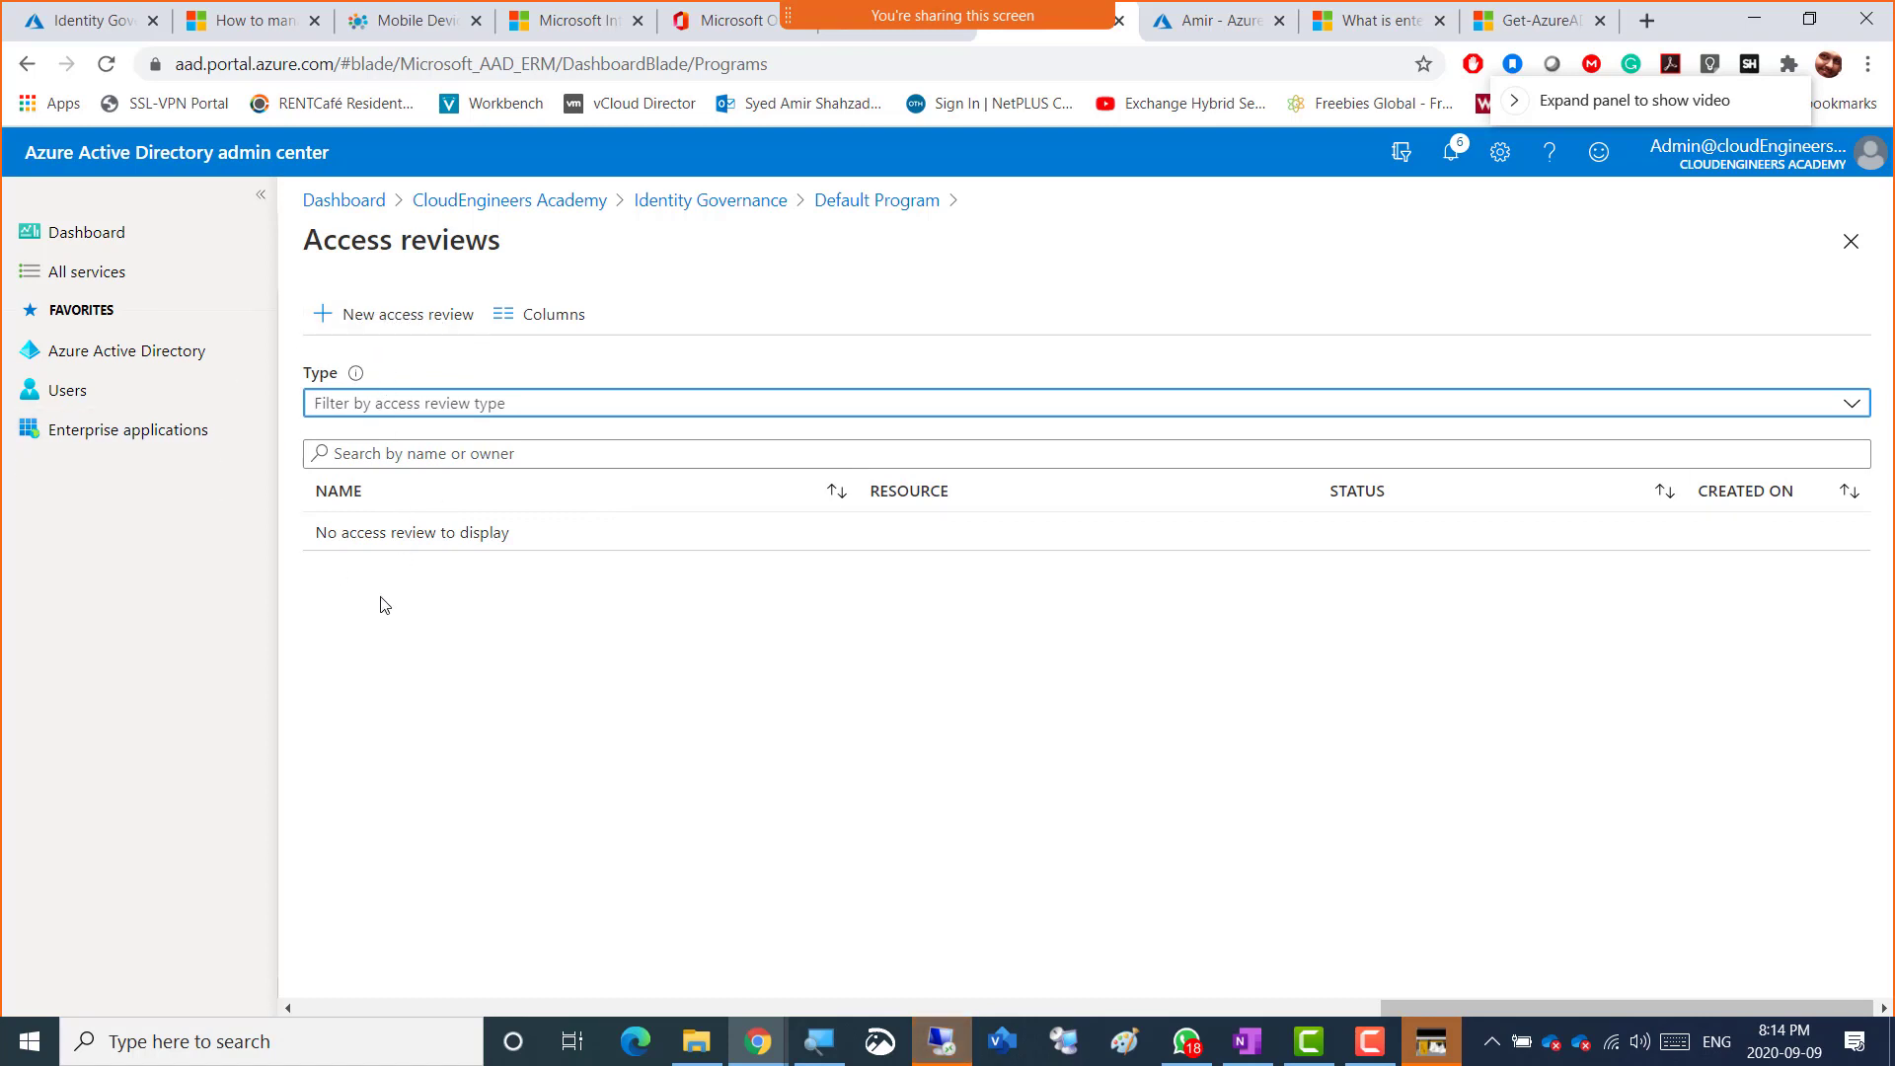
{"action": "left_click", "coordinate": [375, 326]}
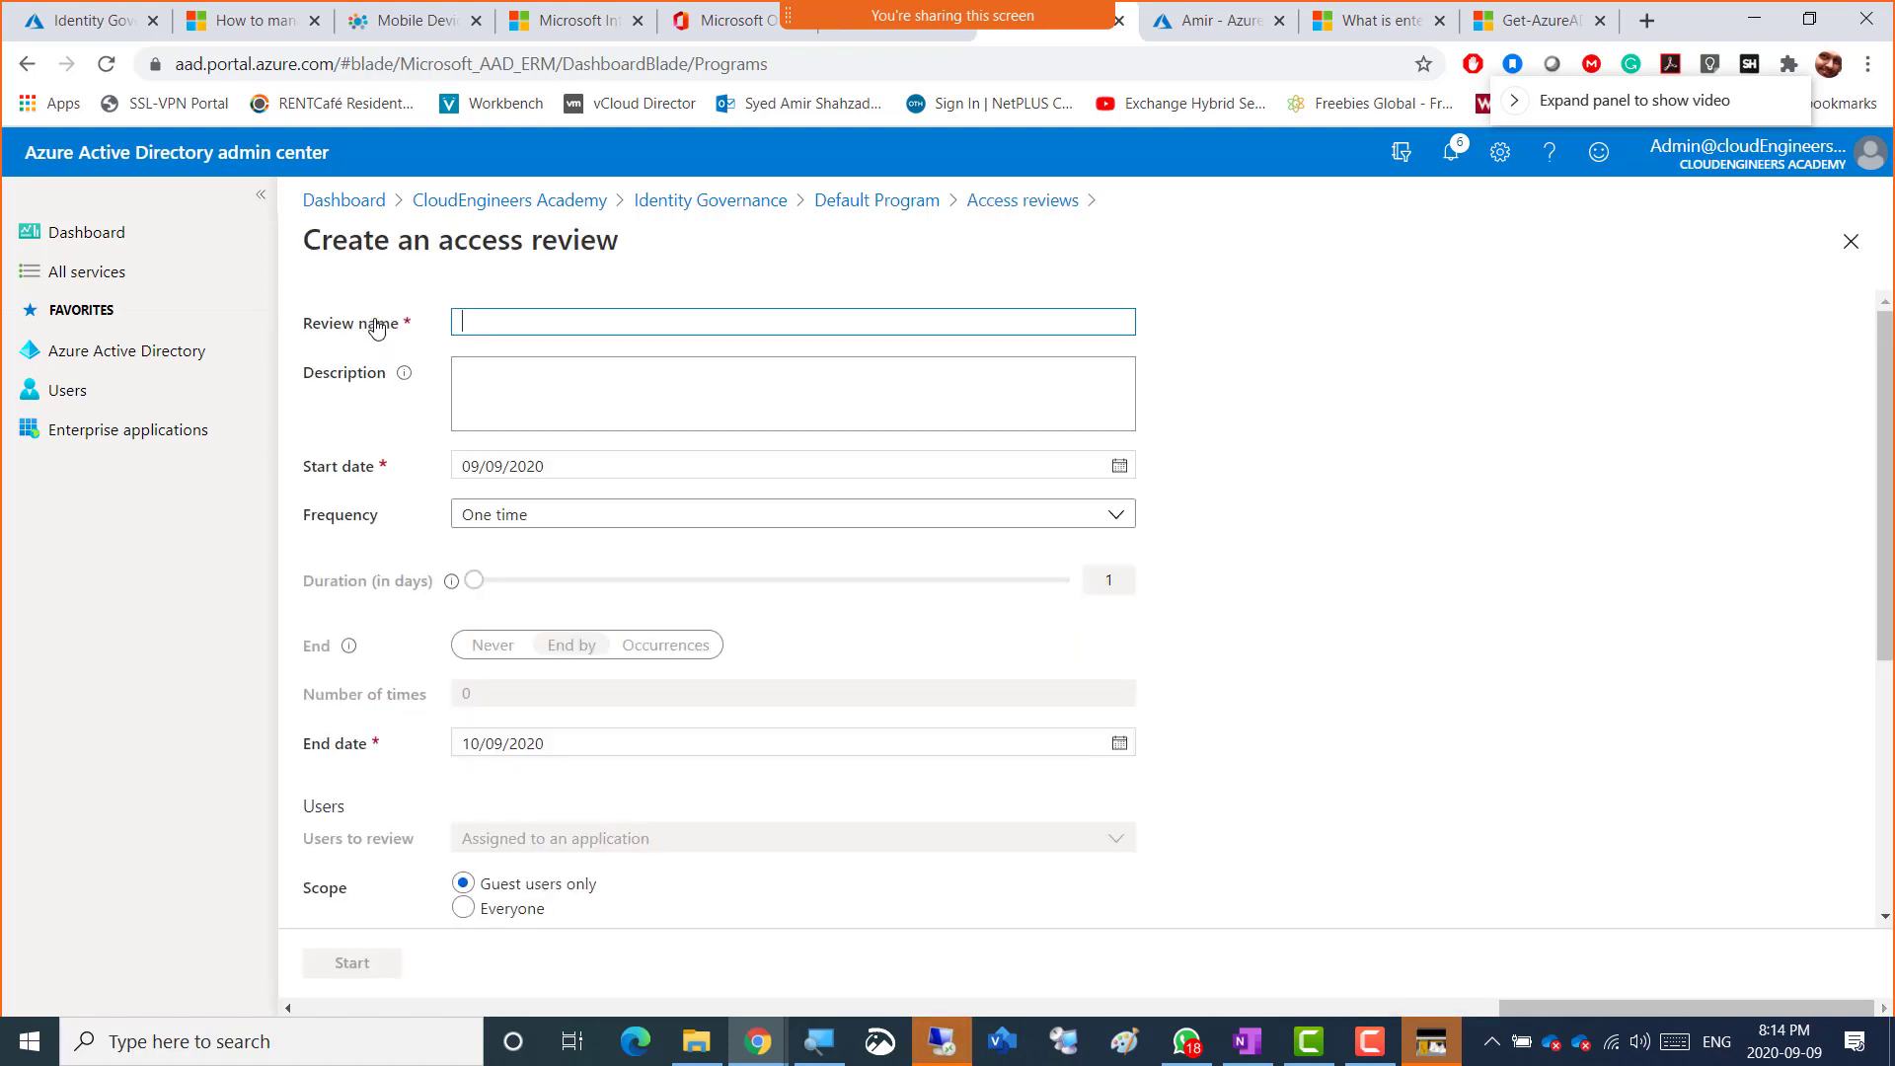
{"action": "scroll", "coordinate": [1501, 793], "scroll_direction": "down", "scroll_amount": 5}
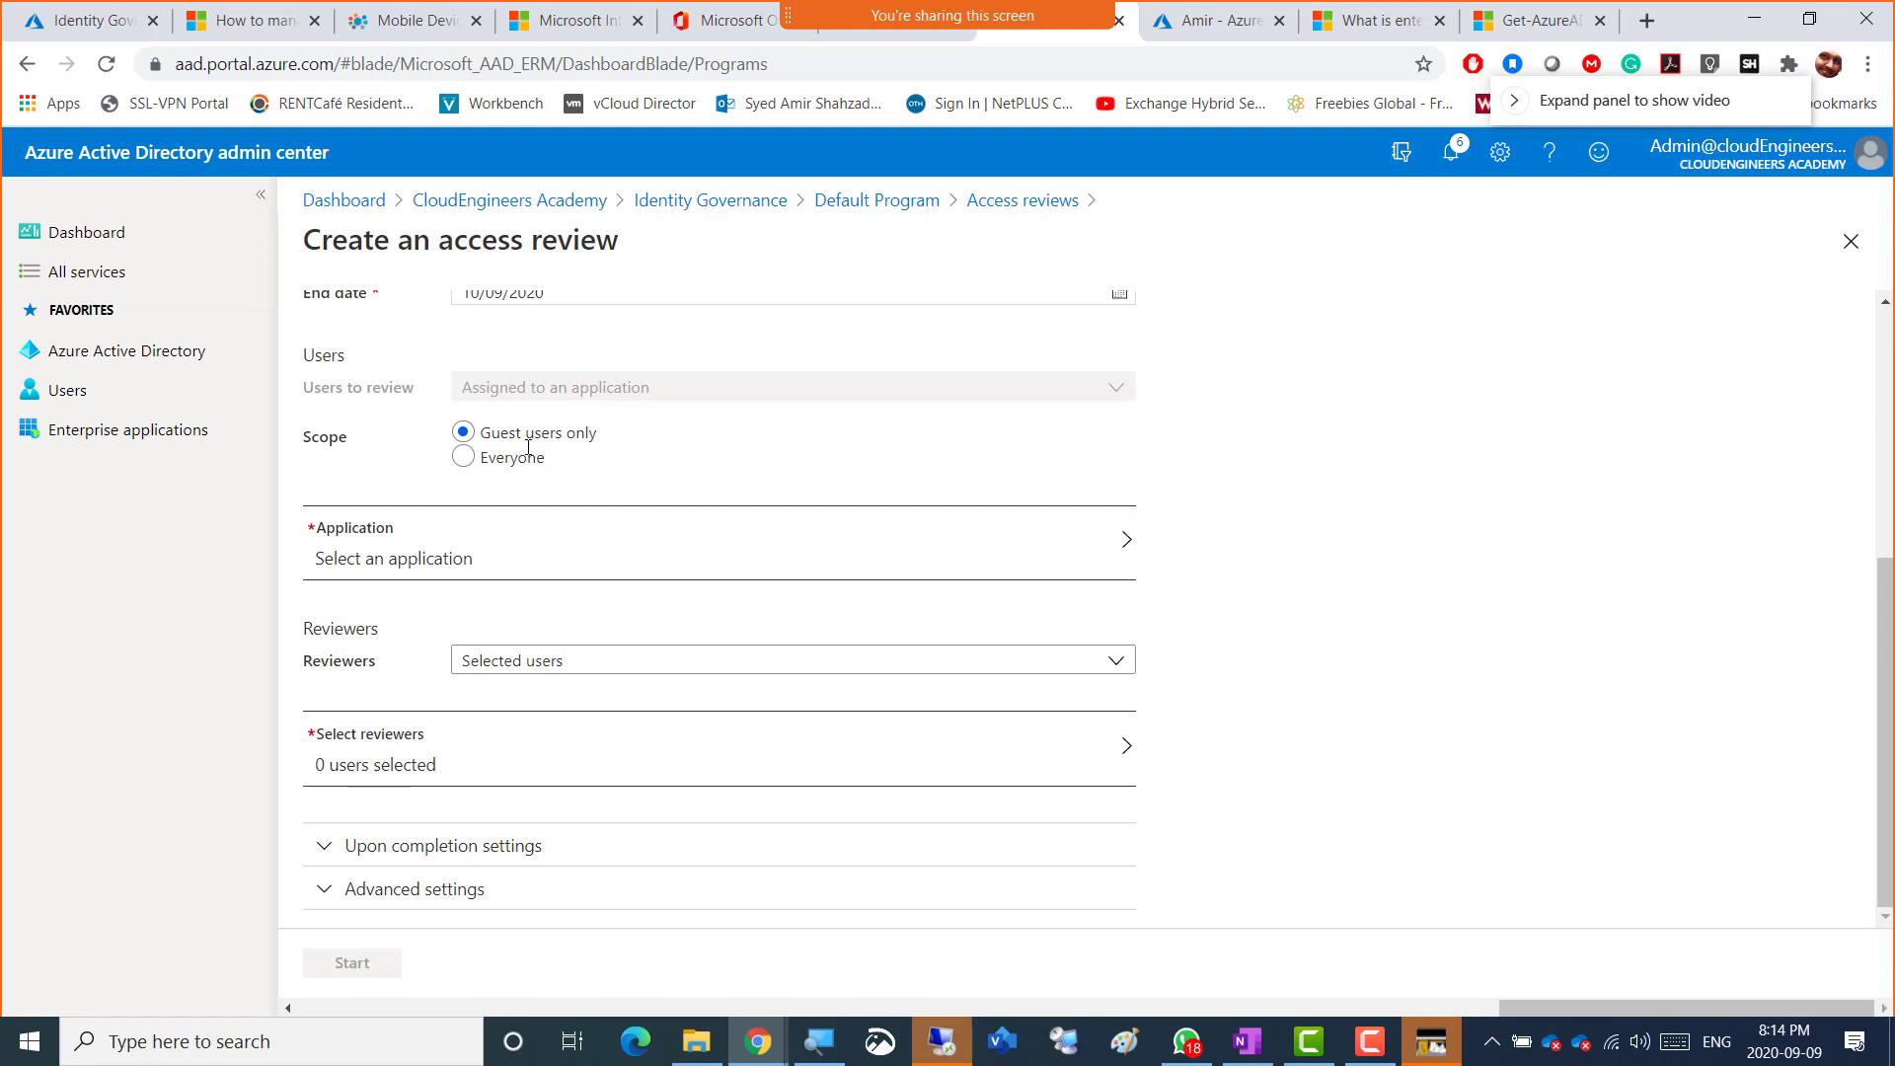
{"action": "left_click_drag", "start_coordinate": [599, 437], "coordinate": [478, 434]}
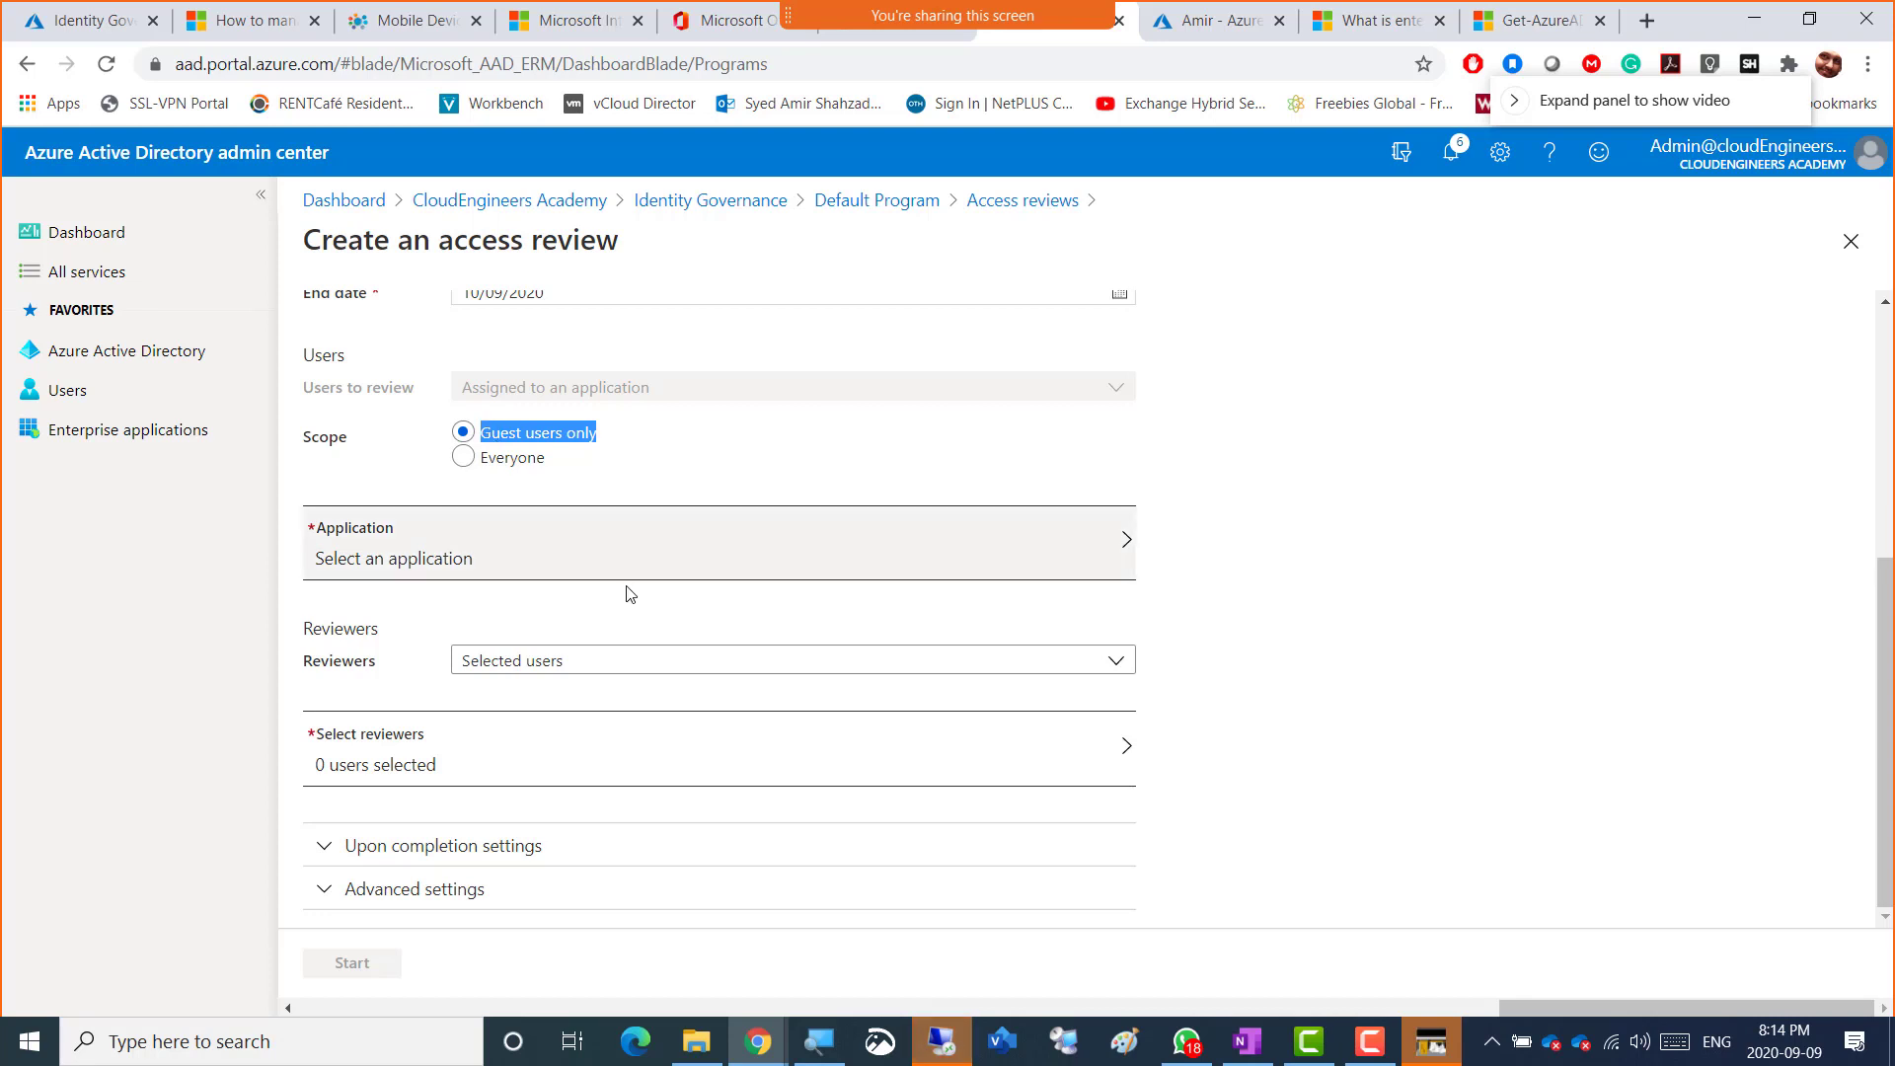
{"action": "left_click", "coordinate": [1851, 241]}
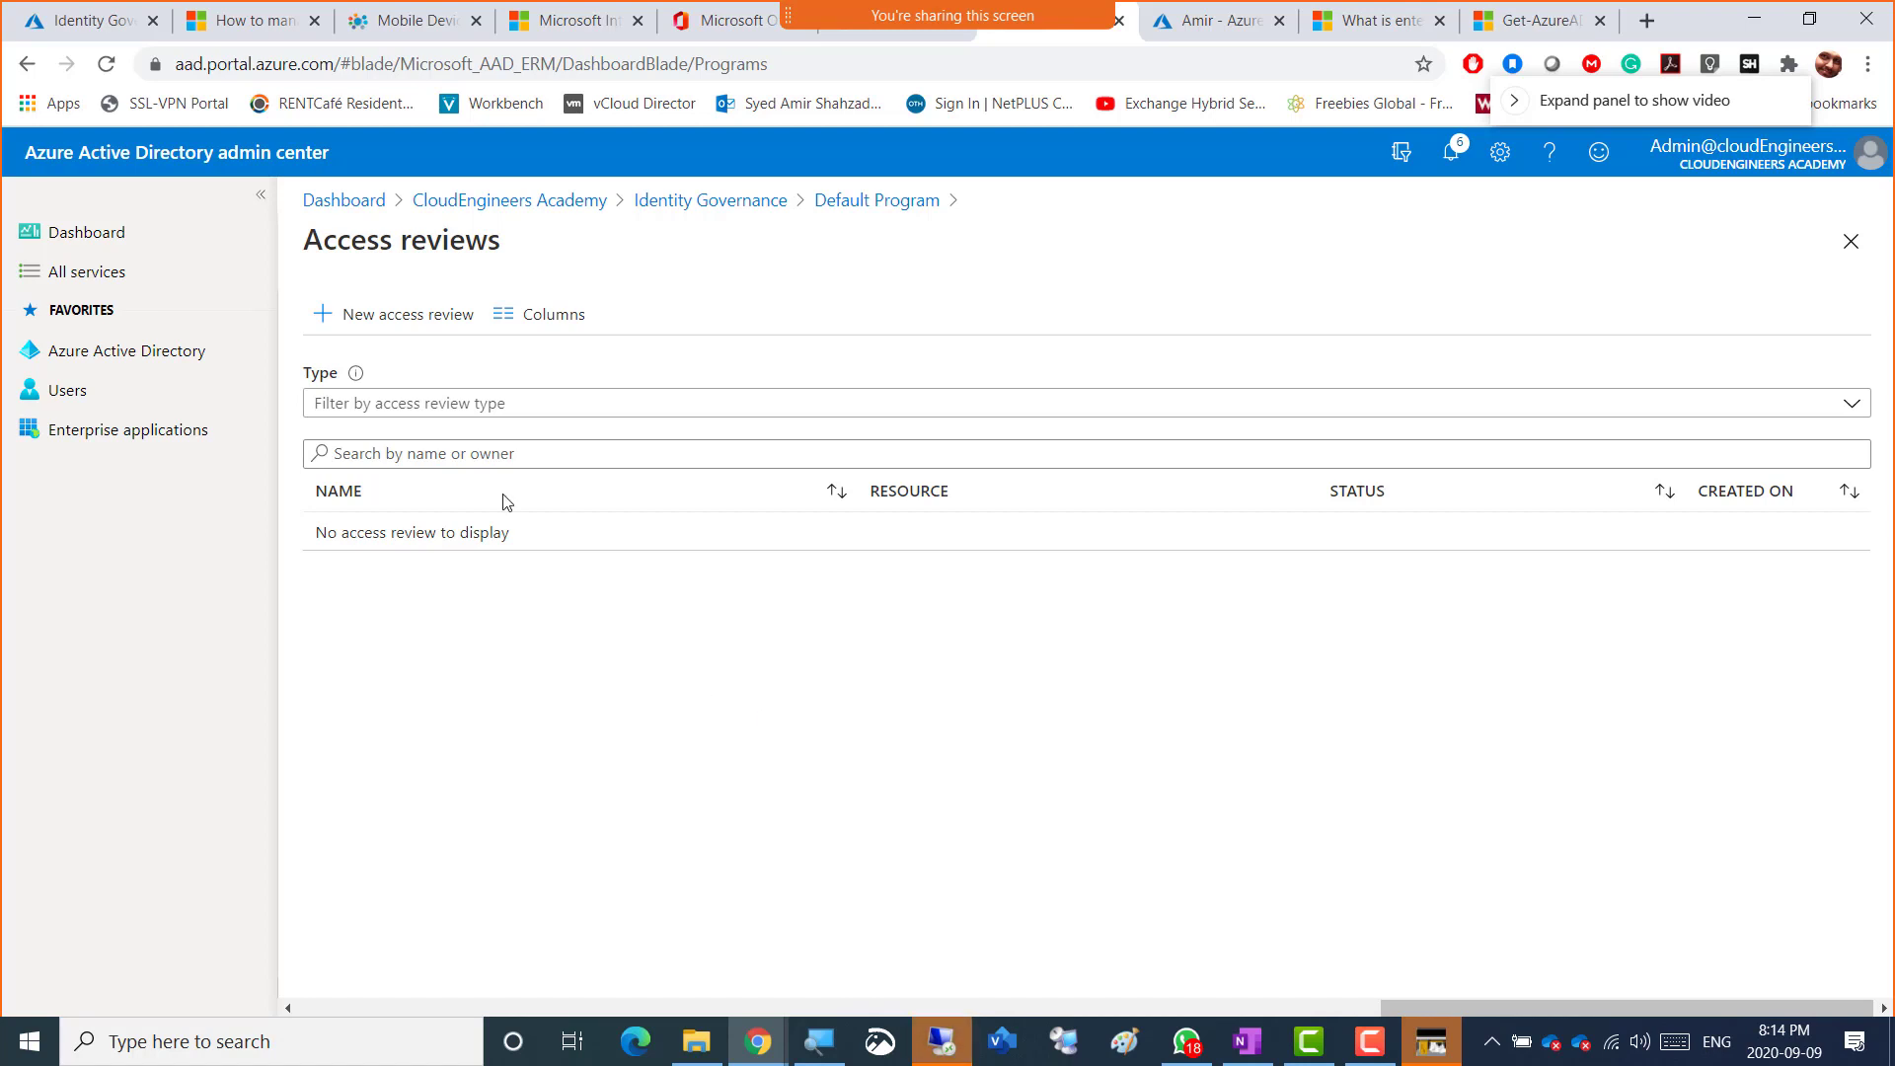
- Return to the Identity Governance getting started page and read the Access reviews and Privileged Identity Management descriptions, including just-in-time access
{"action": "left_click", "coordinate": [679, 201]}
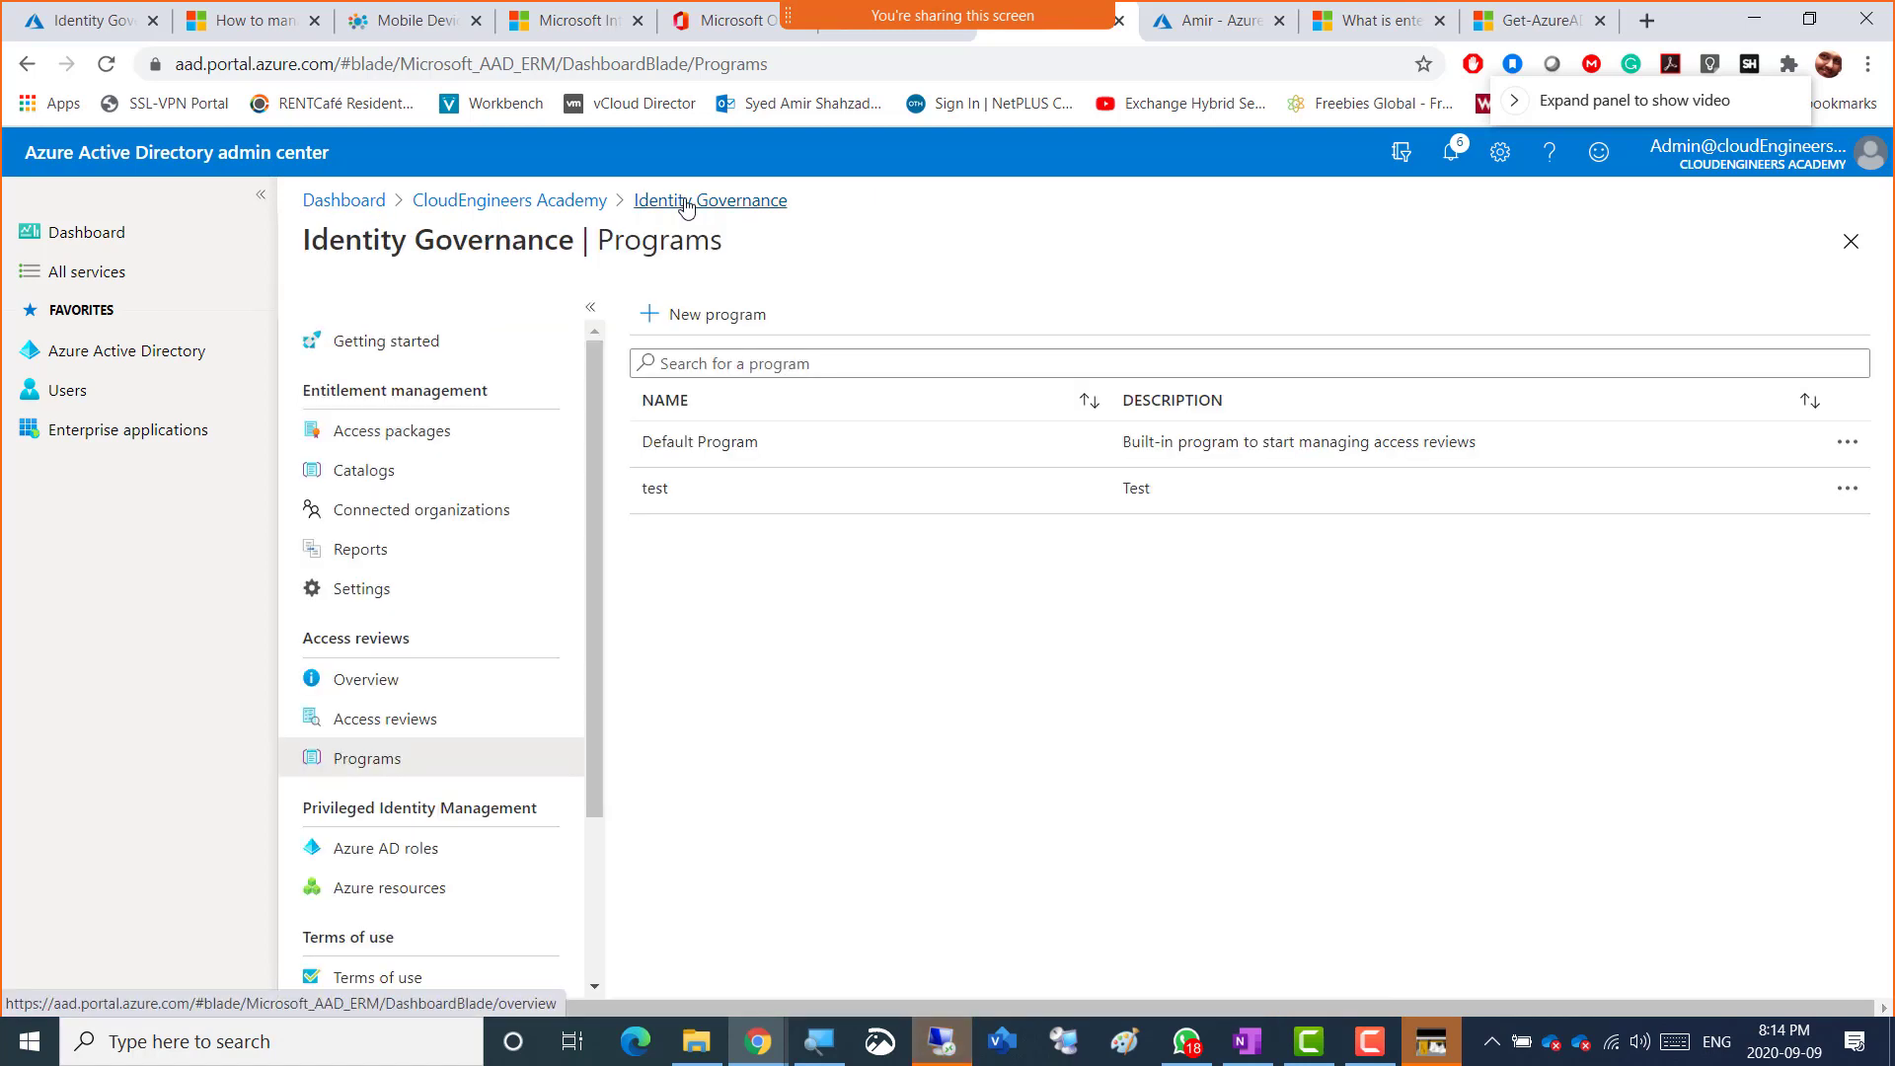
{"action": "left_click", "coordinate": [385, 363]}
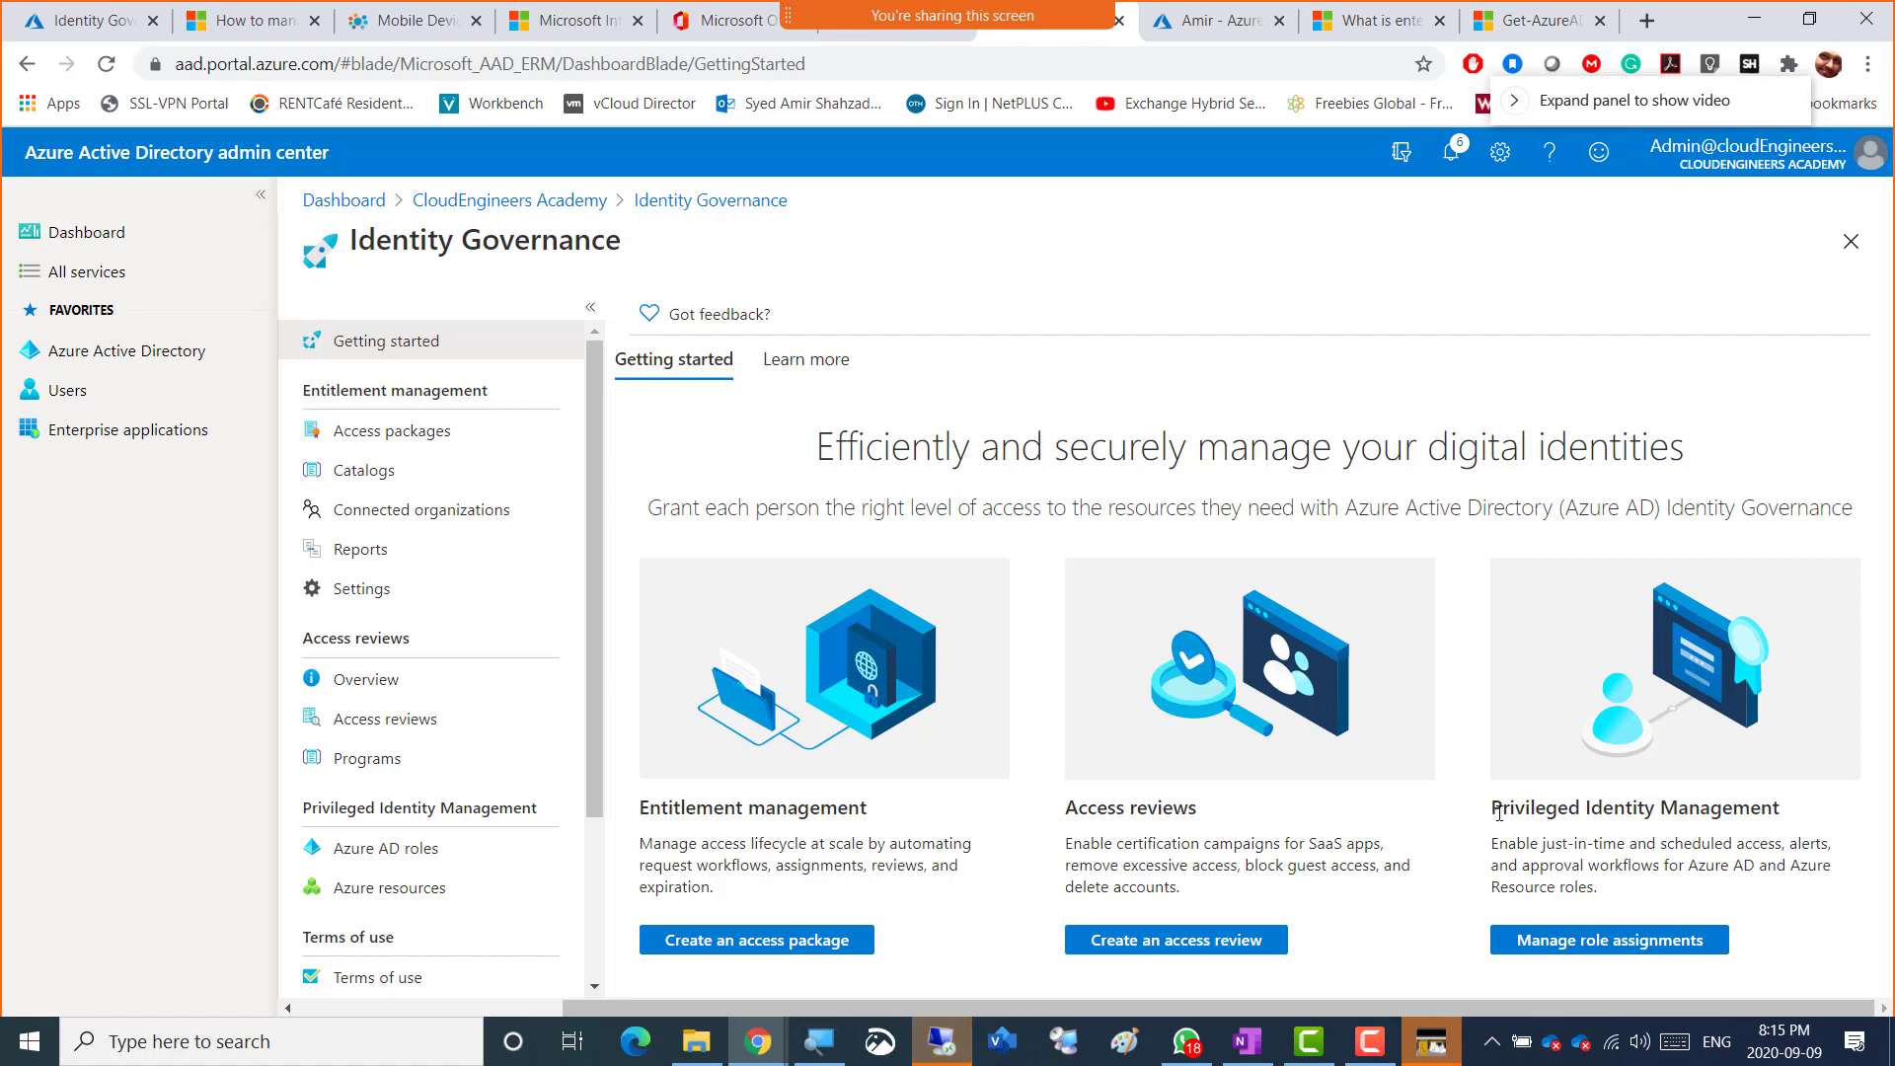
{"action": "left_click_drag", "start_coordinate": [1573, 805], "coordinate": [1652, 805]}
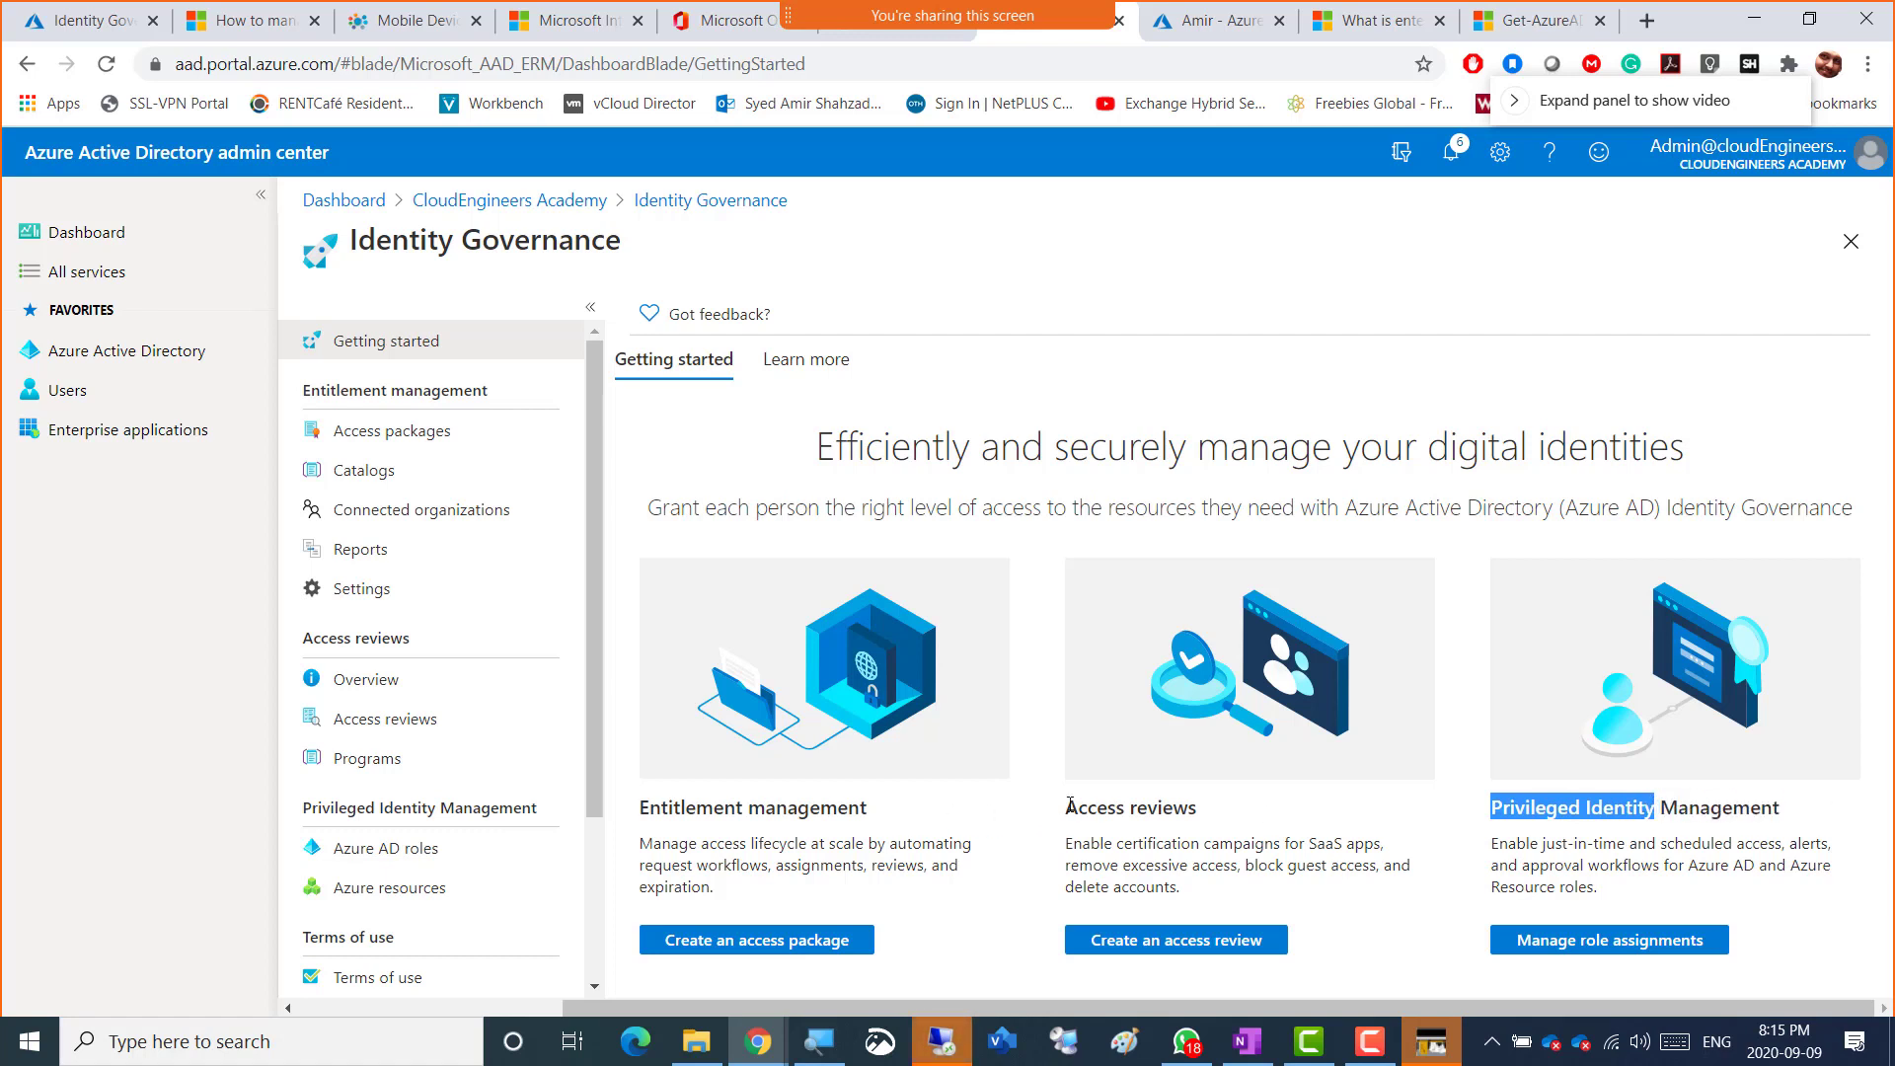
{"action": "left_click_drag", "start_coordinate": [1071, 806], "coordinate": [1219, 816]}
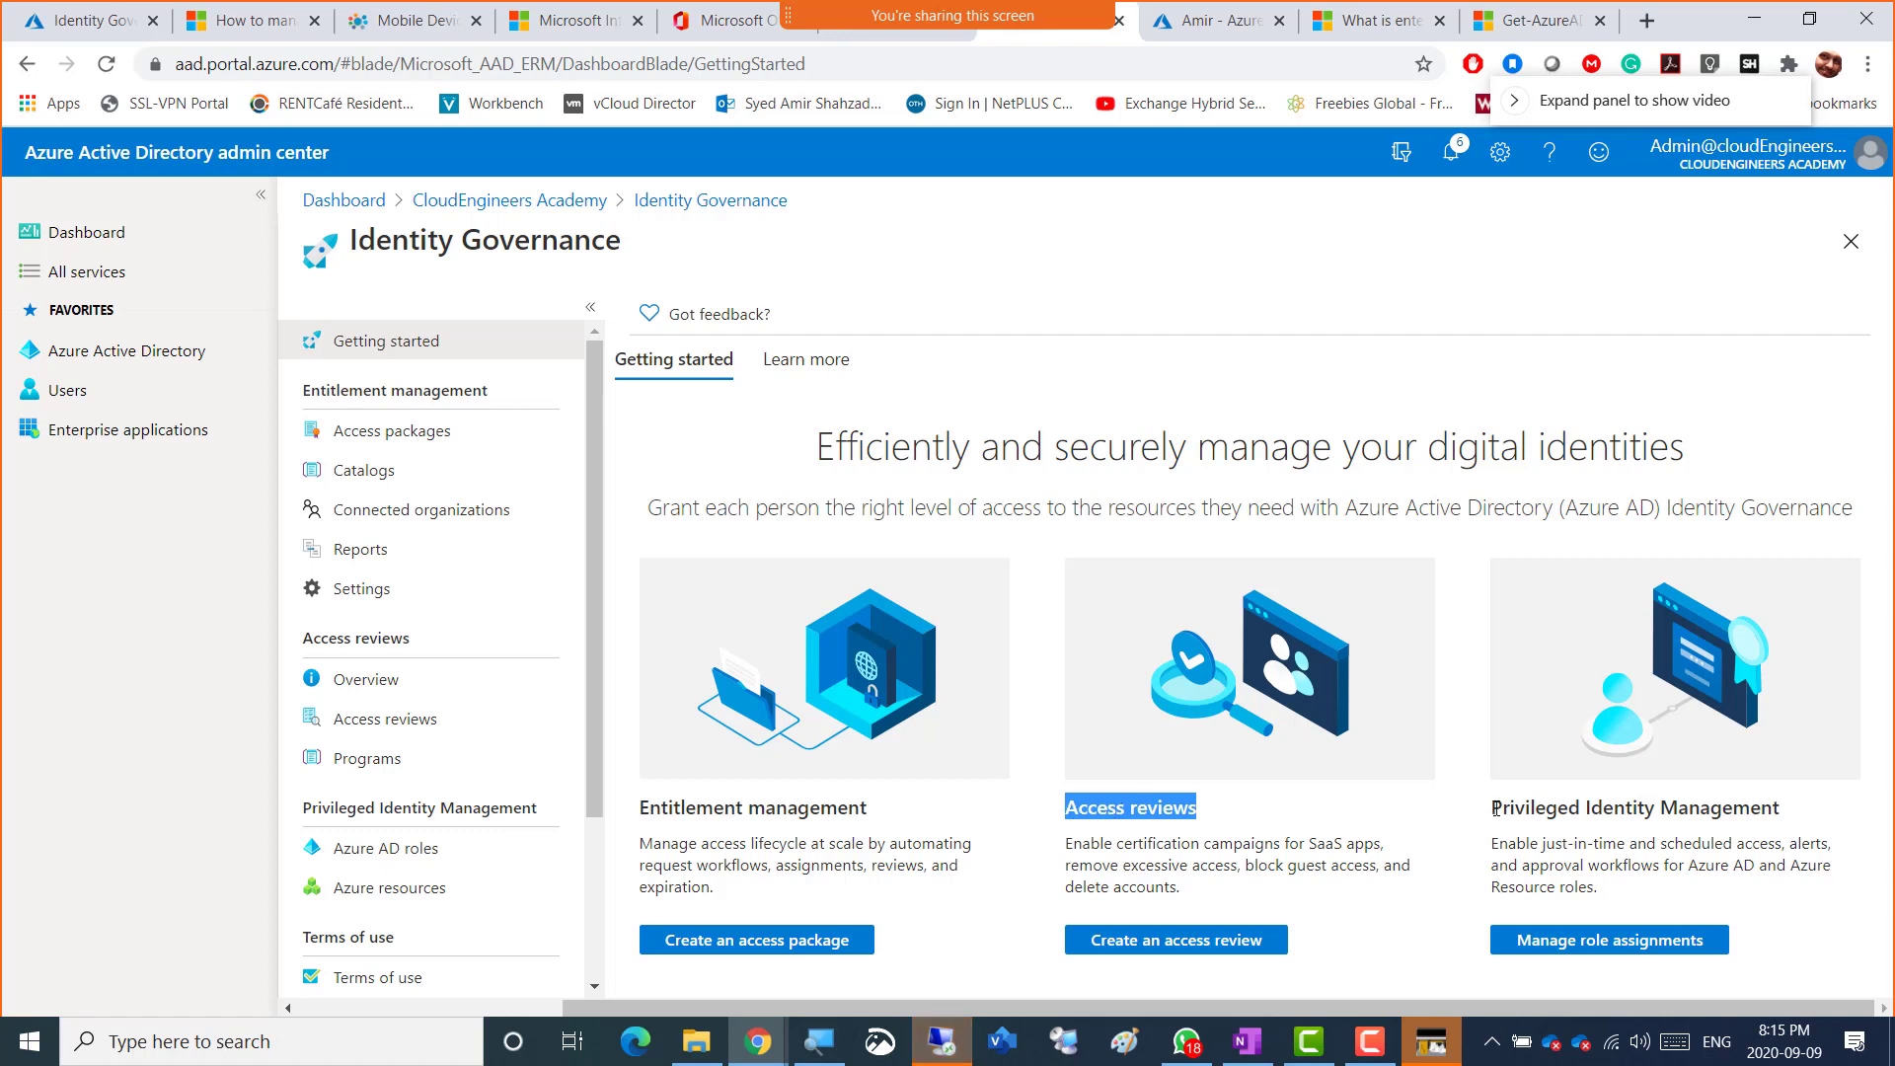
{"action": "left_click_drag", "start_coordinate": [1491, 809], "coordinate": [1657, 808]}
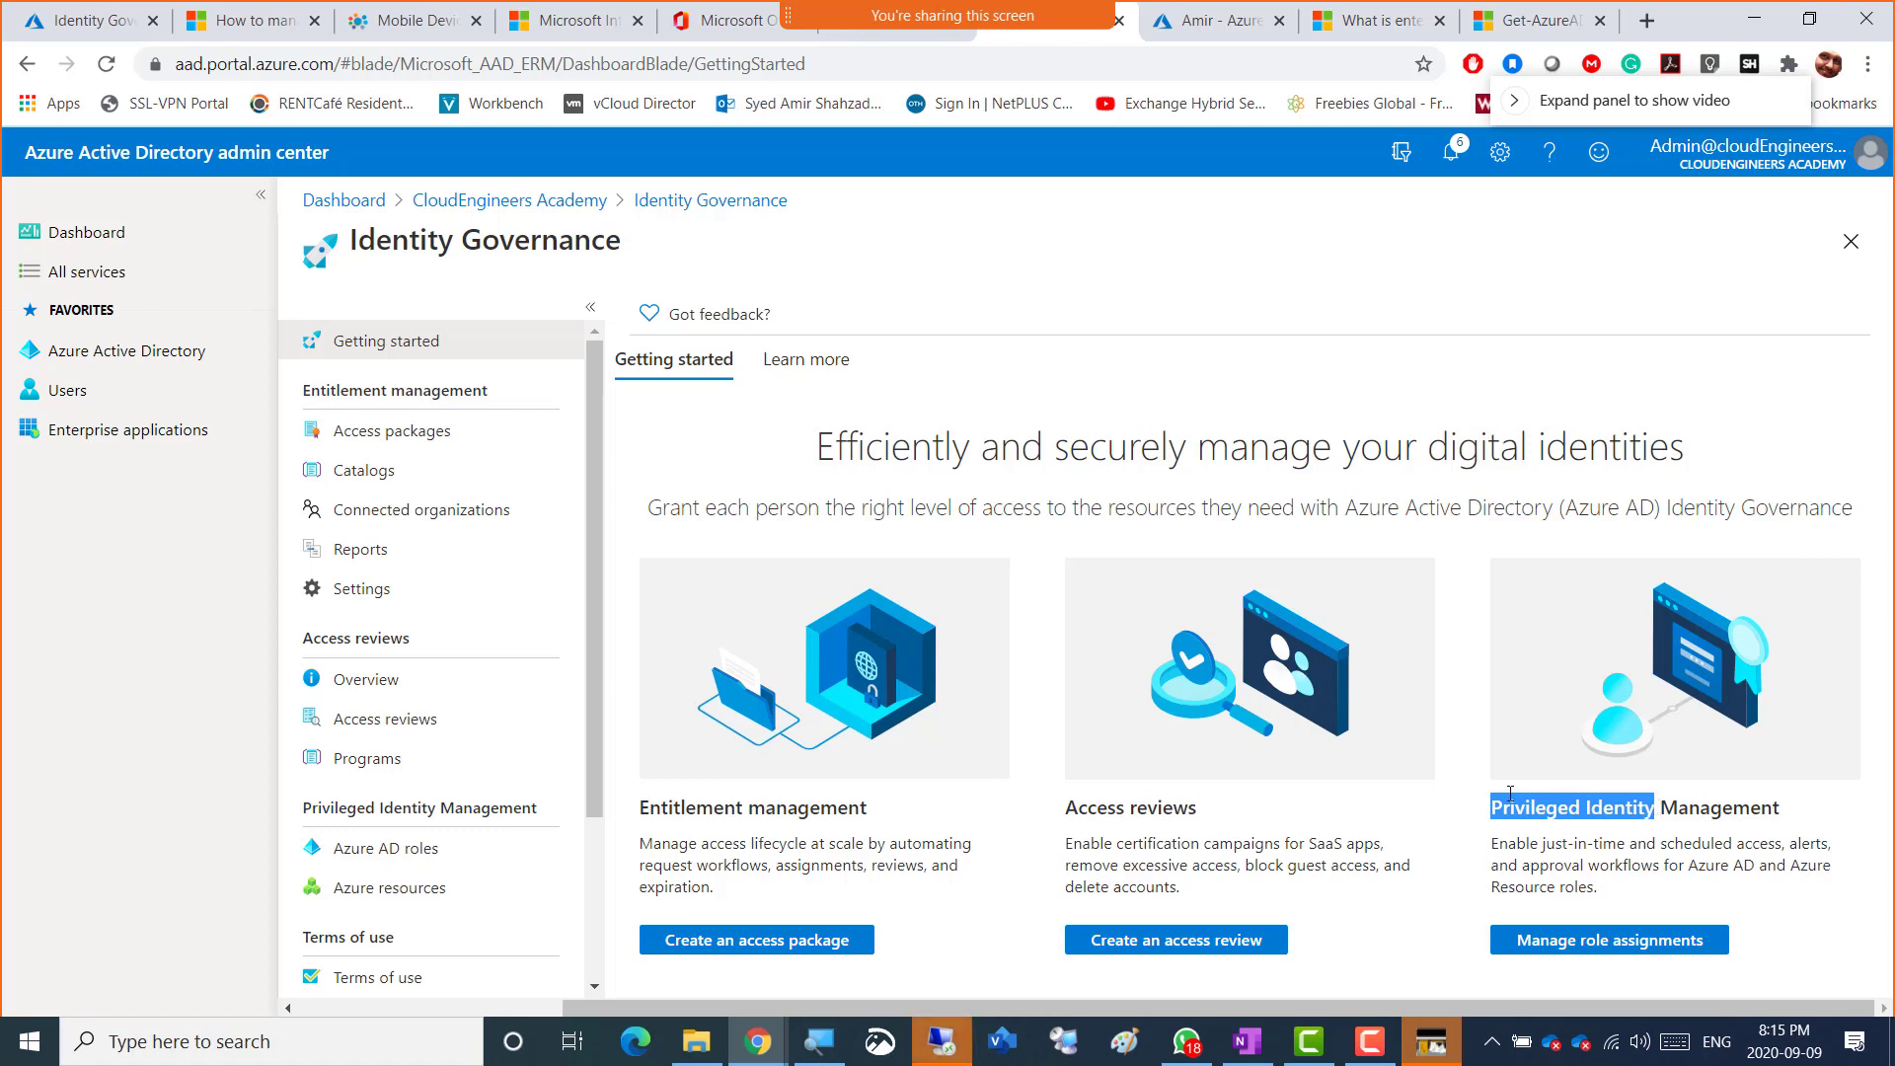
{"action": "left_click", "coordinate": [1546, 847]}
{"action": "left_click_drag", "start_coordinate": [1573, 849], "coordinate": [1632, 849]}
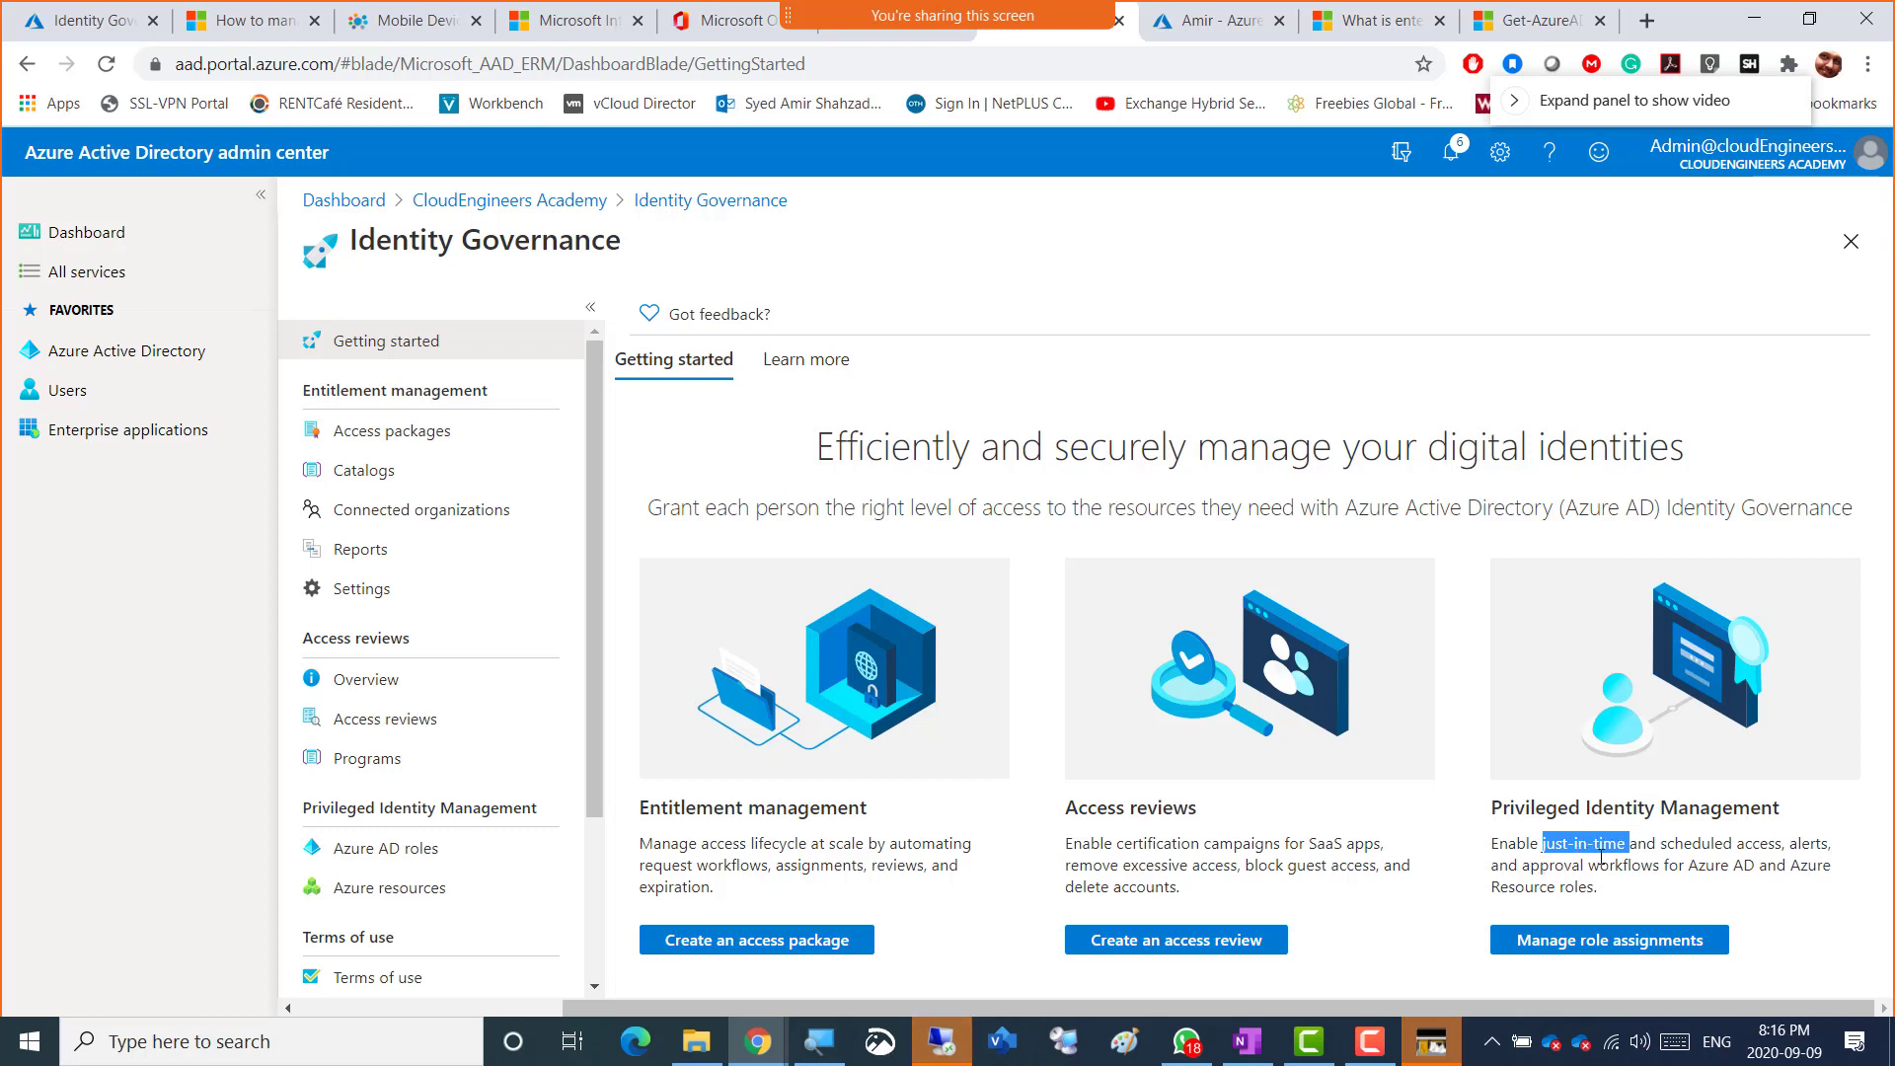
{"action": "left_click", "coordinate": [1589, 864]}
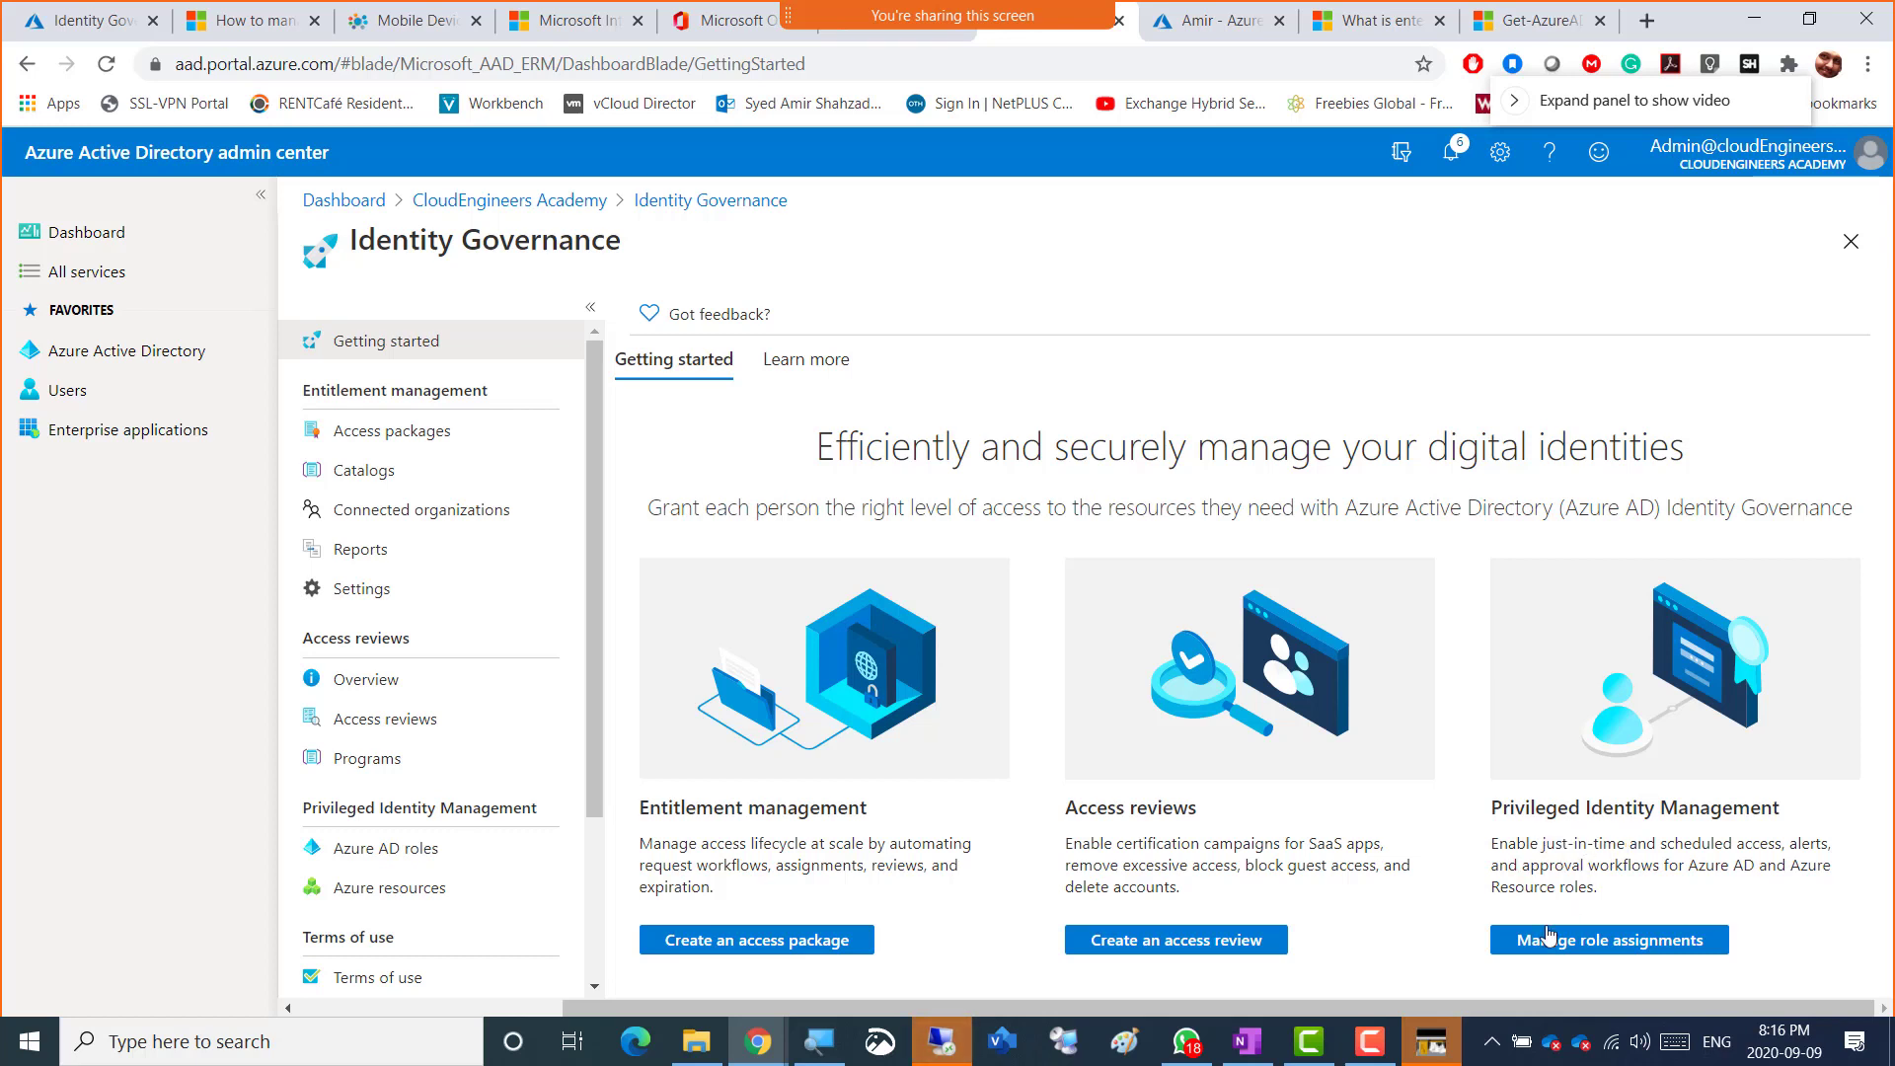
- Open the Privileged Identity Management quick start and read its introduction on role assignment lifecycle, just-in-time access policy and role discovery
{"action": "left_click", "coordinate": [1610, 943]}
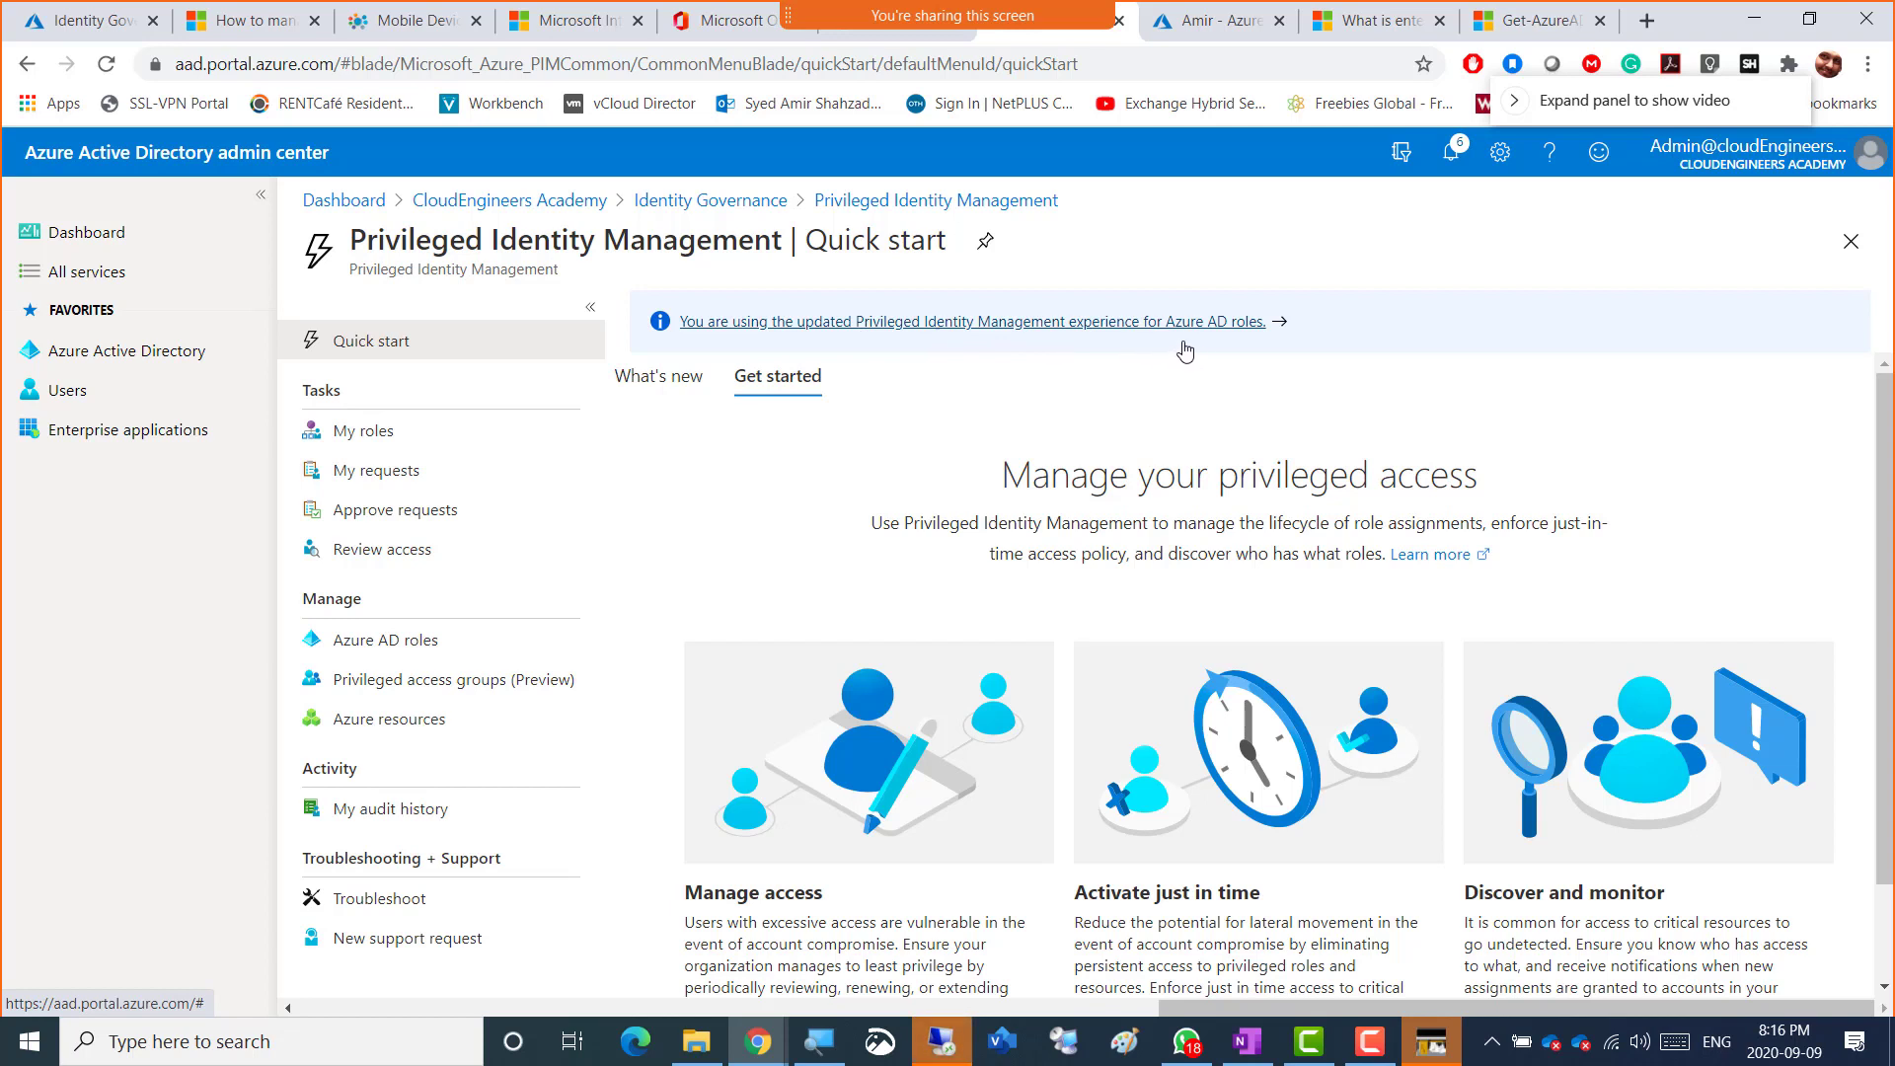
{"action": "left_click_drag", "start_coordinate": [904, 522], "coordinate": [1383, 553]}
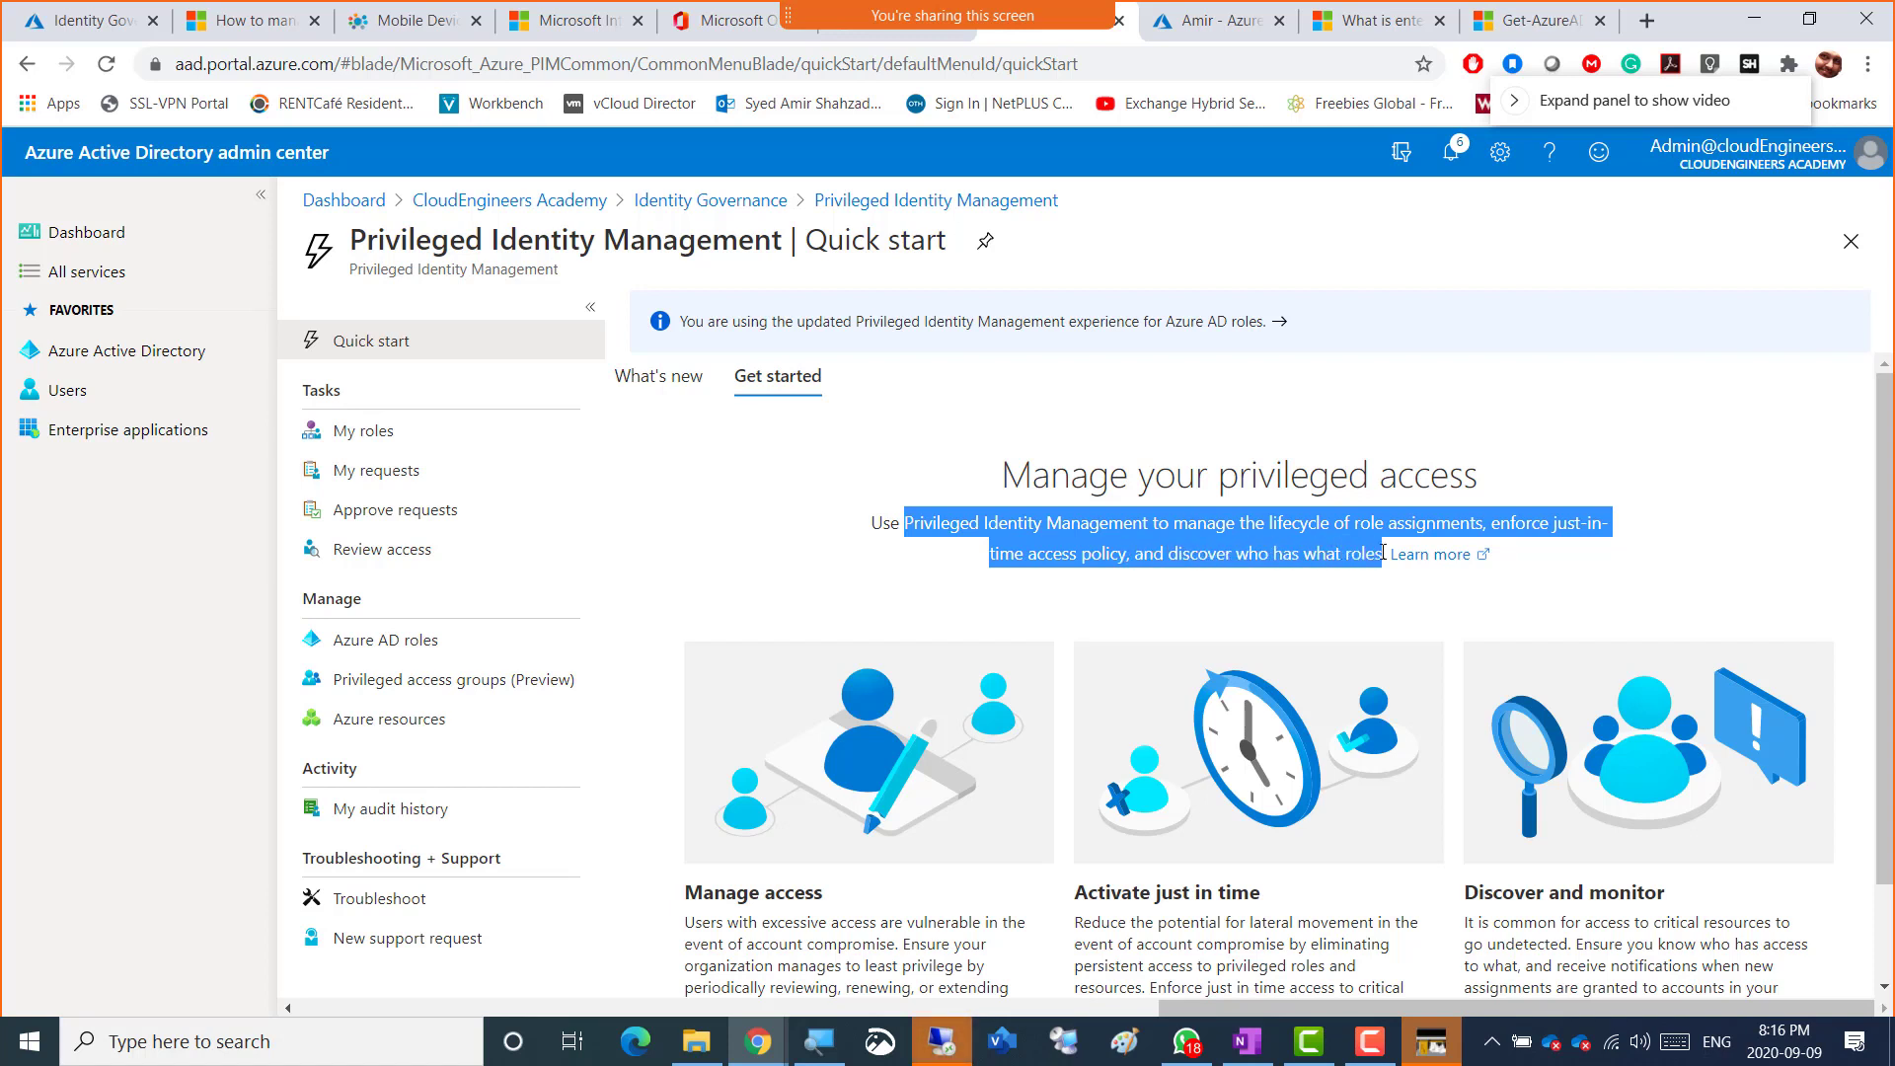
{"action": "left_click", "coordinate": [1356, 543]}
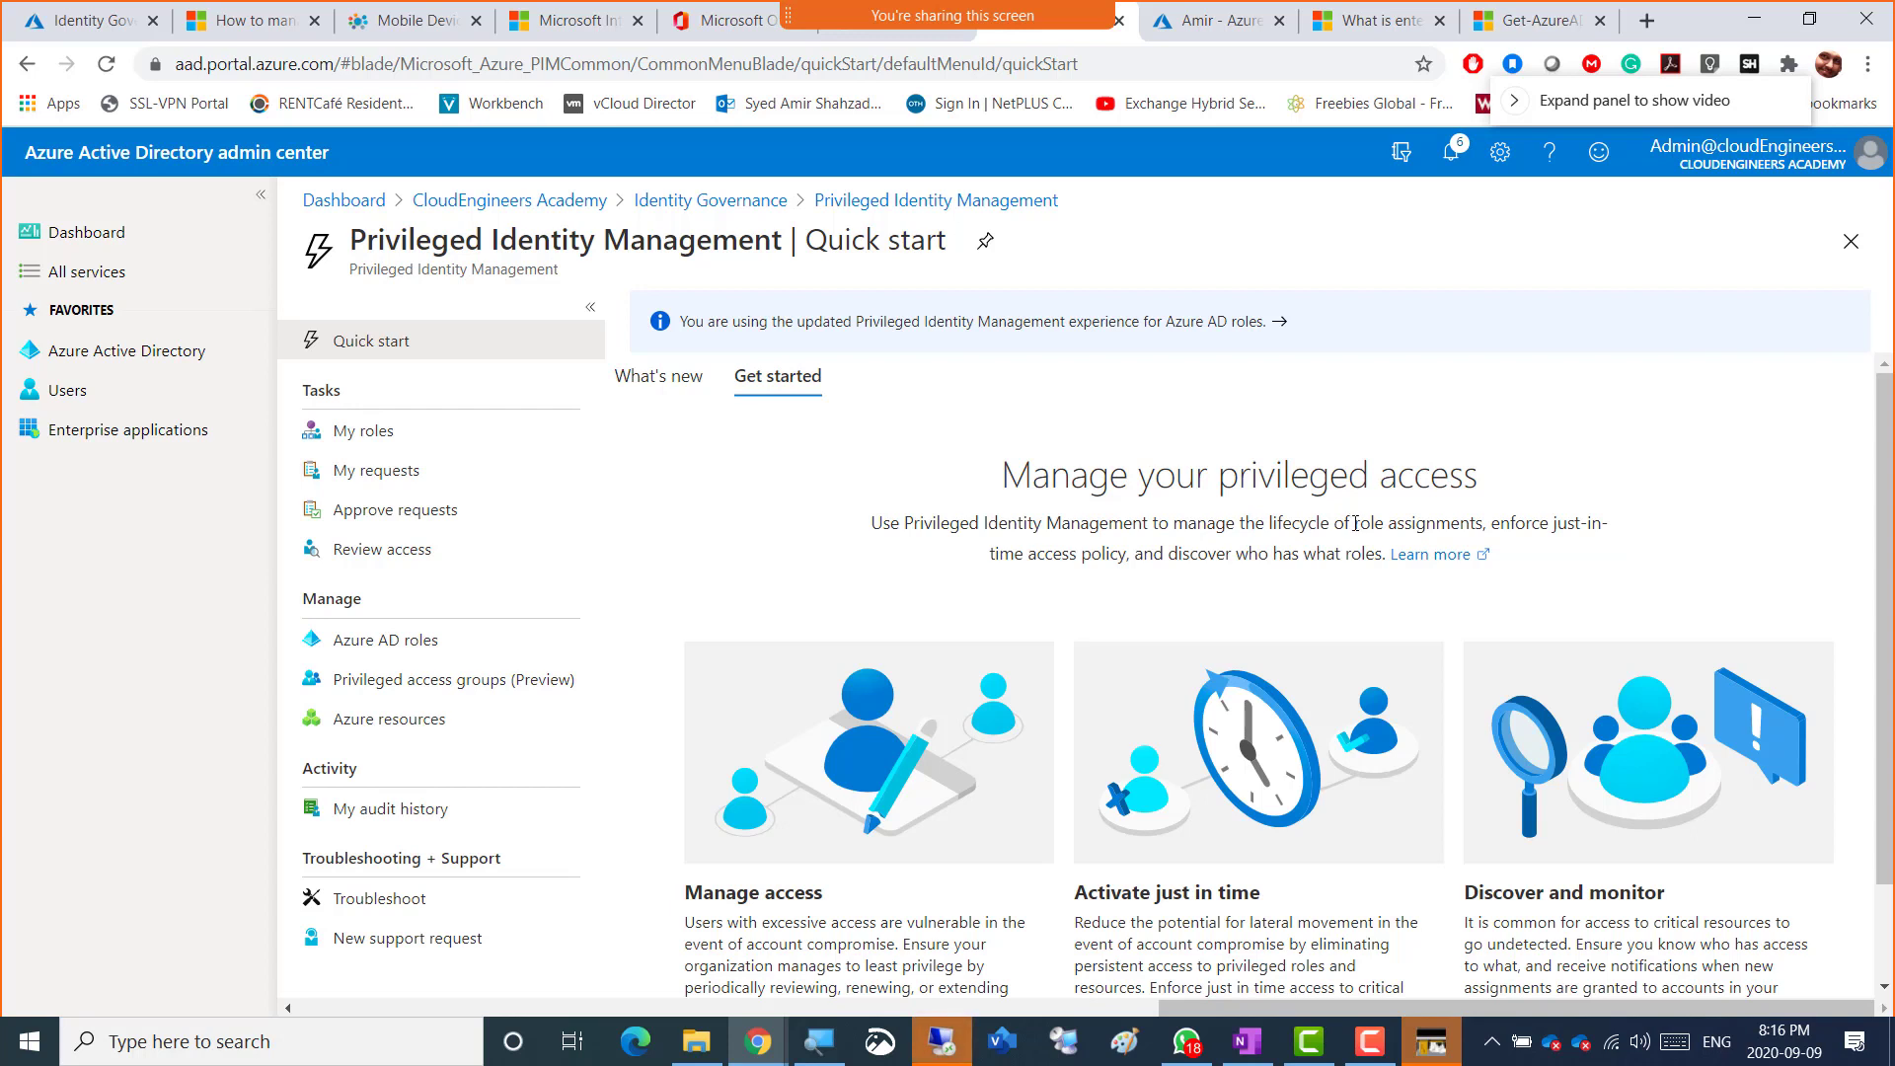
{"action": "left_click_drag", "start_coordinate": [1355, 523], "coordinate": [1486, 523]}
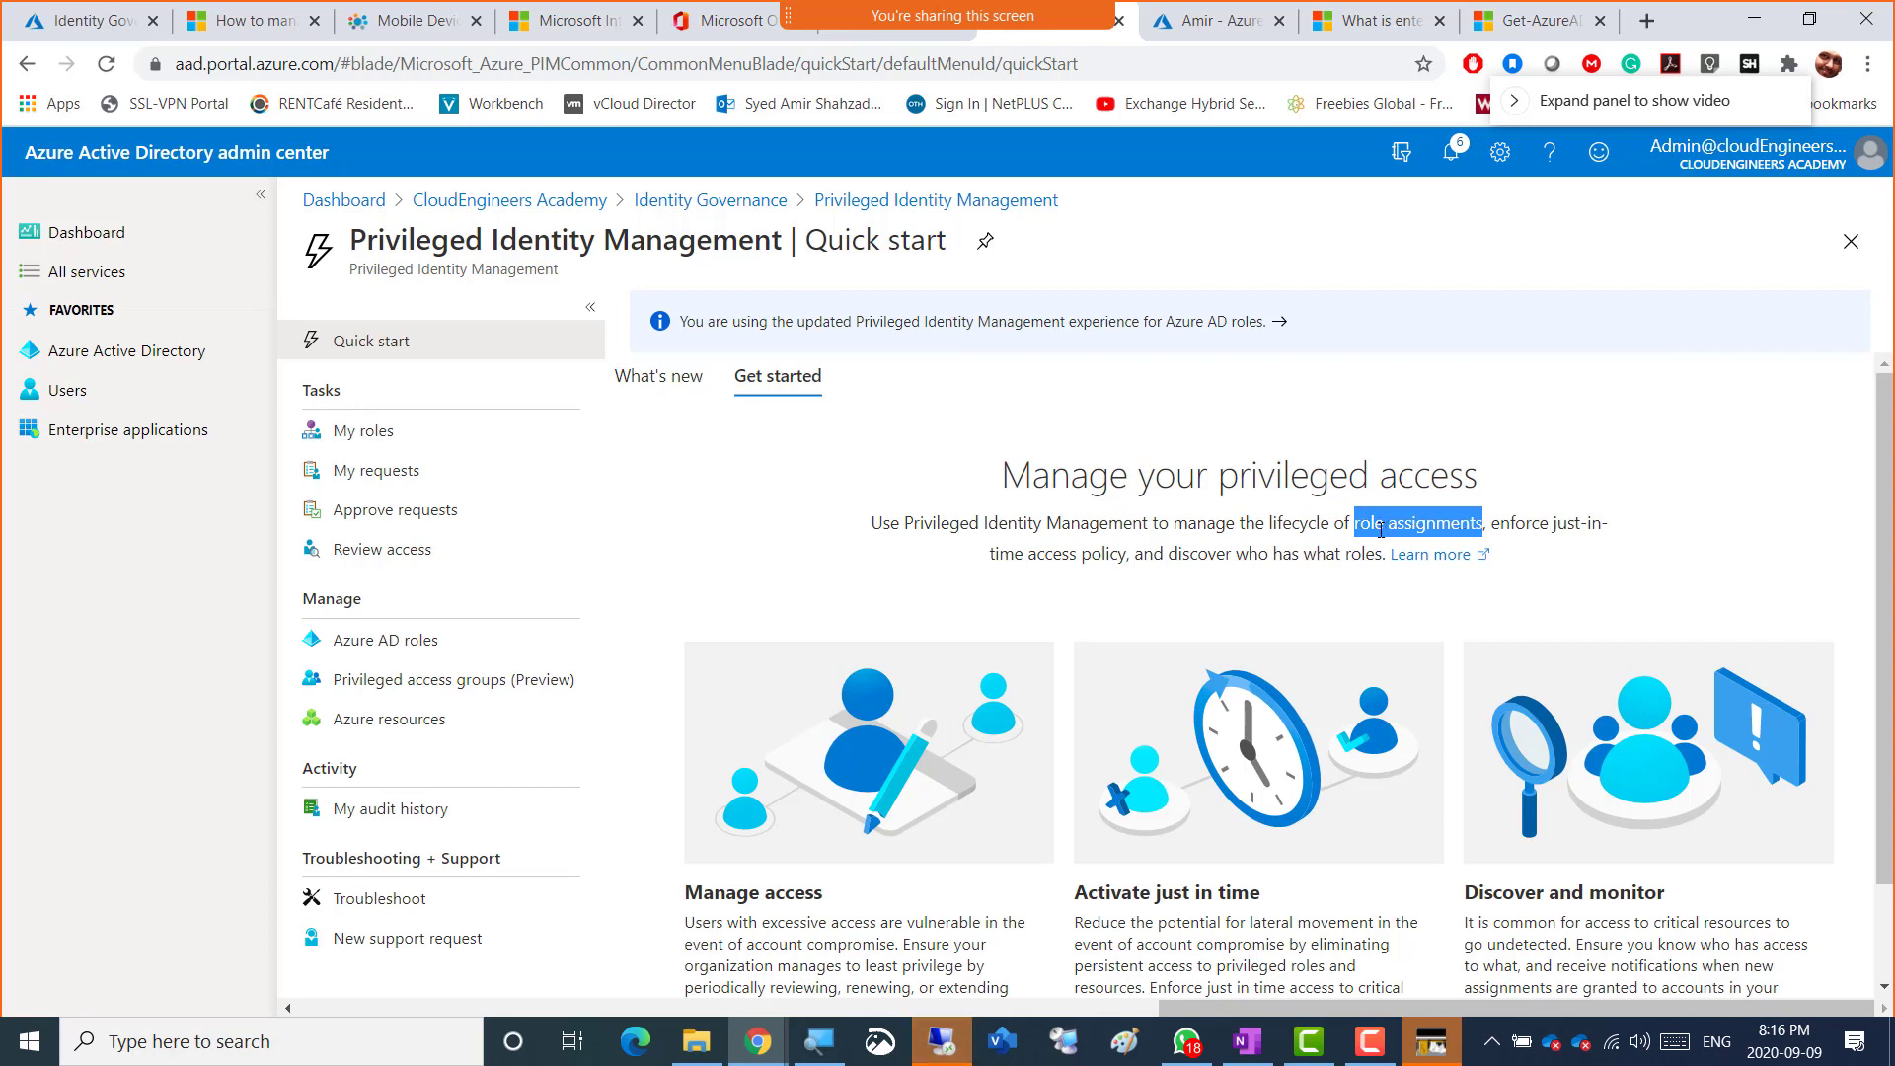
{"action": "left_click_drag", "start_coordinate": [1330, 523], "coordinate": [1268, 523]}
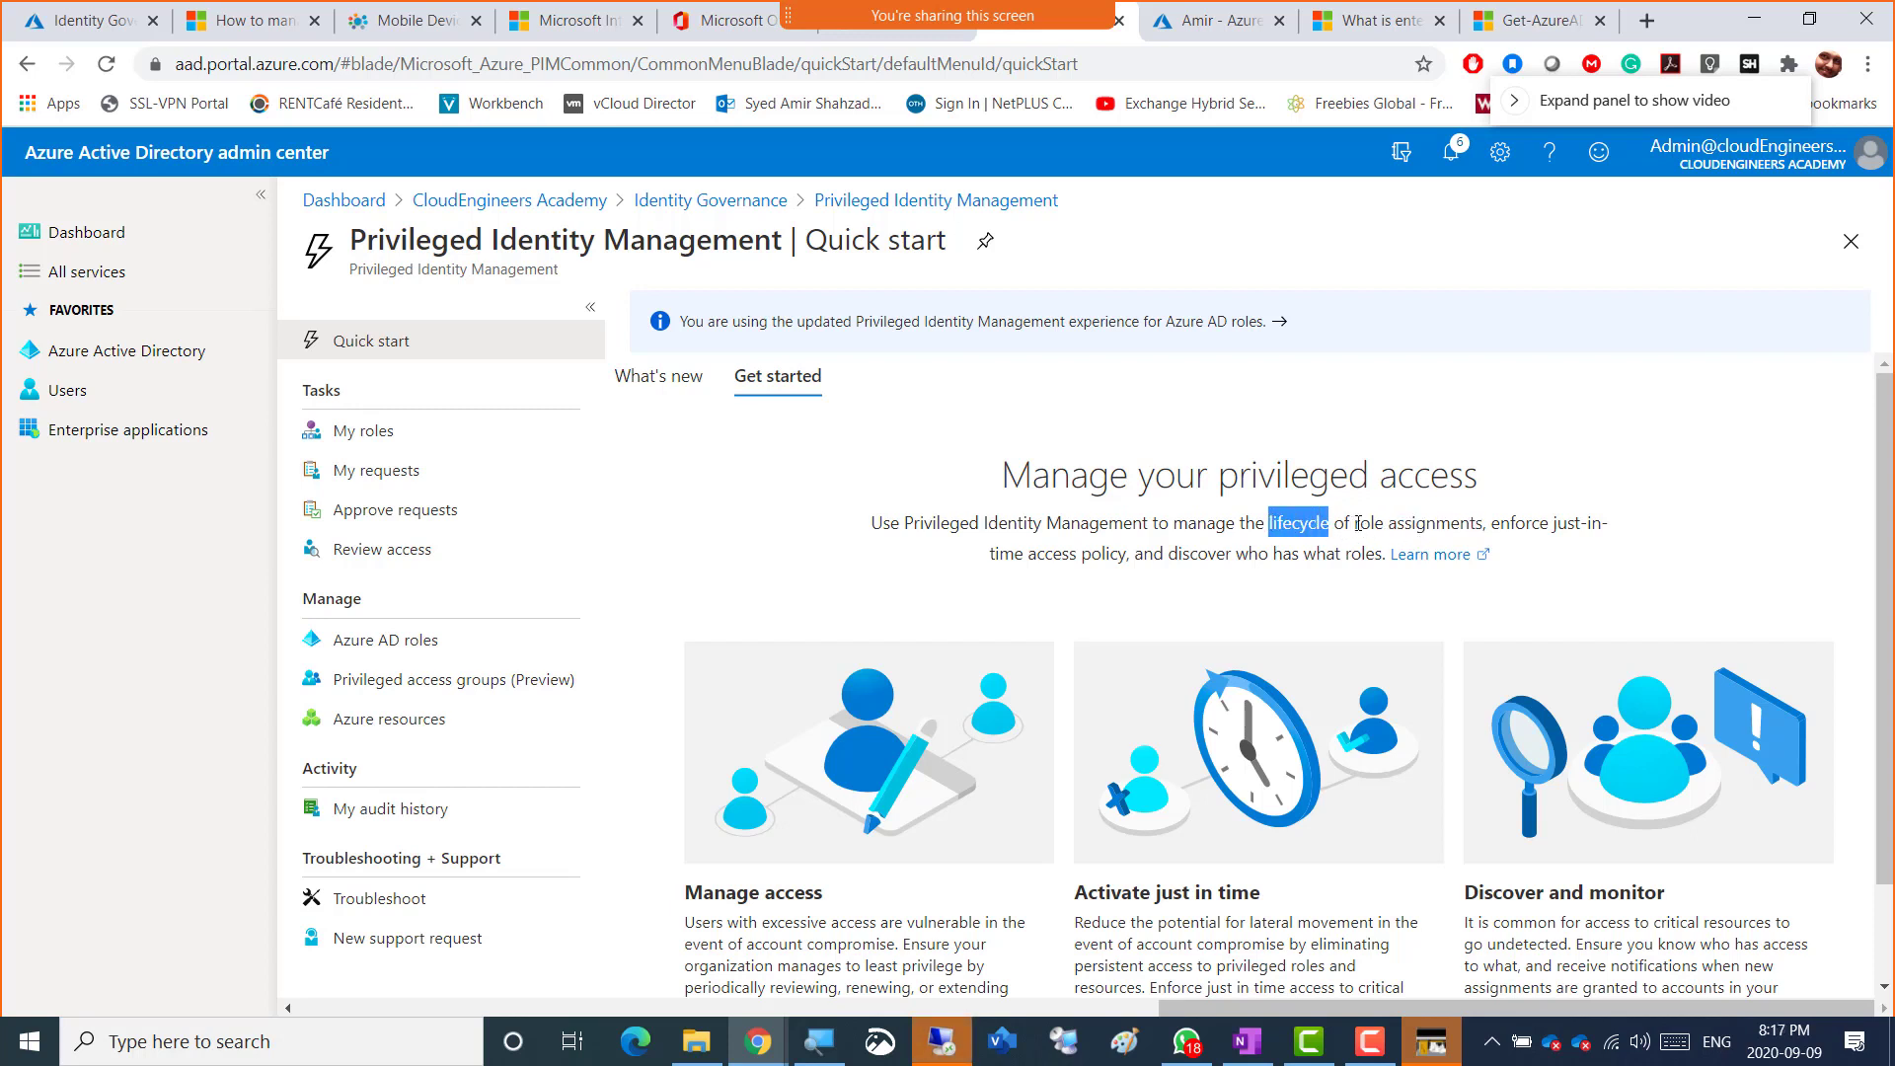
{"action": "left_click_drag", "start_coordinate": [1354, 523], "coordinate": [1489, 515]}
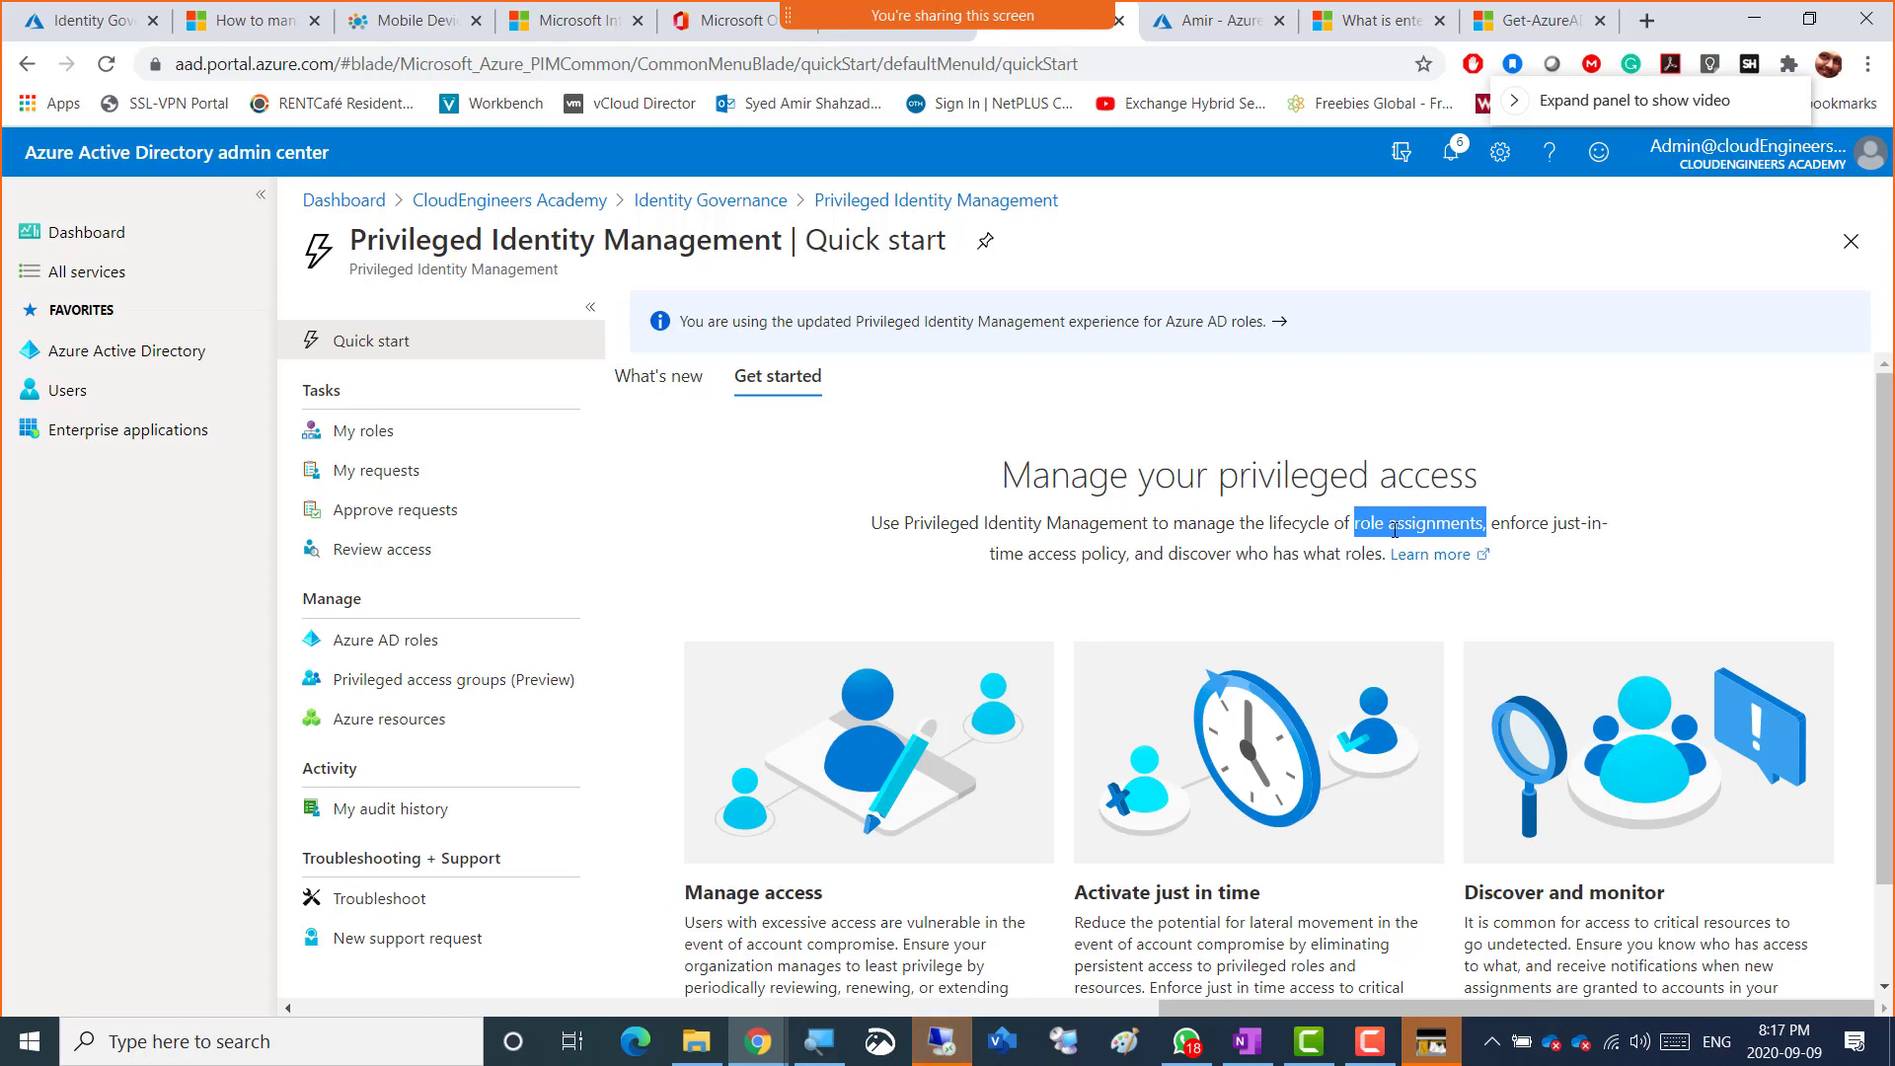
{"action": "left_click", "coordinate": [1520, 528]}
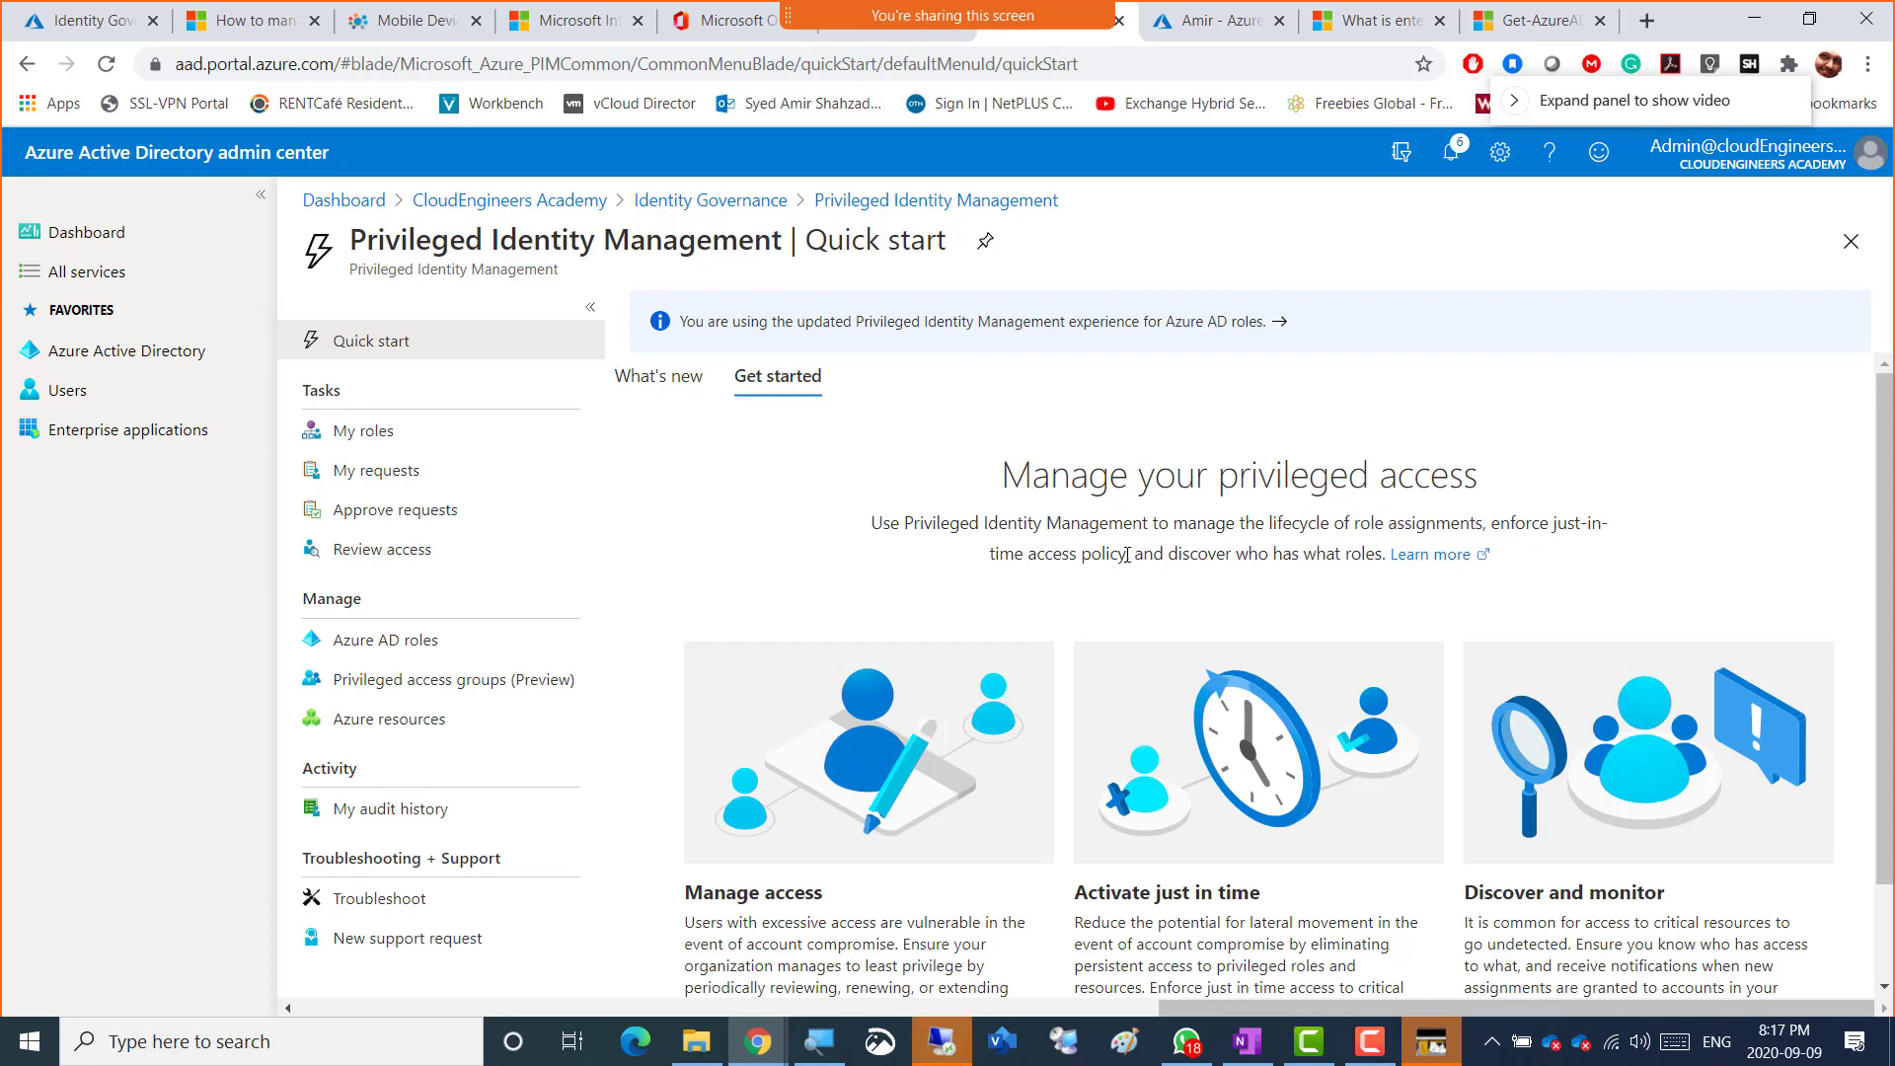
{"action": "left_click_drag", "start_coordinate": [1125, 555], "coordinate": [1058, 553]}
{"action": "left_click_drag", "start_coordinate": [1001, 554], "coordinate": [984, 560]}
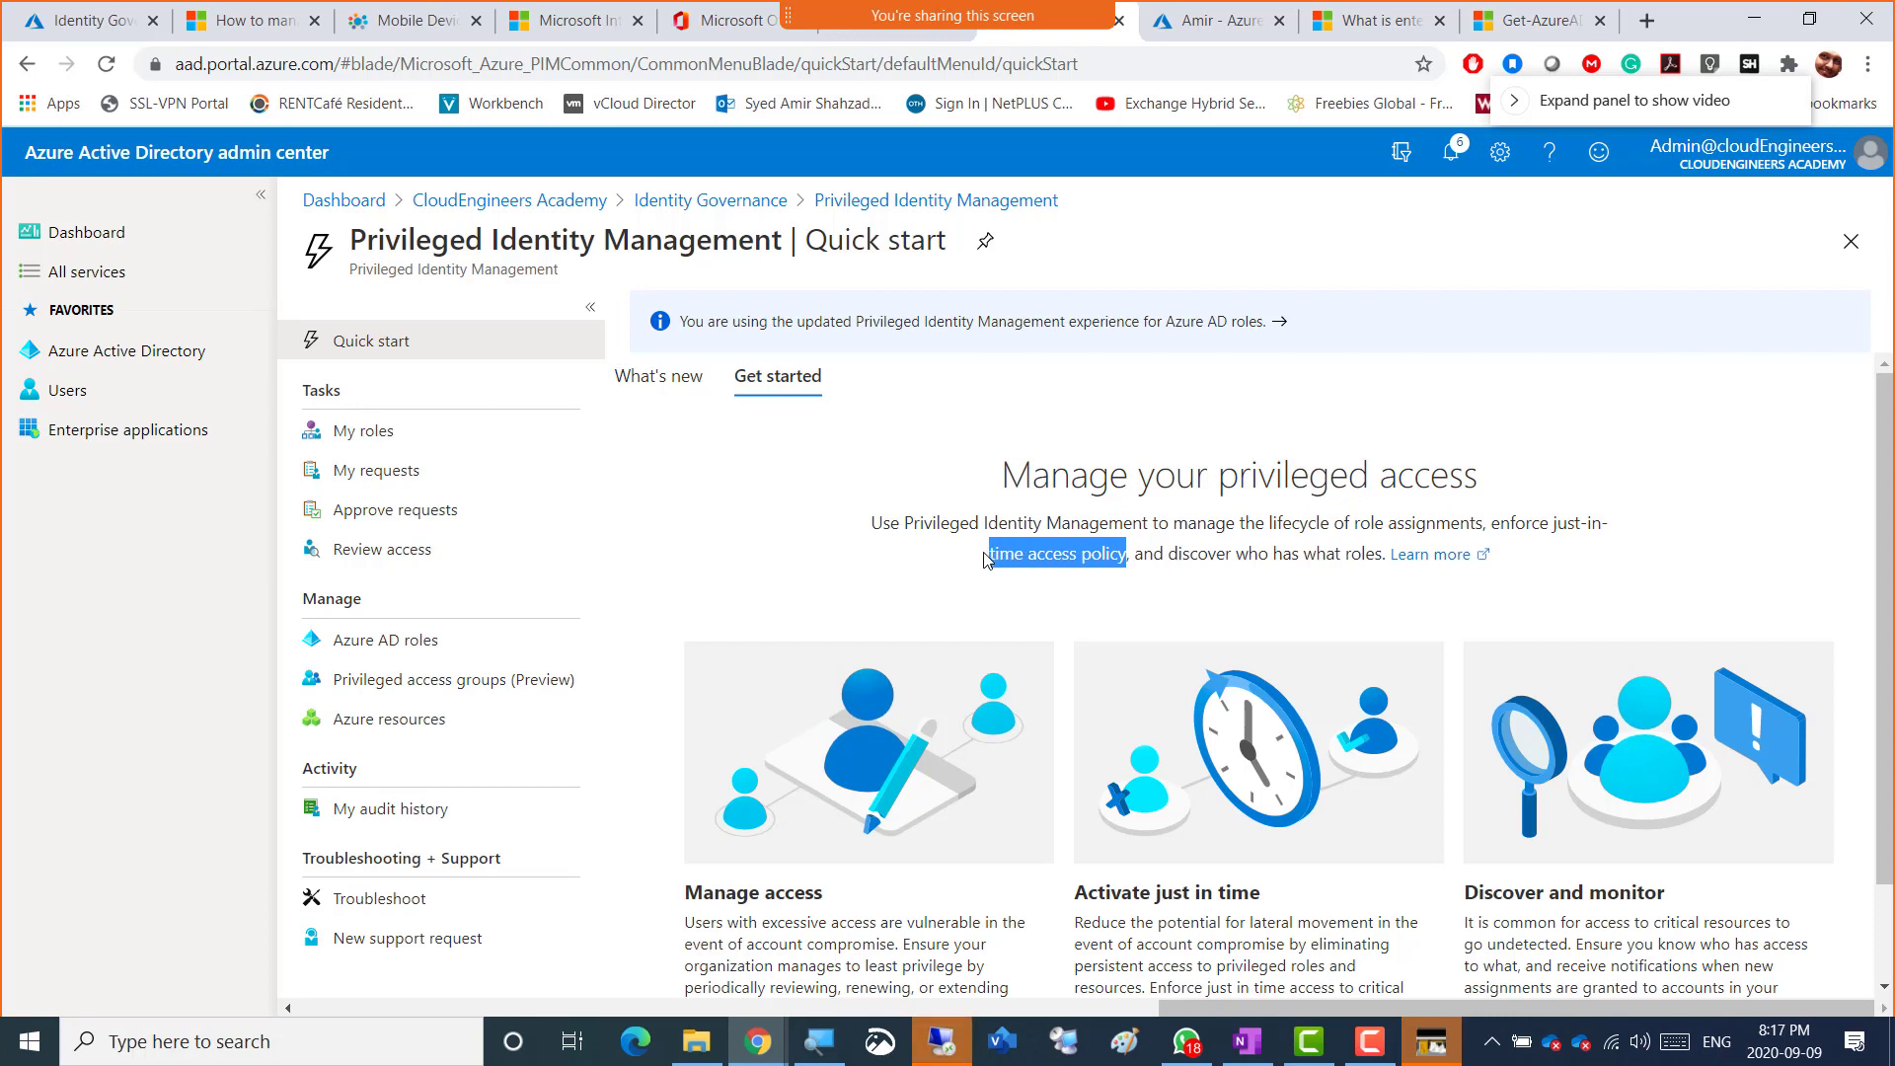
{"action": "left_click", "coordinate": [984, 560]}
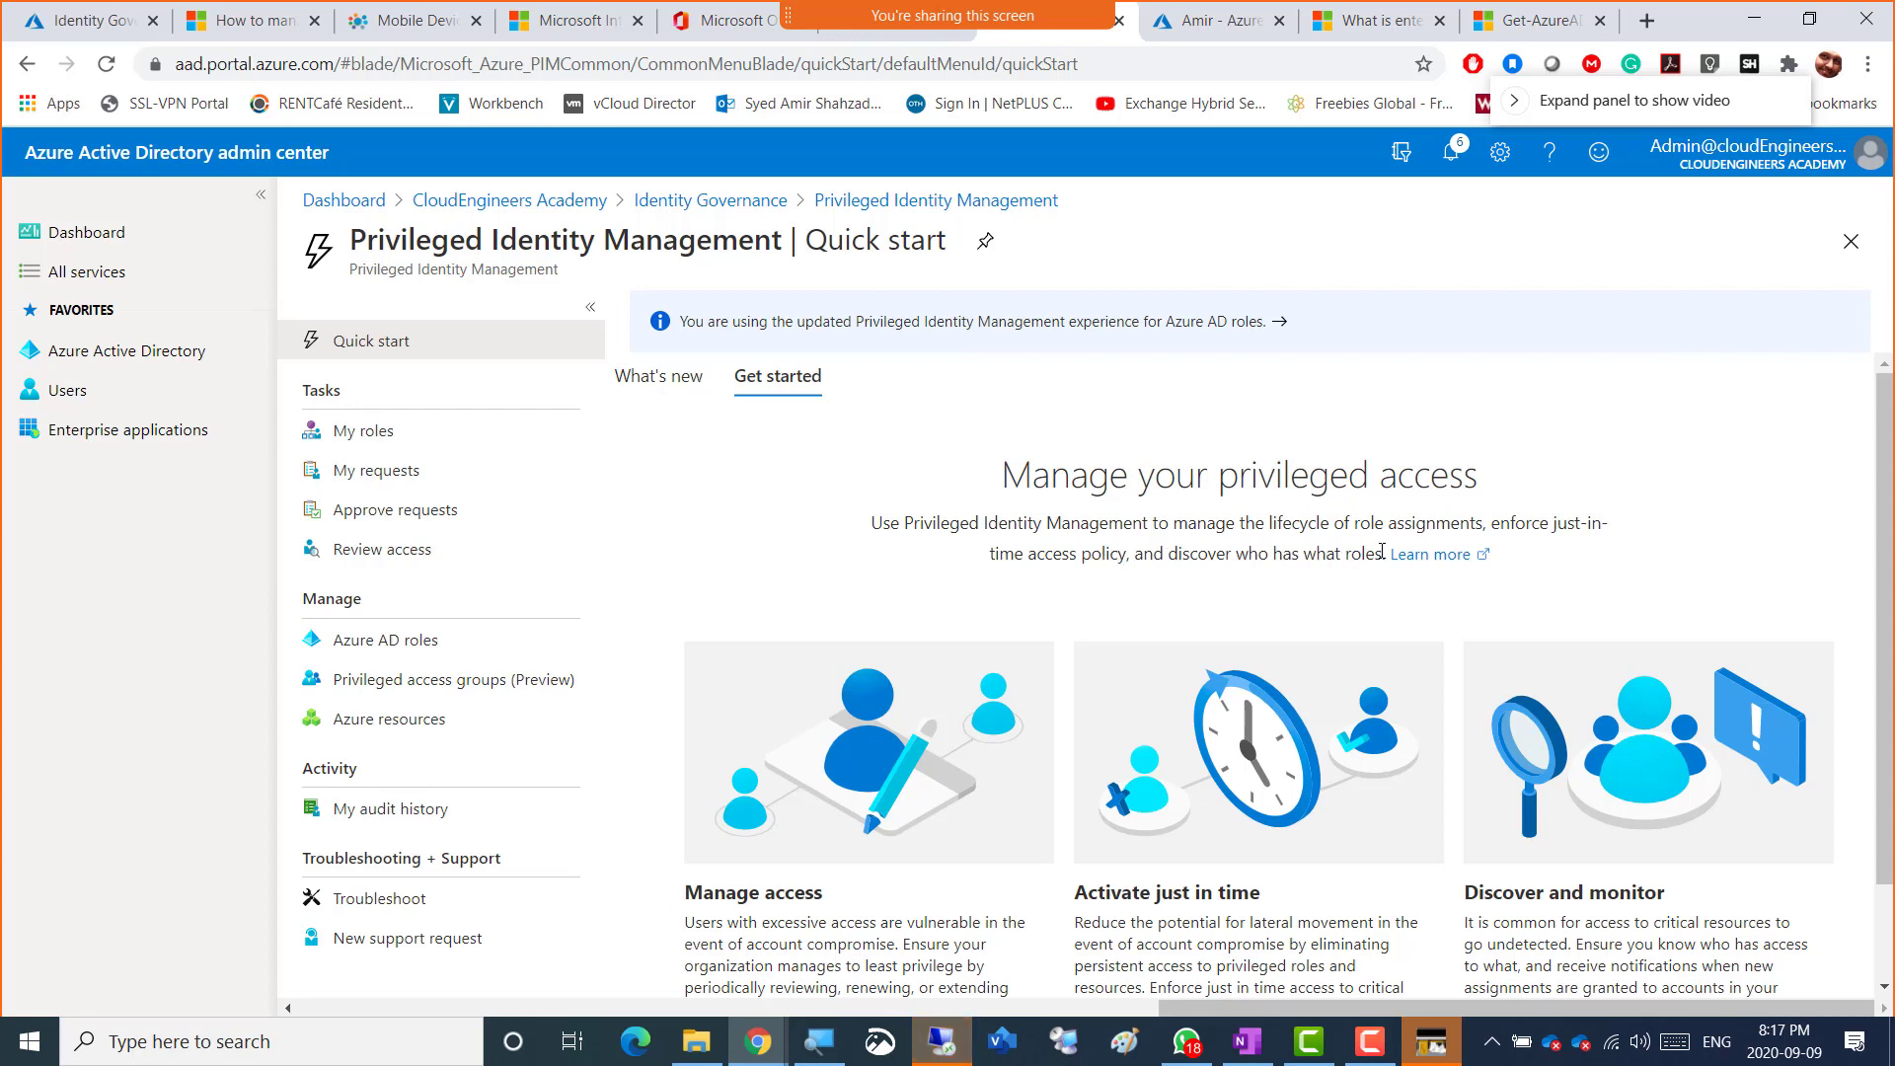
{"action": "left_click_drag", "start_coordinate": [1382, 552], "coordinate": [875, 512]}
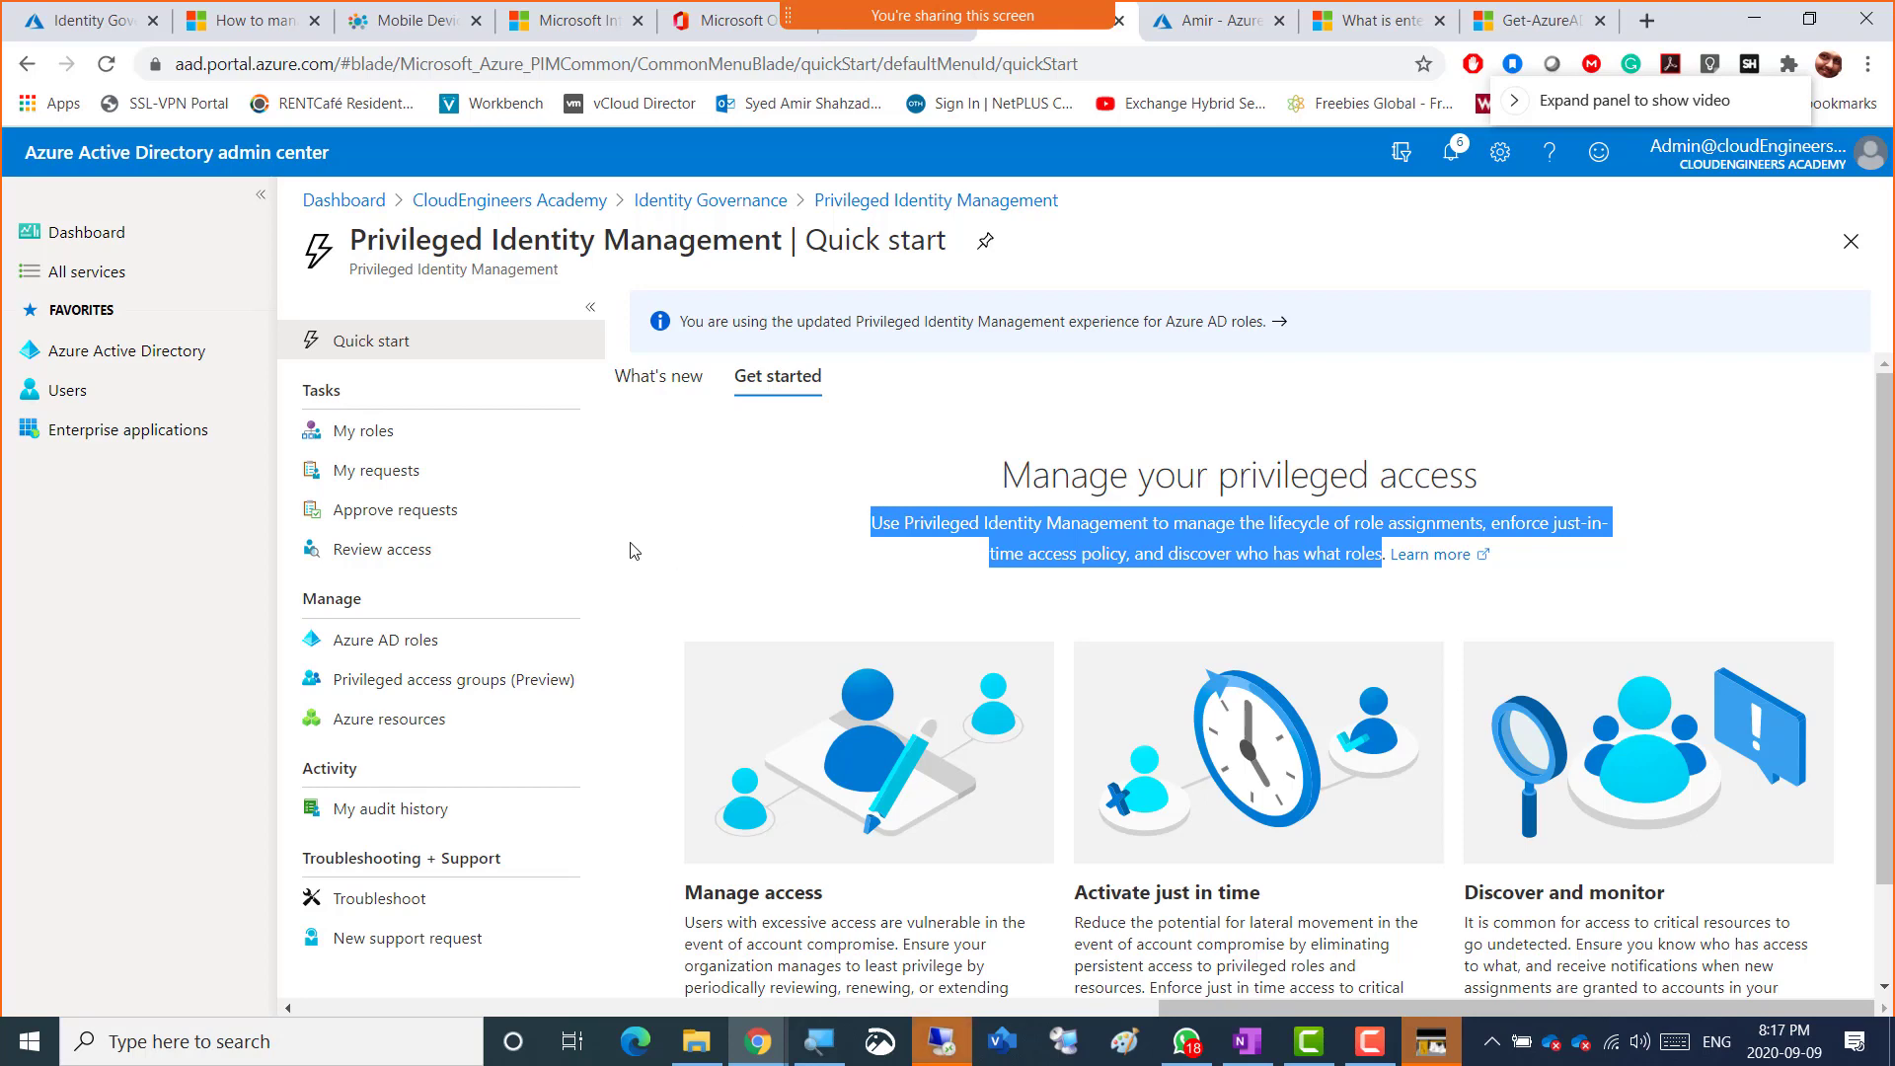
{"action": "left_click", "coordinate": [697, 537]}
- Review the Manage access, Activate just in time and Discover and monitor sections, reading the Manage access description in detail
{"action": "scroll", "coordinate": [697, 537], "scroll_direction": "down", "scroll_amount": 2}
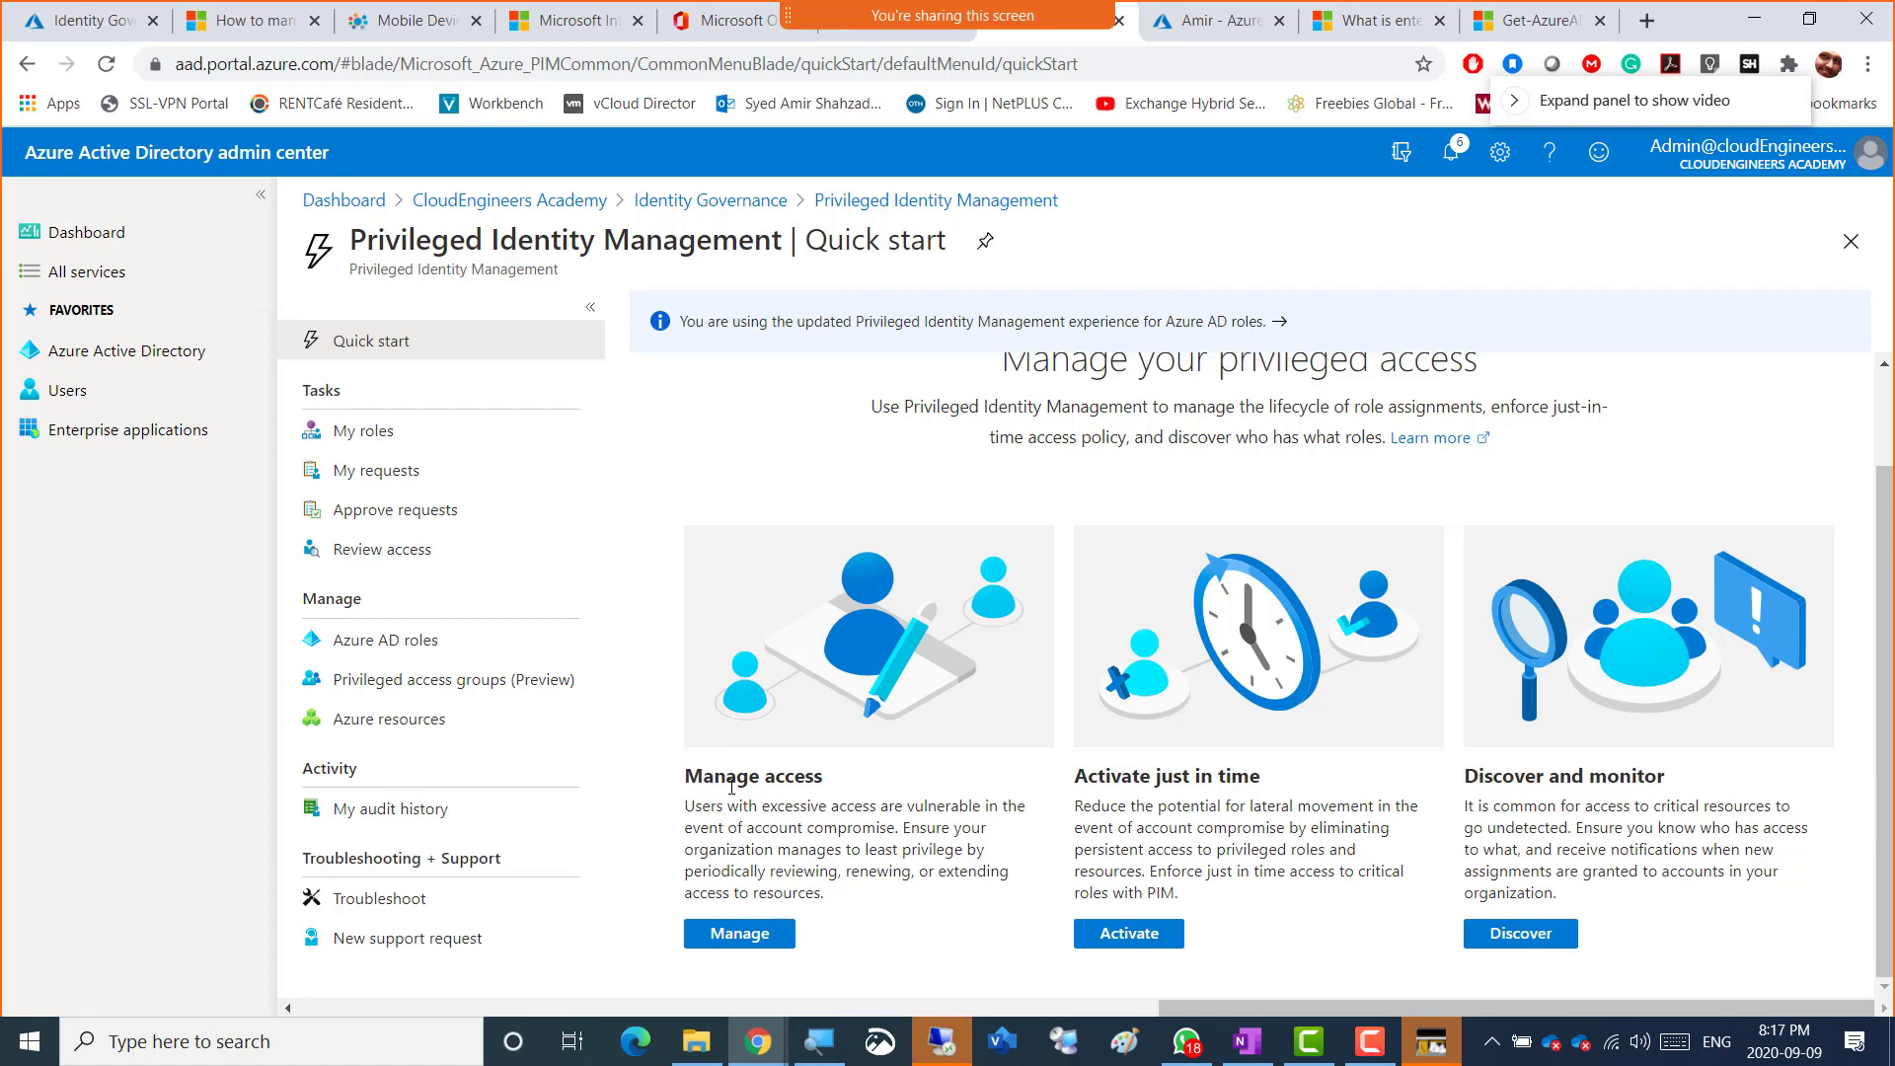
{"action": "left_click_drag", "start_coordinate": [732, 787], "coordinate": [796, 780]}
{"action": "left_click_drag", "start_coordinate": [1099, 777], "coordinate": [1250, 779]}
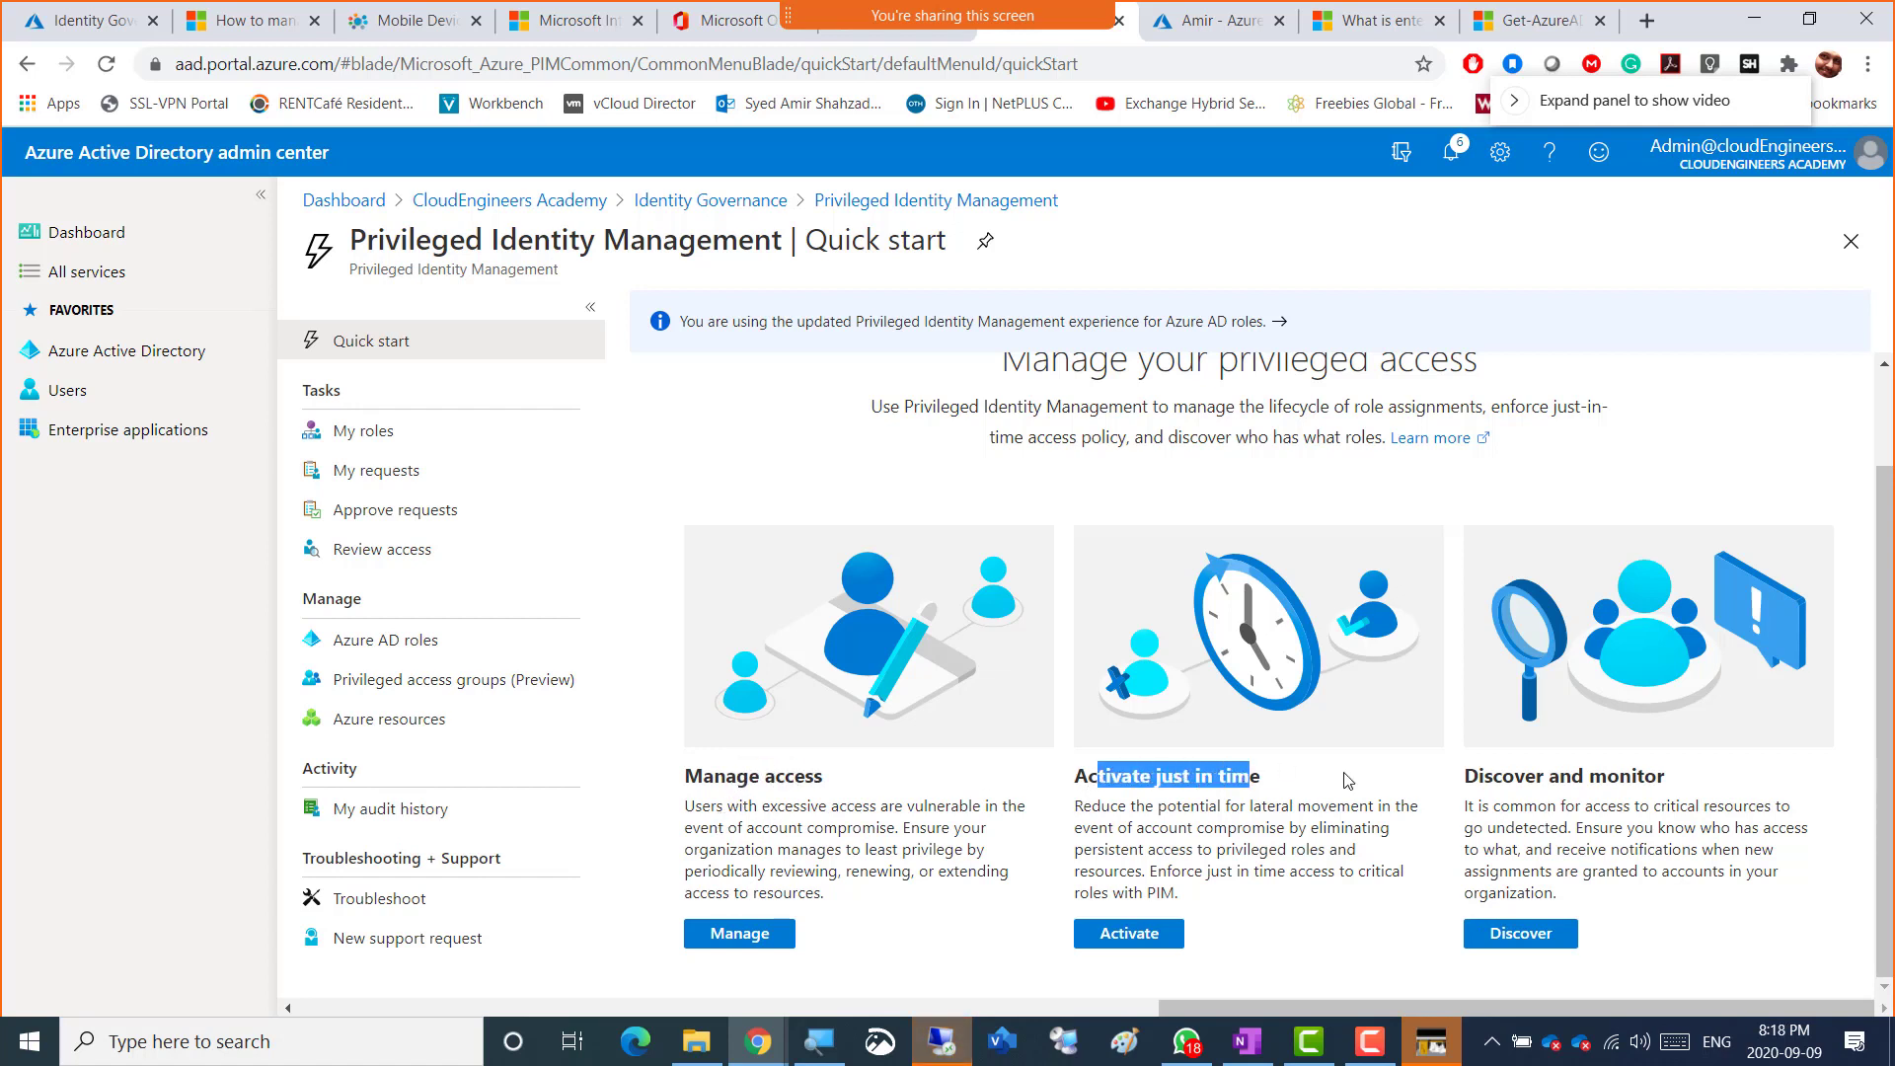
{"action": "left_click_drag", "start_coordinate": [1515, 780], "coordinate": [1708, 782]}
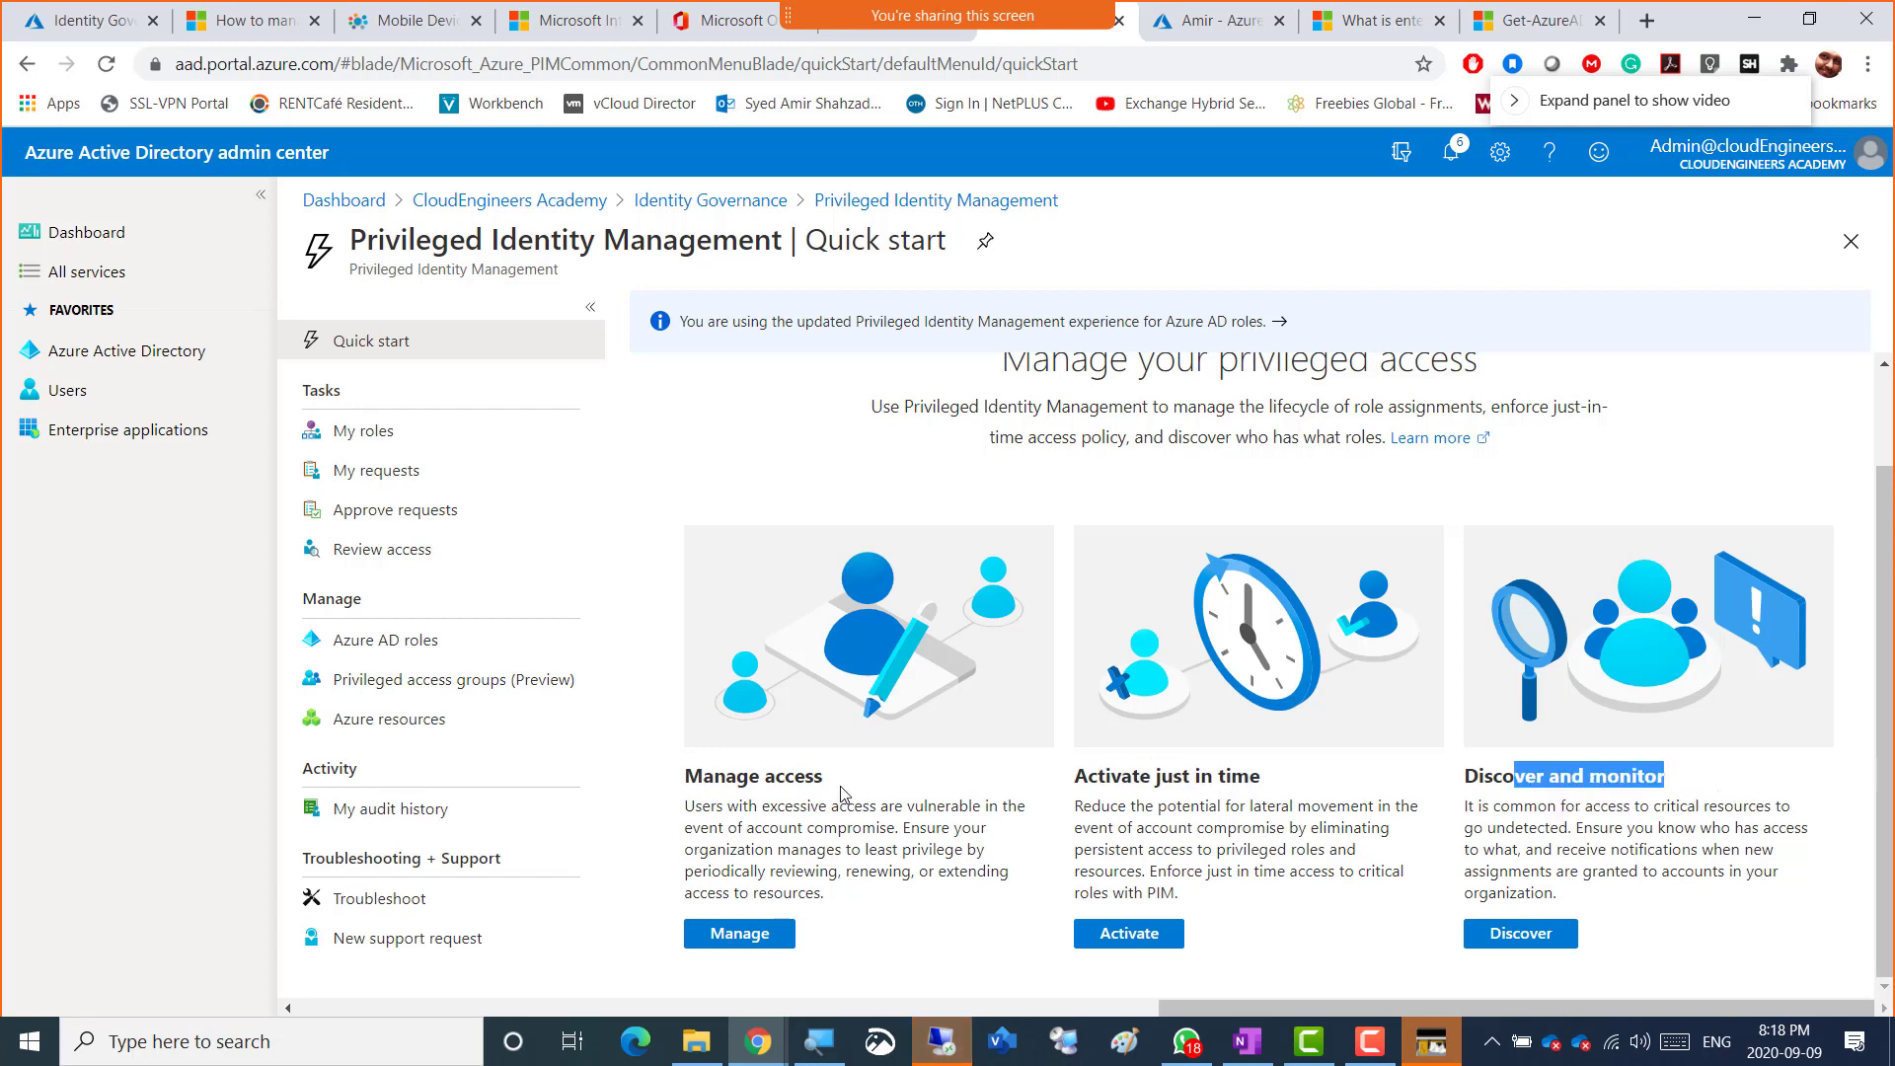
{"action": "left_click_drag", "start_coordinate": [710, 781], "coordinate": [770, 806]}
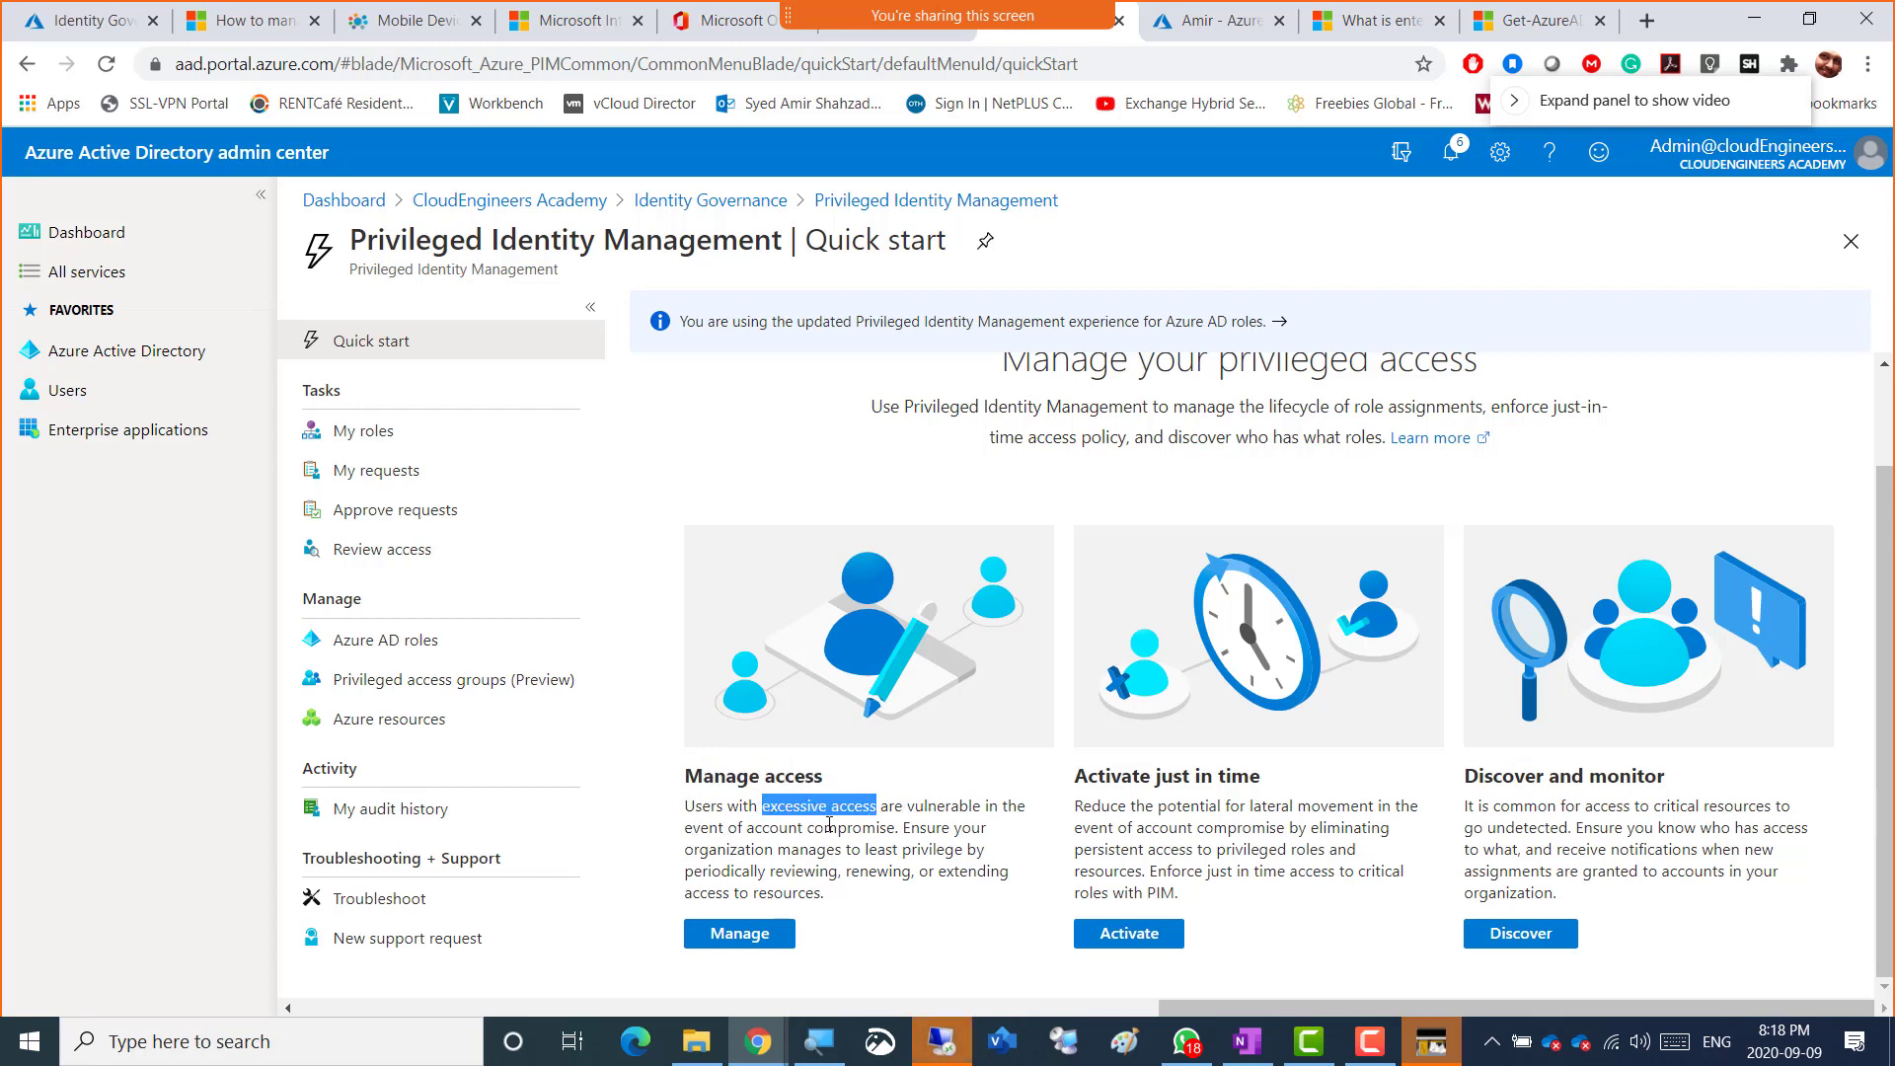
{"action": "mouse_move", "coordinate": [891, 826]}
{"action": "left_mouse_down"}
{"action": "mouse_move", "coordinate": [835, 829]}
{"action": "mouse_move", "coordinate": [884, 816]}
{"action": "left_mouse_up"}
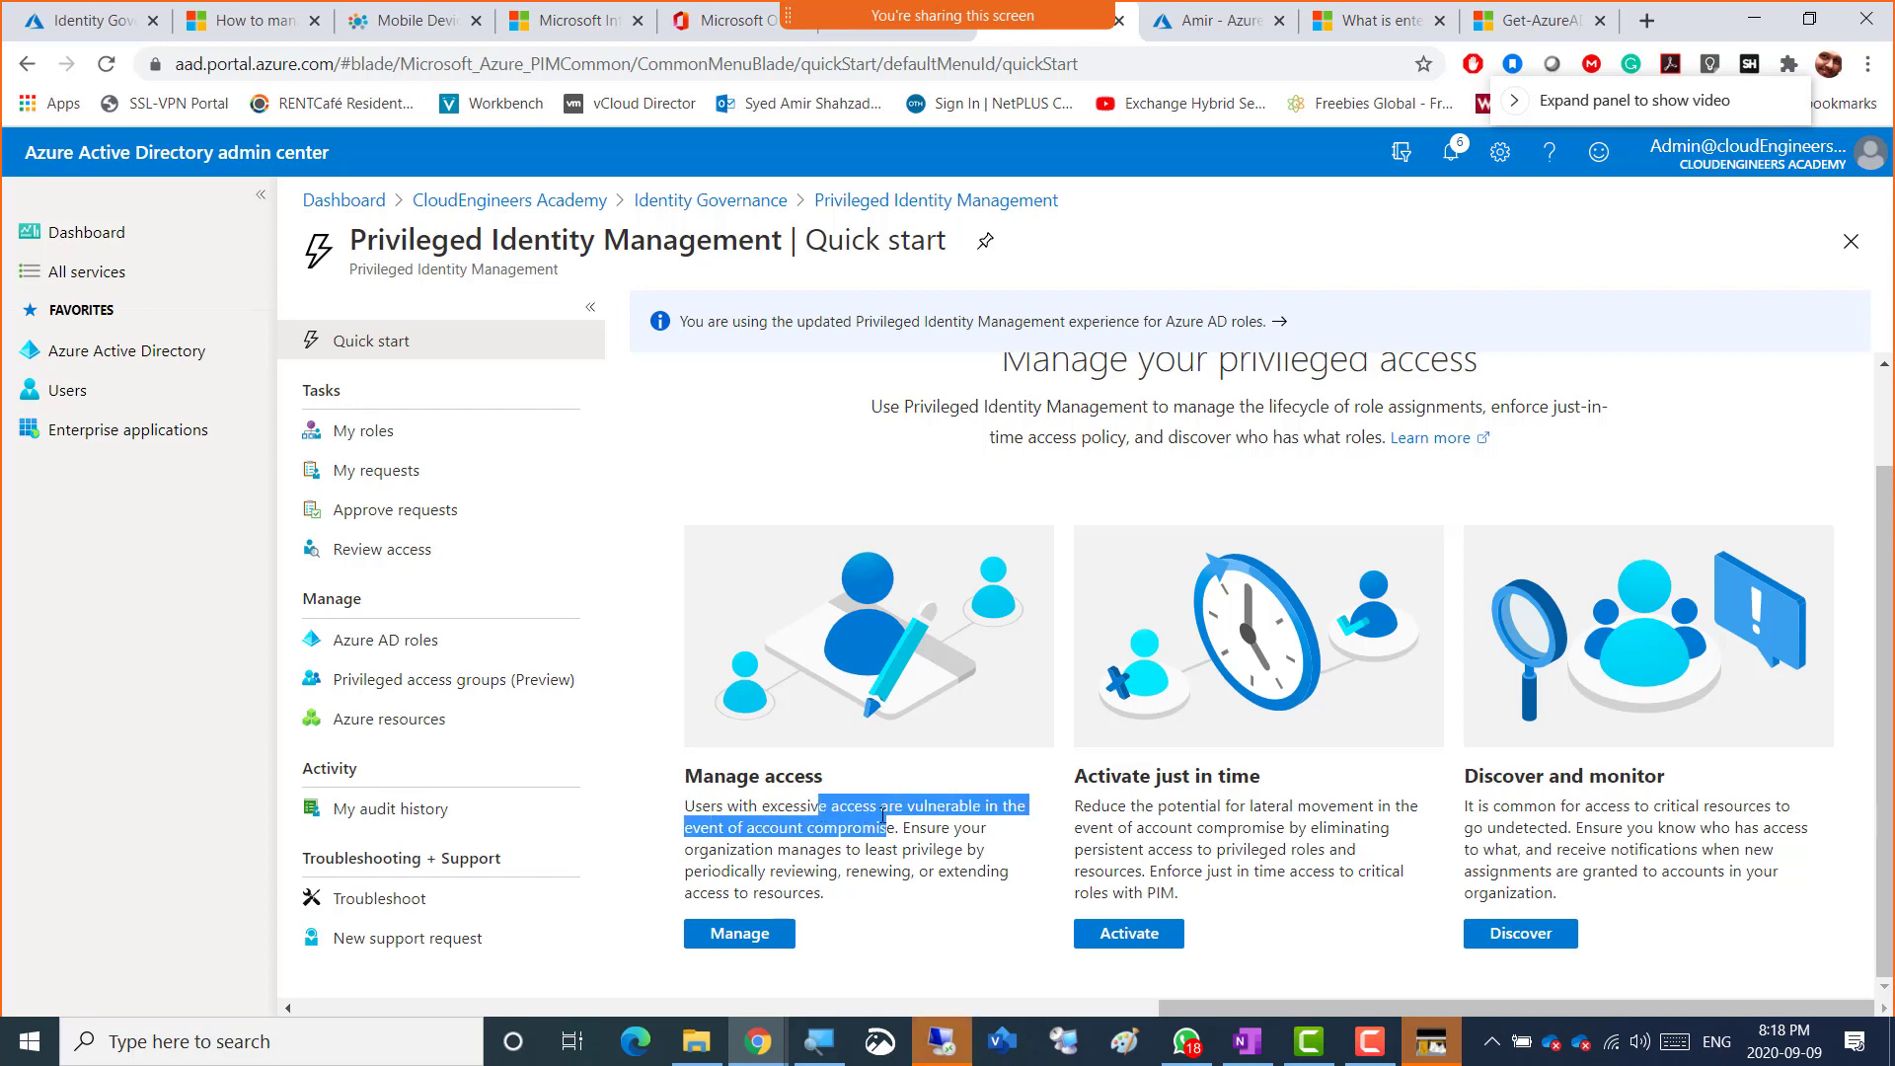
{"action": "left_click", "coordinate": [900, 825]}
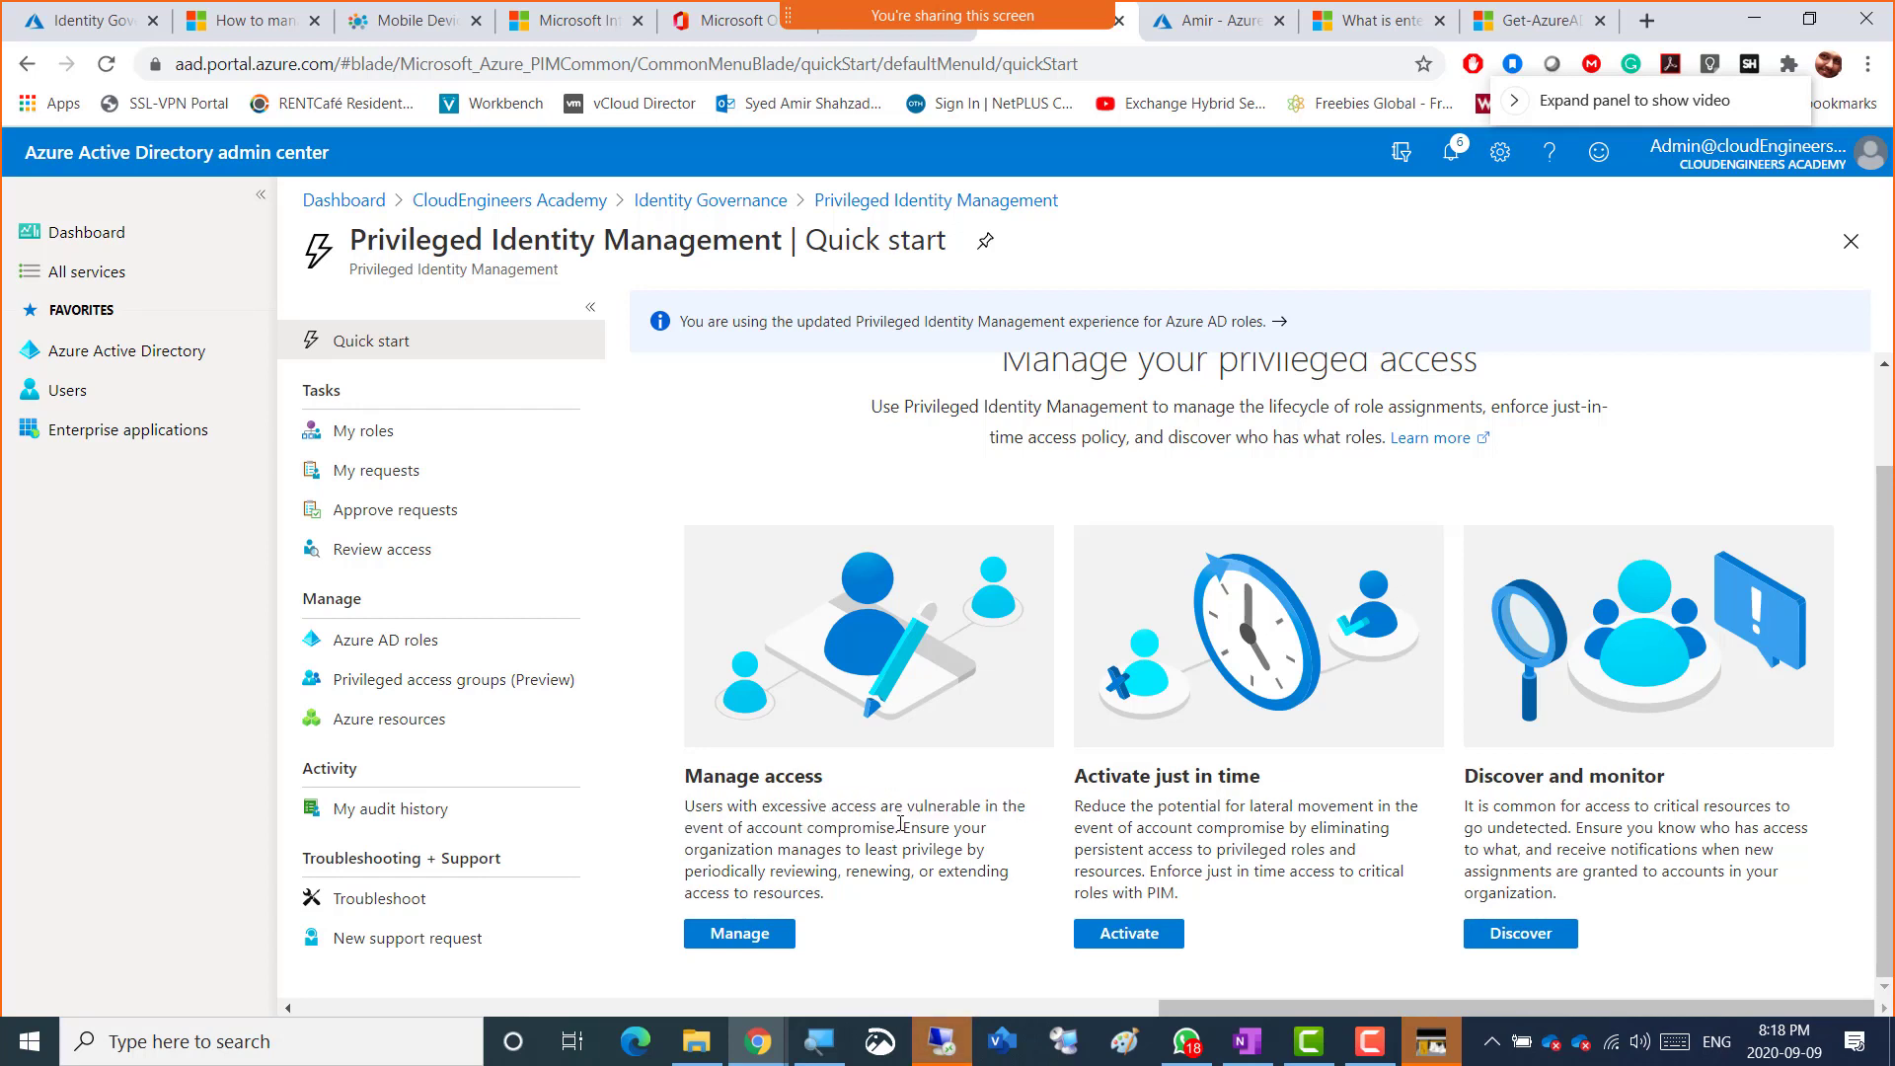
{"action": "left_click_drag", "start_coordinate": [898, 824], "coordinate": [821, 893]}
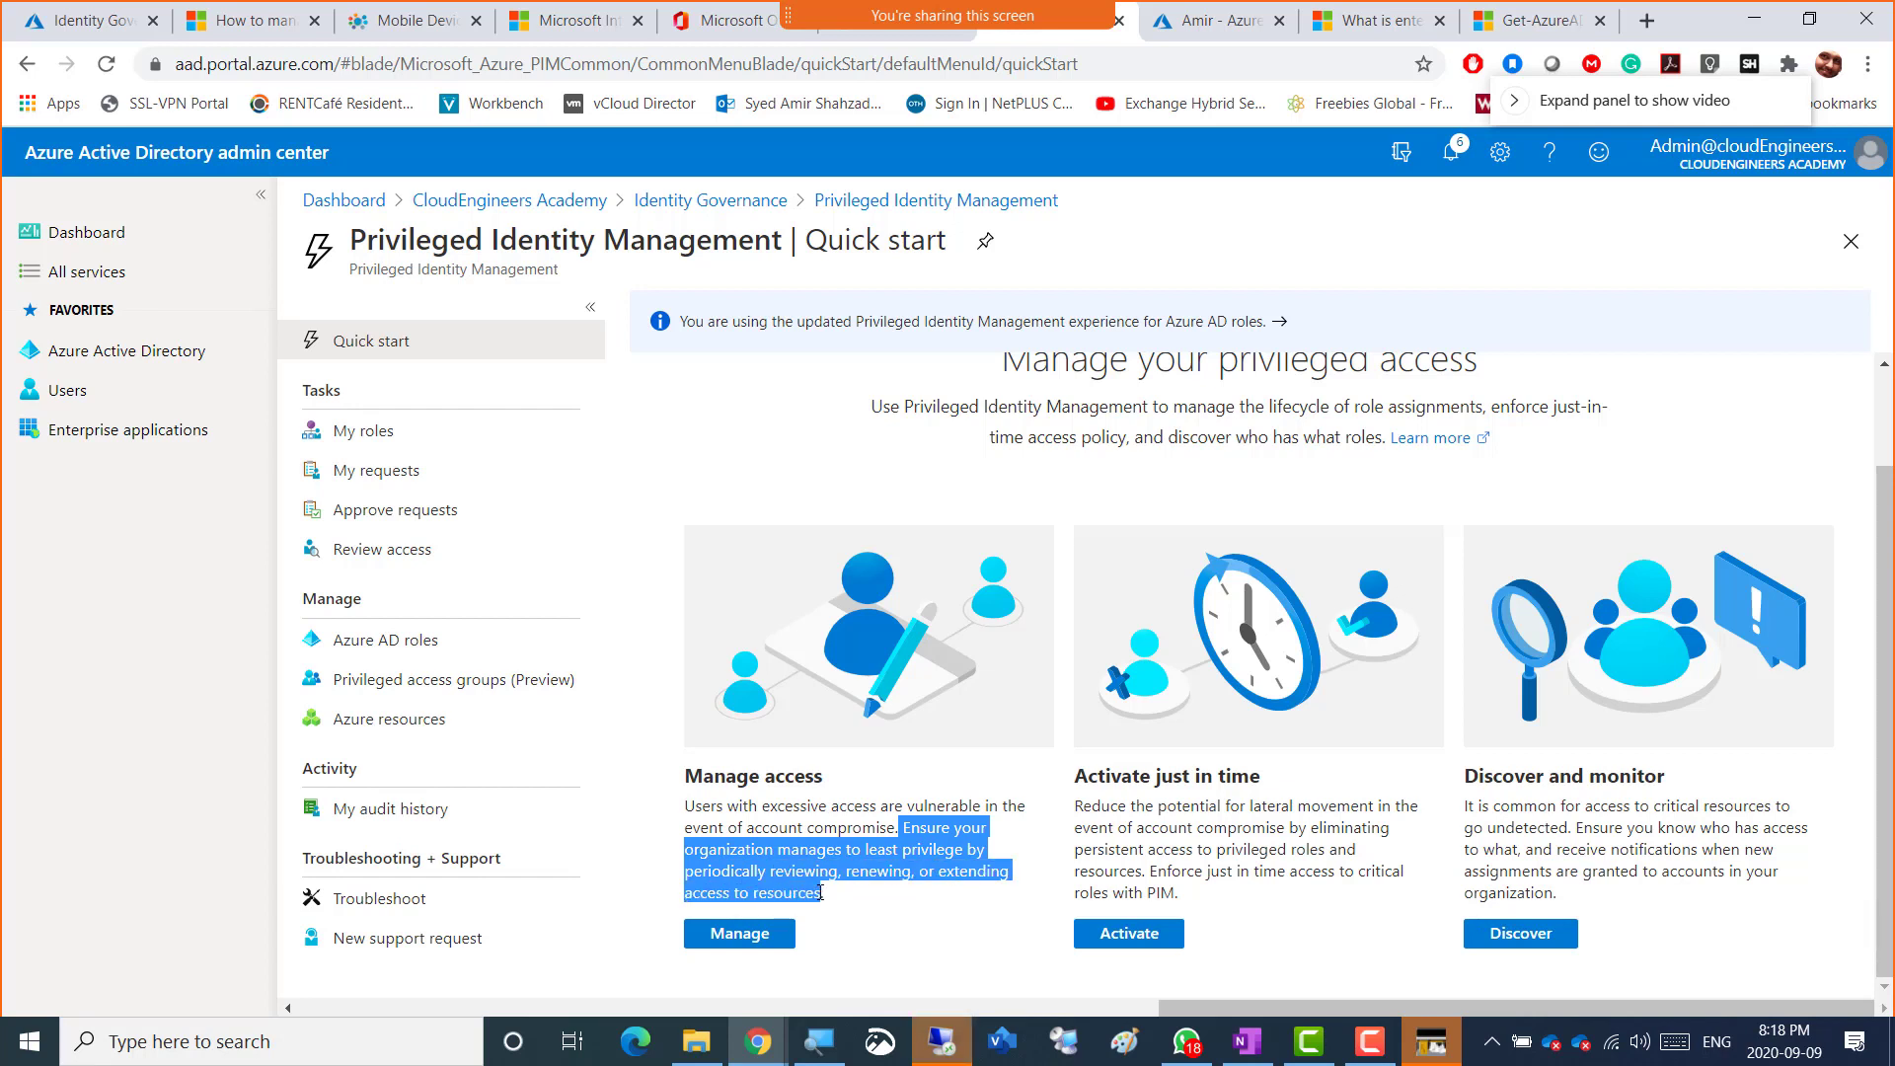
{"action": "left_click", "coordinate": [864, 861]}
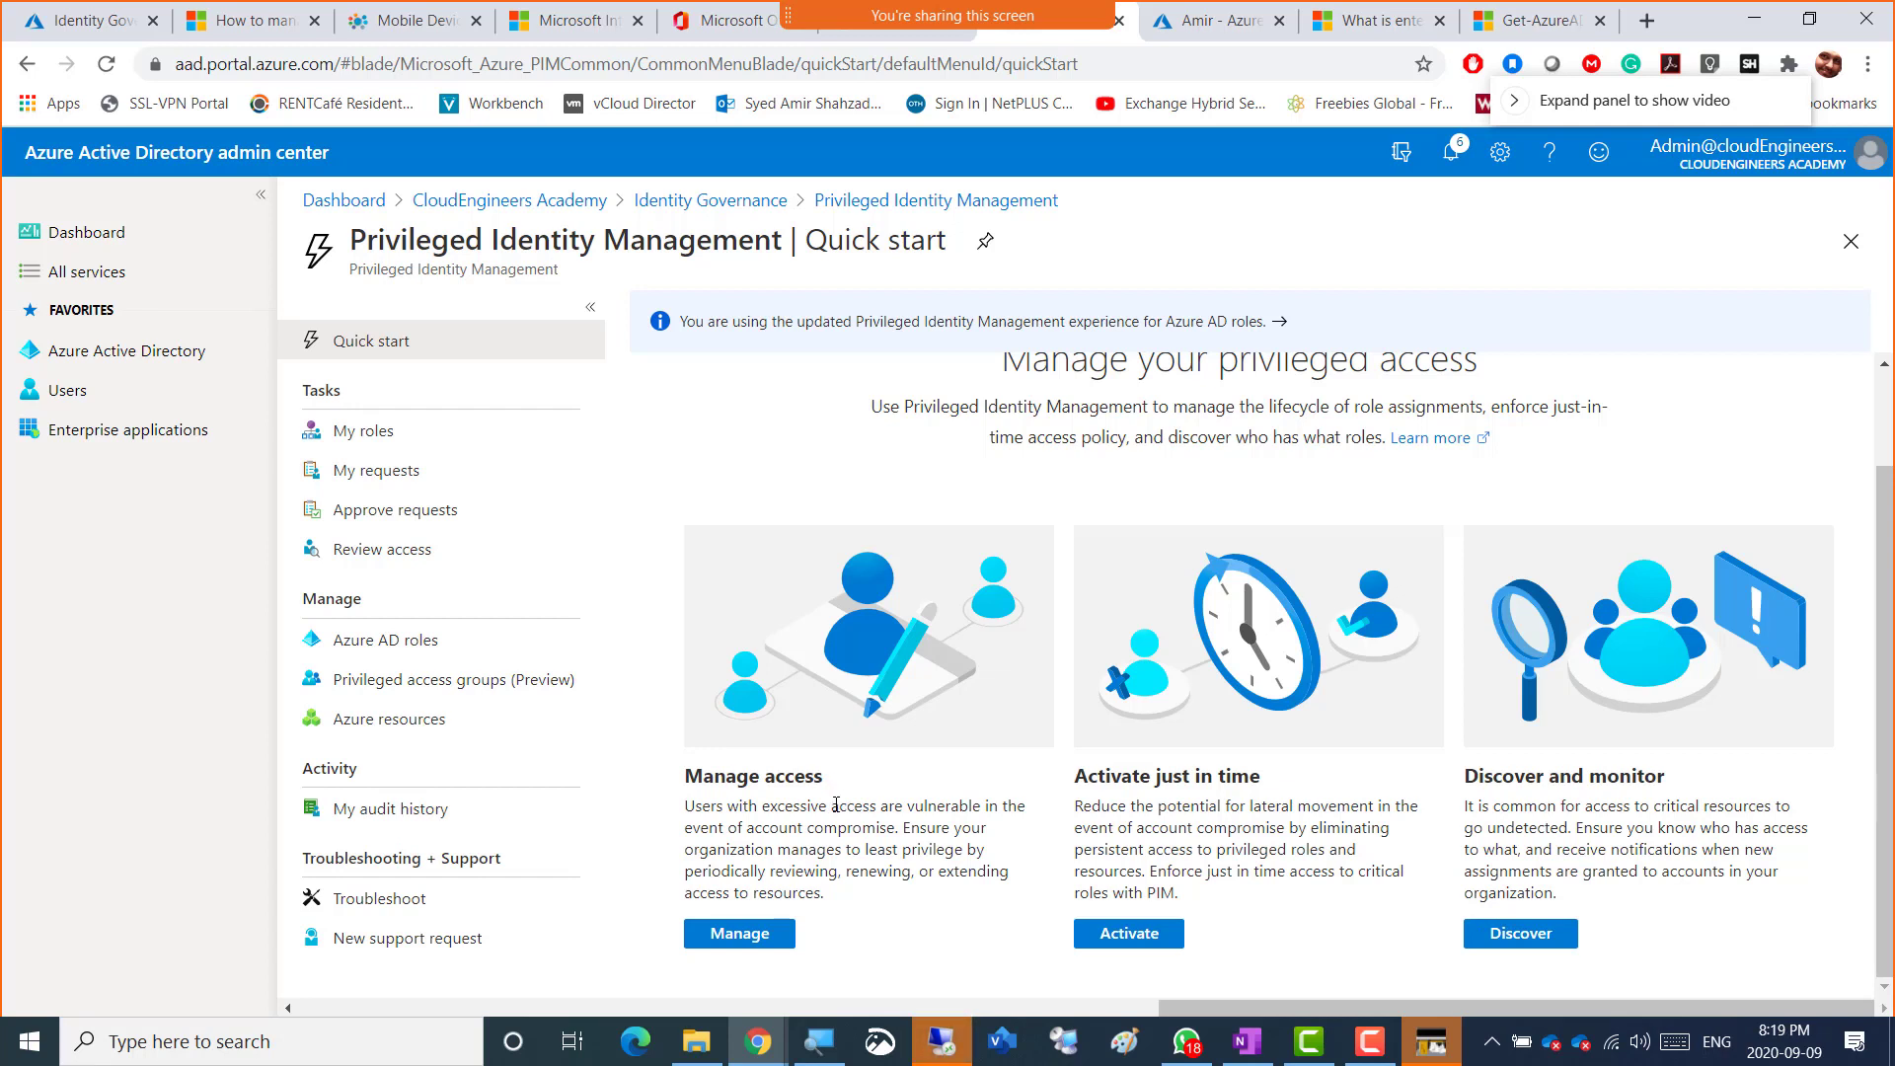
- Start a new Azure AD role assignment for the Application Administrator role, scoped to Adobe Creative Cloud
{"action": "left_click", "coordinate": [731, 938]}
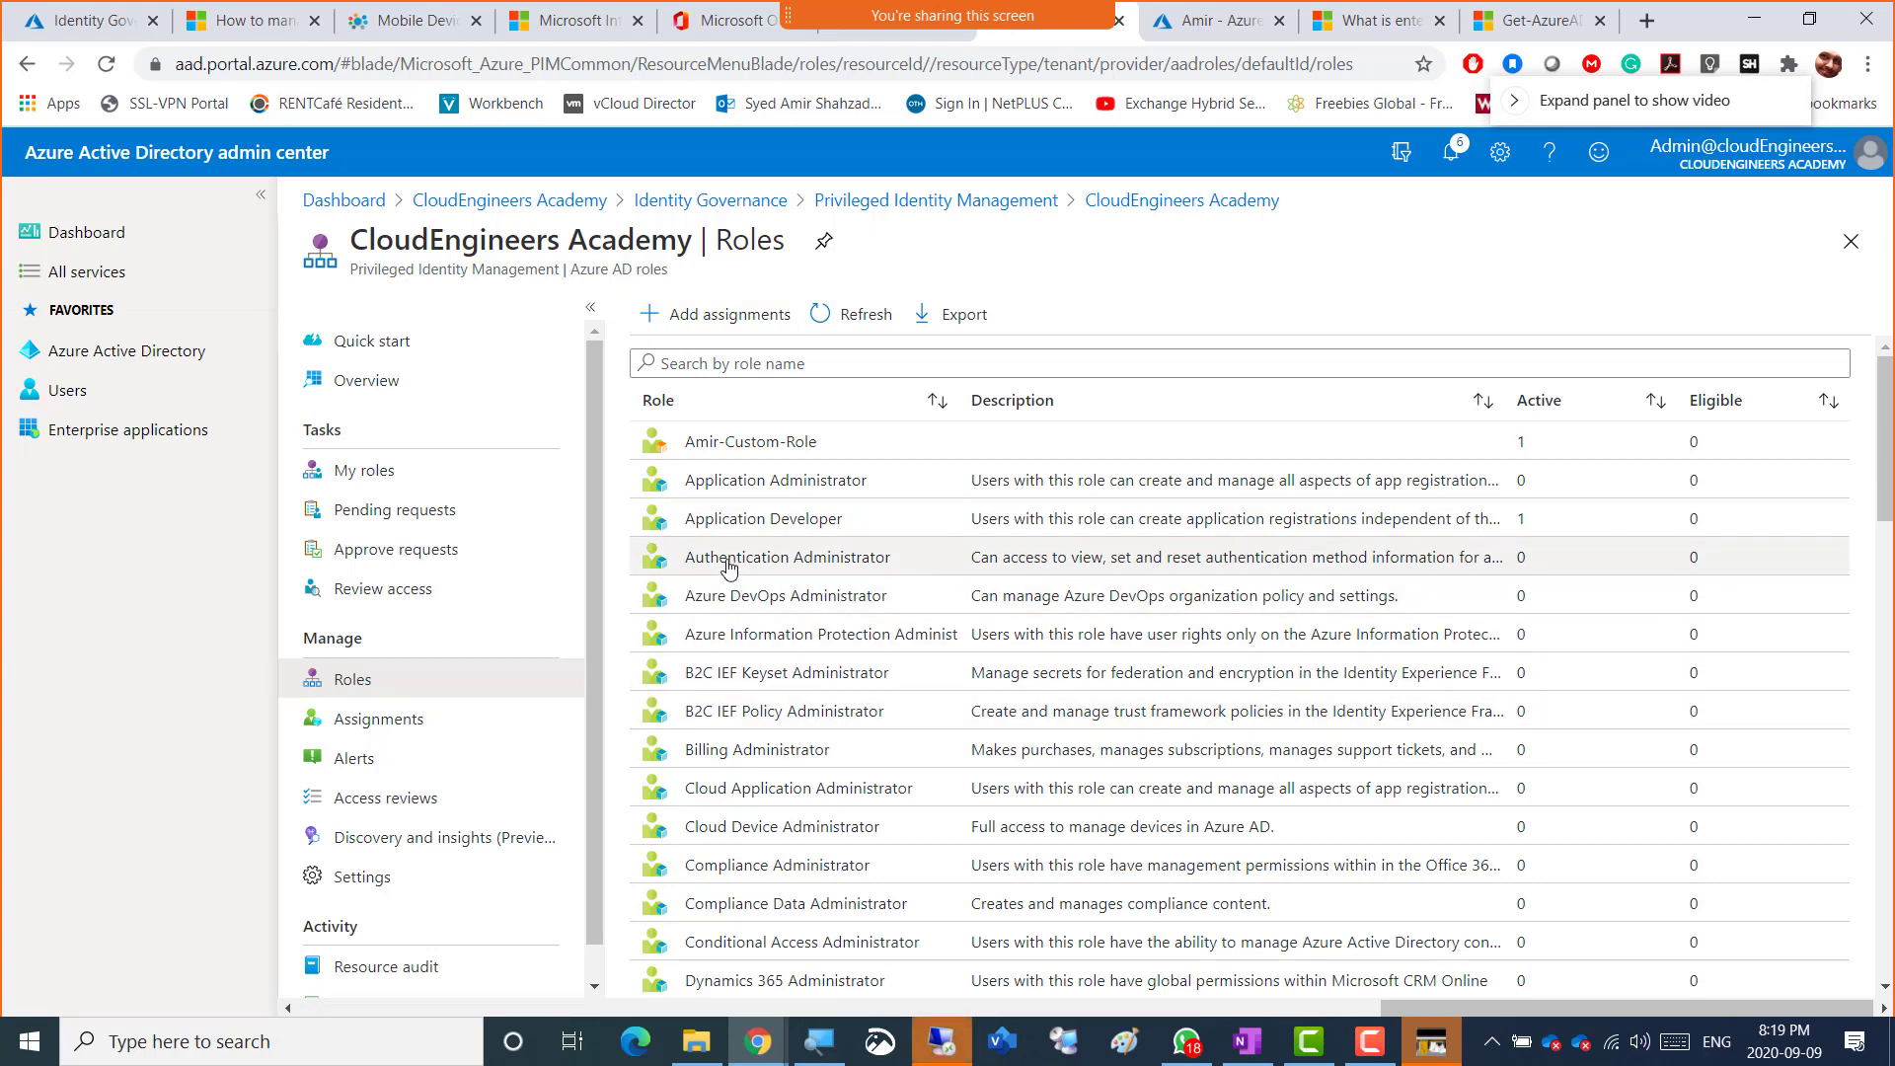
{"action": "left_click", "coordinate": [709, 318]}
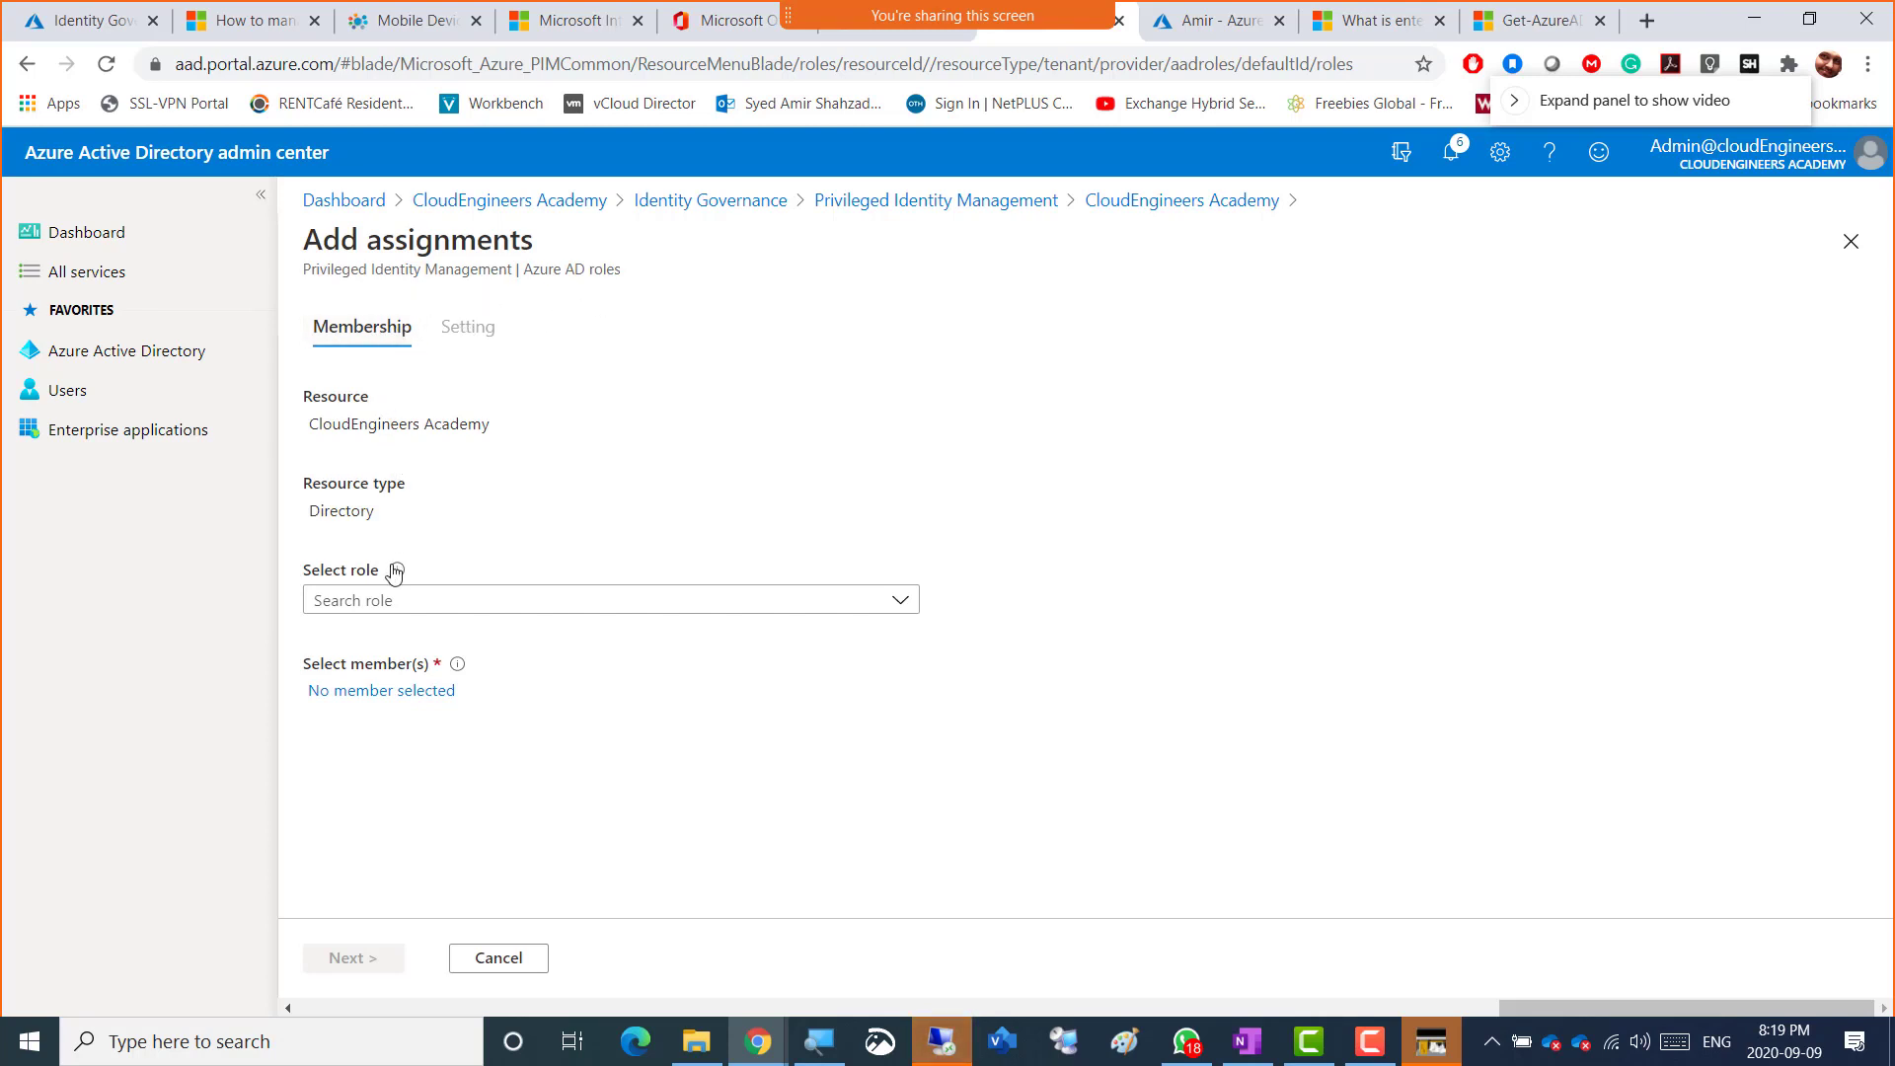
{"action": "left_click", "coordinate": [573, 604]}
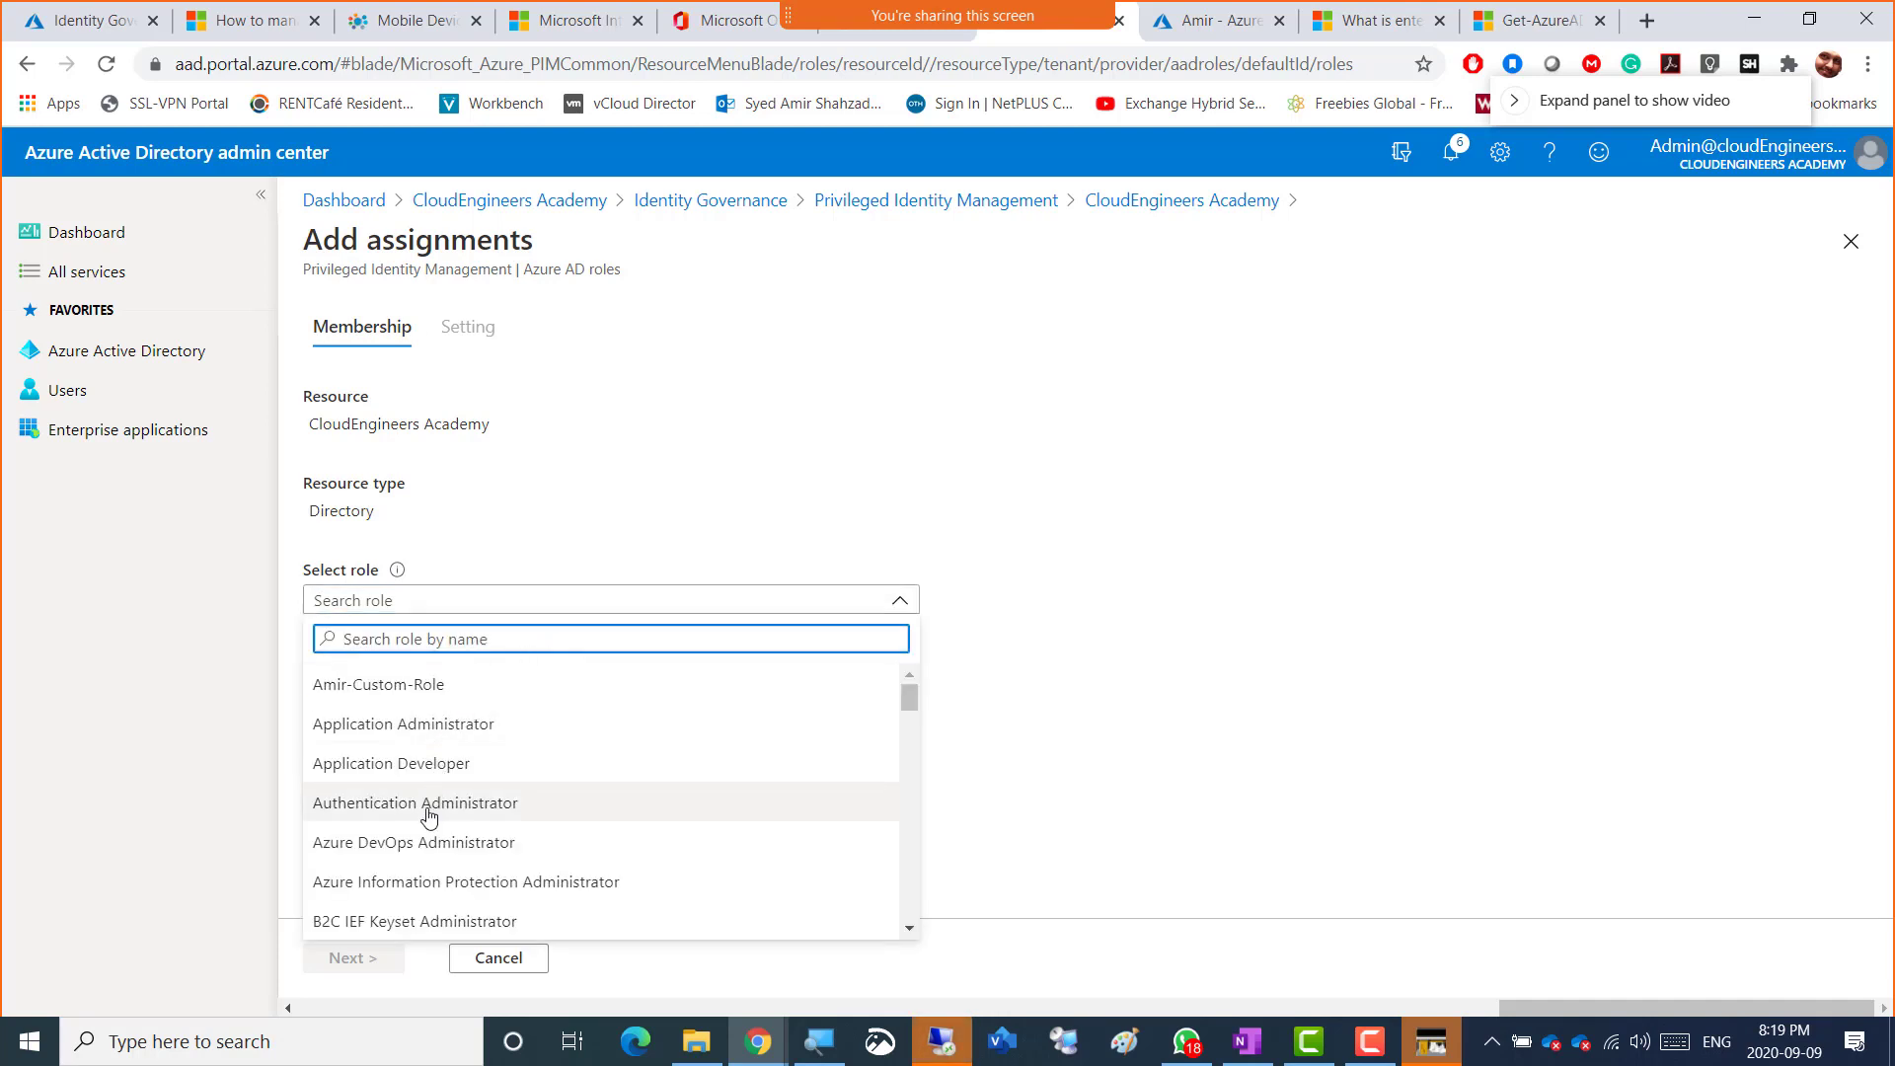
{"action": "left_click", "coordinate": [422, 724]}
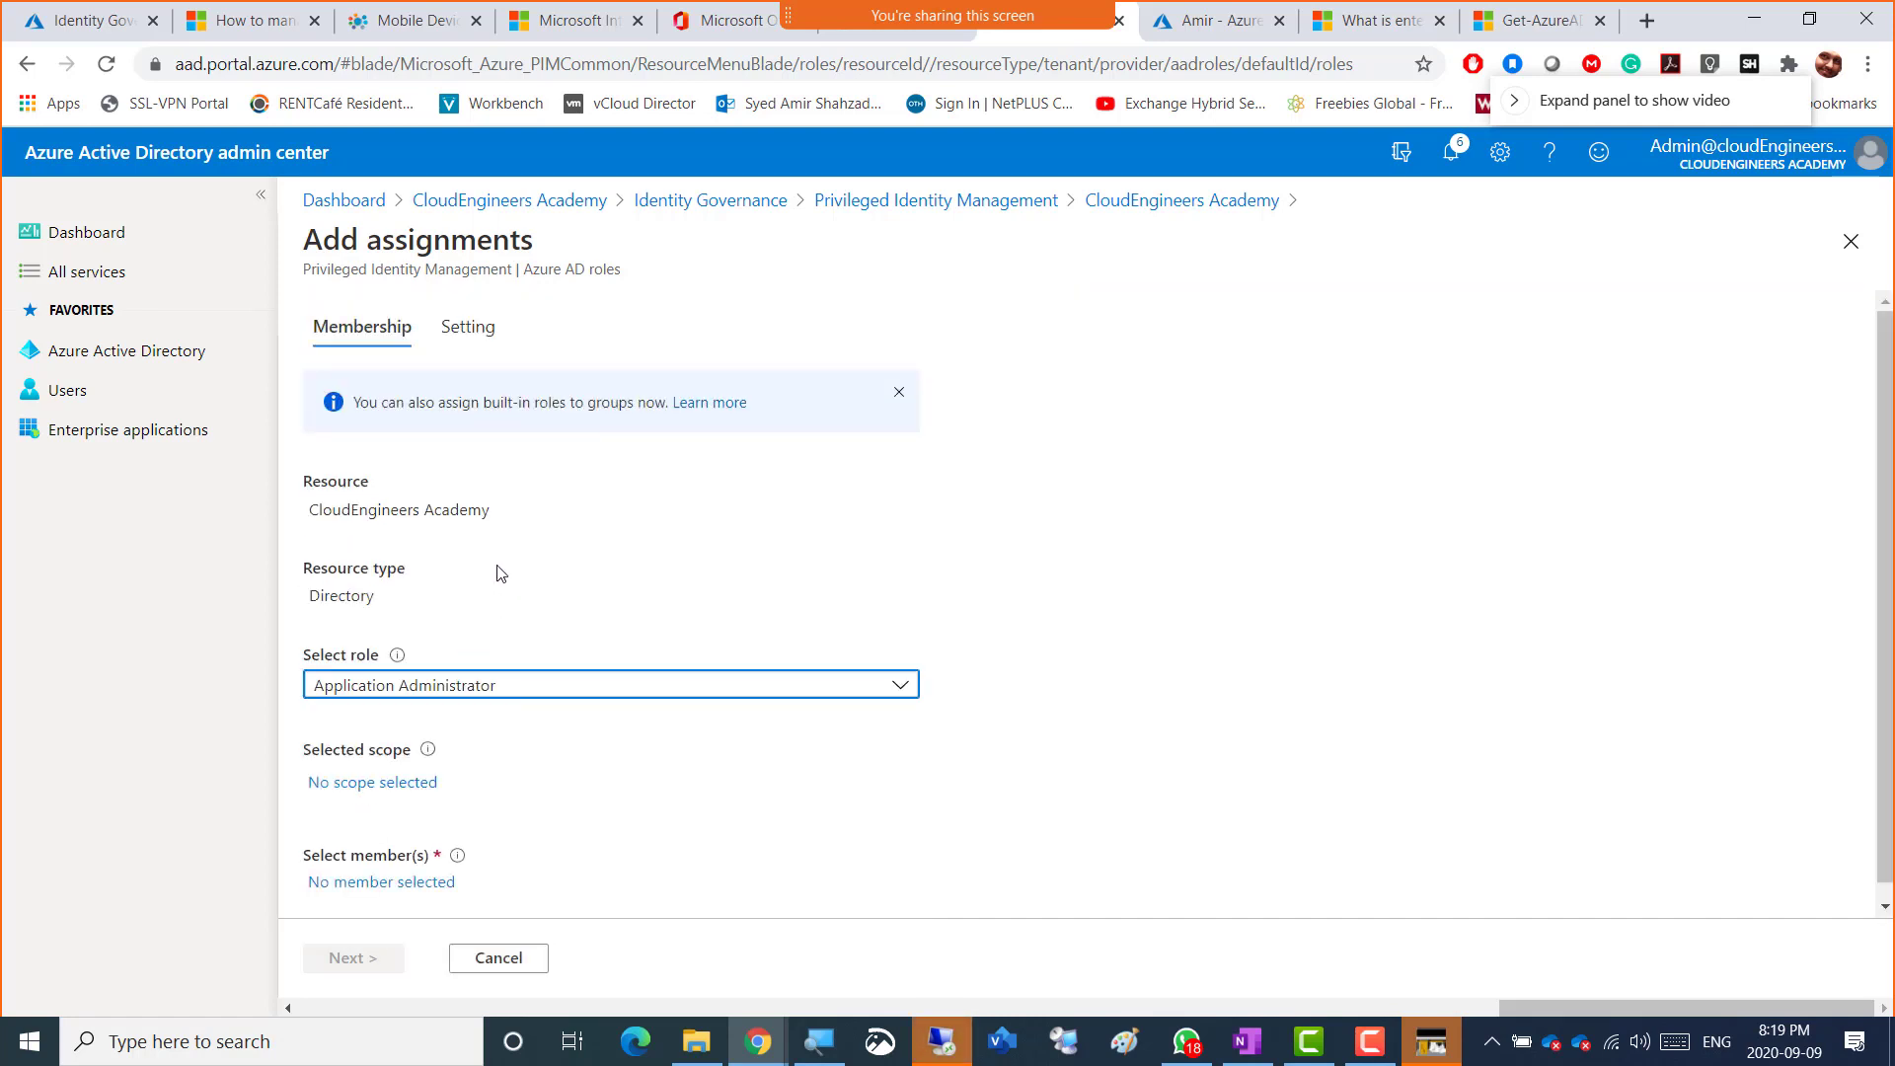
{"action": "left_click", "coordinate": [390, 790]}
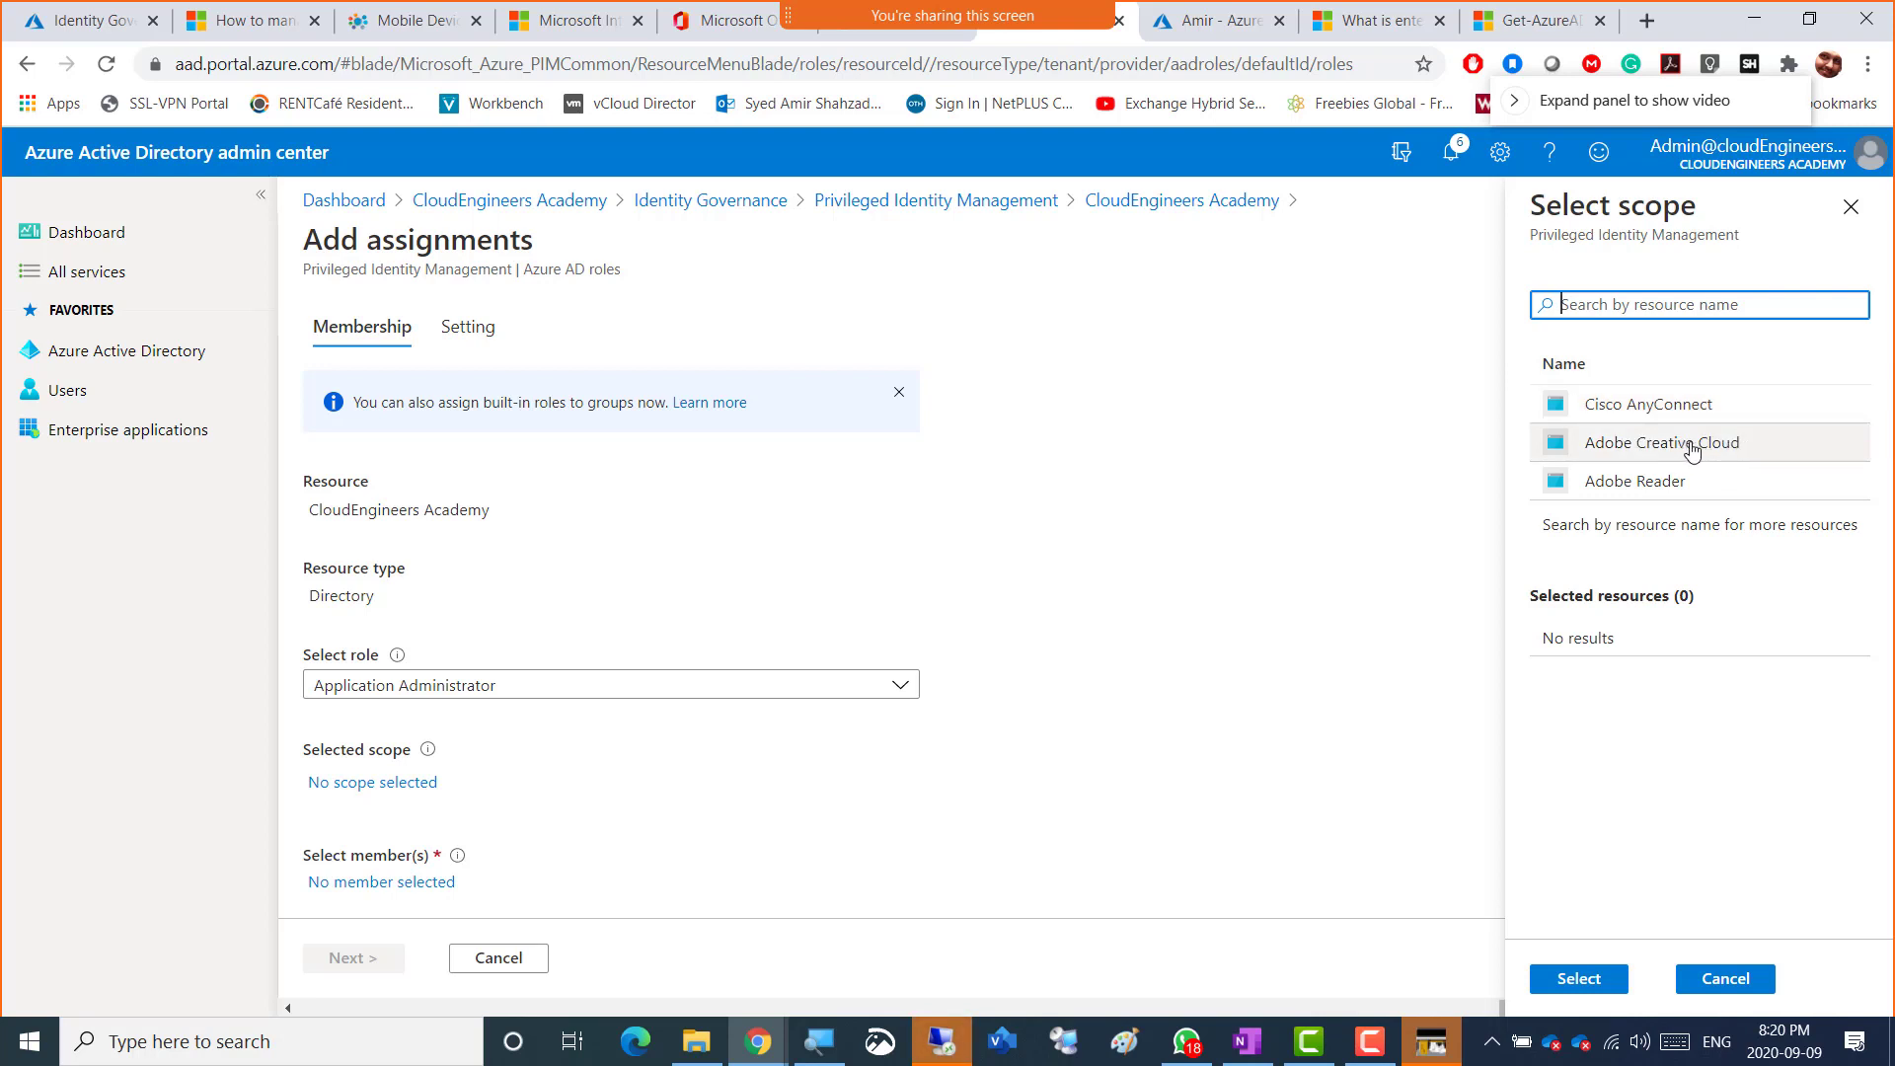
{"action": "left_click", "coordinate": [1688, 451]}
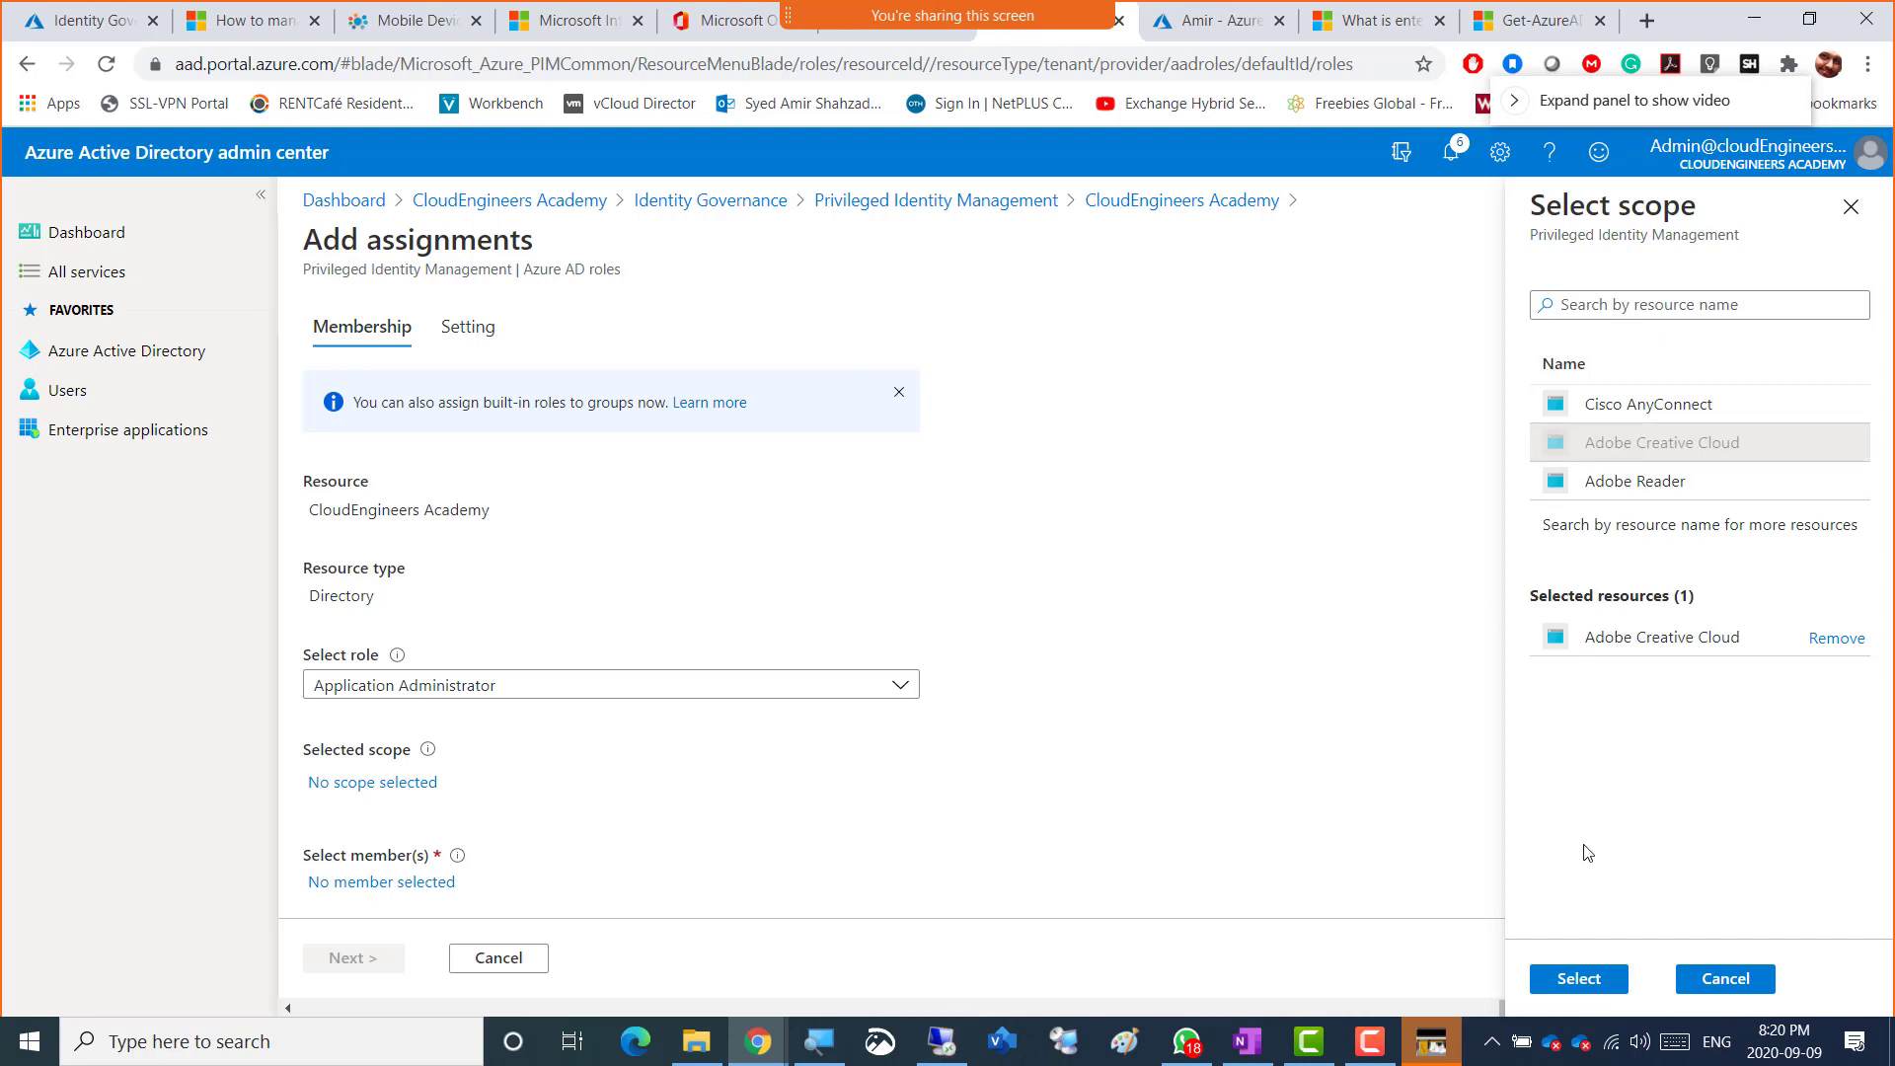
{"action": "left_click", "coordinate": [1579, 979]}
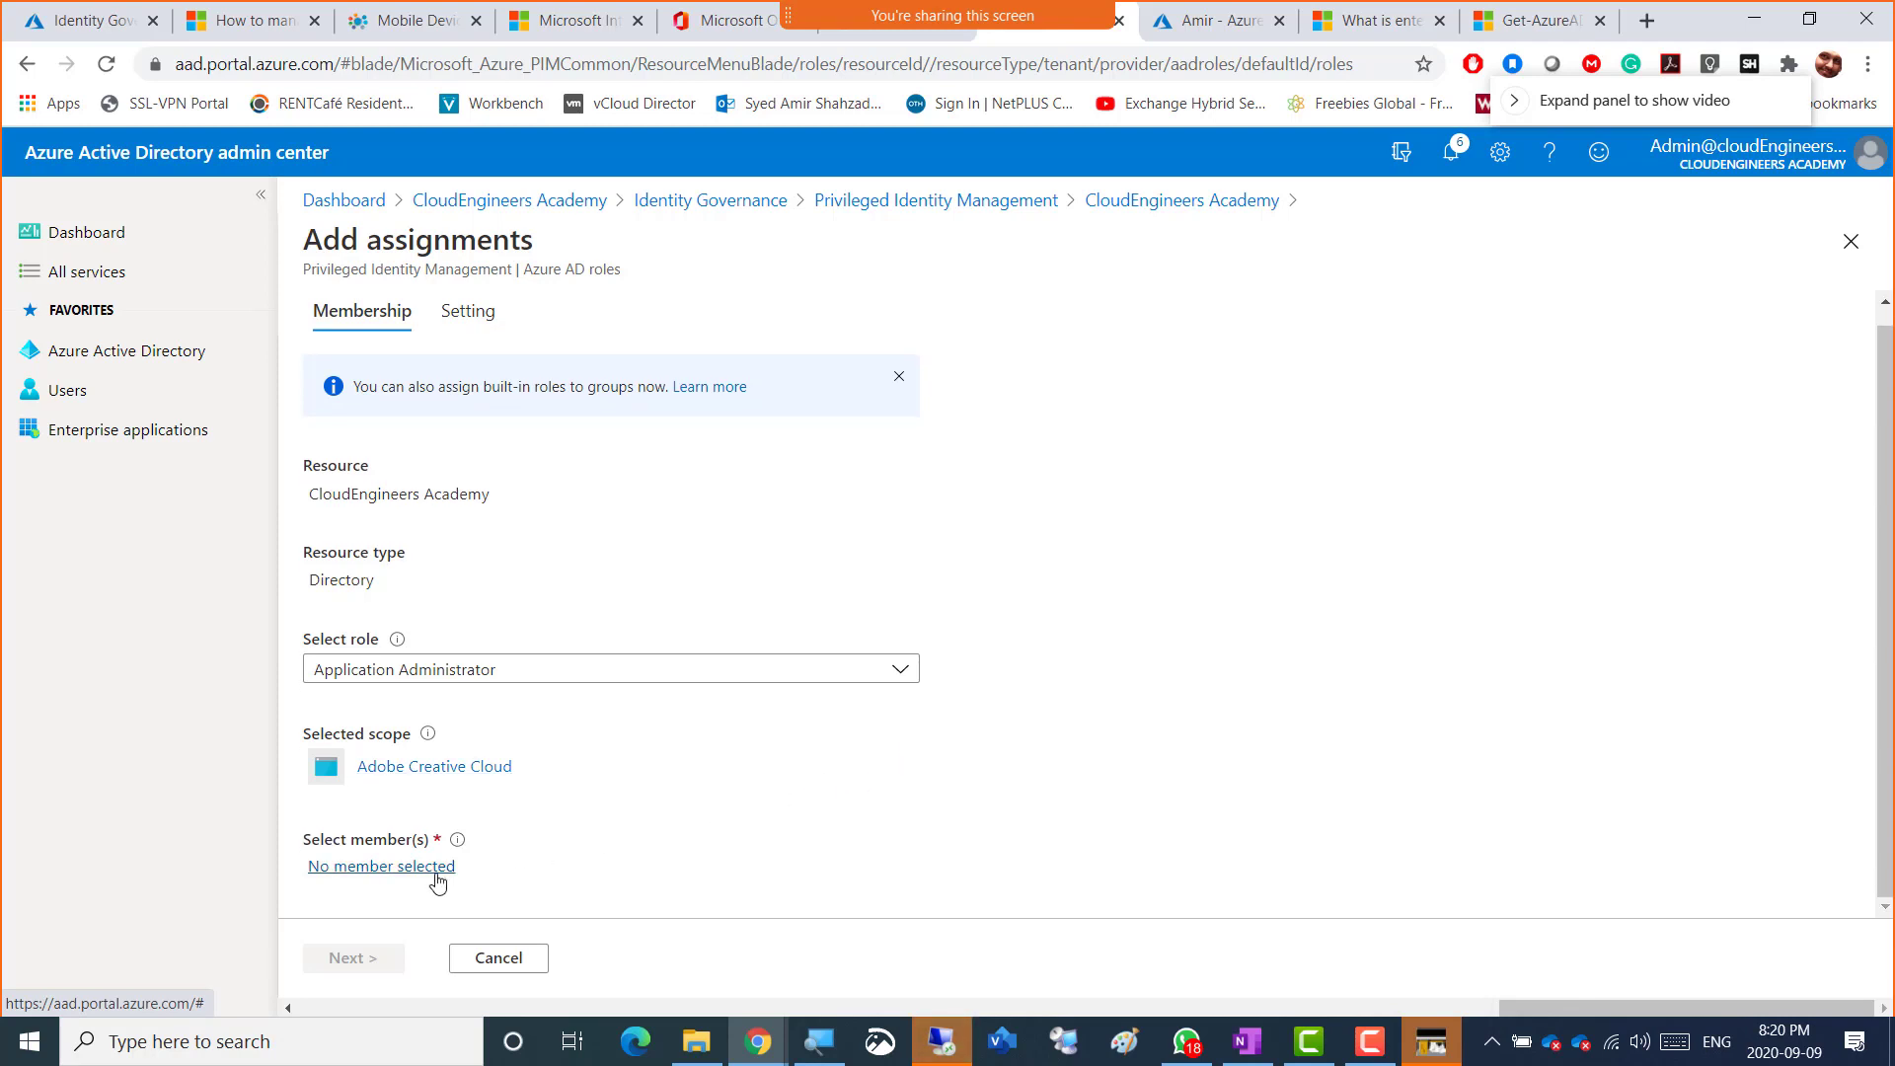
- Choose the first listed user account as the member of the Application Administrator assignment
{"action": "left_click", "coordinate": [376, 868]}
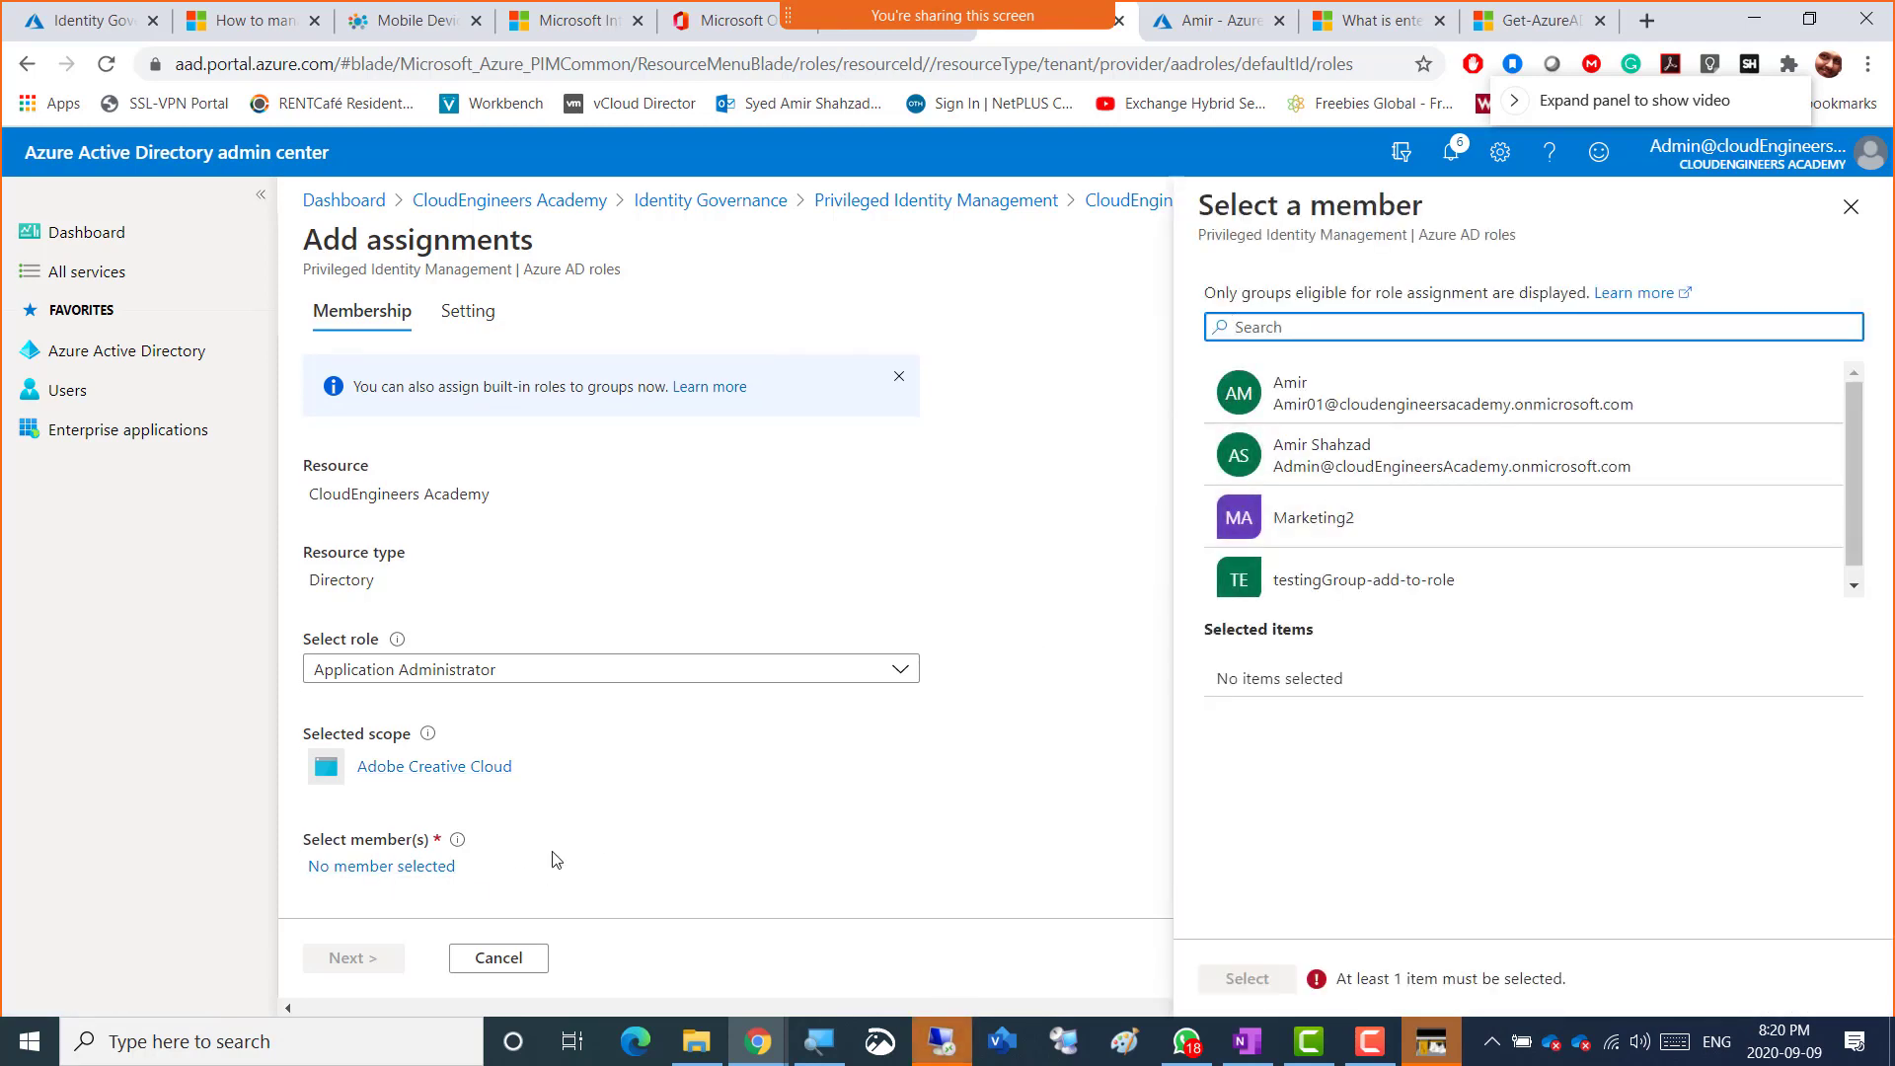
{"action": "left_click", "coordinate": [1332, 396]}
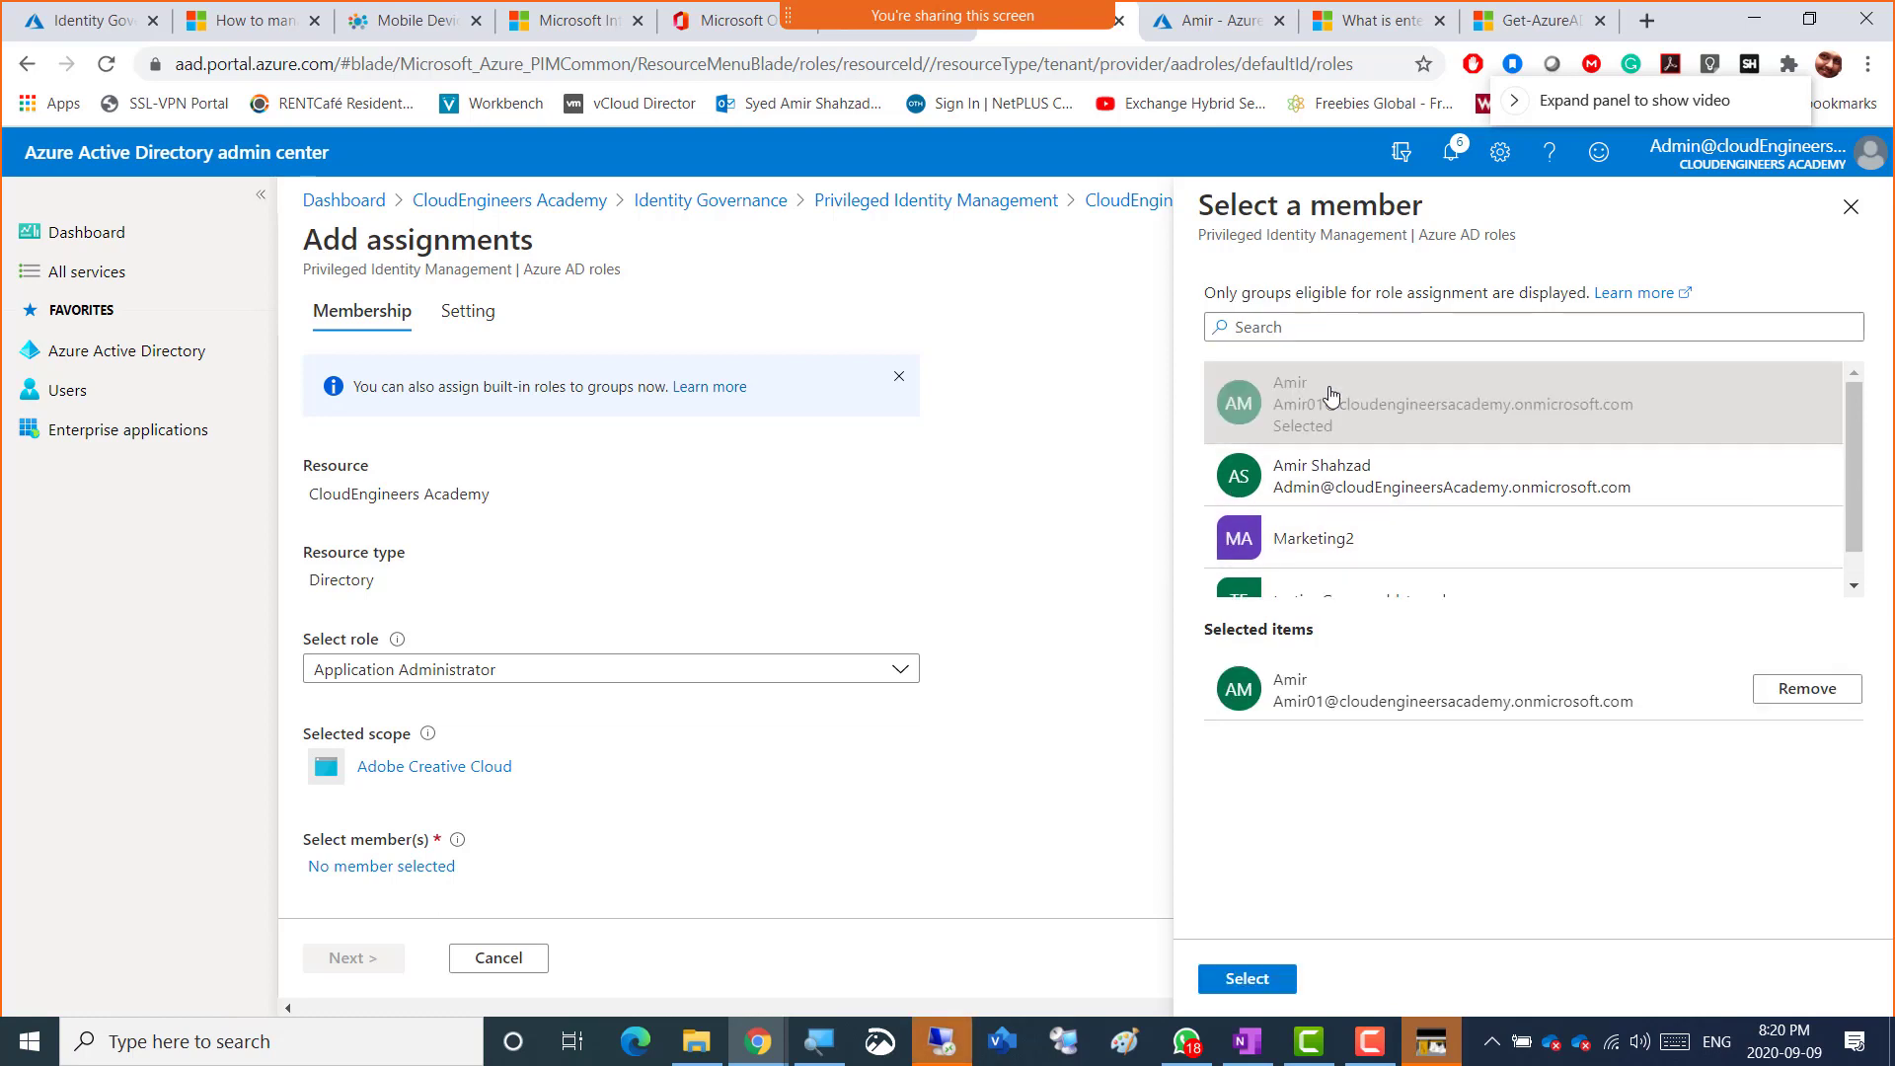
{"action": "left_click", "coordinate": [1246, 978]}
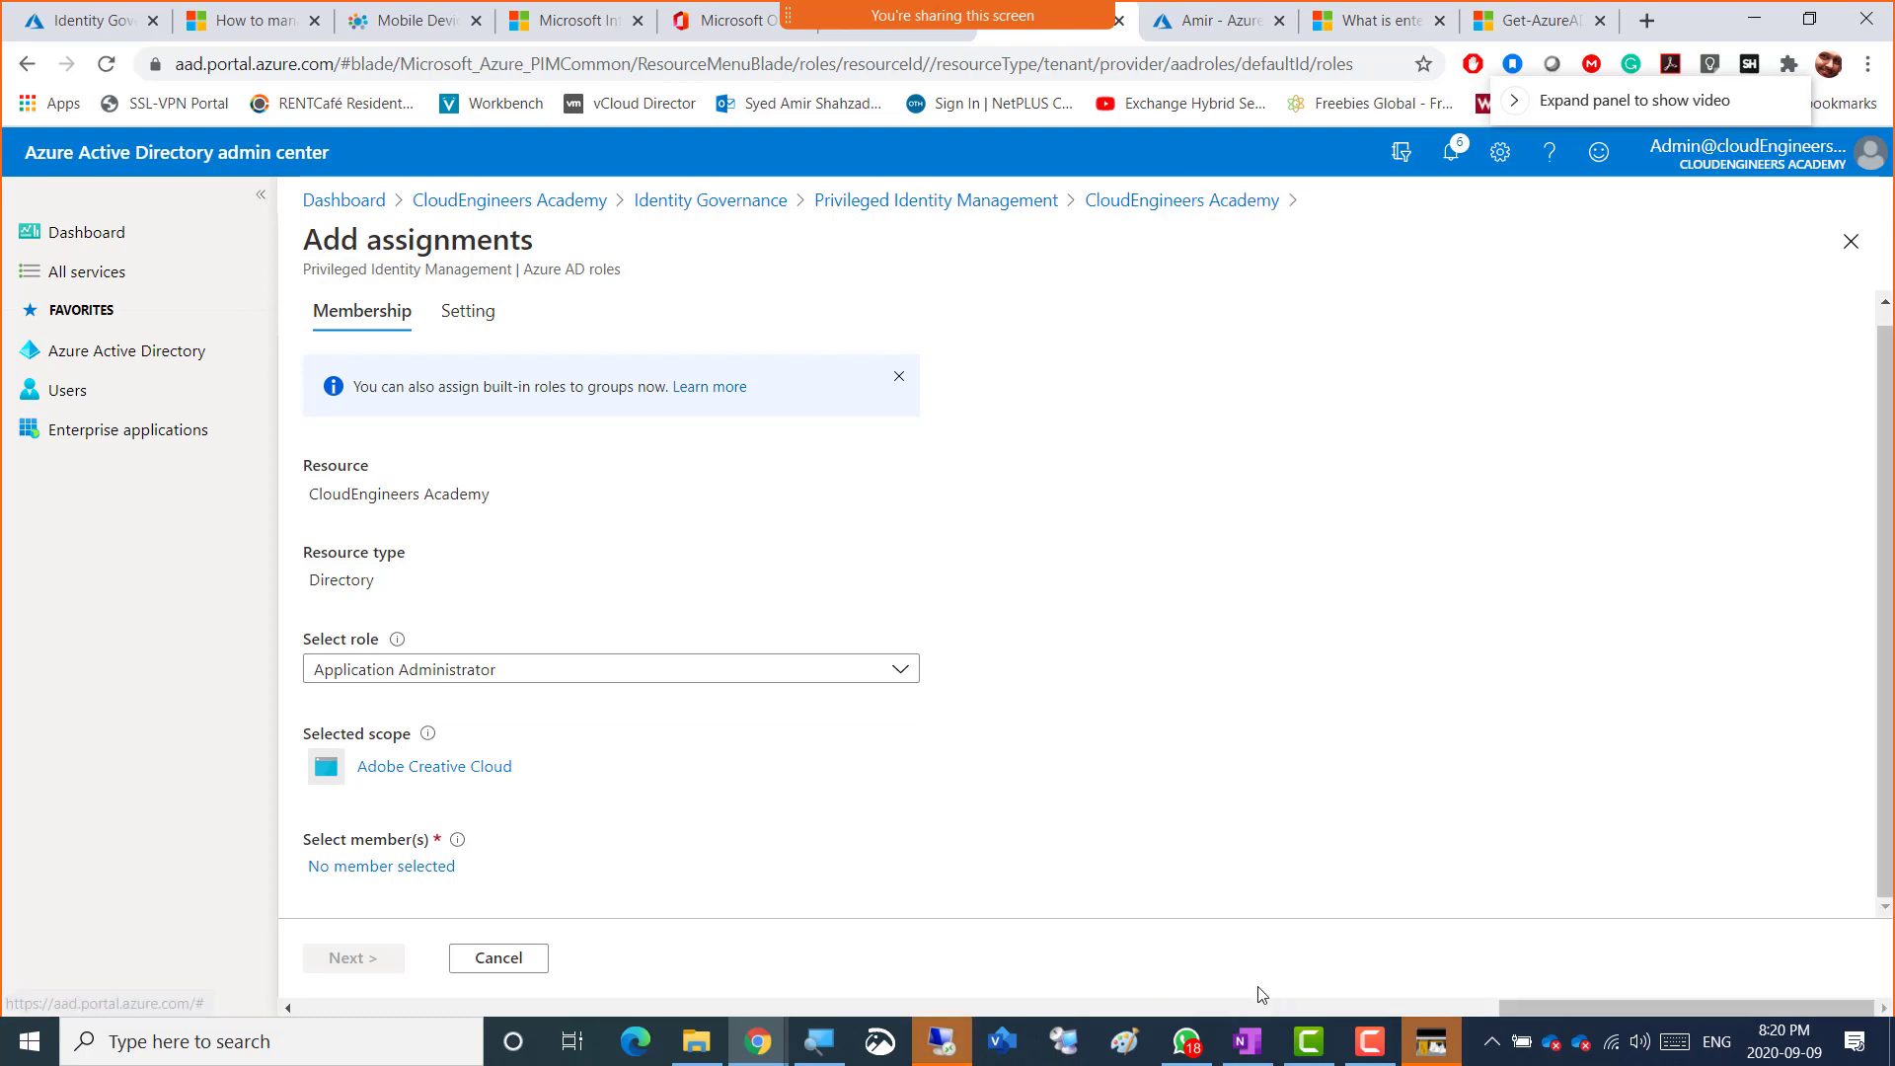
- Check the role, scope and selected member of the Application Administrator assignment and continue to its settings
{"action": "scroll", "coordinate": [686, 857], "scroll_direction": "down", "scroll_amount": 2}
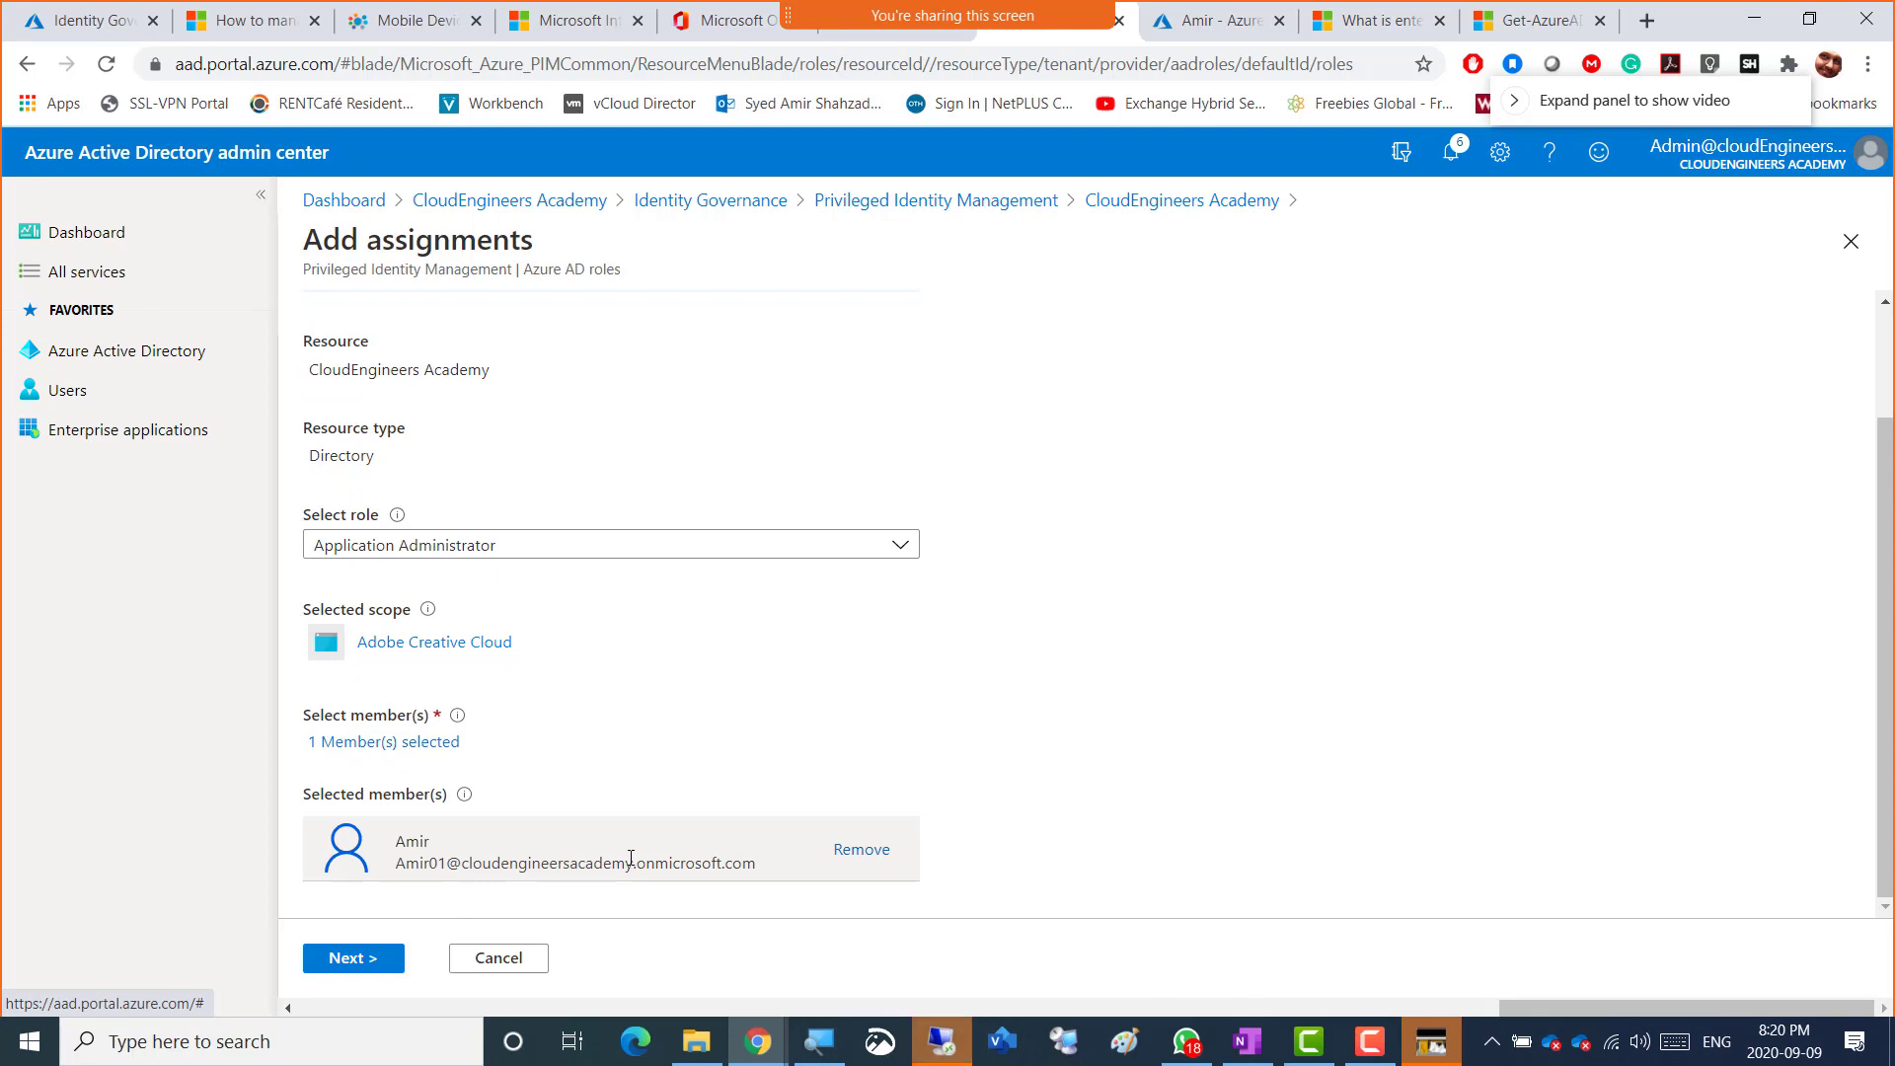
{"action": "scroll", "coordinate": [873, 526], "scroll_direction": "up", "scroll_amount": 3}
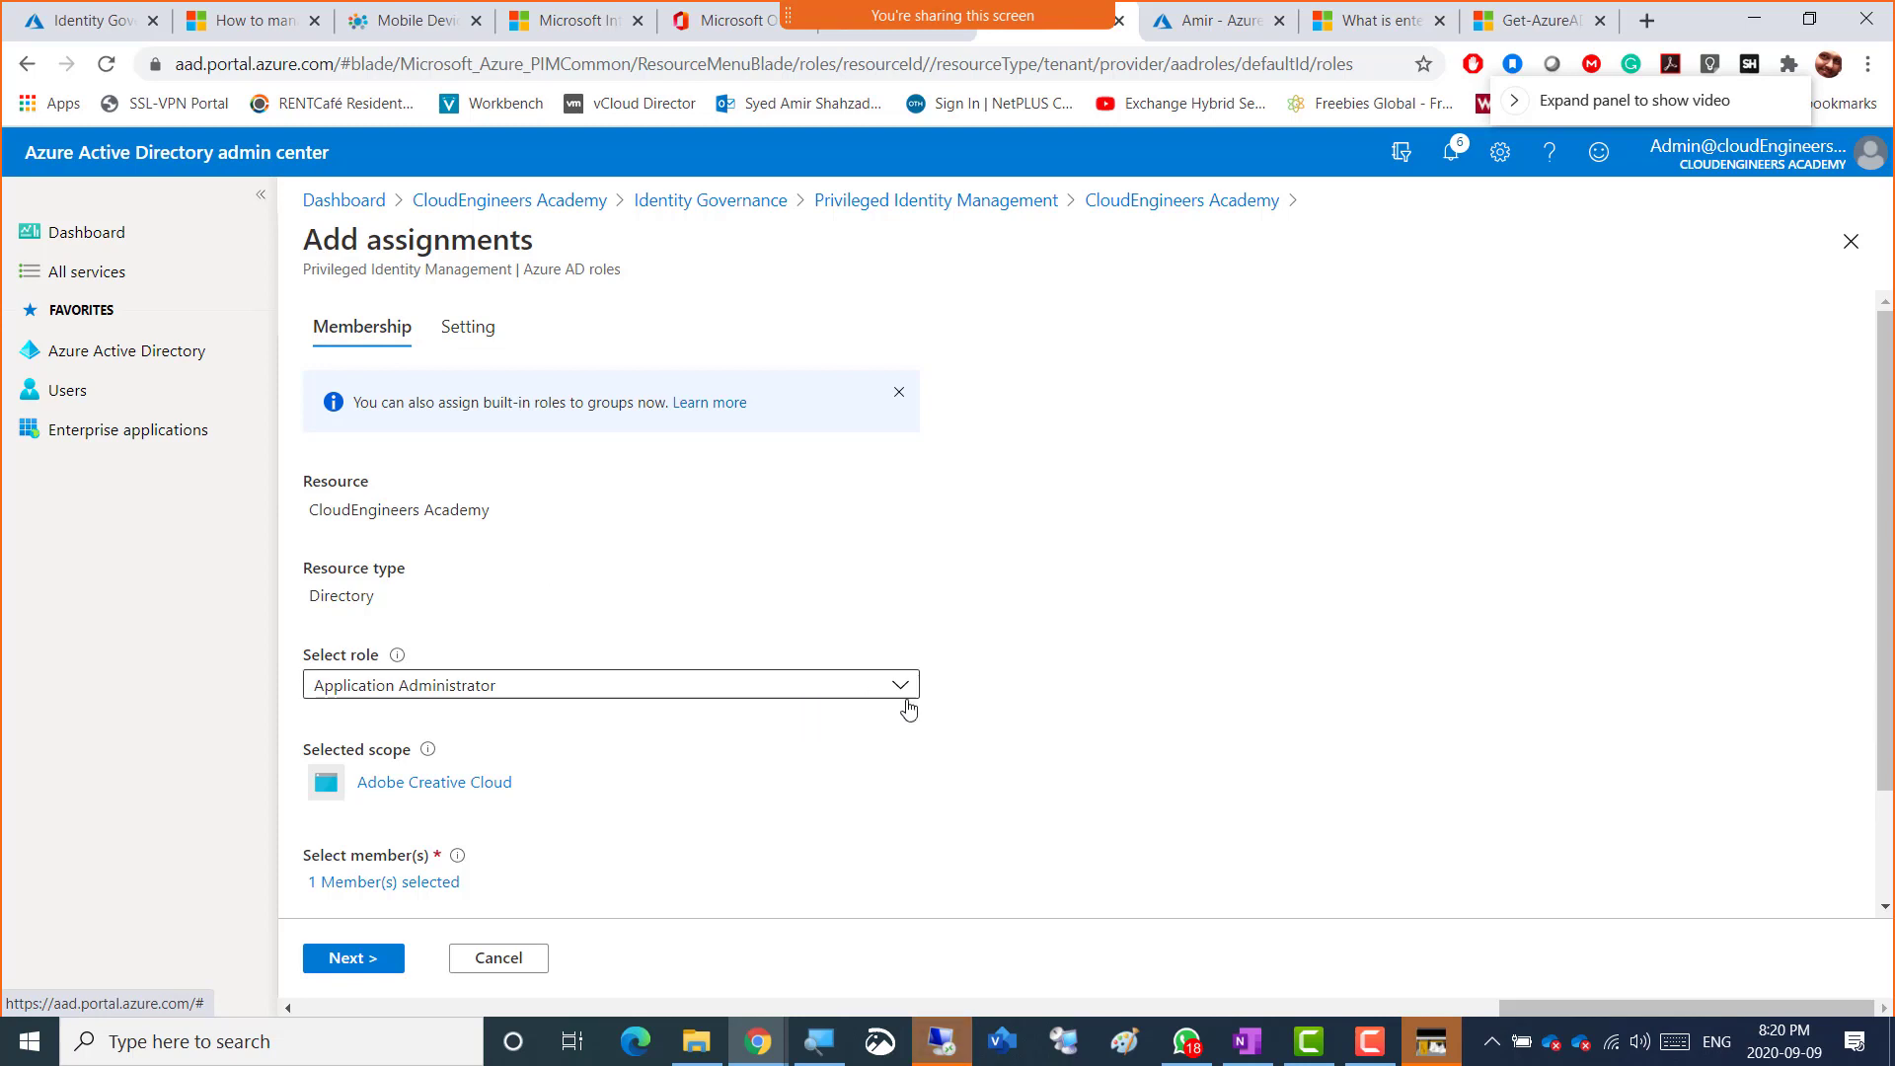
{"action": "scroll", "coordinate": [908, 709], "scroll_direction": "down", "scroll_amount": 3}
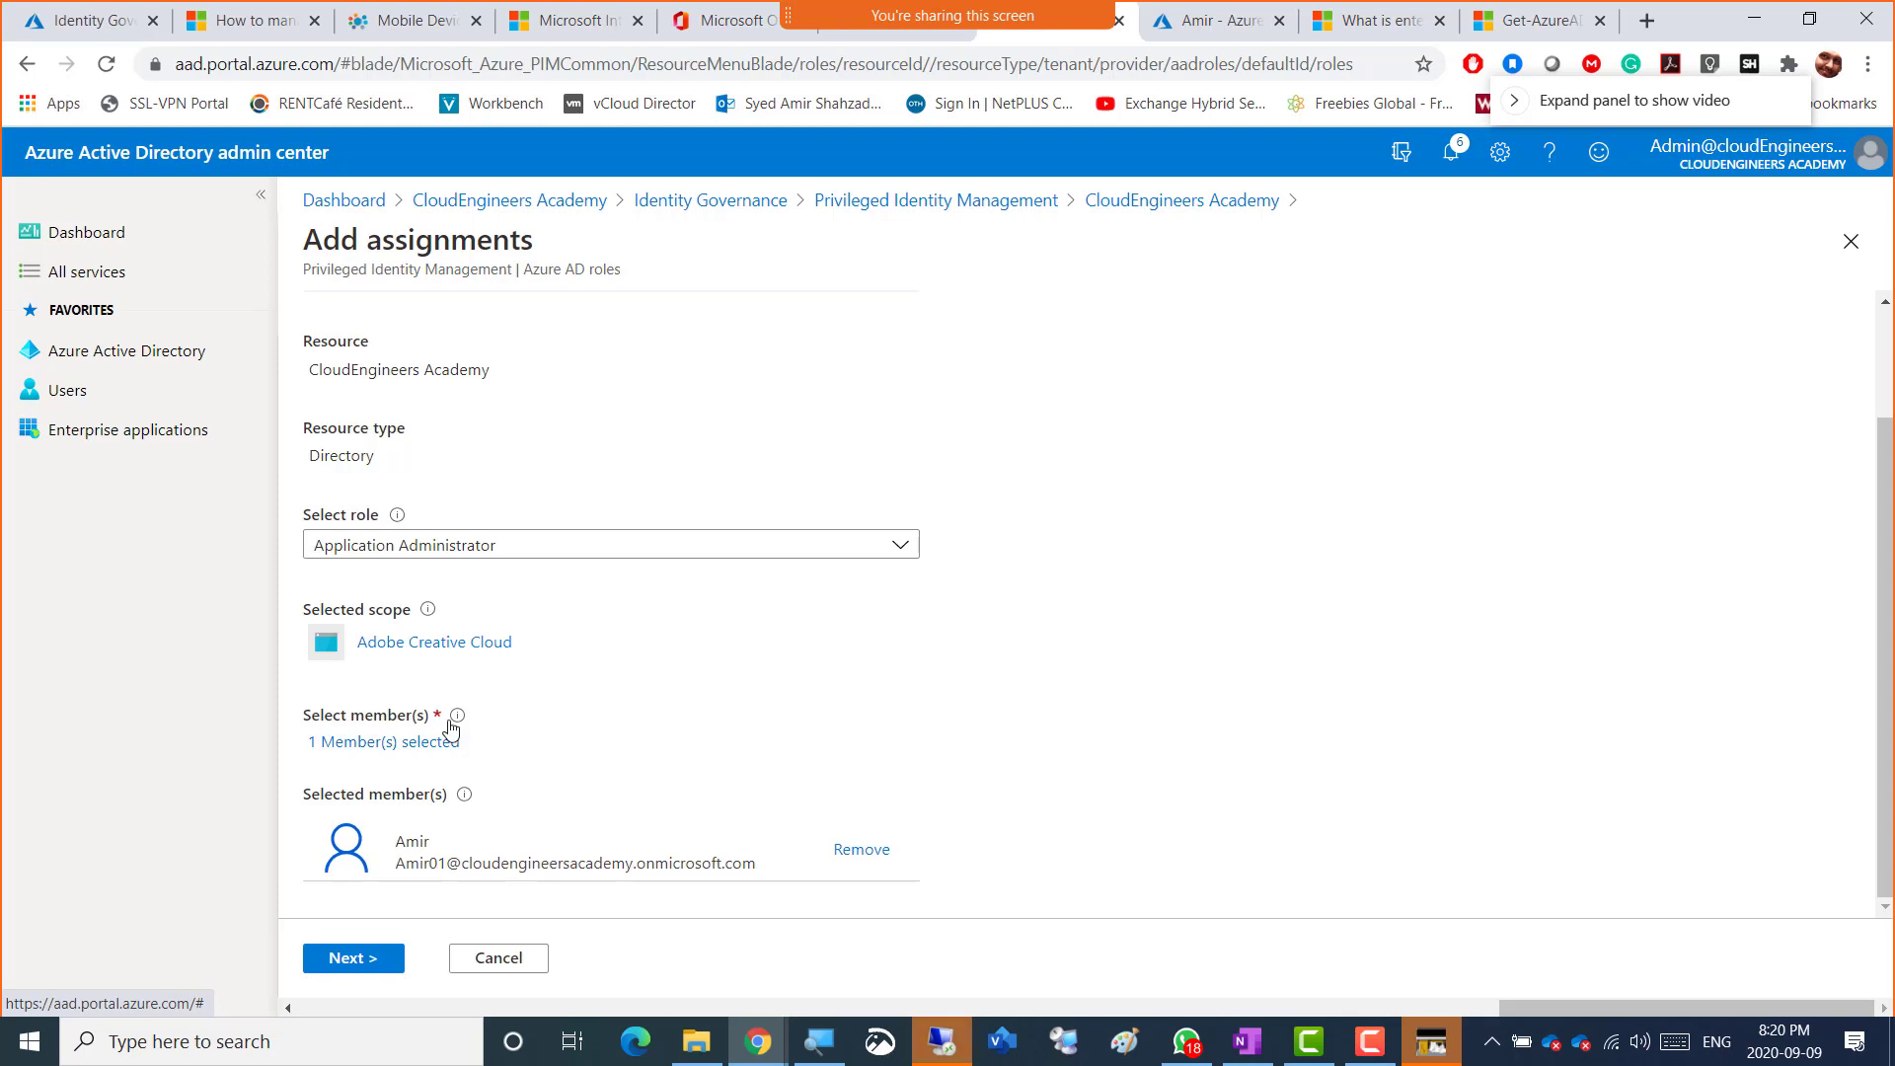
{"action": "mouse_move", "coordinate": [452, 728]}
{"action": "left_click", "coordinate": [344, 962]}
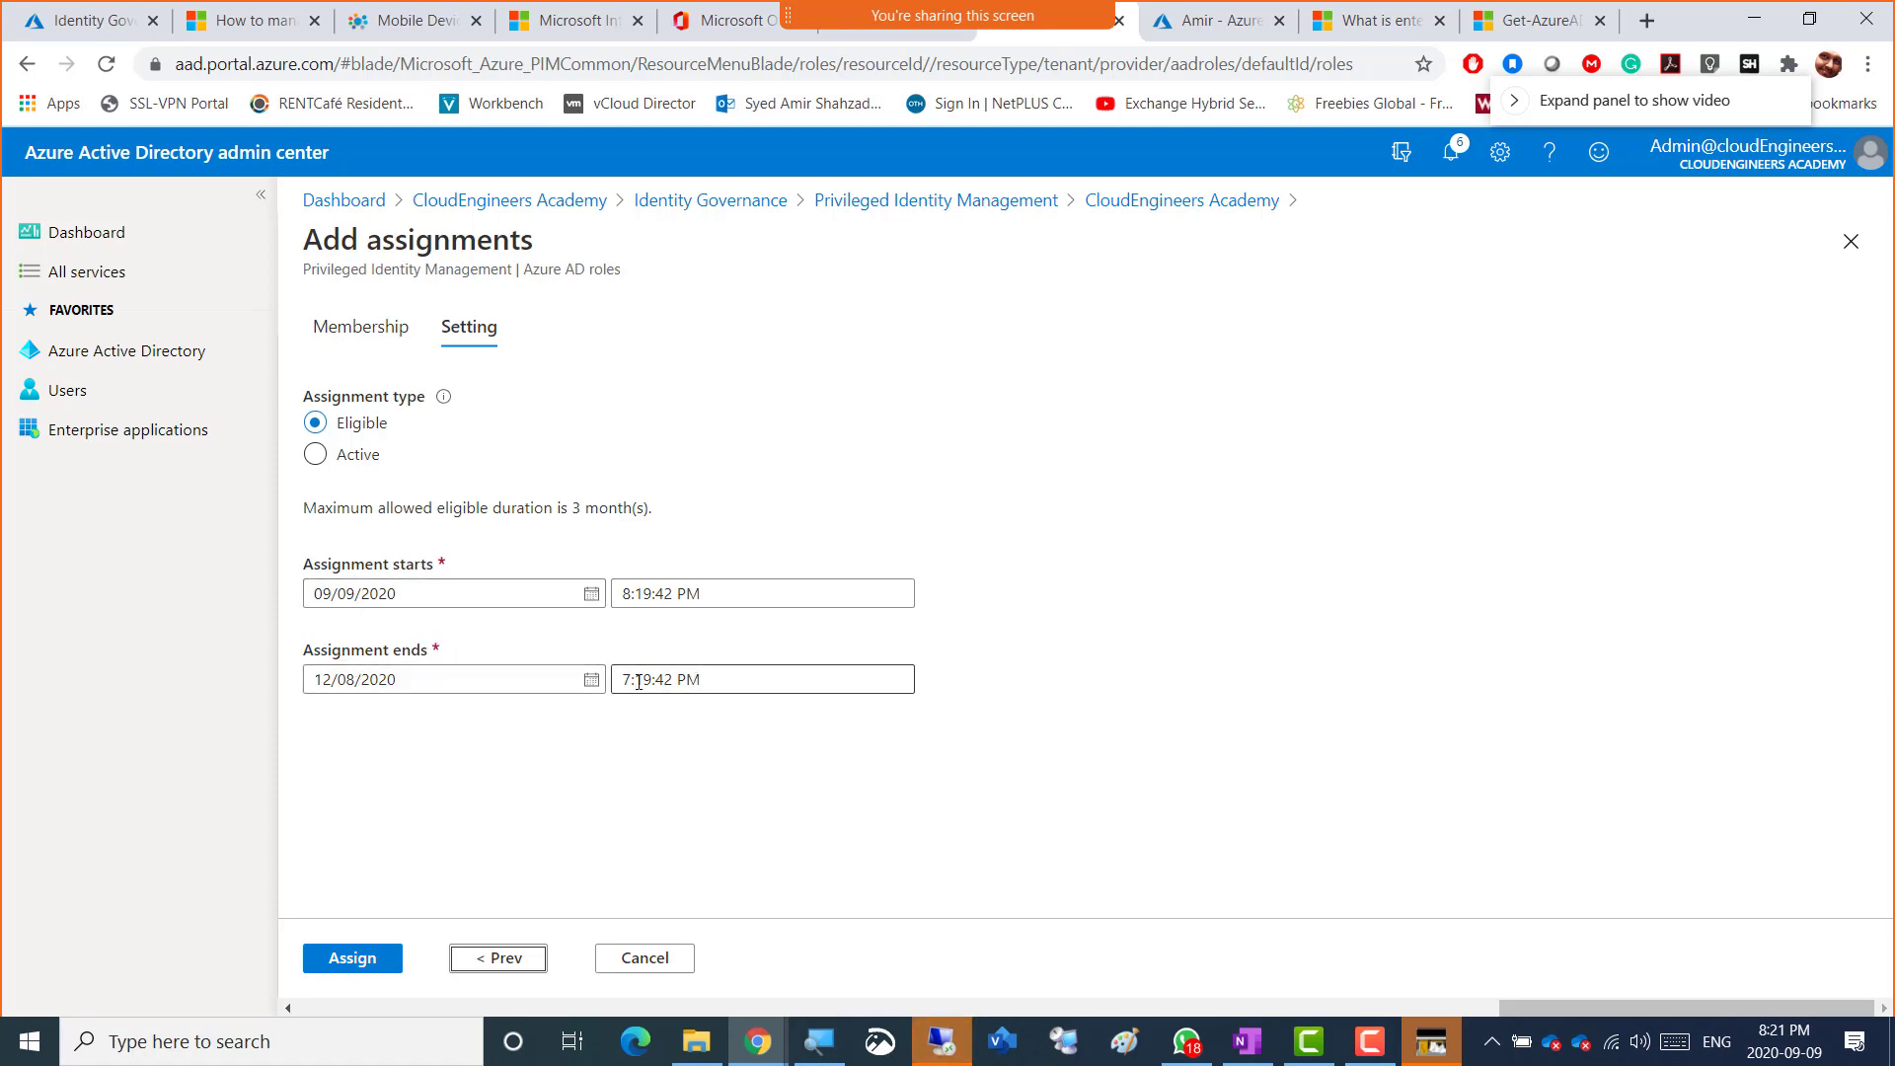
- Set the eligible assignment's end date to 09/10/2020 and submit the Application Administrator assignment
{"action": "left_click", "coordinate": [590, 681]}
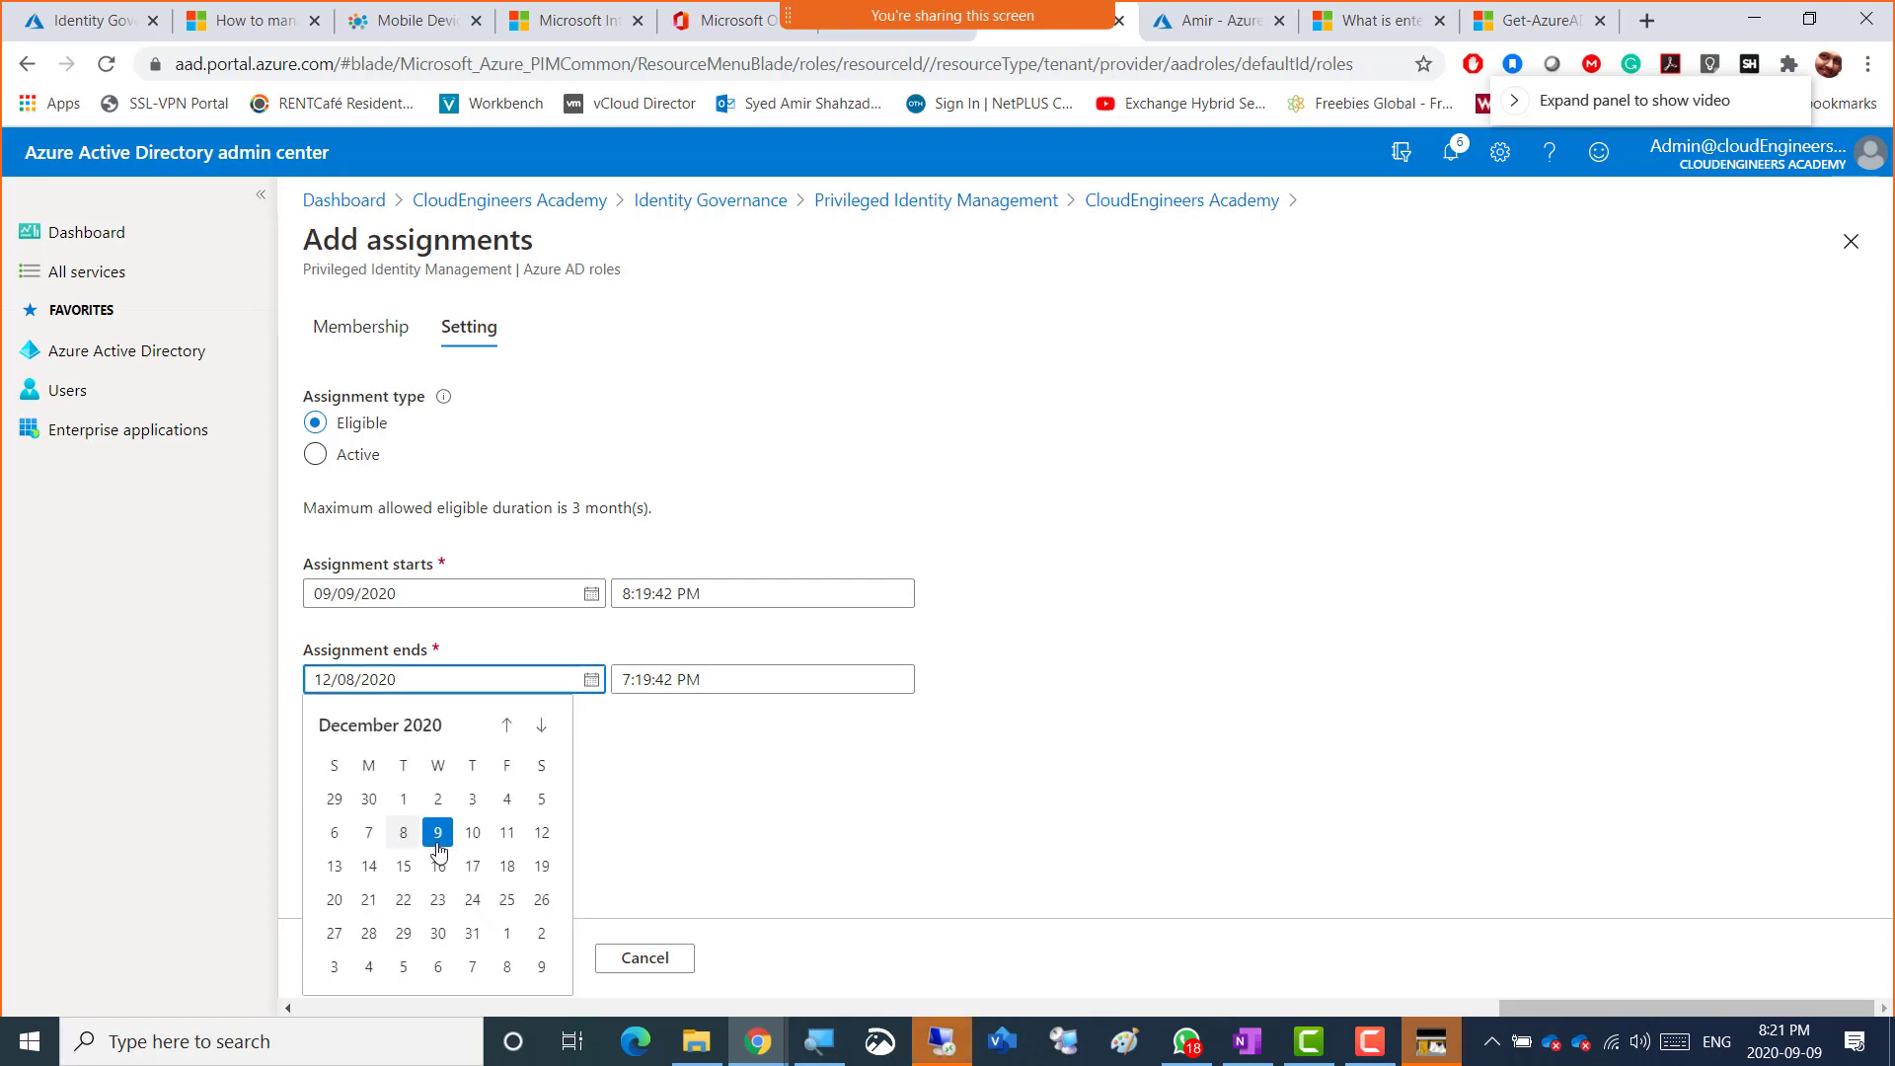
{"action": "left_click", "coordinate": [508, 727]}
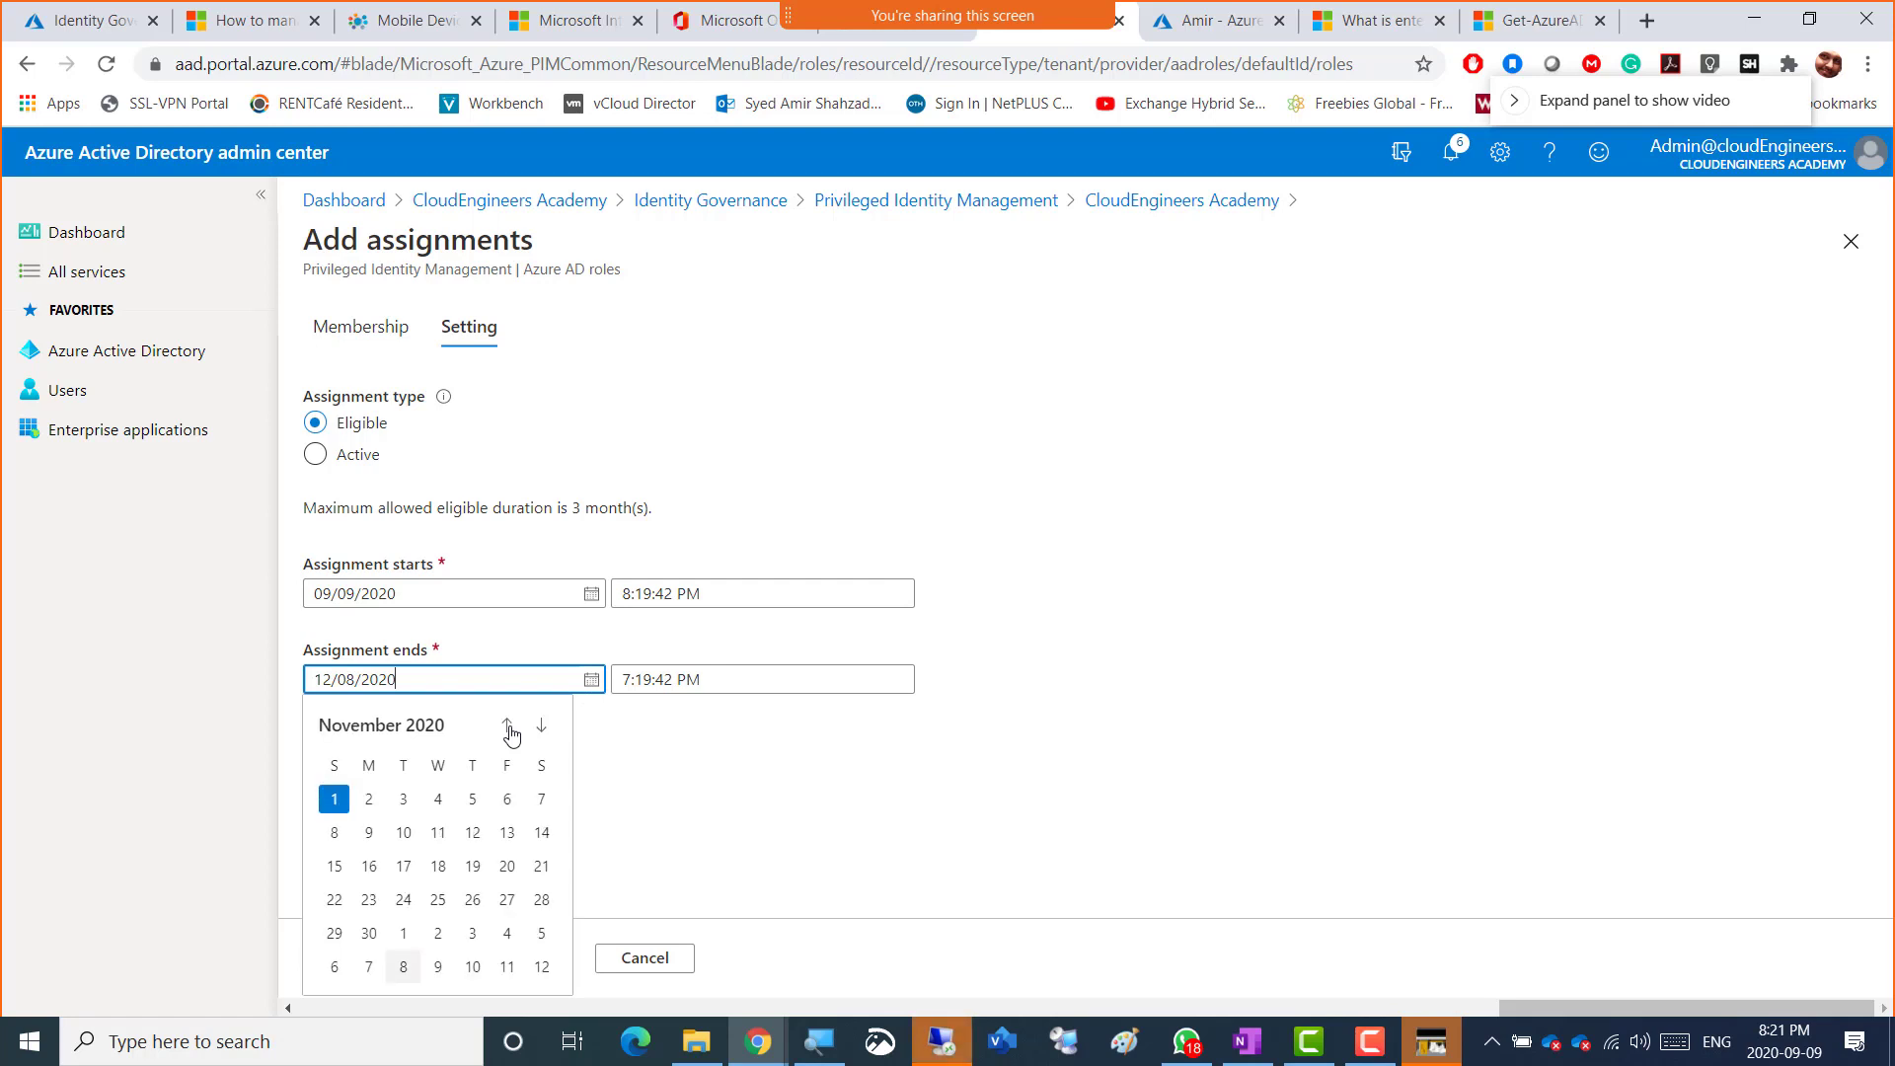
{"action": "left_click", "coordinate": [507, 728]}
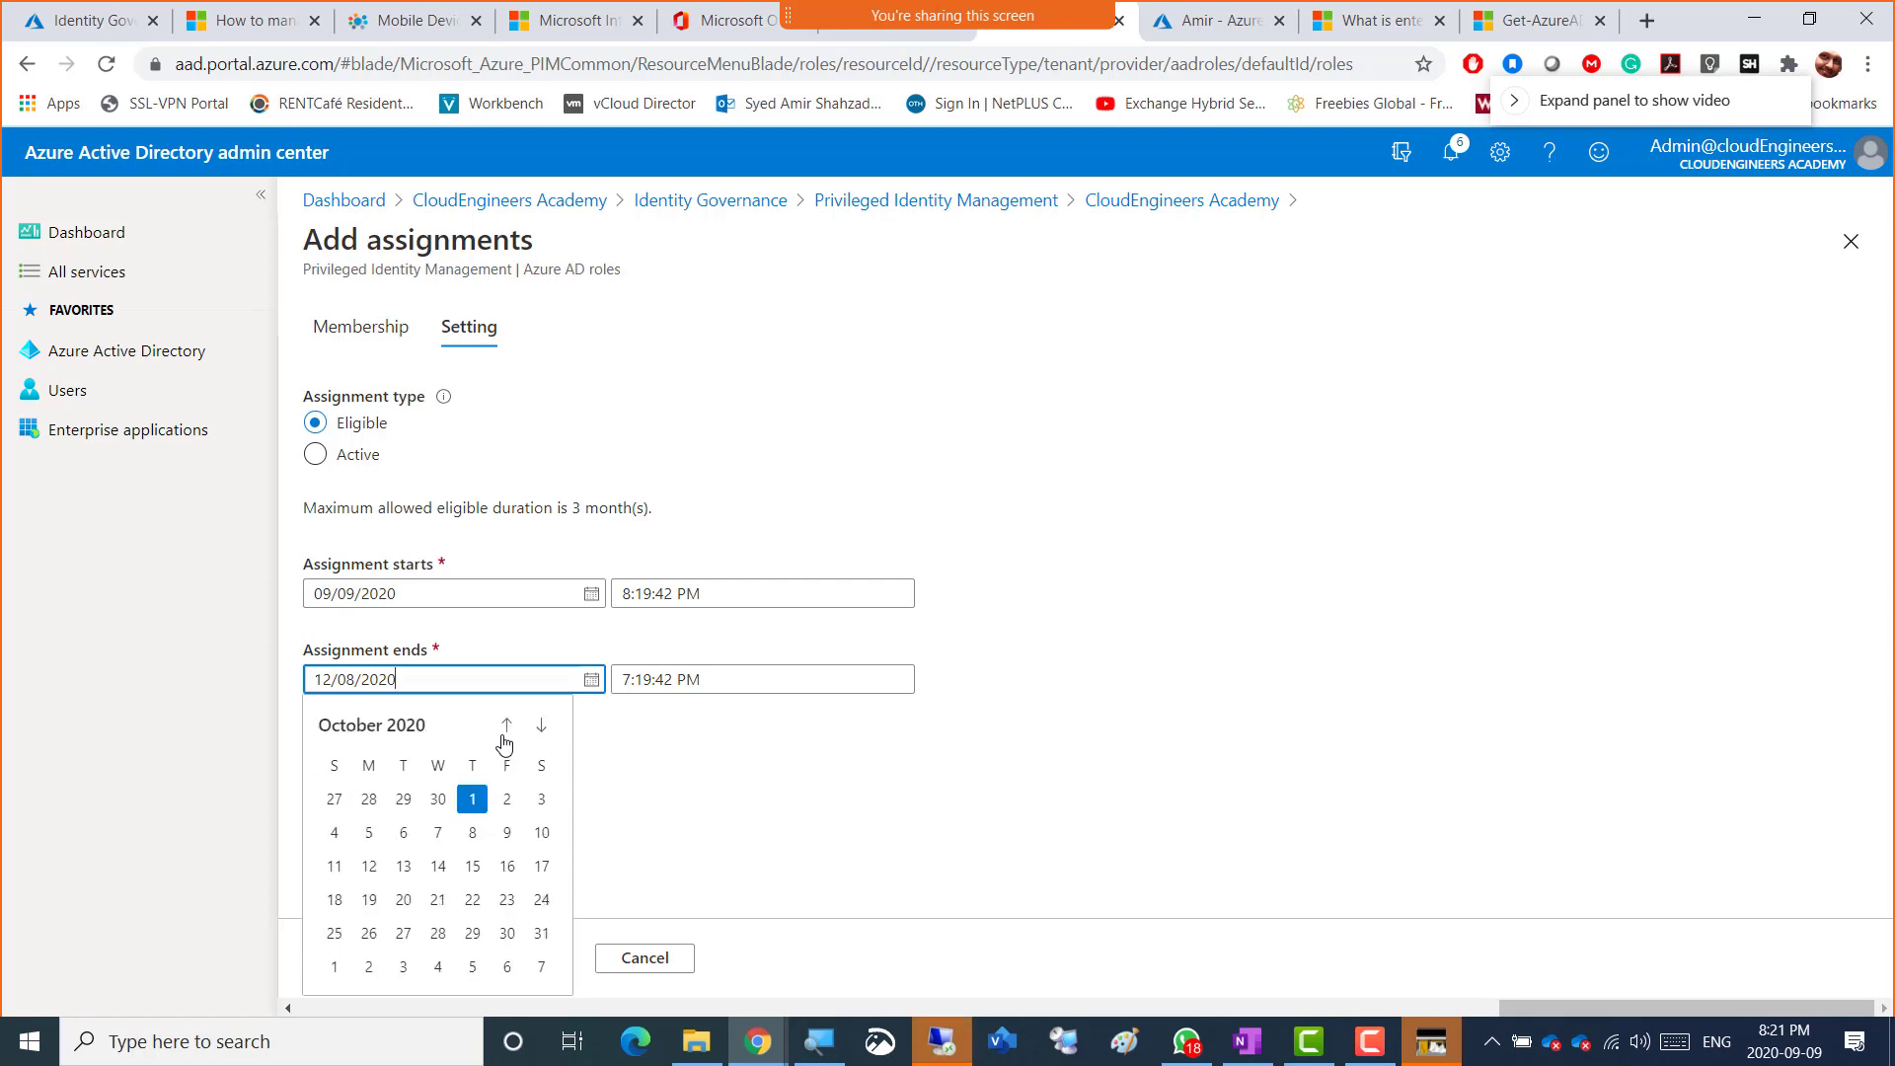
{"action": "left_click", "coordinate": [508, 727]}
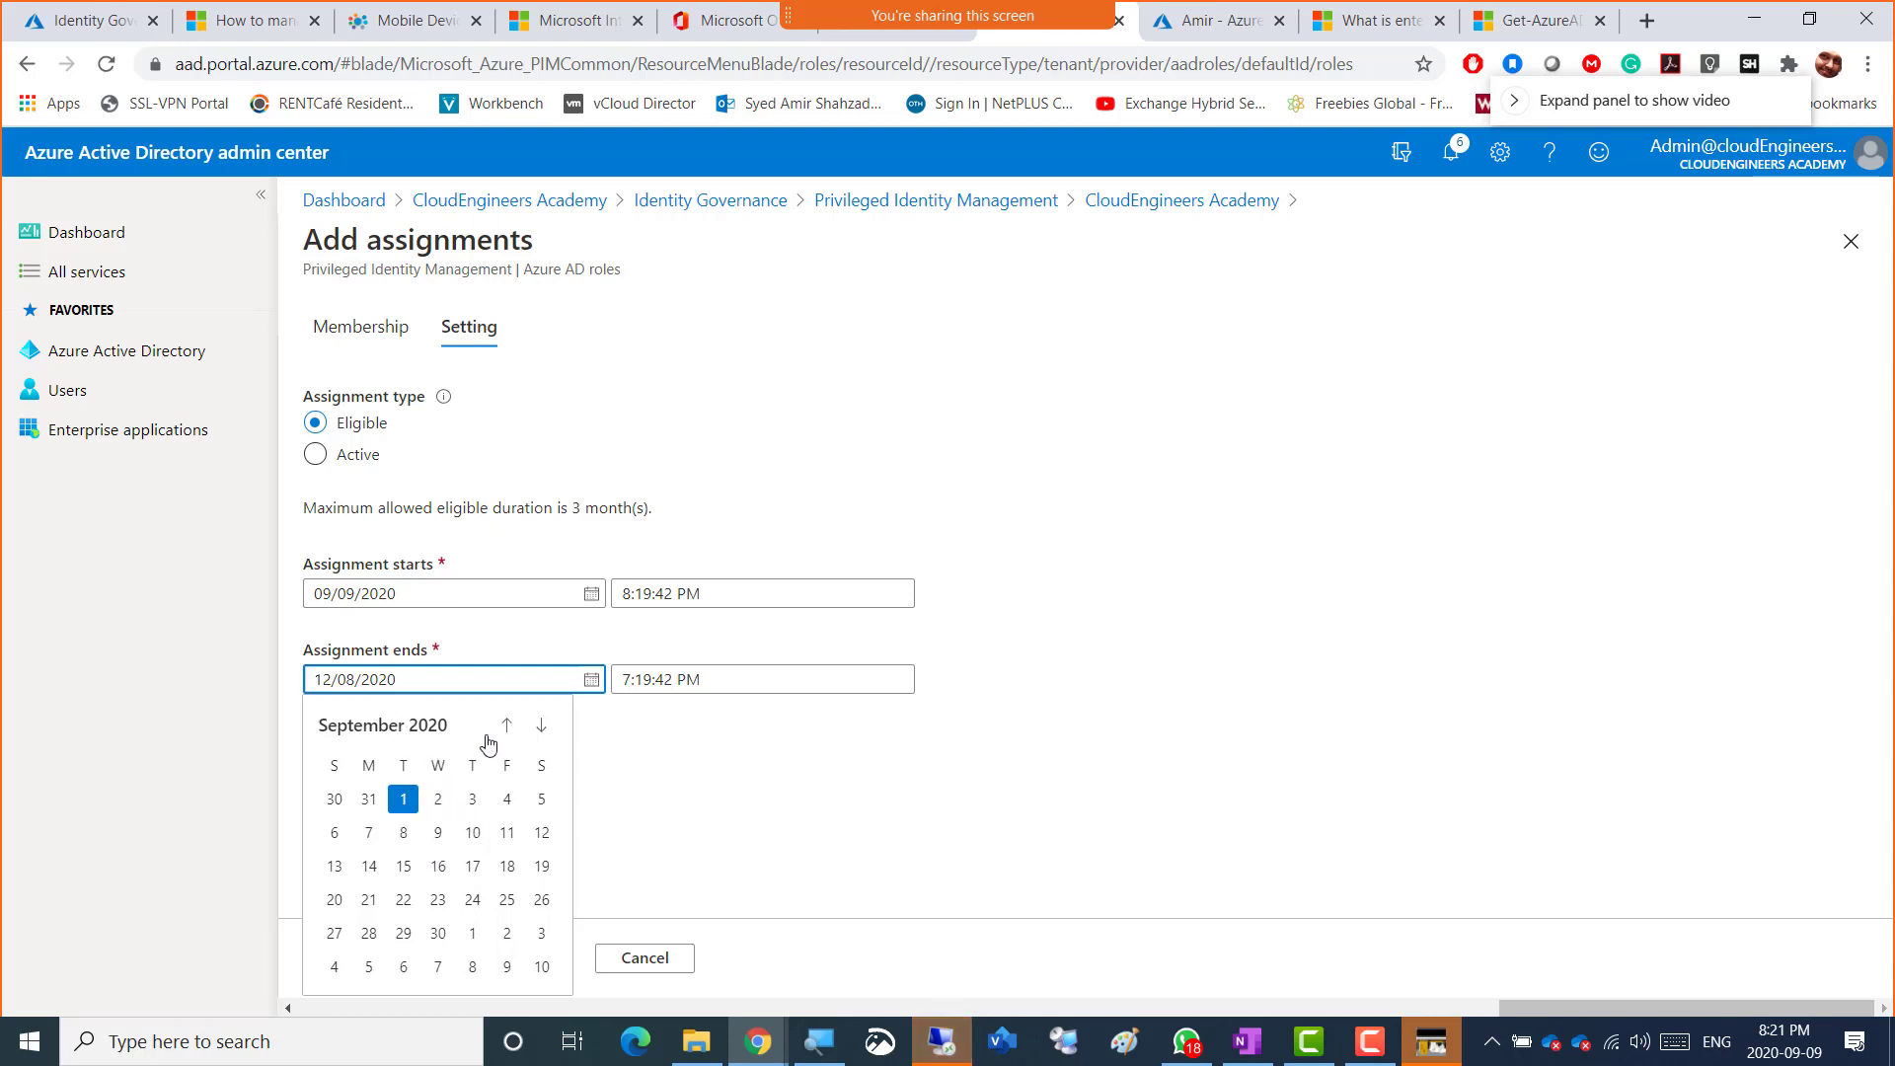
{"action": "left_click", "coordinate": [474, 835]}
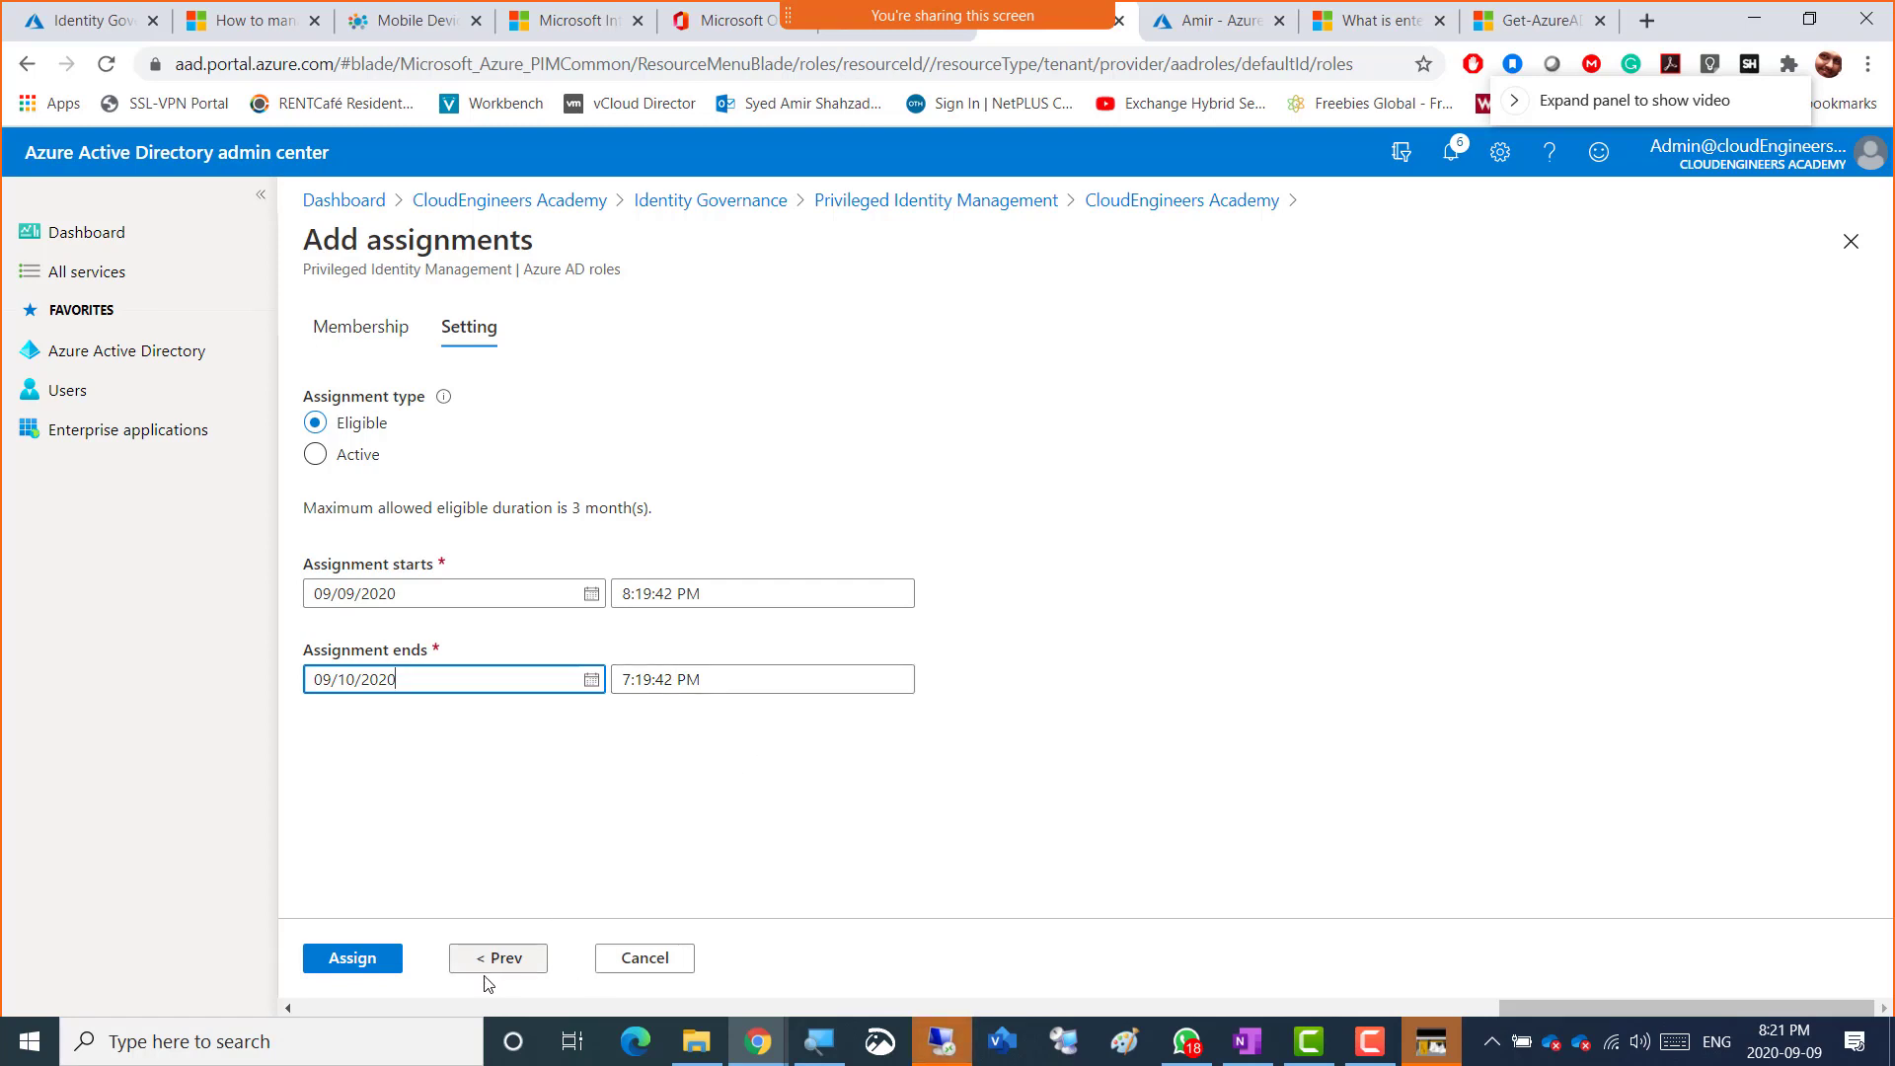
{"action": "left_click", "coordinate": [365, 965]}
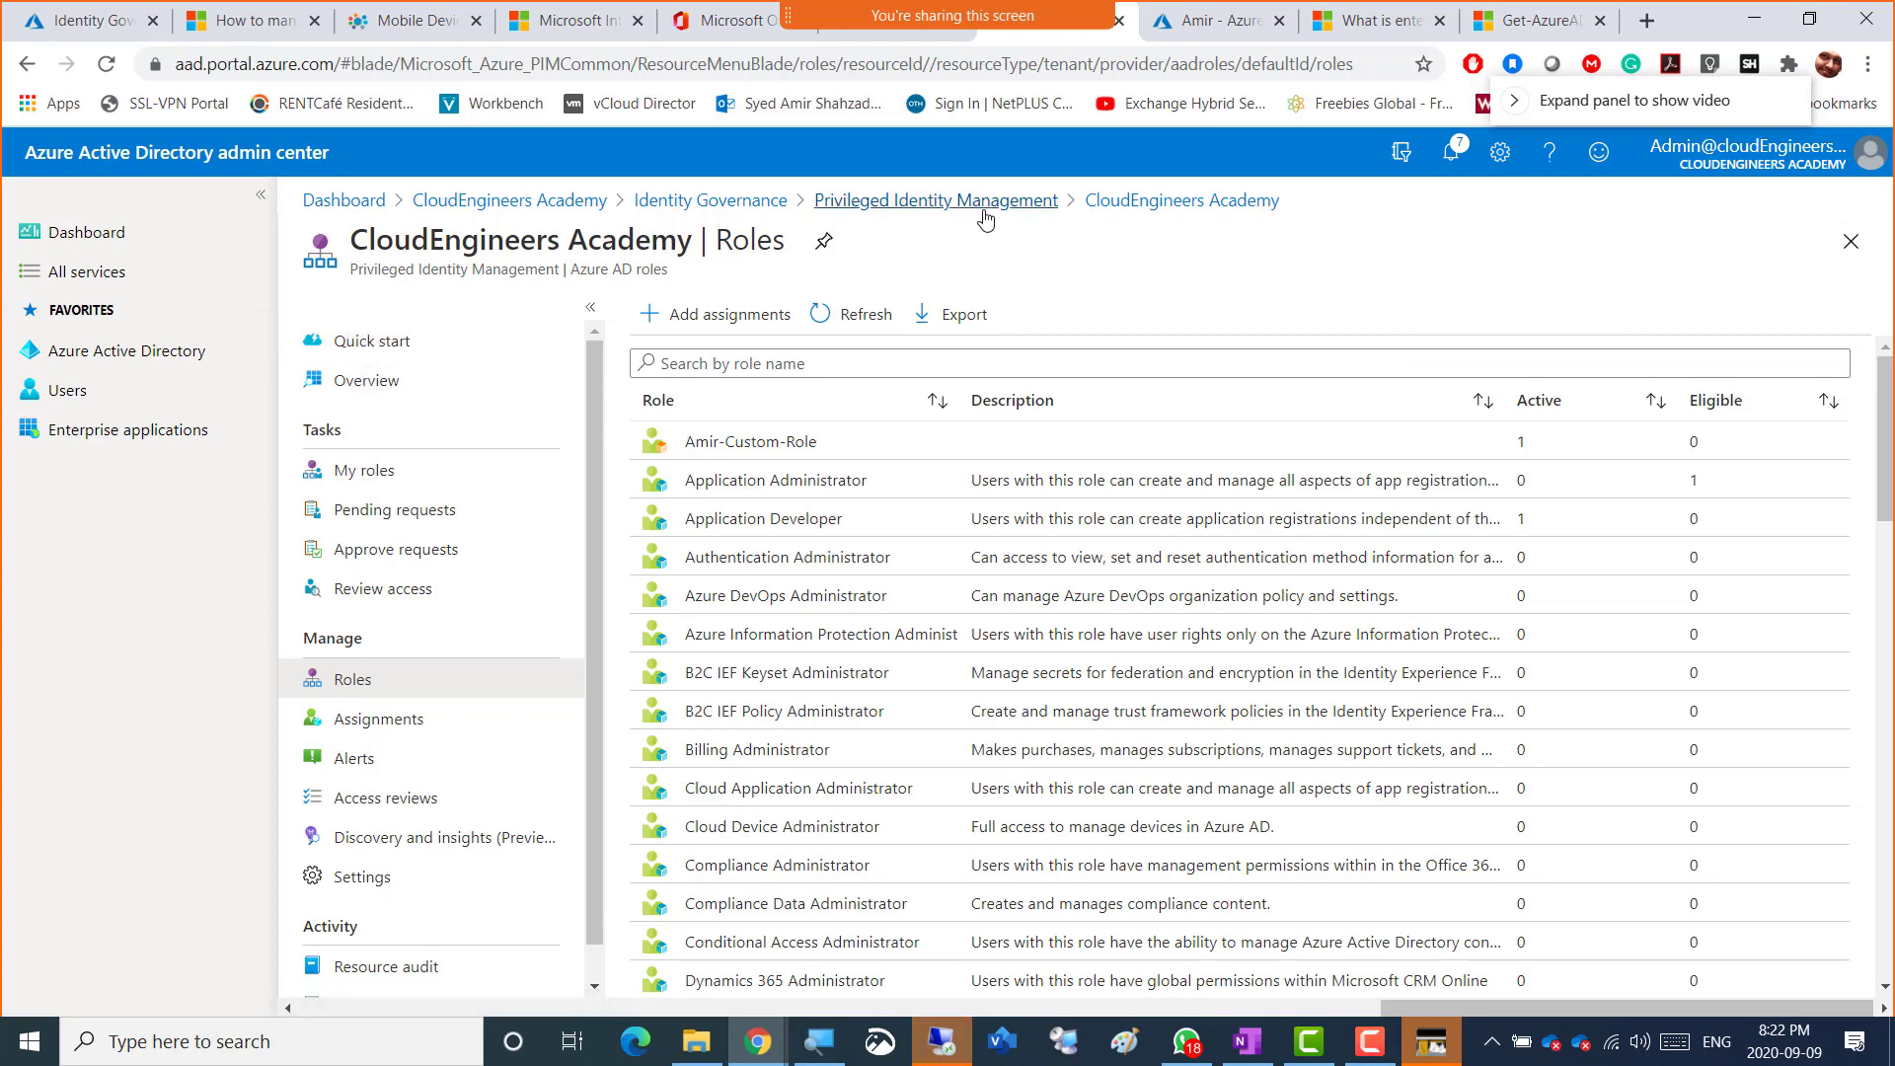
- Return to the Privileged Identity Management quick start and read the Activate just in time description
{"action": "left_click", "coordinate": [920, 201]}
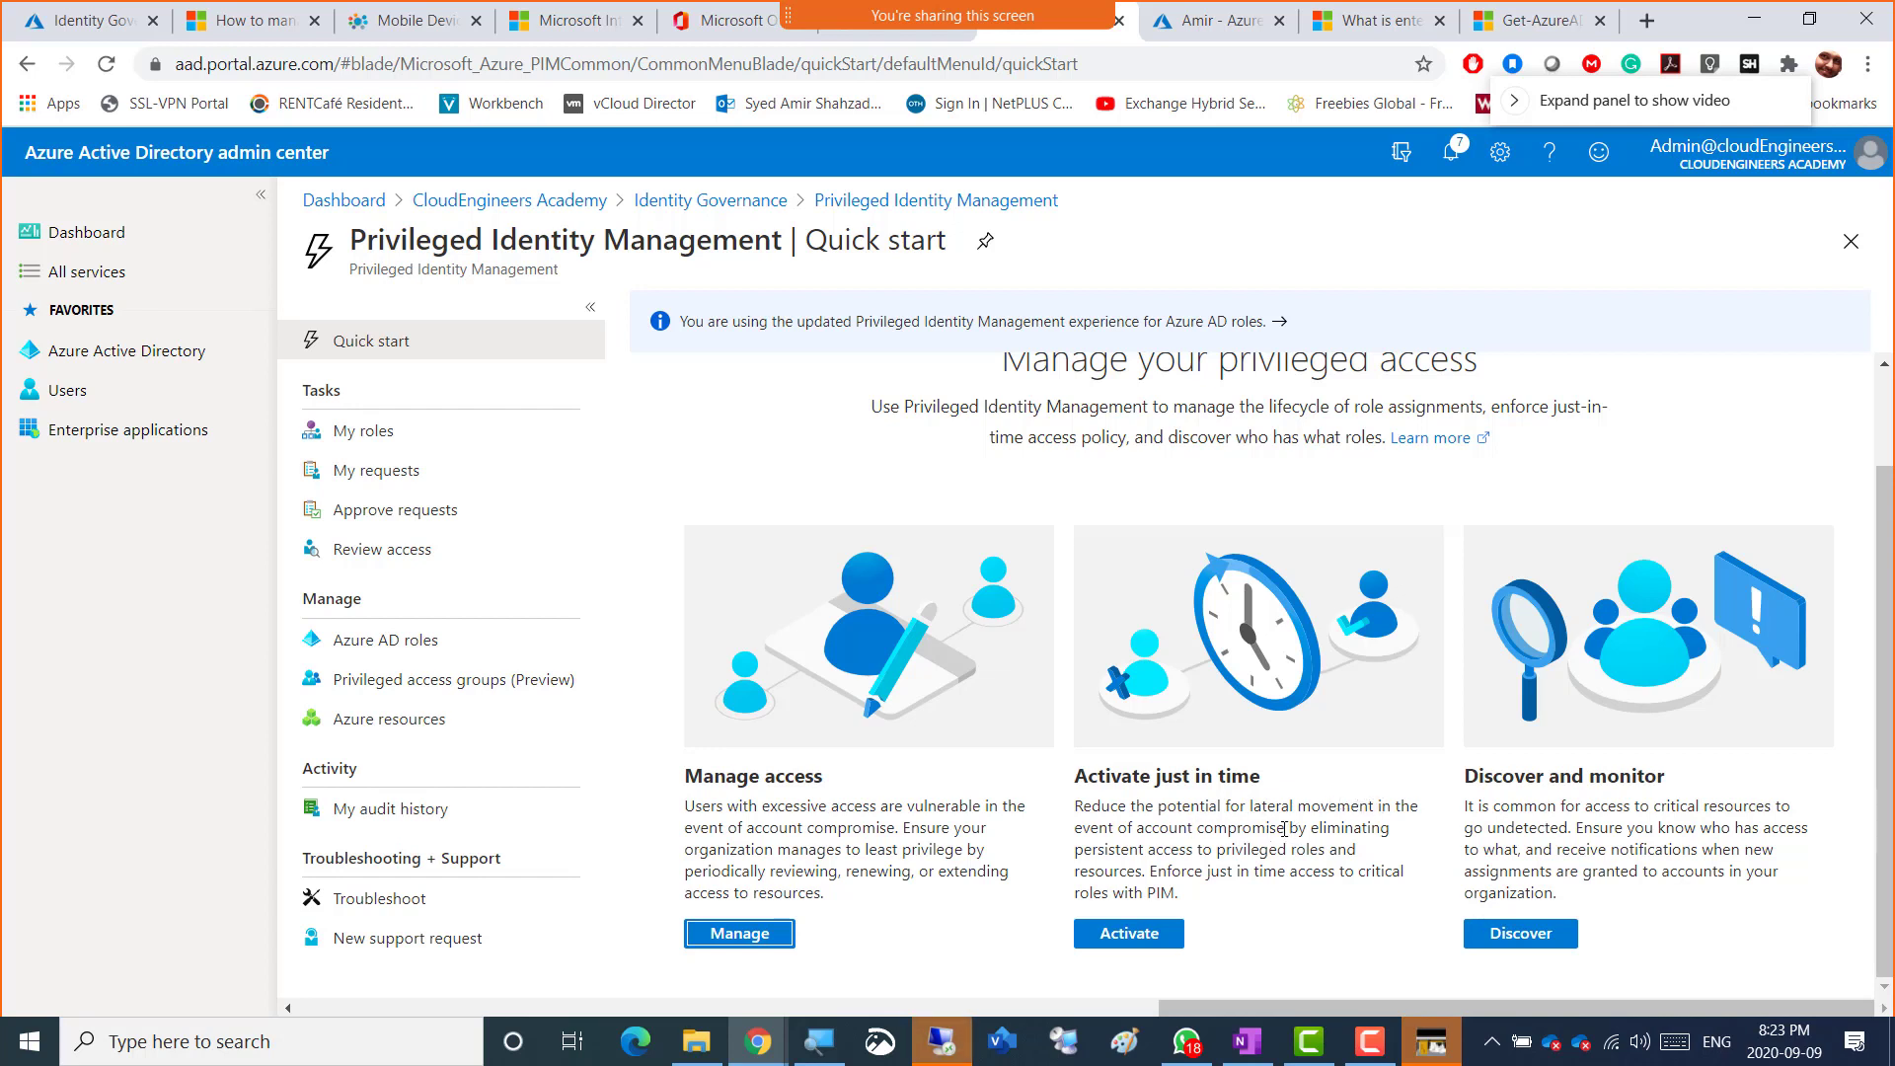
{"action": "left_click_drag", "start_coordinate": [1283, 829], "coordinate": [1076, 807]}
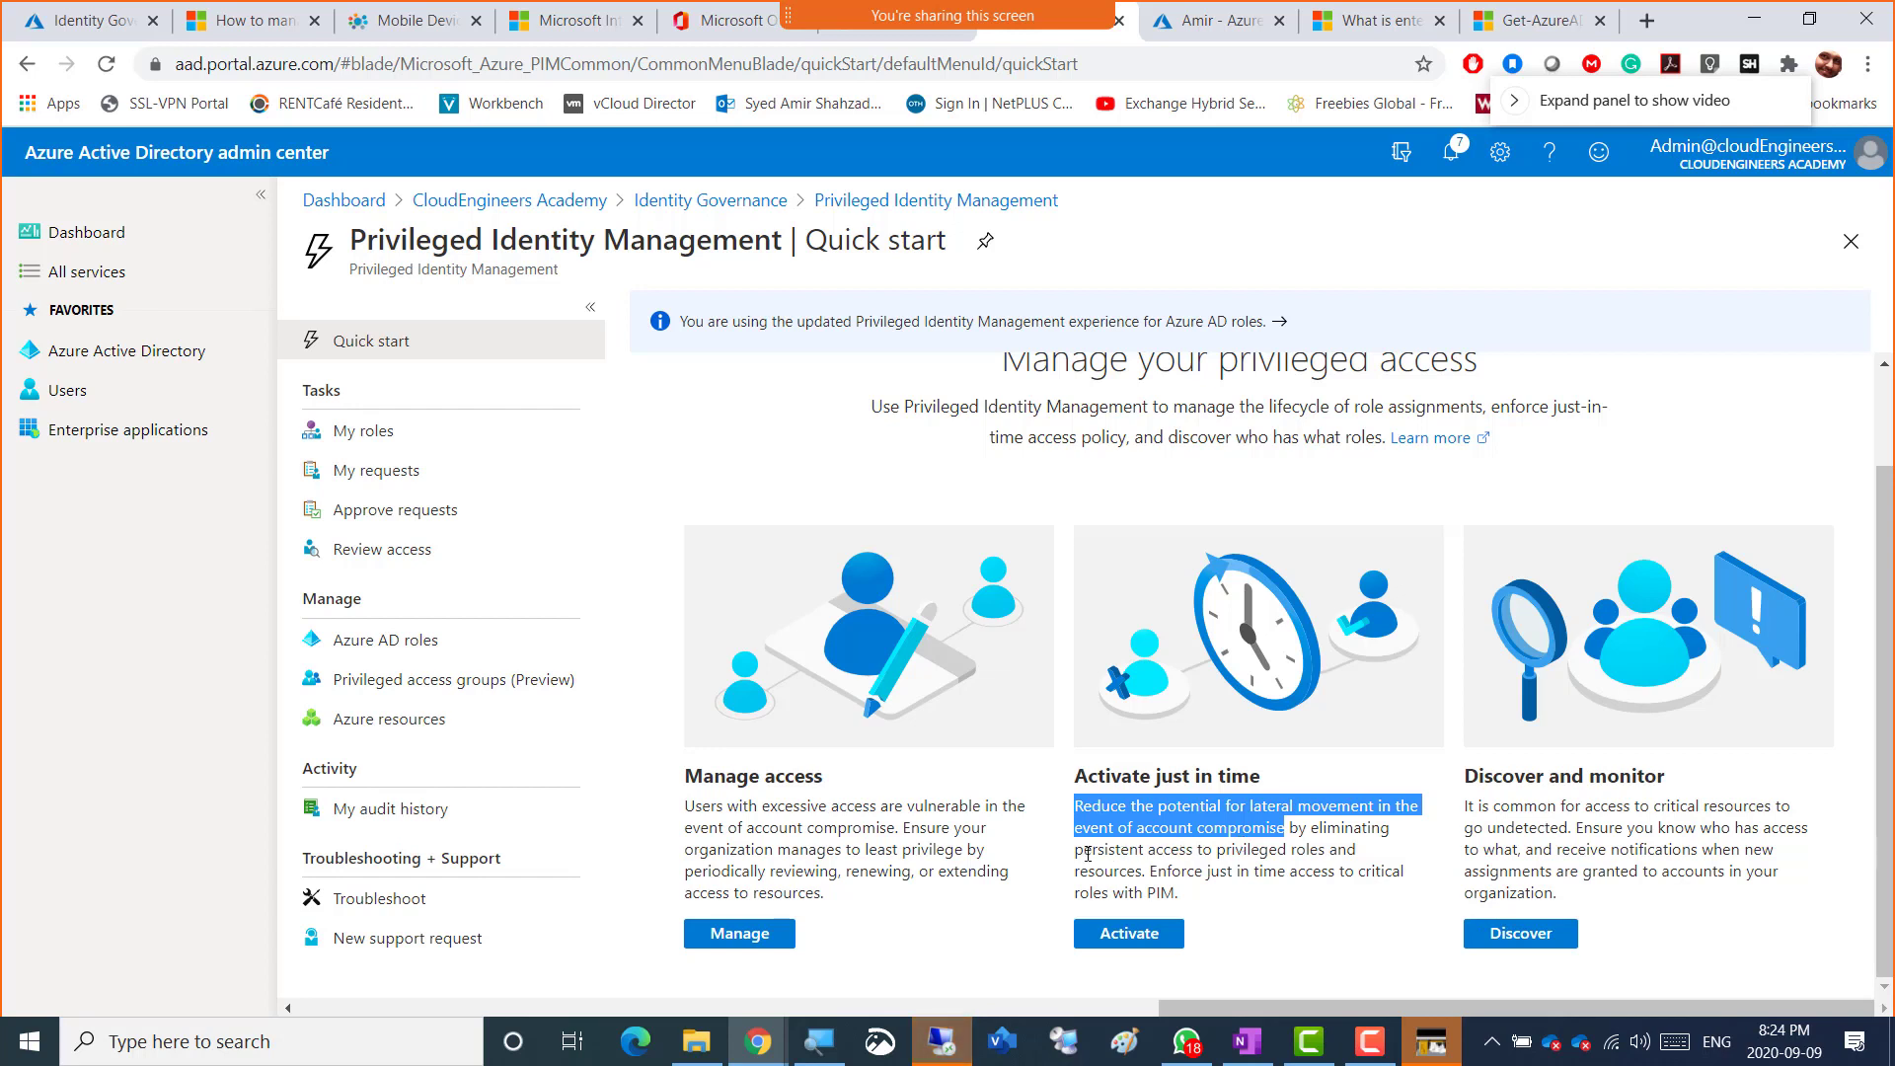
{"action": "left_click_drag", "start_coordinate": [1077, 851], "coordinate": [1409, 861]}
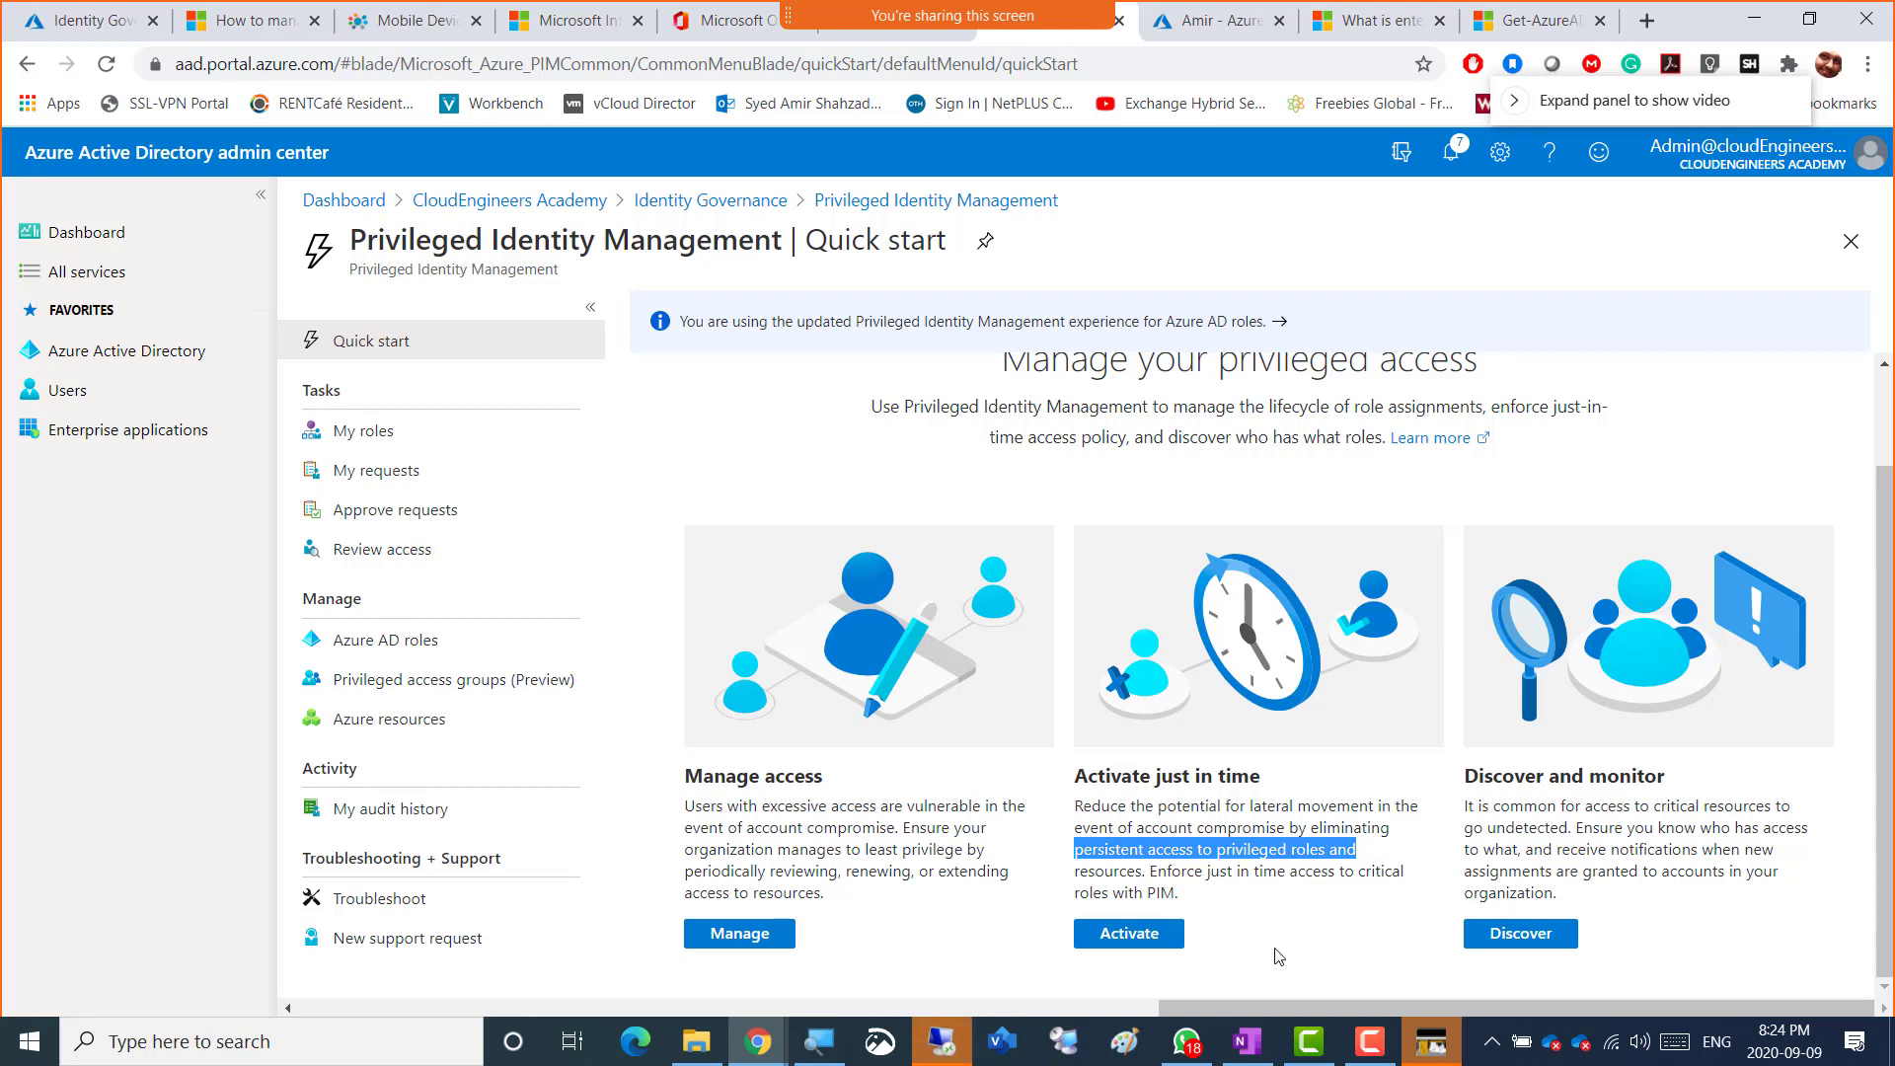
- Open the activation page for your own Azure AD roles and view the expired and active assignments
{"action": "left_click", "coordinate": [1143, 936]}
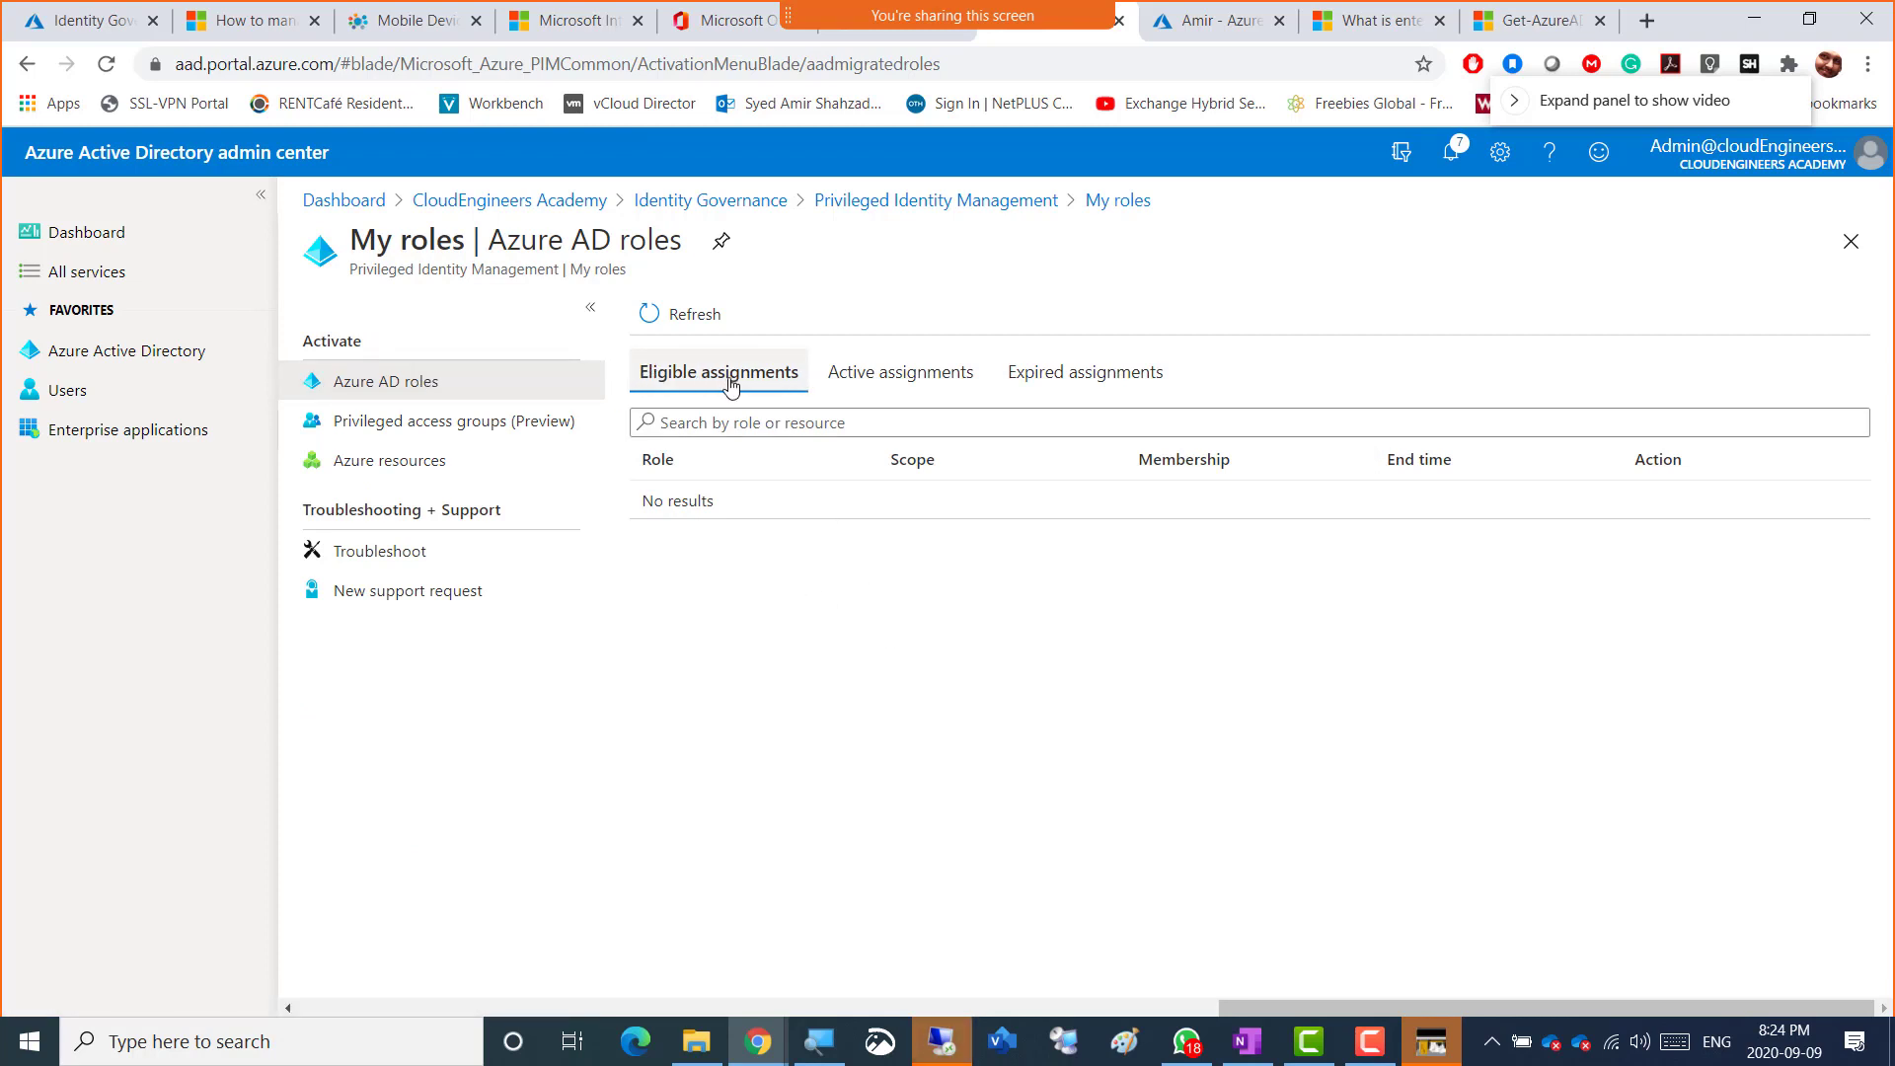
{"action": "left_click", "coordinate": [834, 383]}
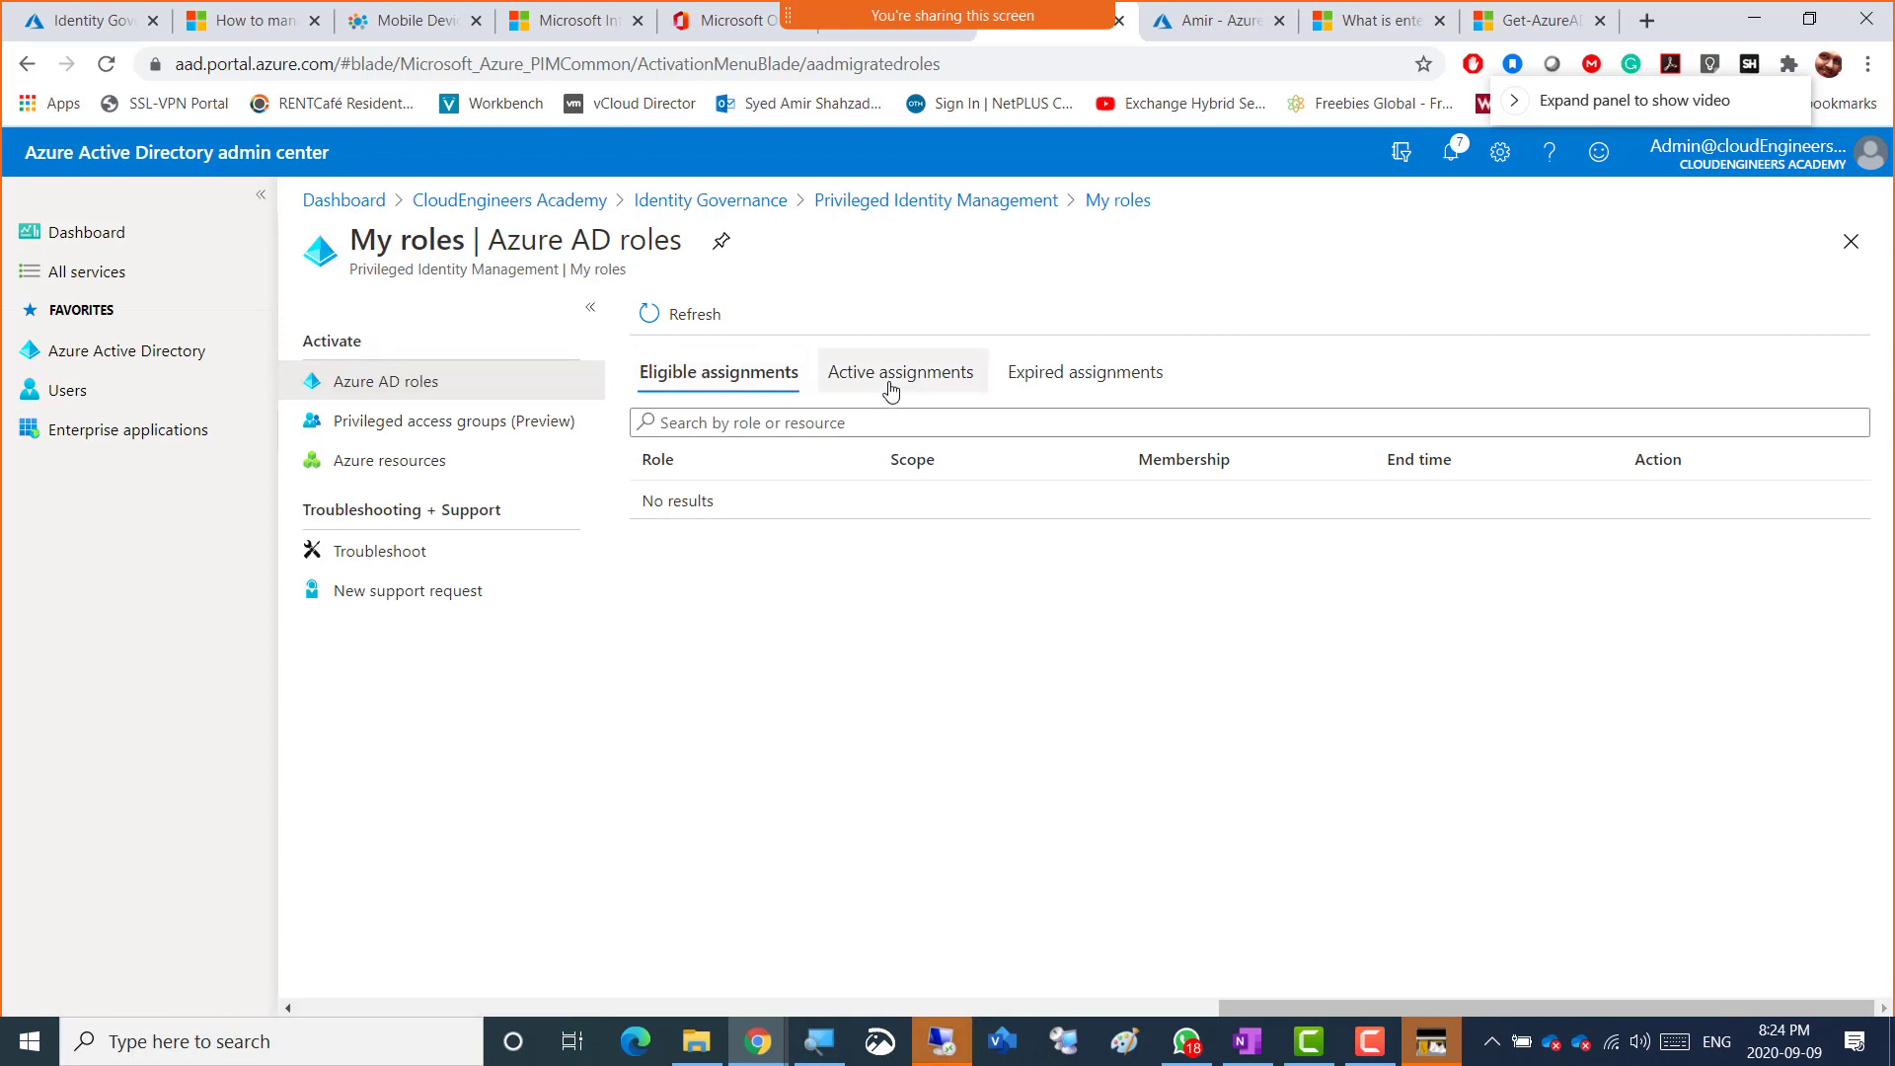
{"action": "left_click", "coordinate": [1043, 385]}
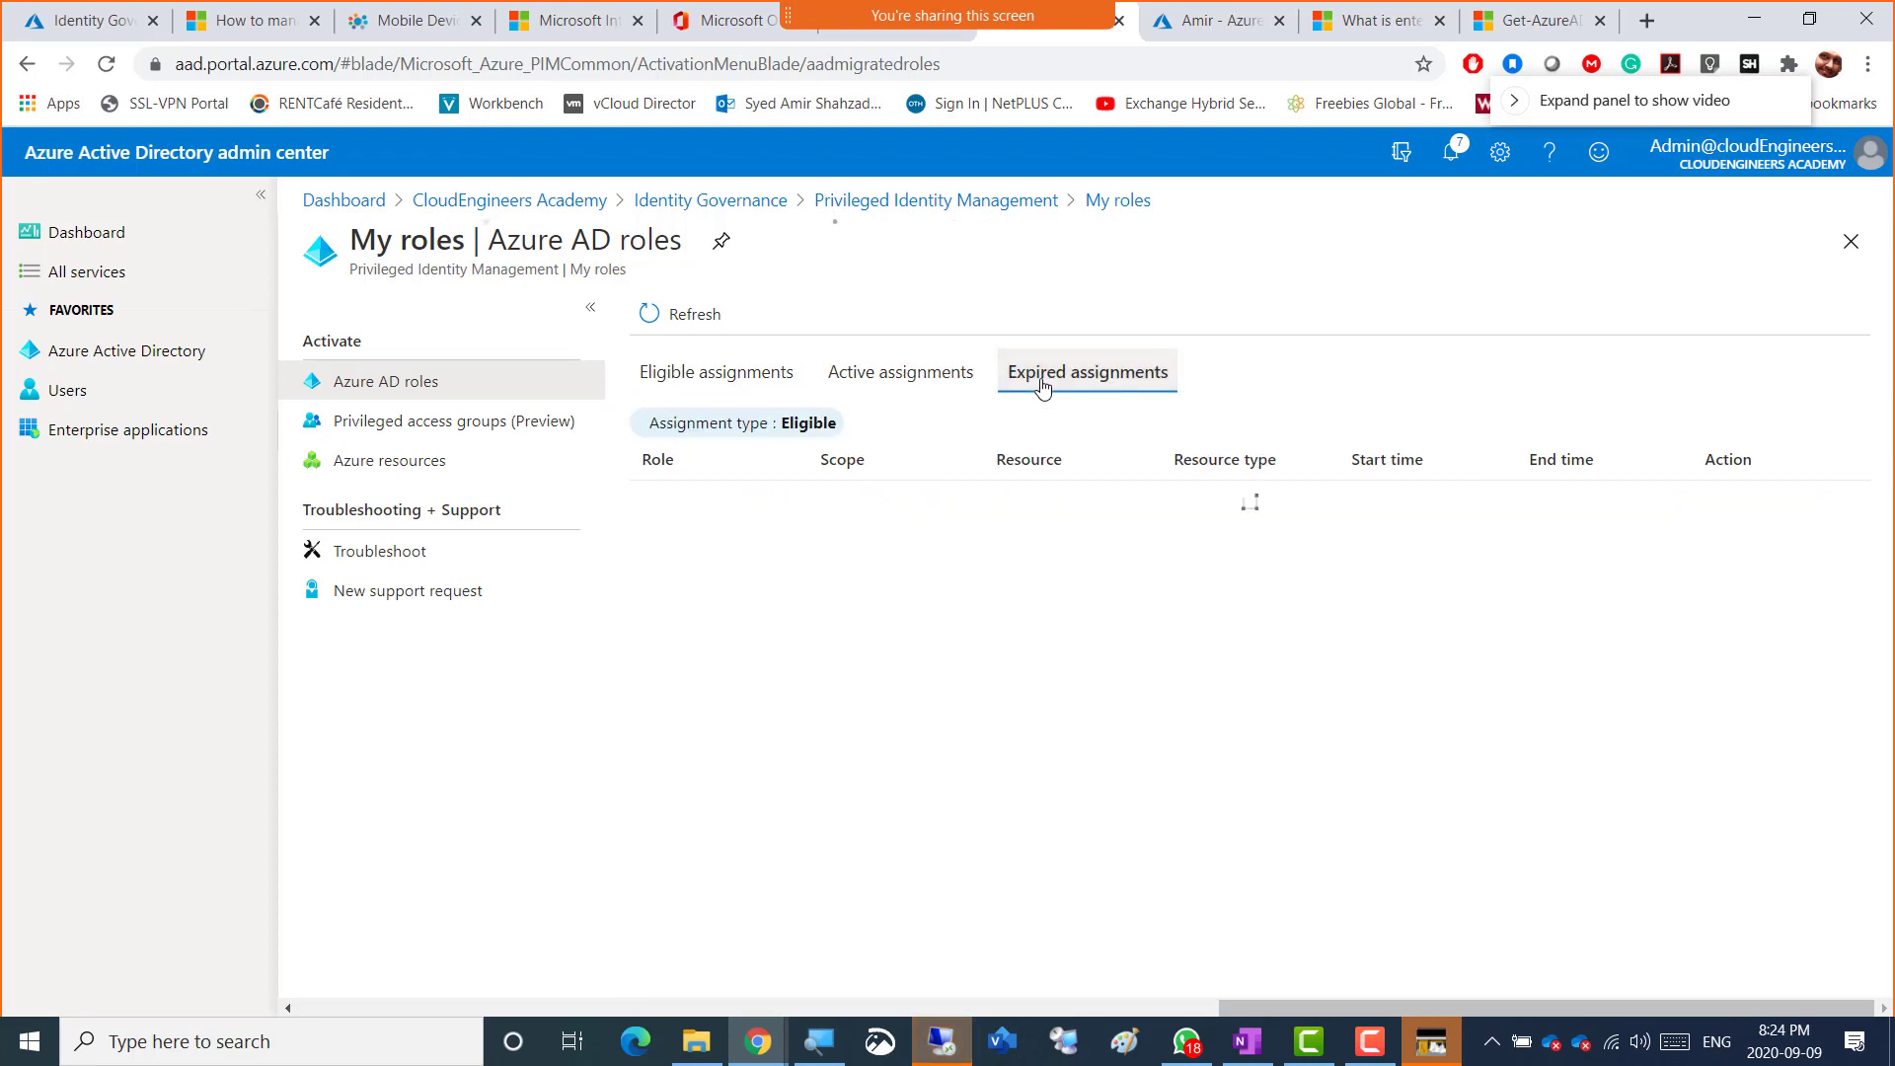
{"action": "left_click", "coordinate": [898, 378]}
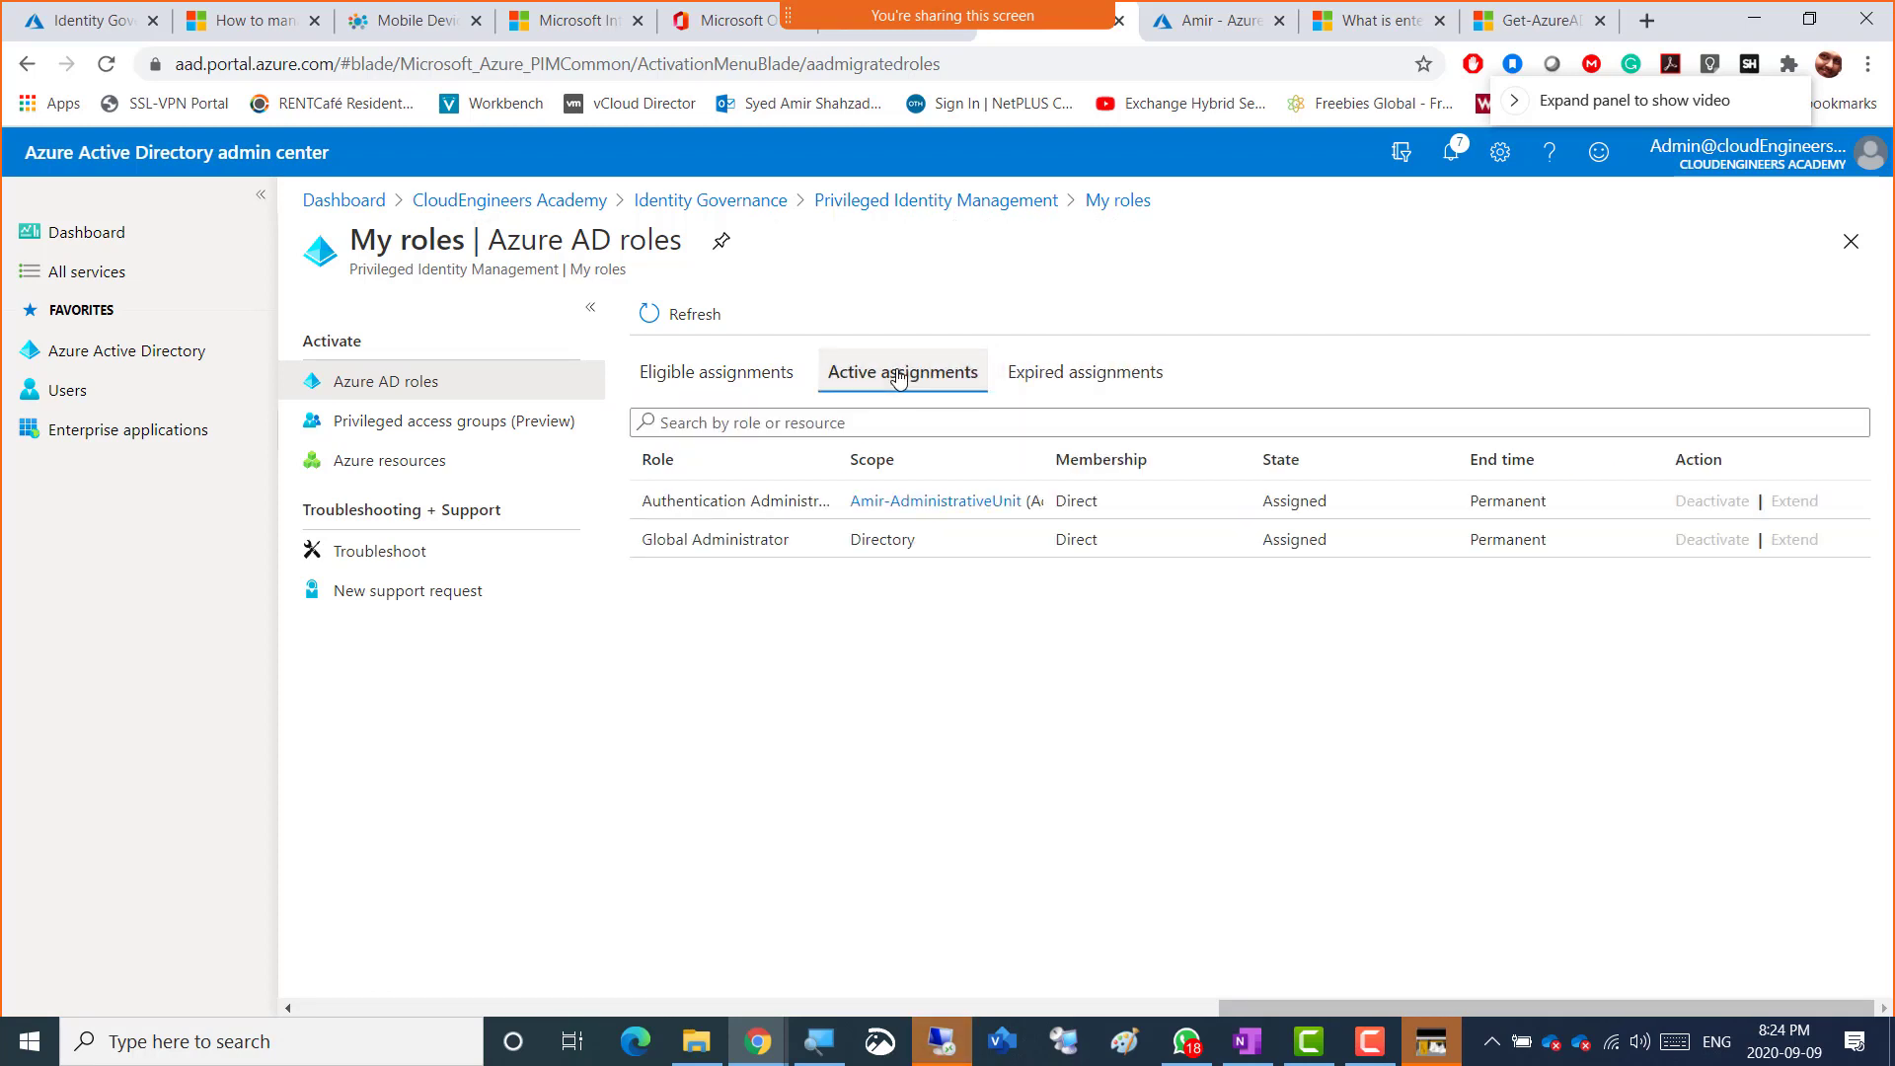
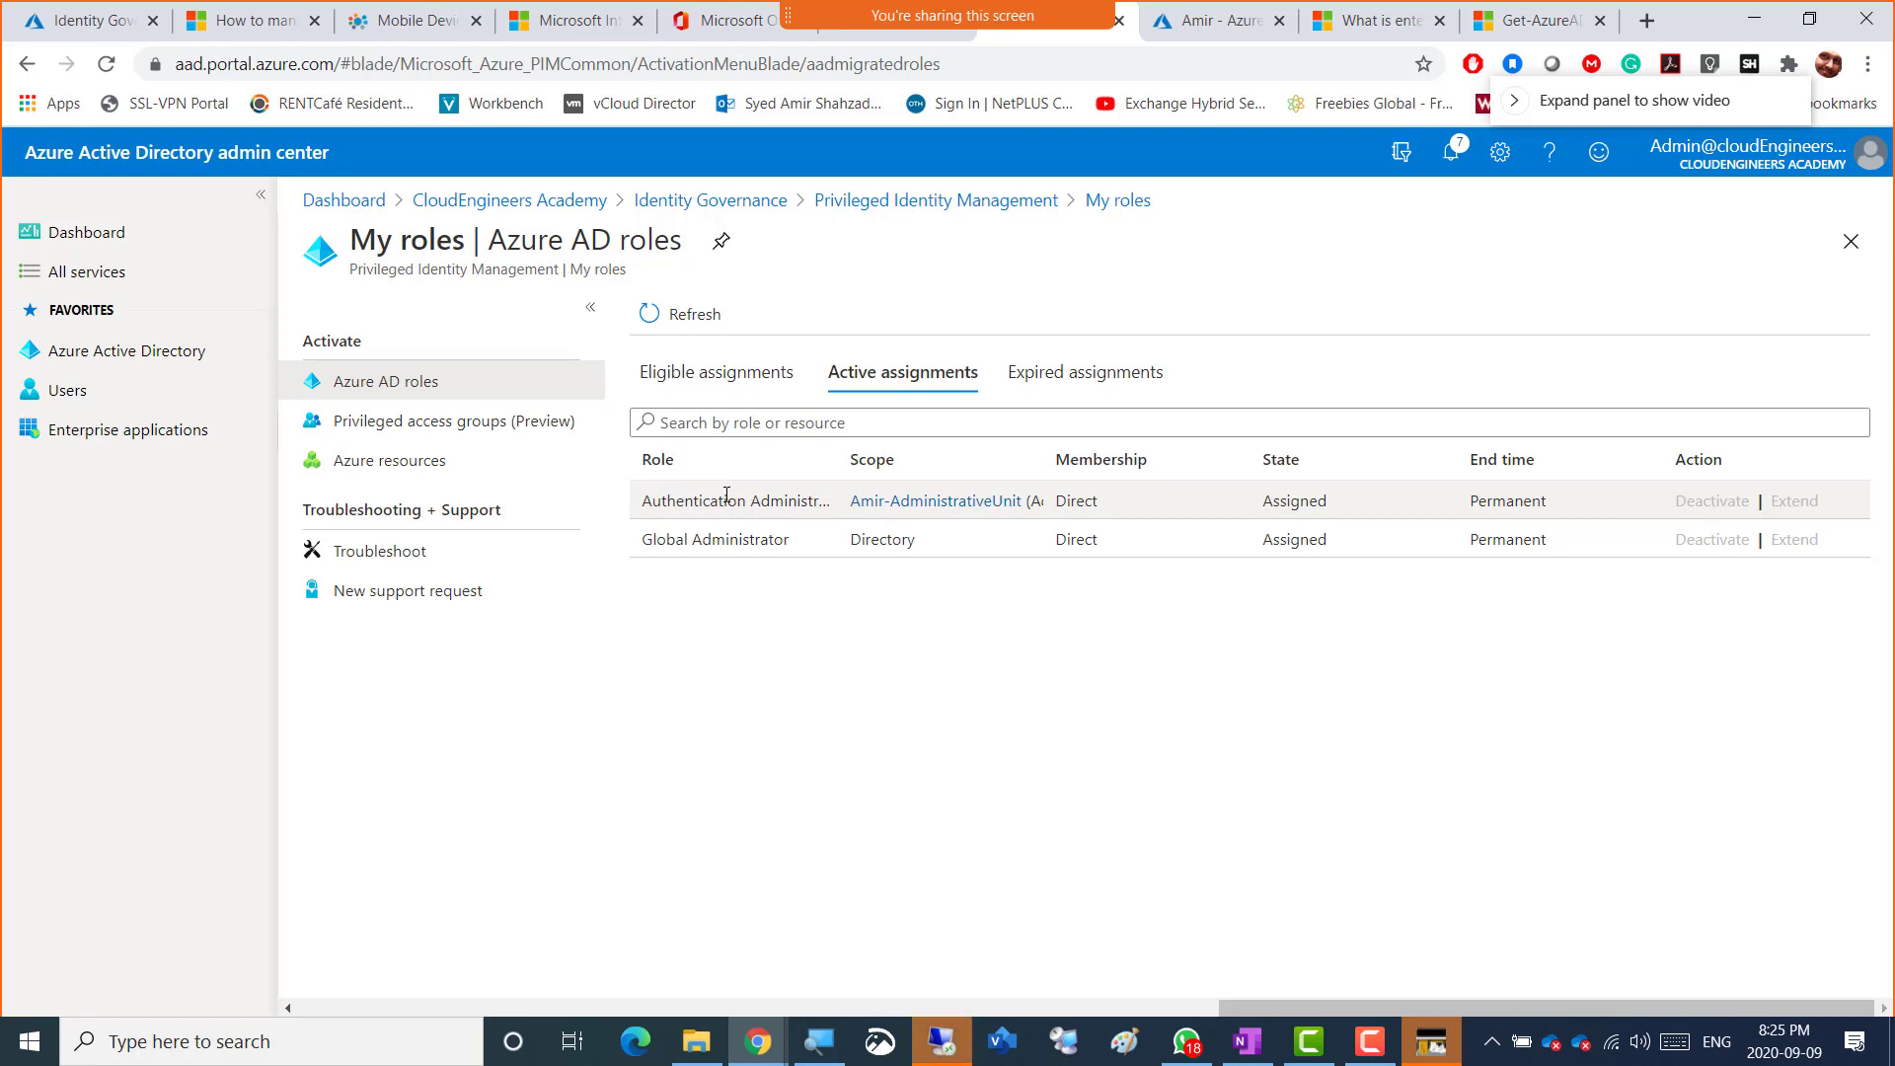
- Examine the role name and end time of the active Authentication Administrator assignment
{"action": "double_click", "coordinate": [710, 496]}
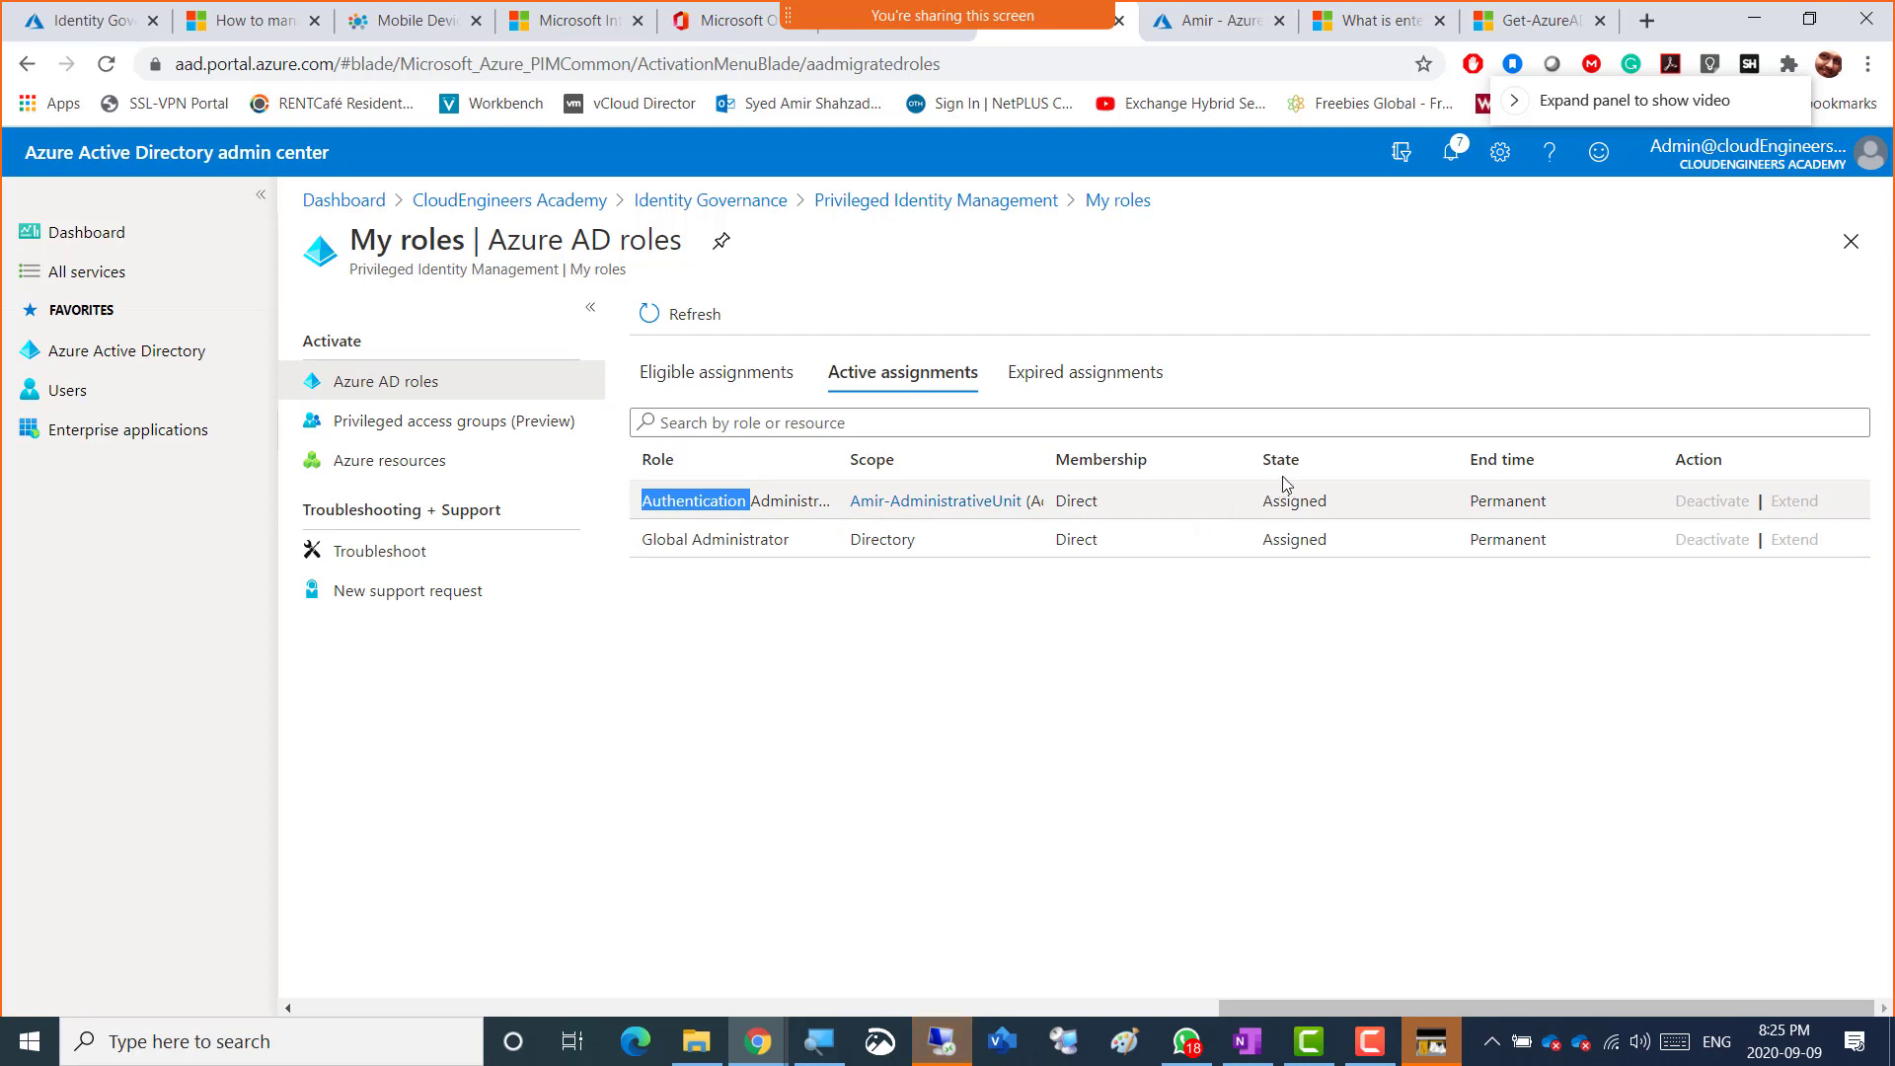
{"action": "left_click", "coordinate": [1533, 498]}
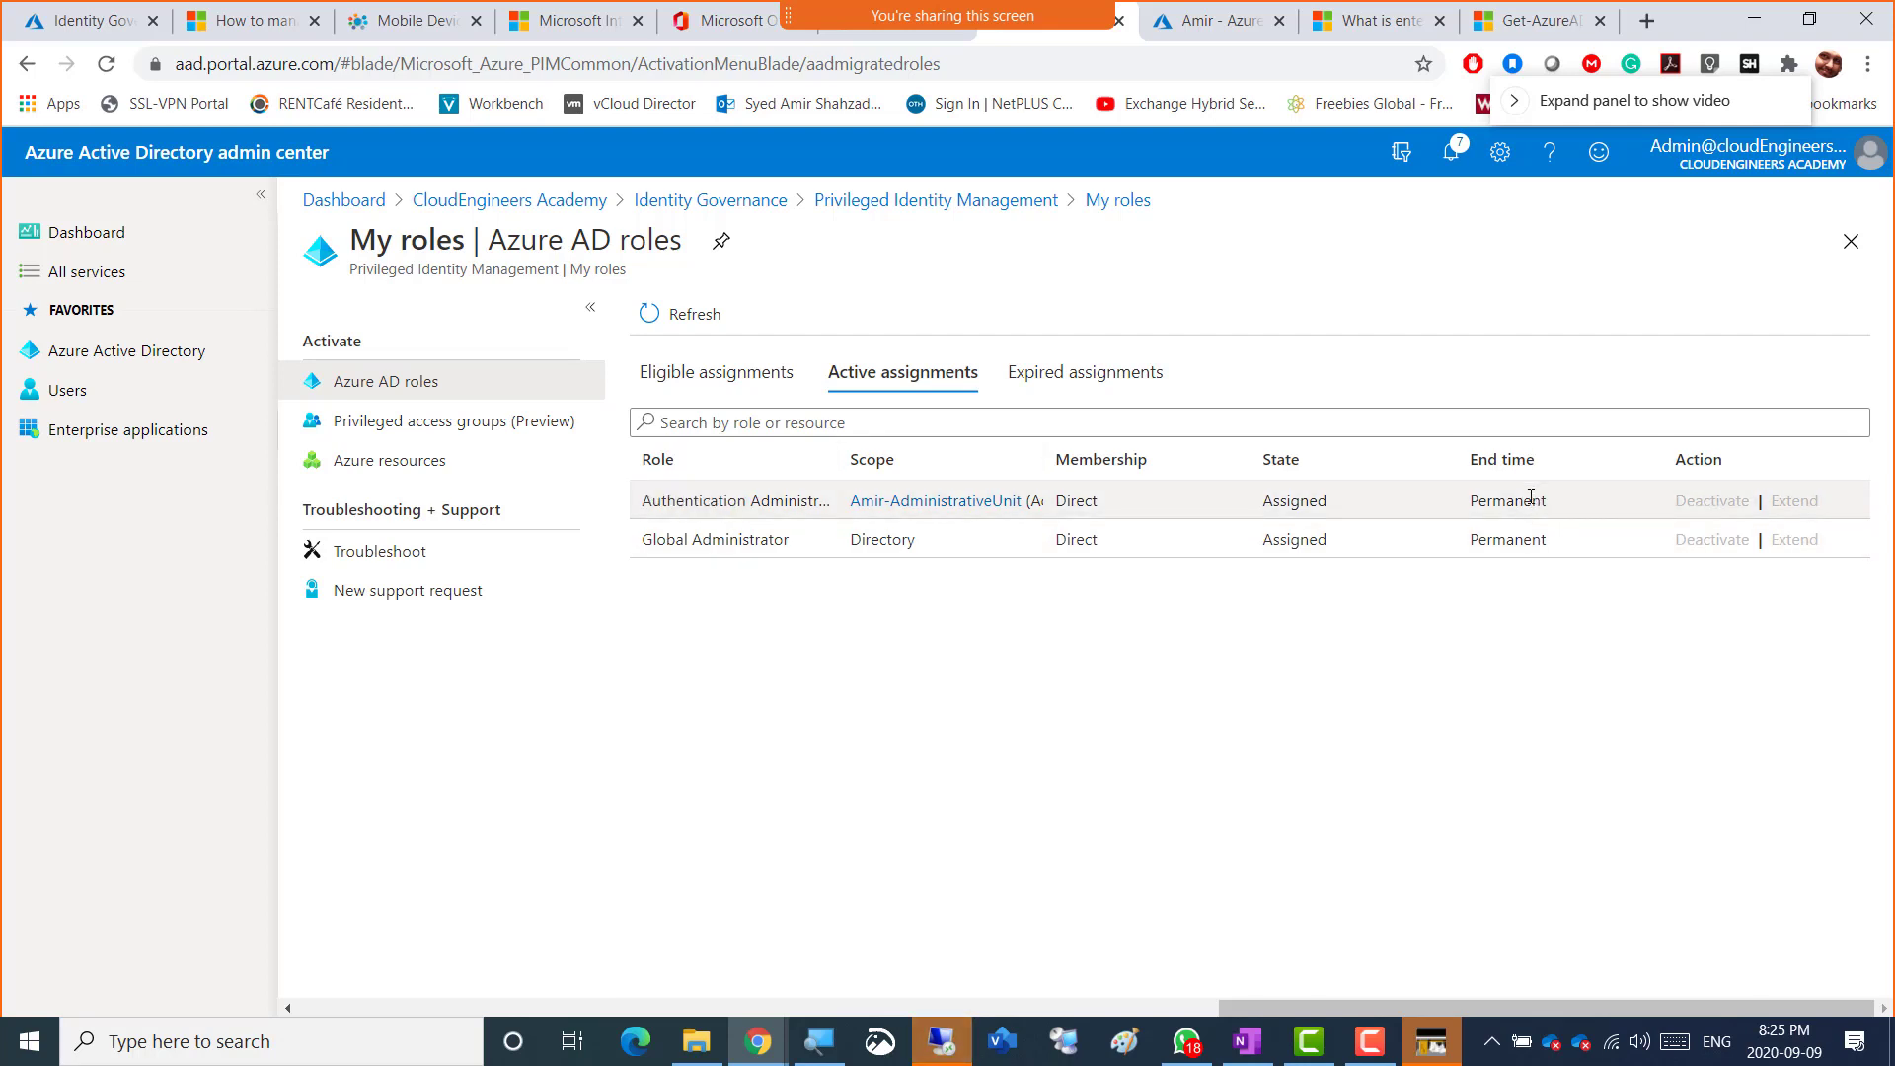
{"action": "double_click", "coordinate": [1514, 496]}
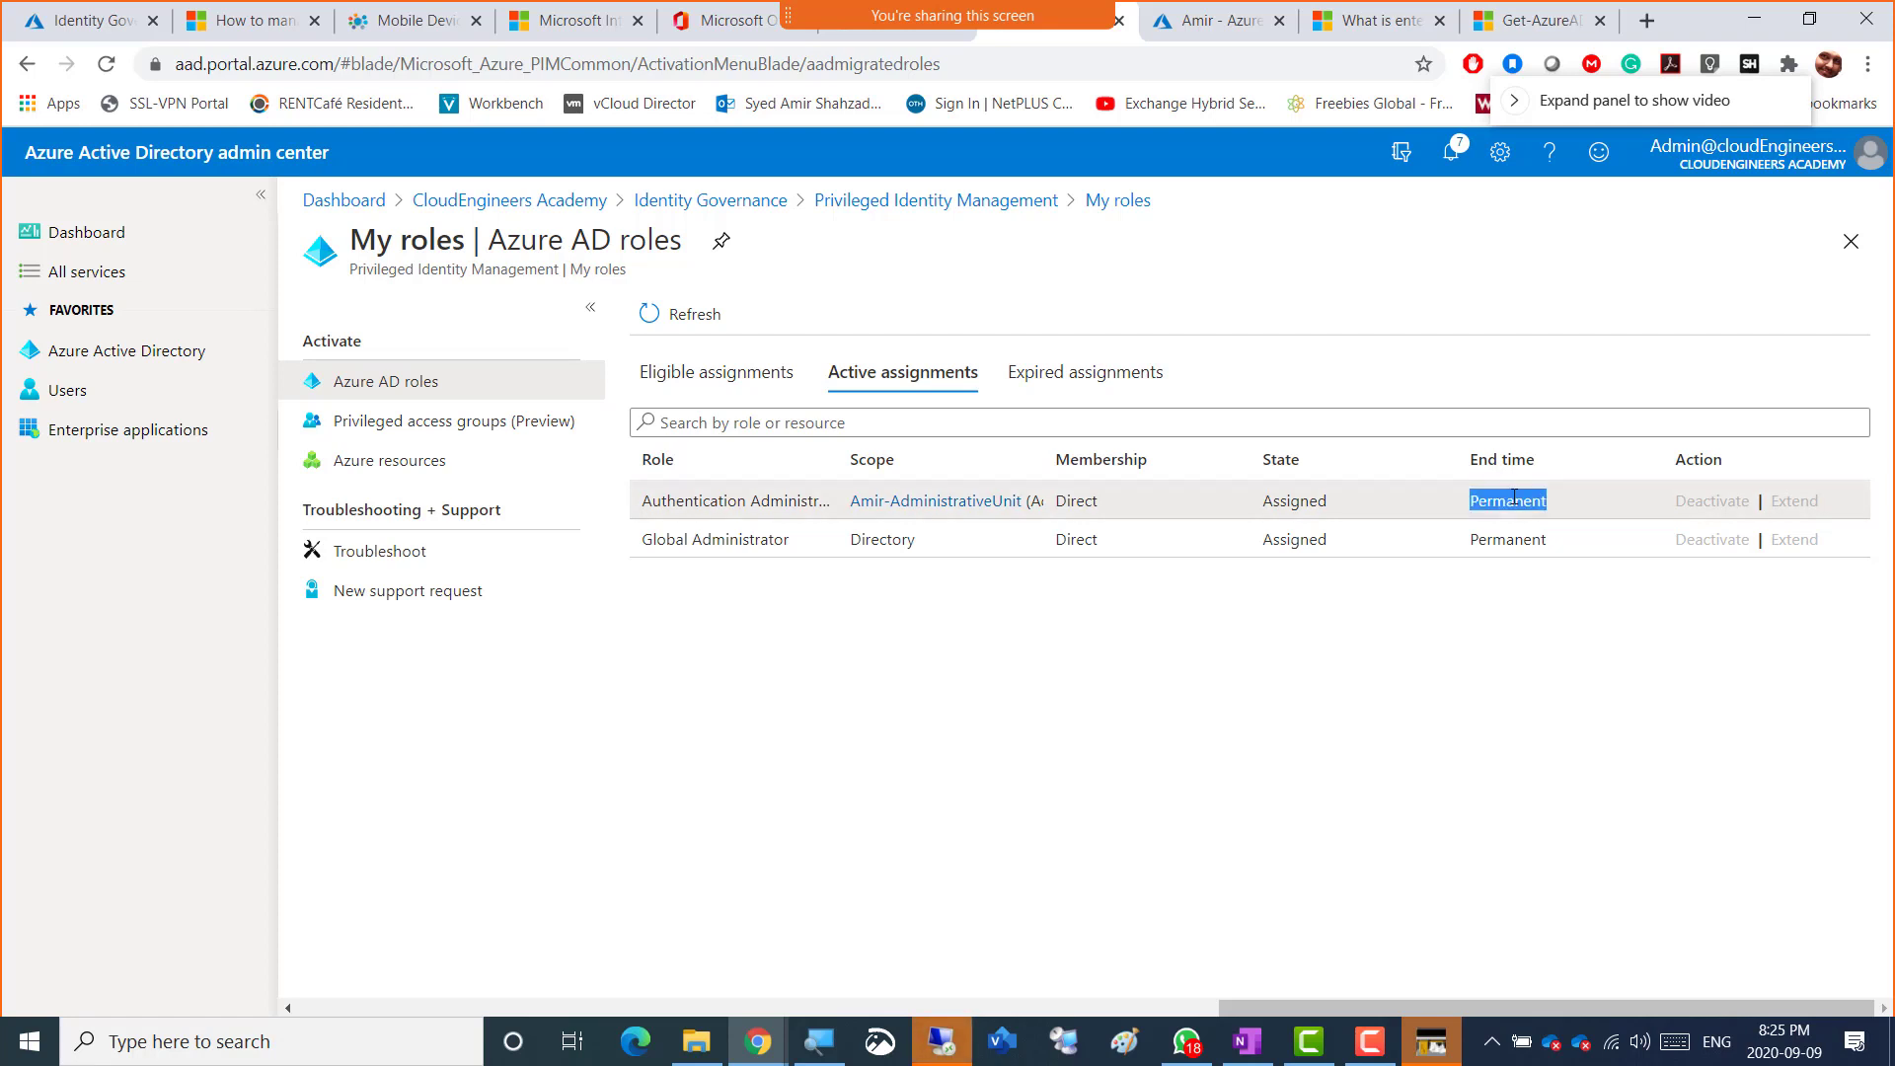
{"action": "left_click", "coordinate": [759, 598]}
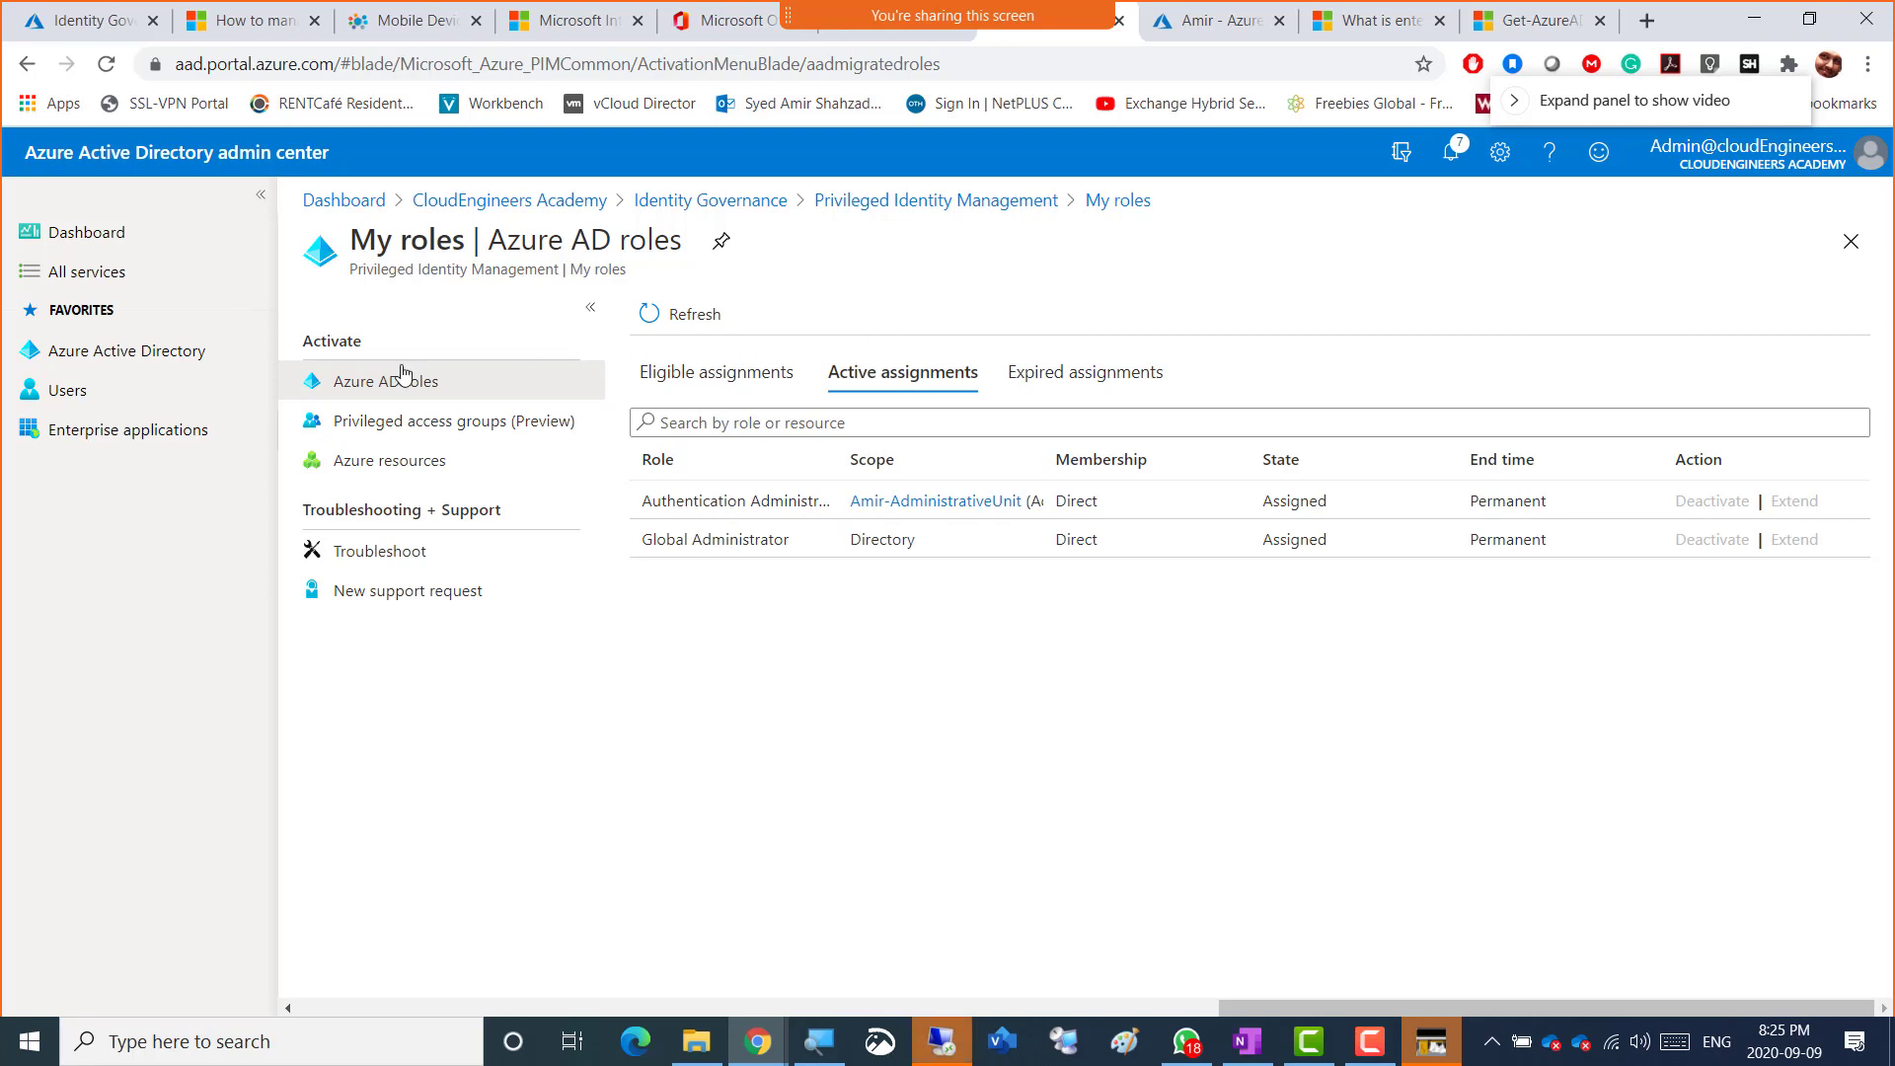
- Open the administrative unit scoped to the Authentication Administrator role and add the first listed user as a member
{"action": "left_click", "coordinate": [930, 503]}
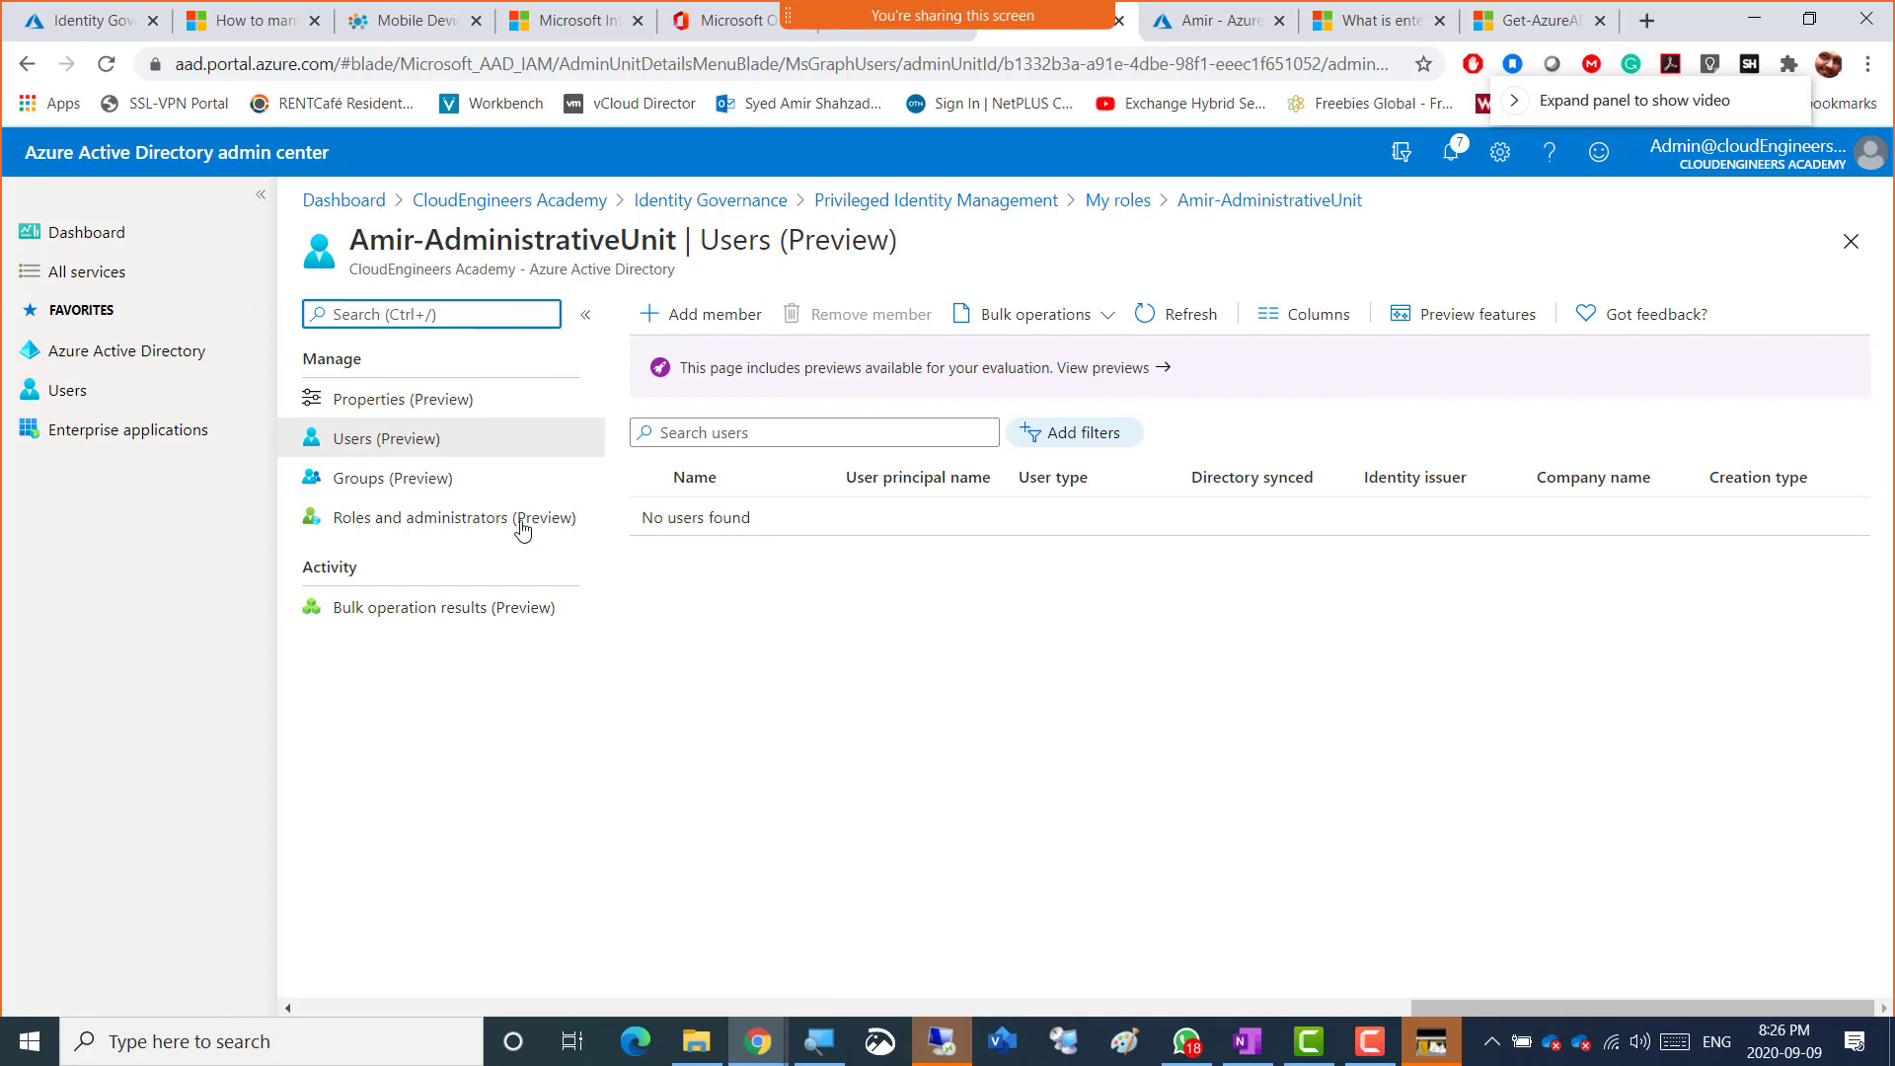
{"action": "left_click", "coordinate": [701, 318]}
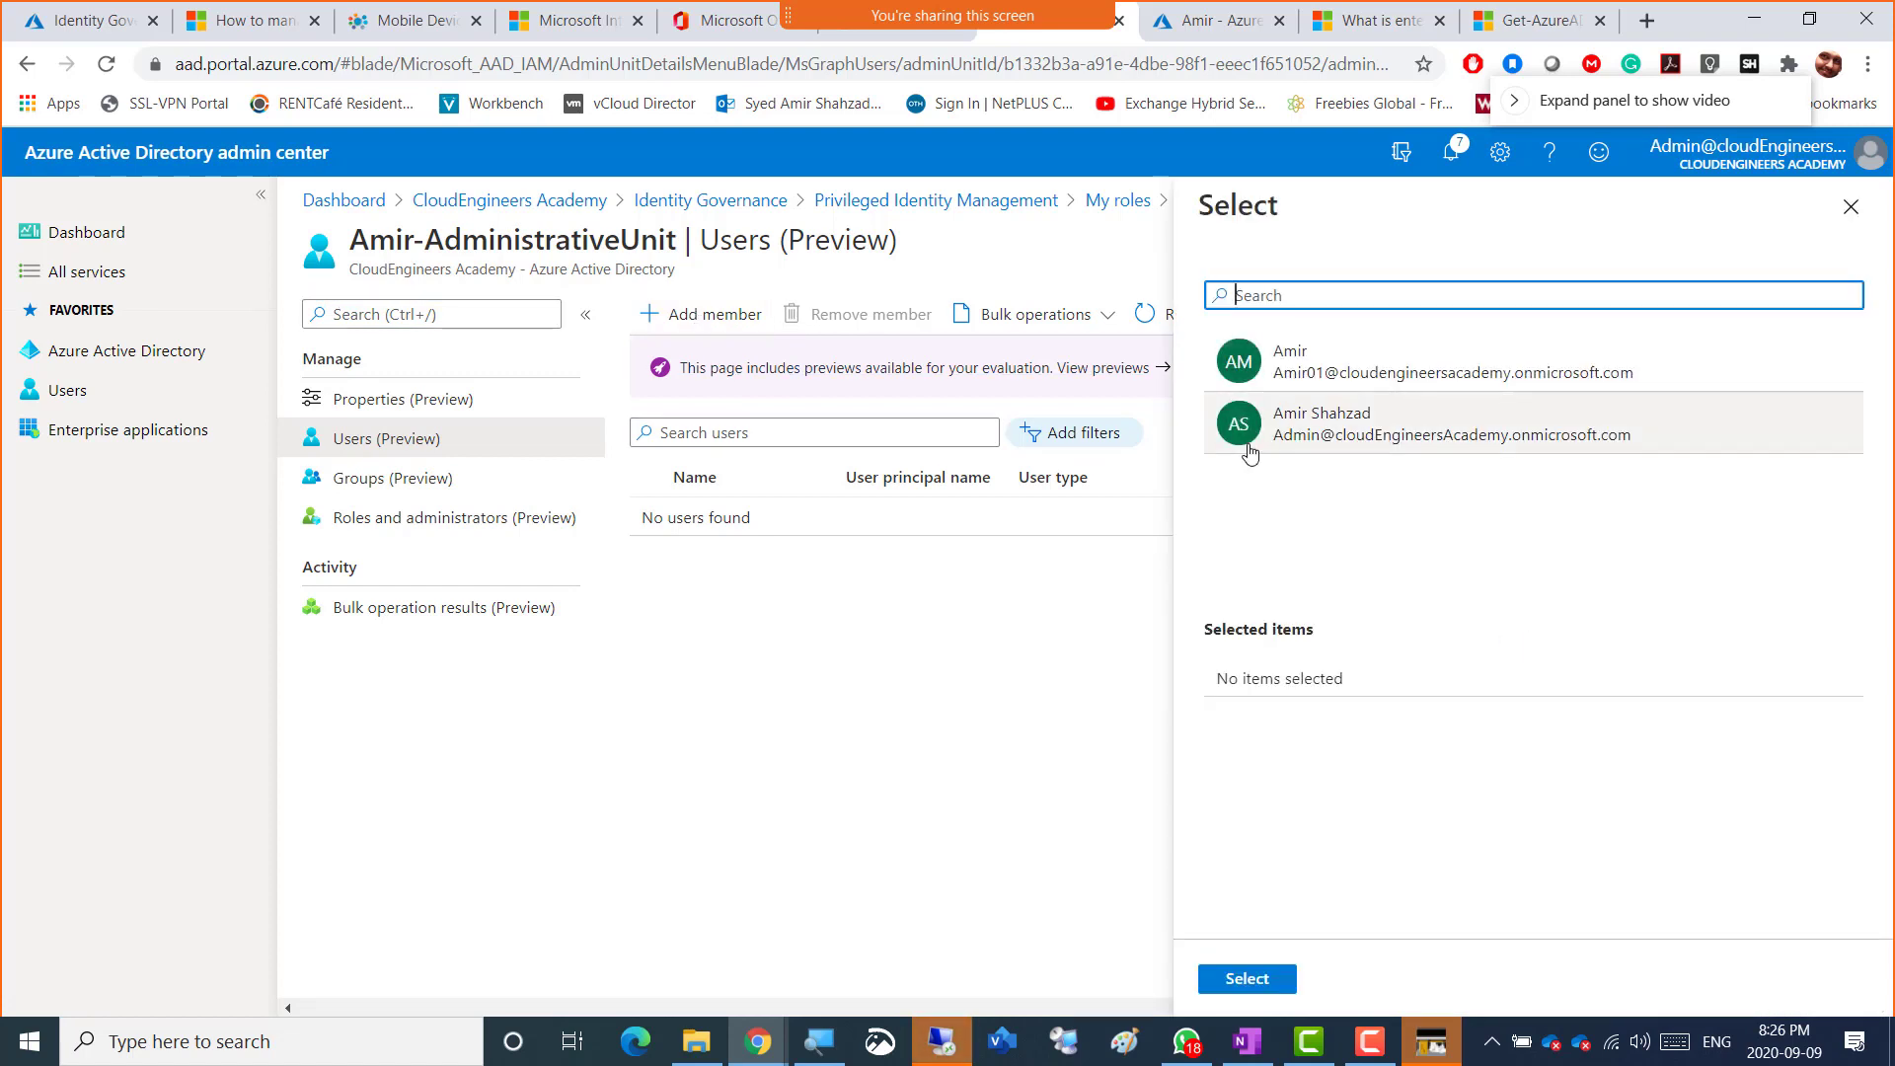
{"action": "left_click", "coordinate": [1322, 373]}
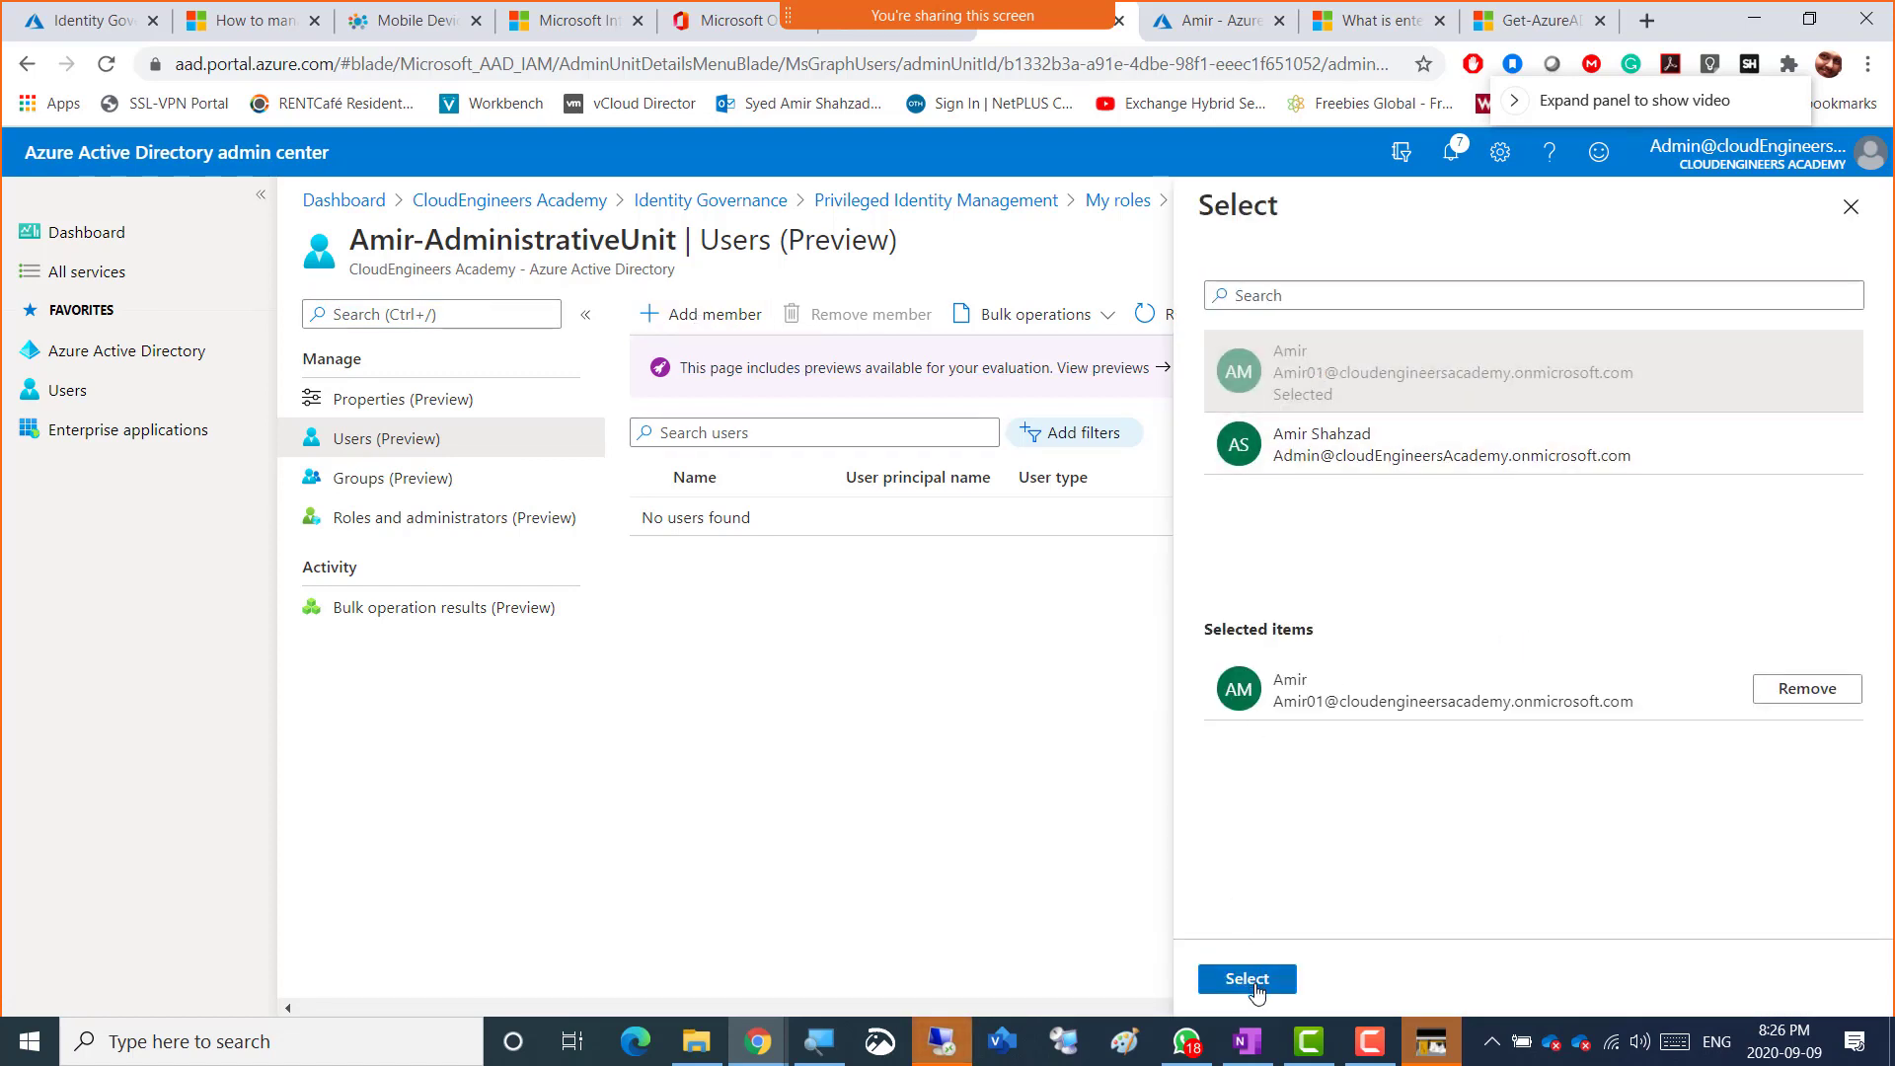
{"action": "left_click", "coordinate": [1254, 983]}
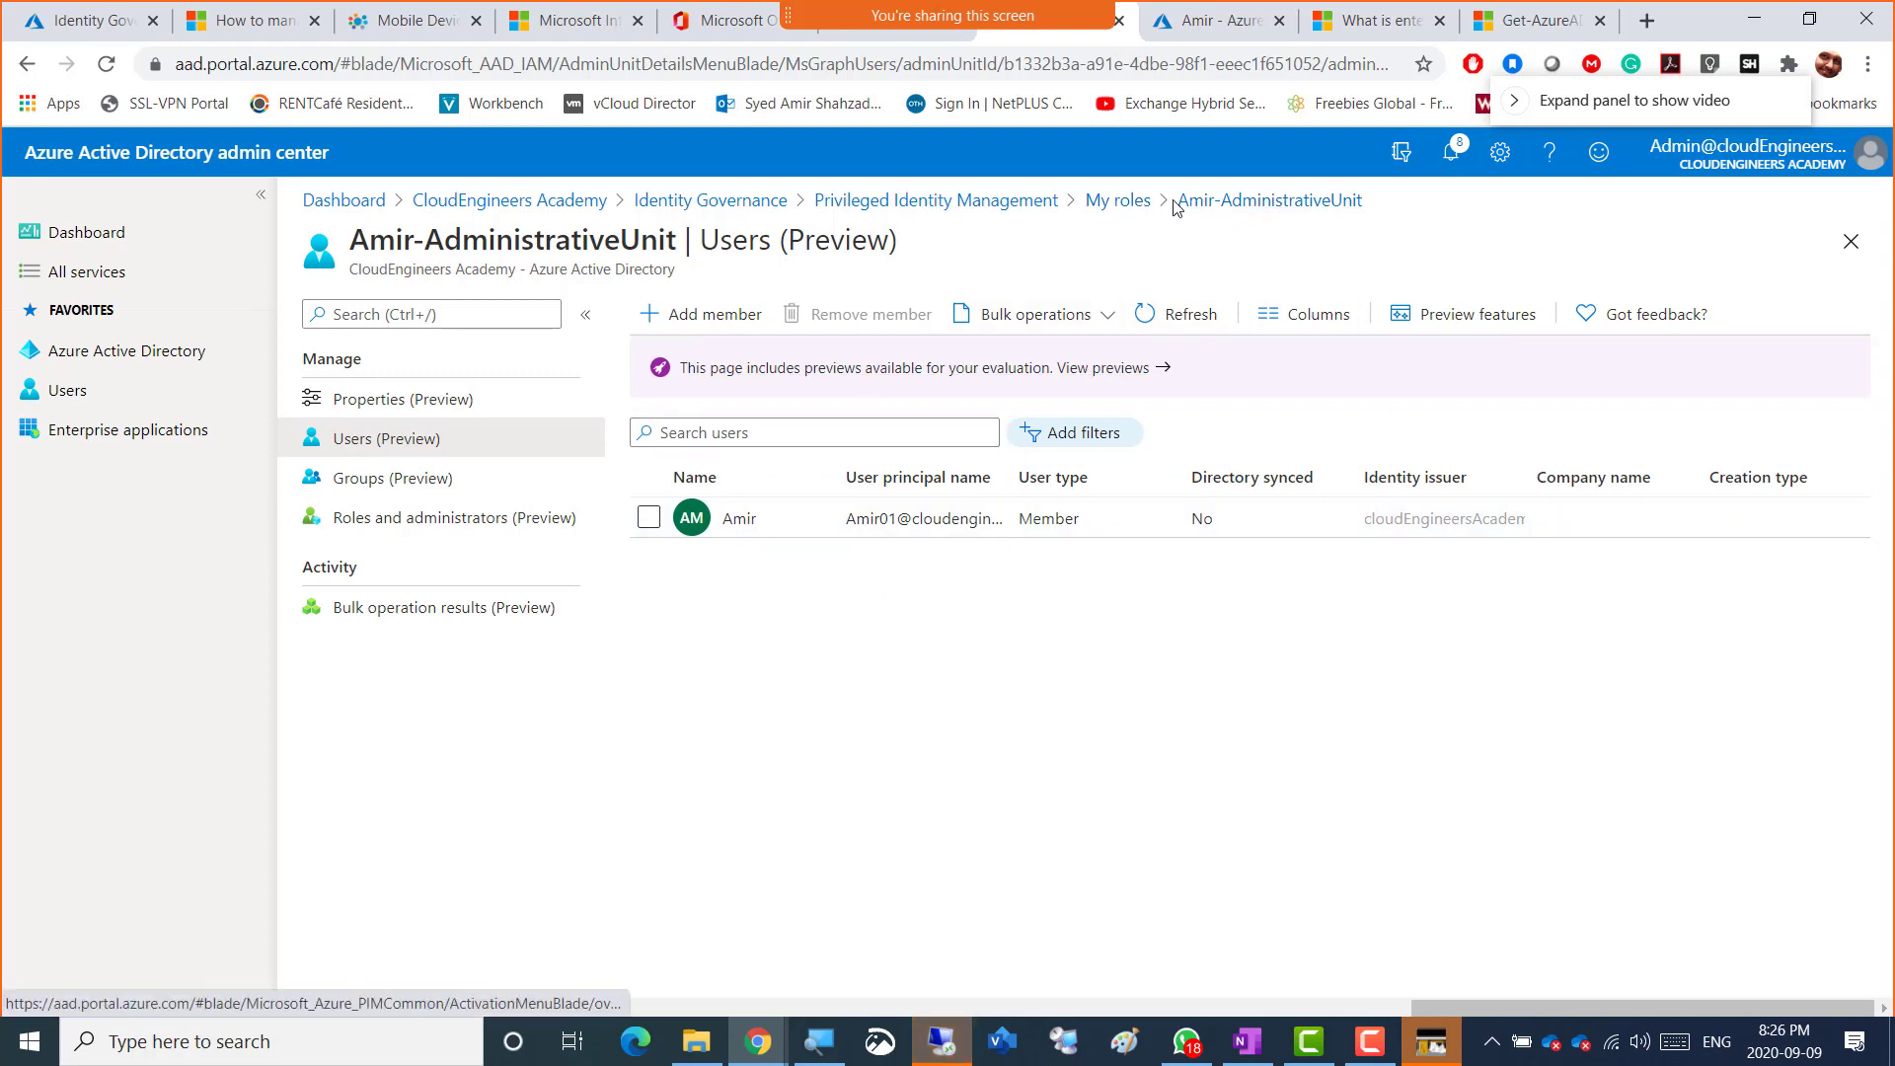
- Open the new administrative unit member's profile, and go back through My roles to the Privileged Identity Management quick start
{"action": "left_click", "coordinate": [738, 521]}
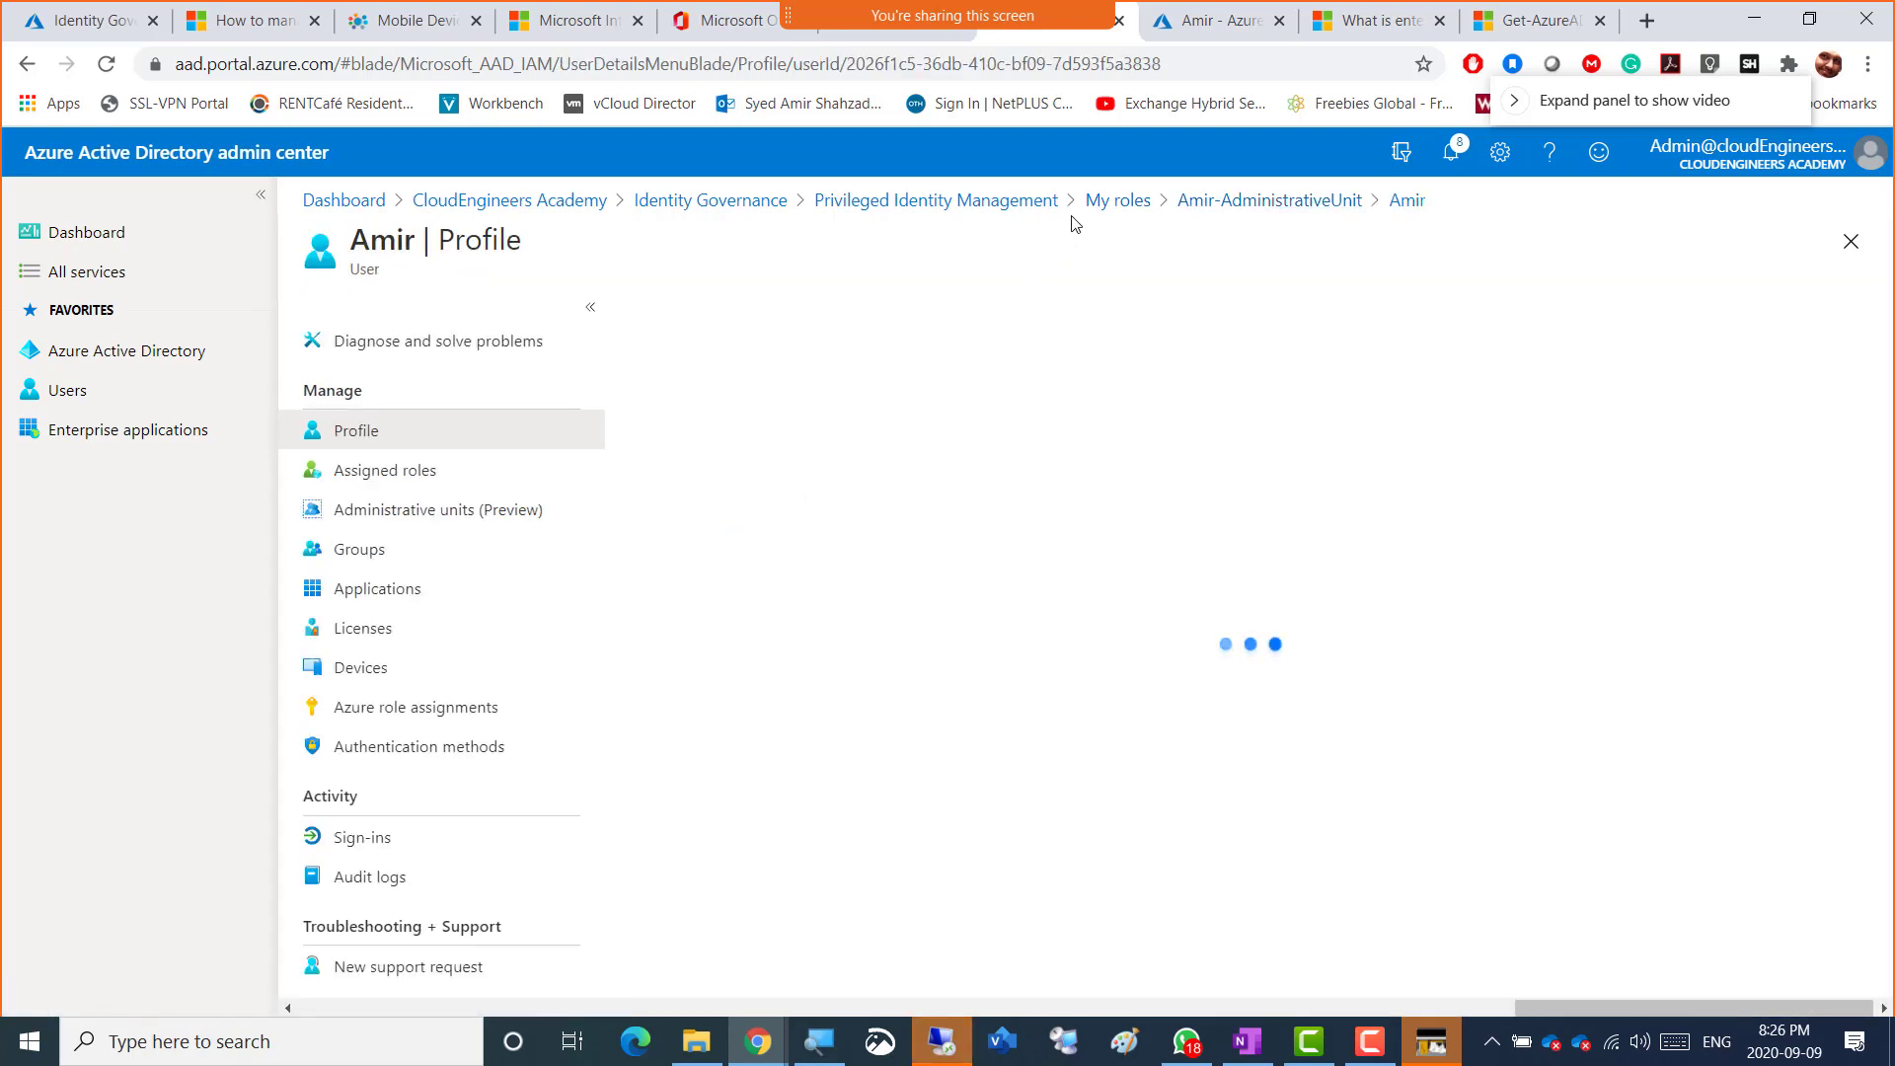
{"action": "left_click", "coordinate": [1109, 201]}
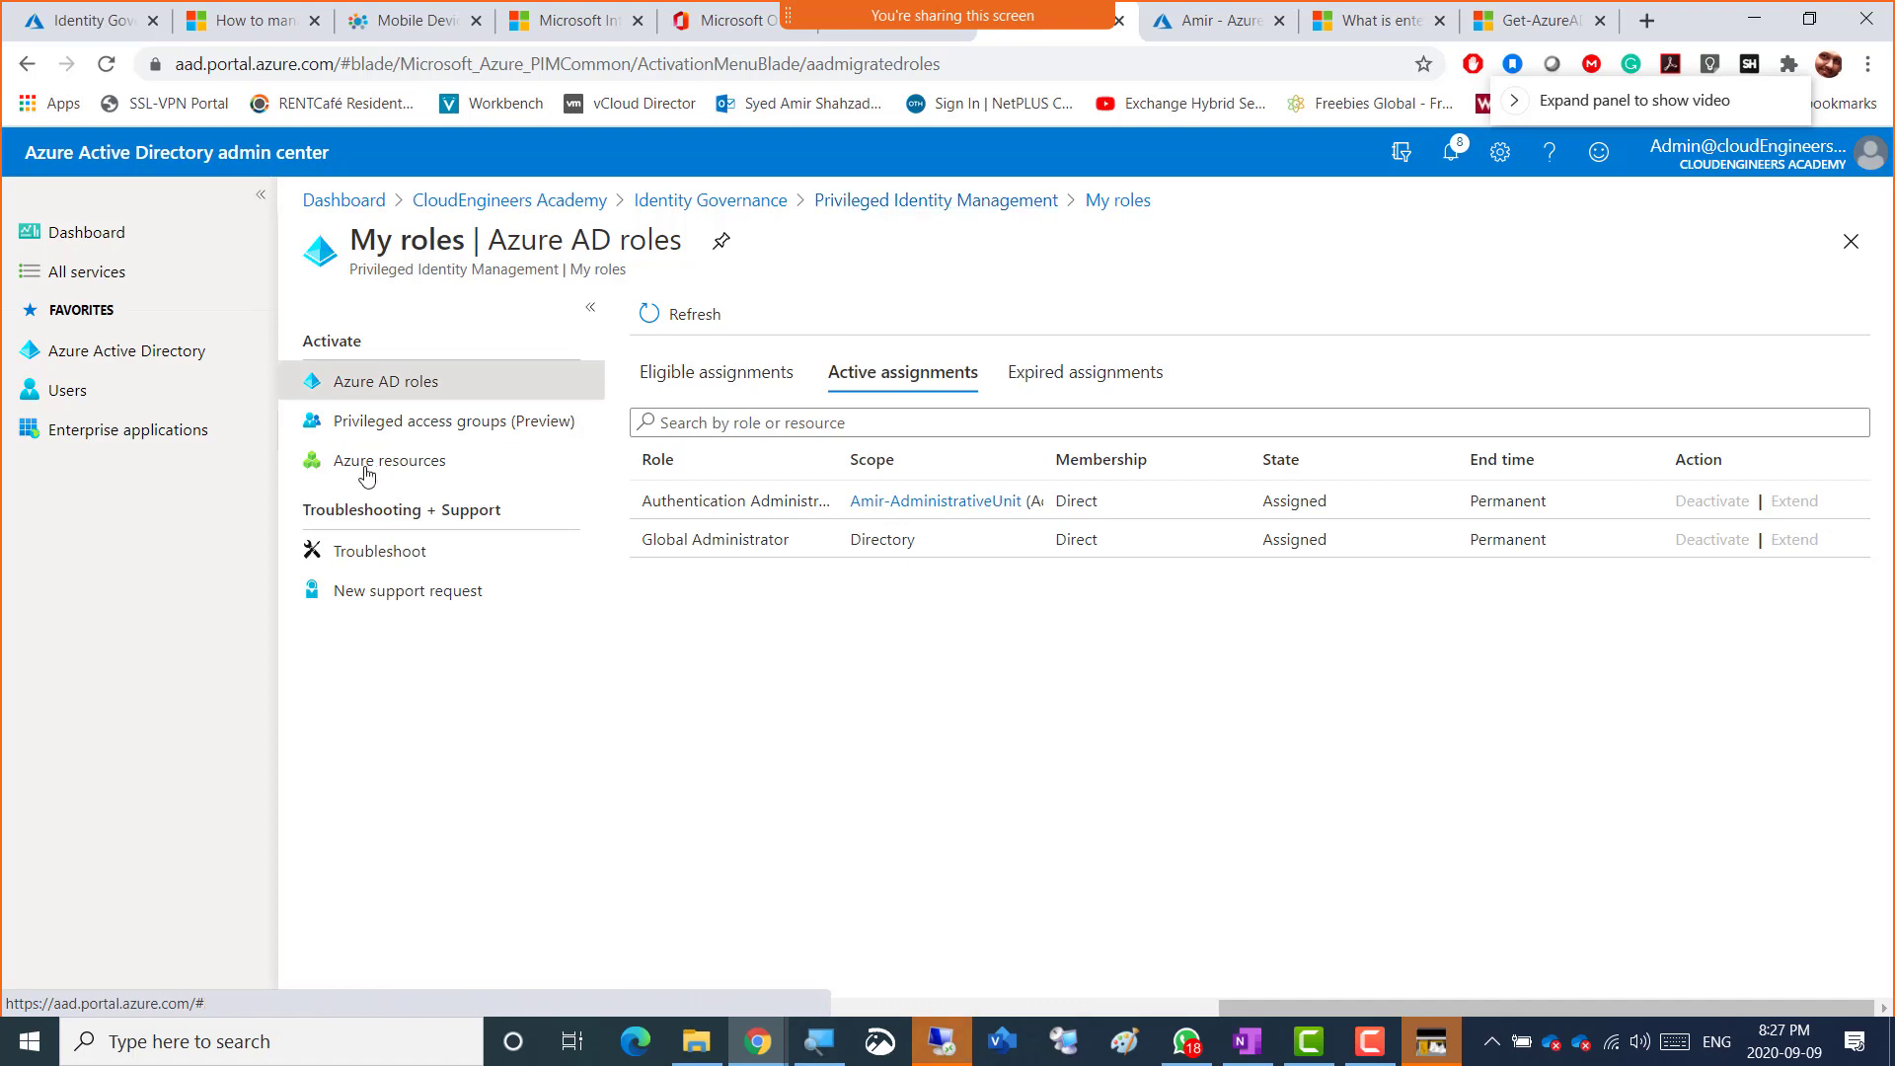
{"action": "left_click", "coordinate": [897, 201]}
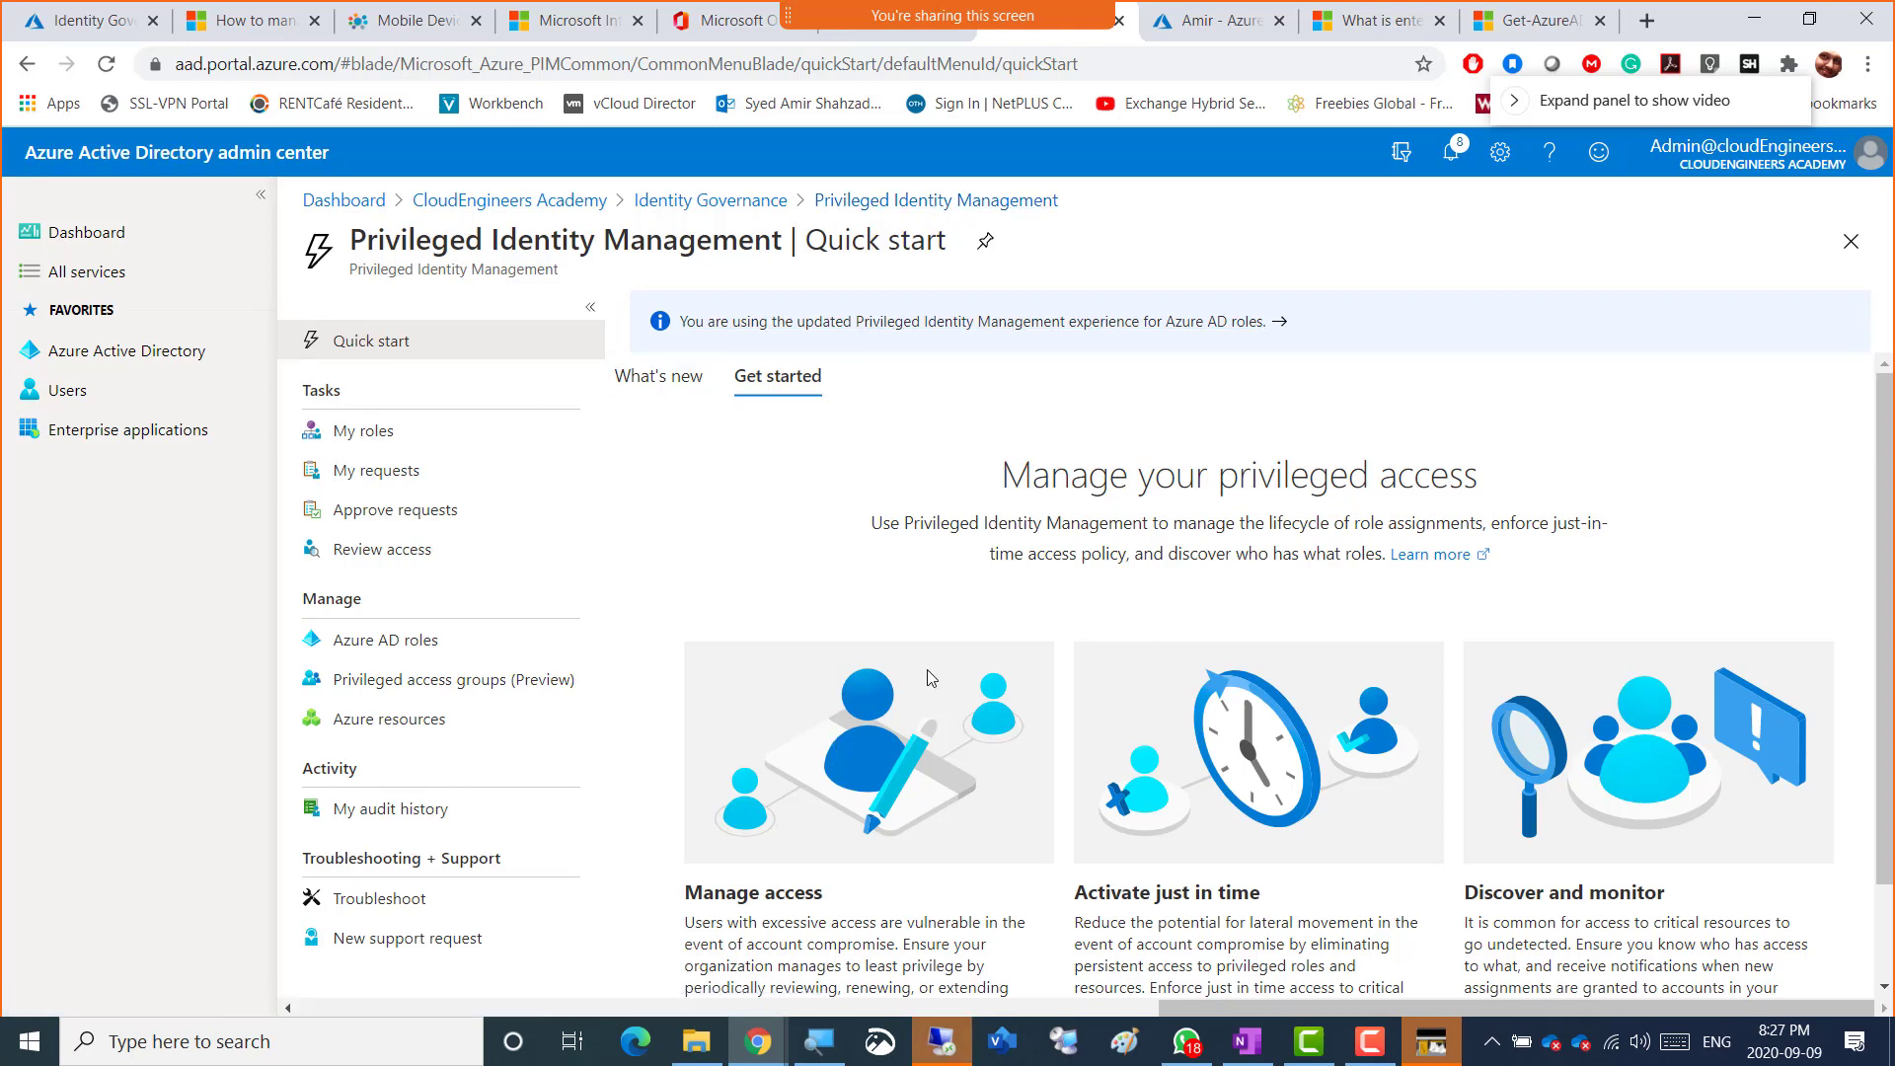
{"action": "scroll", "coordinate": [928, 675], "scroll_direction": "down", "scroll_amount": 1}
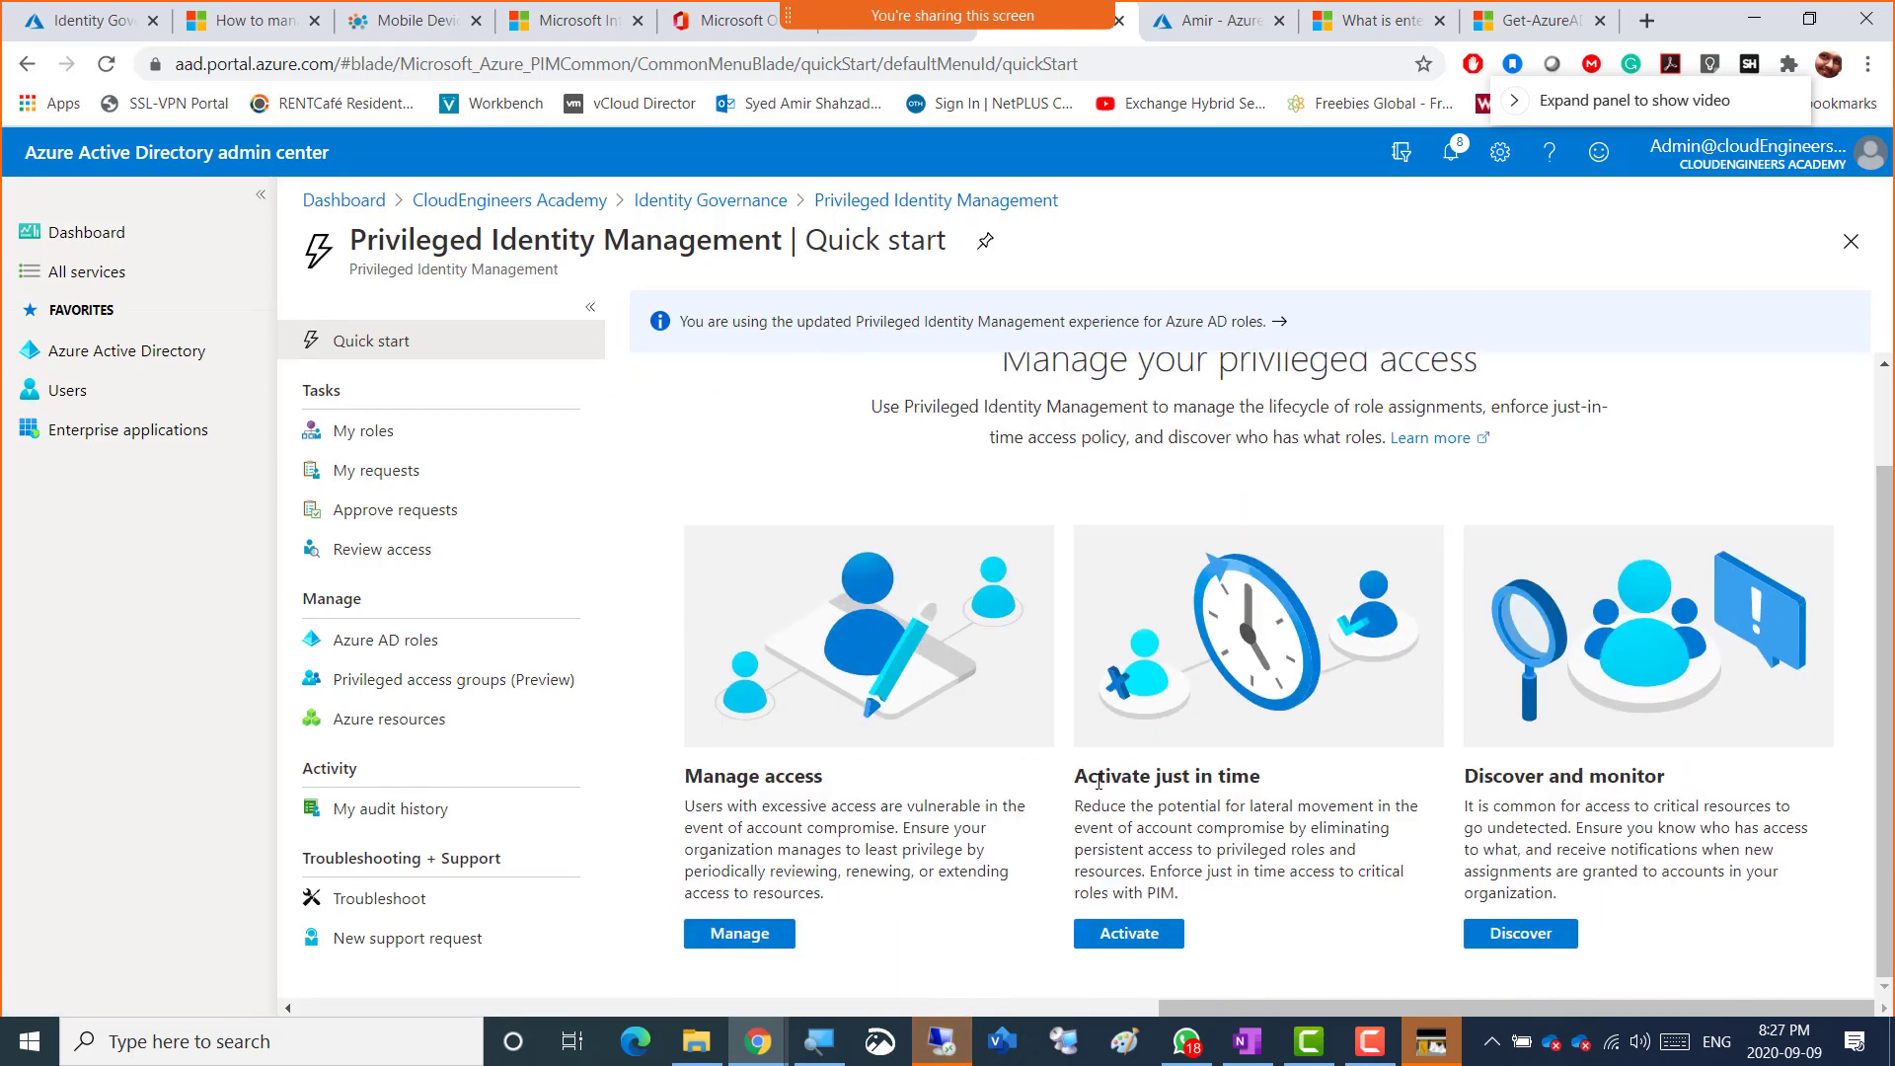
{"action": "scroll", "coordinate": [1106, 761], "scroll_direction": "up", "scroll_amount": 2}
{"action": "scroll", "coordinate": [1134, 760], "scroll_direction": "down", "scroll_amount": 2}
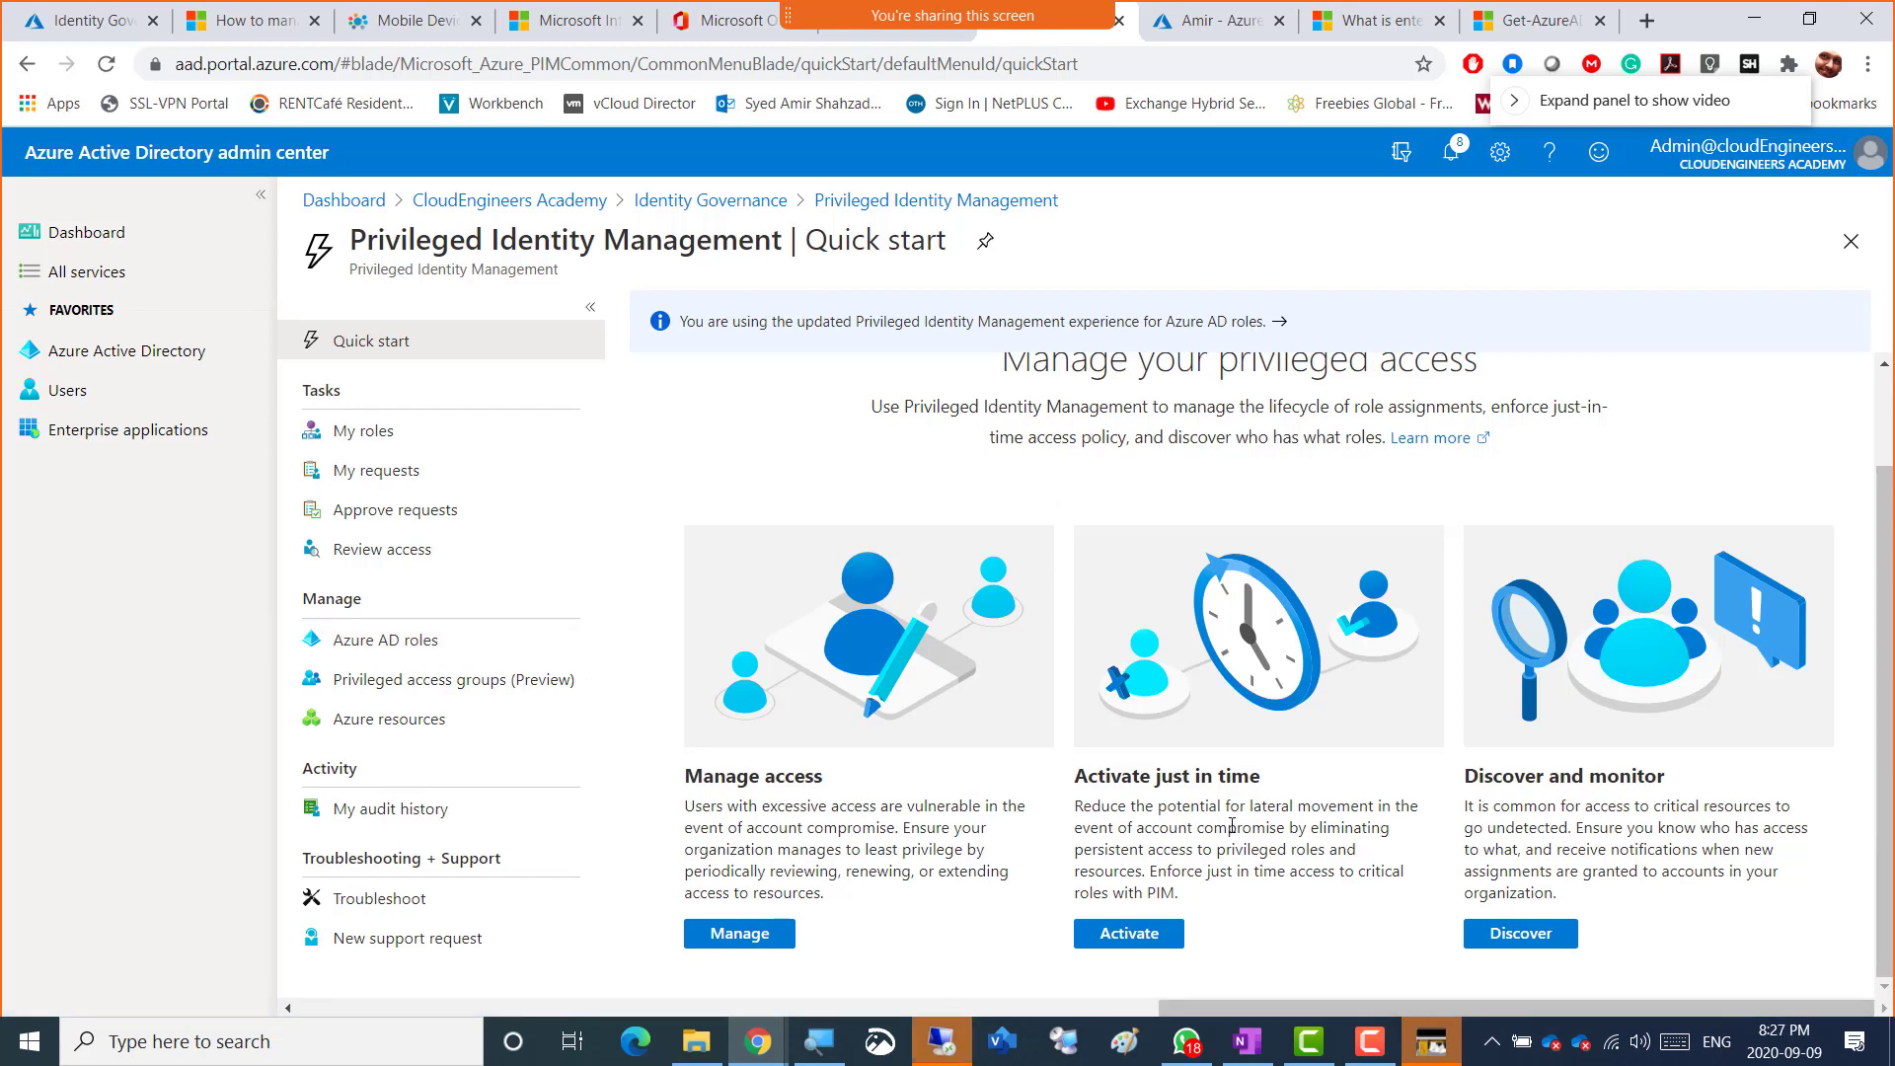
- View the Azure resources and Azure AD roles pages of Privileged Identity Management and return to the quick start sections
{"action": "left_click", "coordinate": [348, 727]}
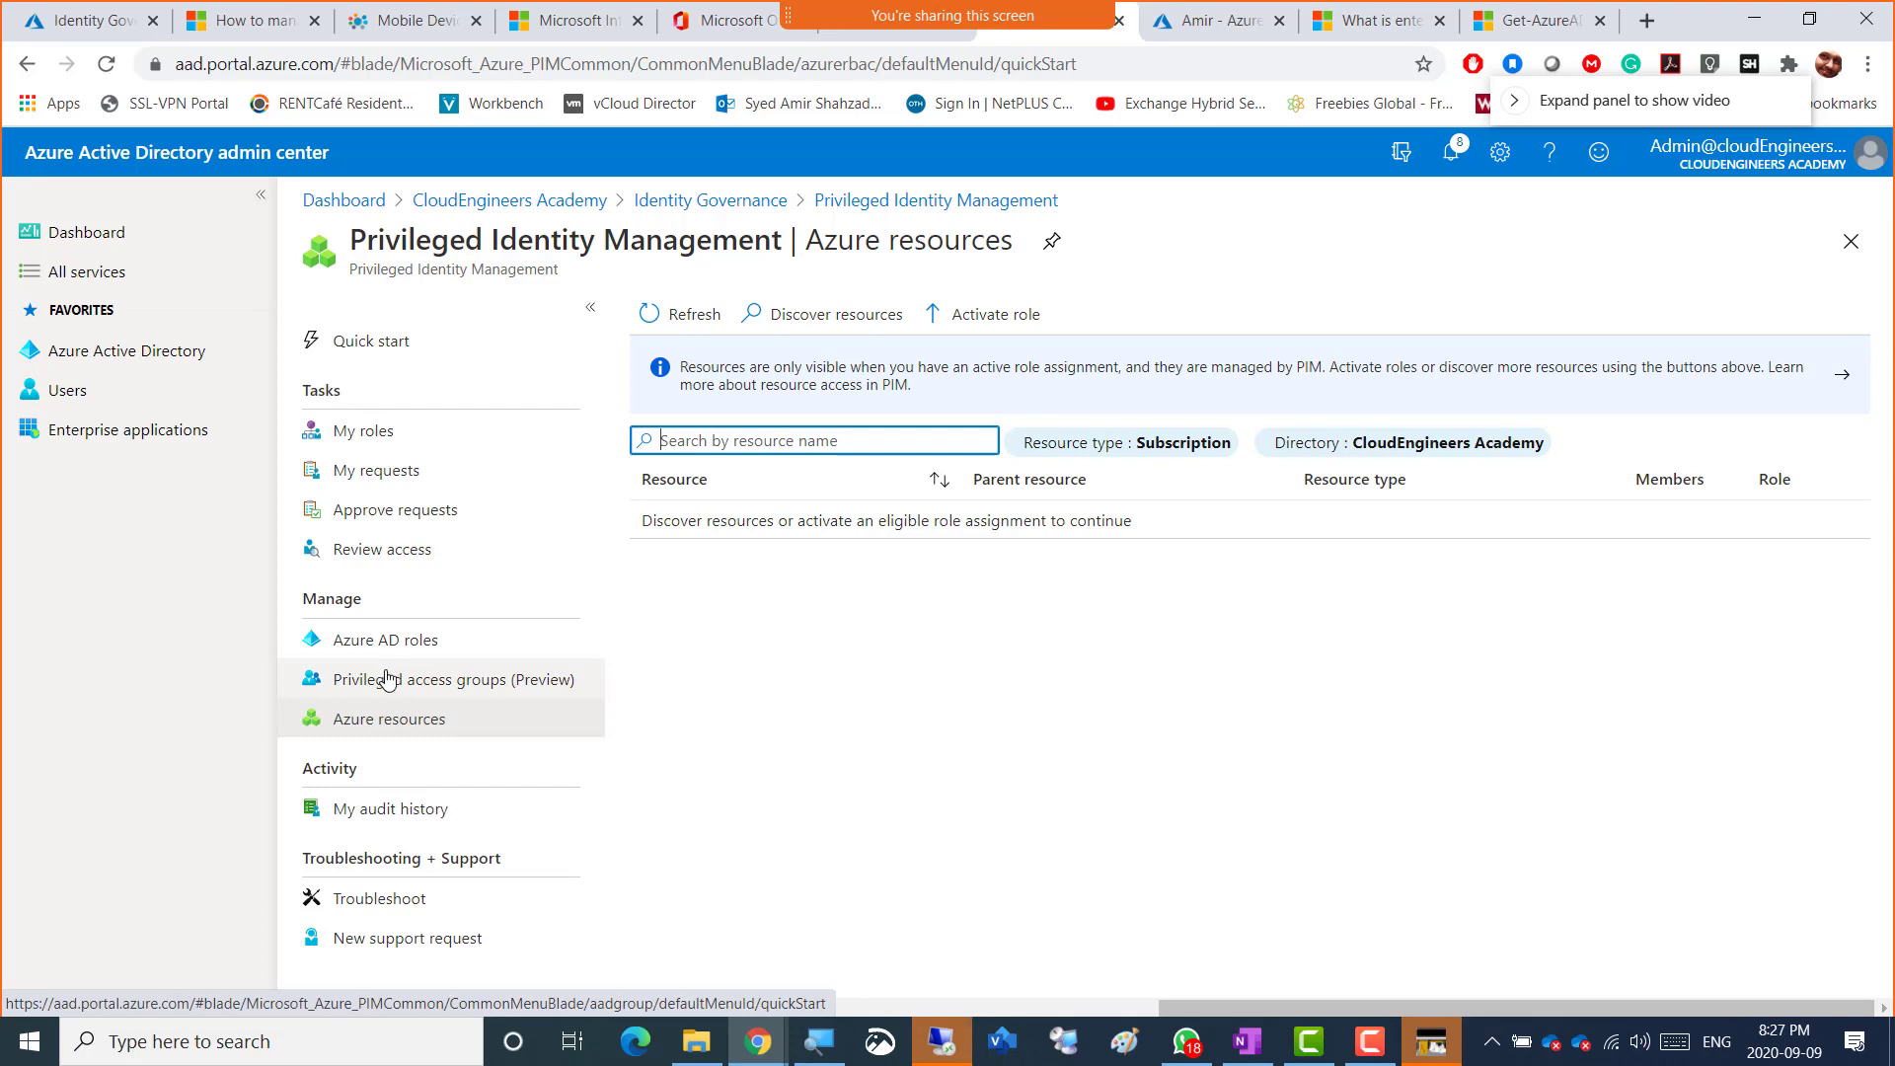
{"action": "left_click", "coordinate": [378, 641]}
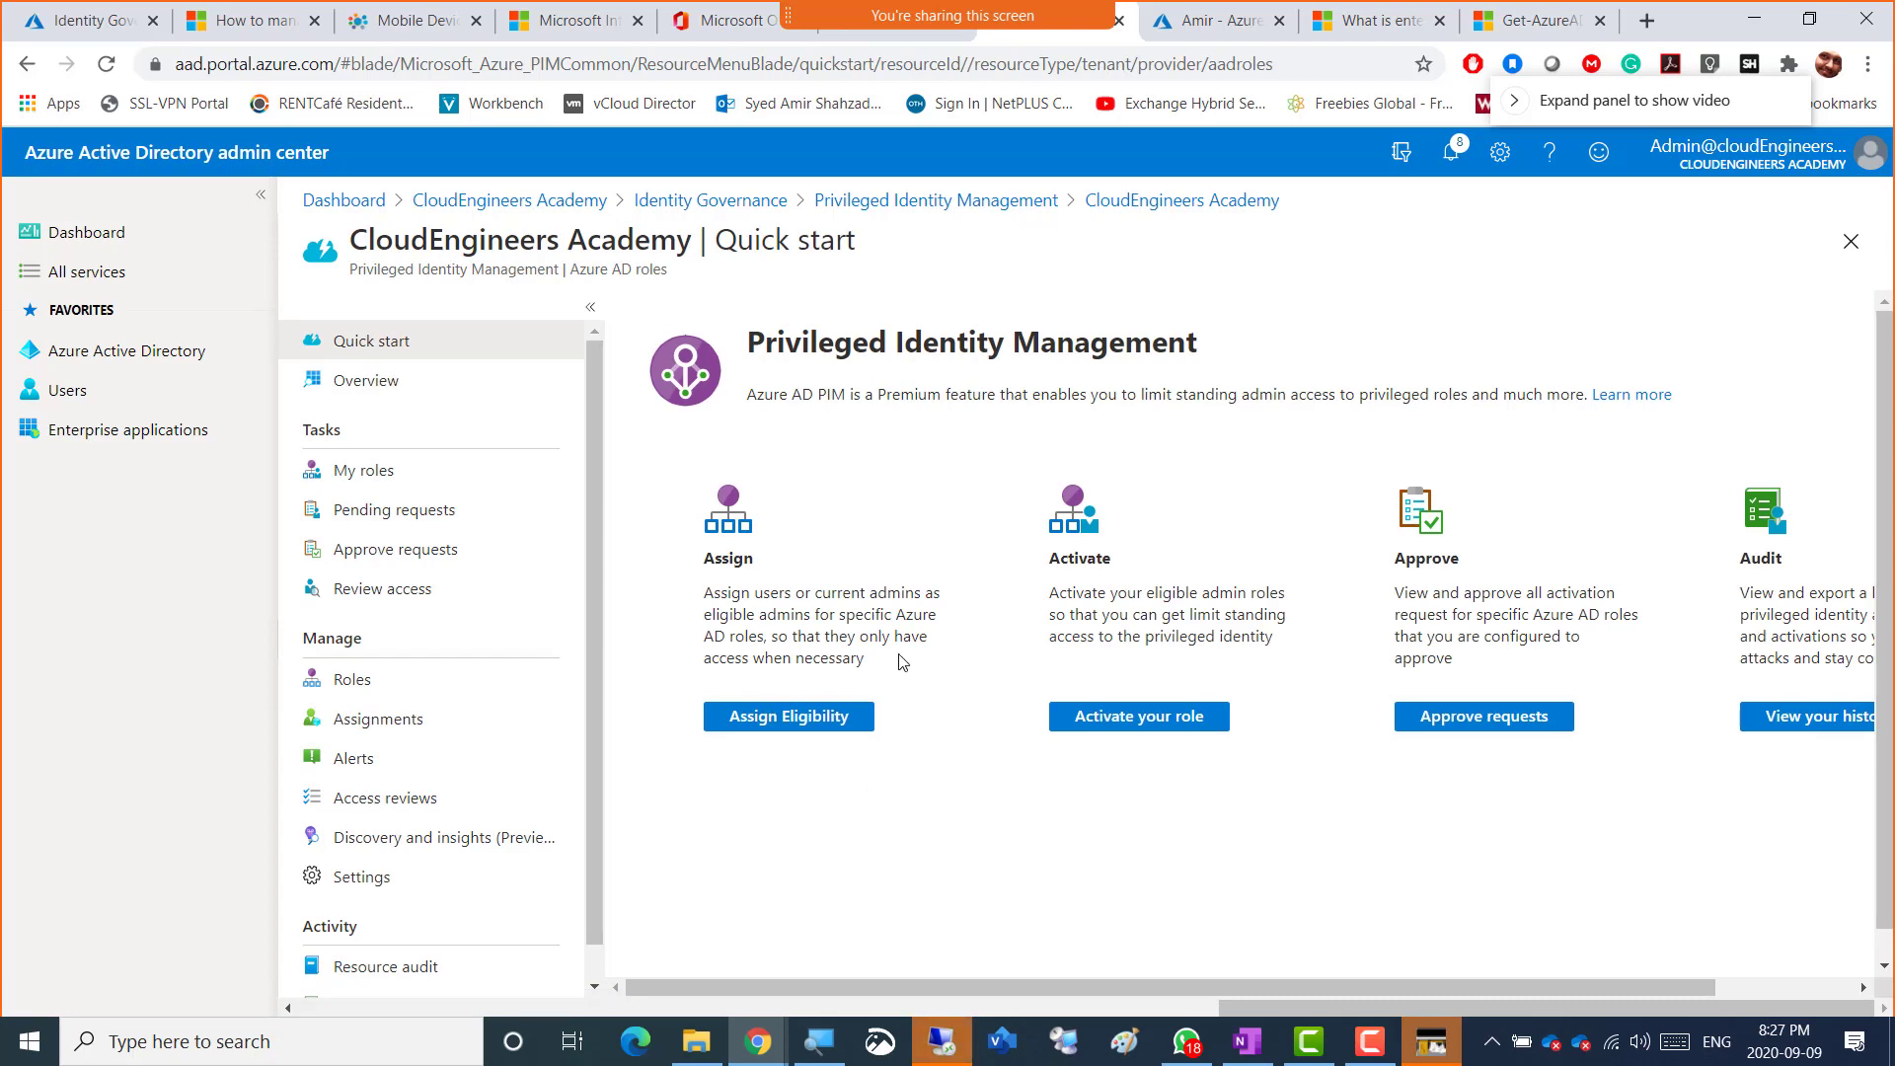
{"action": "left_click", "coordinate": [926, 200]}
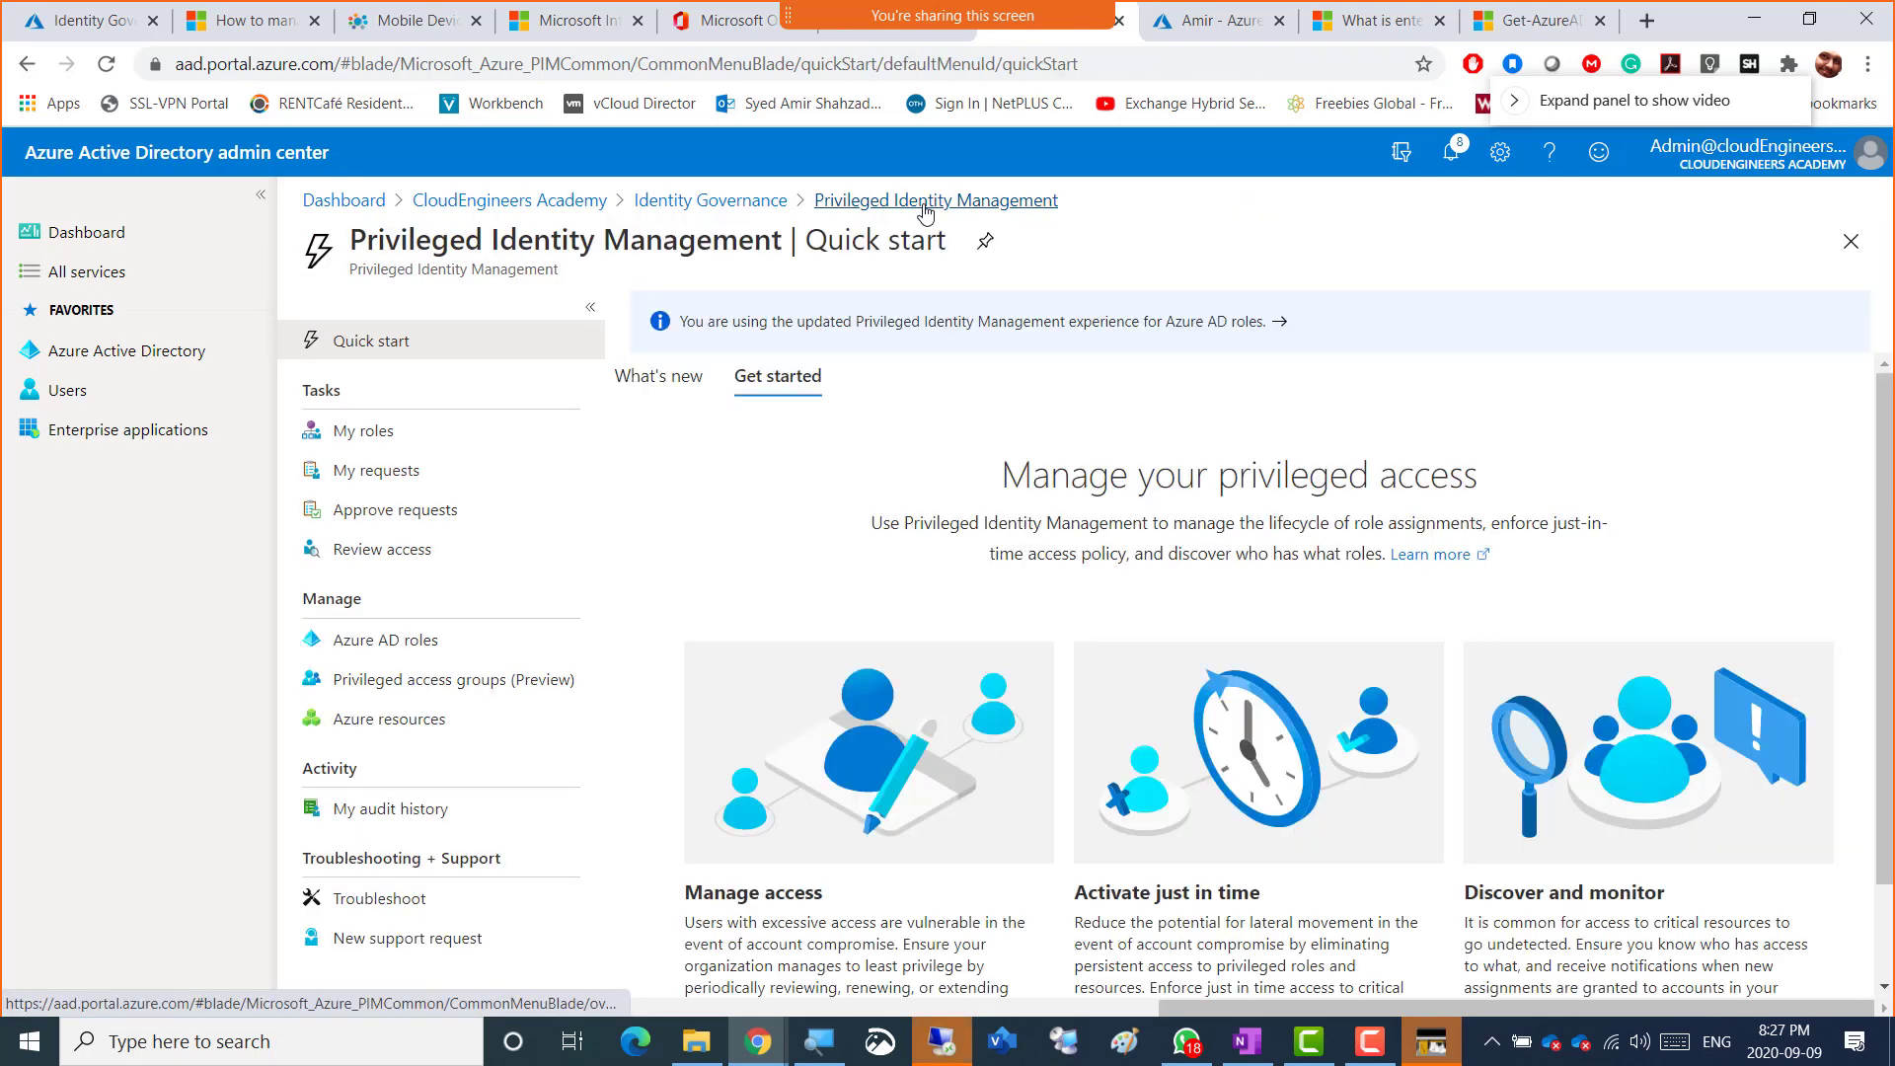
{"action": "scroll", "coordinate": [1204, 898], "scroll_direction": "down", "scroll_amount": 1}
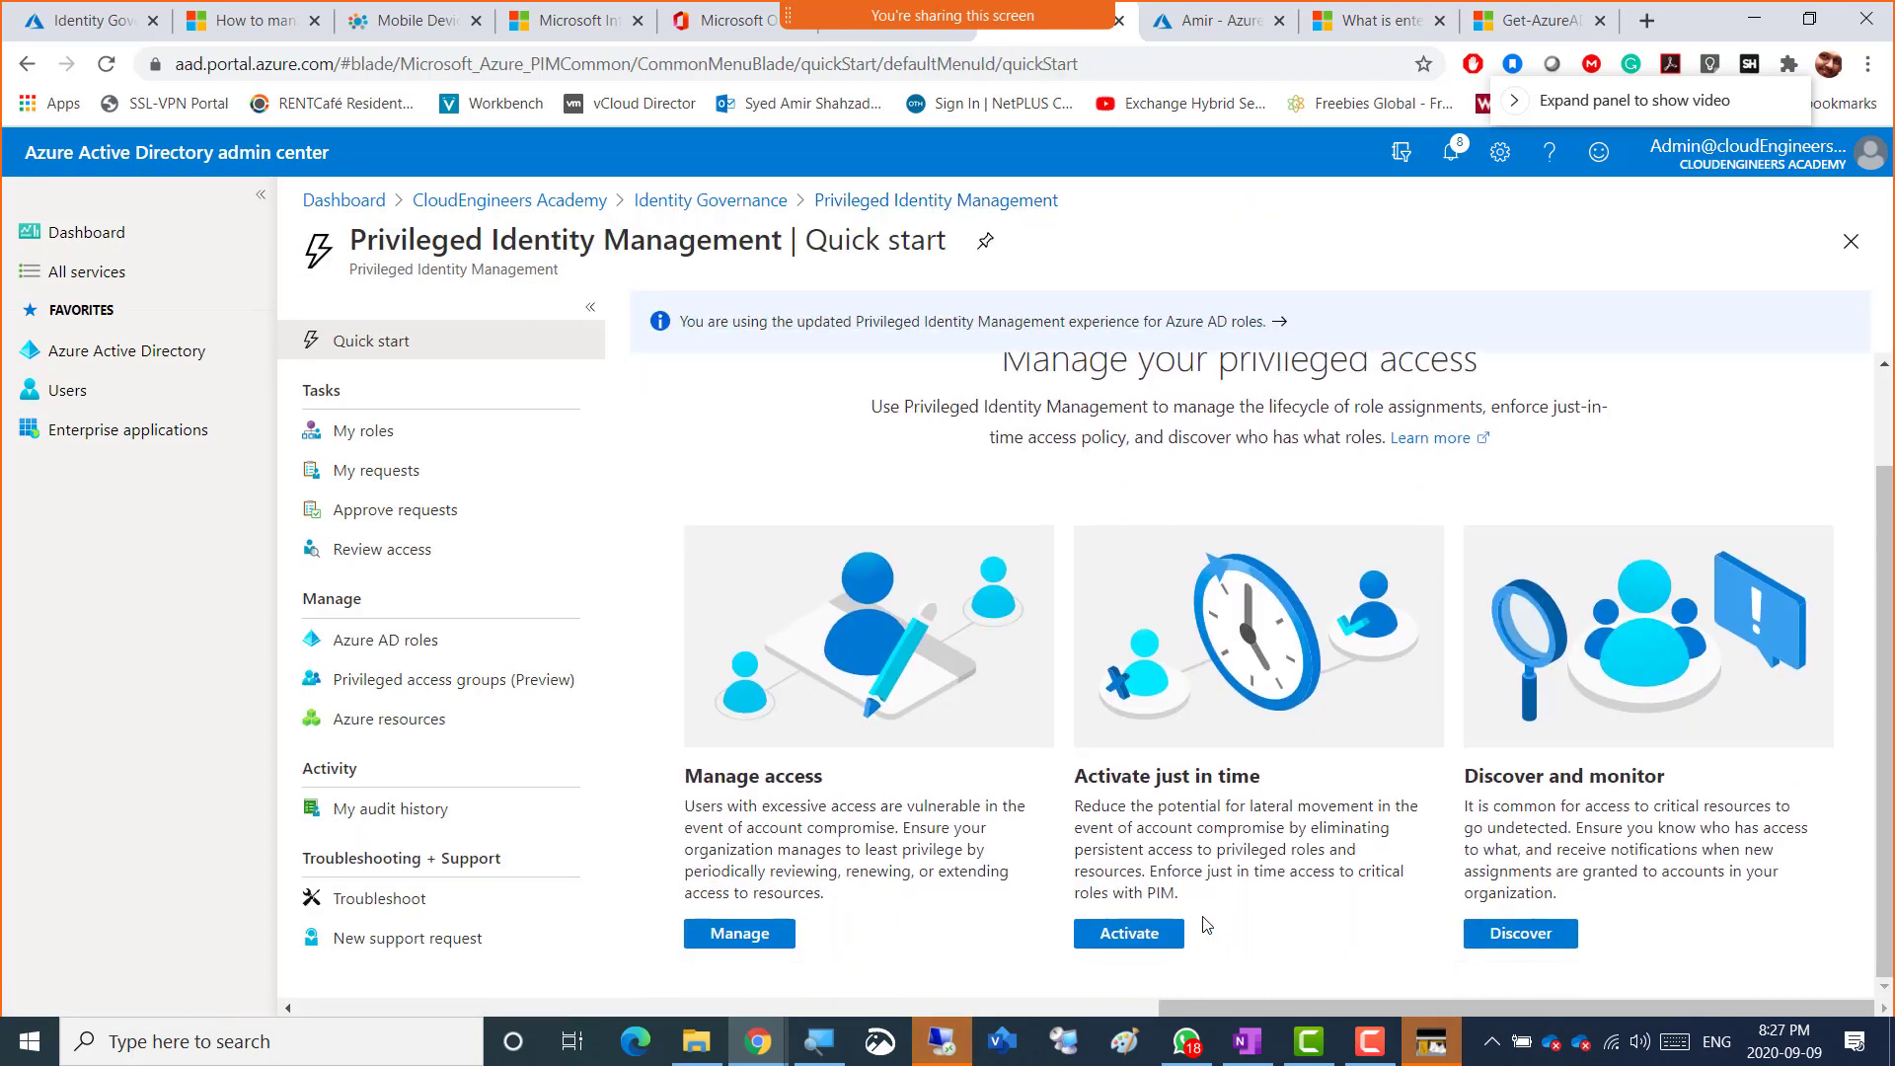
- View the active Azure AD role assignments in My roles and examine the role names and the Authentication Administrator end time
{"action": "left_click", "coordinate": [1131, 933]}
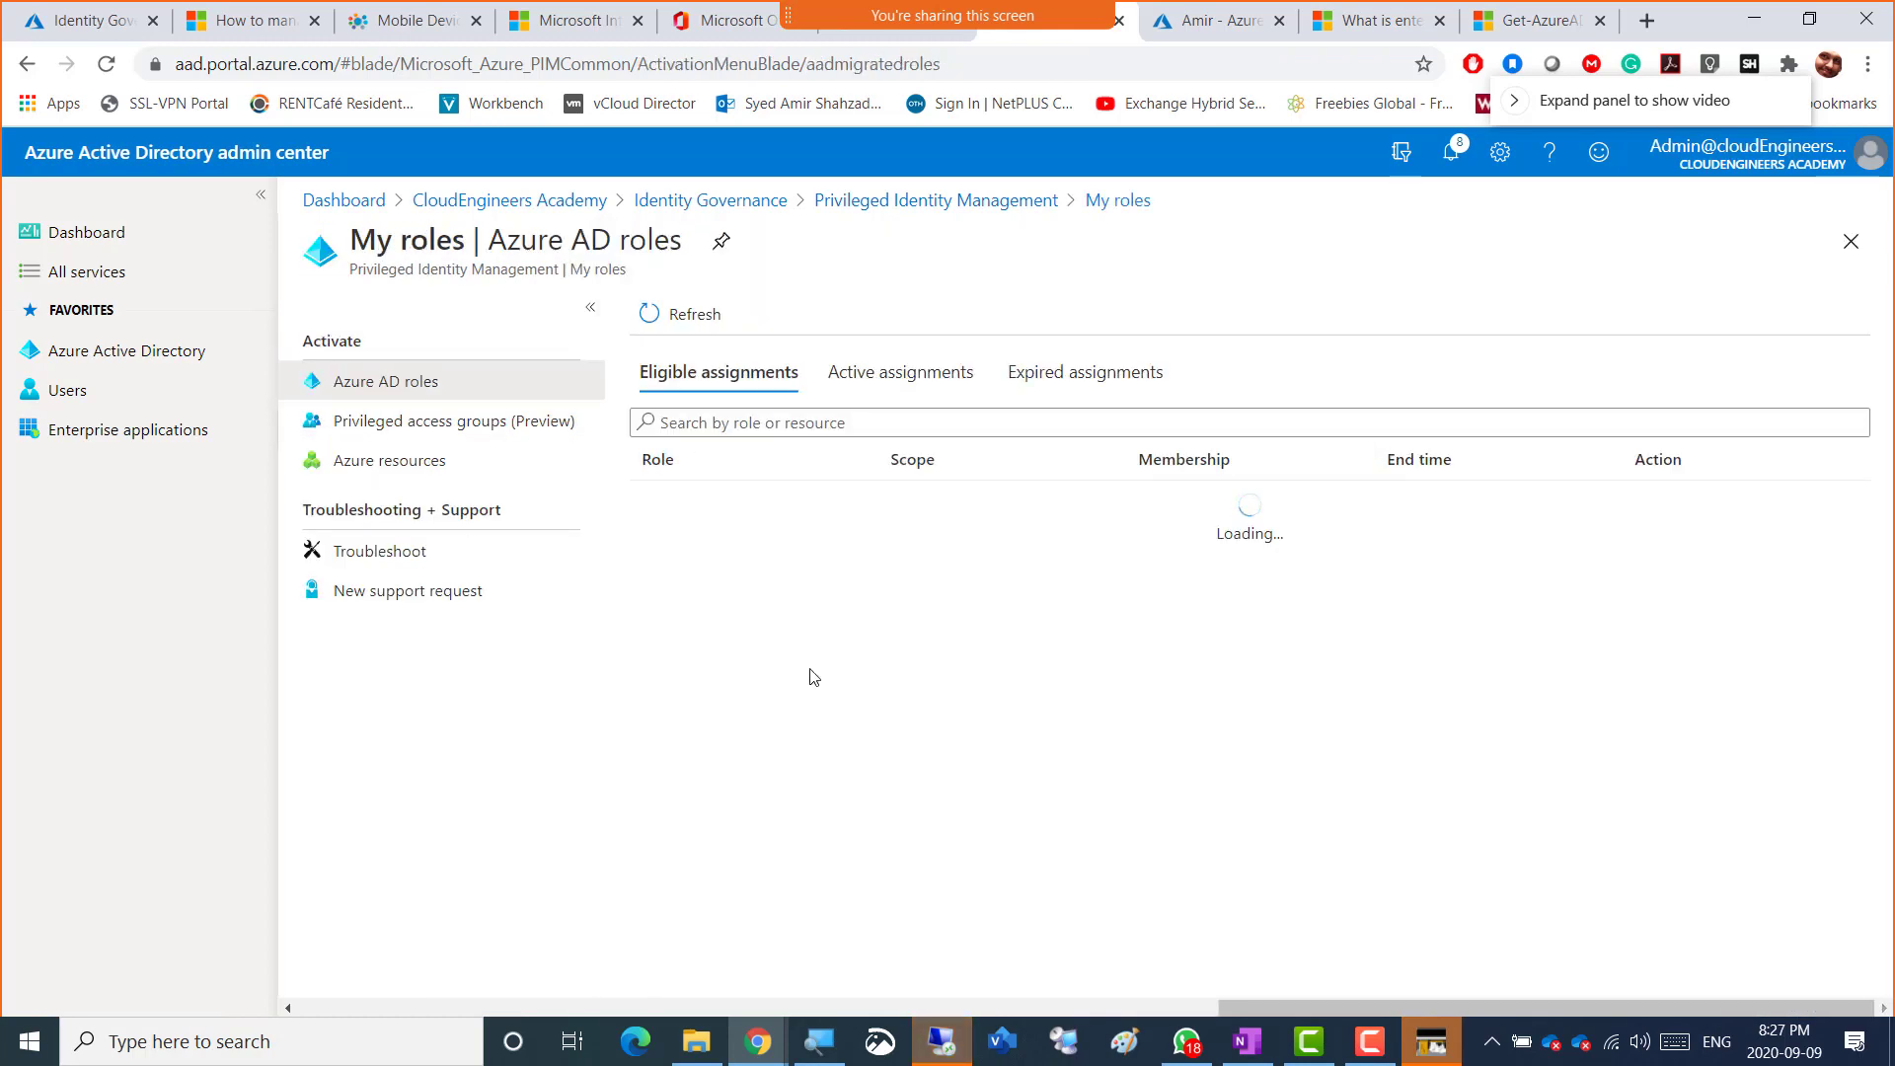
{"action": "left_click", "coordinate": [869, 375]}
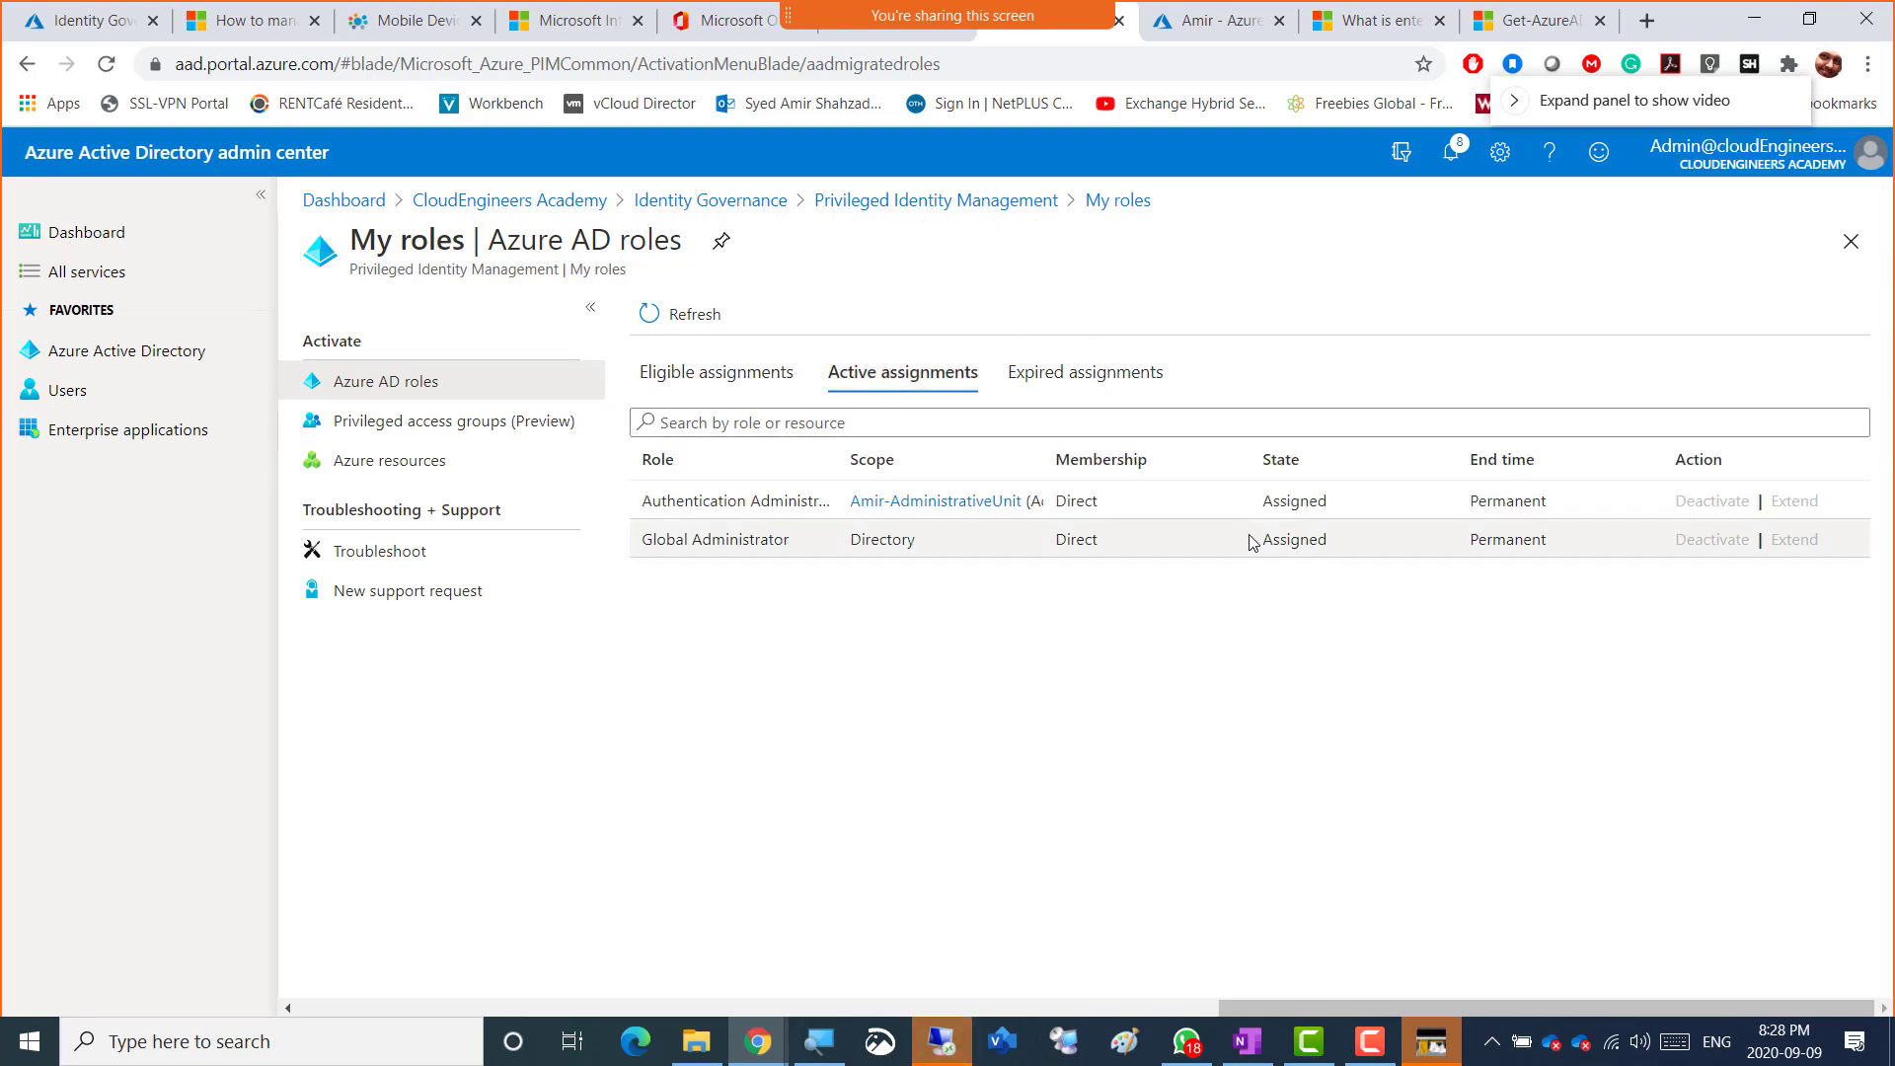
{"action": "double_click", "coordinate": [1509, 500]}
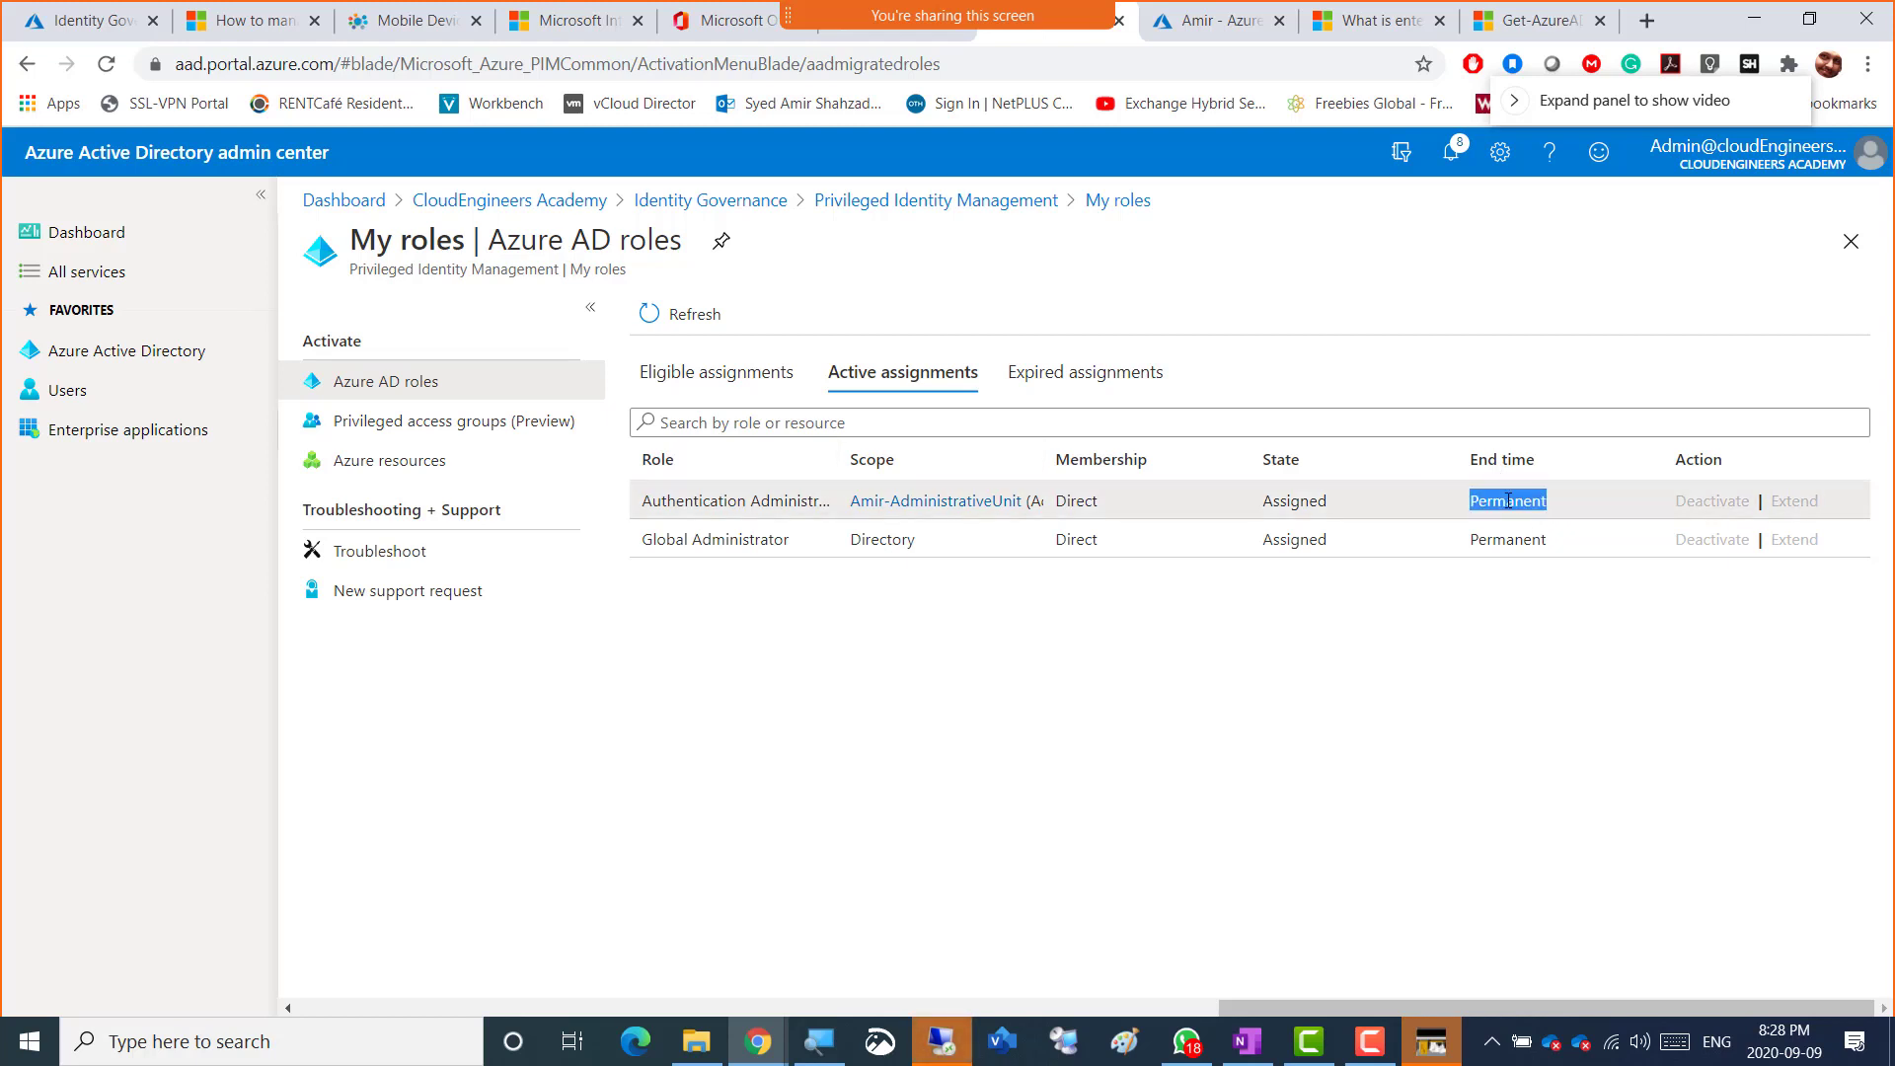
{"action": "triple_click", "coordinate": [752, 501]}
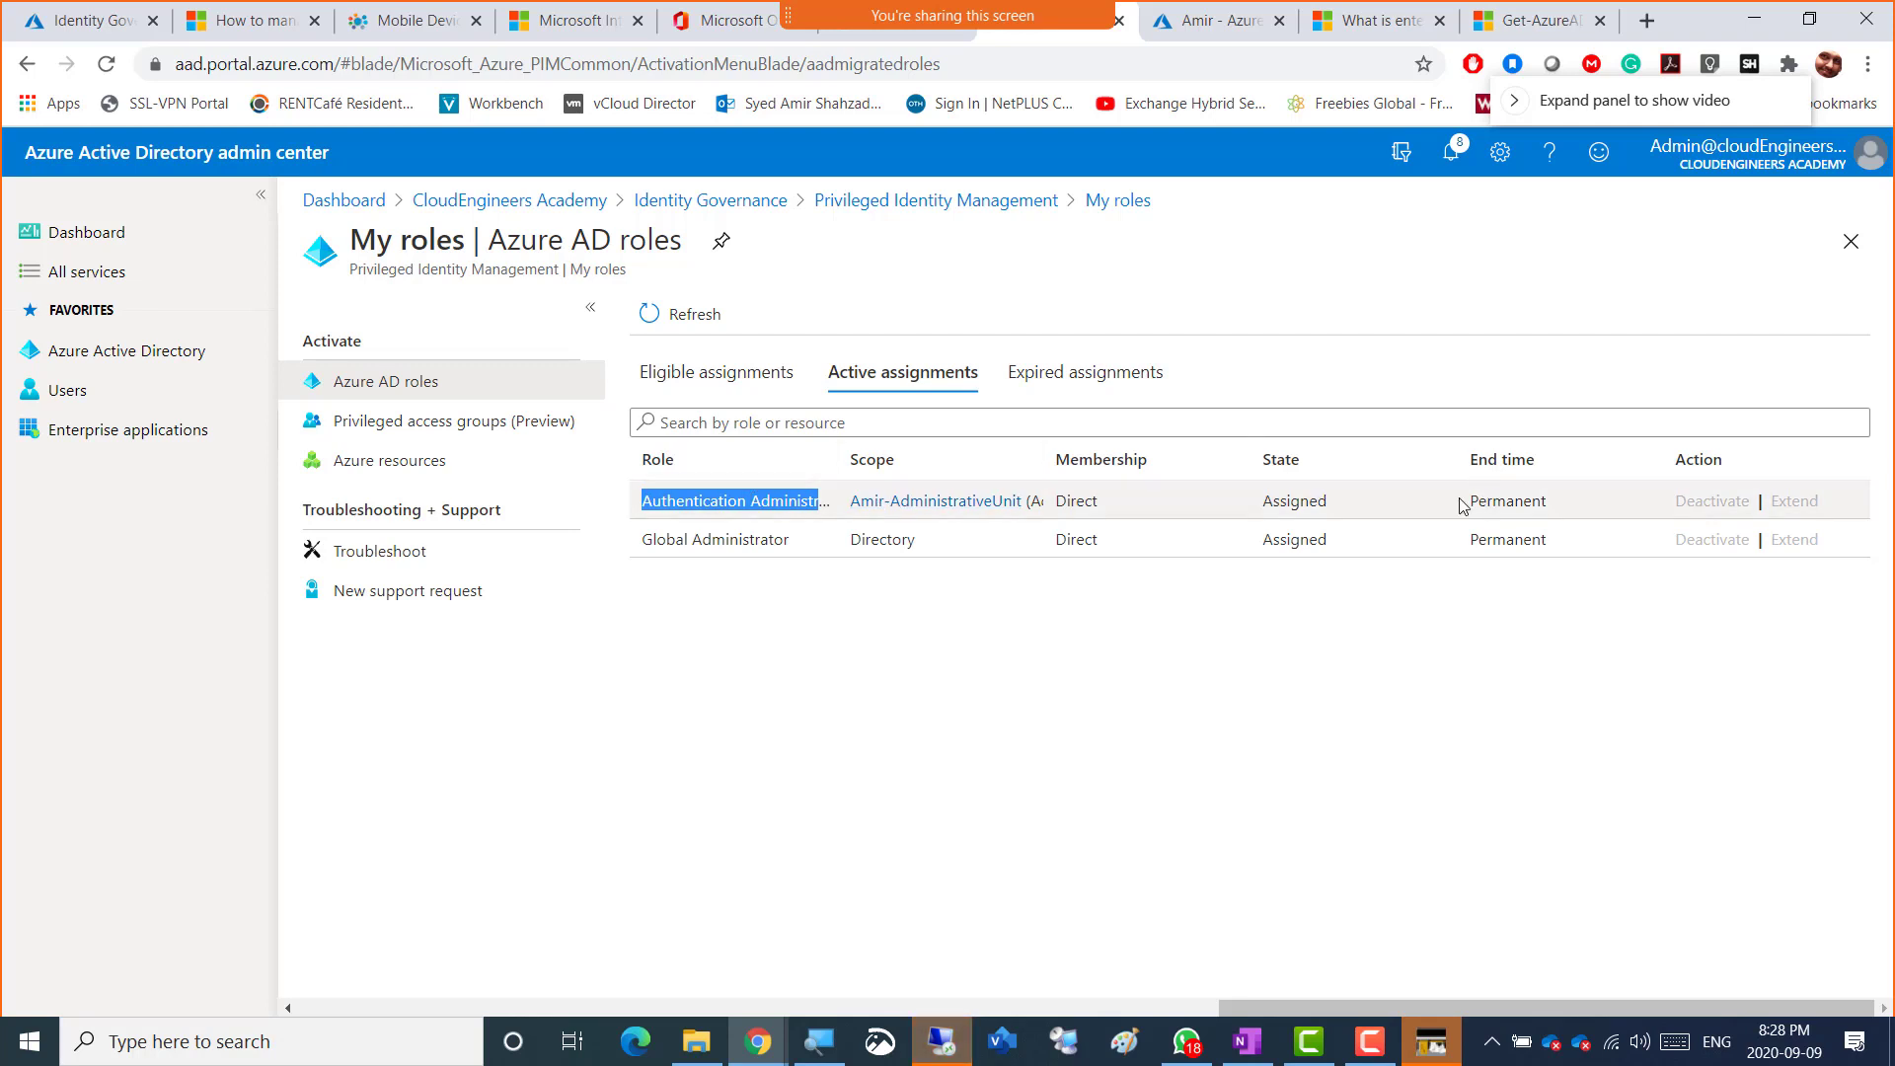
{"action": "left_click_drag", "start_coordinate": [1478, 499], "coordinate": [1586, 502]}
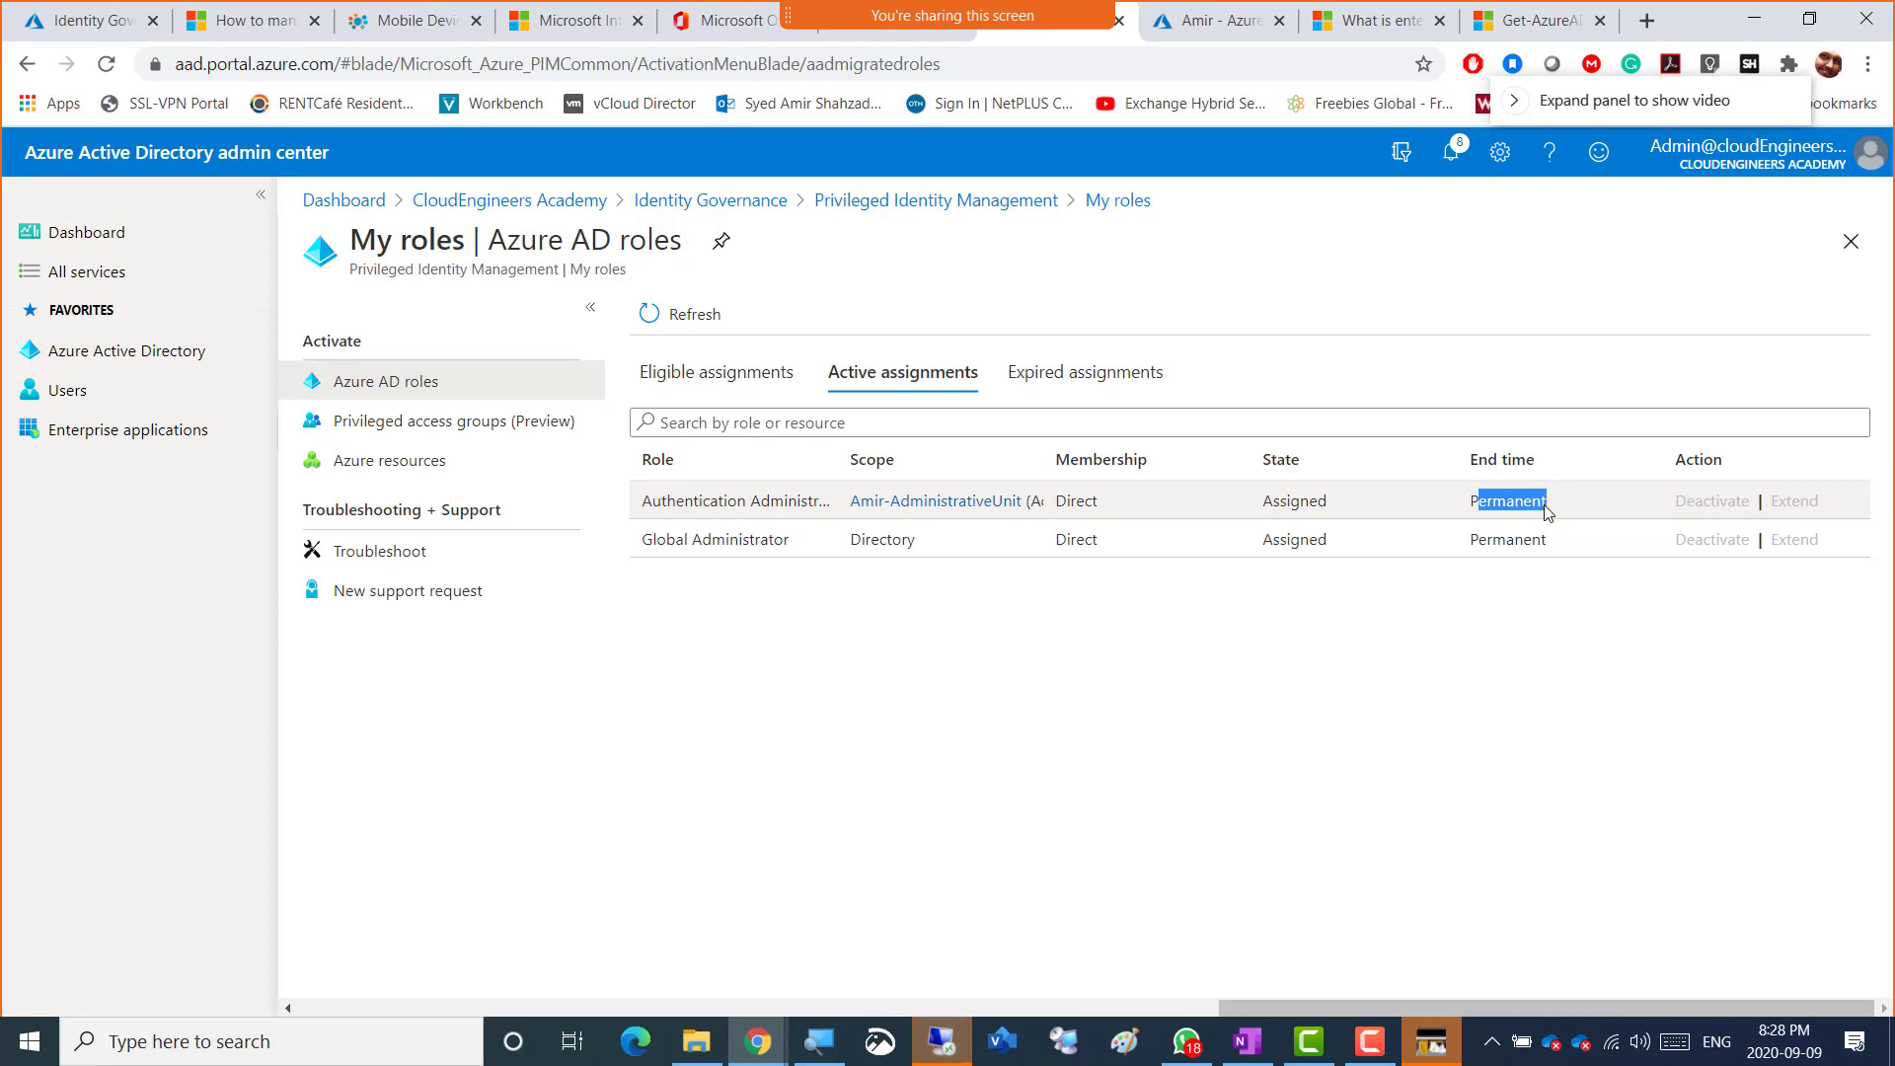
{"action": "left_click", "coordinate": [1459, 508]}
{"action": "left_click_drag", "start_coordinate": [1463, 505], "coordinate": [1609, 512]}
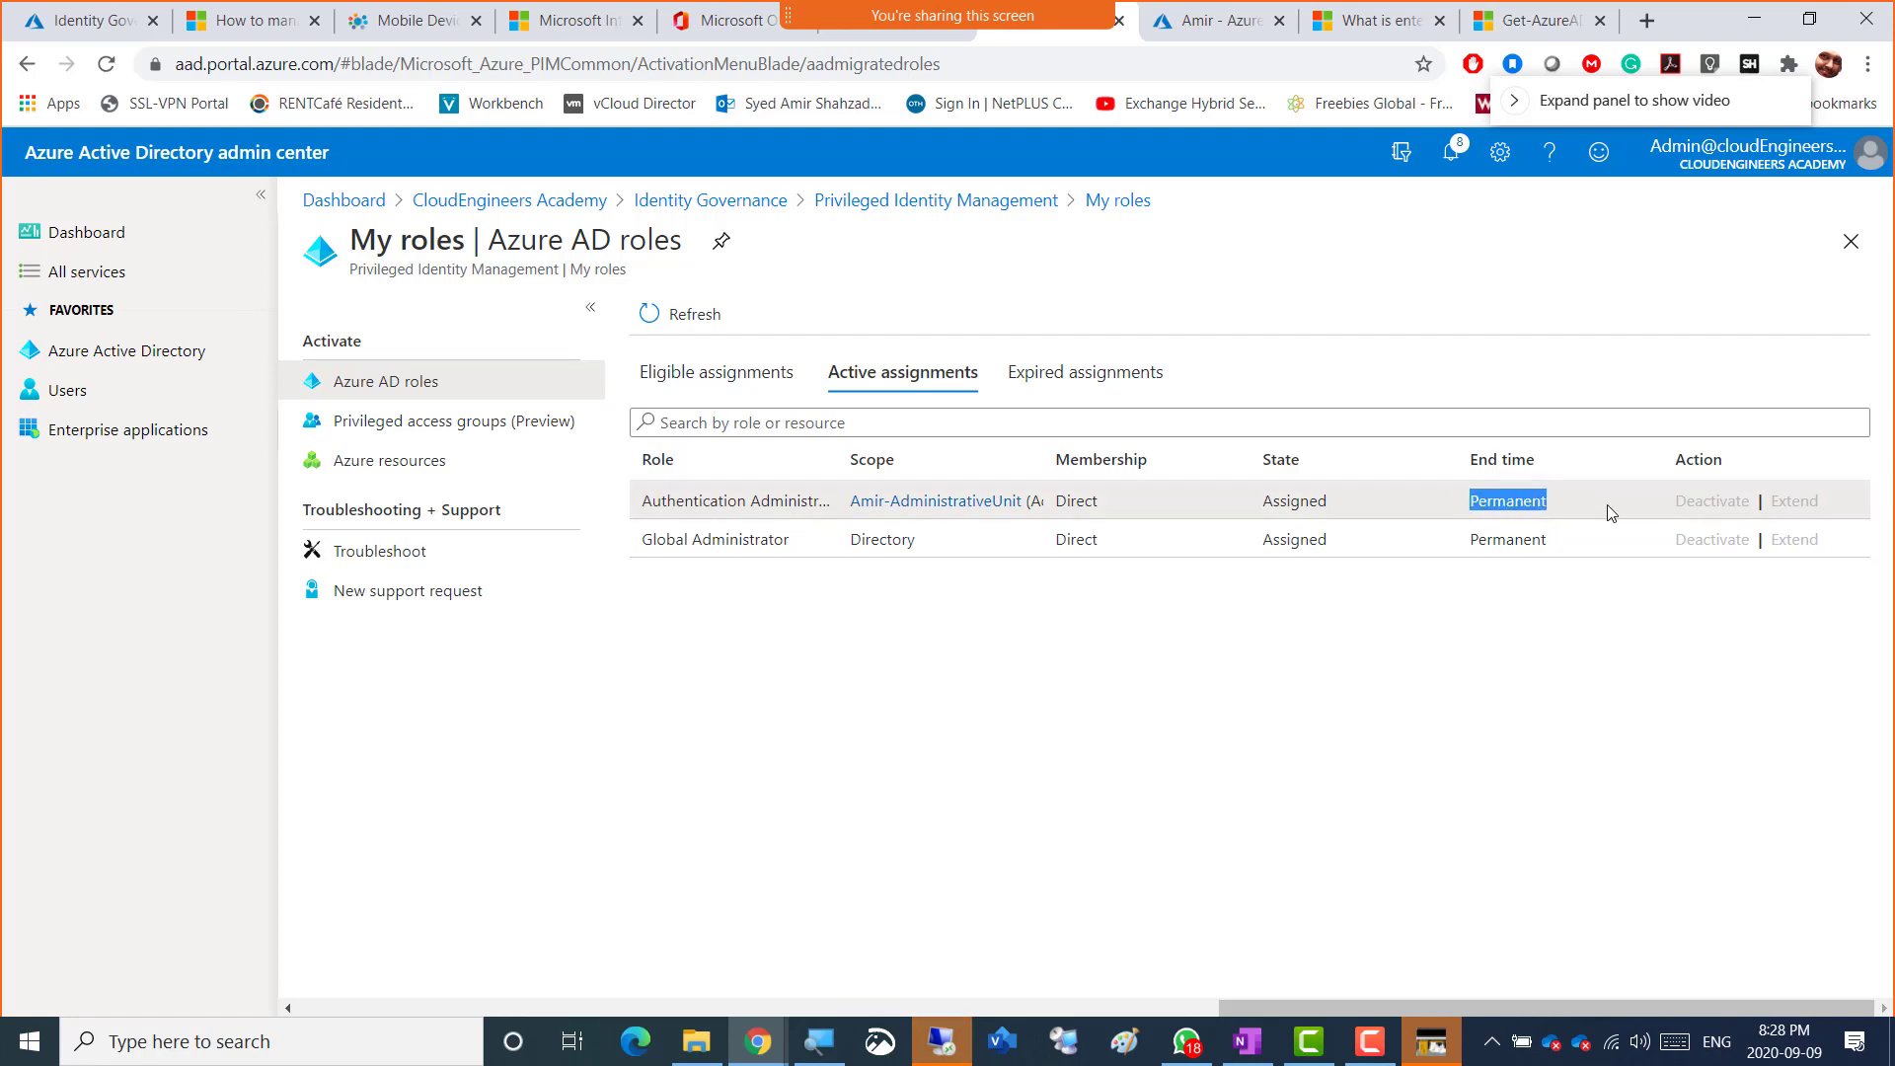
{"action": "left_click", "coordinate": [1474, 508]}
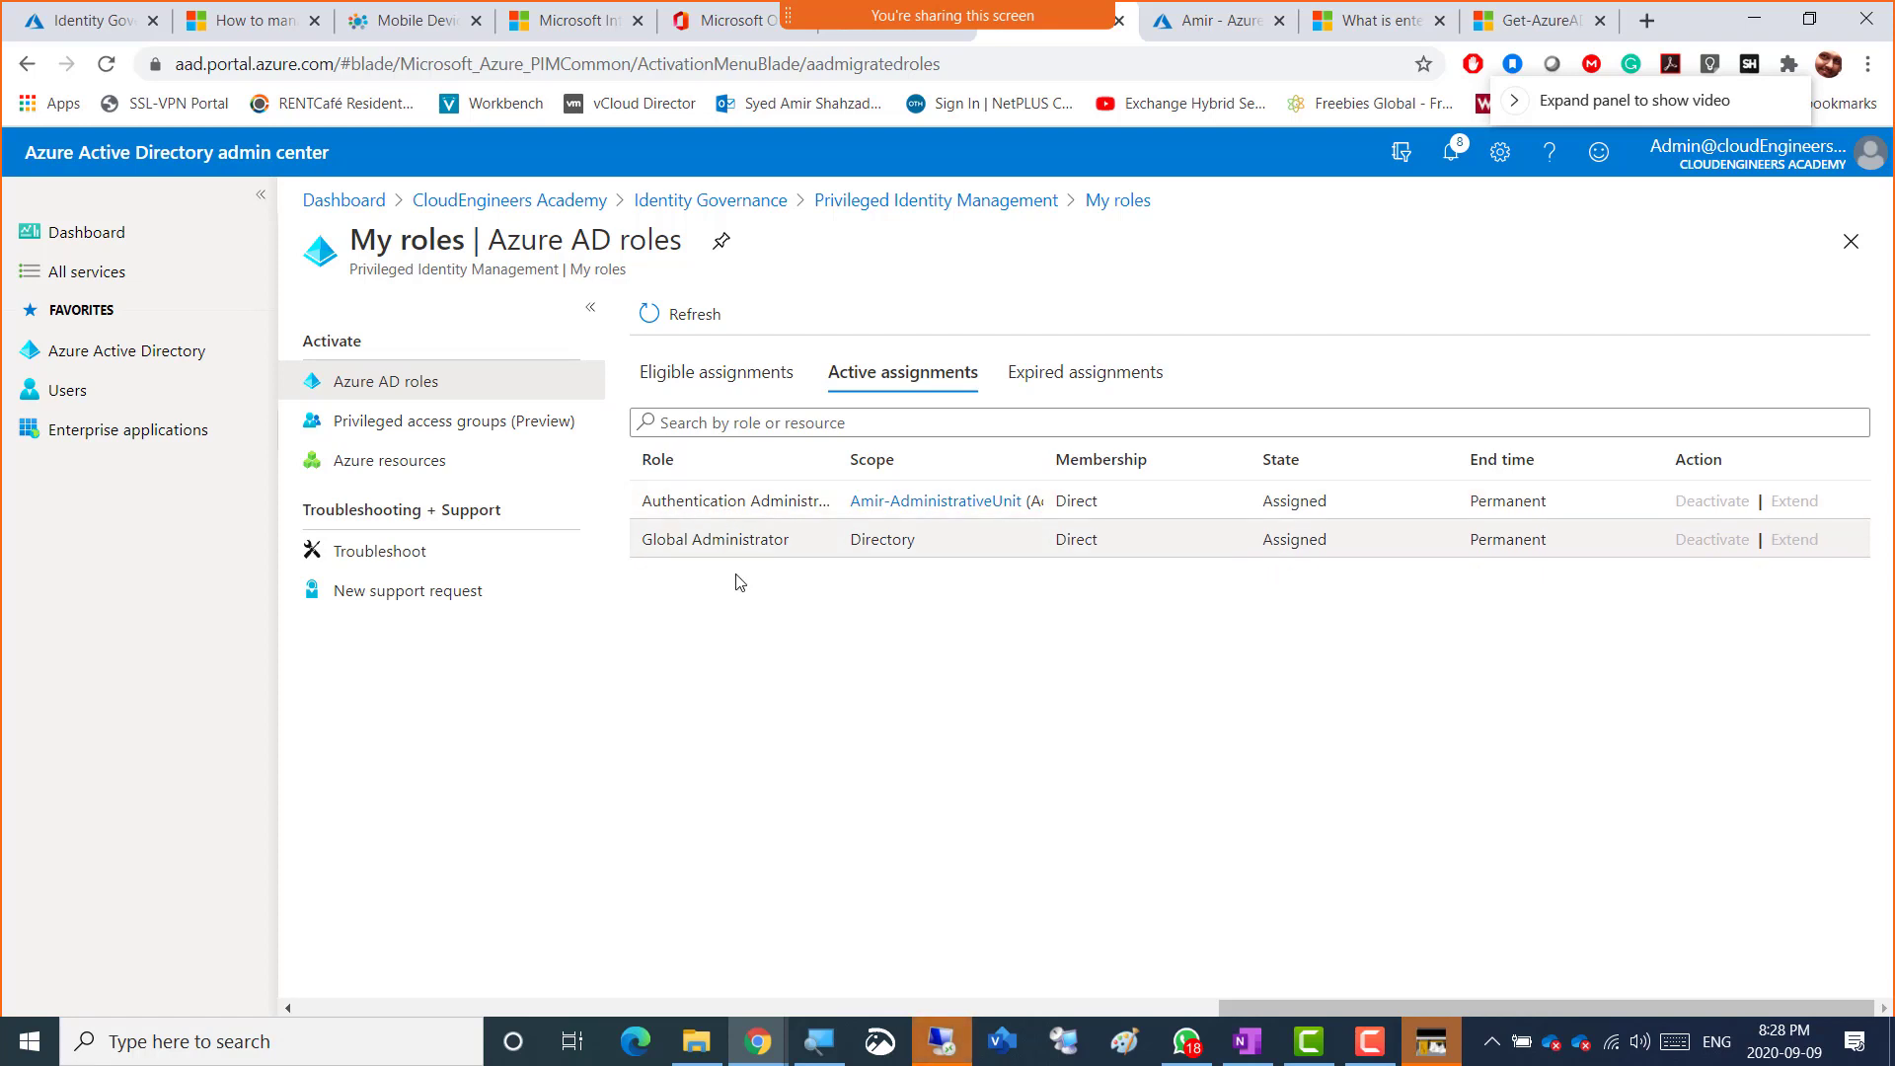
{"action": "triple_click", "coordinate": [735, 541]}
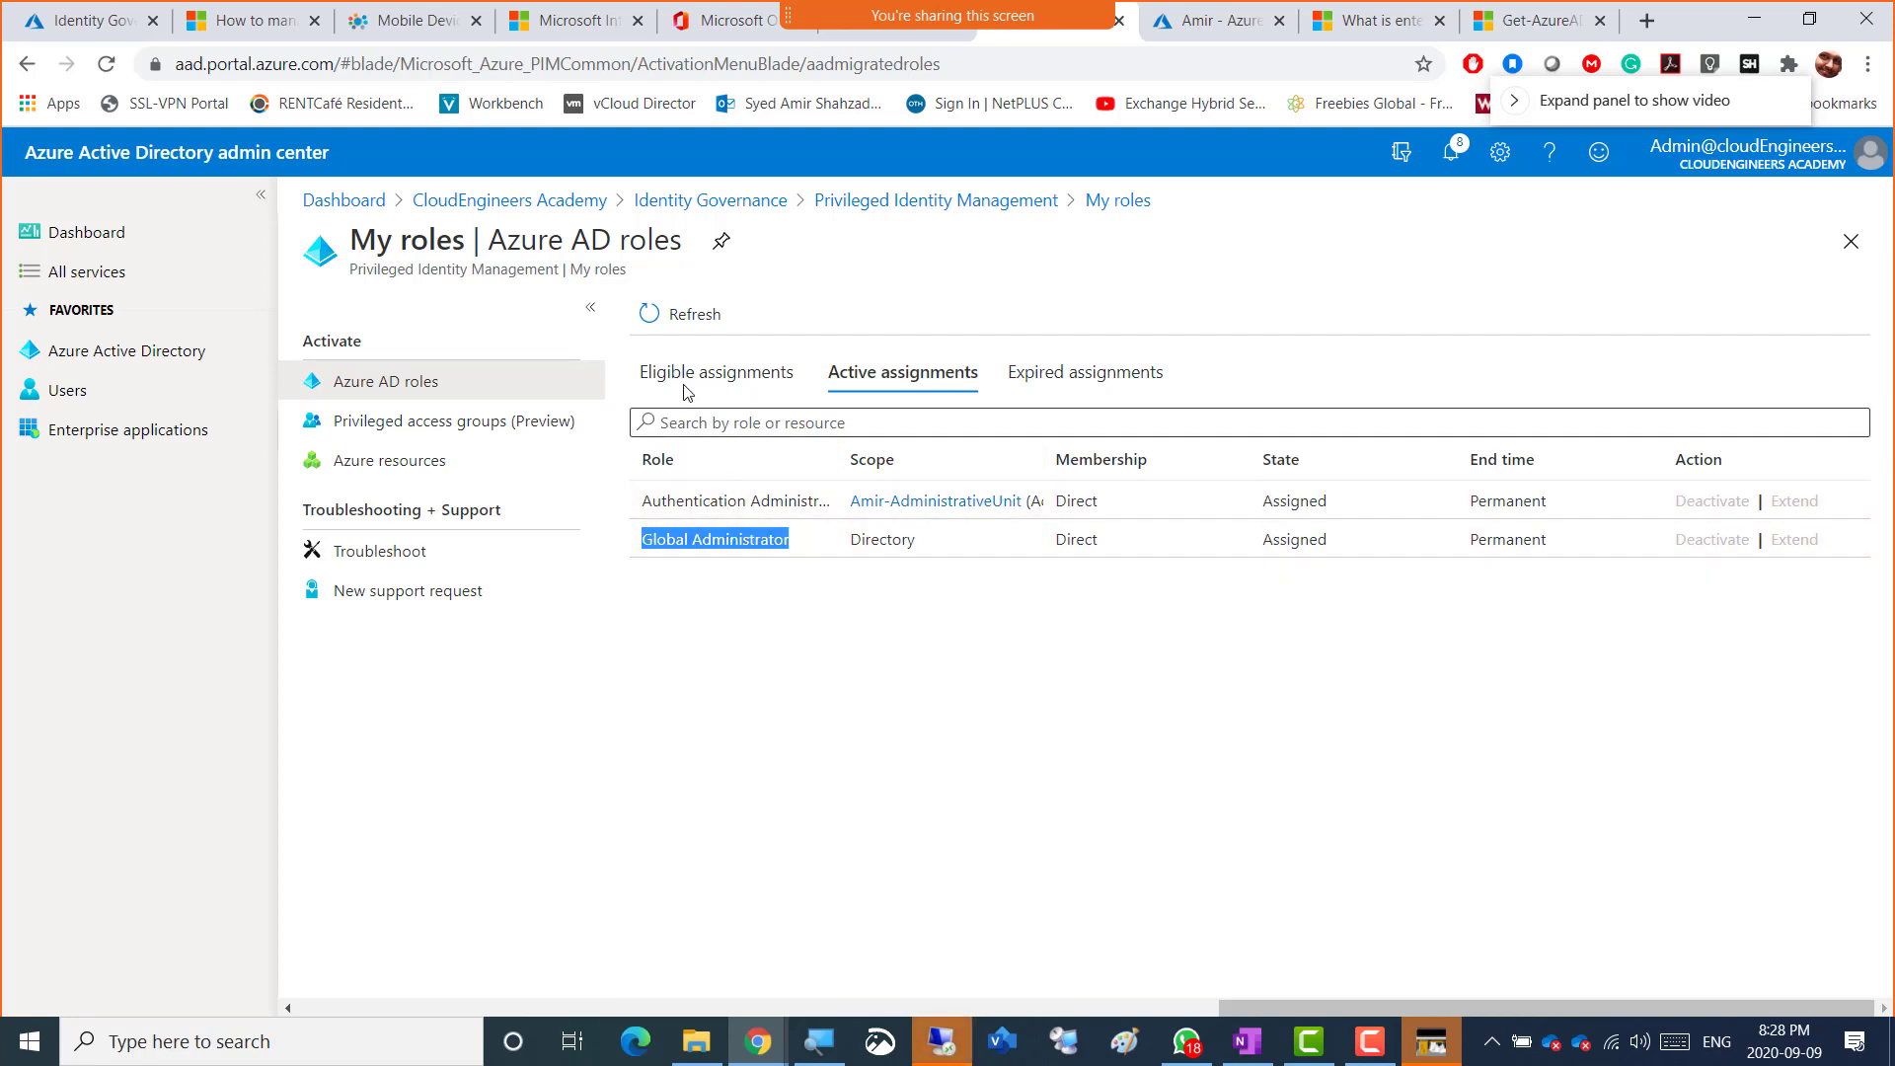
- Go through the Privileged Identity Management quick start to the Azure AD roles list, and return to the quick start sections
{"action": "left_click", "coordinate": [945, 203]}
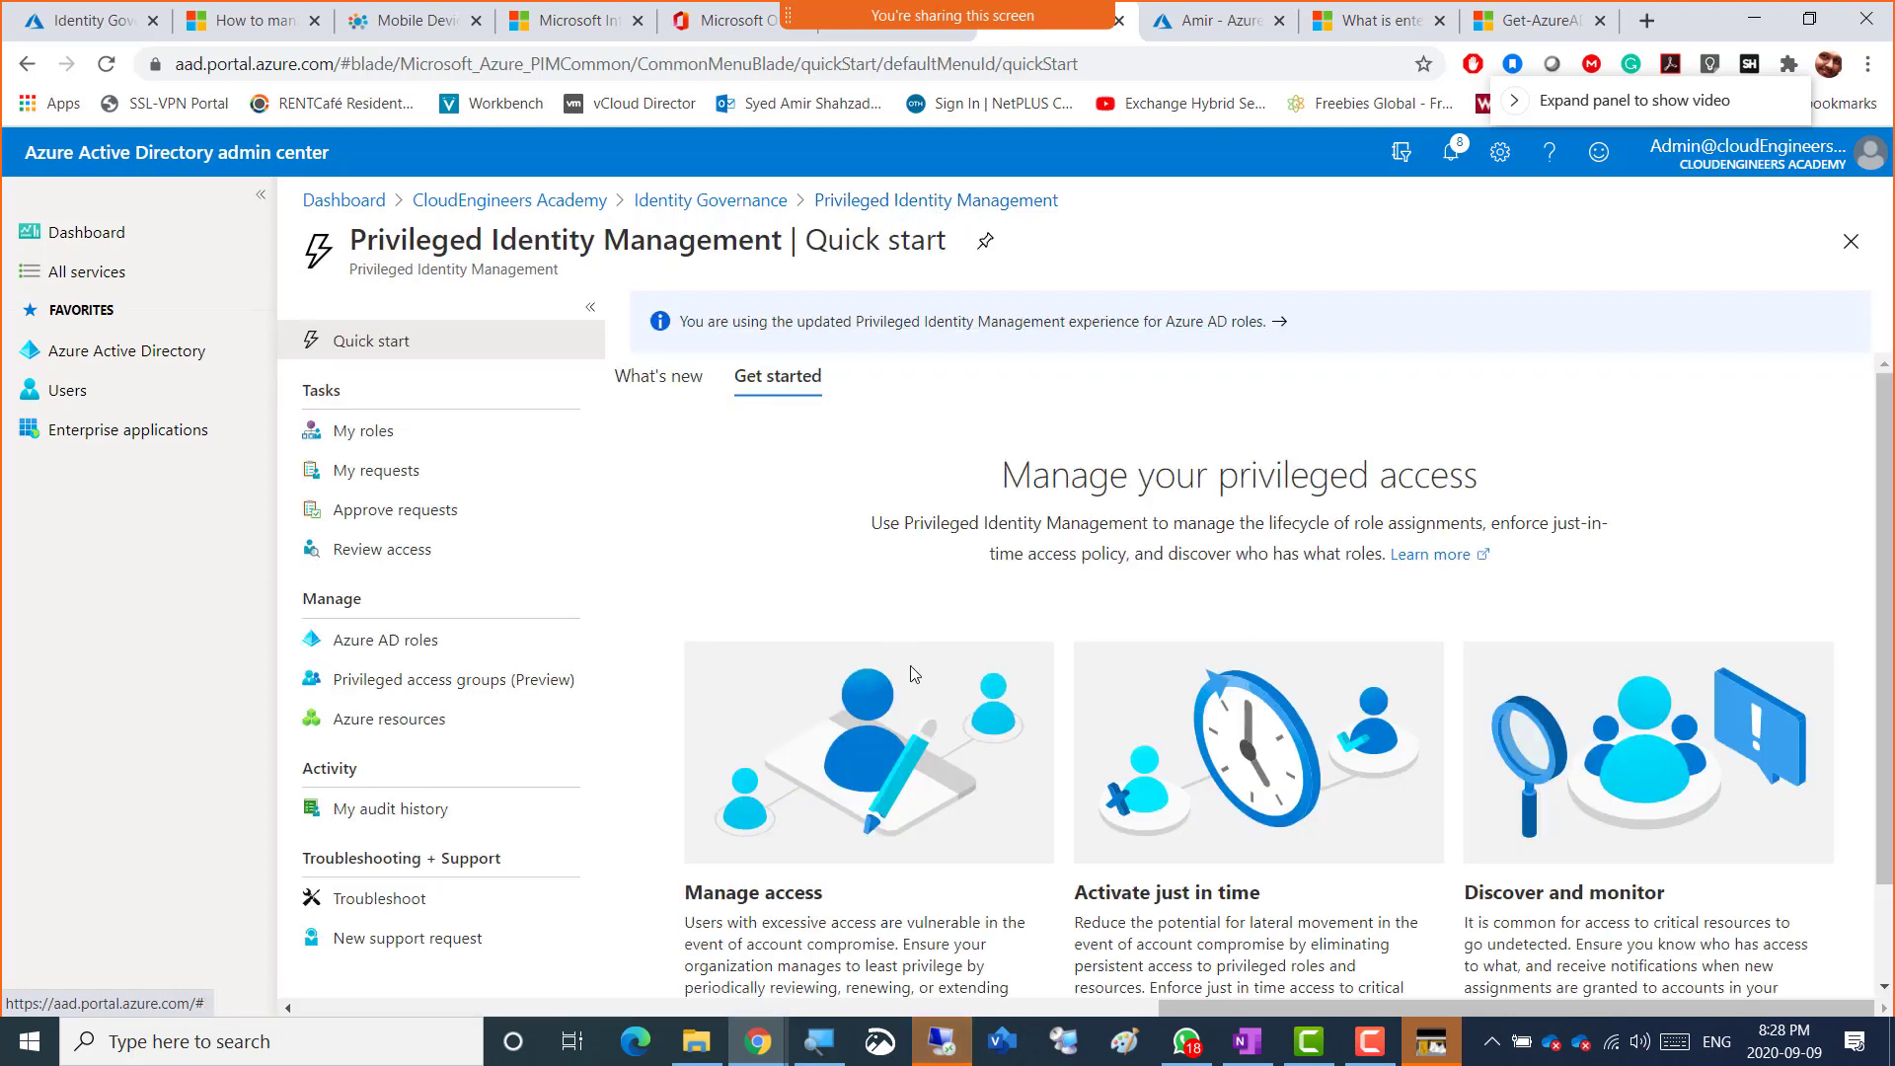
{"action": "scroll", "coordinate": [838, 743], "scroll_direction": "down", "scroll_amount": 2}
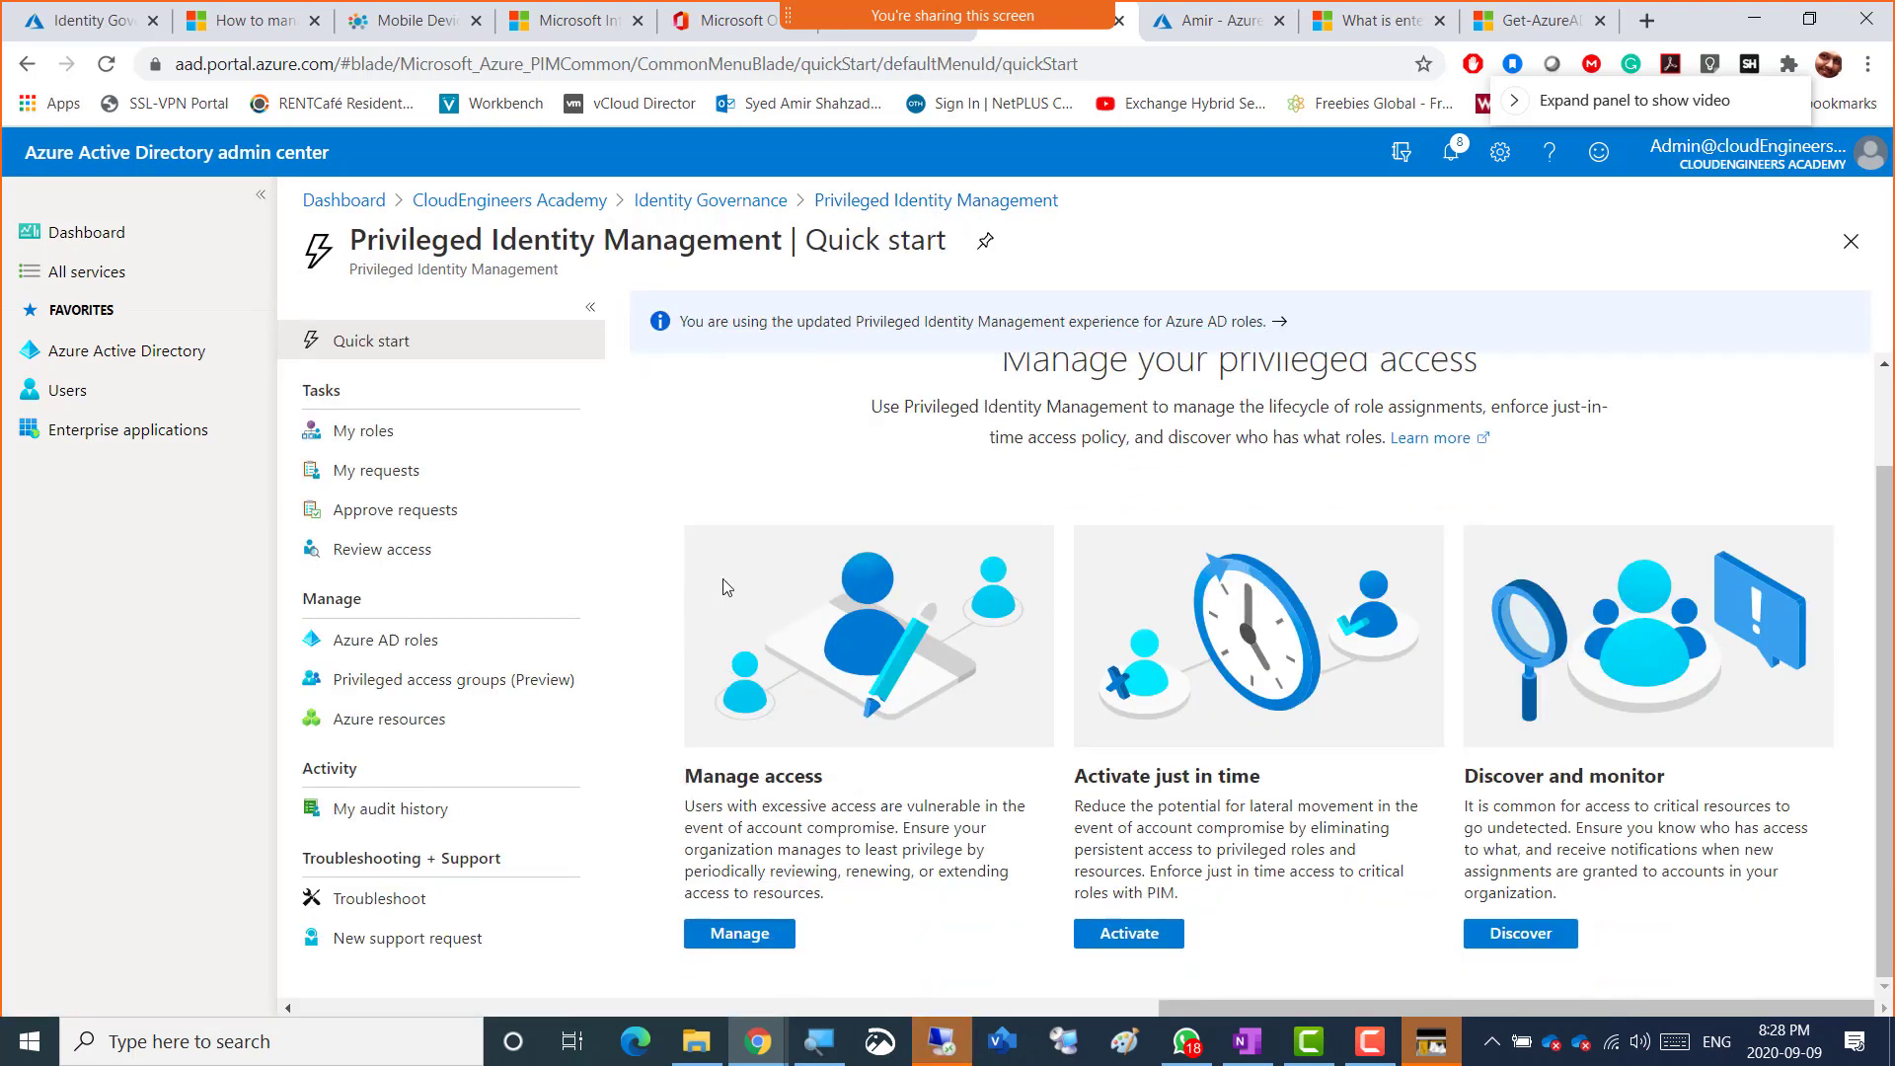
{"action": "left_click", "coordinate": [380, 644]}
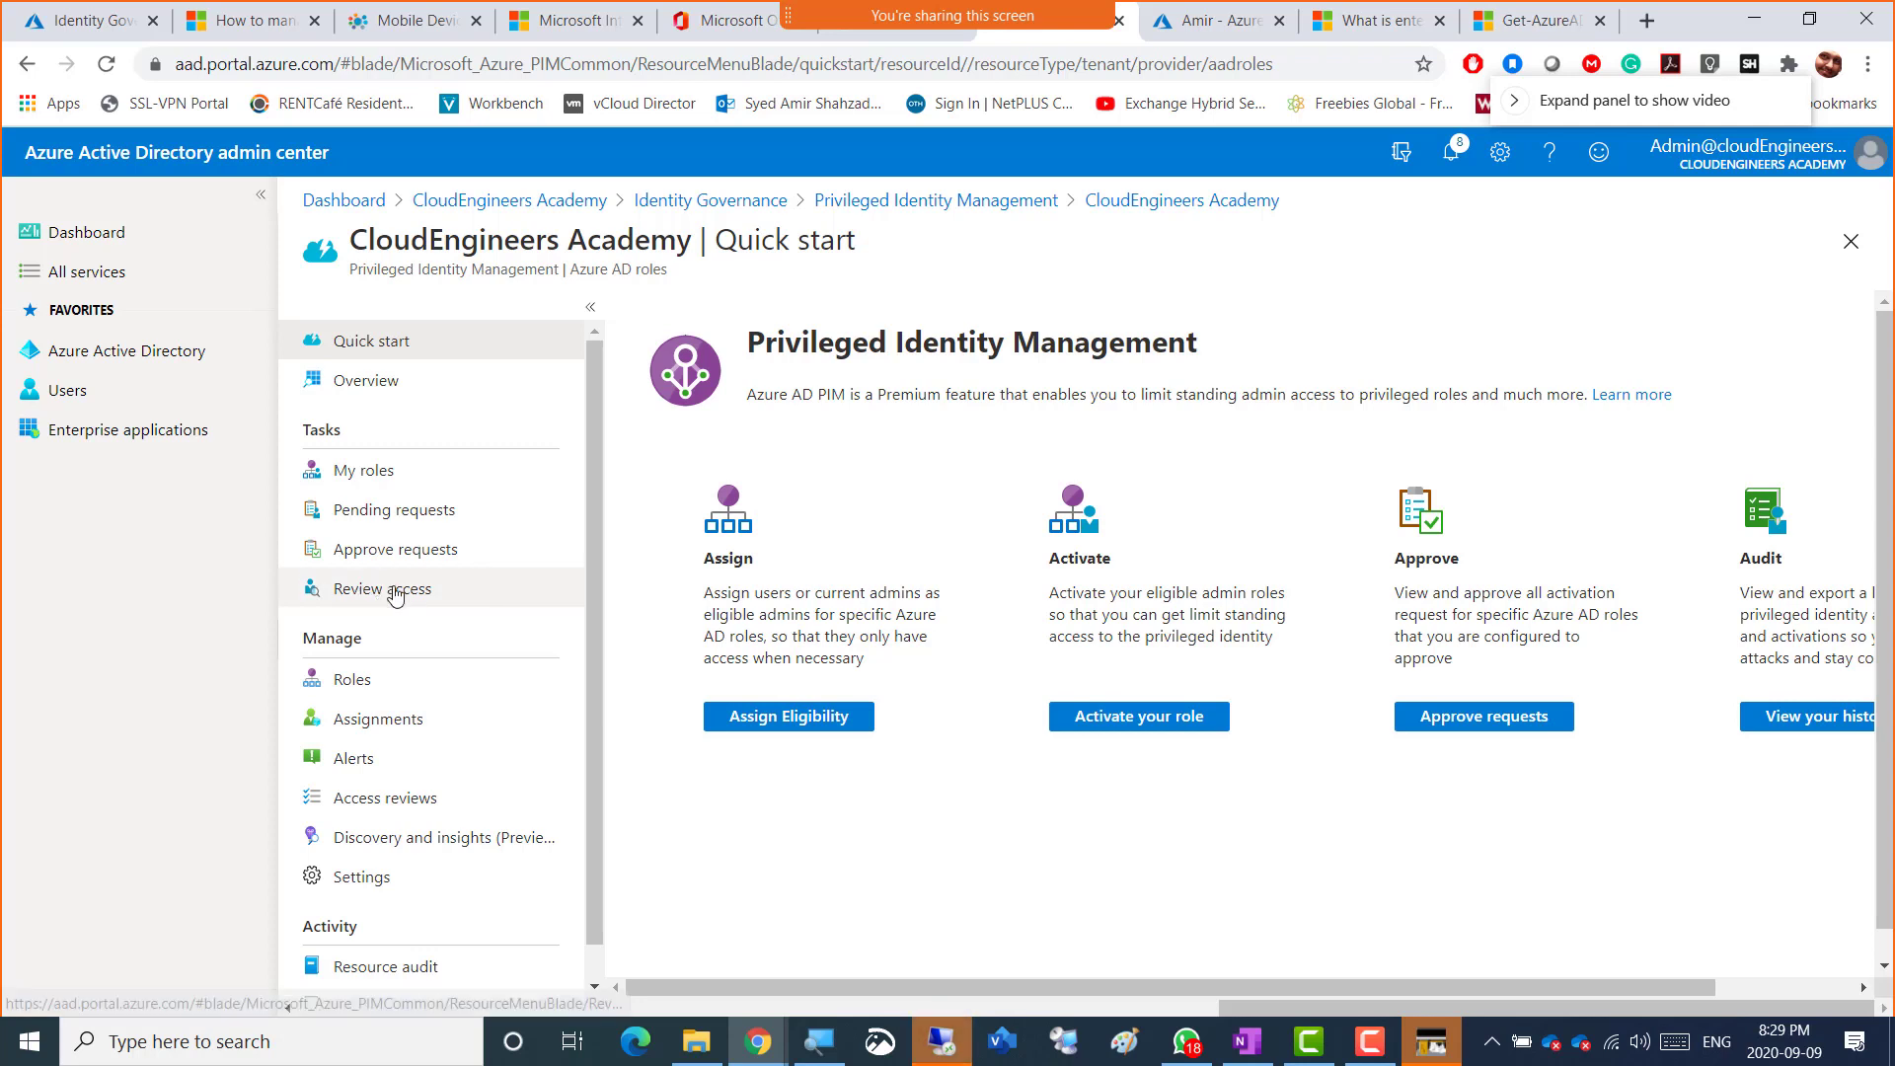
{"action": "left_click", "coordinate": [787, 721]}
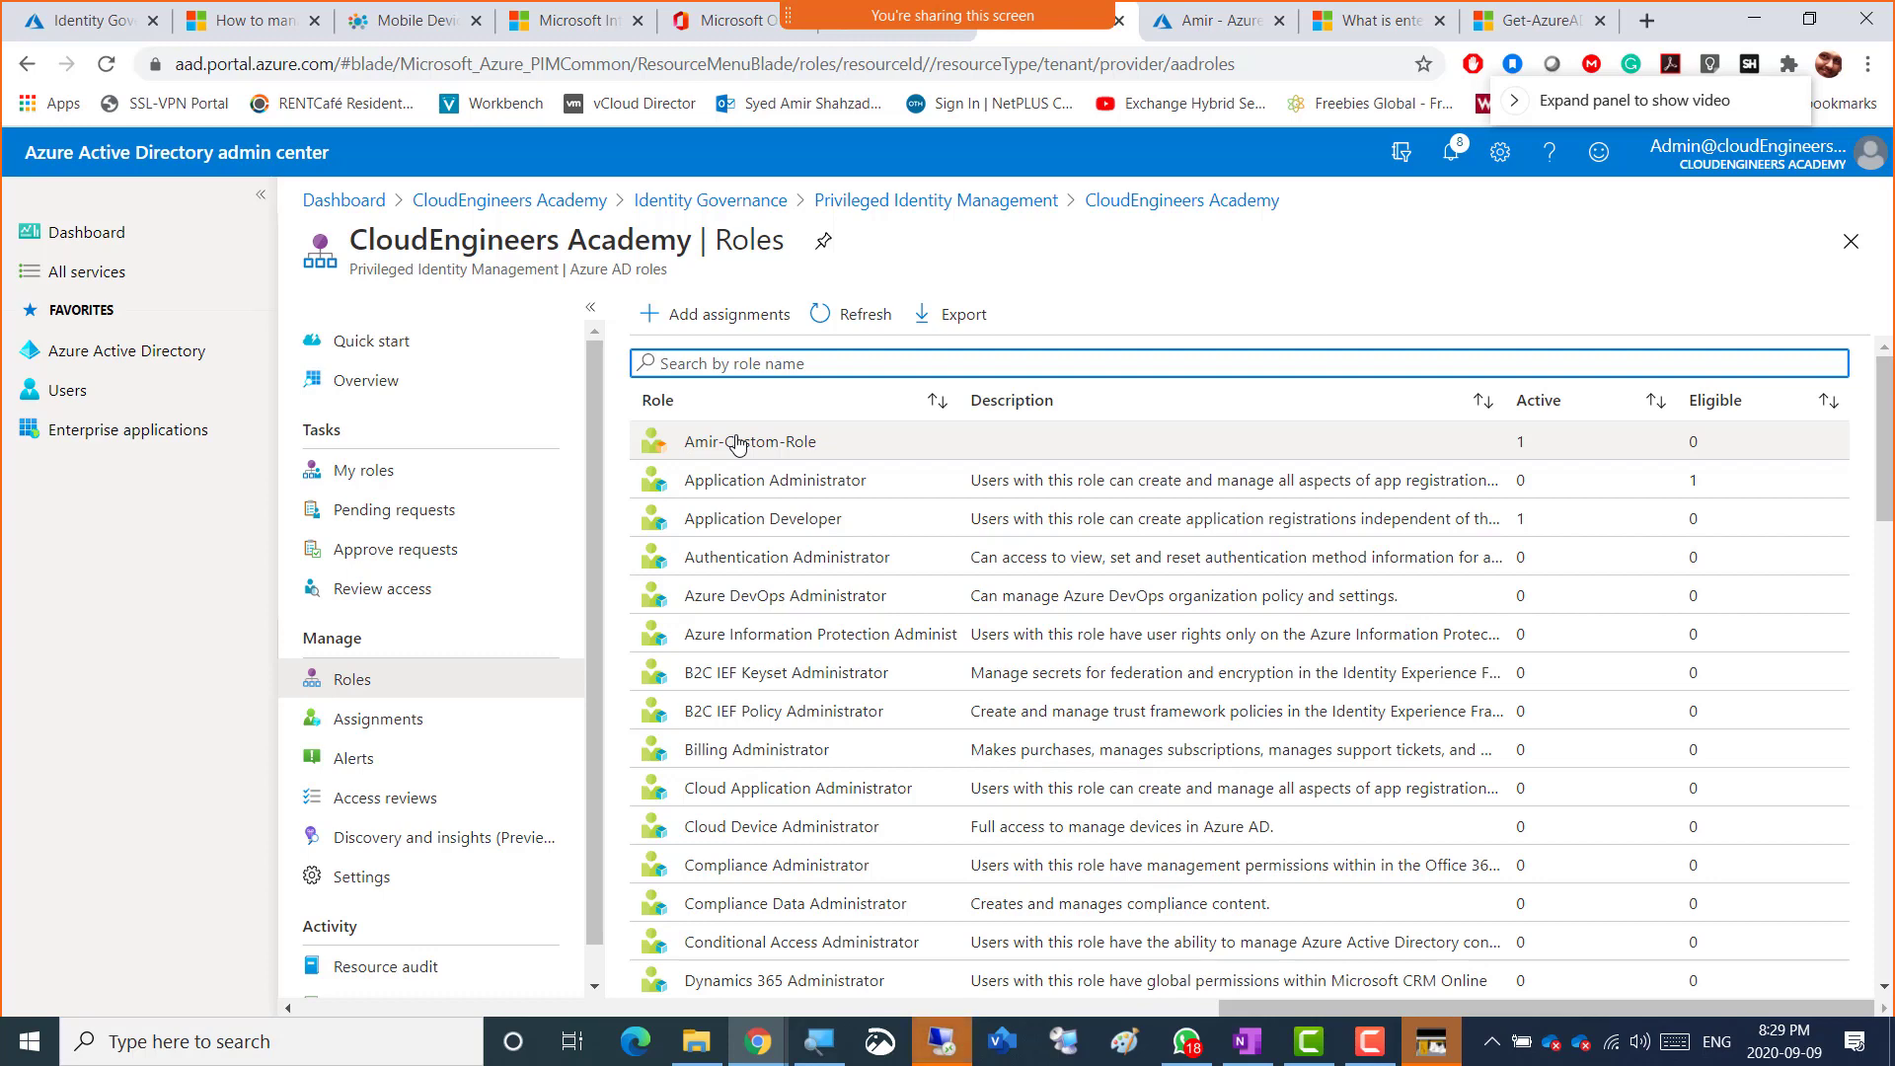
{"action": "left_click", "coordinate": [1023, 204]}
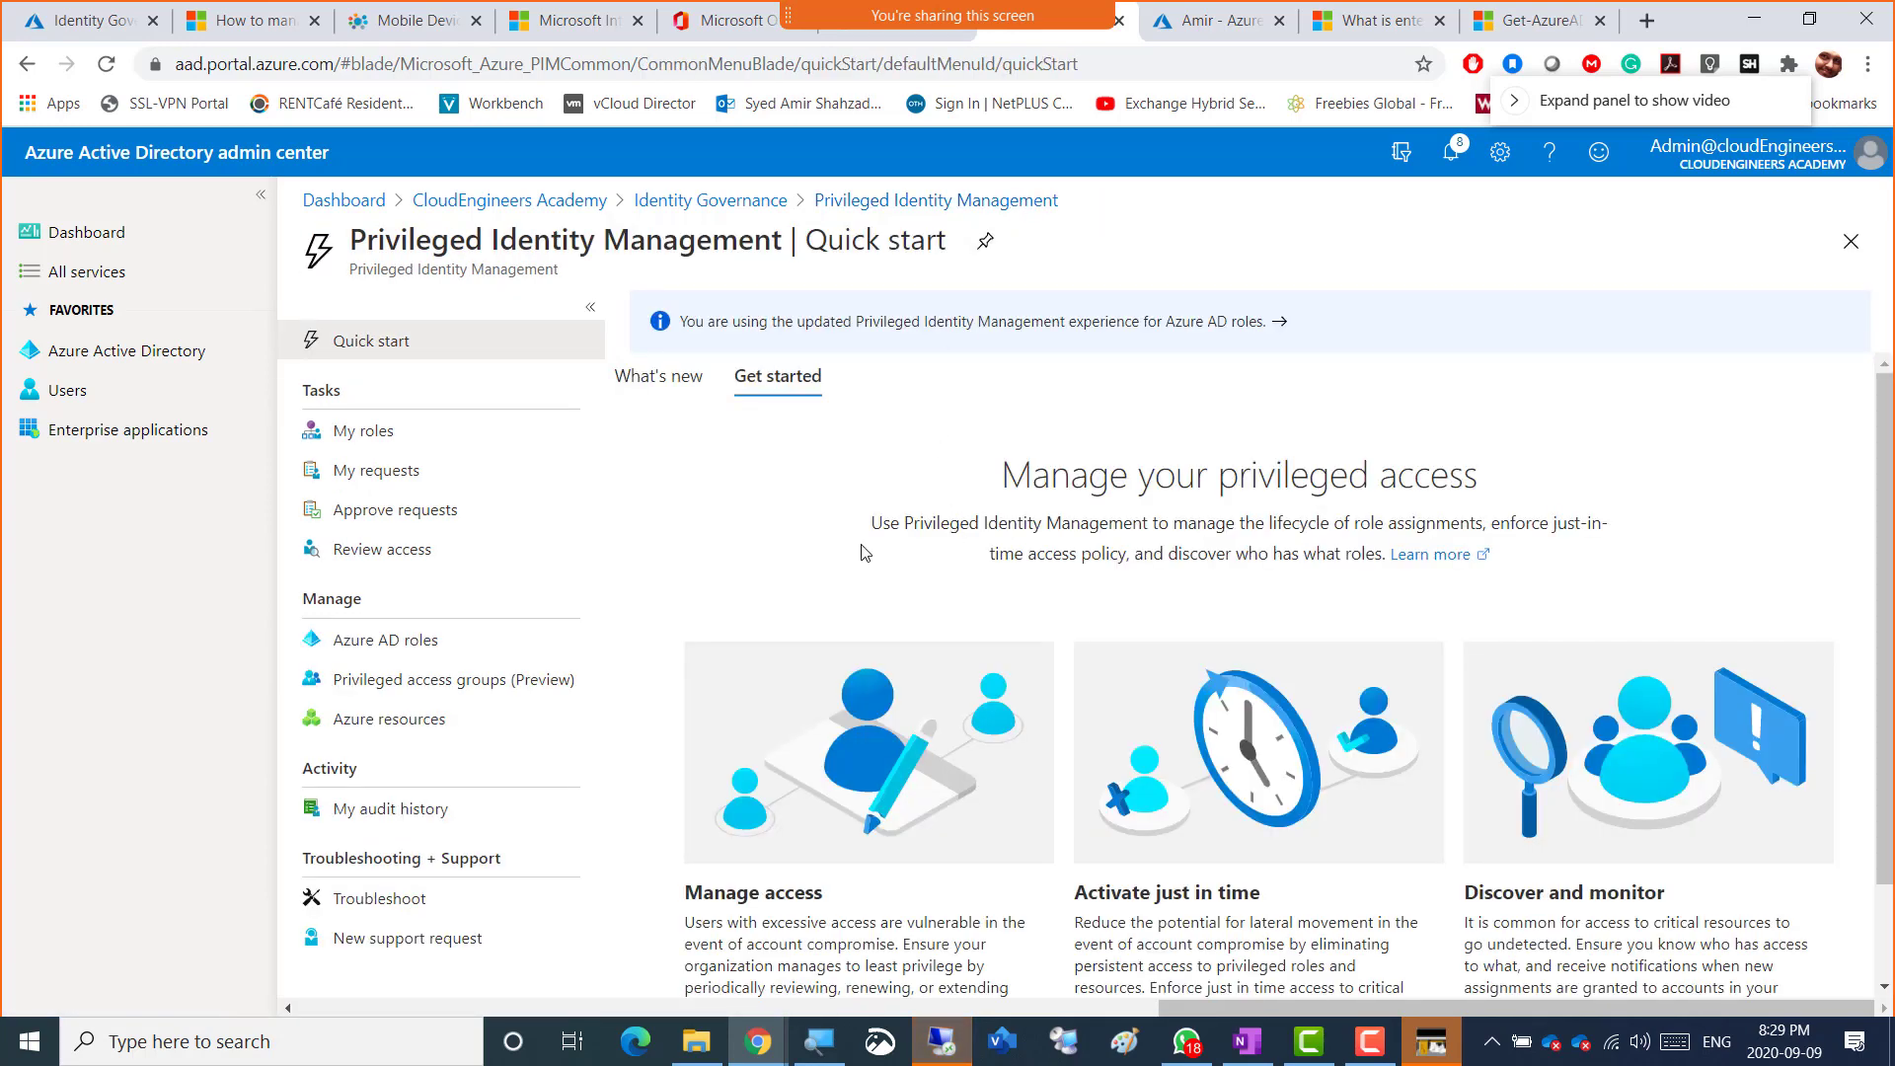
{"action": "scroll", "coordinate": [888, 612], "scroll_direction": "down", "scroll_amount": 1}
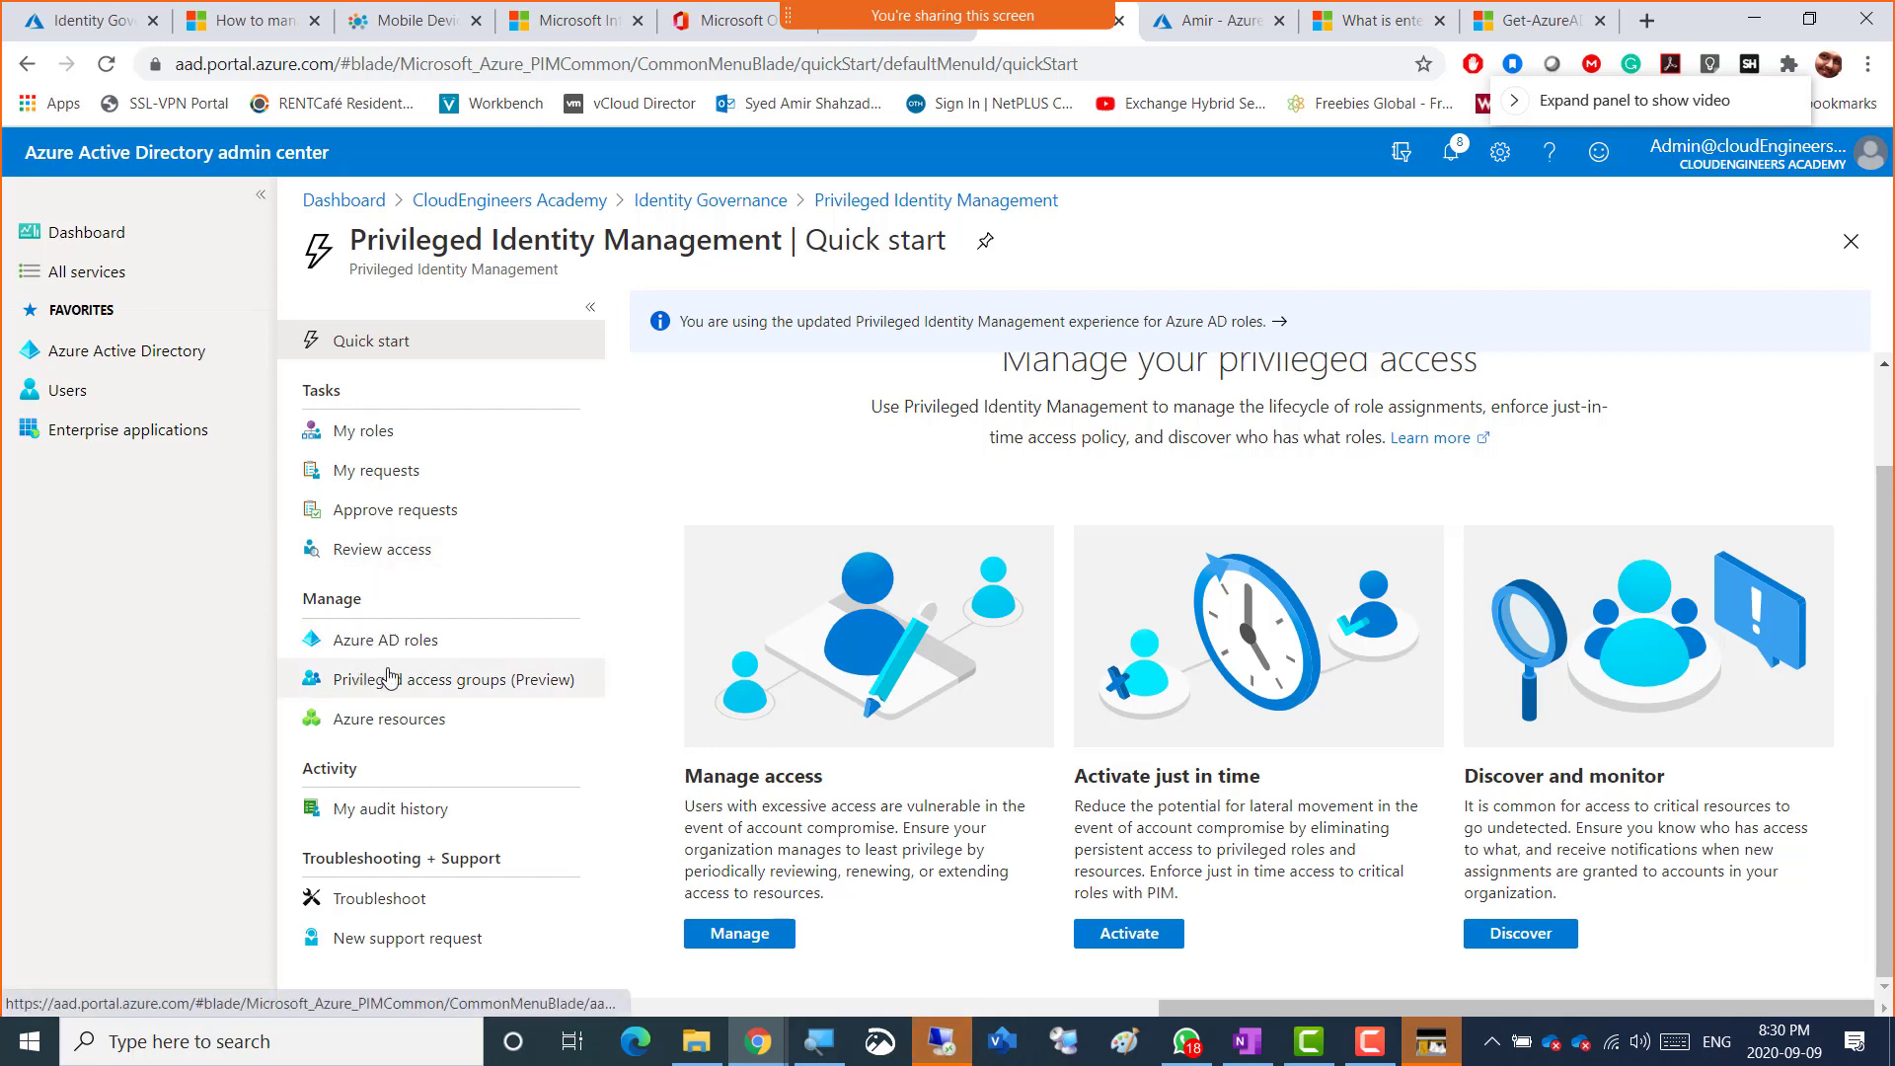
- Review my assignments for Azure AD roles, privileged access groups and Azure resources, including the active and expired ones
{"action": "left_click", "coordinate": [1131, 932]}
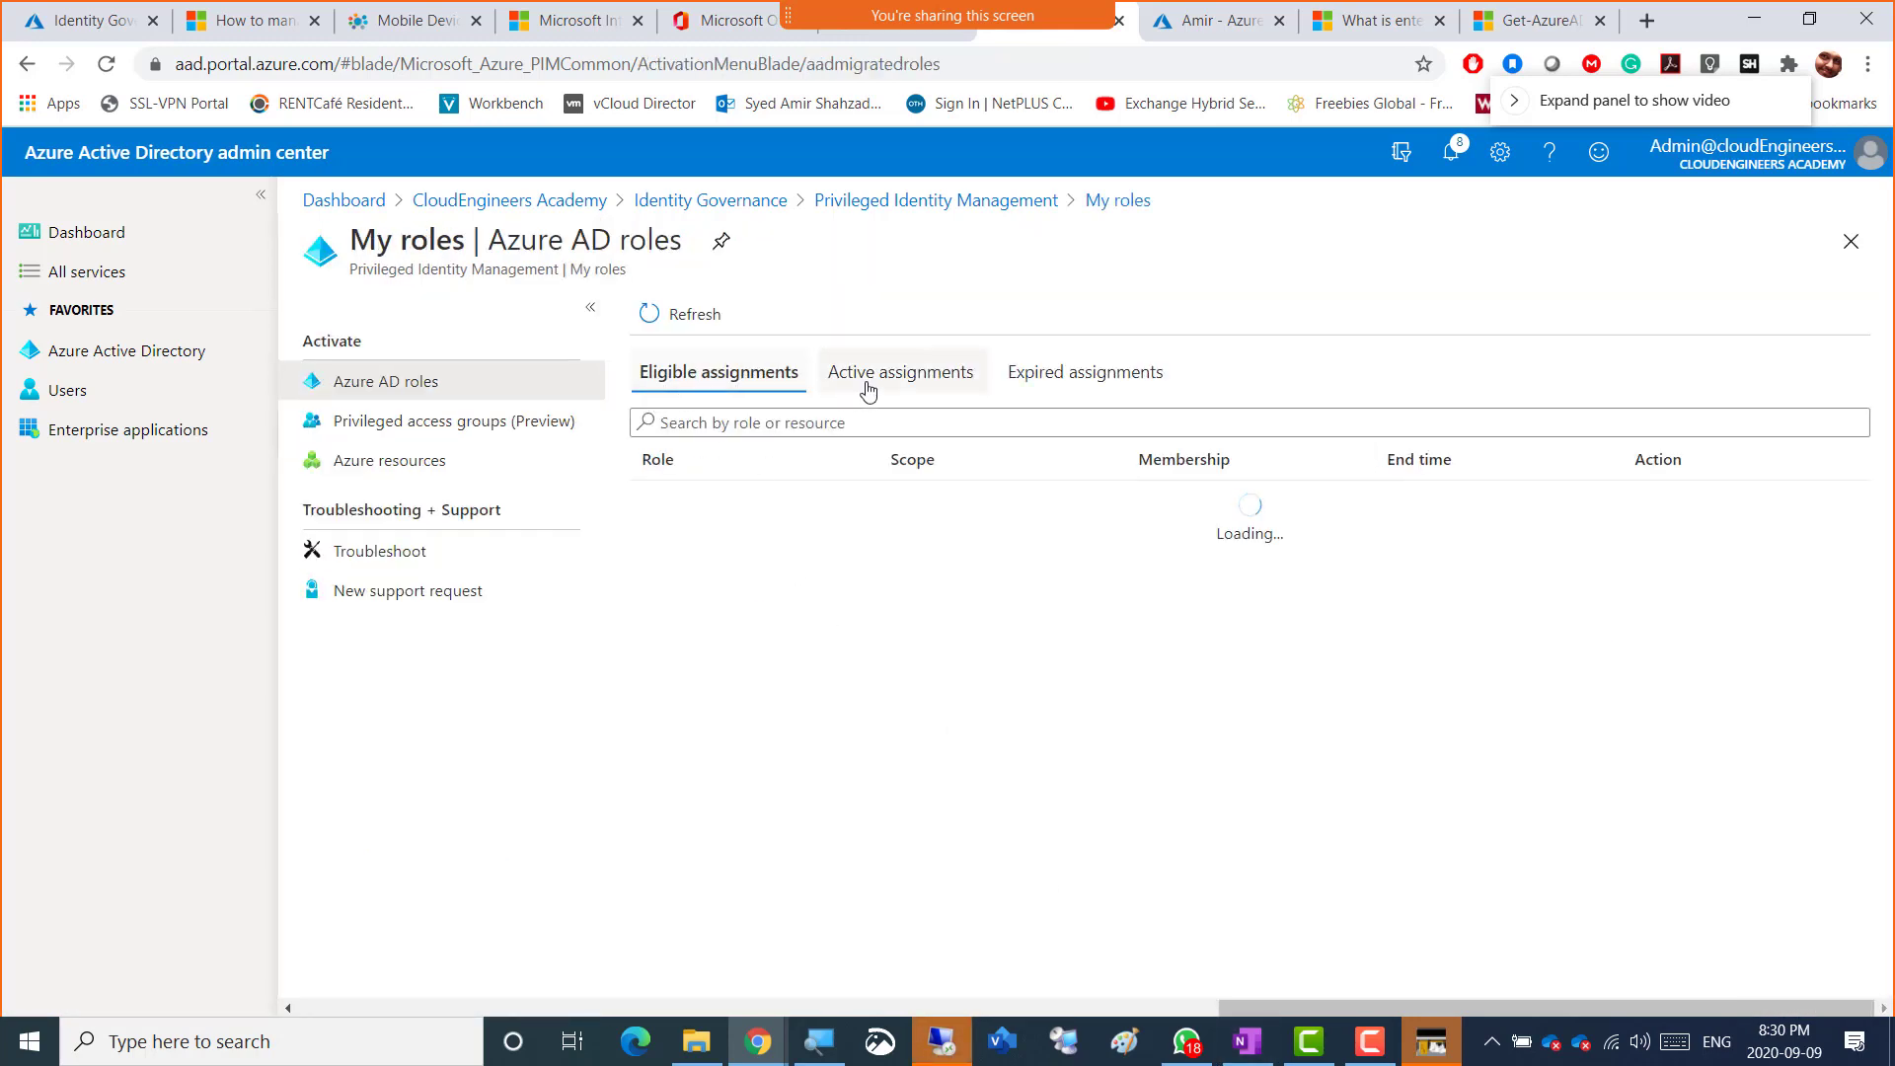
{"action": "left_click", "coordinate": [870, 390]}
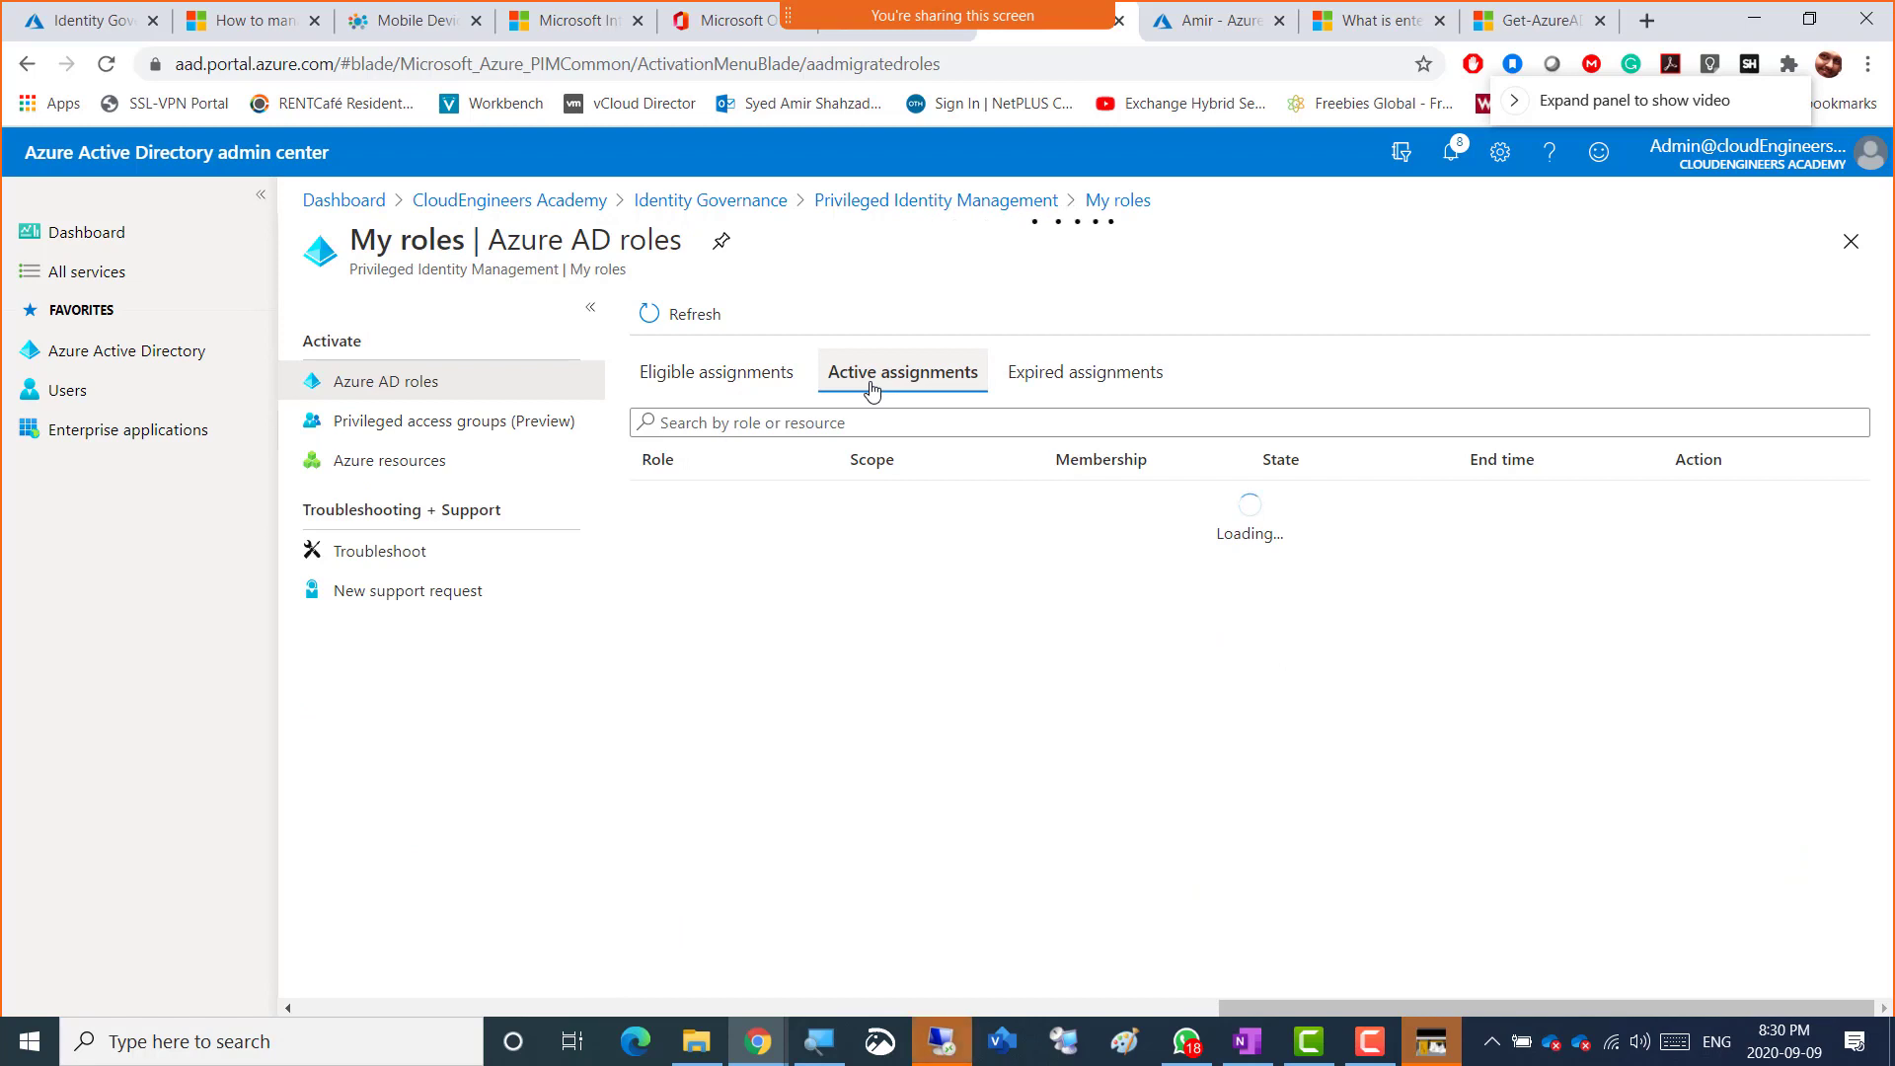
{"action": "left_click", "coordinate": [394, 435]}
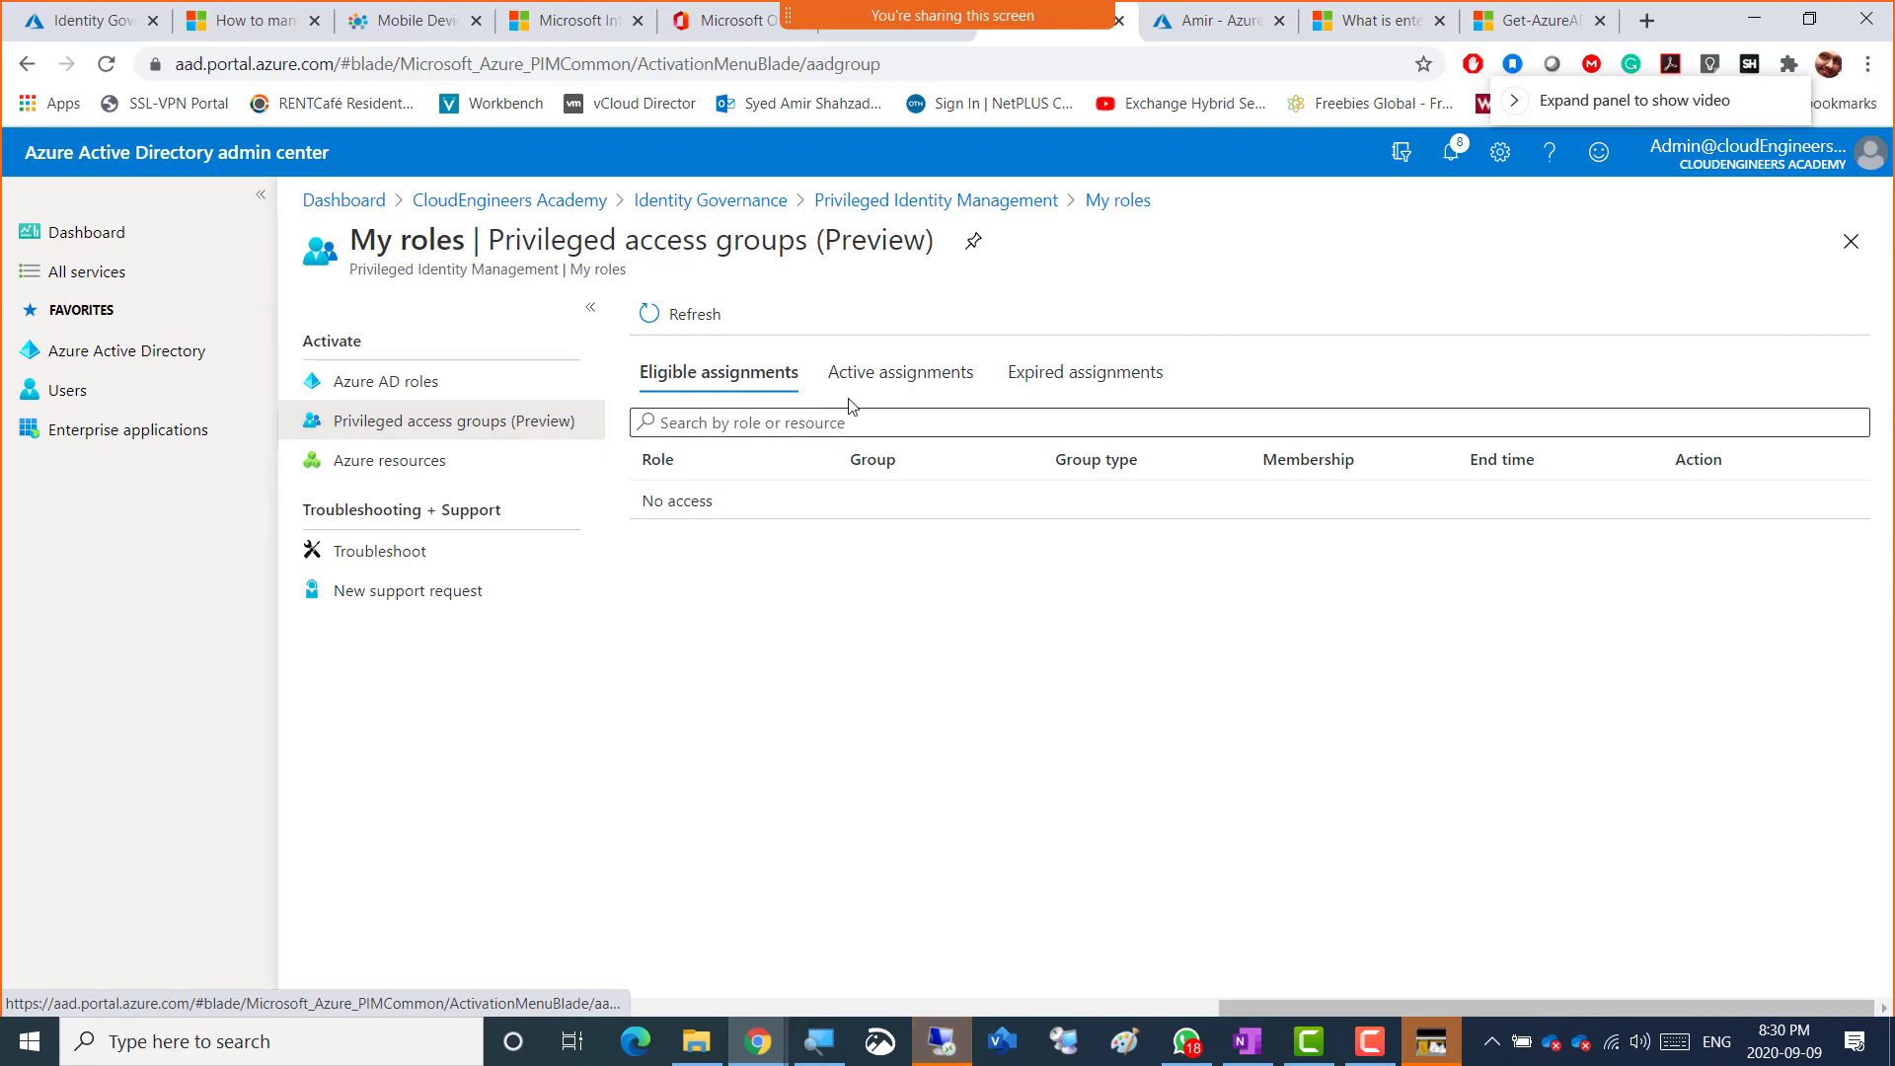
{"action": "left_click", "coordinate": [881, 374]}
{"action": "left_click", "coordinate": [1172, 374]}
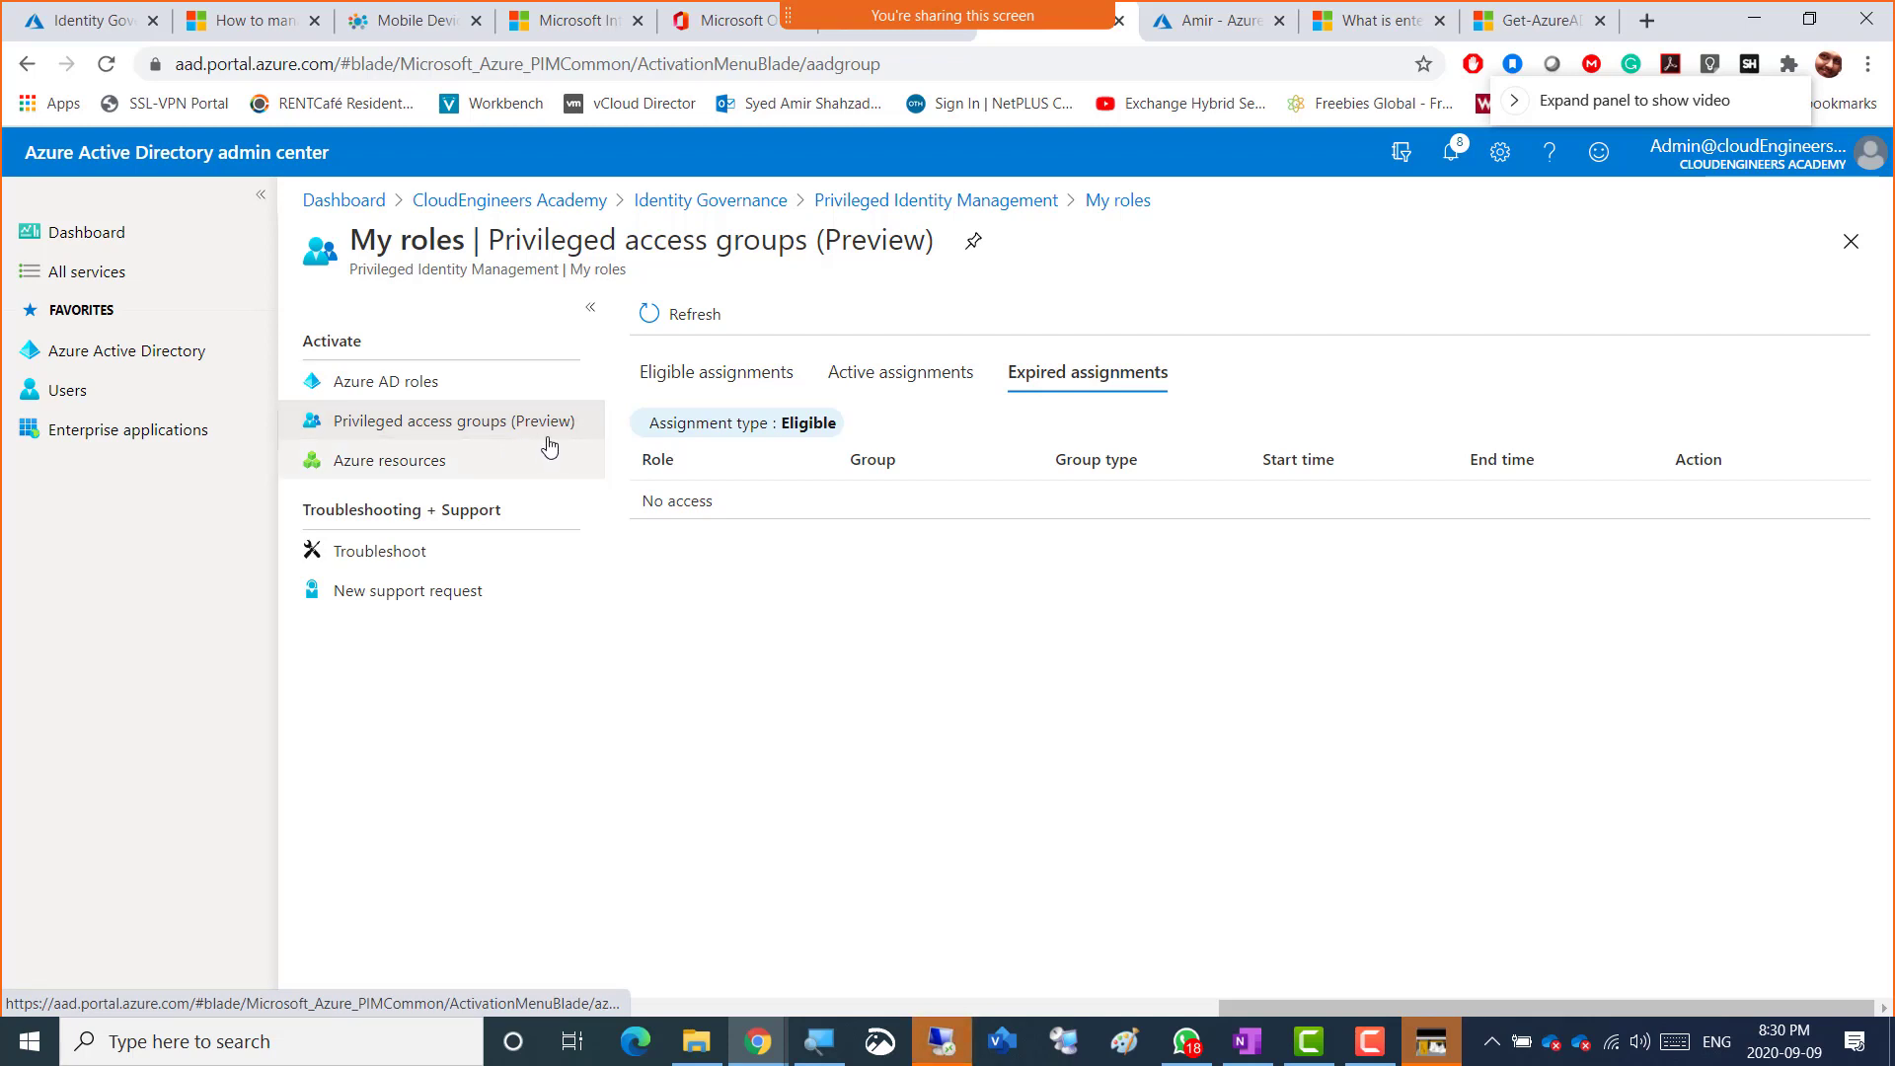
{"action": "left_click", "coordinate": [385, 470]}
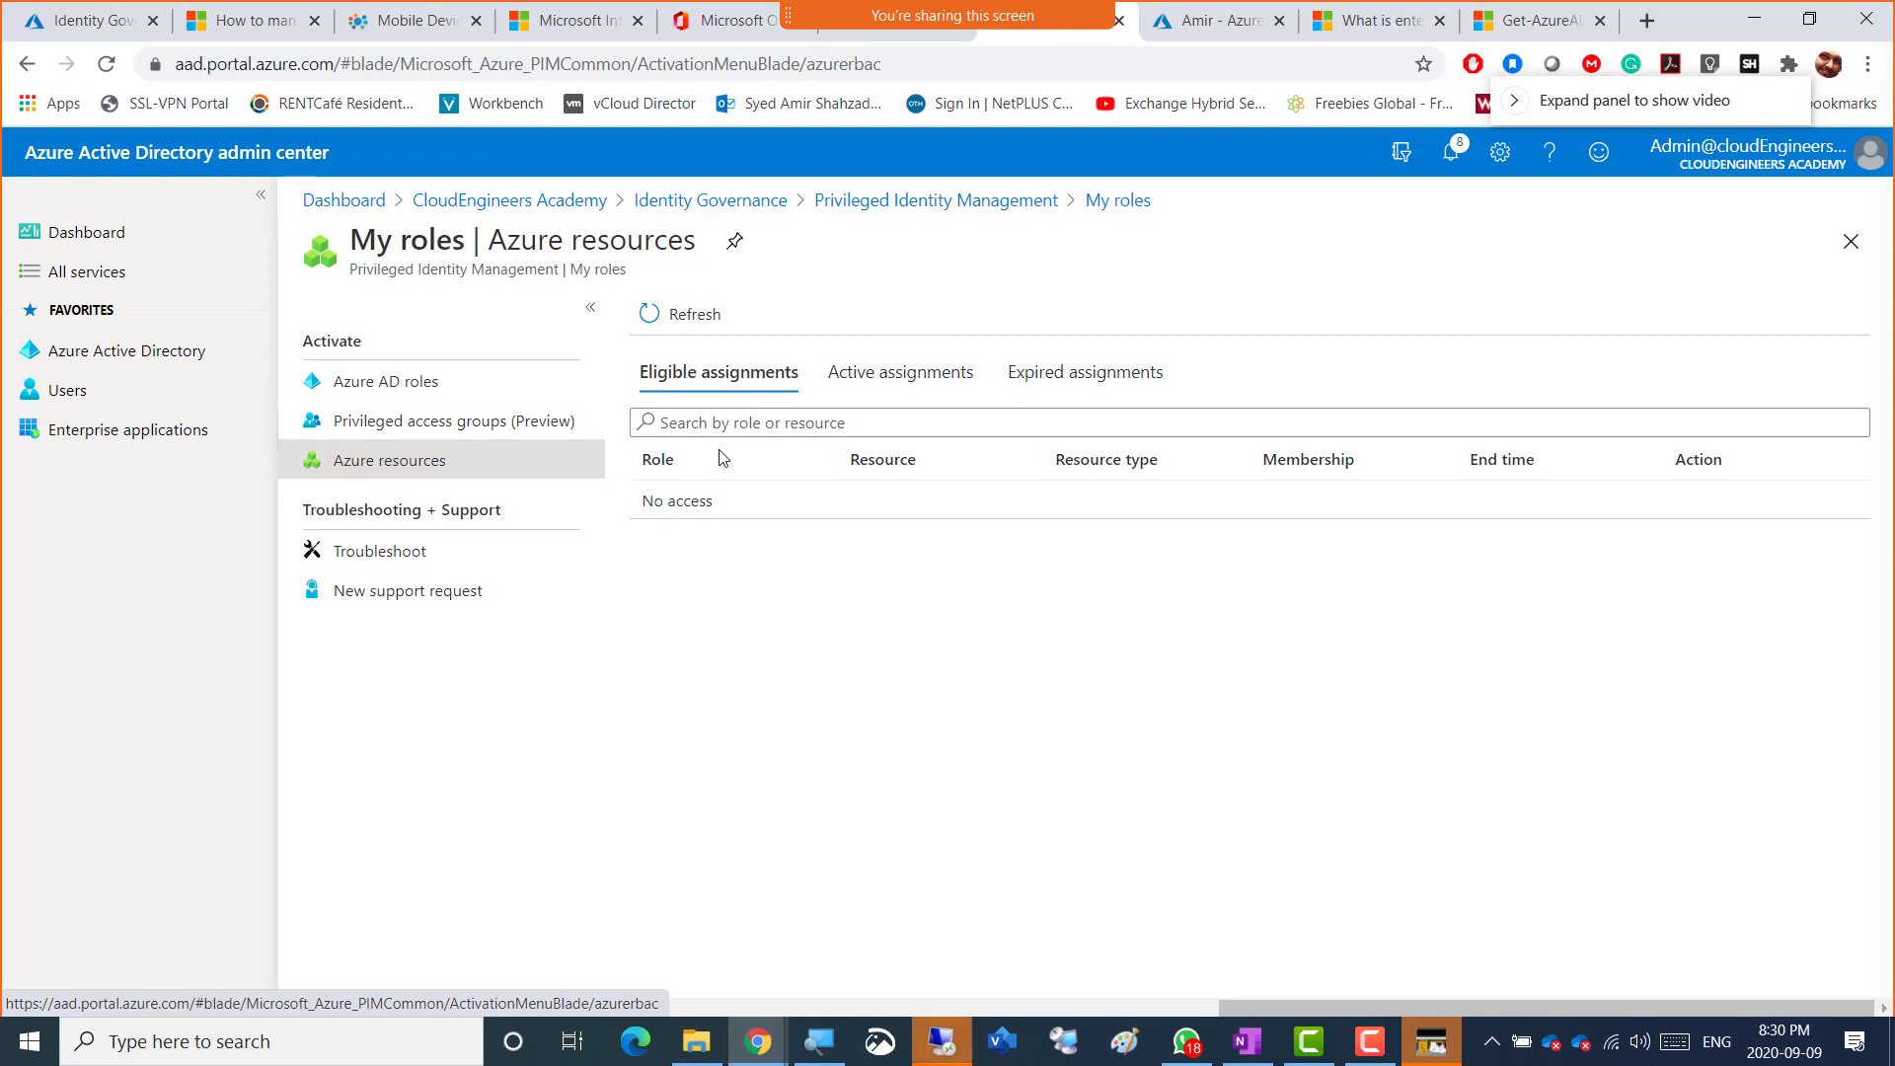
{"action": "left_click", "coordinate": [859, 372]}
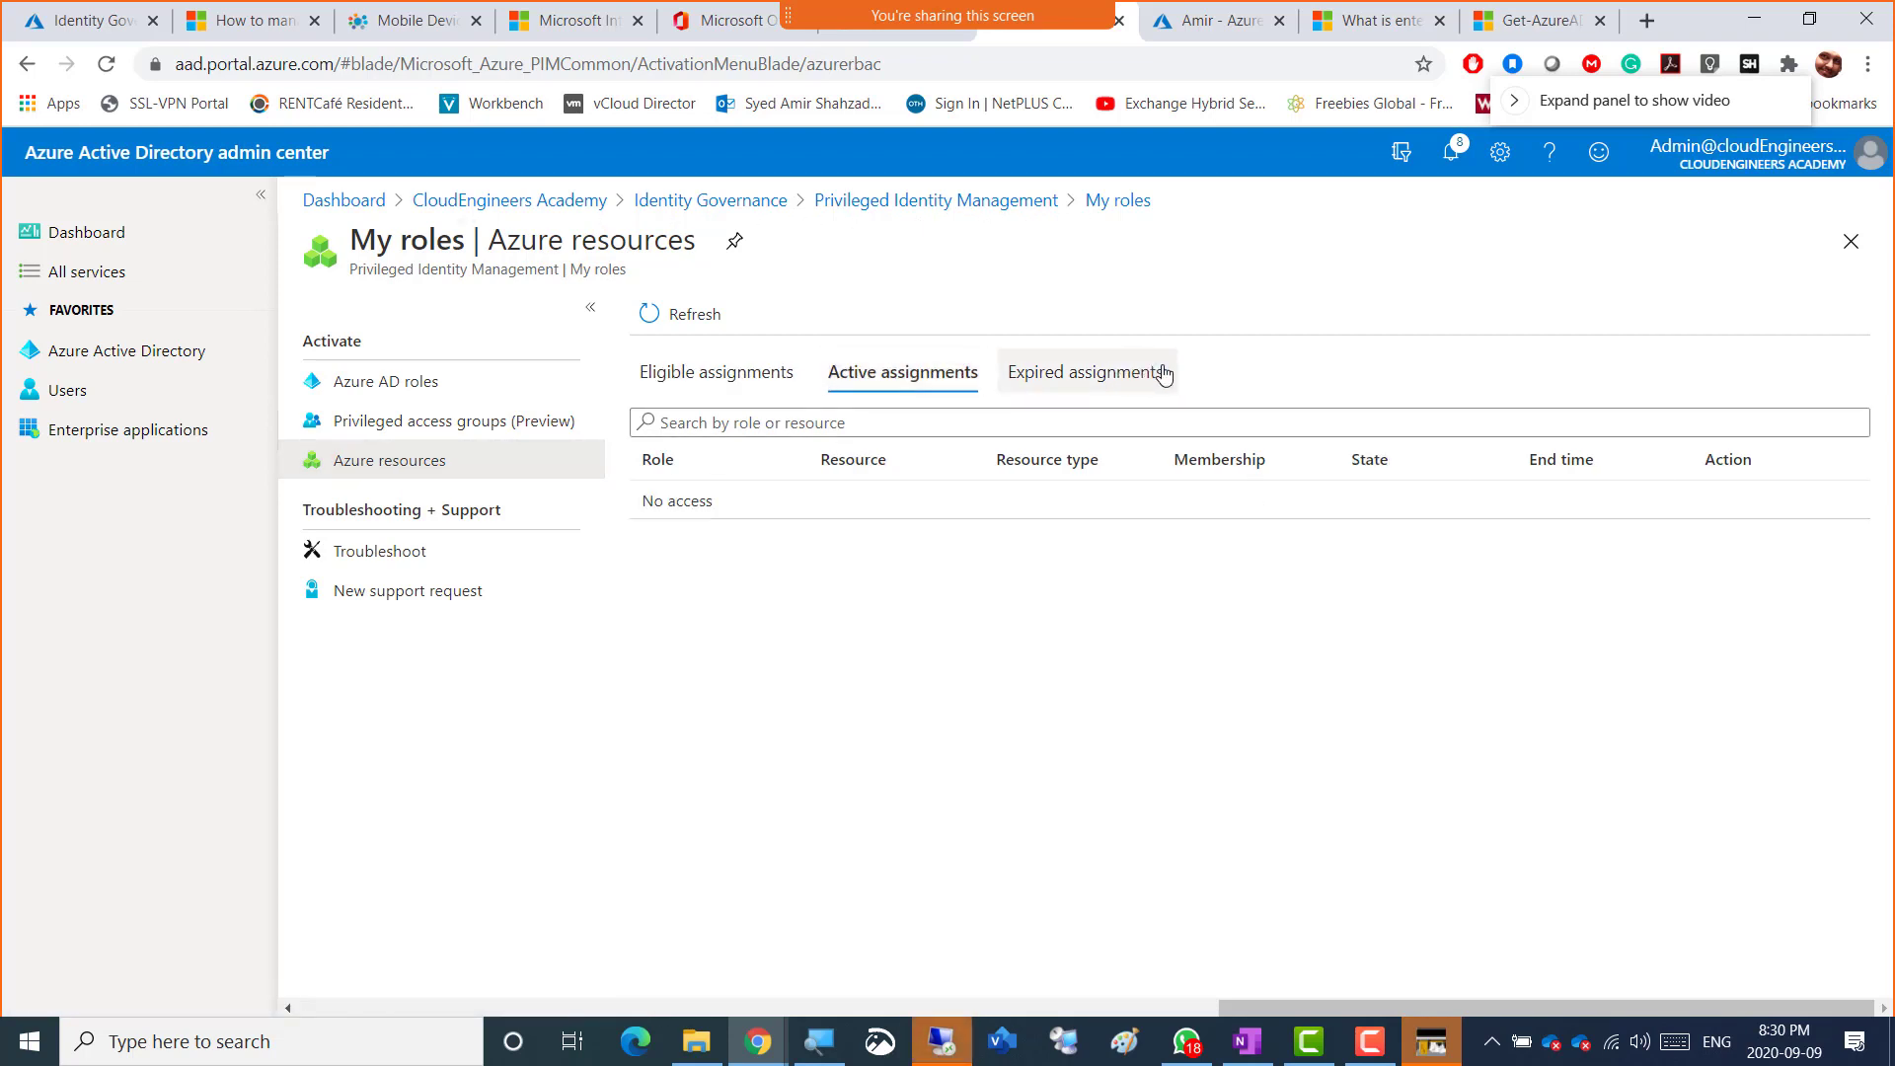
{"action": "left_click", "coordinate": [1114, 377]}
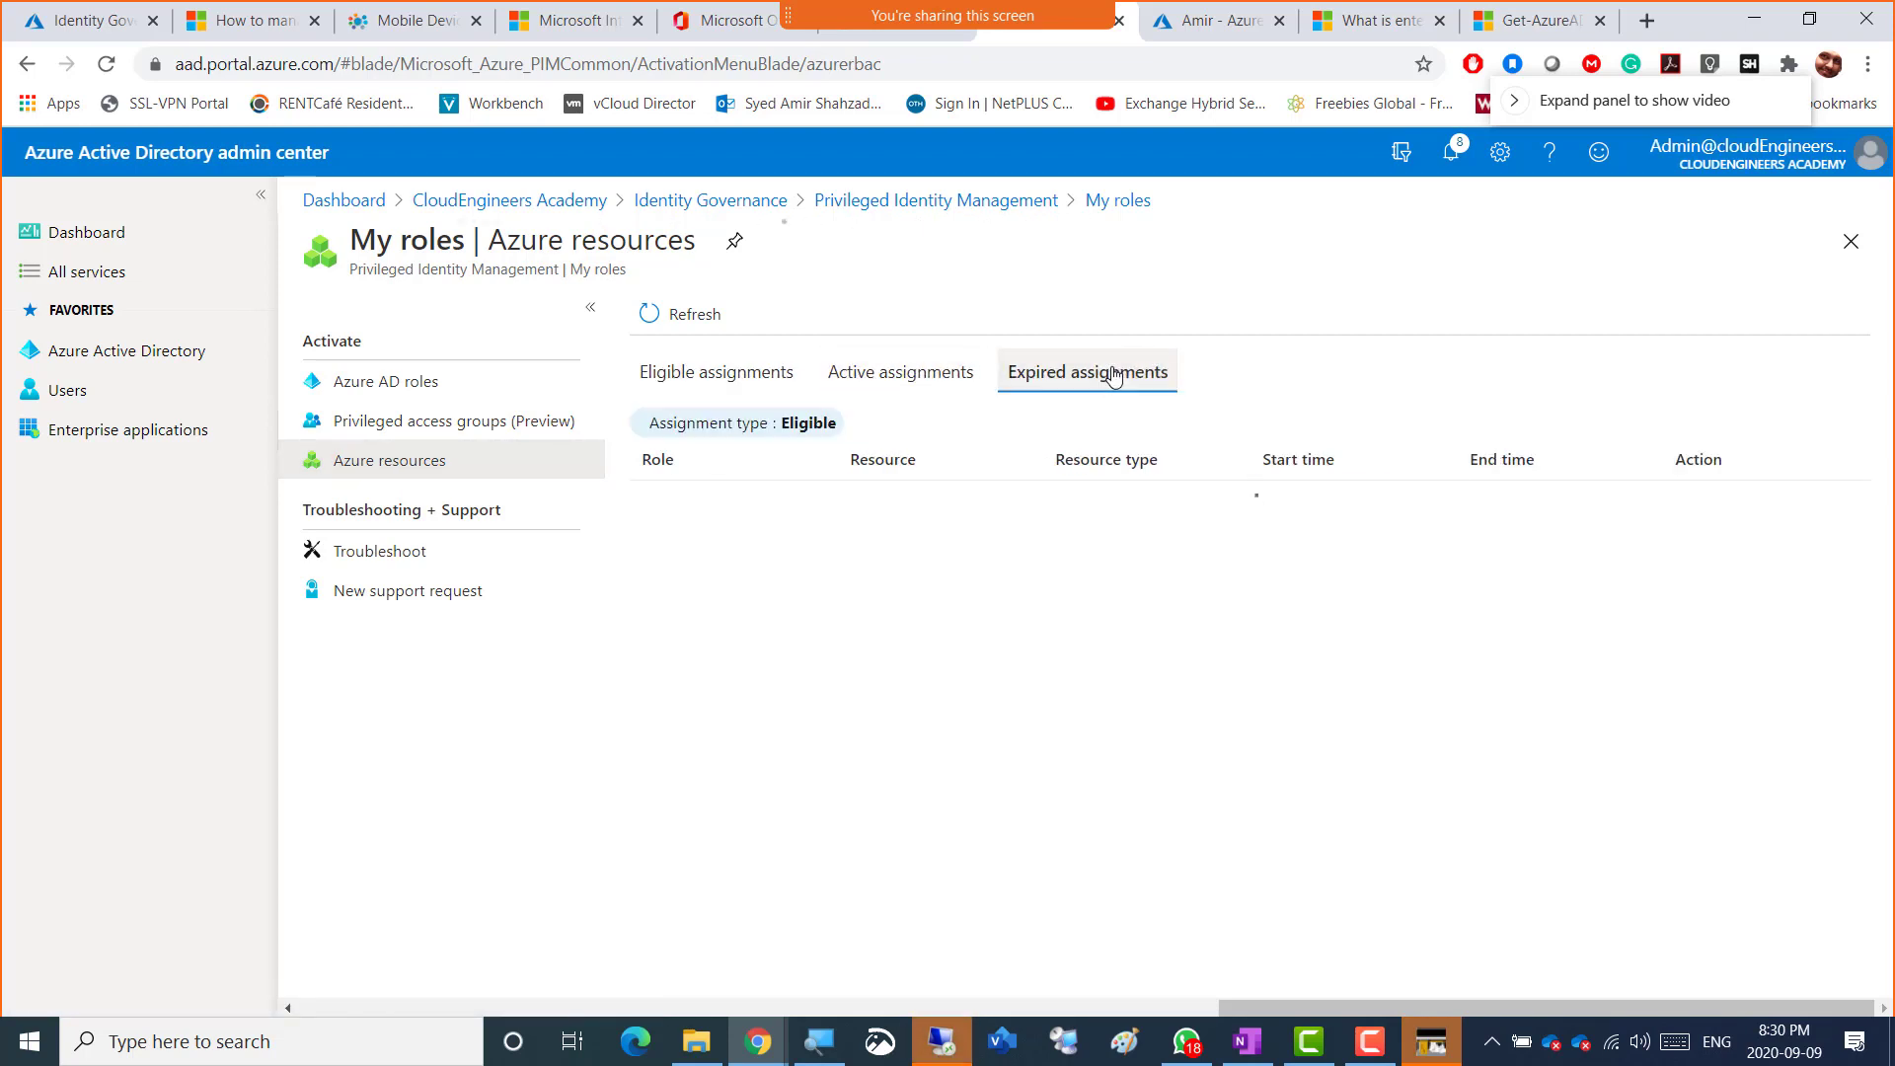
- Return to the Privileged Identity Management quick start and read the Activate just in time section
{"action": "left_click", "coordinate": [960, 202]}
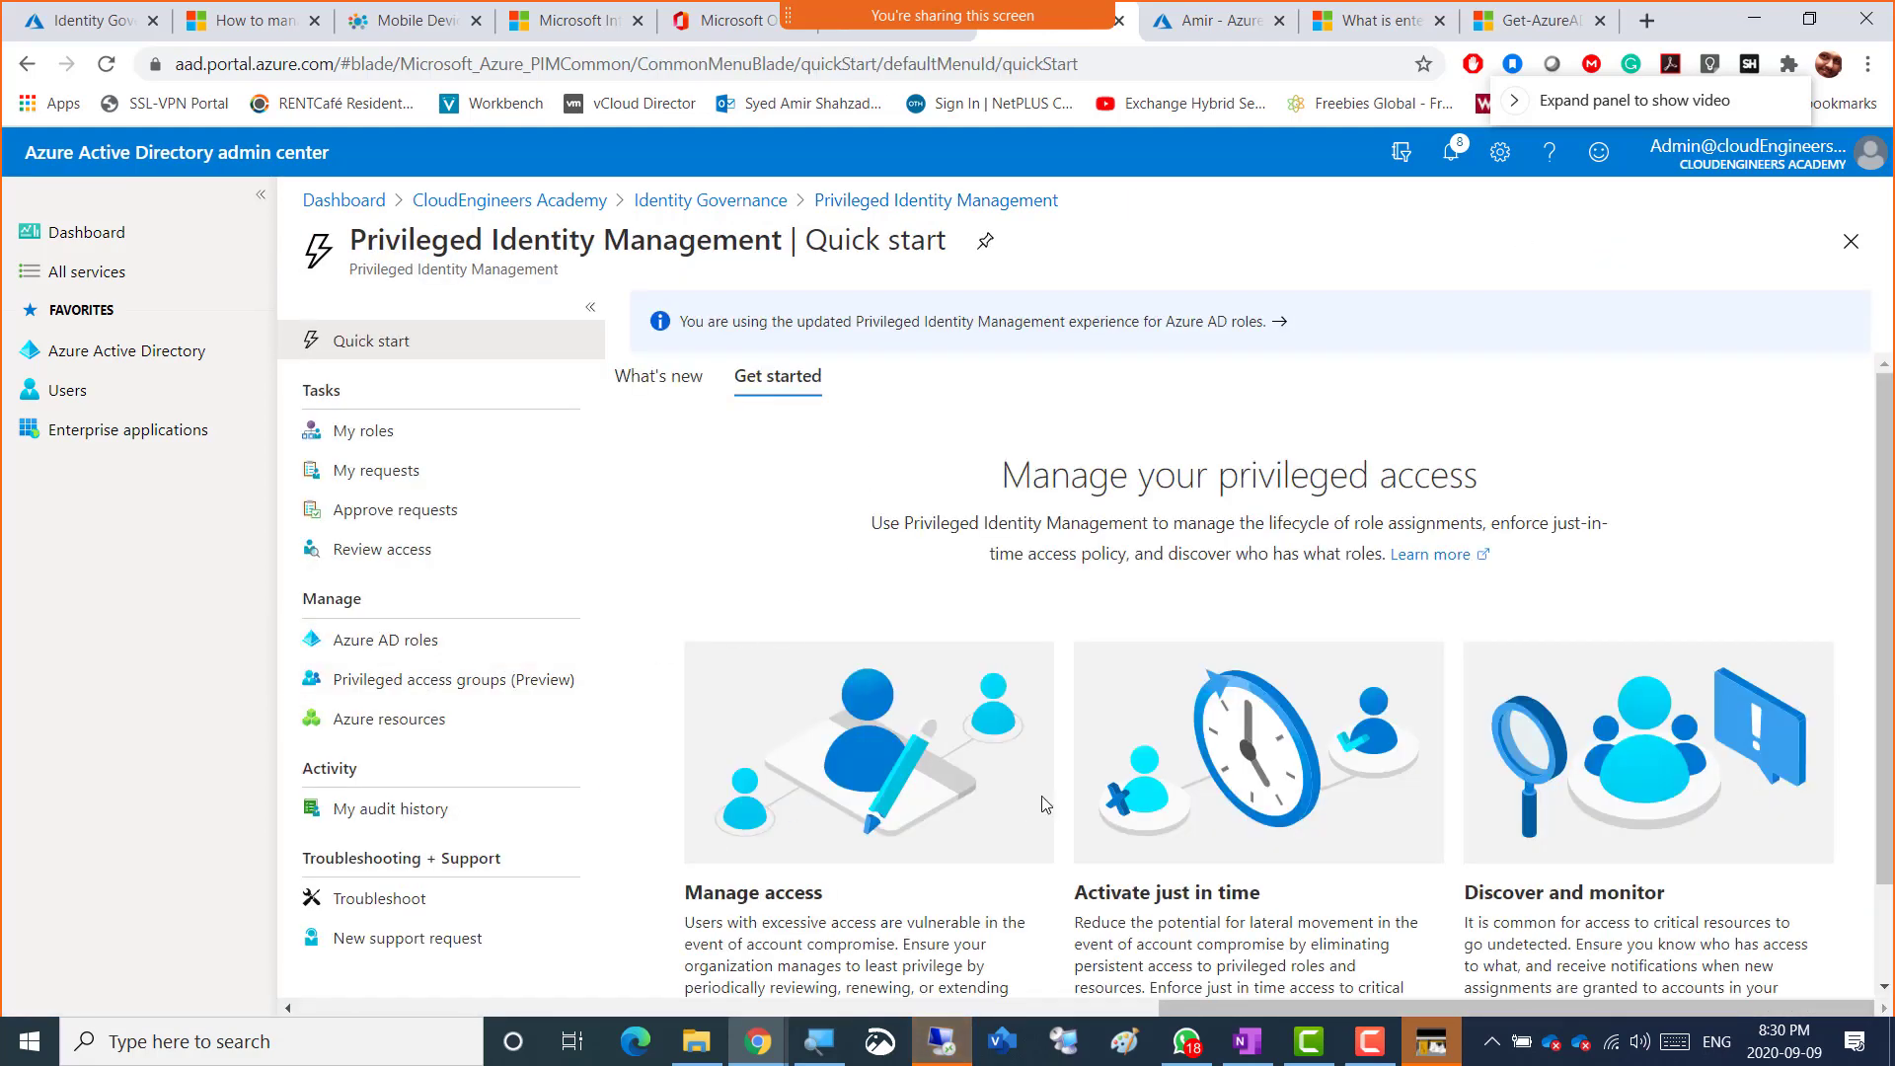
{"action": "scroll", "coordinate": [810, 898], "scroll_direction": "down", "scroll_amount": 1}
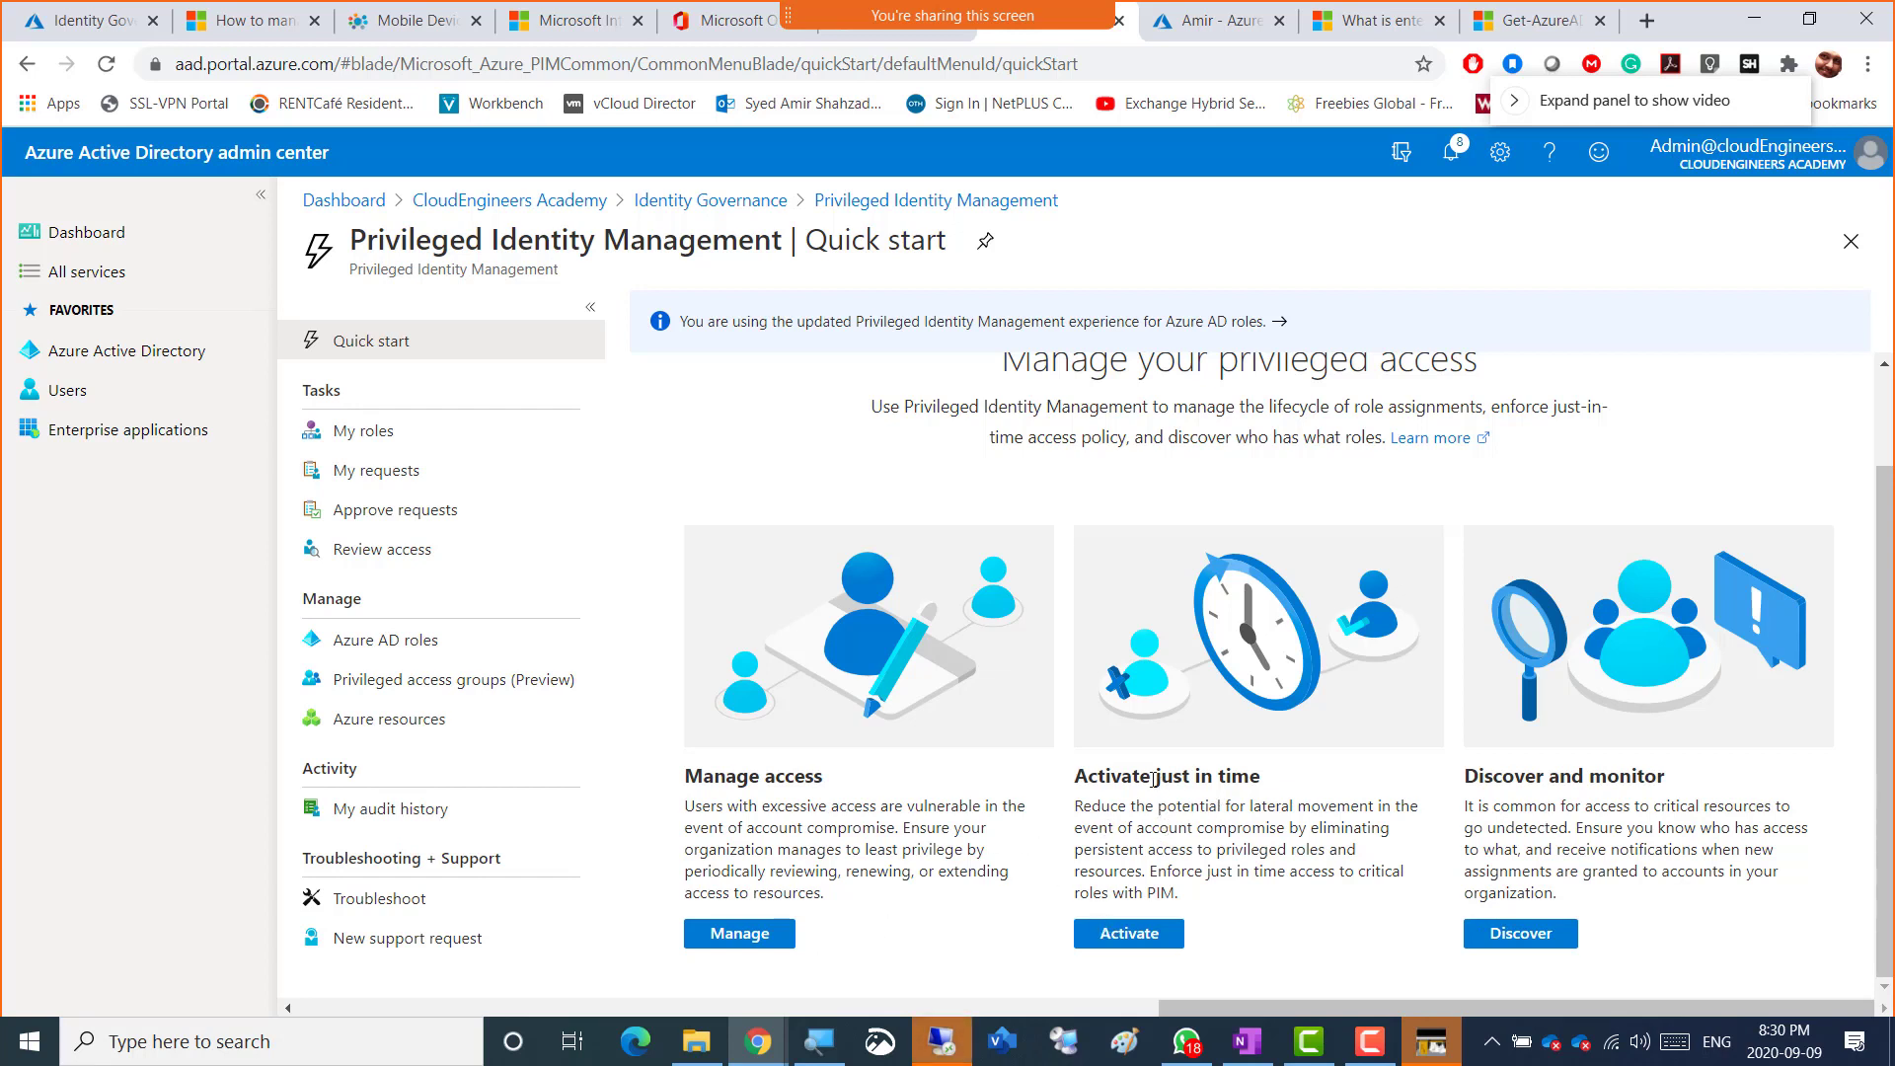
{"action": "left_click_drag", "start_coordinate": [1156, 777], "coordinate": [1300, 763]}
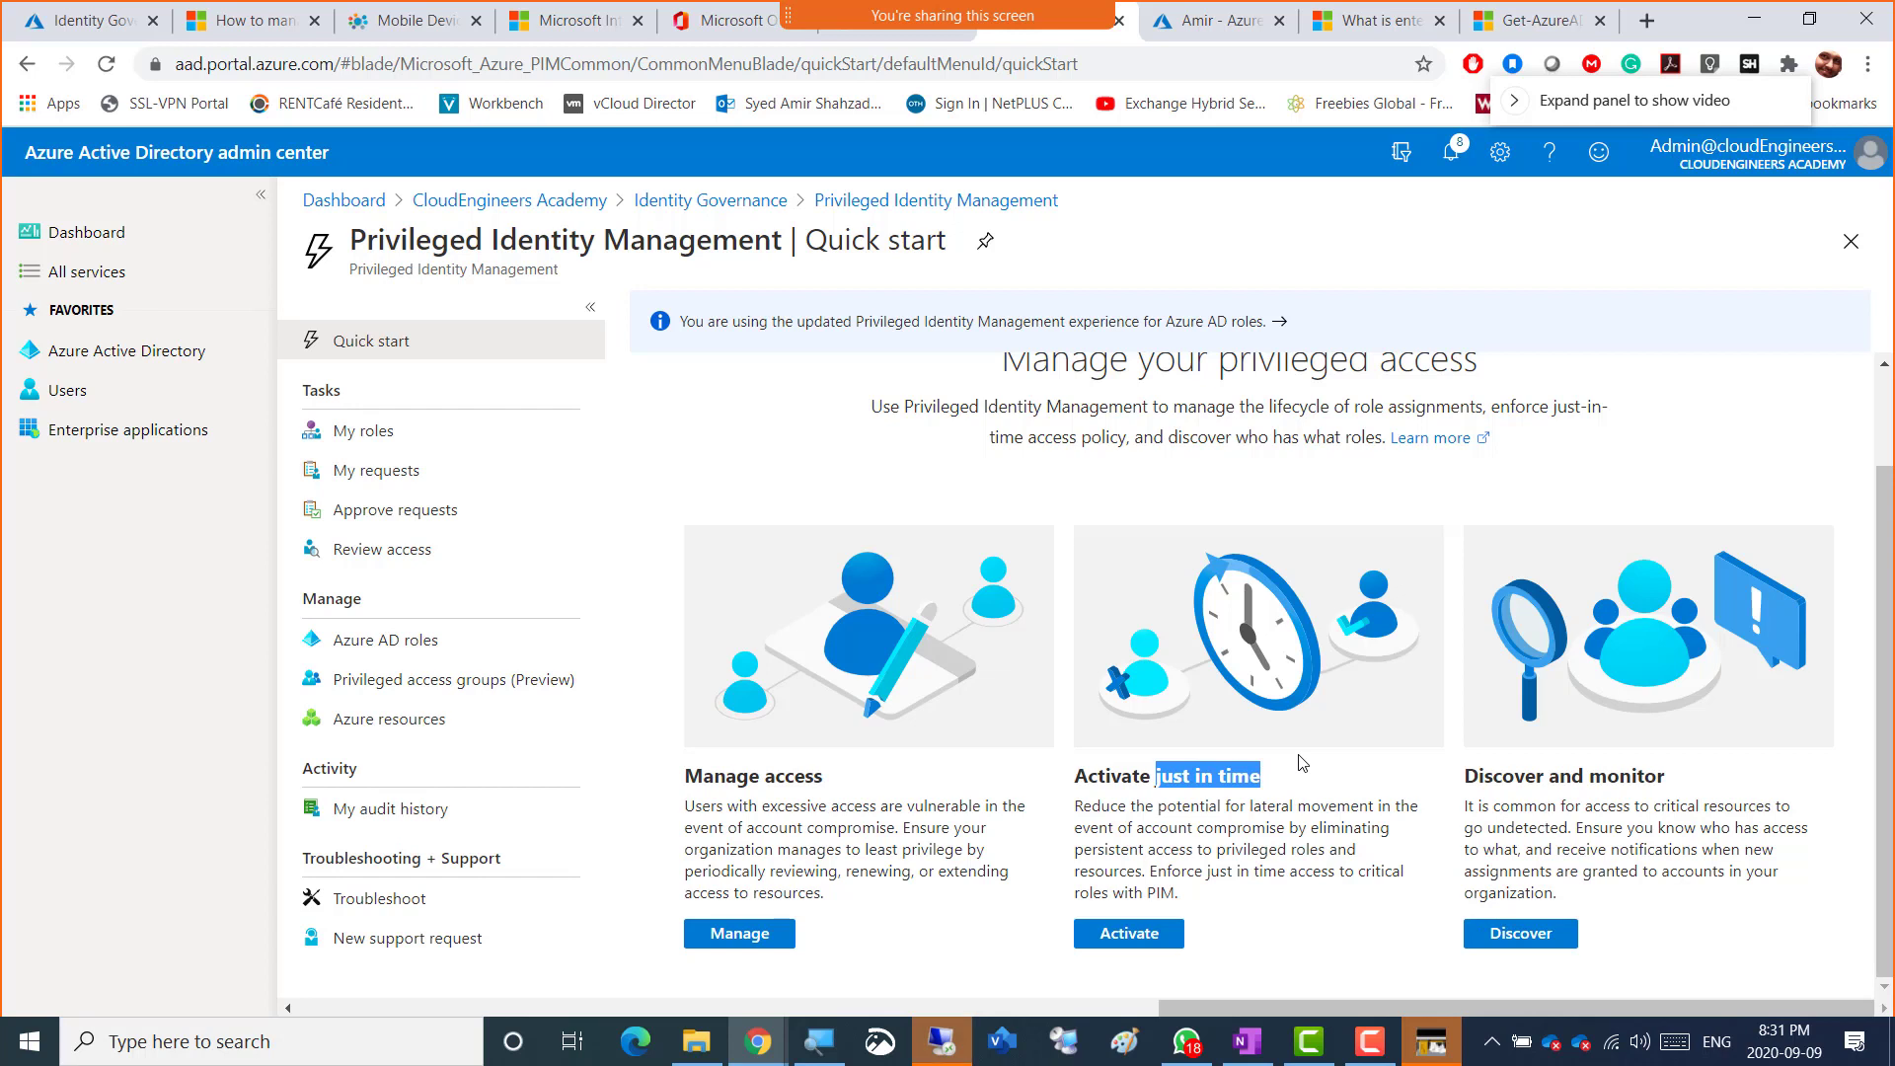
{"action": "left_click", "coordinate": [1154, 776]}
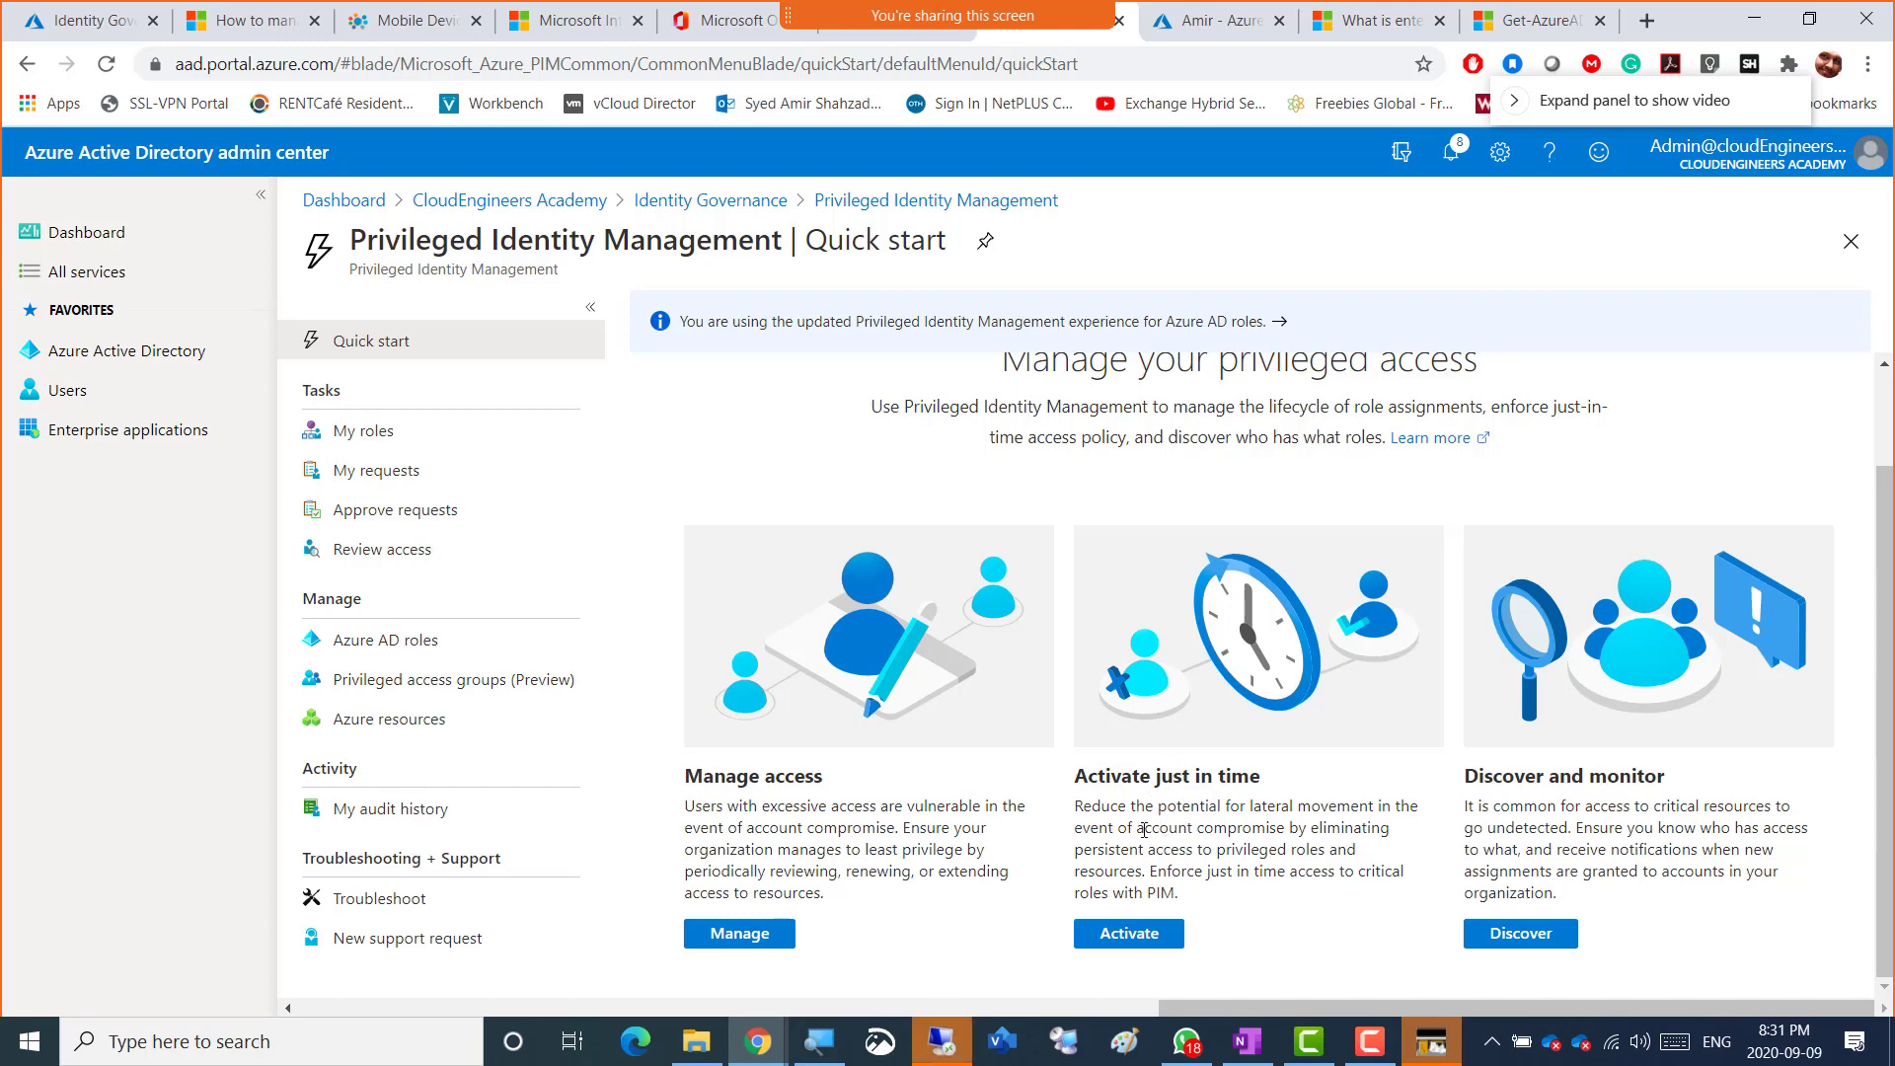
- Check my active Azure AD roles and eligible Azure resource assignments, and go back to the quick start sections
{"action": "left_click", "coordinate": [1127, 936]}
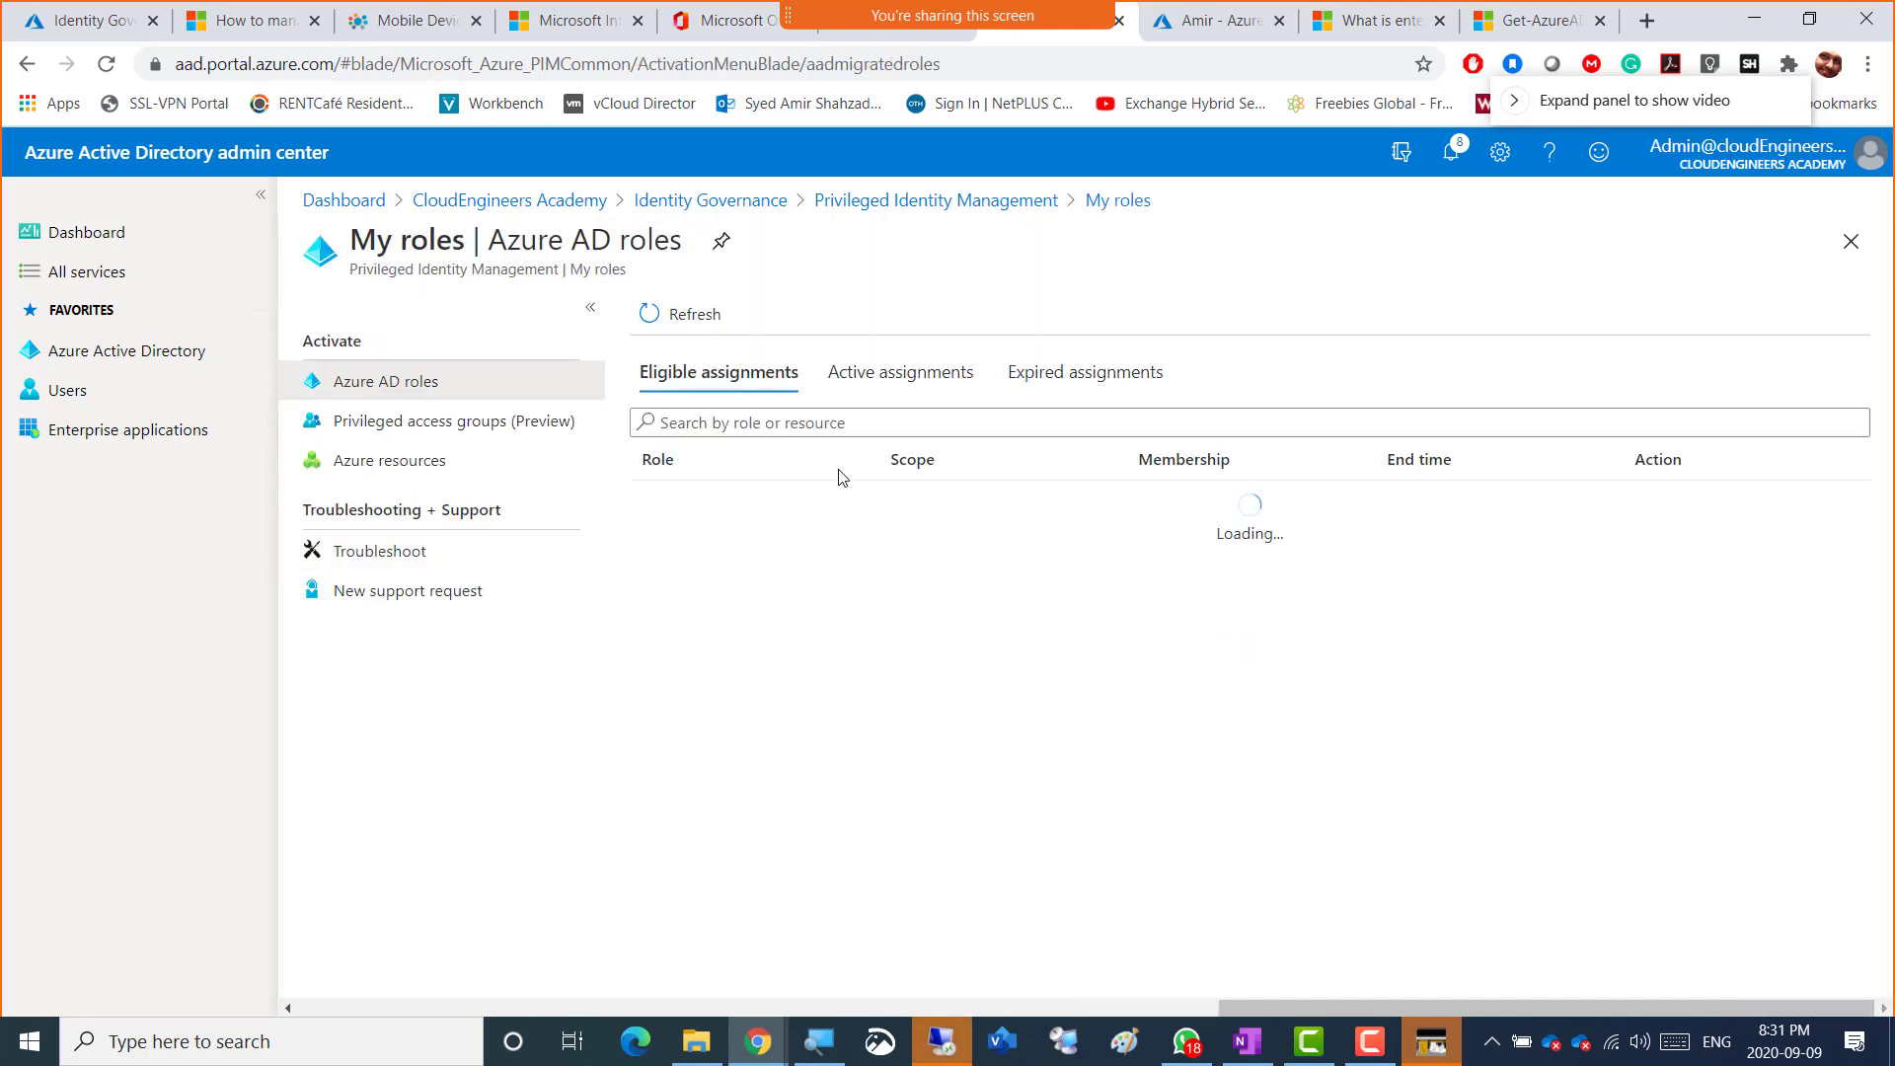
{"action": "left_click", "coordinate": [888, 374]}
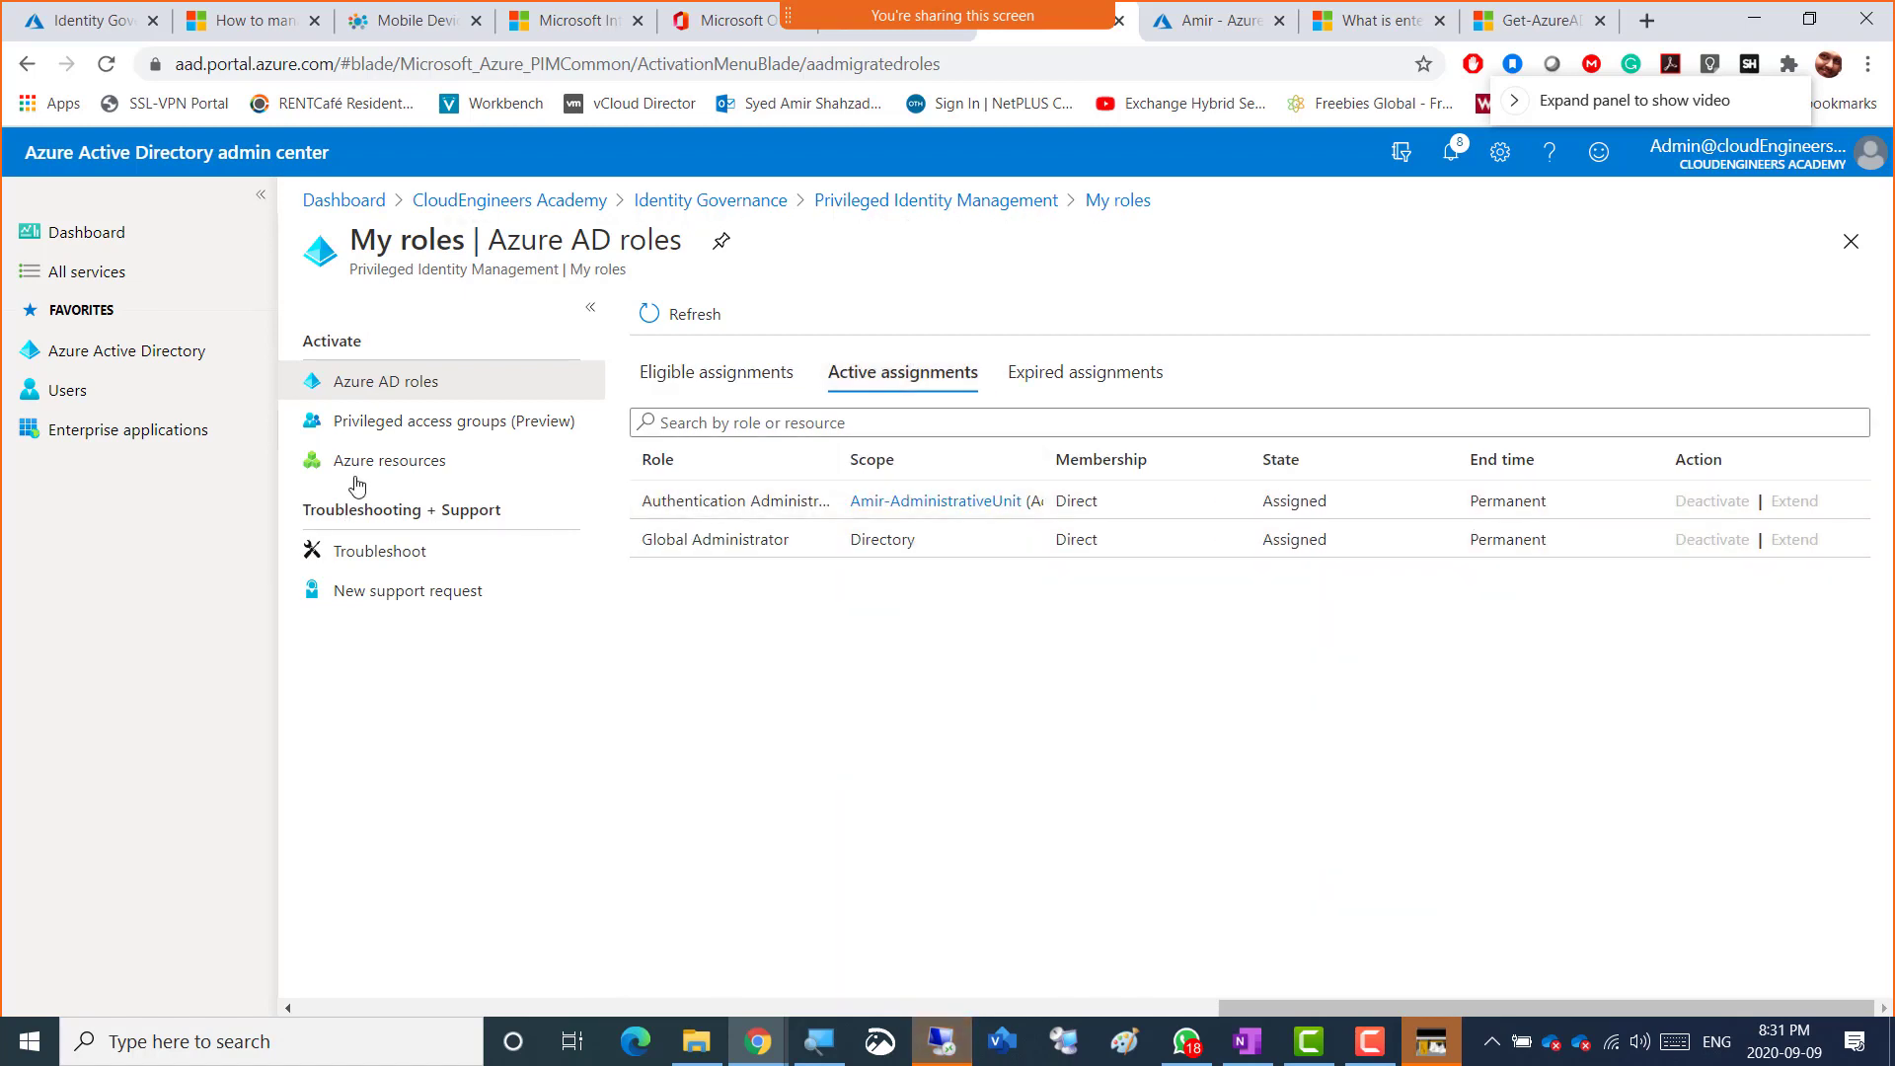
{"action": "left_click", "coordinate": [416, 470]}
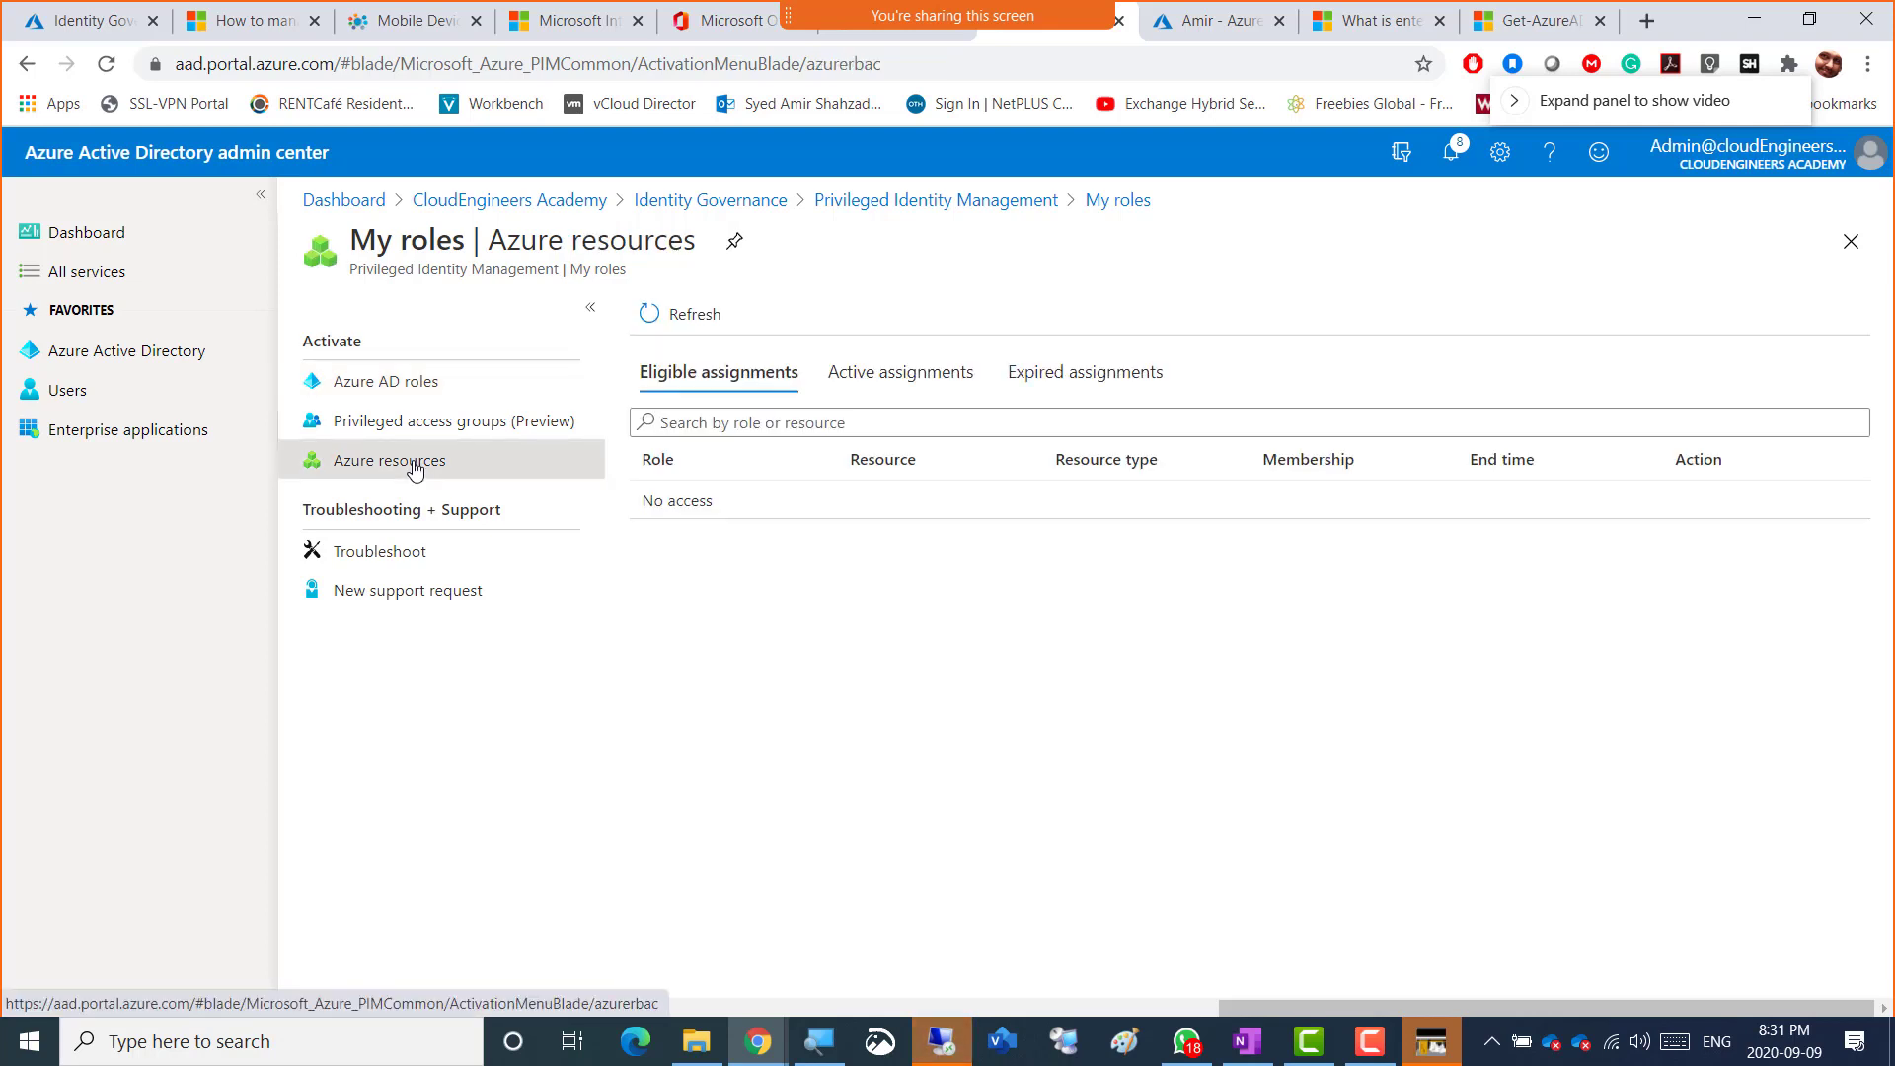
{"action": "left_click", "coordinate": [901, 200]}
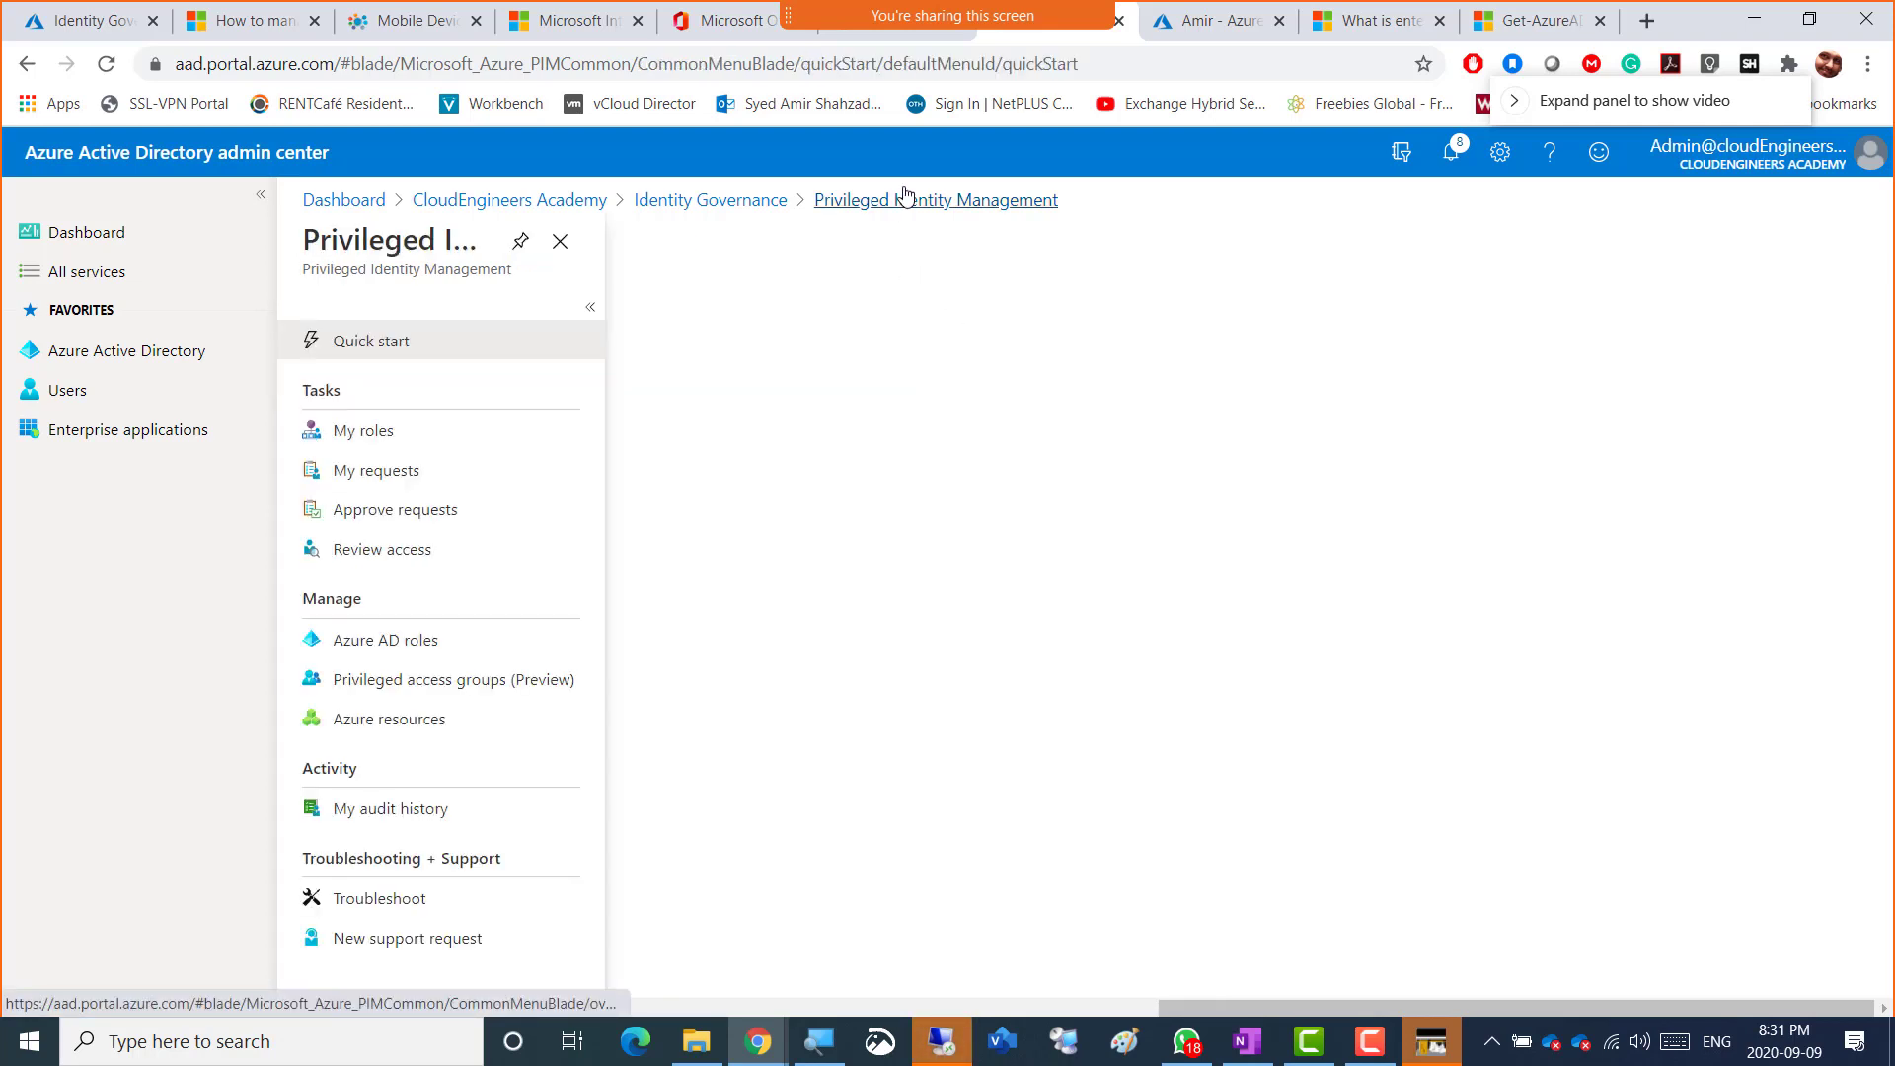
{"action": "scroll", "coordinate": [1219, 829], "scroll_direction": "down", "scroll_amount": 1}
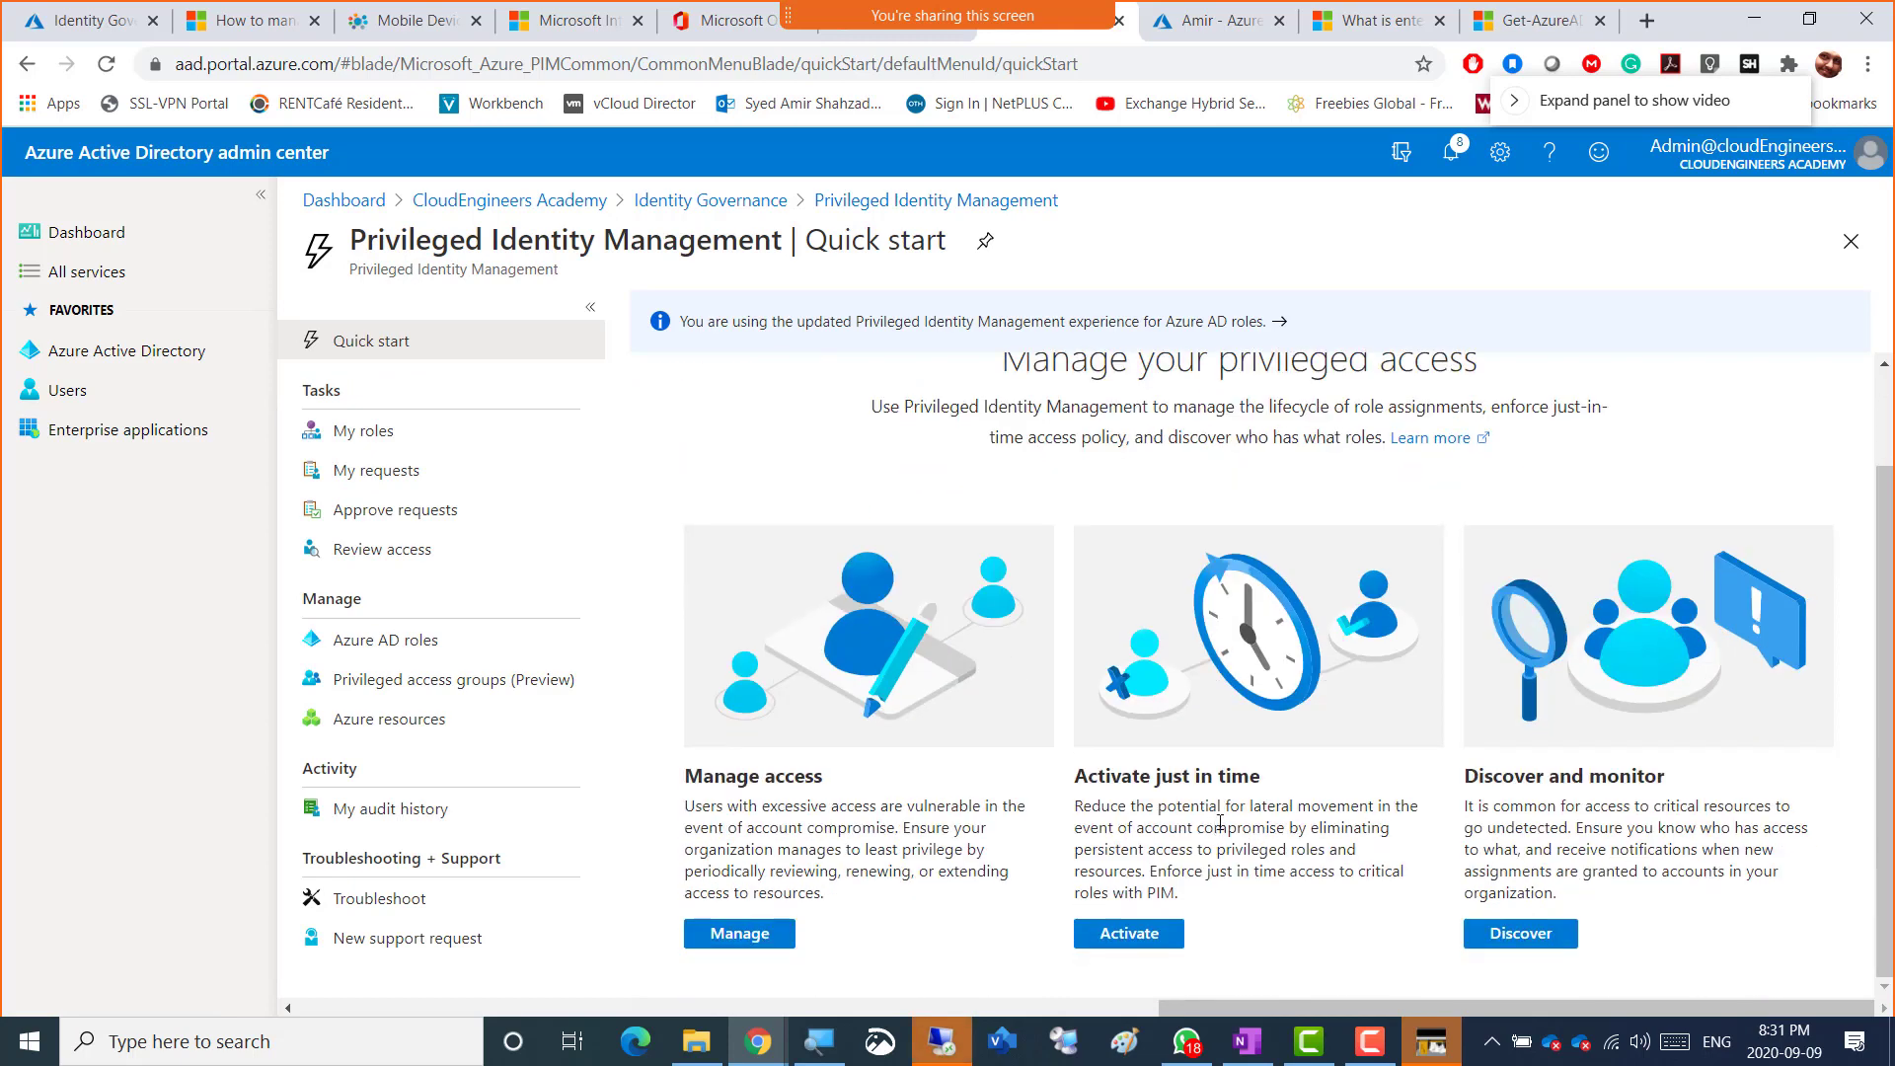
- Open the Discover and monitor assignments, try extending the eligible Application Administrator assignment to 09/11/2021 and 09/10/2021, and close the settings without saving
{"action": "left_click", "coordinate": [1521, 935]}
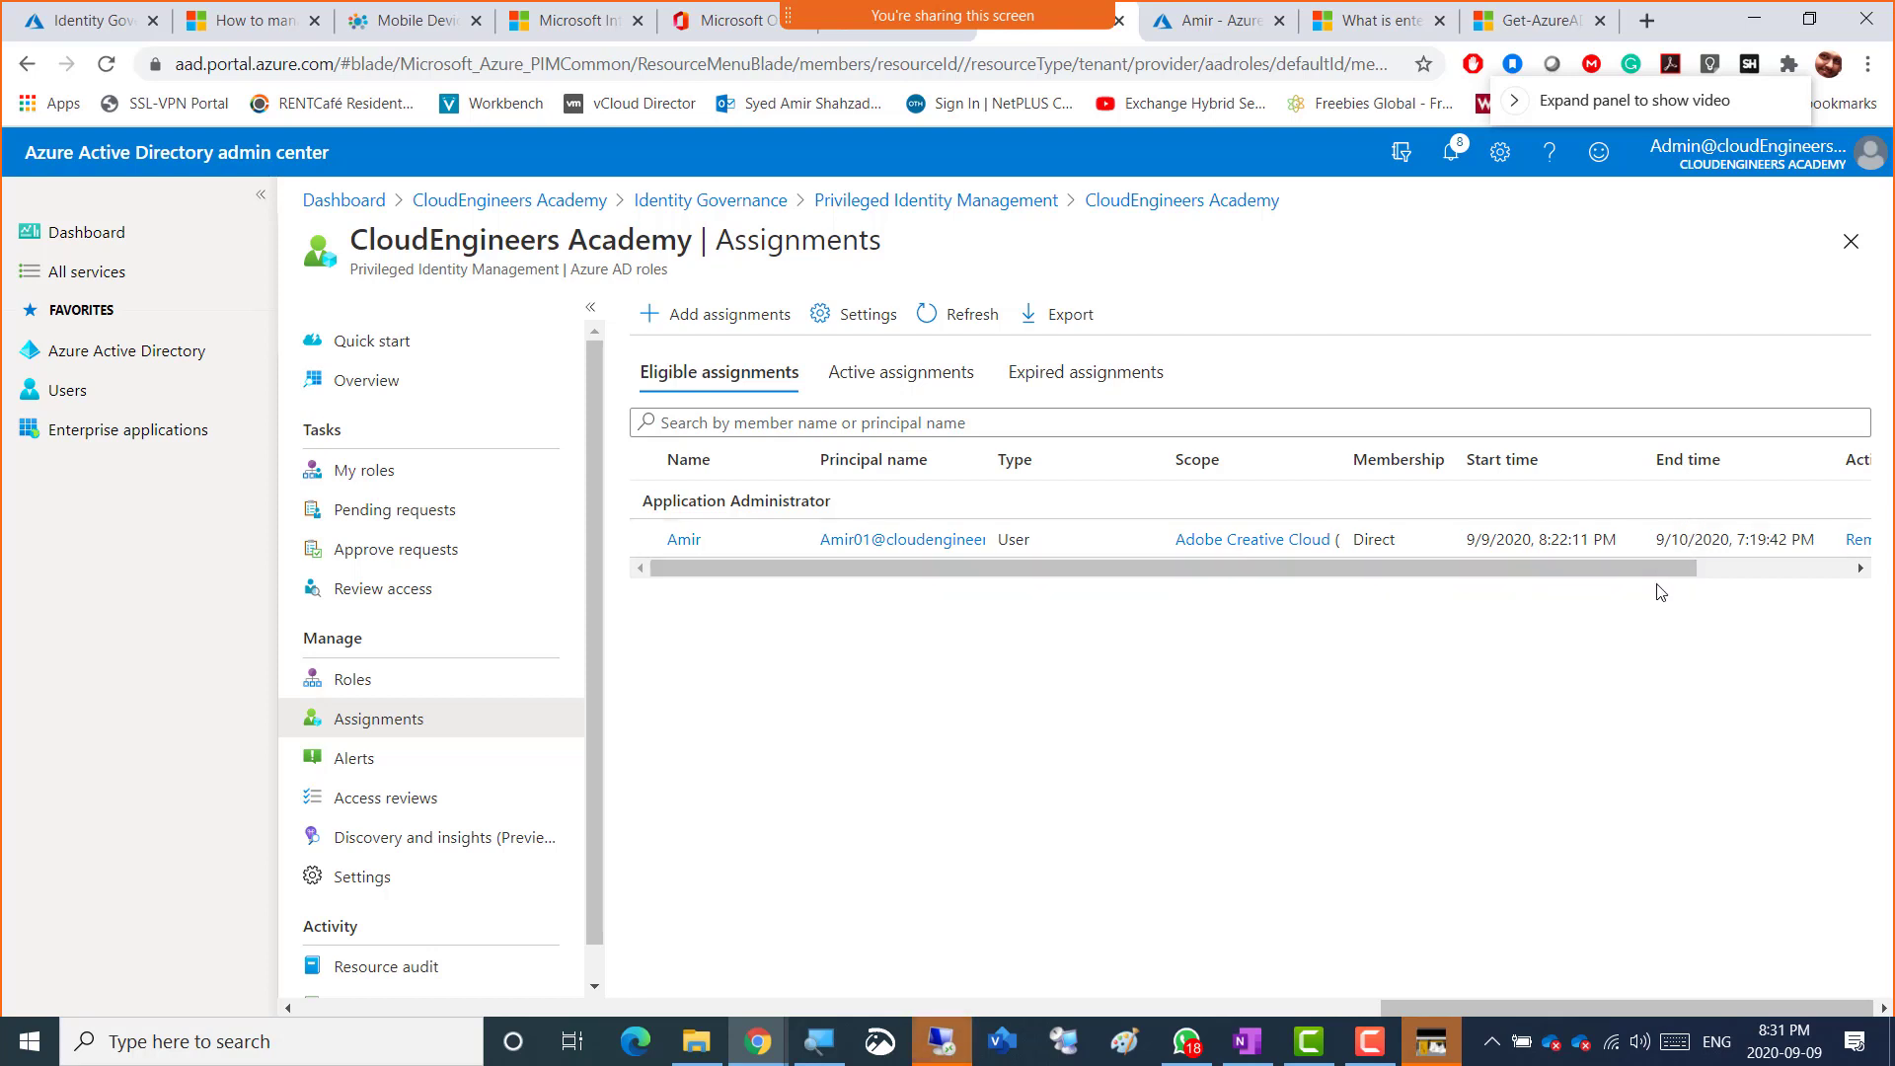
{"action": "left_click_drag", "start_coordinate": [1658, 572], "coordinate": [1816, 553]}
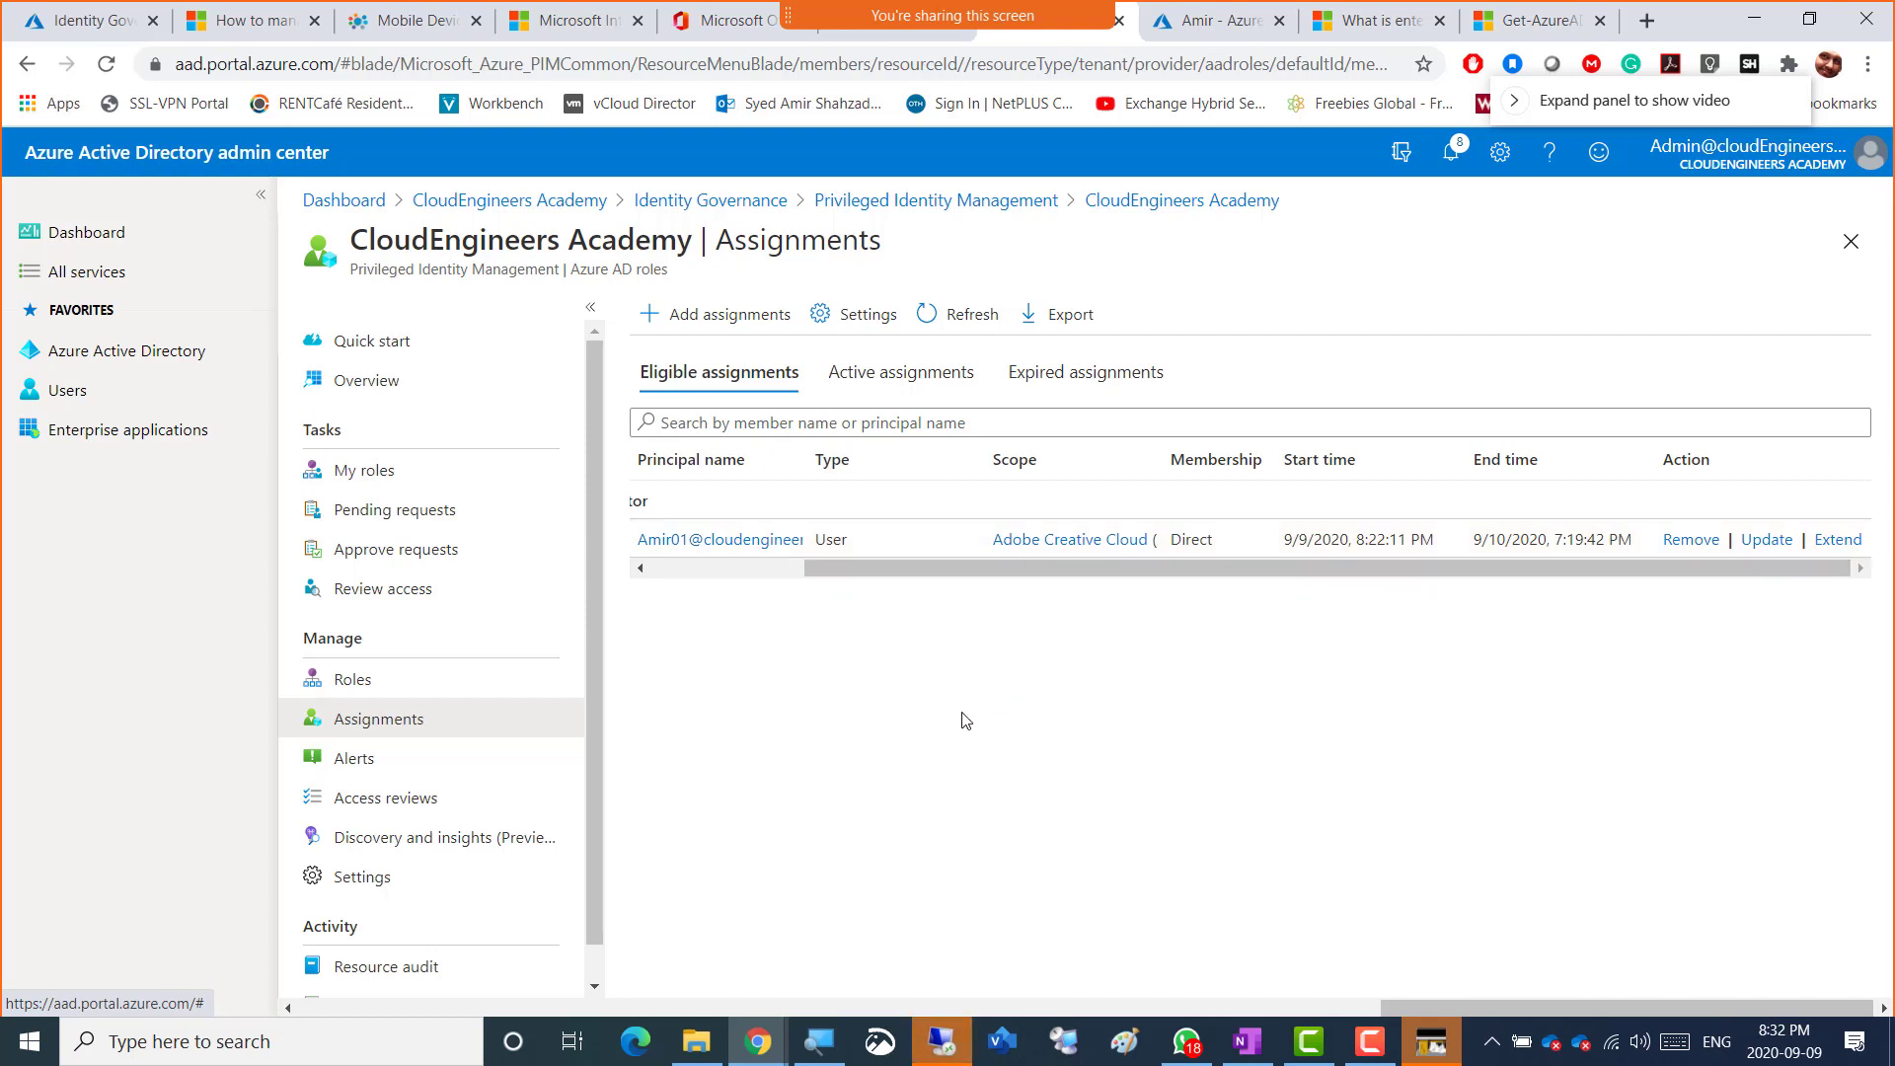
{"action": "left_click", "coordinate": [1838, 540]}
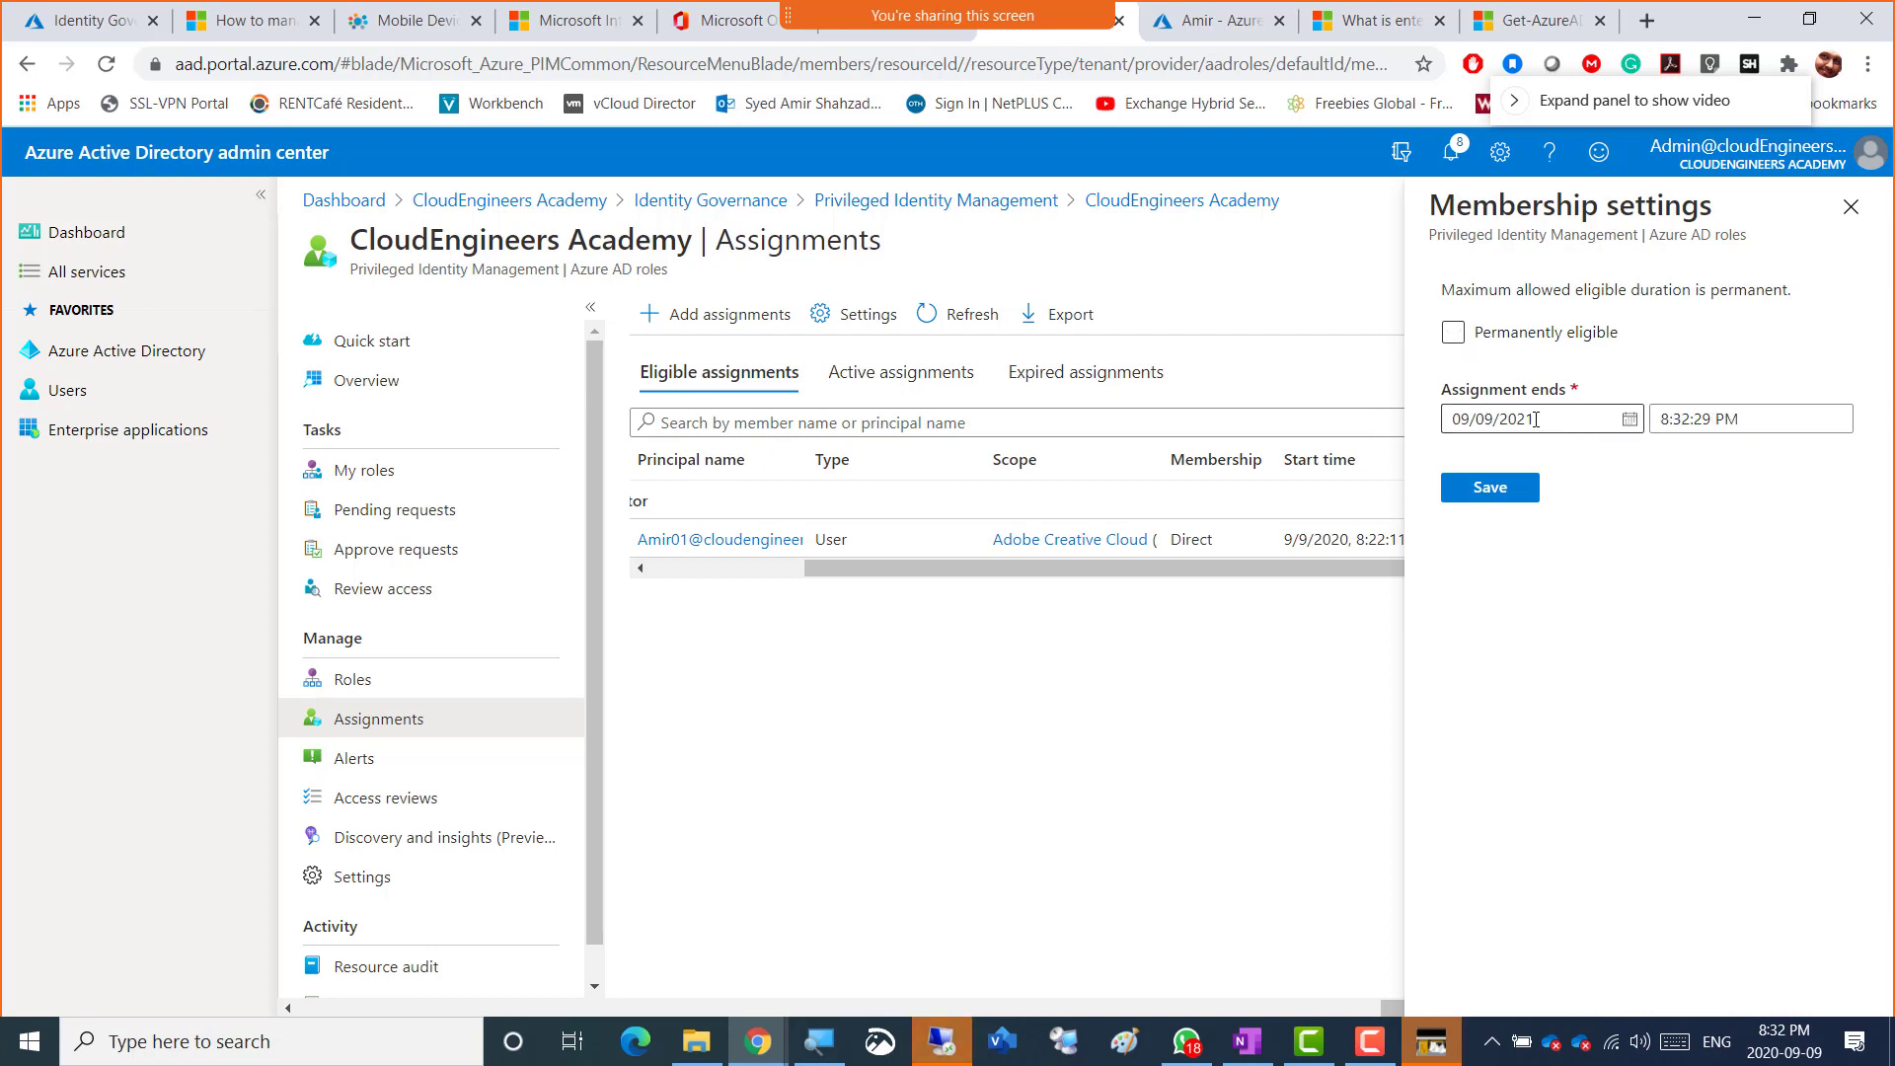
{"action": "left_click", "coordinate": [1630, 422]}
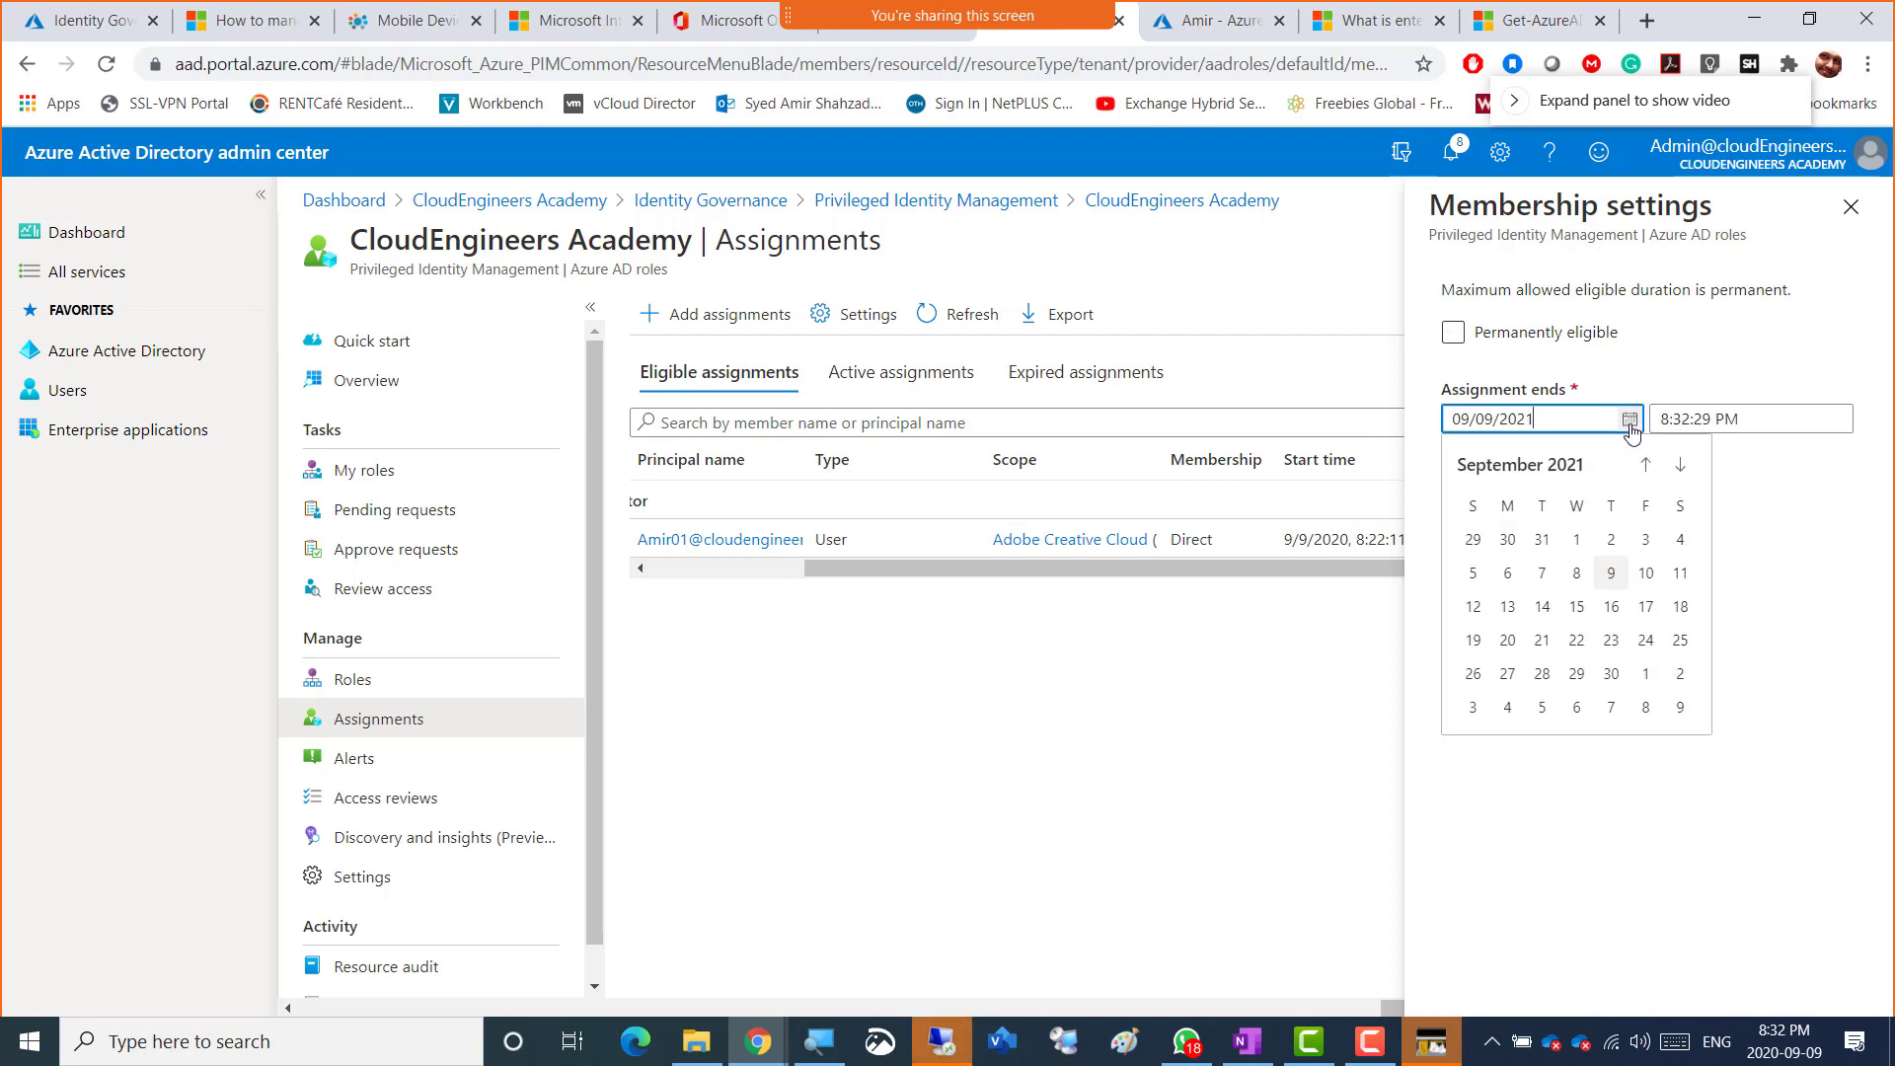
{"action": "left_click", "coordinate": [1680, 574]}
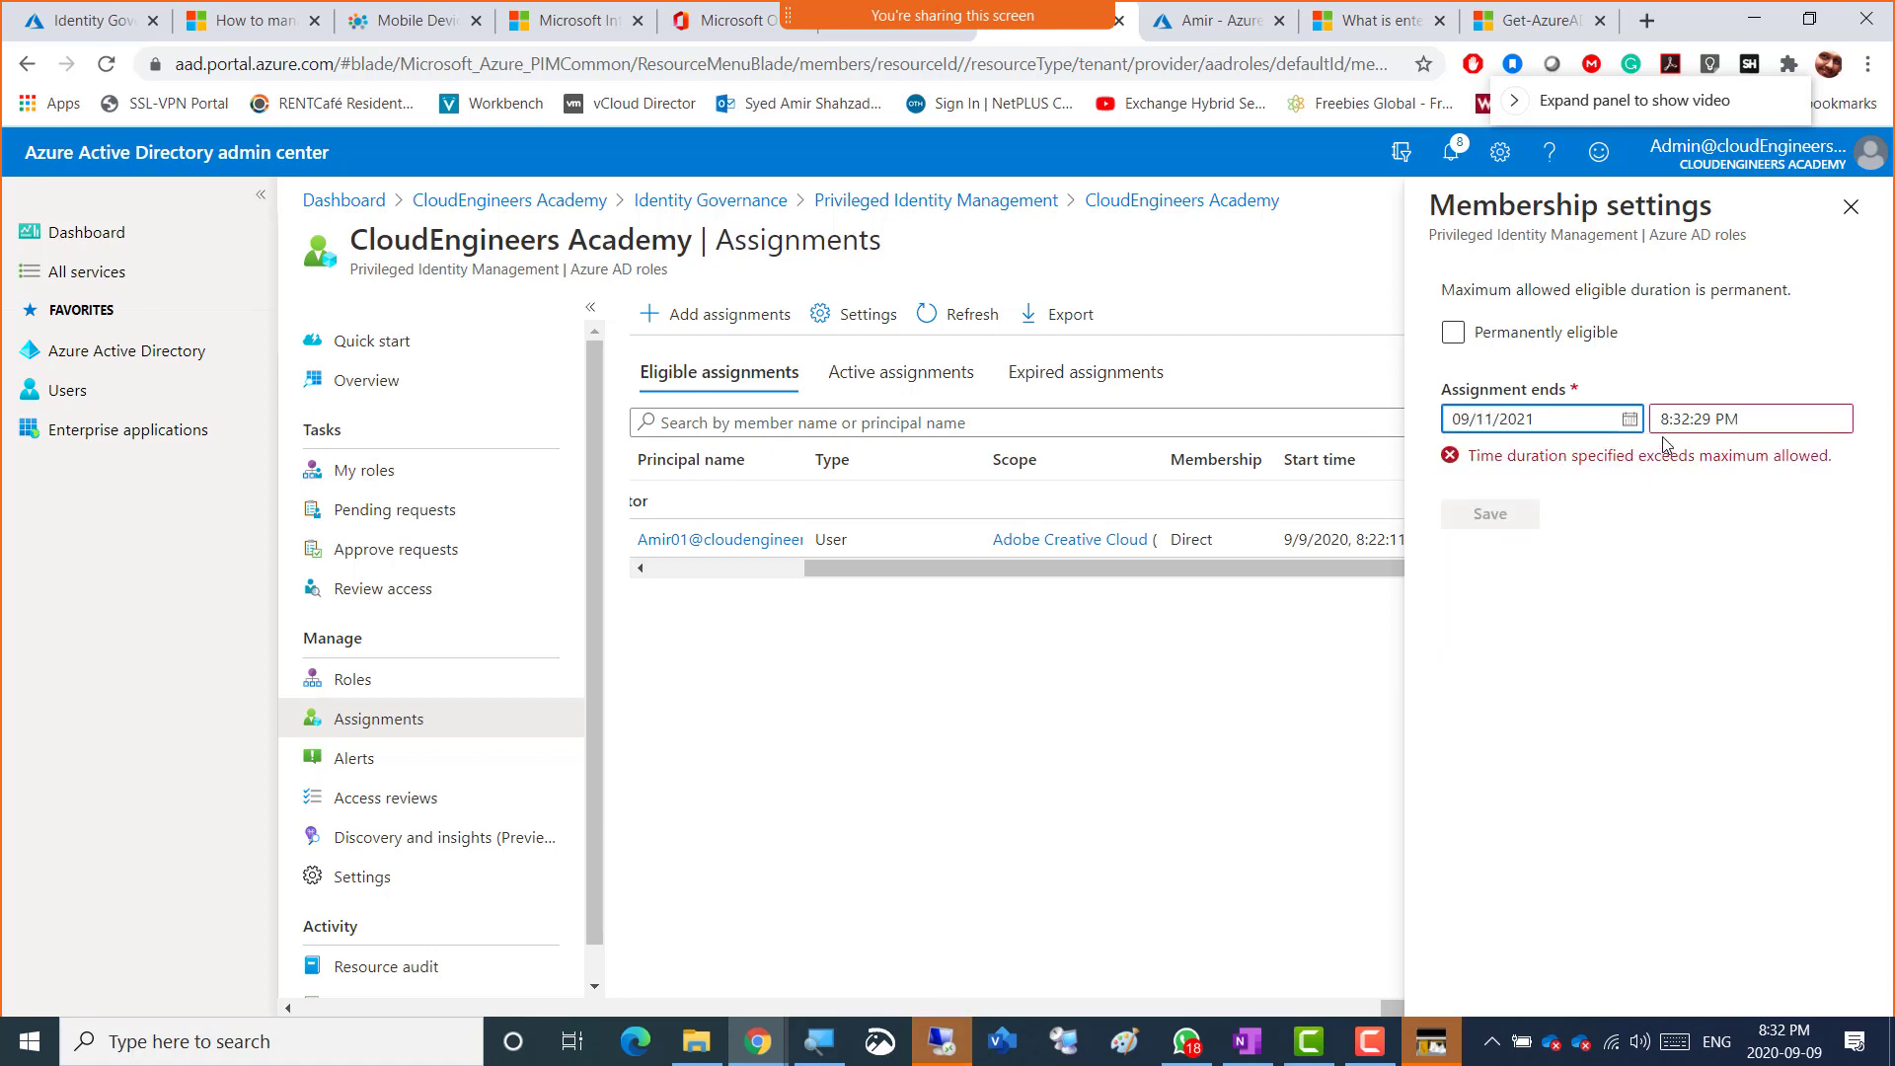
{"action": "left_click", "coordinate": [1630, 421]}
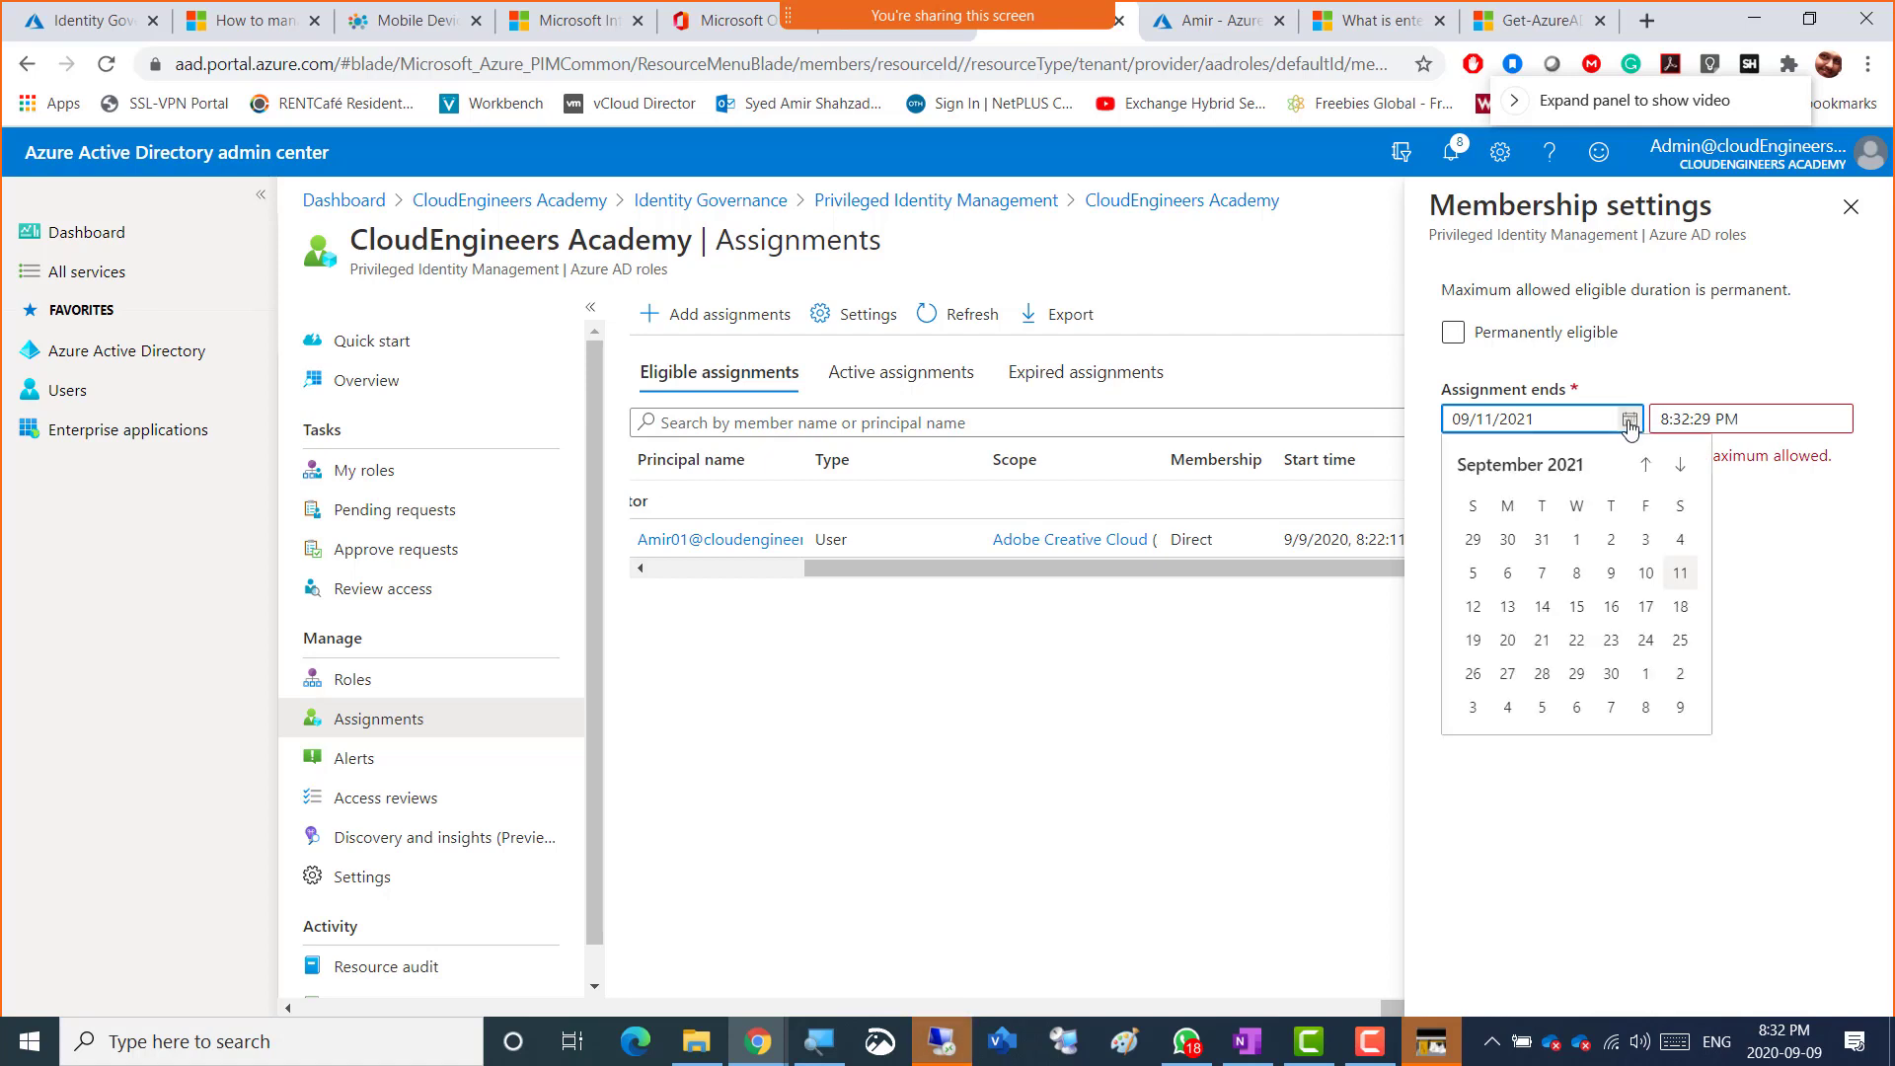
{"action": "left_click", "coordinate": [1643, 572]}
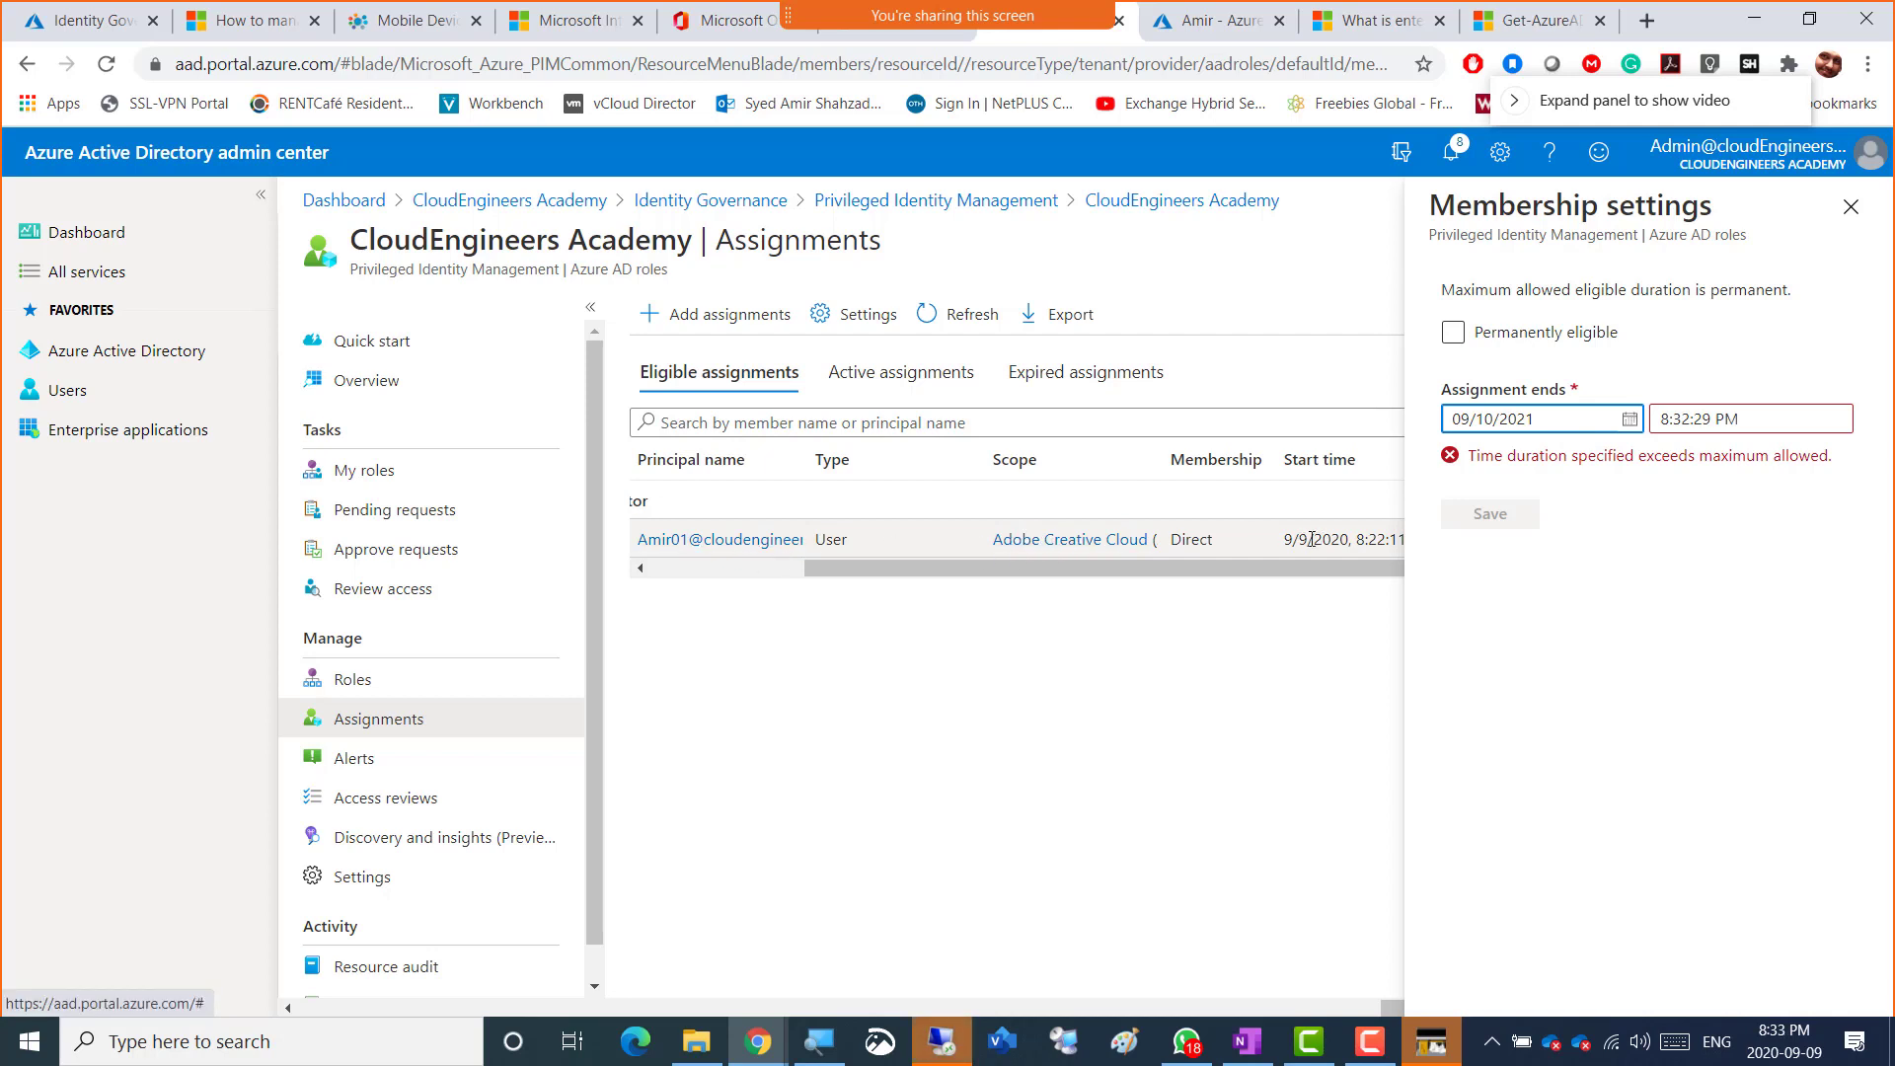
{"action": "left_click", "coordinate": [1853, 209]}
{"action": "left_click", "coordinate": [1064, 202]}
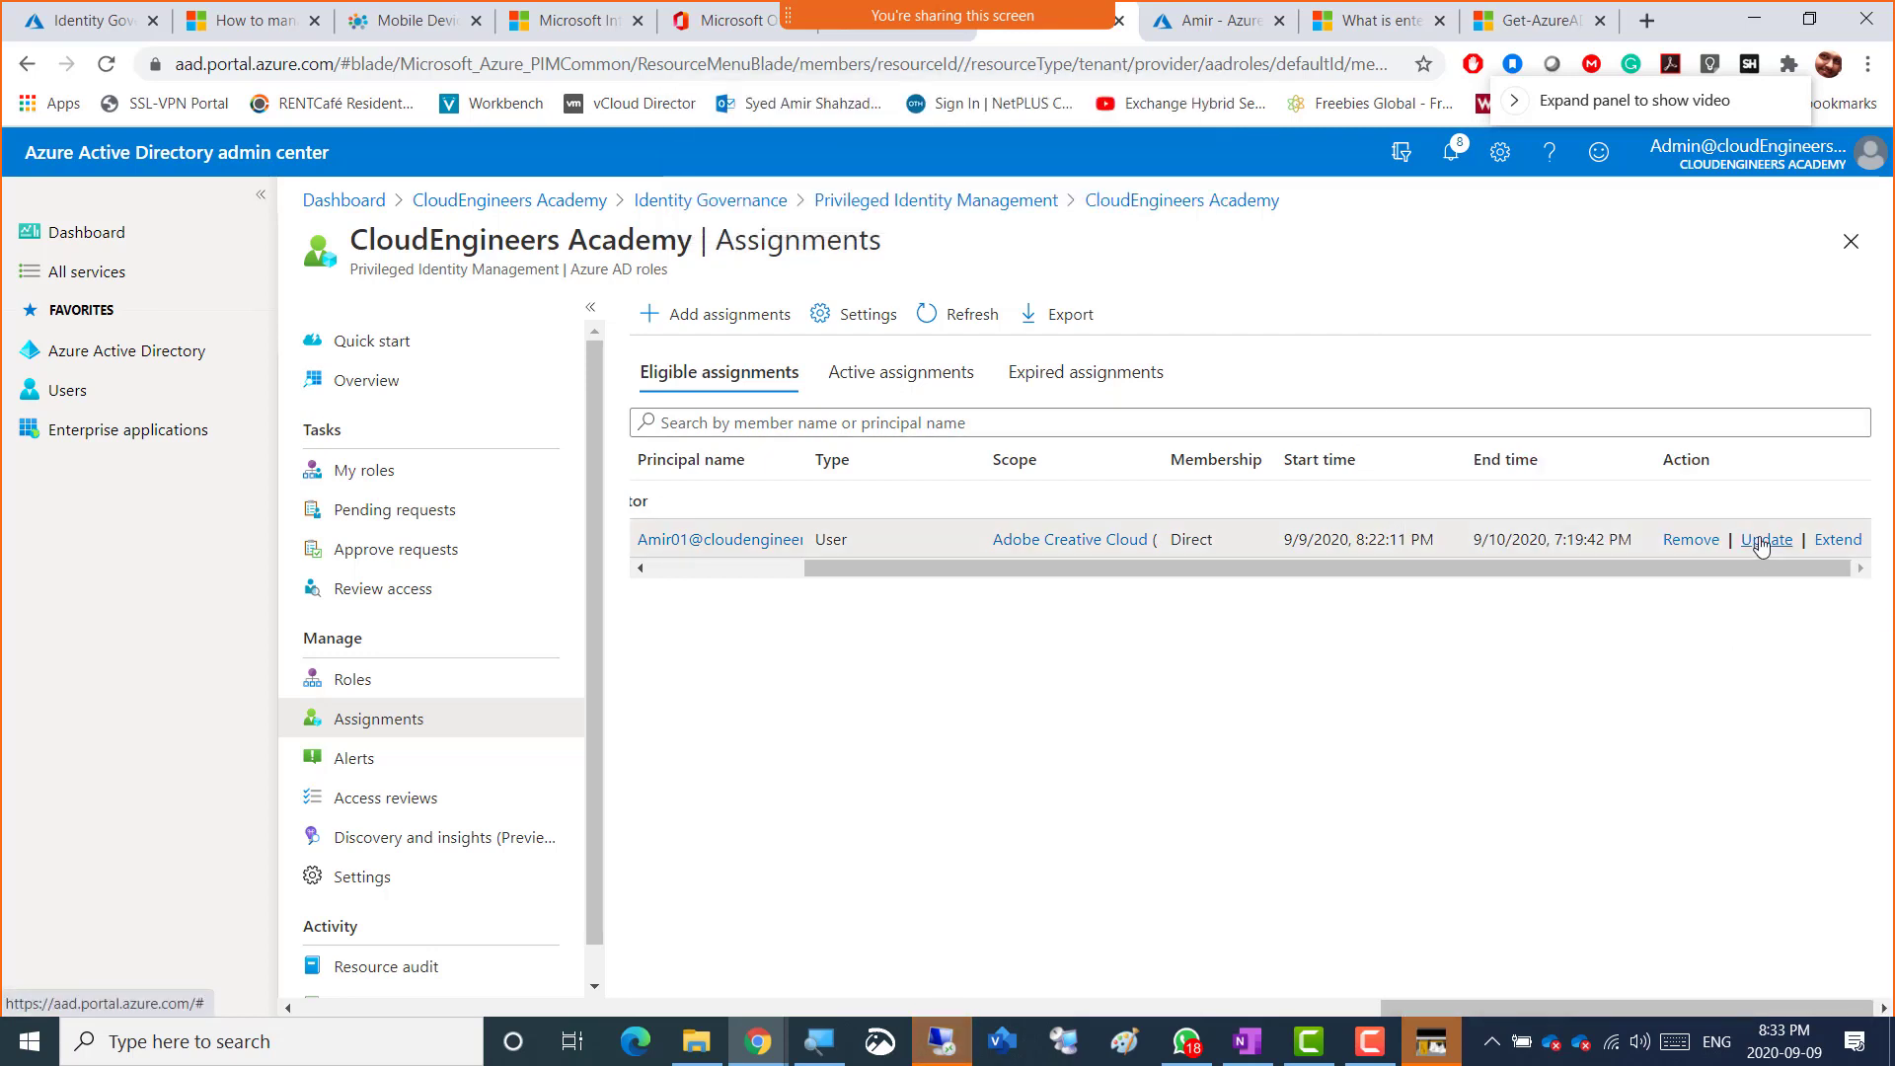
- Examine the assignment type options in the update settings of the eligible Application Administrator assignment, and close them without saving
{"action": "left_click", "coordinate": [1762, 541]}
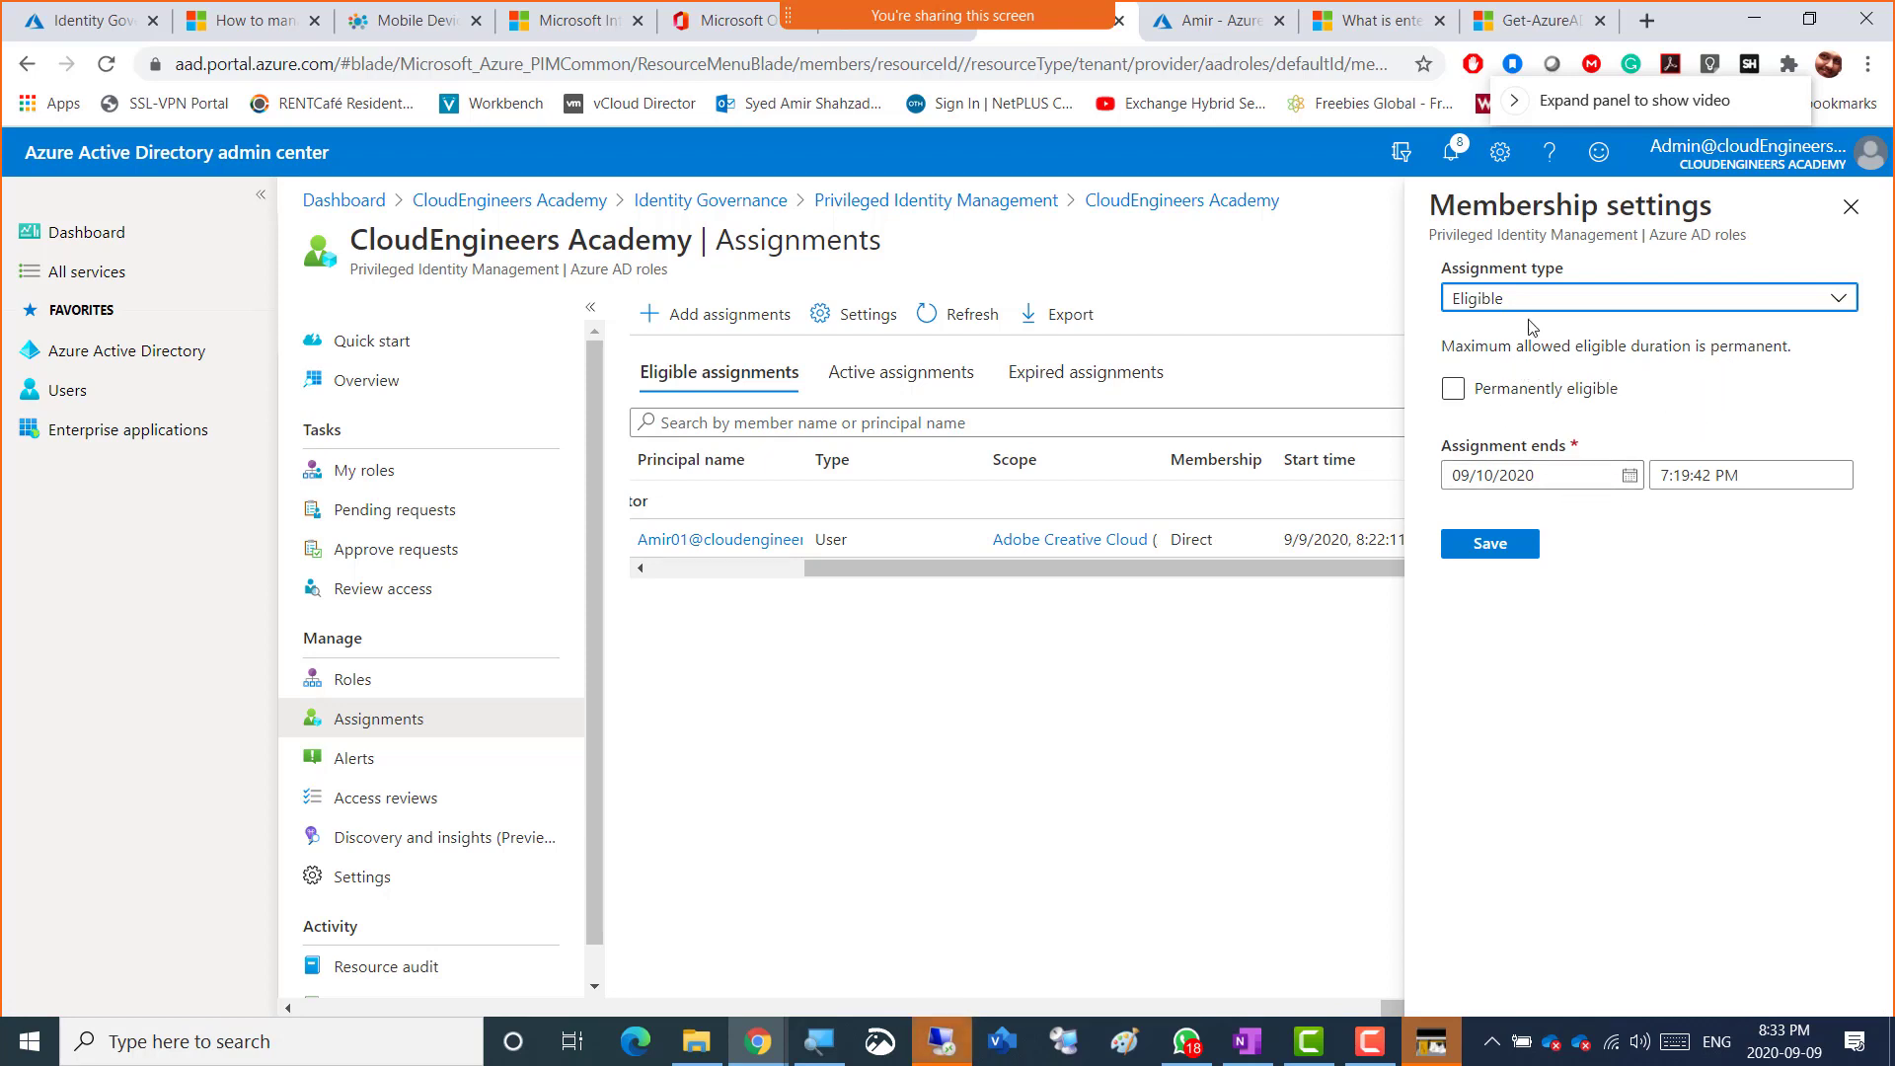
{"action": "left_click", "coordinate": [1501, 308]}
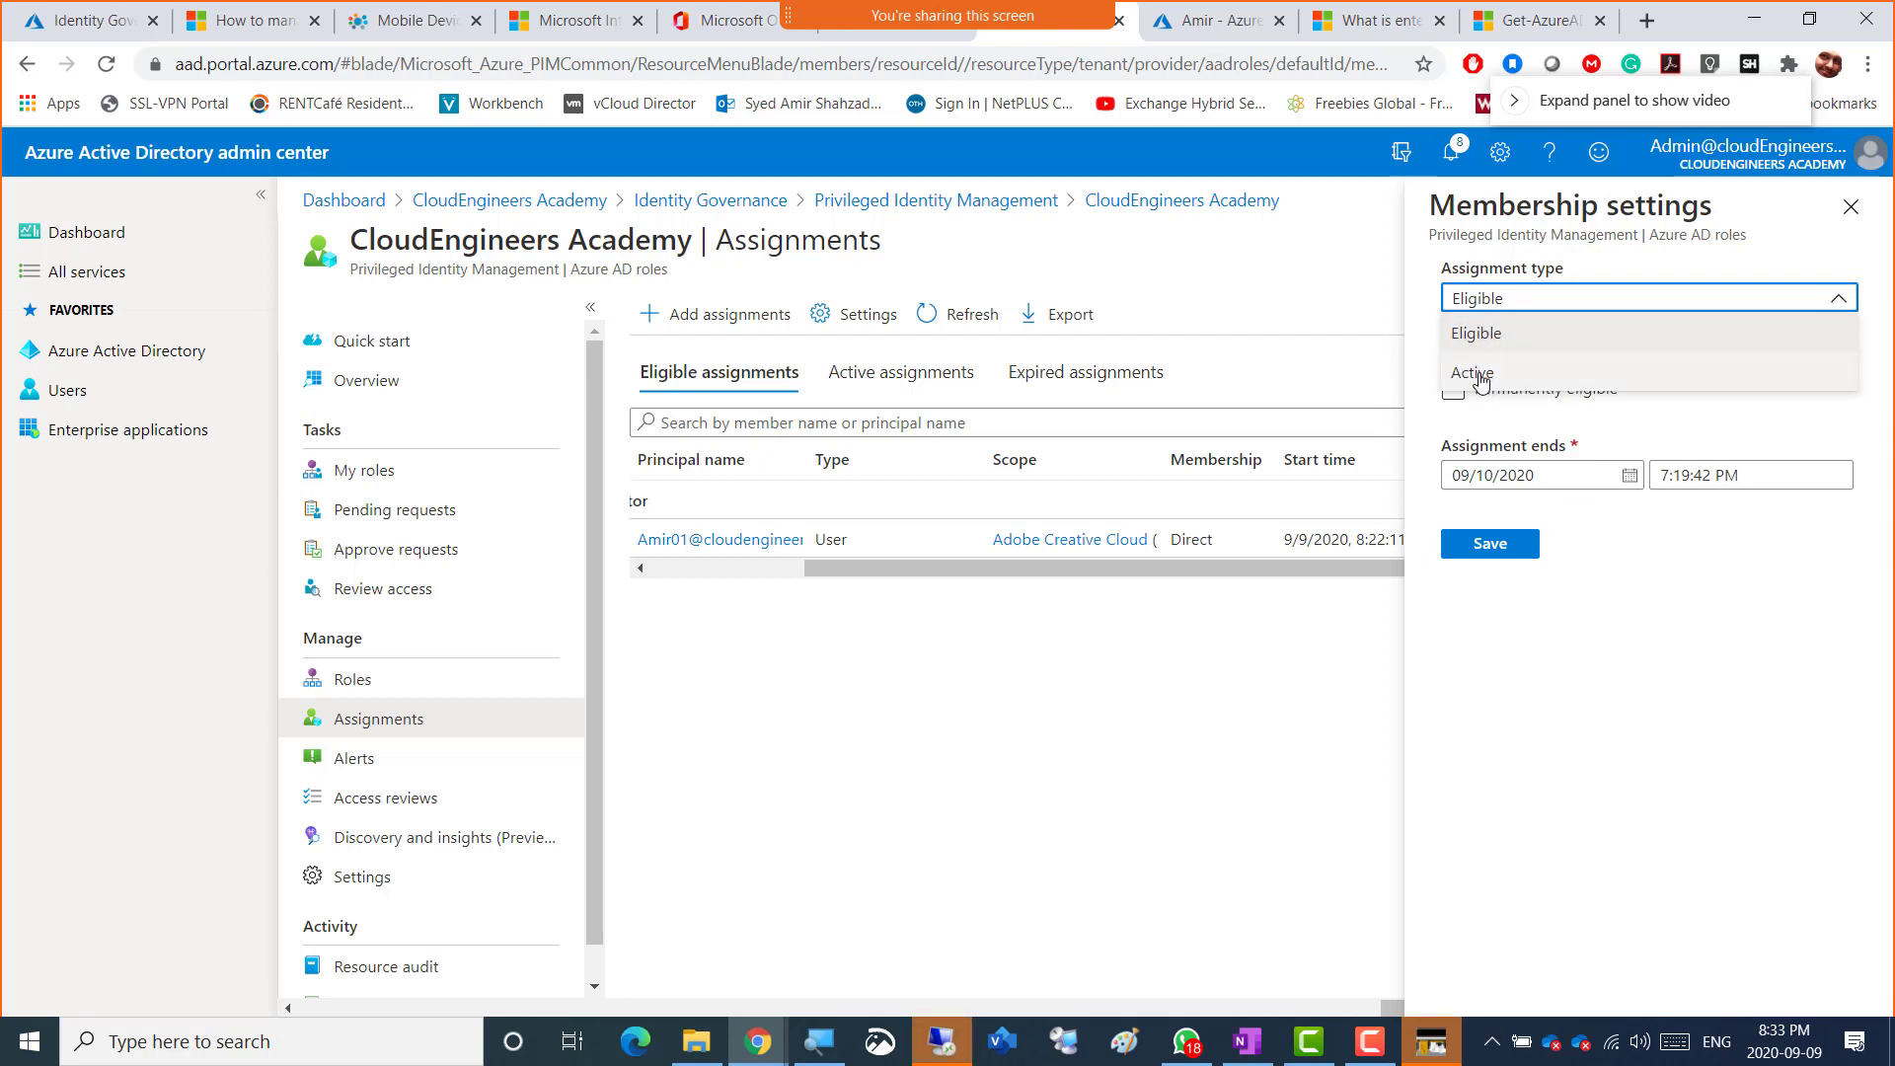
{"action": "left_click", "coordinate": [1495, 299]}
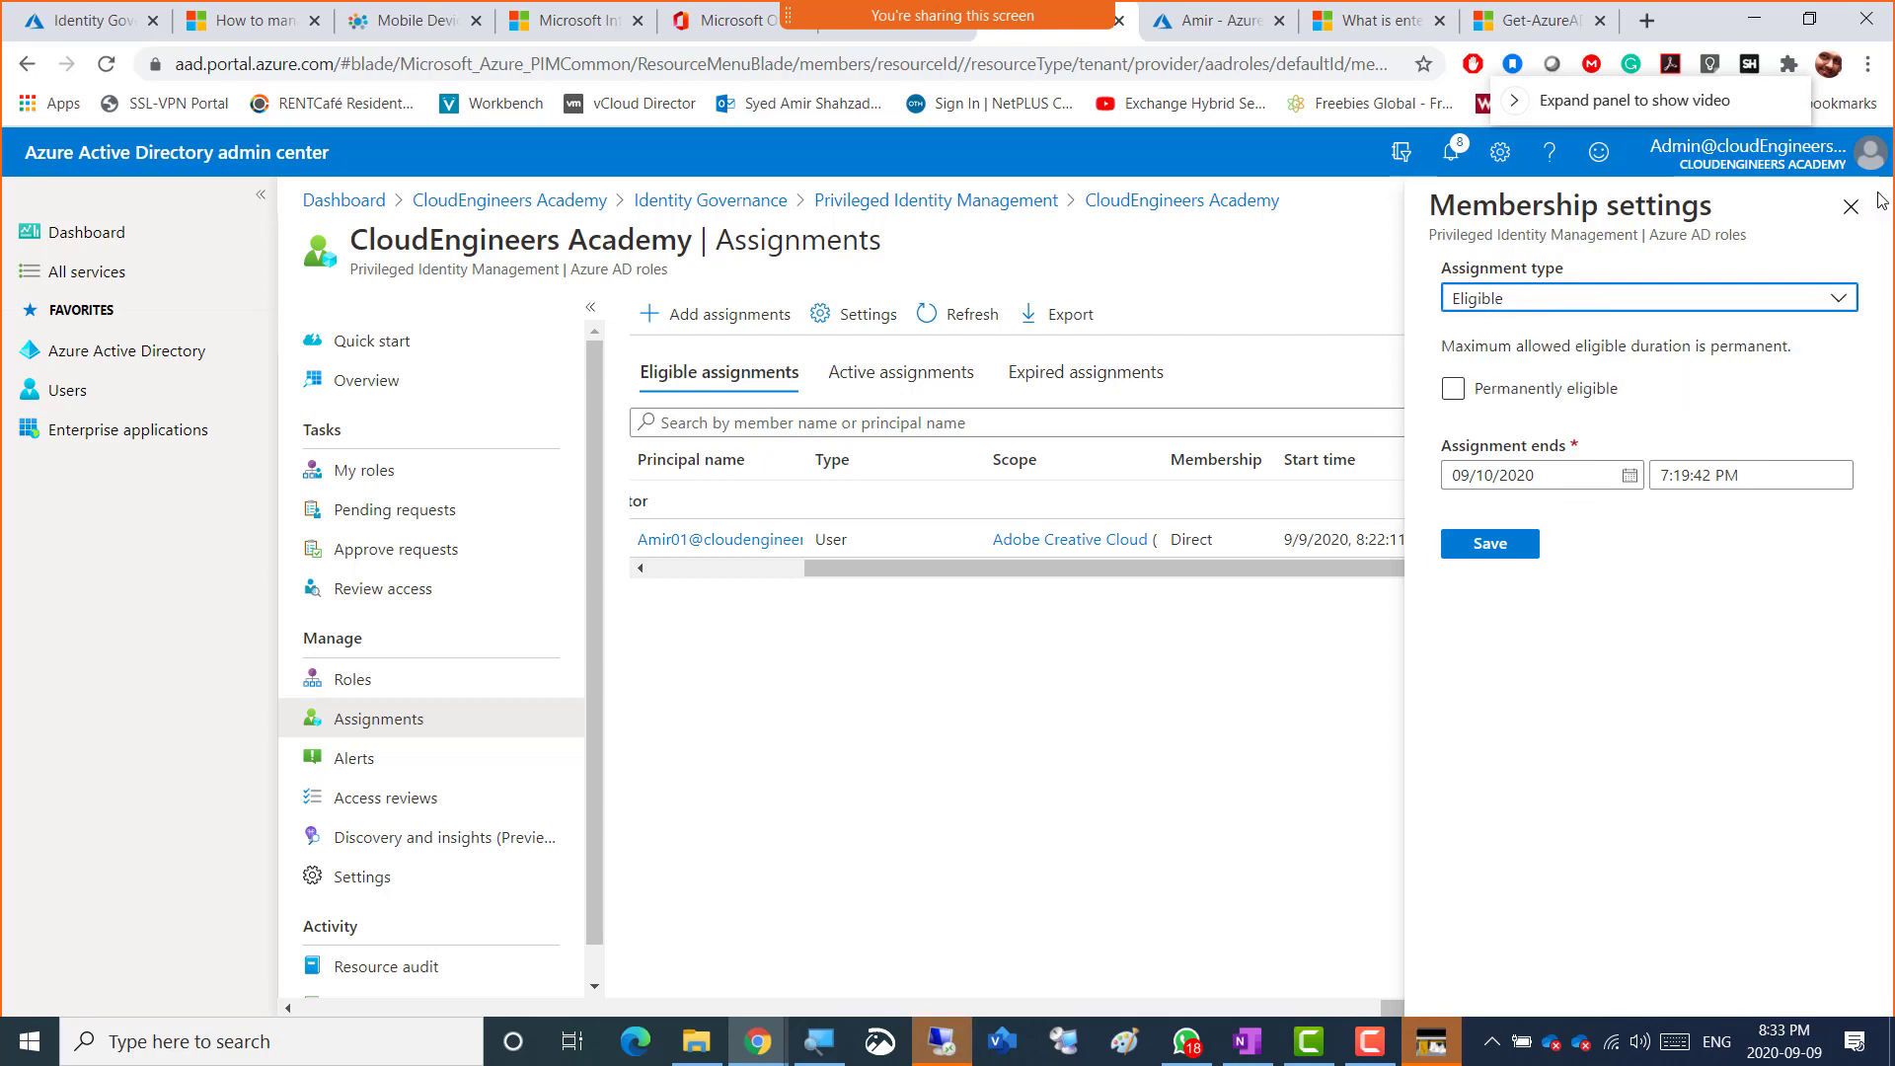
{"action": "left_click", "coordinate": [1852, 207]}
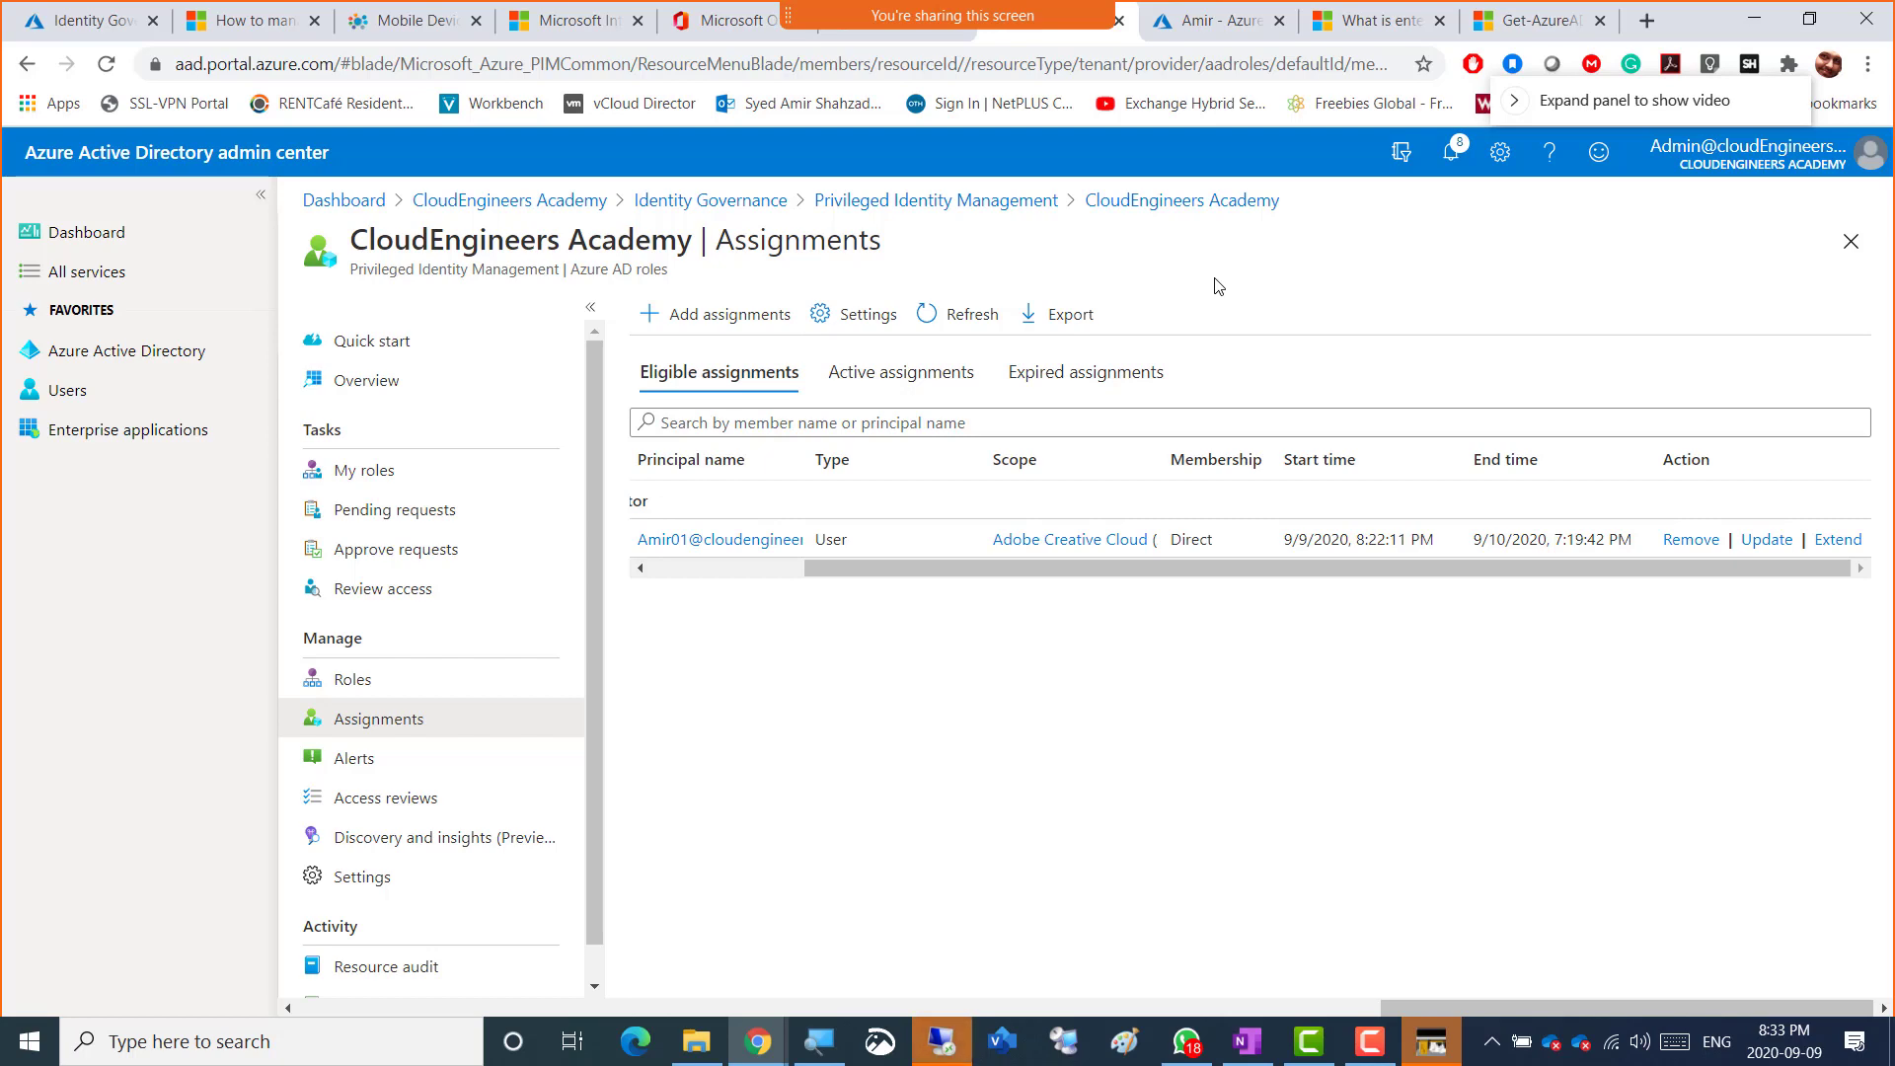
- Return to Identity Governance, open the What is Identity Governance article from its Learn more documentation, and go back to the admin center
{"action": "left_click", "coordinate": [934, 208]}
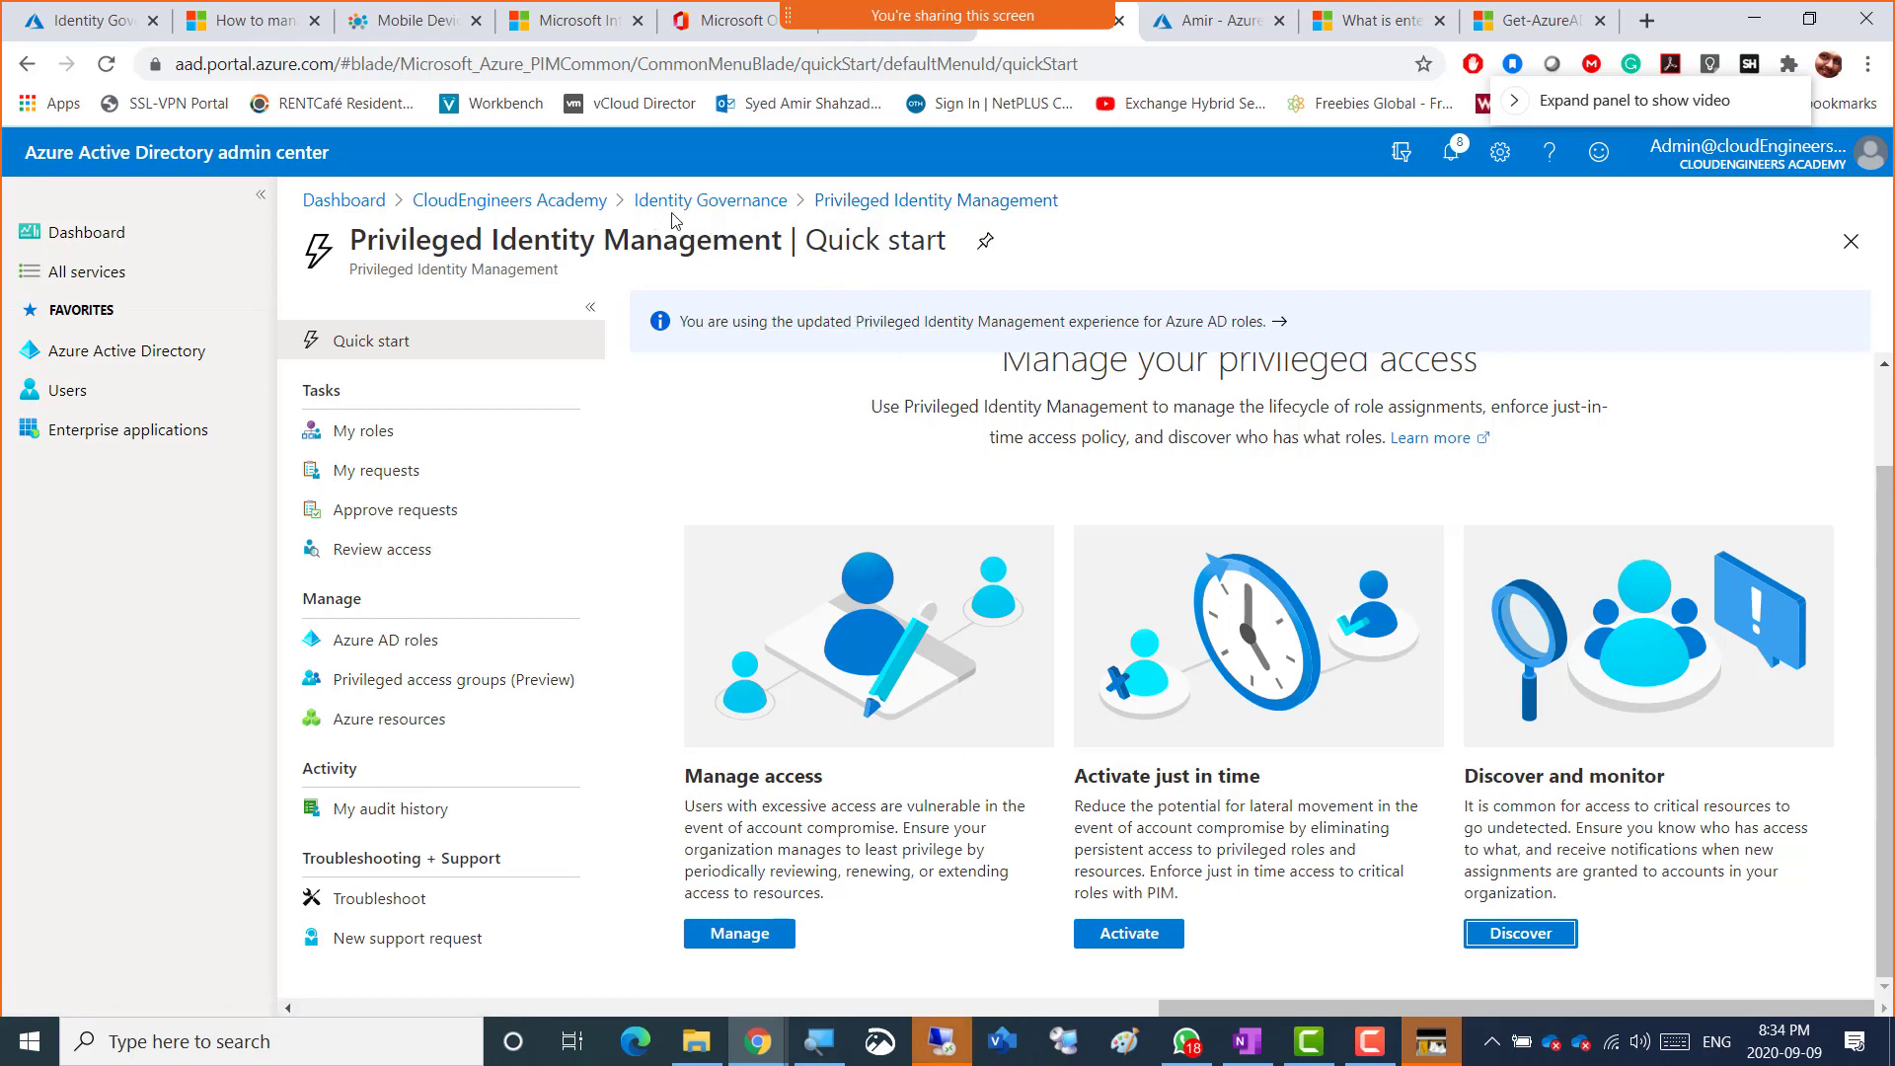
{"action": "left_click", "coordinate": [698, 201]}
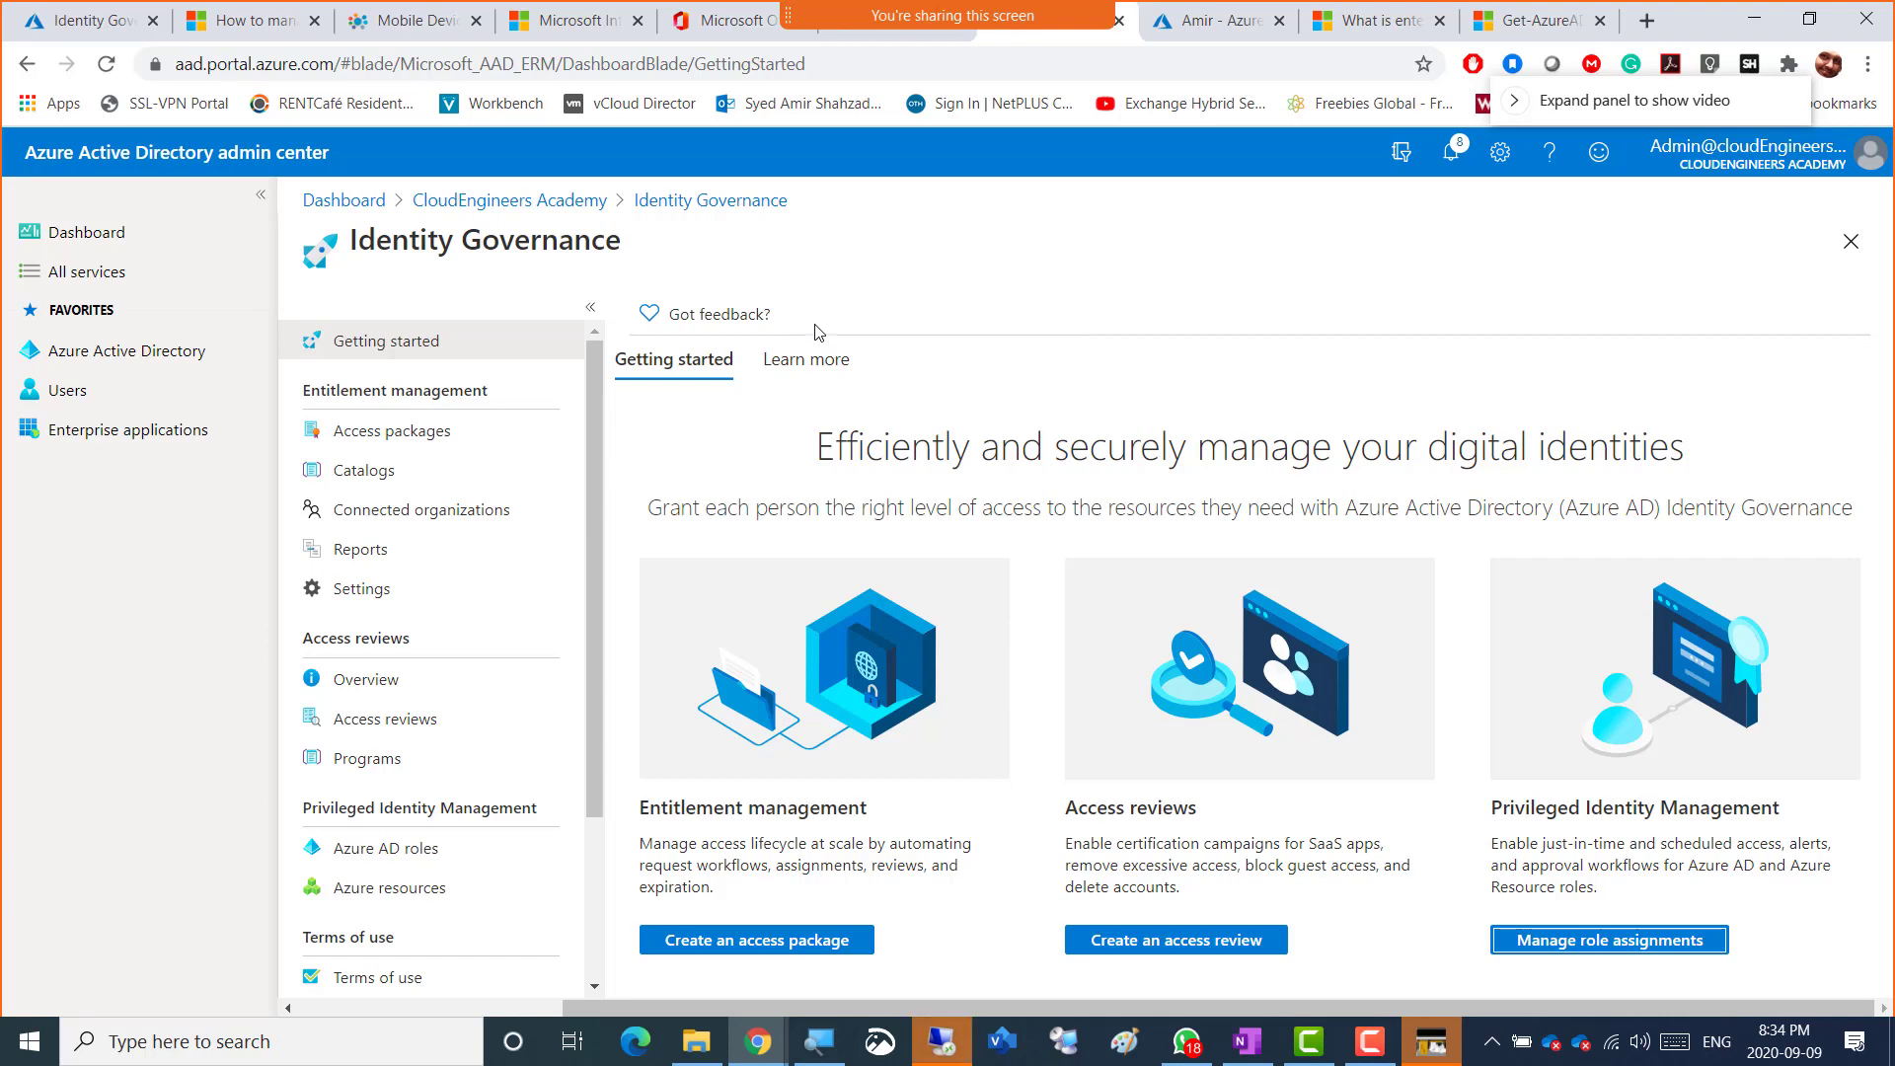
{"action": "left_click", "coordinate": [800, 375]}
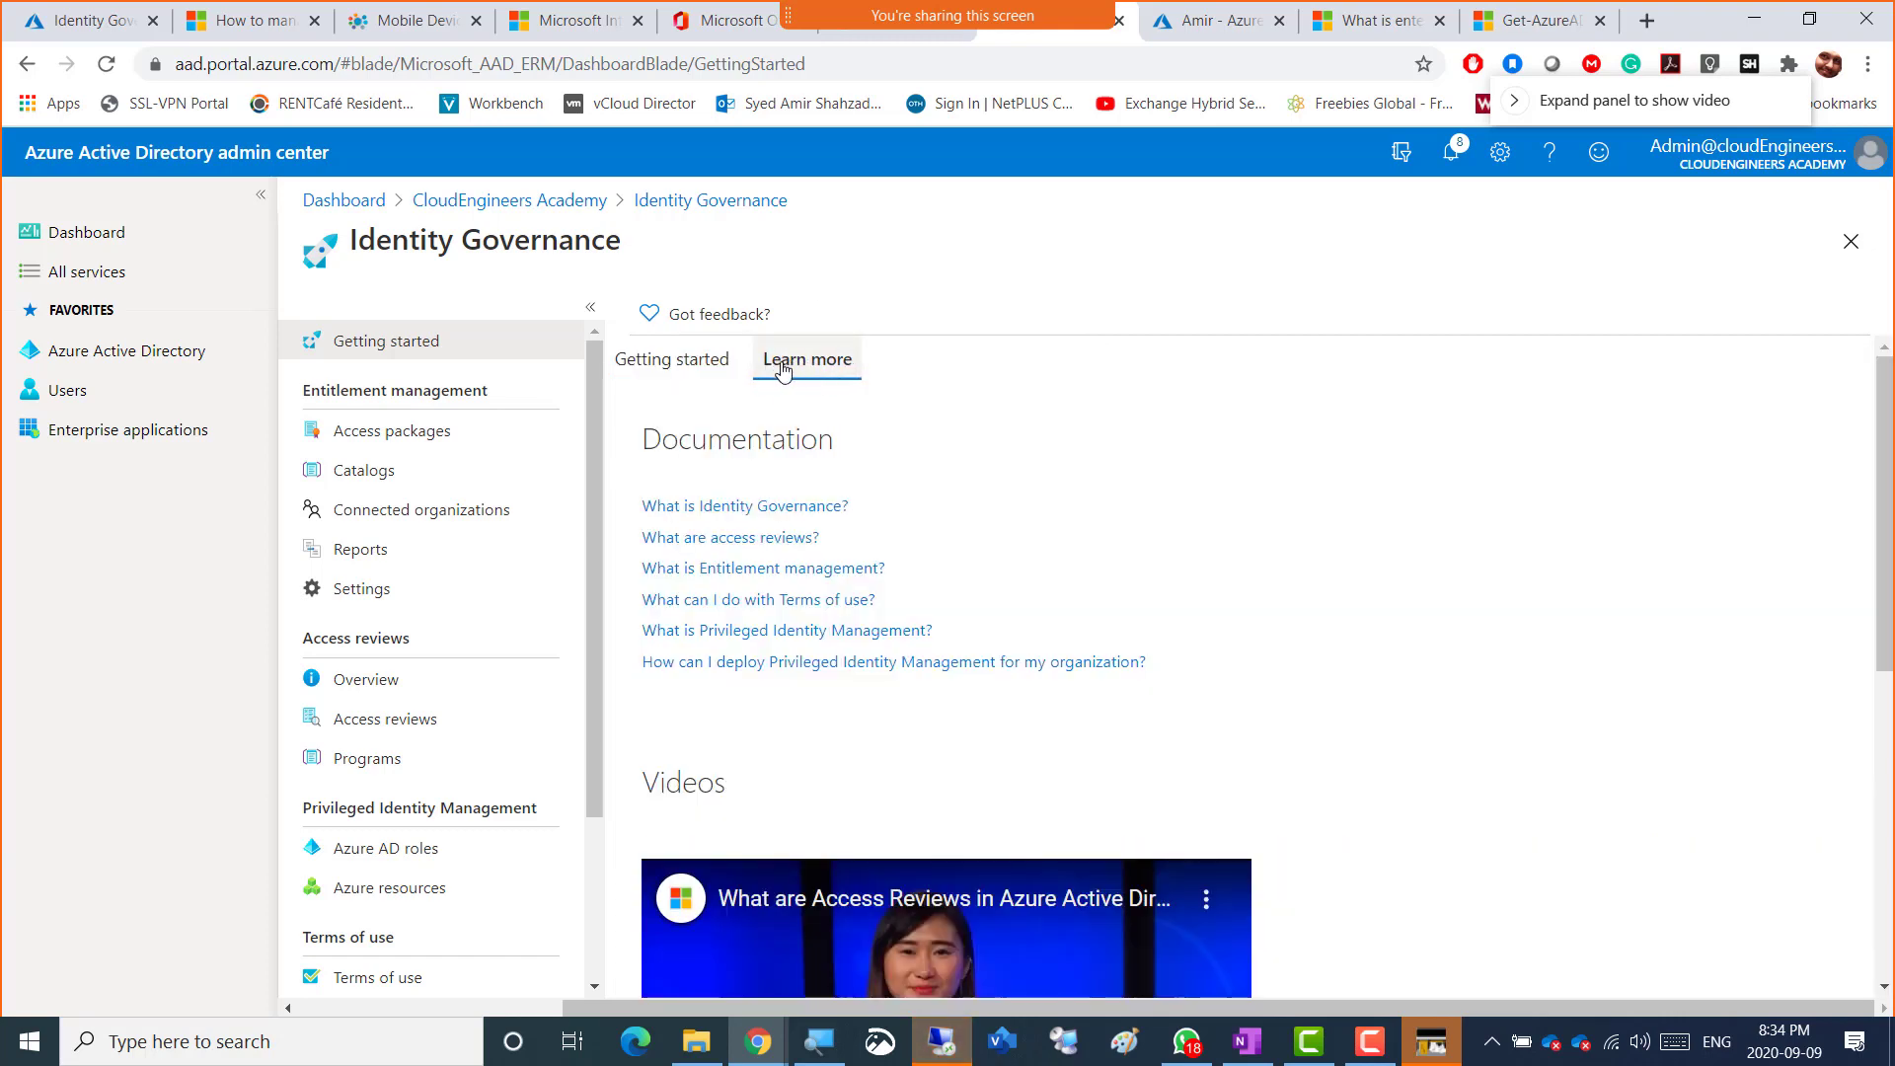
{"action": "left_click", "coordinate": [752, 507]}
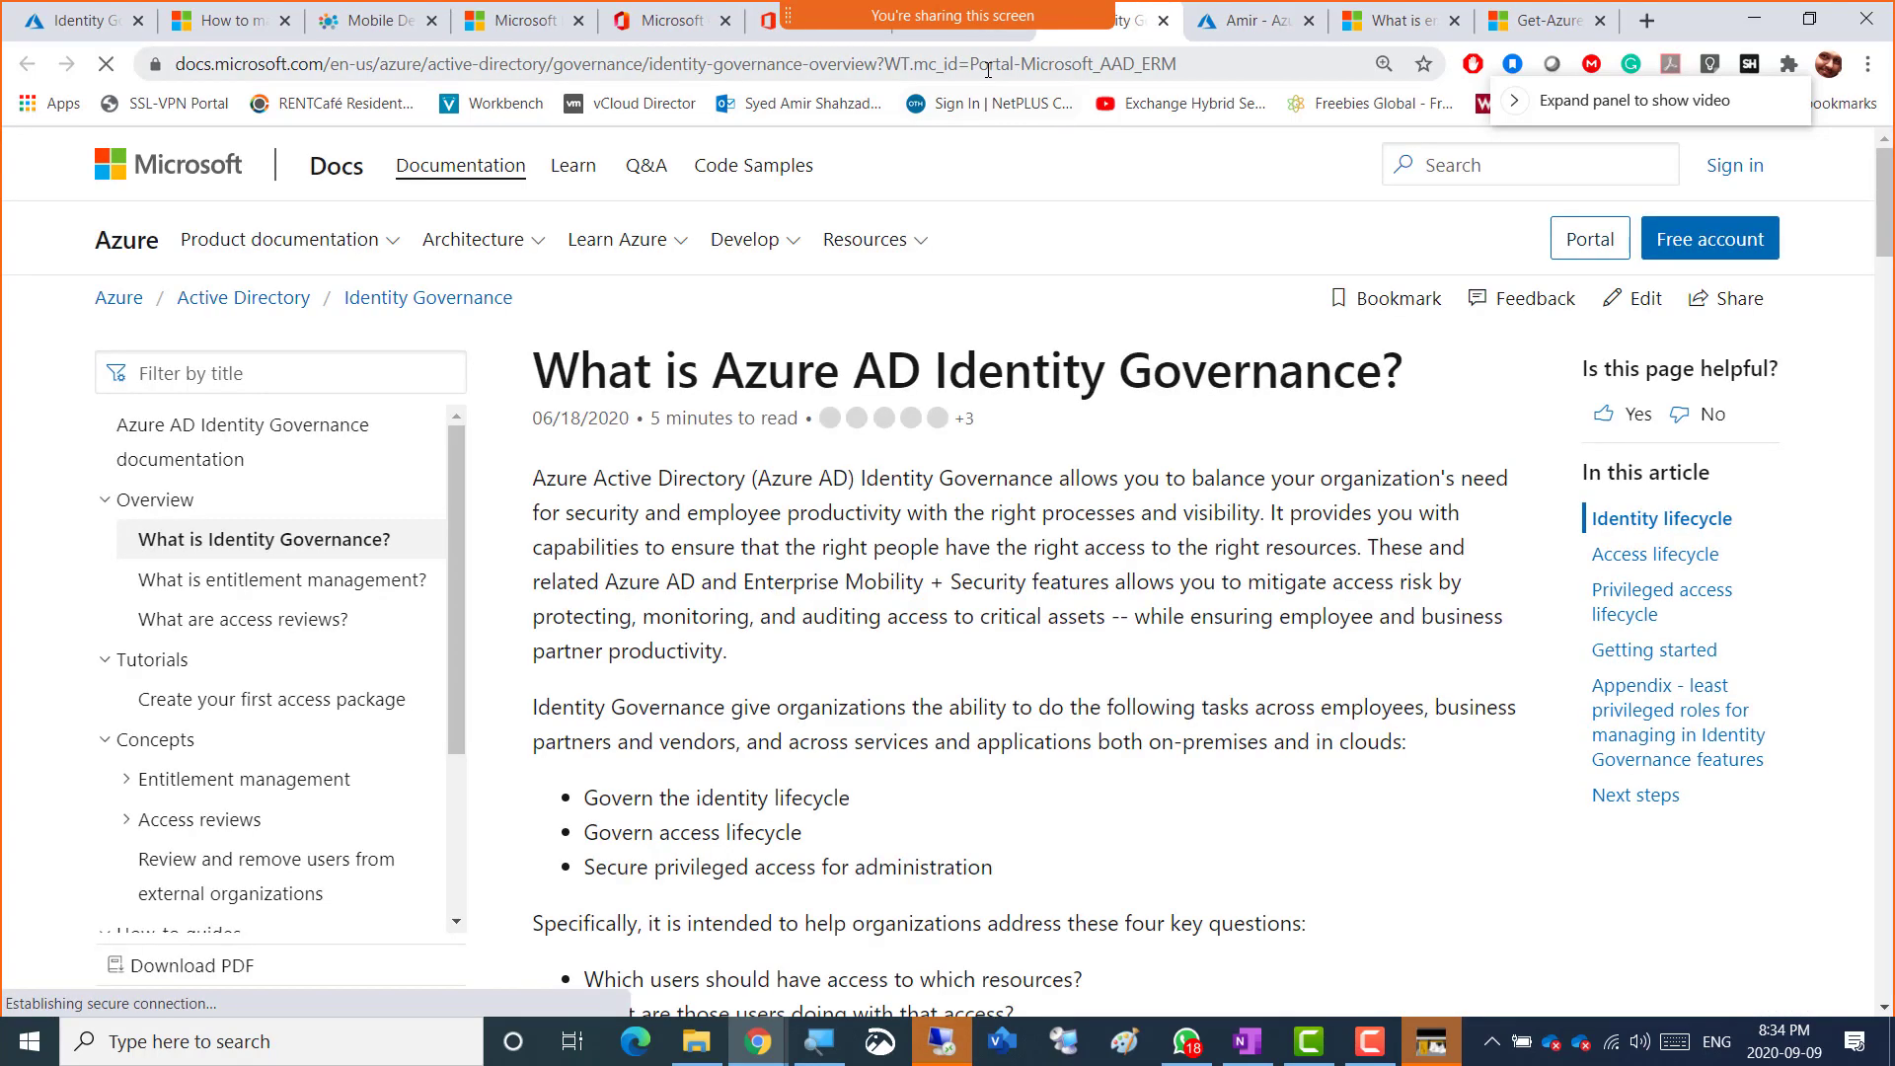
{"action": "left_click", "coordinate": [945, 38]}
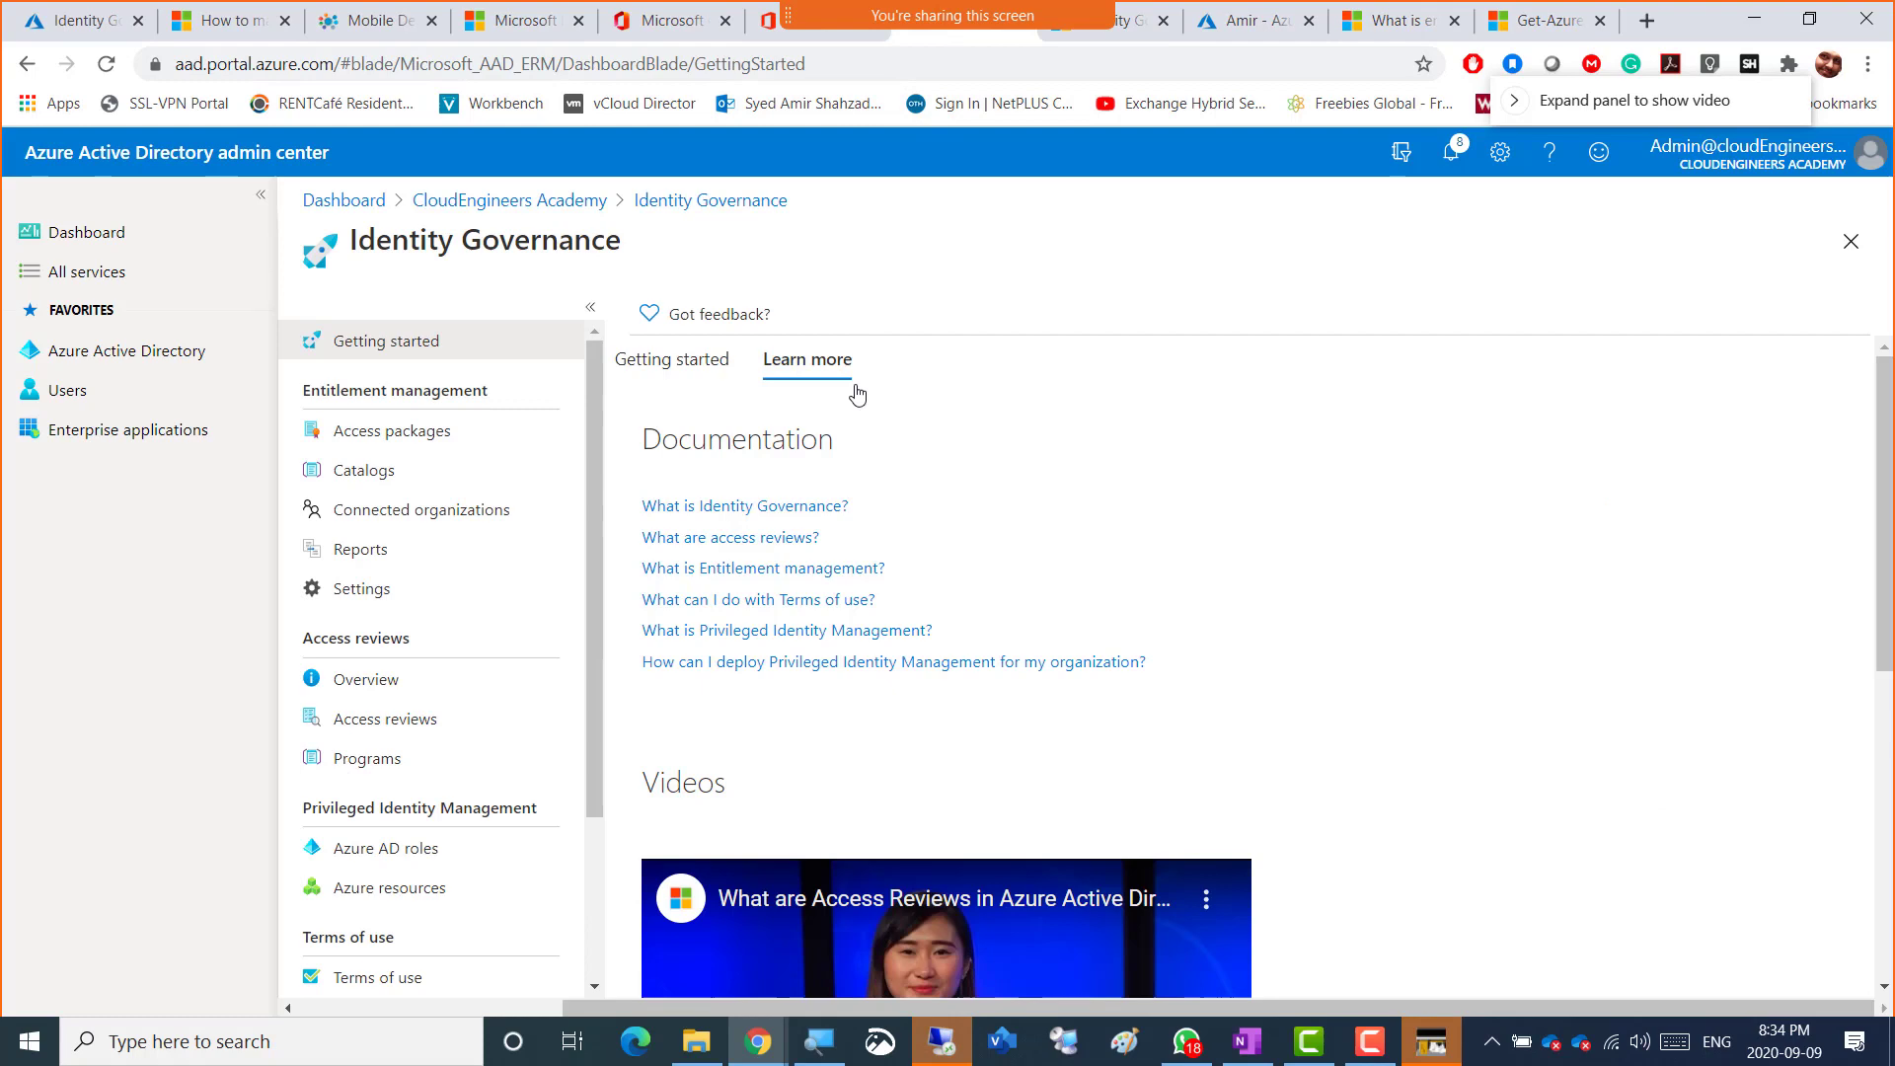
- Open the documentation articles on access reviews, Entitlement management, Terms of use and Privileged Identity Management, returning to the admin center after each
{"action": "left_click", "coordinate": [743, 536]}
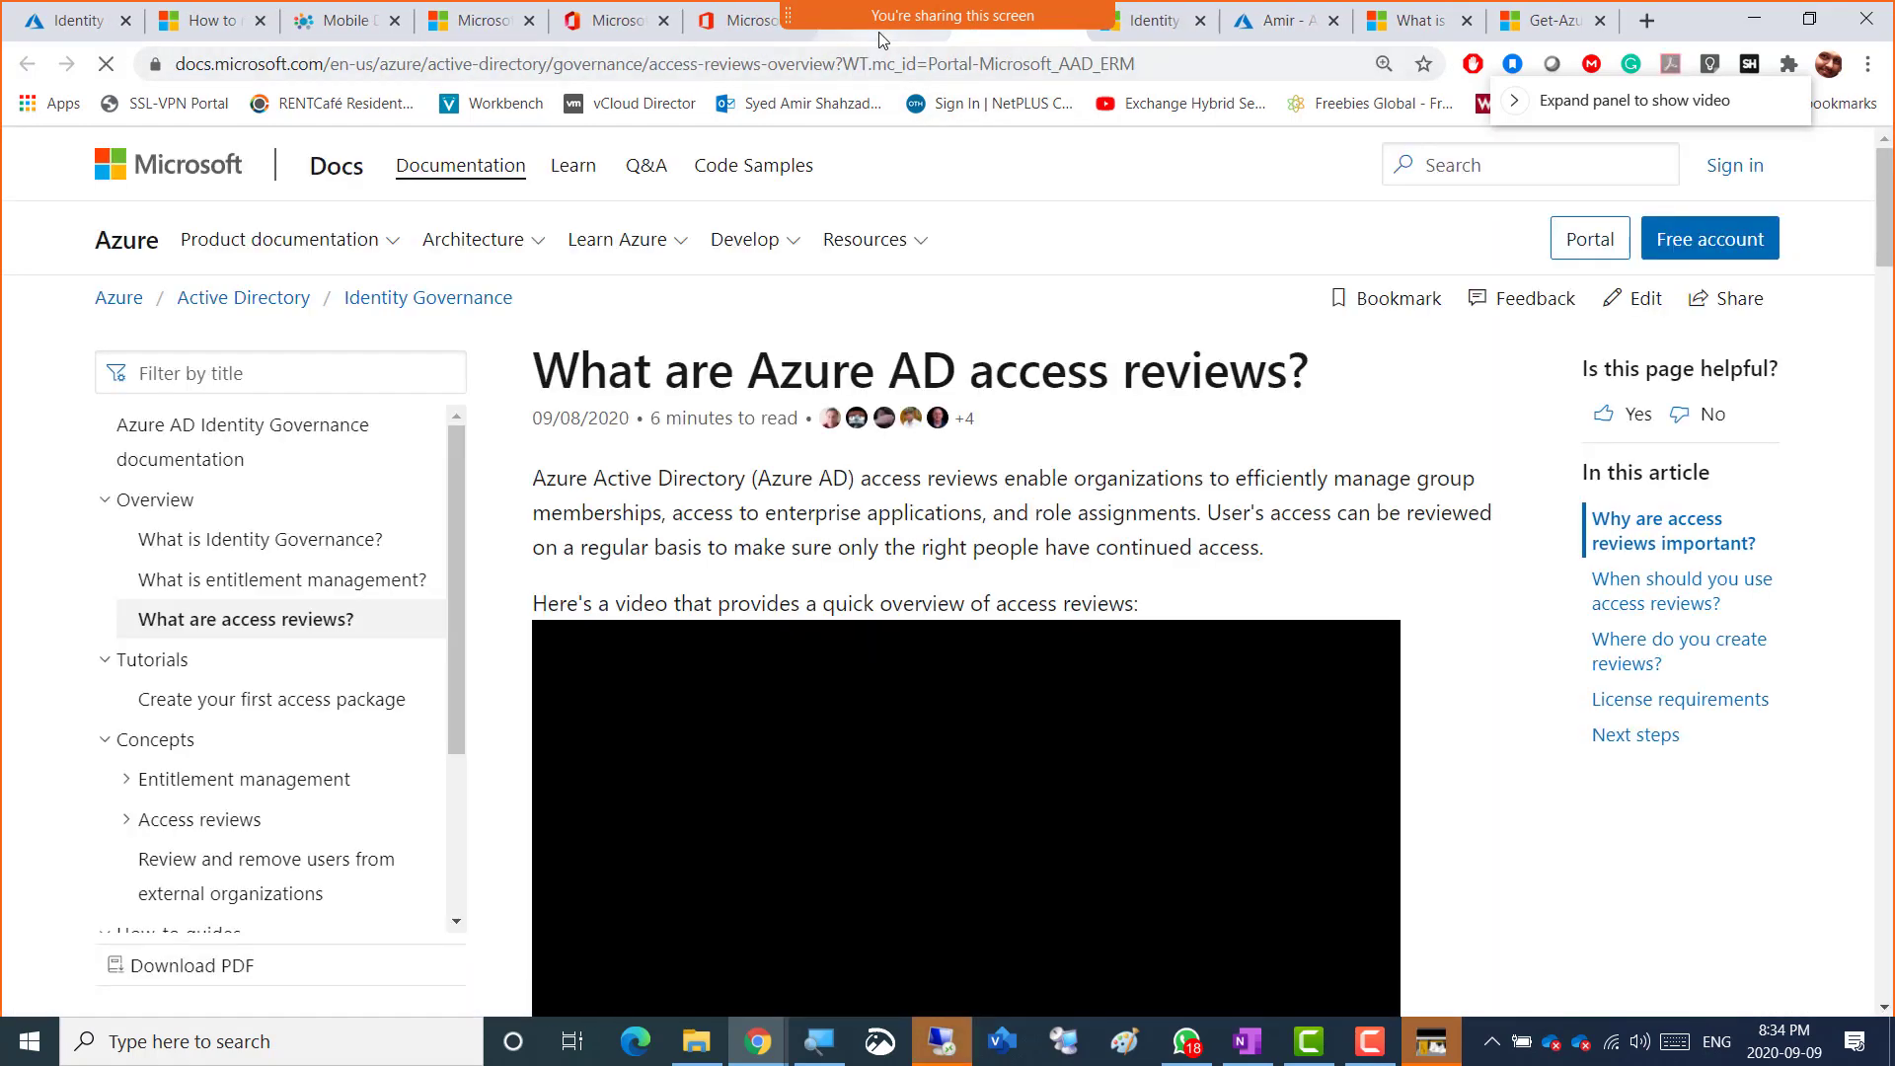
{"action": "left_click", "coordinate": [878, 31]}
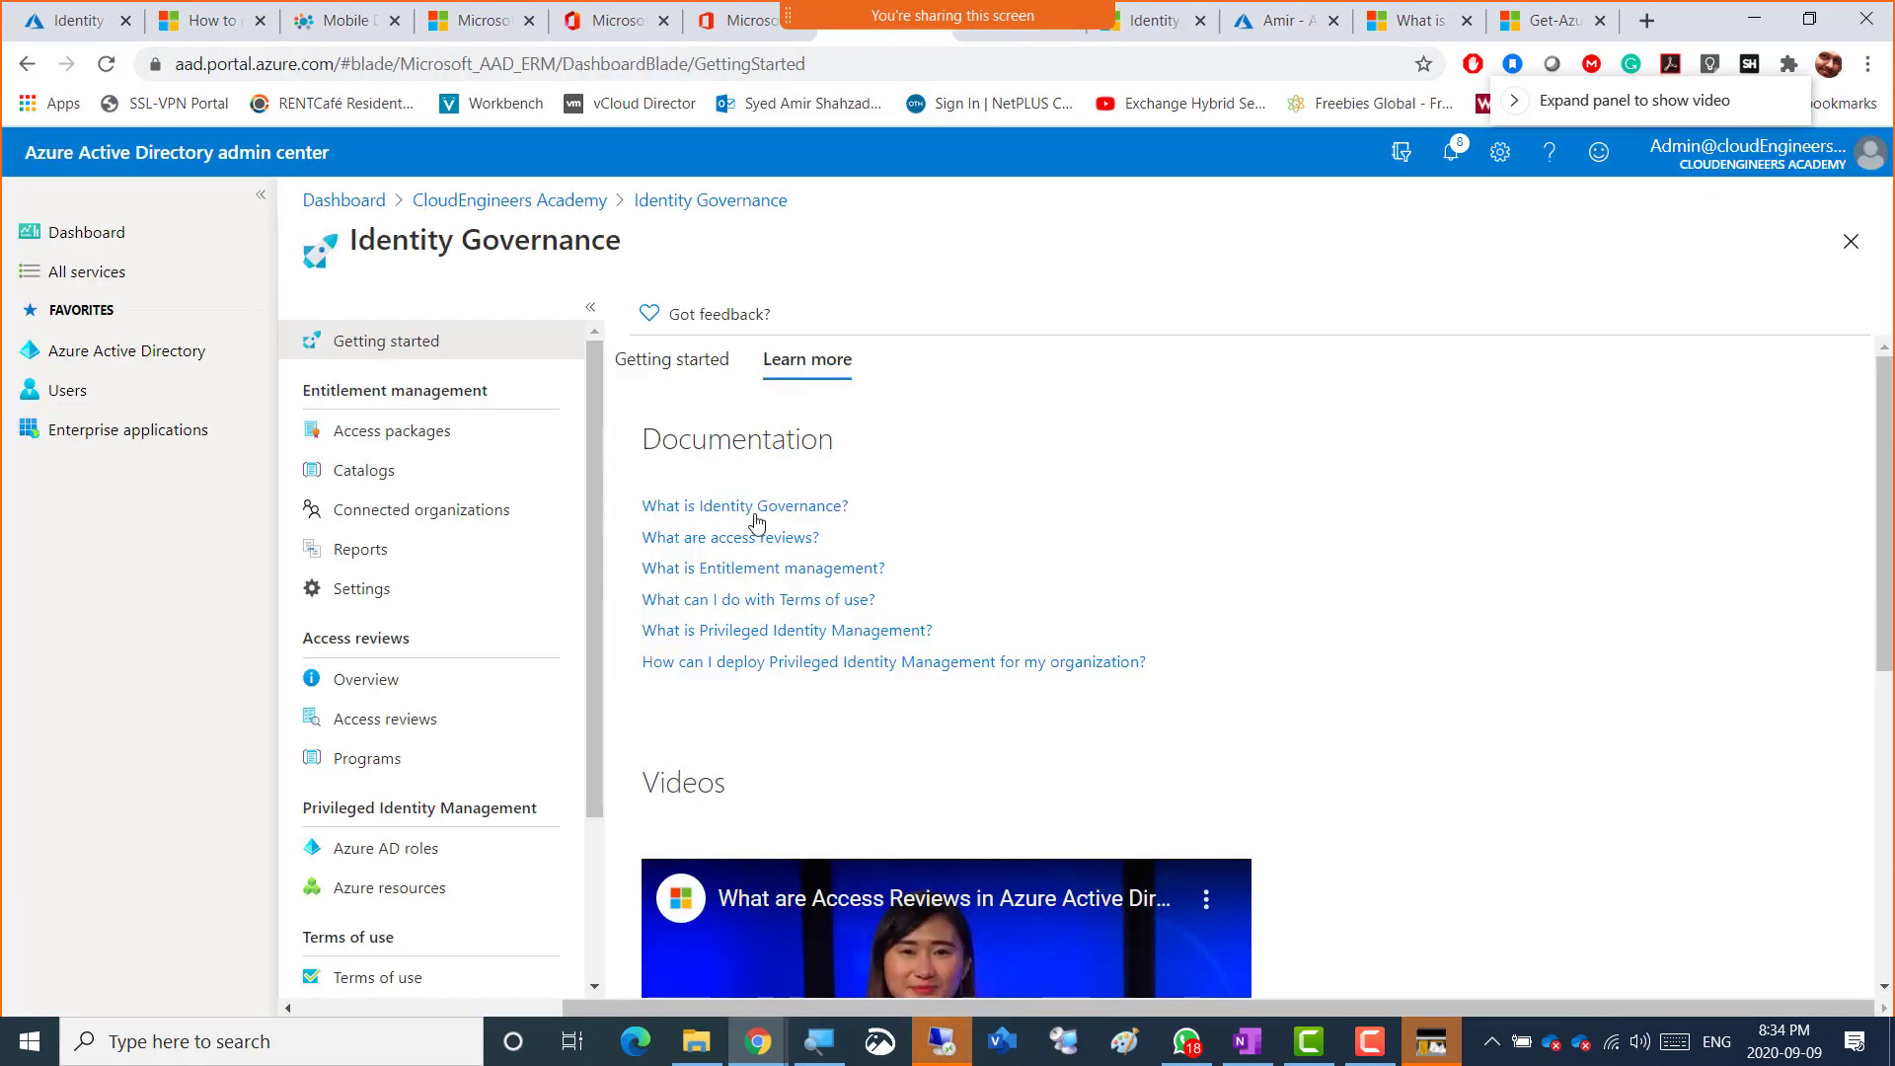
{"action": "left_click", "coordinate": [734, 573]}
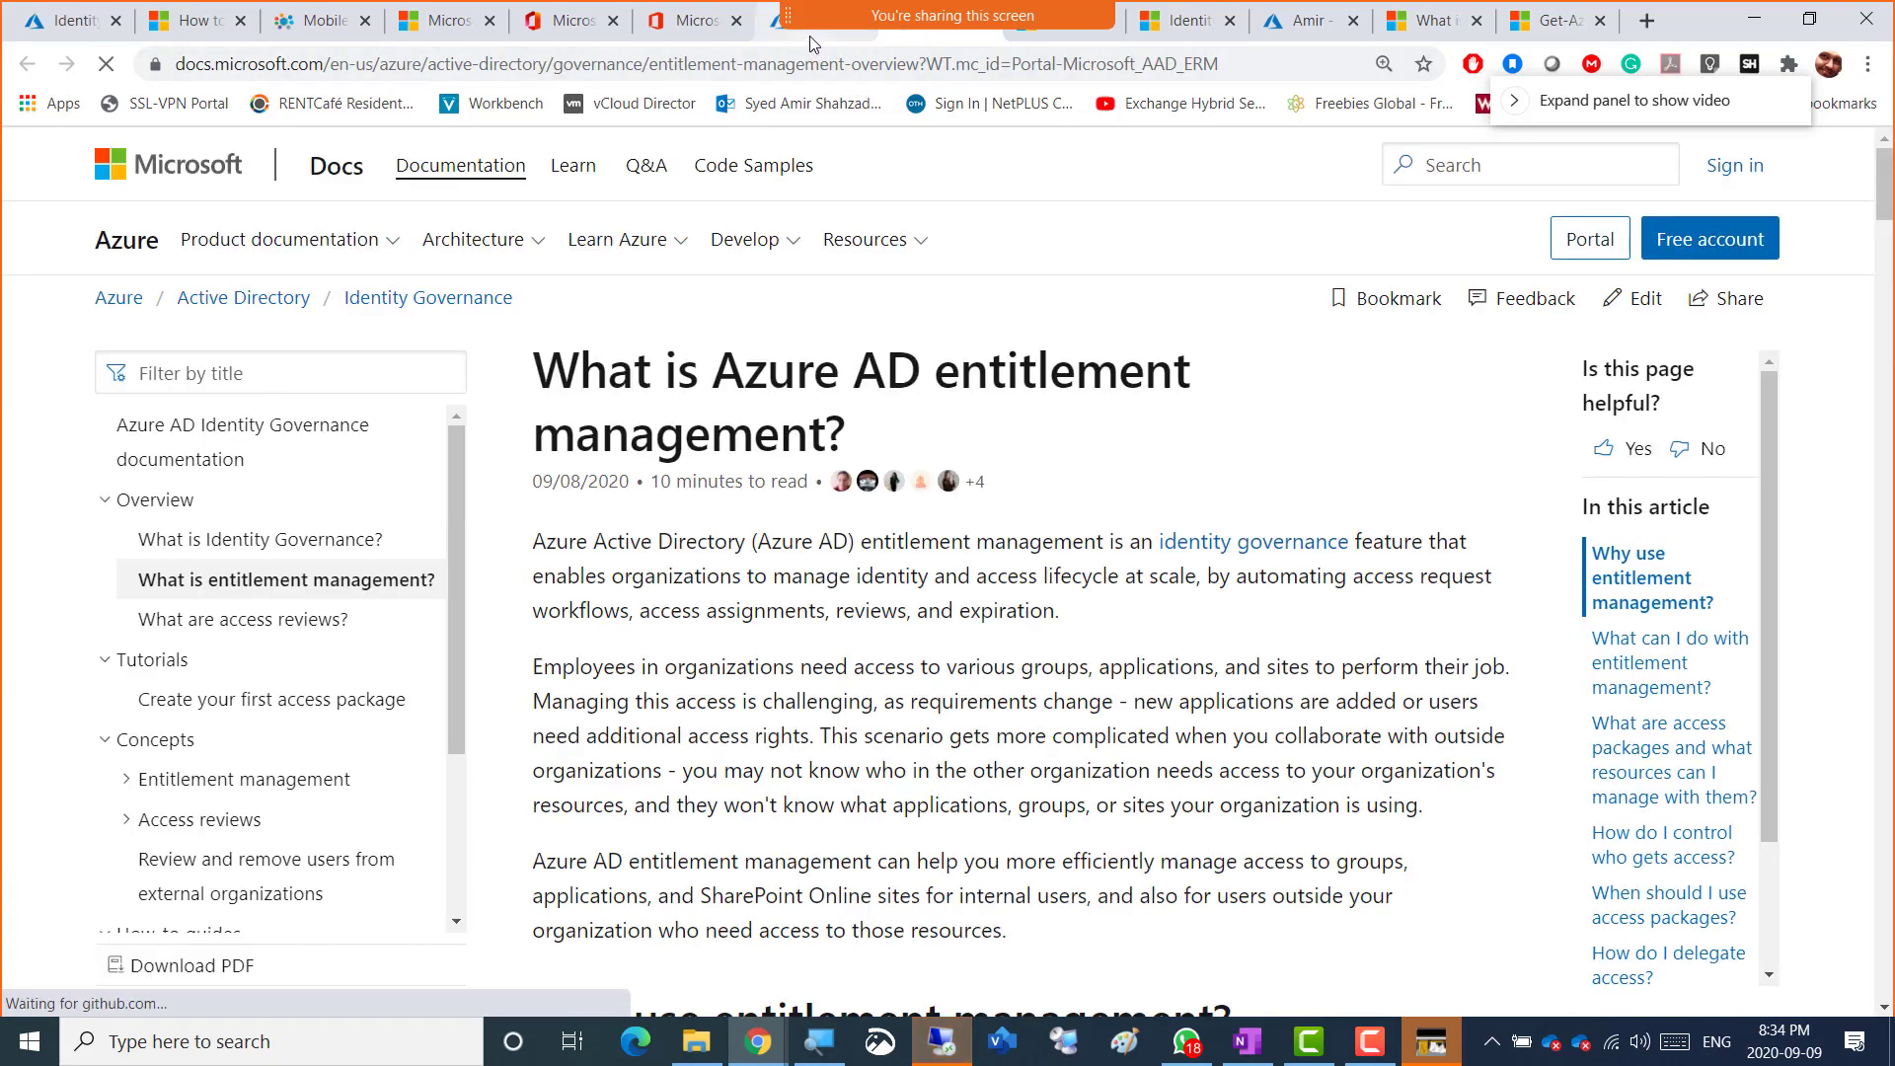
{"action": "left_click", "coordinate": [810, 36]}
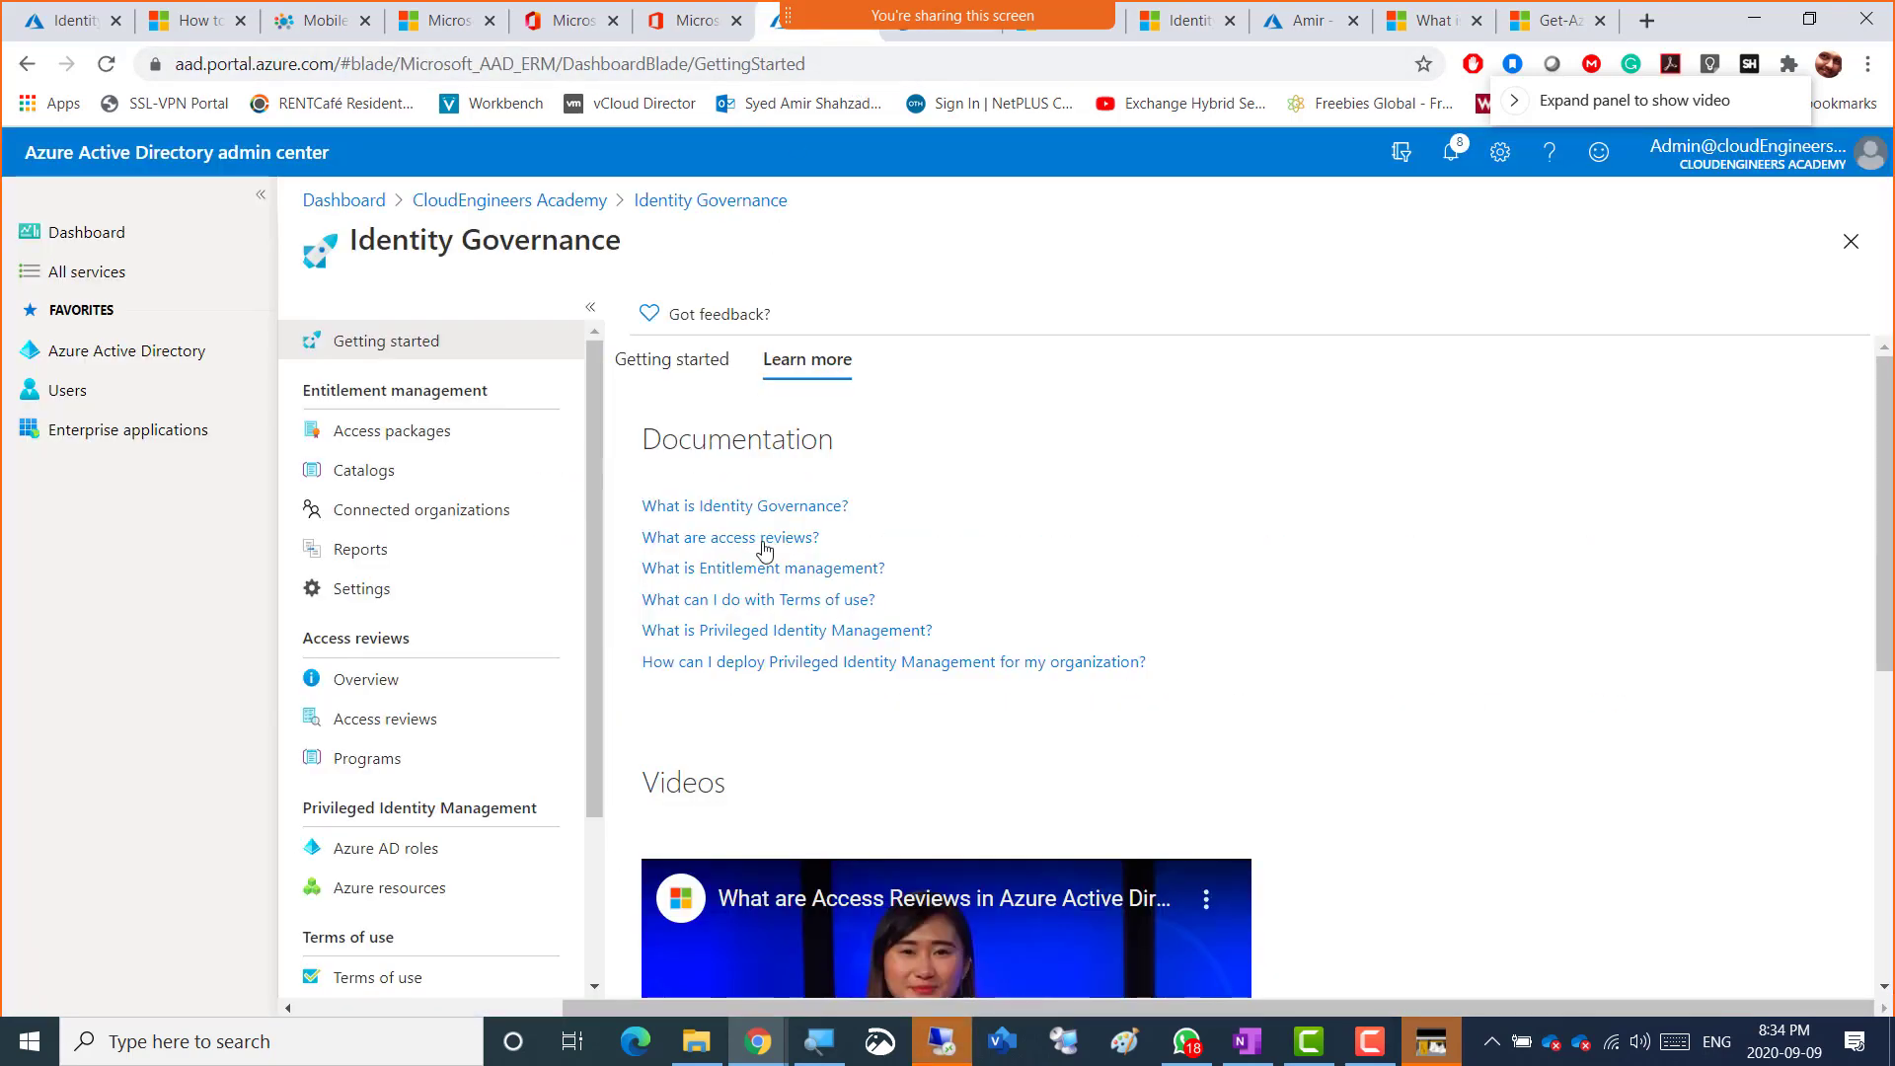
{"action": "left_click", "coordinate": [731, 604]}
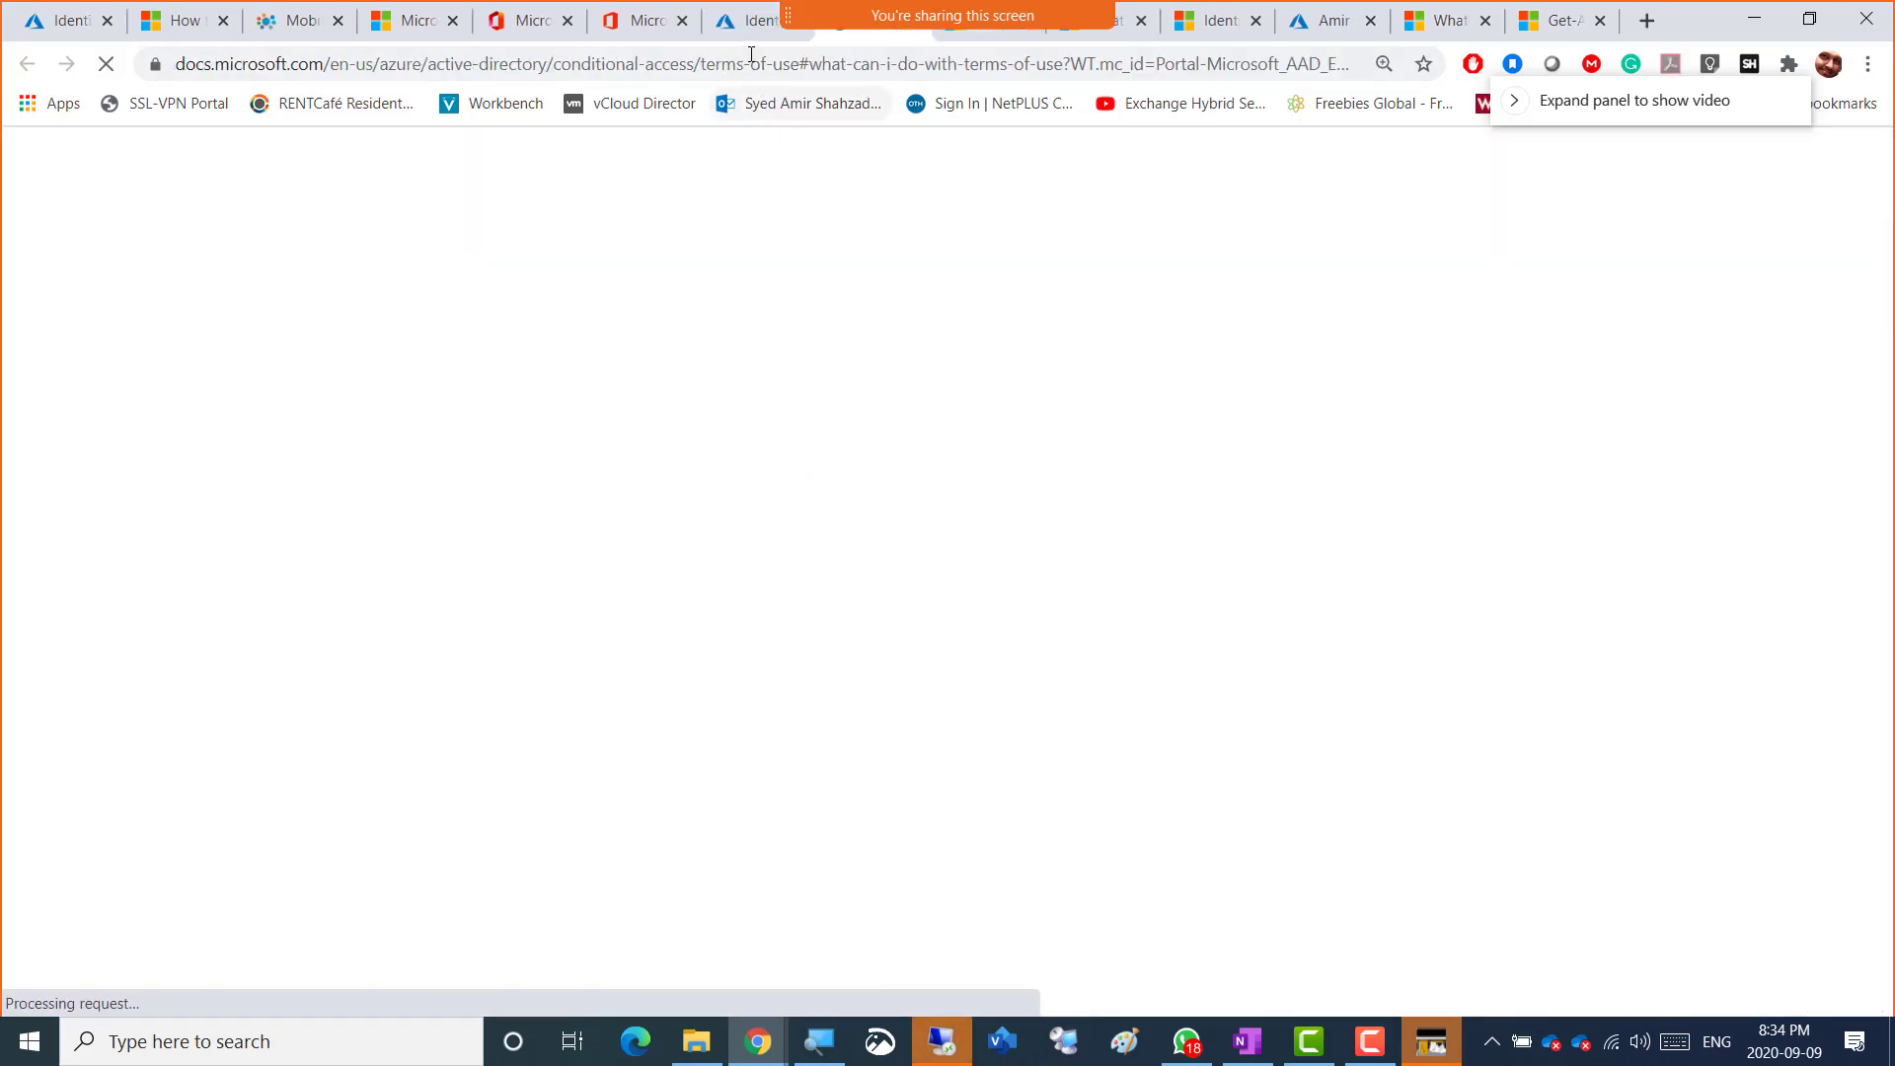
{"action": "left_click", "coordinate": [747, 29]}
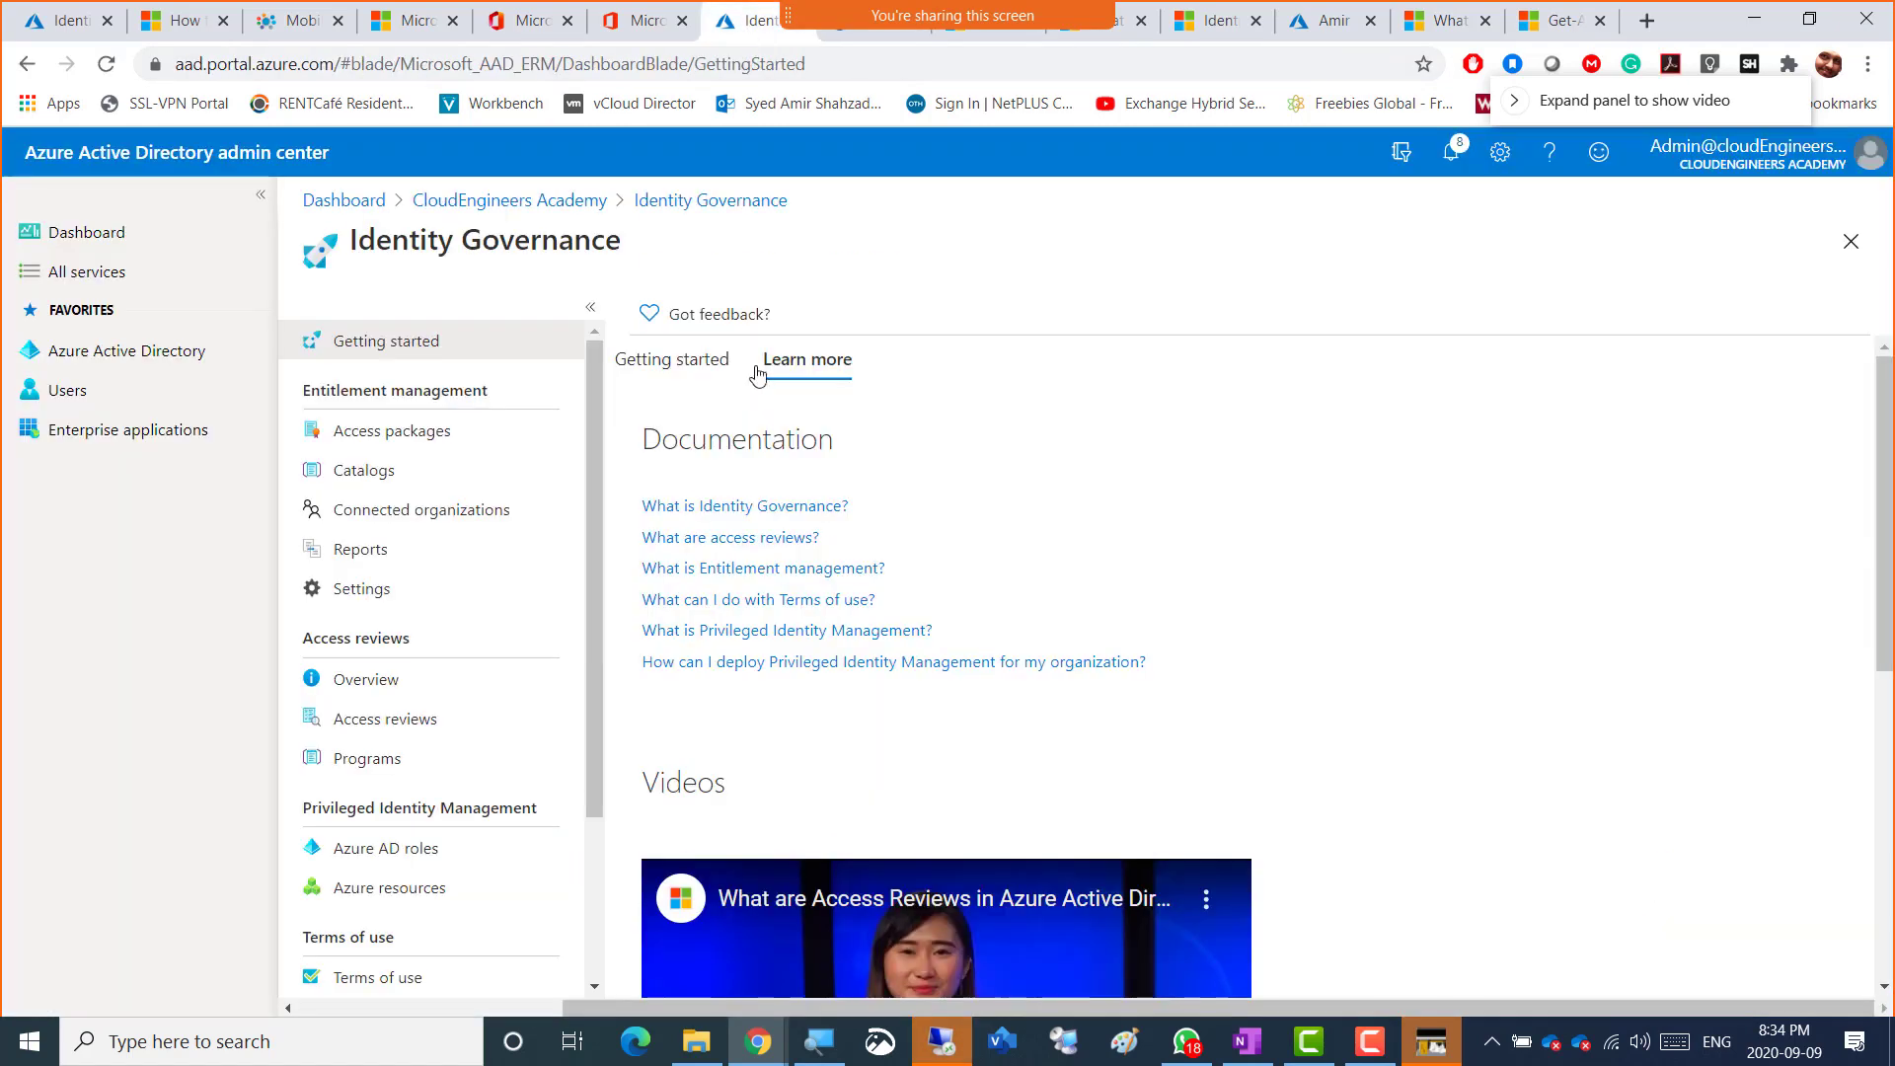
{"action": "left_click", "coordinate": [748, 632]}
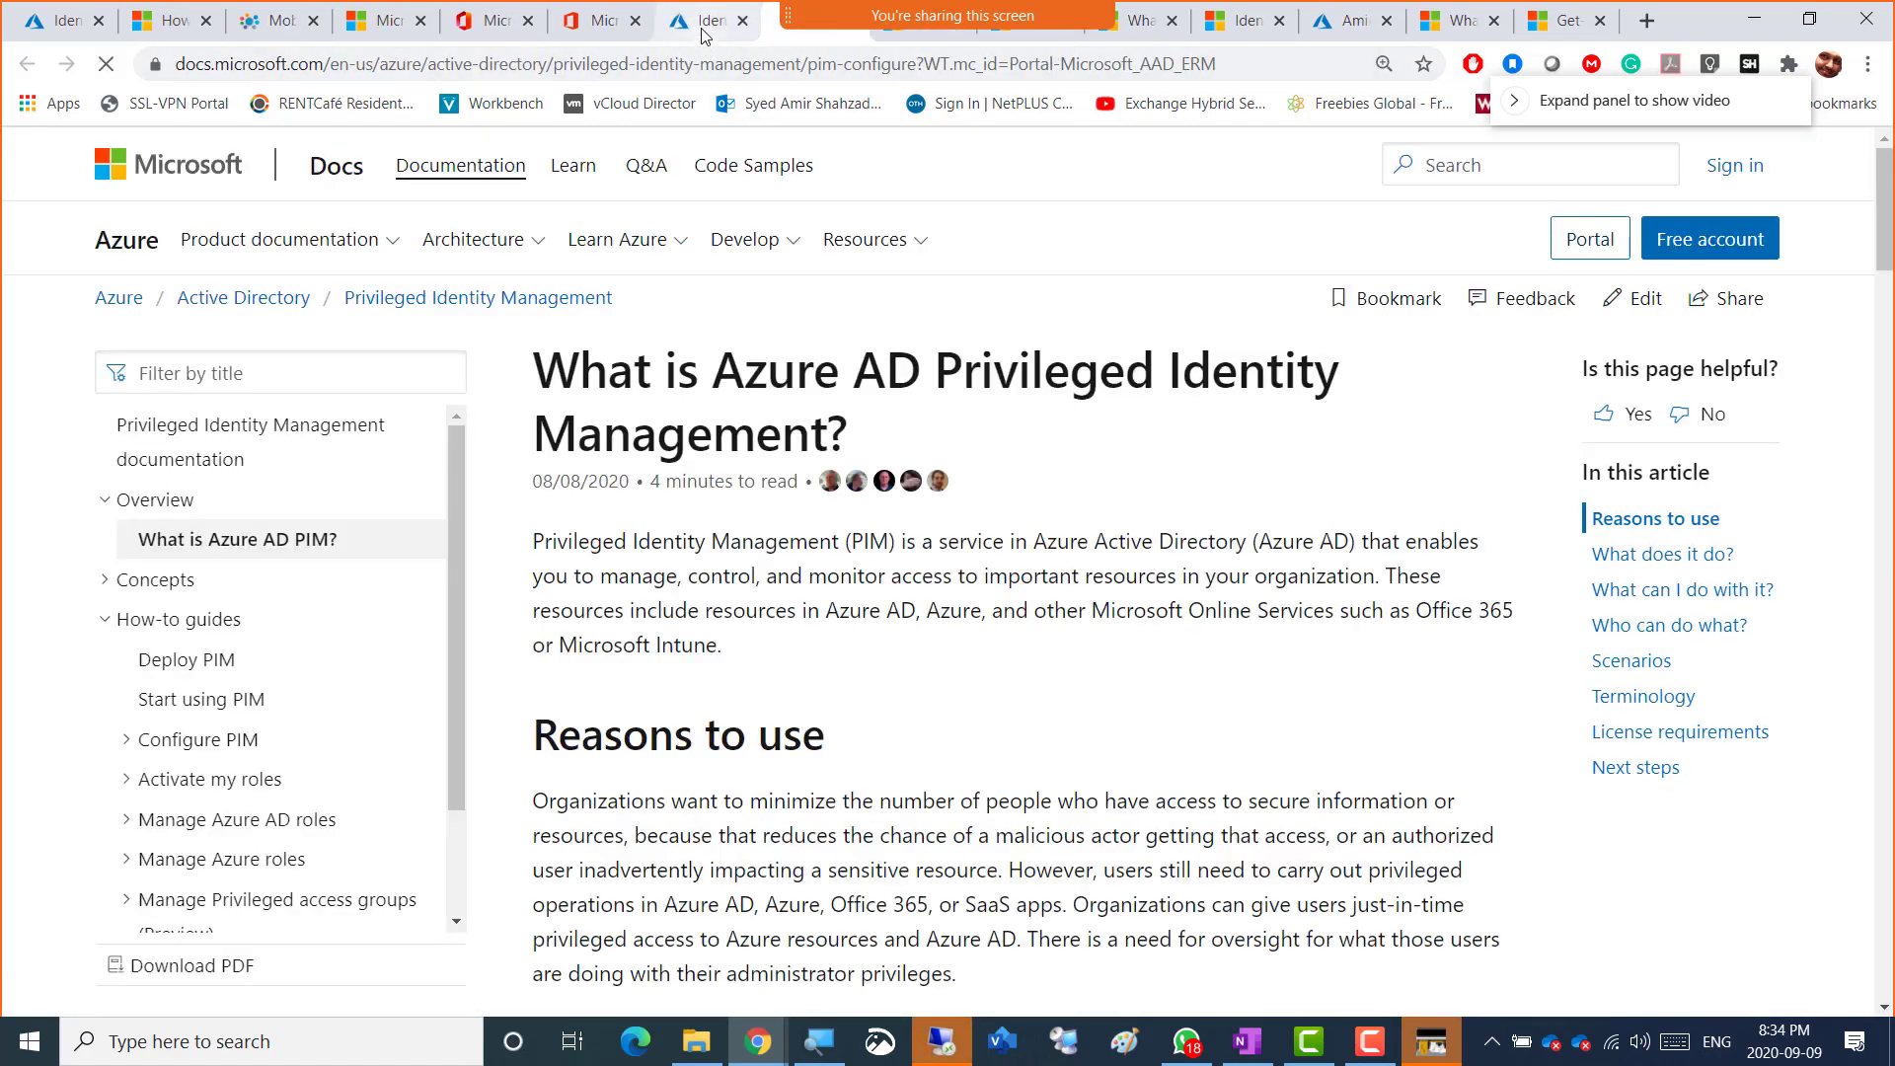
{"action": "left_click", "coordinate": [705, 20]}
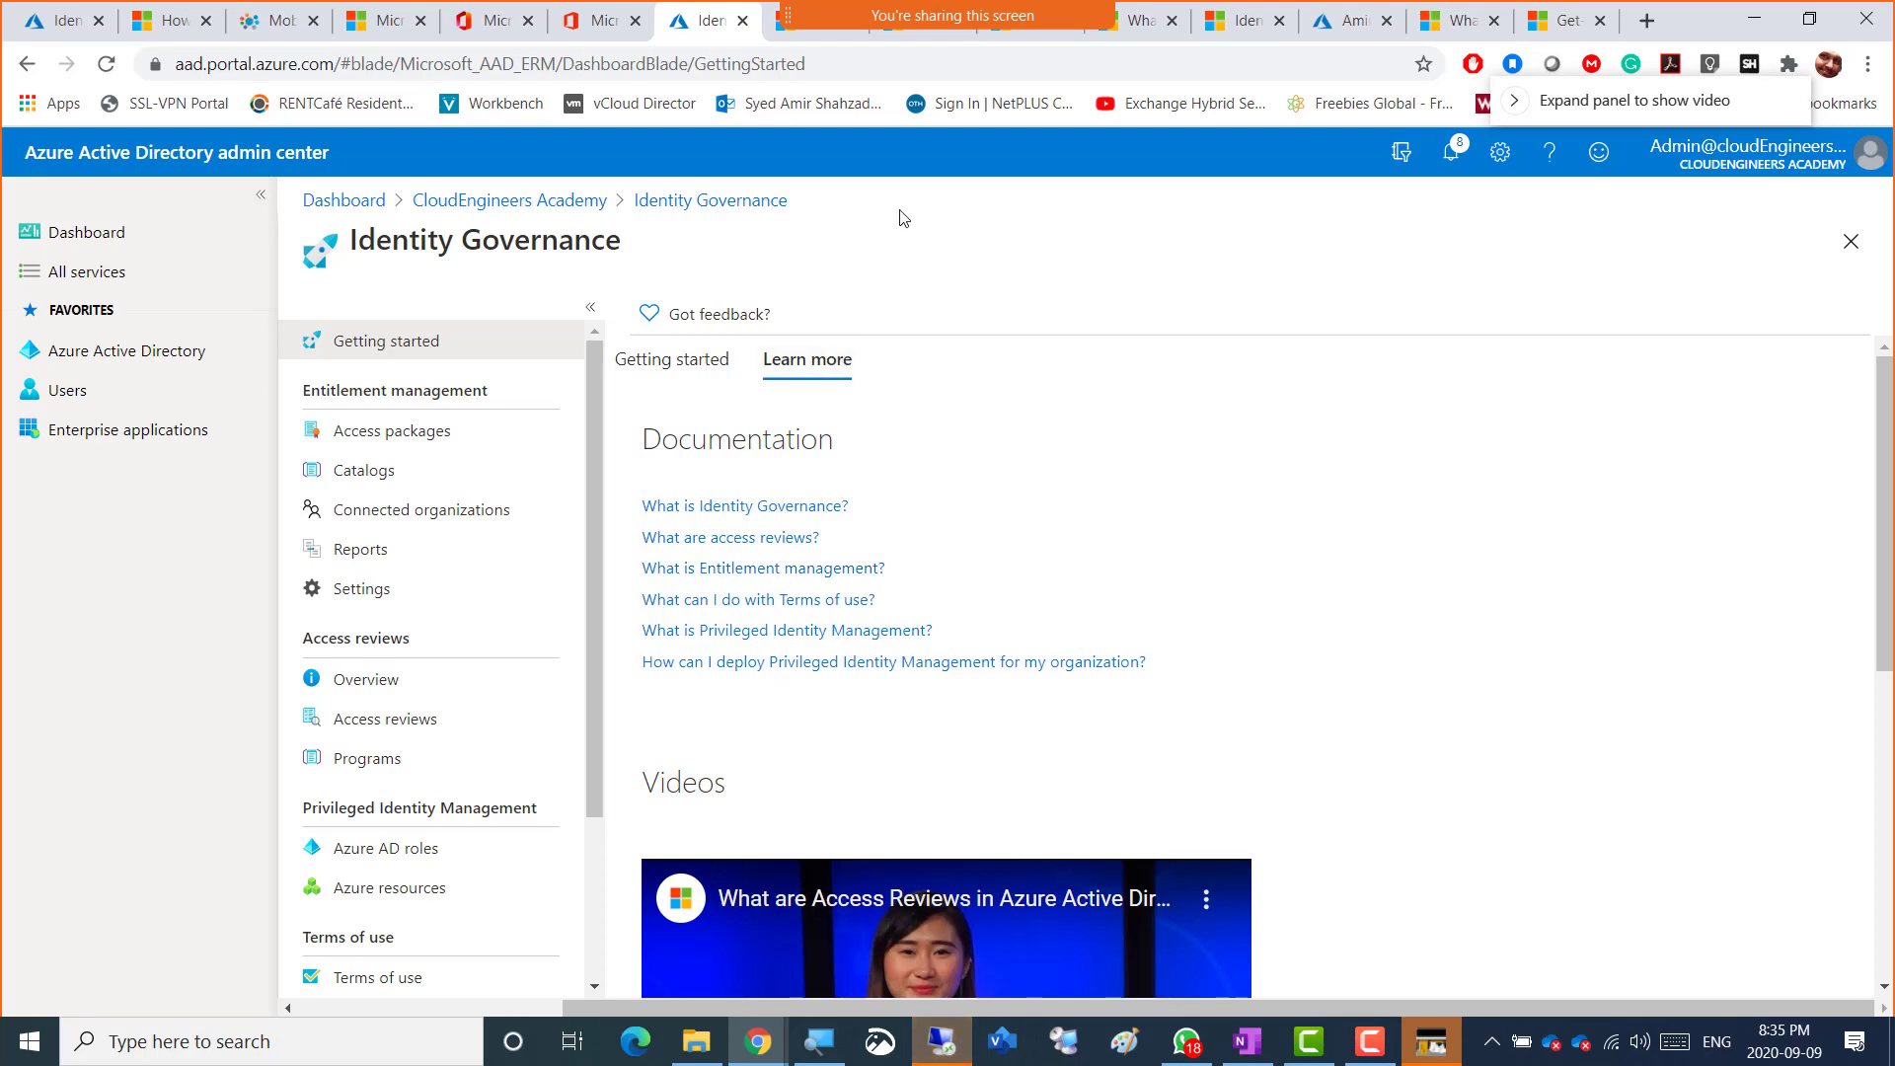
- Copy the Privileged Identity Management article's link and paste it below the BREAK line of the Day06 notes in OneNote
{"action": "left_click", "coordinate": [797, 37]}
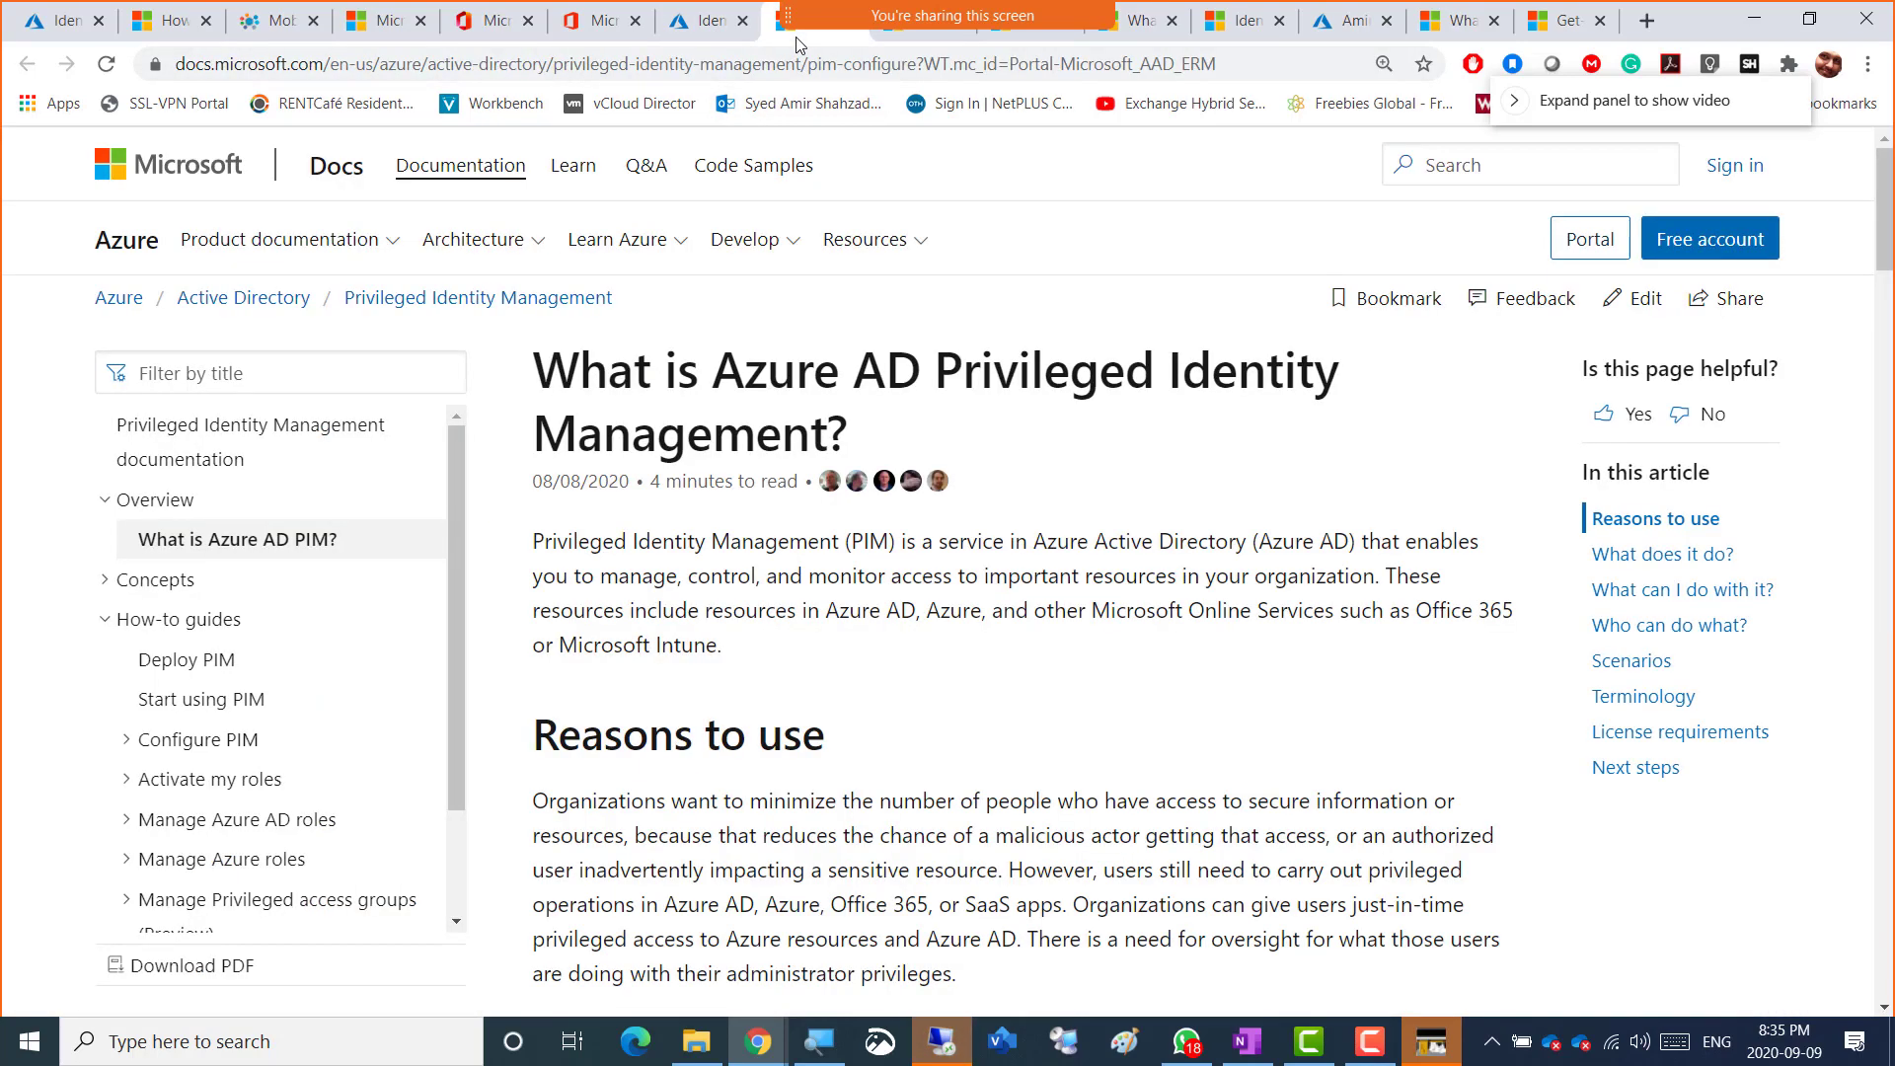
{"action": "left_click", "coordinate": [953, 65]}
{"action": "key", "text": "ctrl+c"}
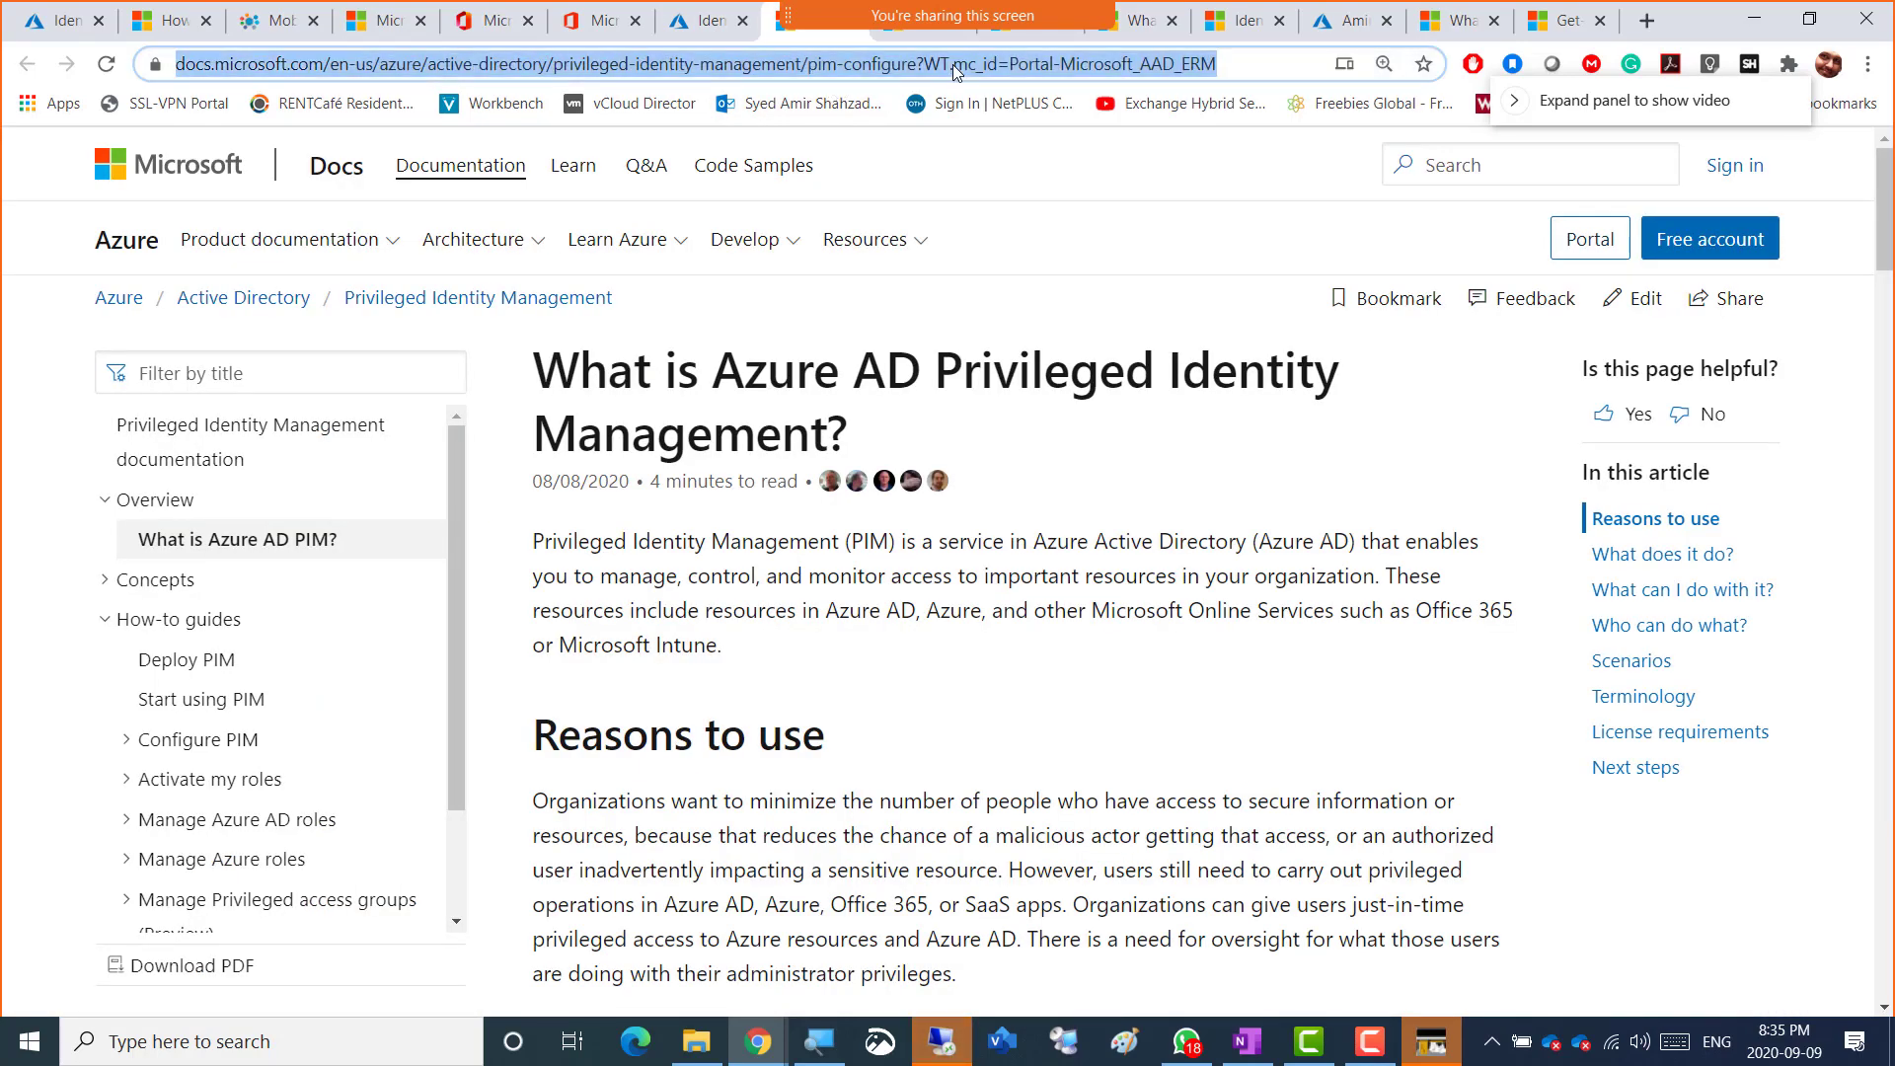
{"action": "left_click", "coordinate": [1246, 1041]}
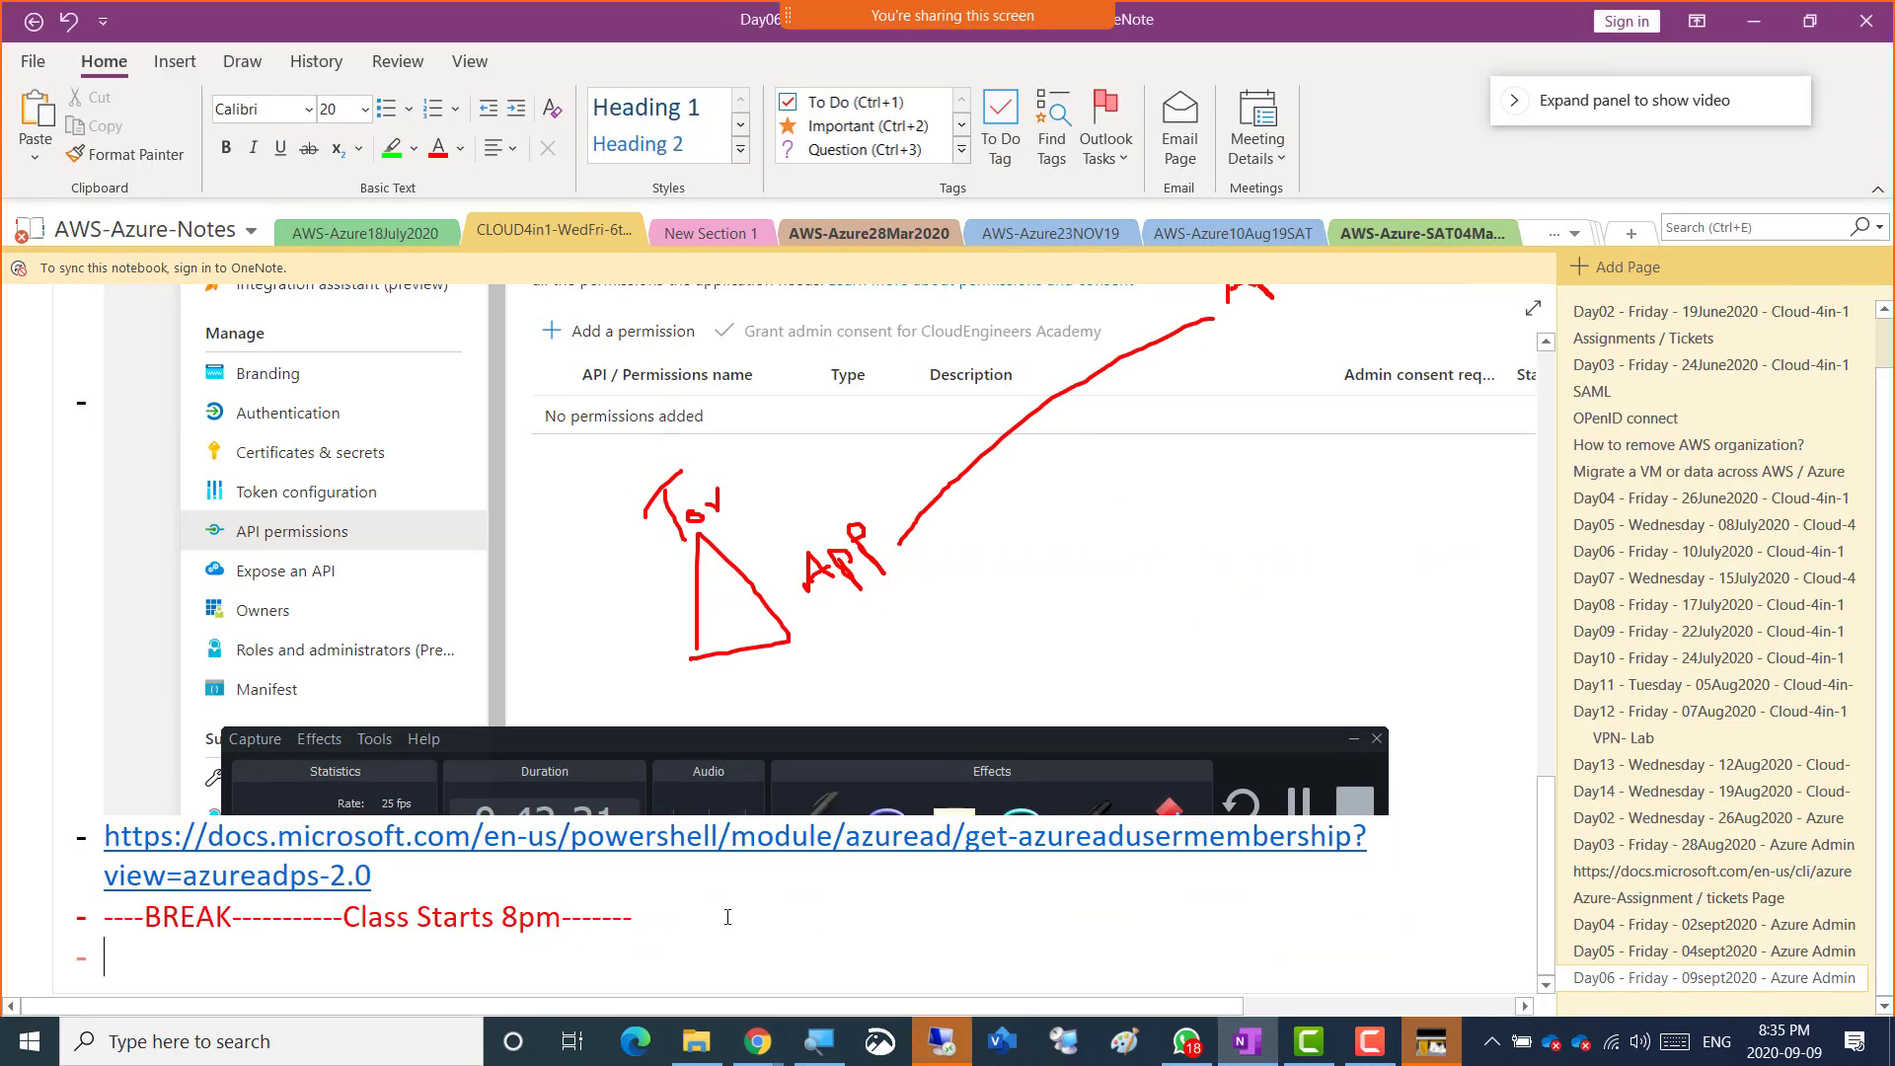
{"action": "key", "text": "BackSpace"}
{"action": "key", "text": "Return"}
{"action": "key", "text": "ctrl+v"}
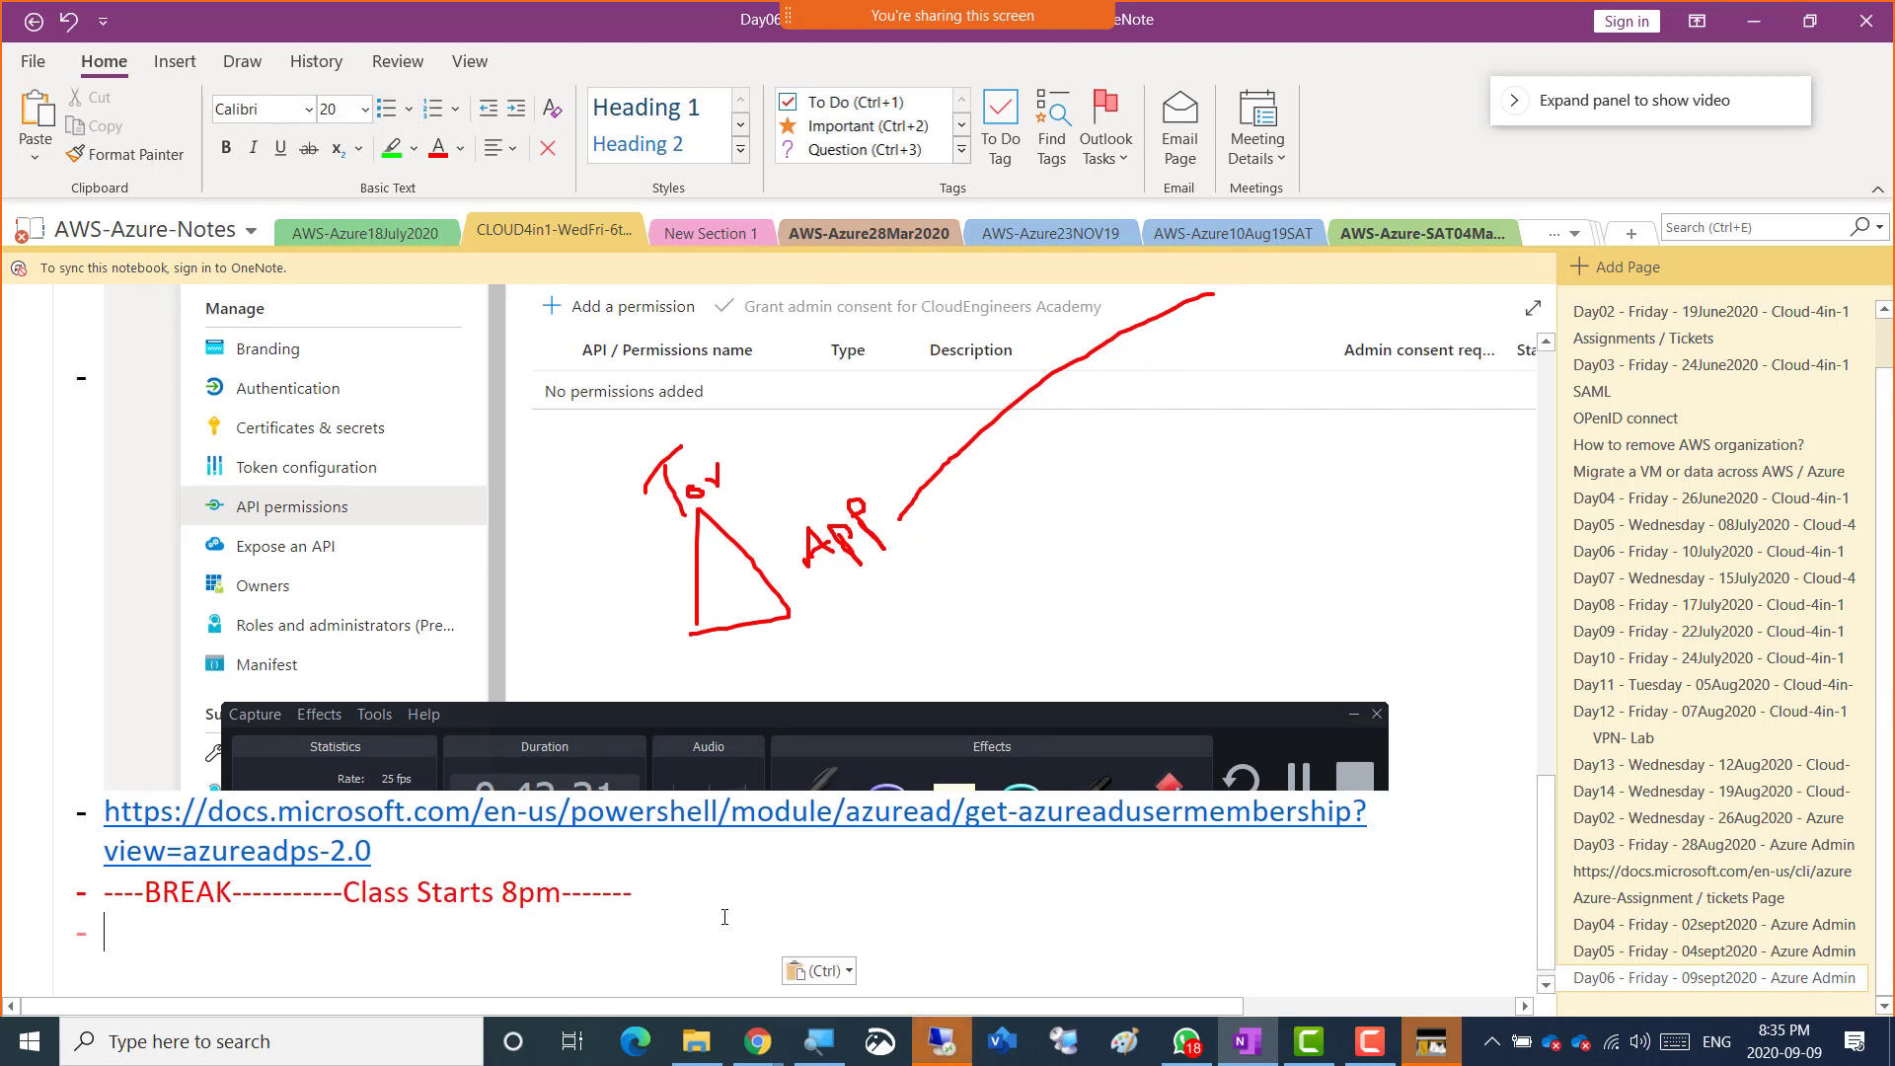
{"action": "key", "text": "Return"}
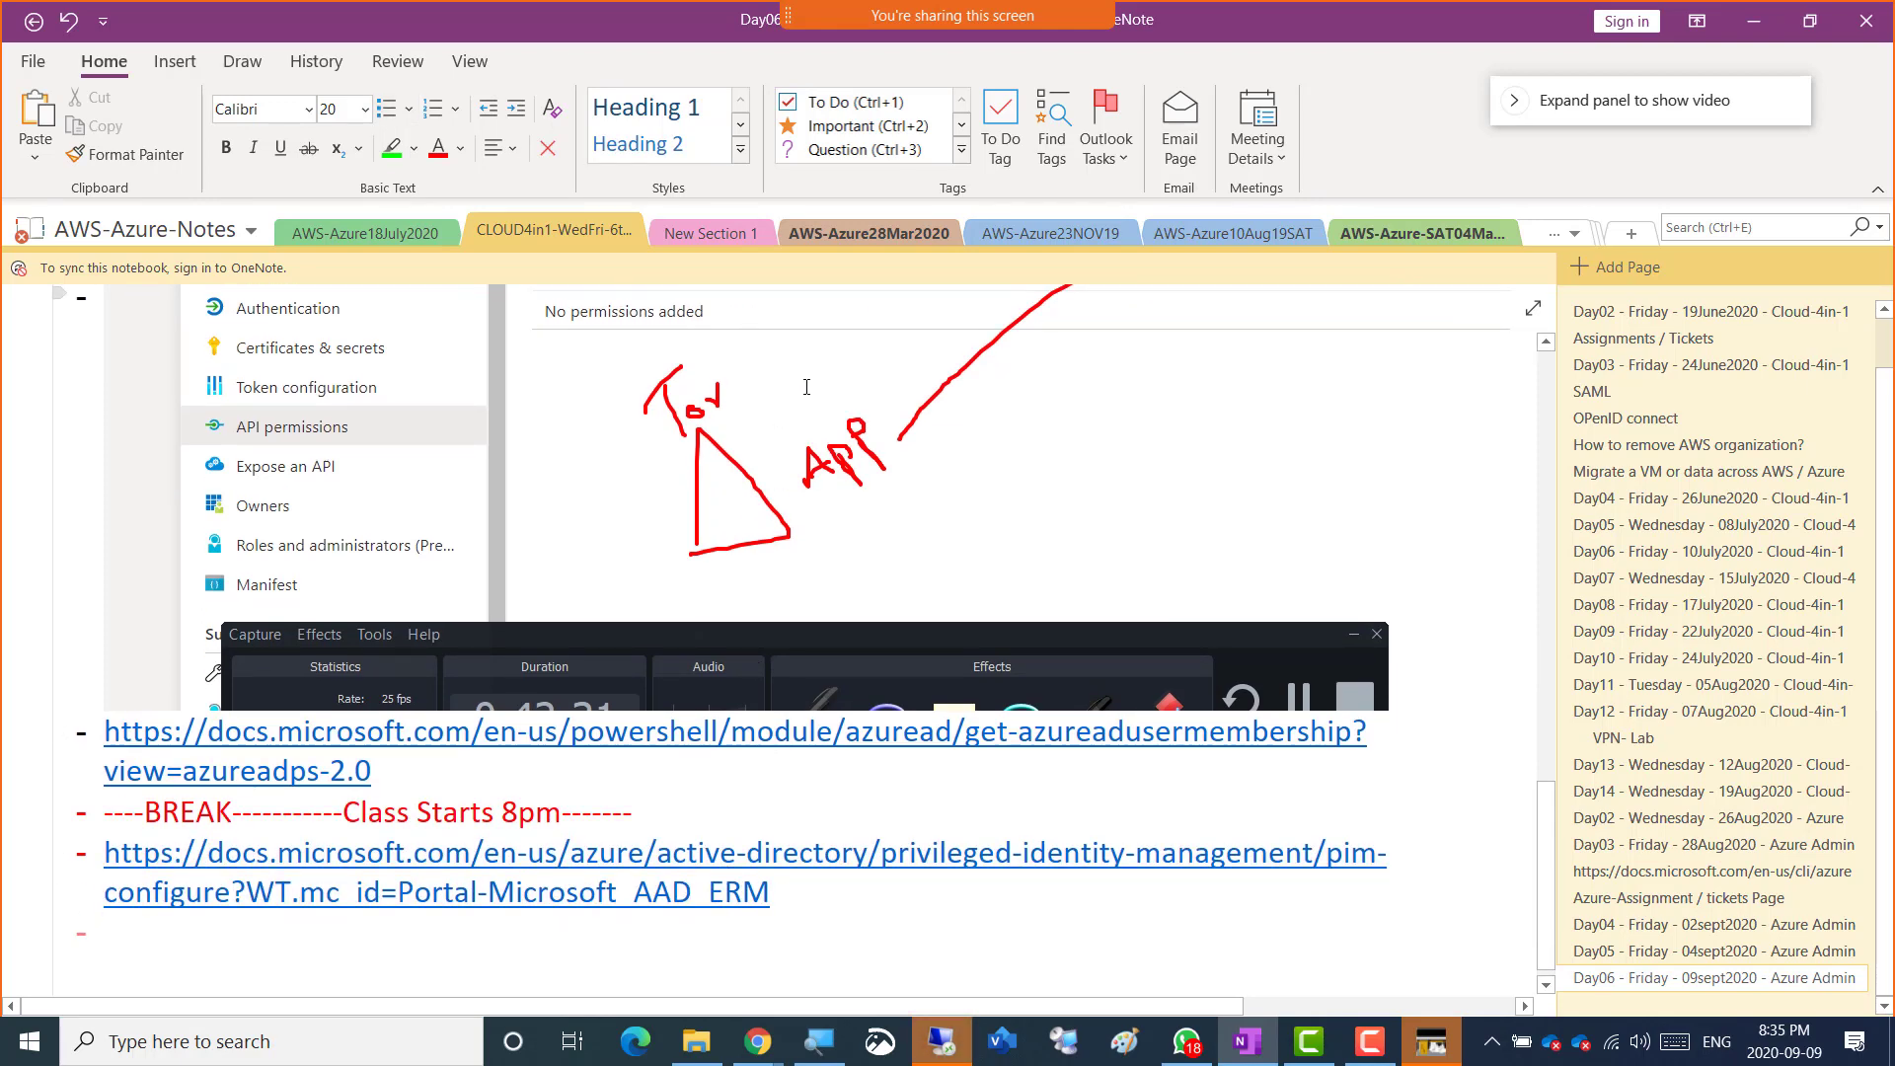
- Copy the link of the Azure Active Directory terms of use article from Chrome into the next line of the OneNote notes
{"action": "key", "text": "alt+Tab"}
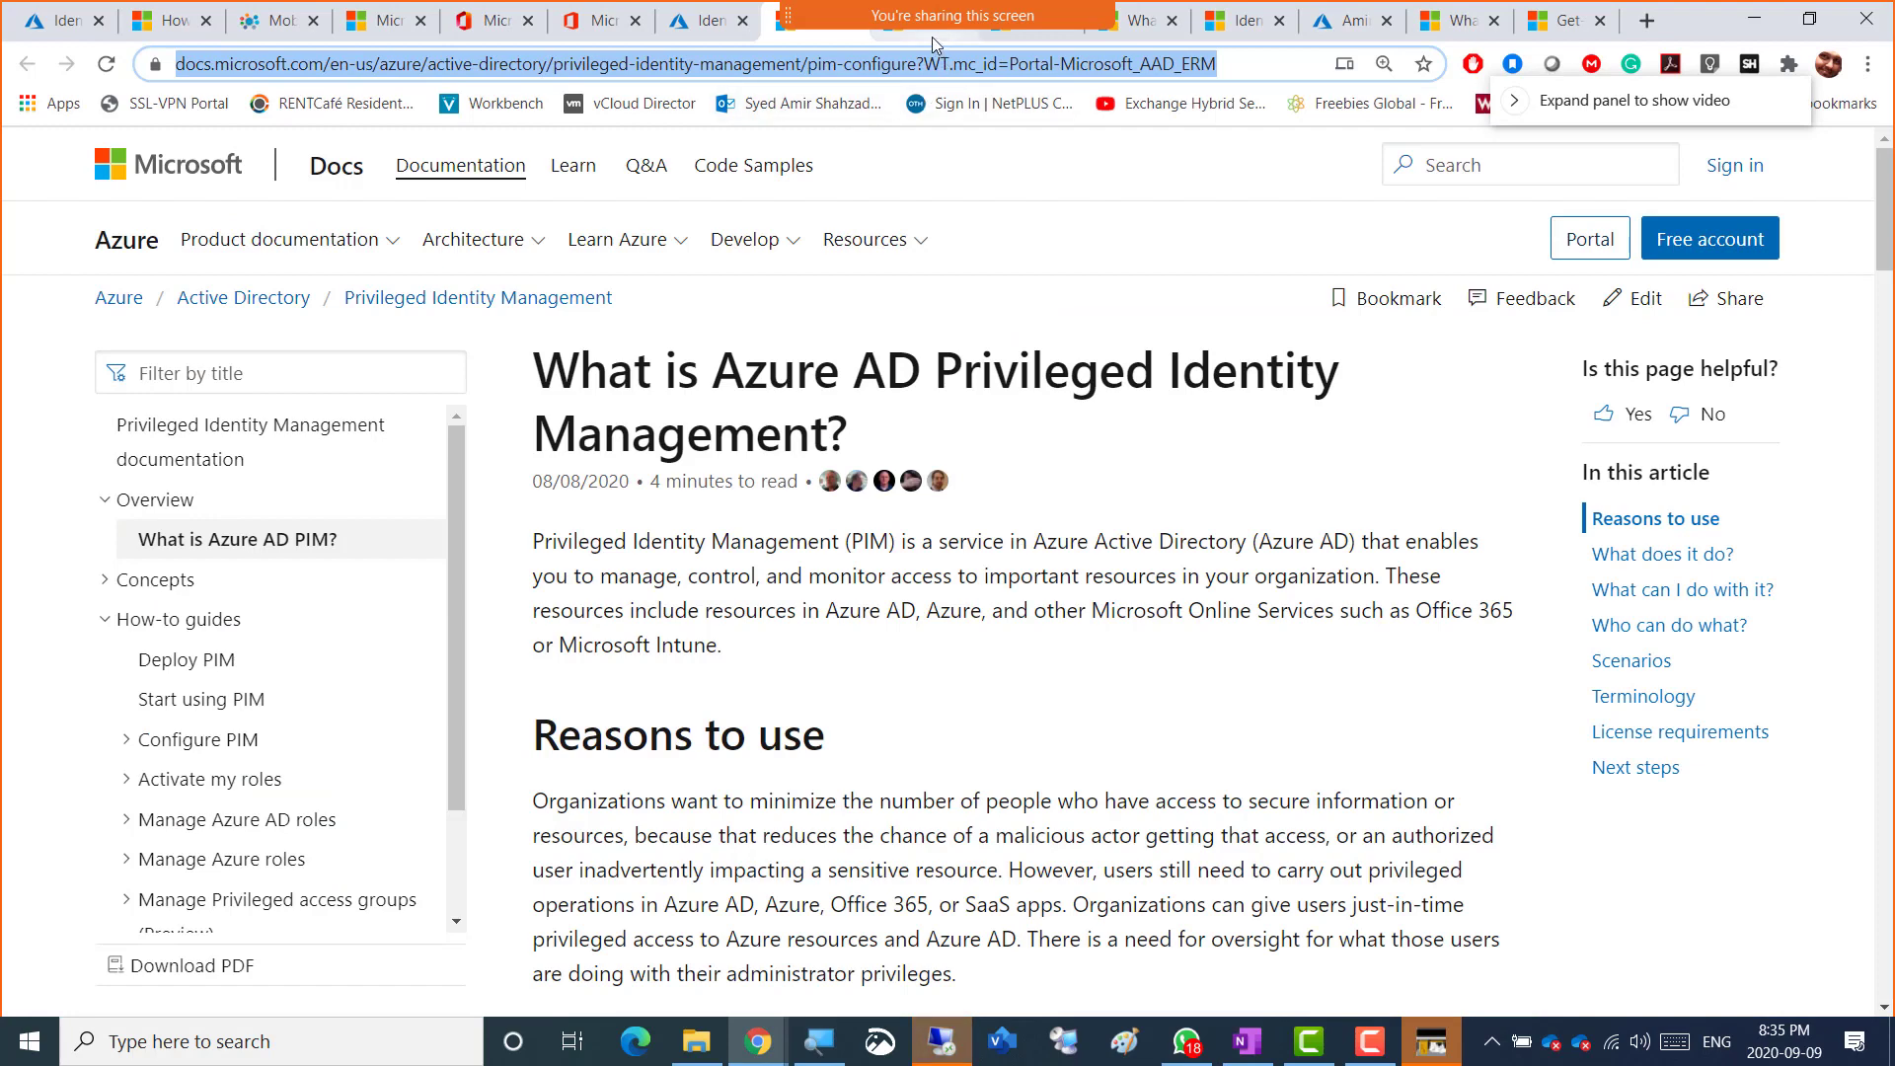
{"action": "left_click", "coordinate": [932, 38]}
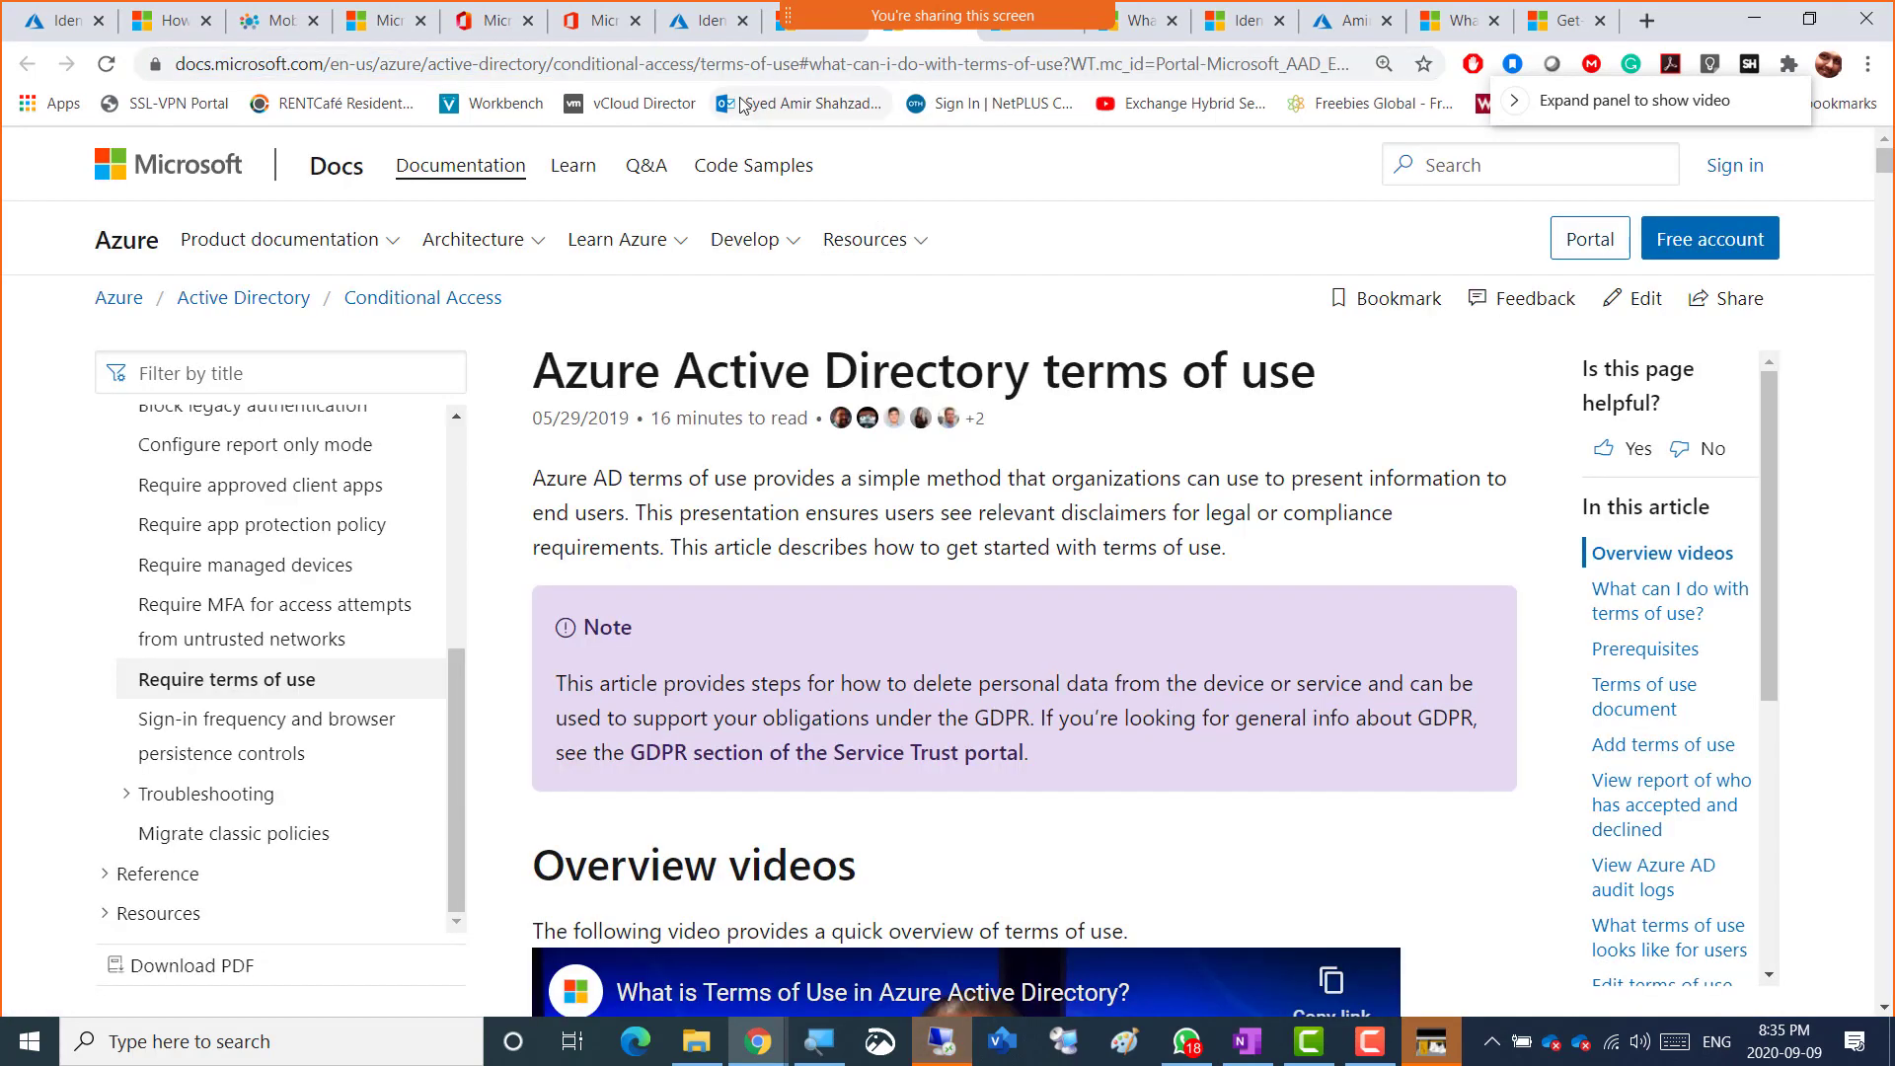
{"action": "left_click", "coordinate": [737, 61]}
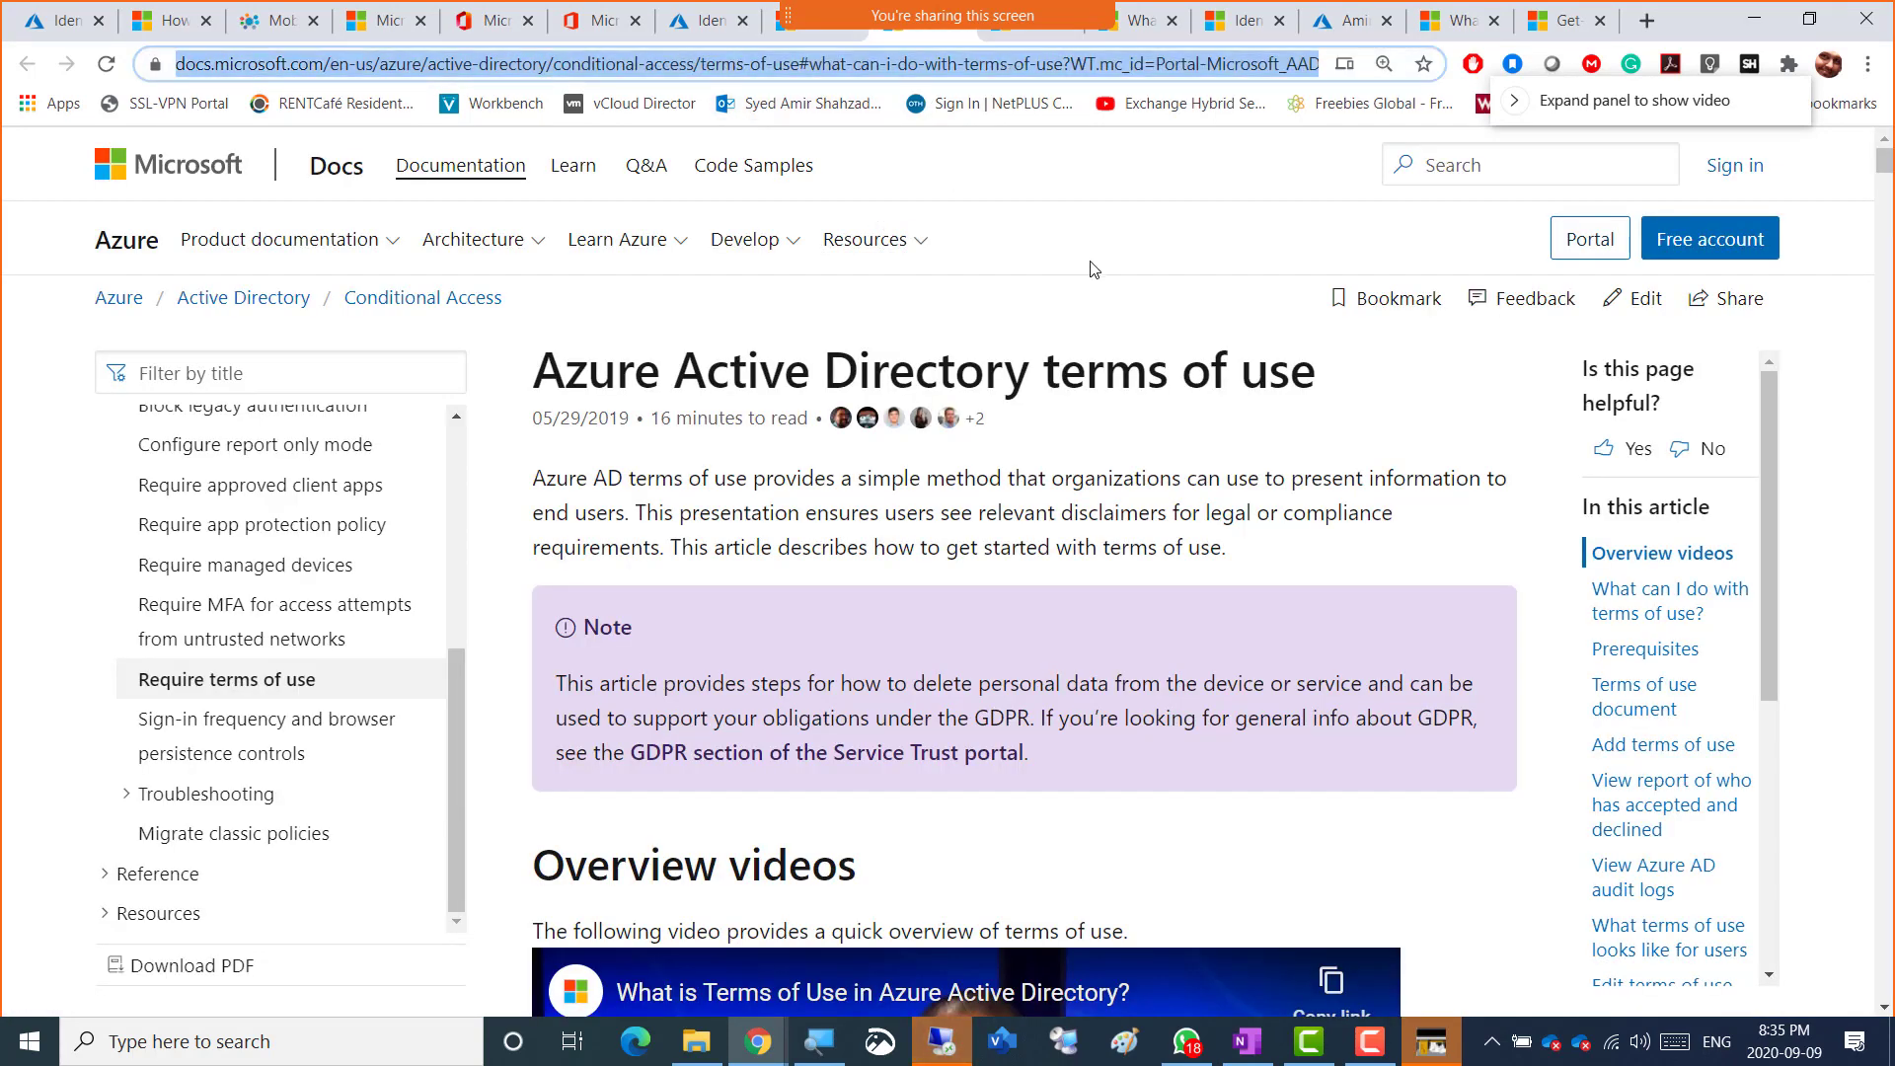
{"action": "key", "text": "alt+Tab"}
{"action": "type", "text": "https://docs.microsoft.com/en-us/azure/active-directory/conditional-access/terms-of-use#what-can-i-do-with-terms-of-use?WT.mc_id=Portal-Microsoft_AAD_ERM"}
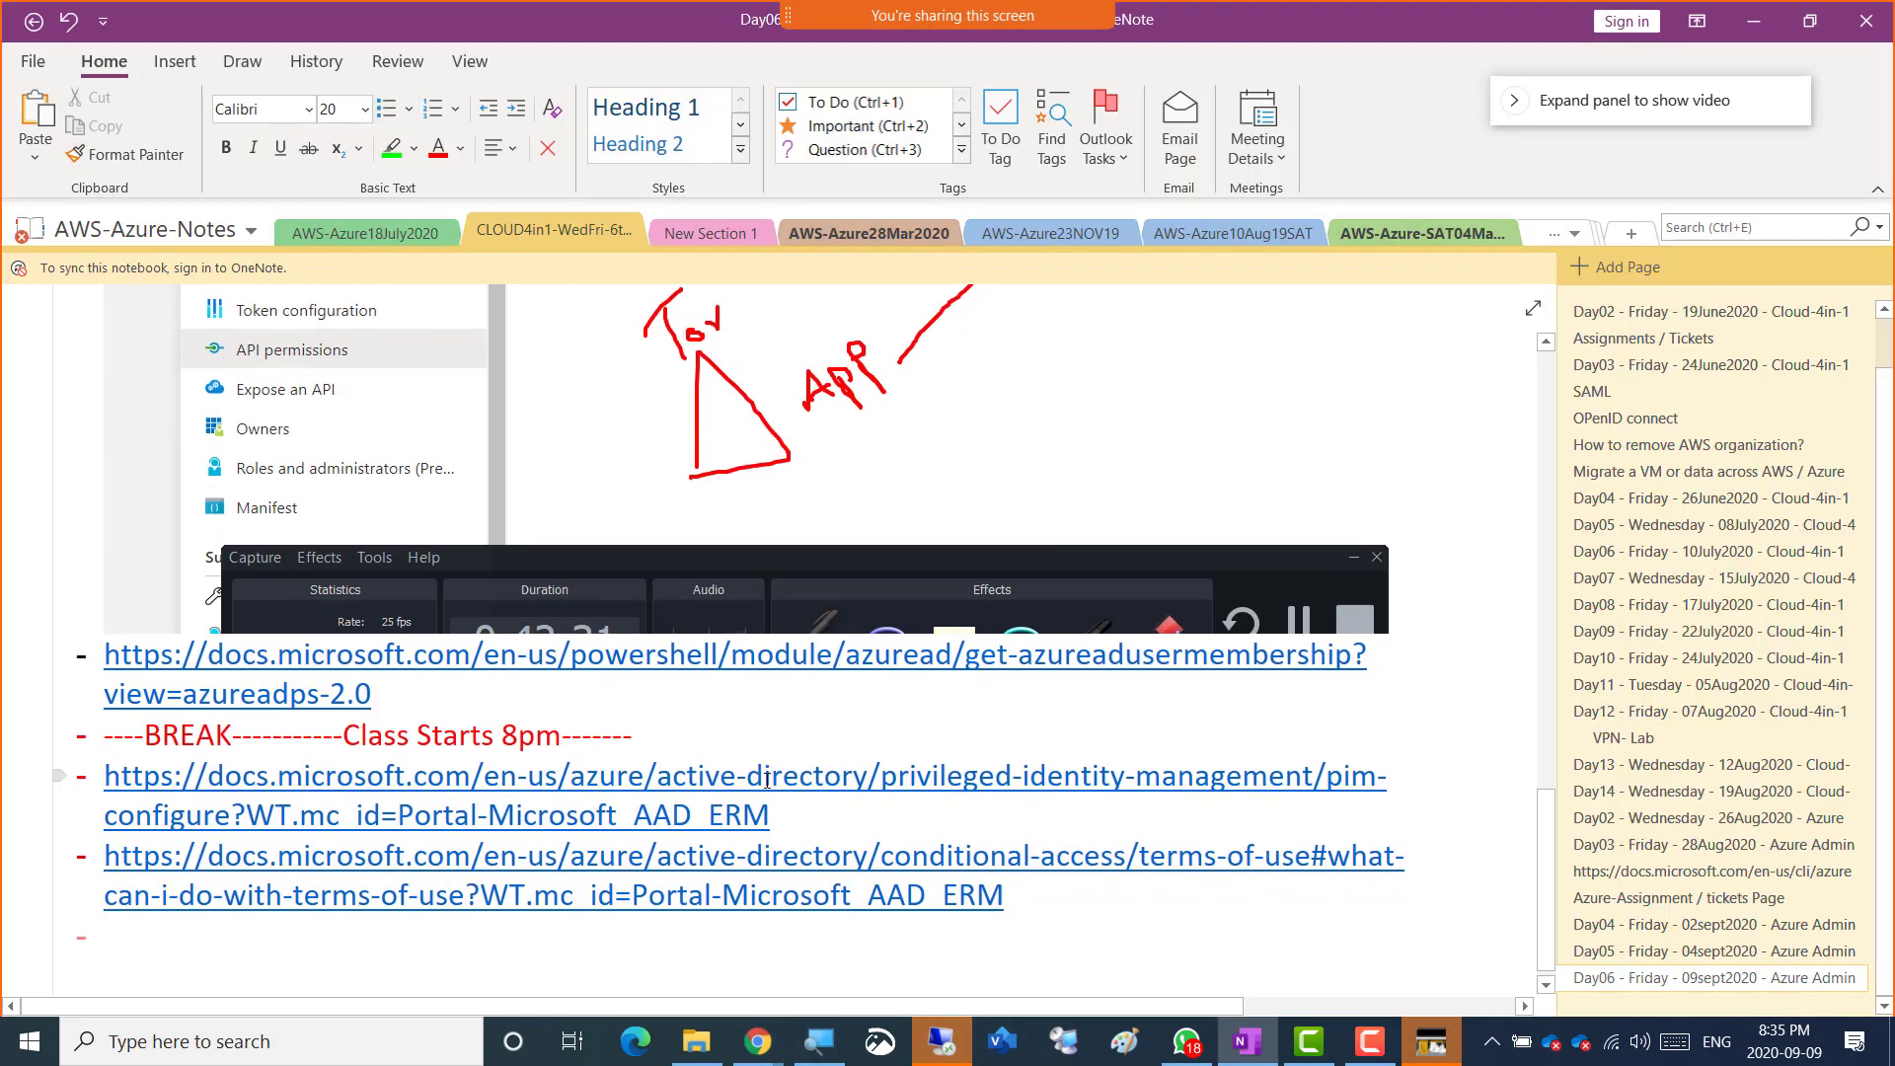
- Copy the link of the What is Azure AD entitlement management article from Chrome into the next line of the OneNote notes
{"action": "key", "text": "alt+Tab"}
{"action": "left_click", "coordinate": [1009, 65]}
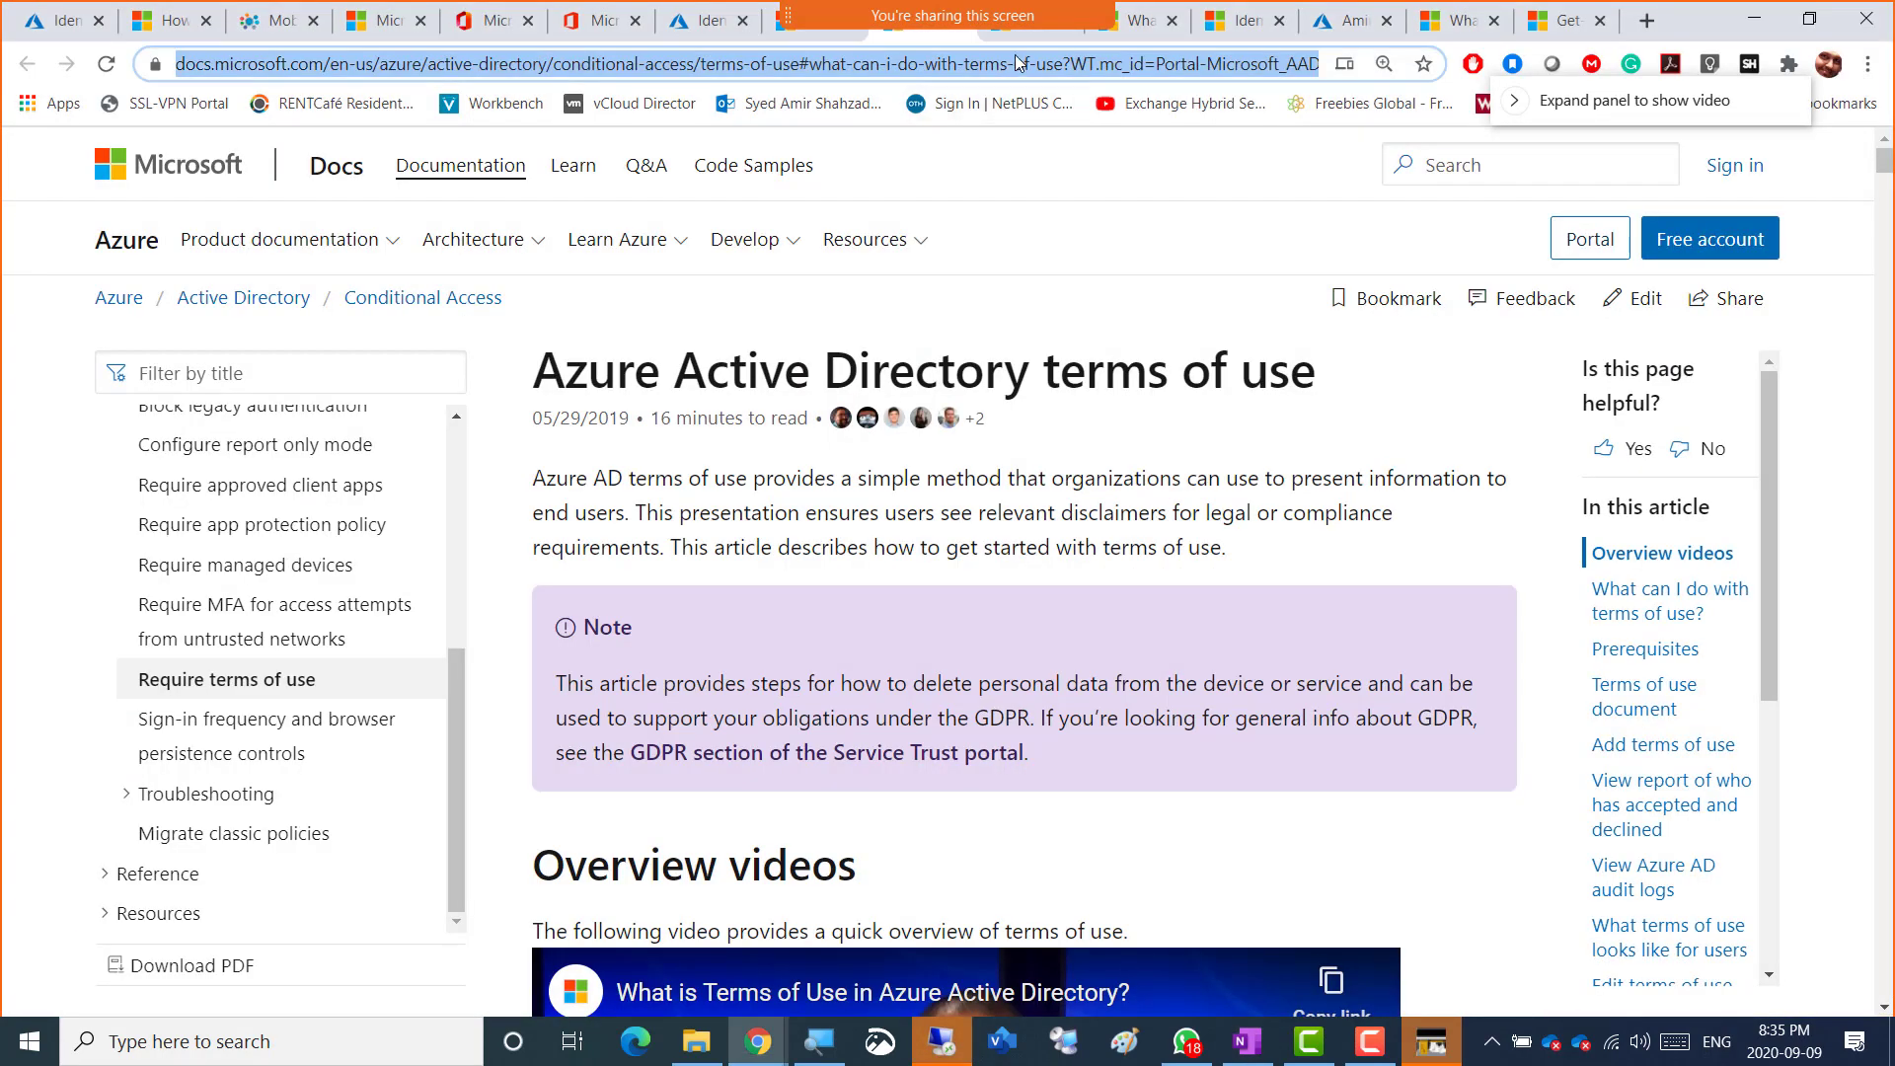
{"action": "left_click", "coordinate": [1011, 38]}
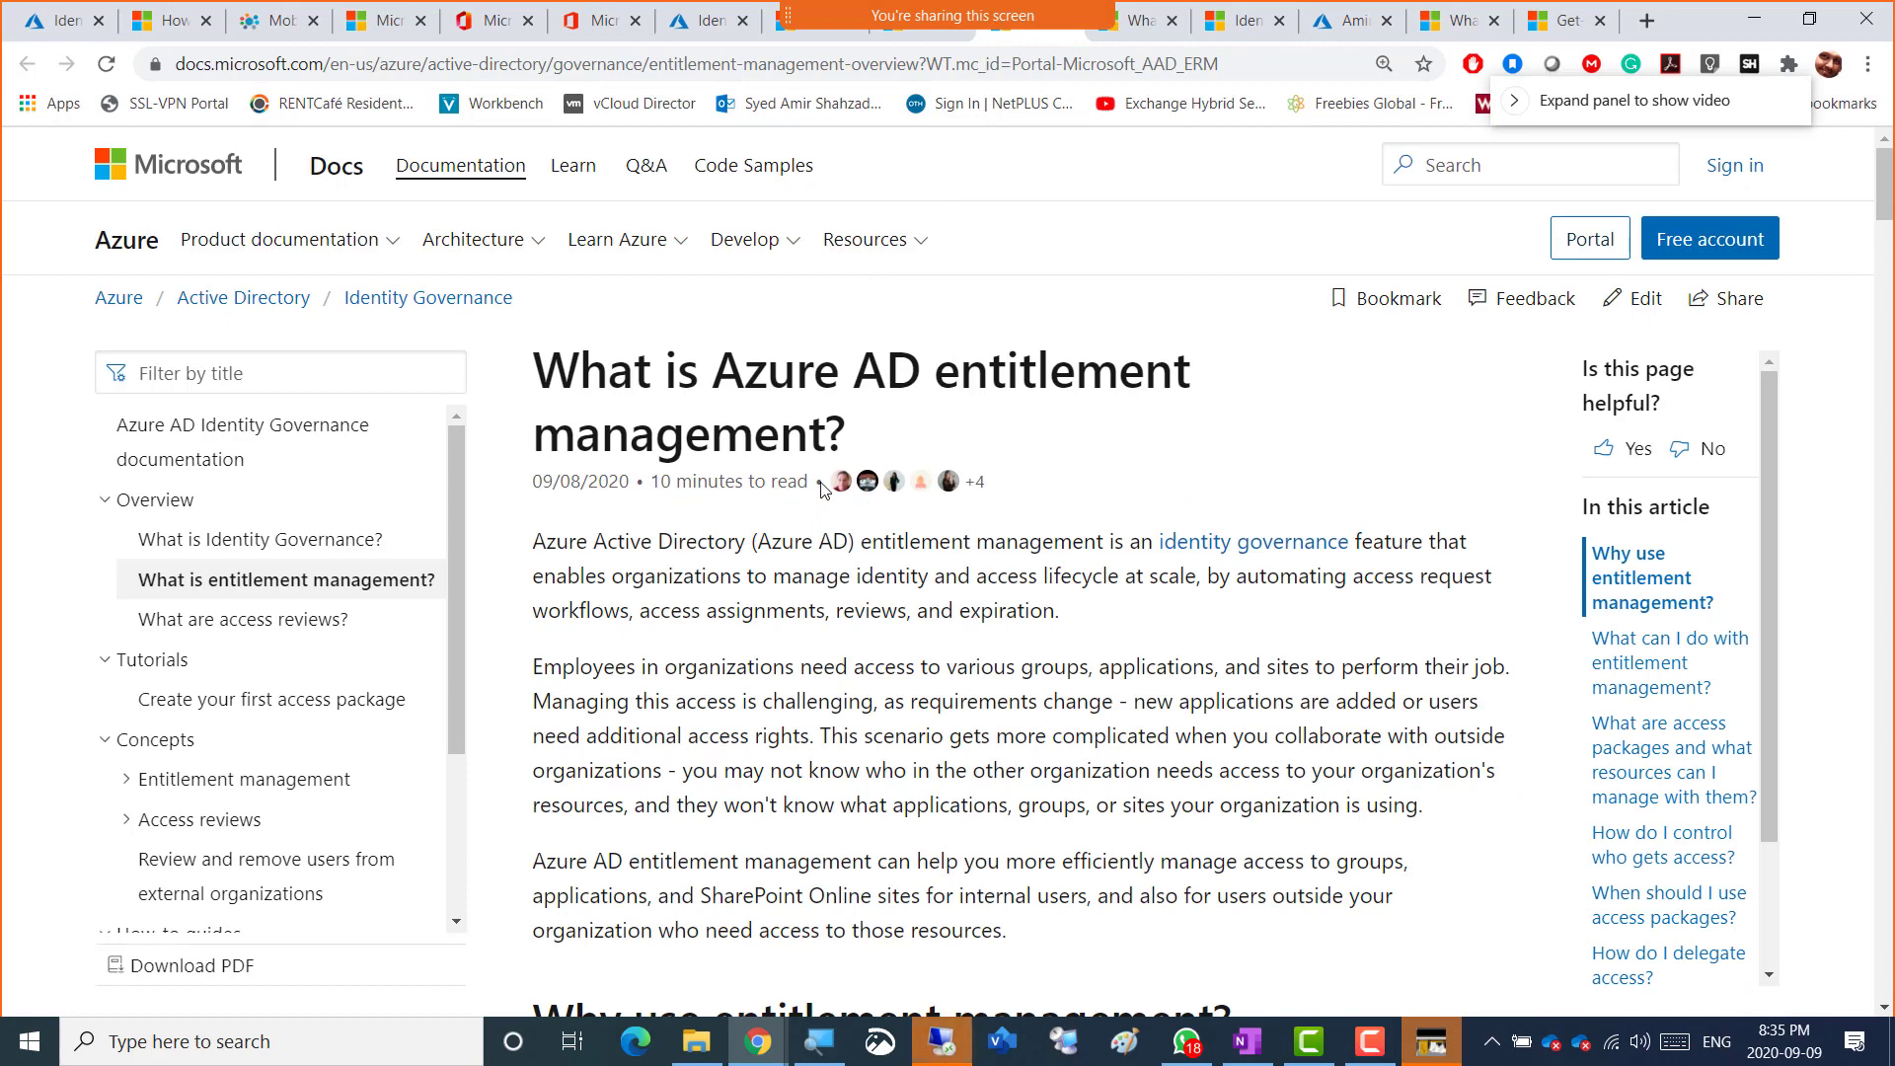
{"action": "left_click", "coordinate": [852, 61]}
{"action": "key", "text": "ctrl+c"}
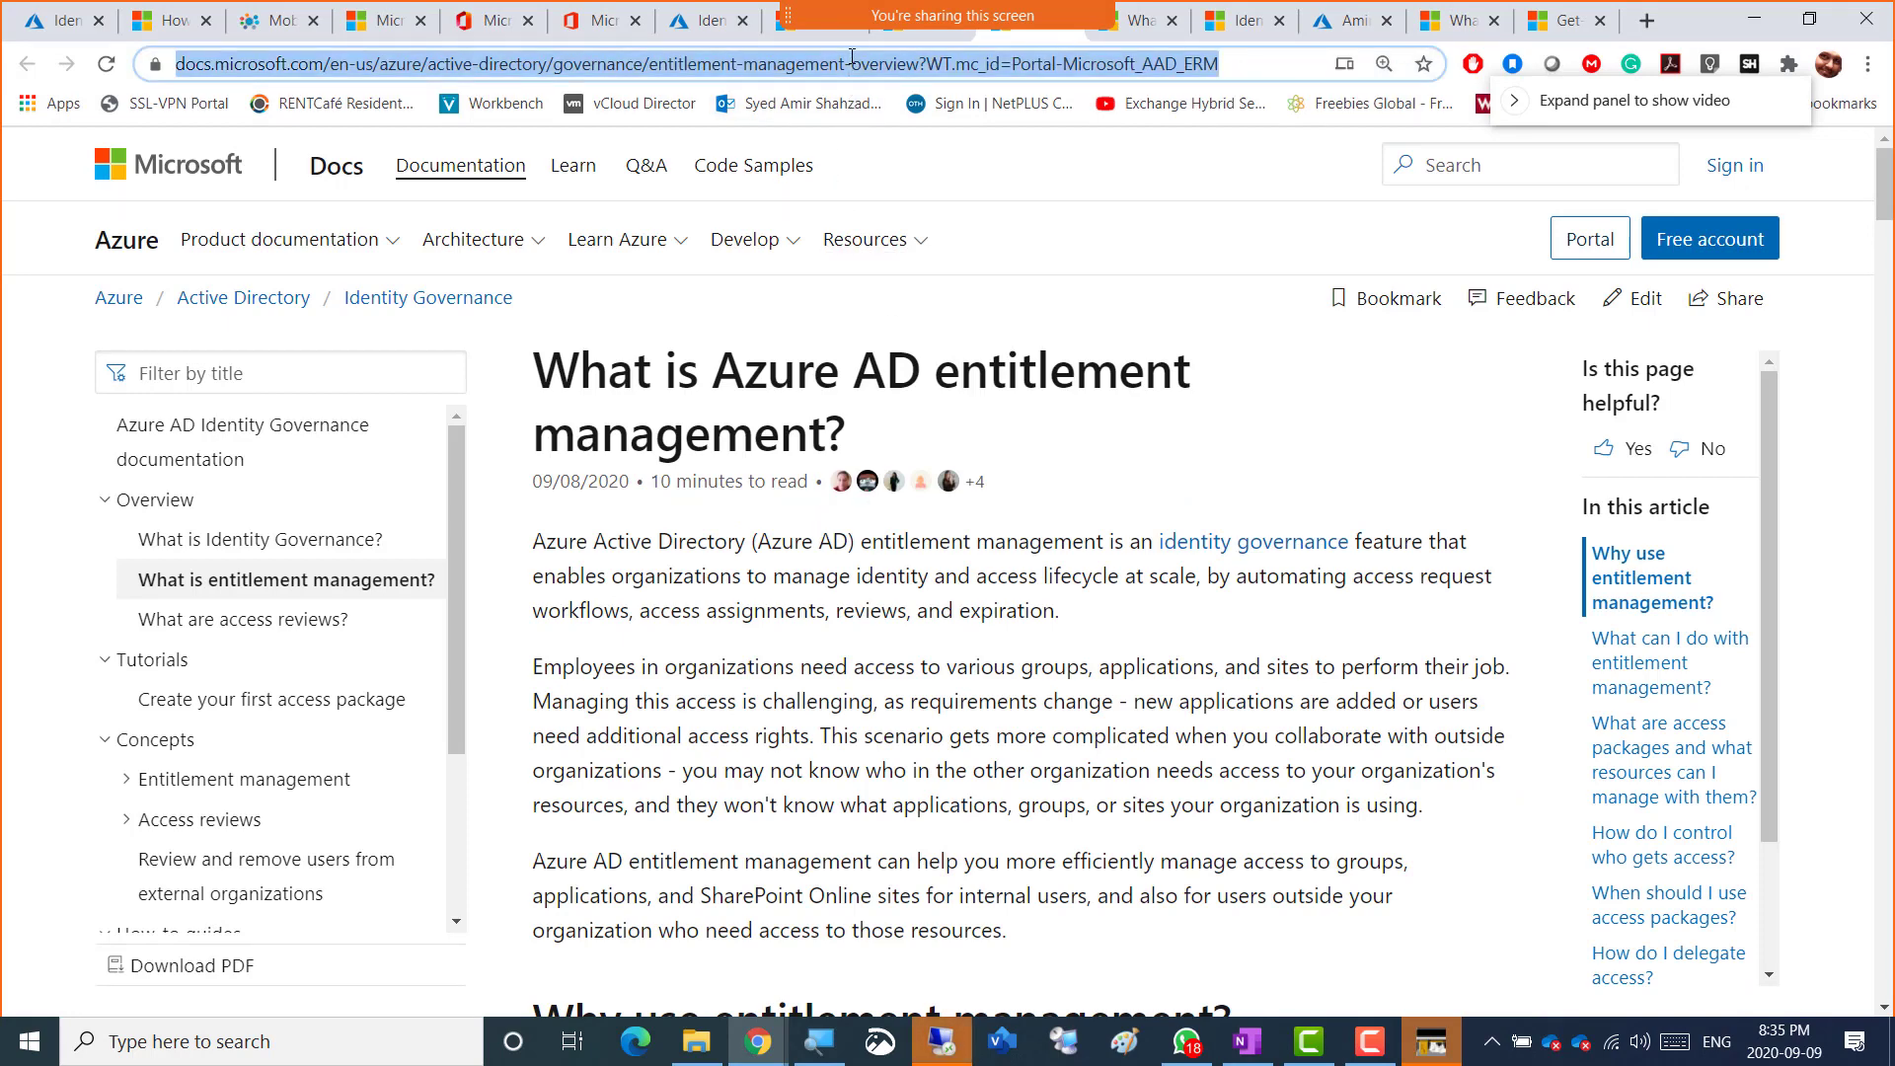
{"action": "key", "text": "alt+Tab"}
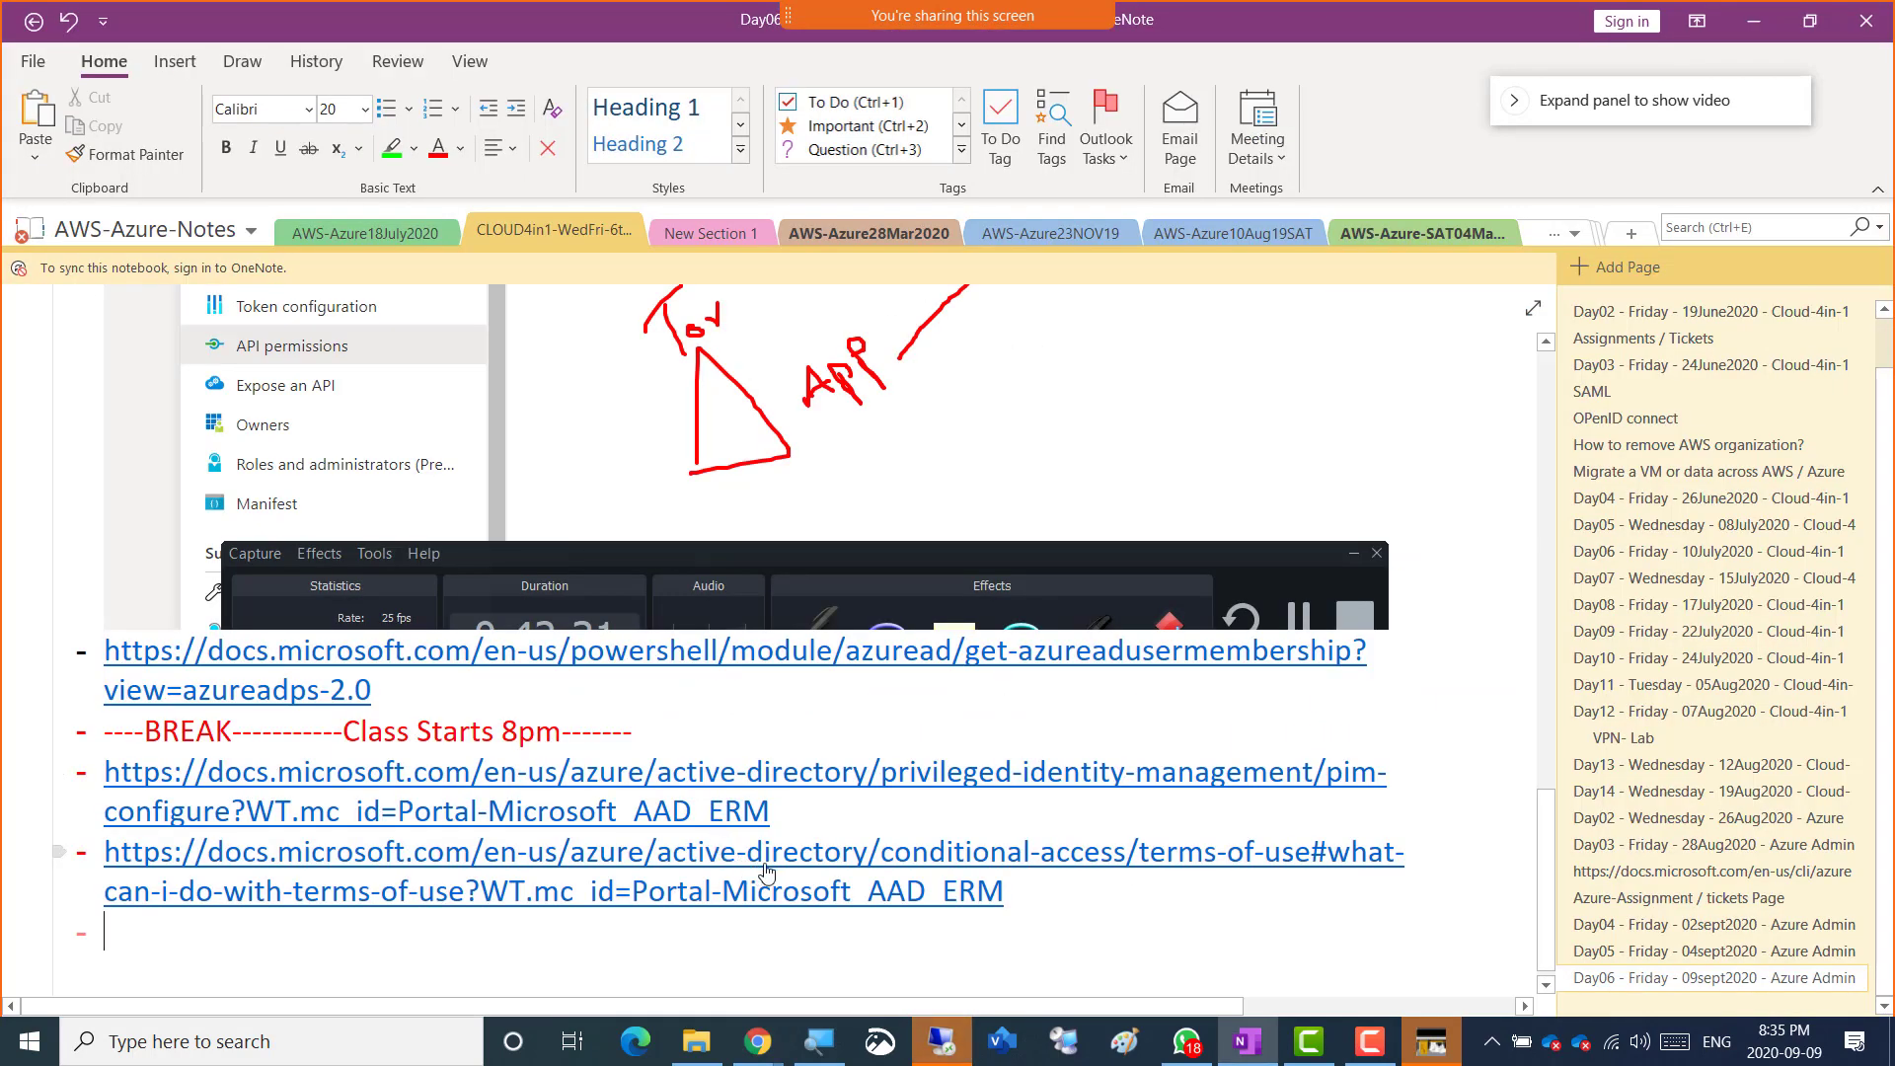
{"action": "key", "text": "ctrl+v"}
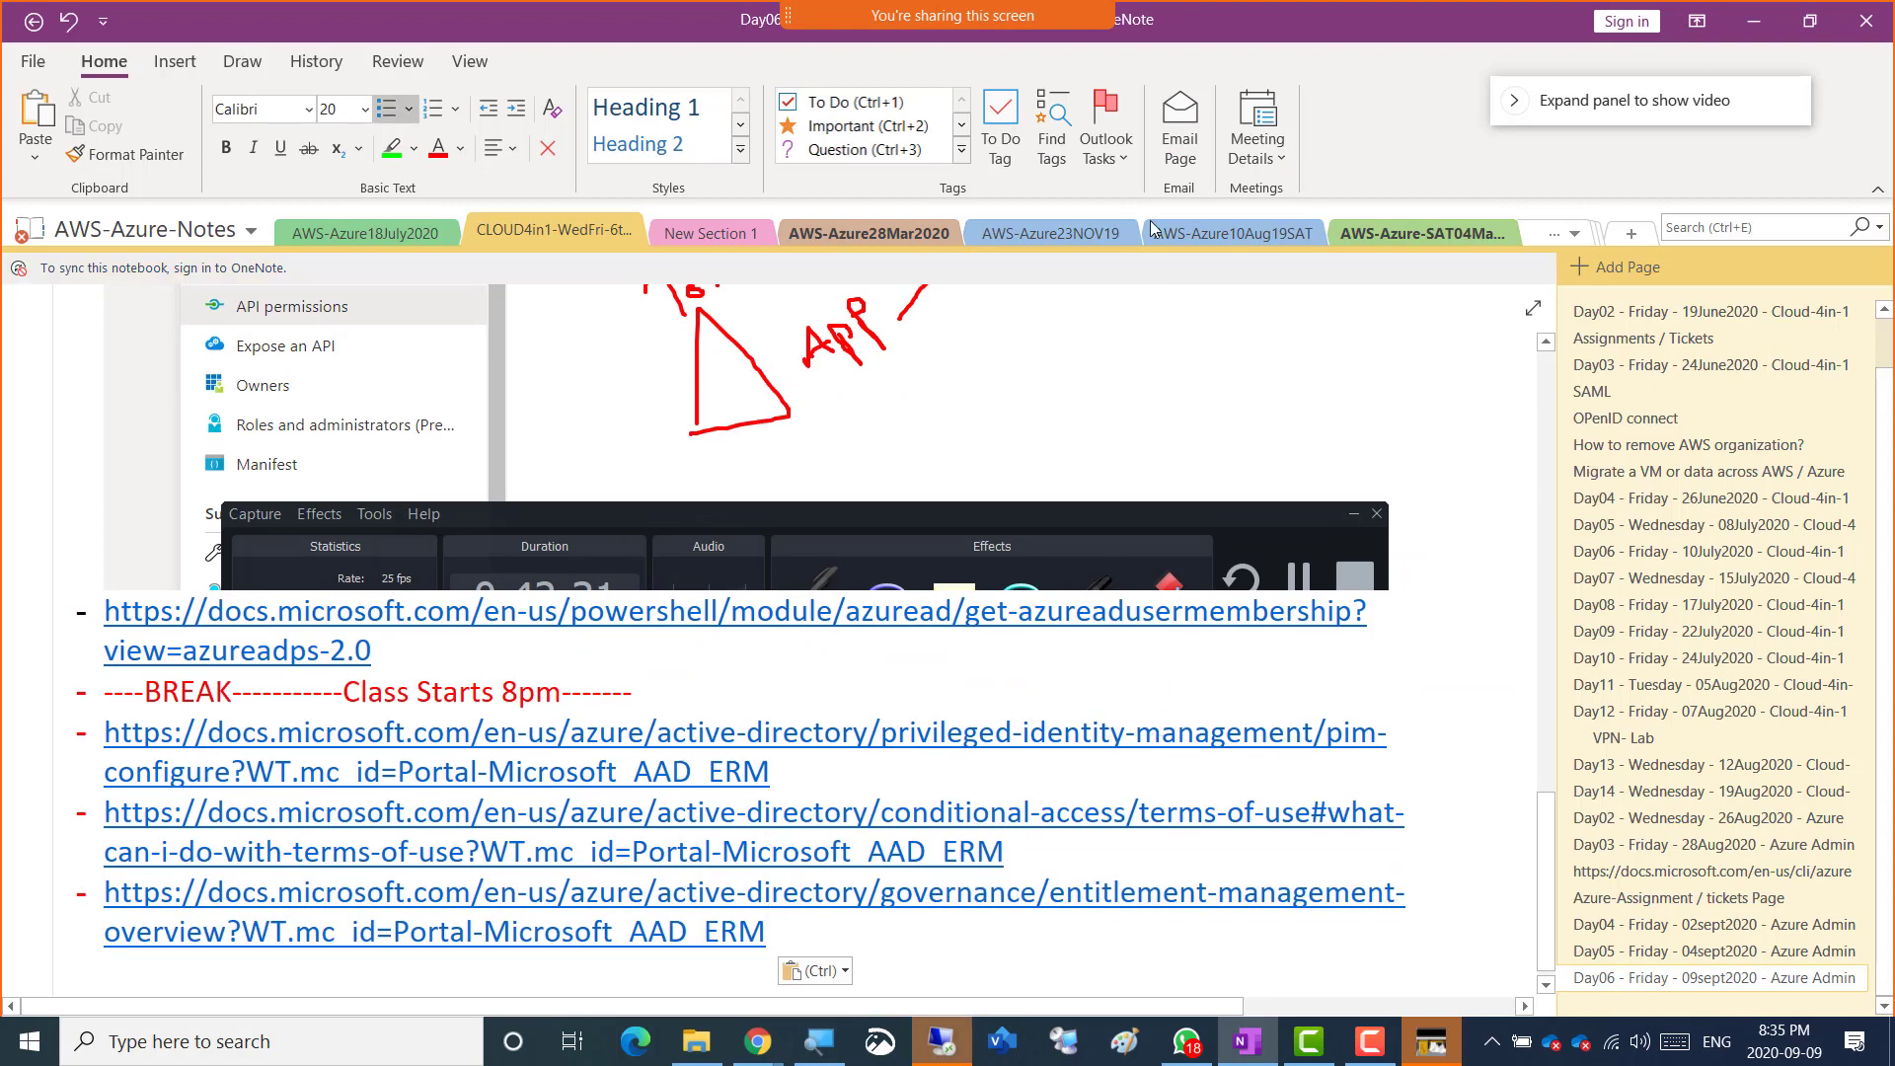
- Copy the What are Azure AD access reviews article's link from Chrome and paste it on a new line in the OneNote notes
{"action": "key", "text": "alt+Tab"}
{"action": "left_click", "coordinate": [1145, 30]}
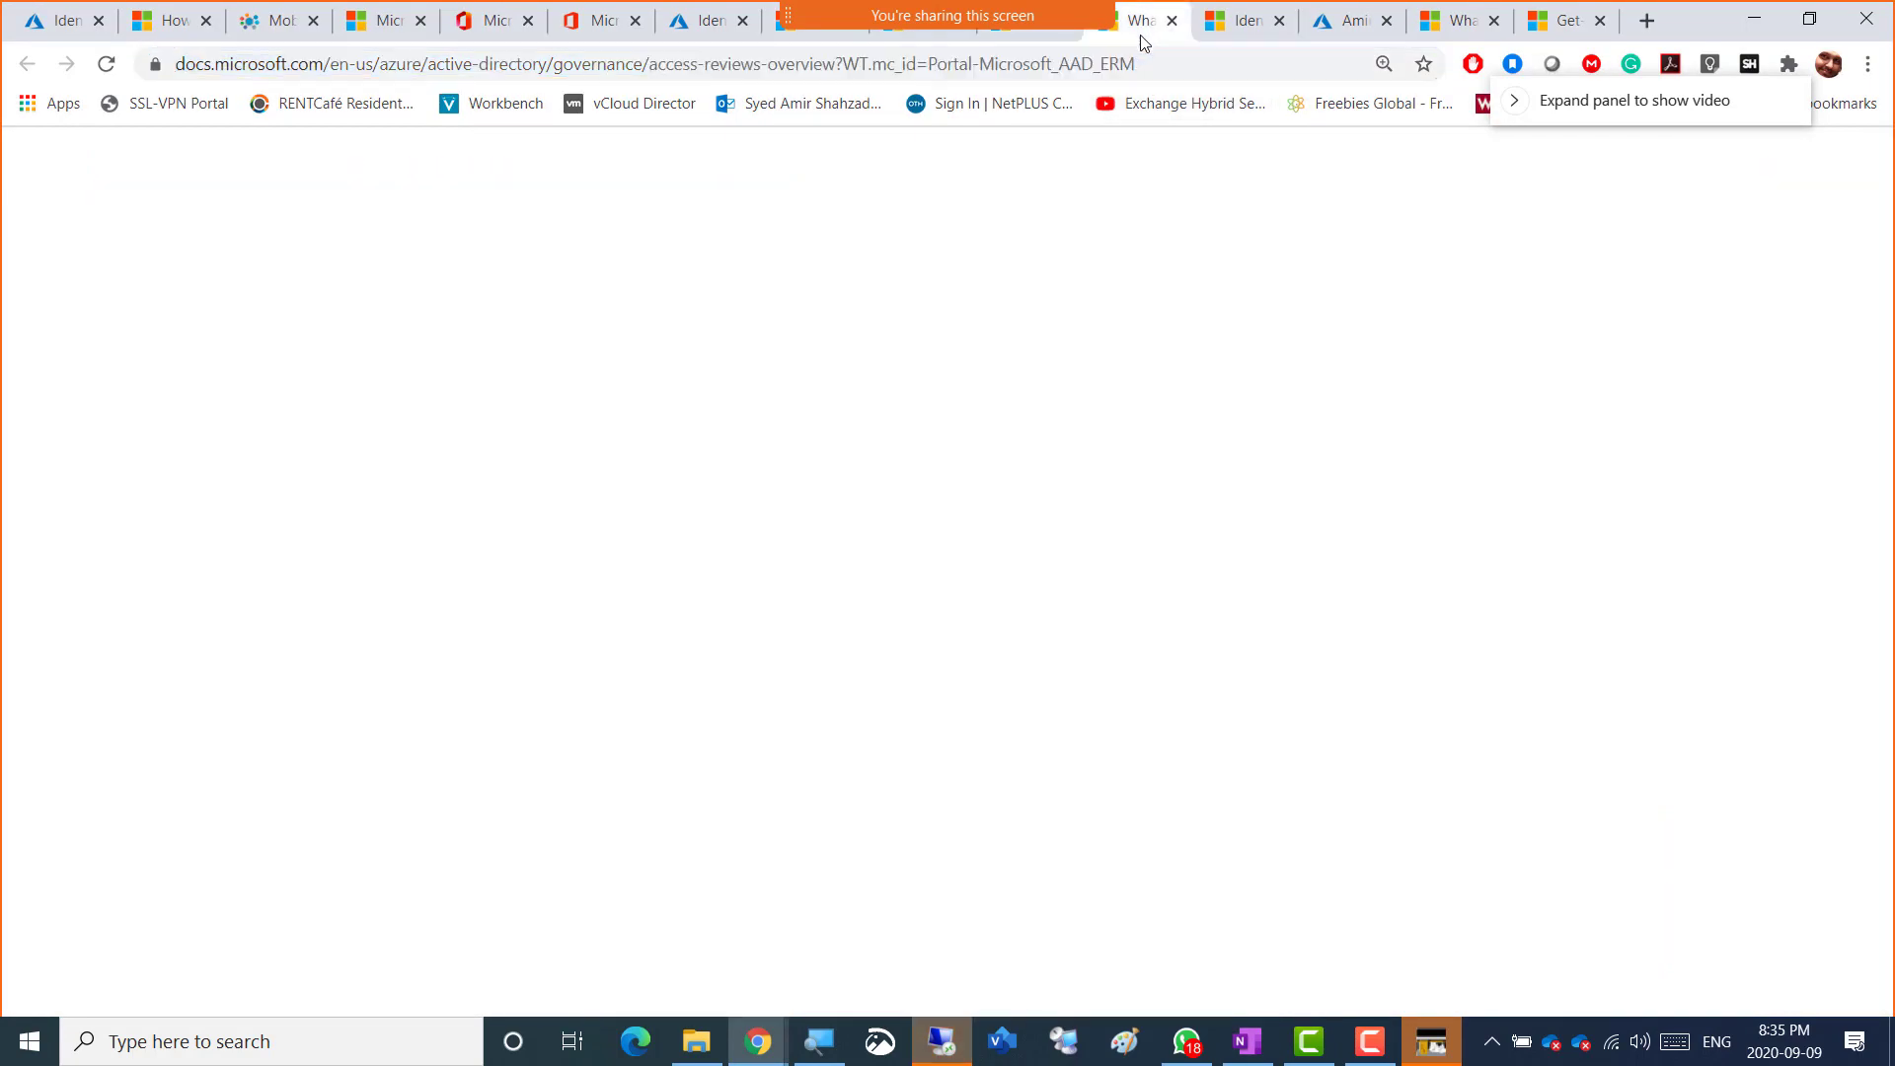
{"action": "left_click", "coordinate": [737, 67]}
{"action": "key", "text": "ctrl+c"}
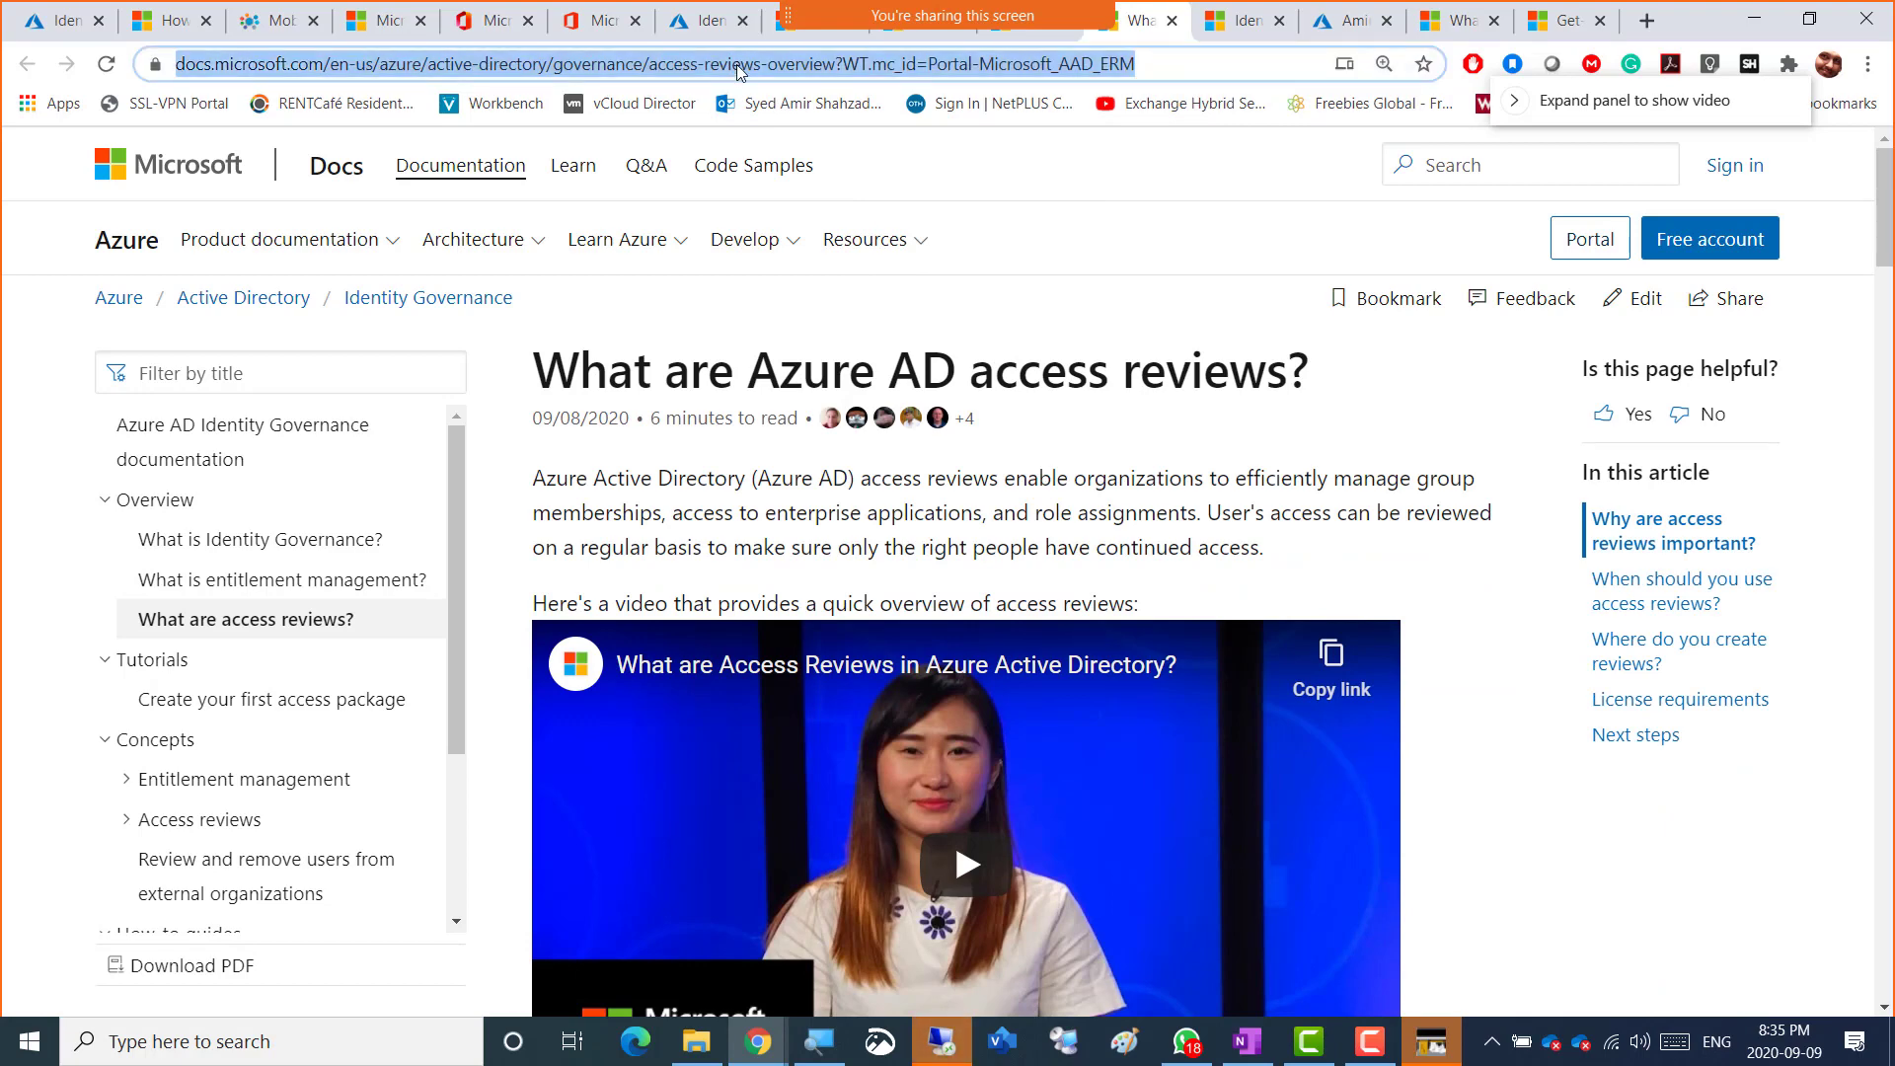
{"action": "left_click", "coordinate": [706, 20]}
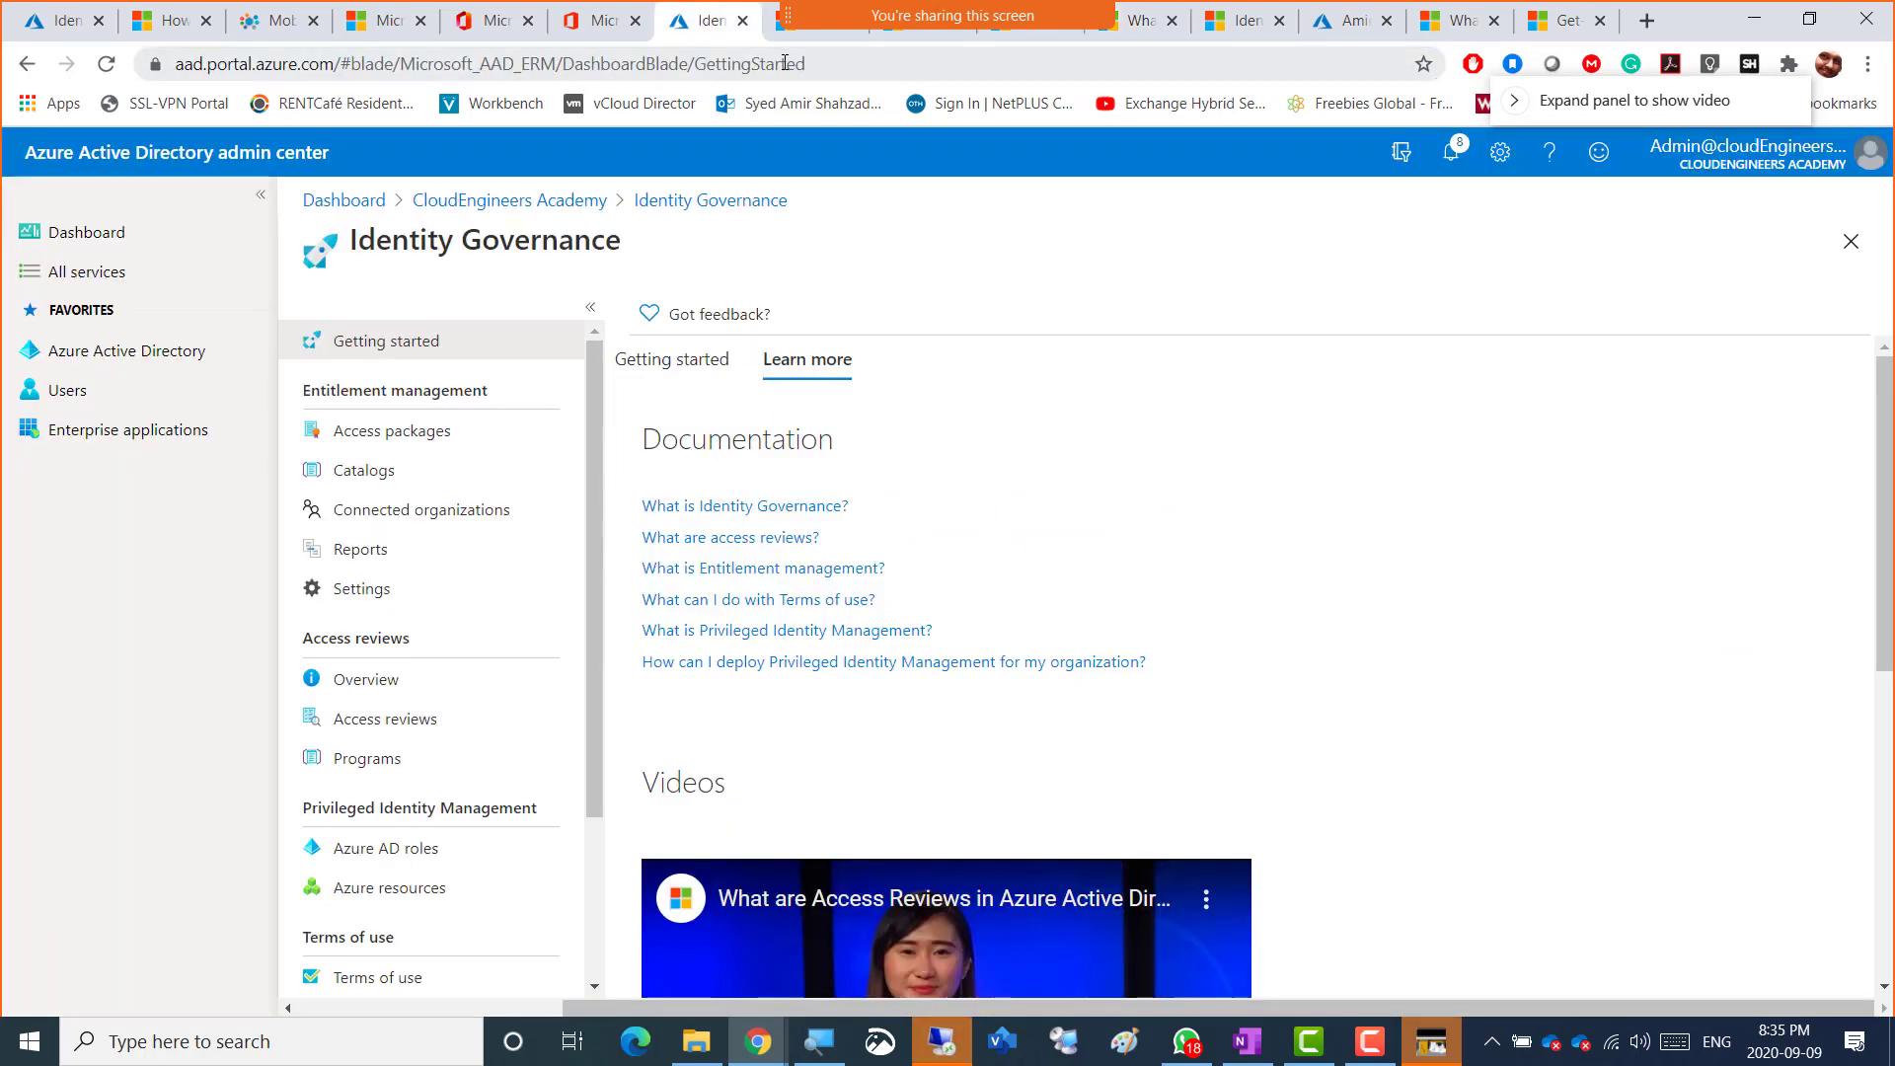
{"action": "left_click", "coordinate": [1145, 21]}
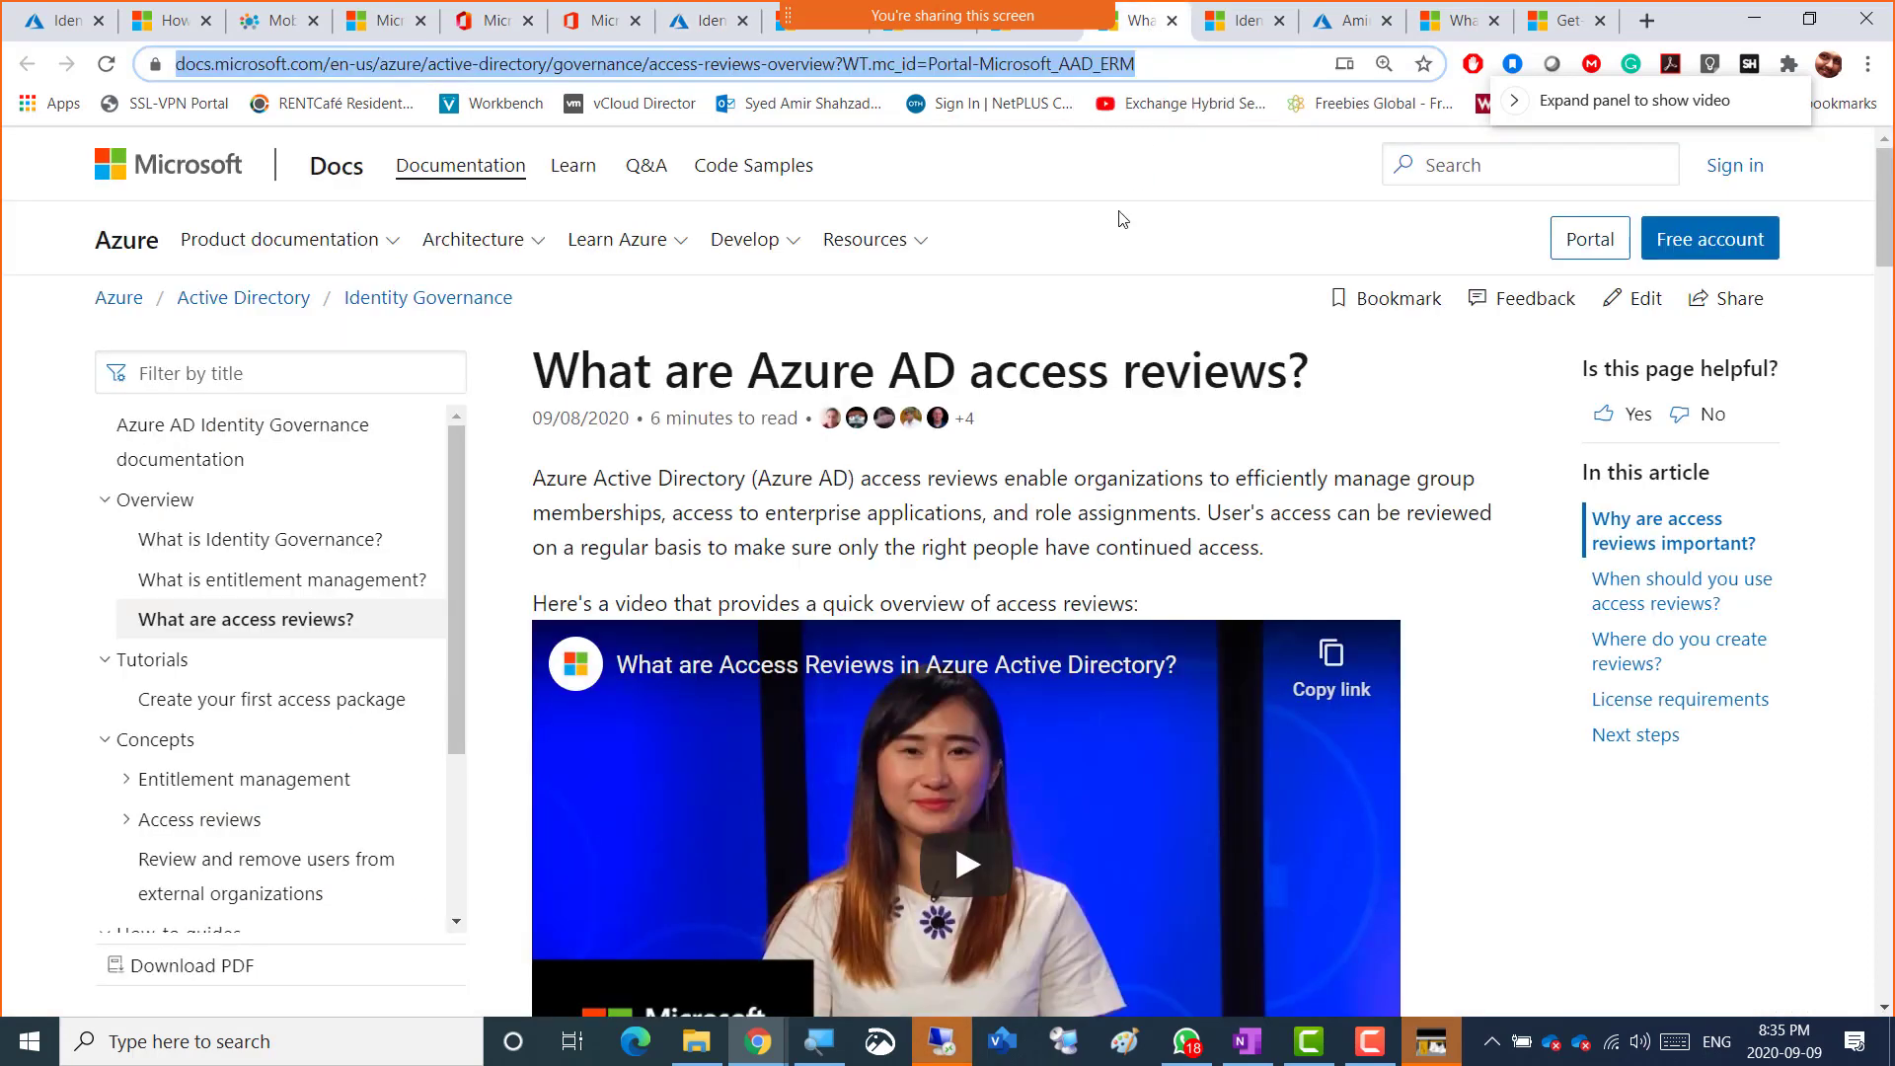
{"action": "key", "text": "alt+Tab"}
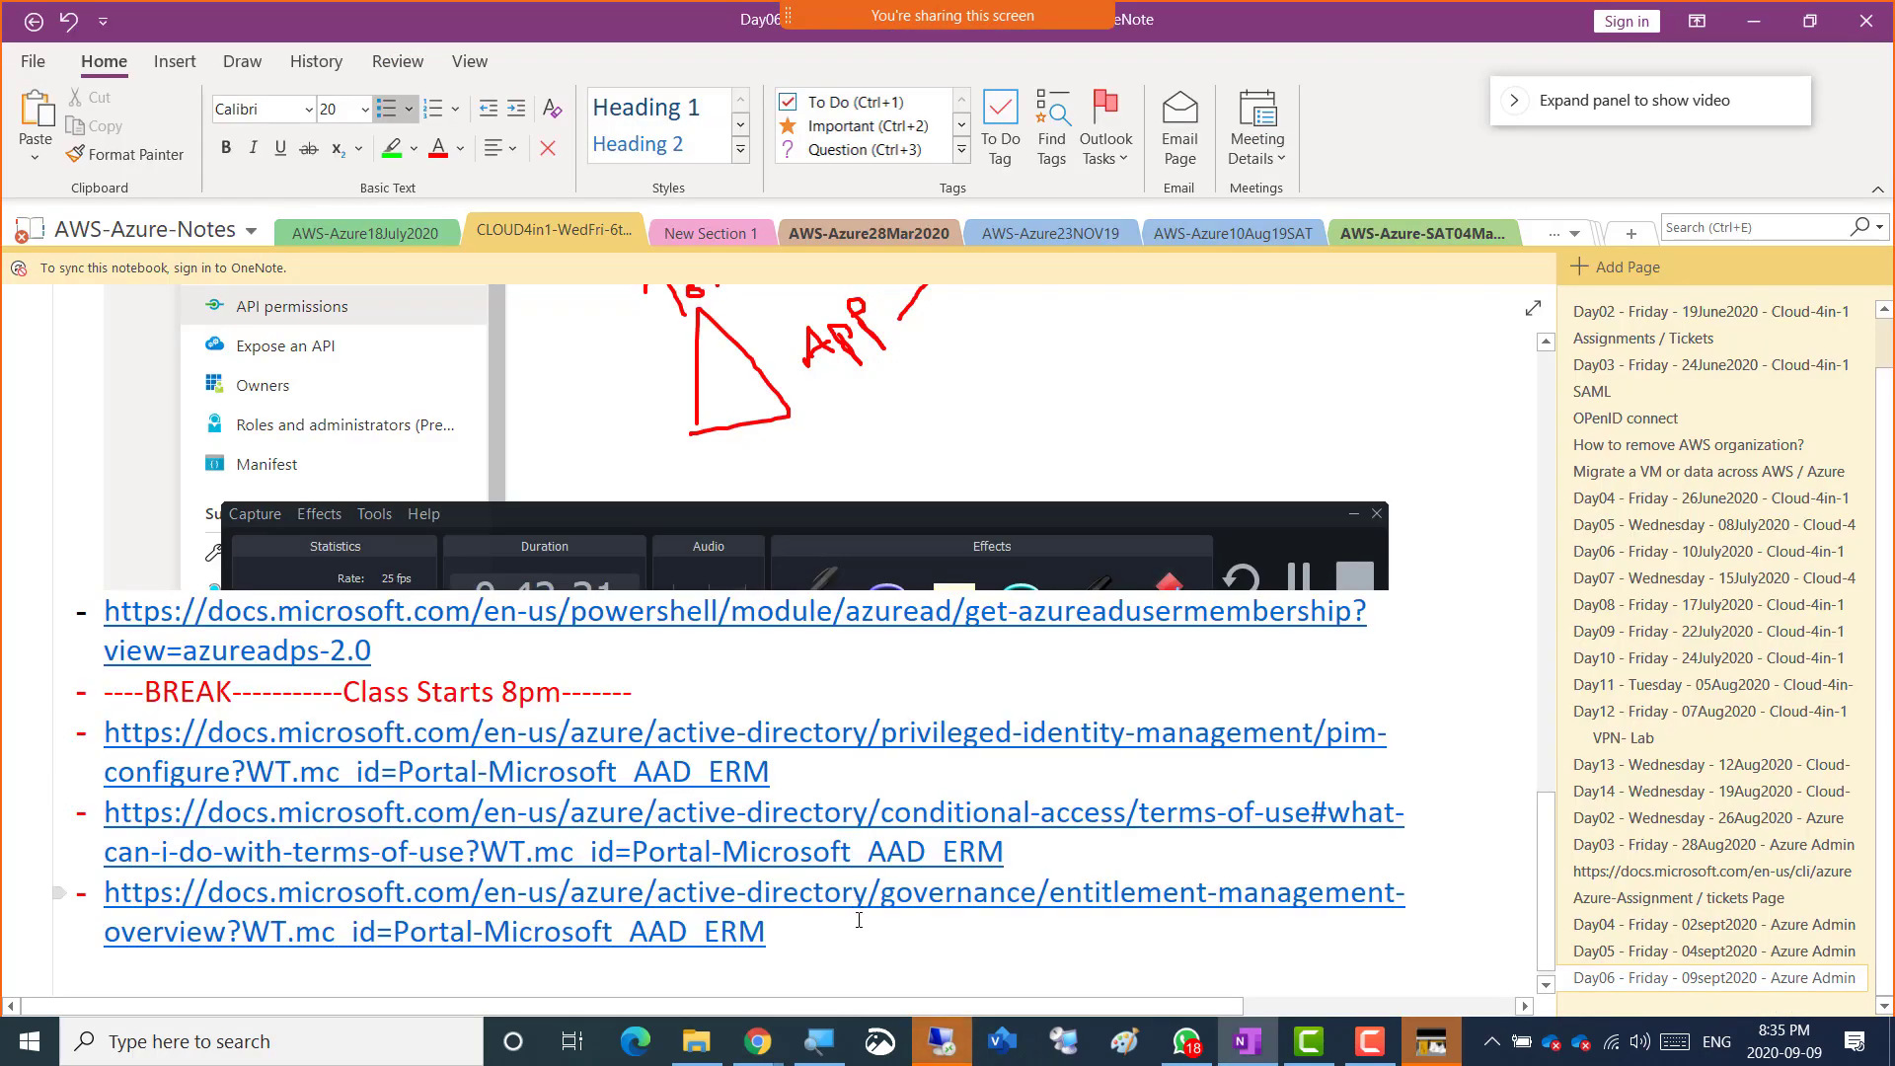
{"action": "key", "text": "Return"}
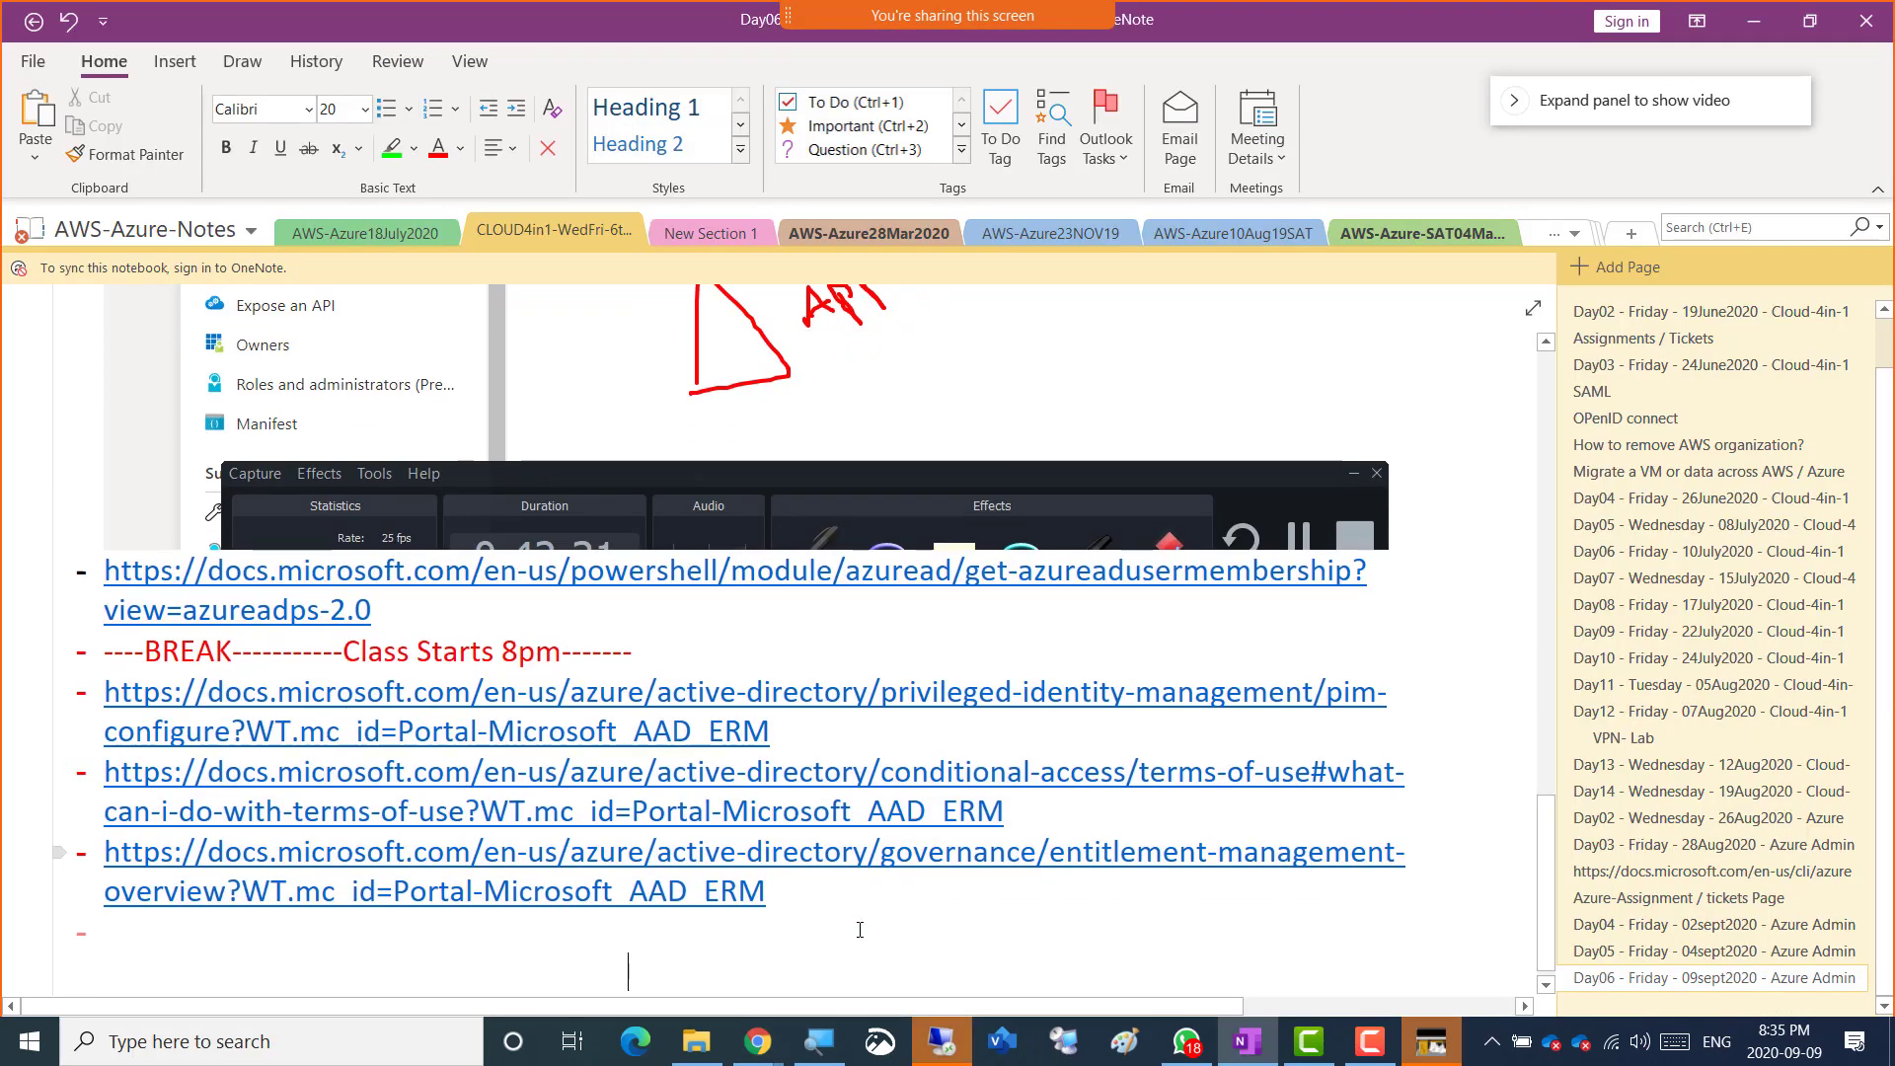
{"action": "key", "text": "ctrl+v"}
- Copy the What is Azure AD Identity Governance article's link from Chrome and add it as a new line in the OneNote notes
{"action": "key", "text": "alt+Tab"}
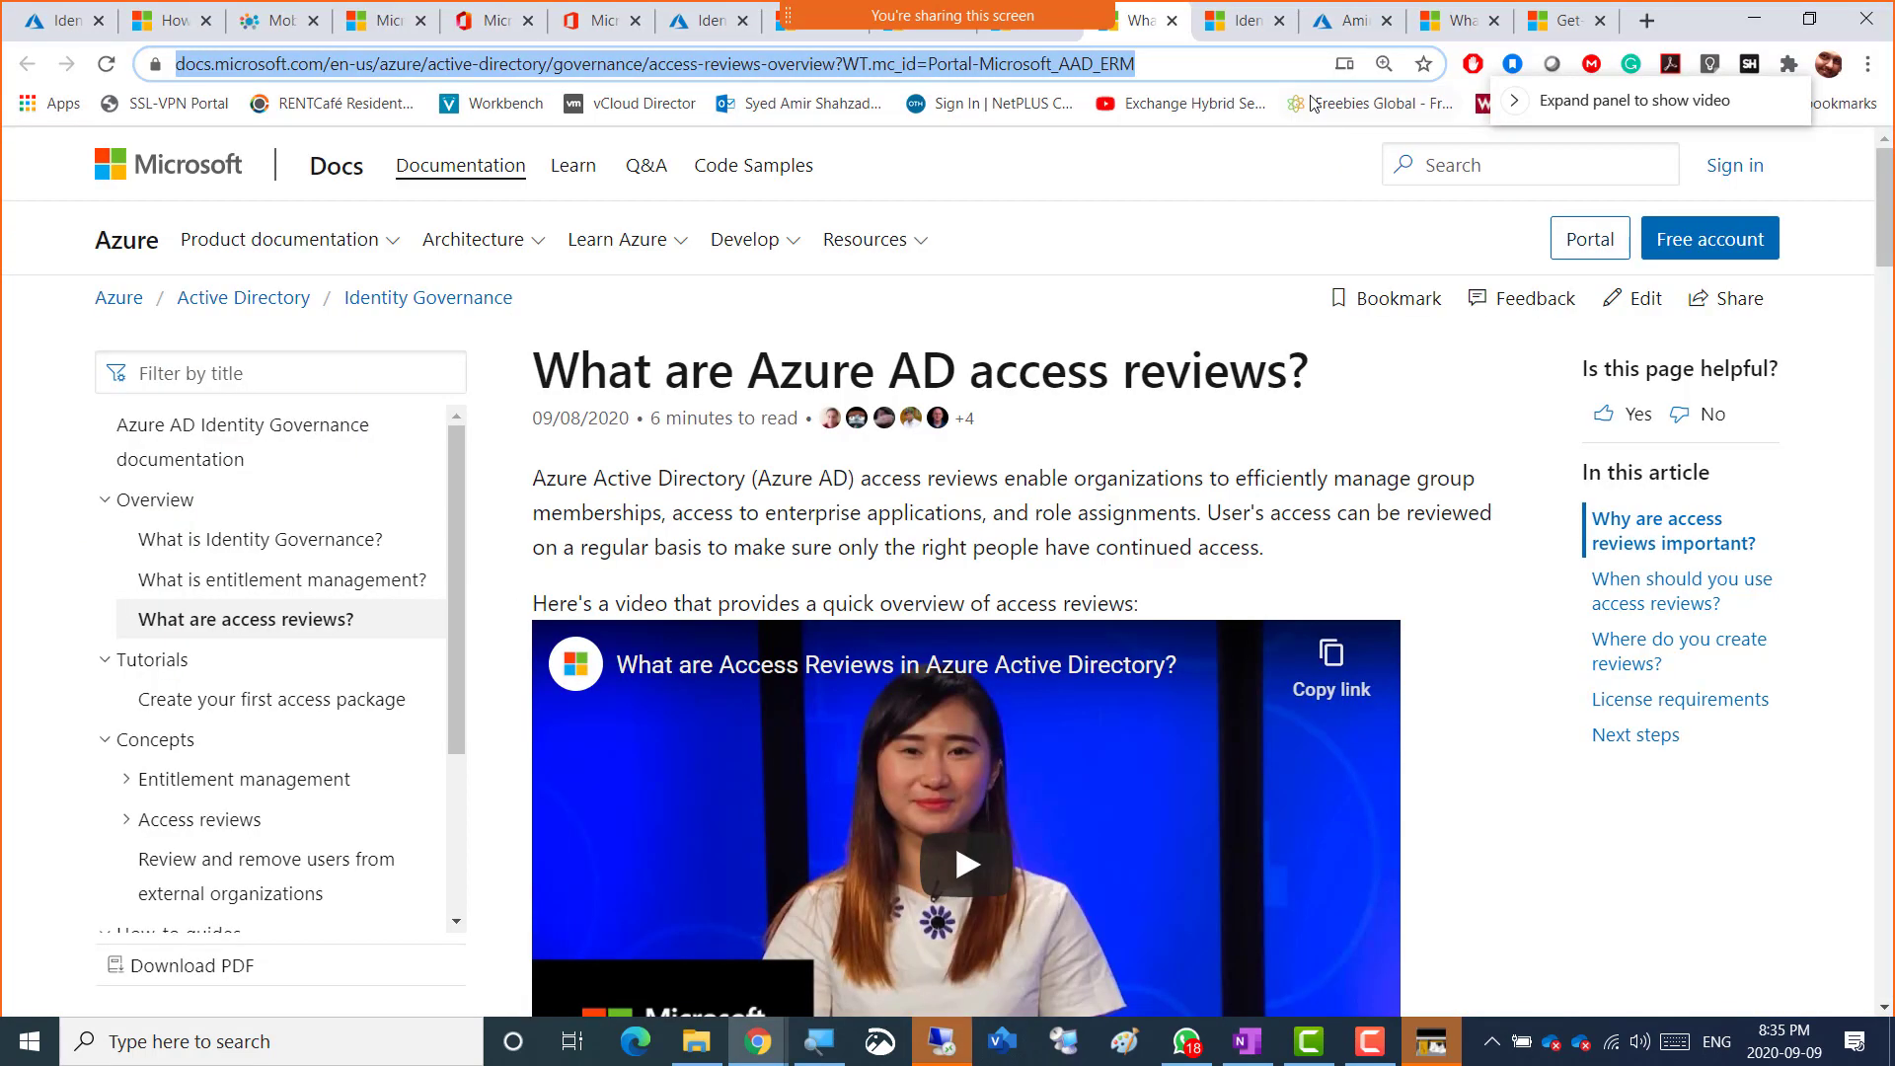
{"action": "left_click", "coordinate": [1239, 21]}
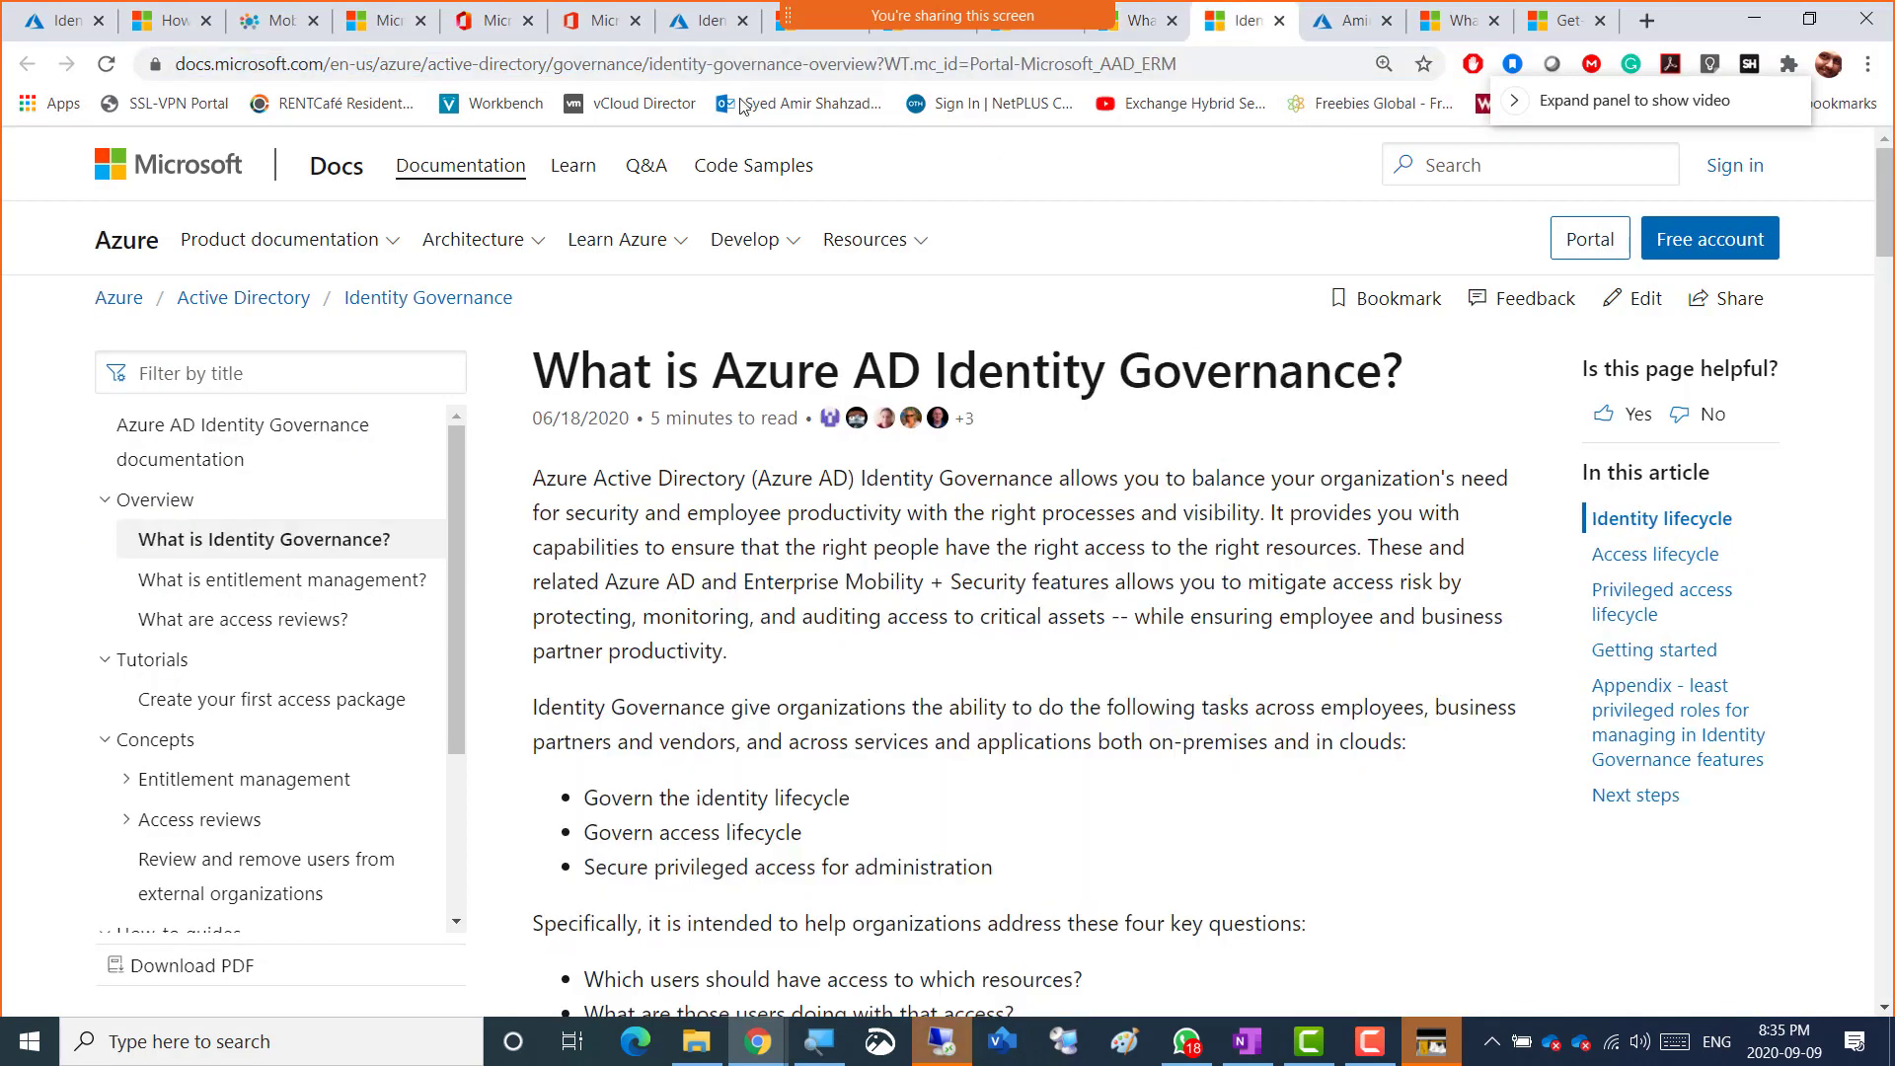
{"action": "left_click", "coordinate": [719, 62]}
{"action": "key", "text": "ctrl+c"}
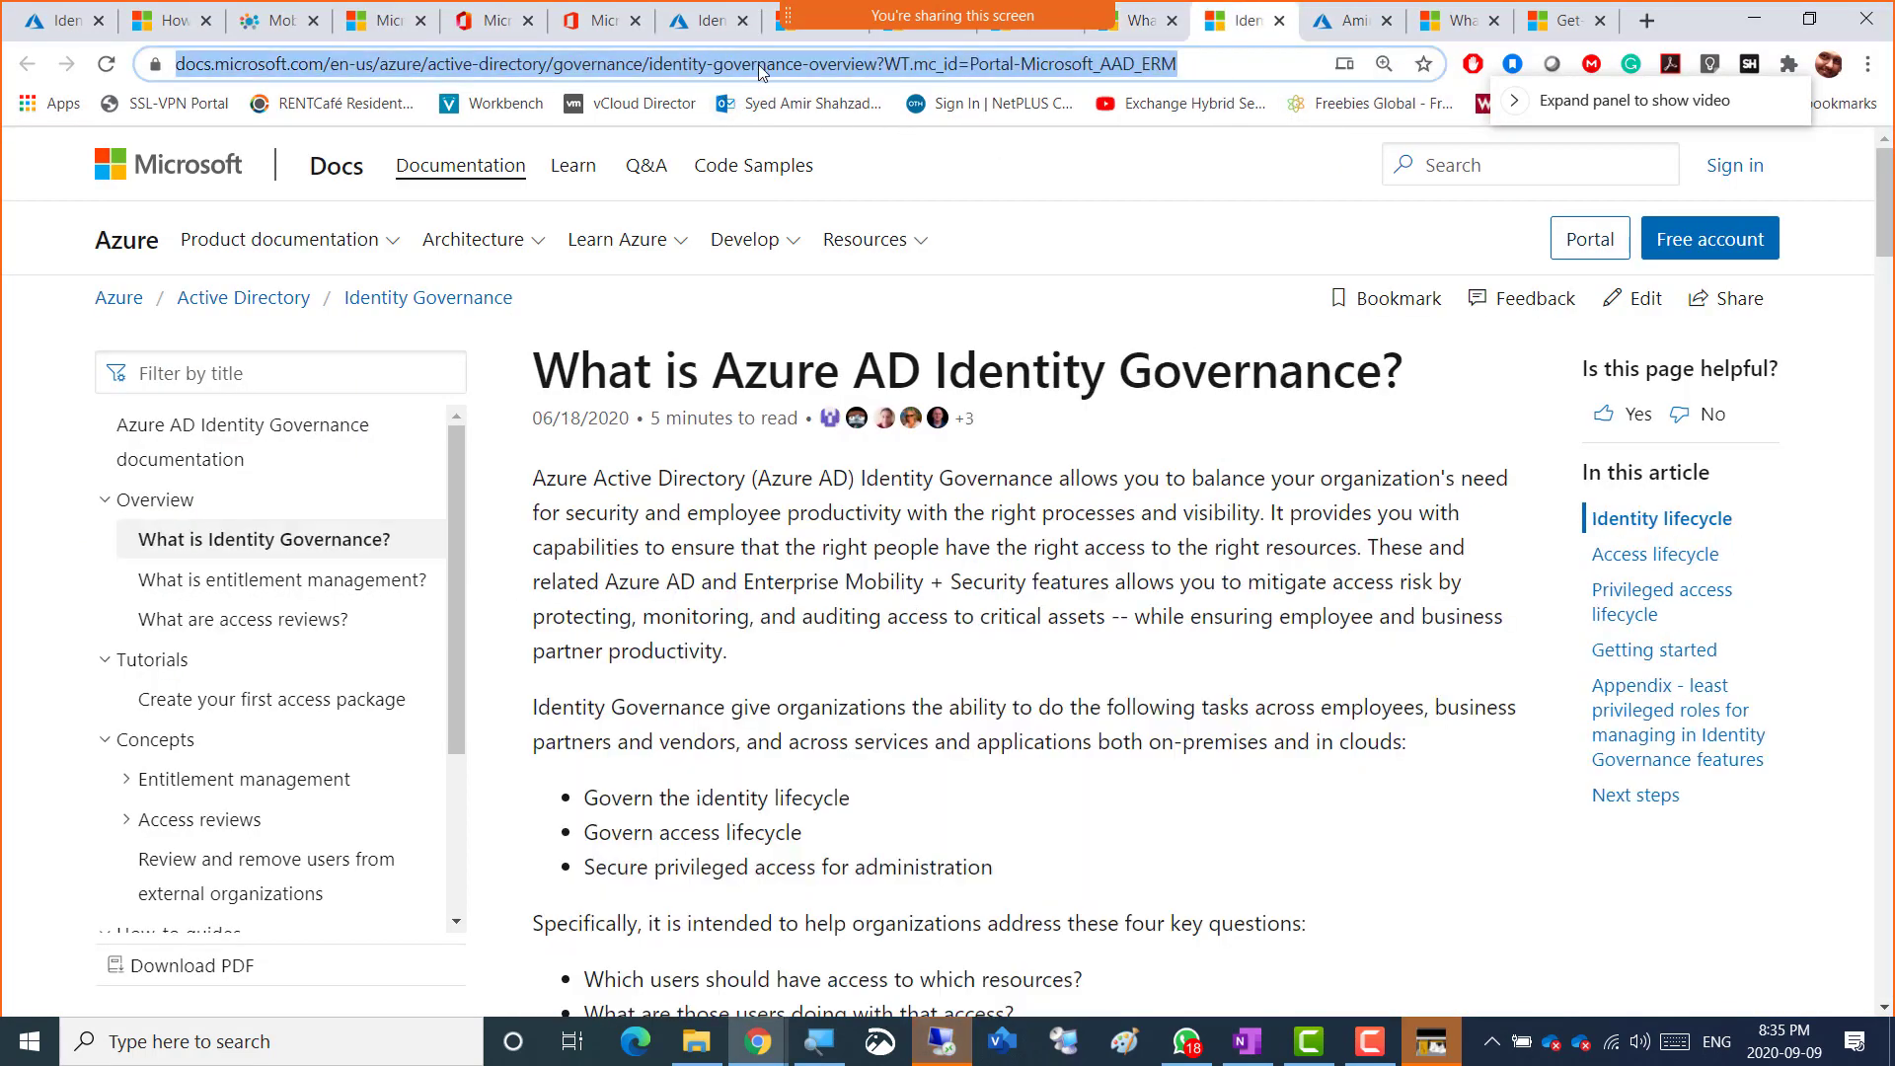
{"action": "key", "text": "alt+Tab"}
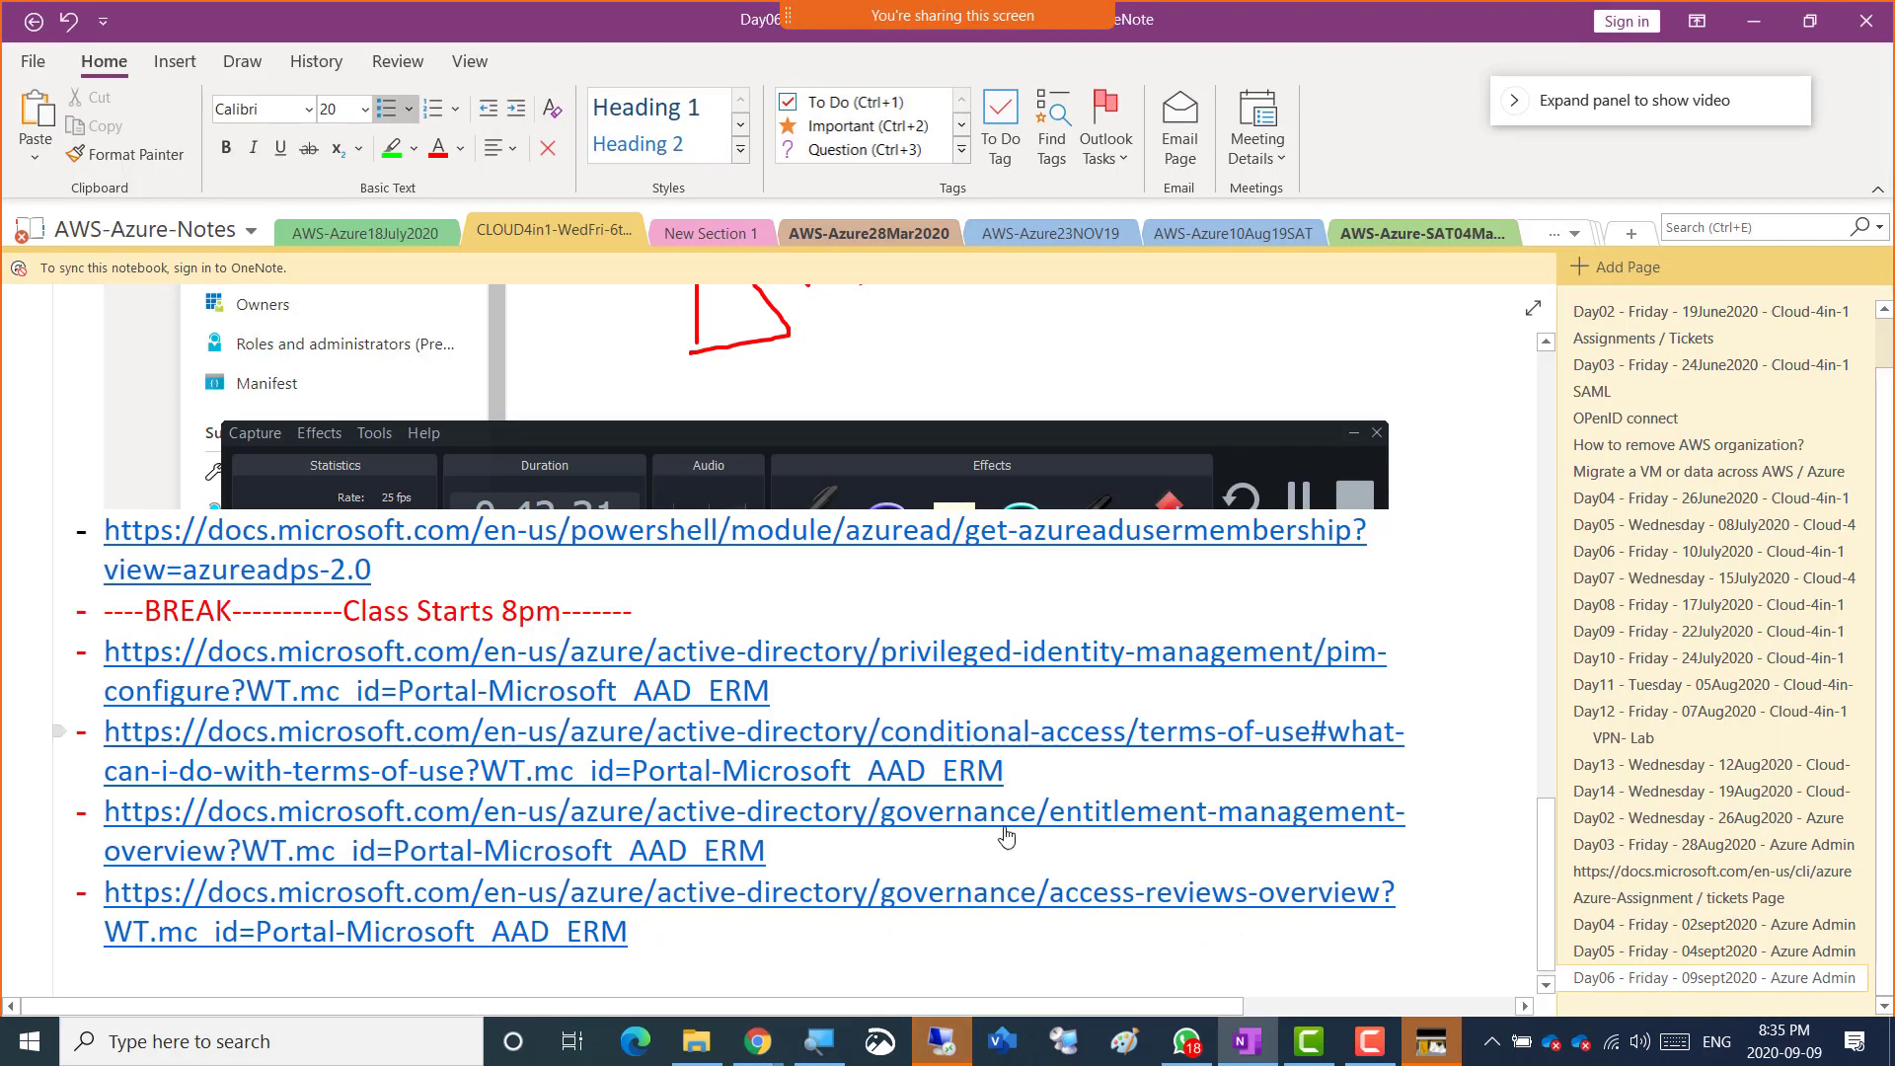
{"action": "left_click", "coordinate": [905, 928]}
{"action": "key", "text": "Return"}
{"action": "key", "text": "ctrl+v"}
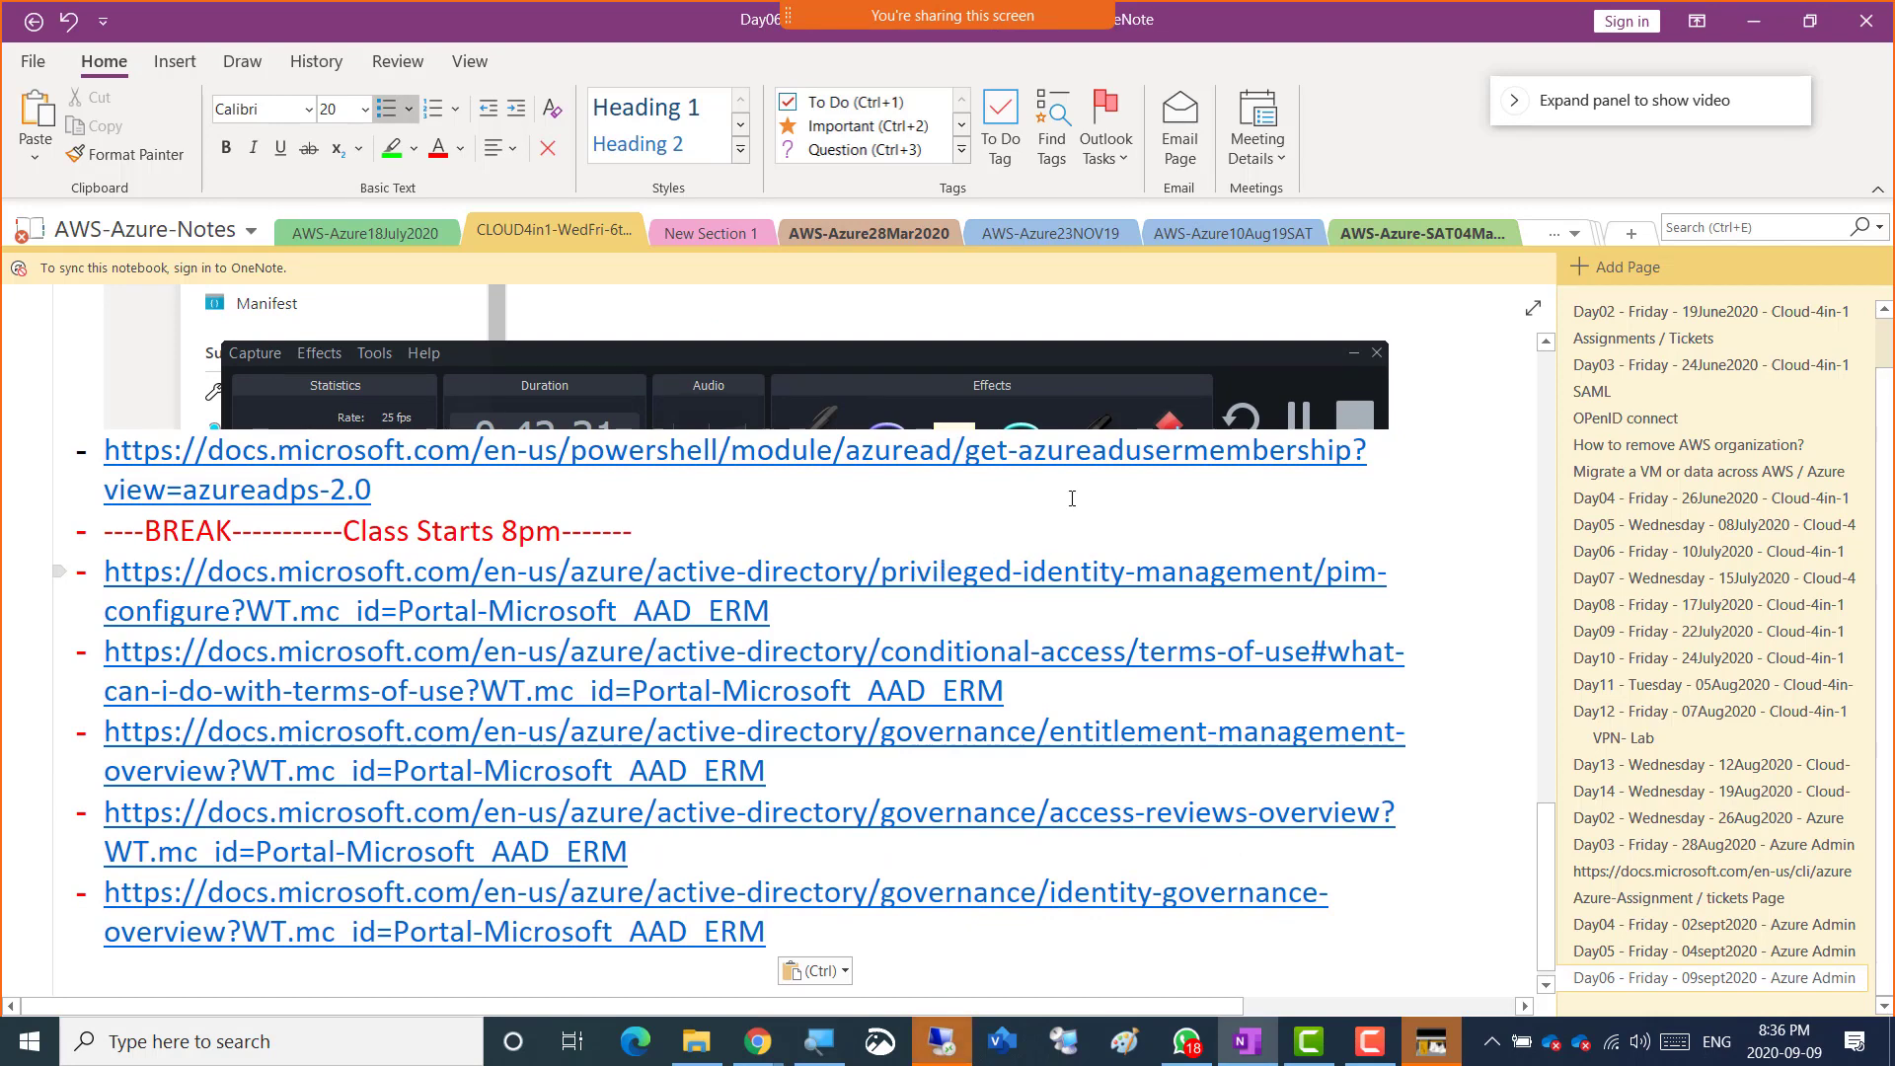
- Copy the OneNote notes from the get-azureadusermembership link through the identity-governance link, switch to WhatsApp, and return to OneNote
{"action": "key", "text": "alt+Tab"}
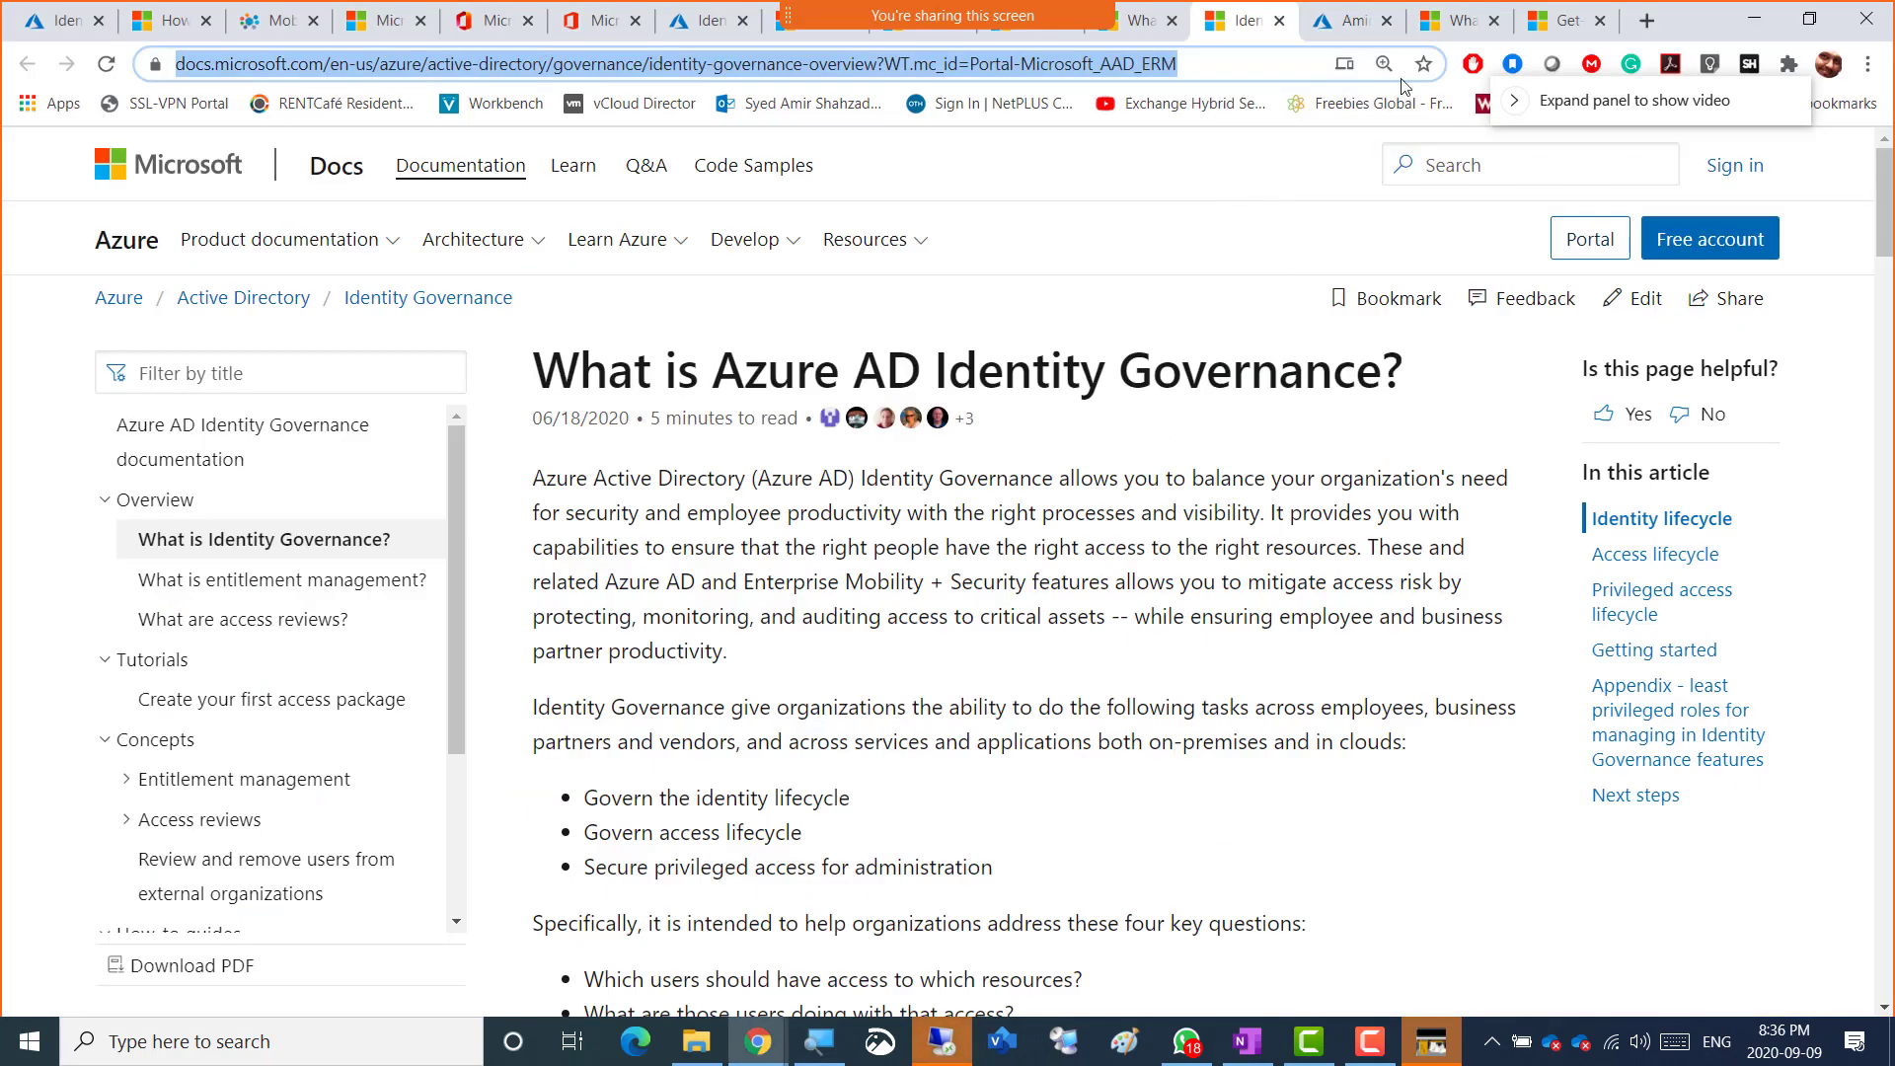
{"action": "left_click", "coordinate": [1344, 22]}
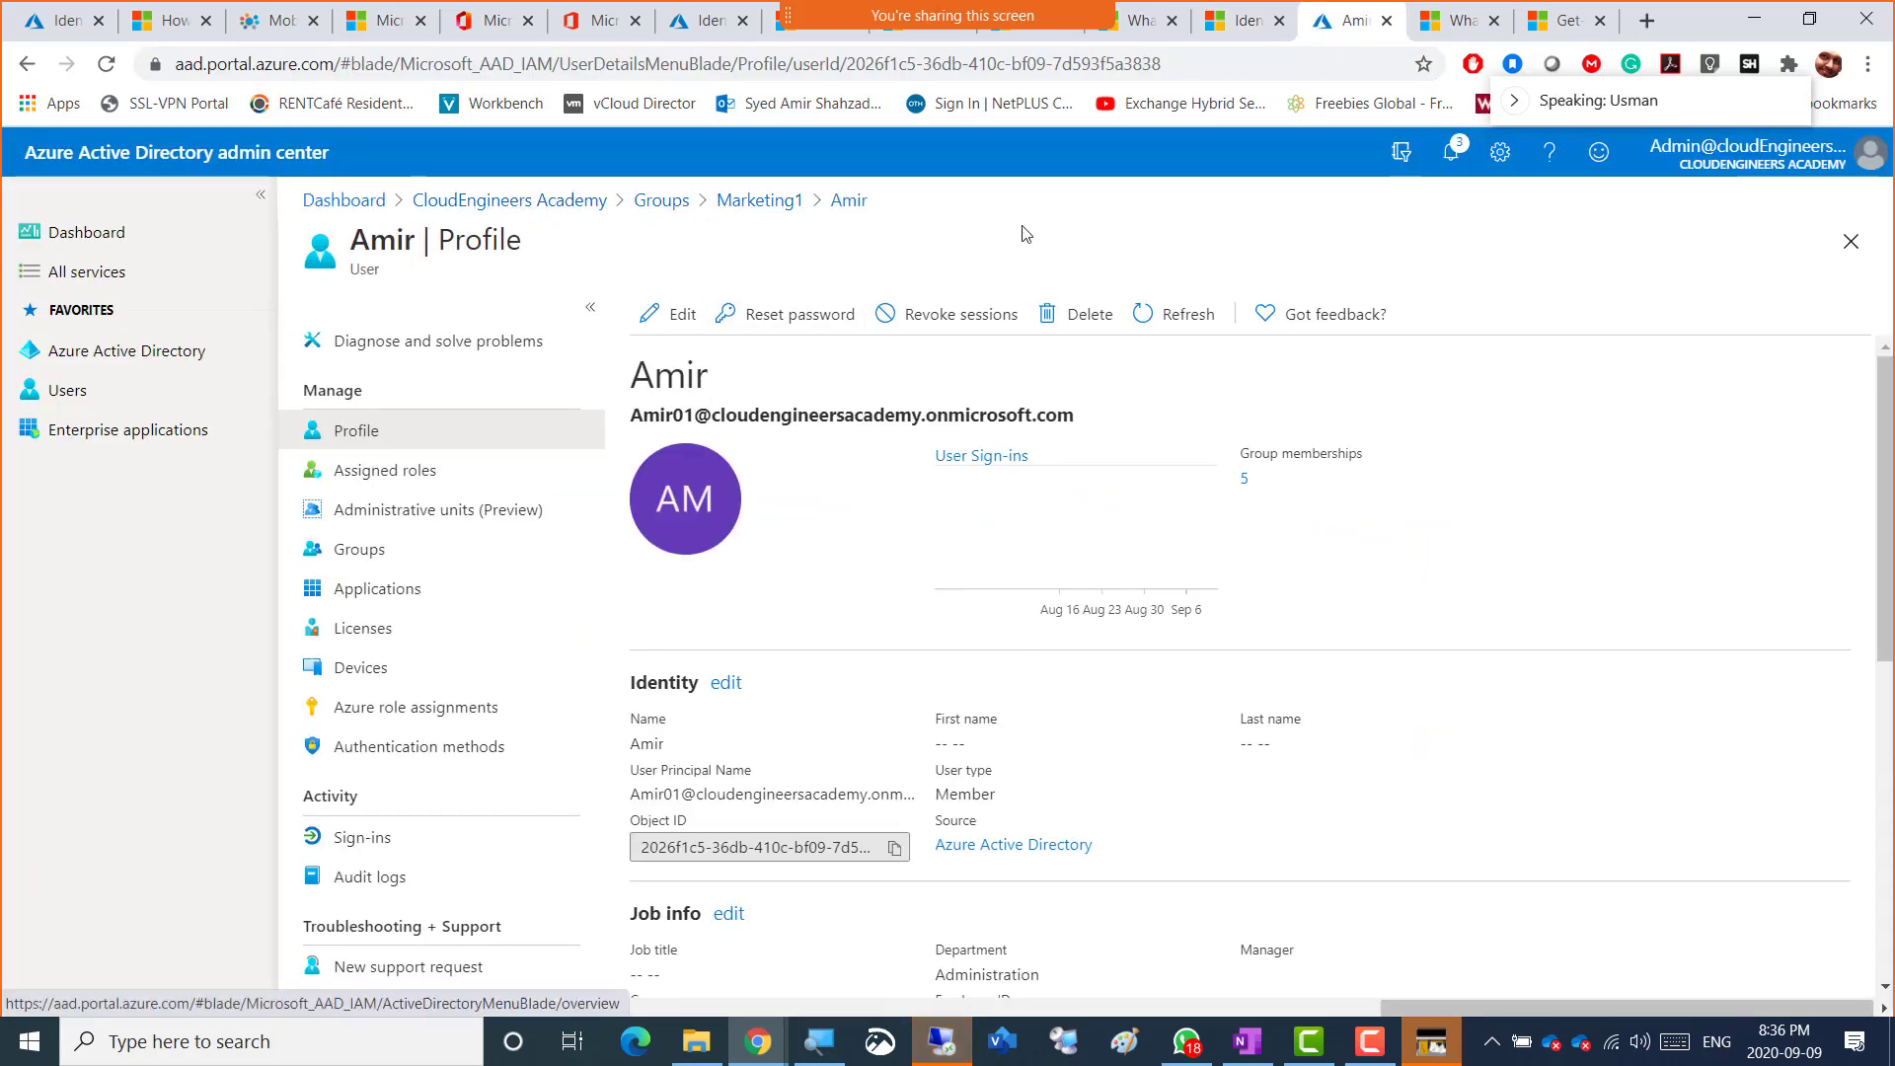
{"action": "left_click", "coordinate": [1247, 1042]}
{"action": "left_click", "coordinate": [109, 568], "text": "shift"}
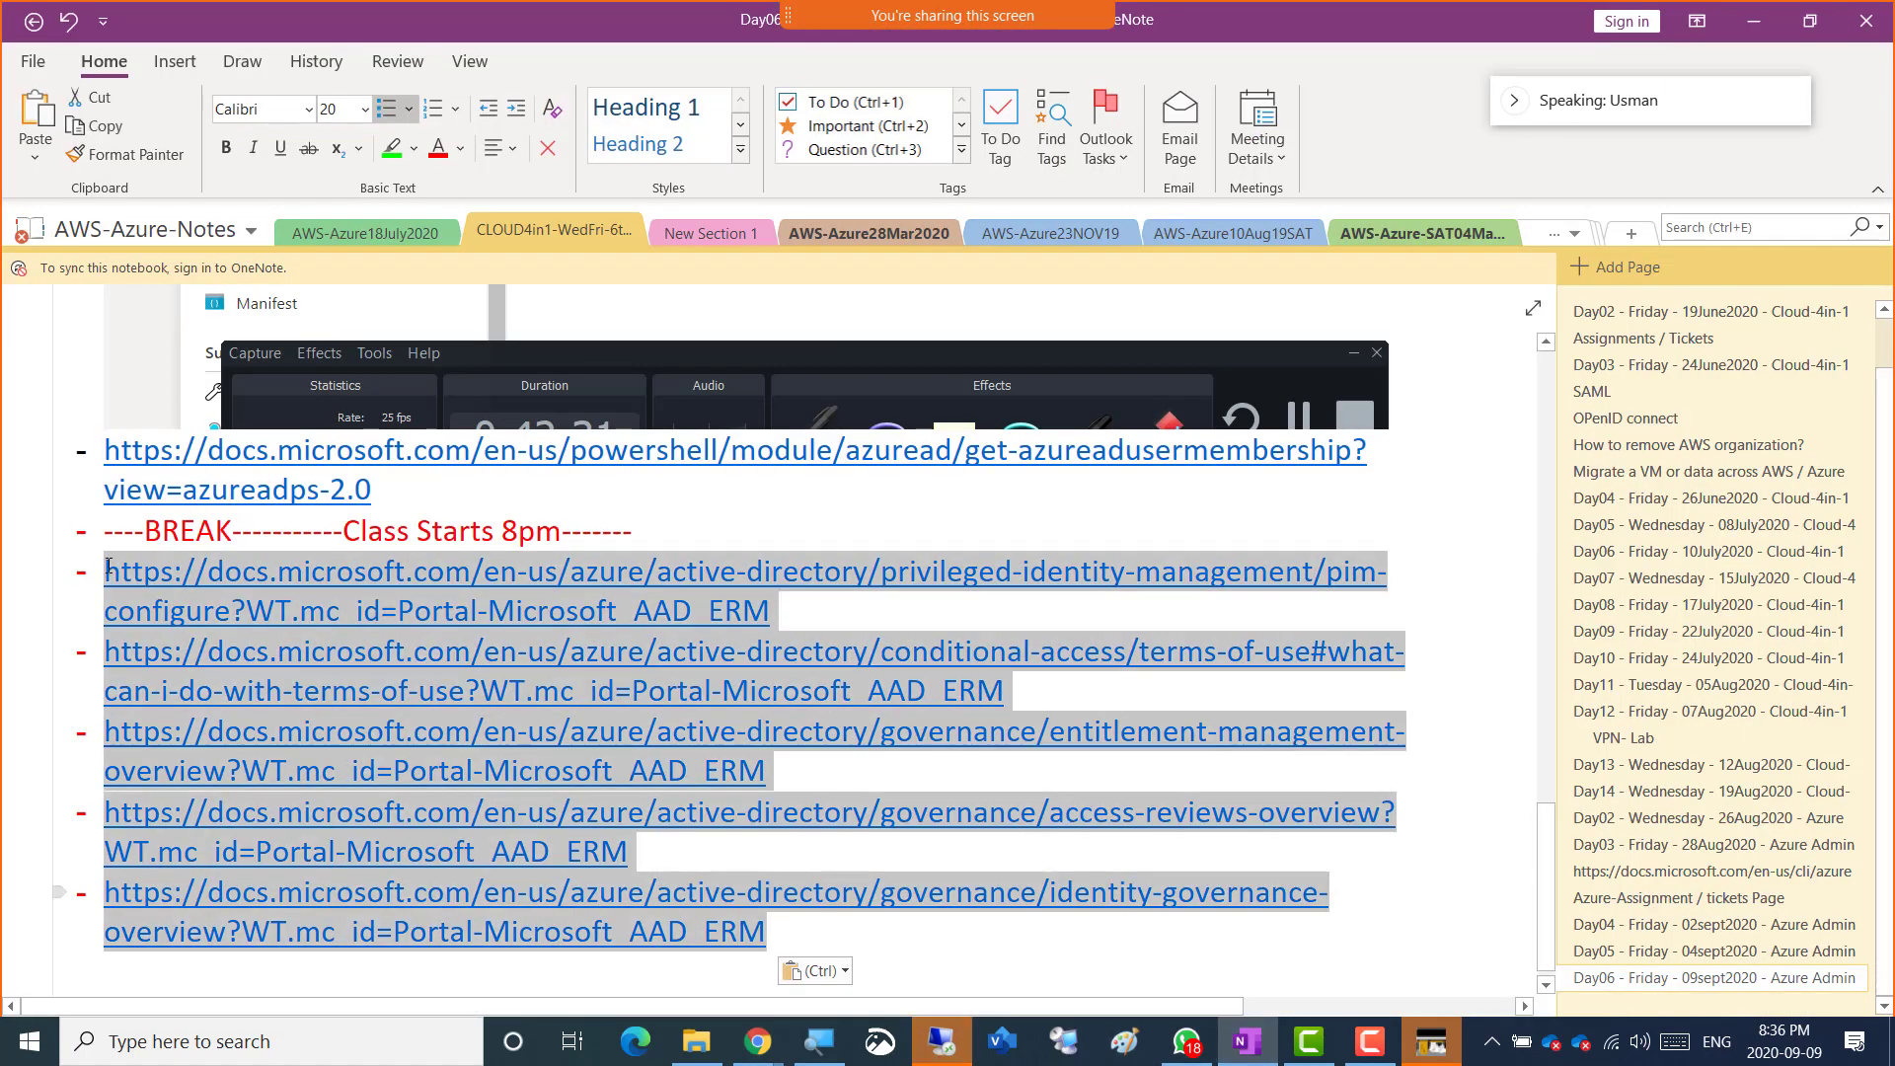
{"action": "left_click_drag", "start_coordinate": [93, 558], "coordinate": [93, 490]}
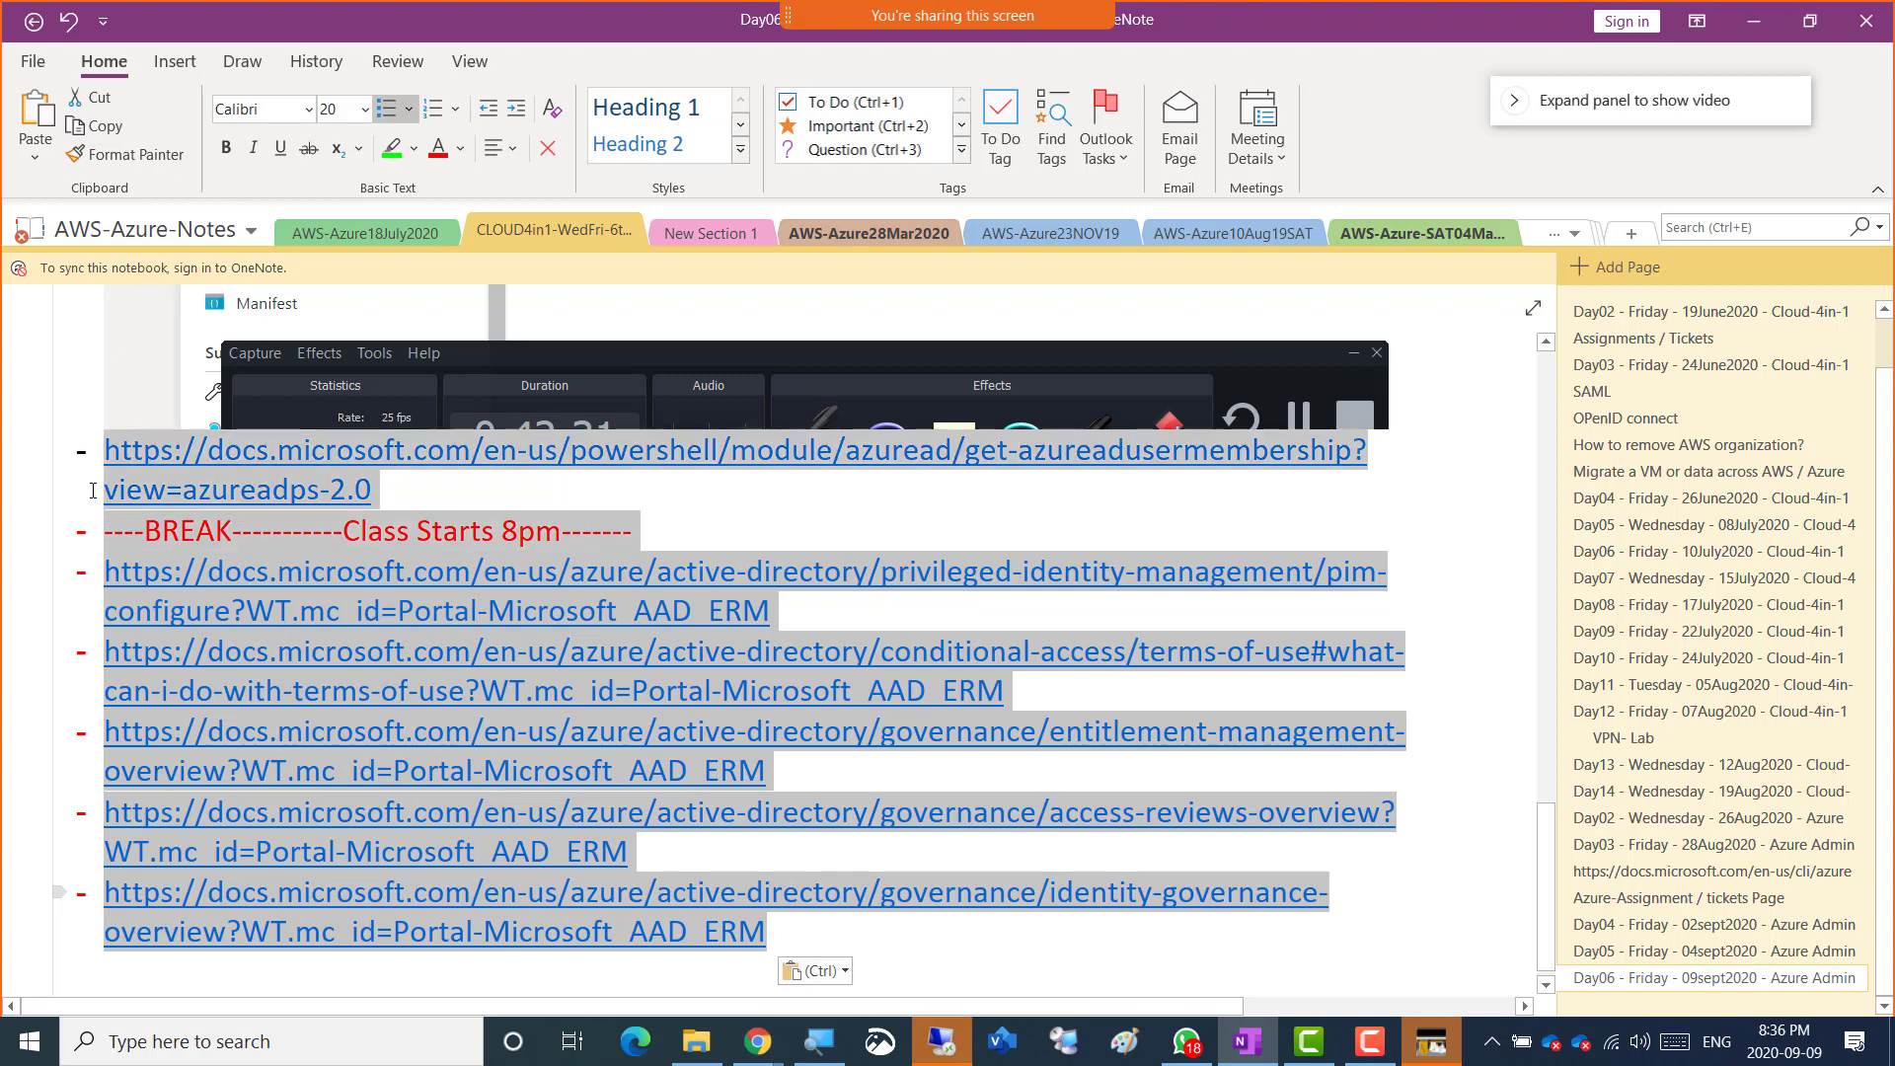
{"action": "key", "text": "ctrl+c"}
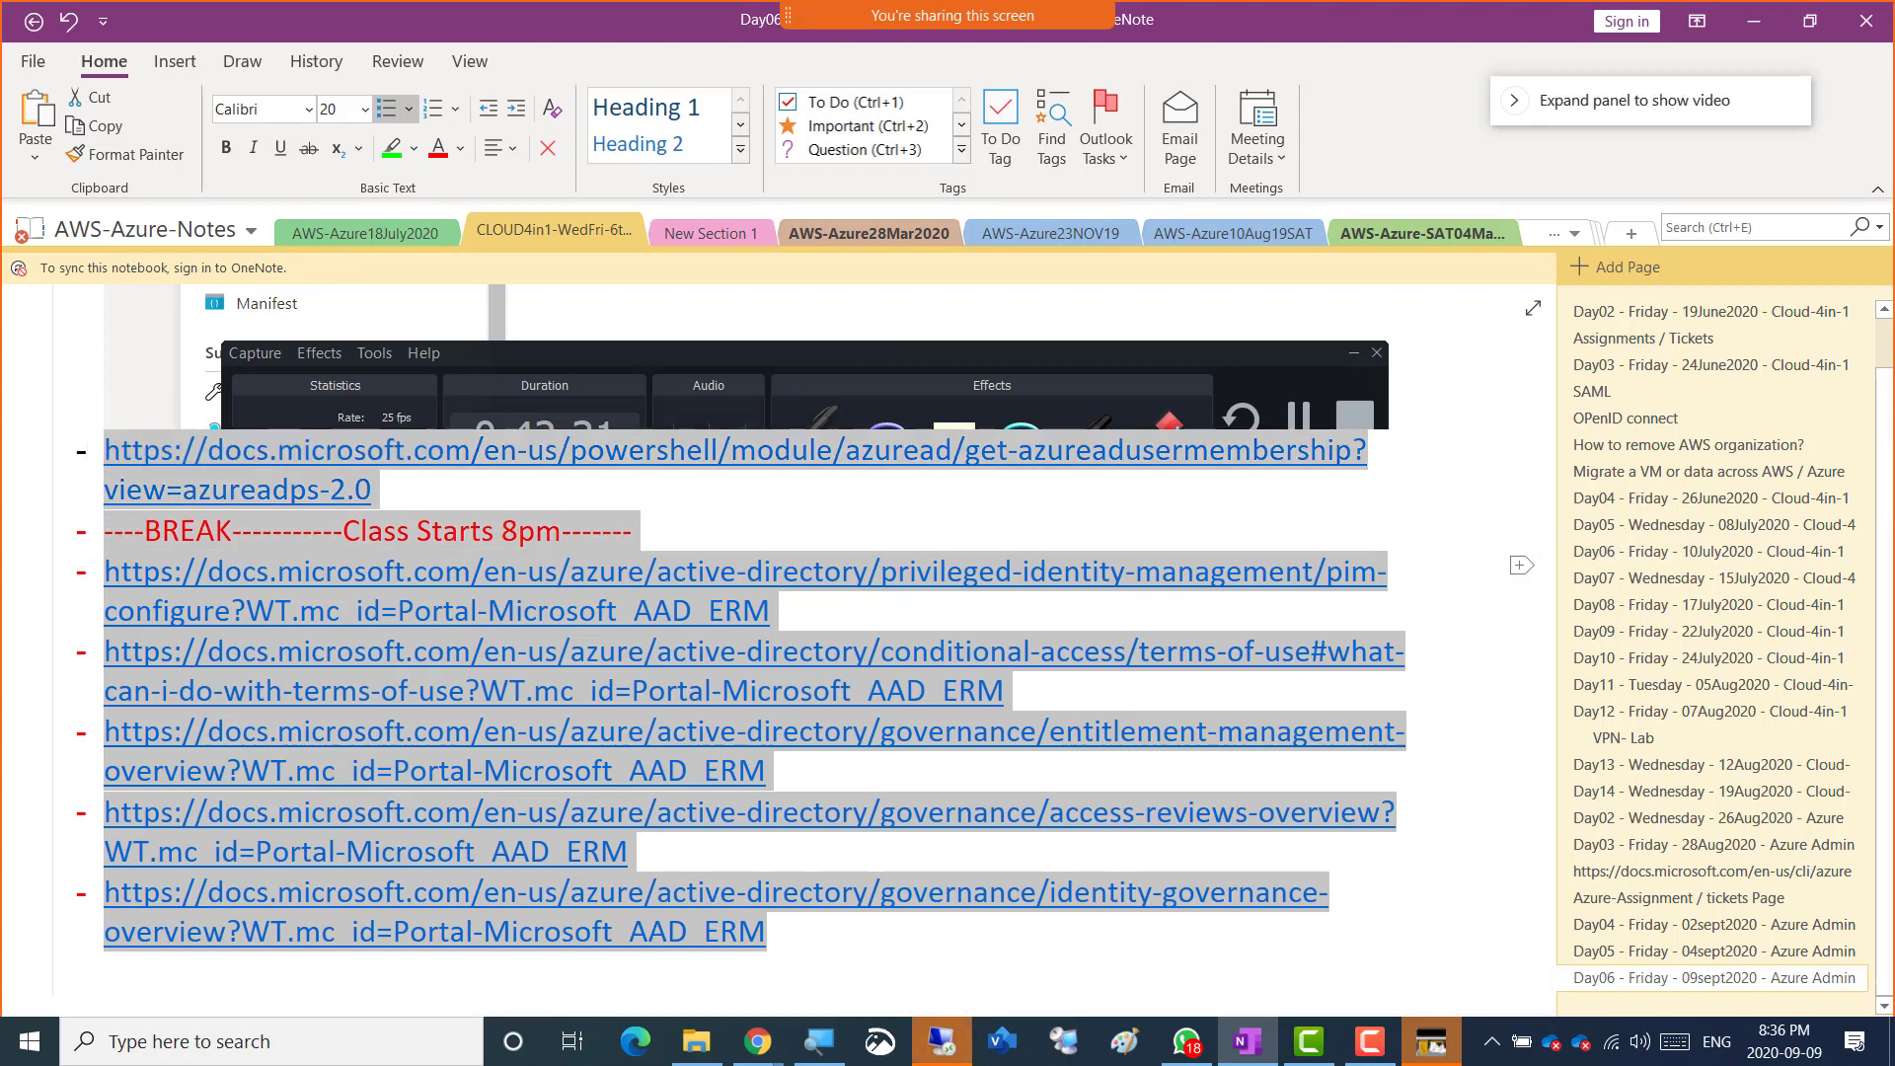
{"action": "key", "text": "alt+Tab"}
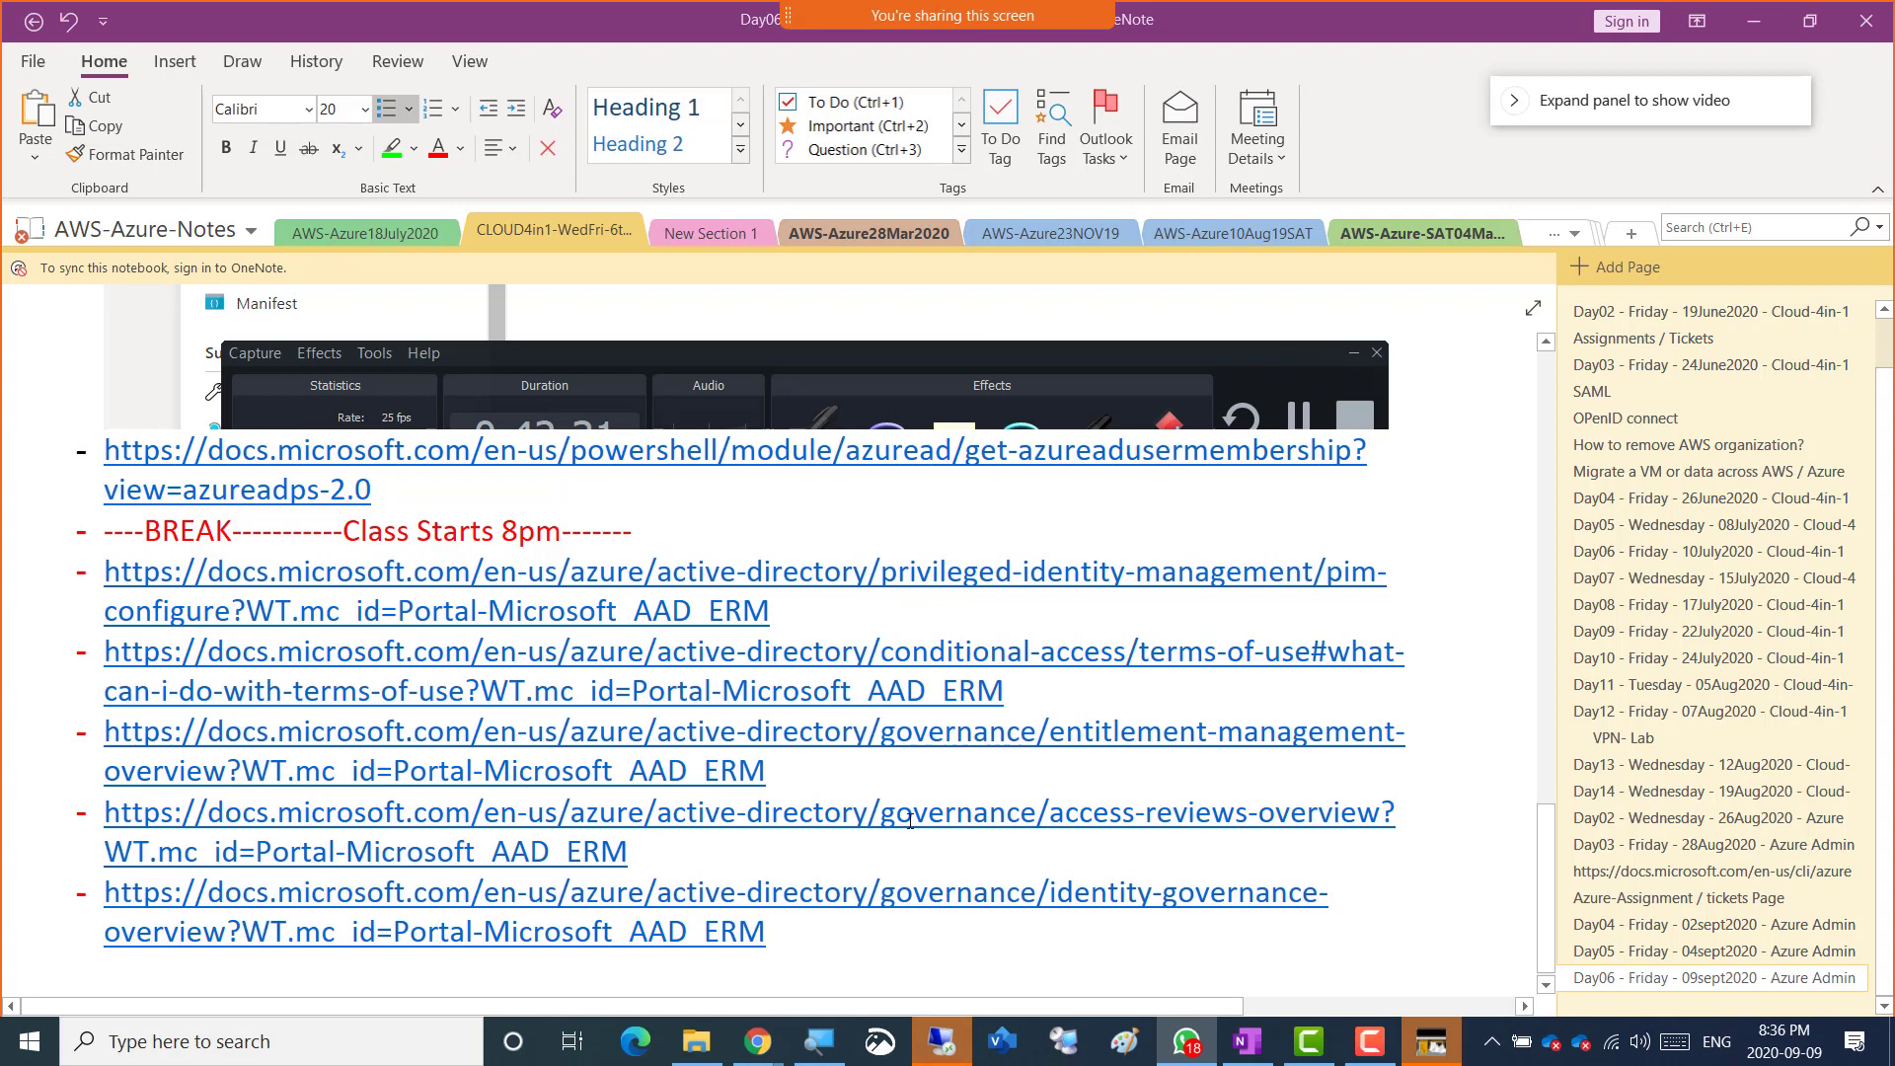
{"action": "key", "text": "alt+Tab"}
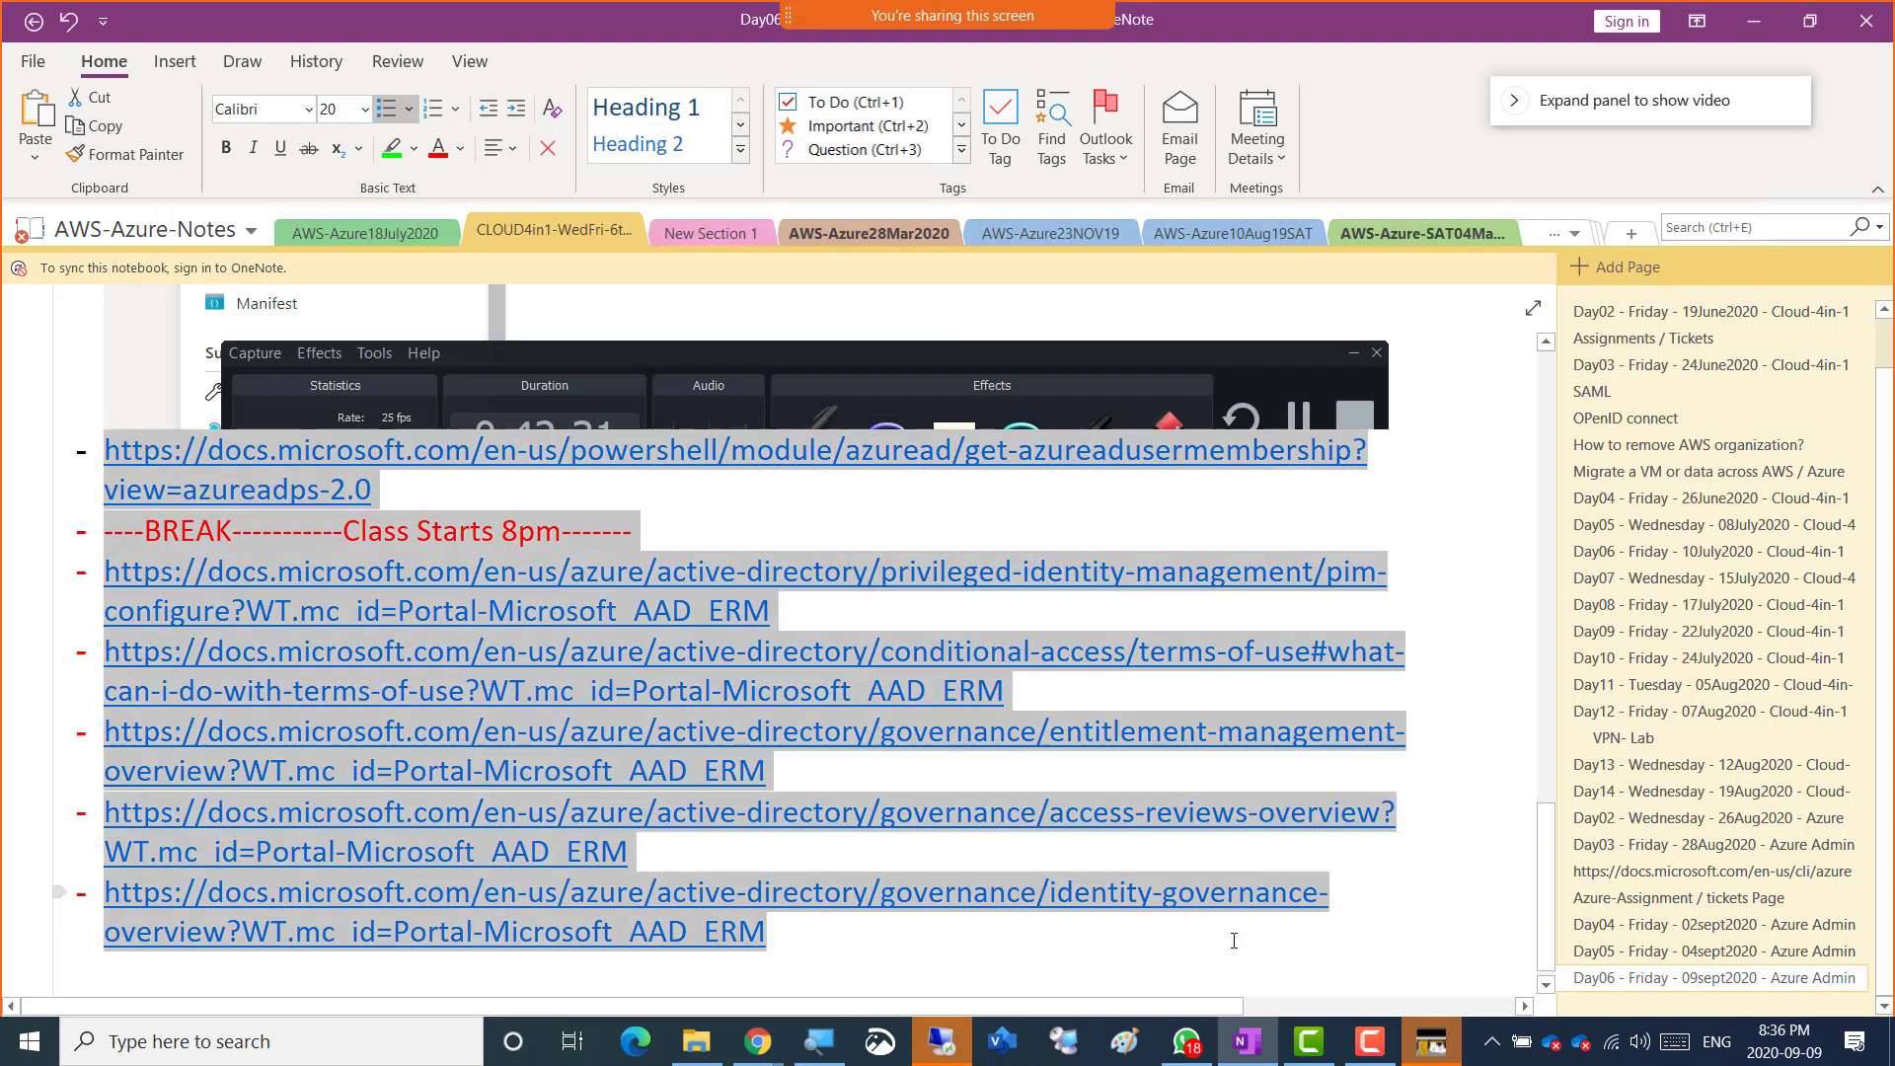
{"action": "left_click", "coordinate": [822, 947]}
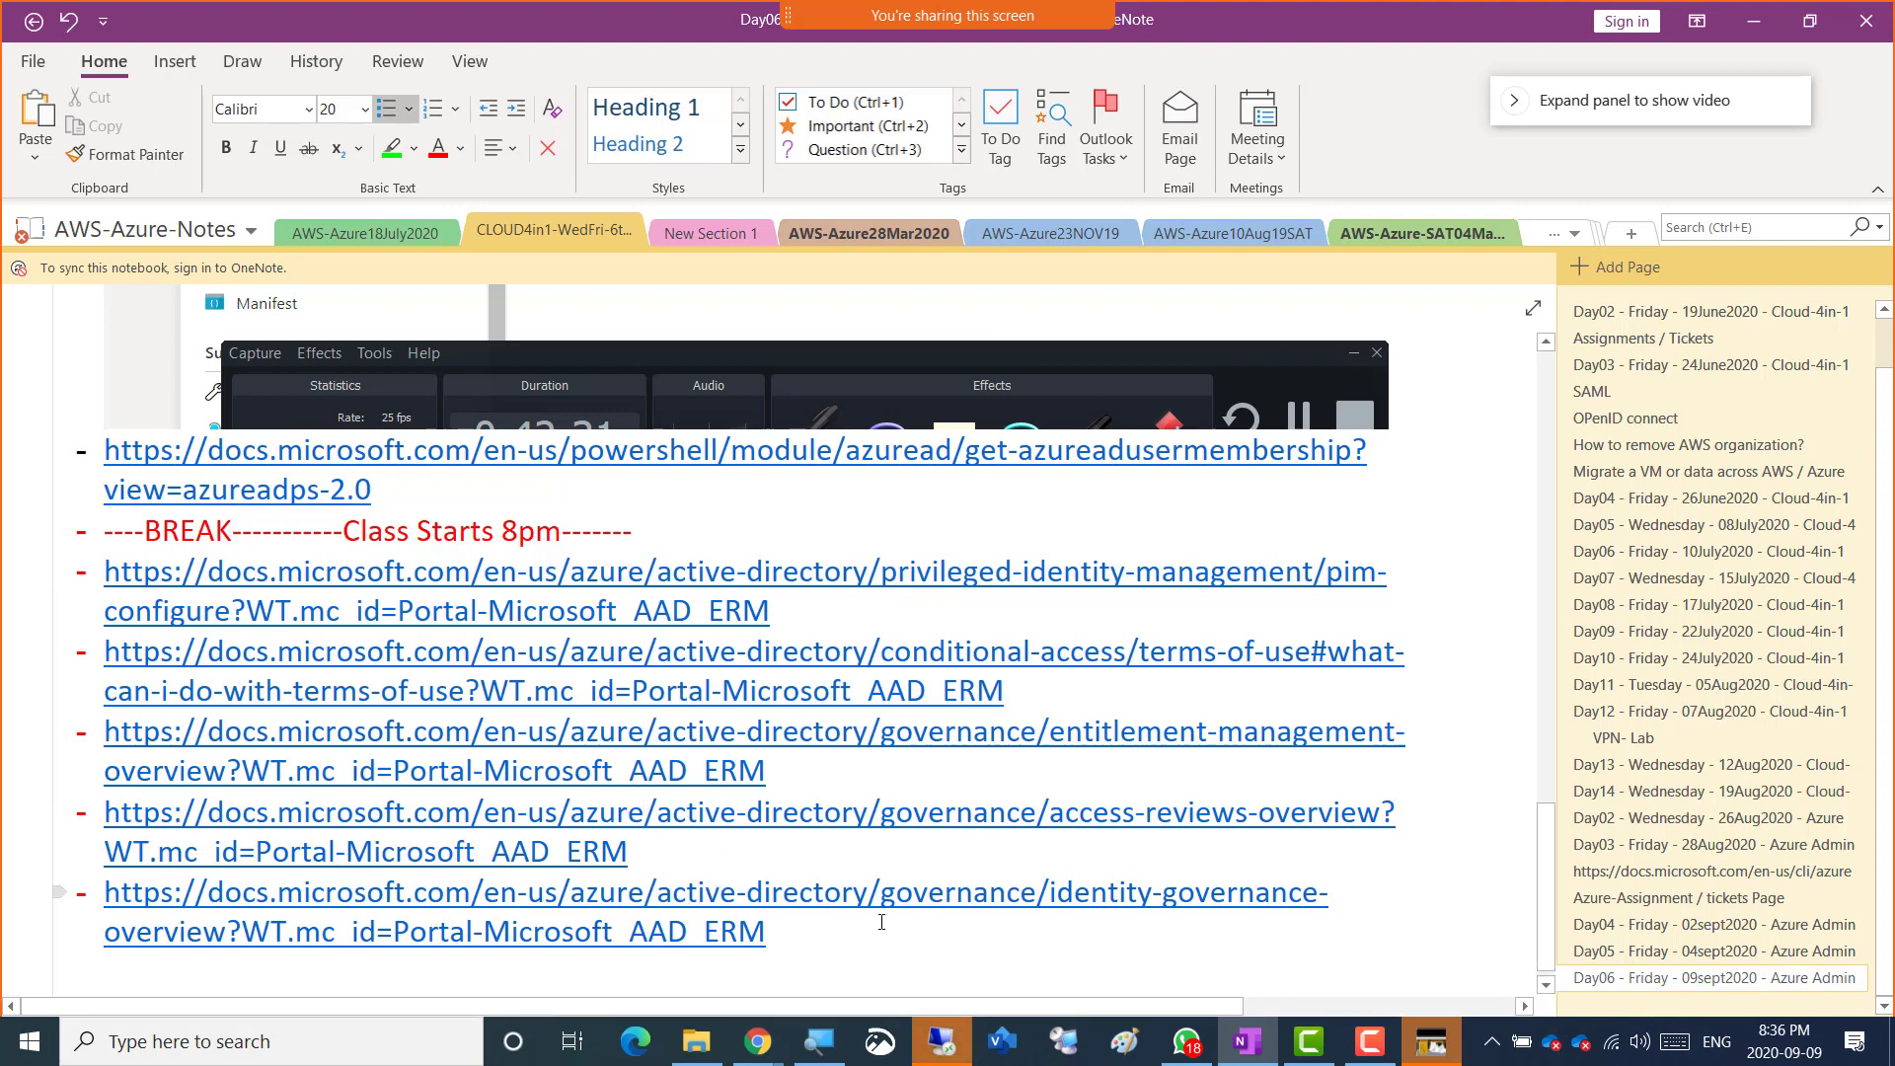
- Switch to the Azure AD admin center in Chrome and open the Application proxy page of the CloudEngineers Academy tenant
{"action": "key", "text": "alt+Tab"}
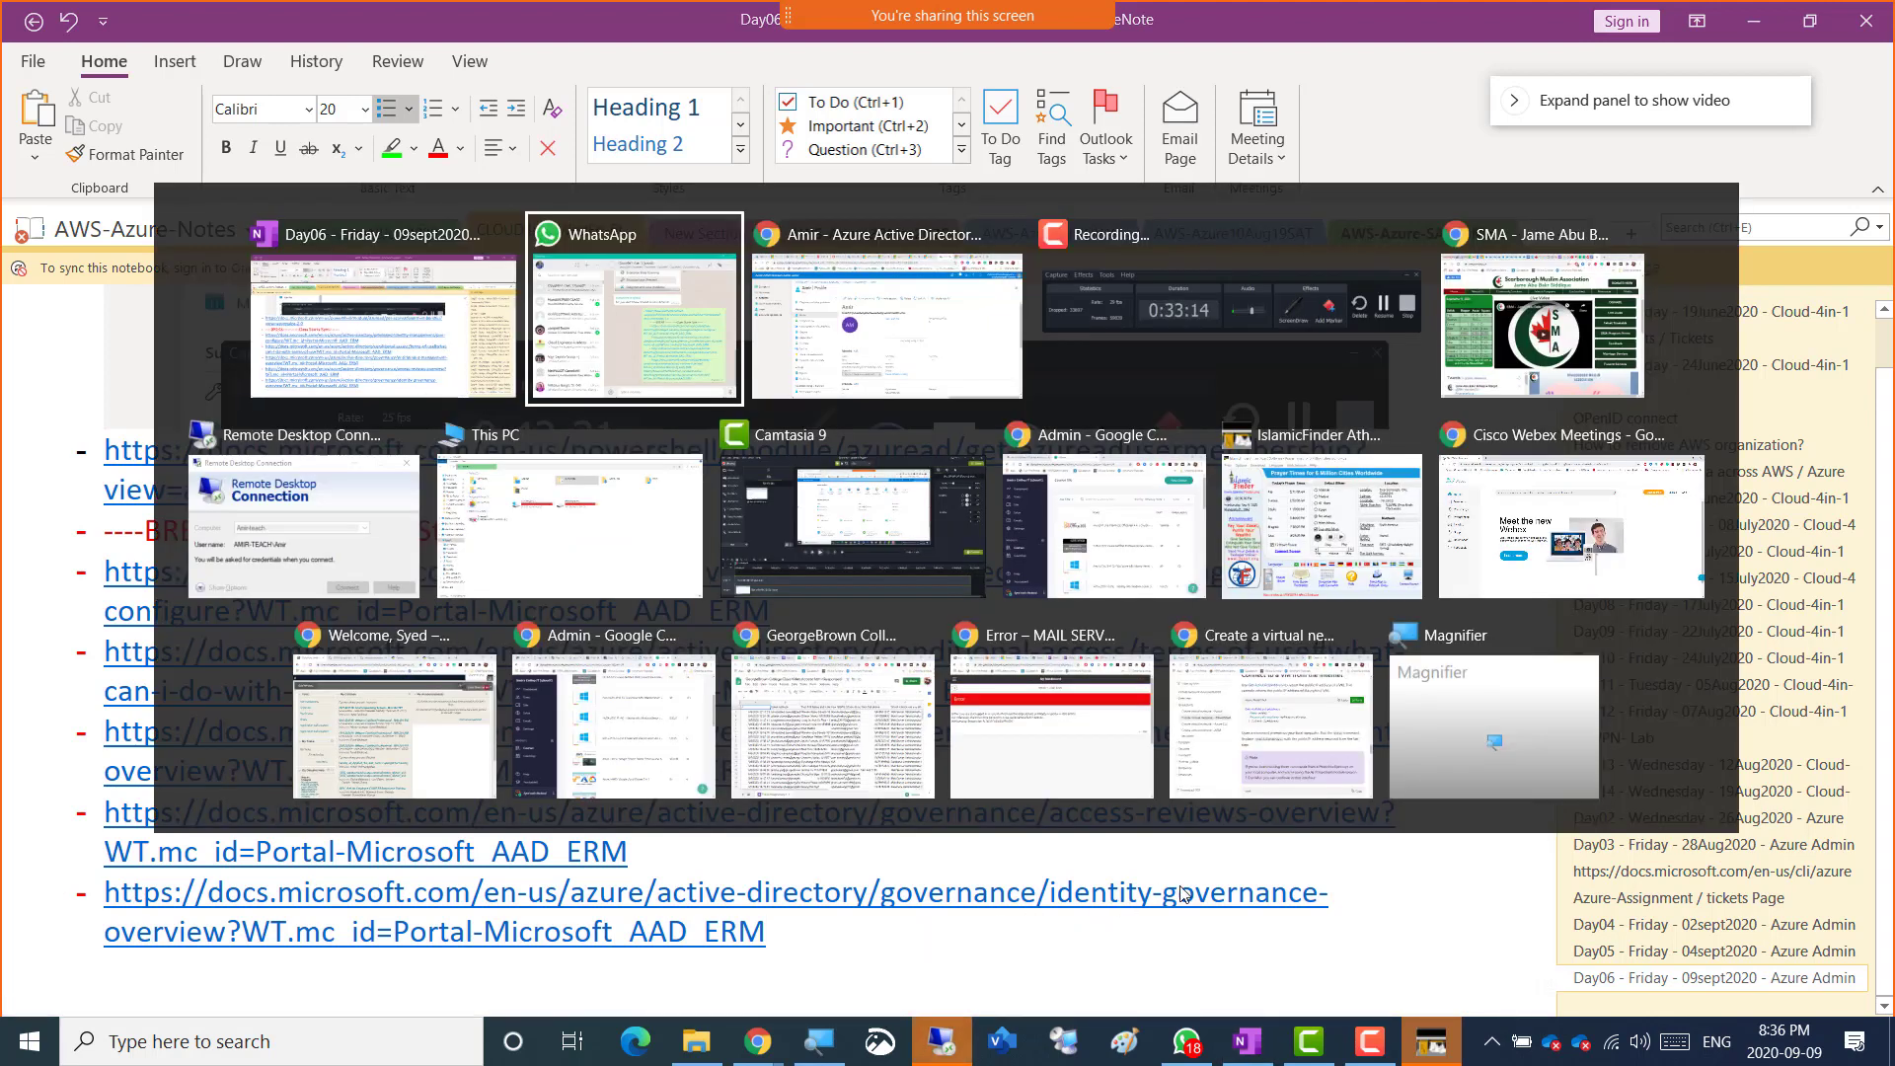
{"action": "key", "text": "alt+Tab"}
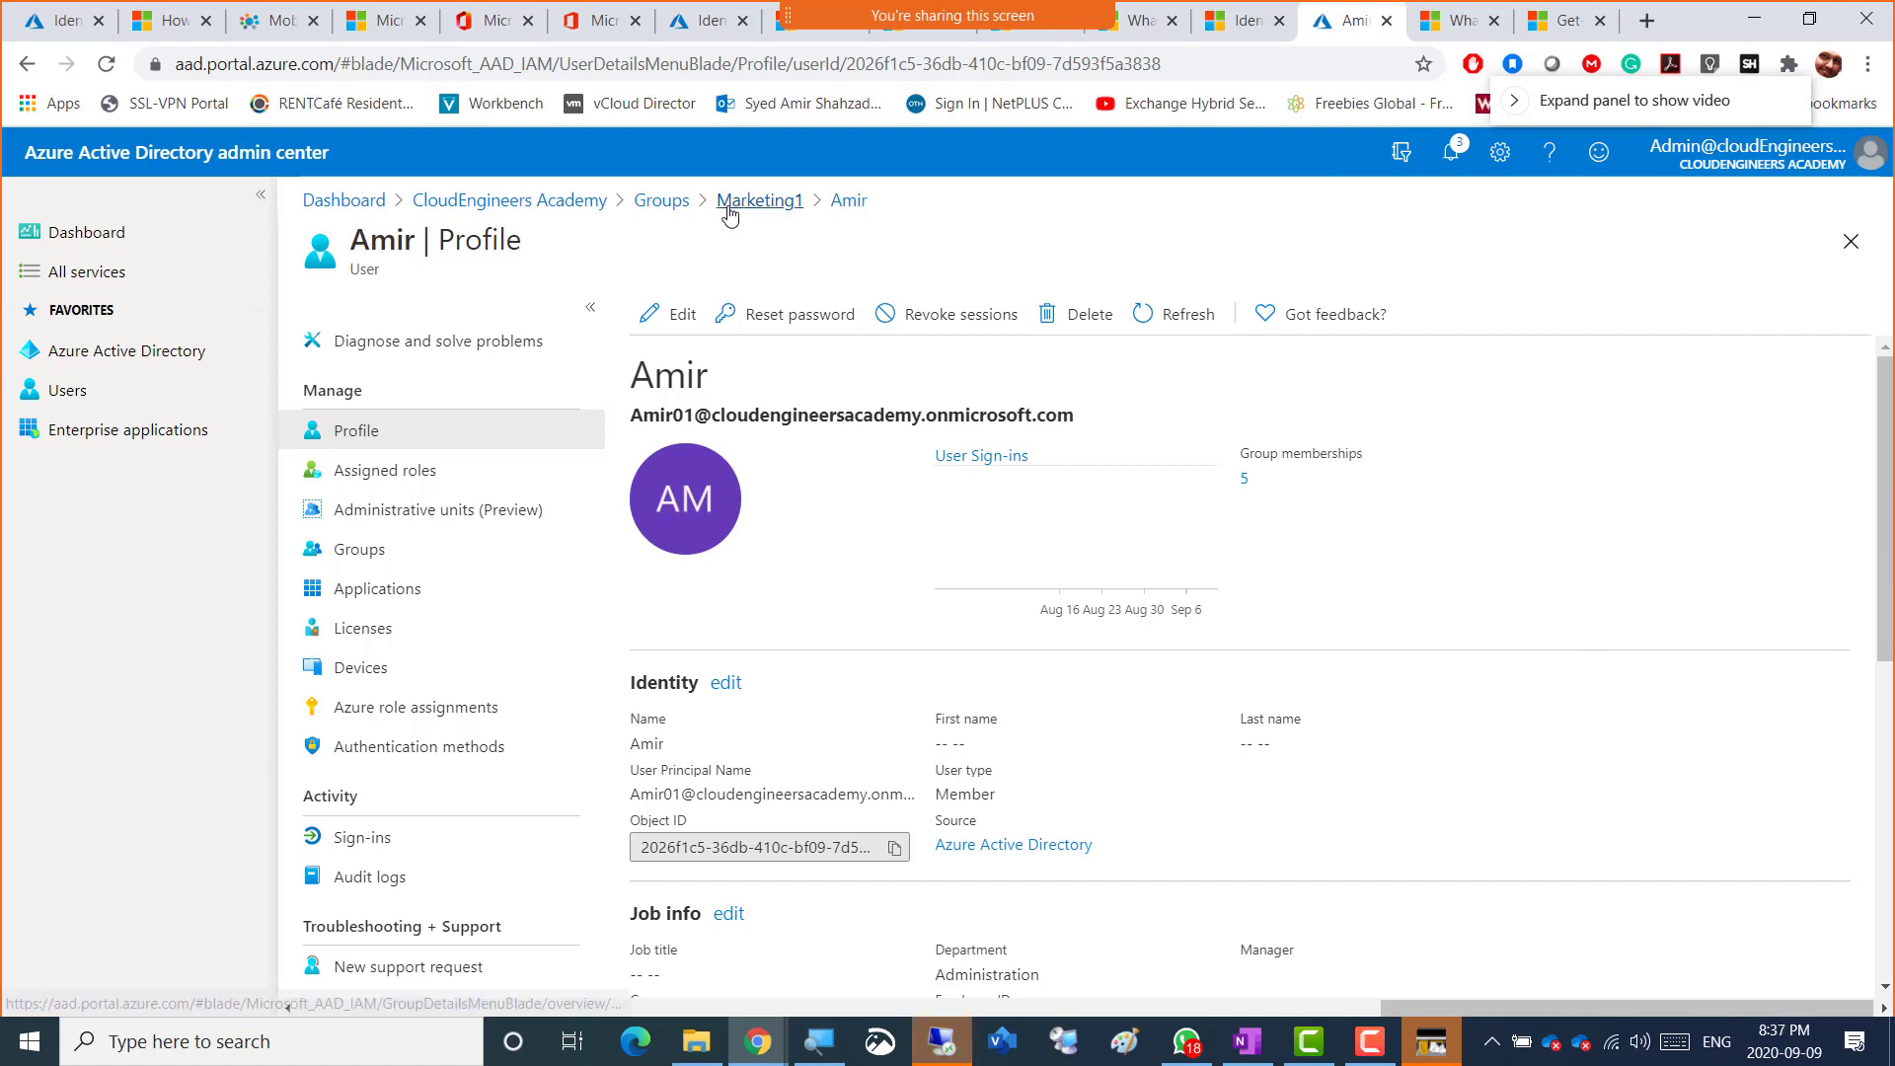
{"action": "left_click", "coordinate": [533, 202]}
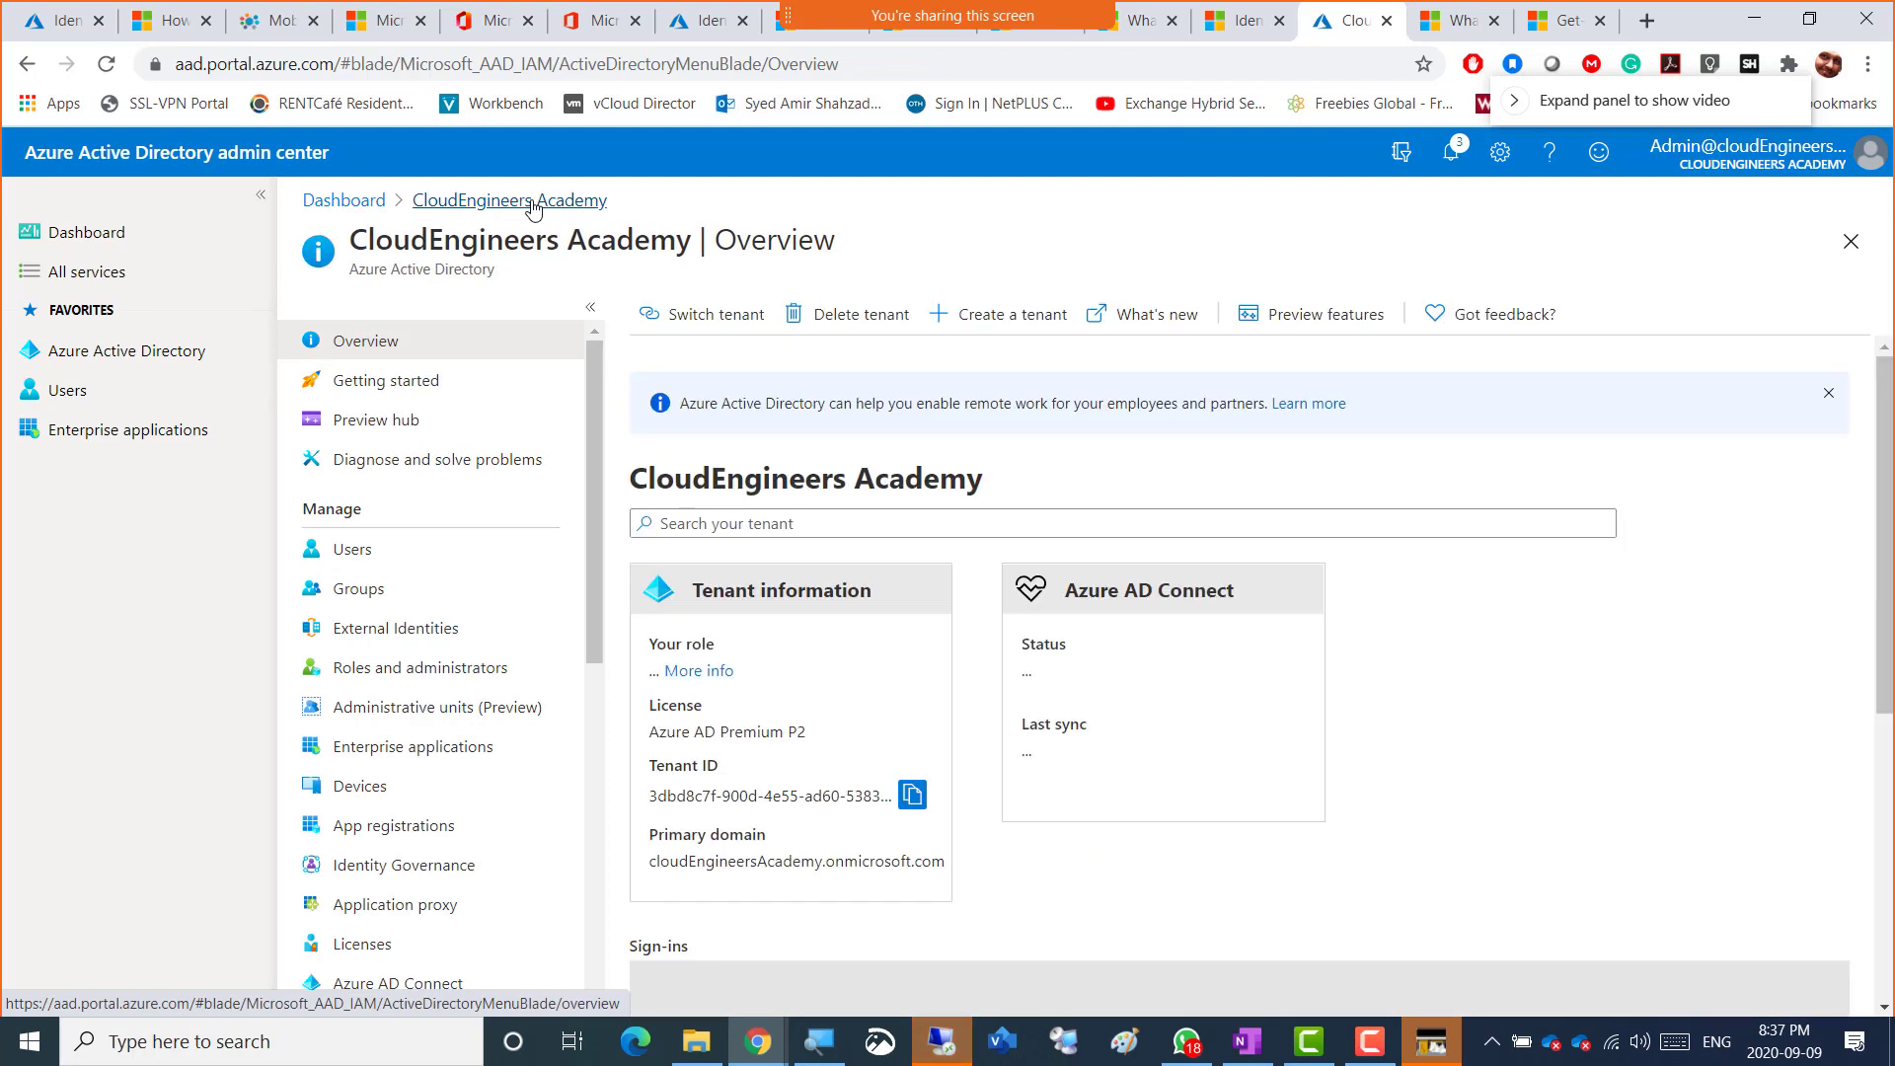
{"action": "scroll", "coordinate": [420, 743], "scroll_direction": "down", "scroll_amount": 1}
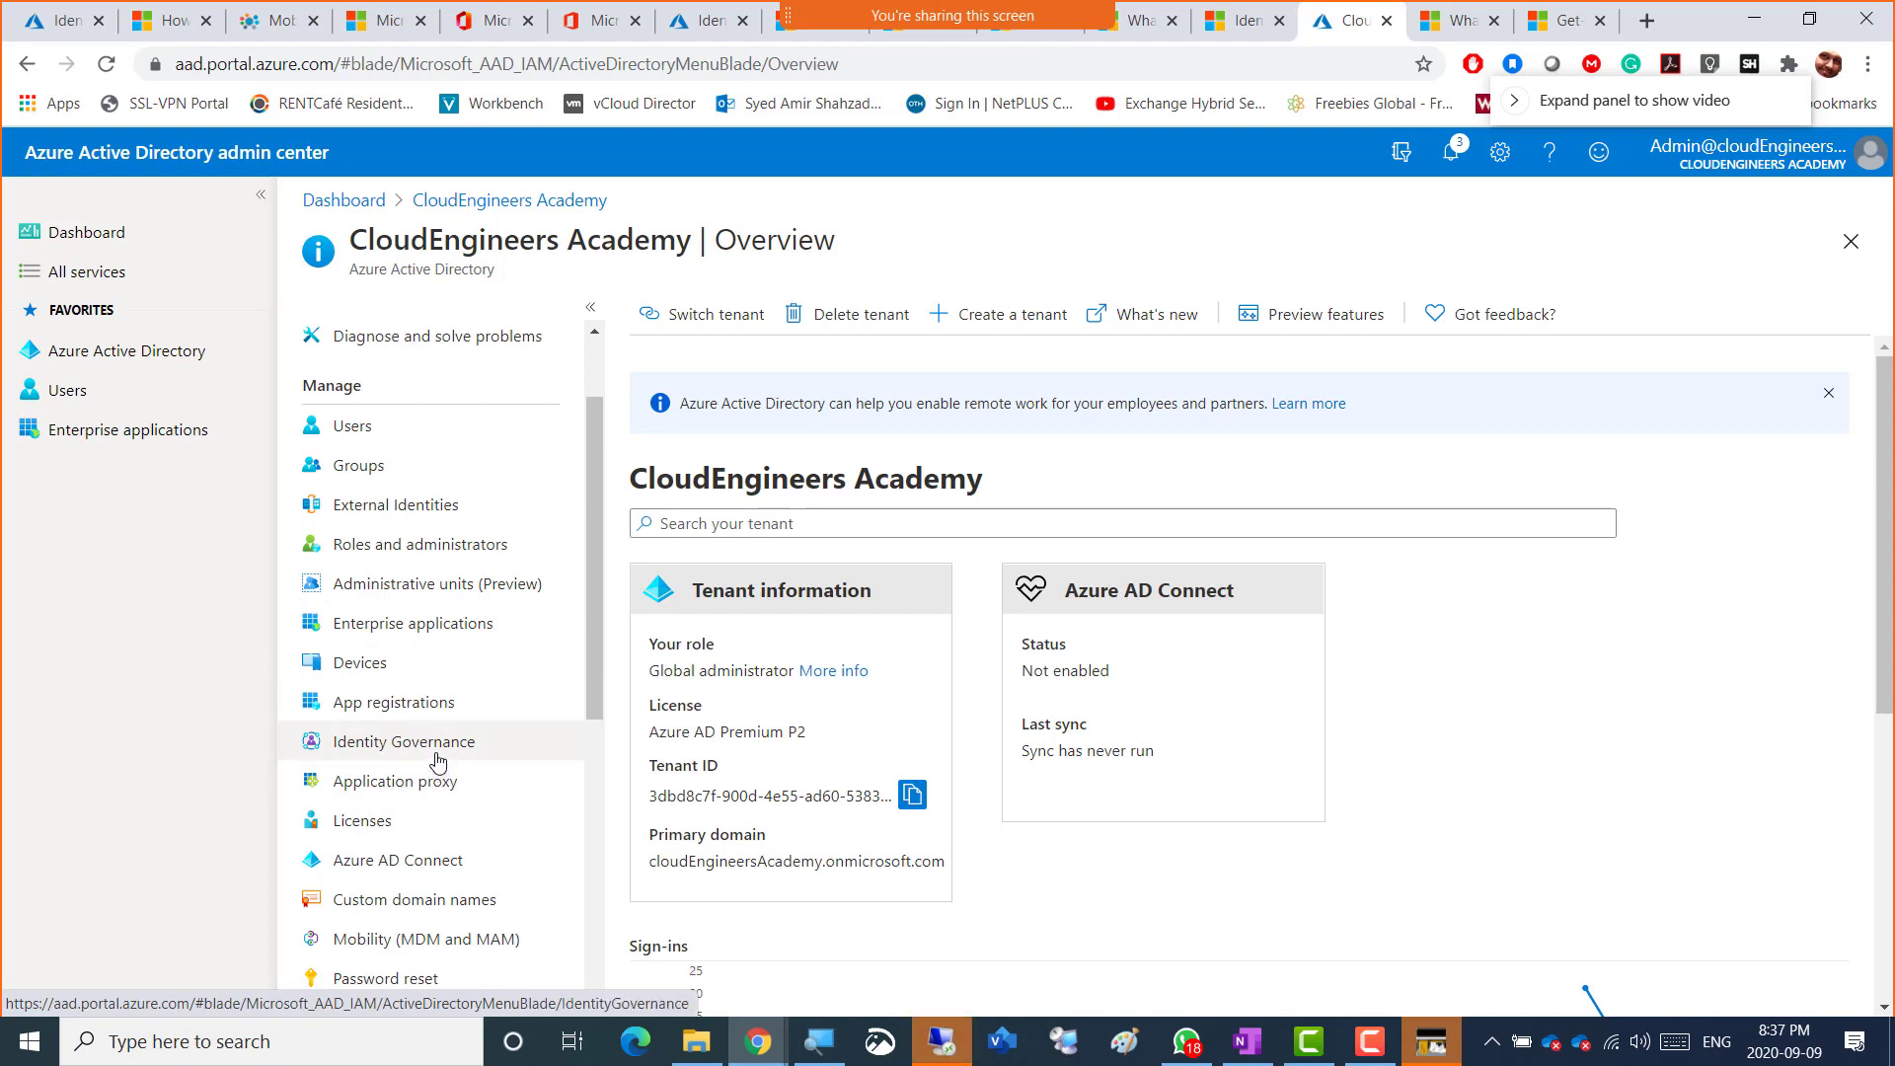
{"action": "scroll", "coordinate": [439, 760], "scroll_direction": "down", "scroll_amount": 2}
{"action": "scroll", "coordinate": [442, 755], "scroll_direction": "down", "scroll_amount": 1}
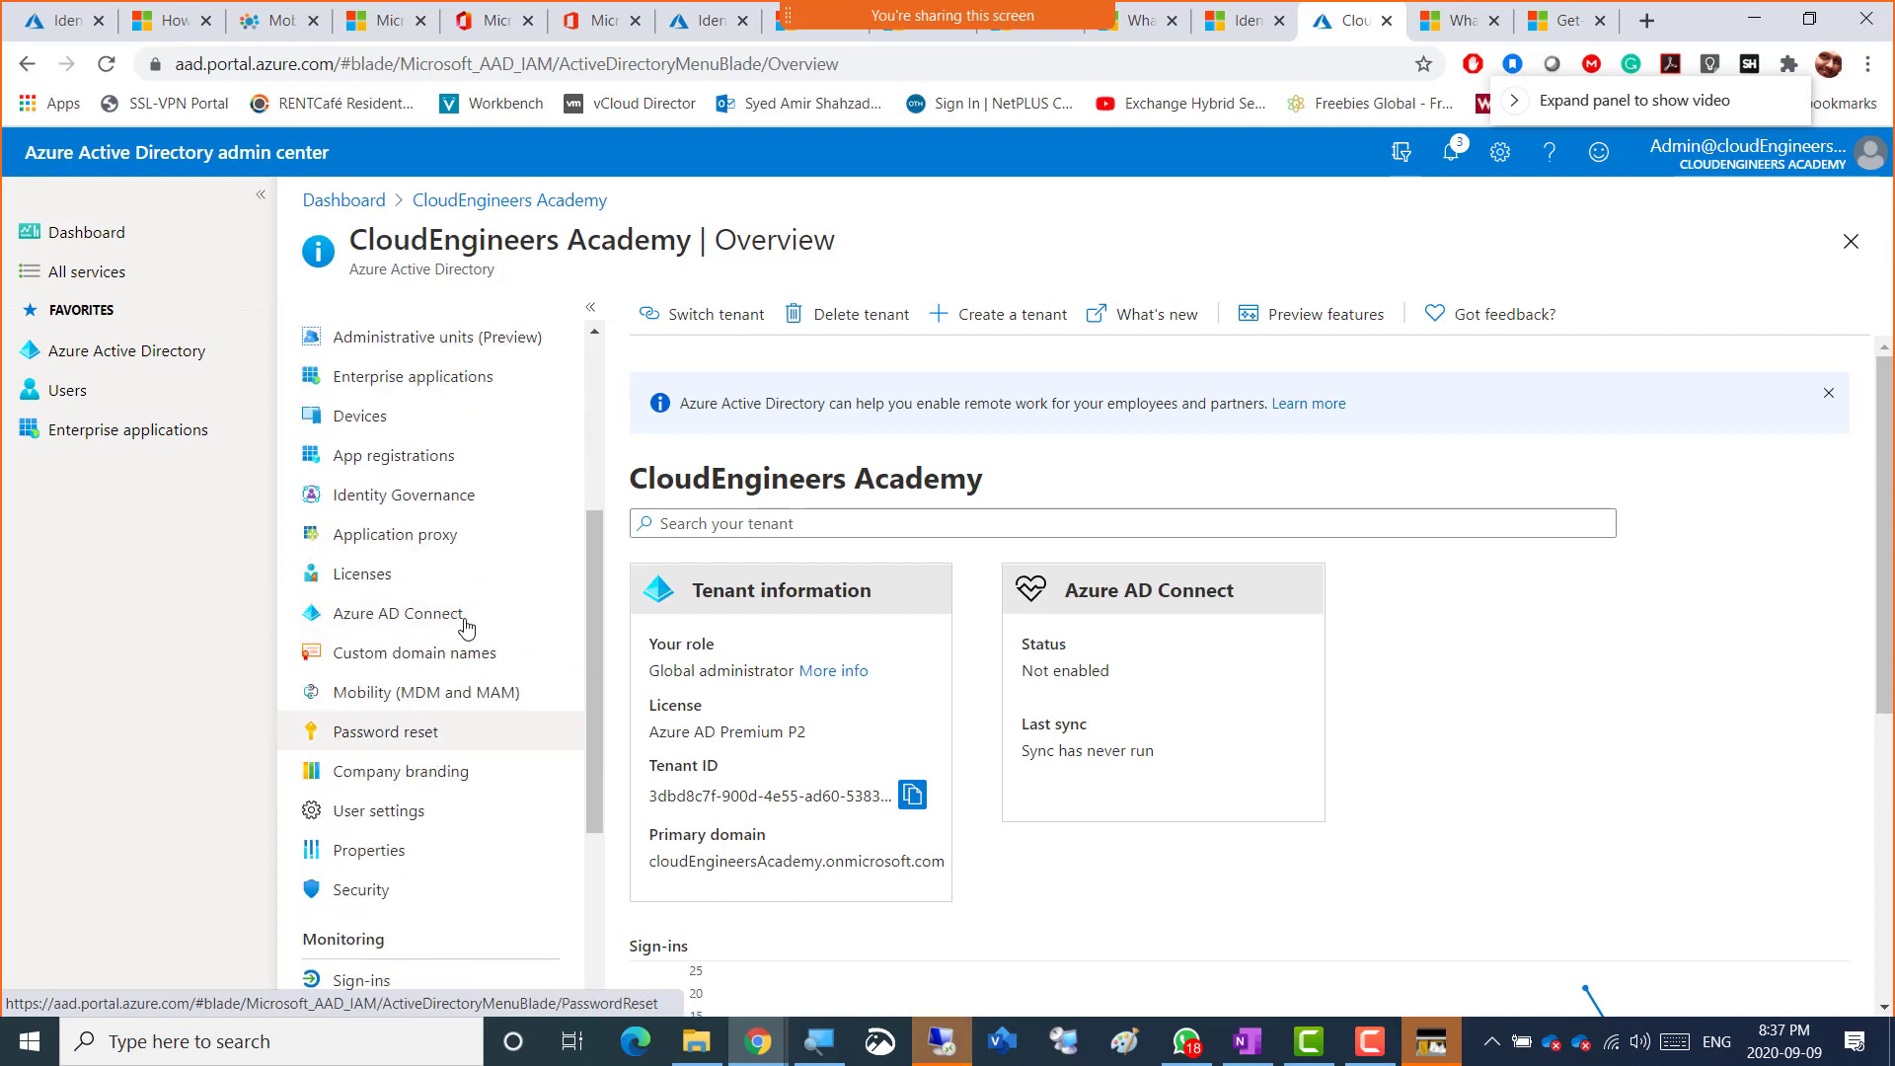
{"action": "left_click", "coordinate": [416, 541]}
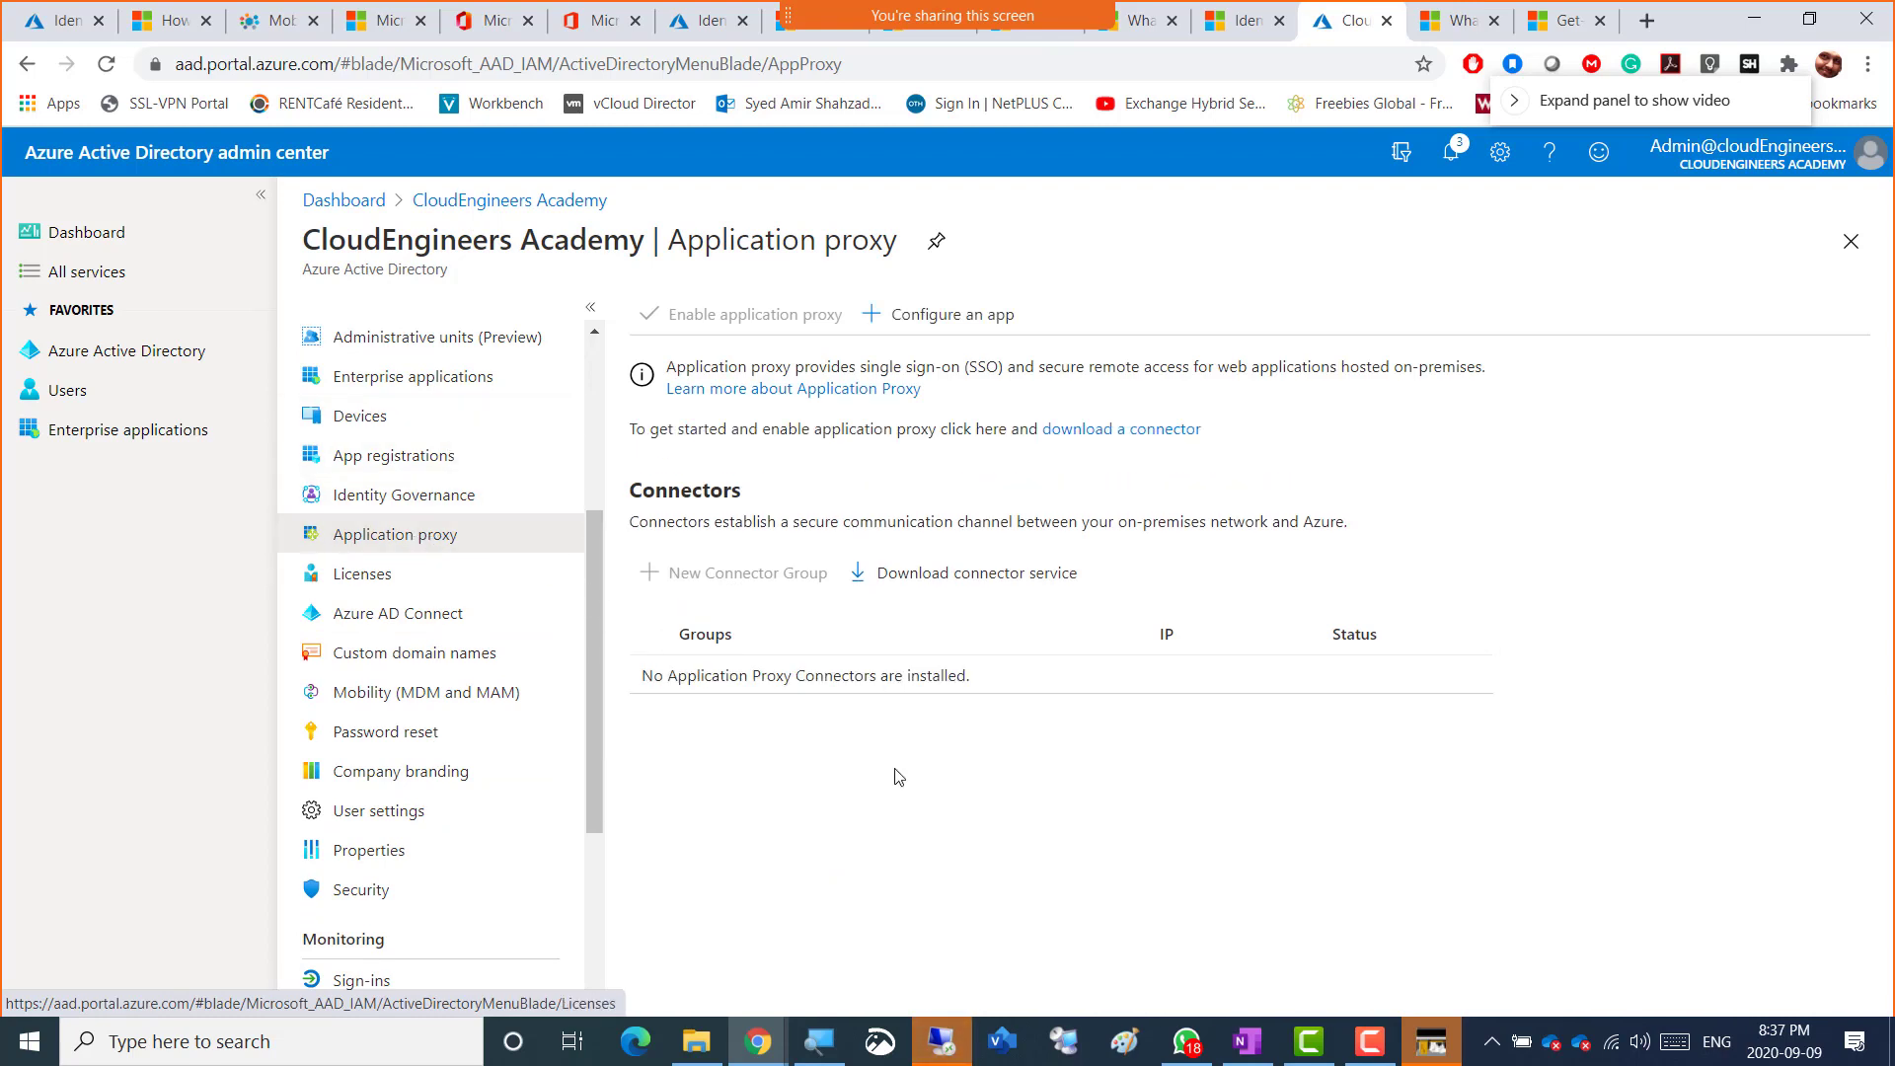
- With the Camtasia recorder's ScreenDraw, sketch a red triangle below the Connectors list and underline the SSO, remote access and on-premises web application wording in the description
{"action": "left_click", "coordinate": [1372, 1040]}
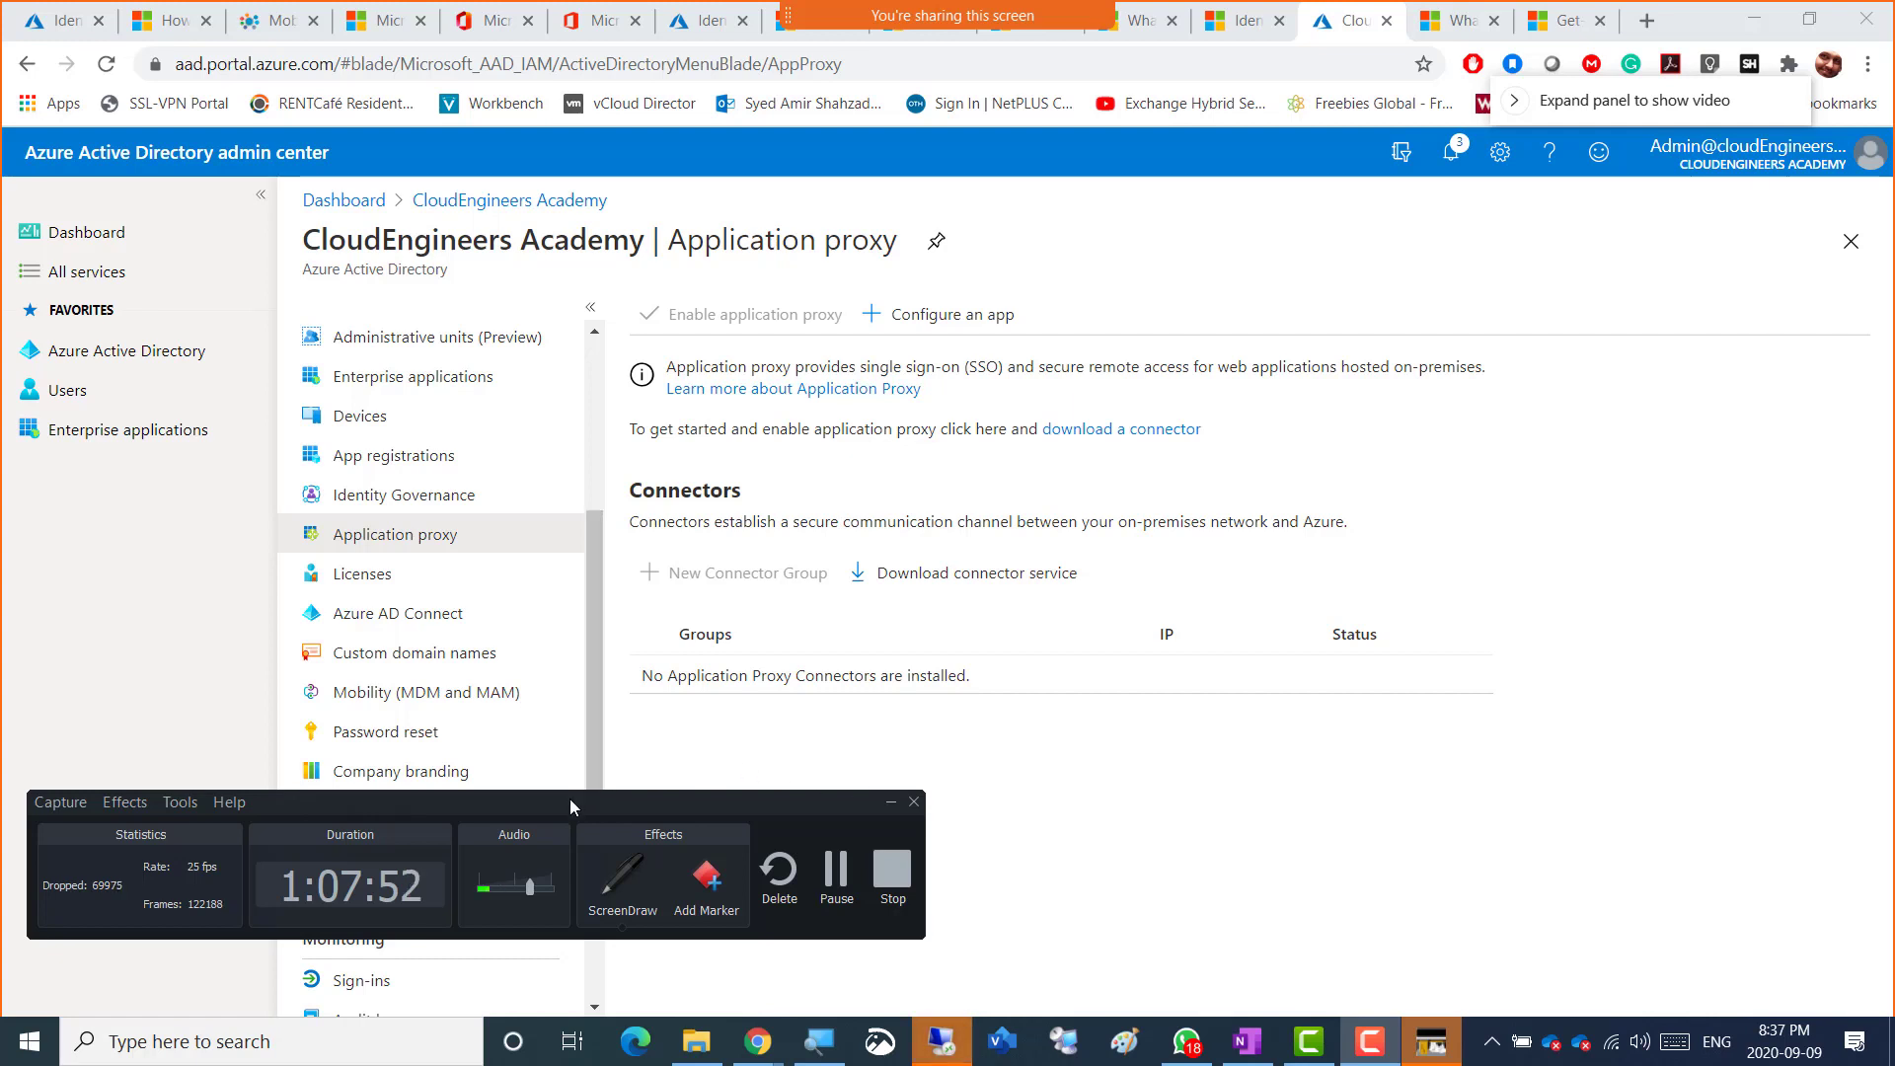
{"action": "left_click_drag", "start_coordinate": [571, 798], "coordinate": [1258, 862]}
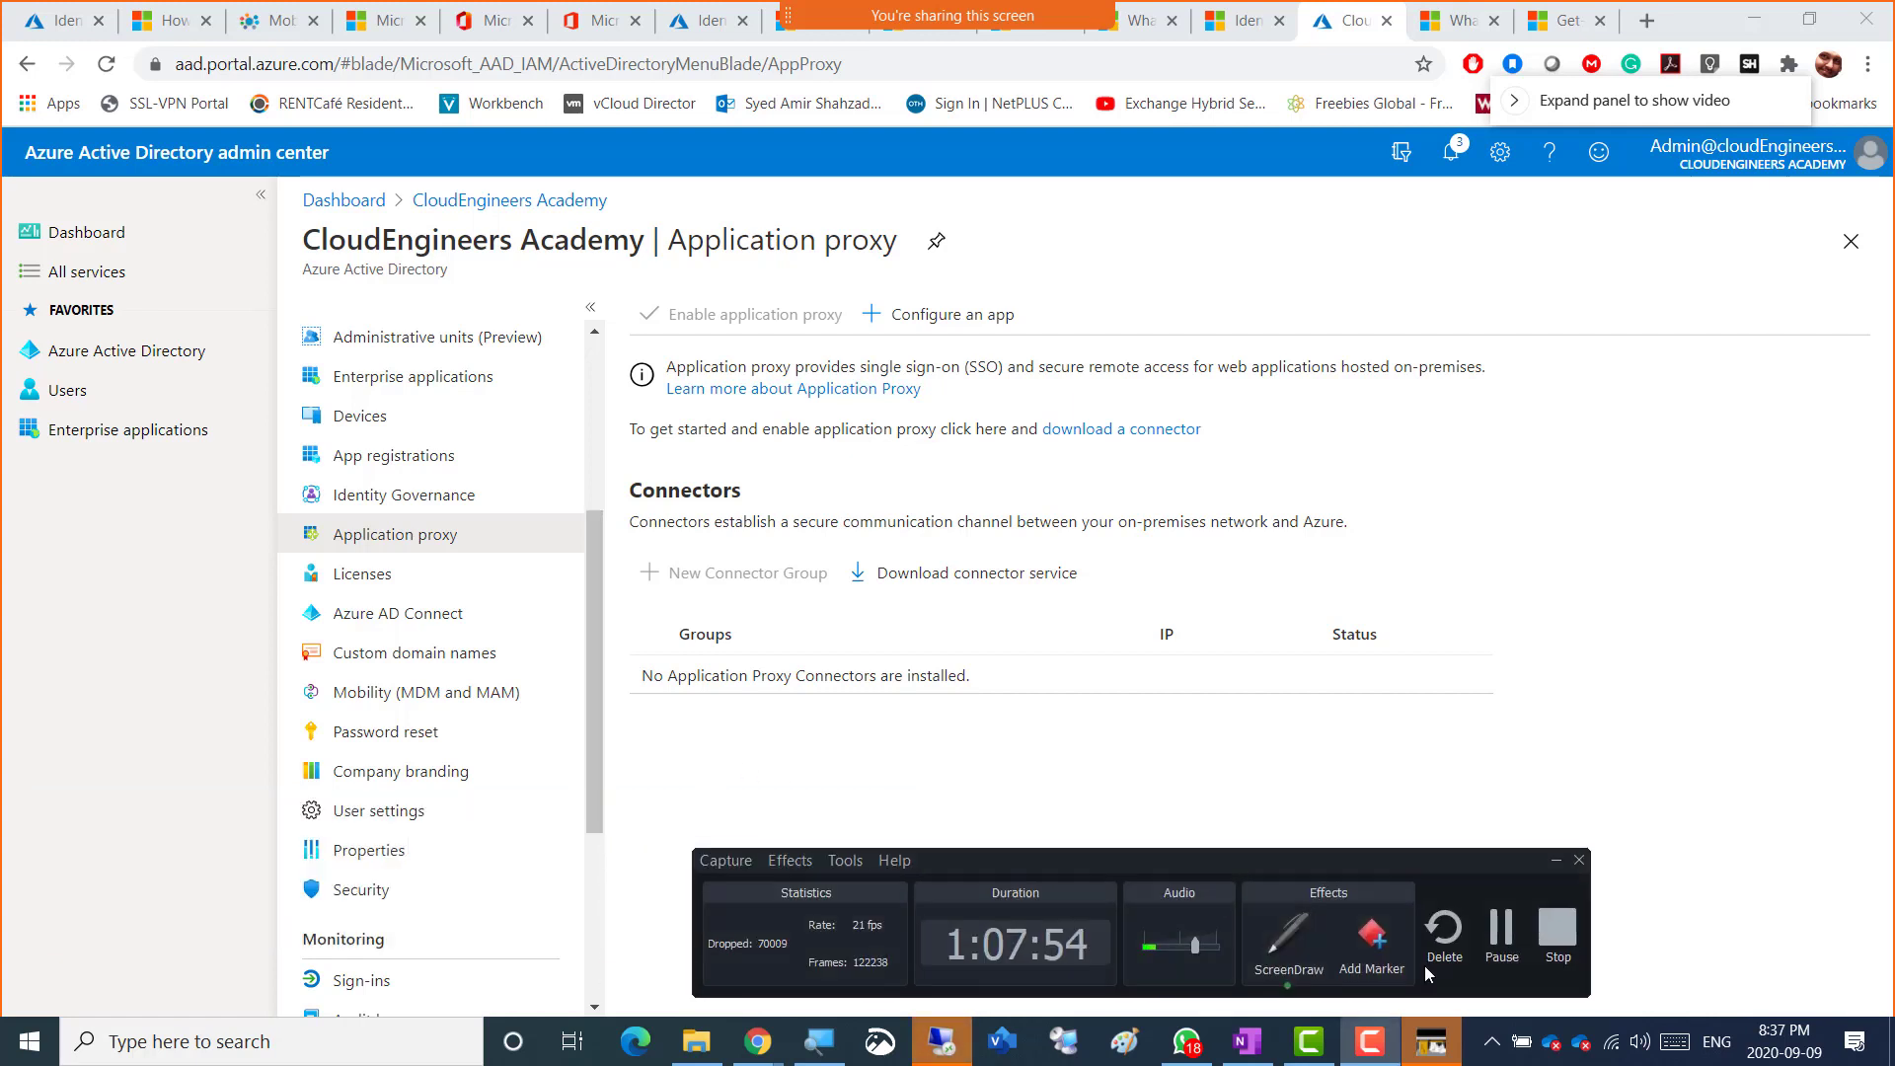
{"action": "key", "text": "ctrl+shift+d"}
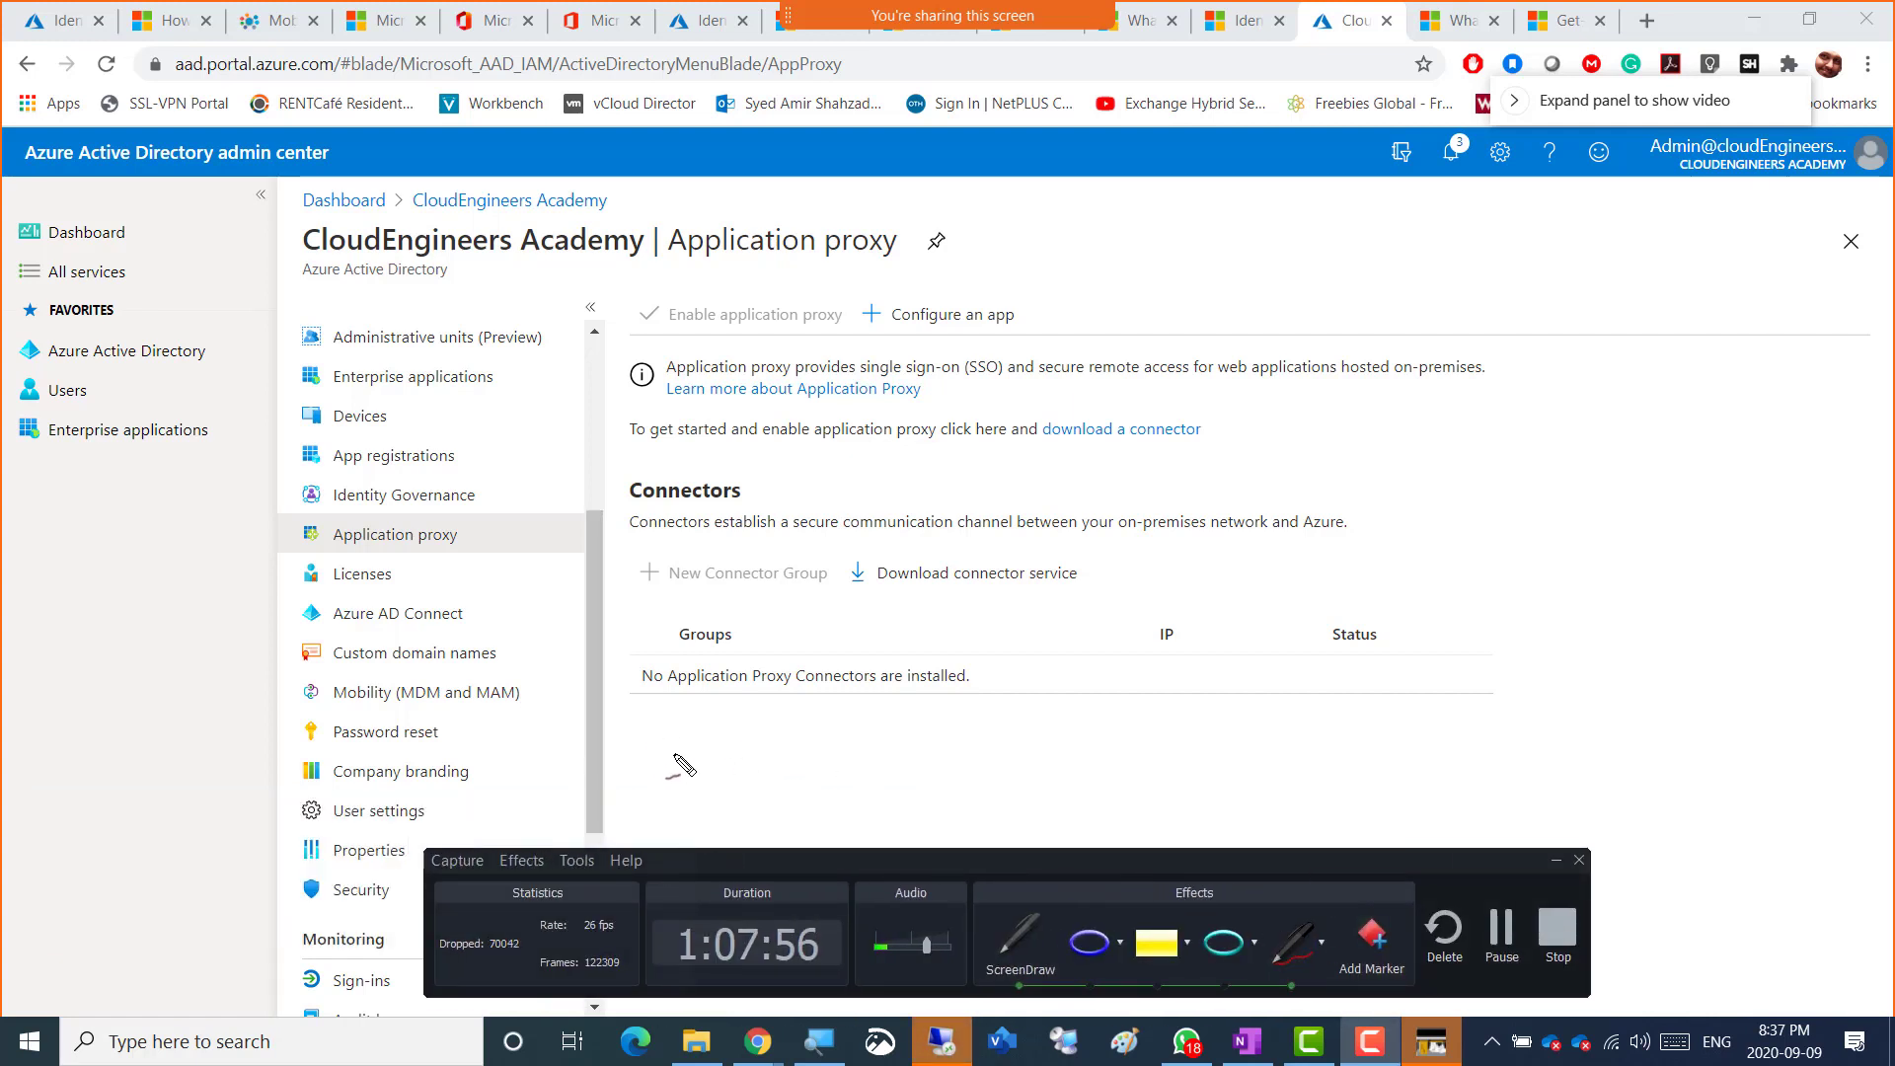
{"action": "mouse_move", "coordinate": [675, 776]}
{"action": "left_mouse_down"}
{"action": "mouse_move", "coordinate": [678, 683]}
{"action": "mouse_move", "coordinate": [768, 747]}
{"action": "mouse_move", "coordinate": [667, 790]}
{"action": "mouse_move", "coordinate": [679, 691]}
{"action": "left_mouse_up"}
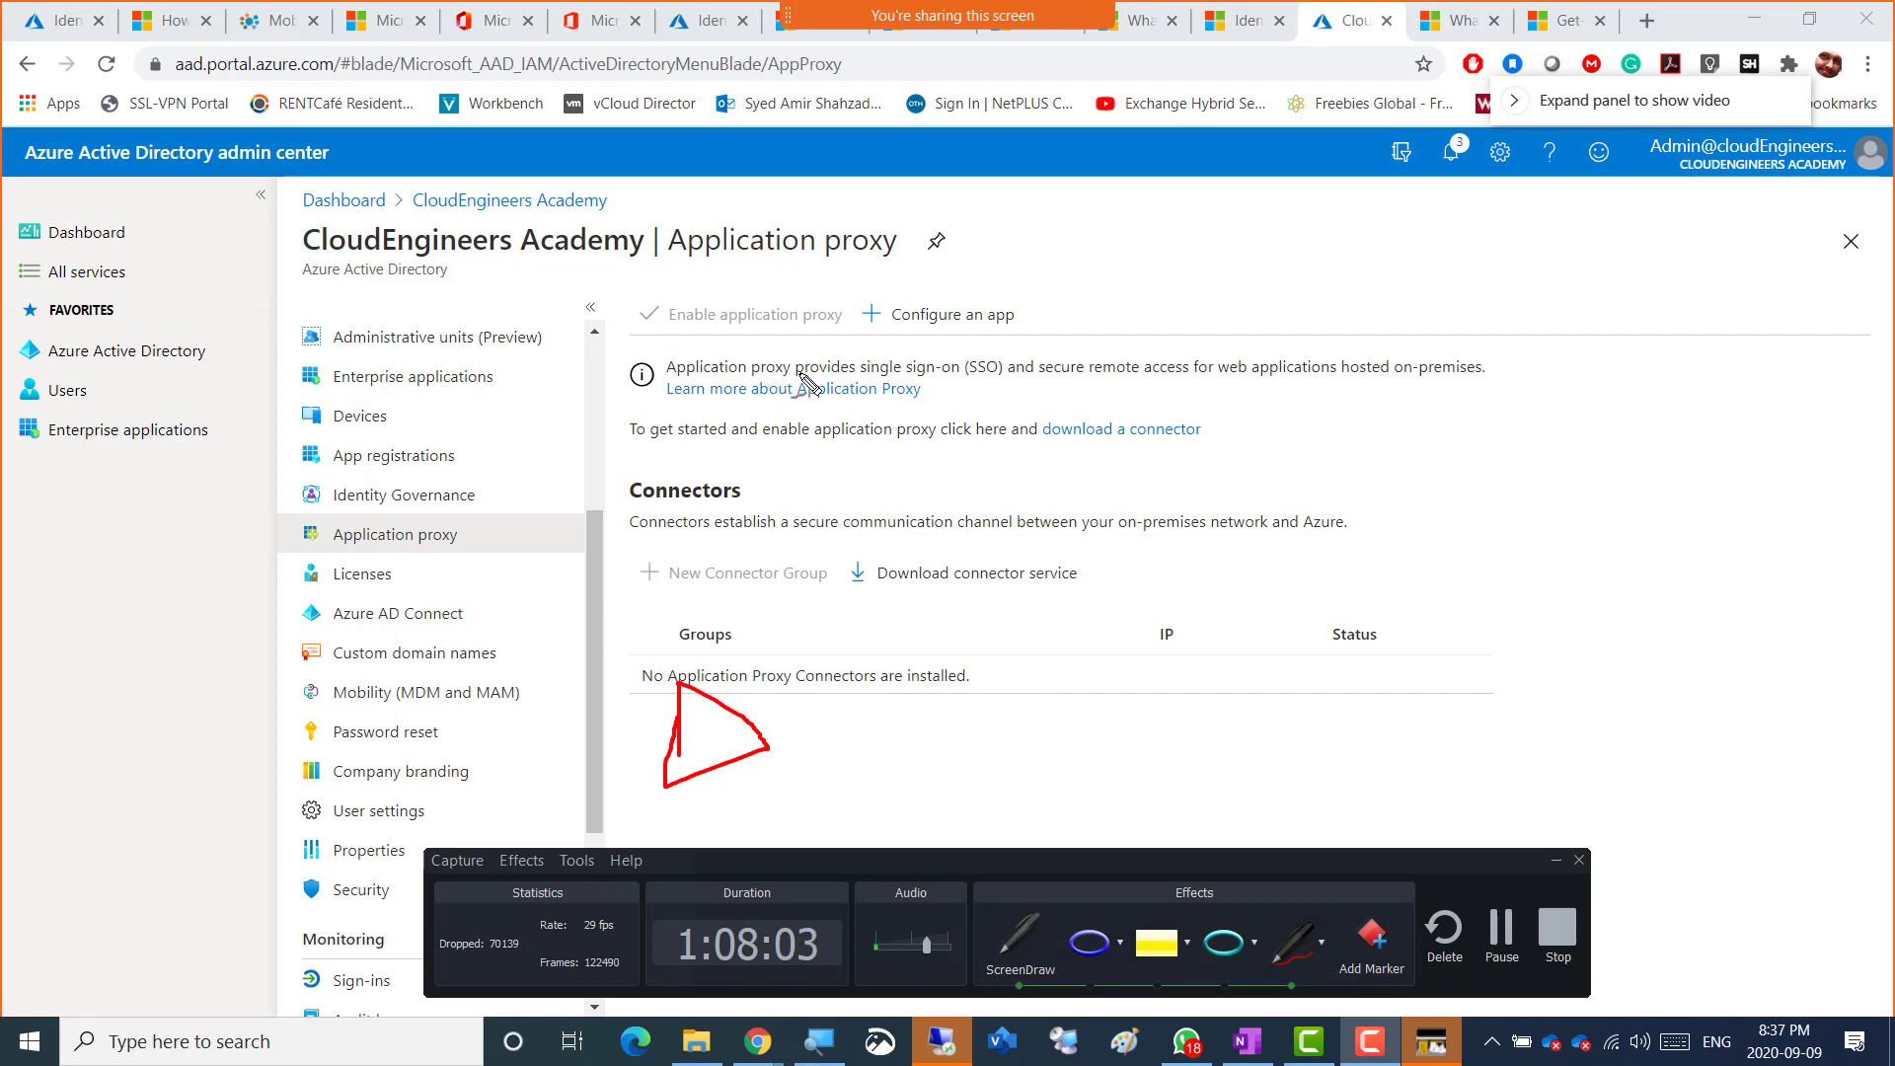
{"action": "left_click_drag", "start_coordinate": [873, 375], "coordinate": [1485, 380]}
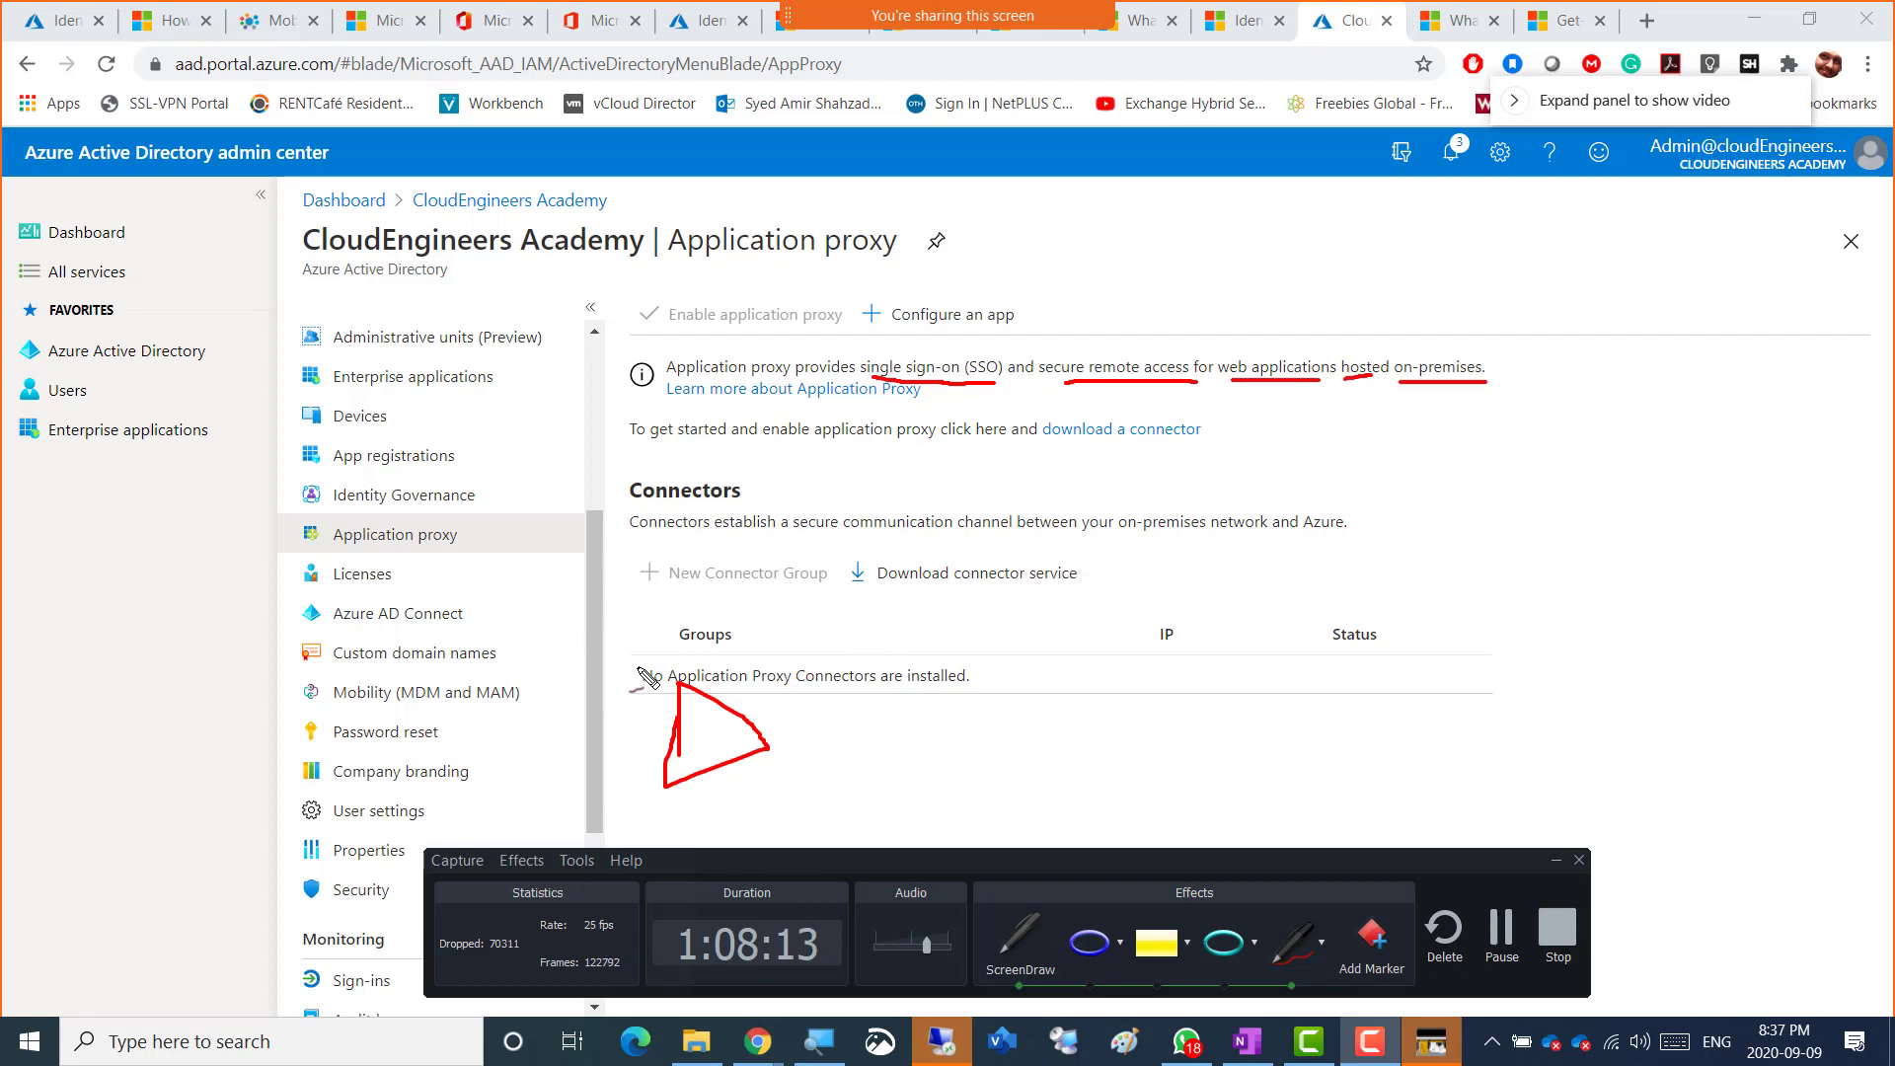
- Label the red triangle, sketch an APP box beside it connected by a line to a handwritten Azure Cloud, and underline Download connector service
{"action": "mouse_move", "coordinate": [639, 667]}
{"action": "left_mouse_down"}
{"action": "mouse_move", "coordinate": [661, 630]}
{"action": "mouse_move", "coordinate": [660, 659]}
{"action": "mouse_move", "coordinate": [713, 639]}
{"action": "left_mouse_up"}
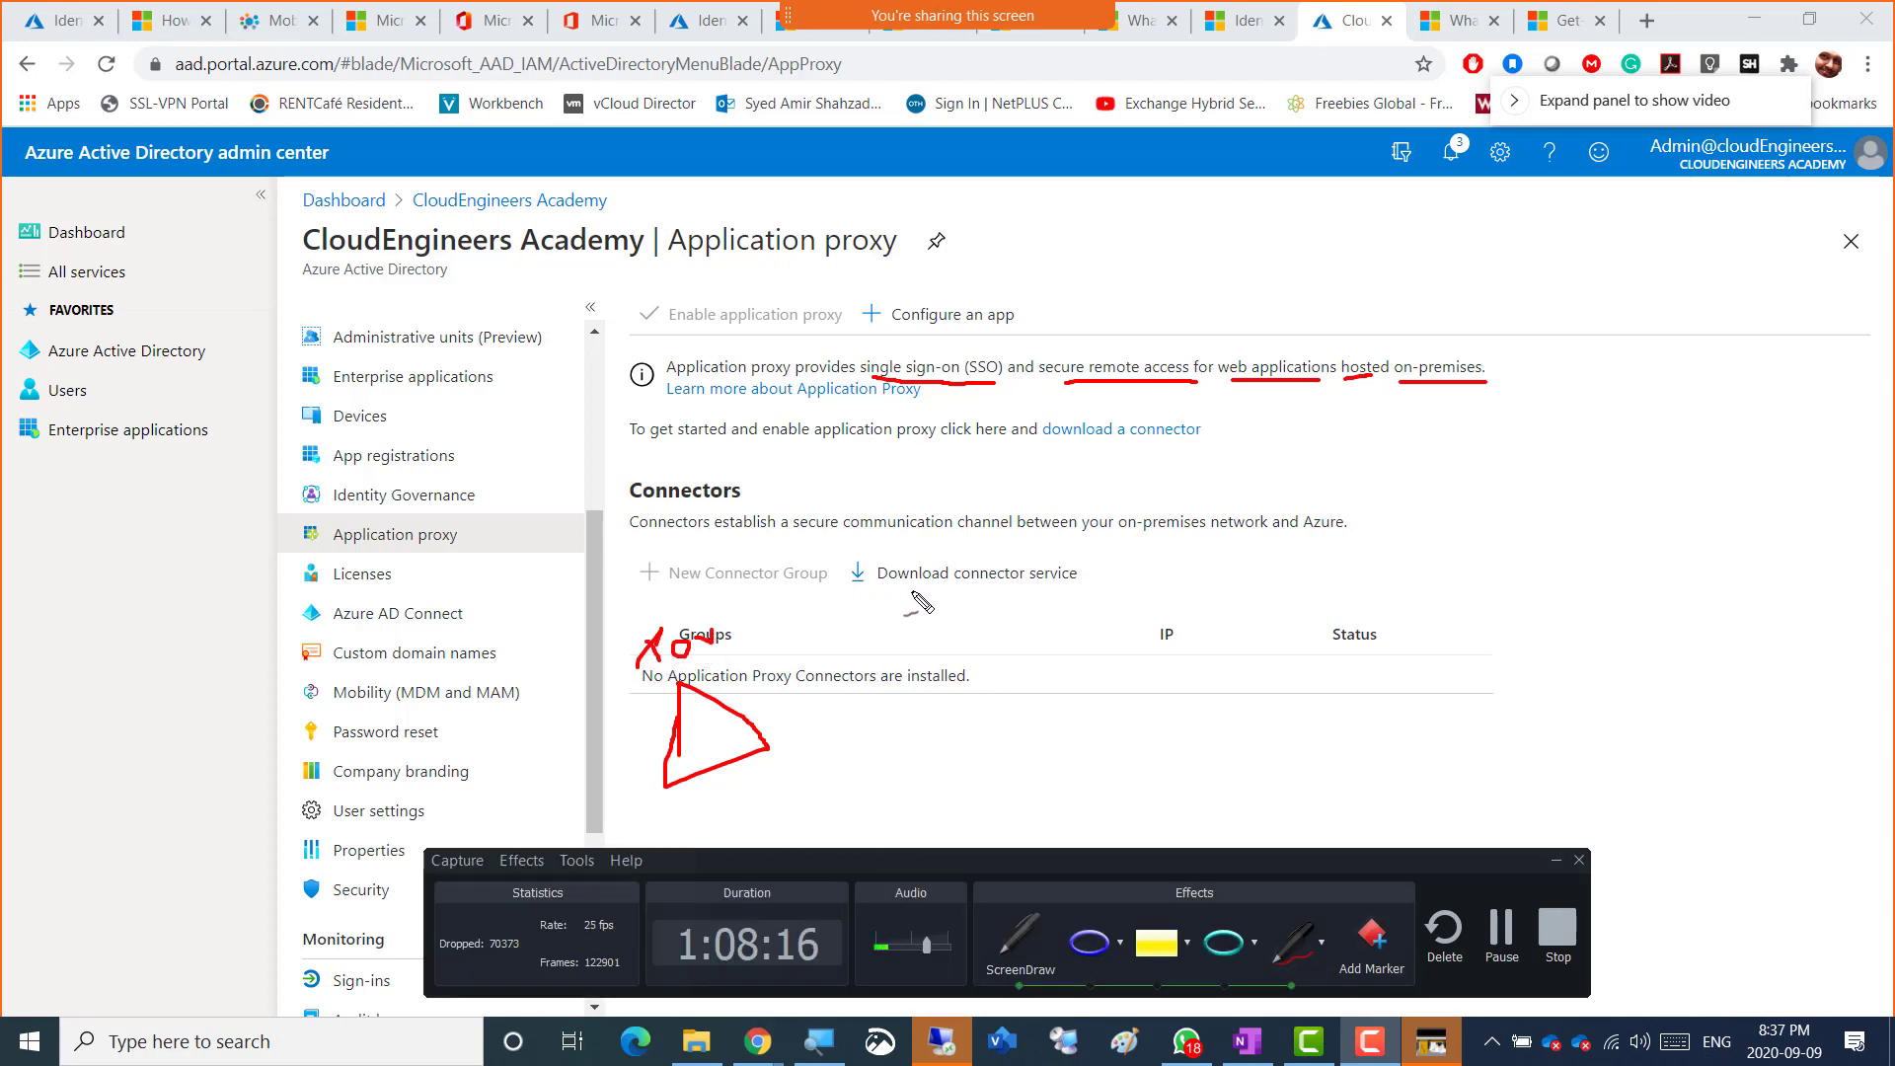
{"action": "left_click_drag", "start_coordinate": [909, 592], "coordinate": [1005, 596]}
{"action": "mouse_move", "coordinate": [743, 700]}
{"action": "left_mouse_down"}
{"action": "mouse_move", "coordinate": [782, 685]}
{"action": "mouse_move", "coordinate": [827, 747]}
{"action": "mouse_move", "coordinate": [786, 762]}
{"action": "mouse_move", "coordinate": [744, 698]}
{"action": "mouse_move", "coordinate": [757, 657]}
{"action": "mouse_move", "coordinate": [791, 676]}
{"action": "mouse_move", "coordinate": [811, 639]}
{"action": "mouse_move", "coordinate": [795, 656]}
{"action": "left_mouse_up"}
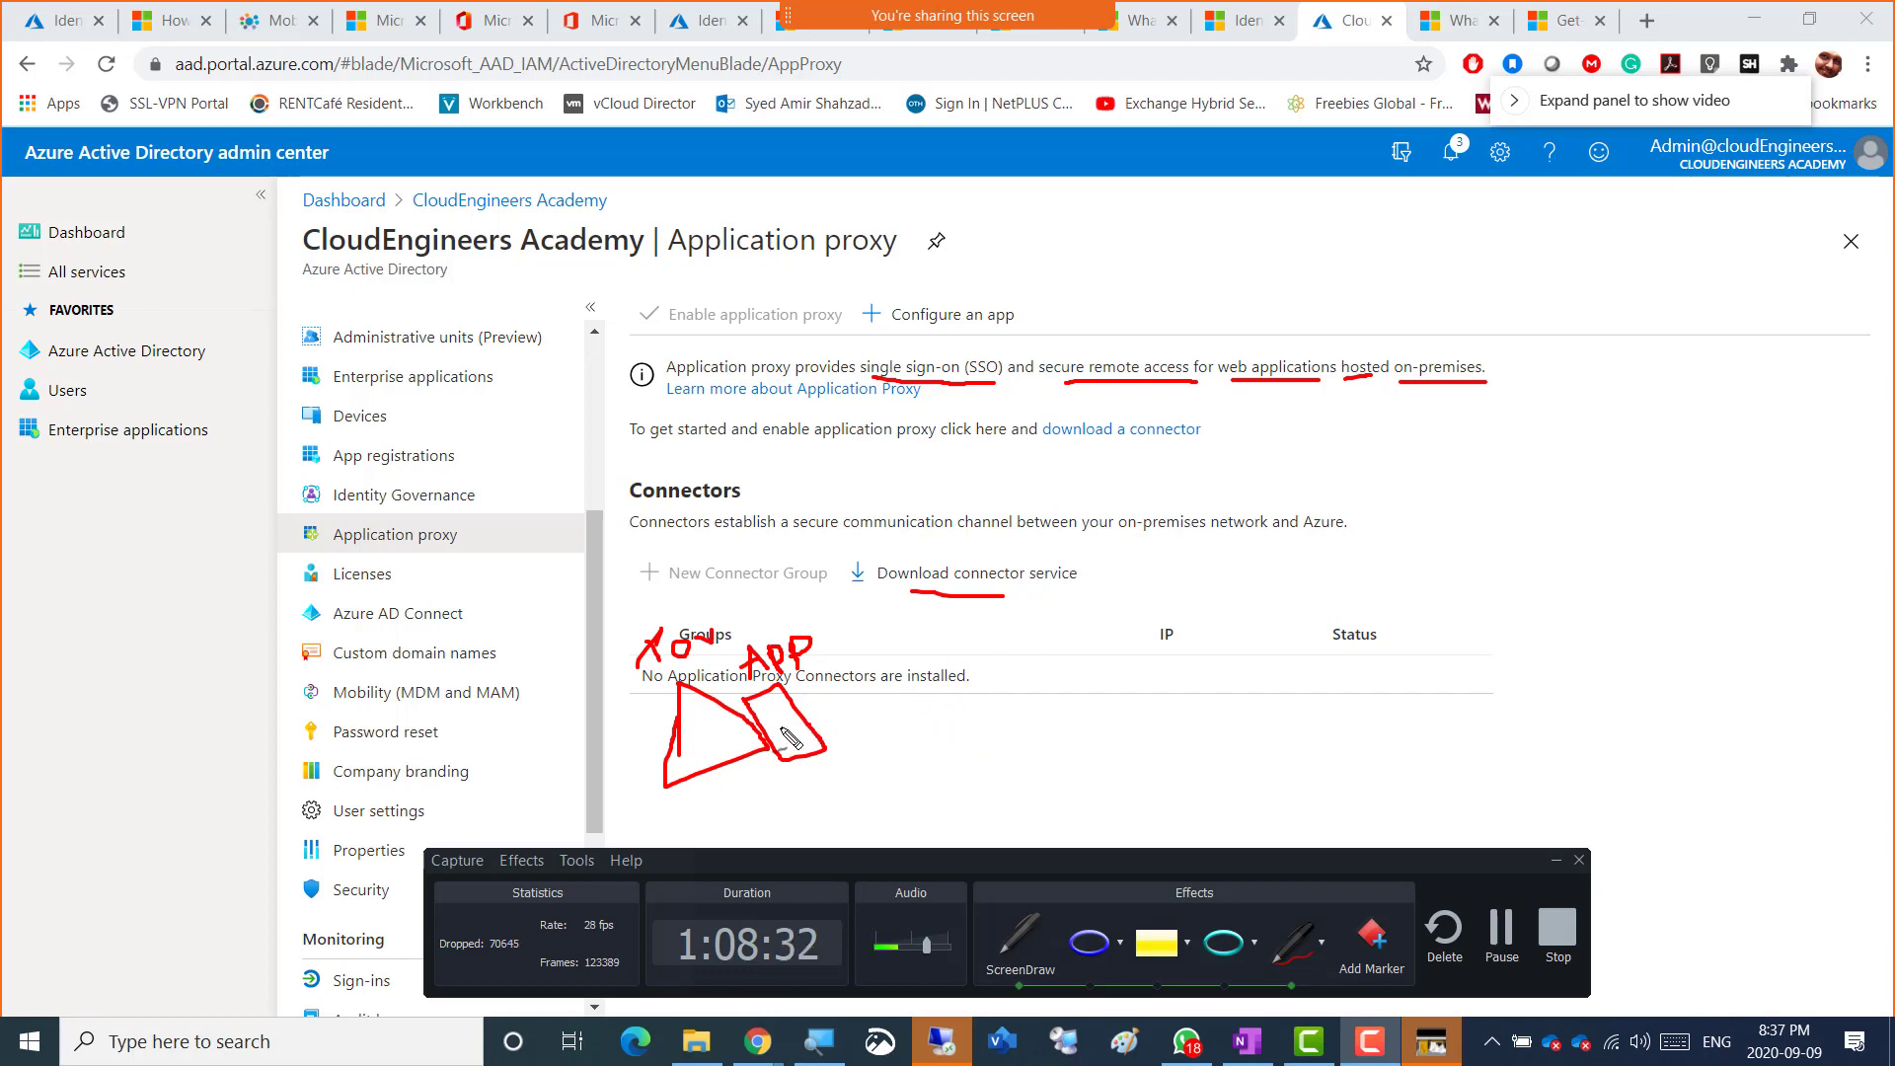
{"action": "mouse_move", "coordinate": [780, 728]}
{"action": "left_mouse_down"}
{"action": "mouse_move", "coordinate": [928, 647]}
{"action": "mouse_move", "coordinate": [1584, 469]}
{"action": "mouse_move", "coordinate": [1592, 399]}
{"action": "mouse_move", "coordinate": [1643, 427]}
{"action": "mouse_move", "coordinate": [1745, 406]}
{"action": "left_mouse_up"}
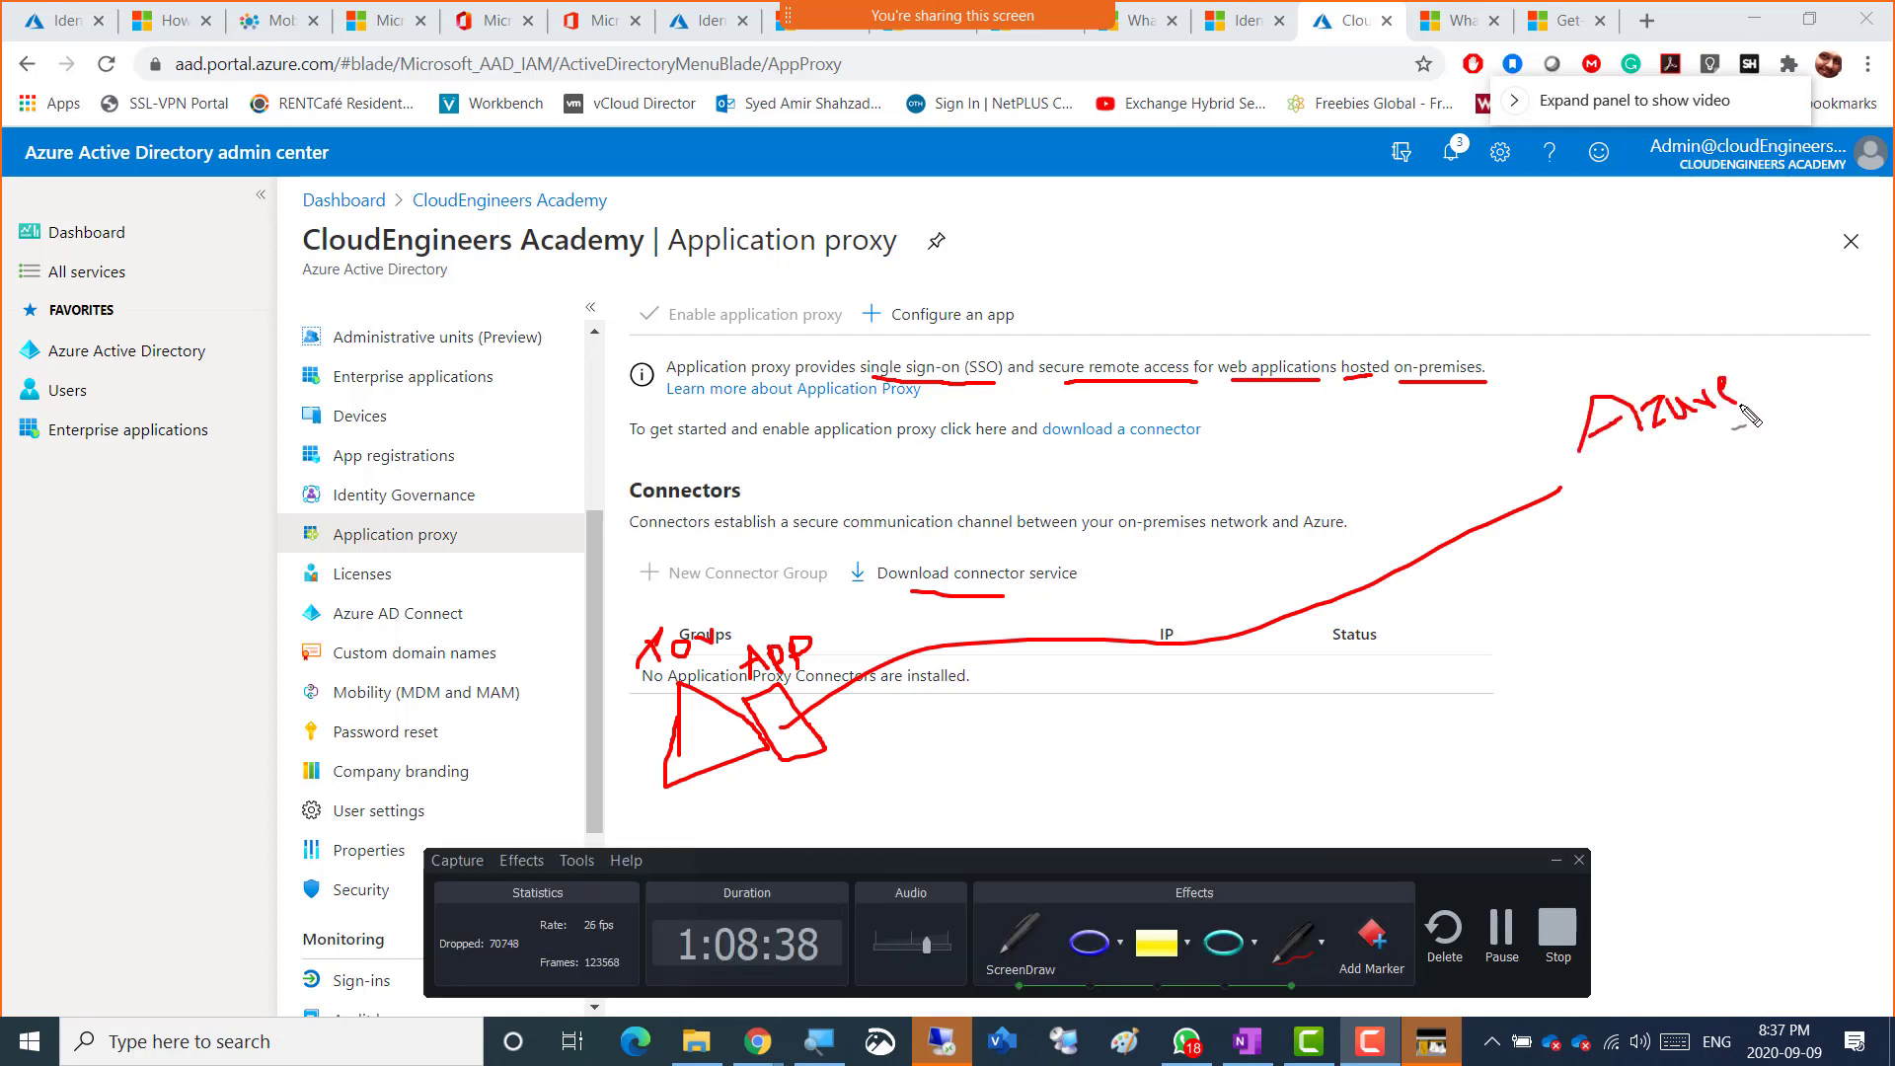
{"action": "mouse_move", "coordinate": [1633, 466]}
{"action": "left_mouse_down"}
{"action": "mouse_move", "coordinate": [1626, 500]}
{"action": "mouse_move", "coordinate": [1745, 444]}
{"action": "mouse_move", "coordinate": [1752, 459]}
{"action": "left_mouse_up"}
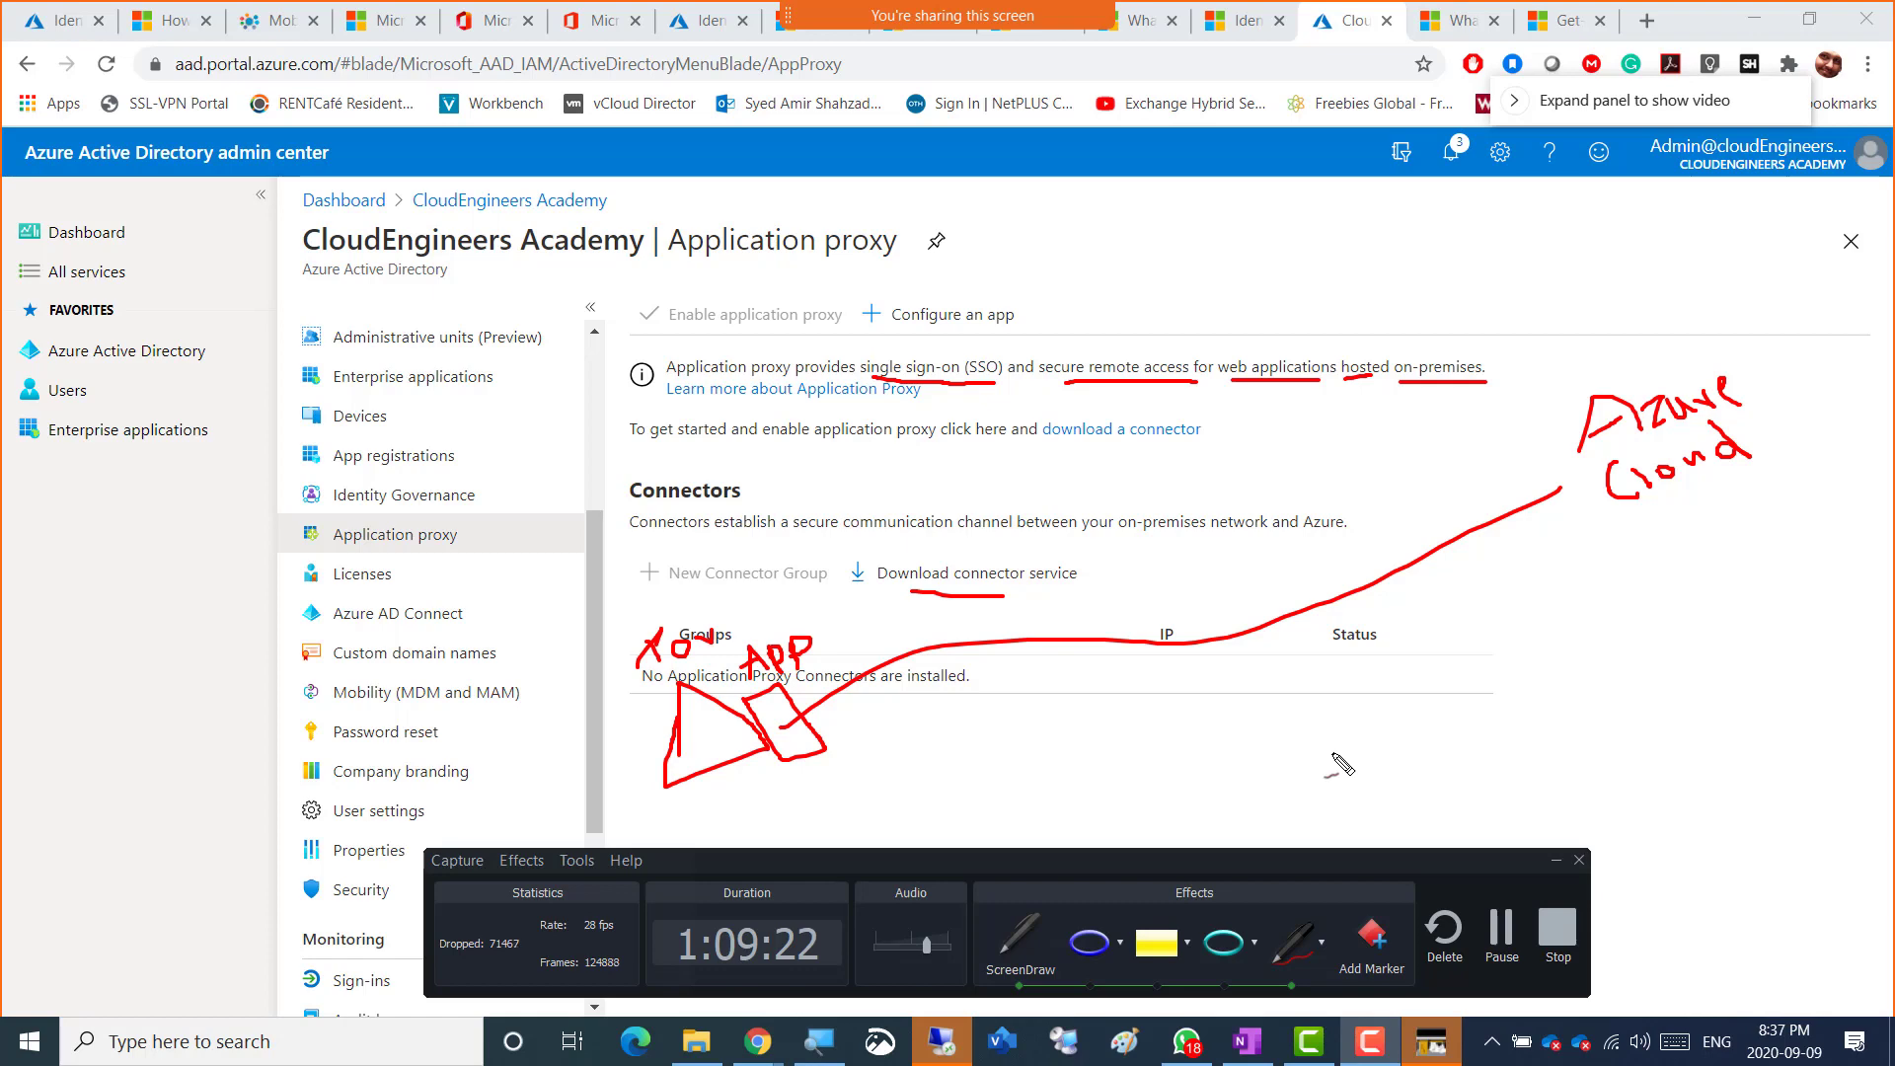
- Snip the annotated Application proxy page and paste the image on a new line below the identity-governance link in OneNote
{"action": "key", "text": "super+shift+s"}
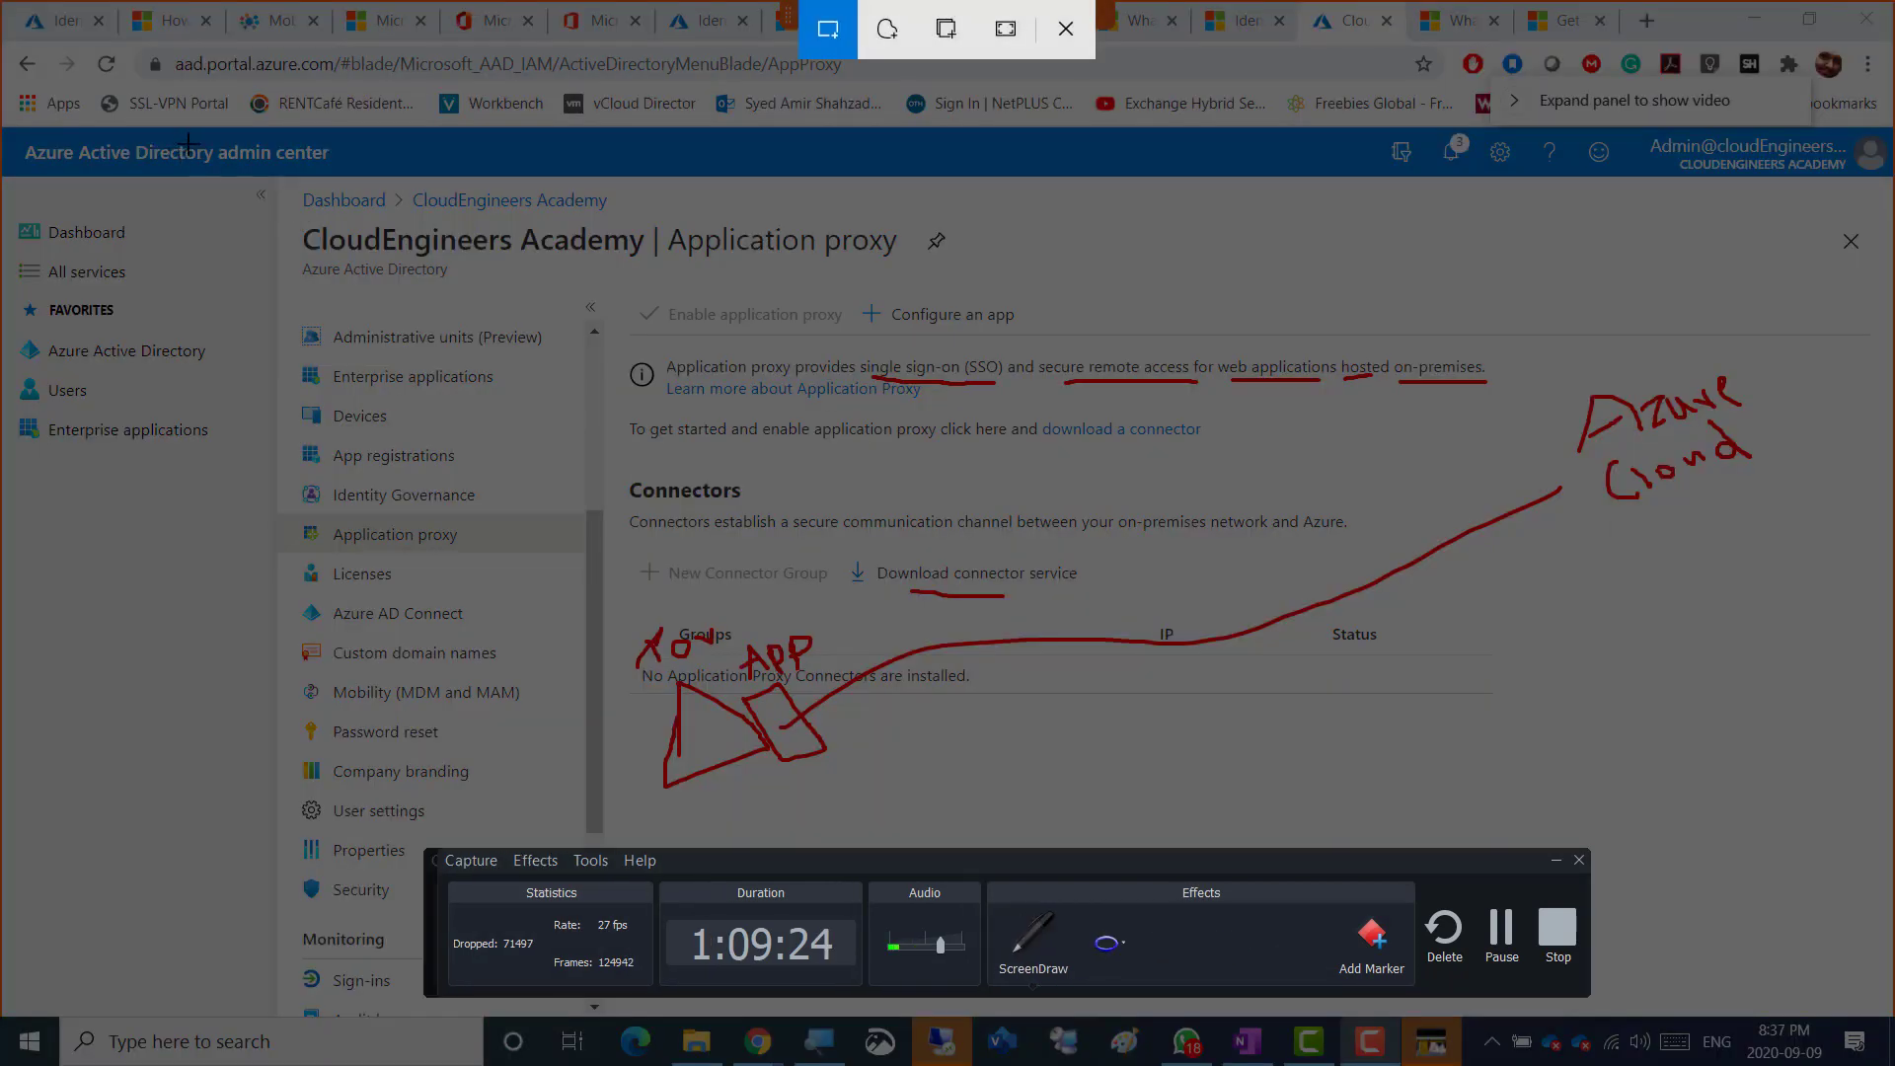
{"action": "mouse_move", "coordinate": [240, 144]}
{"action": "left_mouse_down"}
{"action": "mouse_move", "coordinate": [1433, 761]}
{"action": "mouse_move", "coordinate": [1791, 790]}
{"action": "left_mouse_up"}
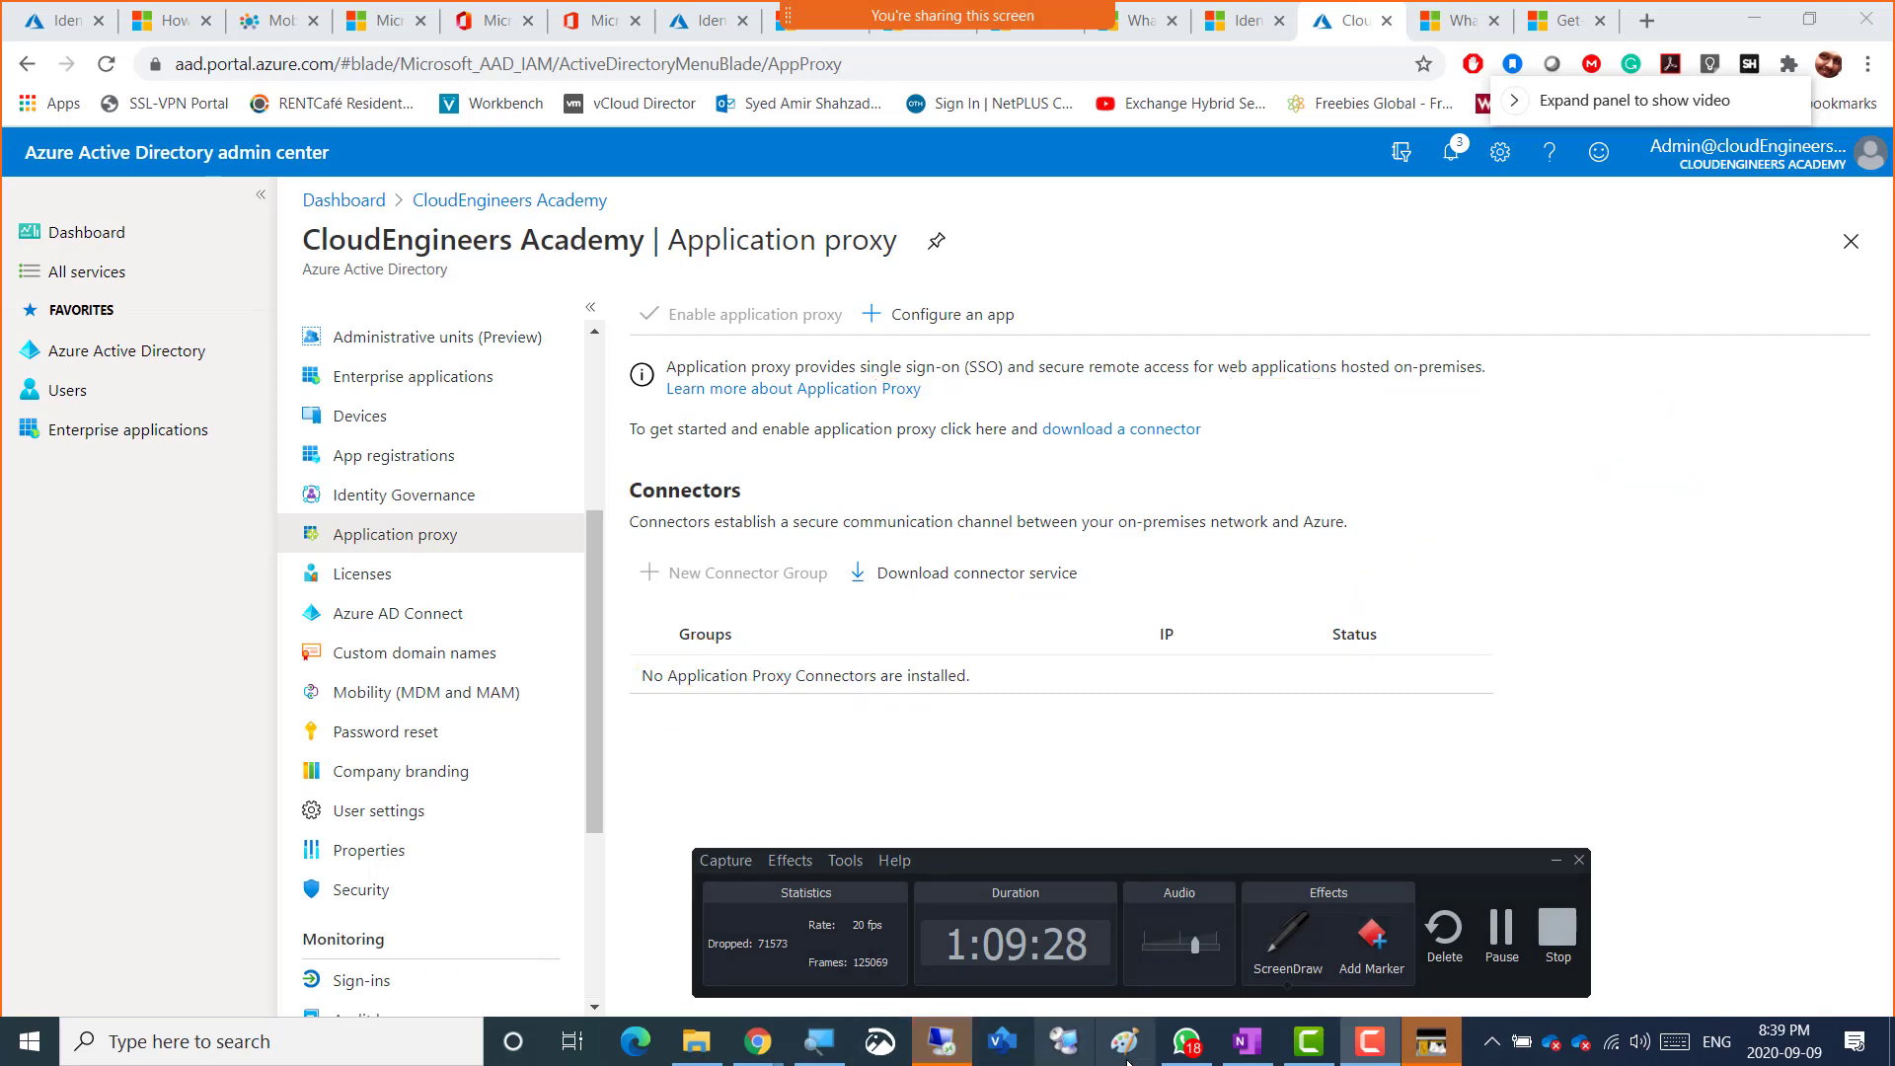
{"action": "left_click", "coordinate": [1248, 1048]}
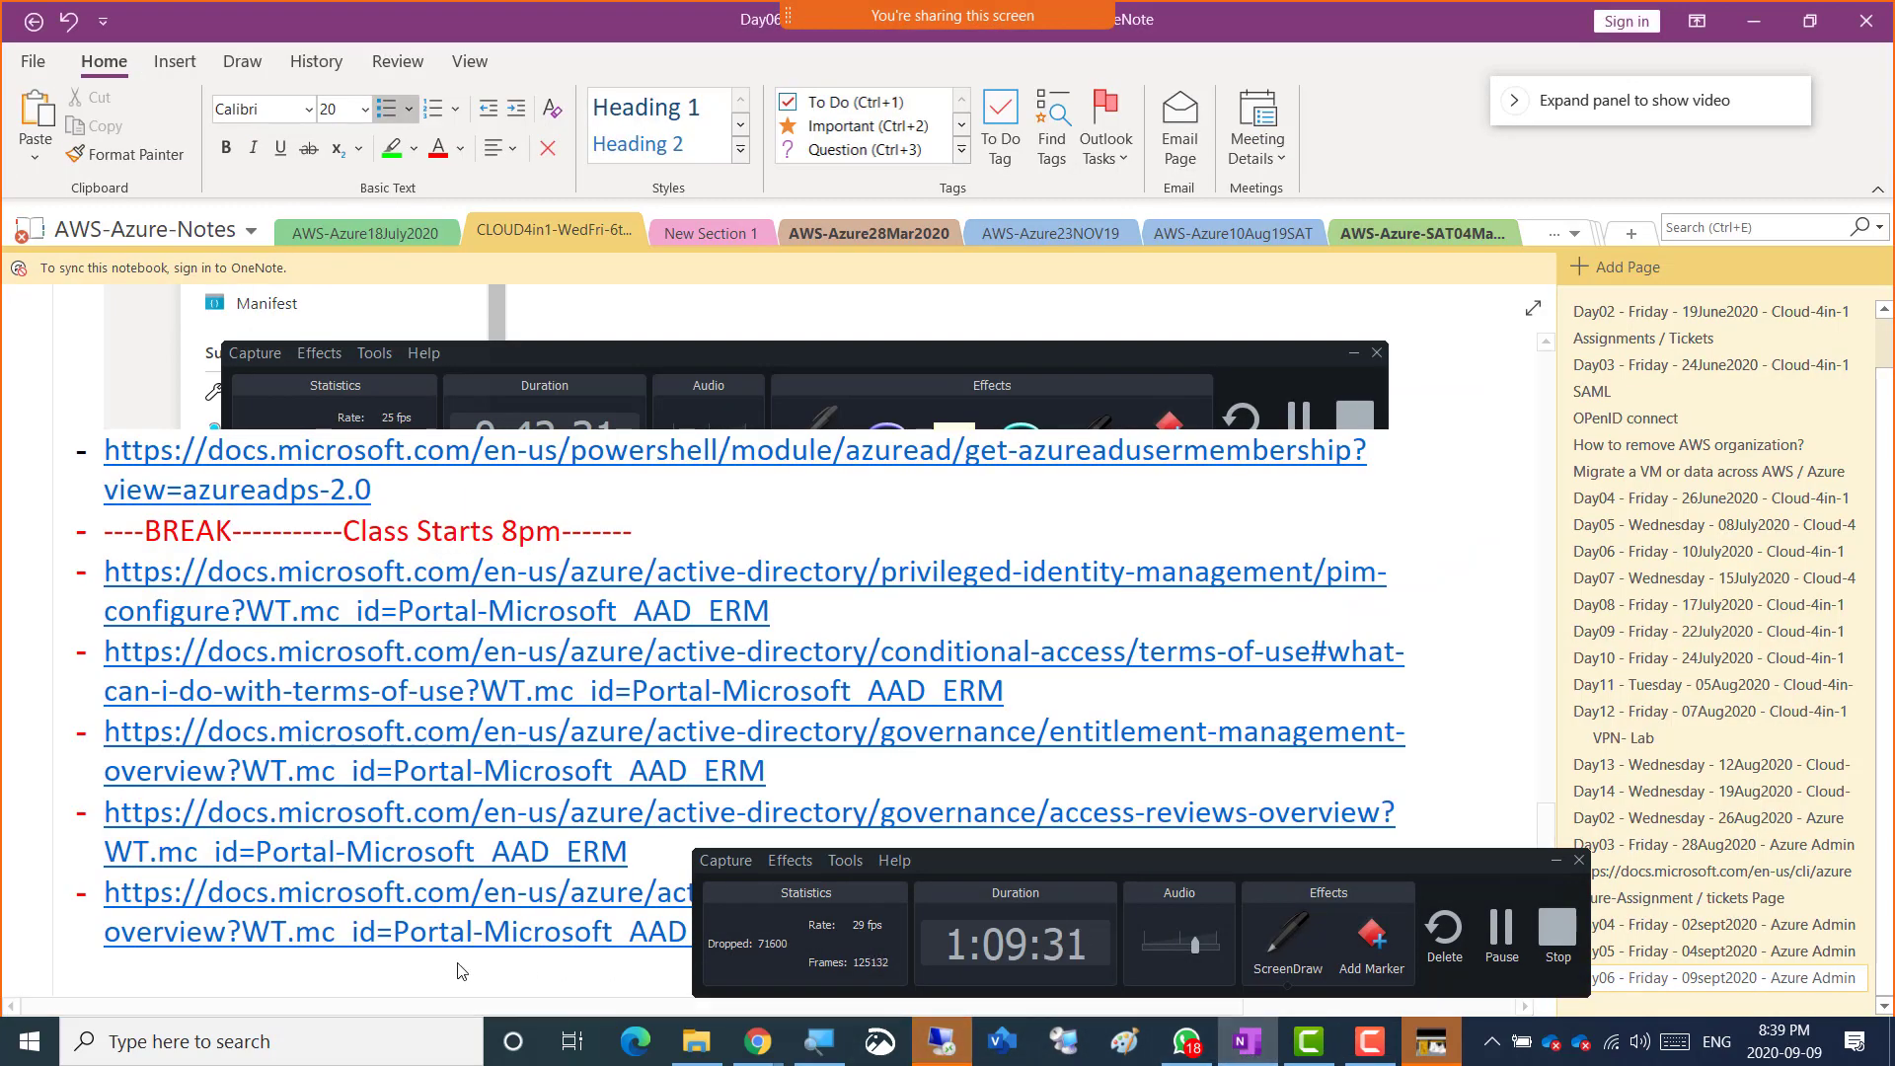
{"action": "left_click", "coordinate": [1552, 862]}
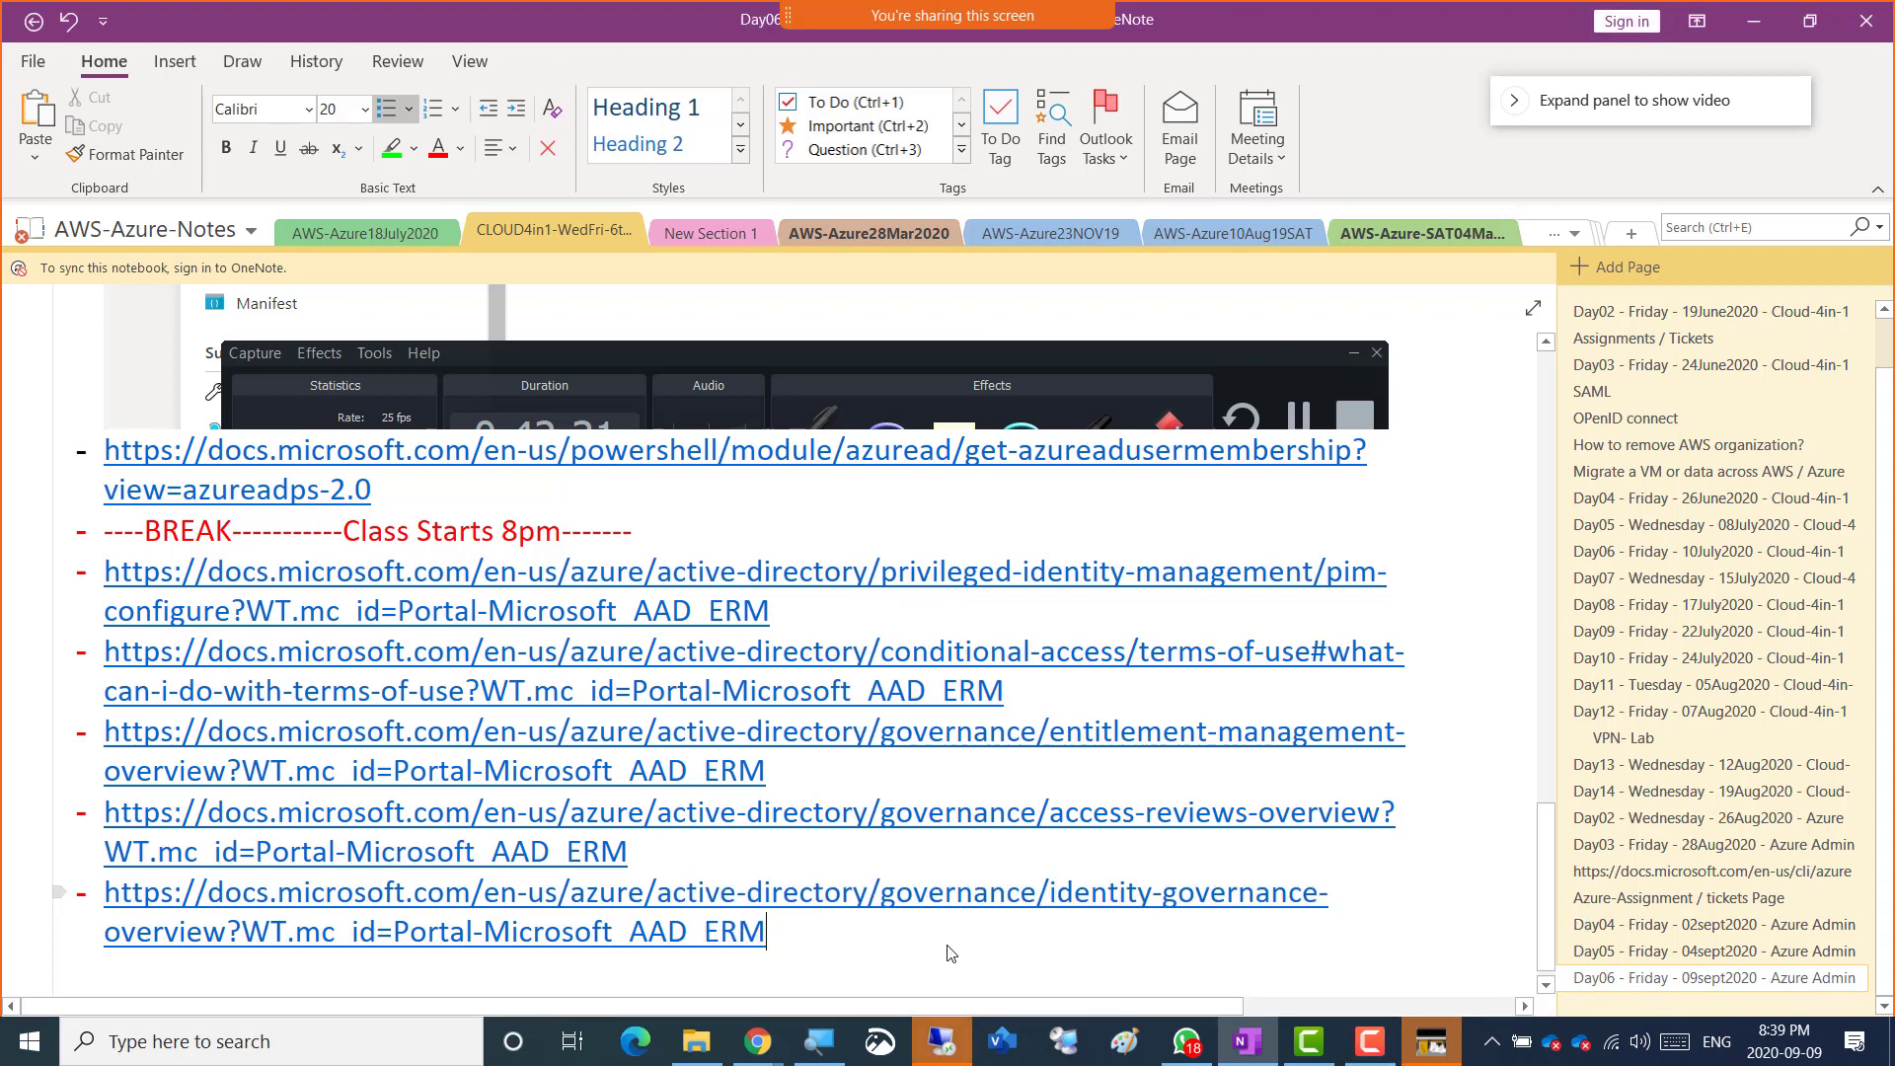
{"action": "key", "text": "Return"}
{"action": "key", "text": "ctrl+v"}
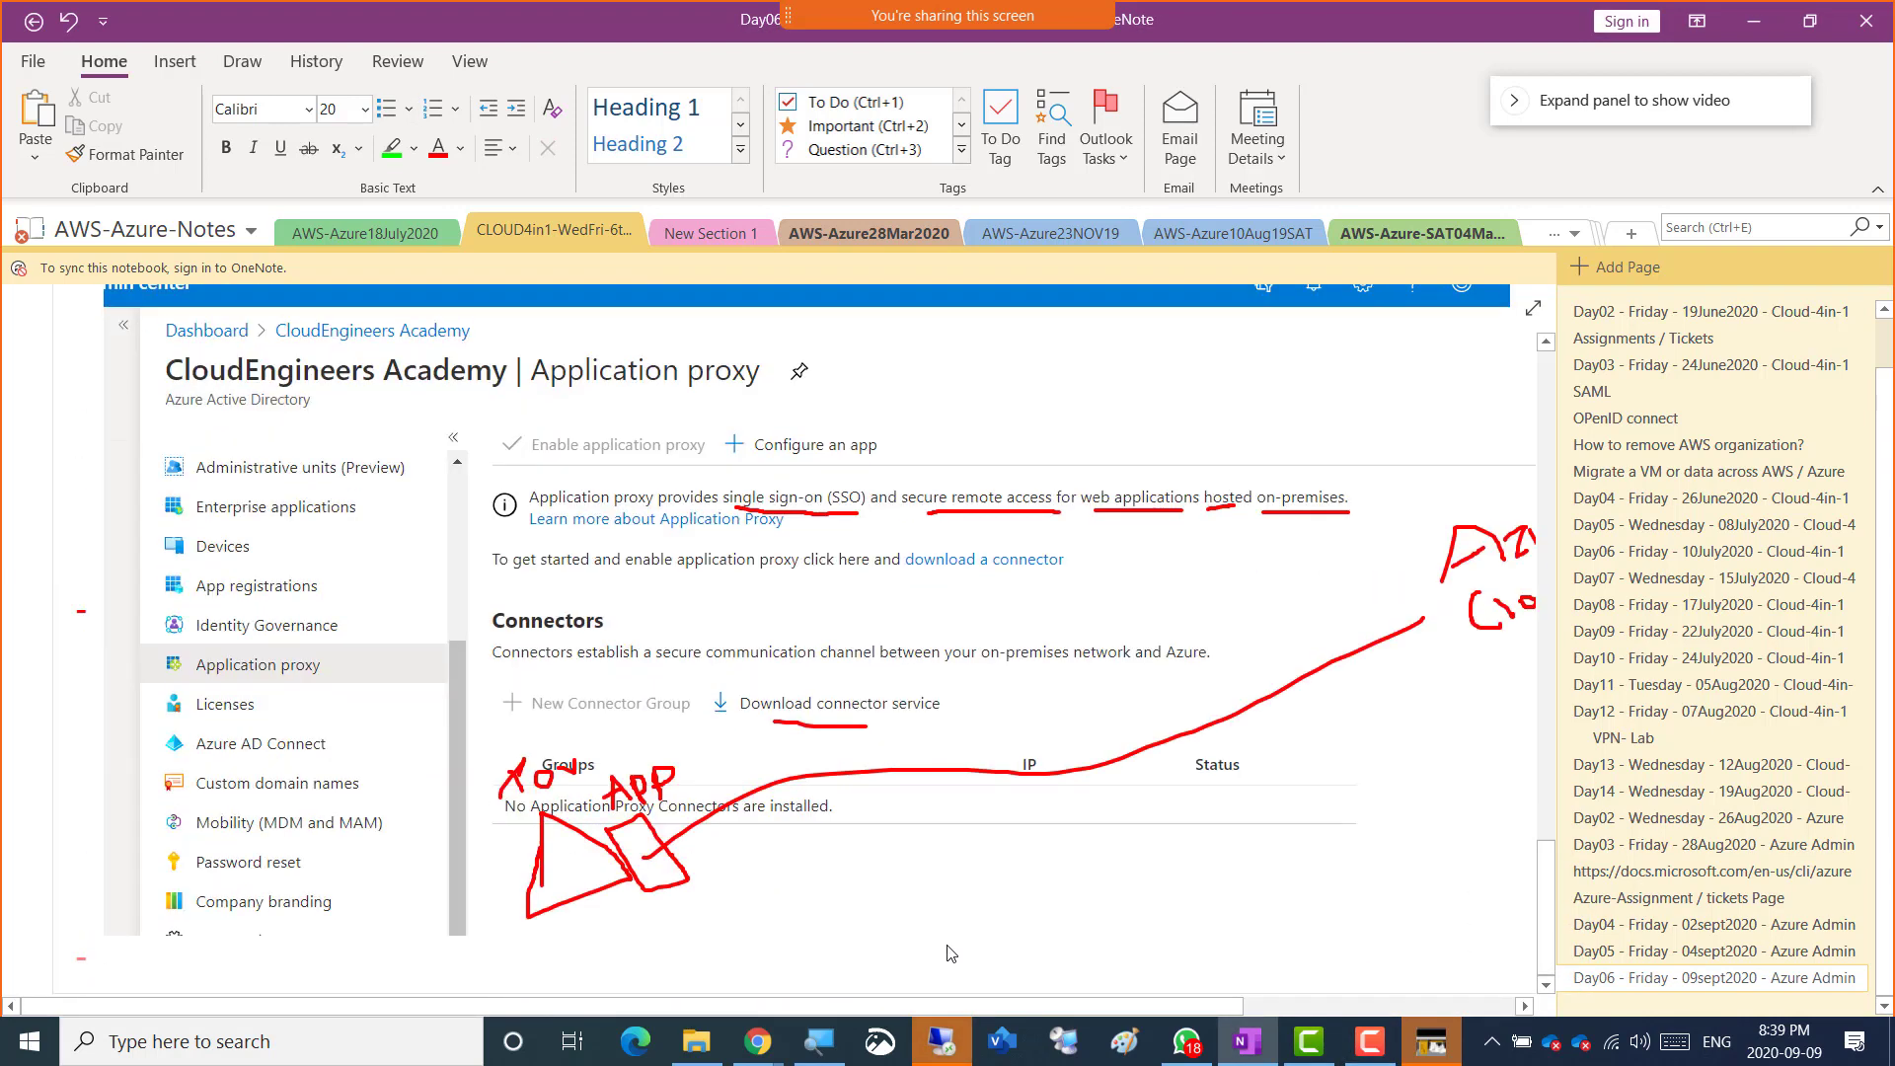
- Return to the Application proxy page in Chrome and open the article to learn more about Application Proxy
{"action": "key", "text": "alt+Tab"}
{"action": "key", "text": "Tab"}
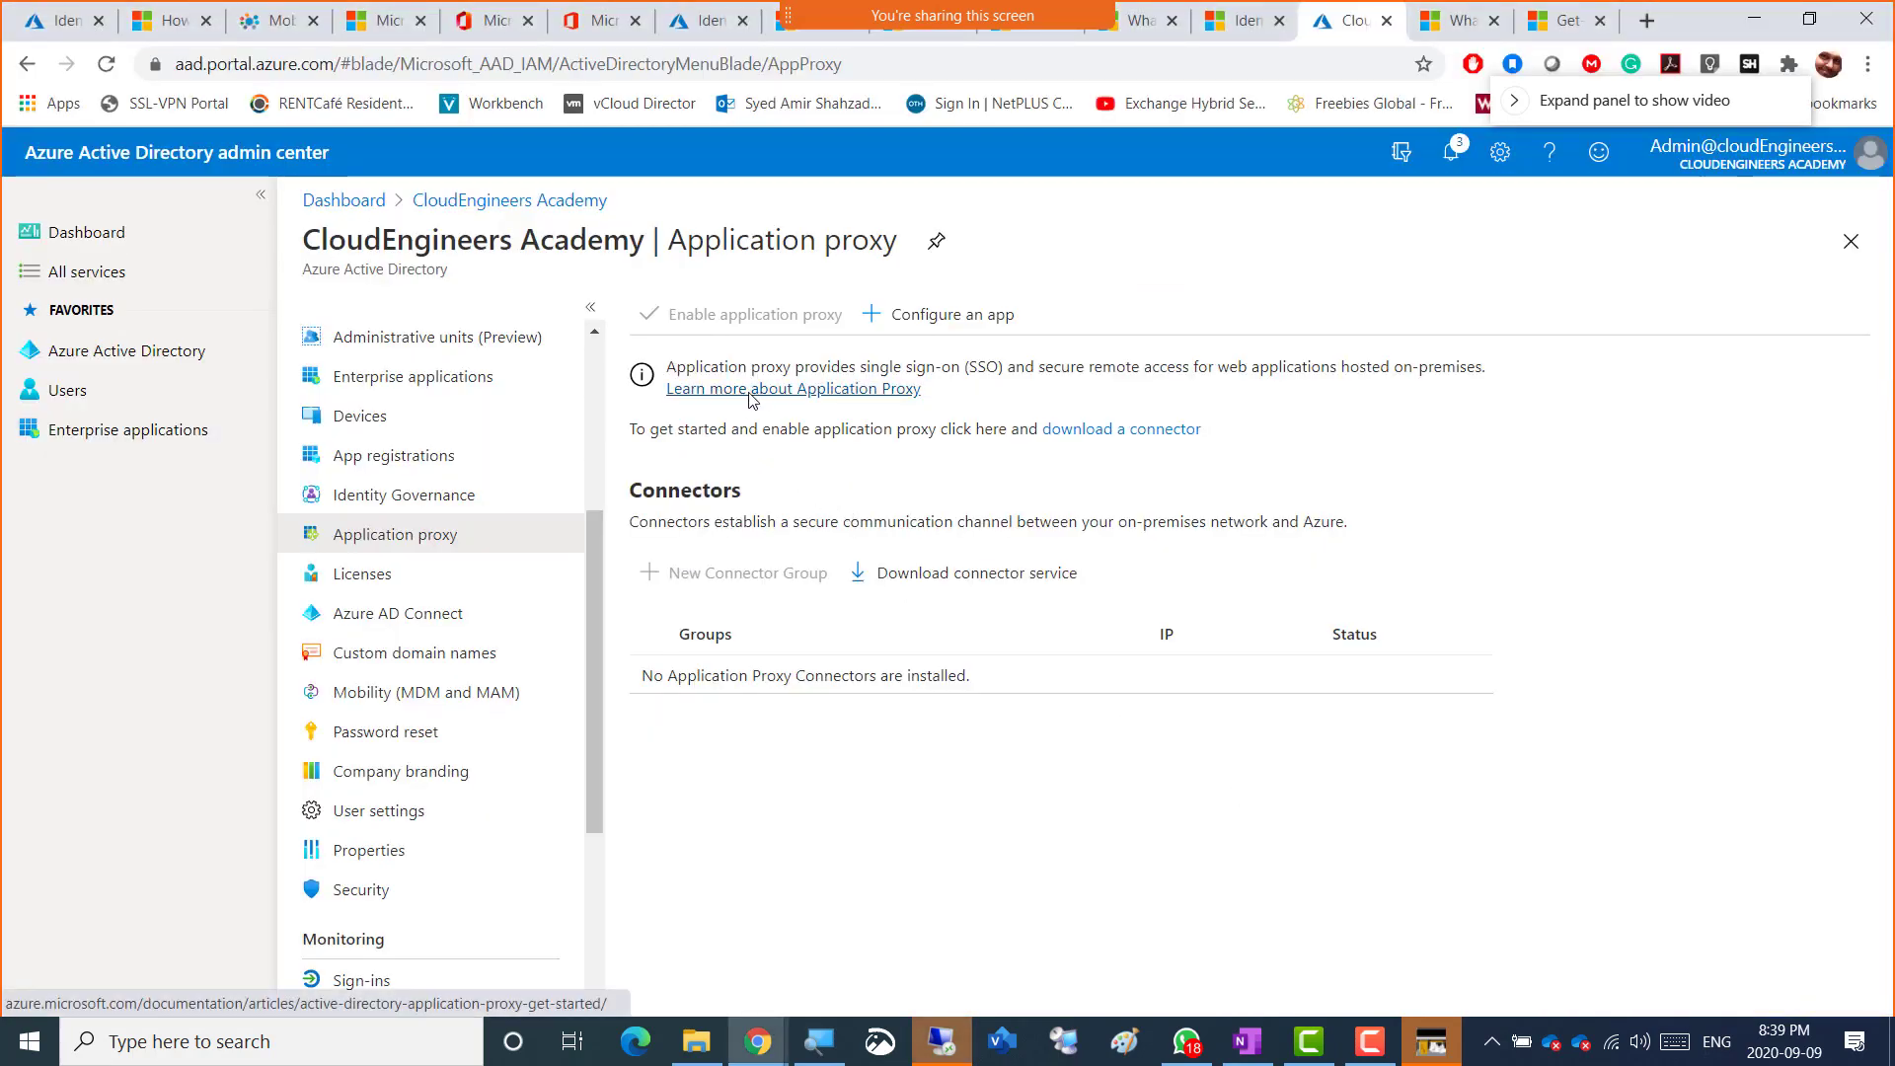
{"action": "left_click", "coordinate": [814, 391]}
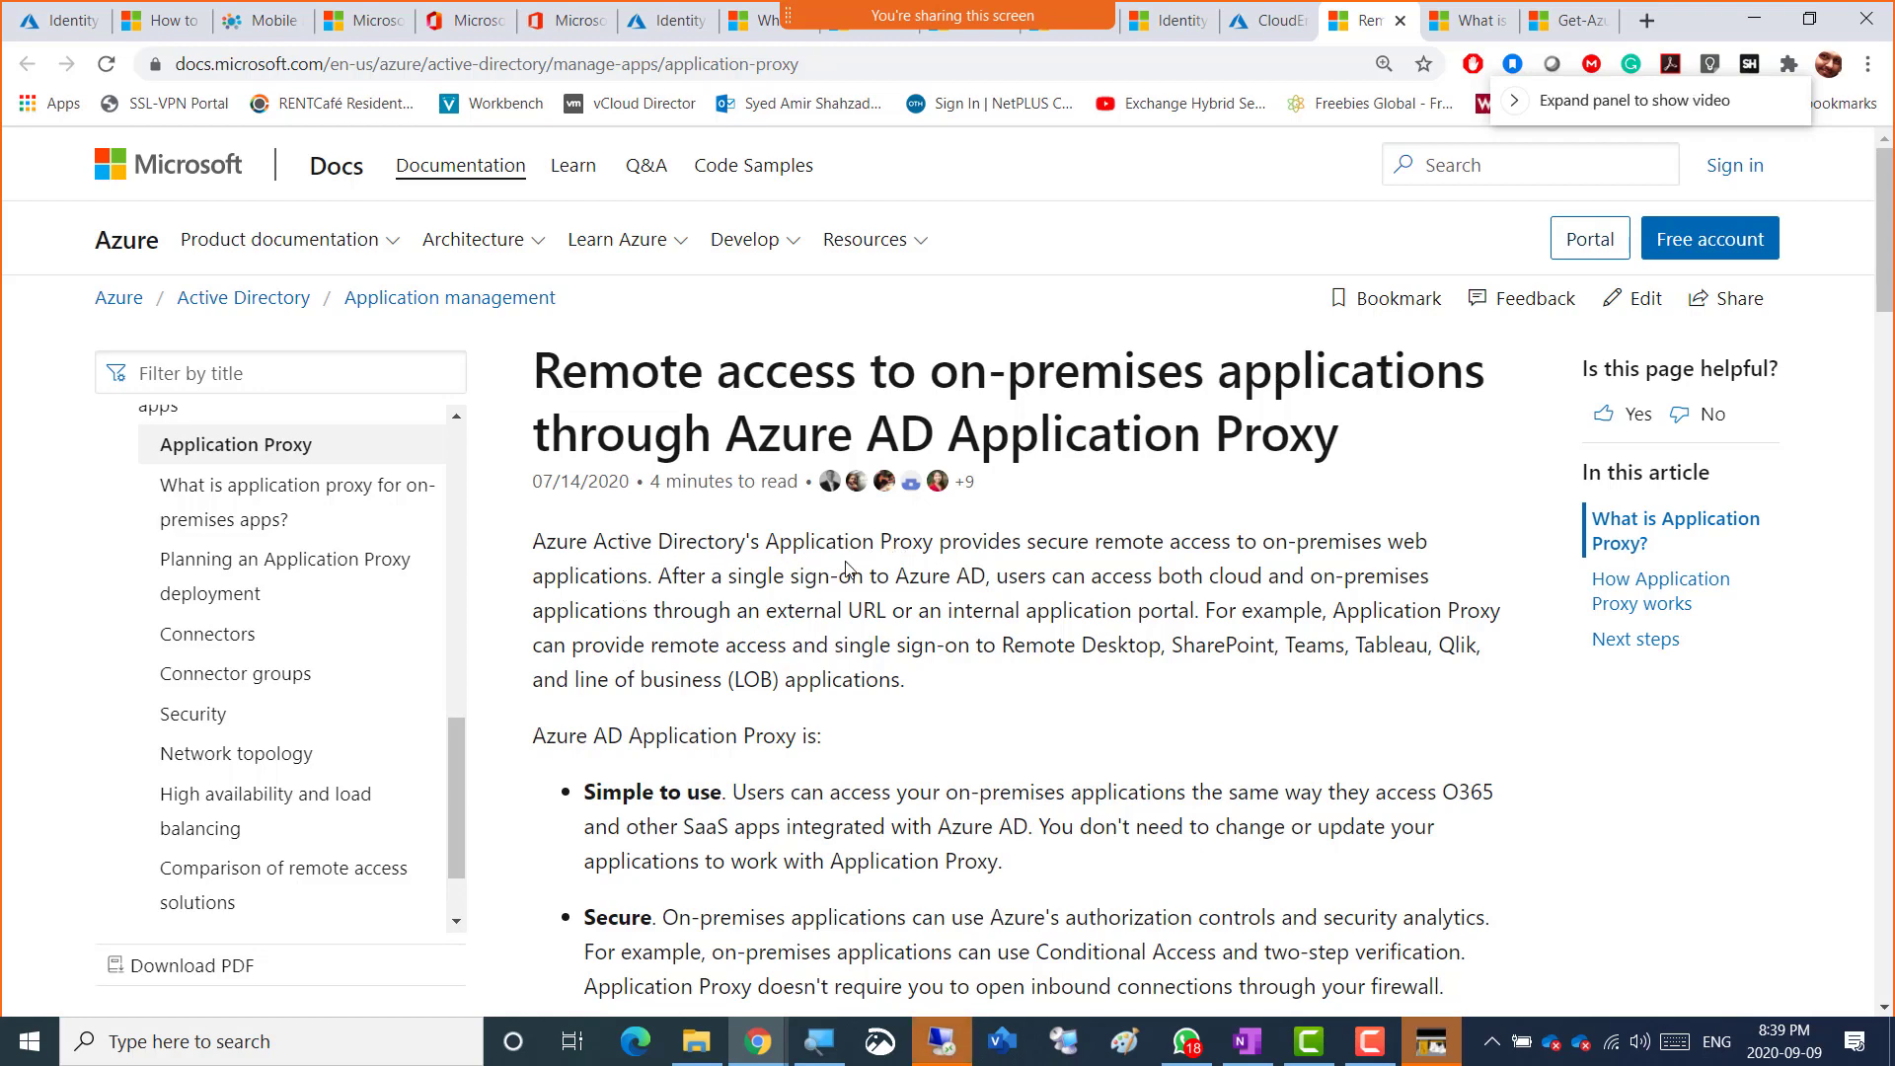
- Highlight the introduction's wording on secure remote access, cloud and on-premises applications, and the Remote Desktop, SharePoint and Teams example
{"action": "left_click_drag", "start_coordinate": [1044, 545], "coordinate": [645, 578]}
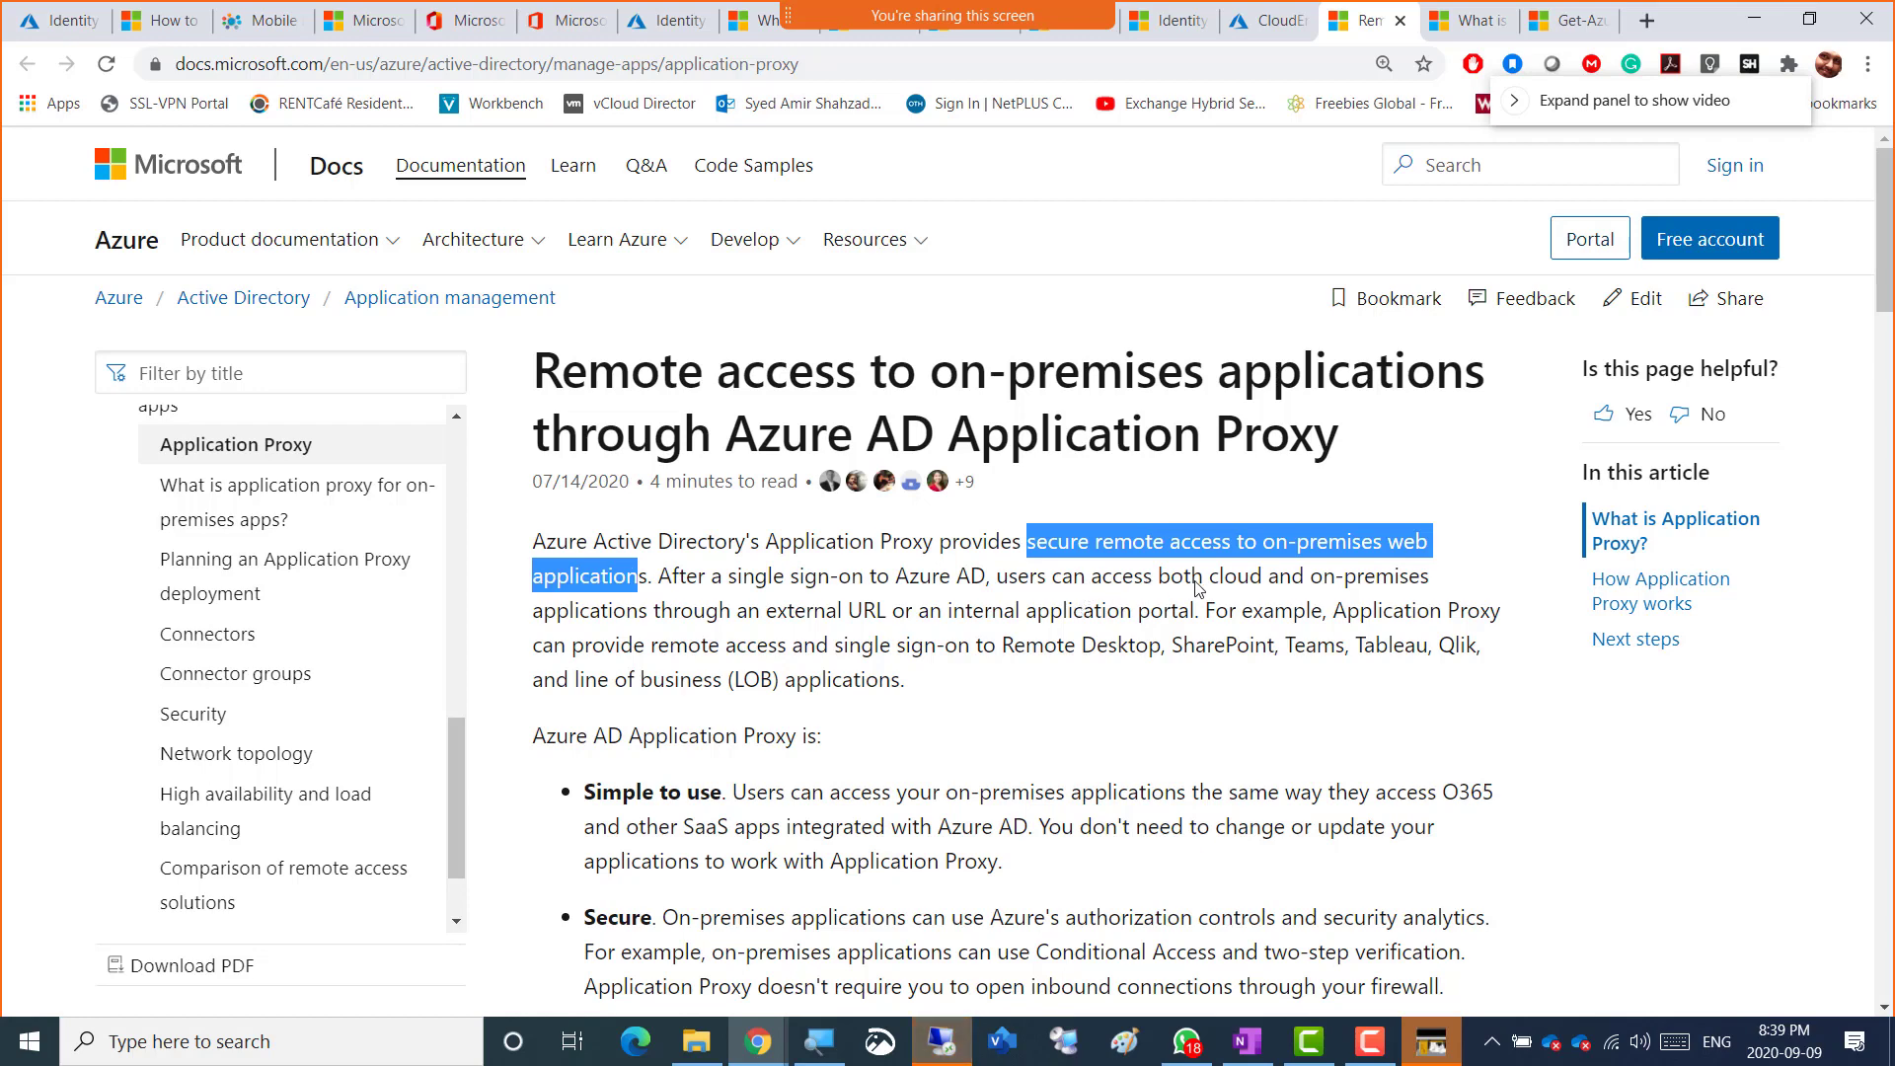
{"action": "mouse_move", "coordinate": [1222, 585]}
{"action": "left_mouse_down"}
{"action": "mouse_move", "coordinate": [1322, 585]}
{"action": "mouse_move", "coordinate": [670, 623]}
{"action": "mouse_move", "coordinate": [1057, 648]}
{"action": "mouse_move", "coordinate": [1208, 617]}
{"action": "left_mouse_up"}
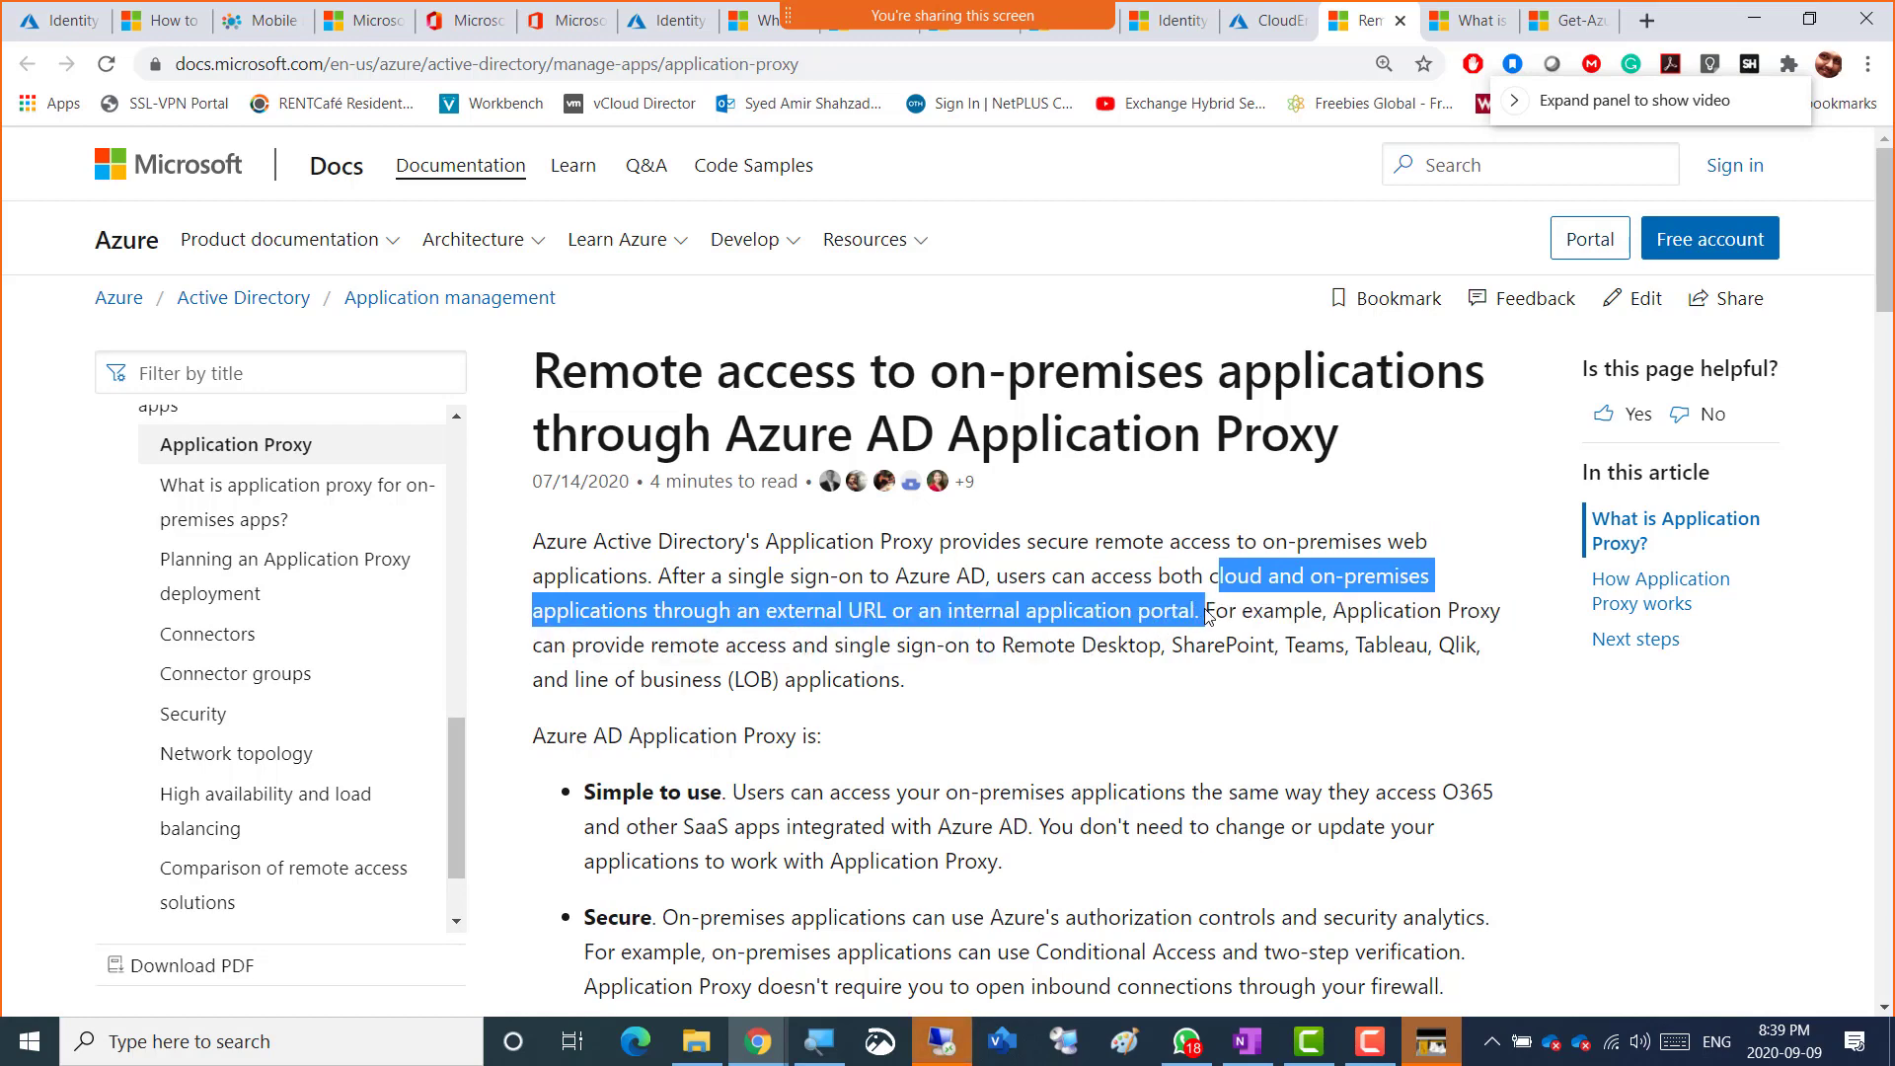
{"action": "left_click_drag", "start_coordinate": [1337, 624], "coordinate": [913, 688]}
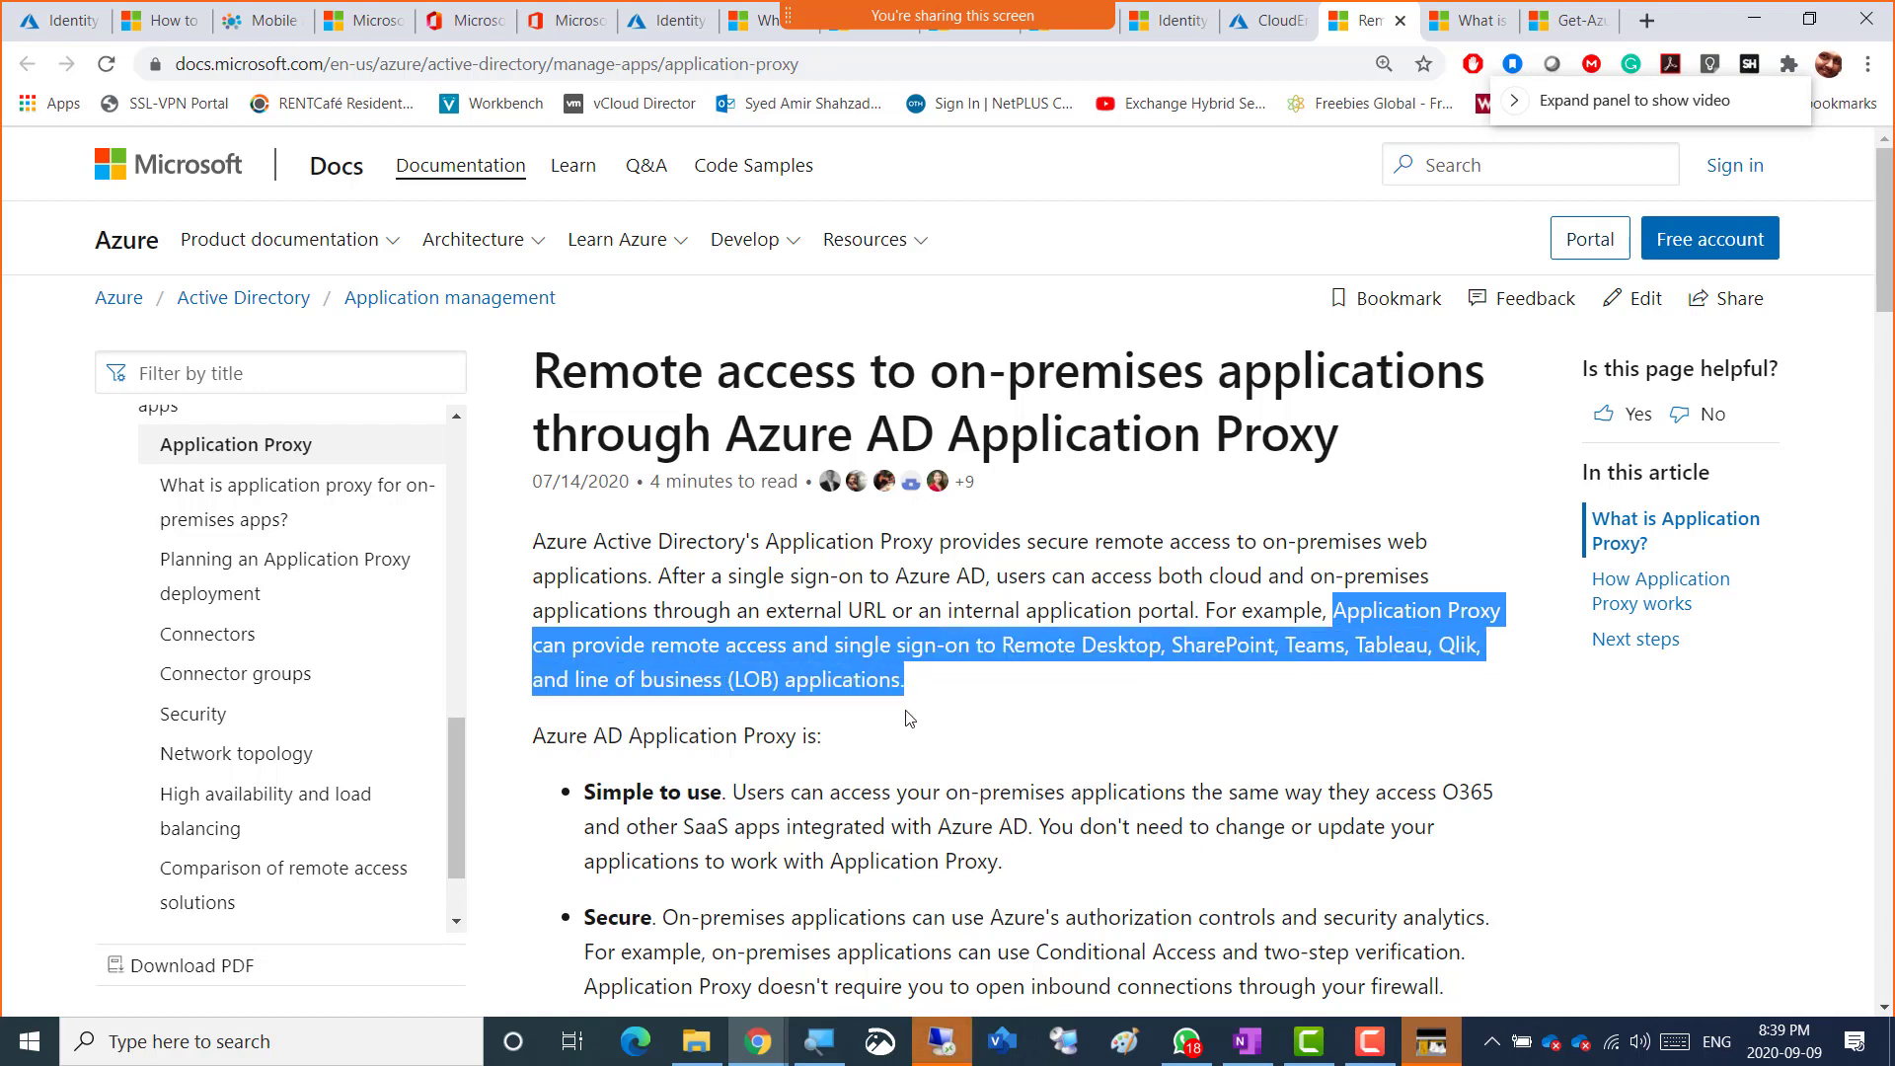
- Read through the article's benefits list, the What is Application Proxy section and the How Application Proxy works diagram
{"action": "scroll", "coordinate": [901, 727], "scroll_direction": "down", "scroll_amount": 5}
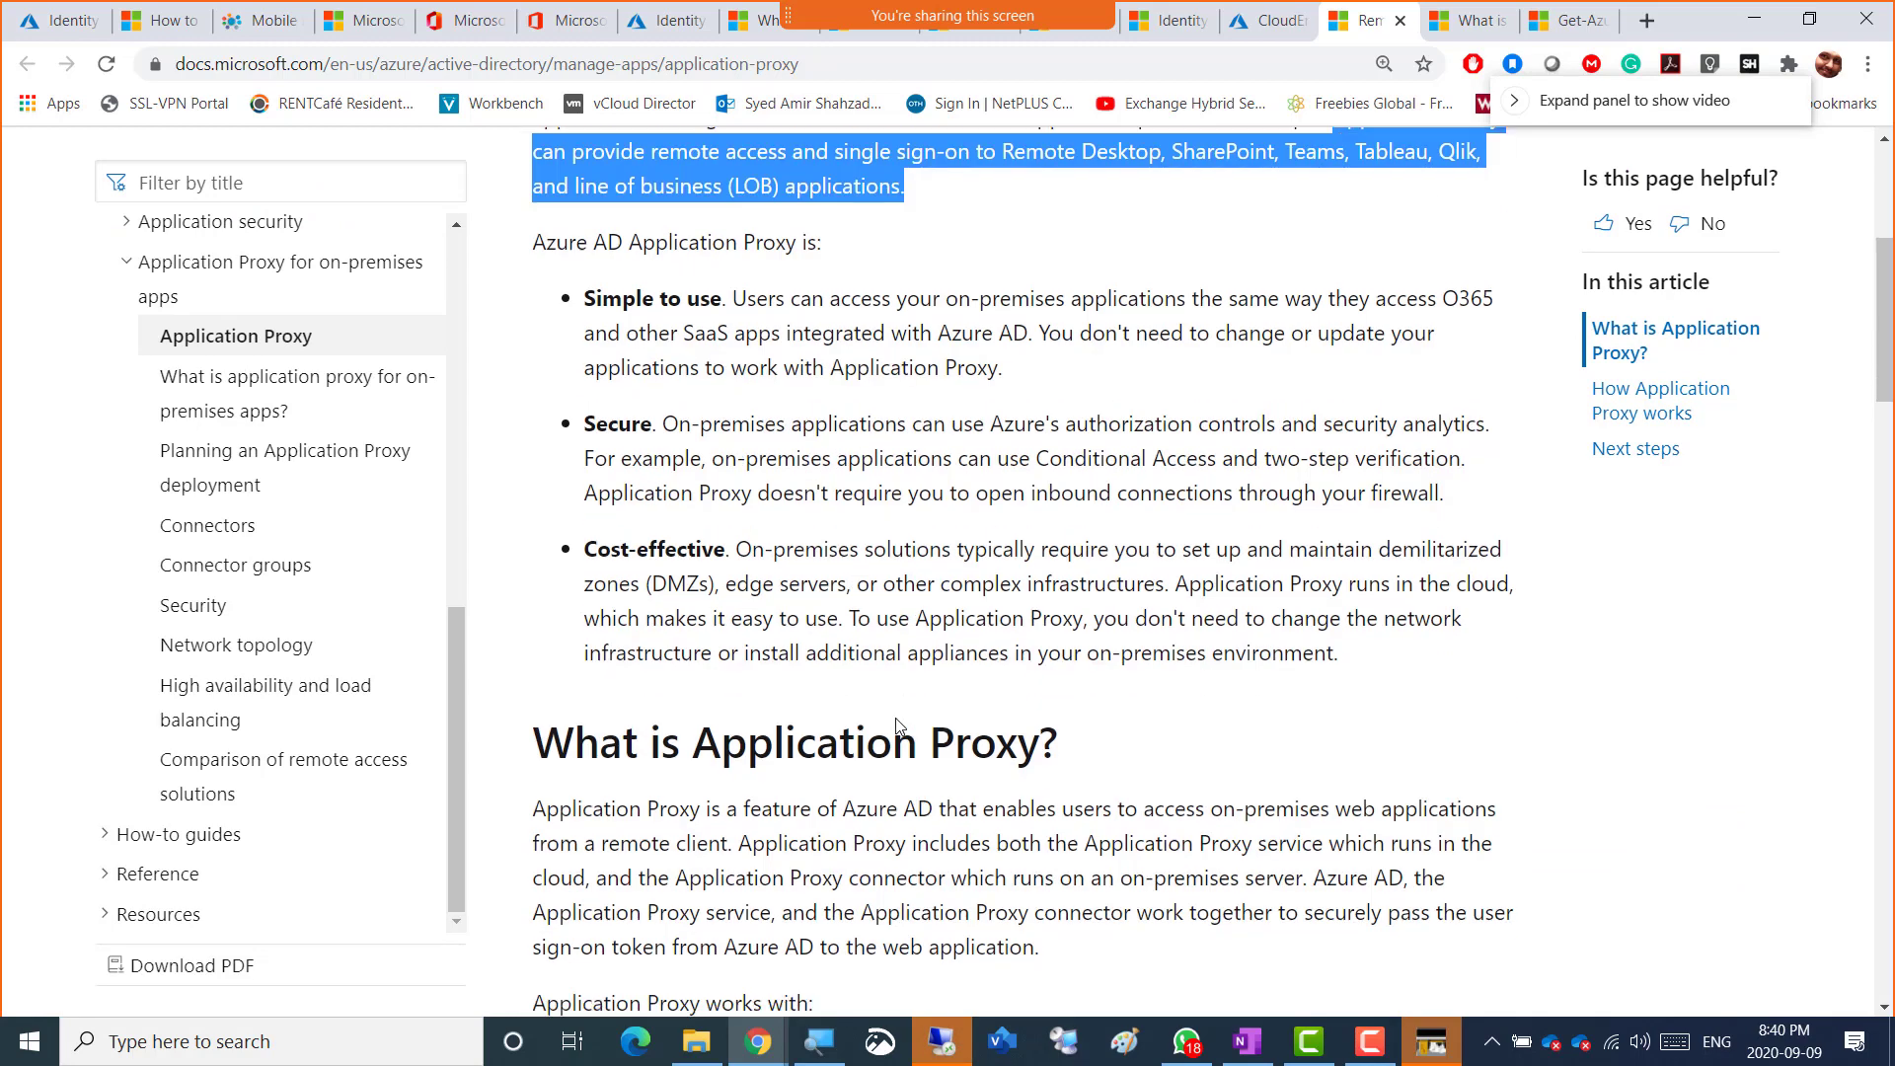
{"action": "scroll", "coordinate": [901, 728], "scroll_direction": "down", "scroll_amount": 2}
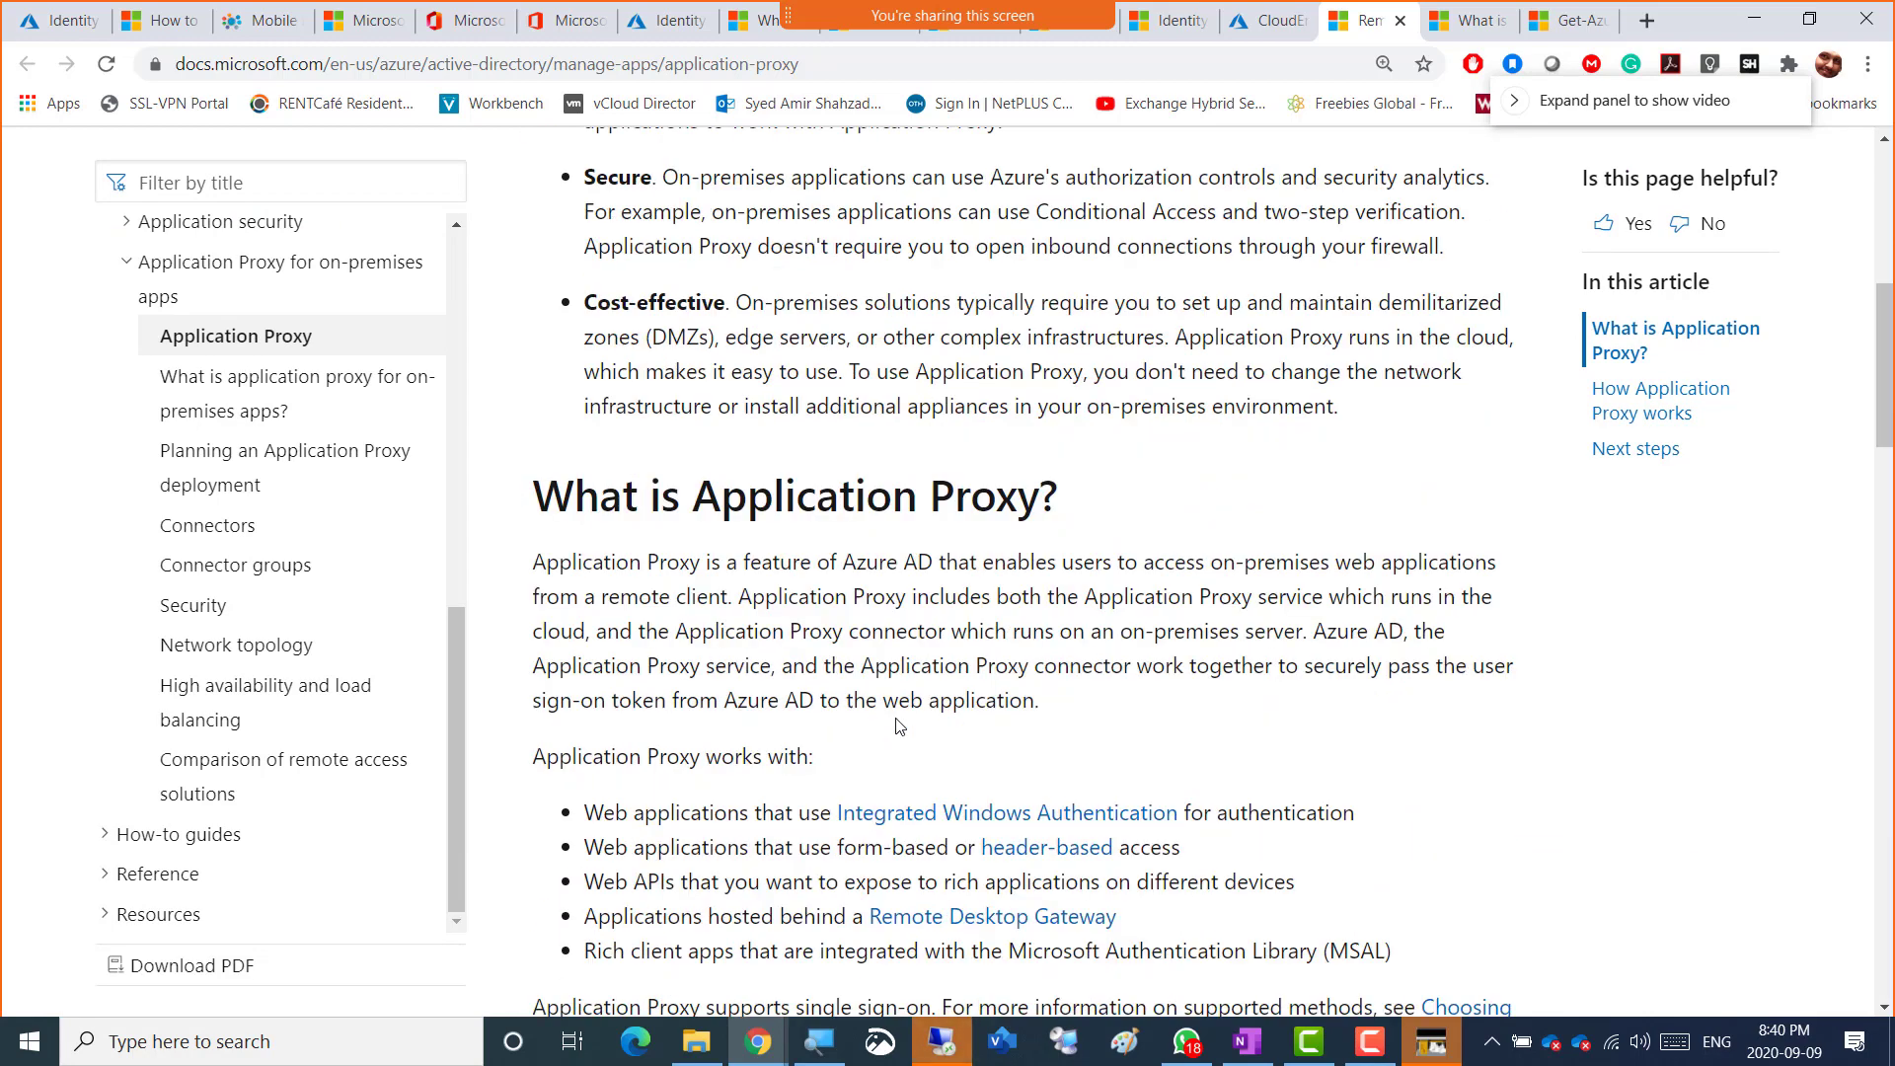
{"action": "scroll", "coordinate": [900, 728], "scroll_direction": "down", "scroll_amount": 2}
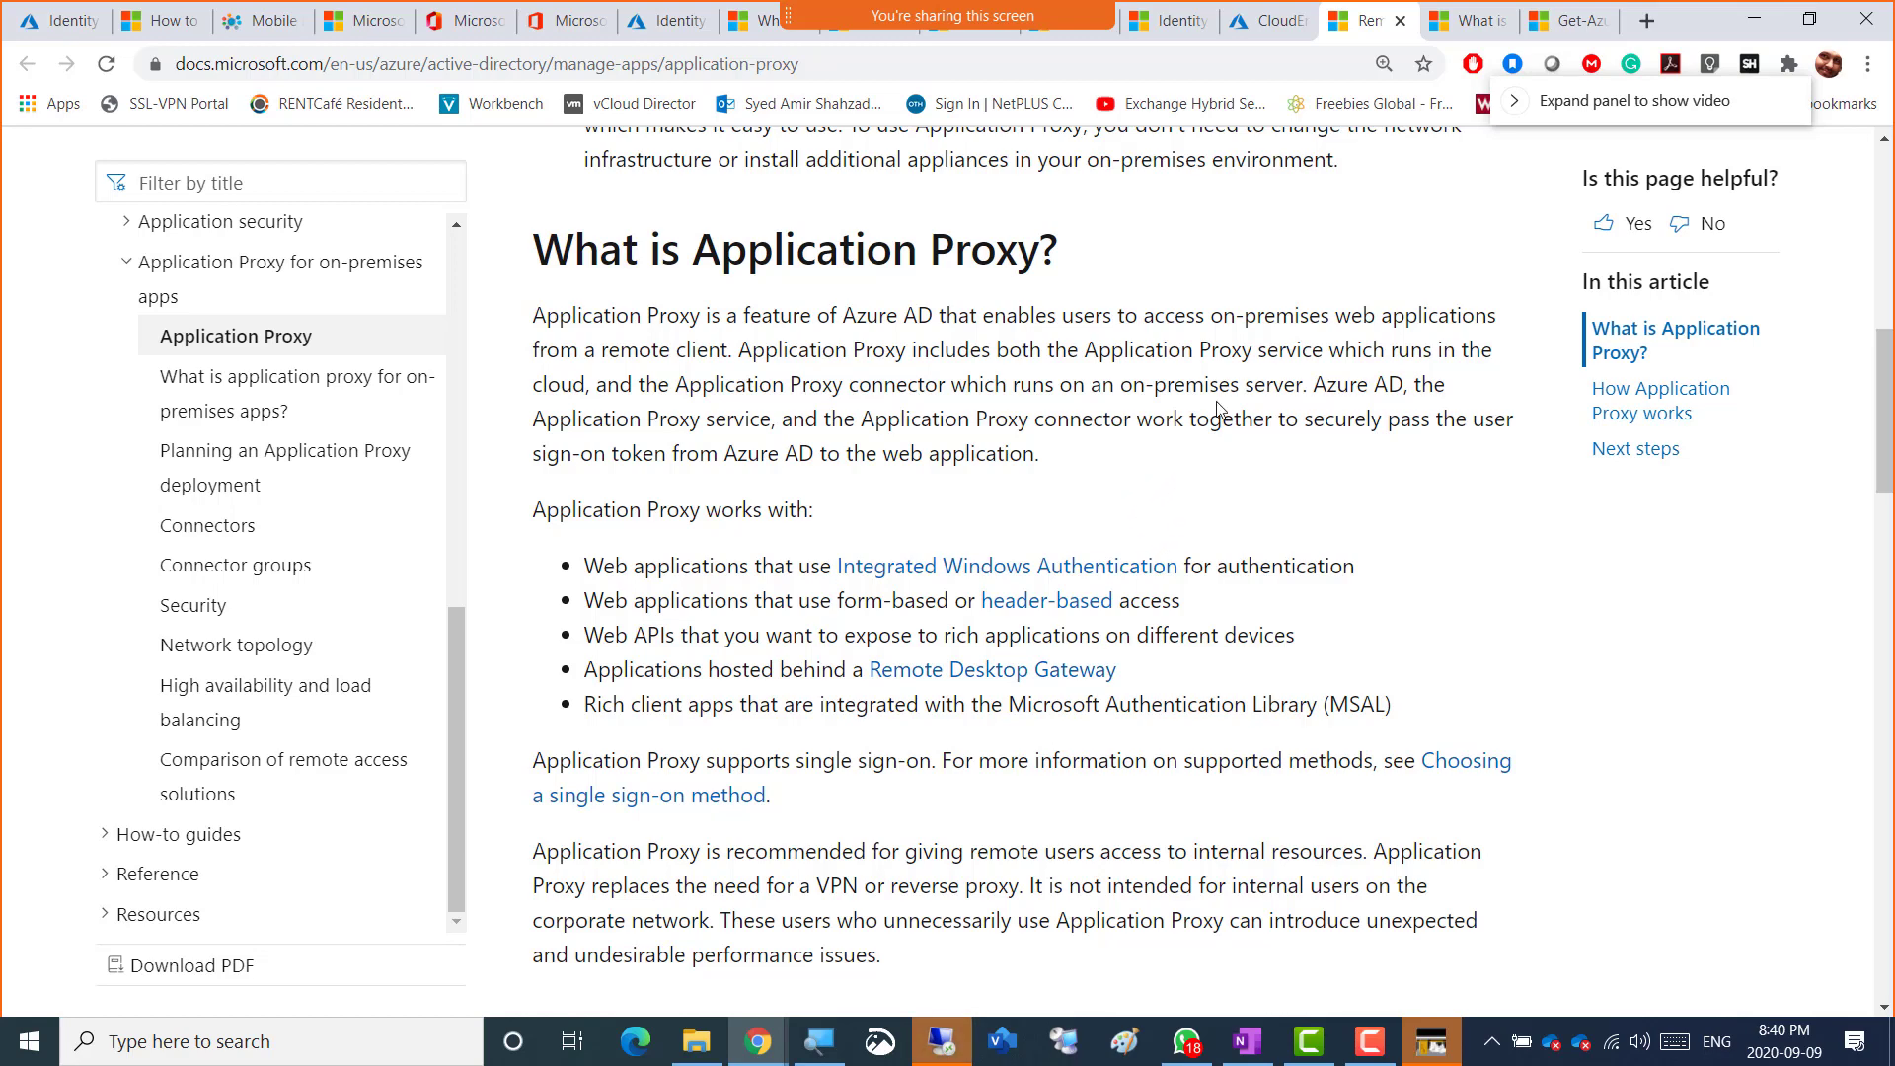
{"action": "scroll", "coordinate": [1192, 414], "scroll_direction": "up", "scroll_amount": 2}
{"action": "scroll", "coordinate": [1180, 390], "scroll_direction": "up", "scroll_amount": 1}
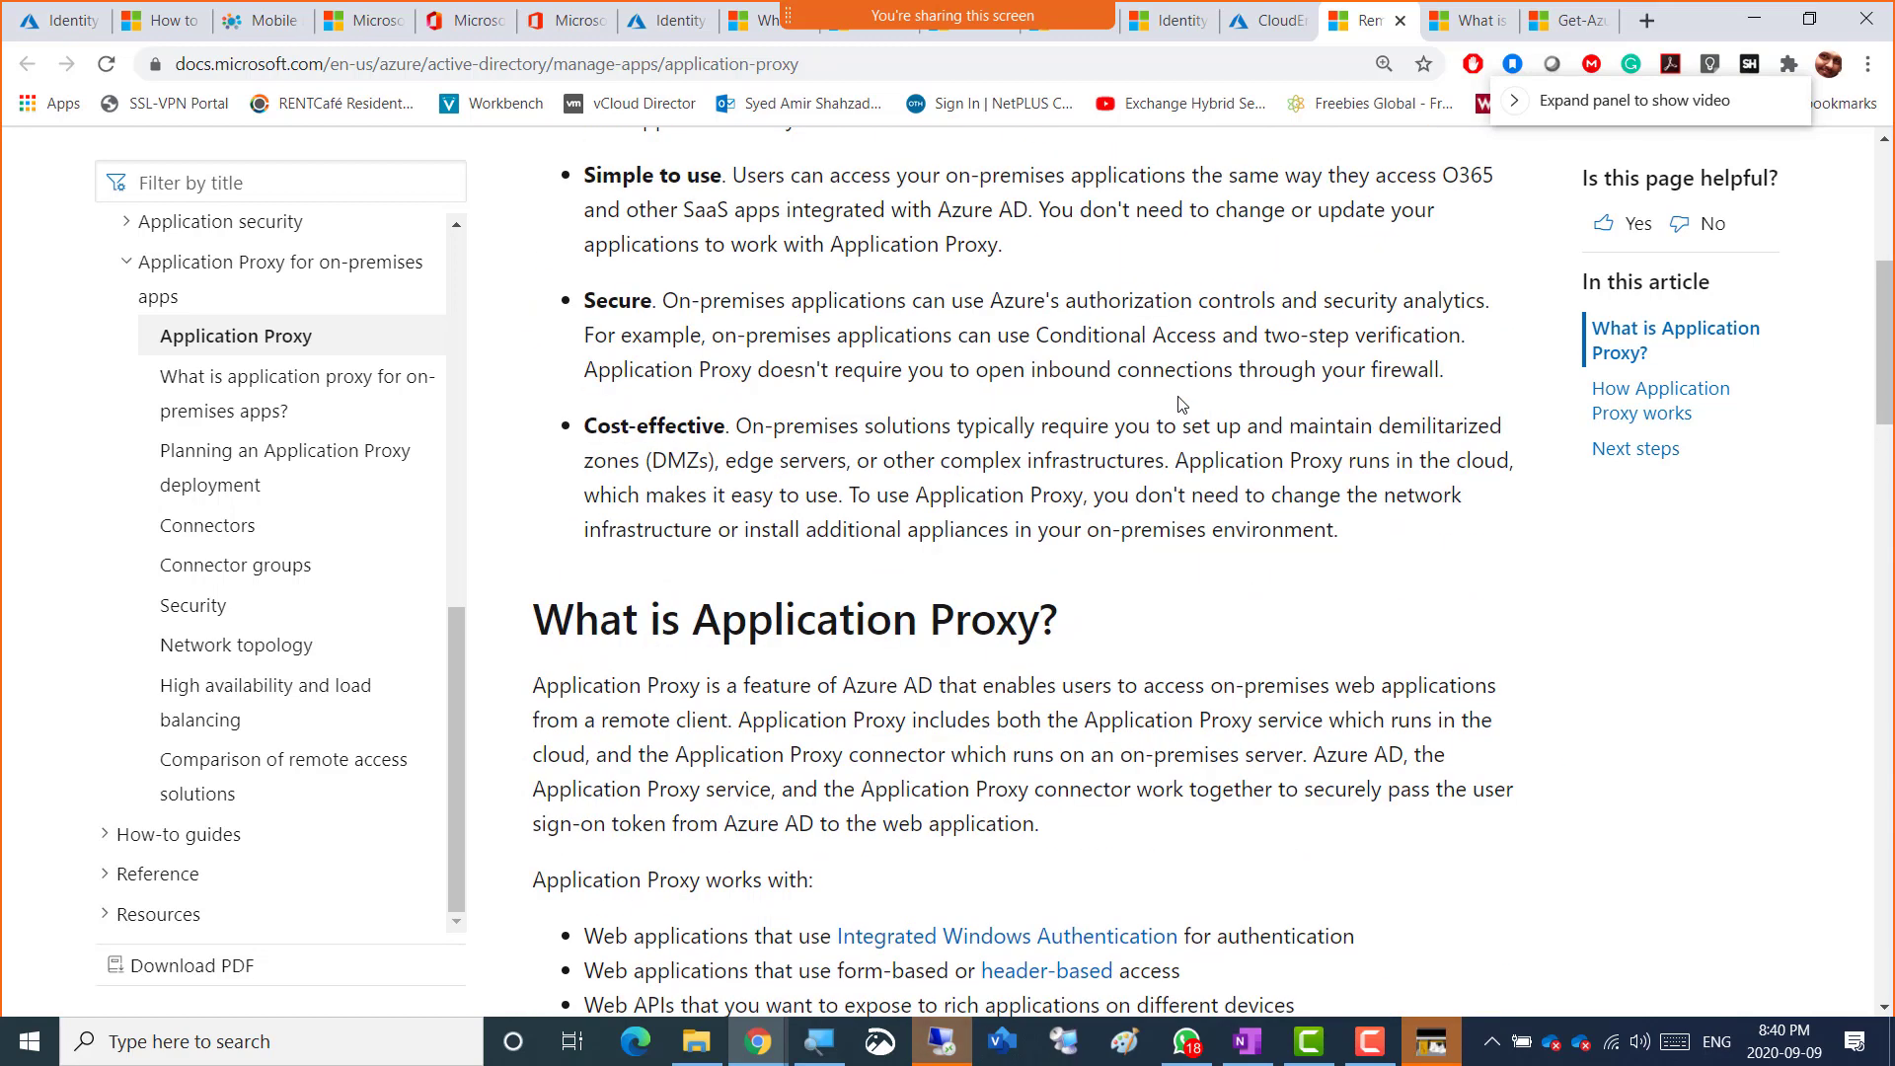
{"action": "scroll", "coordinate": [1182, 403], "scroll_direction": "up", "scroll_amount": 2}
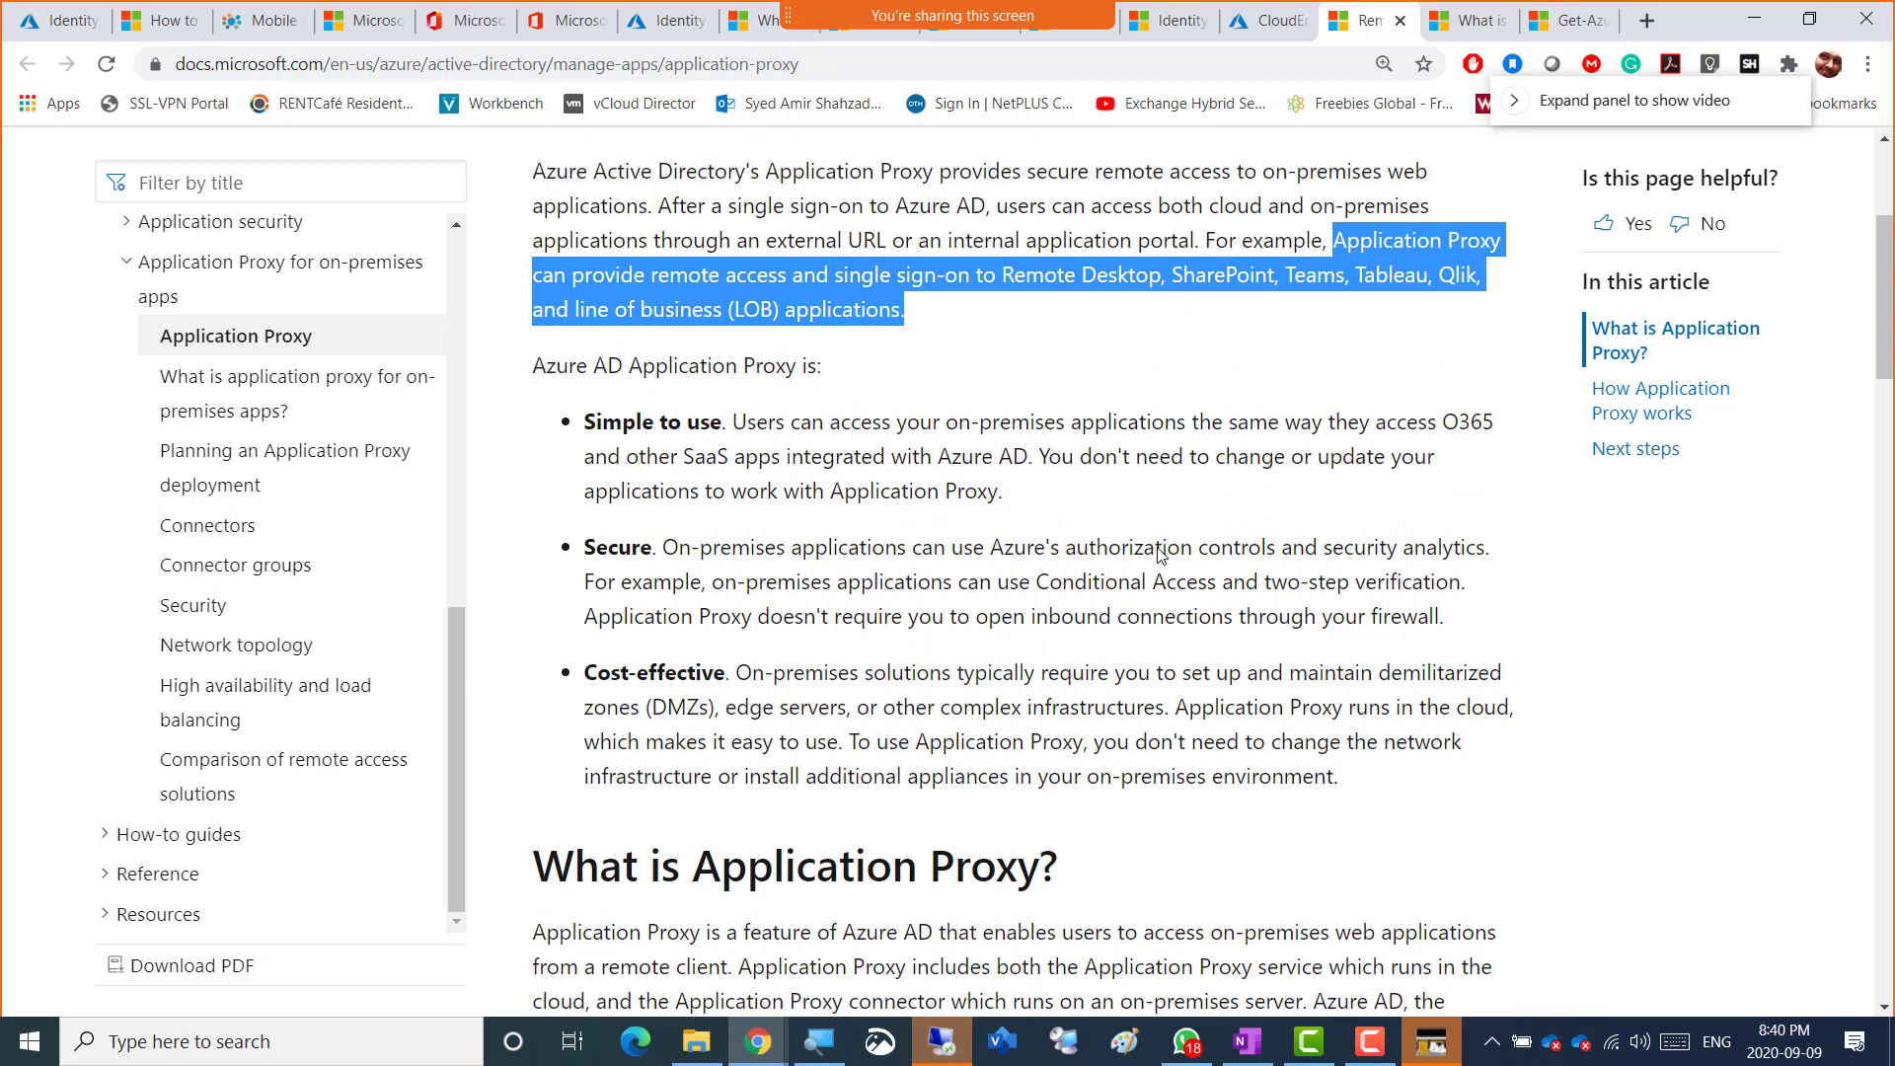
{"action": "scroll", "coordinate": [1159, 553], "scroll_direction": "down", "scroll_amount": 4}
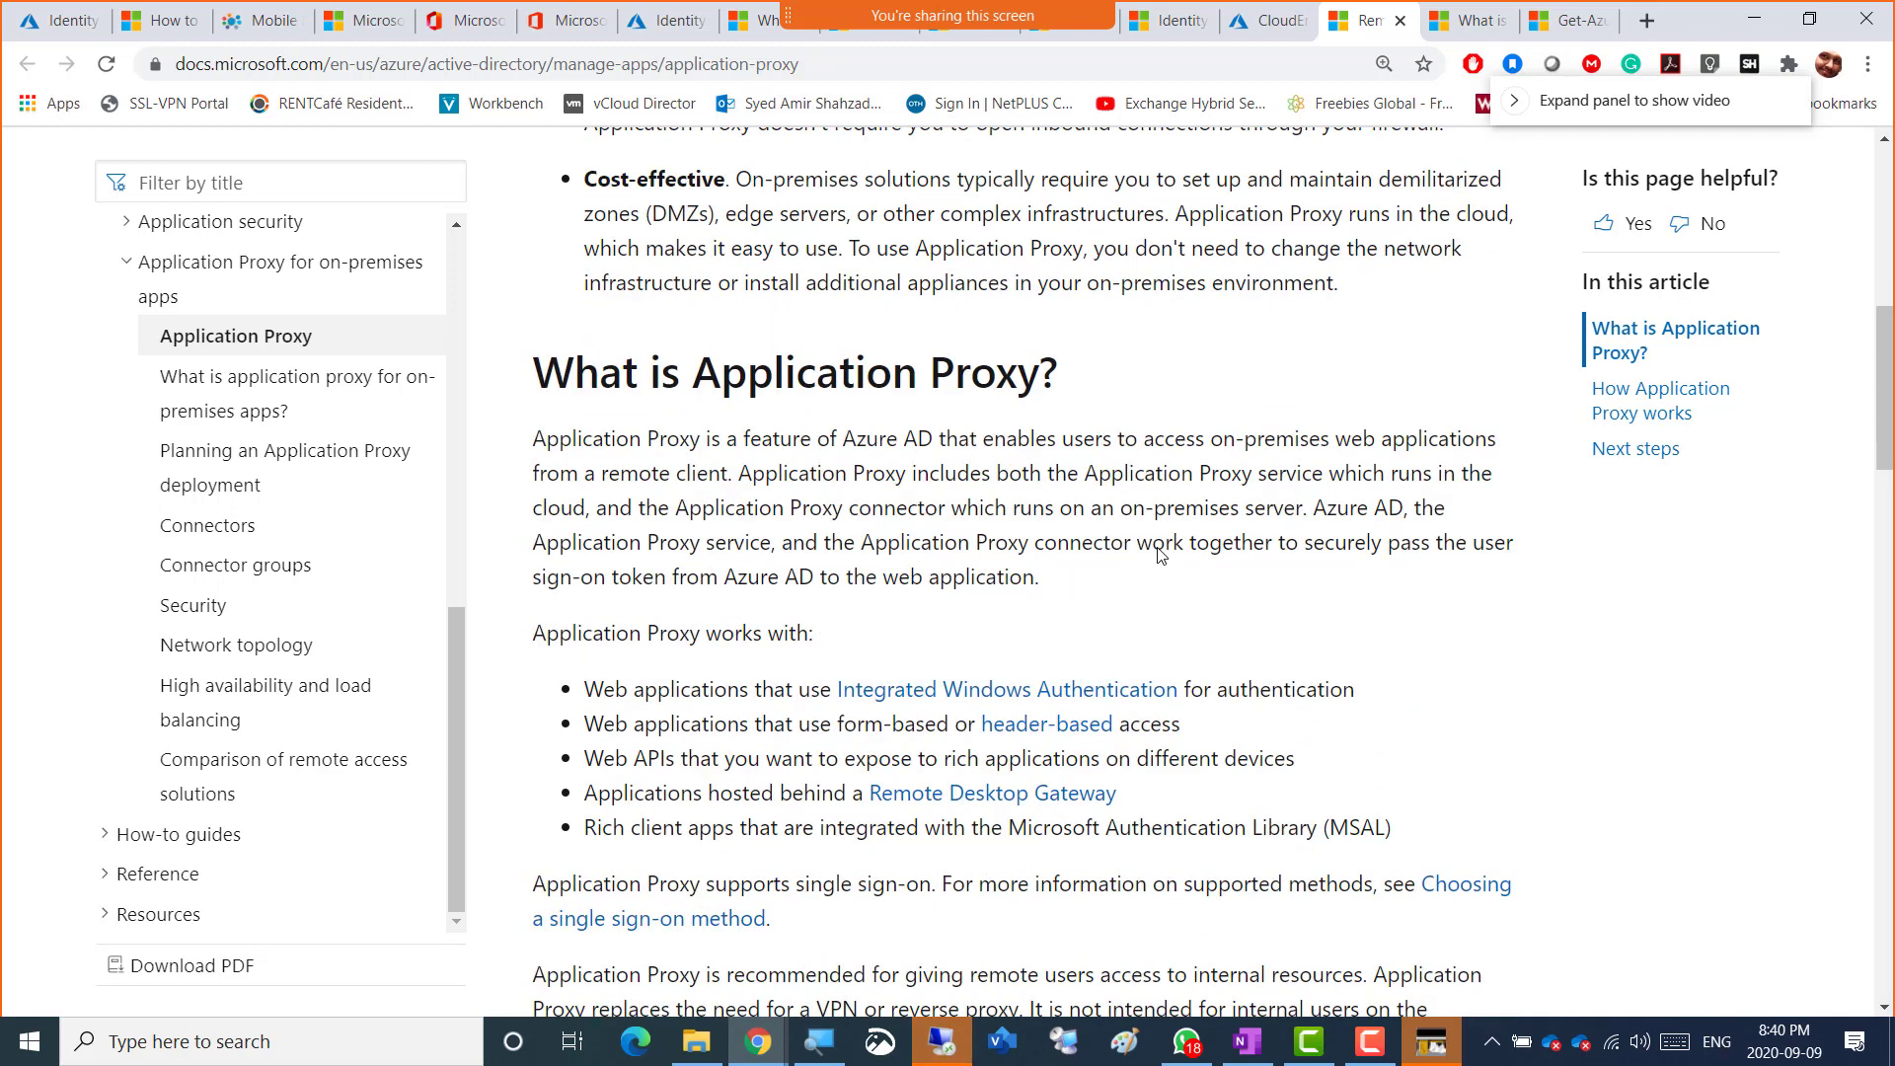
{"action": "scroll", "coordinate": [1161, 554], "scroll_direction": "down", "scroll_amount": 6}
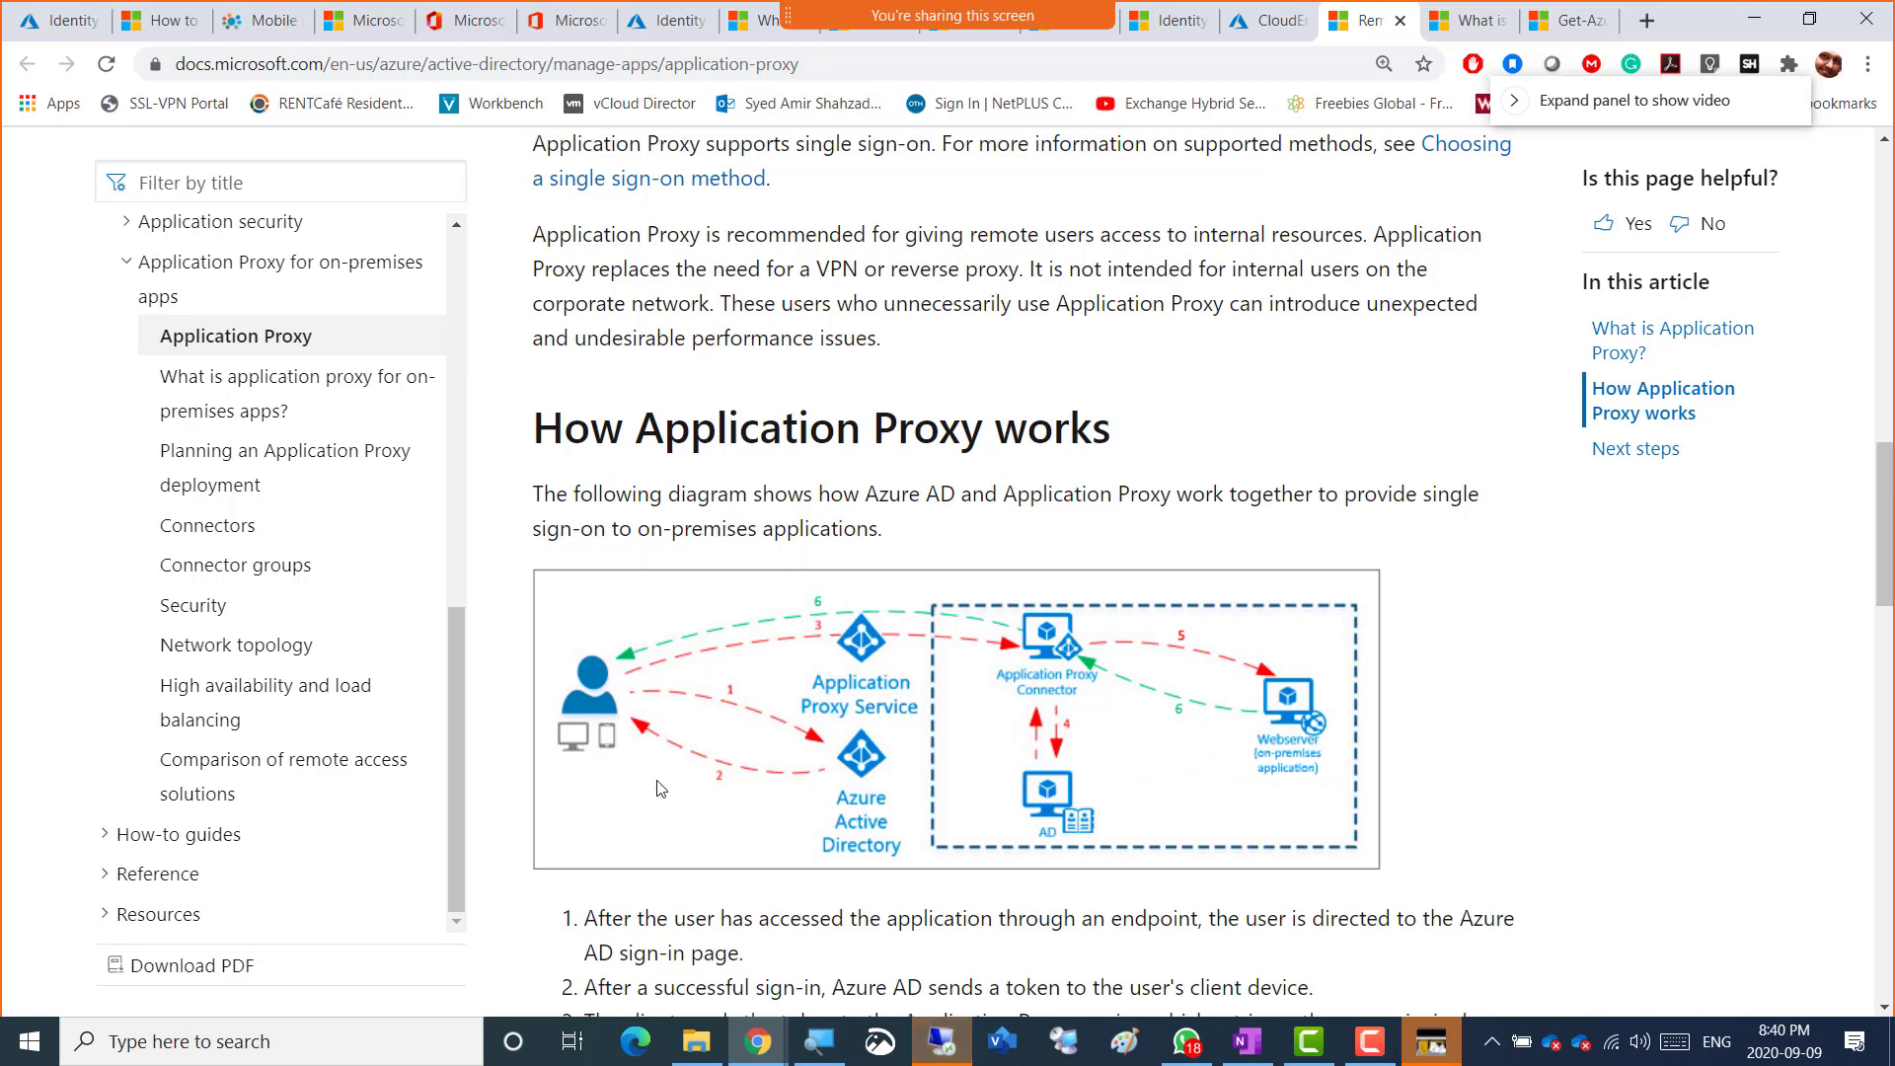
{"action": "scroll", "coordinate": [671, 775], "scroll_direction": "down", "scroll_amount": 1}
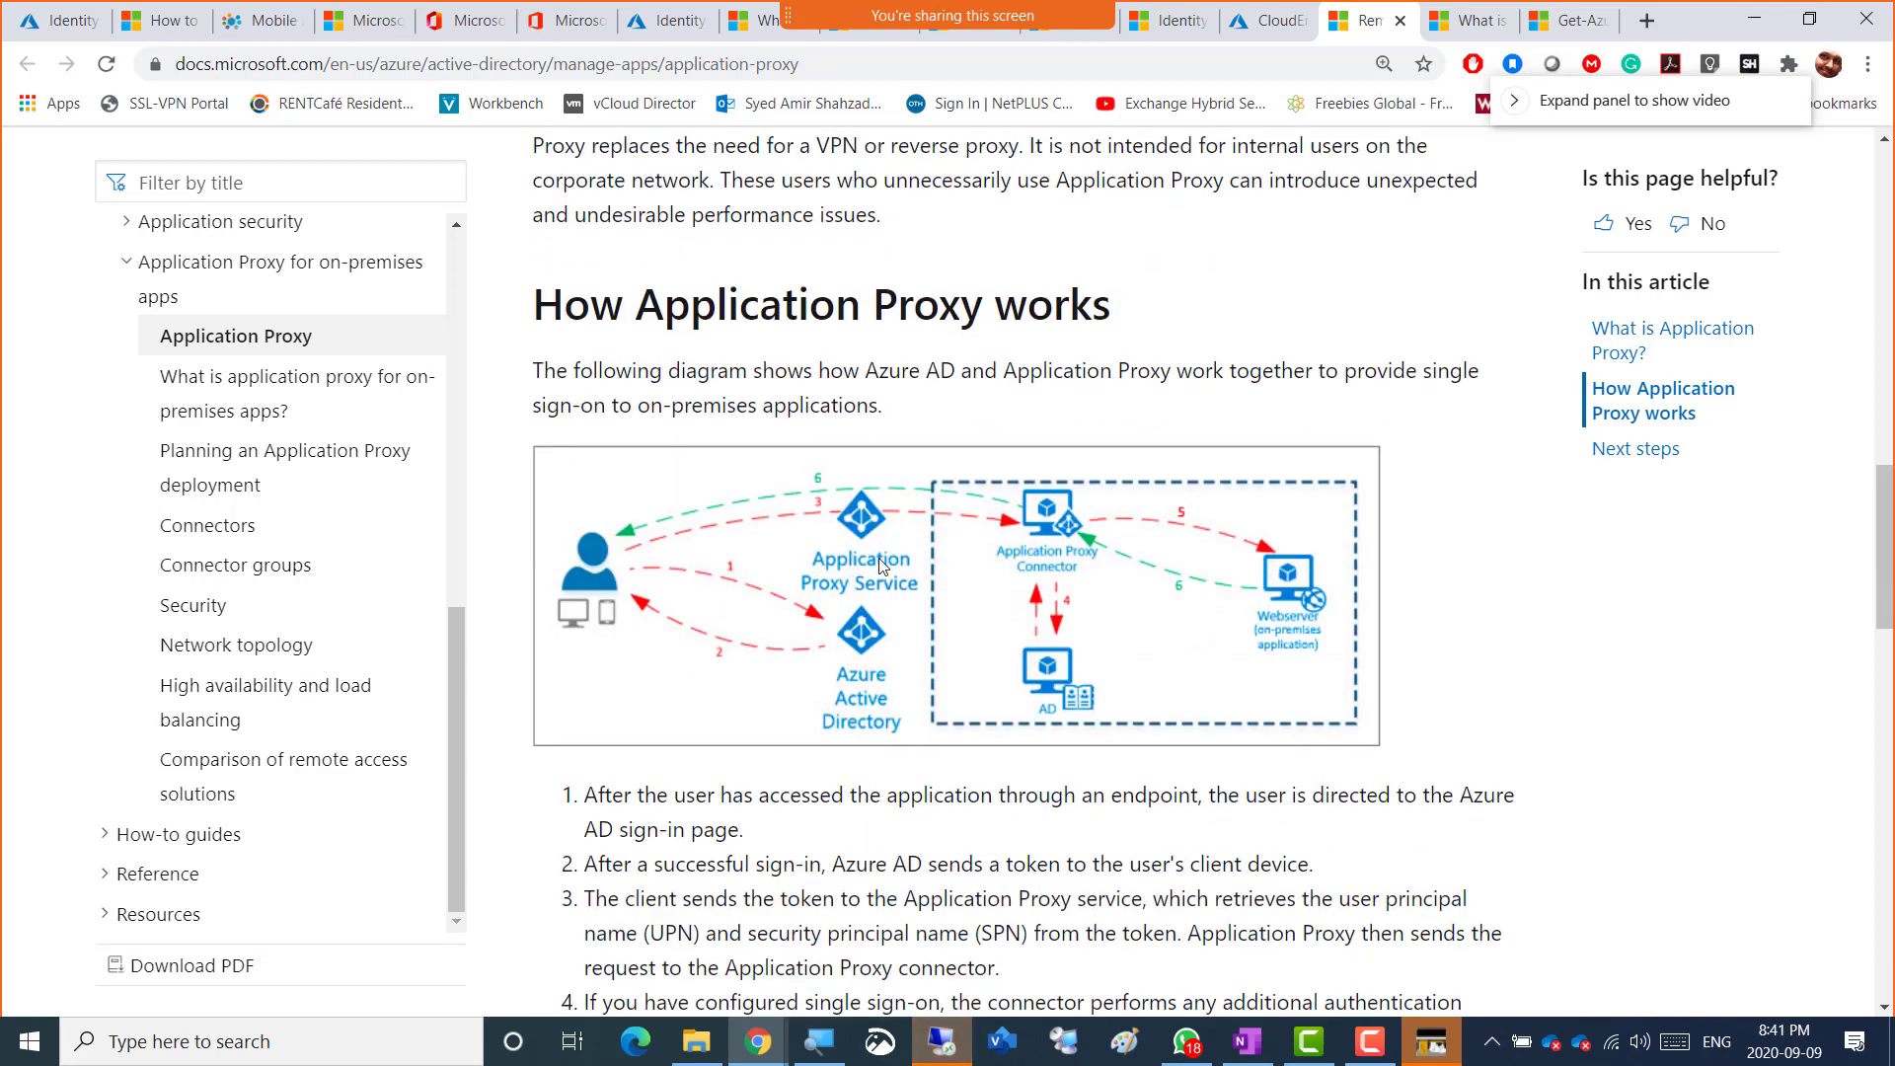